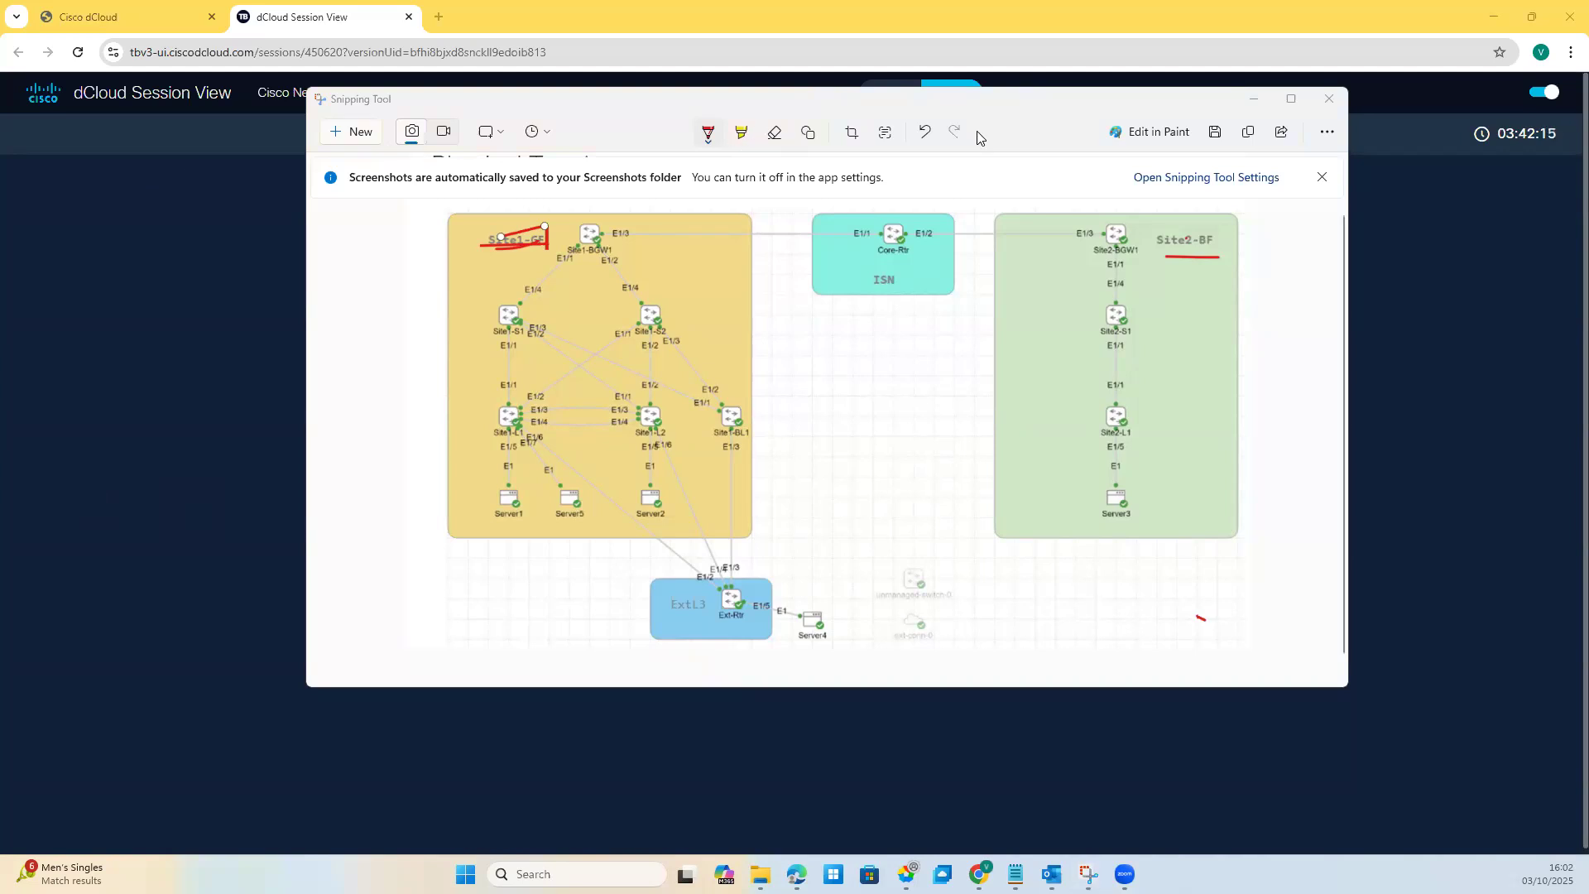
Step: Undo the red marks around the Site1-GF label on the topology snip
{"action": "left_click", "coordinate": [925, 132]}
{"action": "left_click", "coordinate": [926, 132]}
{"action": "left_click", "coordinate": [925, 133]}
{"action": "left_click", "coordinate": [926, 132]}
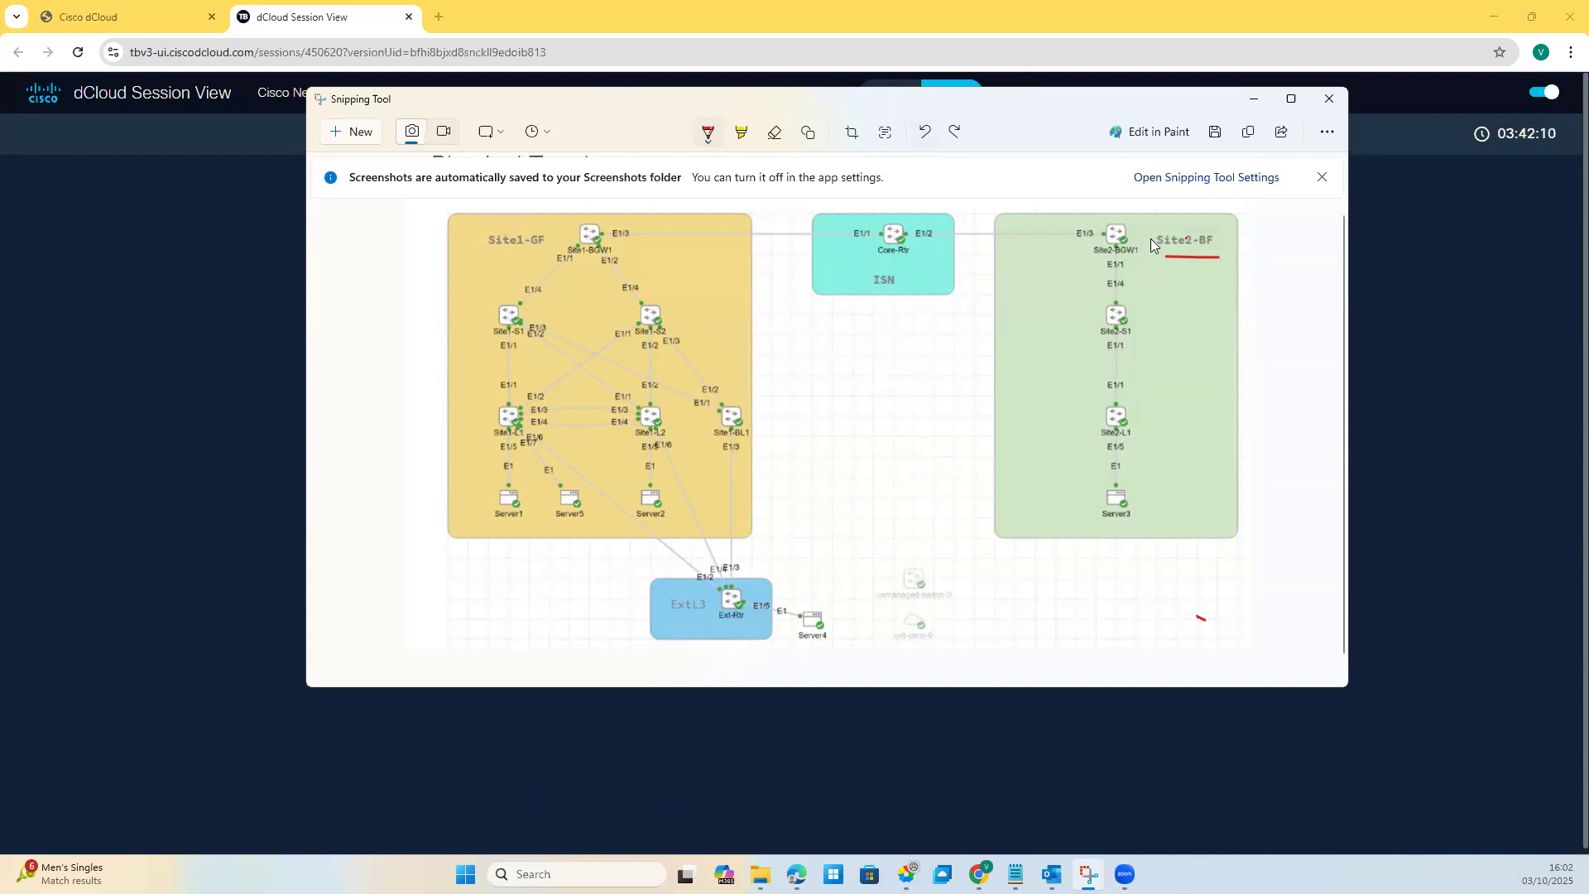
Step: Draw red pen marks beside Site2-BF, Site1-GF, Core-Rtr, Site1-BGW1, Site2-BGW1 and Site2-S1
{"action": "left_click_drag", "start_coordinate": [1147, 230], "coordinate": [1164, 266]}
{"action": "left_click_drag", "start_coordinate": [489, 247], "coordinate": [554, 243]}
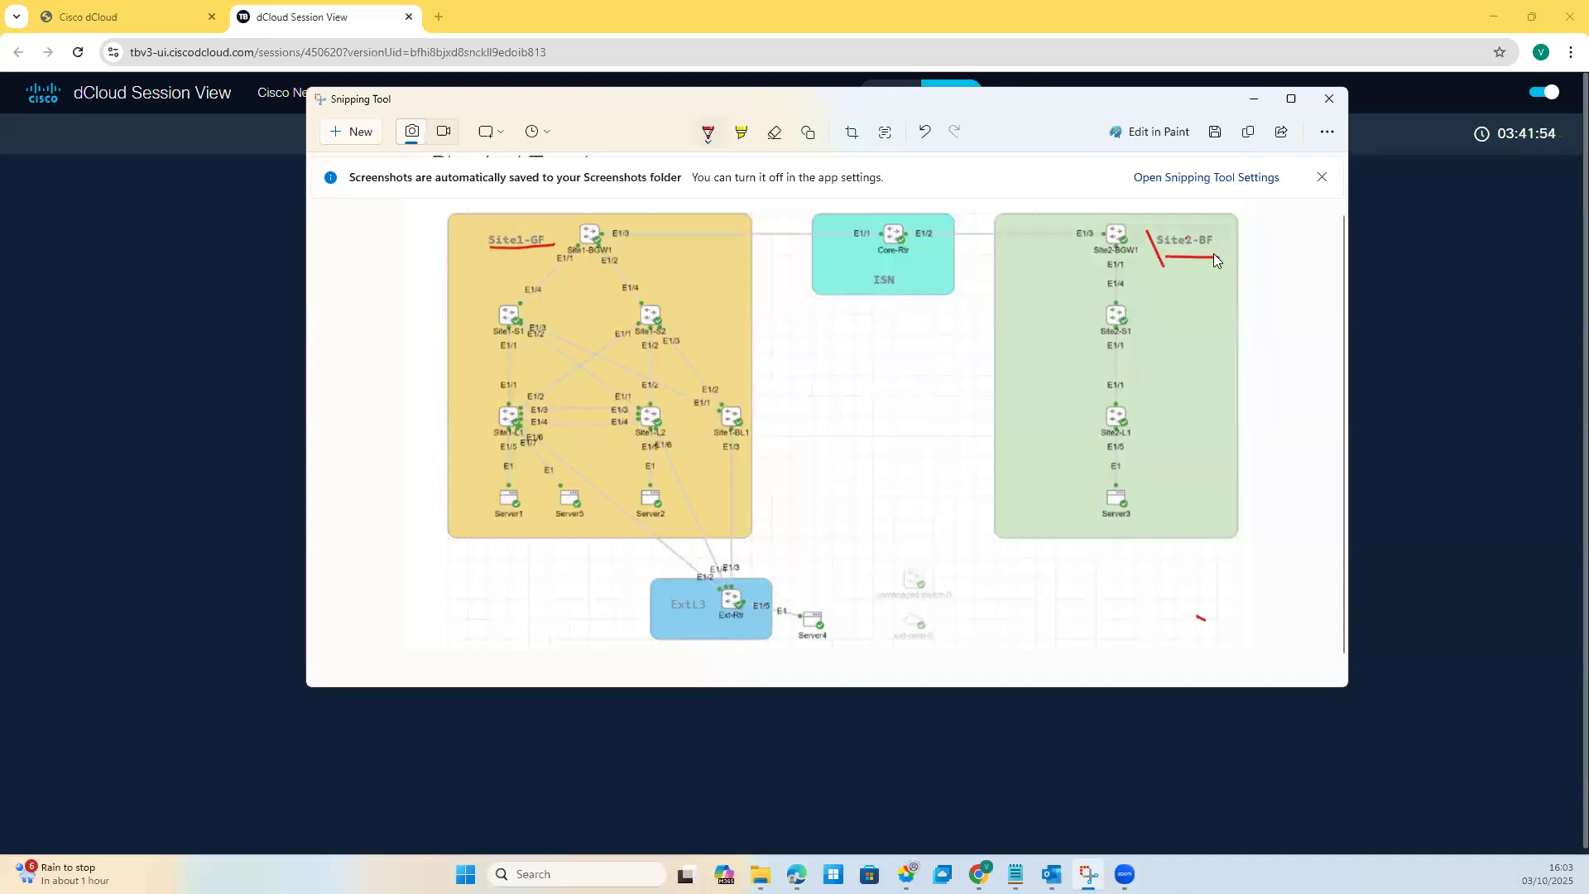
{"action": "left_click_drag", "start_coordinate": [1214, 246], "coordinate": [1214, 247]}
{"action": "mouse_move", "coordinate": [911, 255]}
{"action": "left_mouse_down"}
{"action": "mouse_move", "coordinate": [877, 259]}
{"action": "mouse_move", "coordinate": [915, 298]}
{"action": "mouse_move", "coordinate": [897, 268]}
{"action": "left_mouse_up"}
{"action": "left_click_drag", "start_coordinate": [572, 218], "coordinate": [569, 237]}
{"action": "left_click", "coordinate": [1139, 226]}
{"action": "left_click_drag", "start_coordinate": [1138, 227], "coordinate": [1143, 243]}
{"action": "left_click_drag", "start_coordinate": [1076, 313], "coordinate": [1089, 312]}
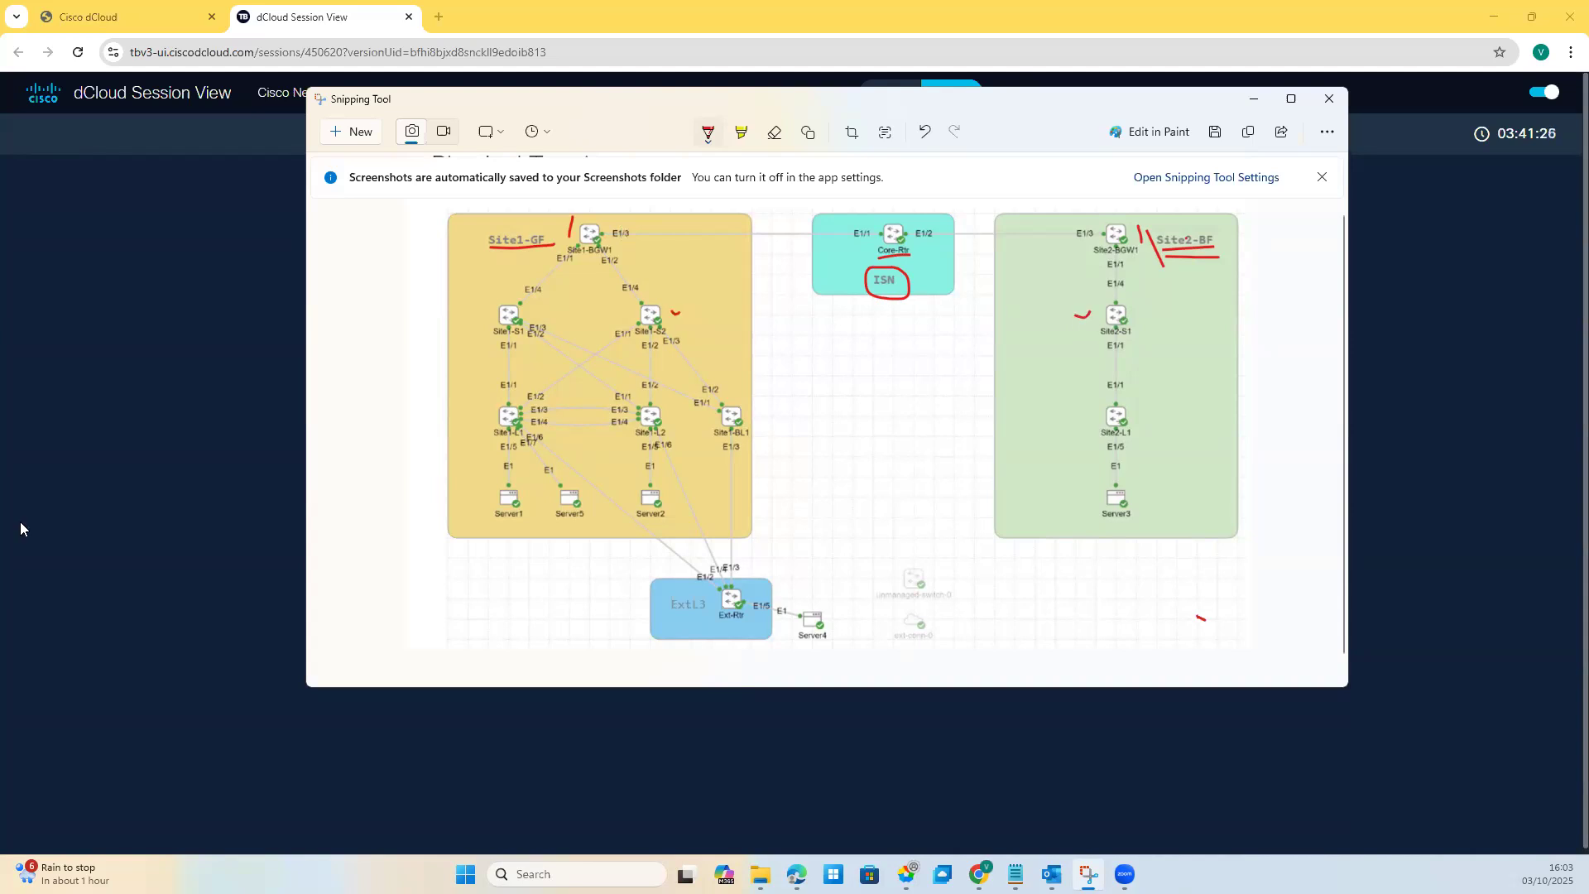
Step: Undo the recent strokes, leaving only the marks beside the Site2-BF label
{"action": "left_click", "coordinate": [926, 132]}
{"action": "left_click", "coordinate": [925, 133]}
{"action": "left_click", "coordinate": [926, 132]}
{"action": "left_click", "coordinate": [926, 133]}
{"action": "left_click", "coordinate": [926, 133]}
{"action": "left_click", "coordinate": [926, 132]}
{"action": "left_click", "coordinate": [925, 132]}
{"action": "left_click", "coordinate": [926, 132]}
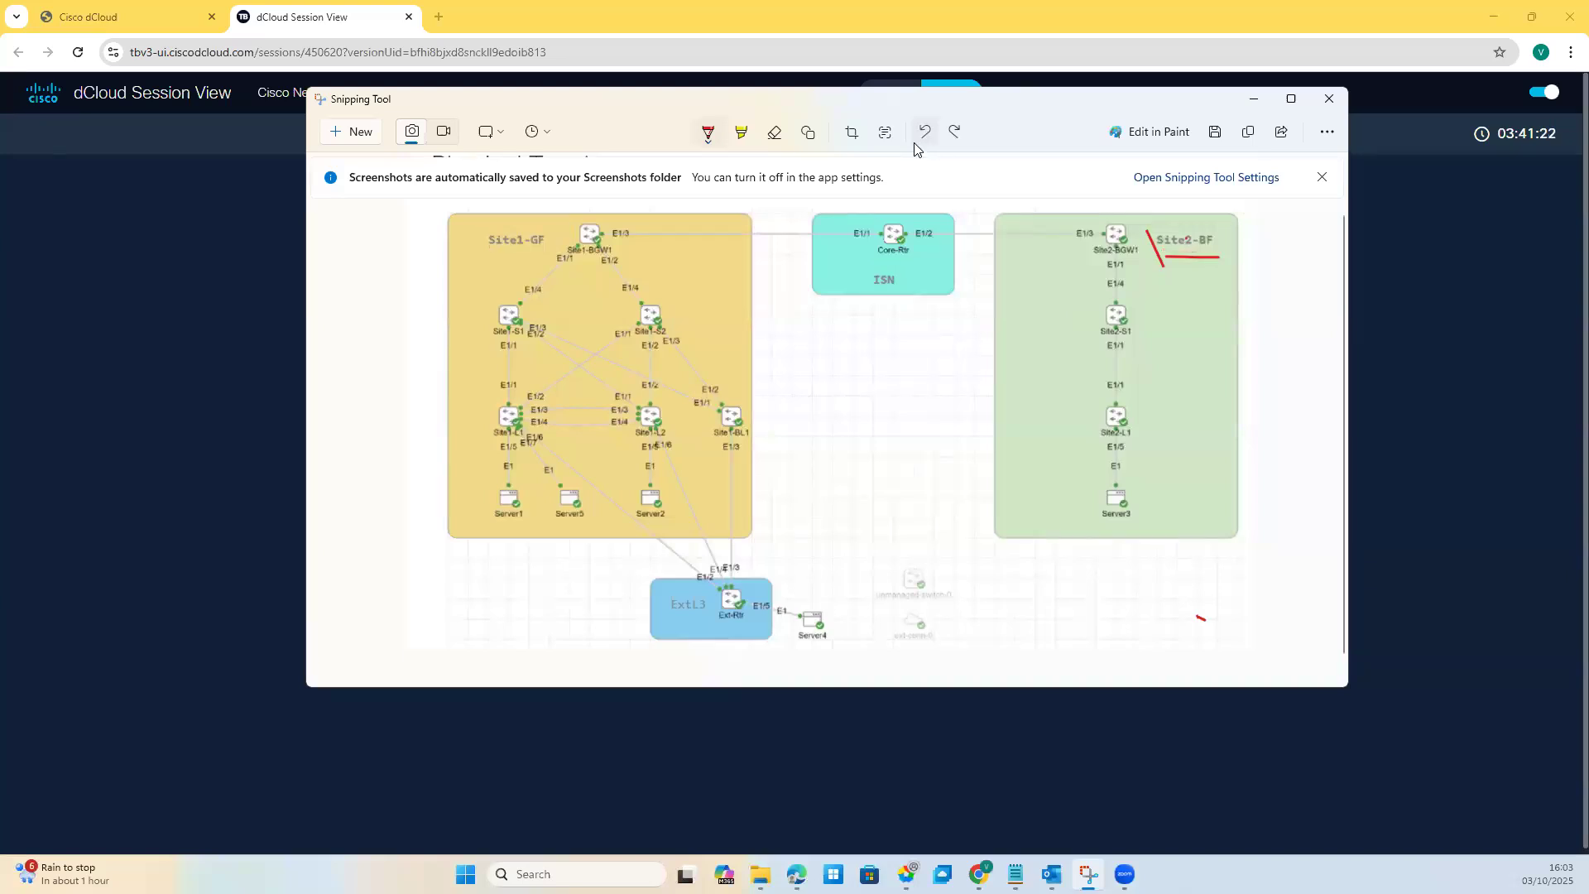
Step: Draw red checkmarks, dashes, underlines and arrows at Site2-S1, Site1-BL1, the servers and Site2-L1
{"action": "left_click_drag", "start_coordinate": [1002, 362], "coordinate": [1027, 360]}
{"action": "left_click_drag", "start_coordinate": [733, 361], "coordinate": [737, 365]}
{"action": "left_click_drag", "start_coordinate": [731, 338], "coordinate": [733, 356]}
{"action": "left_click_drag", "start_coordinate": [507, 523], "coordinate": [663, 502]}
{"action": "mouse_move", "coordinate": [750, 413]}
{"action": "left_mouse_down"}
{"action": "mouse_move", "coordinate": [764, 408]}
{"action": "mouse_move", "coordinate": [748, 460]}
{"action": "mouse_move", "coordinate": [760, 538]}
{"action": "mouse_move", "coordinate": [734, 585]}
{"action": "mouse_move", "coordinate": [749, 590]}
{"action": "left_mouse_up"}
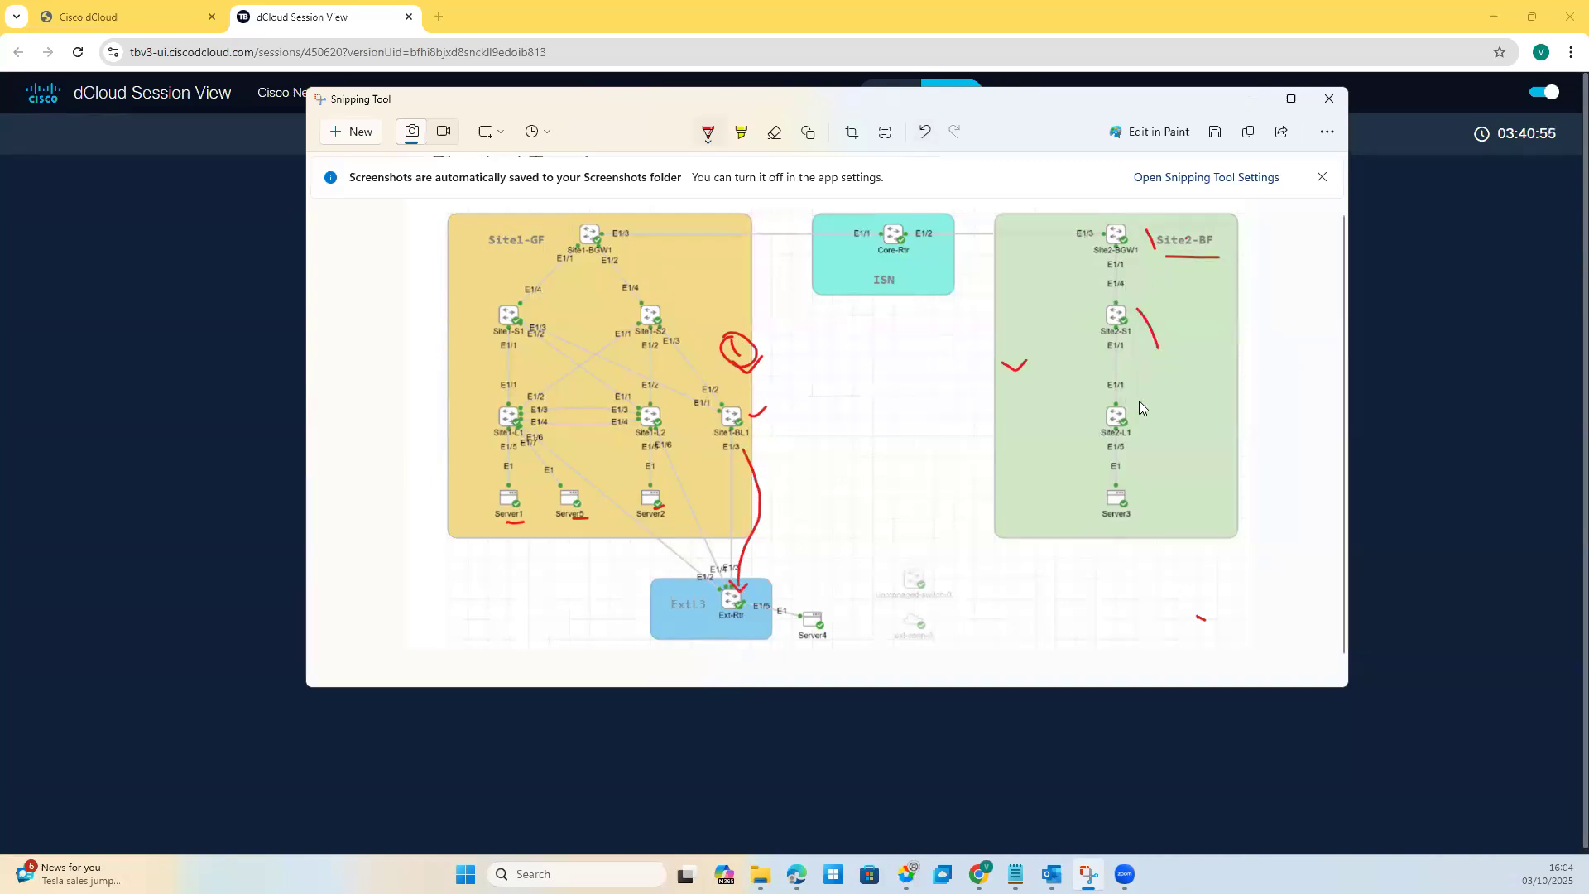
{"action": "left_click_drag", "start_coordinate": [1134, 493], "coordinate": [1125, 511]}
{"action": "left_click_drag", "start_coordinate": [1125, 511], "coordinate": [1149, 483]}
{"action": "left_click_drag", "start_coordinate": [1140, 428], "coordinate": [1139, 441]}
{"action": "left_click_drag", "start_coordinate": [1141, 428], "coordinate": [1152, 439]}
Step: Undo the red annotations one by one, including the Site2-BF marks
{"action": "left_click", "coordinate": [28, 199]}
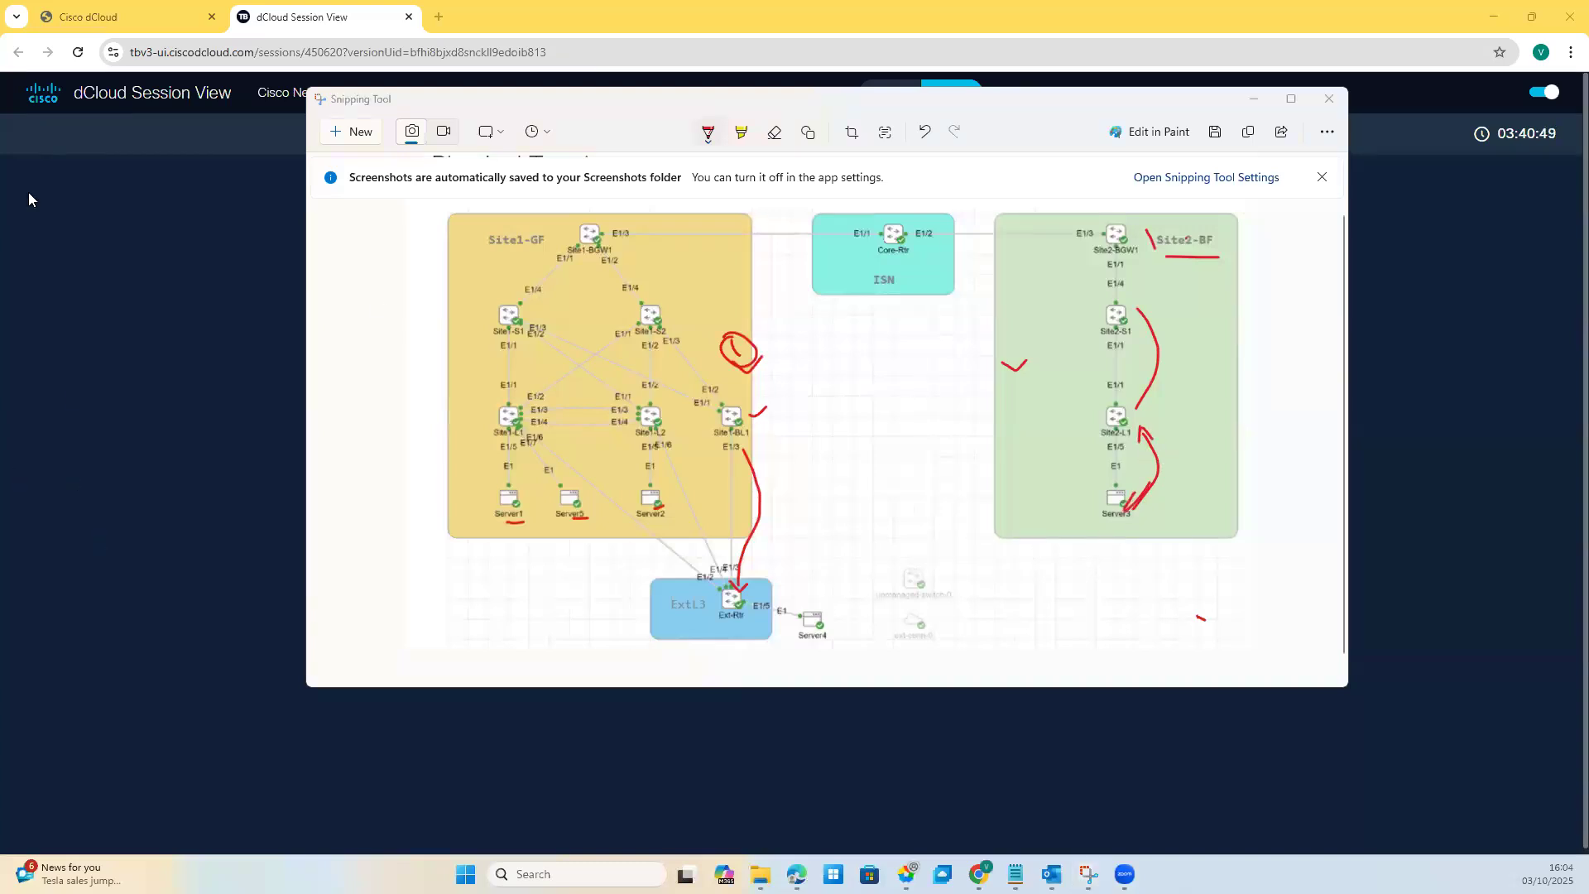
{"action": "left_click", "coordinate": [925, 132]}
{"action": "left_click", "coordinate": [924, 132]}
{"action": "left_click", "coordinate": [925, 131]}
{"action": "left_click", "coordinate": [924, 132]}
{"action": "left_click", "coordinate": [924, 132]}
{"action": "left_click", "coordinate": [925, 132]}
{"action": "left_click", "coordinate": [924, 132]}
{"action": "left_click", "coordinate": [926, 134]}
{"action": "left_click", "coordinate": [926, 133]}
{"action": "left_click", "coordinate": [924, 132]}
{"action": "left_click", "coordinate": [925, 132]}
{"action": "left_click", "coordinate": [924, 133]}
{"action": "left_click", "coordinate": [924, 132]}
{"action": "left_click", "coordinate": [925, 132]}
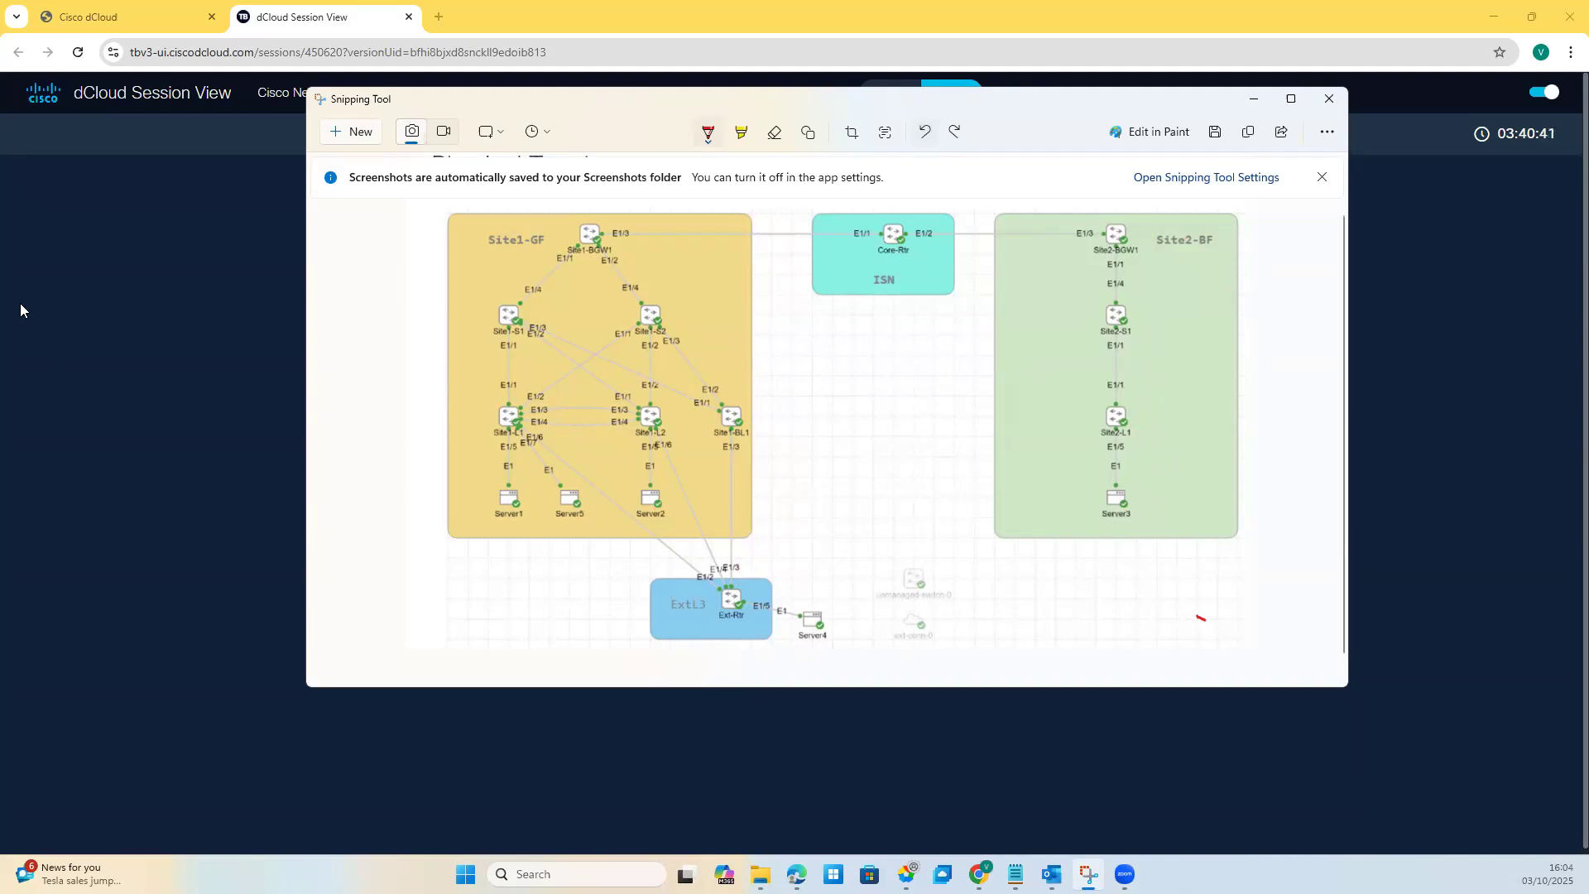
{"action": "left_click", "coordinate": [468, 296]}
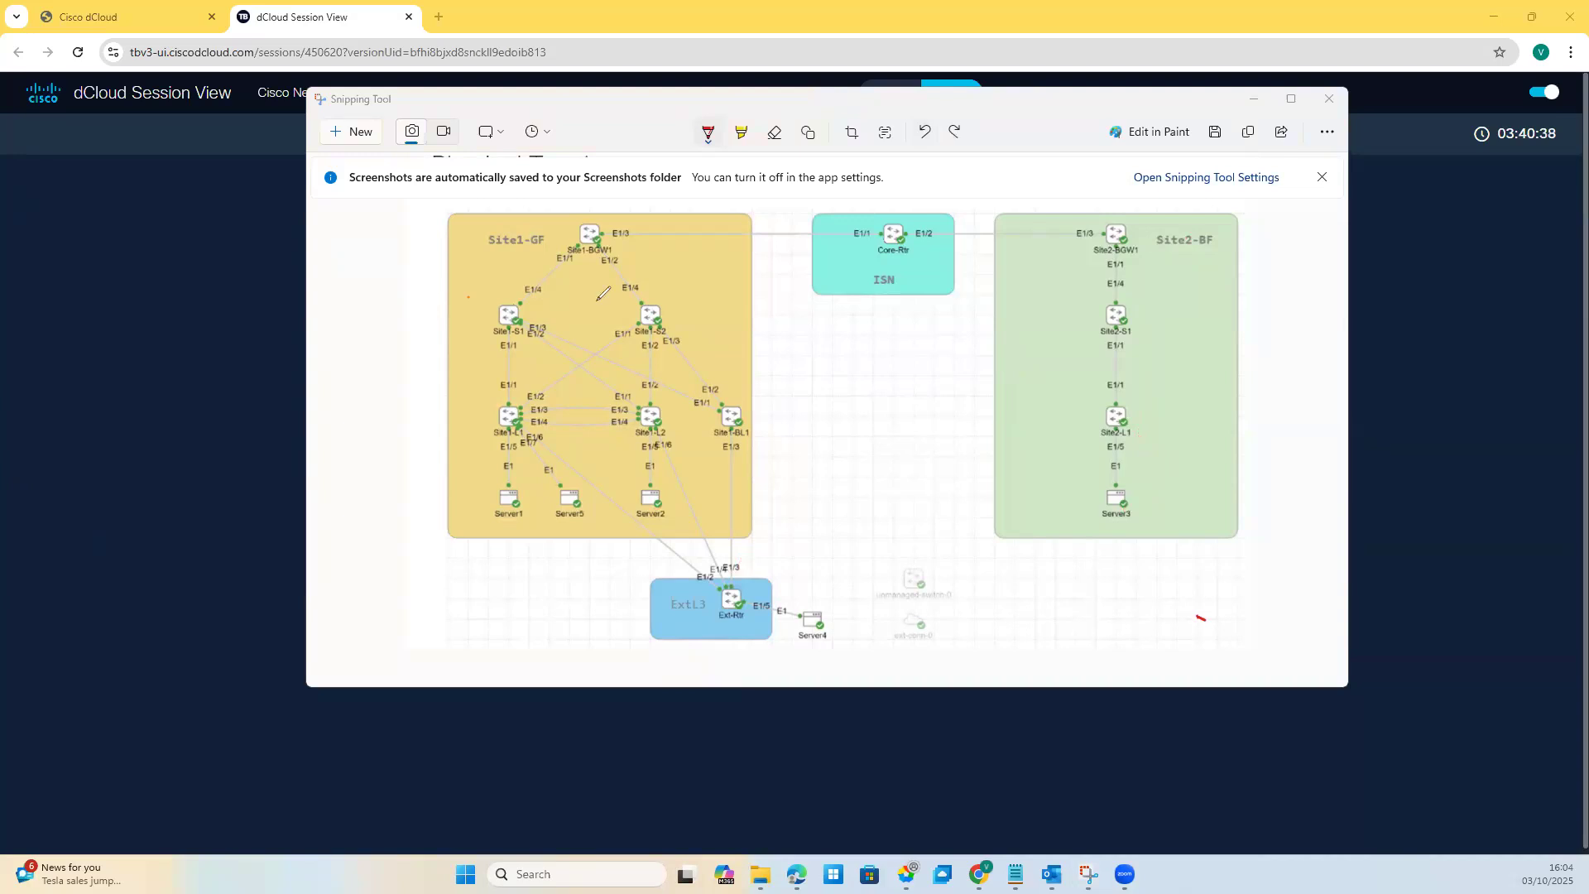
{"action": "left_click_drag", "start_coordinate": [495, 256], "coordinate": [533, 256]}
{"action": "left_click_drag", "start_coordinate": [1136, 227], "coordinate": [1152, 258]}
{"action": "mouse_move", "coordinate": [1137, 313]}
{"action": "left_mouse_down"}
{"action": "mouse_move", "coordinate": [1152, 370]}
{"action": "mouse_move", "coordinate": [1140, 490]}
{"action": "left_mouse_up"}
{"action": "mouse_move", "coordinate": [1087, 245]}
{"action": "left_mouse_down"}
{"action": "mouse_move", "coordinate": [1084, 271]}
{"action": "mouse_move", "coordinate": [1119, 280]}
{"action": "mouse_move", "coordinate": [1151, 253]}
{"action": "mouse_move", "coordinate": [1086, 242]}
{"action": "mouse_move", "coordinate": [1223, 241]}
{"action": "left_mouse_up"}
{"action": "left_click_drag", "start_coordinate": [1217, 300], "coordinate": [1241, 295]}
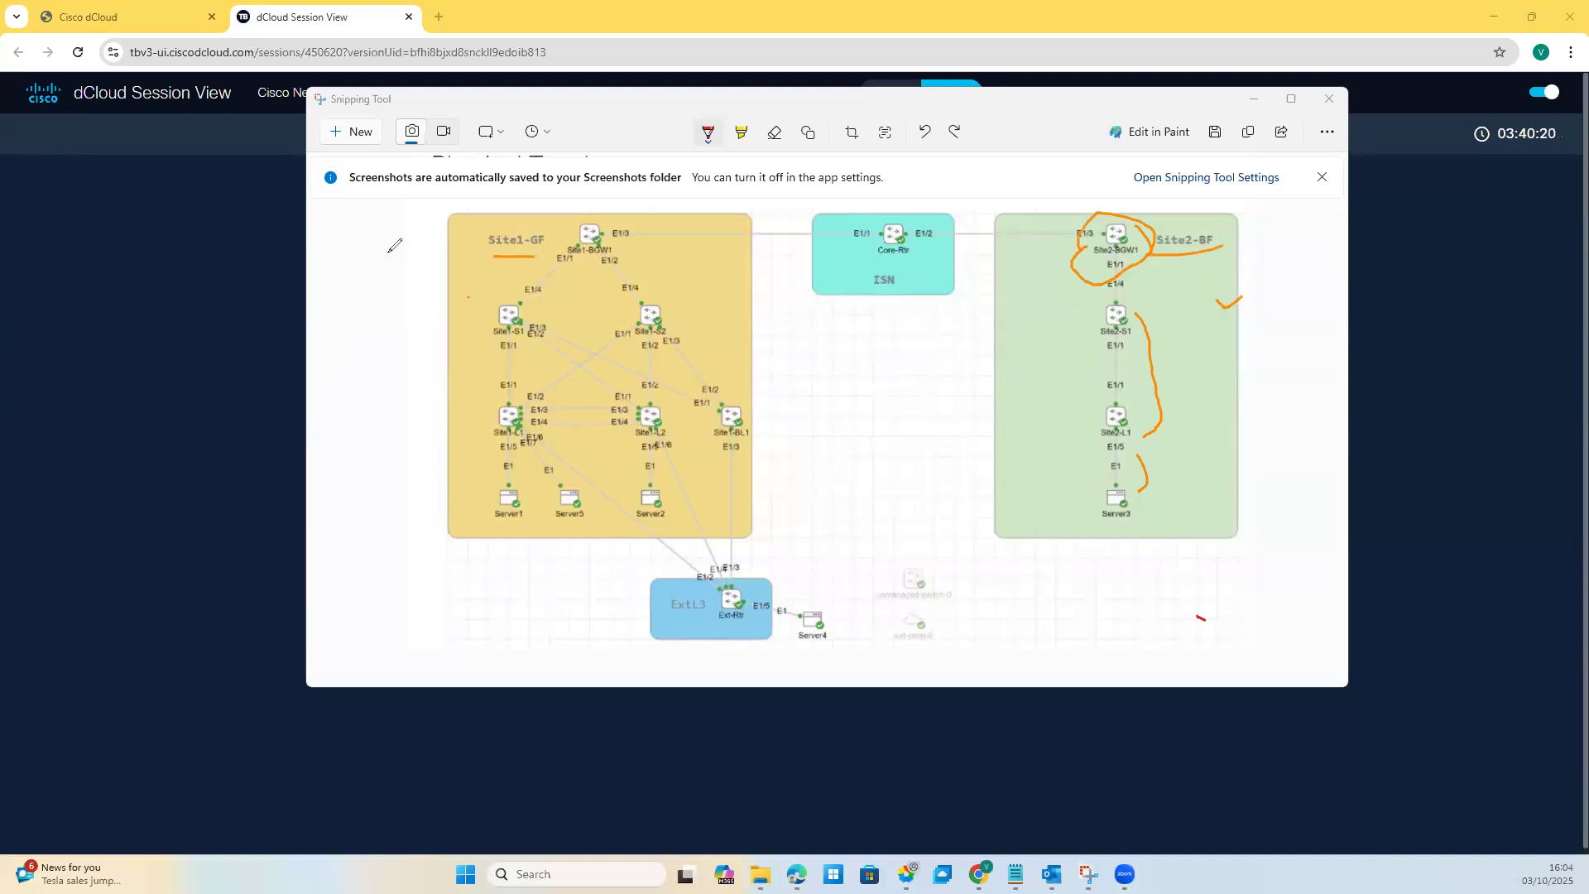
{"action": "mouse_move", "coordinate": [378, 248]}
{"action": "left_mouse_down"}
{"action": "mouse_move", "coordinate": [456, 277]}
{"action": "mouse_move", "coordinate": [448, 293]}
{"action": "mouse_move", "coordinate": [560, 245]}
{"action": "left_mouse_up"}
{"action": "mouse_move", "coordinate": [732, 419]}
{"action": "left_mouse_down"}
{"action": "mouse_move", "coordinate": [721, 498]}
{"action": "mouse_move", "coordinate": [755, 443]}
{"action": "mouse_move", "coordinate": [733, 419]}
{"action": "left_mouse_up"}
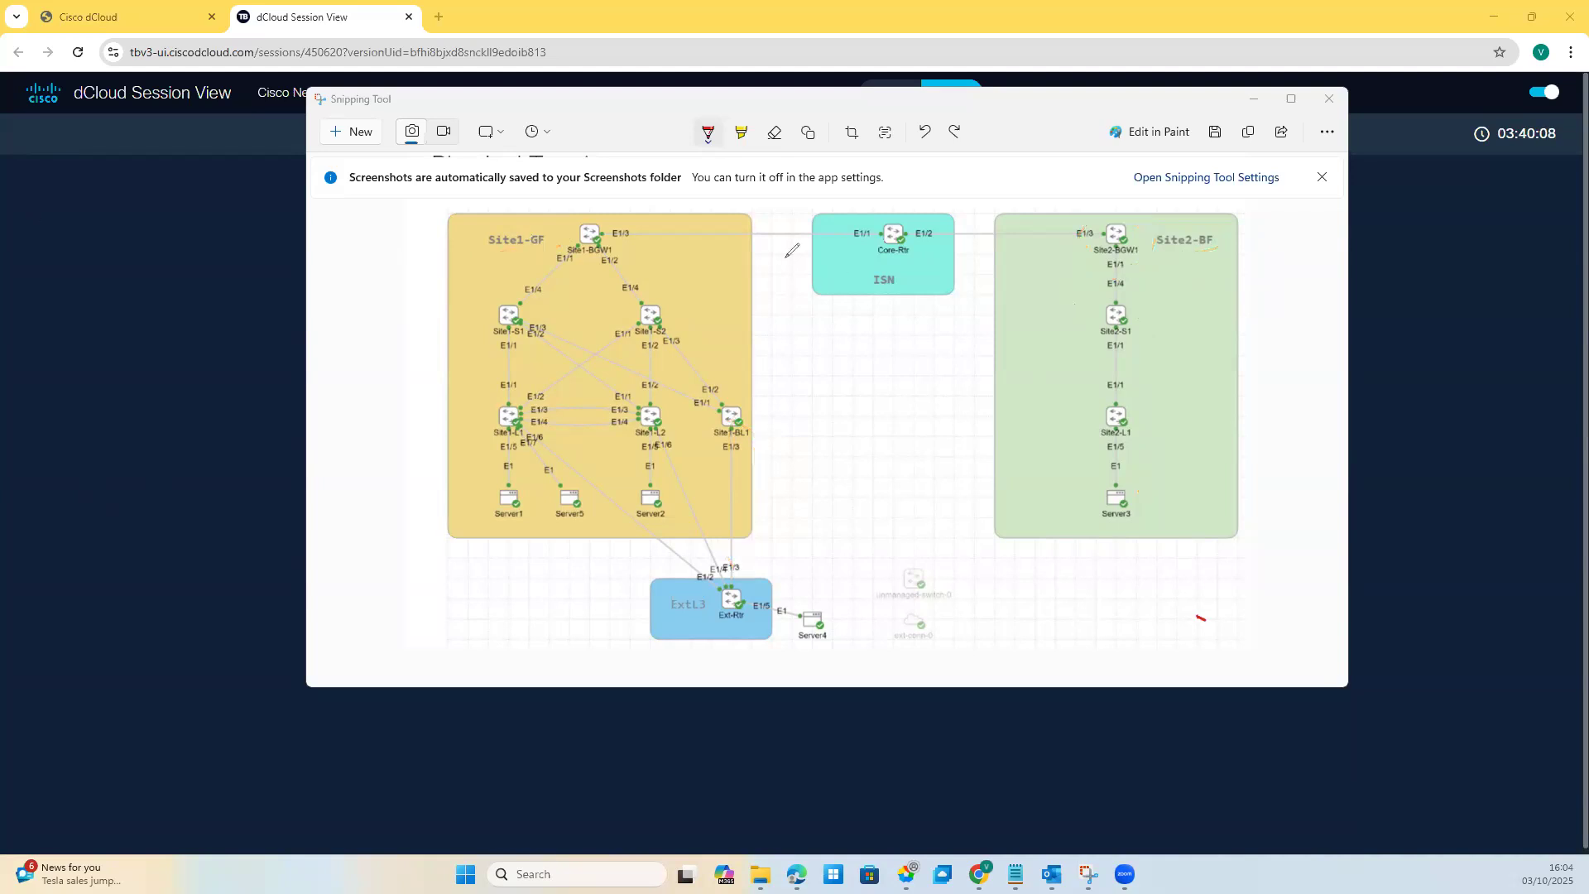
{"action": "mouse_move", "coordinate": [598, 220]}
{"action": "left_mouse_down"}
{"action": "mouse_move", "coordinate": [565, 234]}
{"action": "mouse_move", "coordinate": [583, 262]}
{"action": "mouse_move", "coordinate": [598, 224]}
{"action": "left_mouse_up"}
{"action": "mouse_move", "coordinate": [1137, 218]}
{"action": "left_mouse_down"}
{"action": "mouse_move", "coordinate": [1132, 266]}
{"action": "mouse_move", "coordinate": [1064, 217]}
{"action": "mouse_move", "coordinate": [1080, 209]}
{"action": "left_mouse_up"}
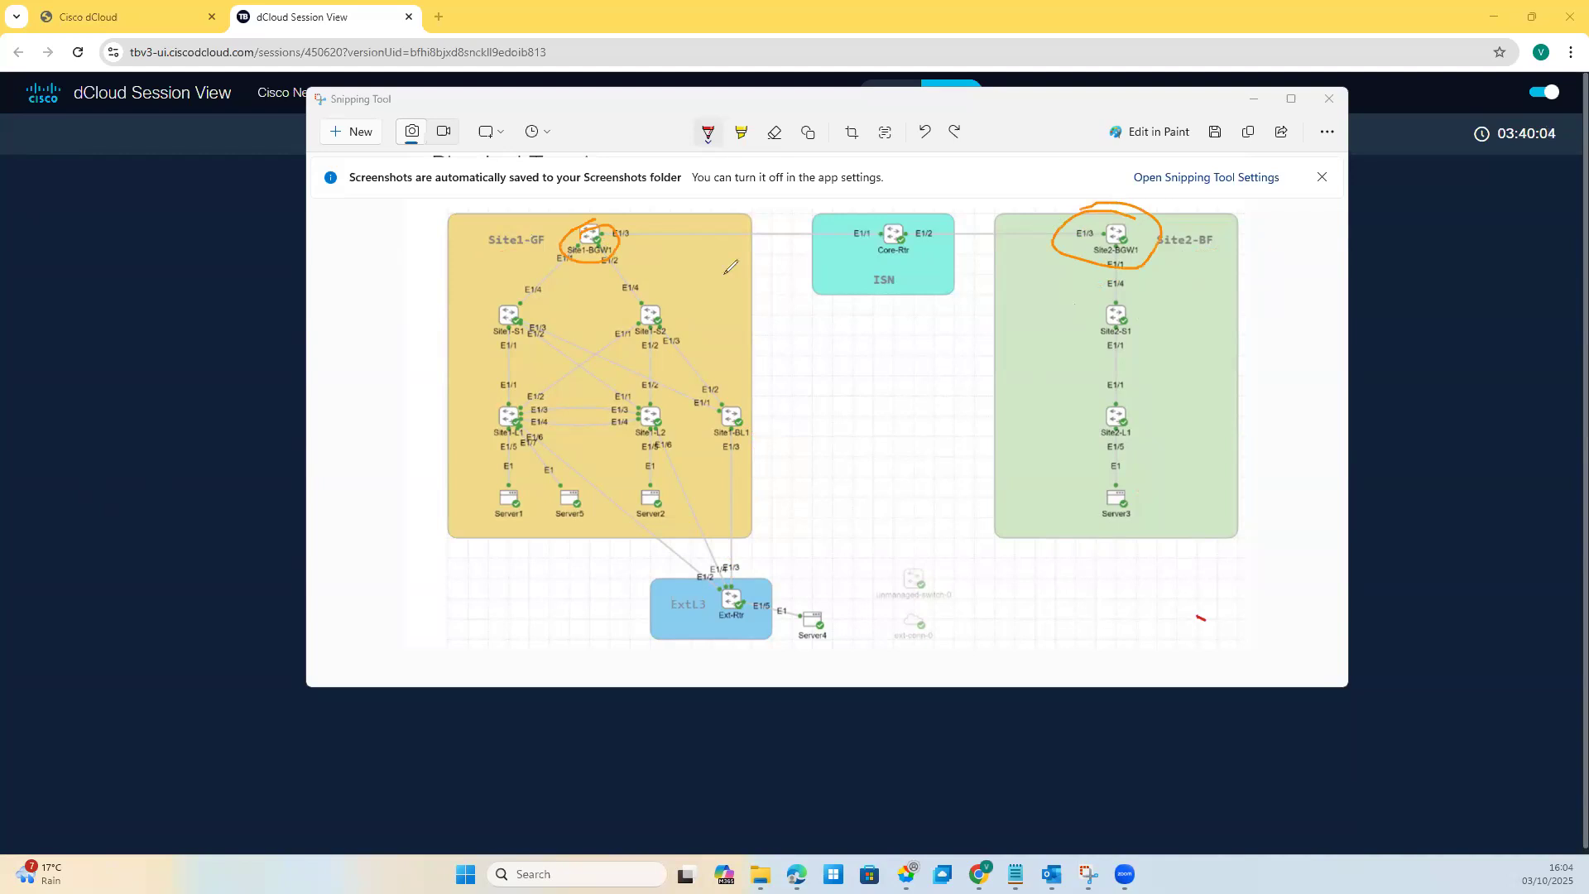
{"action": "mouse_move", "coordinate": [609, 238]}
{"action": "left_mouse_down"}
{"action": "mouse_move", "coordinate": [1064, 211]}
{"action": "mouse_move", "coordinate": [1090, 248]}
{"action": "left_mouse_up"}
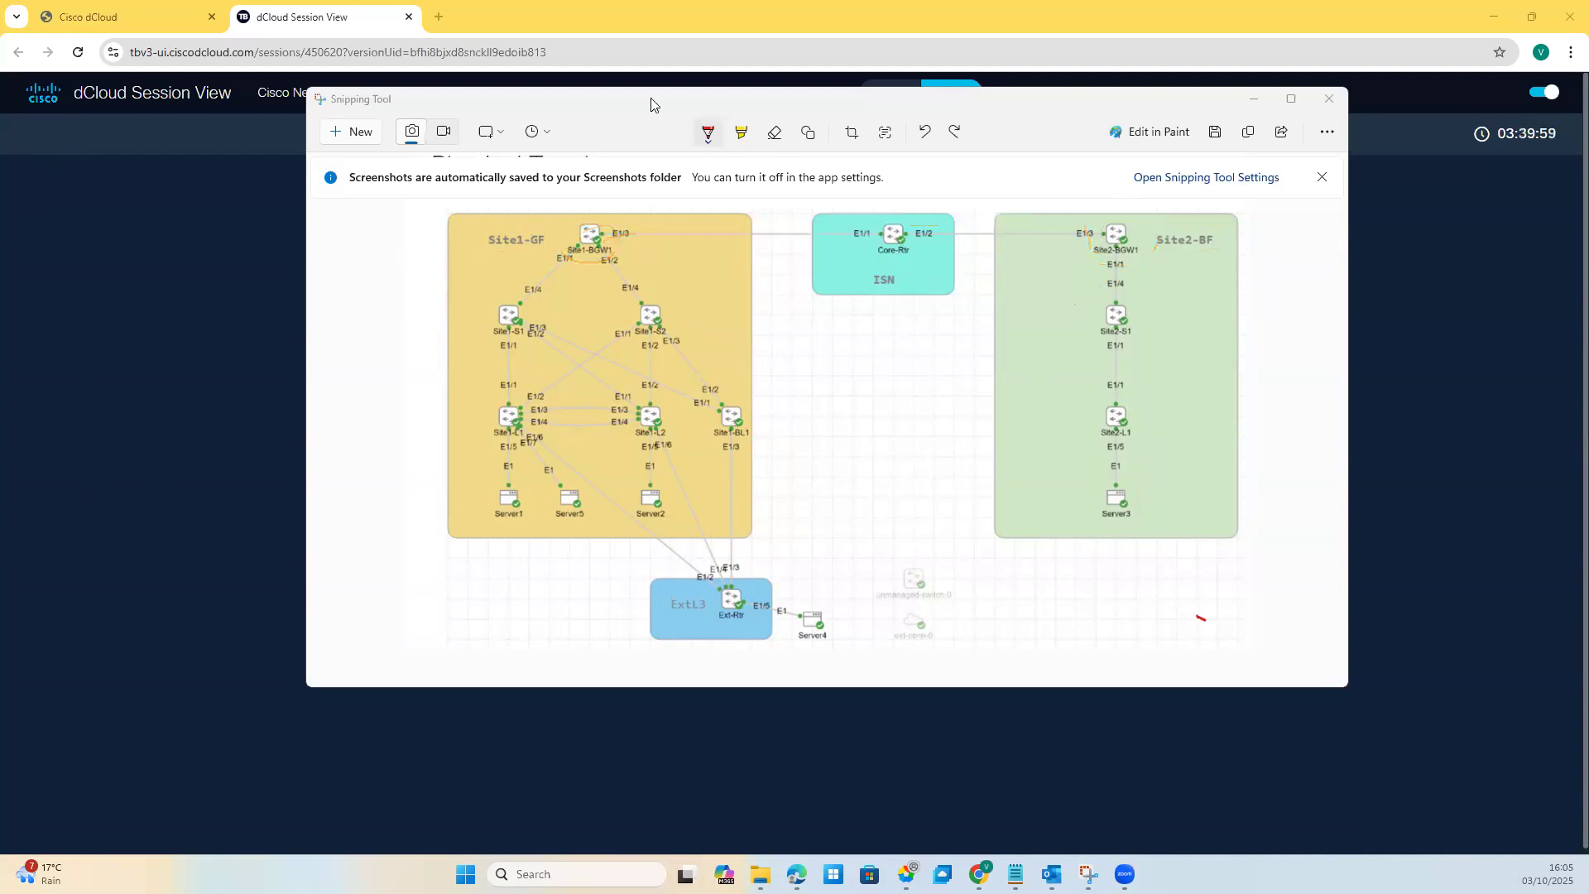
Step: Open wkst1's details in dCloud Session View and launch Web RDP from Remote Access
{"action": "left_click_drag", "start_coordinate": [652, 105], "coordinate": [966, 158]}
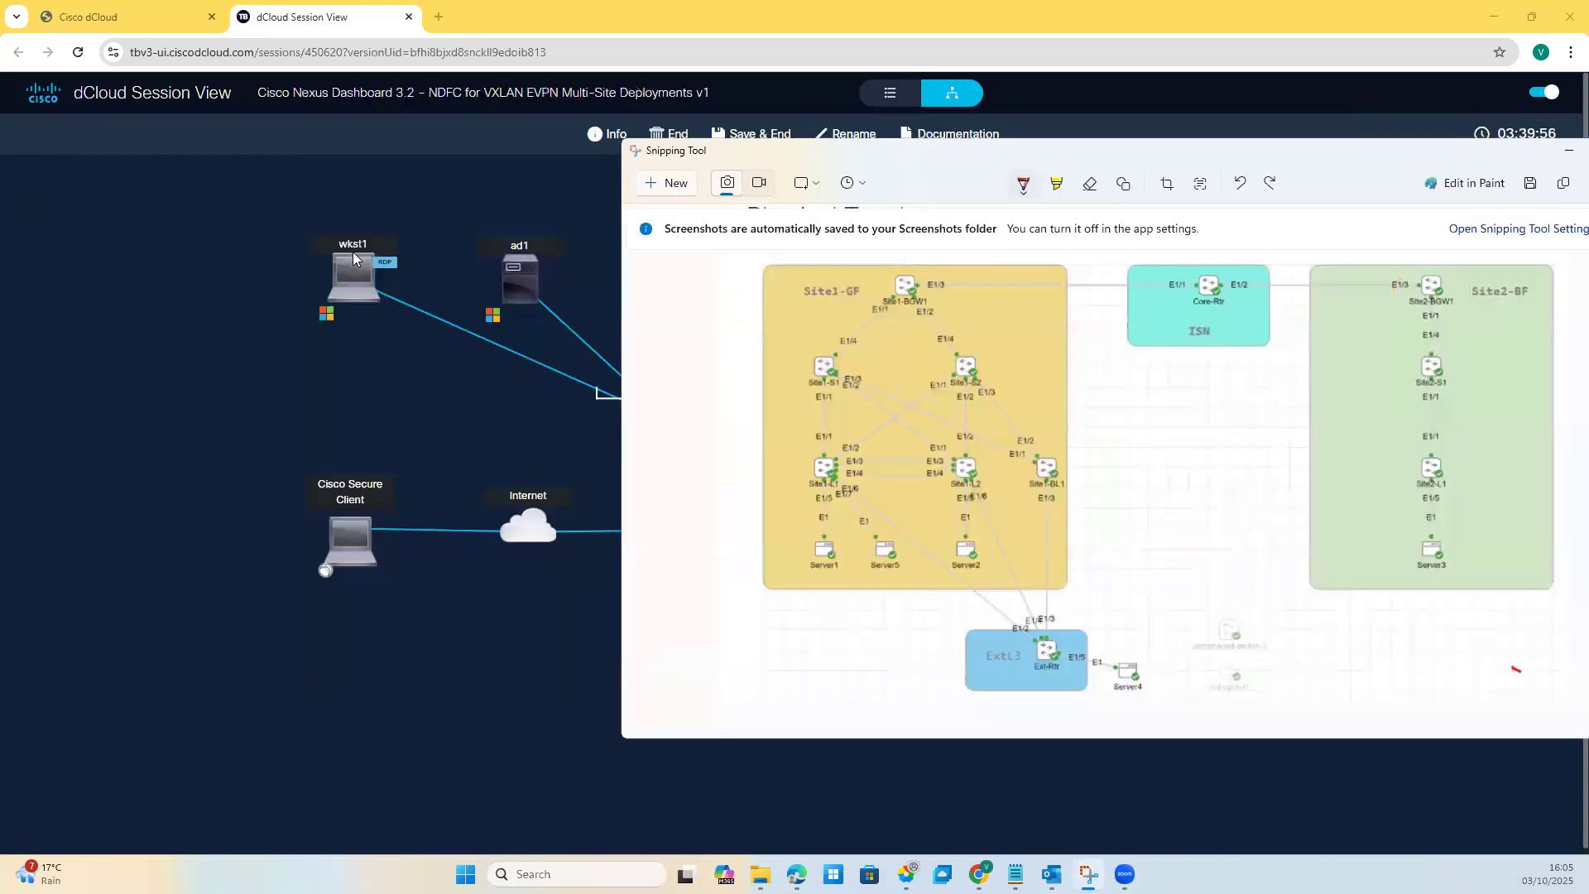
{"action": "left_click", "coordinate": [445, 274]}
{"action": "left_click", "coordinate": [325, 278]}
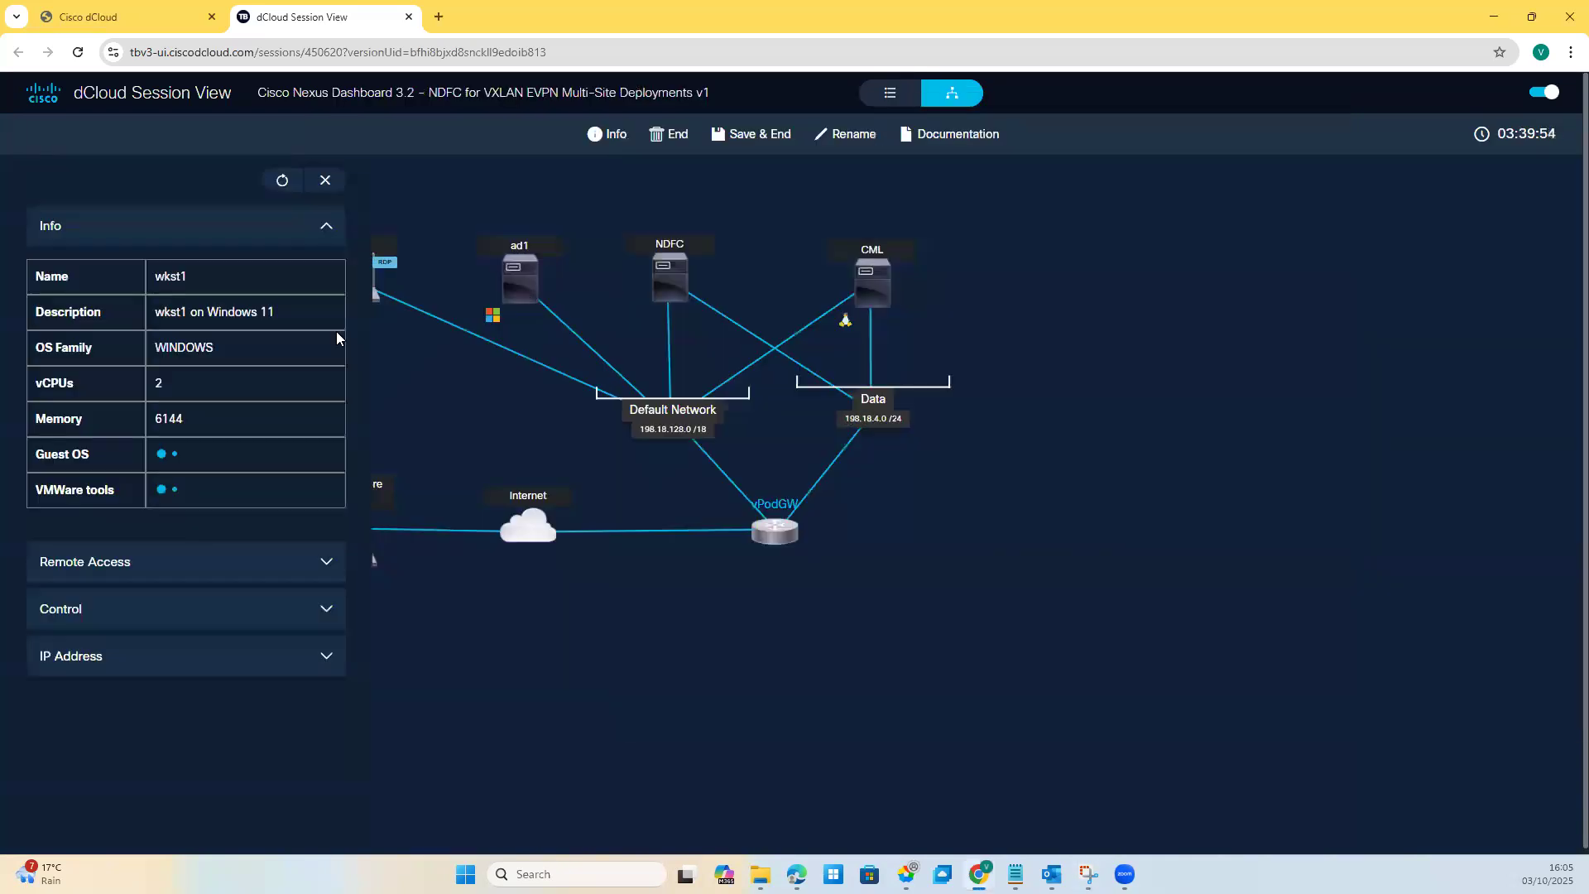
{"action": "left_click", "coordinate": [148, 565]}
{"action": "left_click", "coordinate": [68, 740]}
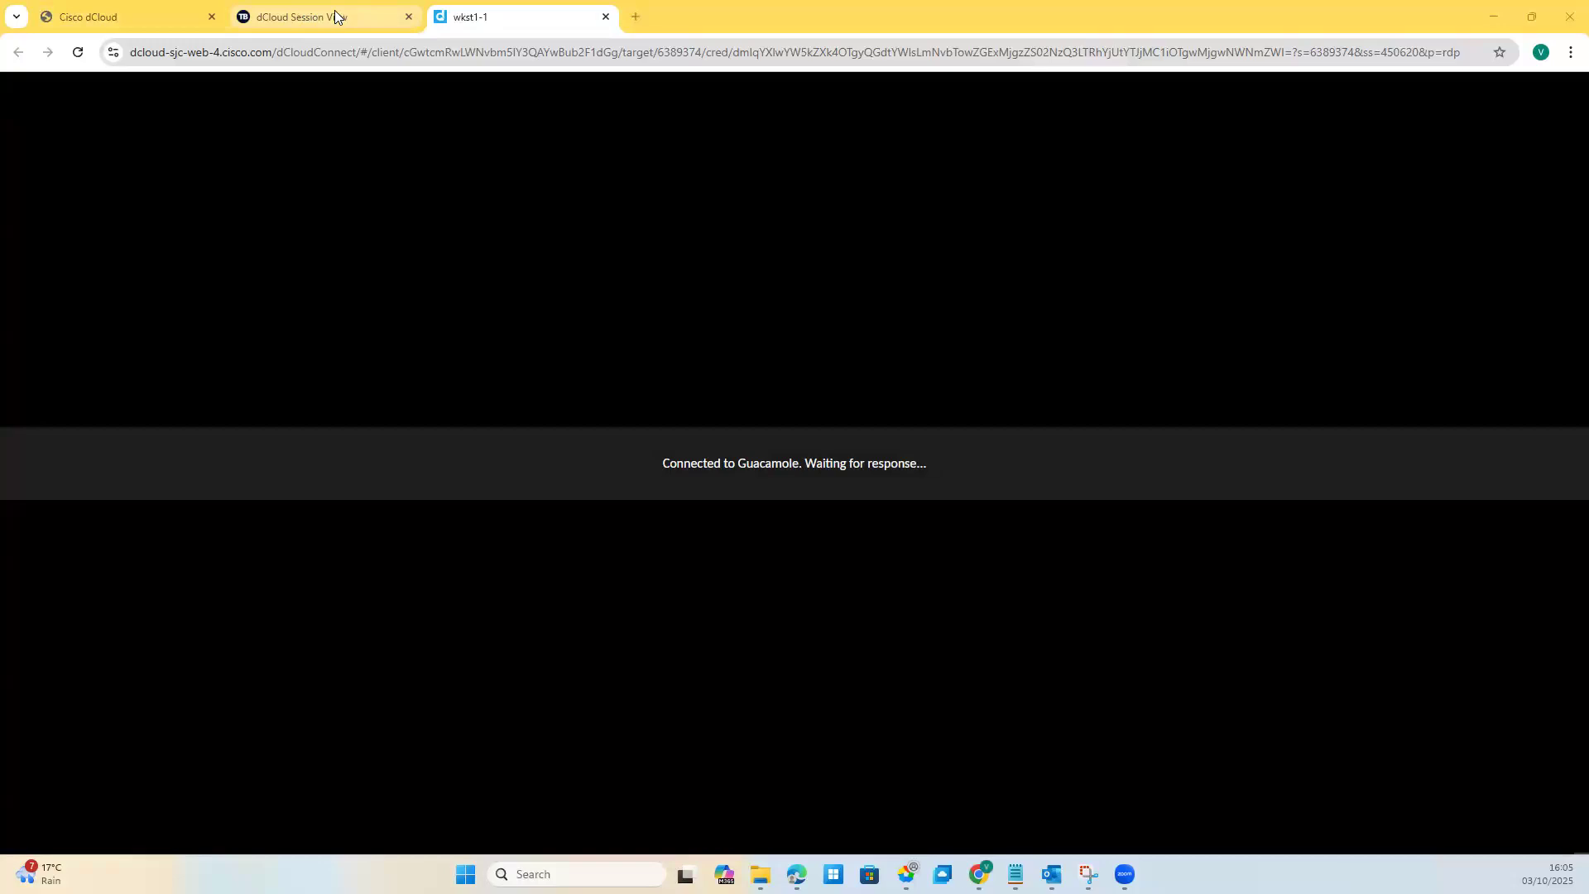
Step: Switch to the wkst1-1 remote desktop tab and allow clipboard access
{"action": "left_click", "coordinate": [335, 11]}
{"action": "left_click", "coordinate": [151, 23]}
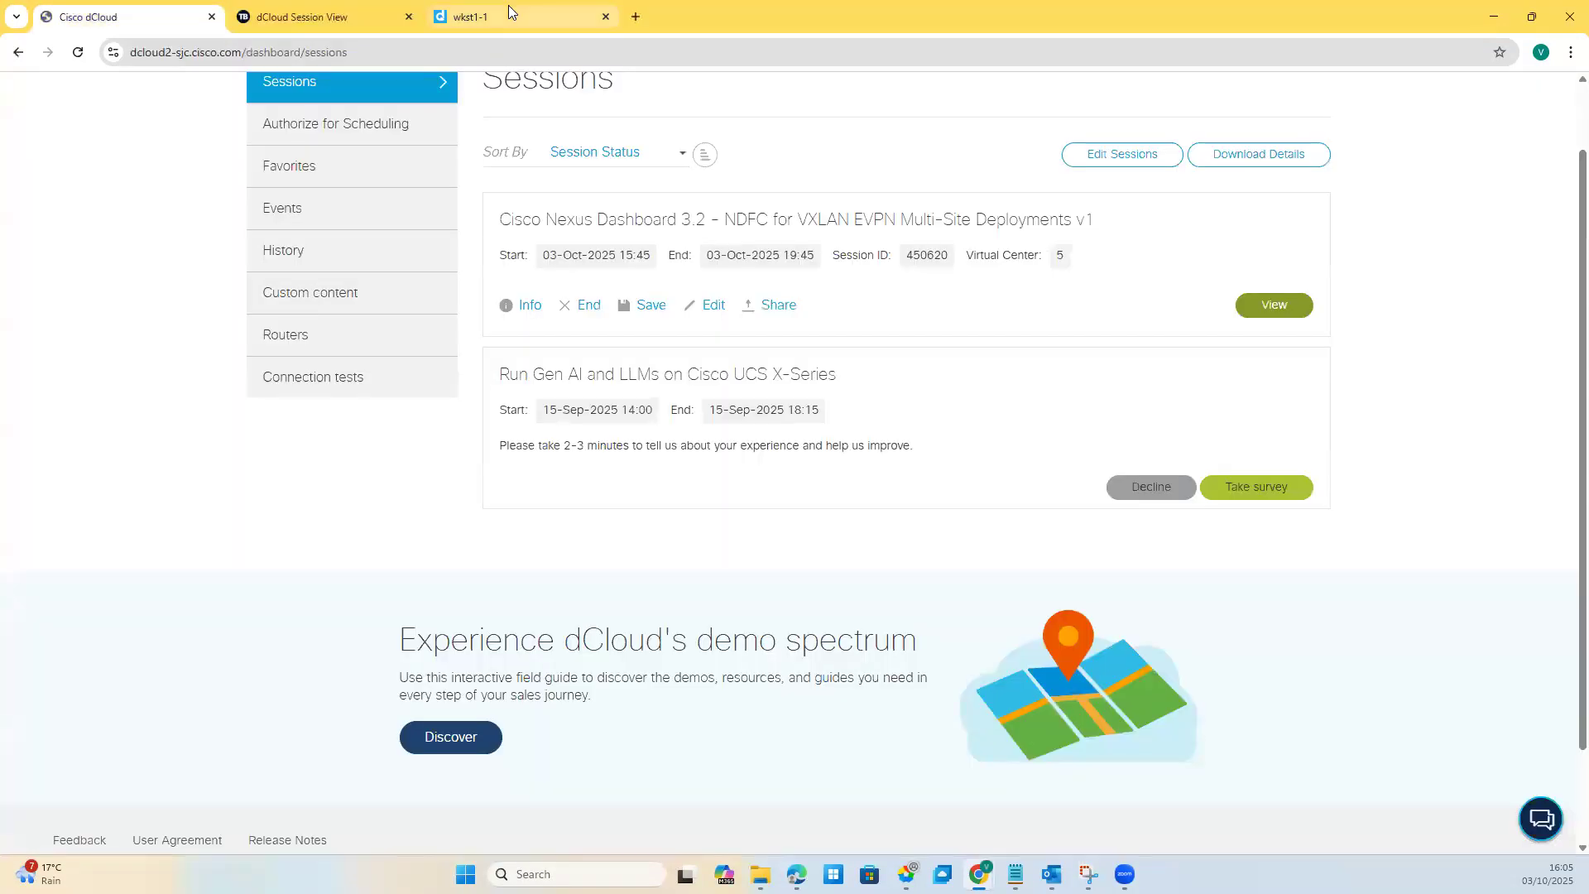
{"action": "left_click", "coordinate": [508, 4]}
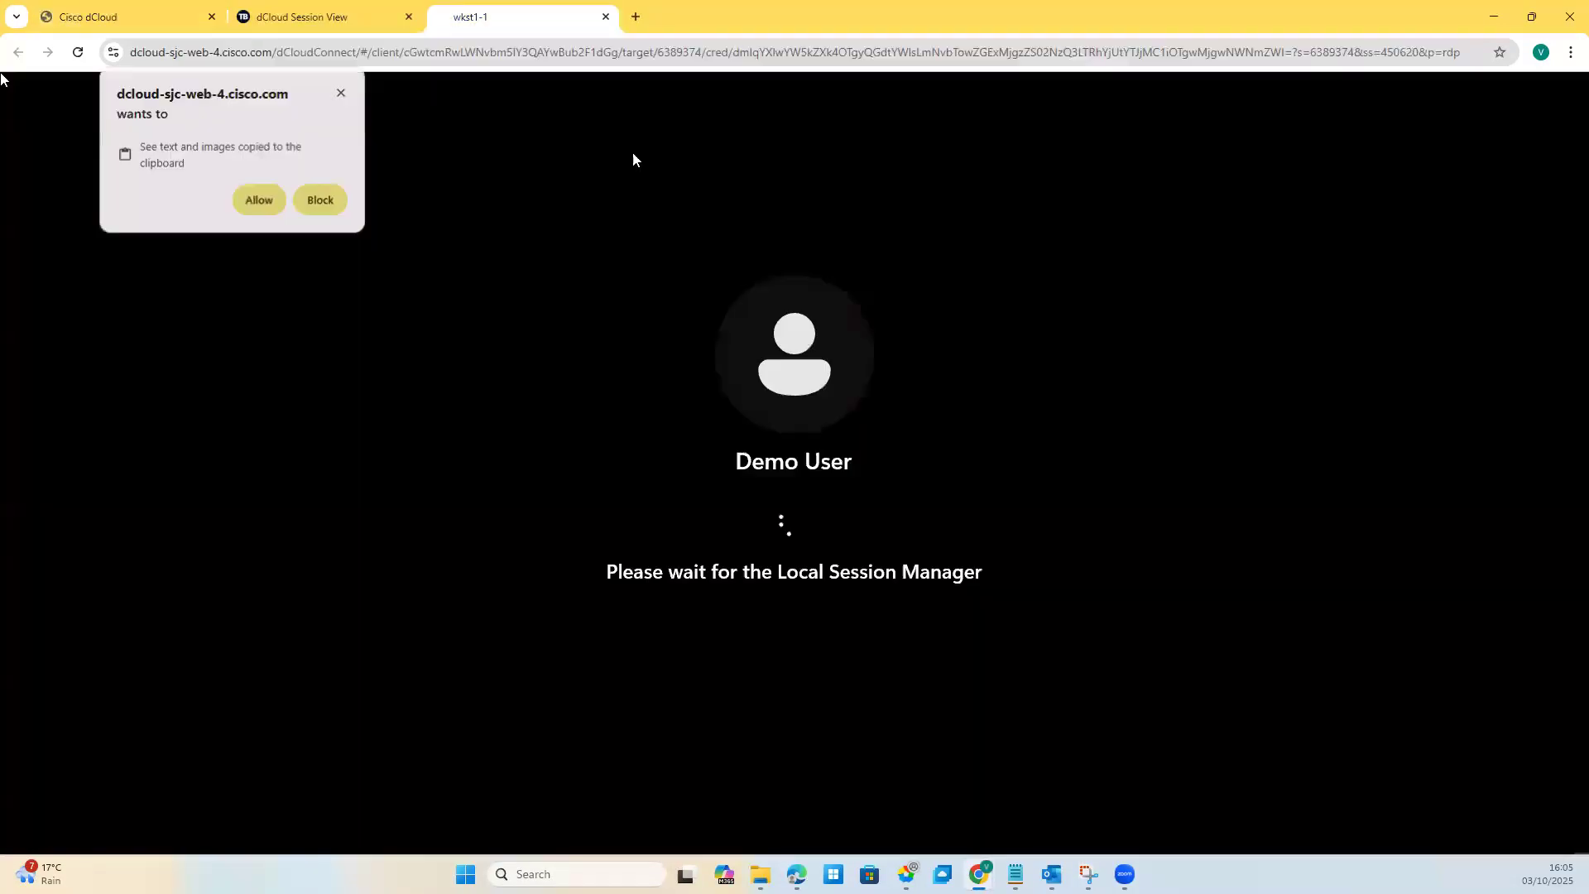
{"action": "left_click", "coordinate": [246, 205]}
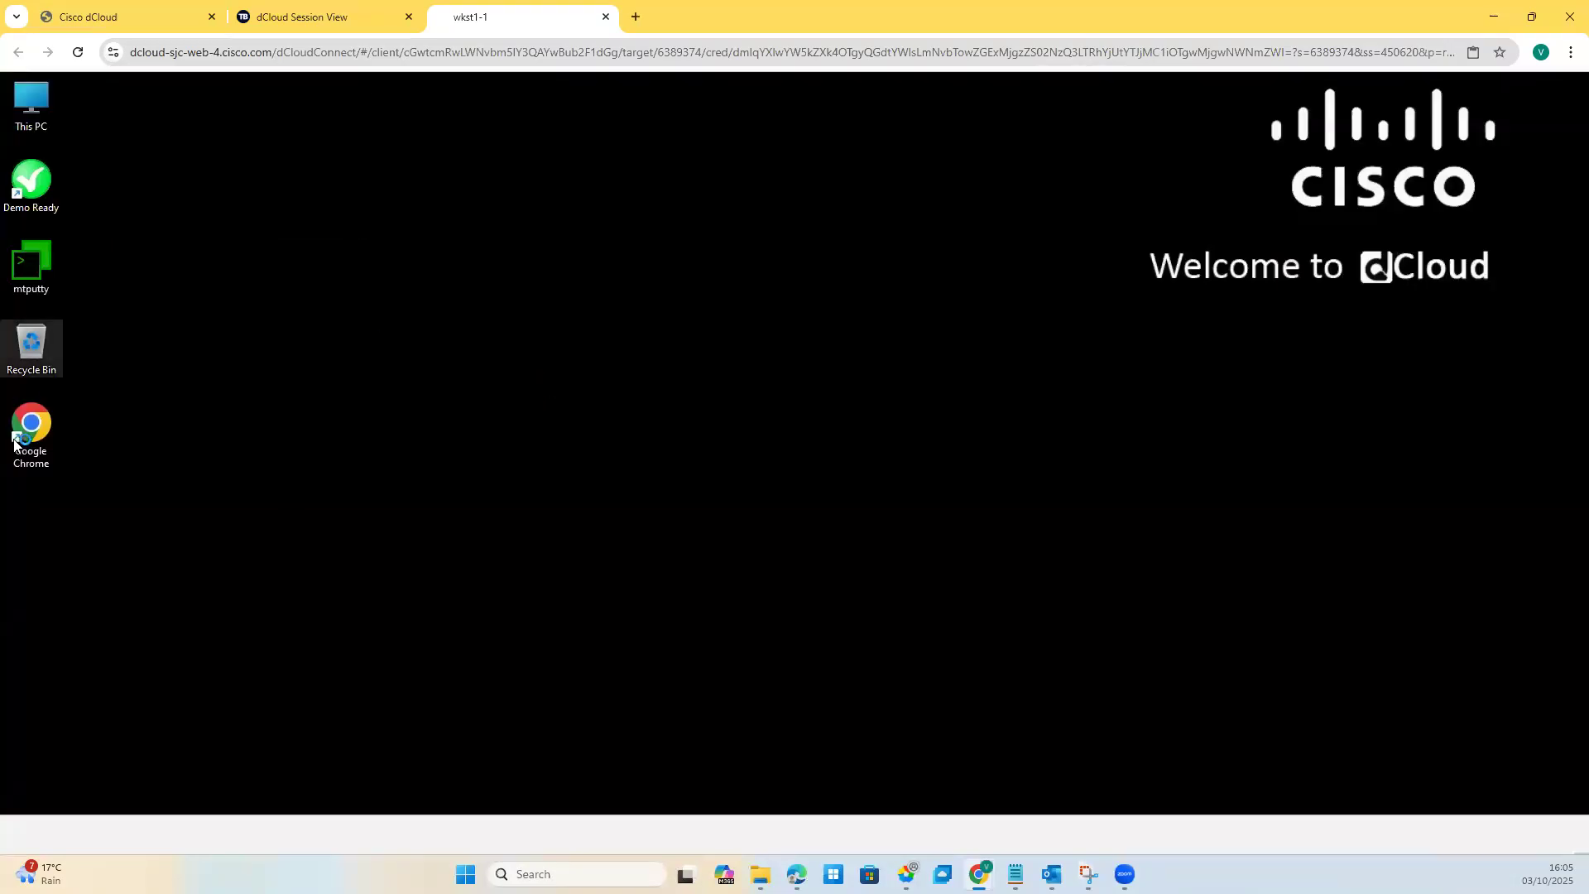
Step: Launch Chrome on wkst1-1 and sign into Nexus Dashboard as admin with the account password
{"action": "double_click", "coordinate": [32, 420]}
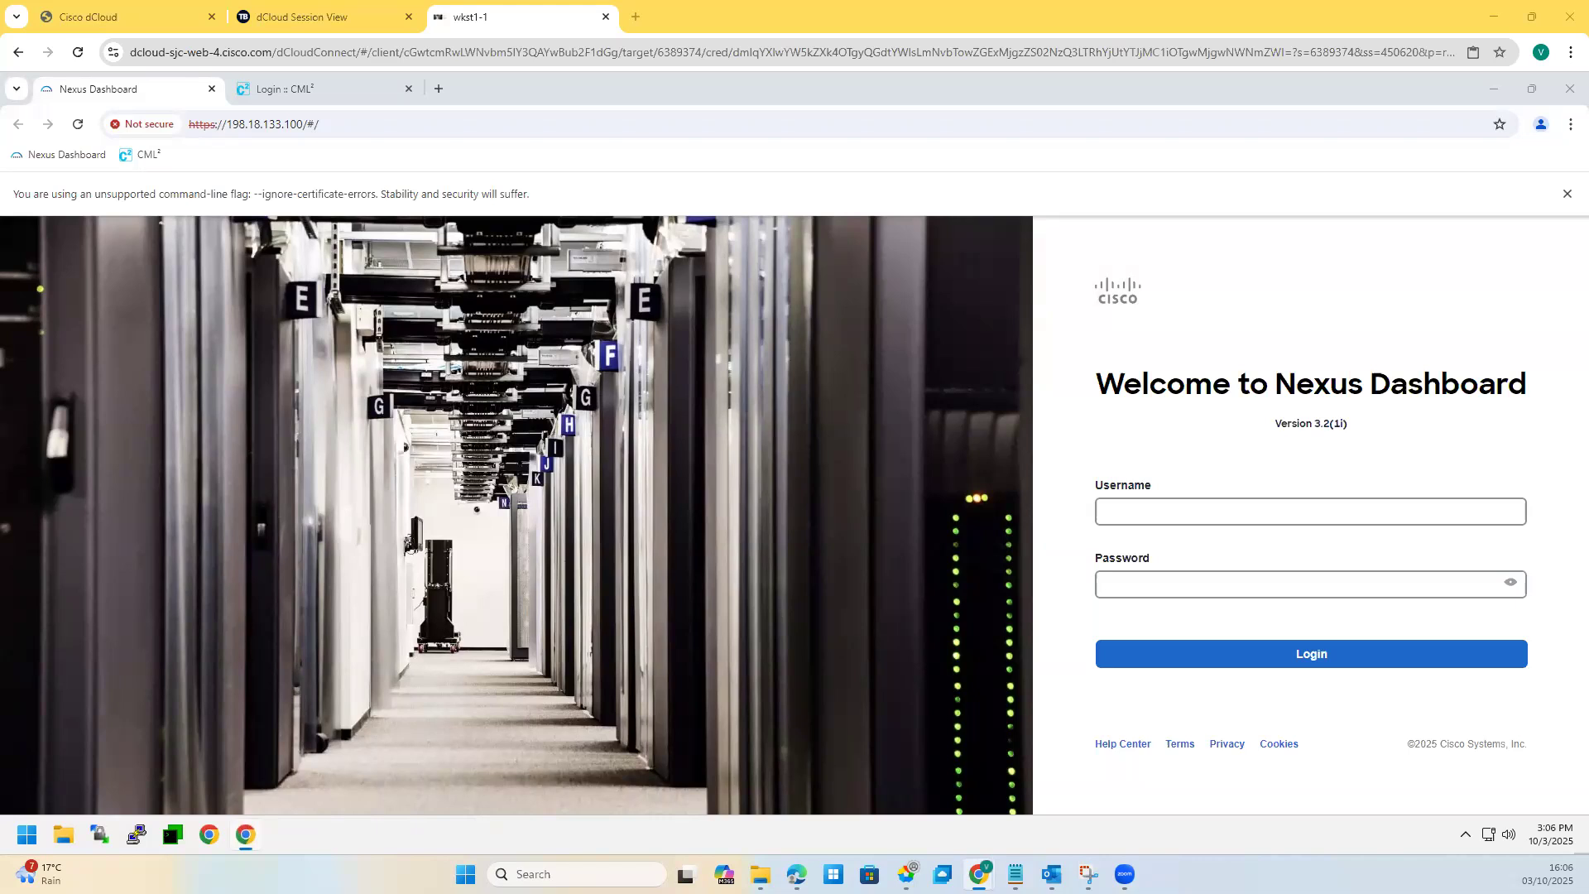
{"action": "left_click", "coordinate": [1195, 512]}
{"action": "left_click", "coordinate": [1187, 576]}
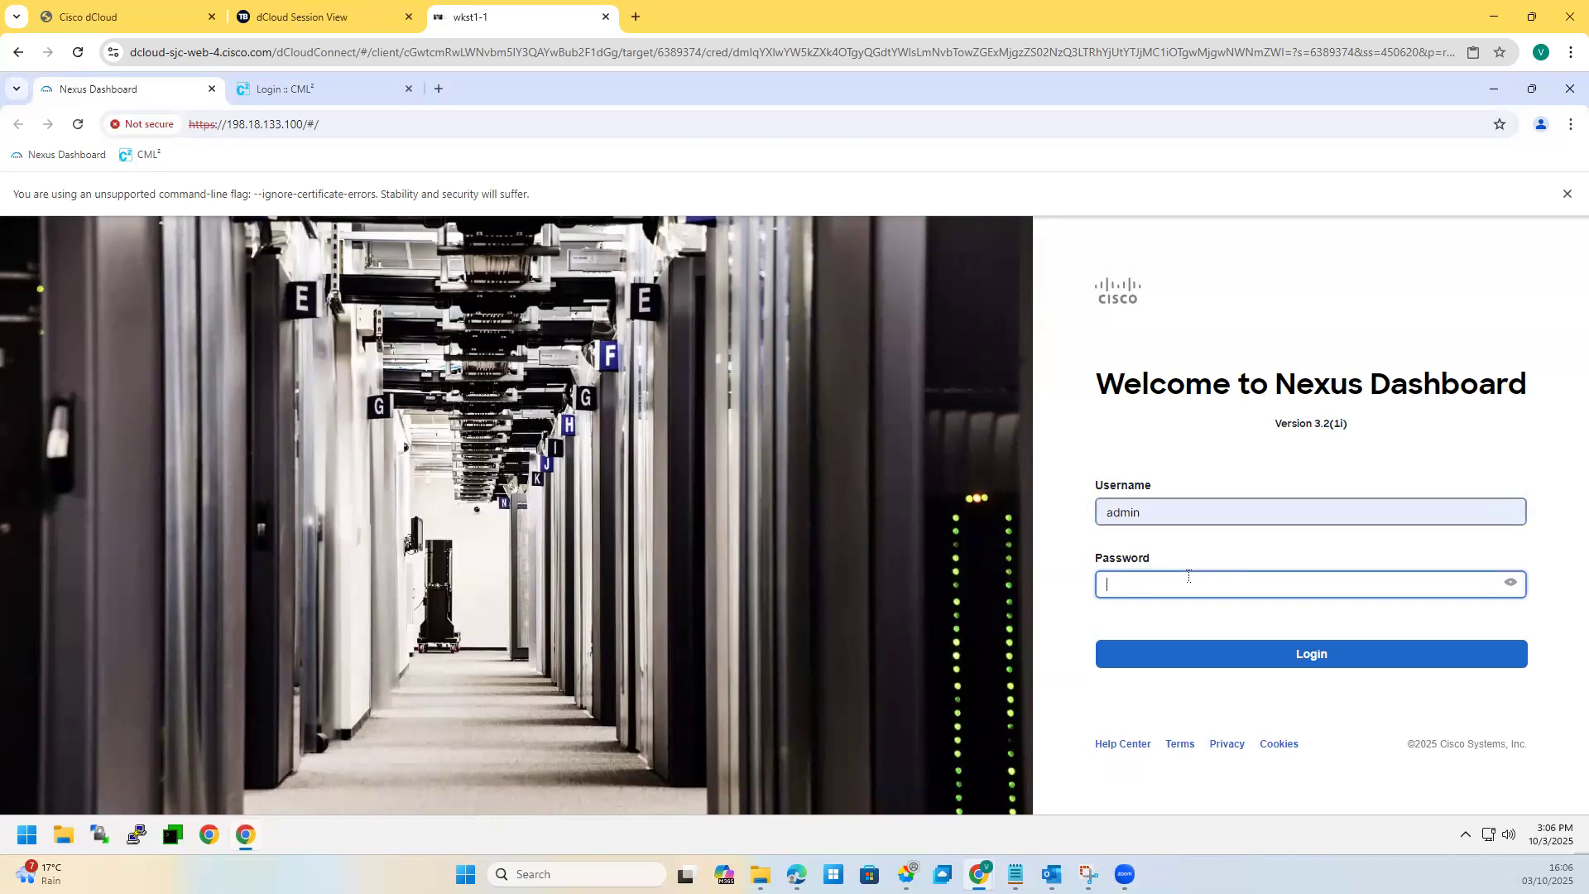
{"action": "type", "text": "C1sc"}
{"action": "key", "text": "BackSpace"}
{"action": "key", "text": "BackSpace"}
{"action": "key", "text": "BackSpace"}
{"action": "key", "text": "BackSpace"}
{"action": "type", "text": "C1sco12345"}
{"action": "key", "text": "Return"}
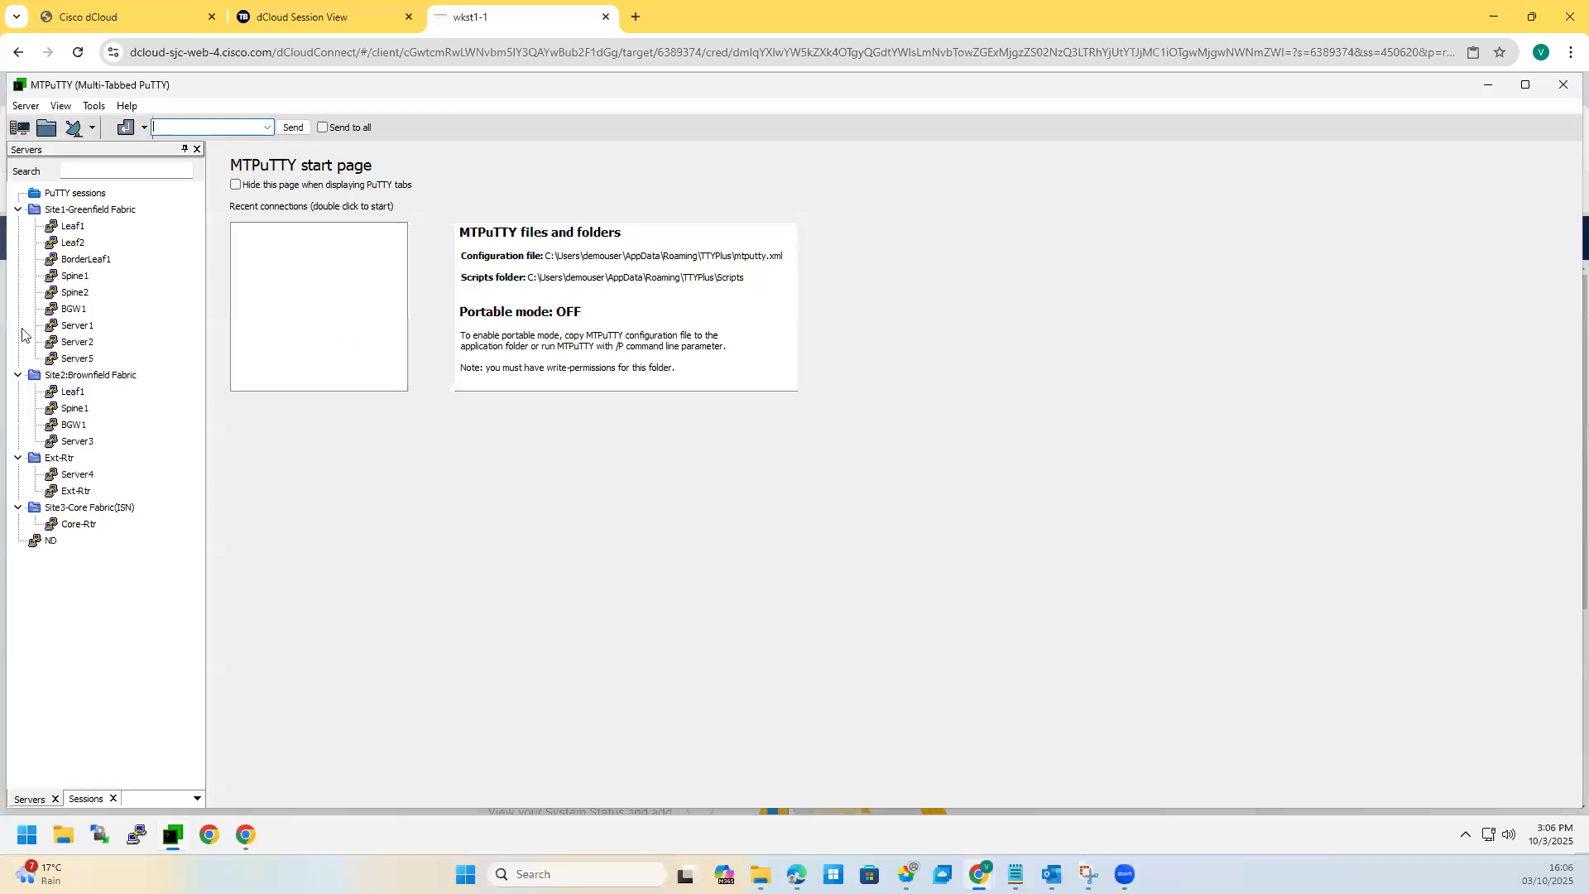
Step: Open a terminal session to Leaf1 under Site2:Brownfield Fabric, accepting the host key
{"action": "left_click", "coordinate": [87, 212]}
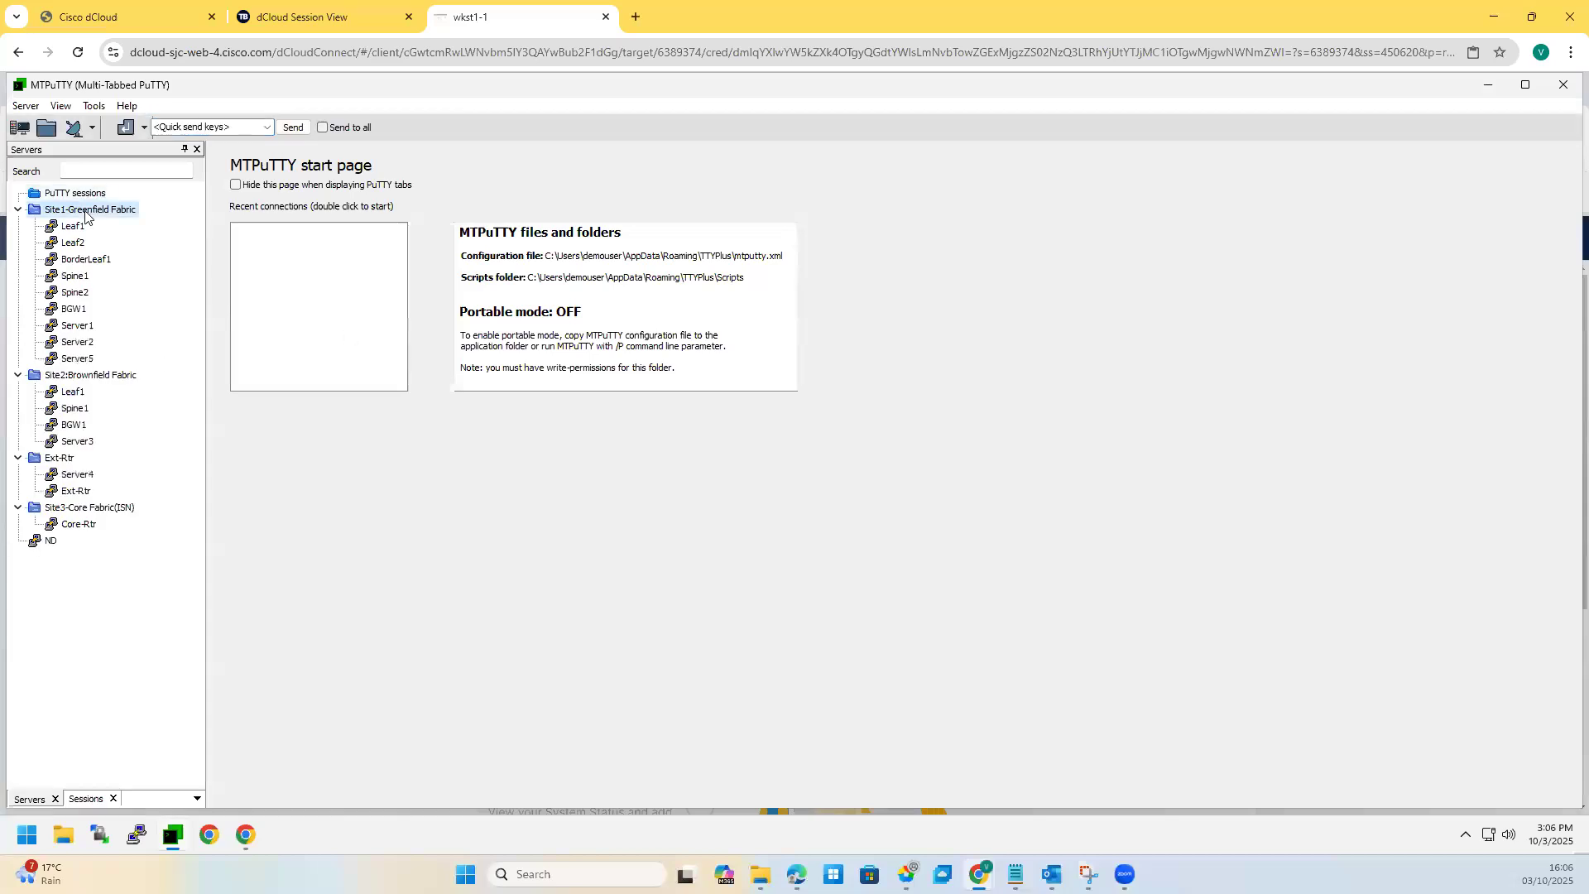
{"action": "left_click", "coordinate": [74, 312]}
{"action": "left_click", "coordinate": [91, 260]}
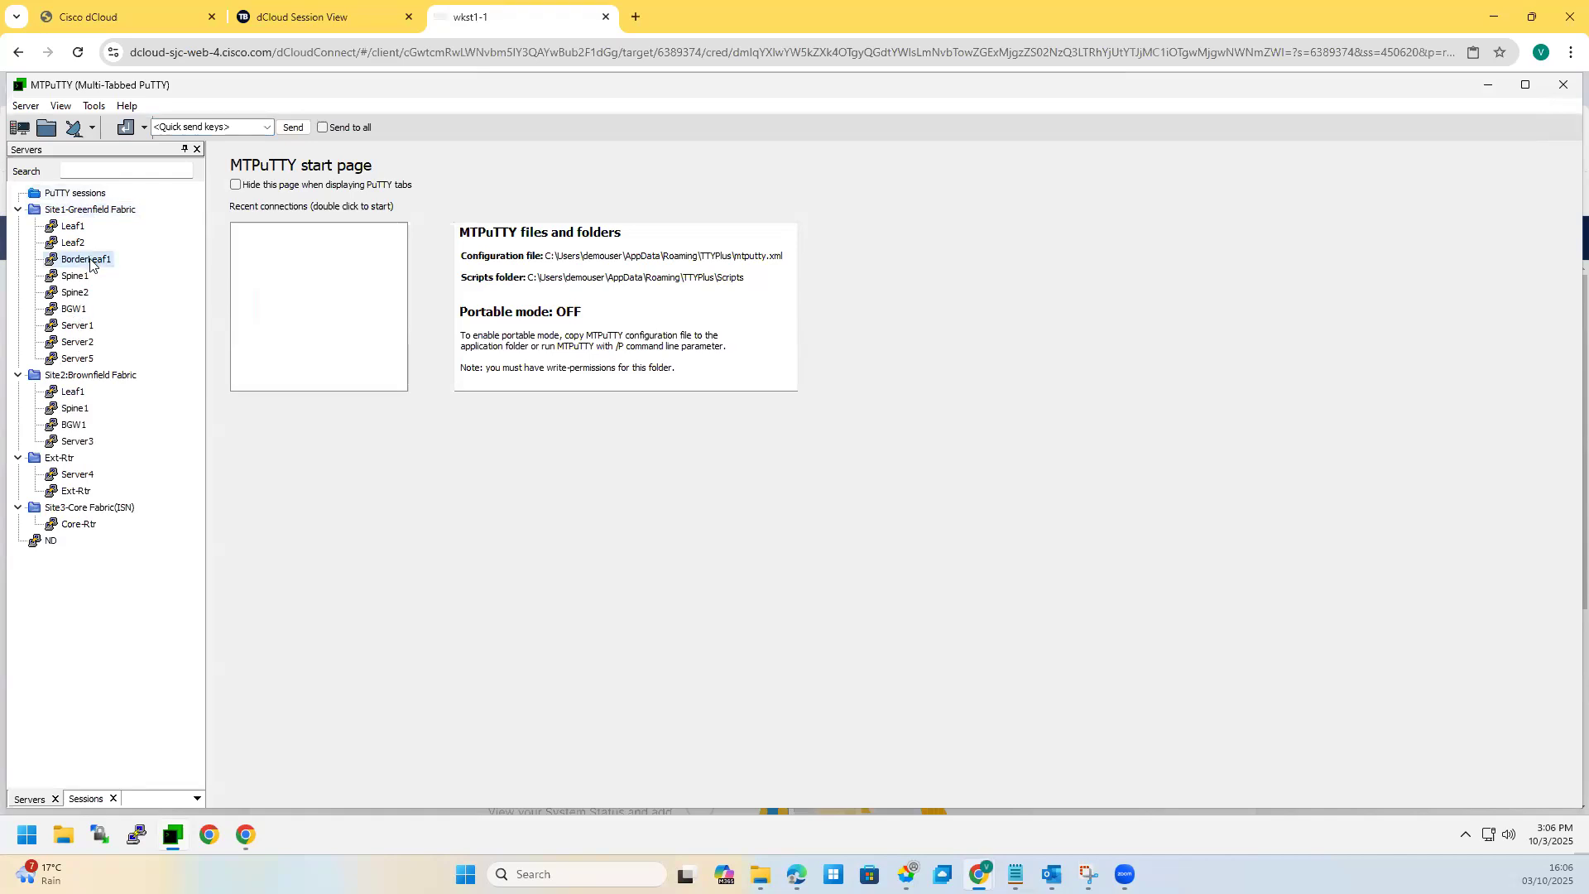
{"action": "left_click", "coordinate": [77, 379]}
{"action": "double_click", "coordinate": [74, 392]}
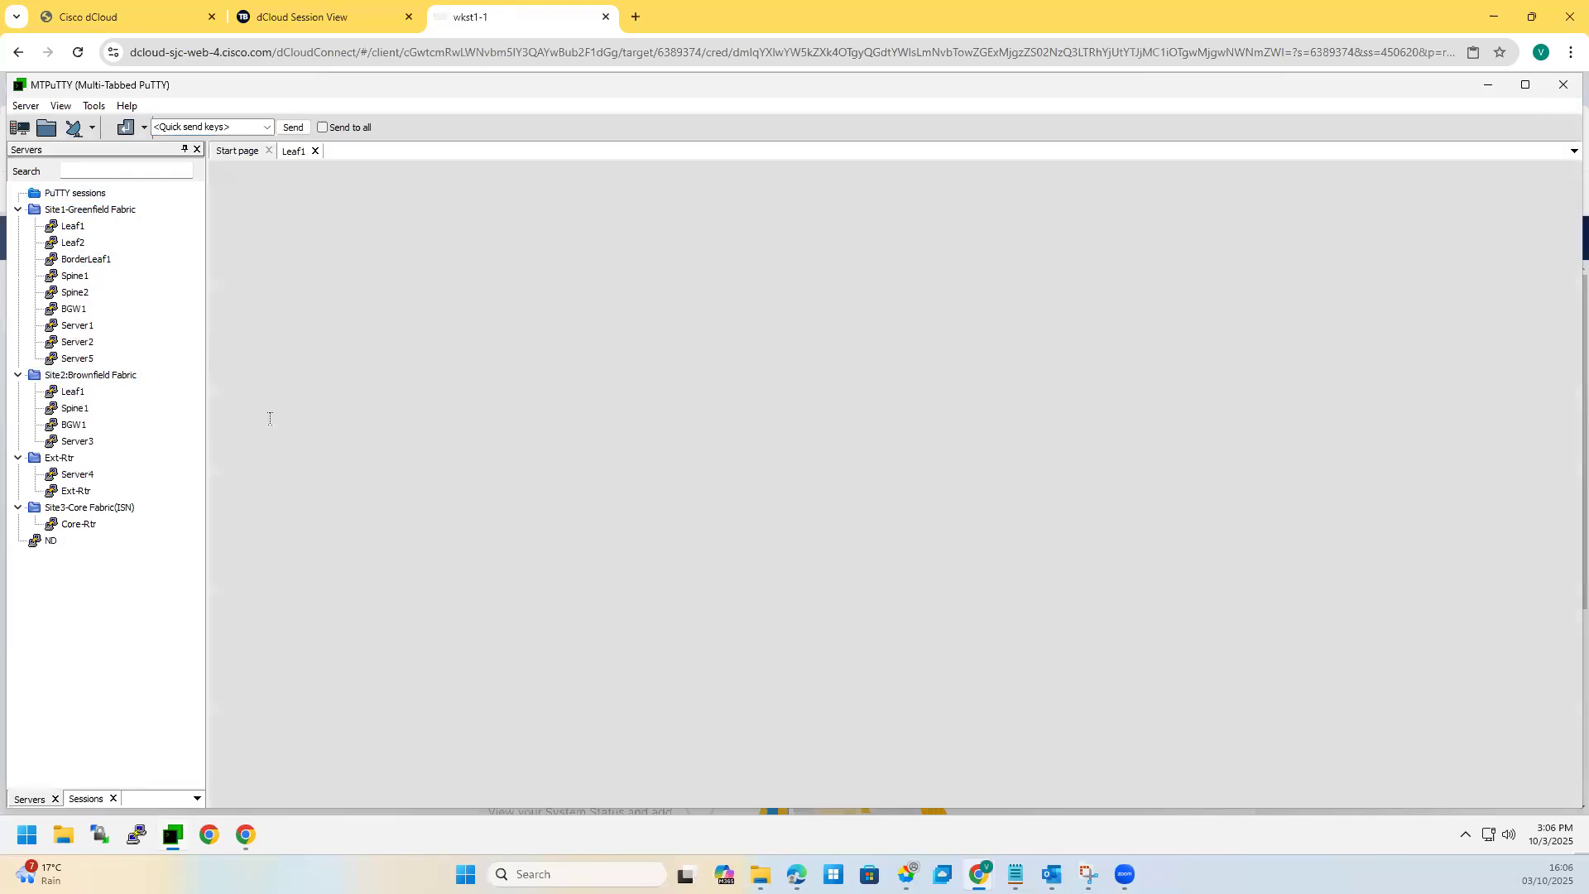
{"action": "left_click", "coordinate": [373, 539]}
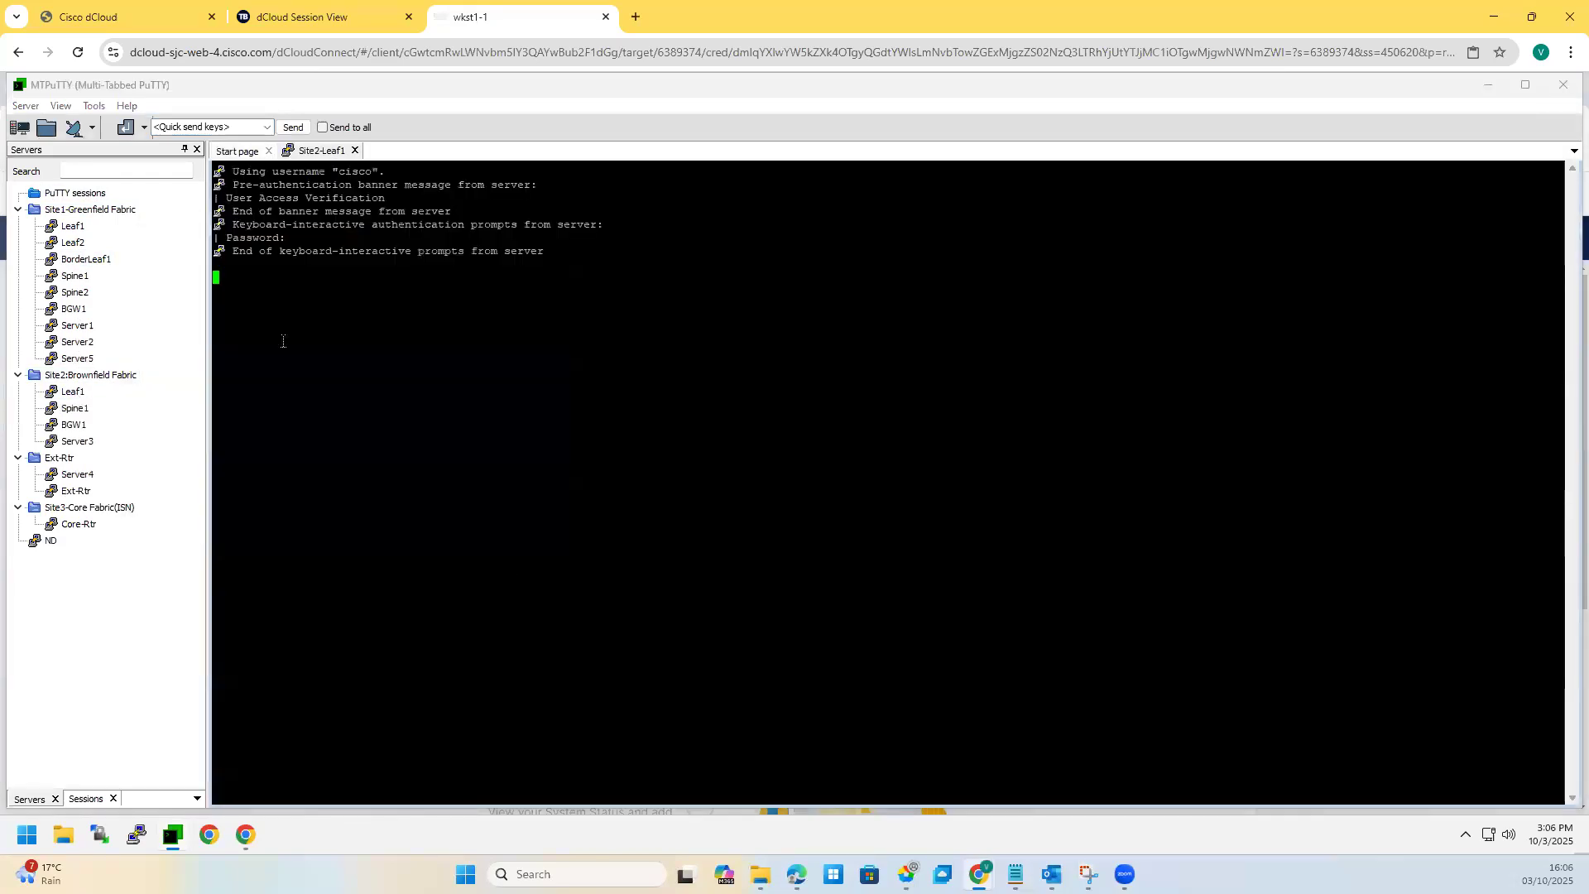
Step: Run 'sh vlan' and 'sh run vxlan' on Site2-L1, then begin typing 'sh ru'
{"action": "type", "text": "sh vlan"}
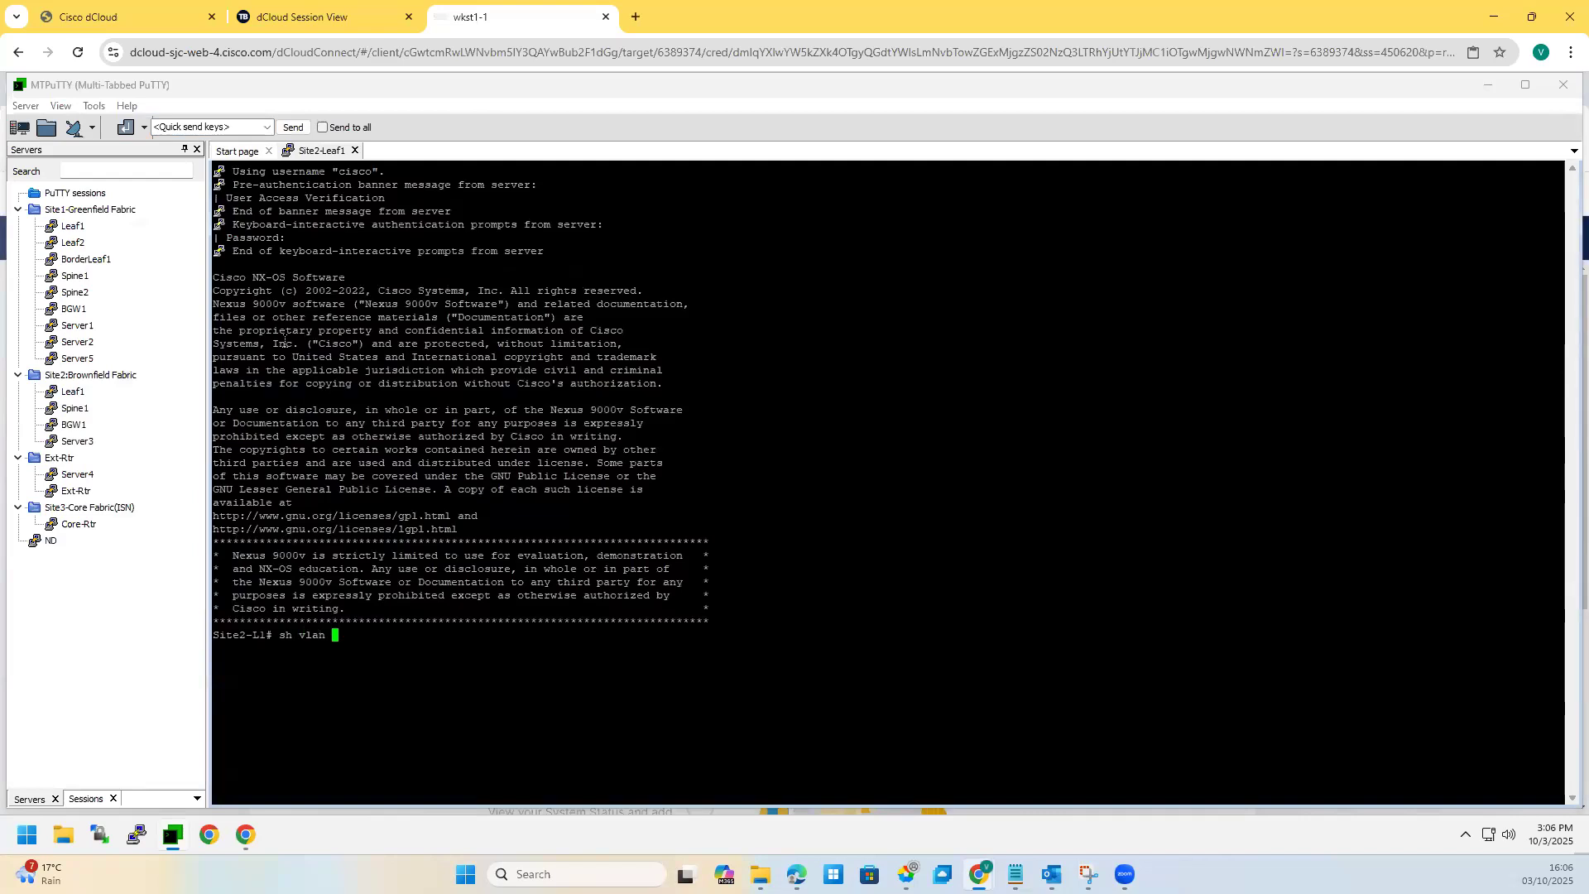
{"action": "key", "text": "Return"}
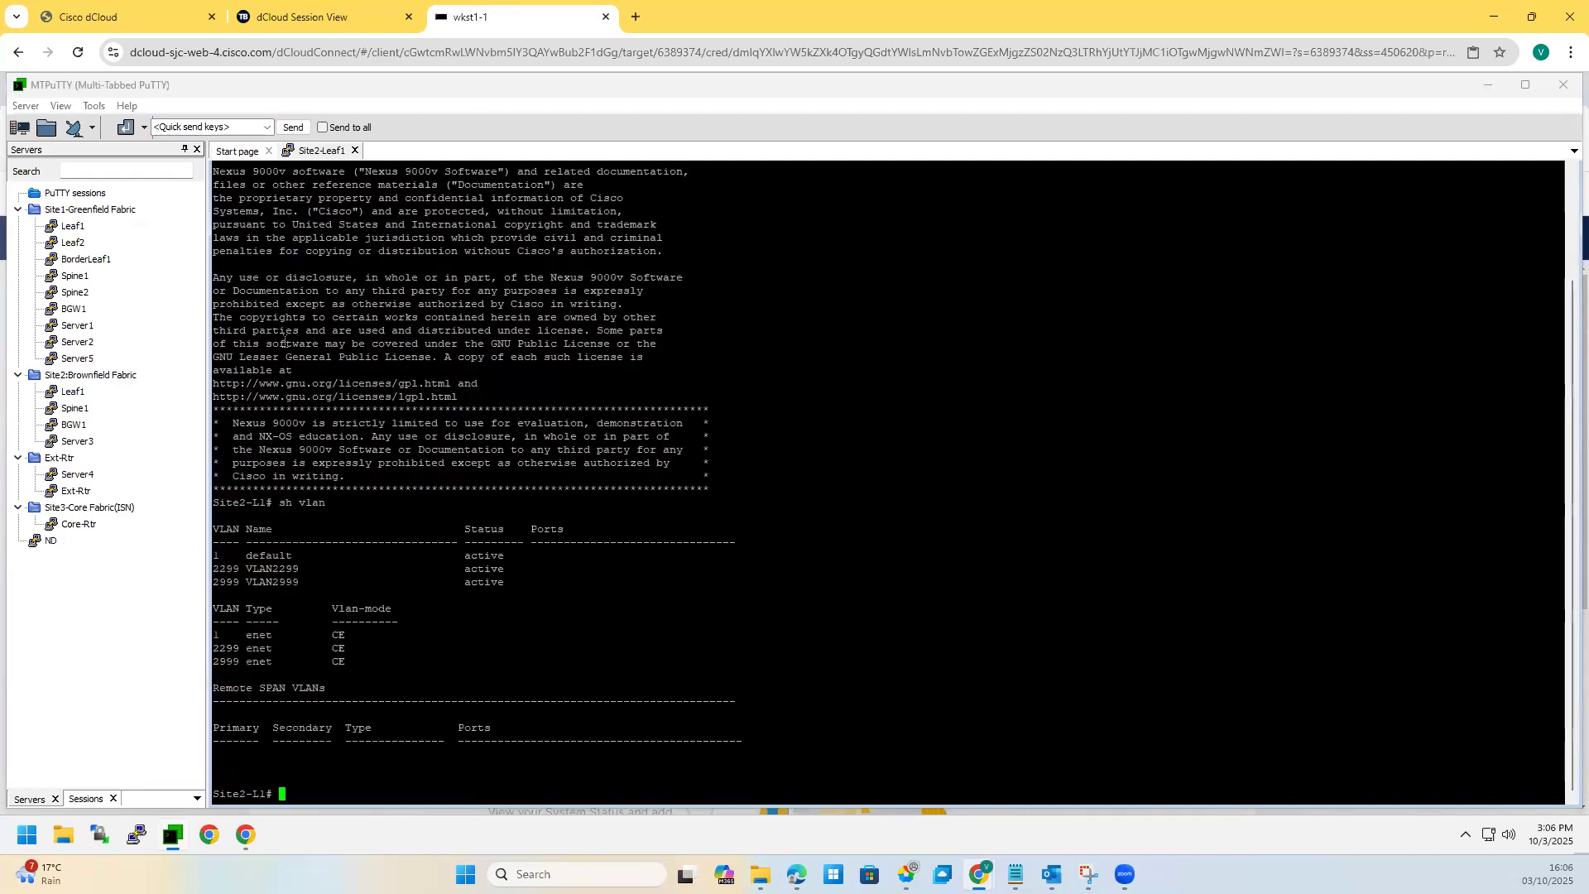
{"action": "key", "text": "Return"}
{"action": "key", "text": "Return"}
{"action": "type", "text": "sh "}
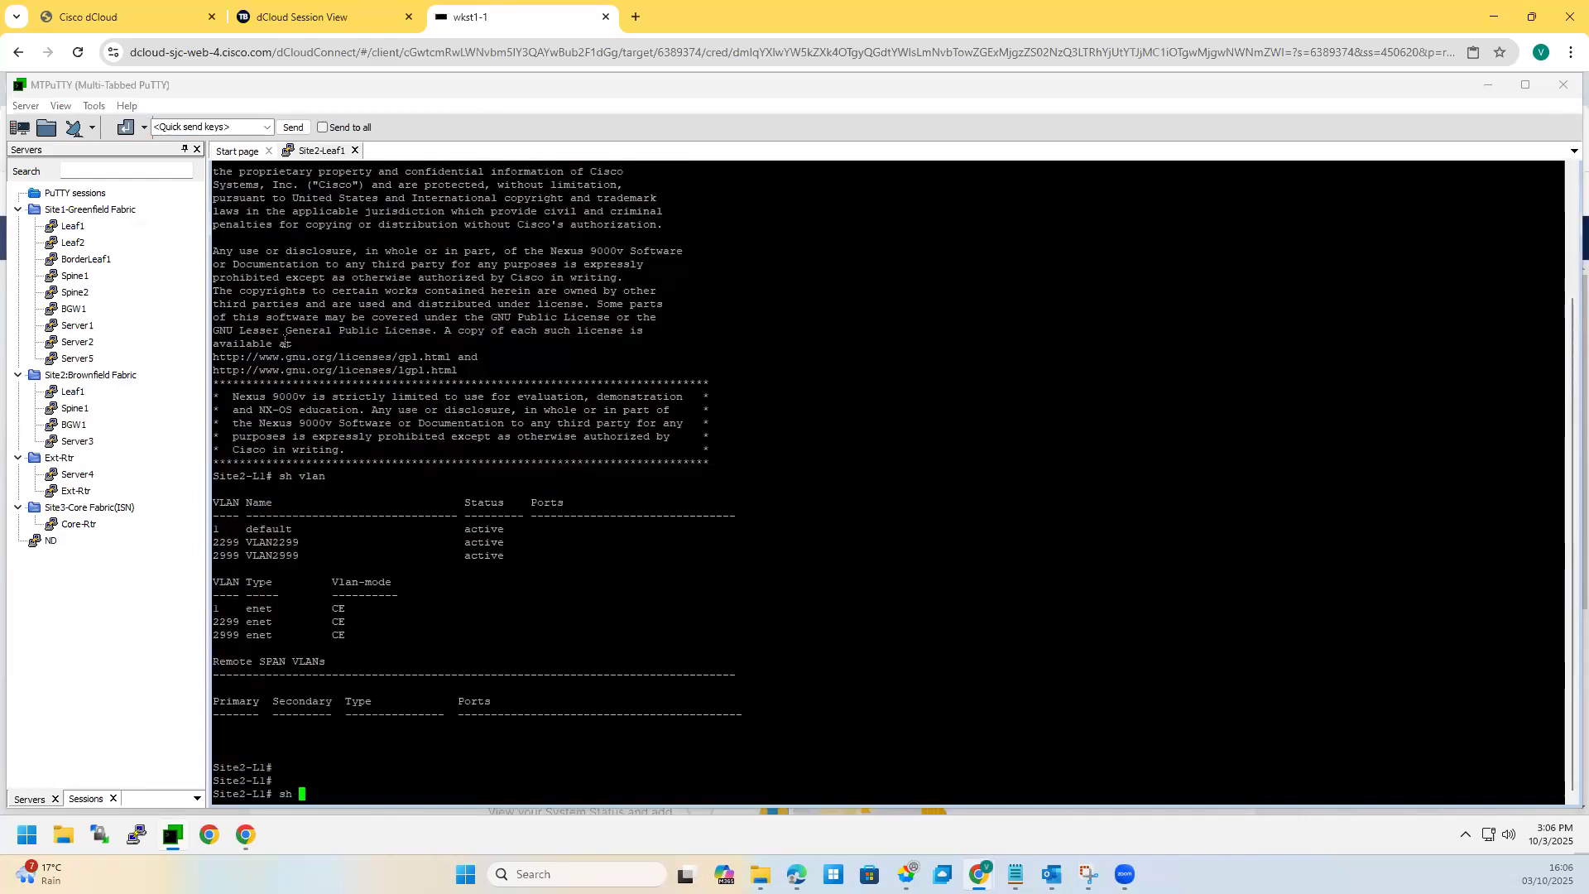
{"action": "type", "text": "run vxlan"}
{"action": "key", "text": "Return"}
{"action": "key", "text": "Return"}
{"action": "key", "text": "Return"}
{"action": "type", "text": "sh ru"}
{"action": "key", "text": "Return"}
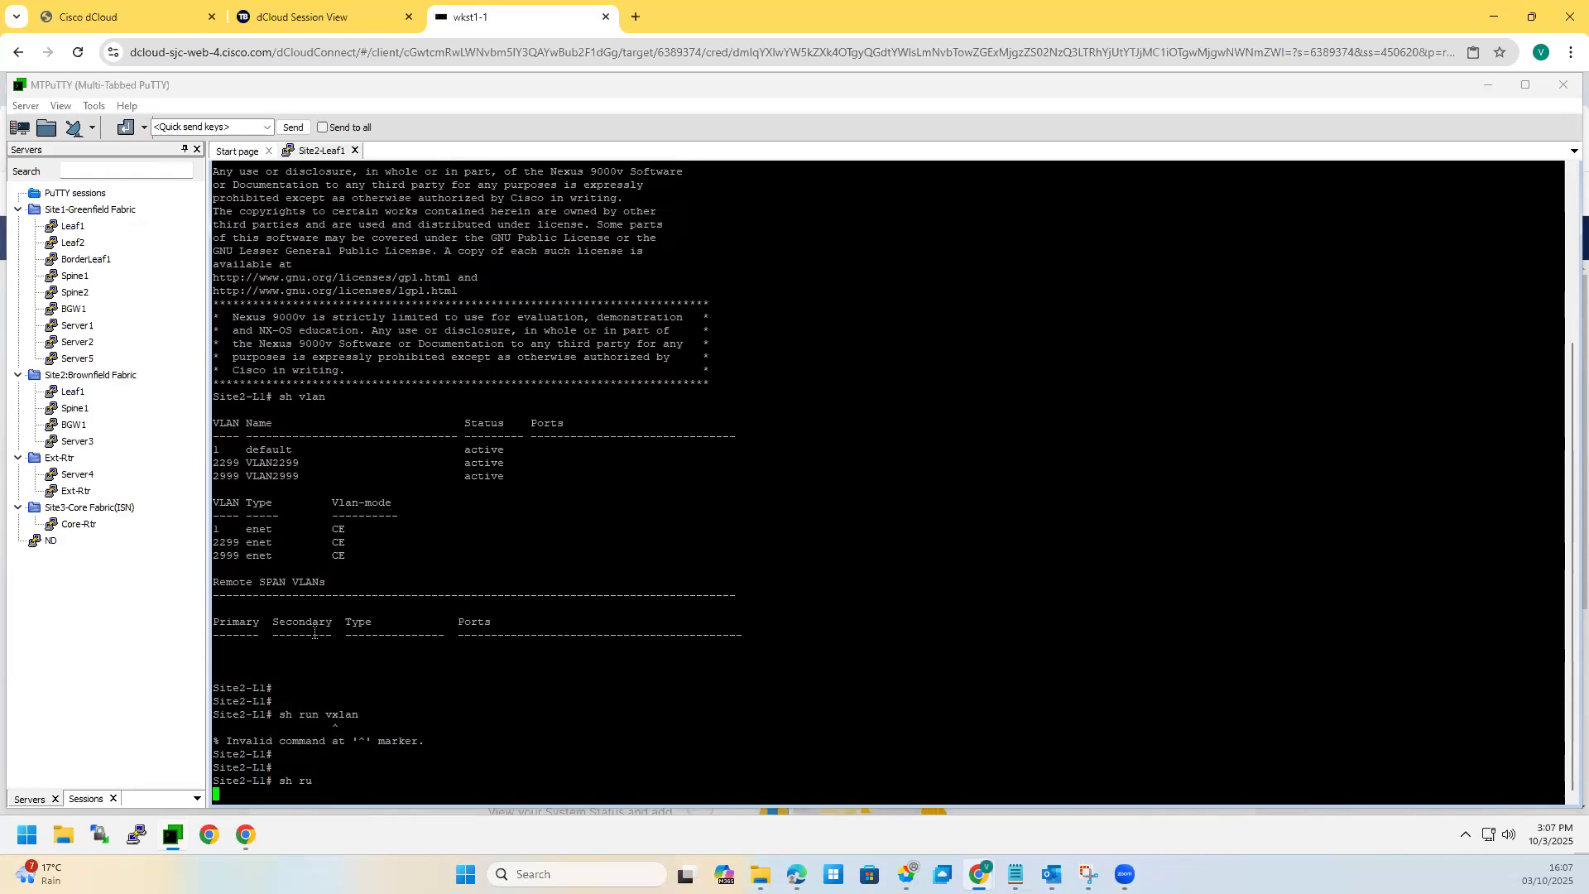
Step: Page through Site2-L1's config, highlighting enabled features, redvrf with vni 59000 and the route-map
{"action": "left_click_drag", "start_coordinate": [464, 451], "coordinate": [286, 410]}
{"action": "left_click_drag", "start_coordinate": [292, 478], "coordinate": [346, 508]}
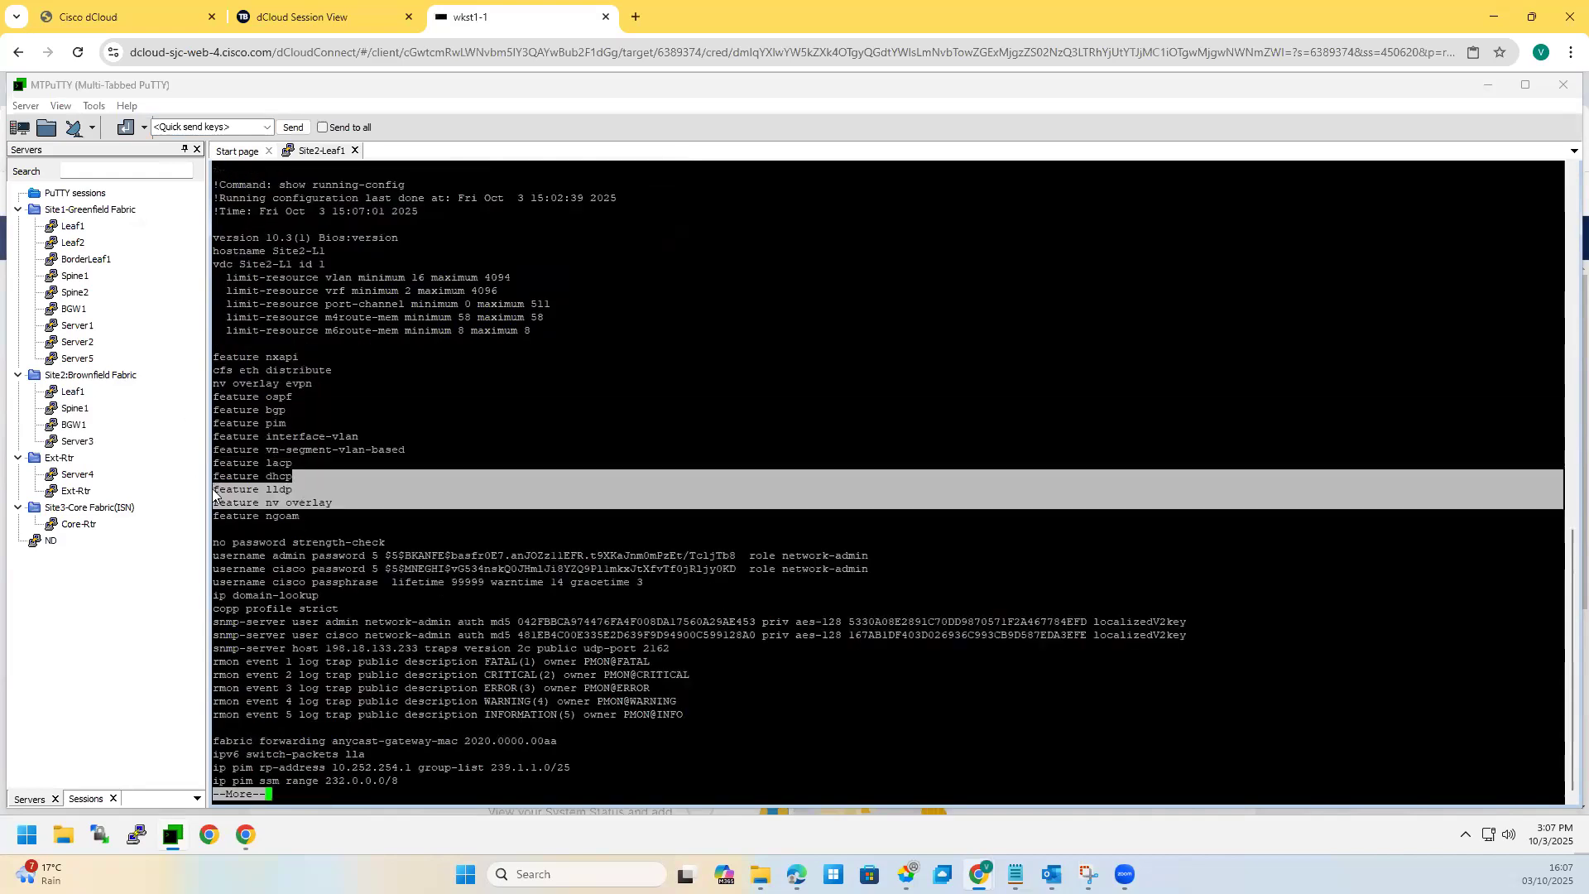
{"action": "key", "text": "space"}
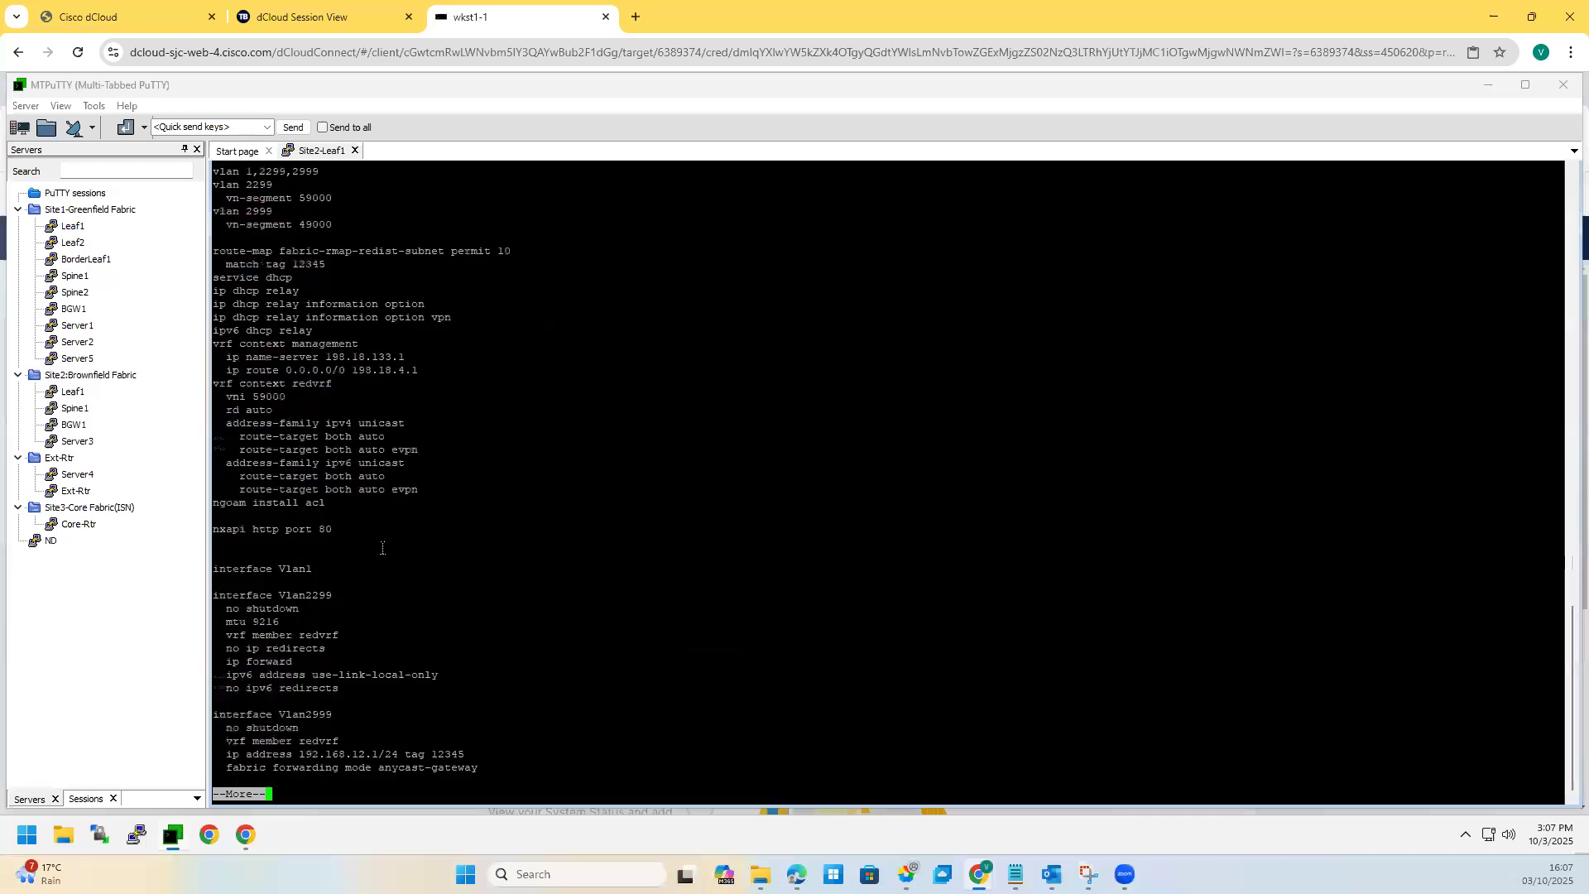
{"action": "left_click_drag", "start_coordinate": [331, 506], "coordinate": [195, 374]}
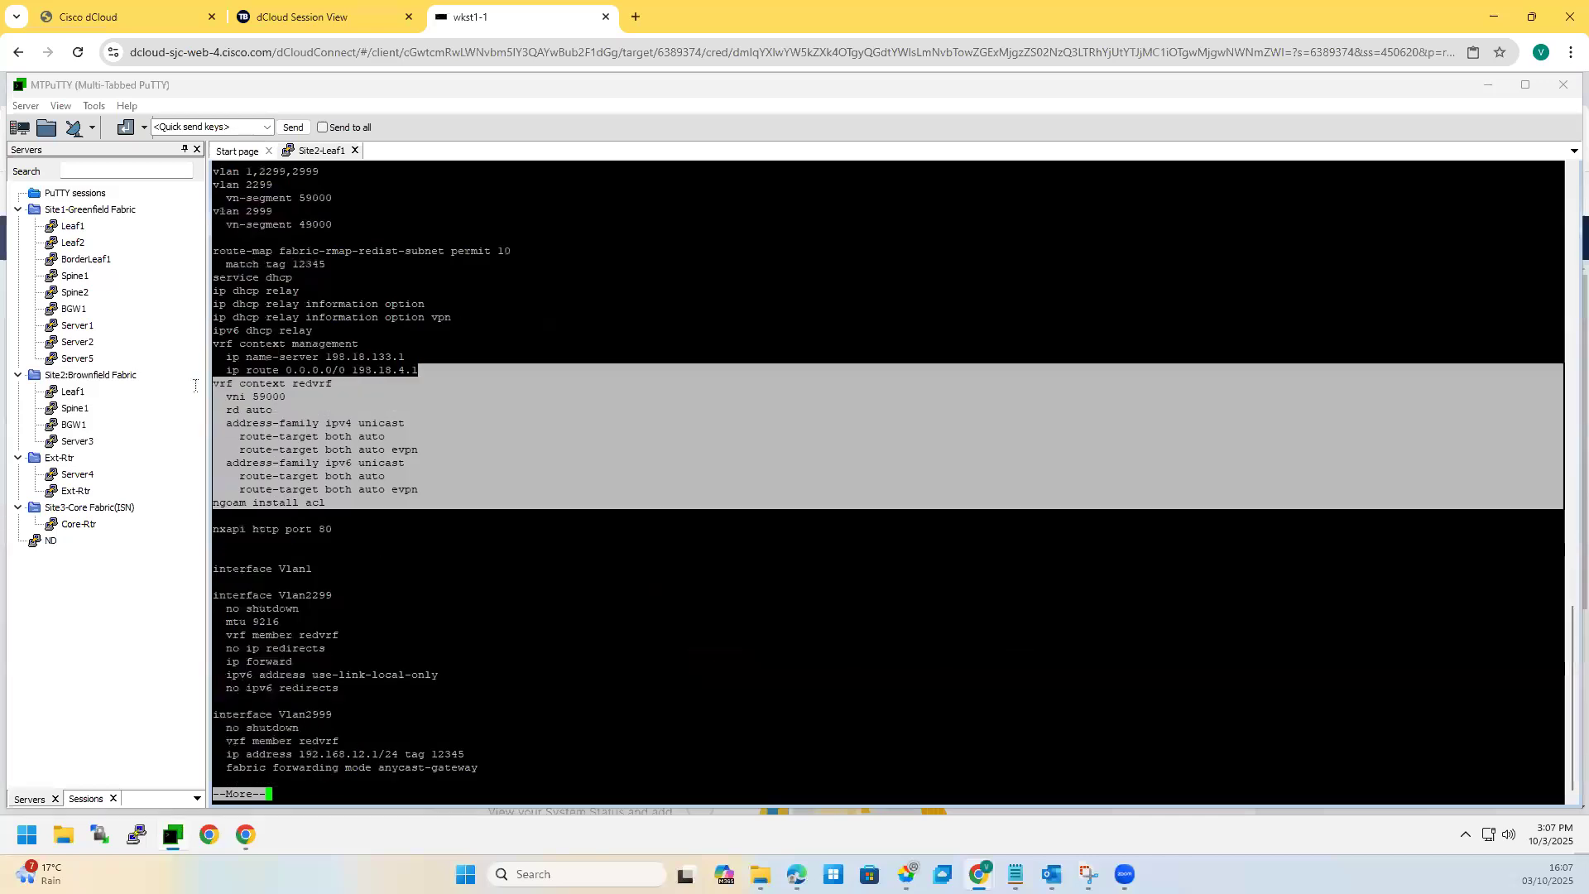
{"action": "left_click", "coordinate": [258, 339]}
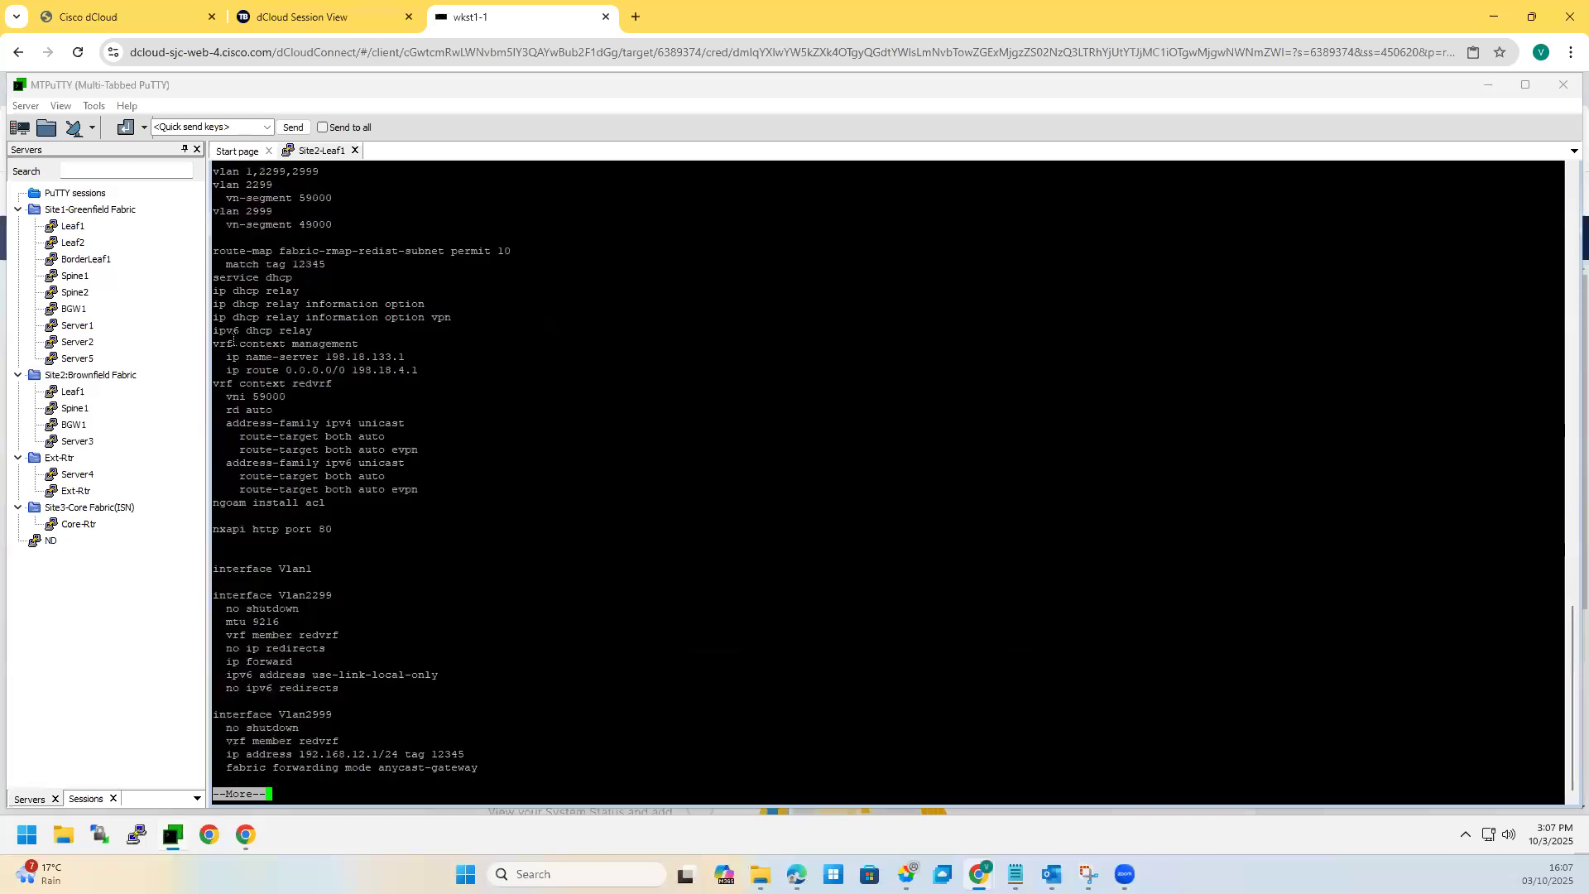
{"action": "left_click_drag", "start_coordinate": [245, 394], "coordinate": [207, 387]}
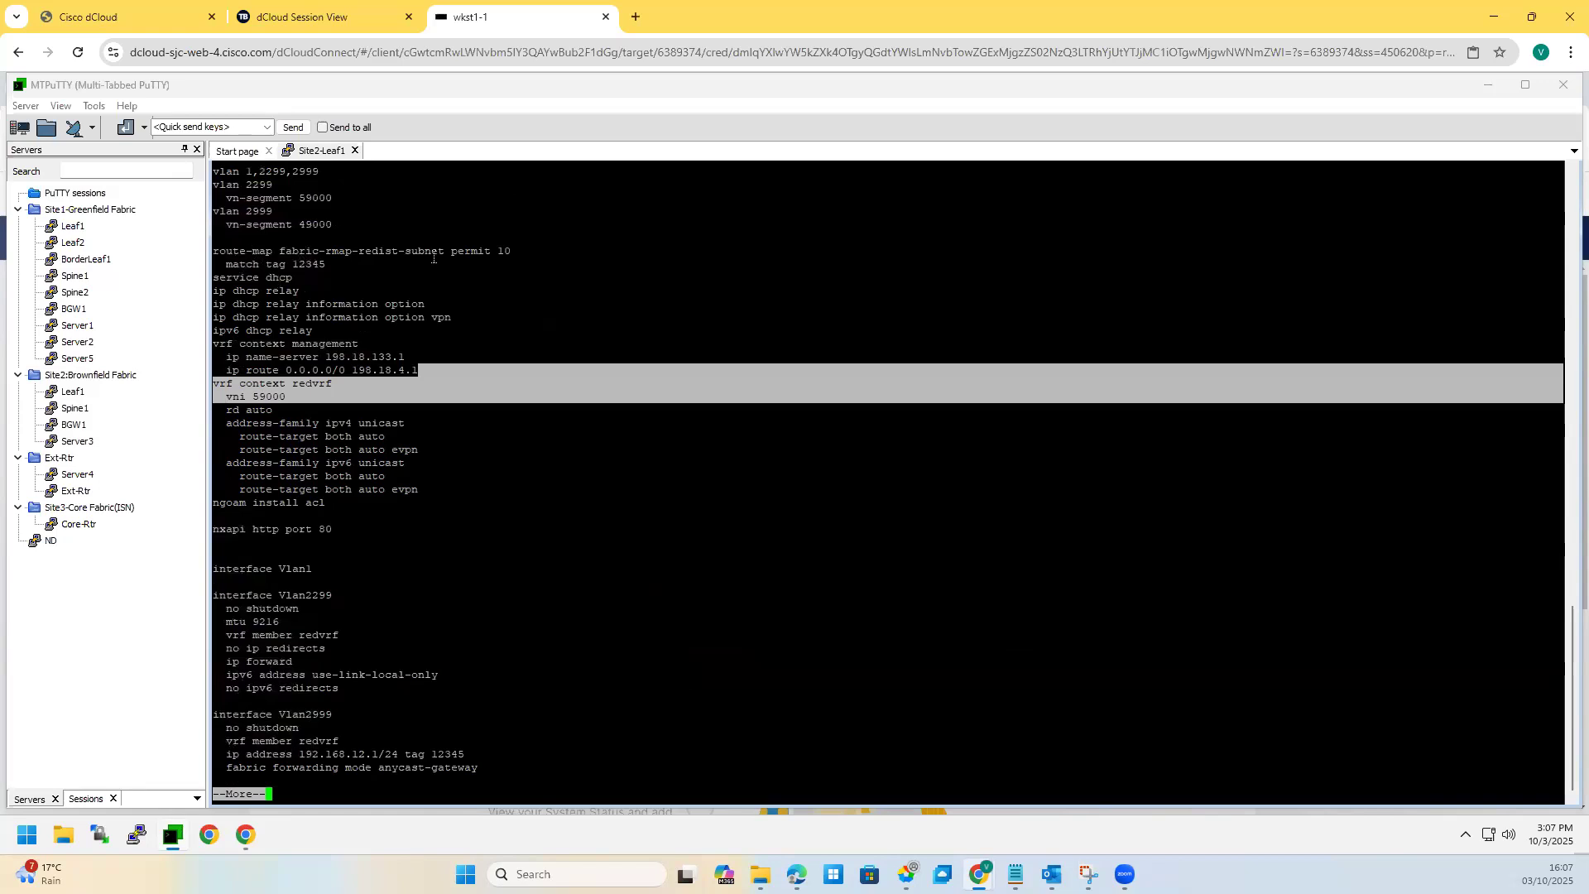
{"action": "left_click_drag", "start_coordinate": [246, 251], "coordinate": [485, 261]}
{"action": "left_click", "coordinate": [325, 514]}
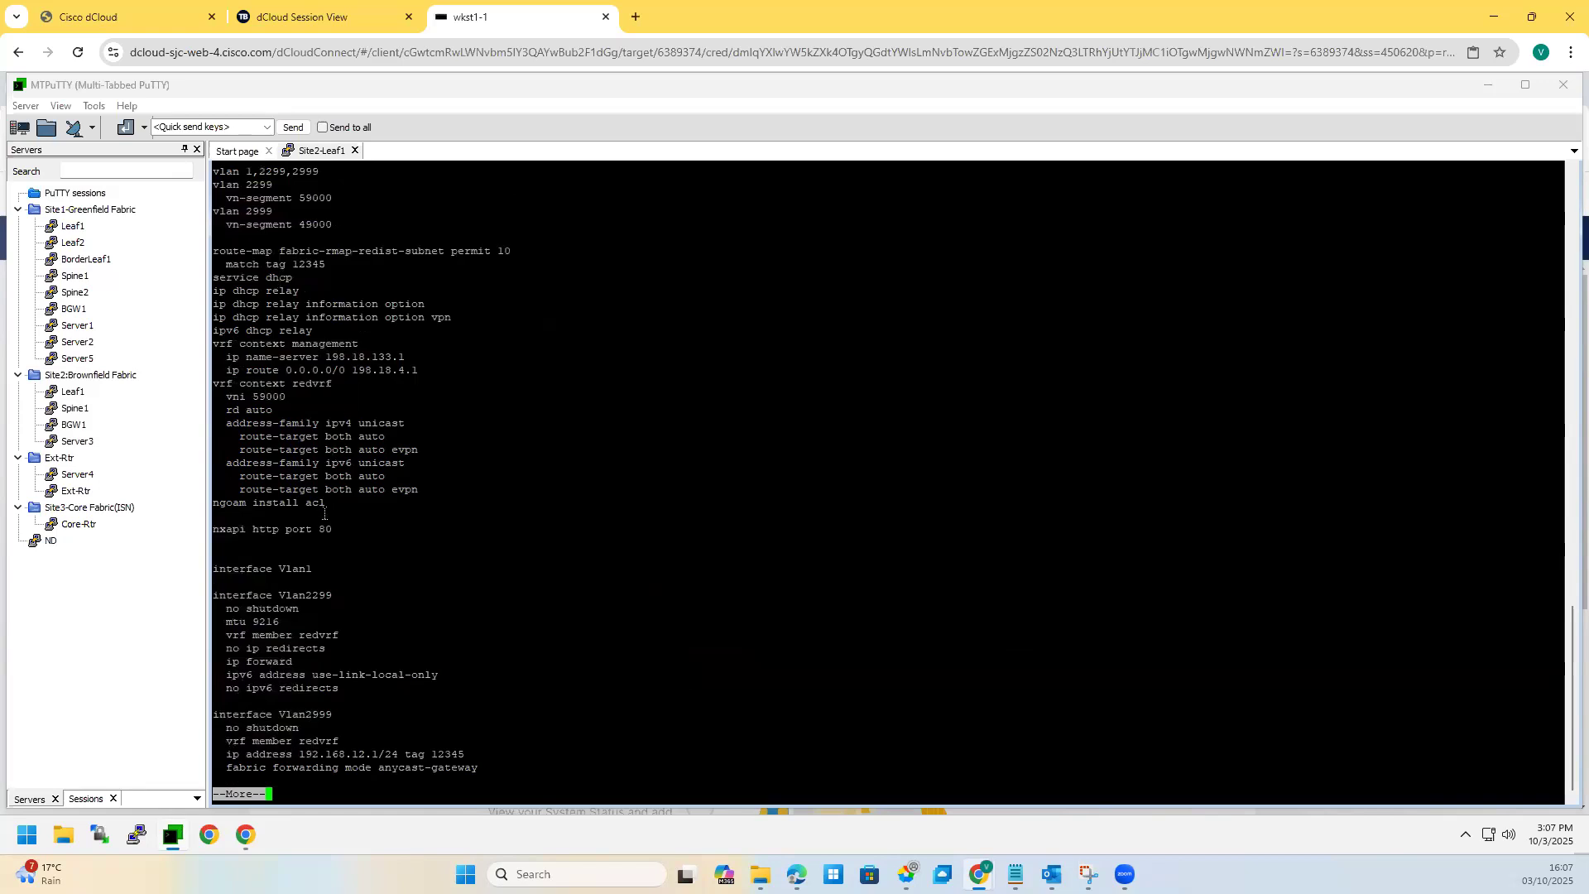
{"action": "key", "text": "space"}
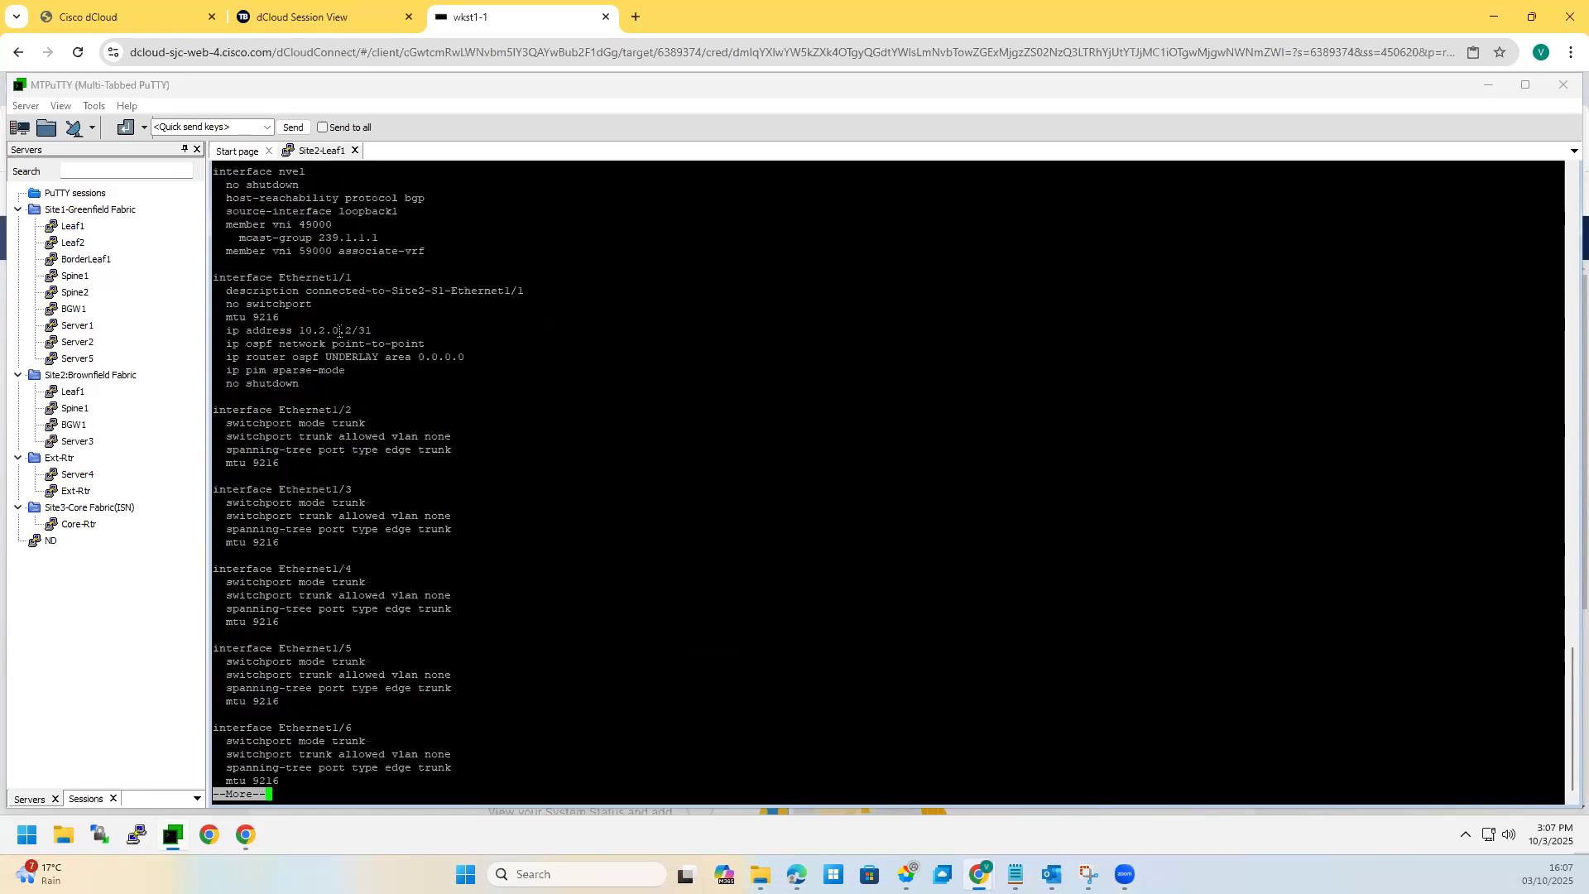
{"action": "scroll", "coordinate": [350, 417], "scroll_direction": "up", "scroll_amount": 15}
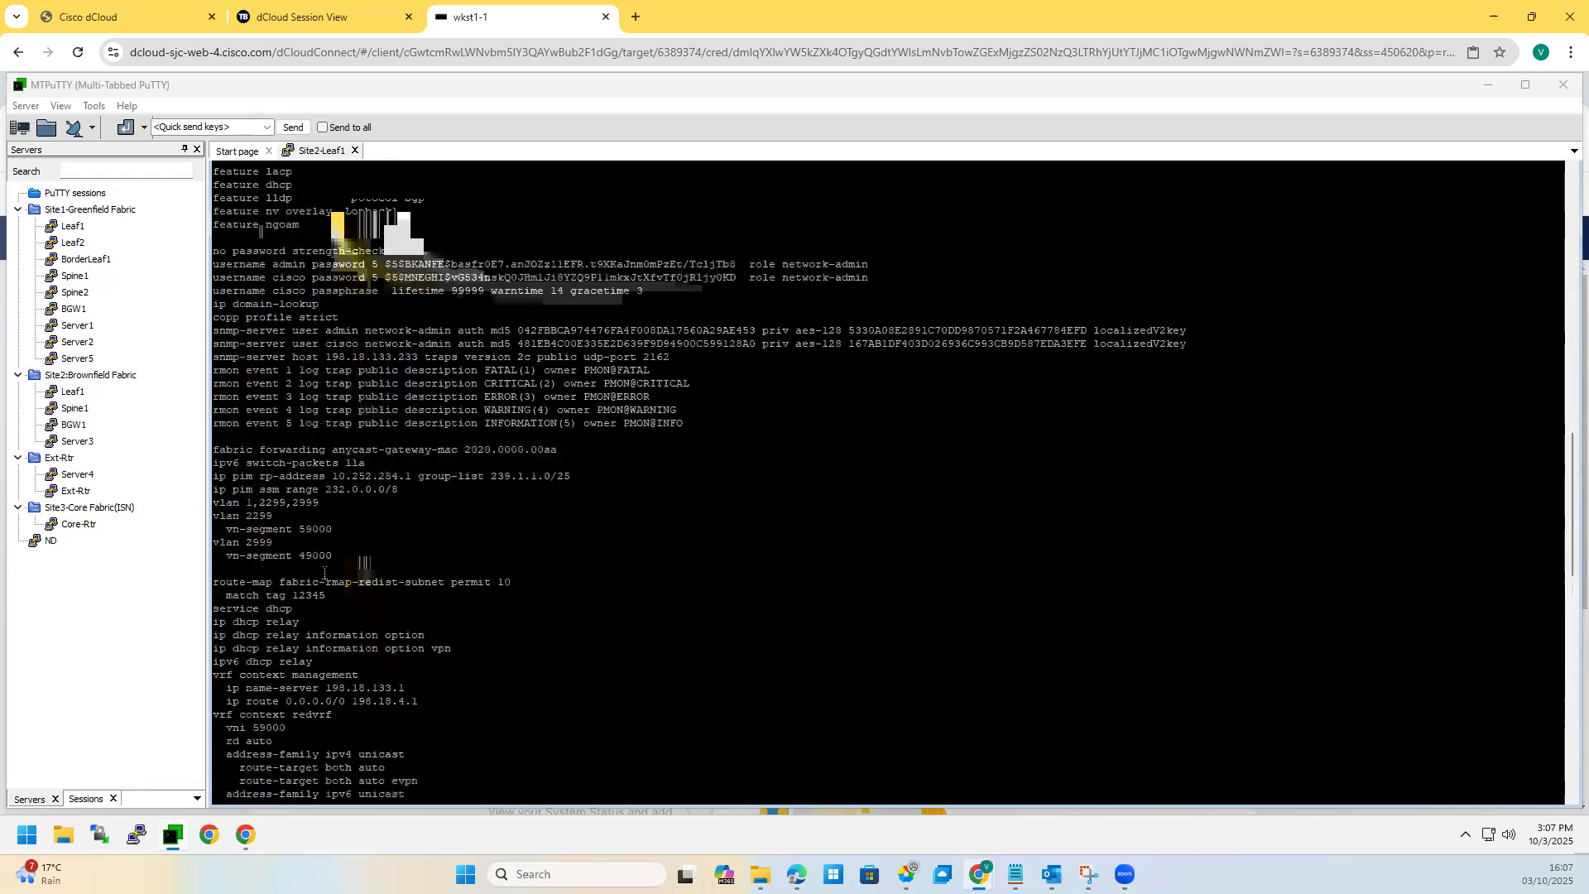
{"action": "scroll", "coordinate": [317, 579], "scroll_direction": "down", "scroll_amount": 8}
Step: Highlight the Vlan2299 interface, Ethernet1/1 uplink, member vni 49000 and bgp host-reachability lines
{"action": "left_click_drag", "start_coordinate": [339, 701], "coordinate": [386, 599]}
{"action": "scroll", "coordinate": [361, 617], "scroll_direction": "down", "scroll_amount": 10}
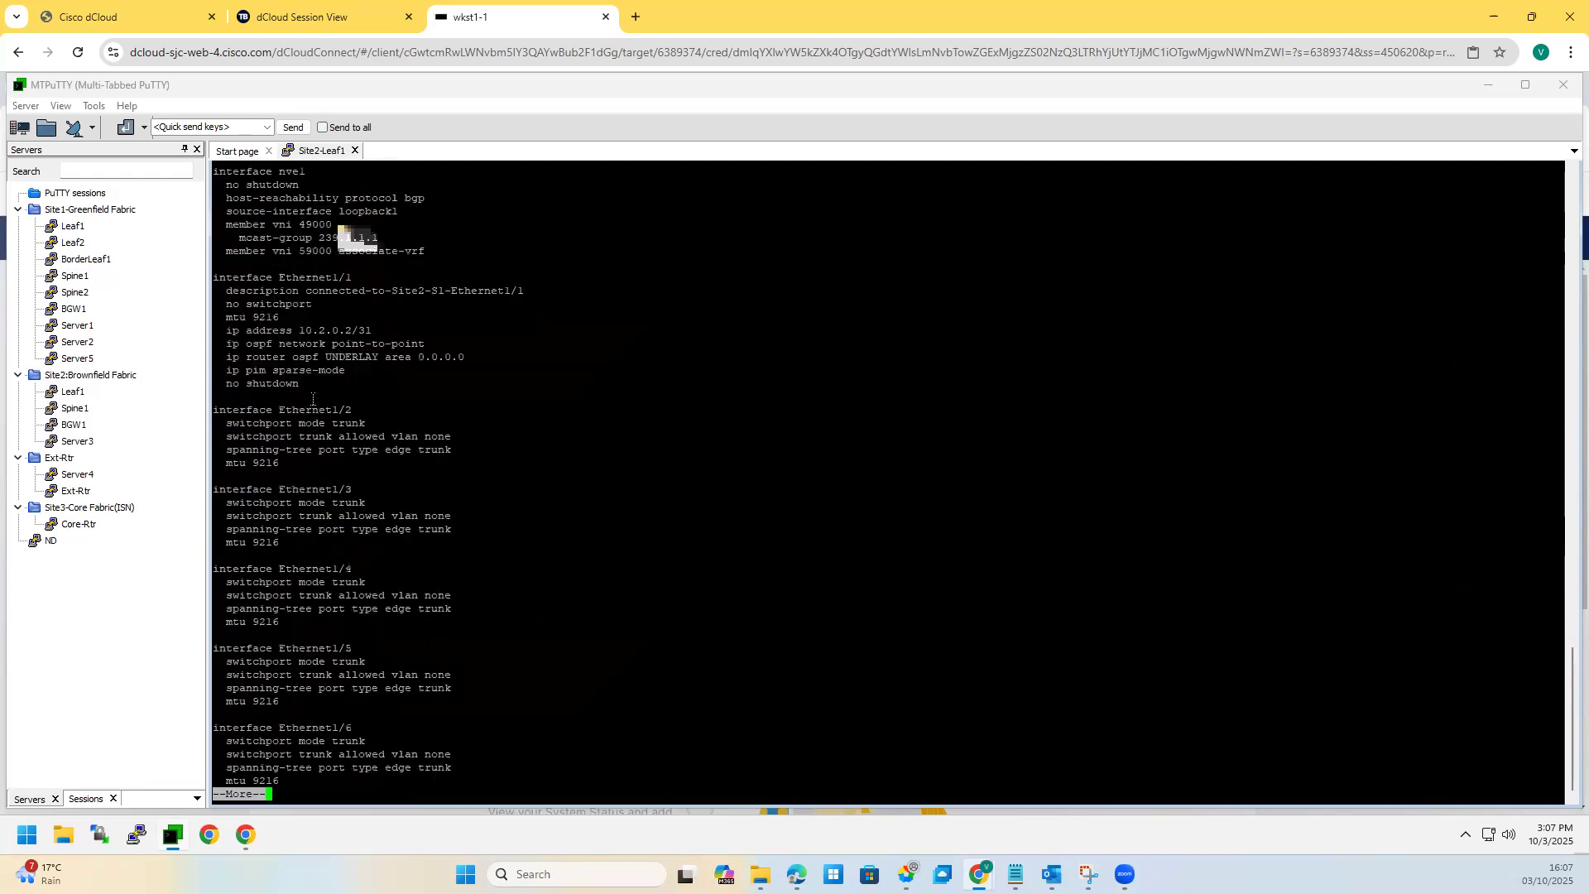
{"action": "left_click_drag", "start_coordinate": [299, 385], "coordinate": [209, 199]}
{"action": "left_click_drag", "start_coordinate": [339, 225], "coordinate": [290, 223]}
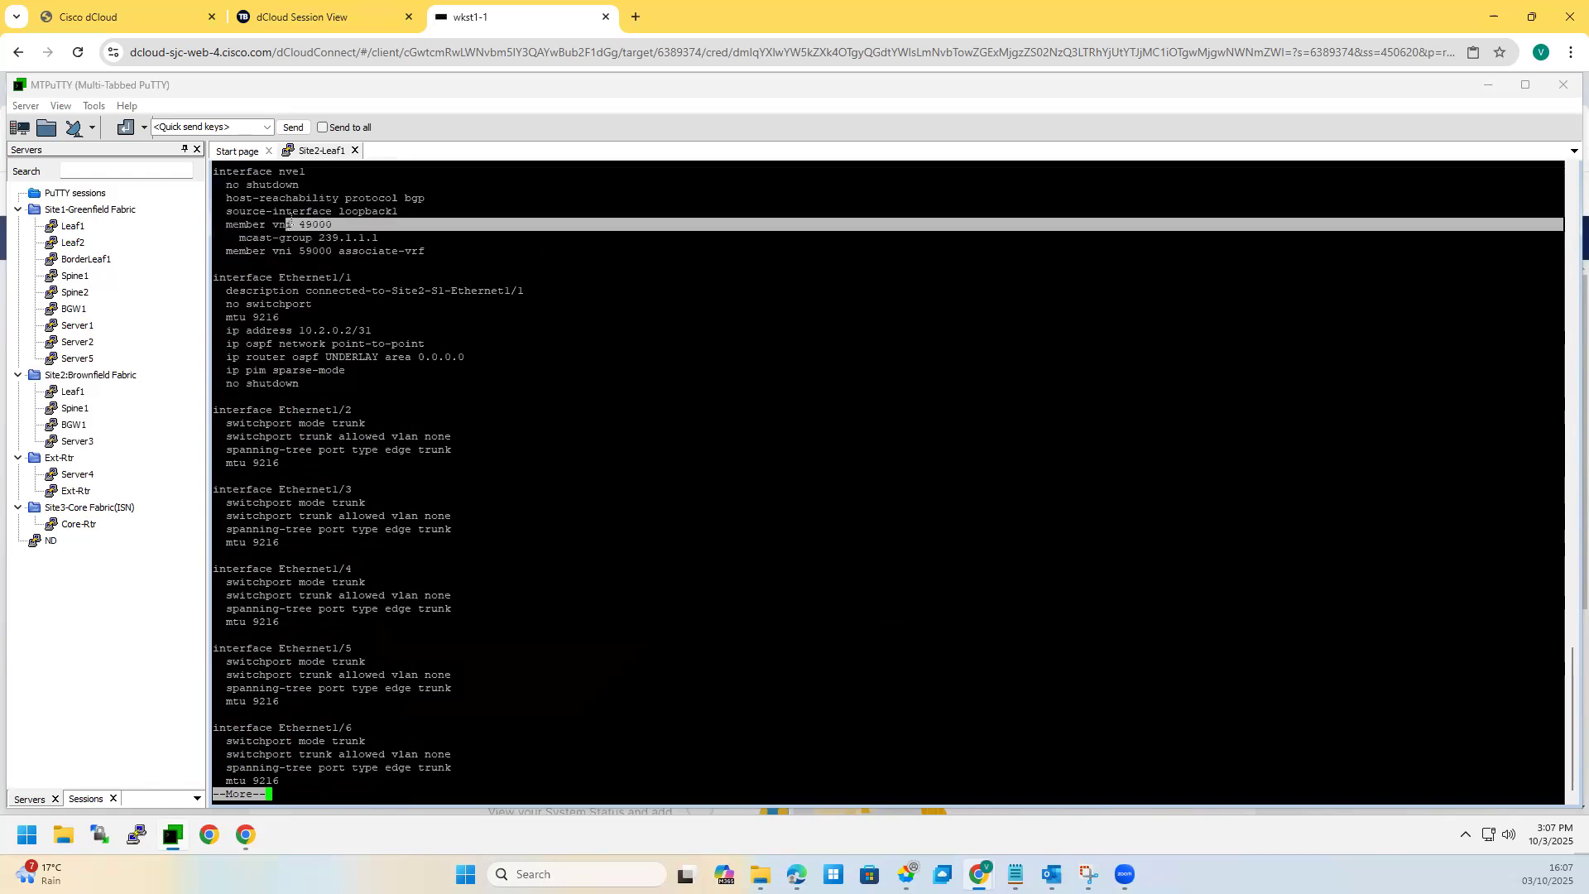
{"action": "mouse_move", "coordinate": [414, 198]}
{"action": "left_mouse_down"}
{"action": "mouse_move", "coordinate": [347, 198]}
{"action": "mouse_move", "coordinate": [437, 184]}
{"action": "left_mouse_up"}
{"action": "left_click", "coordinate": [435, 206]}
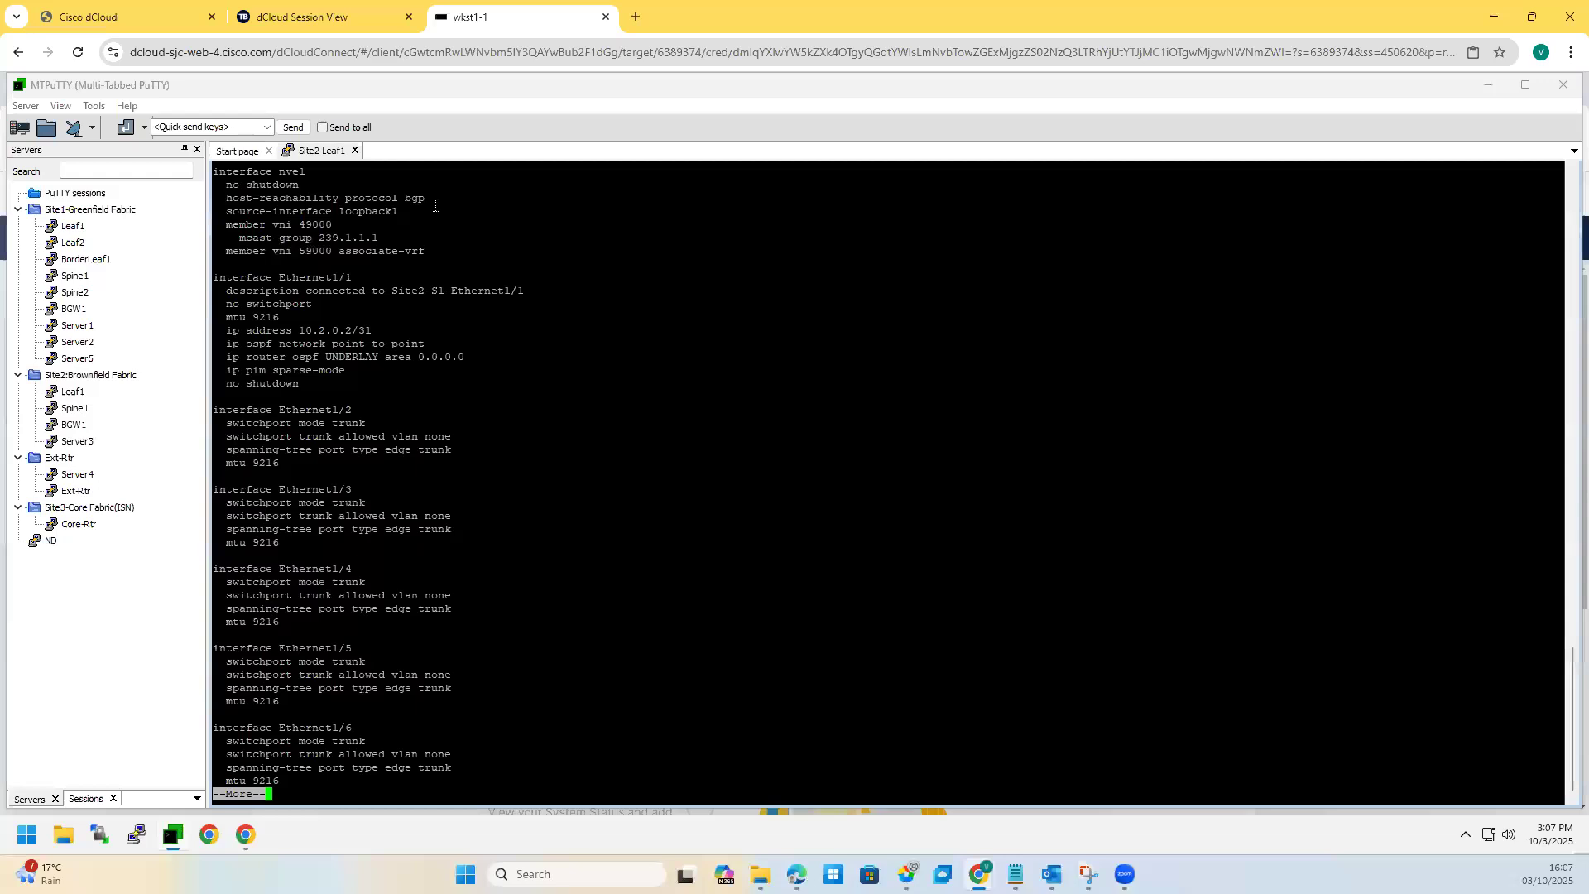
{"action": "key", "text": "space"}
{"action": "key", "text": "space"}
{"action": "key", "text": "space"}
{"action": "key", "text": "space"}
{"action": "key", "text": "space"}
{"action": "key", "text": "space"}
{"action": "key", "text": "space"}
{"action": "key", "text": "space"}
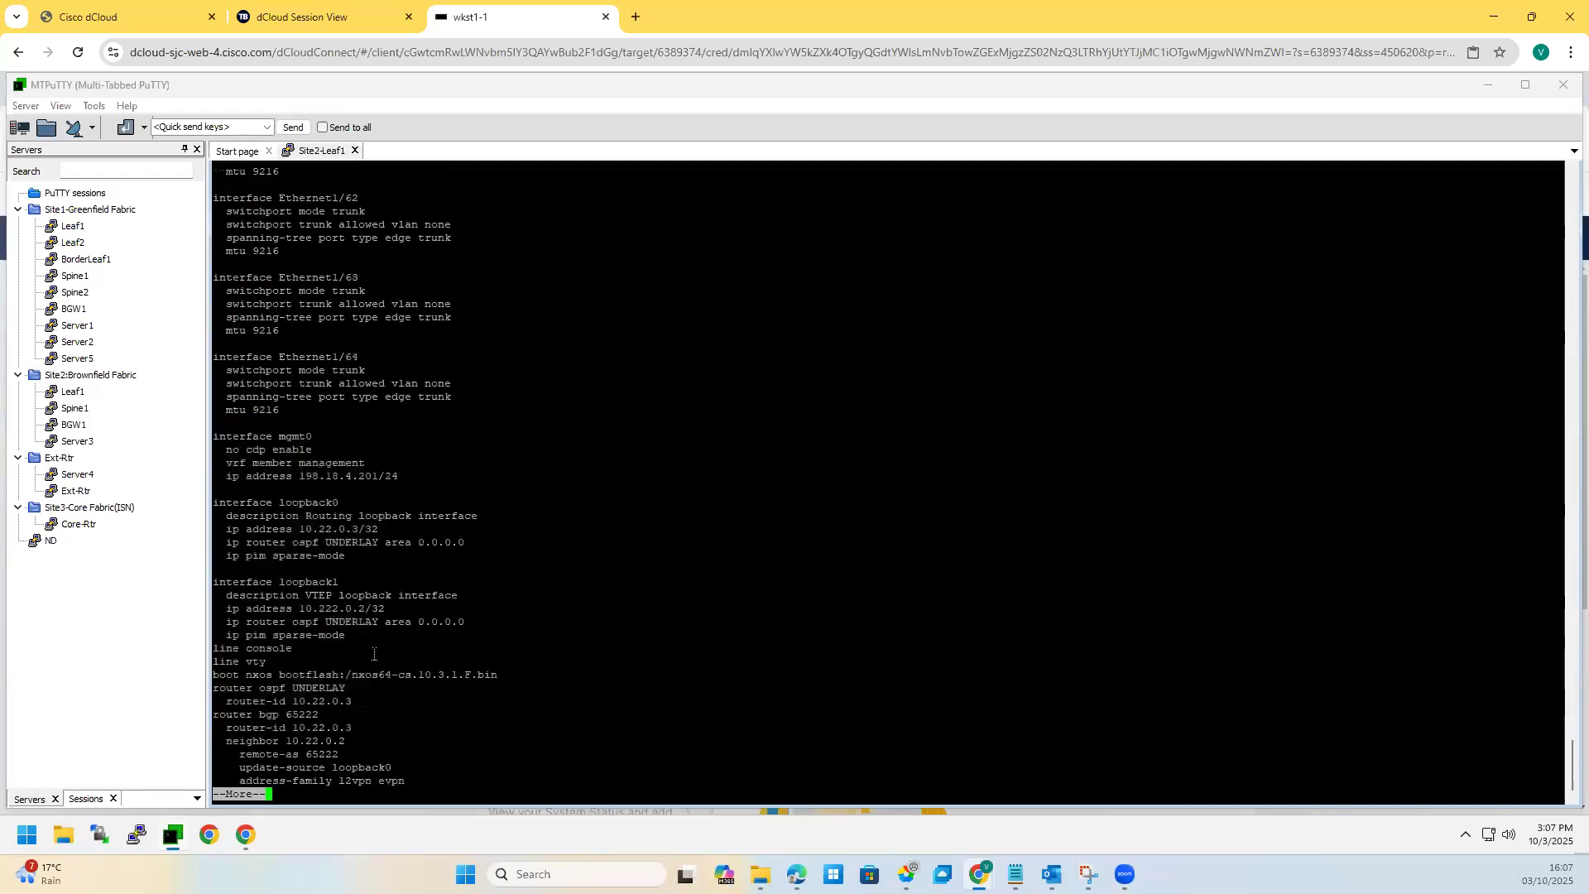
{"action": "key", "text": "space"}
{"action": "key", "text": "space"}
{"action": "key", "text": "space"}
{"action": "key", "text": "space"}
{"action": "key", "text": "space"}
{"action": "key", "text": "space"}
{"action": "key", "text": "space"}
{"action": "key", "text": "space"}
{"action": "key", "text": "space"}
{"action": "key", "text": "space"}
{"action": "key", "text": "space"}
{"action": "key", "text": "space"}
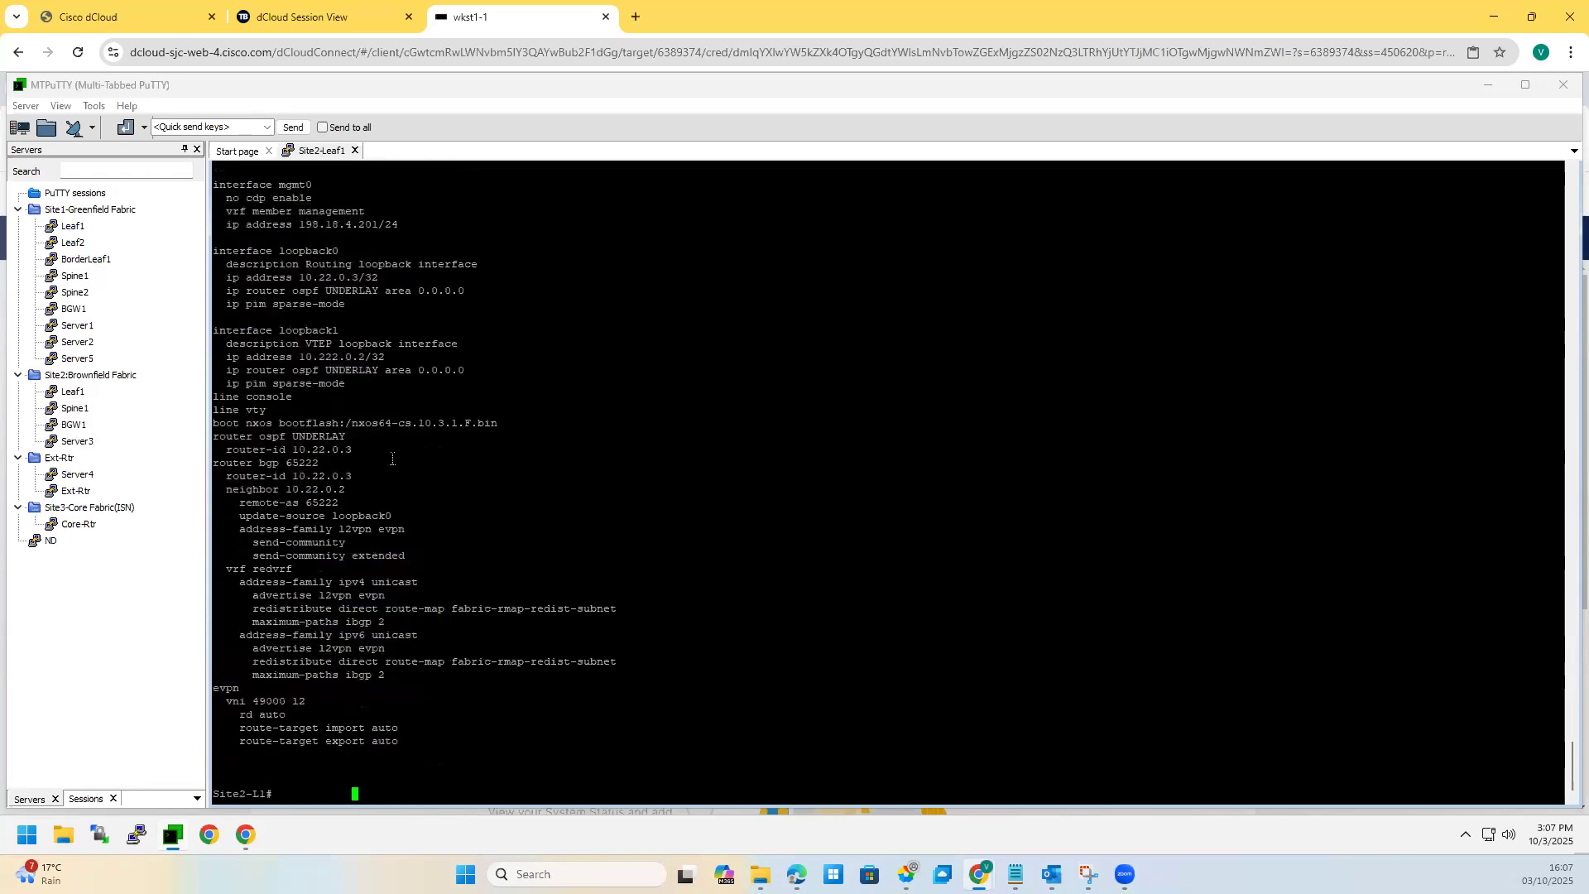
Step: Highlight the loopback, OSPF/BGP router, l2vpn evpn, vni 49000 and anycast gateway settings
{"action": "left_click_drag", "start_coordinate": [205, 323], "coordinate": [190, 576]}
{"action": "left_click", "coordinate": [416, 673]}
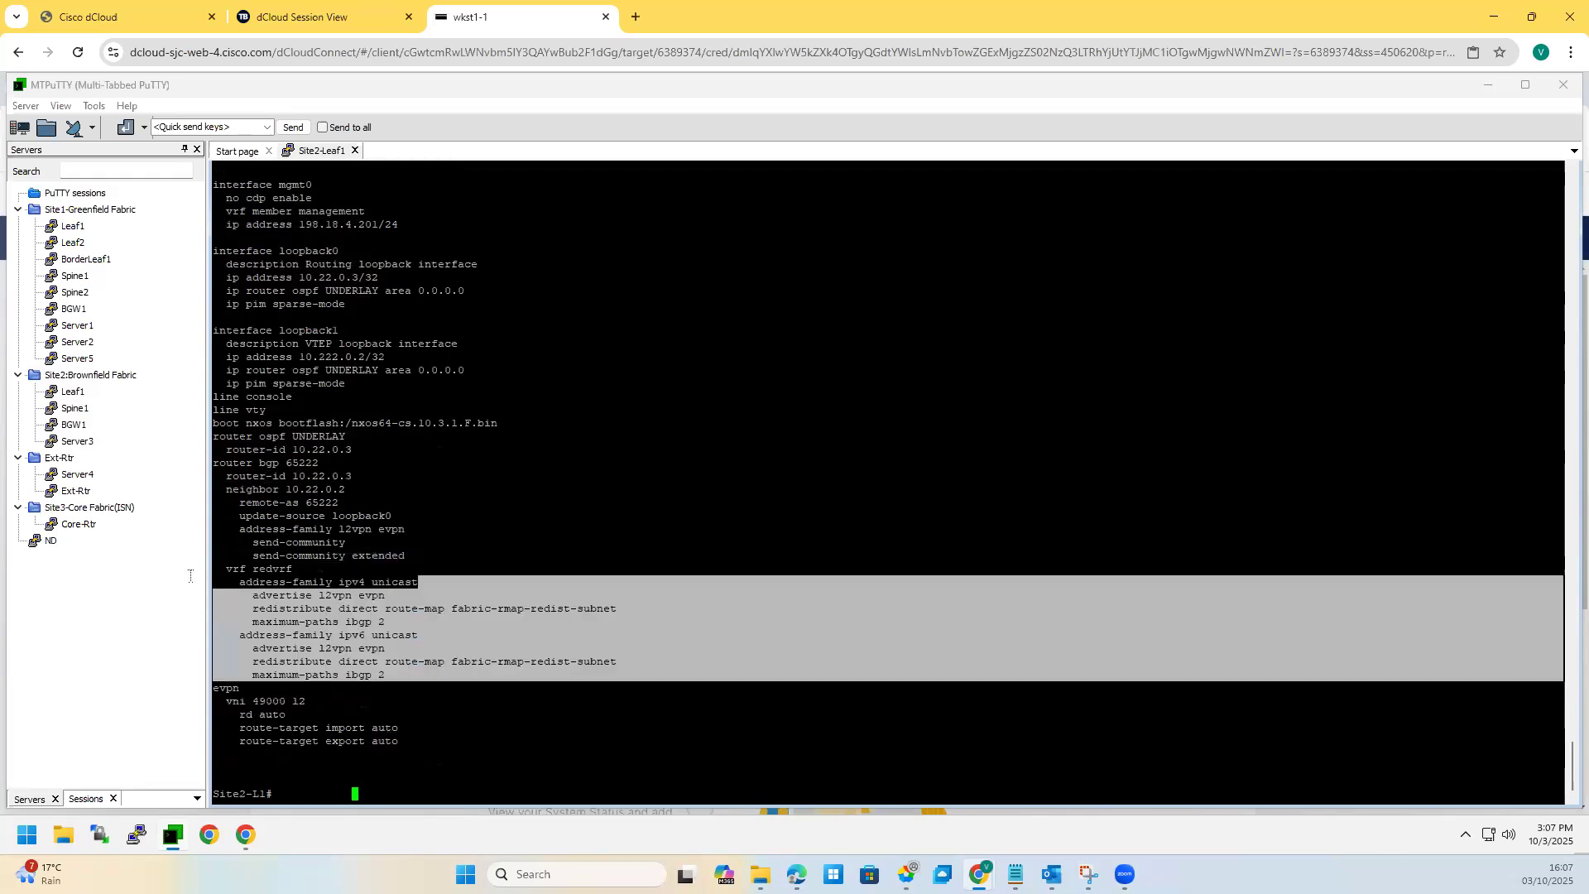
{"action": "left_click", "coordinate": [226, 497]}
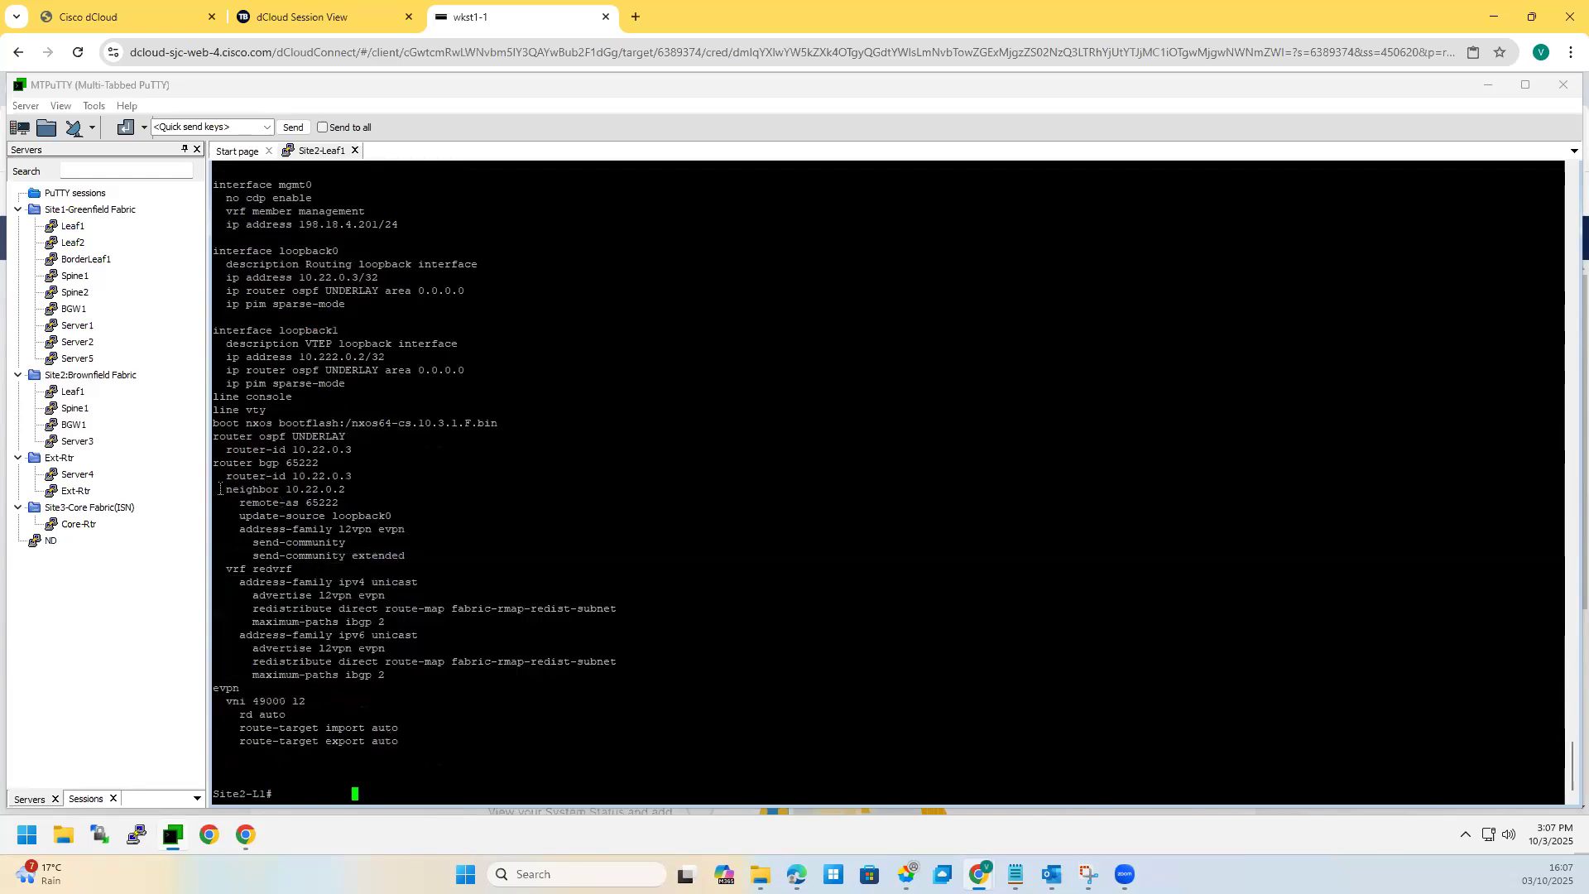
{"action": "left_click_drag", "start_coordinate": [213, 437], "coordinate": [389, 505]}
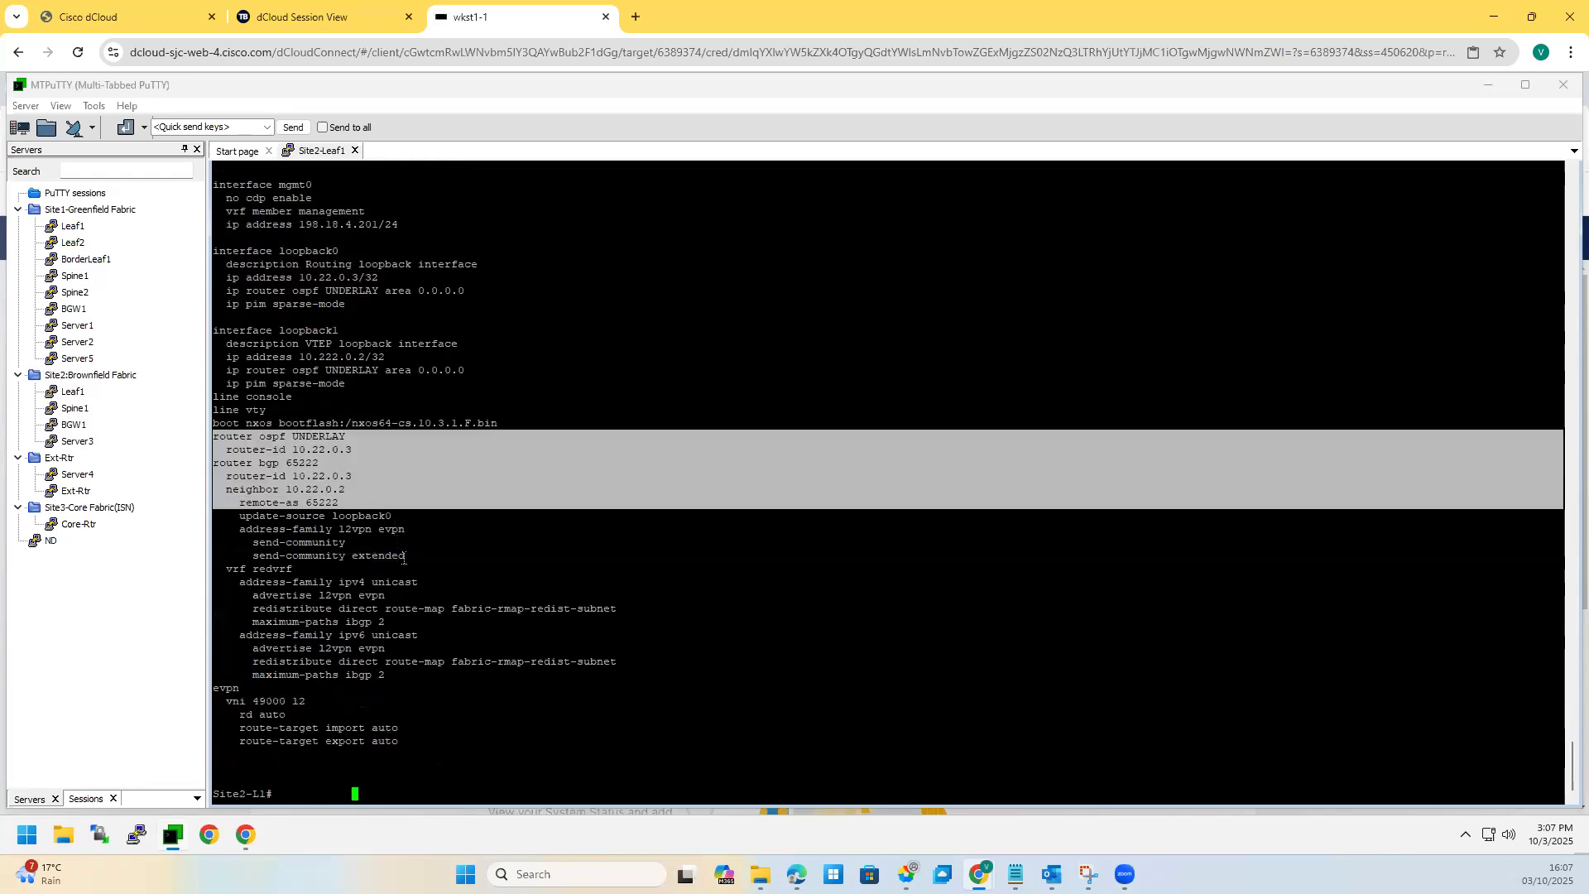
{"action": "left_click", "coordinate": [401, 556]}
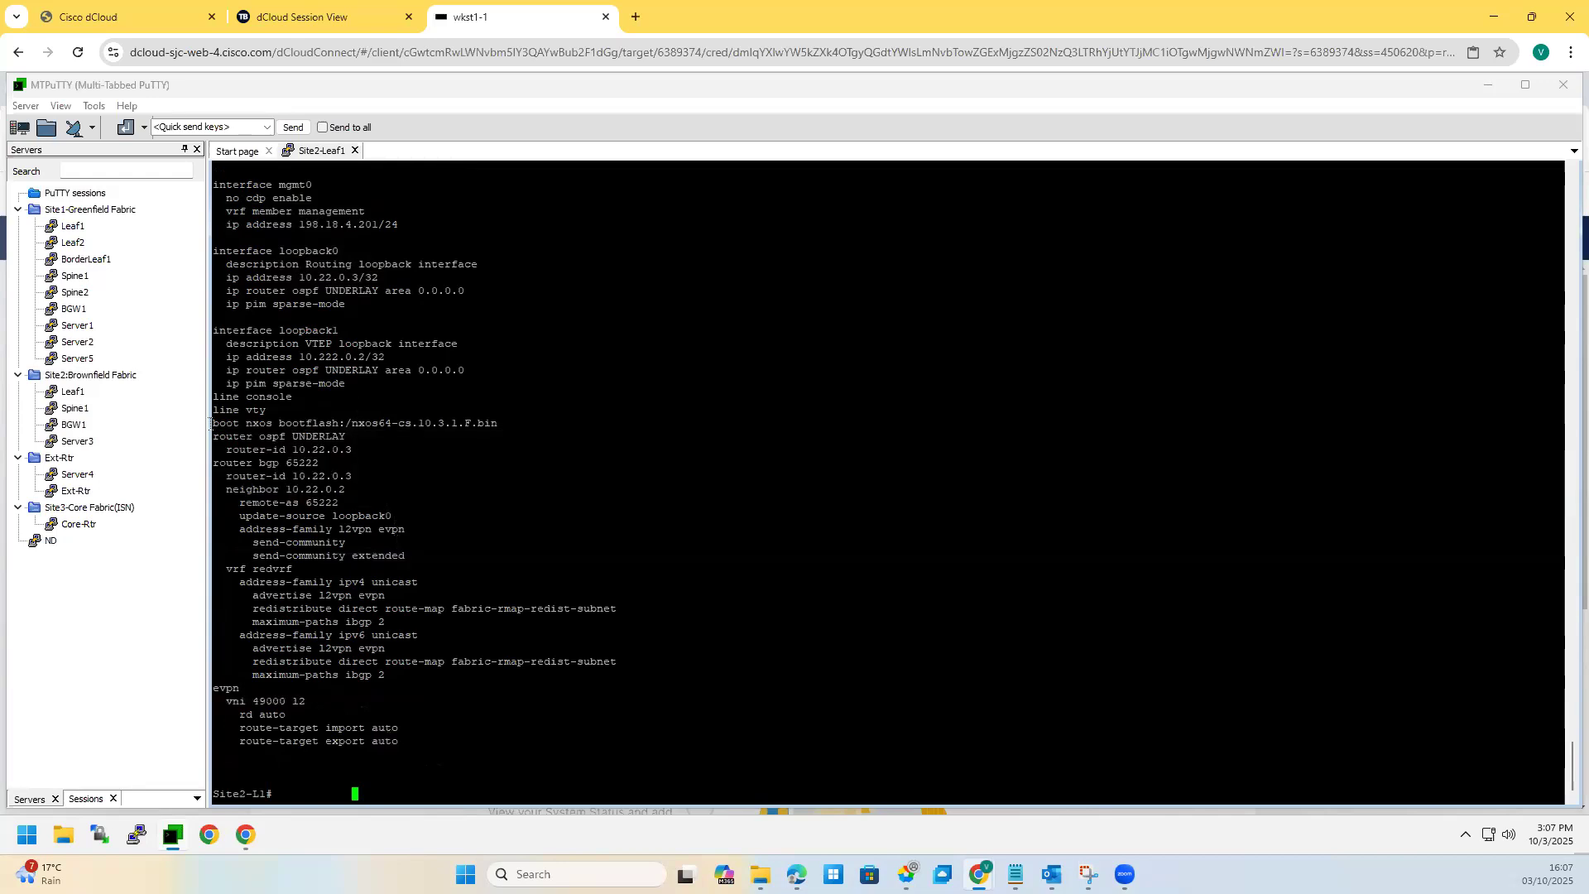
{"action": "left_click_drag", "start_coordinate": [210, 423], "coordinate": [399, 515]}
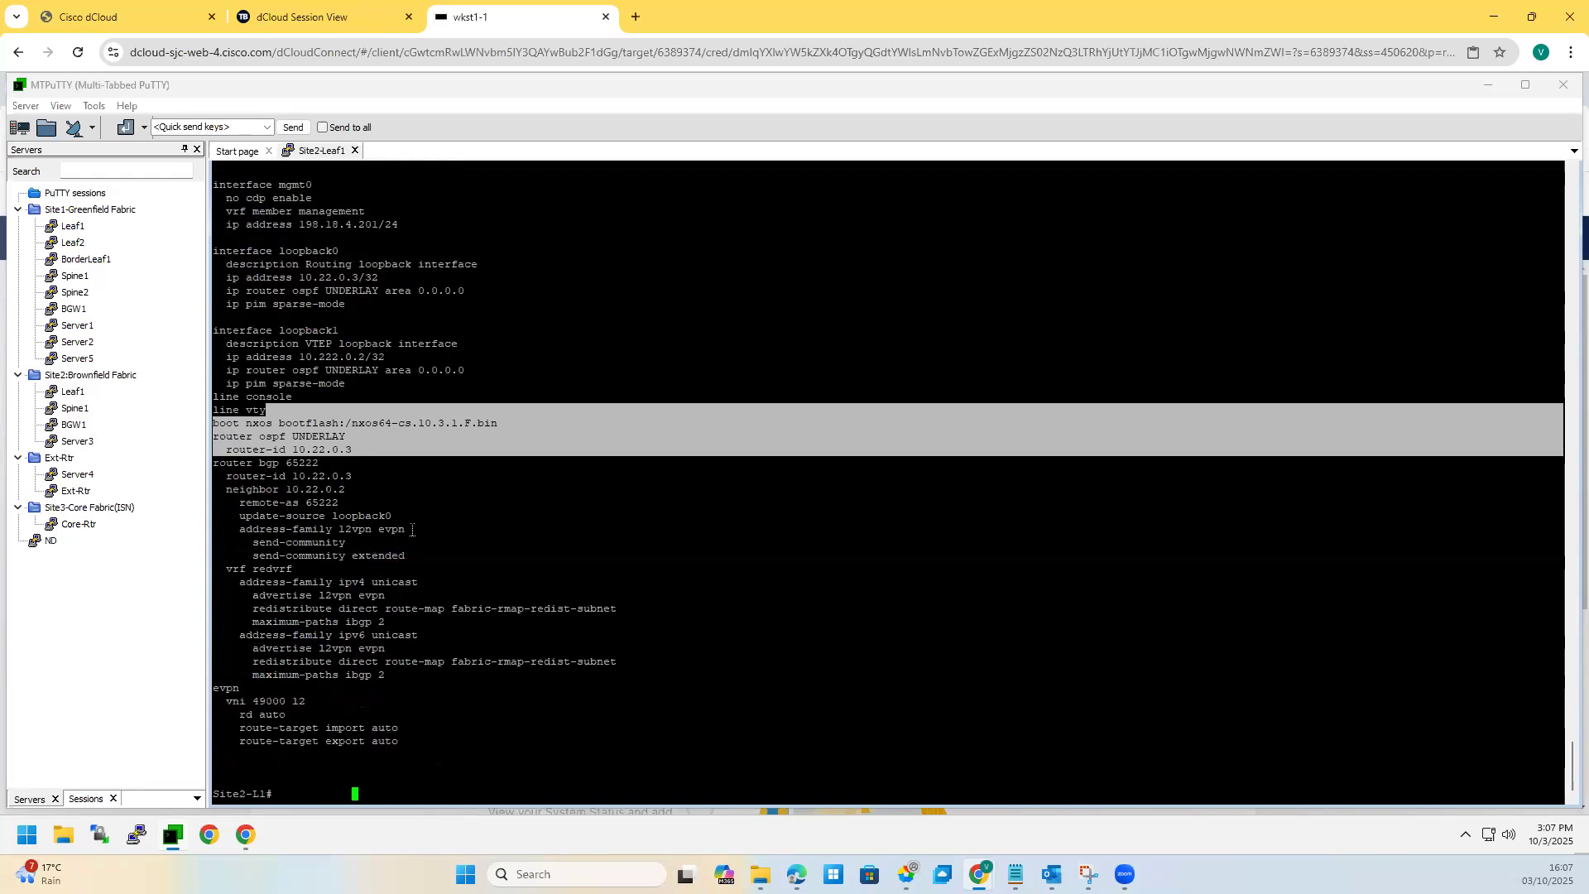
{"action": "left_click_drag", "start_coordinate": [405, 560], "coordinate": [224, 527]}
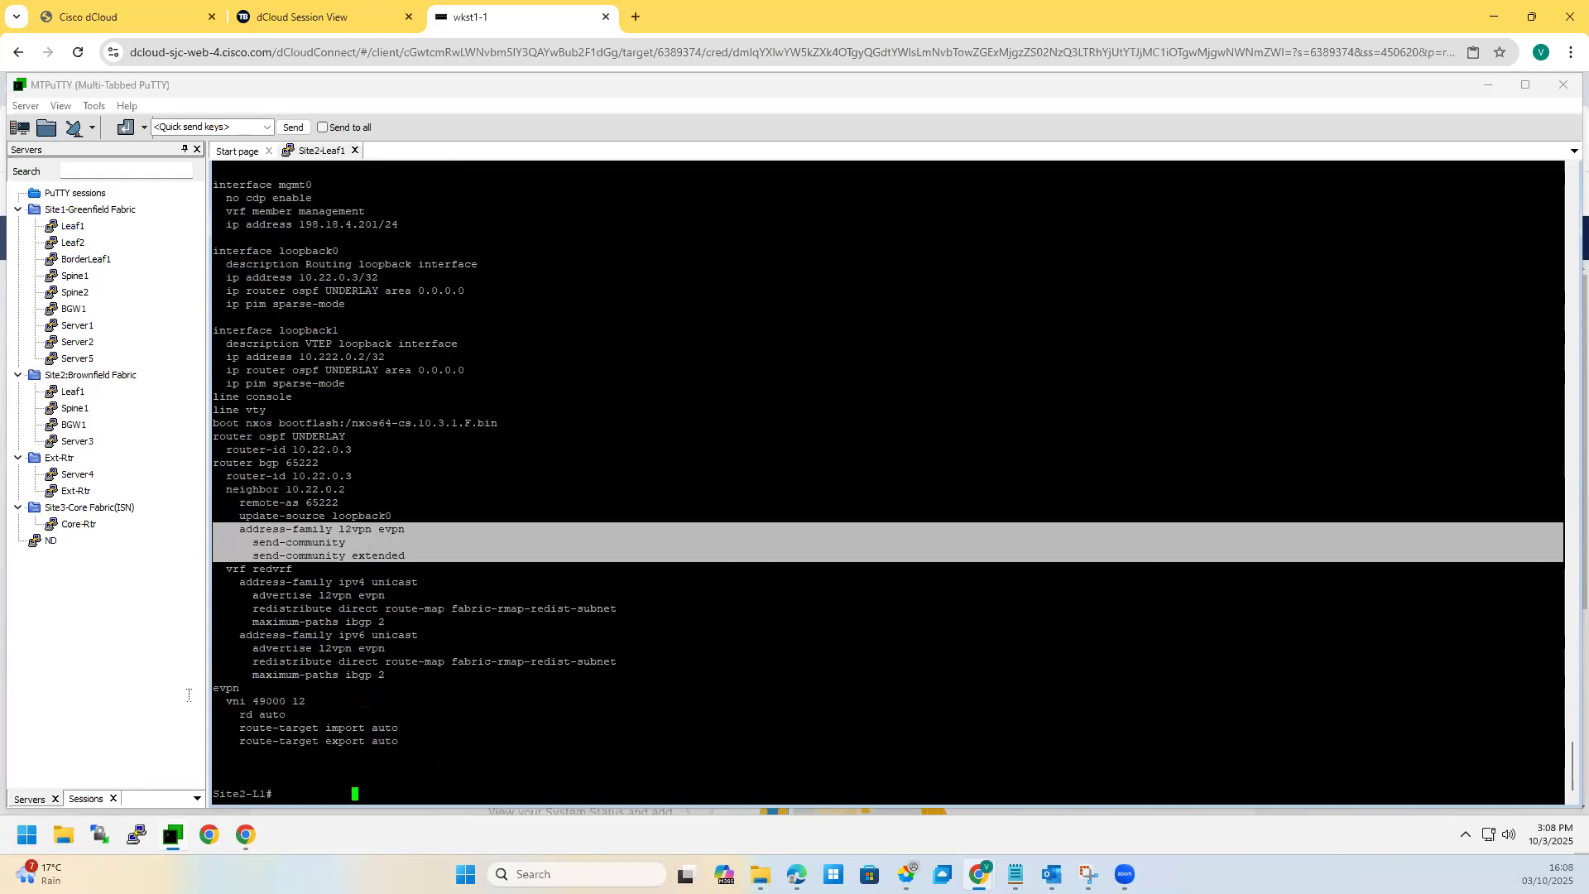
{"action": "left_click_drag", "start_coordinate": [400, 730], "coordinate": [188, 695]}
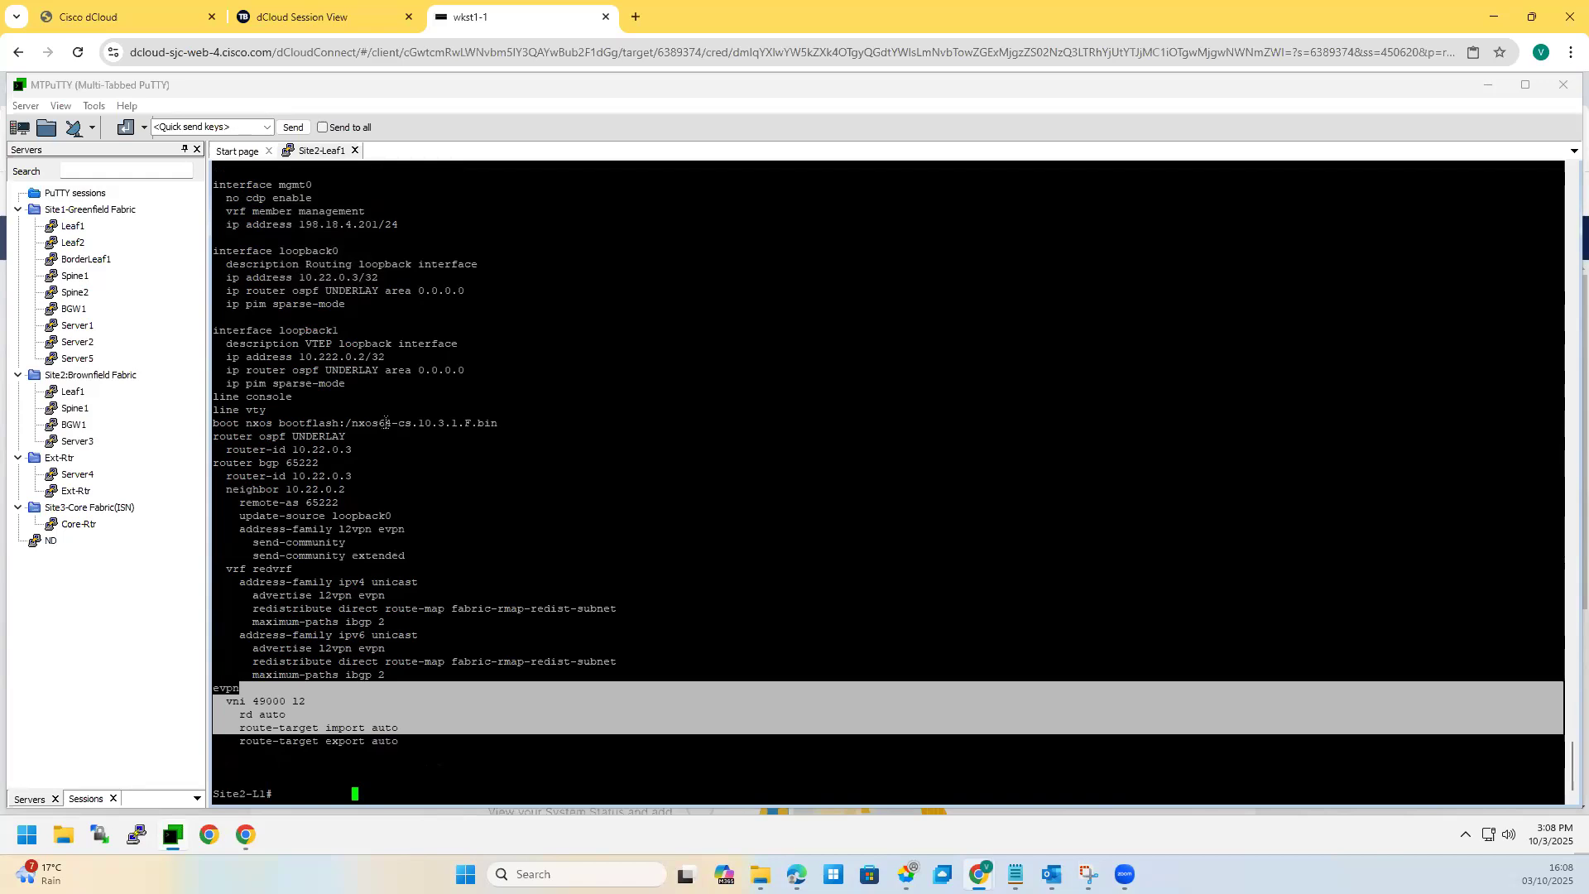
{"action": "scroll", "coordinate": [323, 455], "scroll_direction": "up", "scroll_amount": 20}
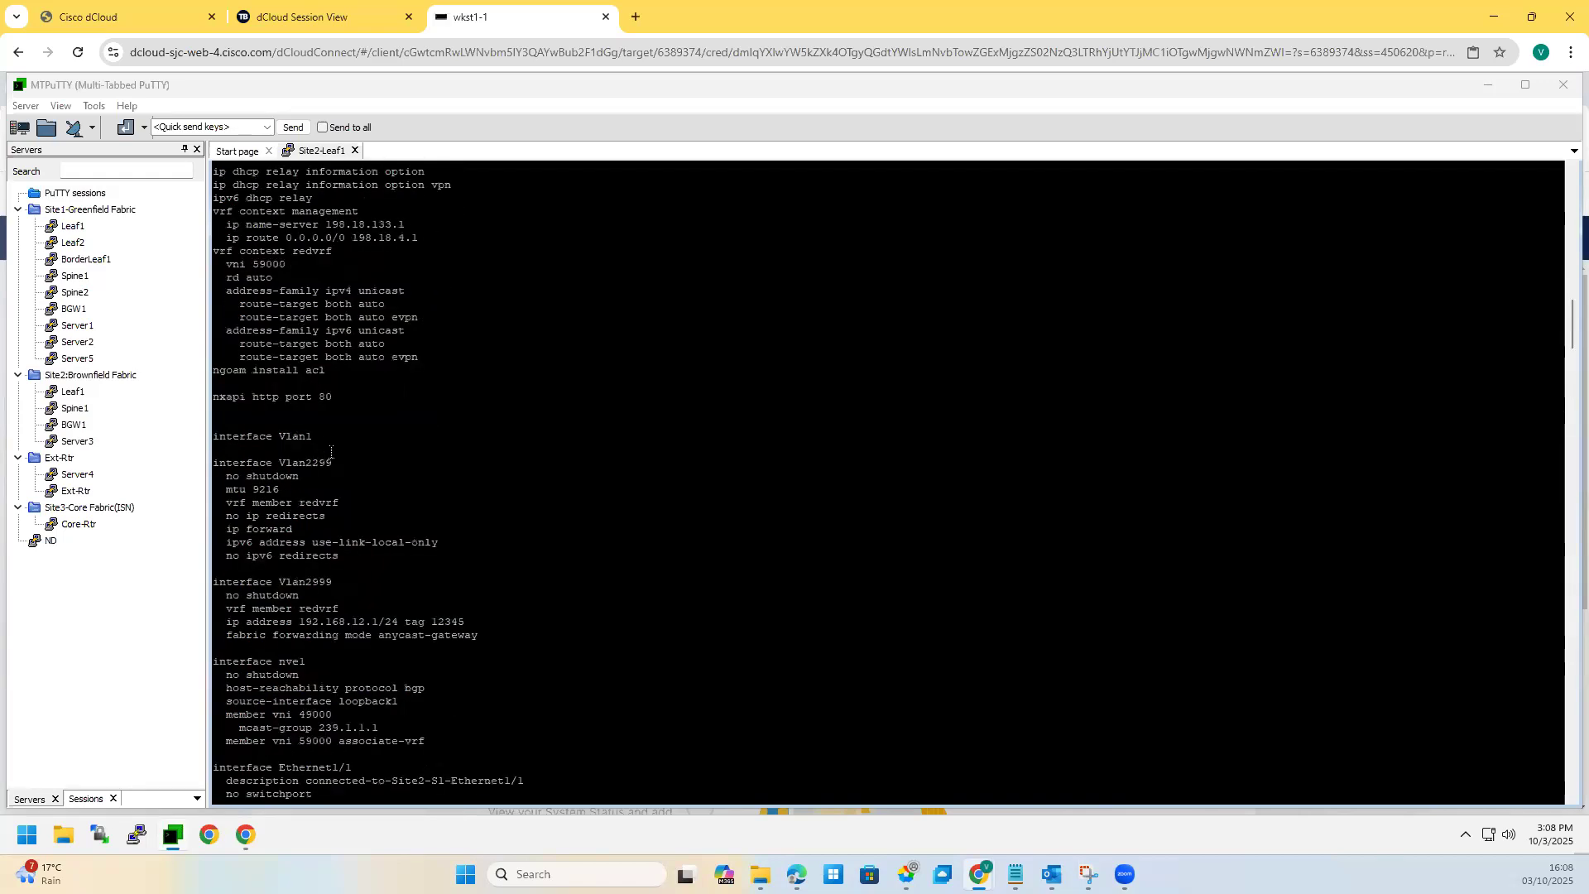
{"action": "scroll", "coordinate": [360, 490], "scroll_direction": "up", "scroll_amount": 15}
{"action": "scroll", "coordinate": [370, 498], "scroll_direction": "down", "scroll_amount": 15}
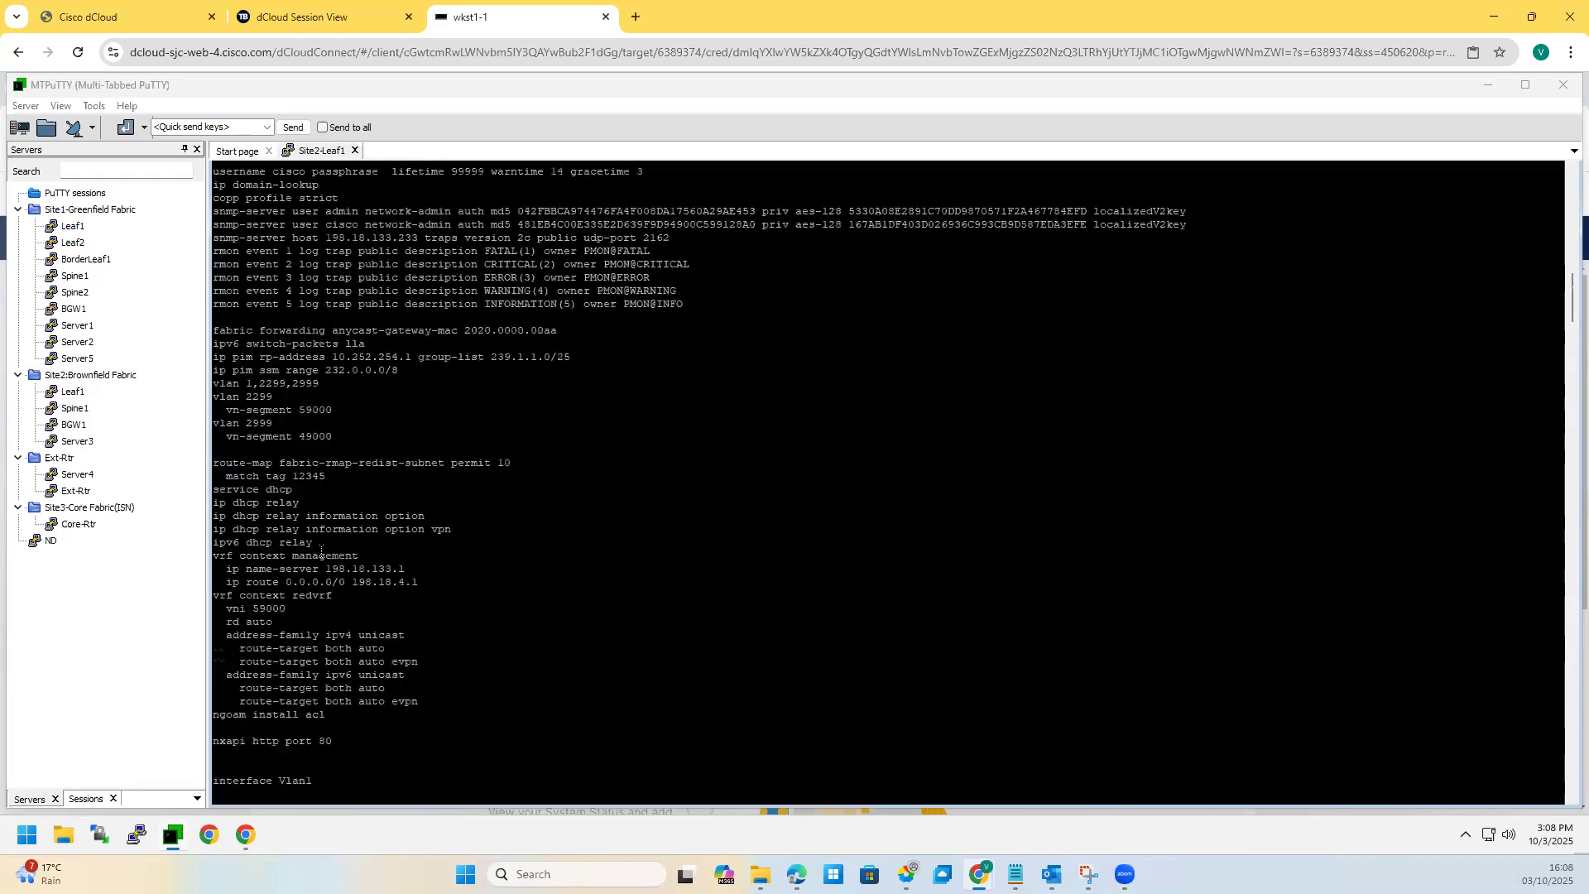
{"action": "left_click_drag", "start_coordinate": [341, 317], "coordinate": [214, 357]}
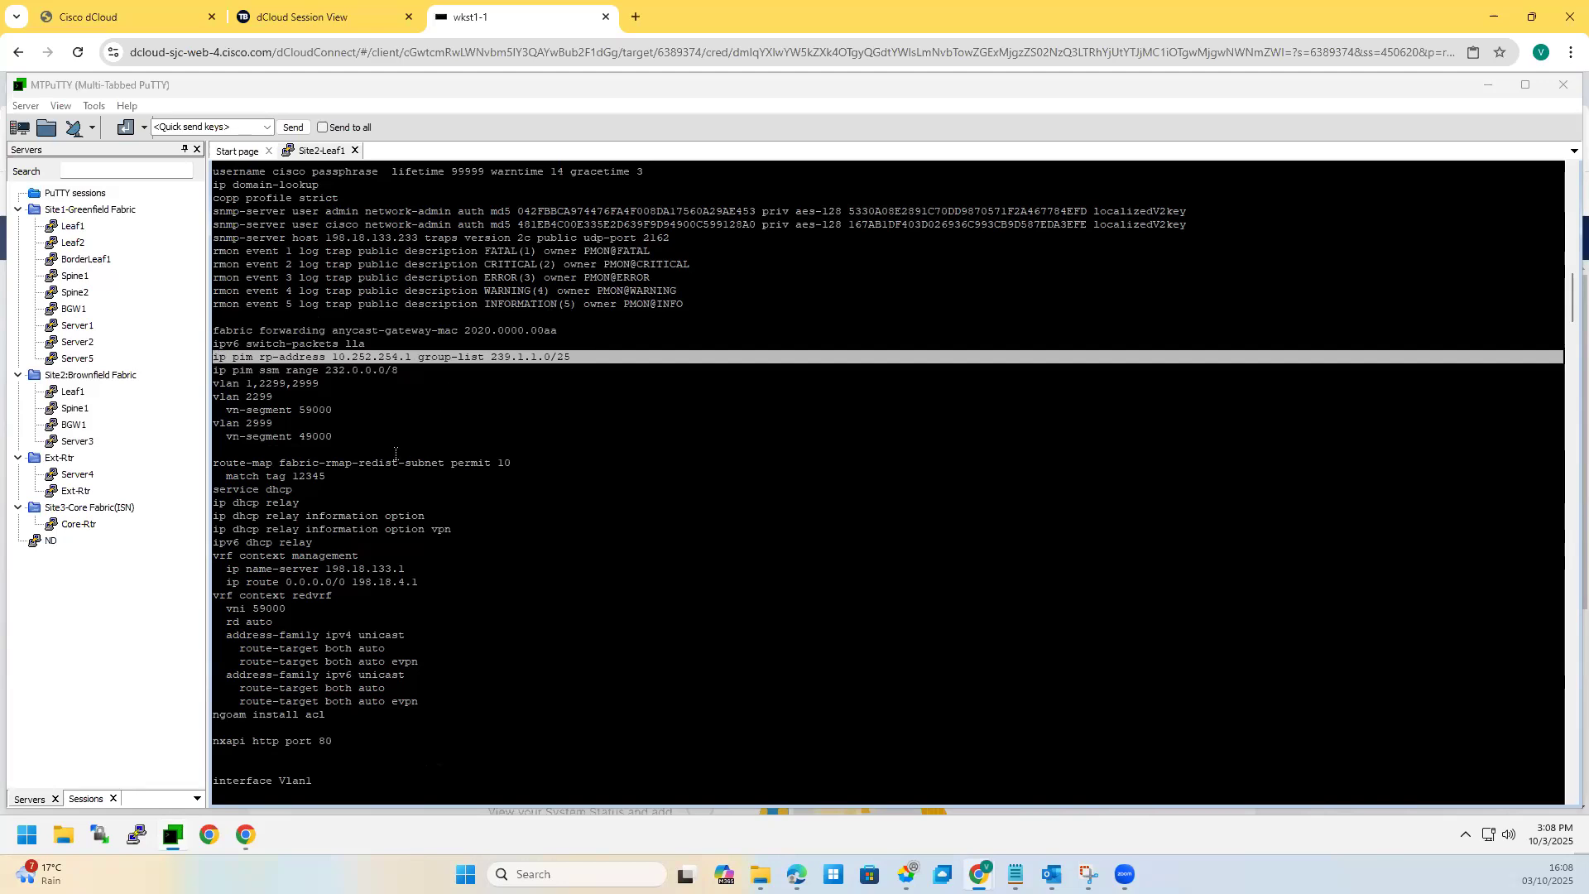
{"action": "scroll", "coordinate": [396, 476], "scroll_direction": "down", "scroll_amount": 15}
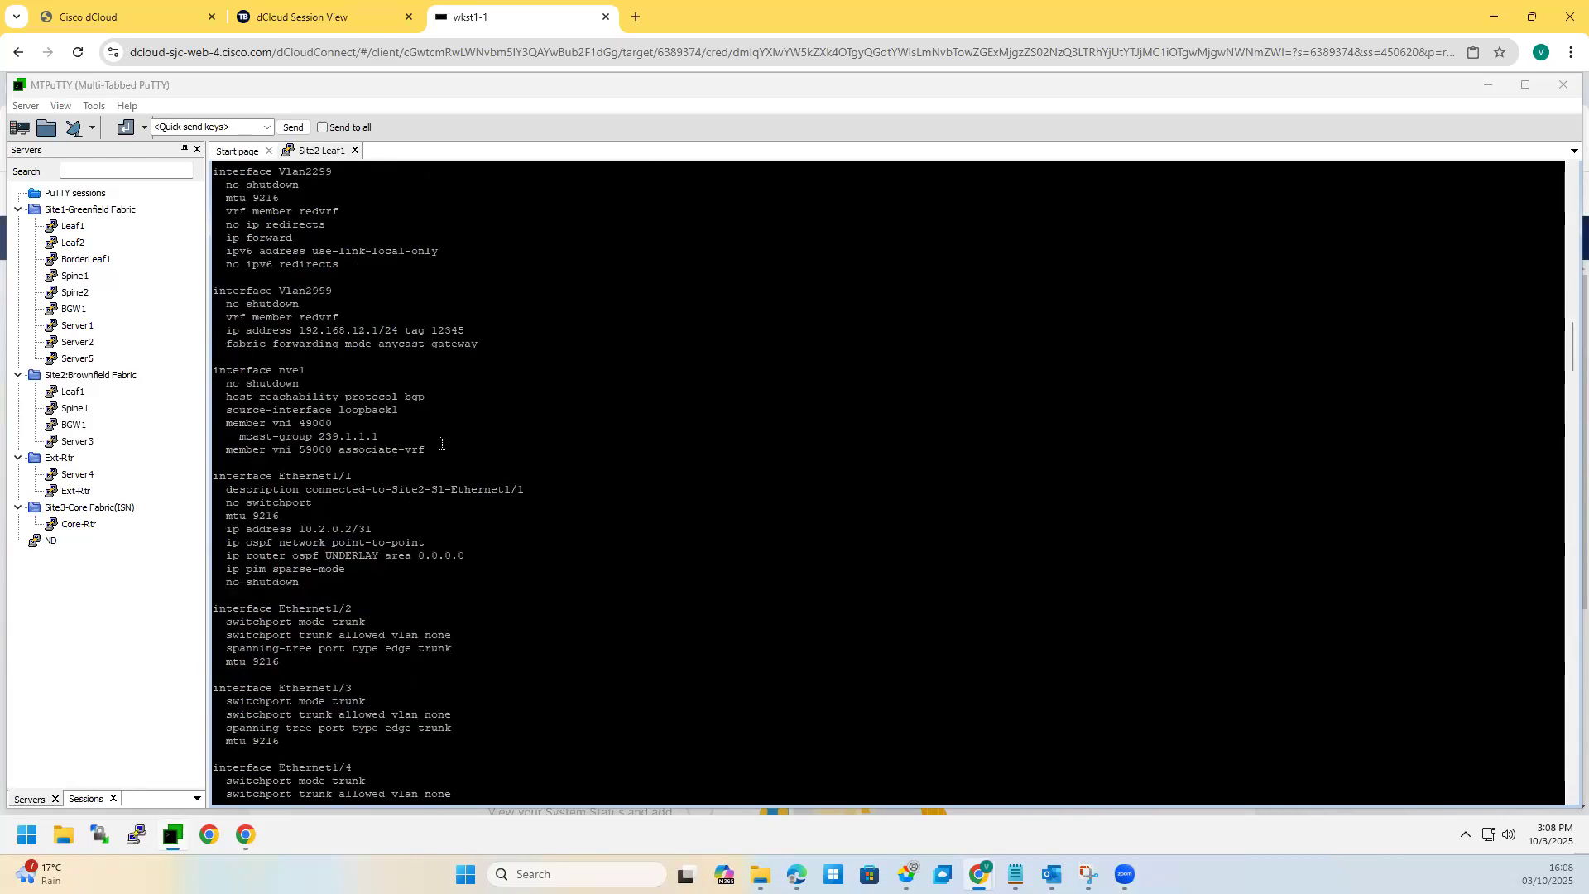
{"action": "left_click_drag", "start_coordinate": [248, 356], "coordinate": [340, 317]}
Step: Open a session to Spine1 under Site2:Brownfield Fabric and run 'sh run'
{"action": "double_click", "coordinate": [73, 411]}
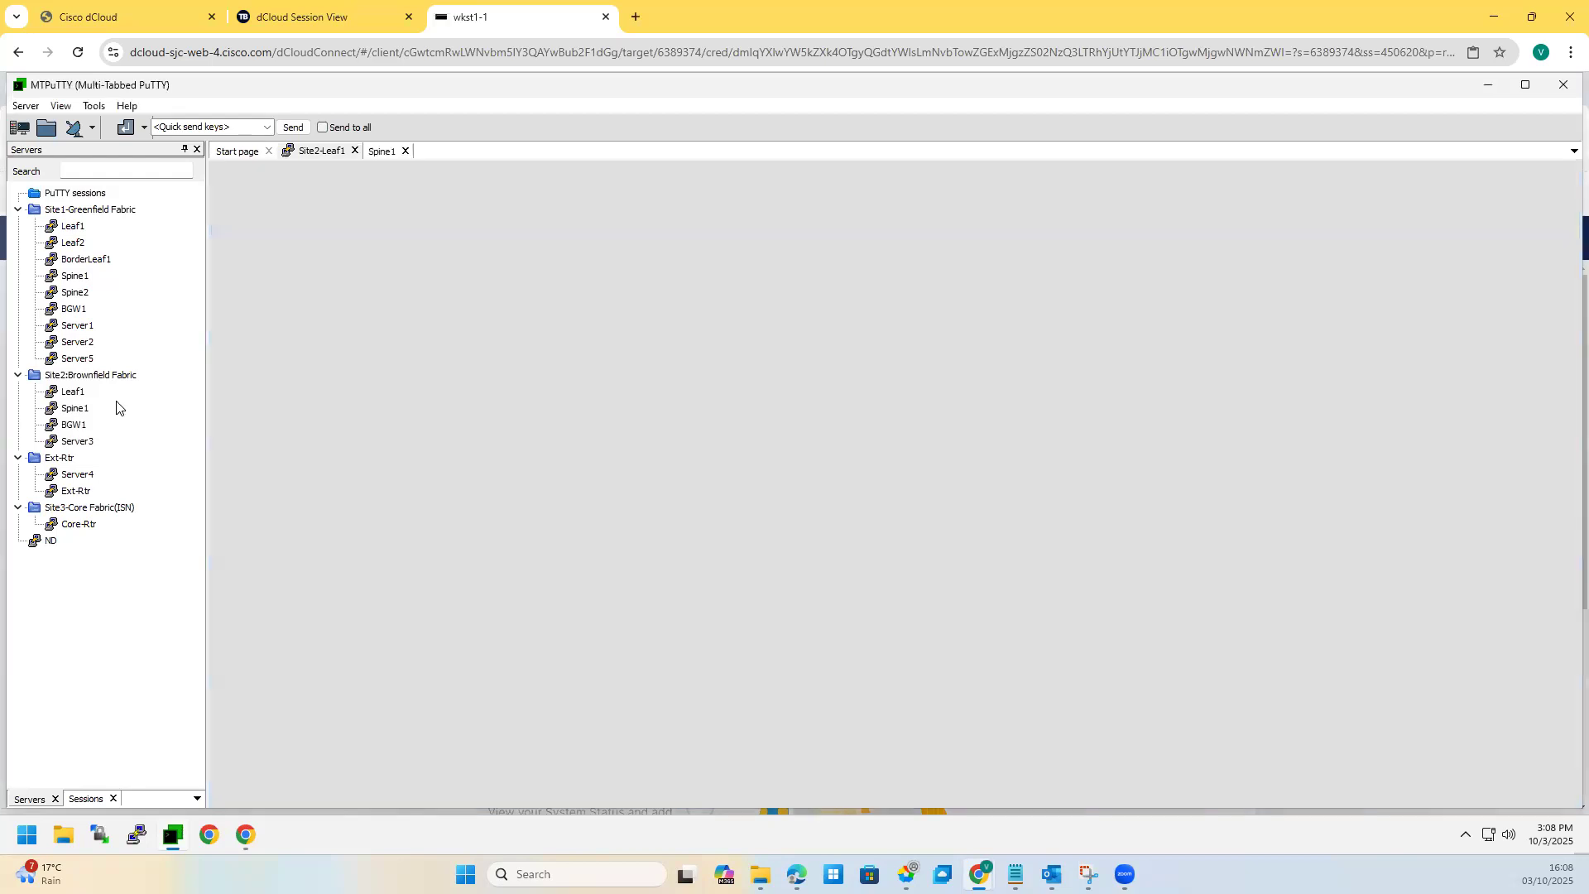
{"action": "left_click", "coordinate": [393, 562]}
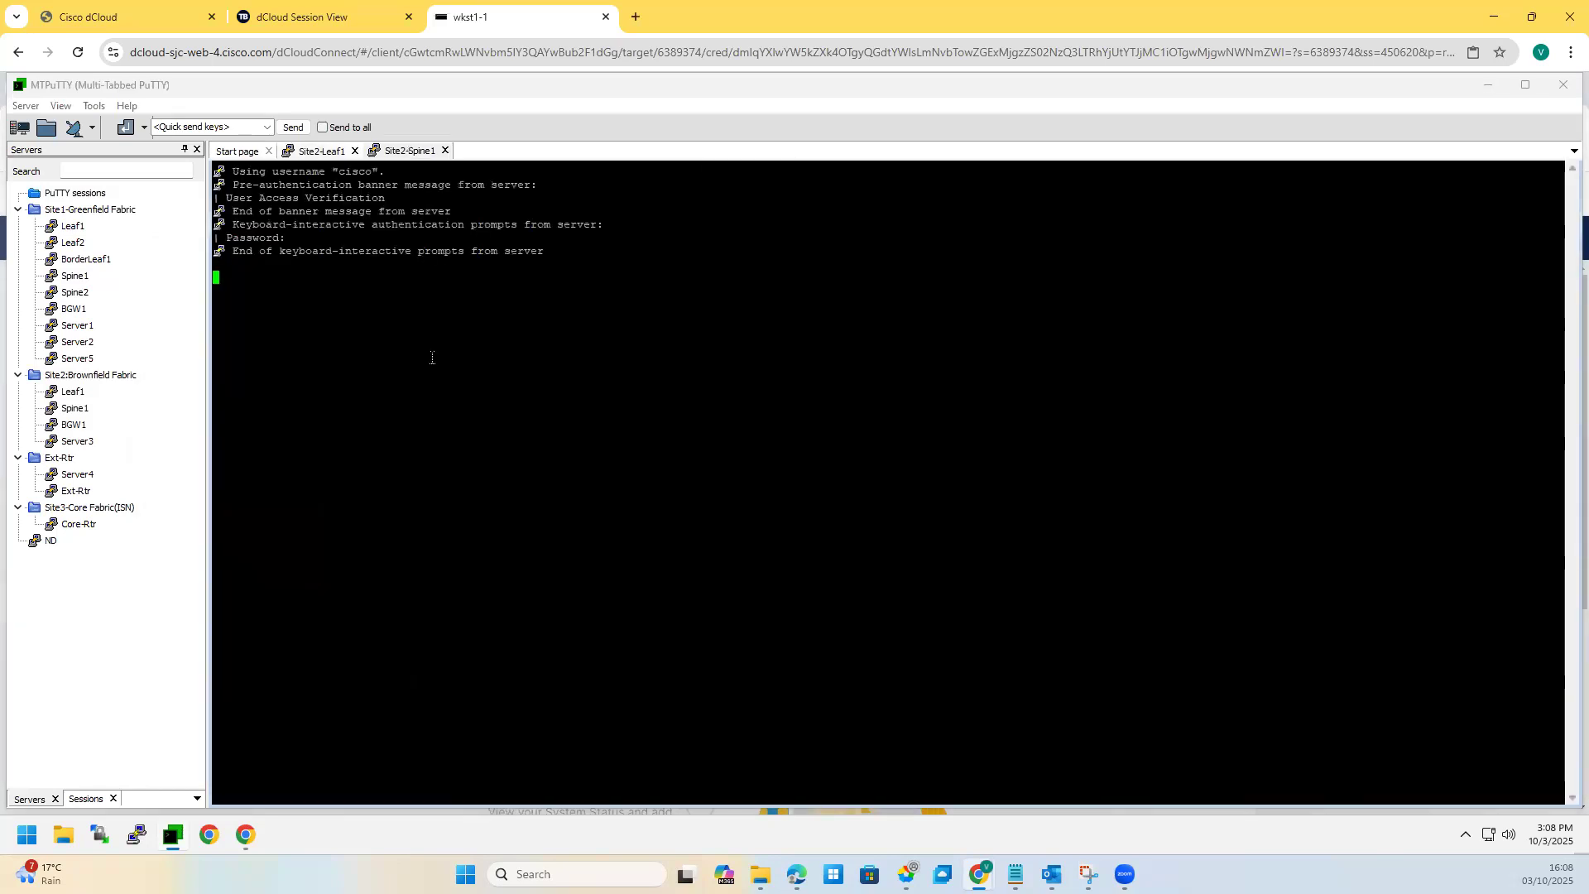
{"action": "type", "text": "sh run"}
{"action": "key", "text": "Return"}
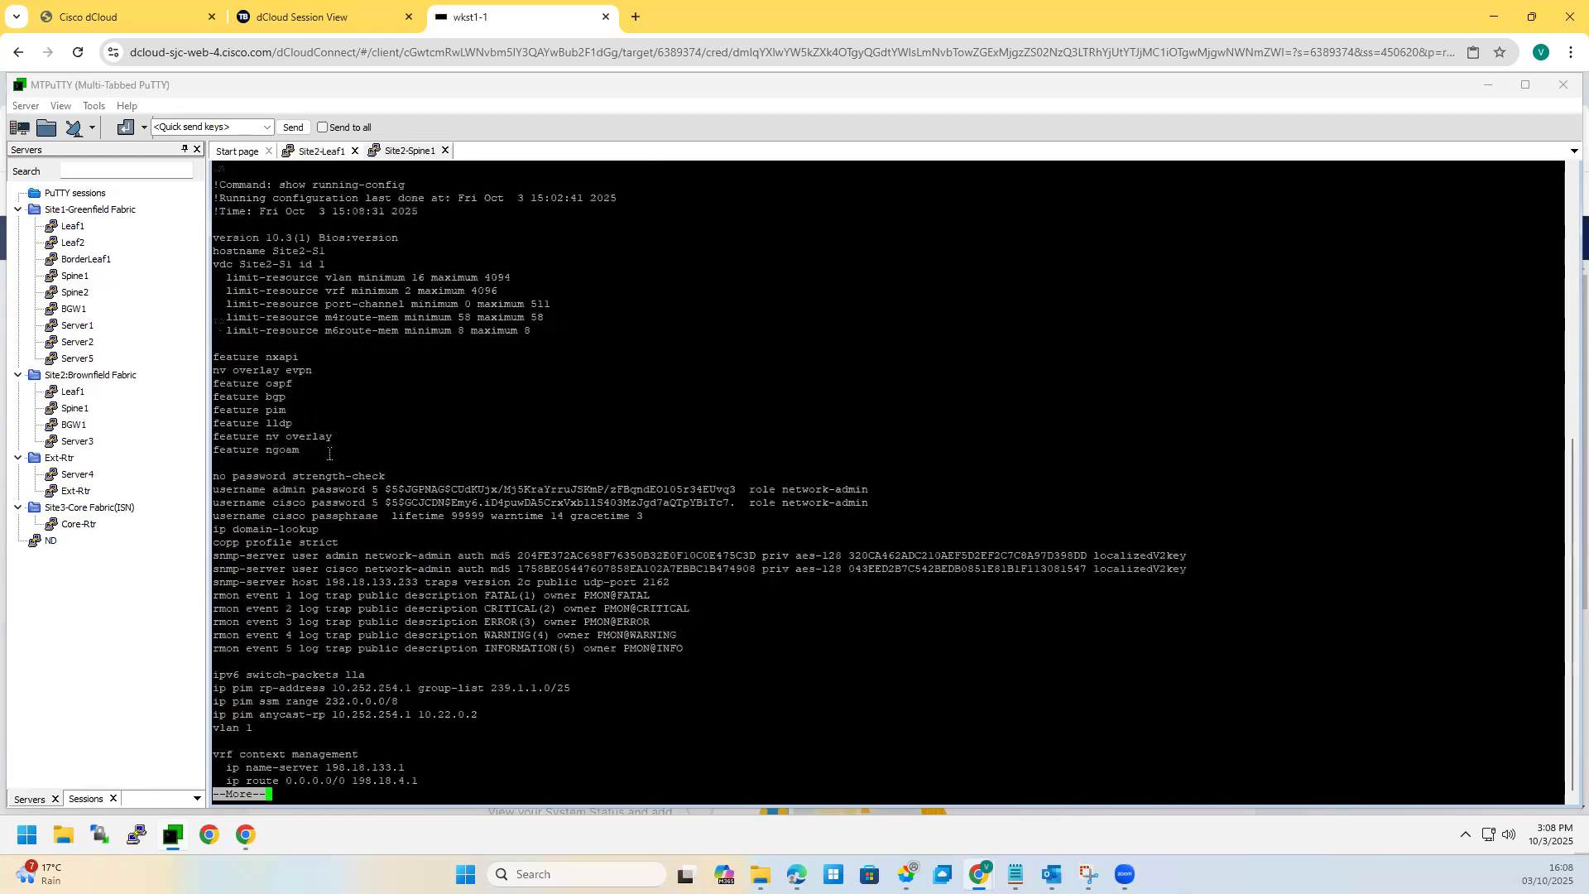
Step: Review the spine's features, ip pim anycast-rp and BGP neighbor lines, then close the Site2-Spine1 tab
{"action": "left_click_drag", "start_coordinate": [411, 451], "coordinate": [414, 343]}
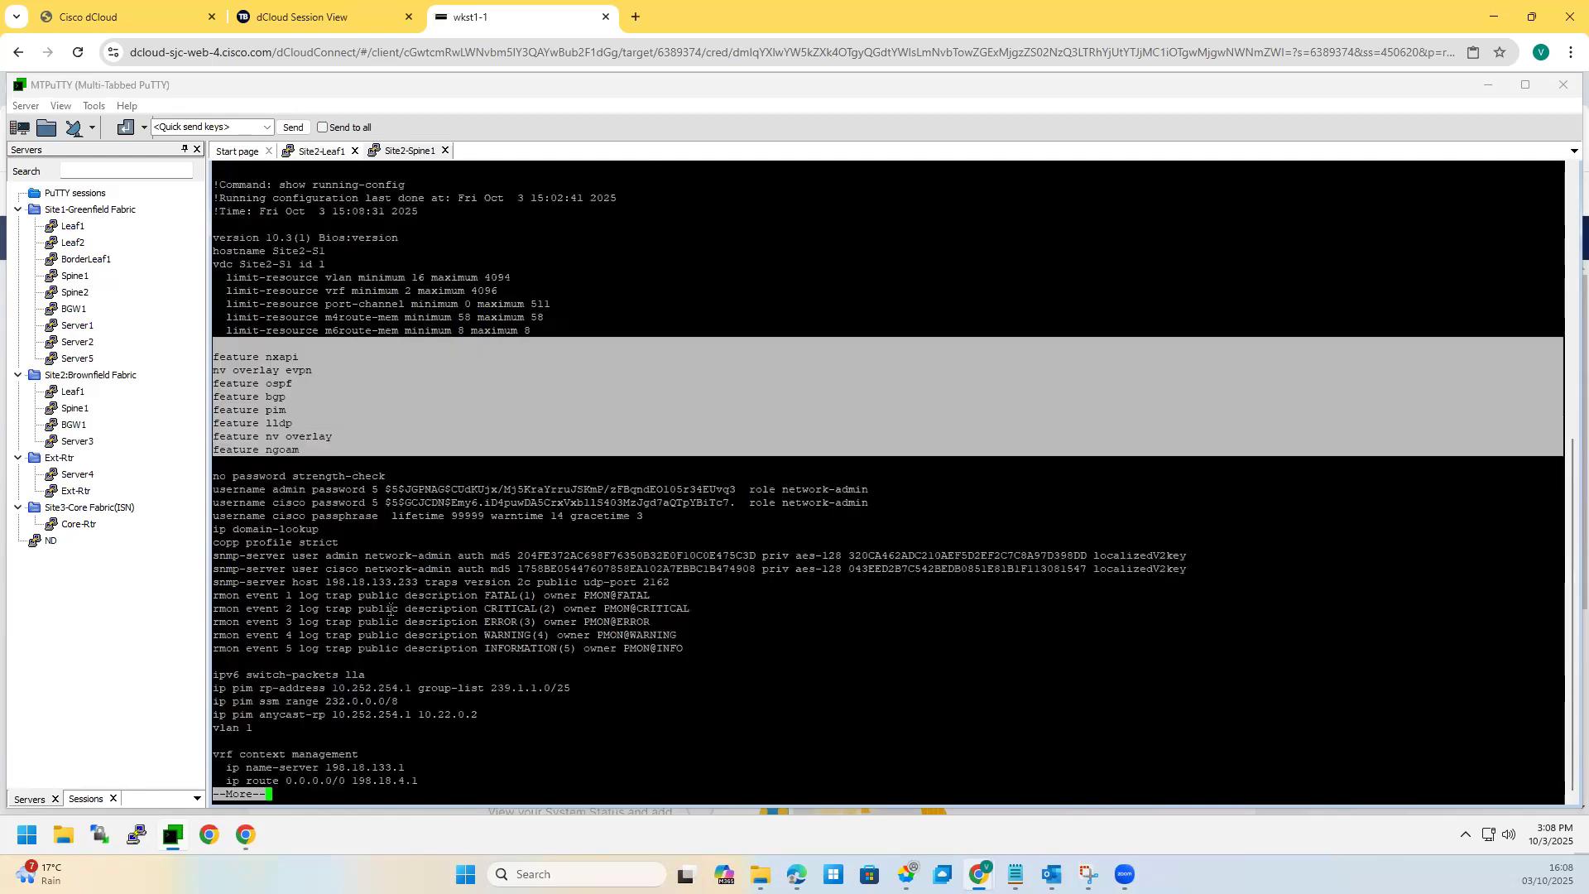
{"action": "key", "text": "space"}
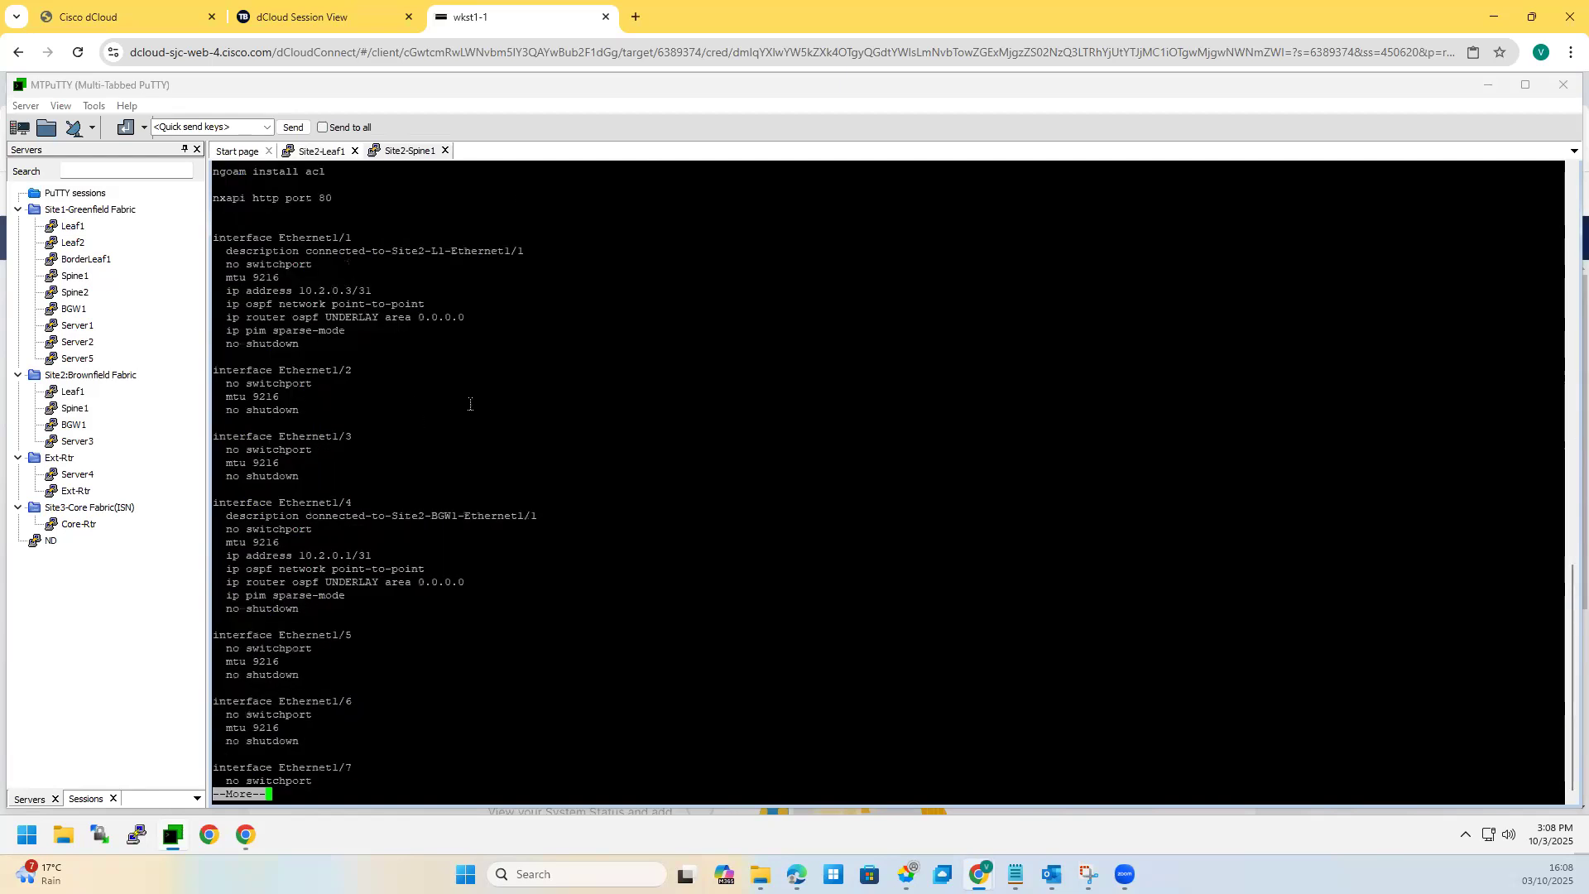
{"action": "scroll", "coordinate": [470, 404], "scroll_direction": "up", "scroll_amount": 20}
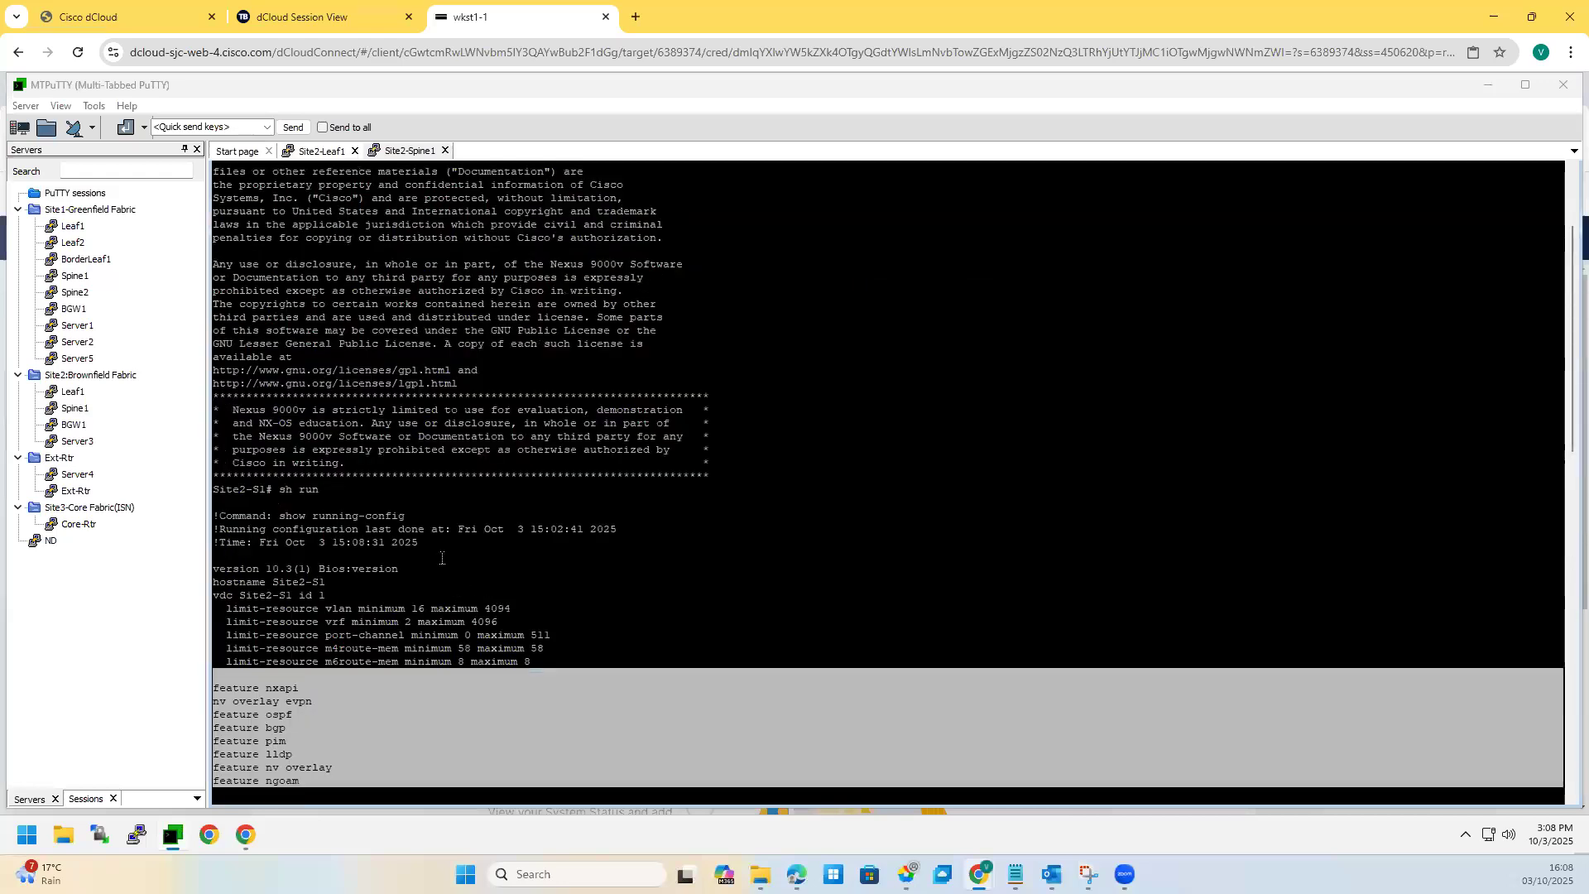
{"action": "scroll", "coordinate": [441, 558], "scroll_direction": "down", "scroll_amount": 8}
{"action": "left_click_drag", "start_coordinate": [579, 708], "coordinate": [352, 688]}
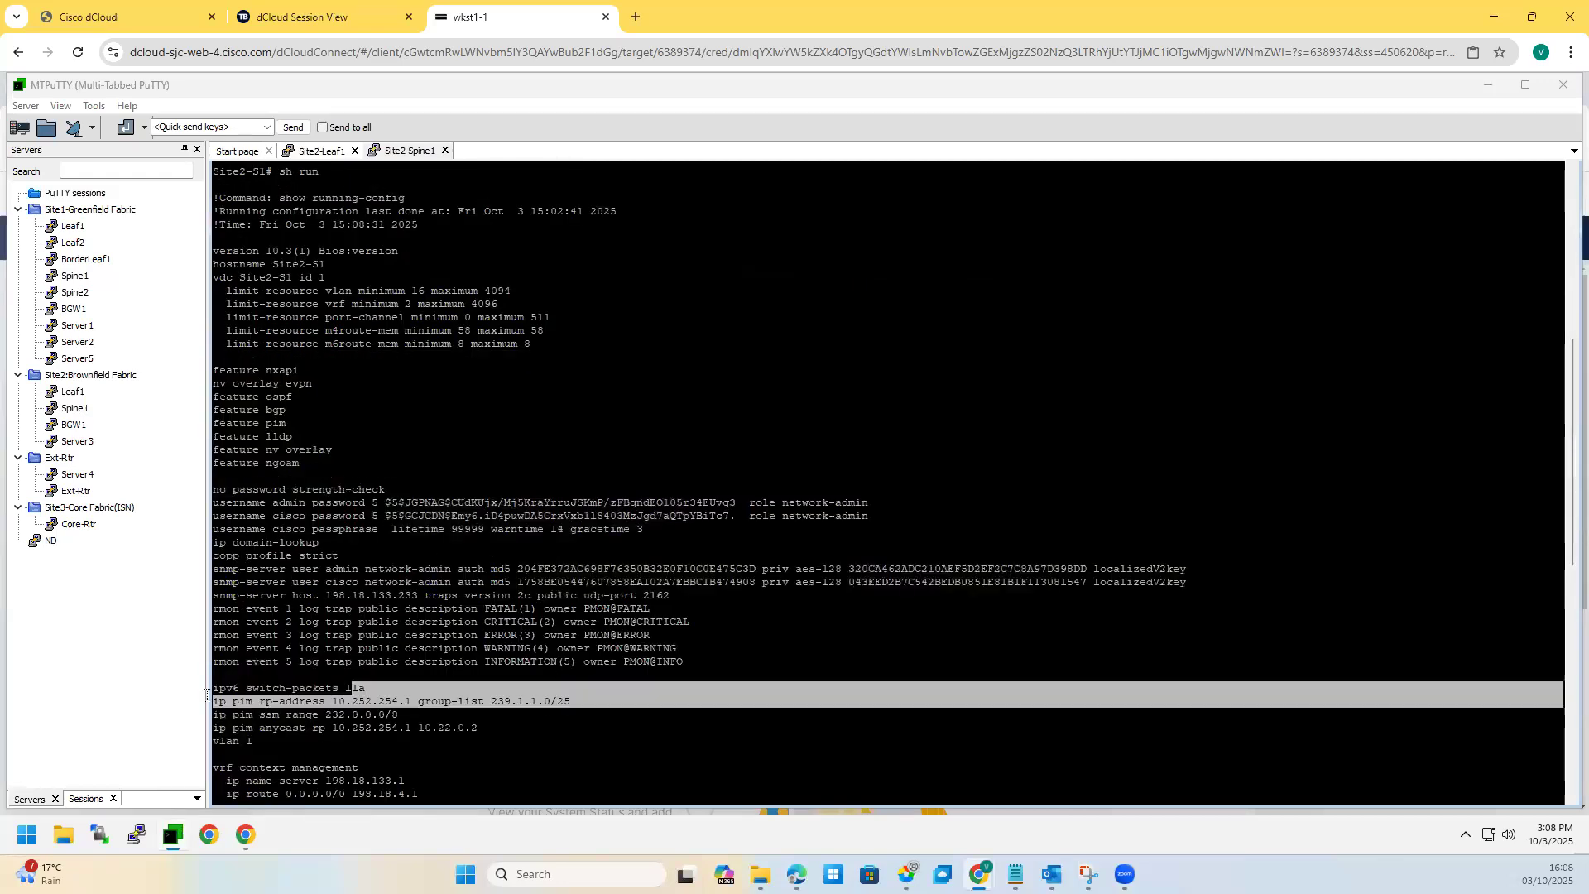
{"action": "left_click_drag", "start_coordinate": [471, 735], "coordinate": [398, 715]}
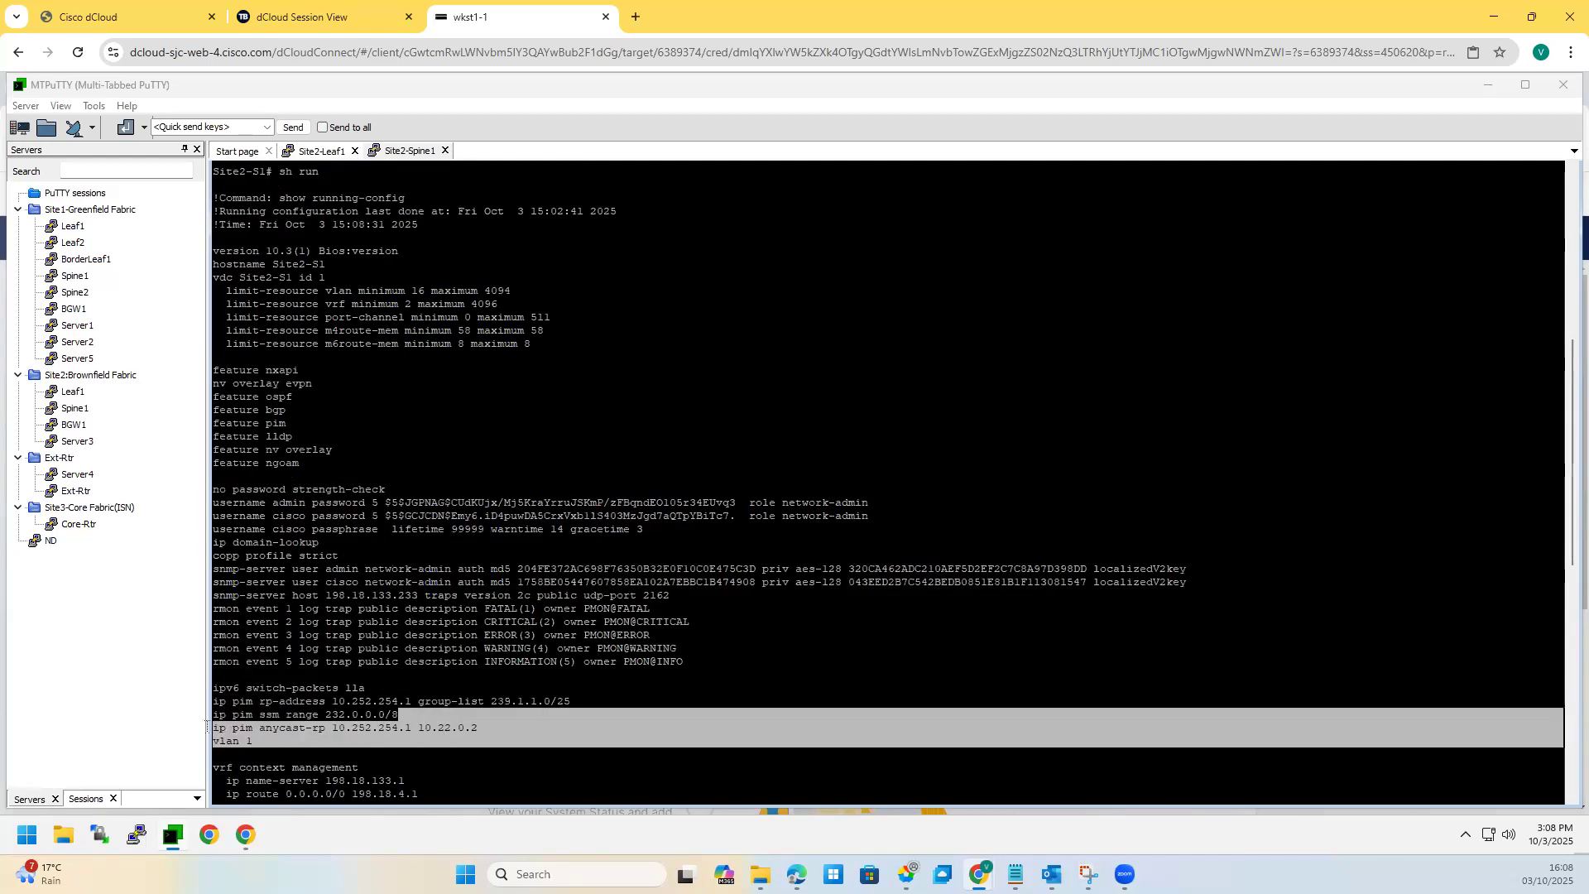
{"action": "scroll", "coordinate": [330, 364], "scroll_direction": "down", "scroll_amount": 15}
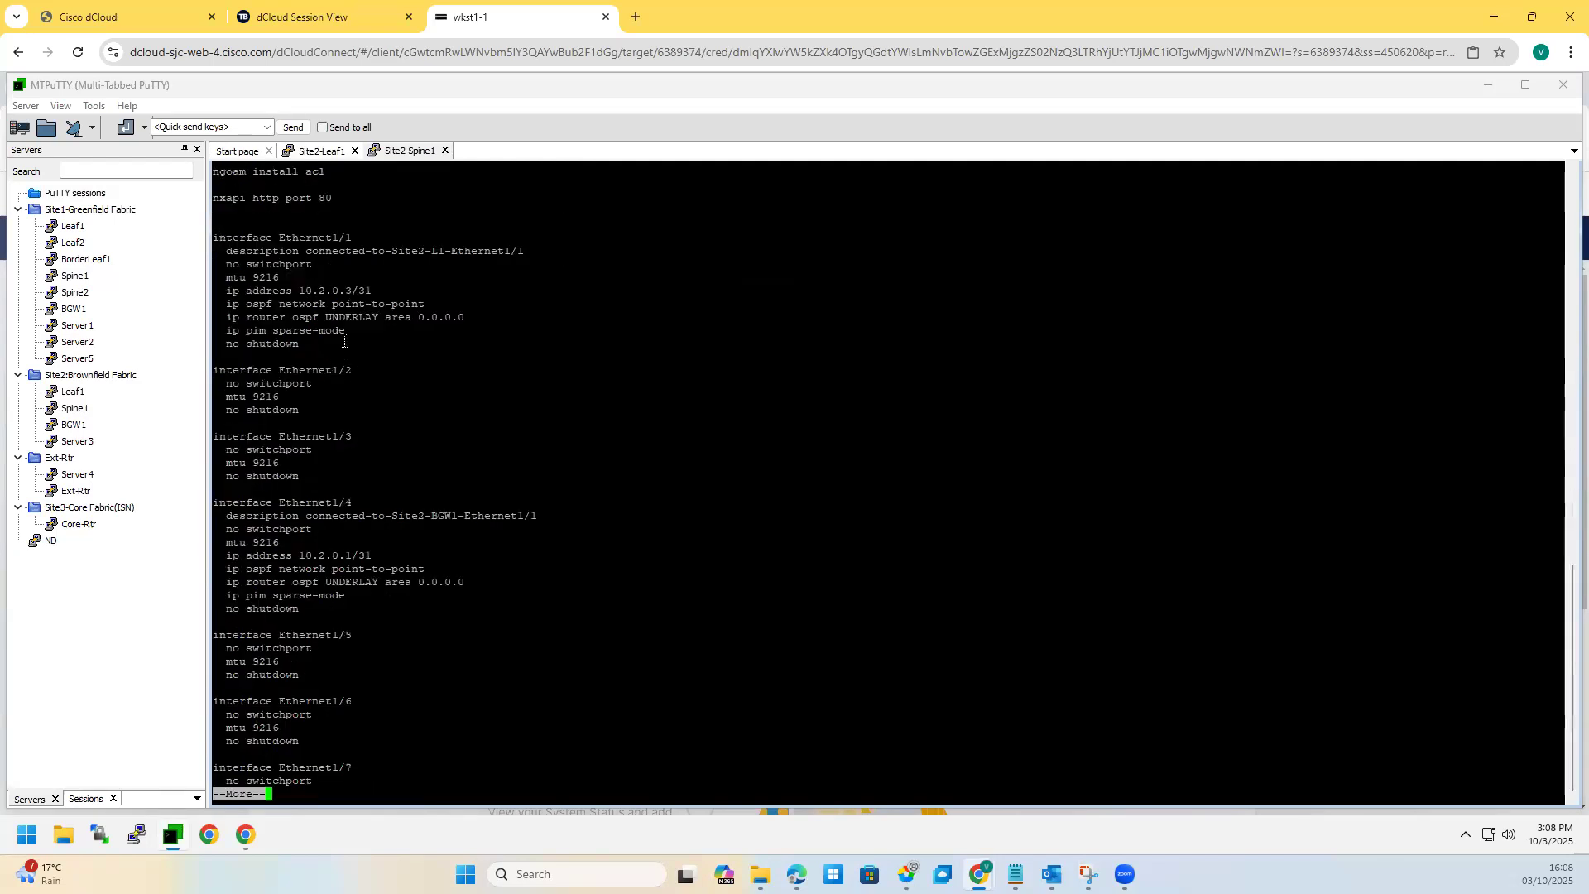
{"action": "key", "text": "space"}
{"action": "key", "text": "space"}
{"action": "key", "text": "space"}
{"action": "key", "text": "space"}
{"action": "key", "text": "space"}
{"action": "key", "text": "space"}
{"action": "key", "text": "space"}
{"action": "key", "text": "space"}
{"action": "key", "text": "space"}
{"action": "key", "text": "space"}
{"action": "key", "text": "space"}
{"action": "key", "text": "space"}
{"action": "key", "text": "space"}
{"action": "key", "text": "space"}
{"action": "key", "text": "space"}
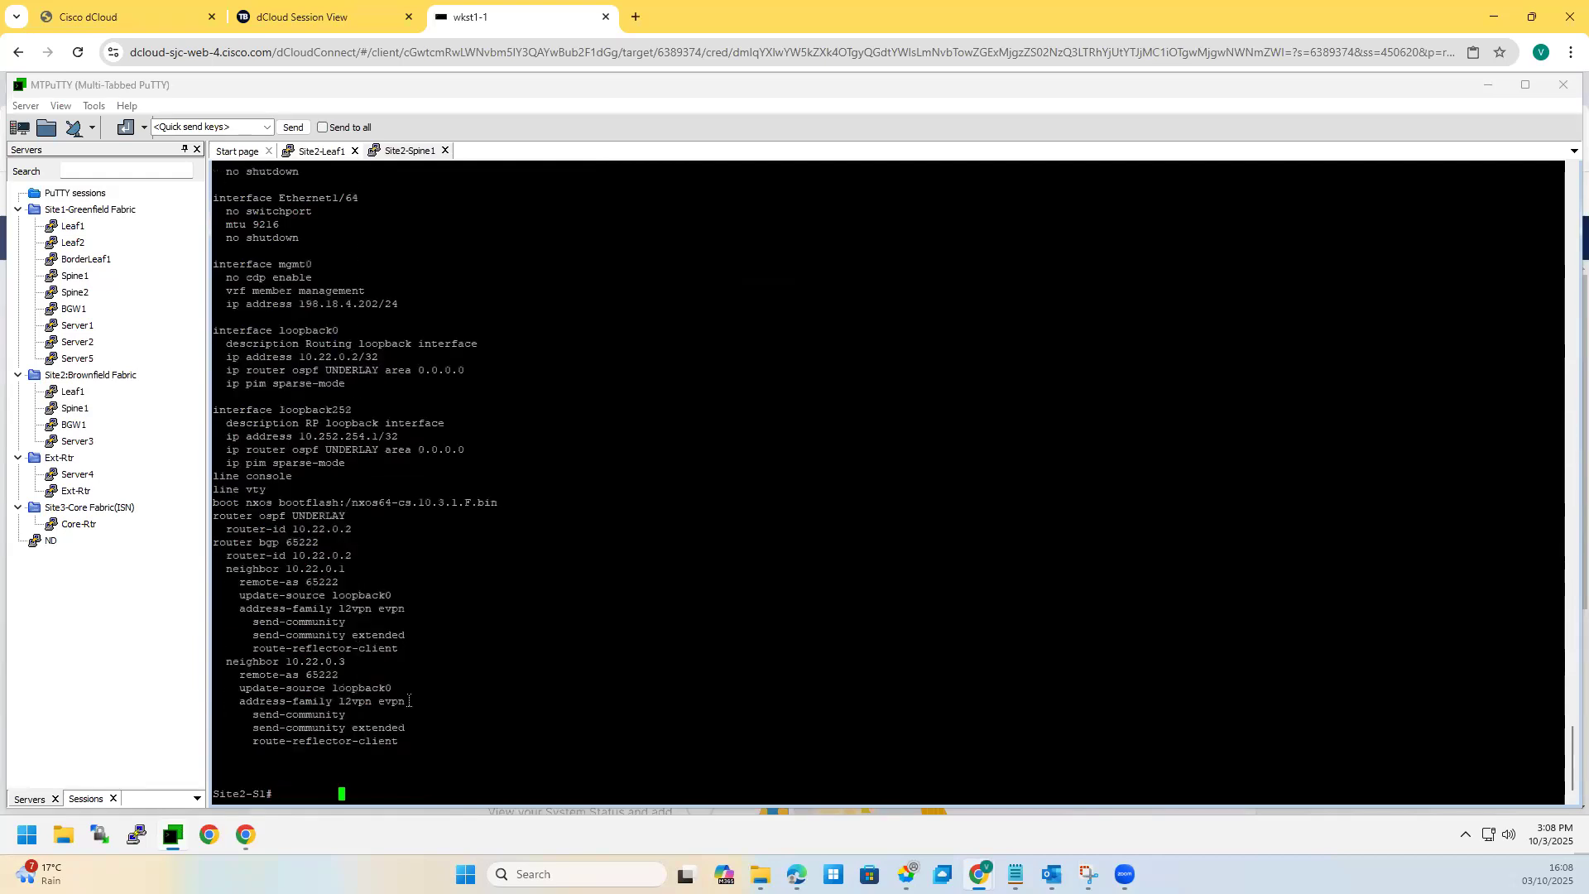
{"action": "left_click_drag", "start_coordinate": [199, 375], "coordinate": [184, 337]}
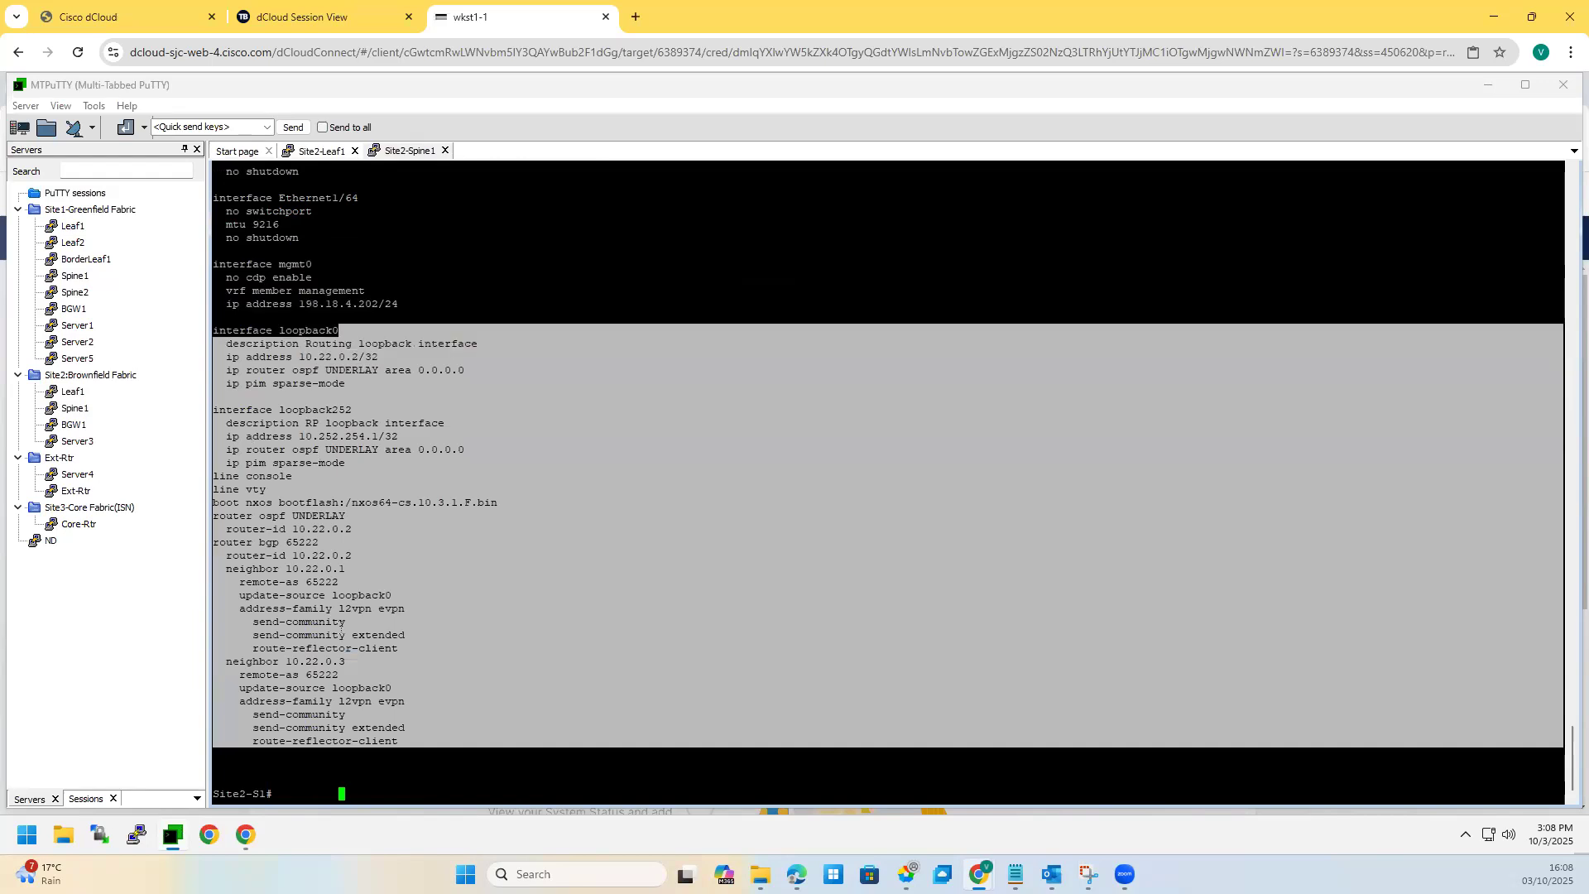
{"action": "left_click", "coordinate": [358, 628]}
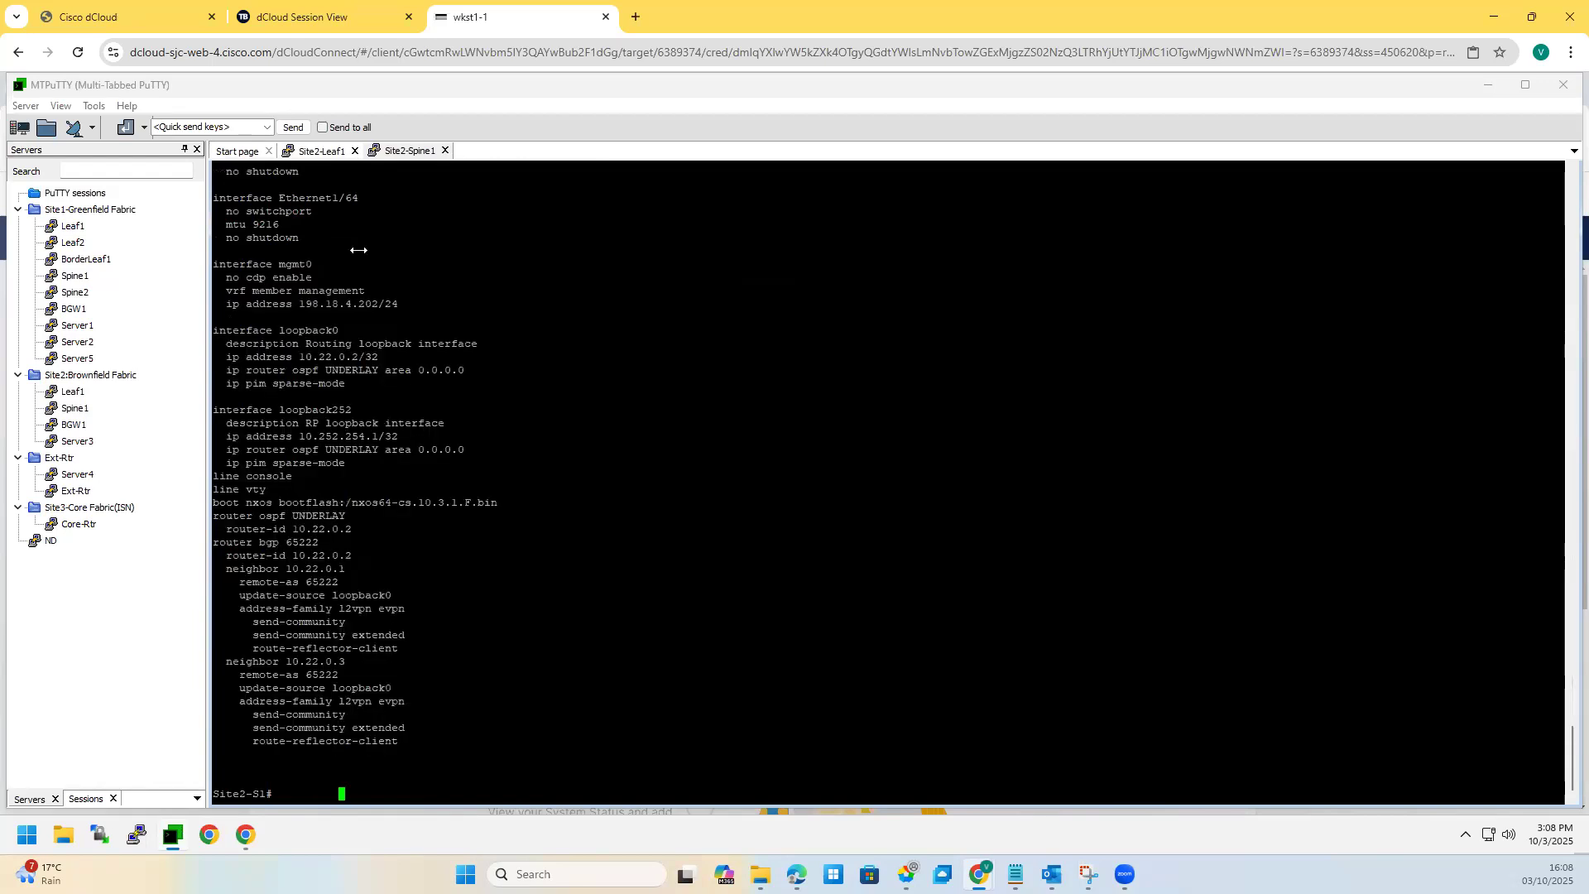
{"action": "left_click", "coordinate": [445, 152]}
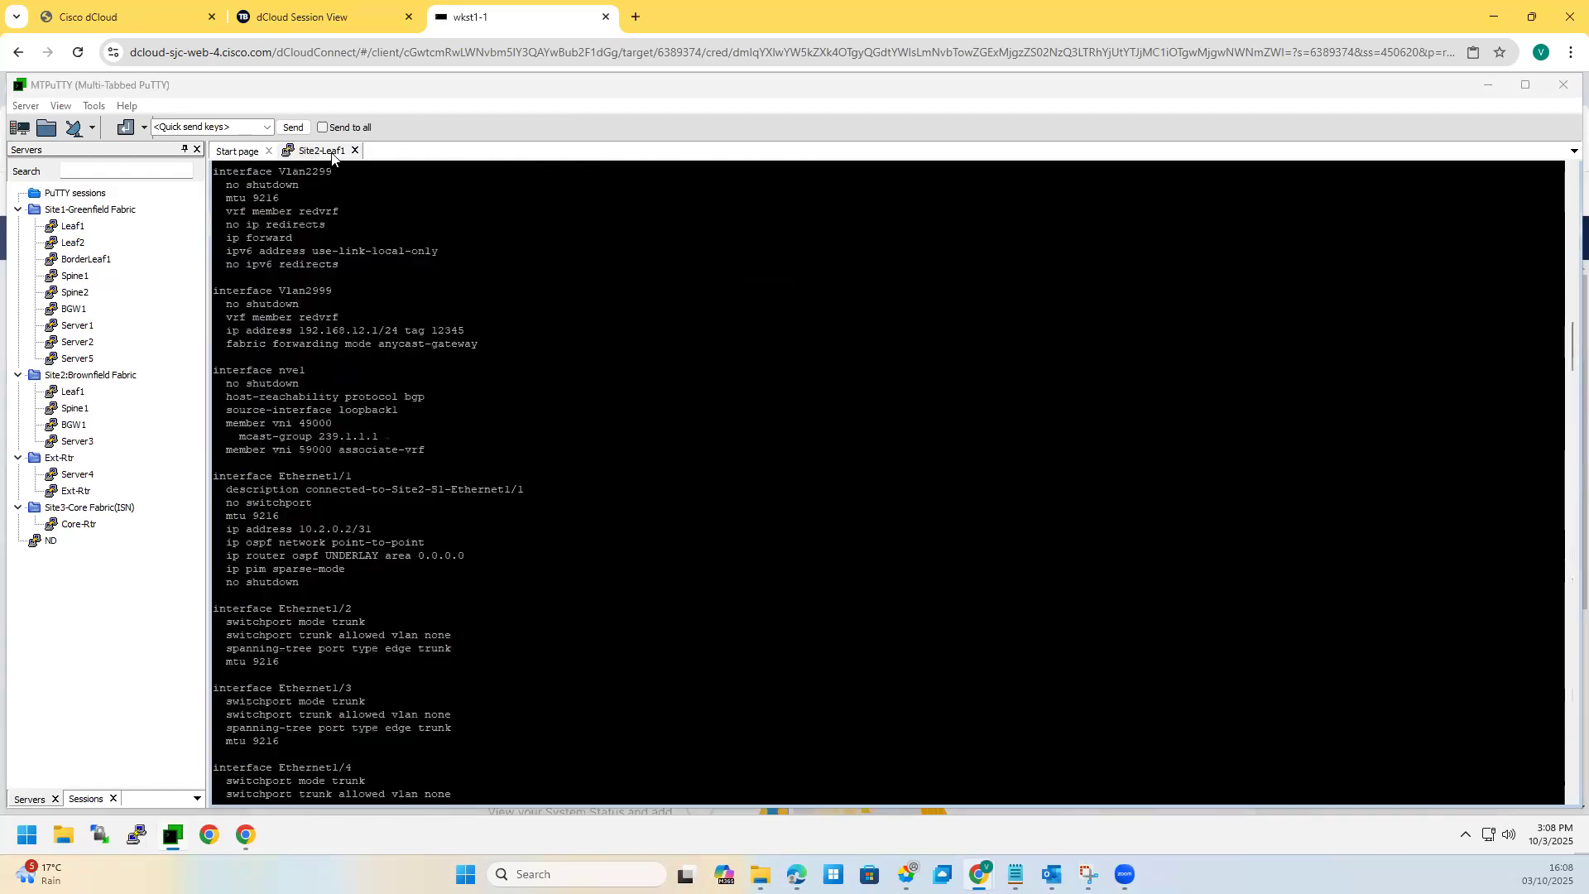
Step: Close Site2-Leaf1, collapse Site2:Brownfield Fabric, and tick Site1-GF, Site2-S1 and Site2-L1 on the snip
{"action": "left_click", "coordinate": [356, 150]}
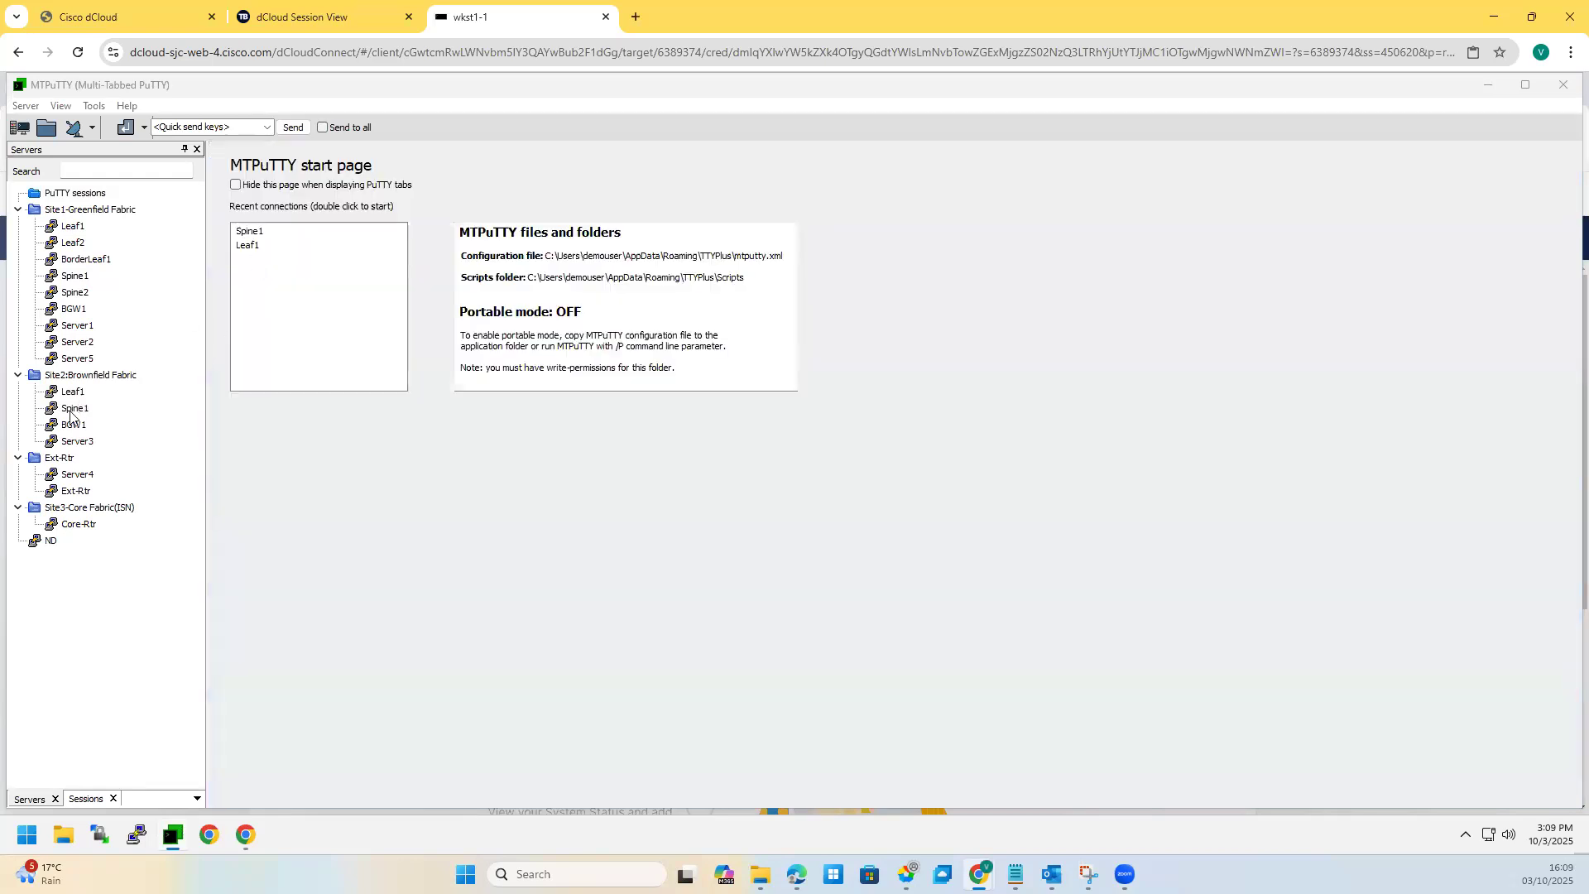
{"action": "left_click", "coordinate": [19, 375]}
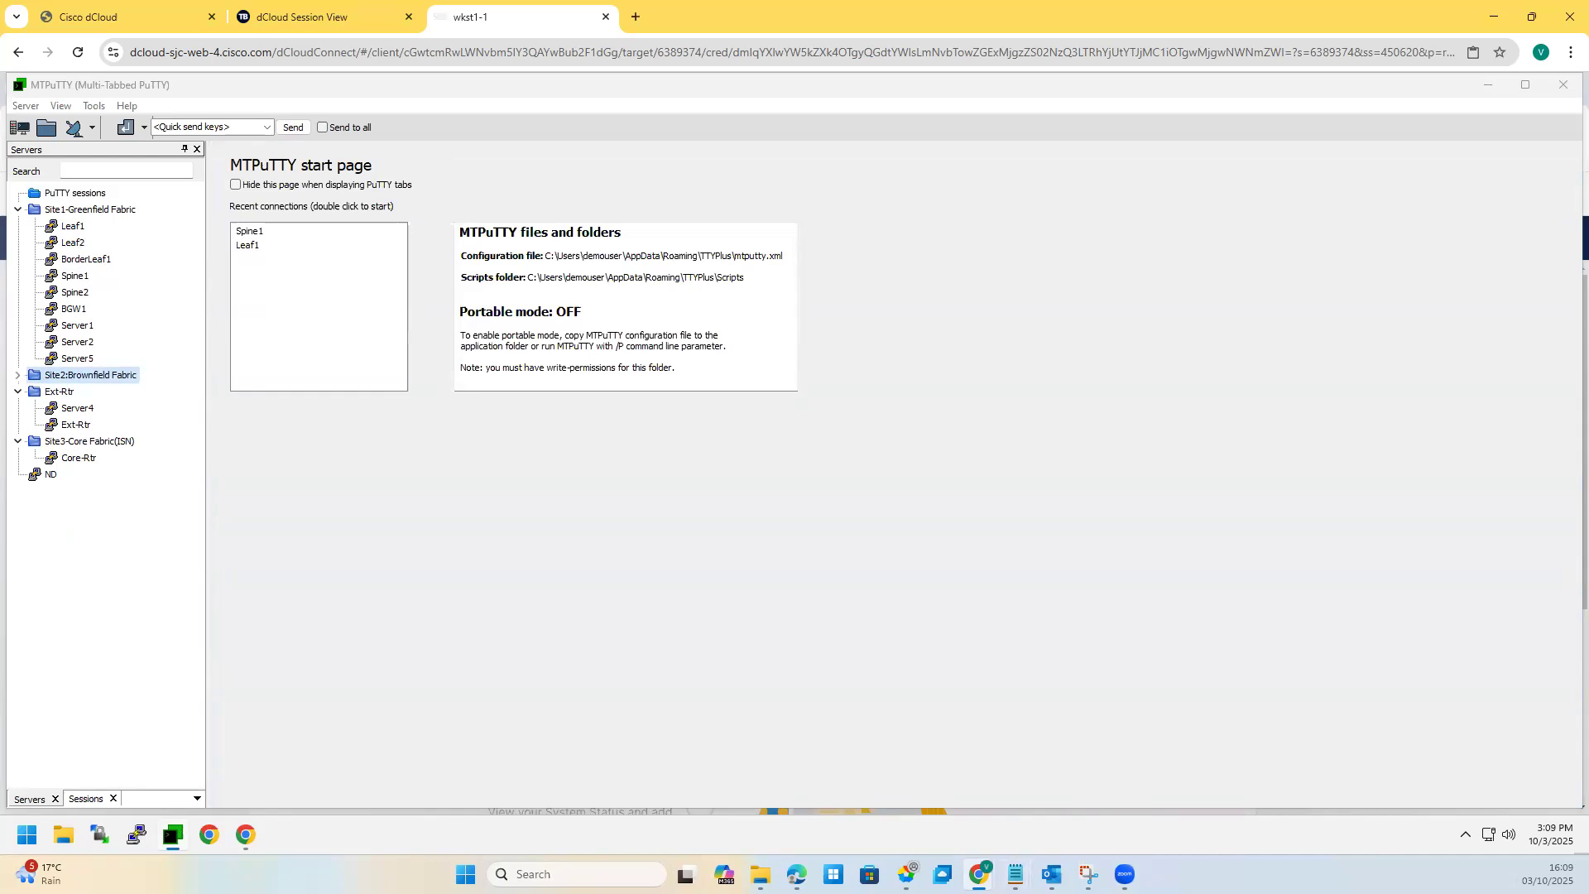
{"action": "left_click", "coordinate": [1088, 874]}
{"action": "left_click_drag", "start_coordinate": [1068, 315], "coordinate": [1013, 339]}
{"action": "left_click_drag", "start_coordinate": [1397, 389], "coordinate": [1408, 381]}
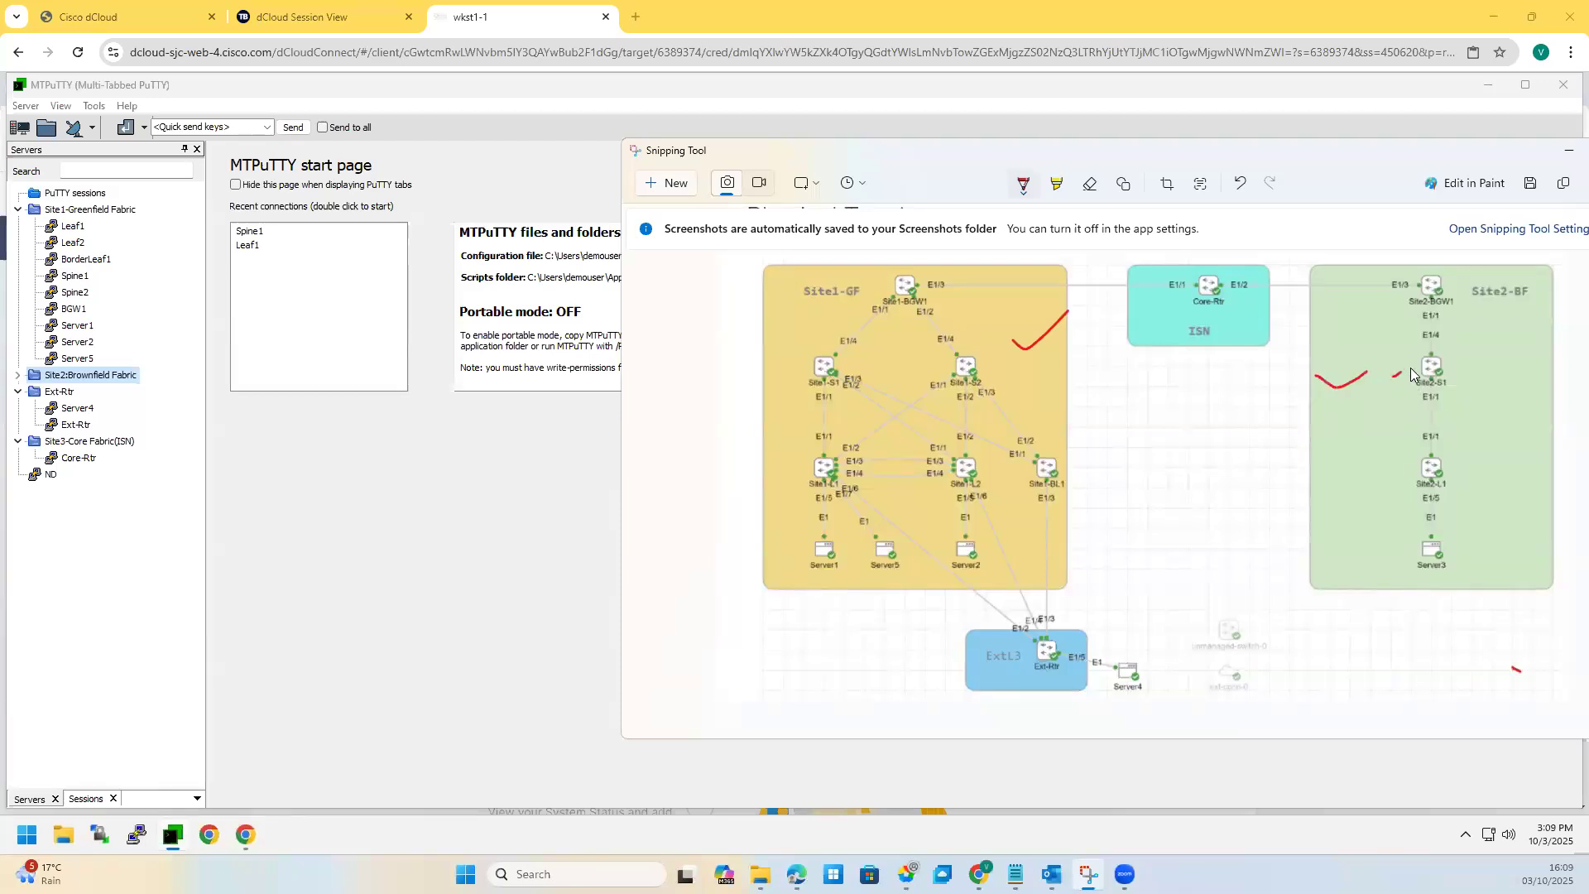
{"action": "left_click_drag", "start_coordinate": [1402, 464], "coordinate": [1389, 475]}
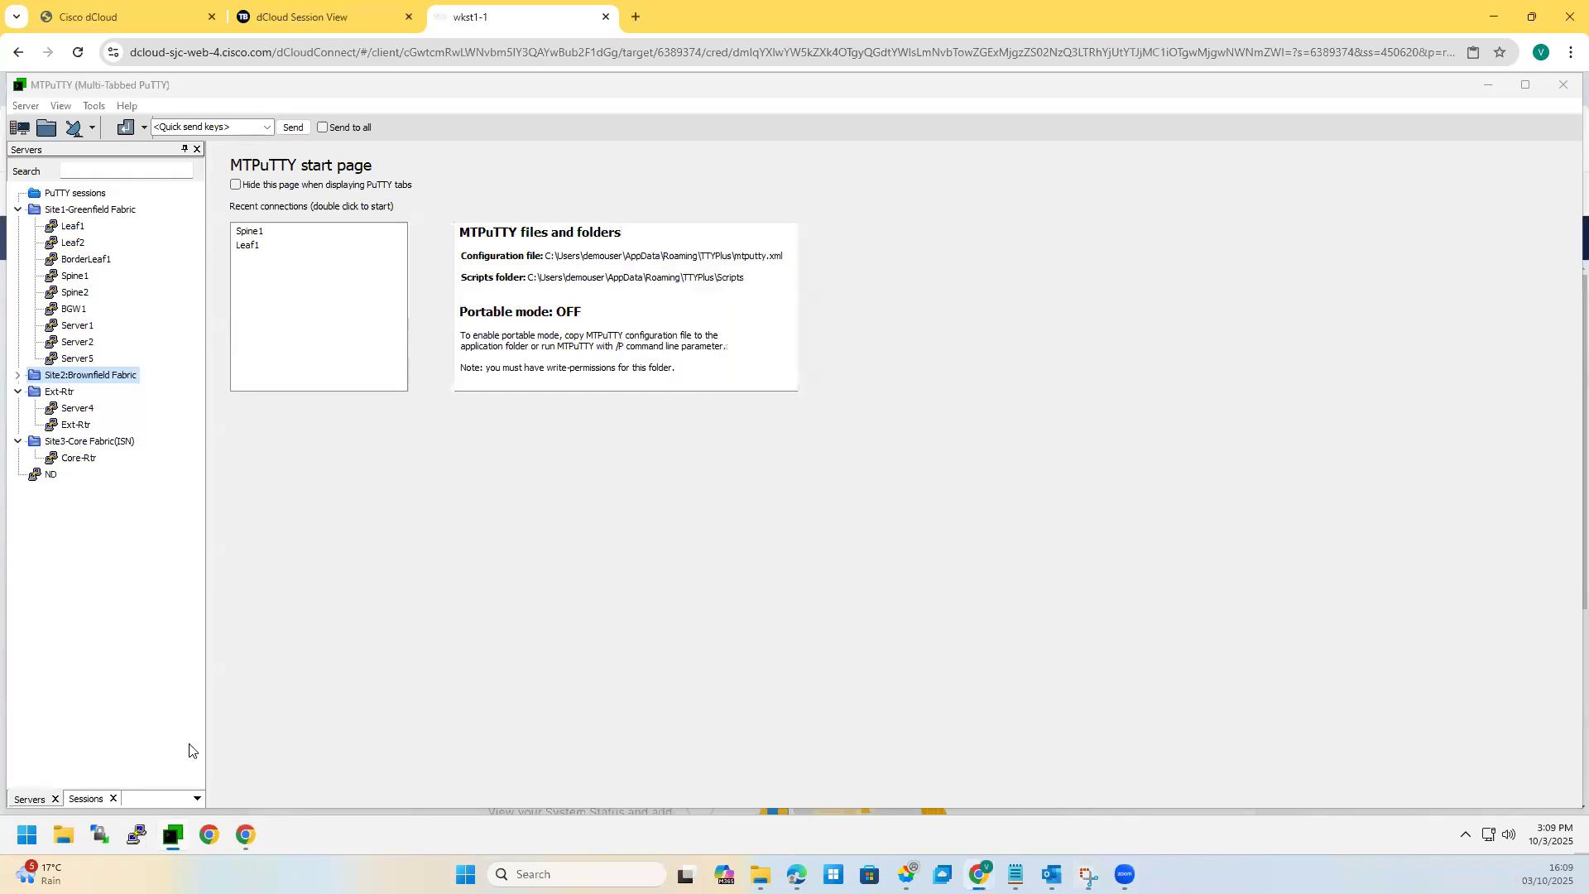
{"action": "left_click", "coordinate": [1569, 149]}
Step: Open the Site1-Leaf1 SSH session and run 'sh ip int bri' for the interface summary
{"action": "double_click", "coordinate": [106, 226]}
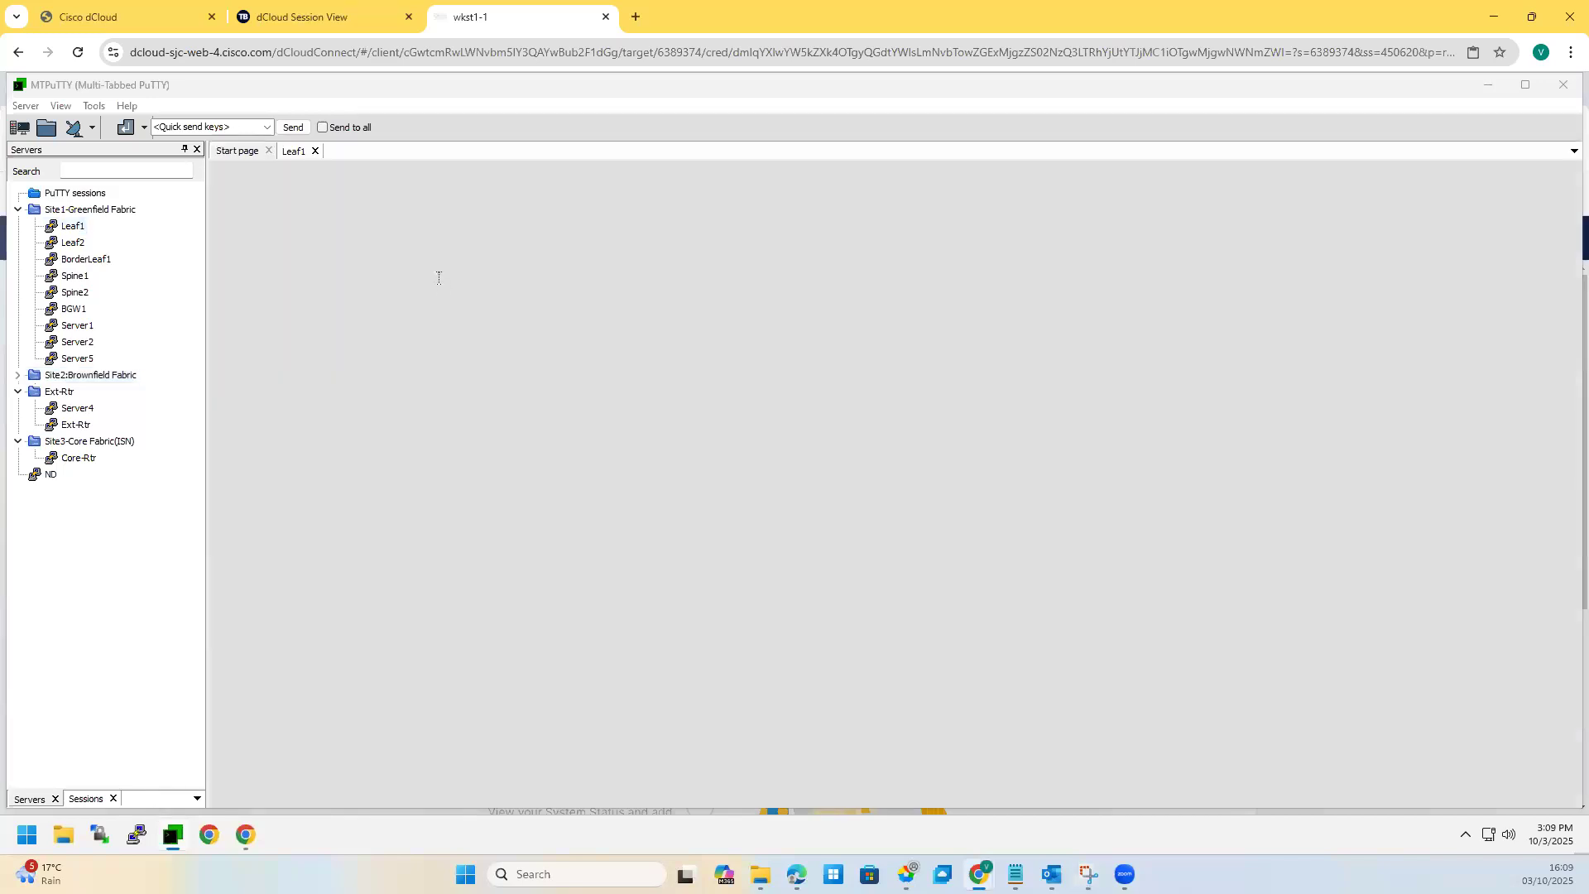
{"action": "key", "text": "Return"}
{"action": "key", "text": "Return"}
{"action": "type", "text": "sh ip int bir"}
{"action": "key", "text": "Return"}
{"action": "type", "text": "sh ip int bri"}
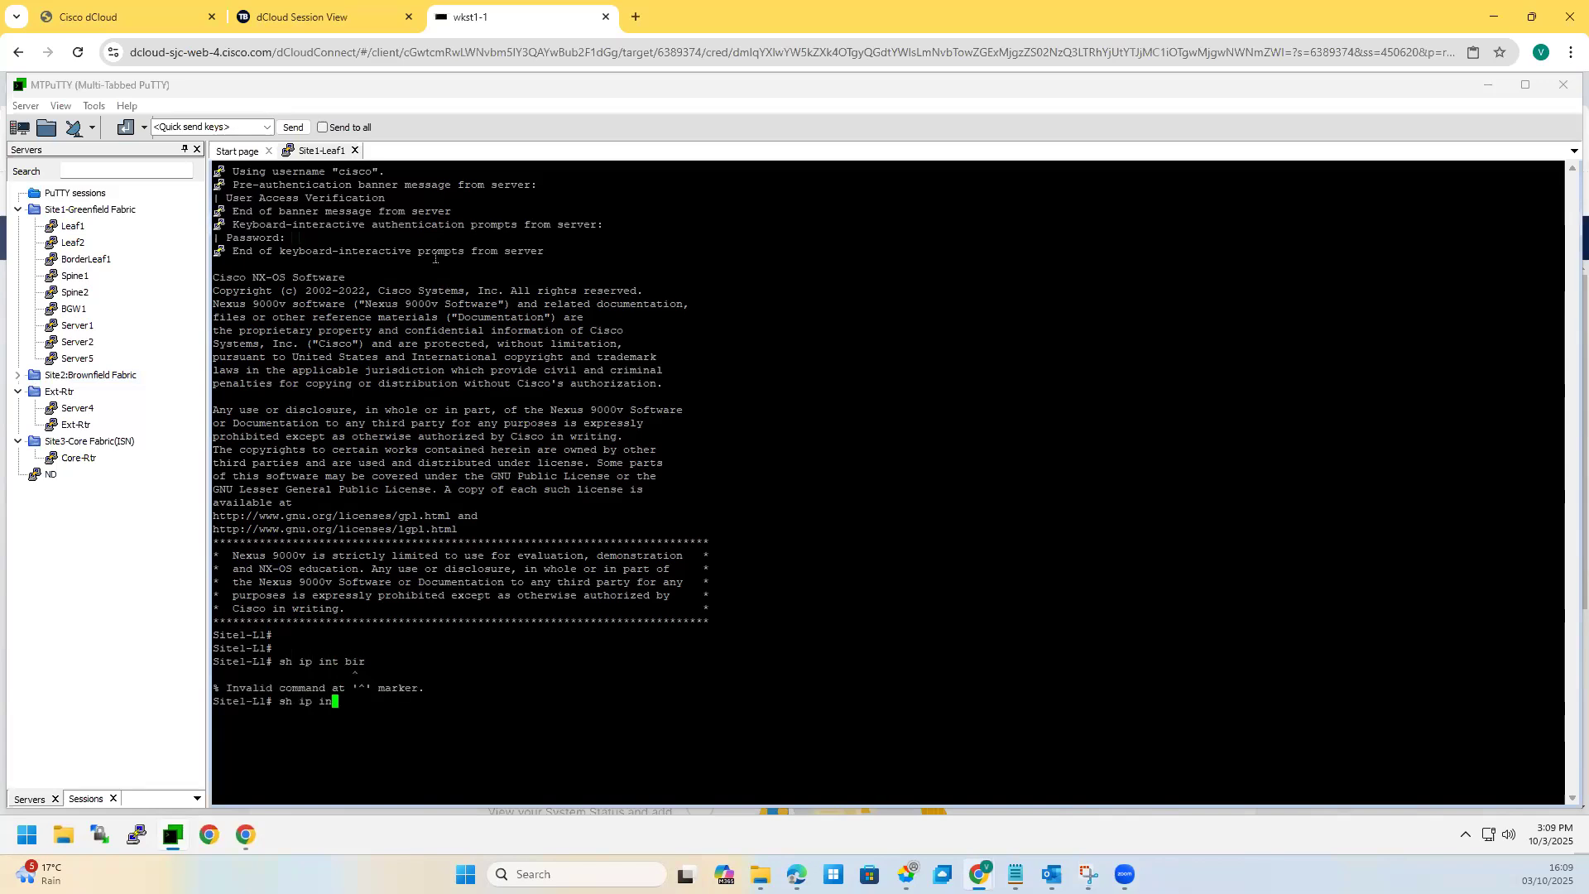
{"action": "key", "text": "Return"}
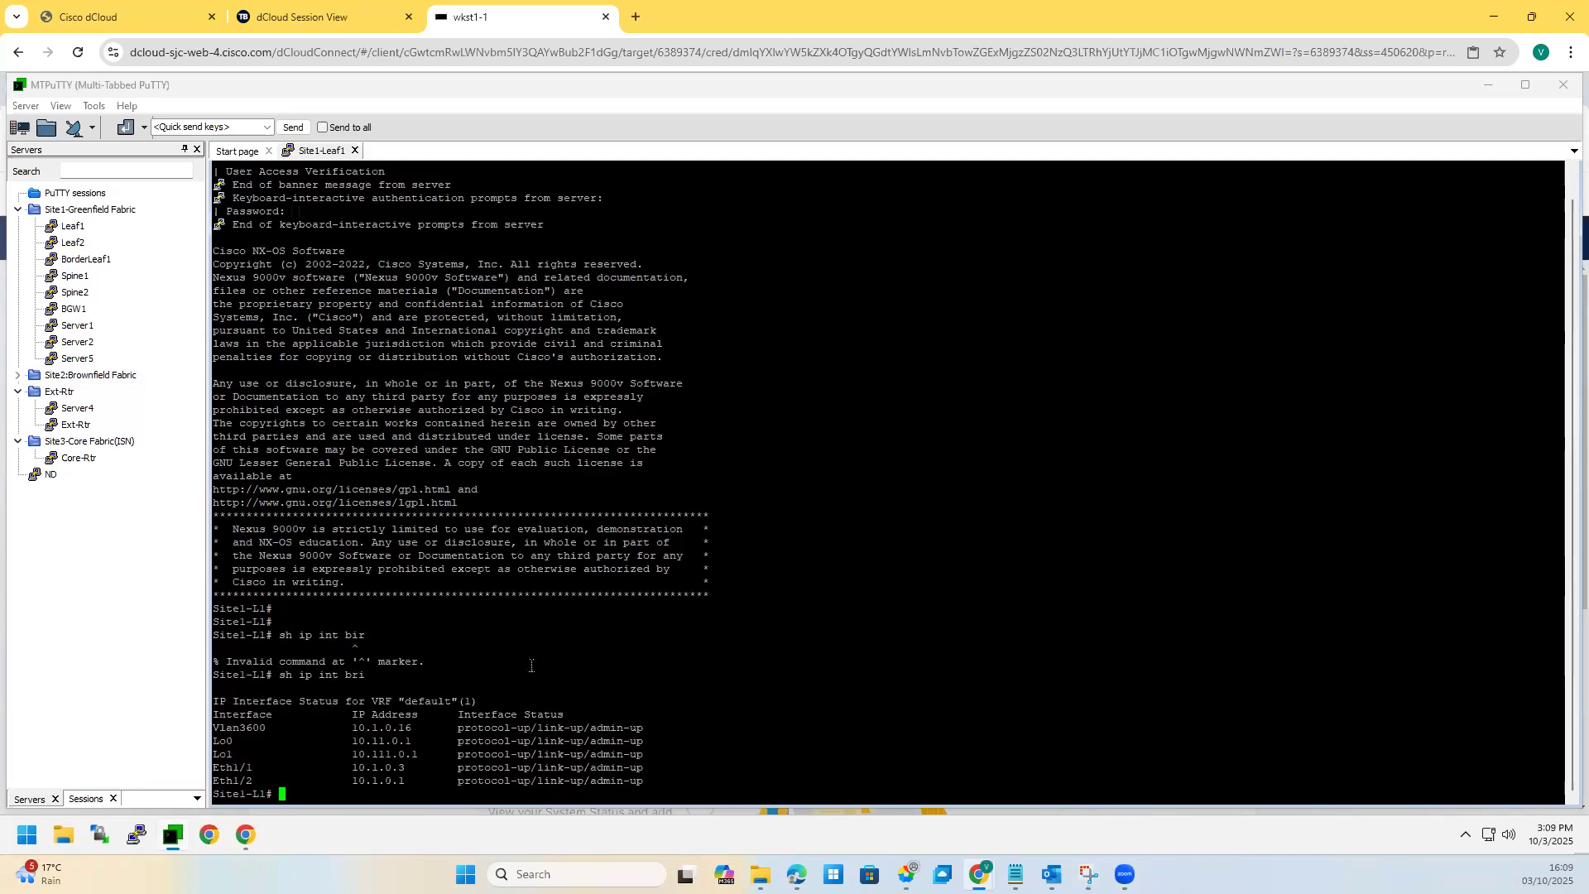
Step: Run 'sh run' on Leaf1 and review the vlan 2000, 2300 and 2301 definitions
{"action": "key", "text": "Return"}
{"action": "key", "text": "Return"}
{"action": "type", "text": "sh ruin"}
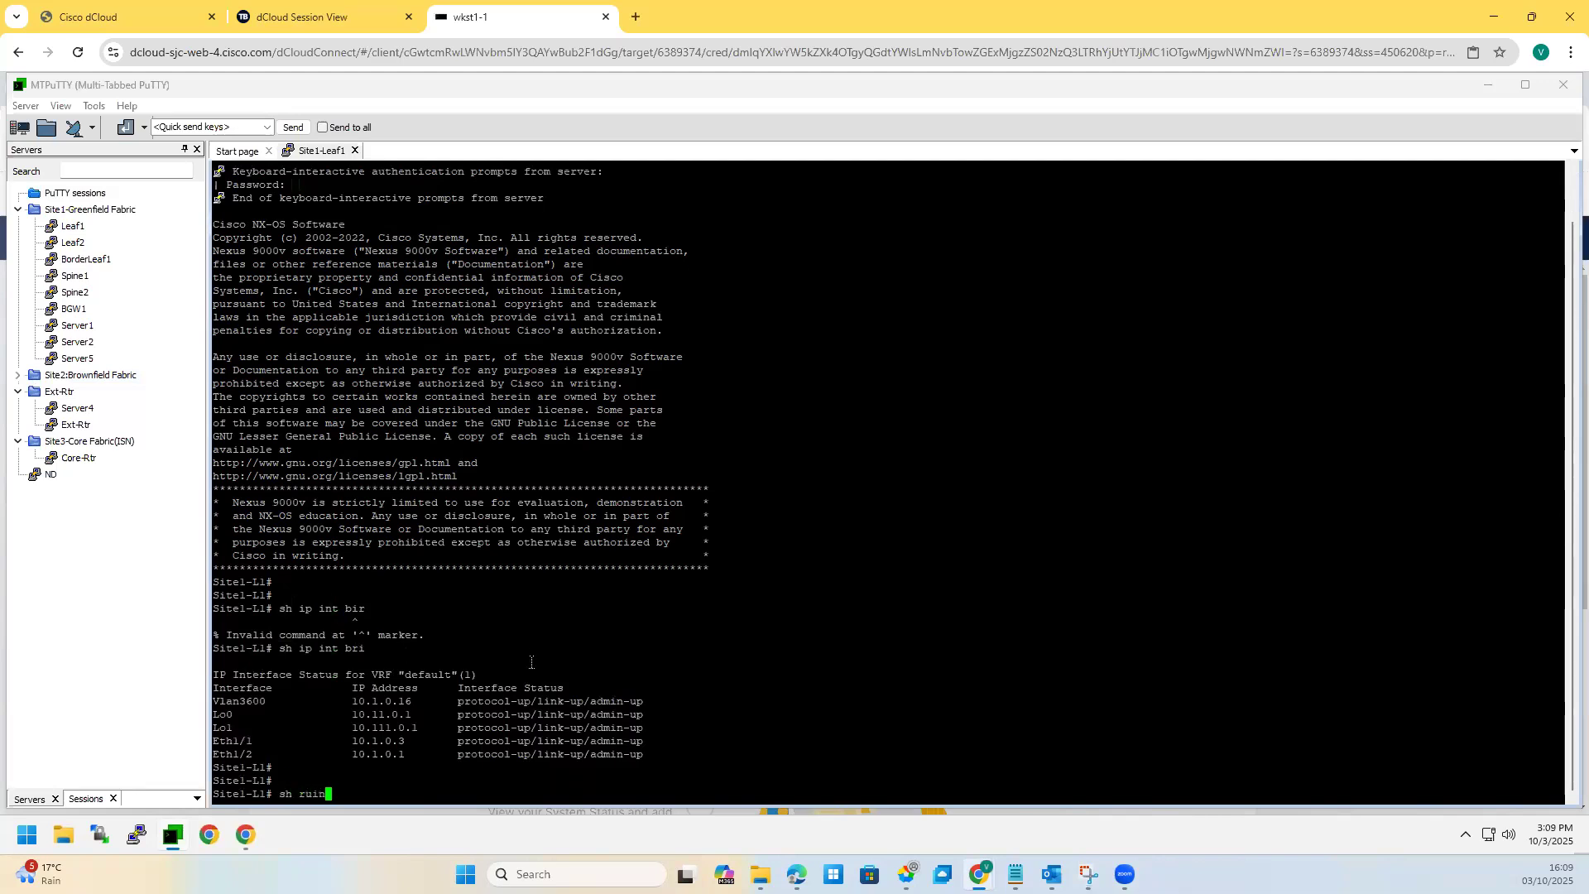
{"action": "key", "text": "Return"}
{"action": "type", "text": "sh run"}
{"action": "key", "text": "Return"}
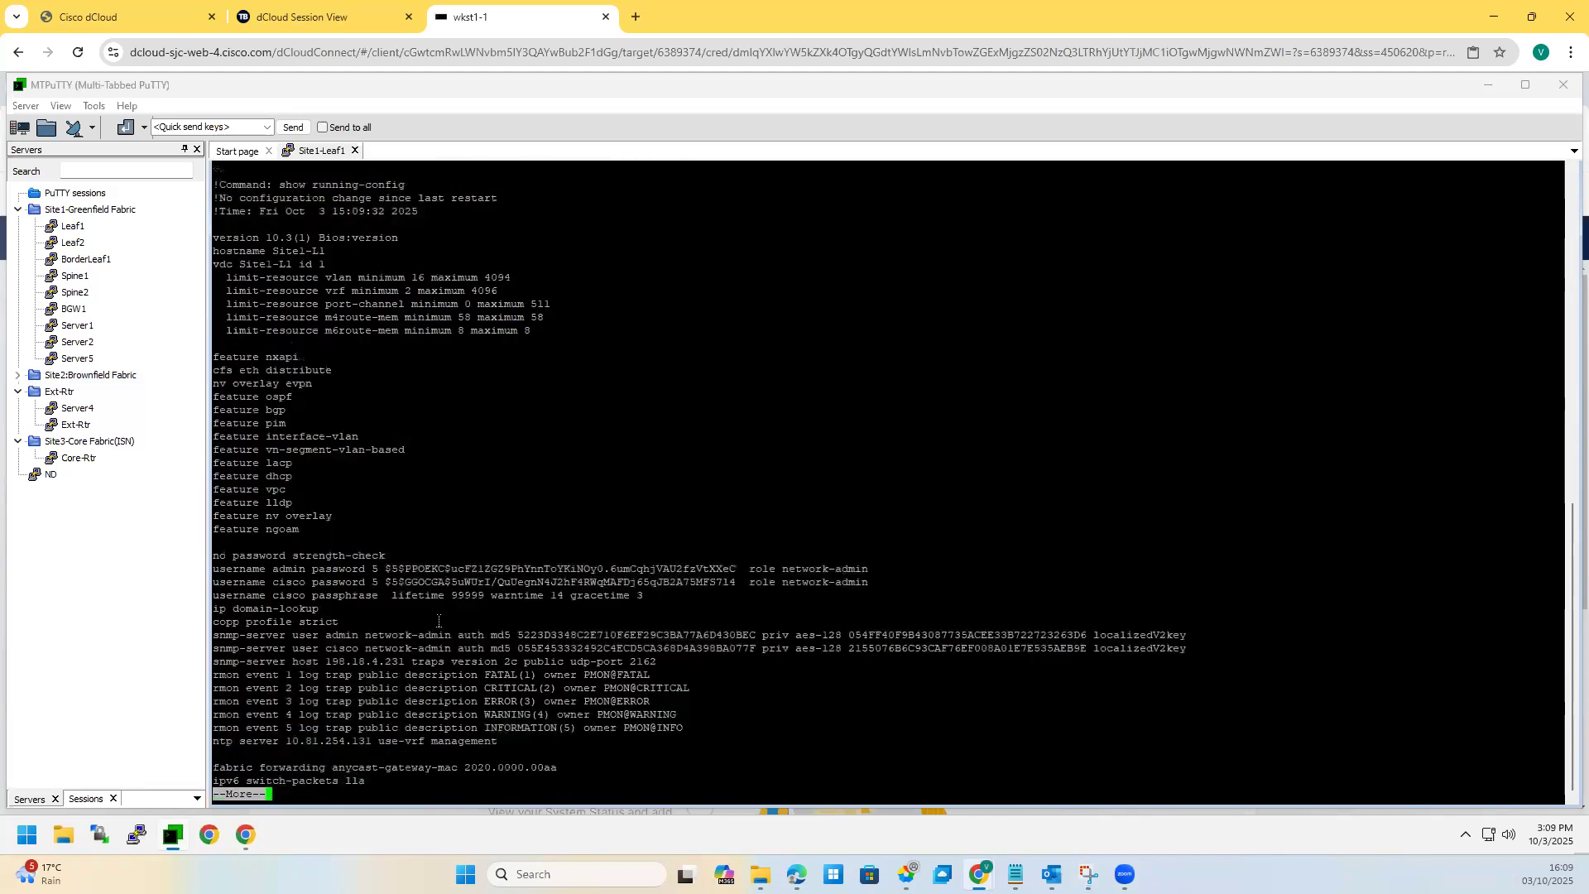
{"action": "key", "text": "space"}
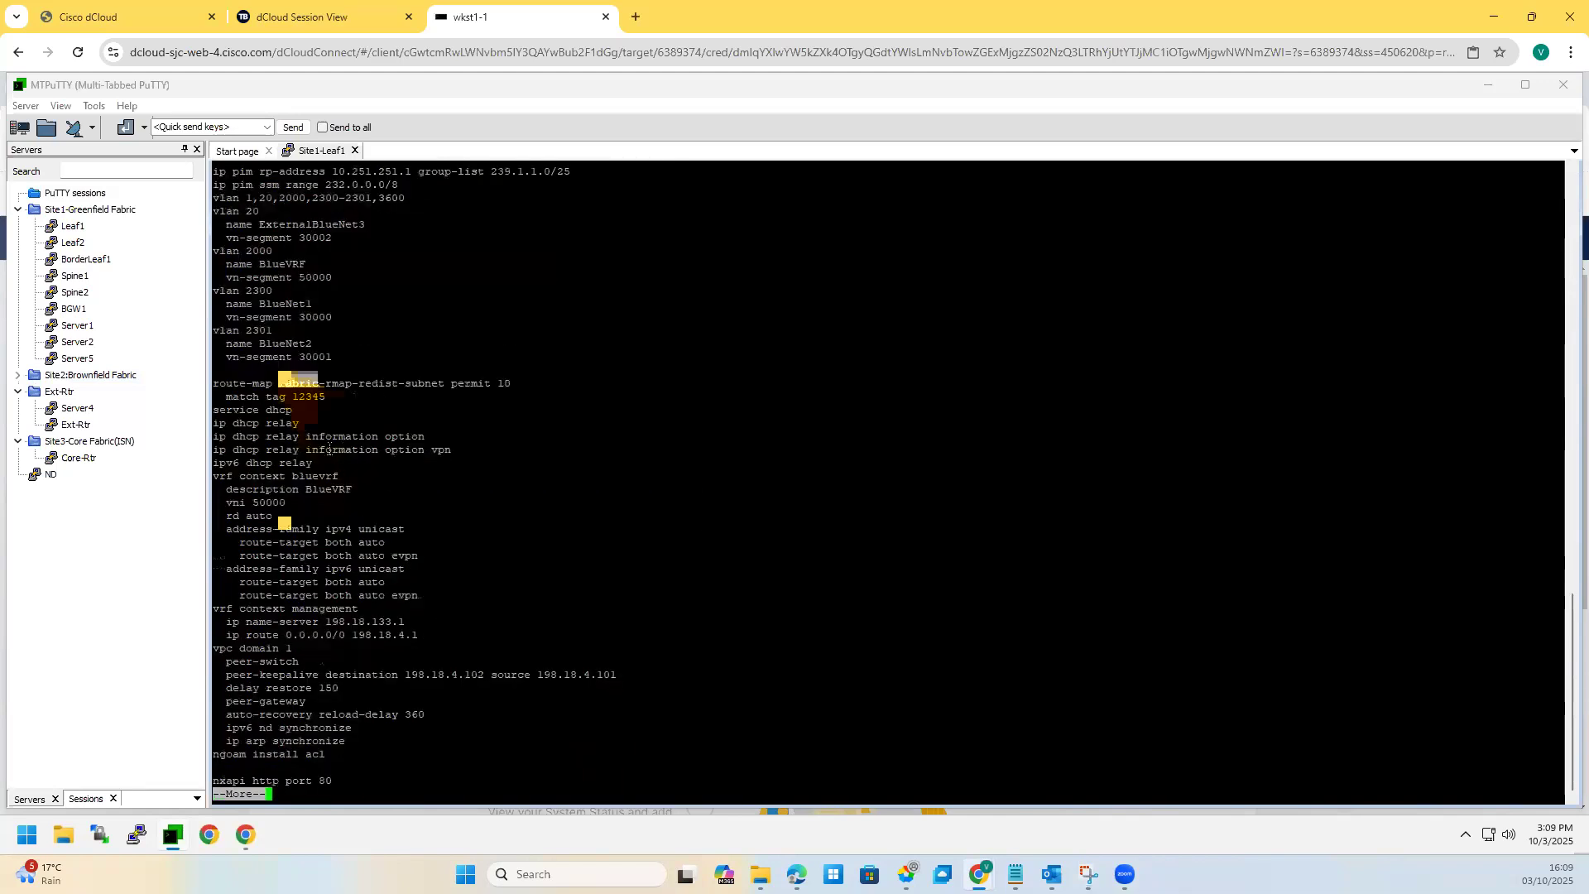
{"action": "scroll", "coordinate": [329, 450], "scroll_direction": "up", "scroll_amount": 8}
{"action": "scroll", "coordinate": [397, 621], "scroll_direction": "up", "scroll_amount": 16}
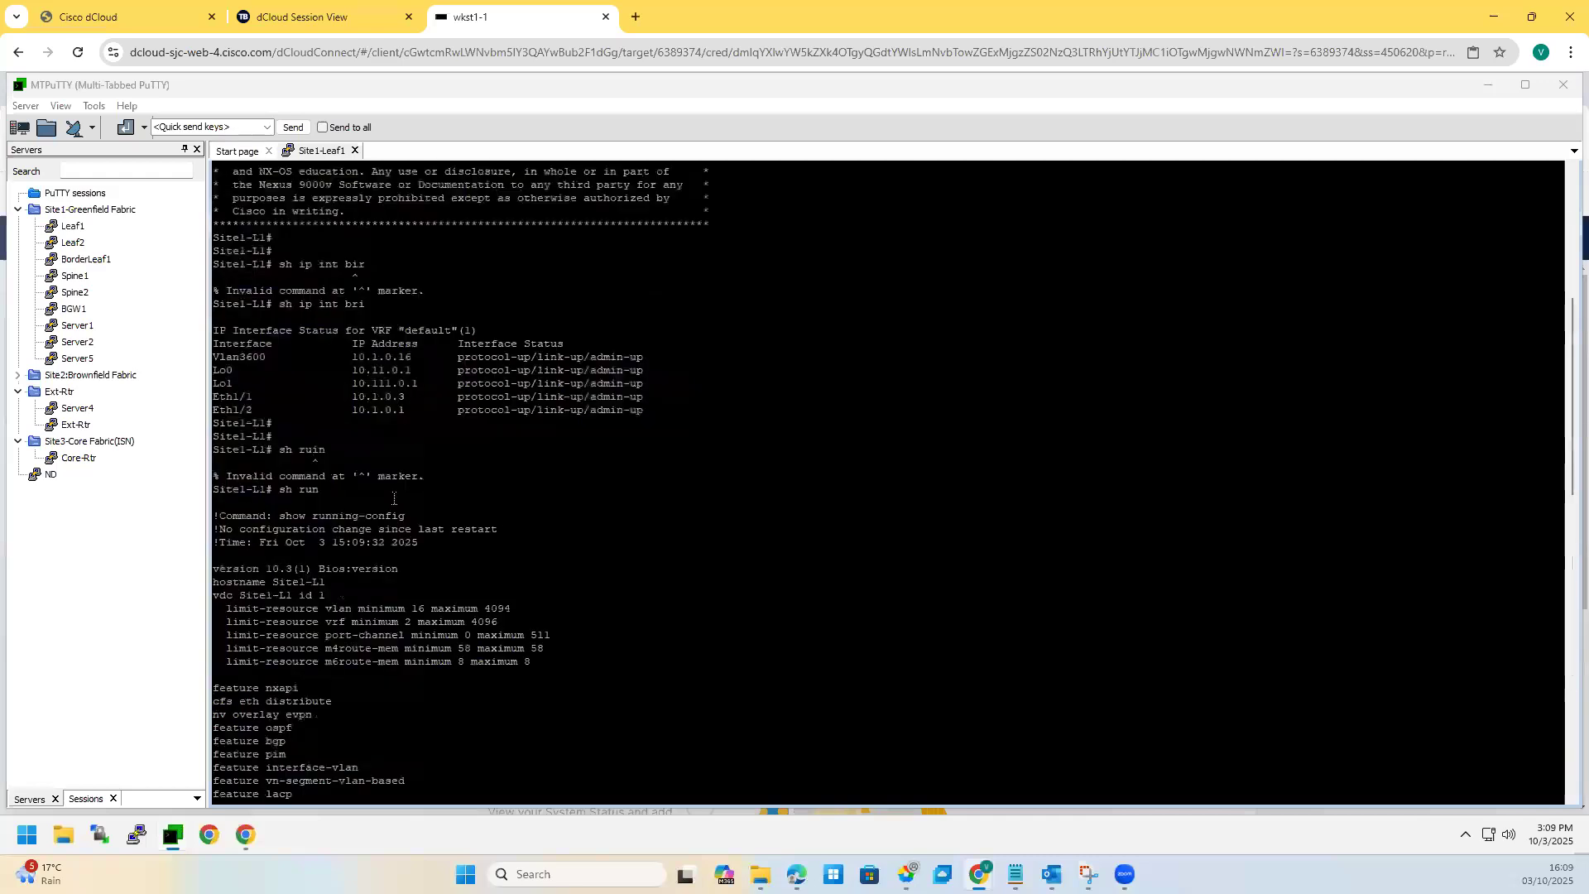
{"action": "scroll", "coordinate": [291, 643], "scroll_direction": "down", "scroll_amount": 8}
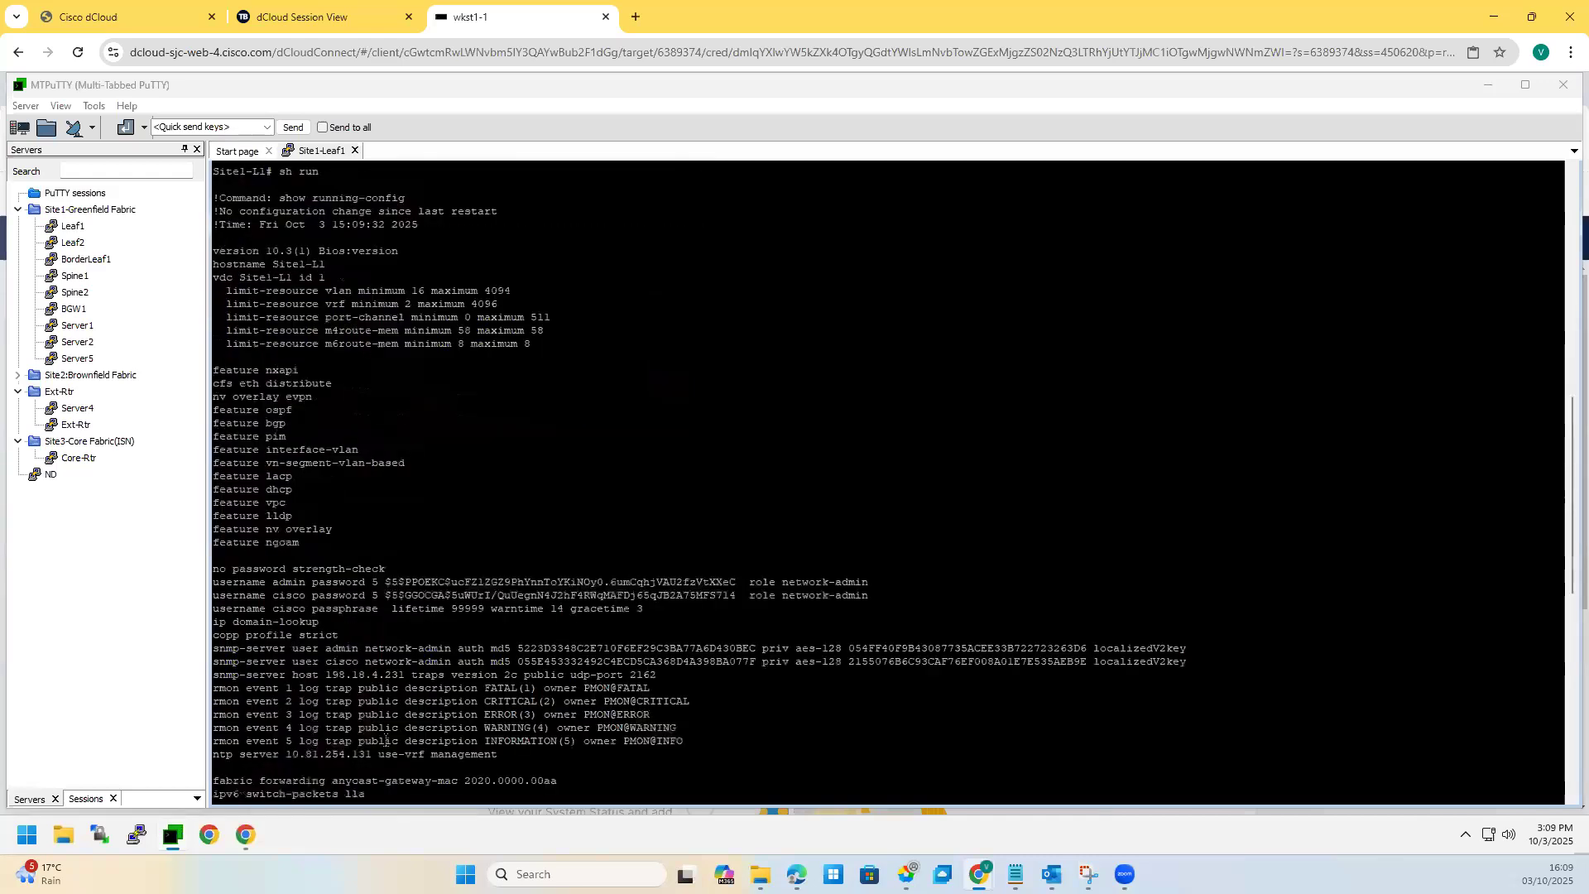
{"action": "scroll", "coordinate": [375, 627], "scroll_direction": "down", "scroll_amount": 16}
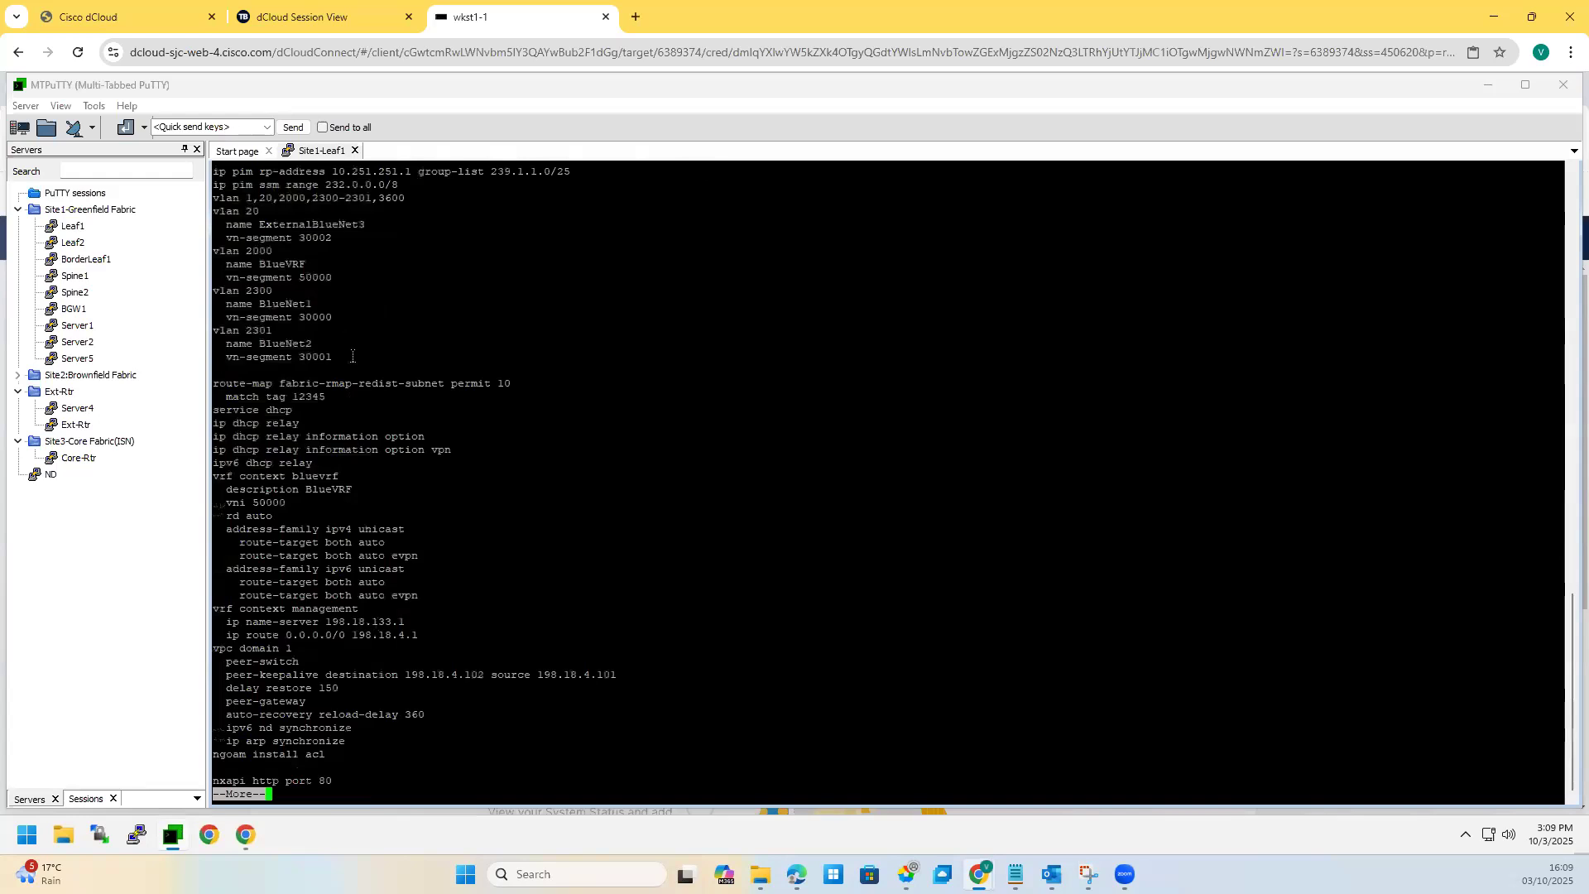
{"action": "left_click_drag", "start_coordinate": [353, 356], "coordinate": [196, 247]}
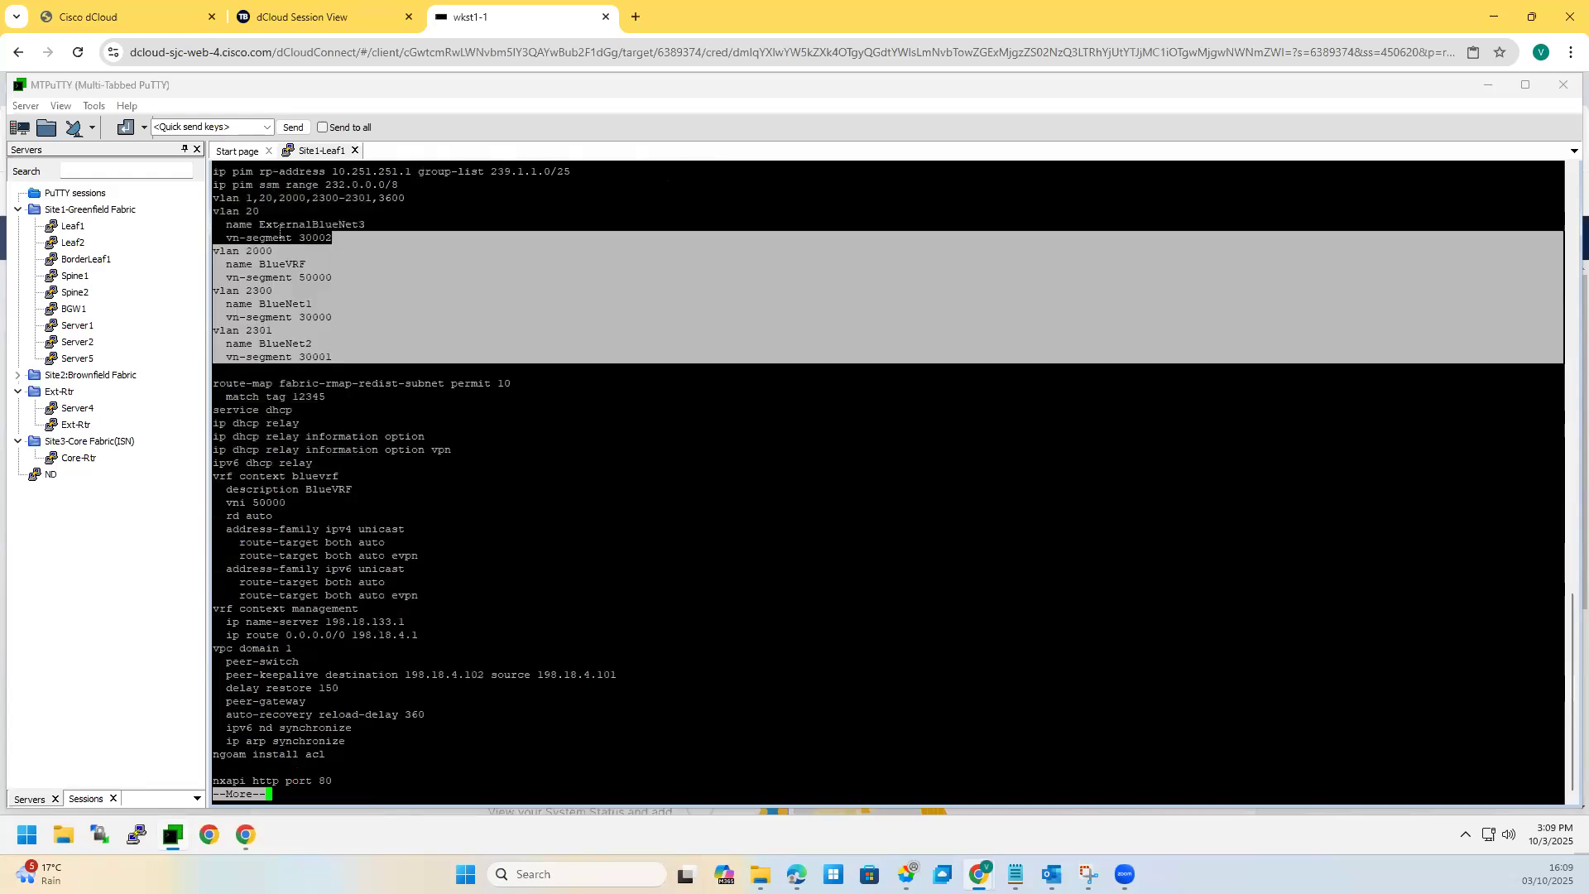
{"action": "left_click", "coordinate": [248, 290]}
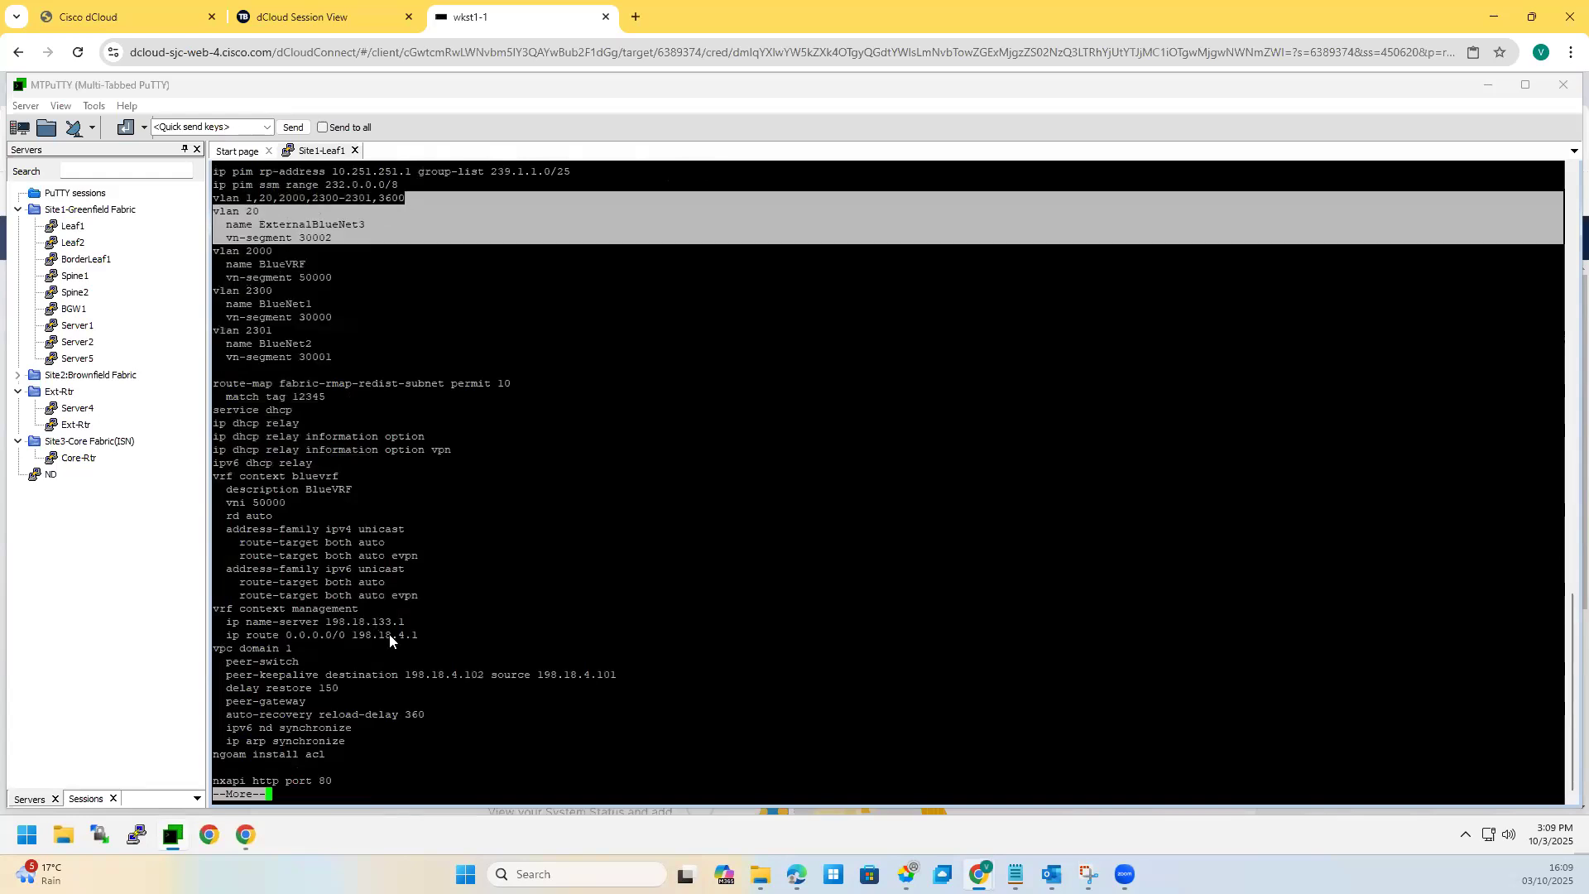
Step: Page on through Leaf1's interface configuration and its BGP and EVPN block
{"action": "key", "text": "space"}
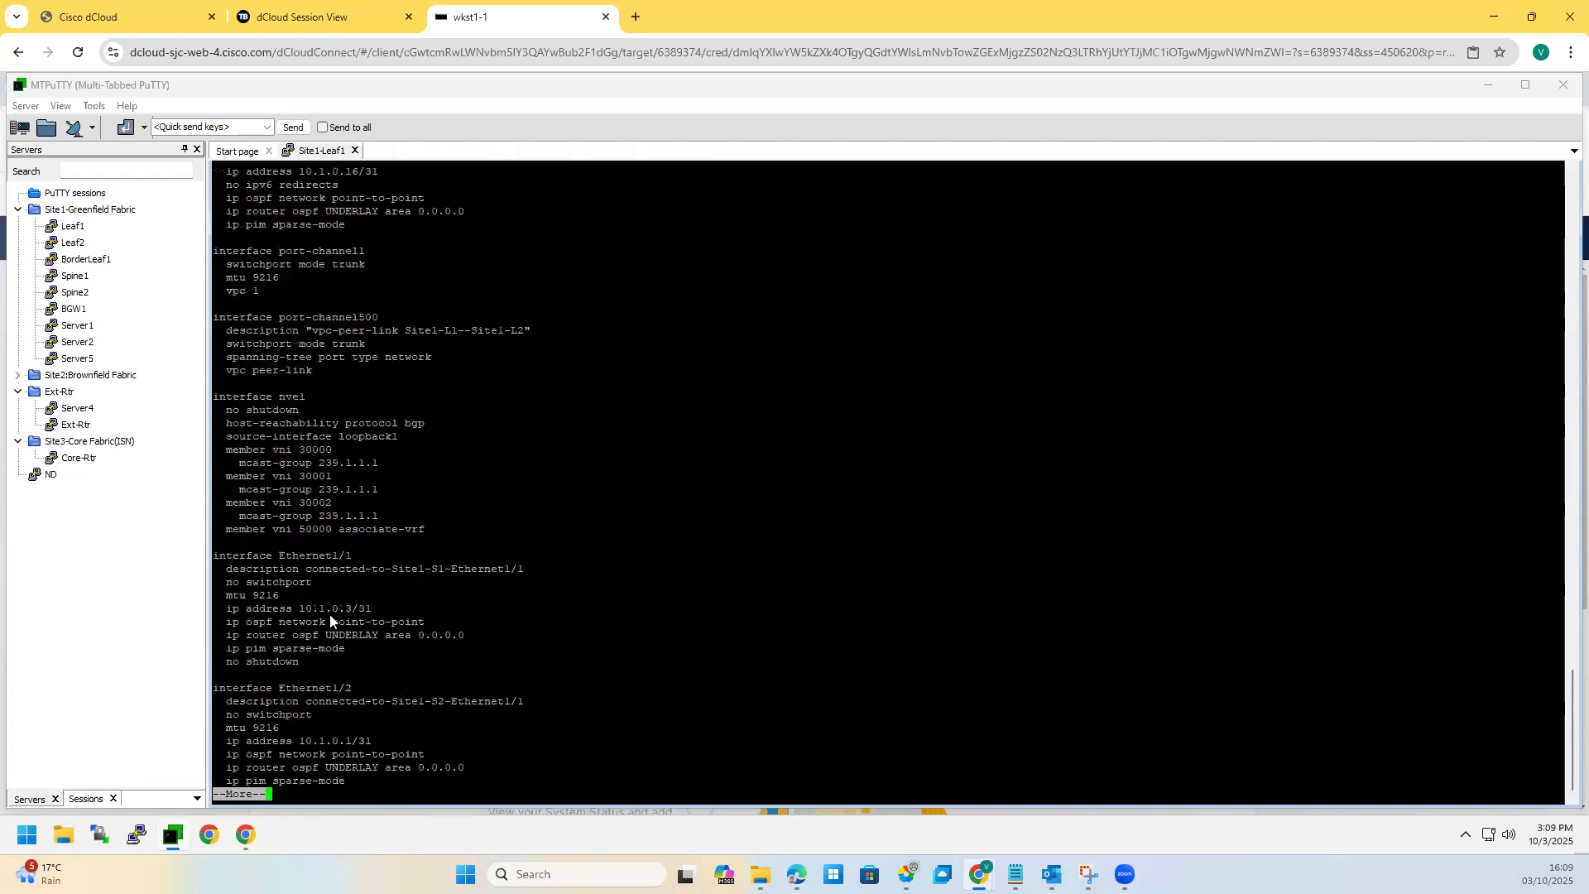
{"action": "key", "text": "space"}
{"action": "key", "text": "space"}
{"action": "key", "text": "space"}
{"action": "key", "text": "space"}
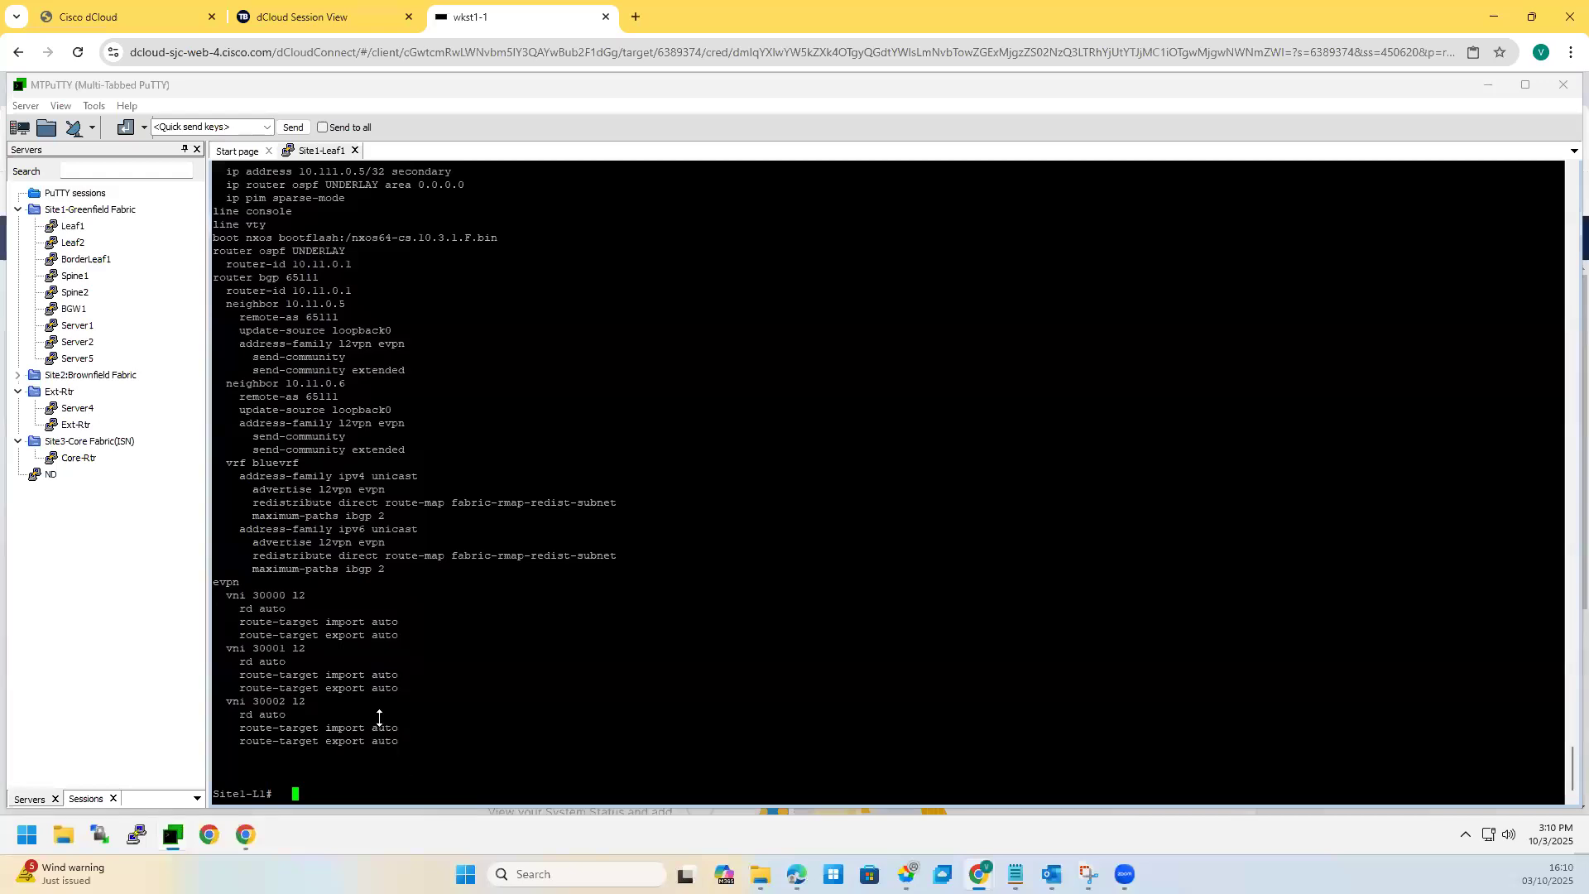
{"action": "left_click_drag", "start_coordinate": [187, 245], "coordinate": [187, 241]}
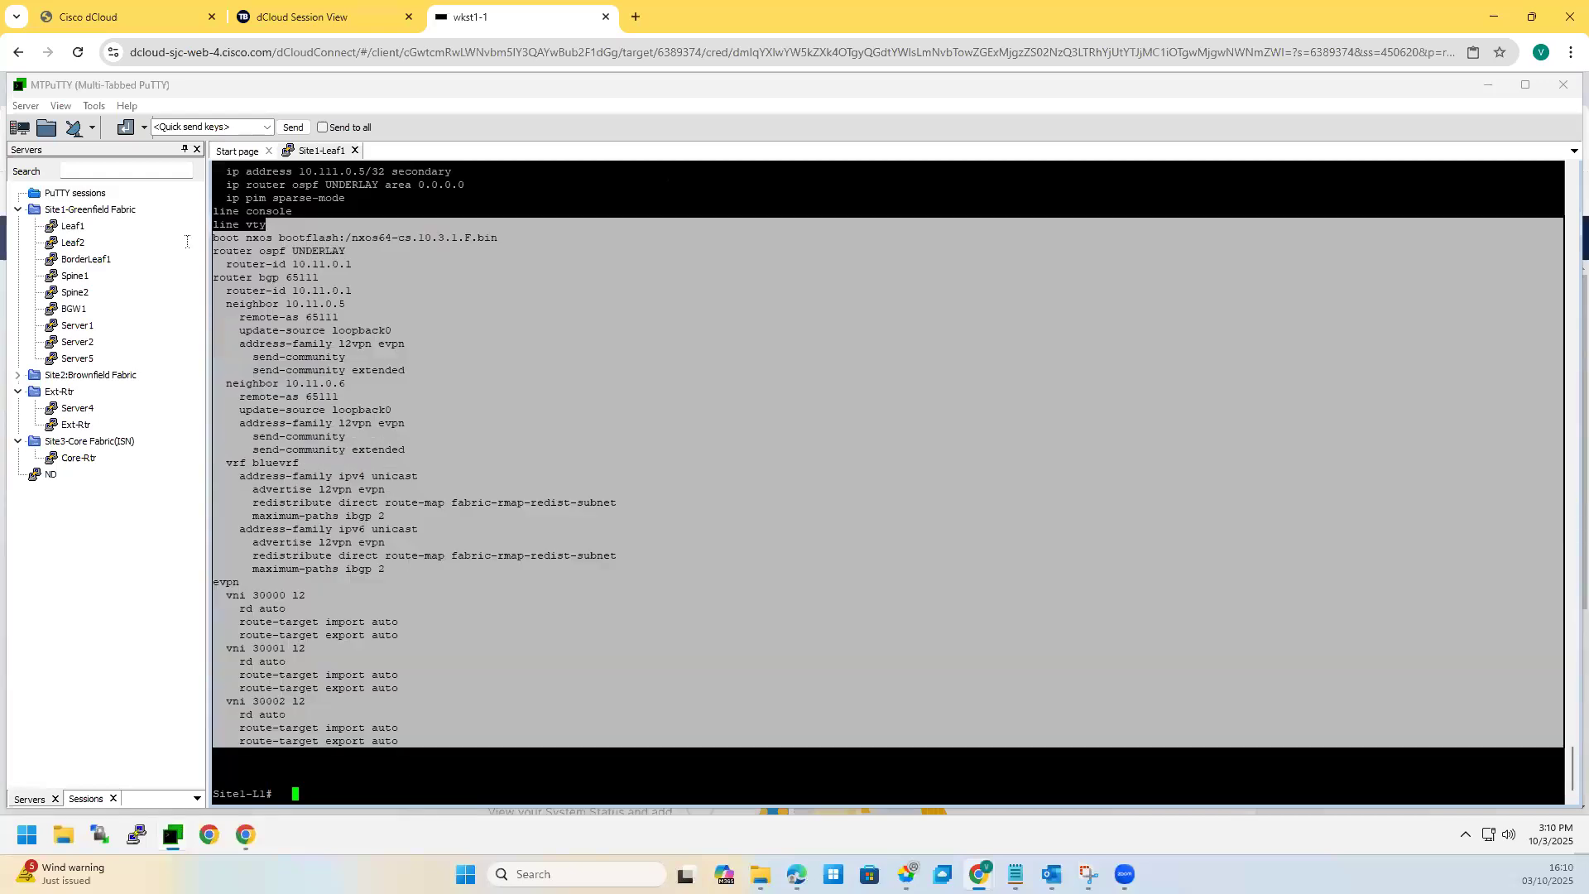
{"action": "left_click", "coordinate": [348, 434]}
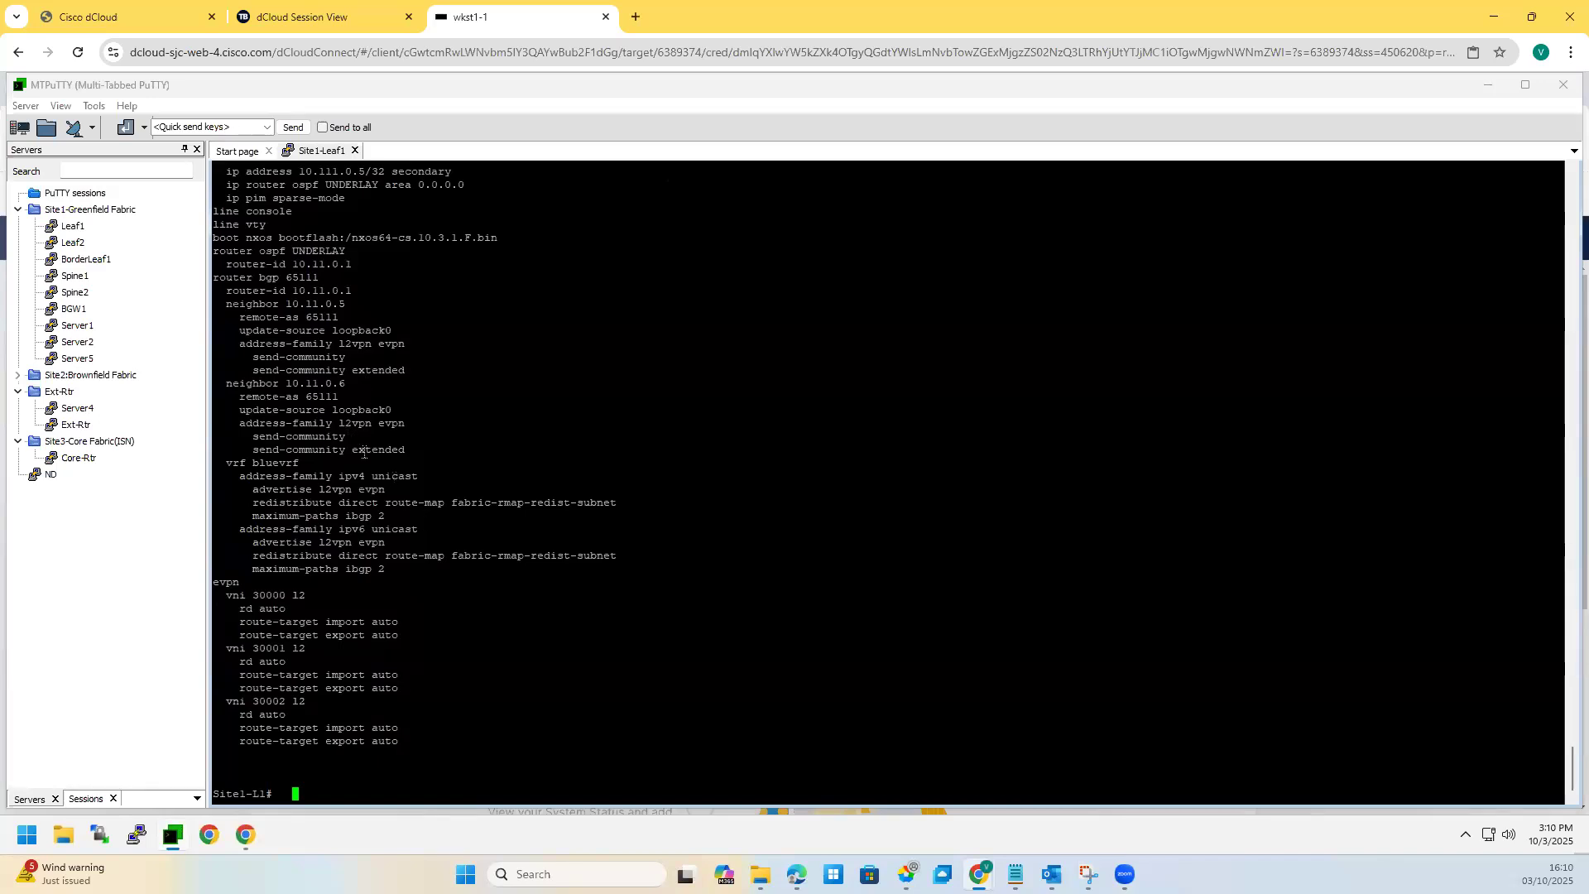
{"action": "scroll", "coordinate": [364, 453], "scroll_direction": "up", "scroll_amount": 10}
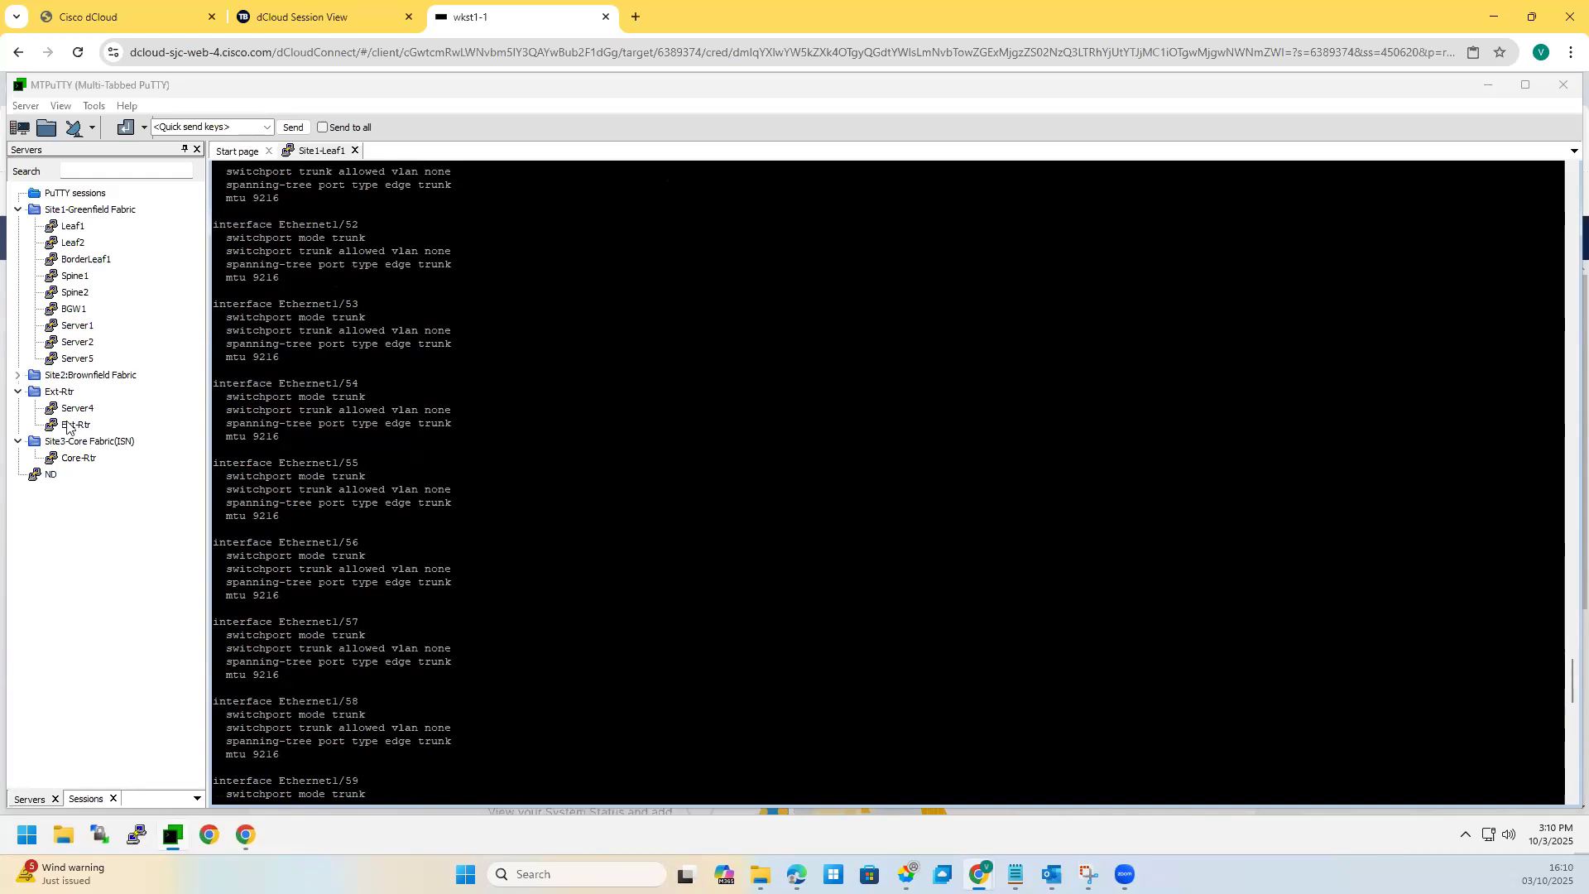
Step: Expand and collapse the Site2:Brownfield Fabric group, then open the Site1 Spine1 session
{"action": "left_click", "coordinate": [19, 375]}
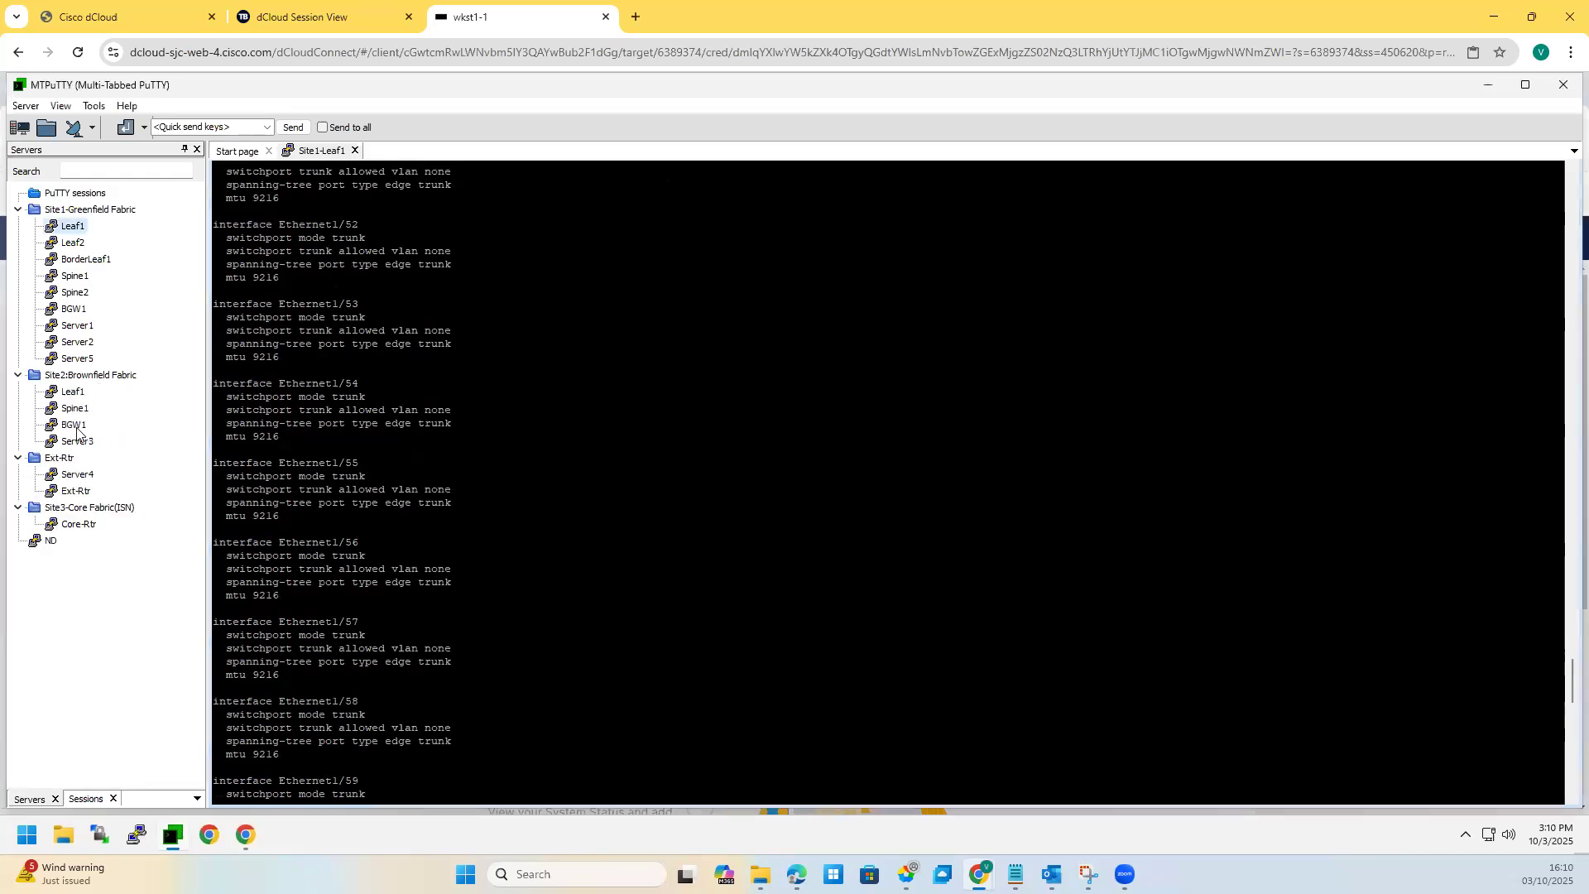
{"action": "left_click", "coordinate": [17, 377]}
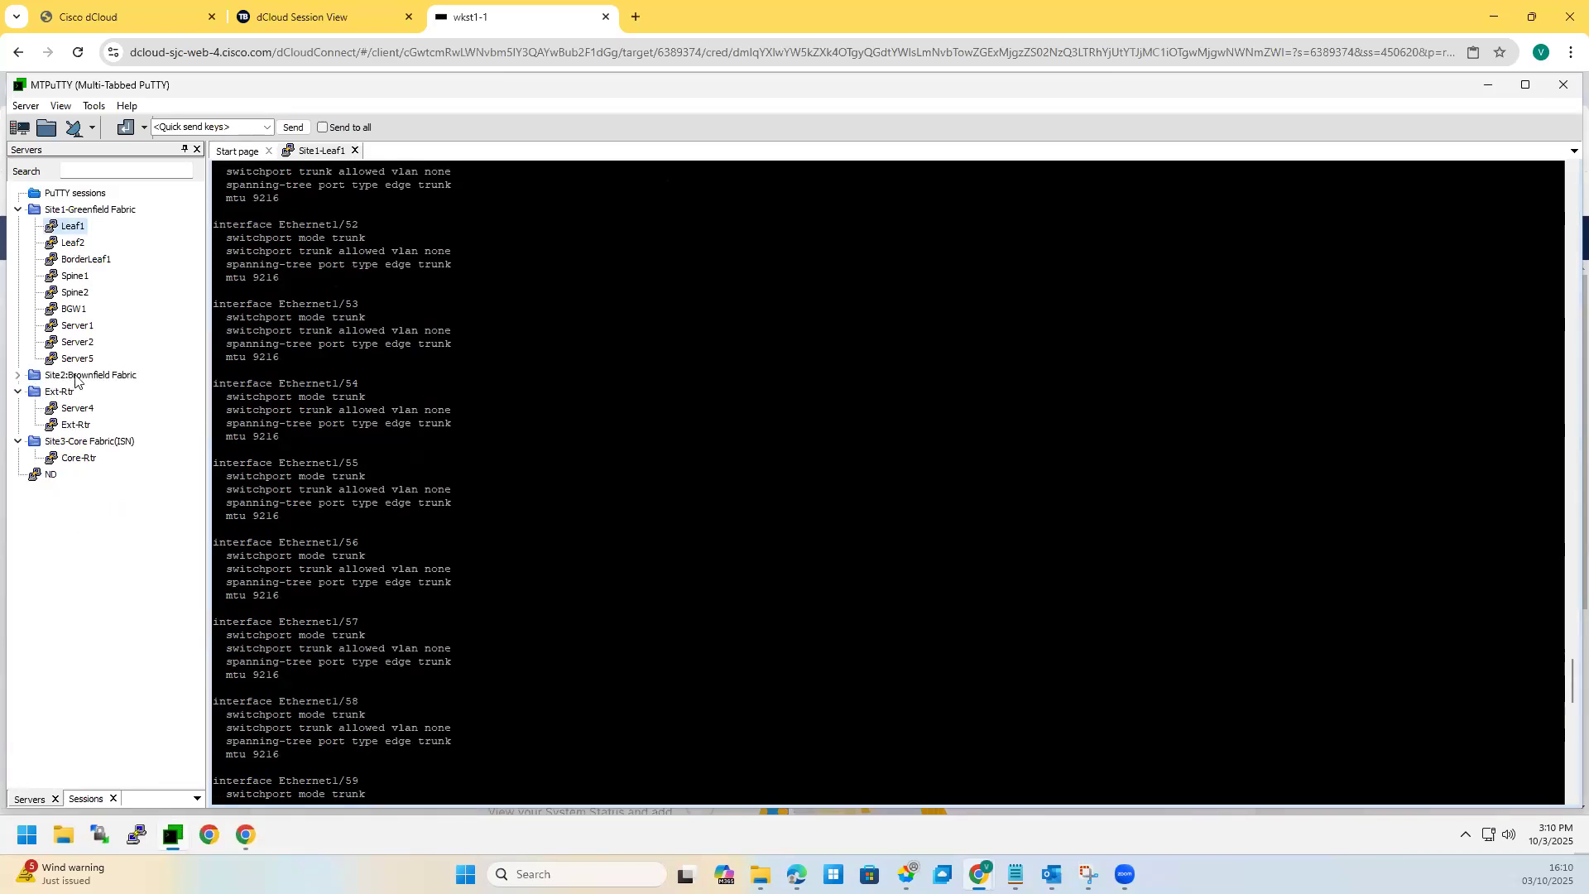
{"action": "left_click", "coordinate": [17, 375]}
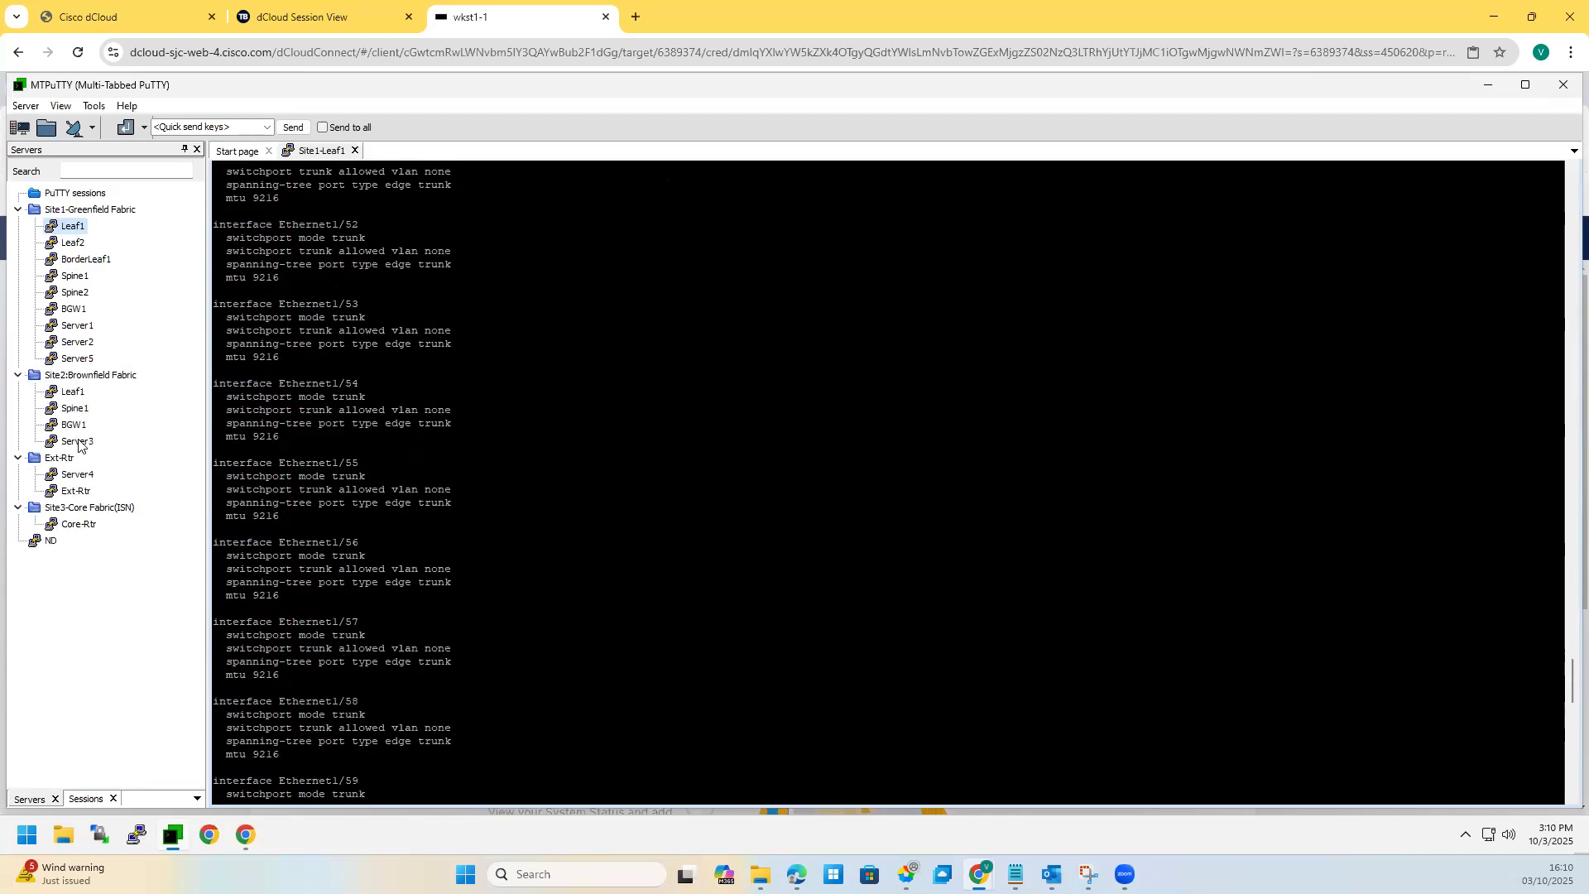
{"action": "left_click", "coordinate": [17, 375]}
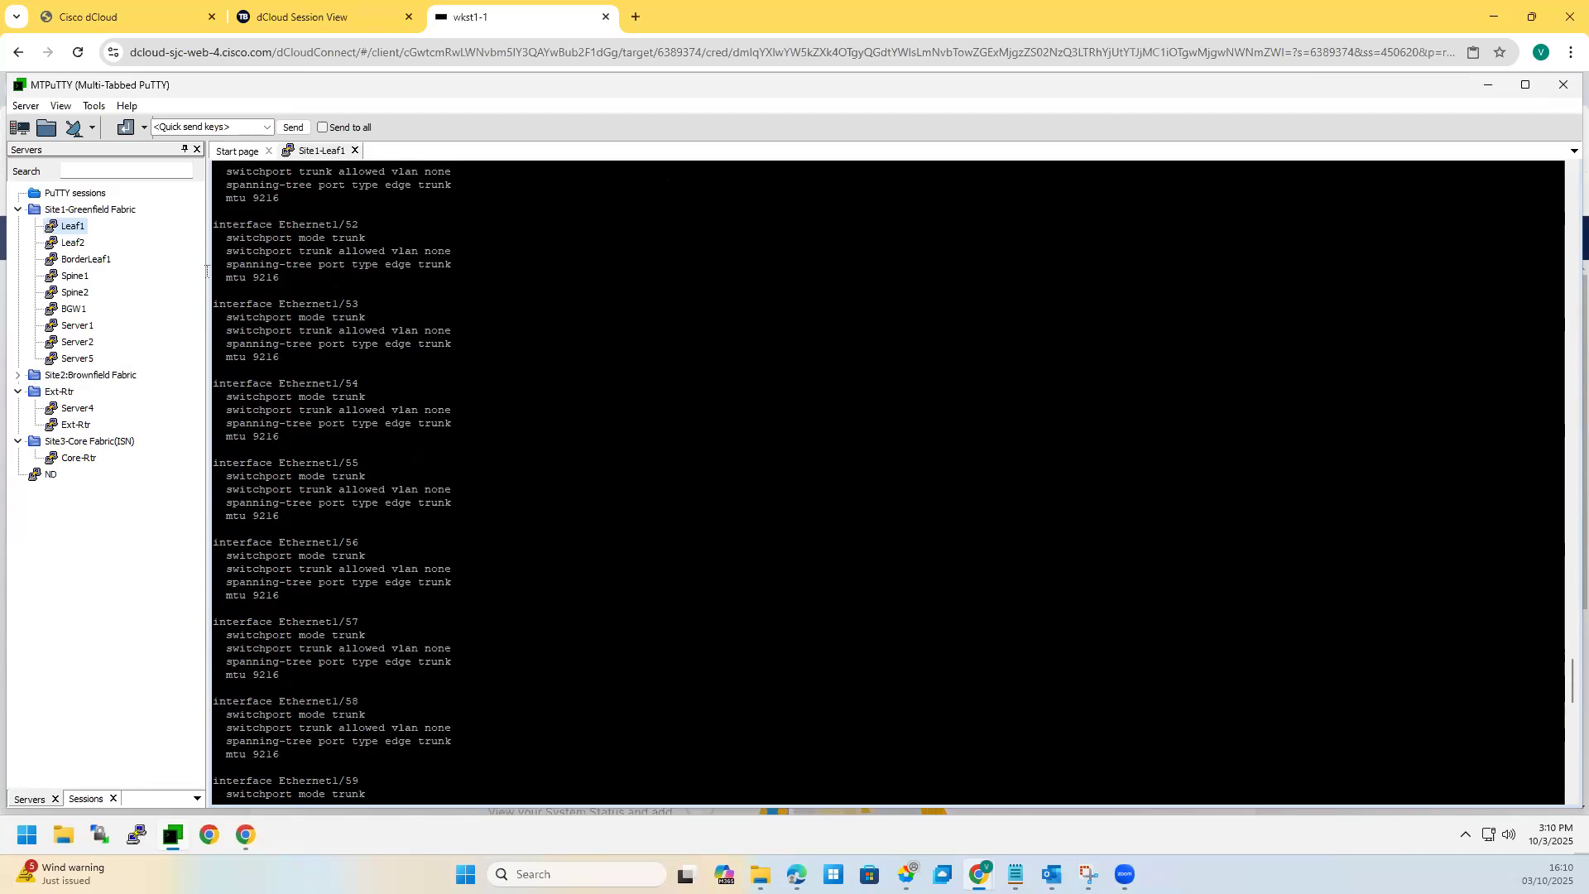
{"action": "double_click", "coordinate": [74, 276]}
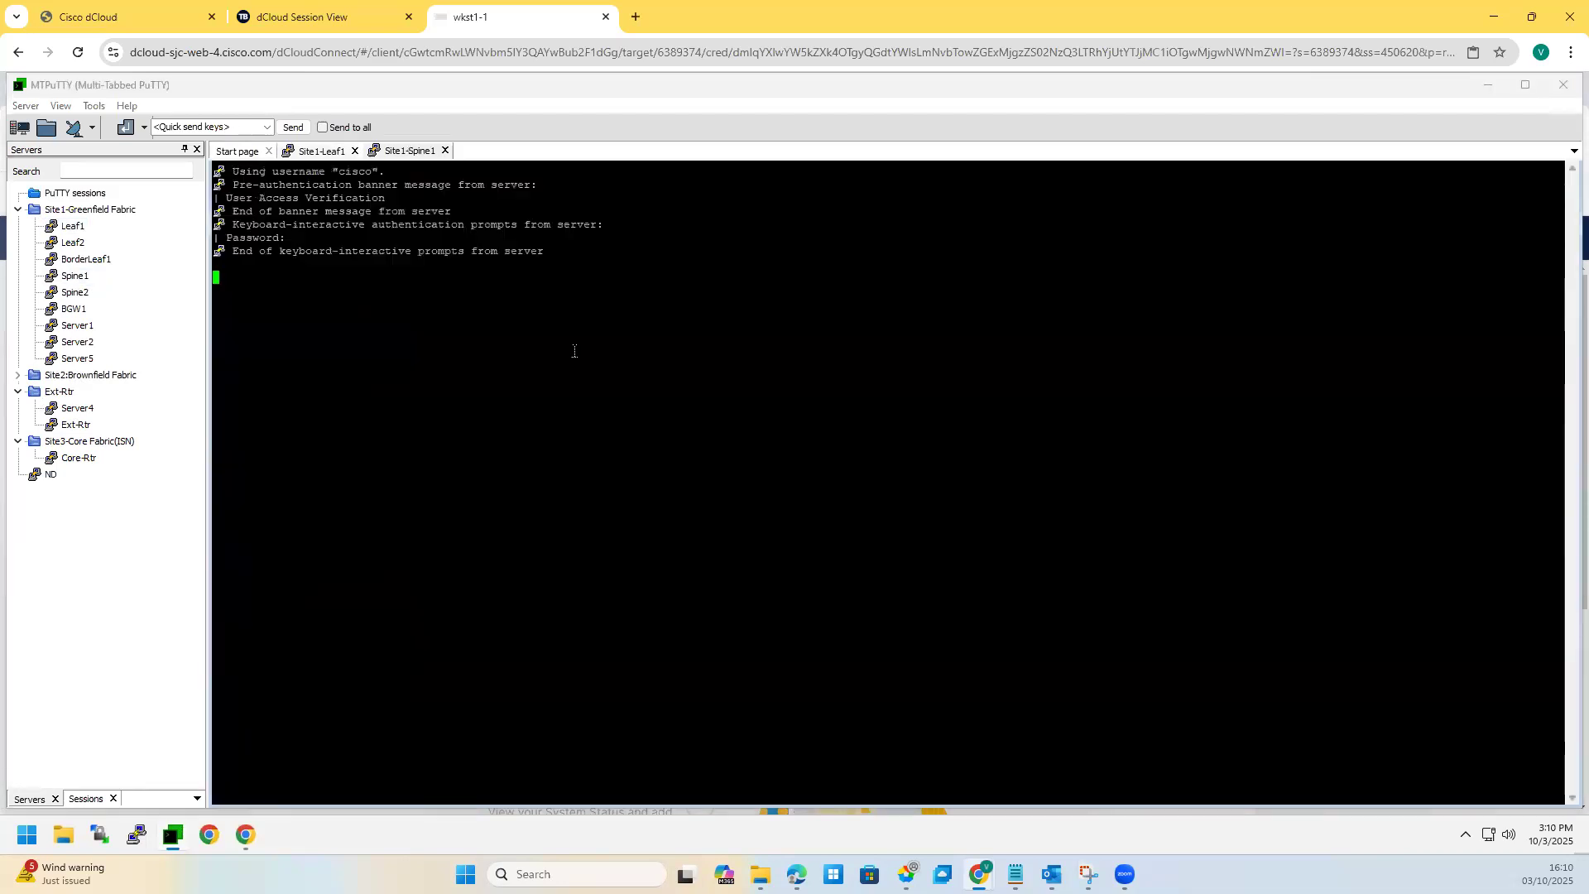
Step: Show Spine1's running config with 'sh ru', reviewing PIM RP lines and BGP neighbor blocks
{"action": "key", "text": "Return"}
{"action": "key", "text": "Return"}
{"action": "type", "text": "sh ru"}
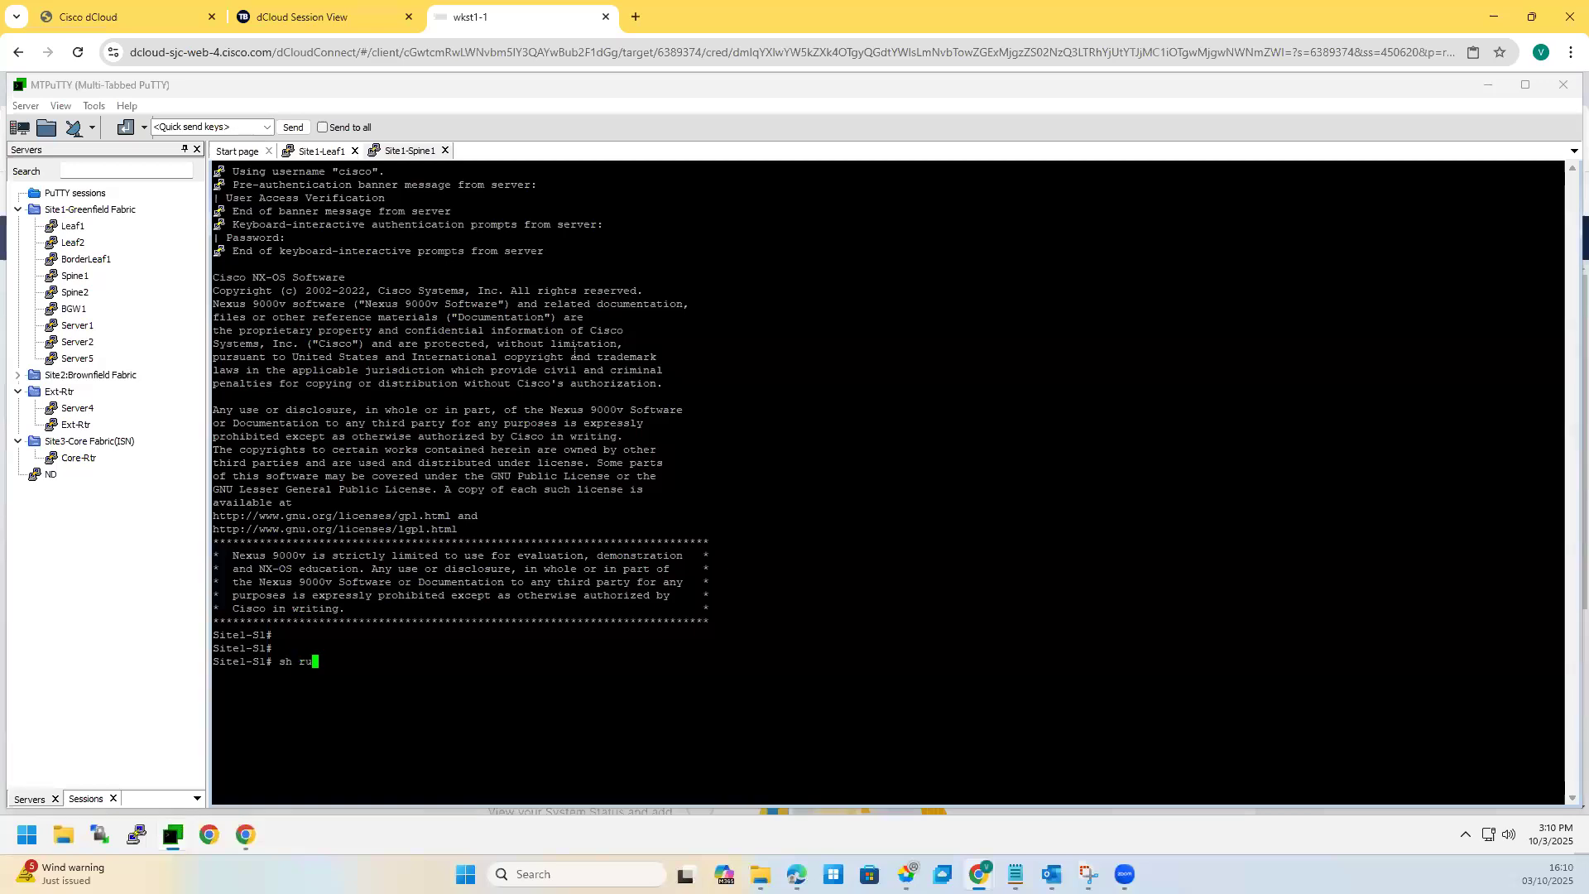
{"action": "key", "text": "Return"}
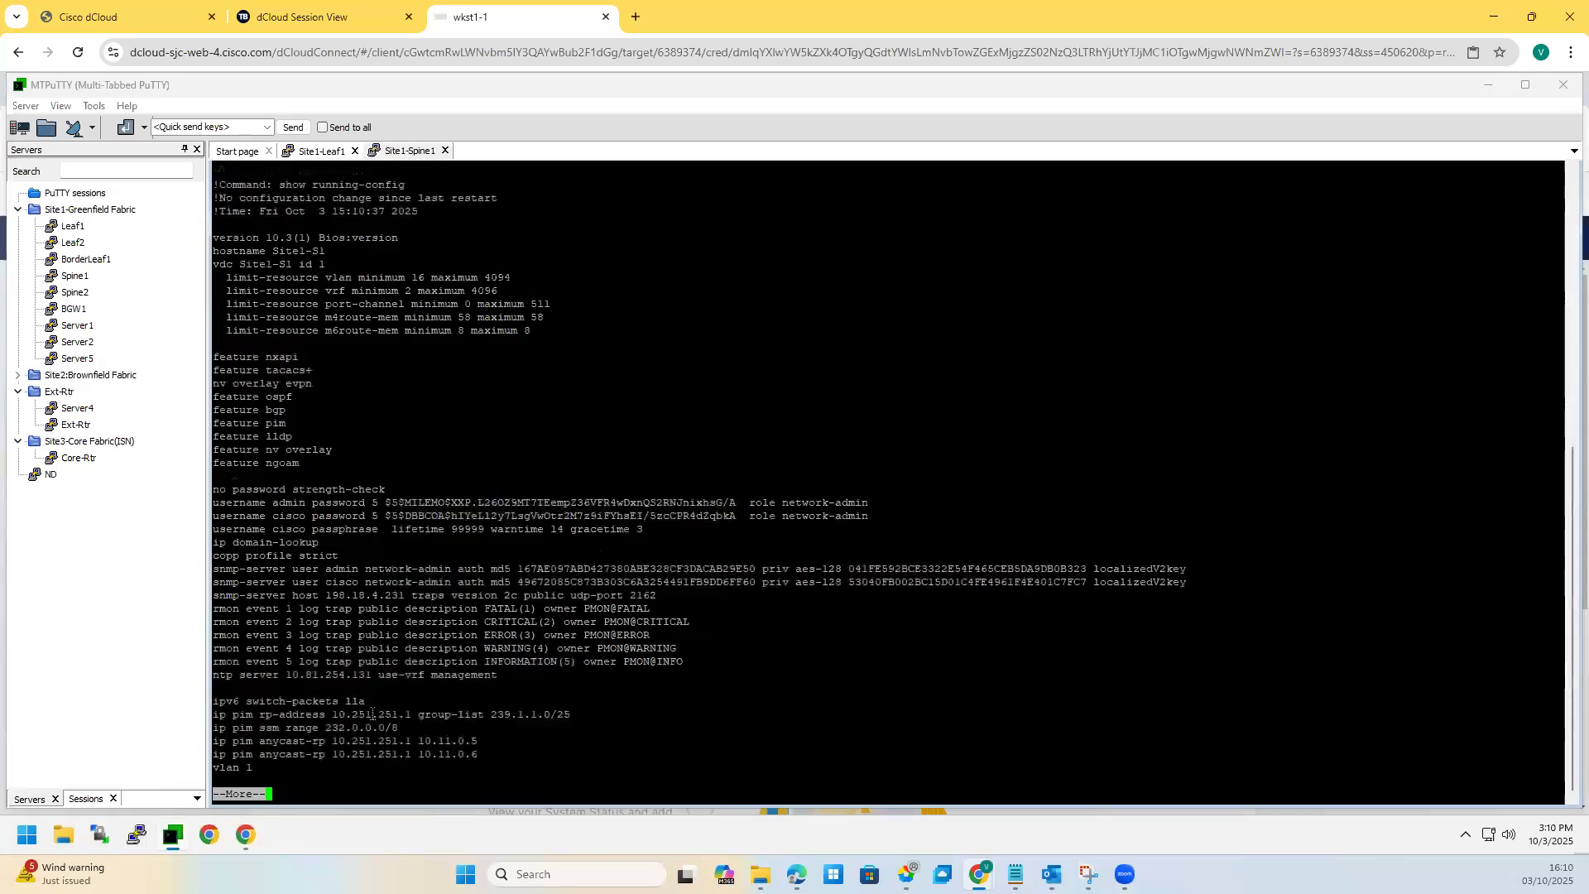
{"action": "left_click_drag", "start_coordinate": [200, 712], "coordinate": [128, 691]}
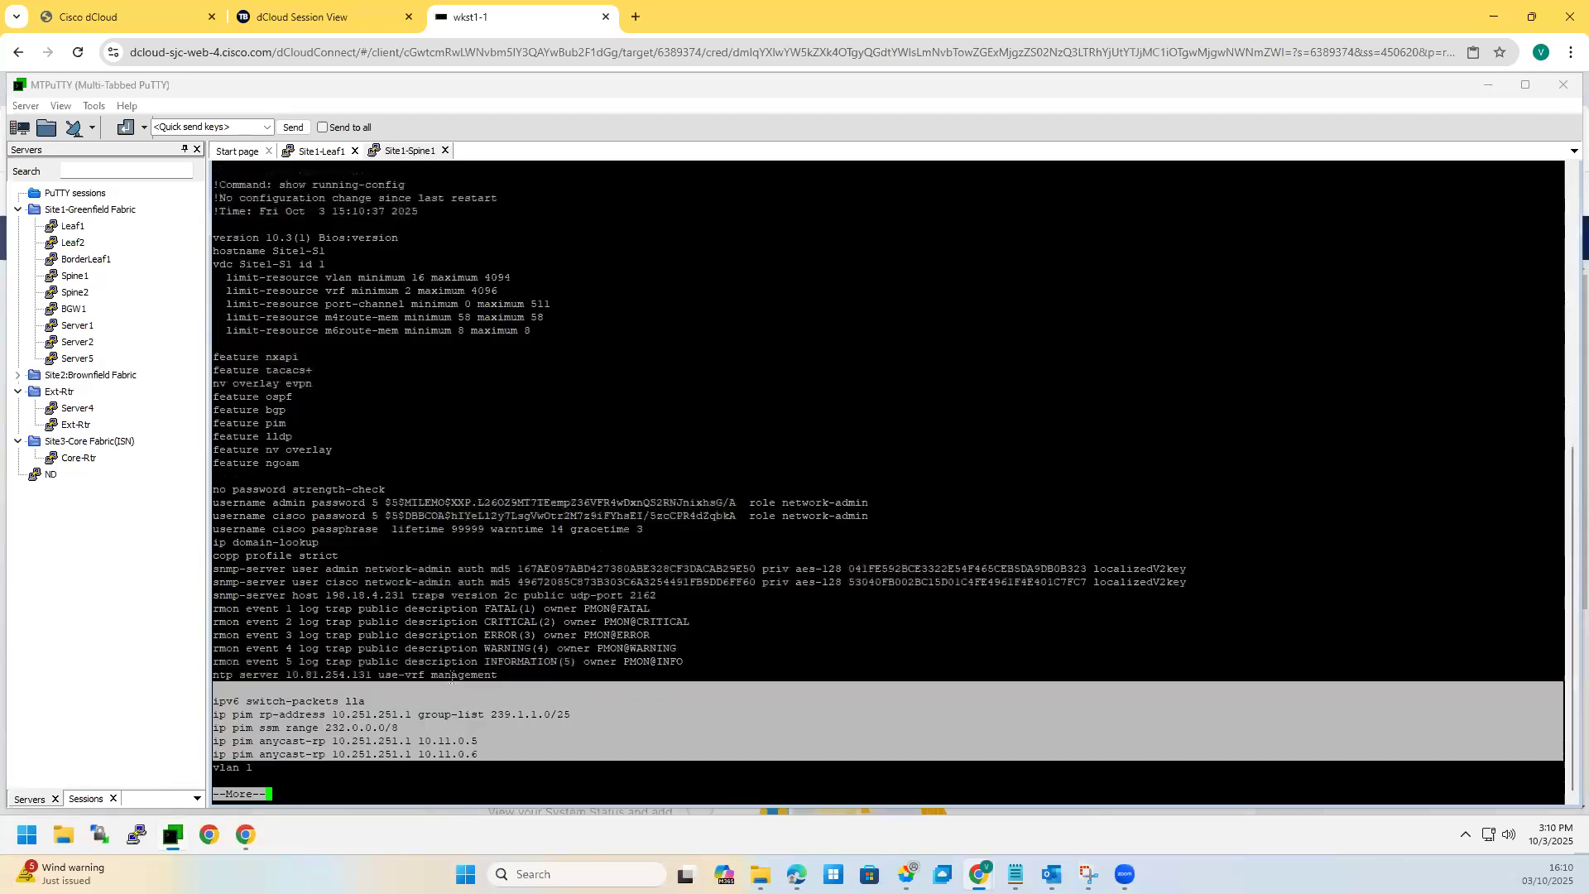
{"action": "left_click", "coordinate": [463, 663]}
{"action": "key", "text": "space"}
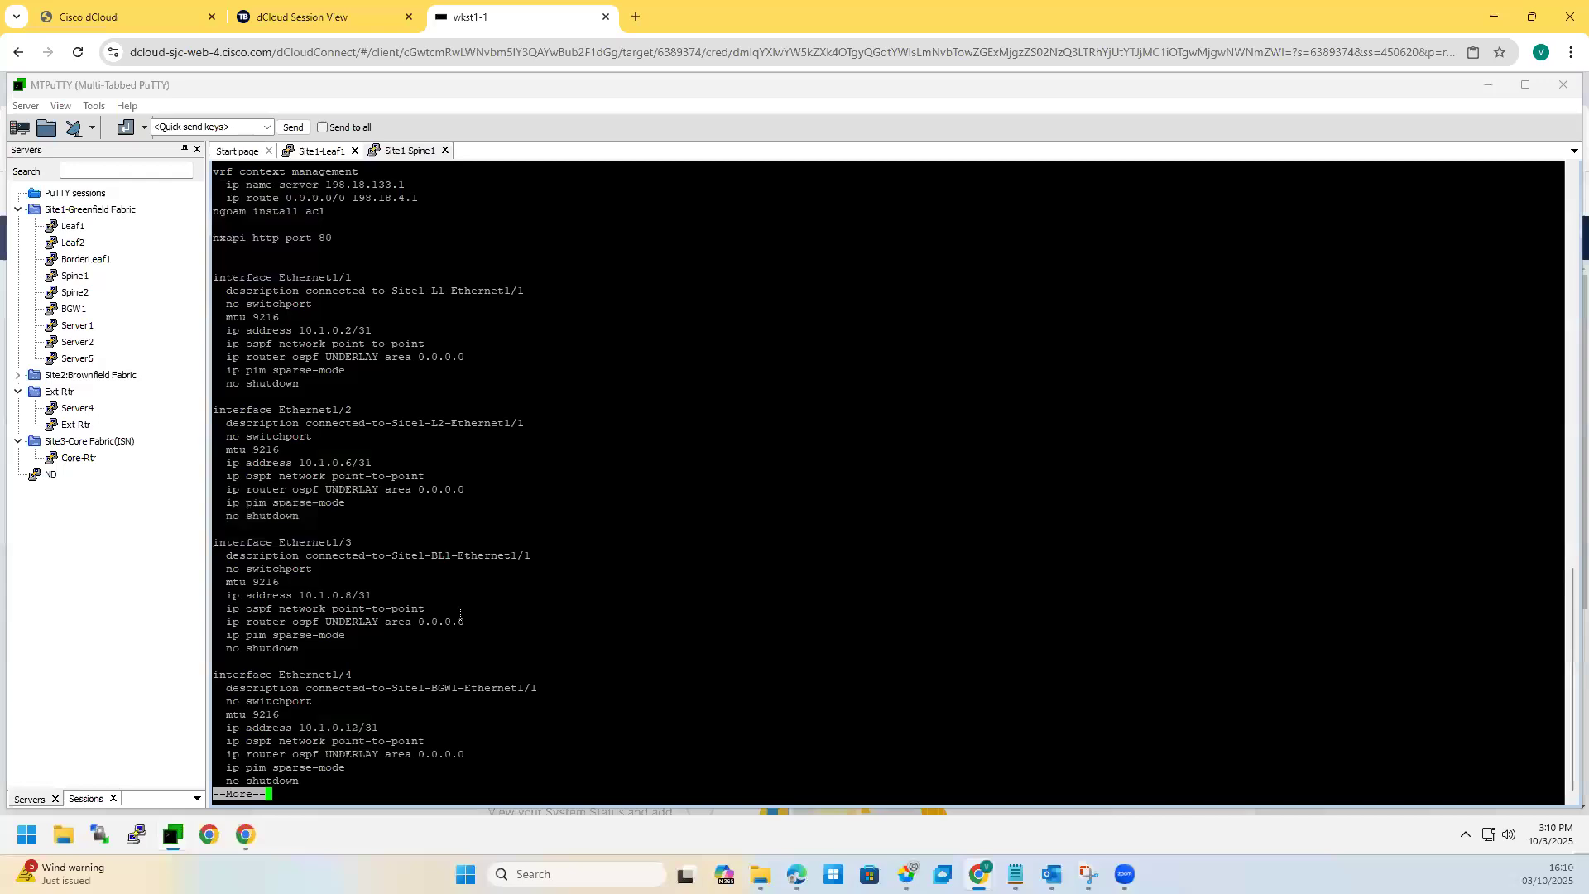
{"action": "key", "text": "space"}
{"action": "key", "text": "space"}
{"action": "key", "text": "space"}
{"action": "key", "text": "space"}
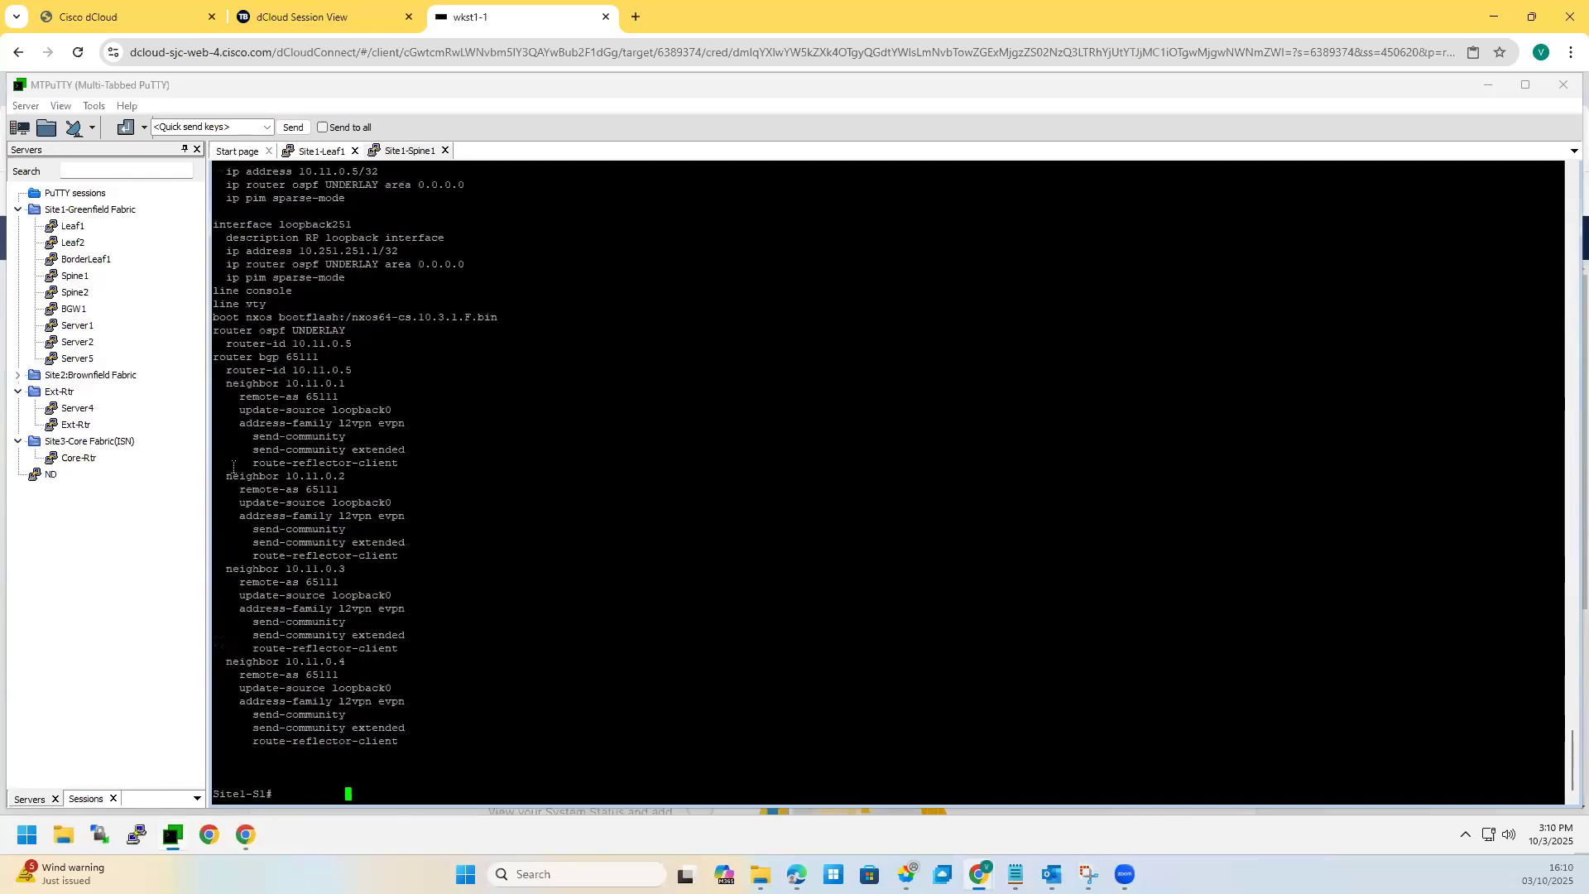
{"action": "left_click_drag", "start_coordinate": [405, 727], "coordinate": [238, 462]}
{"action": "left_click", "coordinate": [307, 354]}
{"action": "left_click", "coordinate": [245, 833]}
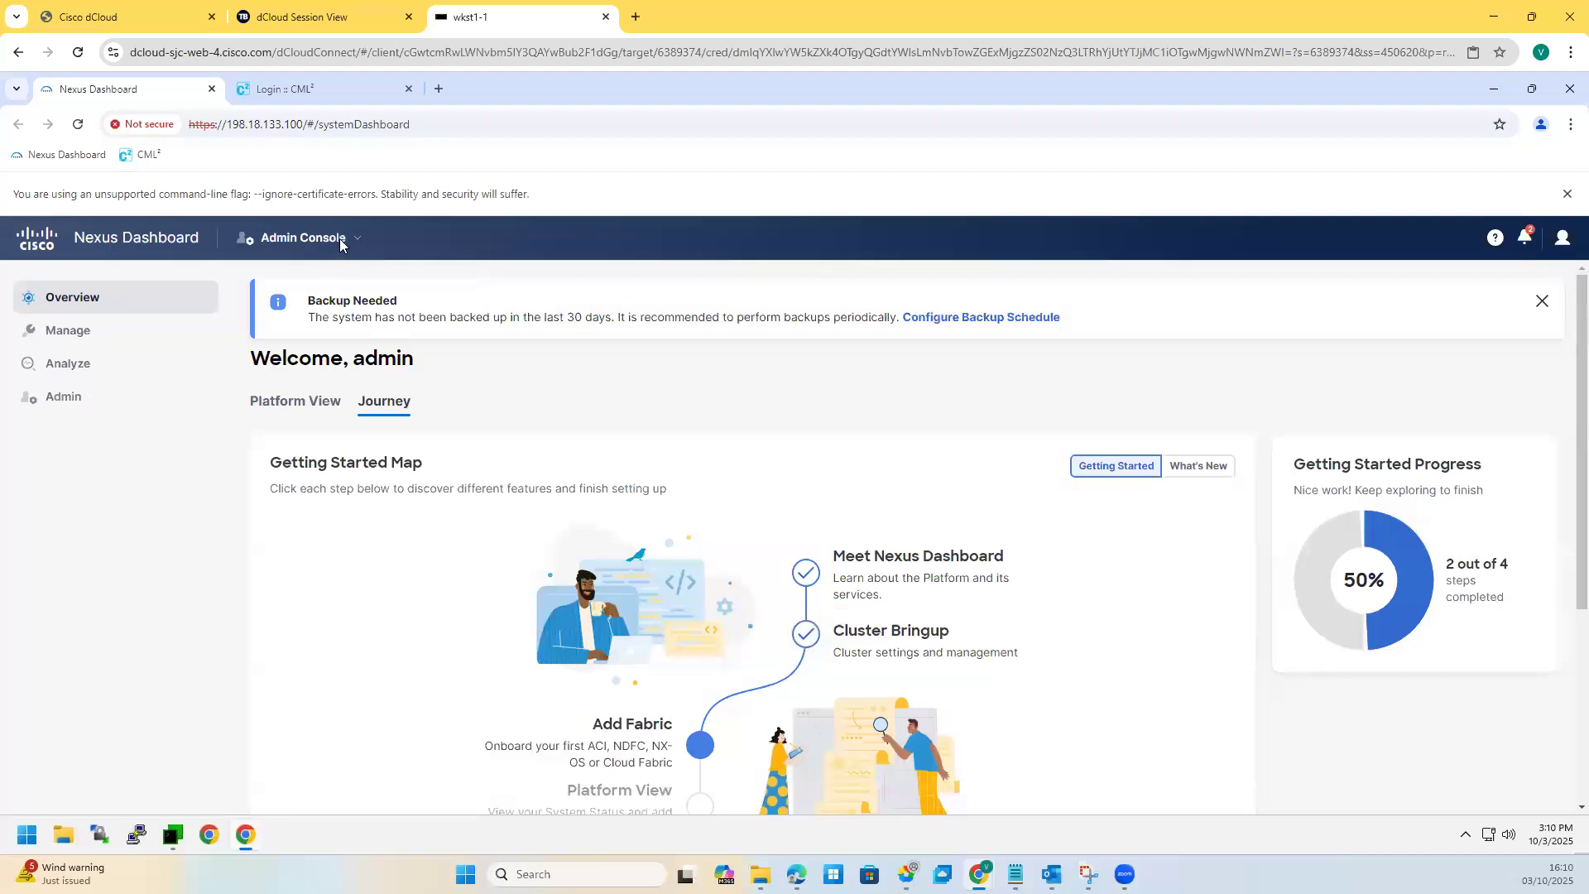
Step: Switch to the Fabric Controller console, dismiss the prerequisites notice, and go to Manage > Fabrics
{"action": "left_click", "coordinate": [303, 238]}
{"action": "left_click", "coordinate": [338, 396]}
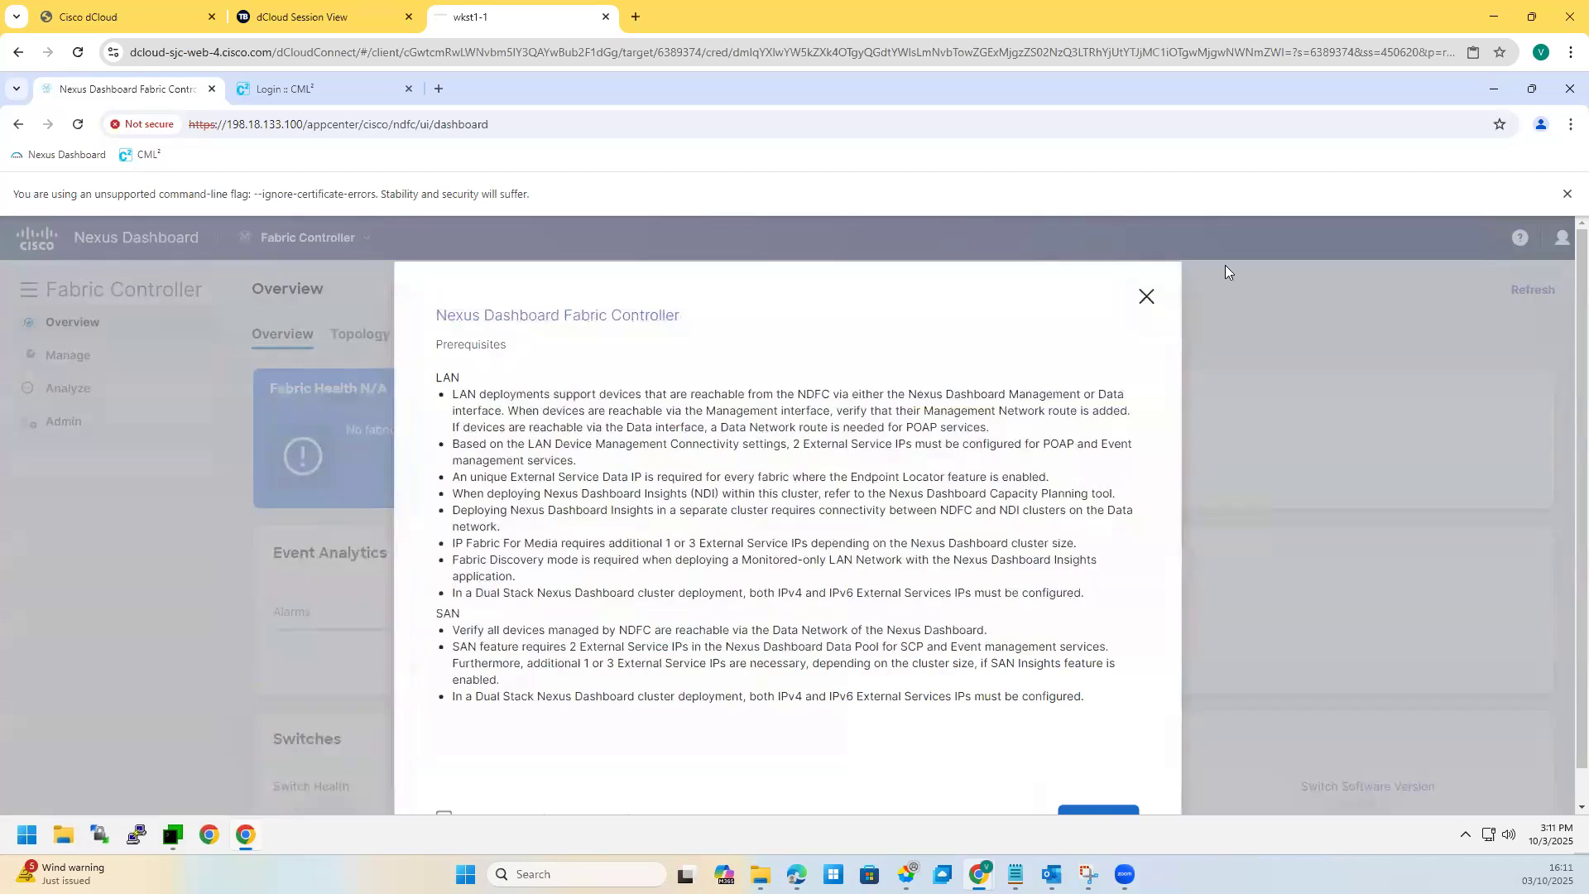
{"action": "left_click", "coordinate": [1144, 301]}
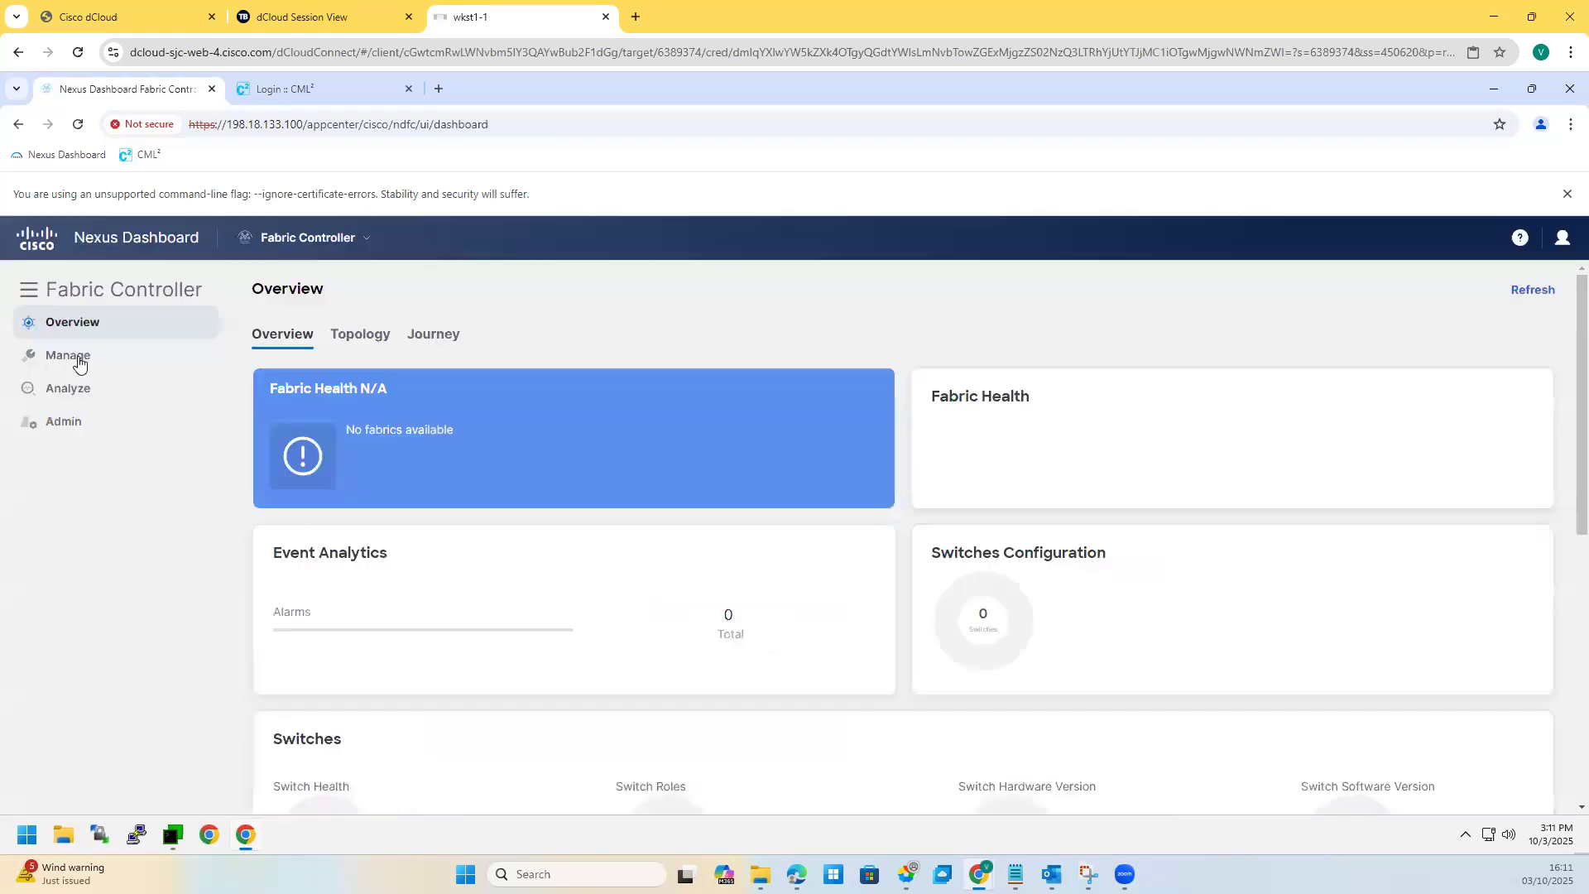
{"action": "mouse_move", "coordinate": [75, 358]}
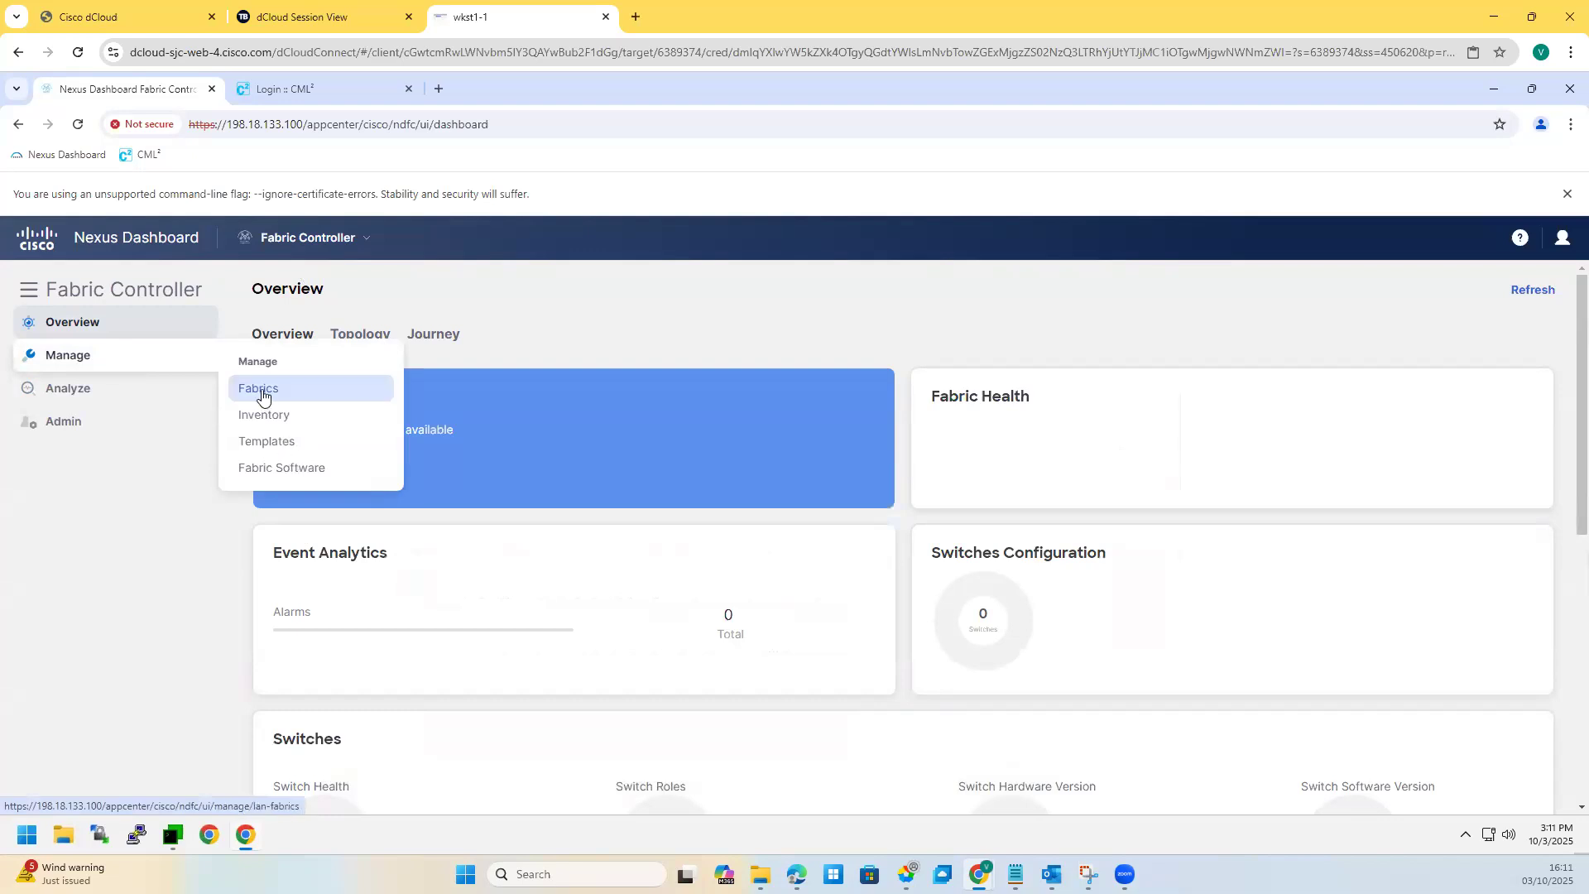
{"action": "left_click", "coordinate": [258, 389]}
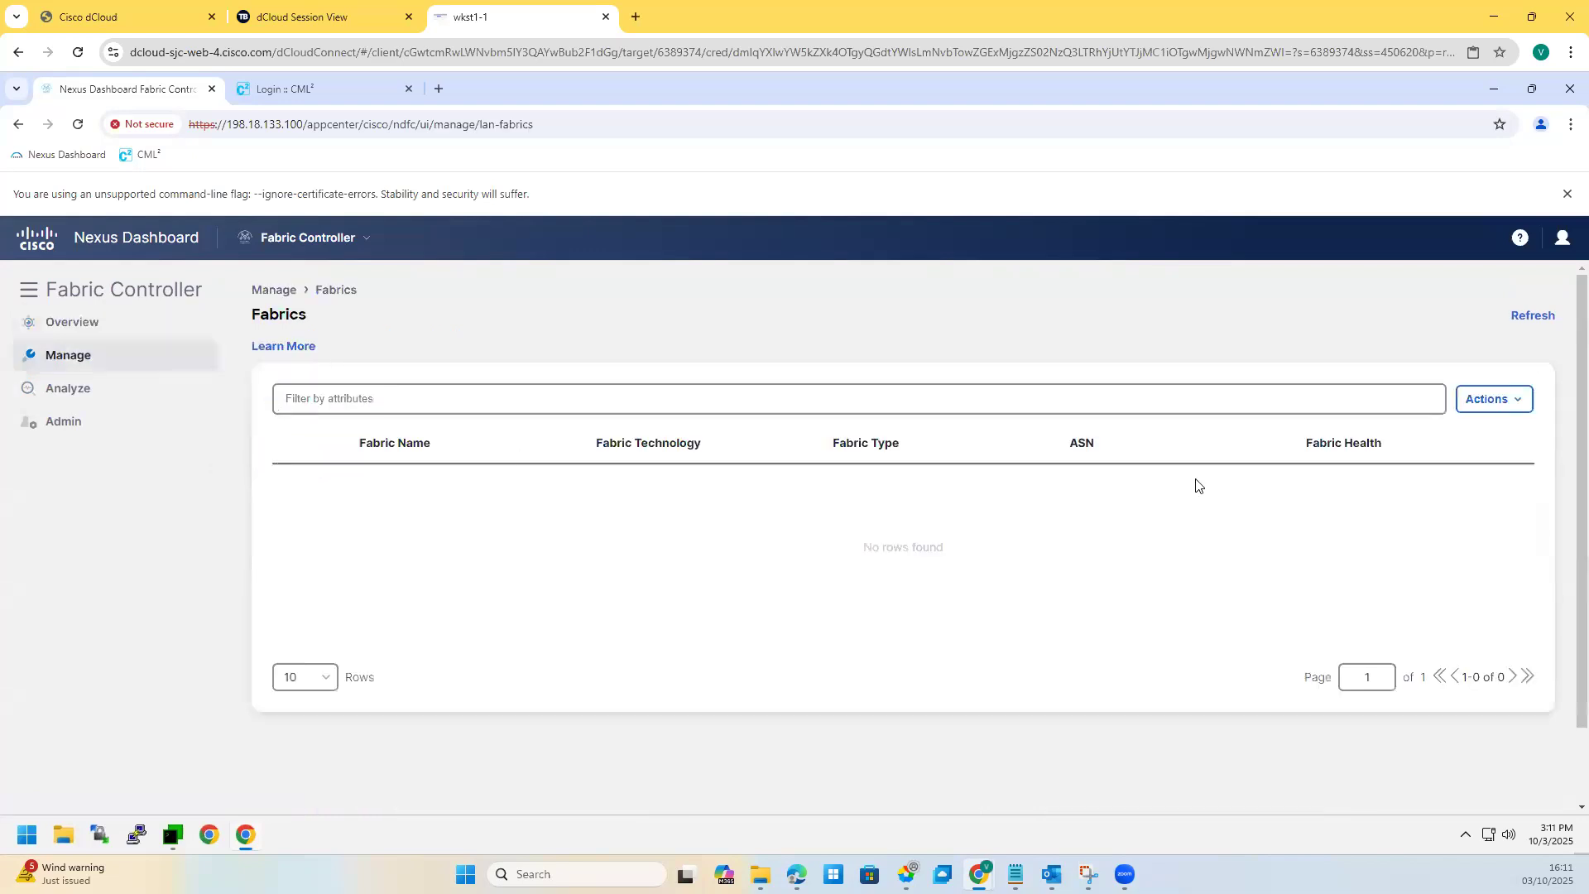
Step: Create a fabric named Site1-Greenfield with fabric type Data Center VXLAN EVPN
{"action": "left_click", "coordinate": [1498, 404]}
{"action": "left_click", "coordinate": [1463, 434]}
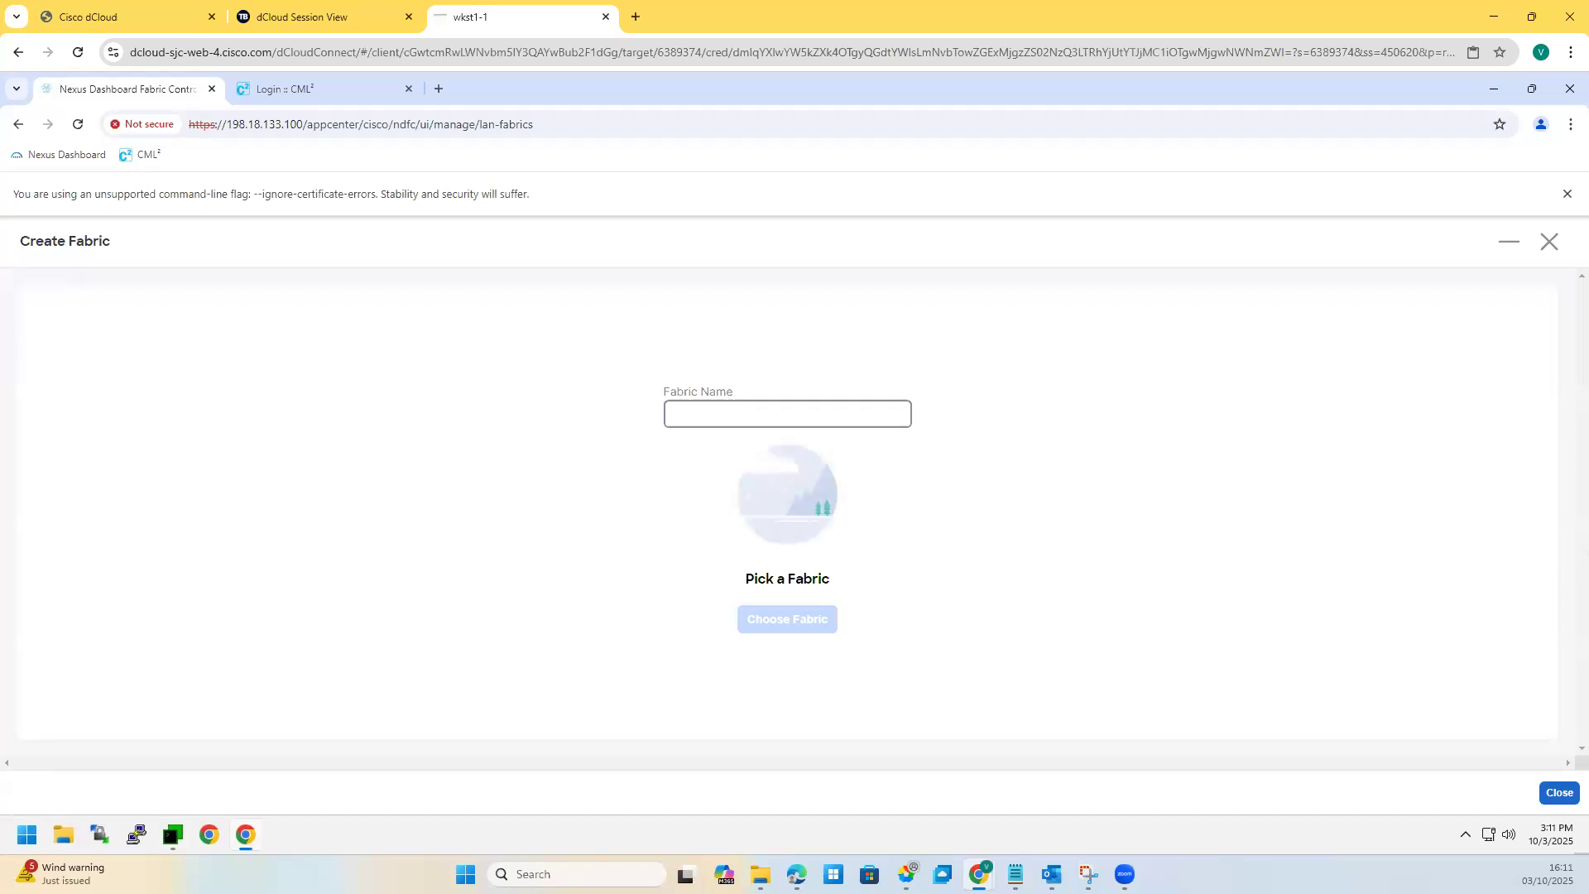
{"action": "left_click", "coordinate": [733, 414]}
{"action": "type", "text": "Site"}
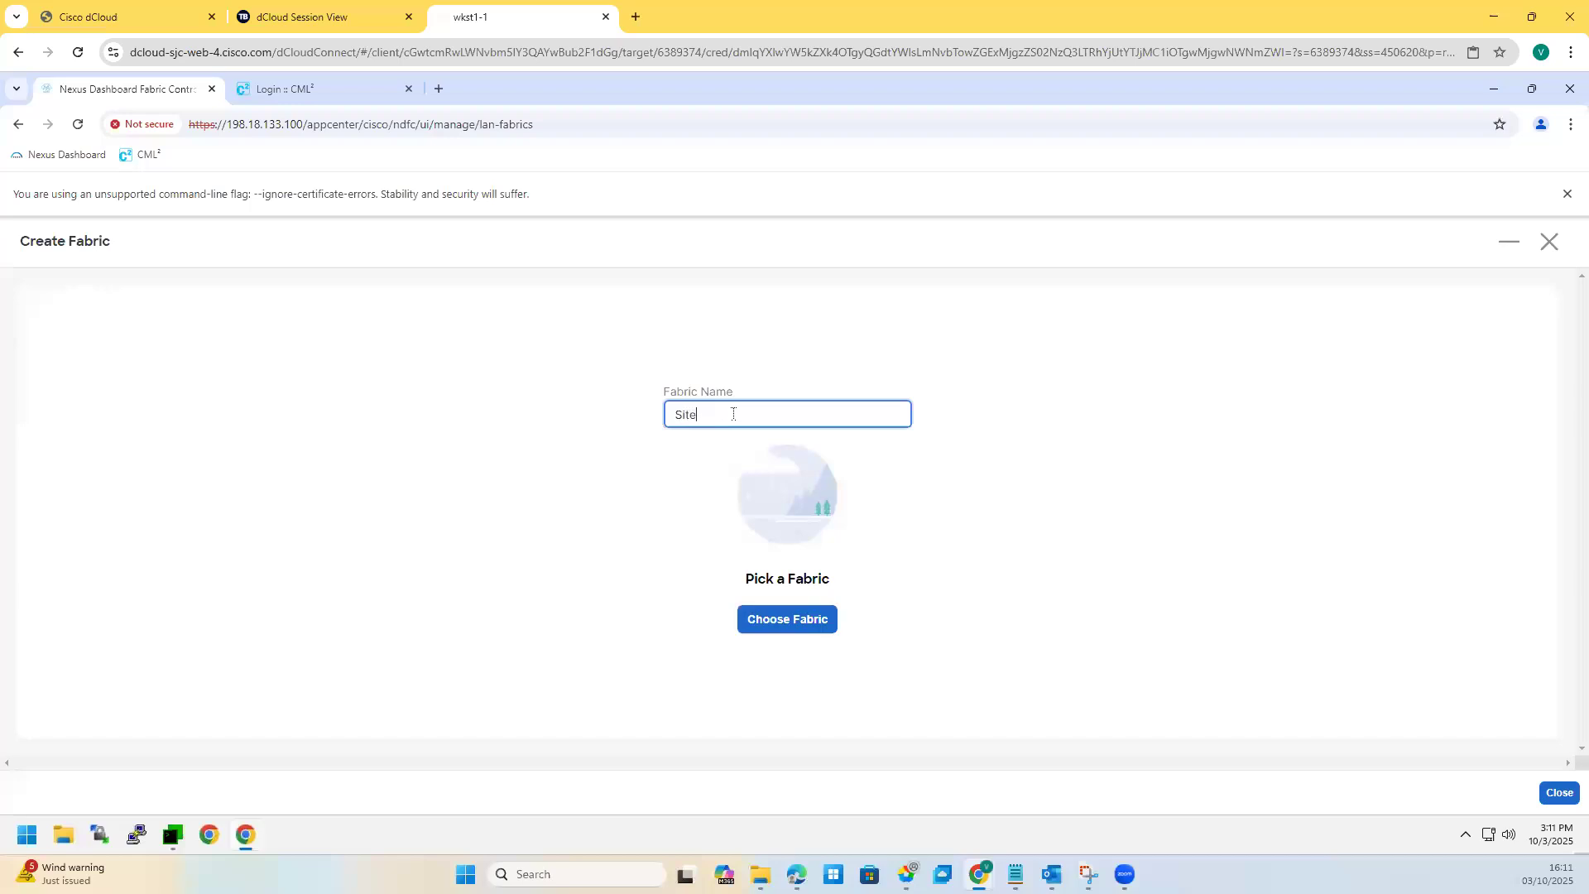
{"action": "type", "text": "1-Greenfield"}
{"action": "left_click", "coordinate": [778, 622]}
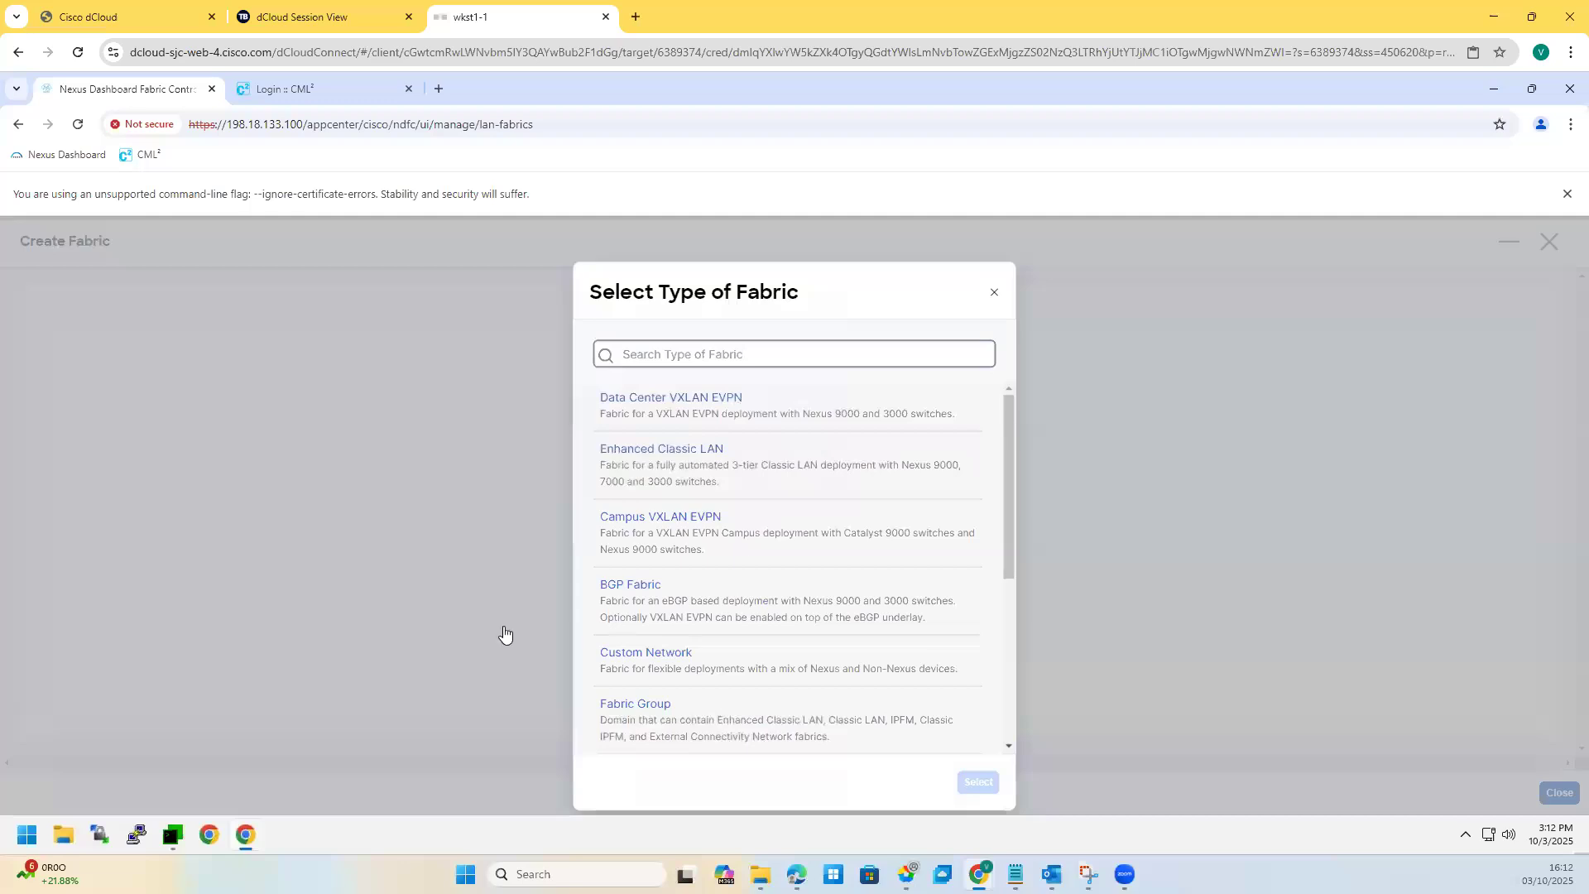
{"action": "scroll", "coordinate": [751, 646], "scroll_direction": "down", "scroll_amount": 4}
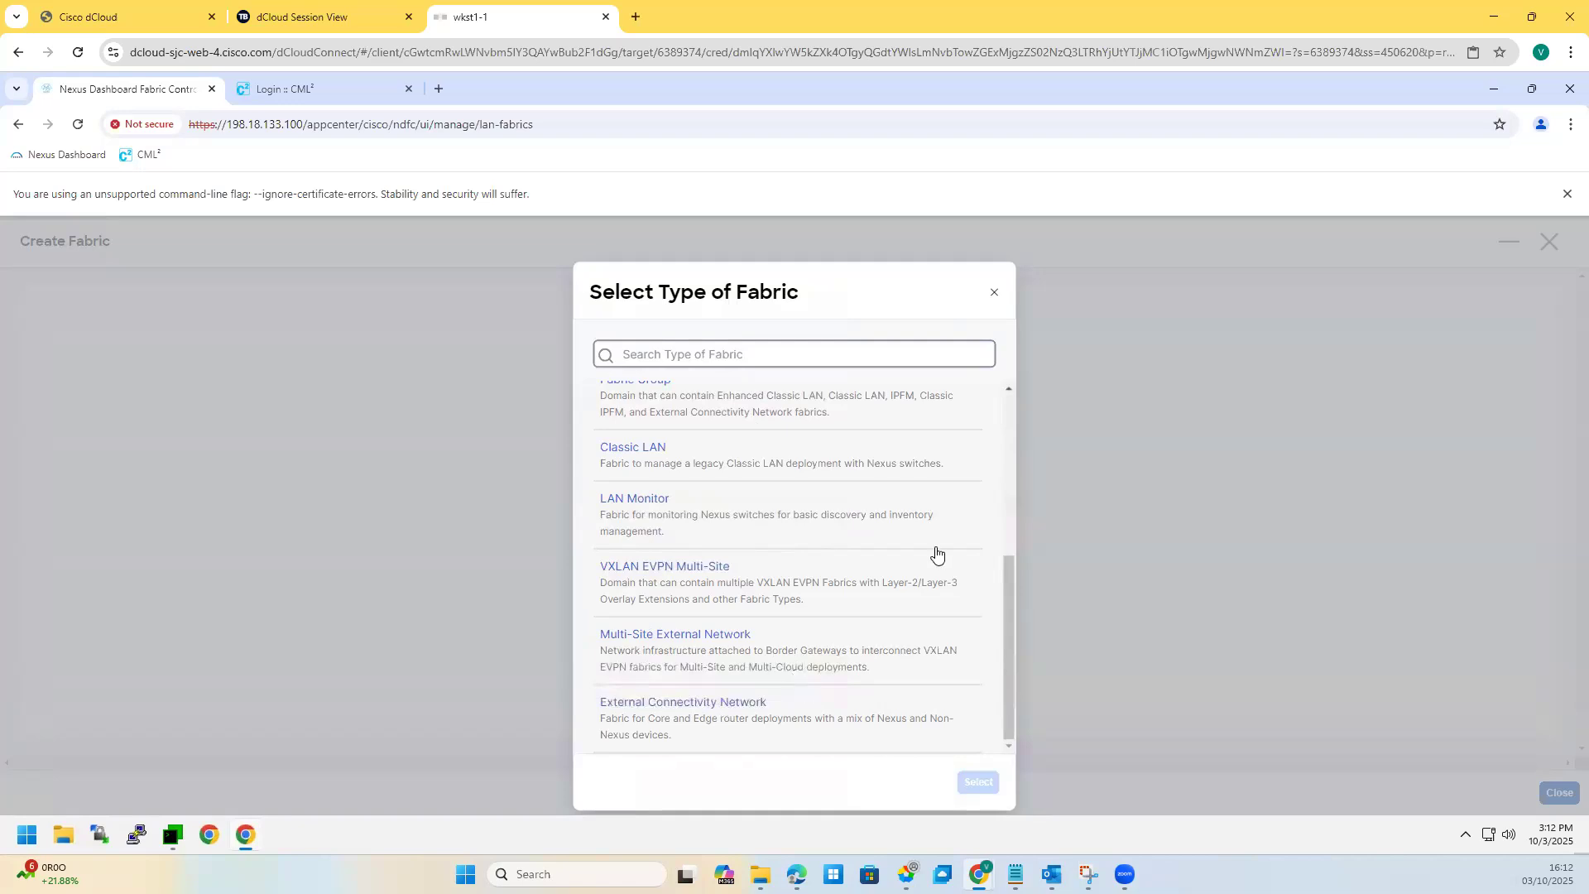
{"action": "scroll", "coordinate": [799, 558], "scroll_direction": "up", "scroll_amount": 4}
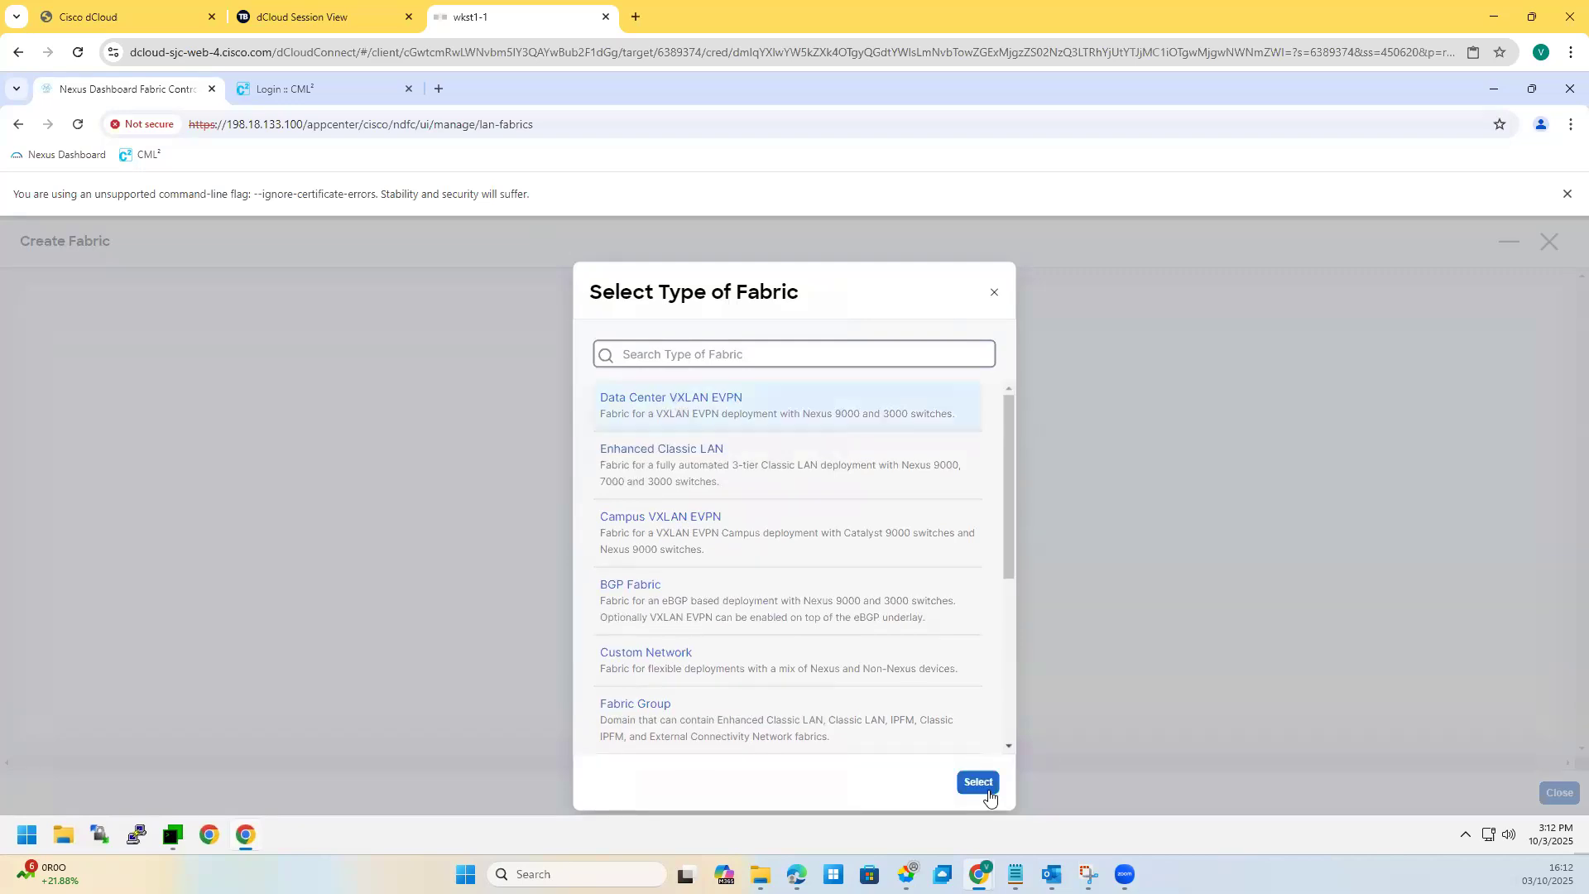
{"action": "left_click", "coordinate": [979, 783]}
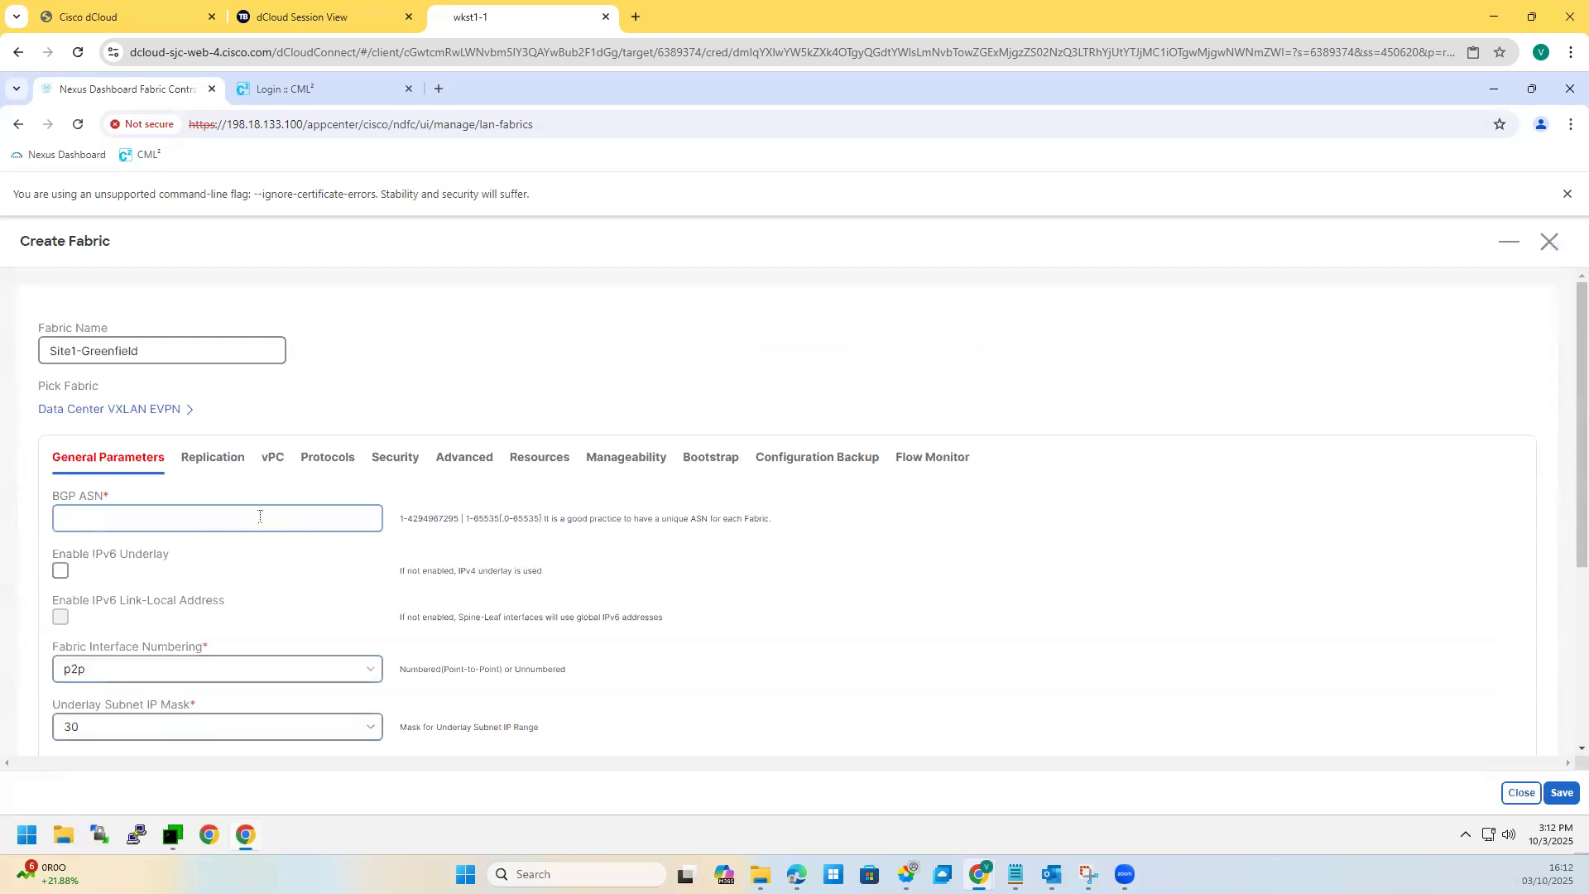
Step: Enter BGP ASN 65111 and keep p2p fabric interface numbering
{"action": "scroll", "coordinate": [259, 515], "scroll_direction": "down", "scroll_amount": 4}
{"action": "scroll", "coordinate": [253, 567], "scroll_direction": "up", "scroll_amount": 4}
{"action": "left_click", "coordinate": [145, 513]}
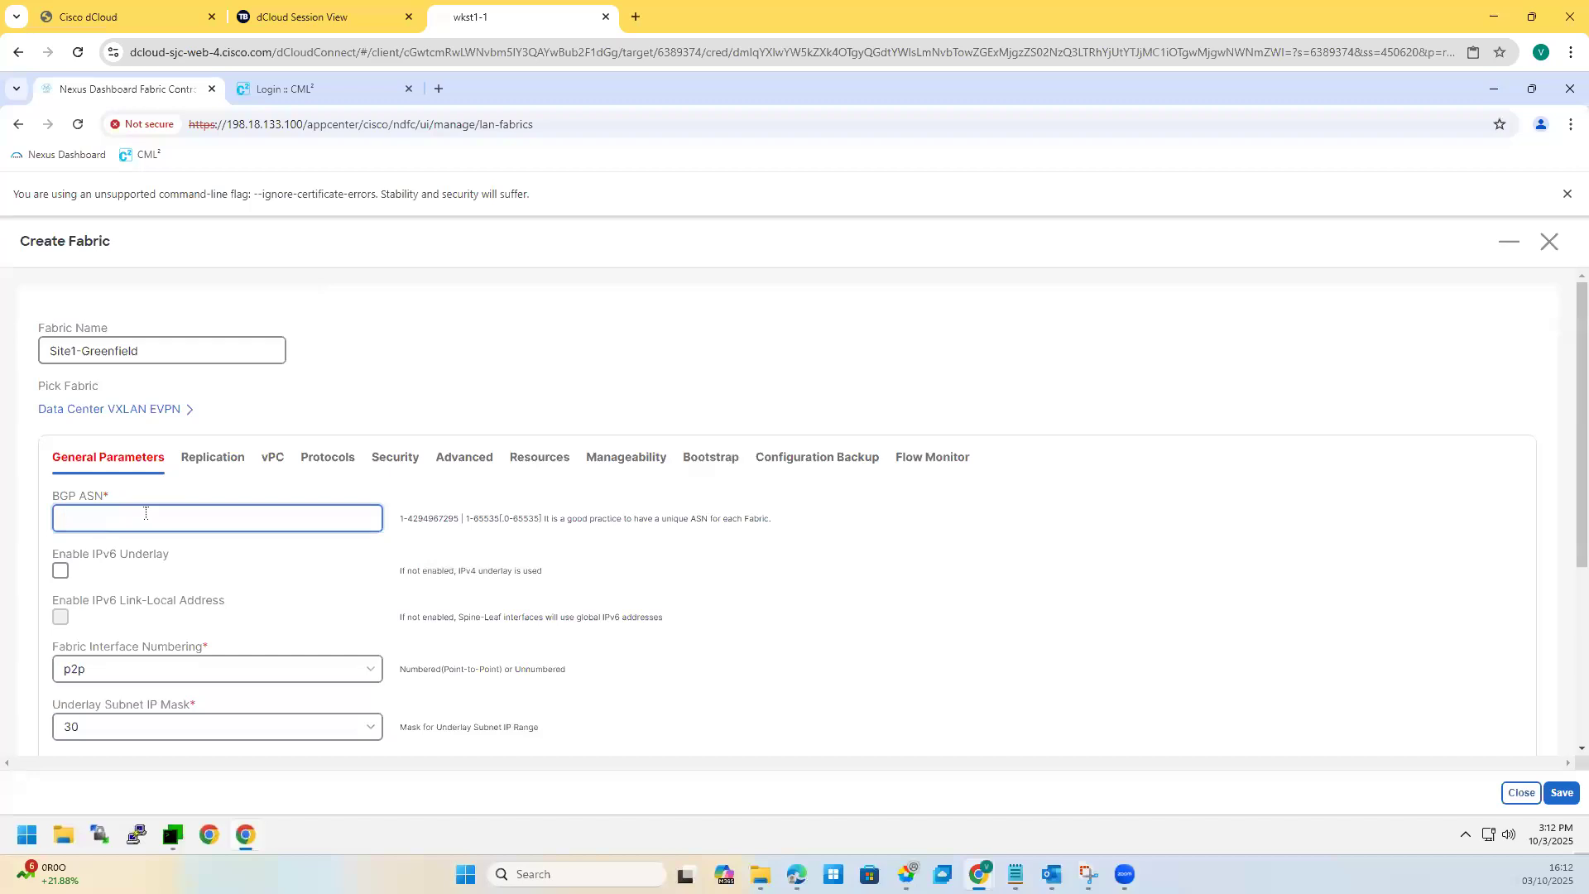
{"action": "type", "text": "65111"}
{"action": "scroll", "coordinate": [165, 596], "scroll_direction": "down", "scroll_amount": 2}
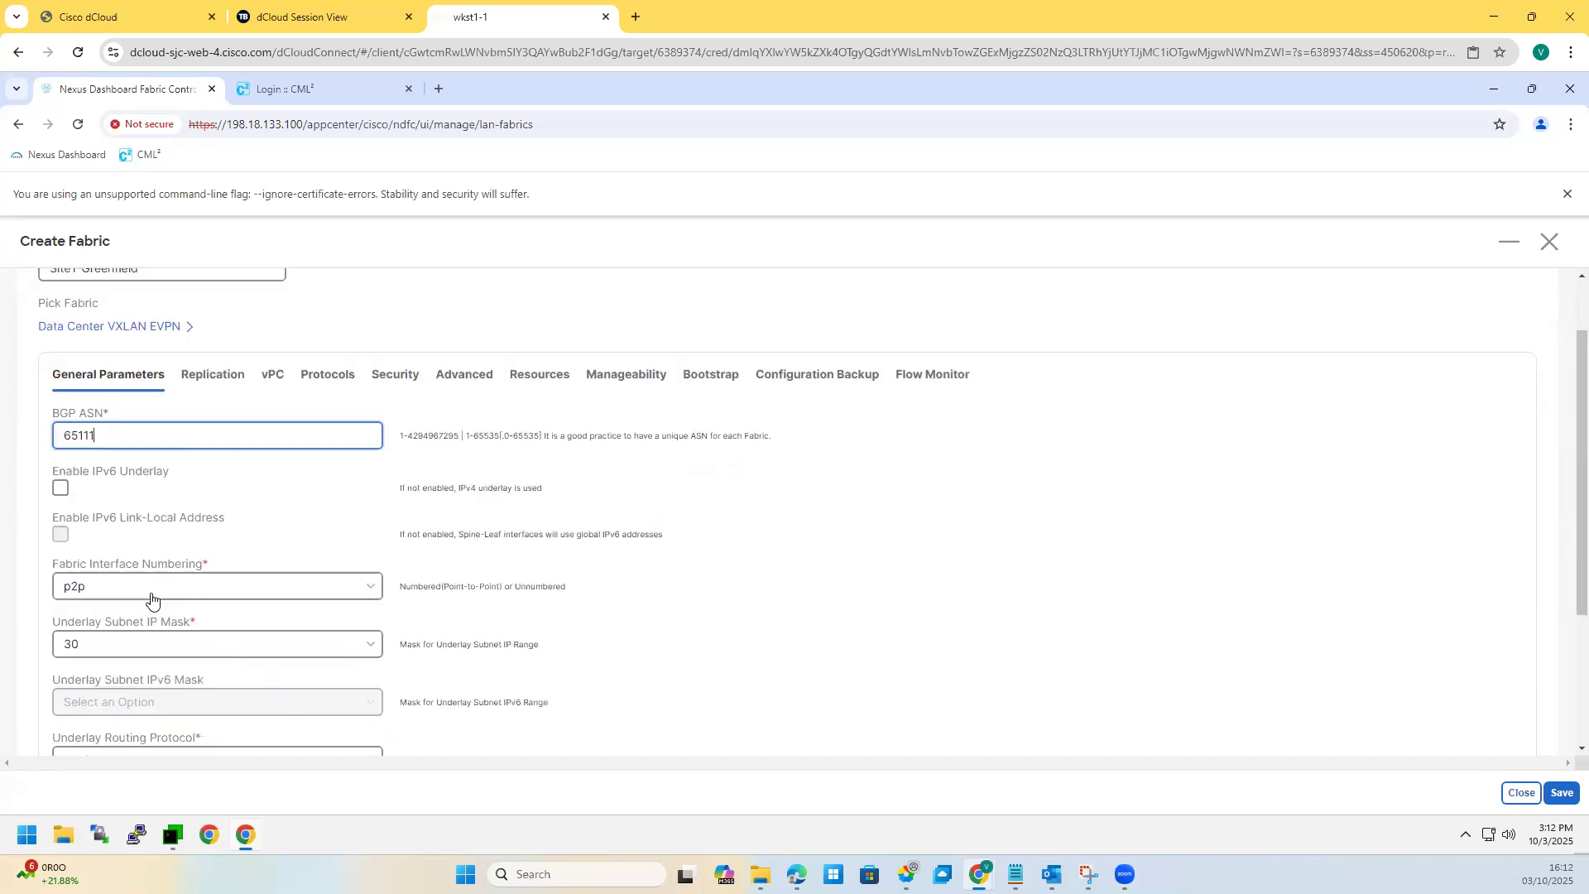
{"action": "left_click", "coordinate": [142, 509]}
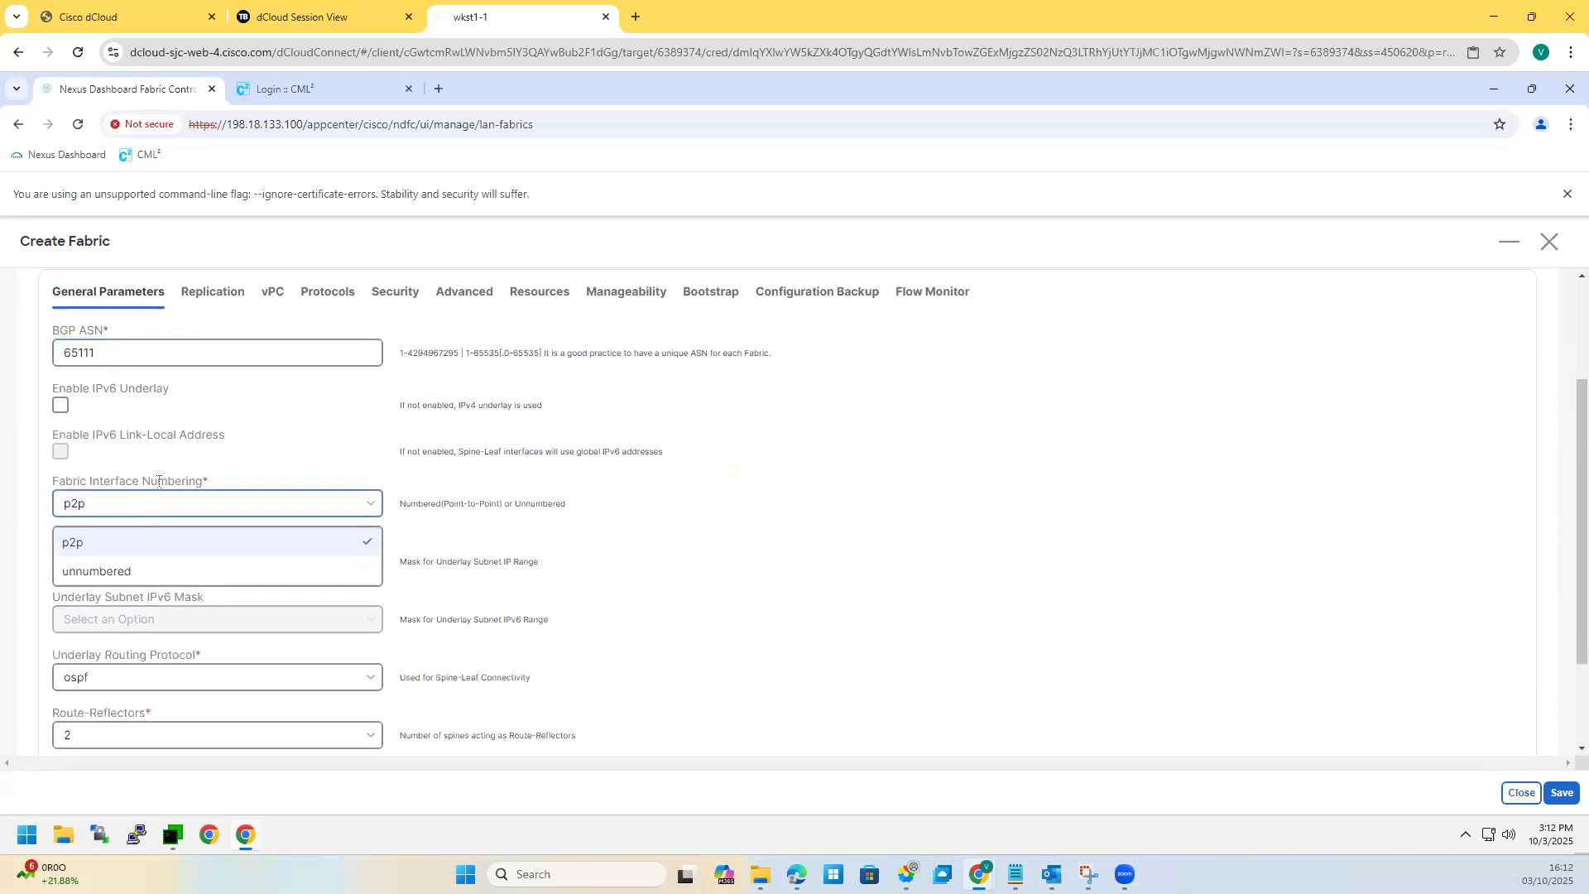
{"action": "left_click_drag", "start_coordinate": [143, 481], "coordinate": [206, 483]}
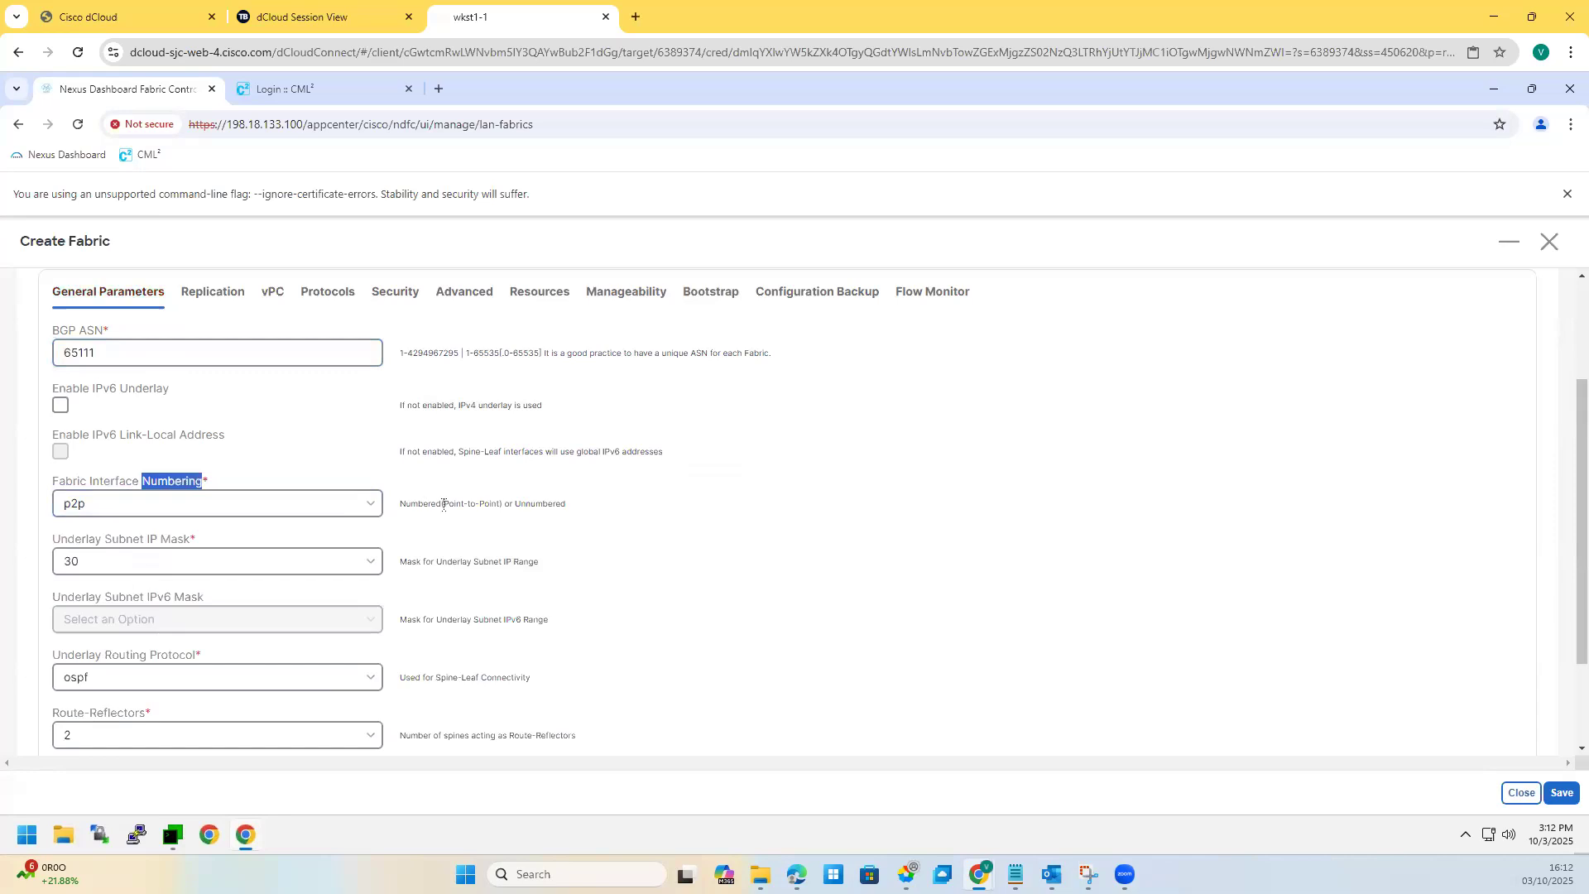
{"action": "left_click", "coordinate": [287, 512]}
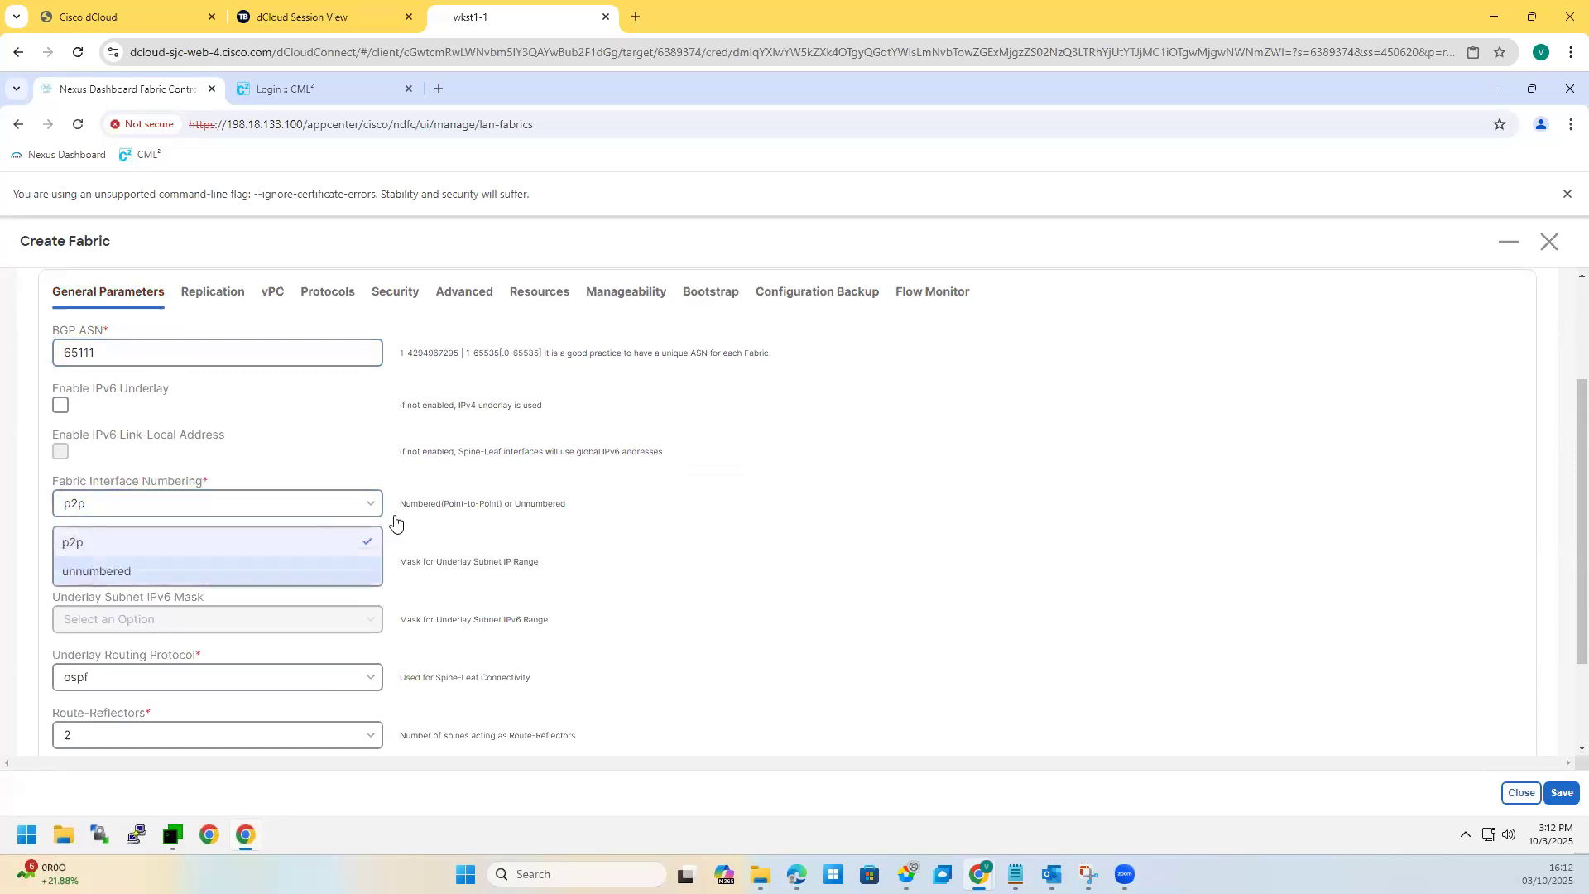
{"action": "left_click", "coordinate": [731, 520]}
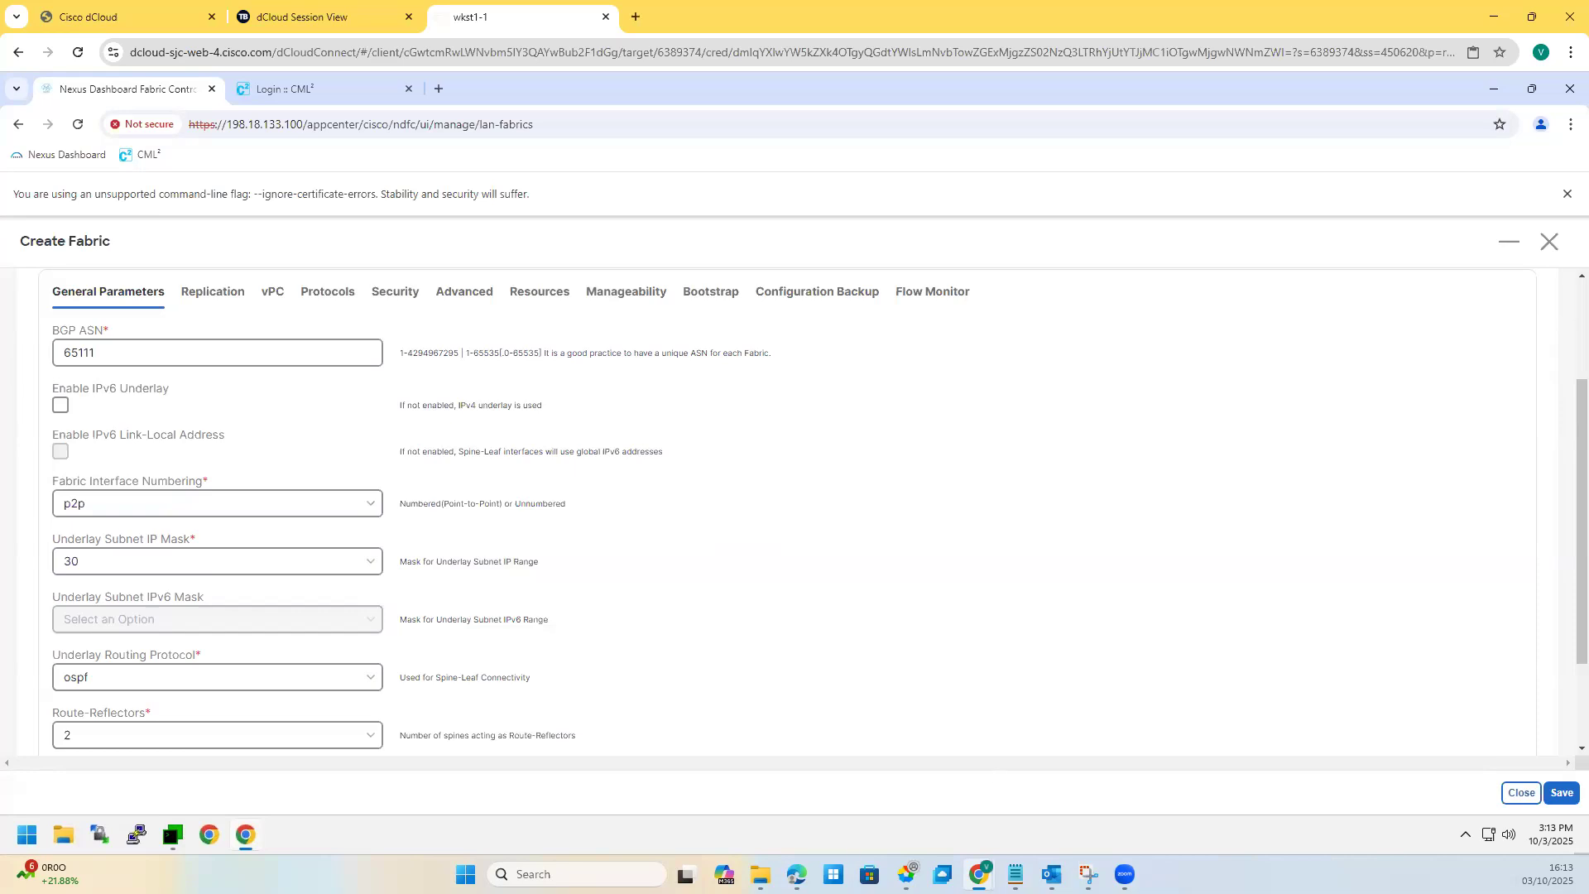
Step: Set the underlay subnet mask to 31 and check the Anycast Gateway MAC value
{"action": "left_click", "coordinate": [99, 566]}
{"action": "left_click", "coordinate": [78, 631]}
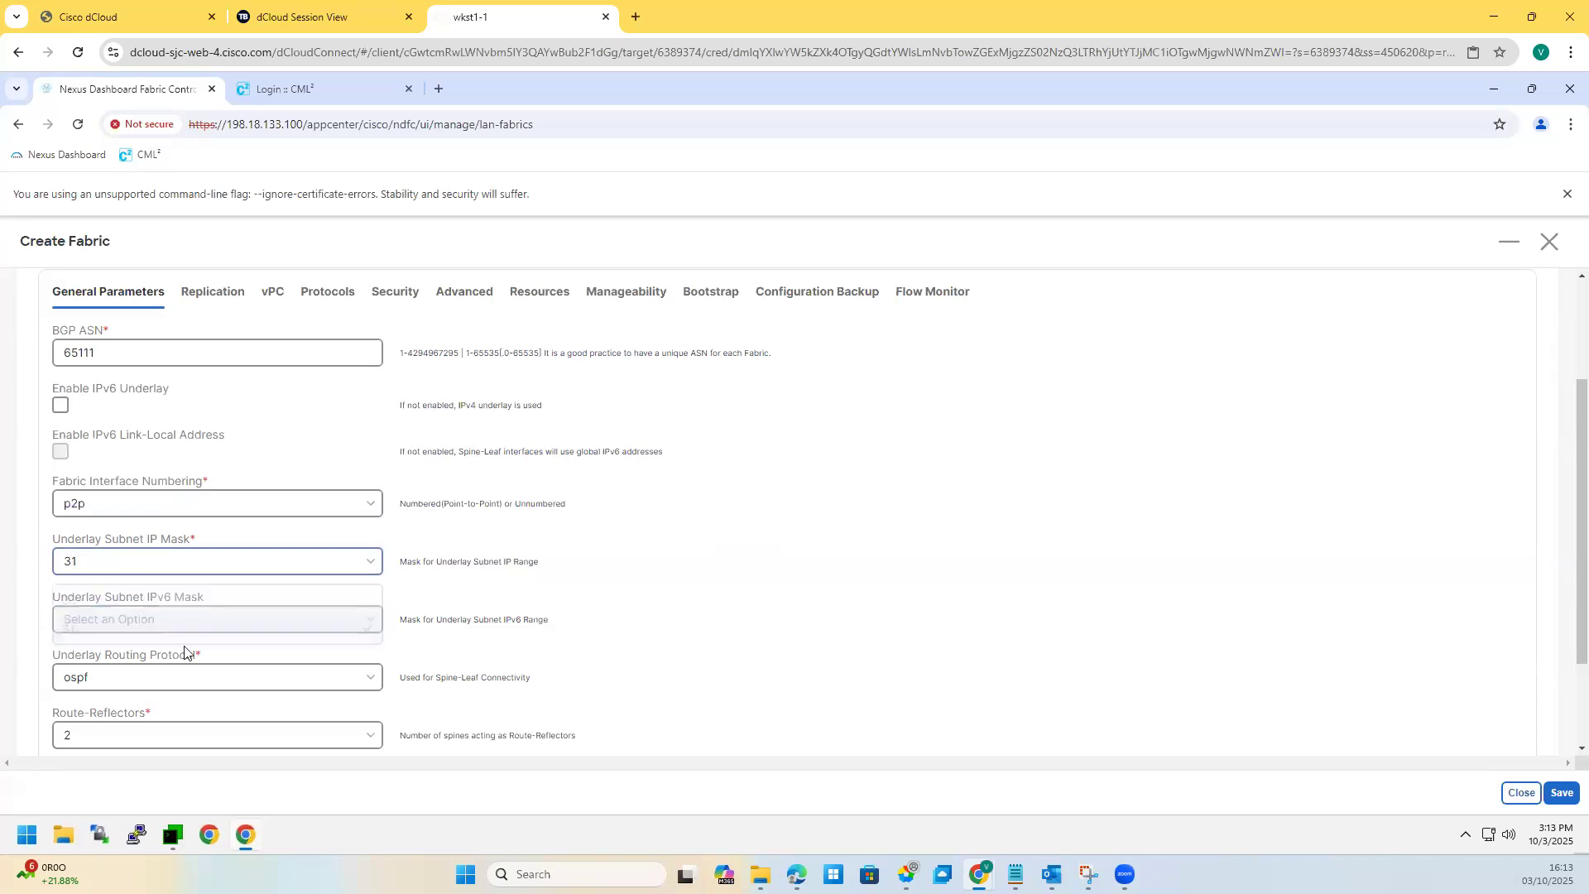
{"action": "scroll", "coordinate": [175, 649], "scroll_direction": "down", "scroll_amount": 2}
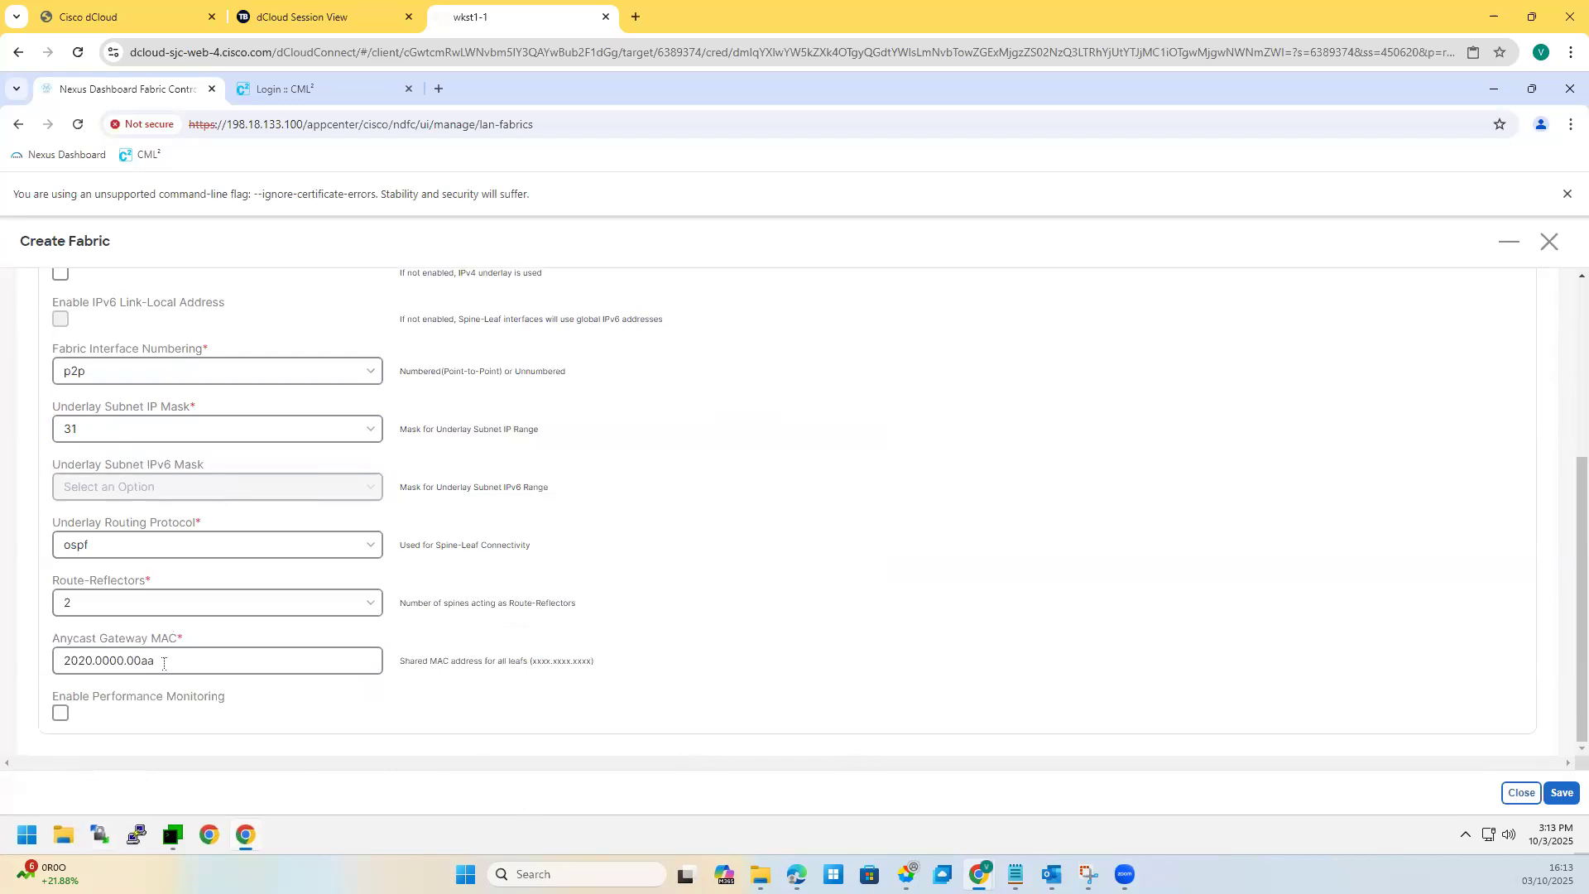
{"action": "left_click_drag", "start_coordinate": [165, 661], "coordinate": [35, 667]}
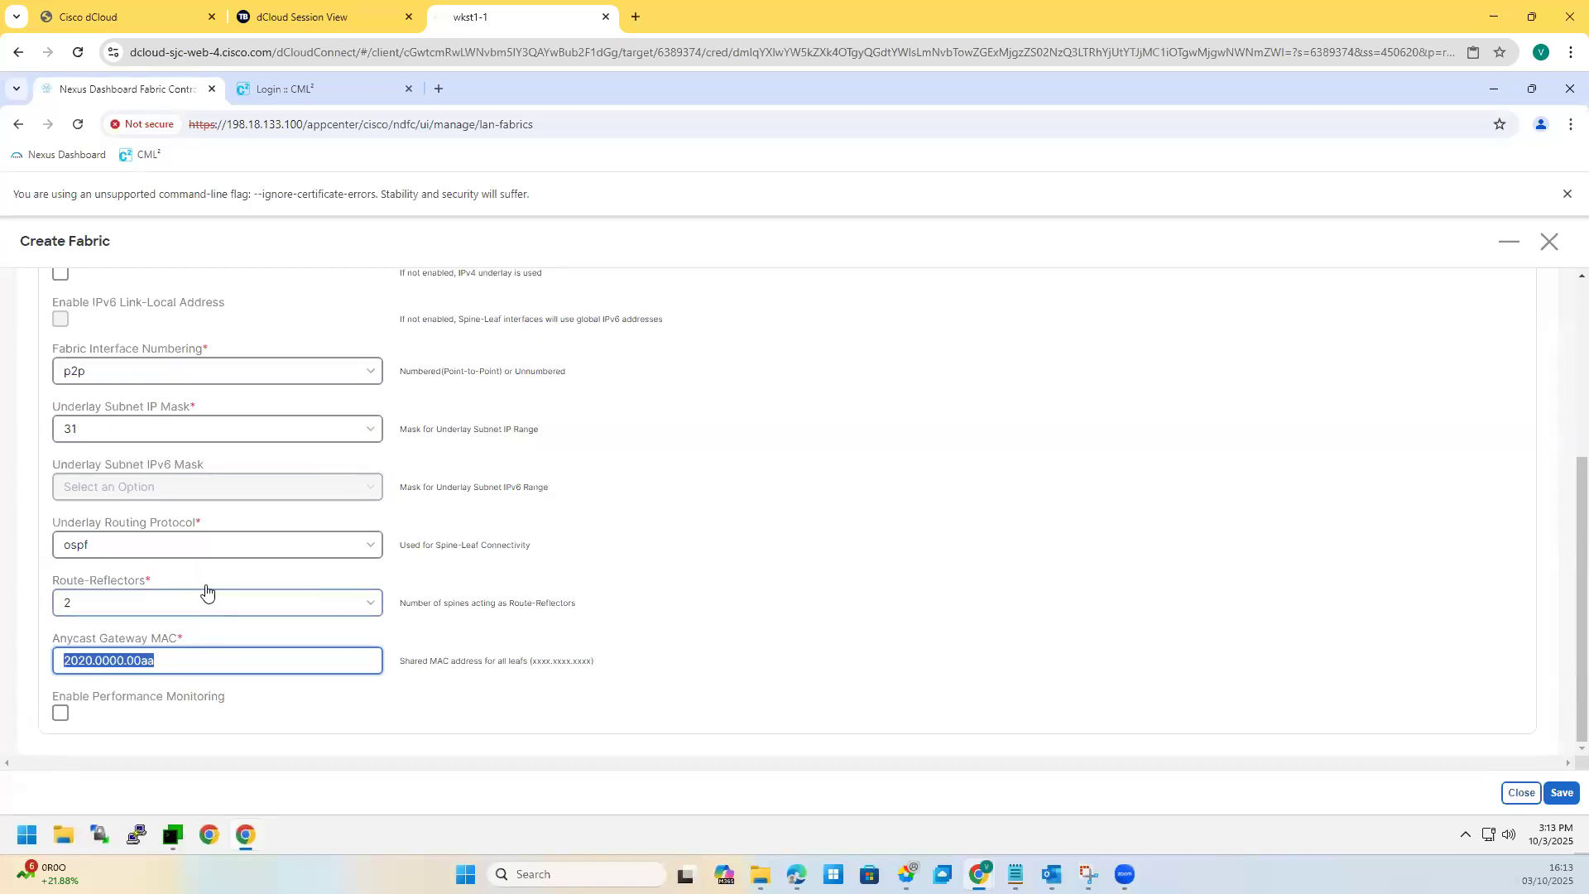
{"action": "scroll", "coordinate": [207, 591], "scroll_direction": "up", "scroll_amount": 3}
{"action": "left_click", "coordinate": [220, 461]}
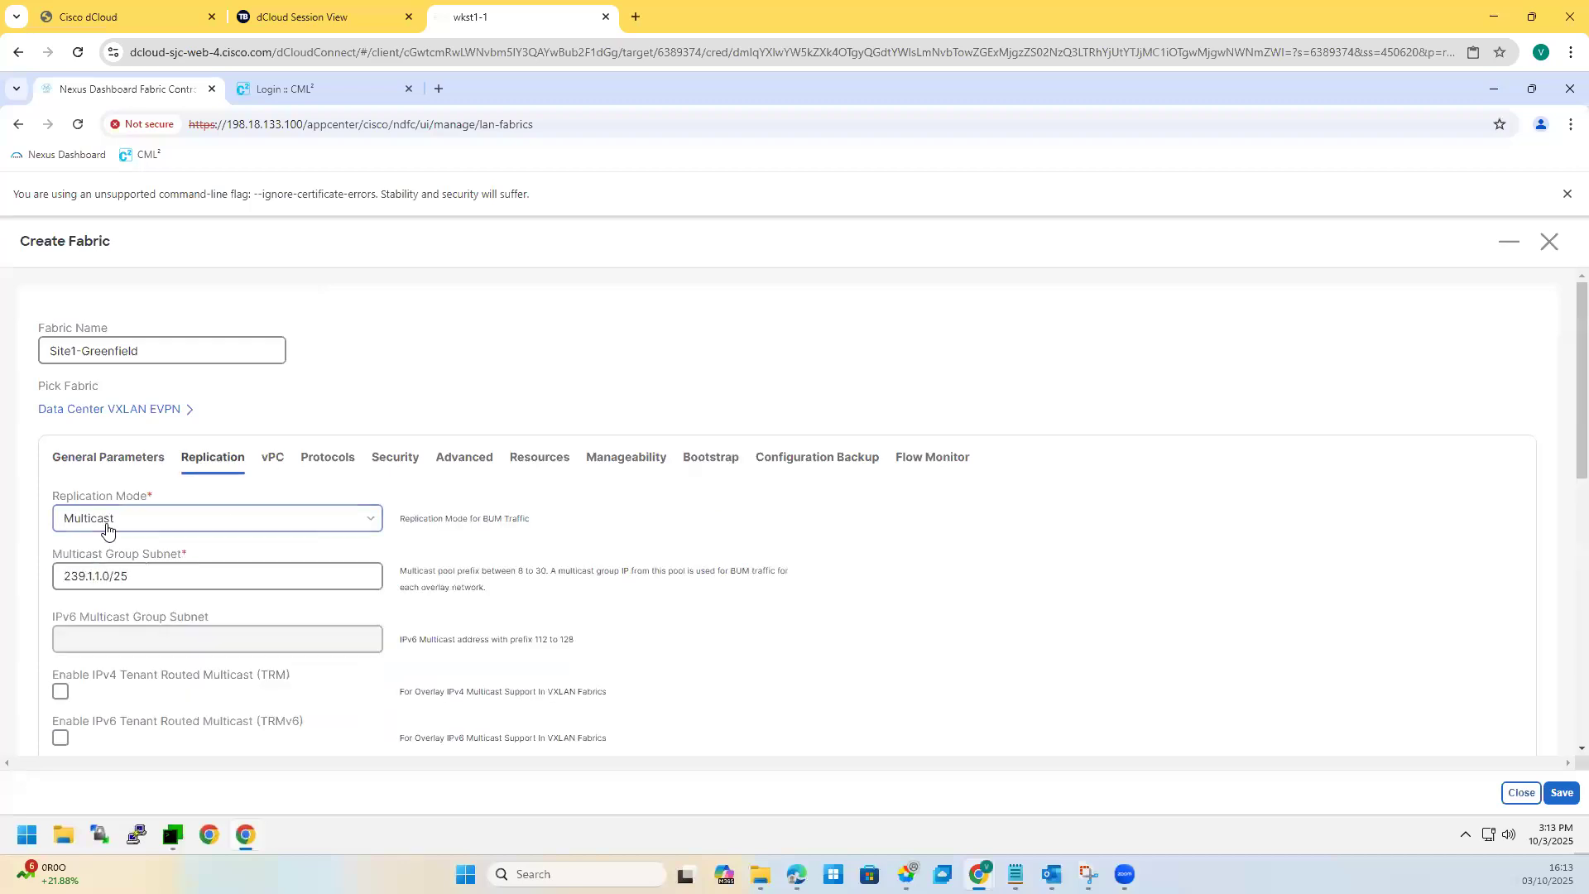
Step: Review the multicast group subnet and keep 2 rendezvous points
{"action": "left_click_drag", "start_coordinate": [129, 575], "coordinate": [20, 596]}
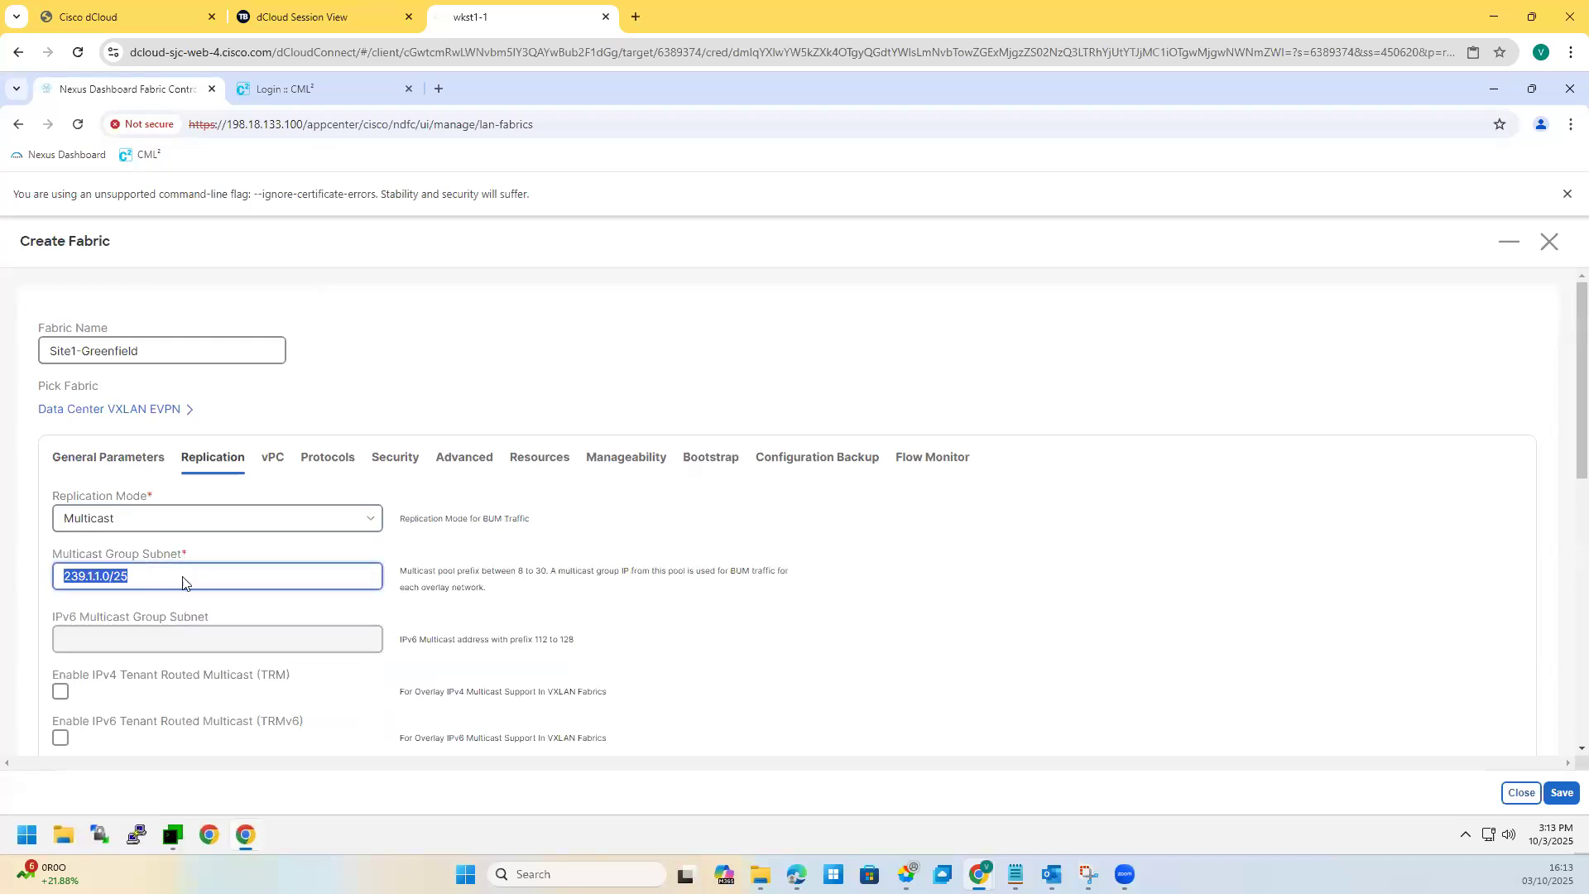
{"action": "scroll", "coordinate": [185, 579], "scroll_direction": "down", "scroll_amount": 2}
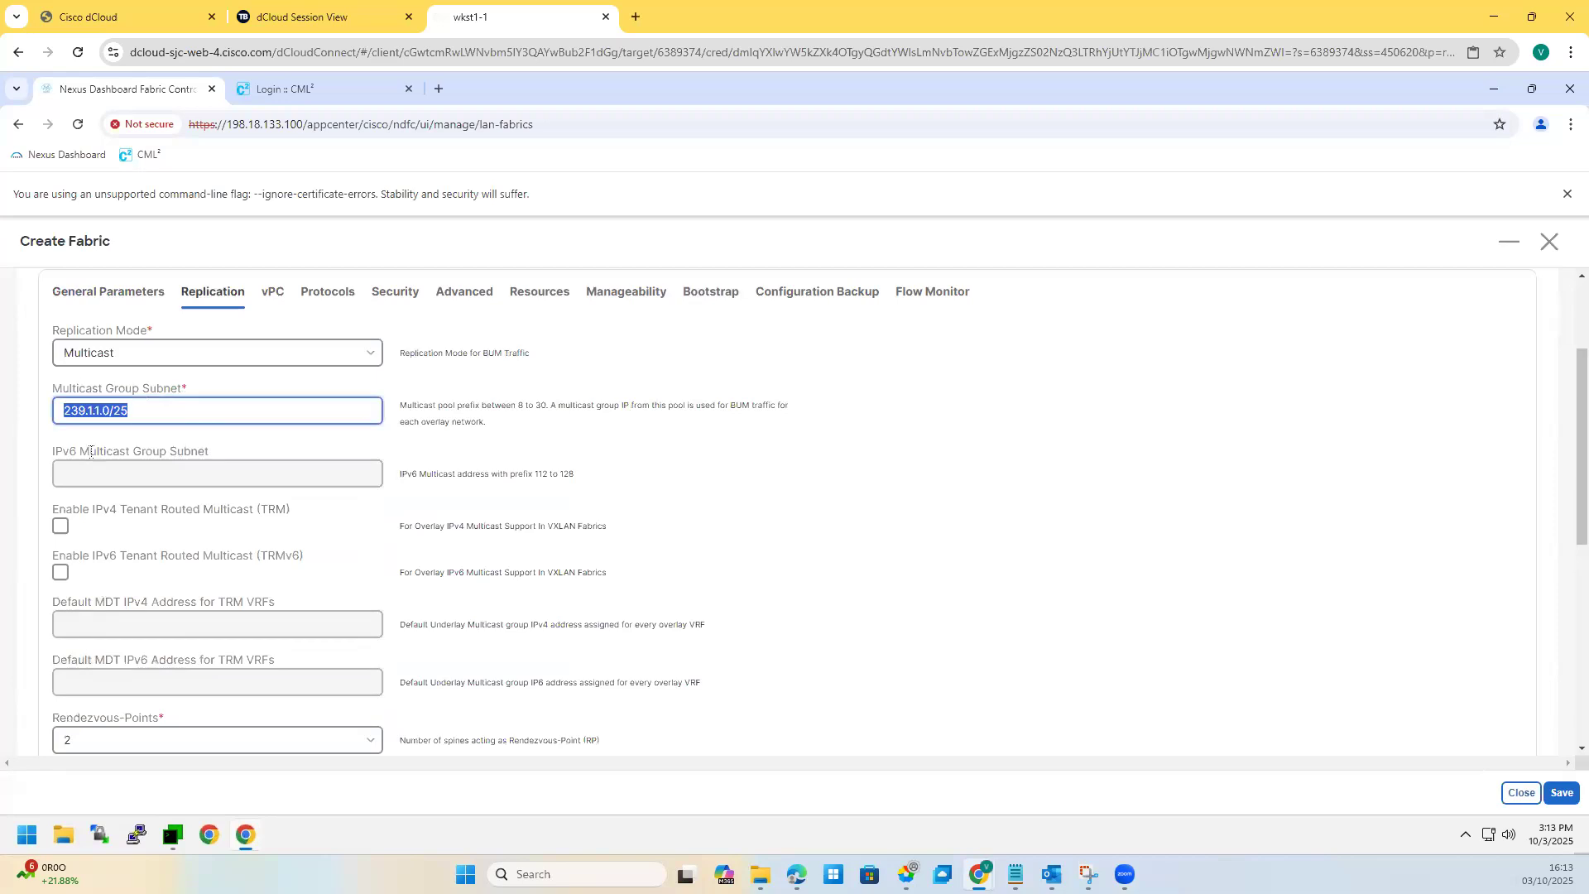
{"action": "scroll", "coordinate": [140, 595], "scroll_direction": "down", "scroll_amount": 2}
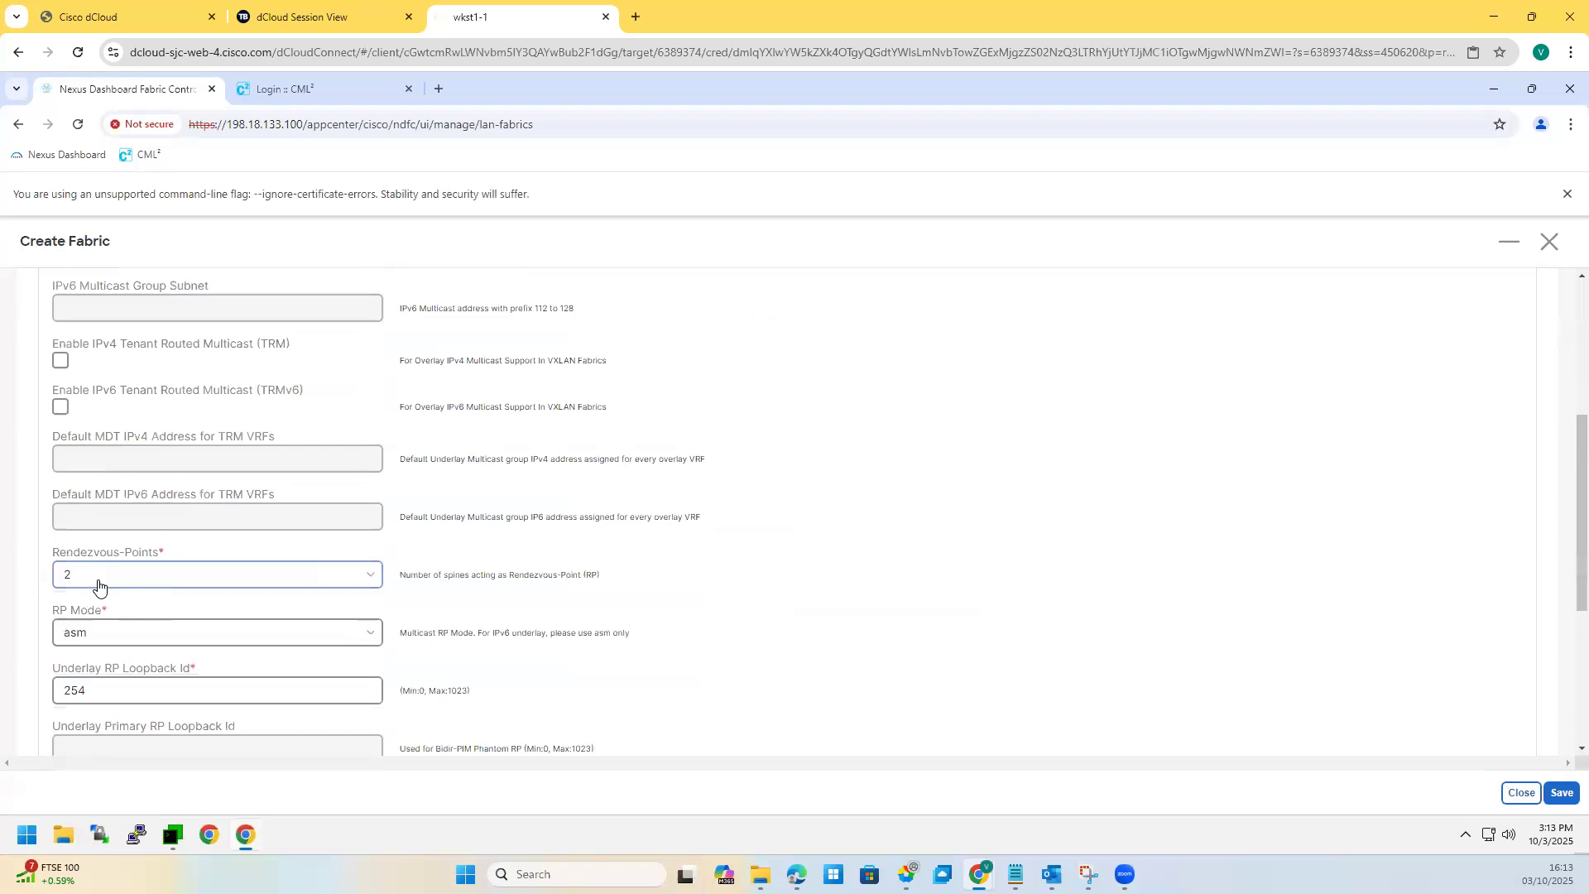
{"action": "left_click", "coordinate": [98, 587]}
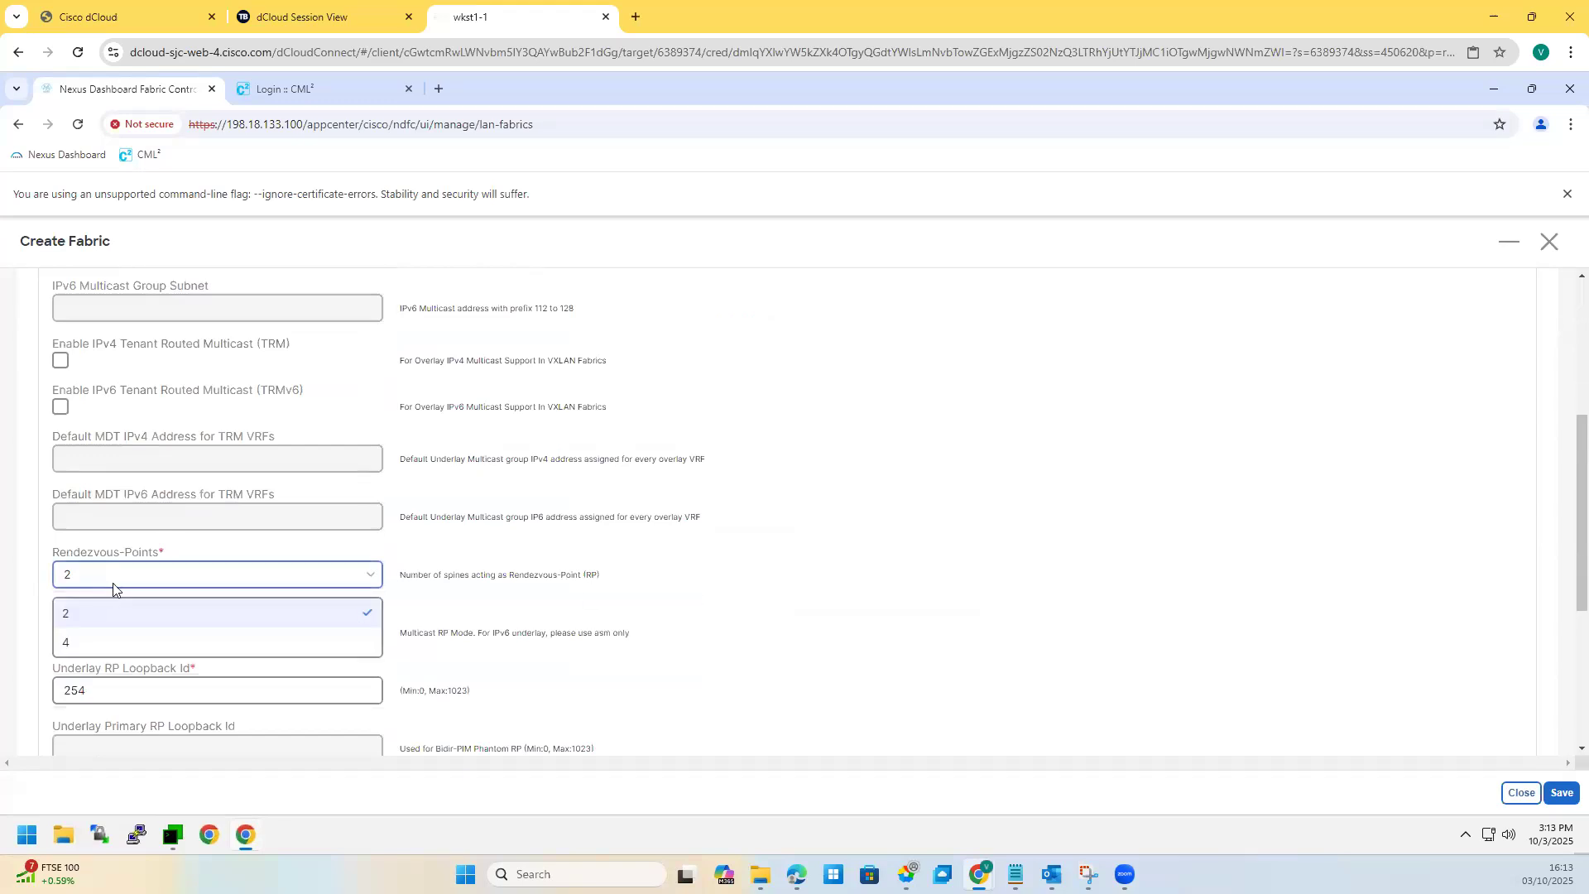
{"action": "left_click", "coordinate": [112, 590]}
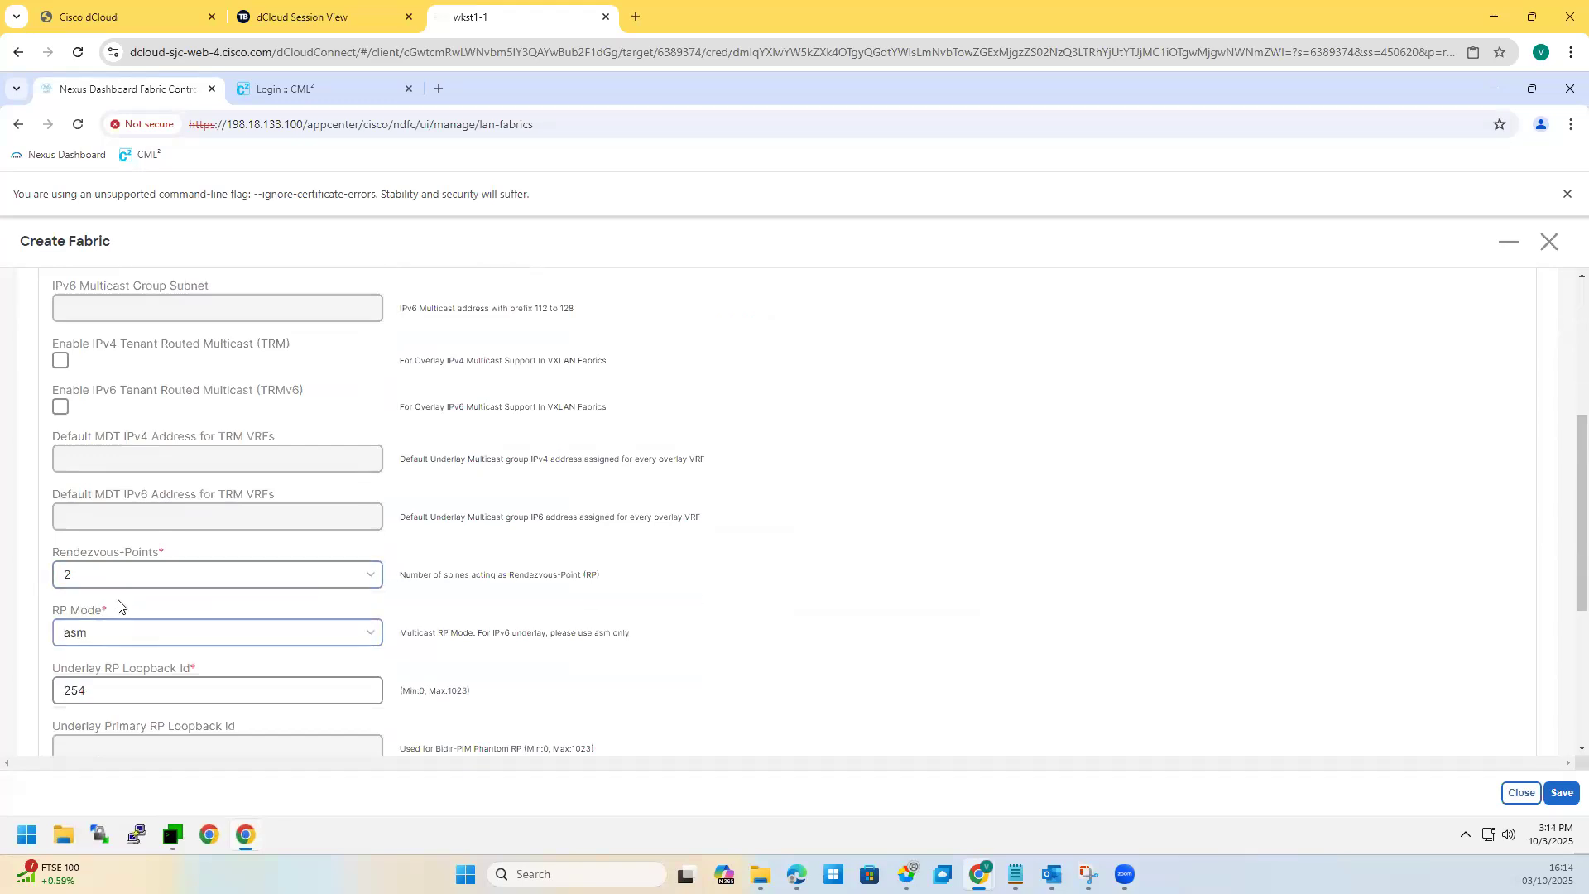
Step: Change the Underlay RP Loopback Id from 254 to 251
{"action": "scroll", "coordinate": [114, 593], "scroll_direction": "down", "scroll_amount": 1}
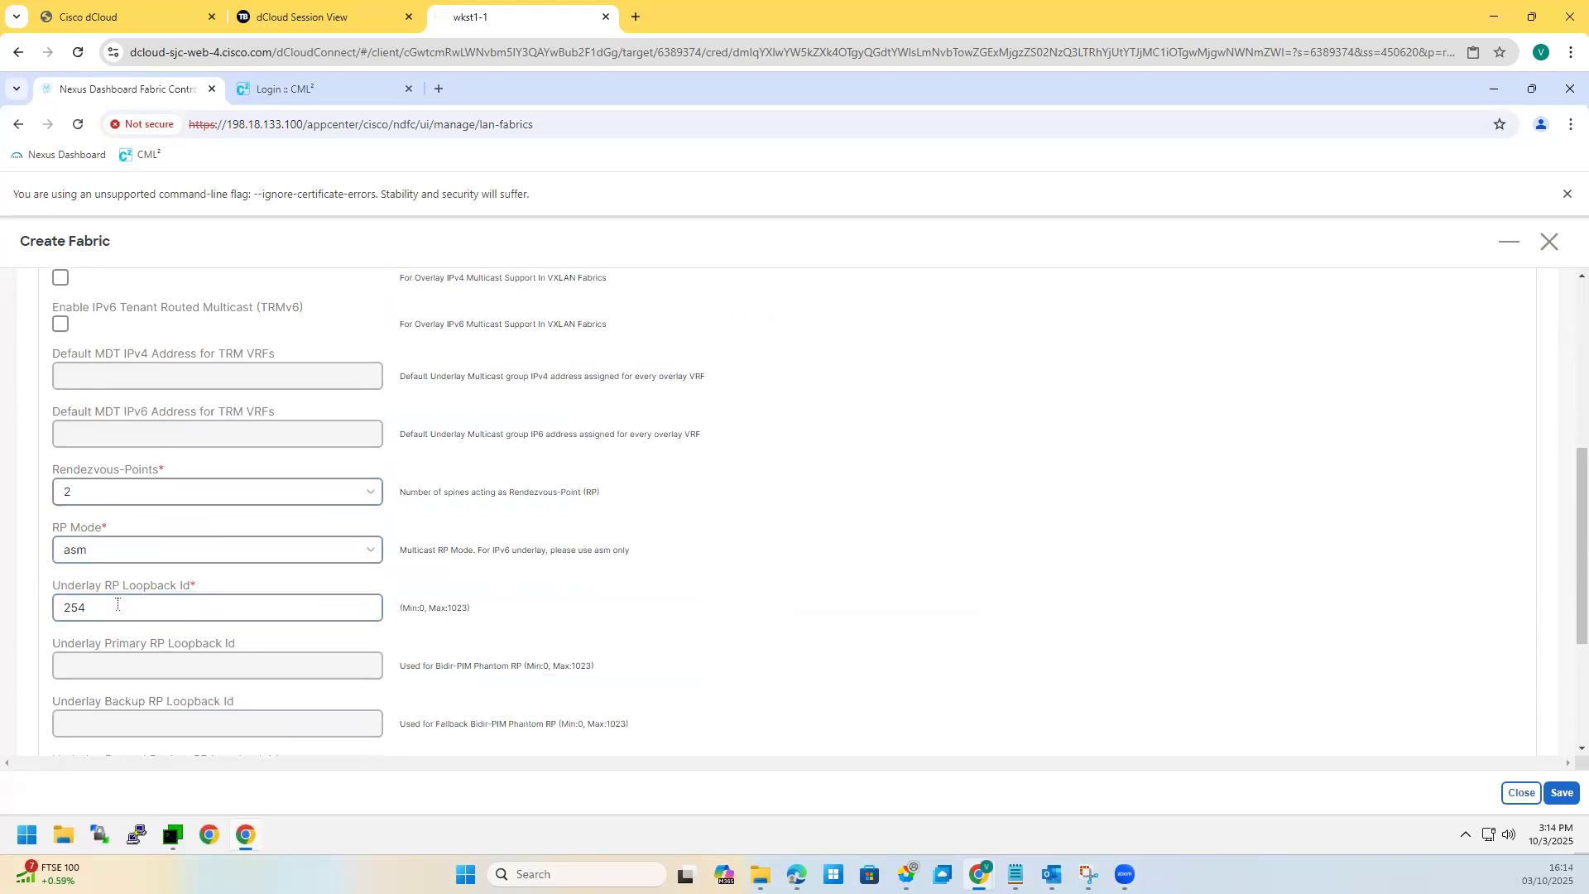
{"action": "scroll", "coordinate": [118, 607], "scroll_direction": "down", "scroll_amount": 1}
{"action": "left_click", "coordinate": [89, 525]}
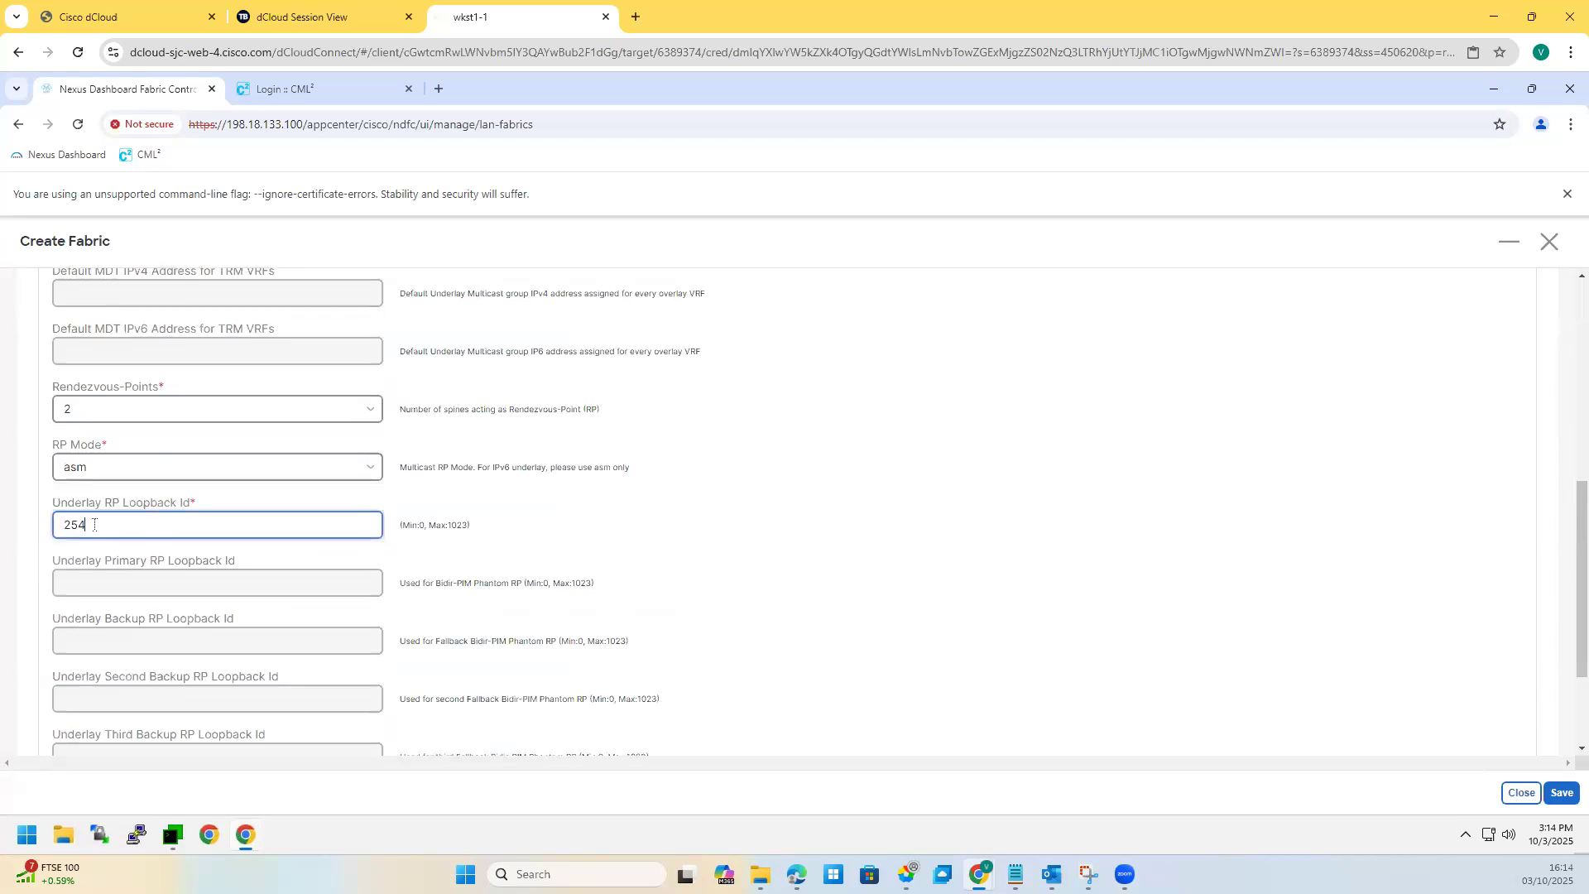
{"action": "key", "text": "BackSpace"}
{"action": "type", "text": "1"}
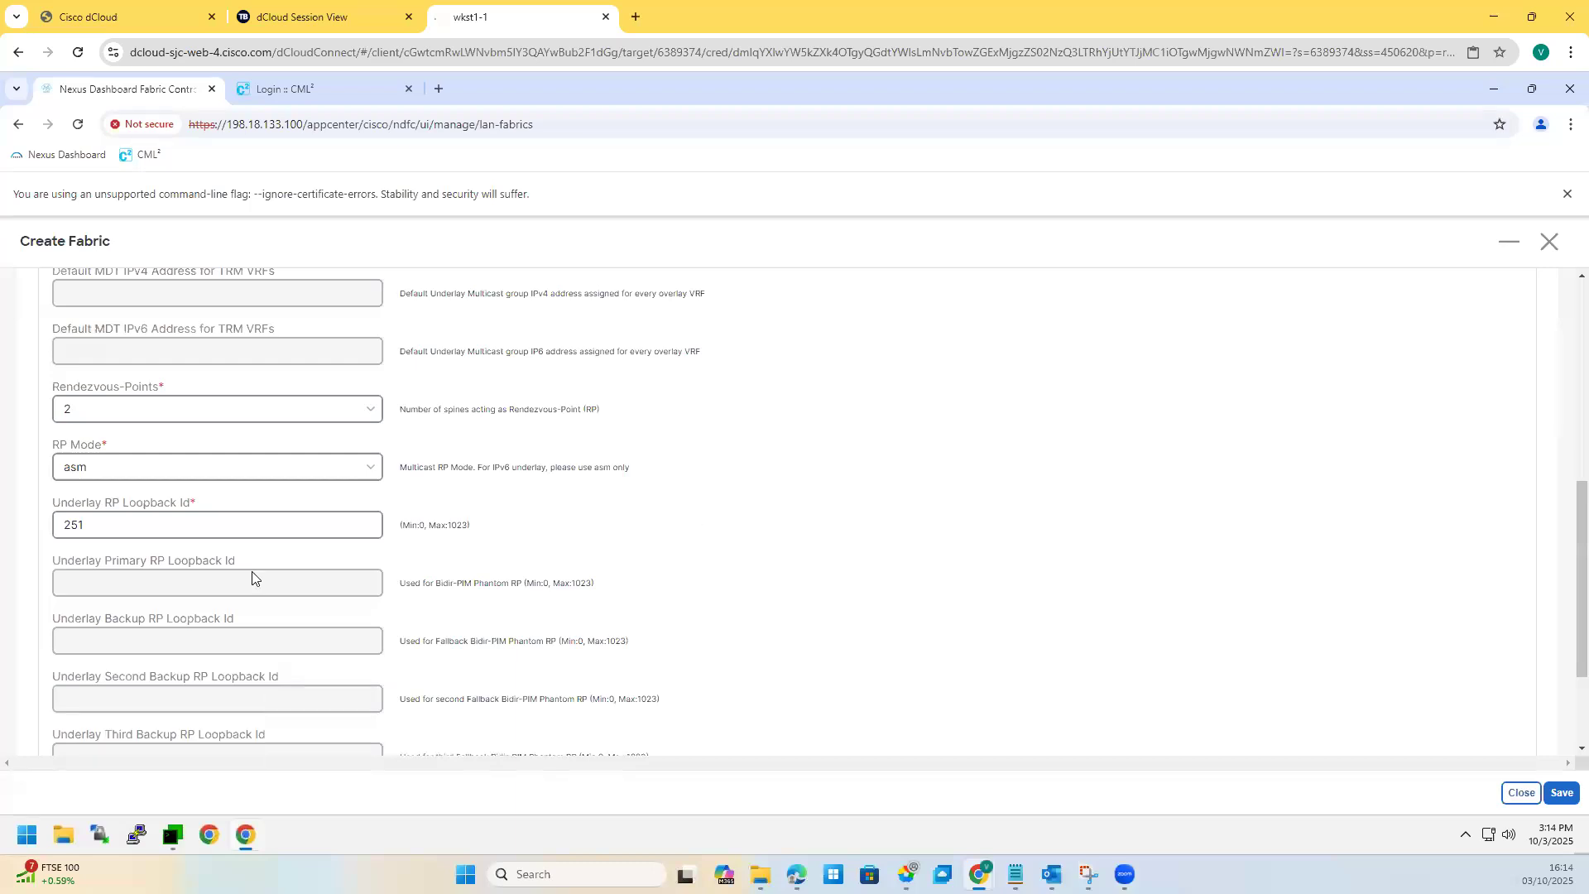
{"action": "scroll", "coordinate": [249, 627], "scroll_direction": "down", "scroll_amount": 2}
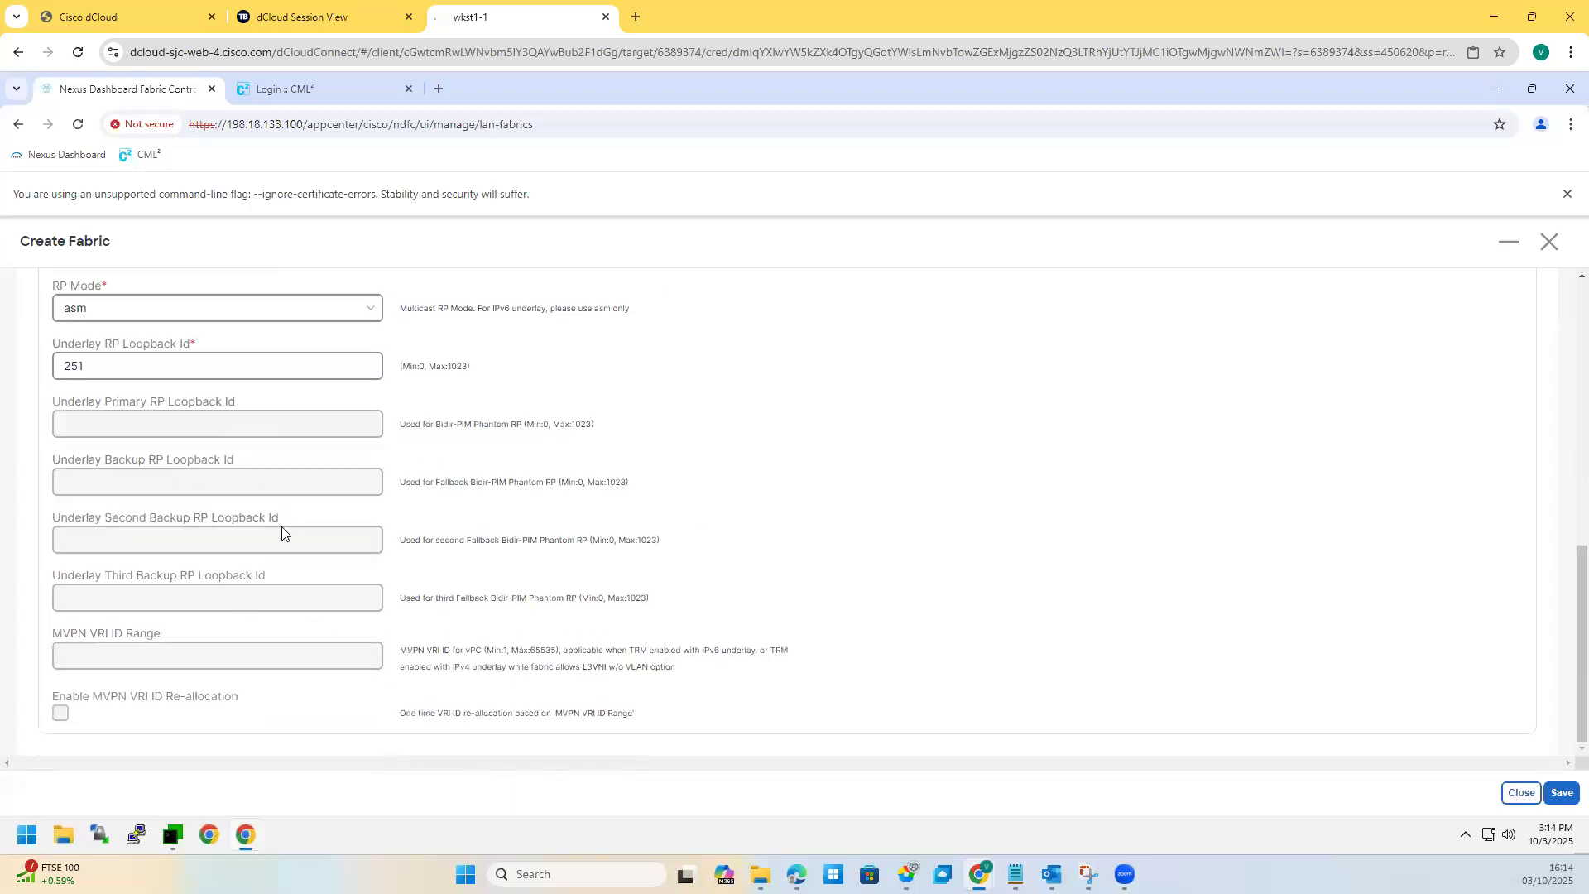
{"action": "scroll", "coordinate": [282, 532], "scroll_direction": "up", "scroll_amount": 10}
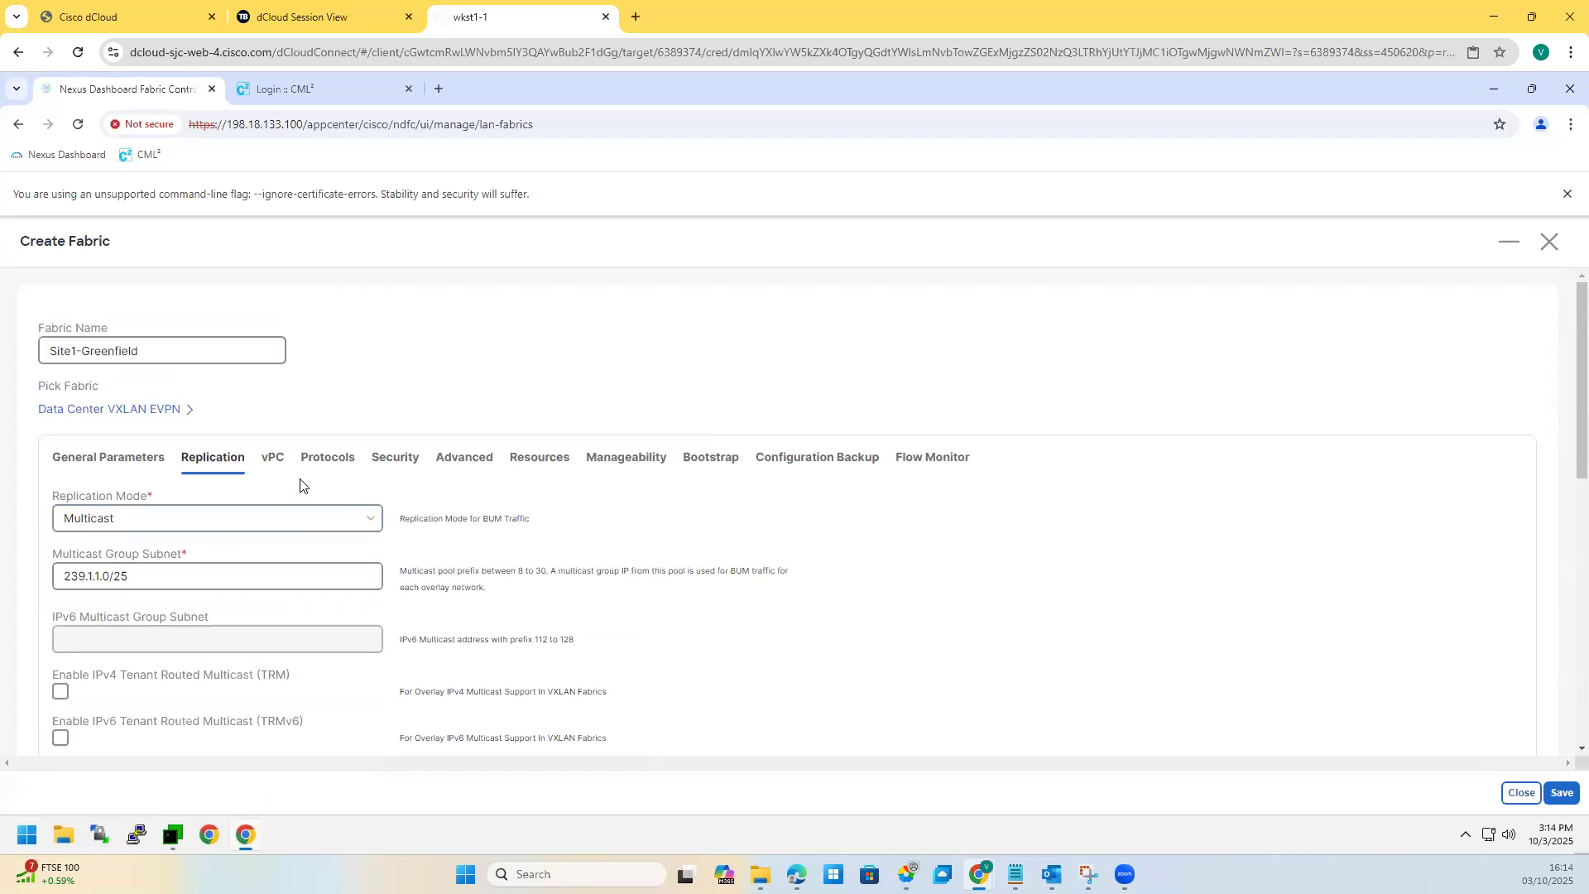
{"action": "left_click", "coordinate": [477, 468]}
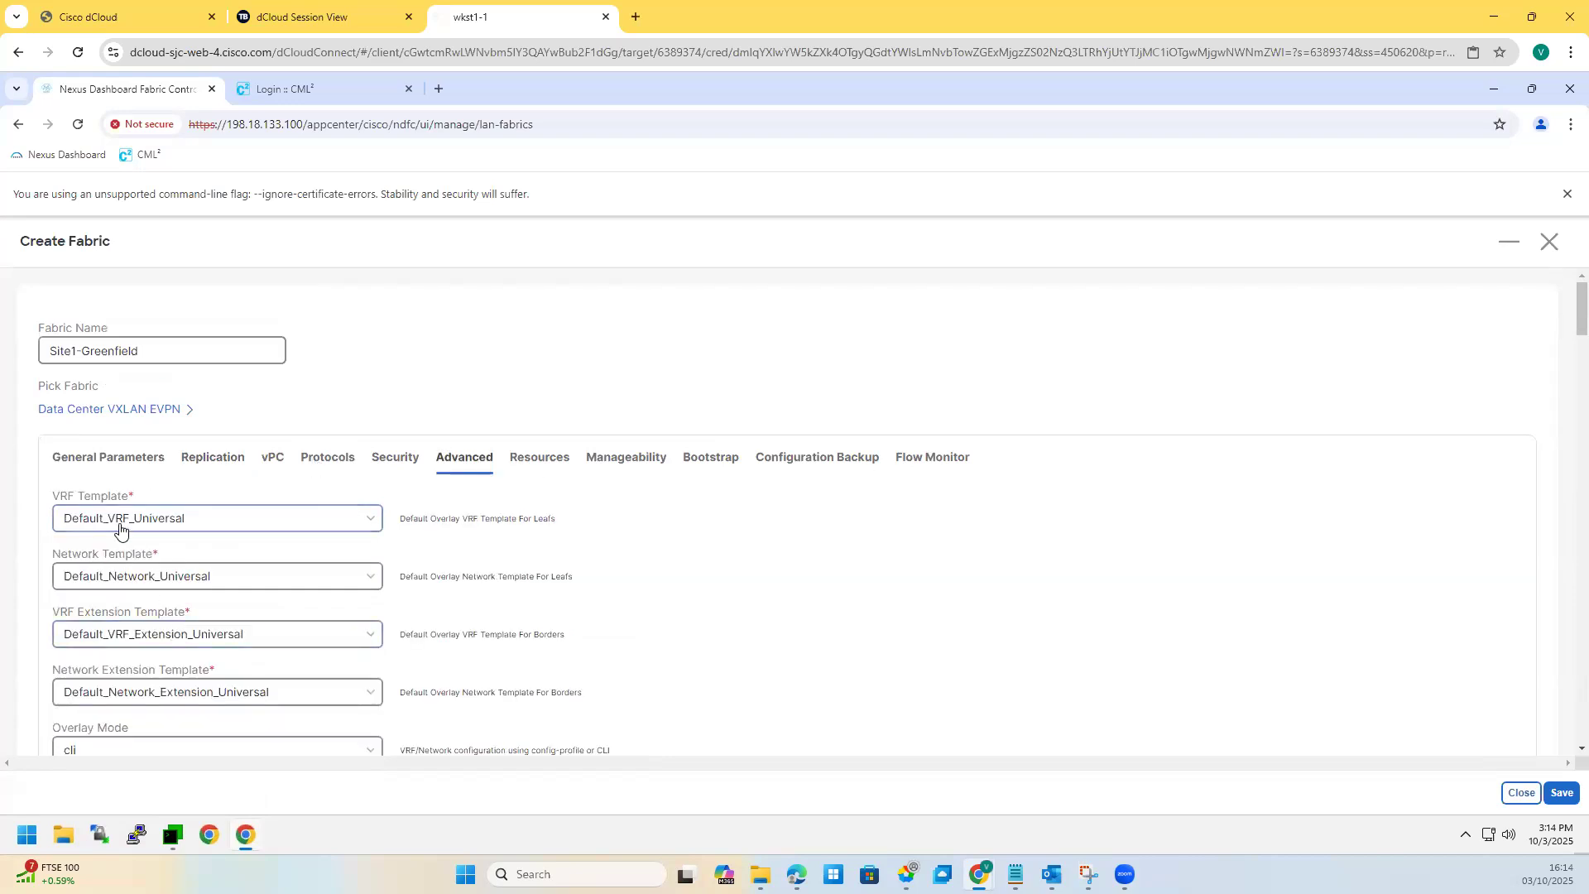
Step: Keep Default_VRF_Universal and Default_Network_Universal templates, then scroll through the advanced options
{"action": "left_click", "coordinate": [120, 525]}
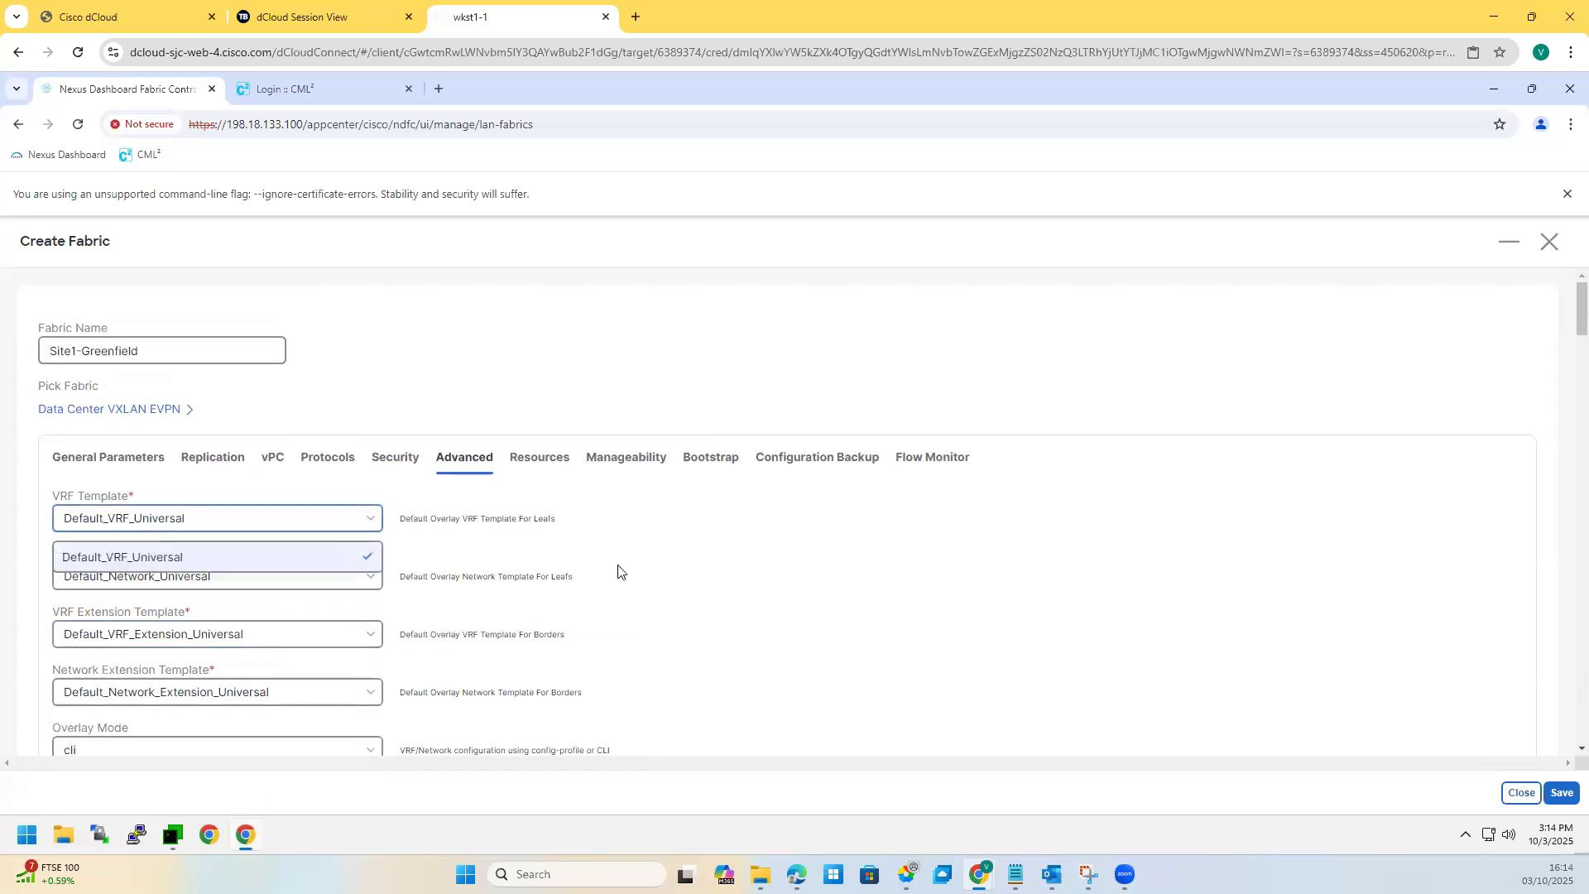
{"action": "left_click", "coordinate": [183, 589]}
{"action": "left_click", "coordinate": [187, 592]}
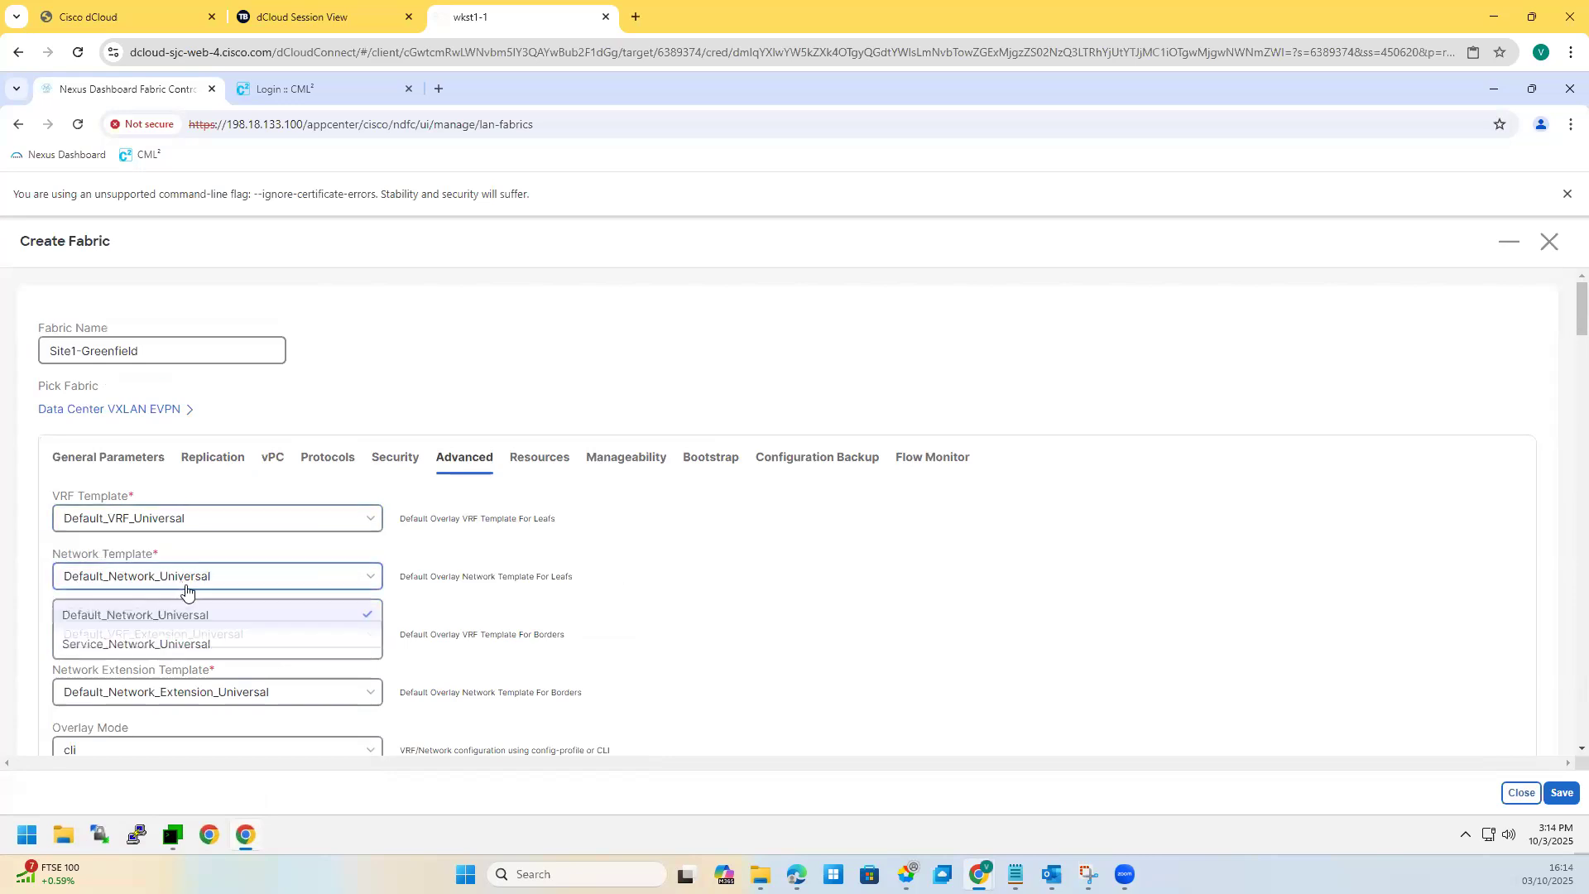
{"action": "left_click", "coordinate": [157, 625]}
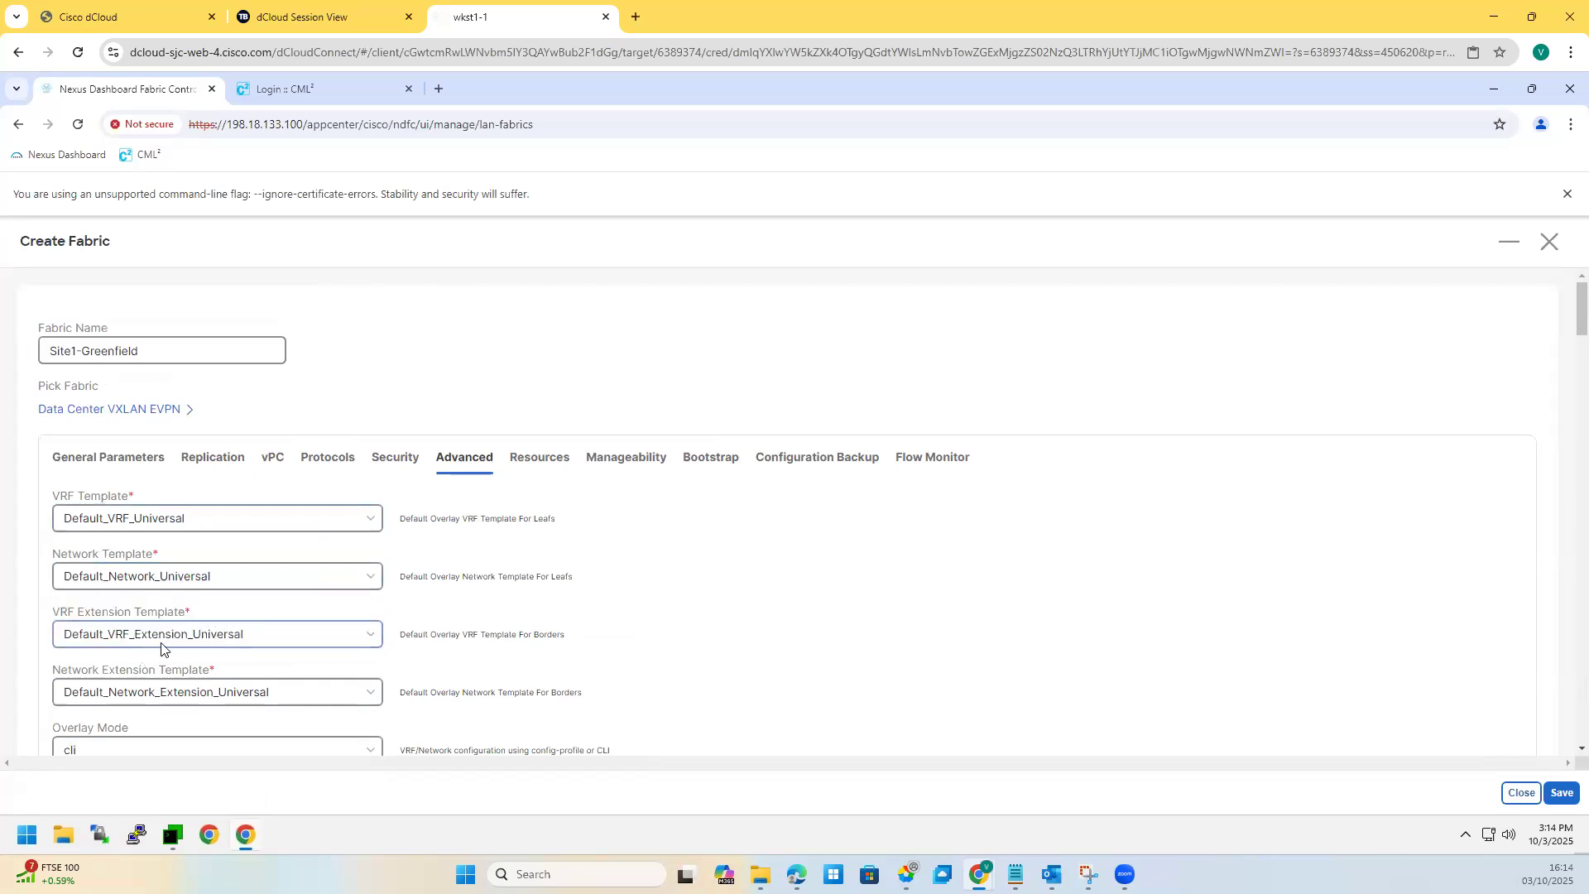
{"action": "scroll", "coordinate": [179, 626], "scroll_direction": "down", "scroll_amount": 2}
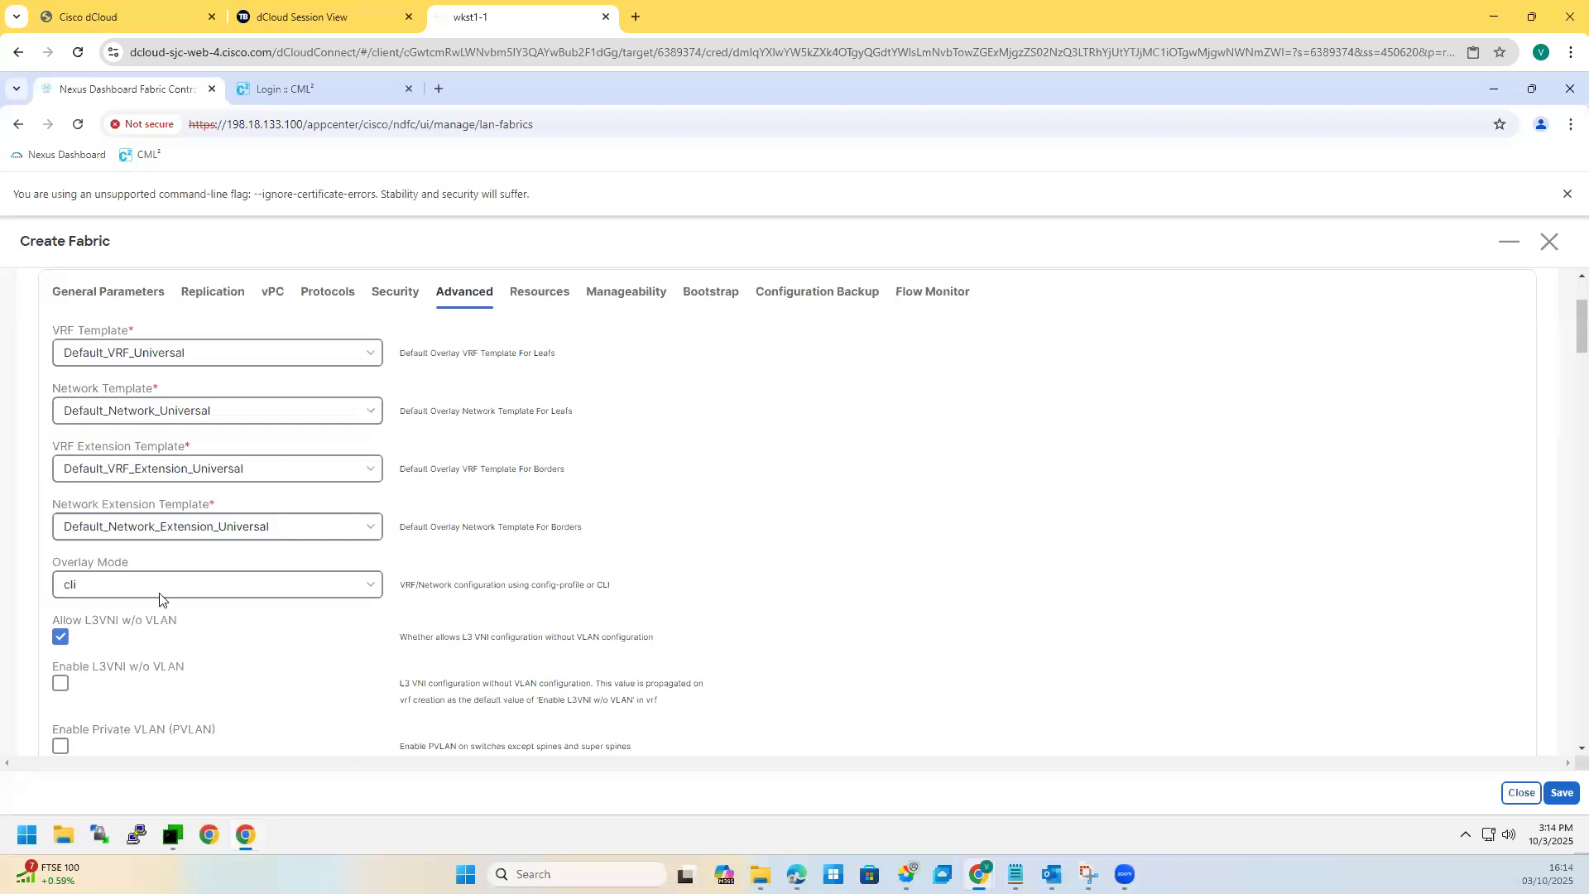
{"action": "scroll", "coordinate": [132, 636], "scroll_direction": "down", "scroll_amount": 2}
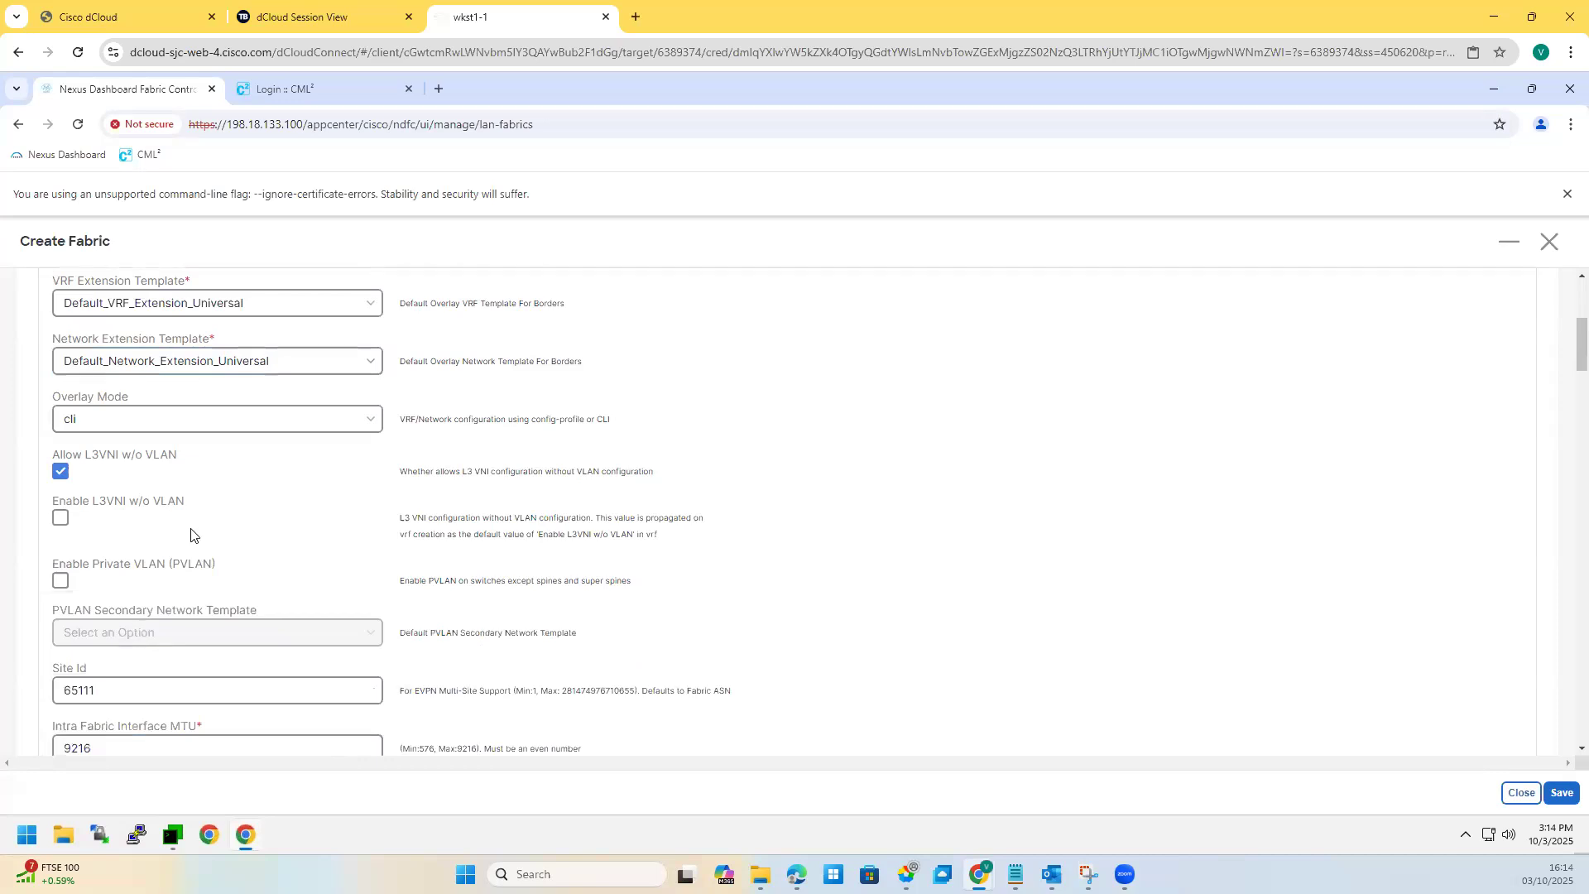
{"action": "scroll", "coordinate": [195, 530], "scroll_direction": "up", "scroll_amount": 2}
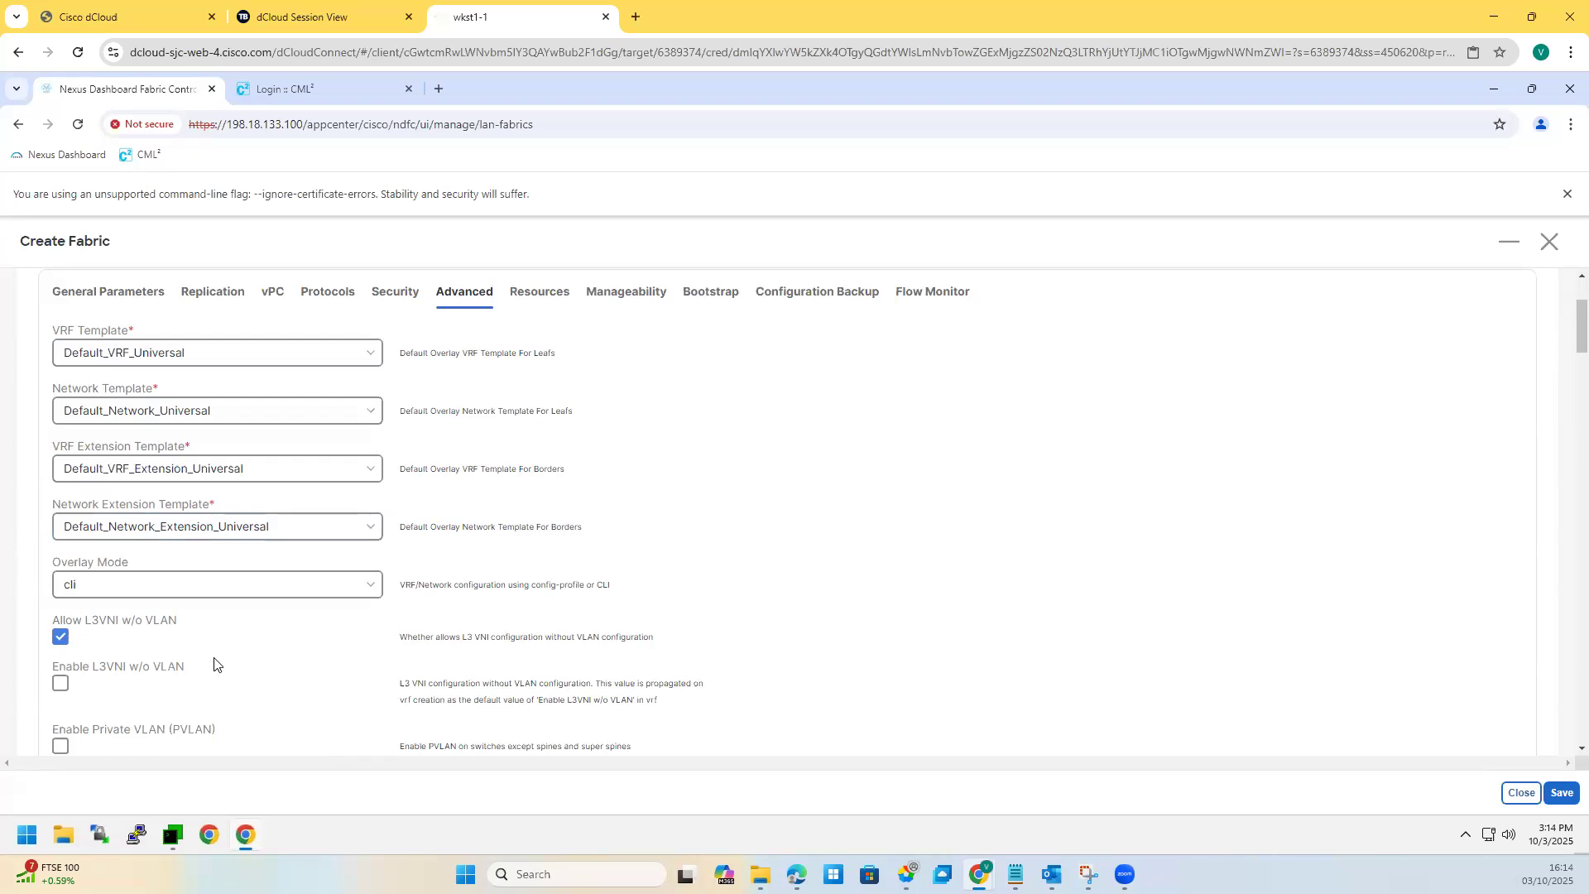
{"action": "scroll", "coordinate": [153, 636], "scroll_direction": "down", "scroll_amount": 6}
{"action": "scroll", "coordinate": [141, 607], "scroll_direction": "down", "scroll_amount": 3}
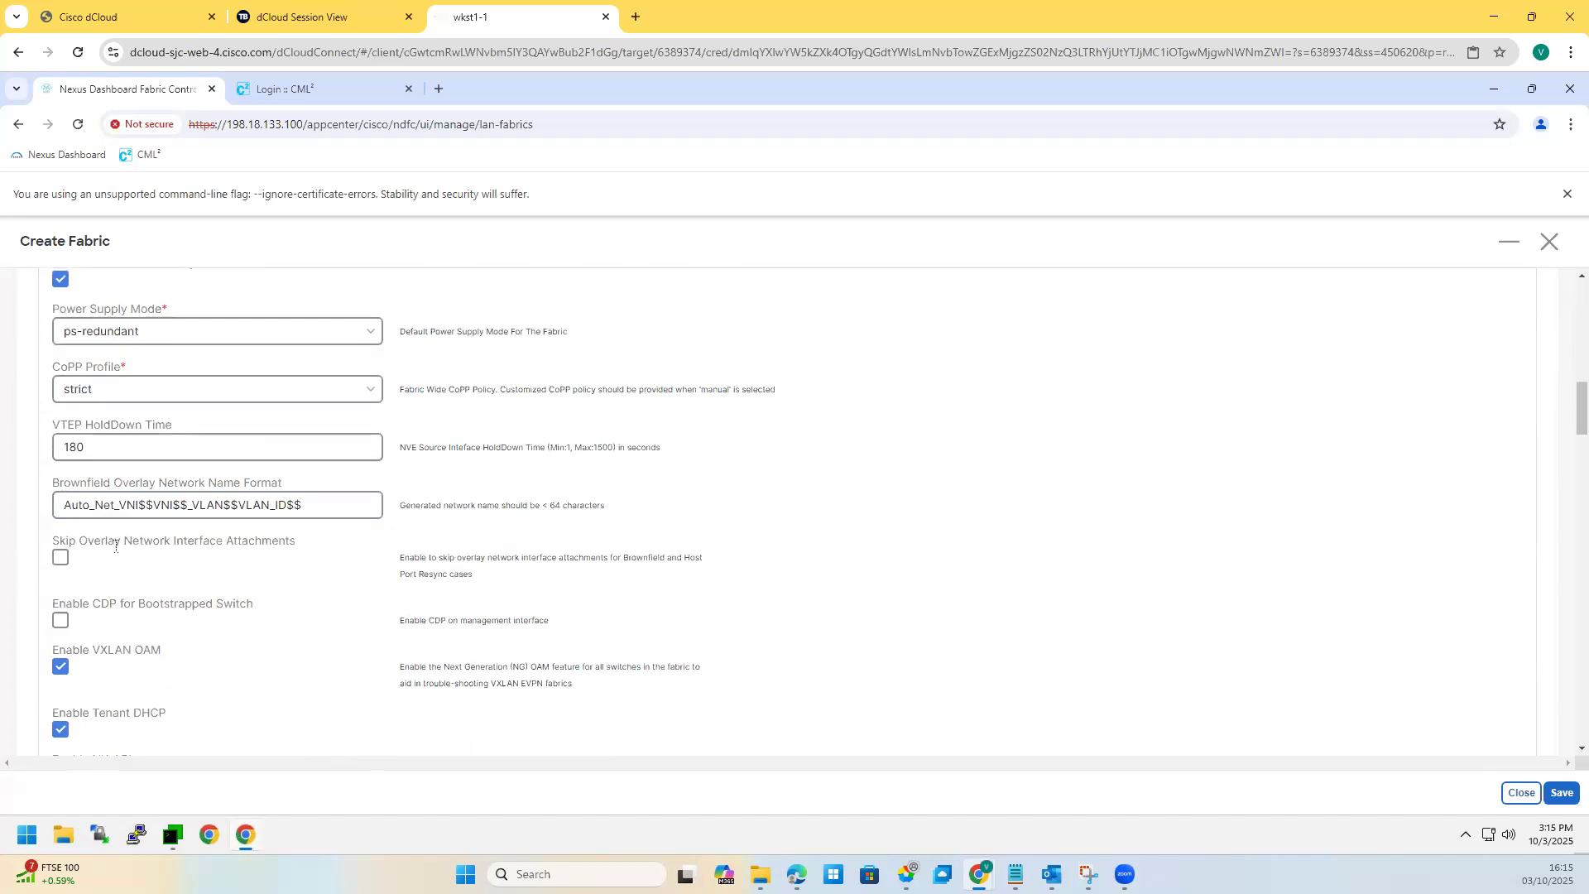
{"action": "scroll", "coordinate": [116, 562], "scroll_direction": "down", "scroll_amount": 3}
{"action": "scroll", "coordinate": [101, 671], "scroll_direction": "down", "scroll_amount": 5}
Step: Set Greenfield Cleanup Option to Enable and review the NX-API HTTP port 80
{"action": "left_click", "coordinate": [108, 619]}
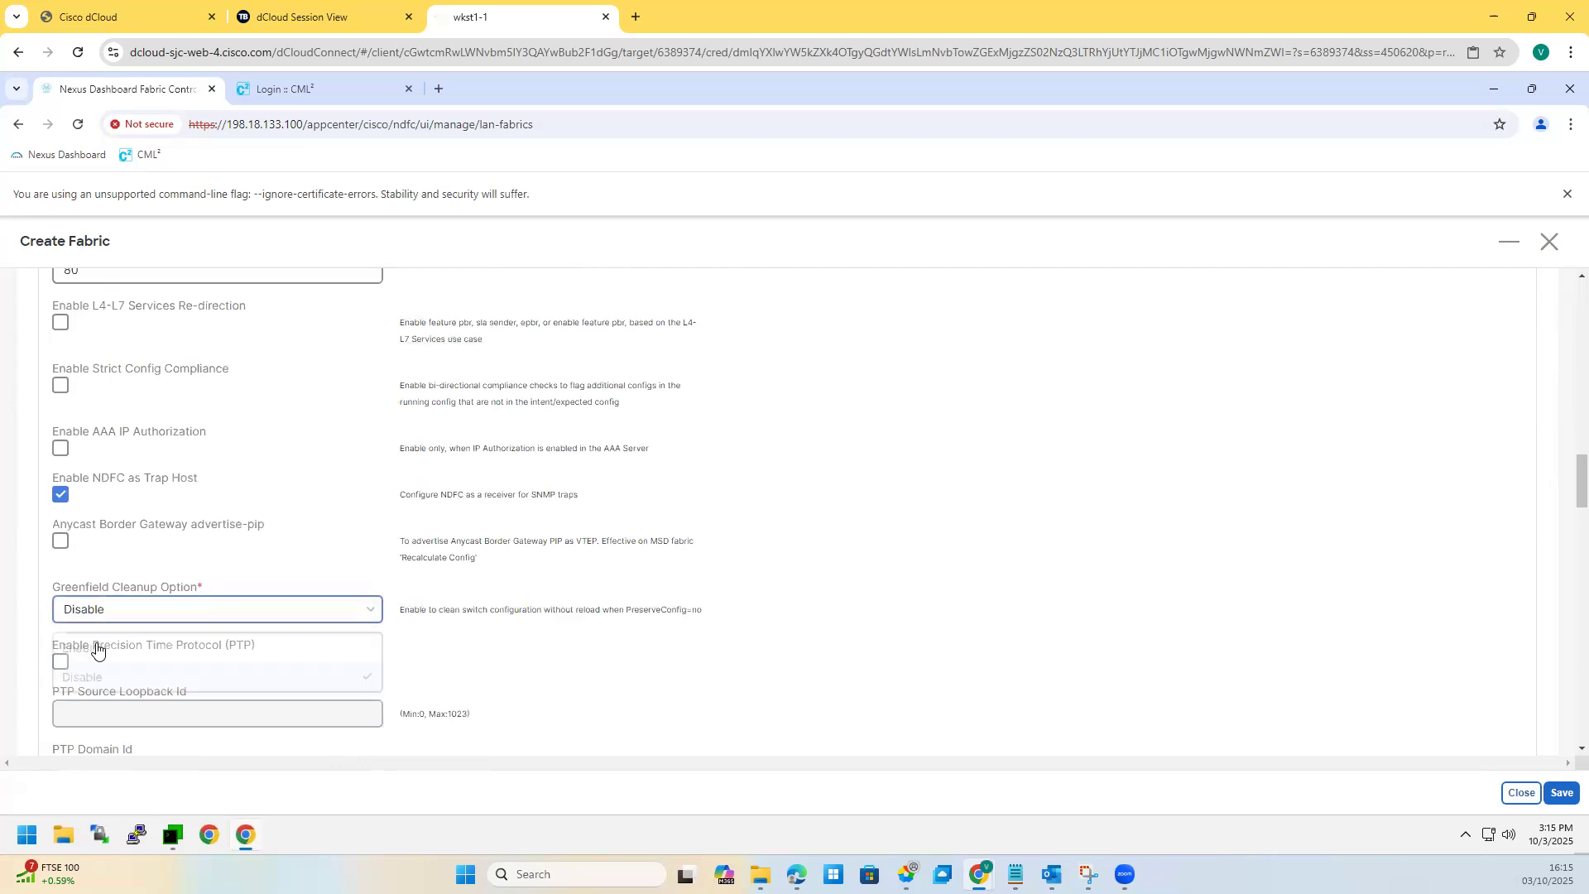
{"action": "left_click", "coordinate": [165, 648]}
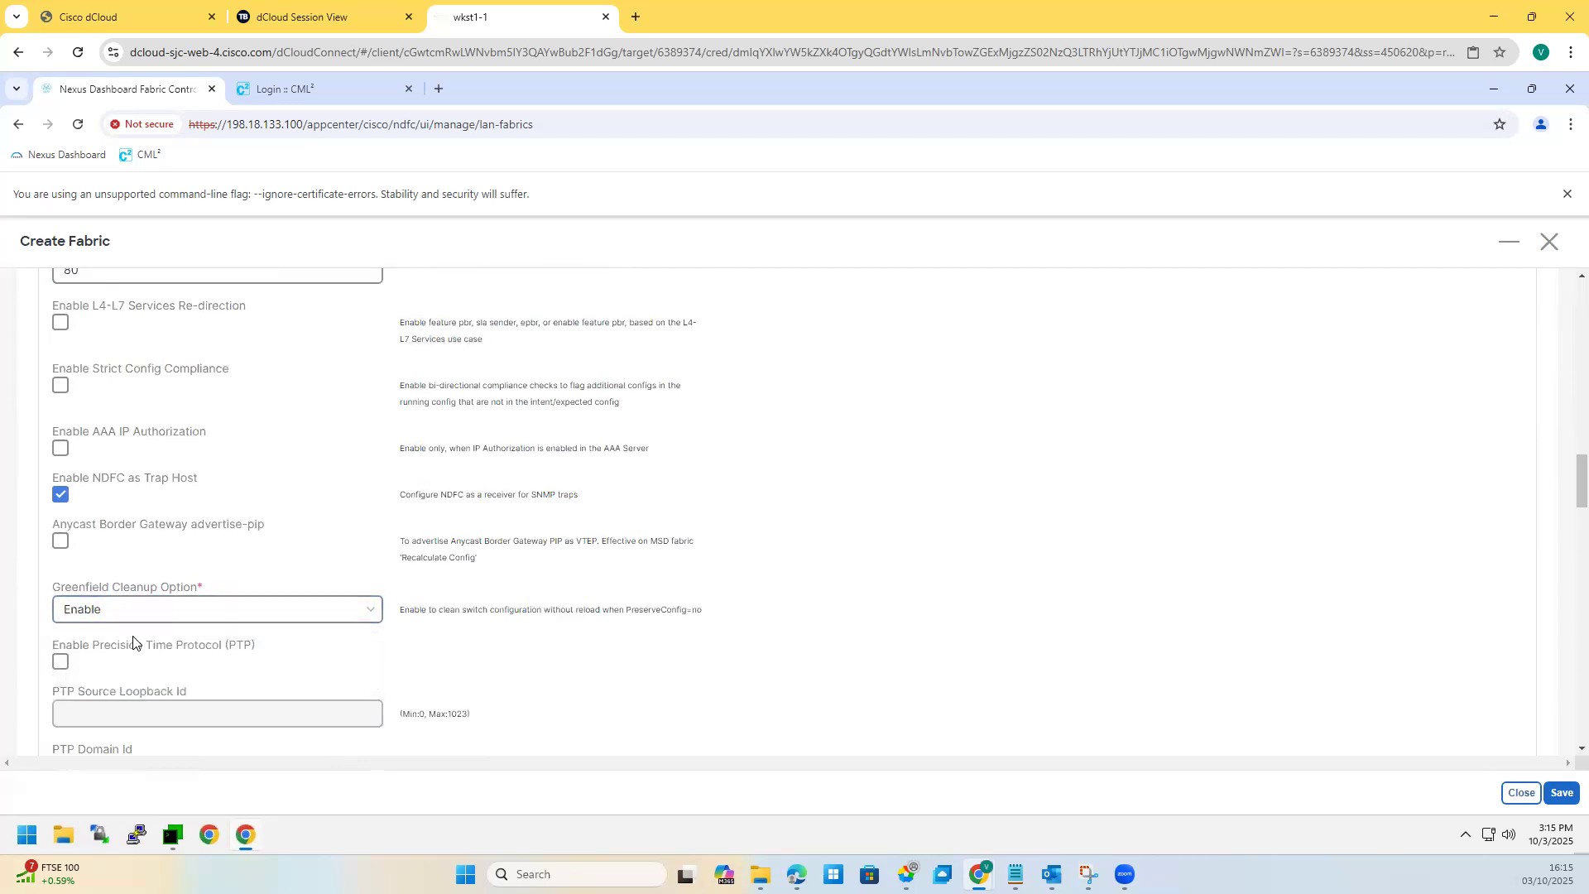
{"action": "scroll", "coordinate": [199, 696], "scroll_direction": "down", "scroll_amount": 5}
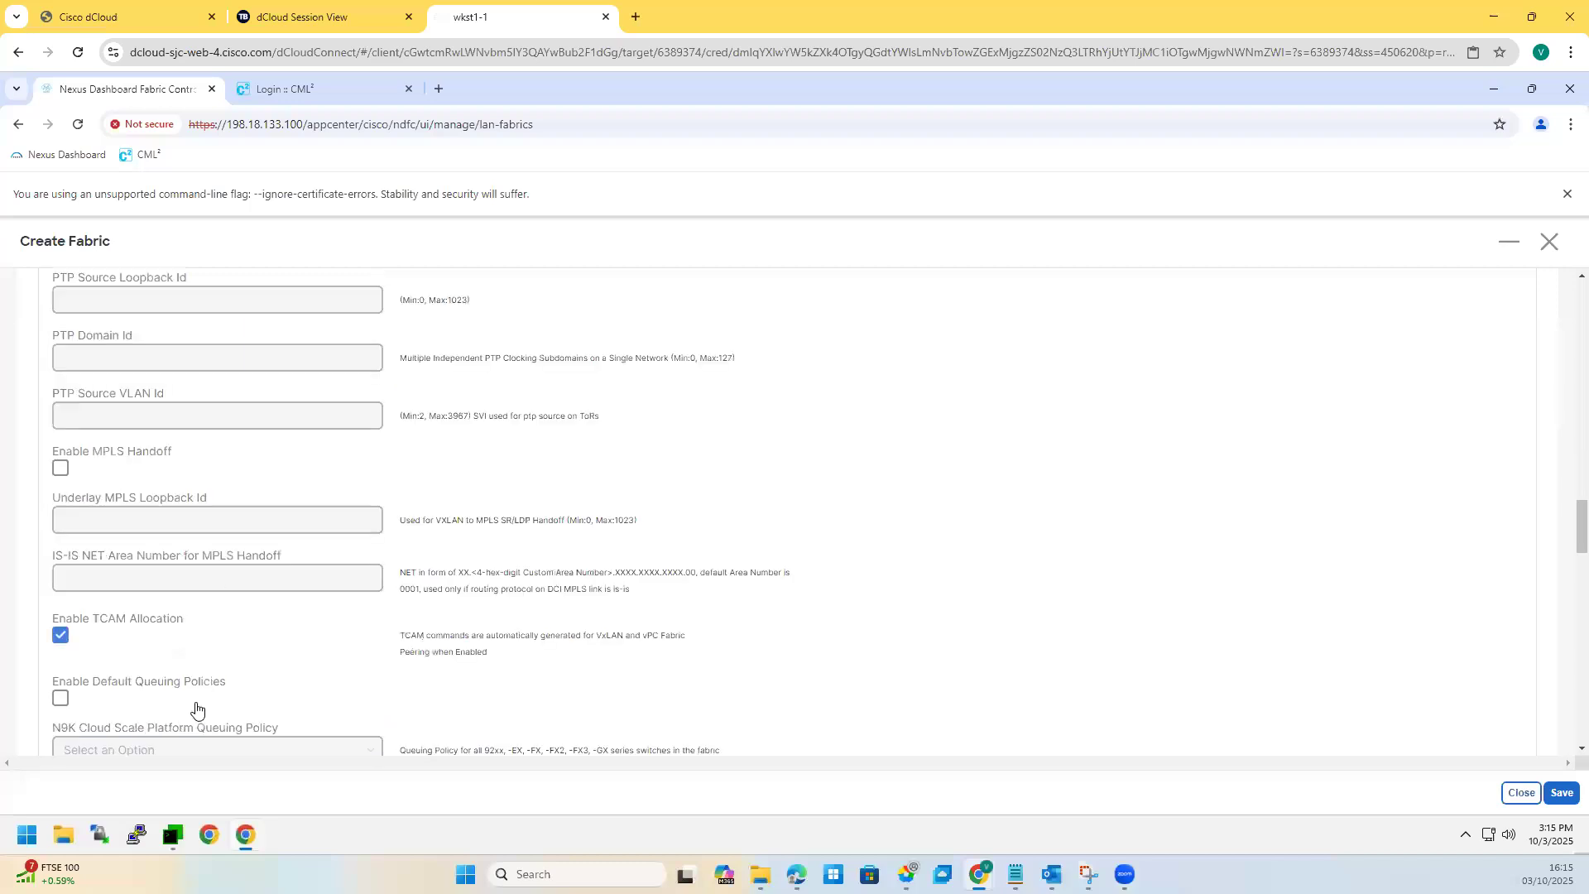
{"action": "scroll", "coordinate": [196, 708], "scroll_direction": "down", "scroll_amount": 5}
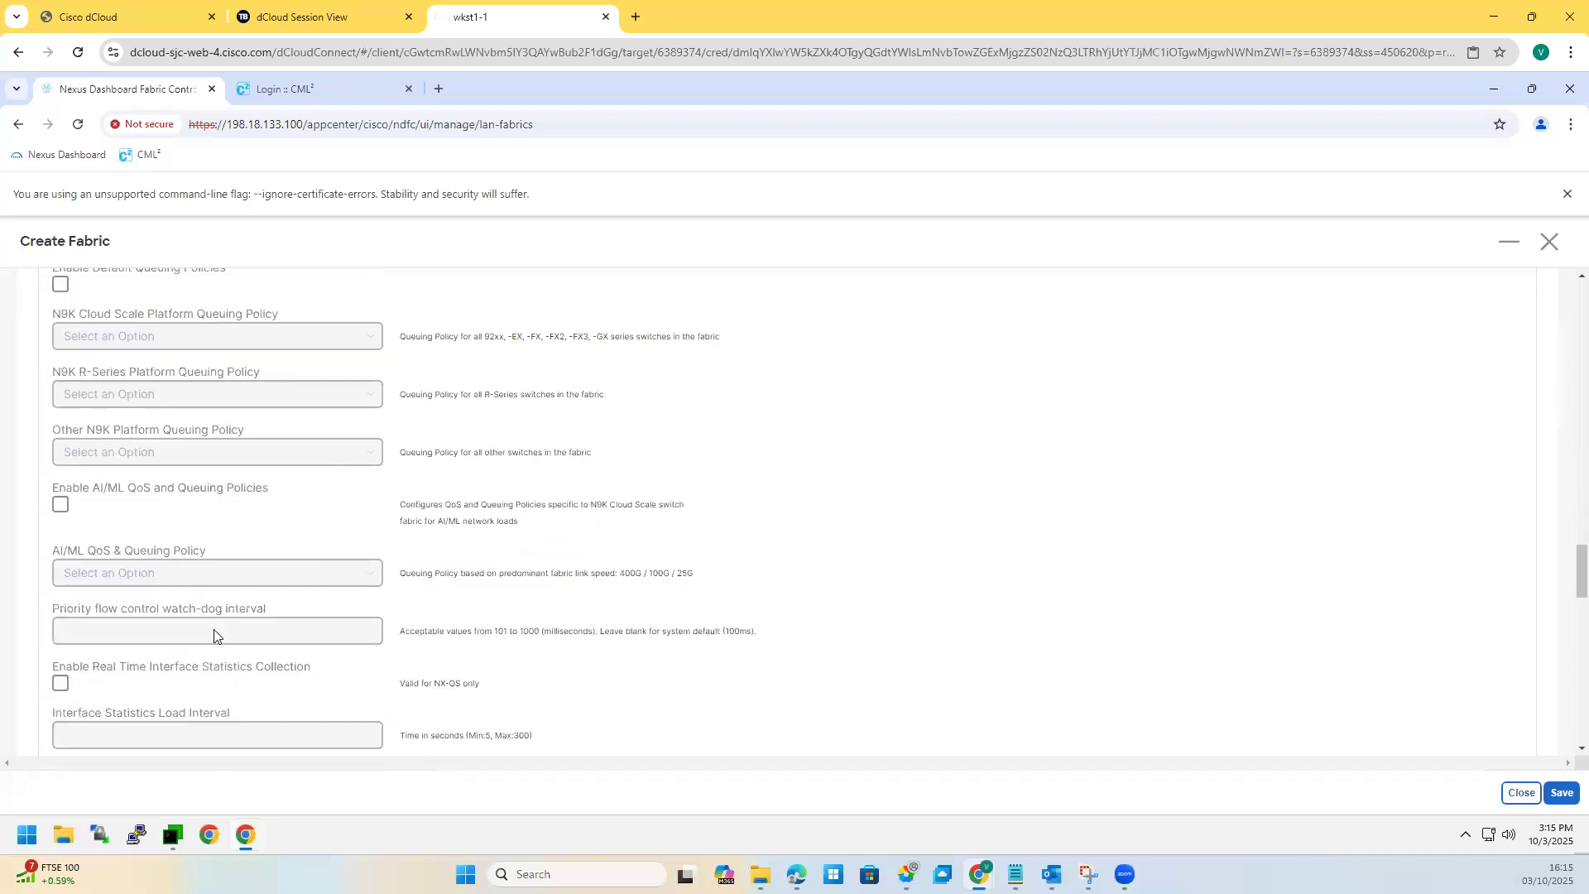
{"action": "scroll", "coordinate": [213, 636], "scroll_direction": "up", "scroll_amount": 18}
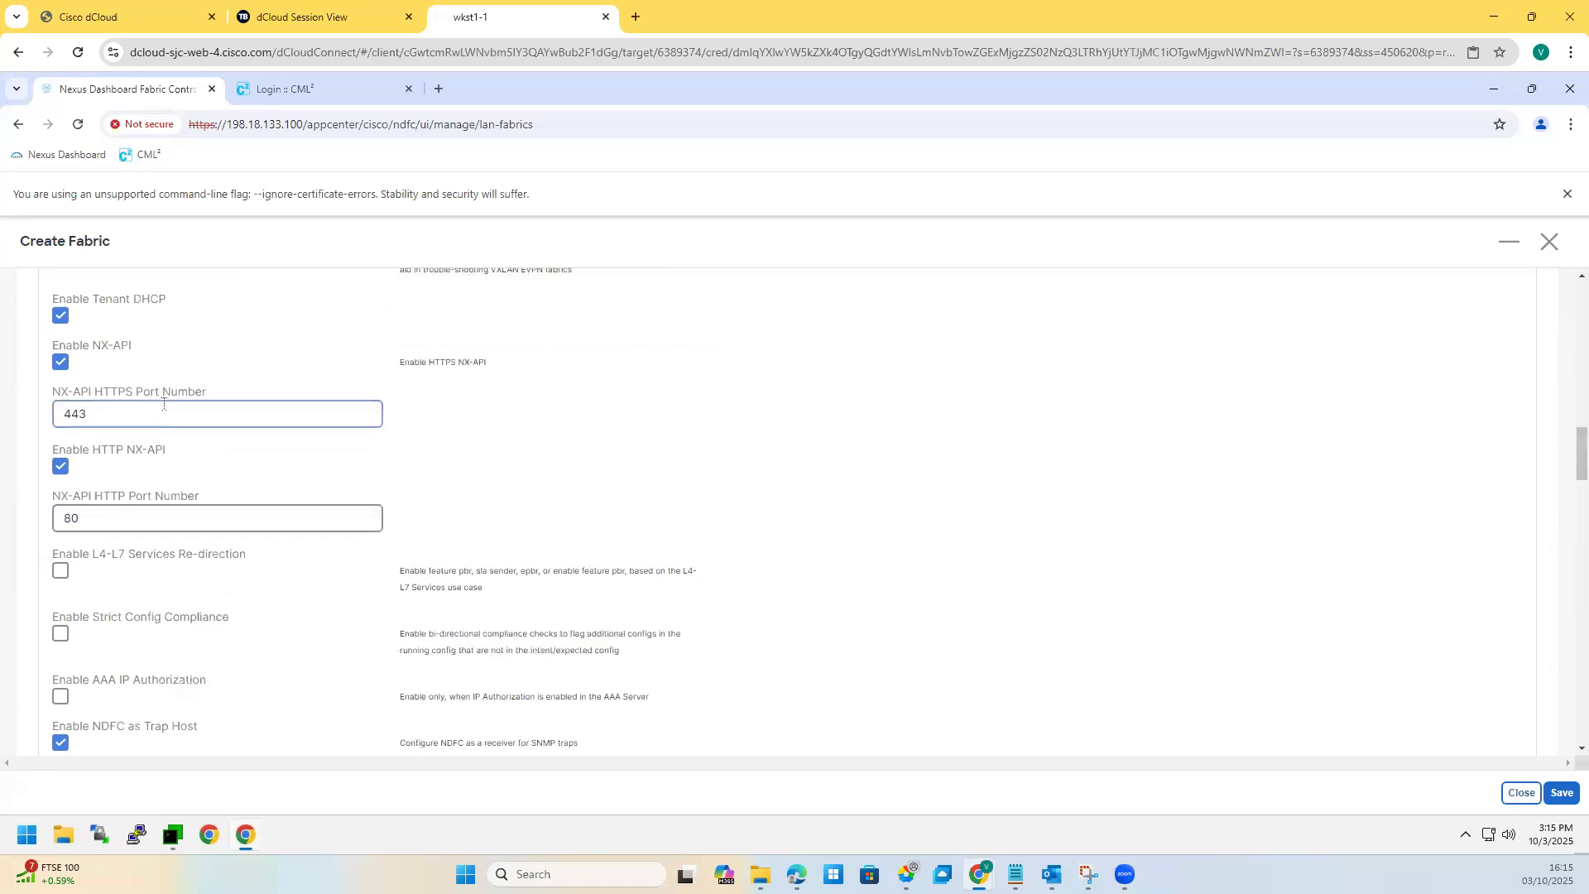
{"action": "double_click", "coordinate": [66, 513]}
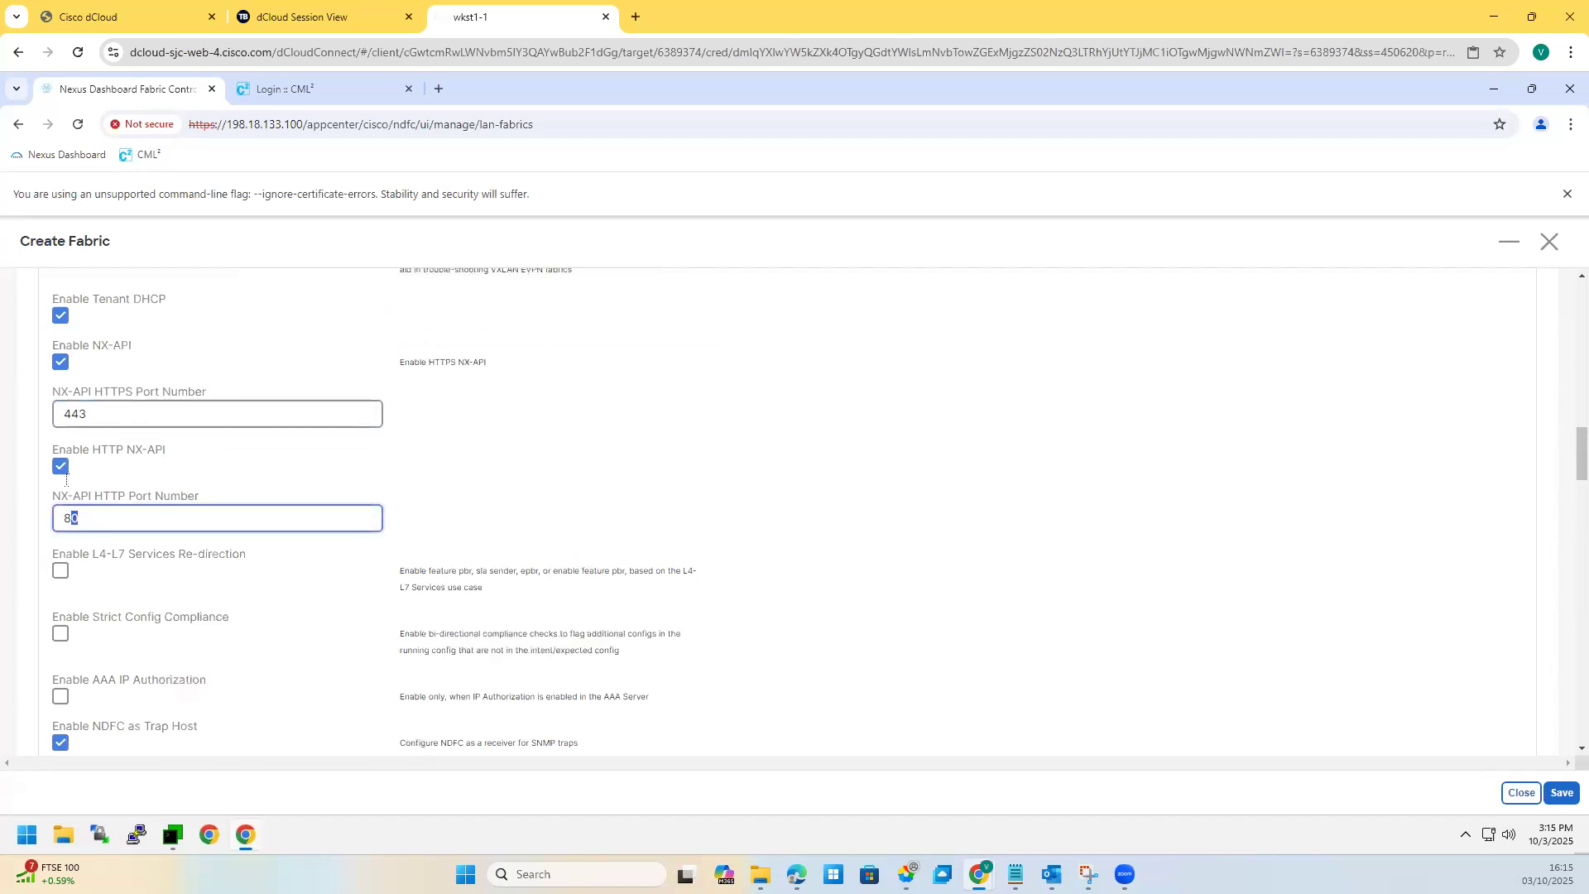
{"action": "scroll", "coordinate": [185, 509], "scroll_direction": "up", "scroll_amount": 1}
{"action": "scroll", "coordinate": [185, 510], "scroll_direction": "up", "scroll_amount": 3}
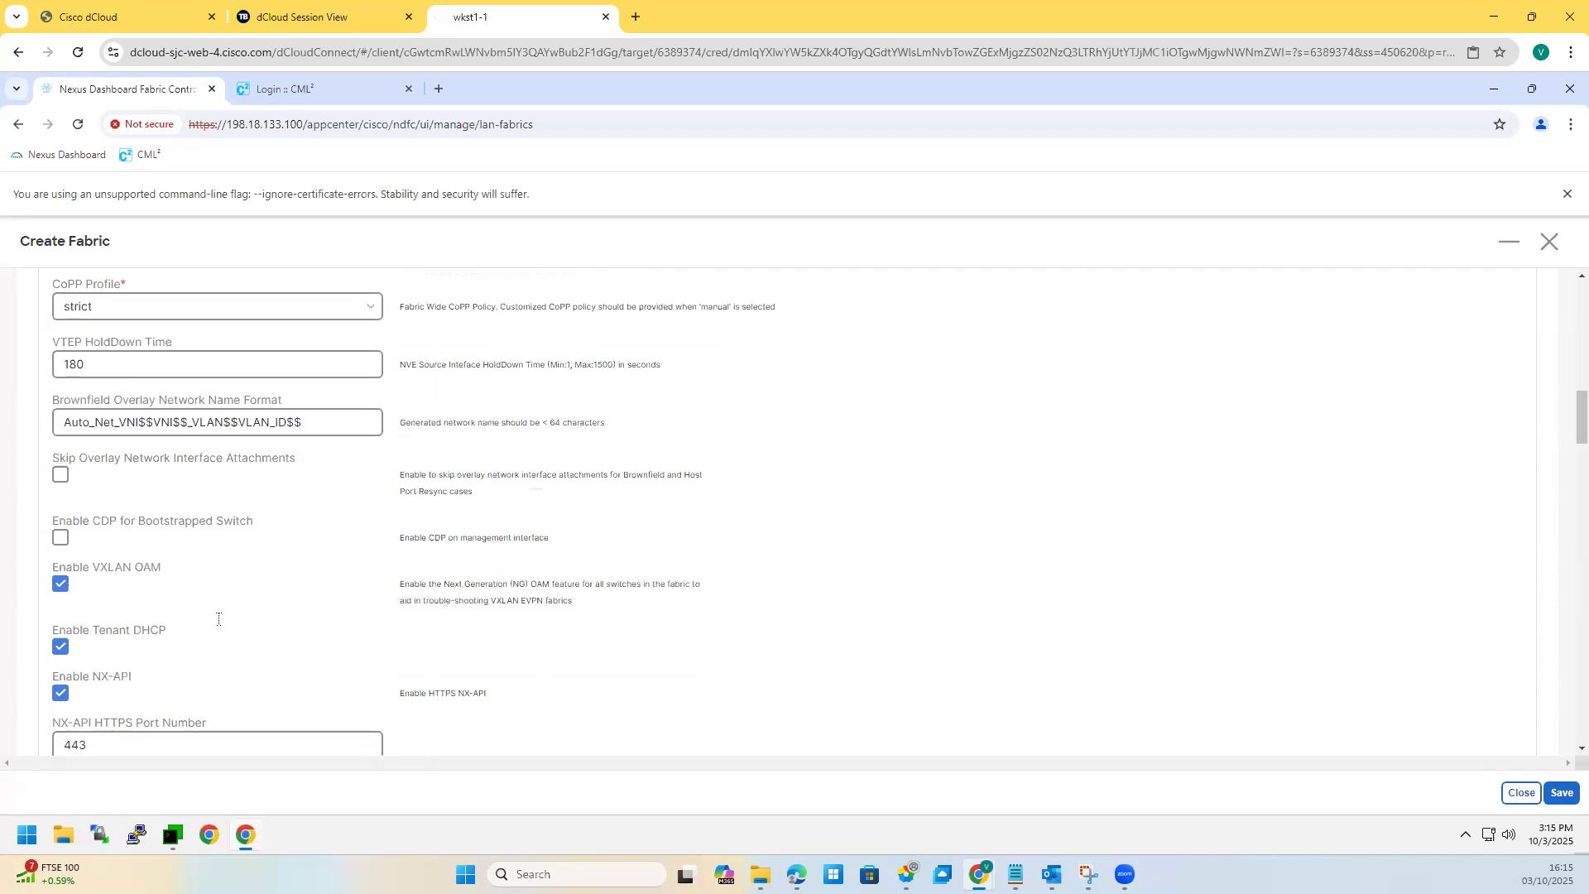
{"action": "scroll", "coordinate": [203, 633], "scroll_direction": "up", "scroll_amount": 3}
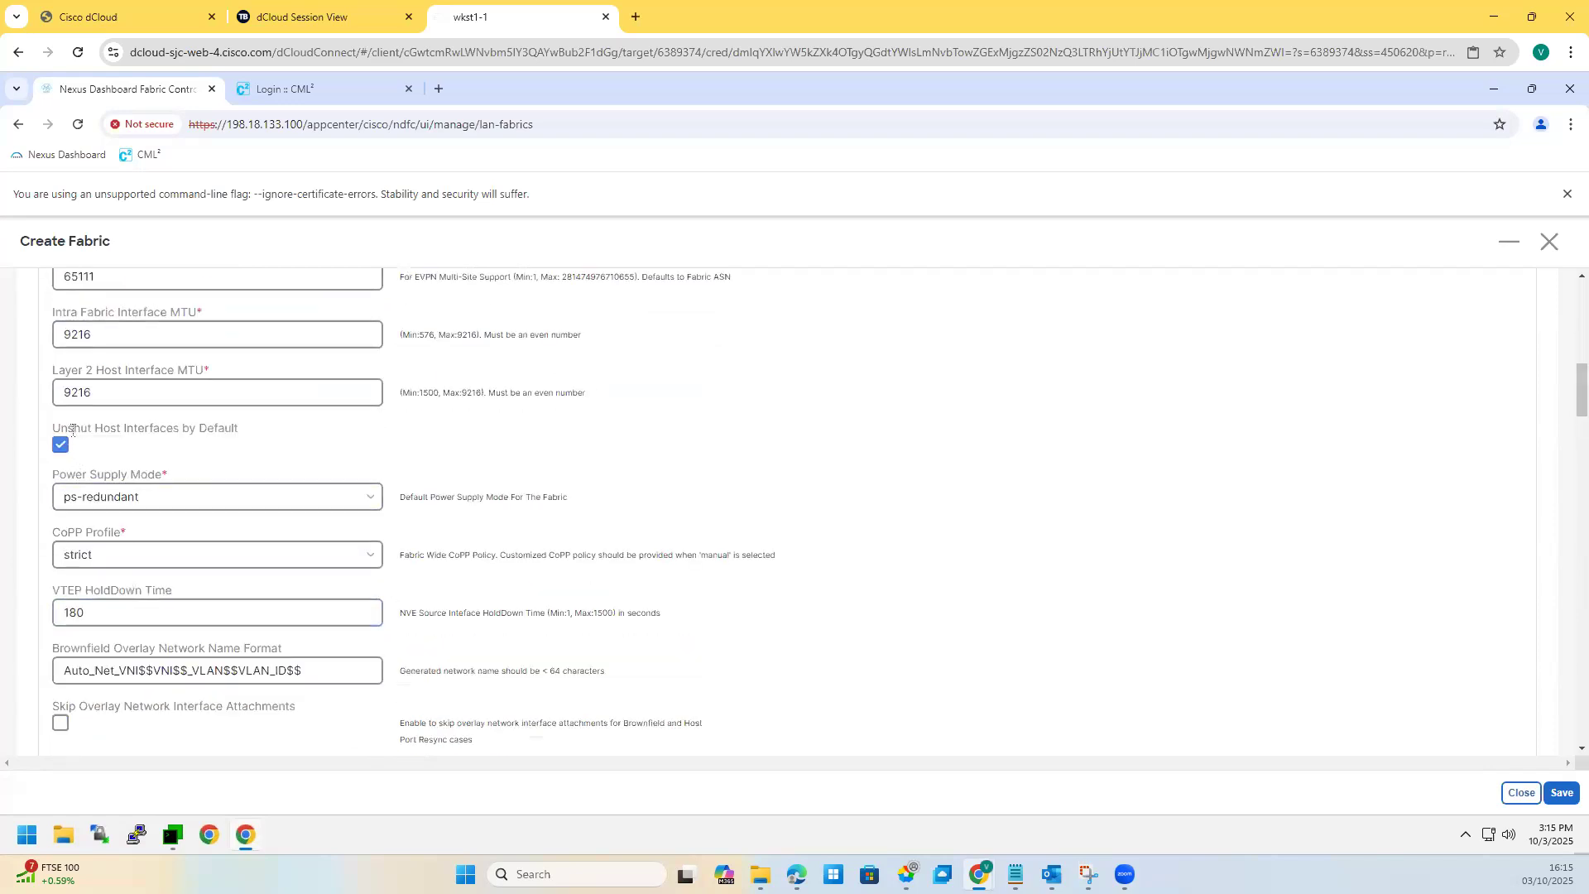
{"action": "left_click_drag", "start_coordinate": [68, 428], "coordinate": [240, 428]}
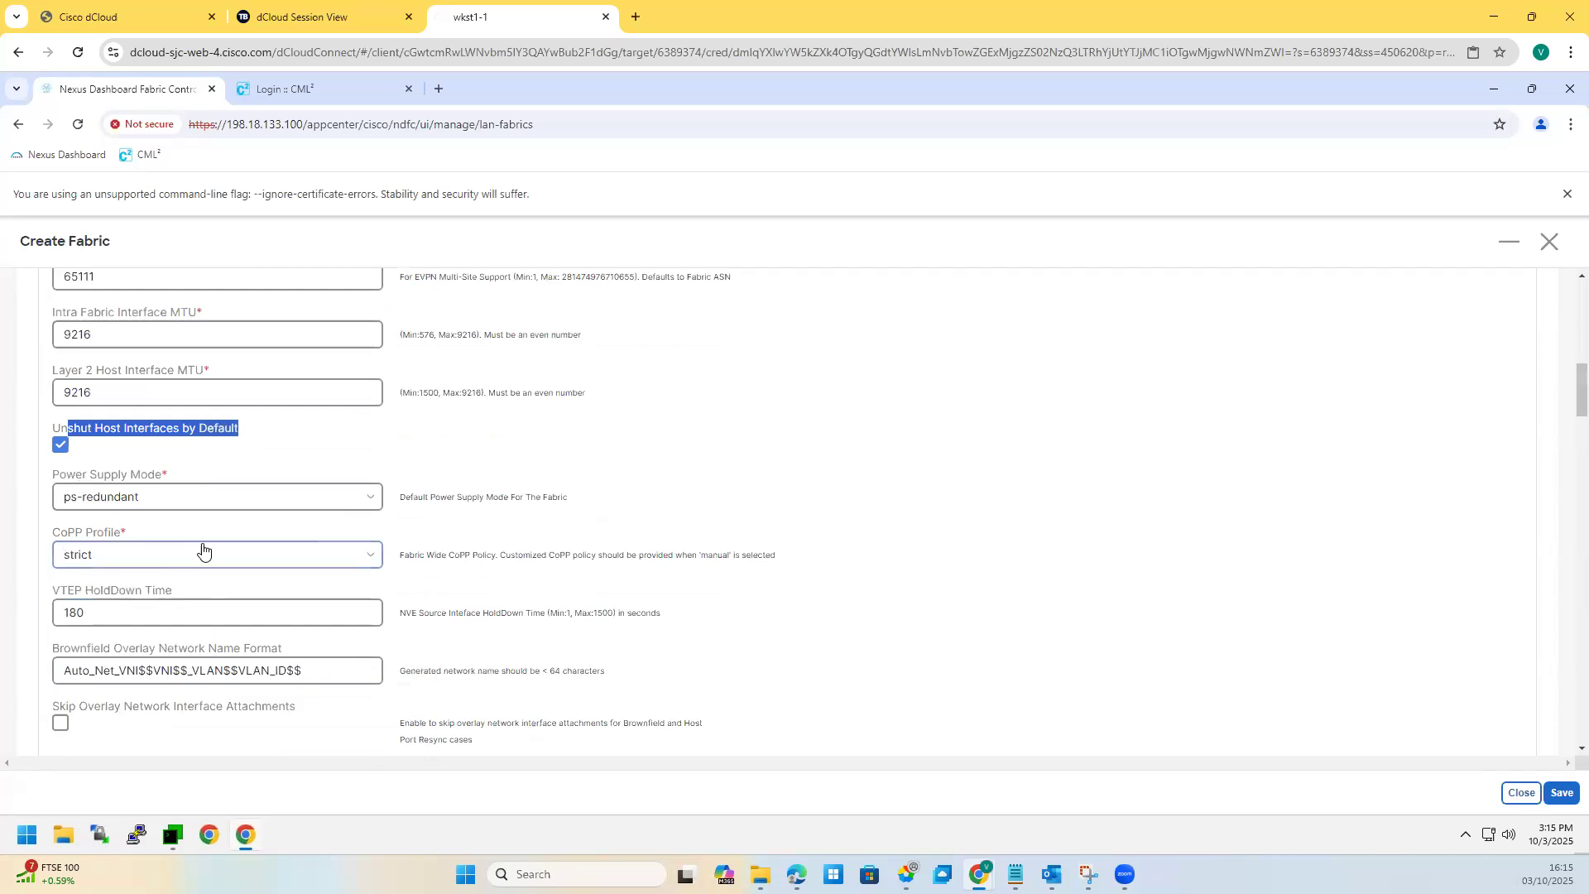
{"action": "scroll", "coordinate": [203, 522], "scroll_direction": "up", "scroll_amount": 1}
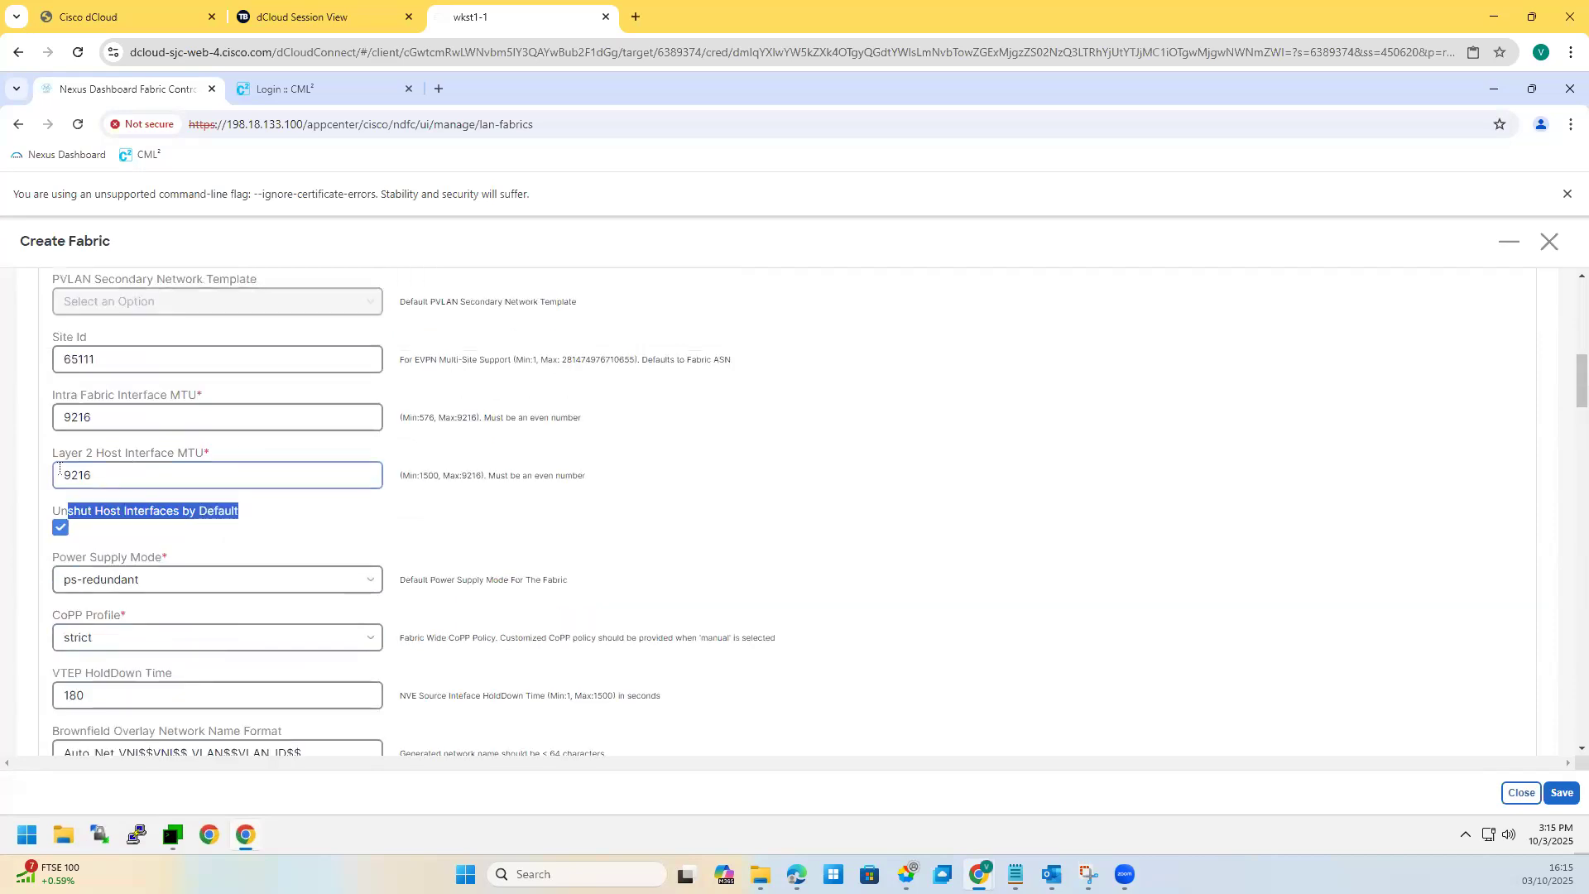
{"action": "left_click_drag", "start_coordinate": [93, 474], "coordinate": [63, 472]}
{"action": "left_click_drag", "start_coordinate": [63, 417], "coordinate": [95, 414]}
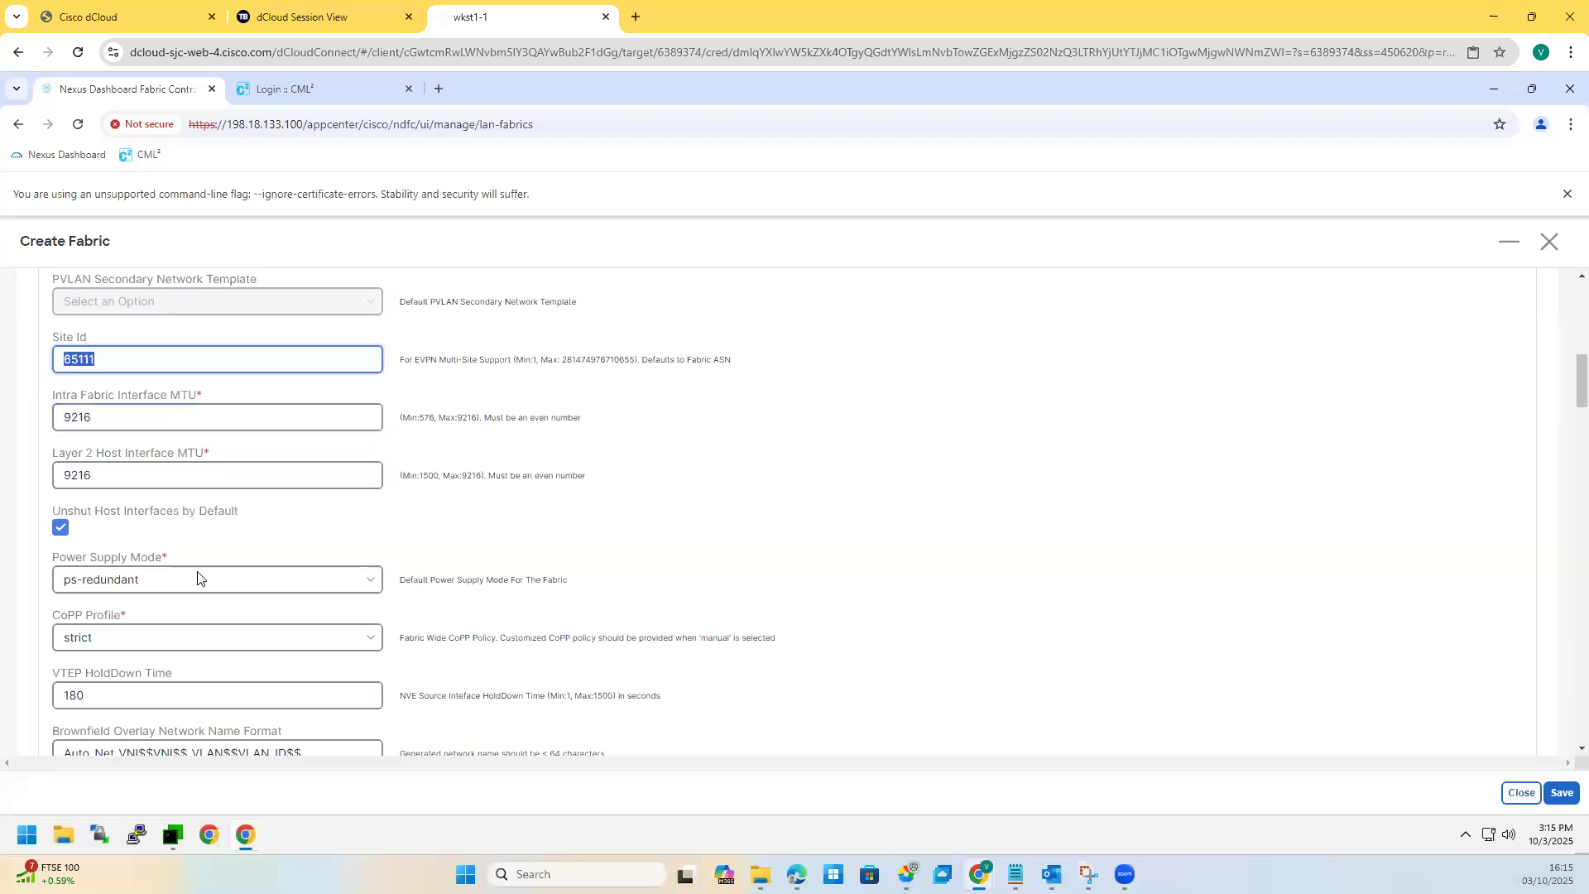
{"action": "scroll", "coordinate": [197, 578], "scroll_direction": "up", "scroll_amount": 3}
{"action": "scroll", "coordinate": [193, 484], "scroll_direction": "up", "scroll_amount": 1}
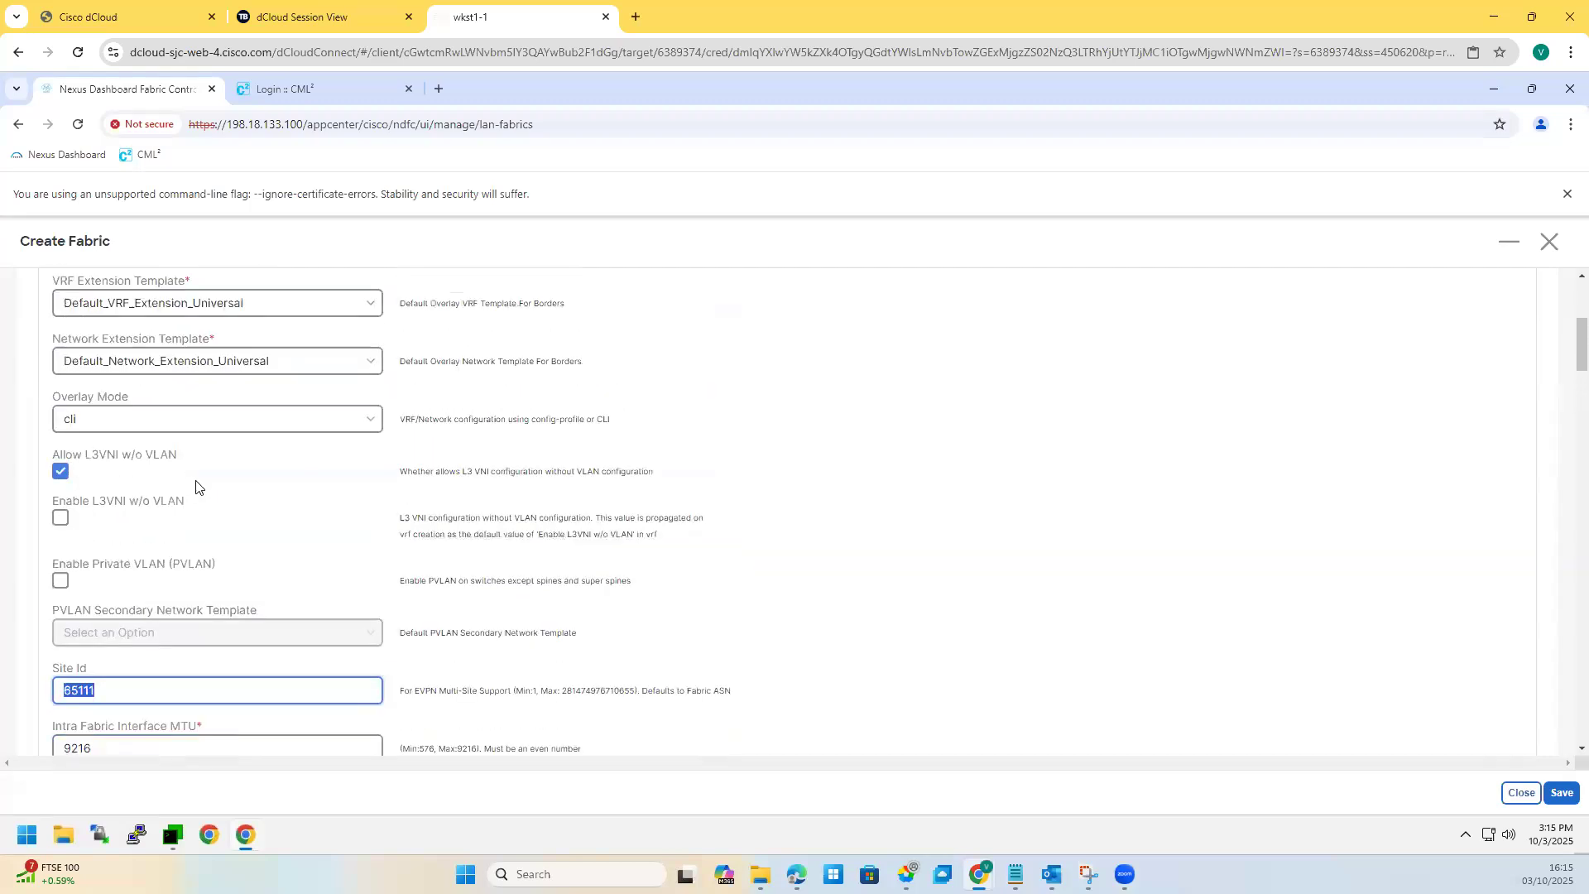
{"action": "left_click_drag", "start_coordinate": [525, 471], "coordinate": [658, 478]}
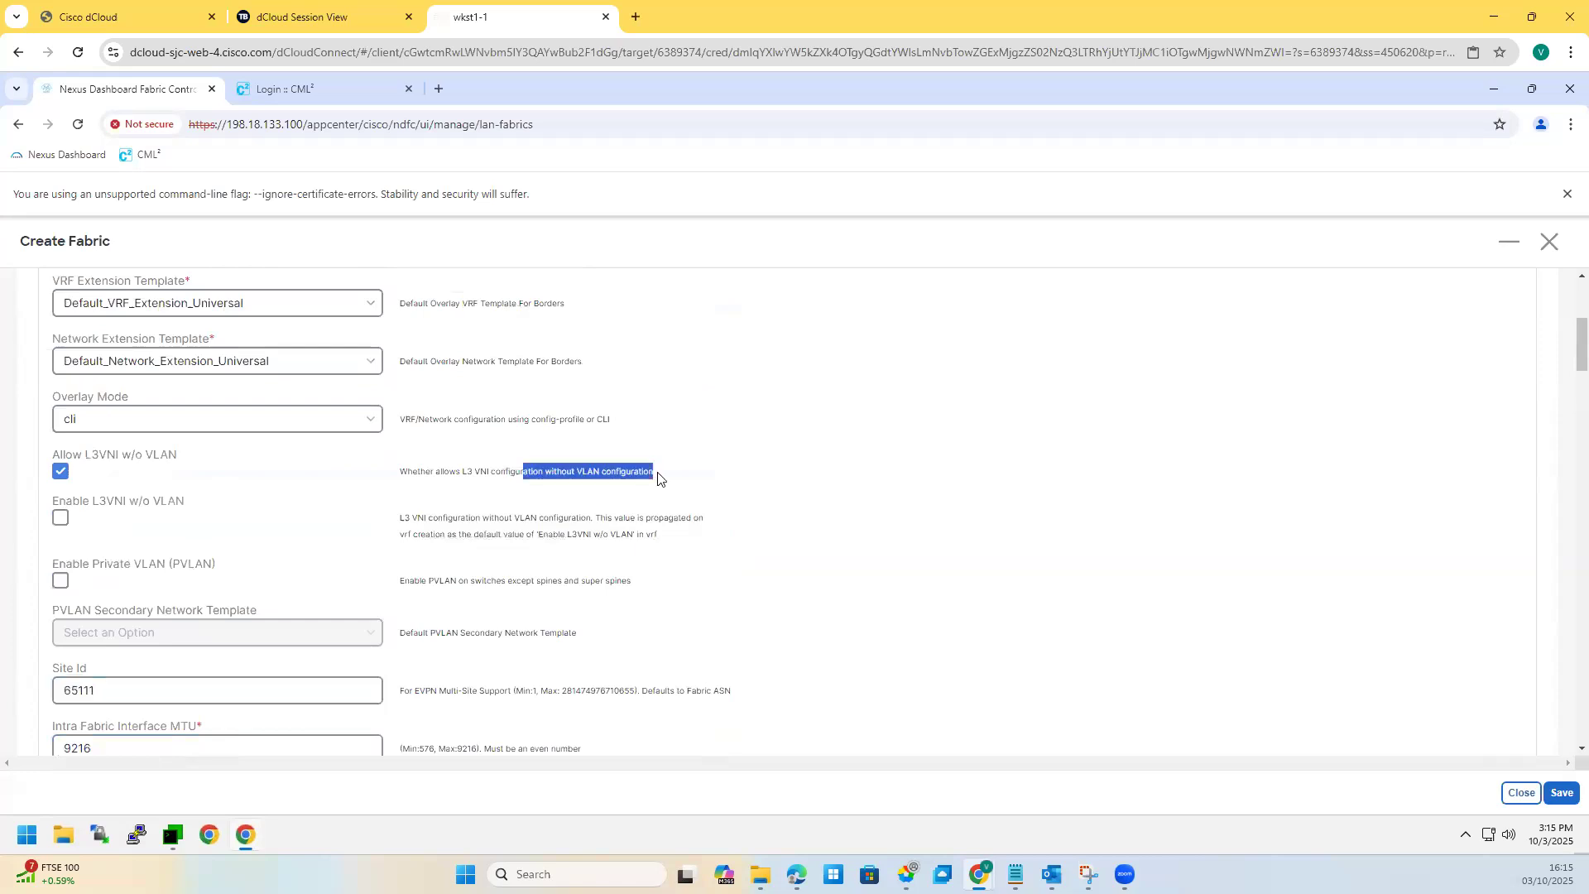
{"action": "left_click", "coordinate": [153, 421]}
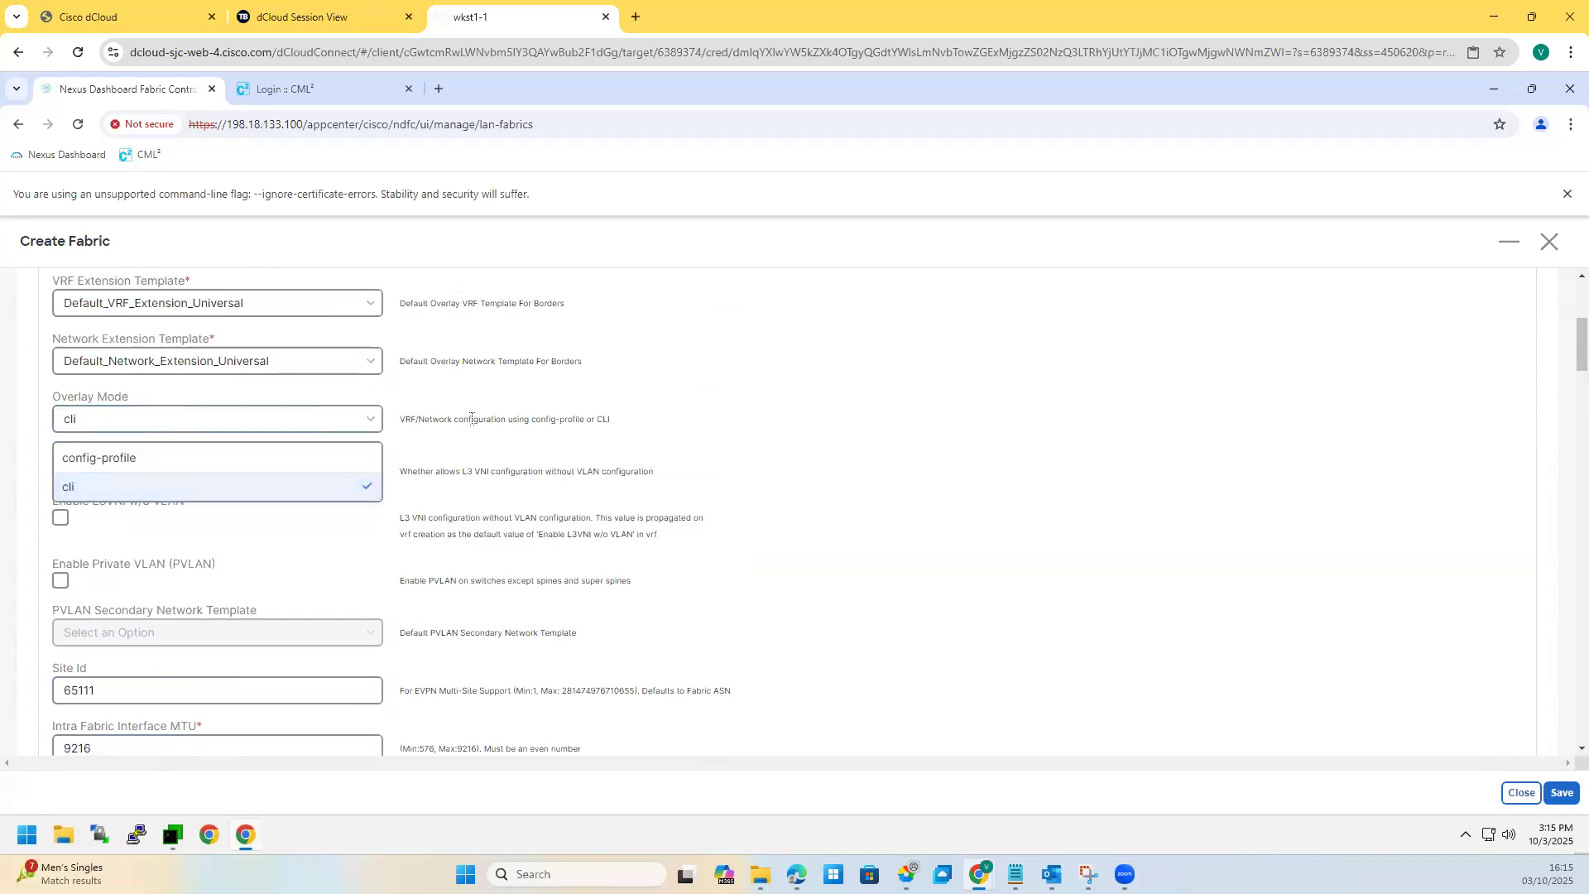
{"action": "left_click", "coordinate": [291, 517]}
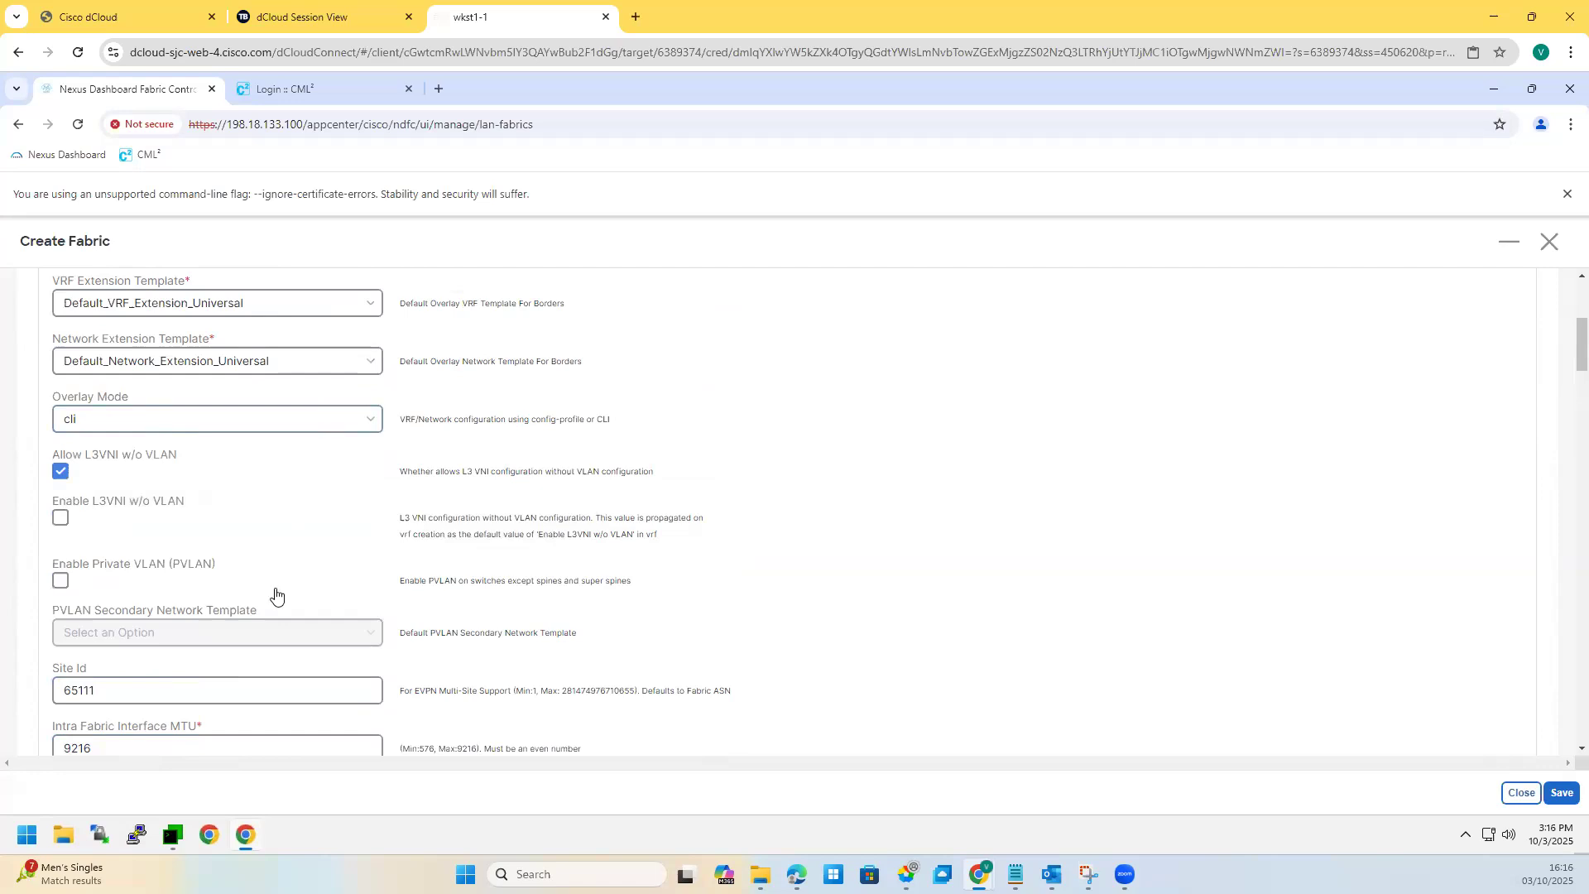
{"action": "scroll", "coordinate": [372, 518], "scroll_direction": "up", "scroll_amount": 4}
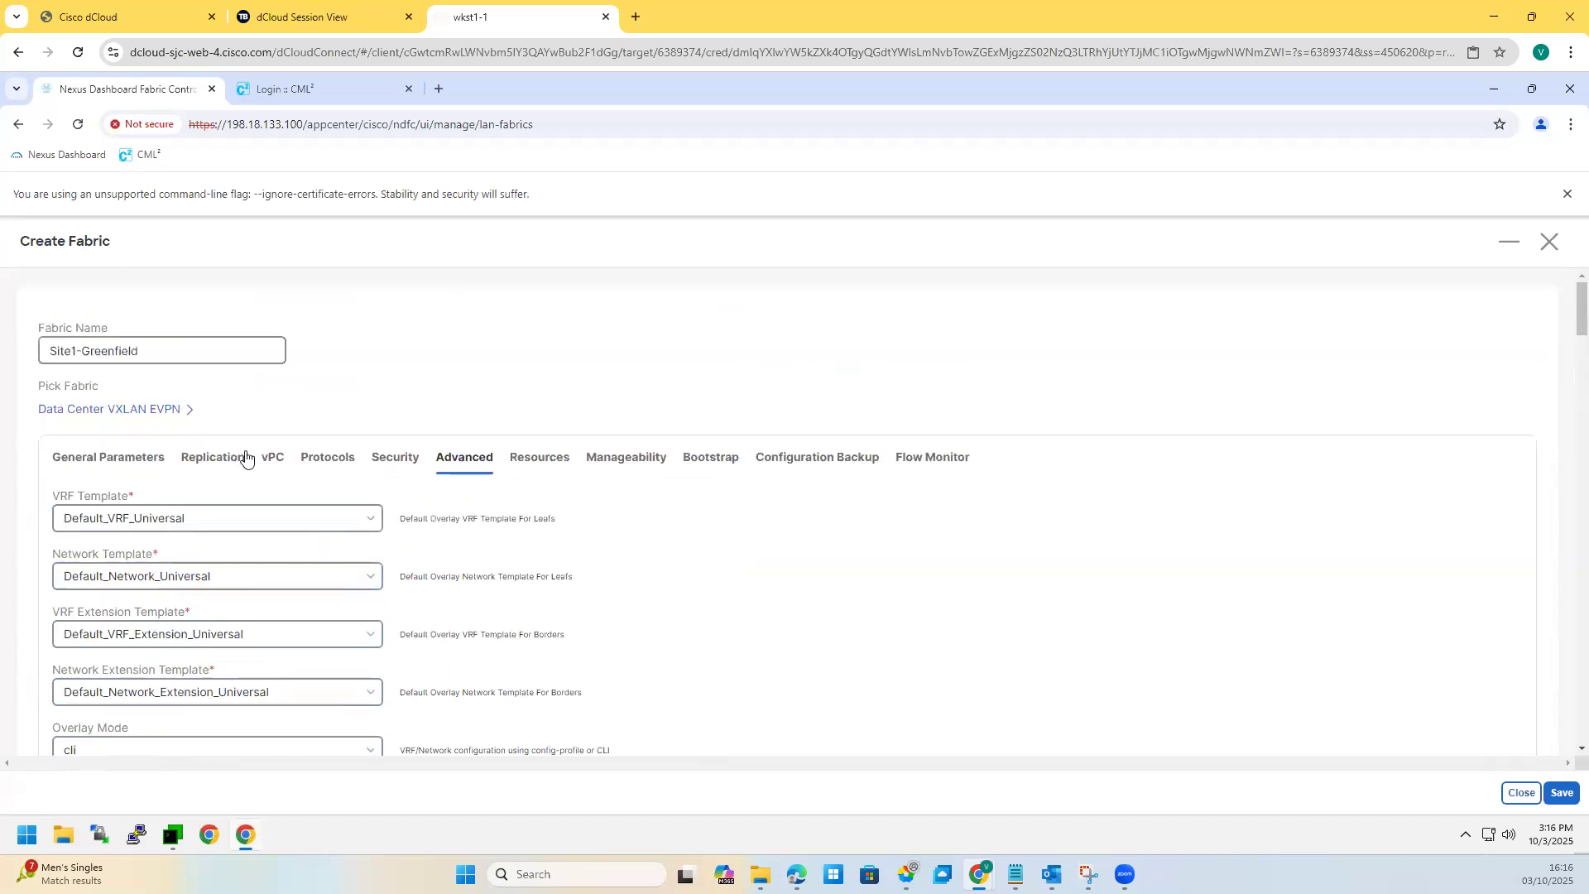
Step: On Resources, review loopback ranges 10.2.0.0/22, 10.3.0.0/22 and RP range 10.254.254.0/24
{"action": "left_click", "coordinate": [542, 469]}
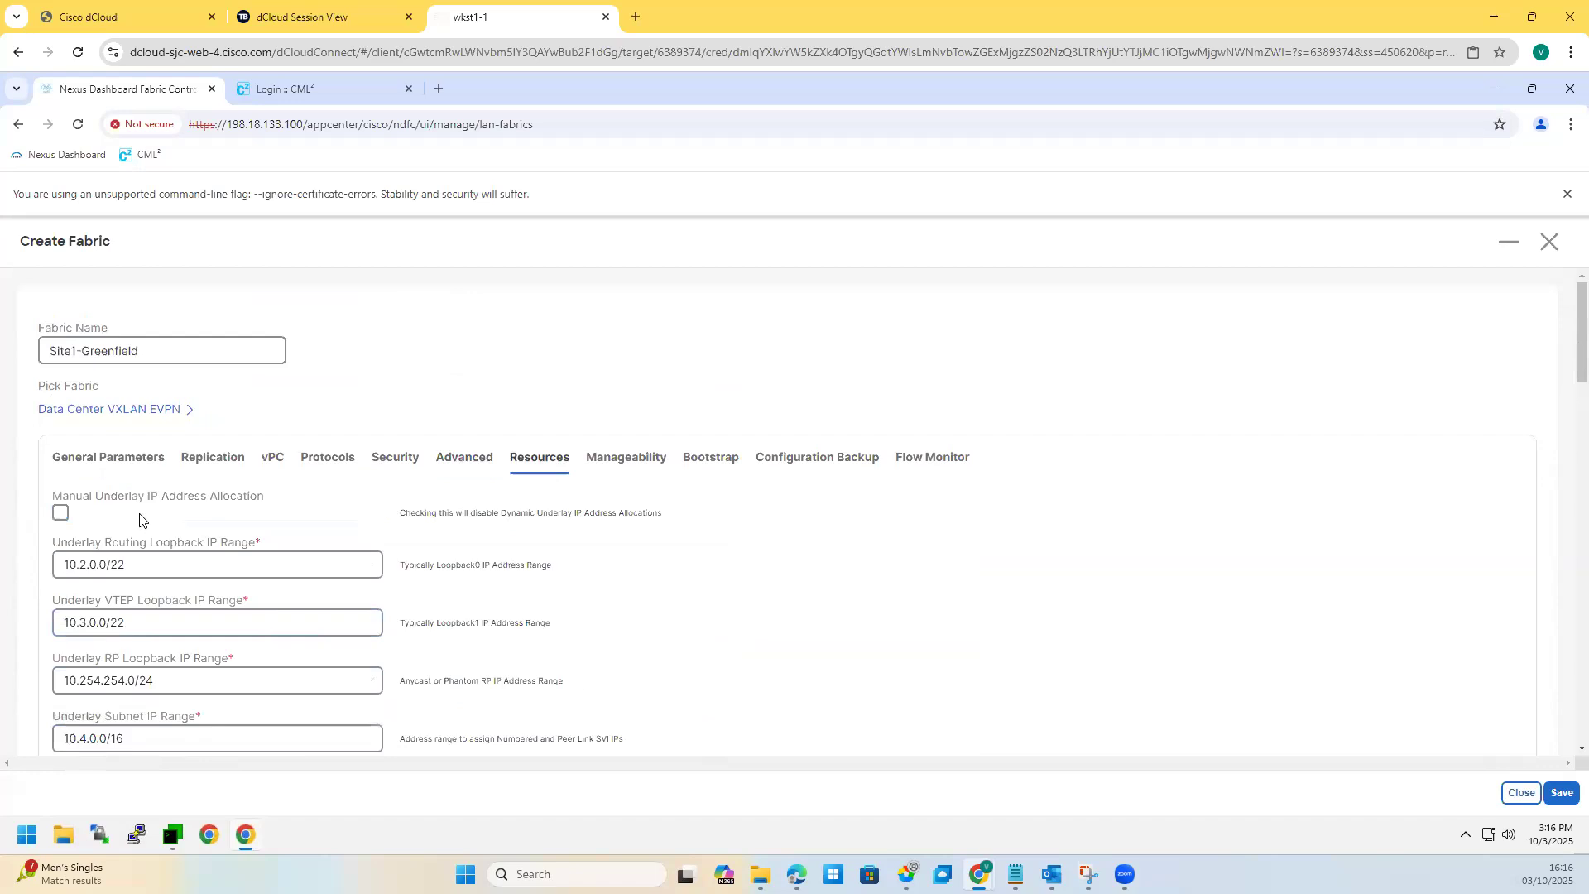
{"action": "scroll", "coordinate": [155, 513], "scroll_direction": "down", "scroll_amount": 1}
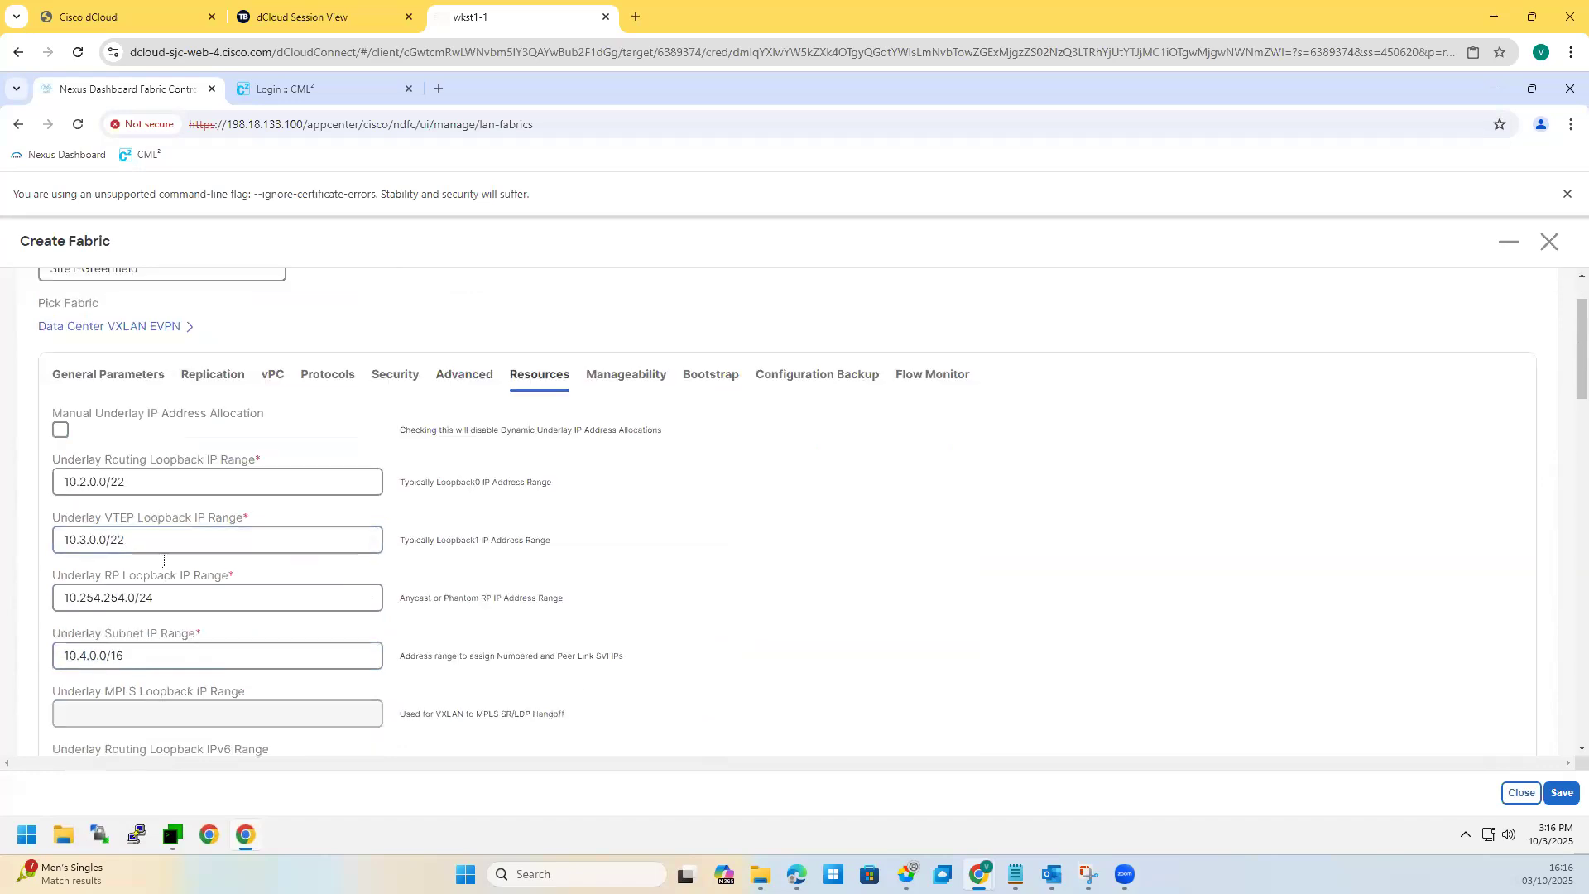
{"action": "left_click_drag", "start_coordinate": [142, 481], "coordinate": [53, 481]}
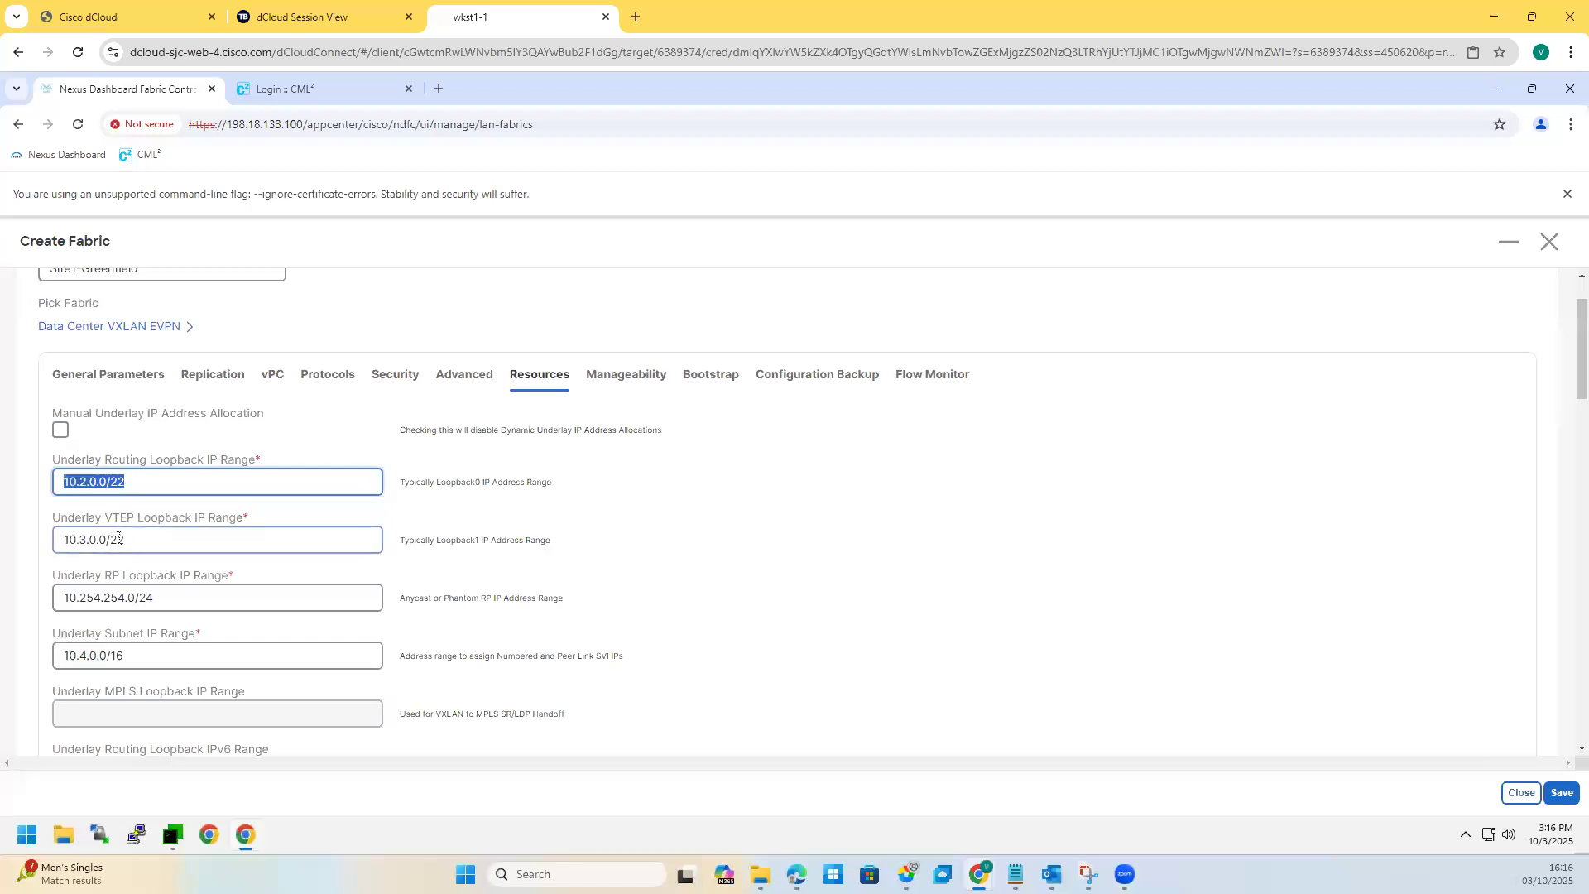
{"action": "triple_click", "coordinate": [64, 540]}
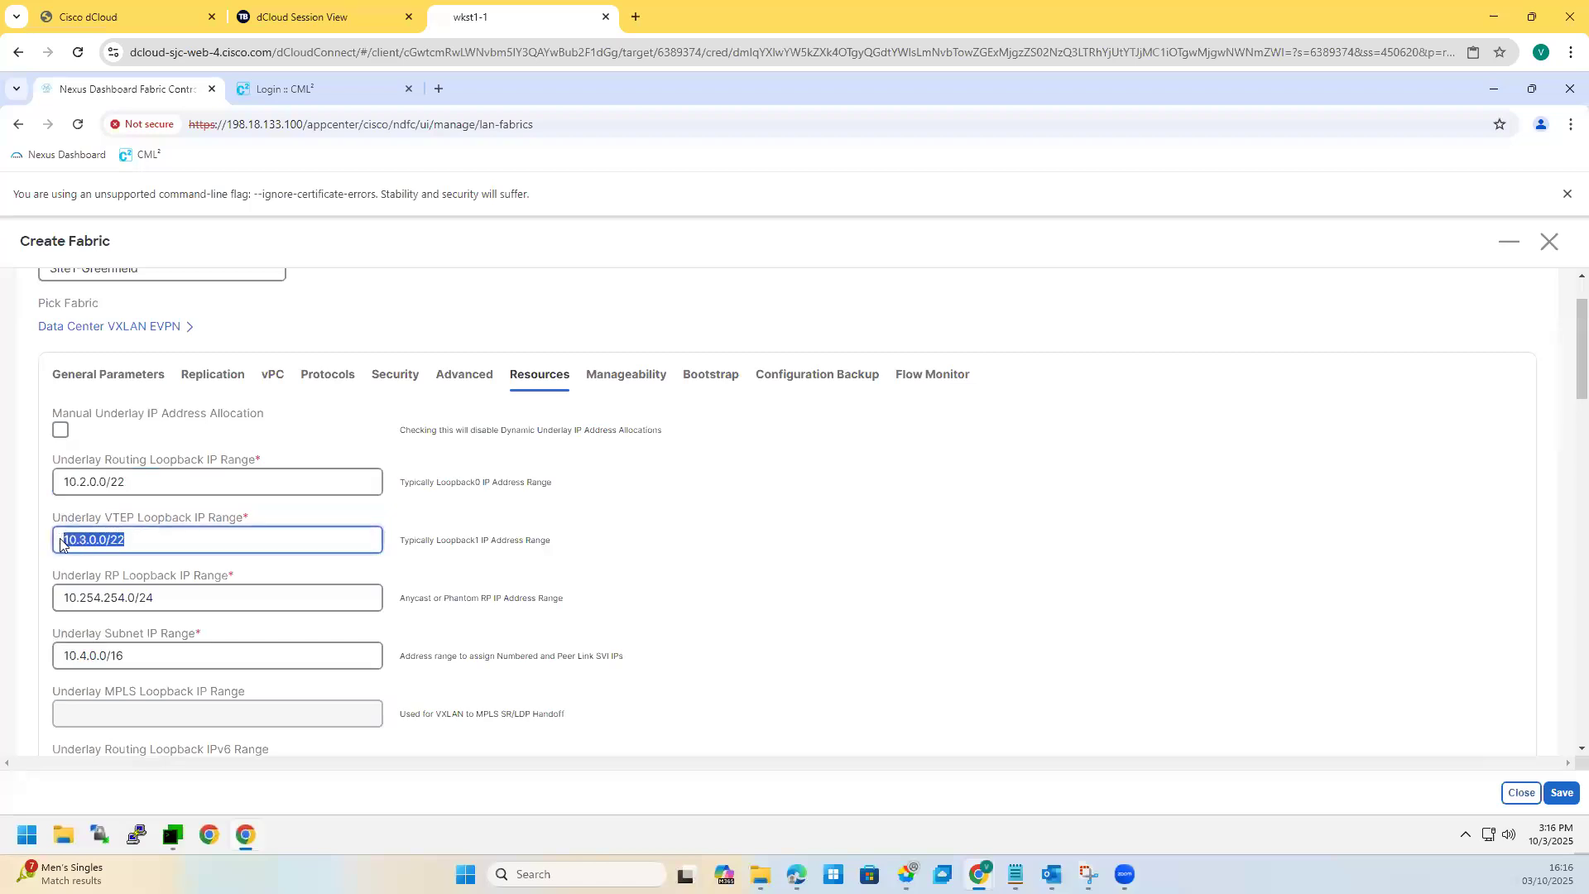
{"action": "triple_click", "coordinate": [144, 609]}
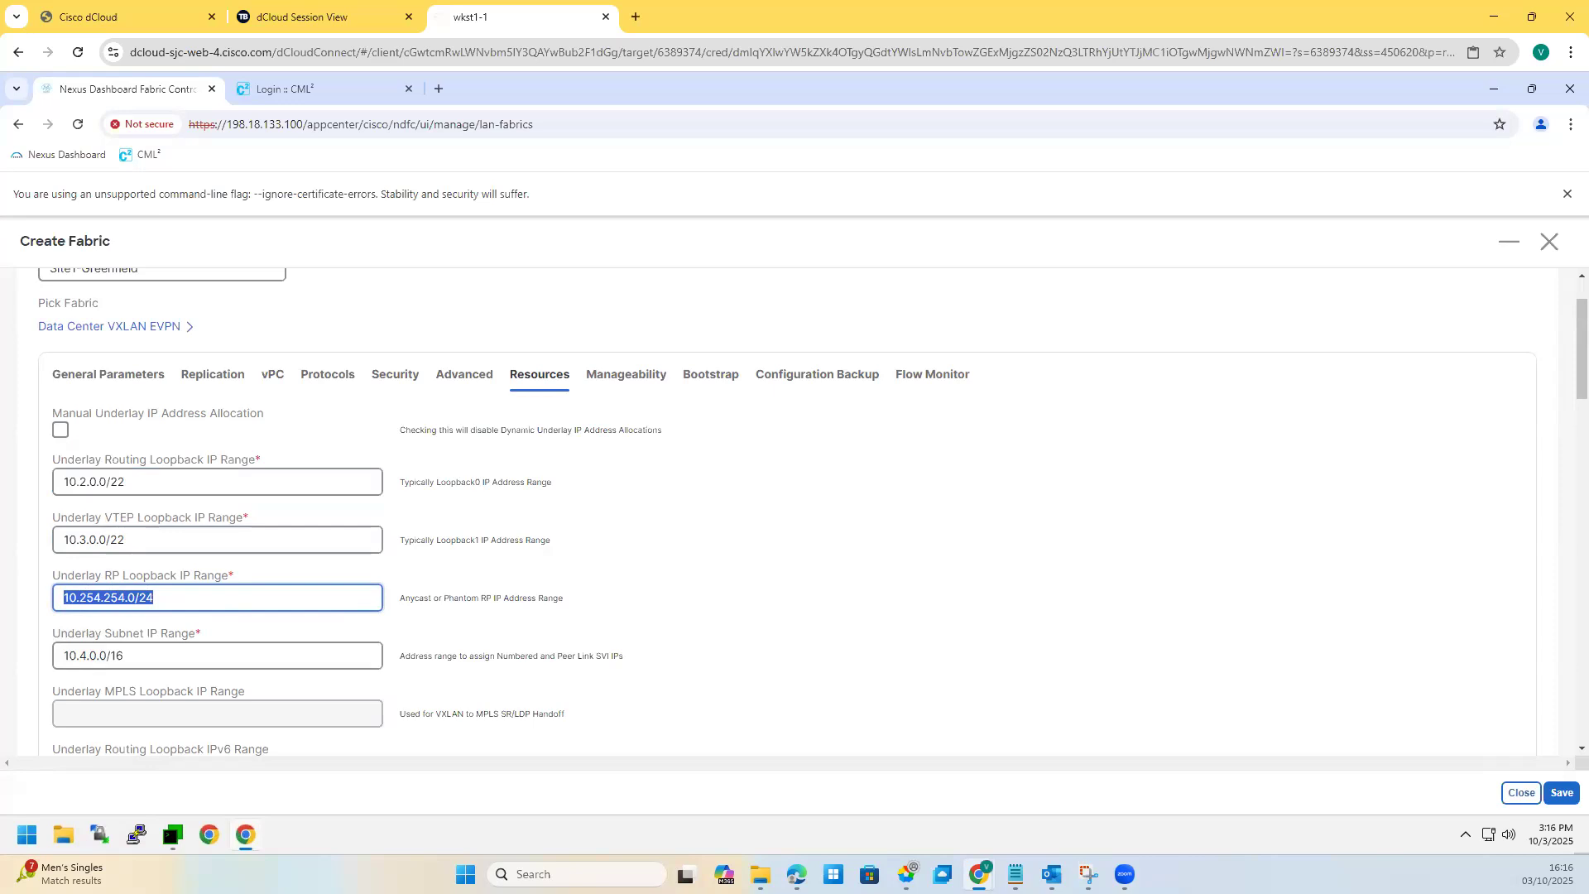
{"action": "left_click", "coordinate": [206, 605]}
{"action": "key", "text": "ctrl+a"}
{"action": "left_click_drag", "start_coordinate": [60, 543], "coordinate": [142, 512]}
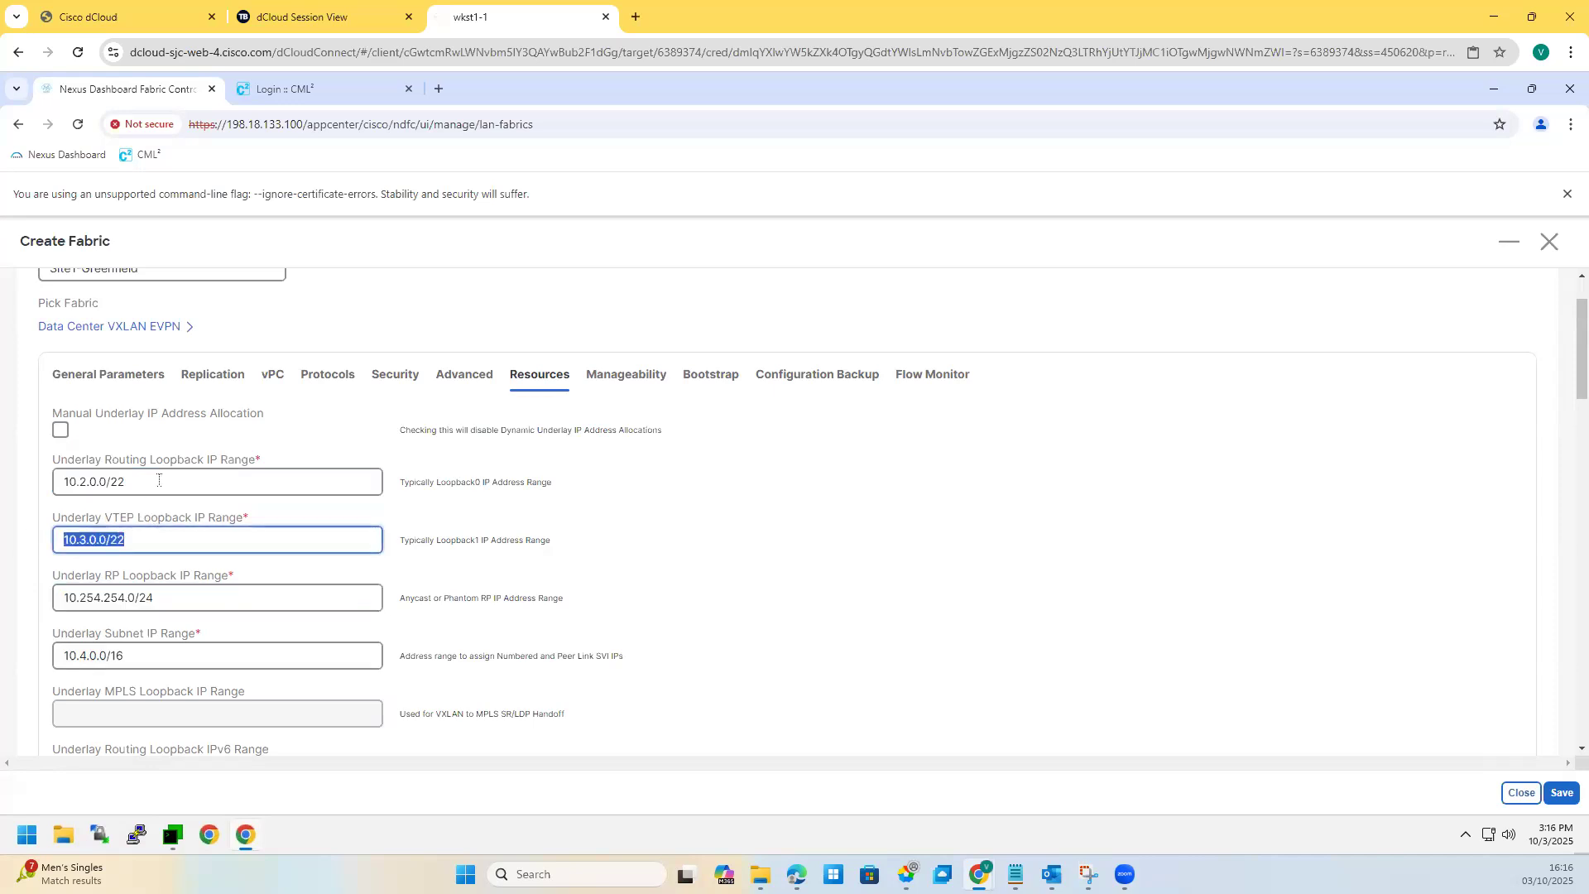
Step: Step through the loopback fields to the underlay subnet range 10.4.0.0/16
{"action": "left_click", "coordinate": [146, 478]}
{"action": "key", "text": "ctrl+a"}
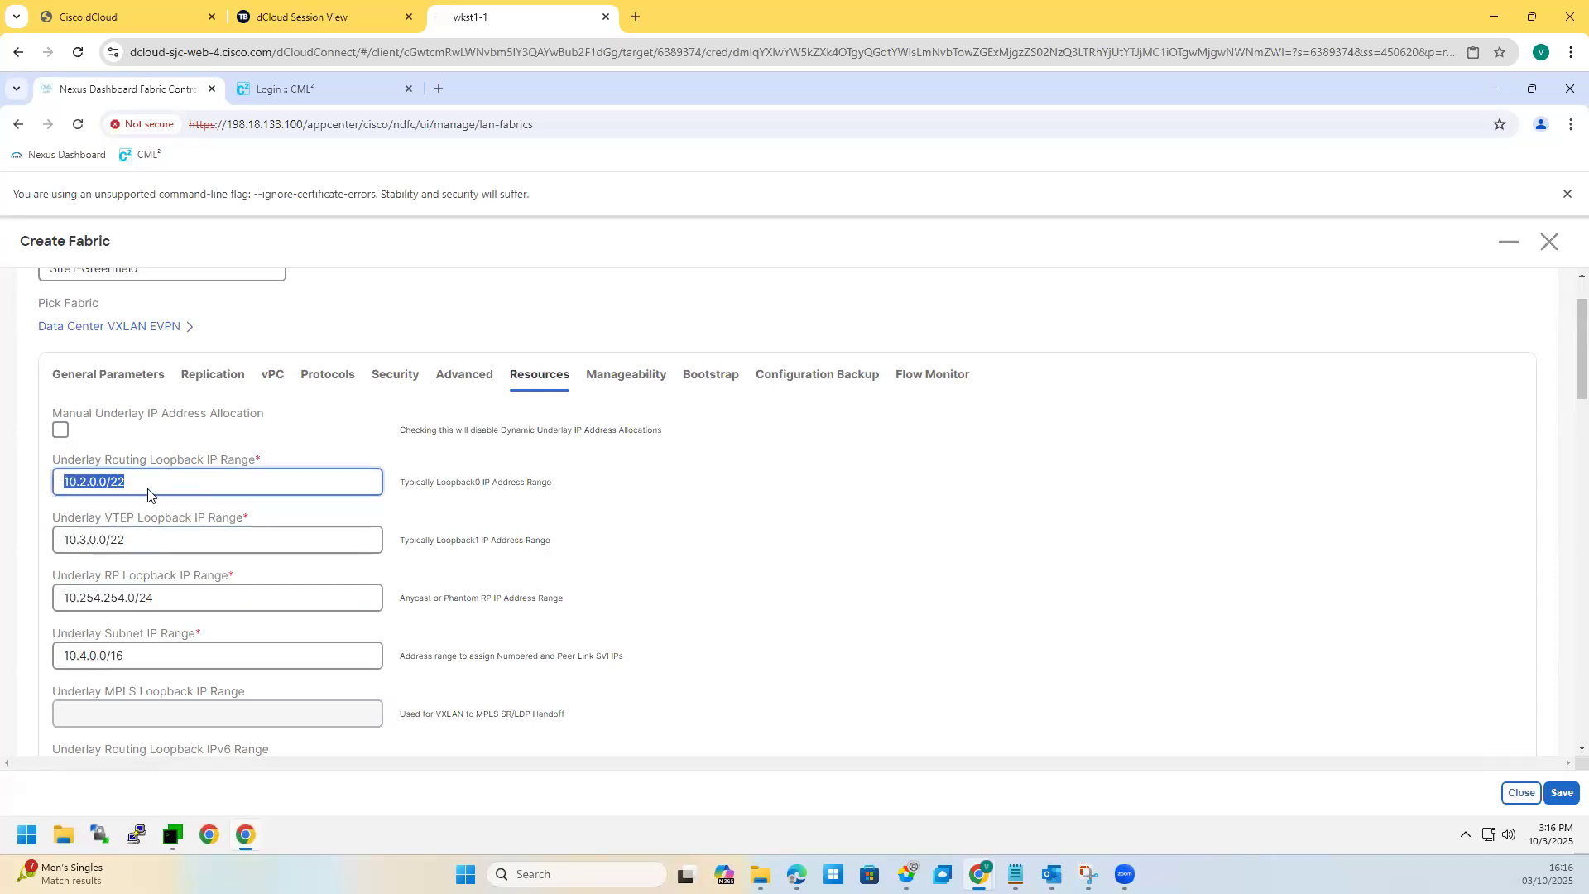
{"action": "key", "text": "Tab"}
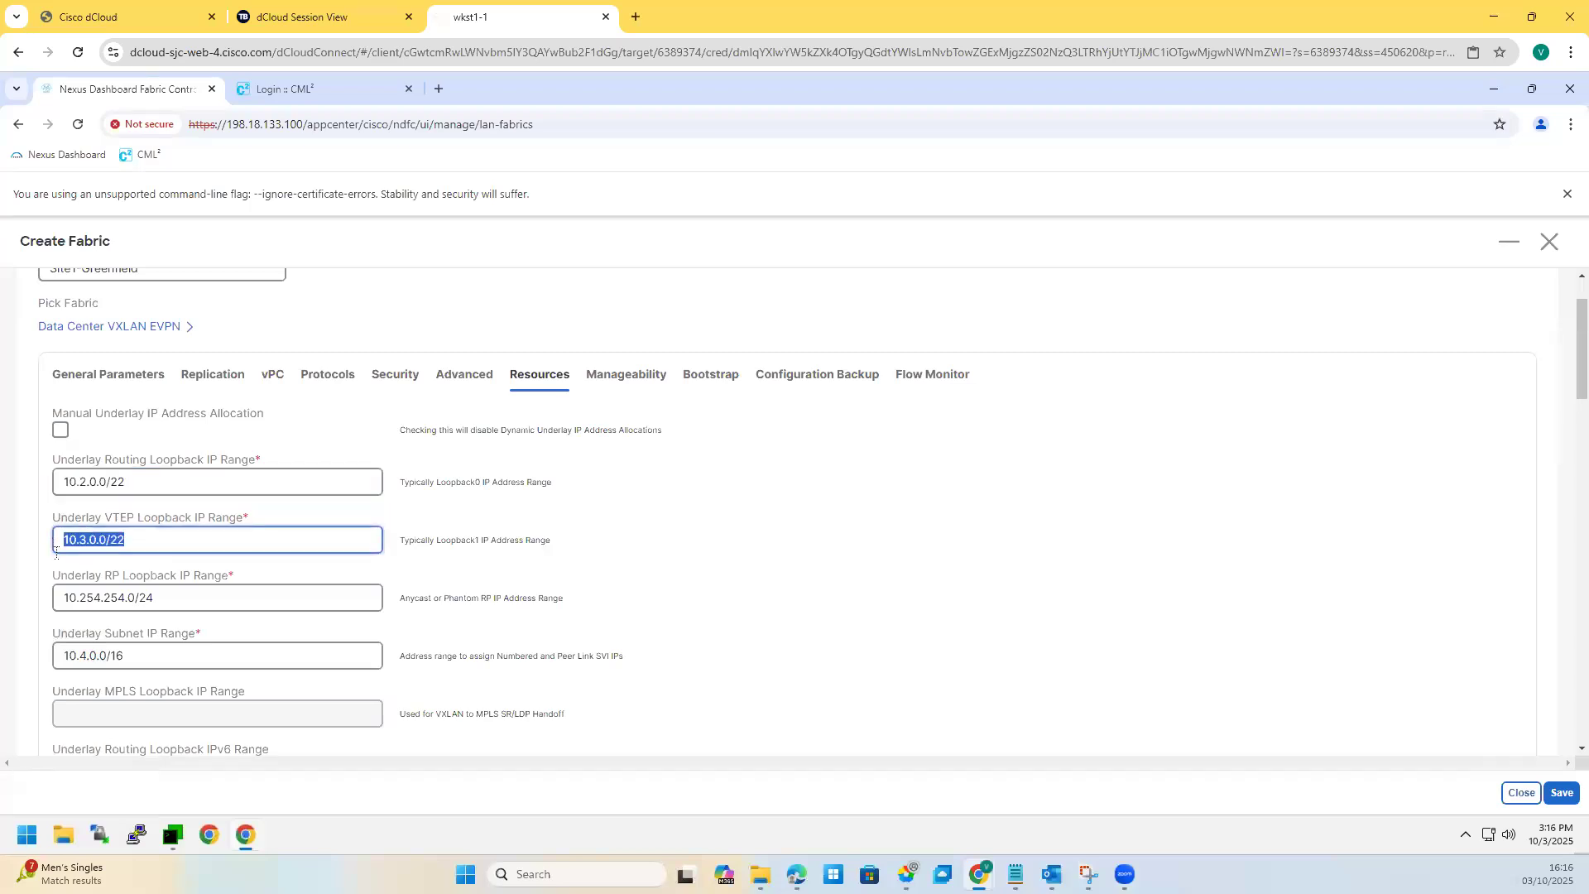
{"action": "key", "text": "Tab"}
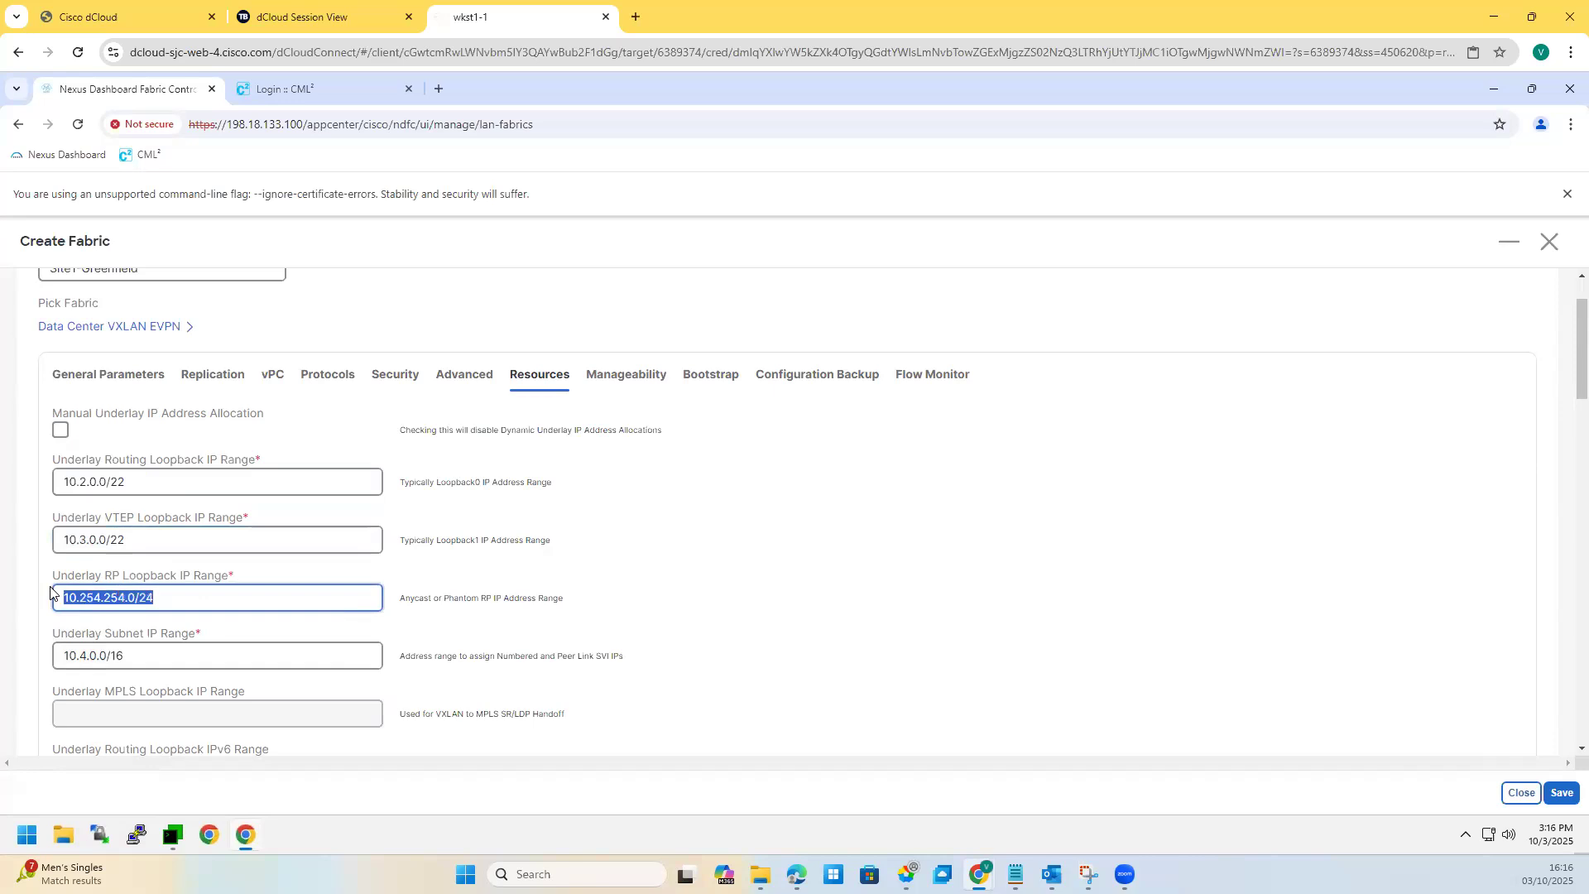
{"action": "left_click", "coordinate": [159, 608]}
{"action": "scroll", "coordinate": [159, 614], "scroll_direction": "down", "scroll_amount": 1}
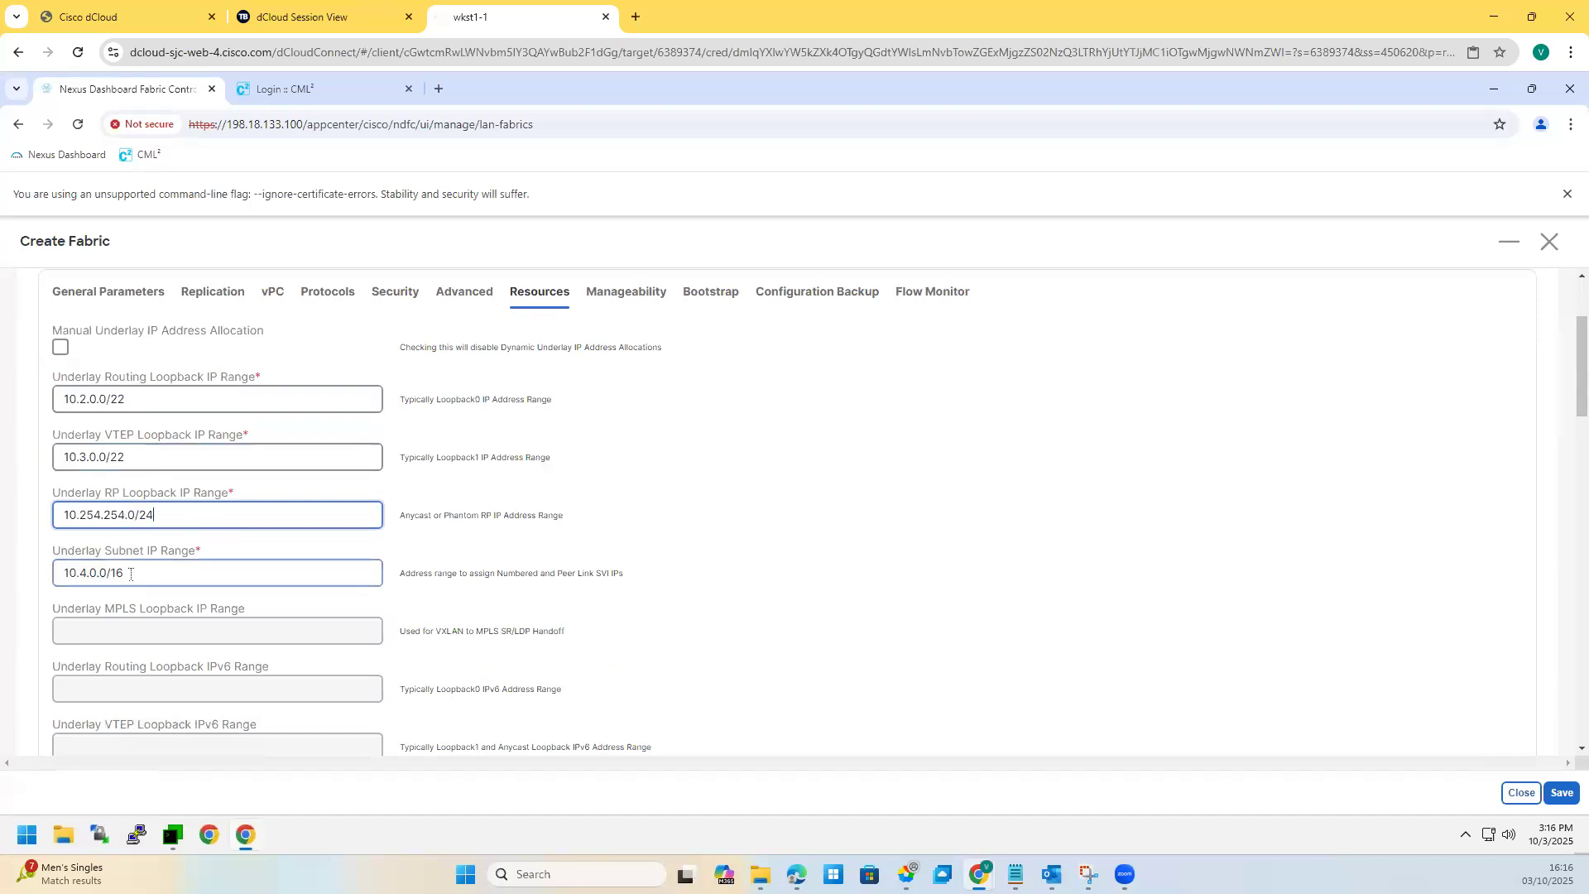
{"action": "key", "text": "Tab"}
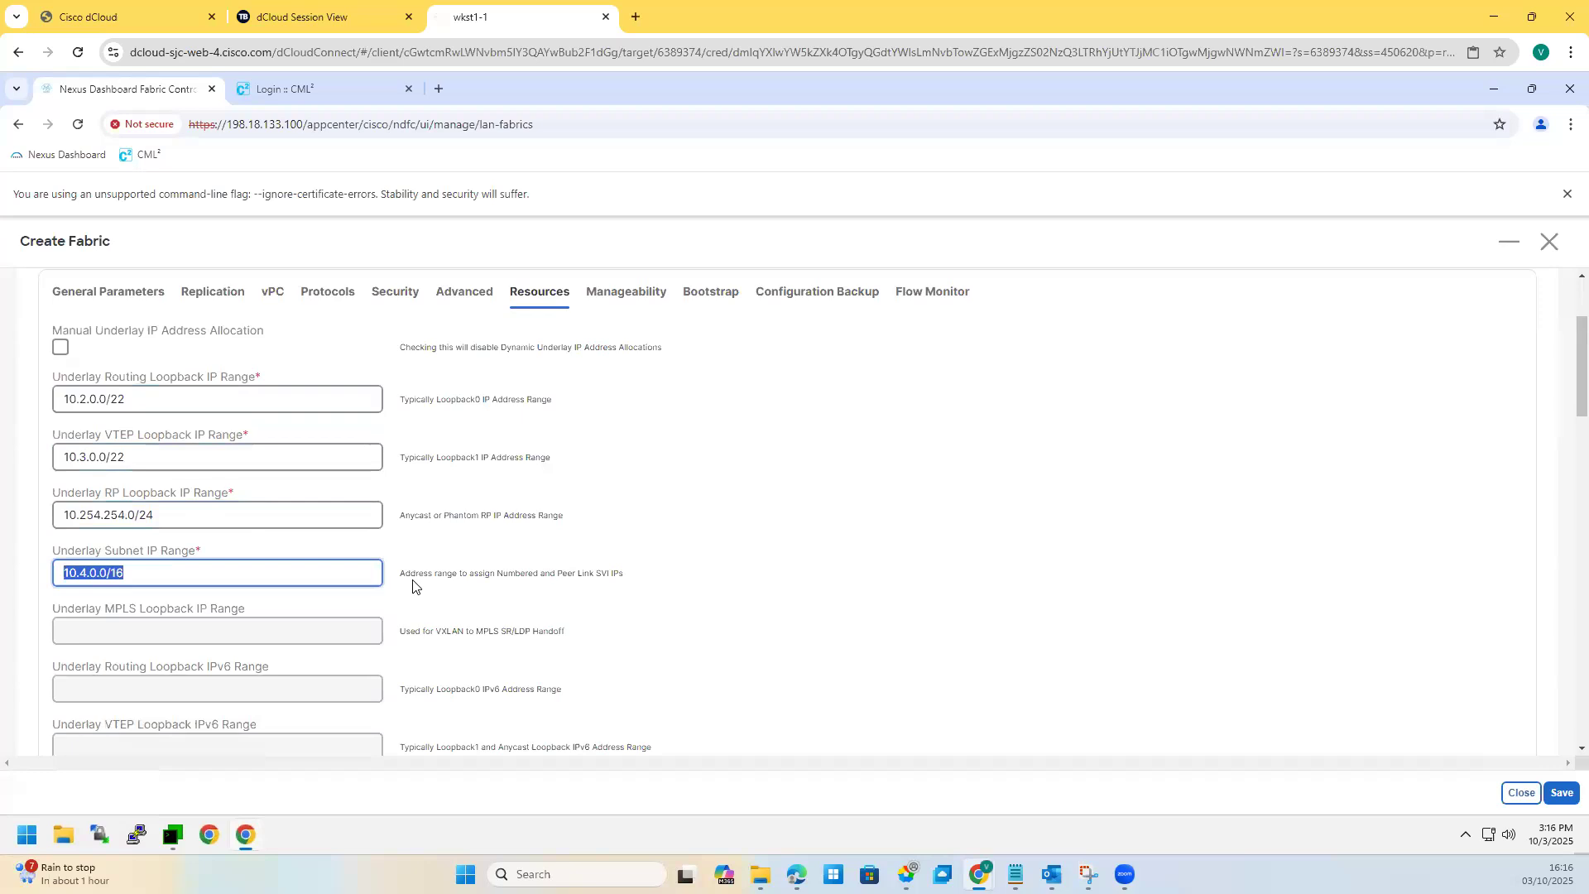
{"action": "left_click_drag", "start_coordinate": [415, 573], "coordinate": [626, 573]}
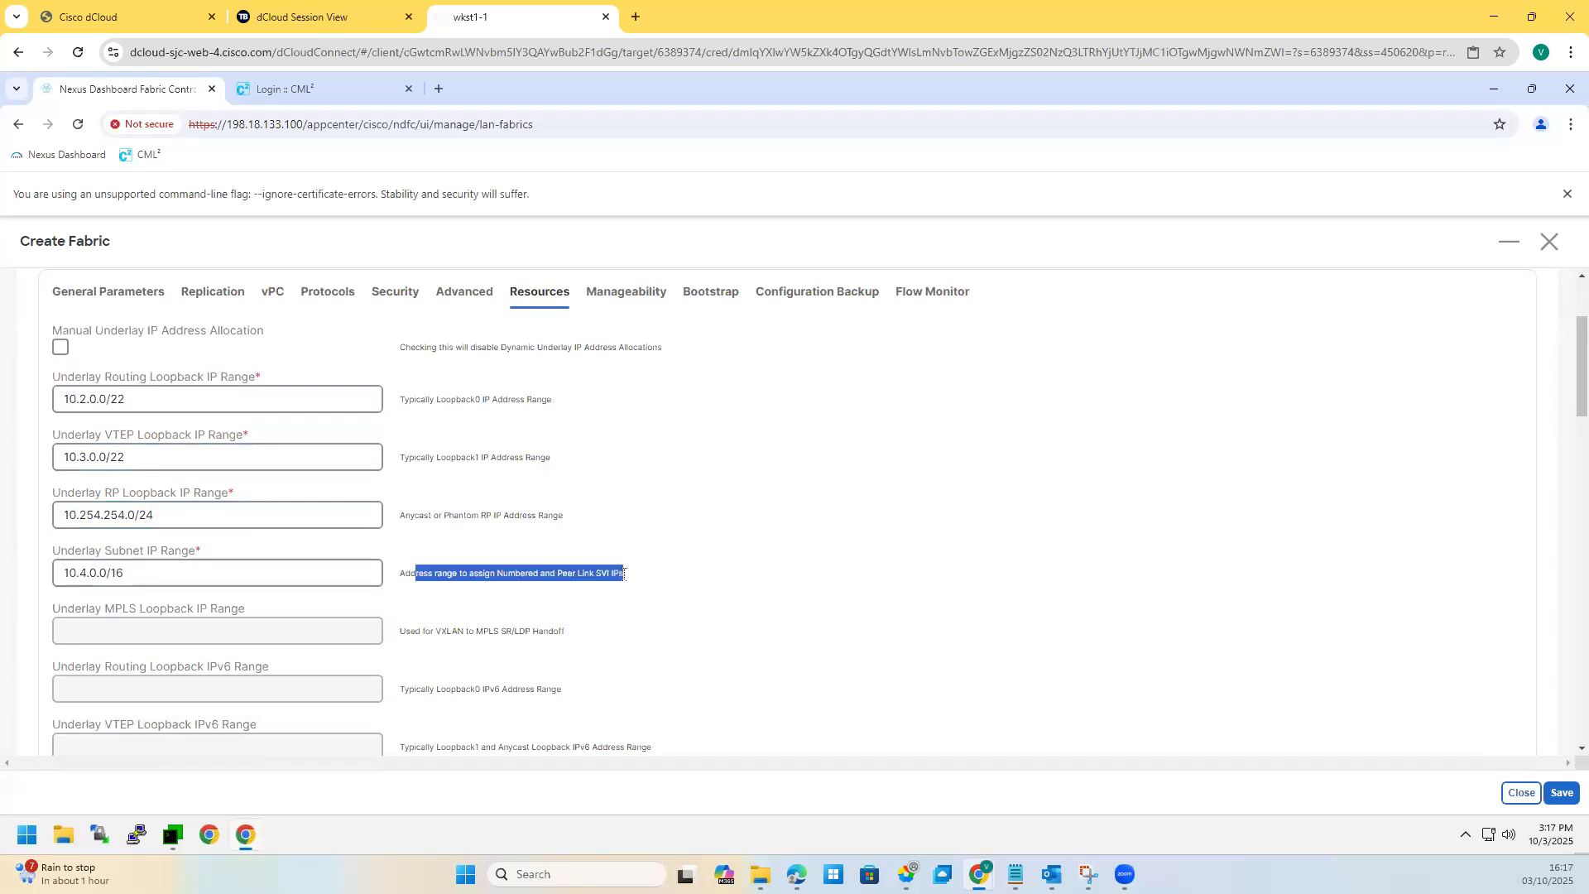
{"action": "triple_click", "coordinate": [53, 573]}
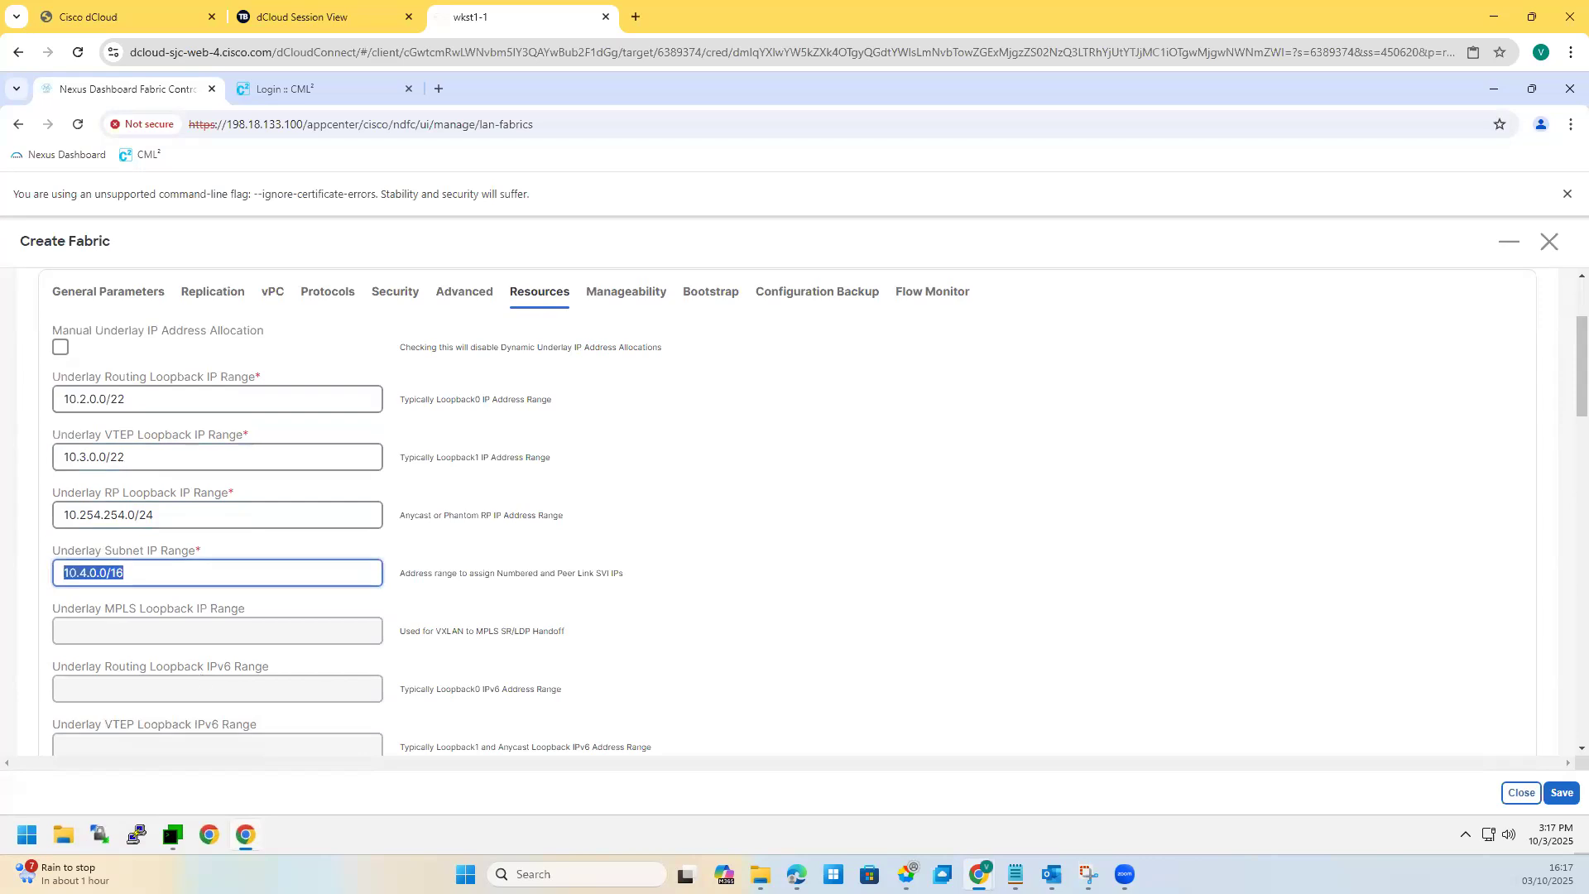
{"action": "left_click", "coordinate": [171, 579]}
{"action": "scroll", "coordinate": [206, 598], "scroll_direction": "down", "scroll_amount": 4}
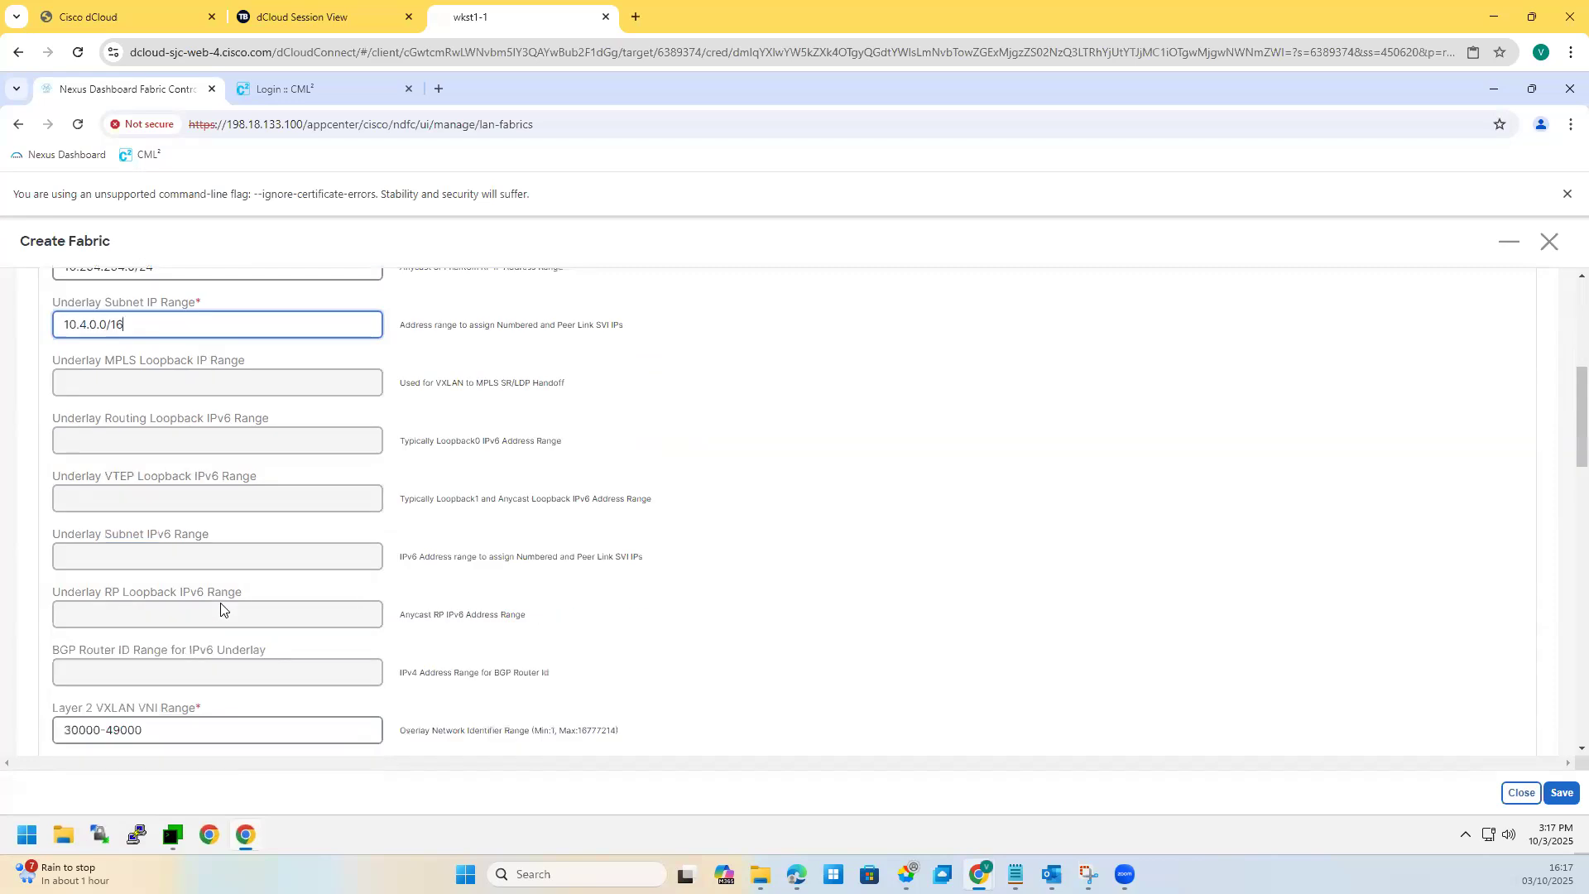
{"action": "scroll", "coordinate": [208, 577], "scroll_direction": "down", "scroll_amount": 1}
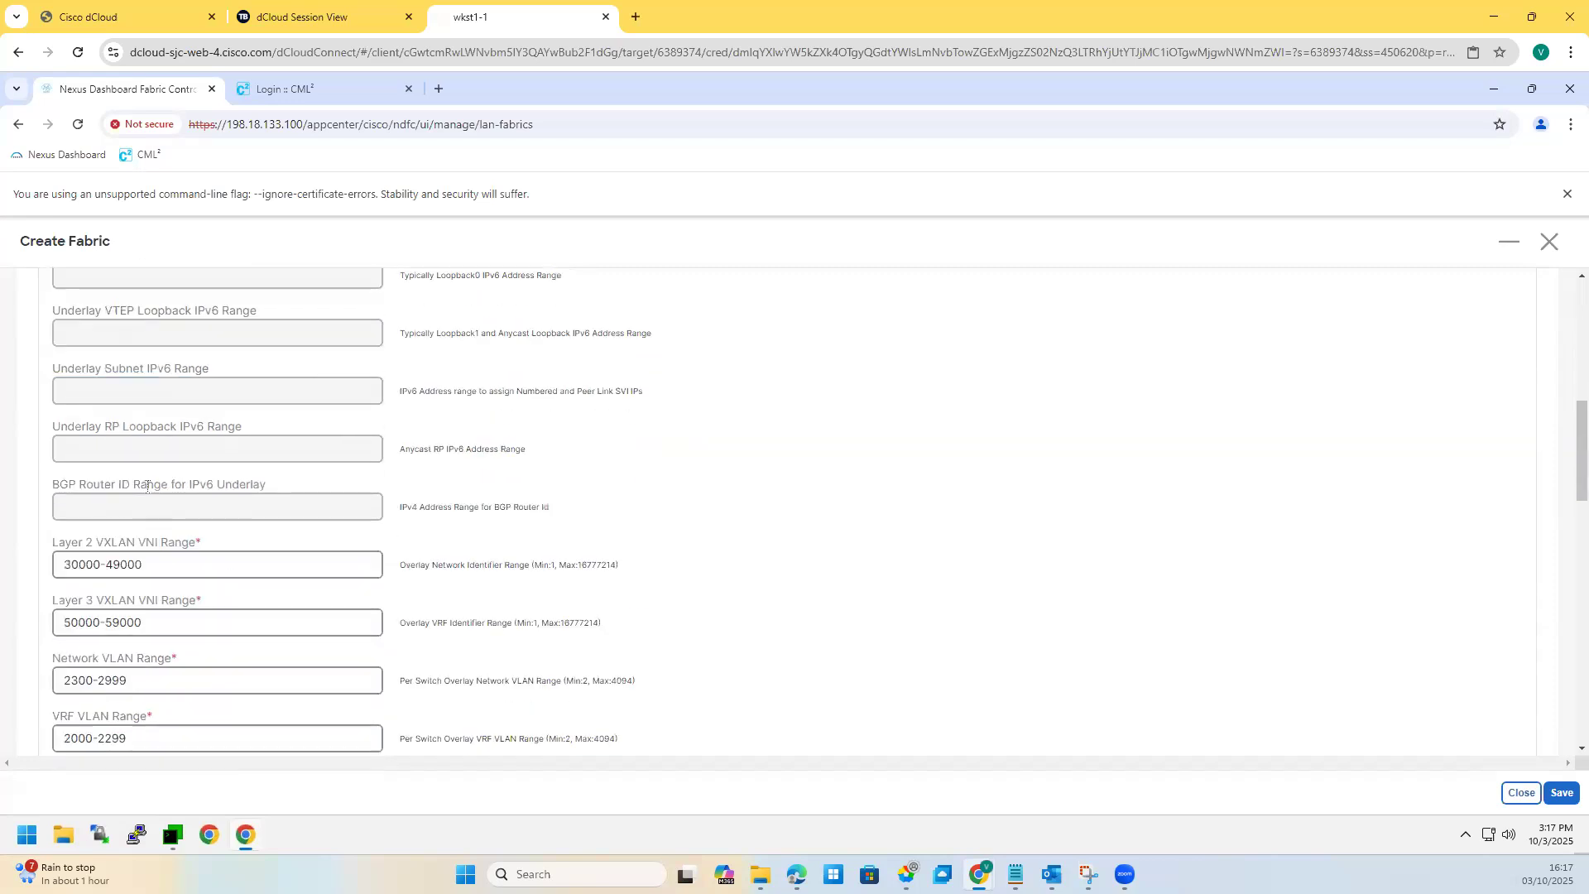
{"action": "scroll", "coordinate": [147, 486], "scroll_direction": "down", "scroll_amount": 1}
{"action": "left_click_drag", "start_coordinate": [147, 487], "coordinate": [43, 486]}
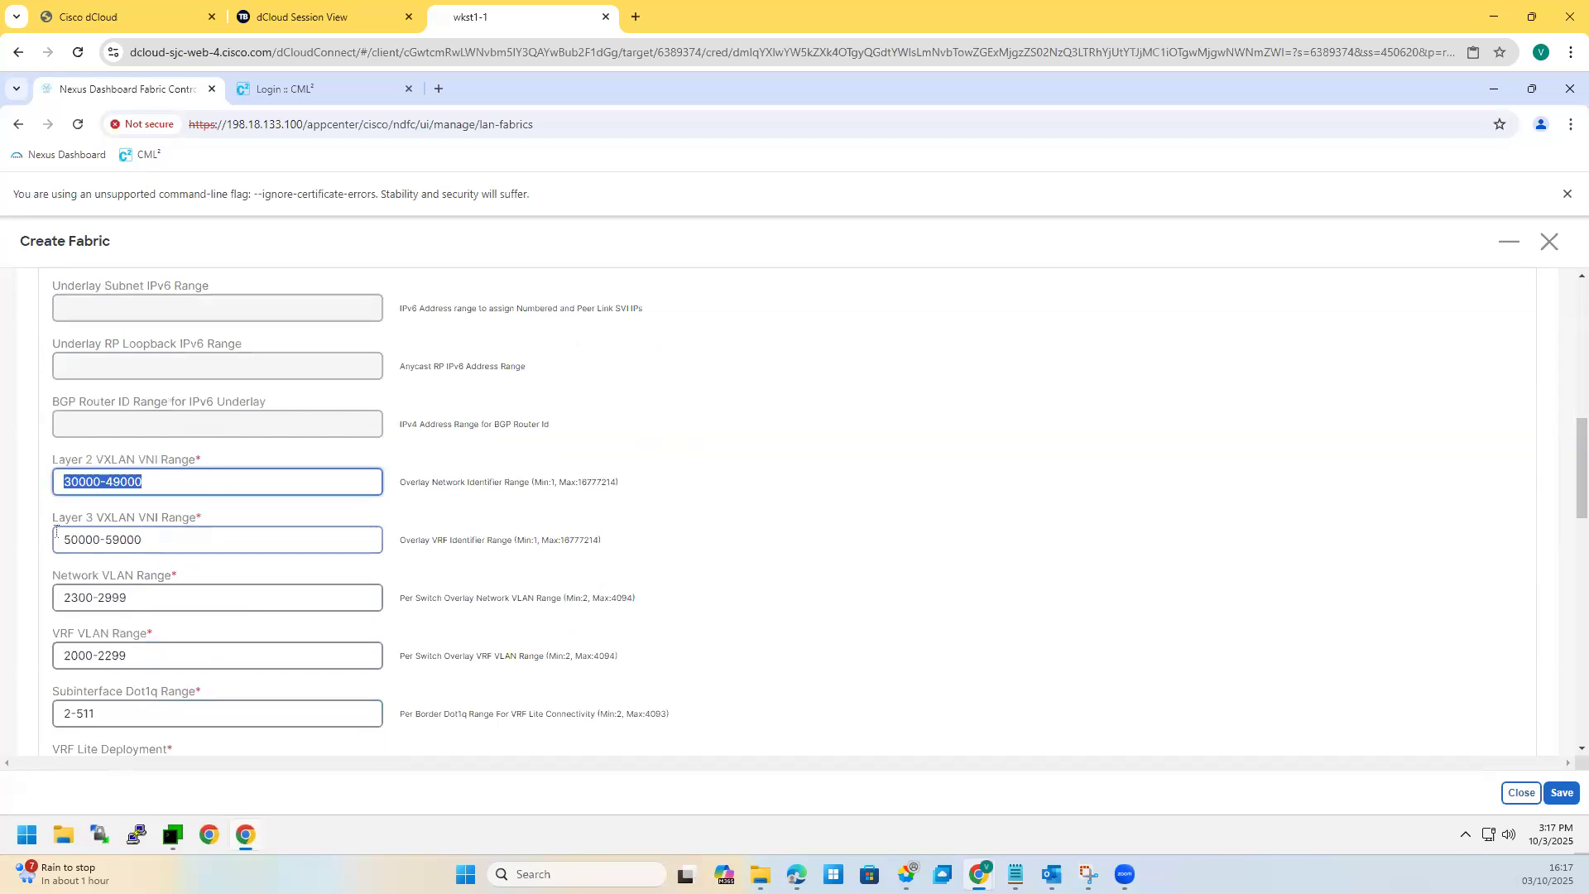
{"action": "left_click_drag", "start_coordinate": [57, 533], "coordinate": [107, 571]}
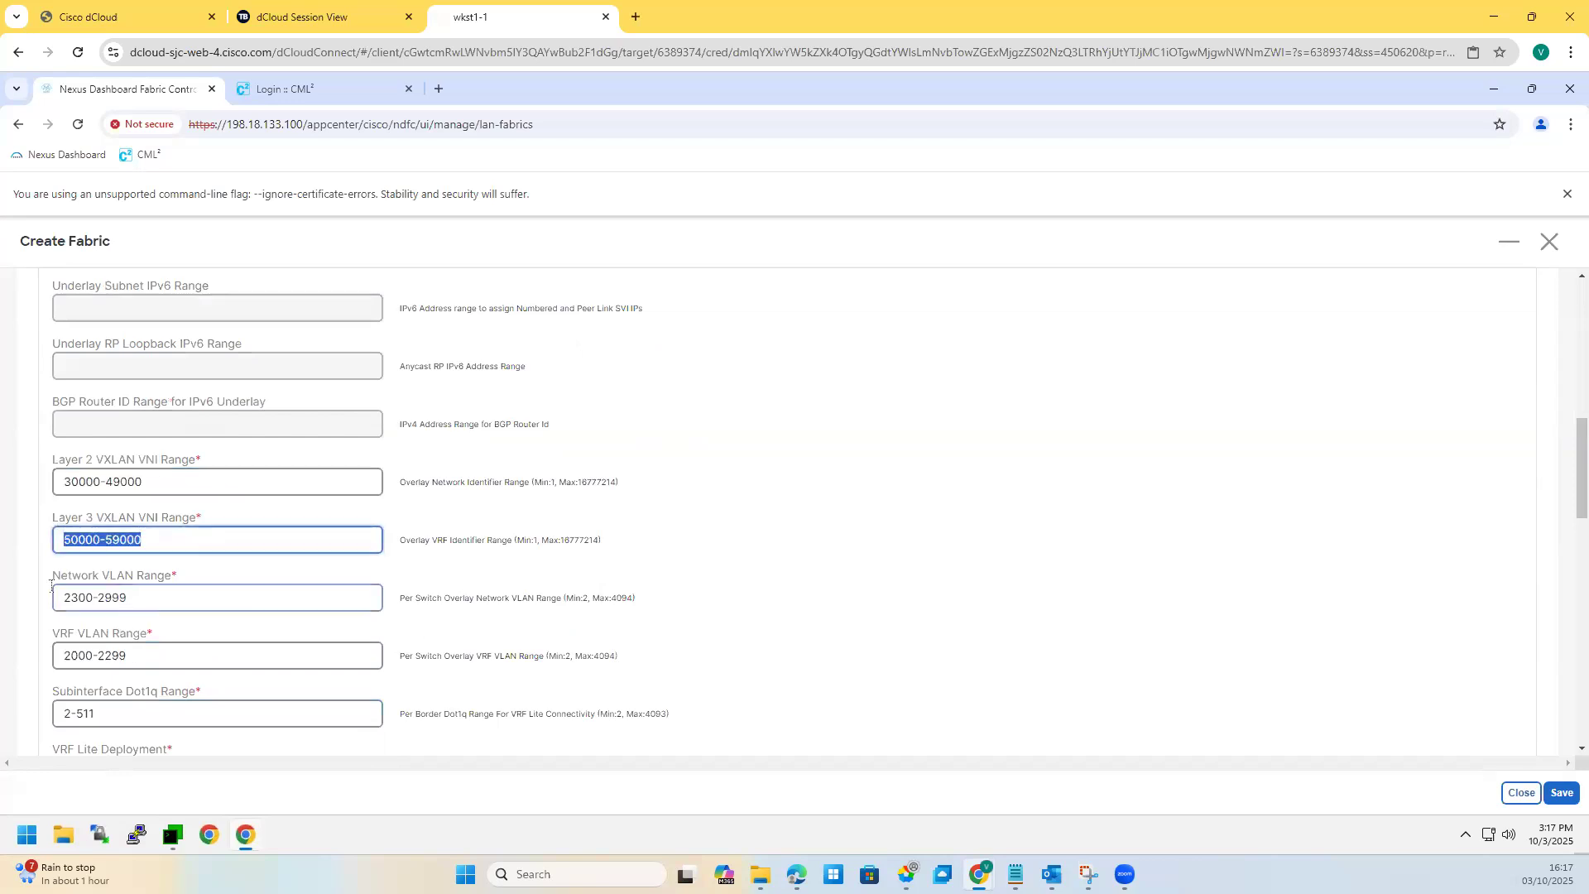
{"action": "key", "text": "Tab"}
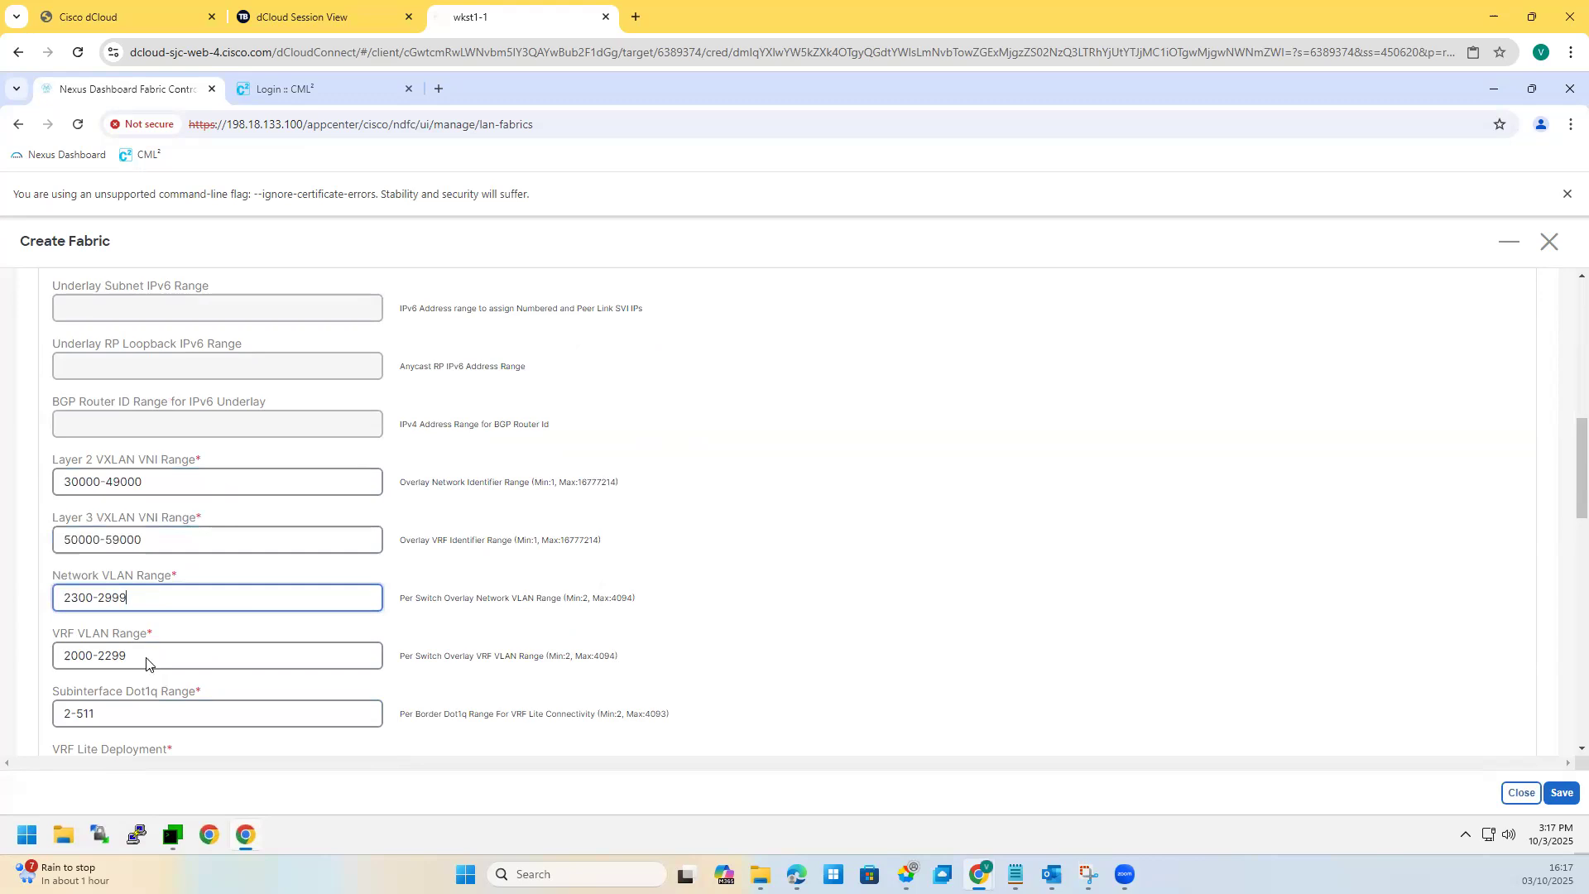
{"action": "key", "text": "Tab"}
{"action": "scroll", "coordinate": [141, 594], "scroll_direction": "down", "scroll_amount": 2}
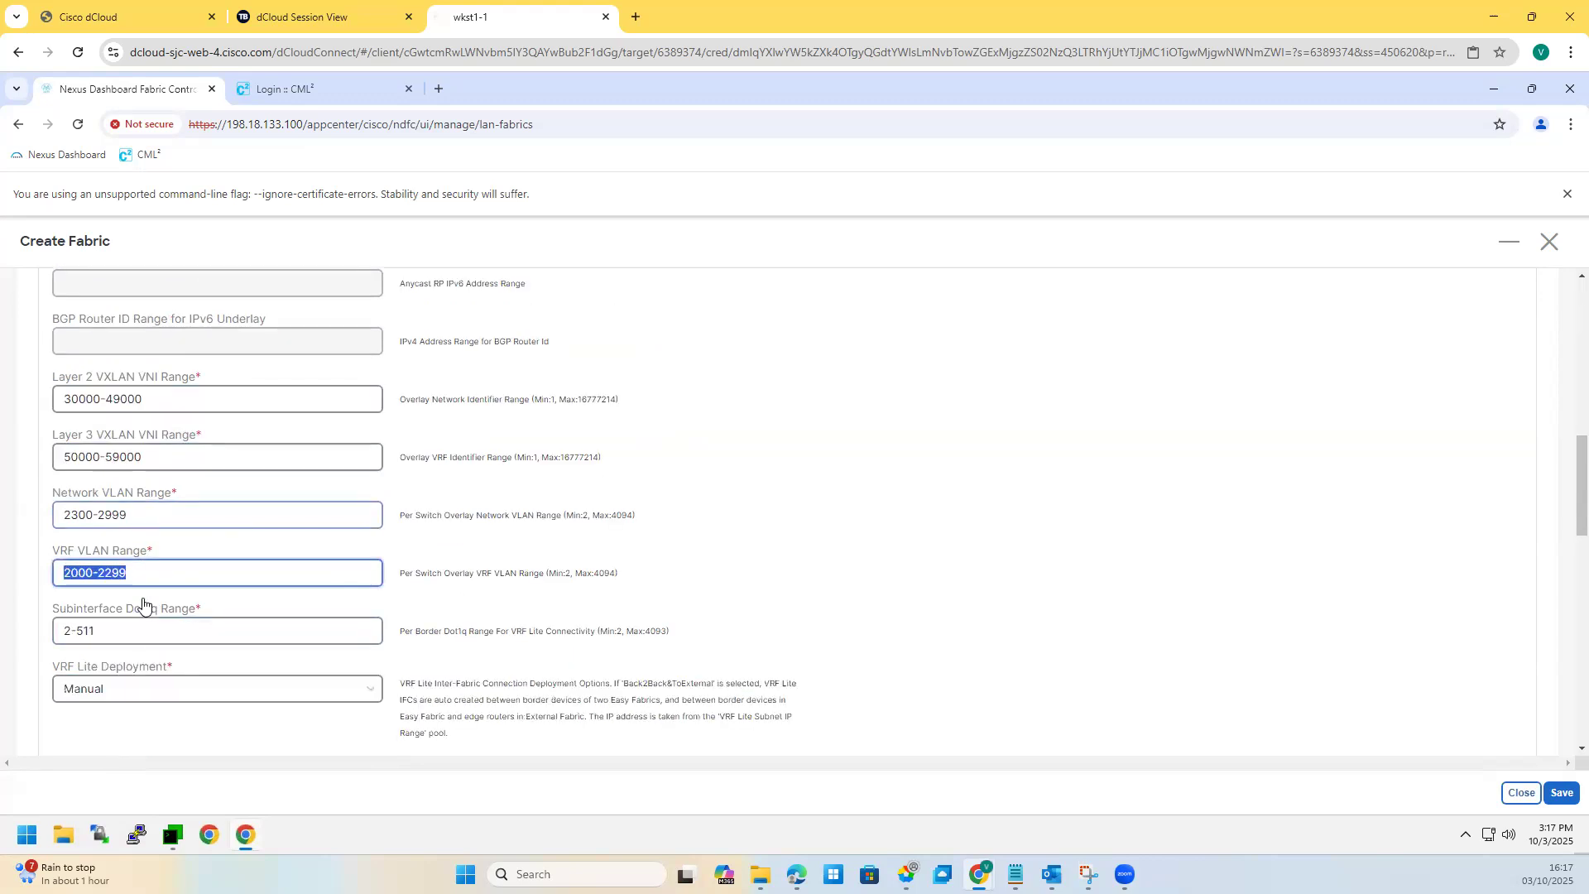
{"action": "key", "text": "Tab"}
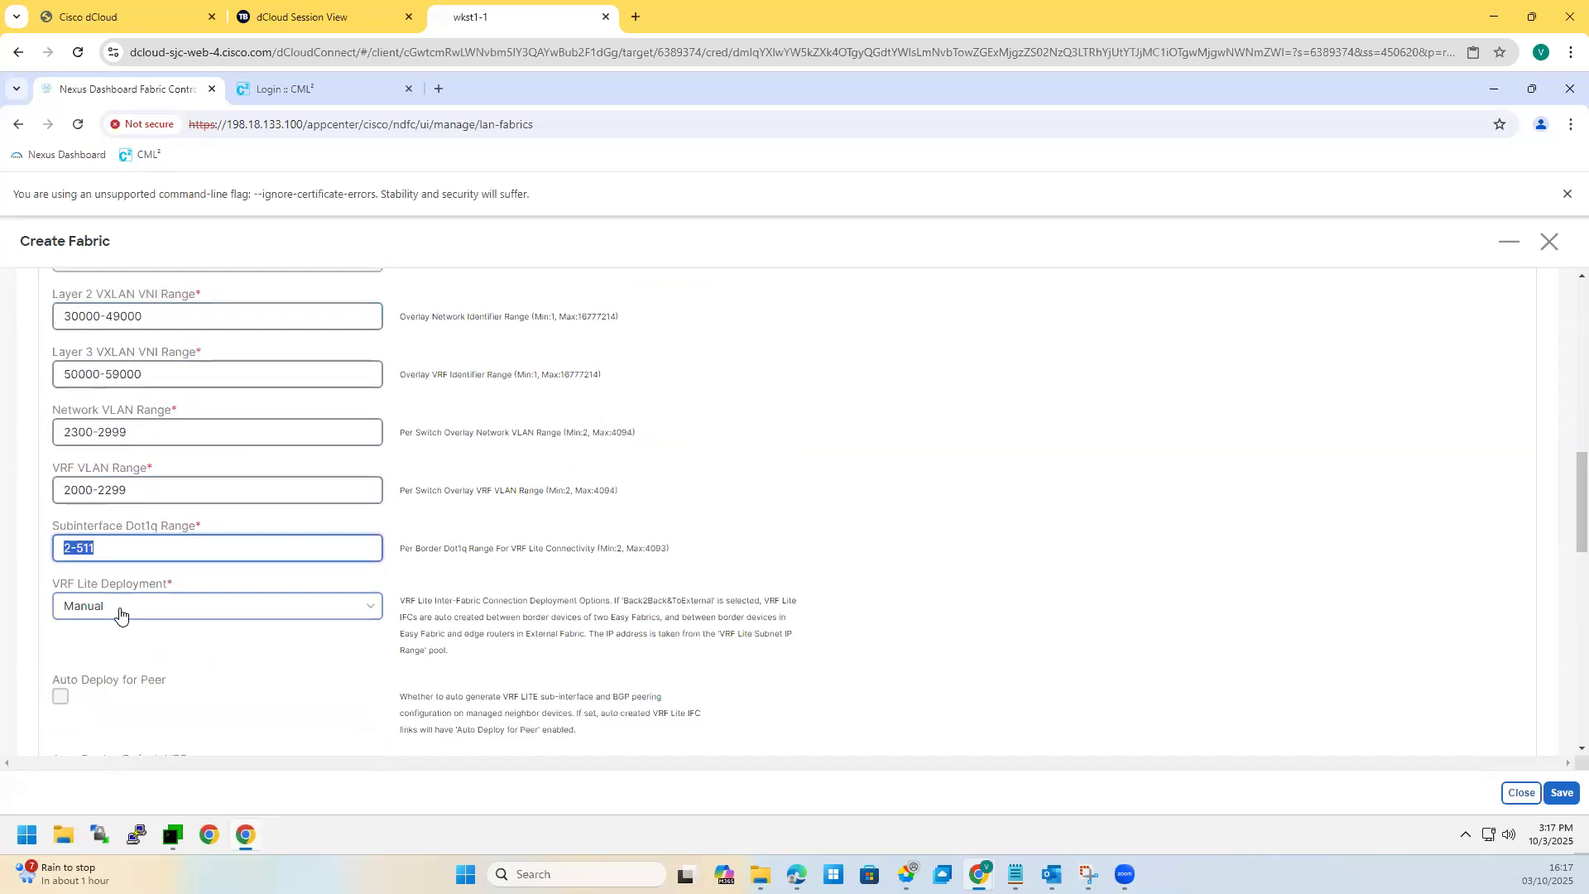
{"action": "left_click", "coordinate": [120, 613]}
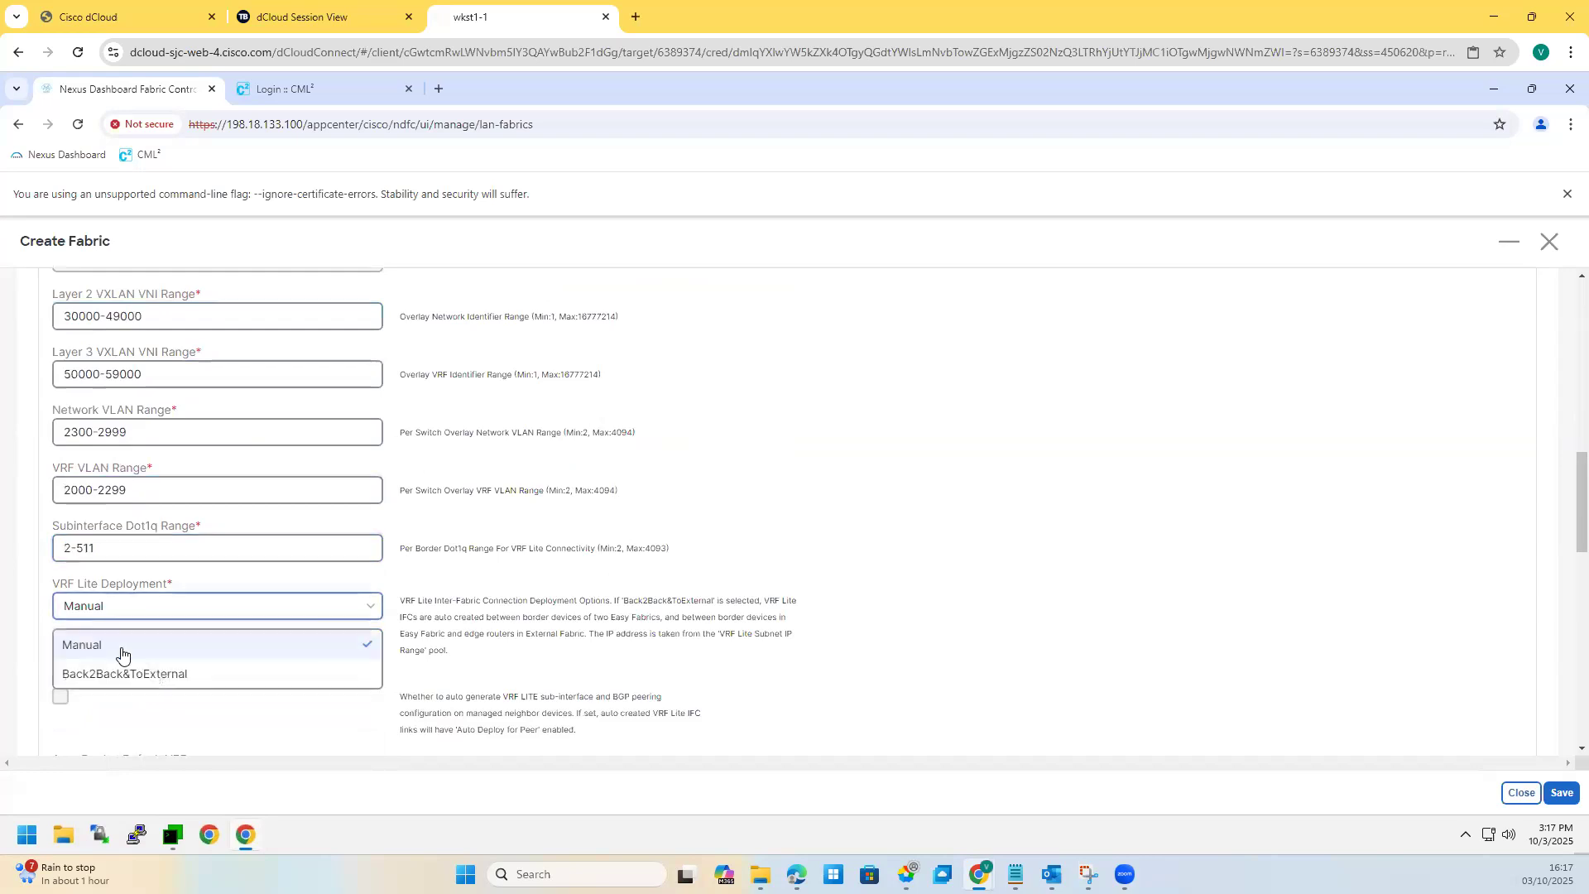
{"action": "left_click", "coordinate": [372, 669]}
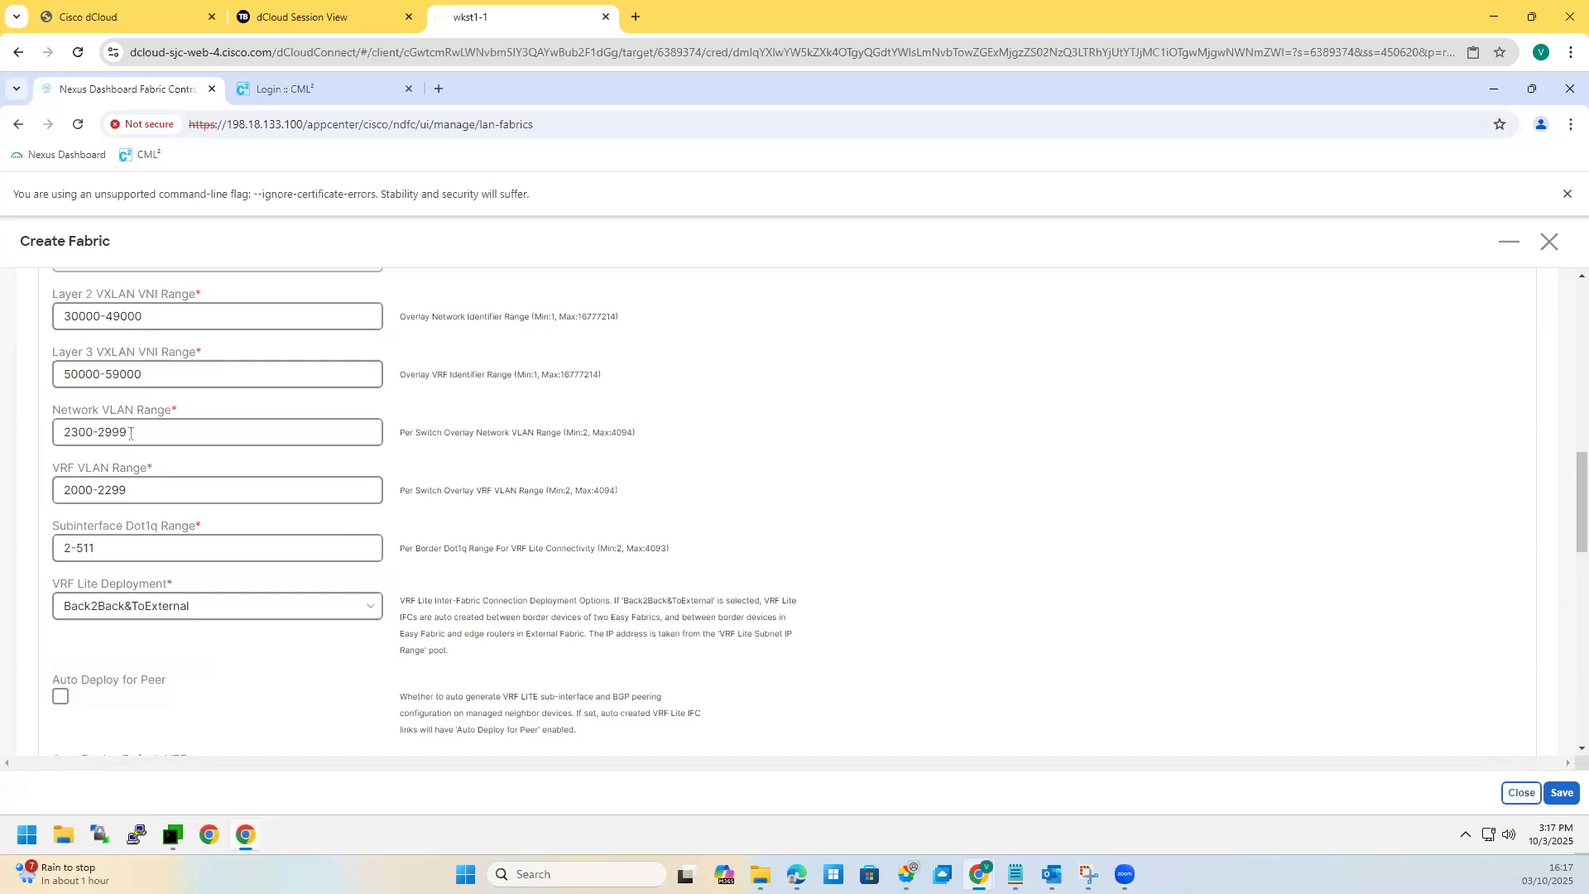
{"action": "left_click_drag", "start_coordinate": [128, 432], "coordinate": [64, 436]}
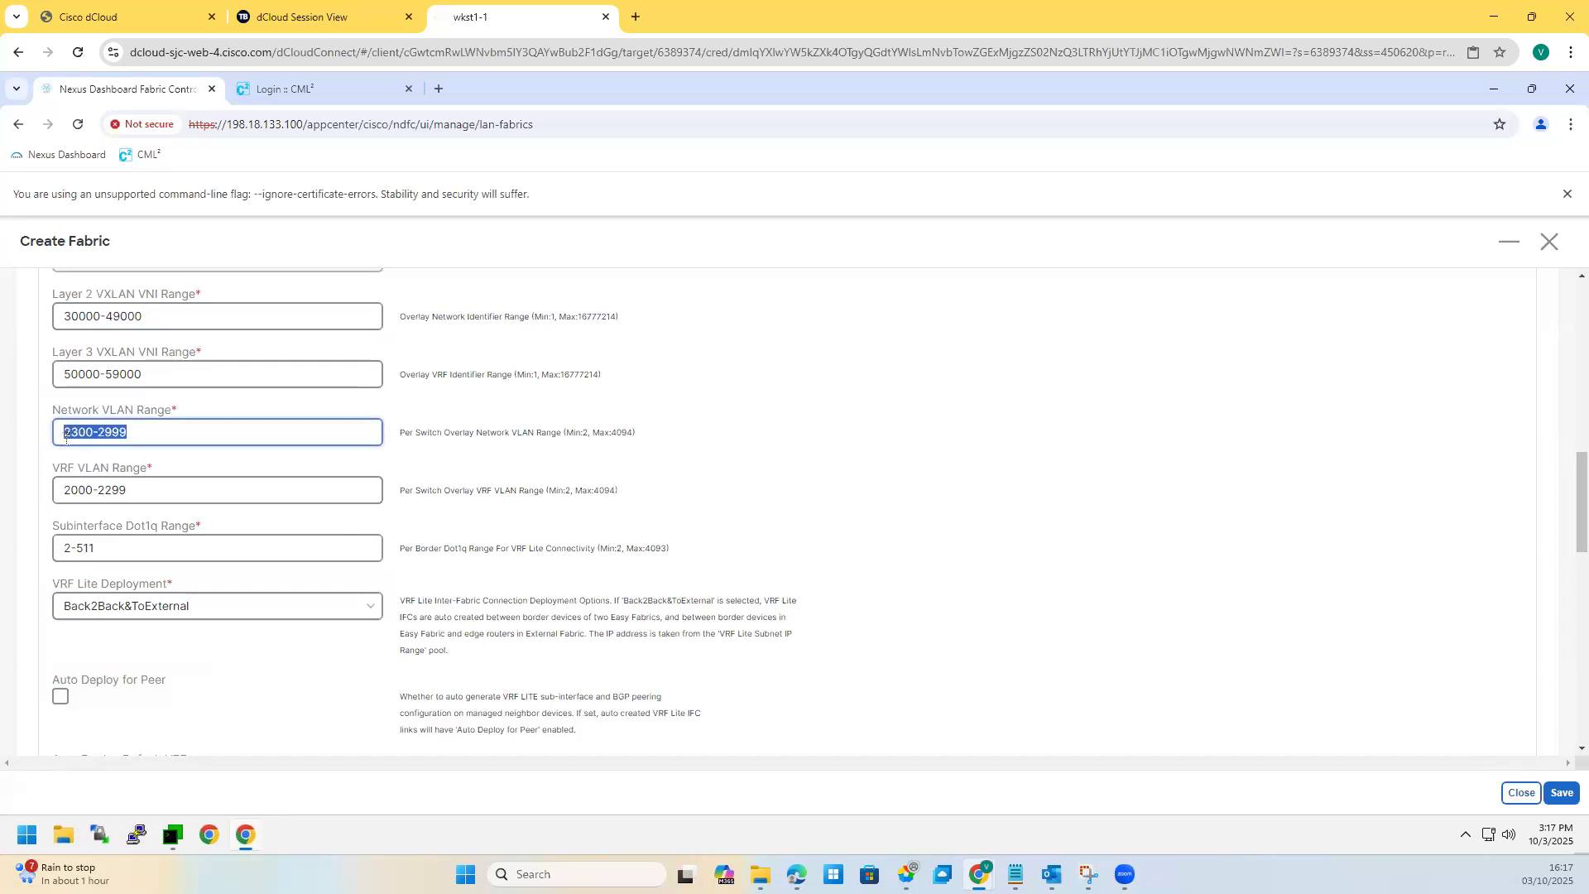
{"action": "triple_click", "coordinate": [59, 316]}
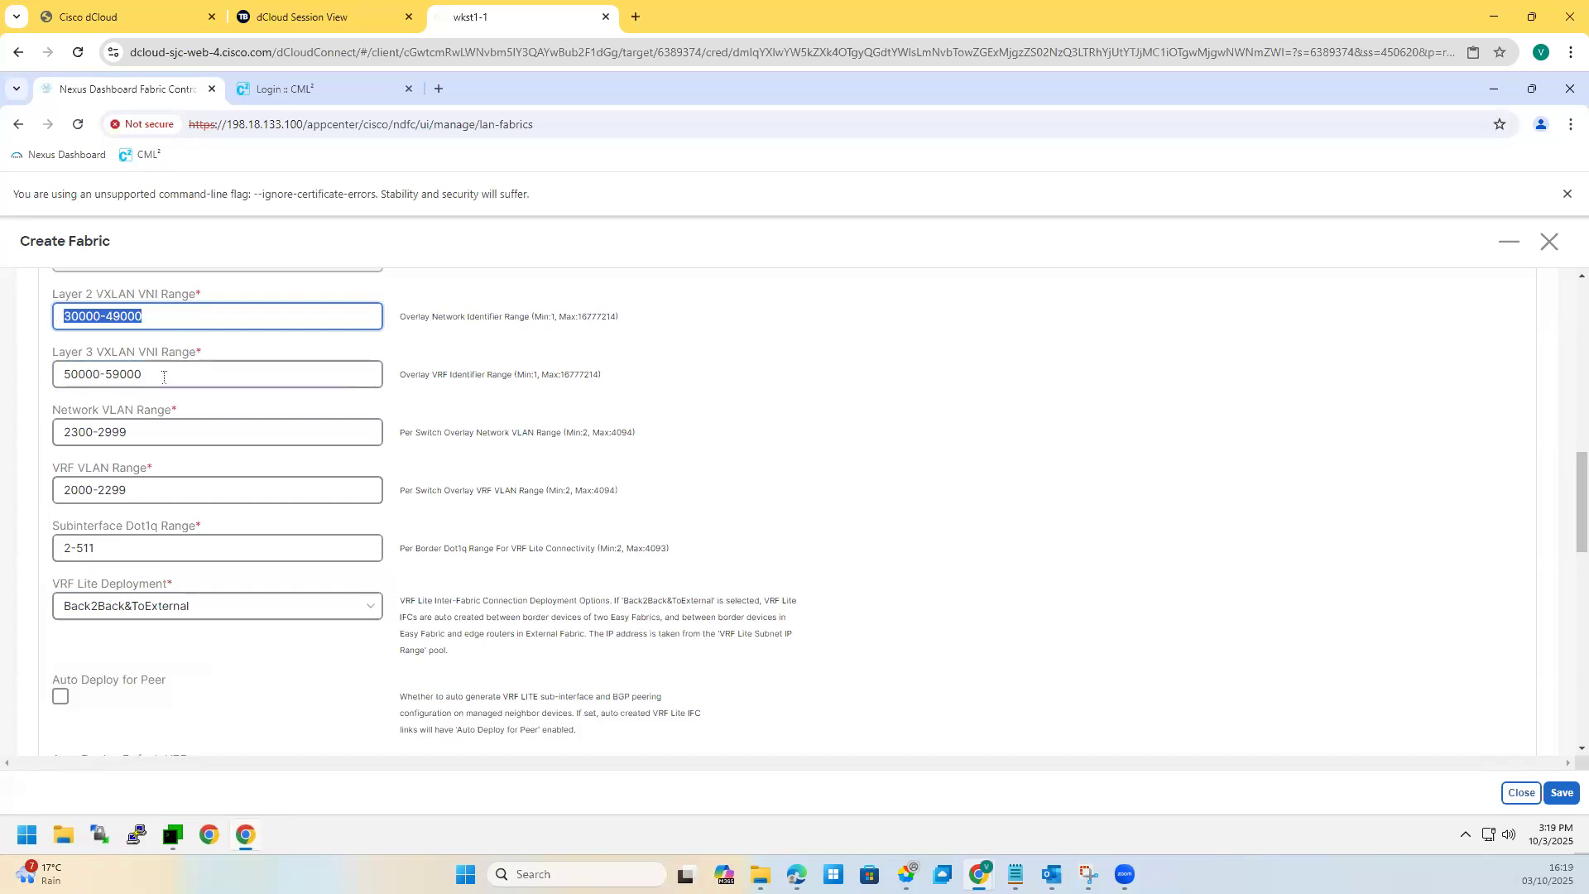
{"action": "key", "text": "Tab"}
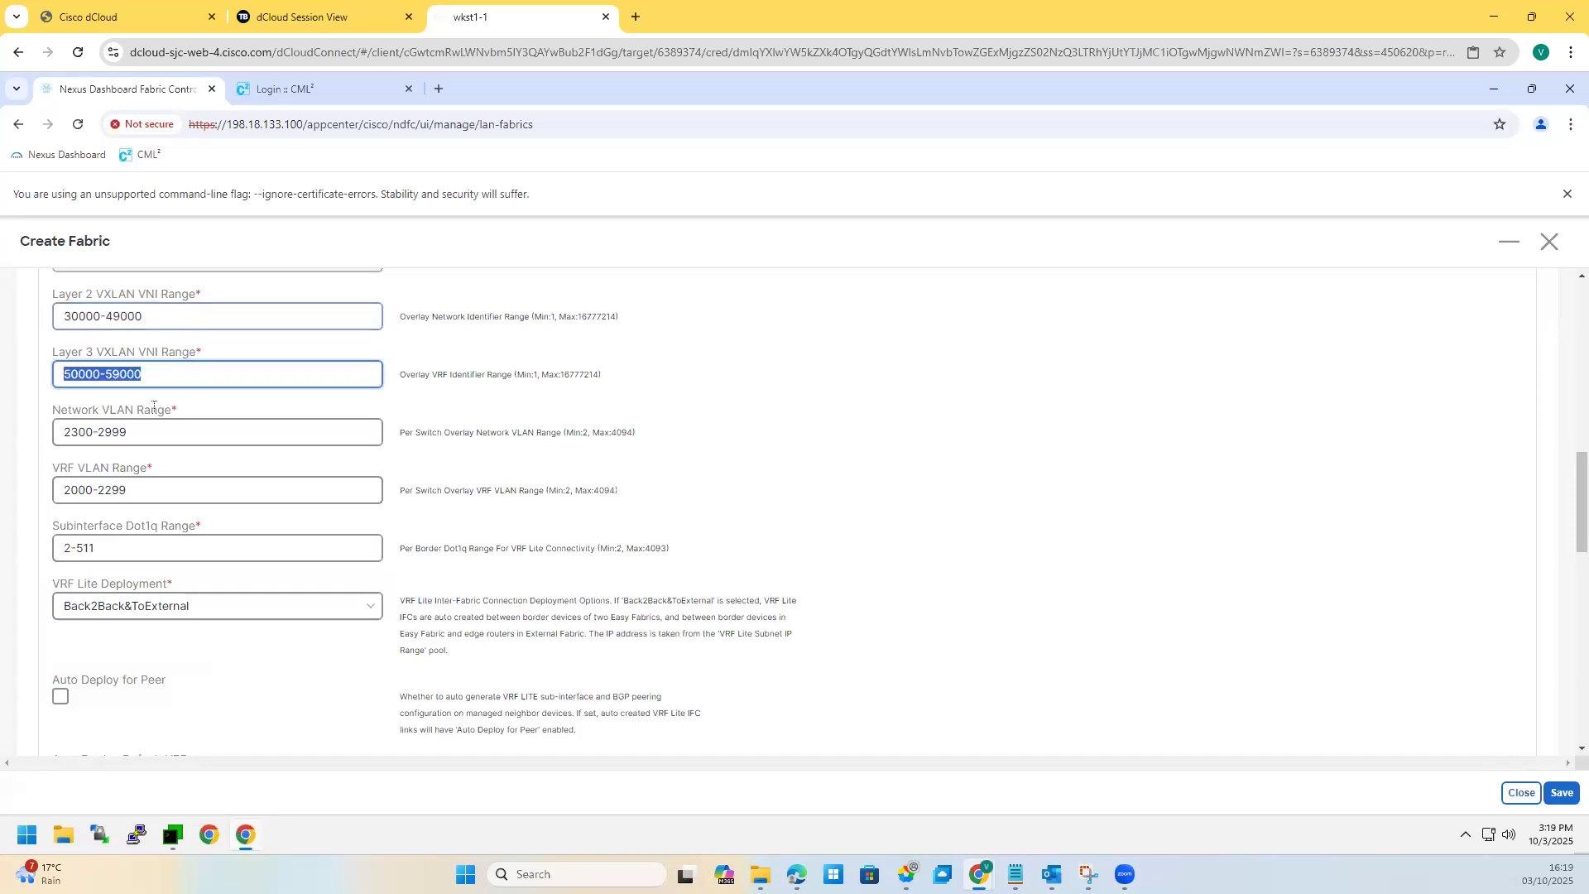
{"action": "key", "text": "Tab"}
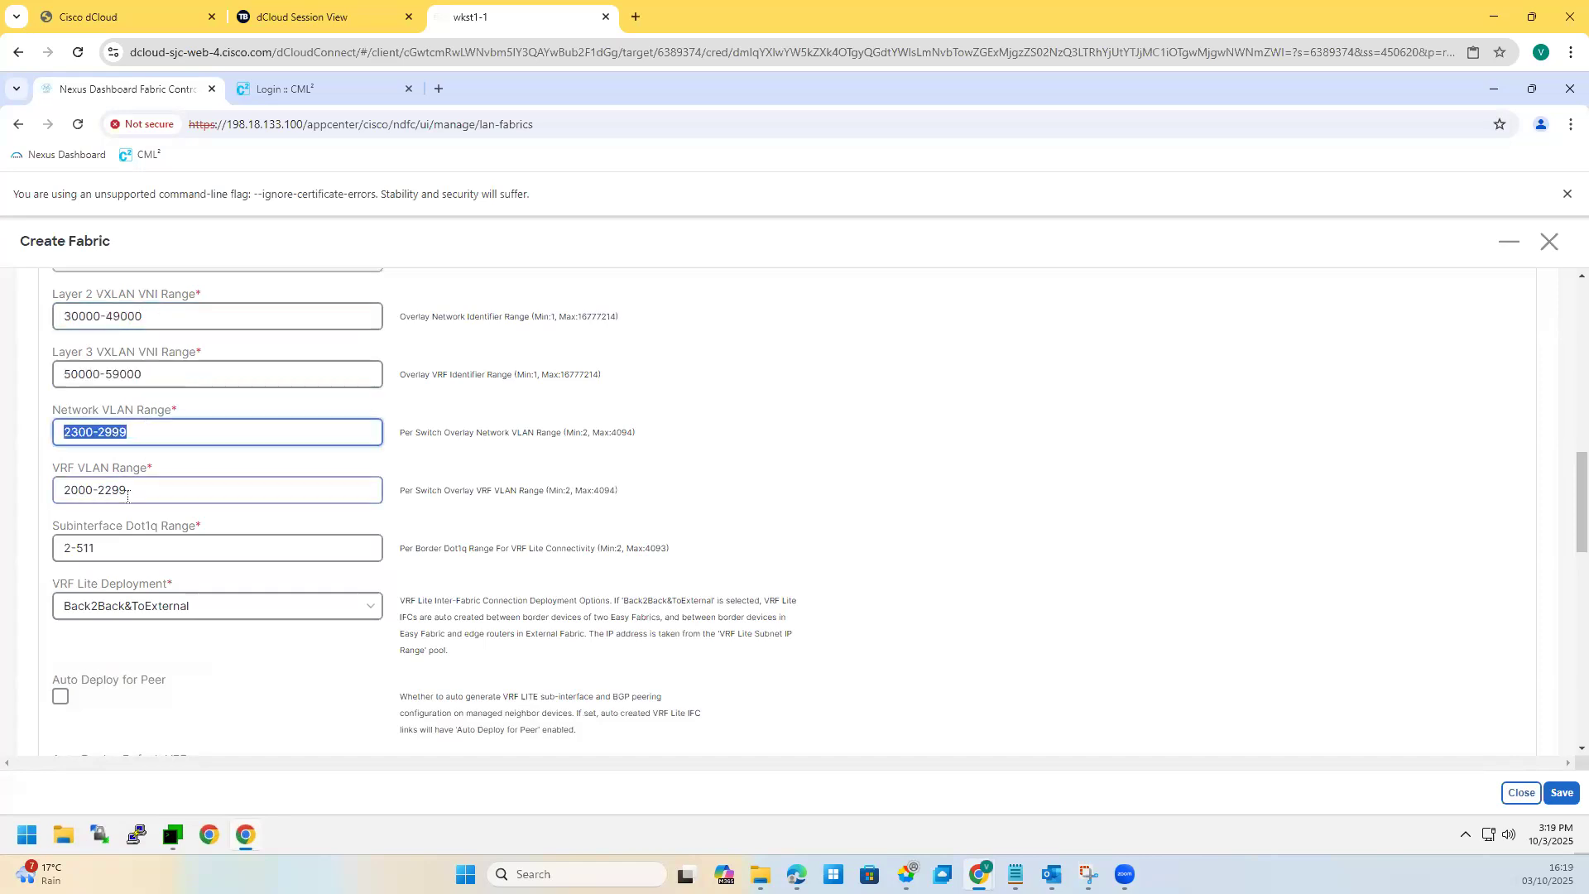
{"action": "key", "text": "Tab"}
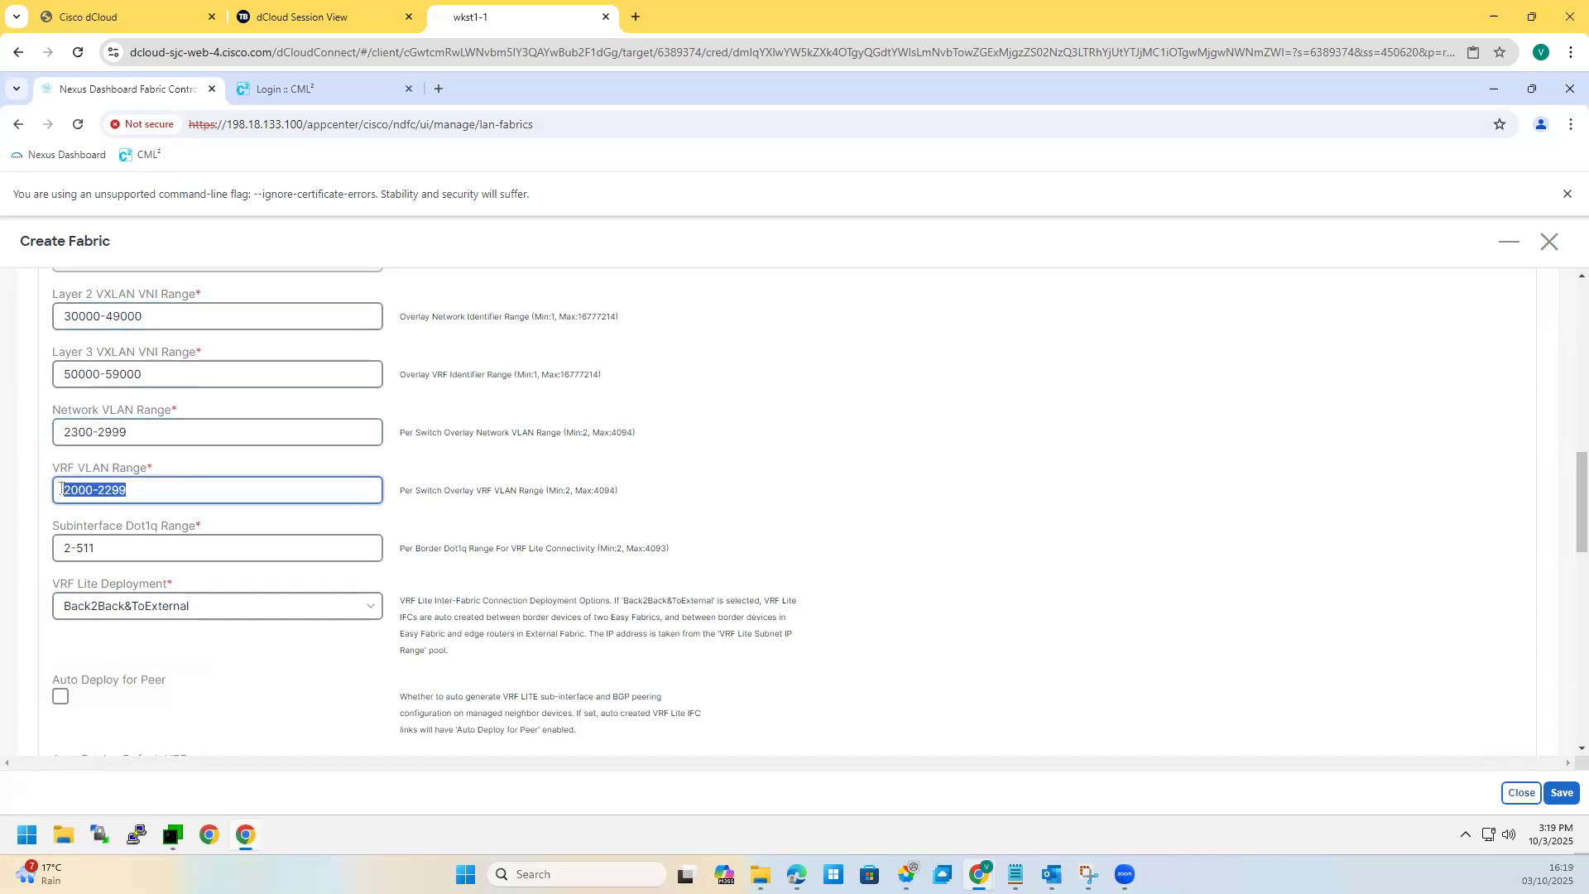
{"action": "left_click", "coordinate": [136, 492]}
{"action": "key", "text": "shift+Left"}
{"action": "key", "text": "shift+Left"}
{"action": "triple_click", "coordinate": [60, 317]}
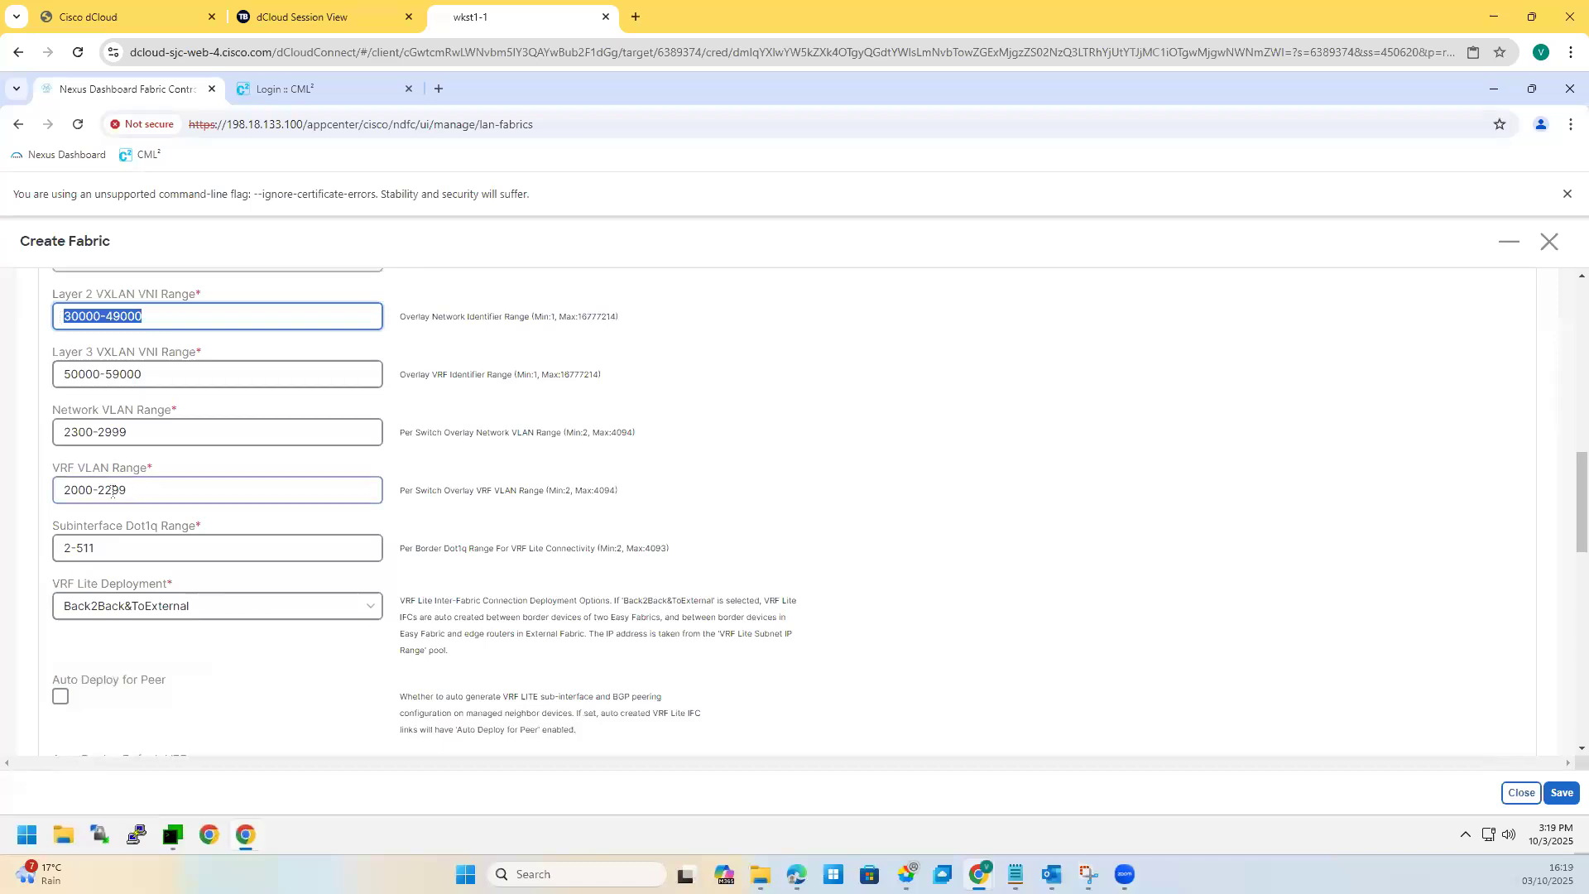
{"action": "triple_click", "coordinate": [51, 494]}
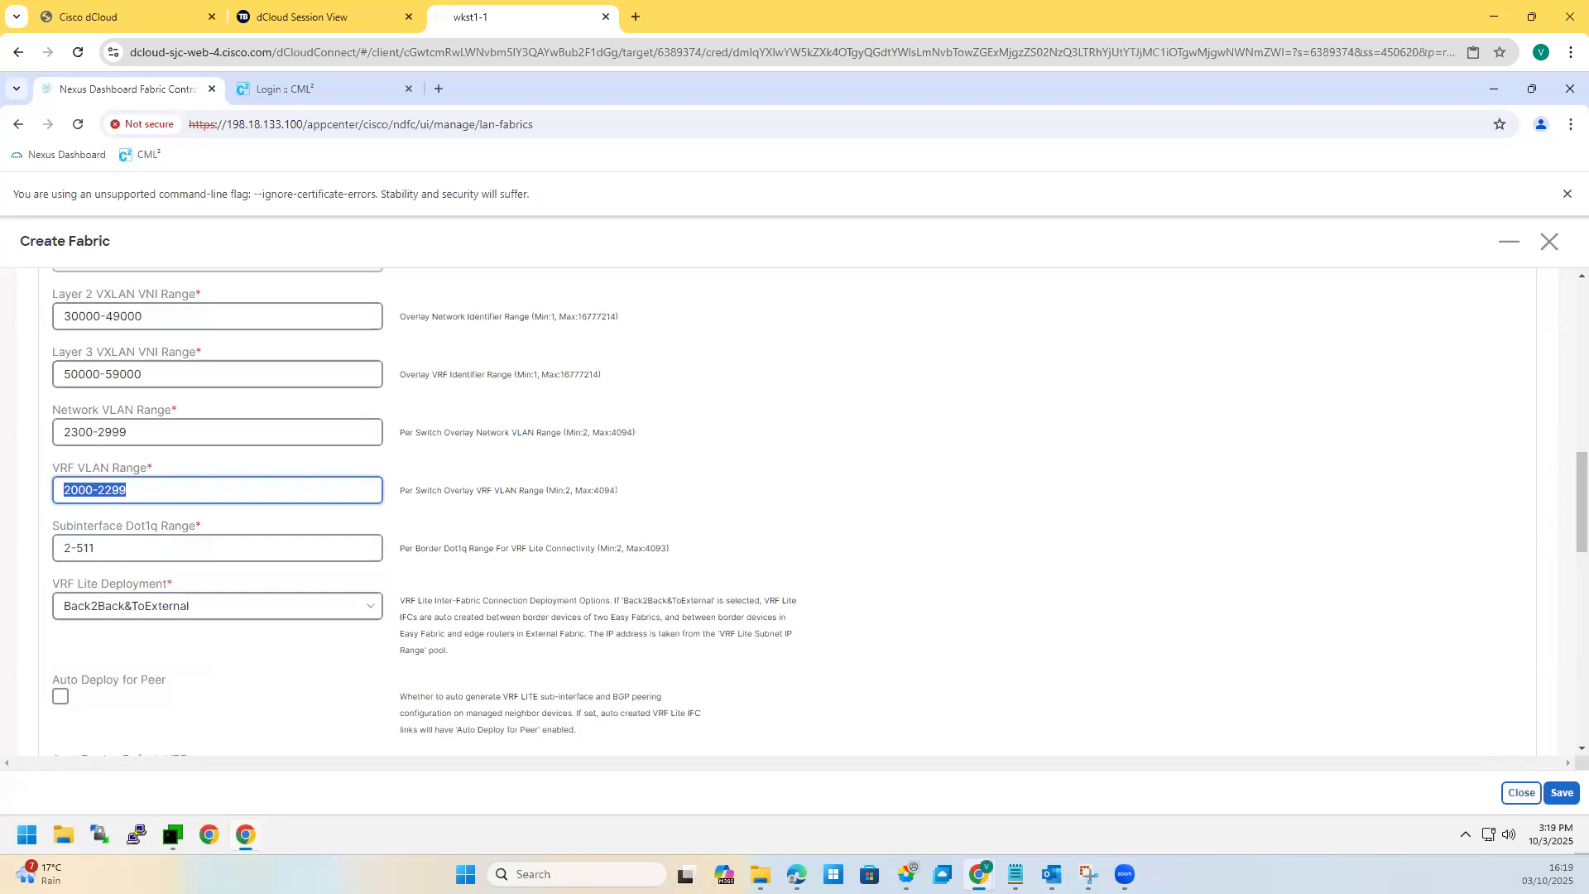
{"action": "double_click", "coordinate": [72, 581]}
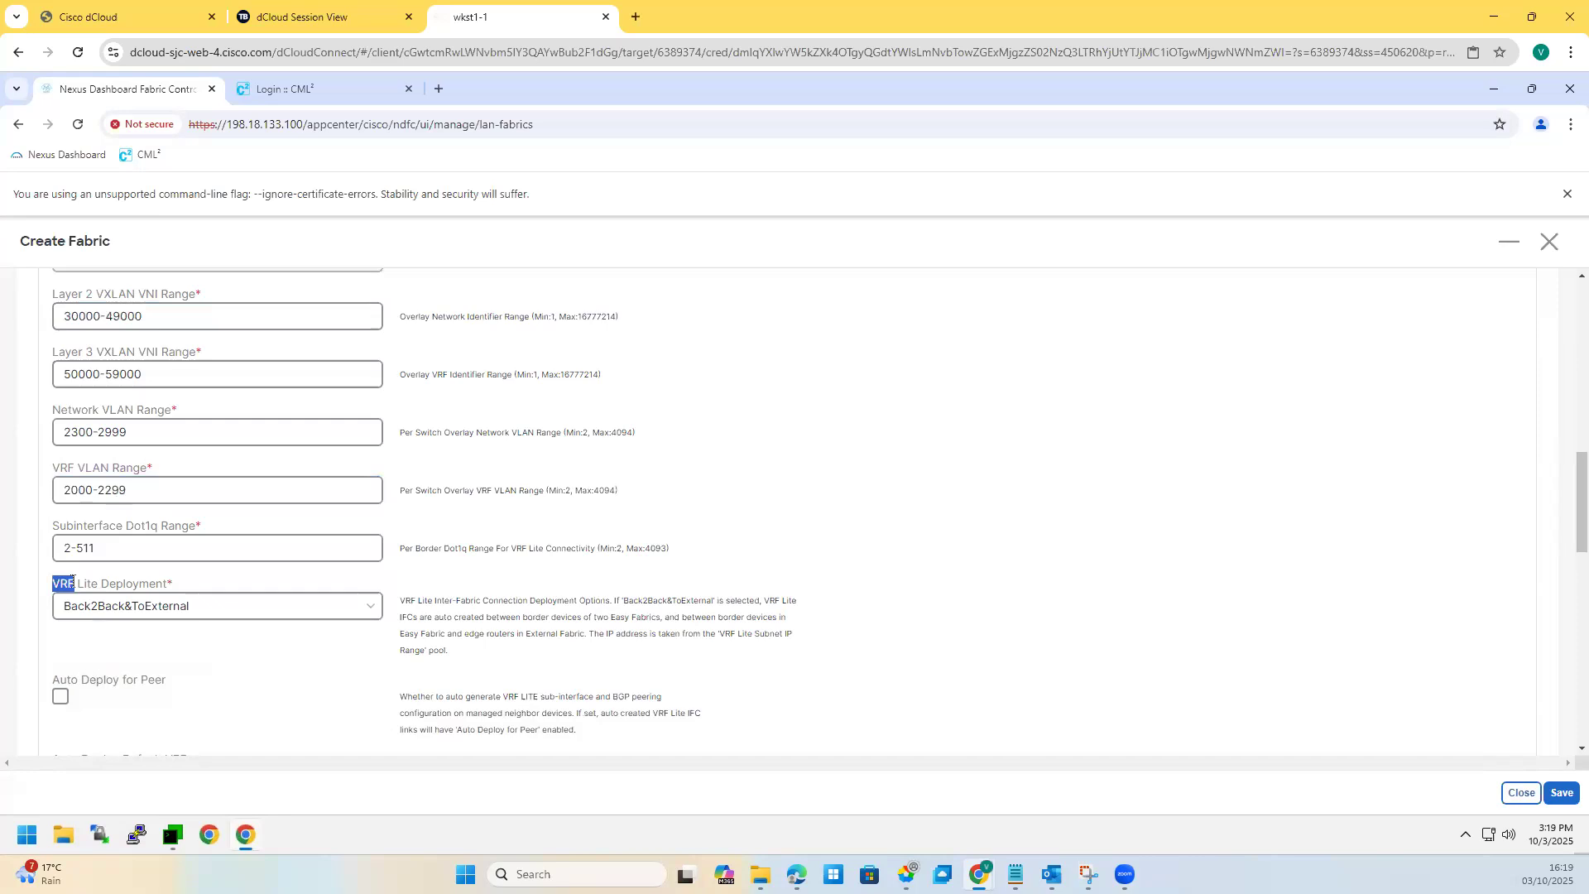
{"action": "left_click", "coordinate": [414, 620]}
{"action": "left_click_drag", "start_coordinate": [127, 467], "coordinate": [151, 477]}
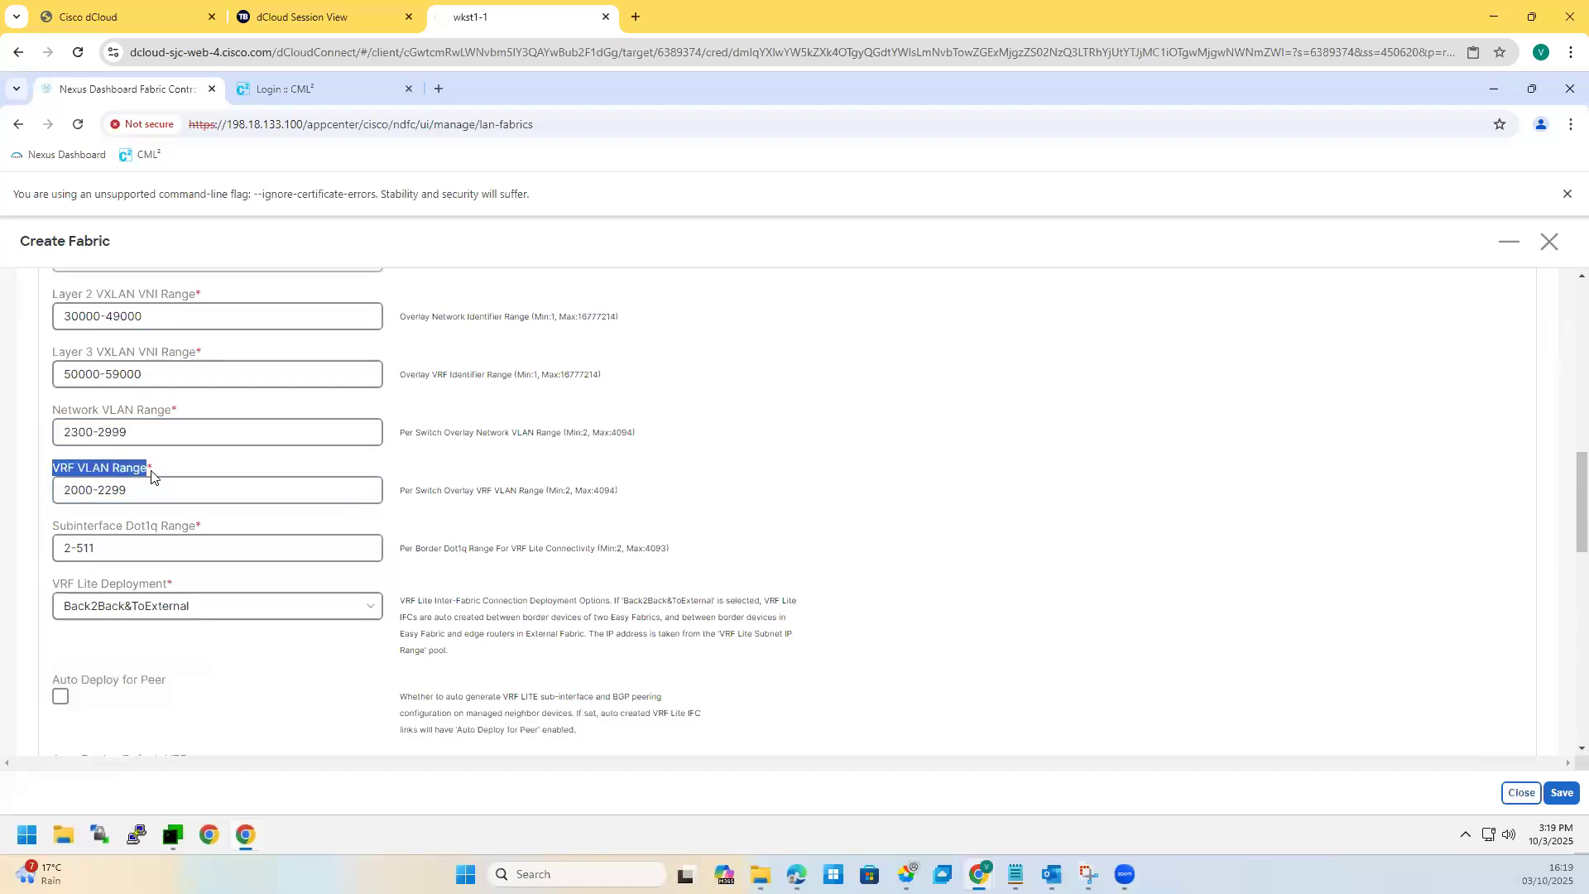
{"action": "left_click", "coordinate": [51, 470]}
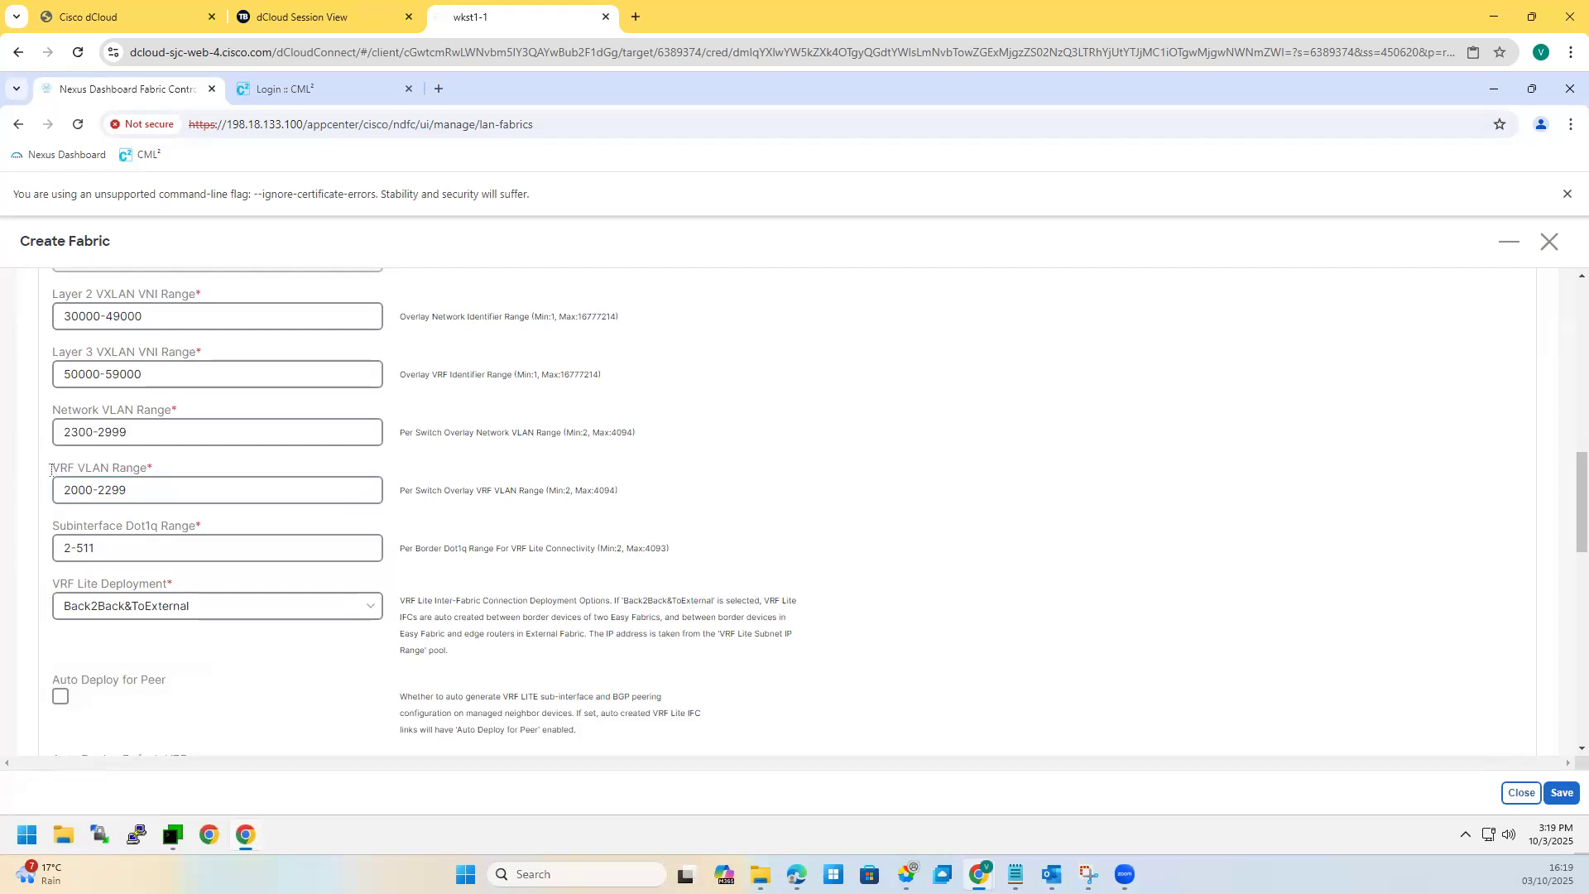
{"action": "left_click_drag", "start_coordinate": [52, 469], "coordinate": [145, 472]}
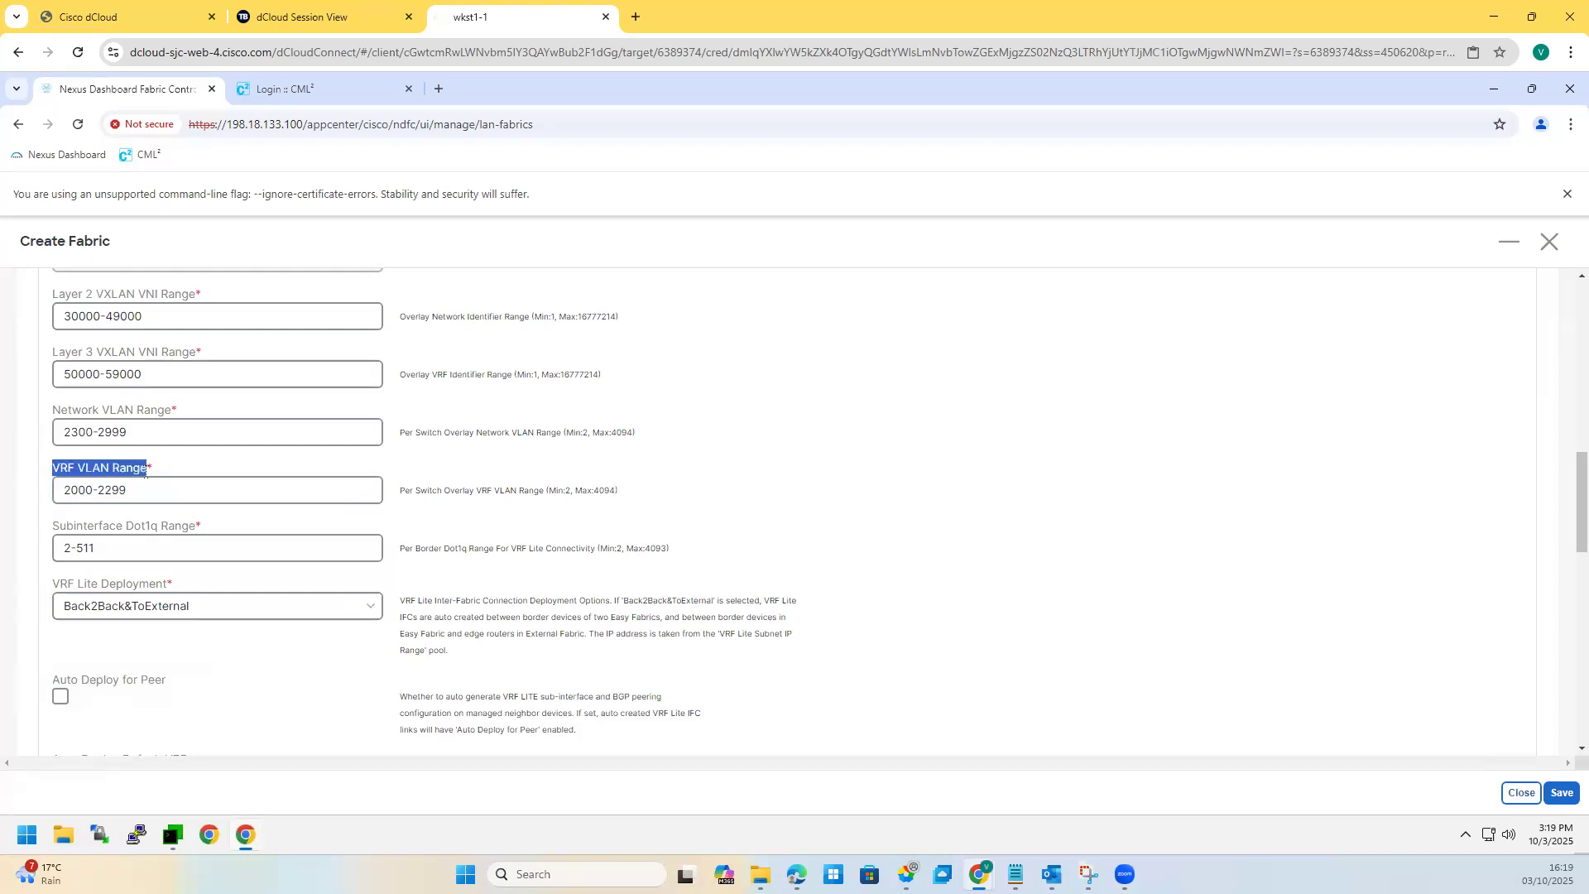
{"action": "left_click_drag", "start_coordinate": [561, 420], "coordinate": [414, 431]}
{"action": "left_click_drag", "start_coordinate": [417, 490], "coordinate": [567, 503]}
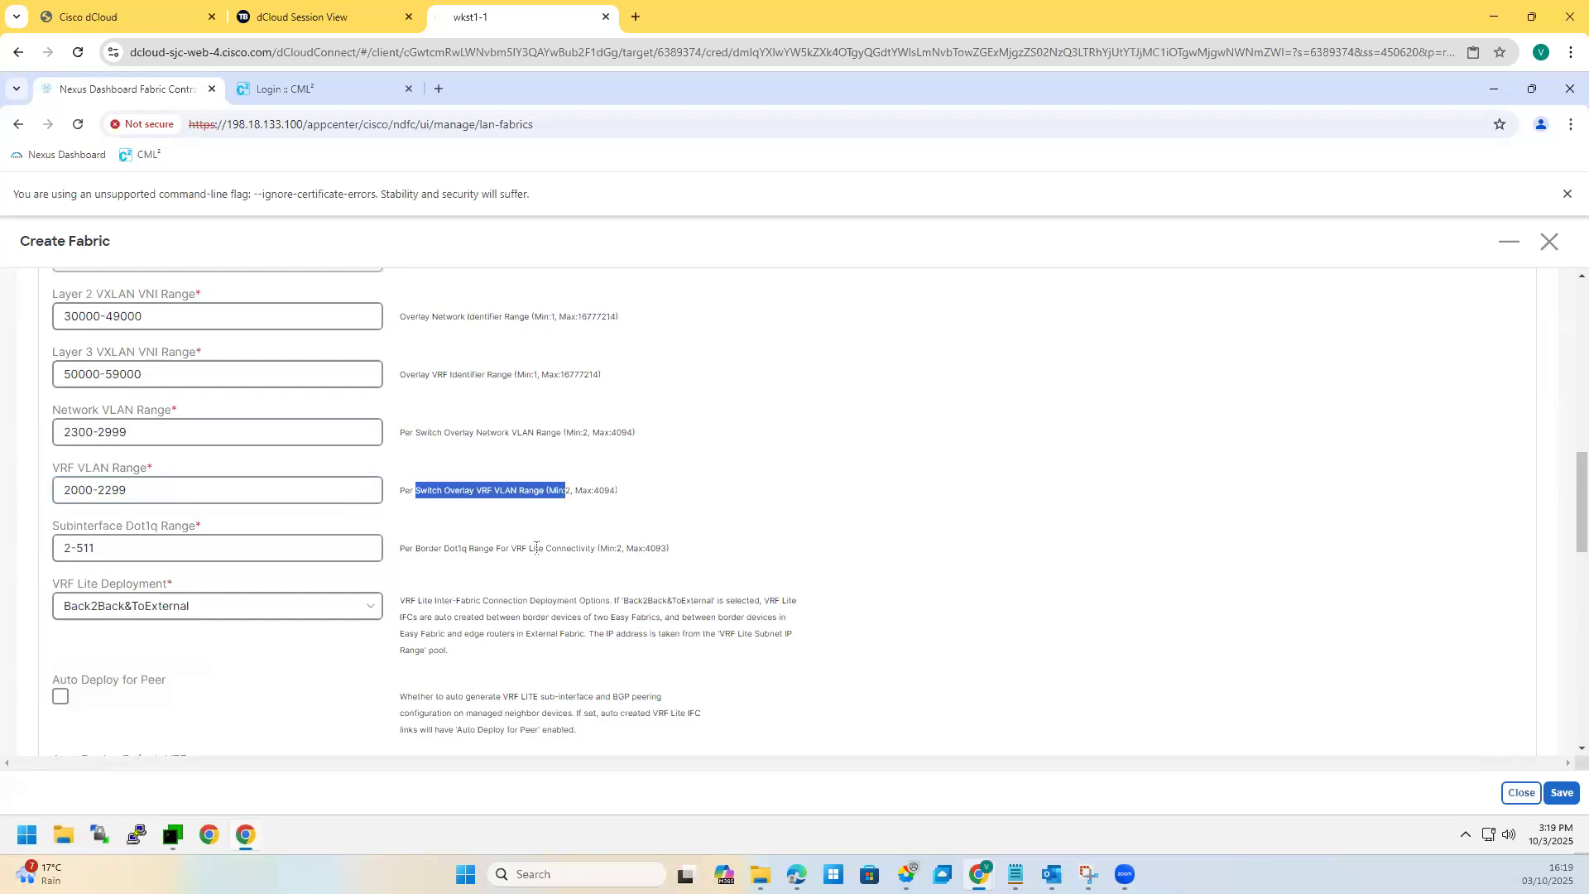
{"action": "left_click_drag", "start_coordinate": [437, 432], "coordinate": [539, 430]}
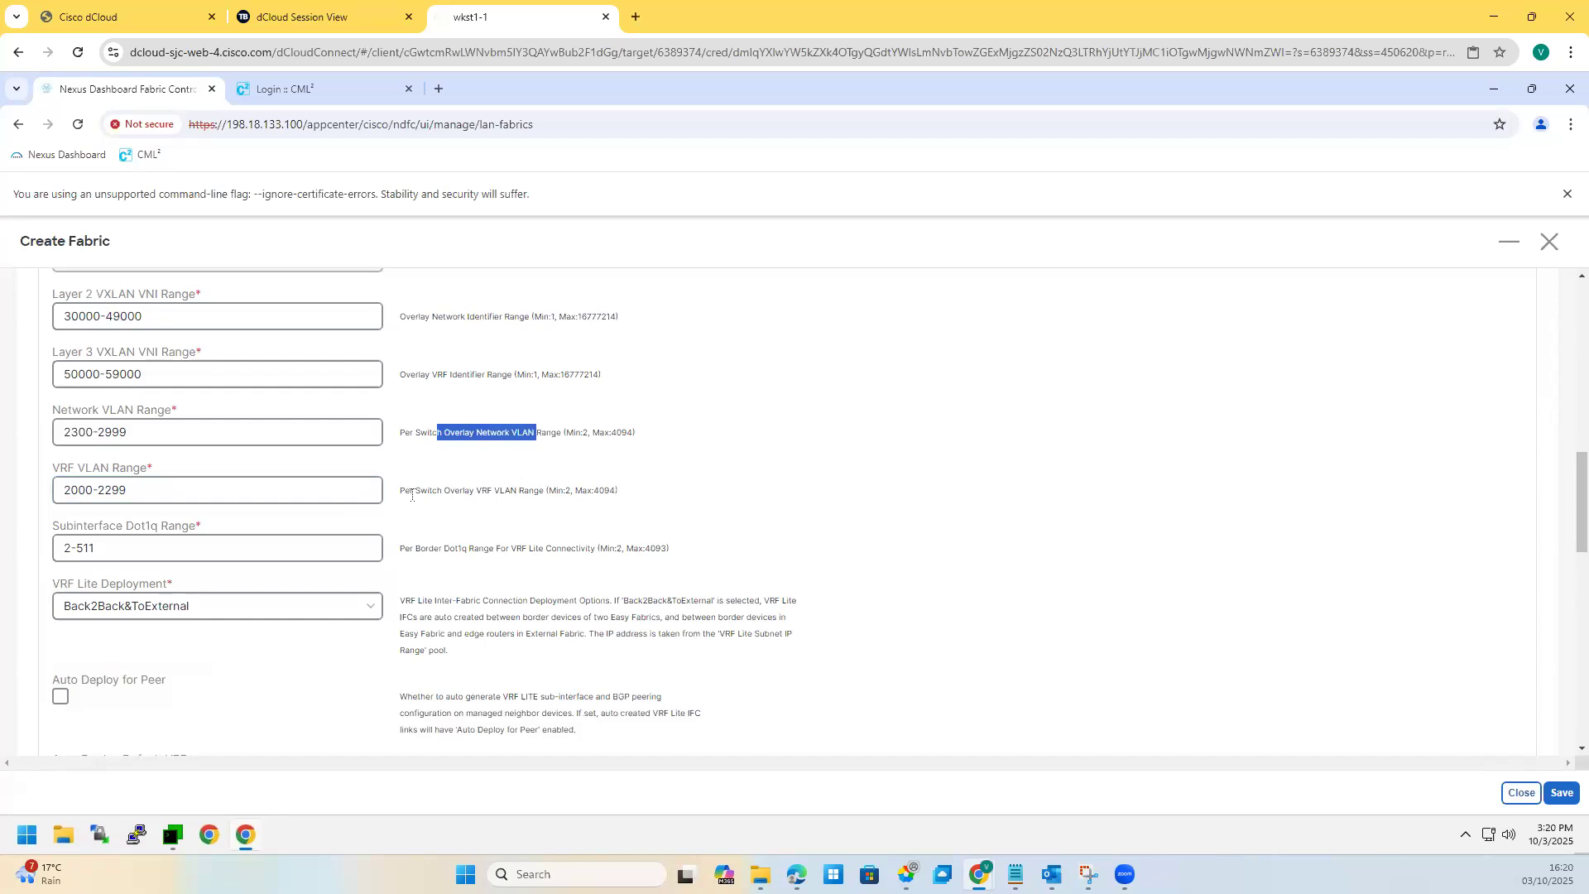
{"action": "left_click_drag", "start_coordinate": [409, 490], "coordinate": [547, 495]}
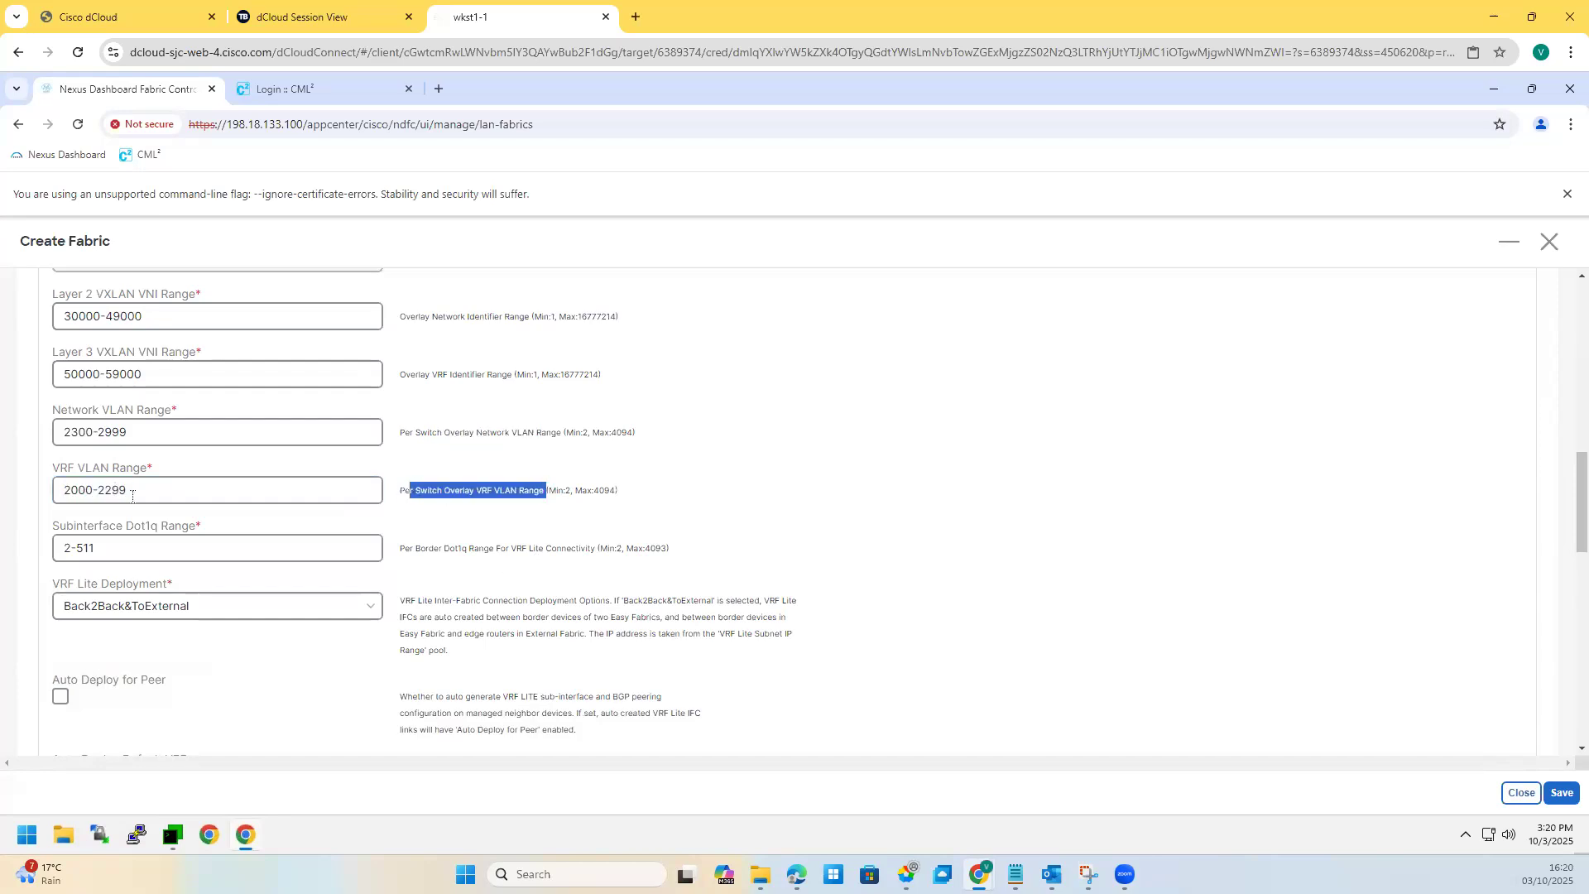
{"action": "left_click_drag", "start_coordinate": [128, 490], "coordinate": [57, 493]}
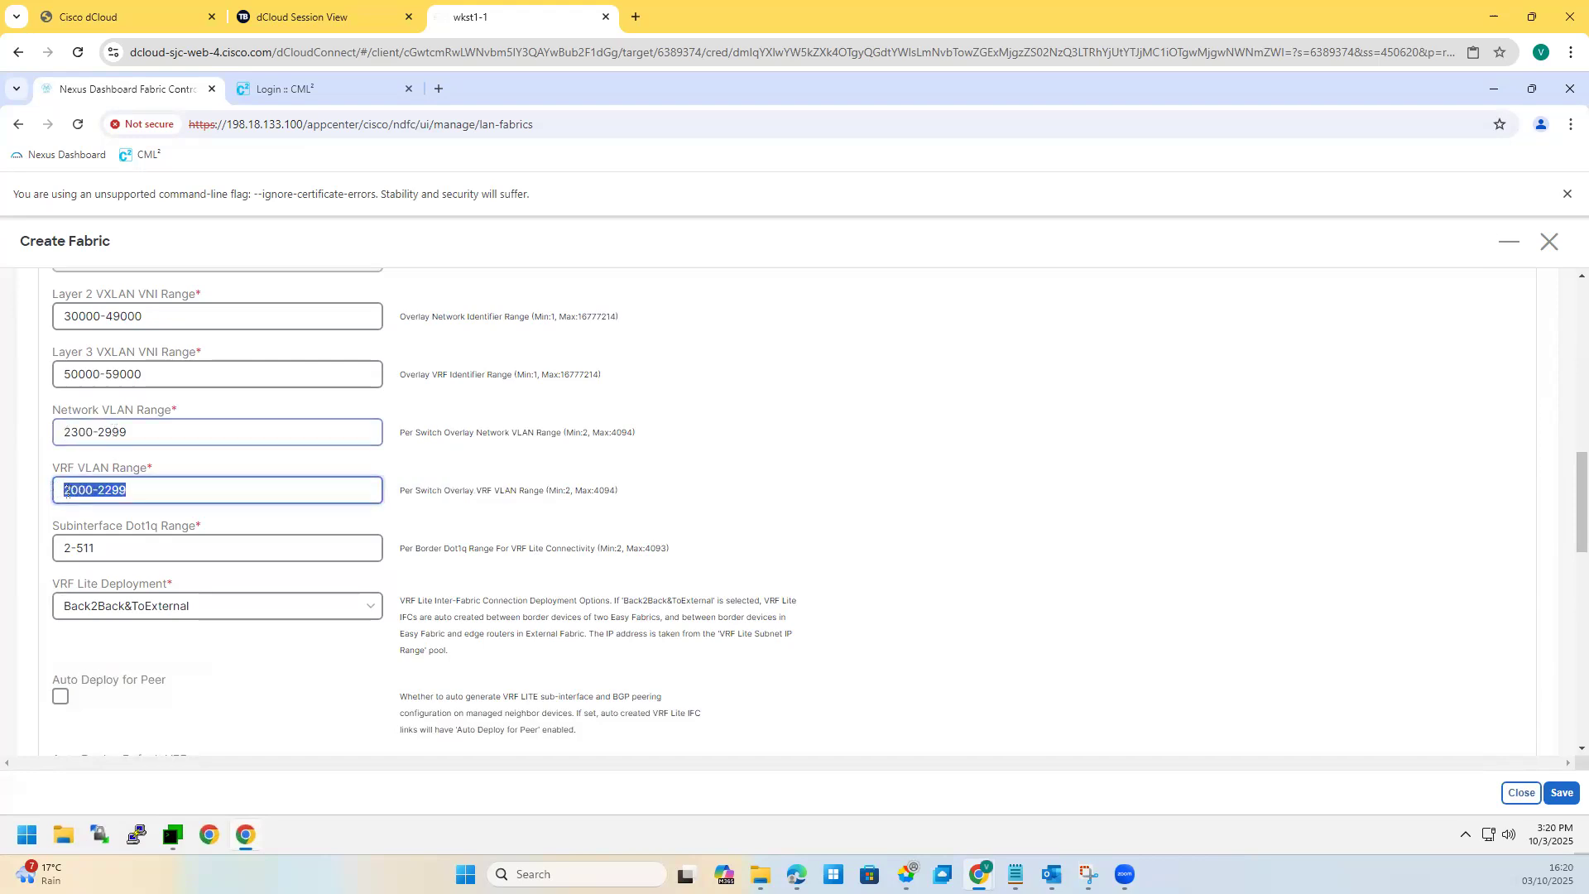
{"action": "left_click_drag", "start_coordinate": [63, 432], "coordinate": [112, 432]}
{"action": "triple_click", "coordinate": [129, 488]}
{"action": "triple_click", "coordinate": [135, 430]}
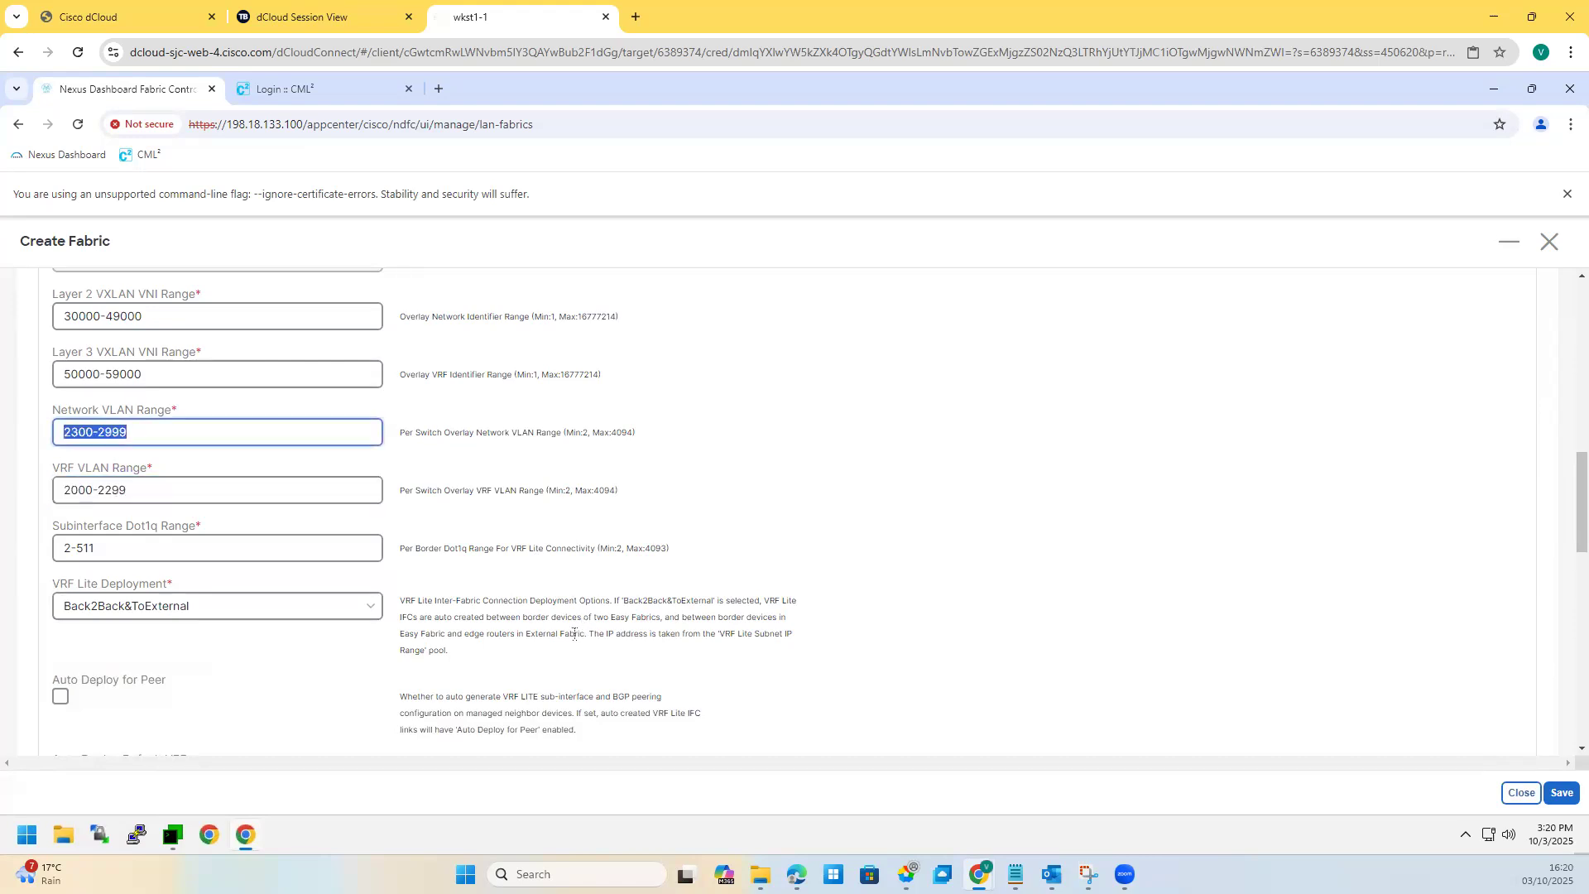
{"action": "triple_click", "coordinate": [57, 494]}
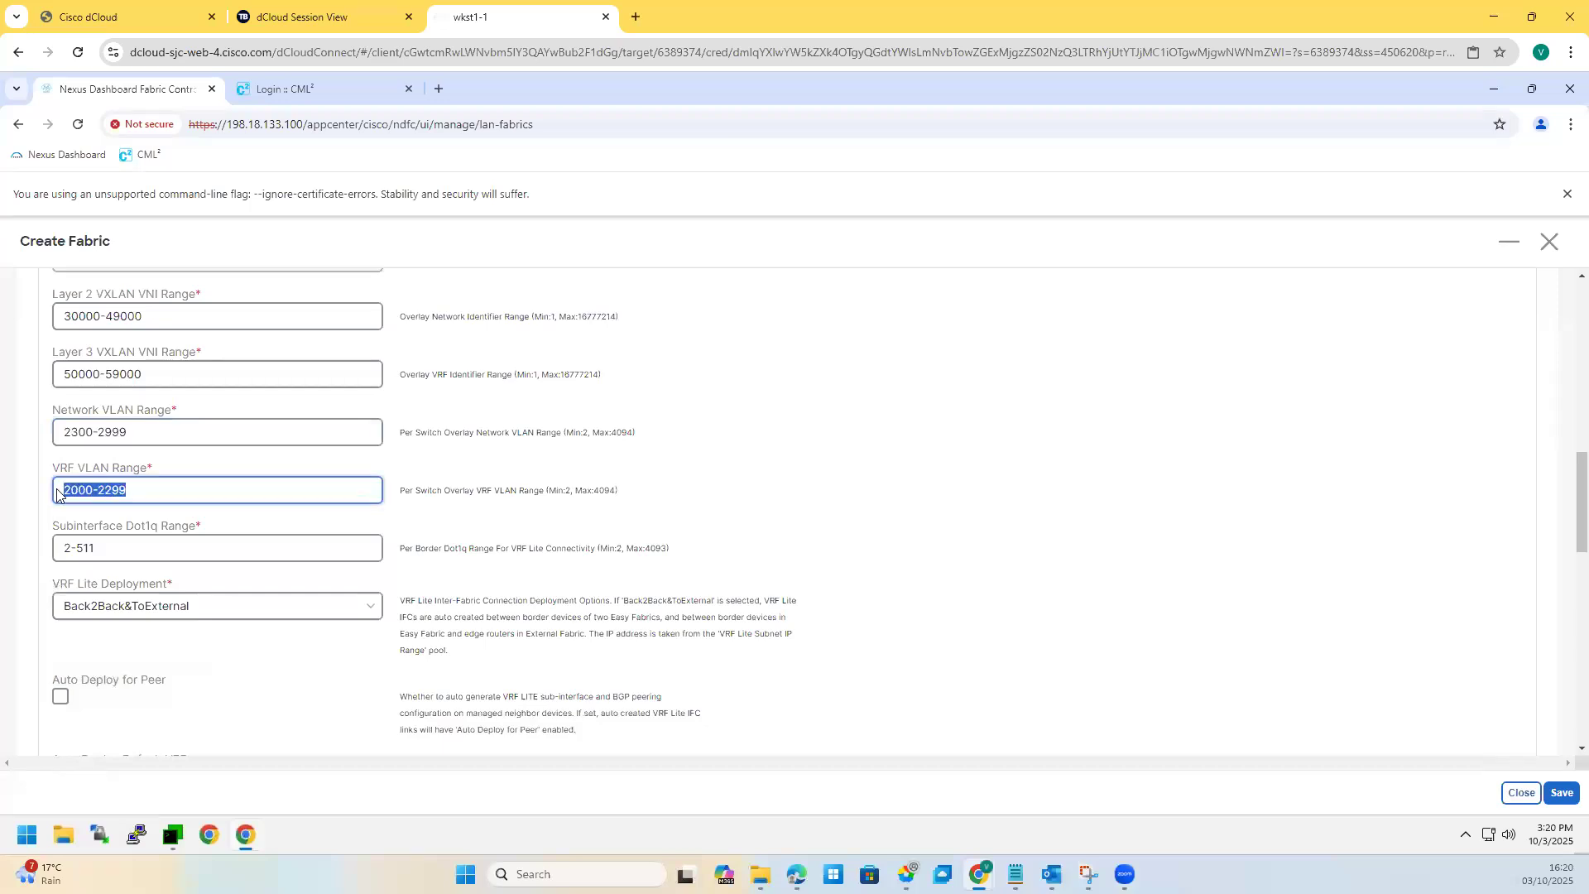
{"action": "triple_click", "coordinate": [63, 427]}
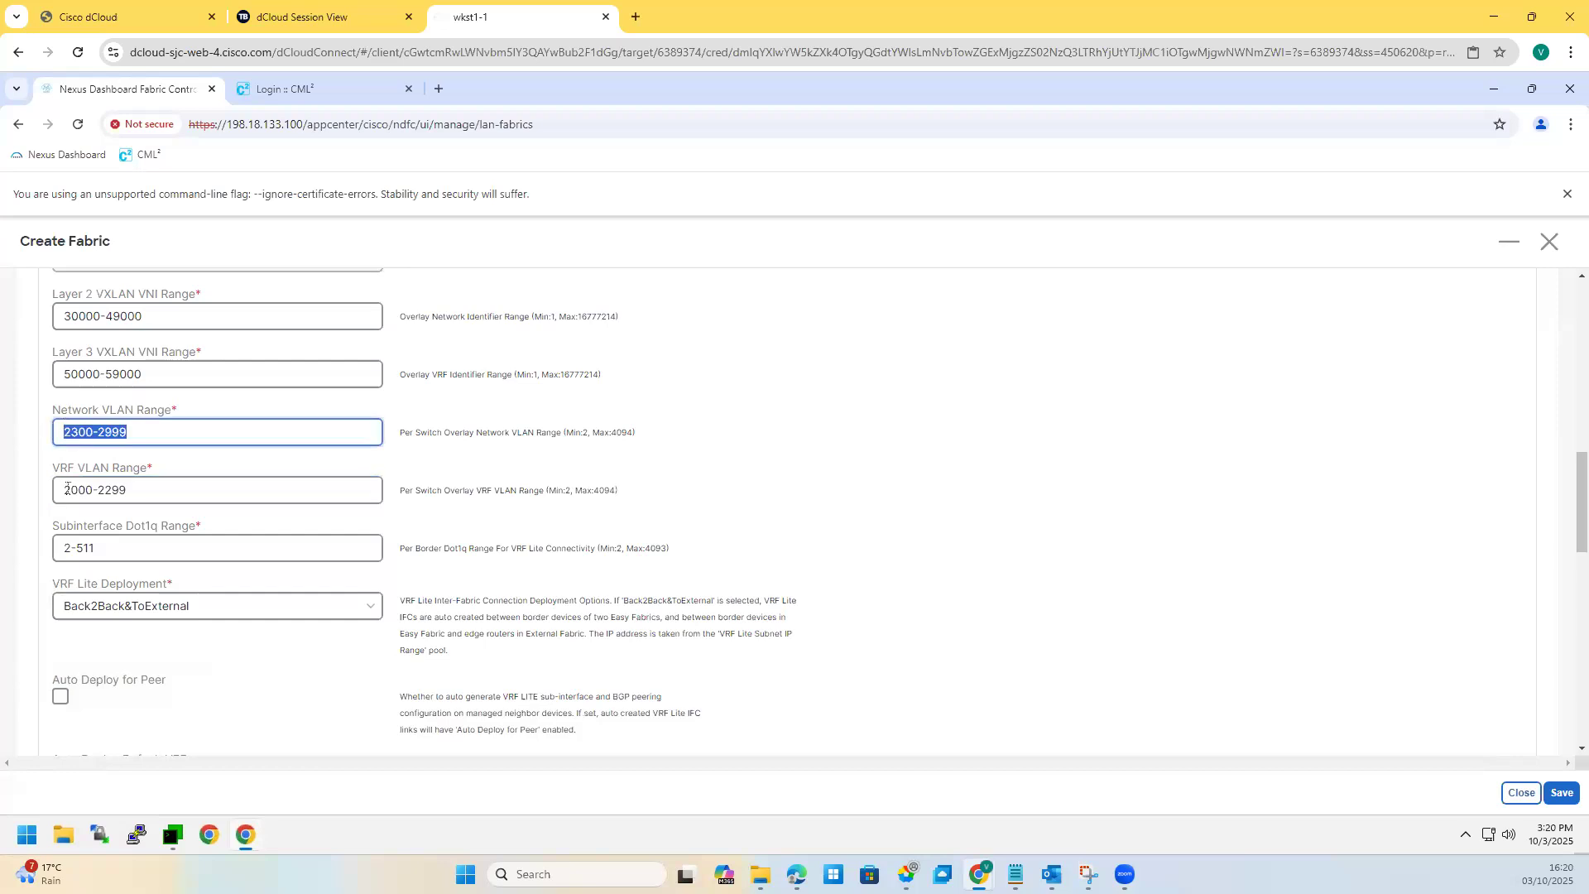
{"action": "triple_click", "coordinate": [130, 489]}
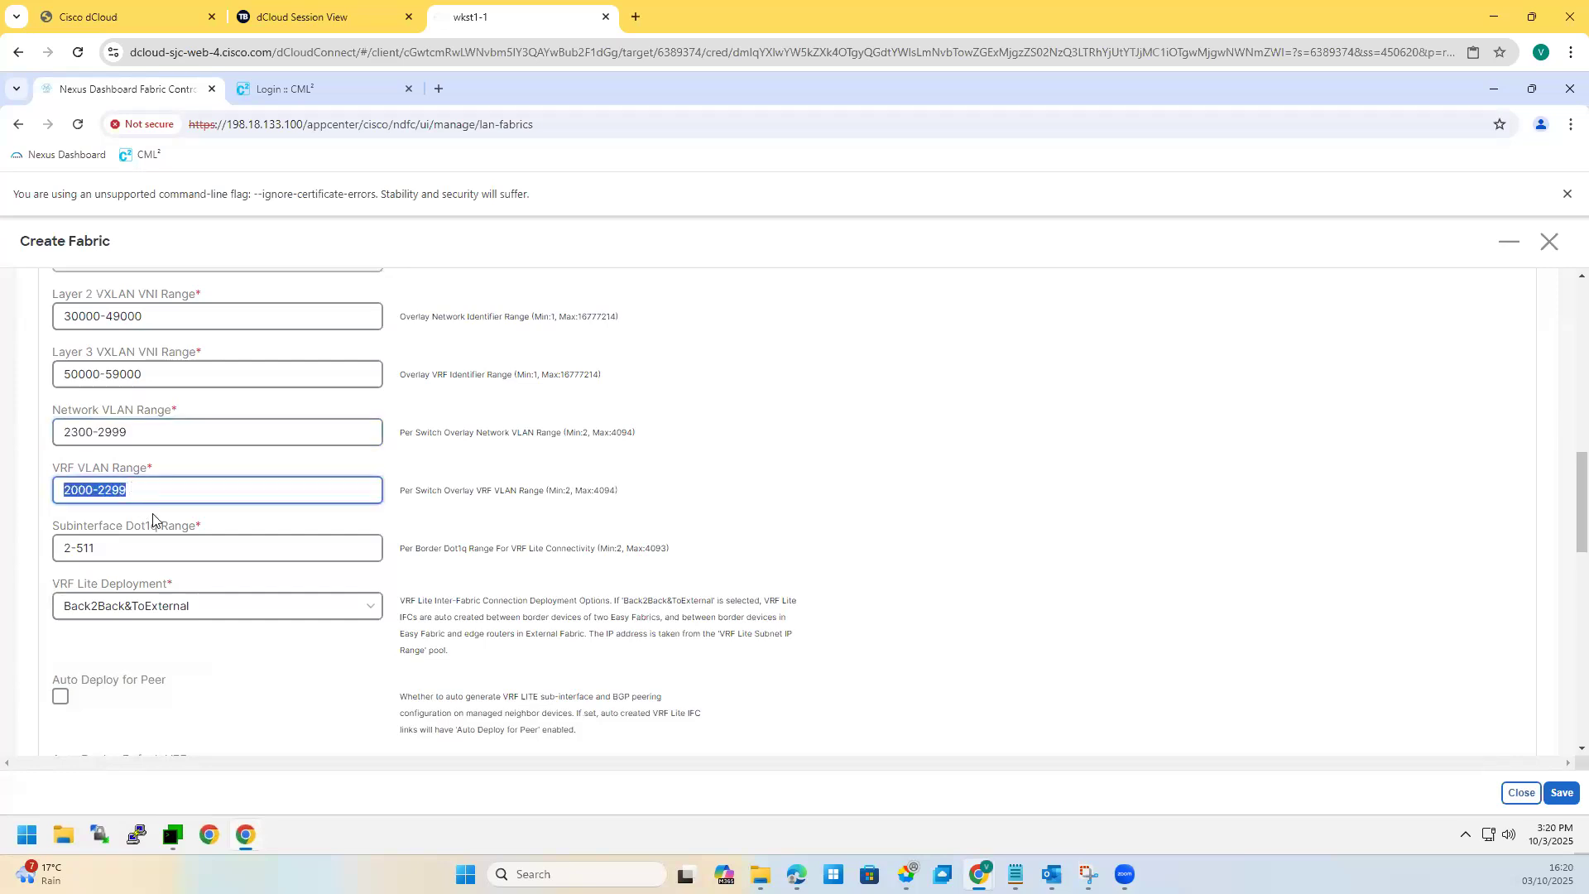
{"action": "left_click", "coordinate": [461, 629]}
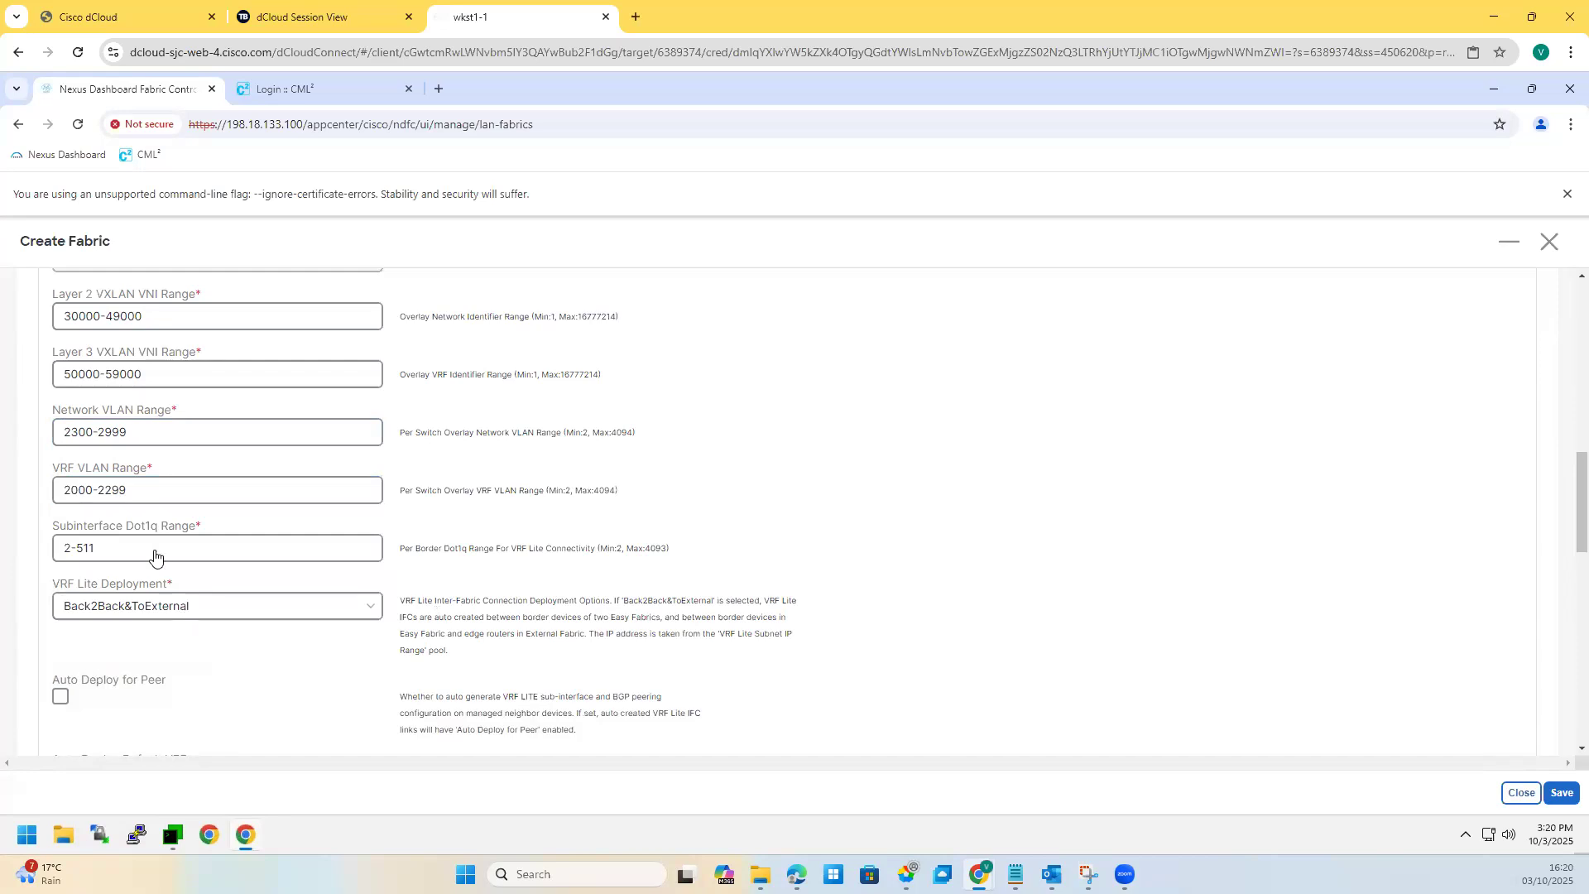
{"action": "triple_click", "coordinate": [128, 490]}
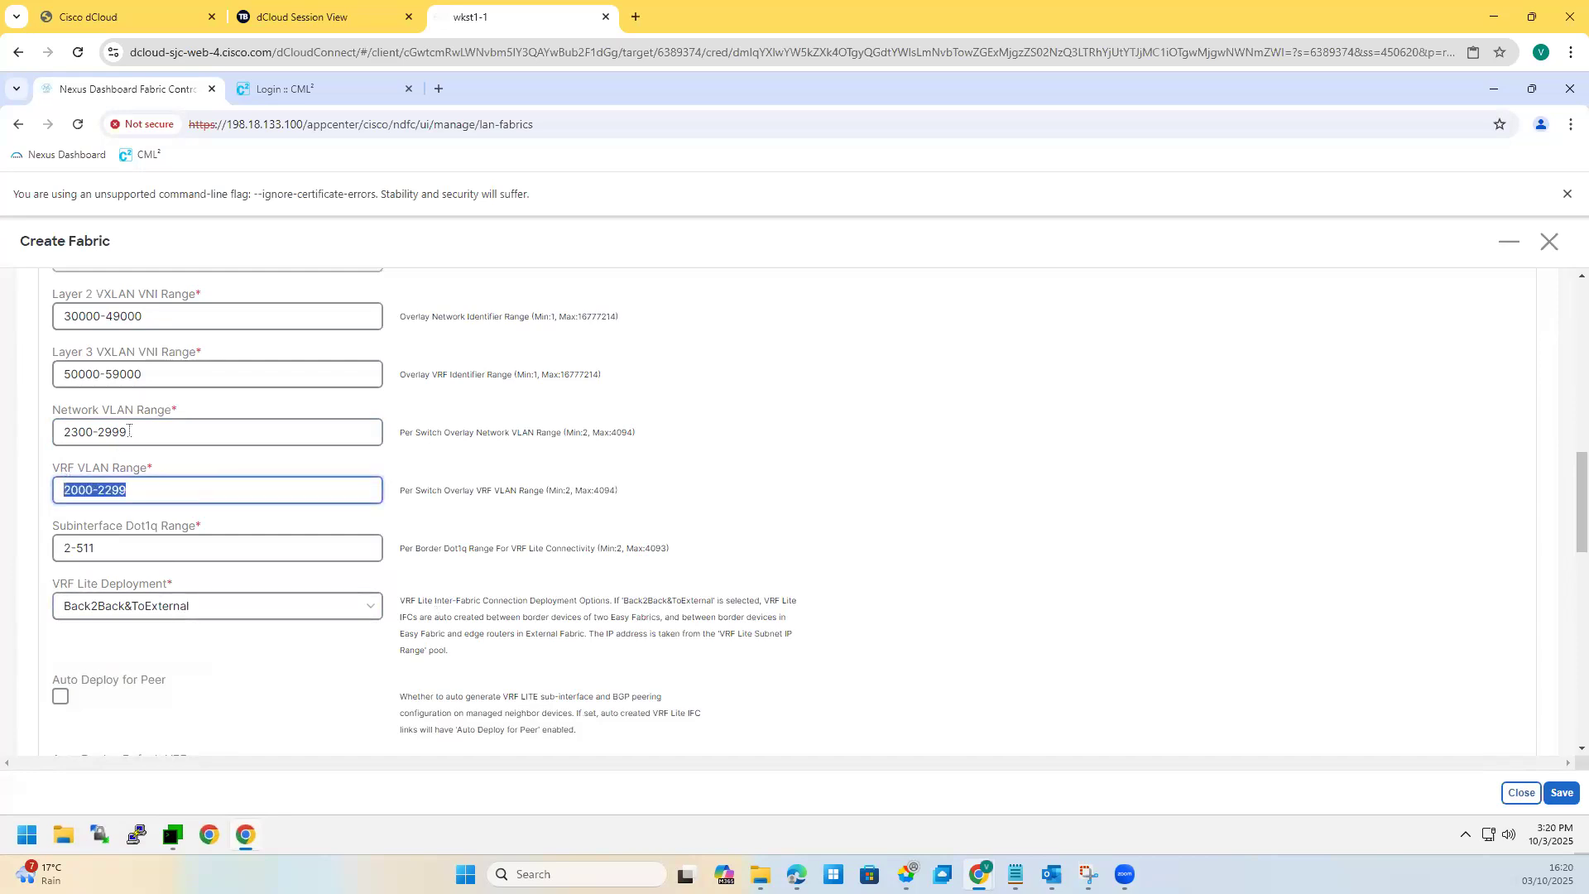
{"action": "key", "text": "shift+Tab"}
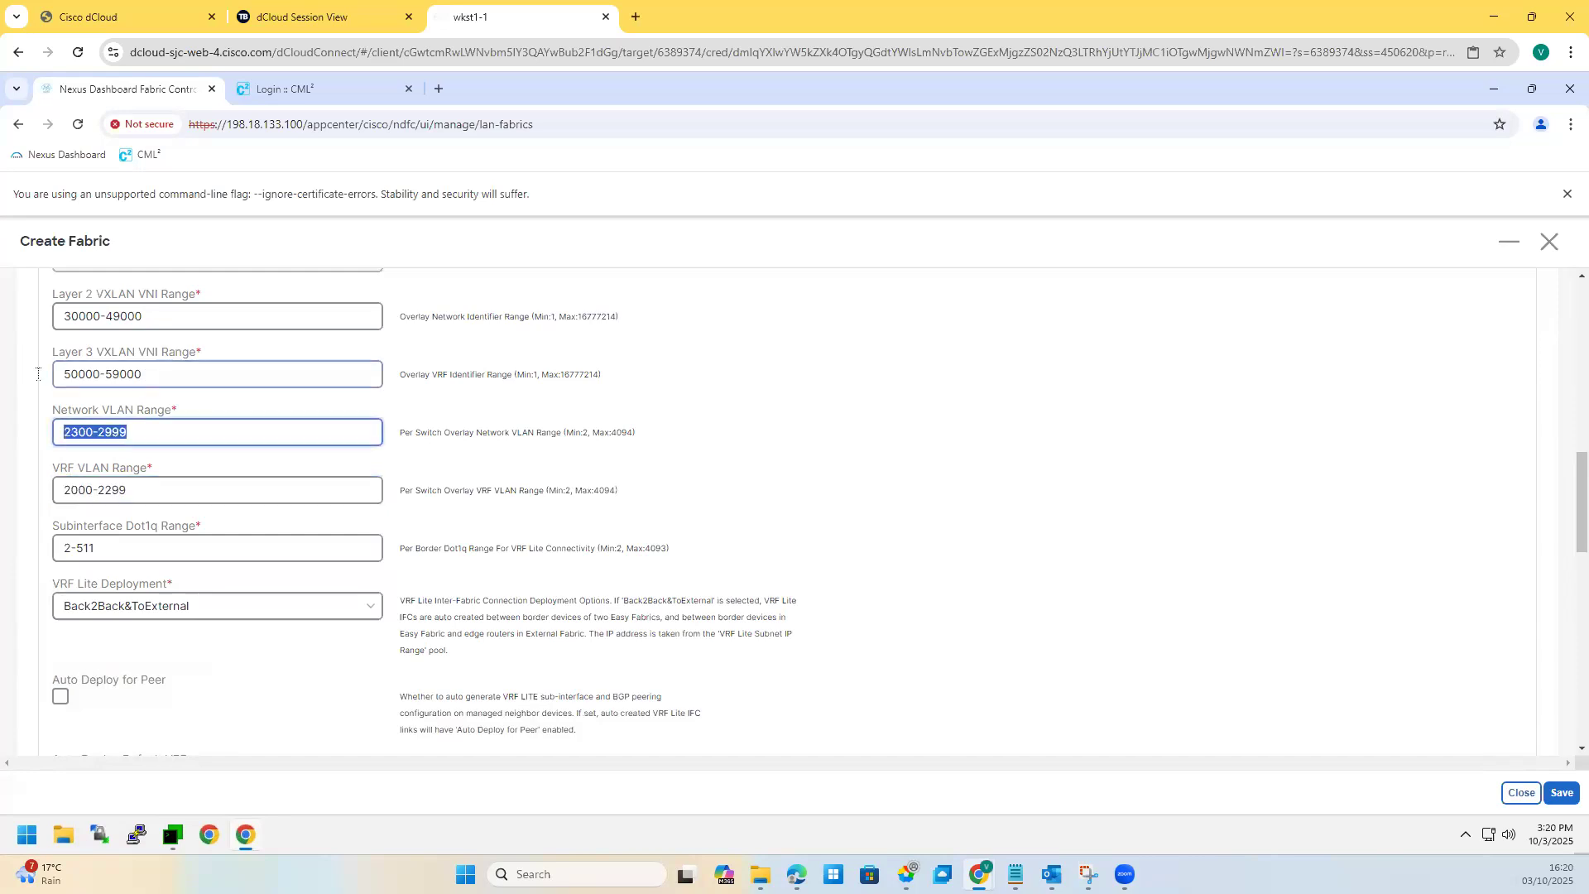
{"action": "triple_click", "coordinate": [188, 375]}
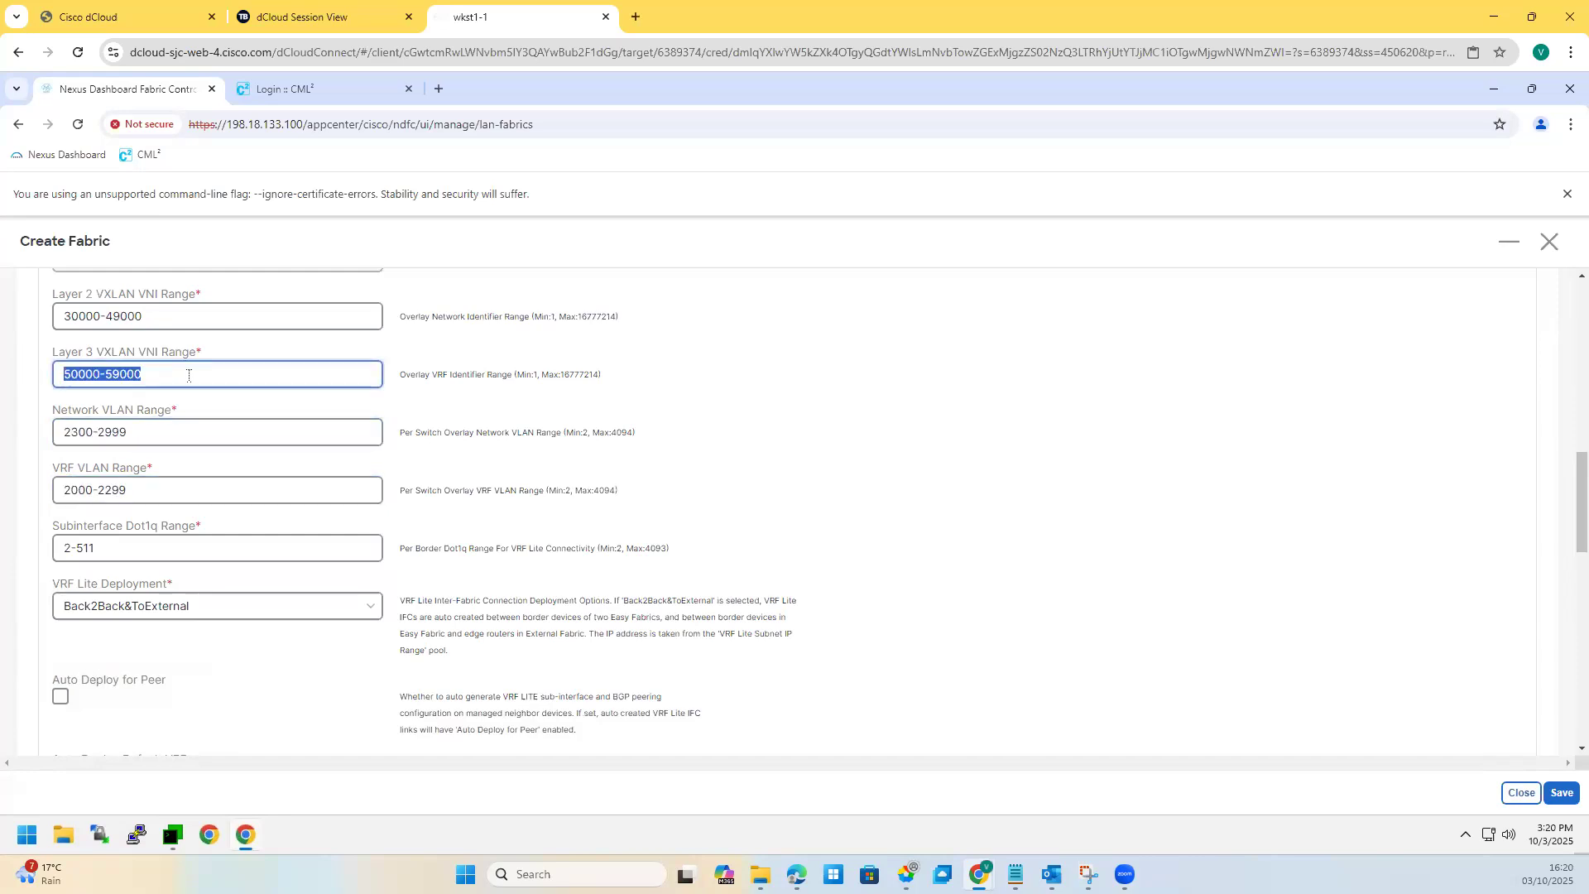
{"action": "left_click_drag", "start_coordinate": [150, 372], "coordinate": [60, 375]}
{"action": "left_click_drag", "start_coordinate": [155, 579], "coordinate": [51, 583]}
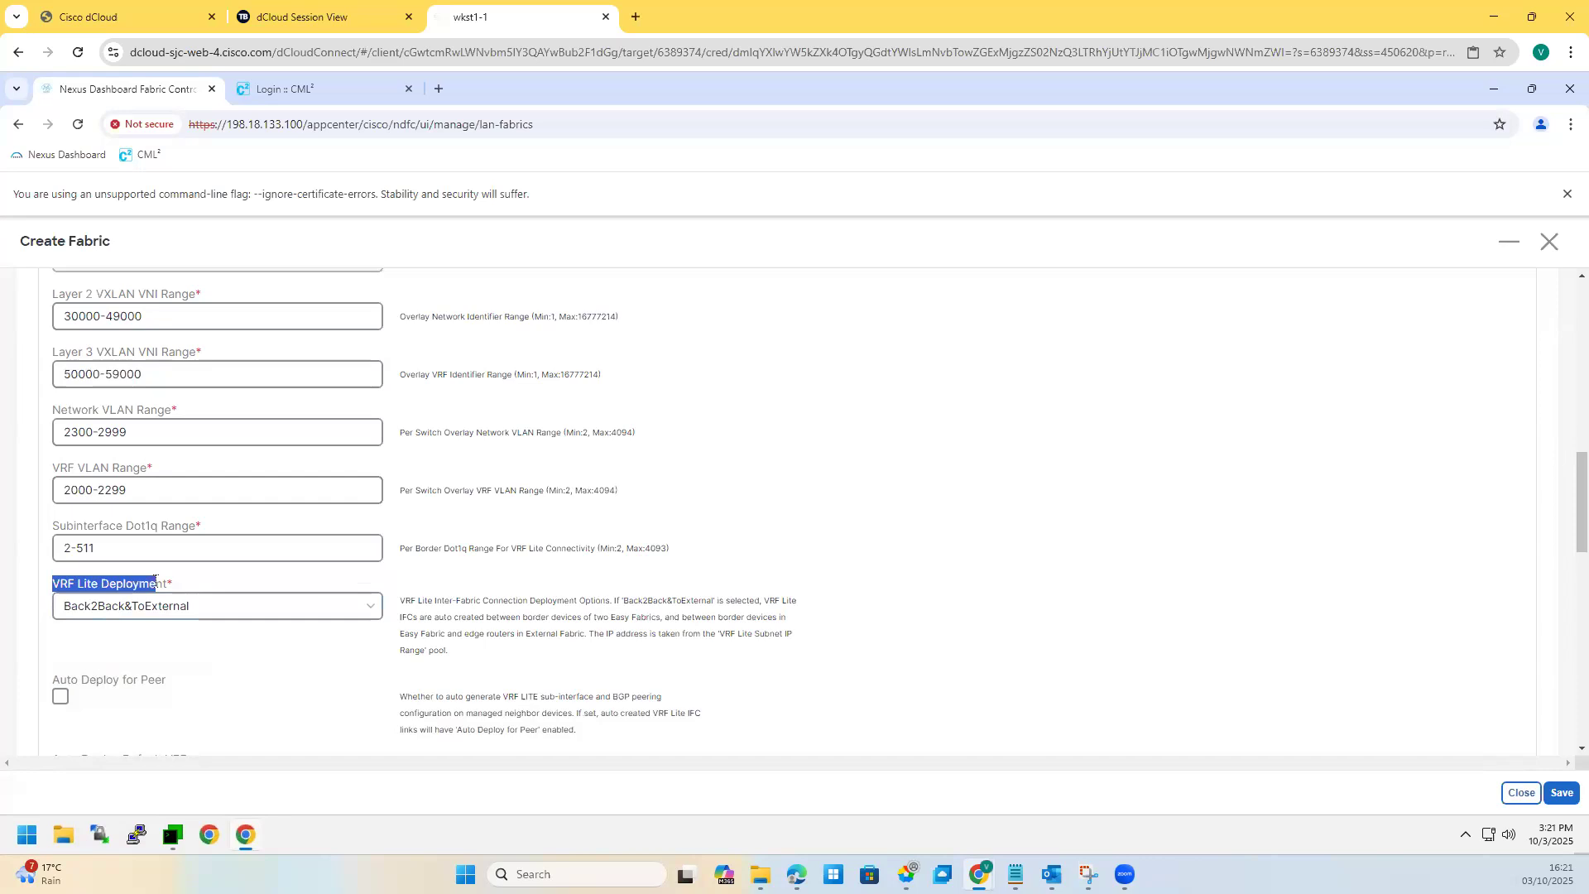
{"action": "left_click_drag", "start_coordinate": [434, 600], "coordinate": [789, 656]}
{"action": "left_click", "coordinate": [623, 602]}
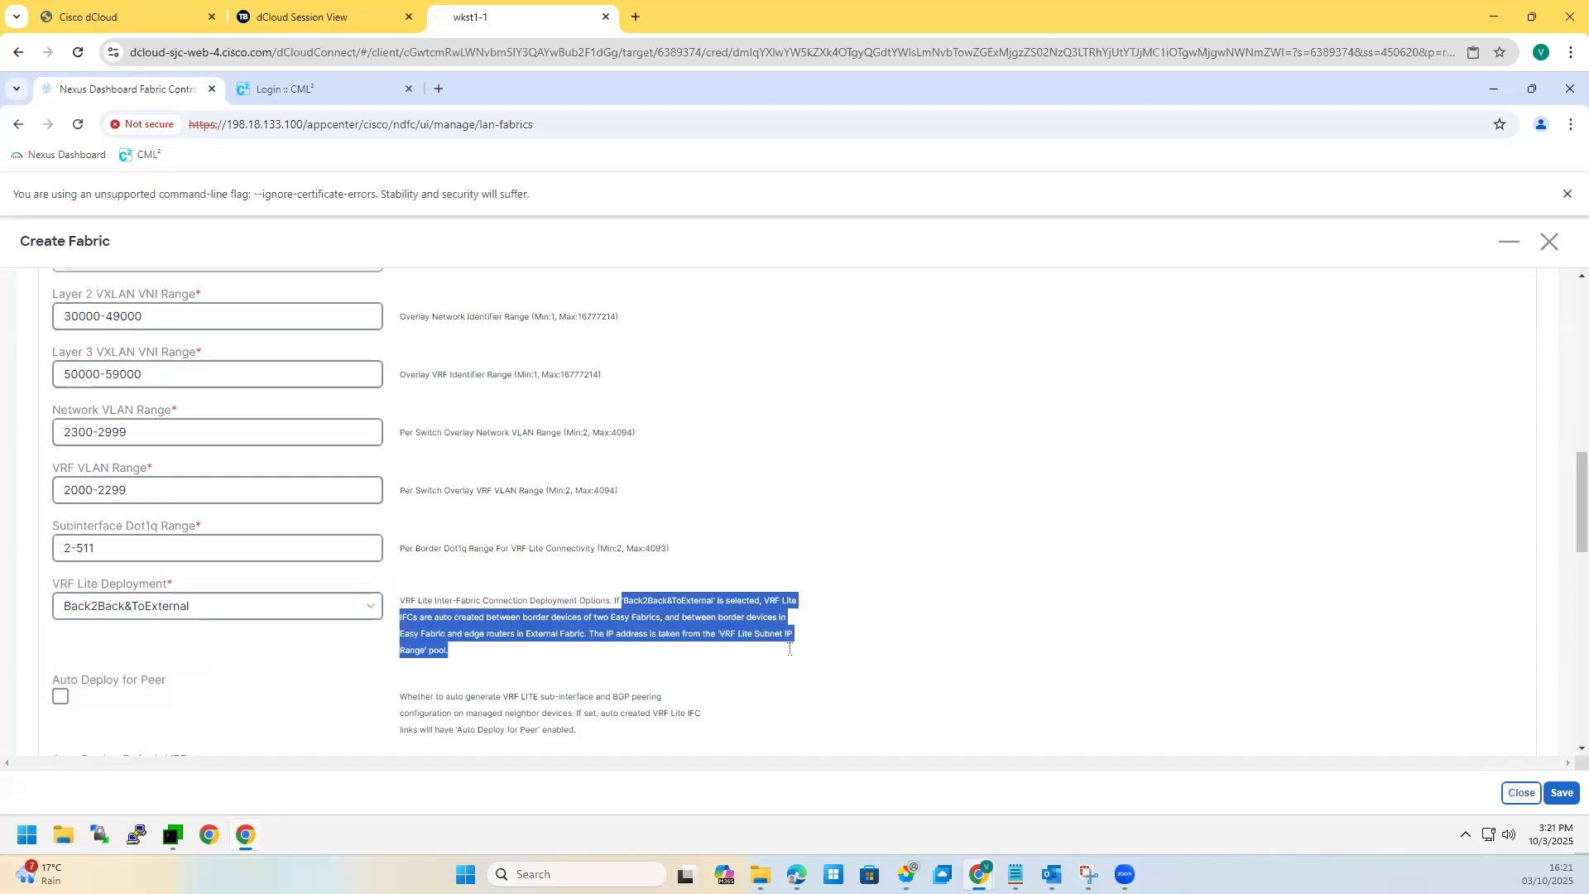
{"action": "left_click", "coordinate": [560, 652]}
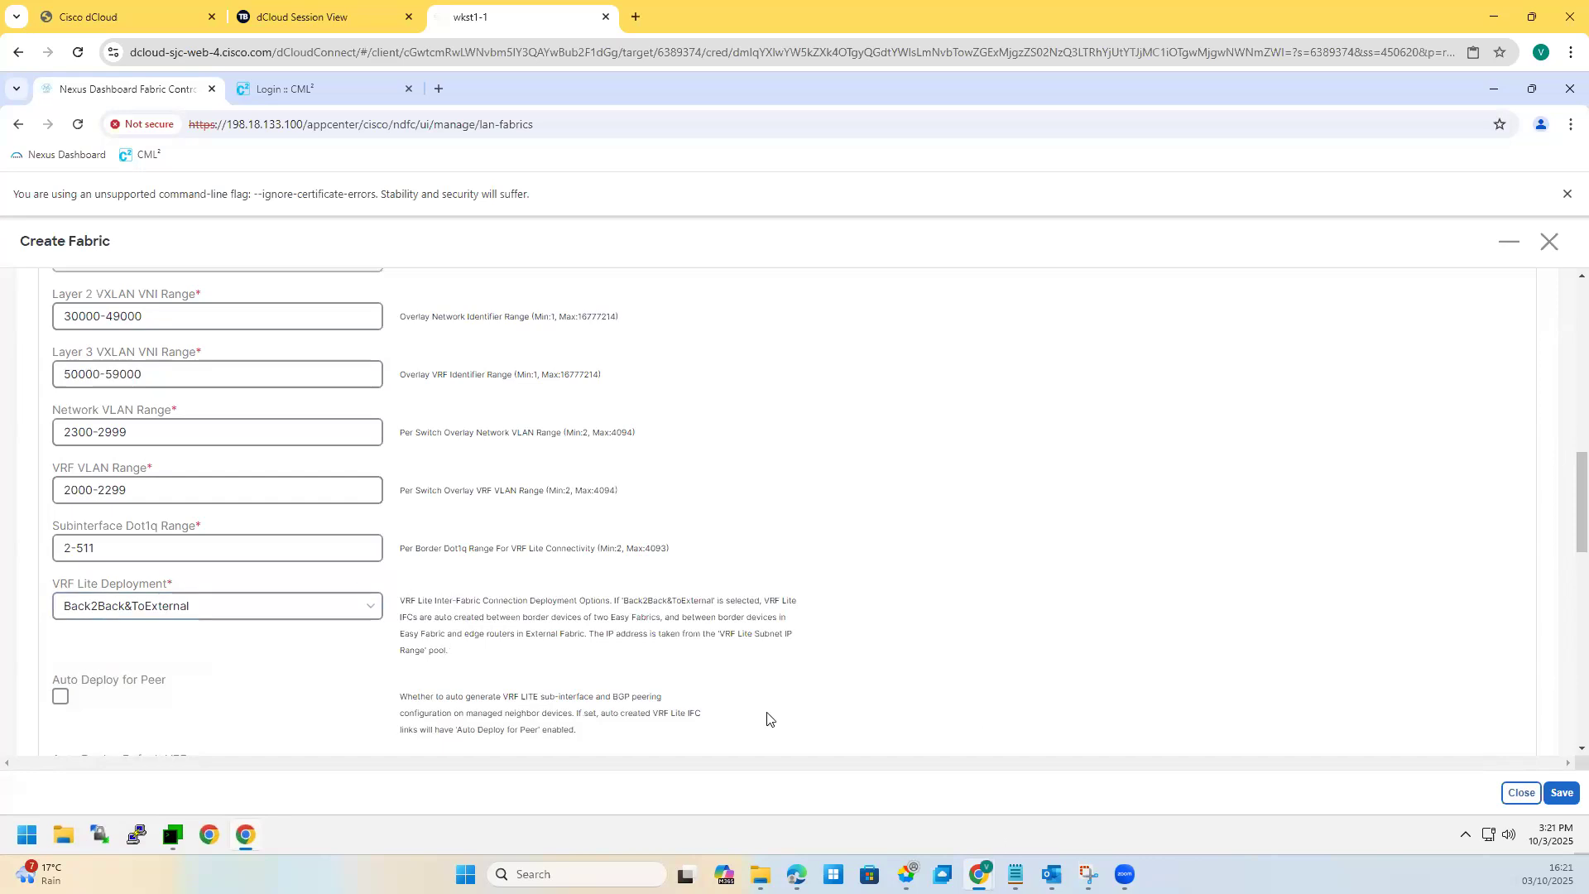
{"action": "scroll", "coordinate": [475, 631], "scroll_direction": "down", "scroll_amount": 1}
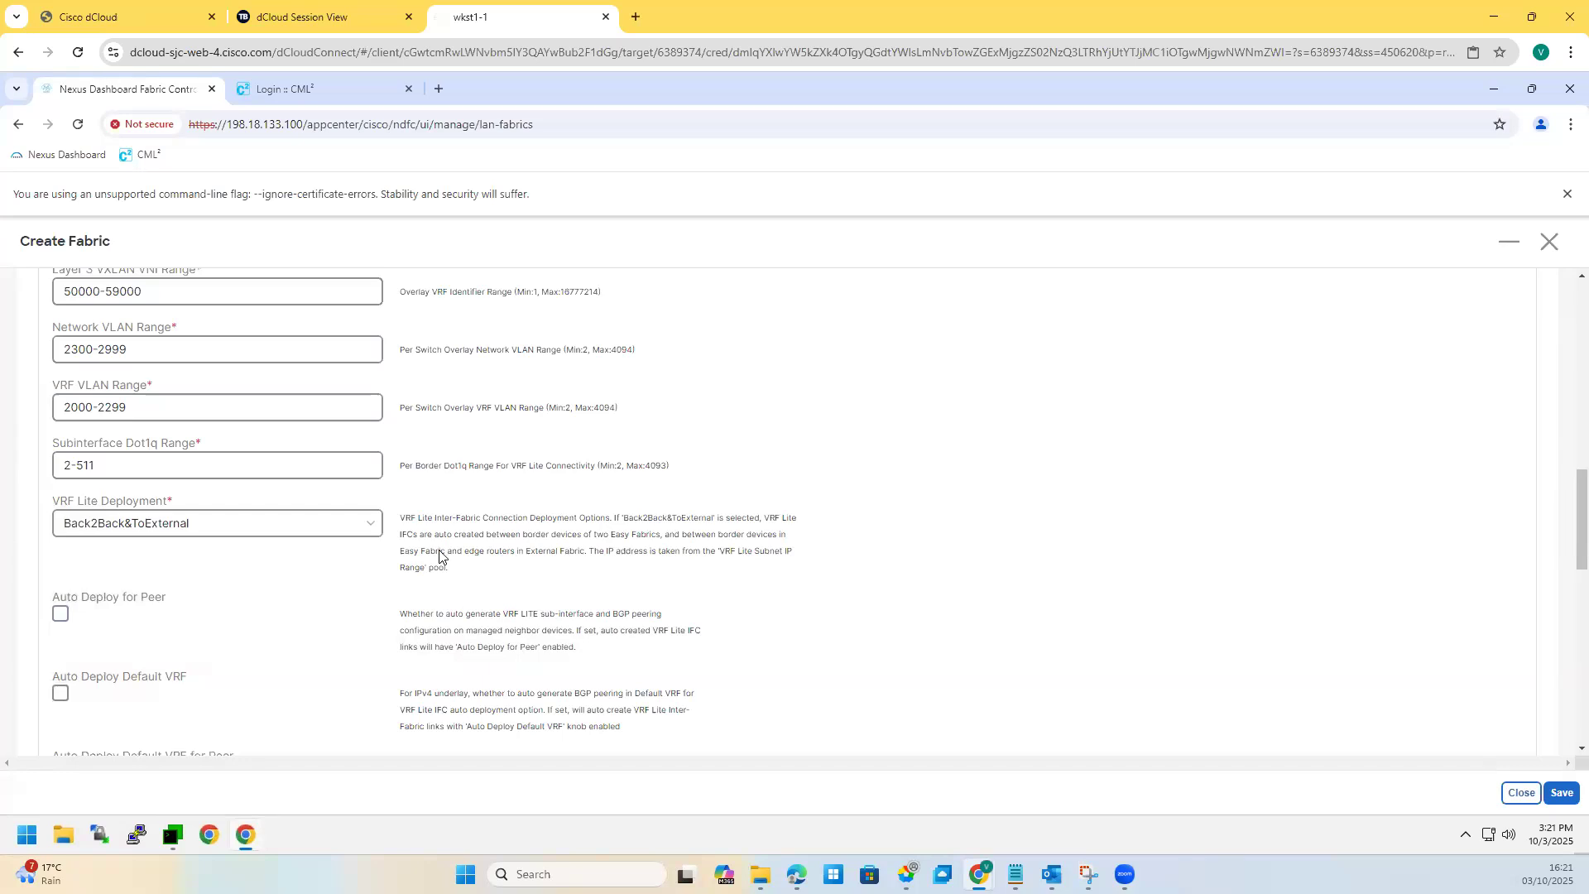
{"action": "left_click", "coordinate": [61, 617]}
{"action": "left_click_drag", "start_coordinate": [401, 613], "coordinate": [560, 631]}
{"action": "left_click", "coordinate": [513, 649]}
{"action": "scroll", "coordinate": [501, 627], "scroll_direction": "down", "scroll_amount": 3}
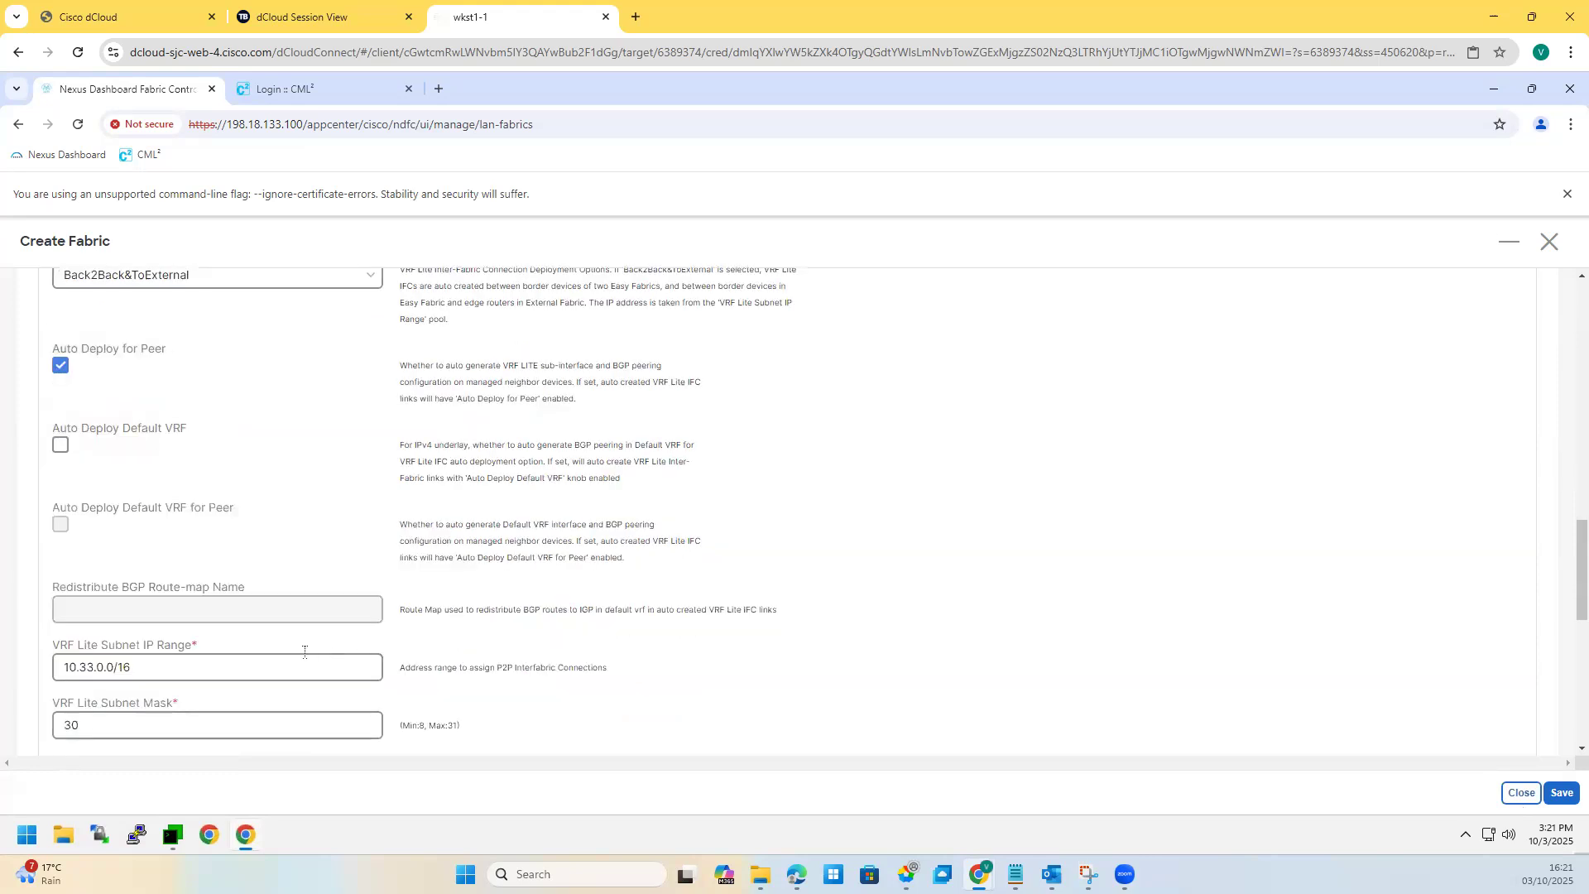
{"action": "scroll", "coordinate": [304, 651], "scroll_direction": "down", "scroll_amount": 2}
{"action": "left_click_drag", "start_coordinate": [137, 502], "coordinate": [45, 500]}
{"action": "key", "text": "ctrl+a"}
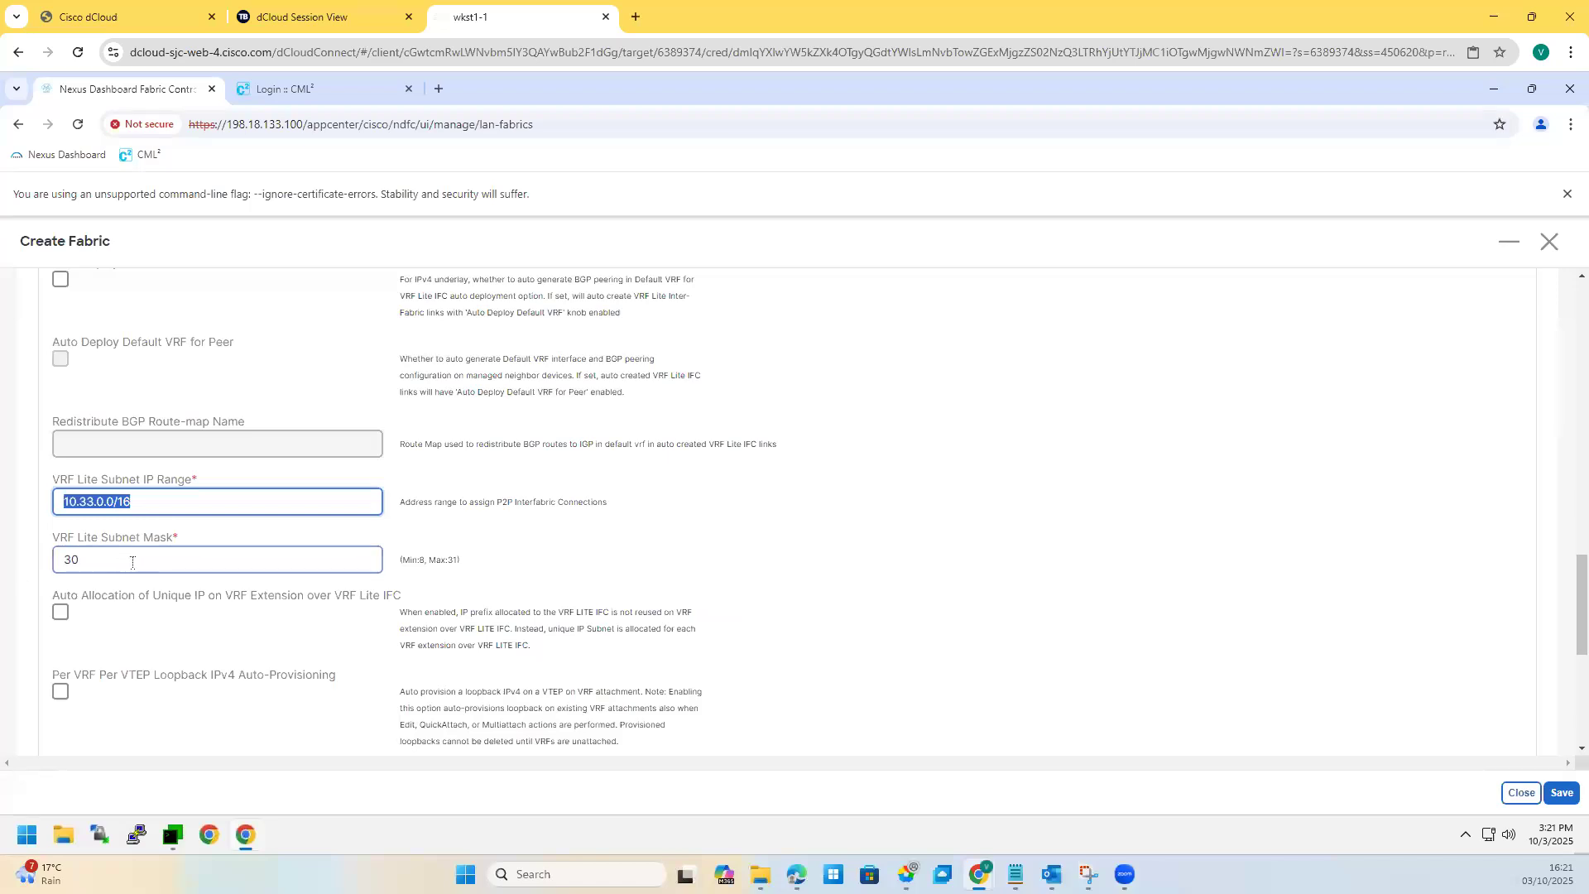
{"action": "key", "text": "Tab"}
{"action": "scroll", "coordinate": [265, 589], "scroll_direction": "down", "scroll_amount": 5}
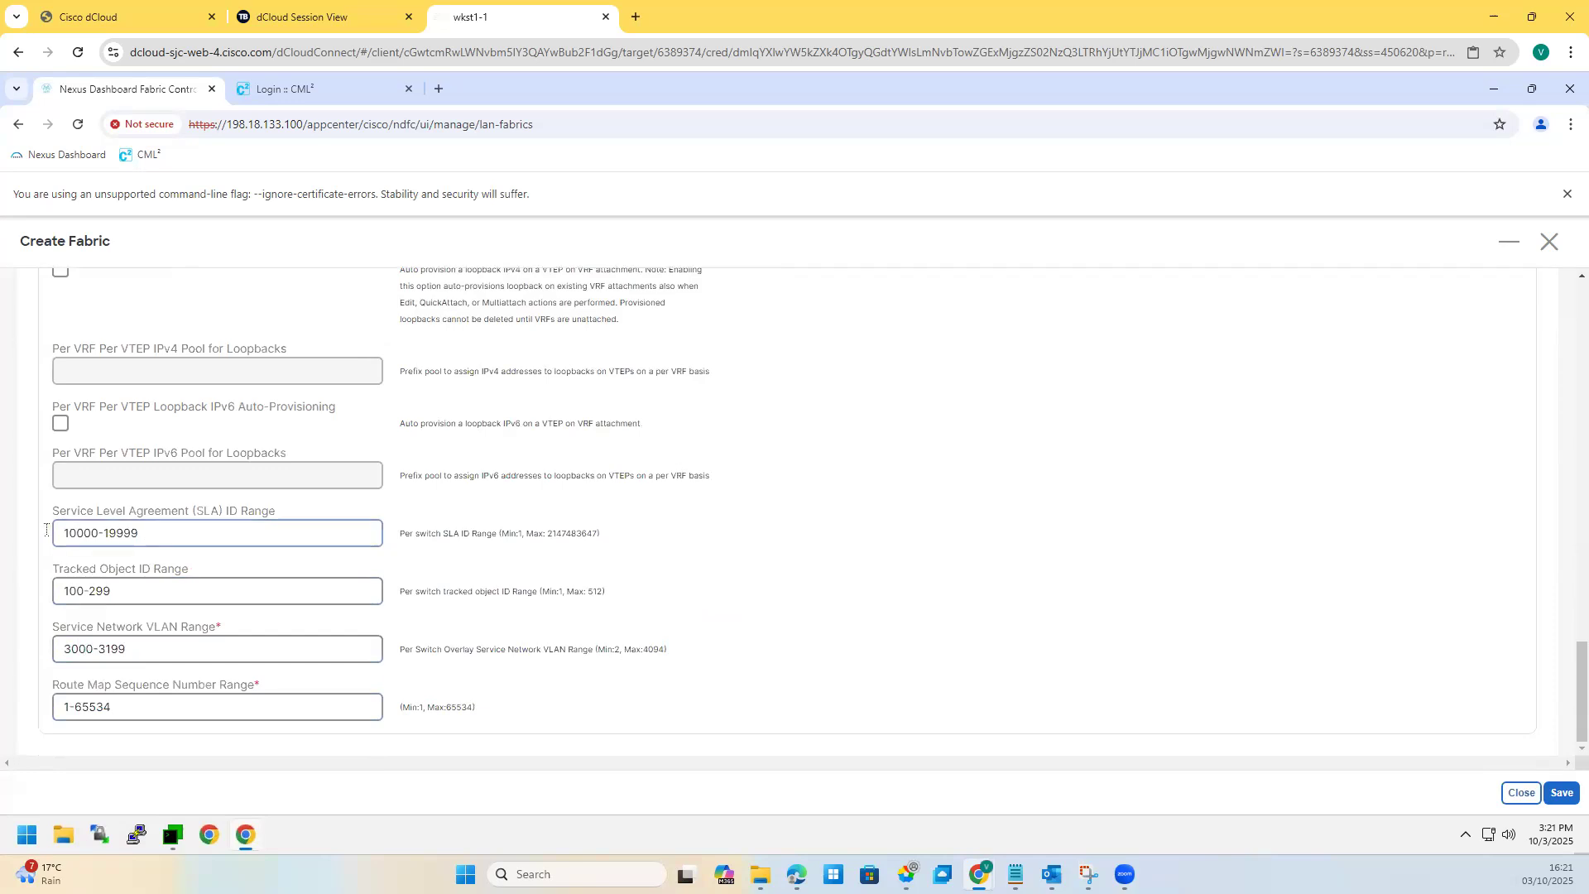
{"action": "key", "text": "Tab"}
{"action": "key", "text": "Tab"}
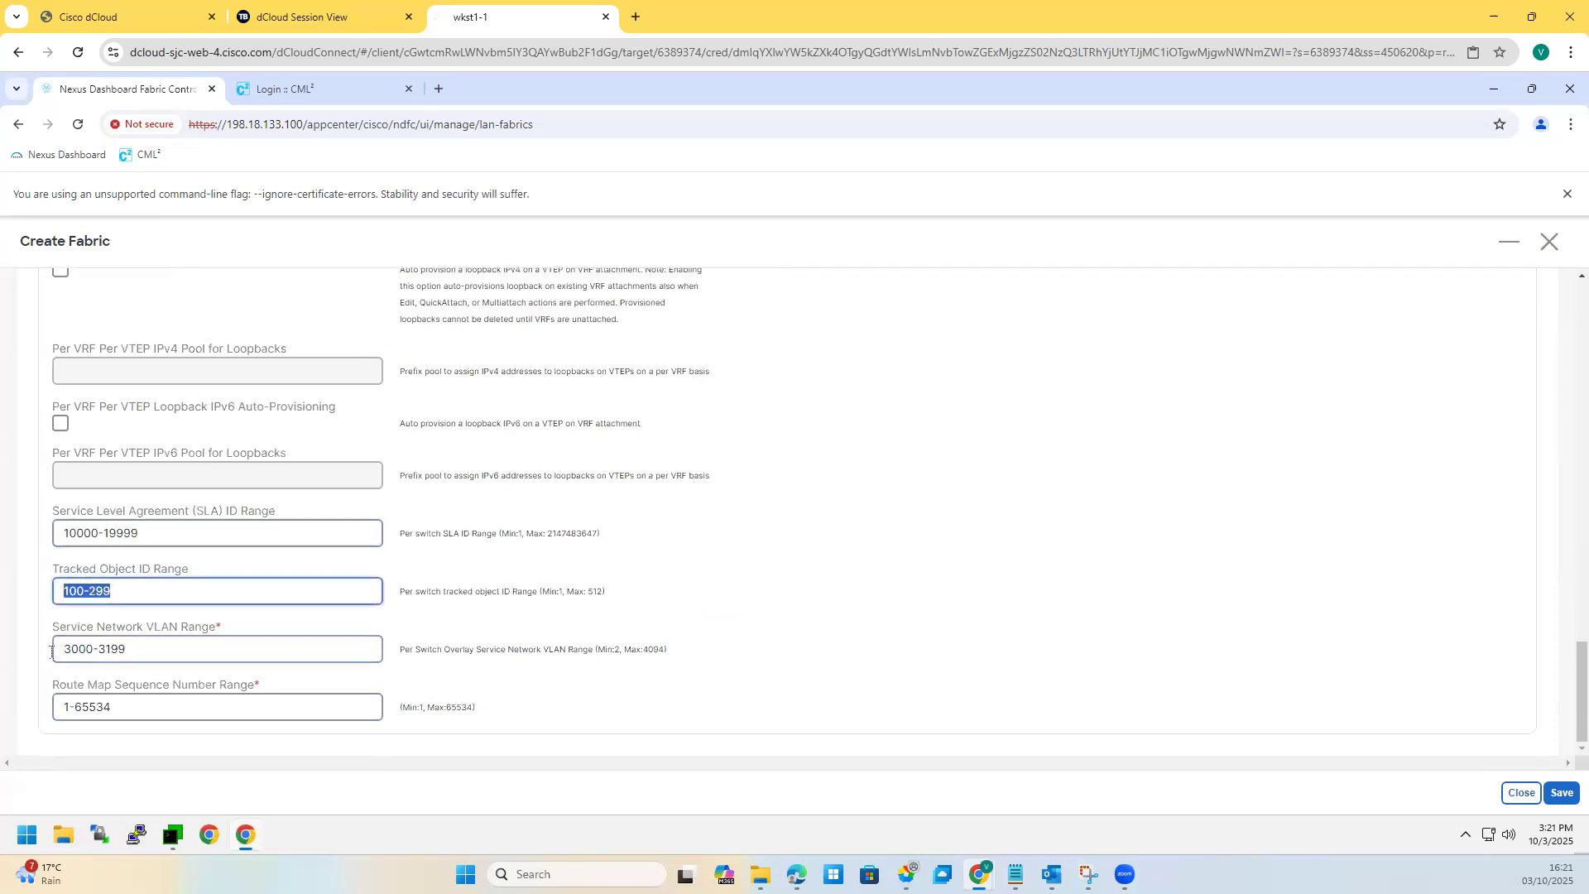
{"action": "key", "text": "Tab"}
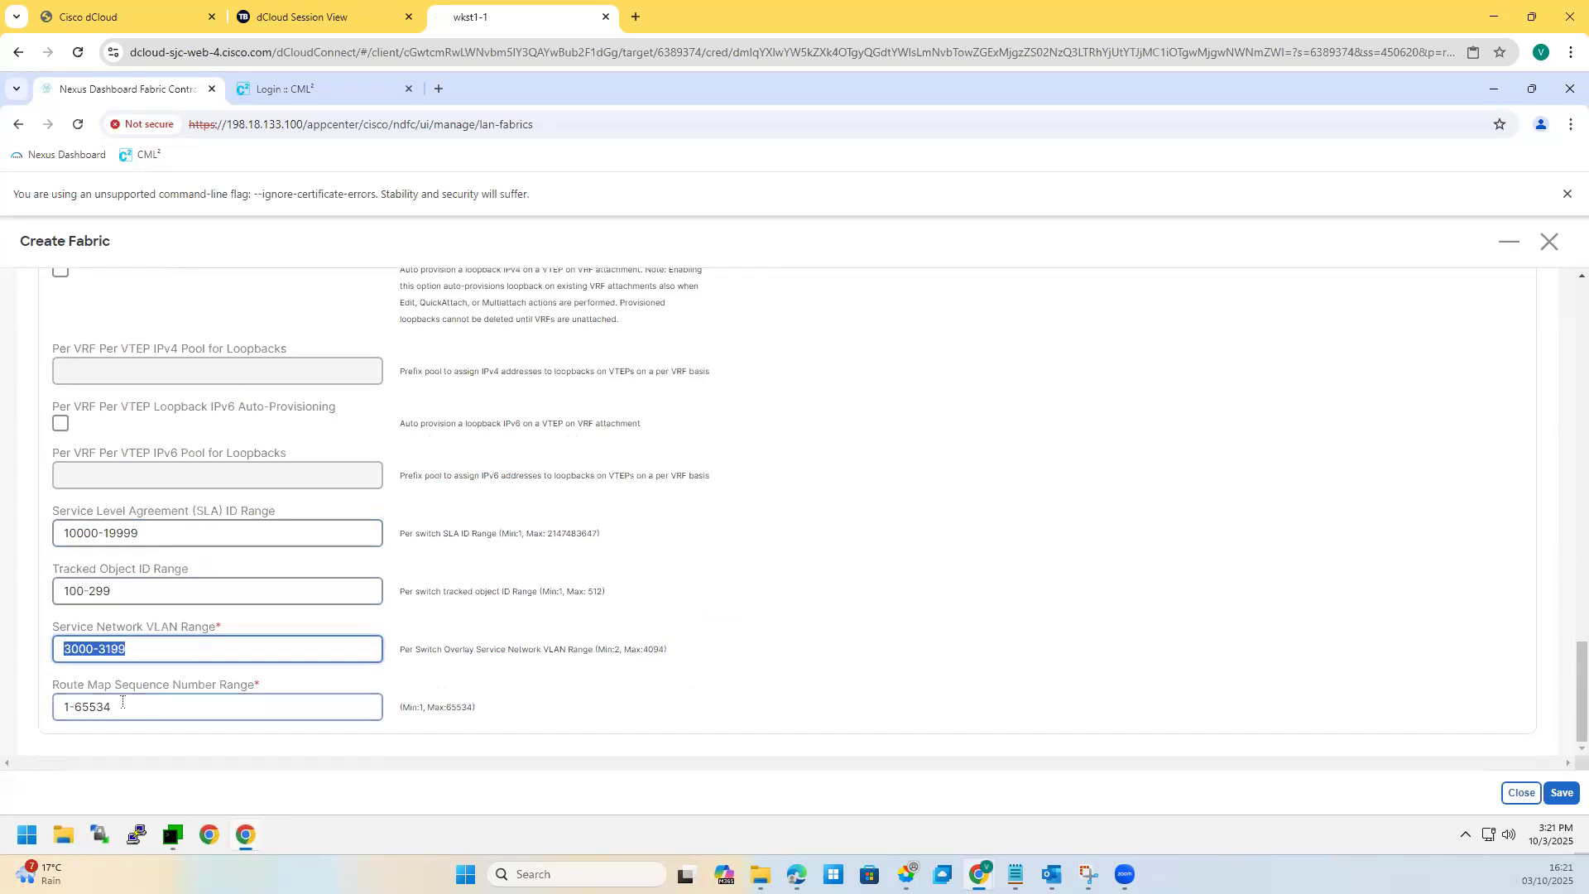
{"action": "key", "text": "Tab"}
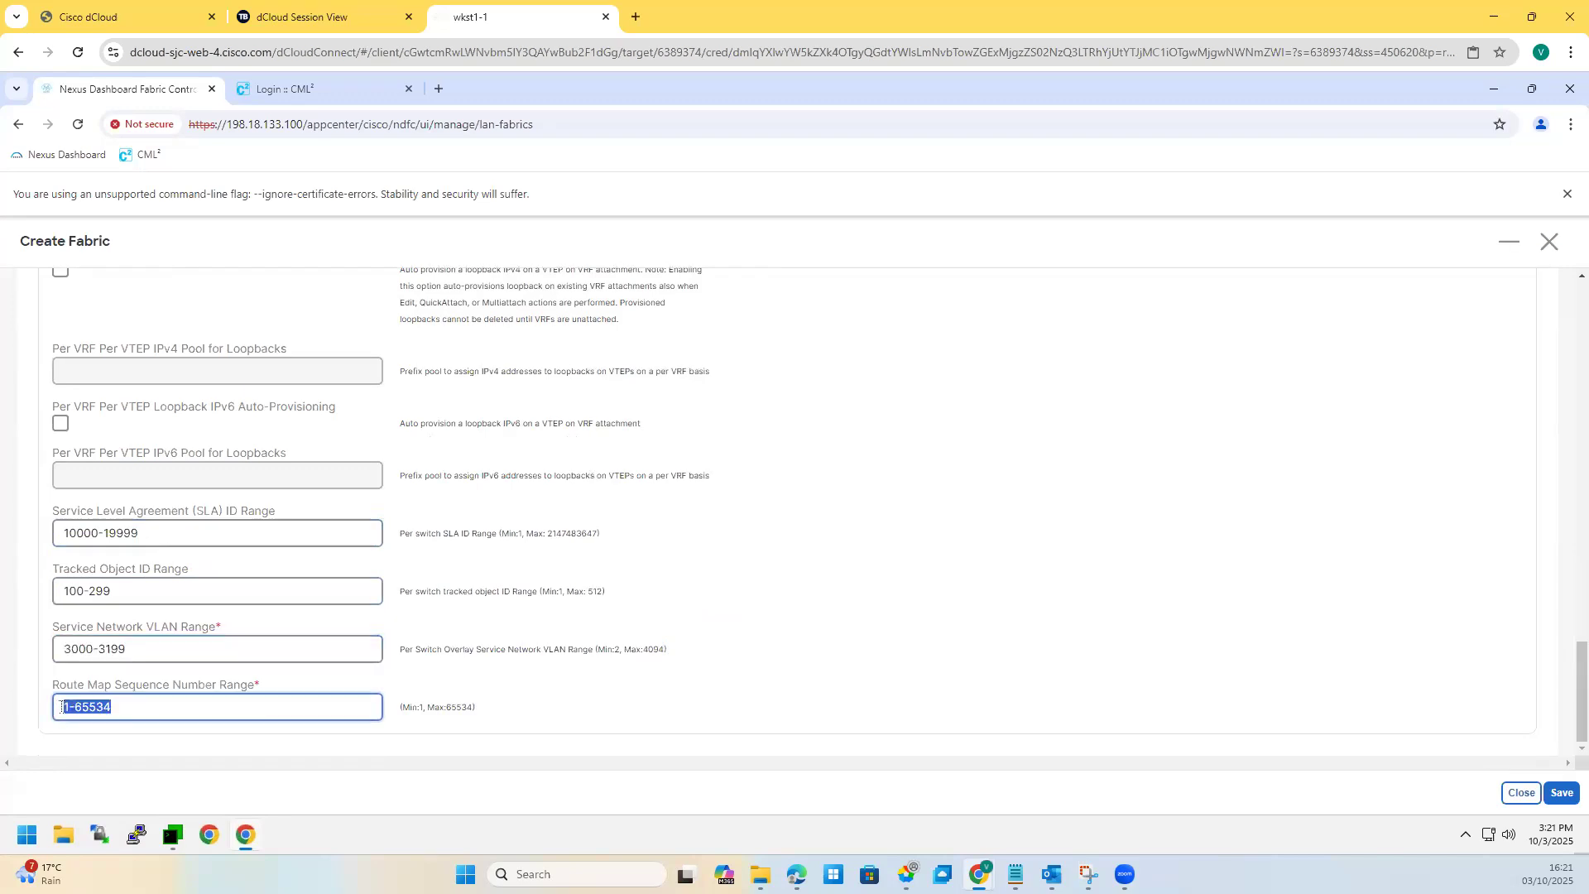
{"action": "left_click_drag", "start_coordinate": [113, 708], "coordinate": [60, 708]}
{"action": "left_click", "coordinate": [225, 702]}
{"action": "scroll", "coordinate": [418, 543], "scroll_direction": "up", "scroll_amount": 2}
{"action": "scroll", "coordinate": [424, 538], "scroll_direction": "up", "scroll_amount": 10}
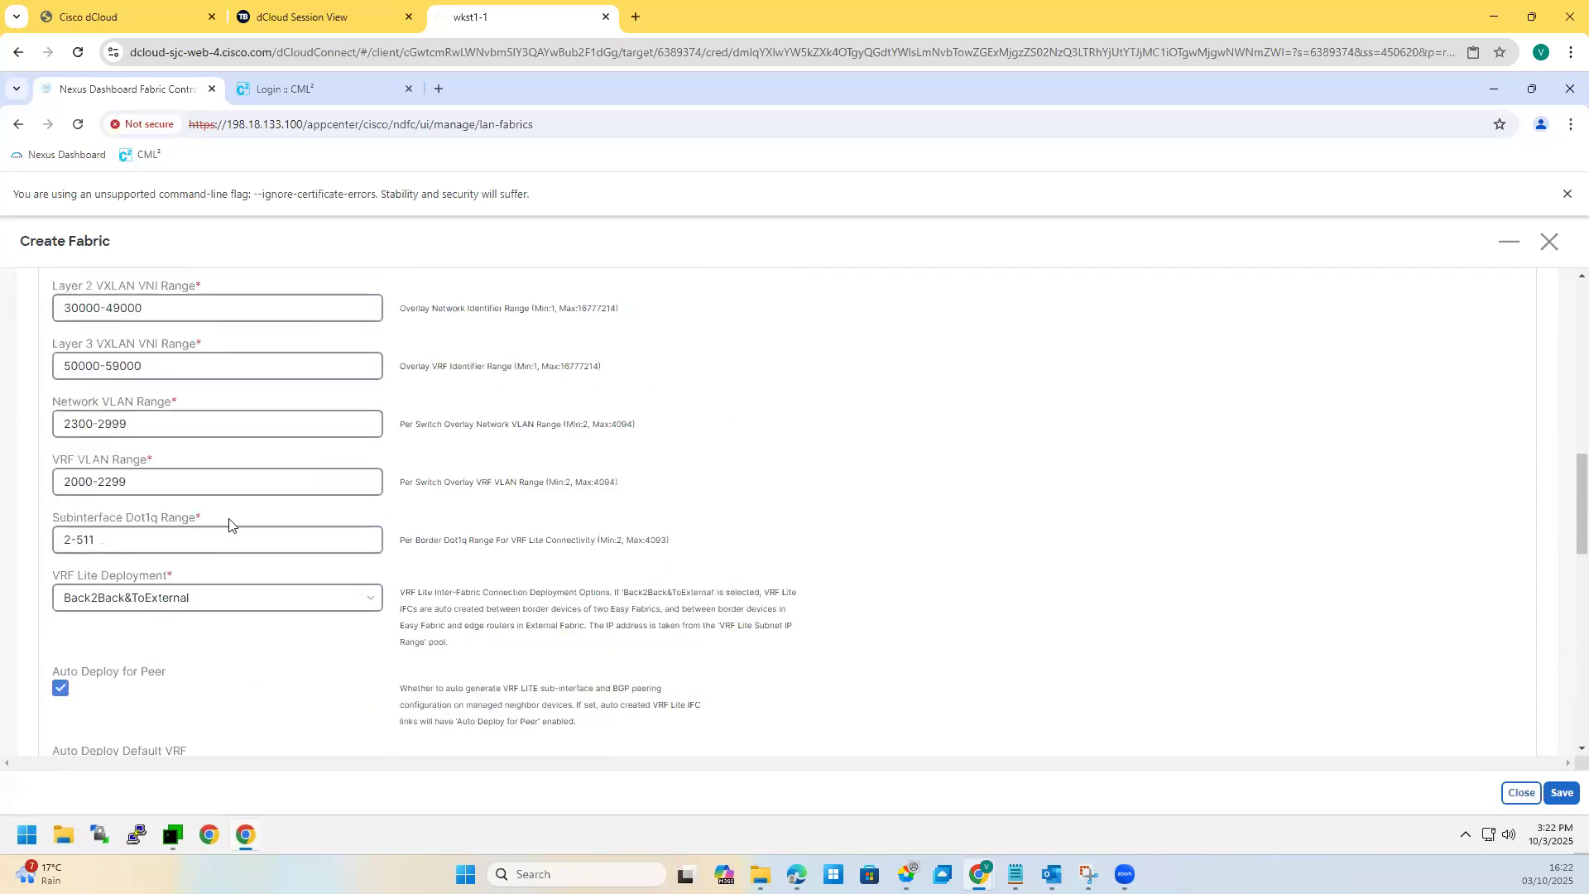
Step: Look through the new fabric's Manageability and Configuration Backup settings
{"action": "scroll", "coordinate": [233, 525], "scroll_direction": "up", "scroll_amount": 5}
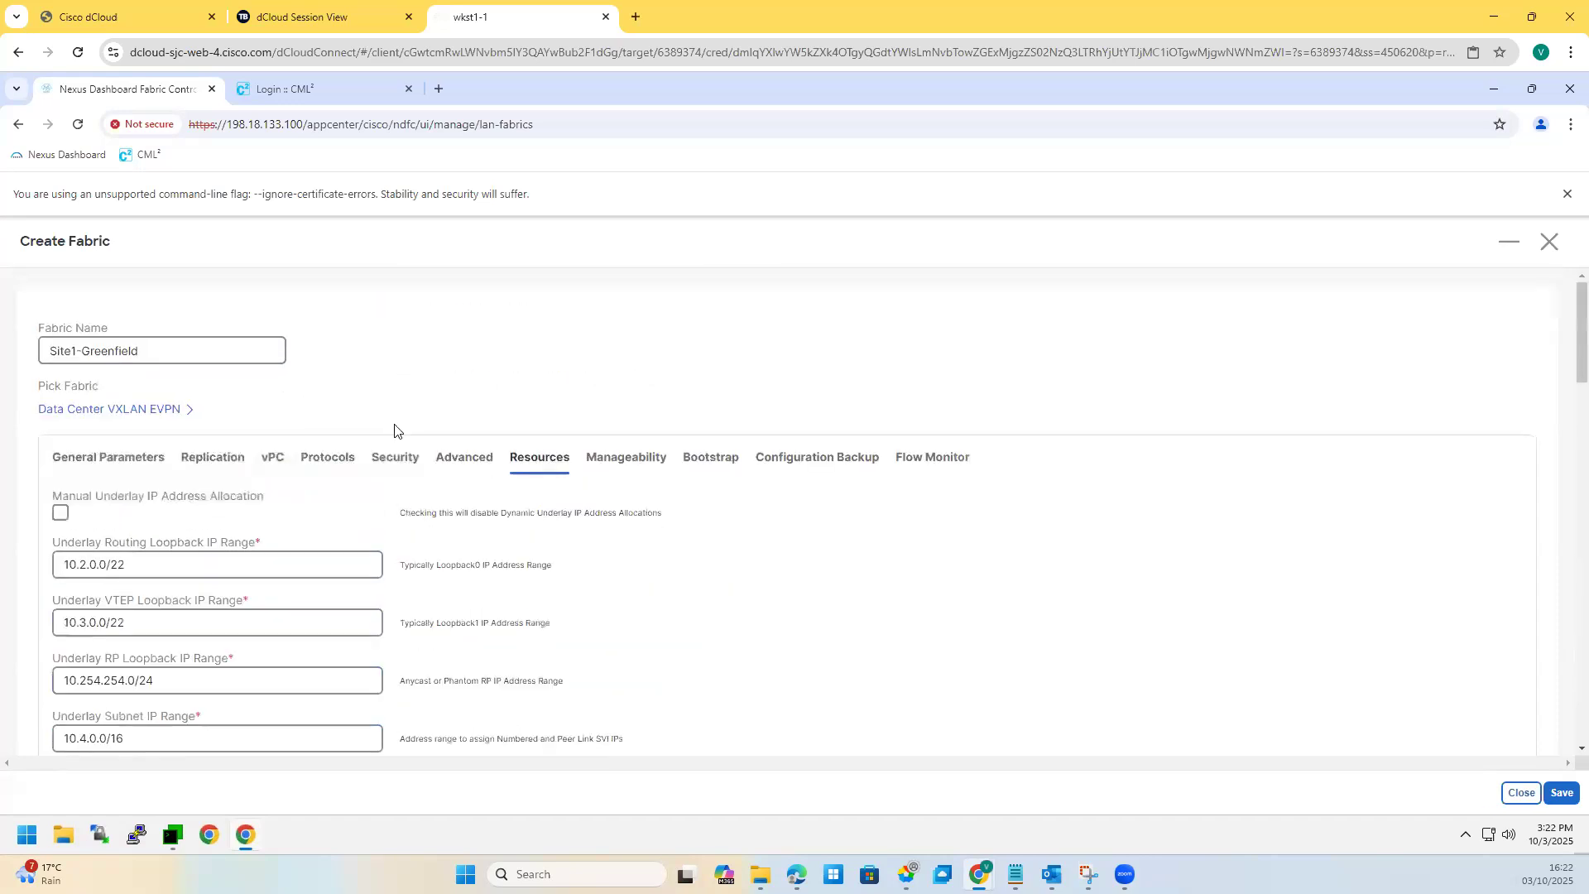
{"action": "left_click", "coordinate": [637, 478]}
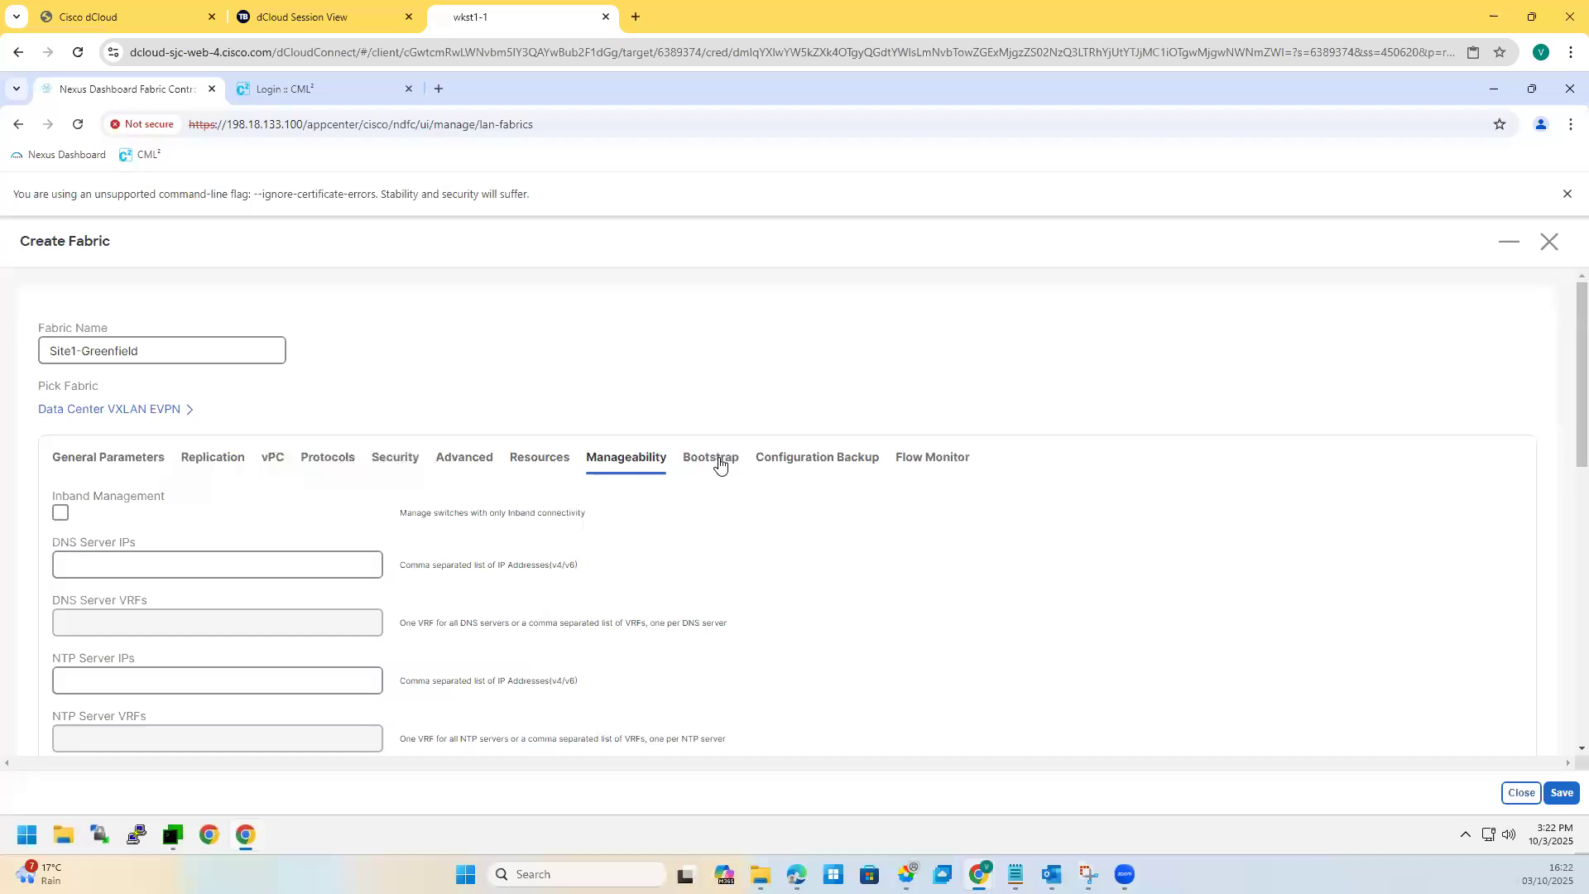
{"action": "left_click_drag", "start_coordinate": [716, 458], "coordinate": [721, 460]}
{"action": "left_click", "coordinate": [854, 460]}
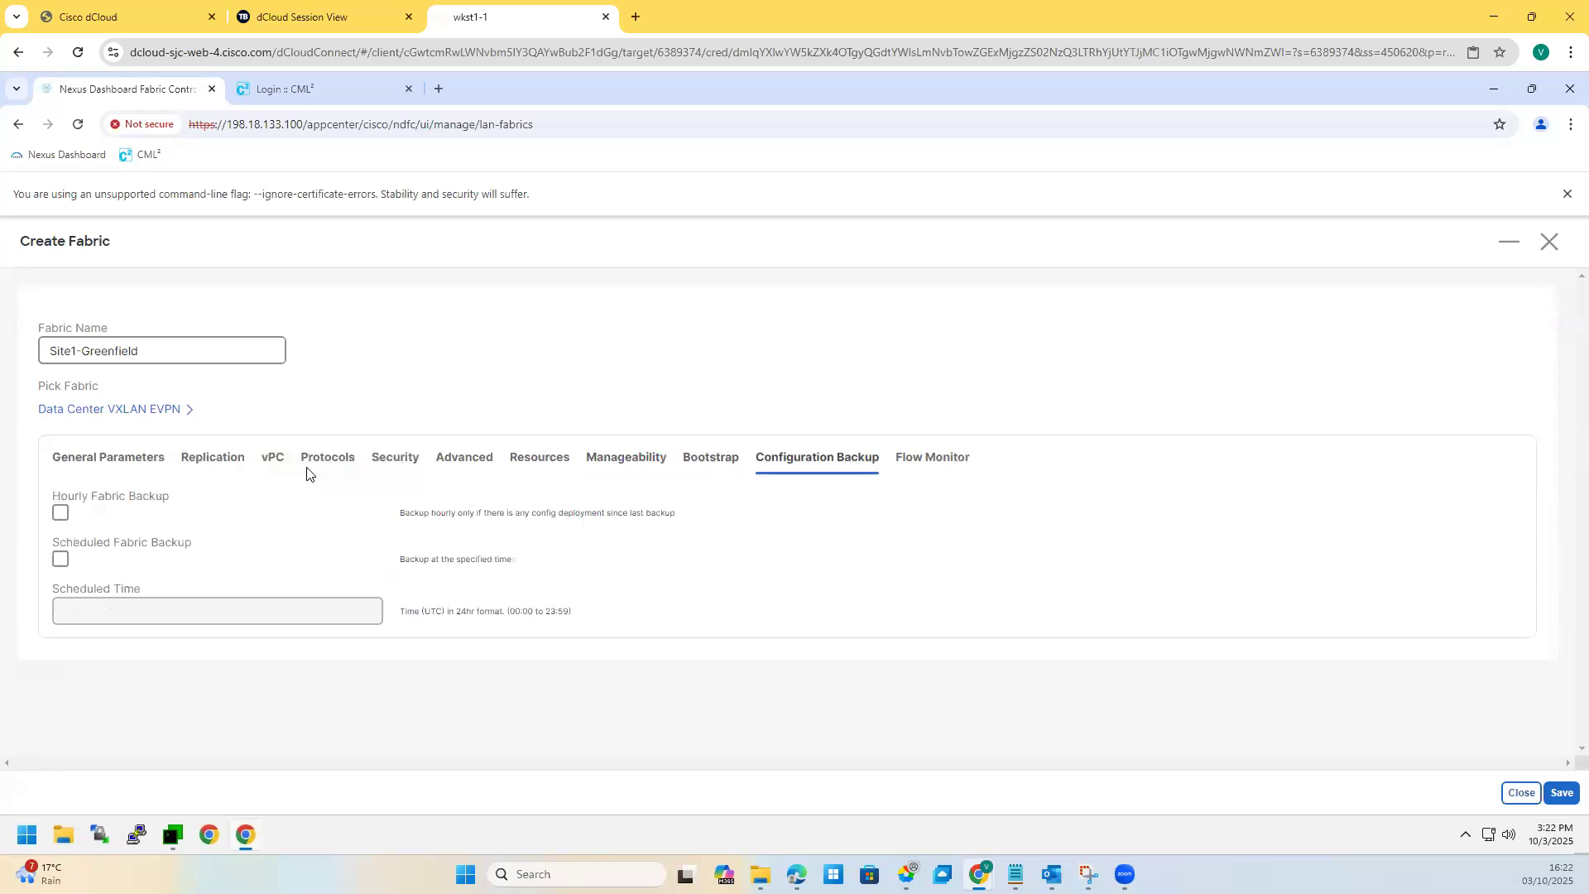
Step: Review the vPC defaults: peer-link VLAN 3600, management keep-alive, auto recovery 360, port-channel 500
{"action": "left_click", "coordinate": [273, 458]}
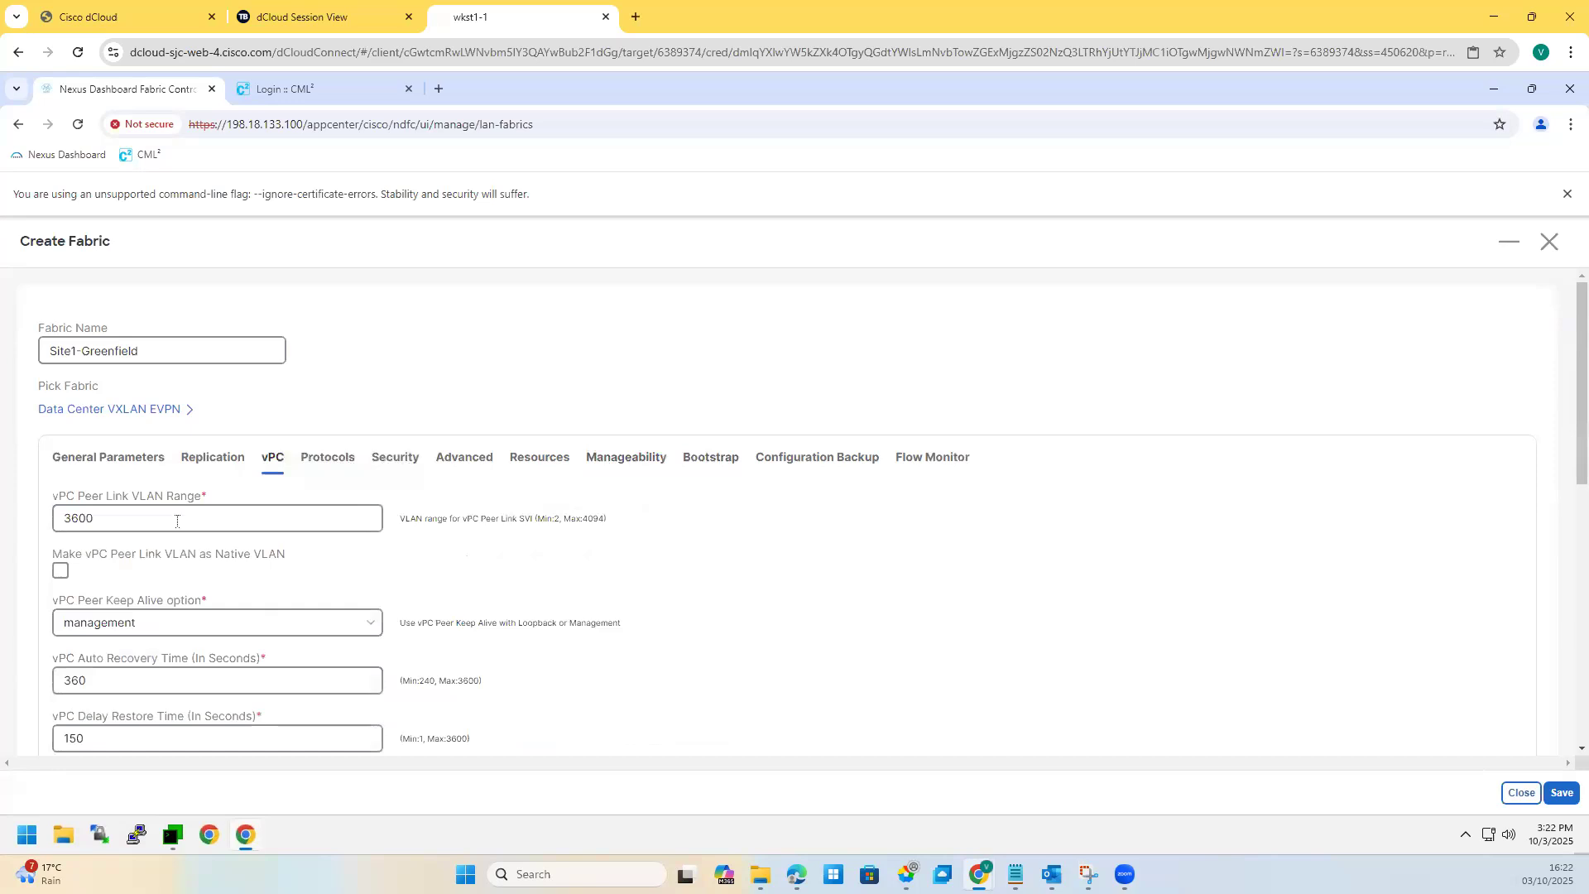
{"action": "double_click", "coordinate": [48, 516]}
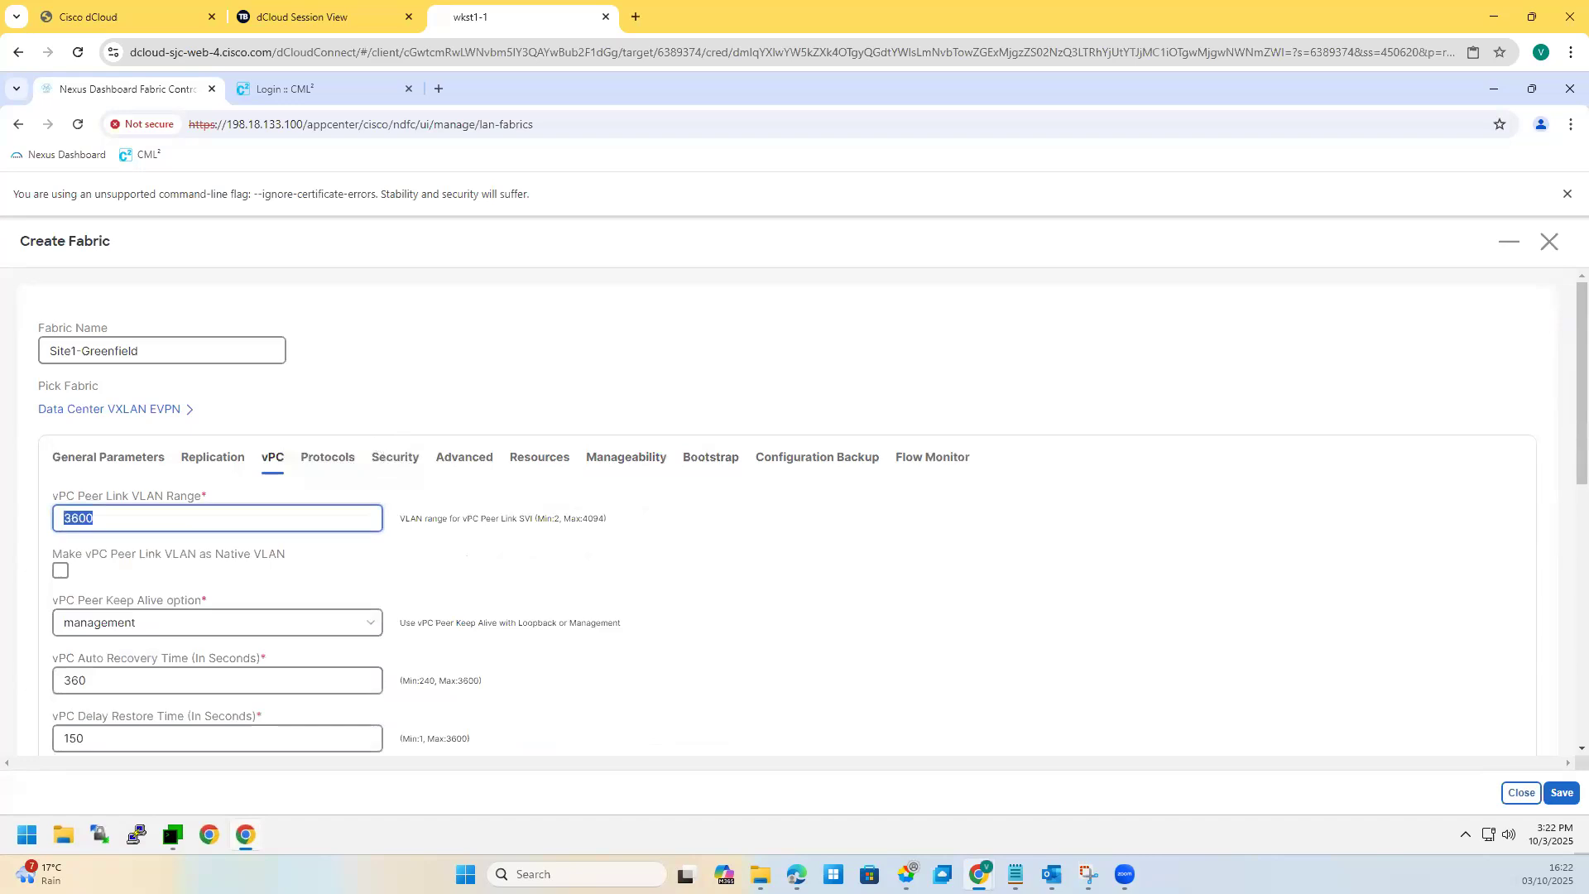
{"action": "left_click", "coordinate": [35, 514]}
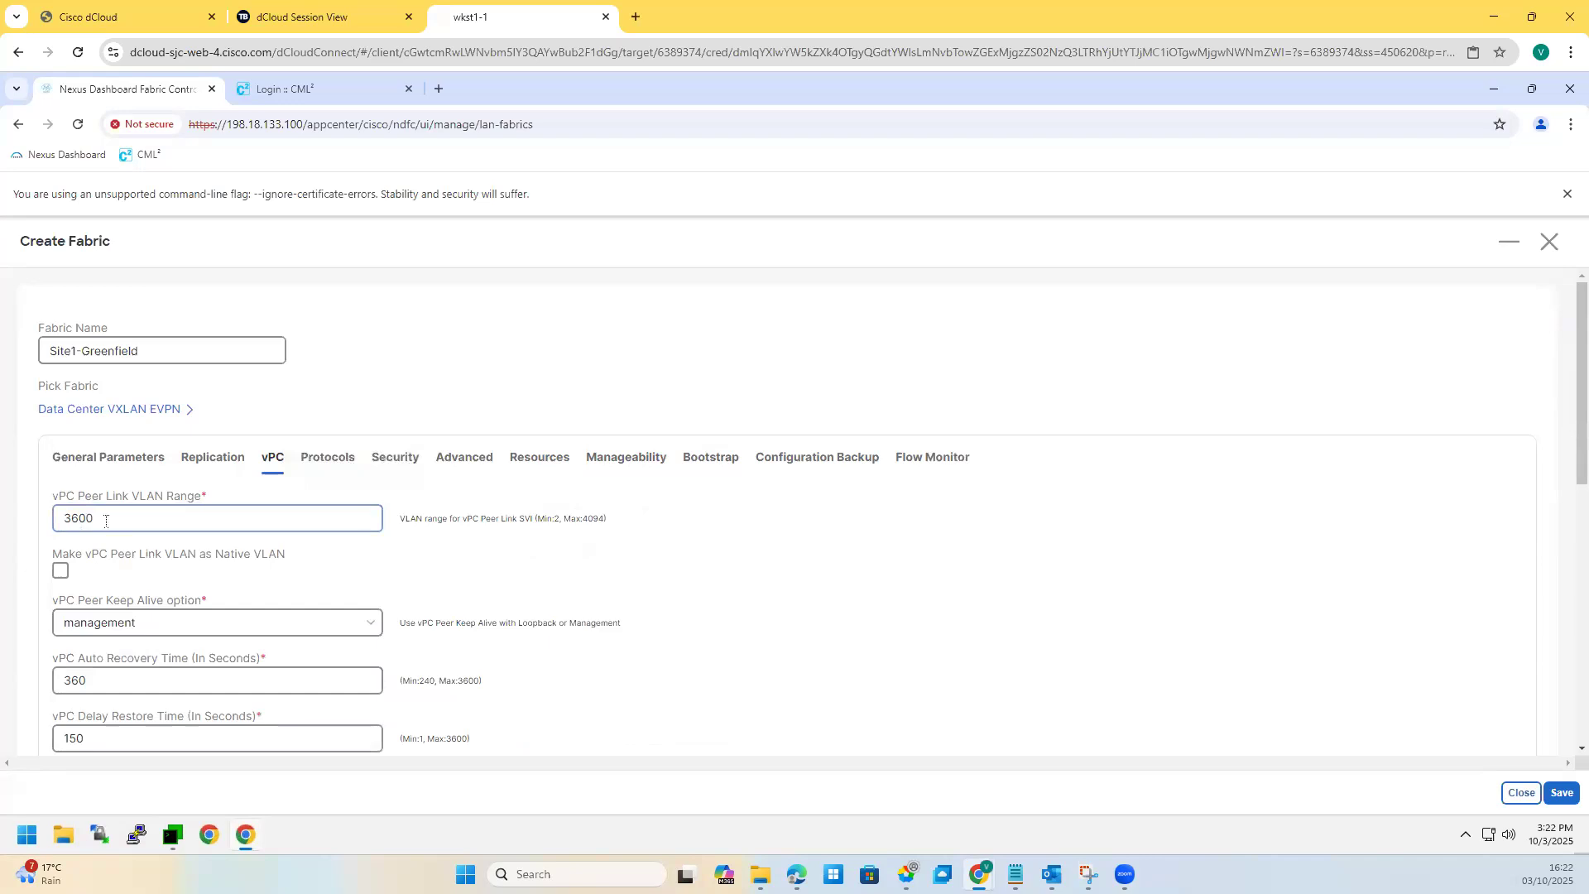
{"action": "double_click", "coordinate": [61, 511]}
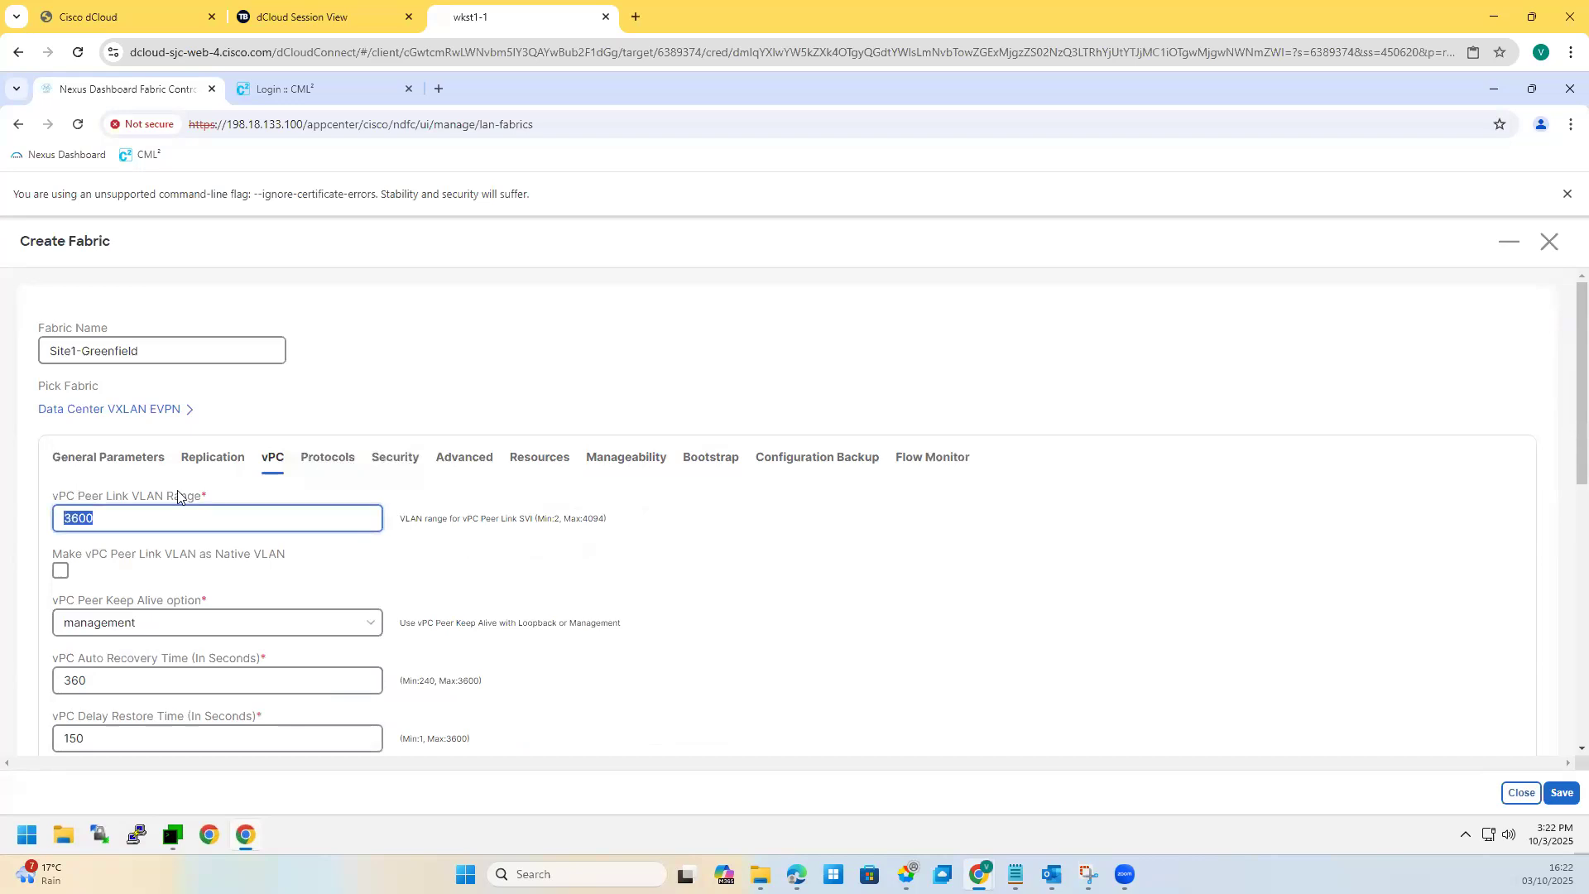
{"action": "scroll", "coordinate": [120, 476], "scroll_direction": "down", "scroll_amount": 2}
{"action": "left_click_drag", "start_coordinate": [109, 351], "coordinate": [55, 349]}
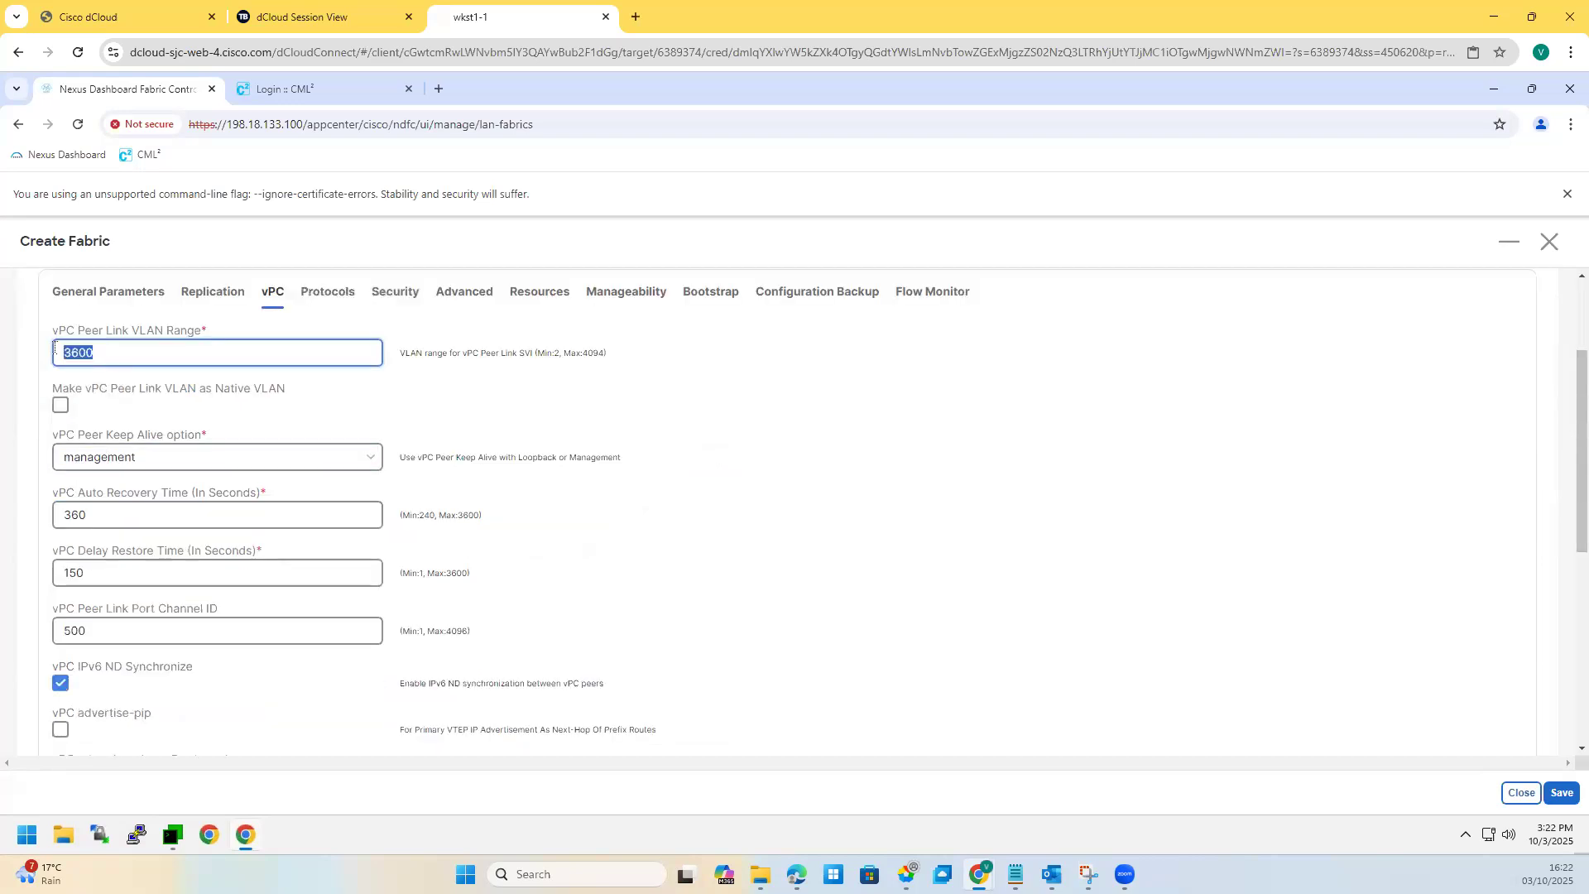
{"action": "left_click", "coordinate": [148, 470]}
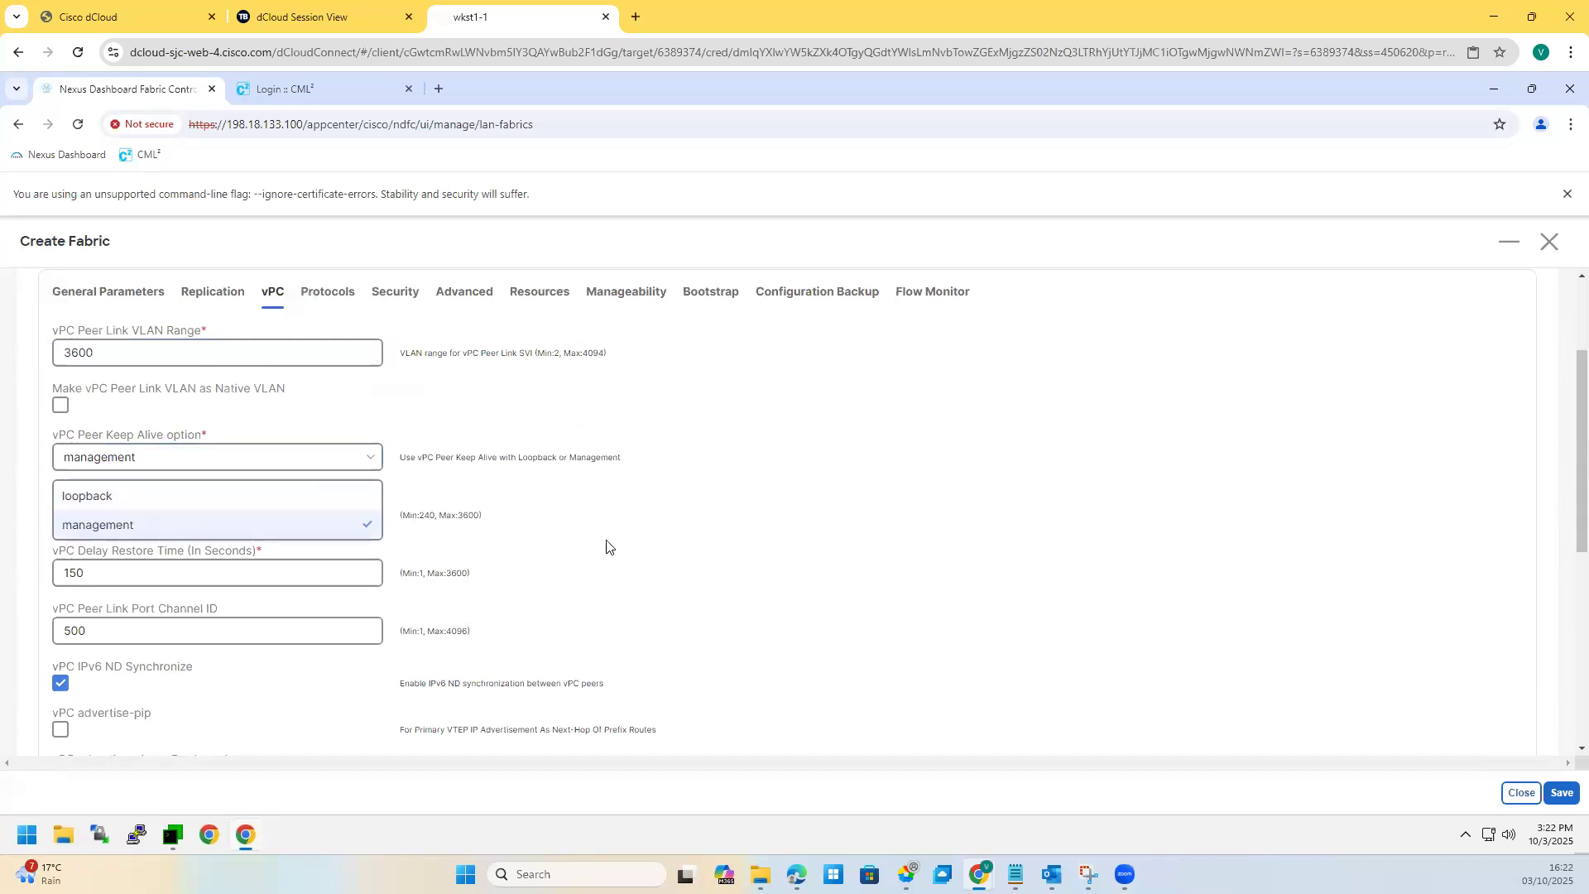
{"action": "left_click", "coordinate": [101, 524]}
{"action": "left_click_drag", "start_coordinate": [92, 515], "coordinate": [60, 515]}
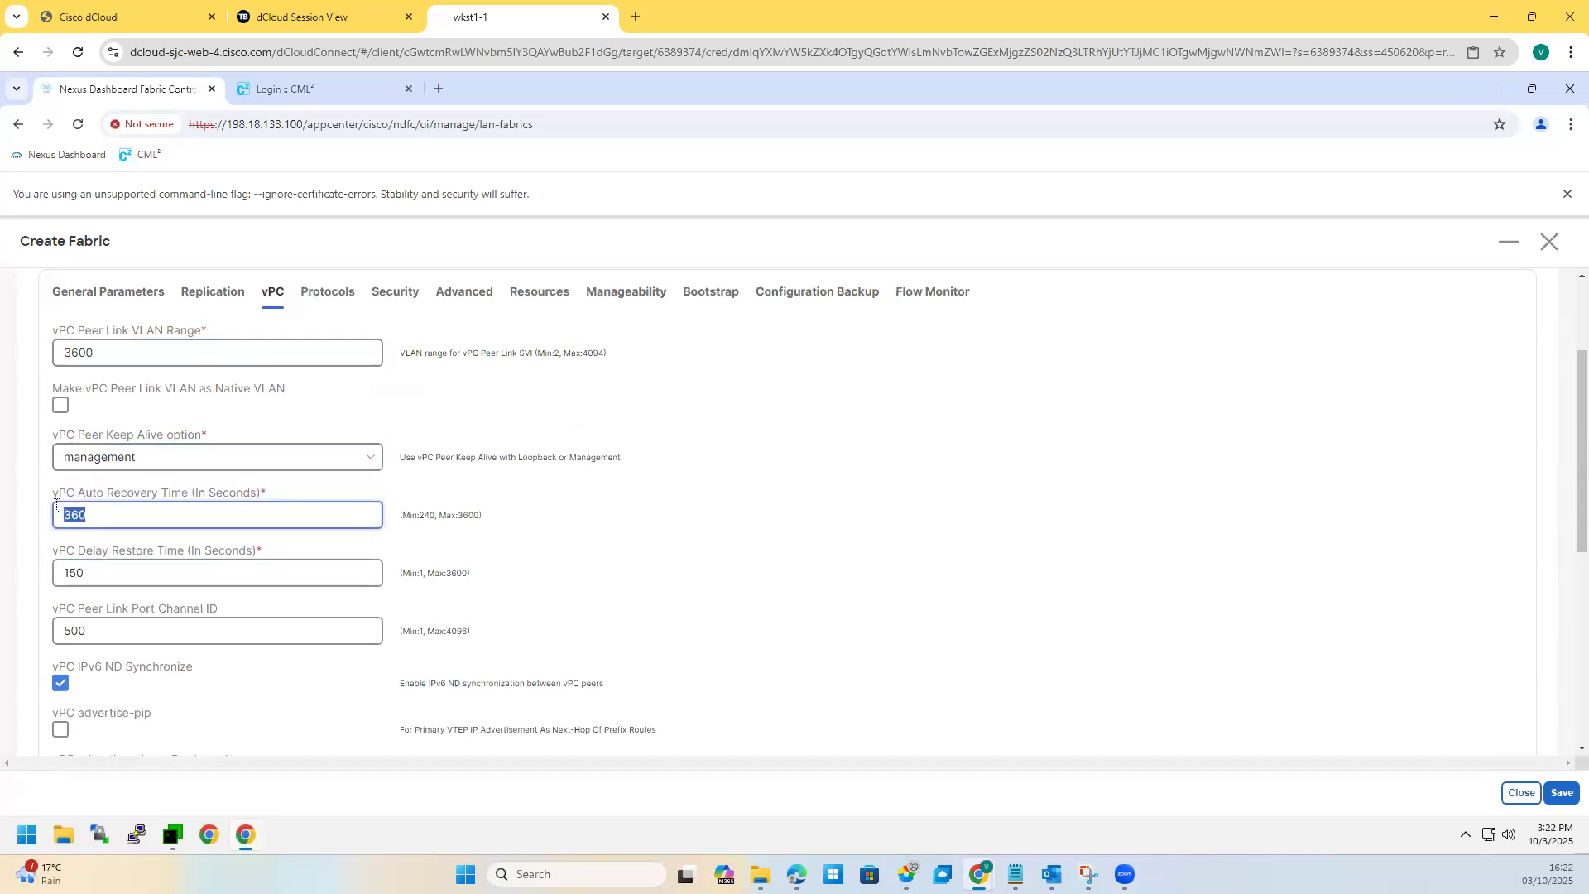
{"action": "double_click", "coordinate": [74, 631]}
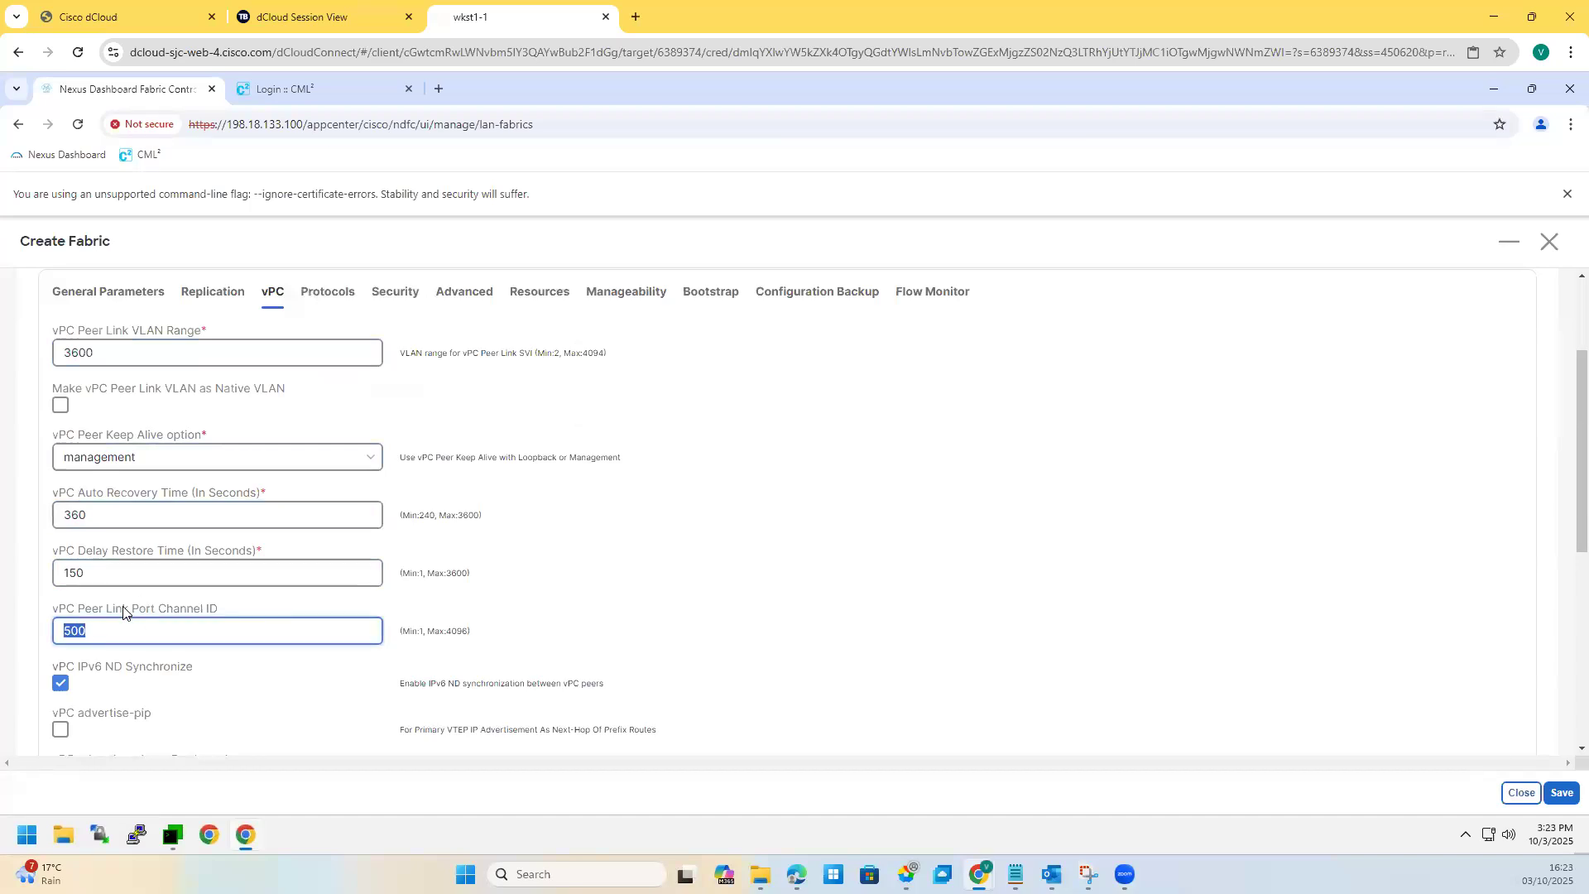
Step: Check the advertise-pip on Border only option and the vPC Domain Id Range 1-1000
{"action": "scroll", "coordinate": [124, 608], "scroll_direction": "down", "scroll_amount": 1}
{"action": "left_click", "coordinate": [135, 547]}
{"action": "scroll", "coordinate": [136, 540], "scroll_direction": "up", "scroll_amount": 2}
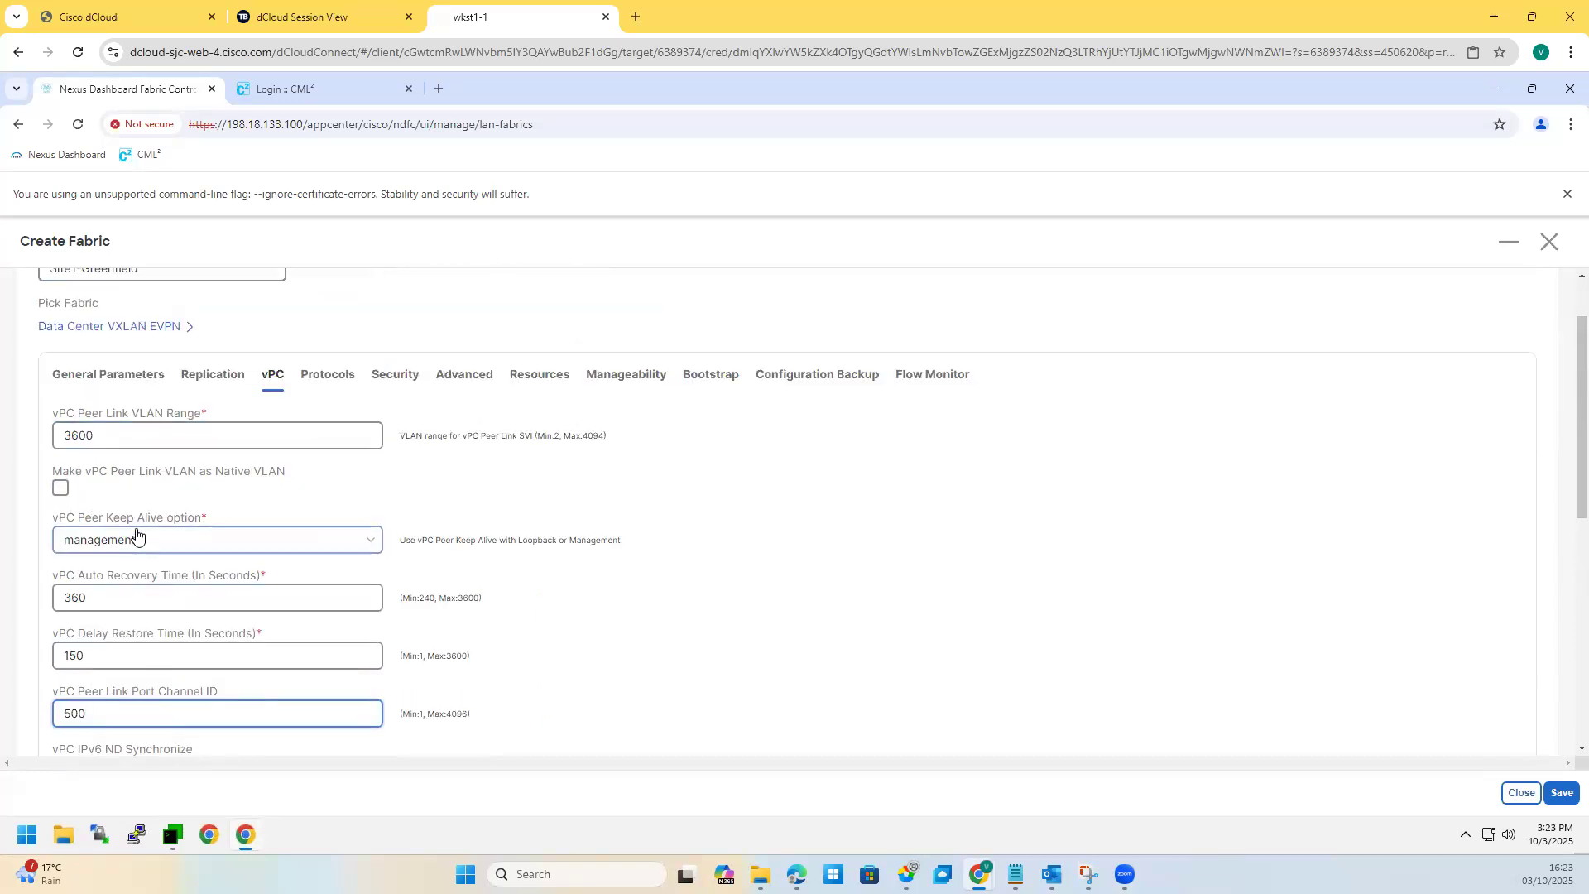
{"action": "double_click", "coordinate": [56, 434]}
{"action": "scroll", "coordinate": [88, 569], "scroll_direction": "down", "scroll_amount": 4}
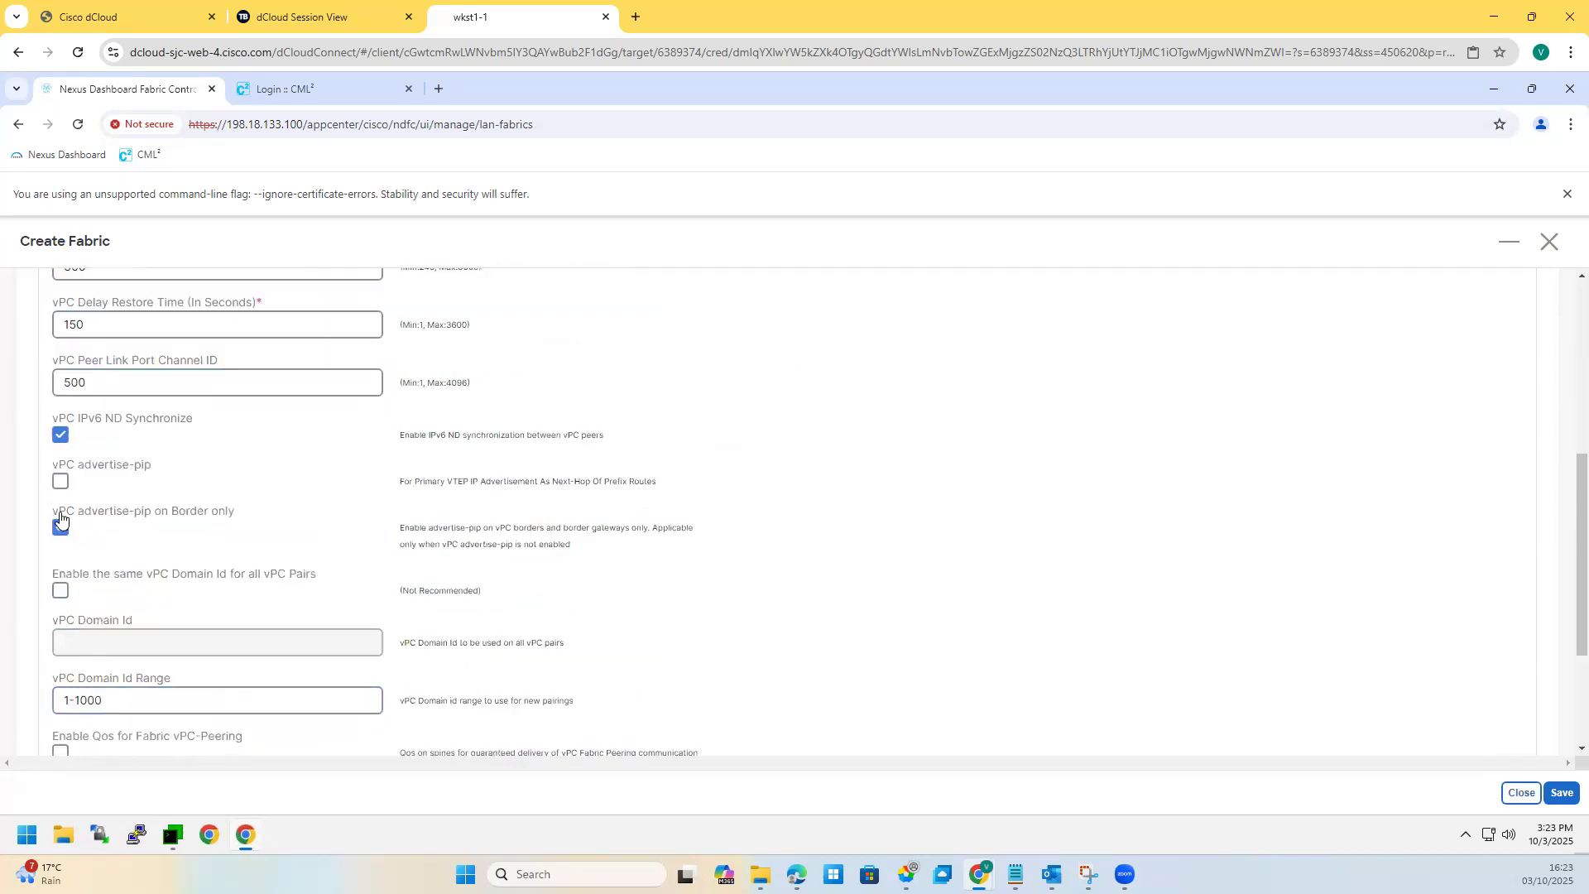
{"action": "left_click_drag", "start_coordinate": [82, 510], "coordinate": [216, 509]}
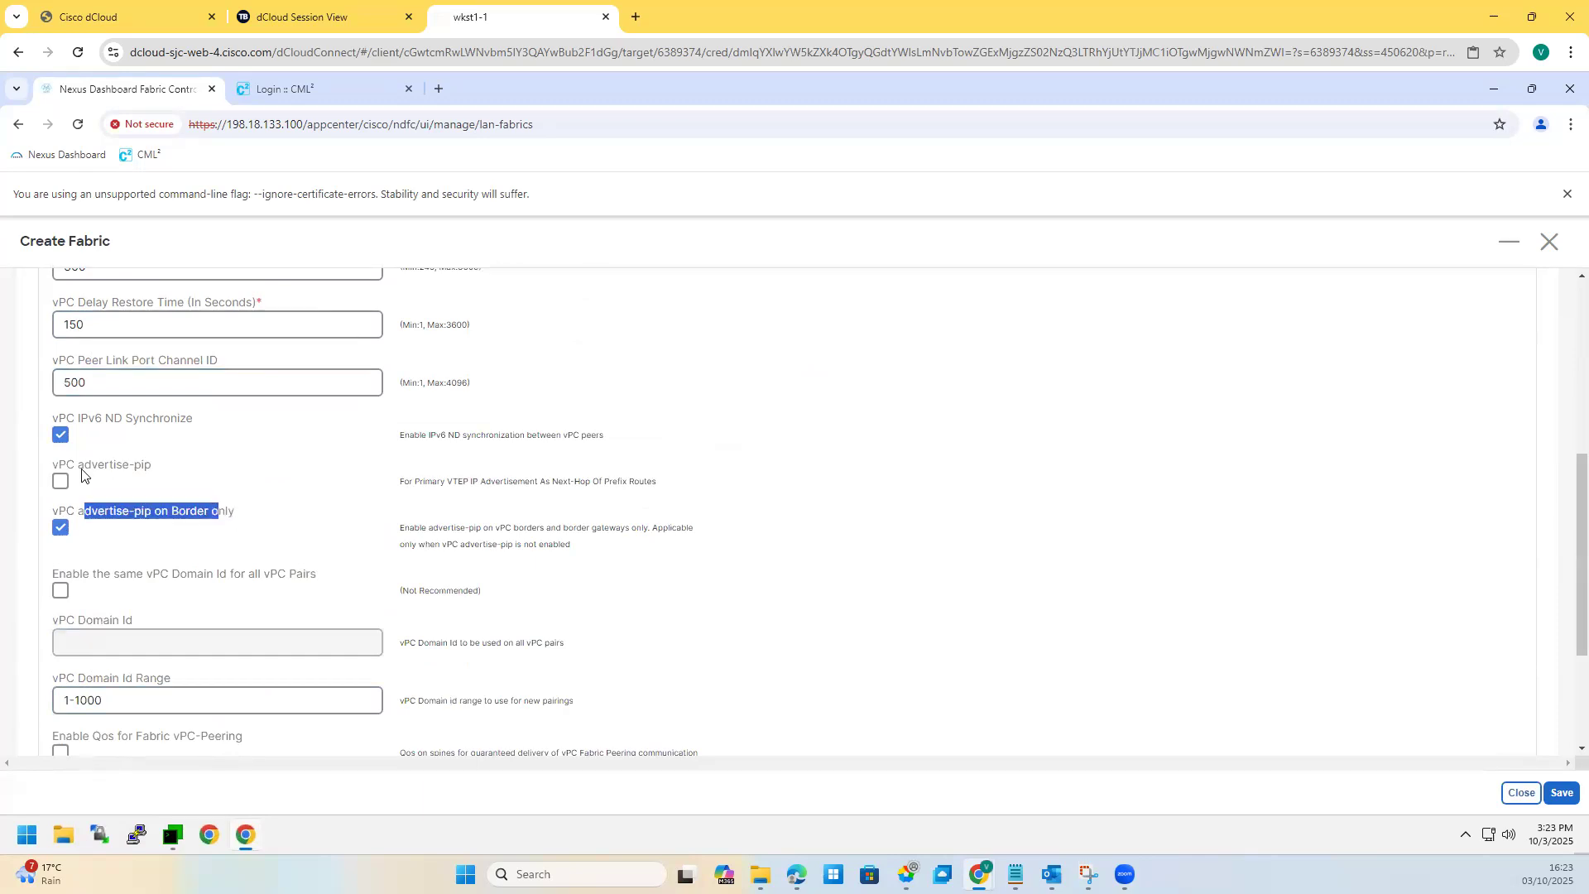
{"action": "left_click_drag", "start_coordinate": [67, 511], "coordinate": [238, 512]}
{"action": "triple_click", "coordinate": [525, 544]}
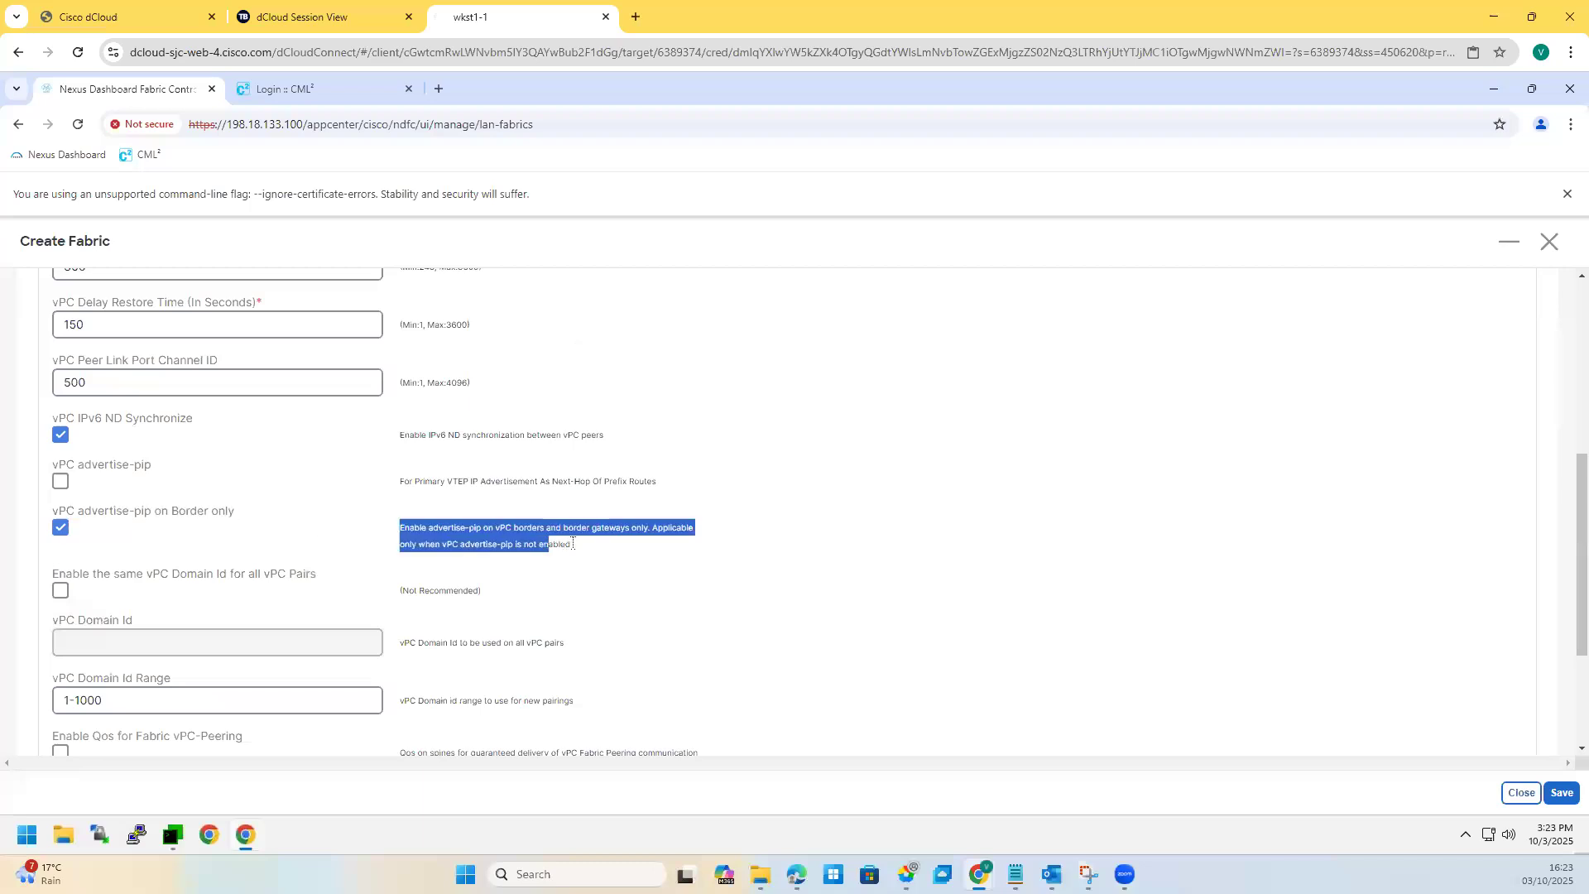
{"action": "left_click", "coordinate": [507, 538]}
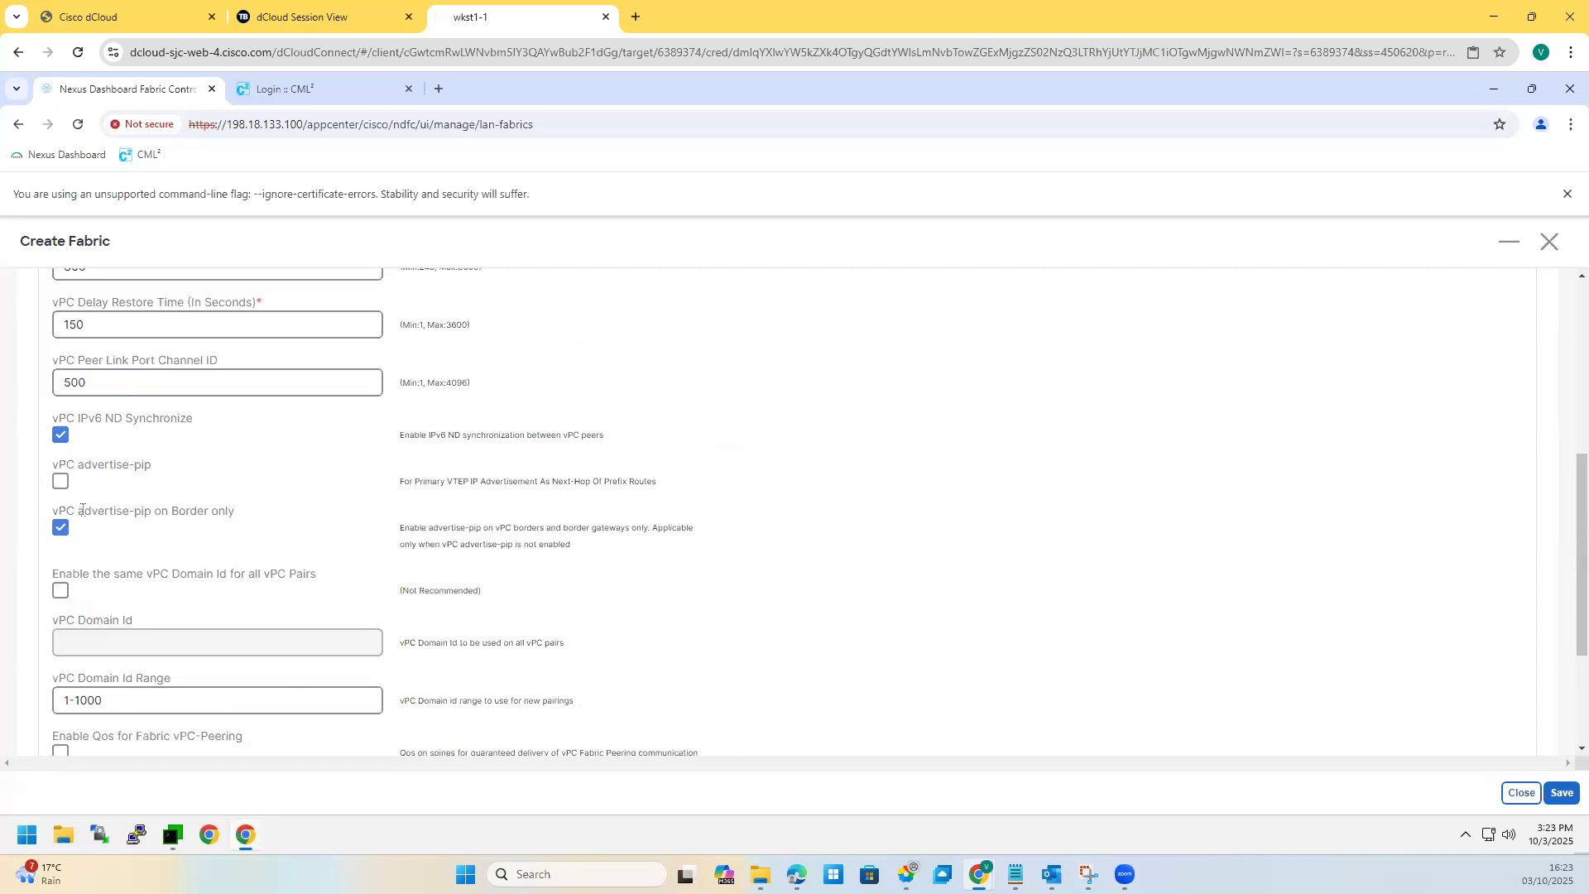
{"action": "left_click_drag", "start_coordinate": [78, 511], "coordinate": [187, 515]}
{"action": "scroll", "coordinate": [199, 604], "scroll_direction": "down", "scroll_amount": 2}
{"action": "triple_click", "coordinate": [119, 534]}
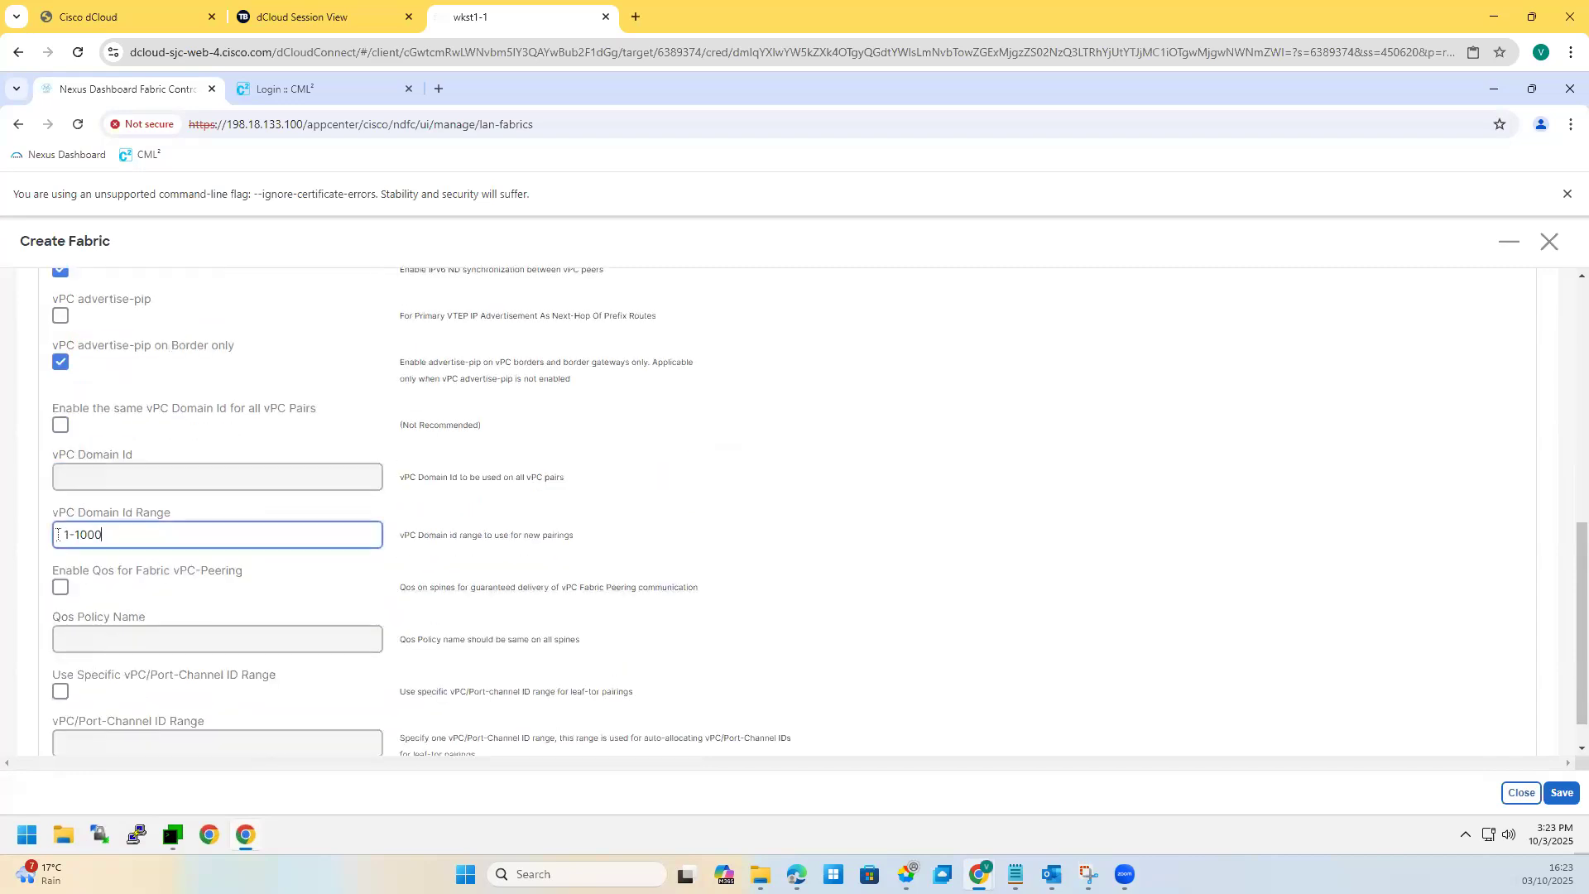
{"action": "scroll", "coordinate": [203, 584], "scroll_direction": "down", "scroll_amount": 1}
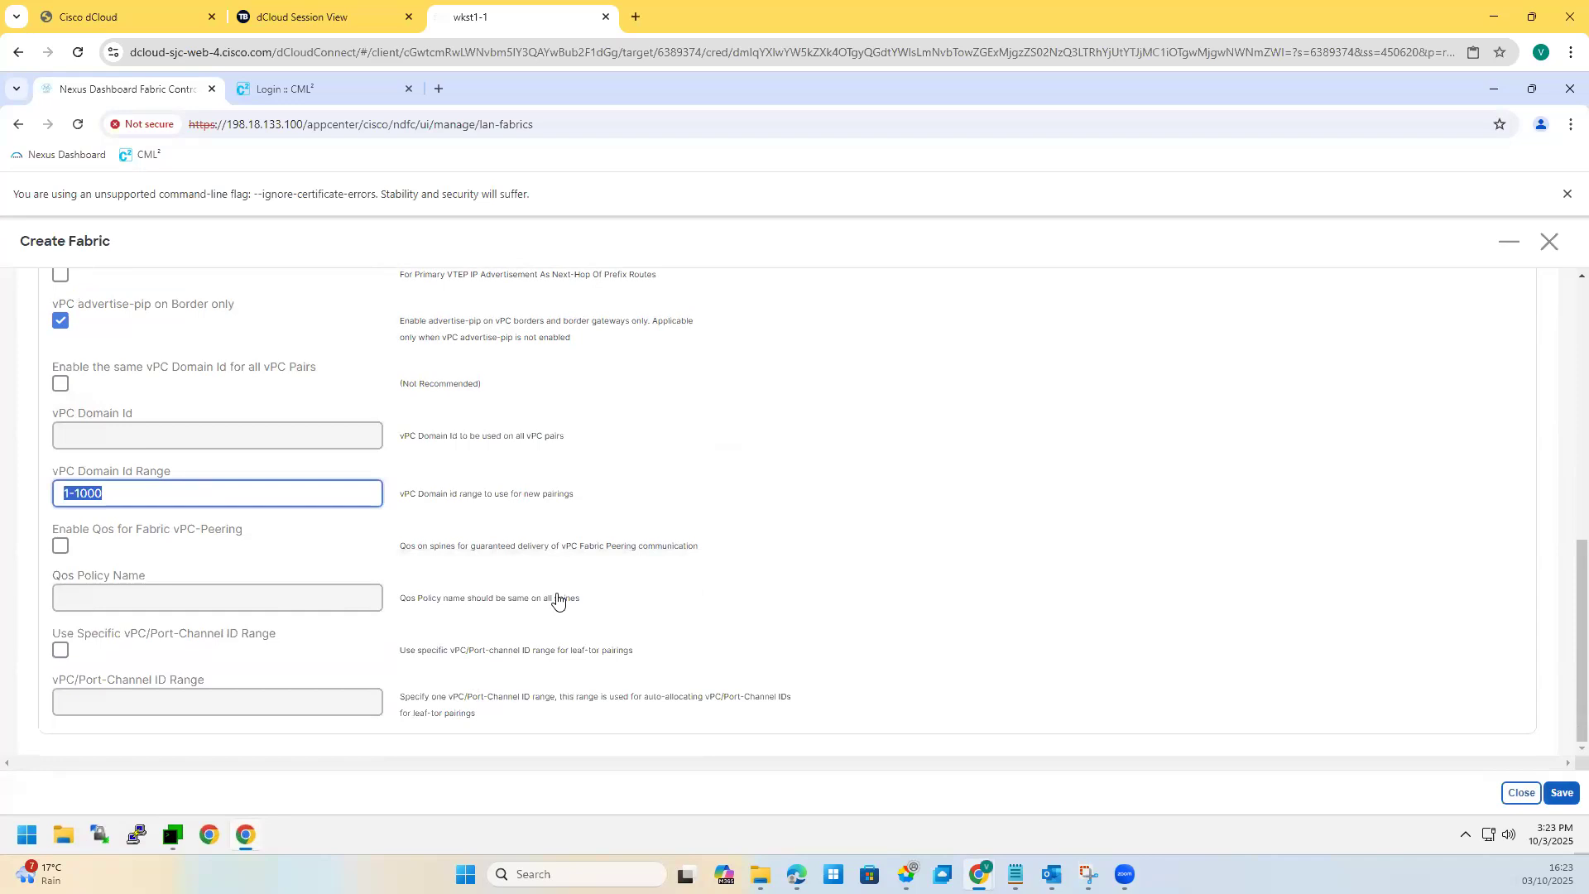
Step: Save the Site1-Greenfield fabric and open its fabric overview
{"action": "left_click", "coordinate": [1561, 795]}
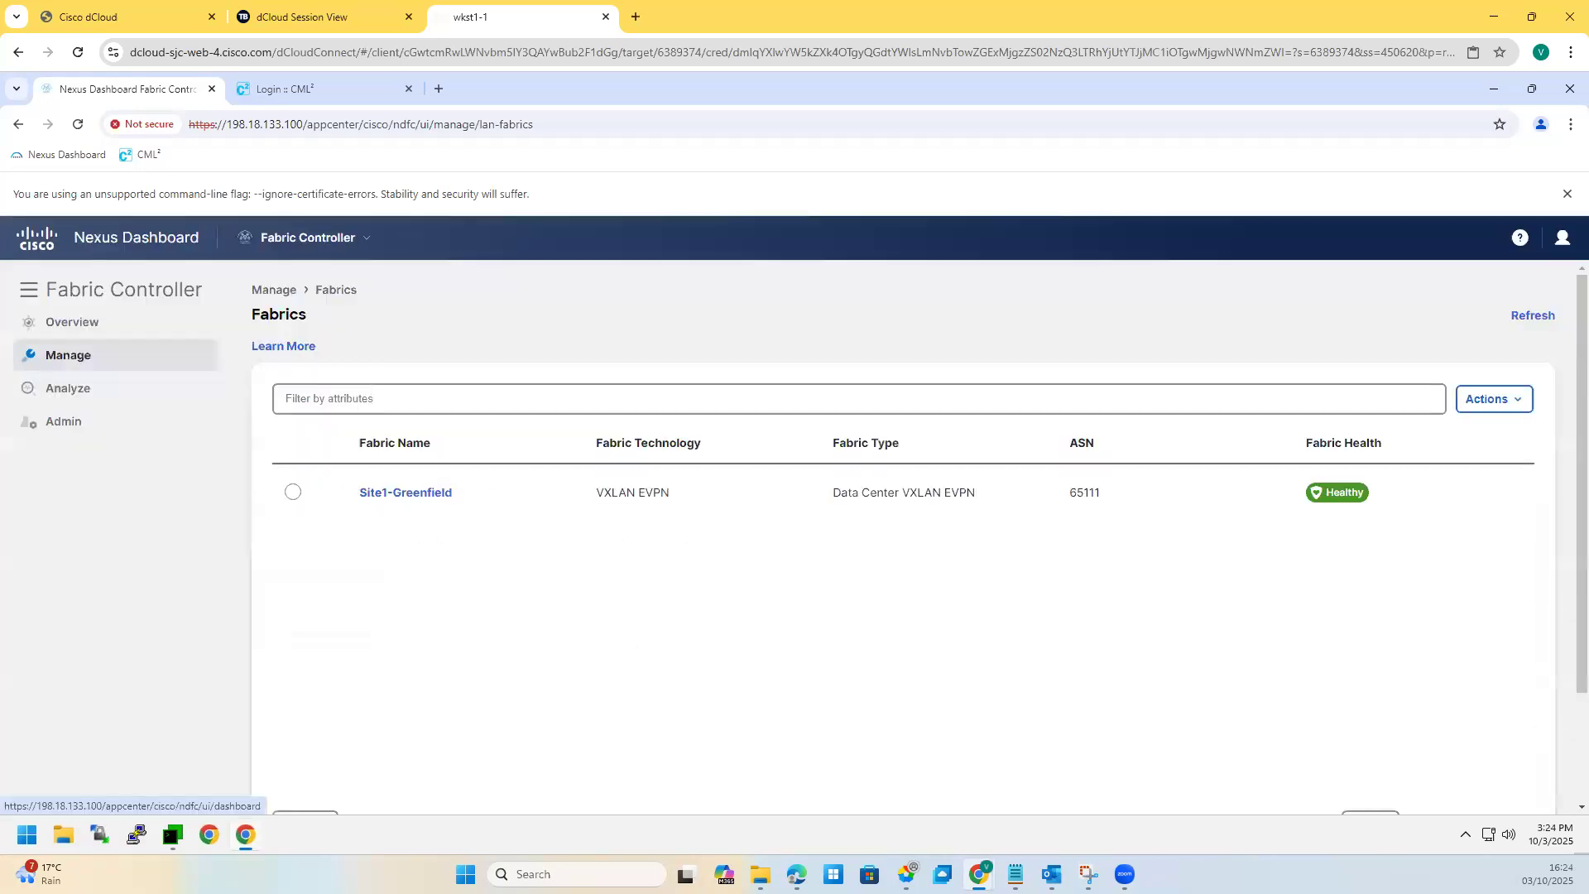
{"action": "left_click", "coordinate": [401, 495]}
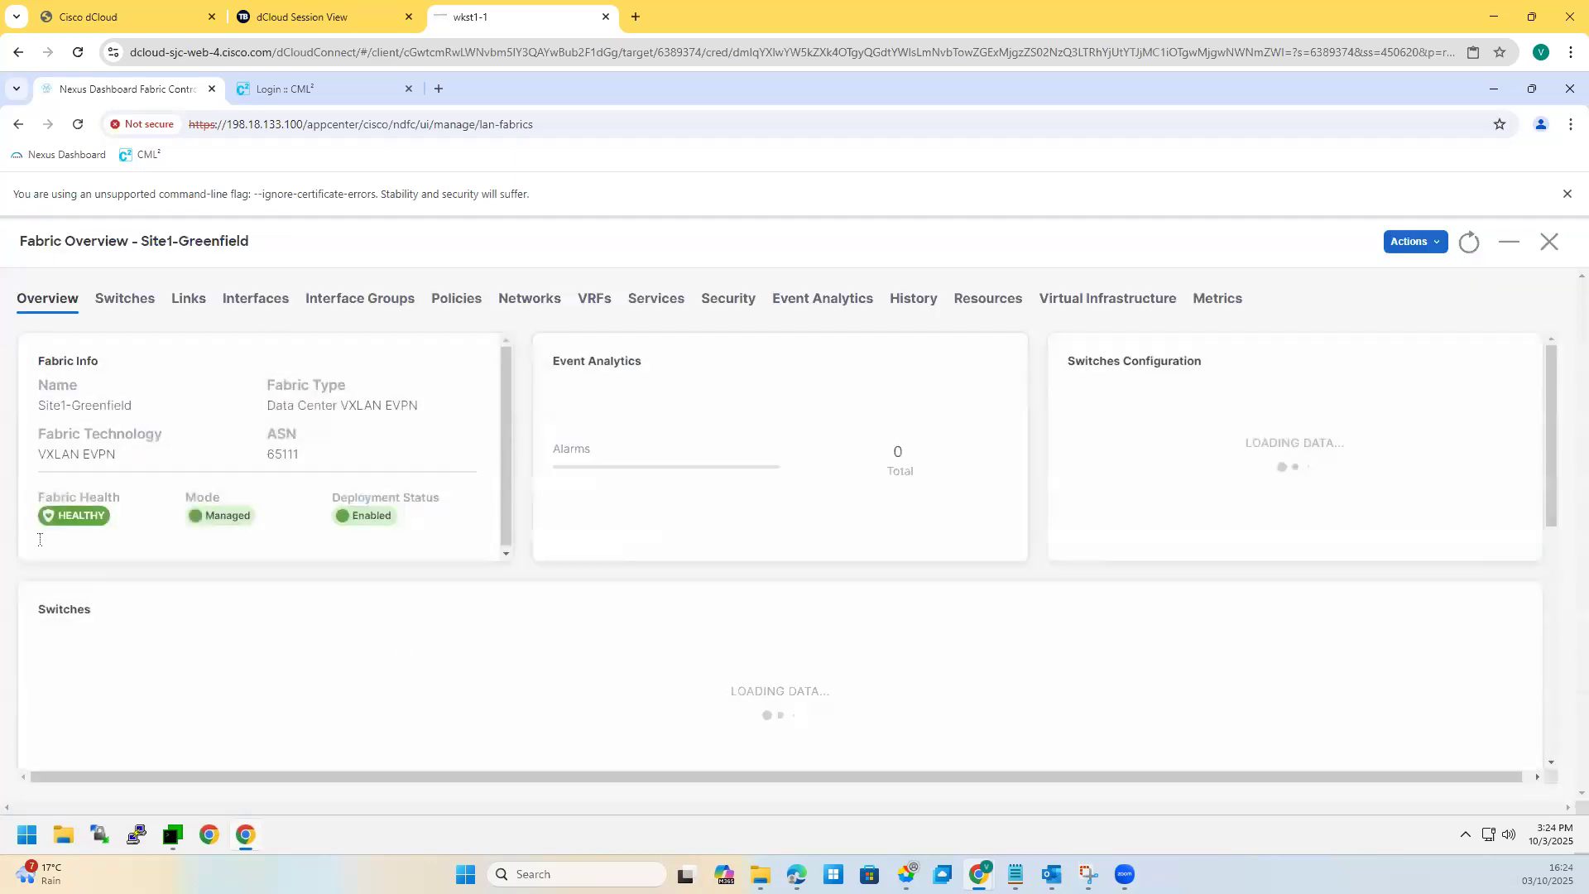
{"action": "triple_click", "coordinate": [106, 451]}
{"action": "double_click", "coordinate": [101, 405]}
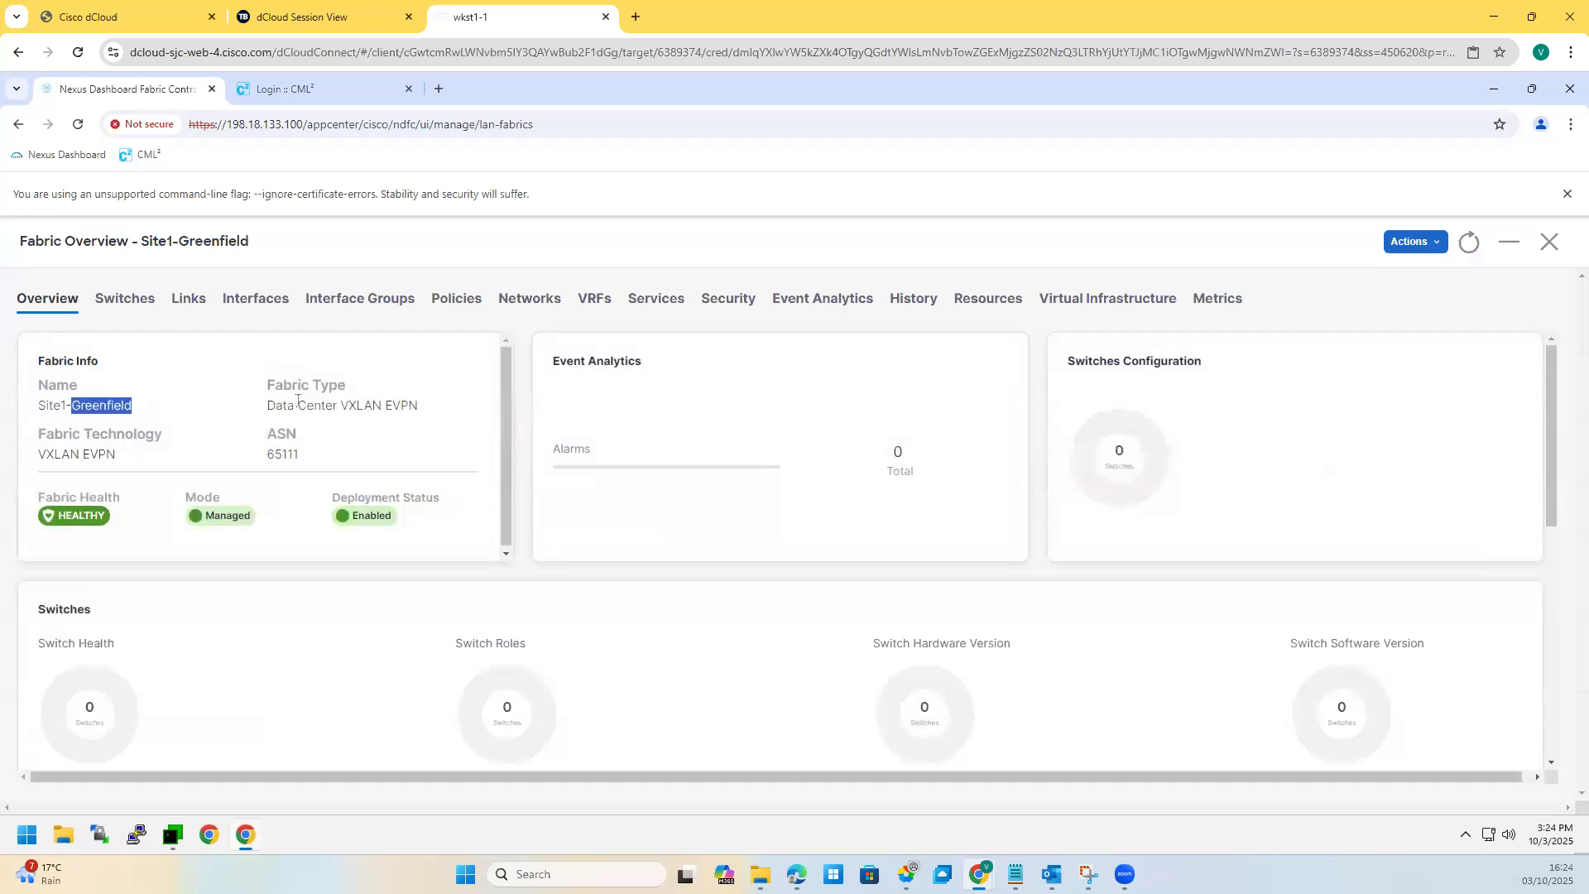
{"action": "scroll", "coordinate": [284, 593], "scroll_direction": "down", "scroll_amount": 6}
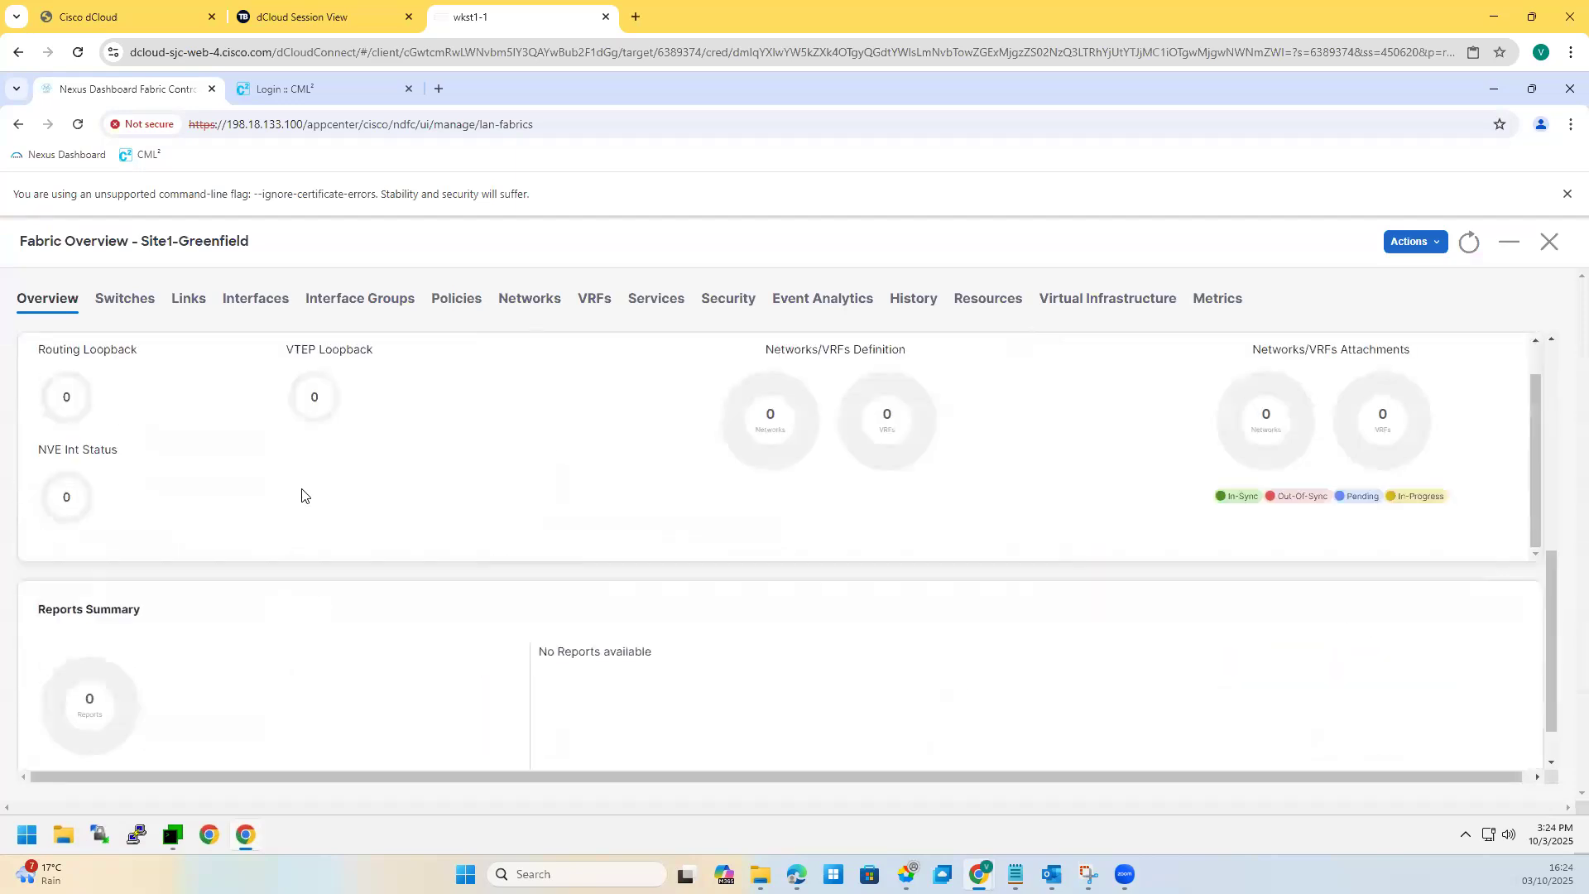
{"action": "scroll", "coordinate": [305, 496], "scroll_direction": "down", "scroll_amount": 1}
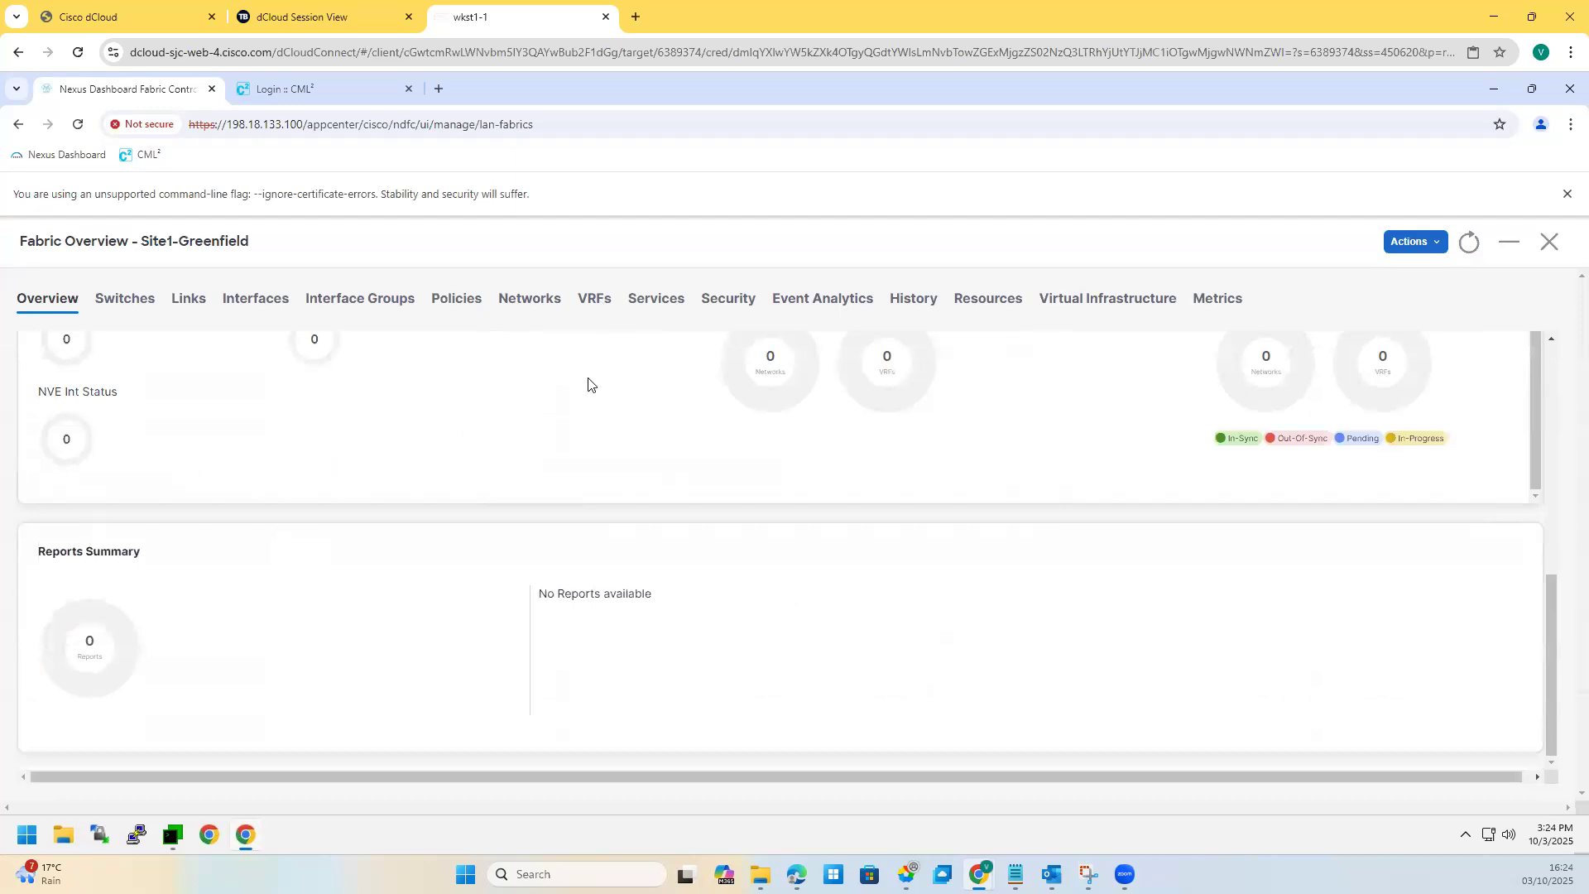
Step: Browse the fabric's VRFs, history, resources, interfaces and the still-empty switch list
{"action": "left_click", "coordinate": [595, 298]}
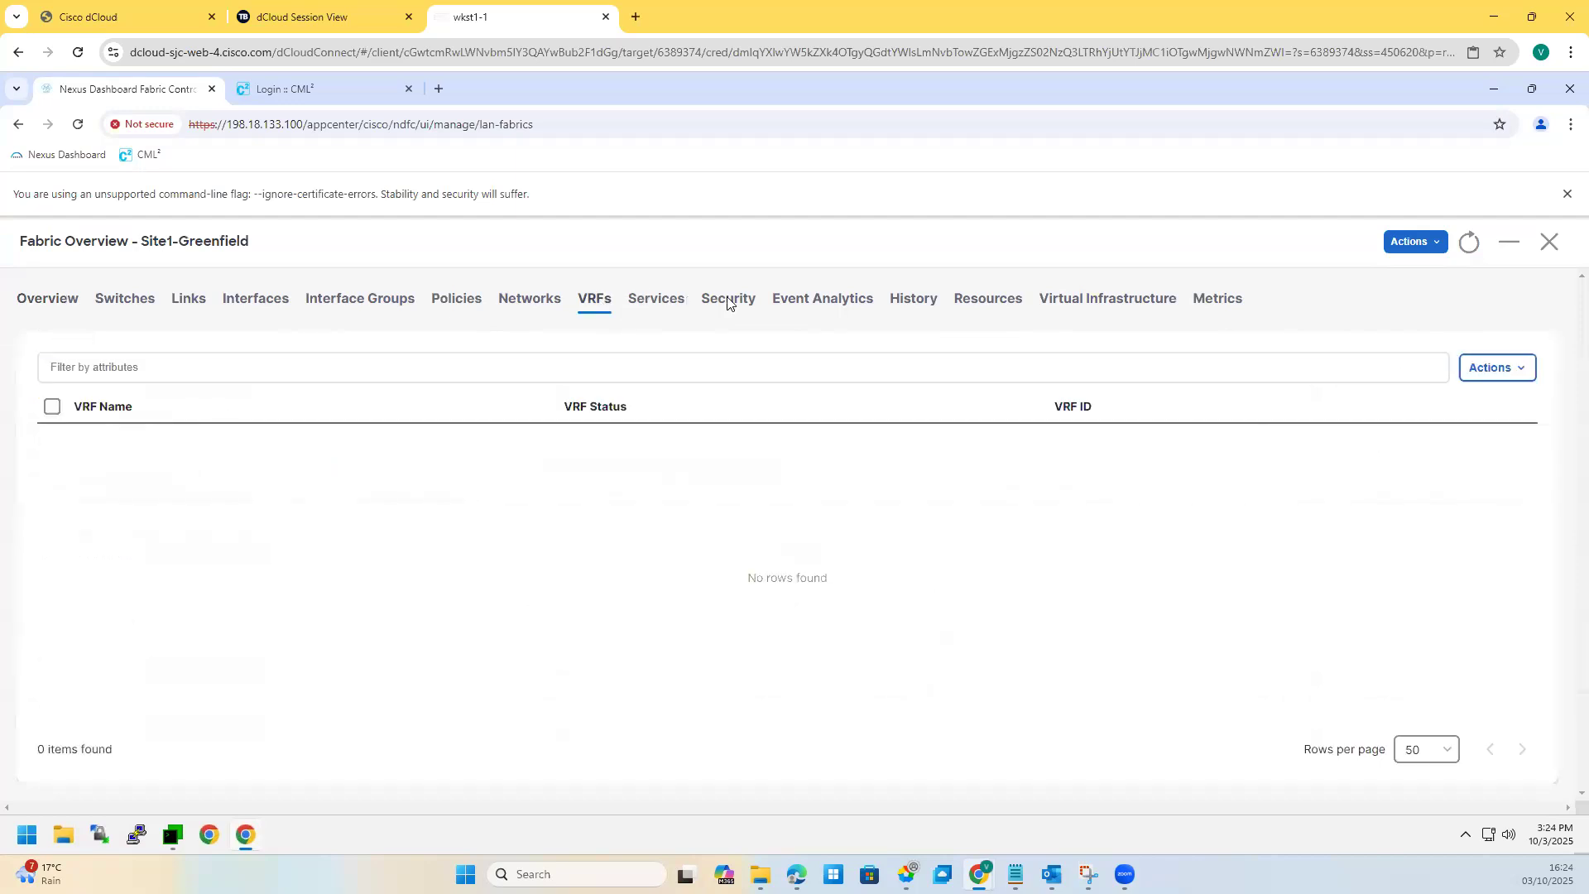
{"action": "left_click", "coordinate": [807, 308]}
{"action": "left_click", "coordinate": [914, 308]}
{"action": "left_click", "coordinate": [1005, 304]}
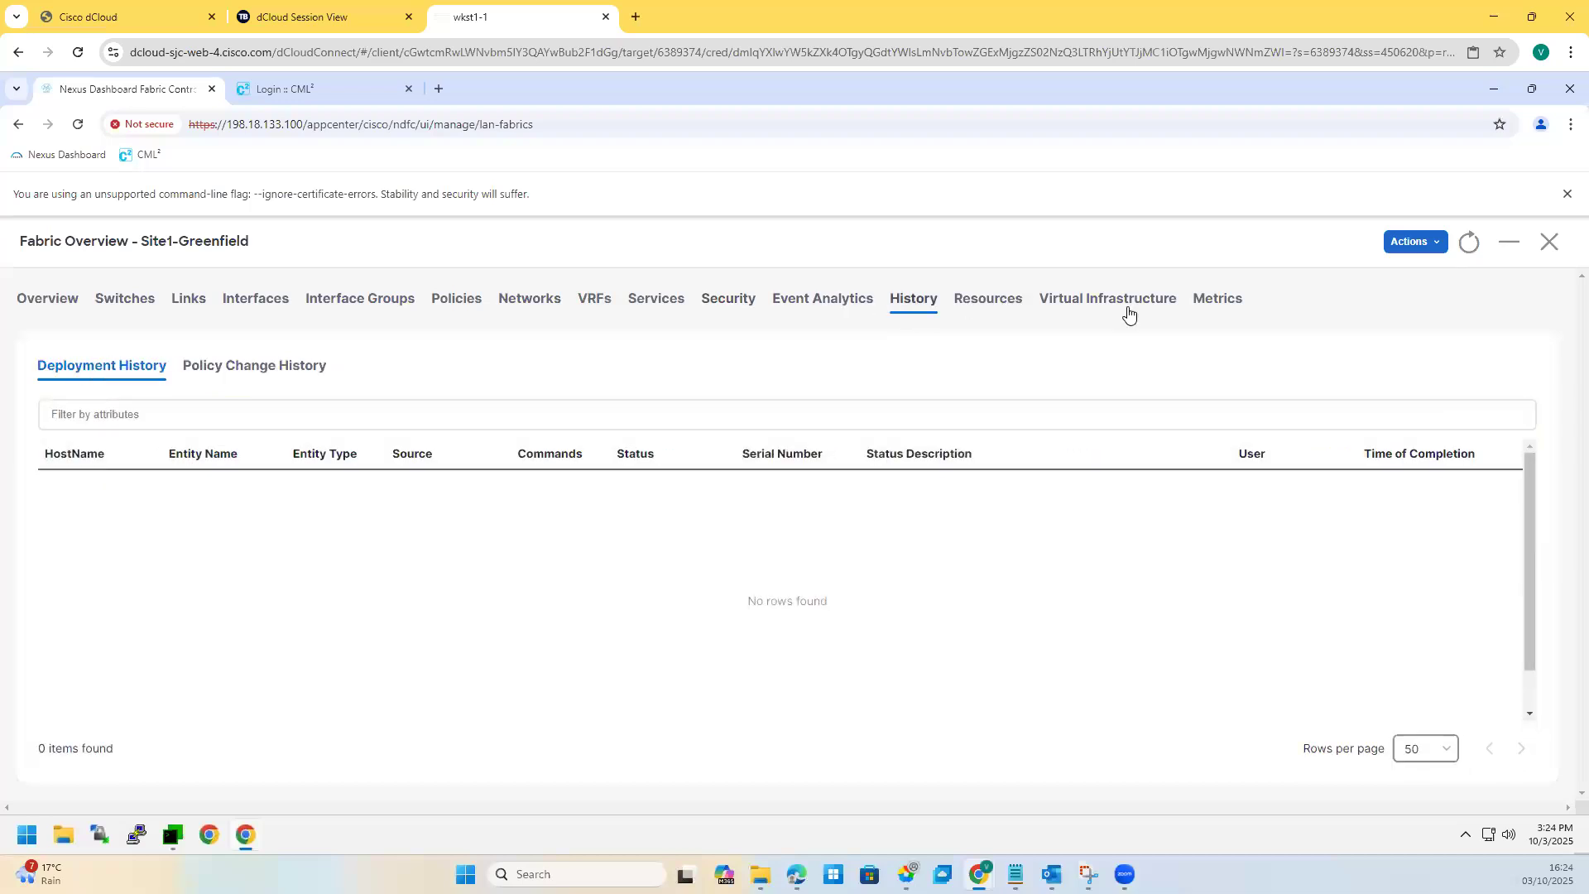
{"action": "left_click", "coordinate": [256, 321]}
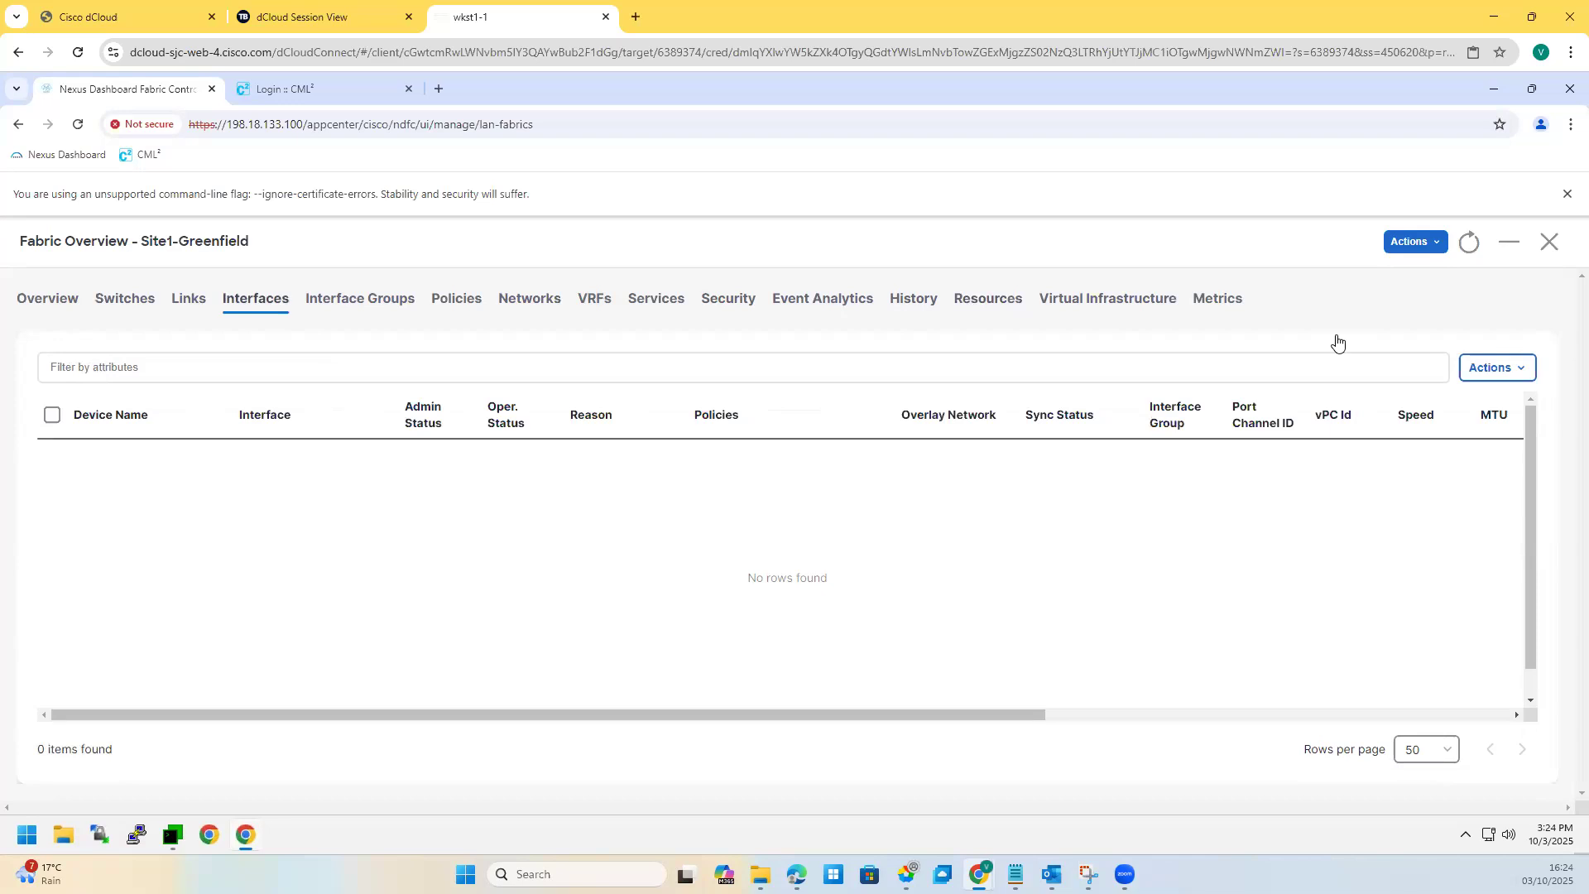
{"action": "left_click", "coordinate": [47, 300]}
{"action": "left_click", "coordinate": [132, 306]}
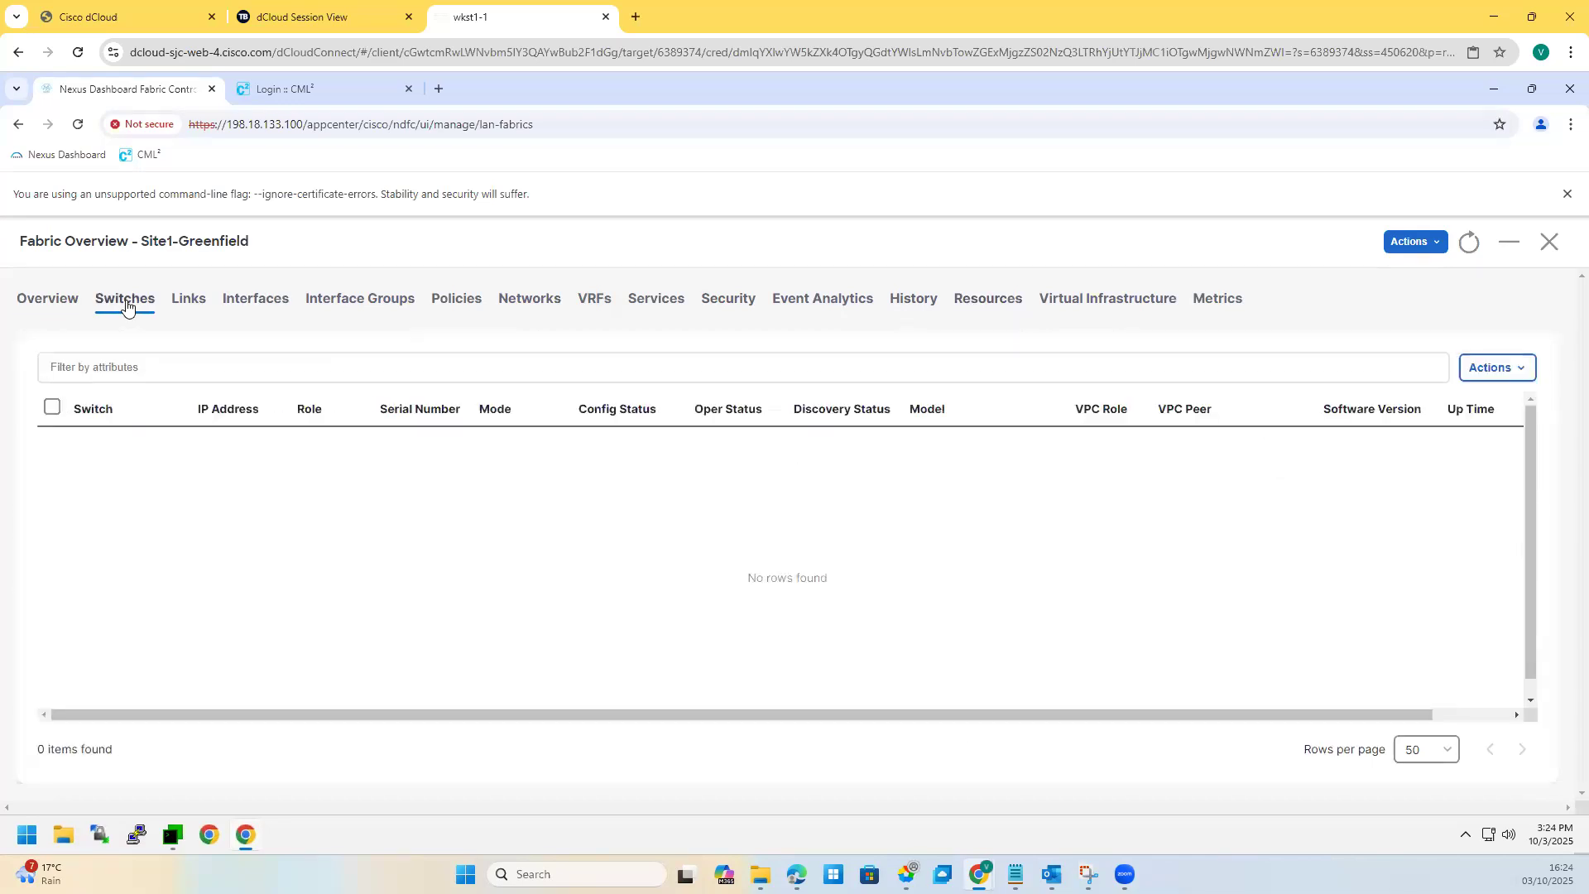
{"action": "left_click", "coordinate": [1482, 367]}
Step: Start Add Switches and mark Site1-L1 on the topology screenshot for reference
{"action": "left_click", "coordinate": [1447, 406]}
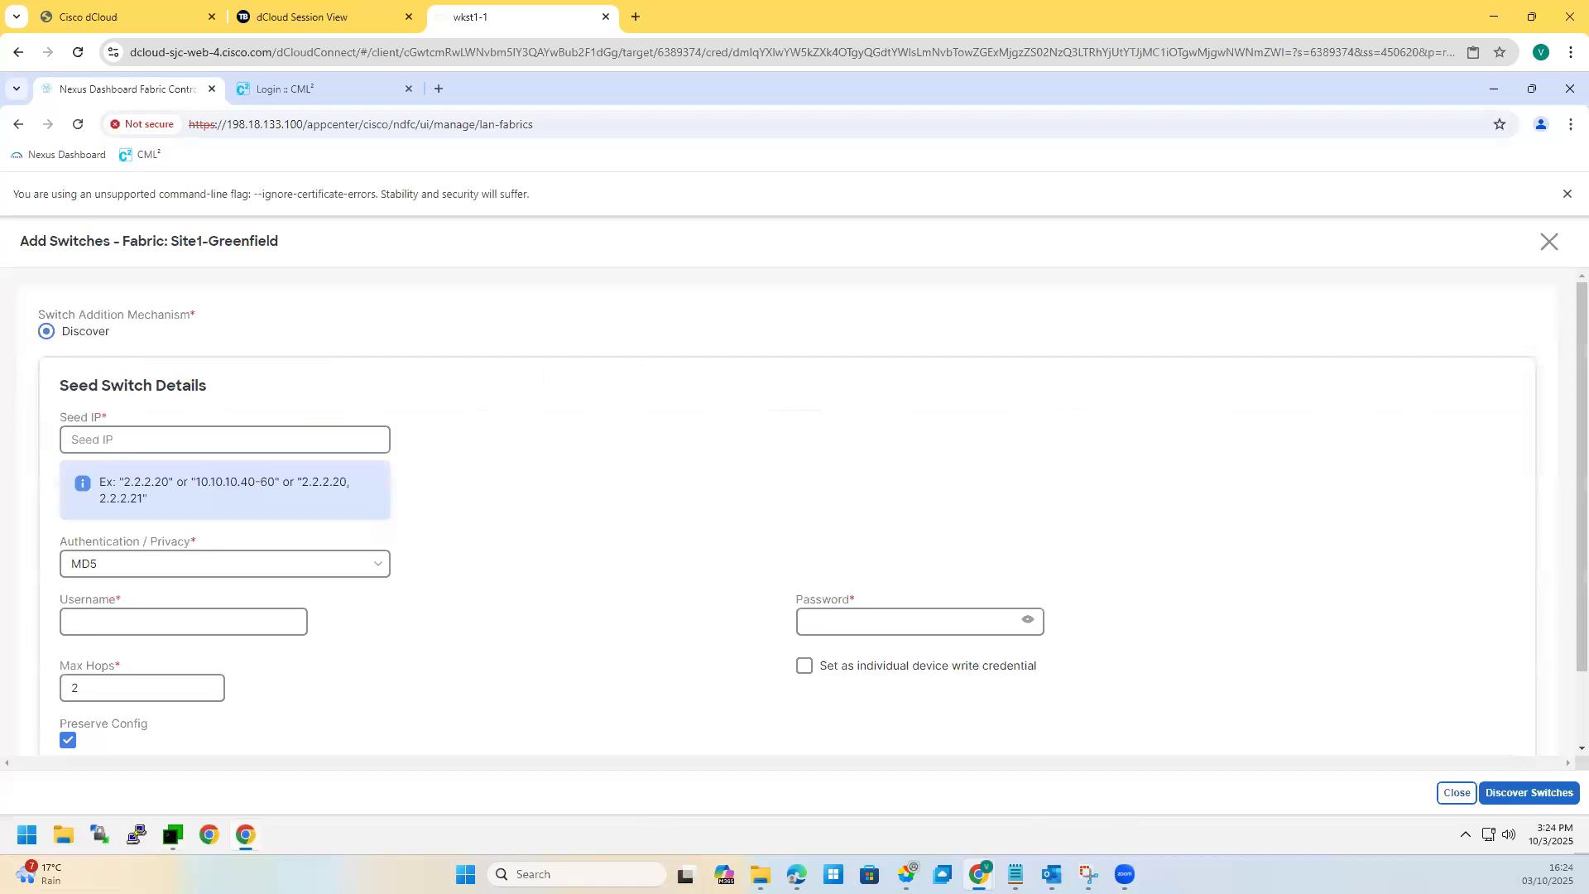
{"action": "key", "text": "alt+Tab"}
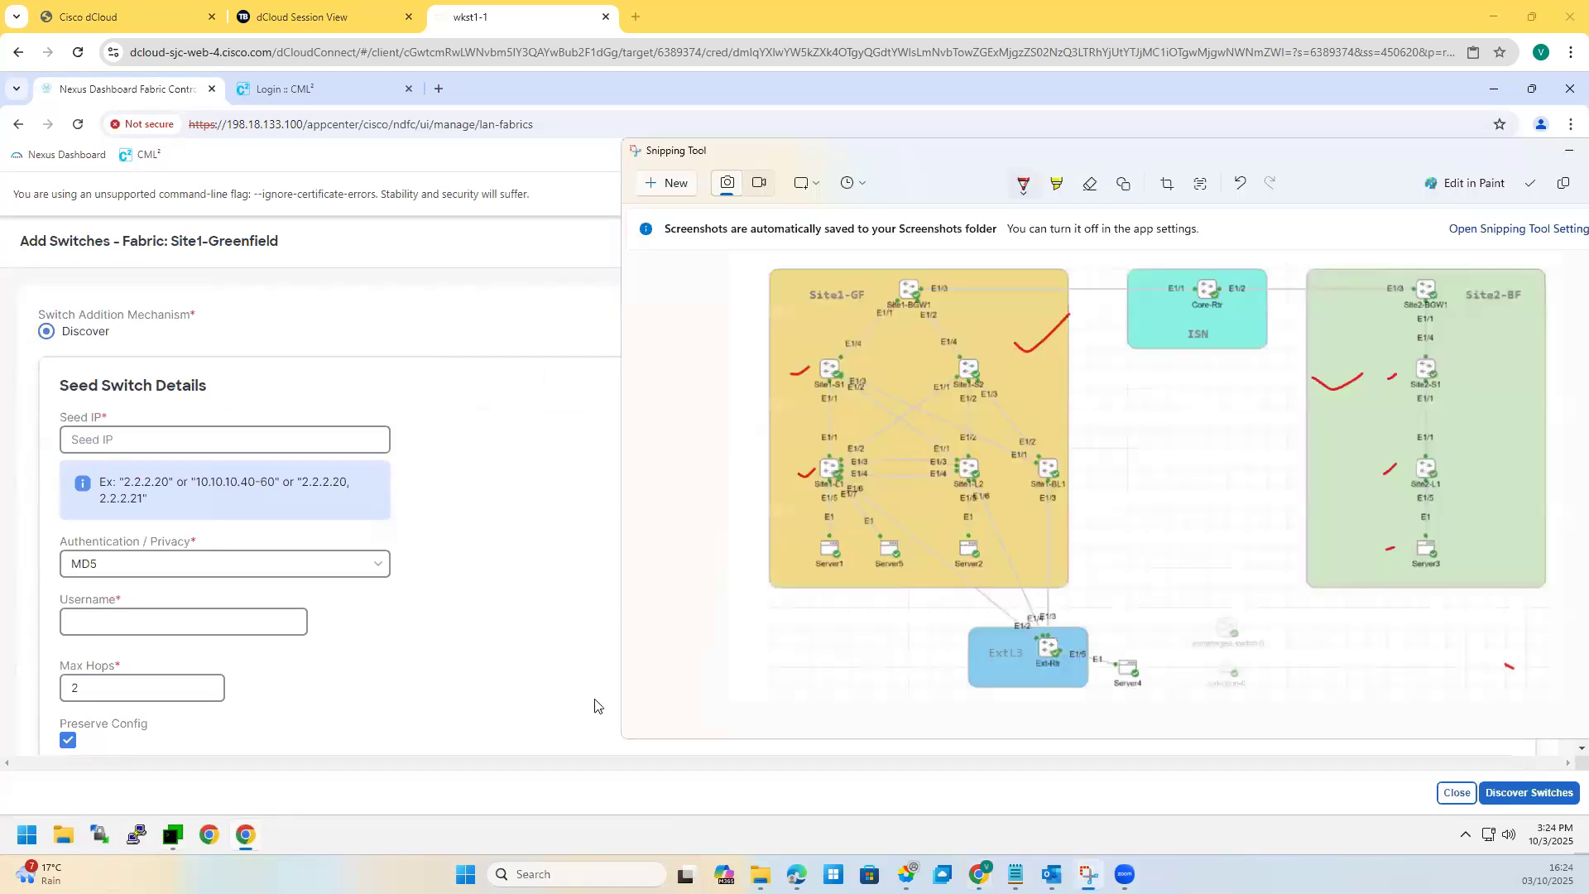
{"action": "left_click_drag", "start_coordinate": [808, 488], "coordinate": [821, 486]}
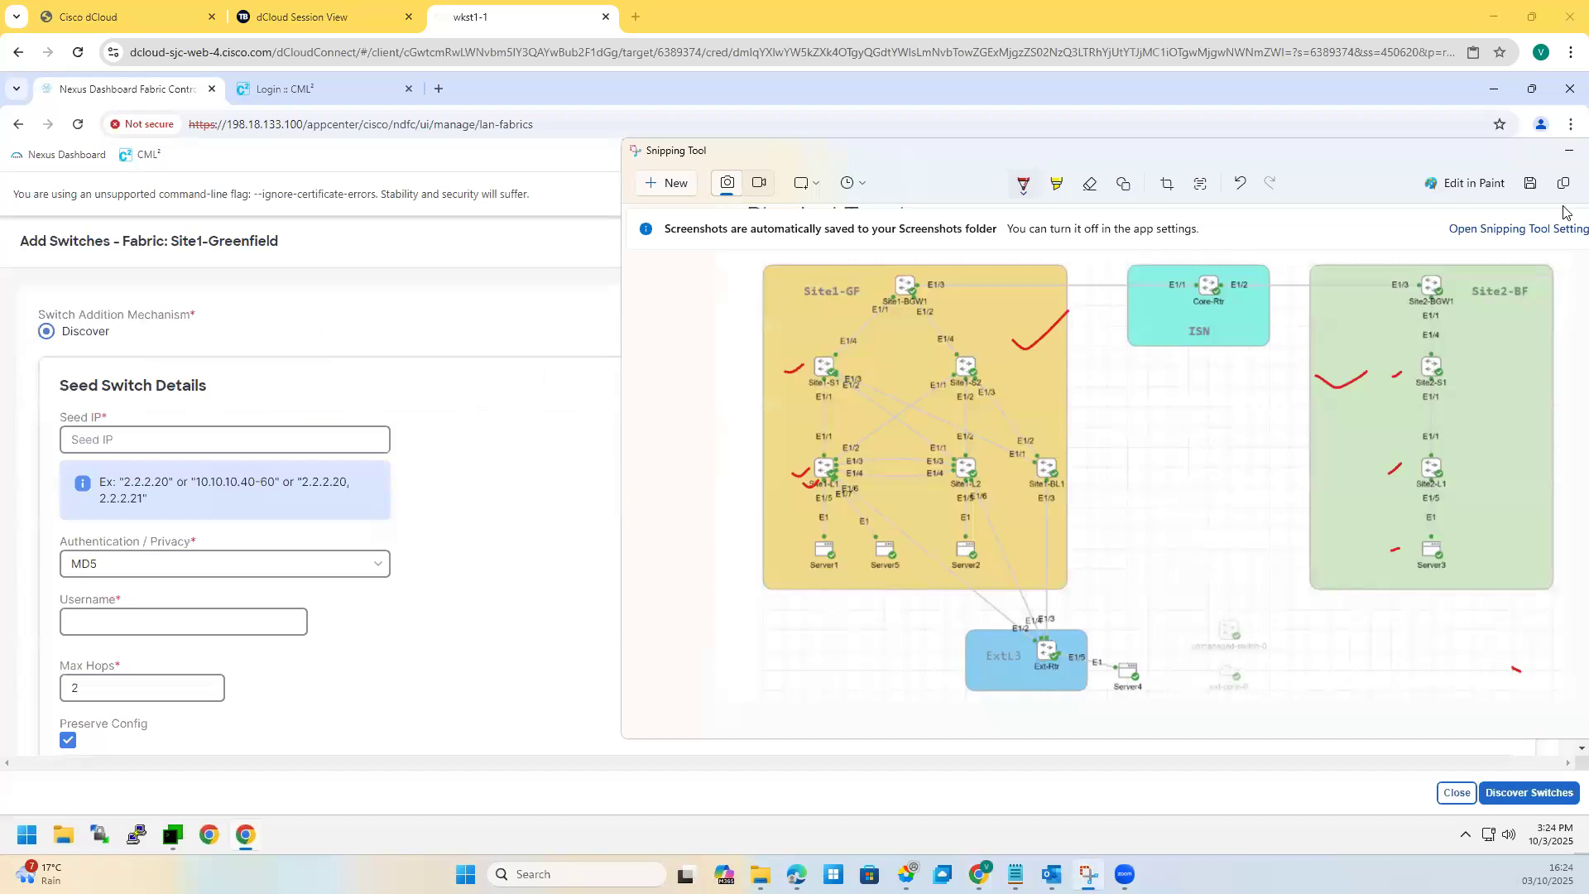
{"action": "left_click", "coordinate": [1569, 150]}
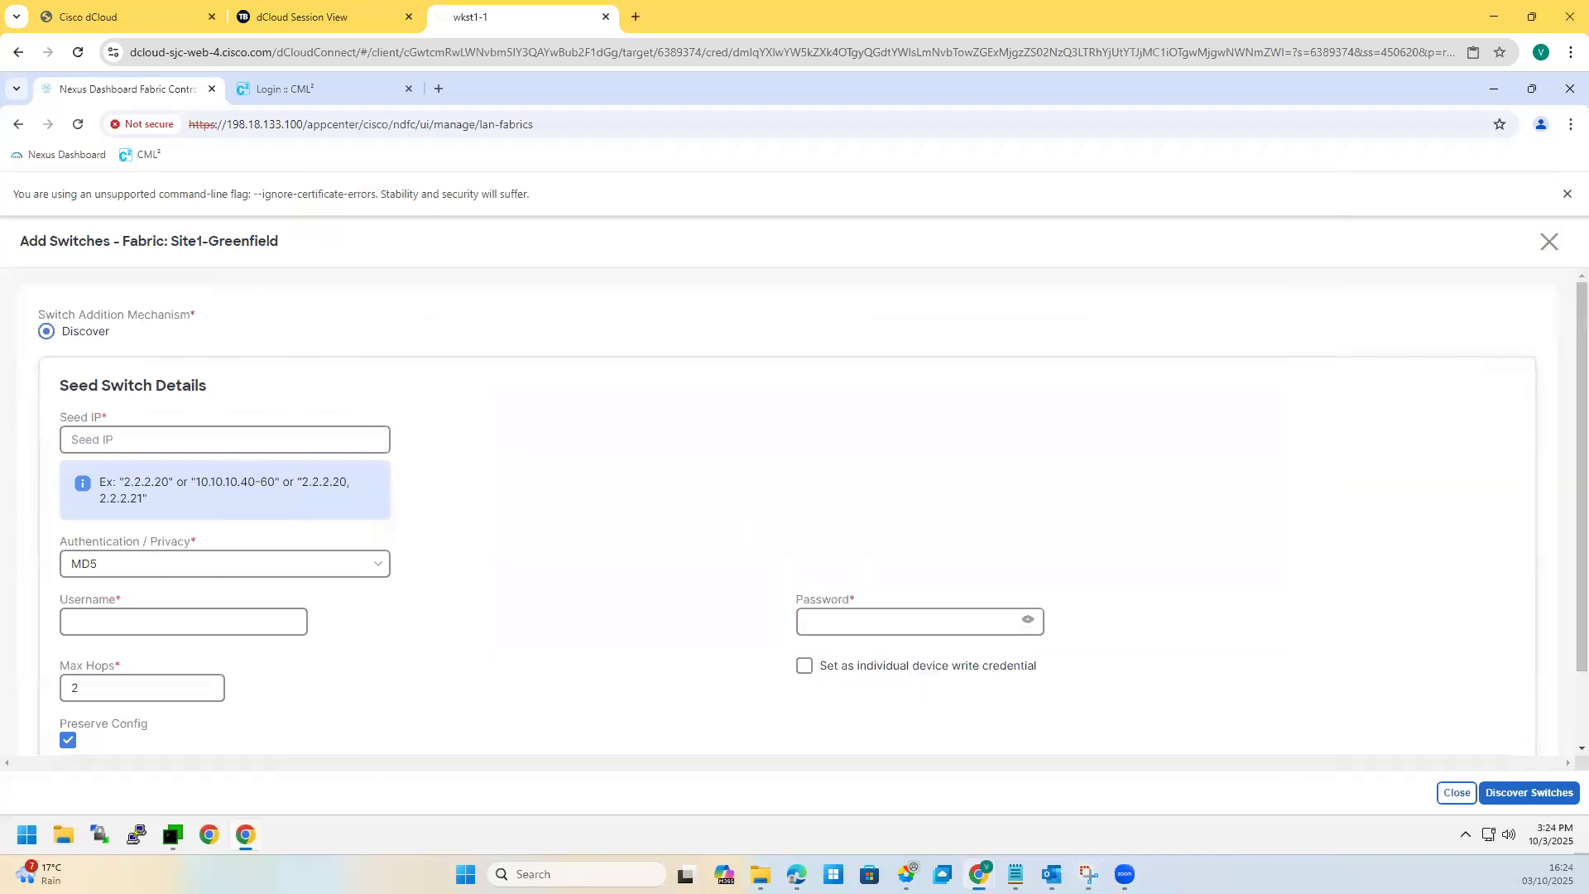
Step: Enter seed IP 198.18.4.101, username admin and the password, and turn off Preserve Config
{"action": "left_click", "coordinate": [184, 438]}
{"action": "type", "text": "198.18.4.101"}
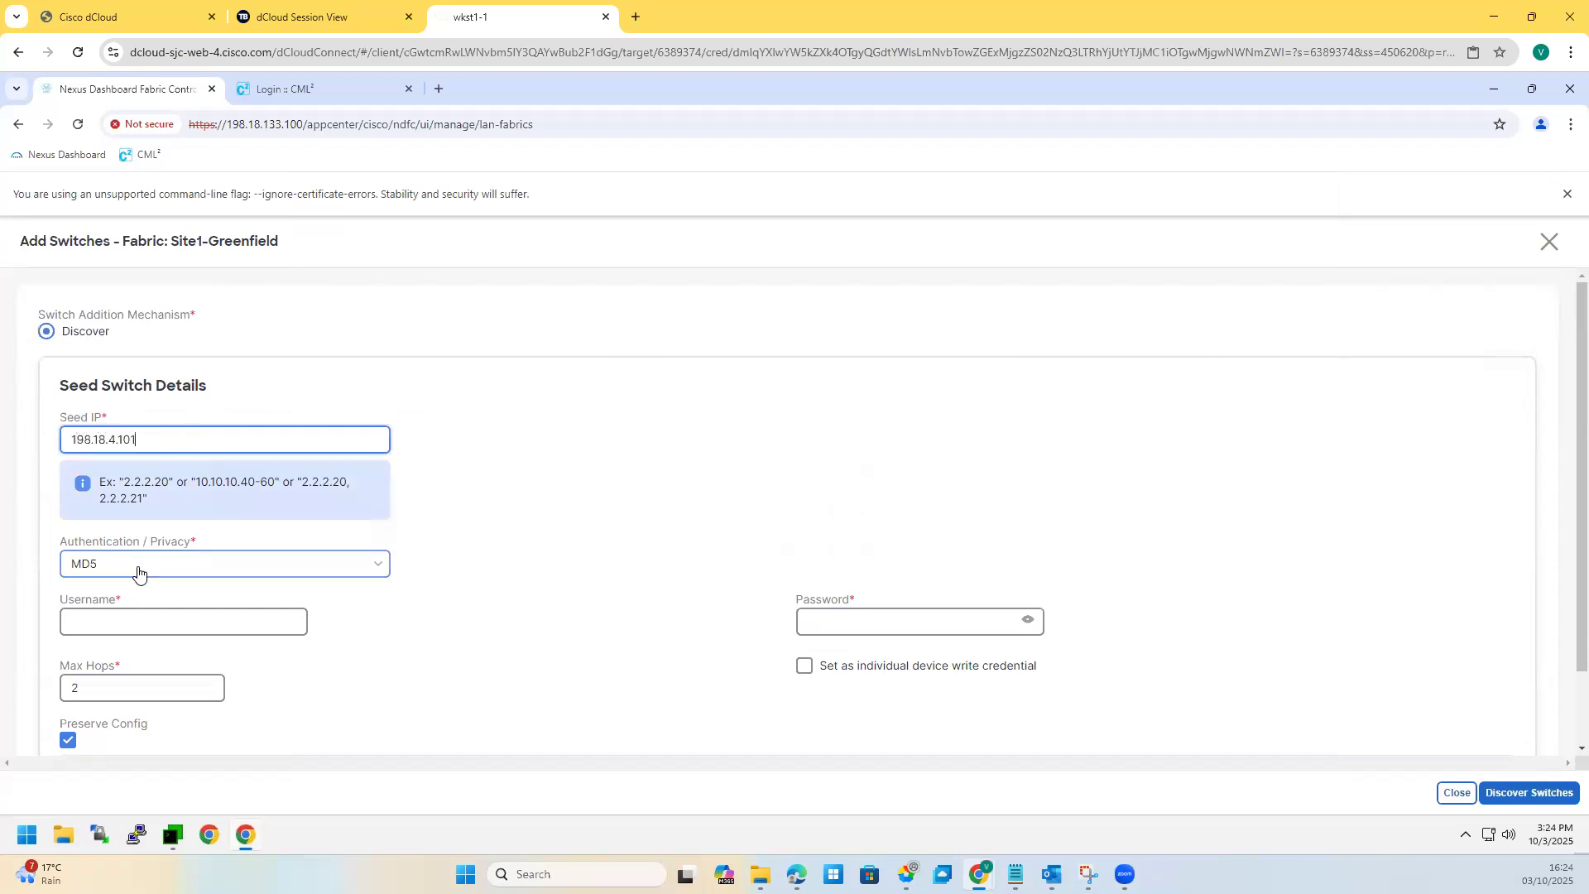
{"action": "scroll", "coordinate": [142, 591], "scroll_direction": "down", "scroll_amount": 1}
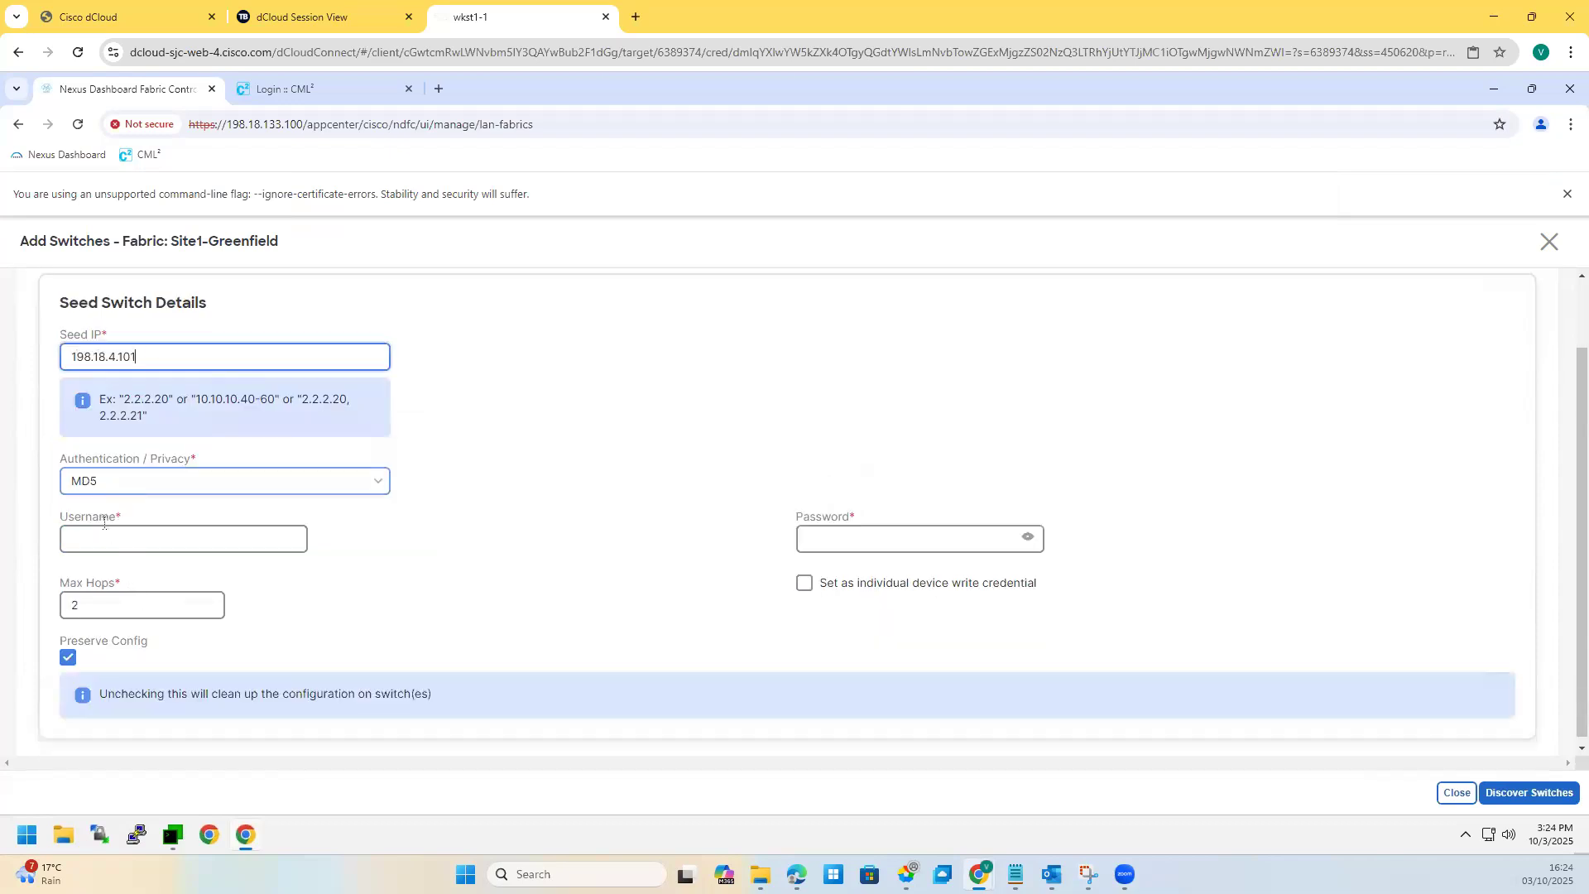
{"action": "left_click", "coordinate": [94, 540]}
{"action": "type", "text": "admin"}
{"action": "left_click", "coordinate": [848, 548]}
{"action": "type", "text": "•••••••"}
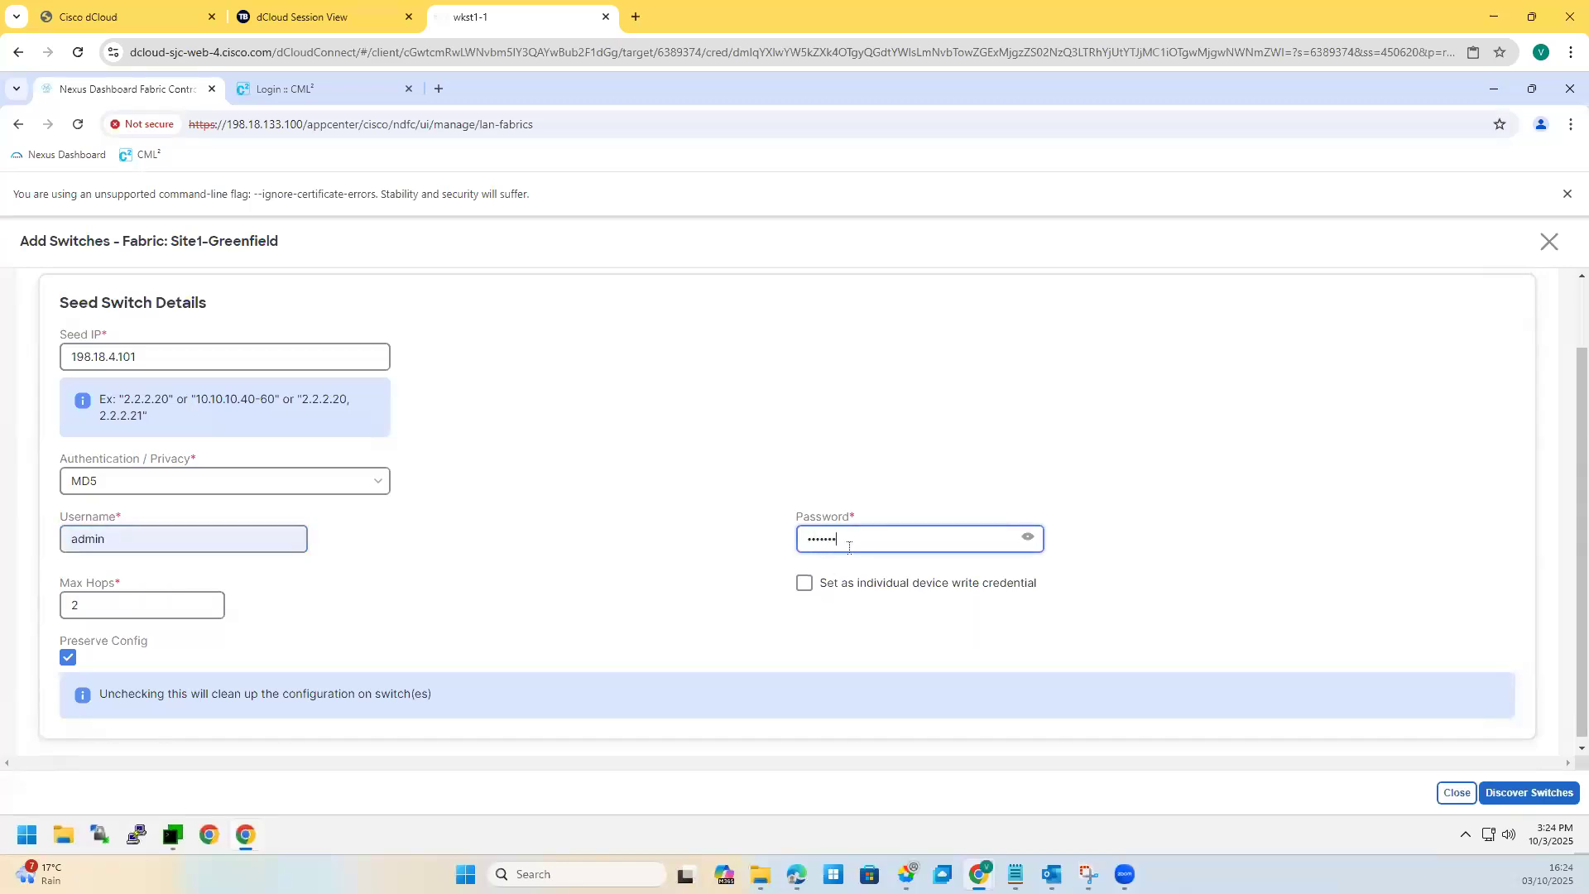
{"action": "type", "text": "••••"}
{"action": "left_click", "coordinate": [1028, 537]}
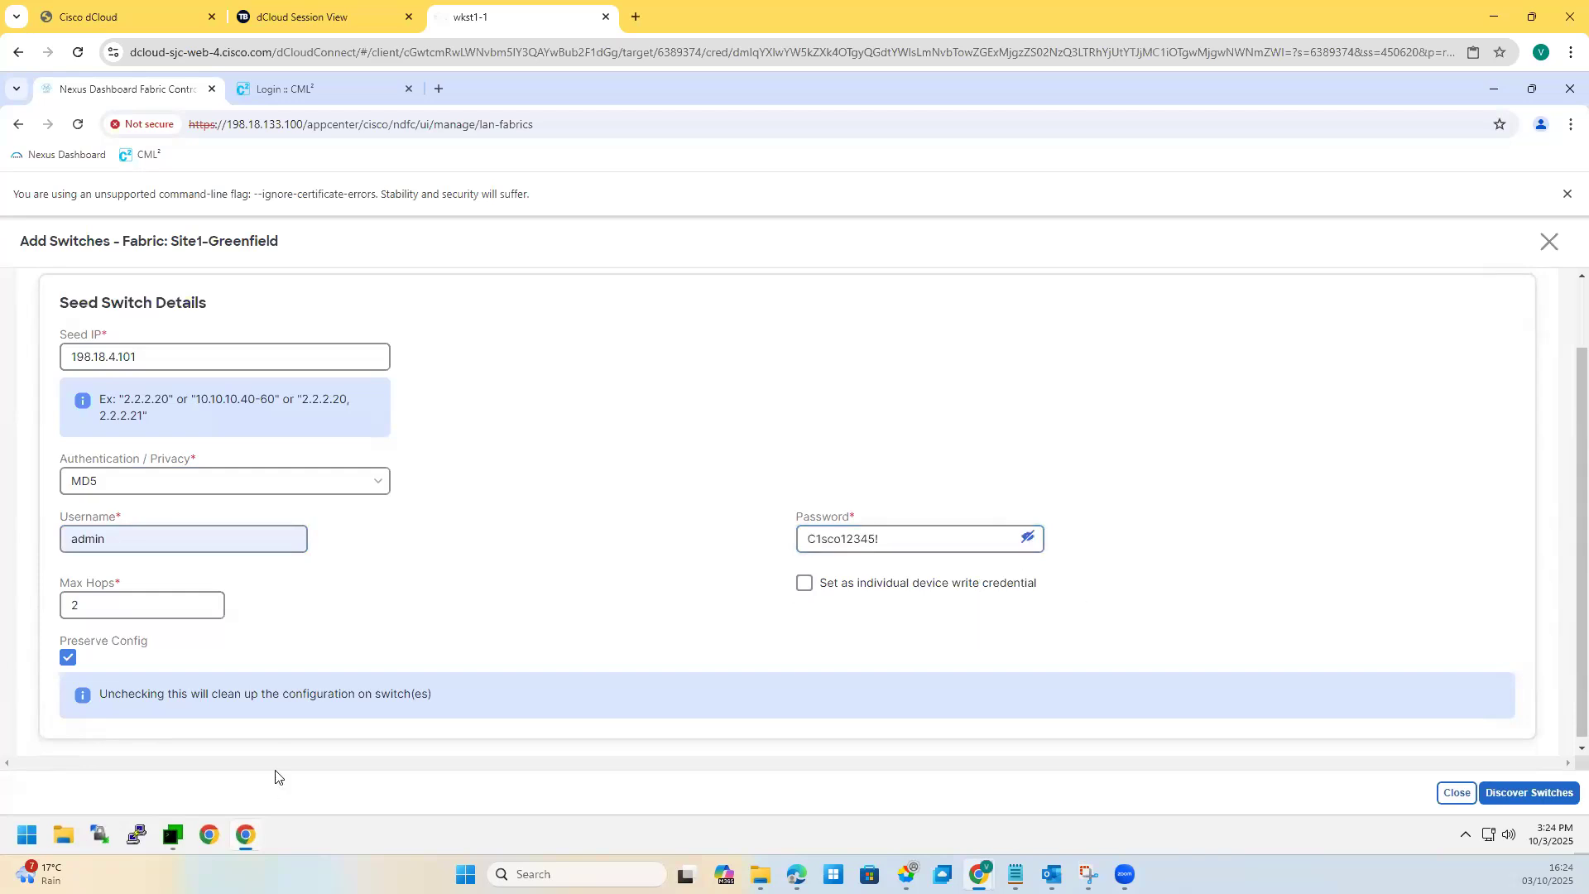
{"action": "left_click", "coordinate": [68, 658]}
{"action": "scroll", "coordinate": [312, 662], "scroll_direction": "down", "scroll_amount": 1}
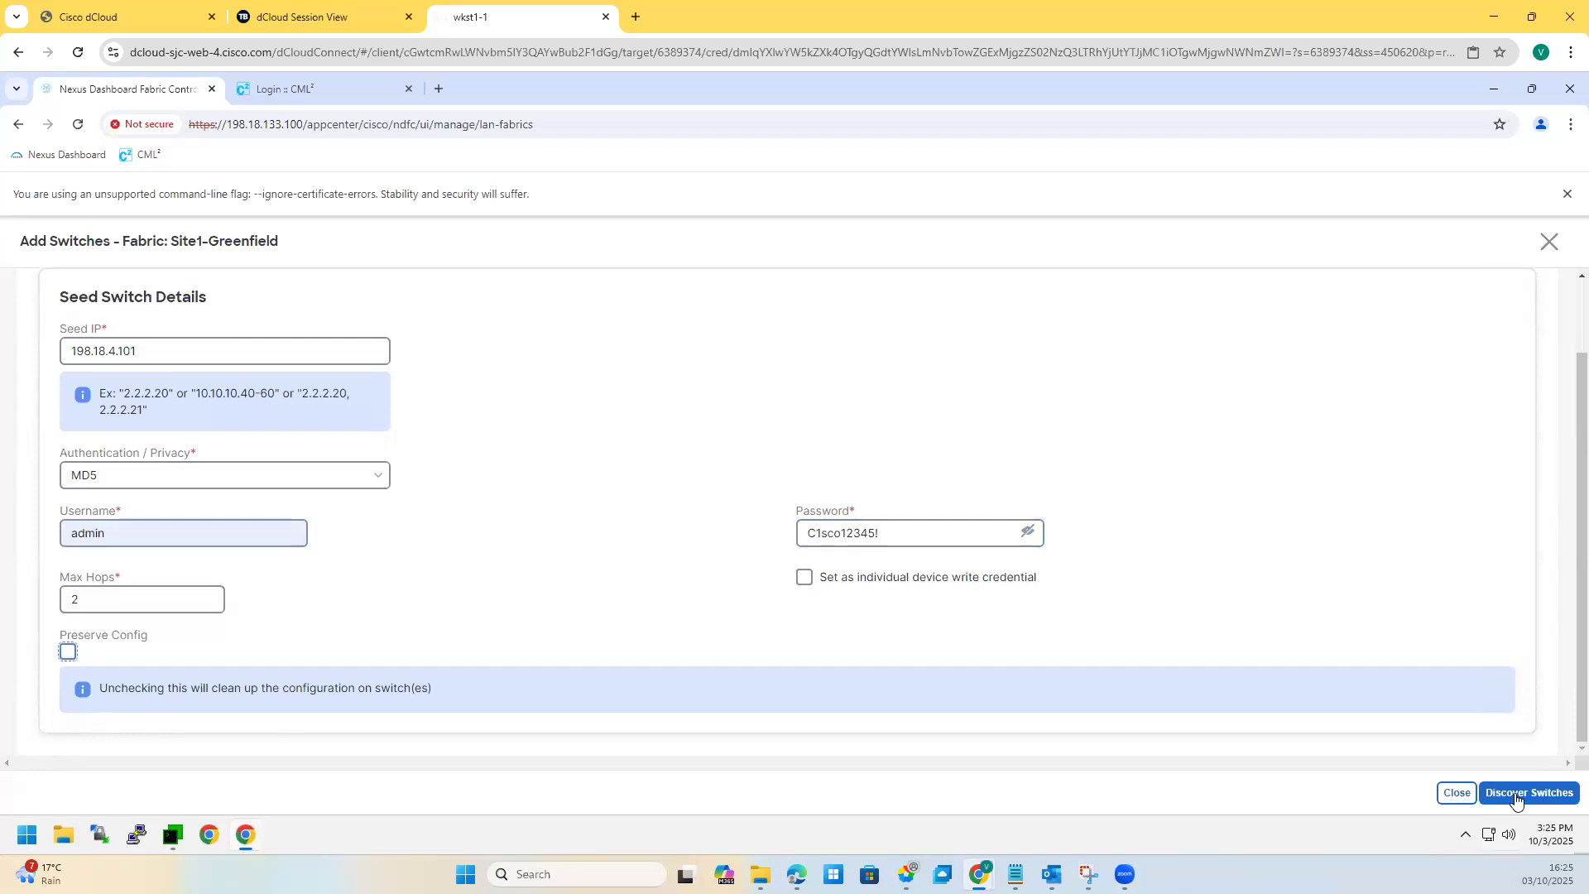
Step: Discover from the seed, accept config removal, and review the seven discovered switches
{"action": "left_click", "coordinate": [1489, 799]}
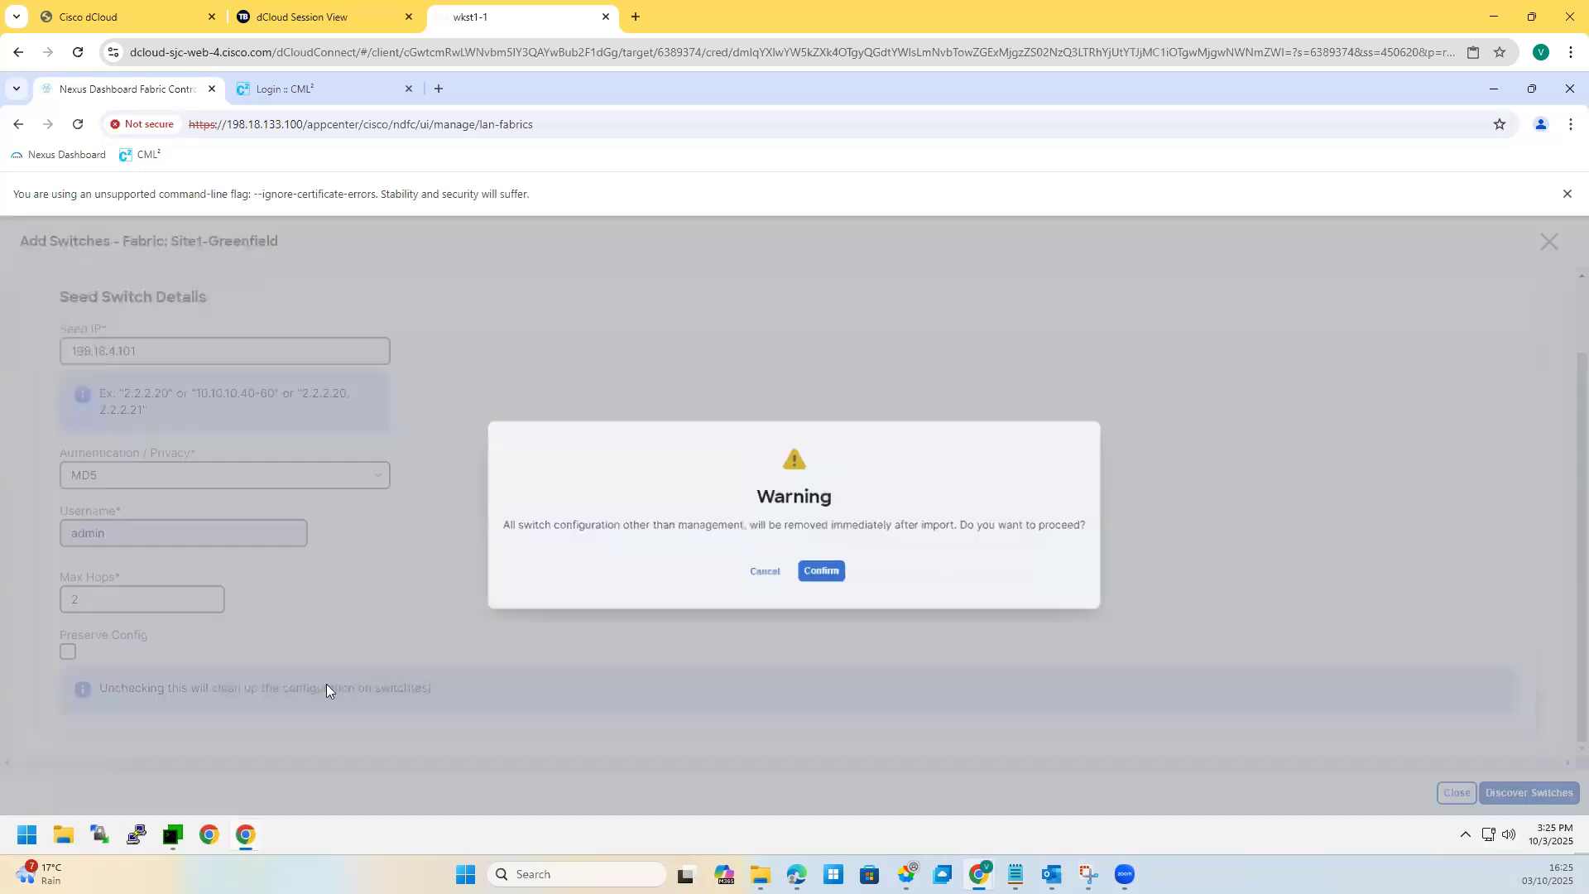
{"action": "left_click", "coordinate": [829, 584]}
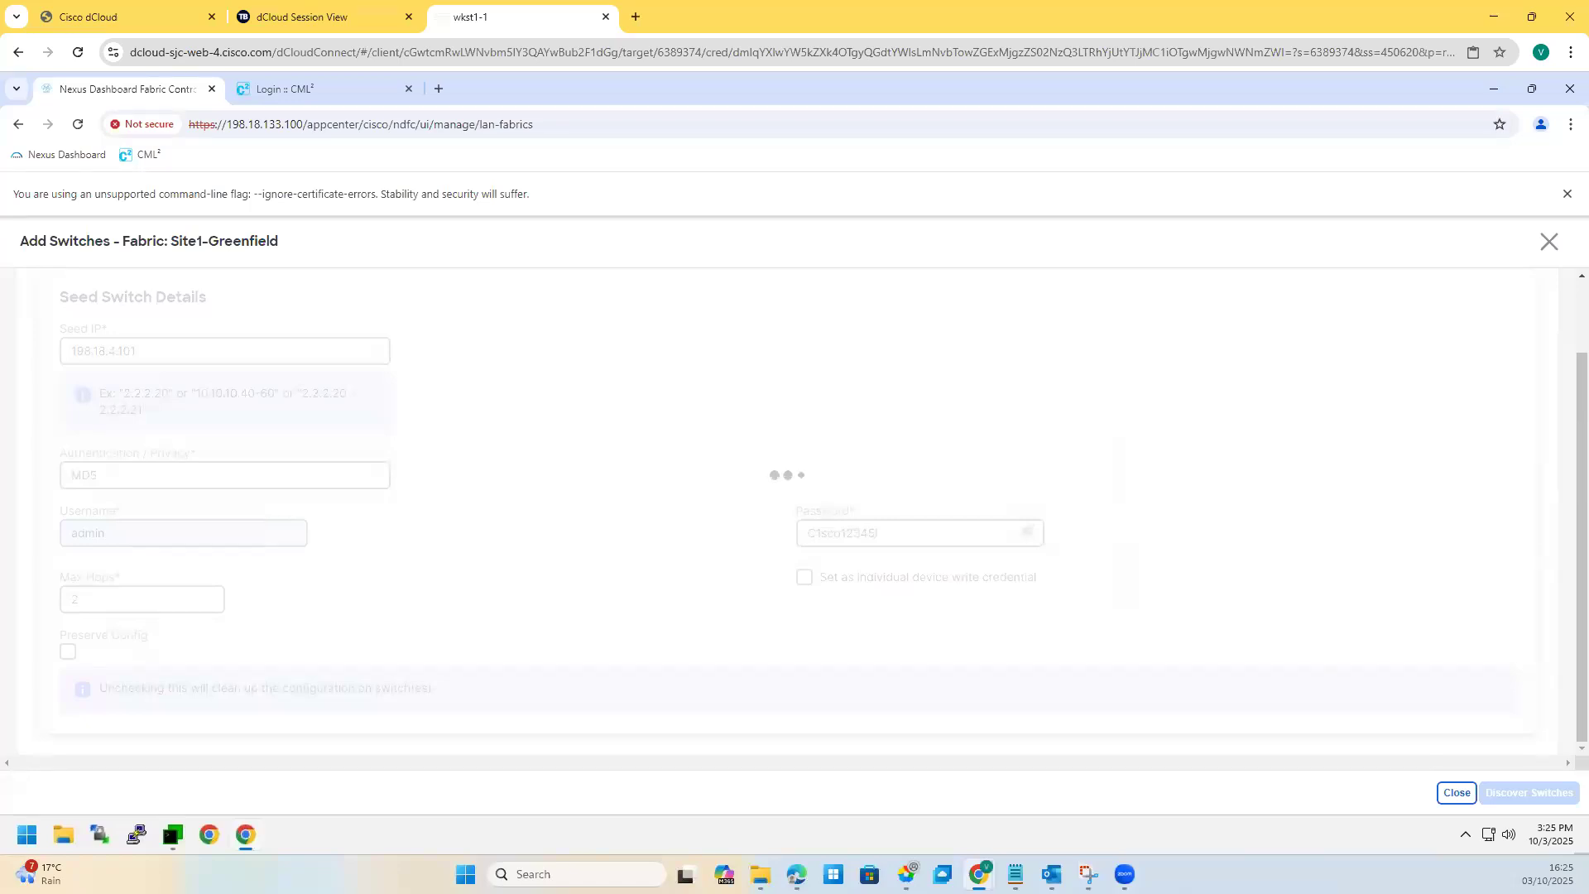
{"action": "scroll", "coordinate": [483, 542], "scroll_direction": "down", "scroll_amount": 3}
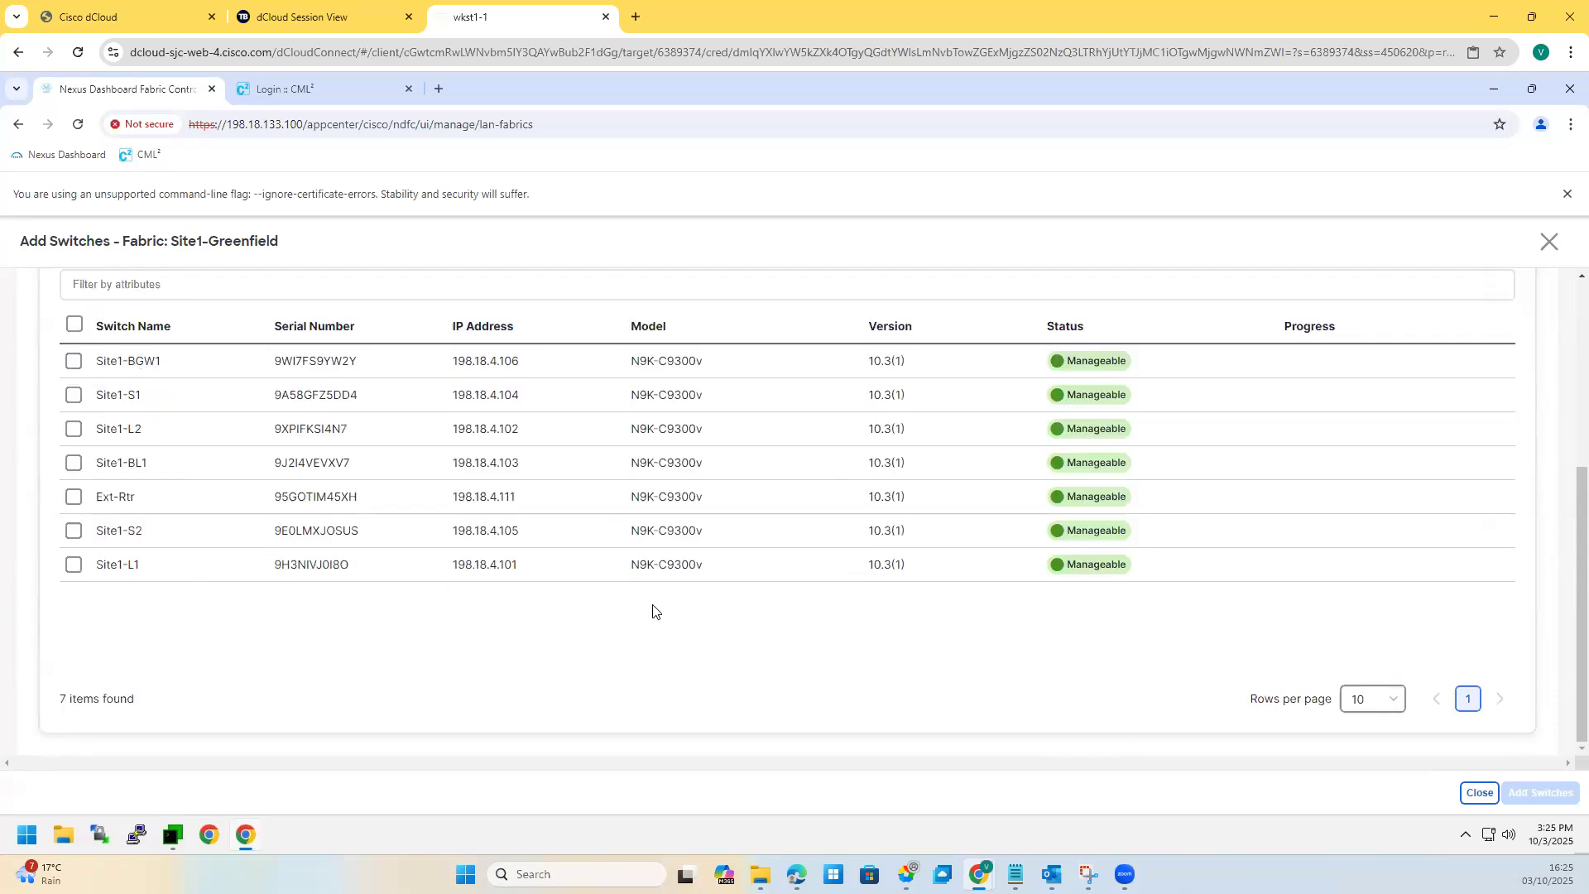
{"action": "scroll", "coordinate": [774, 584], "scroll_direction": "up", "scroll_amount": 2}
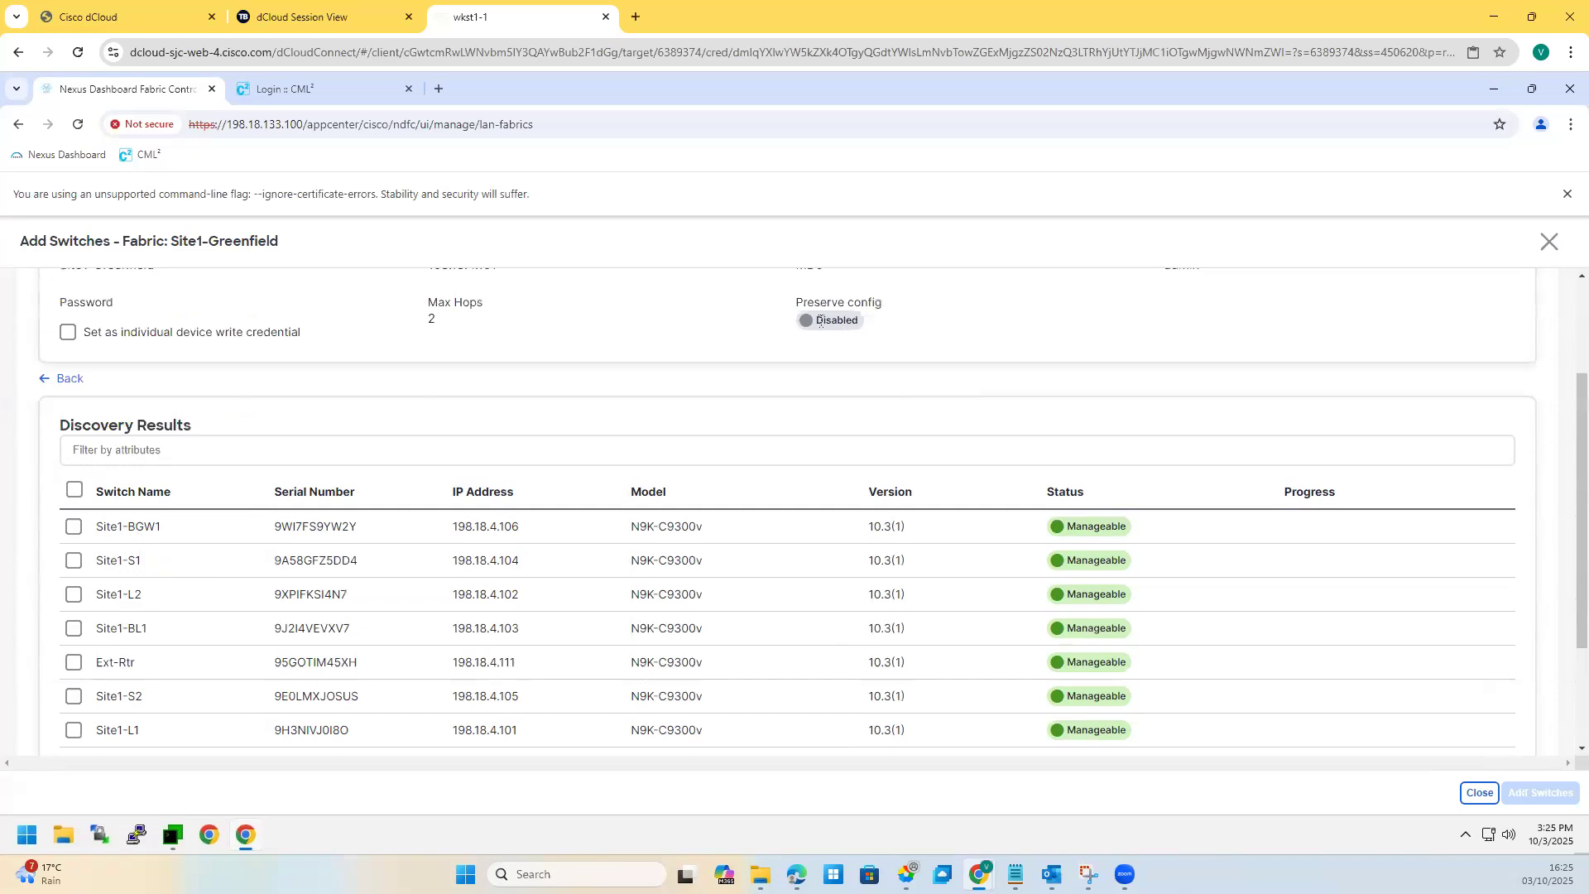
{"action": "double_click", "coordinate": [856, 320]}
{"action": "scroll", "coordinate": [259, 401], "scroll_direction": "down", "scroll_amount": 1}
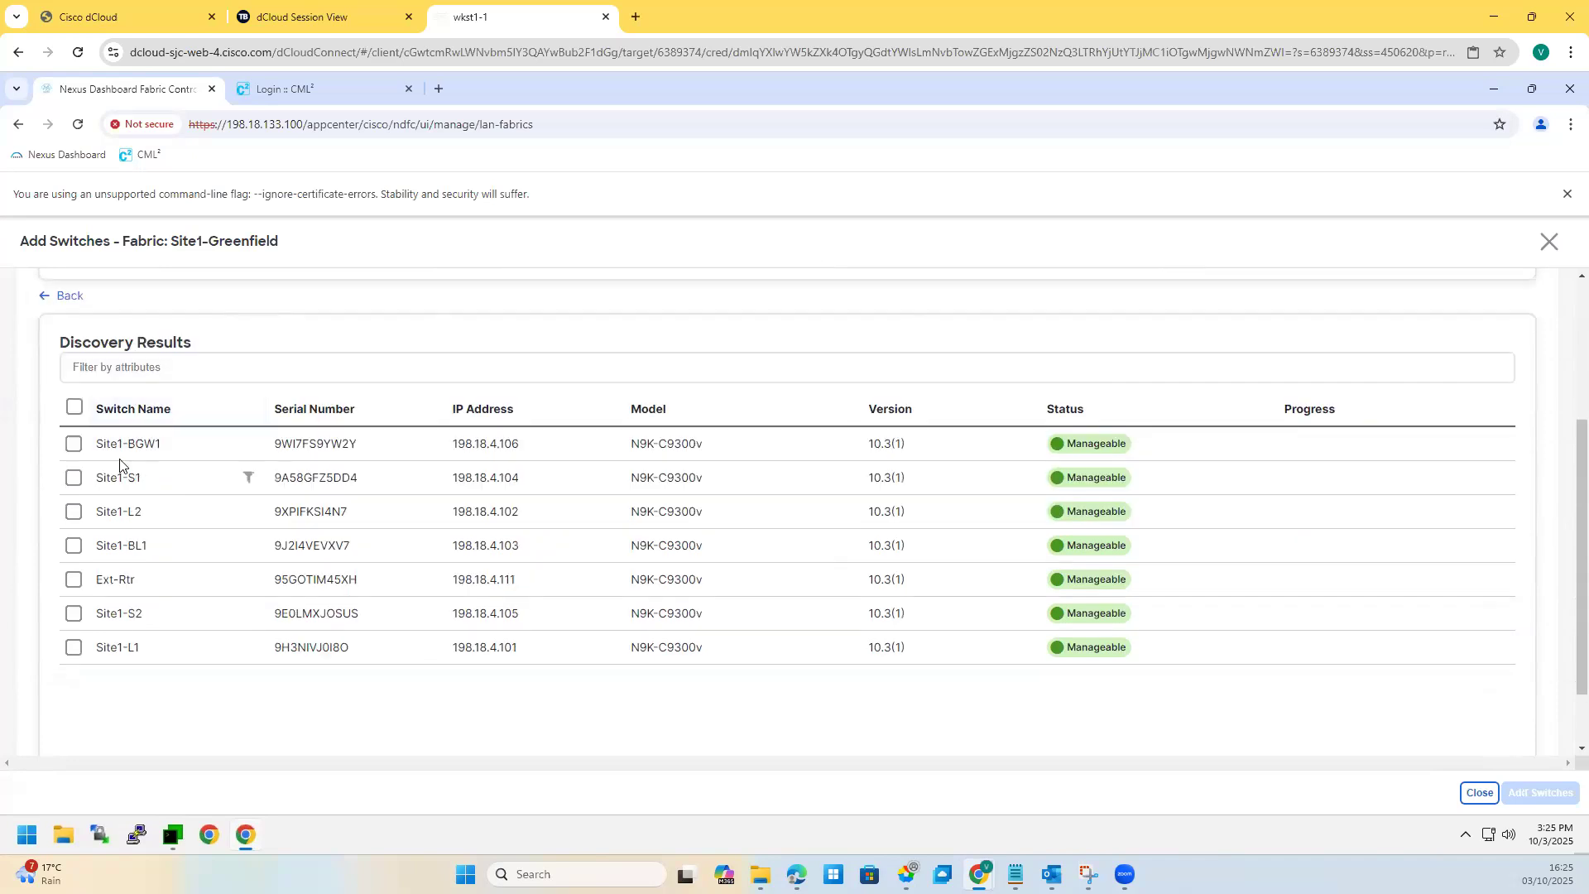
Step: Tick Site1-BGW1 for adding and mark its E1/3 link on the topology snip
{"action": "left_click", "coordinate": [75, 446]}
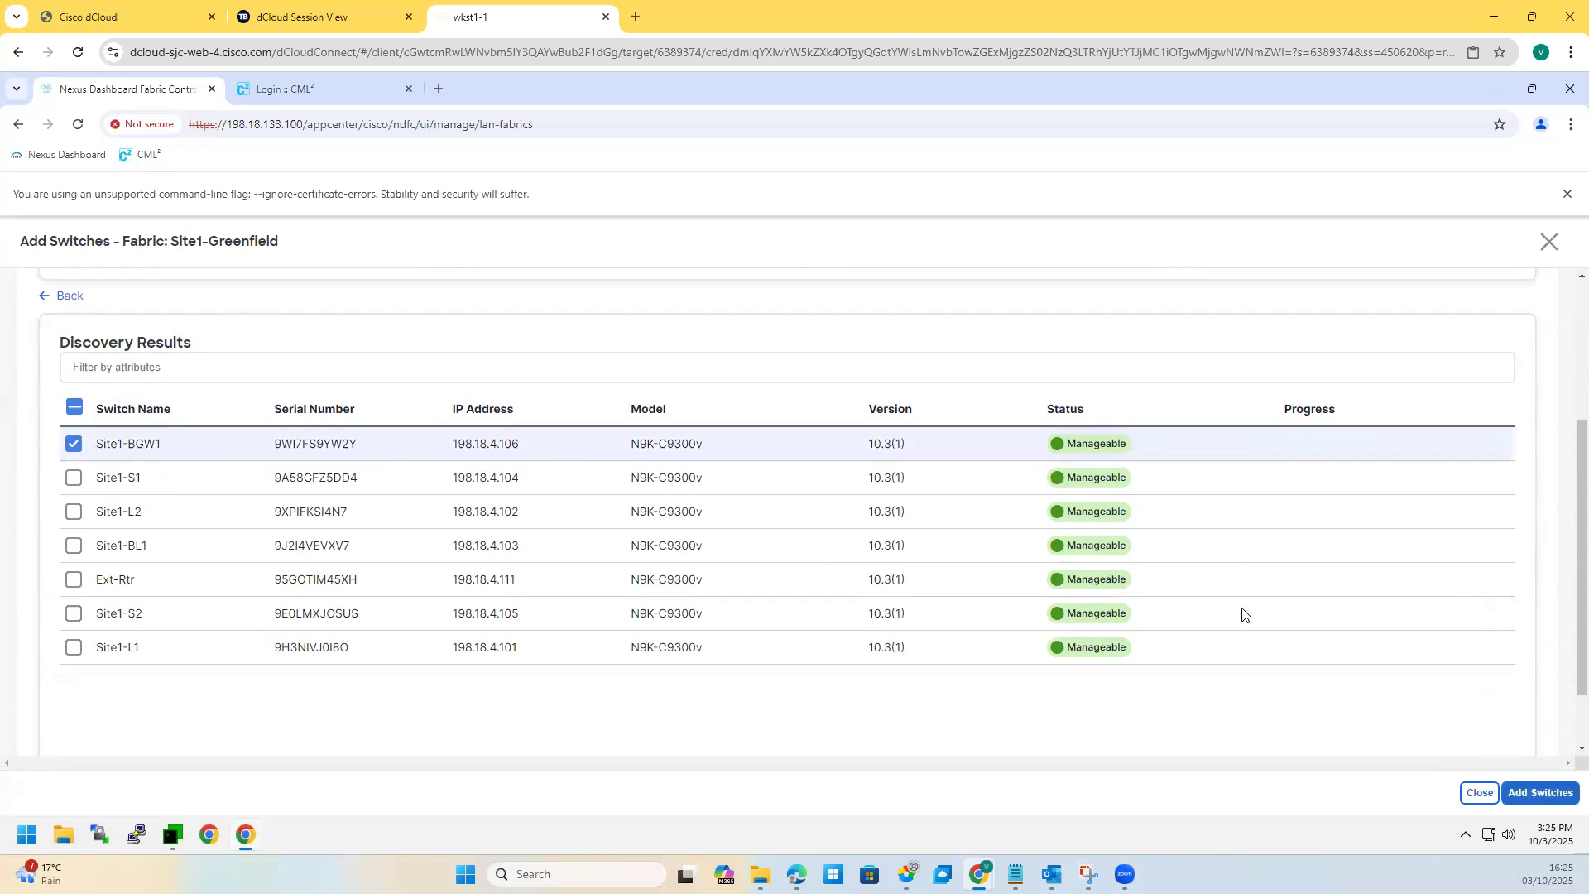
{"action": "scroll", "coordinate": [961, 679], "scroll_direction": "up", "scroll_amount": 3}
{"action": "scroll", "coordinate": [843, 574], "scroll_direction": "down", "scroll_amount": 1}
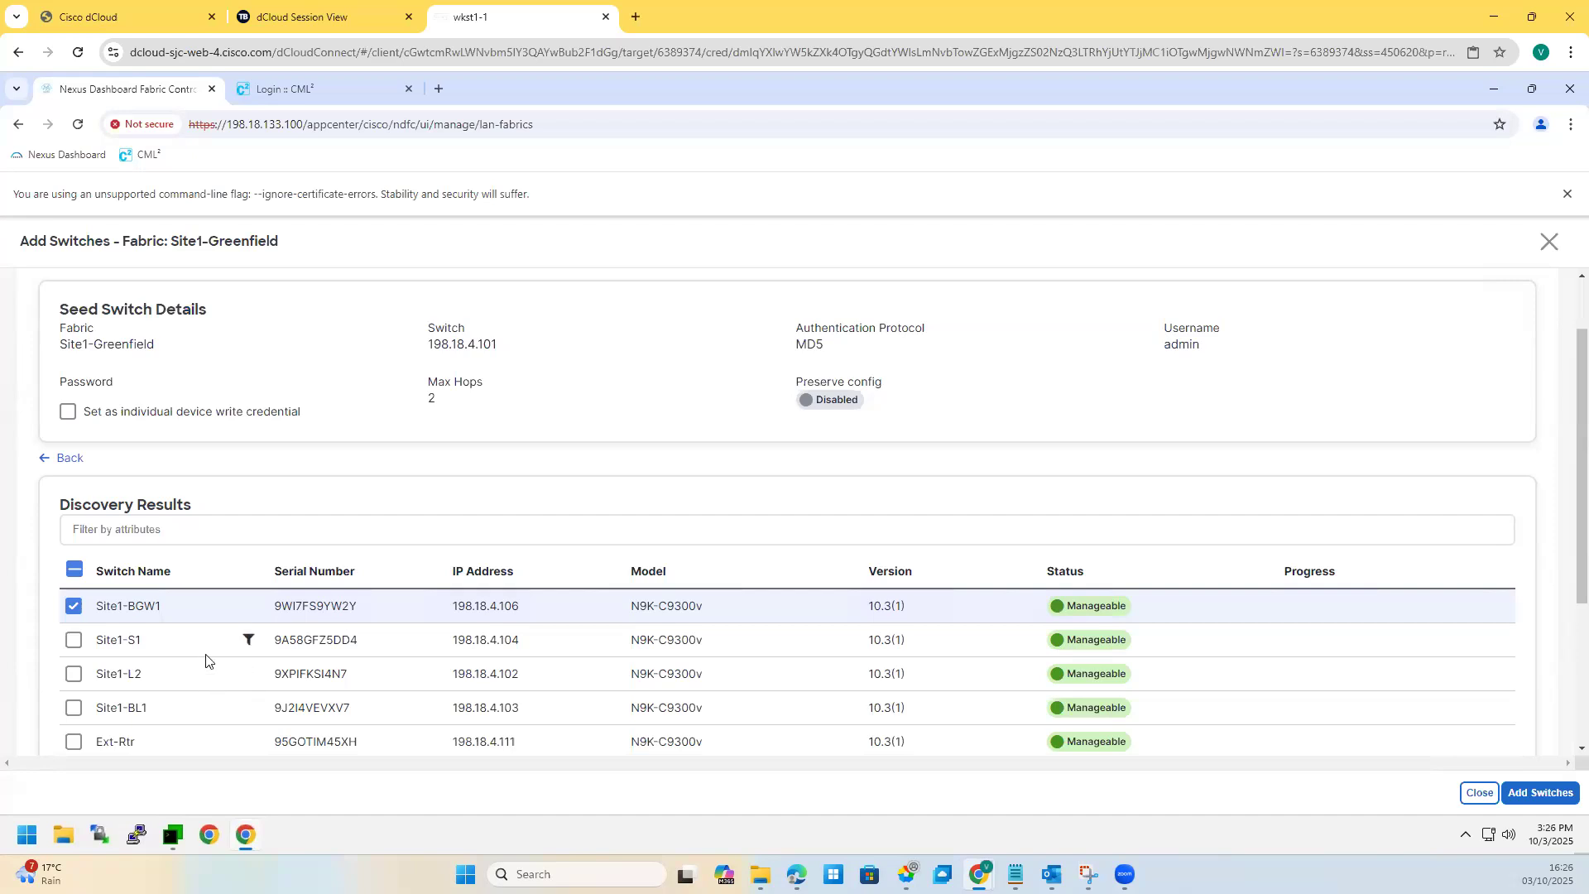
{"action": "scroll", "coordinate": [148, 551], "scroll_direction": "down", "scroll_amount": 1}
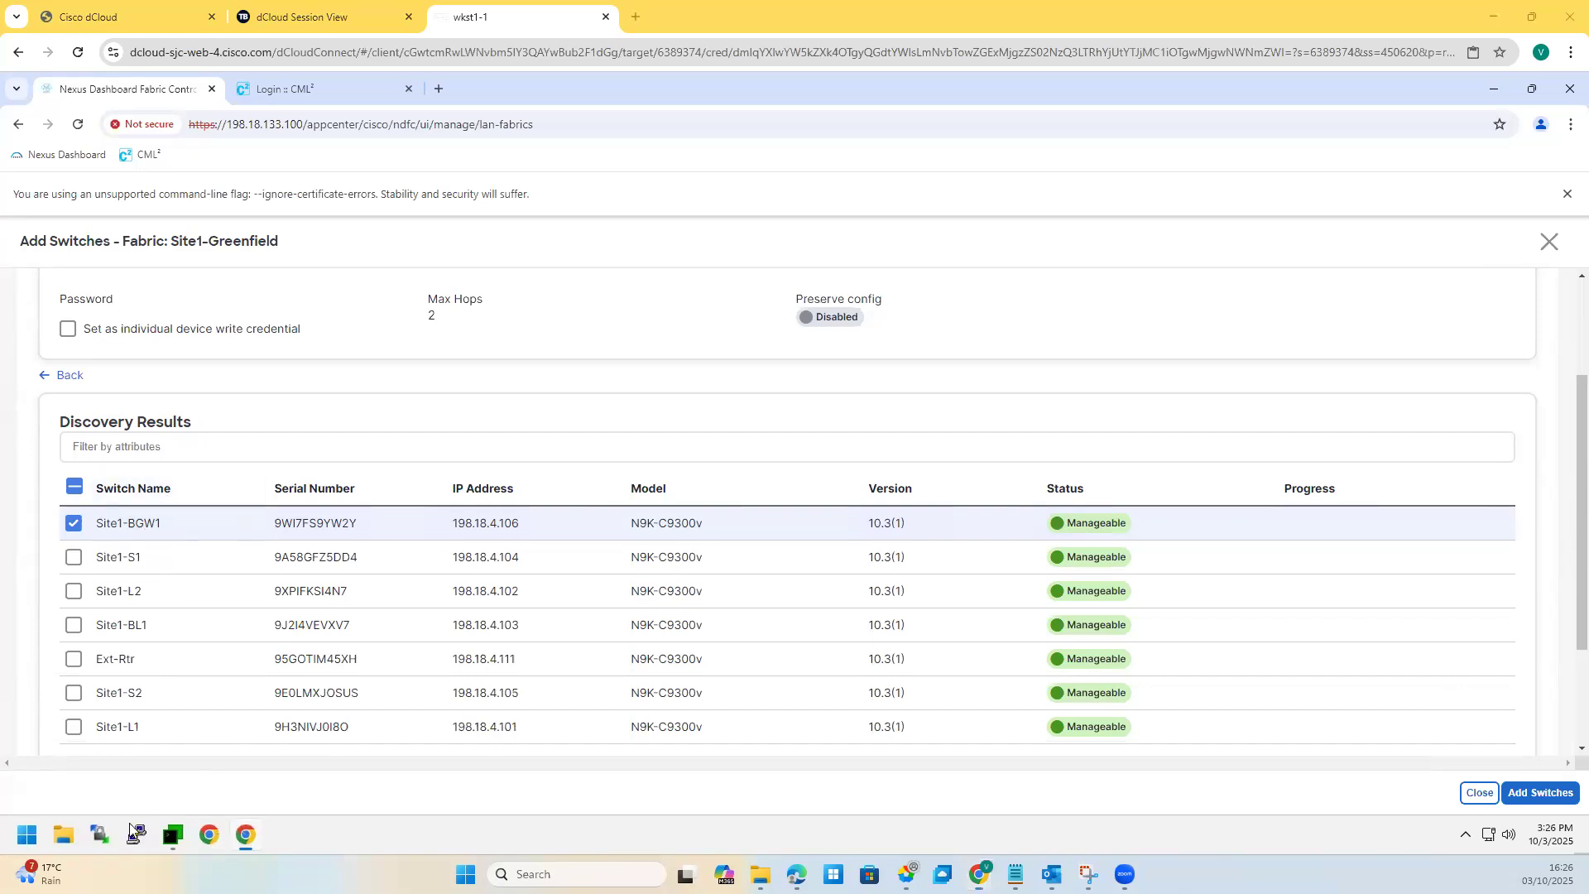
{"action": "left_click", "coordinate": [1088, 874]}
{"action": "left_click_drag", "start_coordinate": [609, 325], "coordinate": [660, 325]}
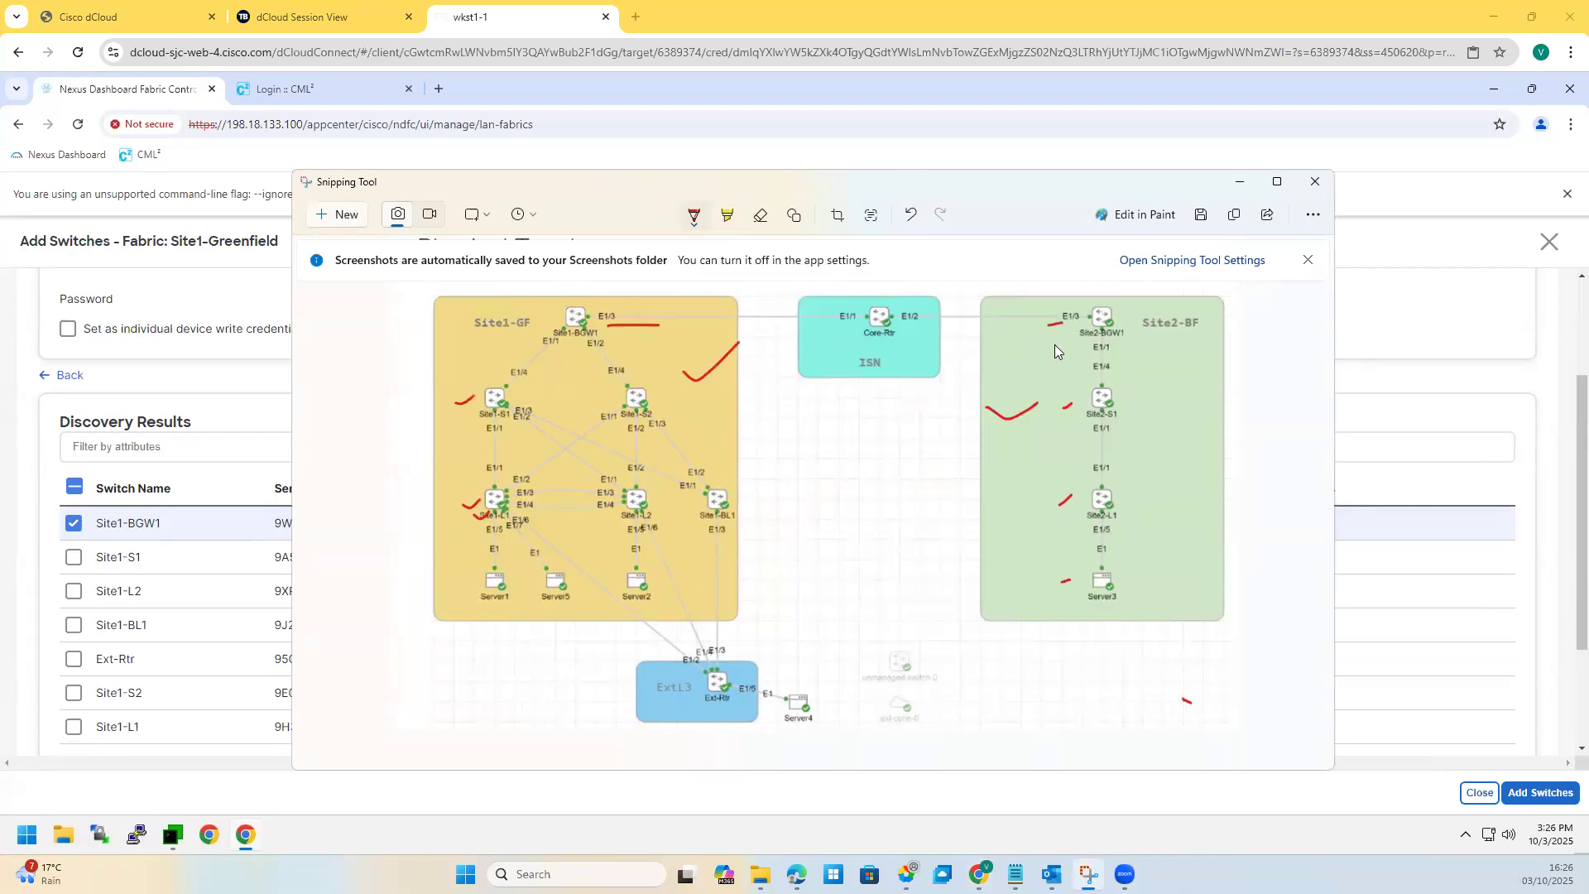
Step: Undo every red pen mark on the topology snip, including Site1 and Site2 marks
{"action": "left_click_drag", "start_coordinate": [751, 516], "coordinate": [719, 479]}
{"action": "left_click", "coordinate": [910, 216]}
{"action": "left_click", "coordinate": [910, 216]}
{"action": "left_click", "coordinate": [910, 215]}
{"action": "left_click", "coordinate": [909, 215]}
{"action": "left_click", "coordinate": [910, 215]}
{"action": "left_click", "coordinate": [910, 215]}
{"action": "left_click", "coordinate": [910, 215]}
{"action": "left_click", "coordinate": [910, 216]}
{"action": "left_click", "coordinate": [909, 216]}
{"action": "left_click", "coordinate": [910, 215]}
{"action": "left_click", "coordinate": [910, 215]}
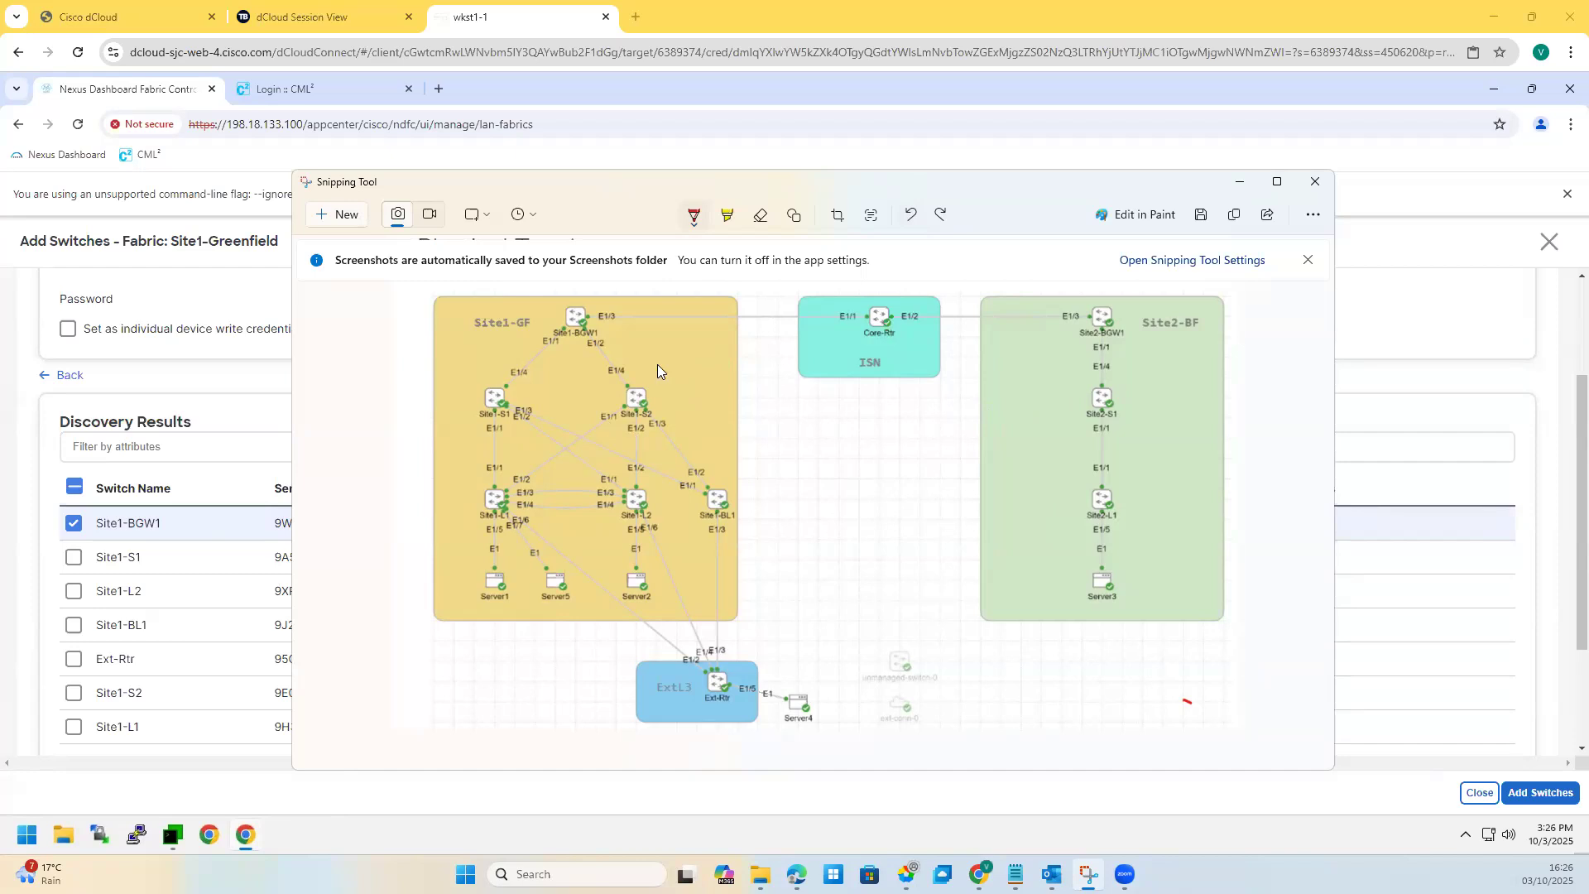
Step: Sketch and undo marks on Site1-S2, Site2-S1 and the ISN area, then minimize the snip
{"action": "left_click_drag", "start_coordinate": [652, 357], "coordinate": [686, 342]}
{"action": "left_click_drag", "start_coordinate": [1109, 409], "coordinate": [1062, 451]}
{"action": "left_click_drag", "start_coordinate": [1016, 507], "coordinate": [989, 495]}
{"action": "left_click_drag", "start_coordinate": [762, 450], "coordinate": [685, 481]}
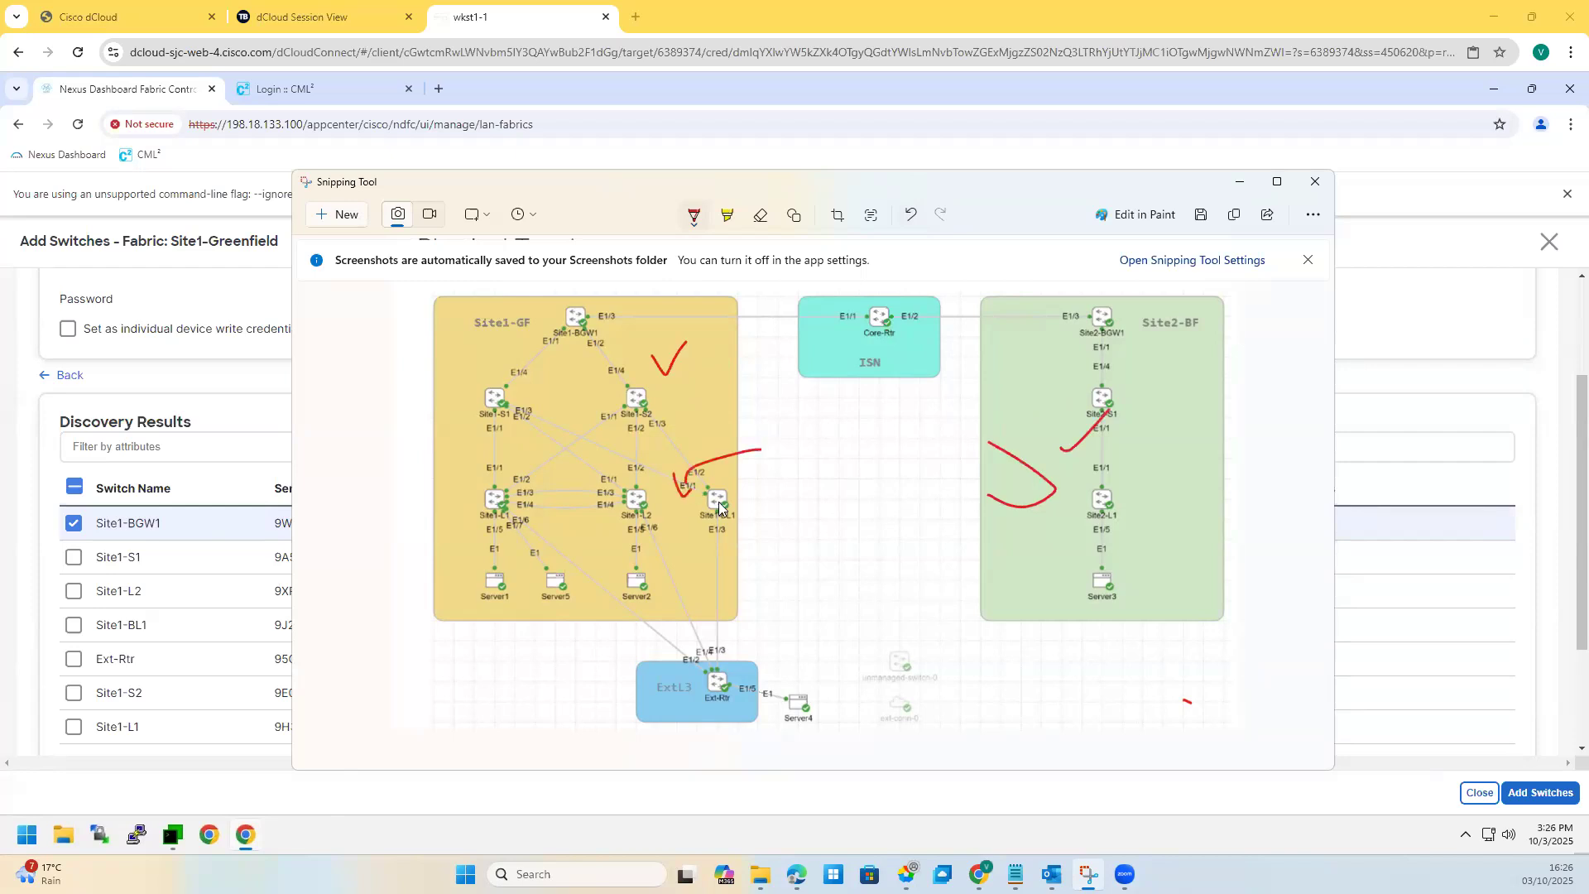
{"action": "left_click", "coordinate": [912, 216]}
{"action": "left_click", "coordinate": [913, 217]}
{"action": "left_click", "coordinate": [914, 217]}
{"action": "left_click", "coordinate": [913, 217]}
{"action": "left_click", "coordinate": [913, 217]}
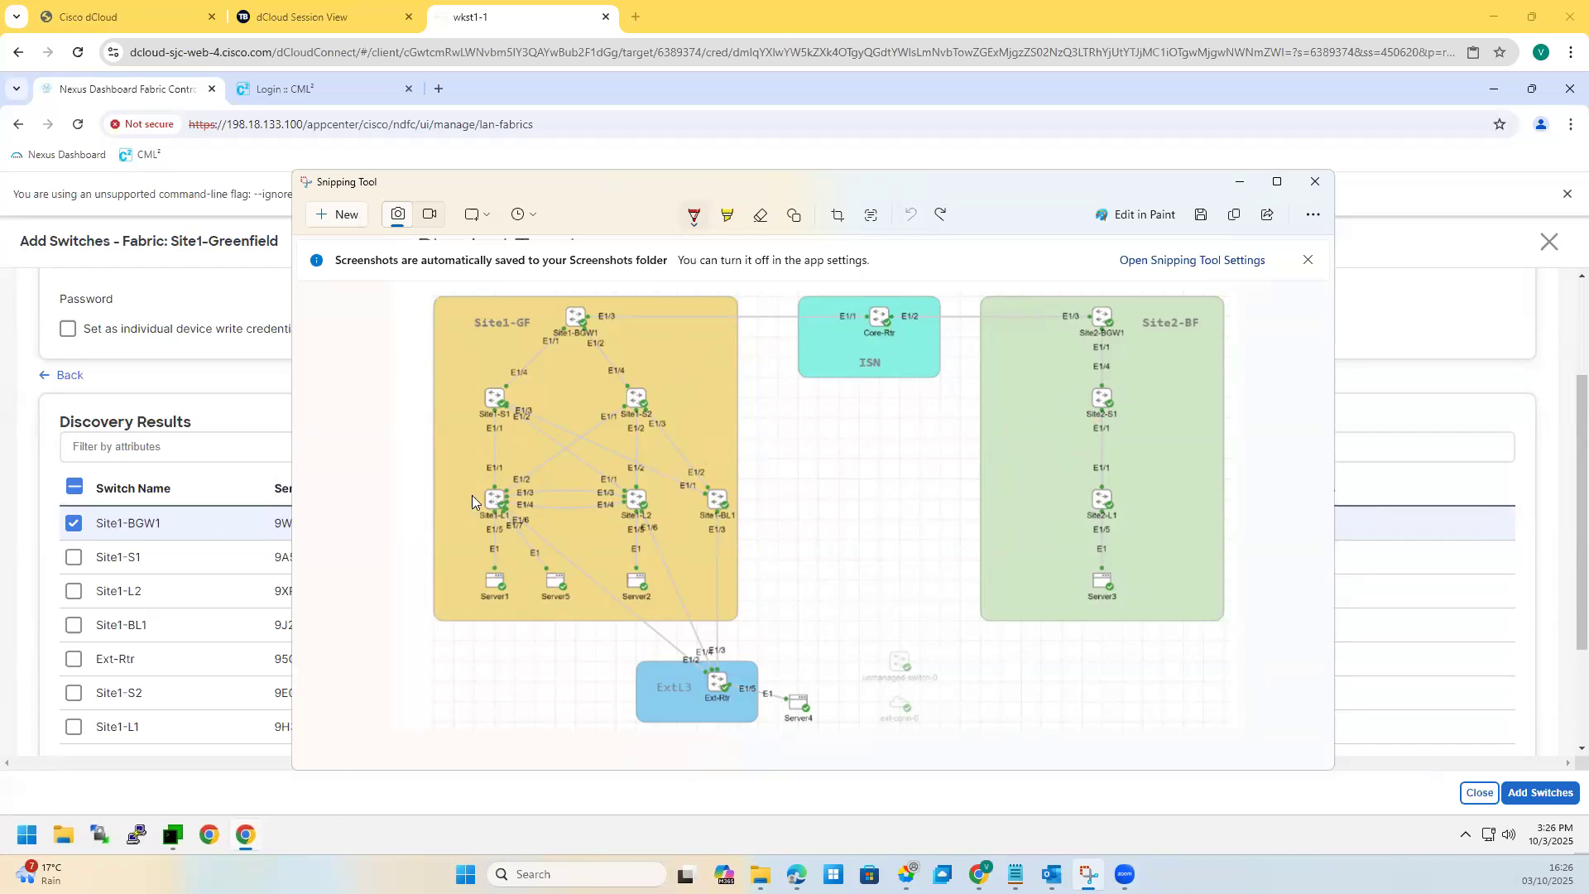
{"action": "left_click_drag", "start_coordinate": [824, 386], "coordinate": [896, 380]}
{"action": "left_click", "coordinate": [910, 215]}
{"action": "left_click_drag", "start_coordinate": [746, 548], "coordinate": [800, 537]}
{"action": "left_click", "coordinate": [910, 215]}
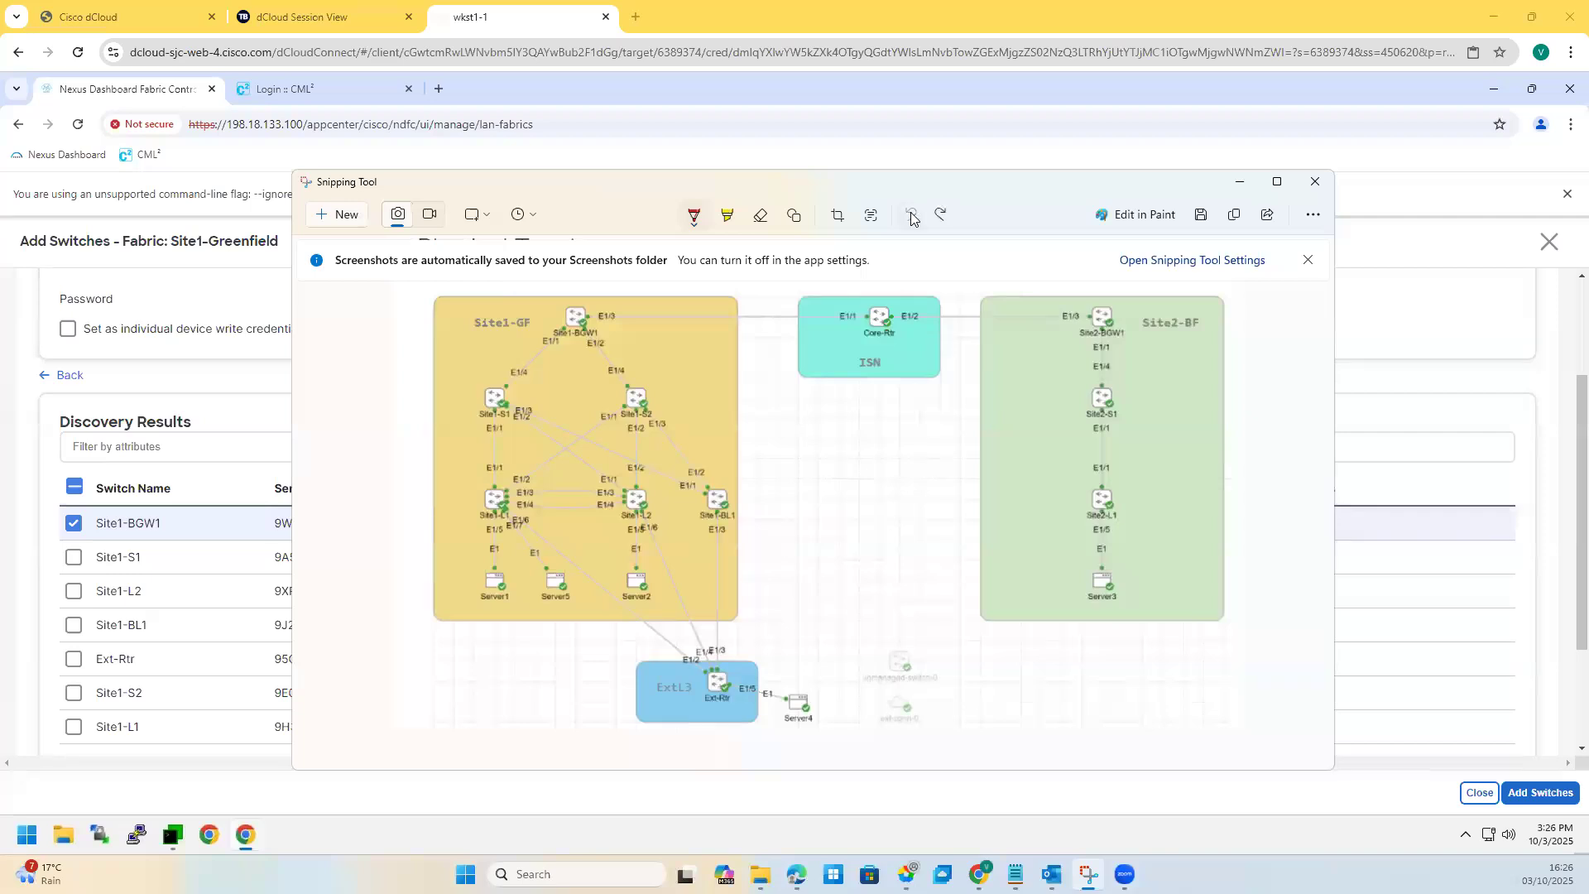
{"action": "left_click", "coordinate": [1240, 187]}
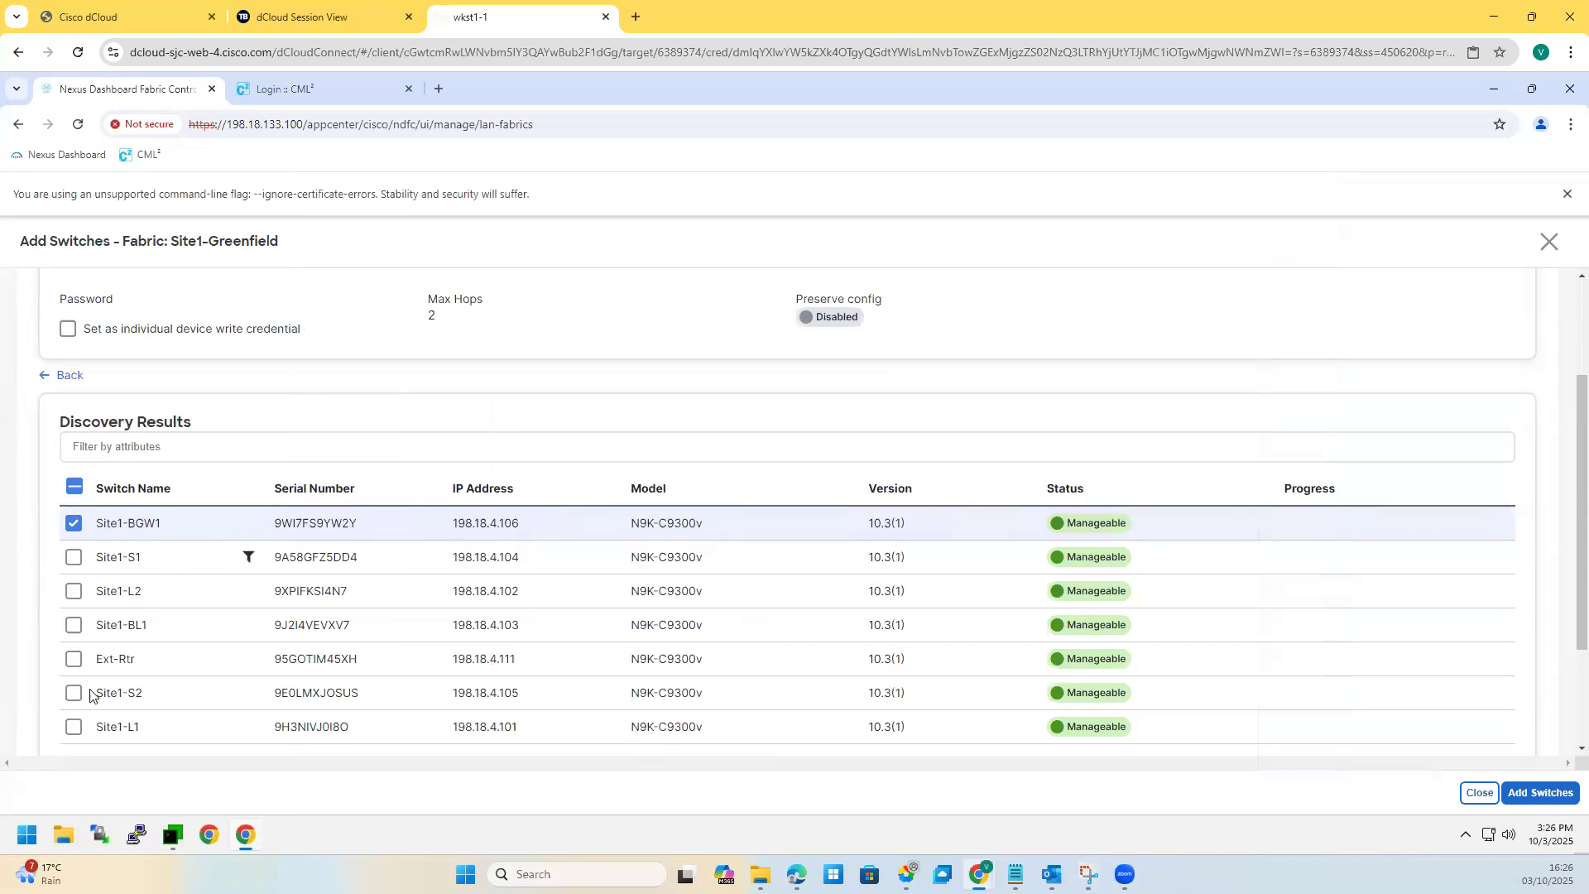
Step: Toggle Ext-Rtr on and off, then select the other discovered switches together
{"action": "scroll", "coordinate": [93, 693], "scroll_direction": "down", "scroll_amount": 3}
{"action": "left_click", "coordinate": [73, 497]}
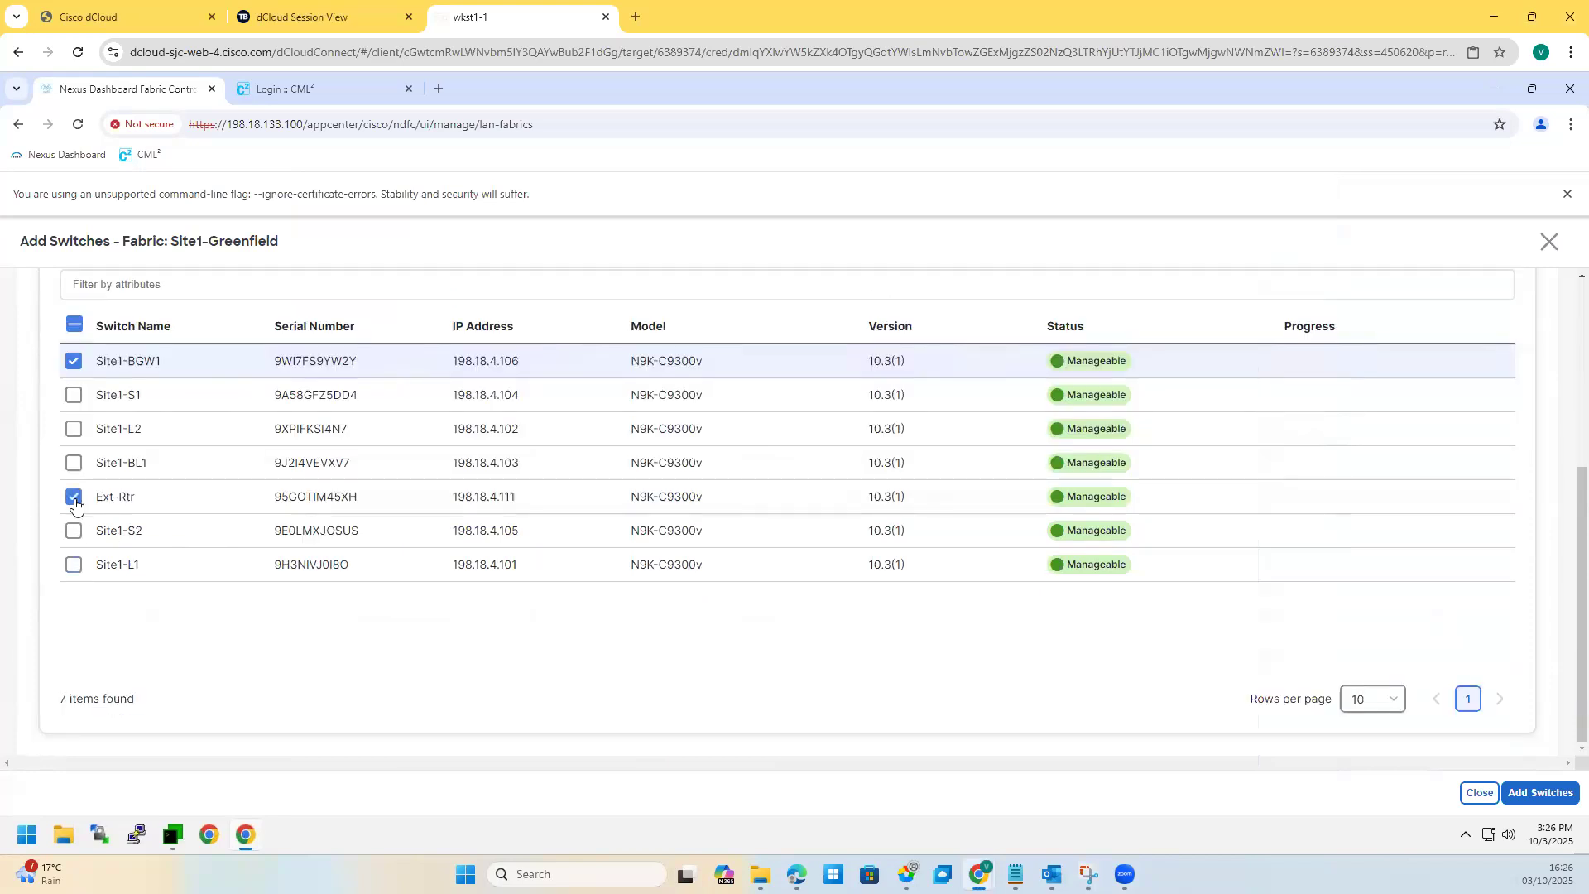
{"action": "left_click", "coordinate": [74, 498]}
{"action": "left_click", "coordinate": [74, 324]}
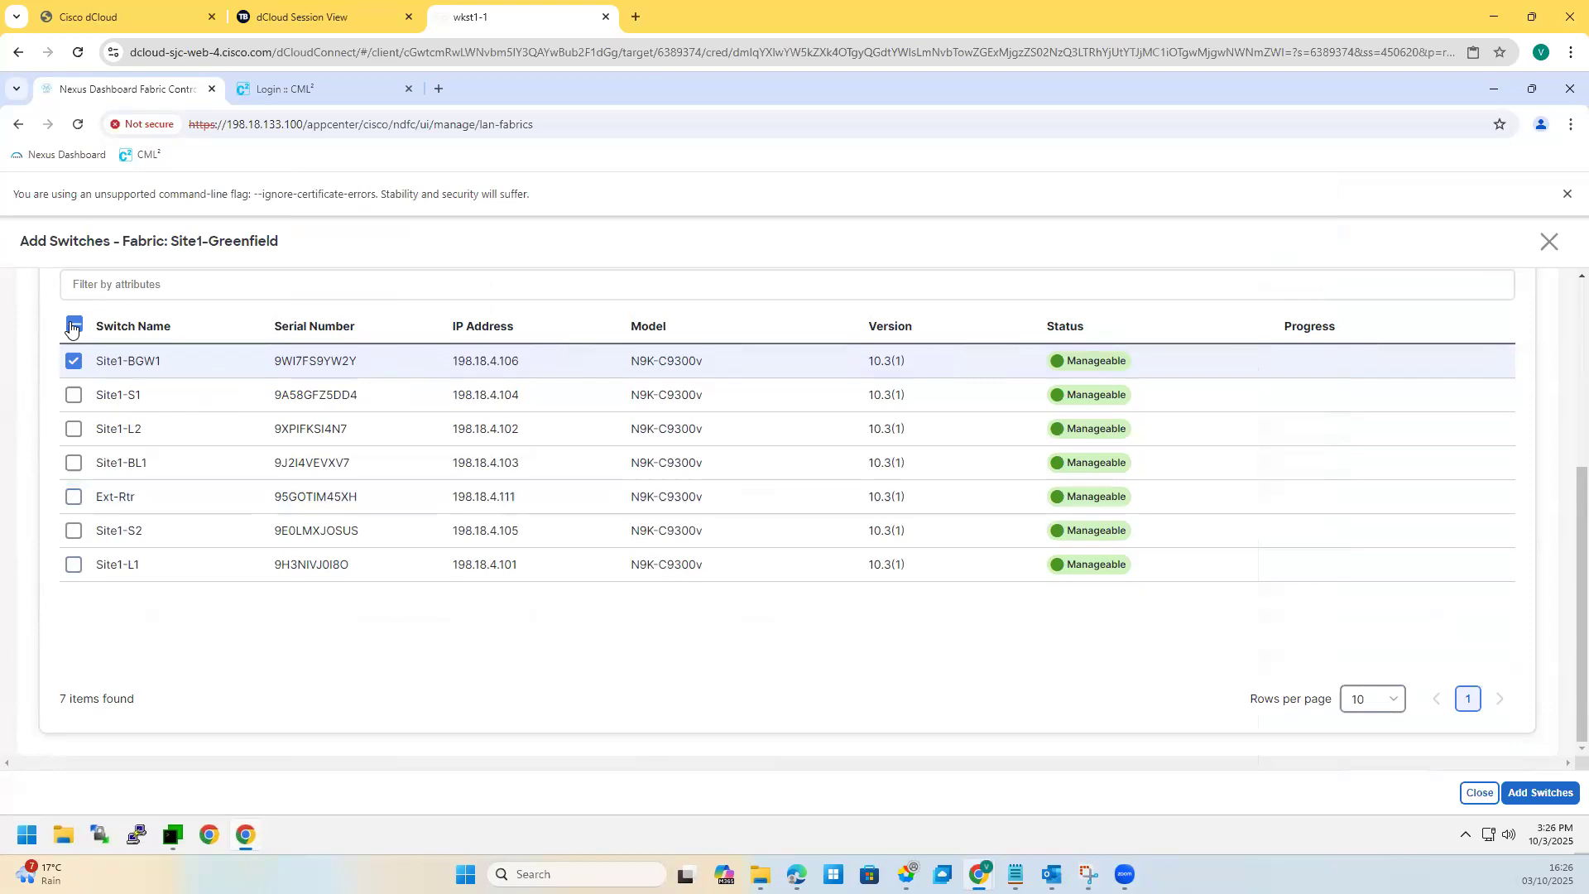
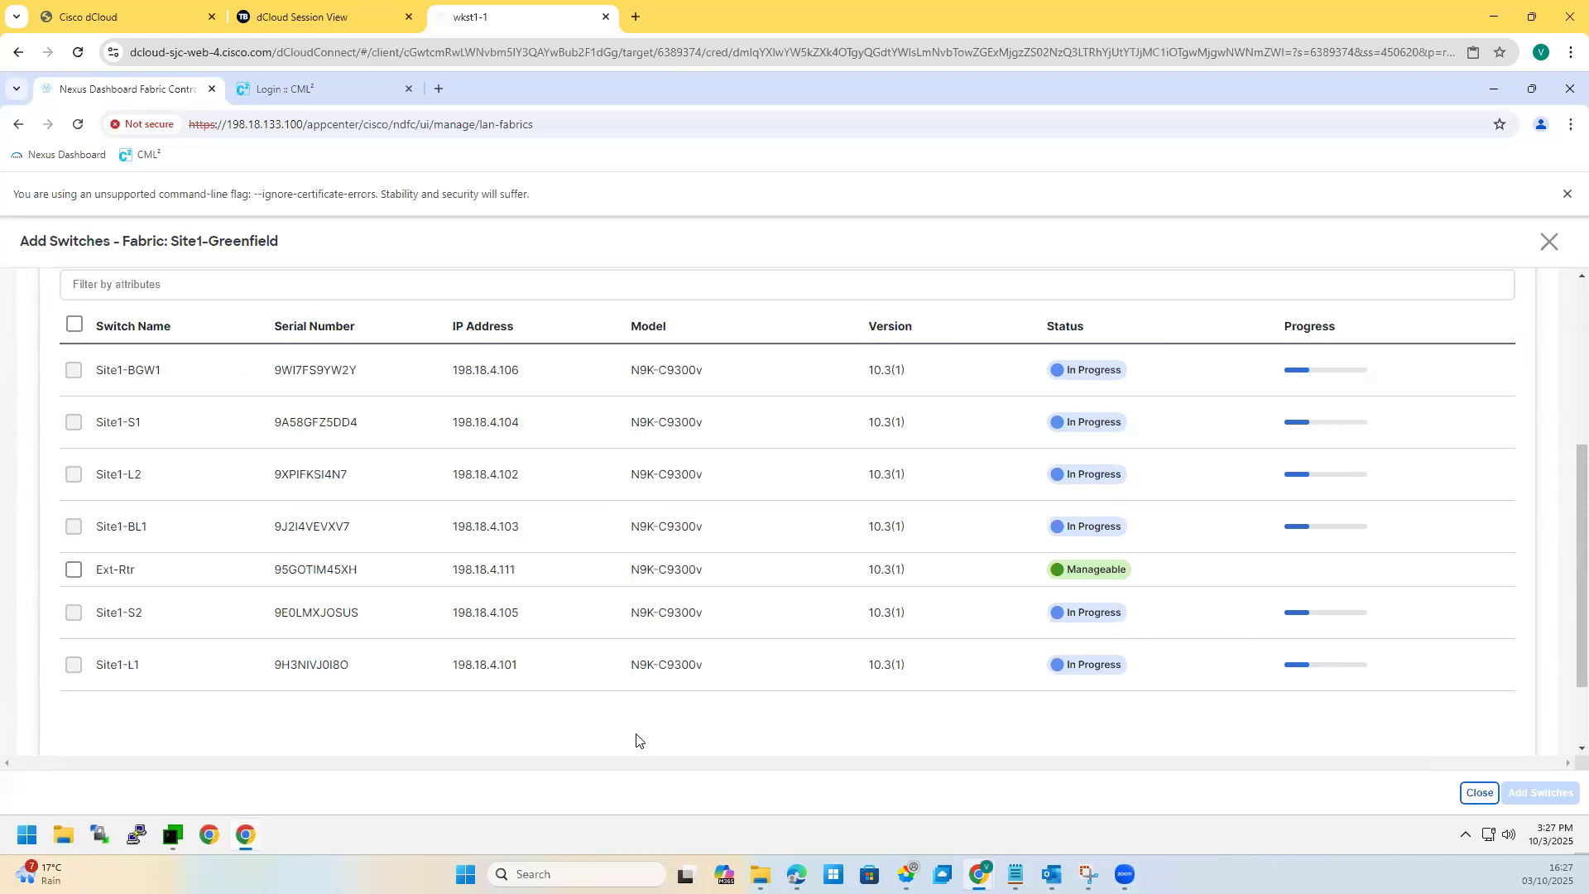
Step: Close the Add Switches progress view to return to Site1-Greenfield's Switches tab
{"action": "left_click", "coordinate": [1550, 242]}
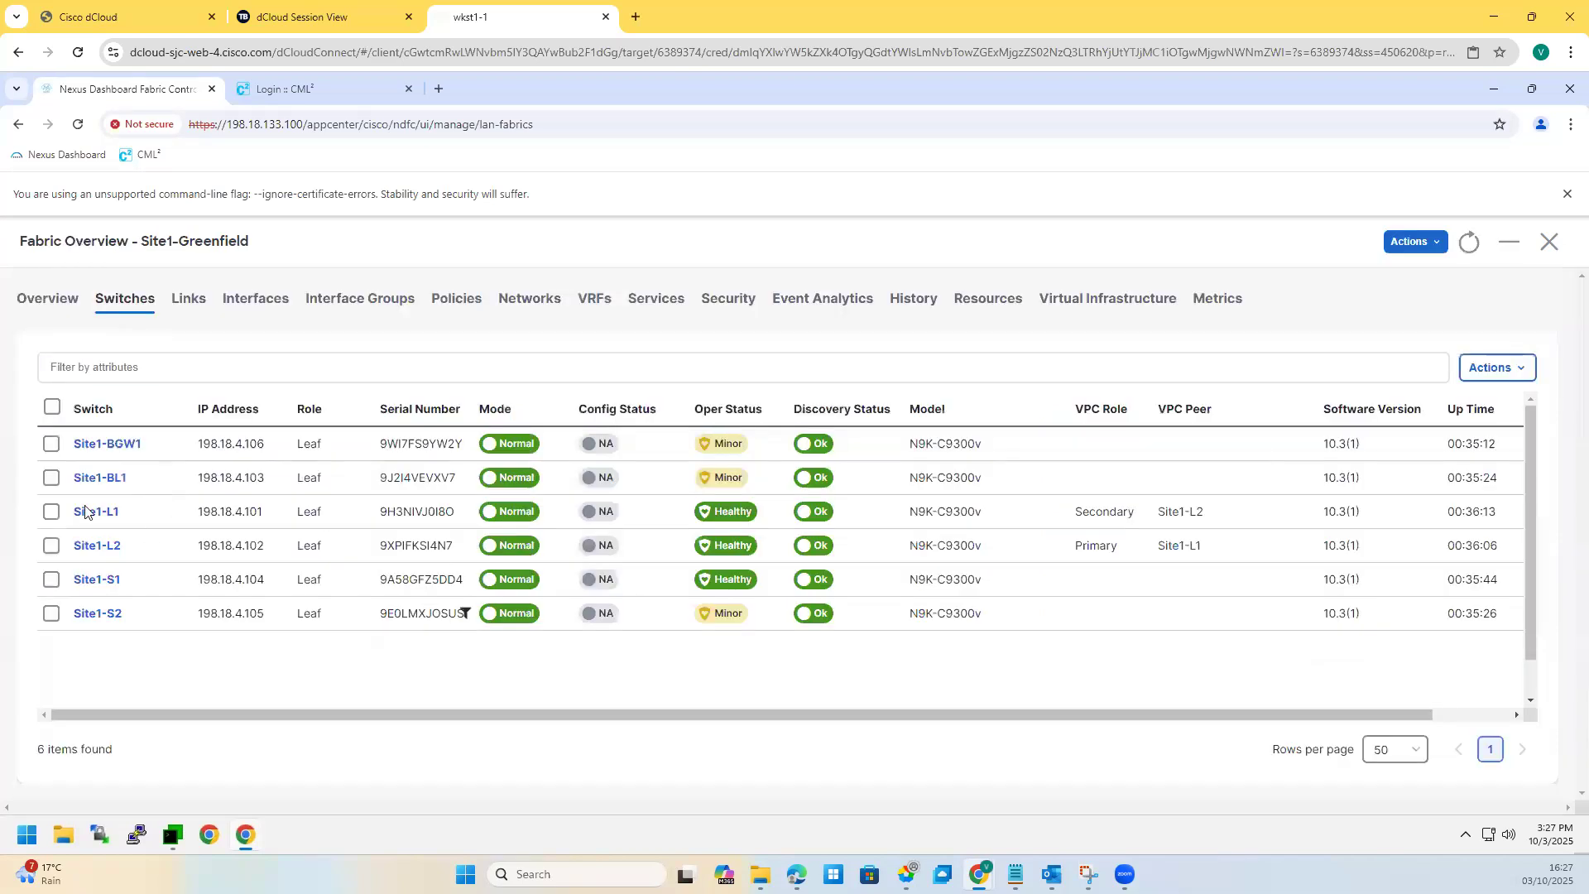
Step: Check Site1-BGW1's Migration mode, then select Site1-BGW1 and open the switch Actions menu
{"action": "left_click", "coordinate": [52, 445]}
{"action": "left_click", "coordinate": [1481, 369]}
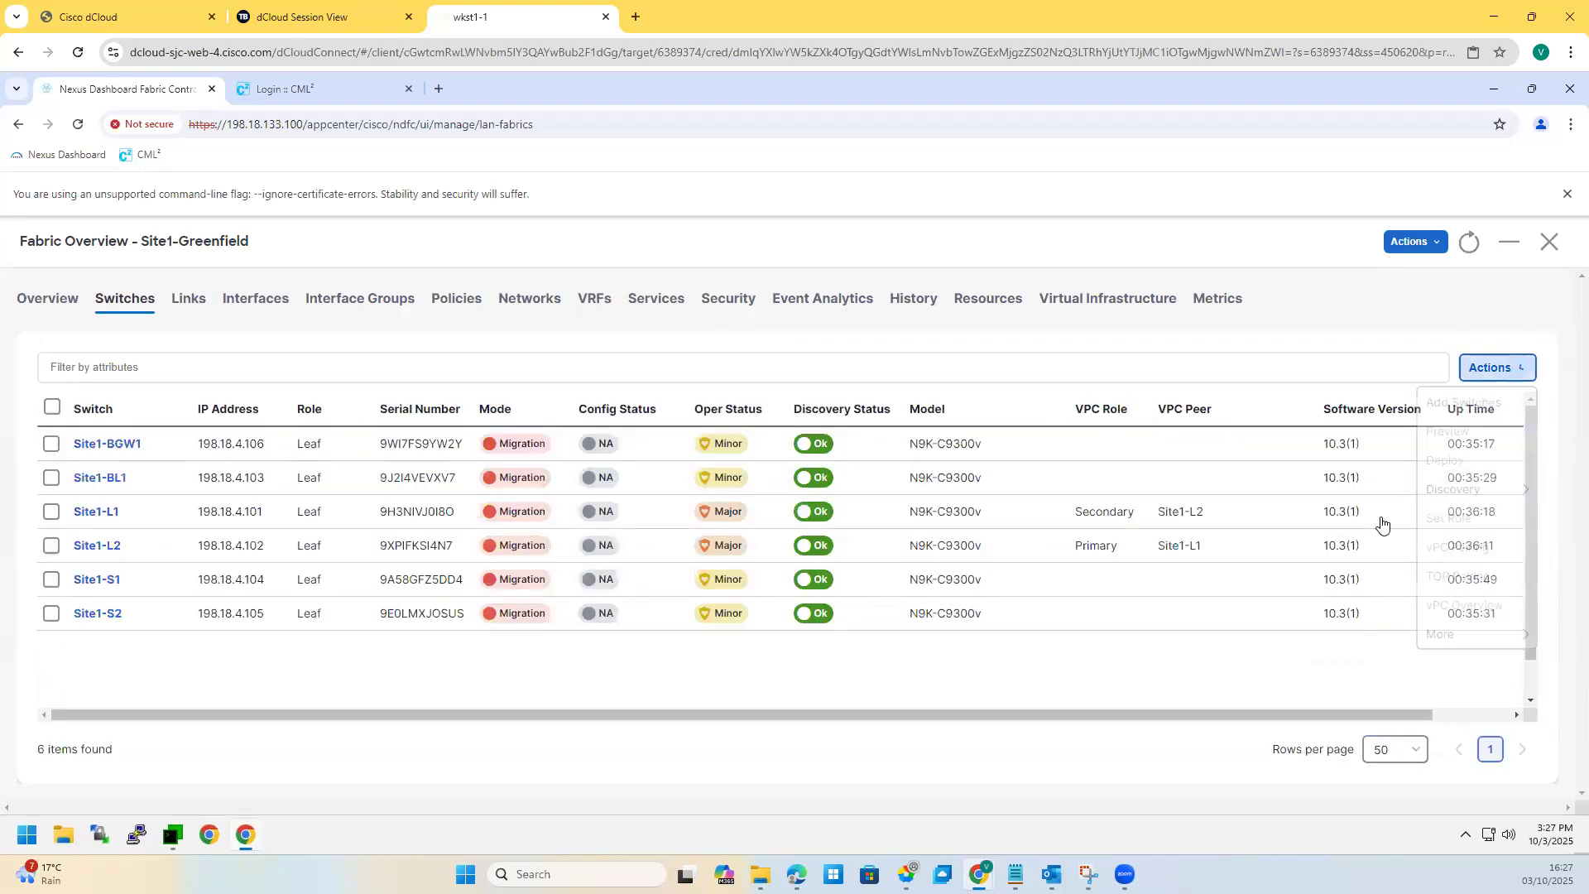
{"action": "left_click", "coordinate": [509, 462]}
{"action": "left_click_drag", "start_coordinate": [500, 444], "coordinate": [534, 444]}
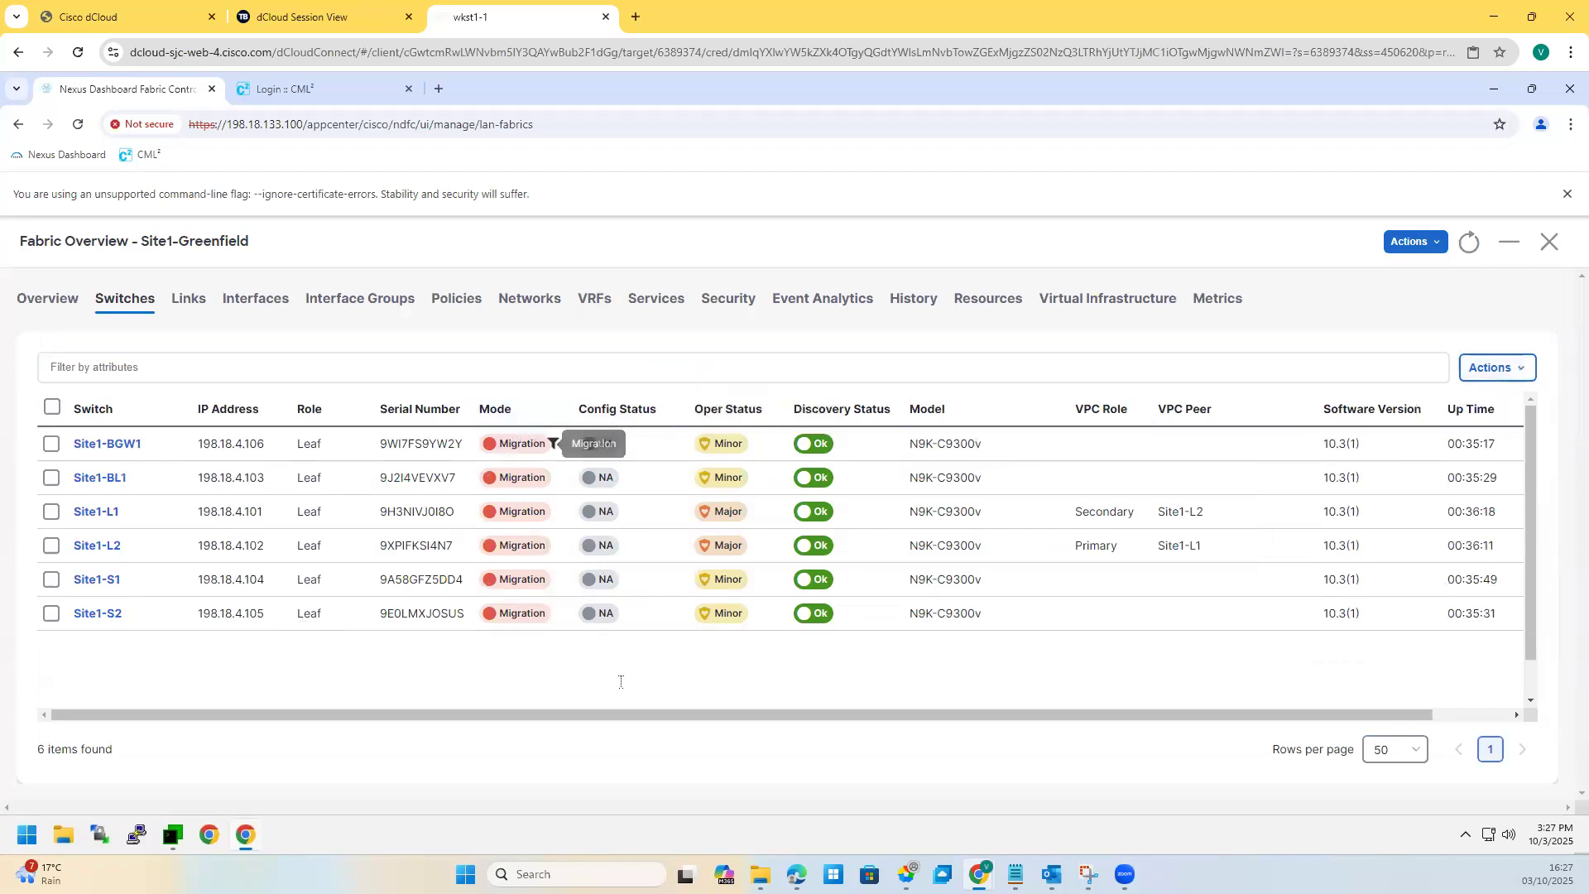
{"action": "left_click", "coordinate": [19, 761]}
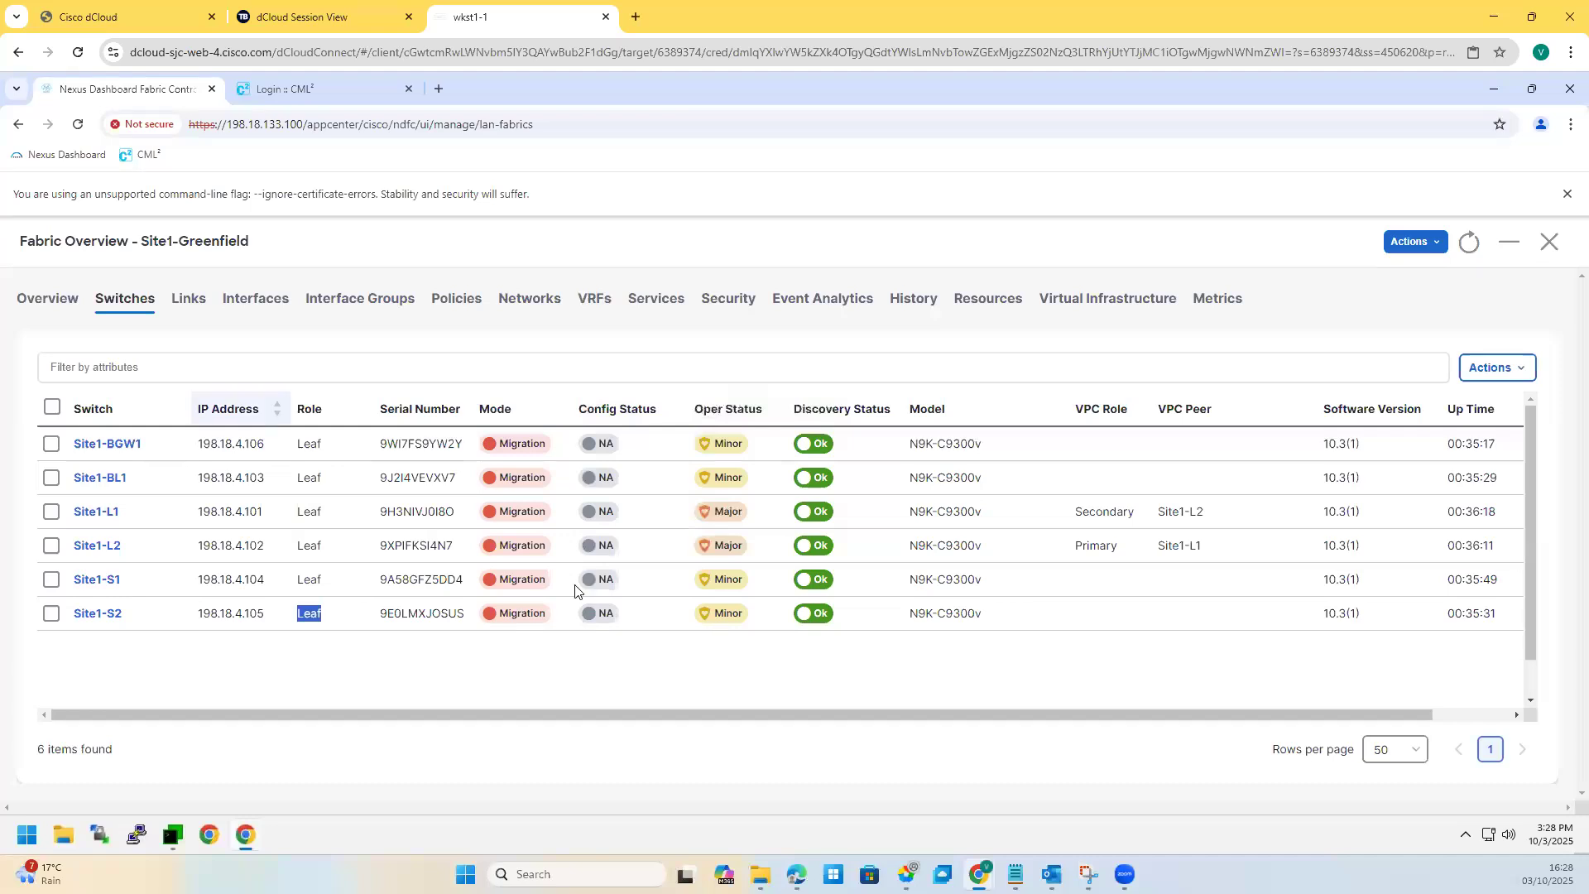
{"action": "left_click", "coordinate": [51, 444]}
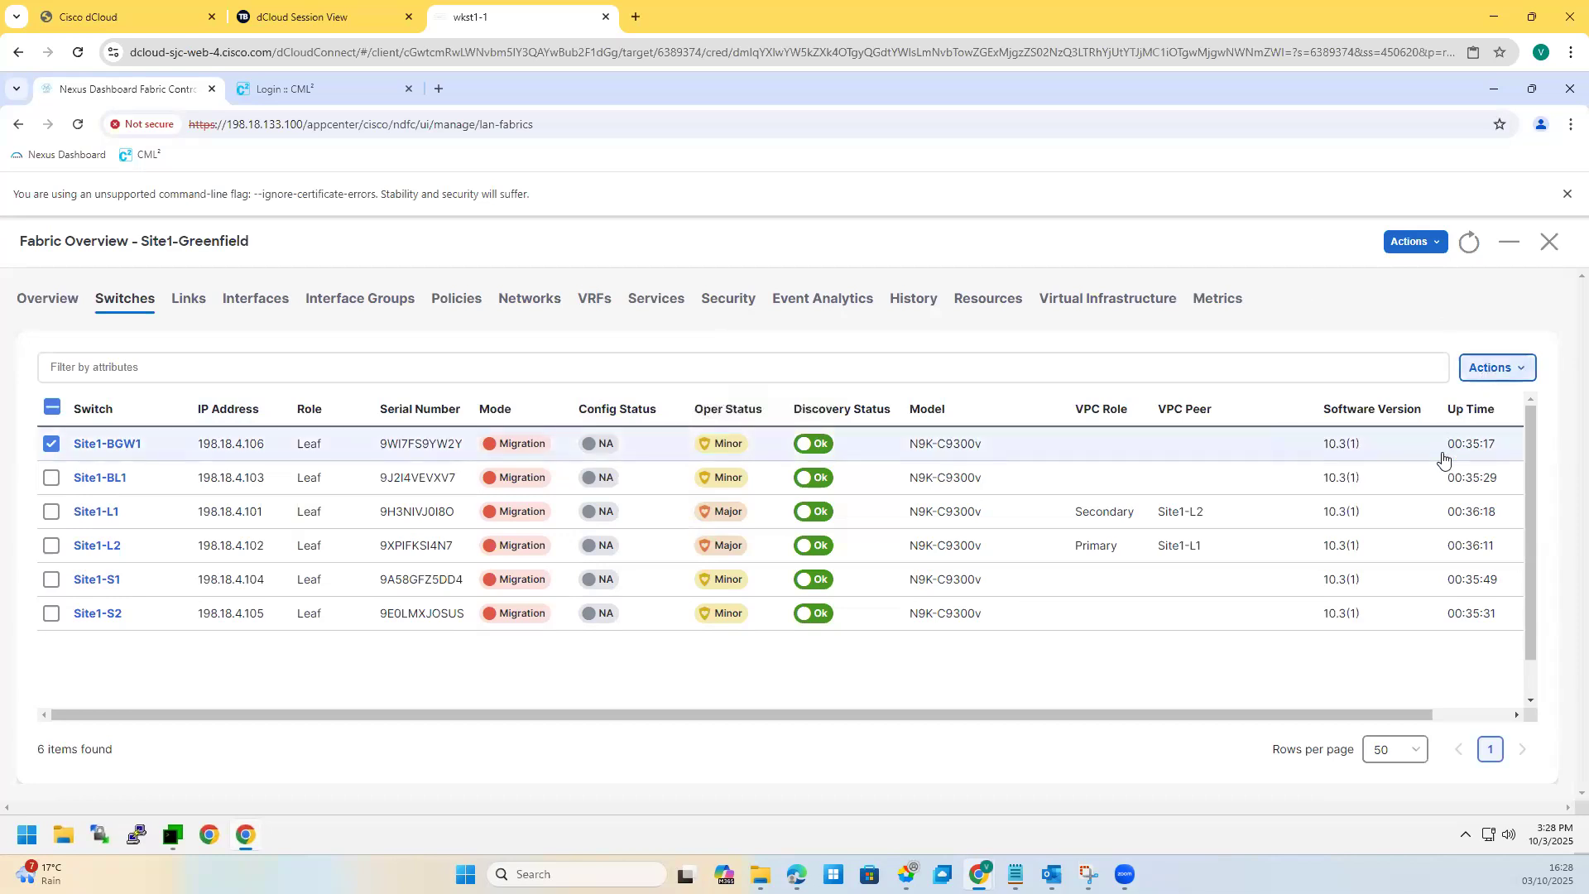
{"action": "left_click", "coordinate": [1488, 370]}
Step: Set Site1-BGW1's role to Border Gateway and acknowledge the recalculate warning
{"action": "left_click", "coordinate": [1437, 519]}
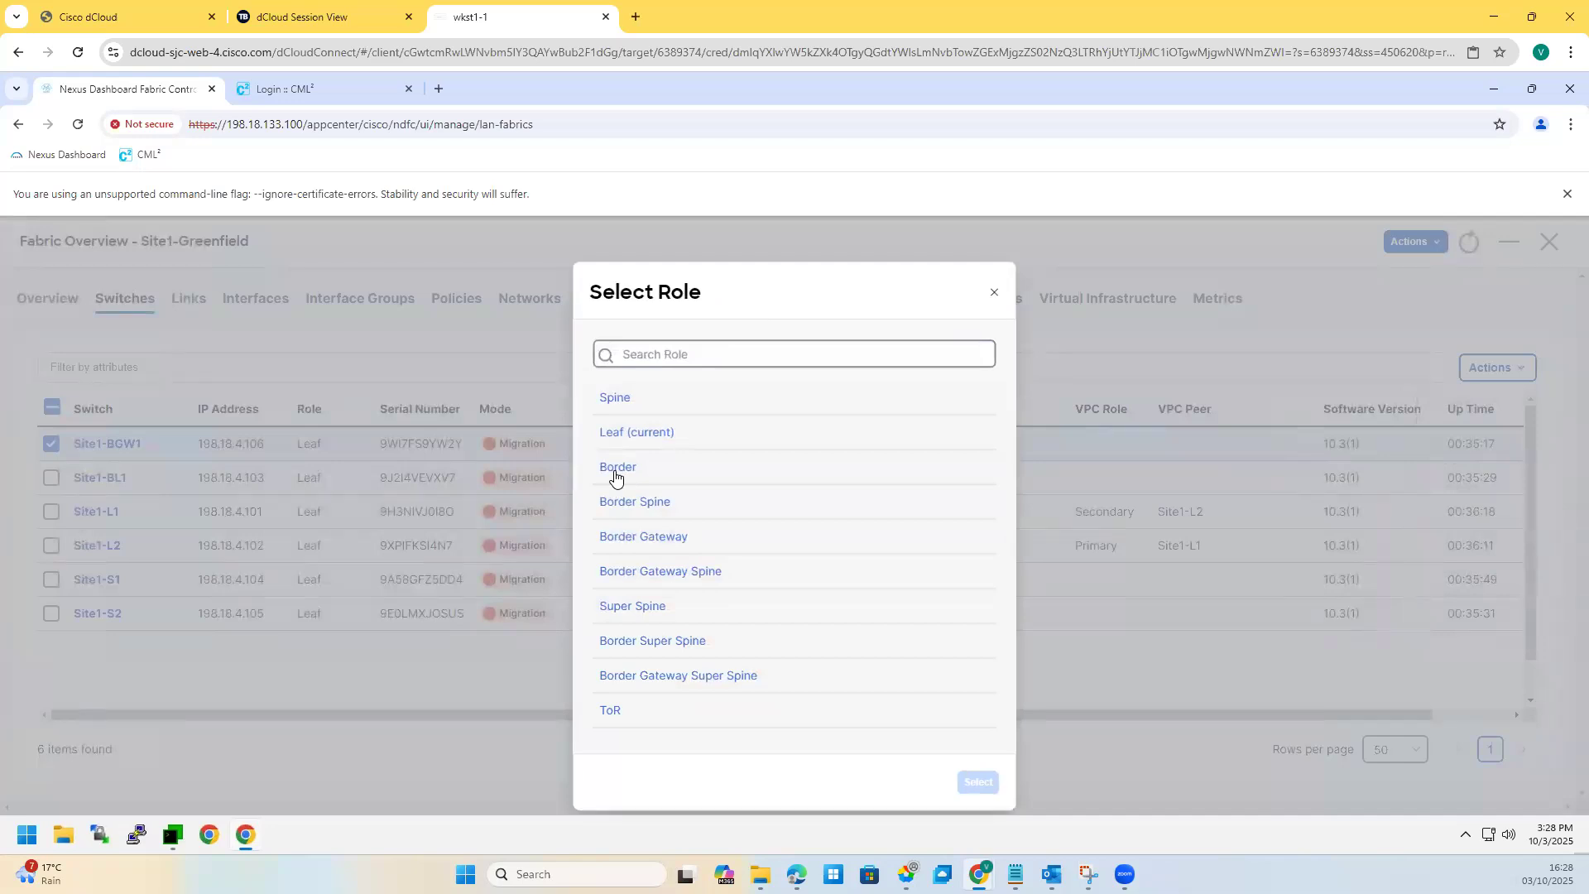
{"action": "left_click", "coordinate": [617, 469]}
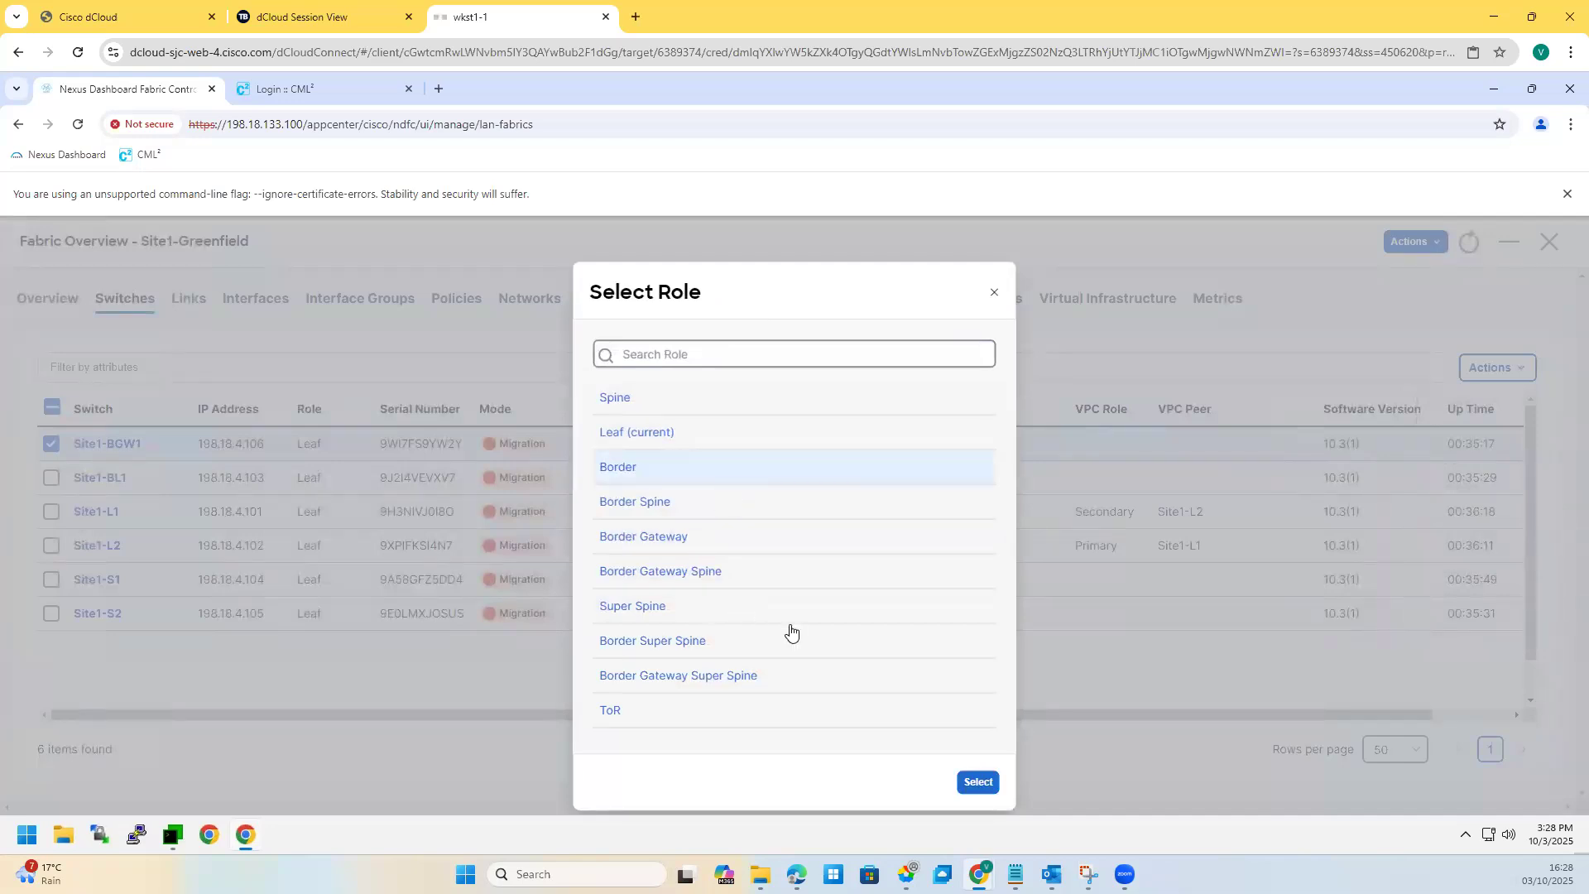
{"action": "left_click", "coordinate": [730, 543]}
{"action": "double_click", "coordinate": [636, 539]}
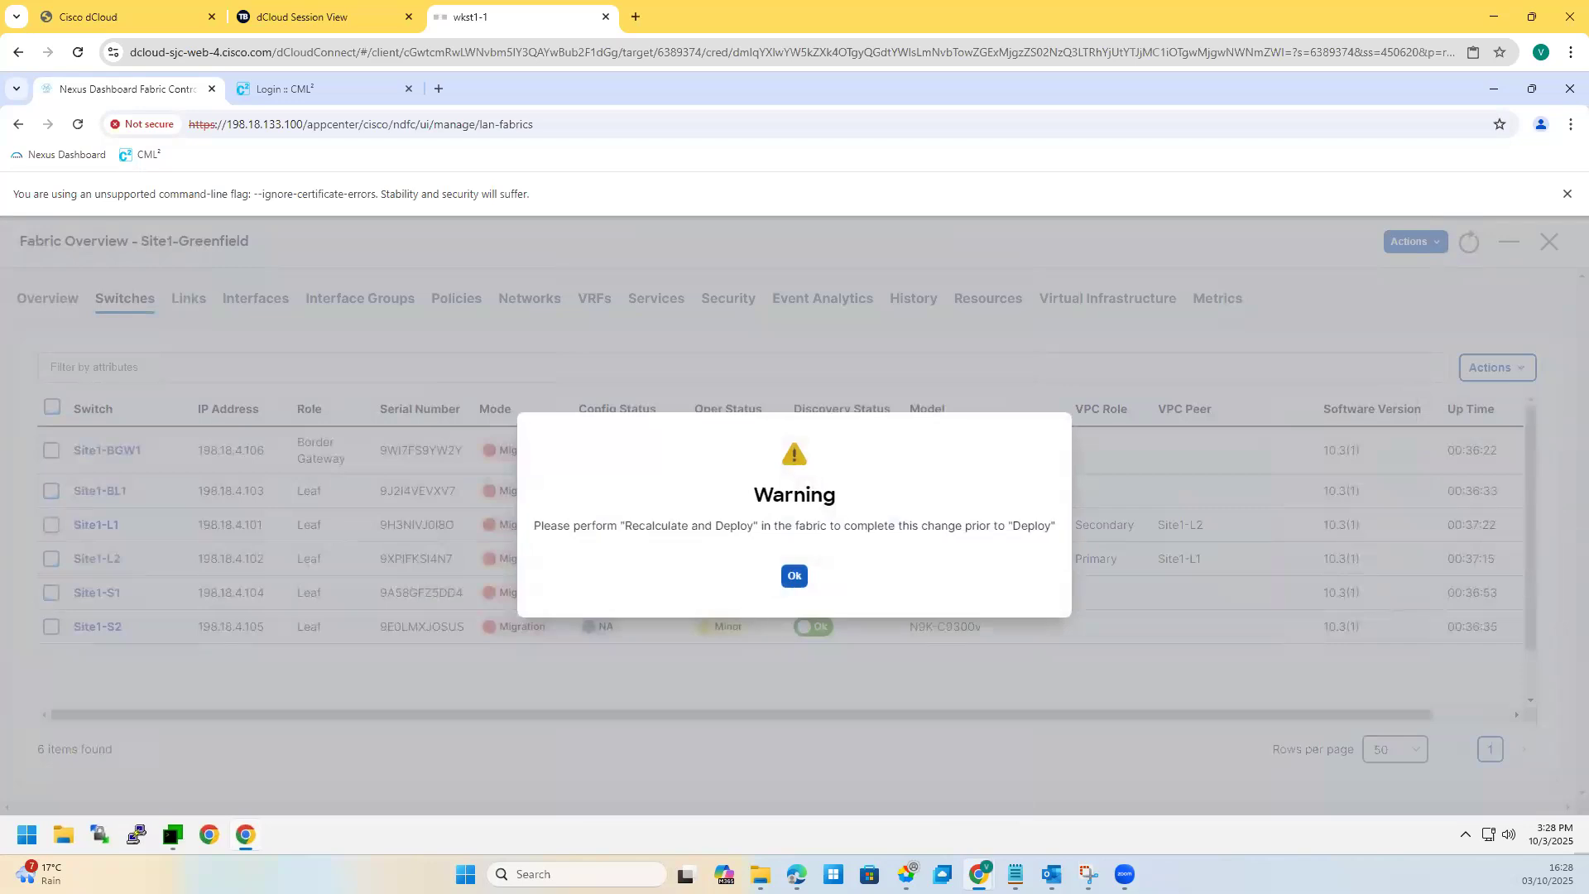
{"action": "left_click", "coordinate": [787, 577]}
Step: Set Site1-S1 and Site1-S2 to the Spine role and acknowledge the warning
{"action": "left_click", "coordinate": [48, 593]}
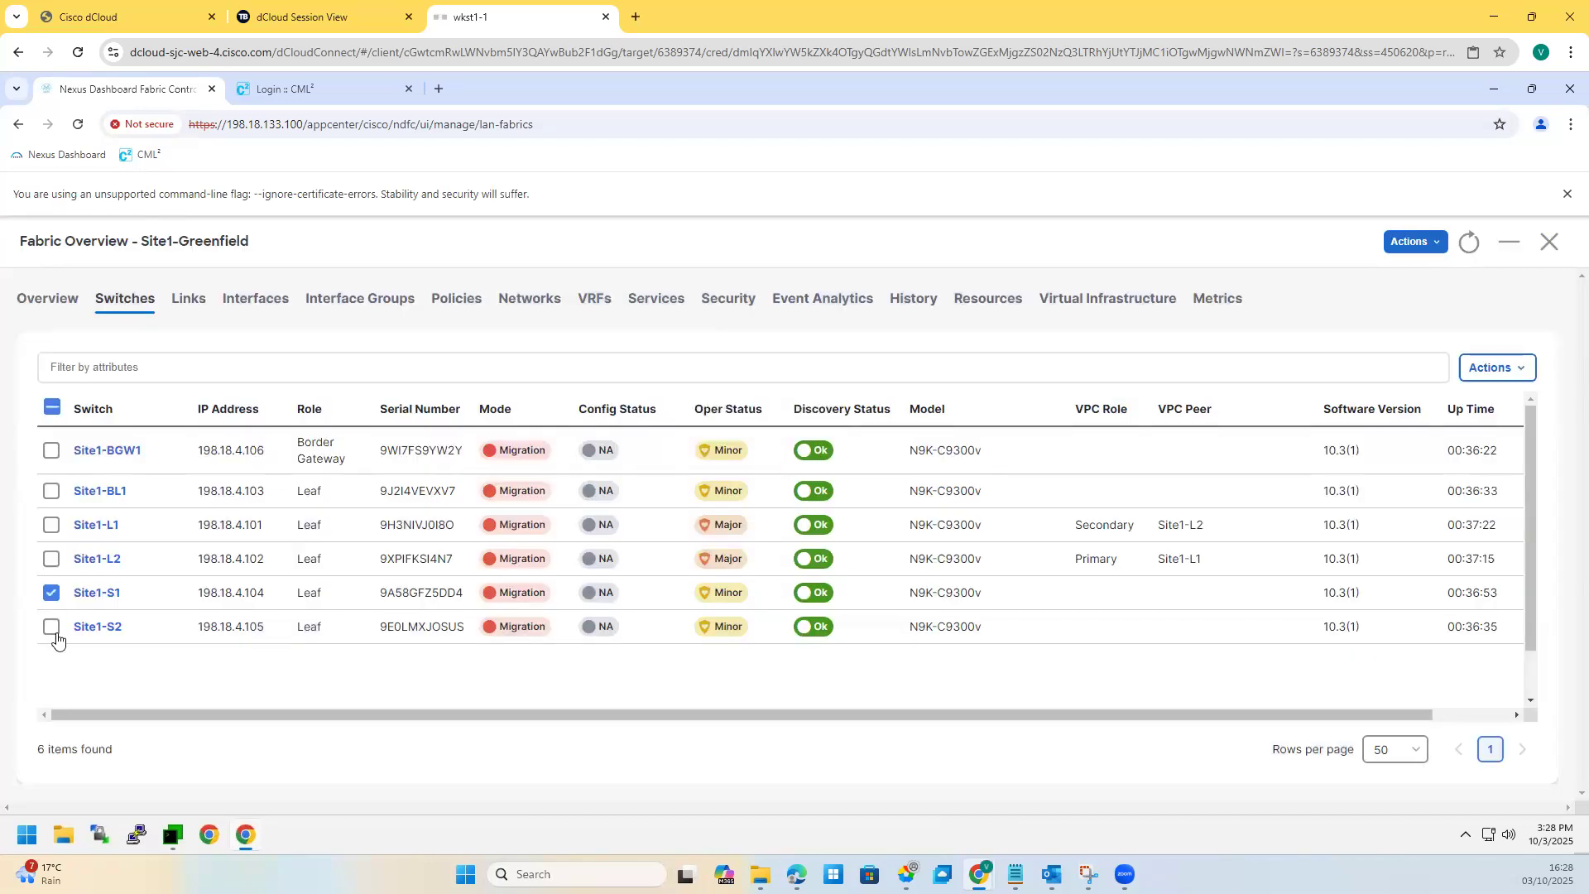
{"action": "left_click", "coordinate": [51, 627]}
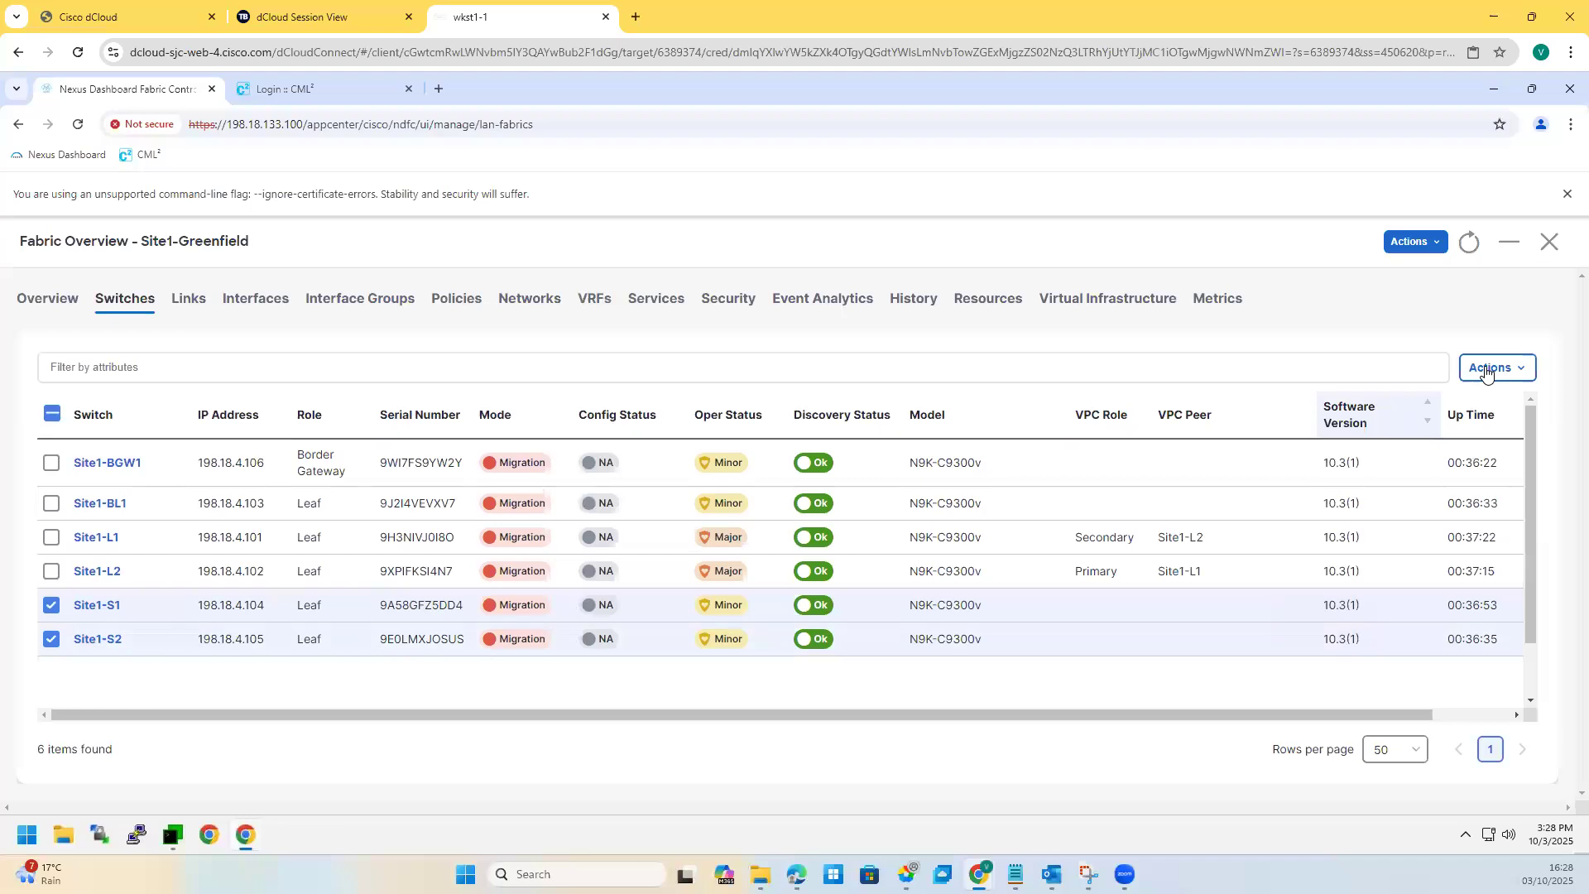
{"action": "left_click", "coordinate": [1495, 367]}
{"action": "left_click", "coordinate": [1447, 520]}
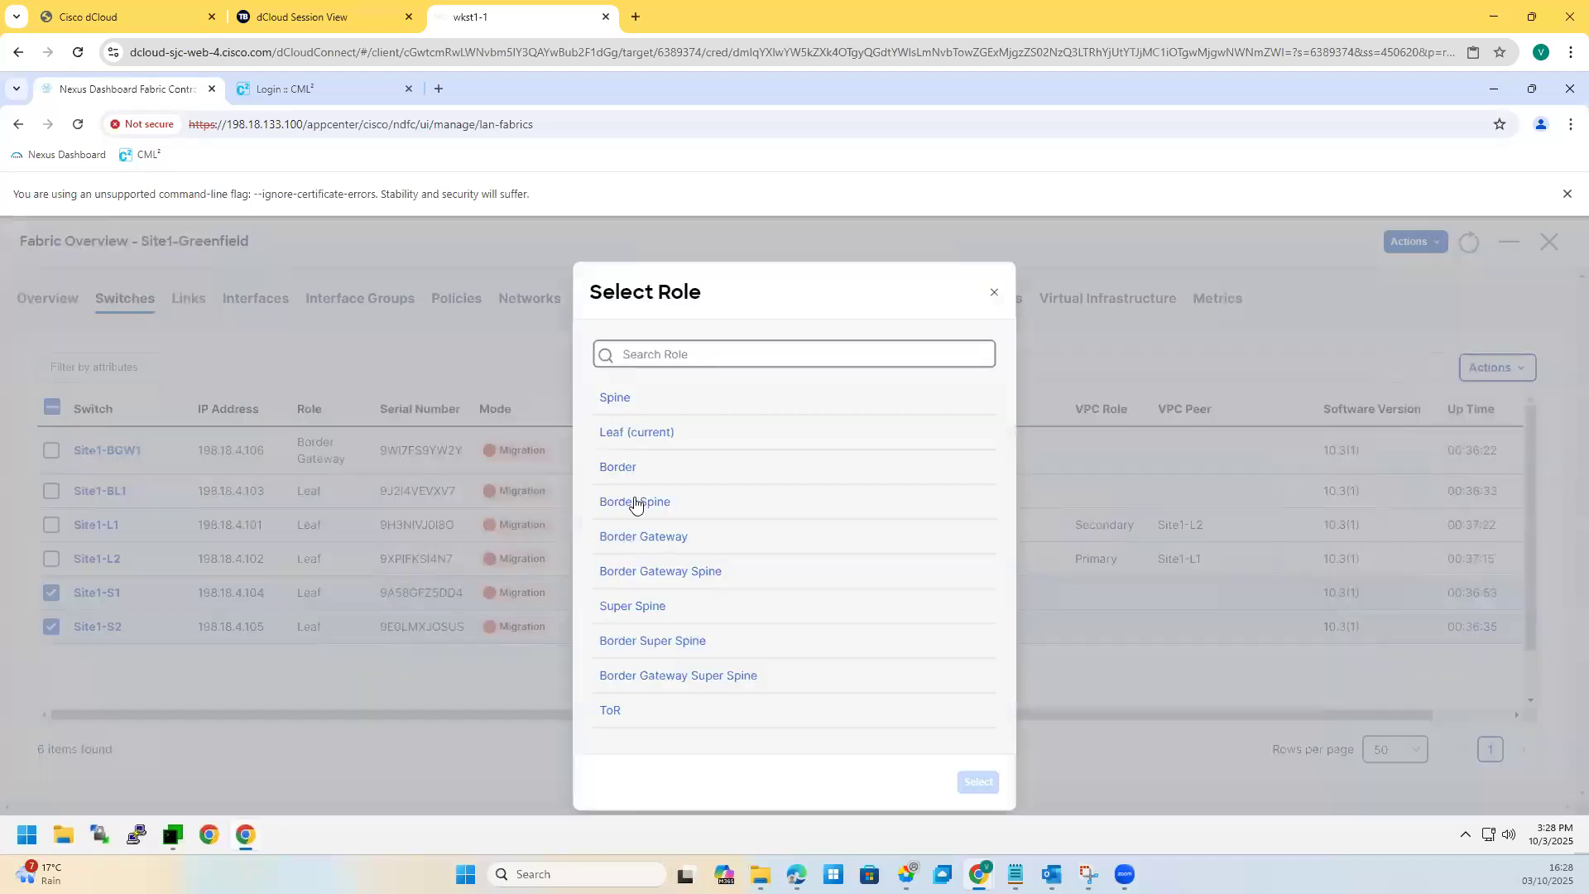
{"action": "left_click", "coordinate": [612, 399]}
{"action": "left_click", "coordinate": [973, 797]}
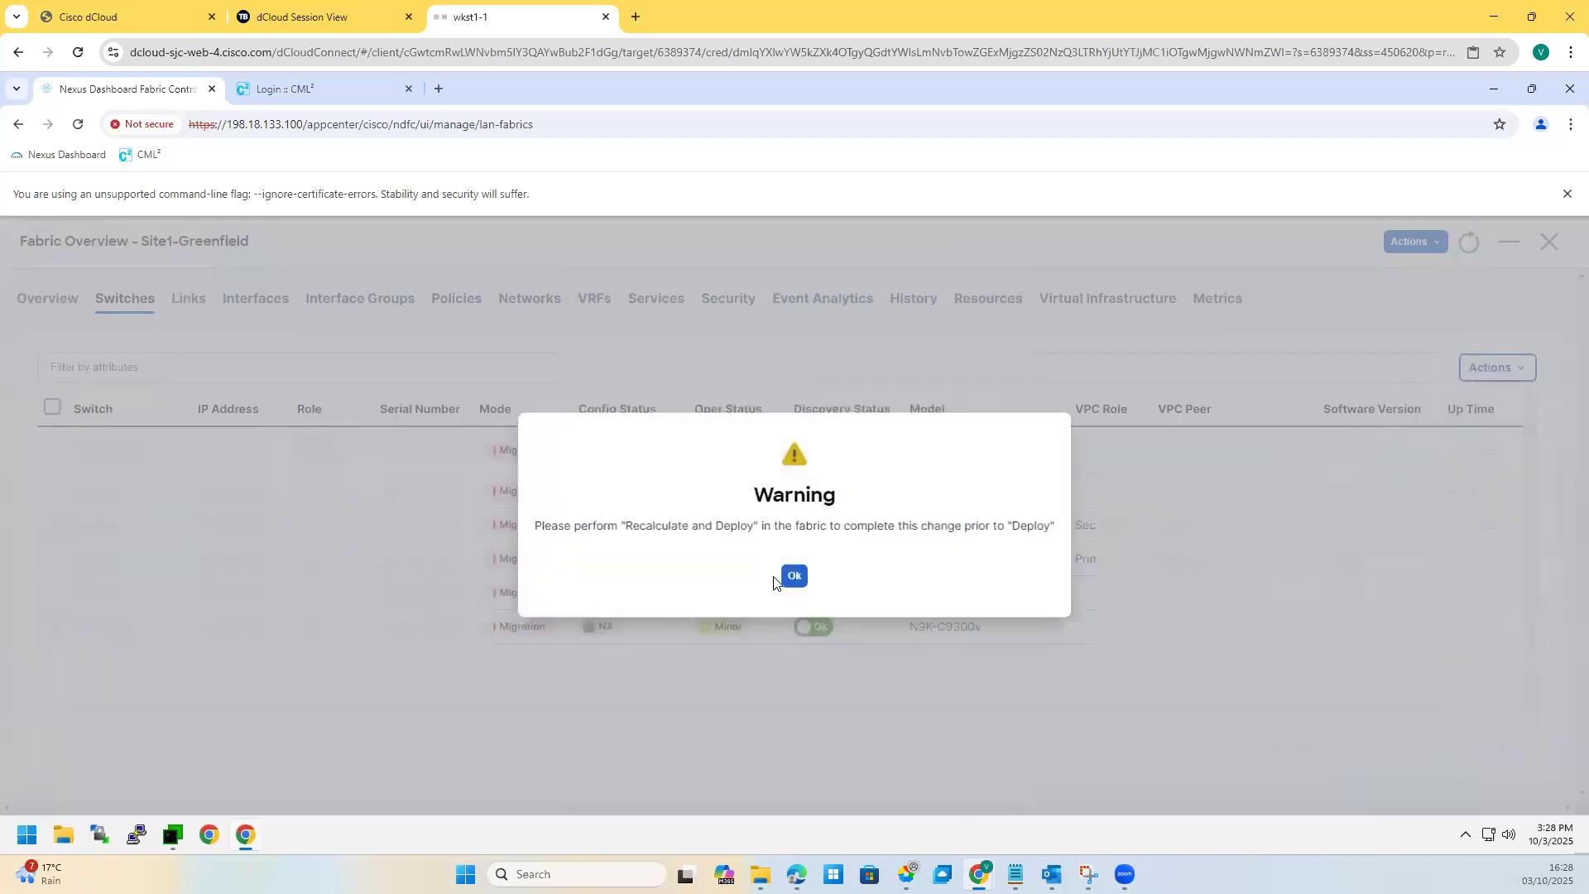
{"action": "left_click", "coordinate": [794, 577]}
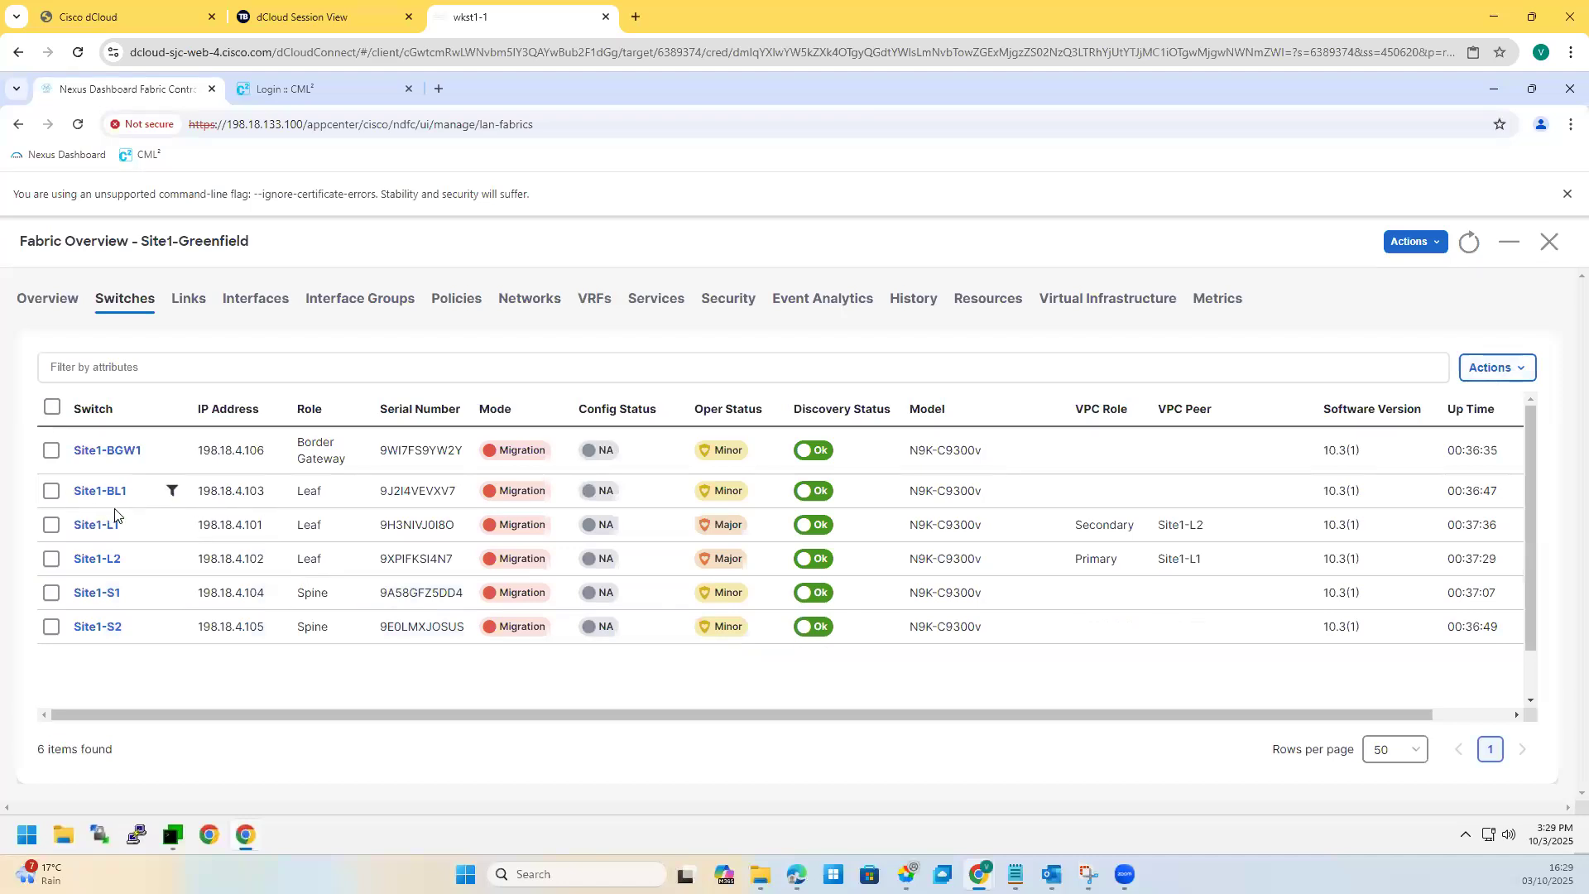
Step: Review the switch names and IPs, then run Recalculate and Deploy on the fabric
{"action": "triple_click", "coordinate": [114, 505]}
{"action": "left_click_drag", "start_coordinate": [203, 563], "coordinate": [265, 561]}
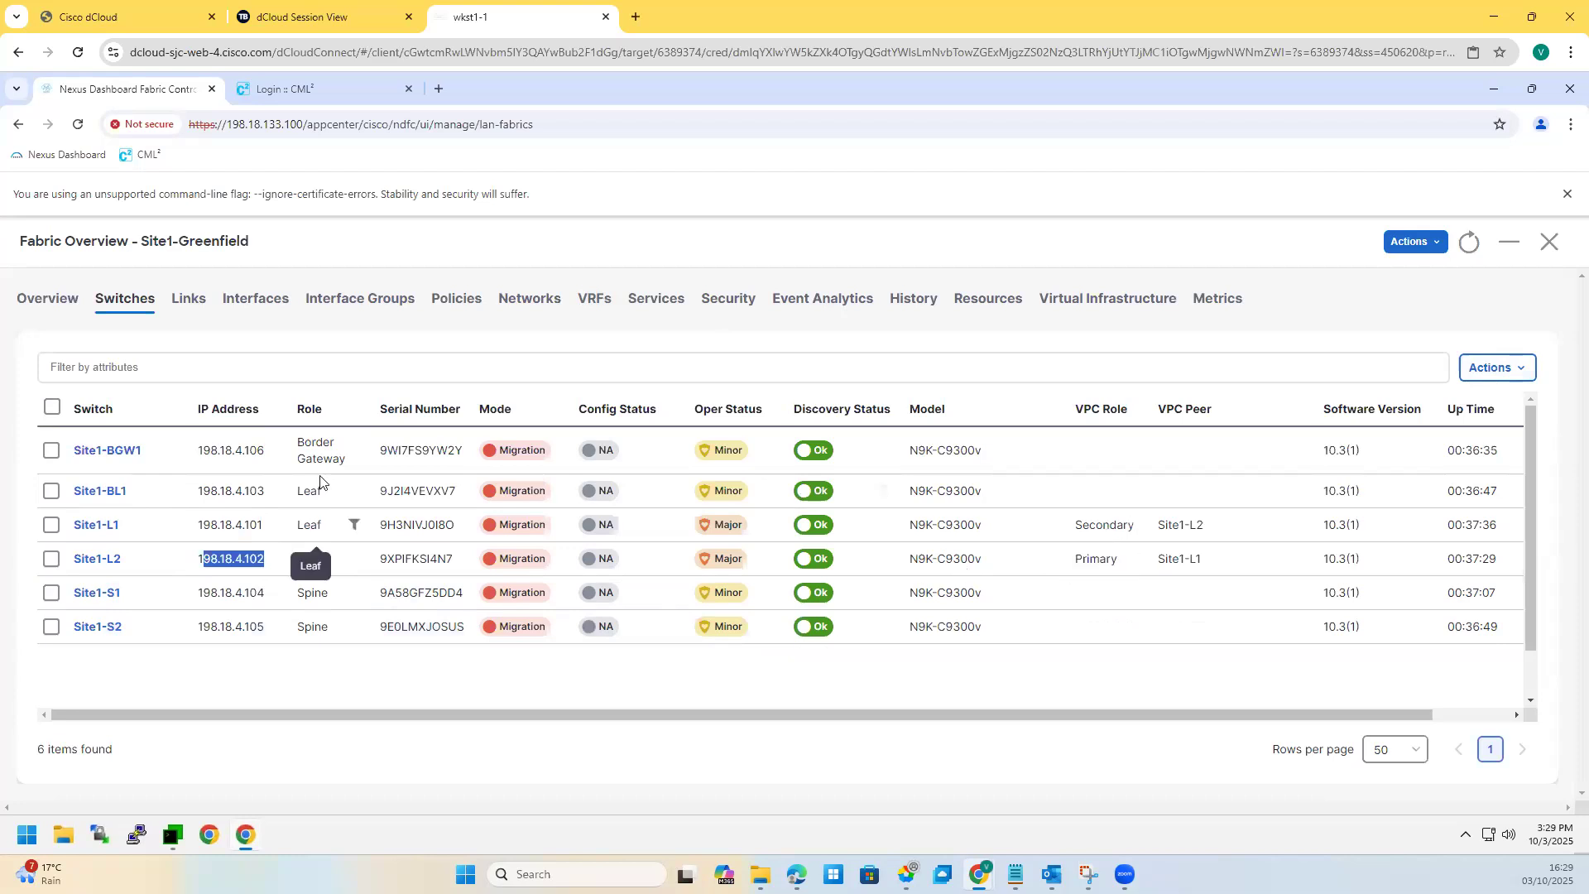
{"action": "left_click", "coordinate": [1413, 241]}
{"action": "left_click", "coordinate": [1362, 339]}
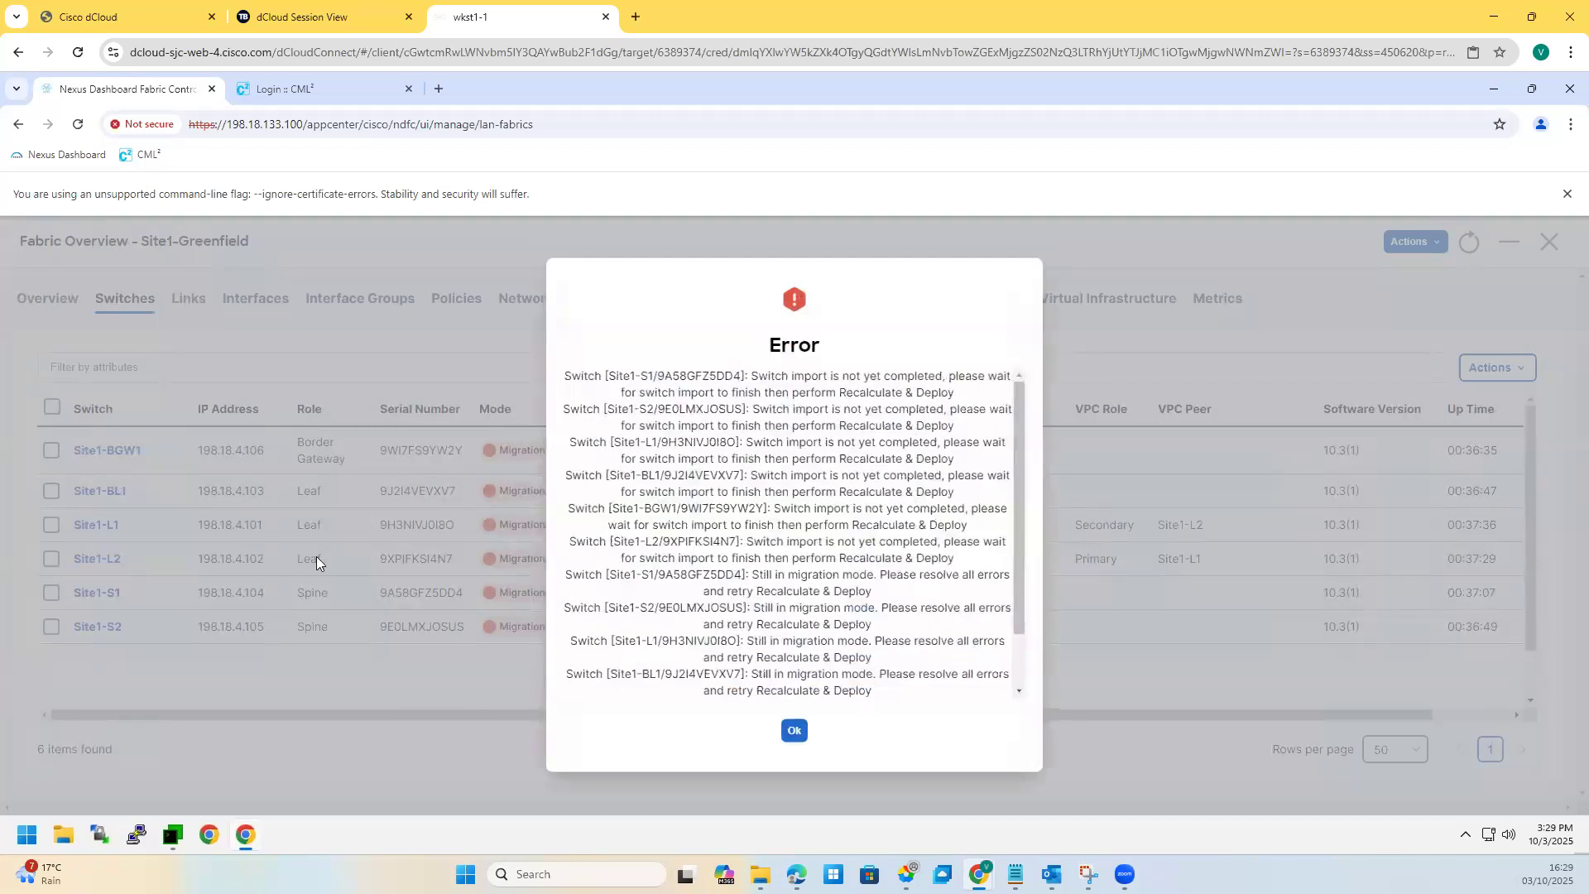
Step: Read the switch-import-incomplete error, dismiss it, and note Site1-BGW1 is still in Migration mode
{"action": "left_click_drag", "start_coordinate": [751, 376], "coordinate": [941, 379]}
{"action": "left_click_drag", "start_coordinate": [627, 391], "coordinate": [877, 721]}
{"action": "left_click", "coordinate": [793, 611]}
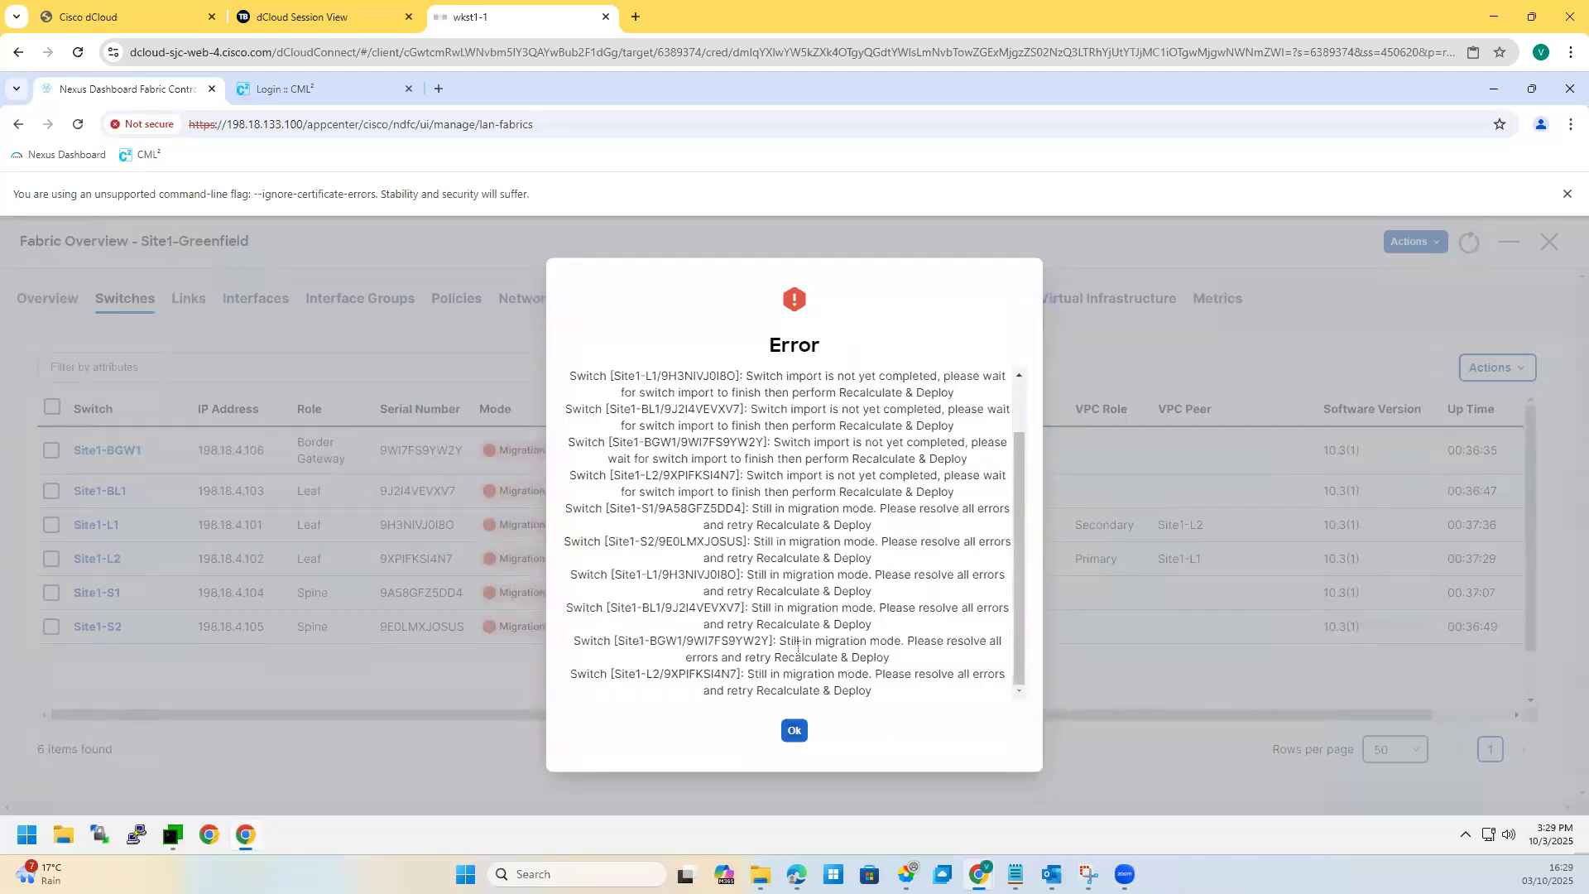
{"action": "left_click", "coordinate": [793, 733]}
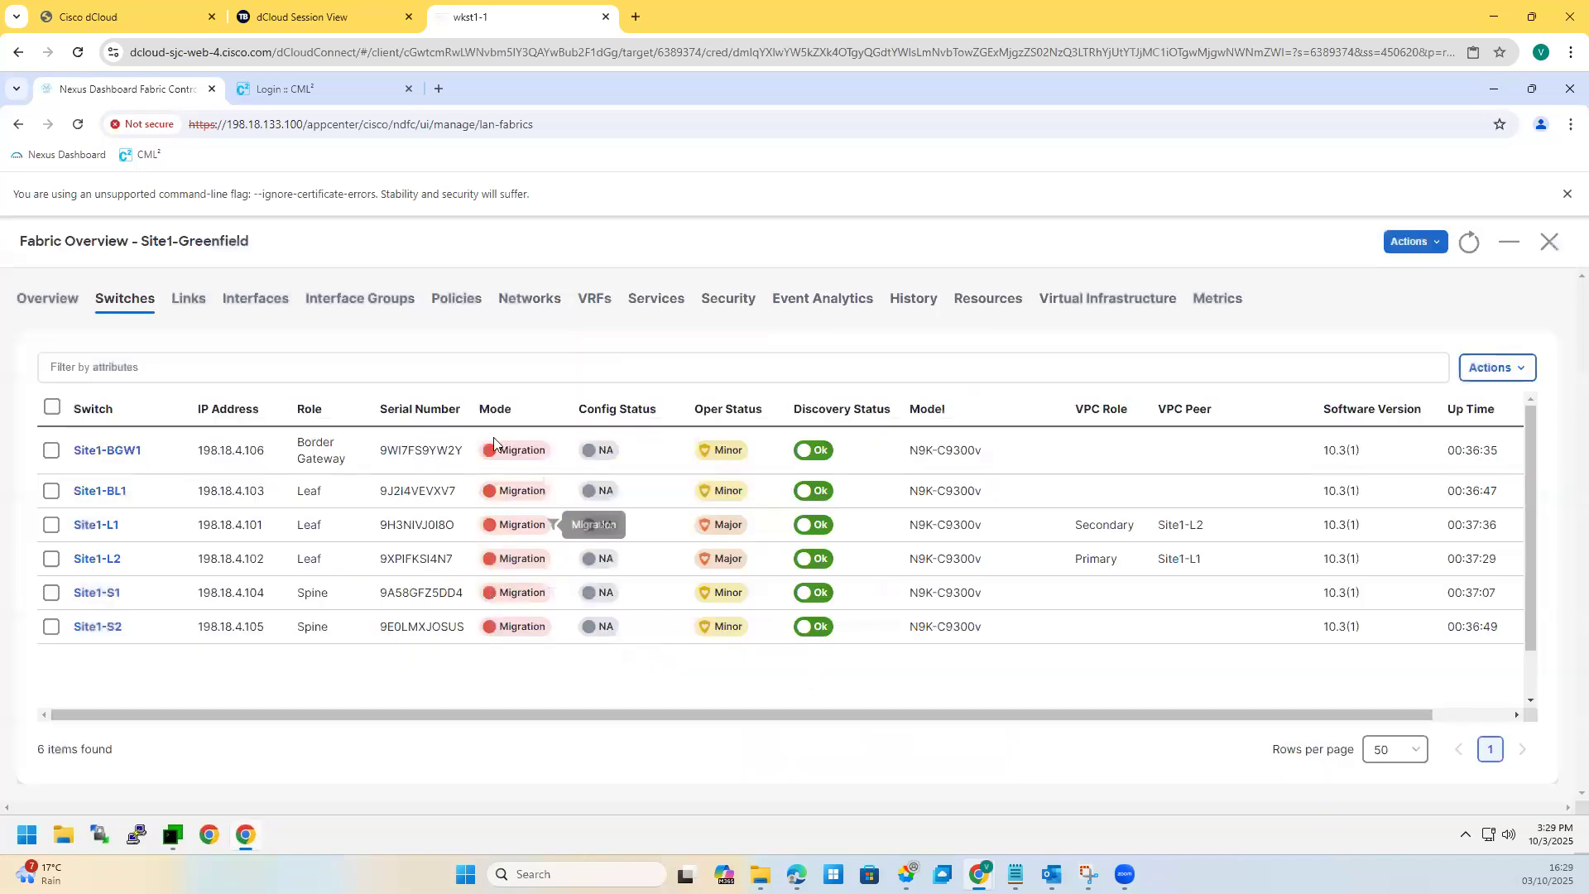
{"action": "left_click_drag", "start_coordinate": [501, 451], "coordinate": [531, 452]}
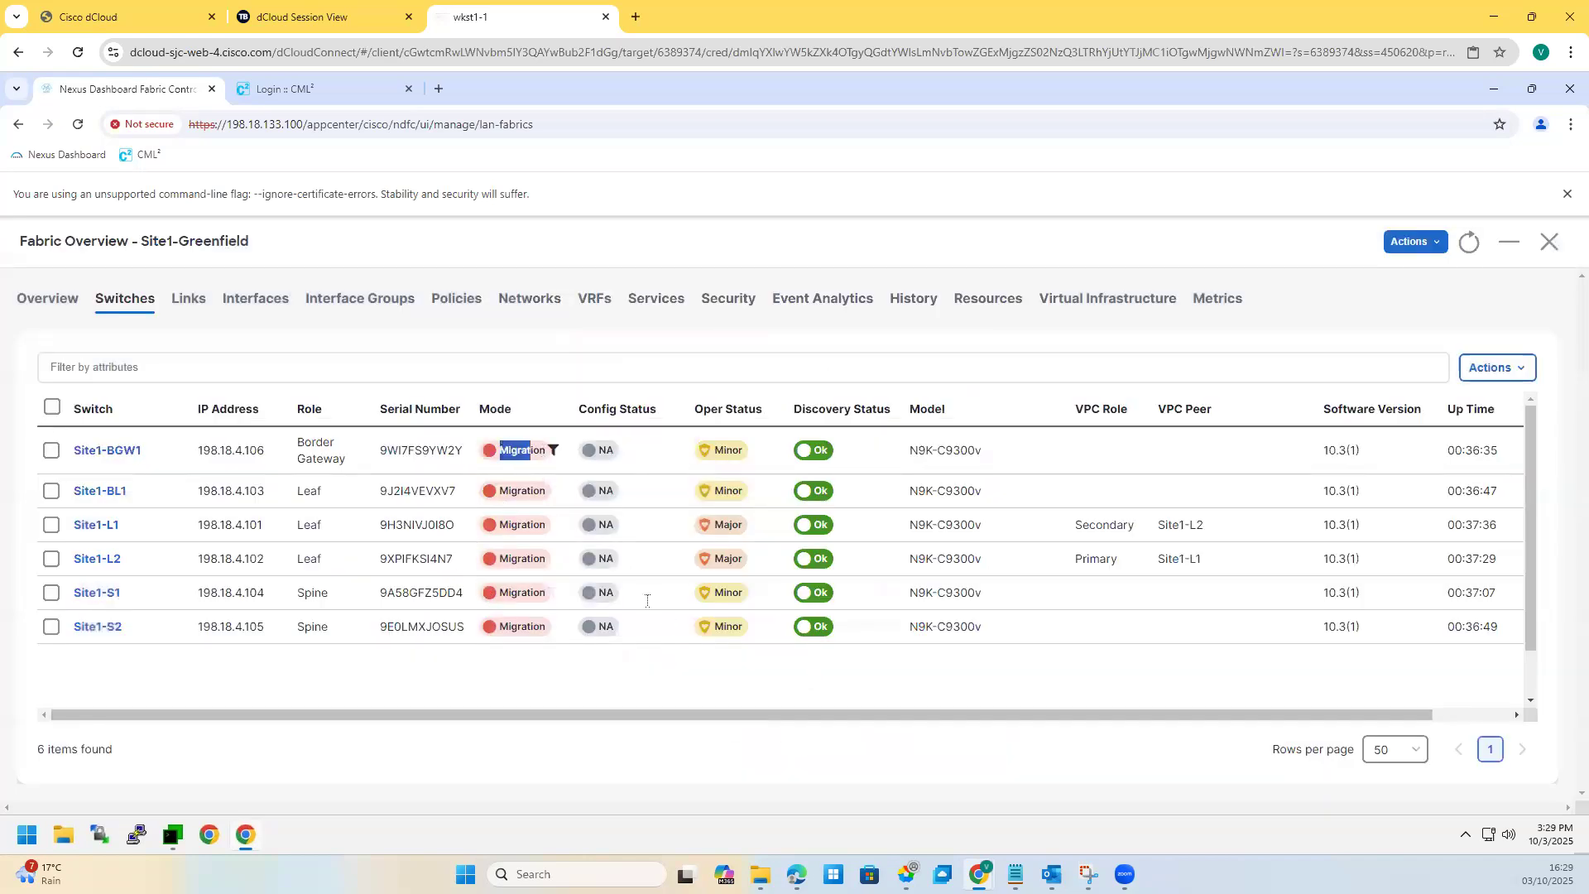
{"action": "left_click", "coordinate": [869, 680]}
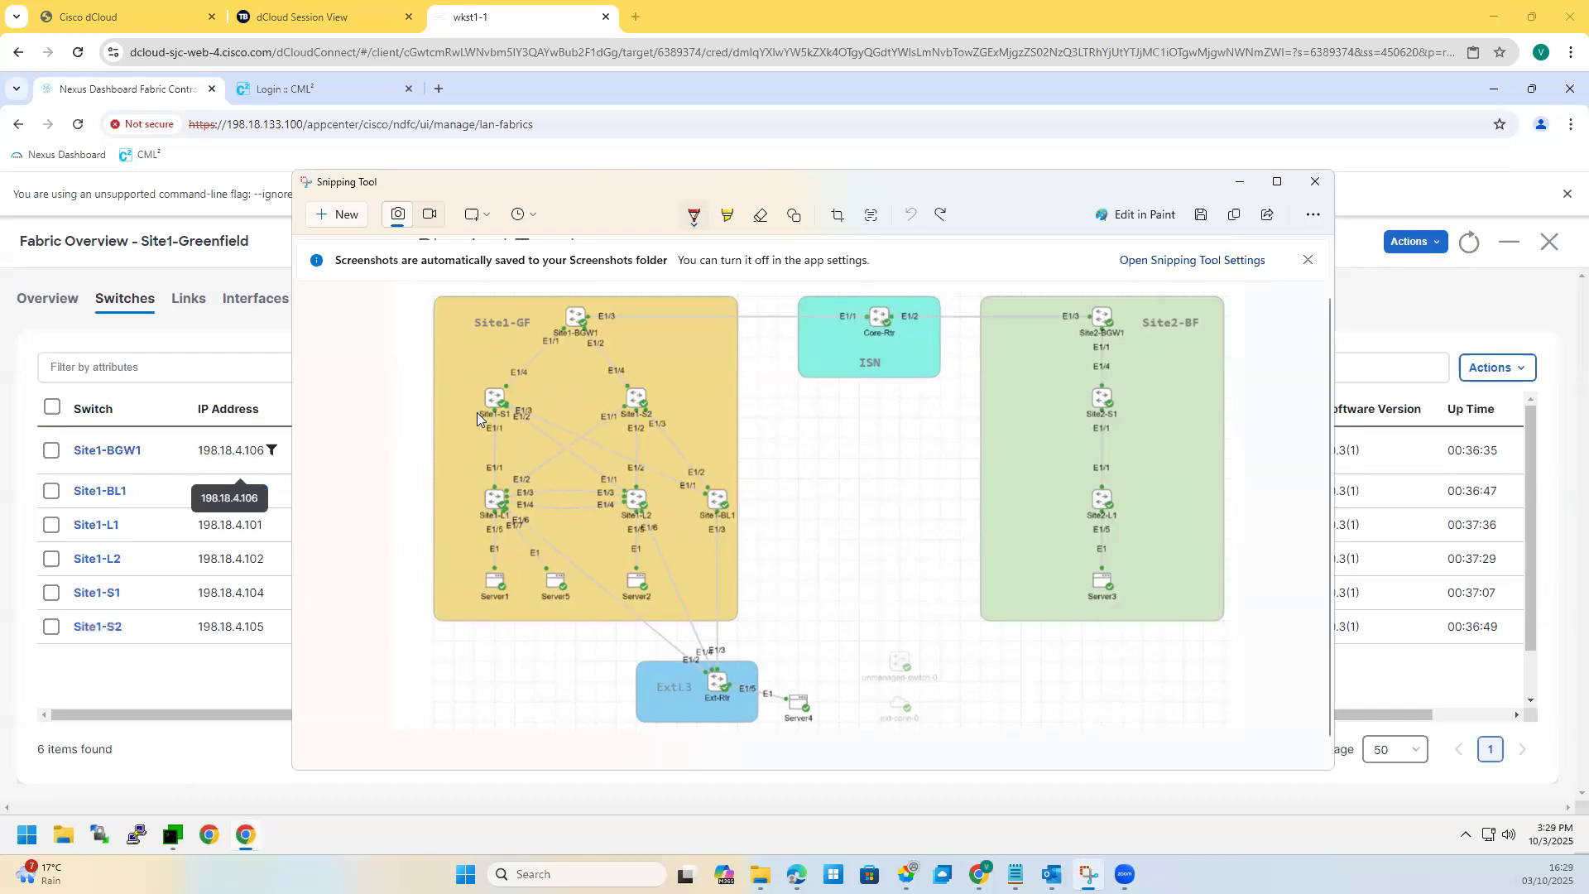
Step: Sketch red links from Site1-S1/S2 down to Site1-L1, Site1-L2 and Server1 on the topology
{"action": "left_click_drag", "start_coordinate": [489, 410], "coordinate": [470, 409]}
{"action": "left_click_drag", "start_coordinate": [652, 399], "coordinate": [668, 396]}
{"action": "mouse_move", "coordinate": [495, 382]}
{"action": "left_mouse_down"}
{"action": "mouse_move", "coordinate": [617, 480]}
{"action": "mouse_move", "coordinate": [519, 472]}
{"action": "left_mouse_up"}
{"action": "left_click_drag", "start_coordinate": [640, 403], "coordinate": [635, 481]}
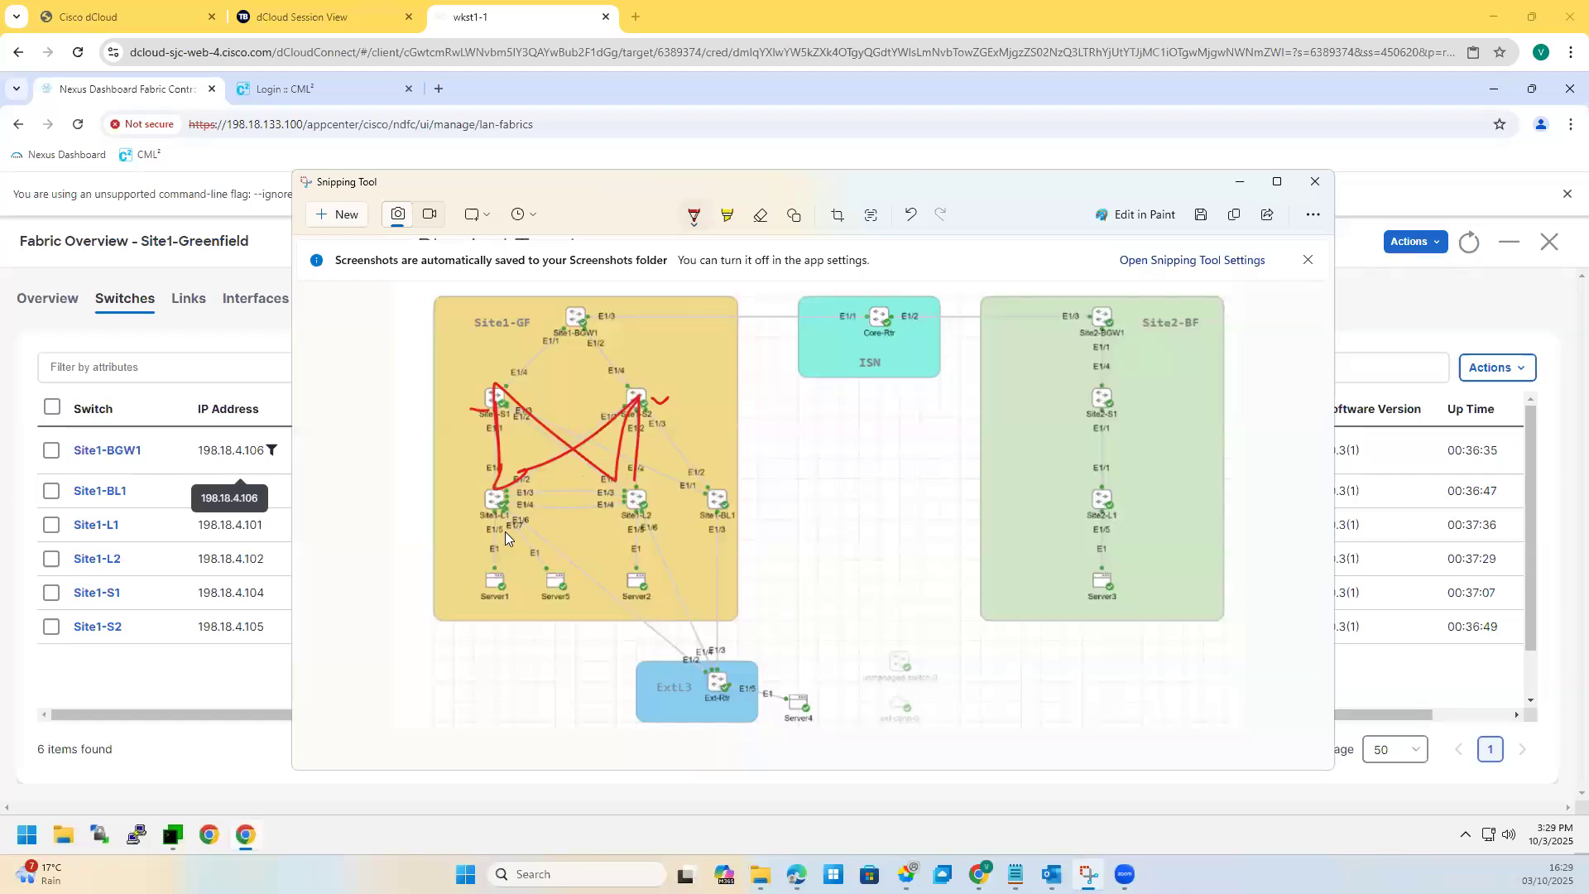
{"action": "mouse_move", "coordinate": [467, 535]}
{"action": "left_mouse_down"}
{"action": "mouse_move", "coordinate": [495, 507]}
{"action": "mouse_move", "coordinate": [535, 532]}
{"action": "left_mouse_up"}
{"action": "left_click_drag", "start_coordinate": [484, 578], "coordinate": [487, 542]}
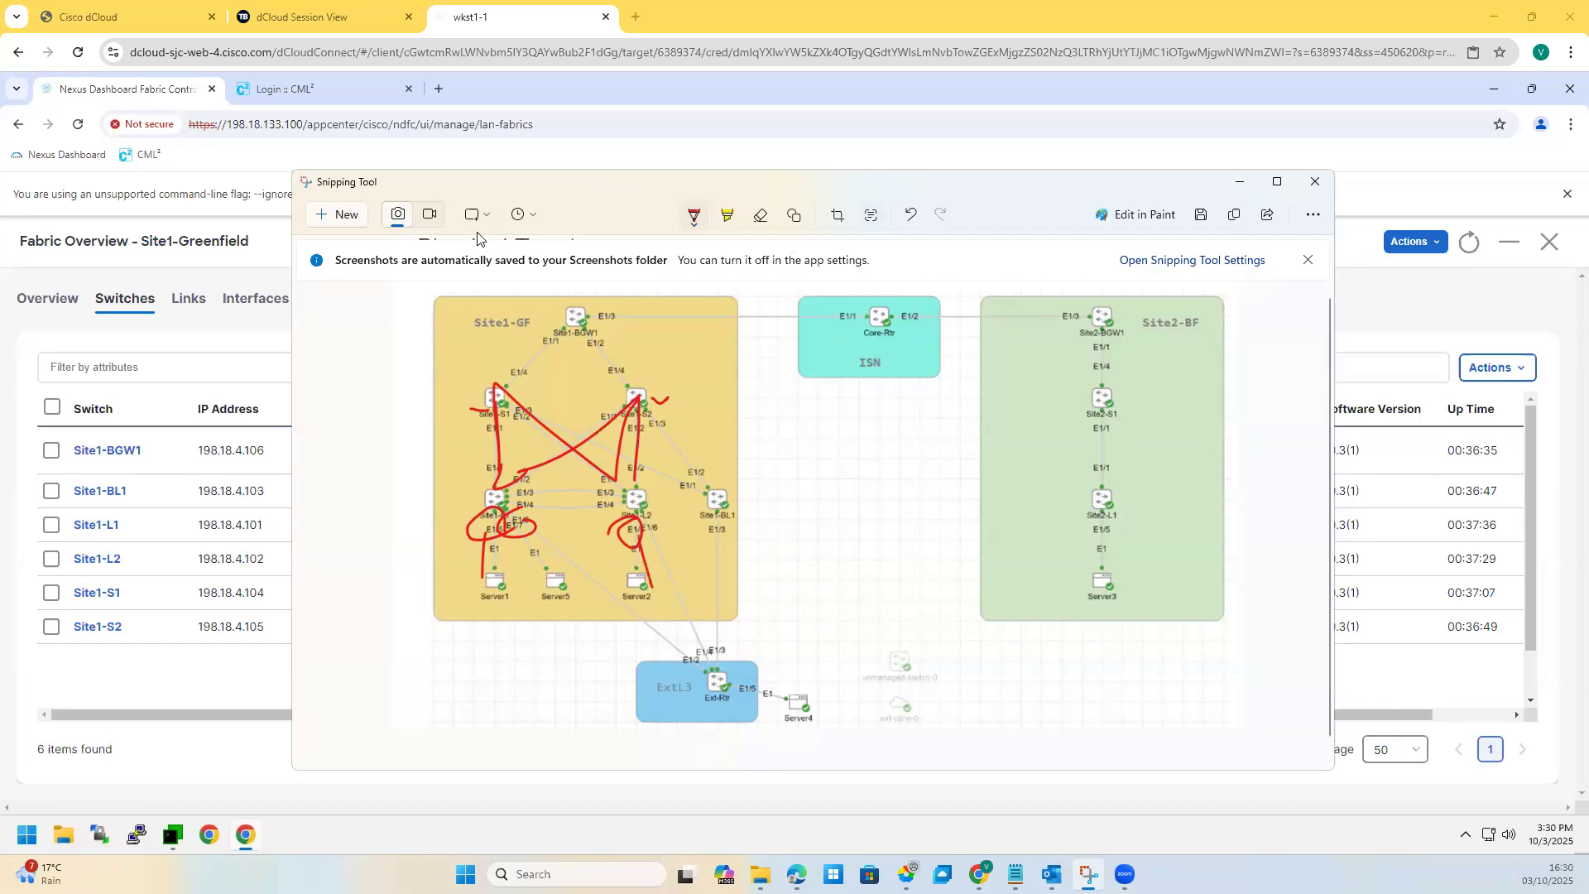
Step: Undo all the red pen strokes and minimize Snipping Tool
{"action": "left_click", "coordinate": [913, 217]}
{"action": "left_click", "coordinate": [912, 216]}
{"action": "left_click", "coordinate": [912, 216]}
{"action": "left_click", "coordinate": [912, 216]}
{"action": "left_click", "coordinate": [1239, 182]}
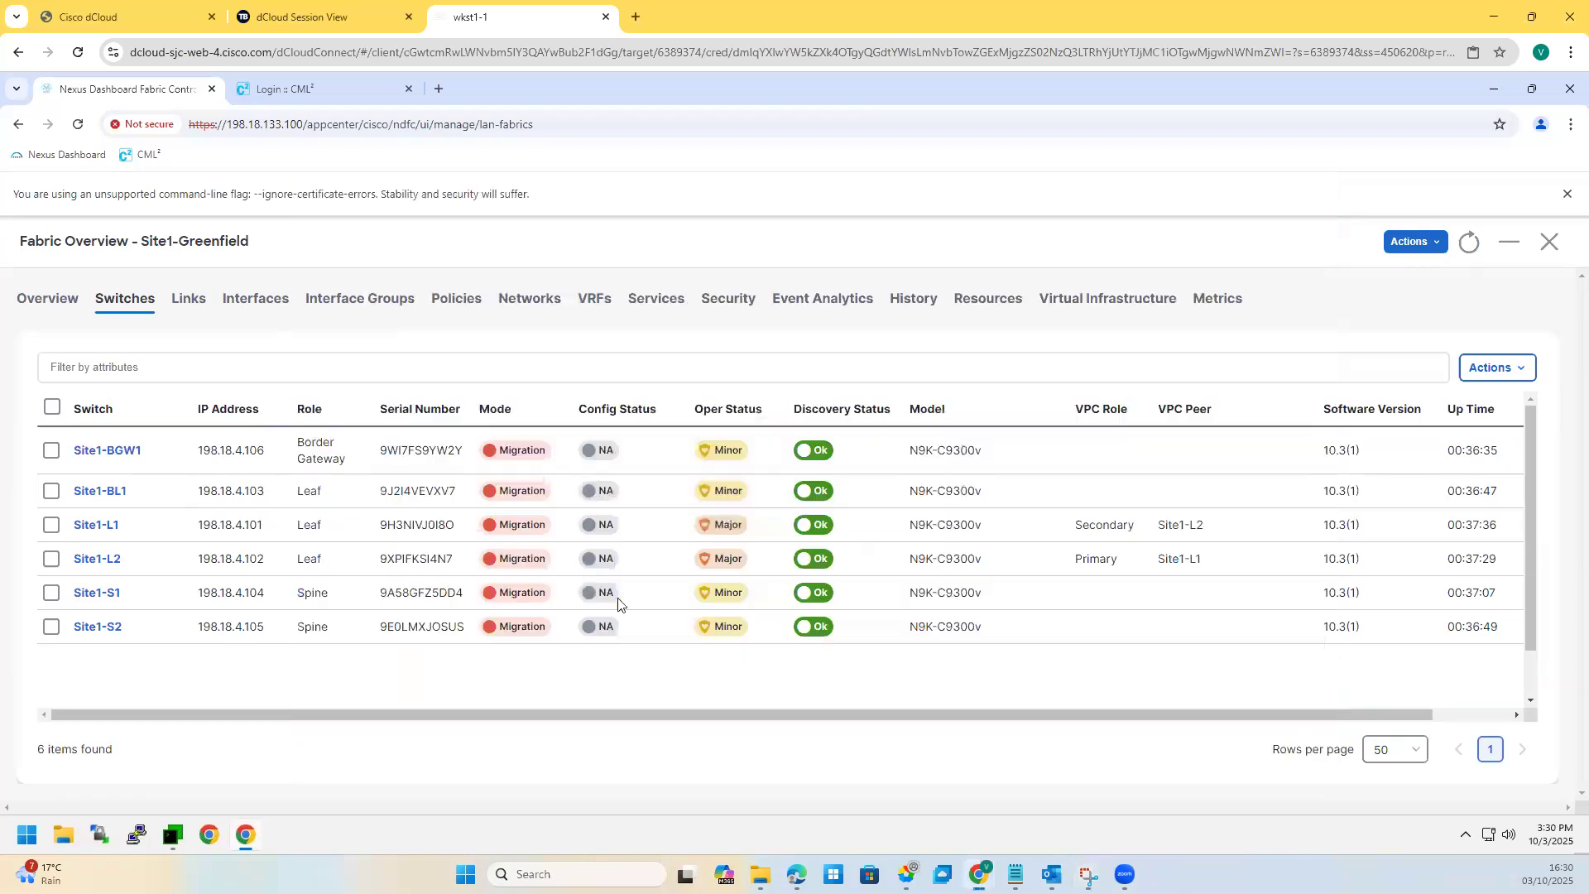
Step: Choose Recalculate and Deploy from the Site1-Greenfield fabric's Actions menu
{"action": "left_click", "coordinate": [1416, 245]}
{"action": "left_click", "coordinate": [1346, 334]}
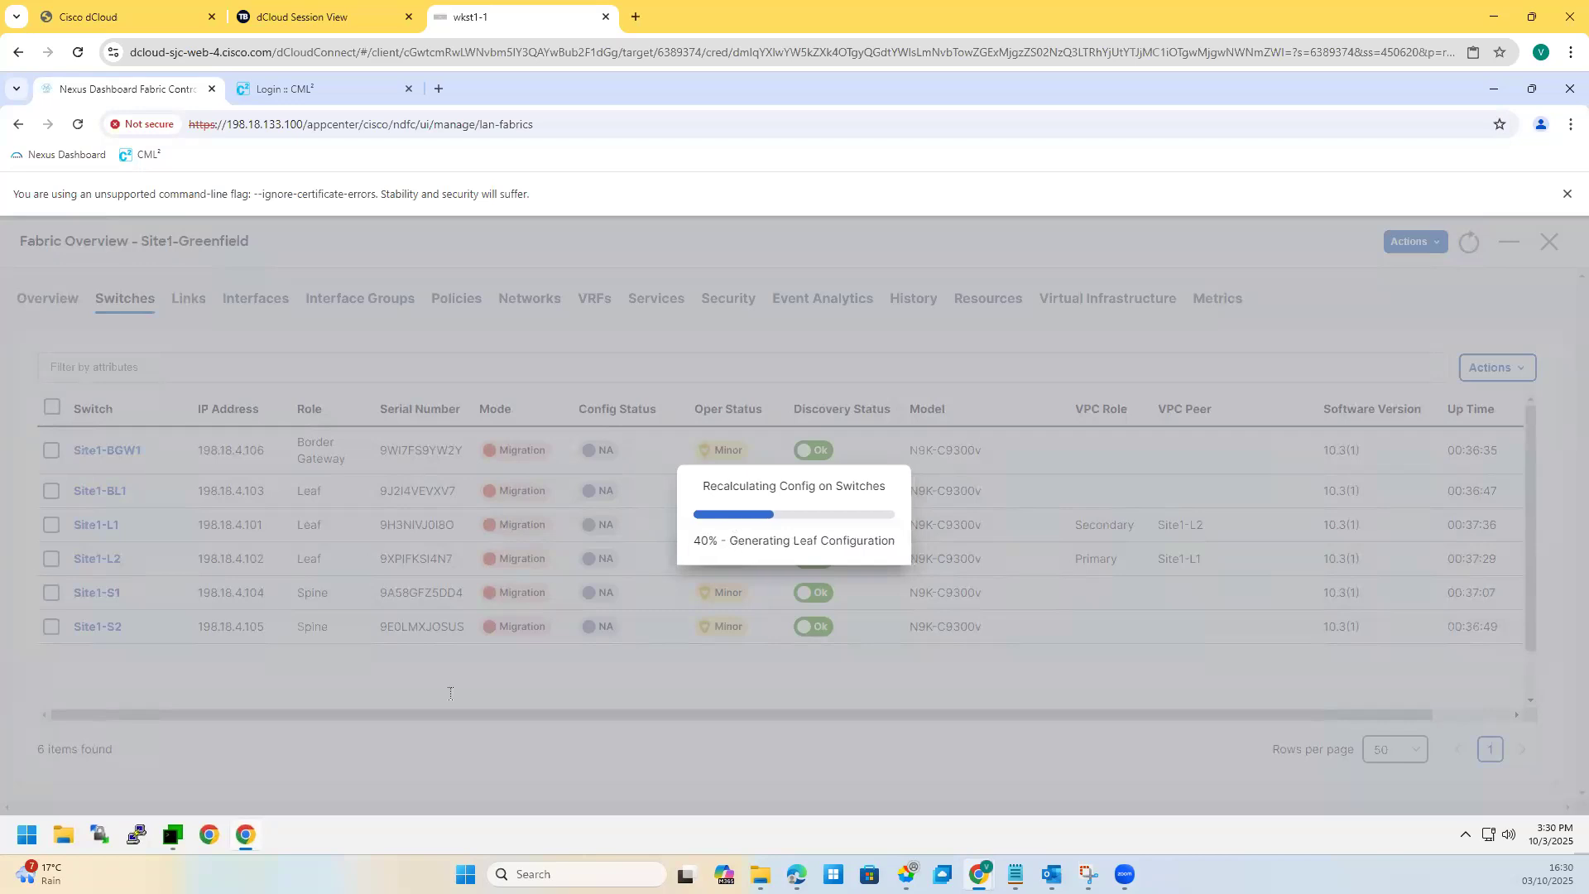
Step: Bring up the Site1-S1 terminal in MTPuTTY, resize it smaller, and return to the dashboard
{"action": "left_click", "coordinate": [168, 839]}
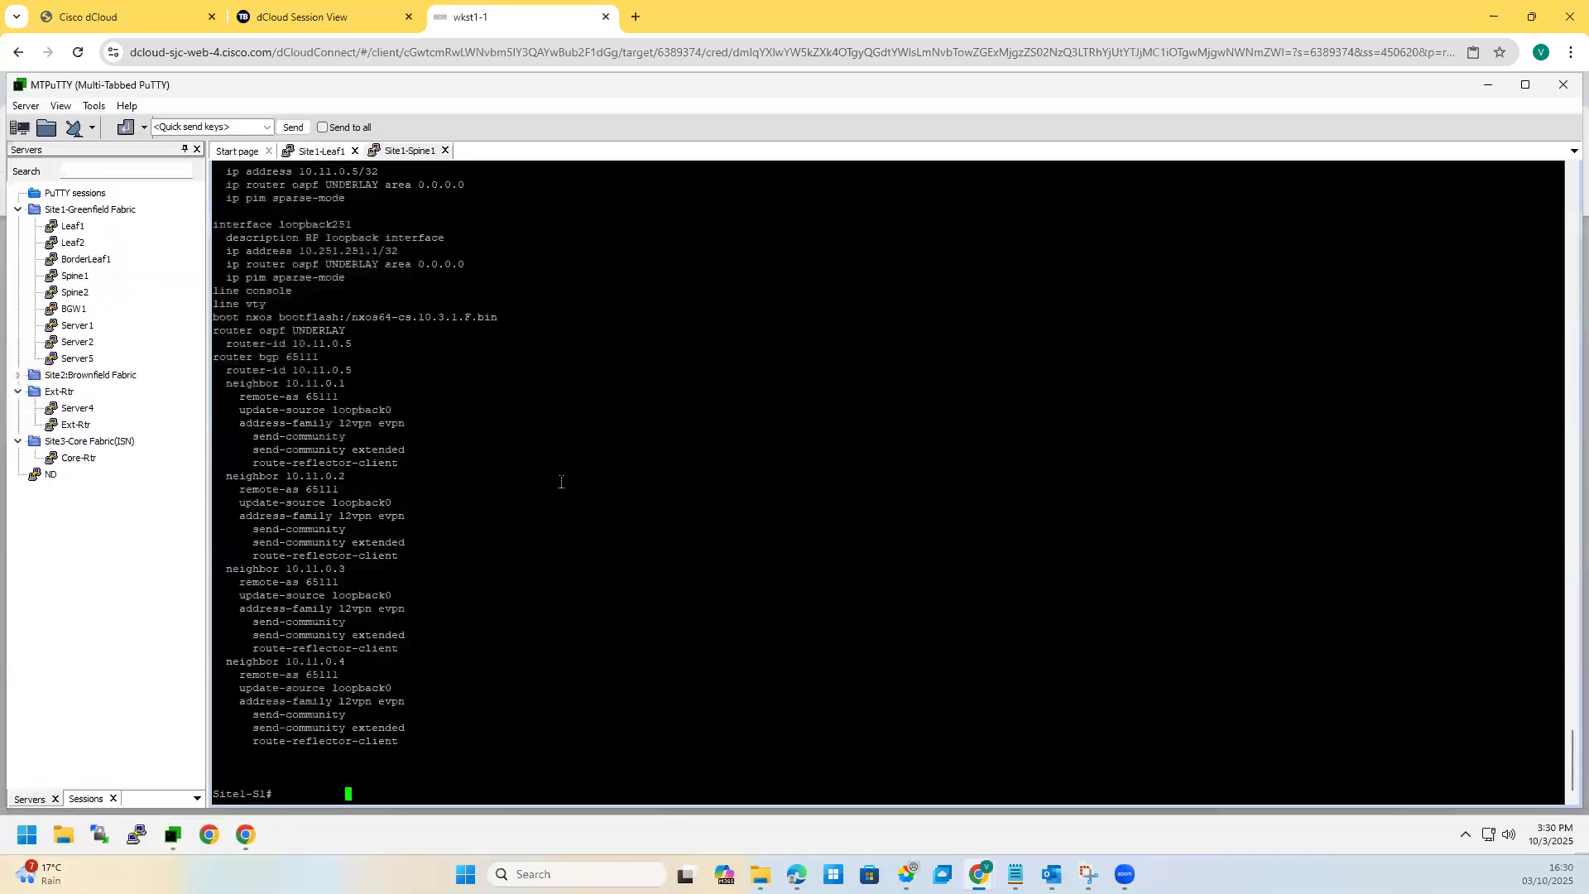
{"action": "left_click", "coordinate": [1523, 86]}
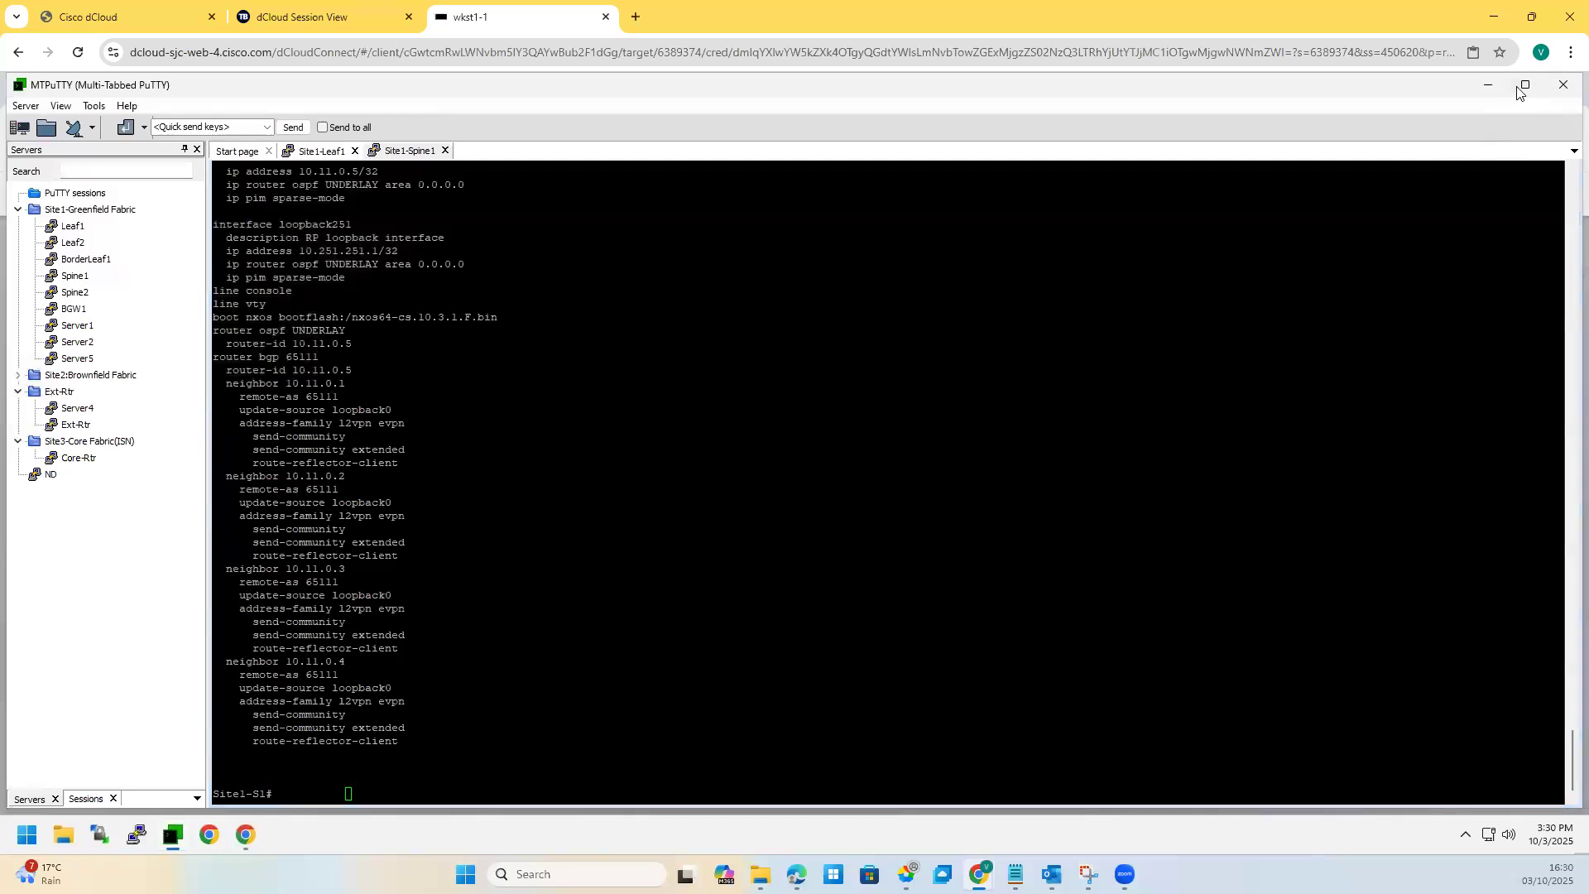
{"action": "left_click", "coordinate": [1525, 85]}
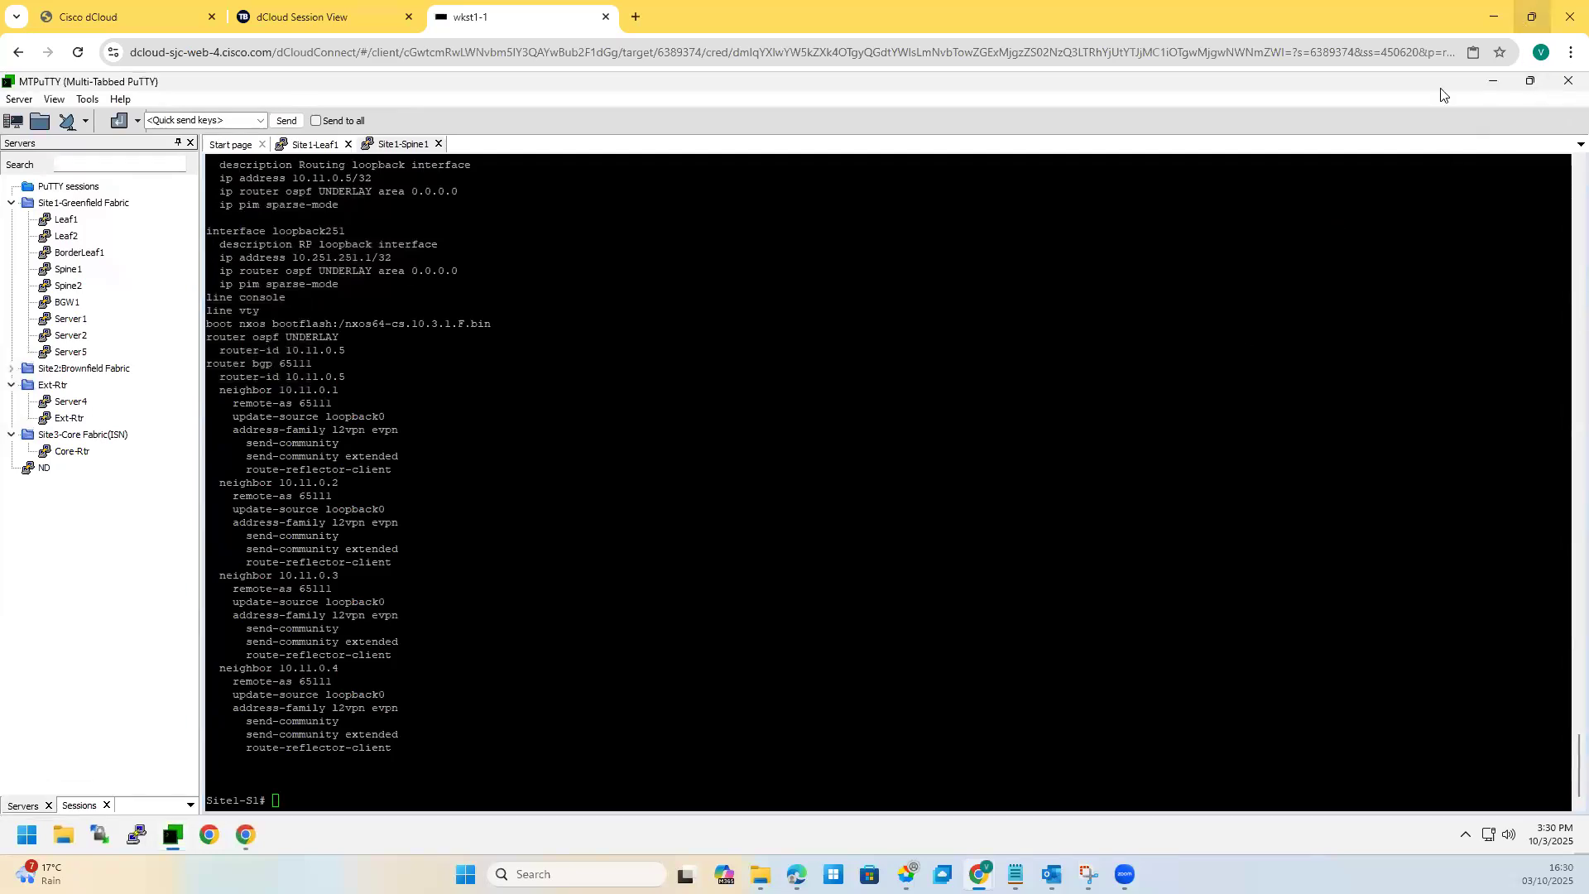
{"action": "left_click_drag", "start_coordinate": [7, 75], "coordinate": [485, 348]}
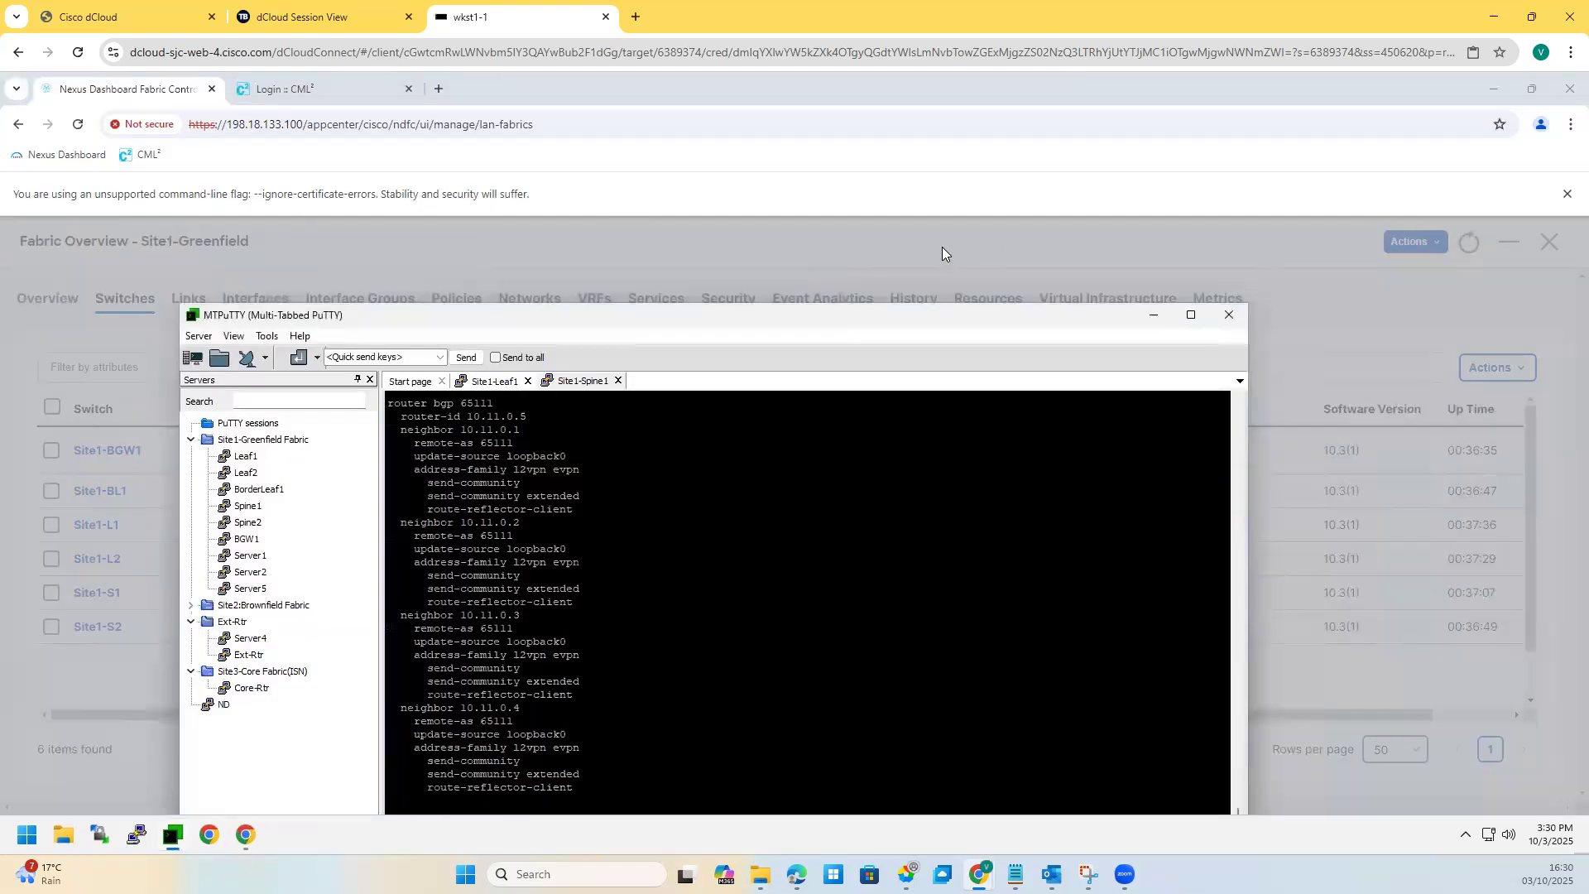
{"action": "left_click", "coordinate": [942, 246]}
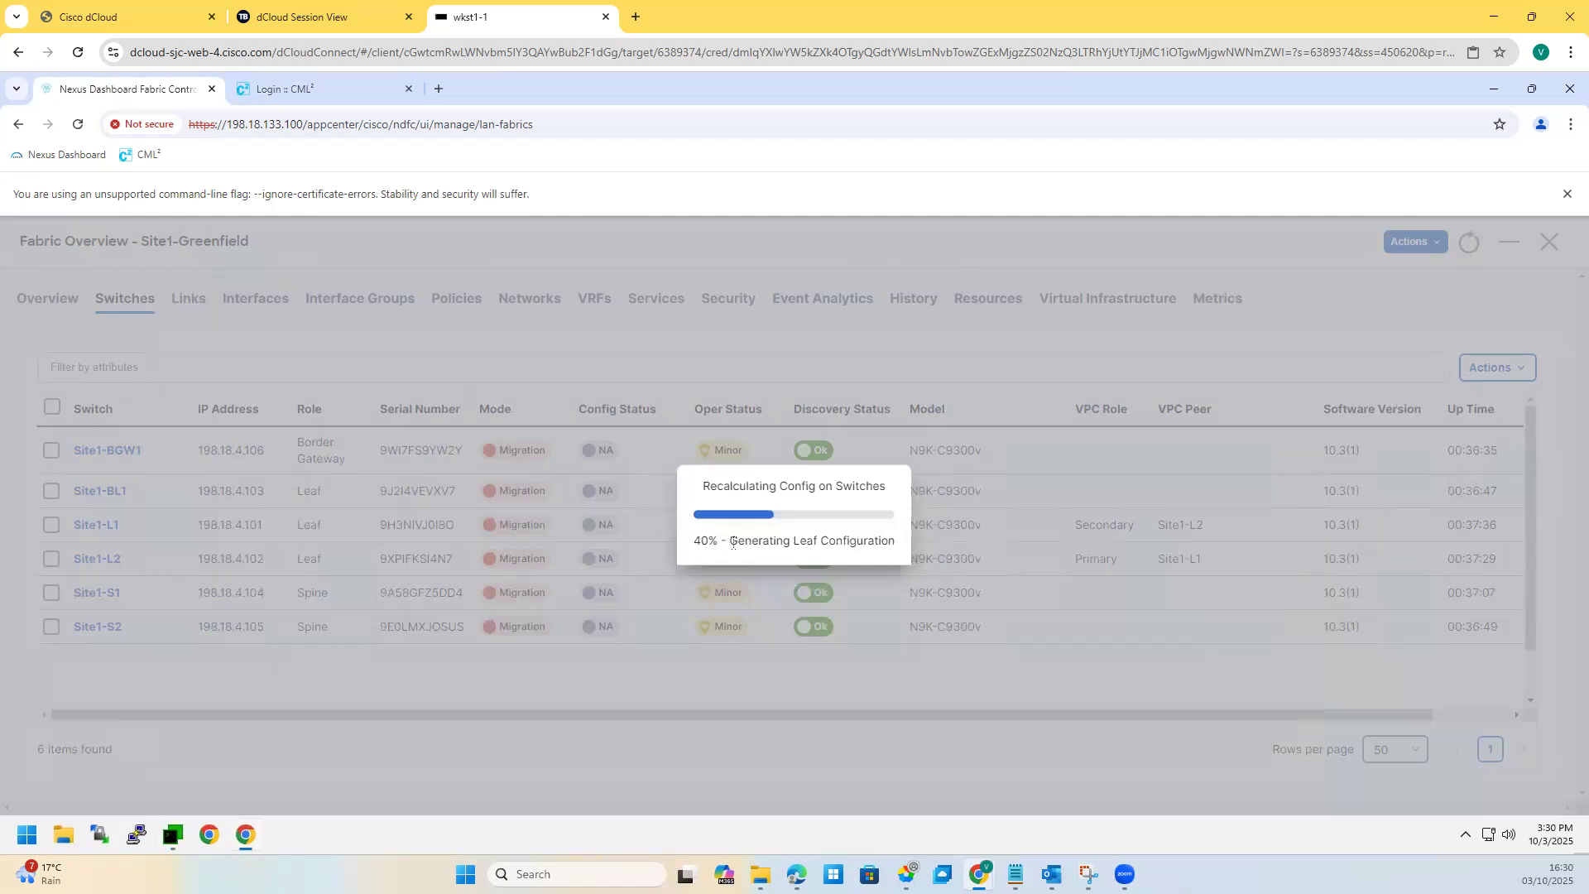
Step: Wait for recalculation to reach 100% and the deploy preview to list 514, 340 and 328 pending lines
{"action": "left_click_drag", "start_coordinate": [733, 543], "coordinate": [866, 543]}
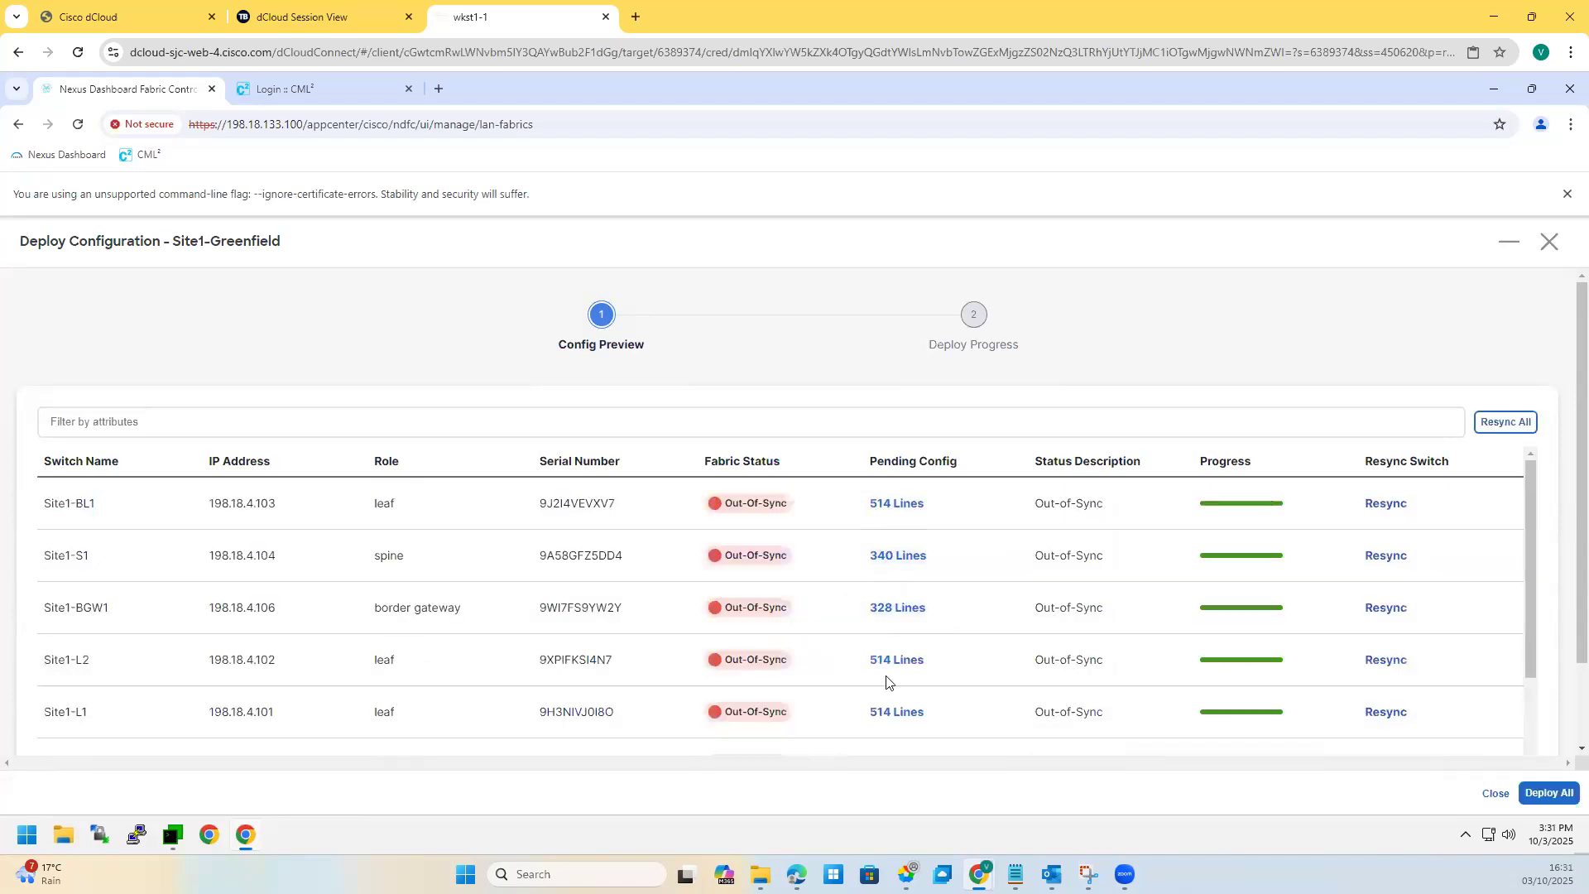
{"action": "scroll", "coordinate": [886, 681], "scroll_direction": "down", "scroll_amount": 2}
{"action": "scroll", "coordinate": [886, 681], "scroll_direction": "up", "scroll_amount": 2}
{"action": "left_click", "coordinate": [896, 559]}
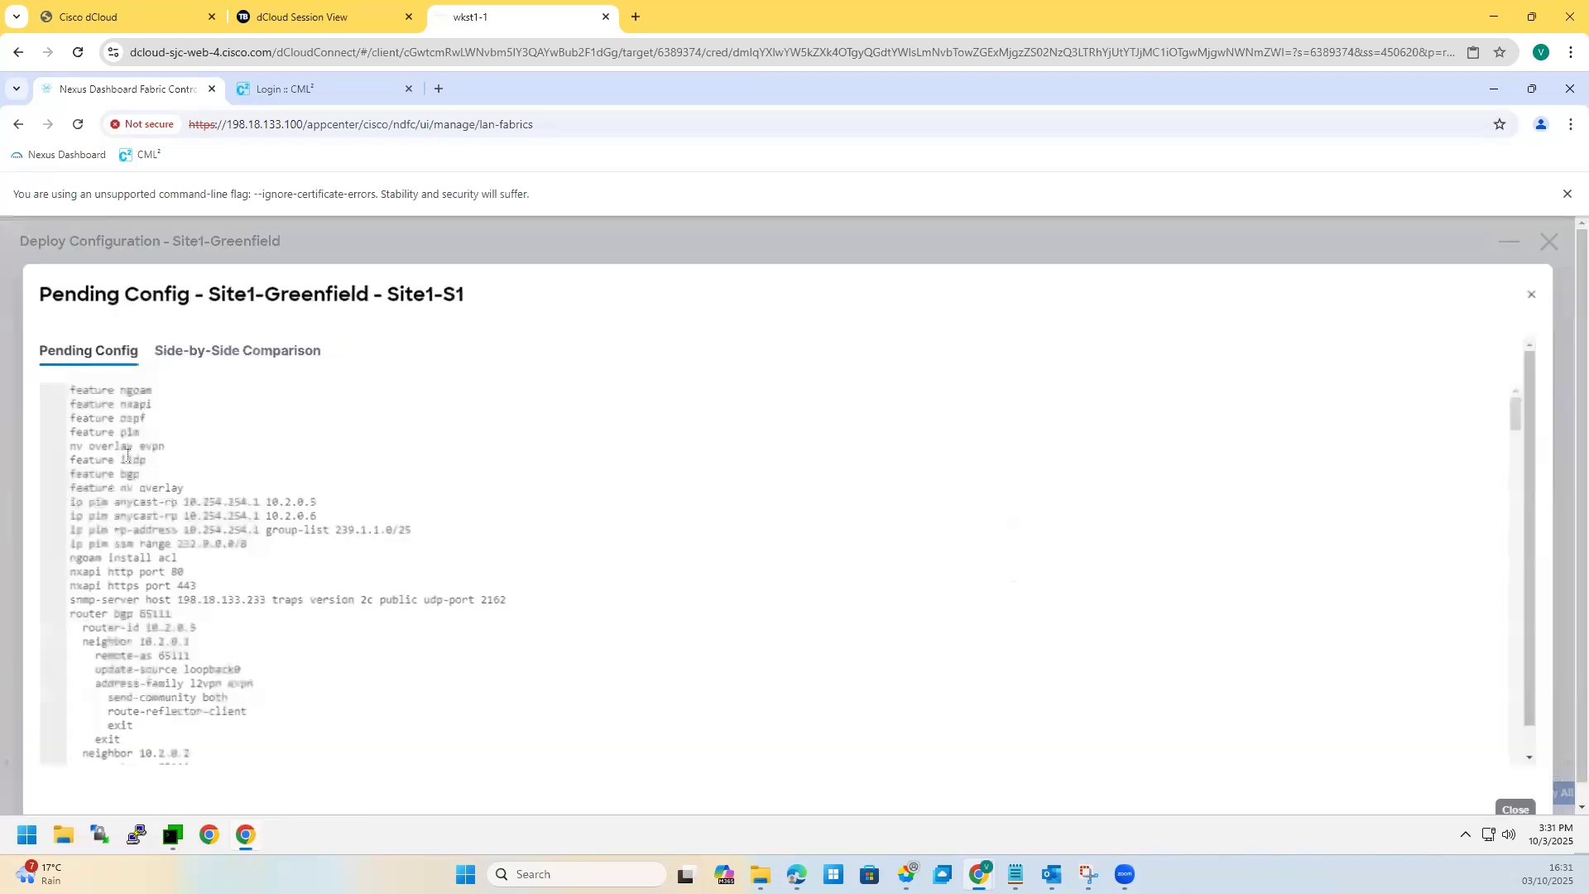
{"action": "left_click_drag", "start_coordinate": [66, 388], "coordinate": [161, 571]}
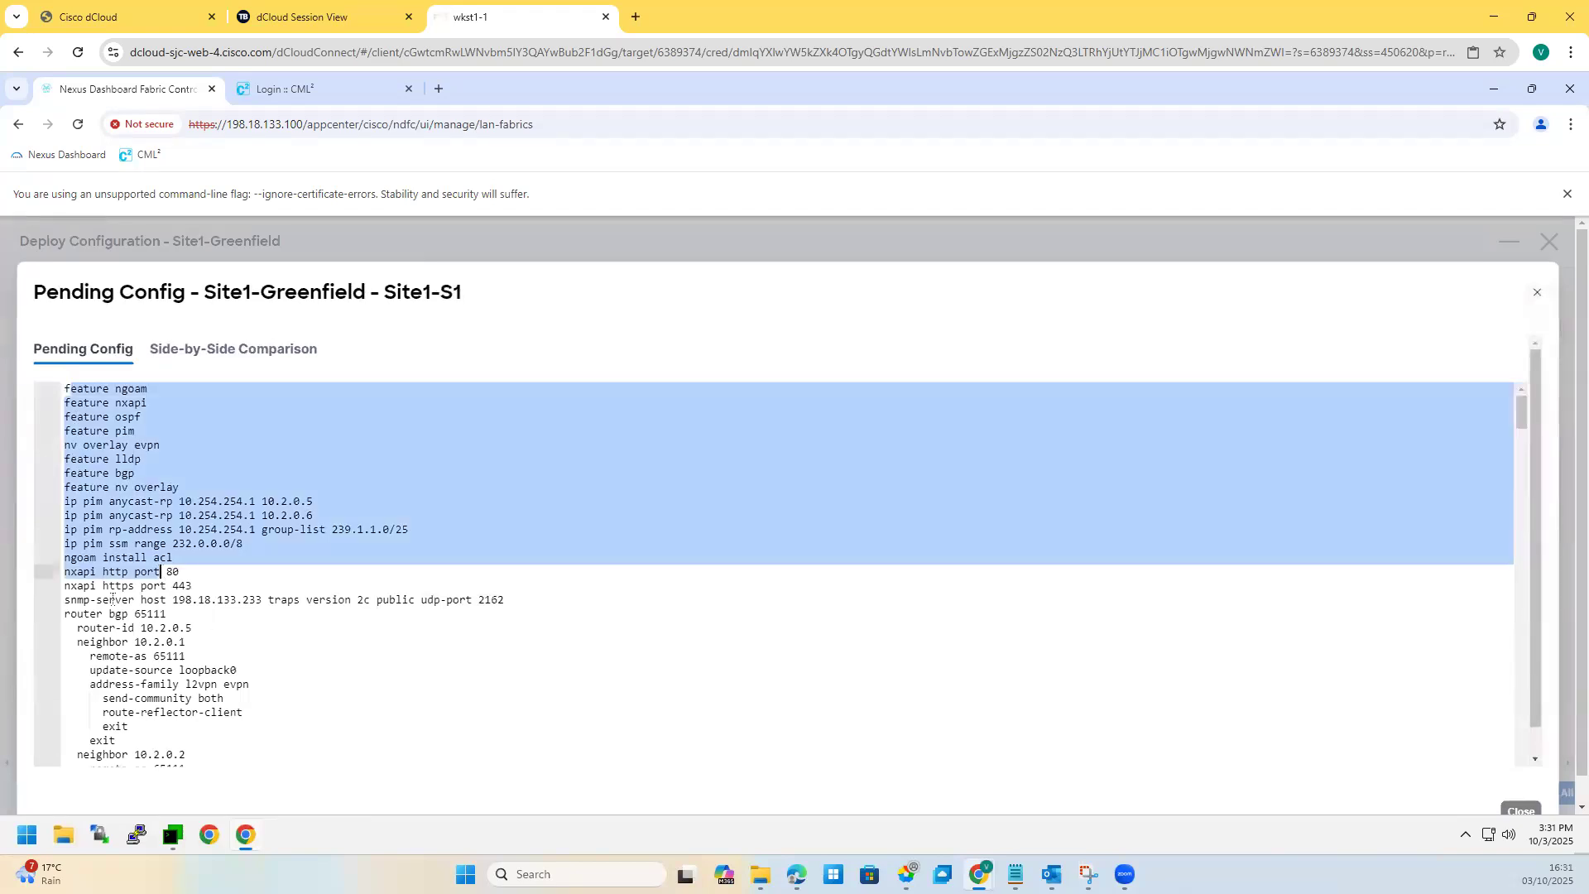
{"action": "left_click", "coordinate": [193, 627]}
{"action": "left_click_drag", "start_coordinate": [66, 557], "coordinate": [187, 642]}
{"action": "left_click_drag", "start_coordinate": [252, 683], "coordinate": [250, 684]}
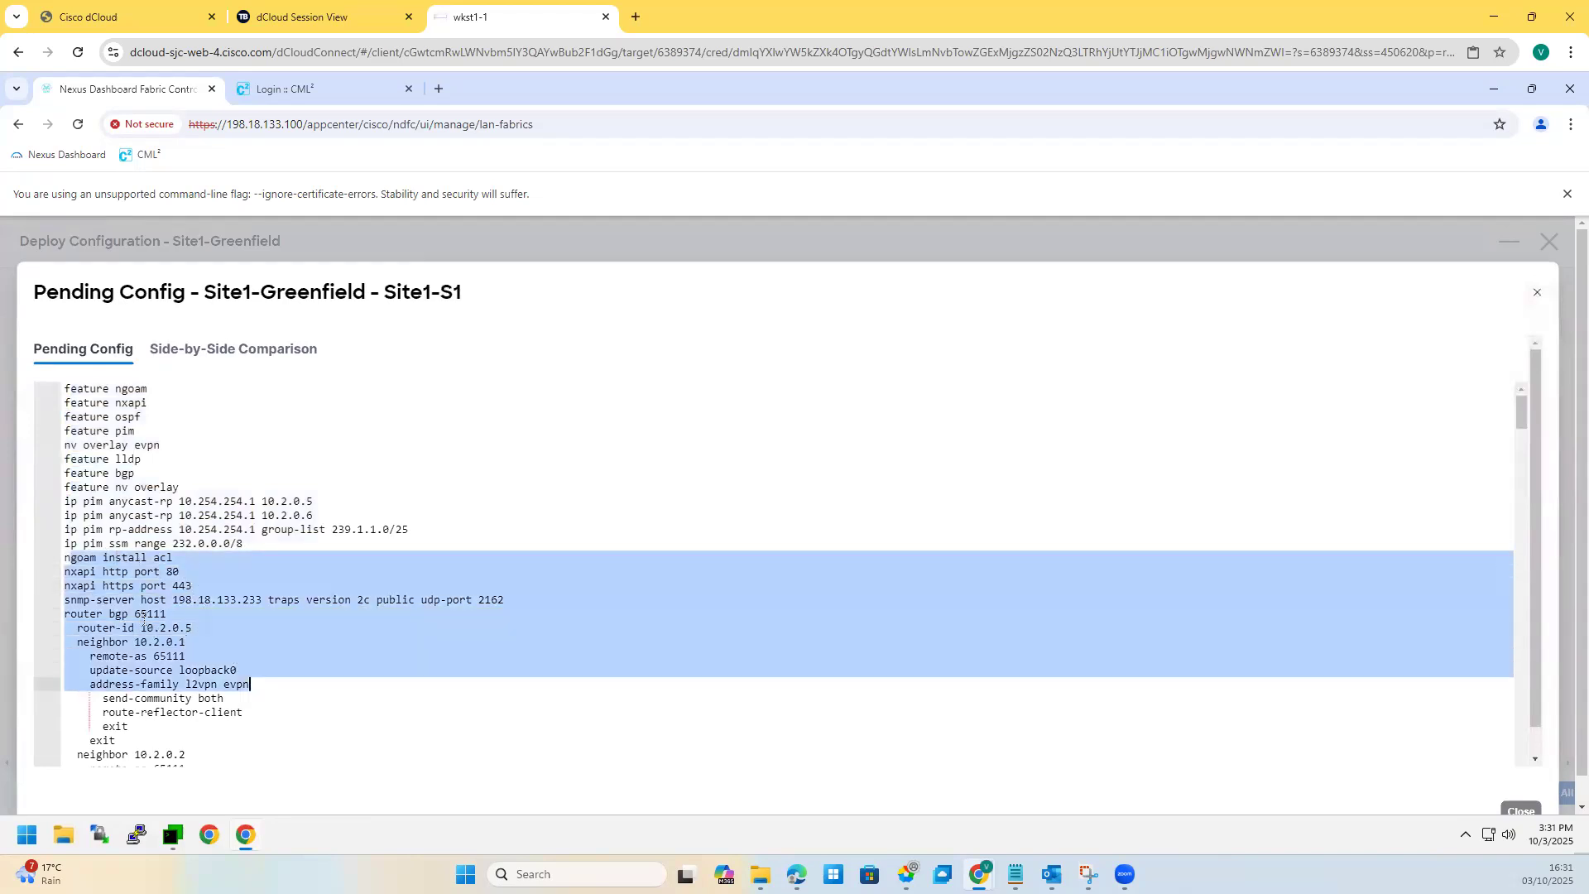
{"action": "left_click", "coordinate": [142, 613]}
{"action": "scroll", "coordinate": [80, 520], "scroll_direction": "down", "scroll_amount": 1}
{"action": "left_click_drag", "start_coordinate": [65, 515], "coordinate": [97, 598]}
{"action": "scroll", "coordinate": [179, 584], "scroll_direction": "down", "scroll_amount": 1}
{"action": "left_click_drag", "start_coordinate": [187, 560], "coordinate": [83, 571]}
{"action": "left_click_drag", "start_coordinate": [186, 683], "coordinate": [66, 654]}
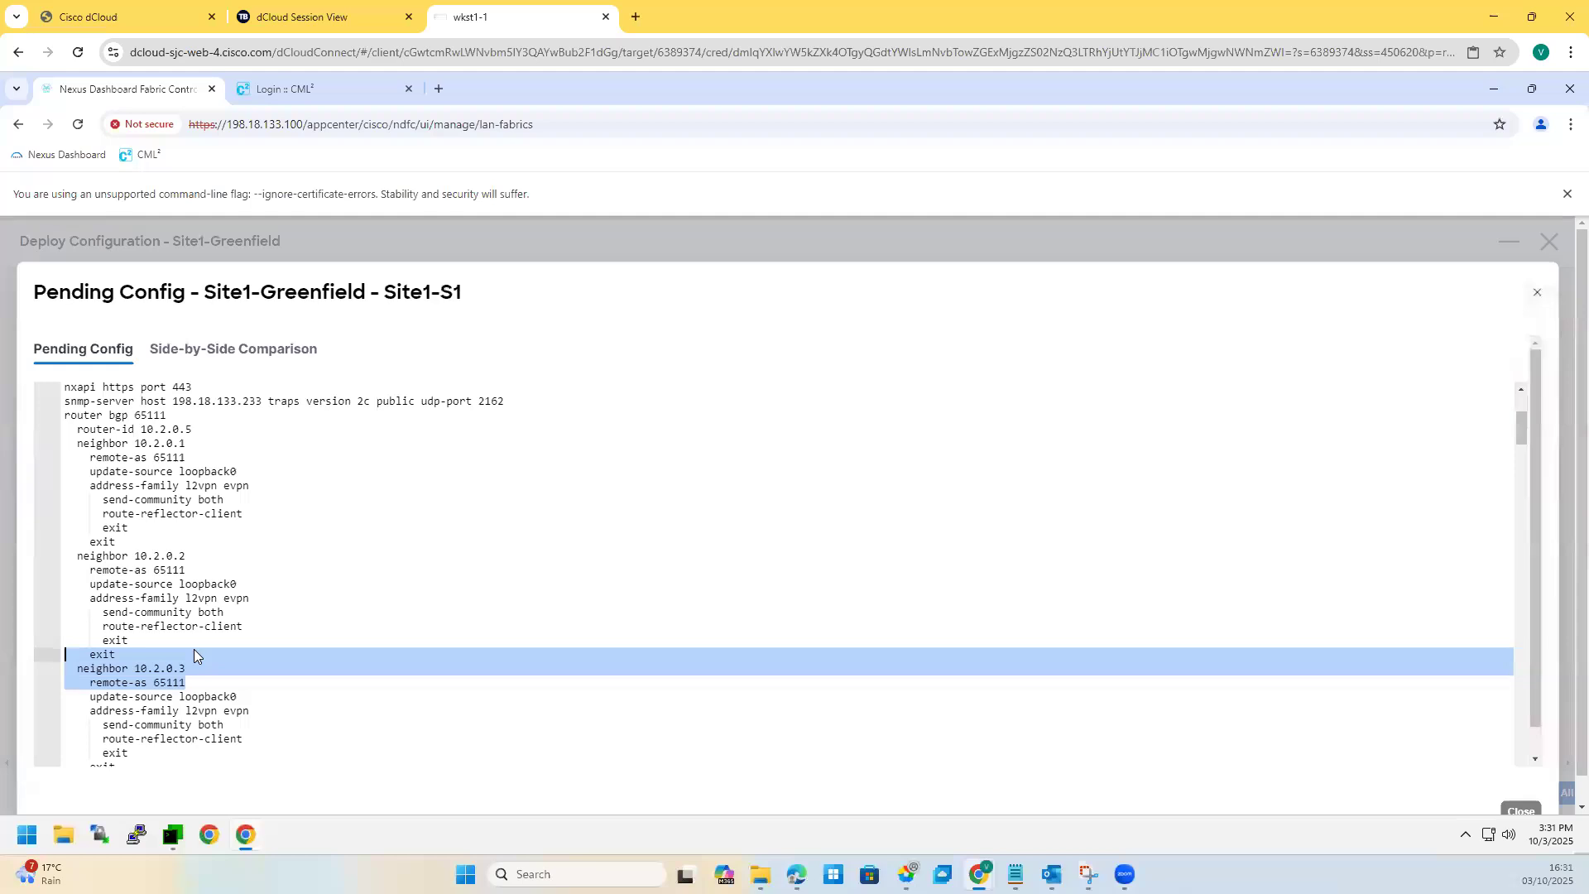
{"action": "scroll", "coordinate": [190, 580], "scroll_direction": "down", "scroll_amount": 2}
{"action": "left_click_drag", "start_coordinate": [243, 654], "coordinate": [66, 584]}
{"action": "scroll", "coordinate": [113, 540], "scroll_direction": "down", "scroll_amount": 2}
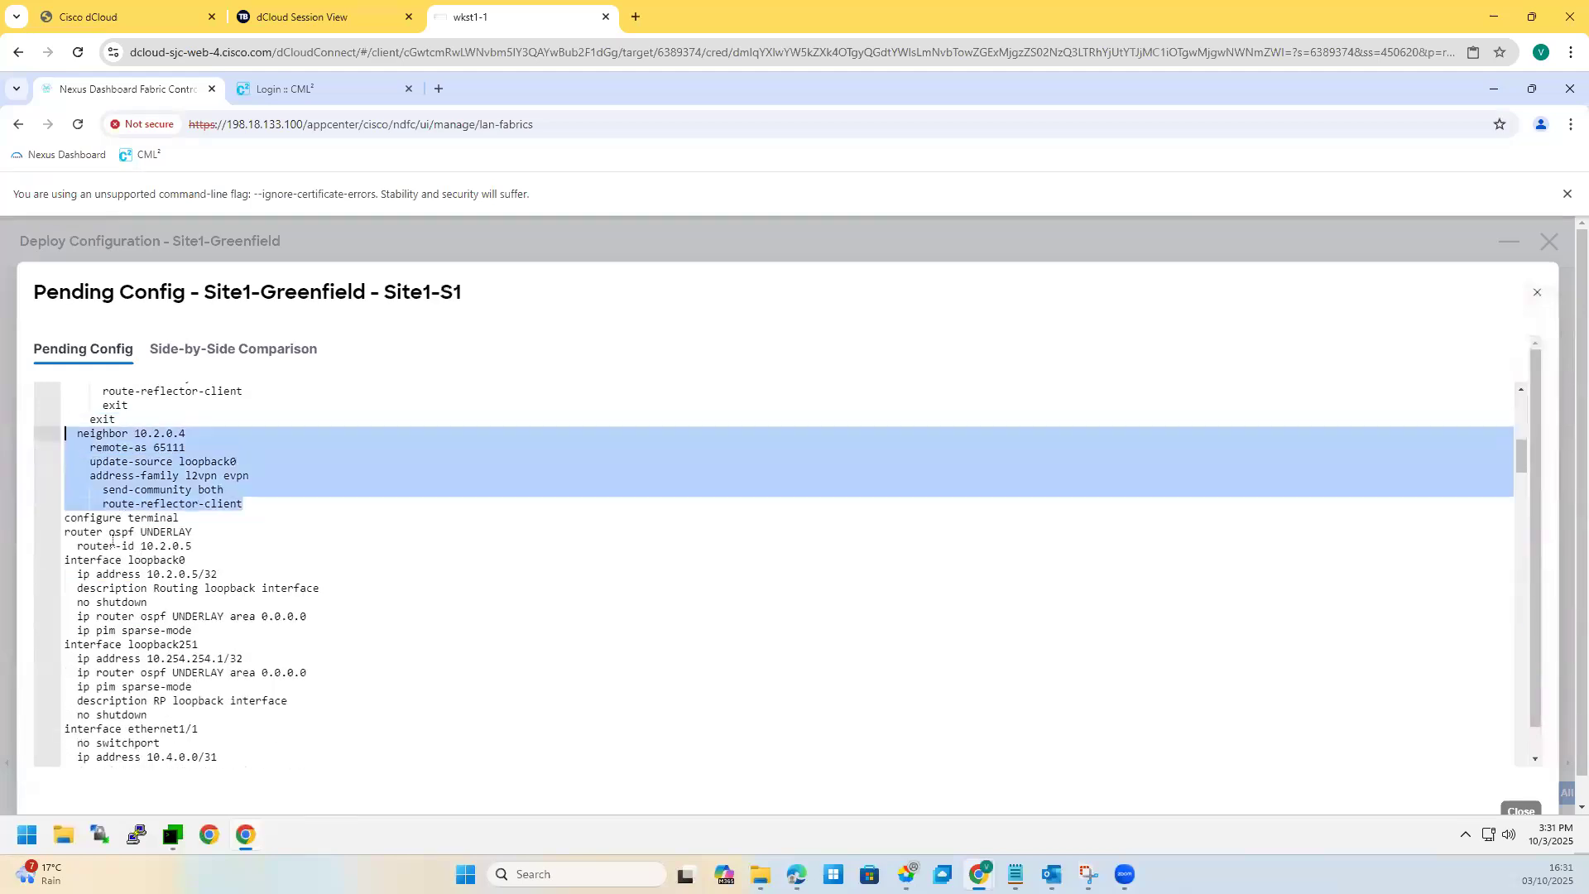
{"action": "left_click_drag", "start_coordinate": [65, 561], "coordinate": [356, 649]}
{"action": "left_click", "coordinate": [226, 673]}
{"action": "scroll", "coordinate": [202, 542], "scroll_direction": "down", "scroll_amount": 2}
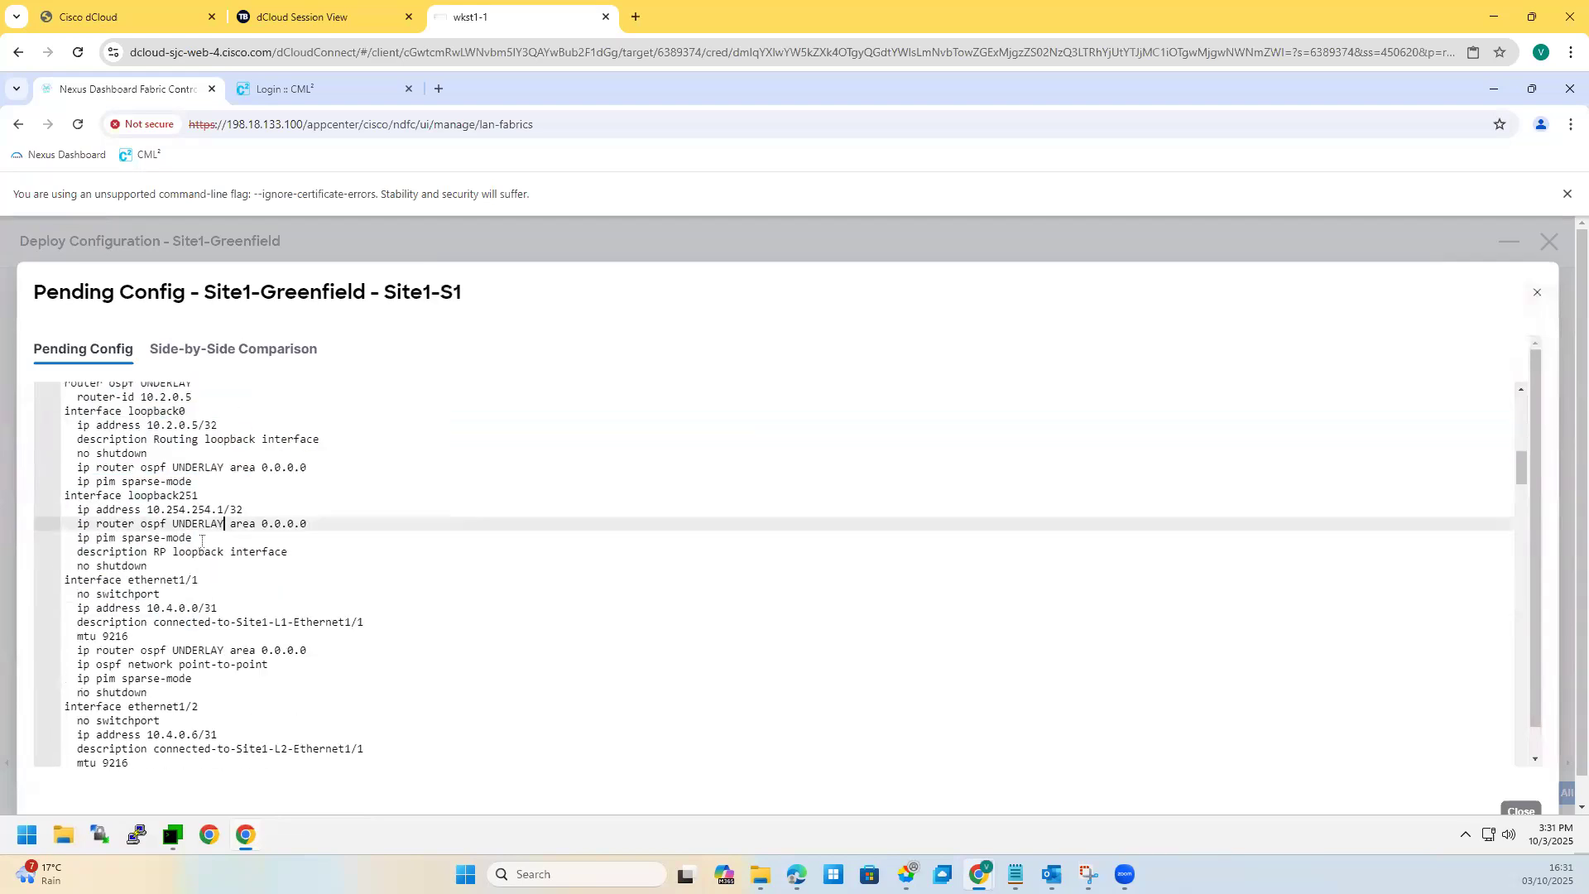
{"action": "left_click_drag", "start_coordinate": [84, 495], "coordinate": [198, 495]}
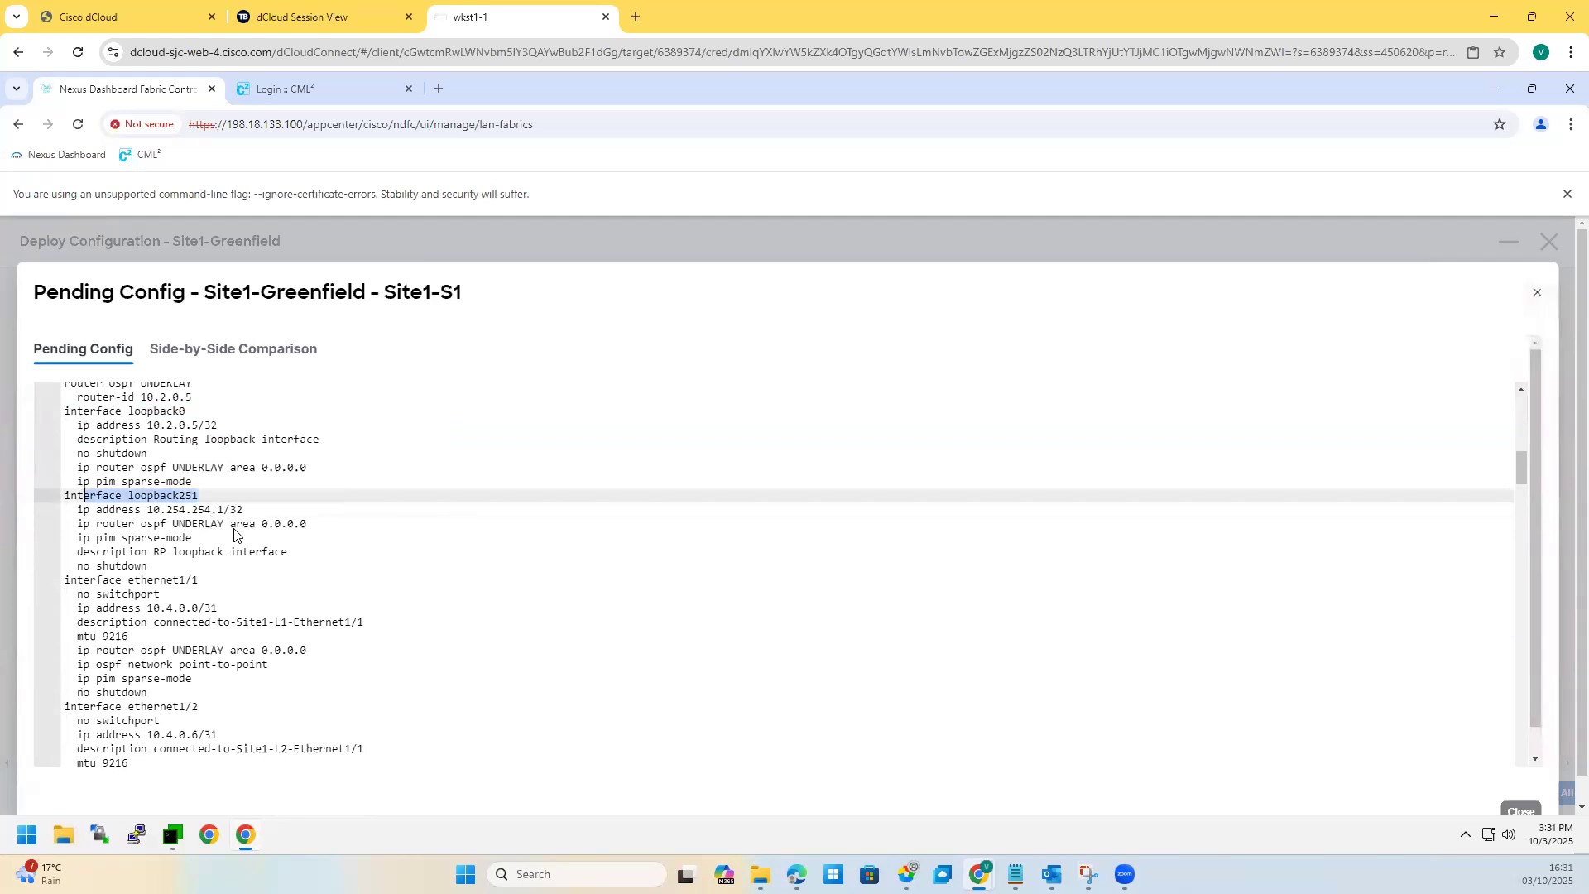
{"action": "left_click_drag", "start_coordinate": [192, 678], "coordinate": [20, 606]}
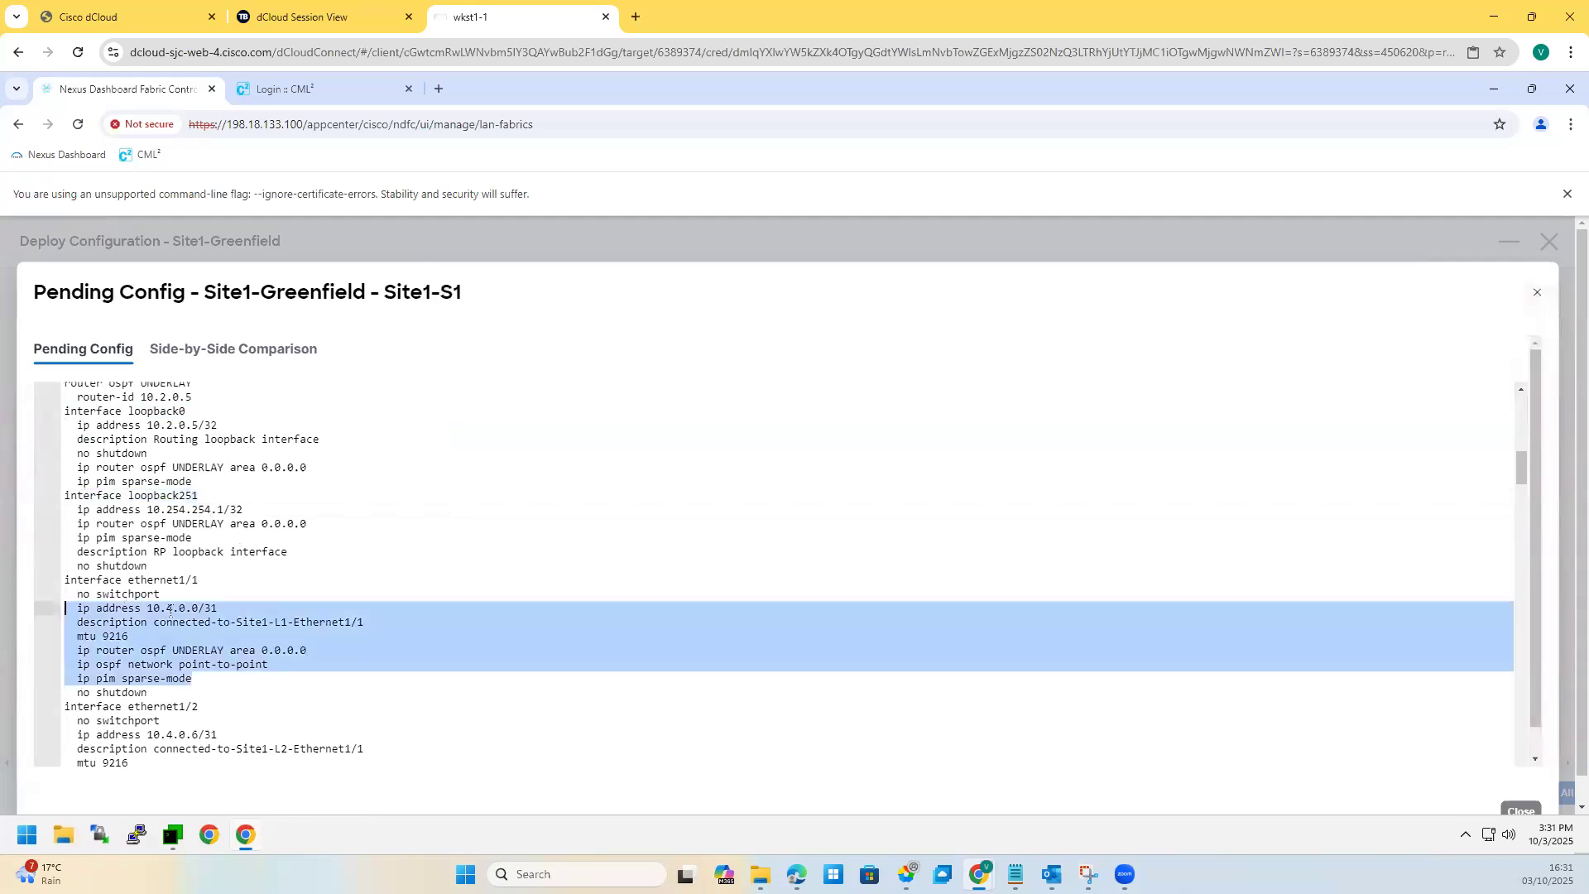
{"action": "left_click_drag", "start_coordinate": [233, 612], "coordinate": [136, 610]}
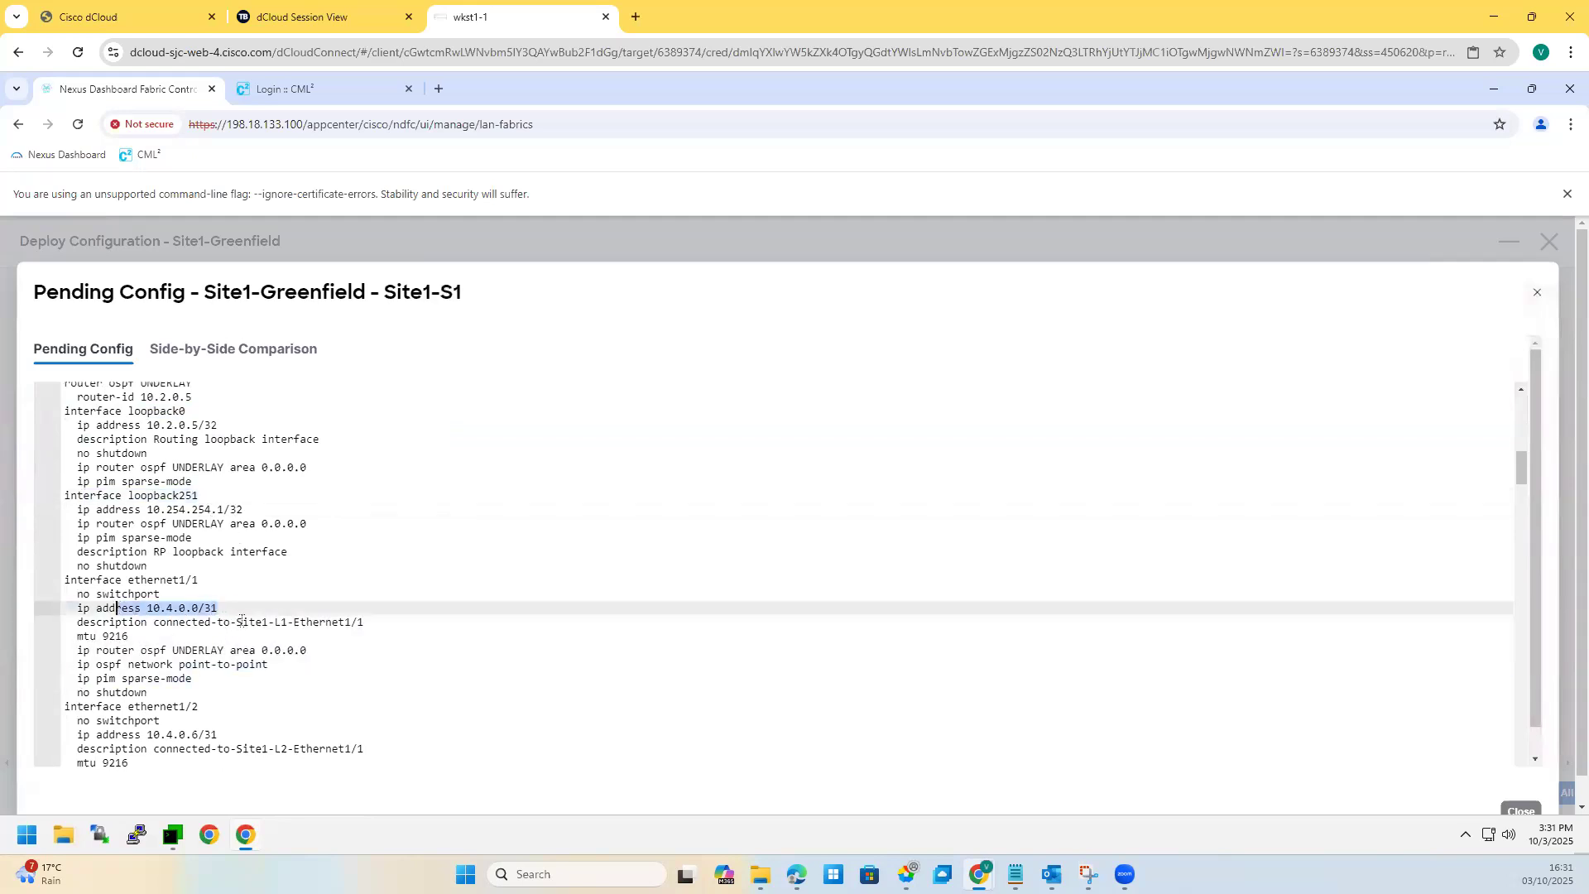
{"action": "scroll", "coordinate": [241, 607], "scroll_direction": "down", "scroll_amount": 4}
{"action": "scroll", "coordinate": [220, 609], "scroll_direction": "down", "scroll_amount": 20}
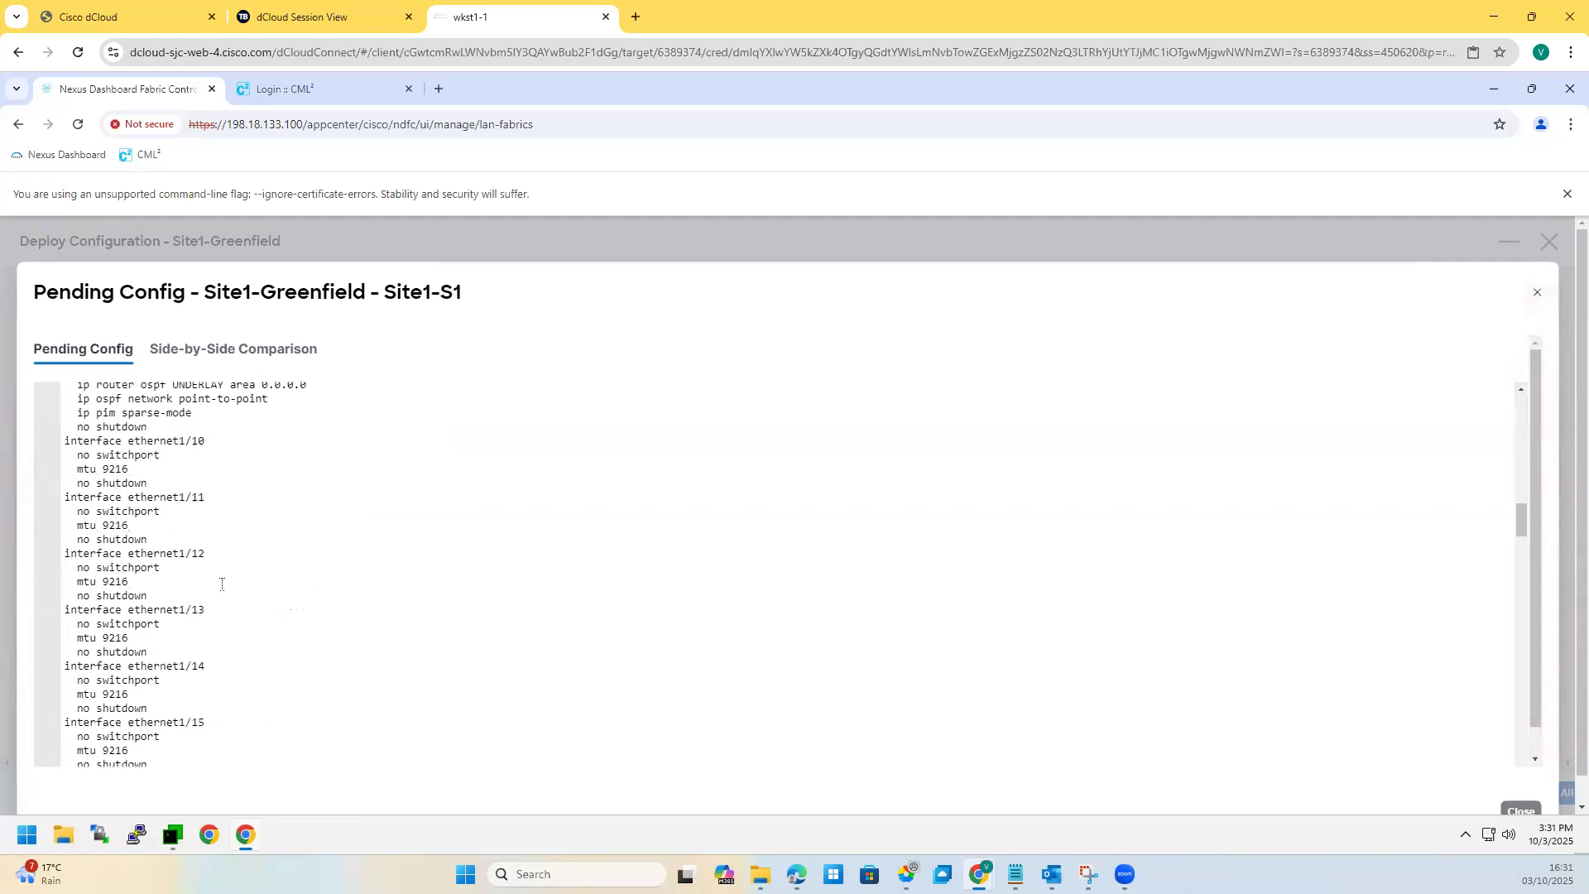
{"action": "scroll", "coordinate": [222, 584], "scroll_direction": "down", "scroll_amount": 20}
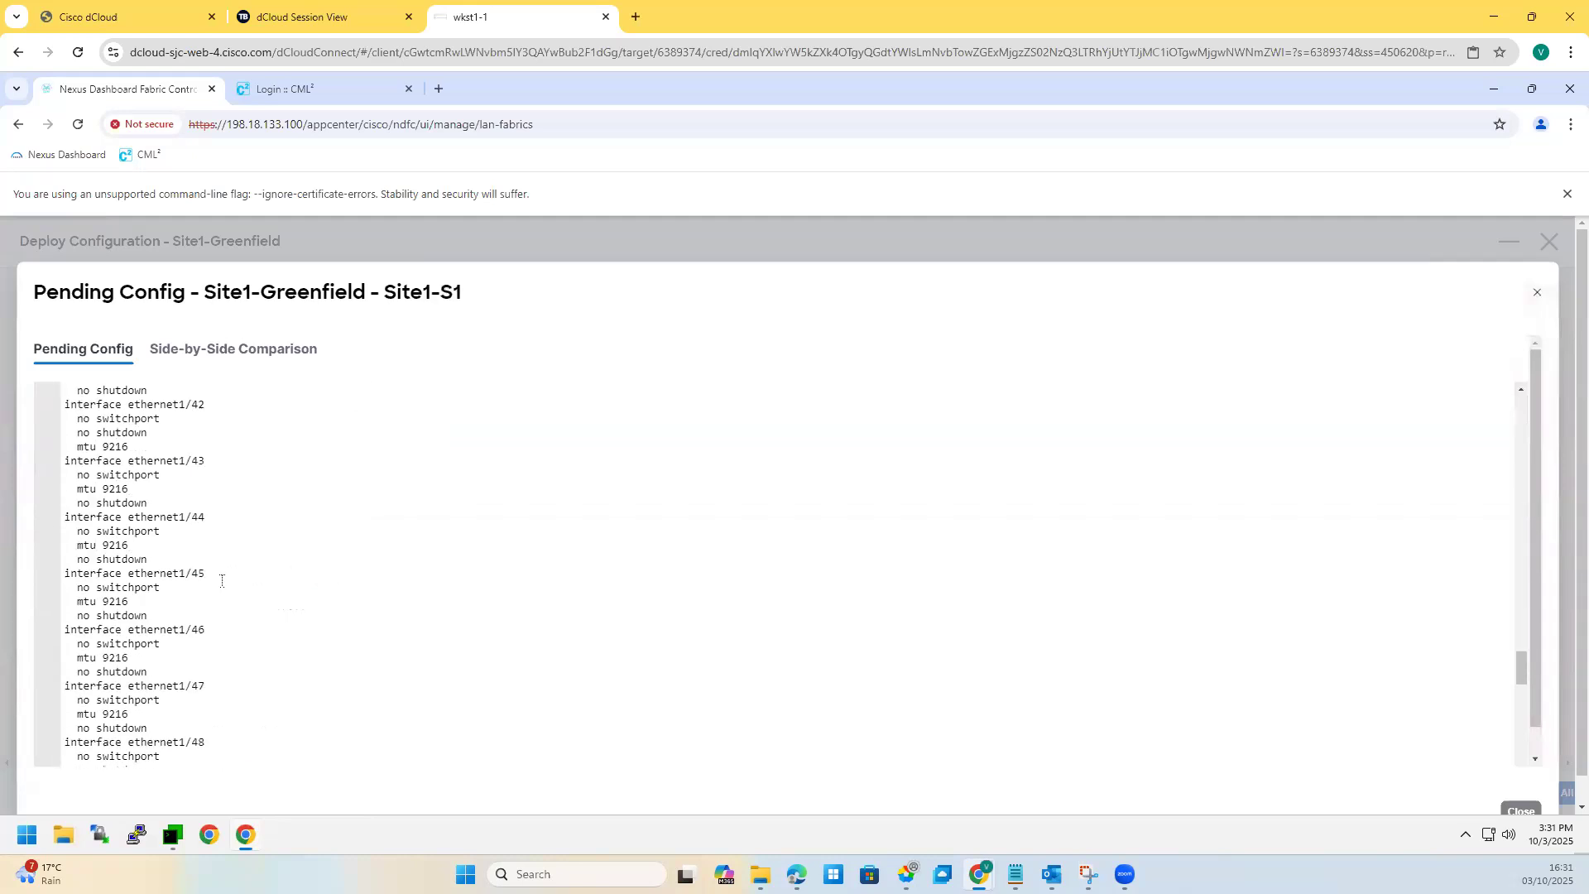
{"action": "scroll", "coordinate": [198, 407], "scroll_direction": "up", "scroll_amount": 20}
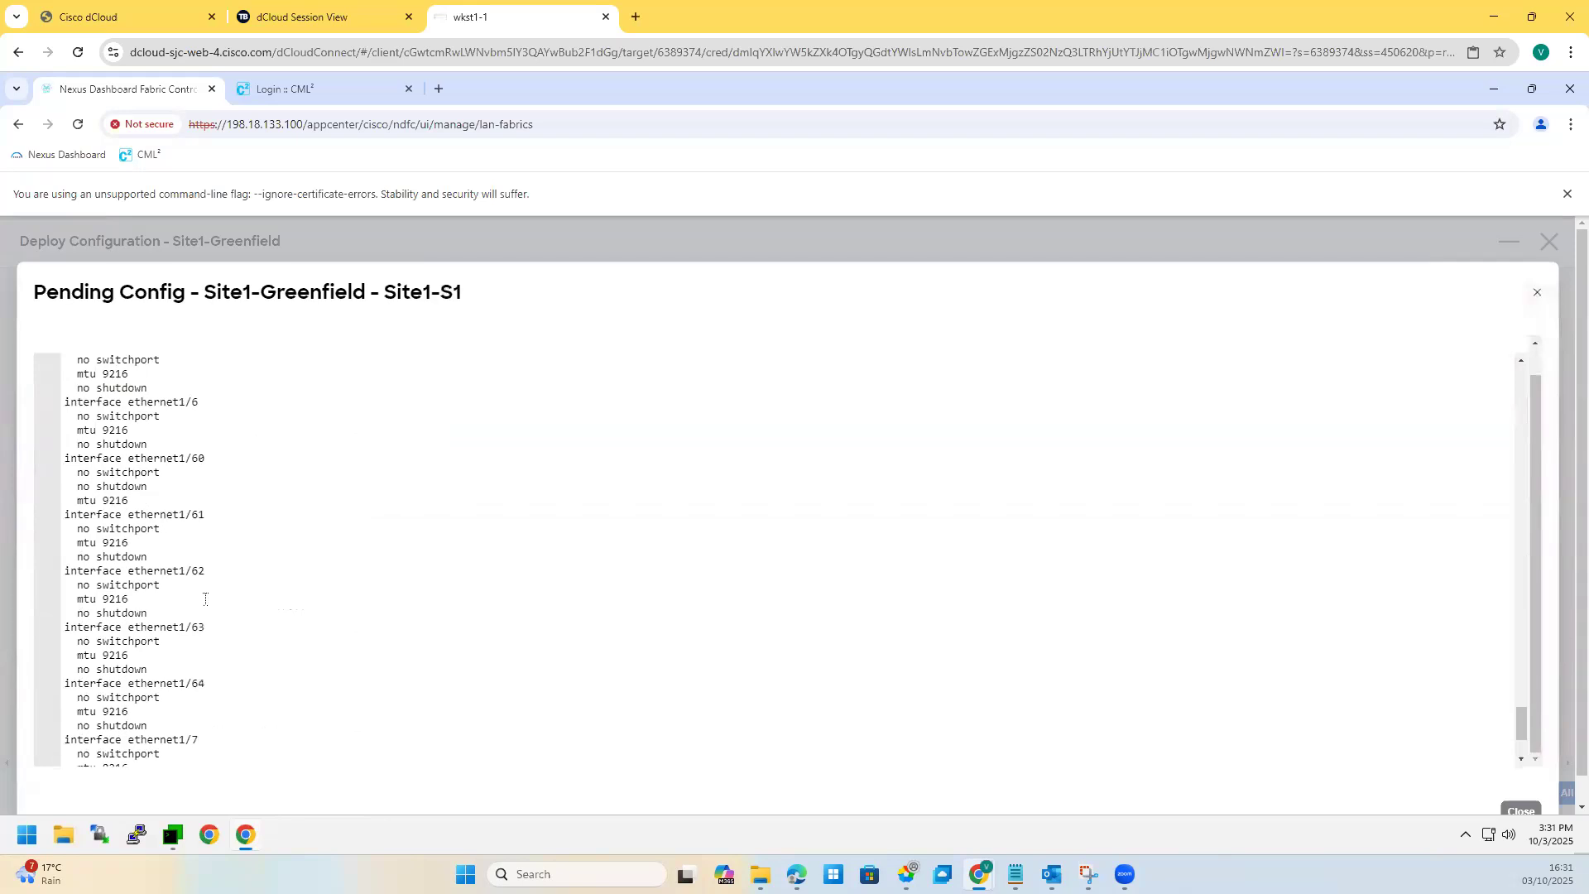
{"action": "scroll", "coordinate": [206, 593], "scroll_direction": "up", "scroll_amount": 20}
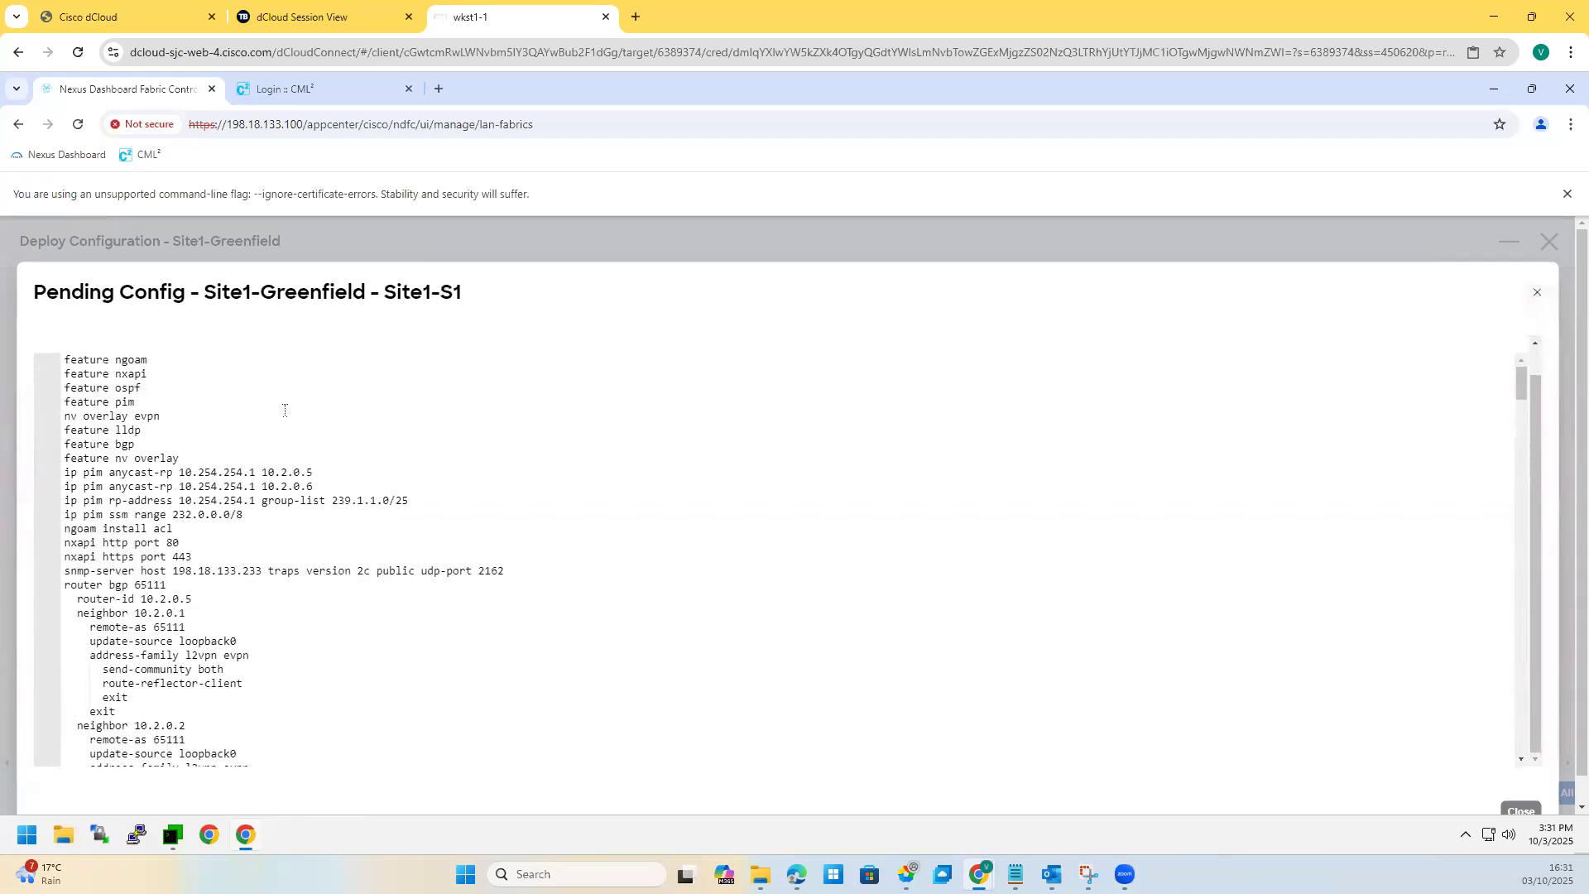
{"action": "scroll", "coordinate": [284, 410], "scroll_direction": "up", "scroll_amount": 2}
{"action": "left_click", "coordinate": [232, 350]}
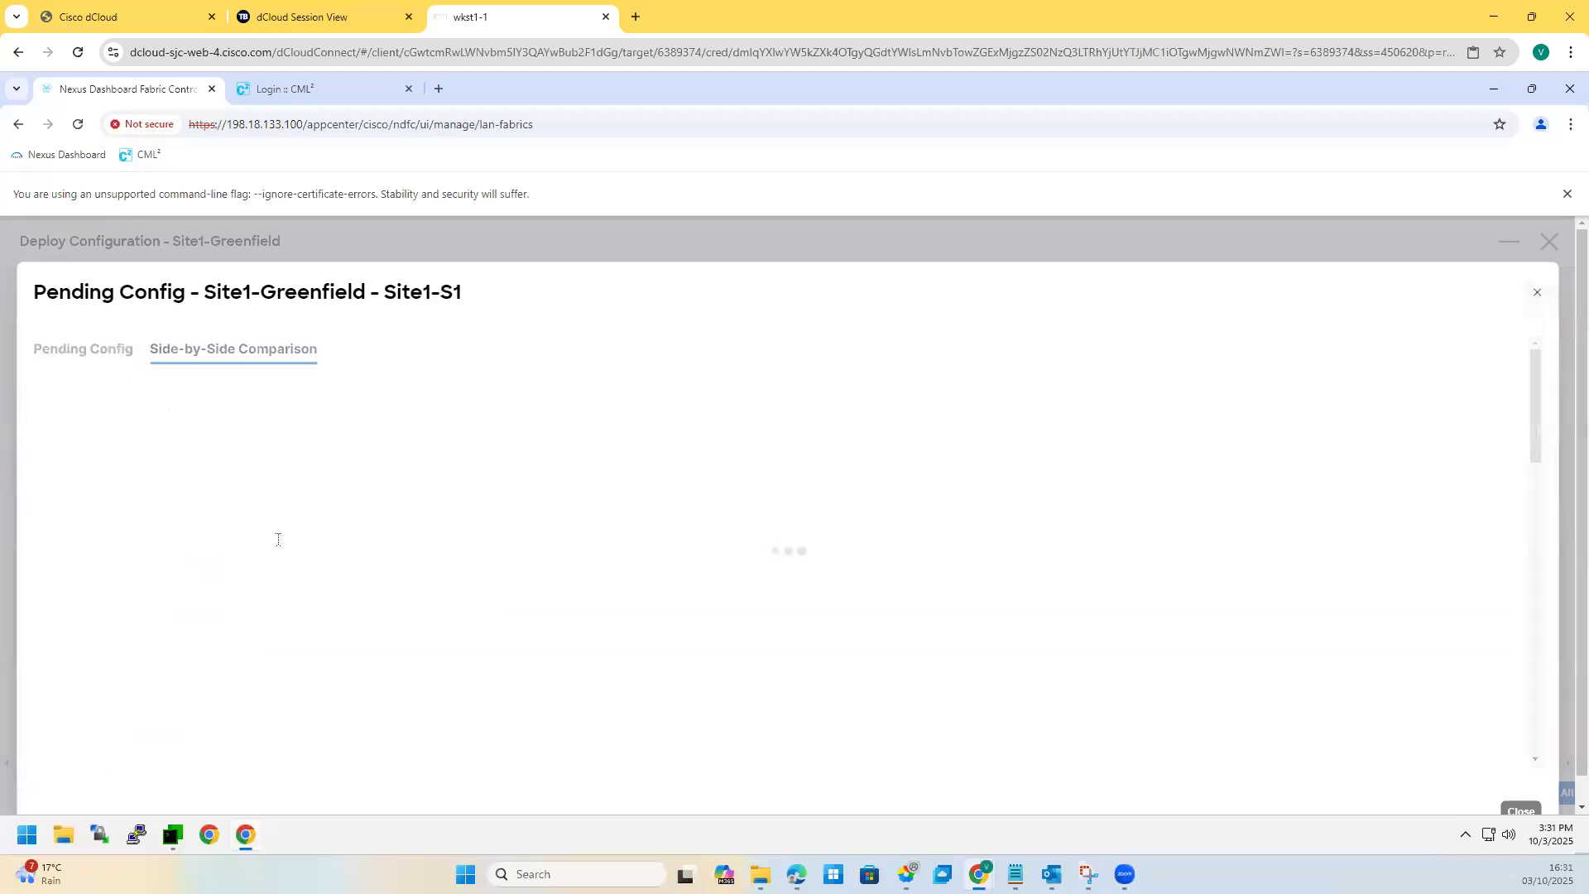
{"action": "scroll", "coordinate": [225, 550], "scroll_direction": "down", "scroll_amount": 15}
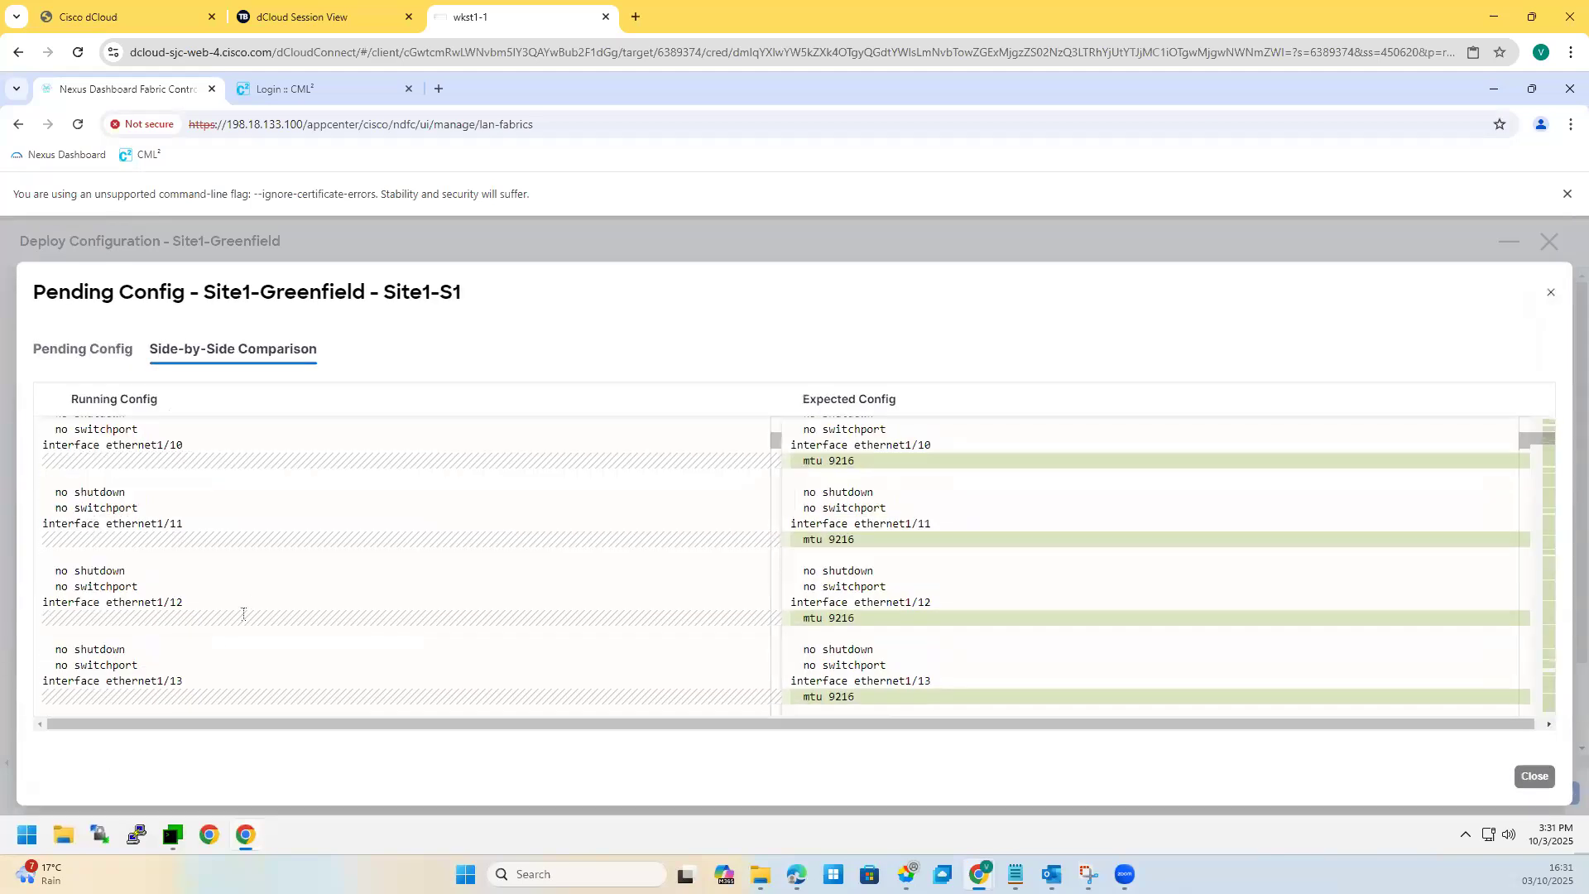
{"action": "scroll", "coordinate": [115, 639], "scroll_direction": "down", "scroll_amount": 15}
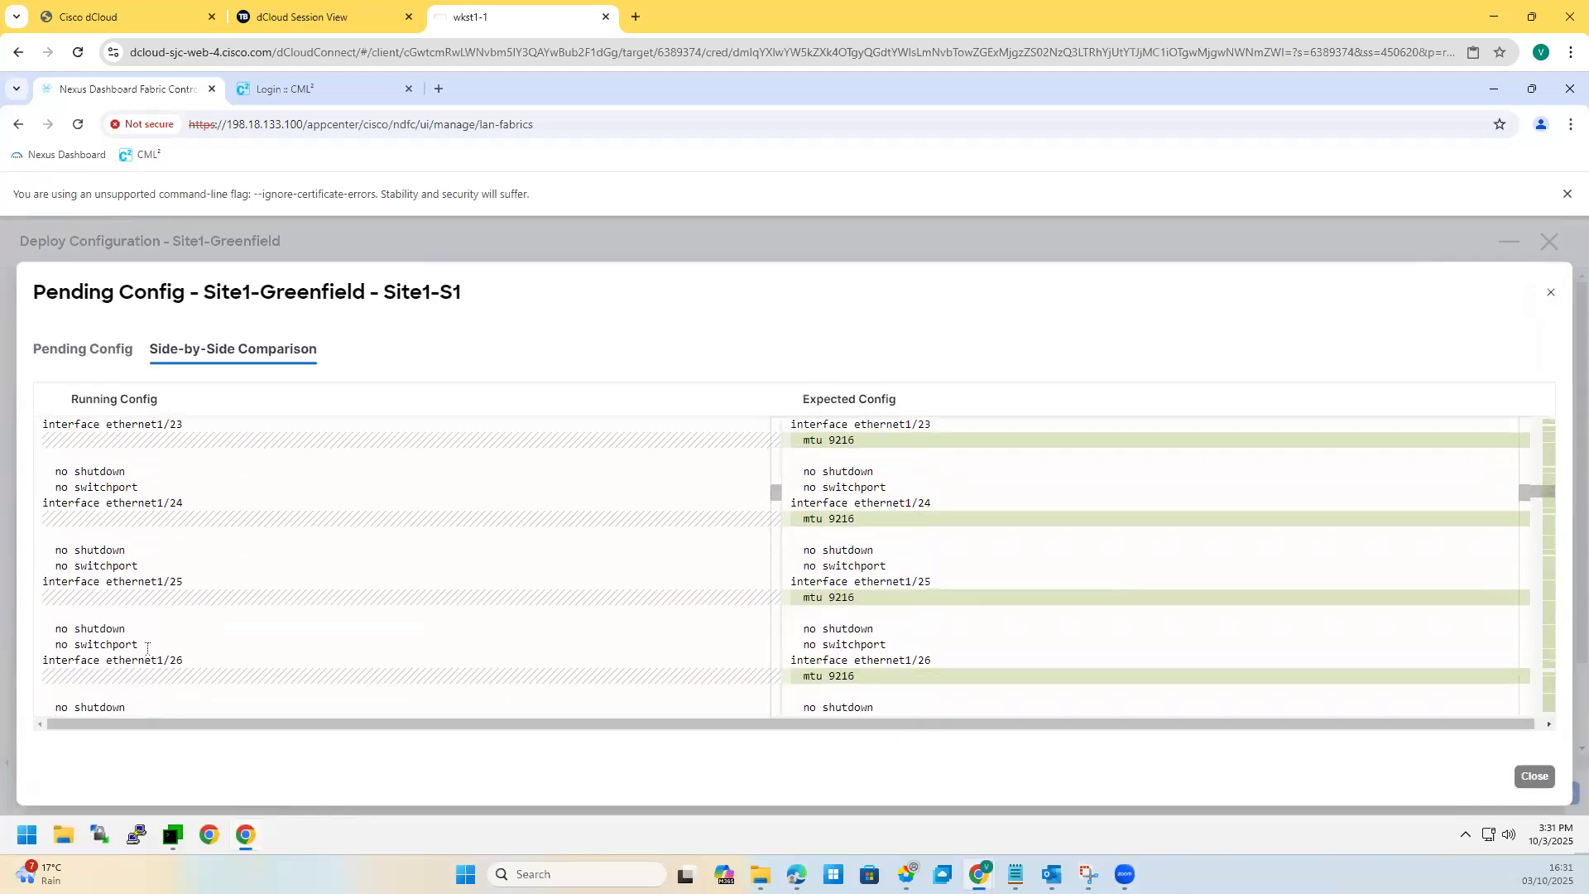
{"action": "scroll", "coordinate": [35, 462], "scroll_direction": "down", "scroll_amount": 1}
{"action": "left_click_drag", "start_coordinate": [43, 470], "coordinate": [154, 489]}
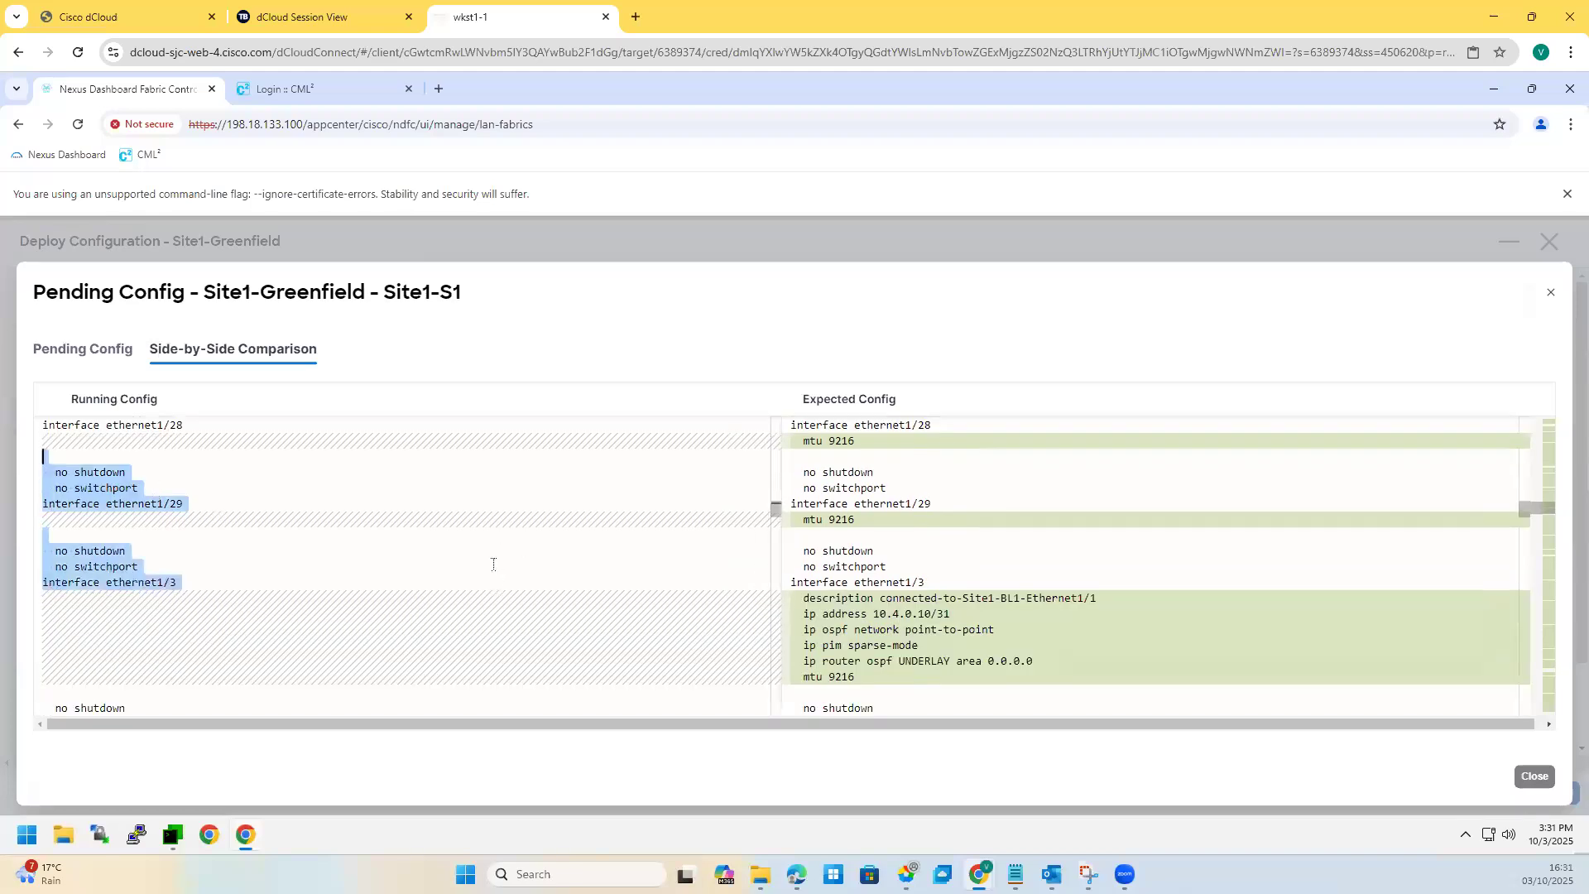
{"action": "left_click_drag", "start_coordinate": [495, 564], "coordinate": [1378, 286]}
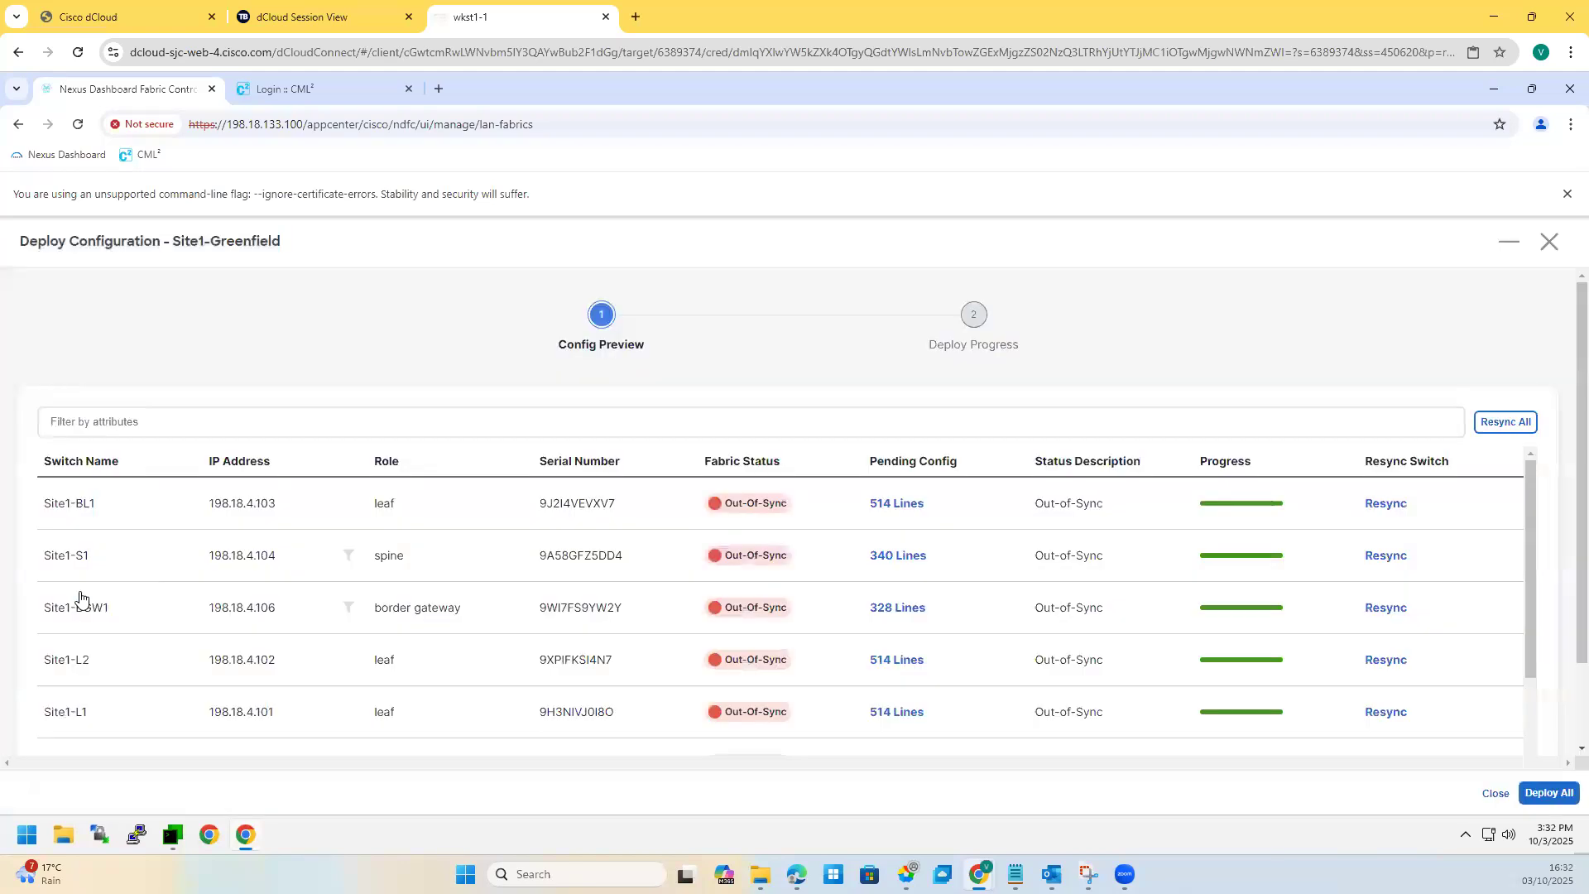
Step: Open Site1-L2's 514 pending lines and review the feature, PIM RP, anycast-gateway, ngoam and nxapi config
{"action": "left_click", "coordinate": [894, 659]}
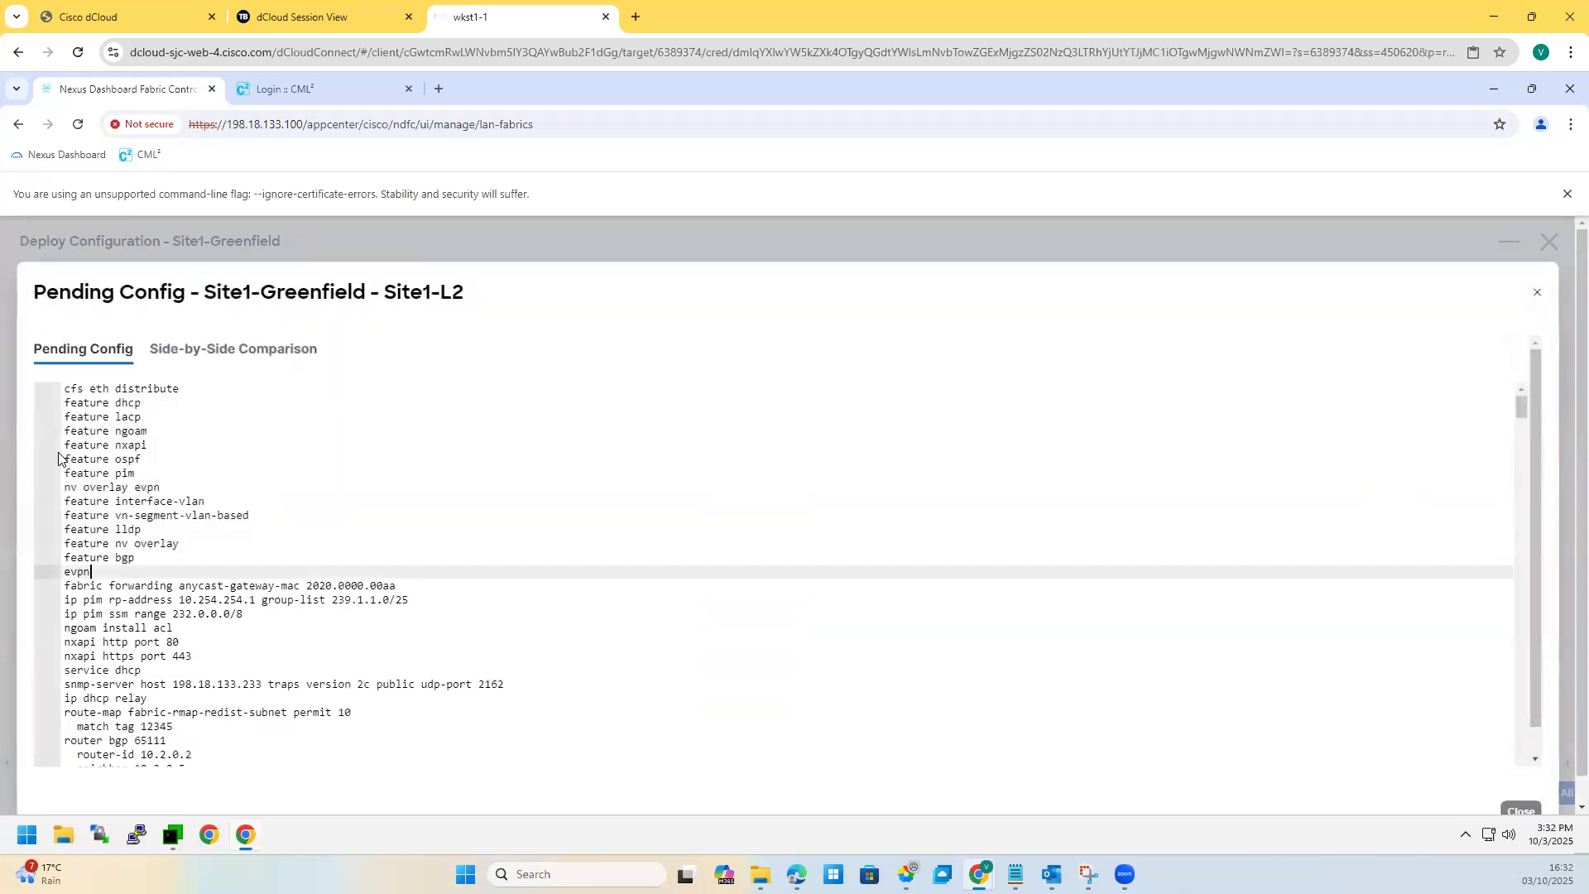
{"action": "left_click_drag", "start_coordinate": [91, 571], "coordinate": [62, 458]}
{"action": "left_click", "coordinate": [174, 627]}
{"action": "left_click_drag", "start_coordinate": [414, 599], "coordinate": [64, 571]}
{"action": "left_click_drag", "start_coordinate": [396, 586], "coordinate": [250, 599]}
{"action": "scroll", "coordinate": [384, 494], "scroll_direction": "down", "scroll_amount": 1}
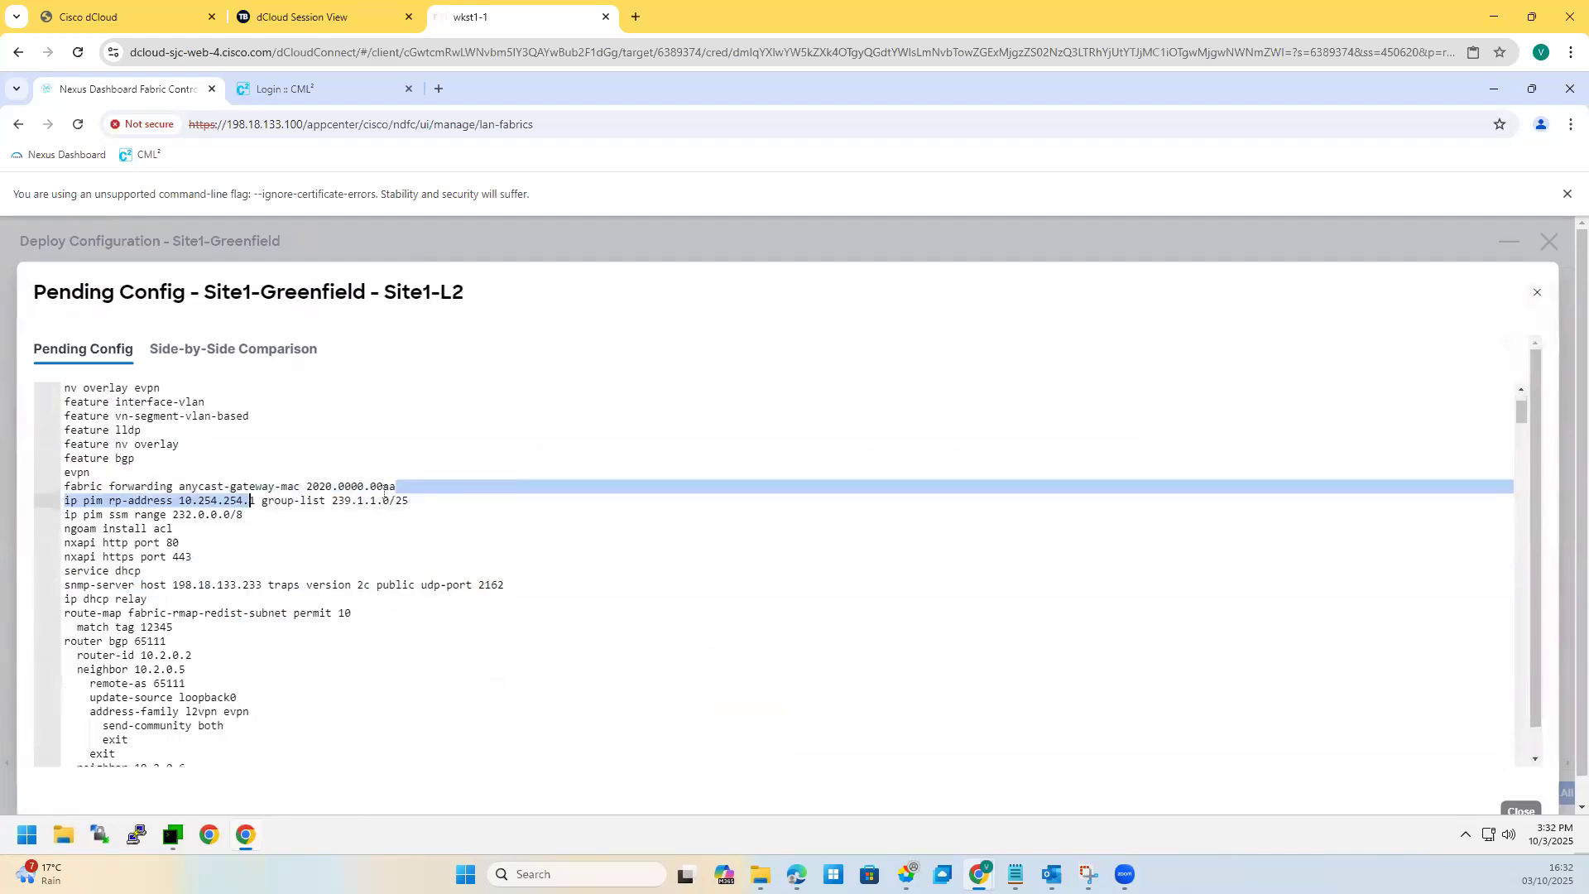
{"action": "left_click_drag", "start_coordinate": [409, 500], "coordinate": [172, 486]}
{"action": "left_click_drag", "start_coordinate": [192, 556], "coordinate": [354, 614]}
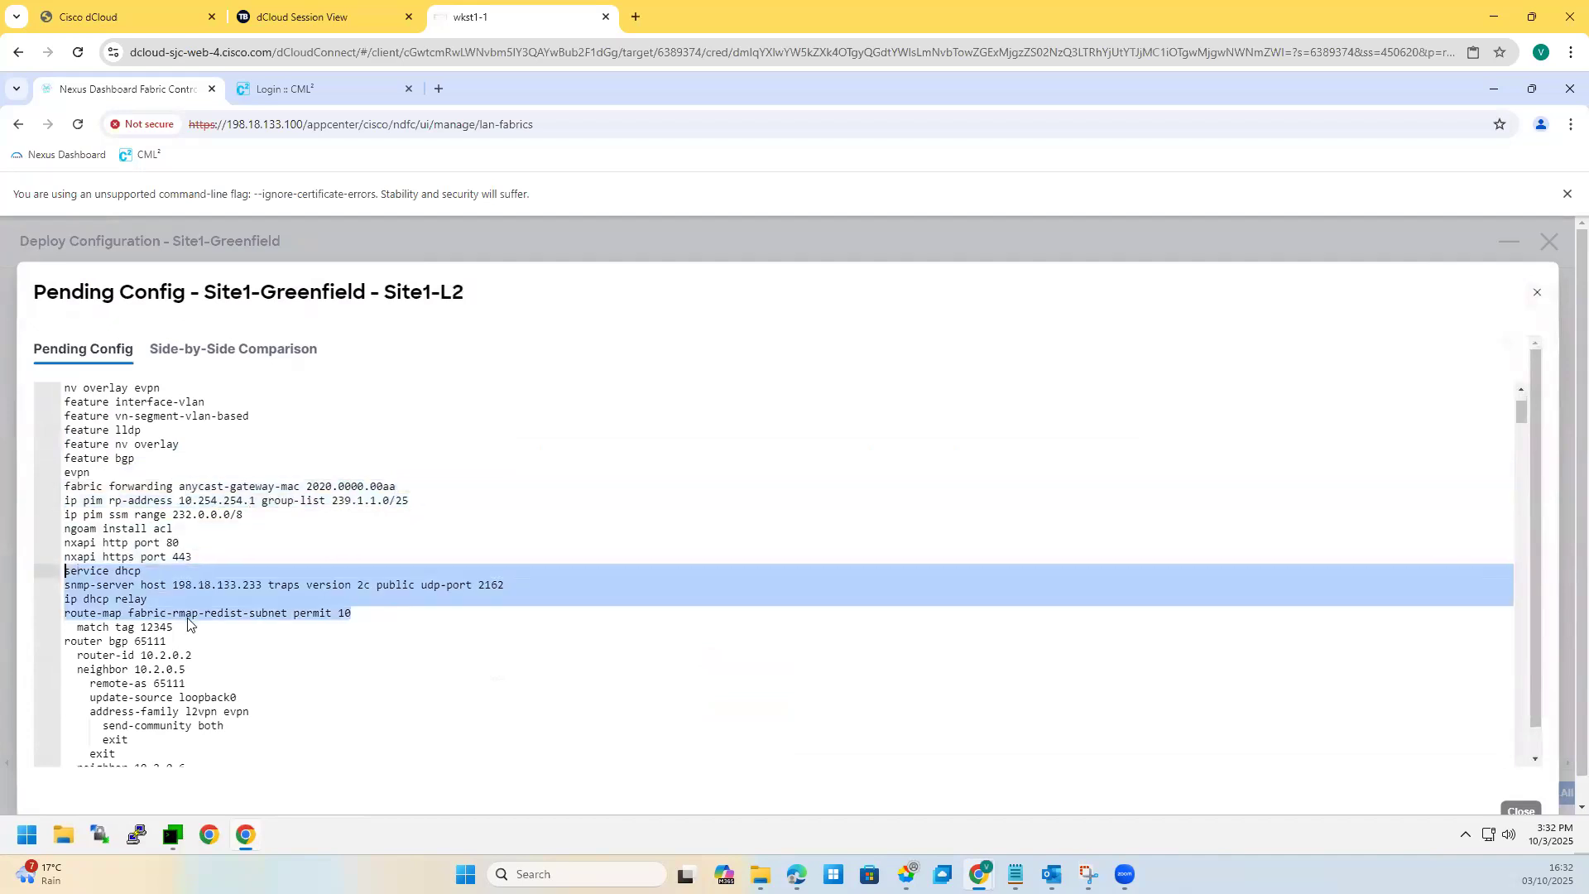
Step: Review the router bgp 65111, loopback0, loopback1 and interface nve1 sections
{"action": "scroll", "coordinate": [143, 553], "scroll_direction": "down", "scroll_amount": 2}
{"action": "left_click_drag", "start_coordinate": [65, 491], "coordinate": [117, 604]}
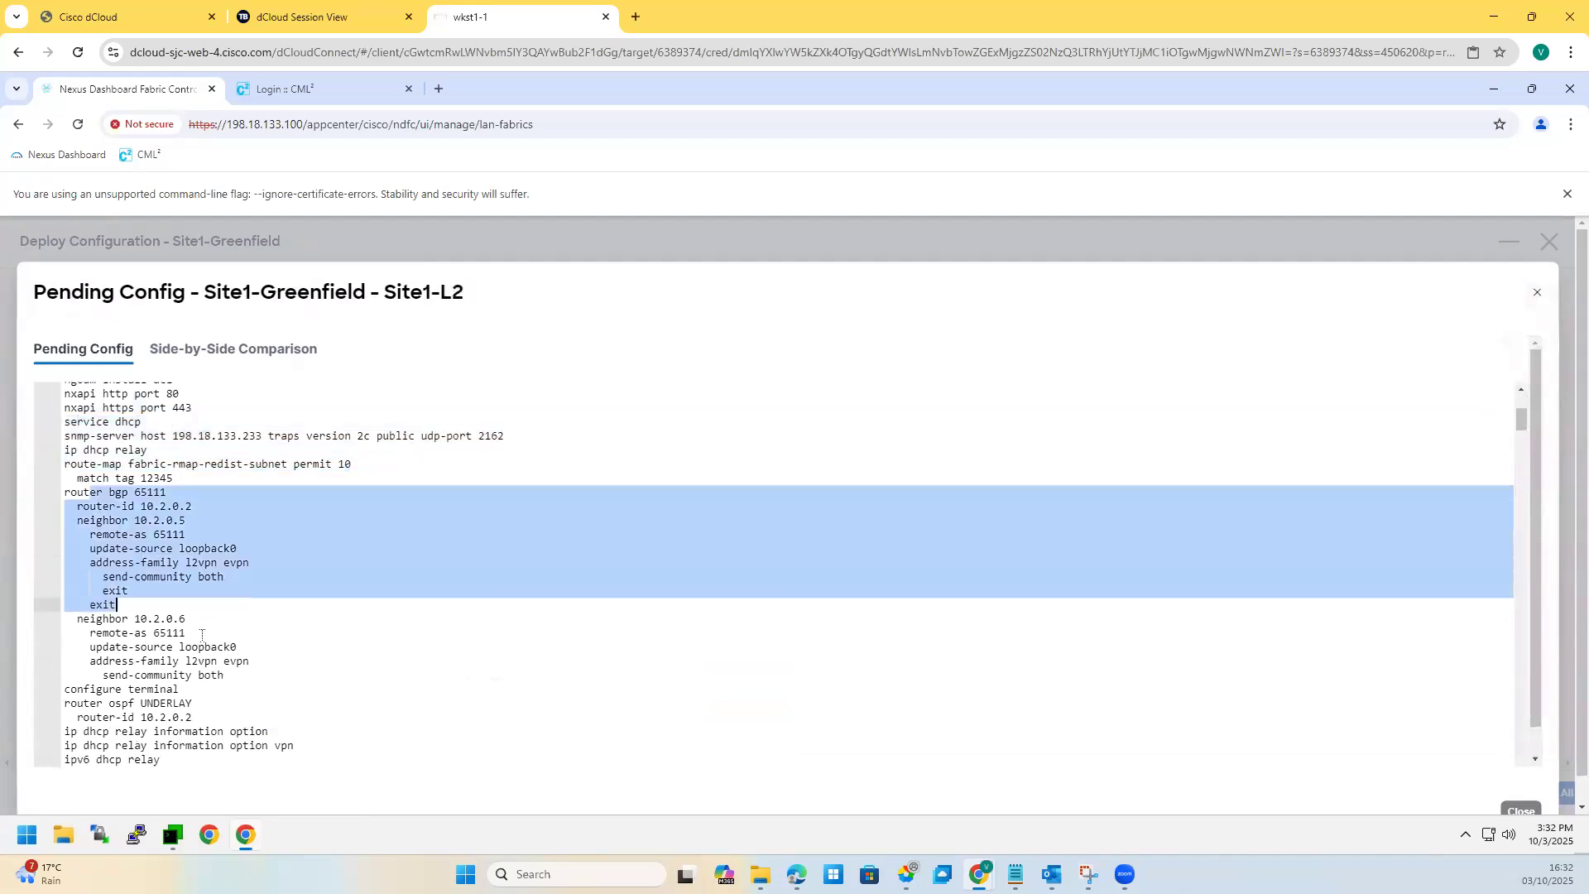
{"action": "scroll", "coordinate": [172, 613], "scroll_direction": "down", "scroll_amount": 3}
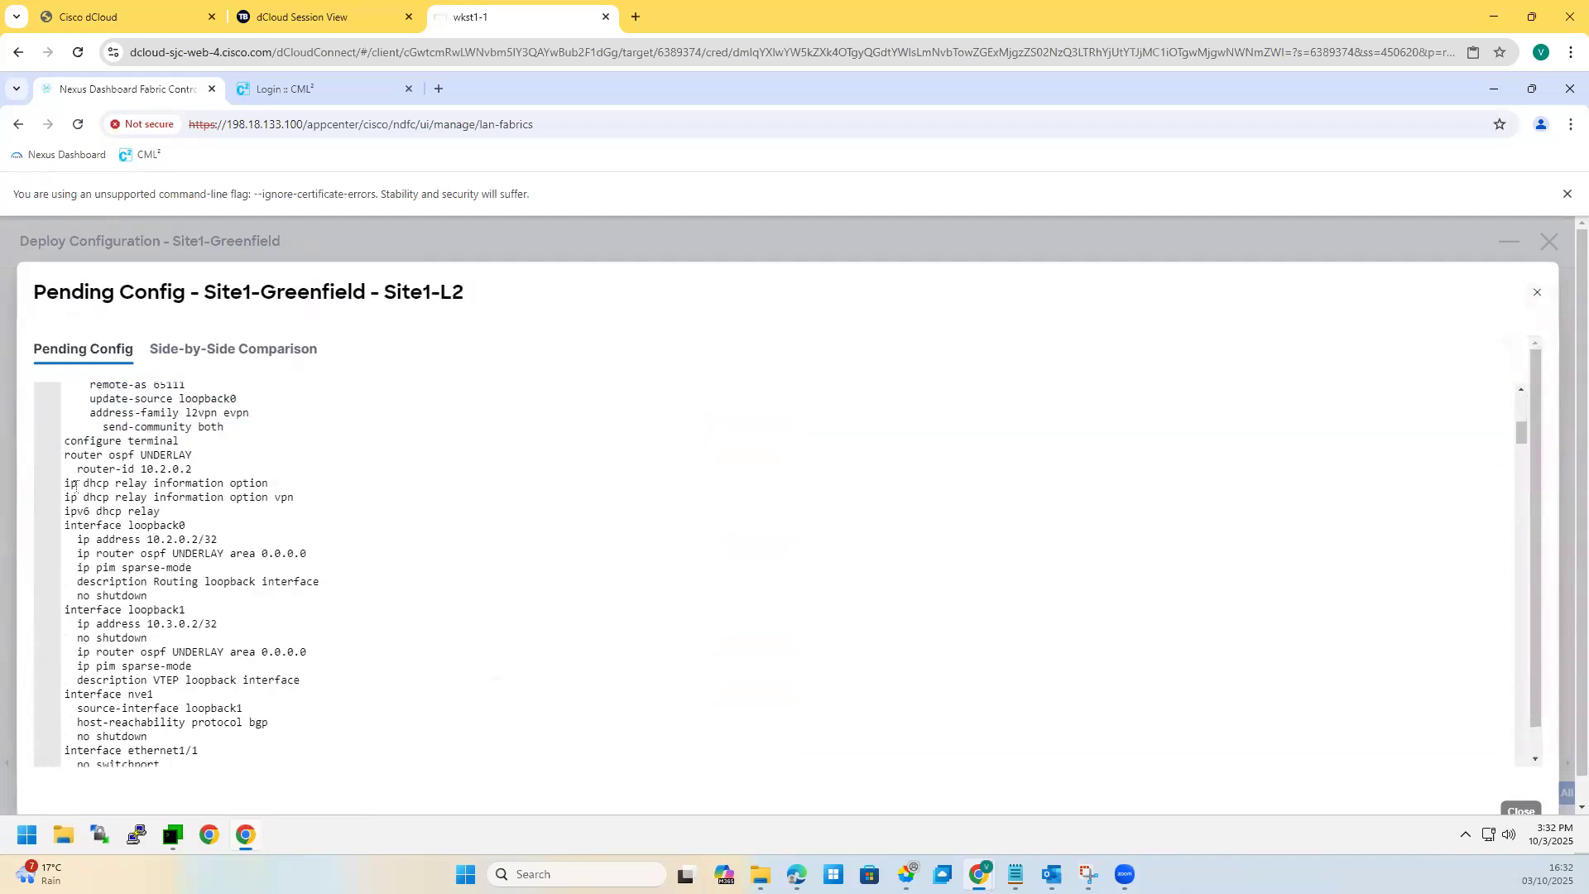
{"action": "left_click_drag", "start_coordinate": [65, 511], "coordinate": [222, 613]}
{"action": "scroll", "coordinate": [151, 583], "scroll_direction": "down", "scroll_amount": 2}
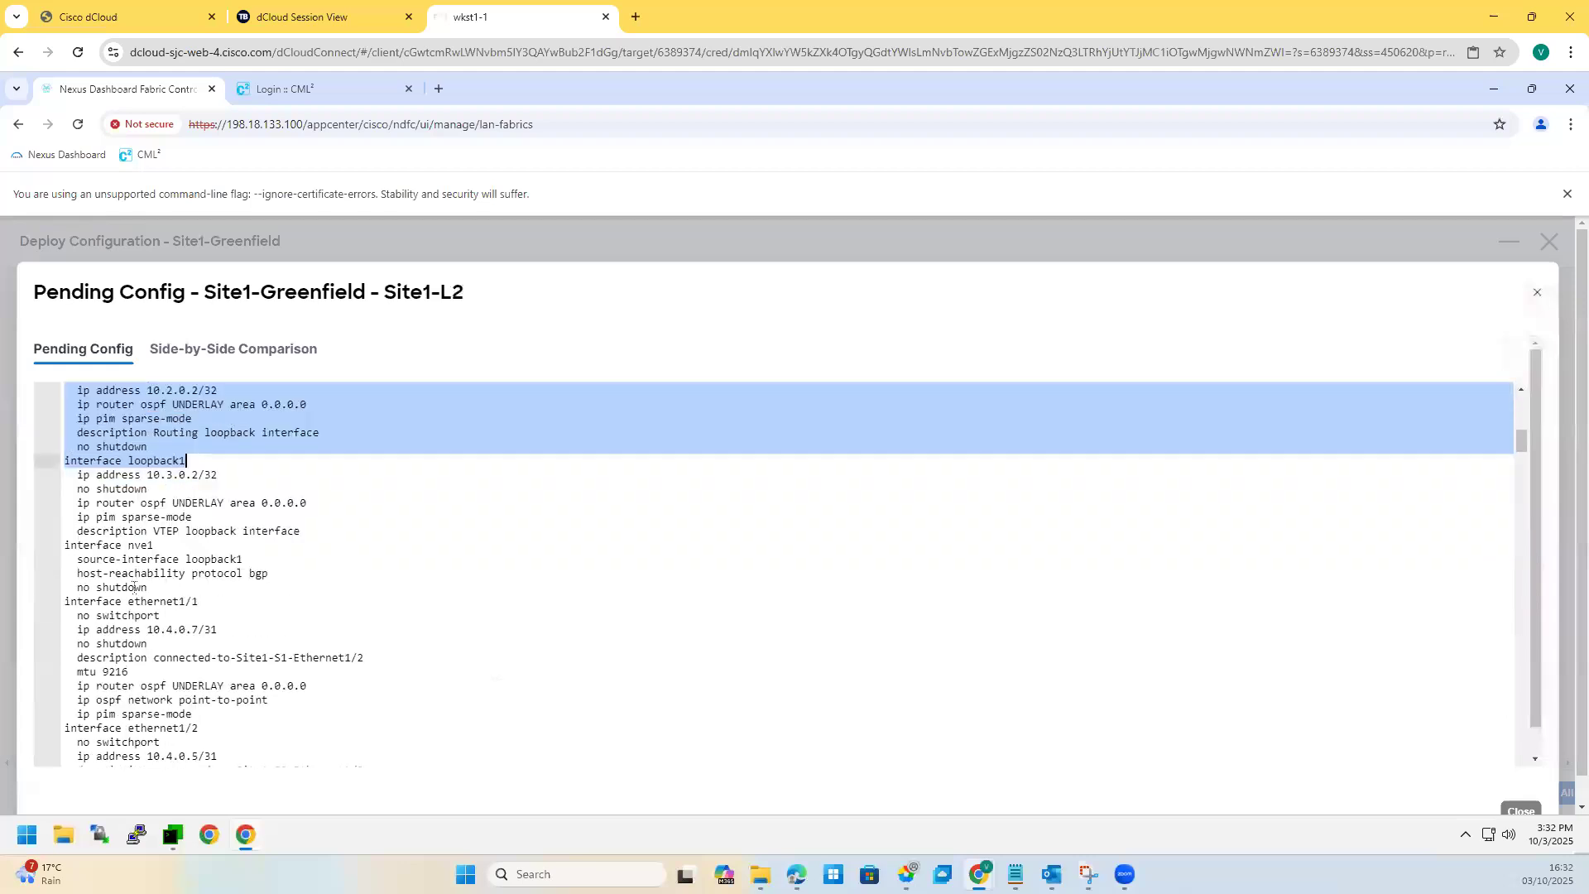
{"action": "left_click_drag", "start_coordinate": [195, 530], "coordinate": [273, 546]}
{"action": "left_click_drag", "start_coordinate": [154, 545], "coordinate": [65, 488]}
{"action": "scroll", "coordinate": [143, 643], "scroll_direction": "down", "scroll_amount": 3}
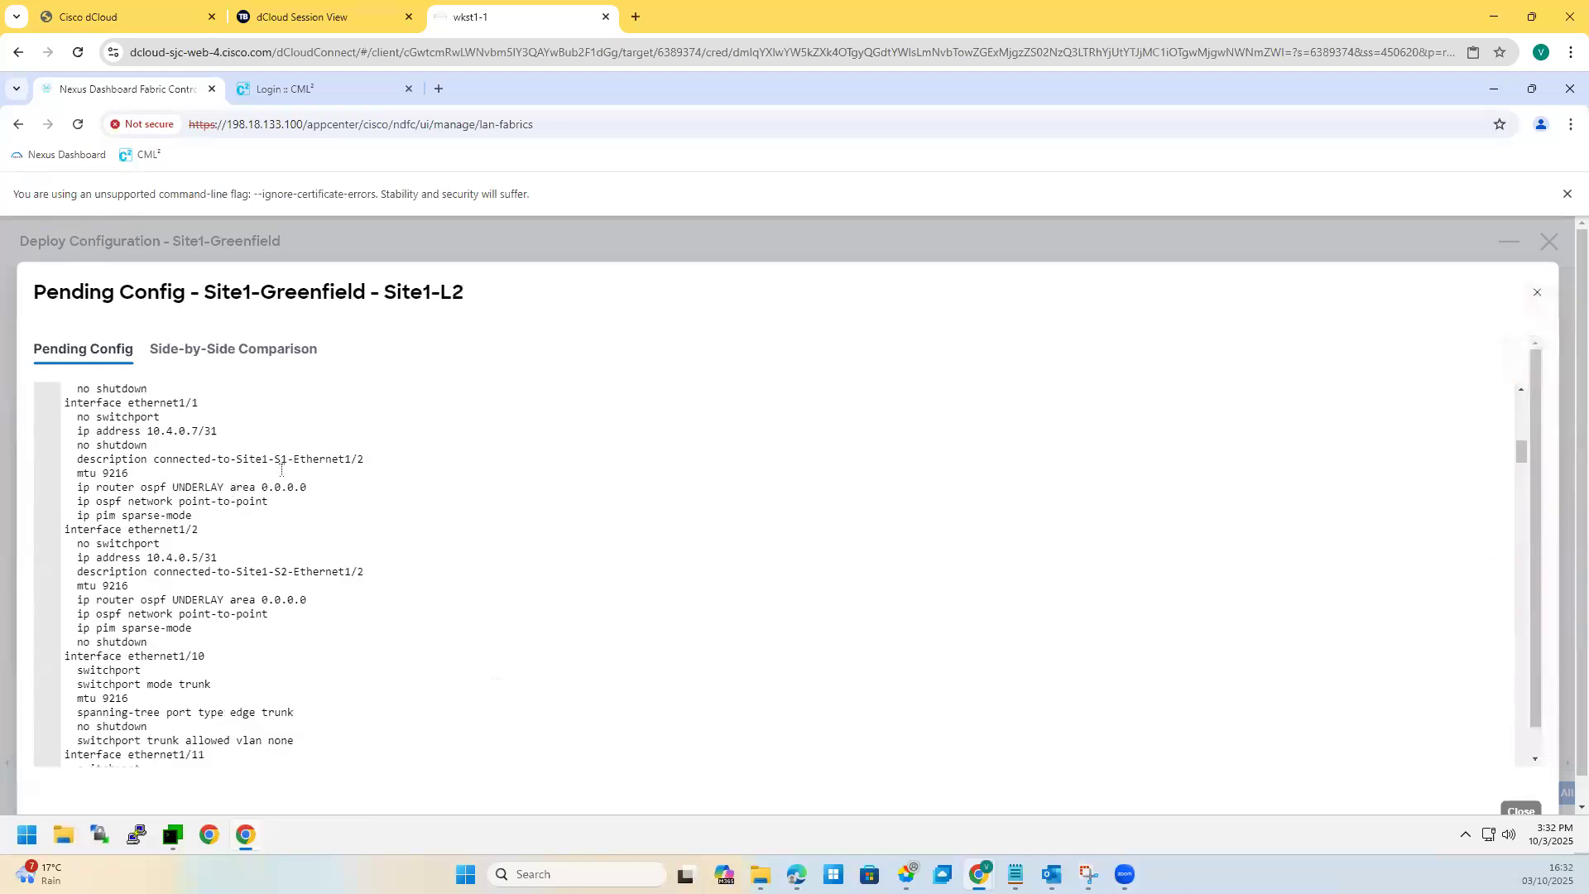
{"action": "left_click_drag", "start_coordinate": [87, 528], "coordinate": [267, 616]}
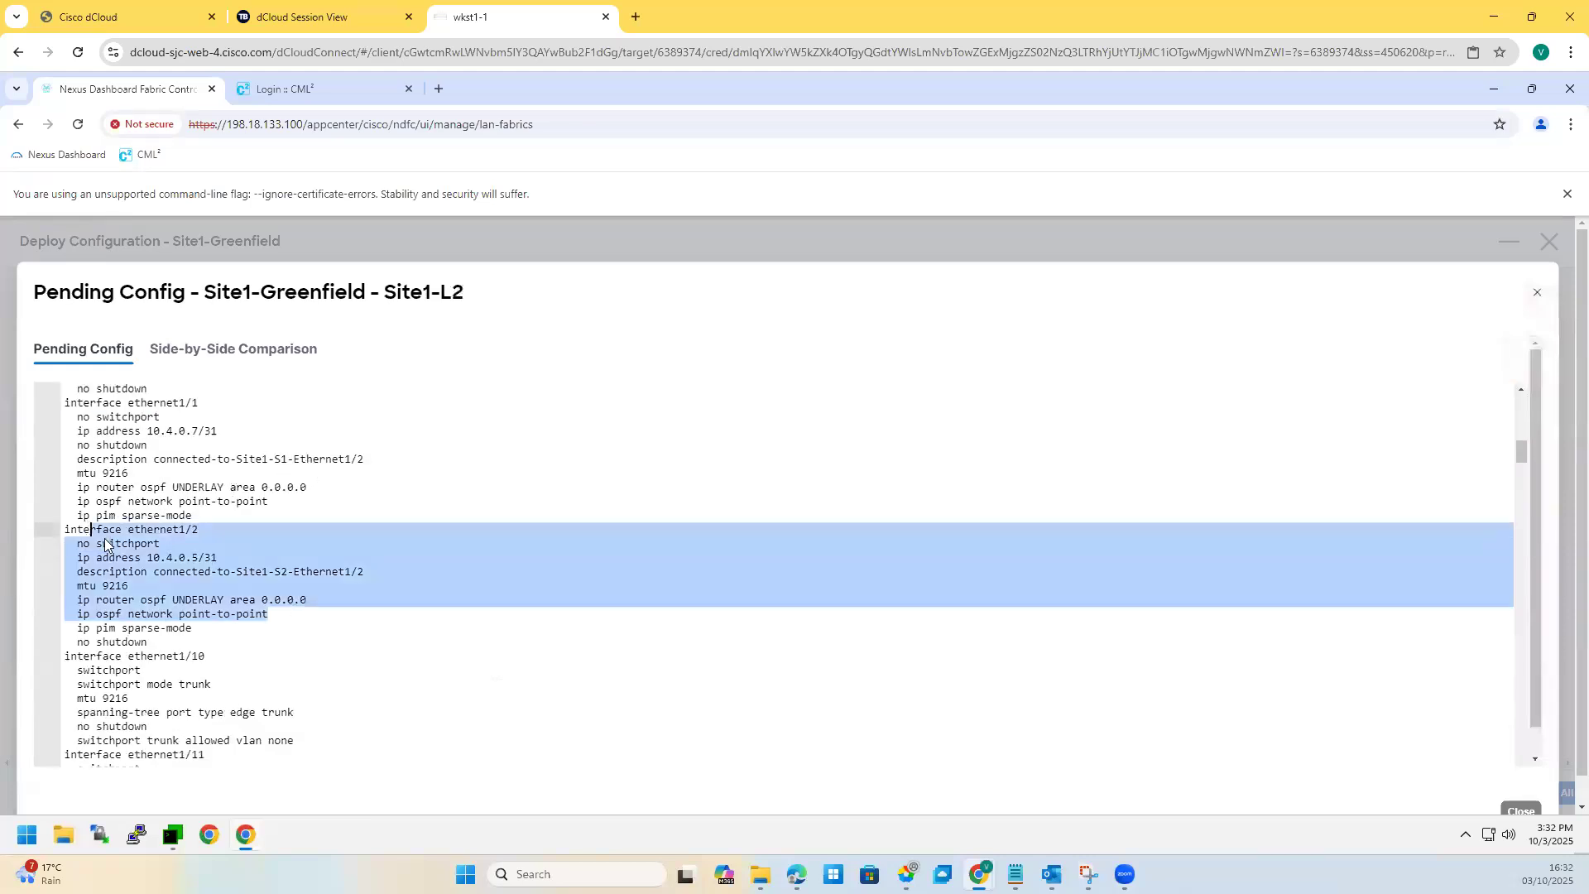
{"action": "scroll", "coordinate": [205, 630], "scroll_direction": "down", "scroll_amount": 3}
{"action": "left_click", "coordinate": [214, 650]}
Step: Scroll through the trunk interfaces with mtu 9216, then switch to Side-by-Side Comparison
{"action": "scroll", "coordinate": [207, 629], "scroll_direction": "down", "scroll_amount": 12}
{"action": "scroll", "coordinate": [182, 555], "scroll_direction": "down", "scroll_amount": 20}
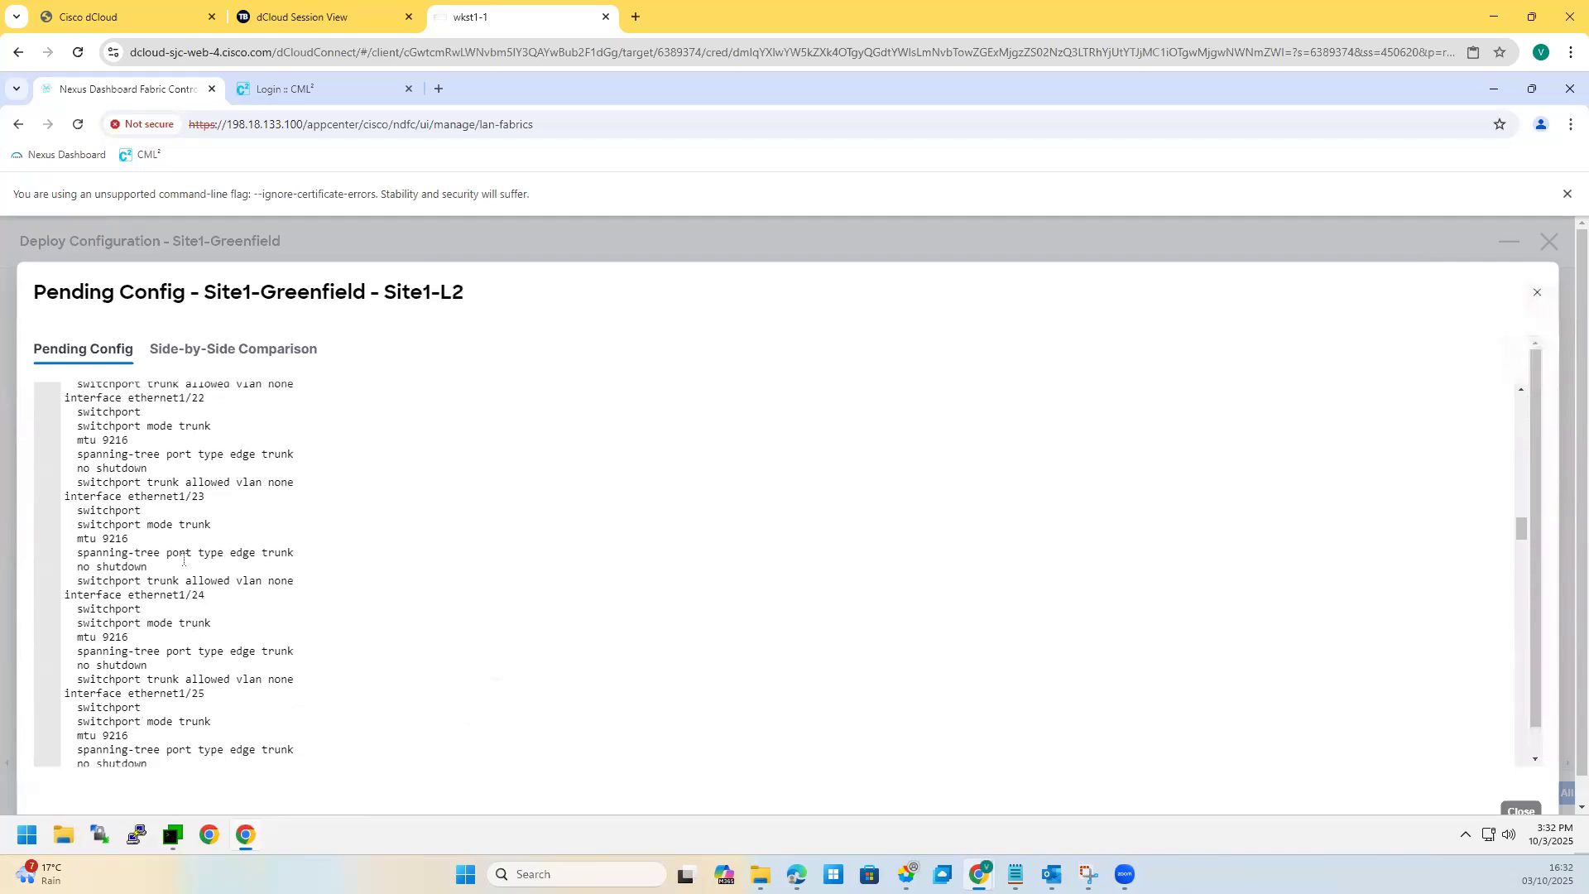
{"action": "scroll", "coordinate": [180, 550], "scroll_direction": "down", "scroll_amount": 20}
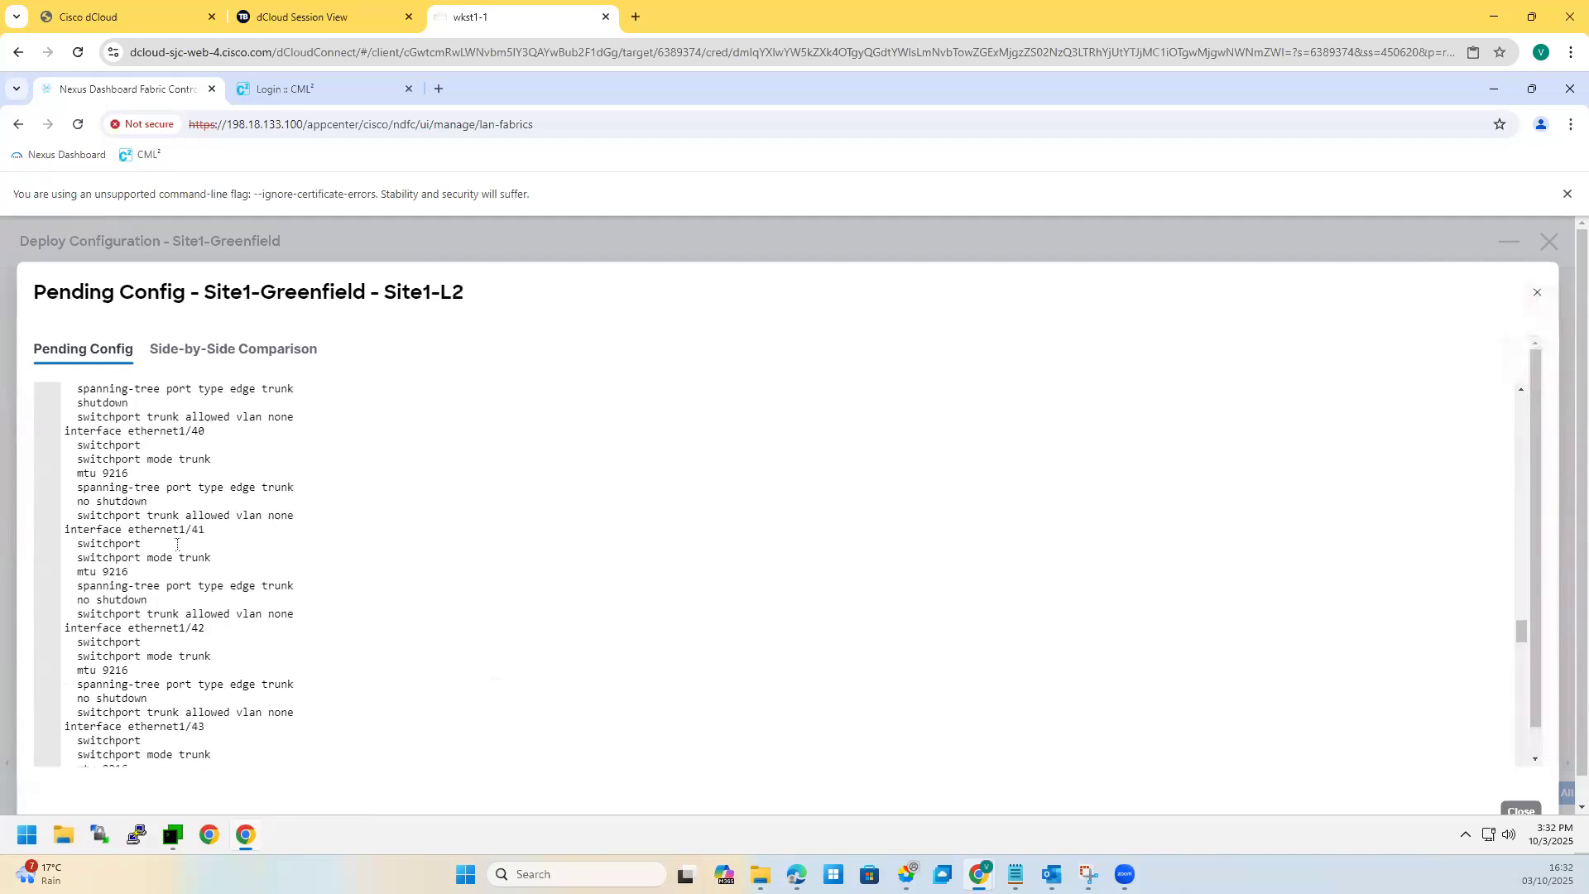
{"action": "scroll", "coordinate": [170, 521], "scroll_direction": "down", "scroll_amount": 20}
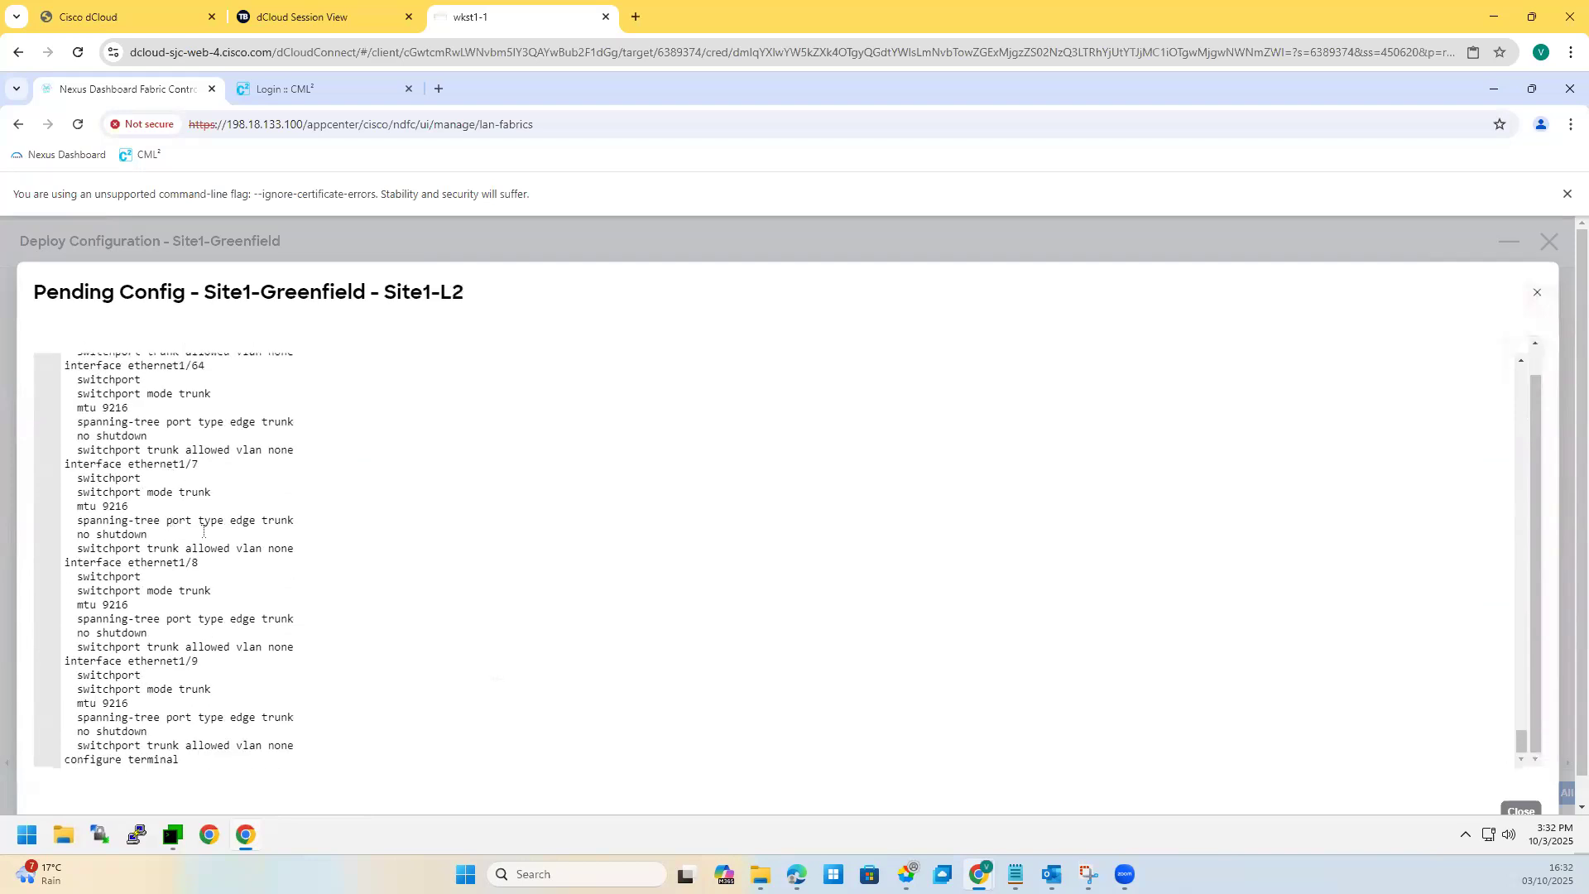
{"action": "scroll", "coordinate": [203, 530], "scroll_direction": "down", "scroll_amount": 1}
{"action": "scroll", "coordinate": [1100, 610], "scroll_direction": "up", "scroll_amount": 20}
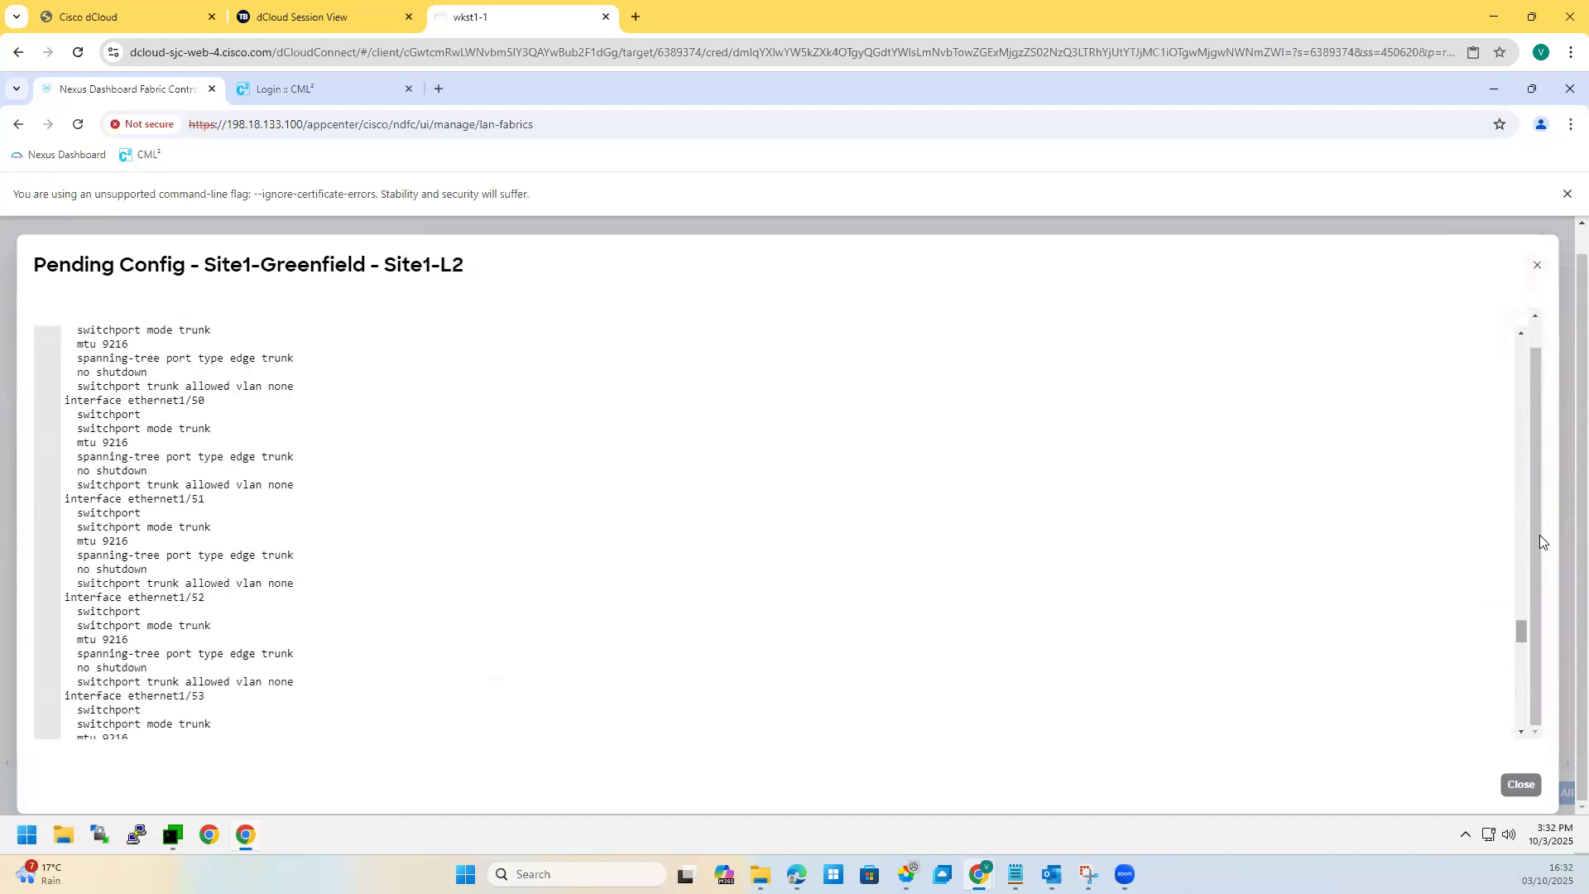
{"action": "scroll", "coordinate": [820, 422], "scroll_direction": "up", "scroll_amount": 20}
{"action": "scroll", "coordinate": [245, 496], "scroll_direction": "up", "scroll_amount": 3}
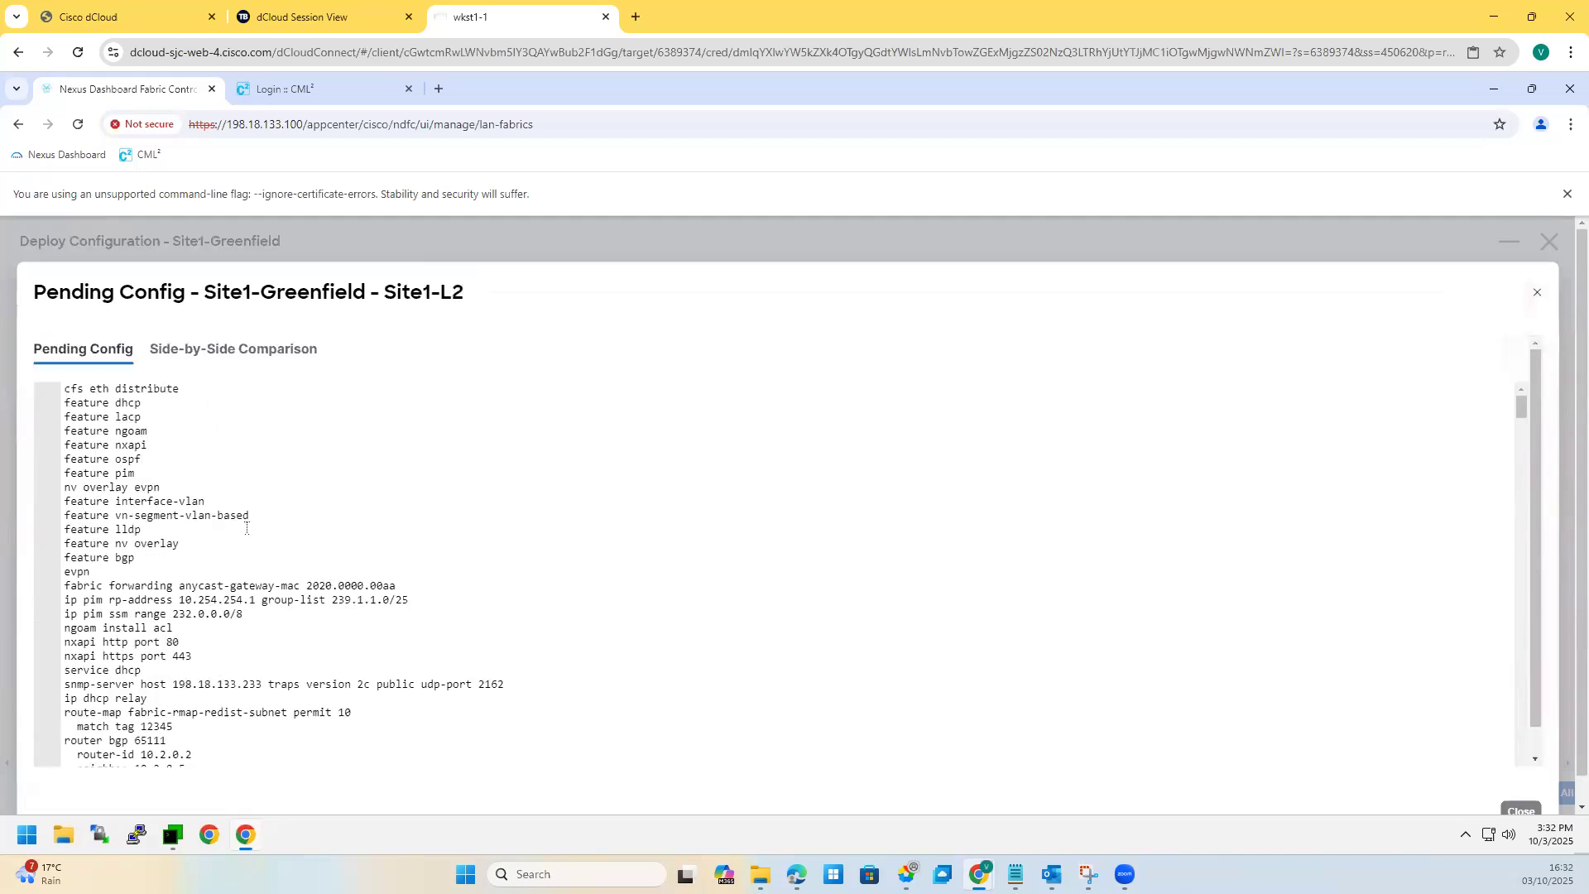
{"action": "scroll", "coordinate": [247, 529], "scroll_direction": "down", "scroll_amount": 4}
{"action": "left_click", "coordinate": [219, 349]}
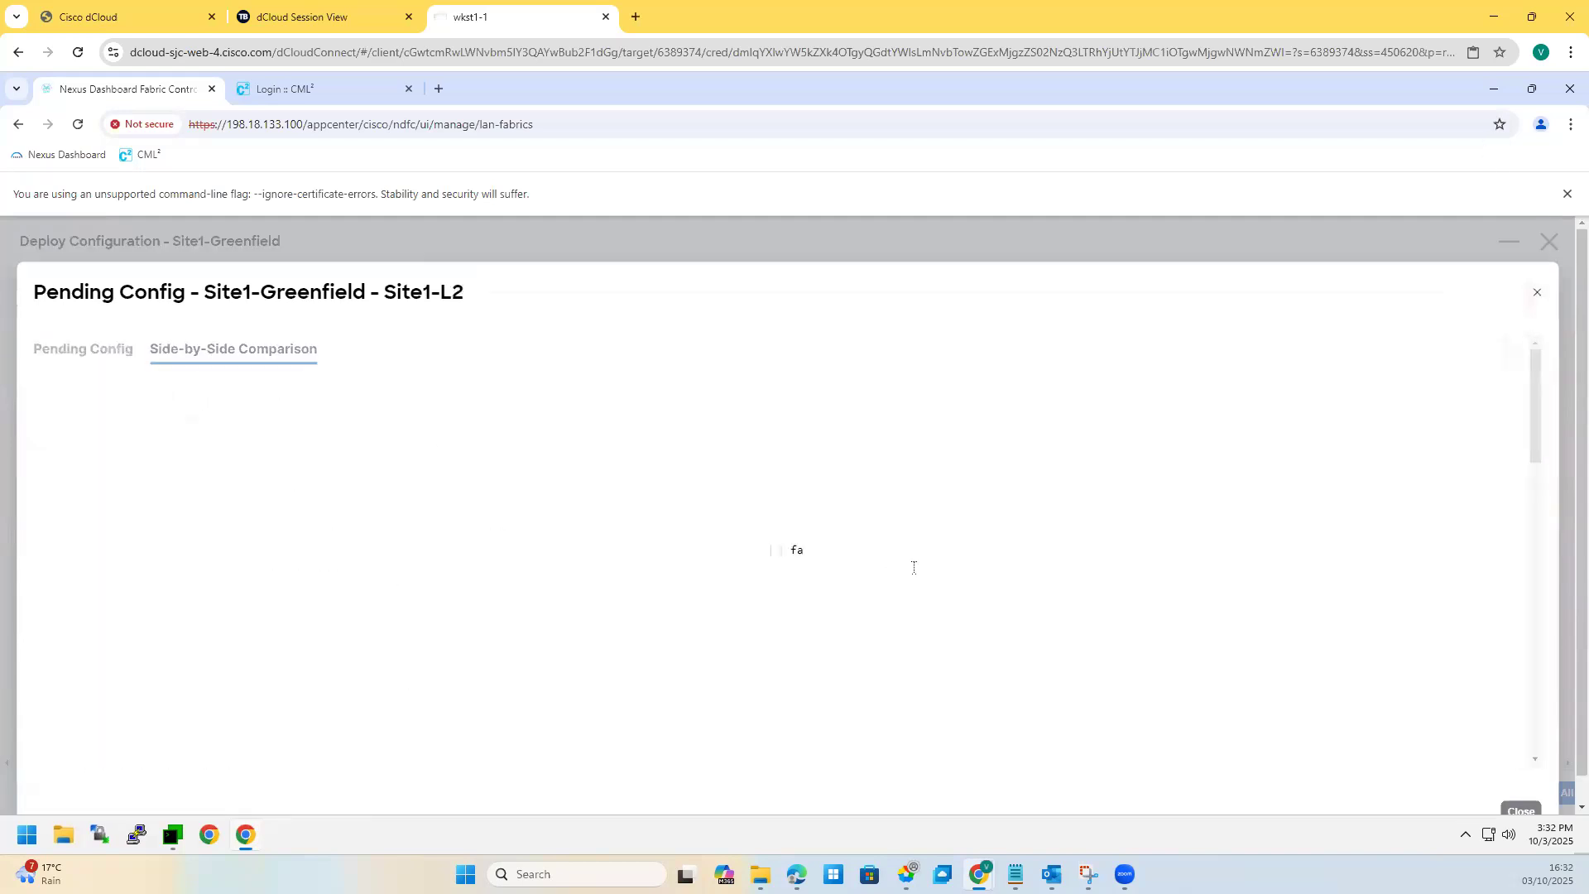
Step: Scroll through Site1-L2's running vs expected trunk and mtu 9216 differences, then close the comparison
{"action": "scroll", "coordinate": [906, 554], "scroll_direction": "down", "scroll_amount": 10}
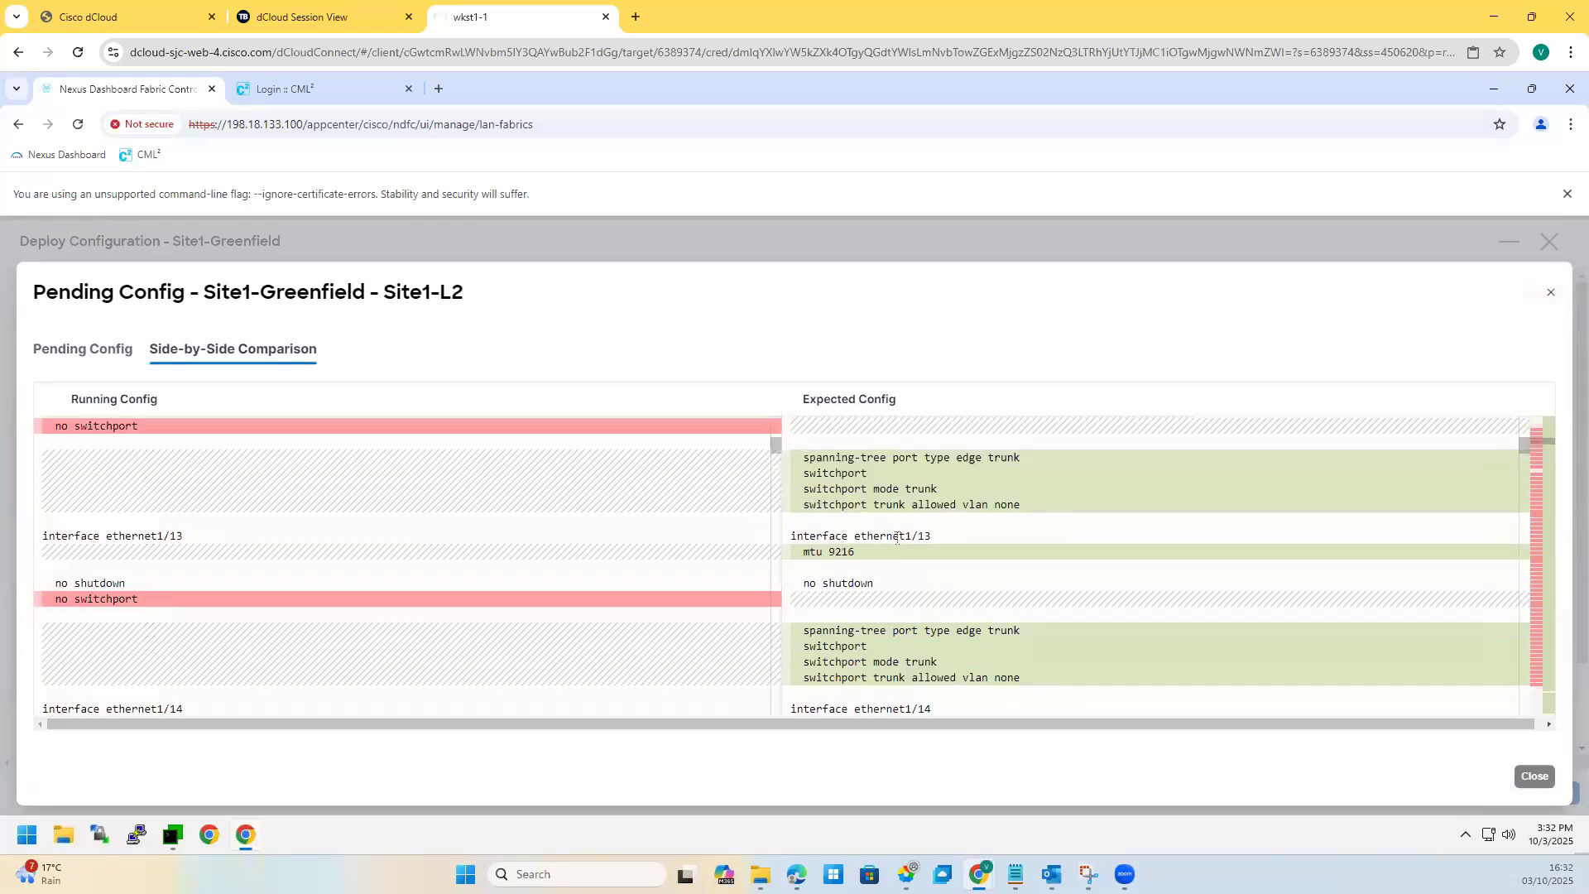
{"action": "scroll", "coordinate": [896, 538], "scroll_direction": "up", "scroll_amount": 8}
{"action": "scroll", "coordinate": [896, 538], "scroll_direction": "up", "scroll_amount": 3}
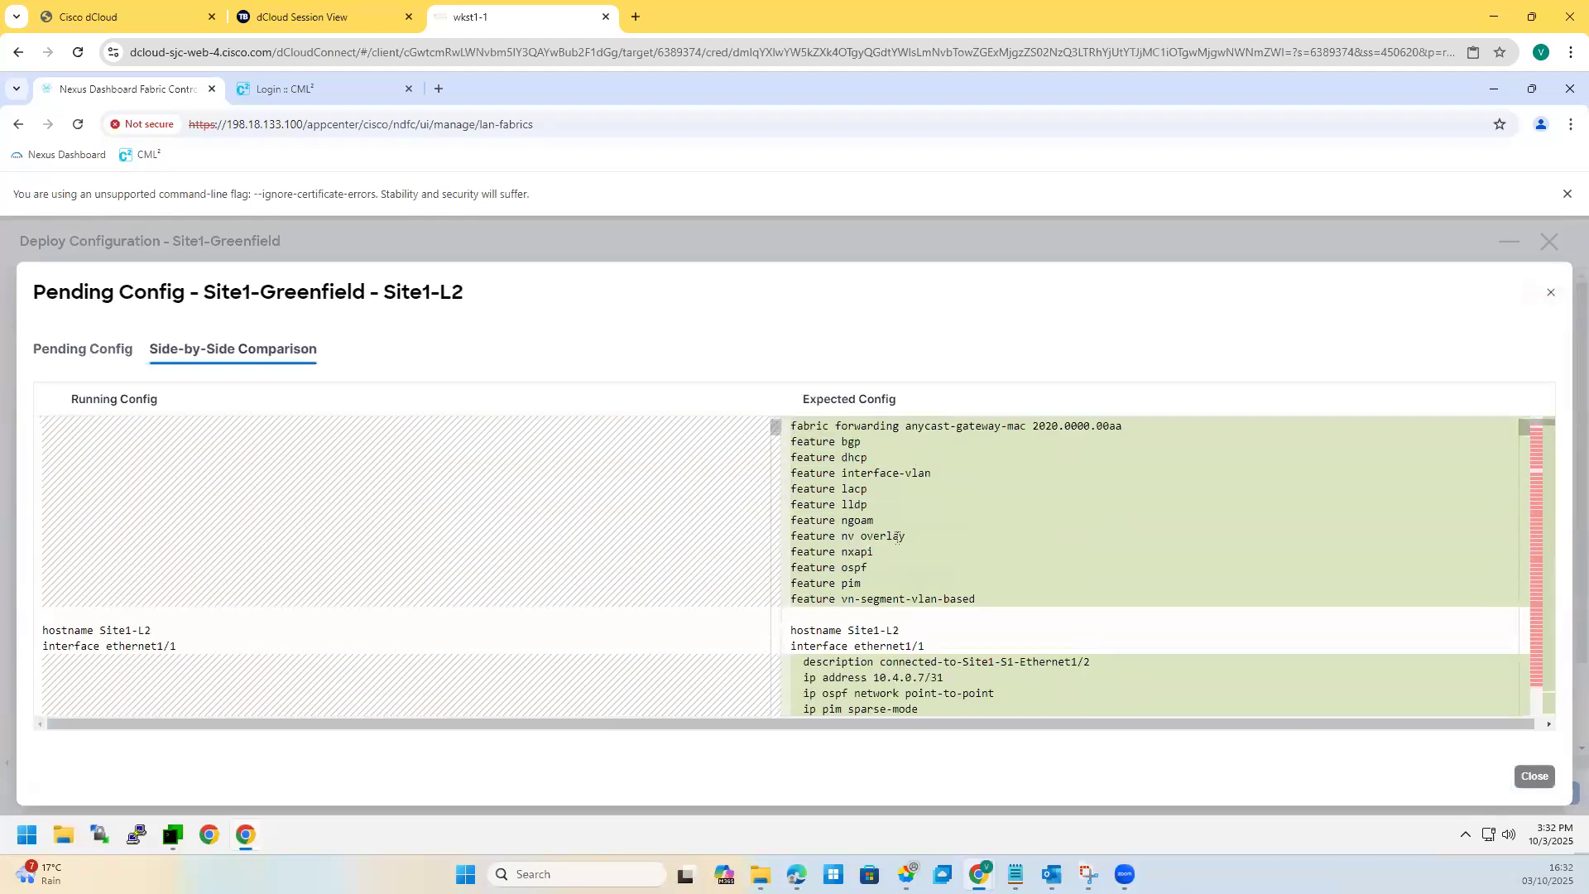
{"action": "scroll", "coordinate": [897, 538], "scroll_direction": "down", "scroll_amount": 2}
{"action": "scroll", "coordinate": [896, 538], "scroll_direction": "down", "scroll_amount": 8}
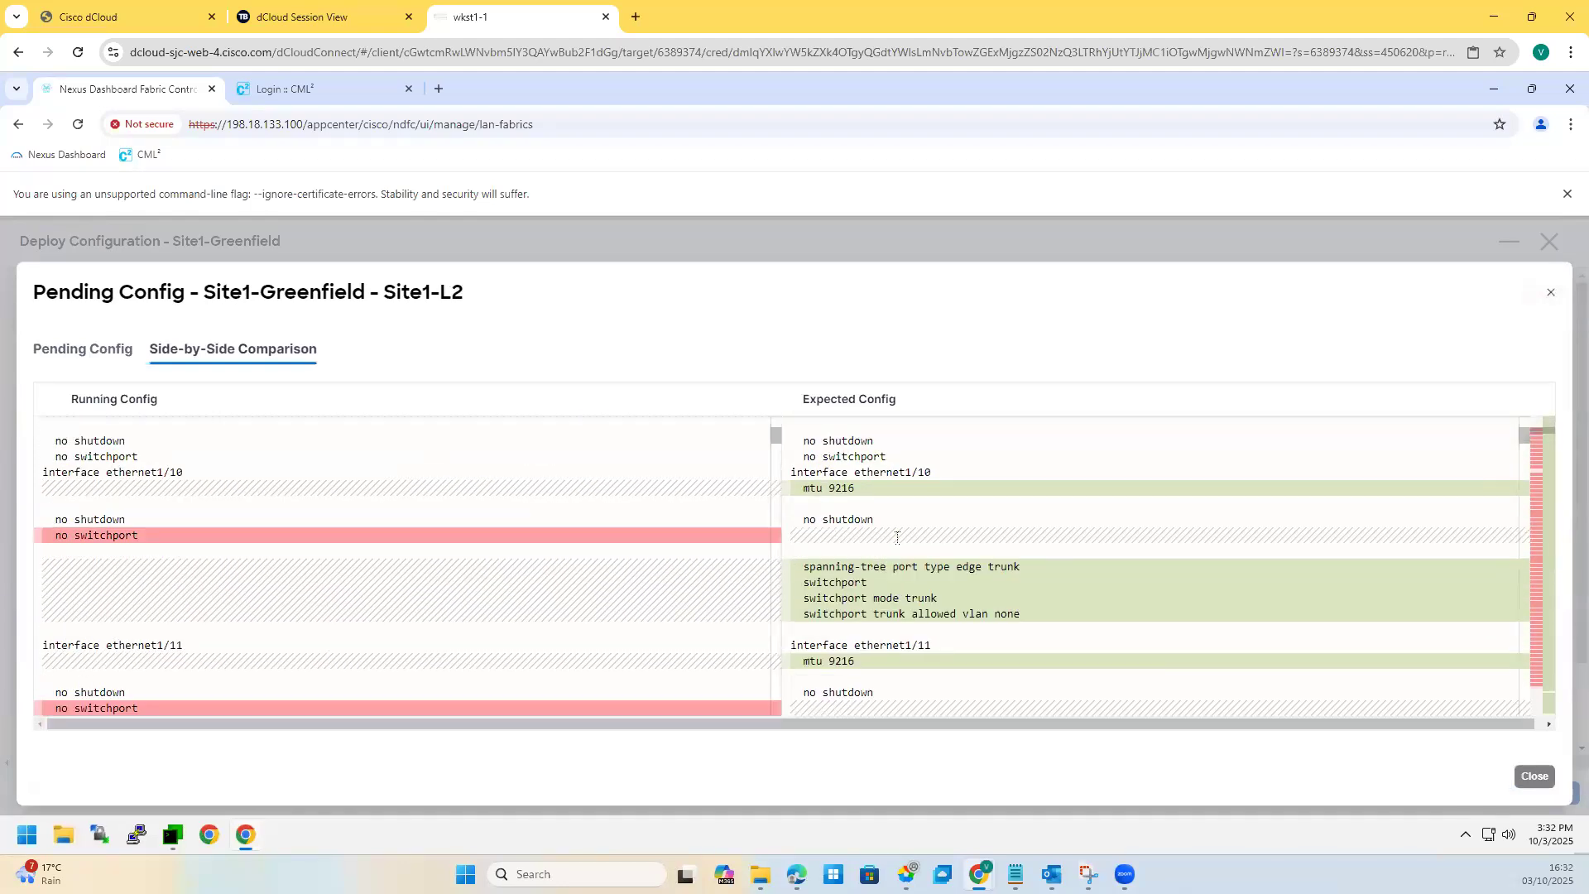
{"action": "scroll", "coordinate": [897, 538], "scroll_direction": "down", "scroll_amount": 10}
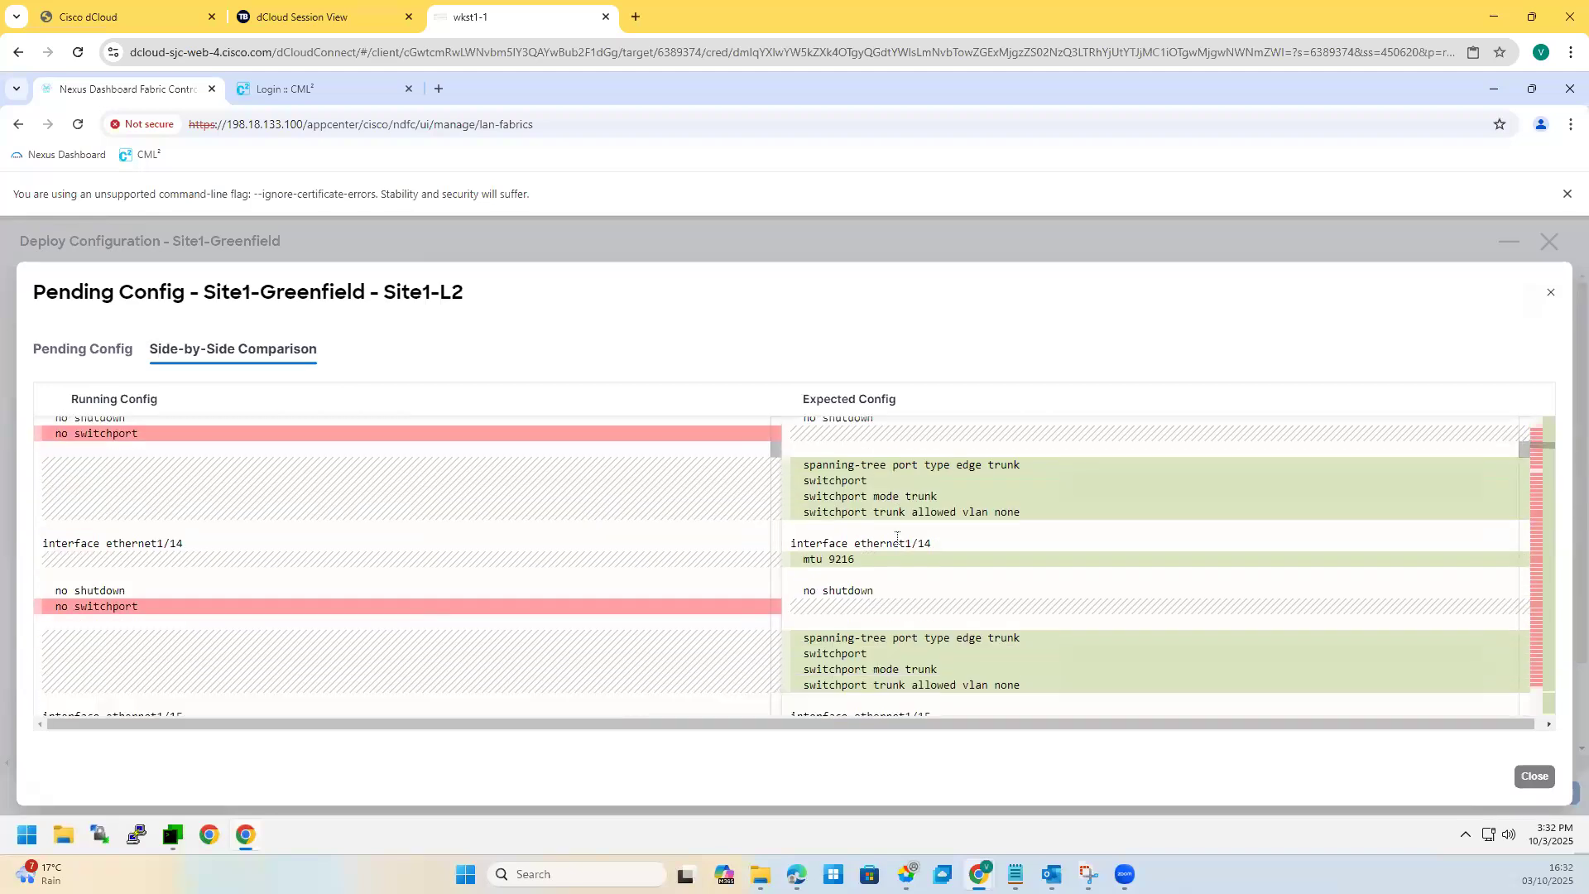
{"action": "scroll", "coordinate": [897, 539], "scroll_direction": "down", "scroll_amount": 7}
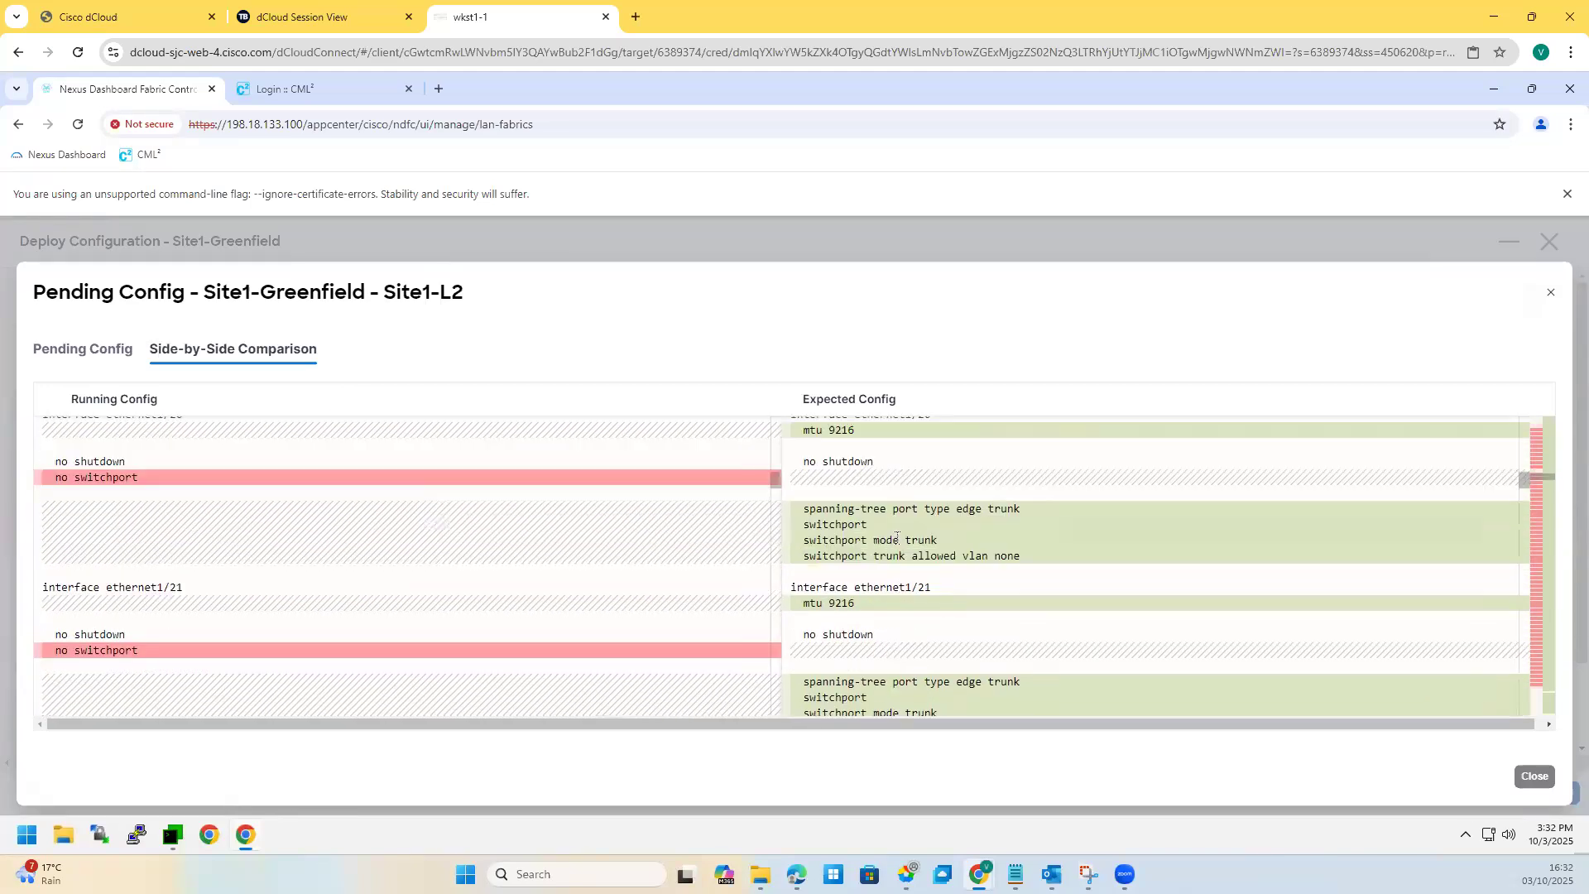
{"action": "scroll", "coordinate": [897, 537], "scroll_direction": "down", "scroll_amount": 17}
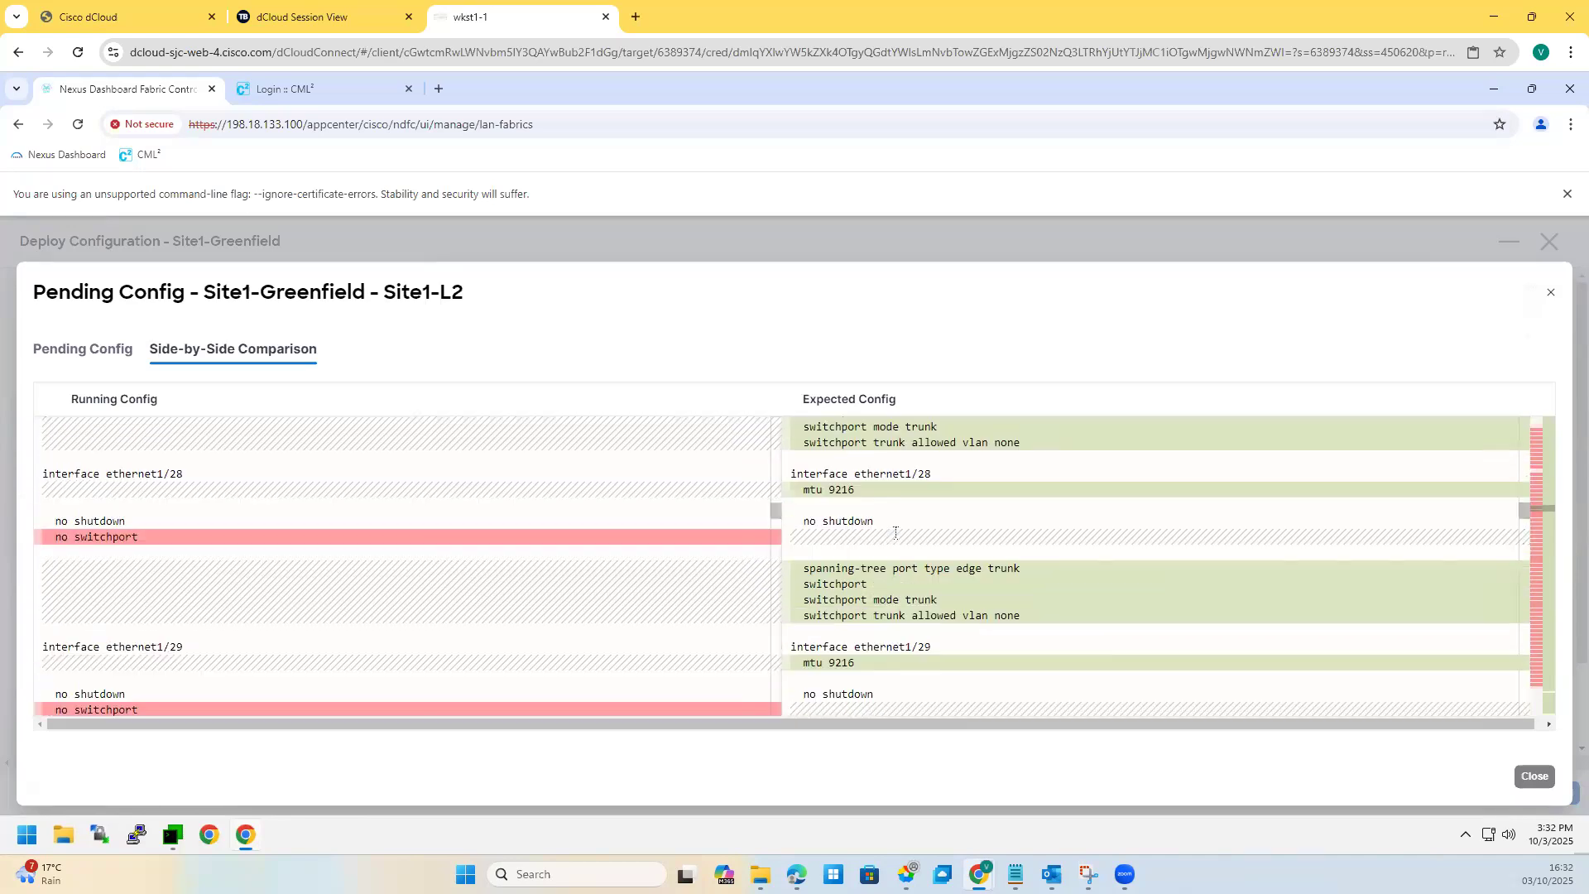
{"action": "scroll", "coordinate": [895, 534], "scroll_direction": "down", "scroll_amount": 3}
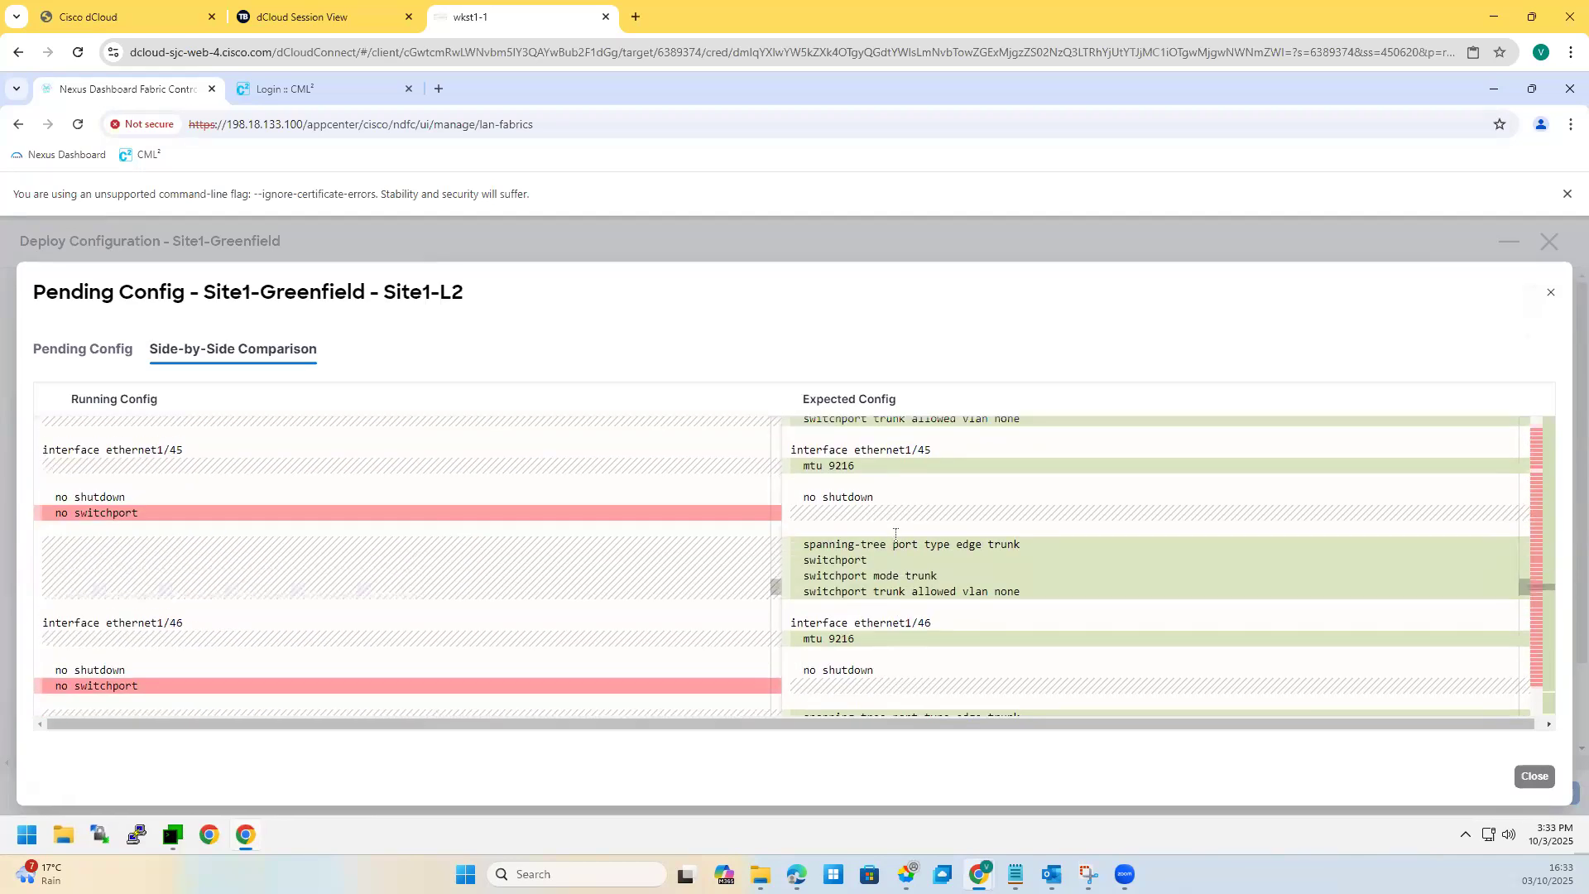
{"action": "scroll", "coordinate": [895, 534], "scroll_direction": "down", "scroll_amount": 20}
{"action": "scroll", "coordinate": [925, 541], "scroll_direction": "down", "scroll_amount": 20}
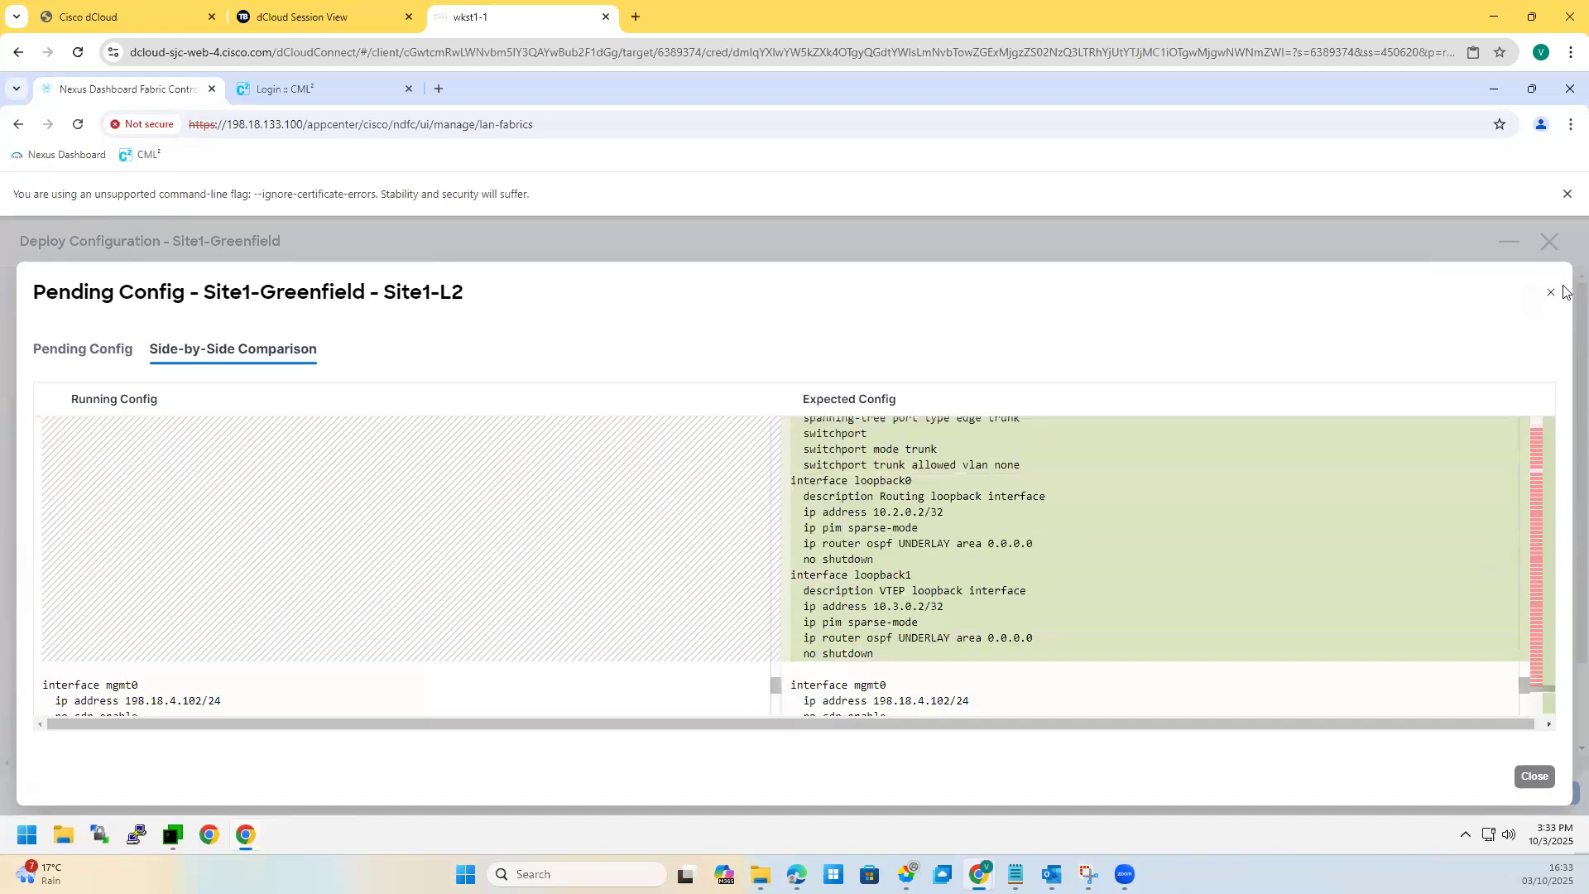
{"action": "left_click", "coordinate": [1552, 297]}
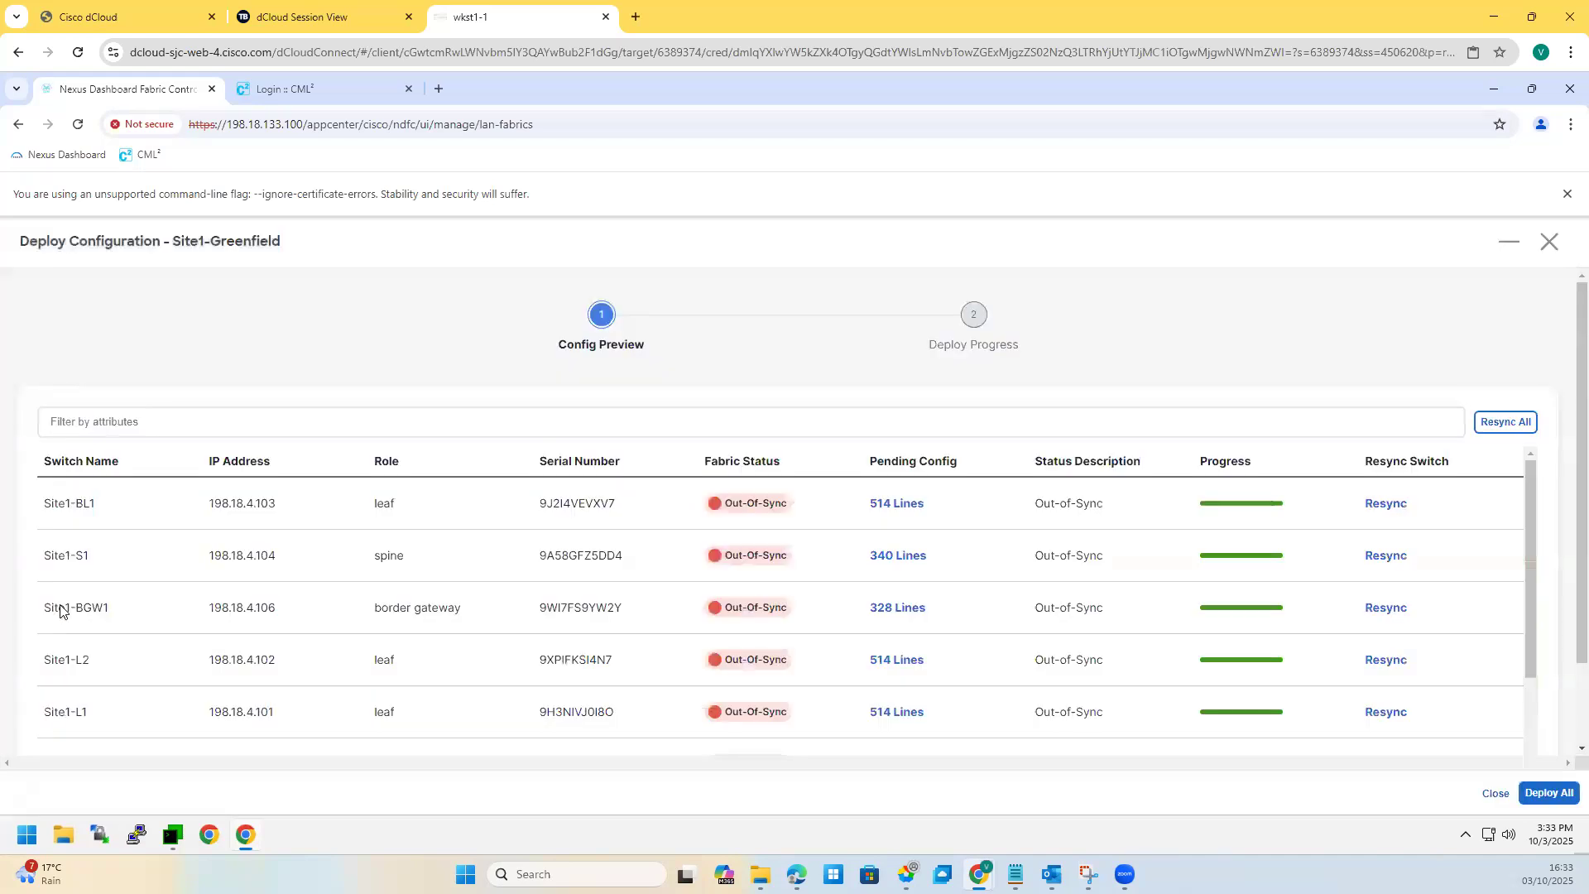
{"action": "left_click", "coordinate": [887, 611]}
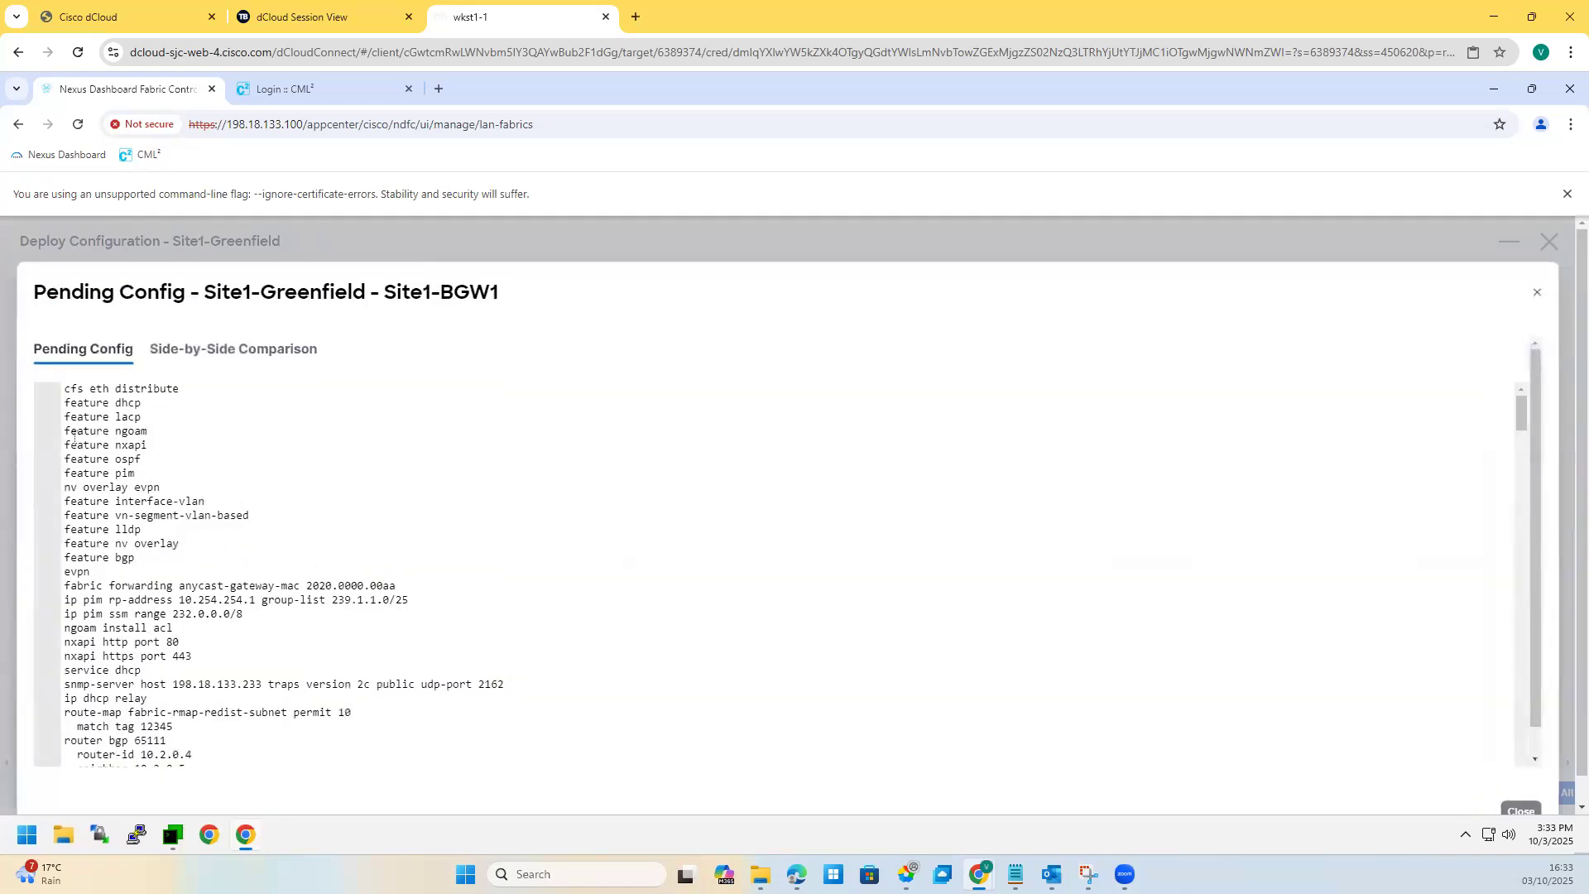
{"action": "left_click_drag", "start_coordinate": [135, 557], "coordinate": [65, 389]}
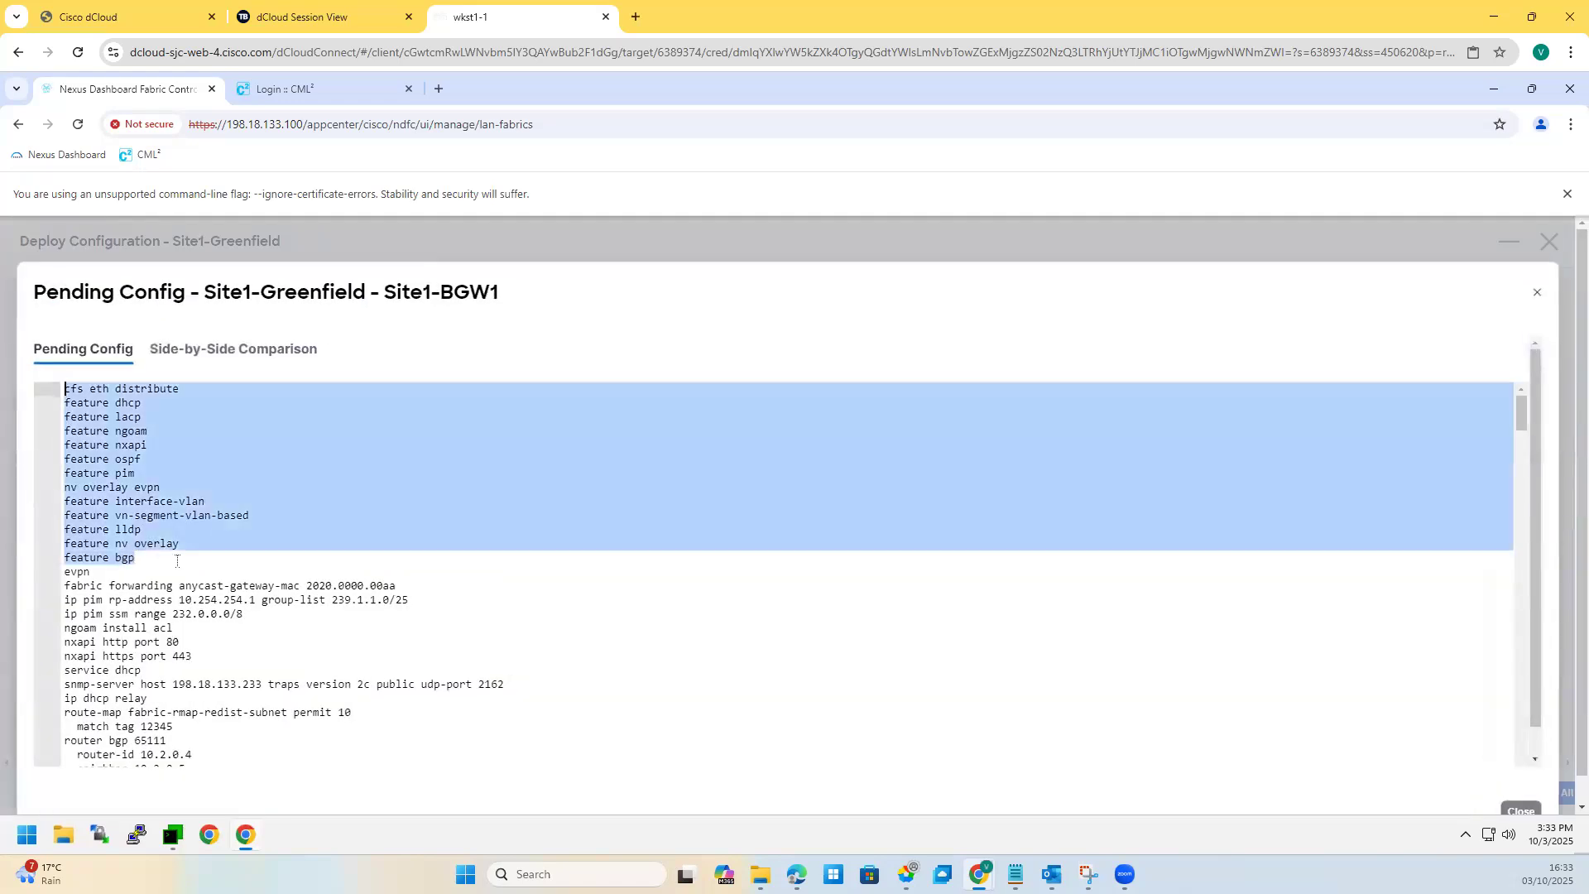
{"action": "scroll", "coordinate": [157, 579], "scroll_direction": "down", "scroll_amount": 3}
{"action": "scroll", "coordinate": [130, 598], "scroll_direction": "down", "scroll_amount": 5}
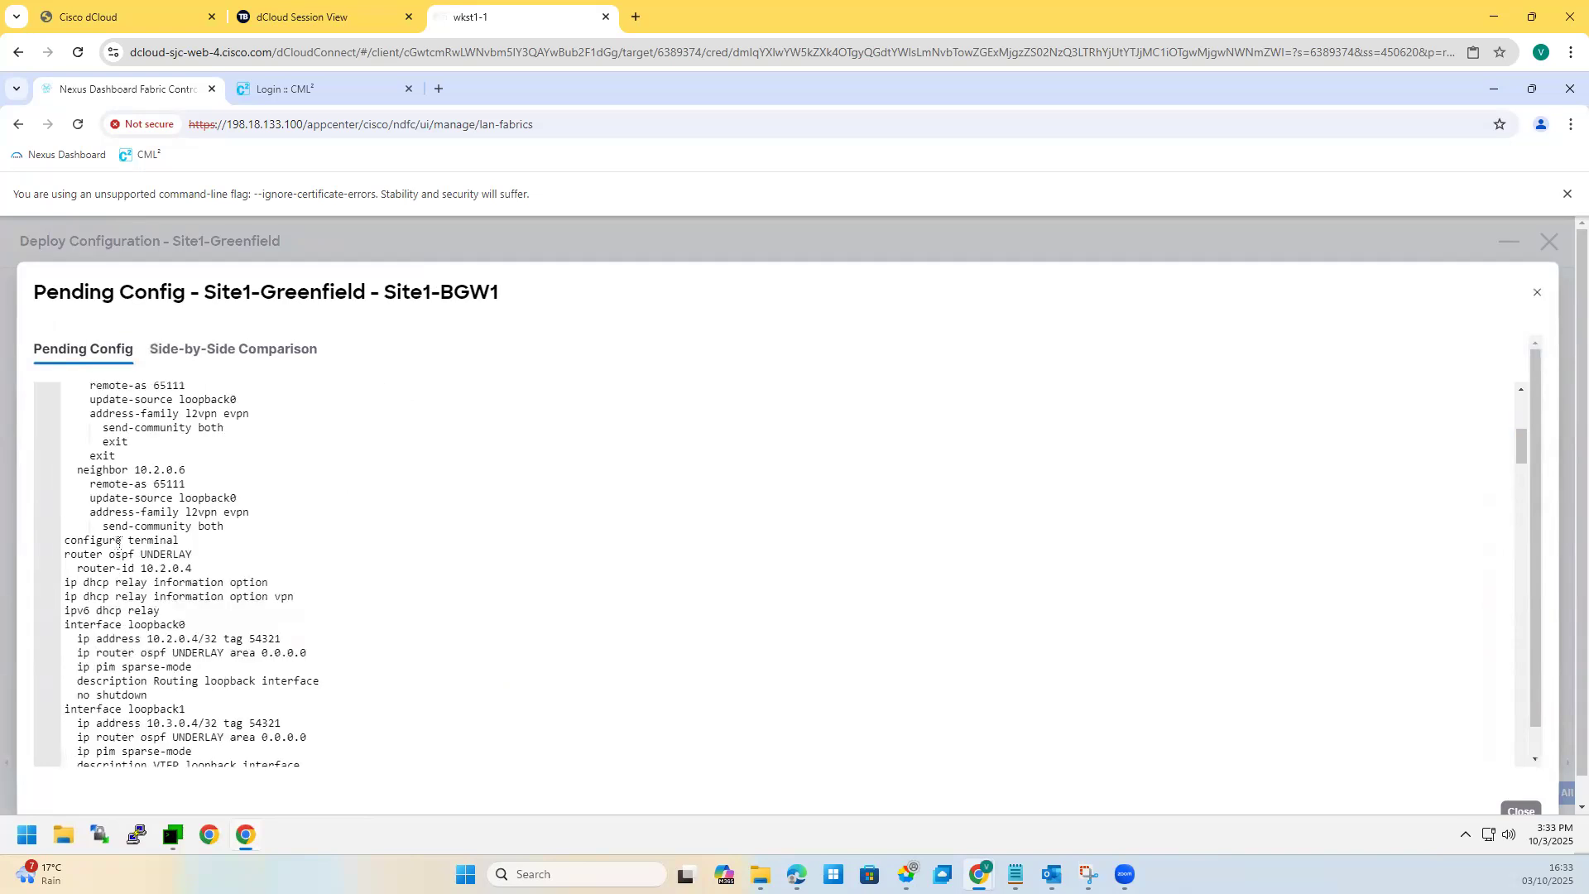
{"action": "scroll", "coordinate": [118, 542], "scroll_direction": "up", "scroll_amount": 2}
{"action": "left_click_drag", "start_coordinate": [65, 443], "coordinate": [230, 555]}
{"action": "left_click_drag", "start_coordinate": [89, 570], "coordinate": [221, 625]}
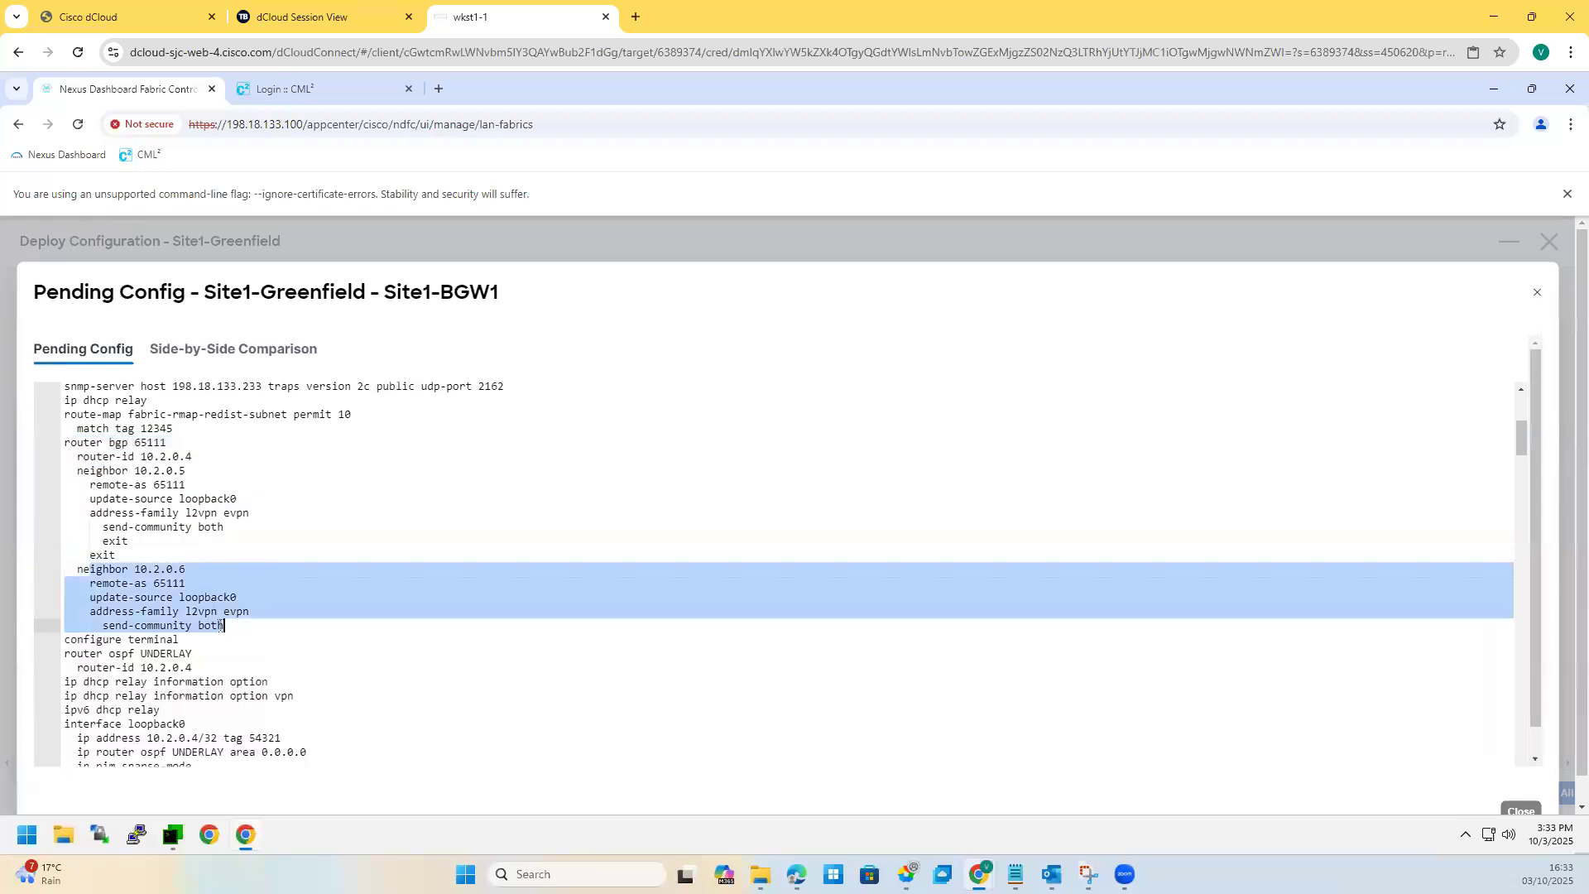
{"action": "scroll", "coordinate": [262, 645], "scroll_direction": "down", "scroll_amount": 4}
{"action": "left_click_drag", "start_coordinate": [86, 467], "coordinate": [295, 672]}
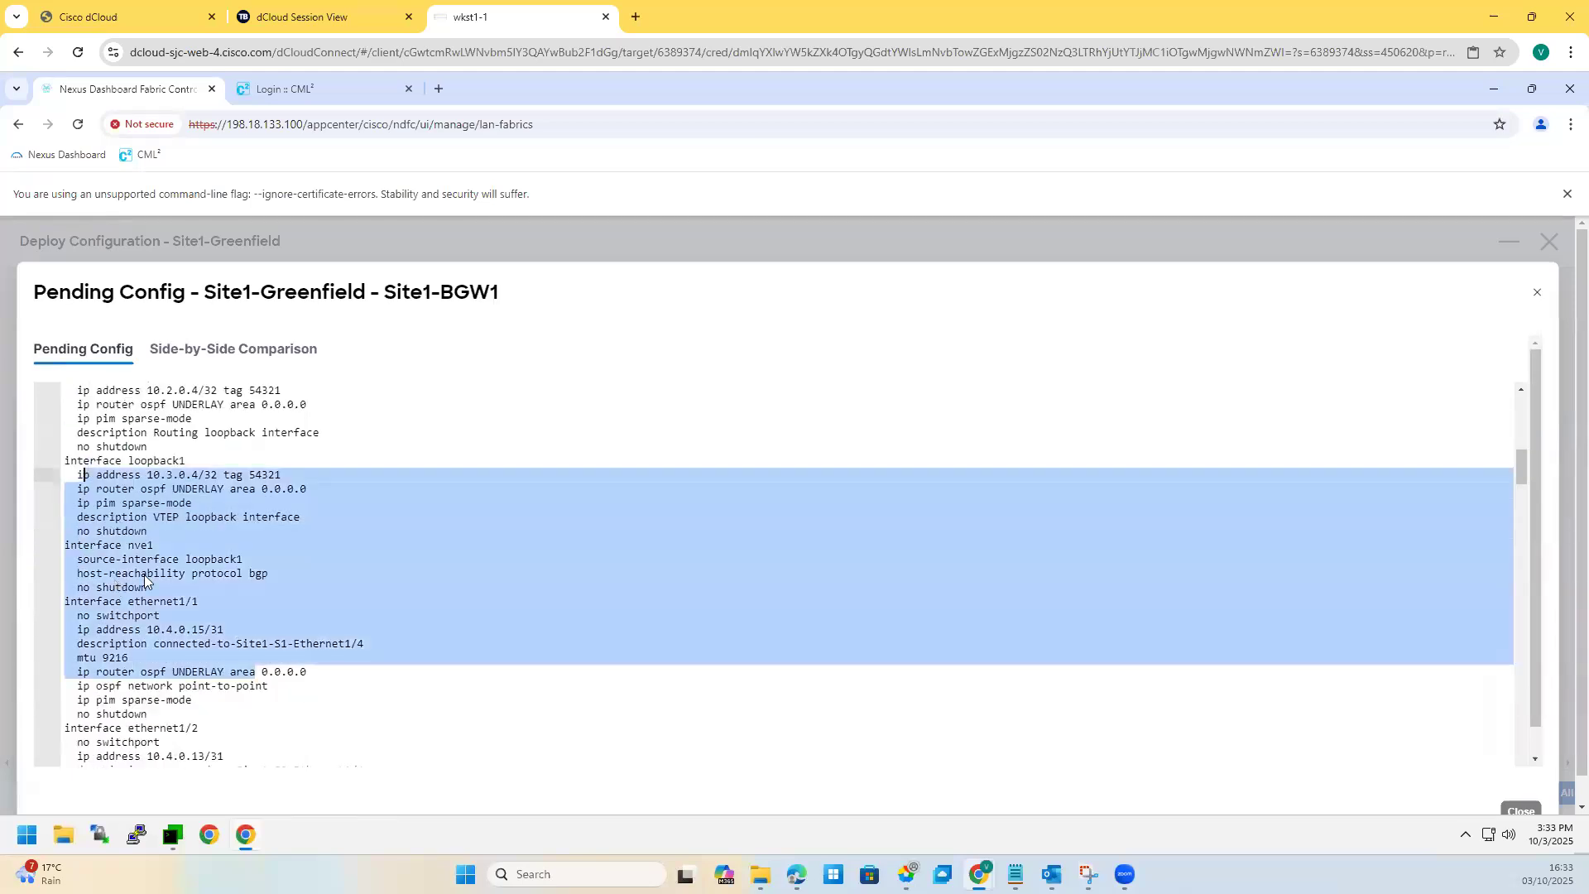
{"action": "left_click_drag", "start_coordinate": [115, 587], "coordinate": [63, 545]}
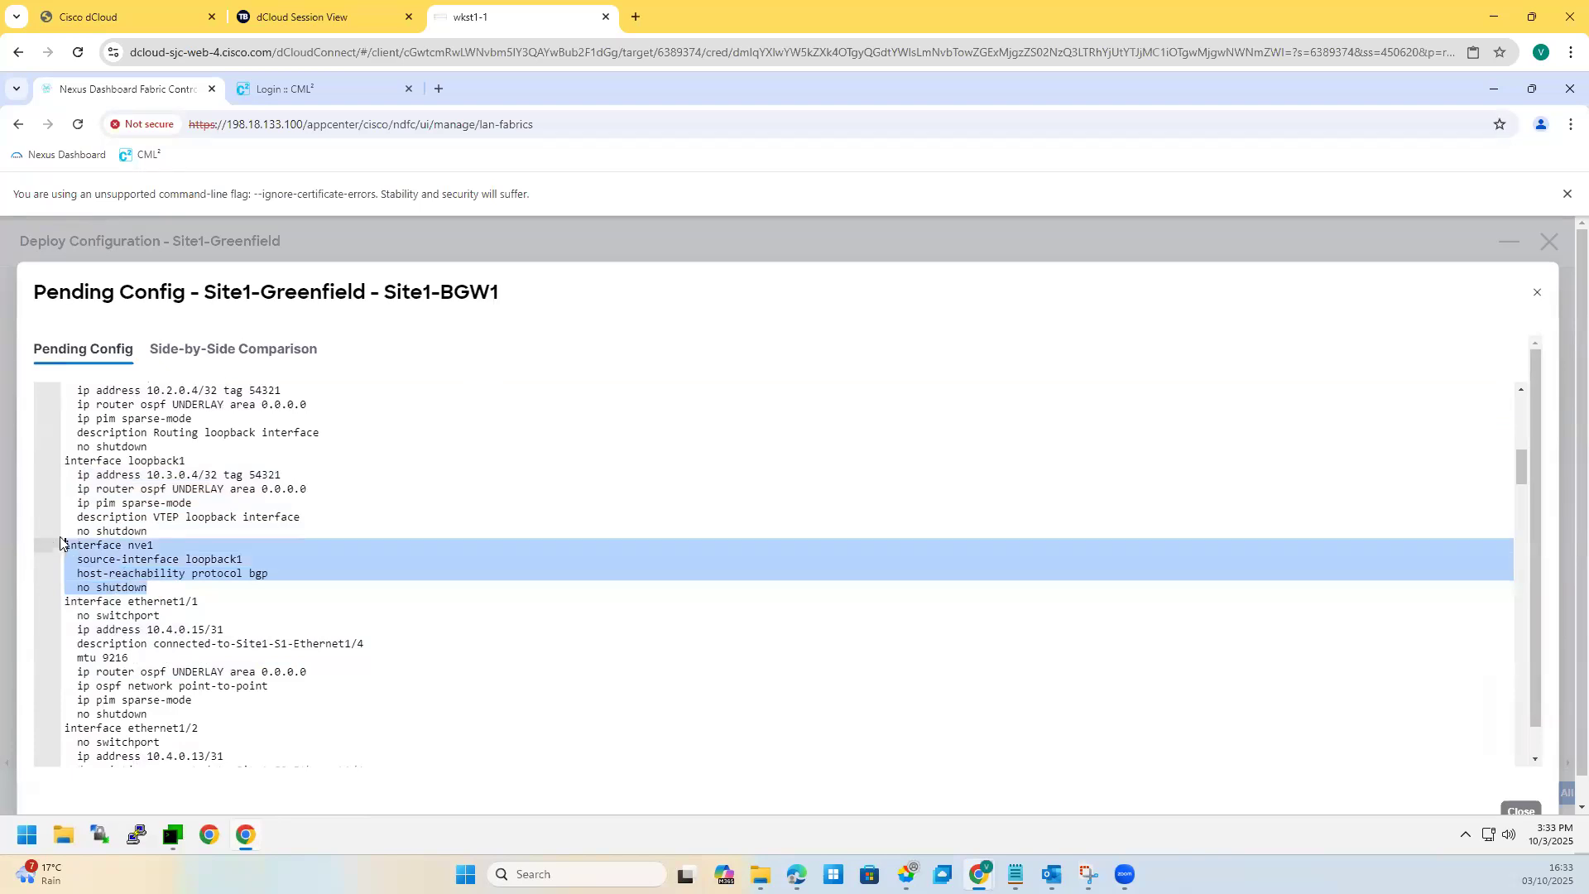
{"action": "scroll", "coordinate": [206, 553], "scroll_direction": "down", "scroll_amount": 1}
{"action": "scroll", "coordinate": [205, 553], "scroll_direction": "down", "scroll_amount": 2}
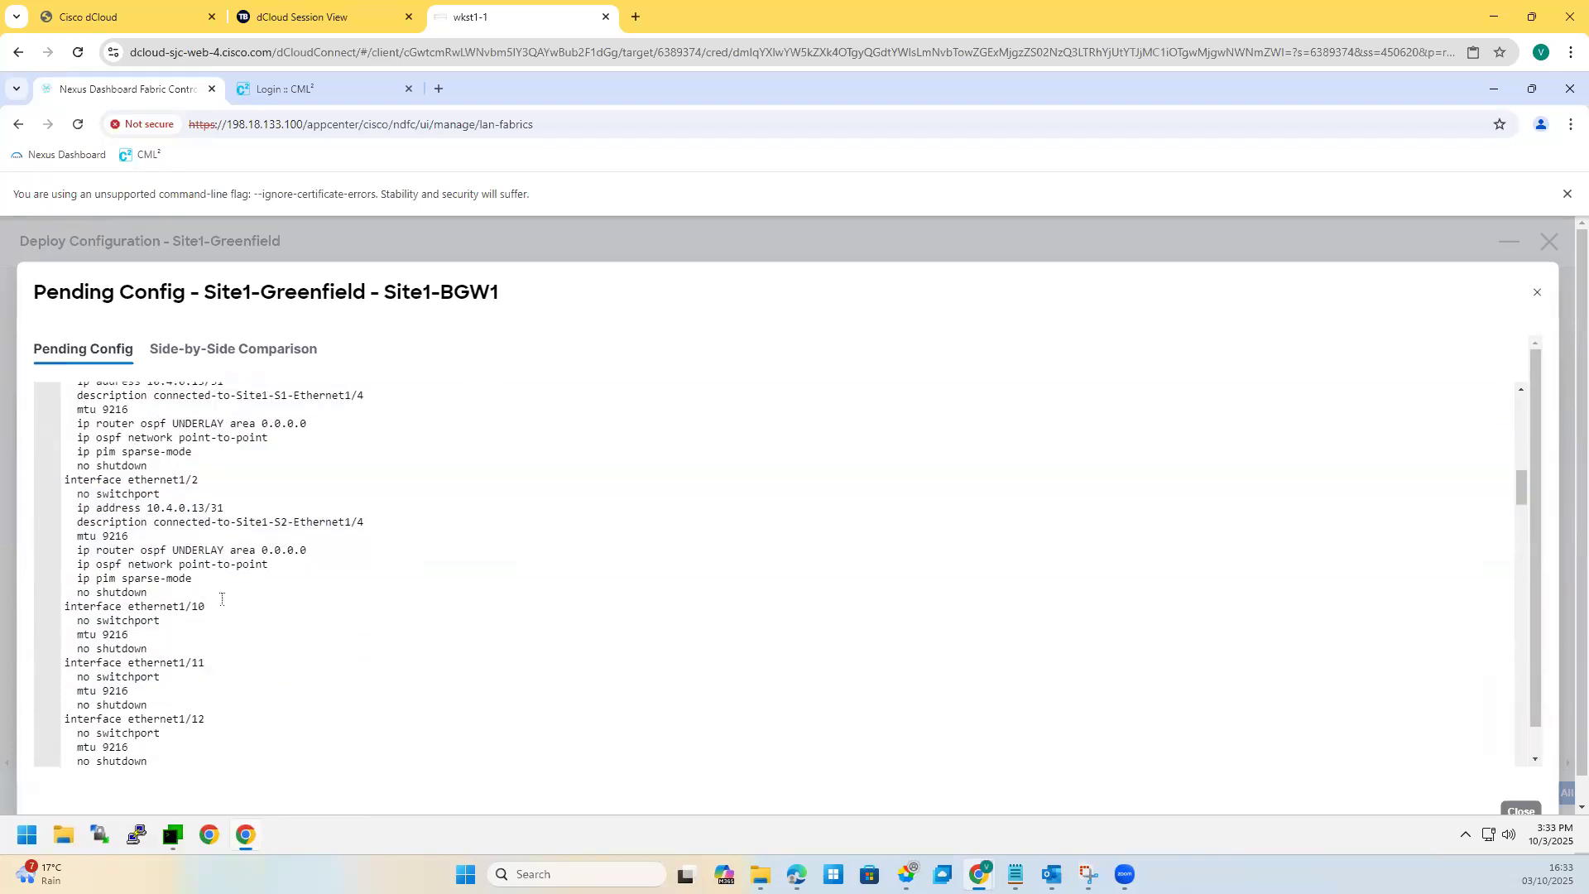
{"action": "scroll", "coordinate": [222, 598], "scroll_direction": "down", "scroll_amount": 20}
{"action": "scroll", "coordinate": [222, 577], "scroll_direction": "down", "scroll_amount": 12}
{"action": "scroll", "coordinate": [1462, 723], "scroll_direction": "down", "scroll_amount": 1}
{"action": "left_click", "coordinate": [1514, 782]}
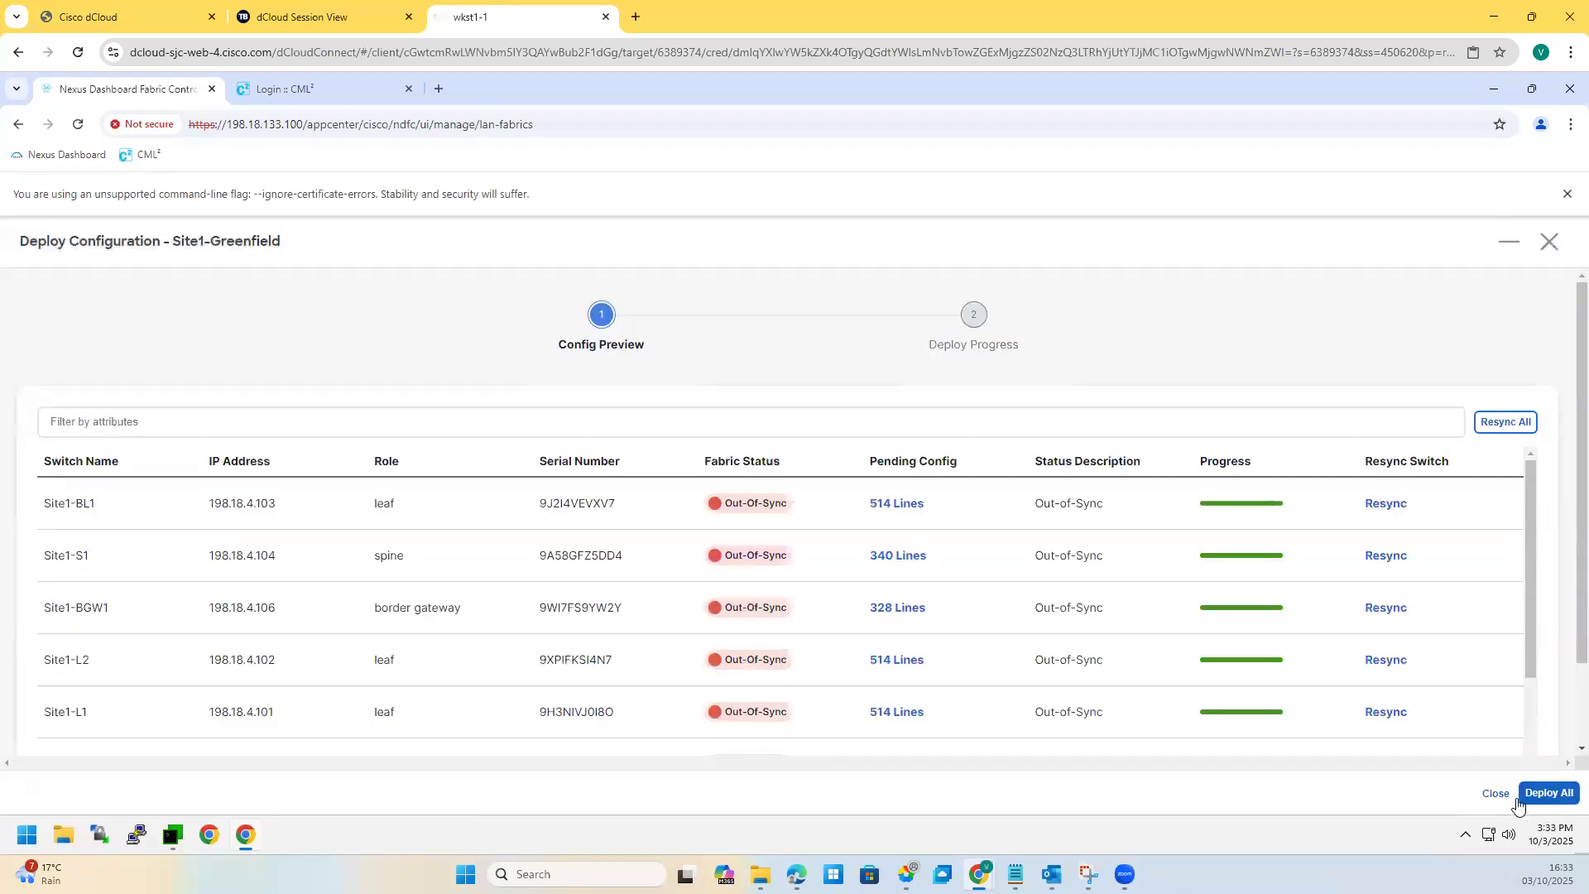
Step: Deploy the pending config to every Site1-Greenfield switch, then bring MTPuTTY forward
{"action": "left_click", "coordinate": [1523, 797]}
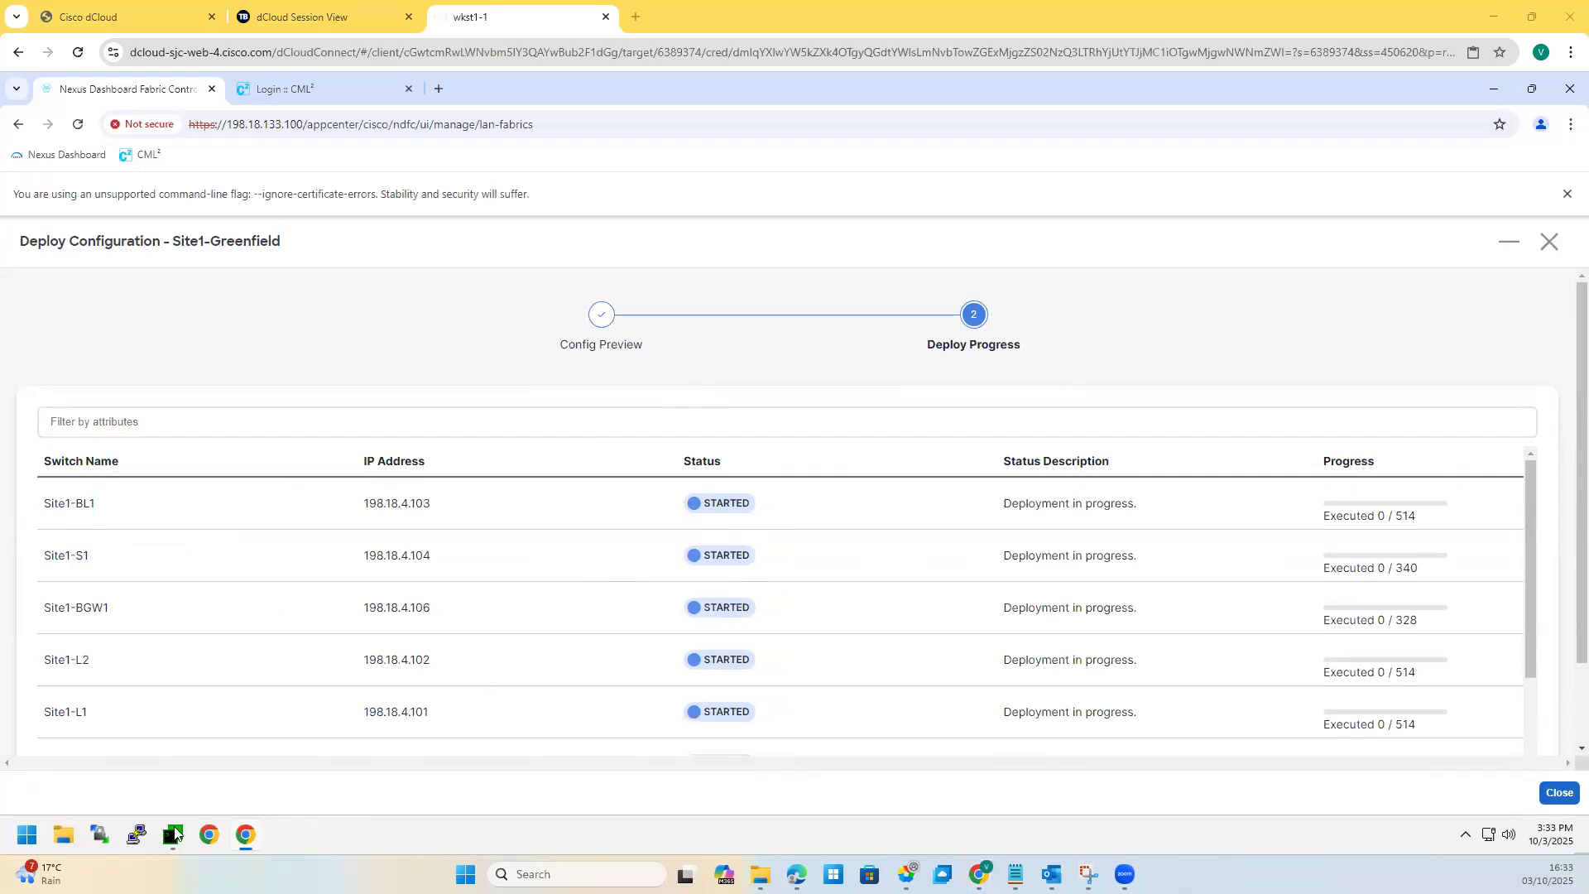
{"action": "left_click", "coordinate": [170, 749]}
Step: Open an SSH session to Site1-L1 and run 'sh run'
{"action": "left_click_drag", "start_coordinate": [658, 323], "coordinate": [917, 210]}
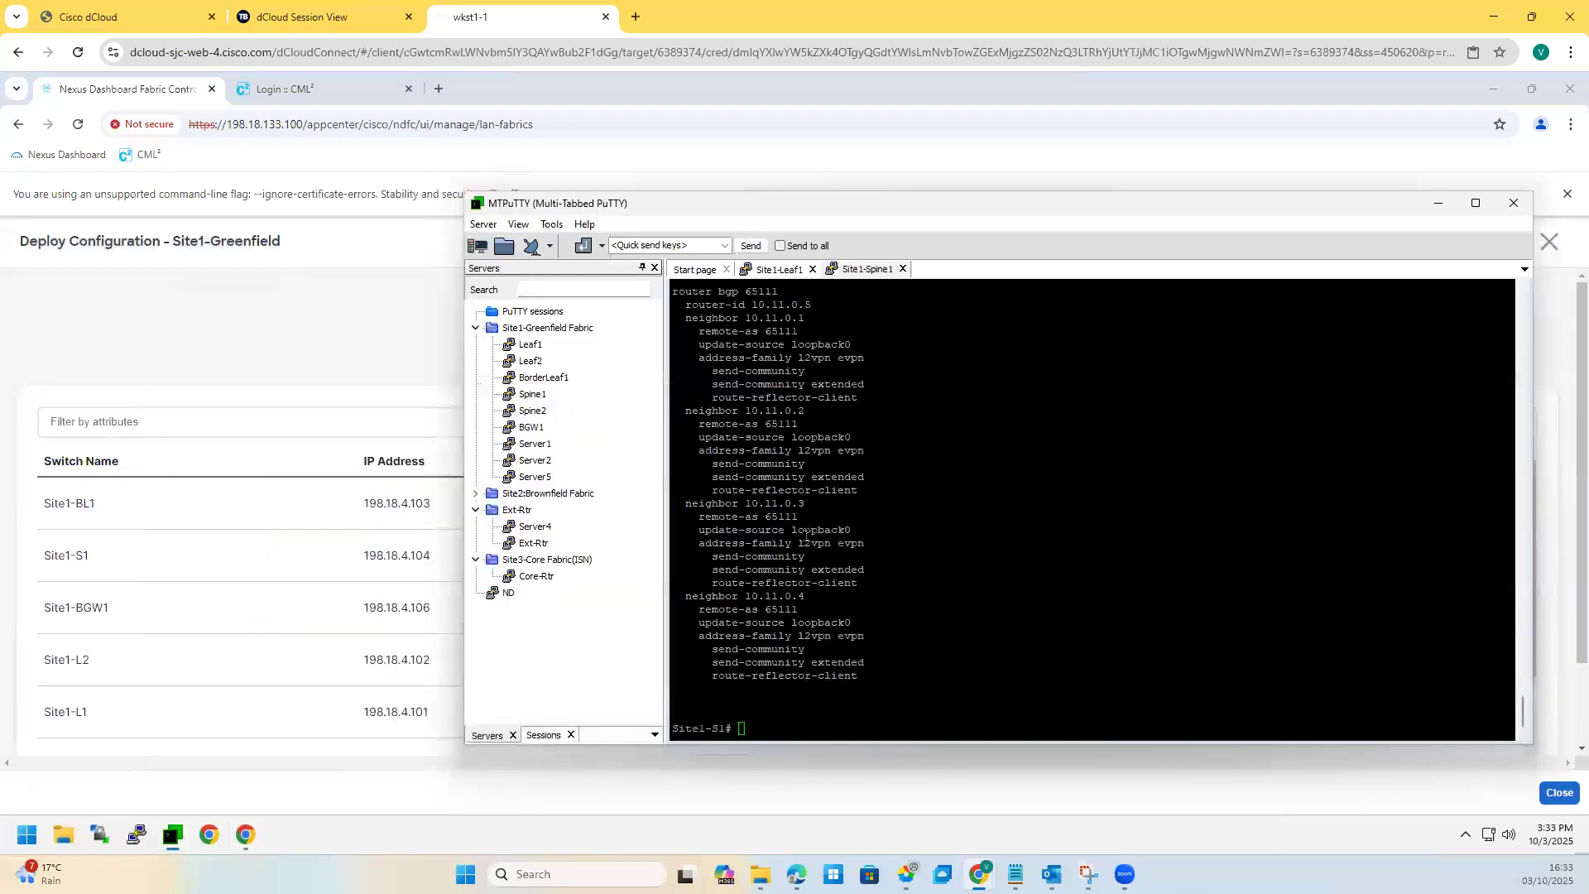
{"action": "double_click", "coordinate": [540, 344]}
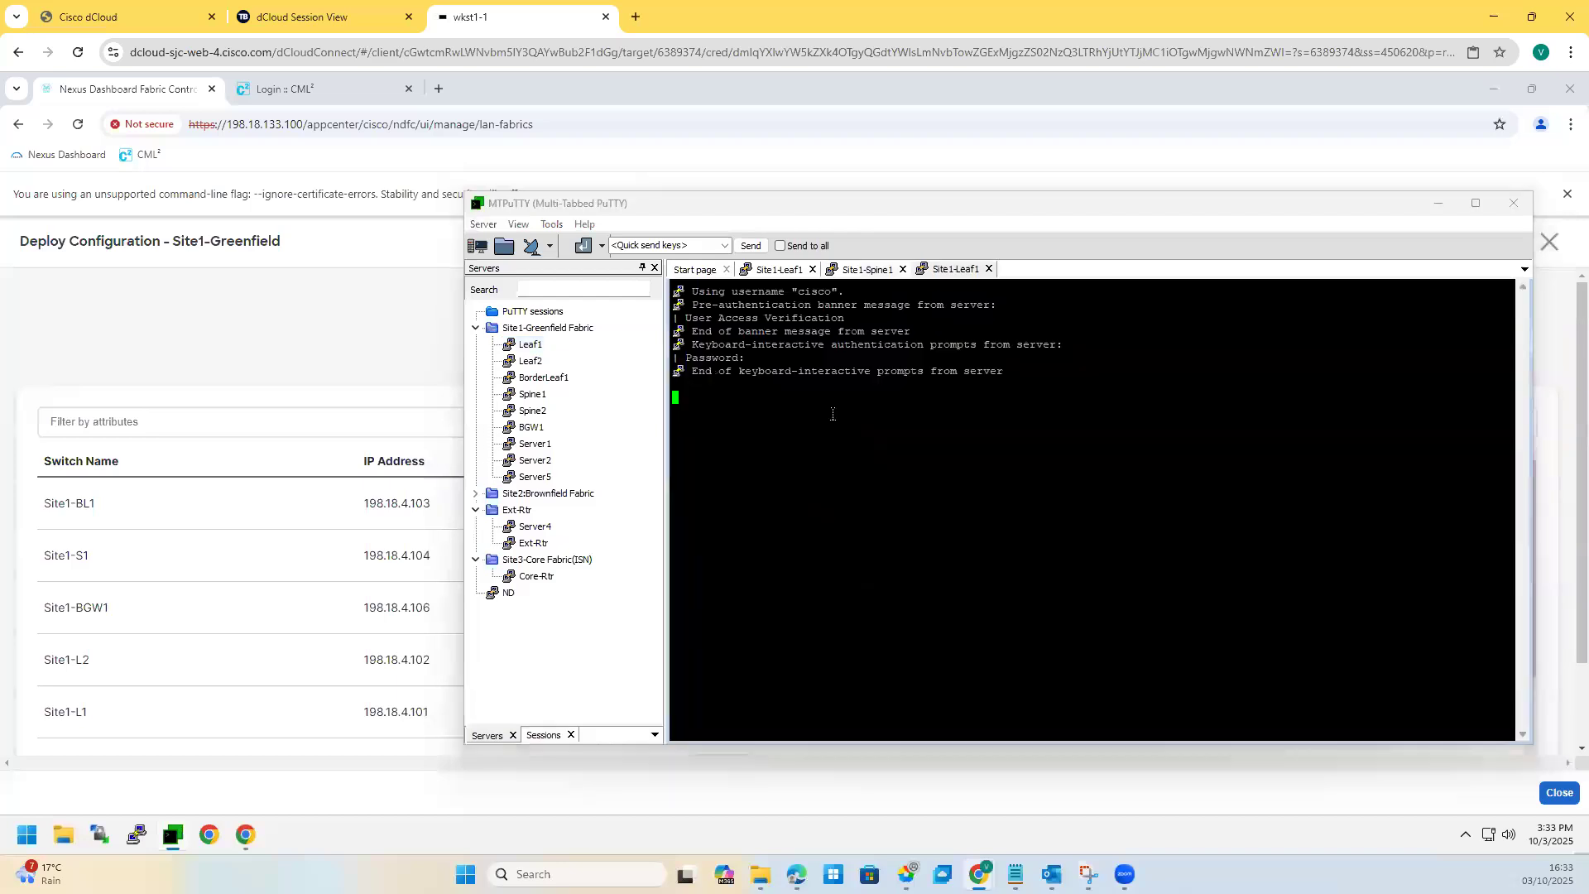
{"action": "key", "text": "Return"}
{"action": "key", "text": "Return"}
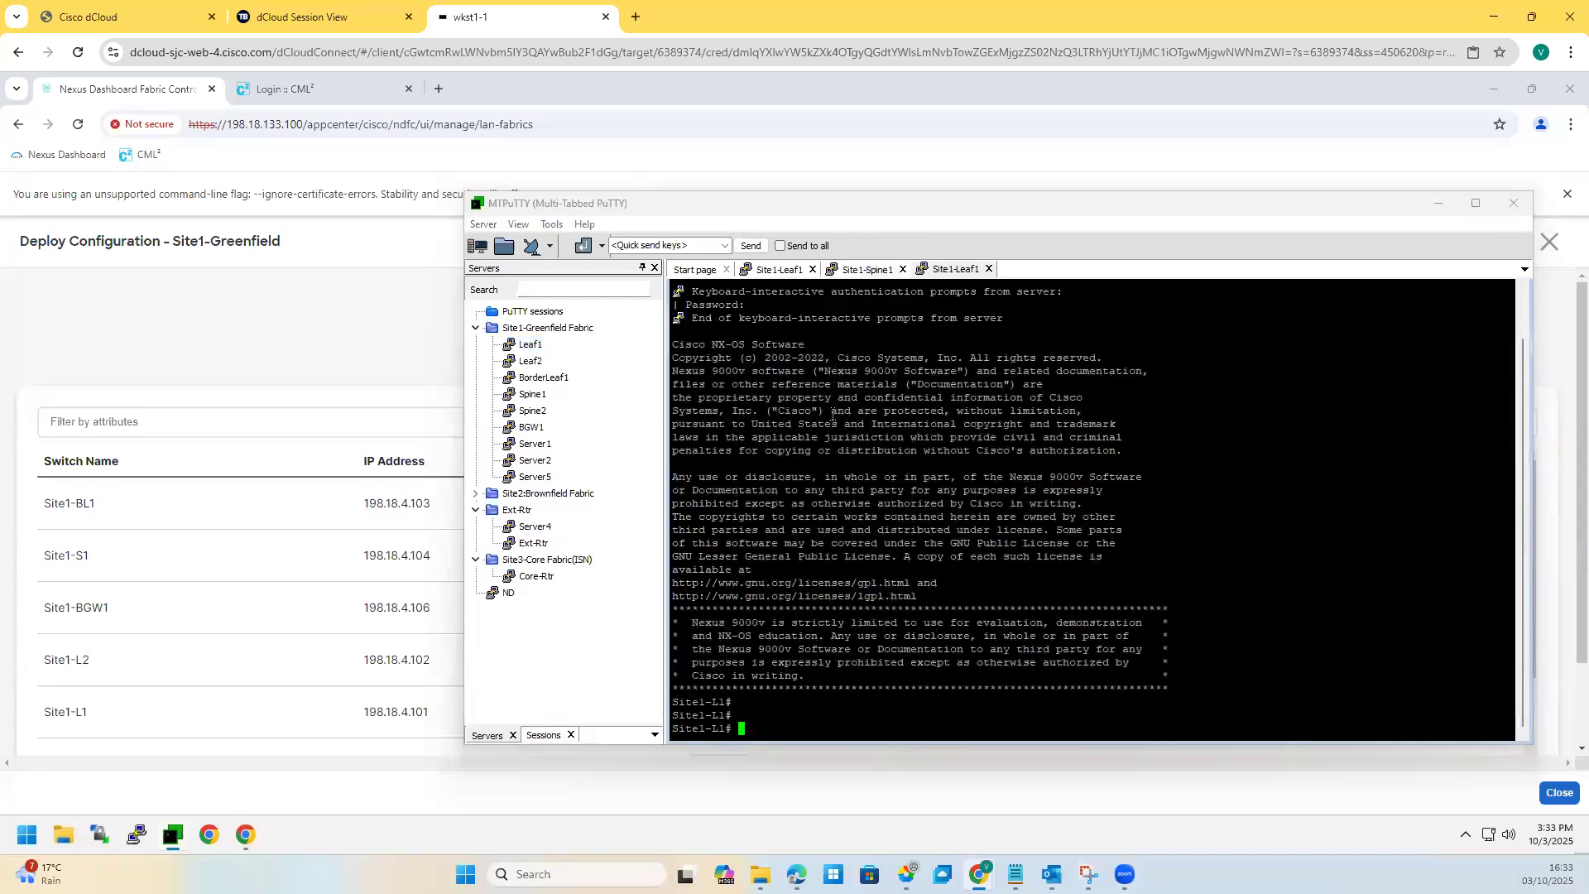
{"action": "type", "text": "sh run"}
{"action": "key", "text": "Return"}
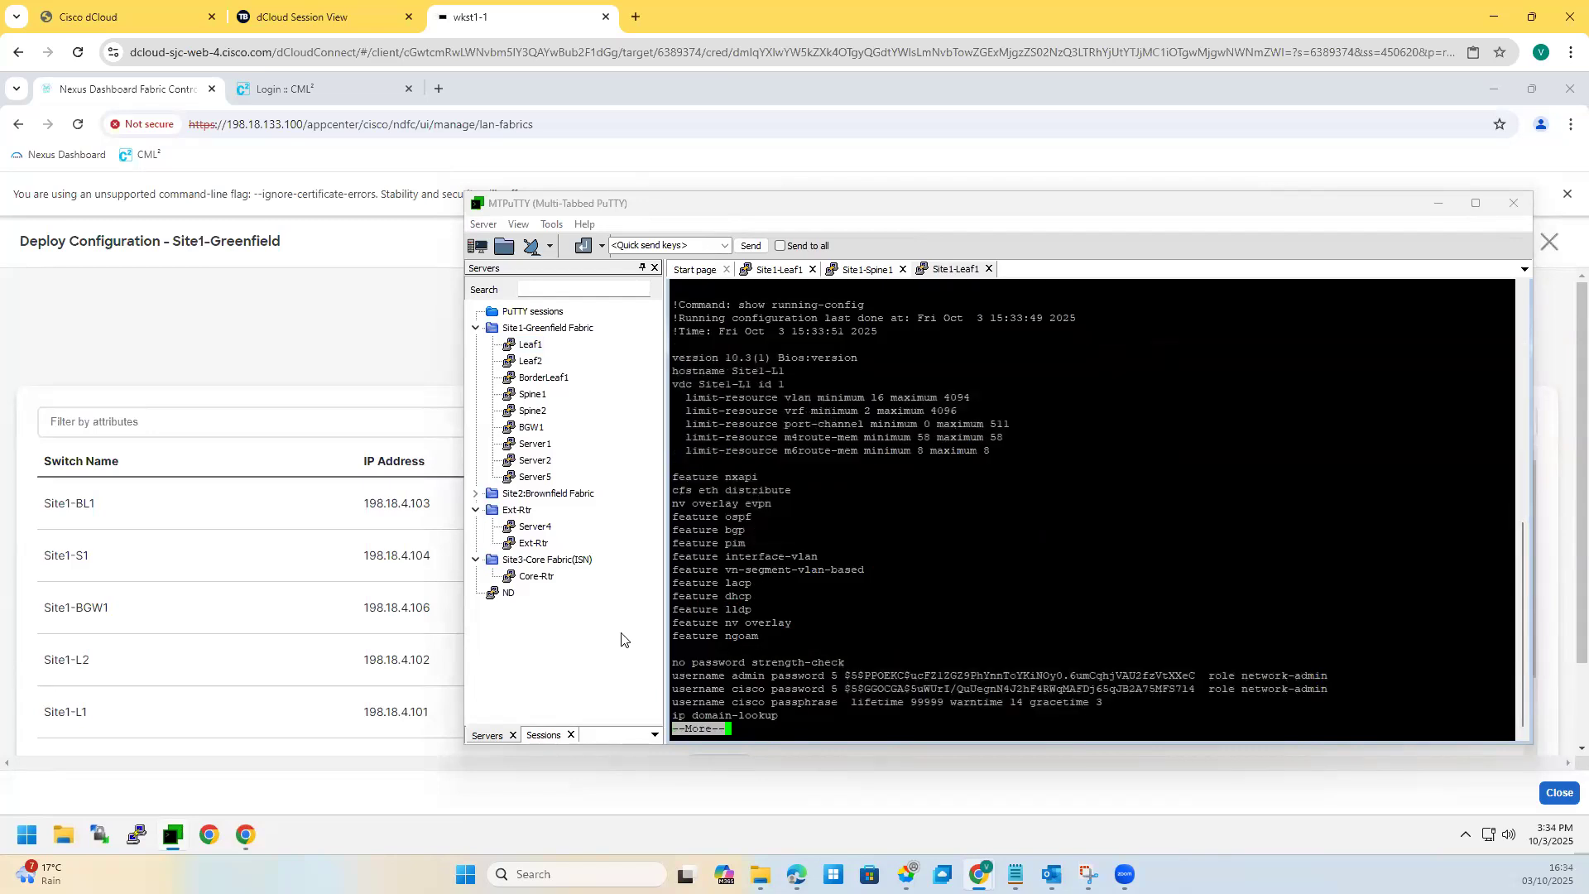
Step: Page through the running config to the Site1-L1# prompt, highlighting the feature lines
{"action": "key", "text": "space"}
{"action": "key", "text": "space"}
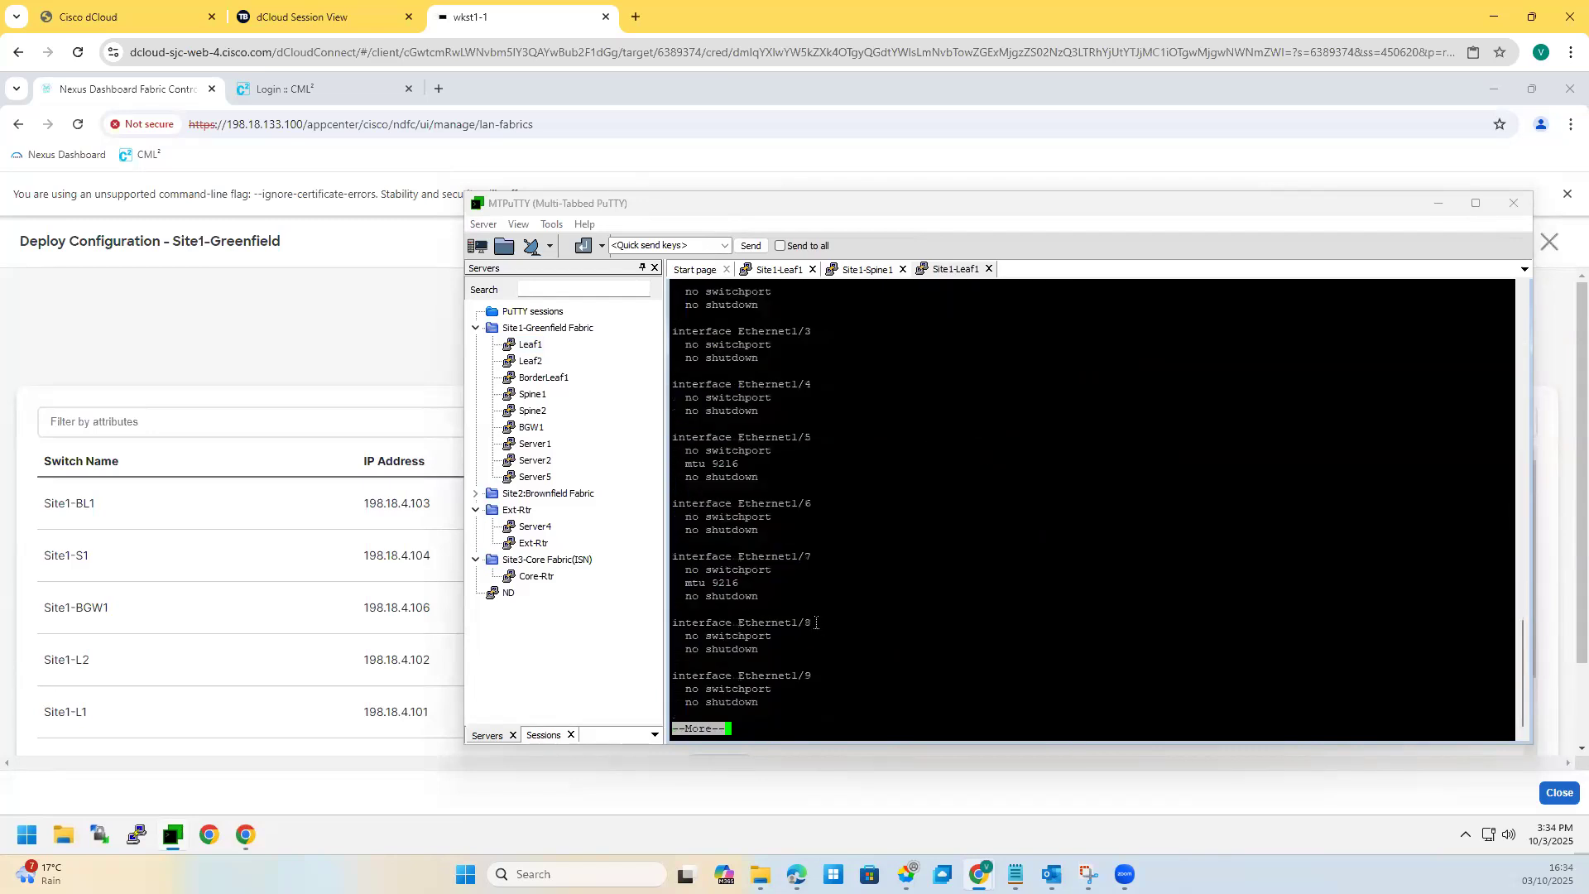
{"action": "scroll", "coordinate": [812, 595], "scroll_direction": "up", "scroll_amount": 20}
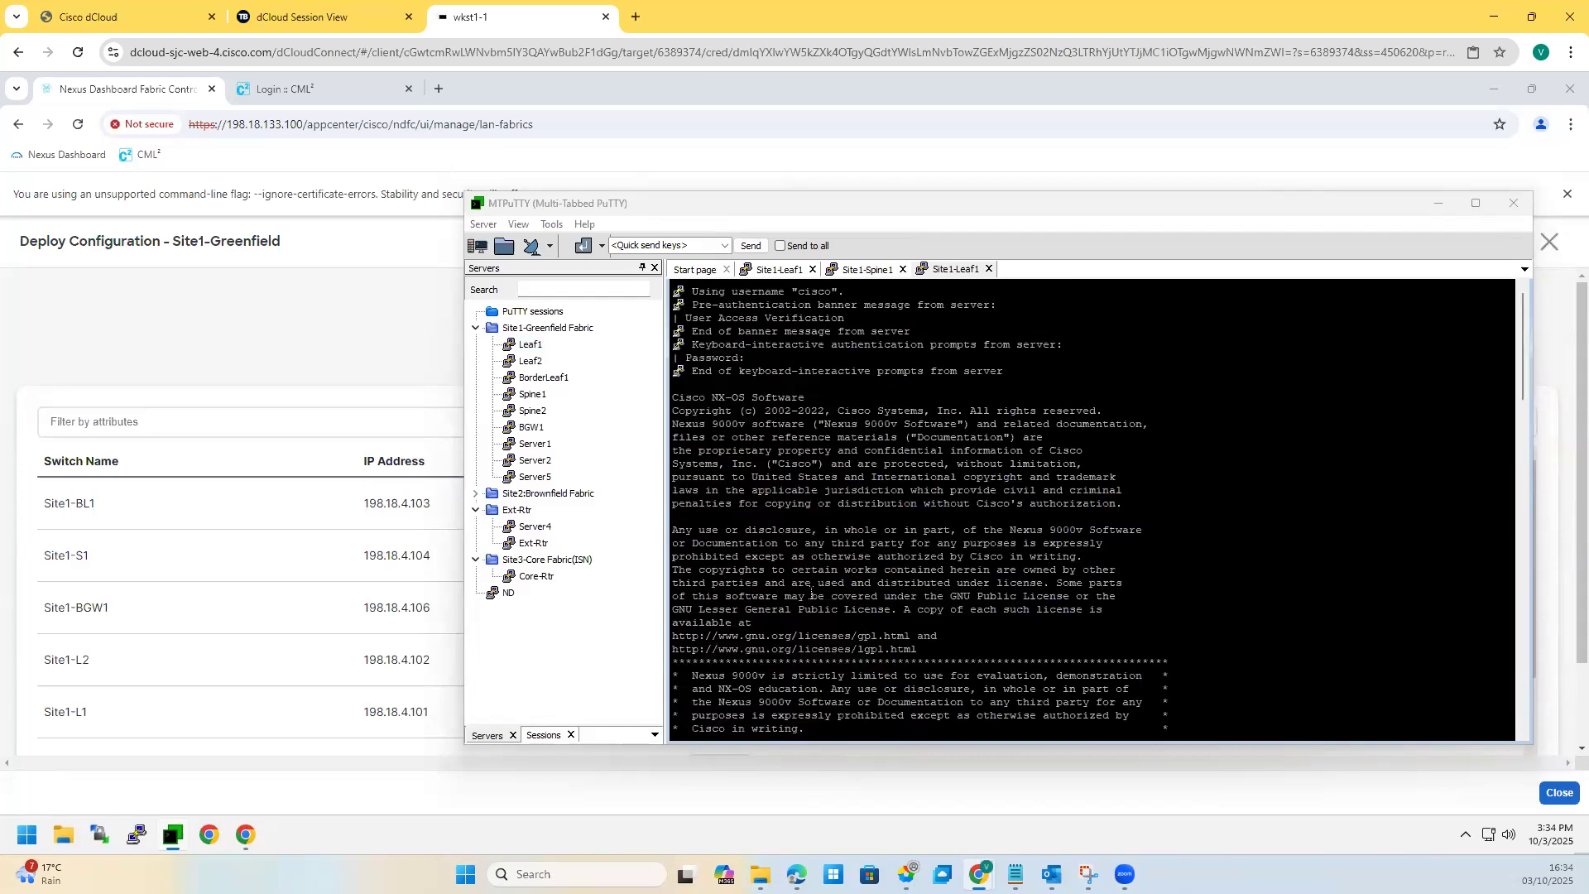
{"action": "scroll", "coordinate": [812, 595], "scroll_direction": "down", "scroll_amount": 10}
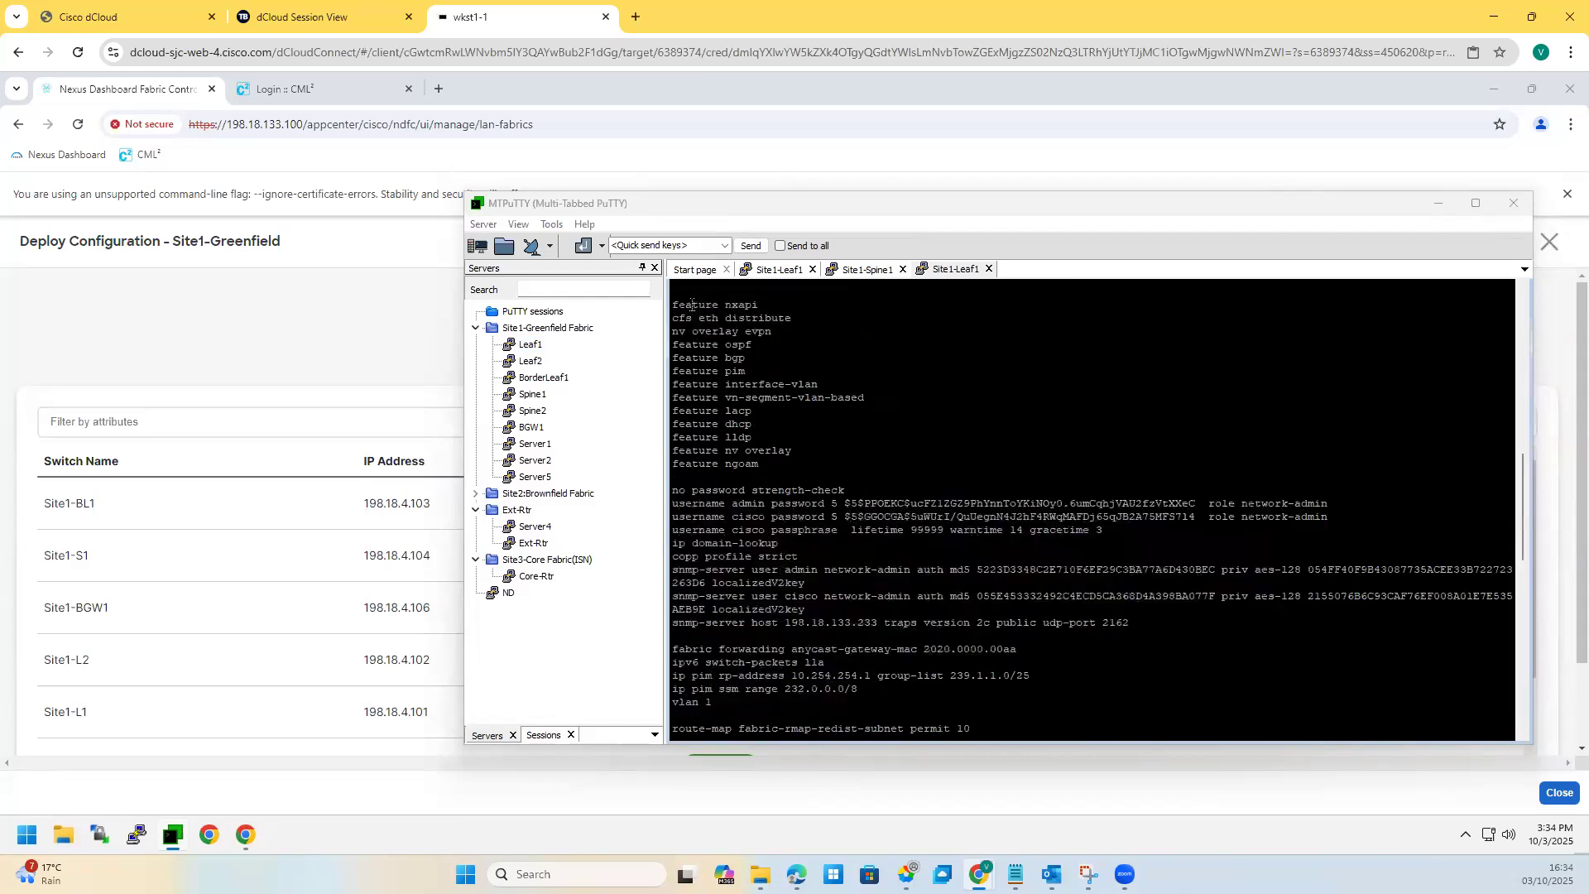
{"action": "left_click_drag", "start_coordinate": [686, 305], "coordinate": [837, 674]}
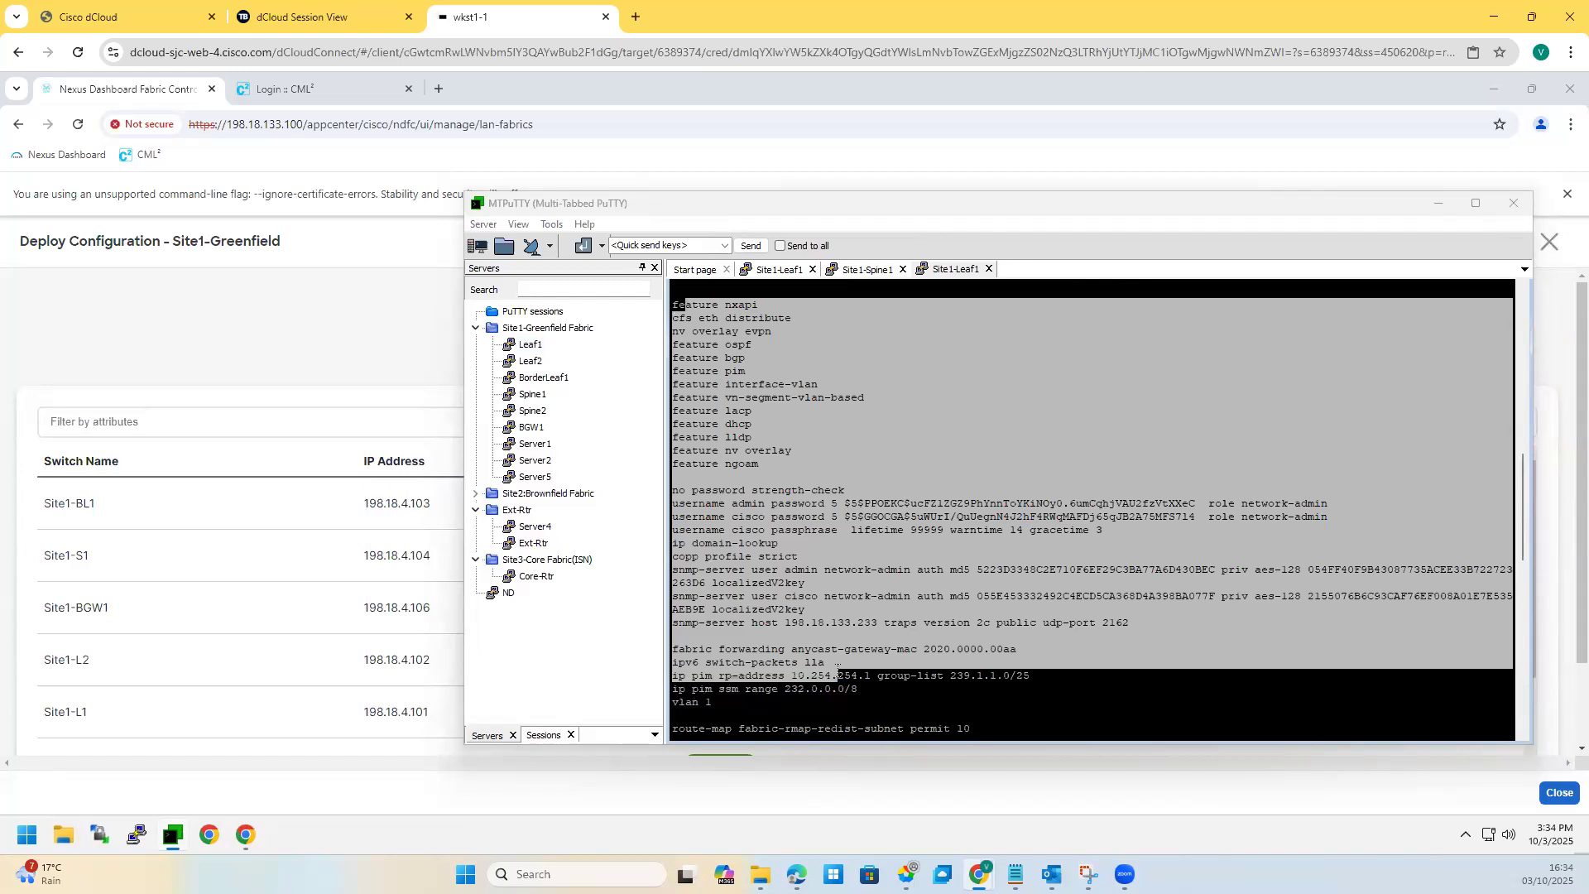
{"action": "left_click", "coordinate": [760, 461]}
{"action": "left_click_drag", "start_coordinate": [692, 334], "coordinate": [693, 332]}
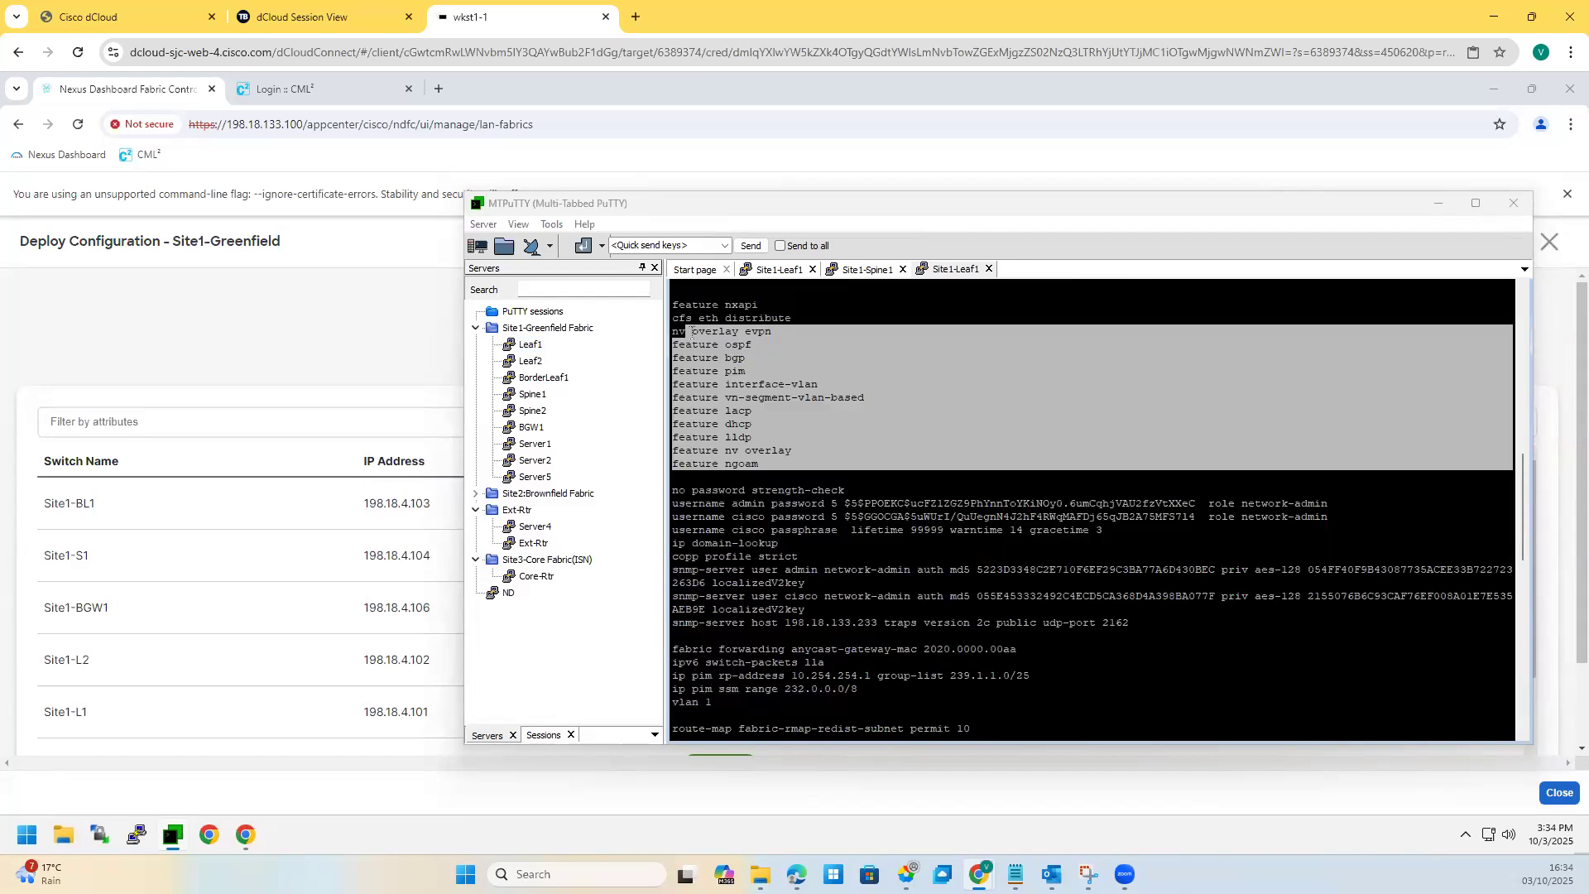
{"action": "left_click_drag", "start_coordinate": [769, 463], "coordinate": [672, 424]}
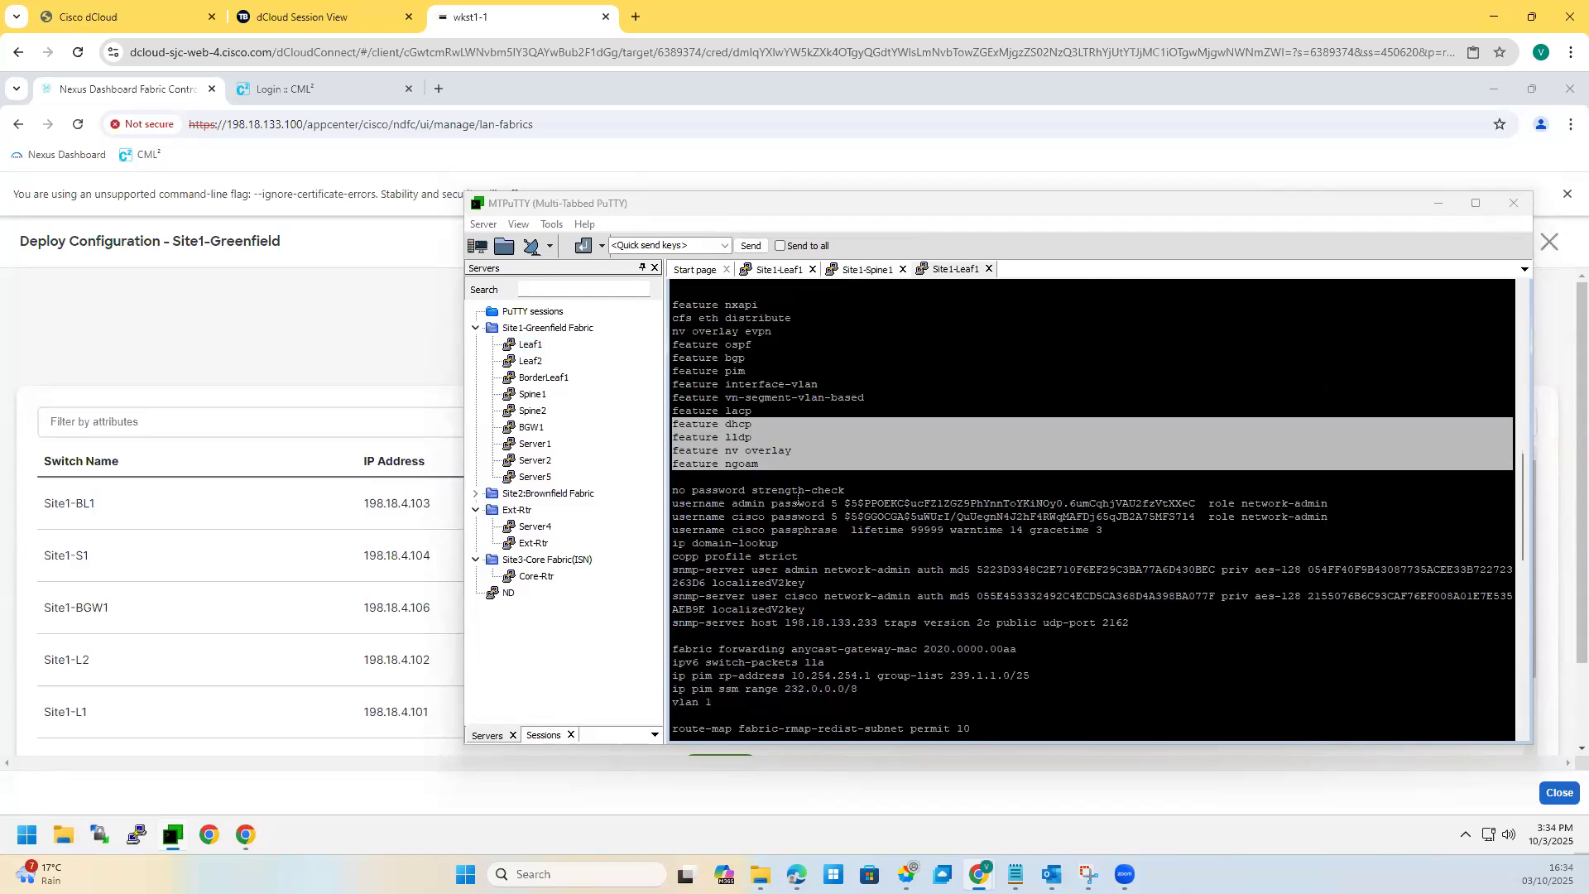
{"action": "key", "text": "space"}
{"action": "key", "text": "space"}
{"action": "key", "text": "space"}
{"action": "key", "text": "space"}
{"action": "key", "text": "space"}
{"action": "key", "text": "space"}
{"action": "key", "text": "space"}
{"action": "key", "text": "space"}
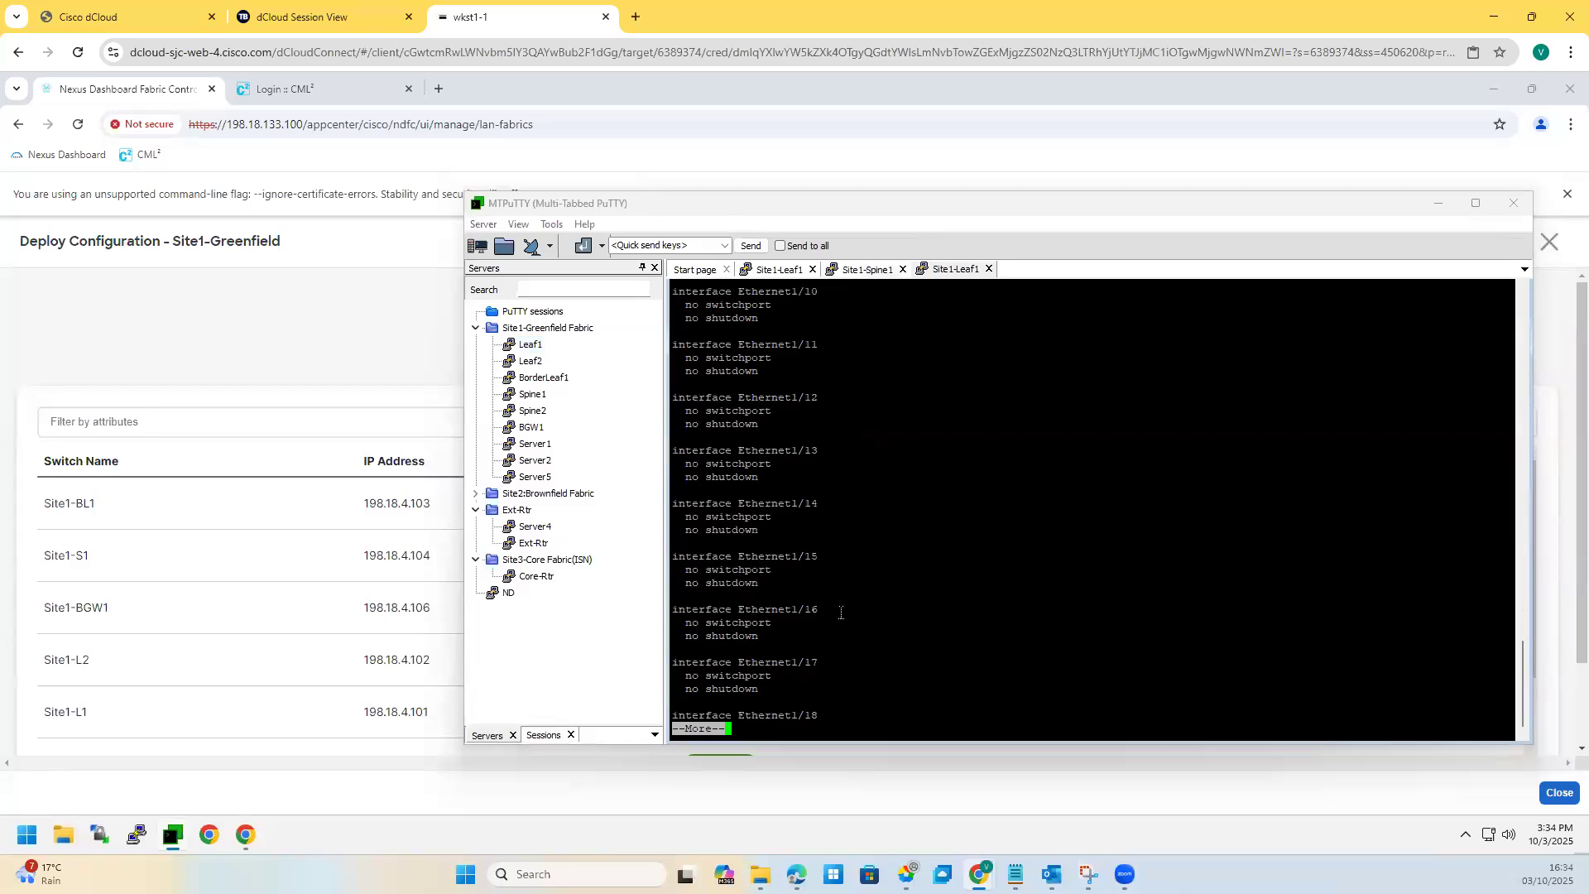
{"action": "key", "text": "space"}
{"action": "key", "text": "space"}
{"action": "key", "text": "space"}
{"action": "key", "text": "space"}
{"action": "key", "text": "space"}
{"action": "key", "text": "space"}
{"action": "key", "text": "space"}
{"action": "key", "text": "space"}
{"action": "key", "text": "space"}
{"action": "key", "text": "space"}
{"action": "key", "text": "space"}
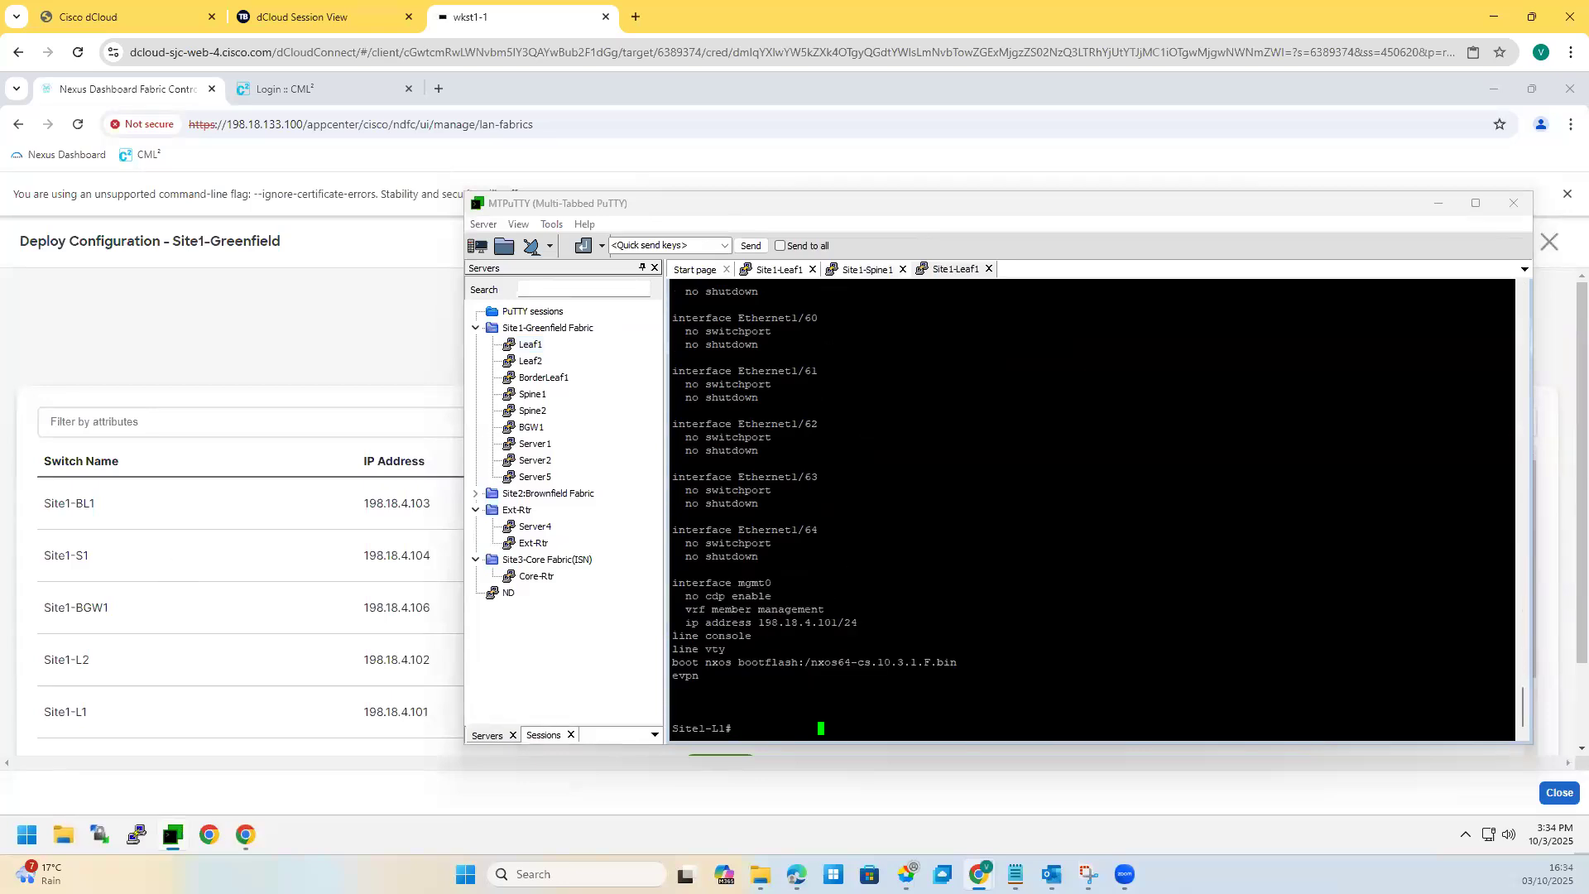
{"action": "key", "text": "space"}
{"action": "key", "text": "space"}
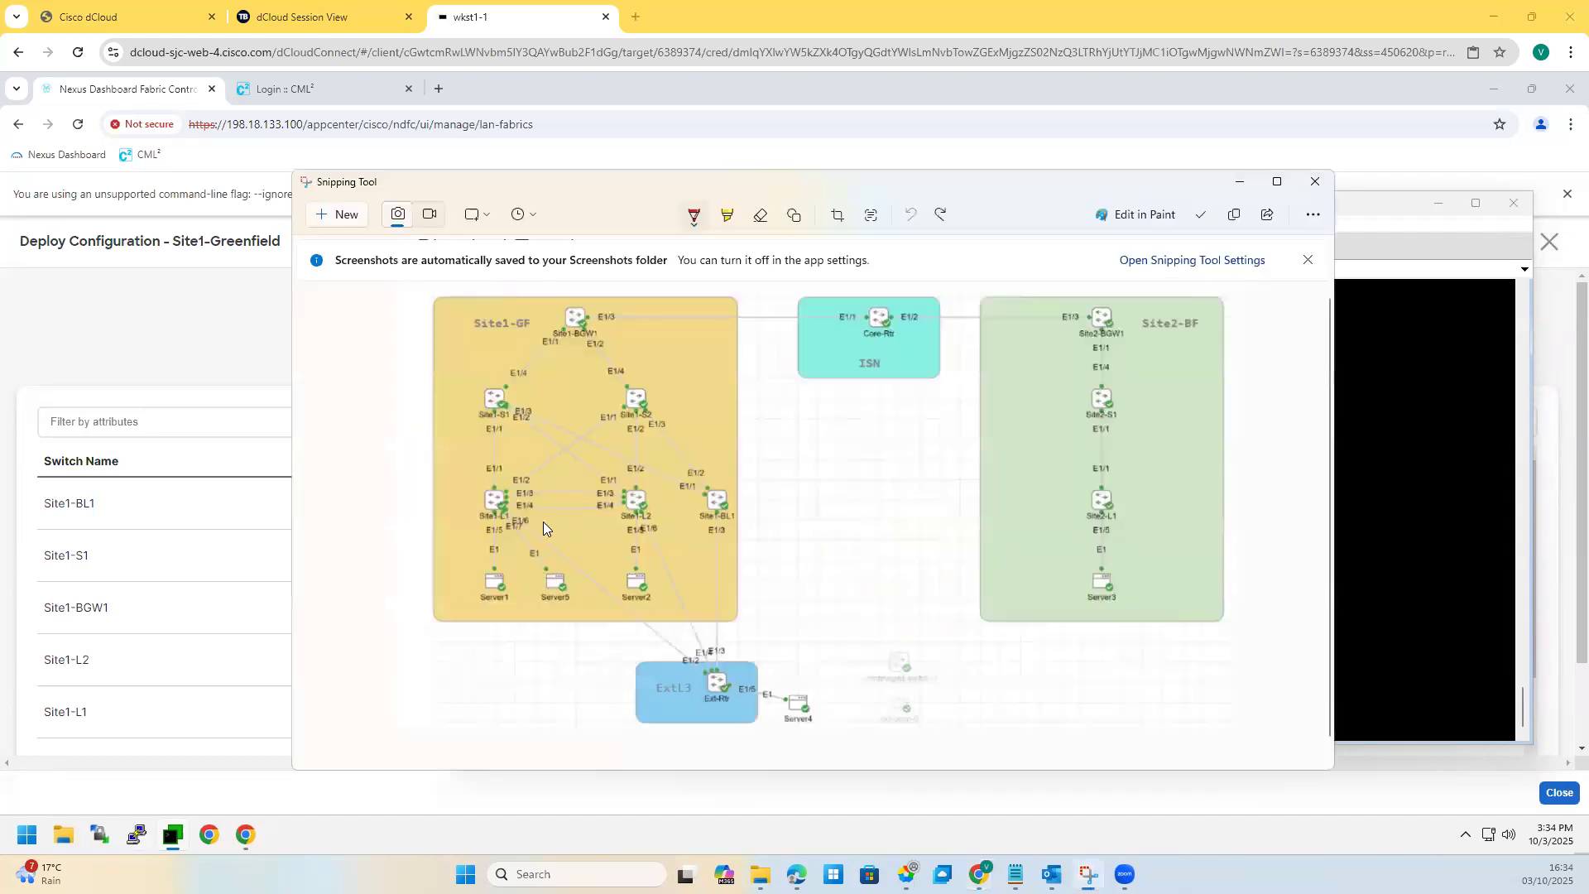
Step: Mark Site1-L1 and Site1-L2 in red, then check the deployment progress
{"action": "left_click_drag", "start_coordinate": [481, 491], "coordinate": [480, 516]}
{"action": "left_click_drag", "start_coordinate": [649, 521], "coordinate": [645, 513]}
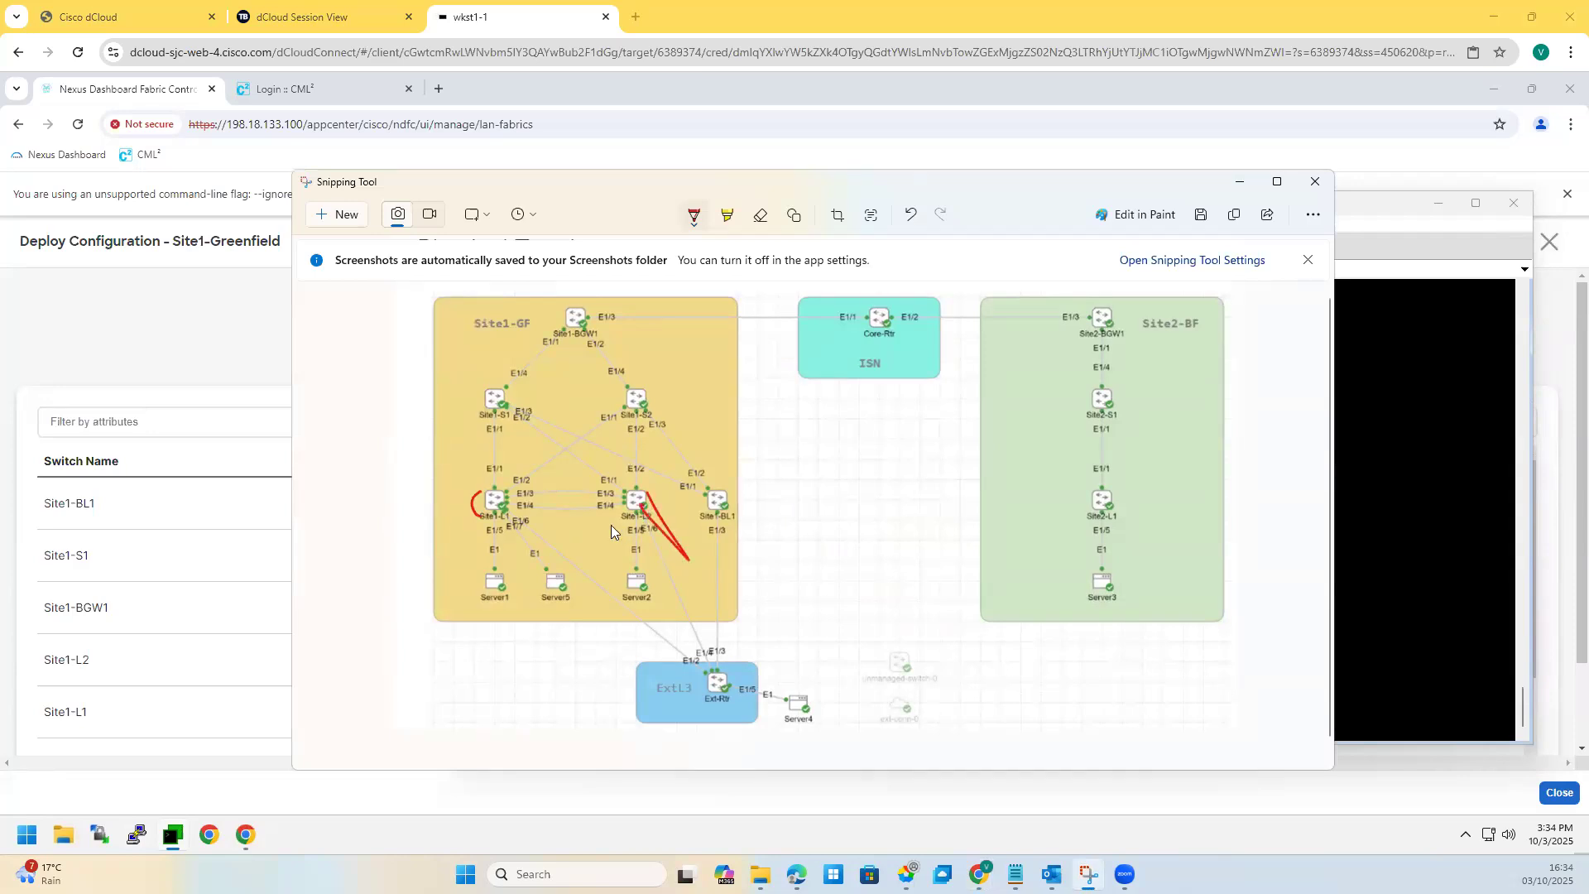
{"action": "left_click", "coordinate": [1243, 182]}
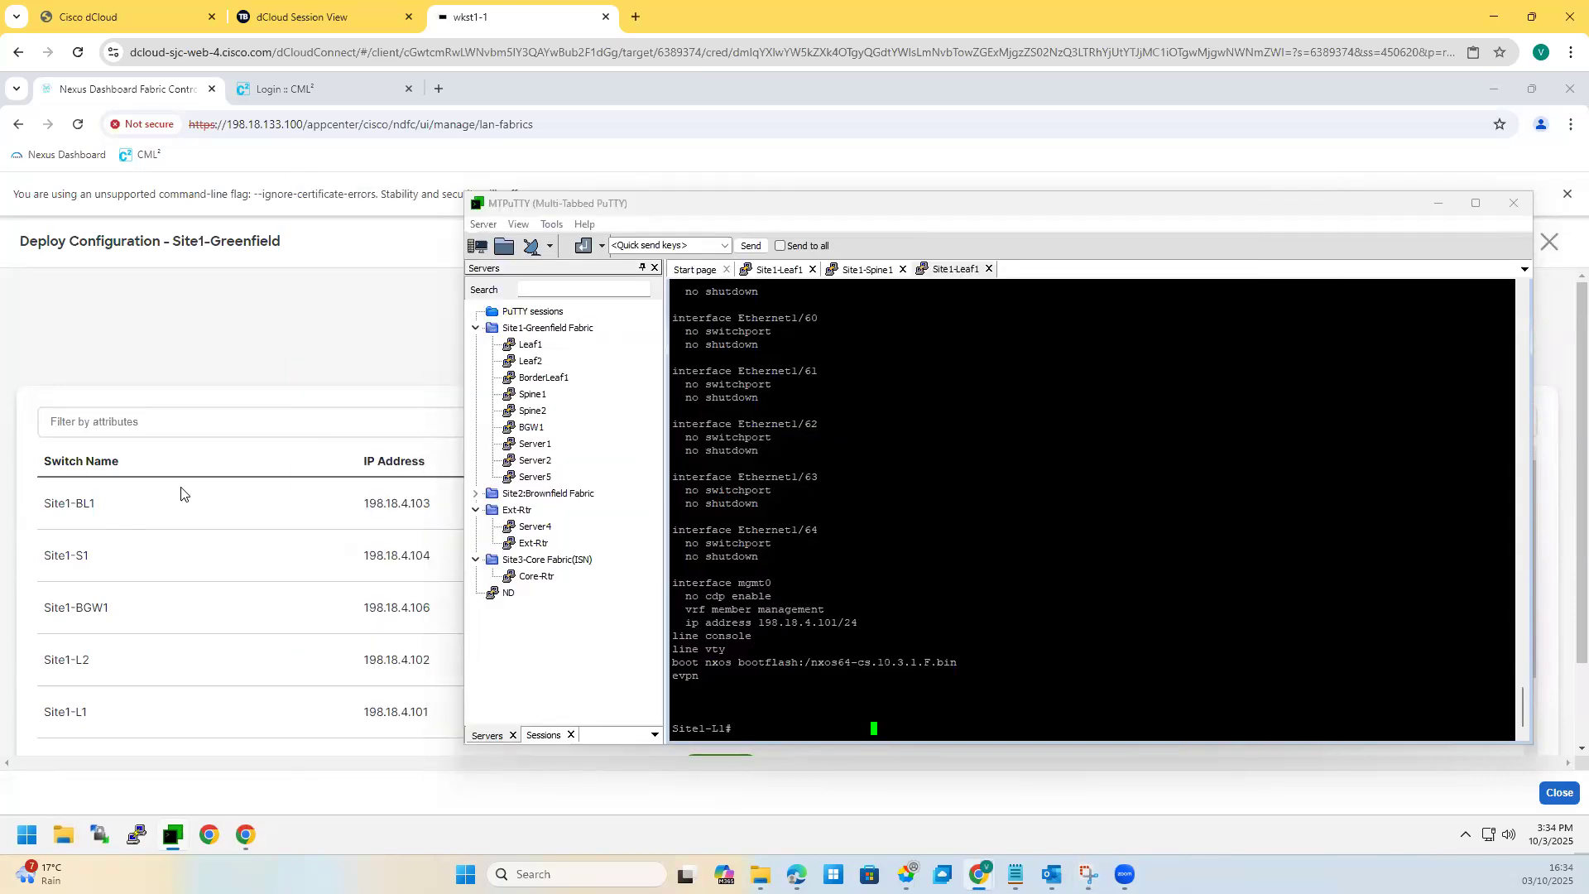
{"action": "left_click", "coordinate": [271, 330]}
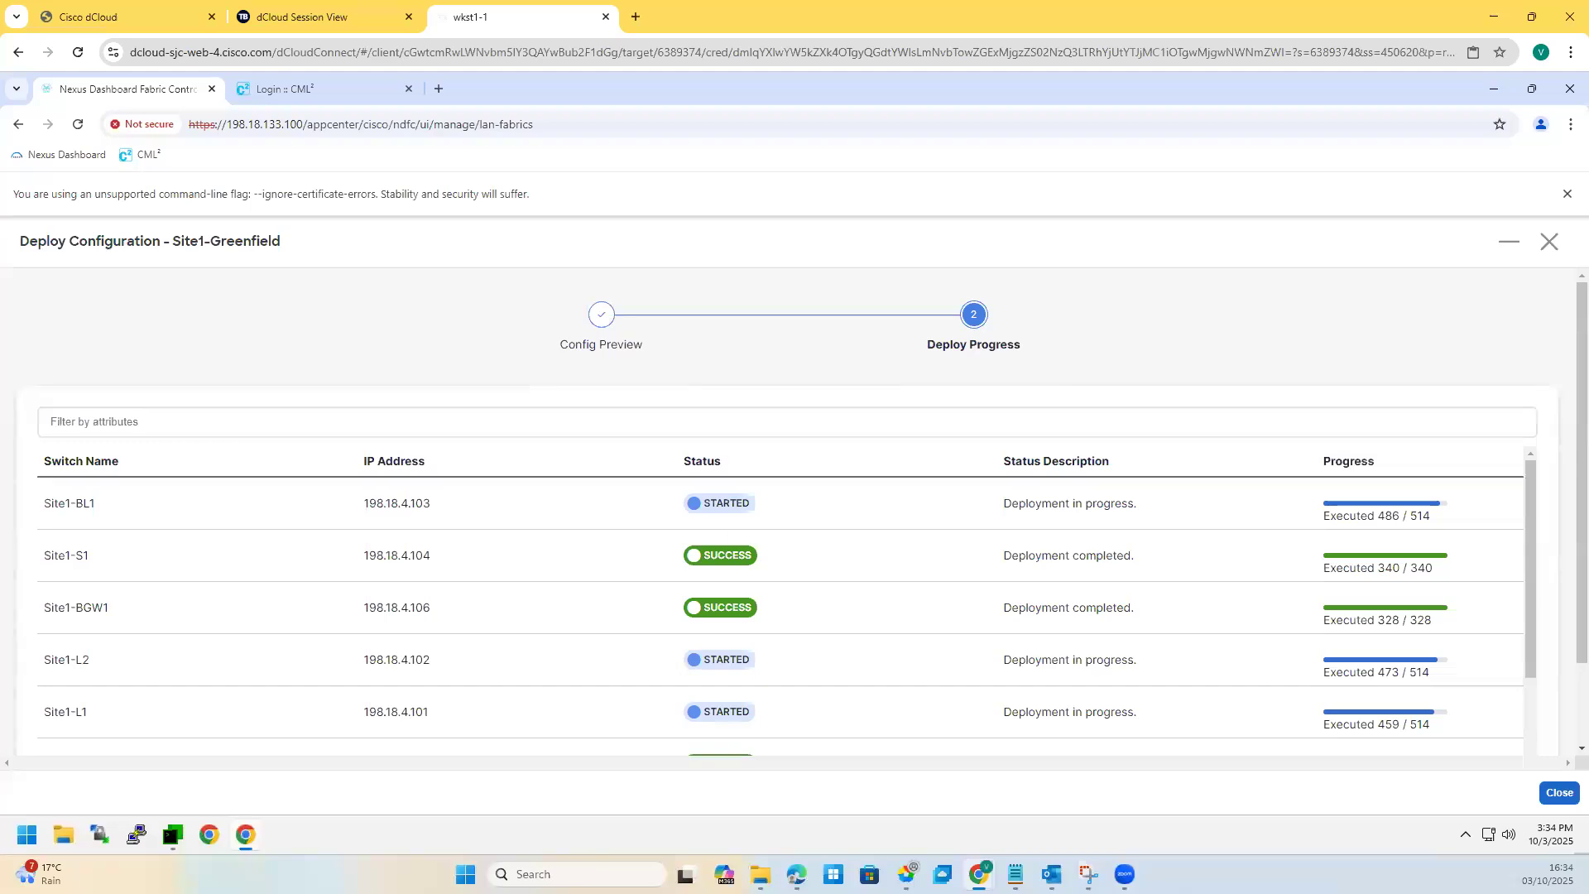
Step: Mark the E1/5 ports on both leaves and circle Server1, then hide the screenshot
{"action": "key", "text": "alt+Tab"}
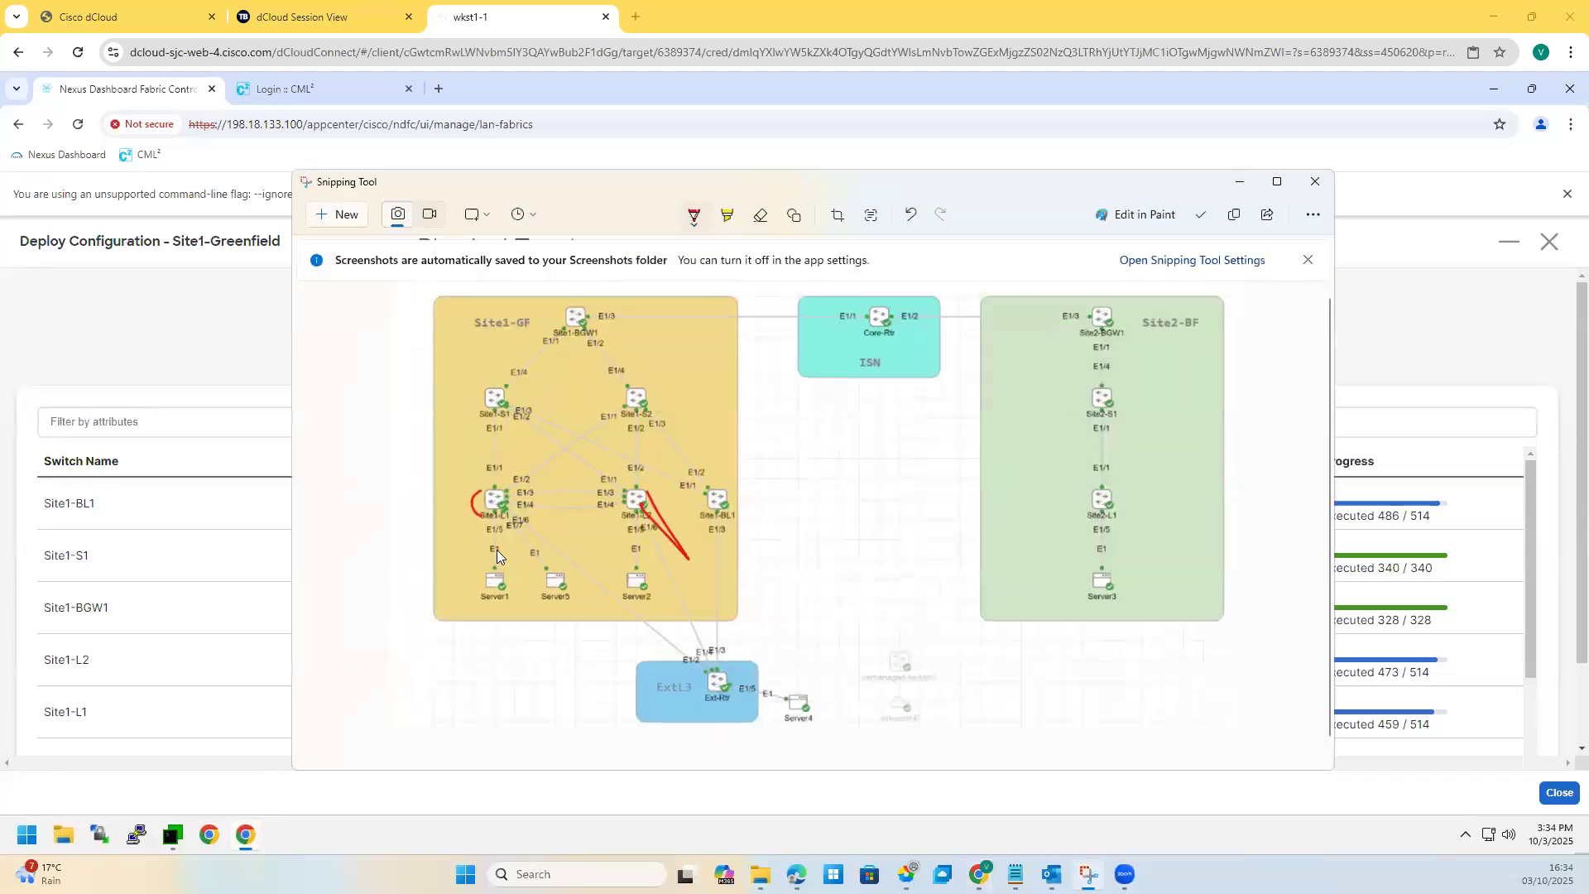
{"action": "left_click_drag", "start_coordinate": [478, 534], "coordinate": [509, 532]}
{"action": "left_click_drag", "start_coordinate": [613, 510], "coordinate": [630, 523]}
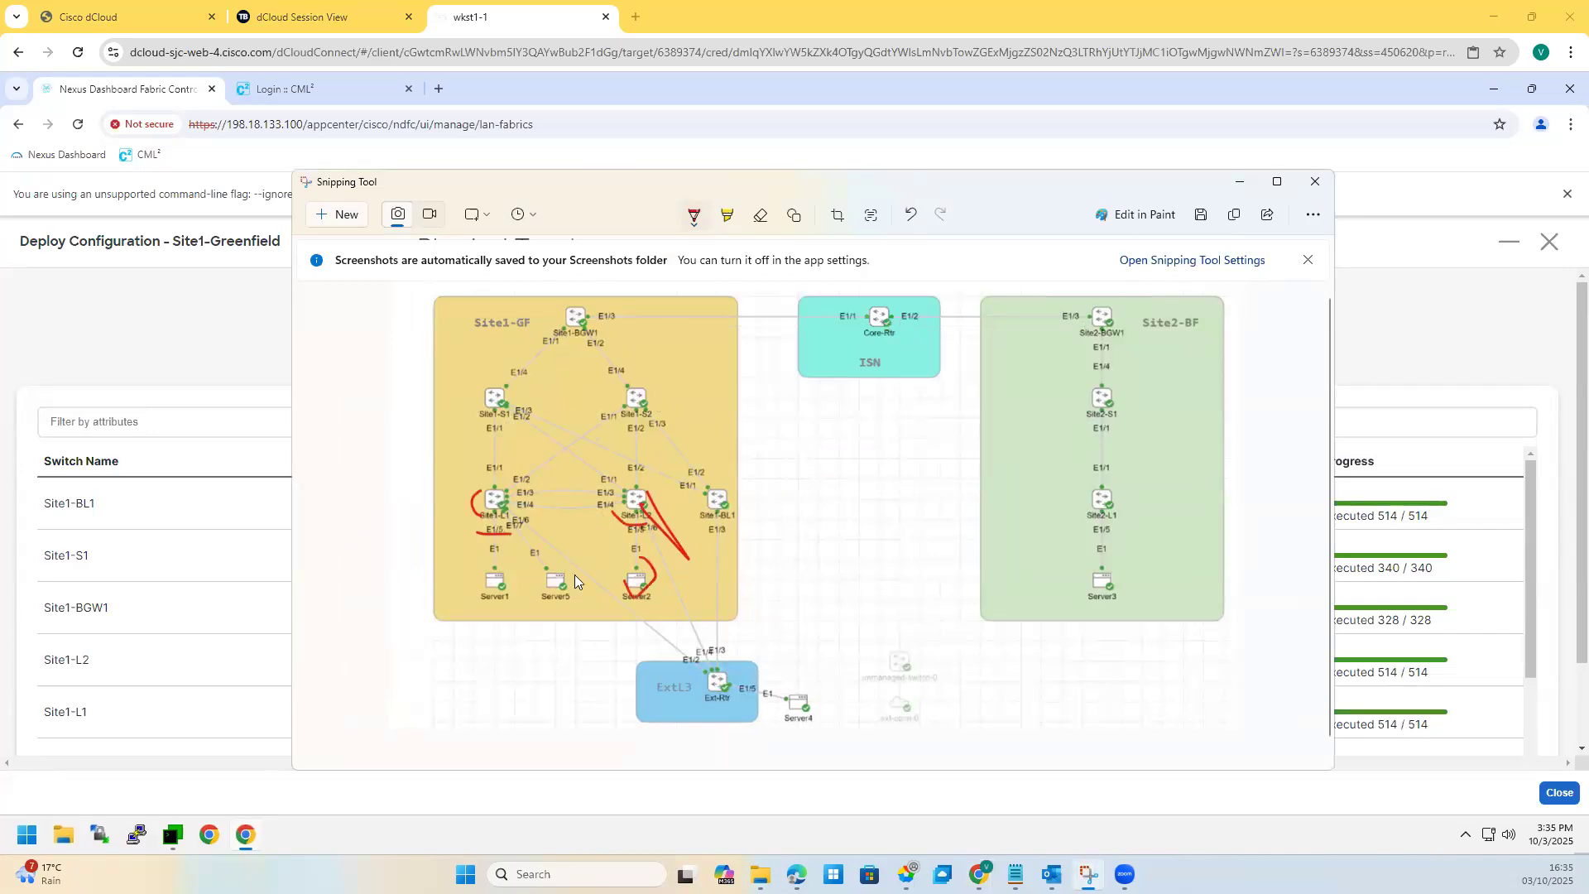
{"action": "left_click_drag", "start_coordinate": [494, 570], "coordinate": [503, 579]}
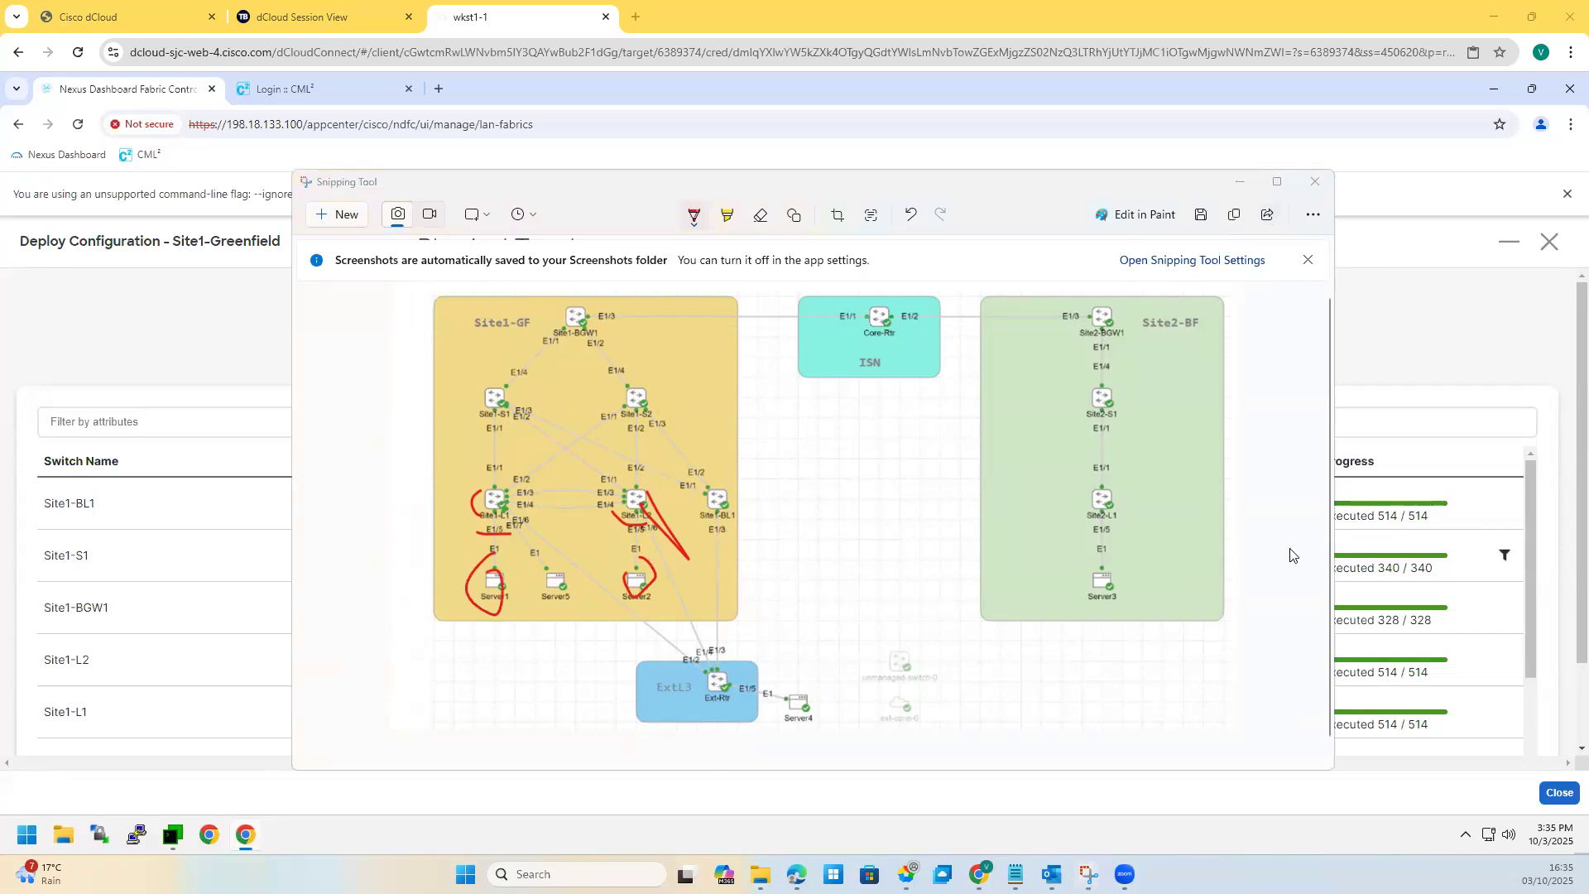
{"action": "left_click", "coordinate": [1243, 185]}
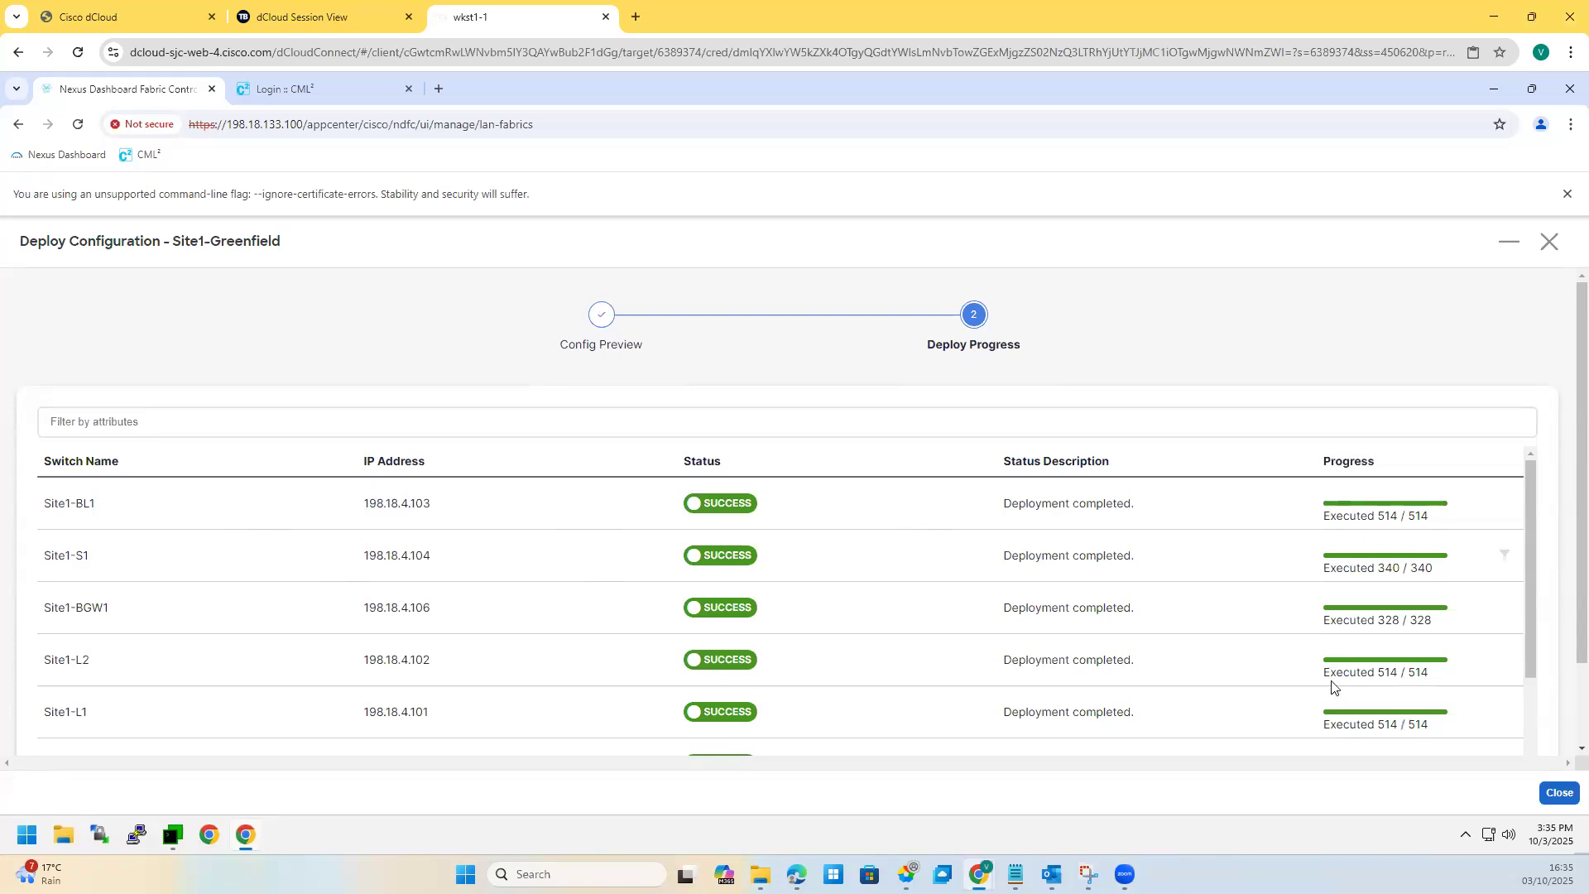
Step: Close the completed deployment and scroll through the 406 interfaces in the Interfaces list
{"action": "scroll", "coordinate": [1416, 670], "scroll_direction": "down", "scroll_amount": 3}
{"action": "scroll", "coordinate": [1482, 650], "scroll_direction": "up", "scroll_amount": 3}
{"action": "left_click", "coordinate": [1562, 793]}
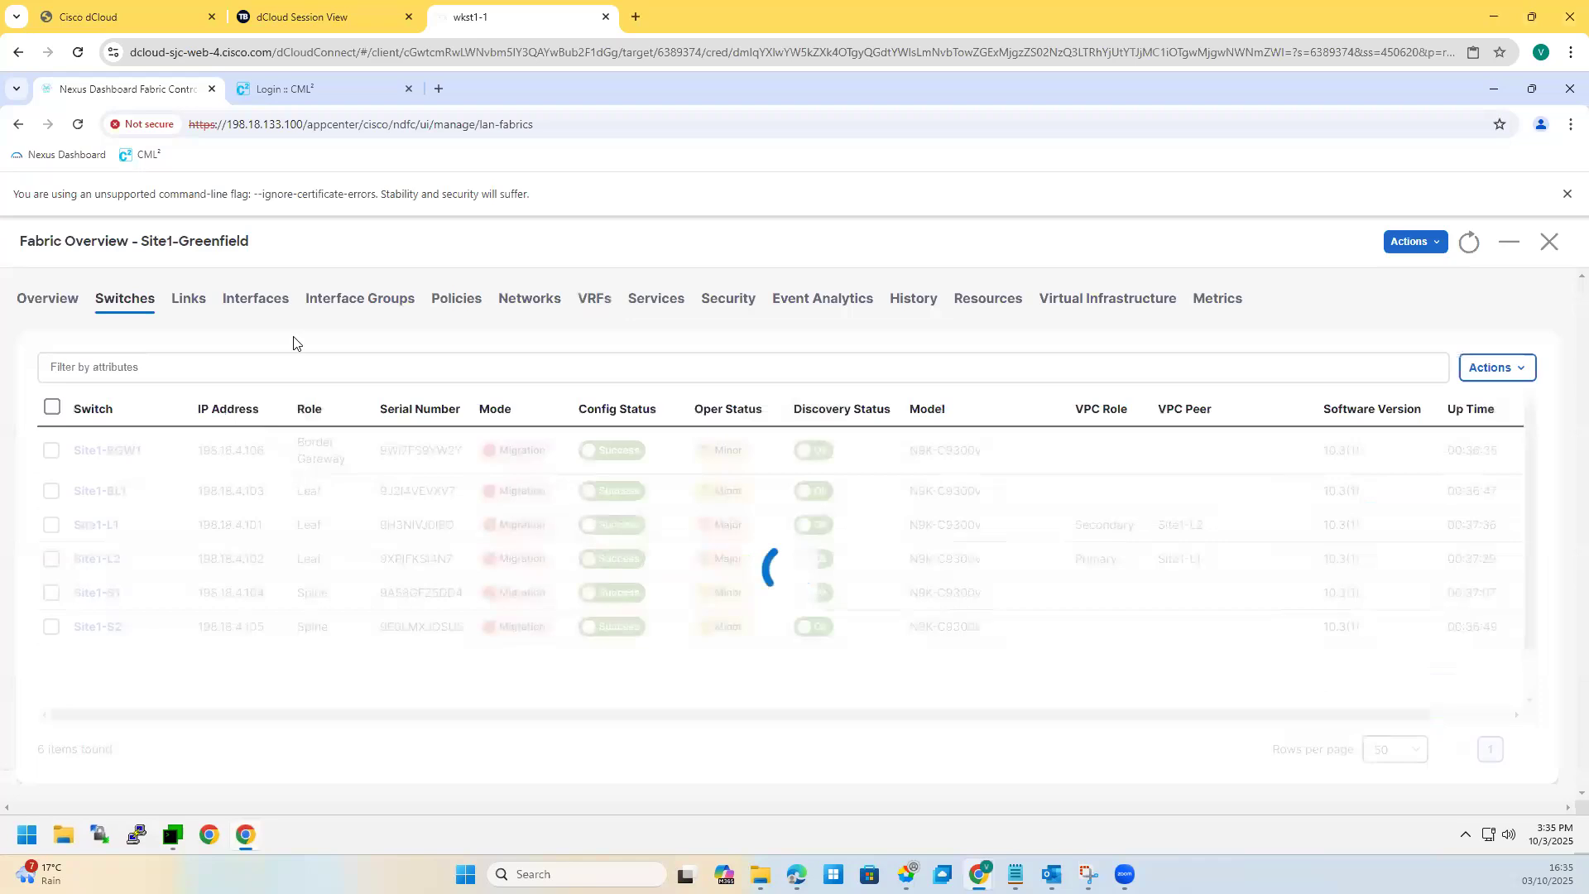
{"action": "left_click", "coordinate": [259, 305]}
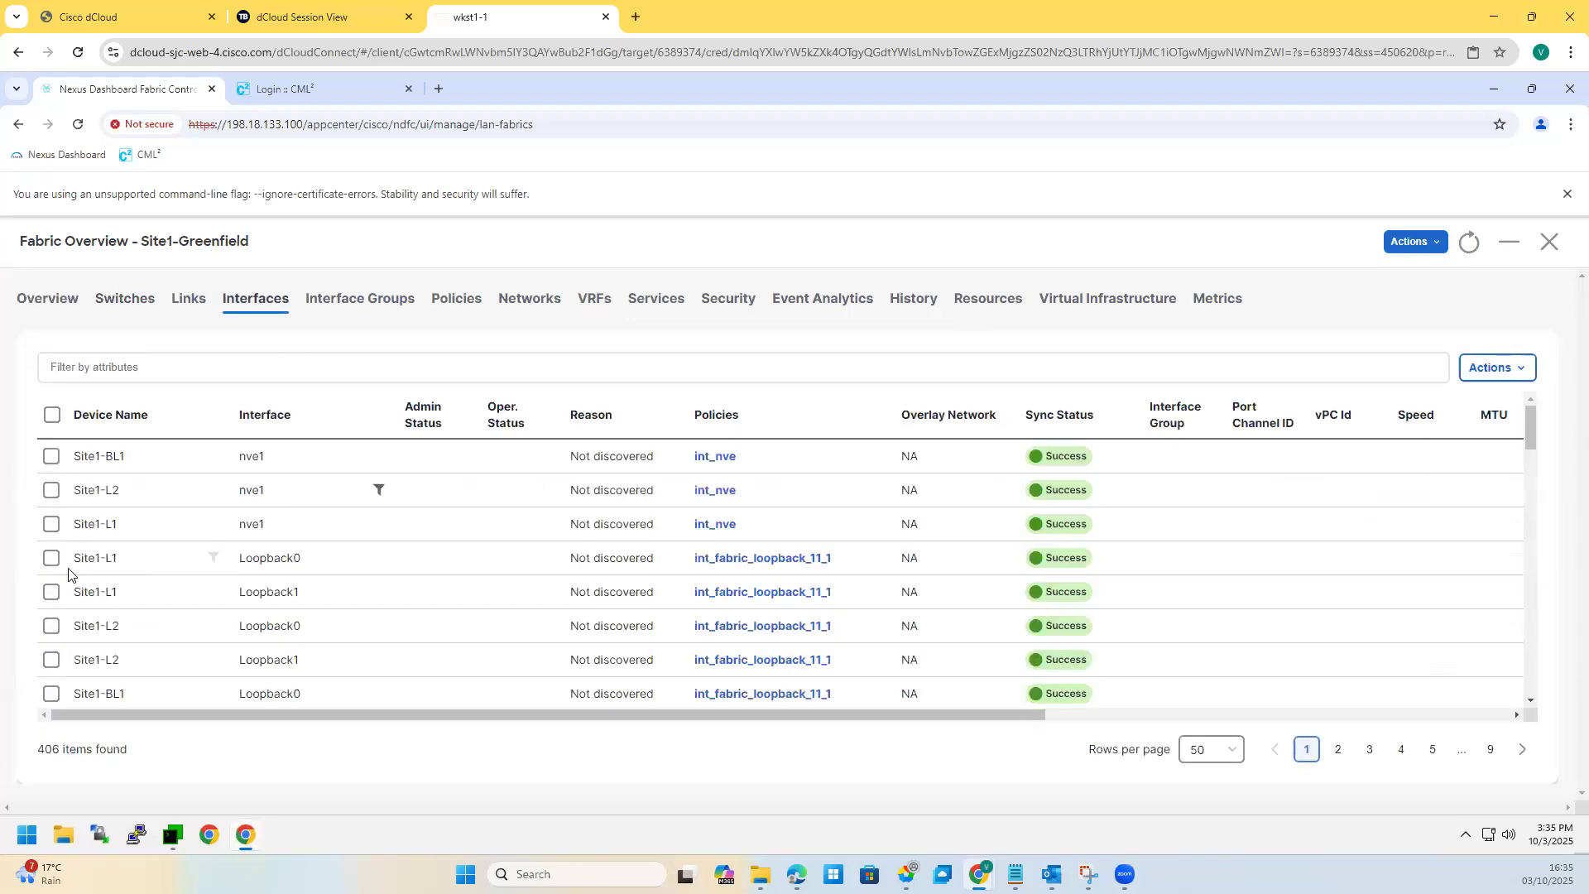
{"action": "scroll", "coordinate": [104, 644], "scroll_direction": "down", "scroll_amount": 3}
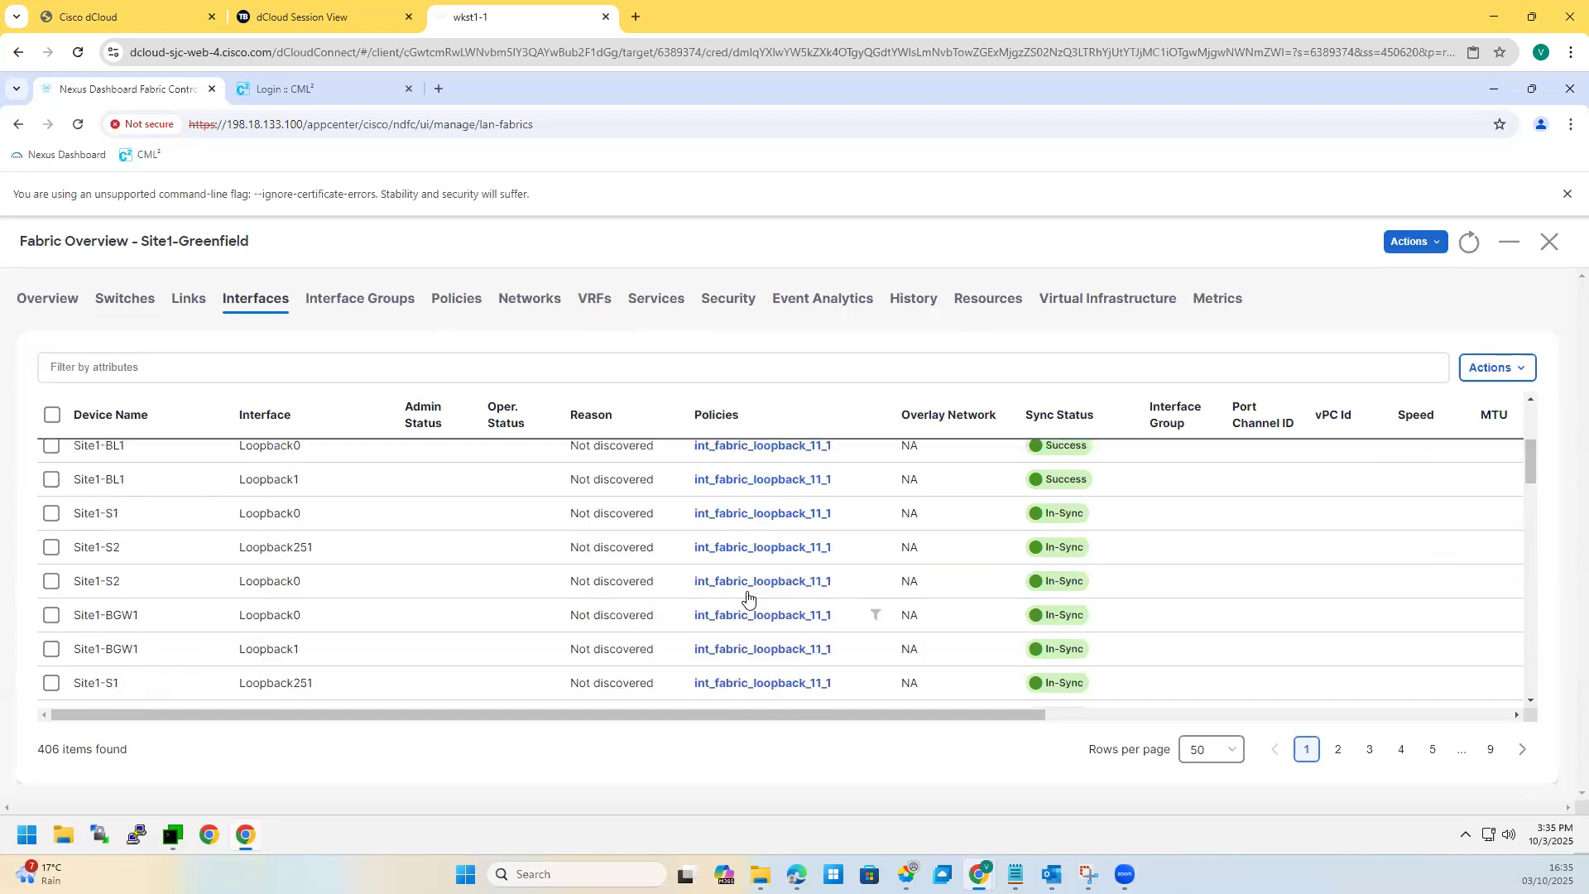
{"action": "scroll", "coordinate": [148, 597], "scroll_direction": "down", "scroll_amount": 3}
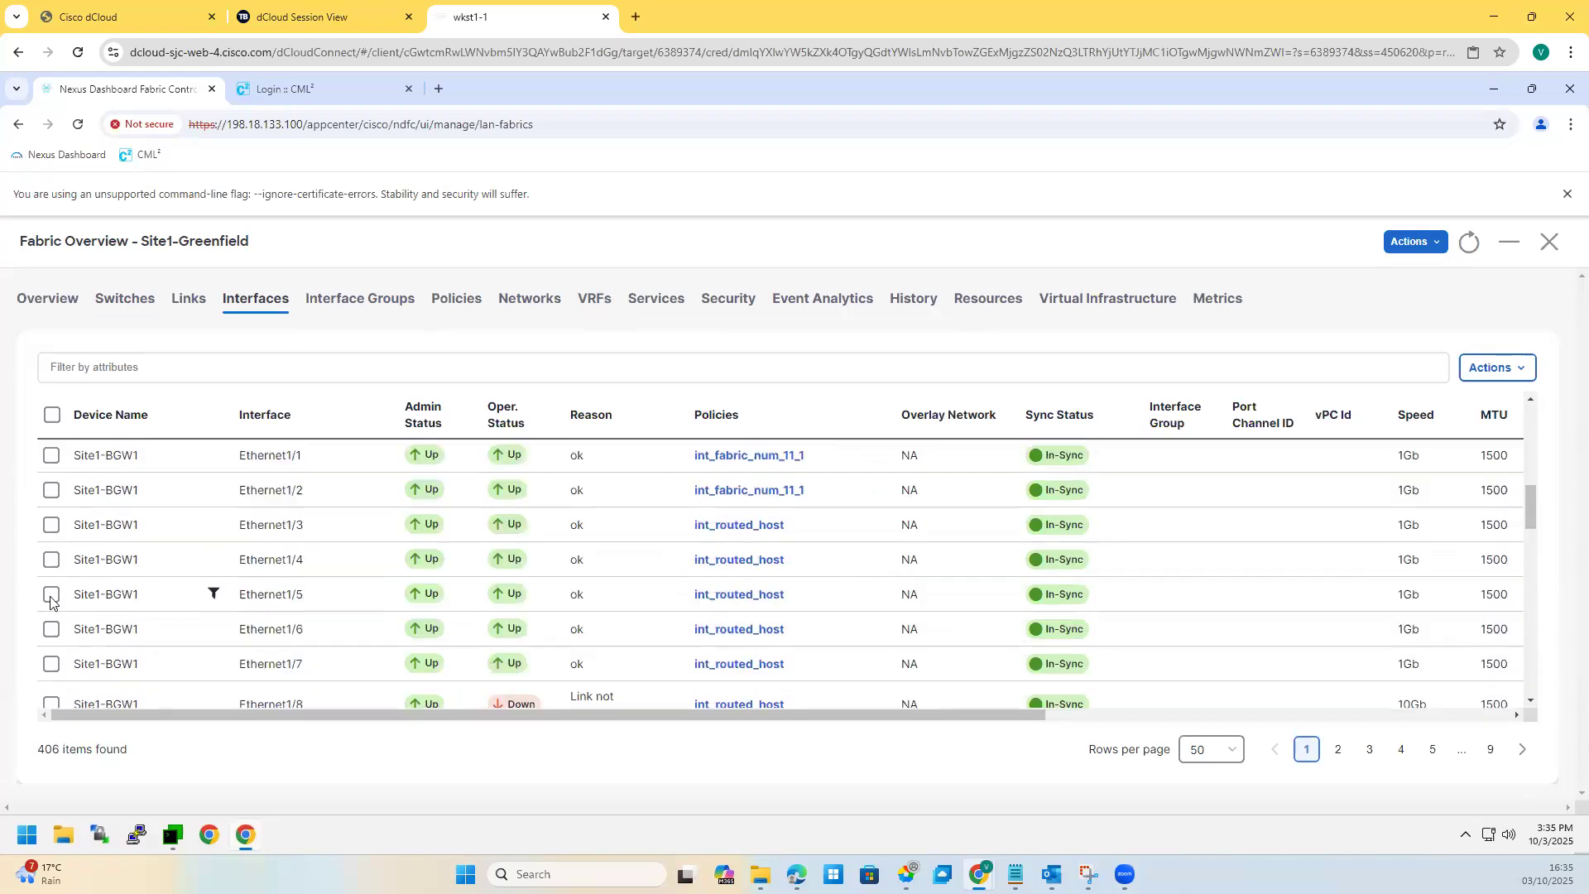
{"action": "scroll", "coordinate": [96, 580], "scroll_direction": "down", "scroll_amount": 3}
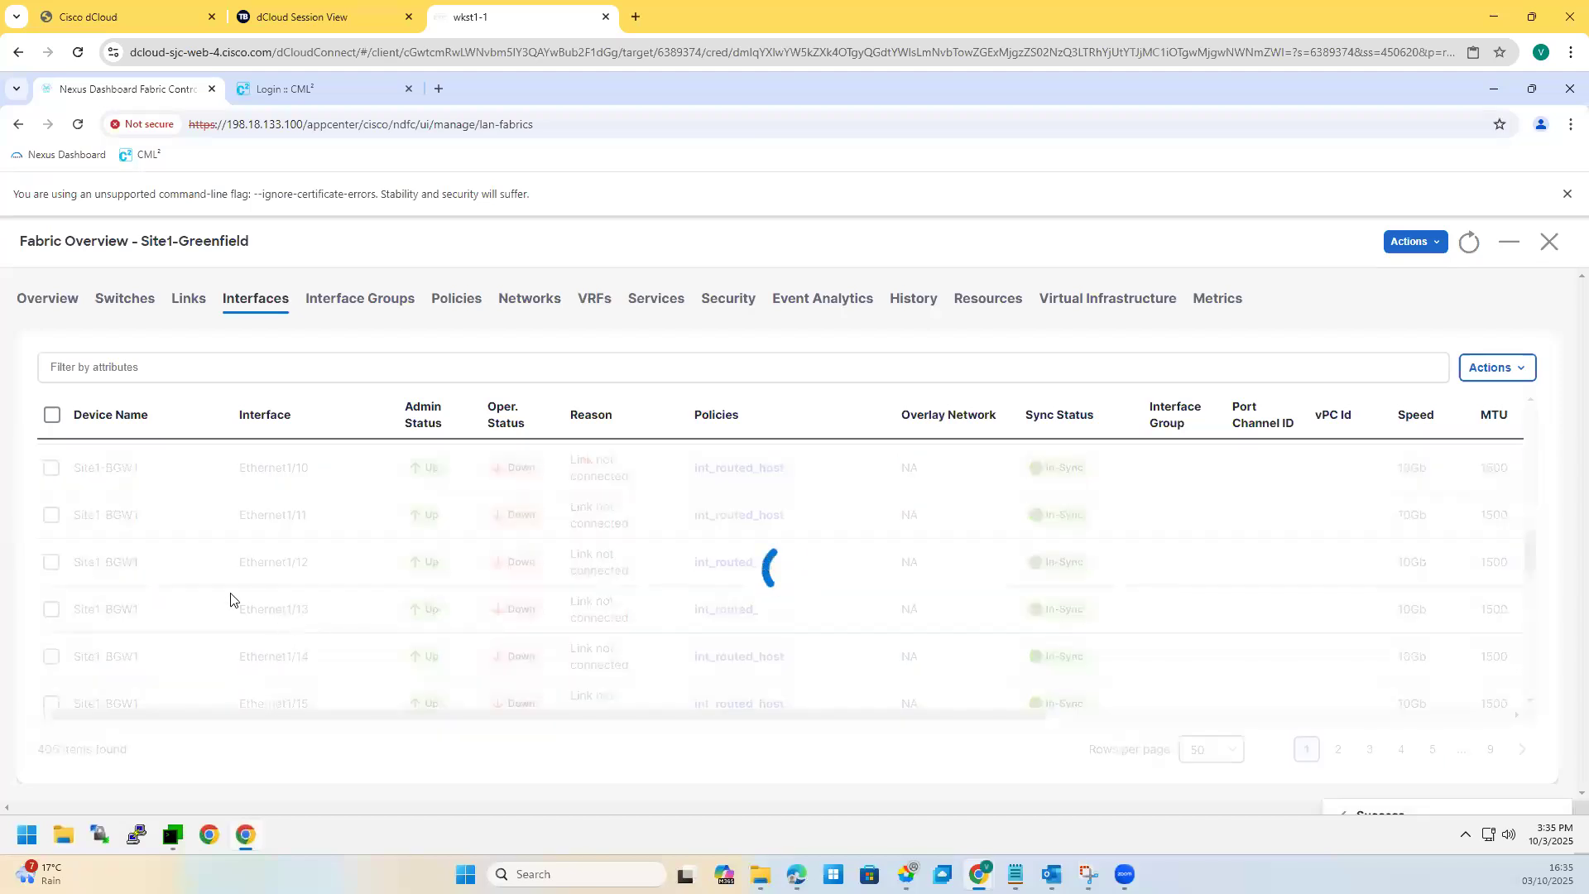
Step: Filter interfaces to Interface == ethernet1/5 and select the Site1-L1 and Site1-L2 ports
{"action": "left_click", "coordinate": [136, 367]}
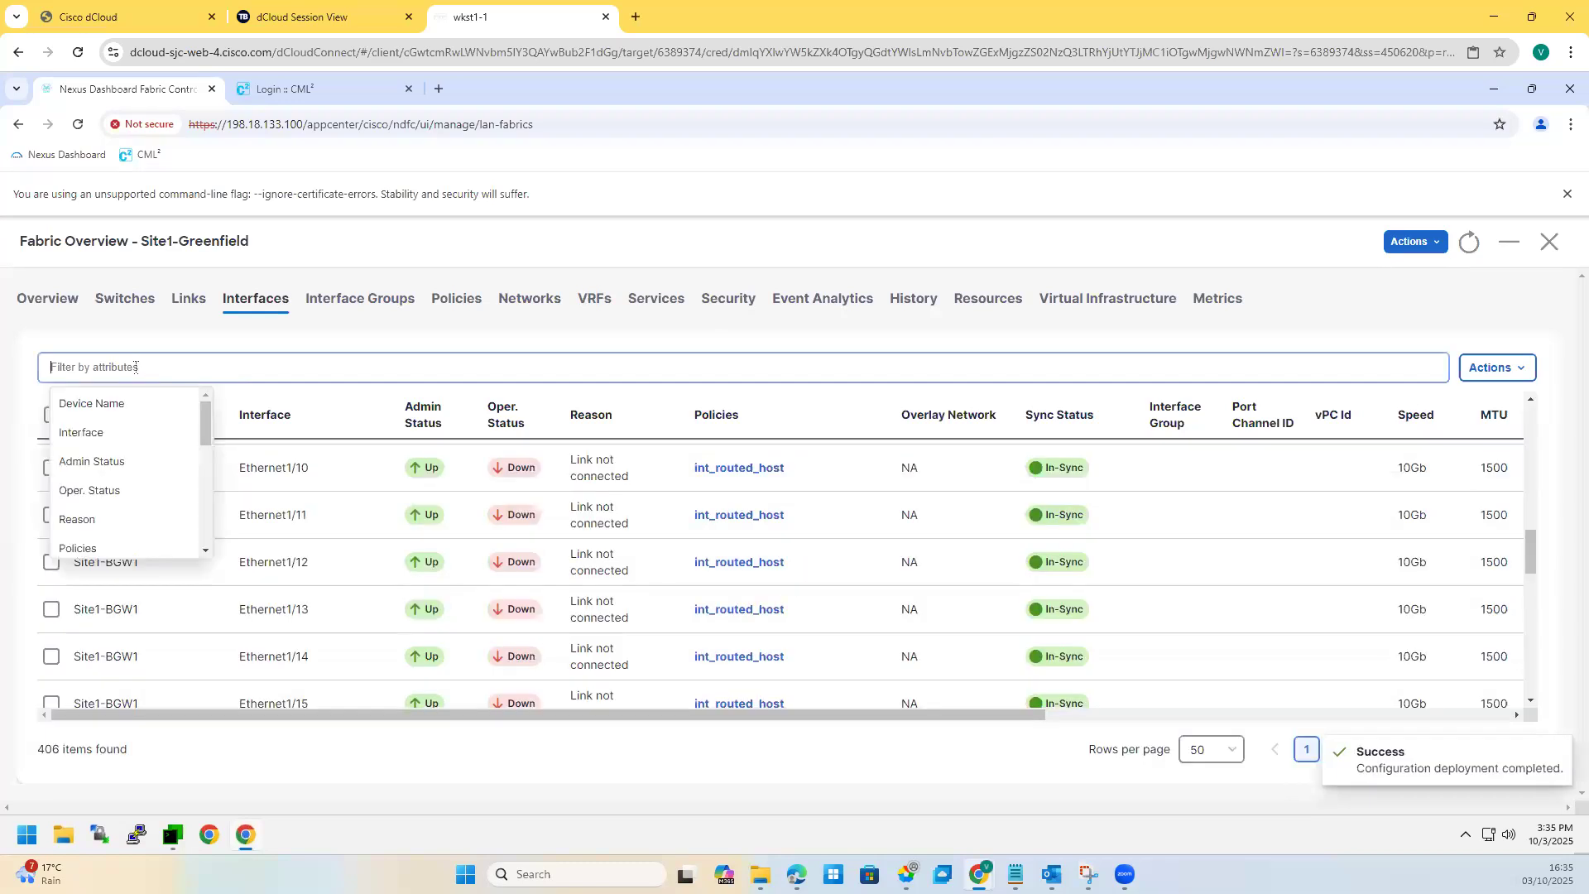
{"action": "left_click", "coordinate": [104, 439]}
{"action": "left_click", "coordinate": [136, 412]}
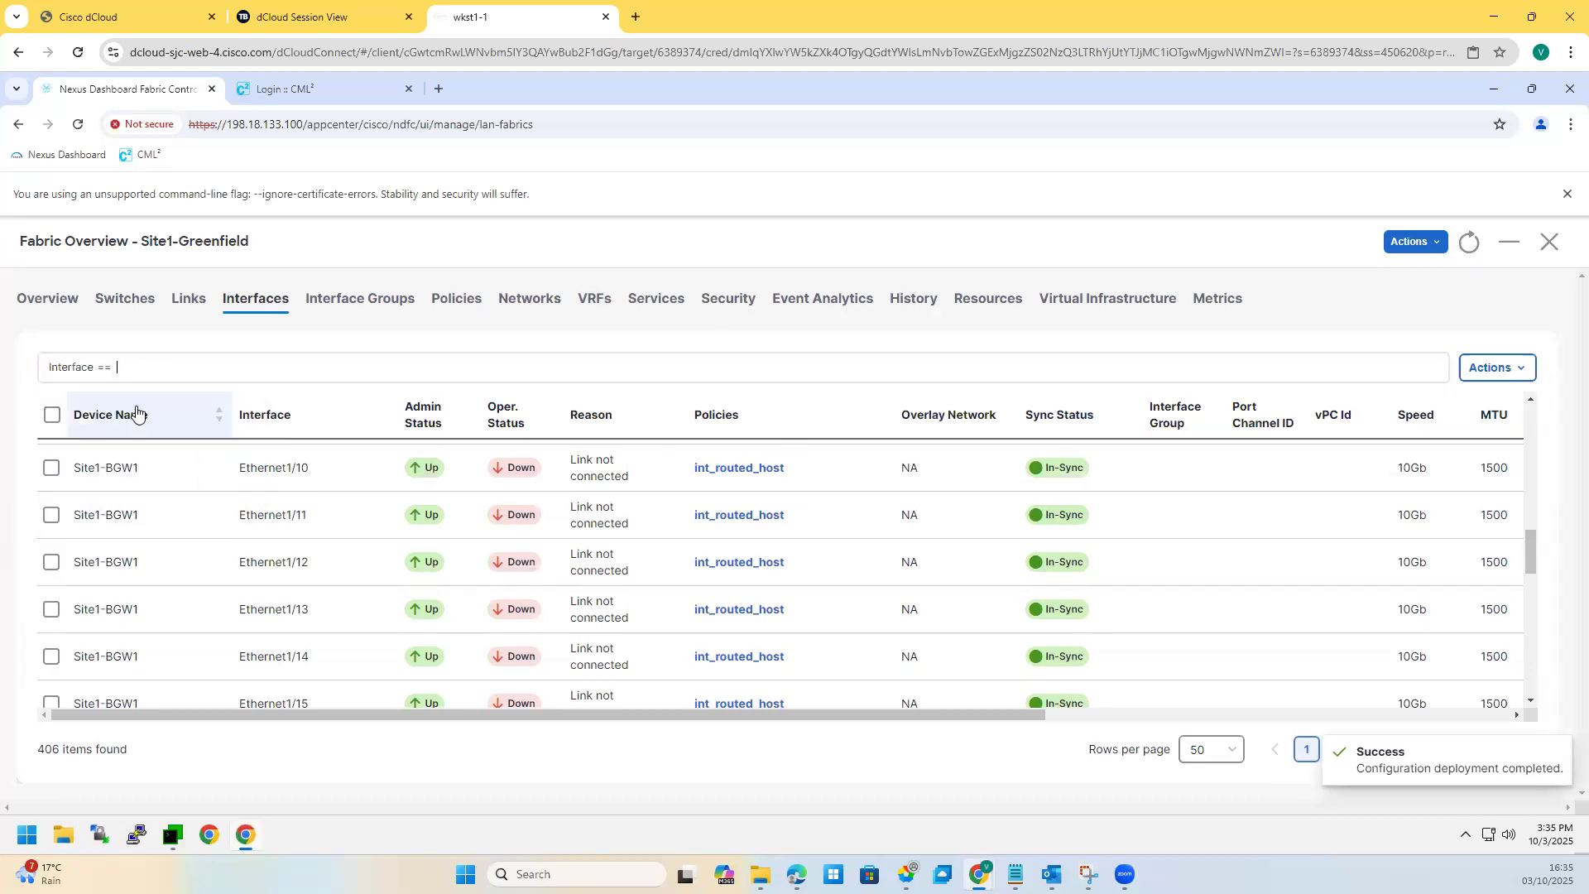
{"action": "type", "text": "wthe"}
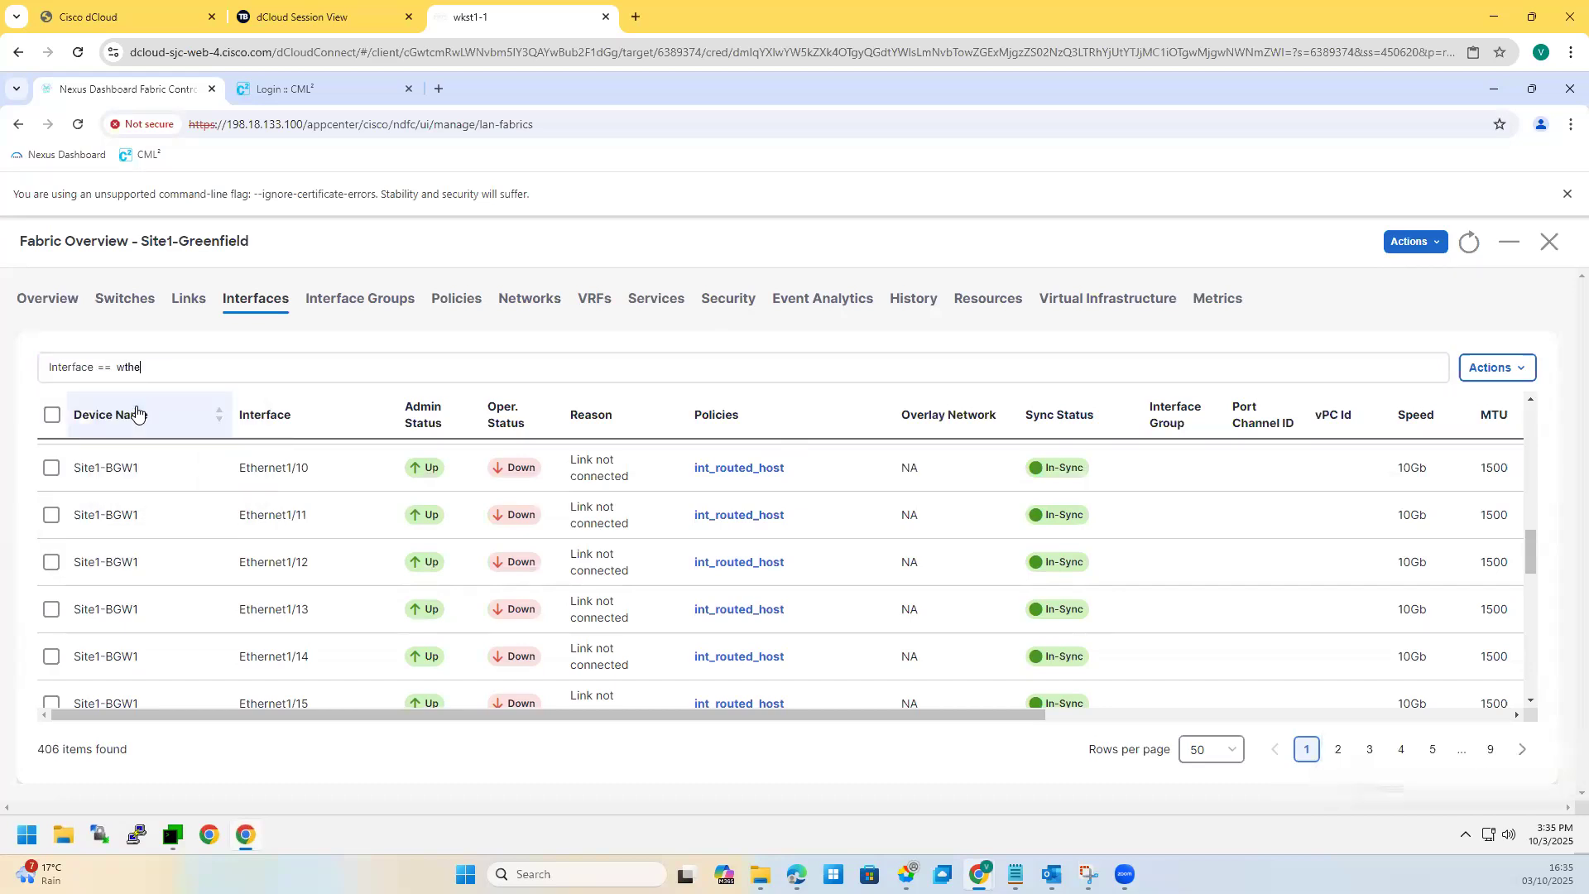
{"action": "key", "text": "BackSpace"}
{"action": "key", "text": "BackSpace"}
{"action": "key", "text": "BackSpace"}
{"action": "key", "text": "BackSpace"}
{"action": "type", "text": "ethernet1/5"}
{"action": "key", "text": "Return"}
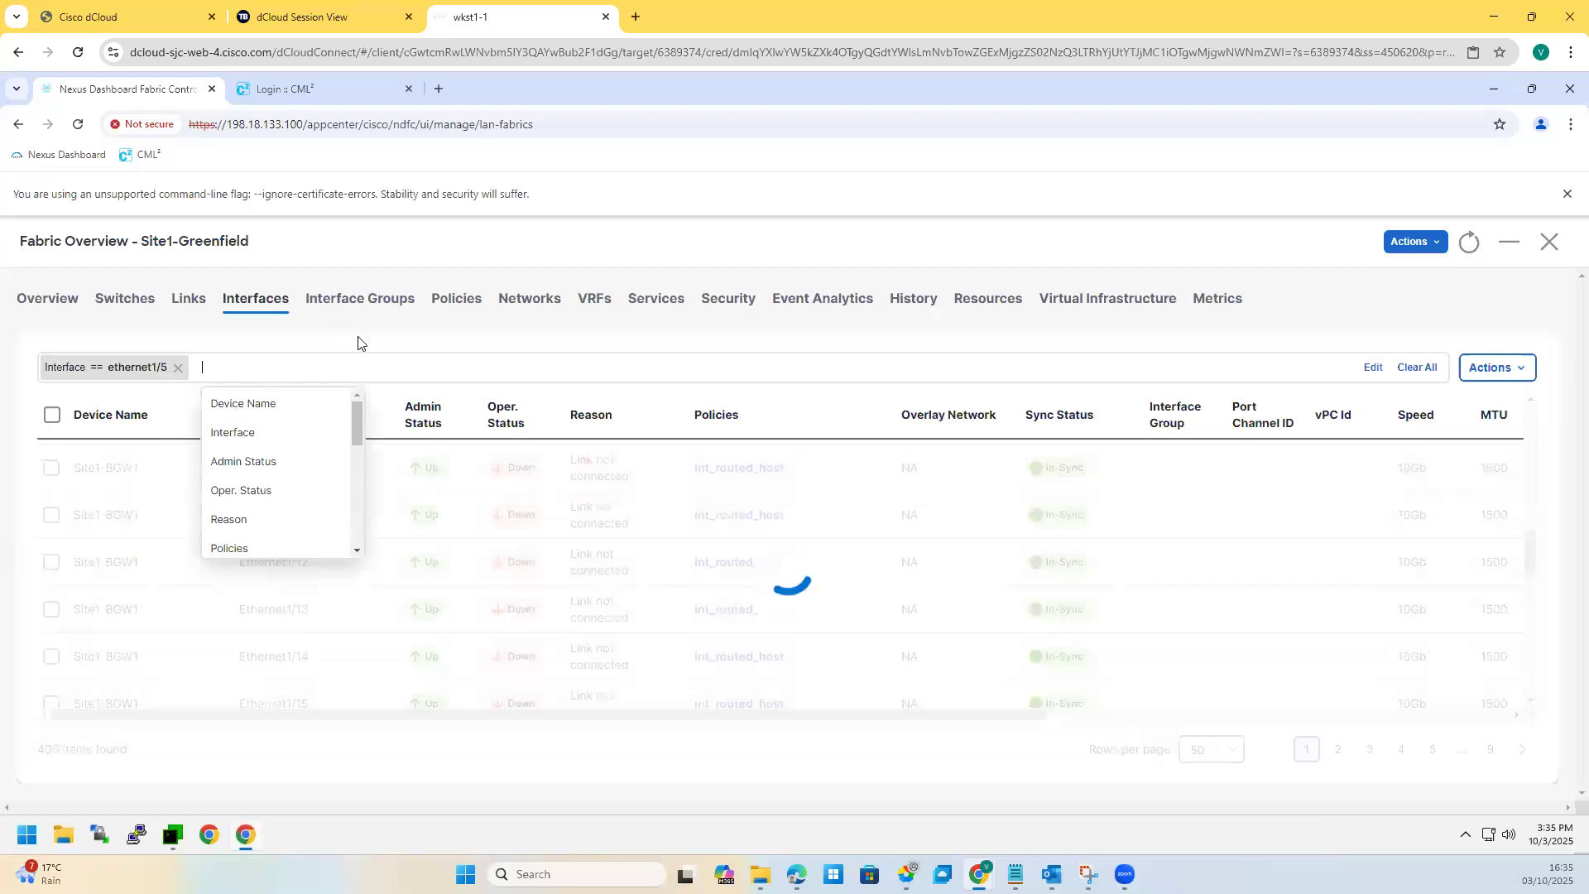
{"action": "left_click", "coordinate": [276, 649]}
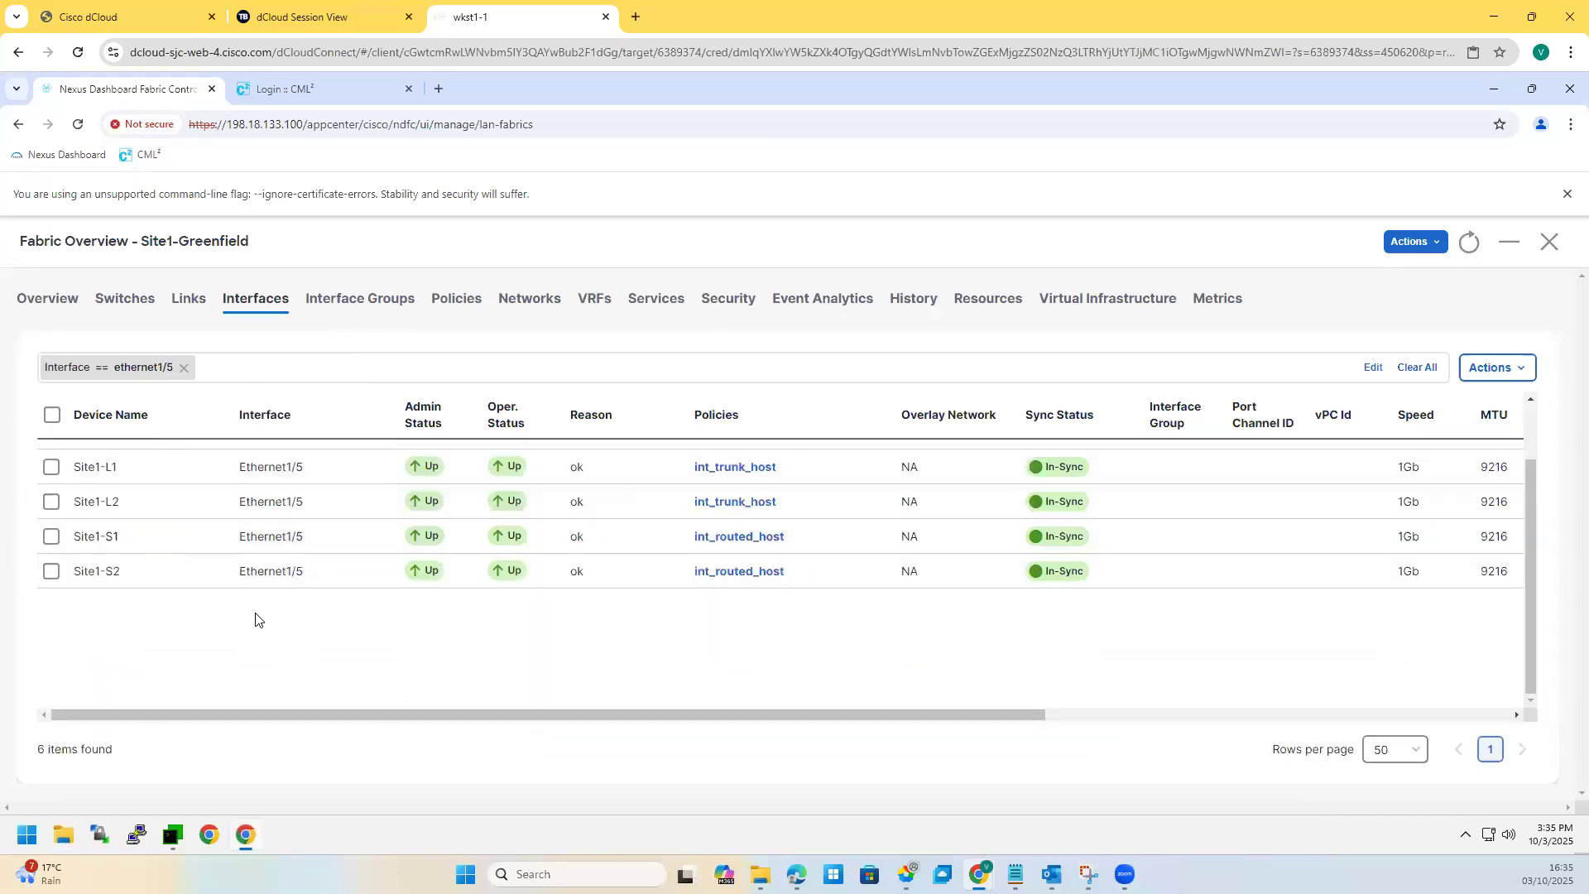
{"action": "left_click", "coordinate": [51, 467]}
{"action": "left_click", "coordinate": [50, 502]}
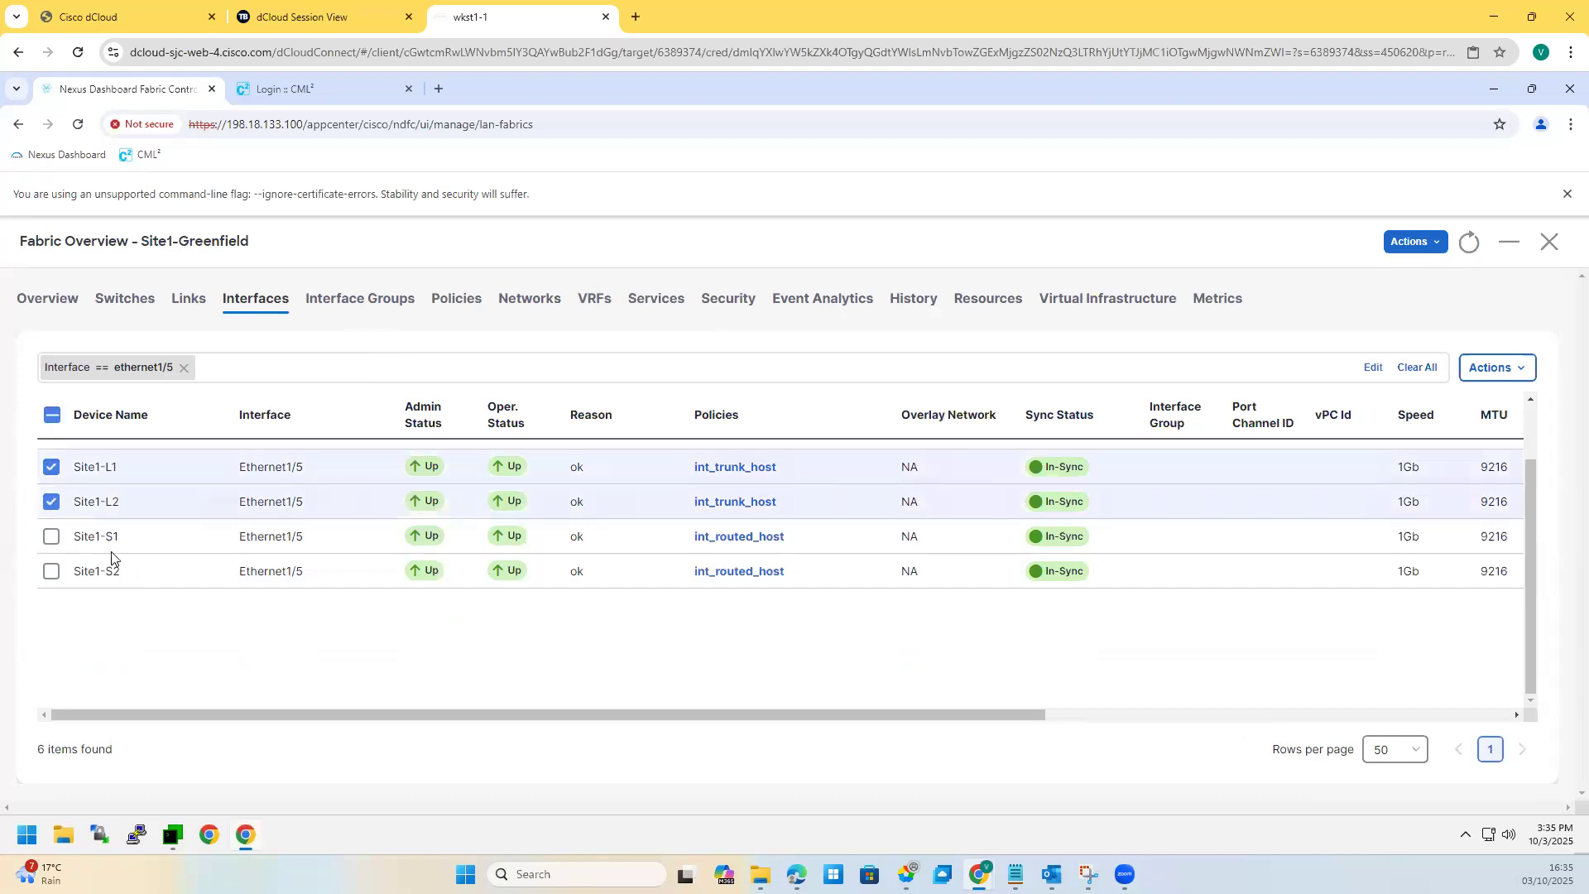
Step: Switch the first Ethernet1/5 port to the int_access_host policy and save it
{"action": "left_click", "coordinate": [1486, 379]}
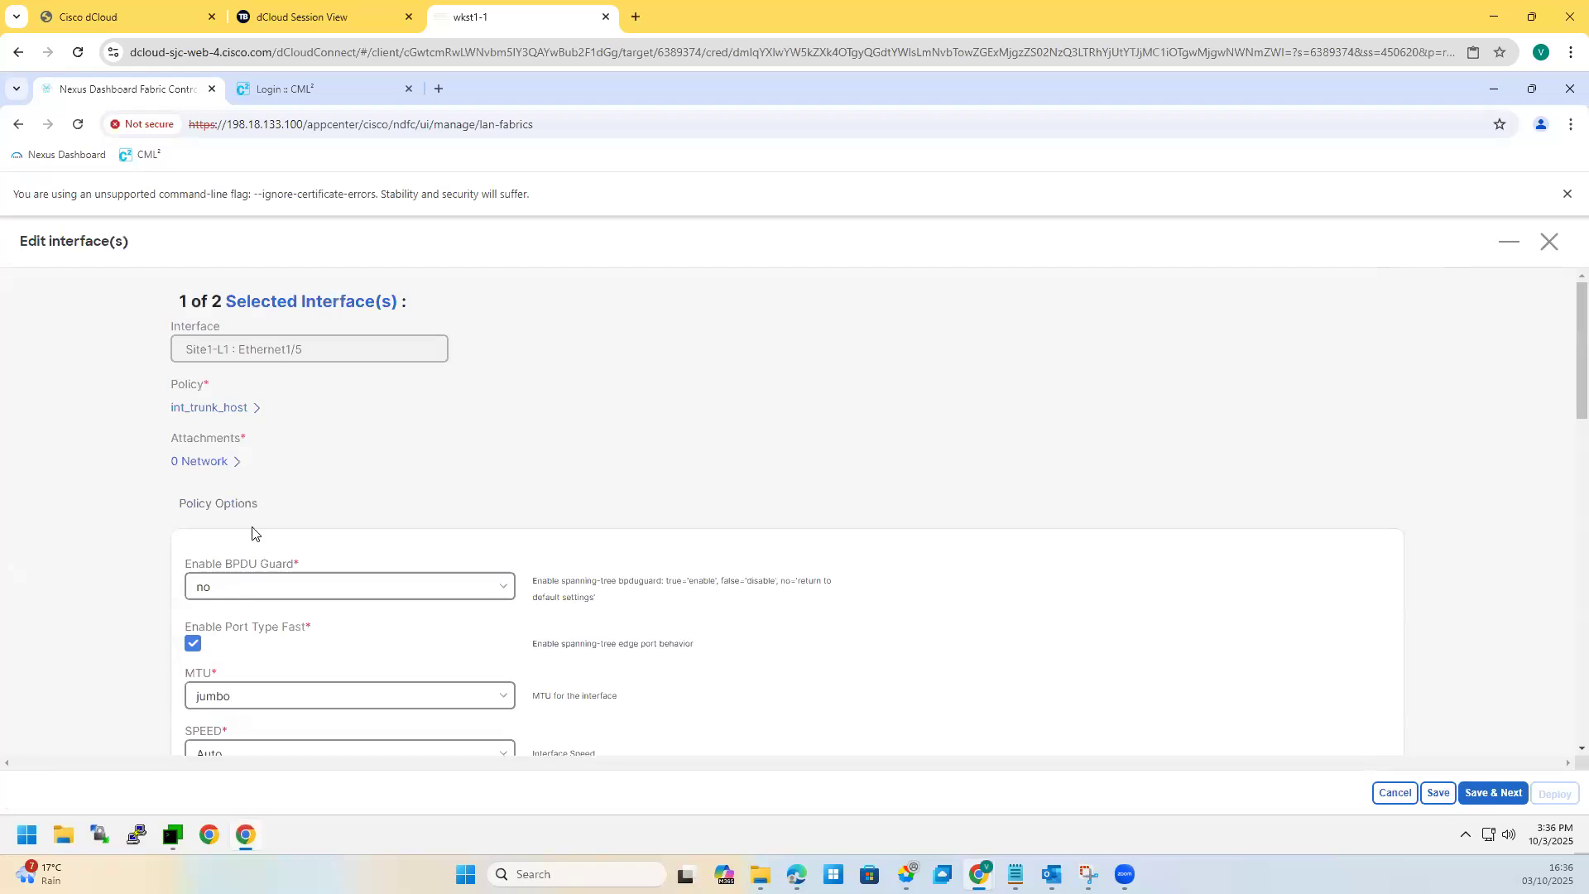
{"action": "left_click", "coordinate": [220, 412]}
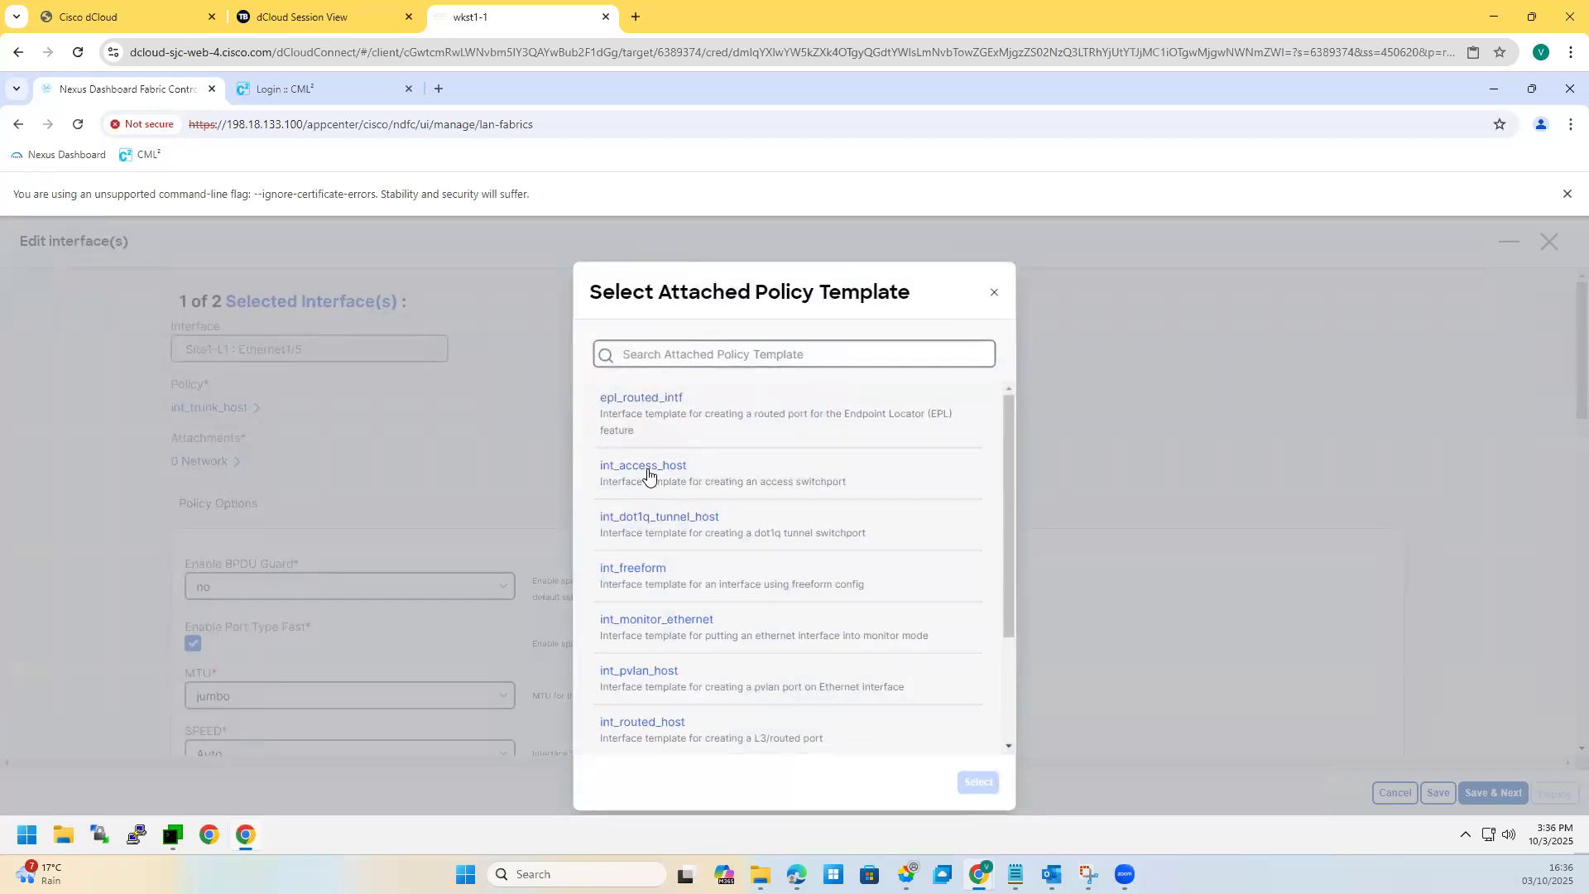
{"action": "left_click", "coordinate": [670, 474]}
{"action": "left_click", "coordinate": [976, 785]}
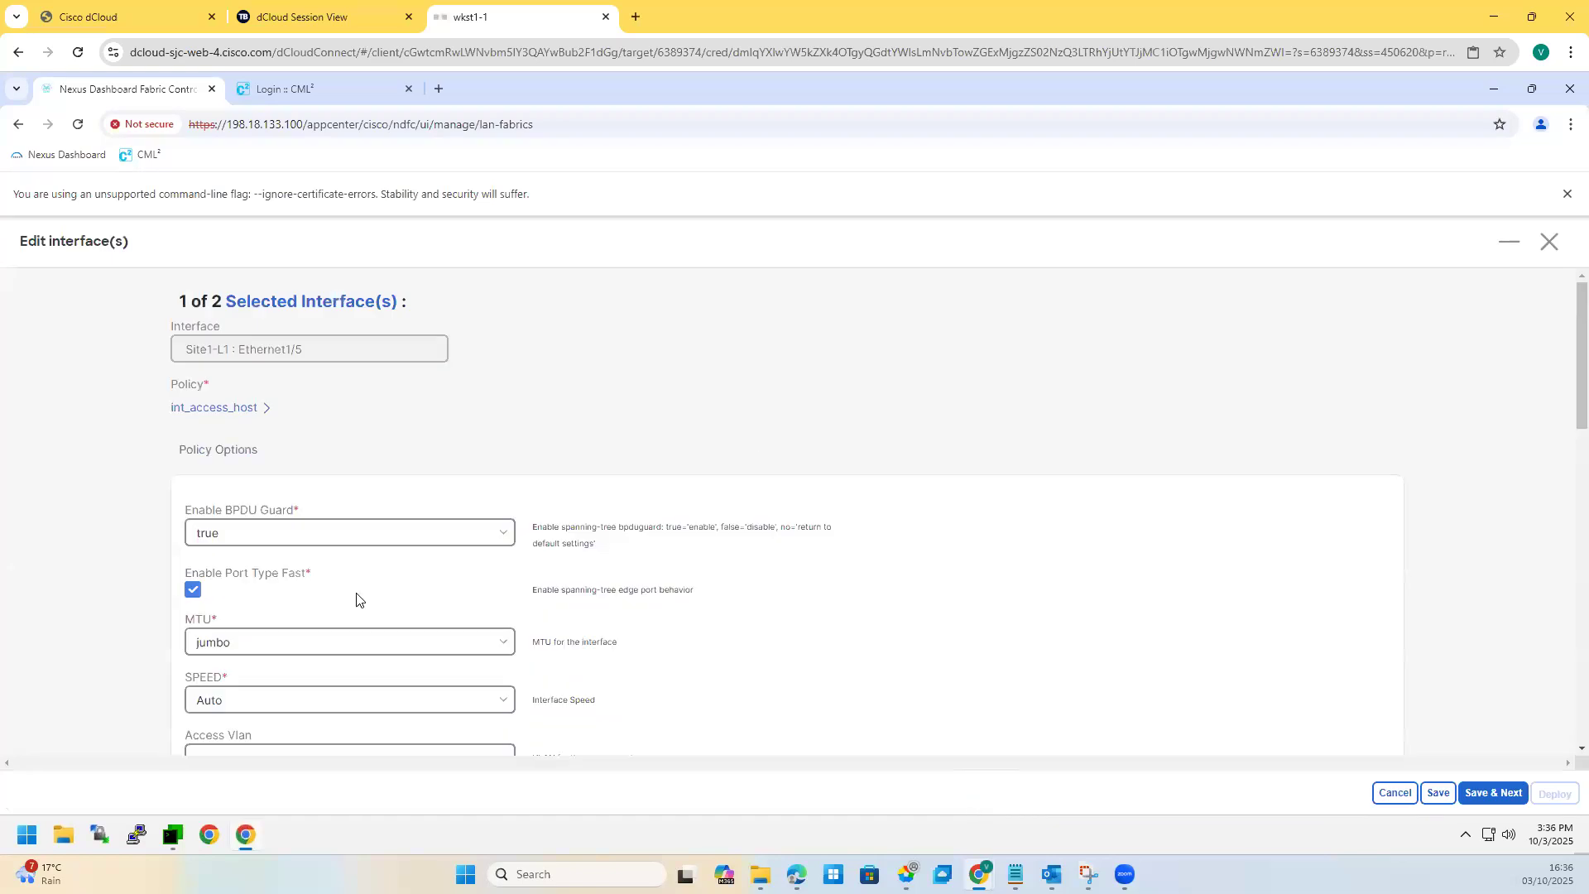
{"action": "scroll", "coordinate": [312, 602], "scroll_direction": "down", "scroll_amount": 2}
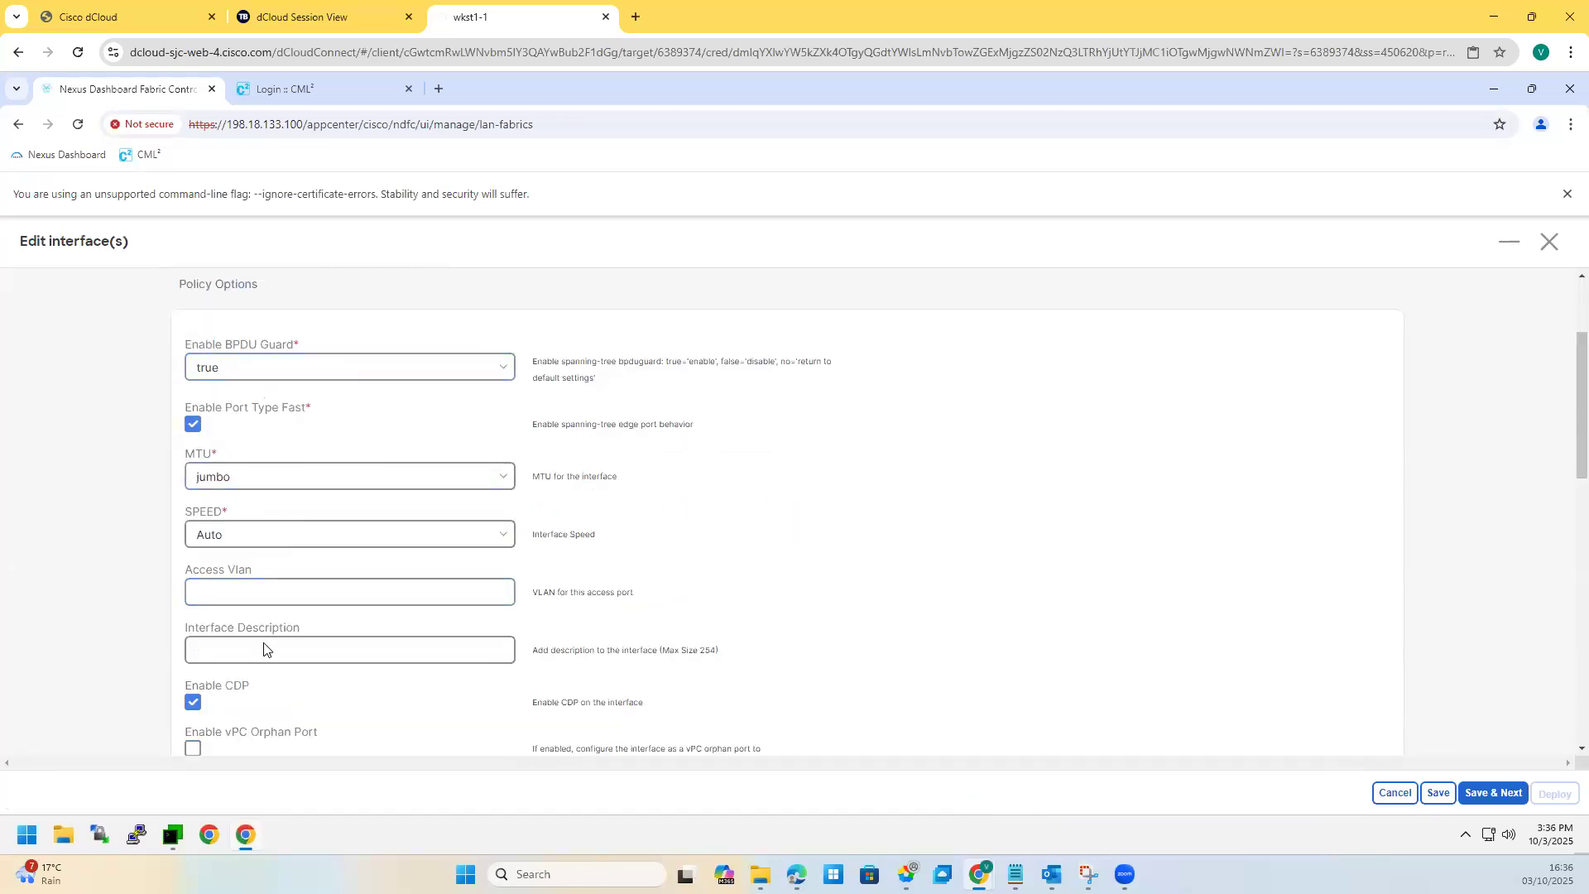
{"action": "scroll", "coordinate": [264, 649], "scroll_direction": "down", "scroll_amount": 2}
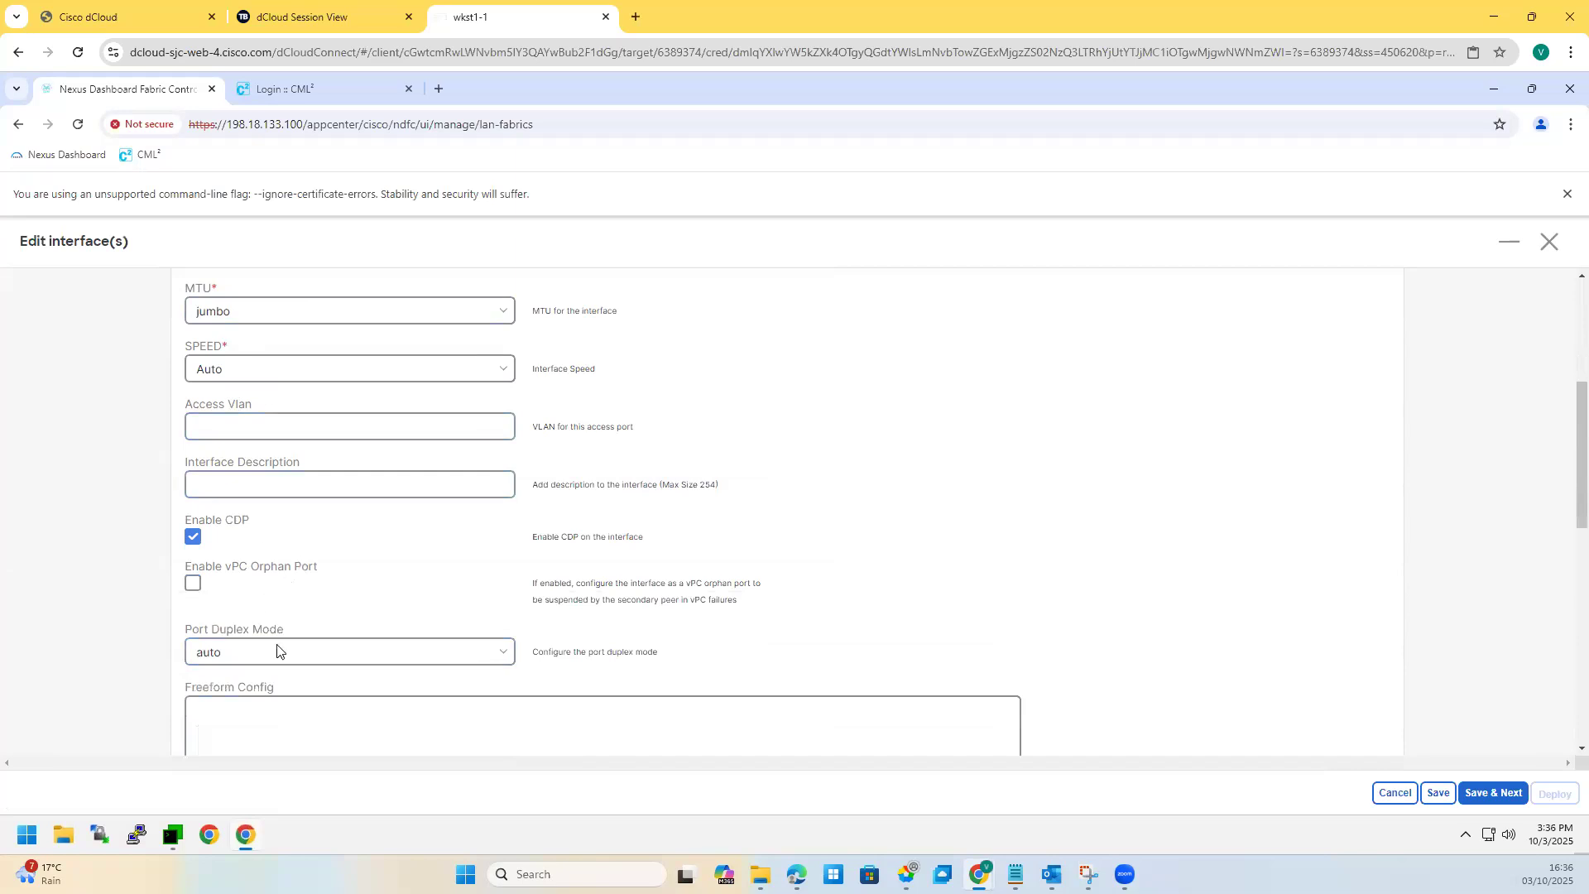
{"action": "scroll", "coordinate": [279, 653], "scroll_direction": "down", "scroll_amount": 3}
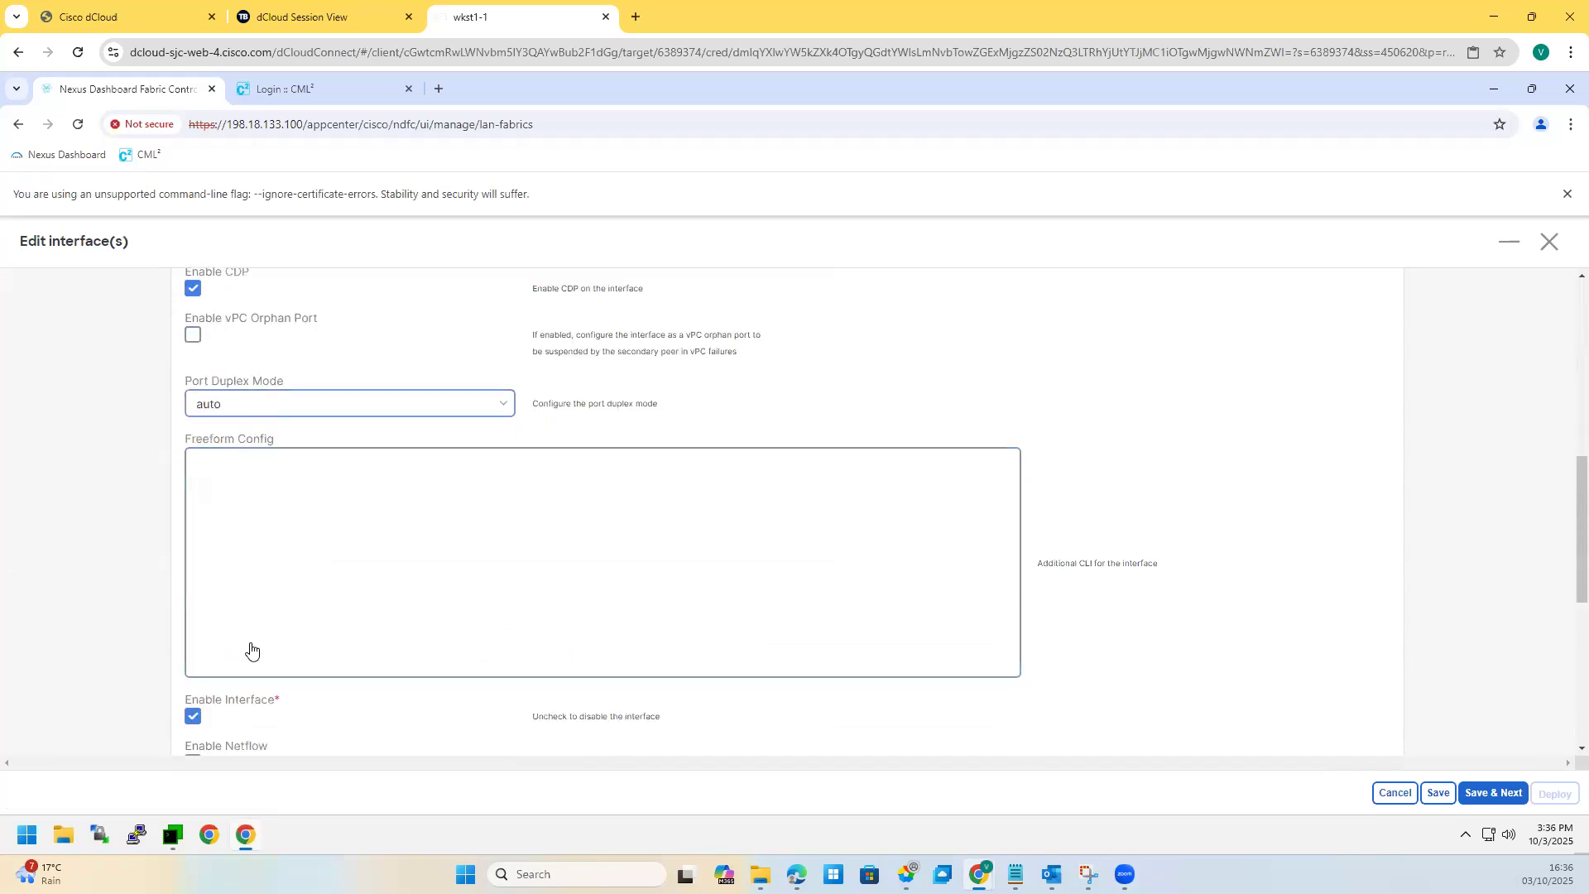
{"action": "scroll", "coordinate": [259, 665], "scroll_direction": "down", "scroll_amount": 3}
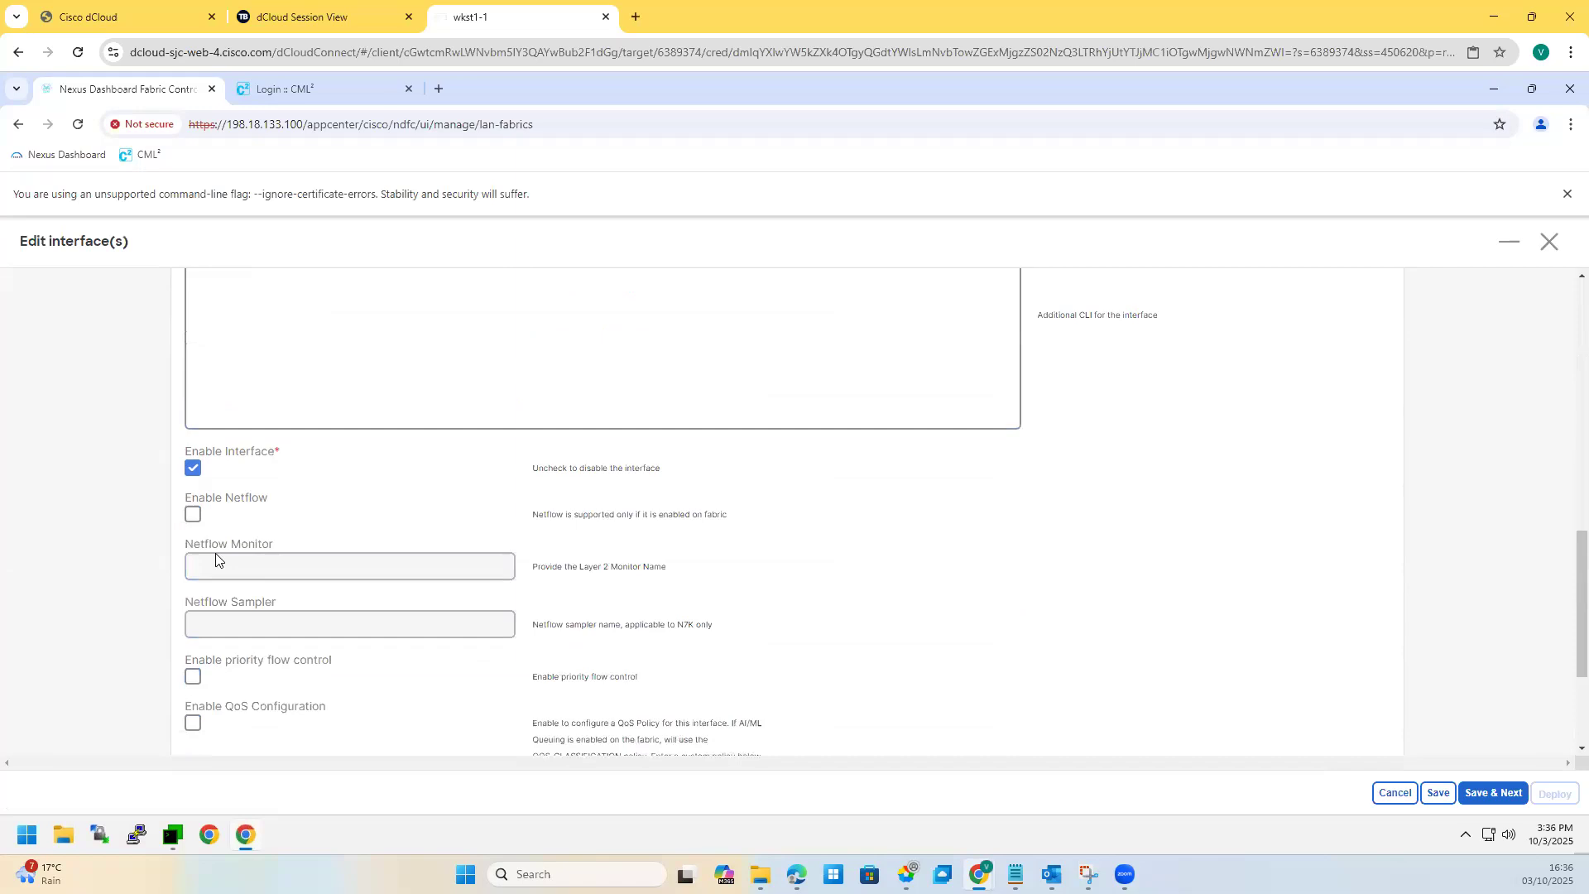
{"action": "scroll", "coordinate": [216, 561], "scroll_direction": "down", "scroll_amount": 3}
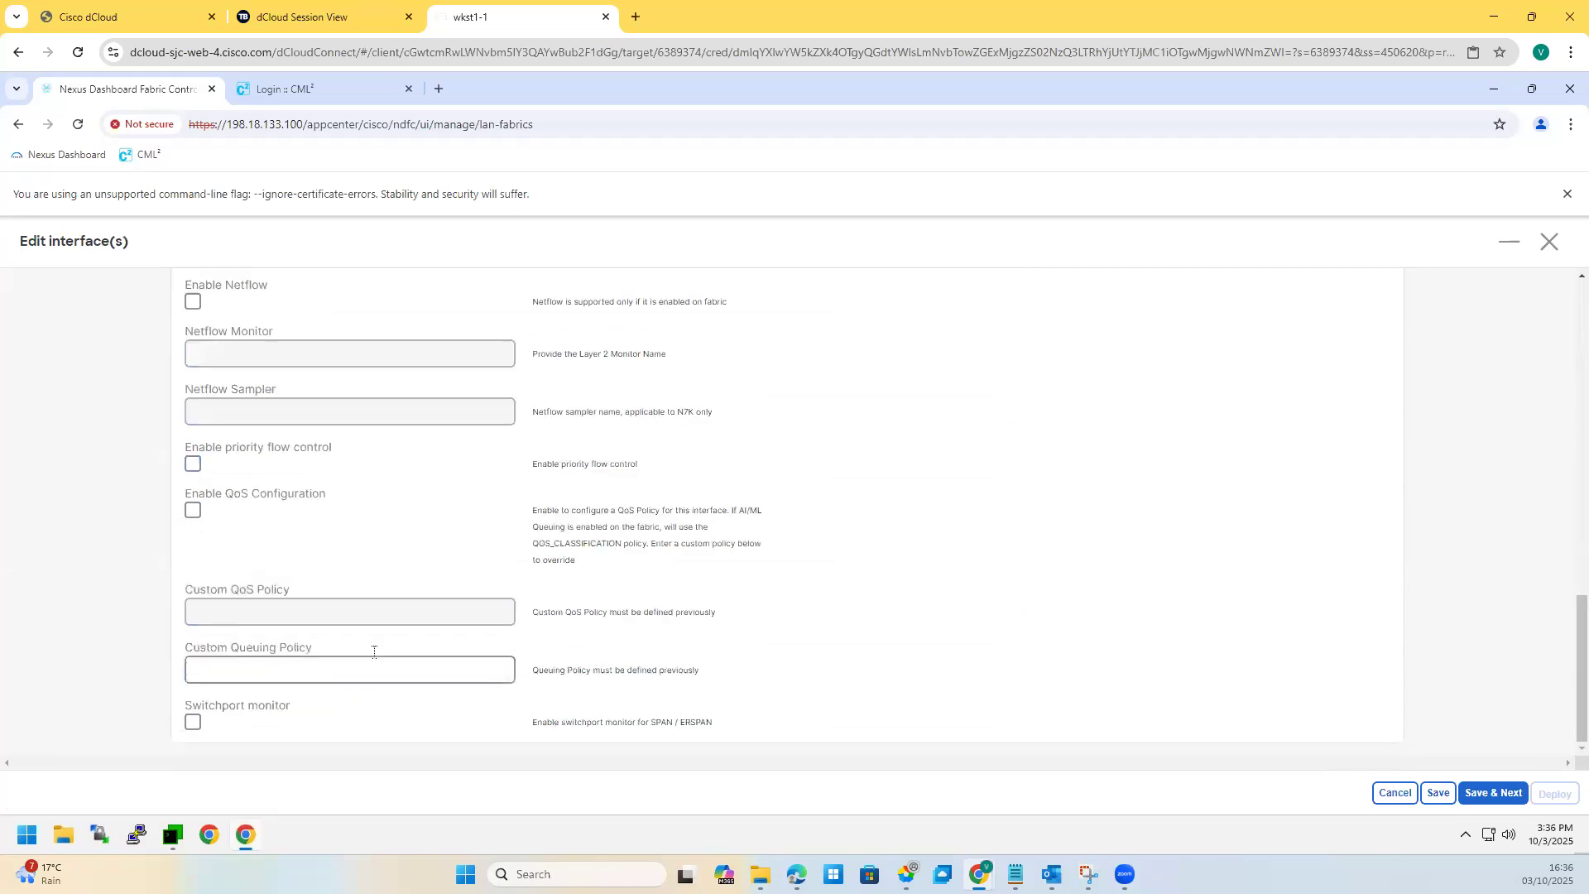
{"action": "left_click", "coordinate": [1492, 795]}
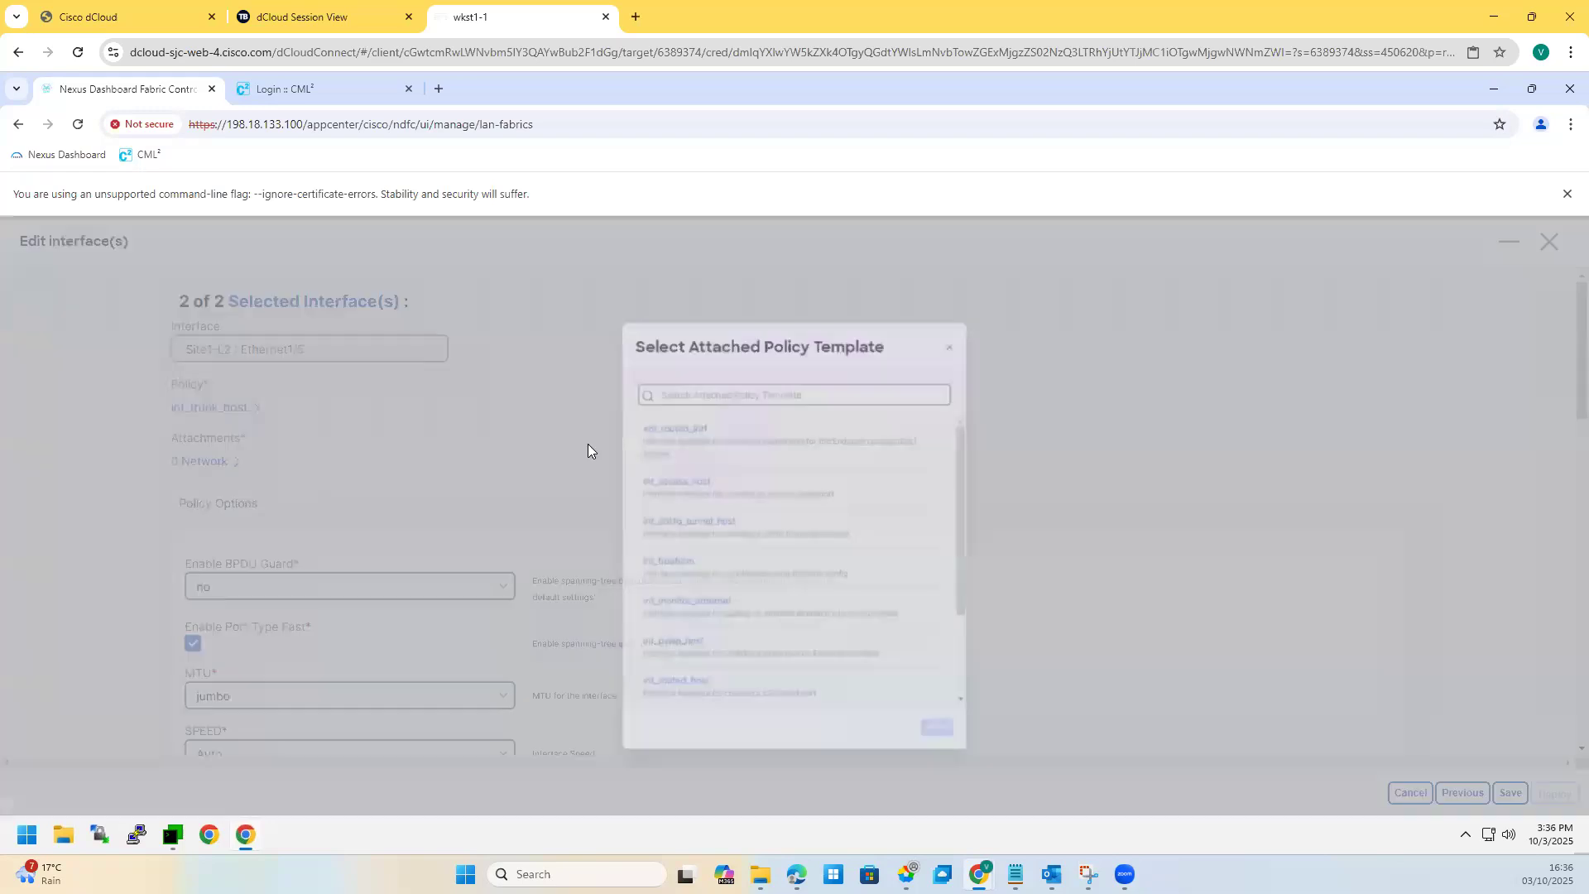
Step: Apply int_access_host to Site1-L2 Ethernet1/5, save, and open the deploy preview
{"action": "left_click", "coordinate": [632, 472]}
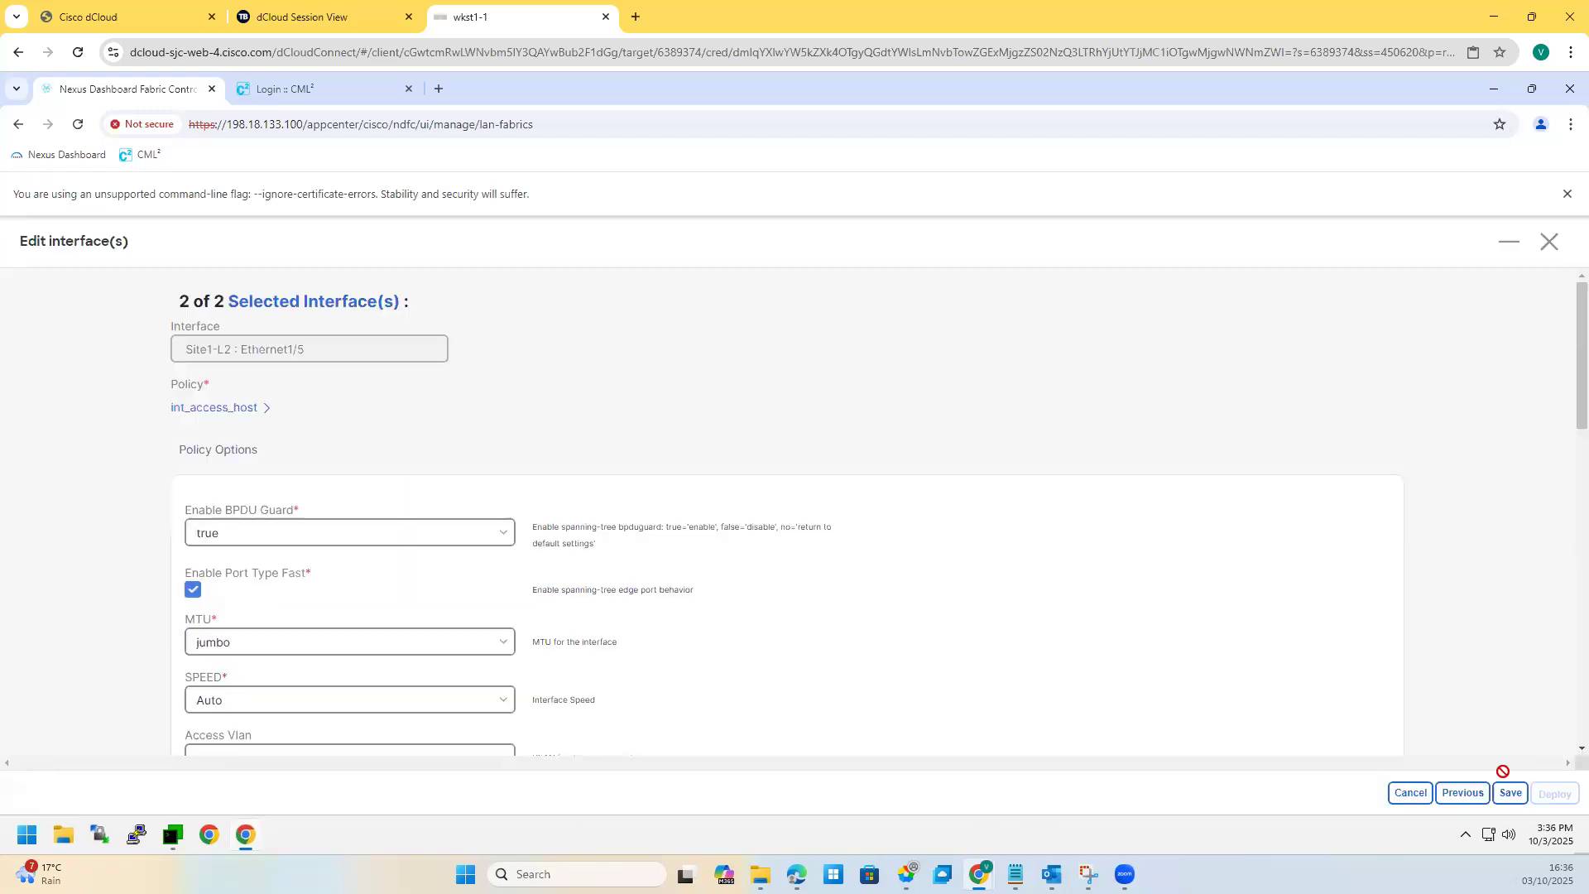
{"action": "left_click", "coordinate": [1511, 794]}
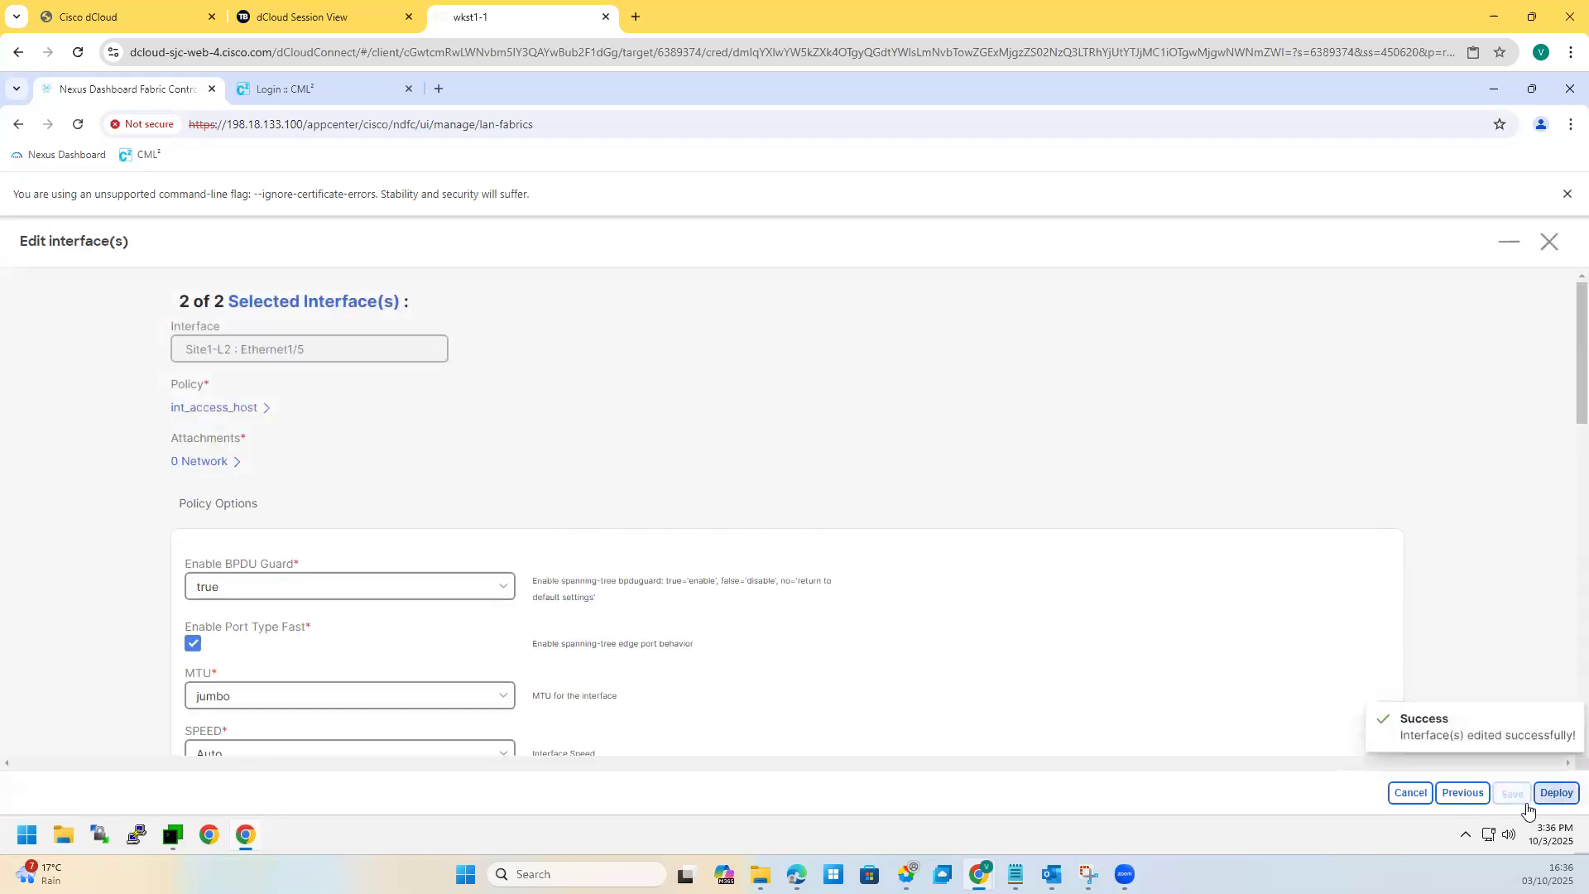
{"action": "left_click", "coordinate": [1553, 793]}
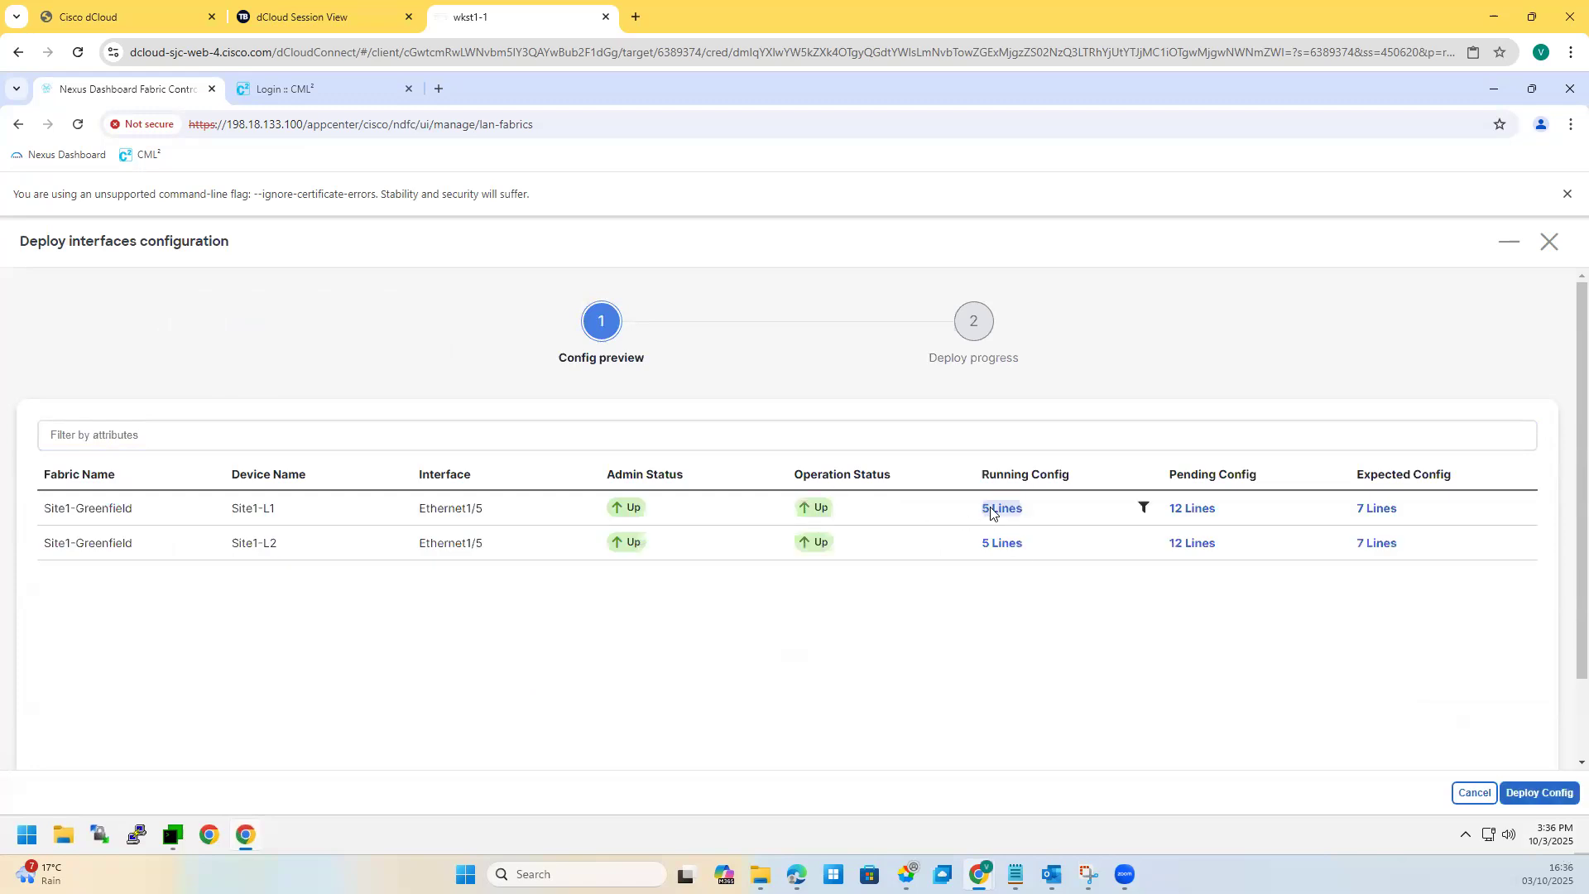
Step: Review Site1-L1's running and expected config, including the new mtu and spanning-tree lines
{"action": "left_click", "coordinate": [1025, 546]}
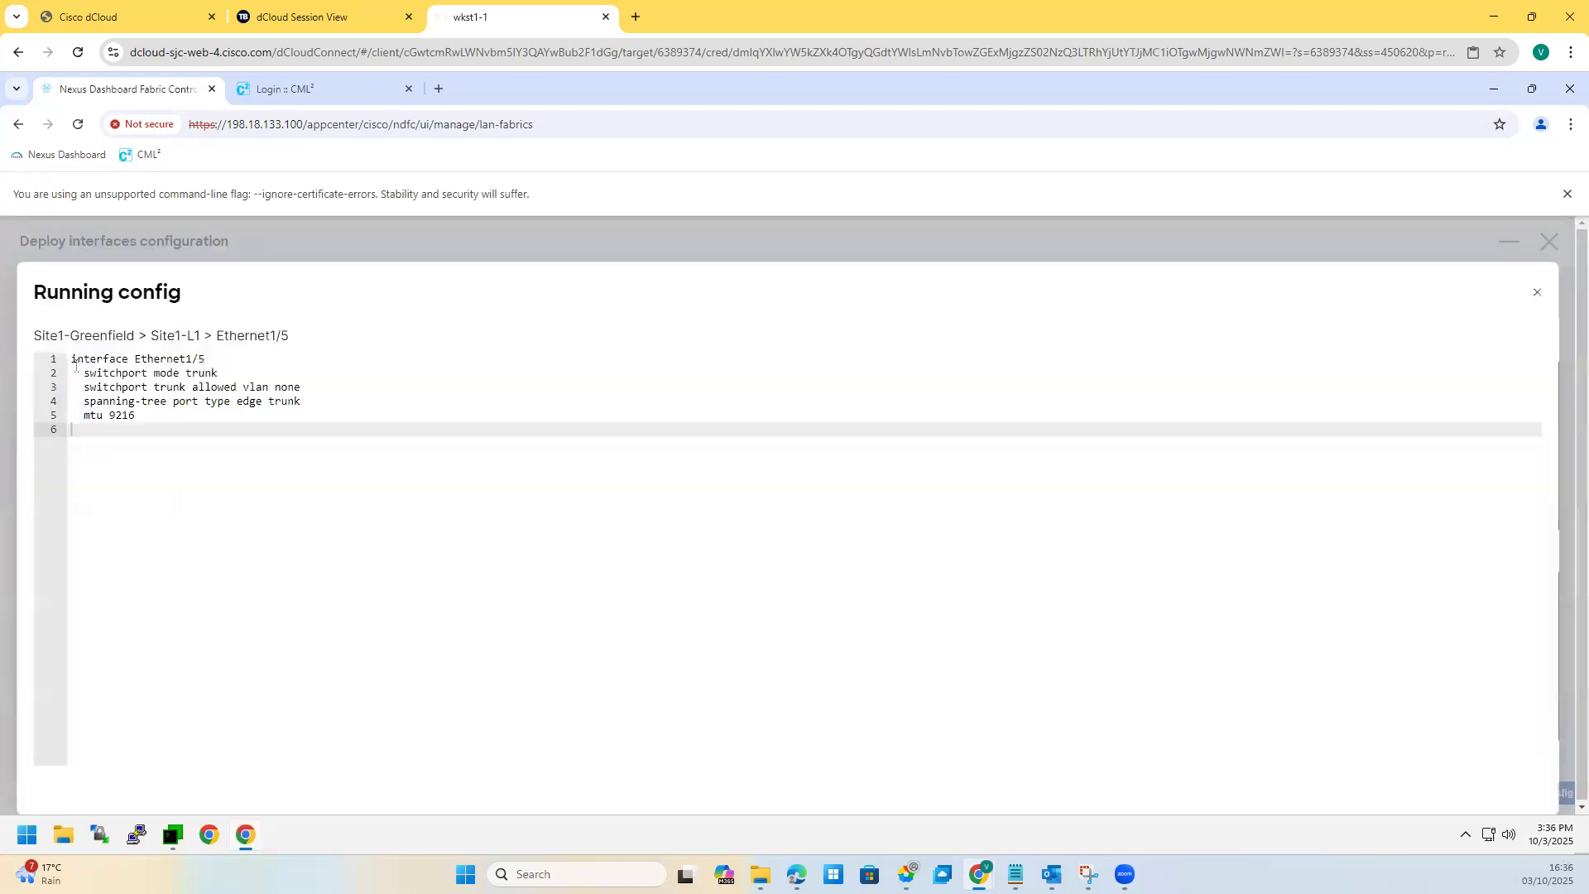
{"action": "left_click_drag", "start_coordinate": [137, 416], "coordinate": [73, 359]}
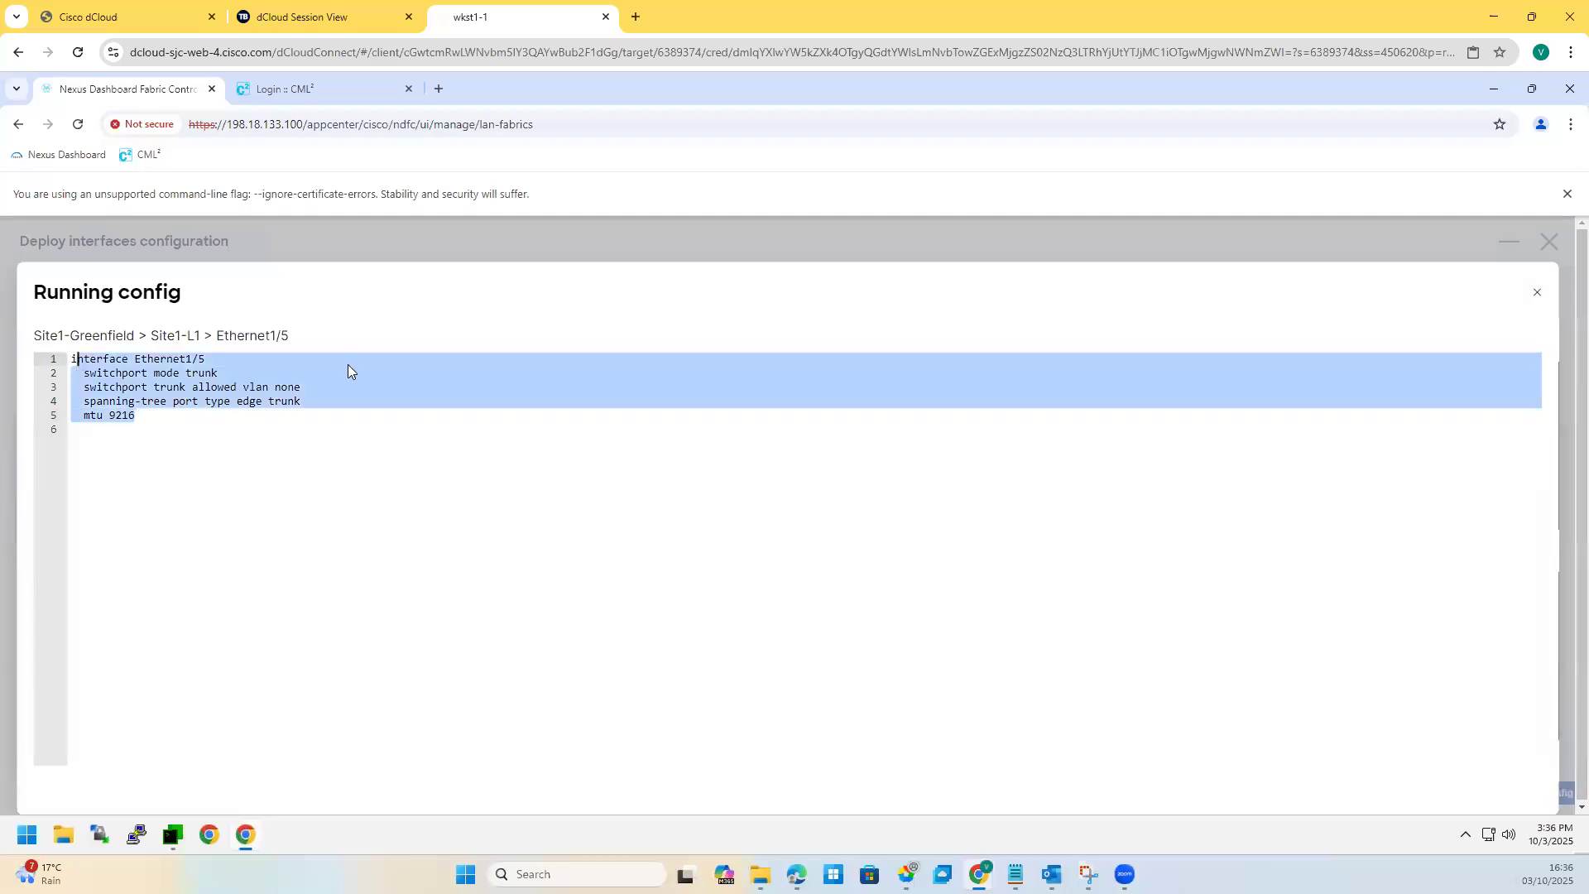
{"action": "left_click", "coordinate": [1537, 292]}
{"action": "left_click", "coordinate": [1382, 509]}
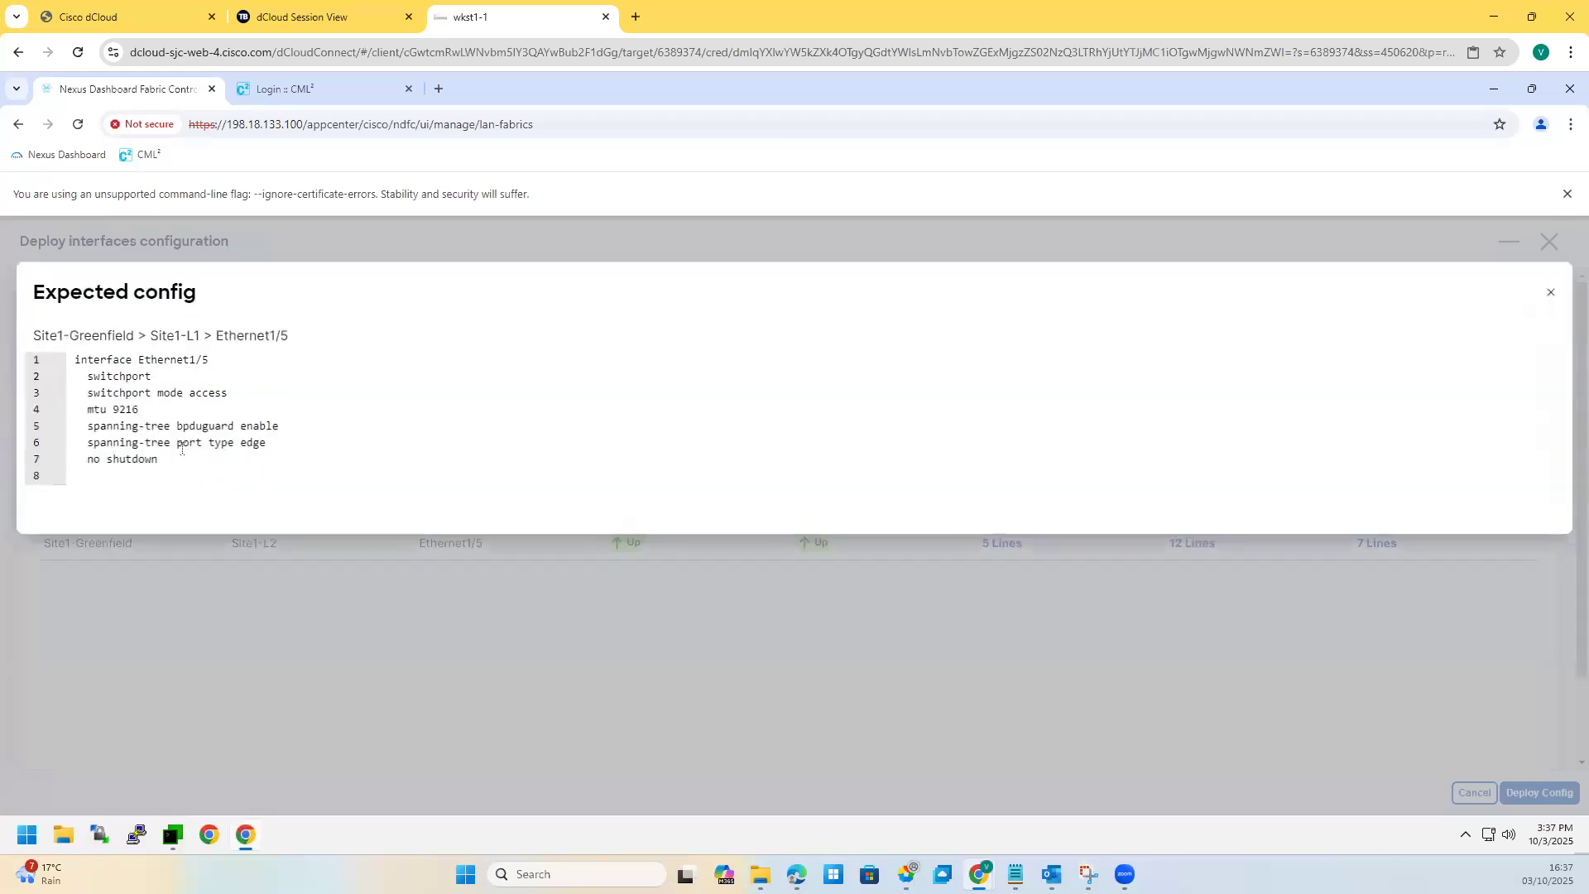
{"action": "left_click_drag", "start_coordinate": [89, 374], "coordinate": [159, 461]}
{"action": "left_click_drag", "start_coordinate": [252, 397], "coordinate": [73, 368]}
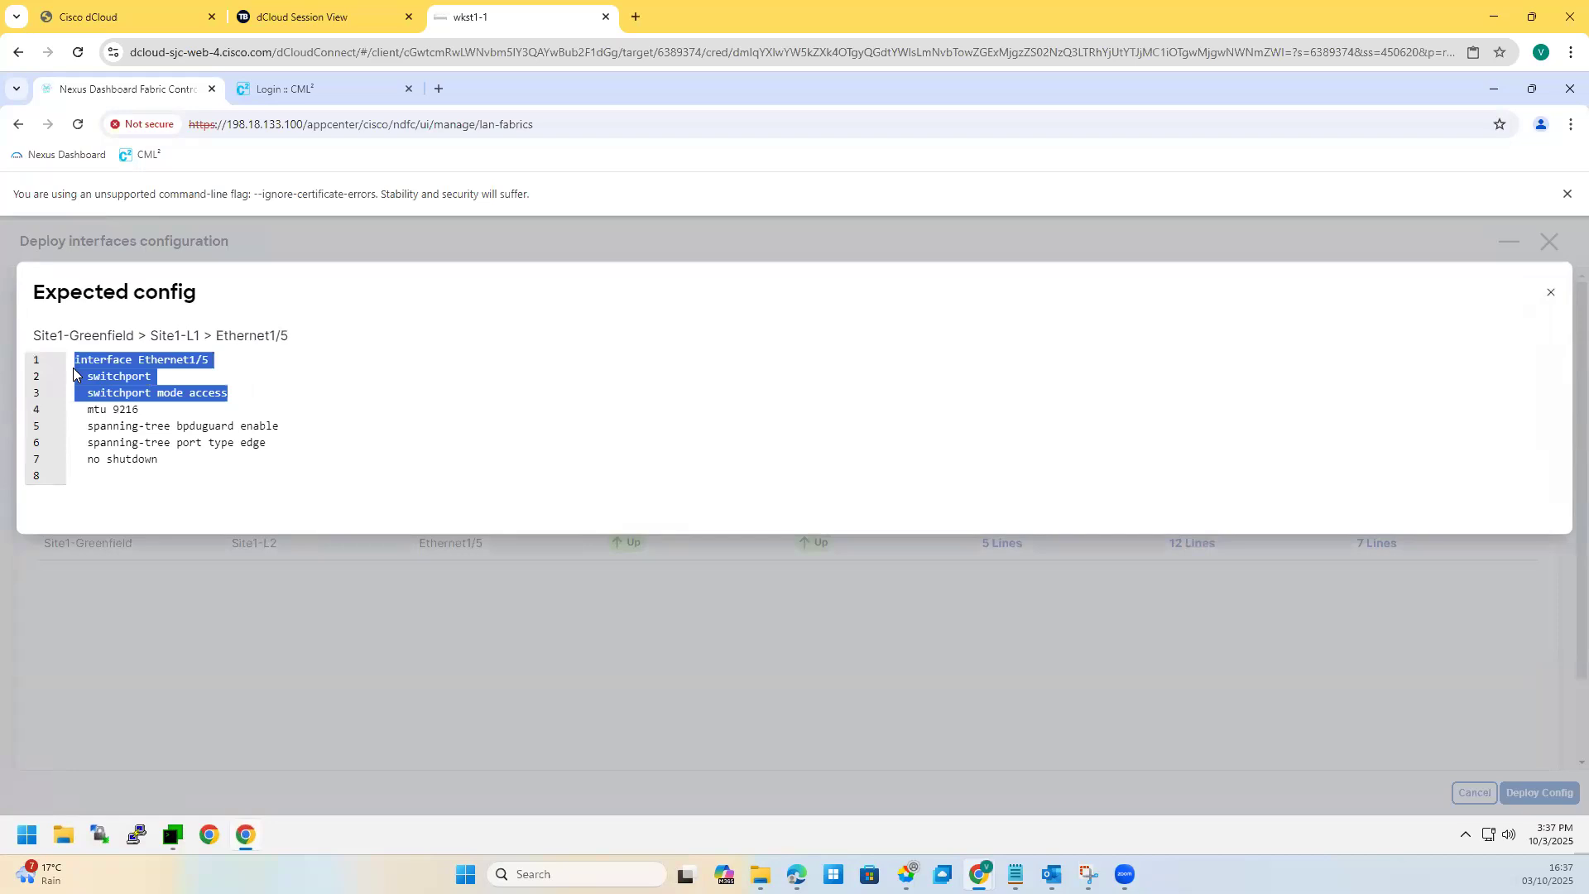
{"action": "left_click", "coordinate": [283, 445]}
{"action": "left_click", "coordinate": [97, 412], "text": "shift"}
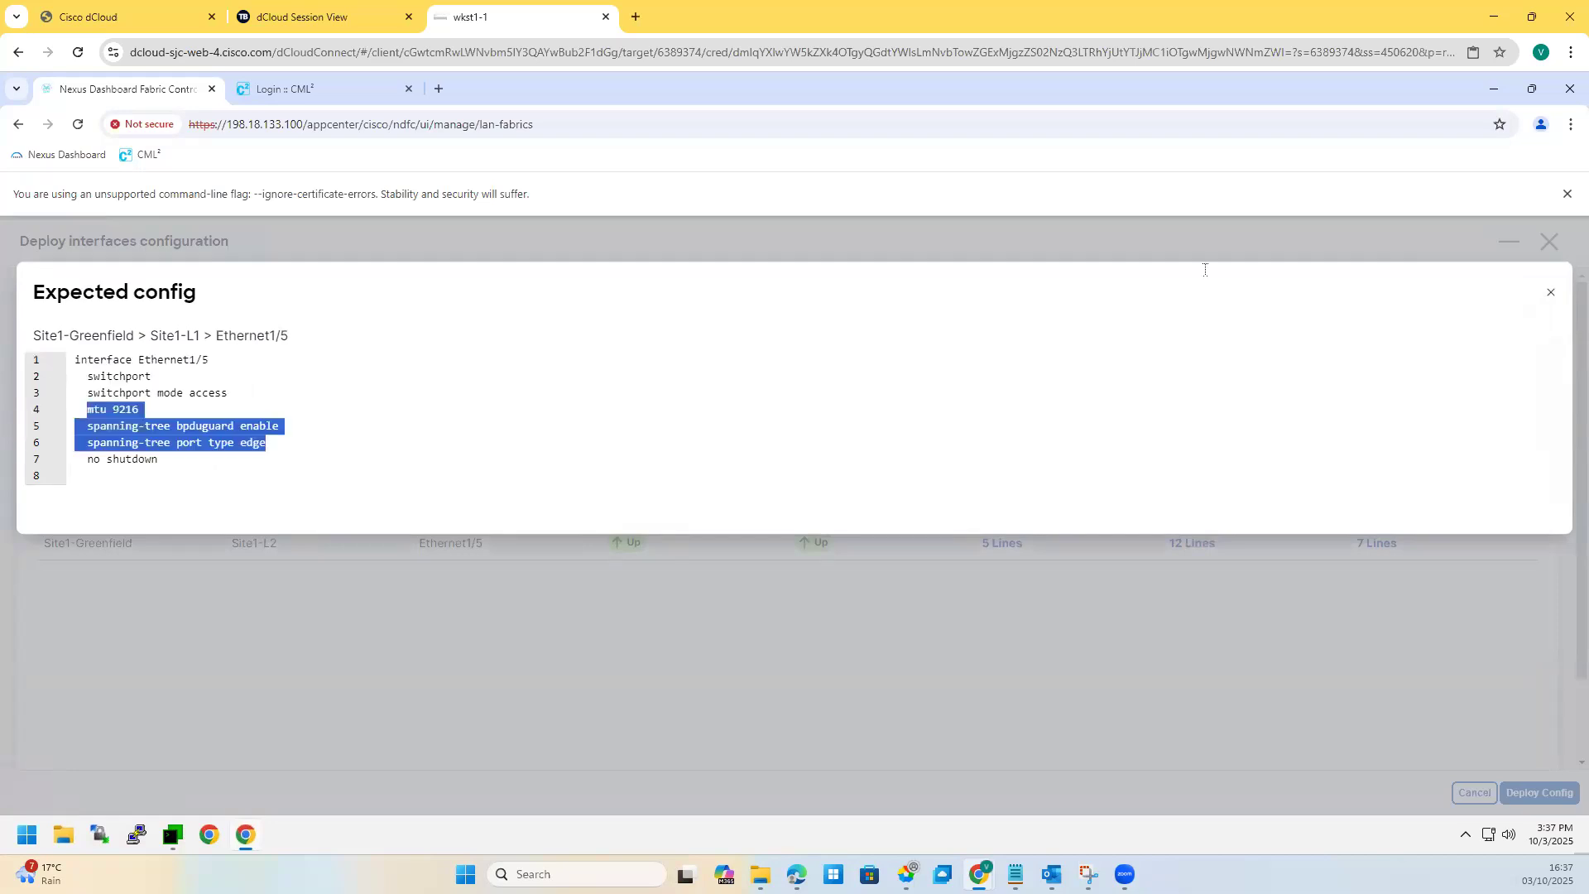
{"action": "left_click", "coordinate": [1552, 298]}
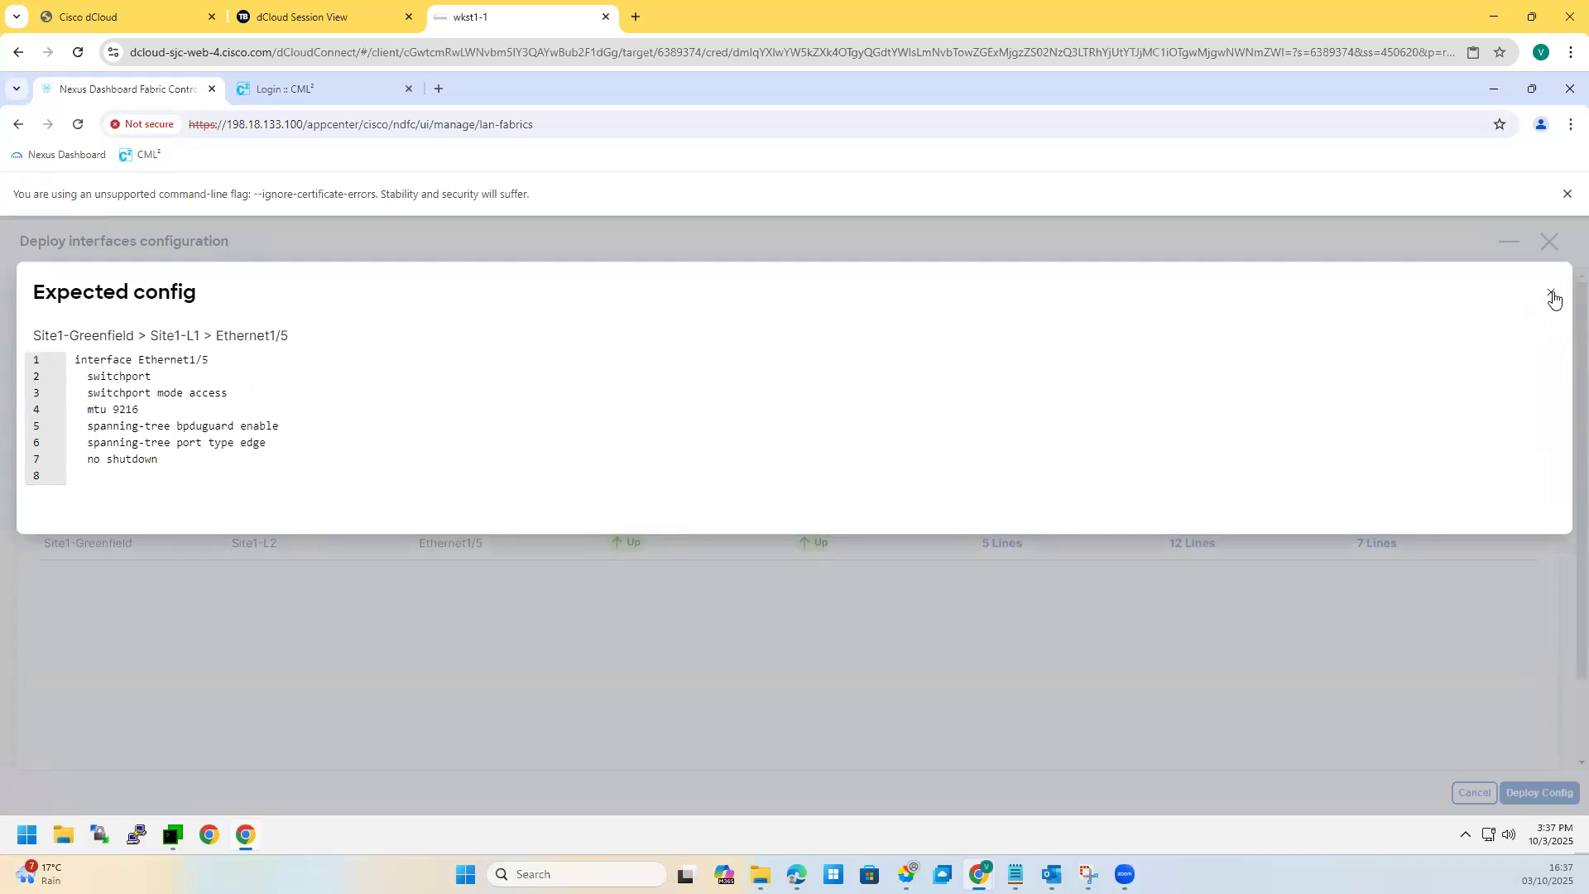
{"action": "left_click", "coordinate": [1553, 298]}
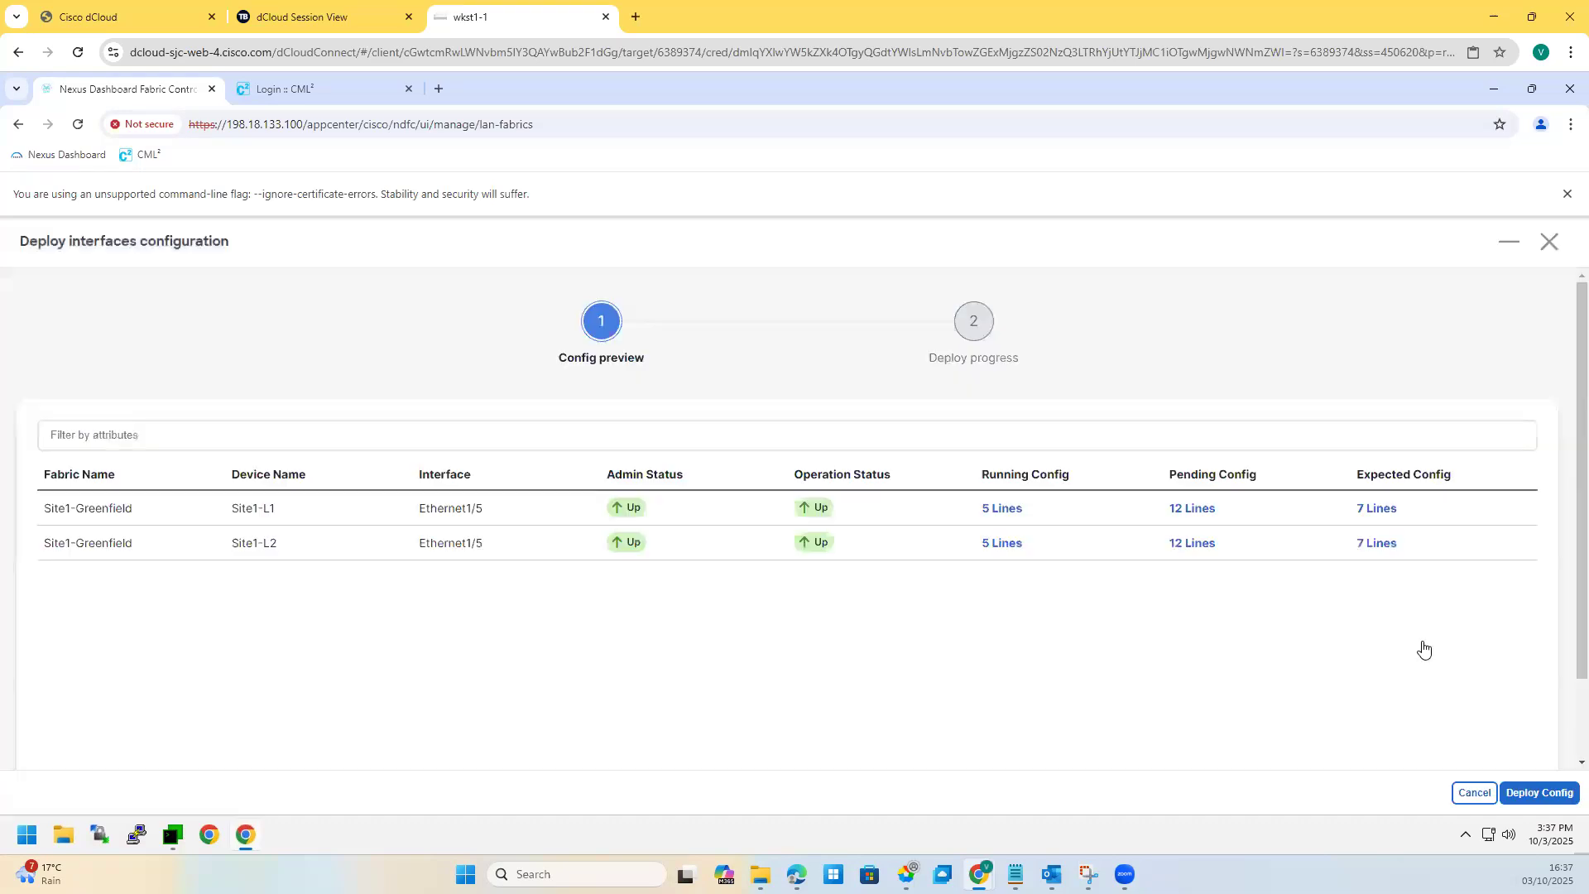
Step: Deploy the config to both switches and close the deploy and edit dialogs
{"action": "left_click", "coordinate": [1524, 793]}
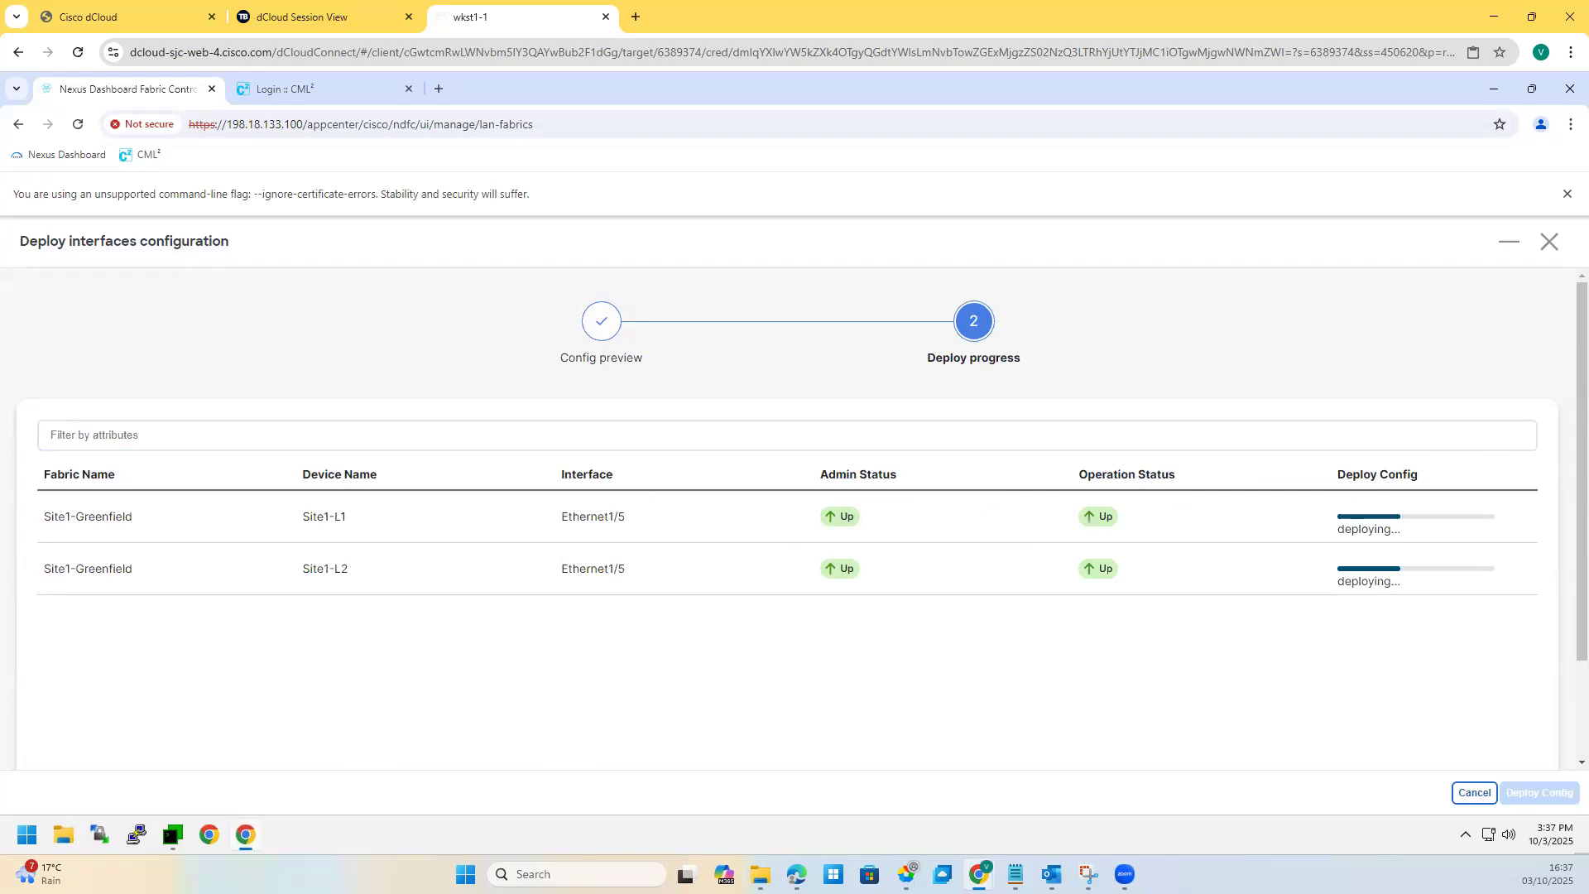
{"action": "left_click", "coordinate": [1547, 243]}
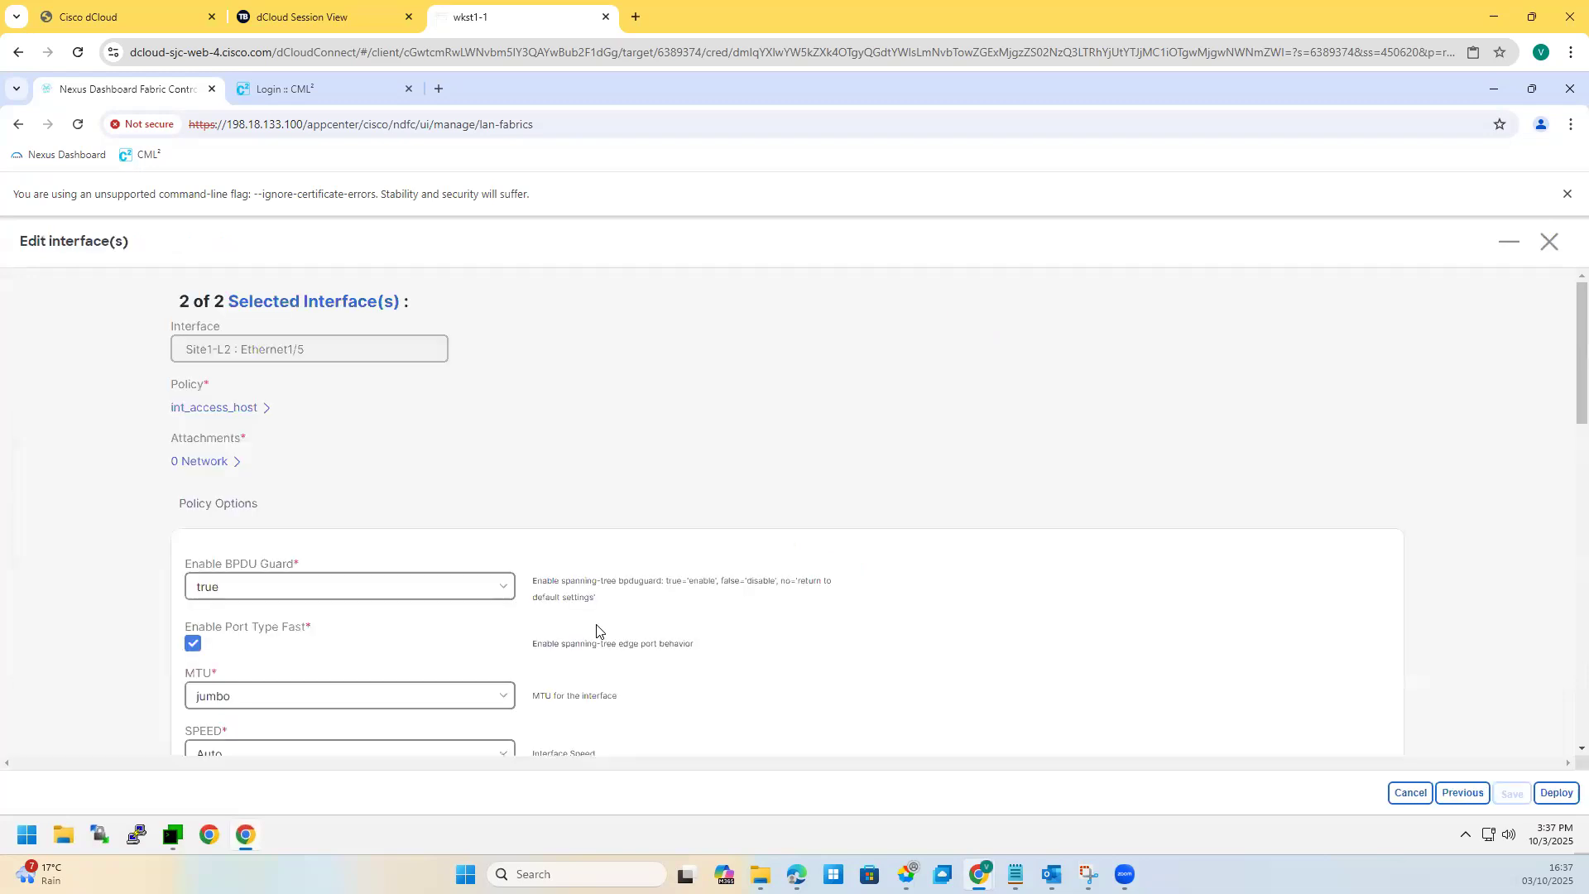
{"action": "left_click", "coordinate": [1561, 245]}
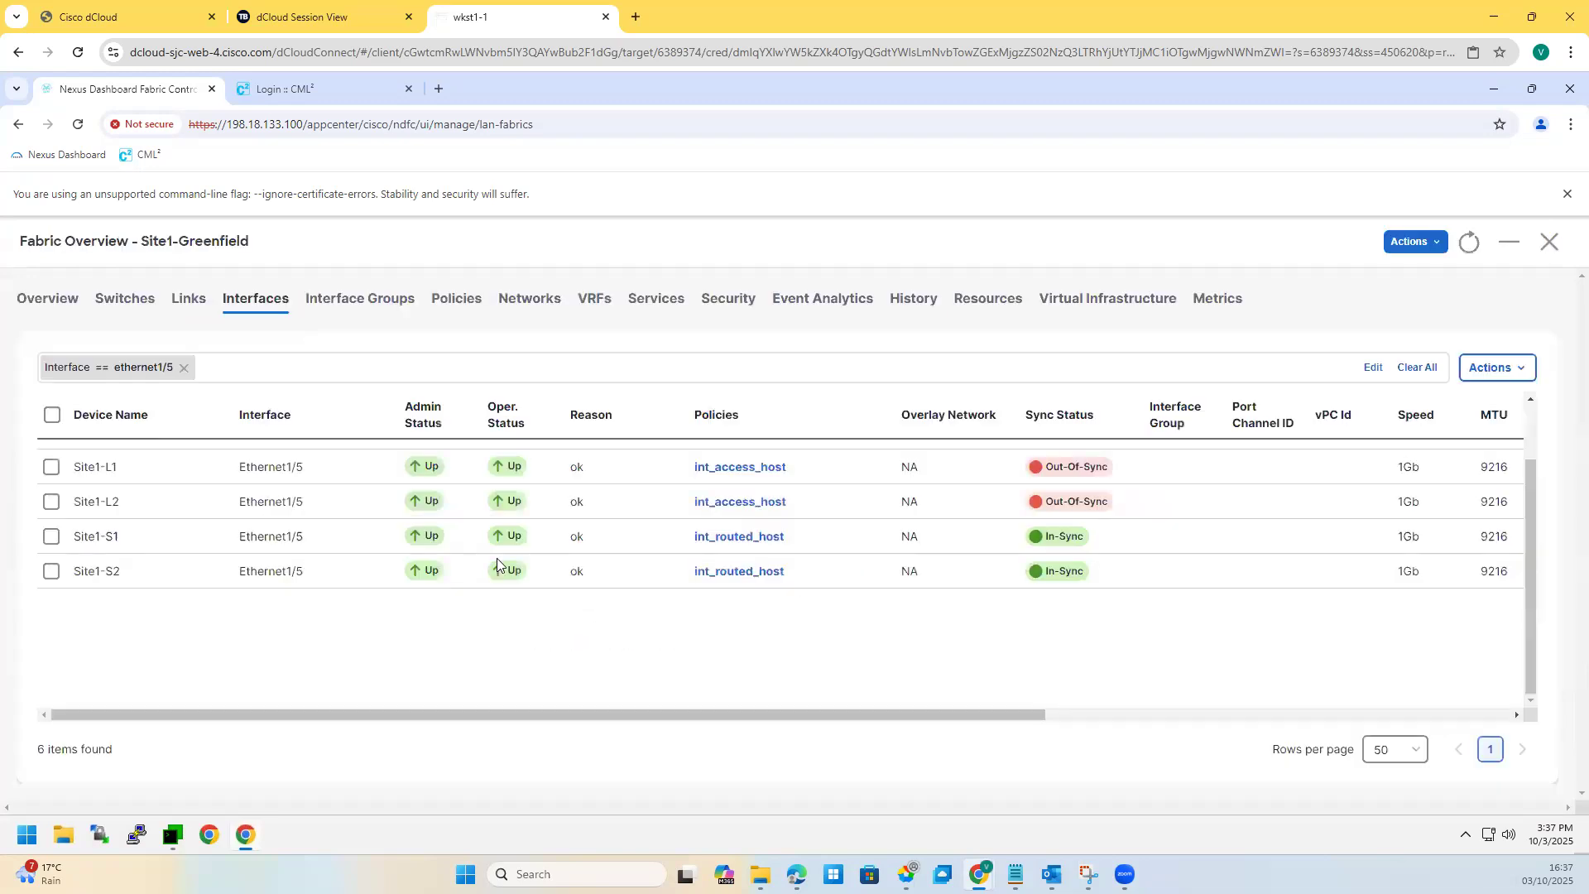
Step: Open Site1-Greenfield's interface list and scroll through it
{"action": "left_click", "coordinate": [403, 497]}
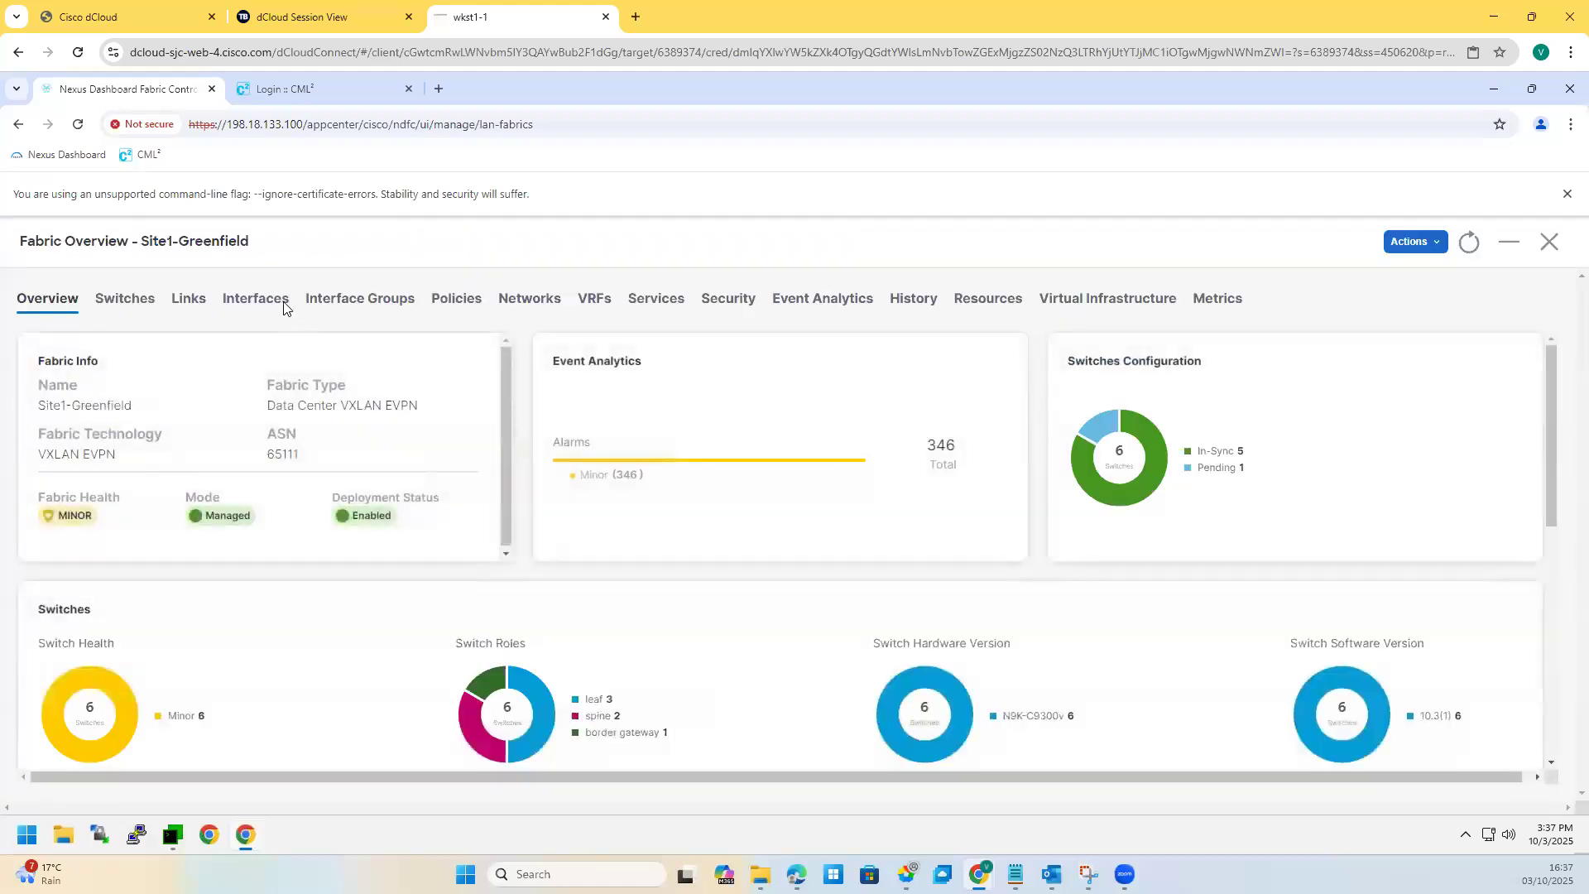
{"action": "left_click", "coordinate": [256, 300]}
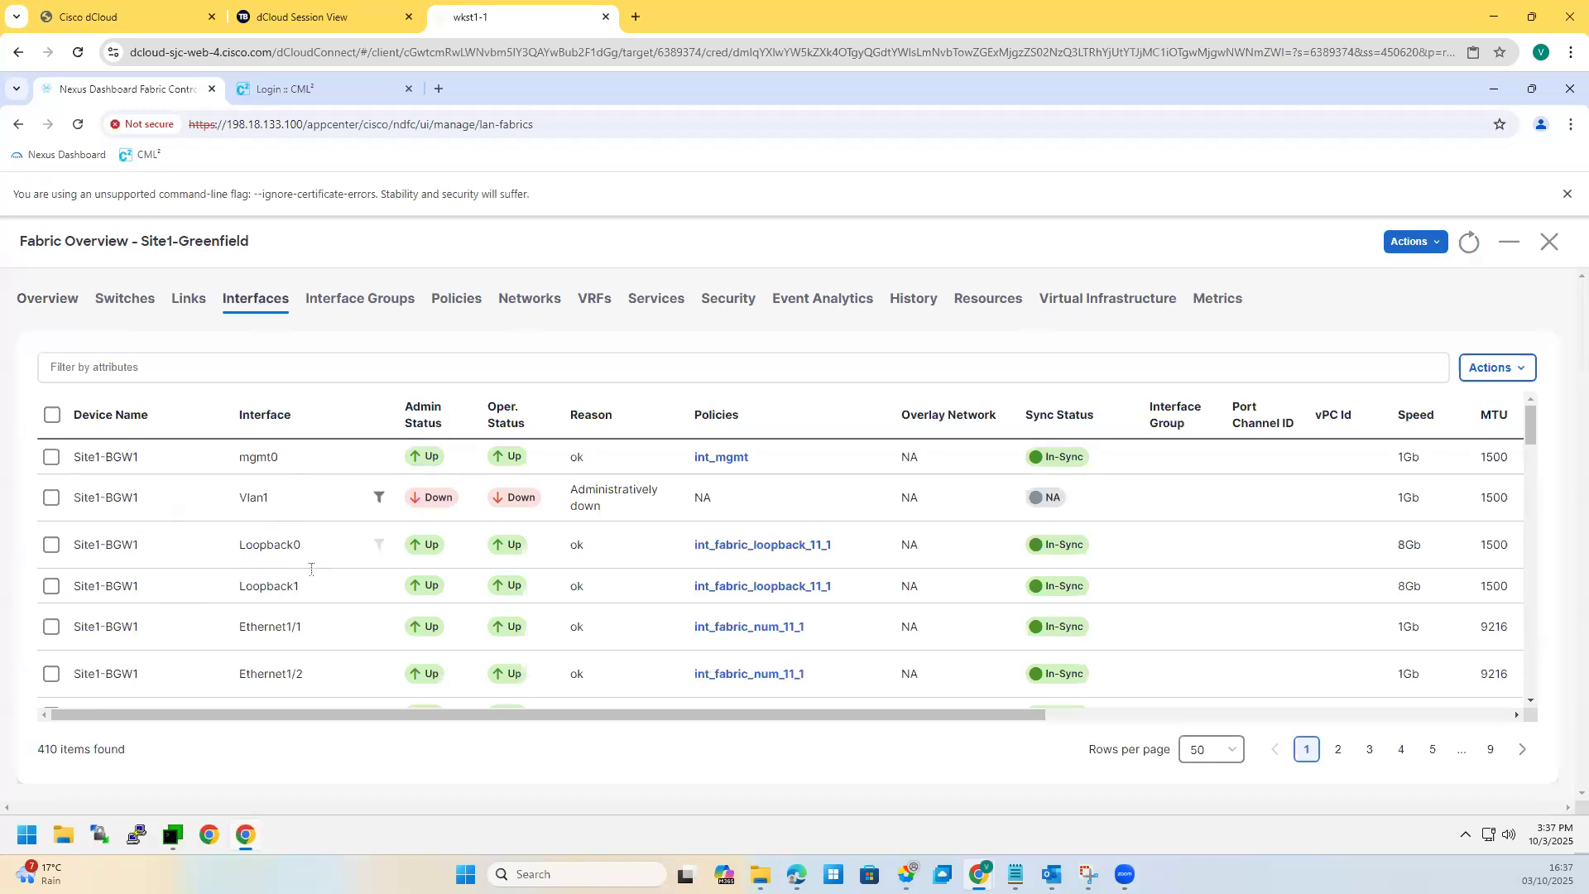
{"action": "scroll", "coordinate": [320, 591], "scroll_direction": "down", "scroll_amount": 2}
{"action": "scroll", "coordinate": [320, 592], "scroll_direction": "down", "scroll_amount": 2}
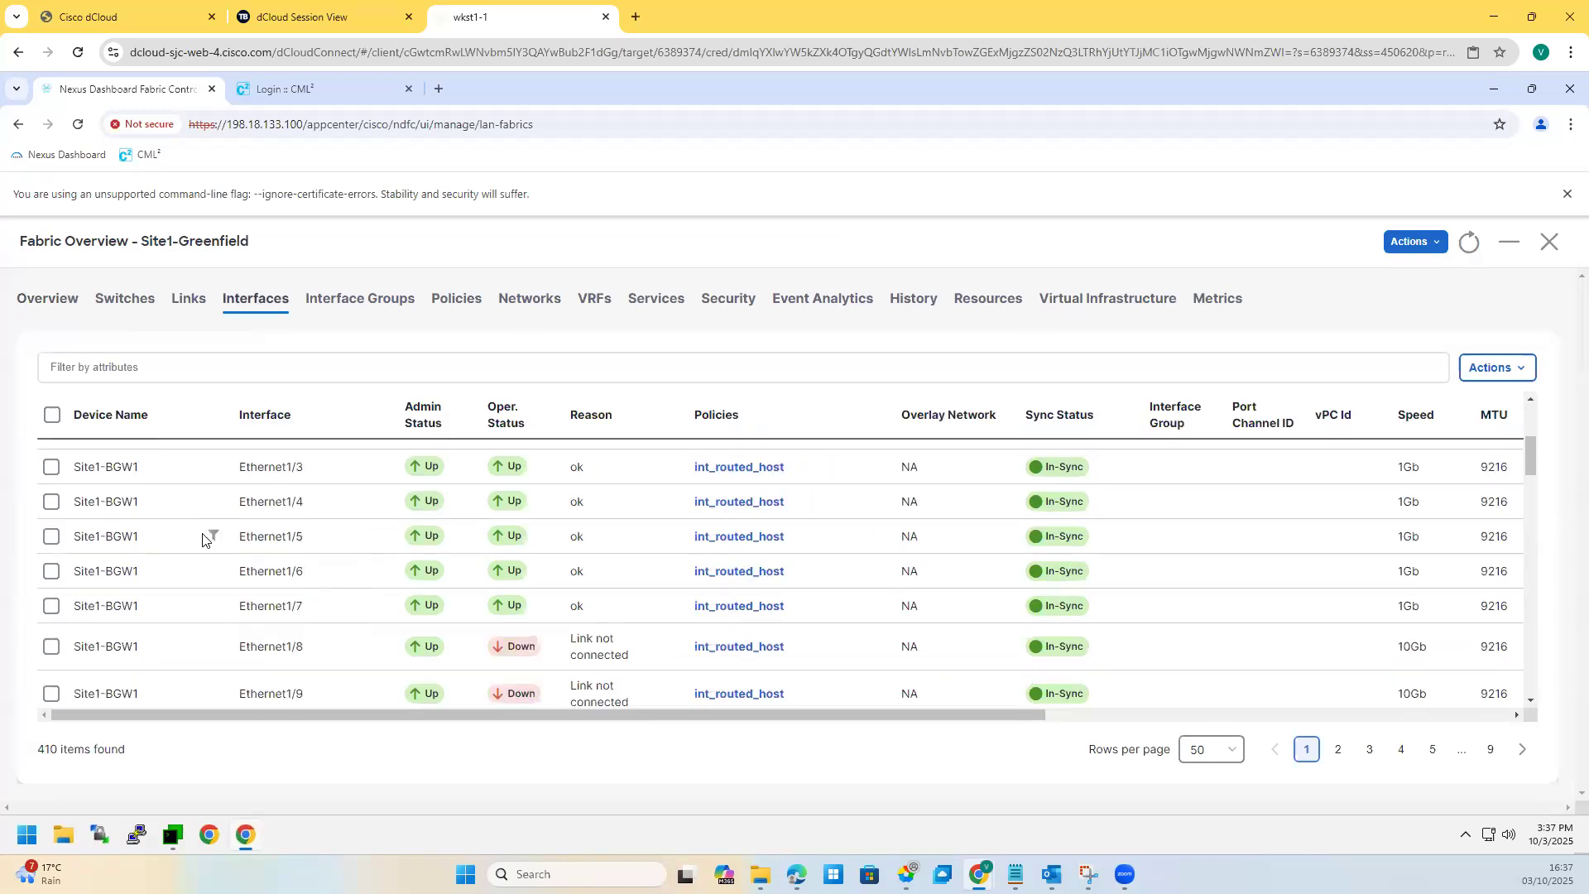
{"action": "scroll", "coordinate": [372, 593], "scroll_direction": "down", "scroll_amount": 2}
{"action": "scroll", "coordinate": [267, 616], "scroll_direction": "down", "scroll_amount": 8}
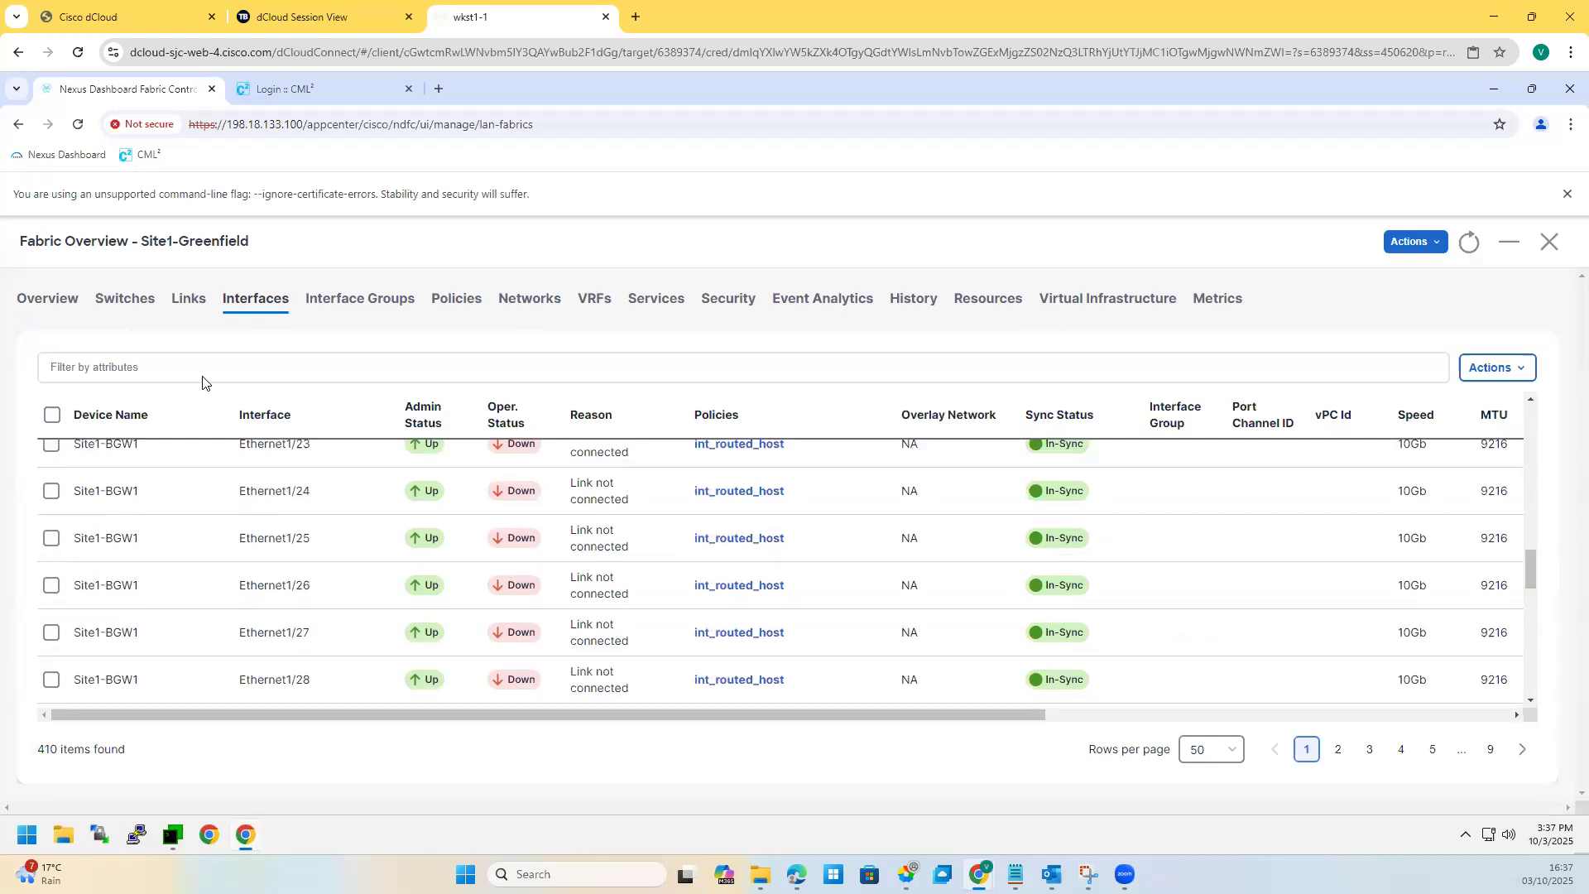
{"action": "scroll", "coordinate": [246, 582], "scroll_direction": "down", "scroll_amount": 6}
Step: Try filters Device Name == L1 and Interface == E1/5, then remove them
{"action": "left_click", "coordinate": [106, 366]}
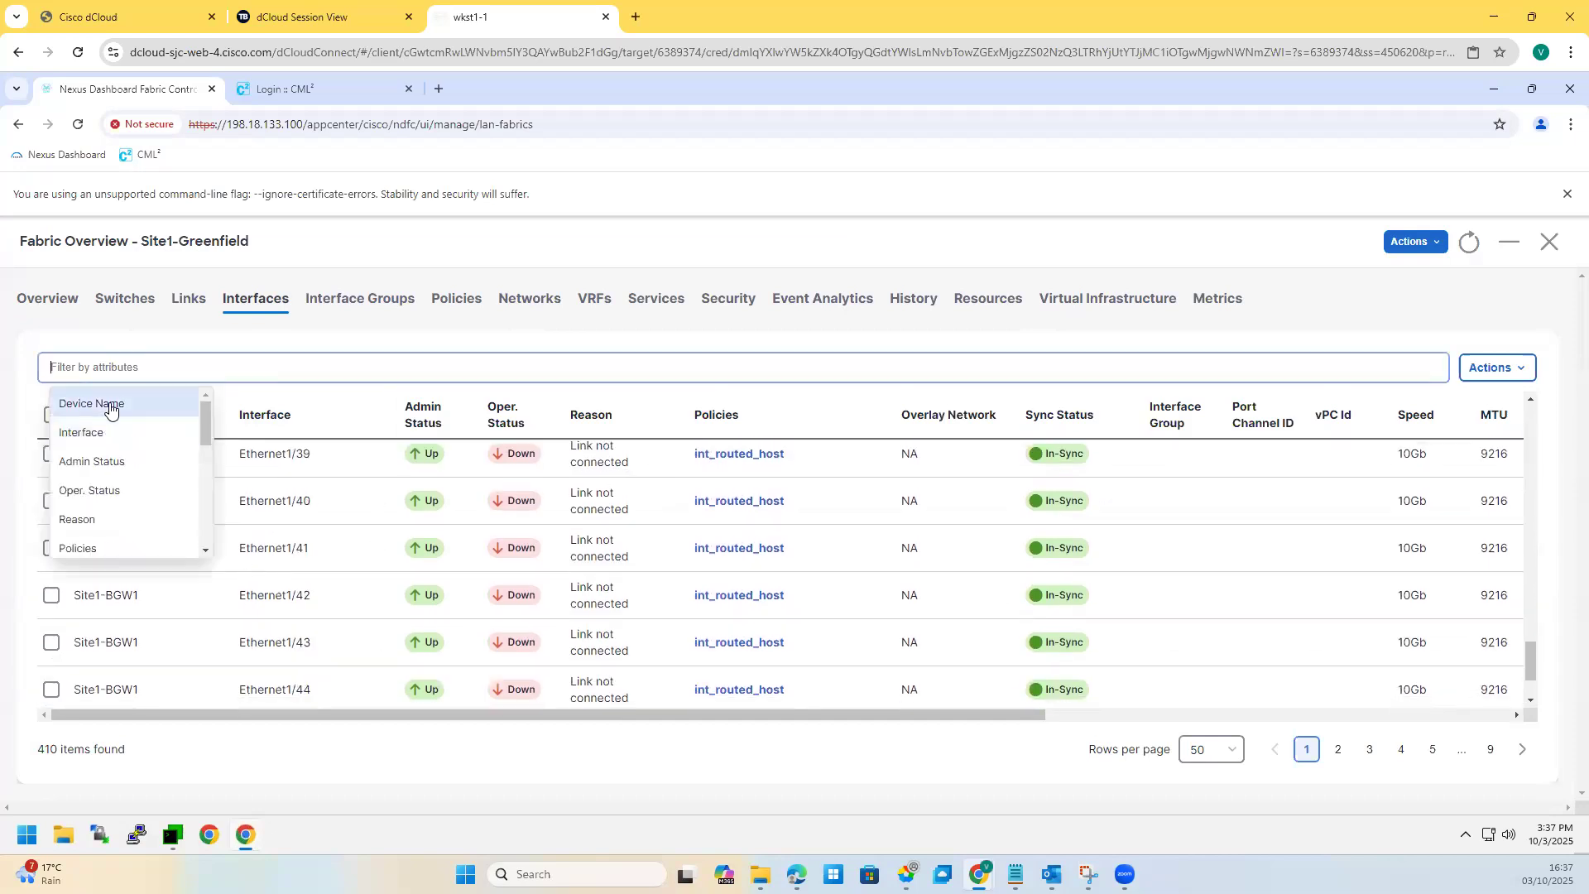
{"action": "left_click", "coordinate": [107, 405]}
{"action": "left_click", "coordinate": [180, 406]}
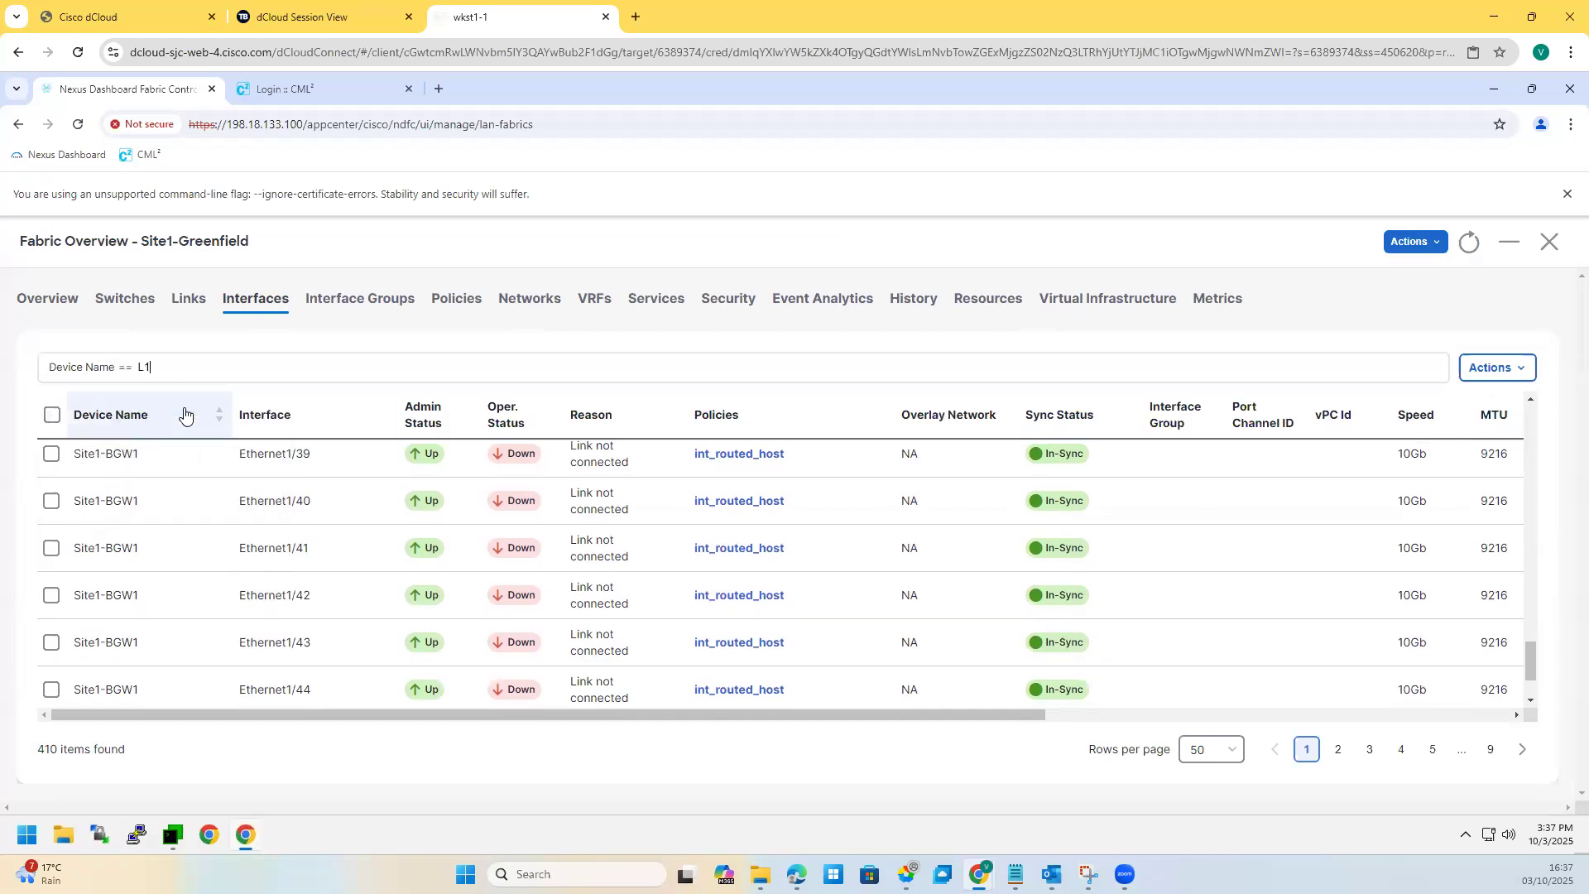
{"action": "key", "text": "Return"}
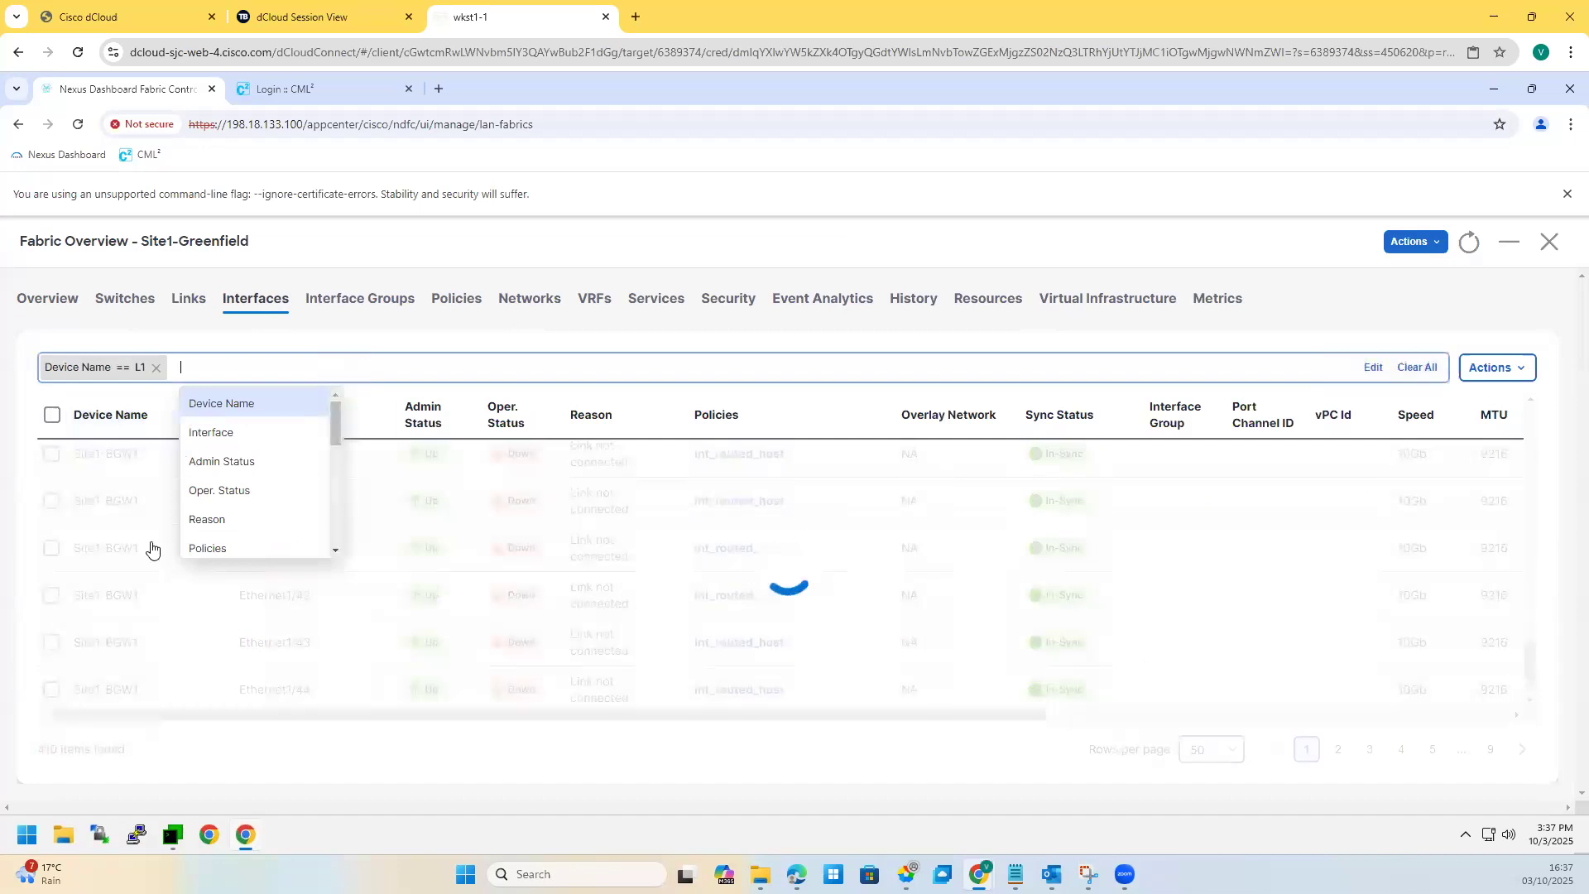
{"action": "left_click", "coordinate": [127, 368]}
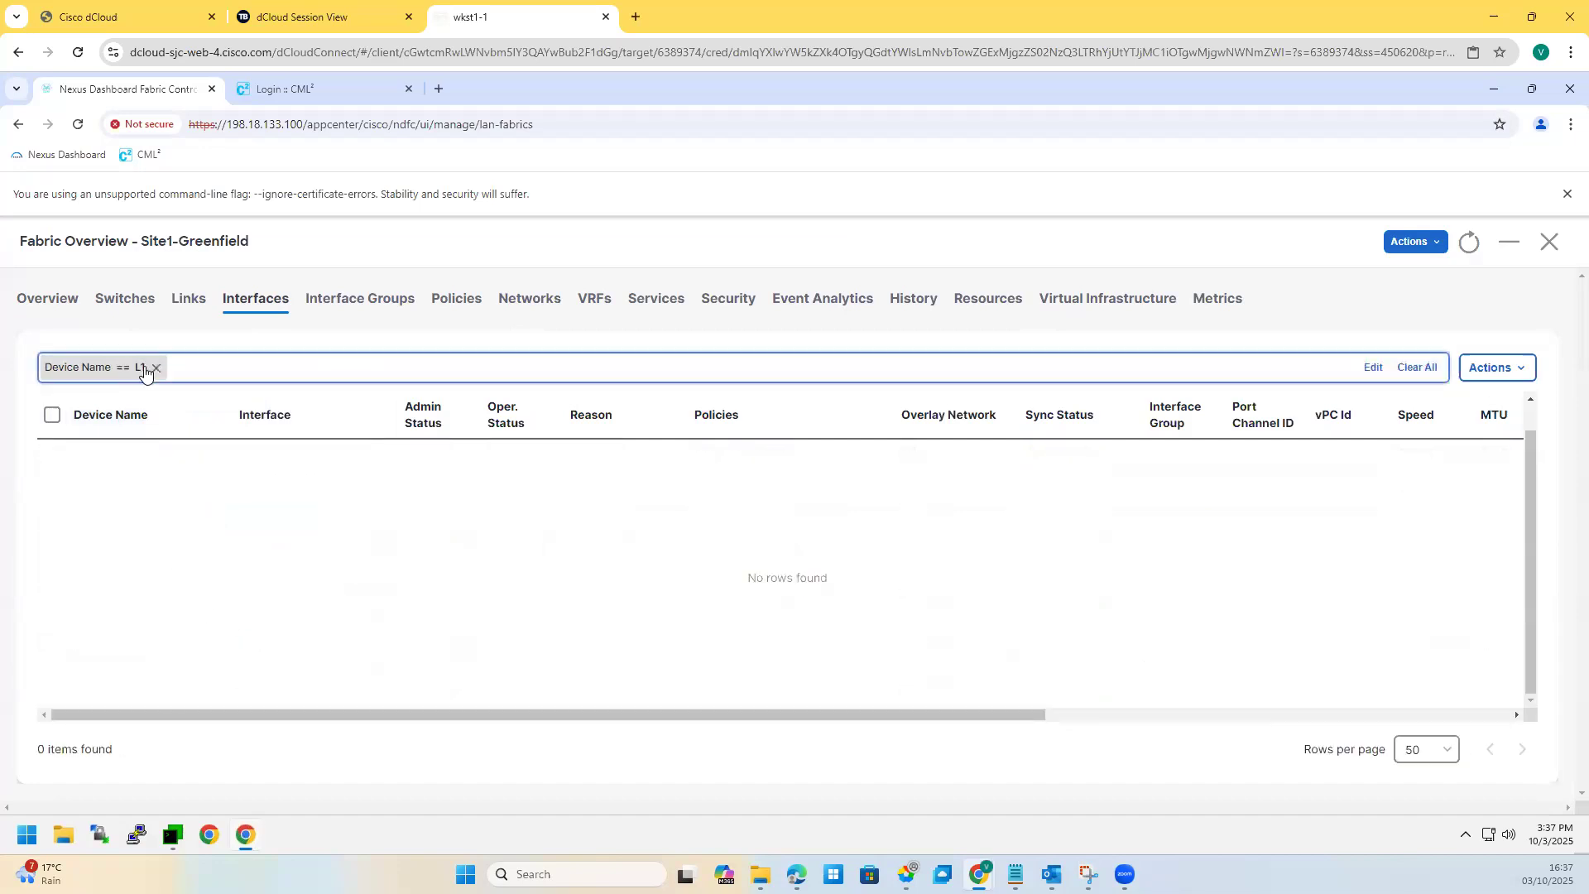
{"action": "left_click", "coordinate": [155, 369]}
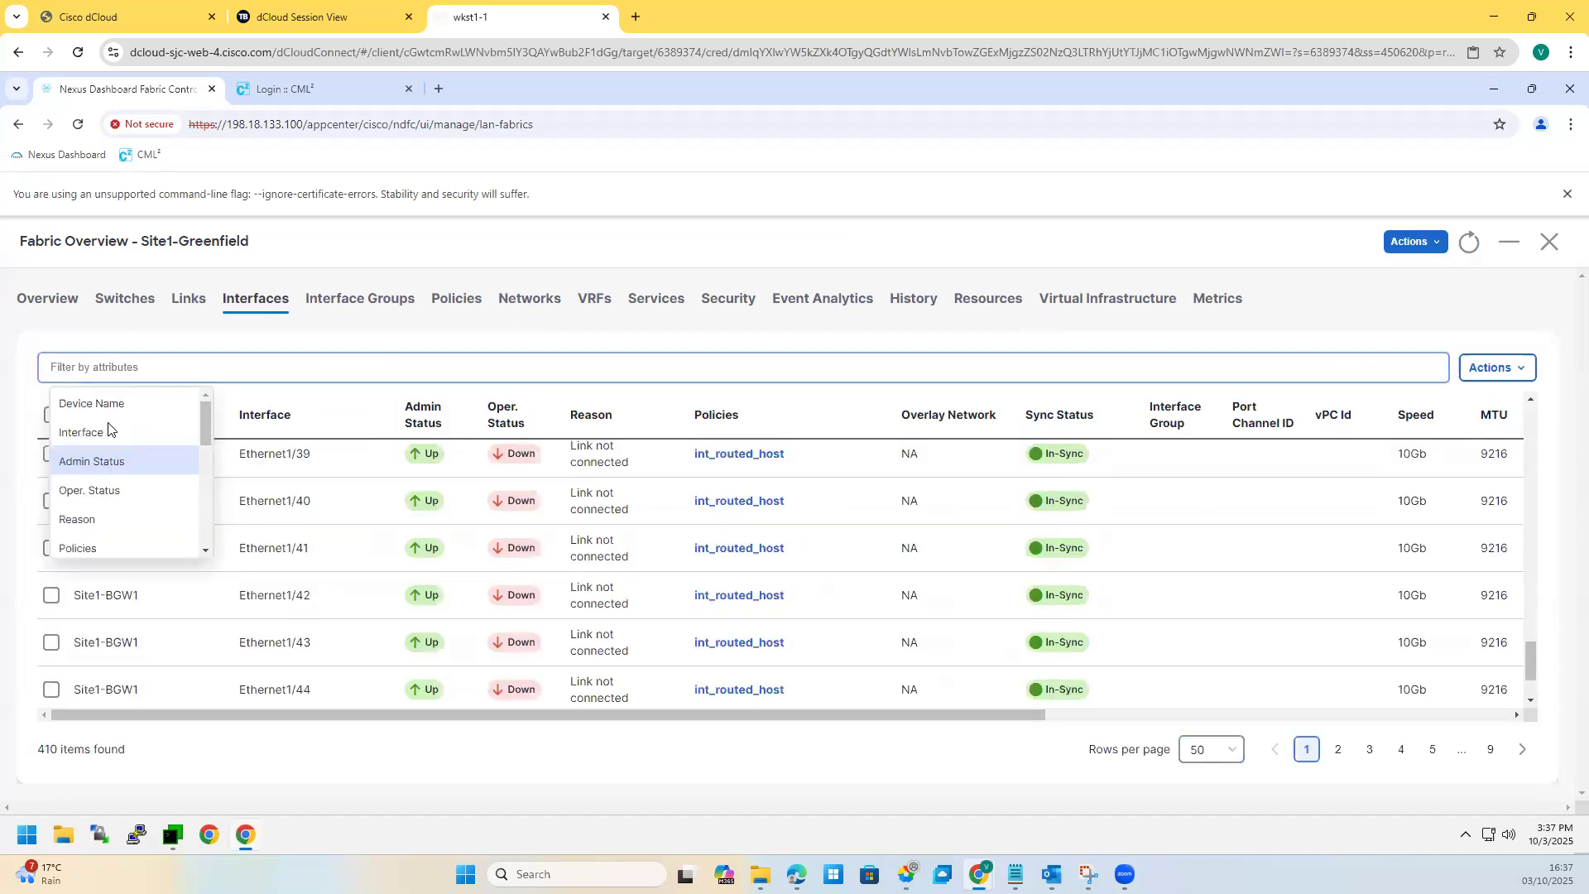
{"action": "left_click", "coordinate": [93, 445]}
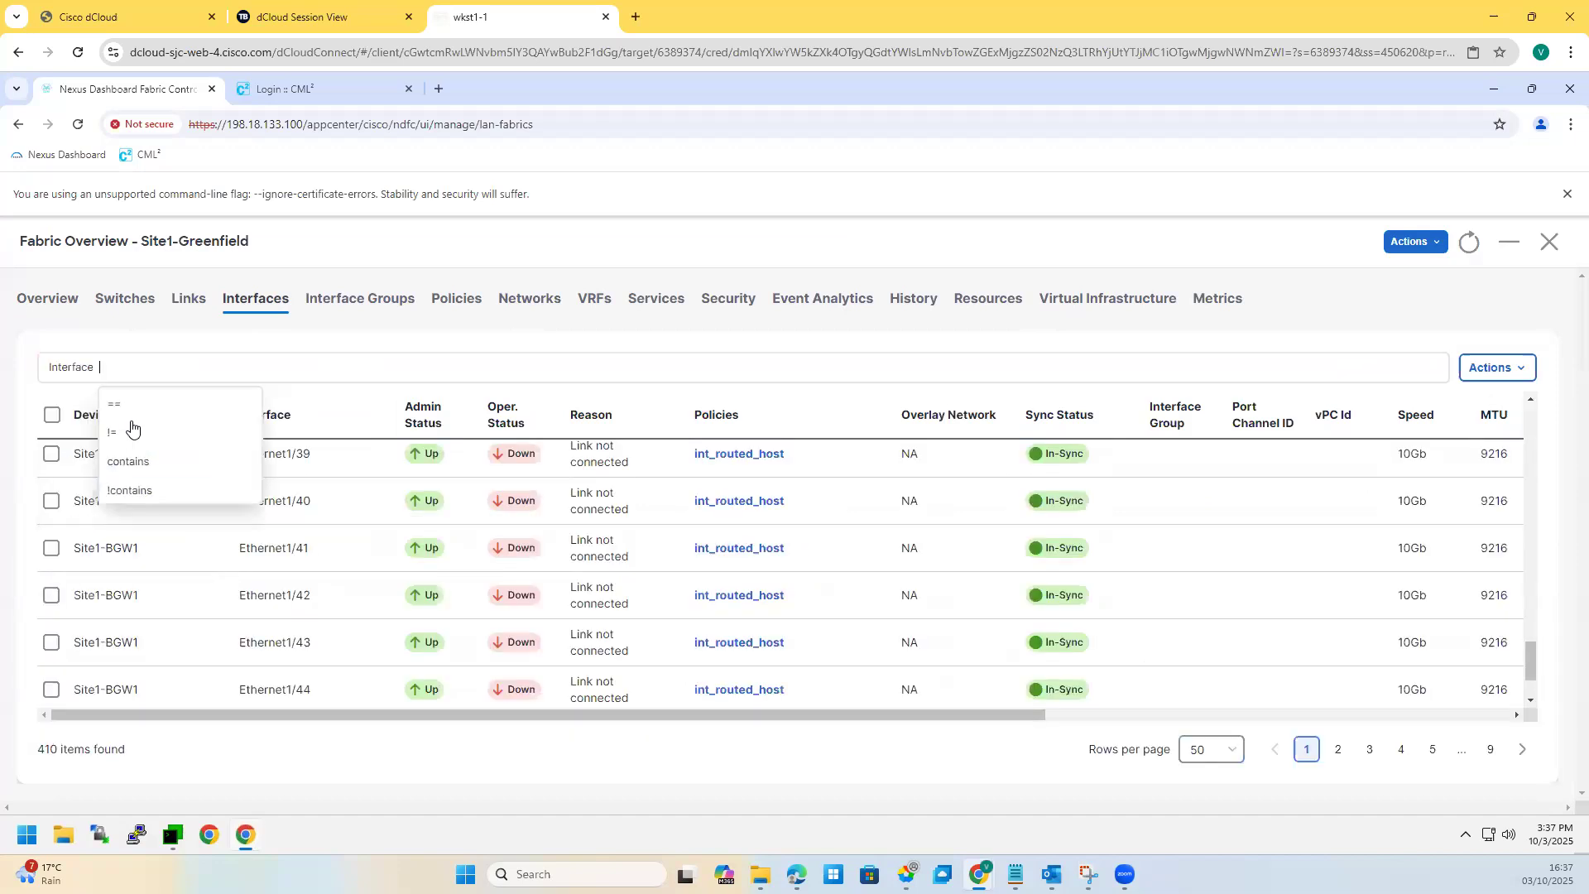
{"action": "left_click", "coordinate": [204, 417]}
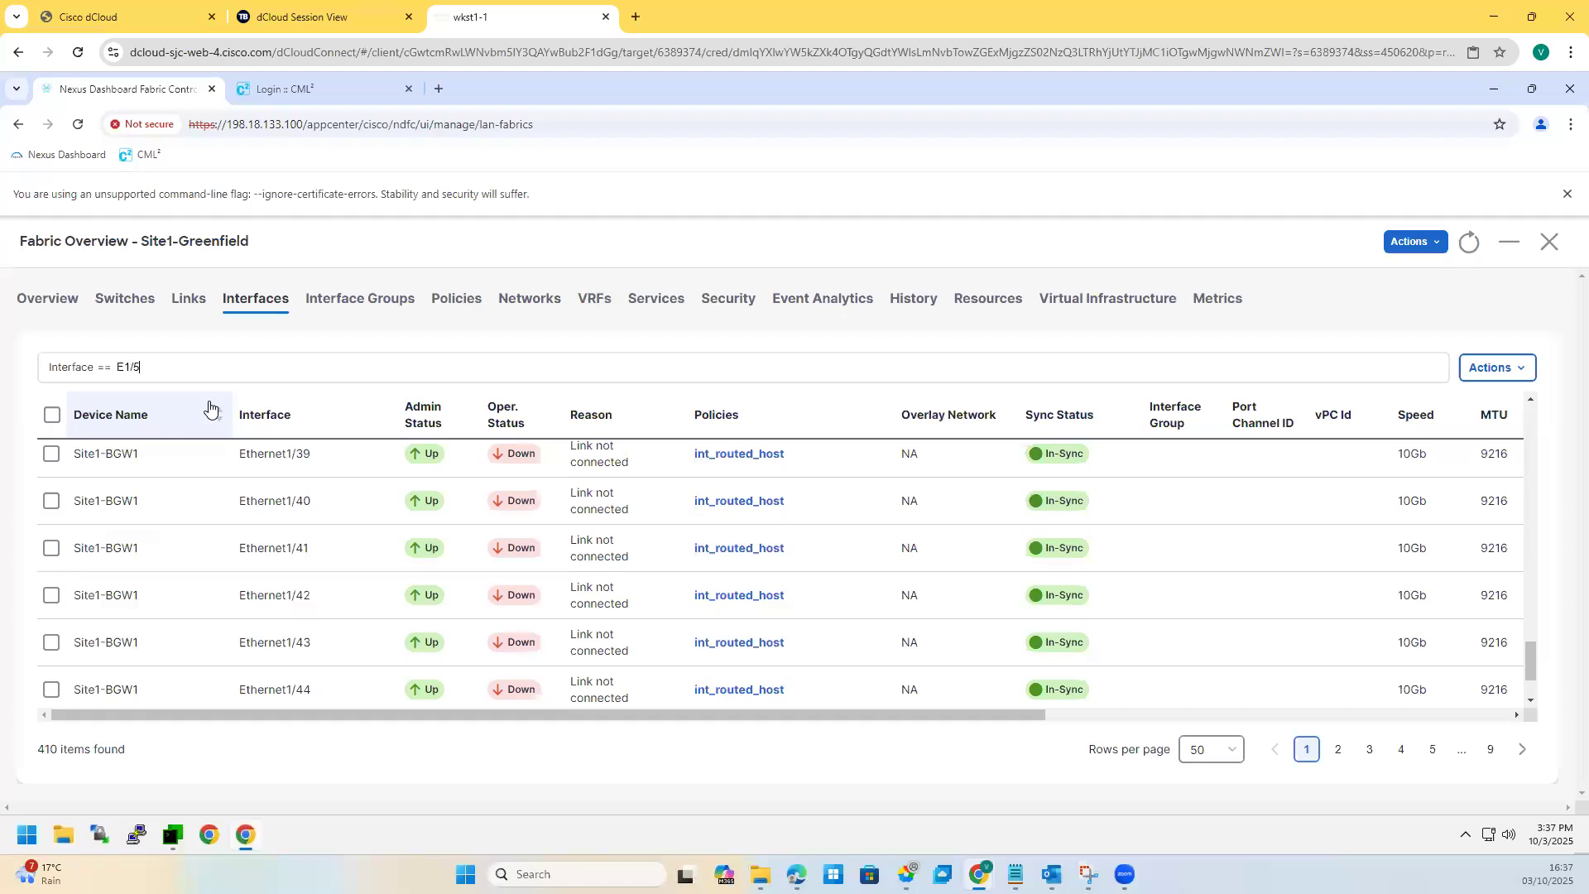
{"action": "key", "text": "Return"}
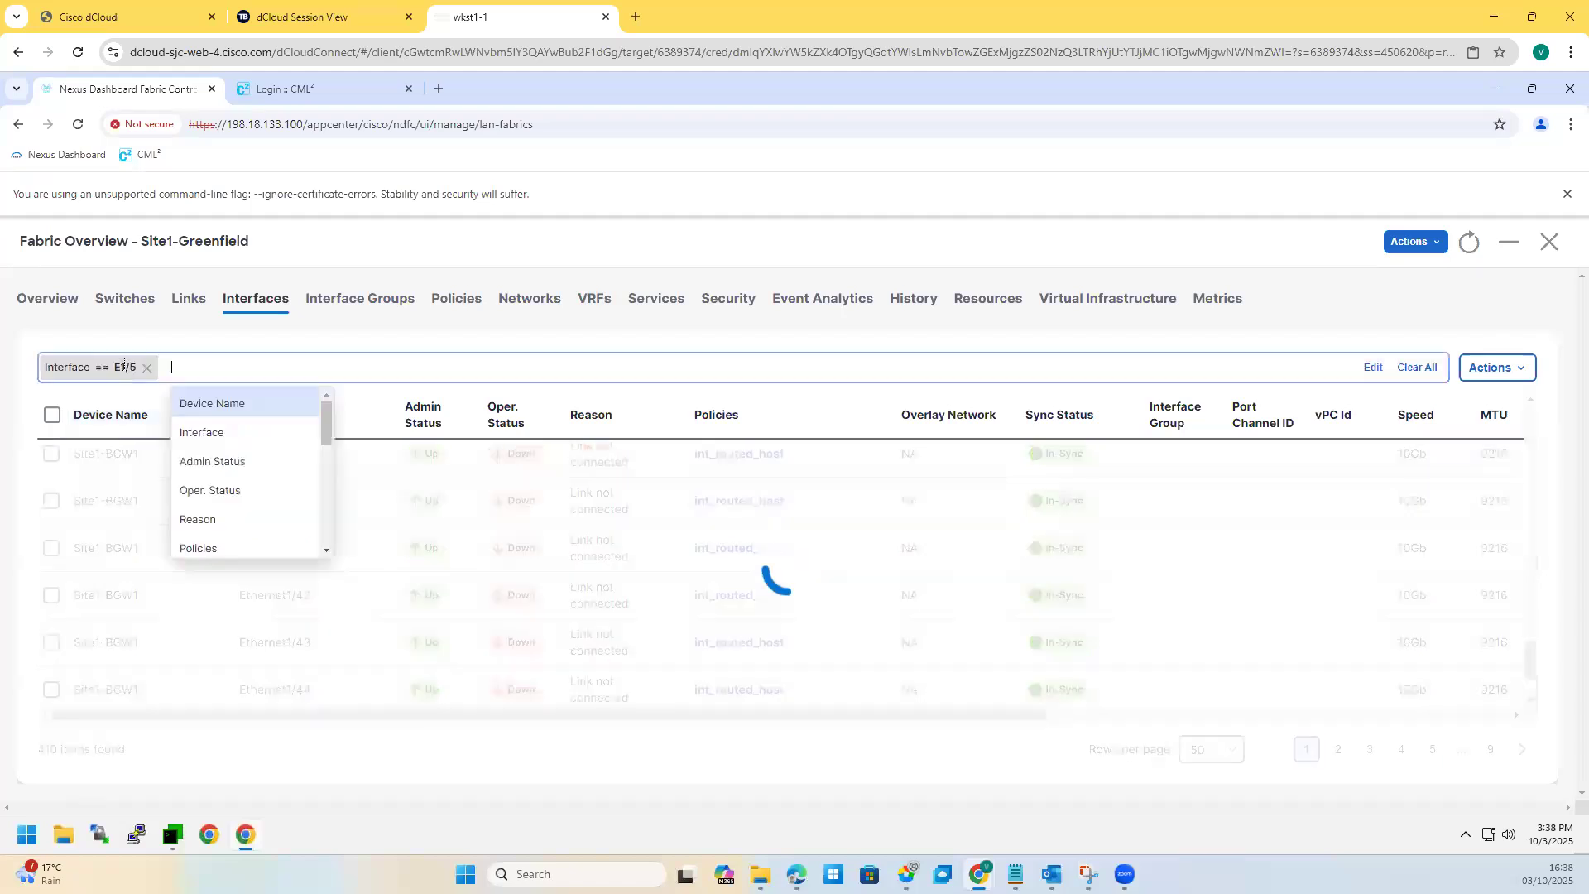
{"action": "left_click", "coordinate": [124, 364]}
{"action": "double_click", "coordinate": [122, 365]}
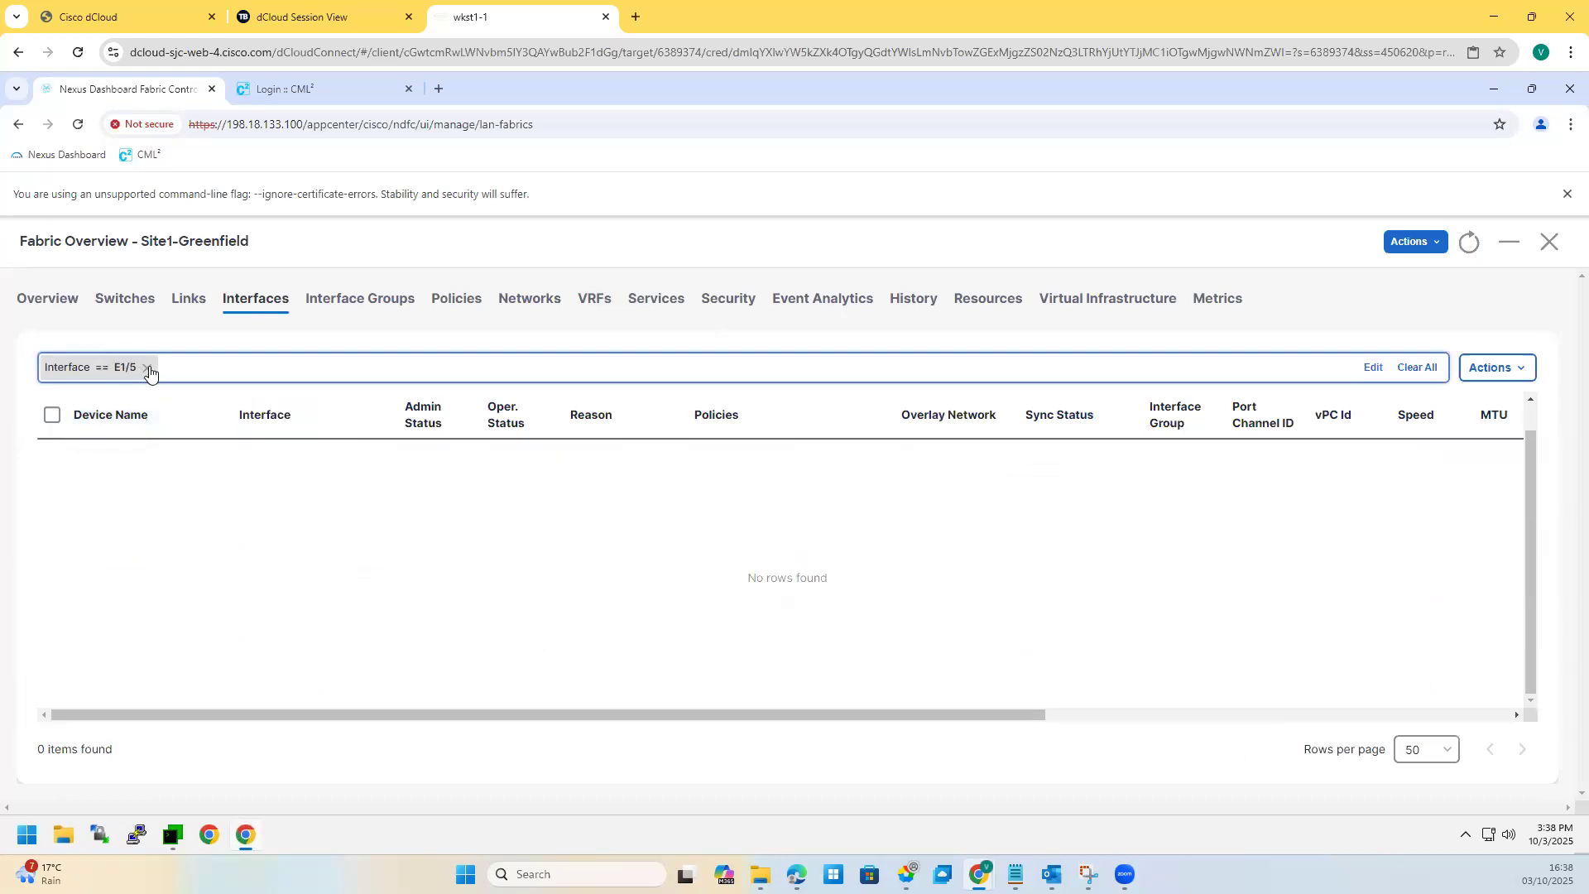
{"action": "left_click", "coordinate": [148, 366]}
Step: Filter Interface == ETHERNET1/5, check the leaves' int_access_host policies, and close the overview
{"action": "left_click", "coordinate": [88, 369]}
{"action": "left_click", "coordinate": [99, 433]}
{"action": "left_click", "coordinate": [133, 405]}
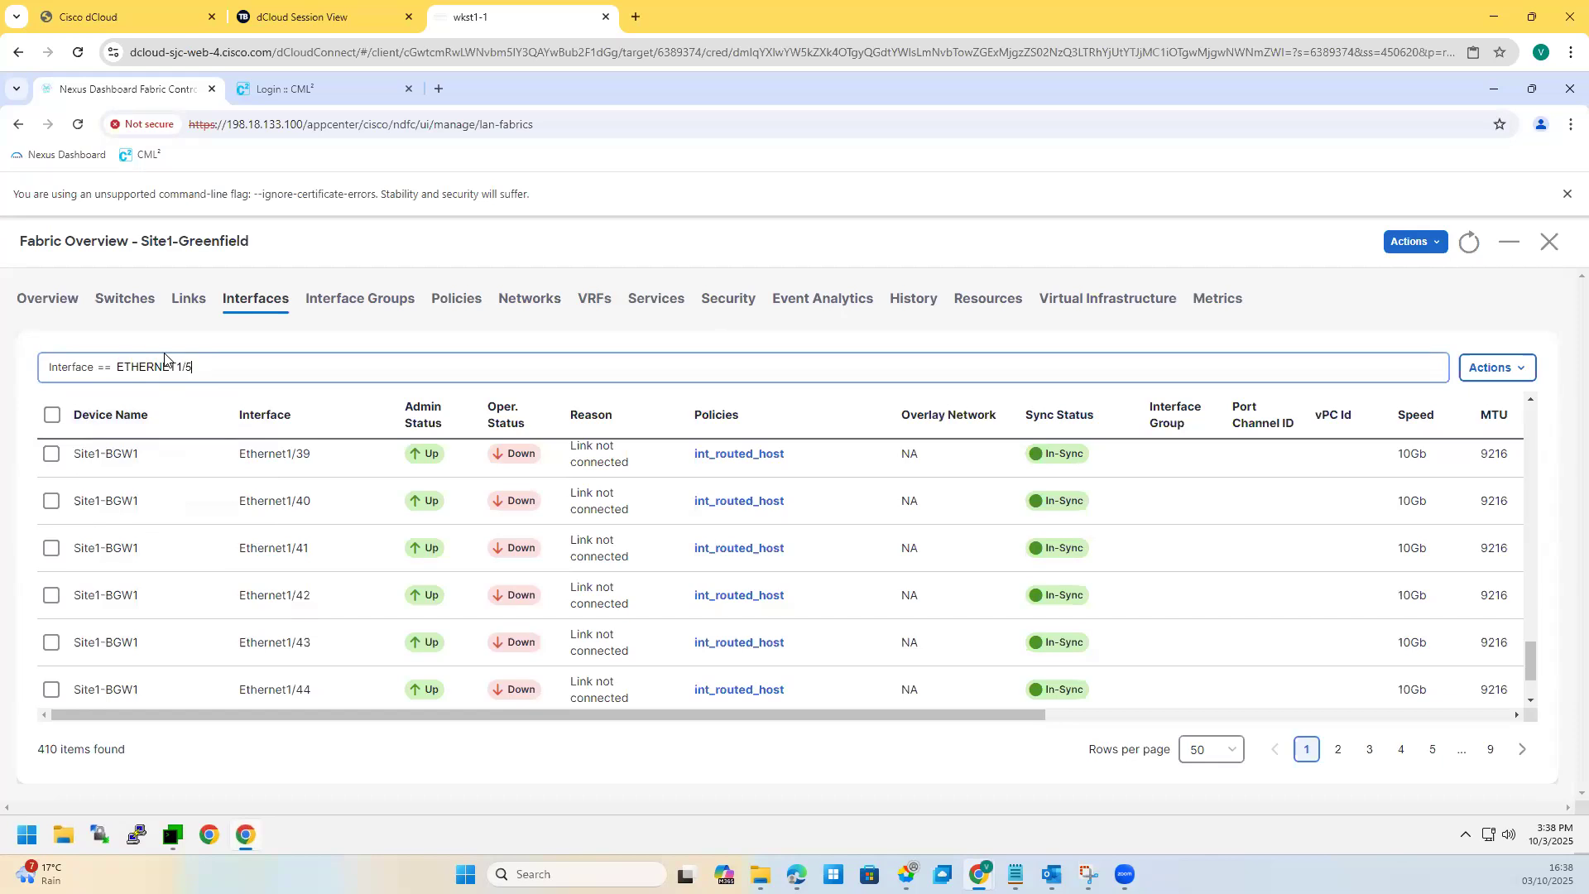
{"action": "key", "text": "Return"}
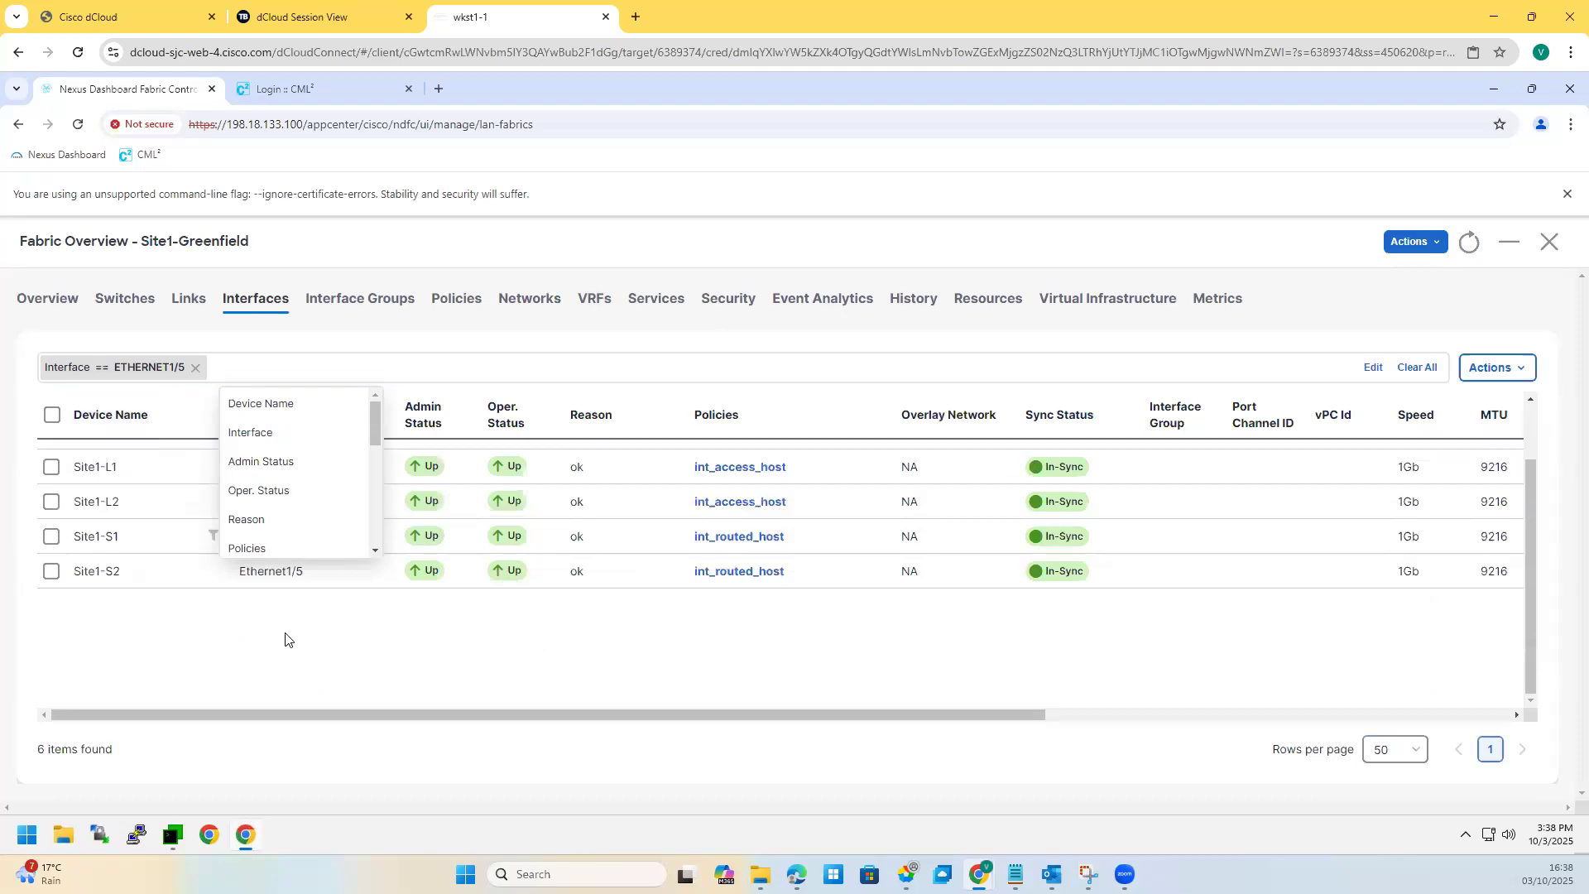
{"action": "left_click", "coordinate": [287, 638]}
{"action": "left_click_drag", "start_coordinate": [698, 499], "coordinate": [786, 501]}
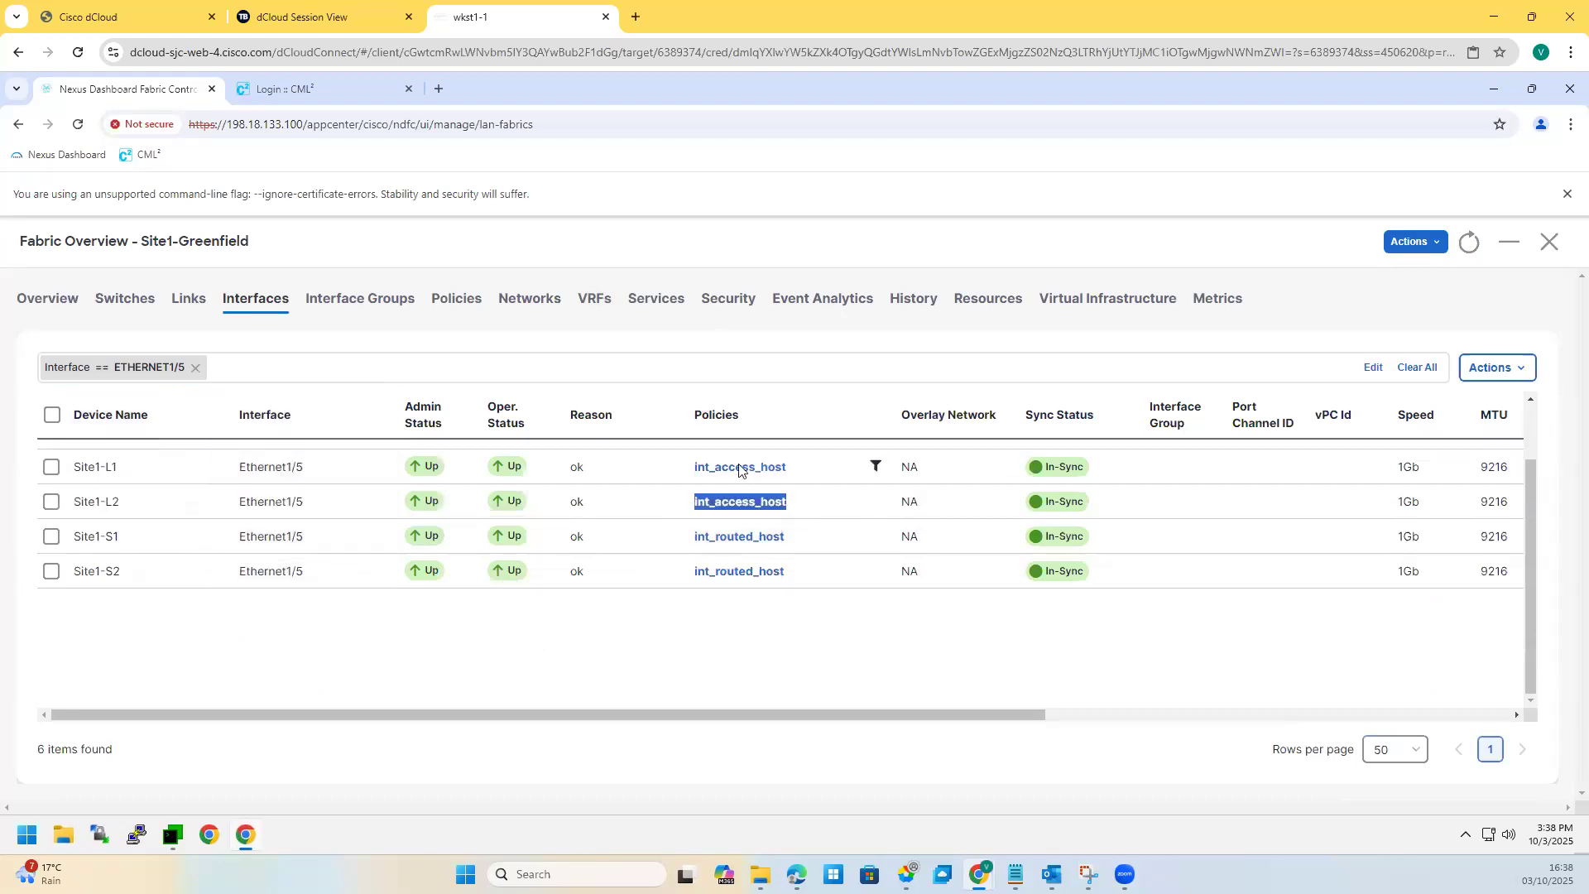
{"action": "left_click_drag", "start_coordinate": [692, 467], "coordinate": [783, 467]}
{"action": "left_click", "coordinate": [1551, 242]}
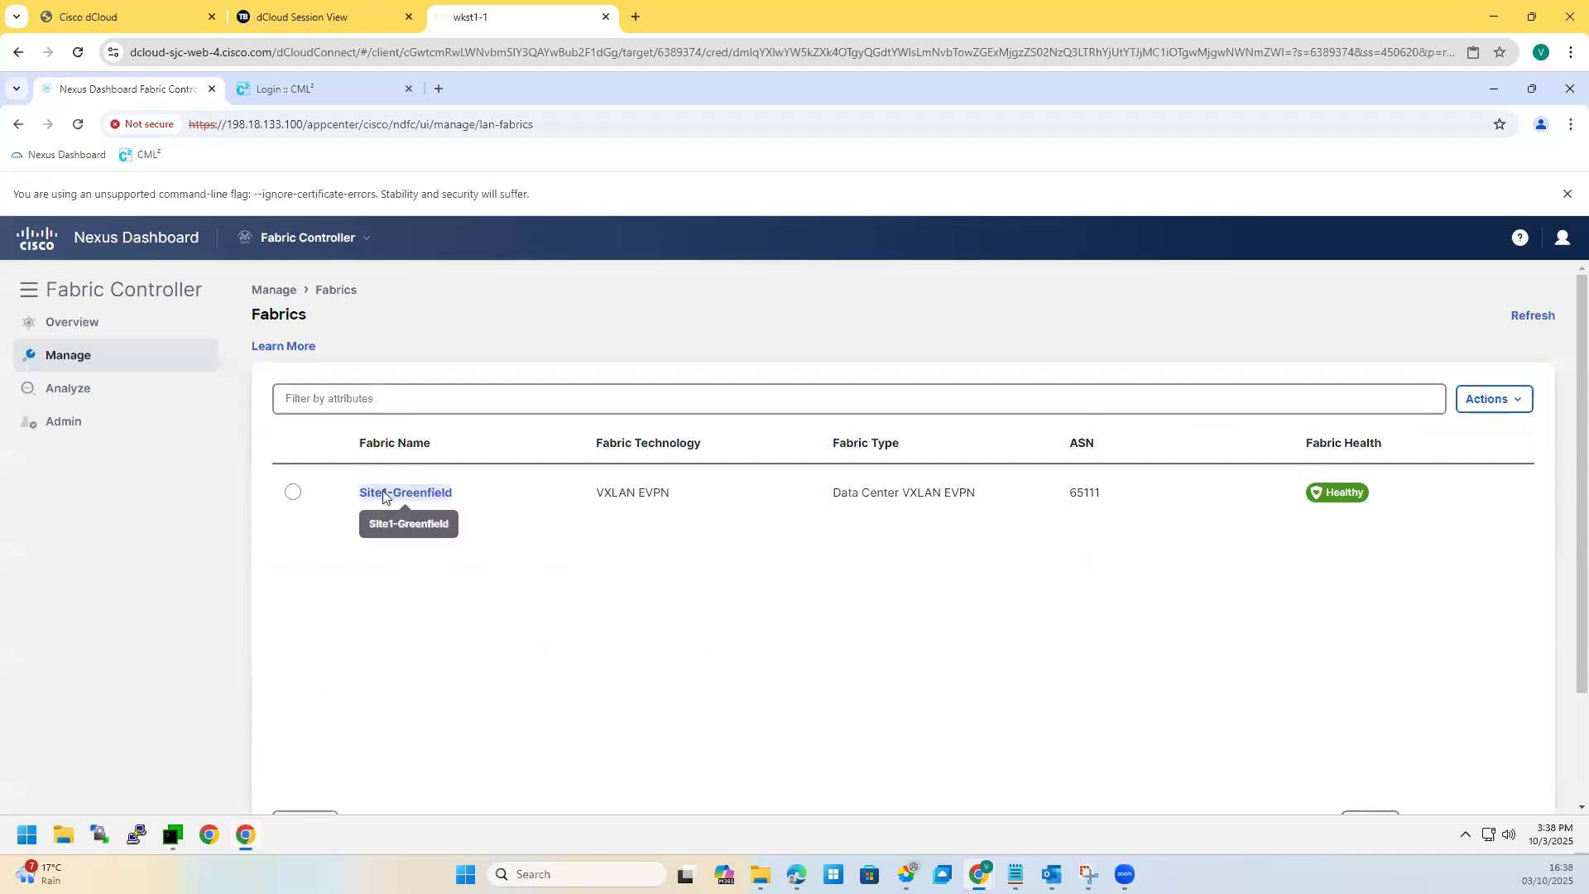
Step: Pair Site1-L1 with Site1-L2 via Actions > vPC Pairing on the Switches list and save
{"action": "left_click", "coordinate": [380, 493]}
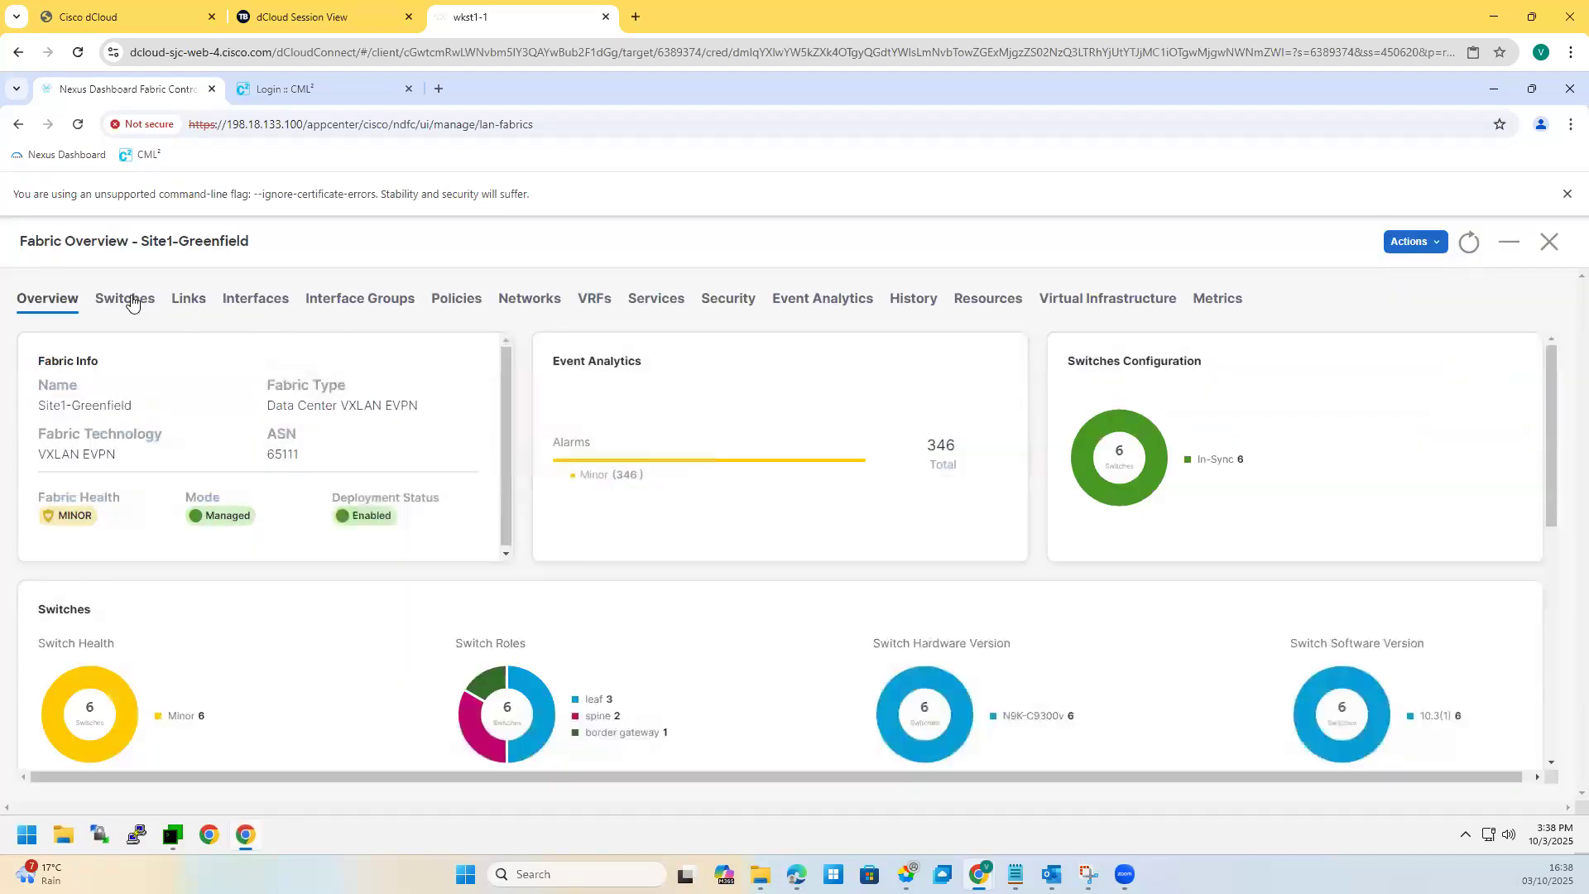
{"action": "left_click", "coordinate": [129, 299]}
{"action": "left_click", "coordinate": [51, 524]}
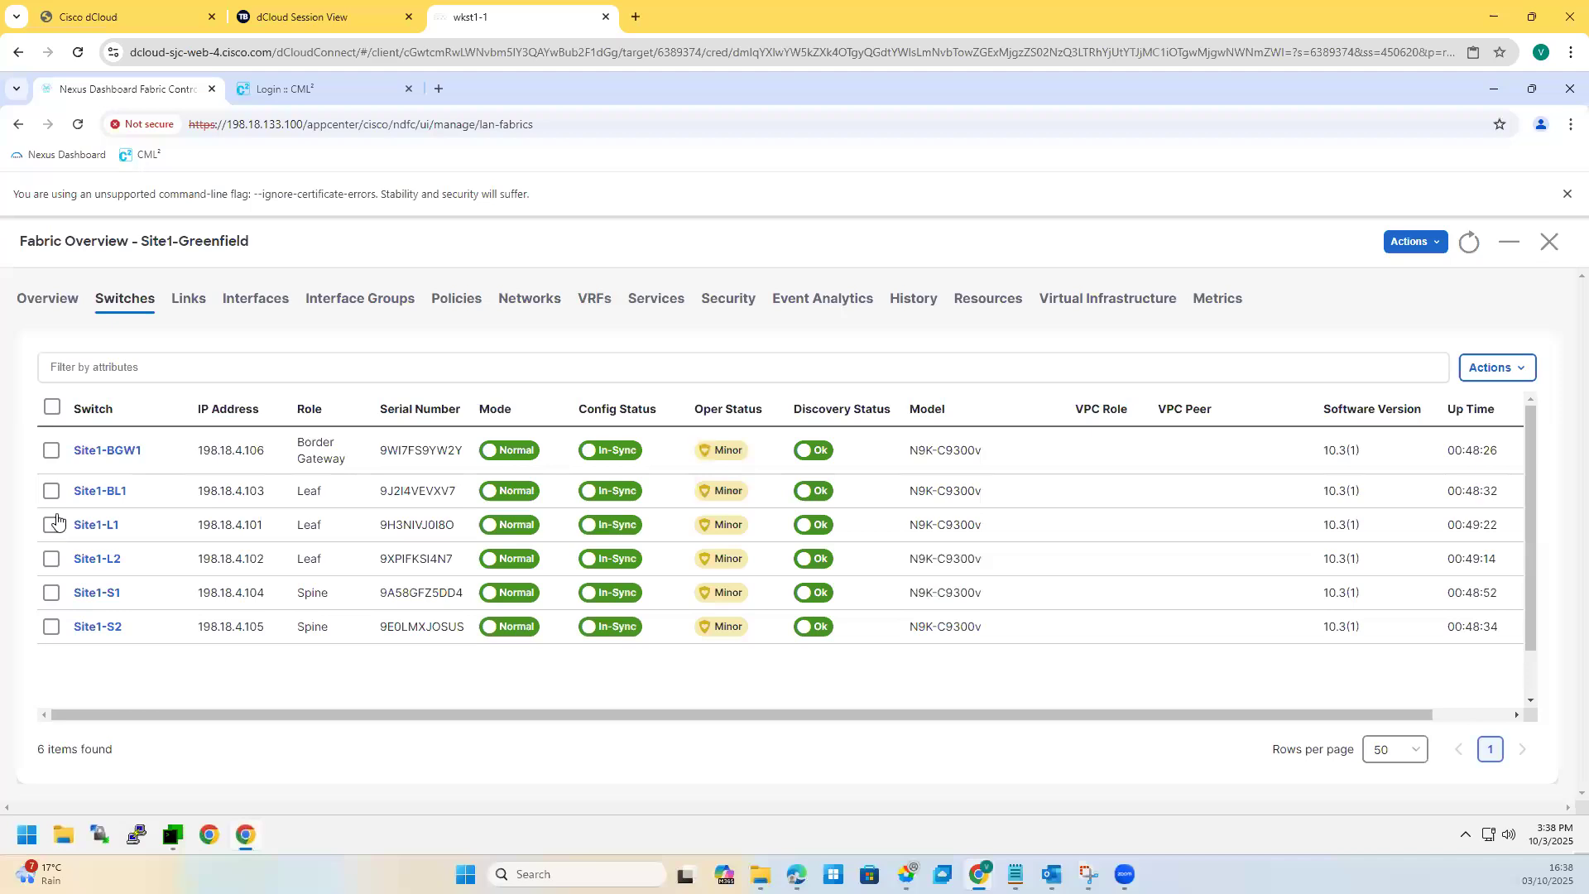
{"action": "left_click", "coordinate": [1495, 367]}
{"action": "left_click", "coordinate": [1441, 548]}
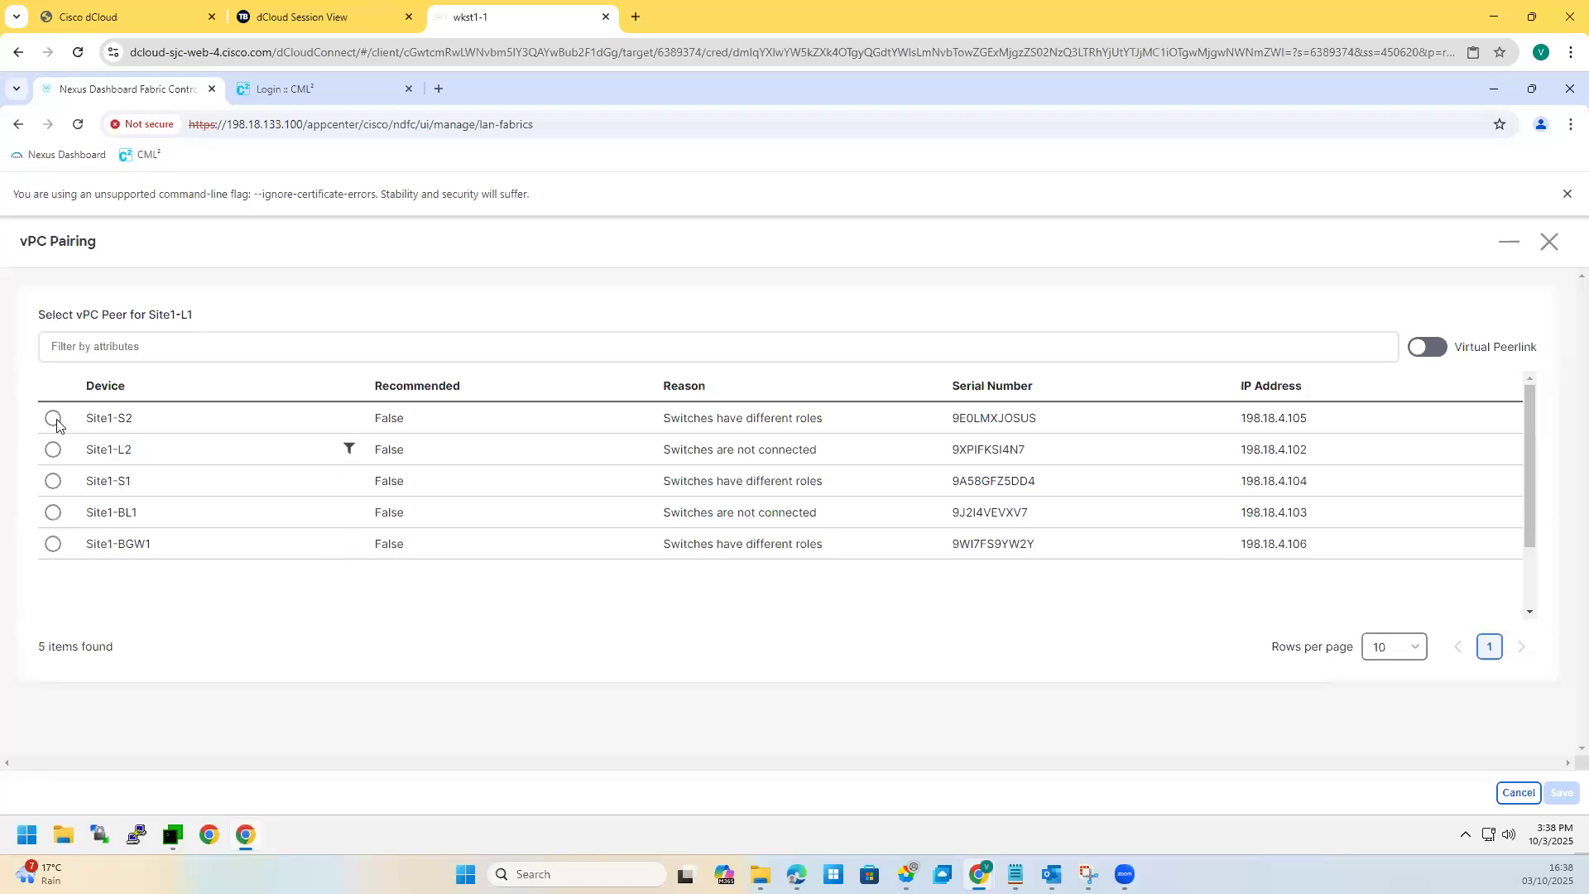
{"action": "left_click", "coordinate": [50, 452]}
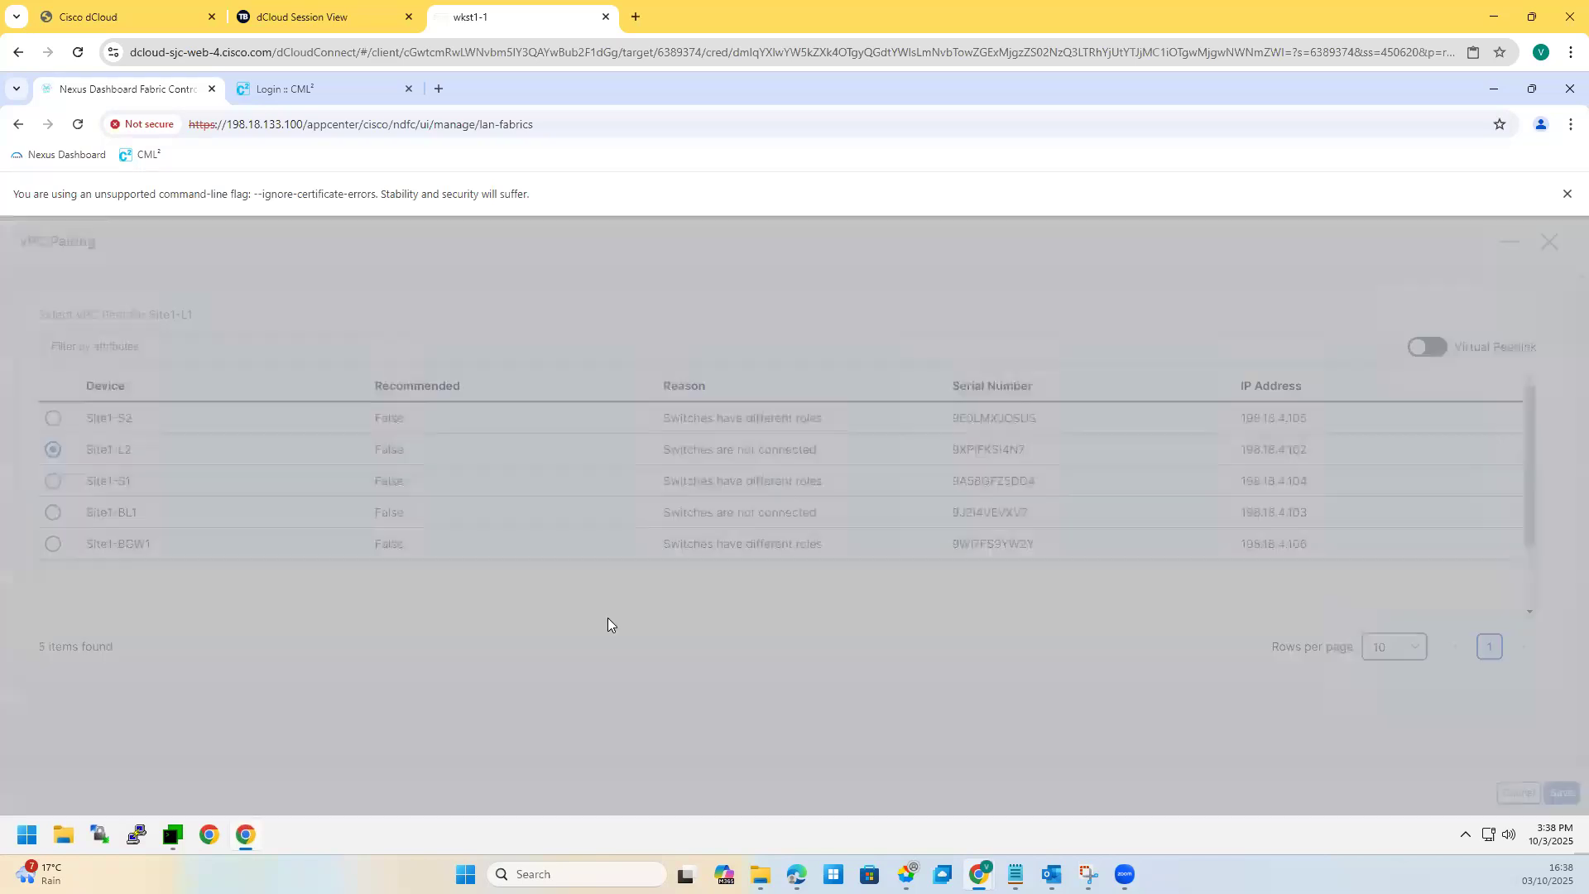
{"action": "left_click", "coordinate": [795, 575]}
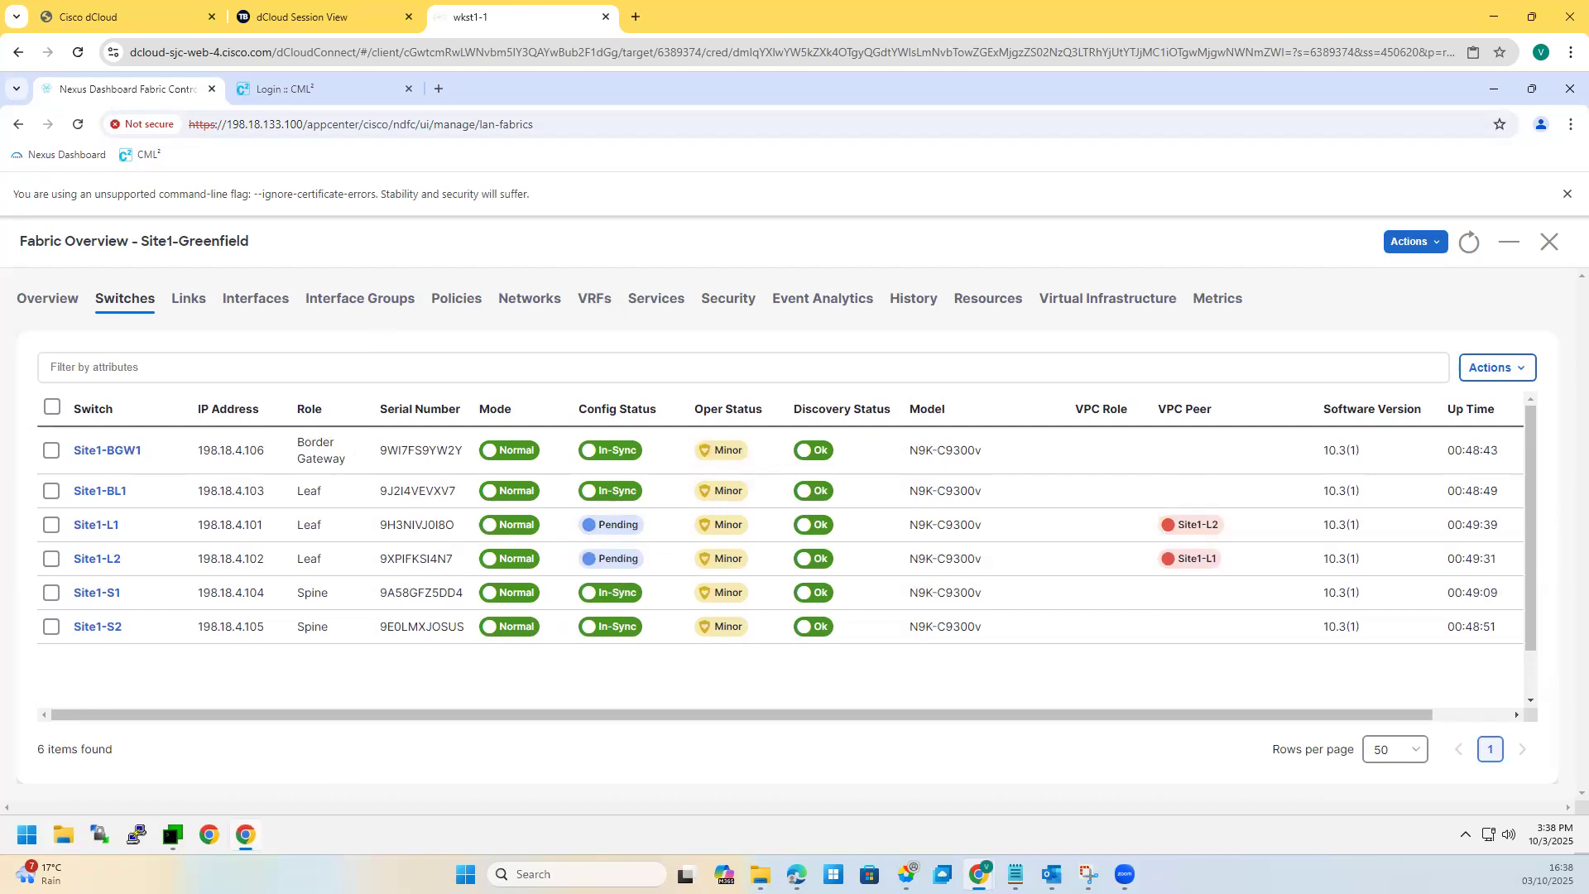
Step: Undo the red pen strokes on the topology screenshot and minimize Snipping Tool
{"action": "key", "text": "alt+Tab"}
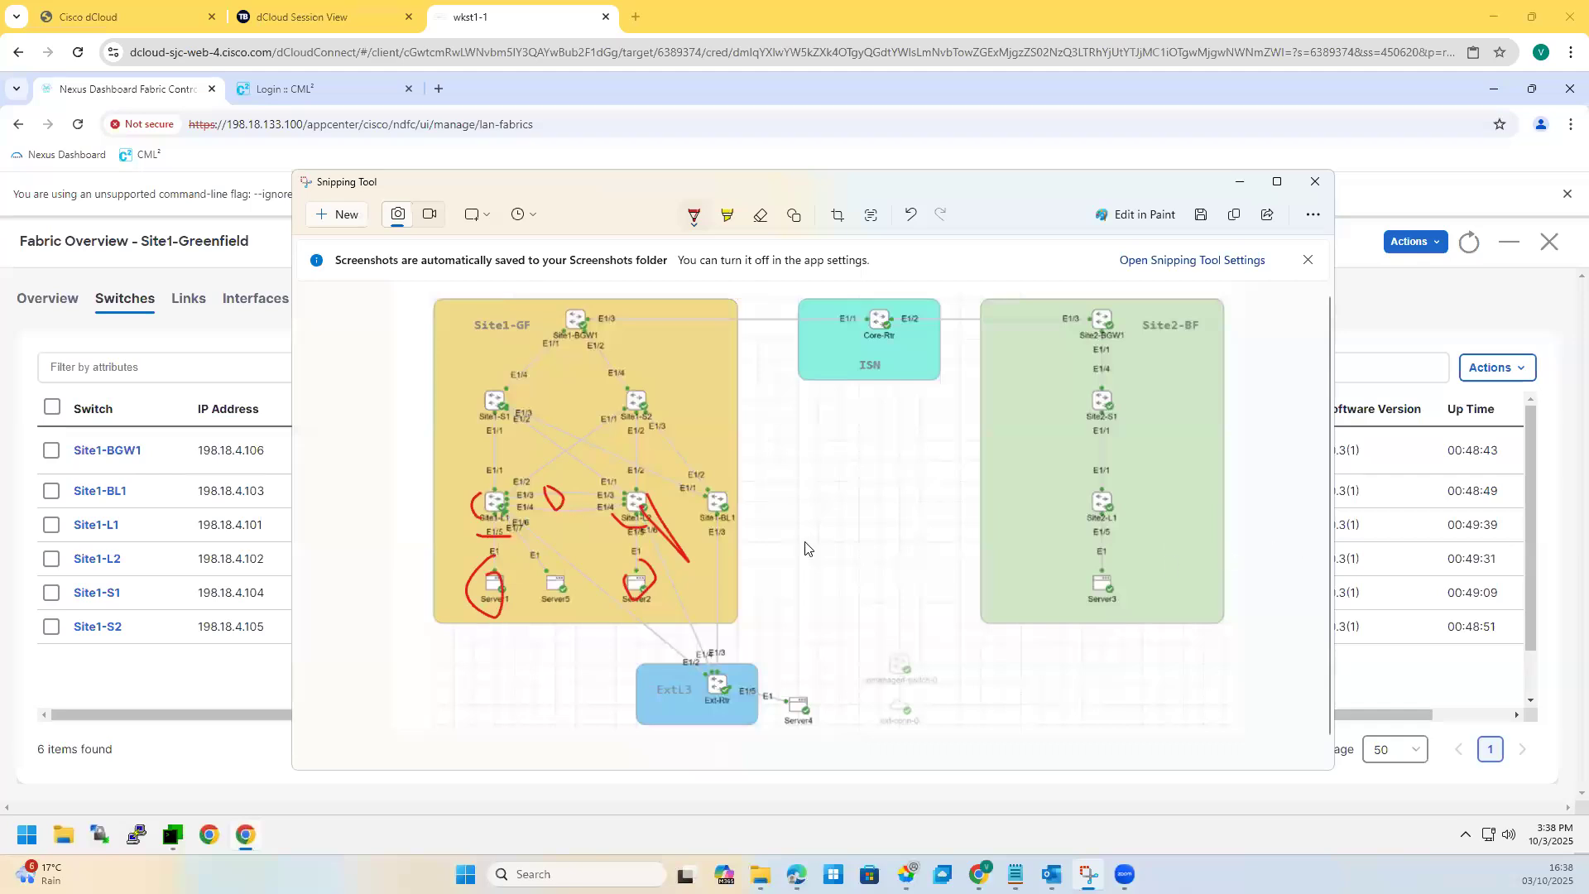
{"action": "key", "text": "alt+Tab"}
{"action": "left_click", "coordinate": [908, 215]}
{"action": "left_click", "coordinate": [908, 216]}
{"action": "left_click", "coordinate": [908, 216]}
{"action": "left_click", "coordinate": [908, 215]}
{"action": "left_click", "coordinate": [908, 215]}
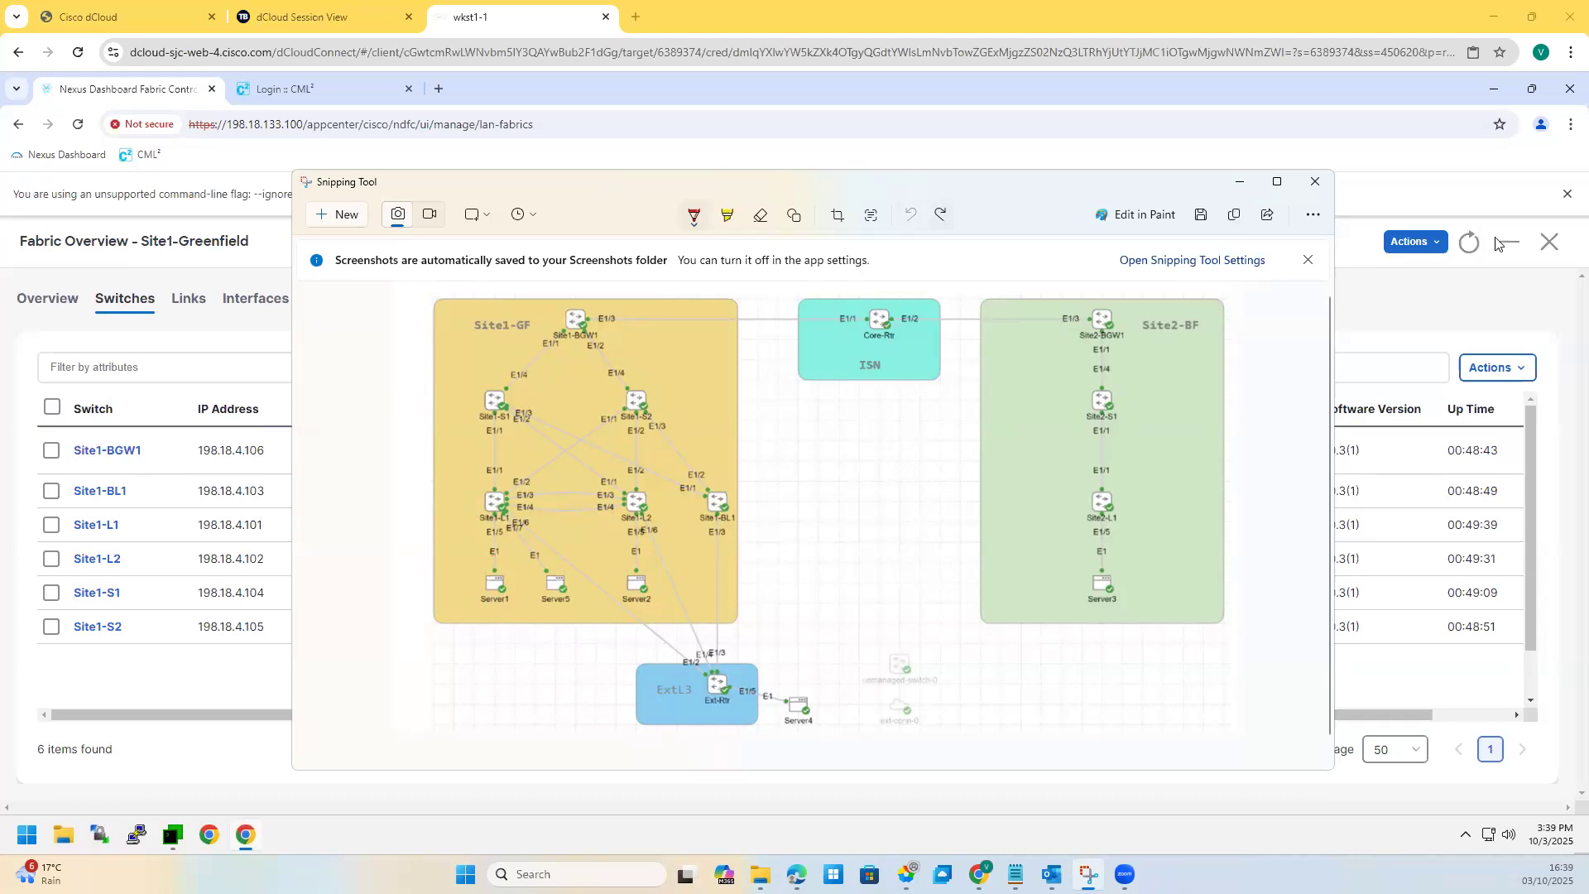
{"action": "left_click", "coordinate": [1239, 181]}
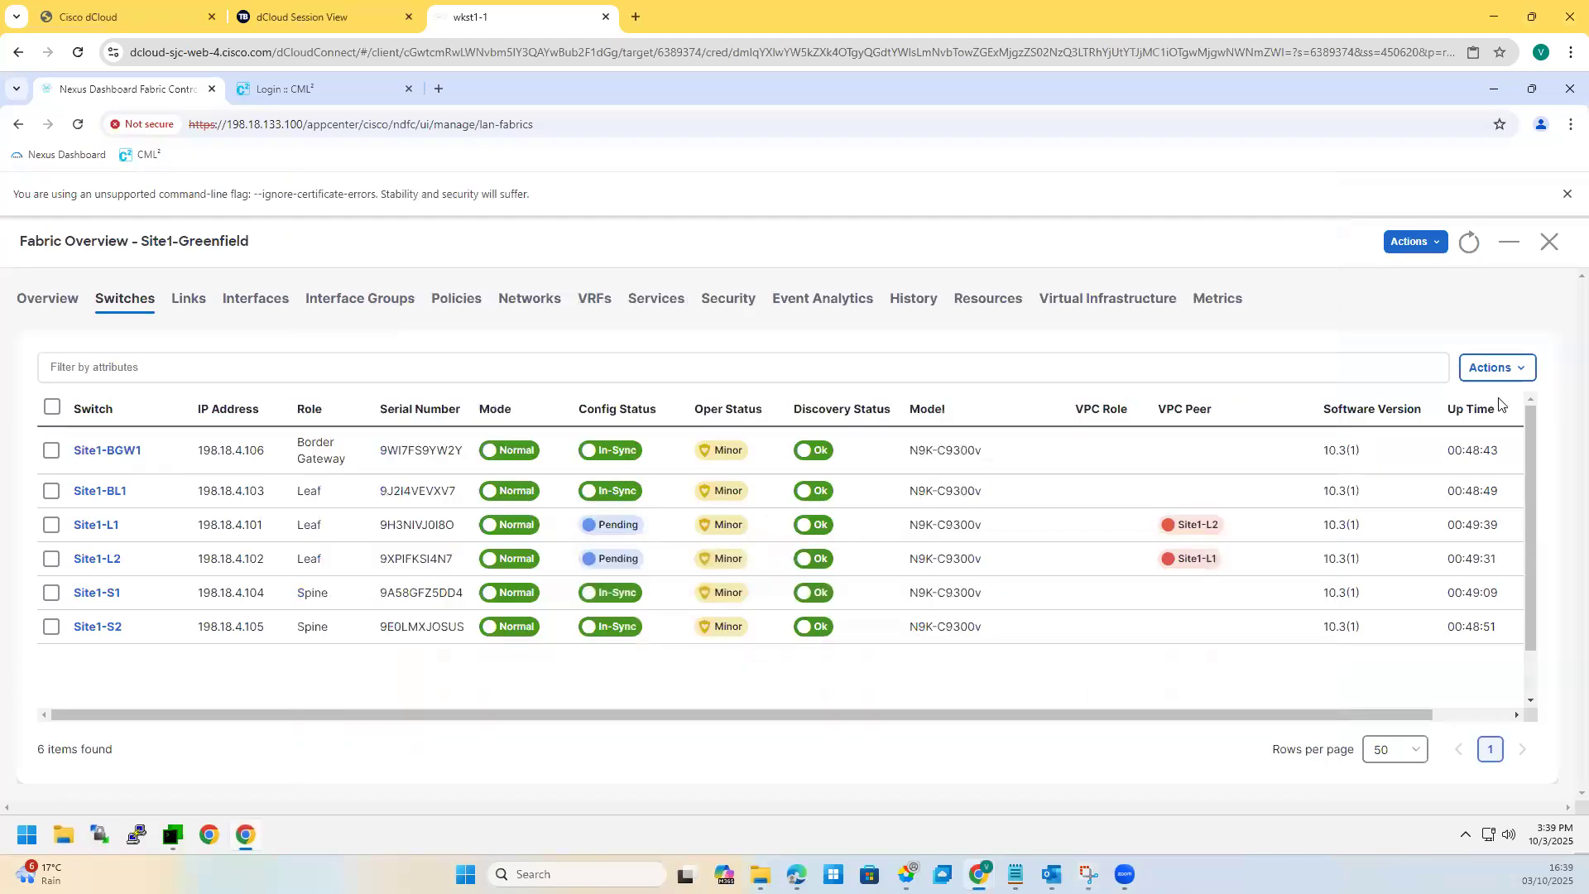
Step: Recalculate and deploy the fabric configuration, then view Site1-L1's 48 pending config lines
{"action": "left_click", "coordinate": [1411, 243]}
{"action": "left_click", "coordinate": [1362, 335]}
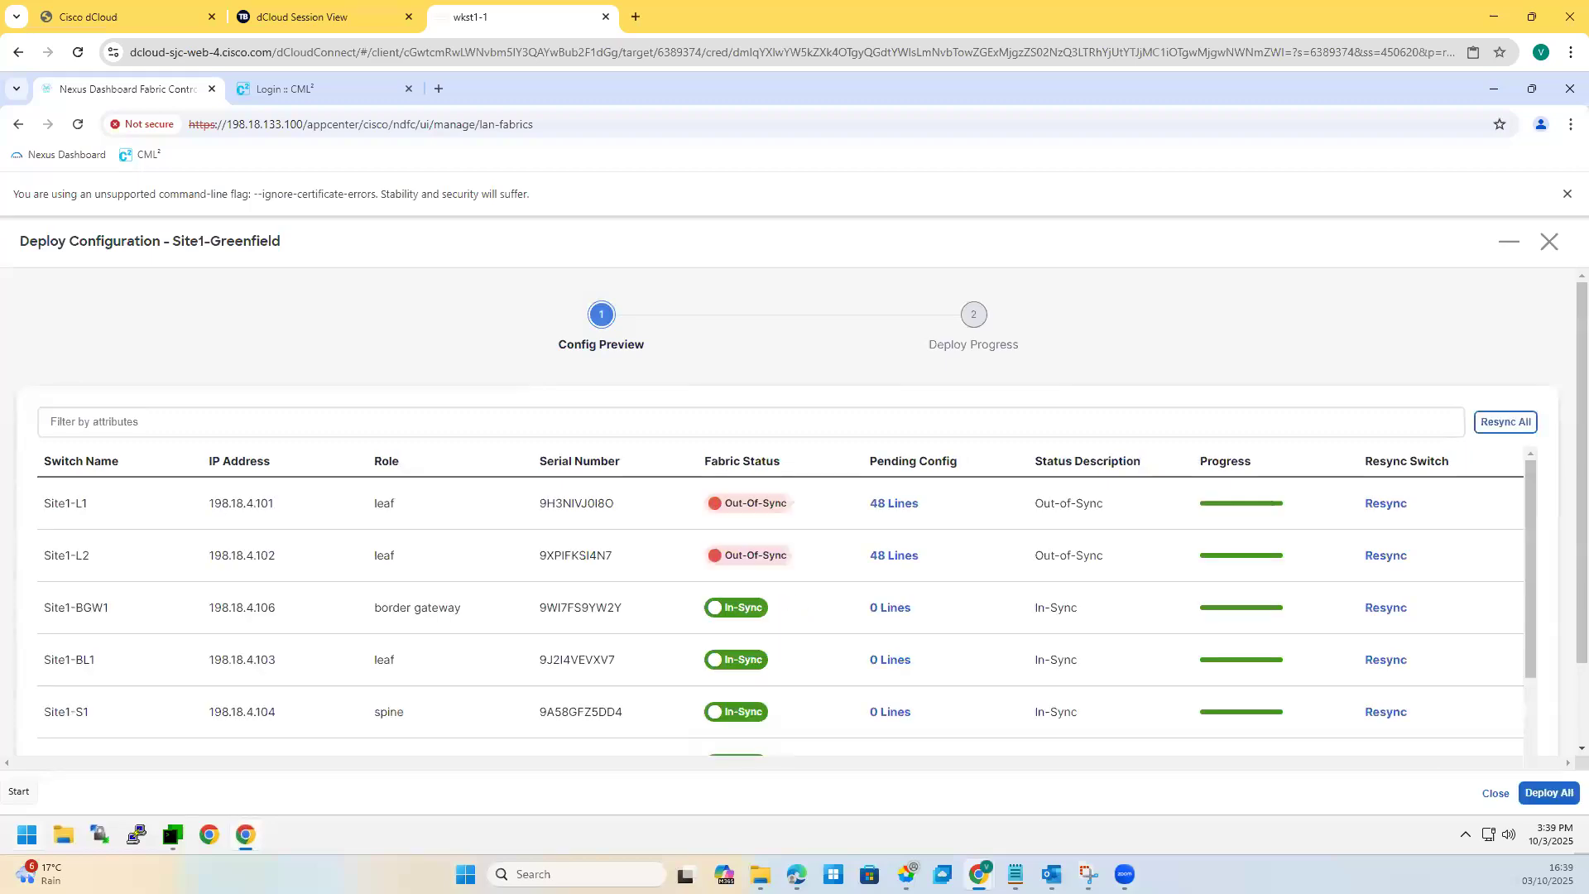
{"action": "left_click", "coordinate": [893, 507]}
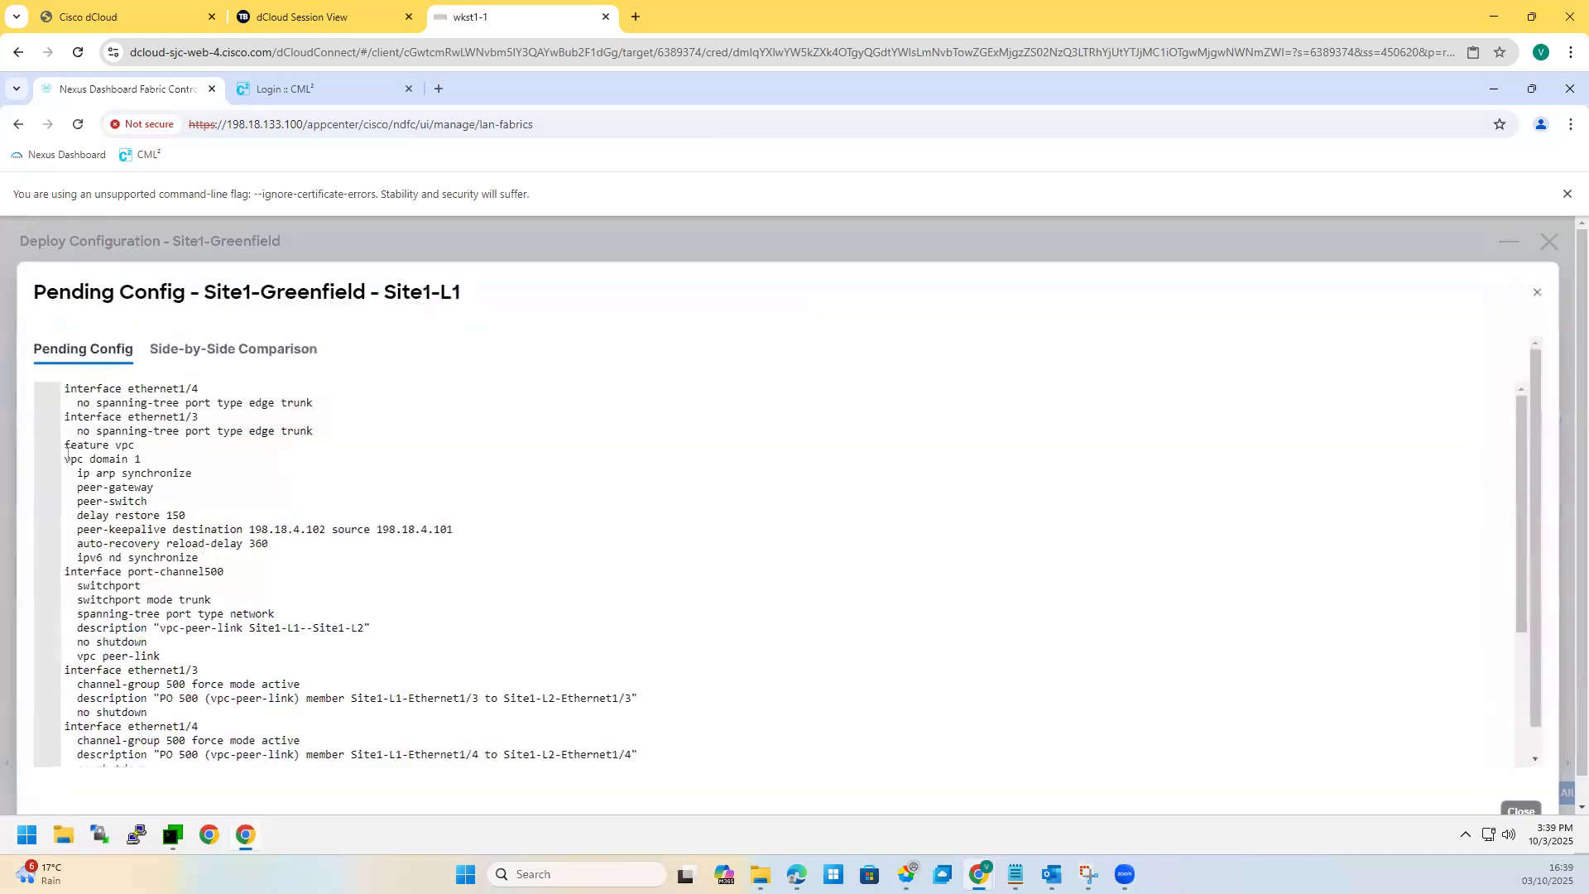
Step: Review Site1-L1's vpc domain 1, port-channel500, Ethernet1/3-1/4 peer-link and loopback1 10.3.0.5/32 lines
{"action": "left_click_drag", "start_coordinate": [67, 454], "coordinate": [455, 530]}
{"action": "left_click_drag", "start_coordinate": [84, 586], "coordinate": [338, 644]}
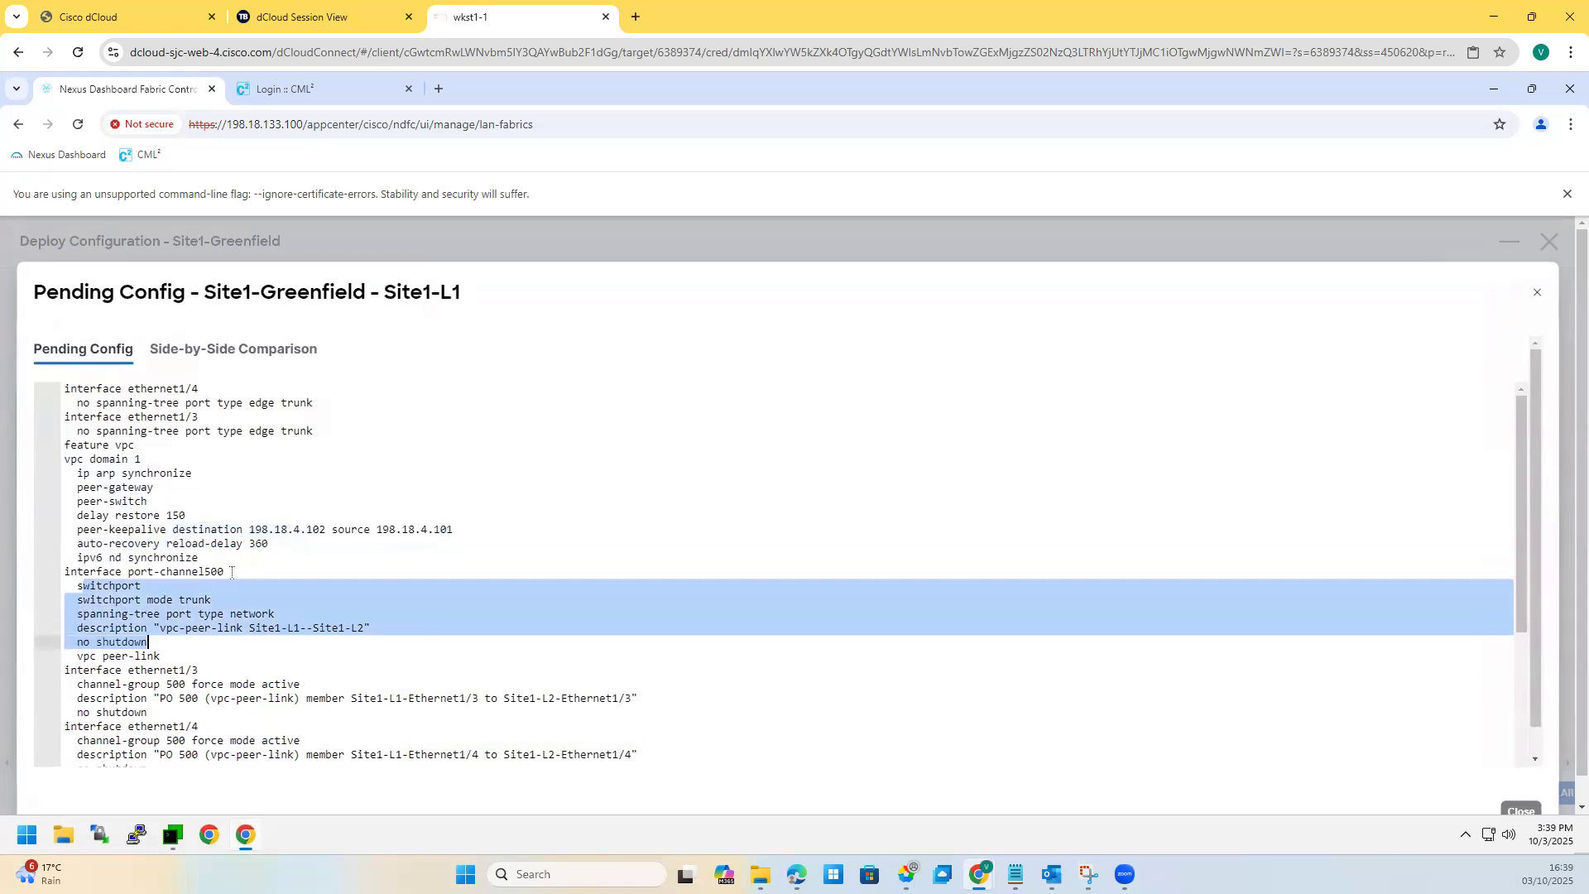
{"action": "left_click_drag", "start_coordinate": [231, 572], "coordinate": [187, 572]}
{"action": "scroll", "coordinate": [214, 684], "scroll_direction": "down", "scroll_amount": 2}
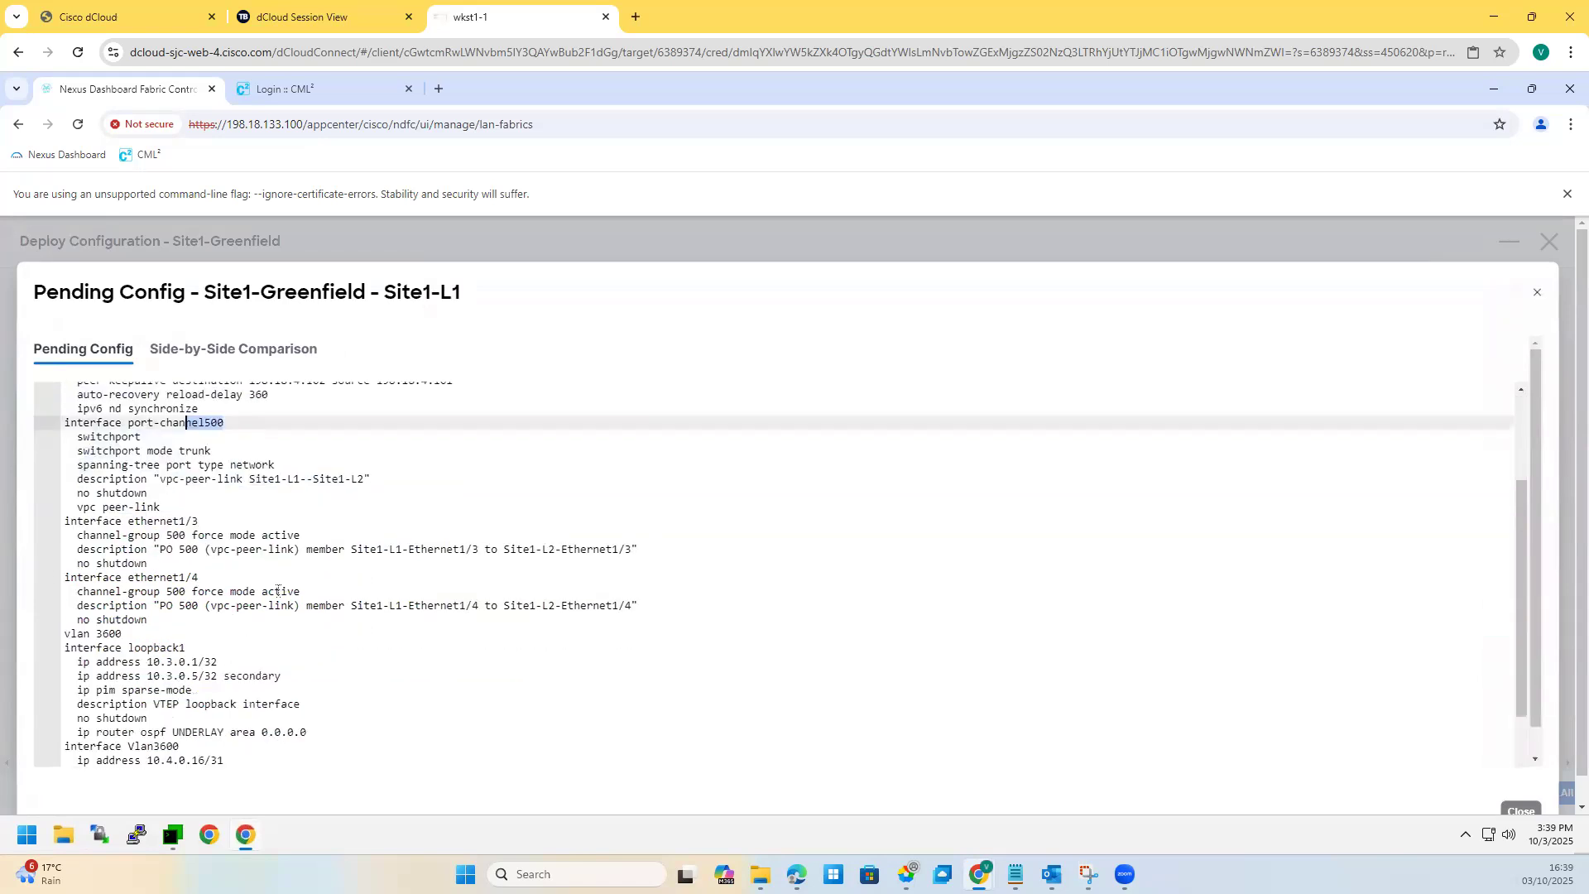
{"action": "left_click_drag", "start_coordinate": [50, 521], "coordinate": [222, 634]}
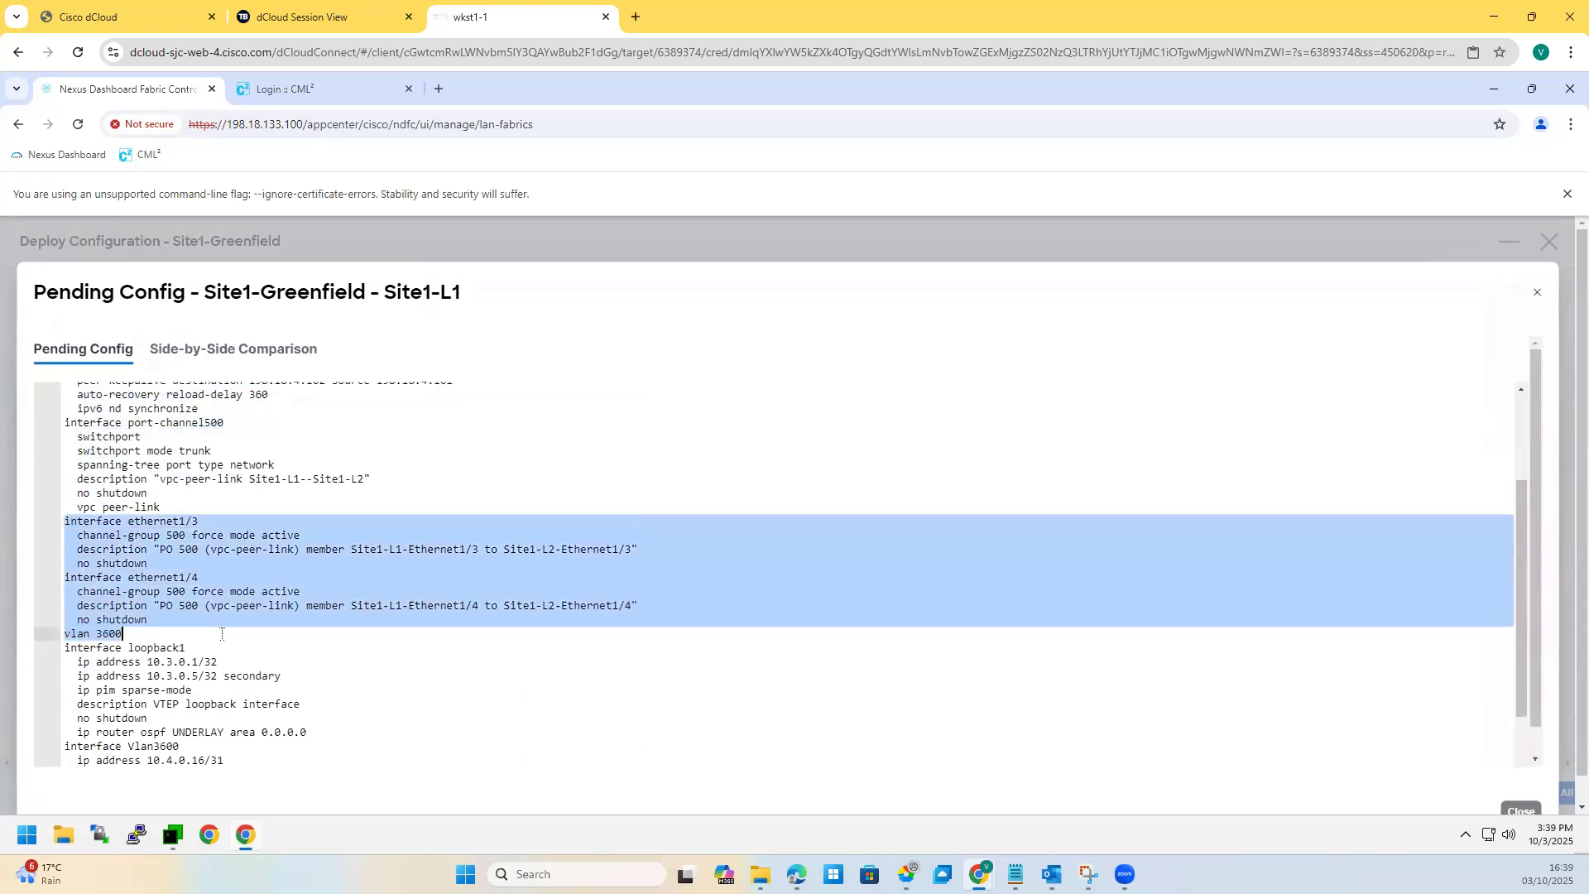
{"action": "left_click_drag", "start_coordinate": [64, 647], "coordinate": [283, 677]}
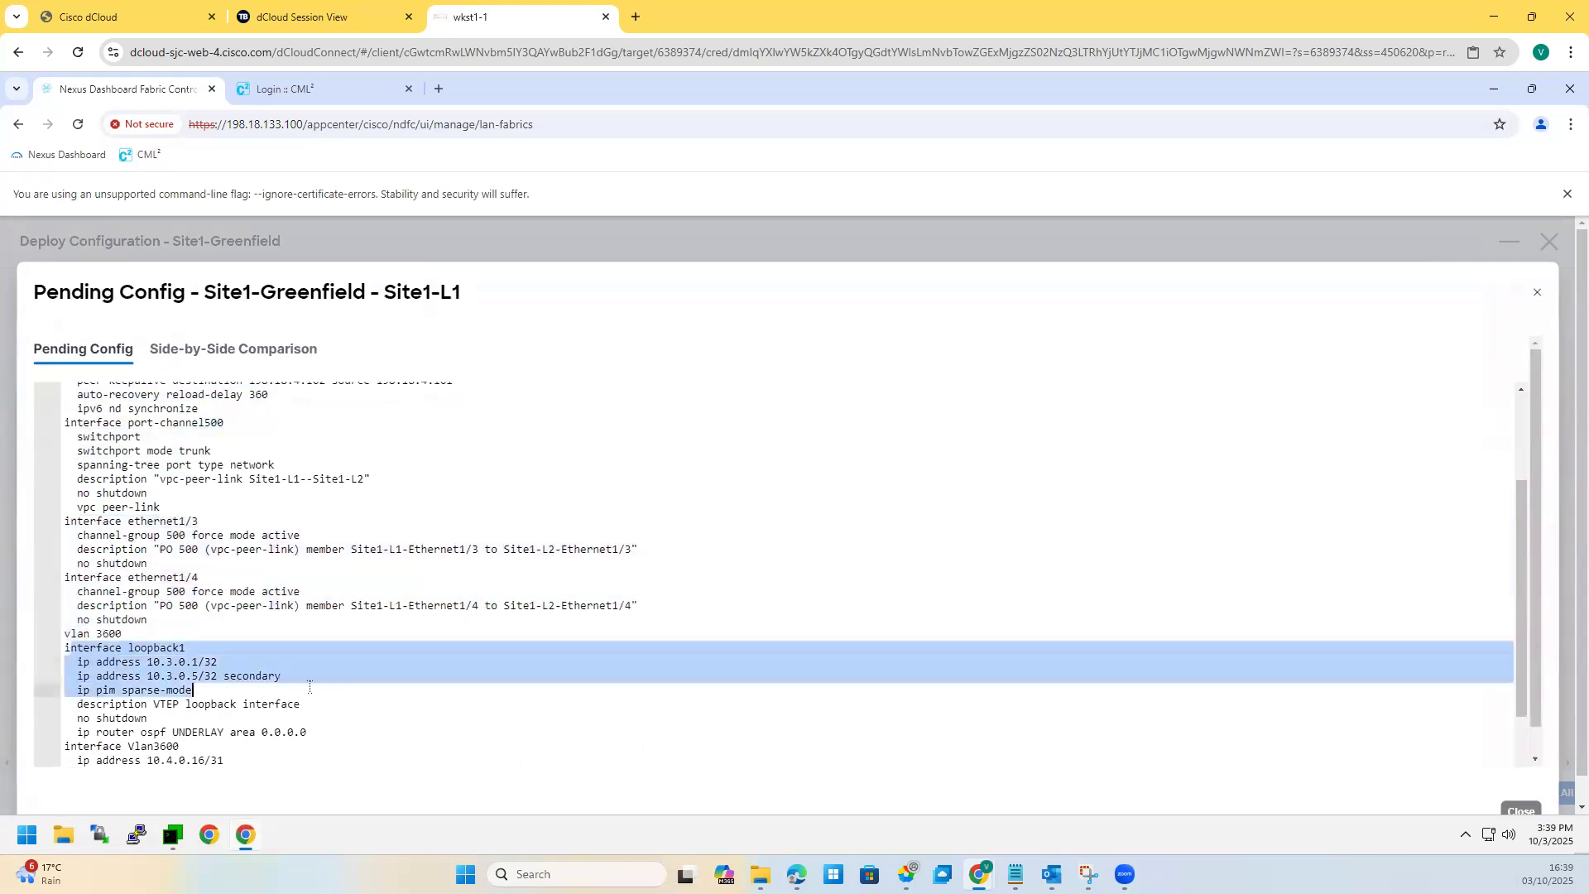
{"action": "left_click", "coordinate": [284, 677]}
{"action": "left_click_drag", "start_coordinate": [158, 671], "coordinate": [66, 675]}
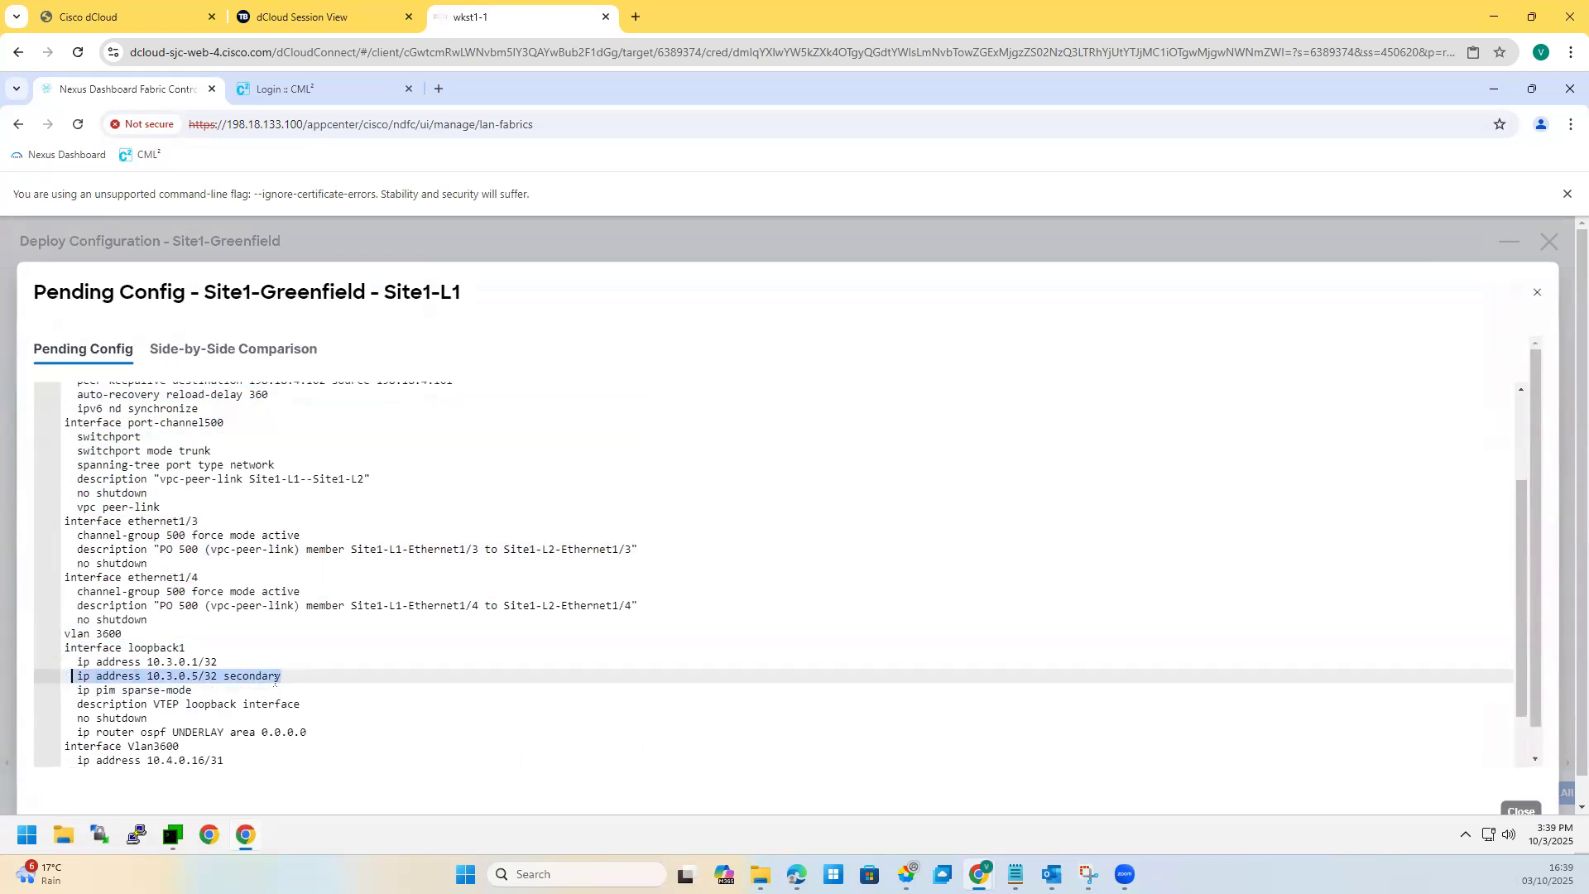
{"action": "left_click", "coordinate": [212, 676]}
{"action": "left_click_drag", "start_coordinate": [281, 676], "coordinate": [72, 676]}
Step: Review the interface Vlan3600 block, then close the preview and deploy to all switches
{"action": "scroll", "coordinate": [275, 697], "scroll_direction": "down", "scroll_amount": 1}
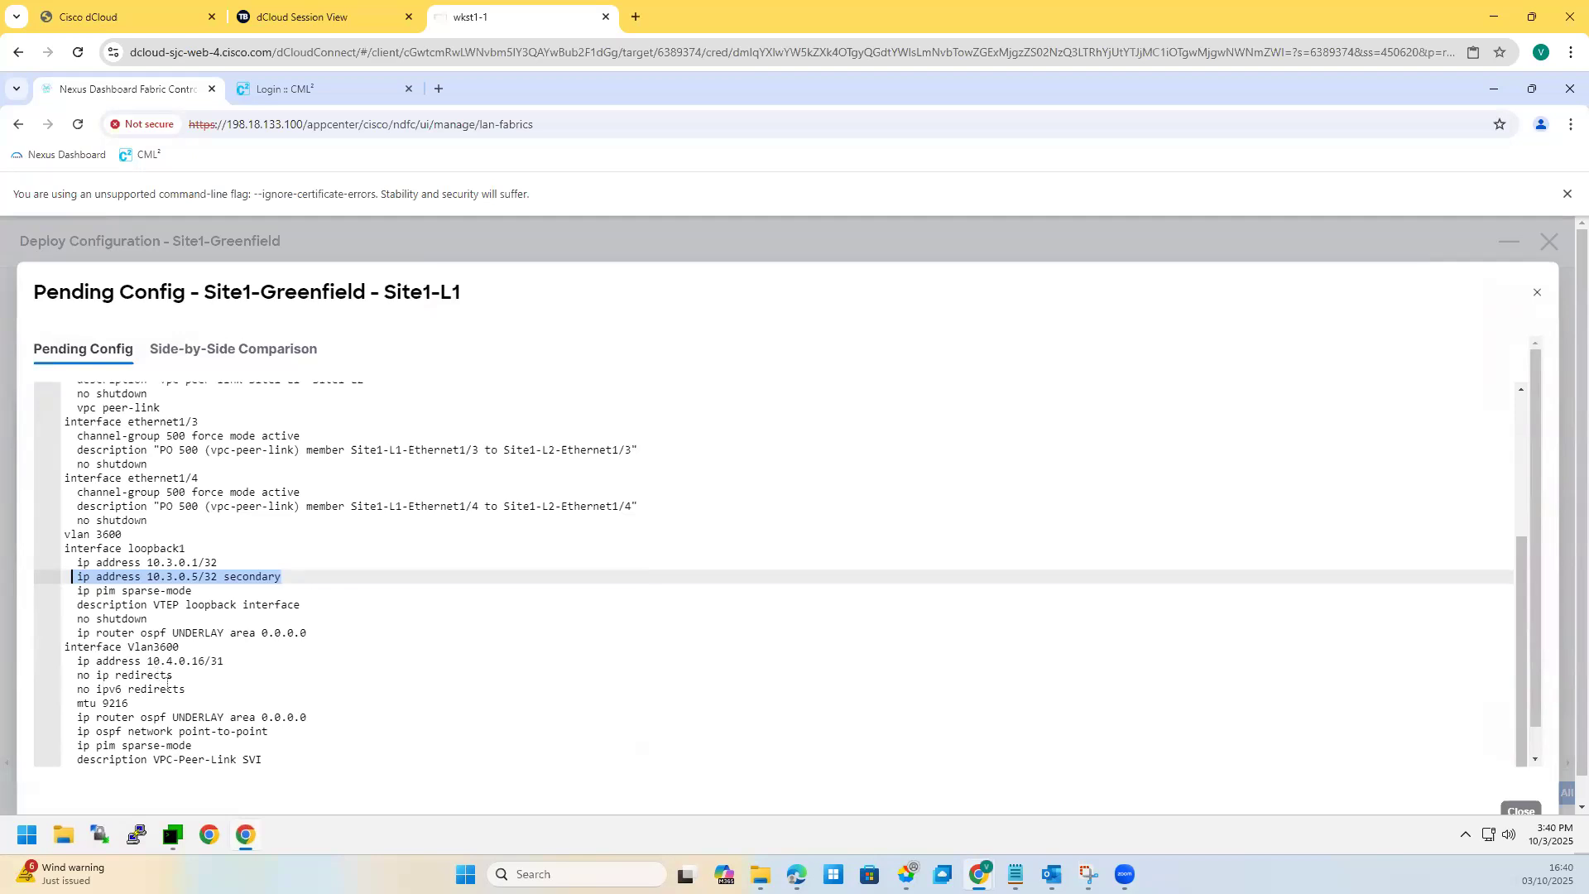
{"action": "scroll", "coordinate": [137, 638], "scroll_direction": "down", "scroll_amount": 1}
{"action": "left_click_drag", "start_coordinate": [127, 634], "coordinate": [251, 747]}
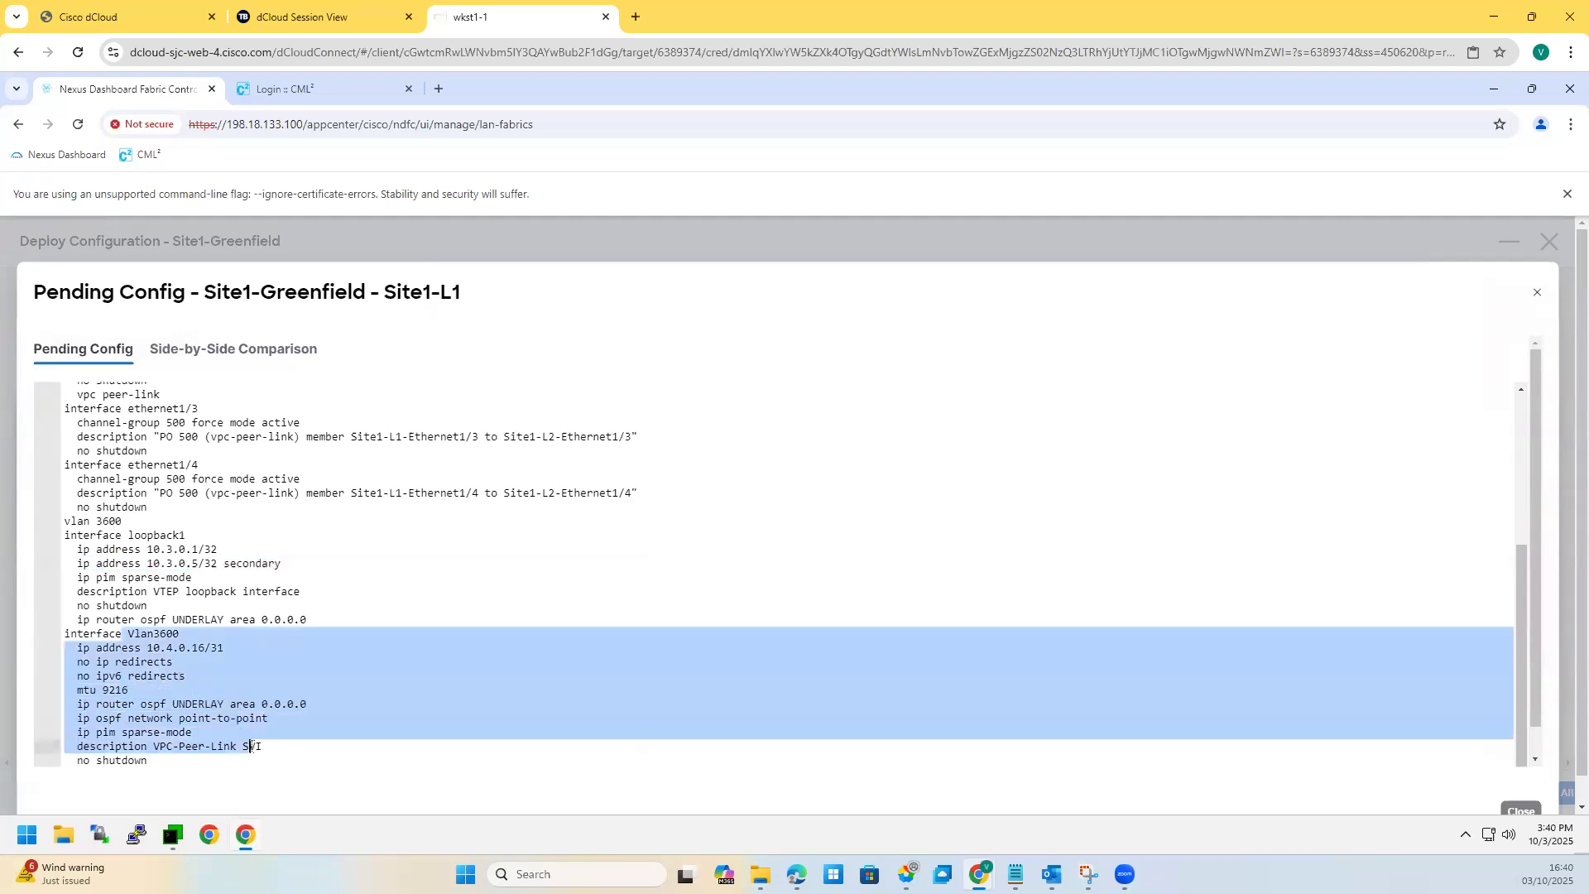
{"action": "left_click", "coordinate": [97, 662]}
{"action": "left_click_drag", "start_coordinate": [67, 633], "coordinate": [149, 761]}
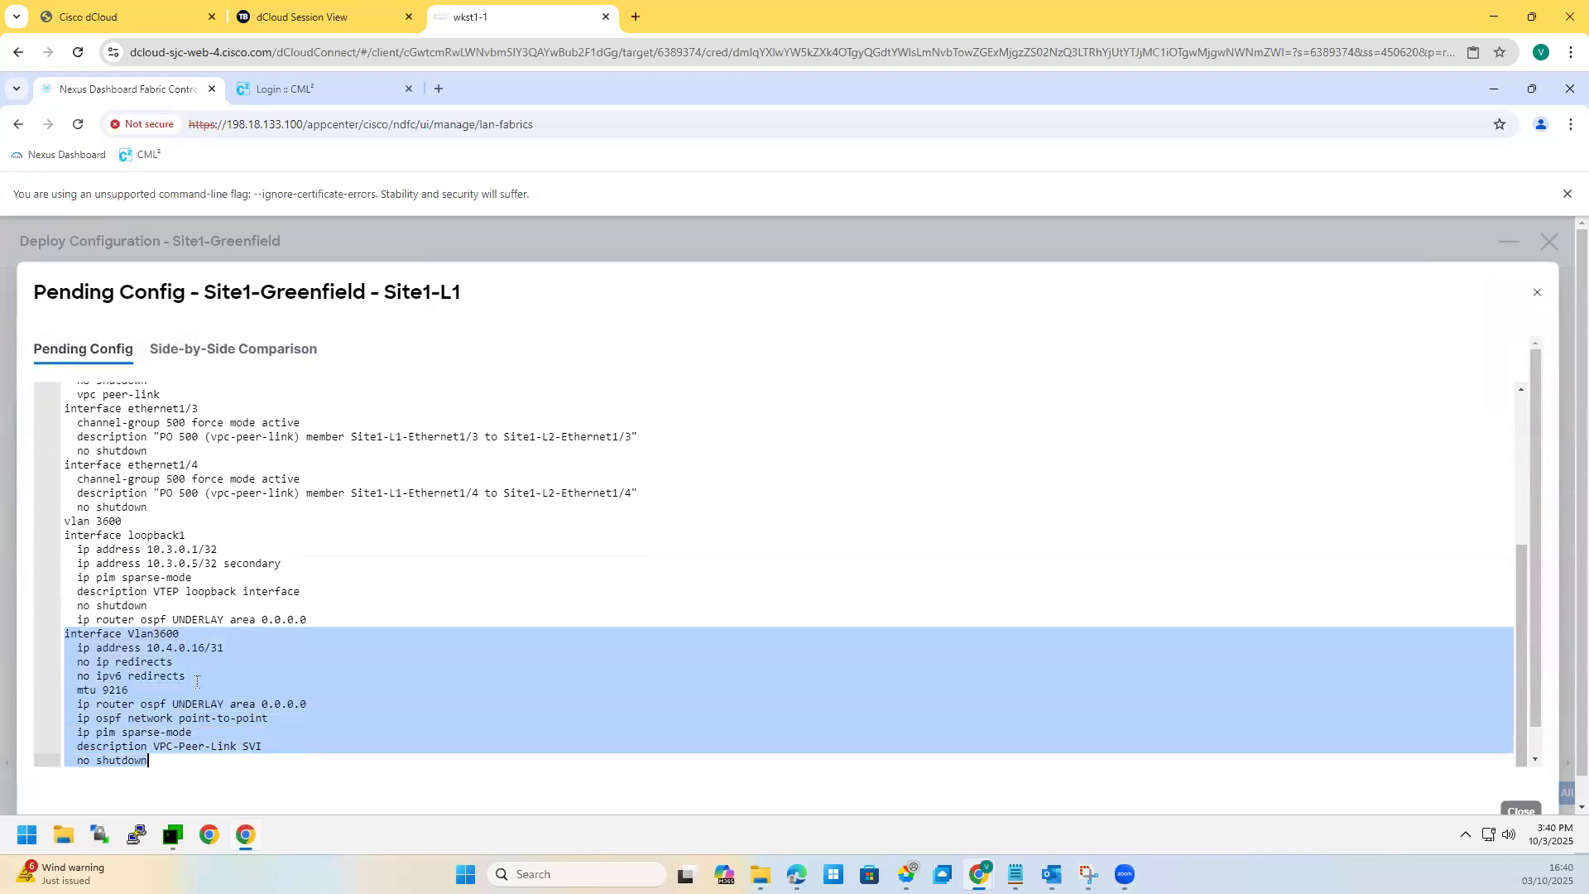
{"action": "scroll", "coordinate": [181, 681], "scroll_direction": "down", "scroll_amount": 1}
{"action": "left_click_drag", "start_coordinate": [262, 690], "coordinate": [43, 588]}
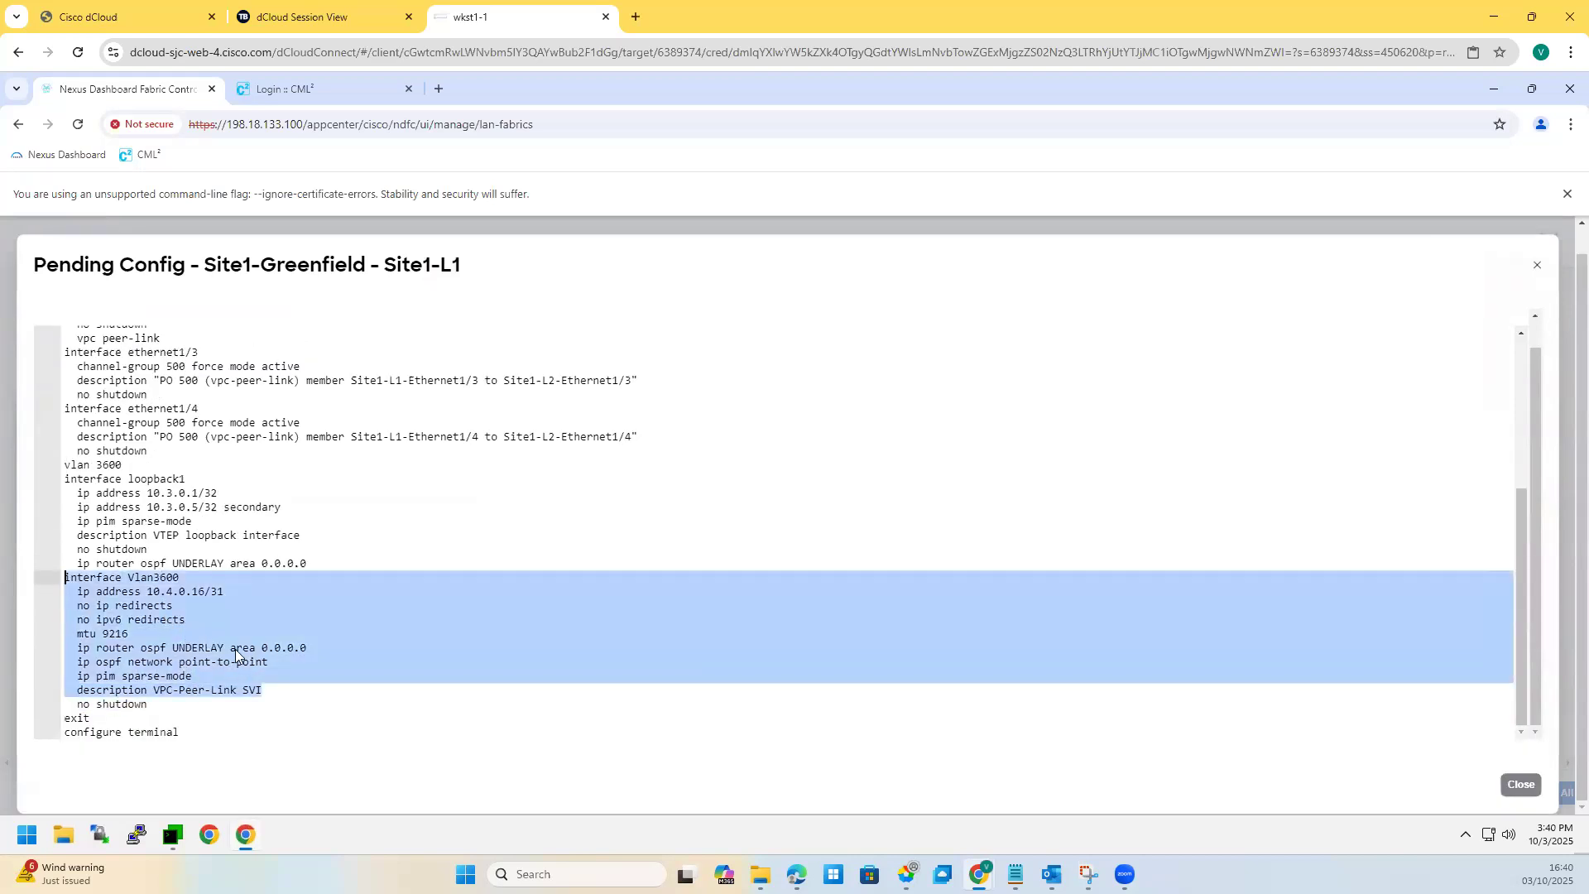
{"action": "left_click", "coordinate": [364, 638]}
{"action": "left_click", "coordinate": [1523, 786]}
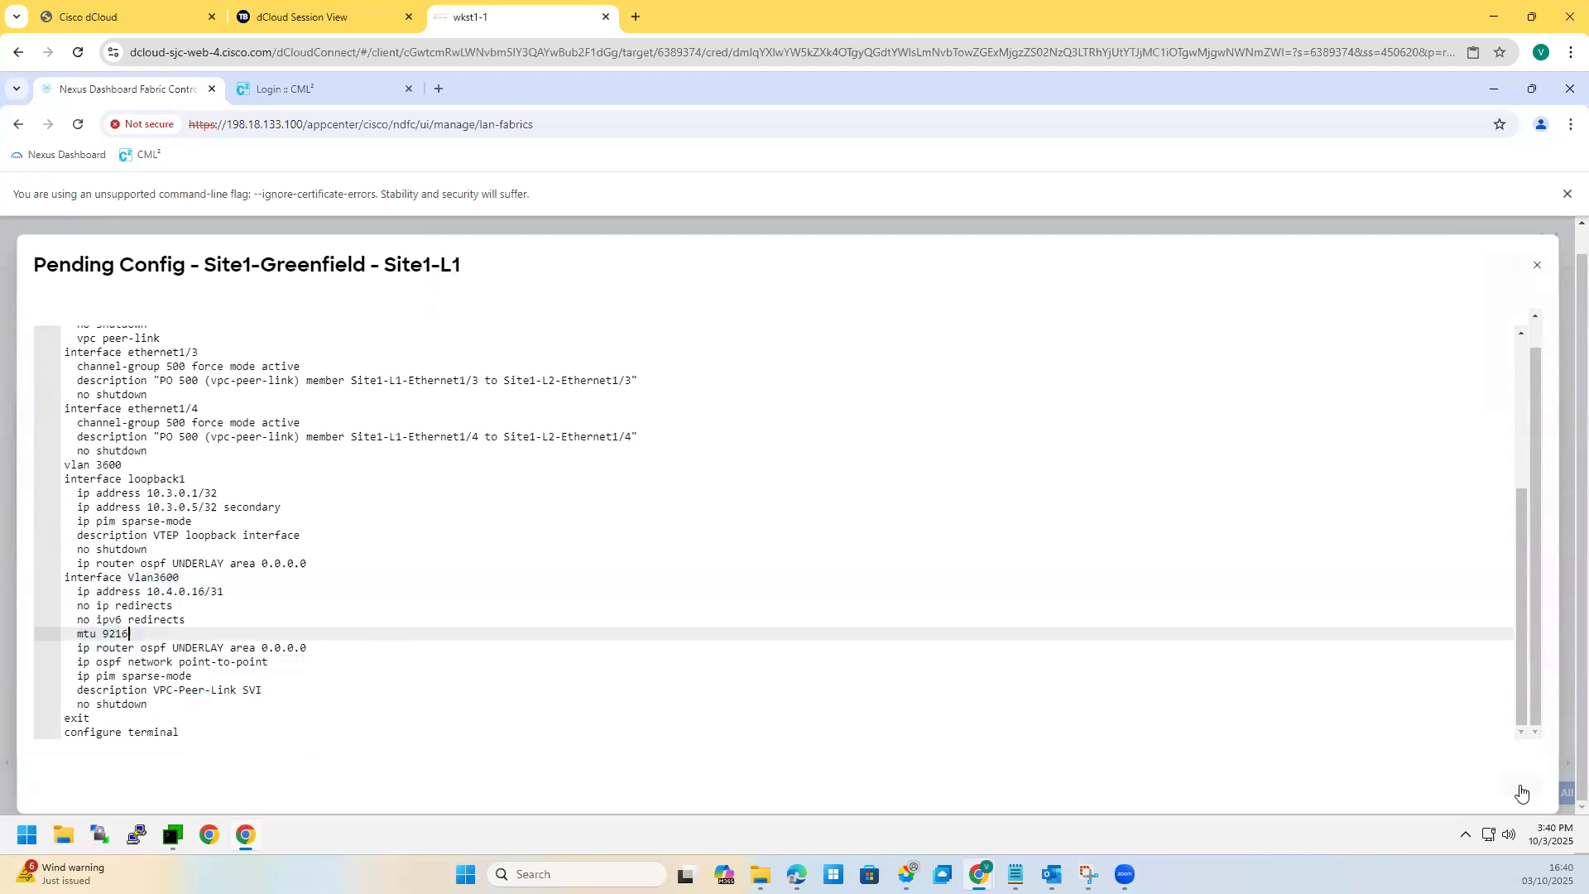
{"action": "left_click", "coordinate": [1555, 793]}
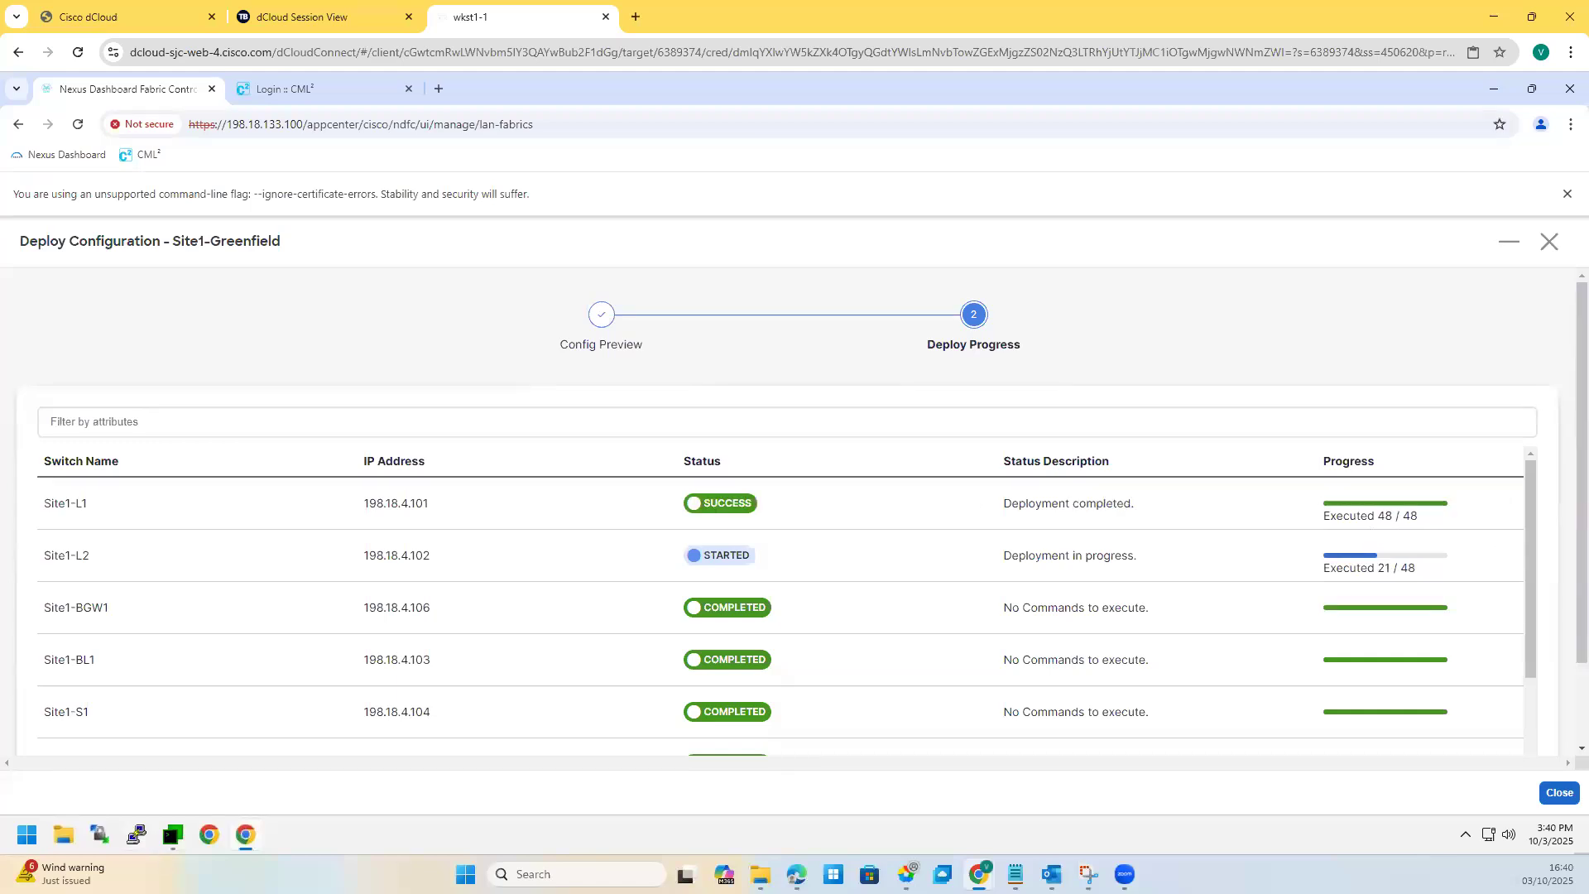
Step: Mark Site1-L1 on the topology screenshot, then close the finished deployment progress view
{"action": "left_click", "coordinate": [1088, 874]}
{"action": "mouse_move", "coordinate": [482, 487]}
{"action": "left_mouse_down"}
{"action": "mouse_move", "coordinate": [638, 514]}
{"action": "mouse_move", "coordinate": [646, 491]}
{"action": "left_mouse_up"}
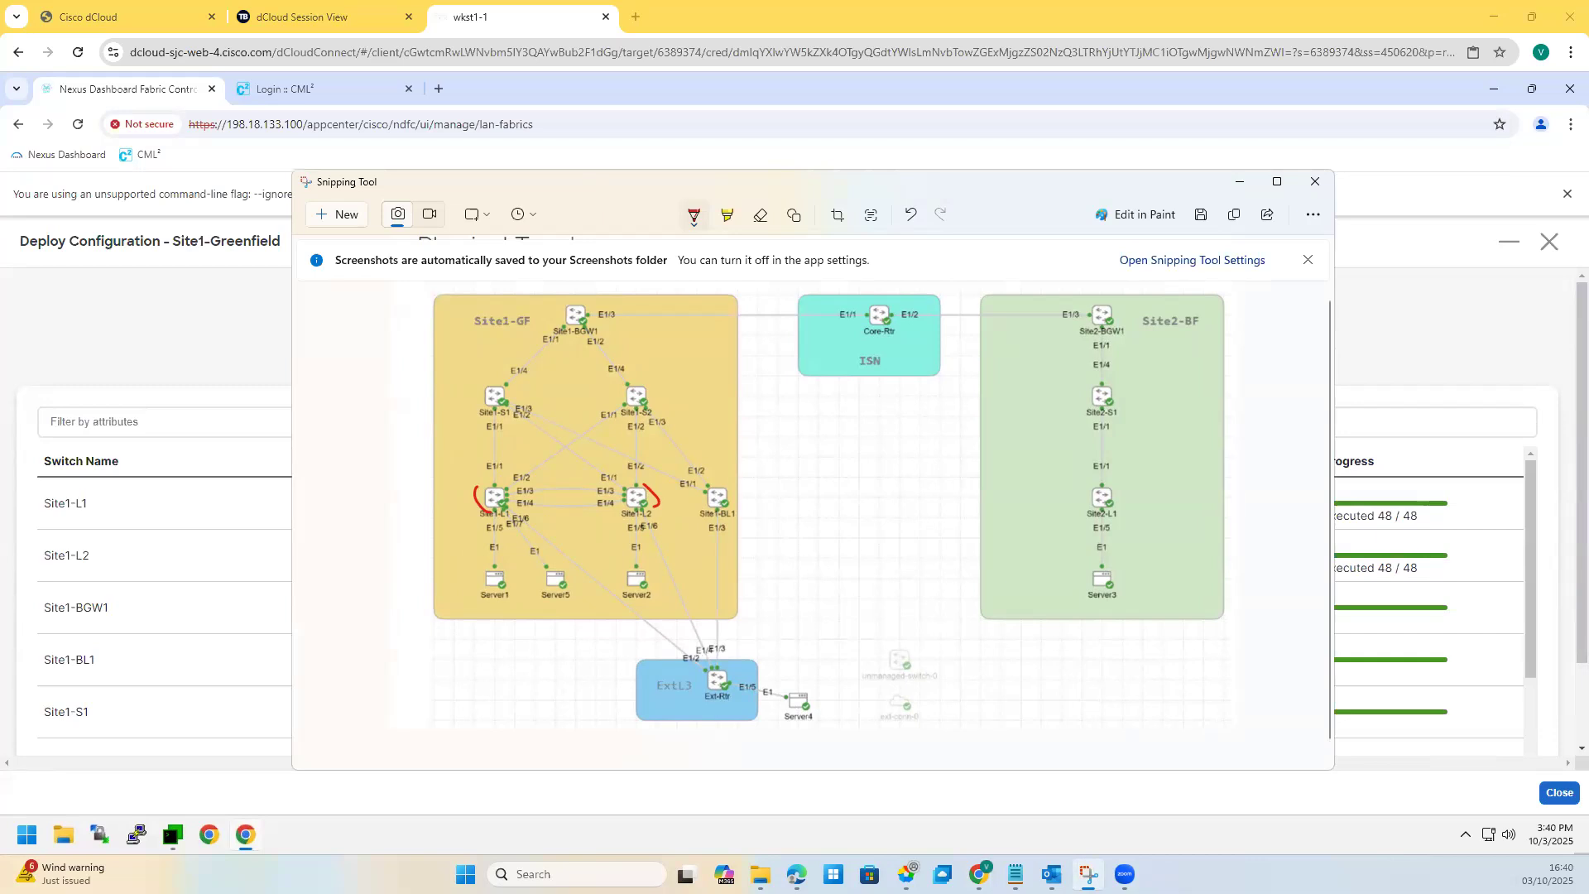
{"action": "left_click", "coordinate": [1240, 183]}
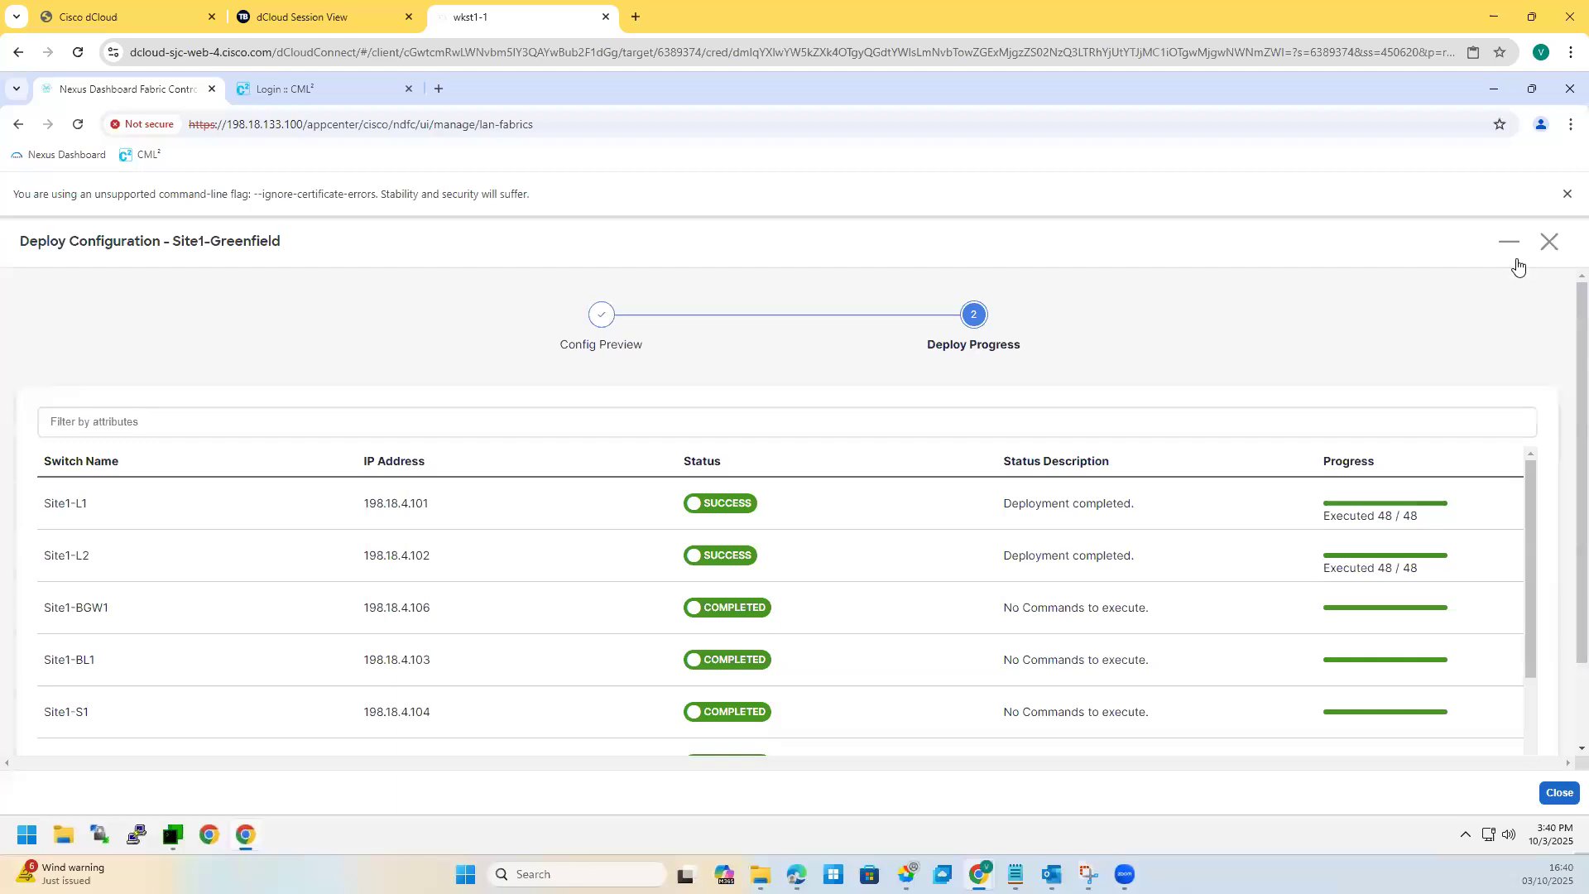
{"action": "left_click", "coordinate": [1558, 792]}
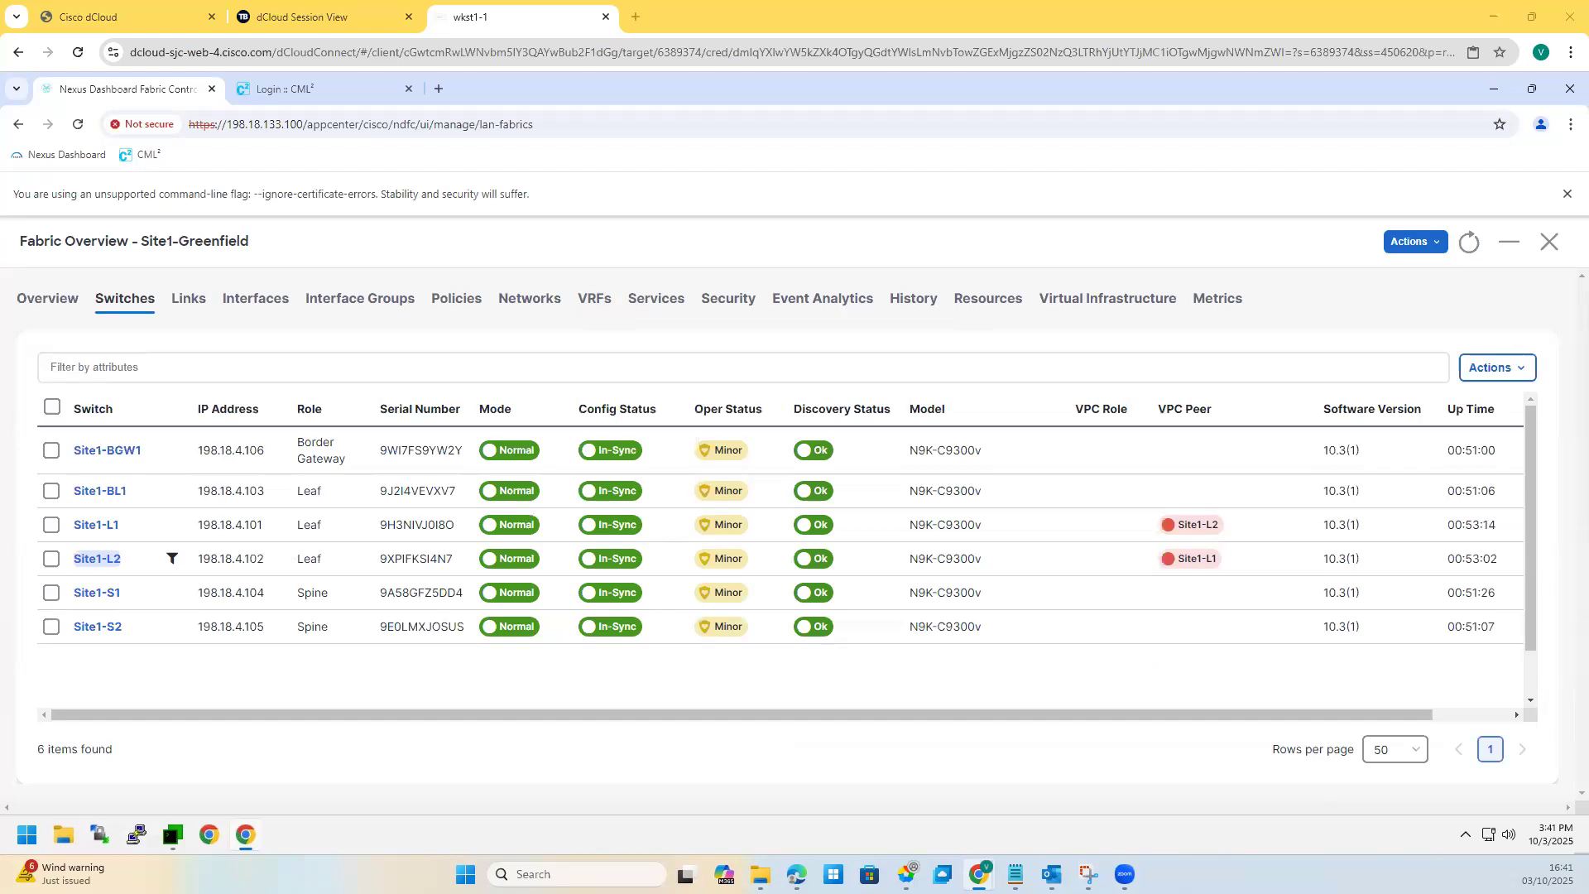
{"action": "left_click", "coordinate": [530, 301]}
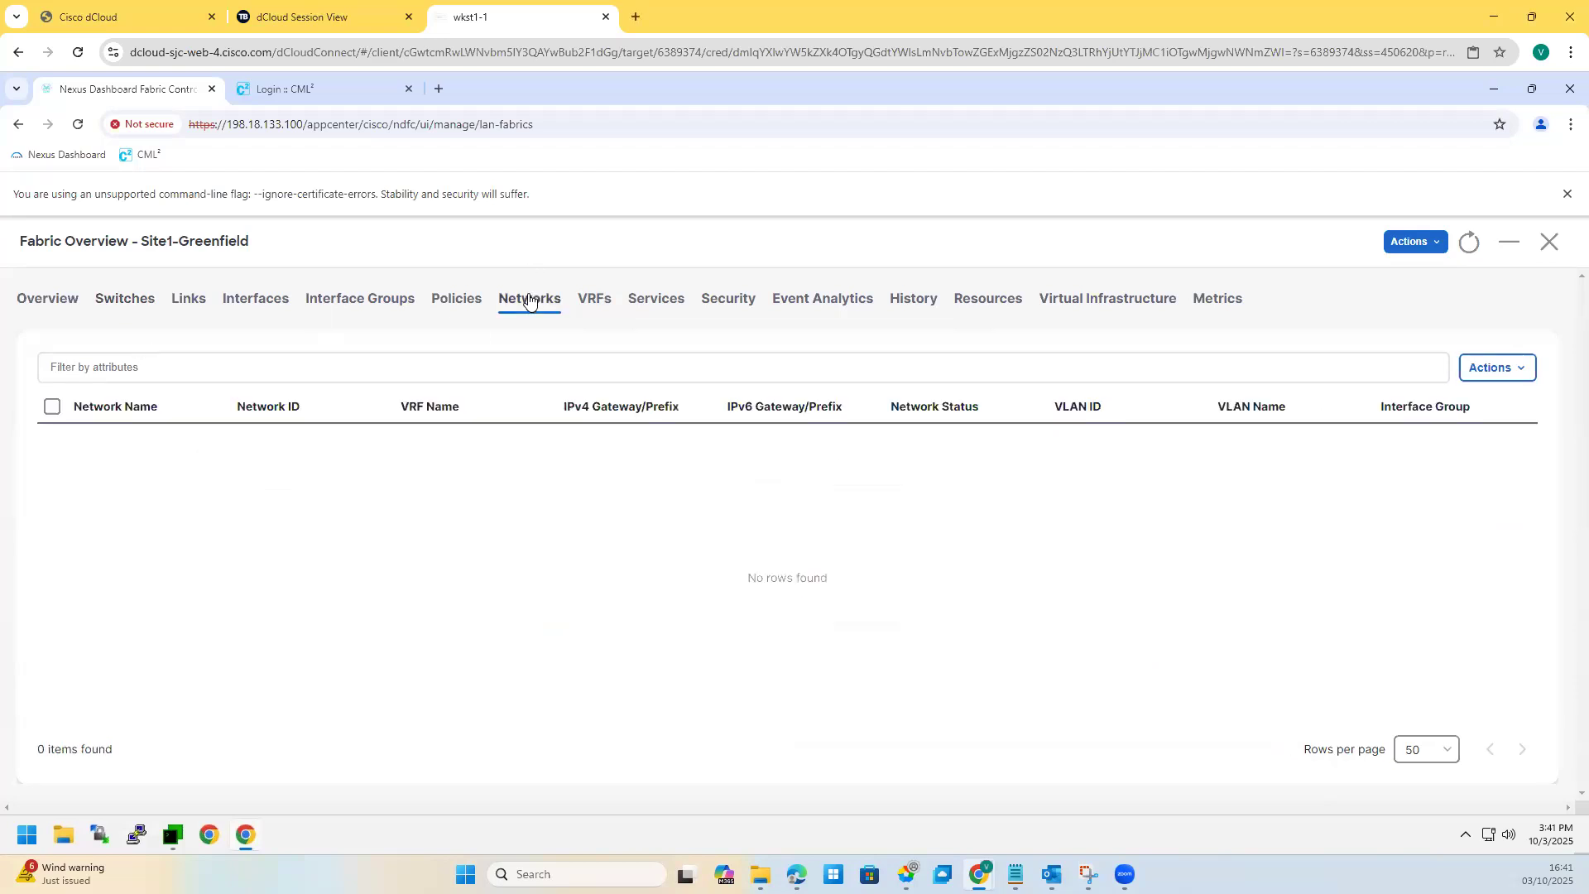
{"action": "left_click", "coordinate": [1507, 385]}
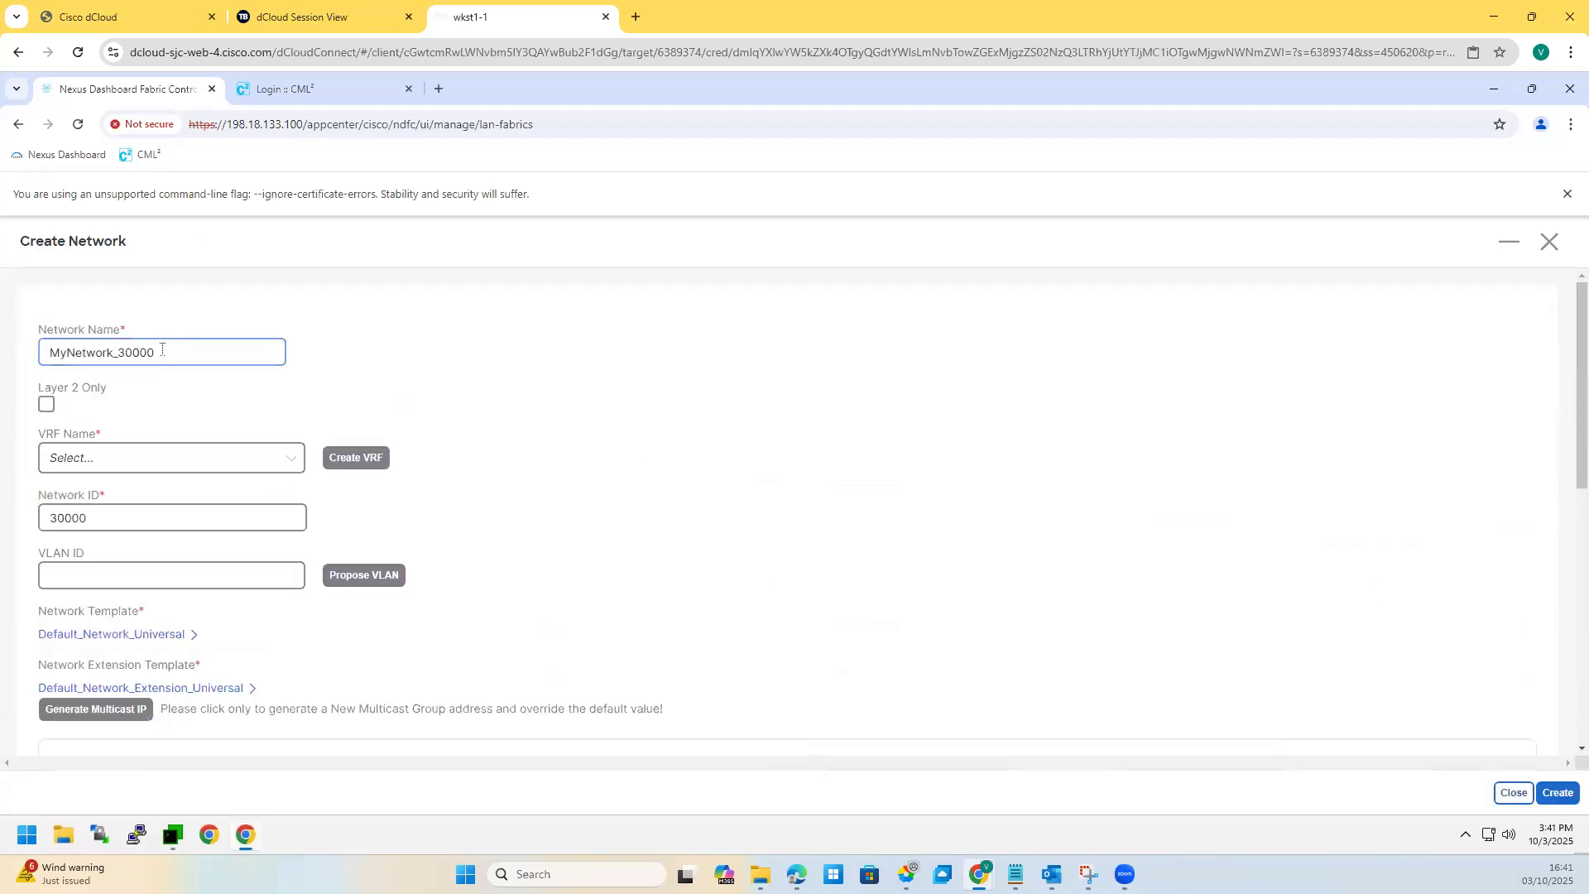
{"action": "key", "text": "ctrl+a"}
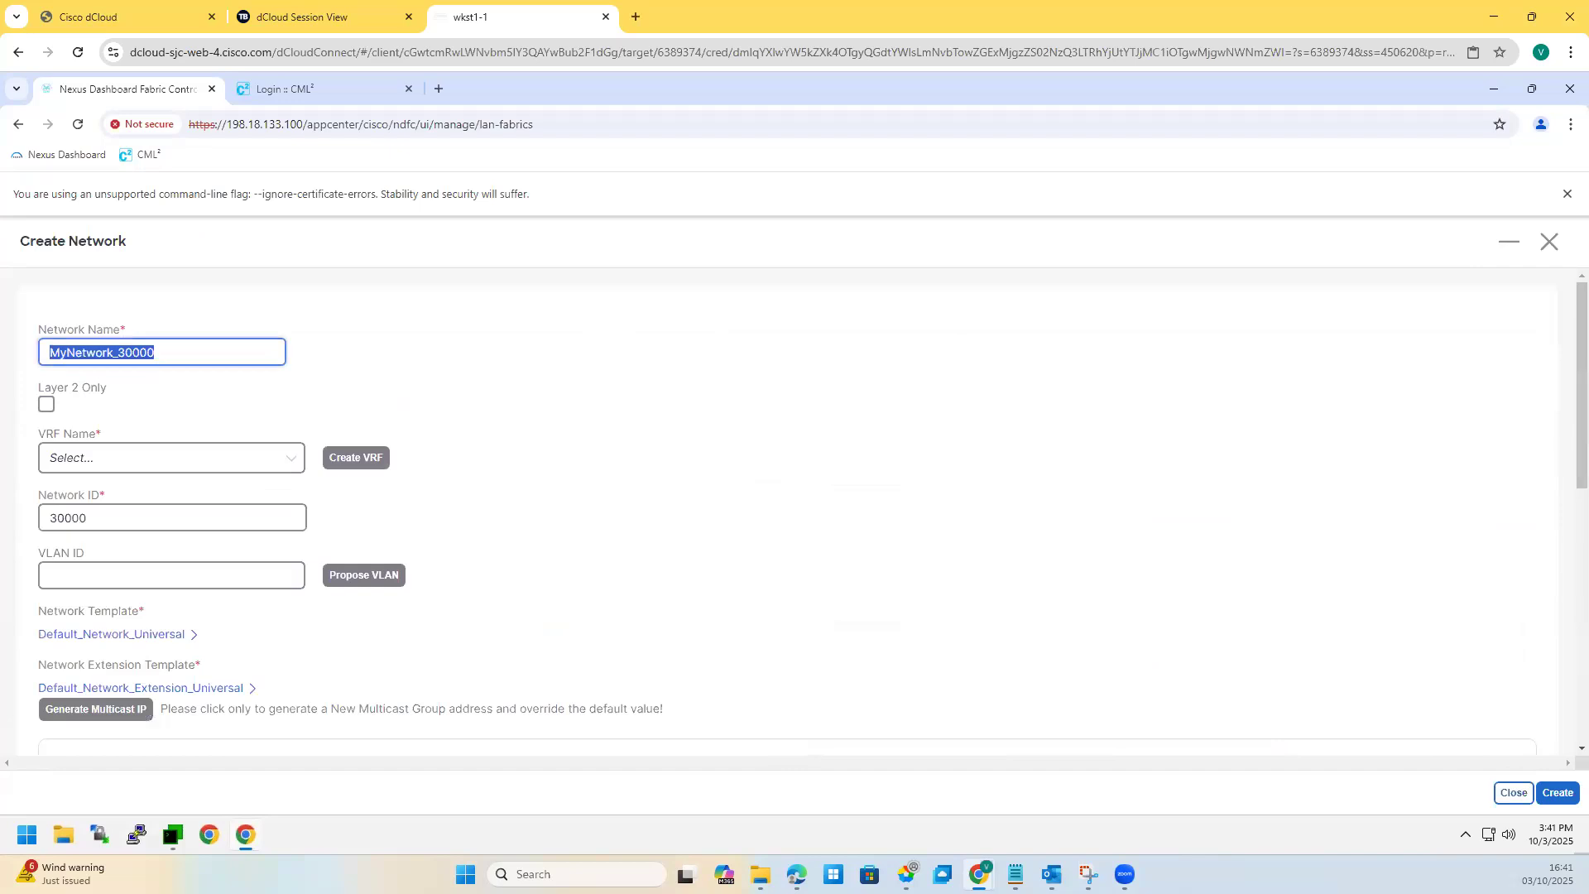
{"action": "type", "text": "bLUEVR"}
{"action": "key", "text": "BackSpace"}
{"action": "key", "text": "BackSpace"}
{"action": "key", "text": "BackSpace"}
{"action": "key", "text": "BackSpace"}
{"action": "key", "text": "BackSpace"}
{"action": "key", "text": "BackSpace"}
{"action": "type", "text": "B"}
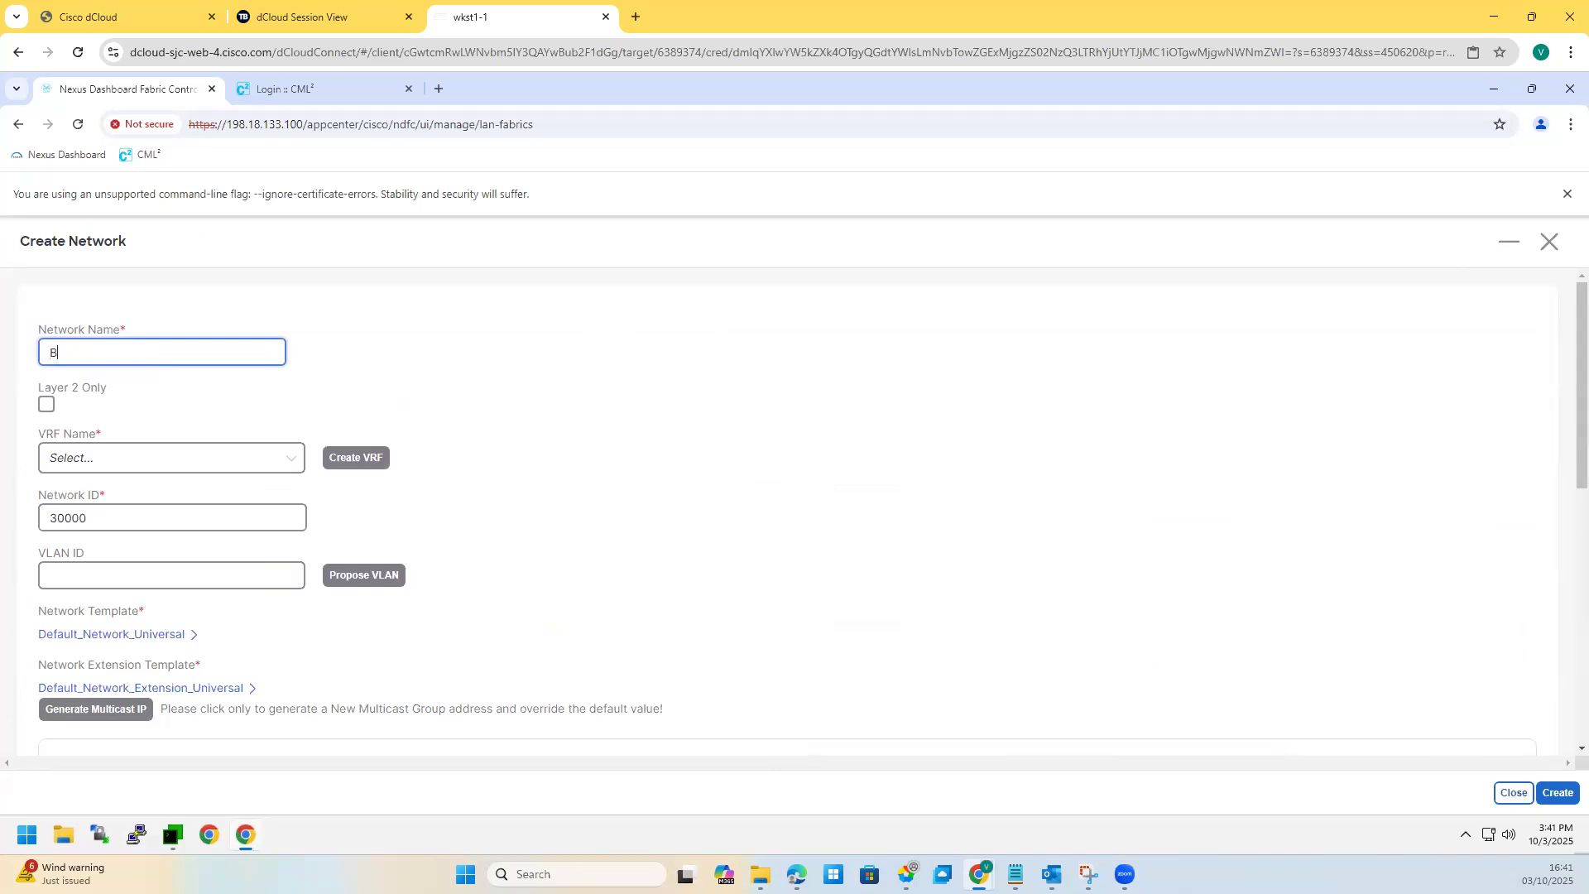
{"action": "type", "text": "bluevrf"}
{"action": "left_click", "coordinate": [113, 461]}
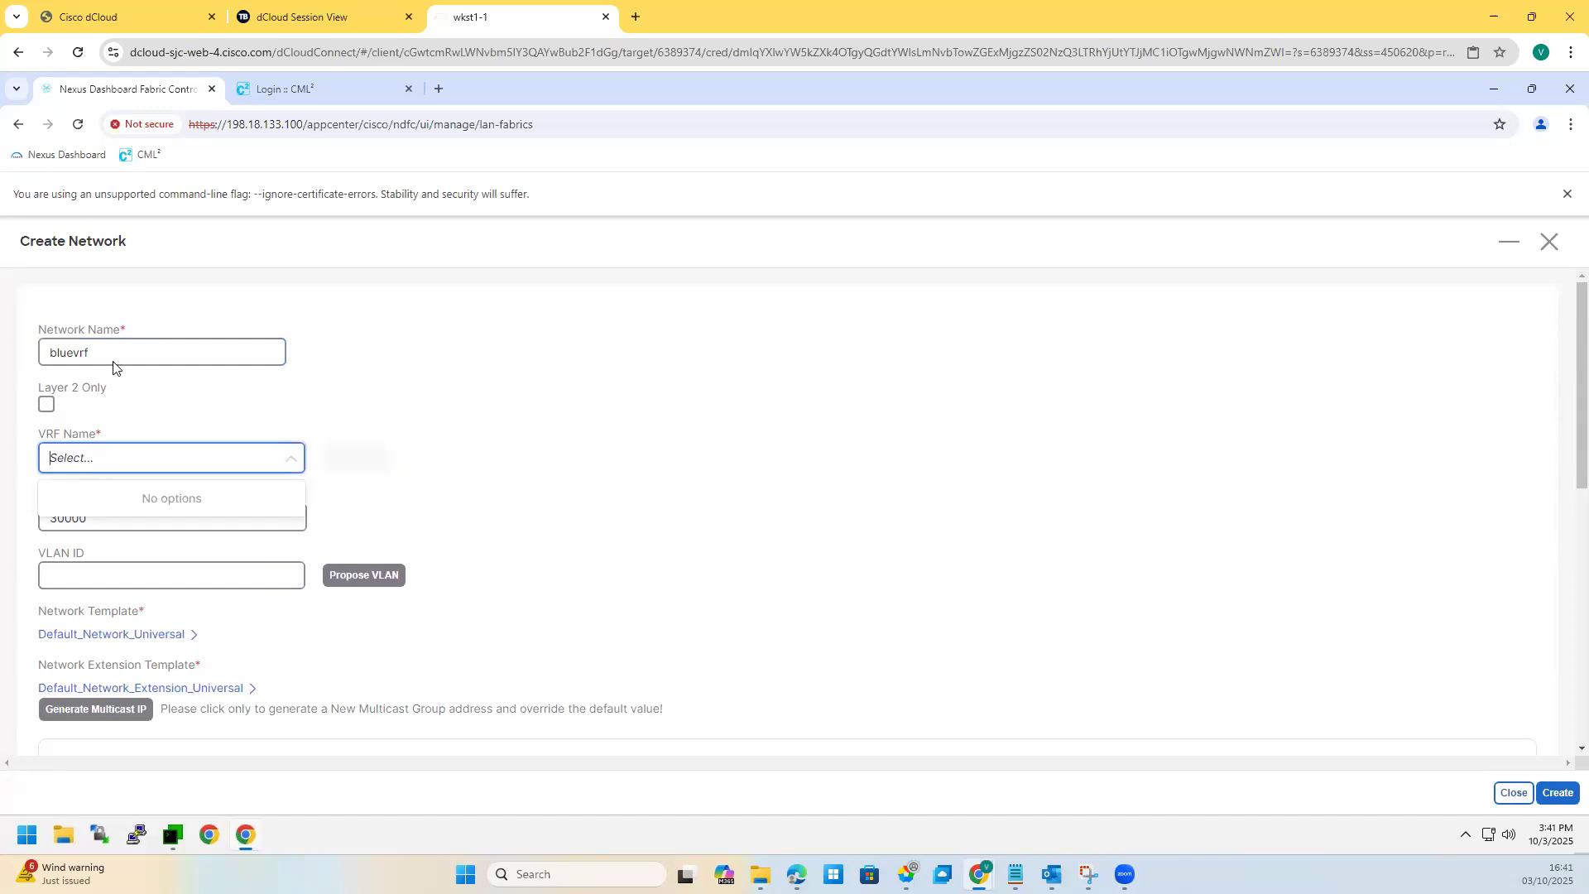
{"action": "left_click_drag", "start_coordinate": [102, 352], "coordinate": [0, 362]}
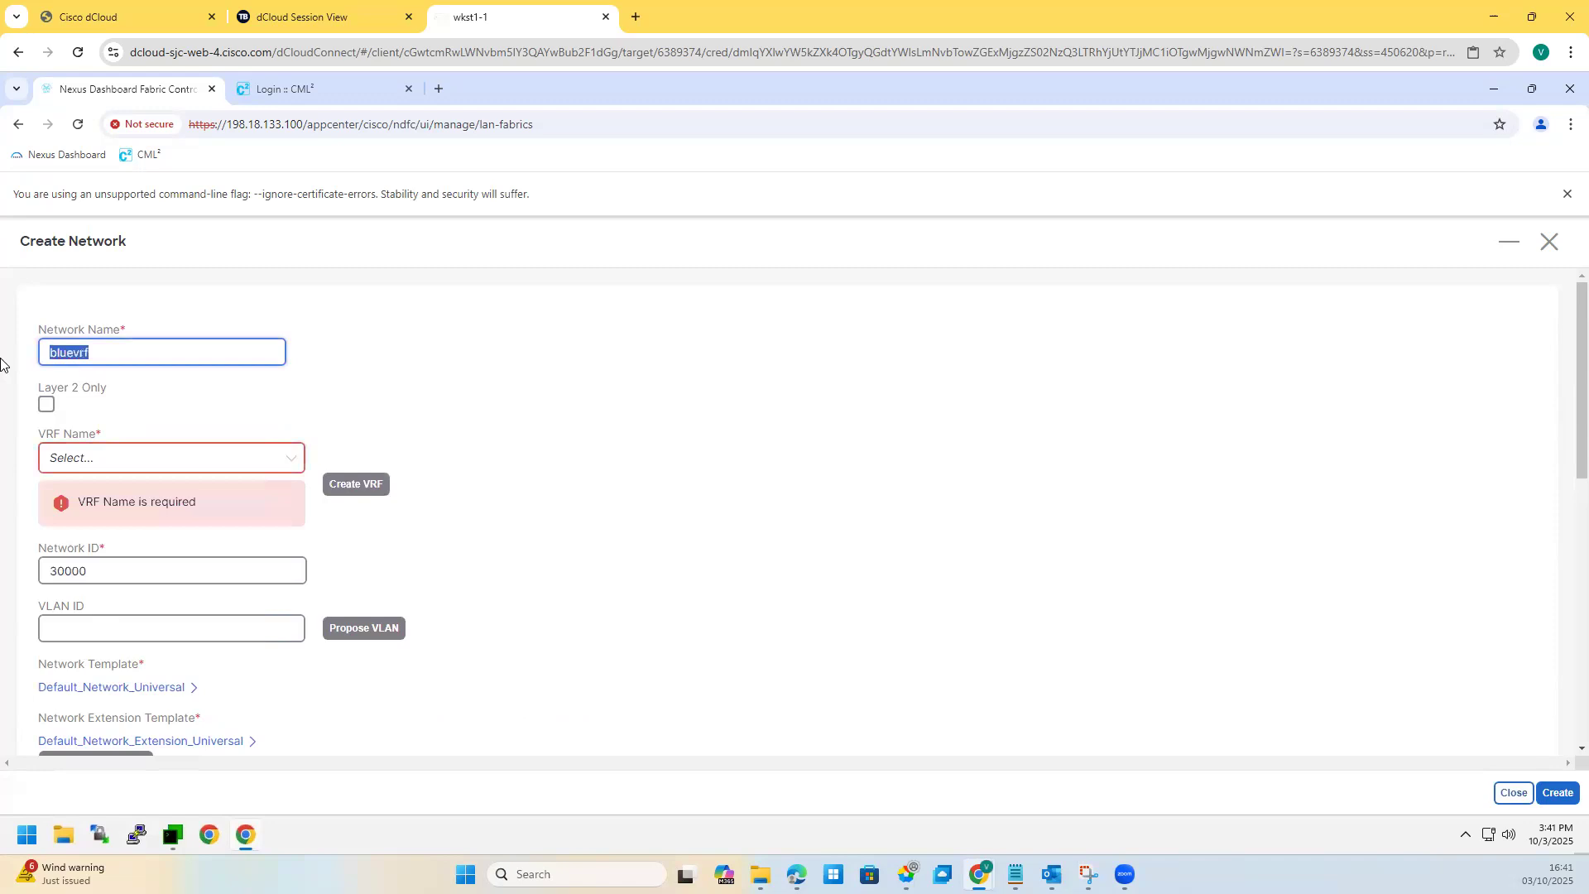
{"action": "left_click", "coordinate": [238, 457]}
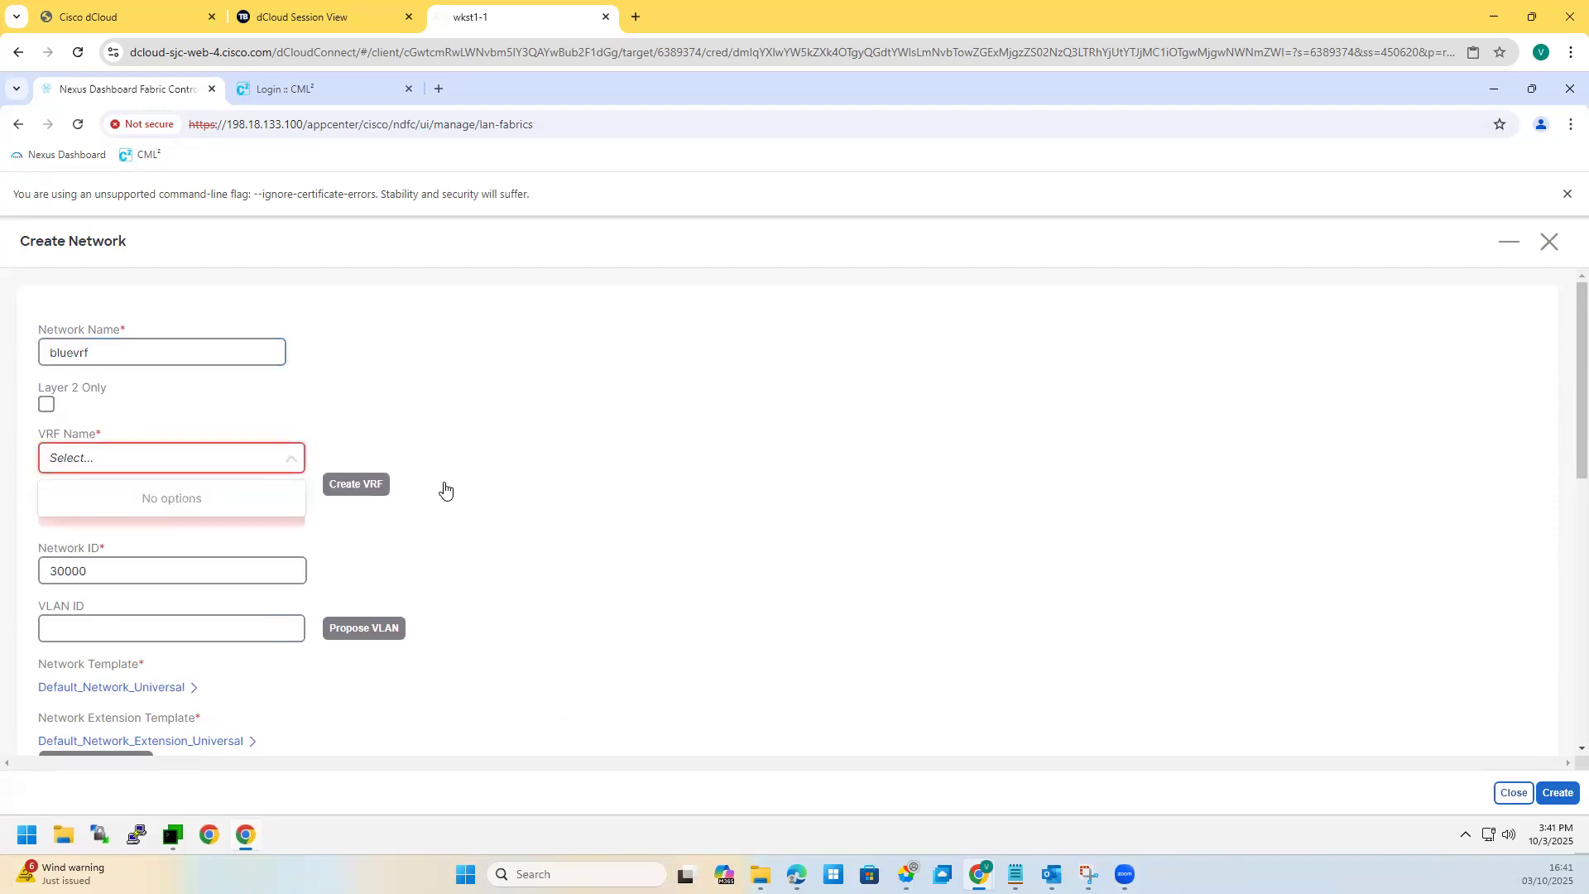
{"action": "left_click", "coordinate": [120, 388]}
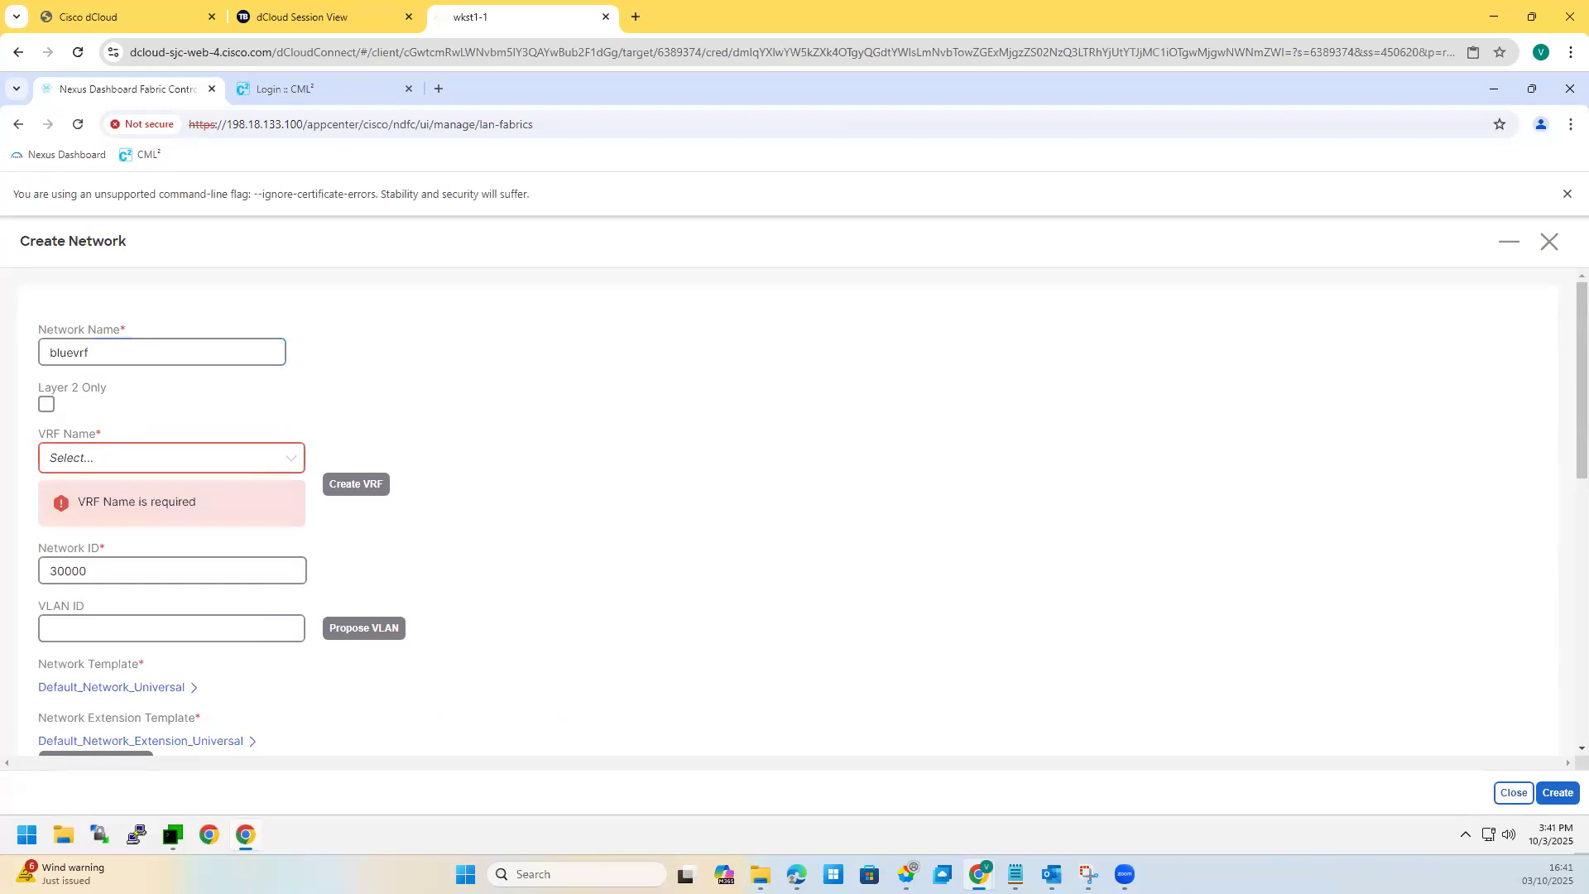
{"action": "left_click", "coordinate": [1549, 242]}
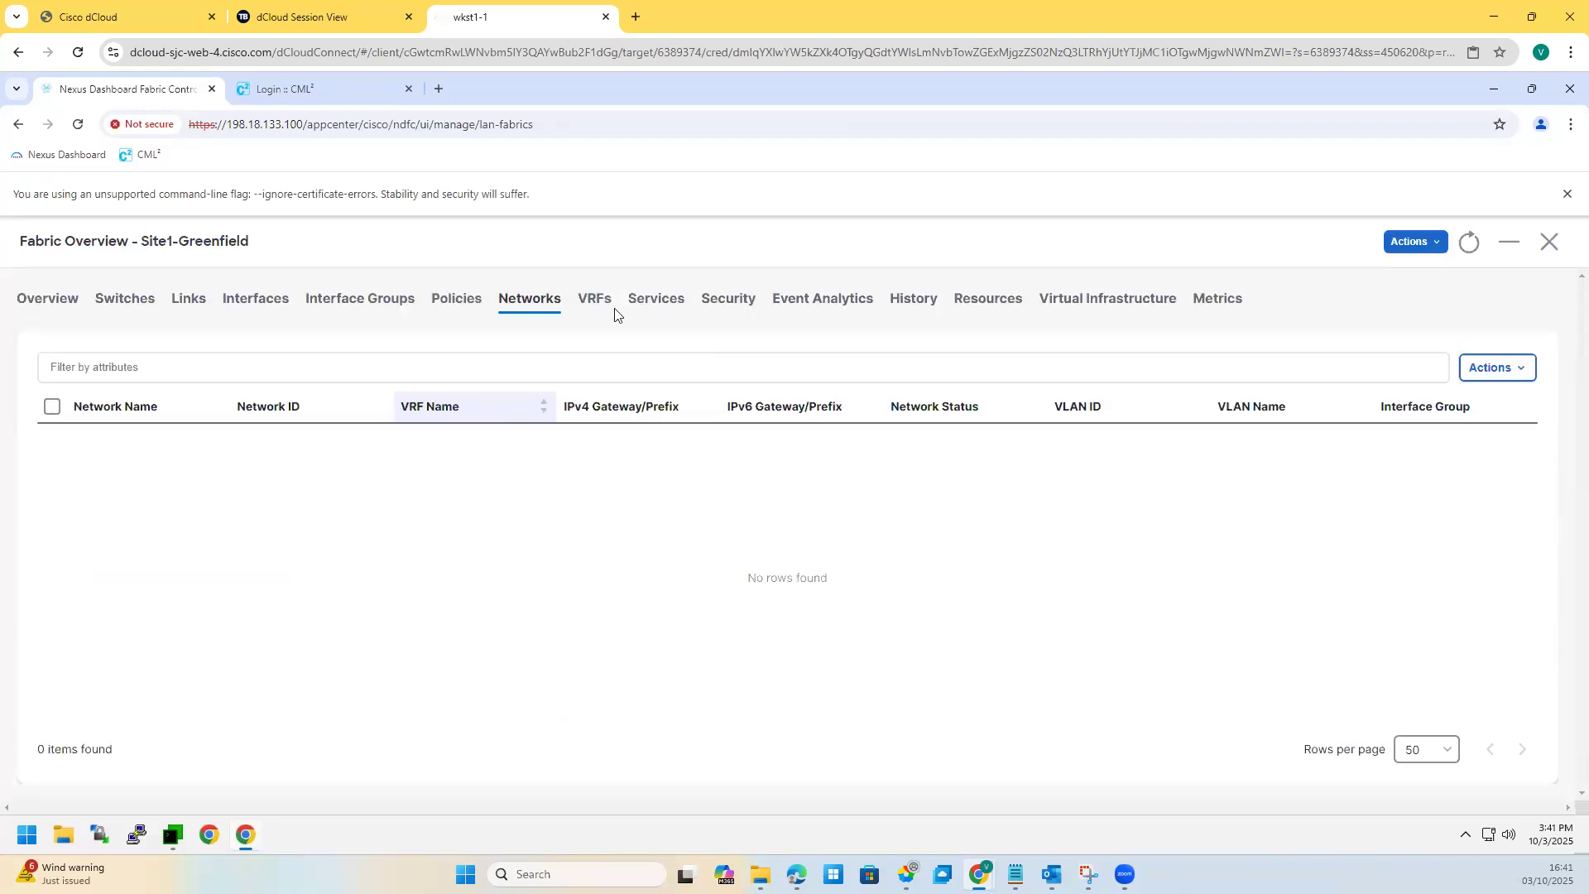
Step: Create a new VRF on the VRFs tab named bluevrf, keeping VRF ID 50000
{"action": "left_click", "coordinate": [596, 301]}
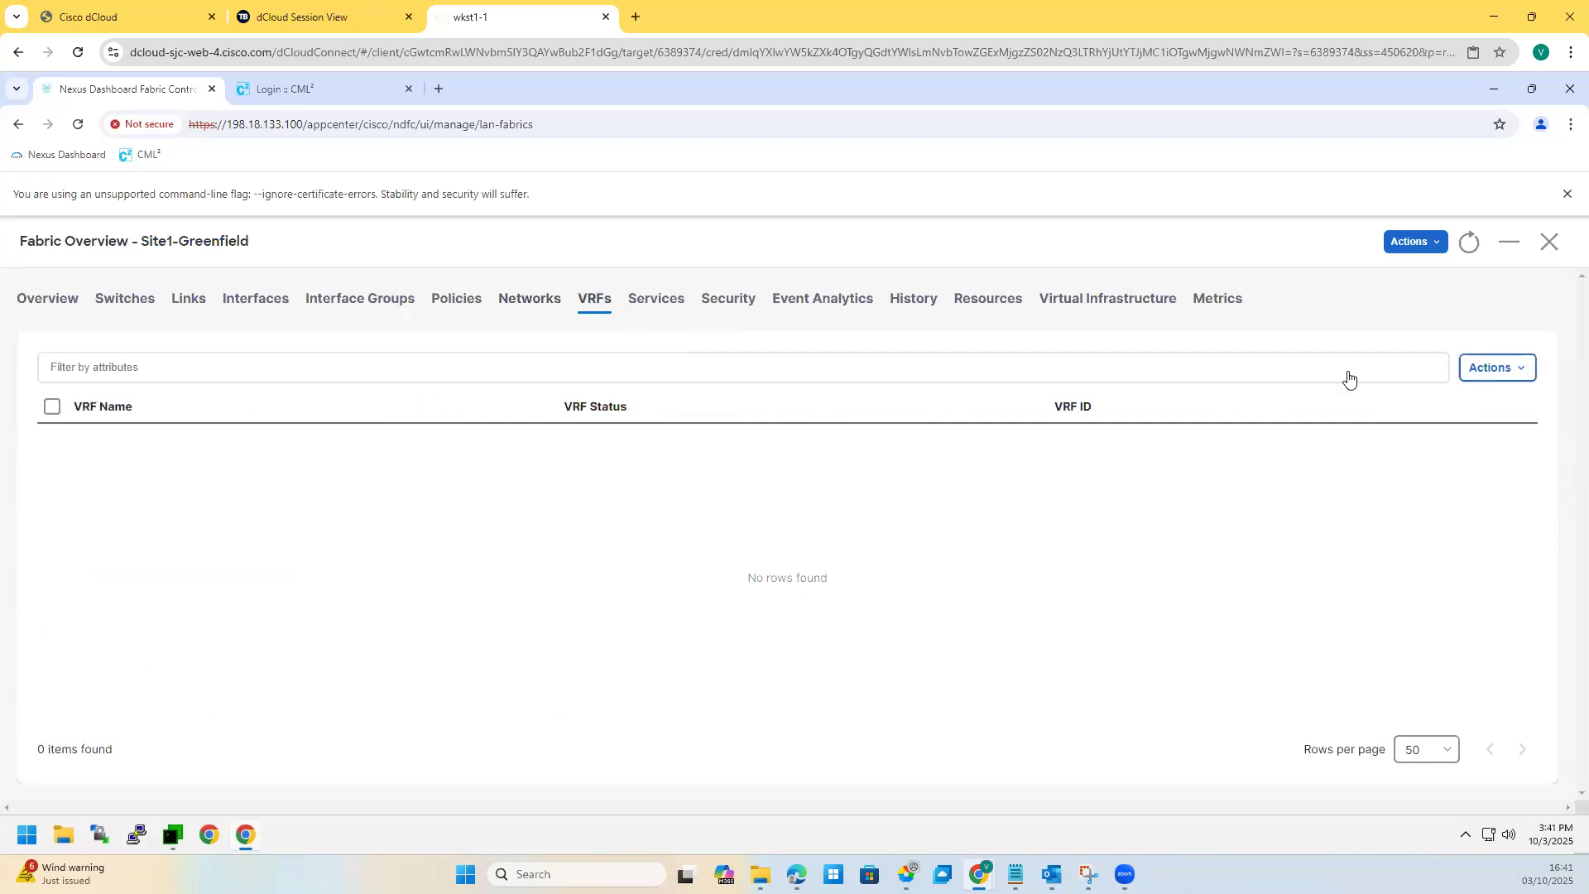
{"action": "left_click", "coordinate": [1484, 368]}
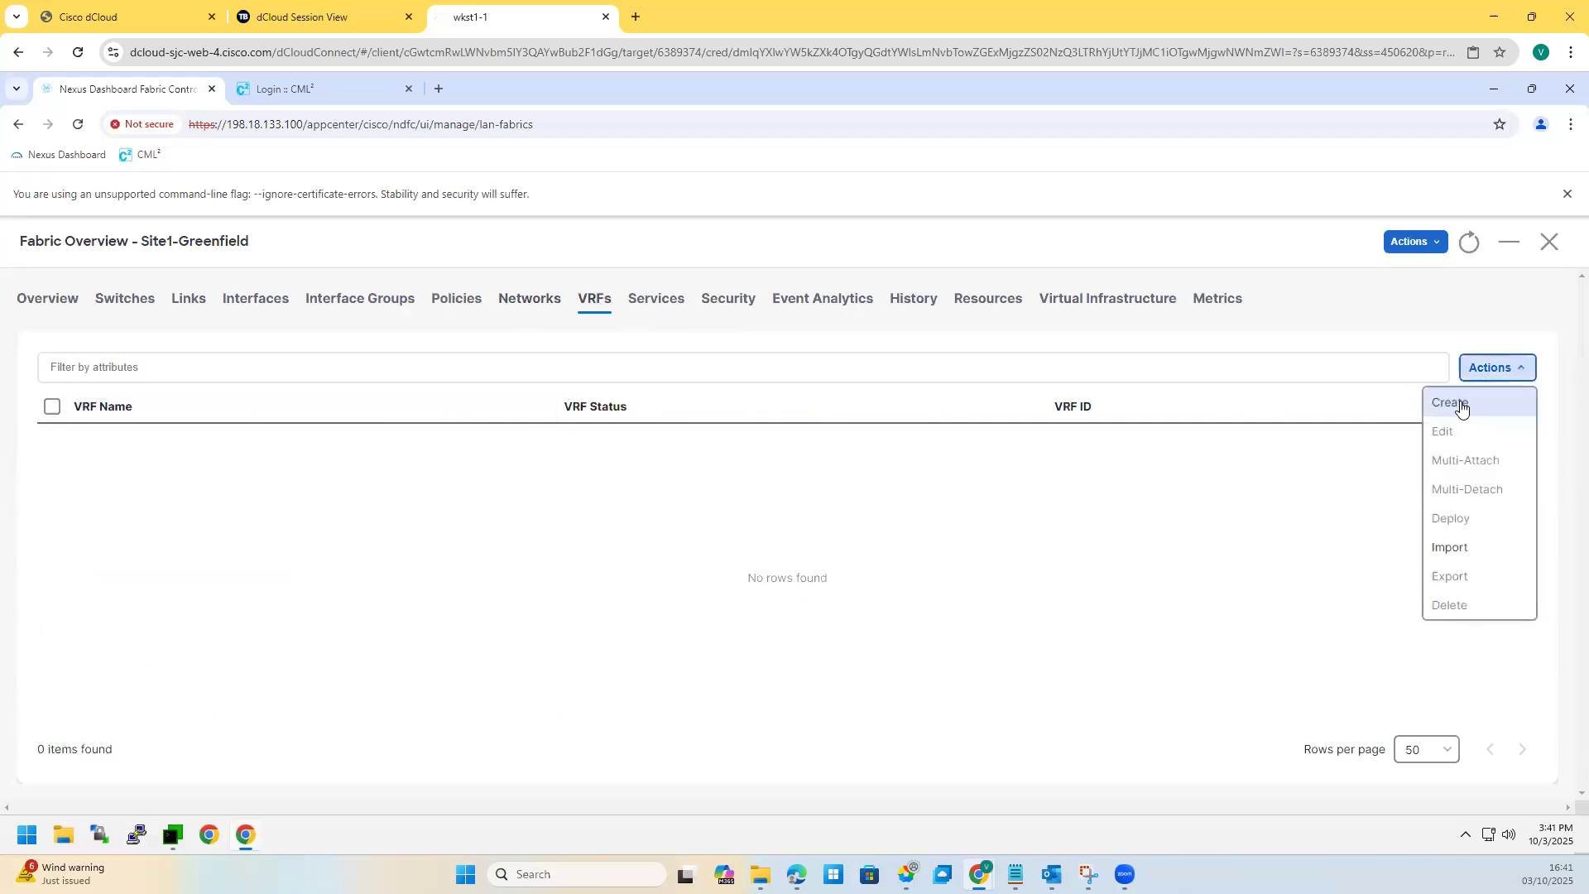
{"action": "left_click", "coordinate": [1453, 405]}
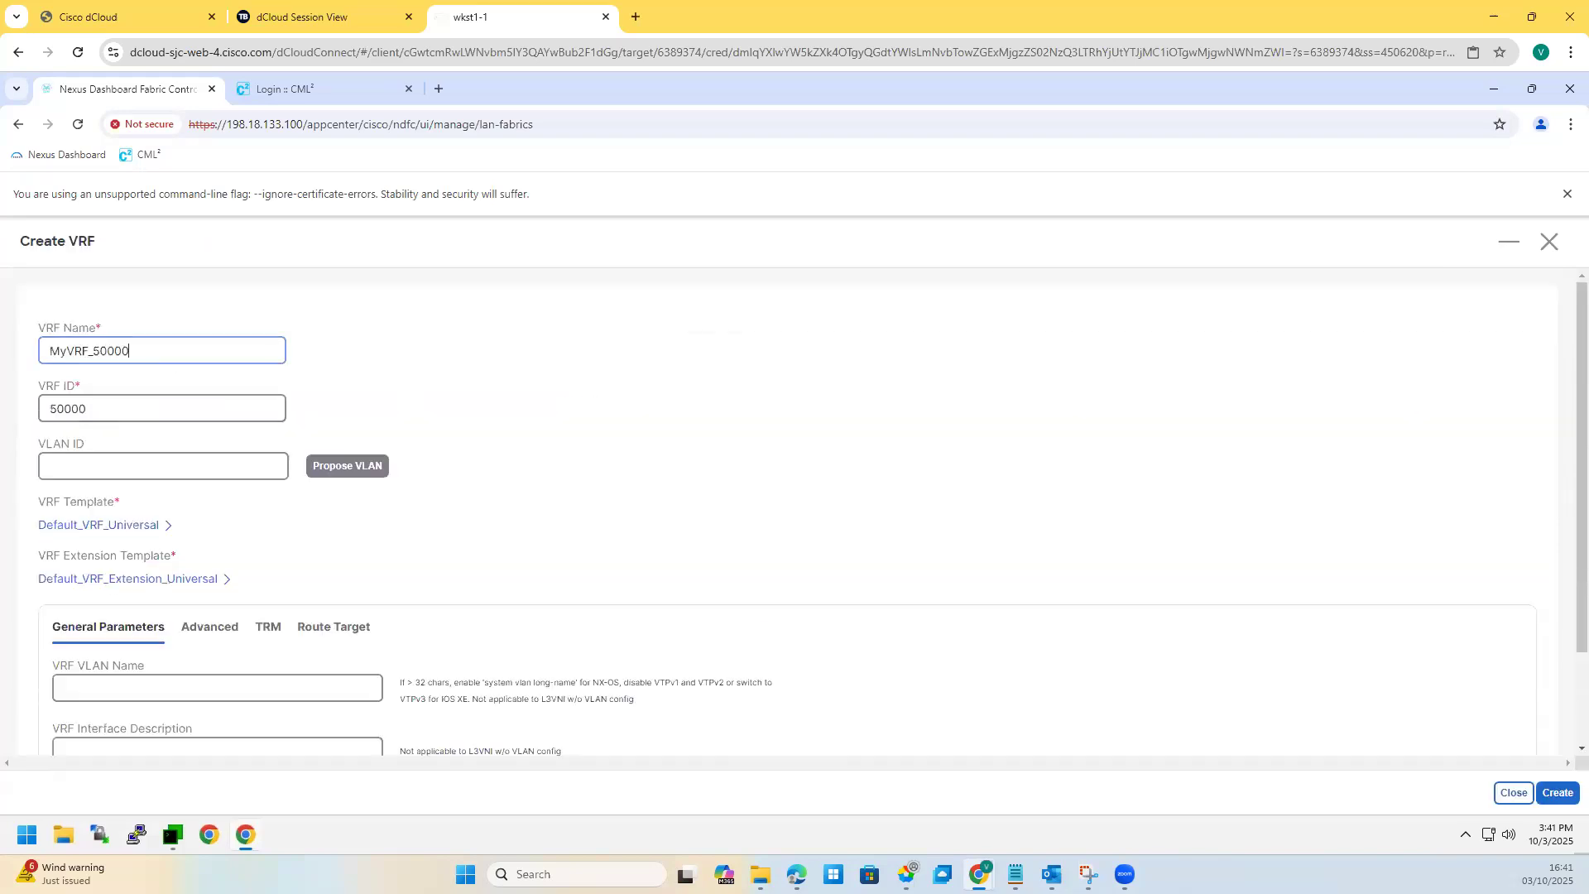
{"action": "key", "text": "ctrl+a"}
{"action": "type", "text": "bluevrf"}
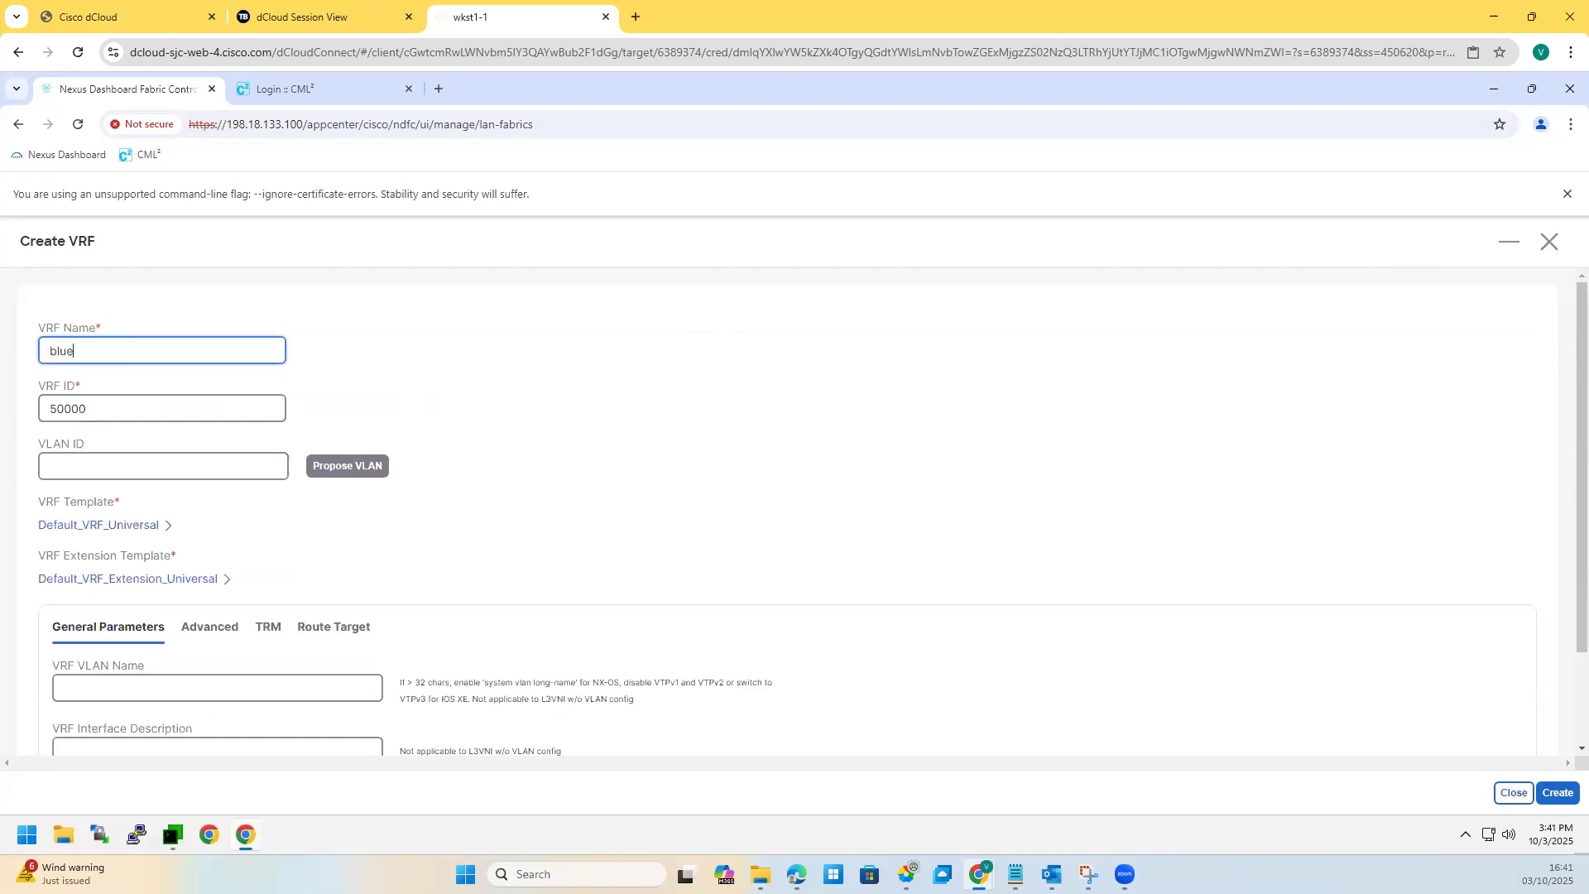
{"action": "left_click", "coordinate": [94, 410]}
{"action": "key", "text": "ctrl+a"}
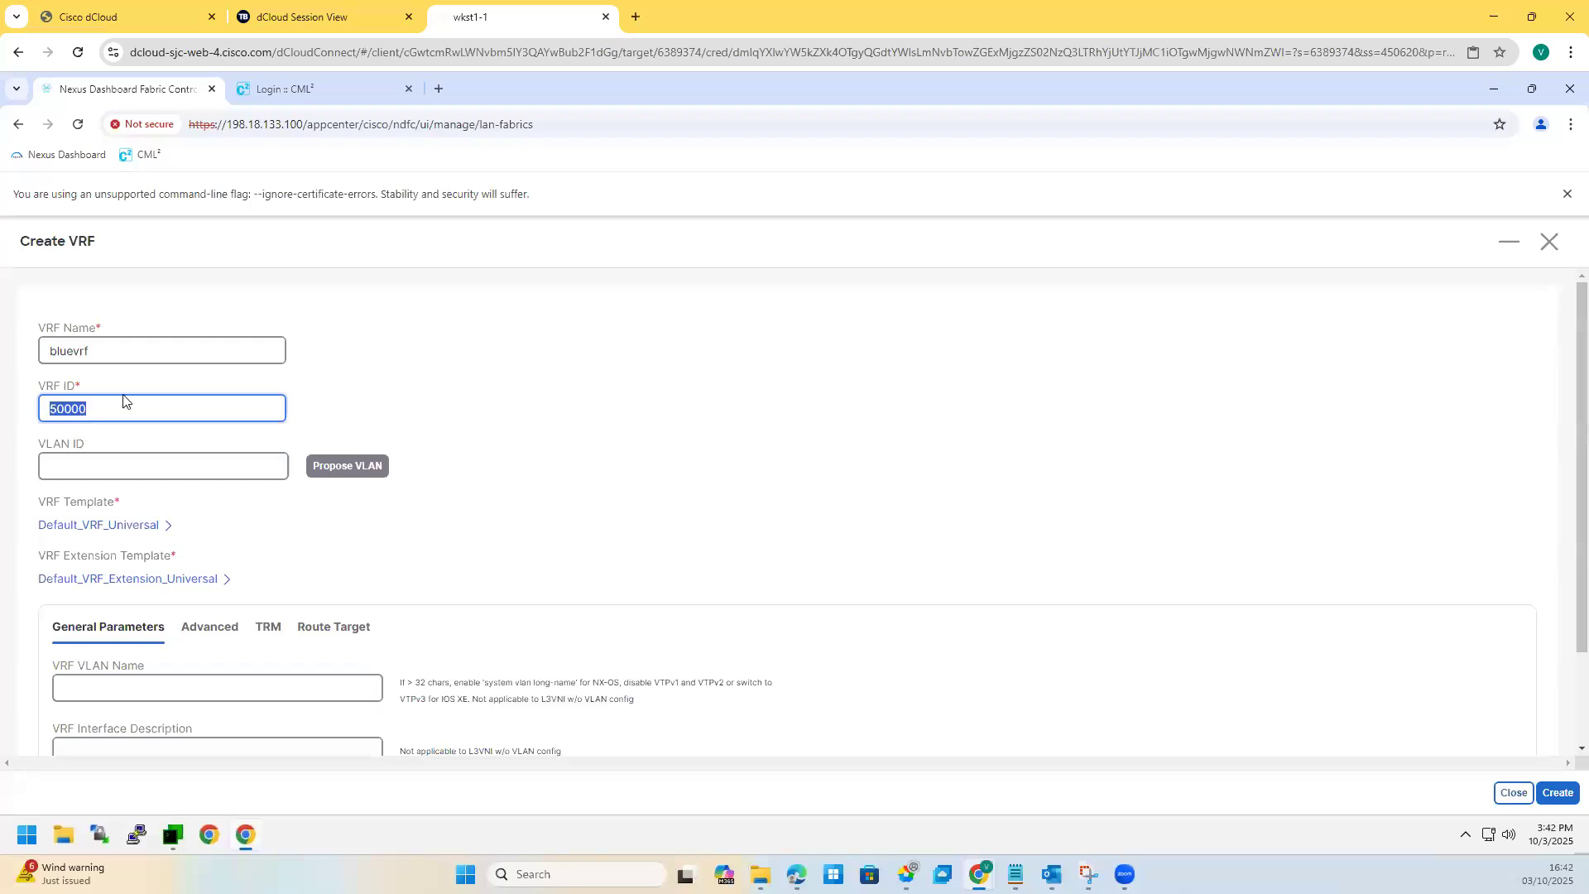
Step: Propose VLAN ID 2000 for bluevrf and keep the Default_VRF_Universal template
{"action": "double_click", "coordinate": [63, 440]}
{"action": "left_click", "coordinate": [93, 467]}
{"action": "left_click", "coordinate": [322, 476]}
{"action": "left_click", "coordinate": [107, 463]}
{"action": "key", "text": "ctrl+a"}
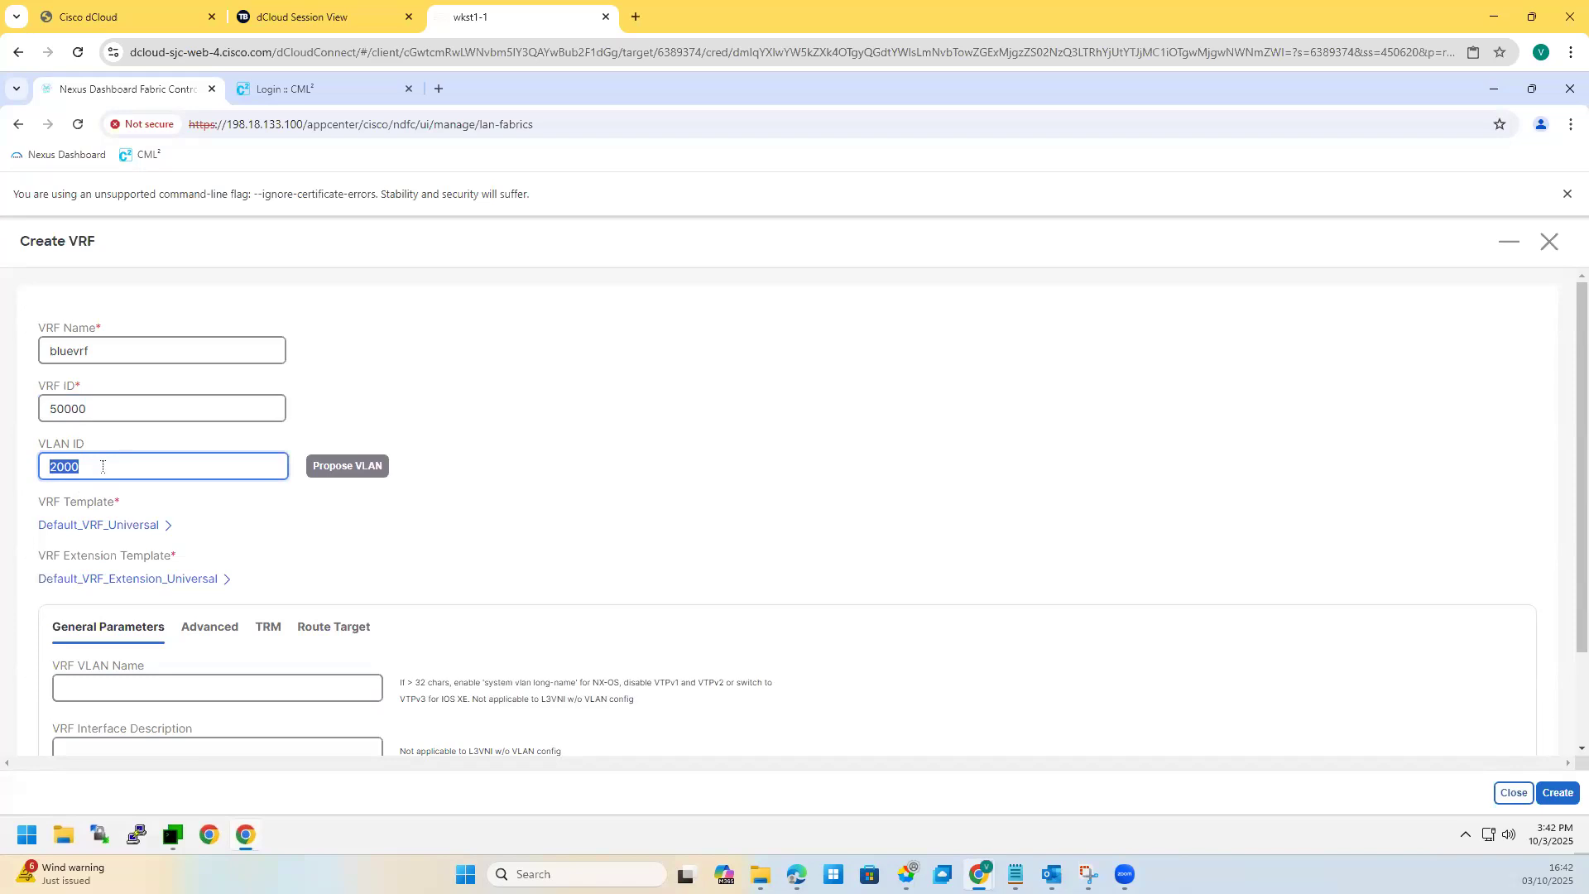
{"action": "left_click", "coordinate": [54, 527]}
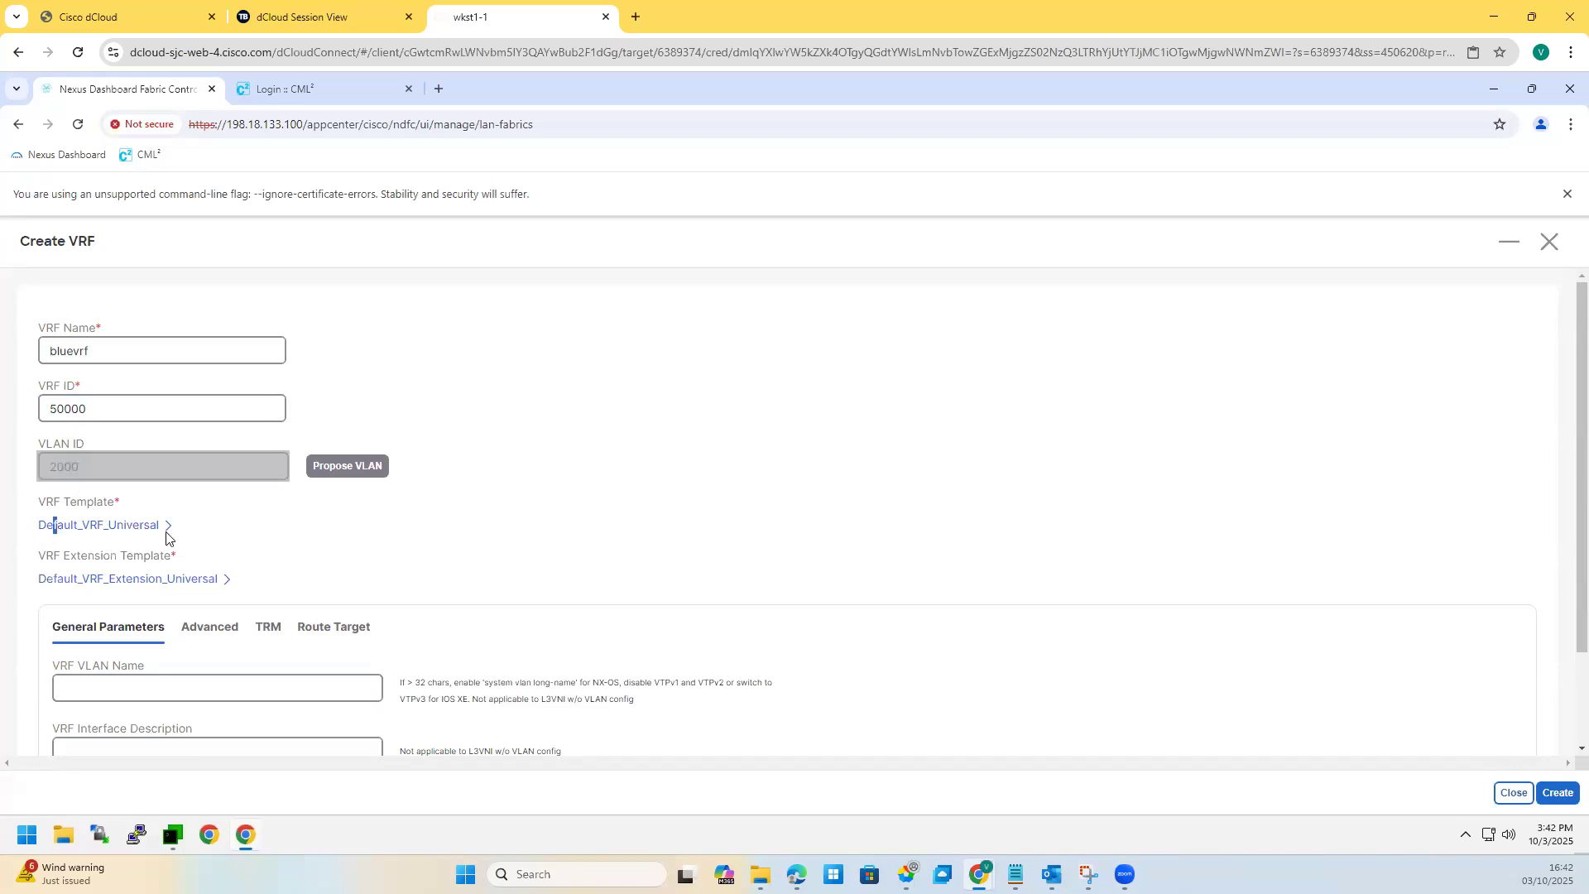
{"action": "left_click", "coordinate": [166, 534]}
{"action": "left_click", "coordinate": [994, 296]}
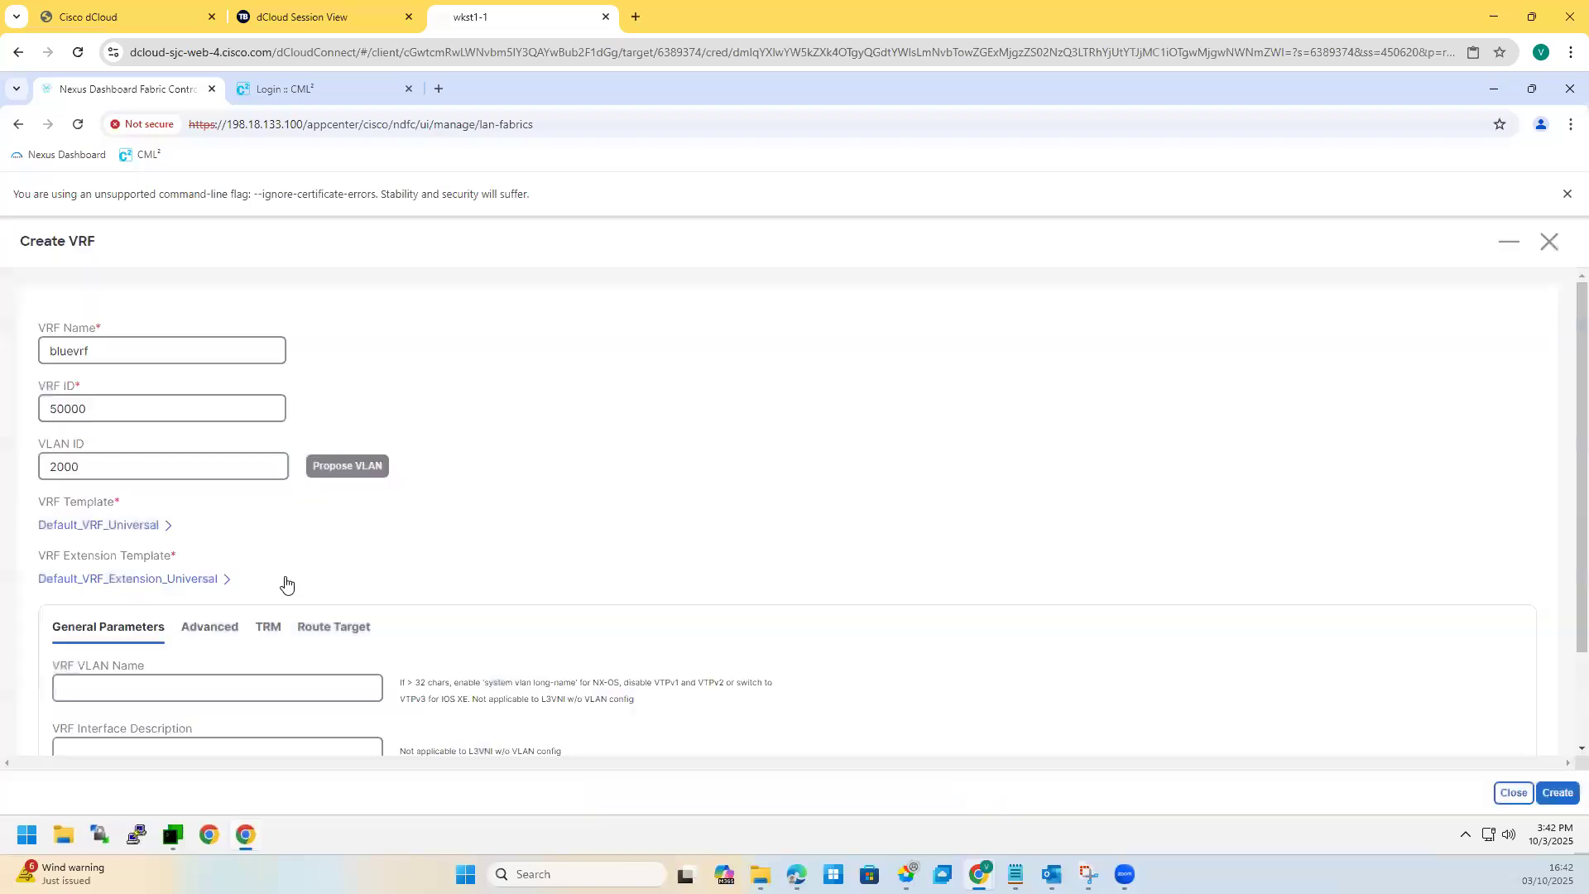
{"action": "scroll", "coordinate": [286, 584], "scroll_direction": "down", "scroll_amount": 2}
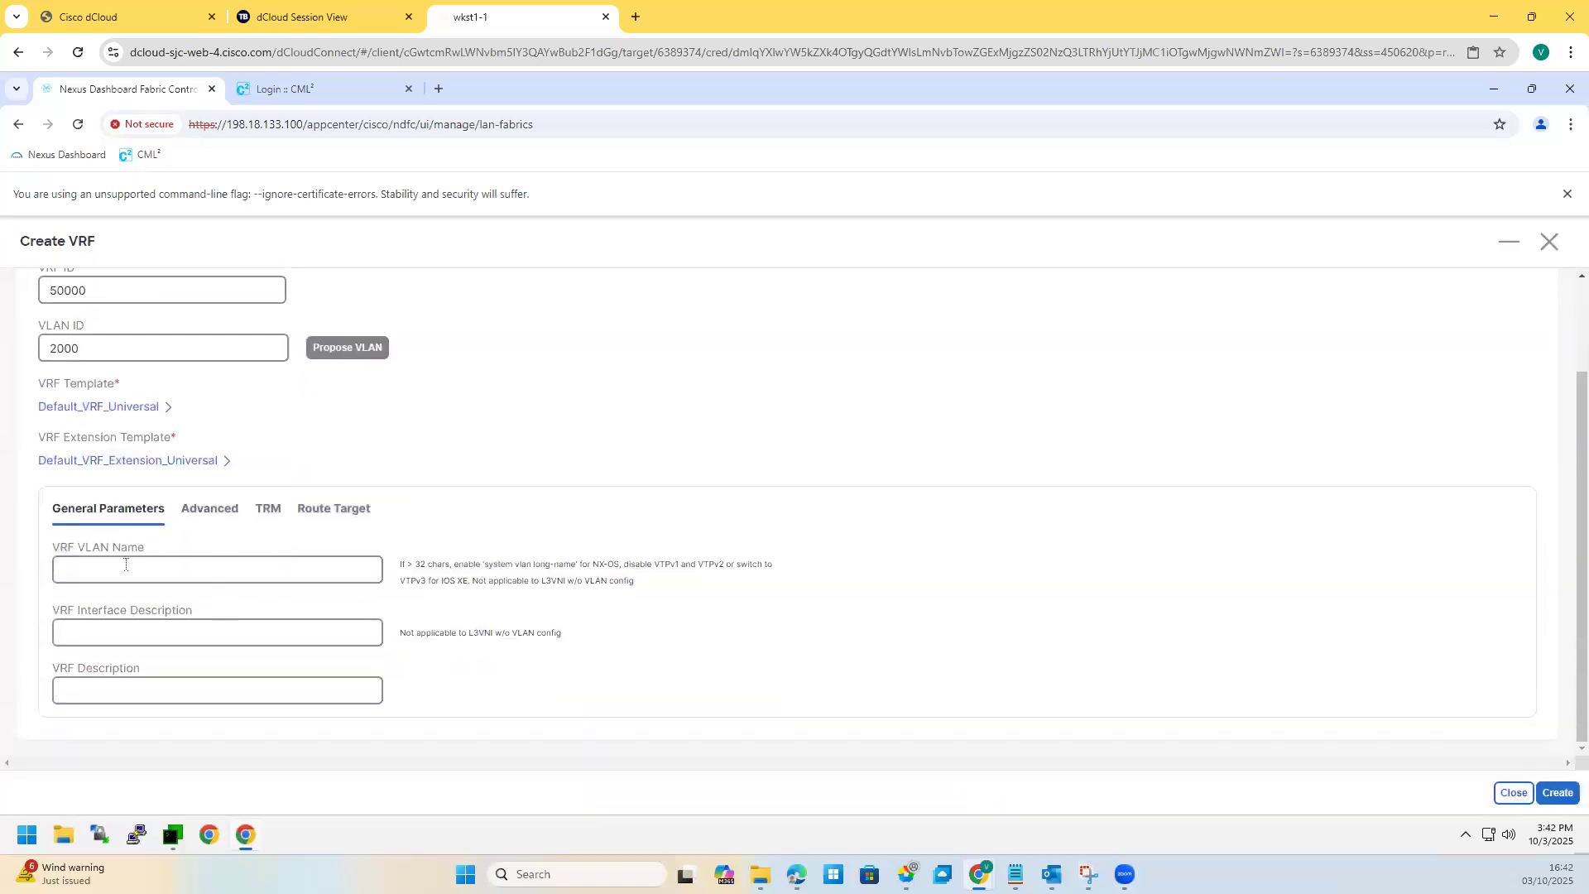
Step: Set VRF VLAN Name bluevrf, interface description vbluevrf and VRF description bluevrf
{"action": "left_click", "coordinate": [126, 565]}
{"action": "left_click", "coordinate": [129, 565]}
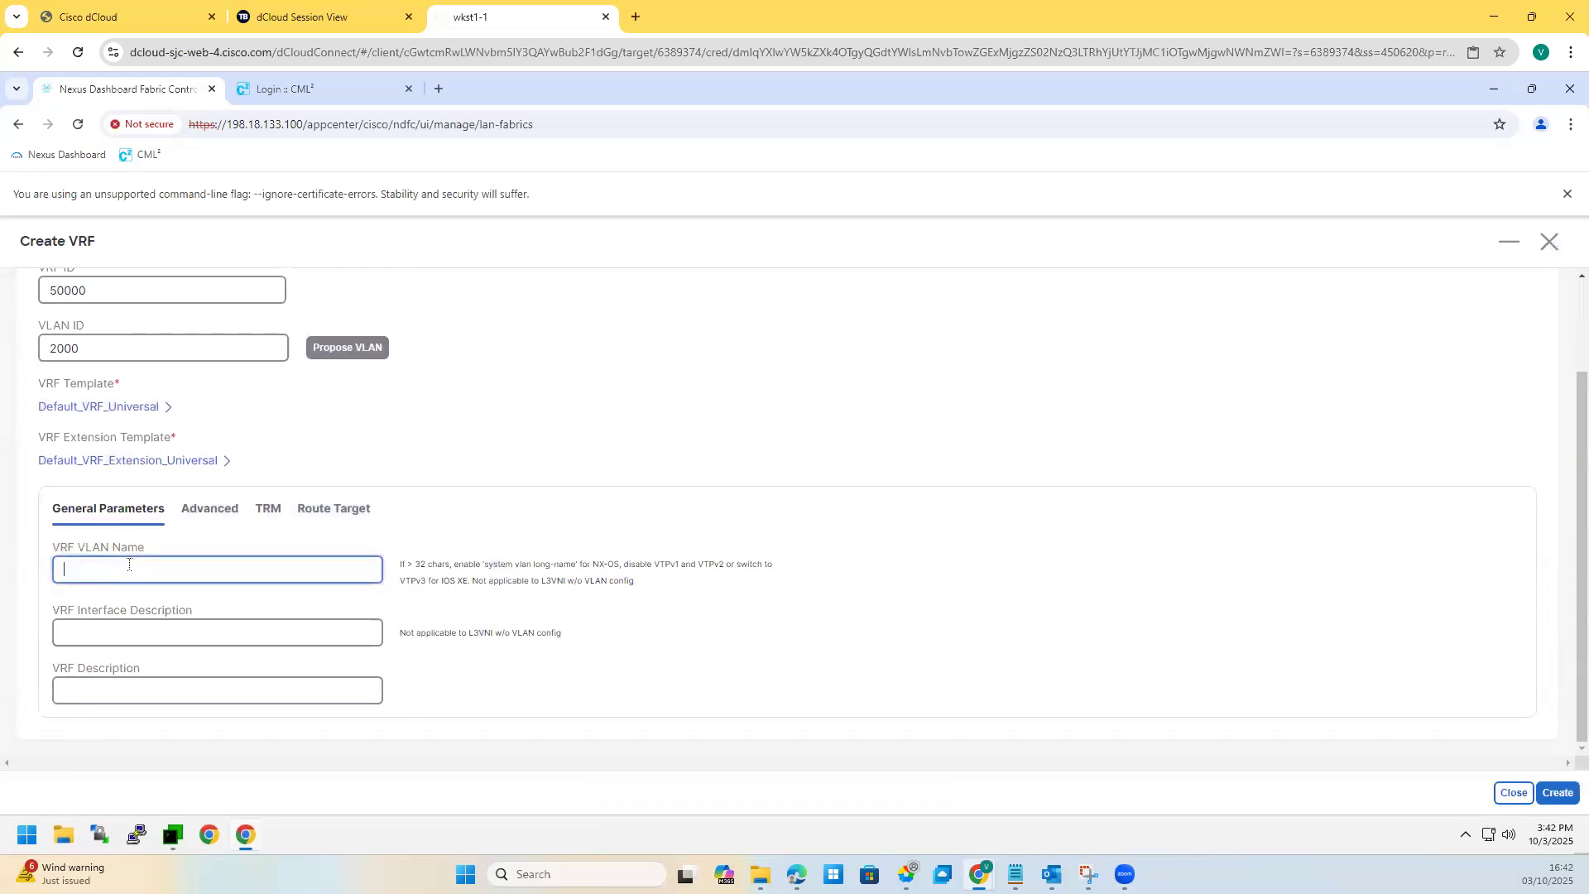
{"action": "type", "text": "bluevrf"}
{"action": "left_click", "coordinate": [100, 634]}
{"action": "type", "text": "vbluevrf"}
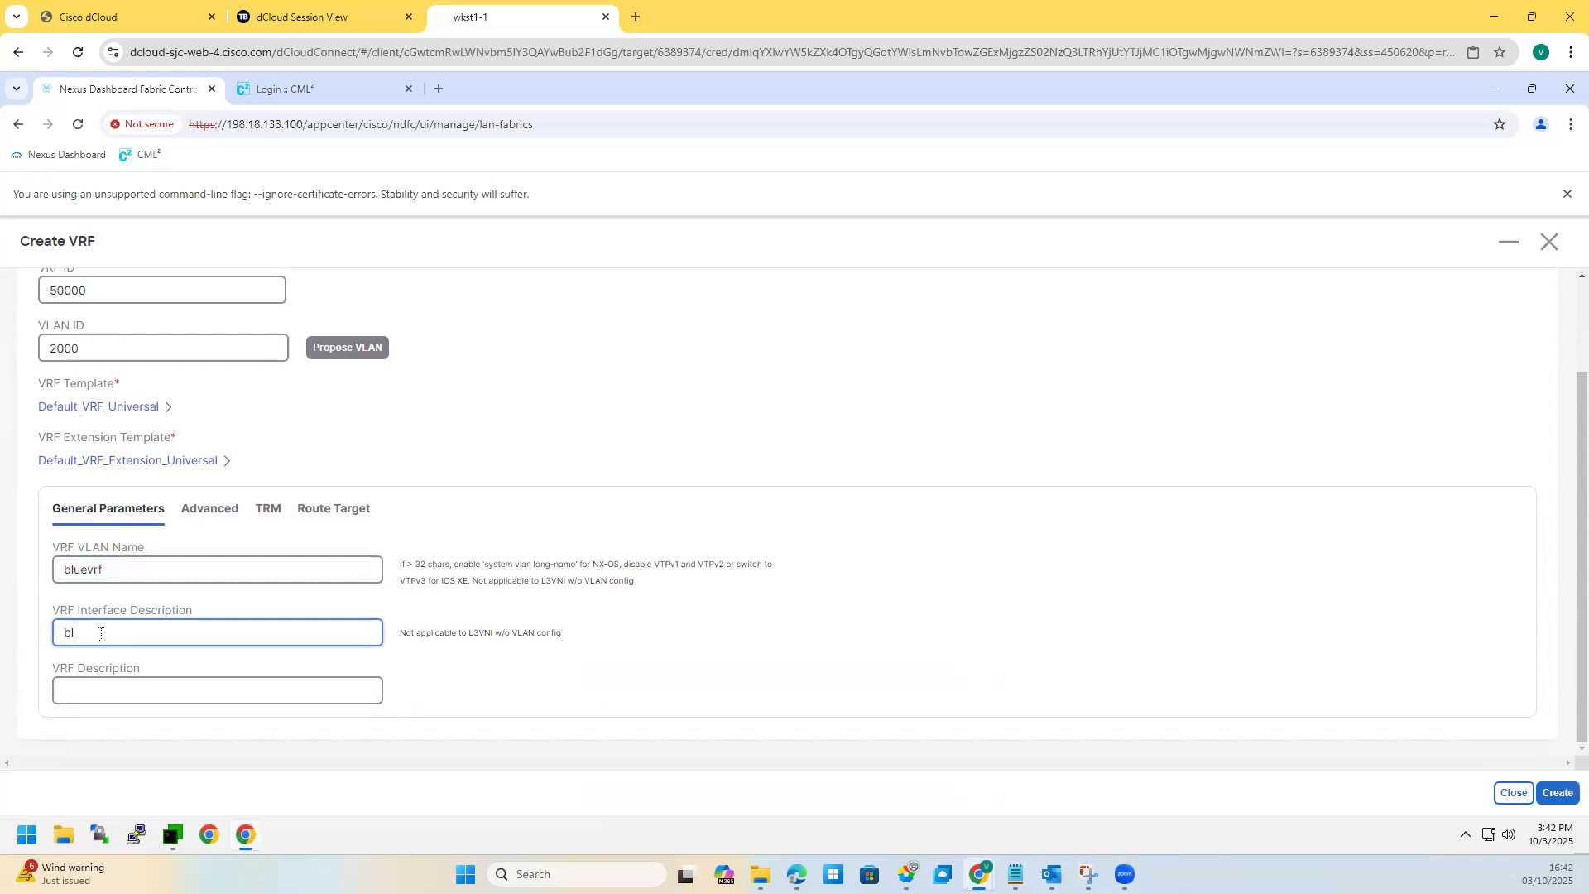
{"action": "left_click", "coordinate": [106, 696]}
{"action": "type", "text": "bluevrf"}
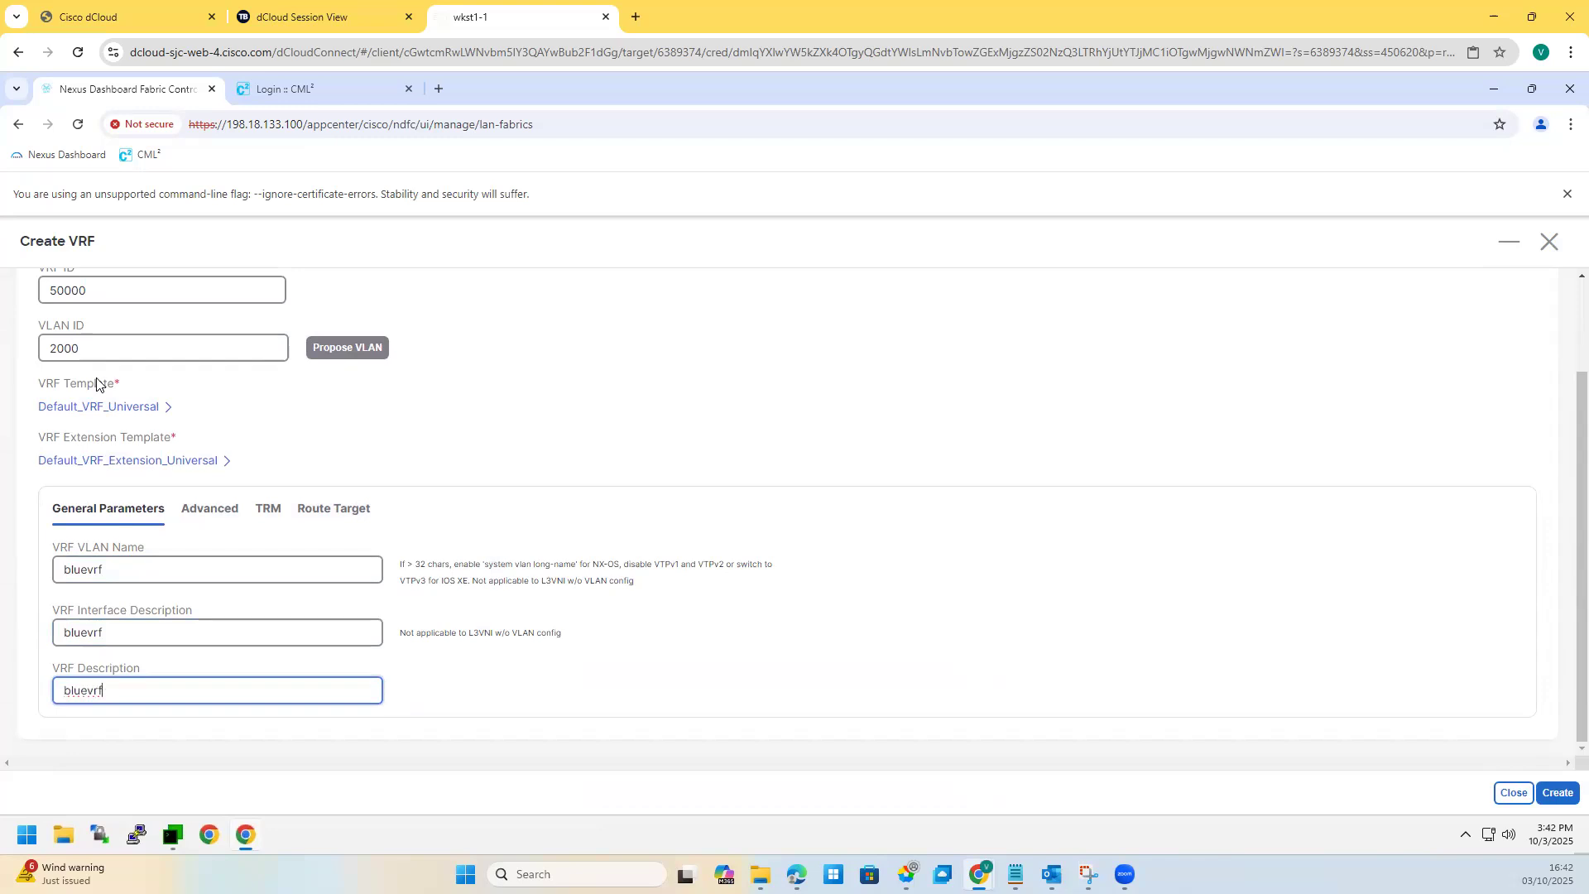
Step: Review advanced settings: Loopback Routing Tag 12345, Max BGP Paths 1, Advertise Host Routes
{"action": "scroll", "coordinate": [116, 595], "scroll_direction": "up", "scroll_amount": 2}
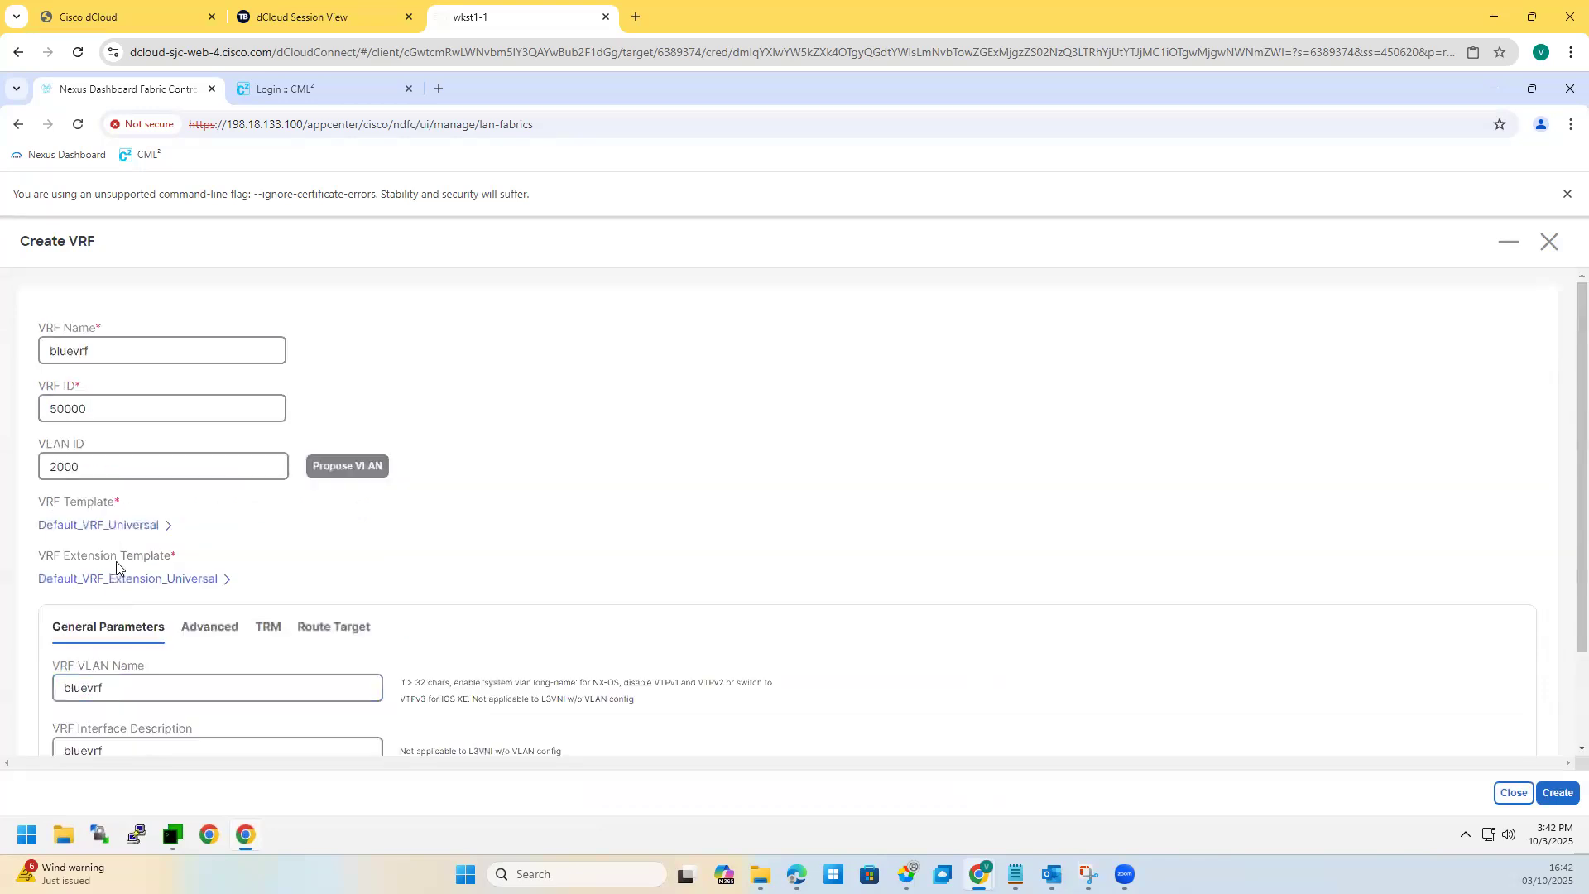
{"action": "scroll", "coordinate": [168, 580], "scroll_direction": "down", "scroll_amount": 2}
{"action": "left_click", "coordinate": [210, 510]}
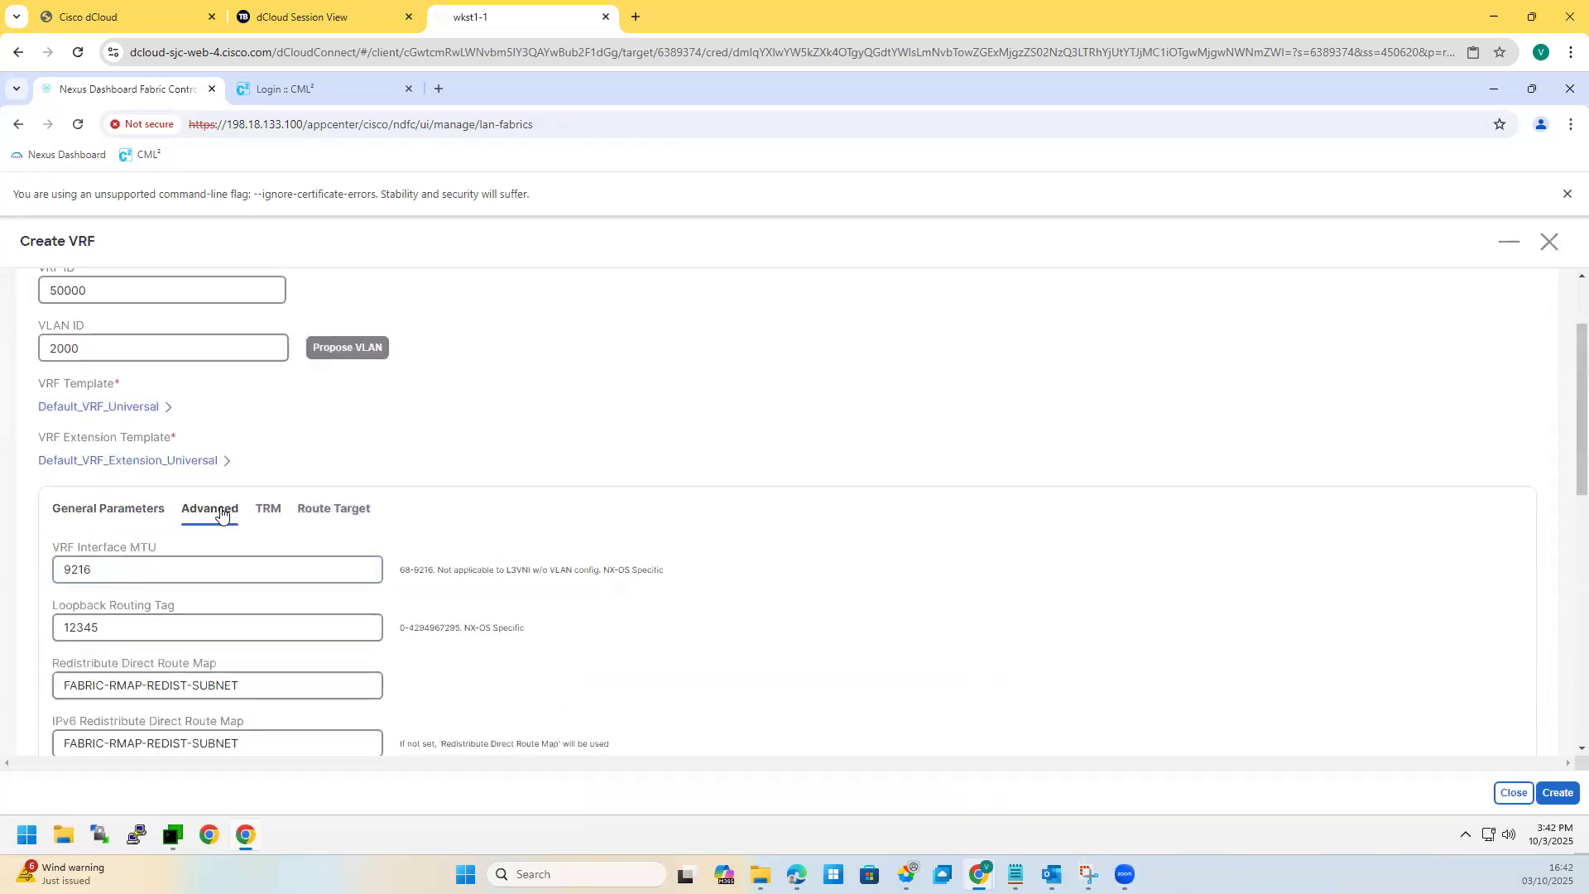
{"action": "scroll", "coordinate": [124, 580], "scroll_direction": "down", "scroll_amount": 1}
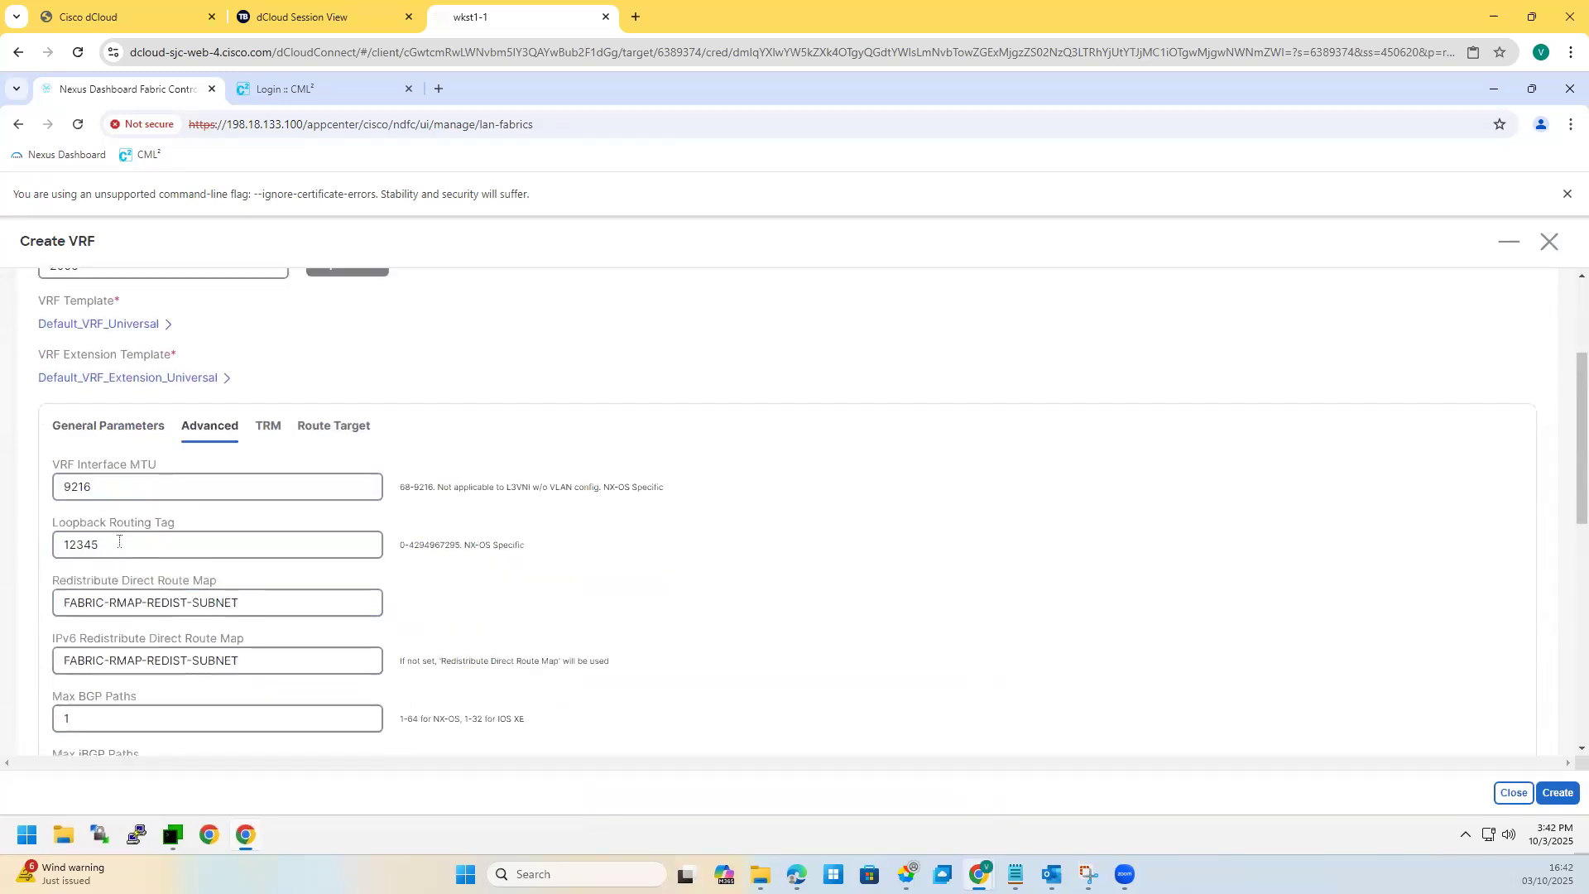
{"action": "double_click", "coordinate": [49, 539]}
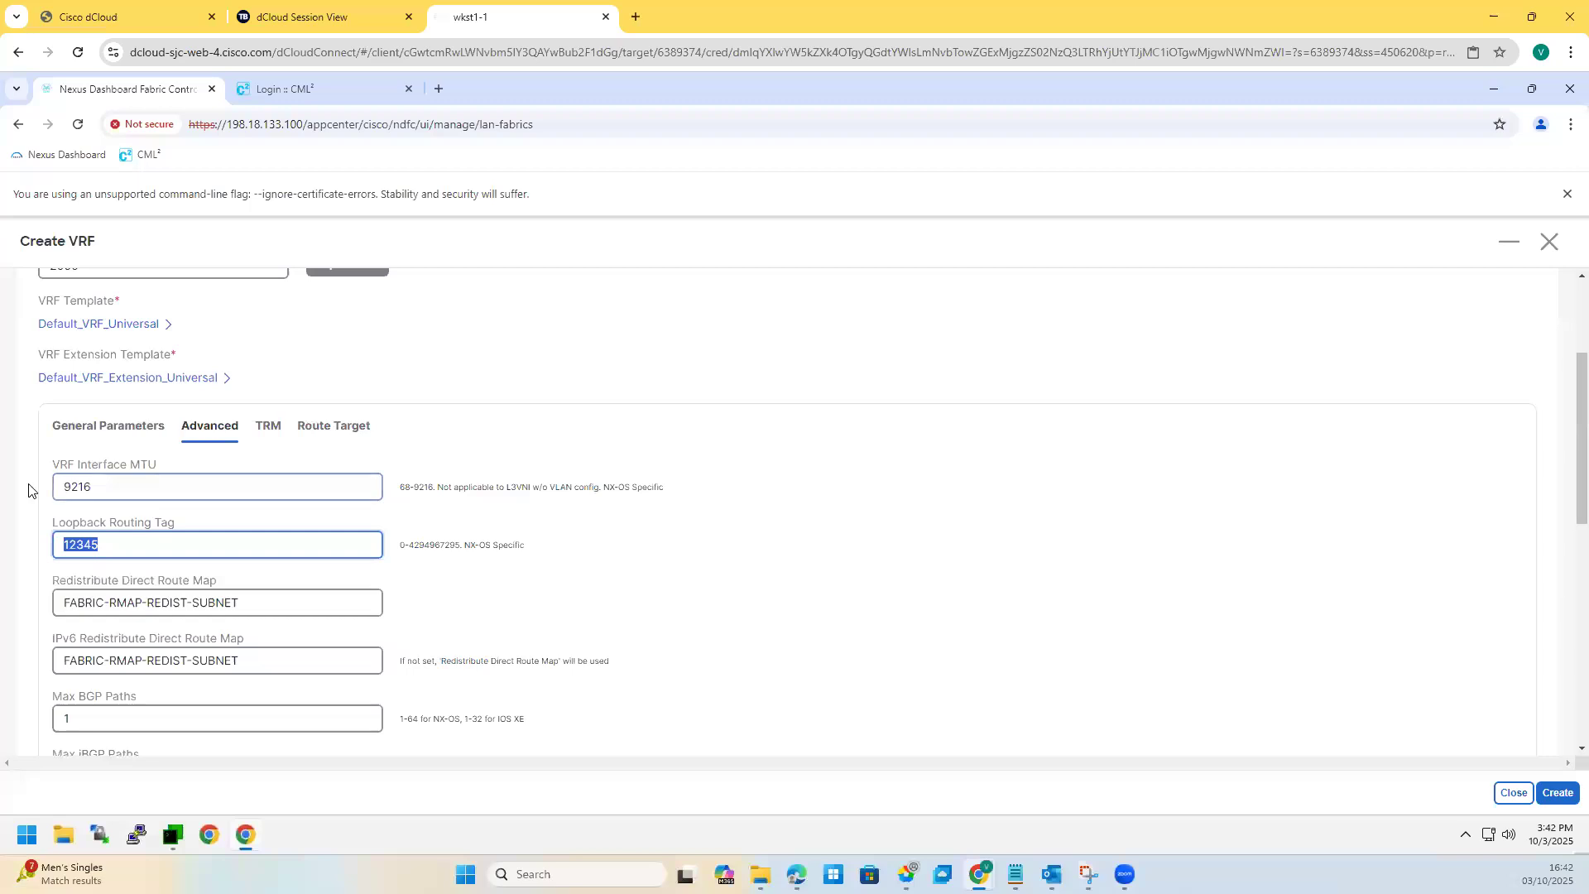
{"action": "key", "text": "shift+Tab"}
{"action": "scroll", "coordinate": [104, 556], "scroll_direction": "down", "scroll_amount": 2}
{"action": "double_click", "coordinate": [53, 553]}
{"action": "scroll", "coordinate": [135, 590], "scroll_direction": "down", "scroll_amount": 3}
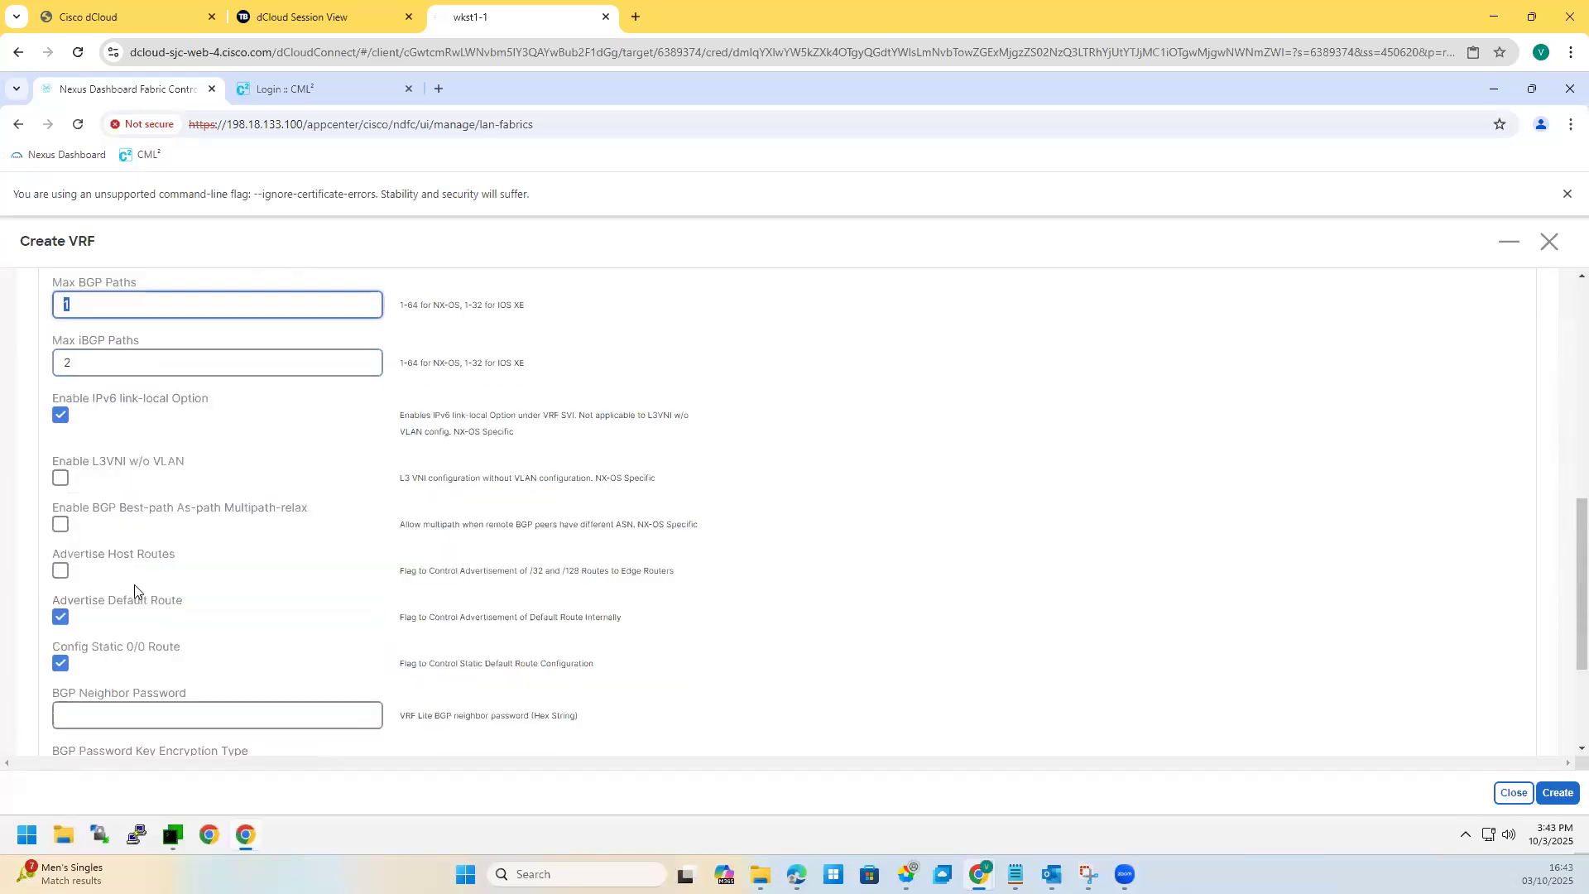
{"action": "scroll", "coordinate": [135, 591], "scroll_direction": "down", "scroll_amount": 3}
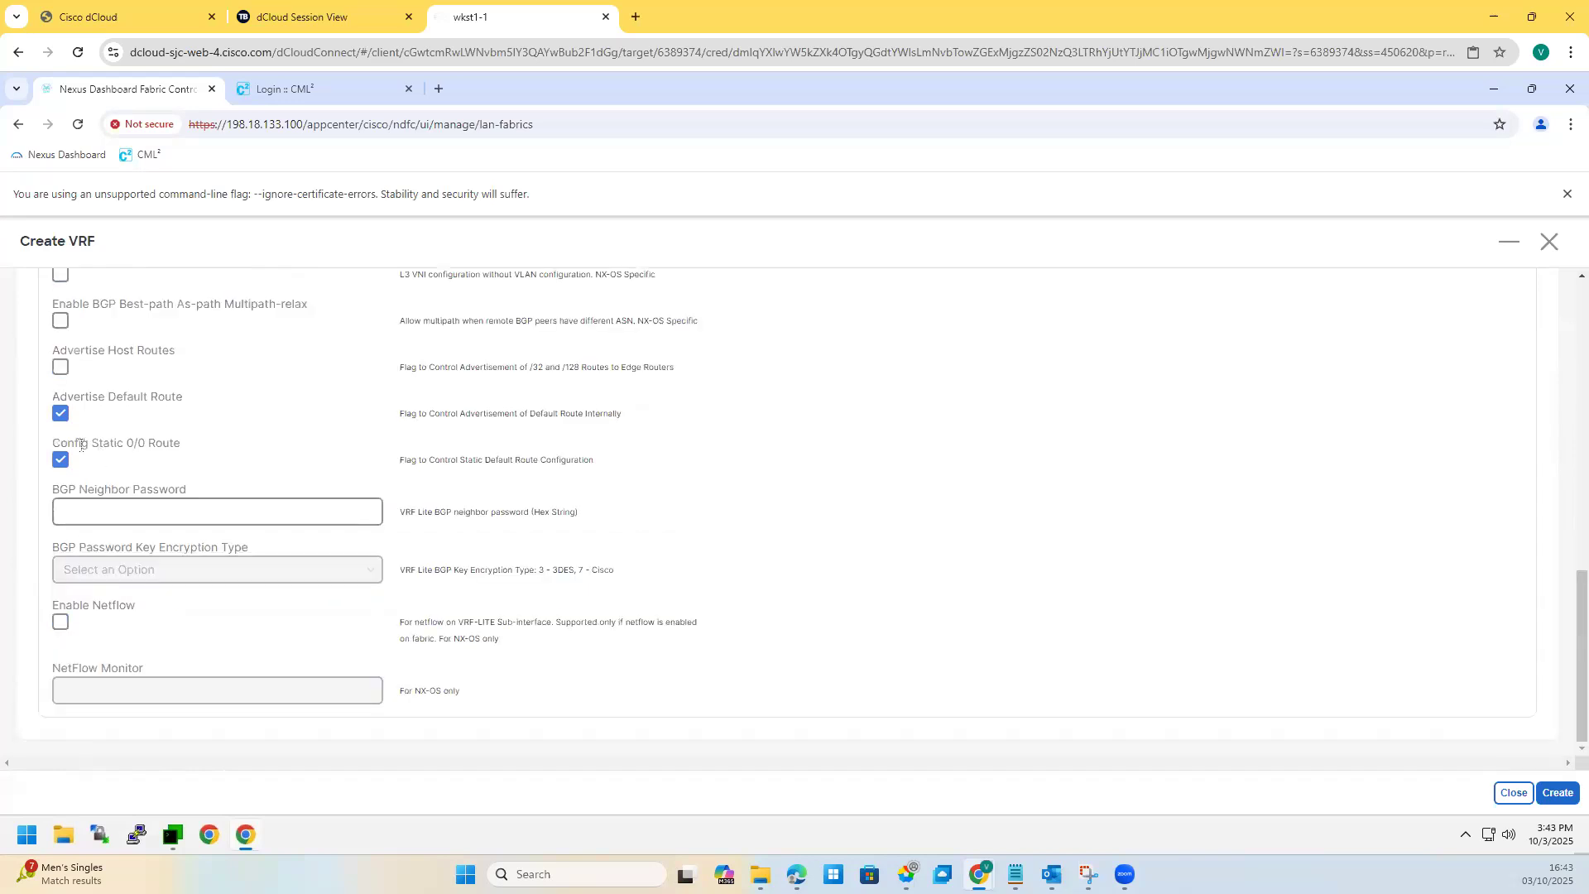
{"action": "left_click_drag", "start_coordinate": [126, 420], "coordinate": [218, 364]}
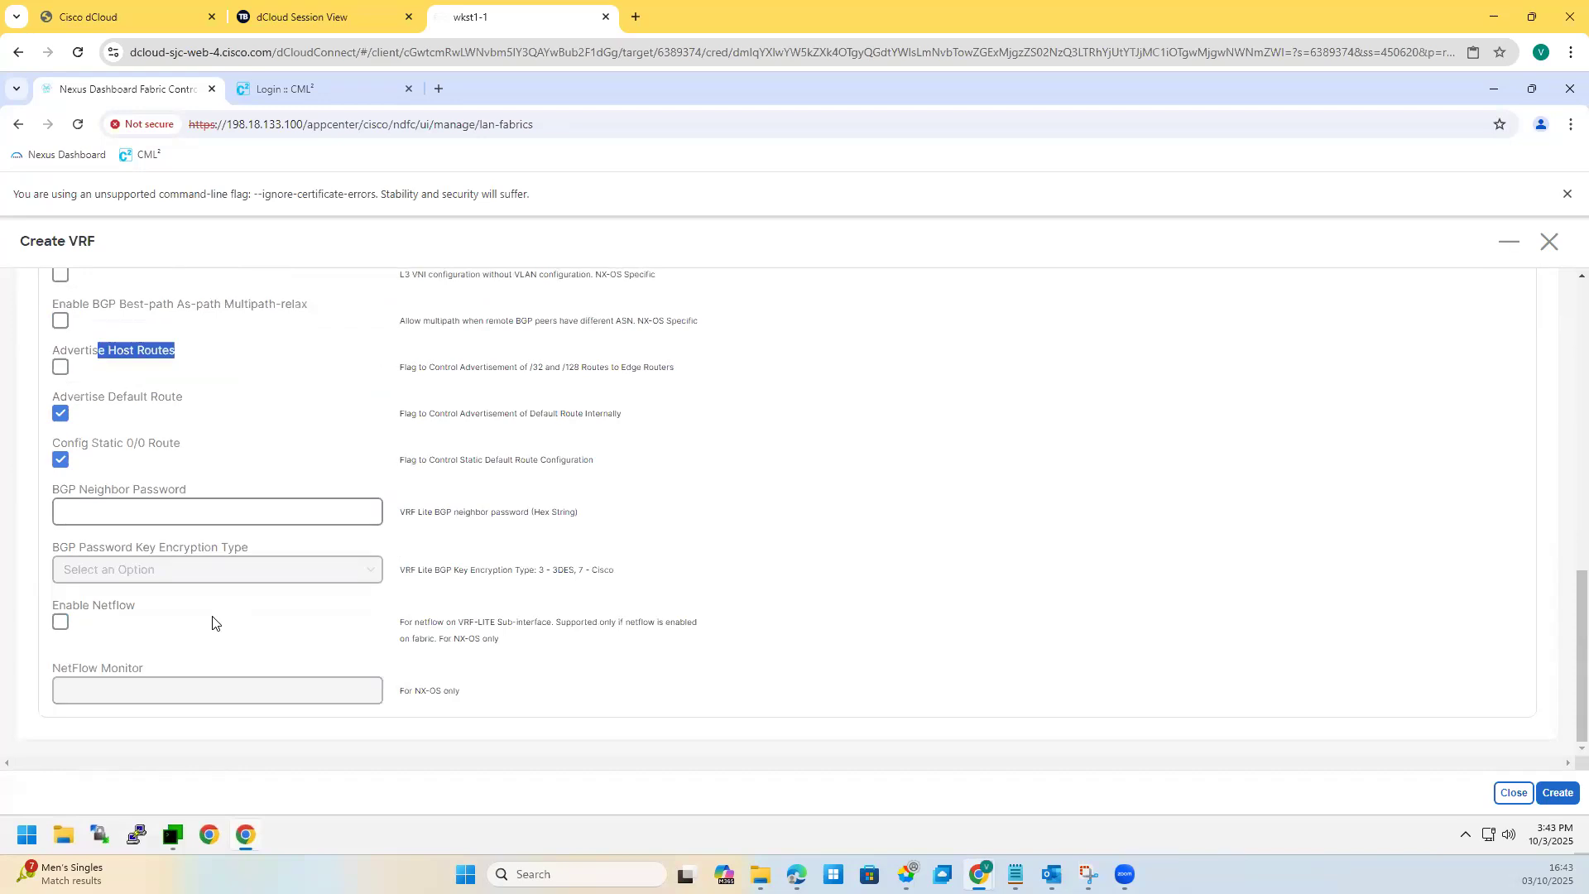
{"action": "scroll", "coordinate": [212, 623], "scroll_direction": "up", "scroll_amount": 10}
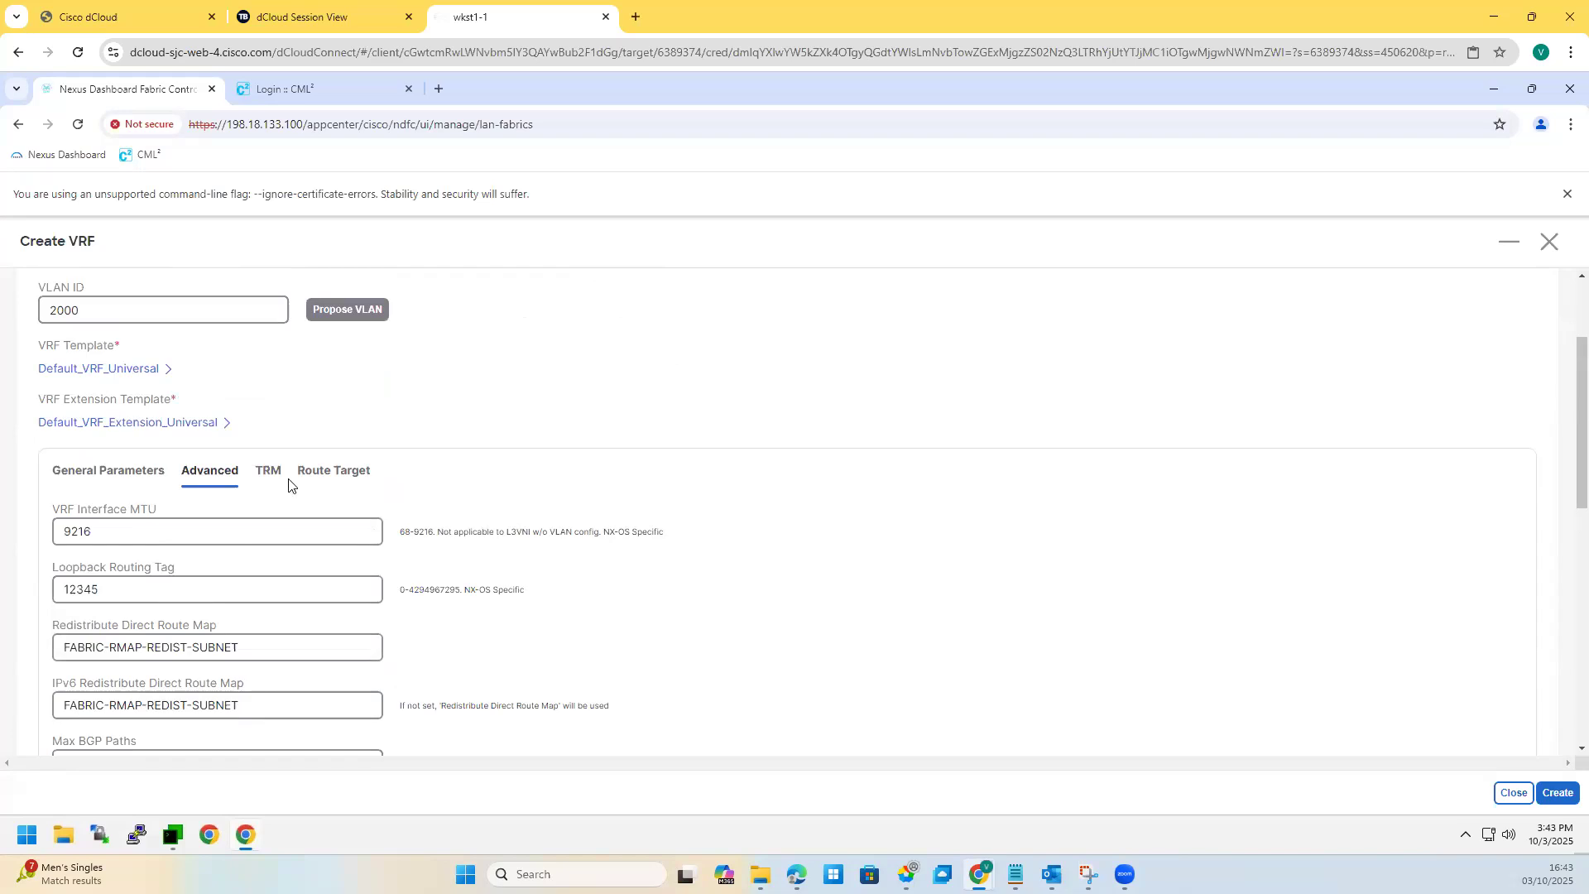
Step: Check the route target settings, create bluevrf, and go to the fabric's Networks list
{"action": "left_click", "coordinate": [331, 471]}
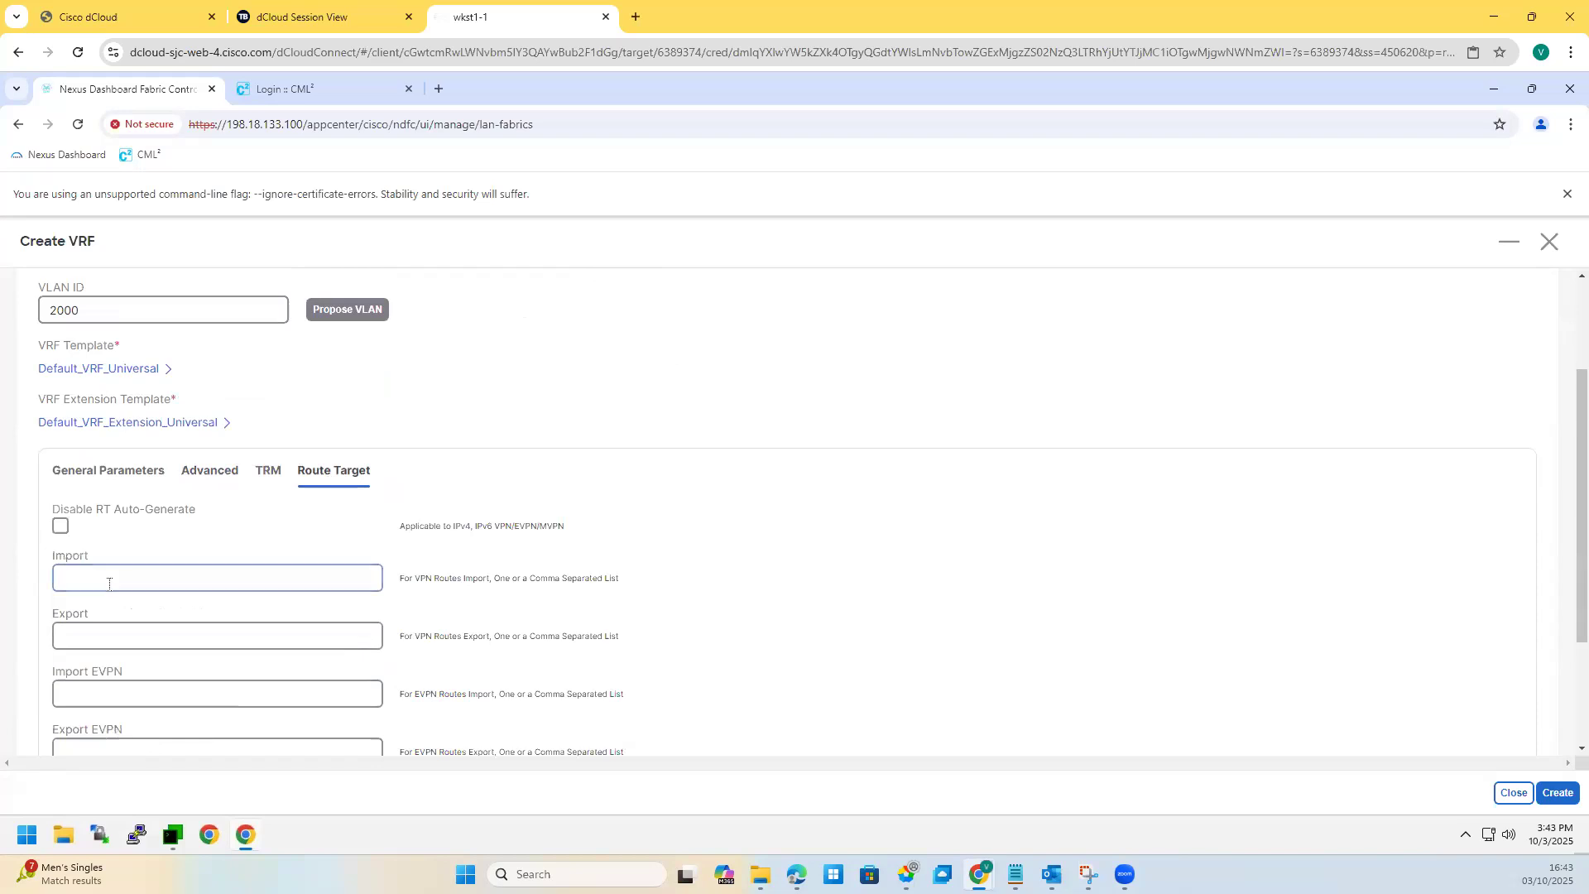
{"action": "scroll", "coordinate": [105, 574], "scroll_direction": "down", "scroll_amount": 2}
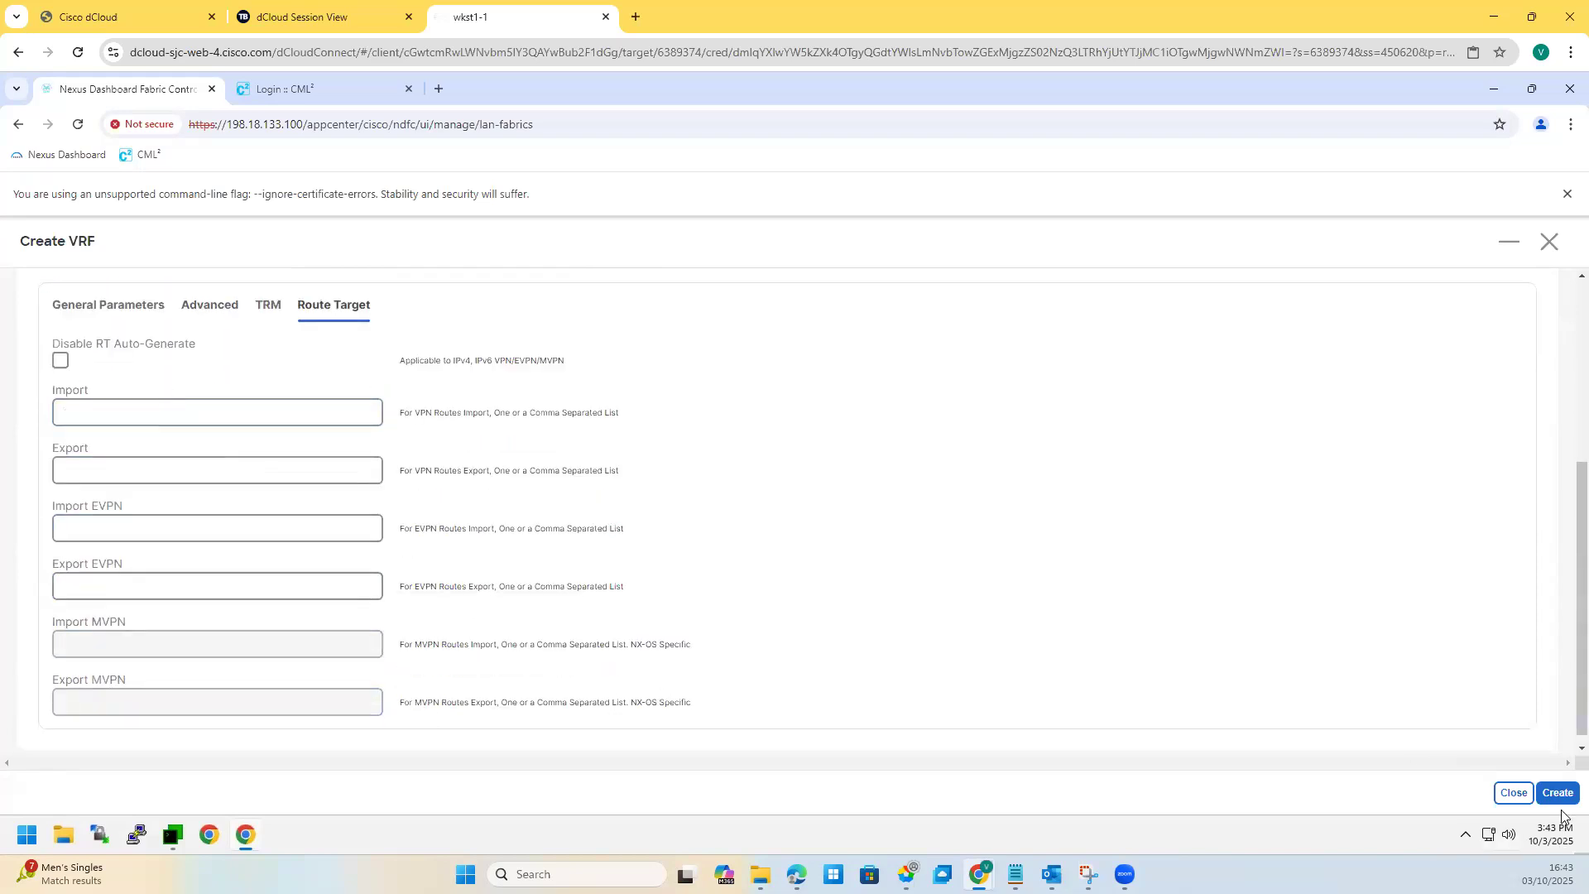
{"action": "left_click", "coordinate": [1542, 794]}
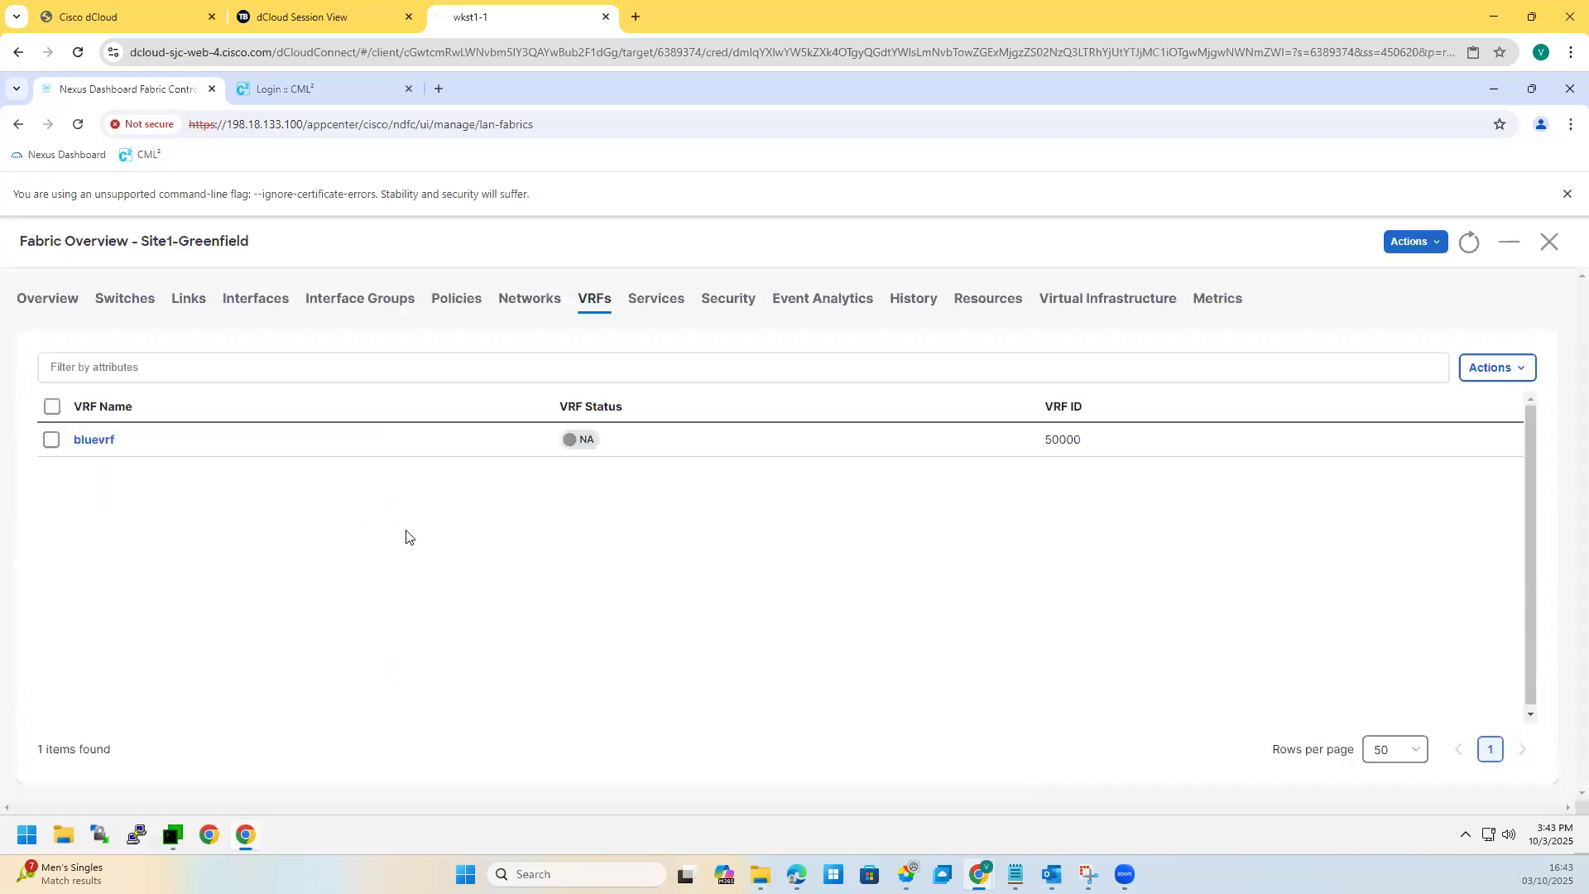
{"action": "left_click", "coordinate": [532, 301]}
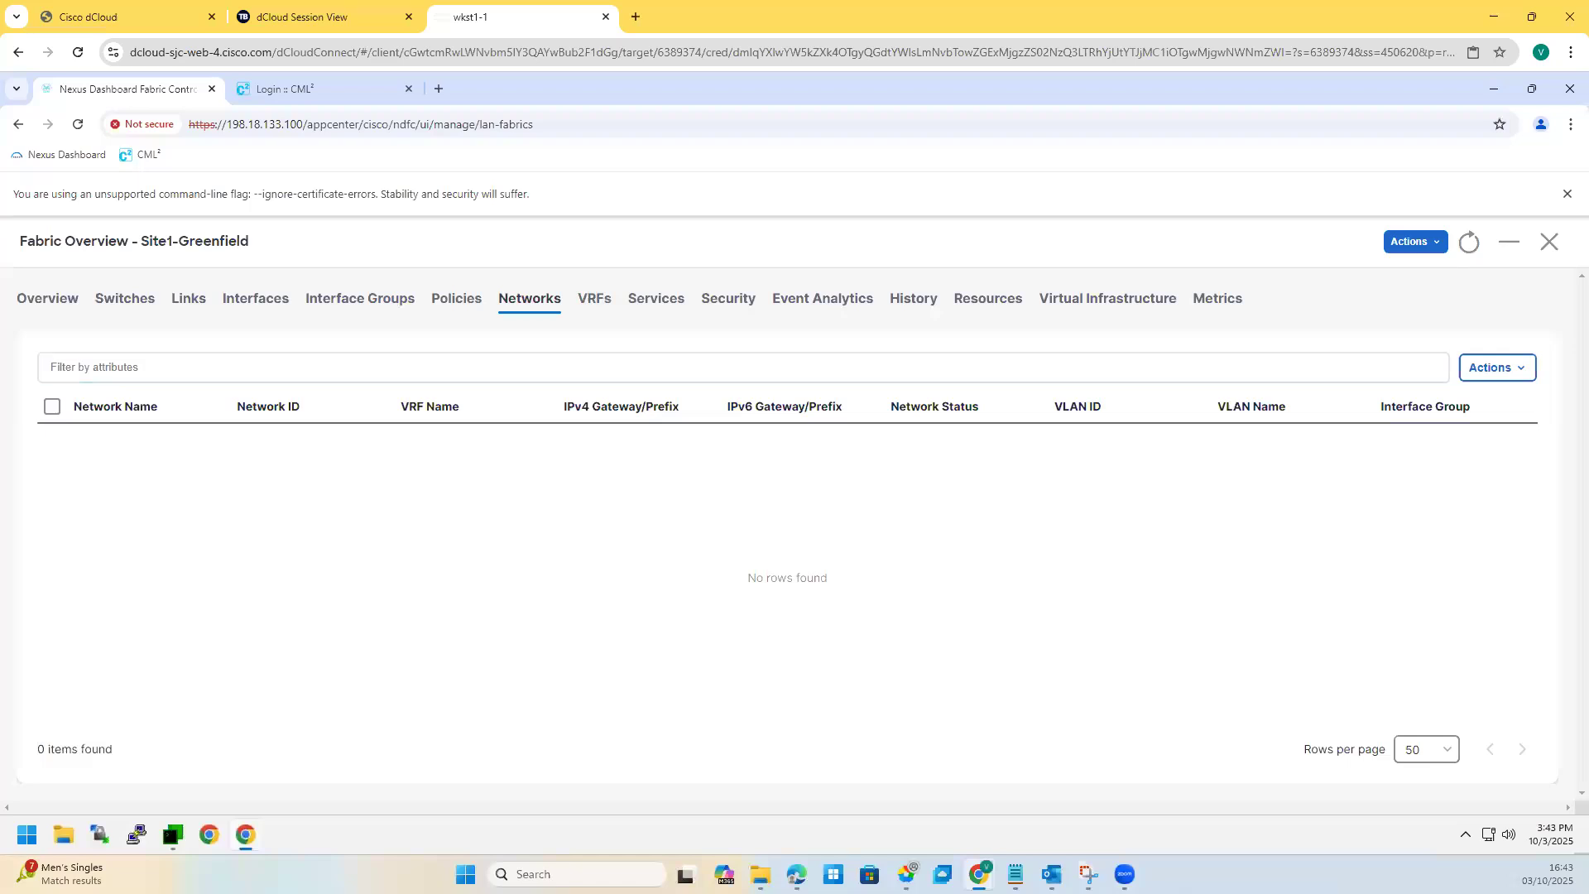
Step: Start a new network named bluenet1 in VRF bluevrf
{"action": "left_click", "coordinate": [1486, 374]}
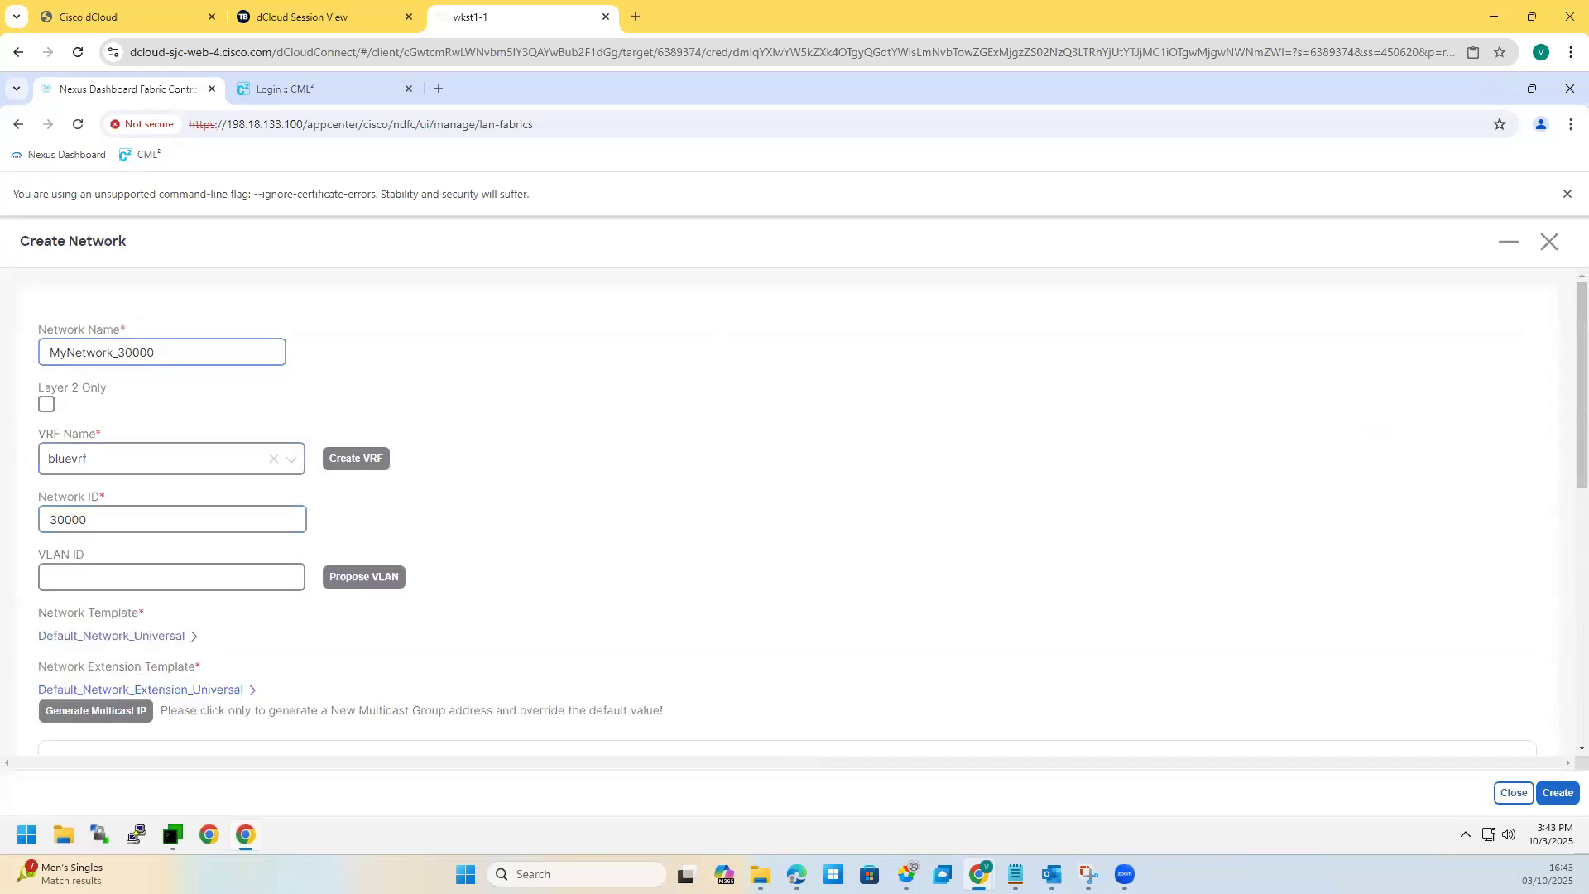
{"action": "key", "text": "ctrl+a"}
{"action": "type", "text": "blueet"}
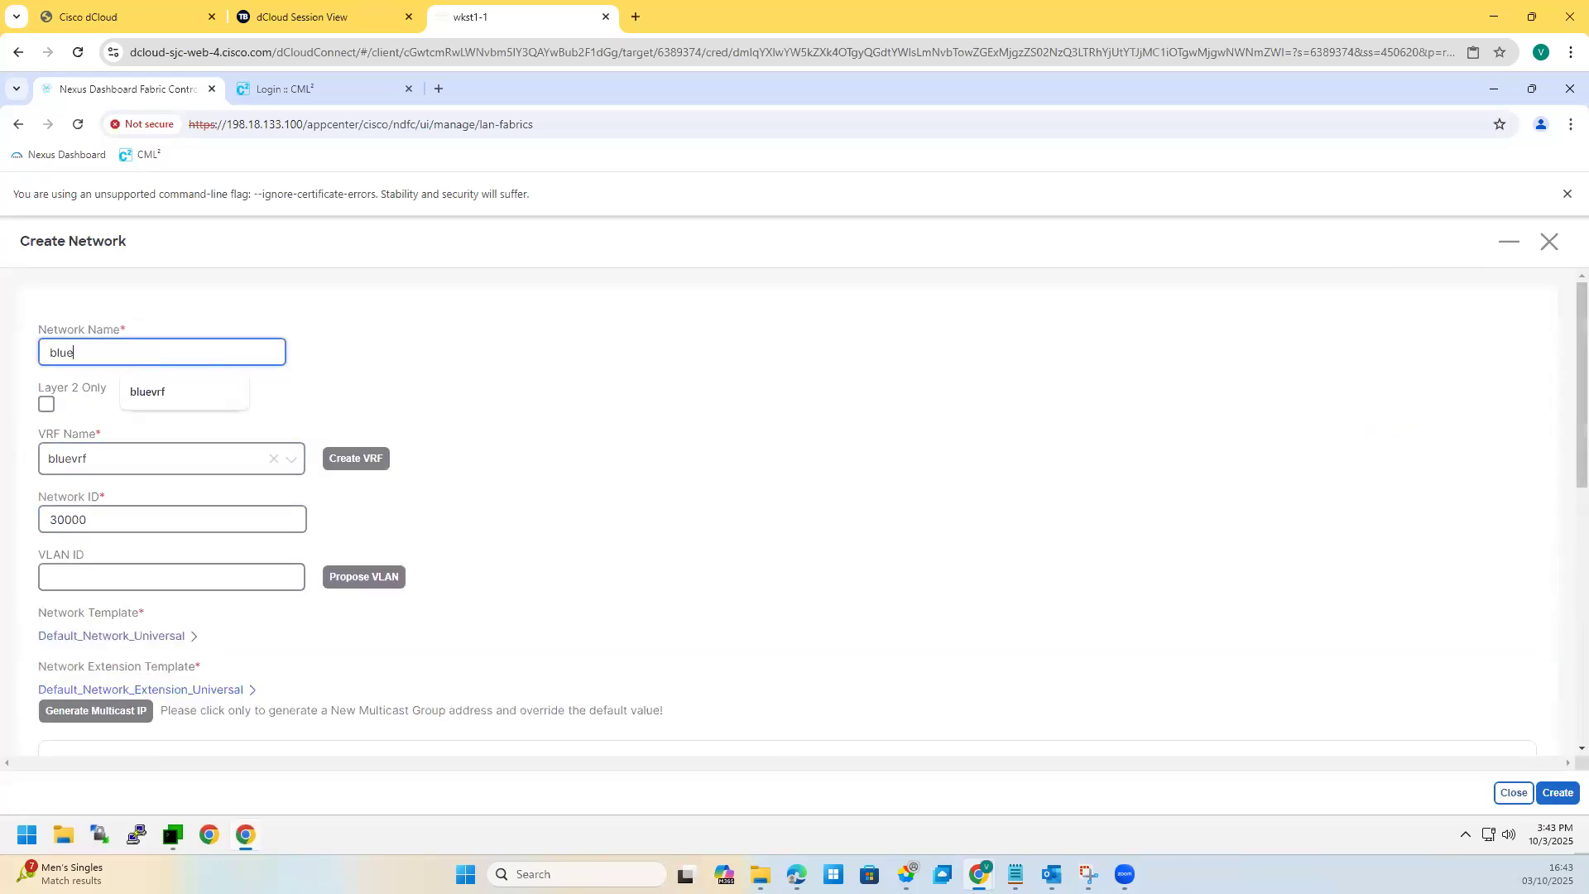
{"action": "key", "text": "BackSpace"}
{"action": "type", "text": "net1"}
{"action": "left_click", "coordinate": [92, 460]}
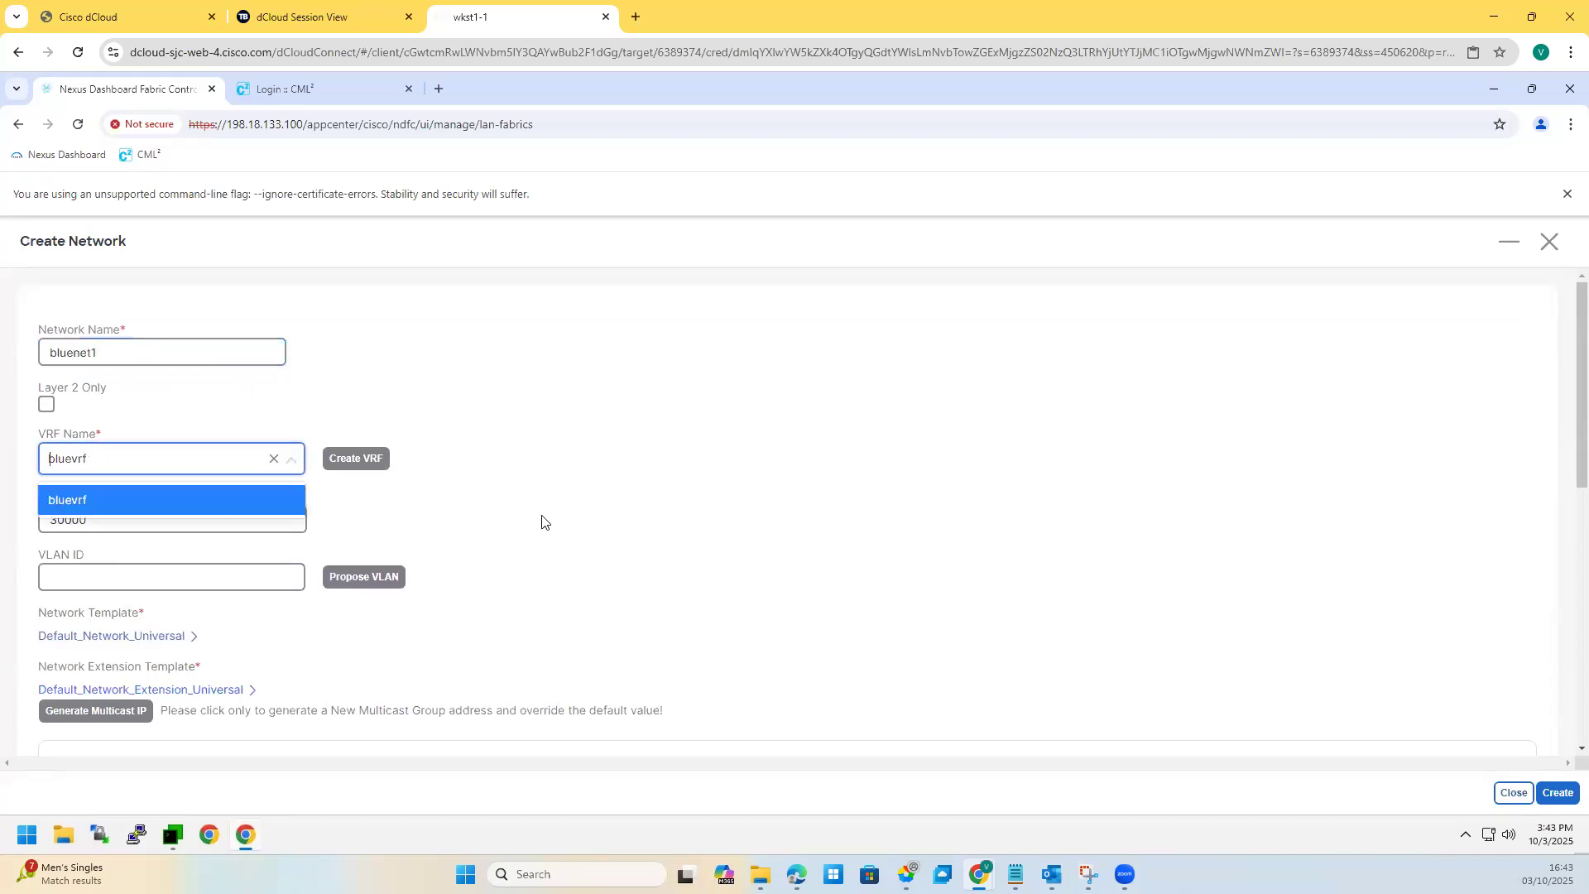
{"action": "left_click", "coordinate": [501, 524]}
Step: Keep network ID 30000, propose VLAN 2300, and set gateway 192.168.11.1/24
{"action": "key", "text": "Tab"}
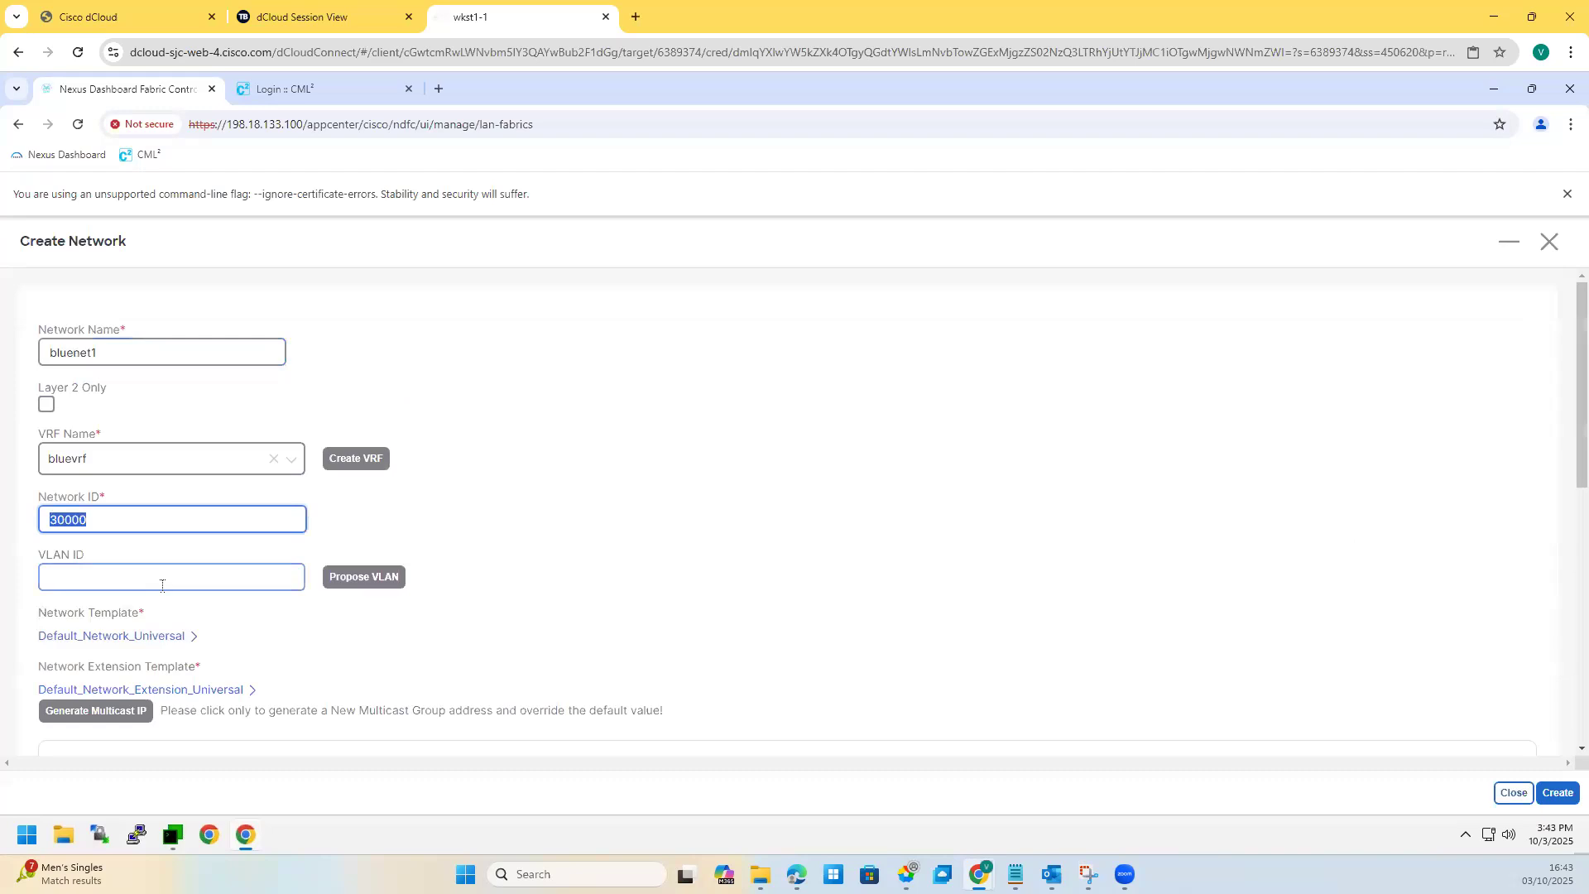
{"action": "scroll", "coordinate": [205, 559], "scroll_direction": "down", "scroll_amount": 1}
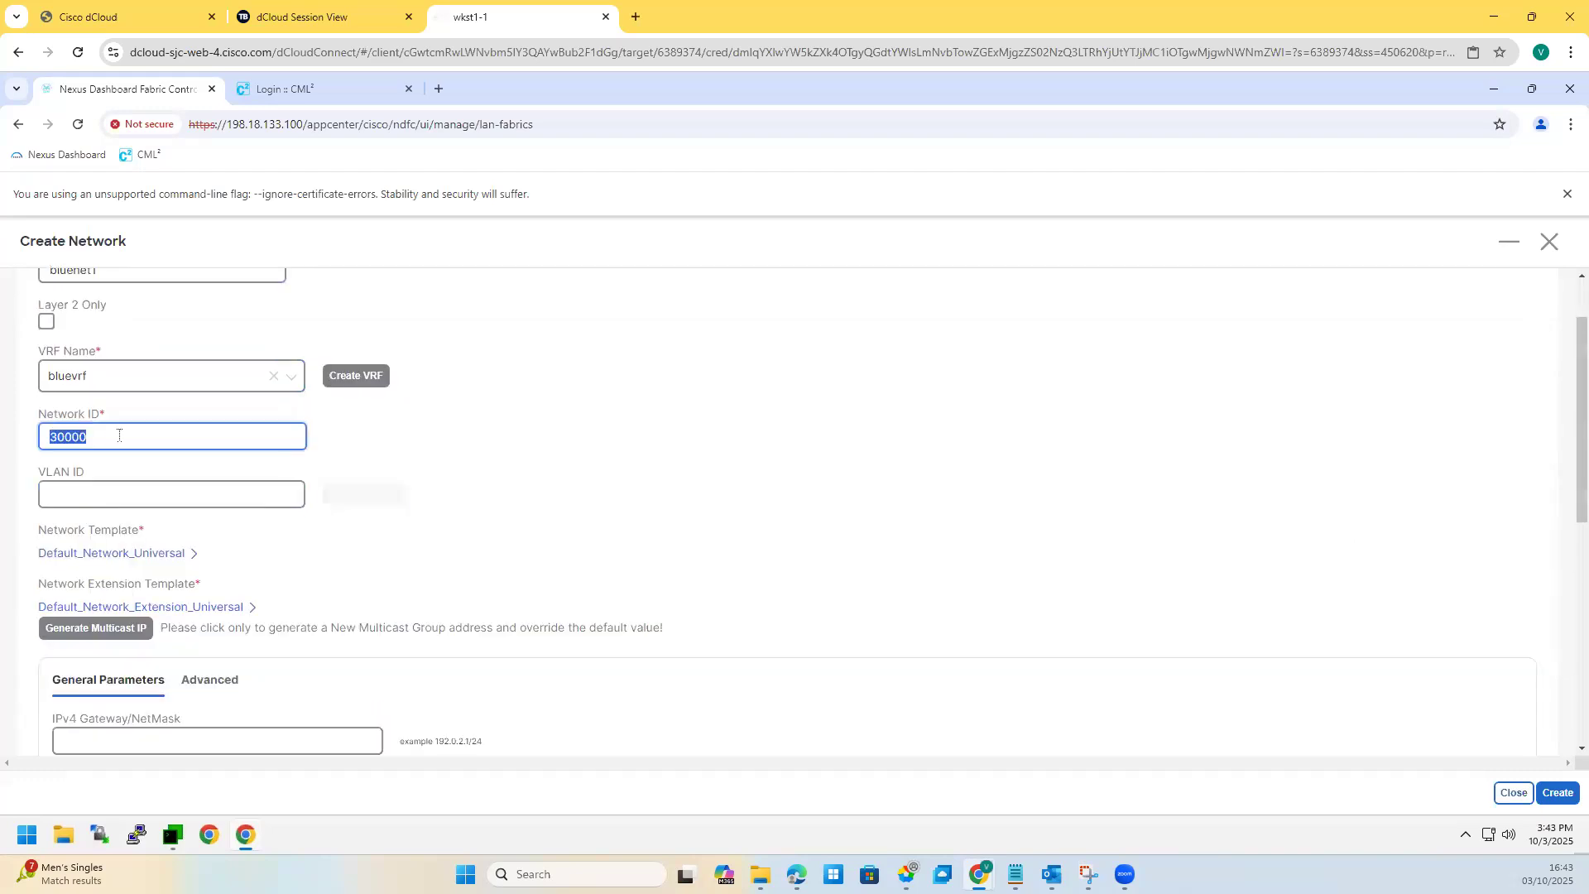
{"action": "left_click", "coordinate": [351, 496]}
{"action": "left_click_drag", "start_coordinate": [106, 497], "coordinate": [15, 502]}
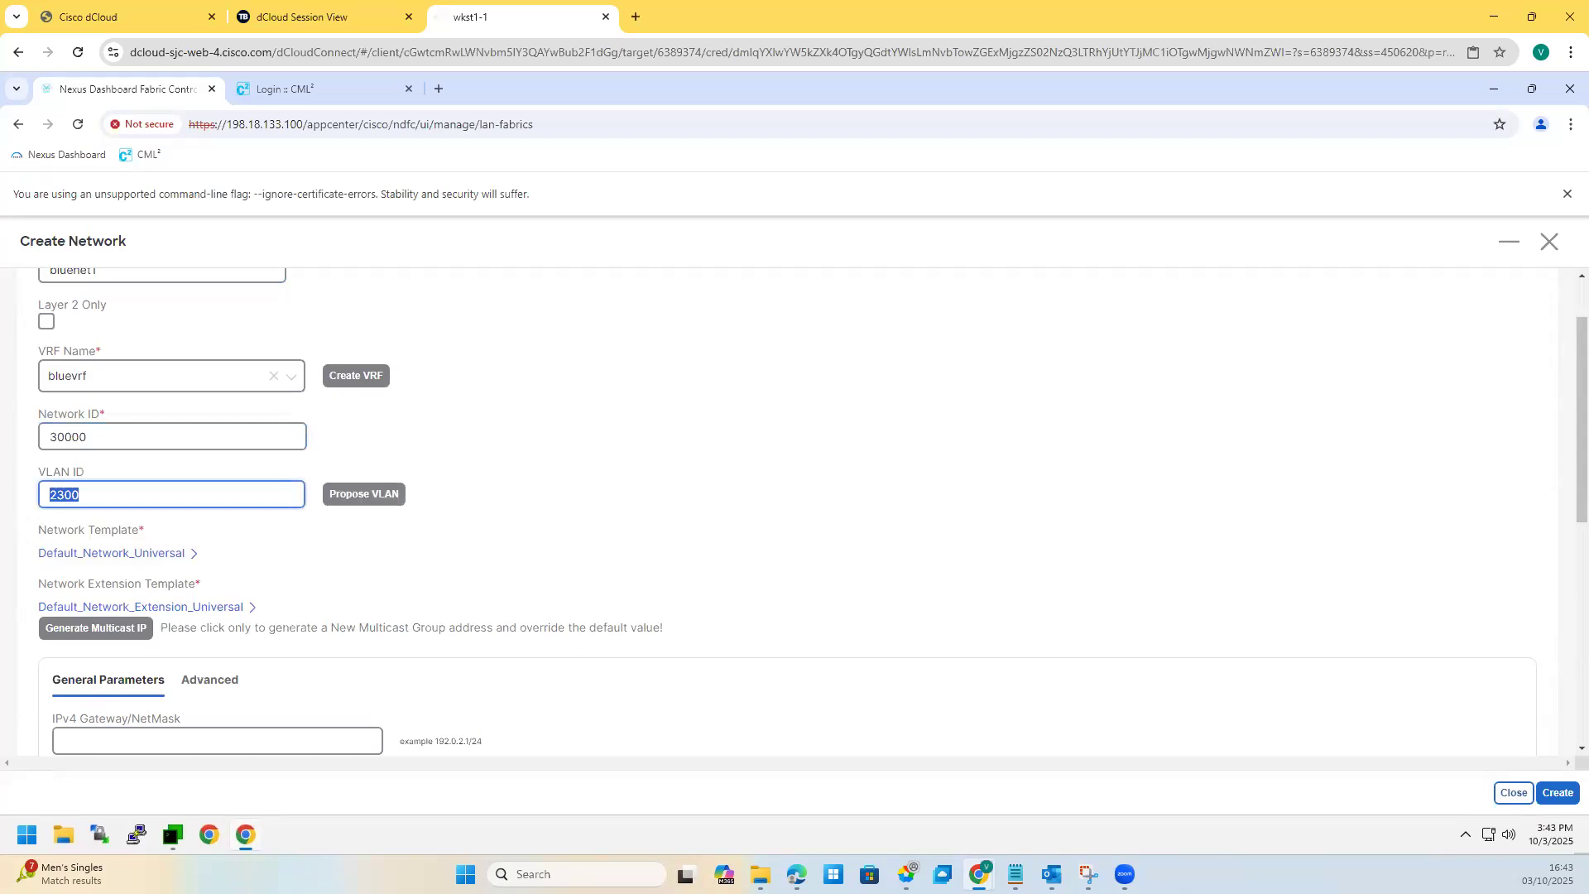
{"action": "scroll", "coordinate": [402, 567], "scroll_direction": "down", "scroll_amount": 4}
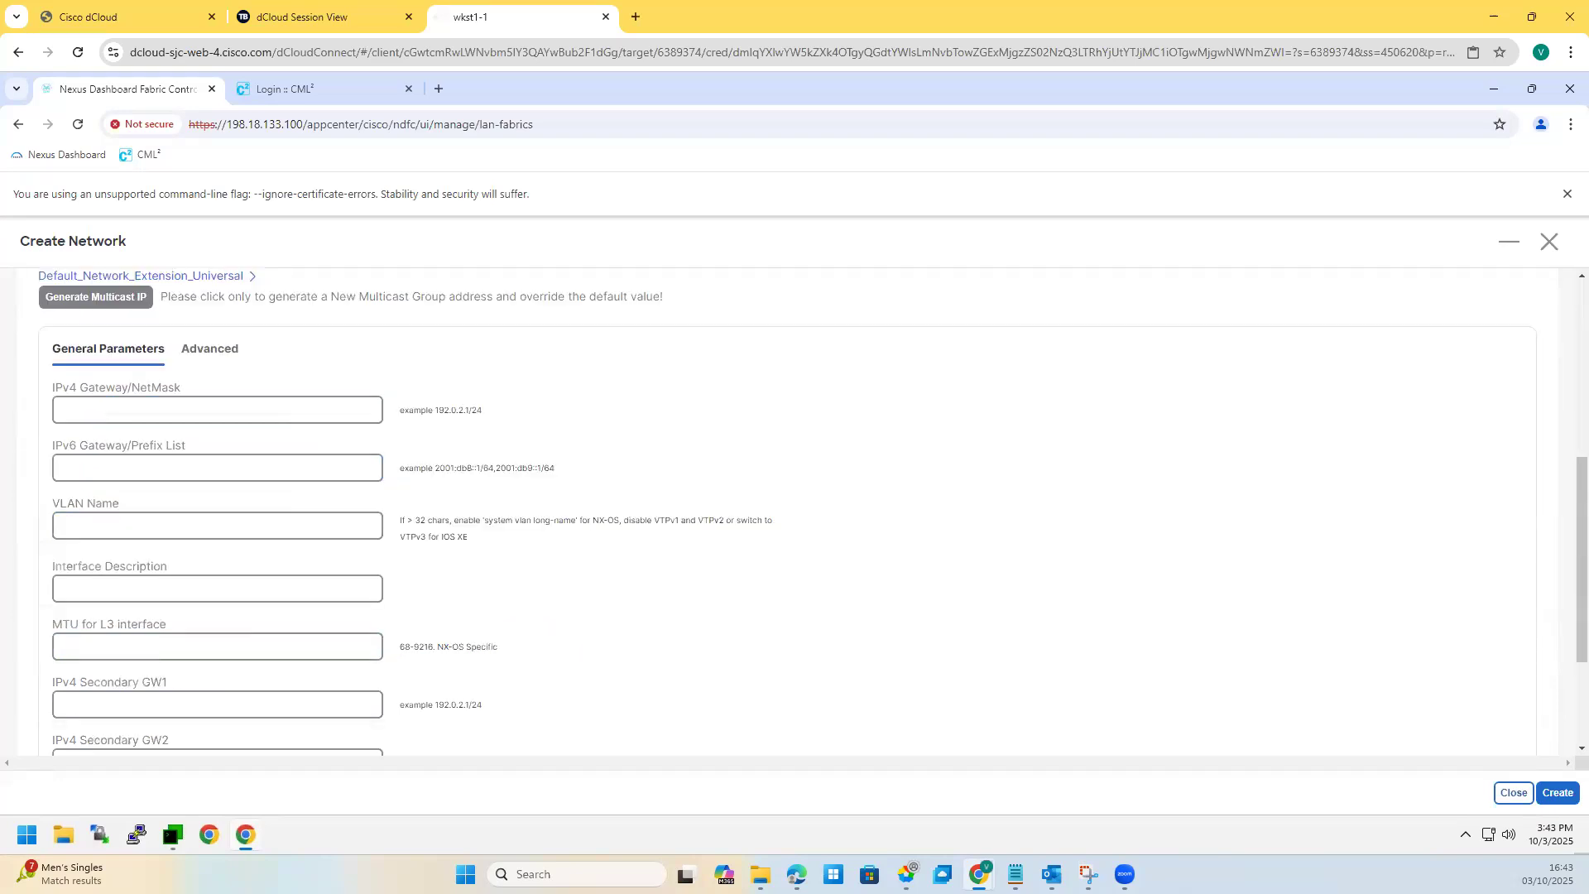
{"action": "left_click", "coordinate": [189, 406]}
{"action": "type", "text": "192"}
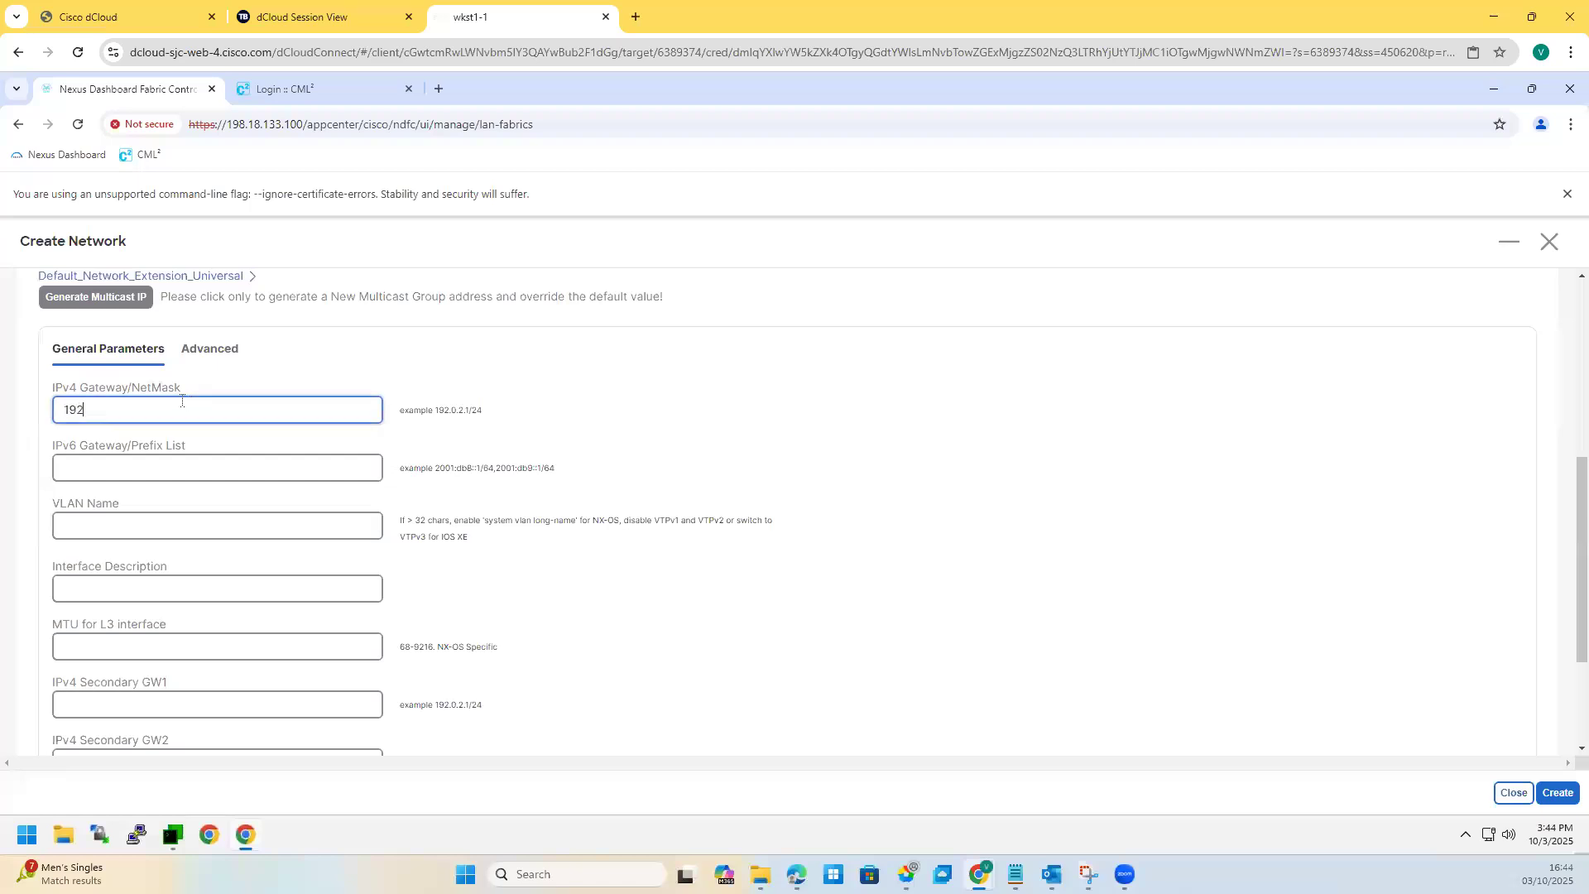
{"action": "type", "text": ".168.11.1/24"}
Step: Set VLAN name and interface description to bluenet1 and create the network
{"action": "left_click", "coordinate": [92, 526]}
{"action": "type", "text": "b"}
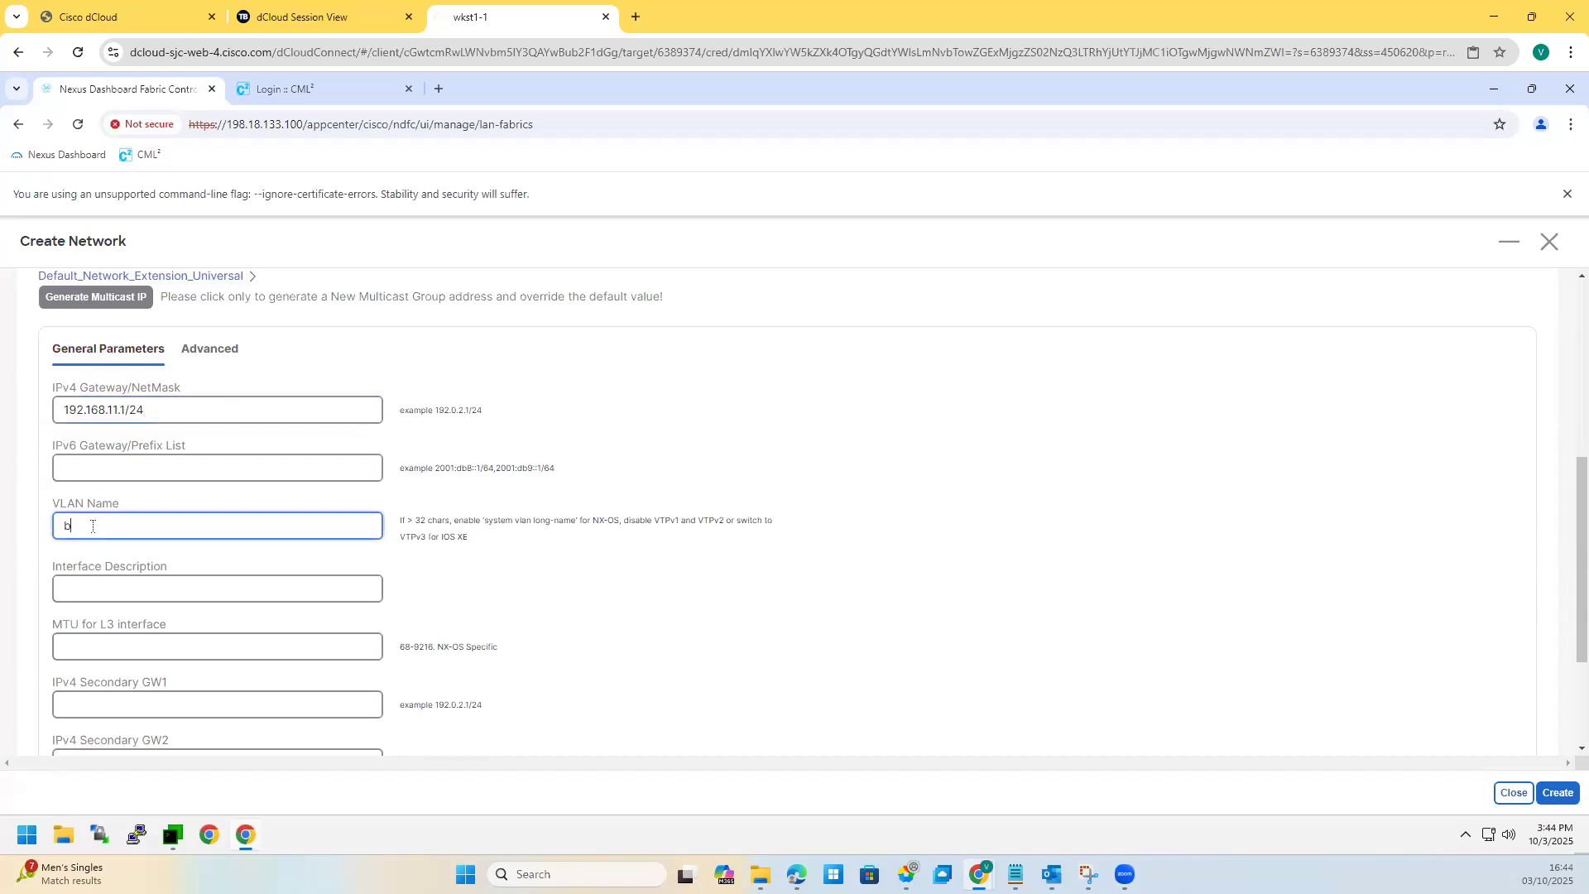
{"action": "type", "text": "luenaet"}
{"action": "type", "text": "1"}
{"action": "left_click", "coordinate": [103, 593]}
{"action": "type", "text": "bluenet1"}
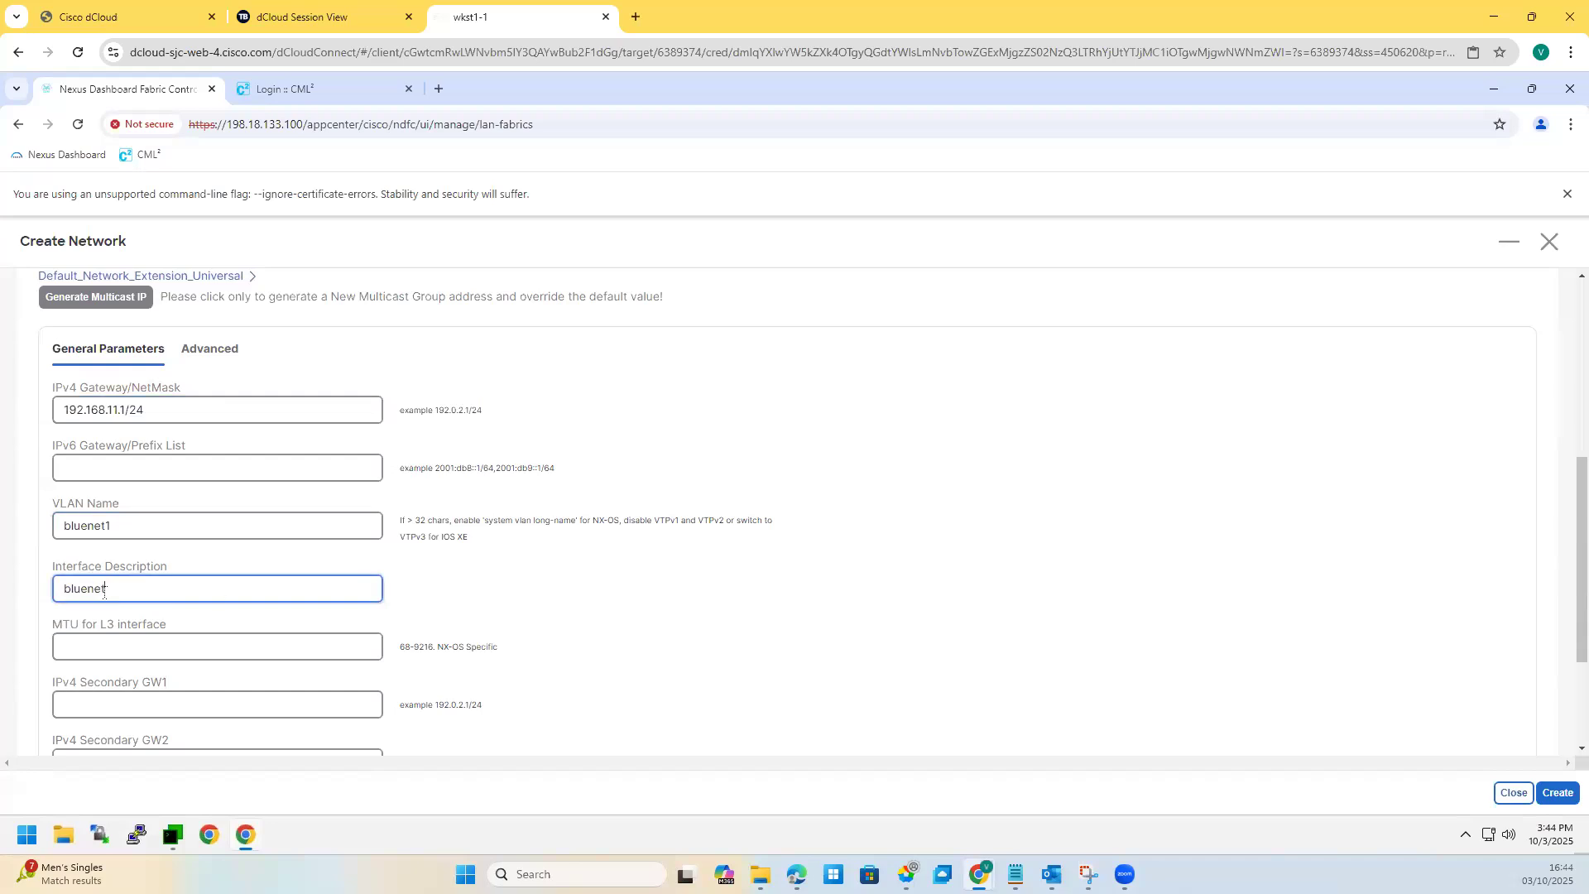
{"action": "scroll", "coordinate": [135, 465], "scroll_direction": "up", "scroll_amount": 5}
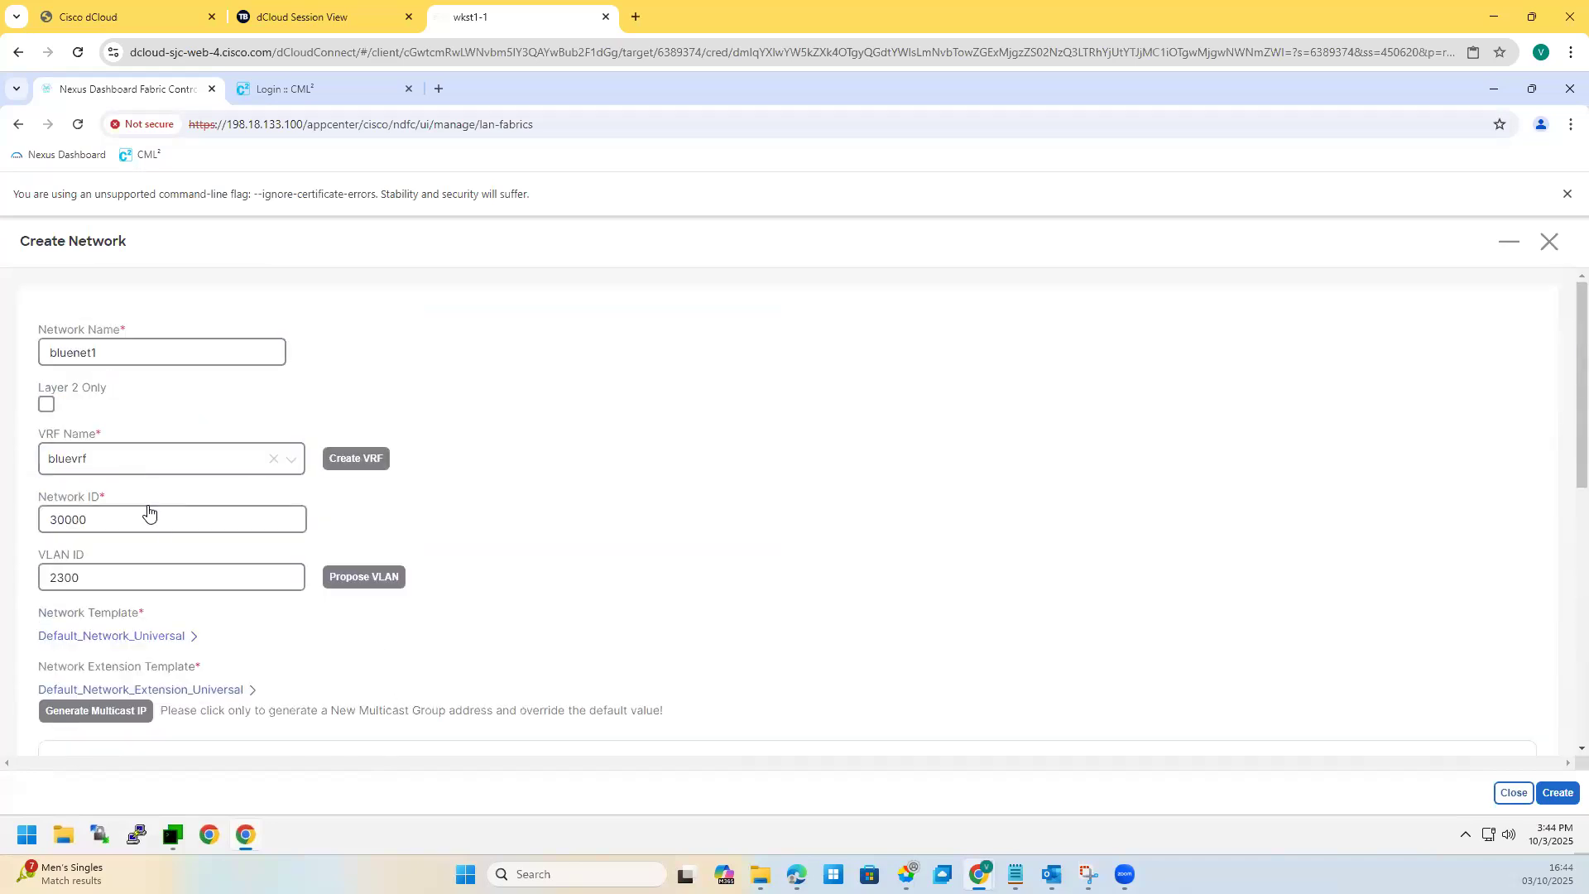
{"action": "scroll", "coordinate": [184, 603], "scroll_direction": "down", "scroll_amount": 7}
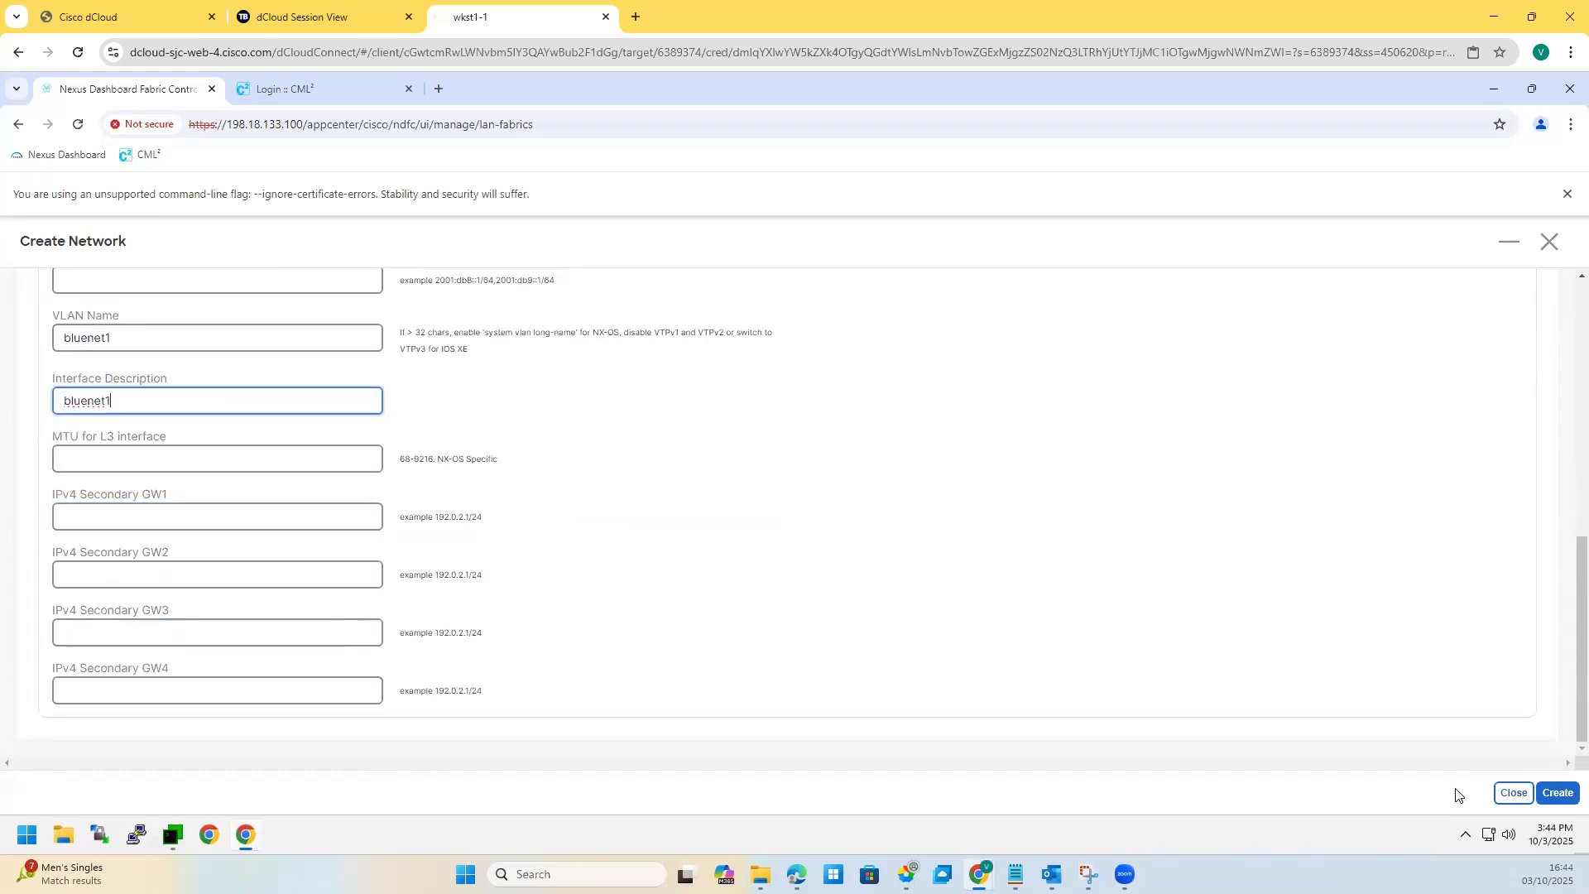
{"action": "left_click", "coordinate": [1544, 801]}
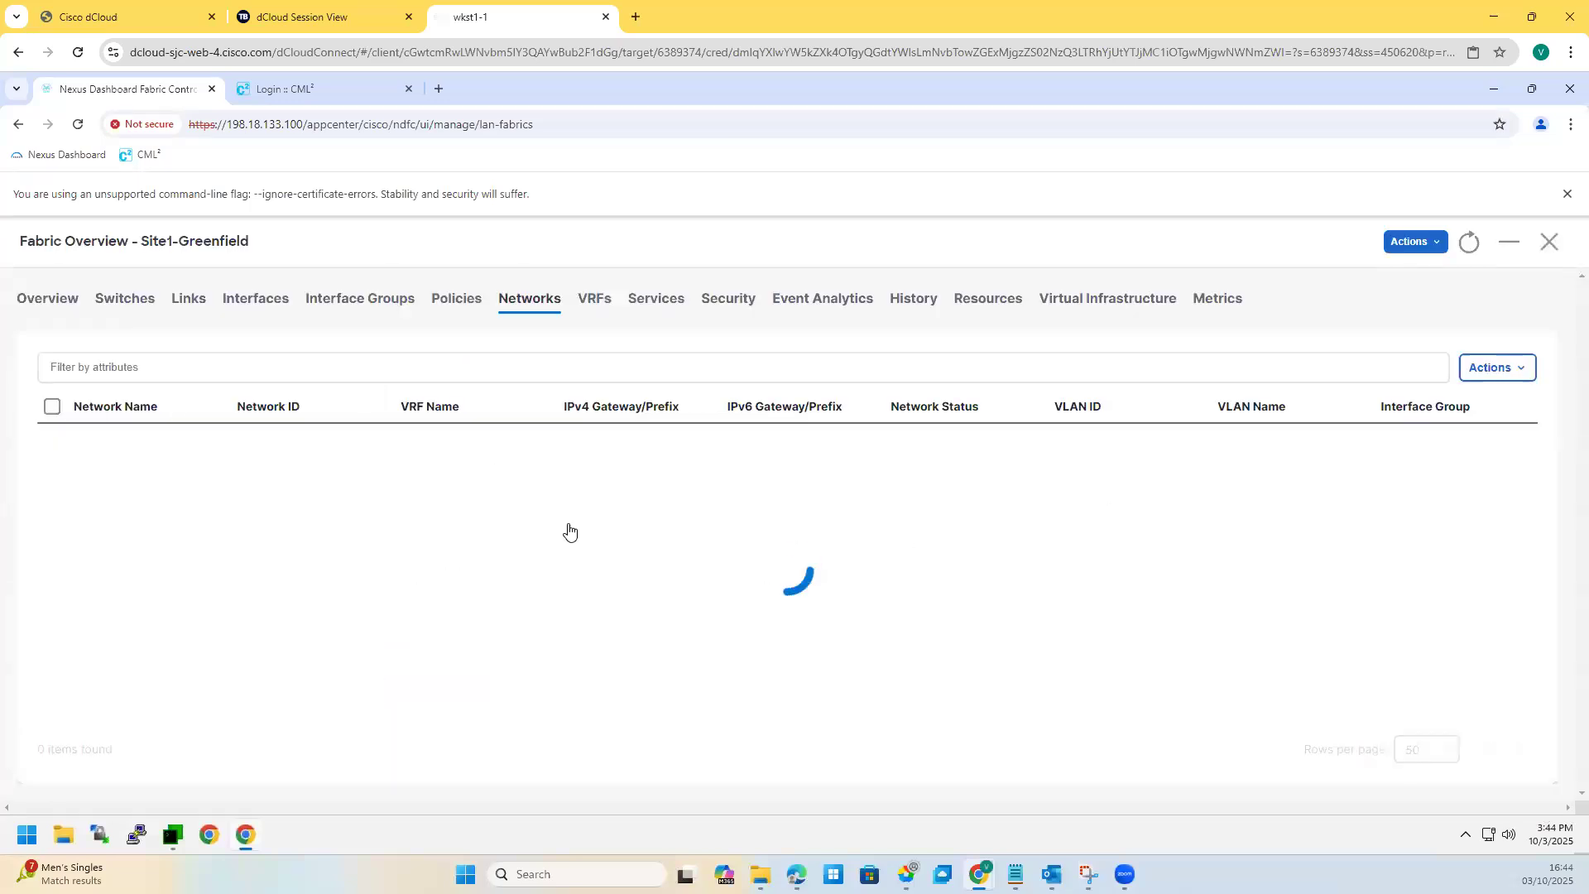
Step: Start another network named bluenet2 in VRF bluevrf
{"action": "left_click", "coordinate": [1512, 377]}
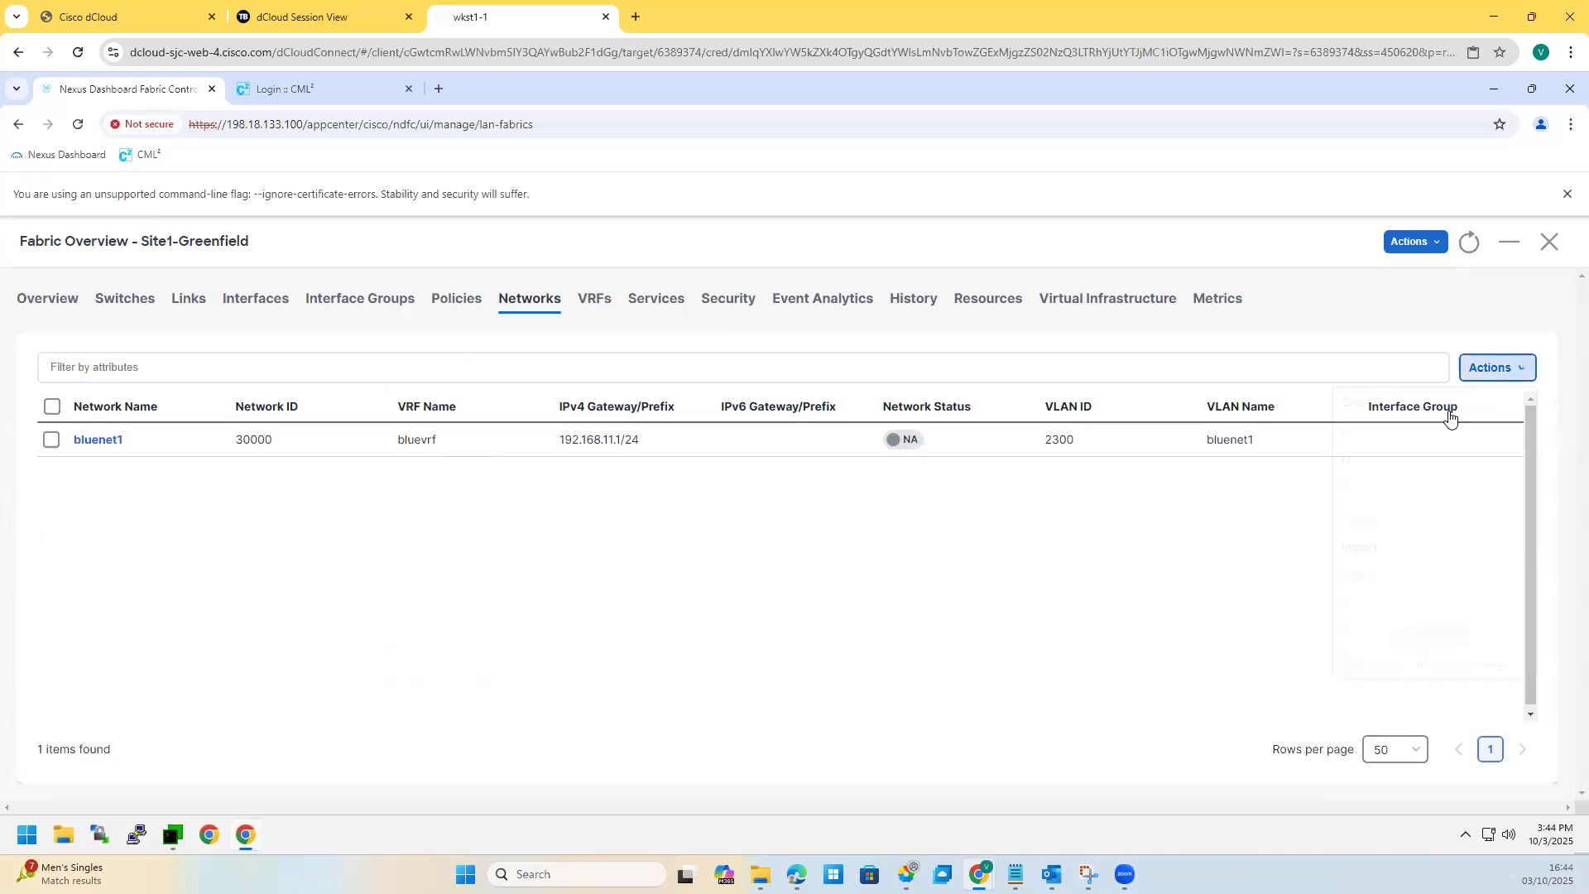
{"action": "left_click", "coordinate": [1360, 401]}
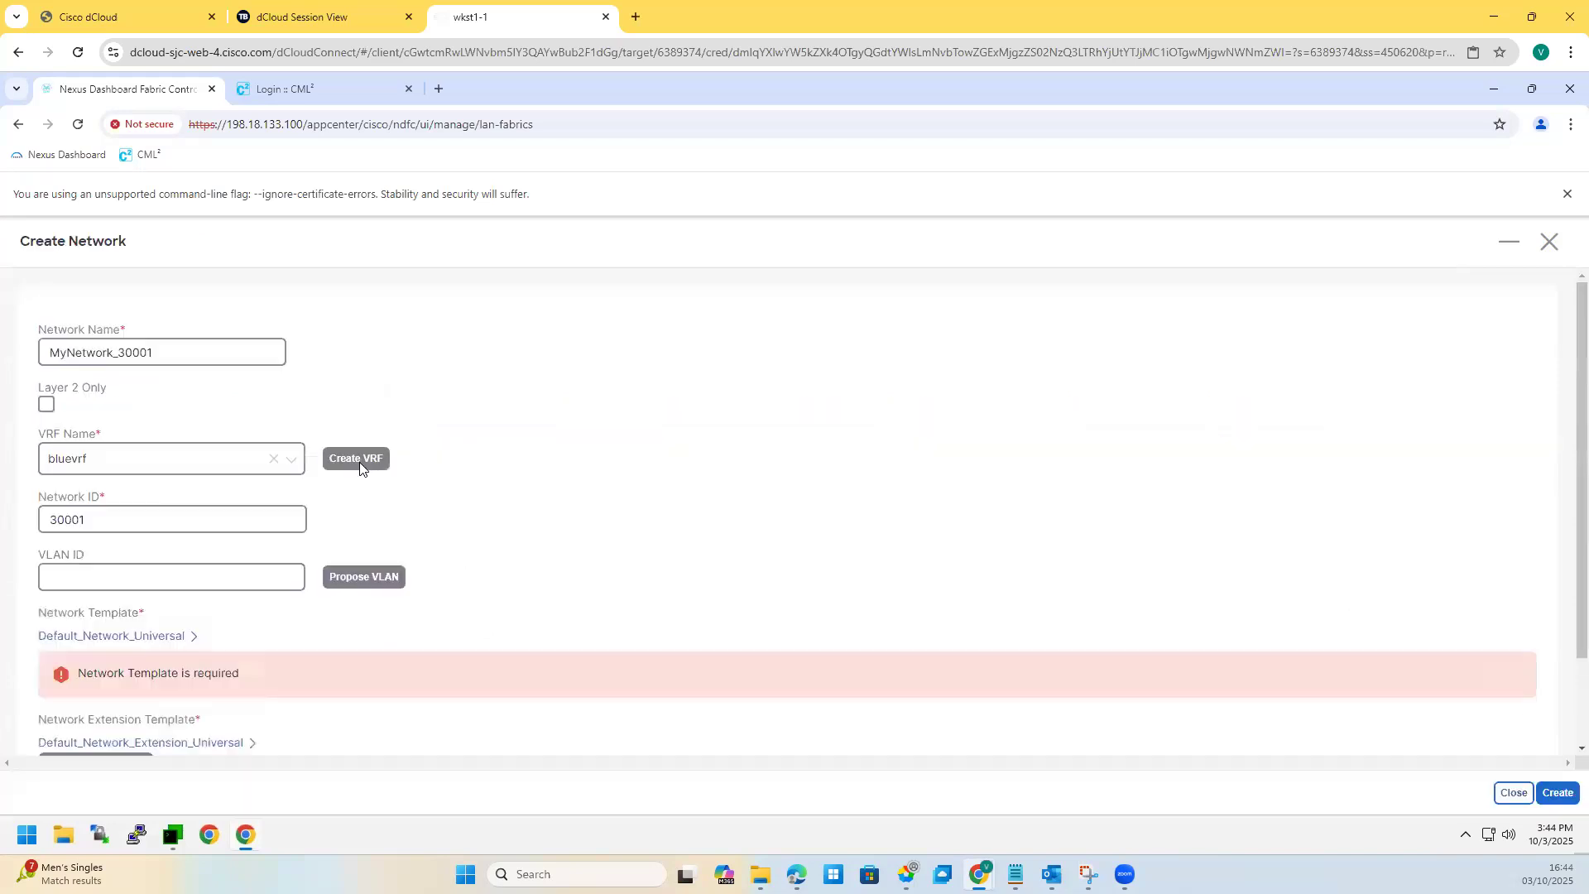
{"action": "left_click", "coordinate": [155, 354]}
{"action": "key", "text": "ctrl+a"}
{"action": "type", "text": "bluente"}
{"action": "key", "text": "BackSpace"}
{"action": "key", "text": "BackSpace"}
{"action": "type", "text": "et2"}
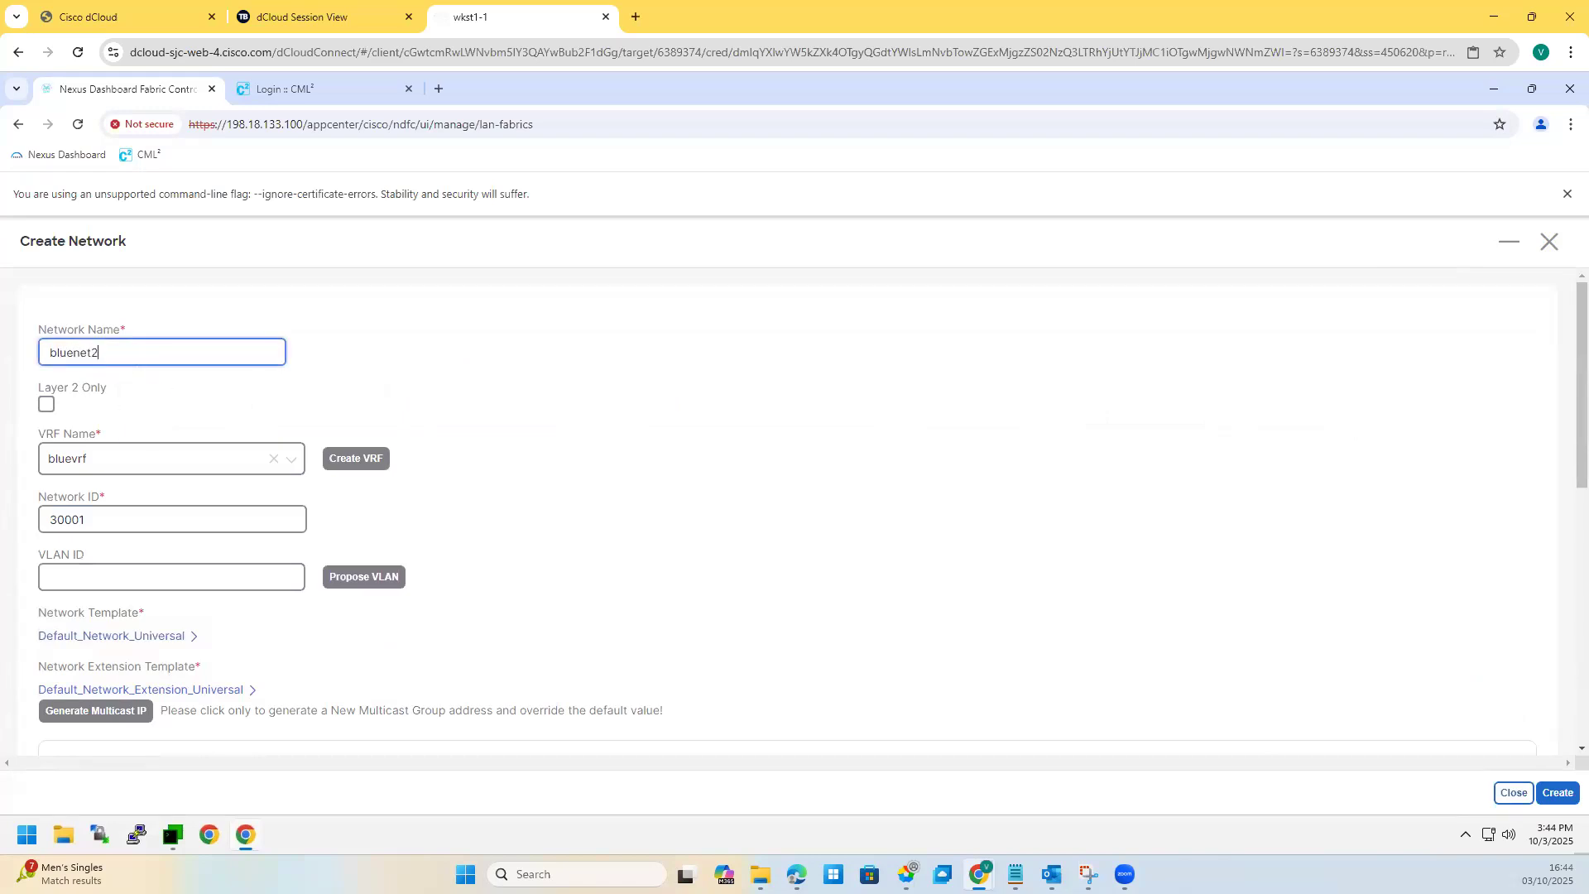
{"action": "left_click", "coordinate": [110, 457]}
{"action": "left_click", "coordinate": [50, 511]}
Step: Keep network ID 30001, propose VLAN 2301, and set gateway 192.168.12.1/24
{"action": "left_click_drag", "start_coordinate": [48, 519], "coordinate": [322, 593]}
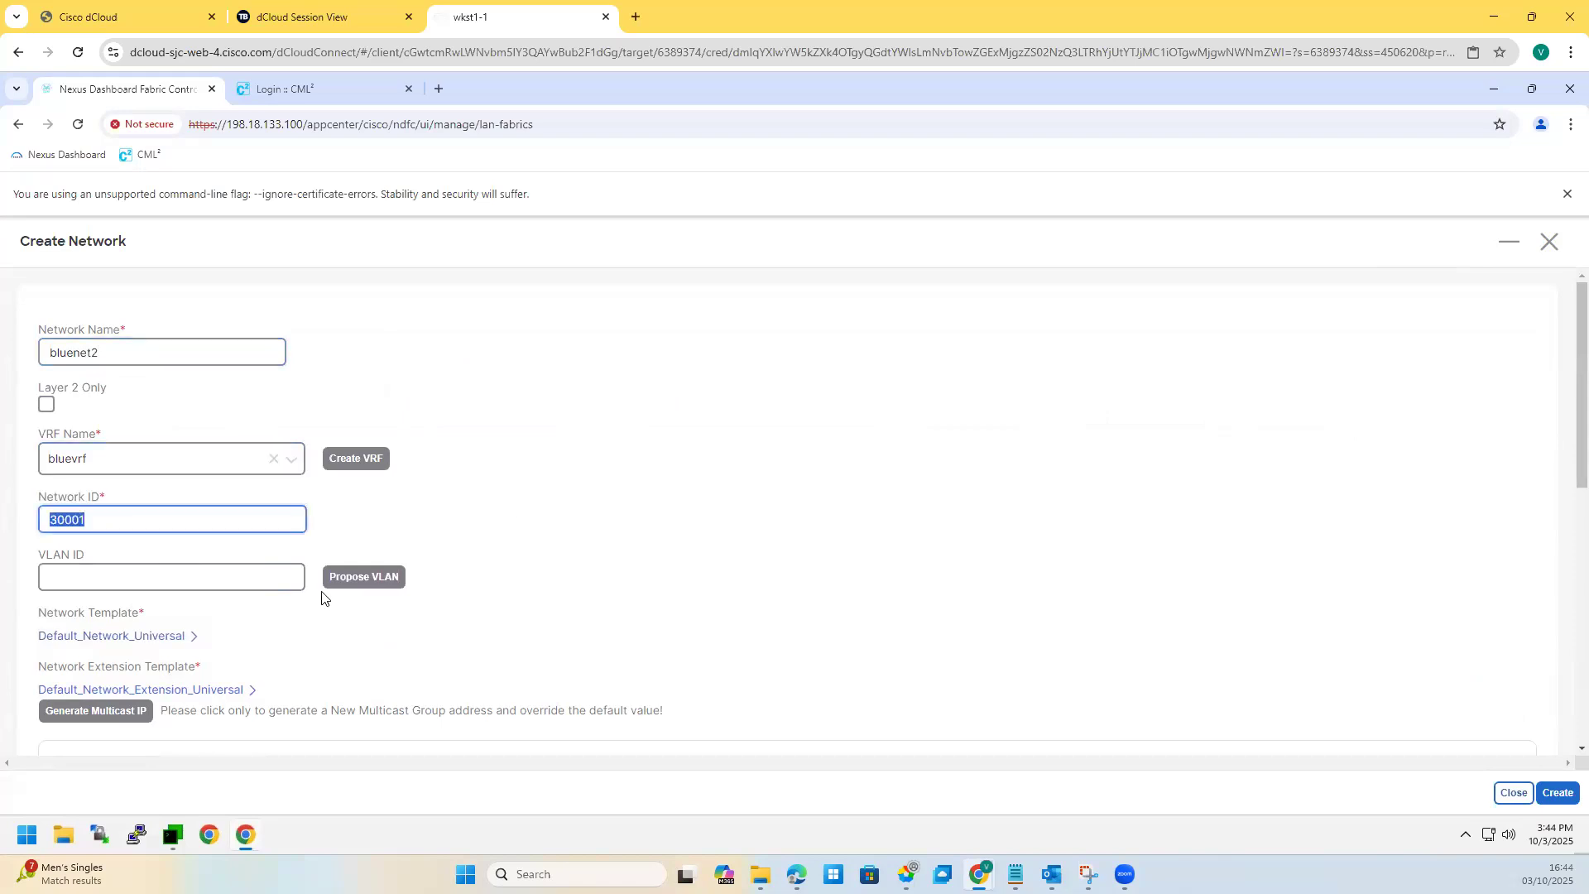
{"action": "left_click", "coordinate": [360, 579]}
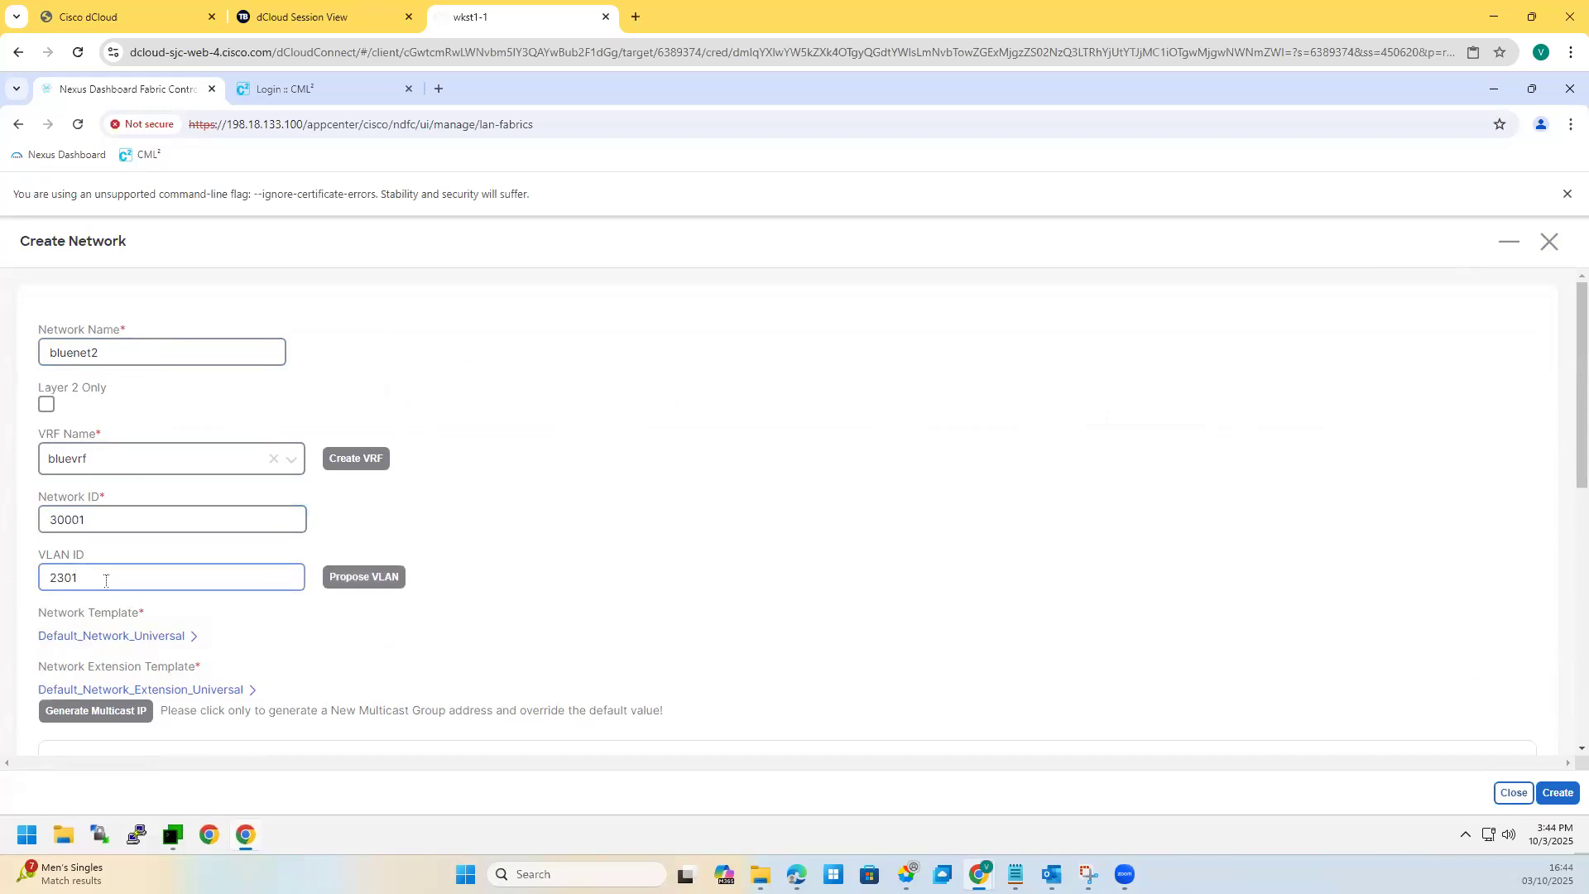
{"action": "scroll", "coordinate": [106, 580], "scroll_direction": "down", "scroll_amount": 4}
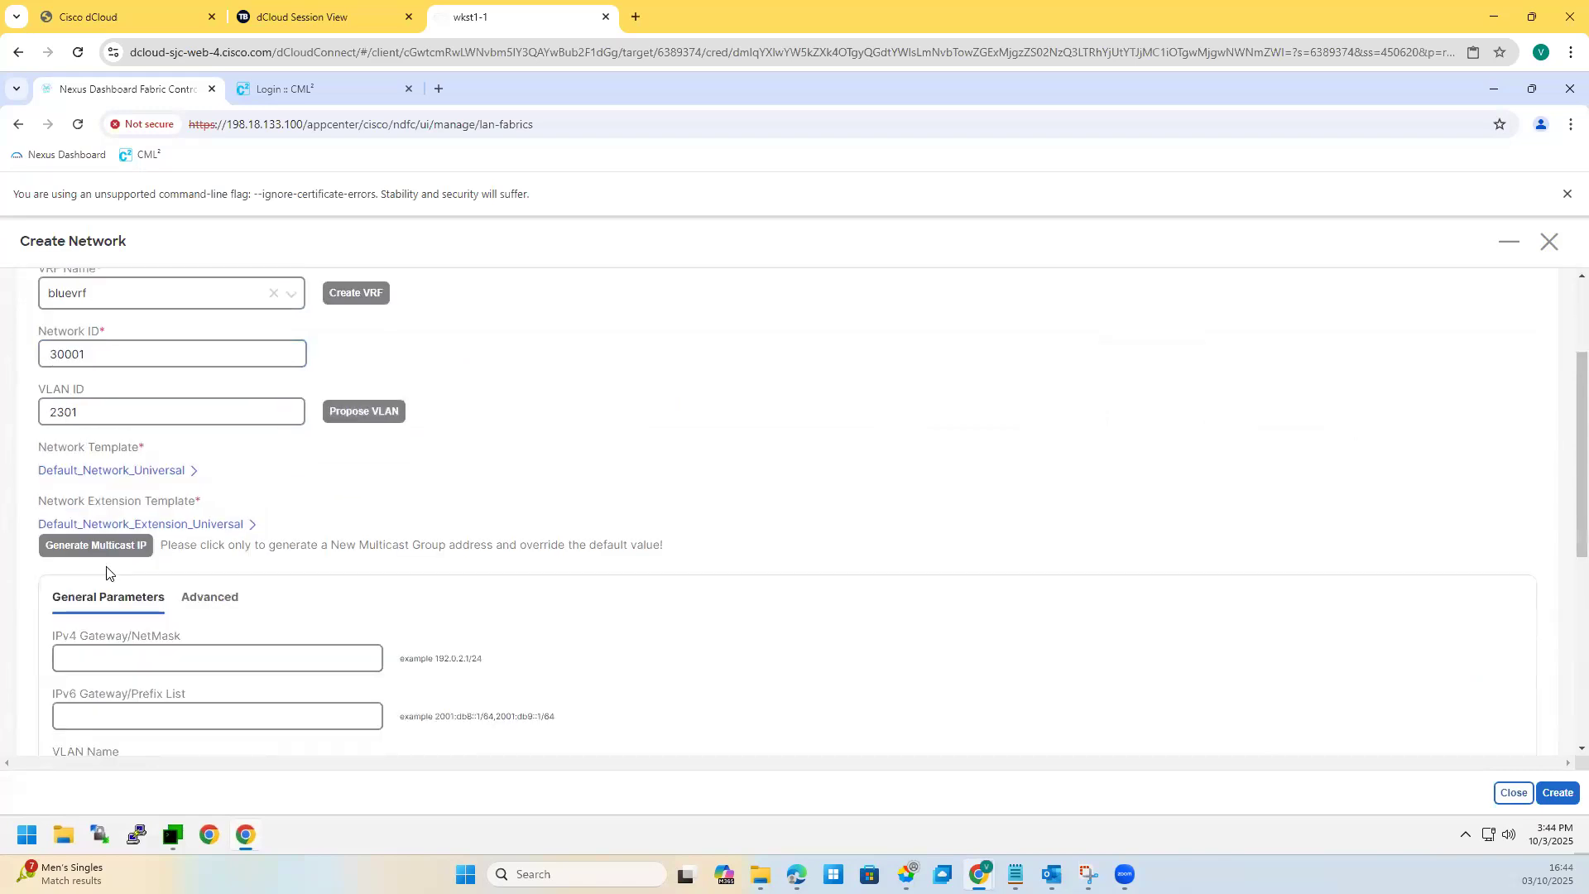
{"action": "left_click", "coordinate": [111, 482]}
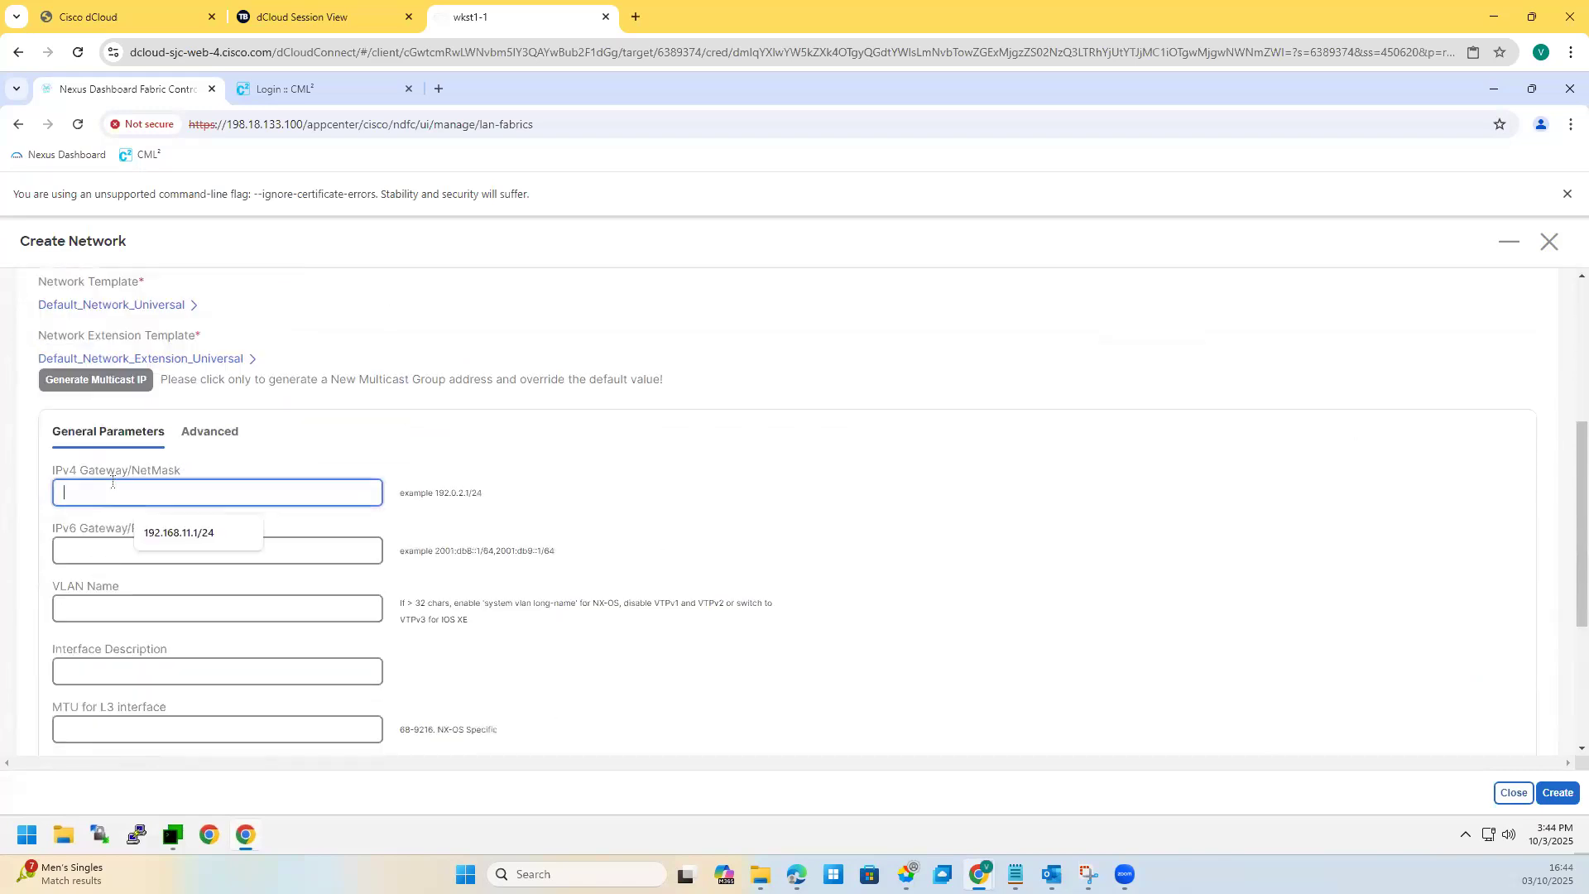
{"action": "type", "text": "192.1"}
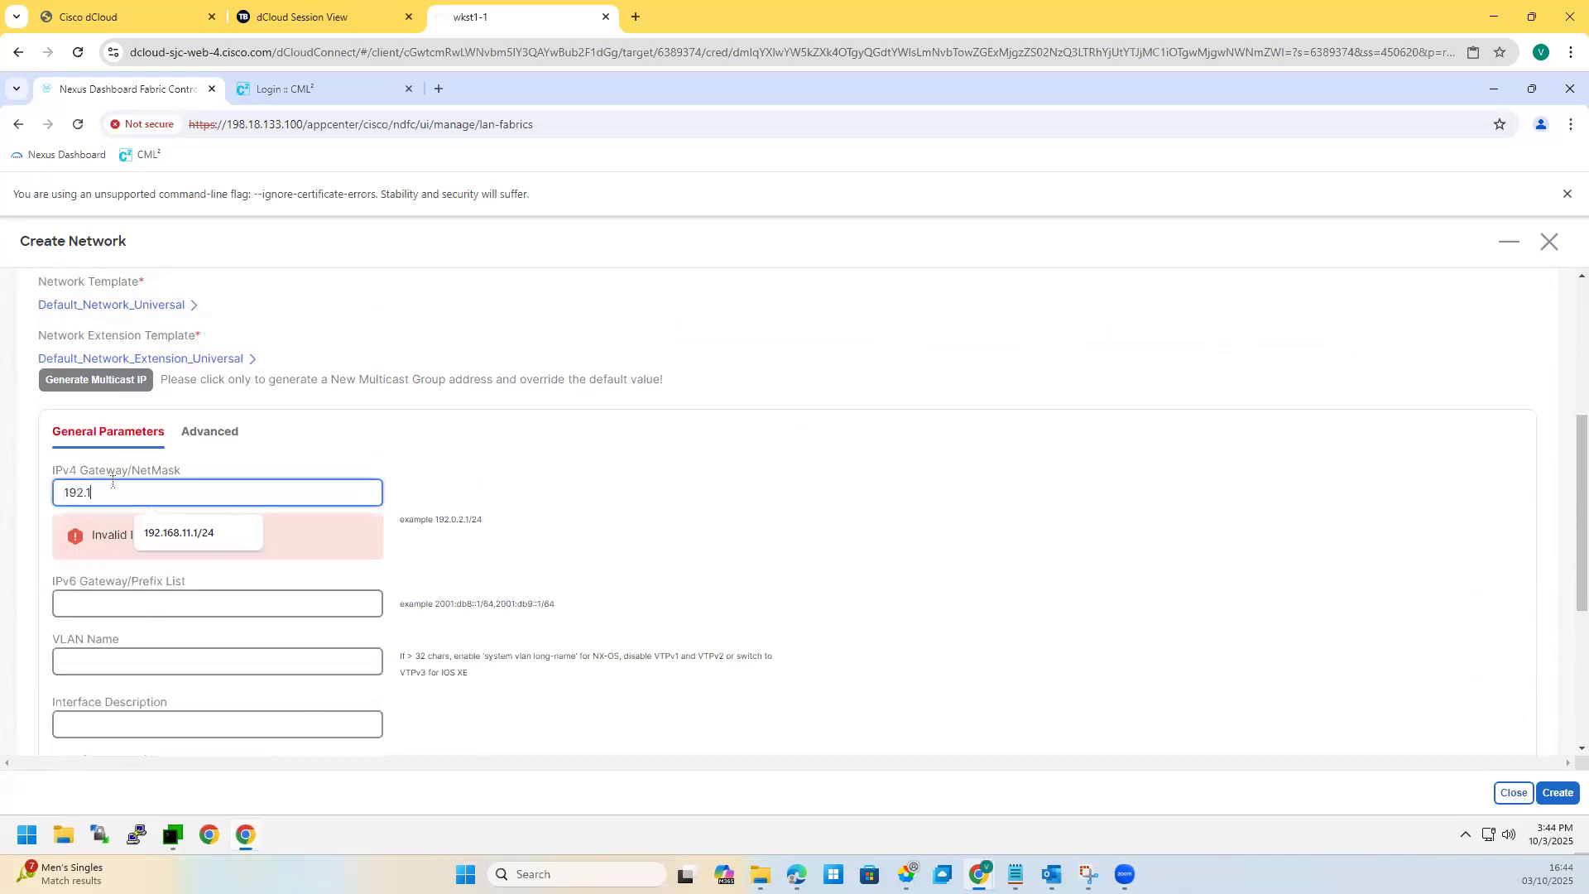
{"action": "type", "text": "68."}
{"action": "type", "text": "12"}
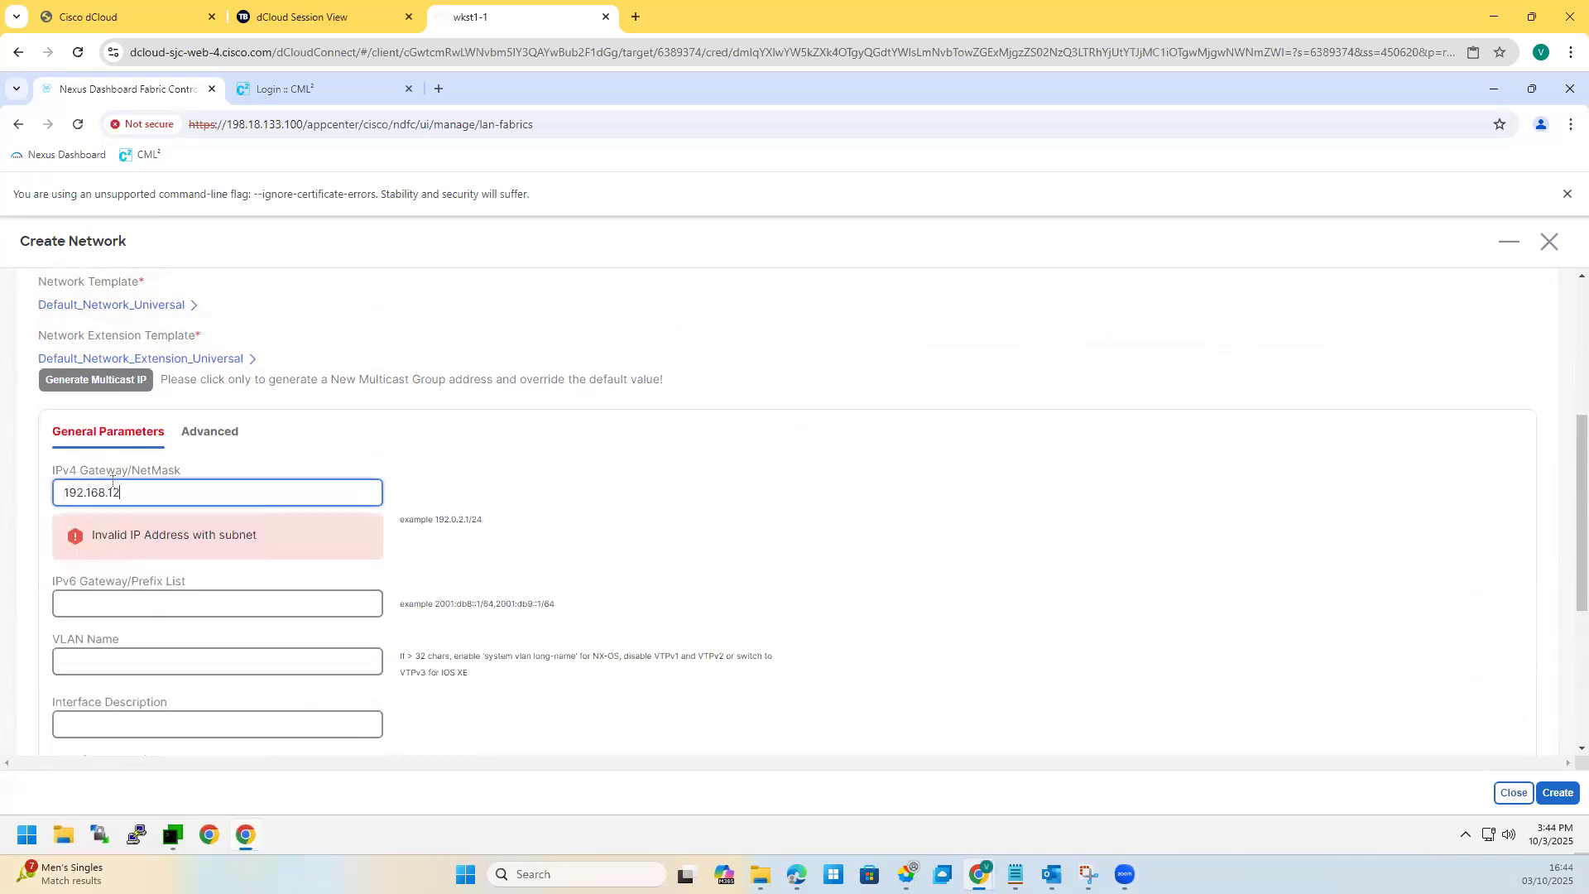
{"action": "type", "text": ".1/24"}
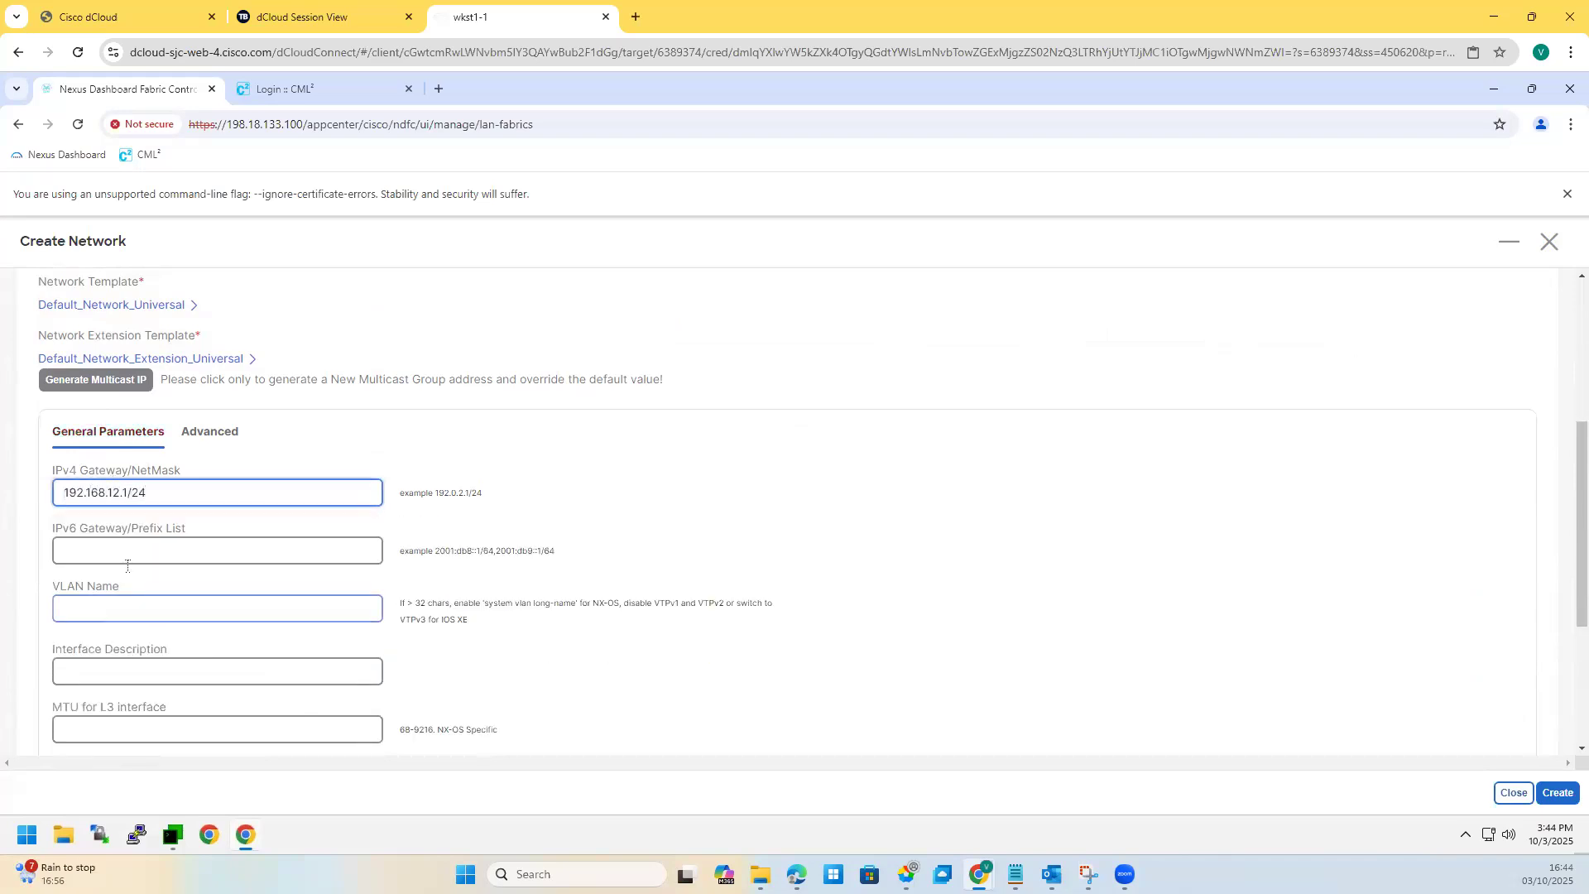
Step: Set VLAN name and interface description to bluenet2 and create the network
{"action": "left_click", "coordinate": [111, 601]}
{"action": "type", "text": "bluenet2"}
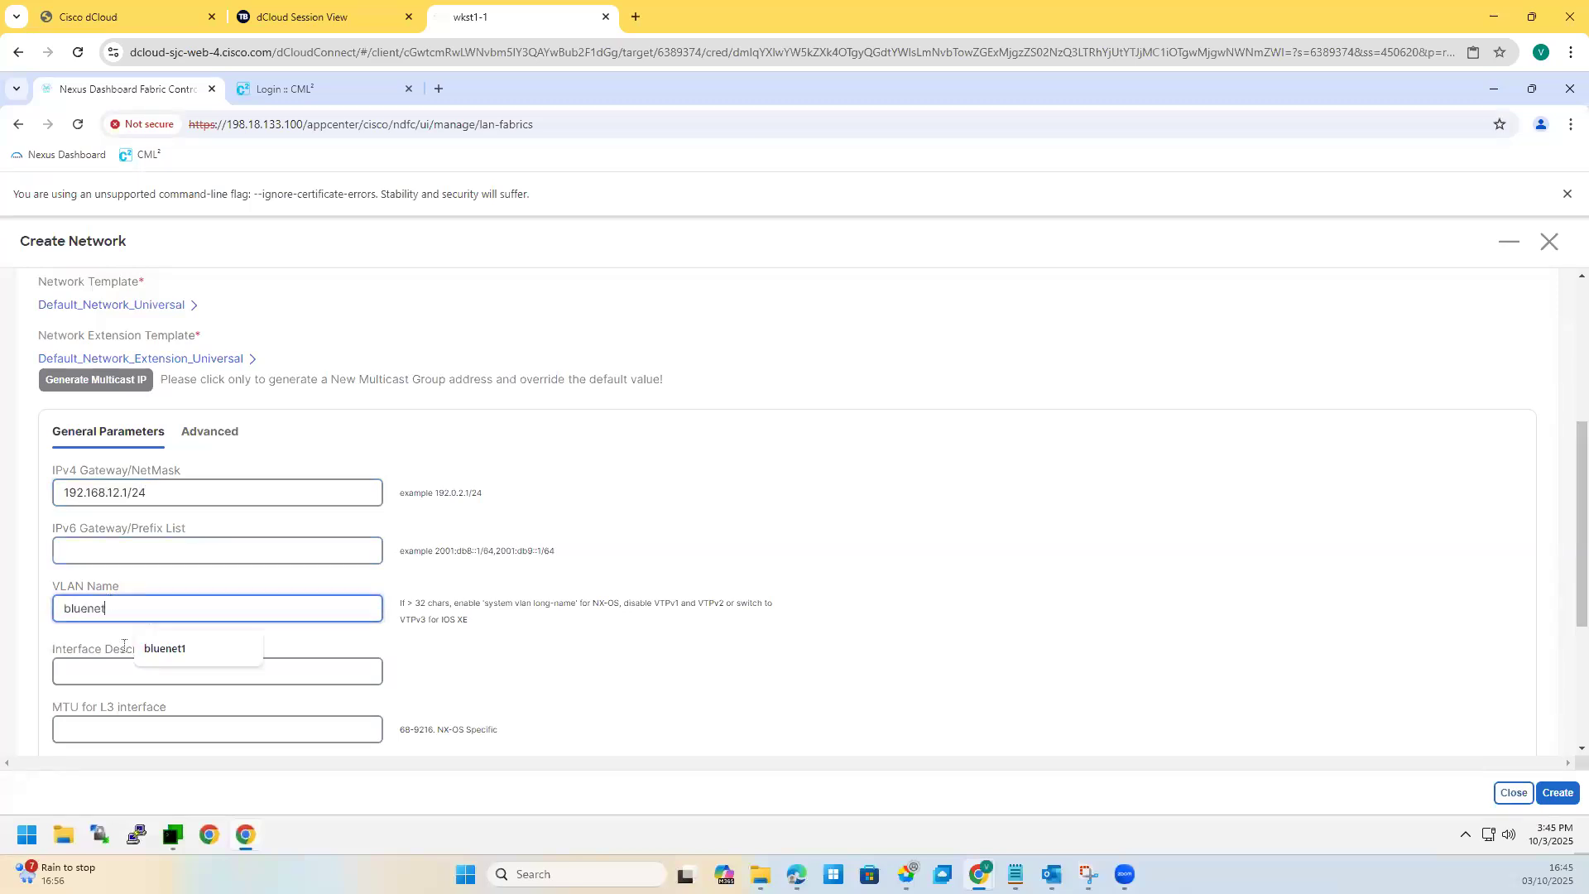
{"action": "left_click", "coordinate": [136, 671]}
{"action": "type", "text": "blunet"}
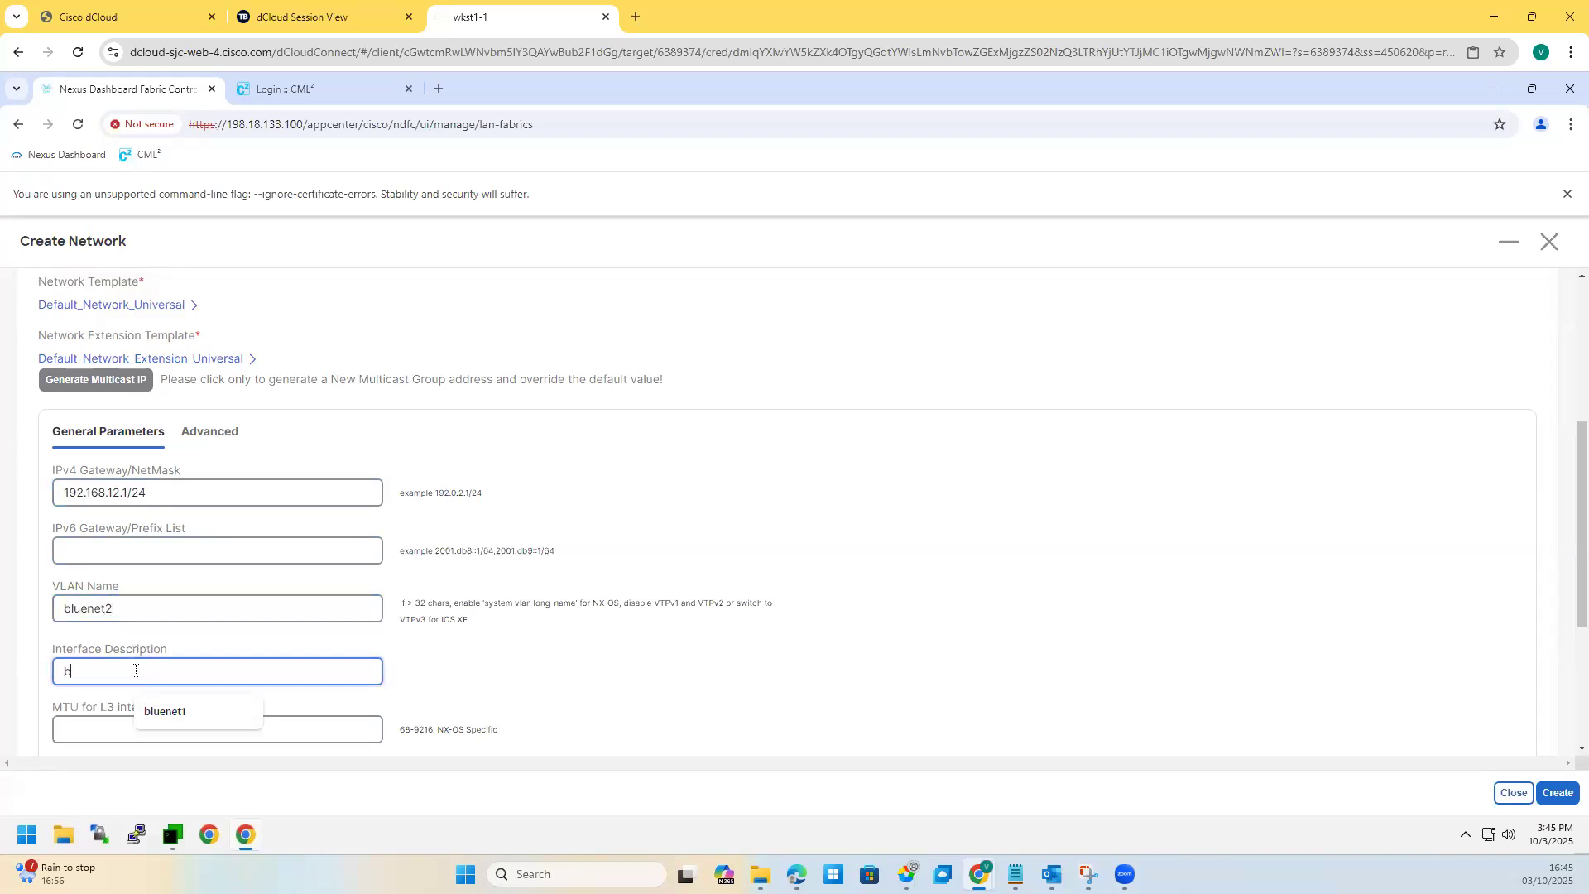
{"action": "key", "text": "BackSpace"}
{"action": "key", "text": "BackSpace"}
{"action": "key", "text": "BackSpace"}
{"action": "key", "text": "BackSpace"}
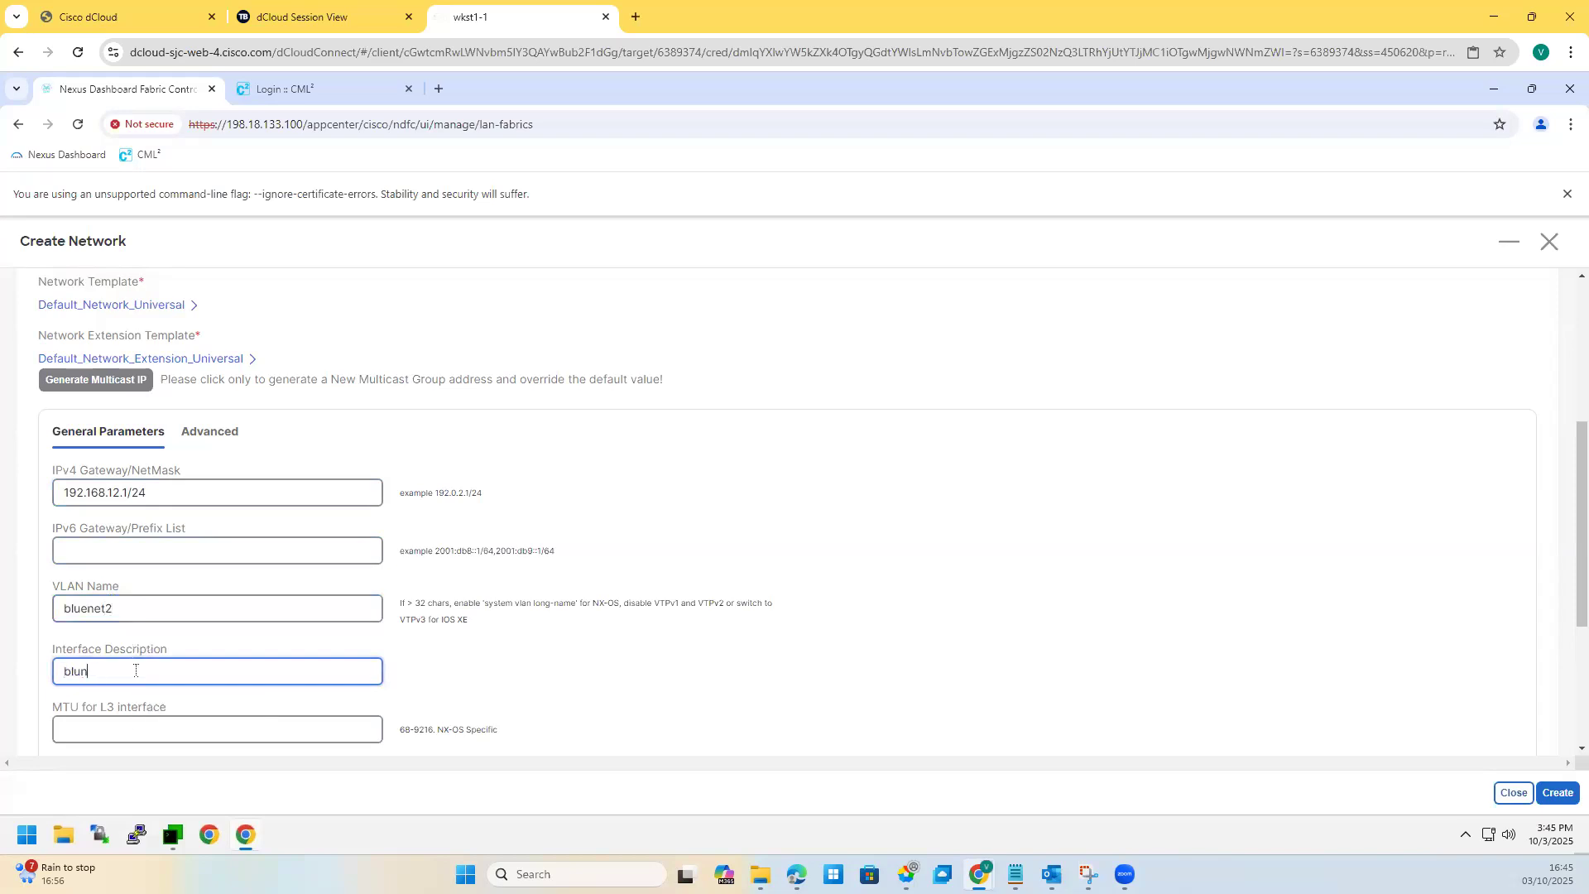
{"action": "type", "text": "uenet2"}
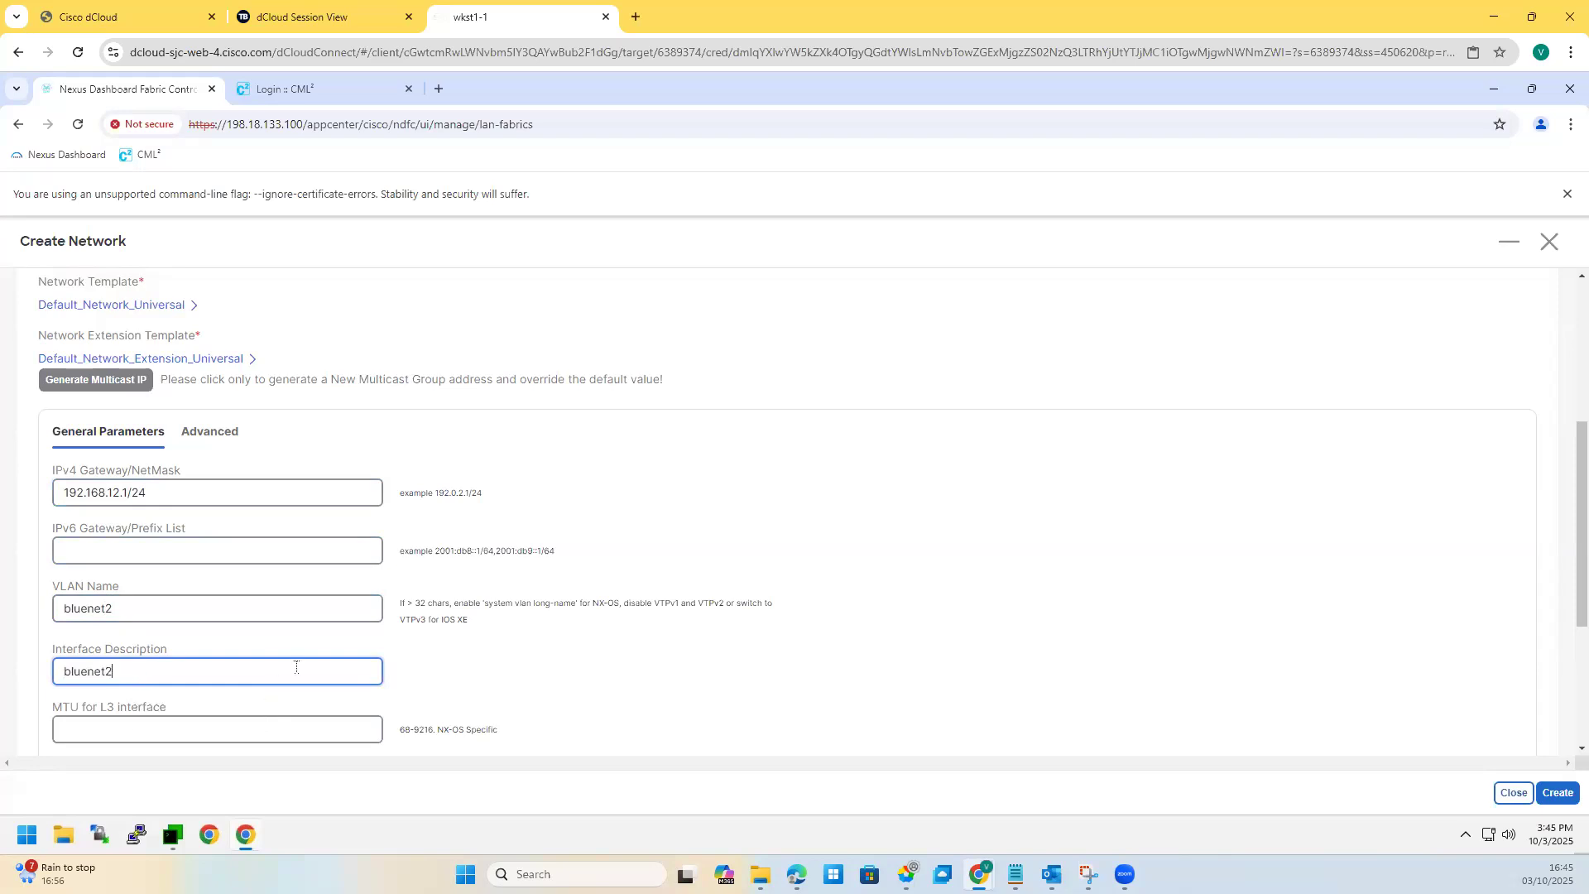
{"action": "scroll", "coordinate": [279, 676], "scroll_direction": "down", "scroll_amount": 2}
{"action": "scroll", "coordinate": [279, 677], "scroll_direction": "down", "scroll_amount": 1}
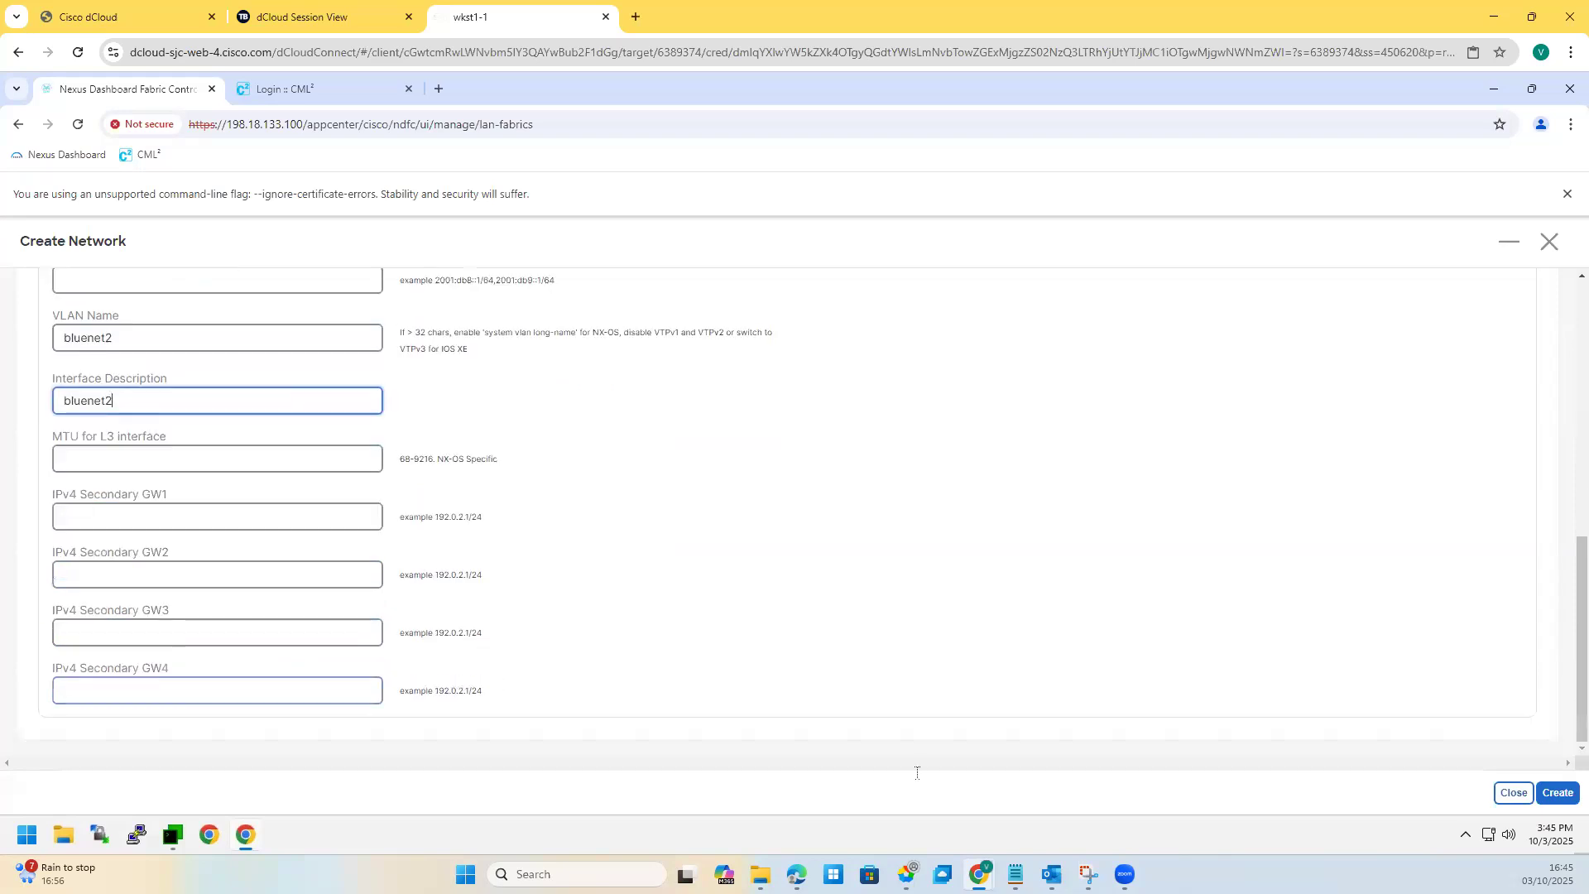
{"action": "left_click", "coordinate": [1545, 798]}
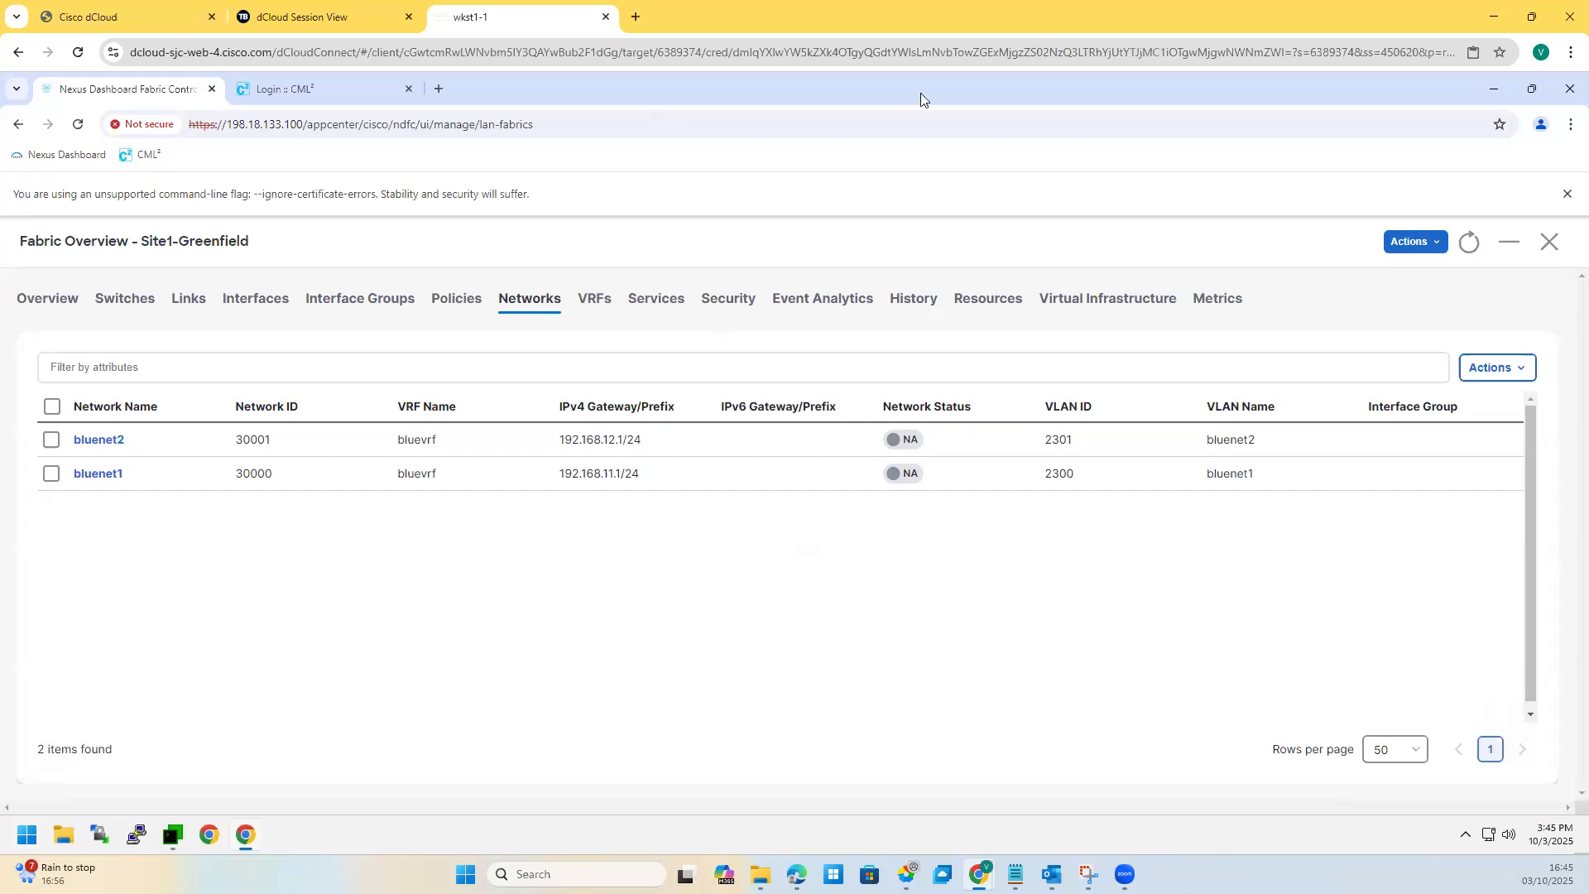
Step: Open bluenet1 in the Edit Network form, look through its settings, and close without changes
{"action": "left_click", "coordinate": [53, 474]}
{"action": "left_click", "coordinate": [1496, 368]}
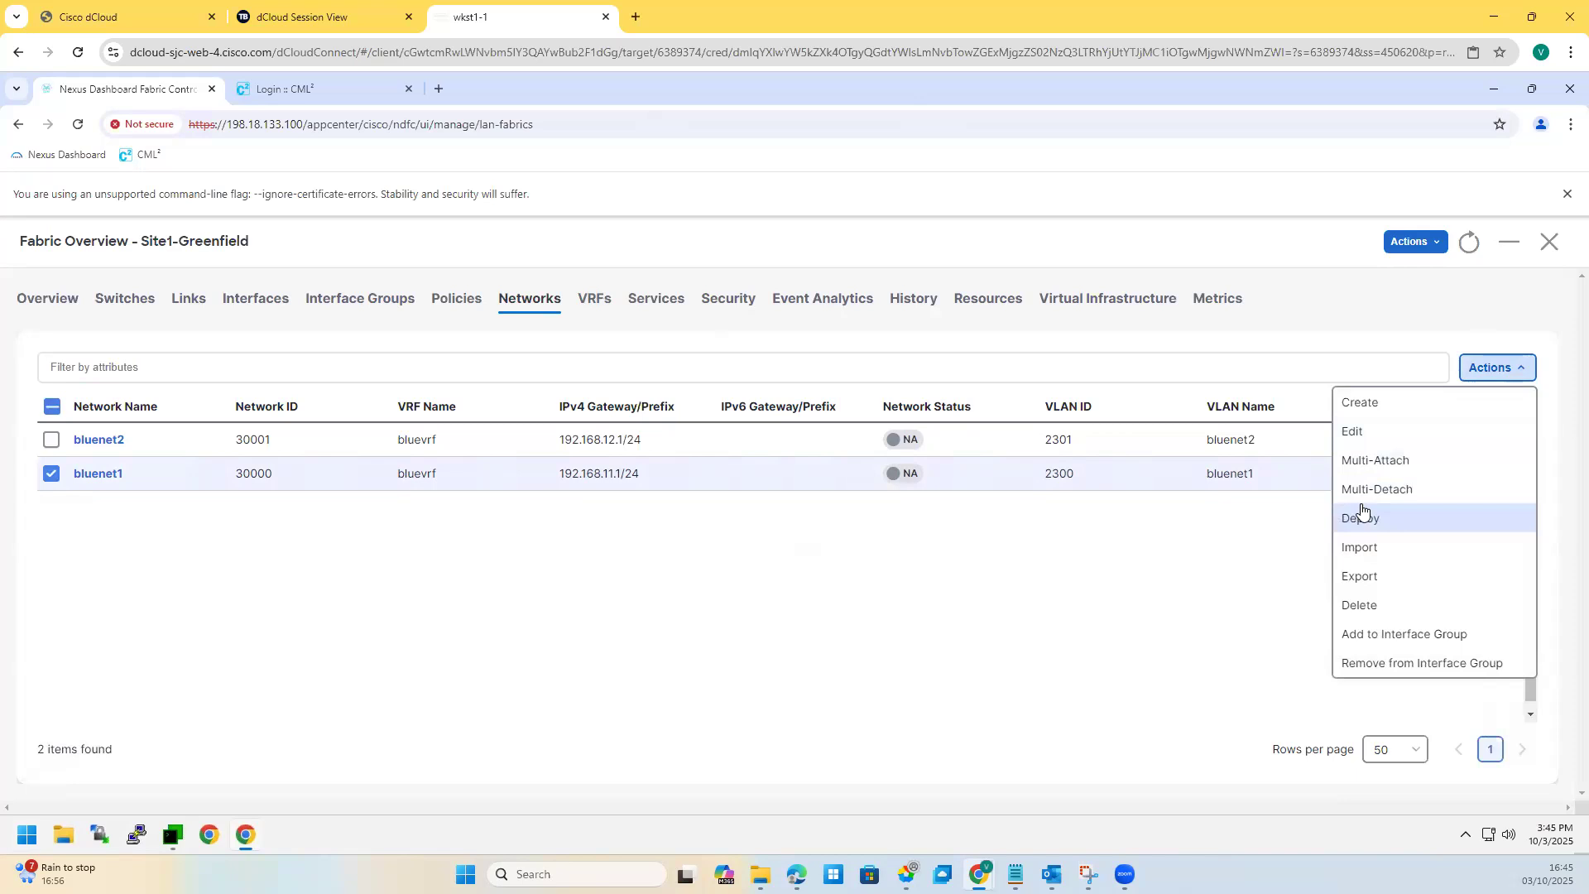
{"action": "left_click", "coordinate": [1352, 432]}
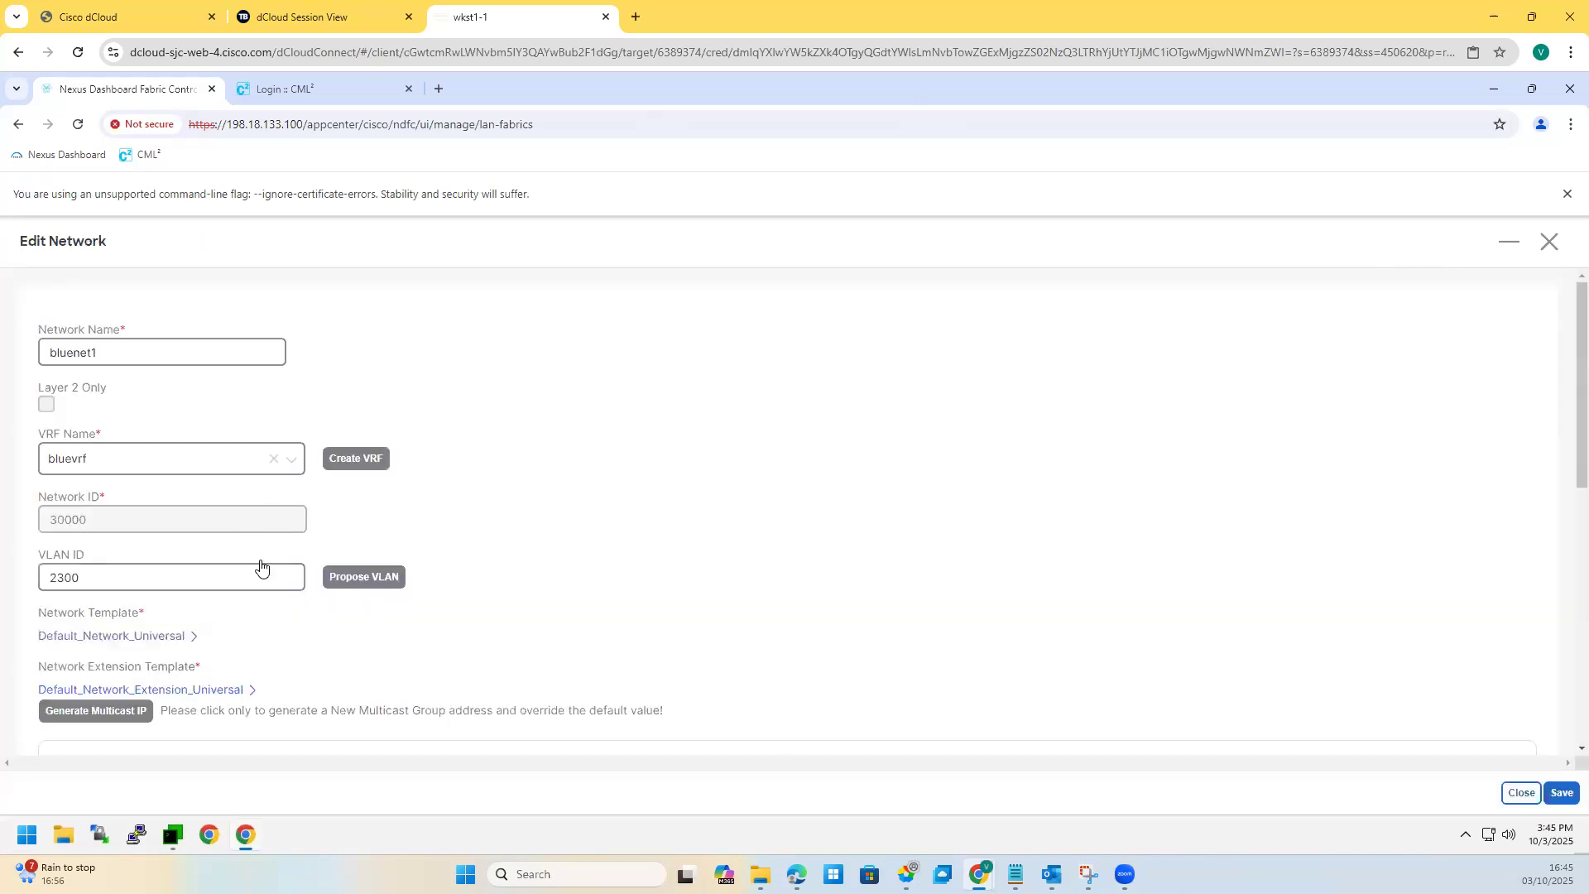
{"action": "scroll", "coordinate": [259, 584], "scroll_direction": "down", "scroll_amount": 3}
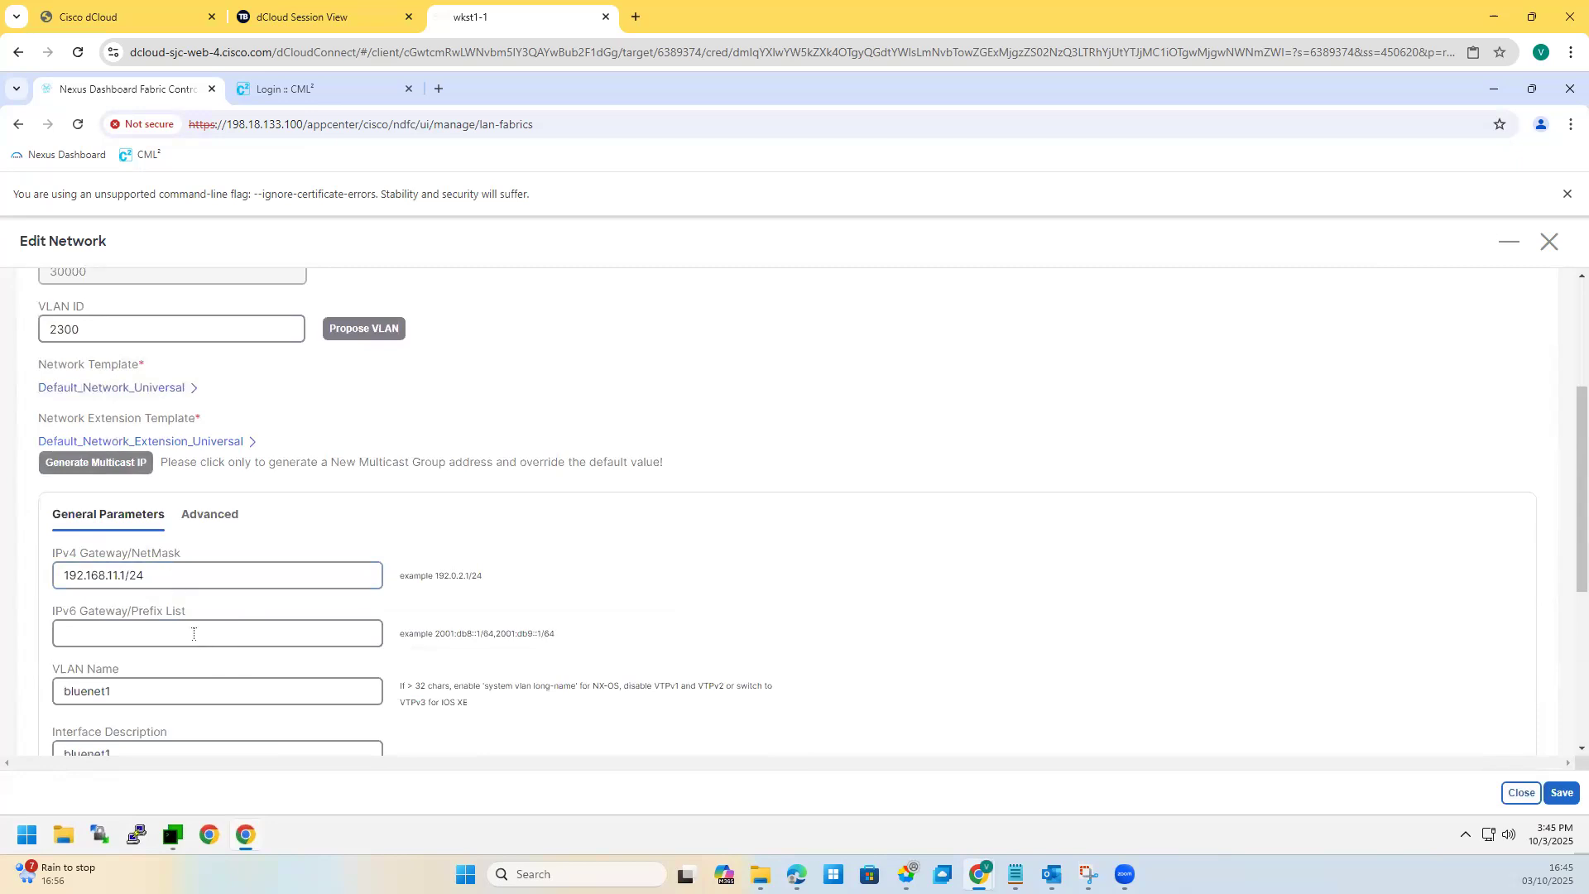
{"action": "left_click", "coordinate": [1521, 792]}
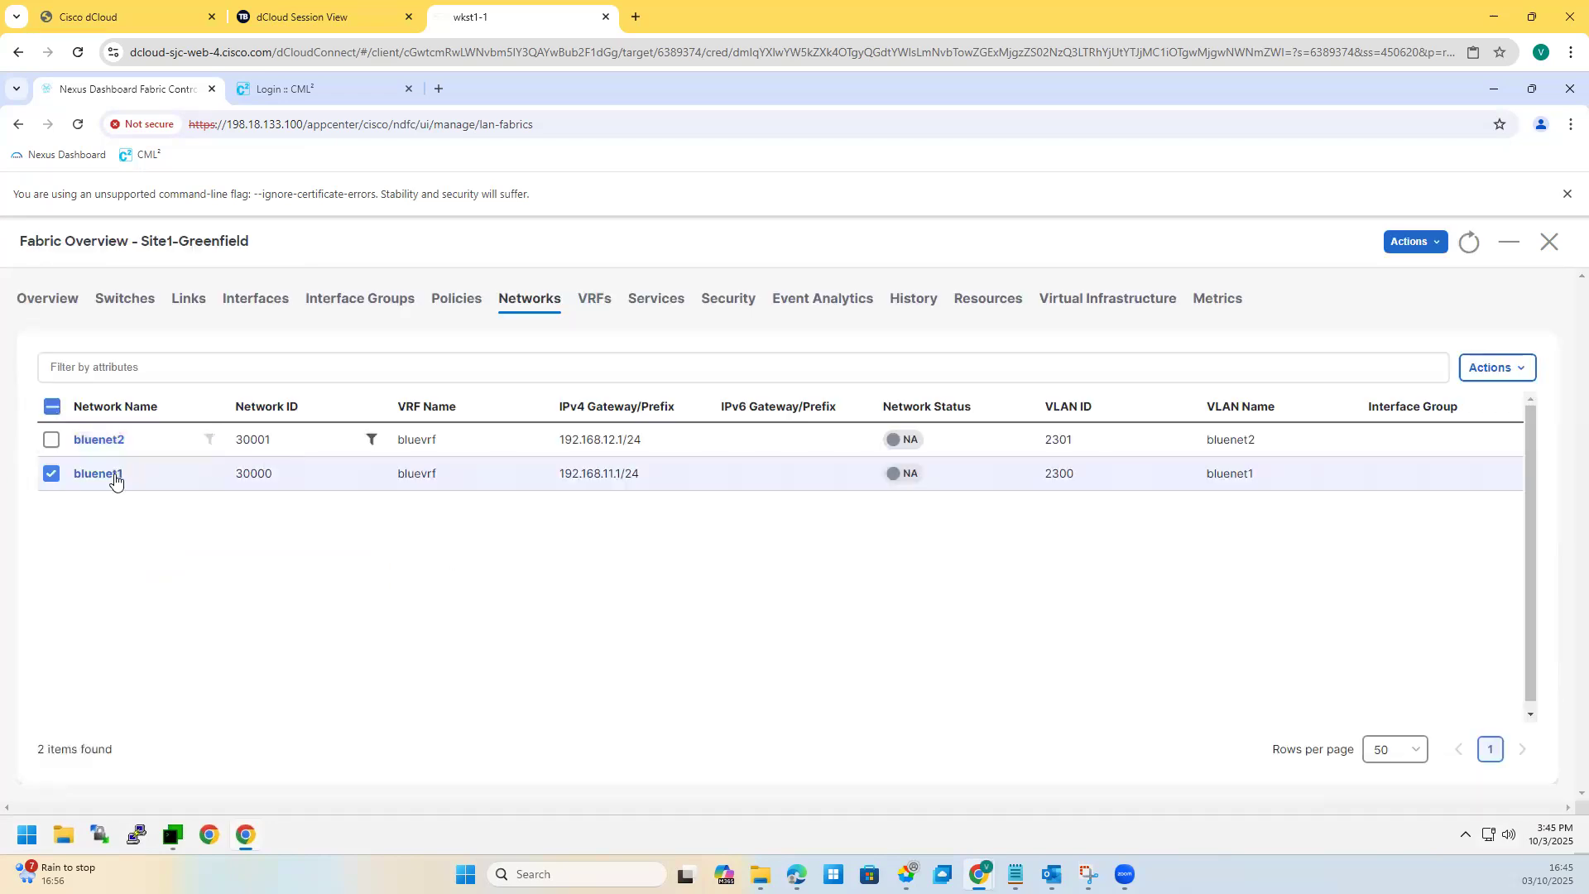
Step: Edit bluenet1's Site1-L1/L2 attachment and inspect Site1-L2's Ethernet1/5 interface policy
{"action": "left_click", "coordinate": [106, 473]}
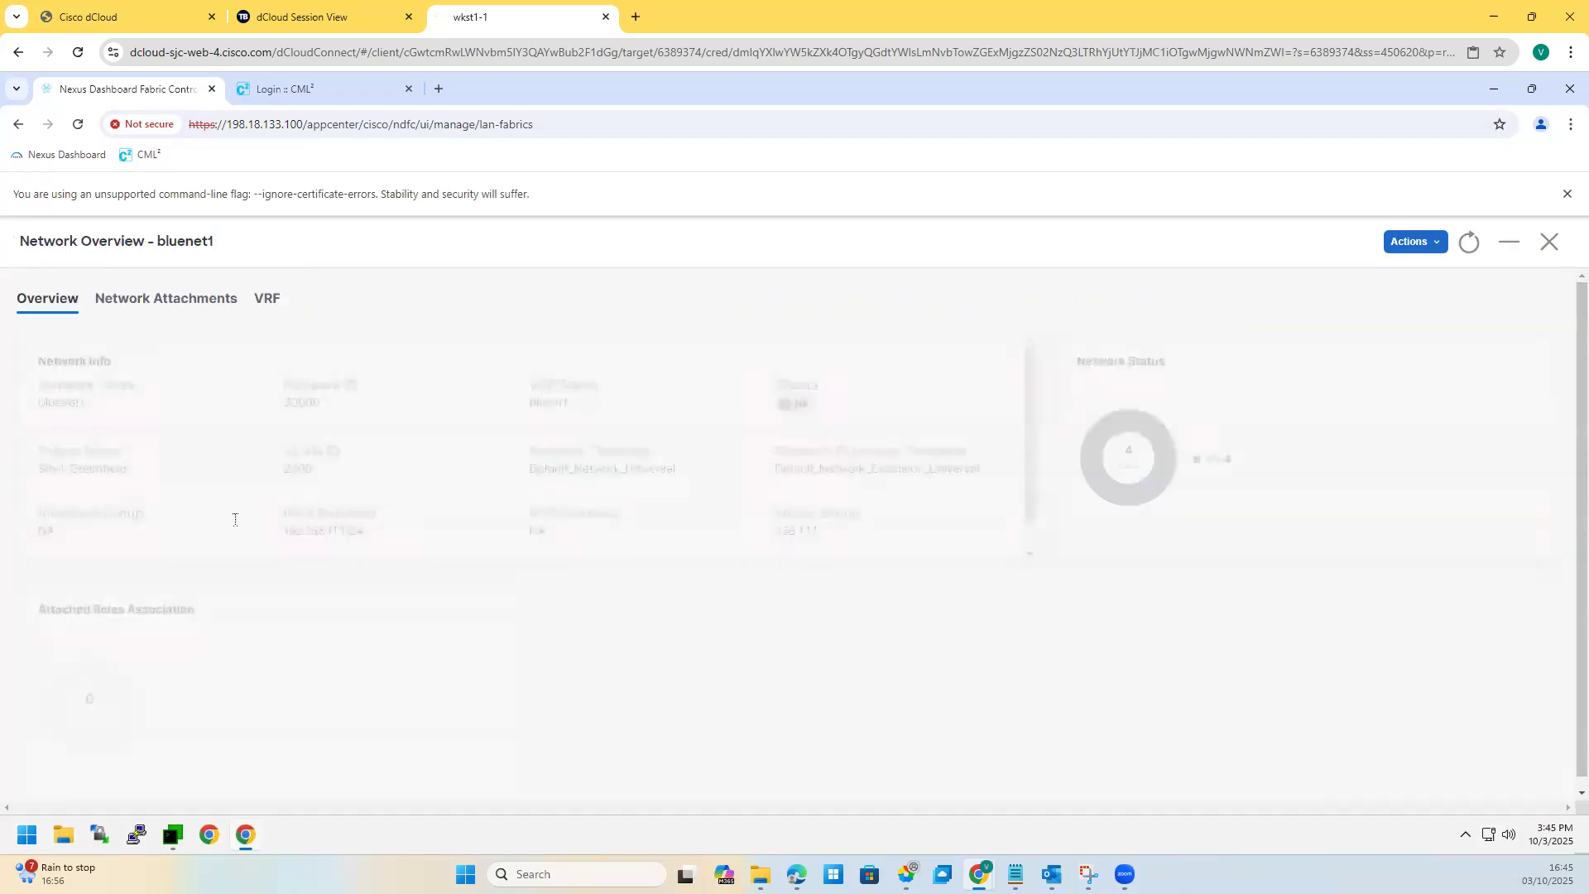
{"action": "left_click", "coordinate": [158, 305]}
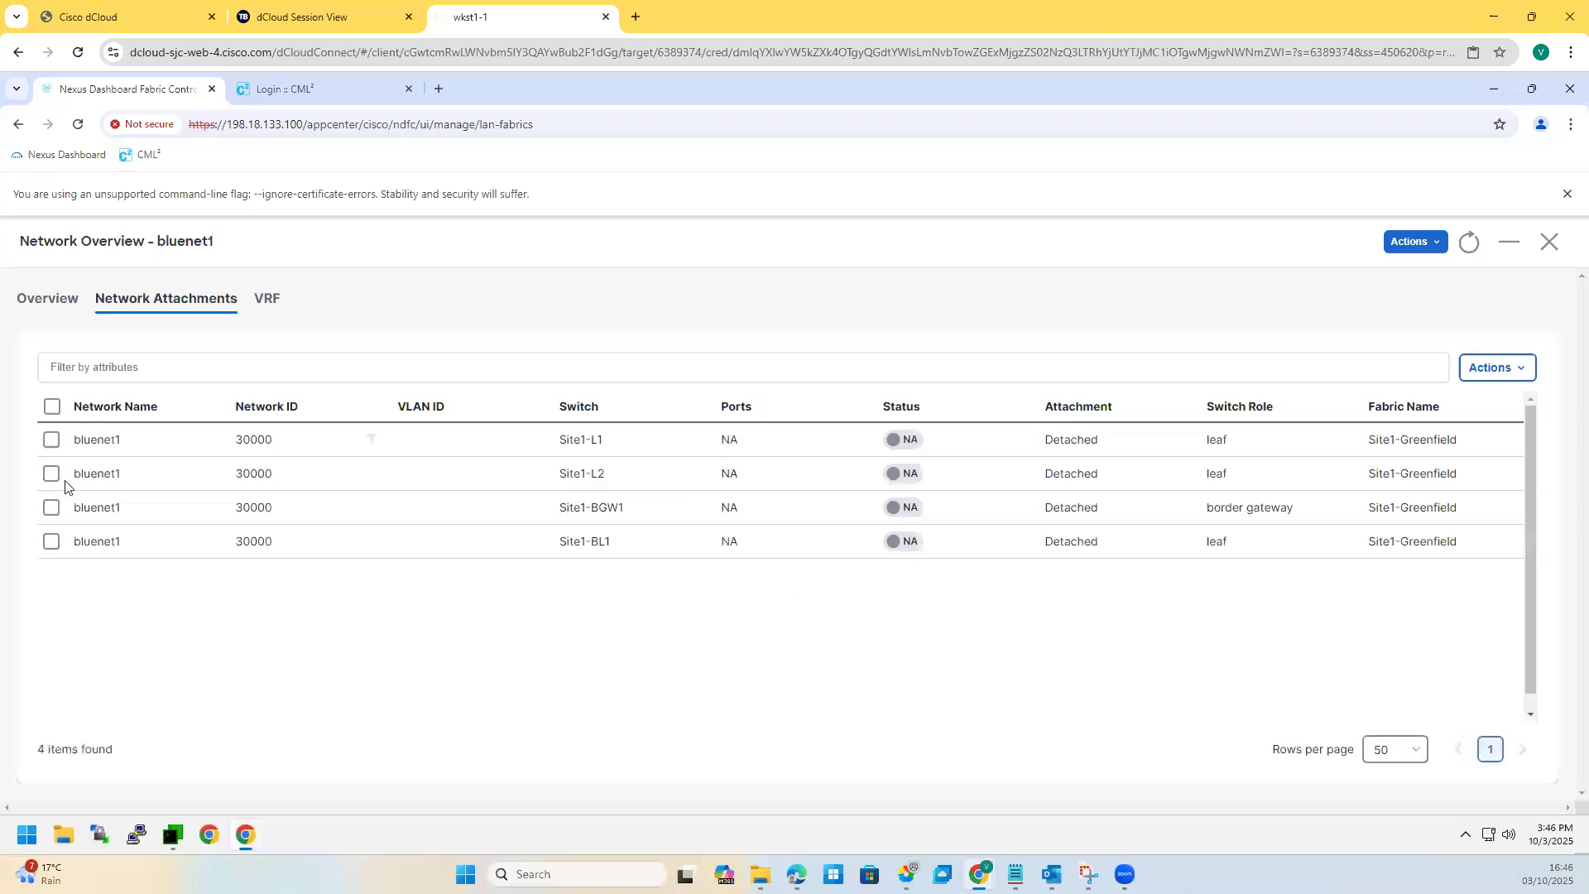
{"action": "left_click", "coordinate": [51, 444]}
{"action": "left_click", "coordinate": [1494, 372]}
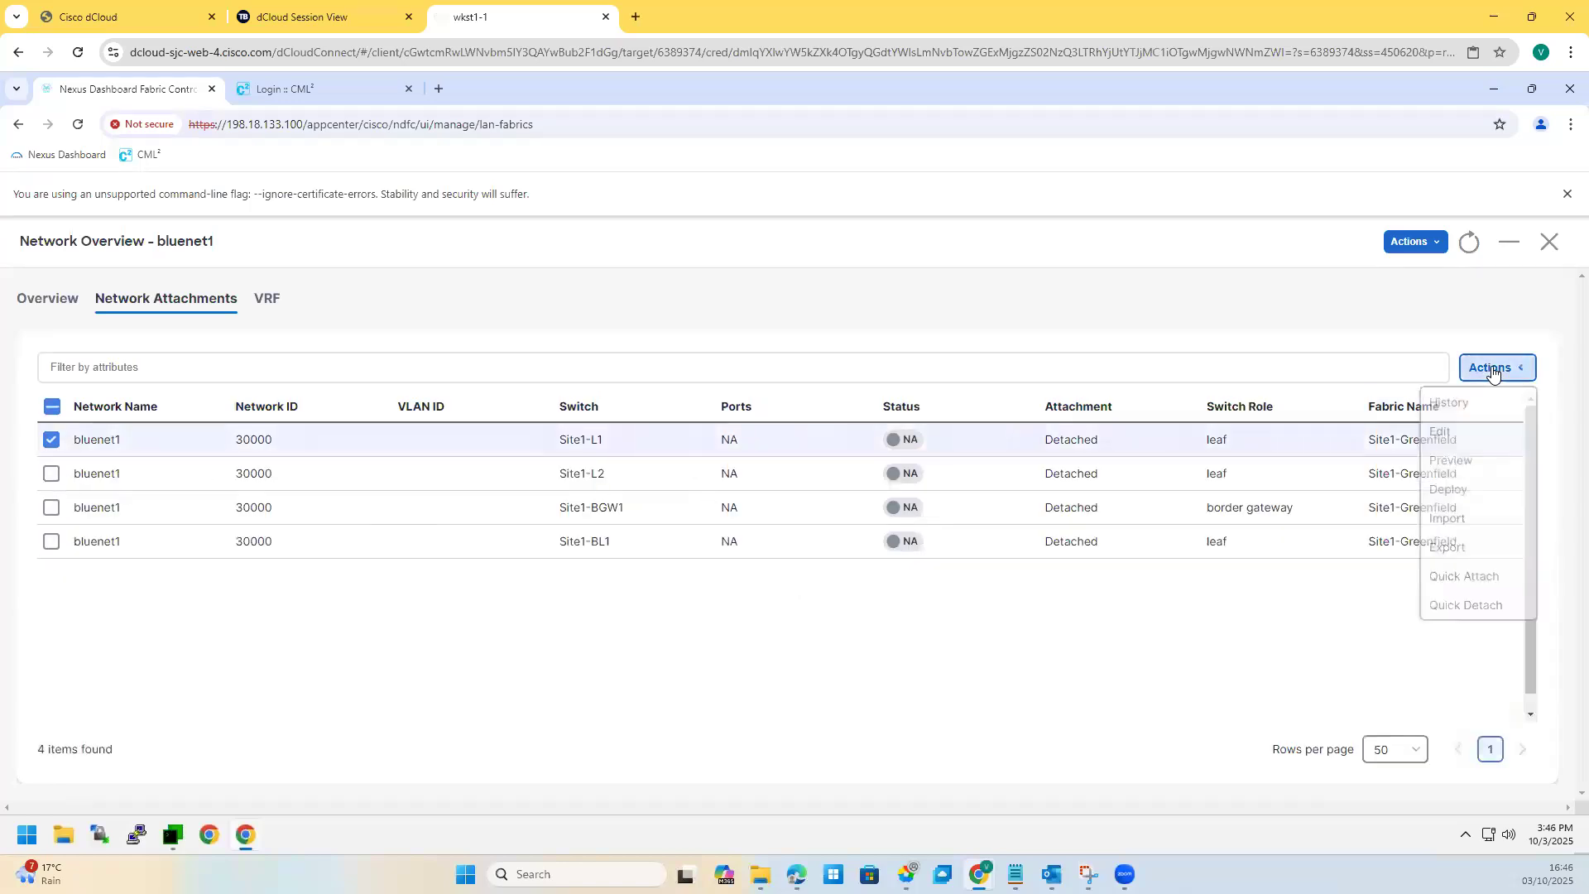
{"action": "left_click", "coordinate": [1444, 432]}
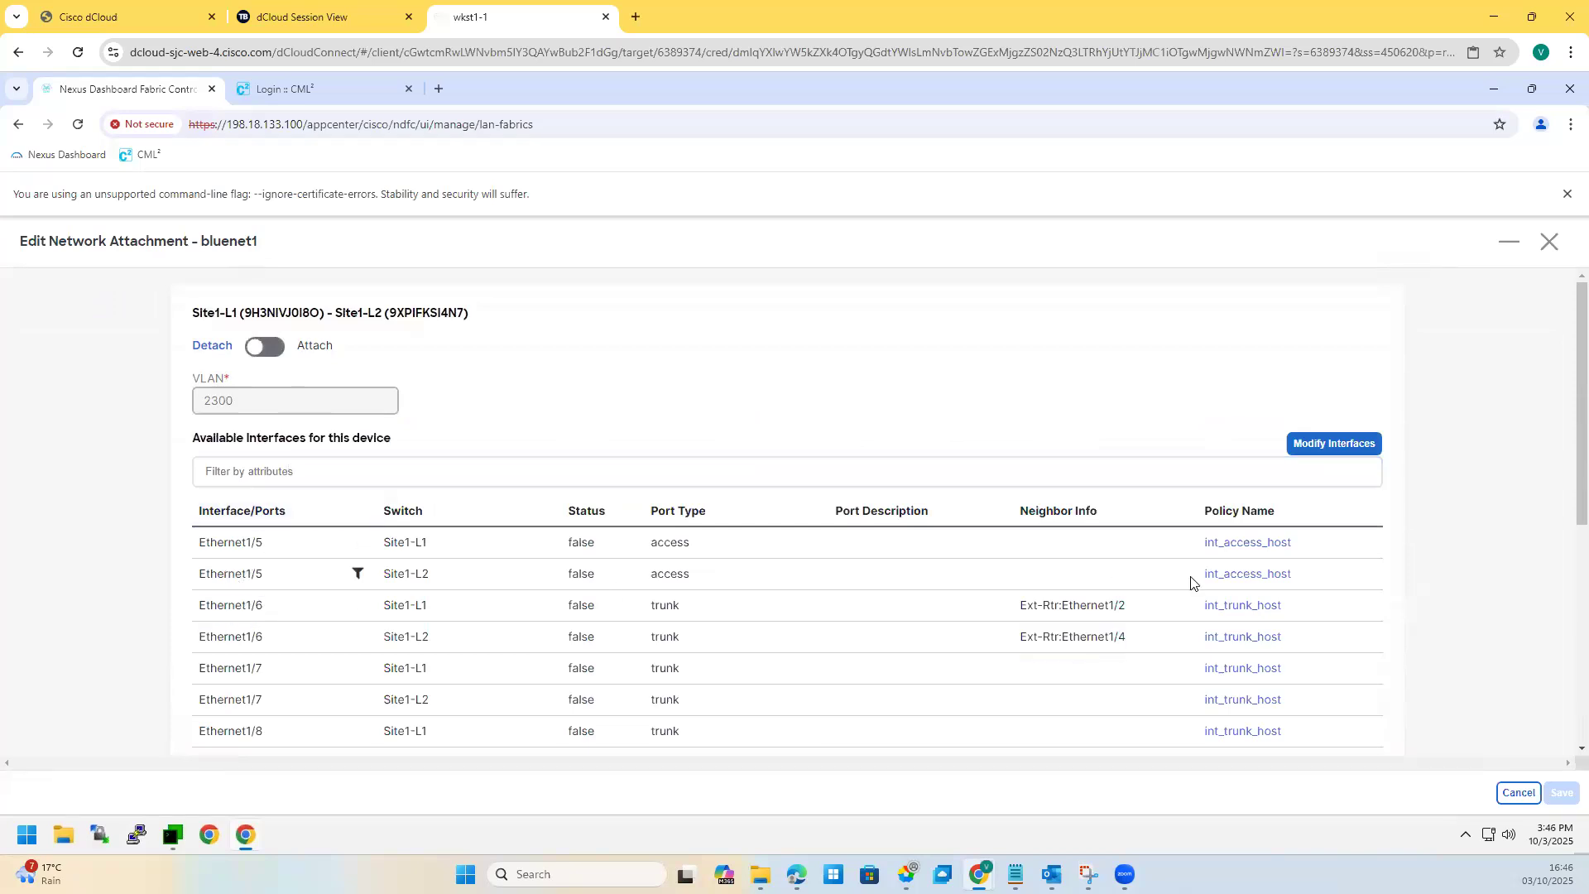
{"action": "left_click", "coordinate": [1243, 576]}
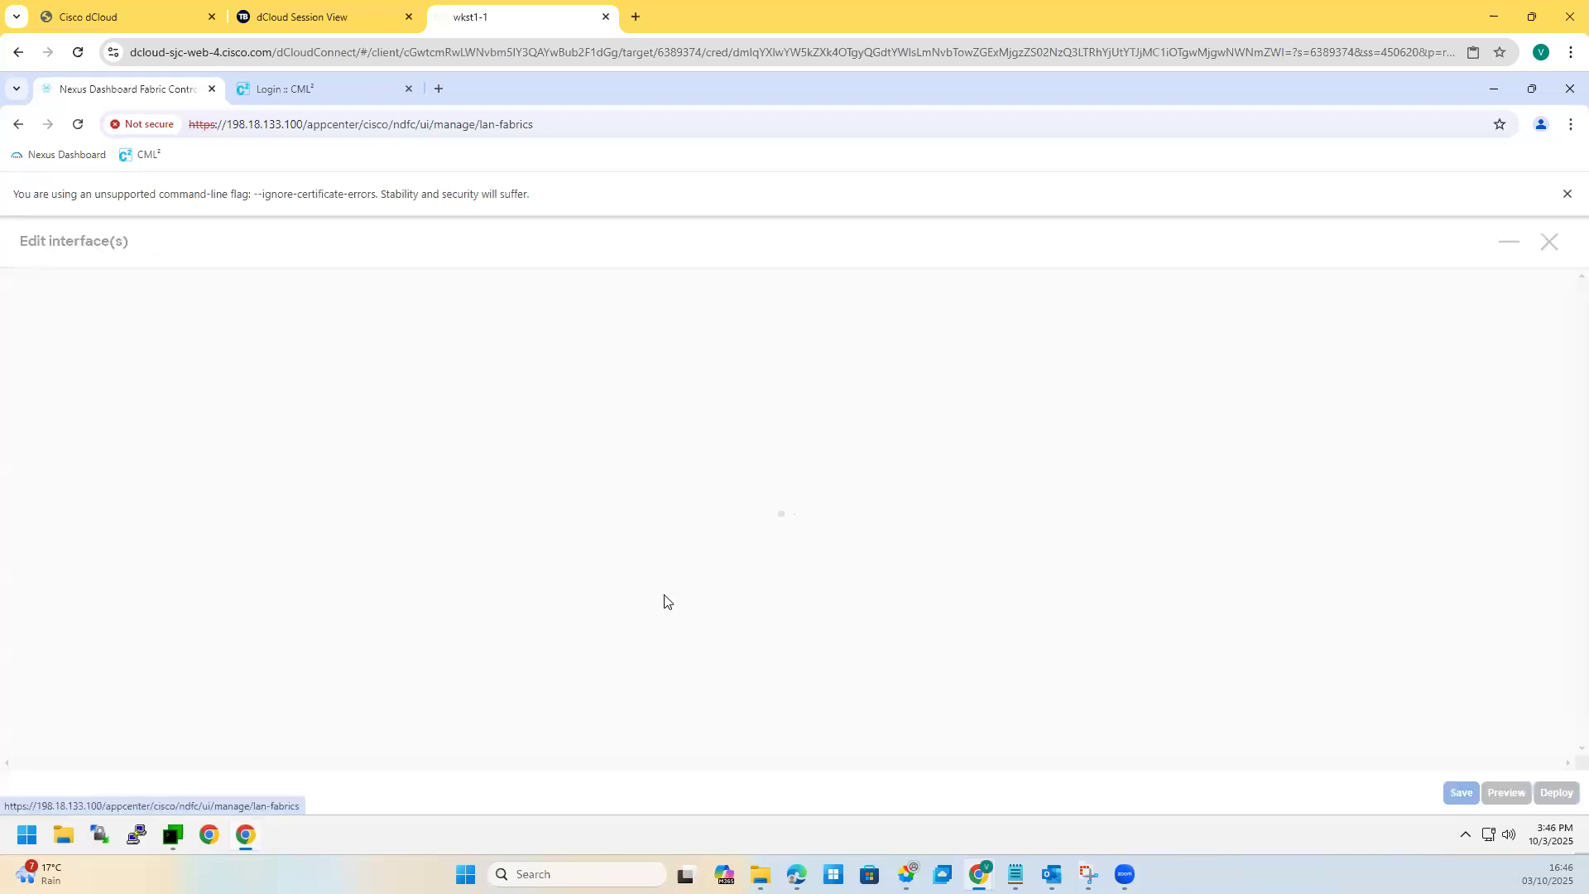
{"action": "scroll", "coordinate": [390, 592], "scroll_direction": "down", "scroll_amount": 7}
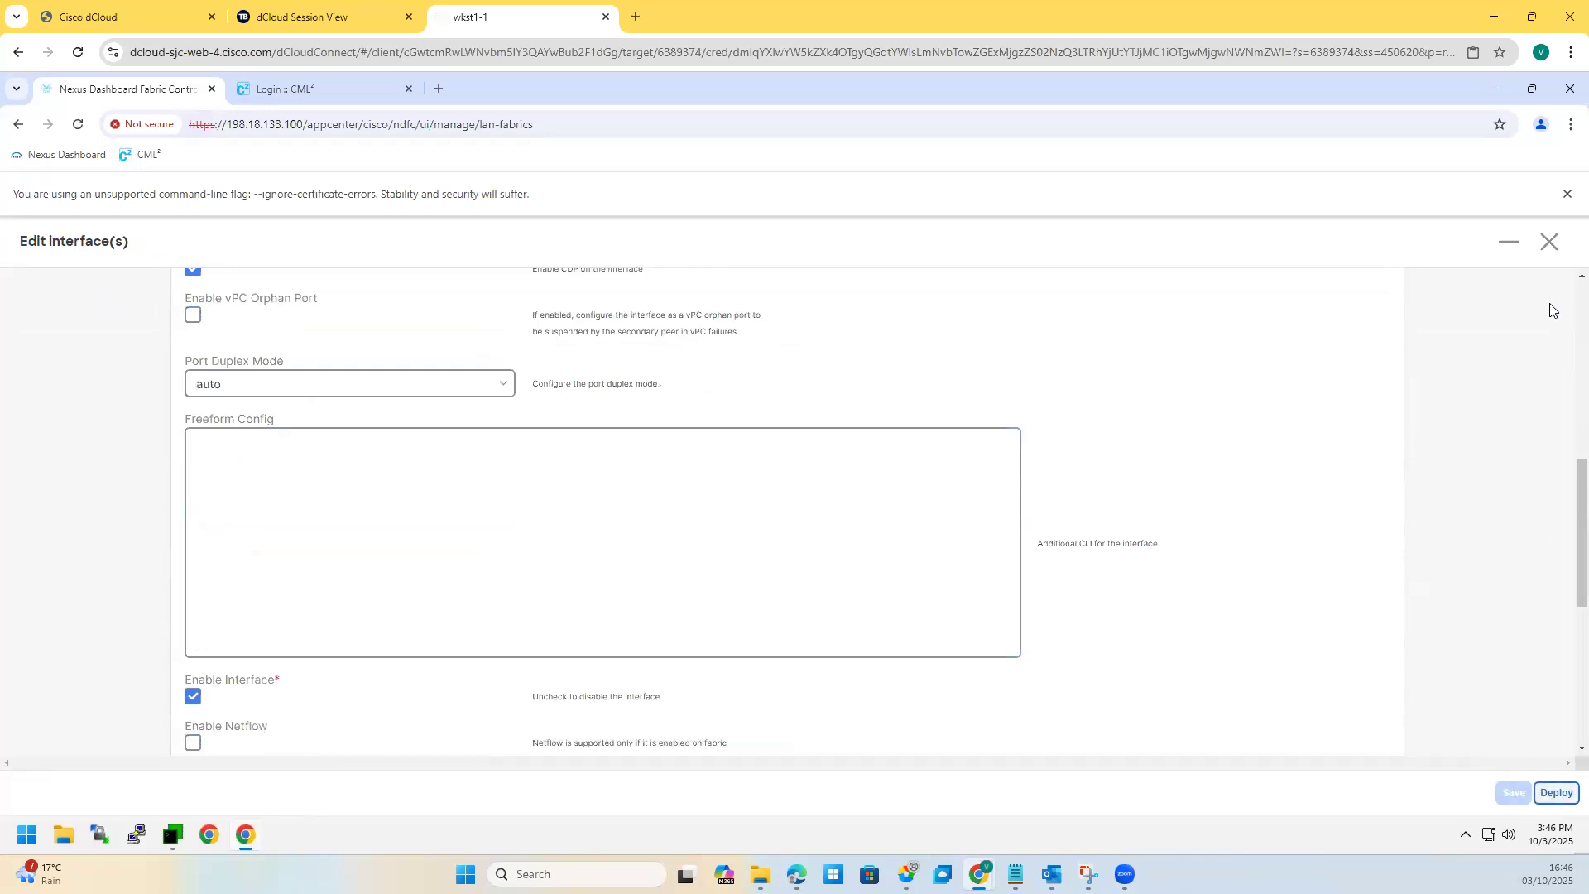
{"action": "left_click", "coordinate": [1548, 242]}
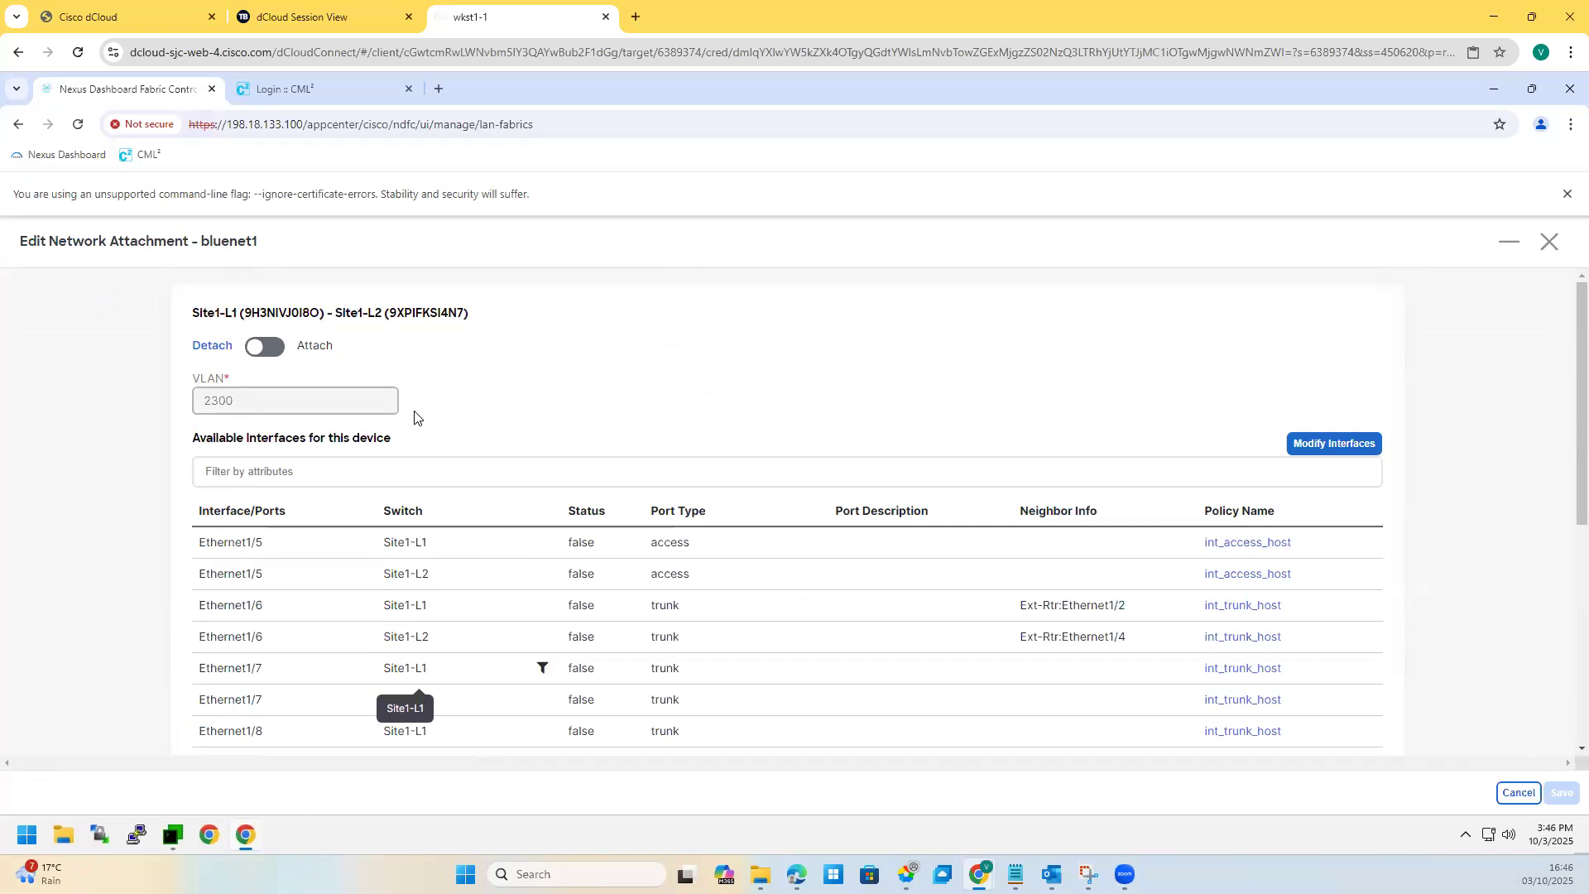
Step: Attach bluenet1 to the leaf pair on Site1-L1 Ethernet1/5 only and save
{"action": "left_click", "coordinate": [274, 354]}
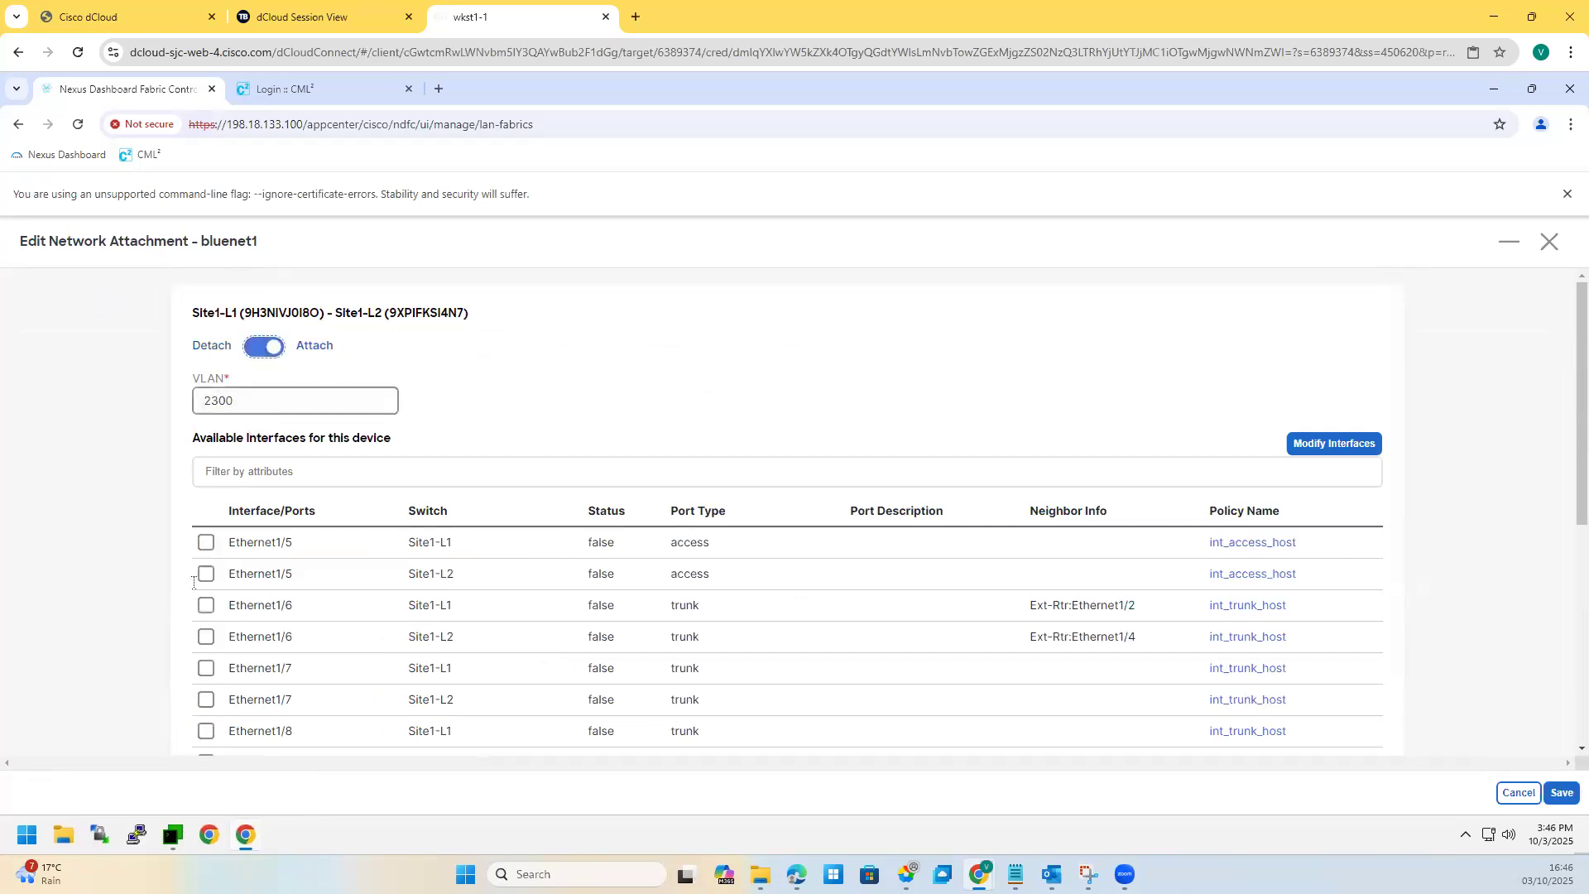
{"action": "left_click", "coordinate": [207, 576]}
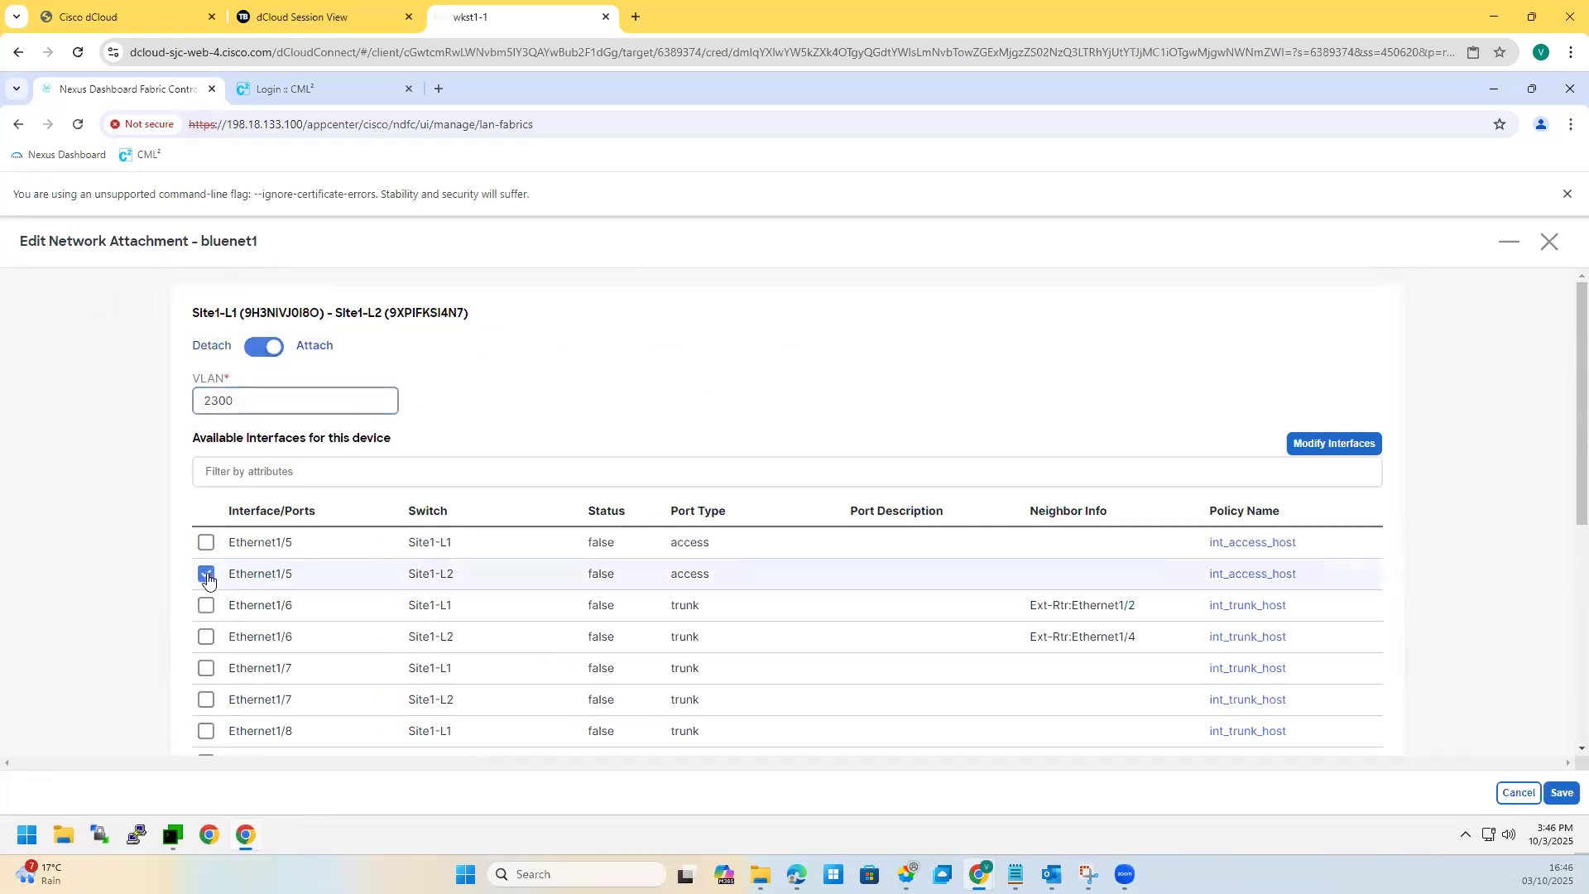
{"action": "left_click", "coordinate": [206, 543]}
{"action": "left_click", "coordinate": [206, 574]}
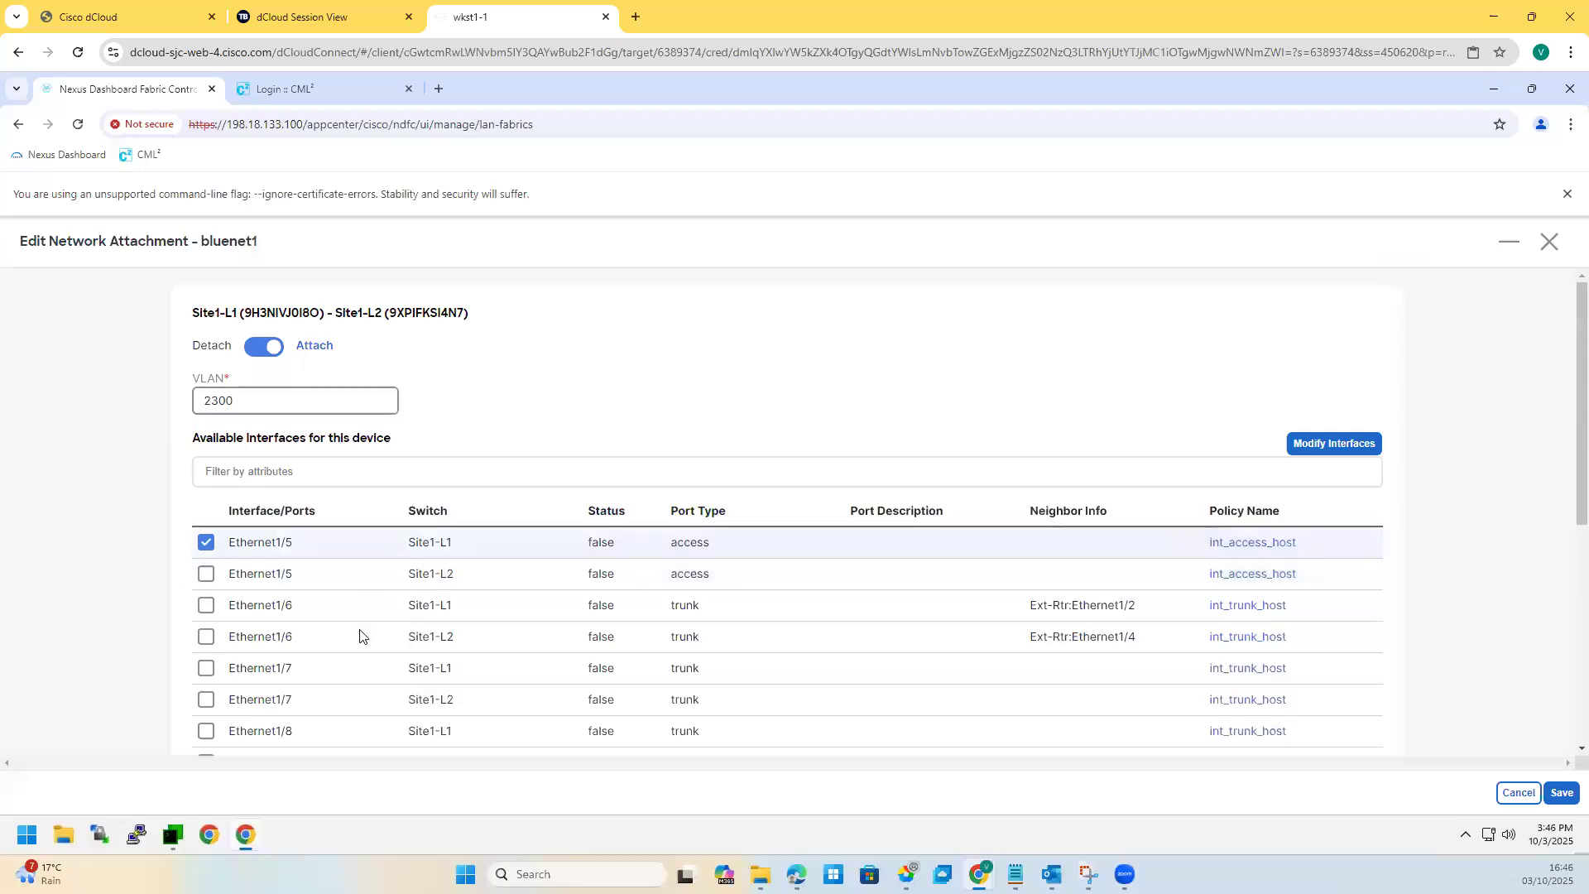
{"action": "left_click", "coordinate": [1562, 795]}
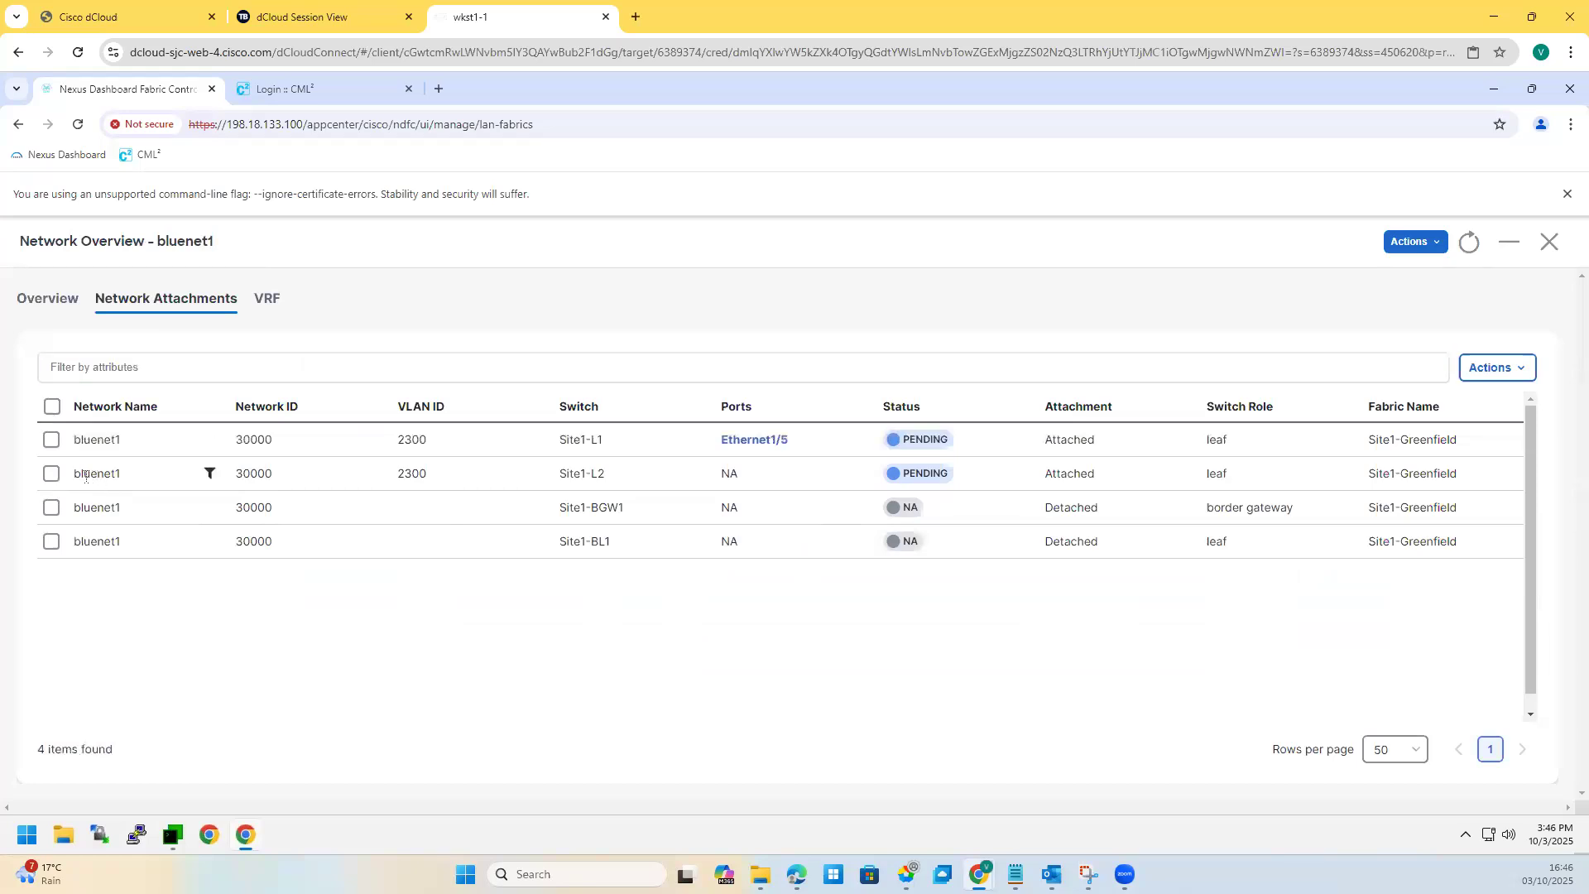
{"action": "left_click", "coordinate": [51, 473]}
{"action": "left_click", "coordinate": [1498, 367]}
{"action": "left_click", "coordinate": [1457, 432]}
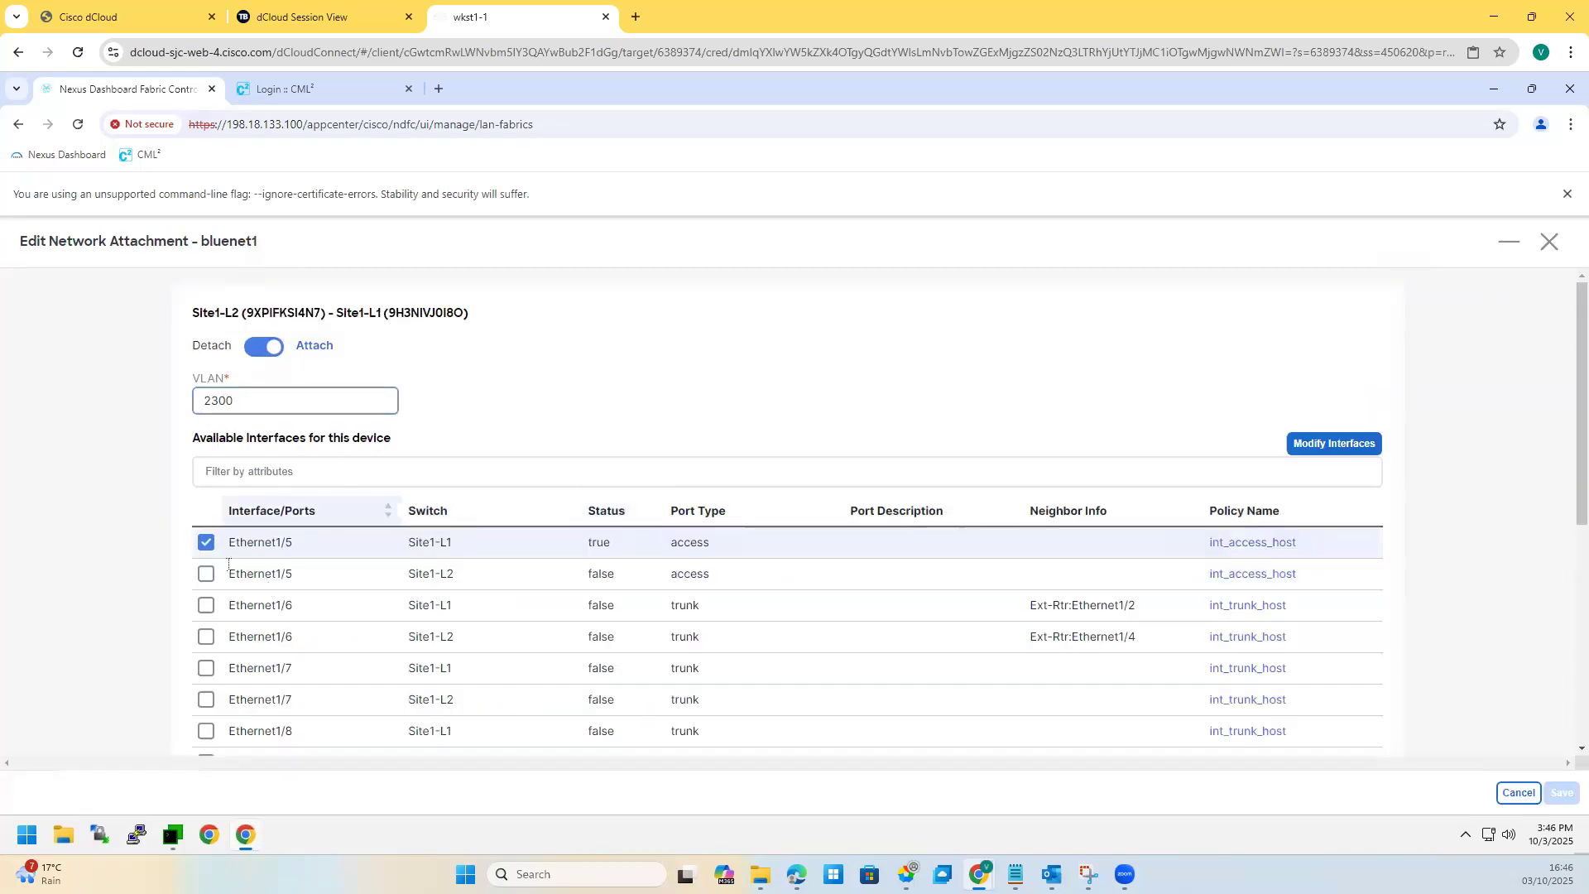
{"action": "left_click", "coordinate": [207, 575]}
{"action": "left_click", "coordinate": [206, 543]}
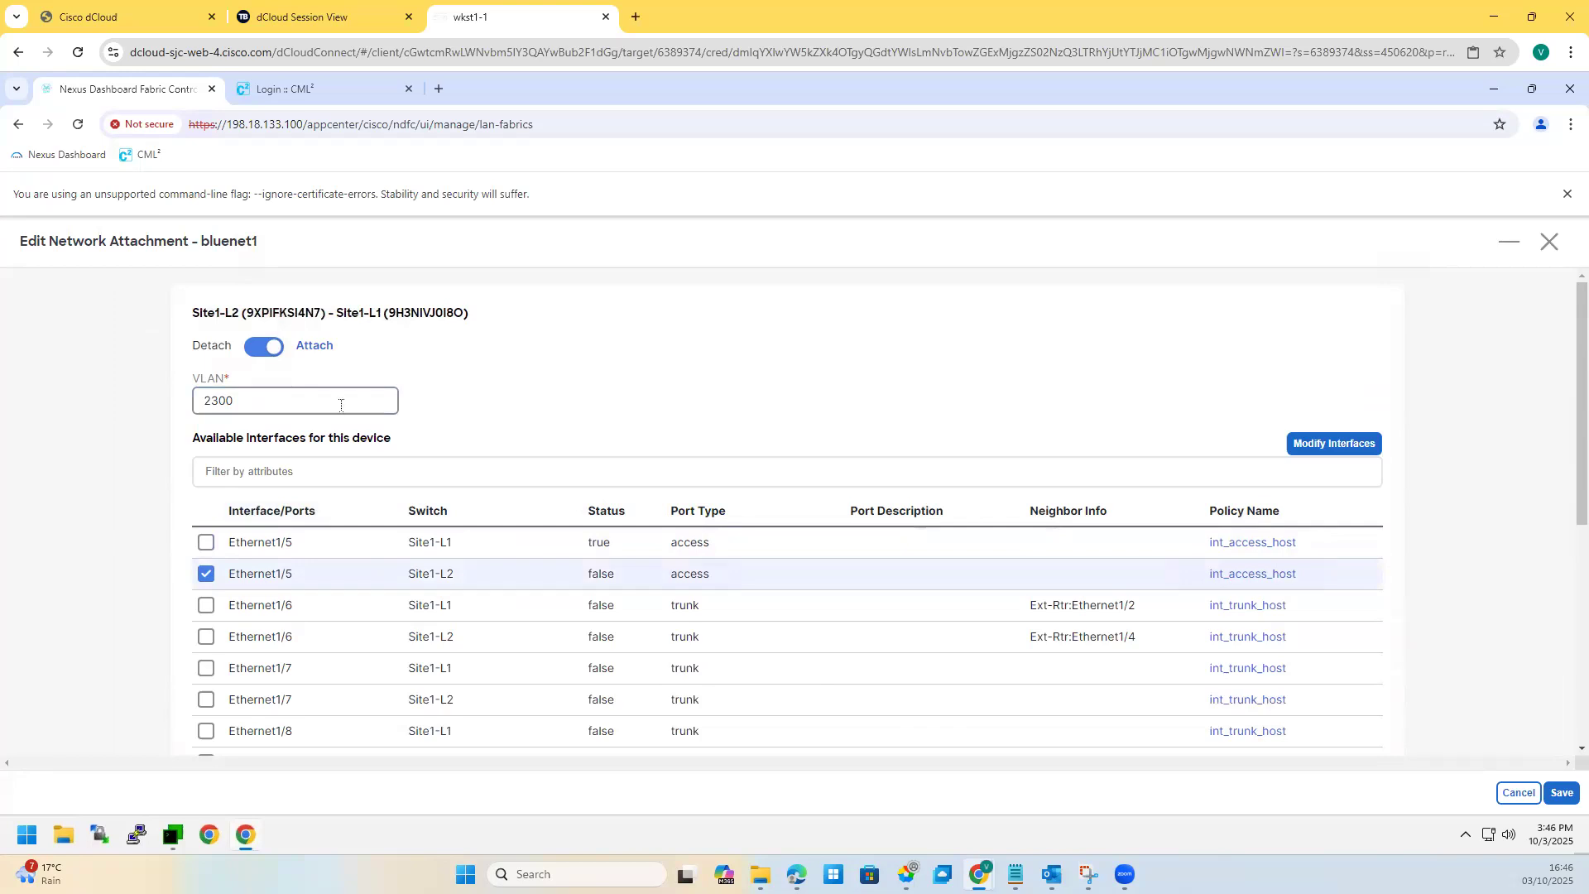
{"action": "left_click", "coordinate": [1556, 243]}
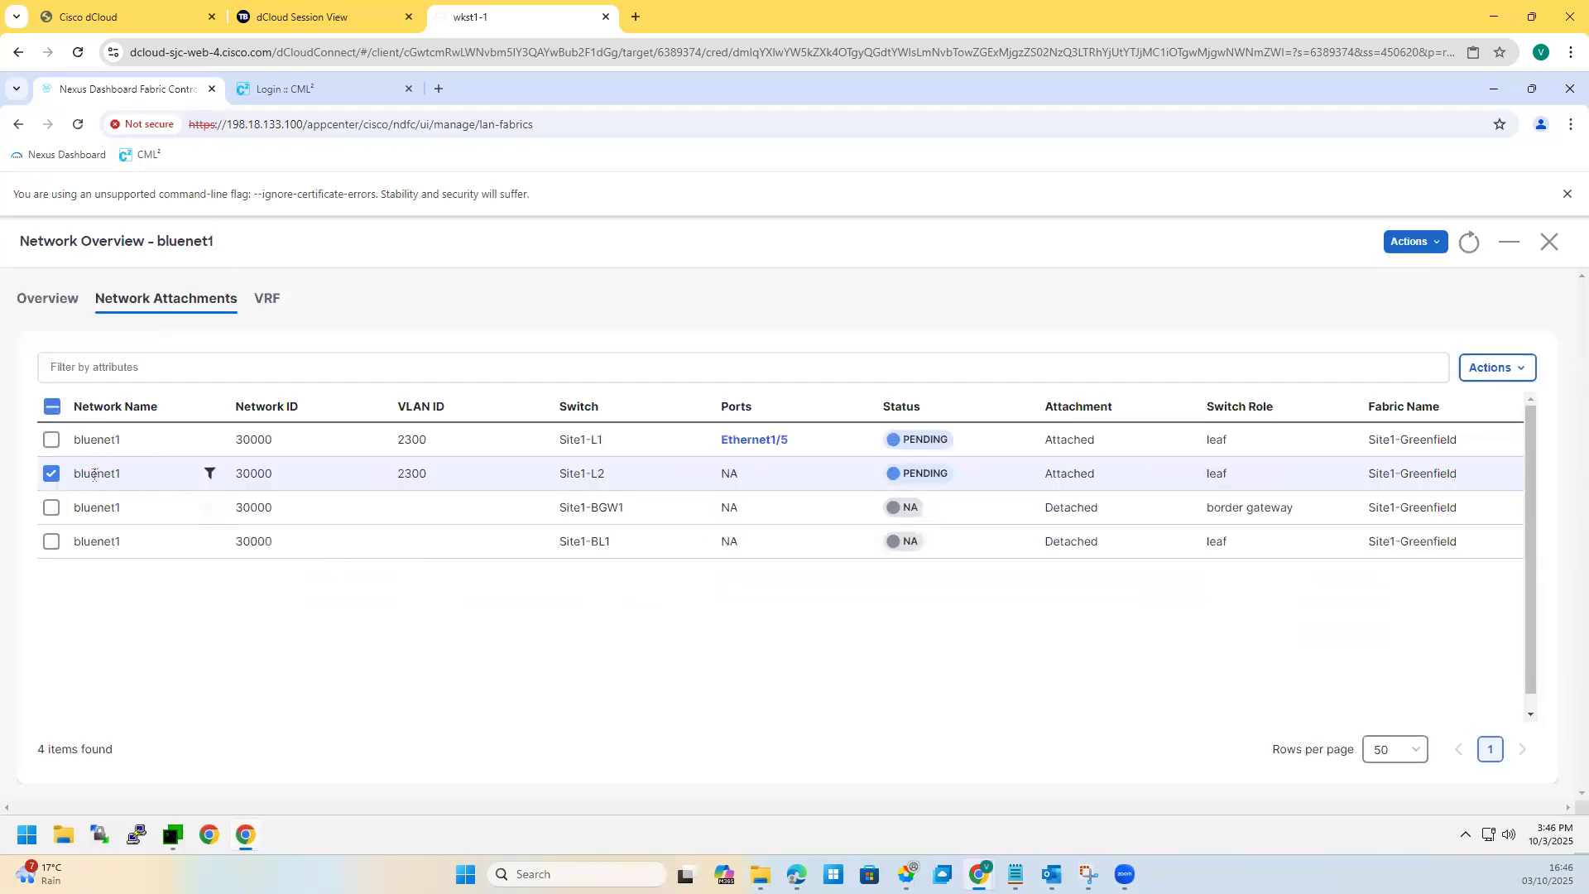
{"action": "left_click", "coordinate": [50, 475]}
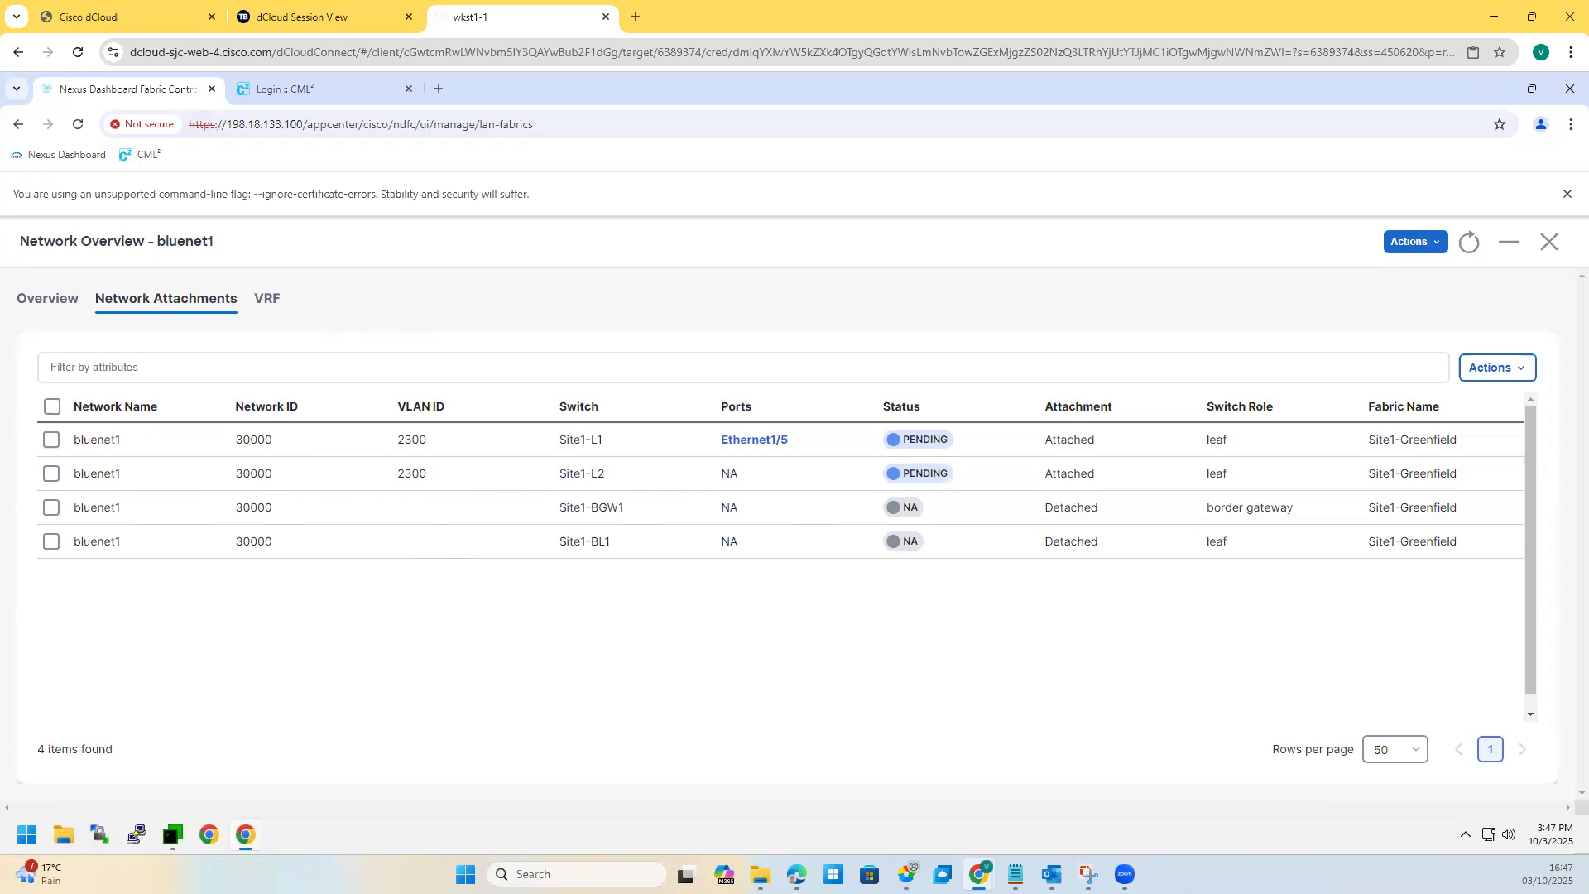
Step: Close bluenet1's overview and open bluenet2 from the Networks table
{"action": "left_click", "coordinate": [43, 308]}
{"action": "left_click", "coordinate": [1550, 242]}
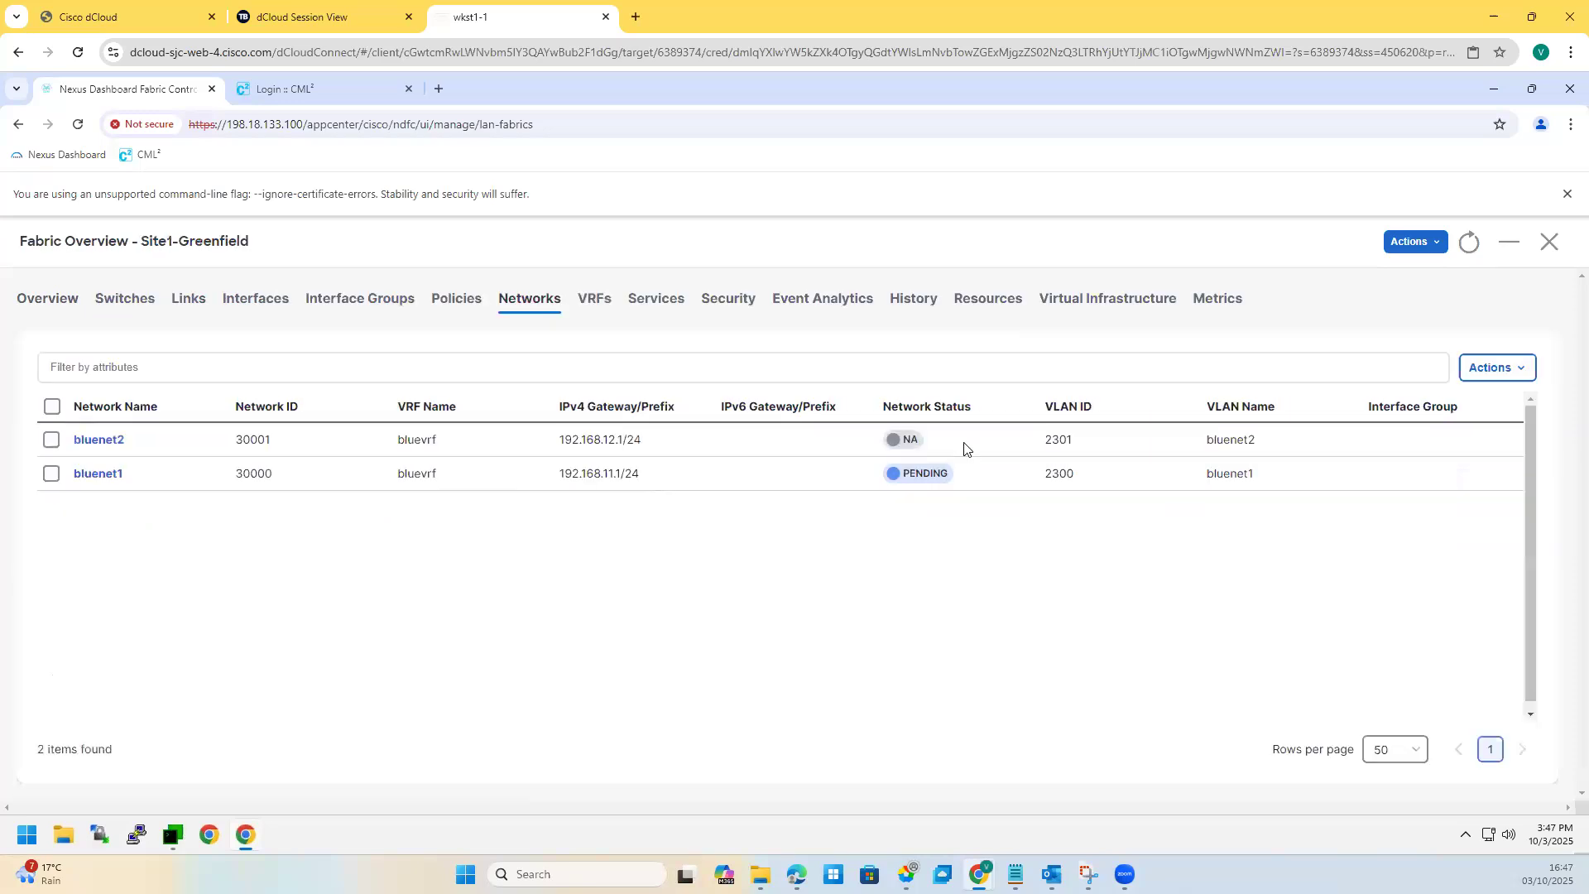
{"action": "double_click", "coordinate": [91, 483]}
{"action": "double_click", "coordinate": [107, 442]}
{"action": "left_click", "coordinate": [106, 441]}
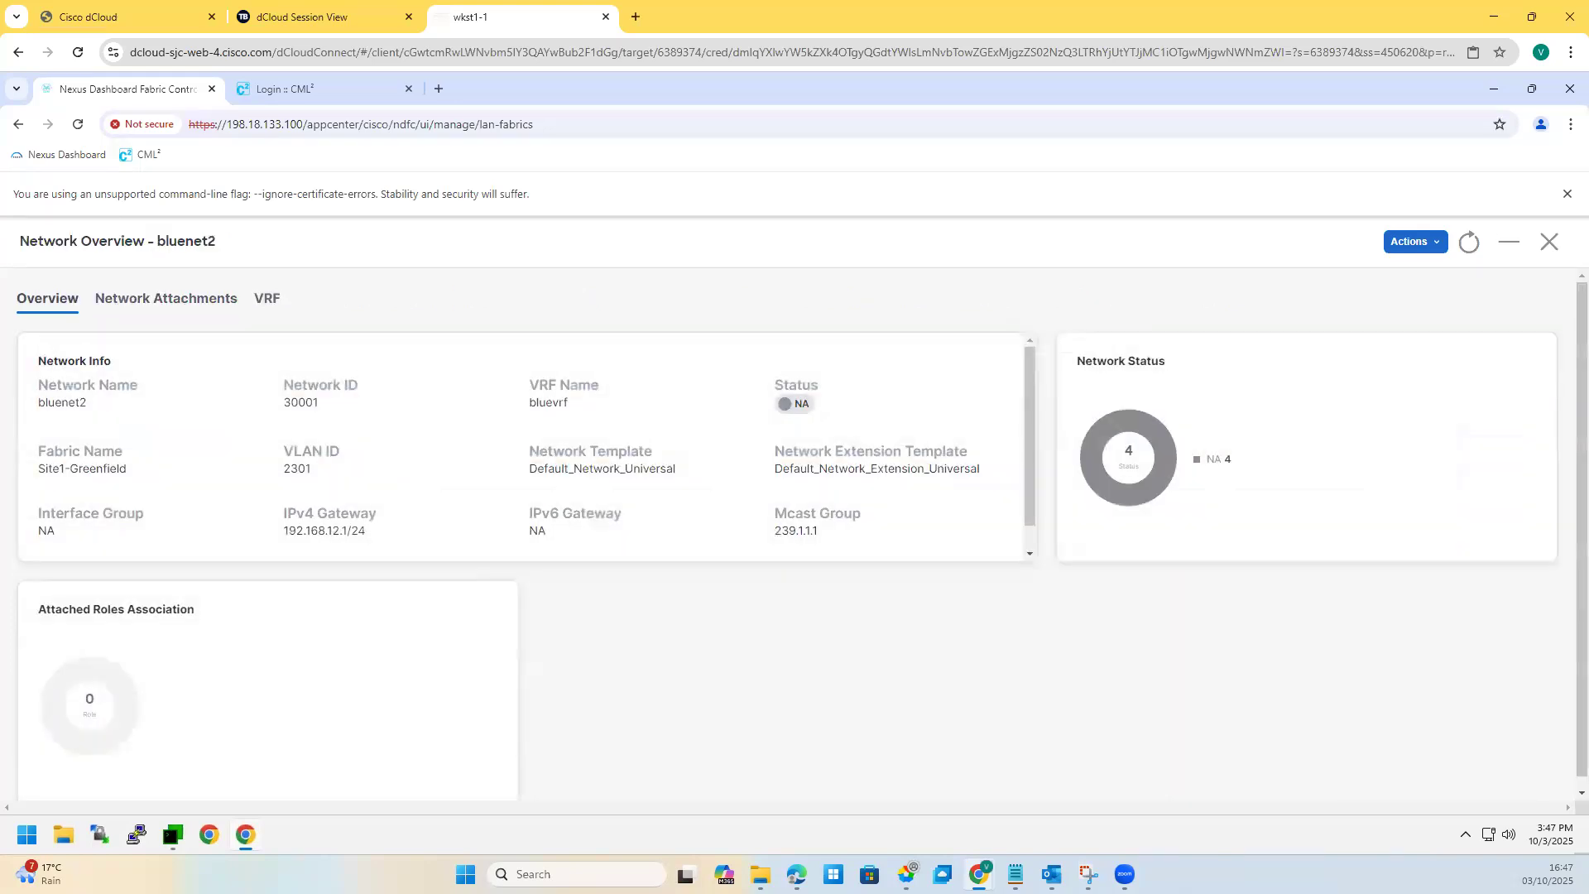
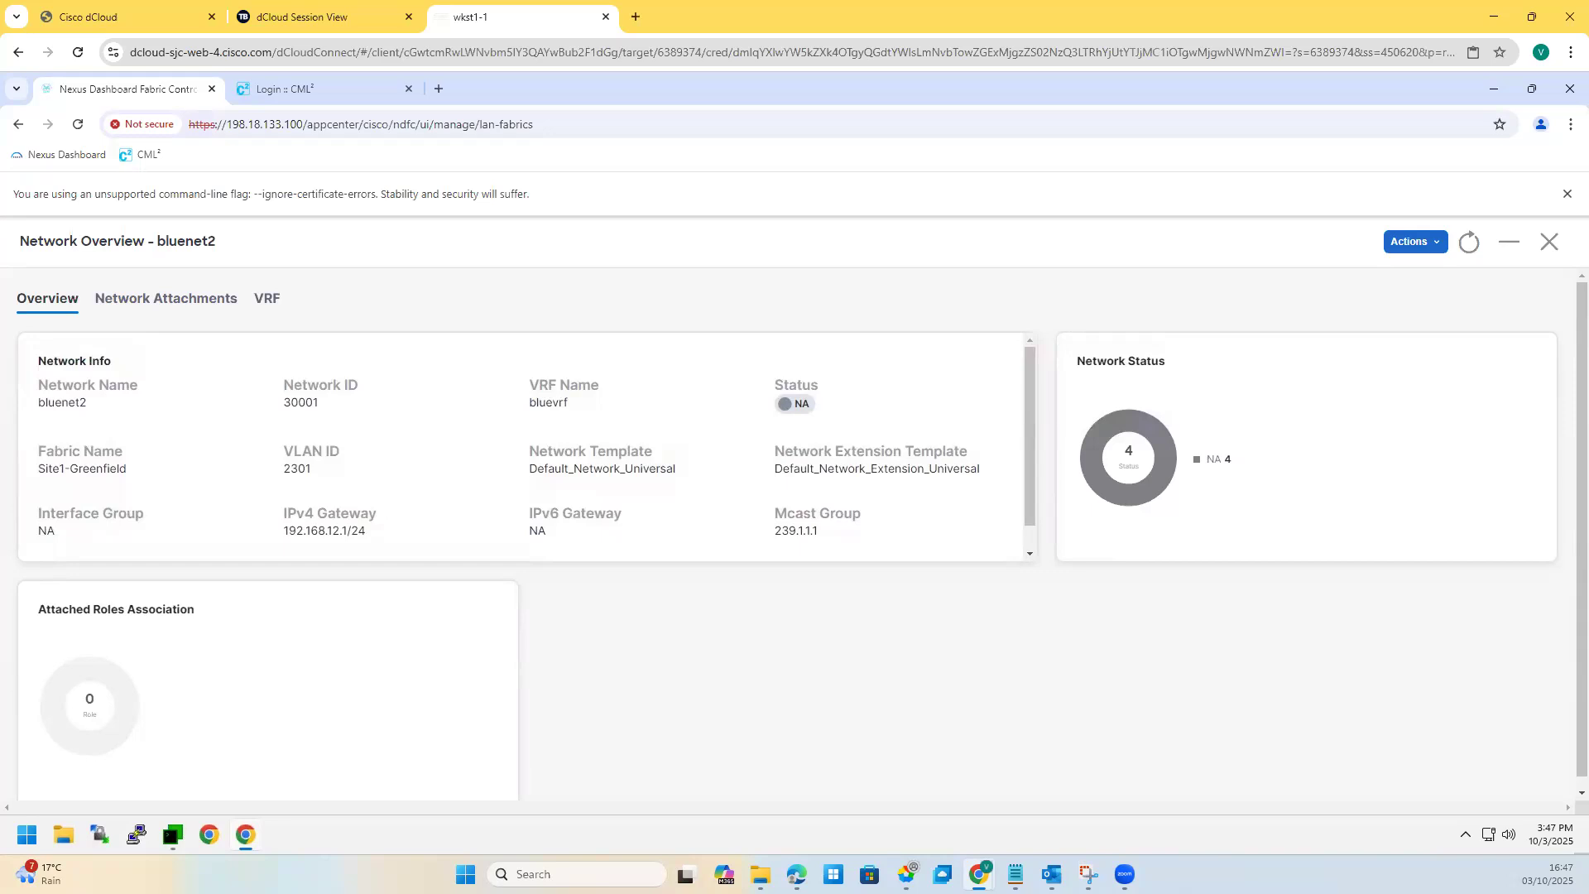
Step: Attach bluenet2 (VLAN 2301) to Site1-L1 and Site1-L2 with Ethernet1/5 on Site1-L2, then close its overview
{"action": "left_click", "coordinate": [150, 313]}
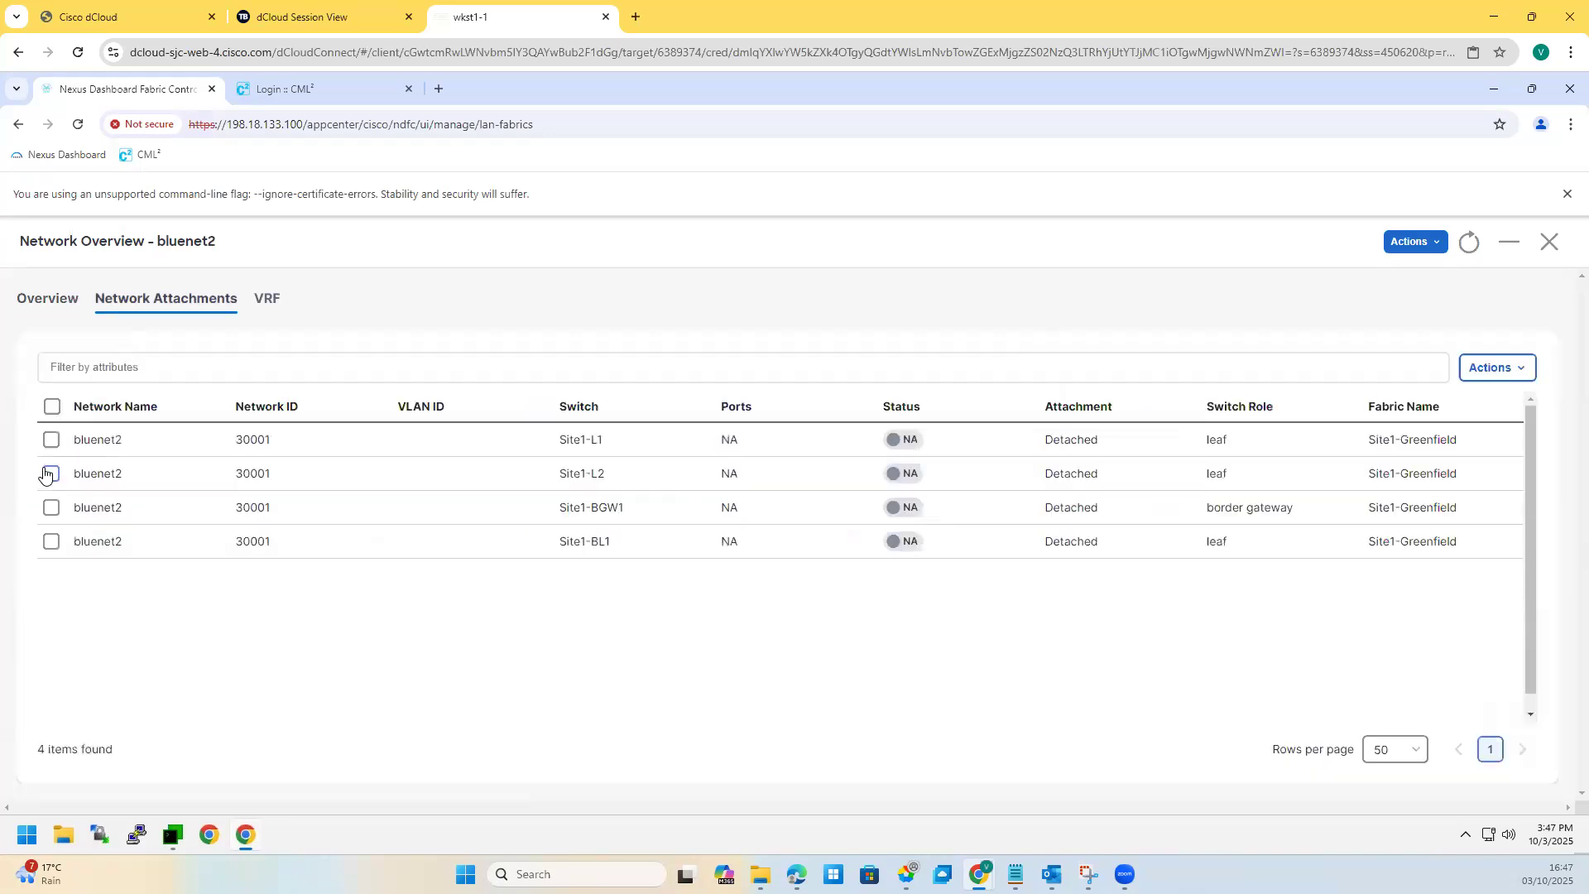
{"action": "left_click", "coordinate": [48, 476]}
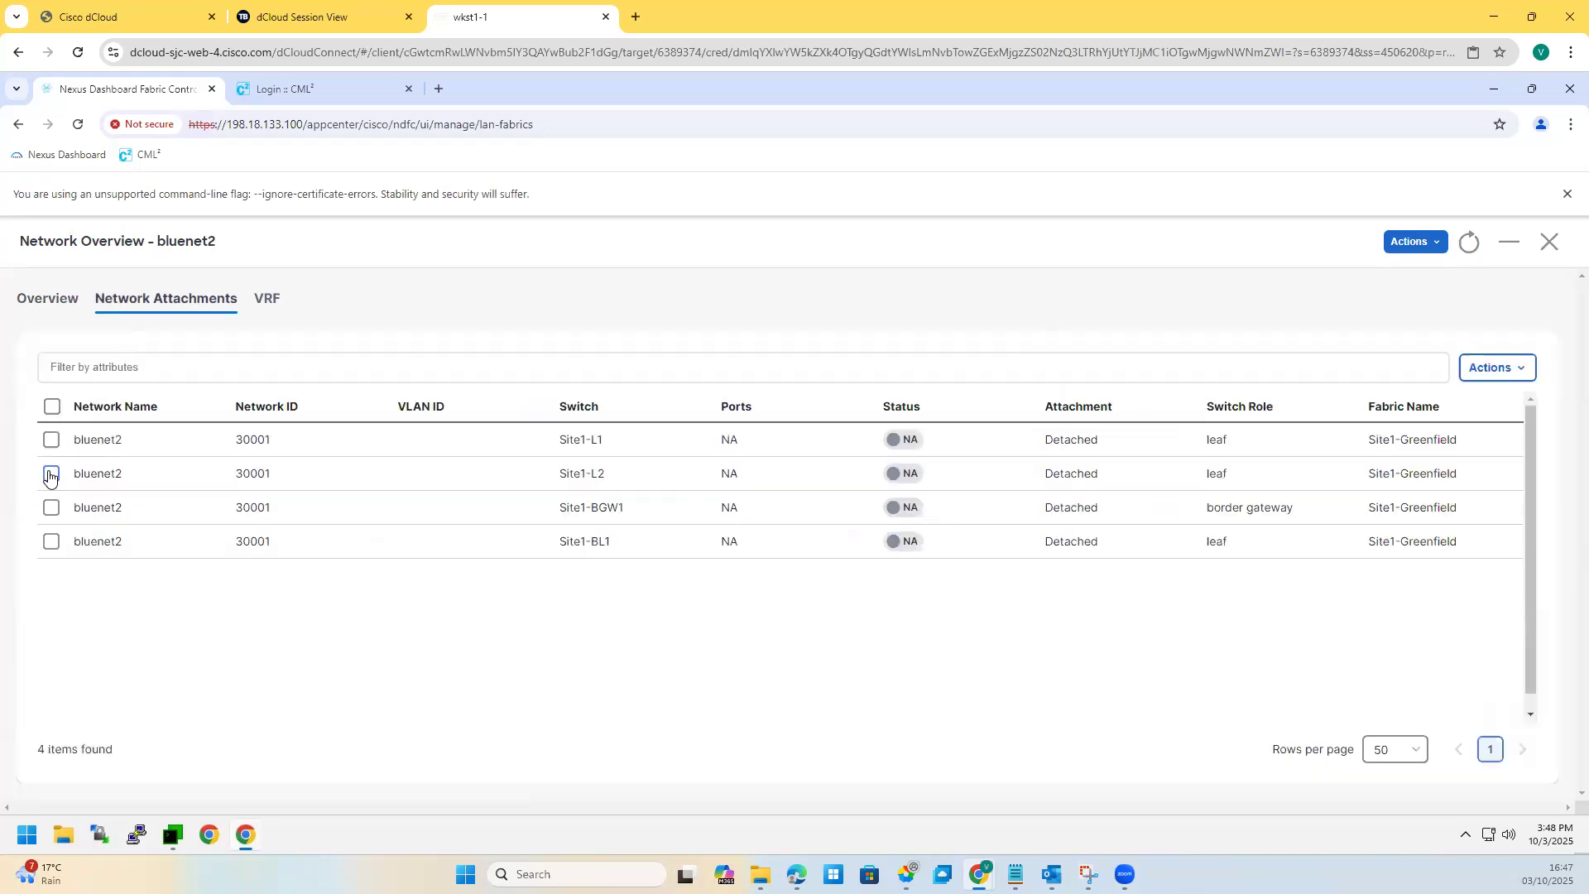
{"action": "left_click", "coordinate": [1506, 374]}
{"action": "left_click", "coordinate": [1476, 433]}
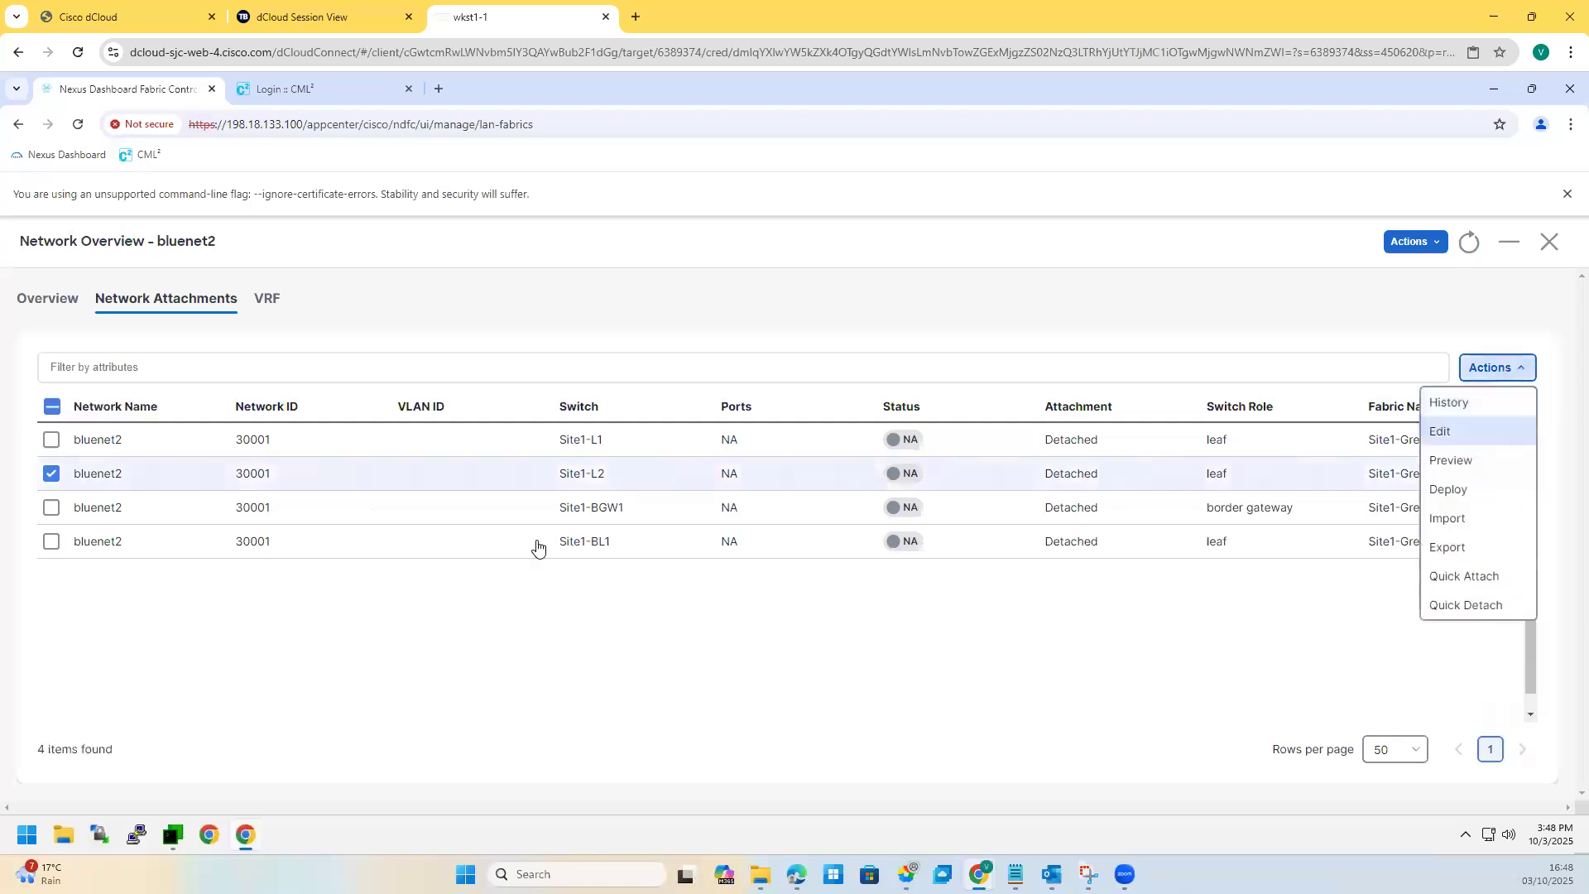
{"action": "left_click", "coordinate": [267, 347]}
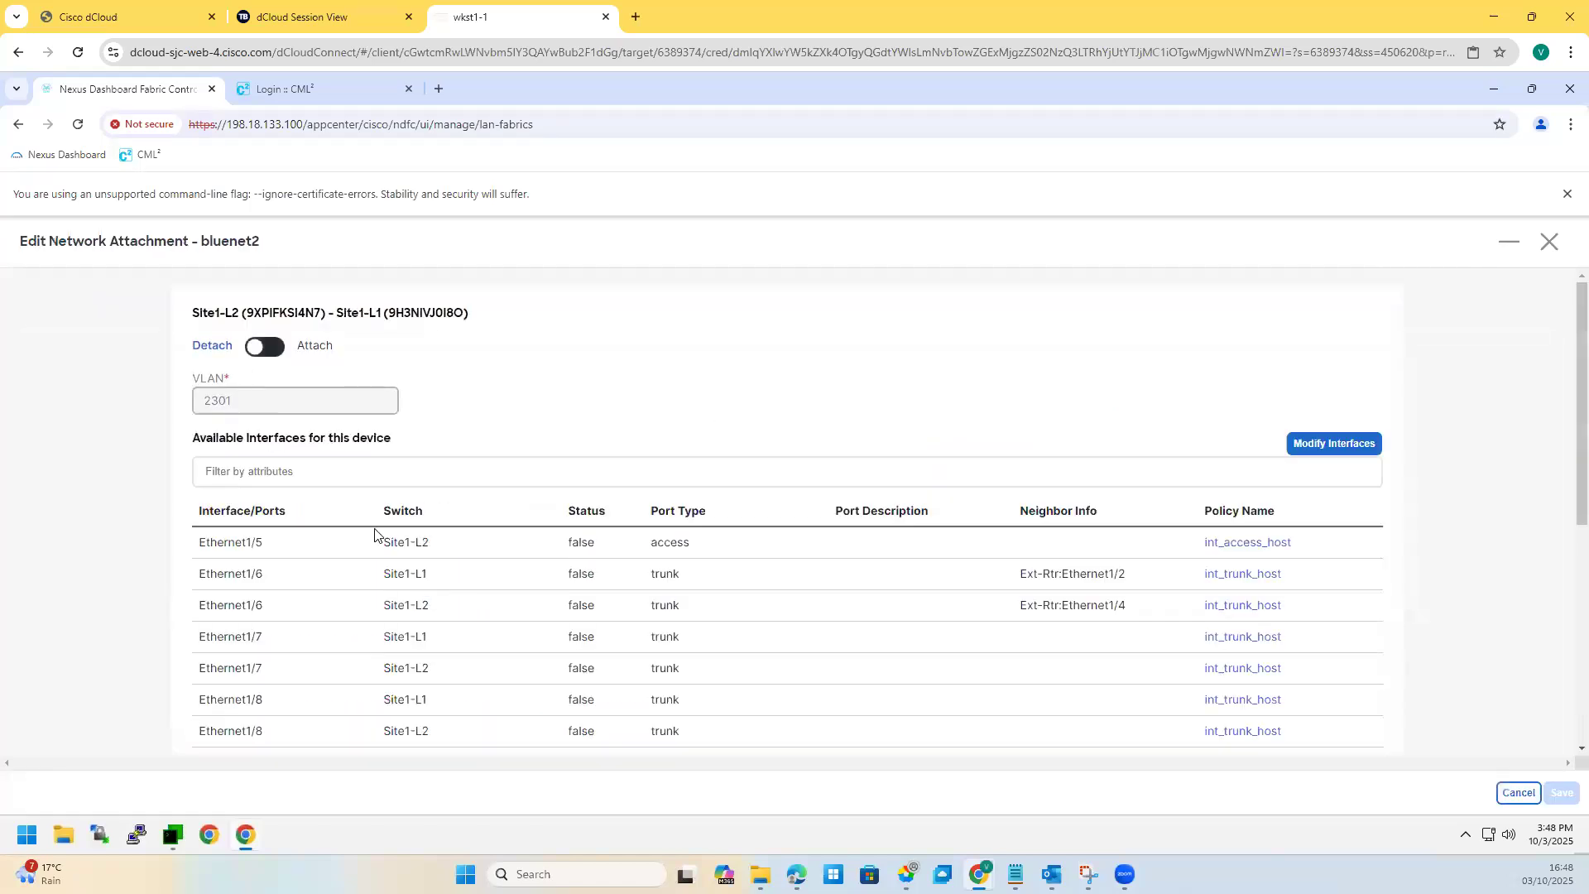
{"action": "left_click", "coordinate": [206, 542]}
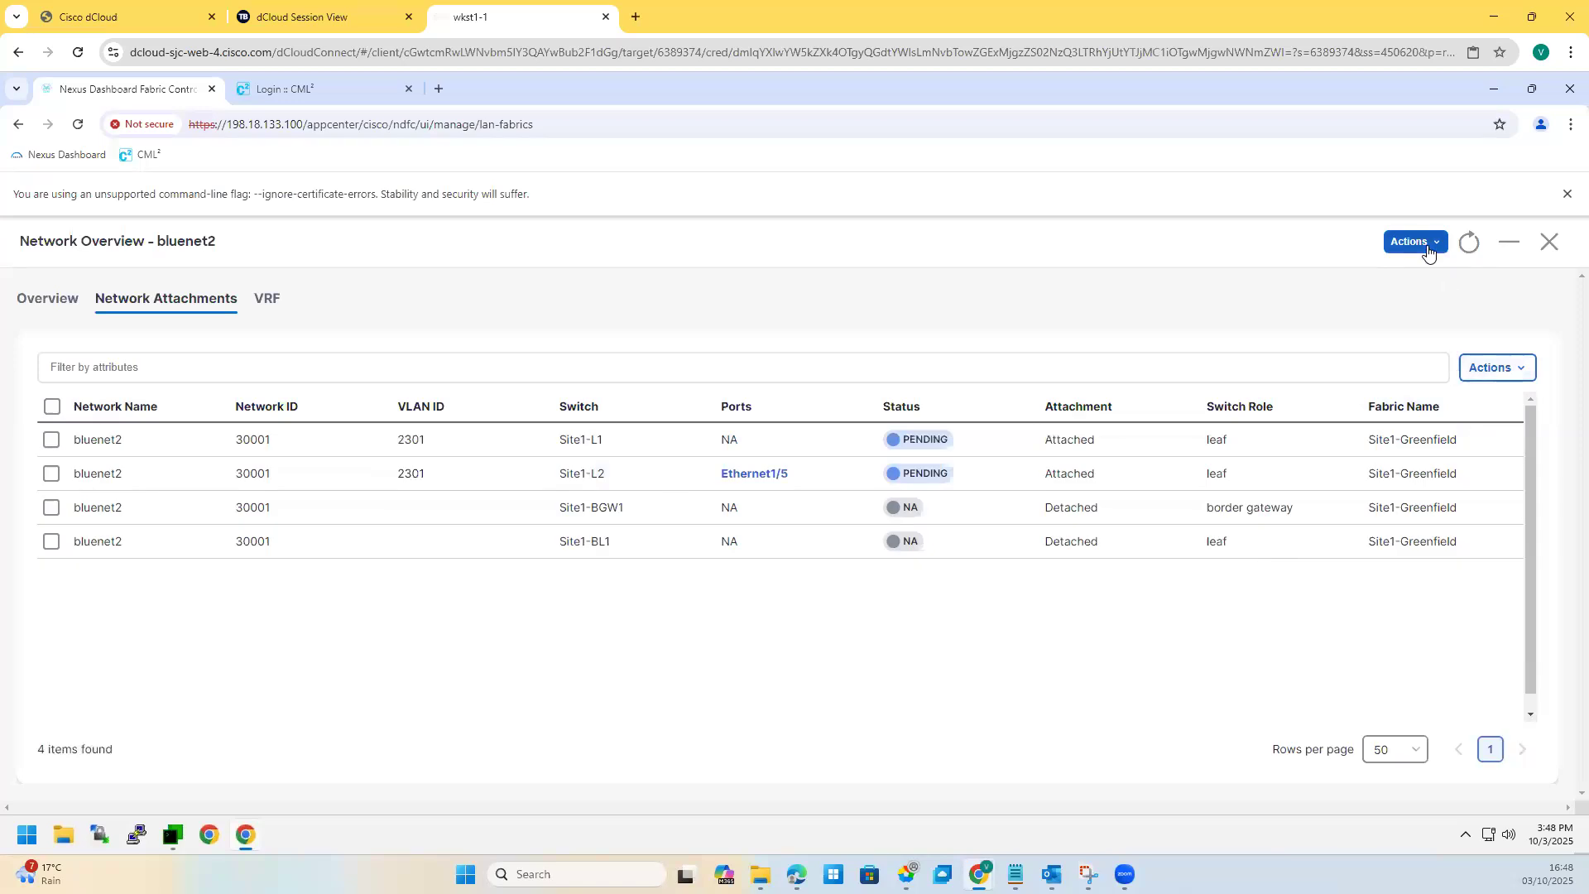
{"action": "left_click", "coordinate": [47, 299]}
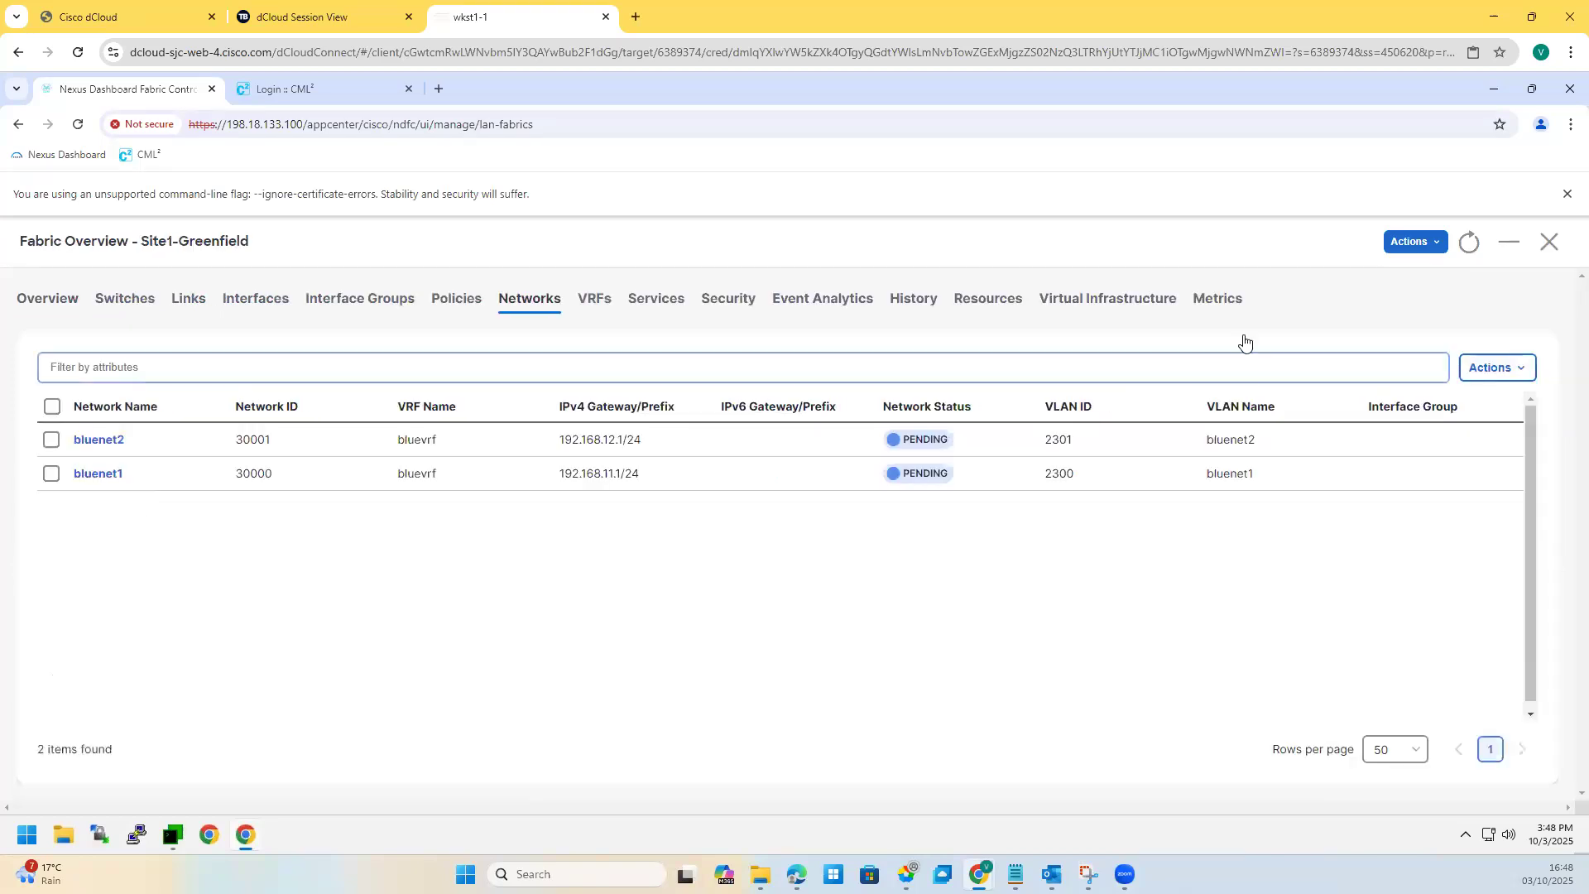
Step: Recalculate the Site1-Greenfield deployment and review Site1-L1's pending vlan 2000 and bluevrf route-target lines
{"action": "left_click", "coordinate": [1393, 245]}
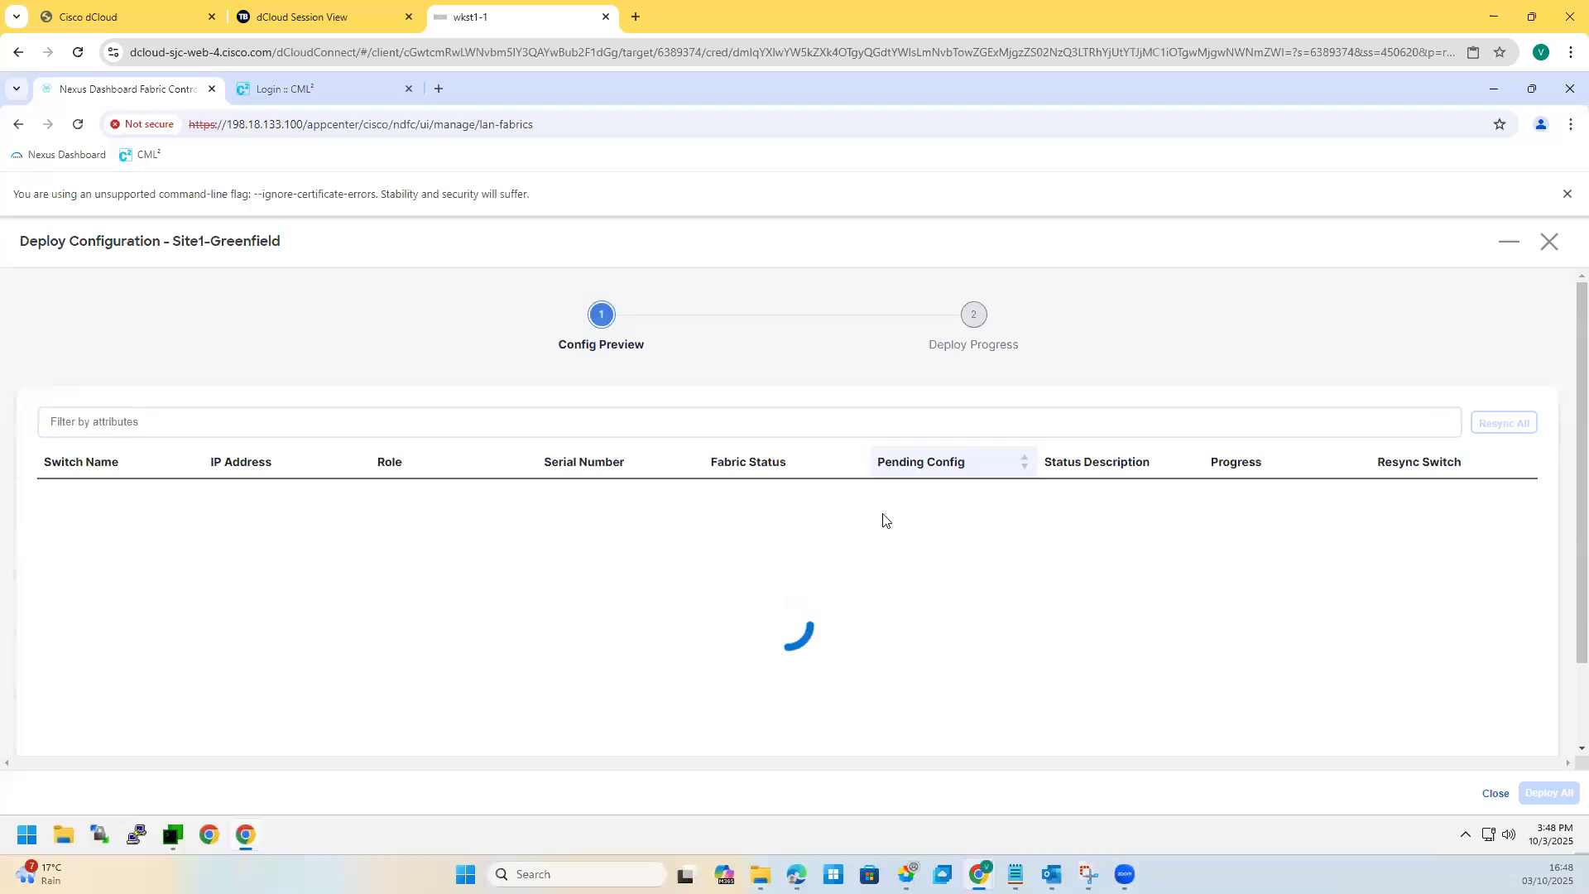
{"action": "left_click", "coordinate": [896, 504]}
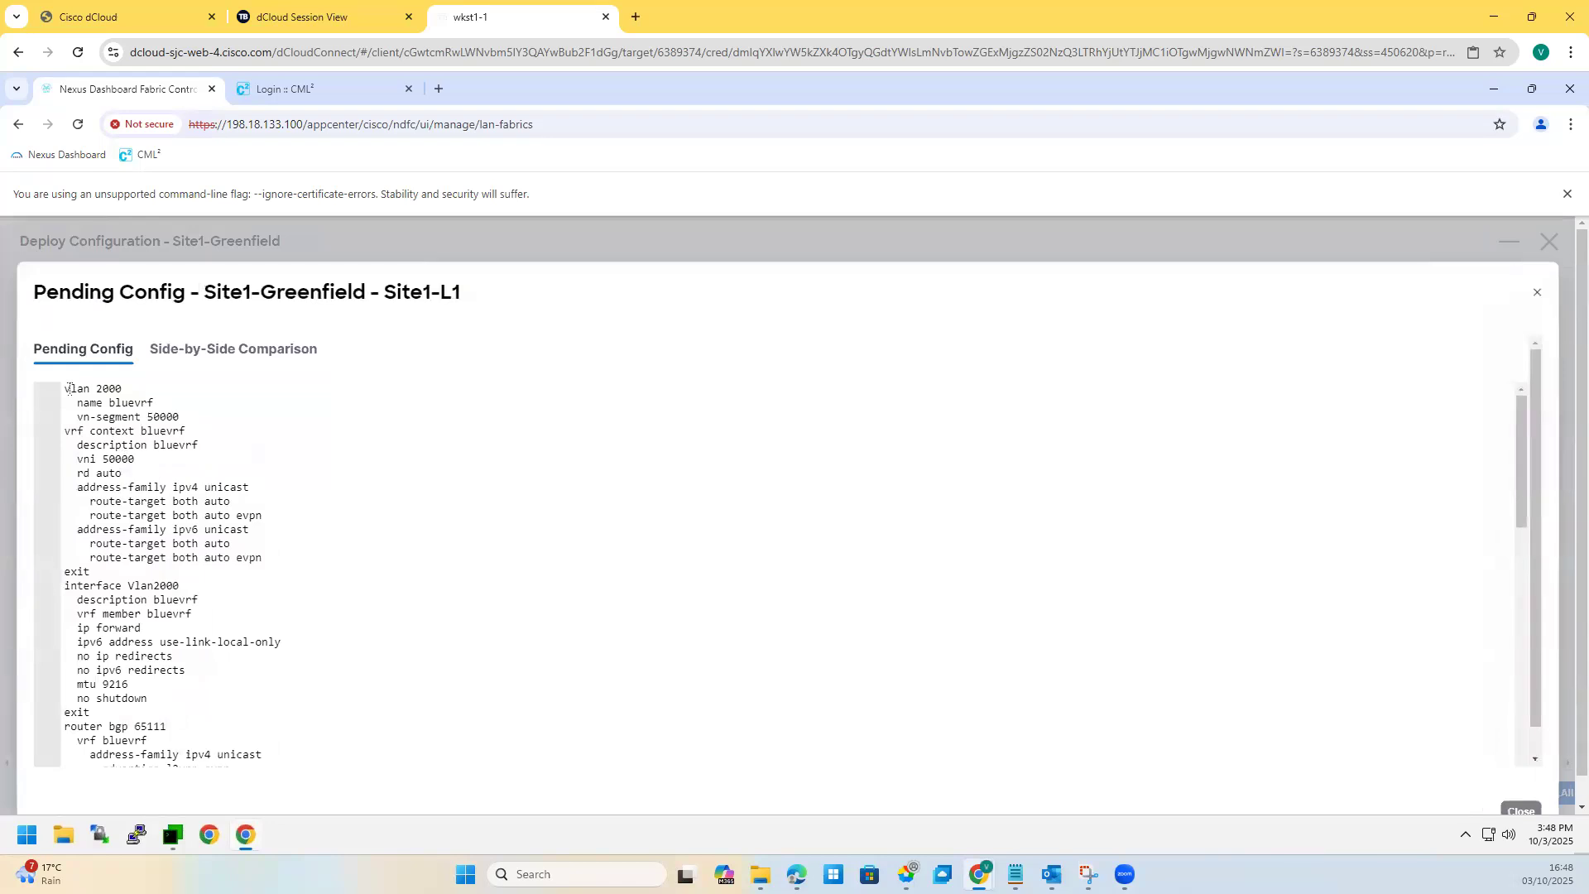
{"action": "left_click_drag", "start_coordinate": [68, 388], "coordinate": [135, 460]}
{"action": "left_click", "coordinate": [154, 487]}
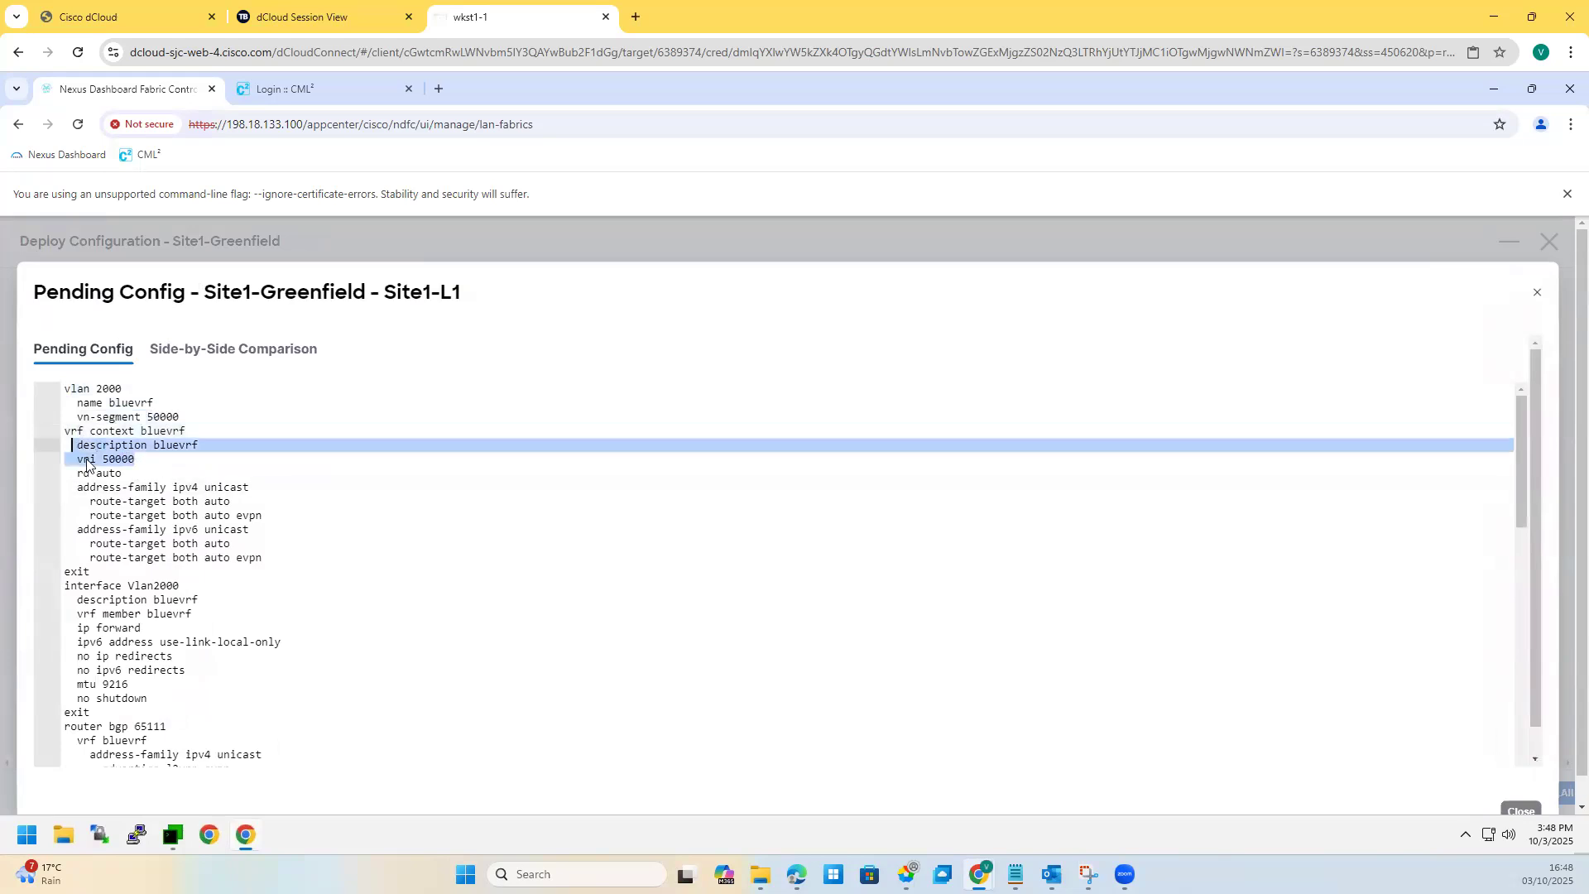
{"action": "left_click_drag", "start_coordinate": [268, 560], "coordinate": [53, 469]}
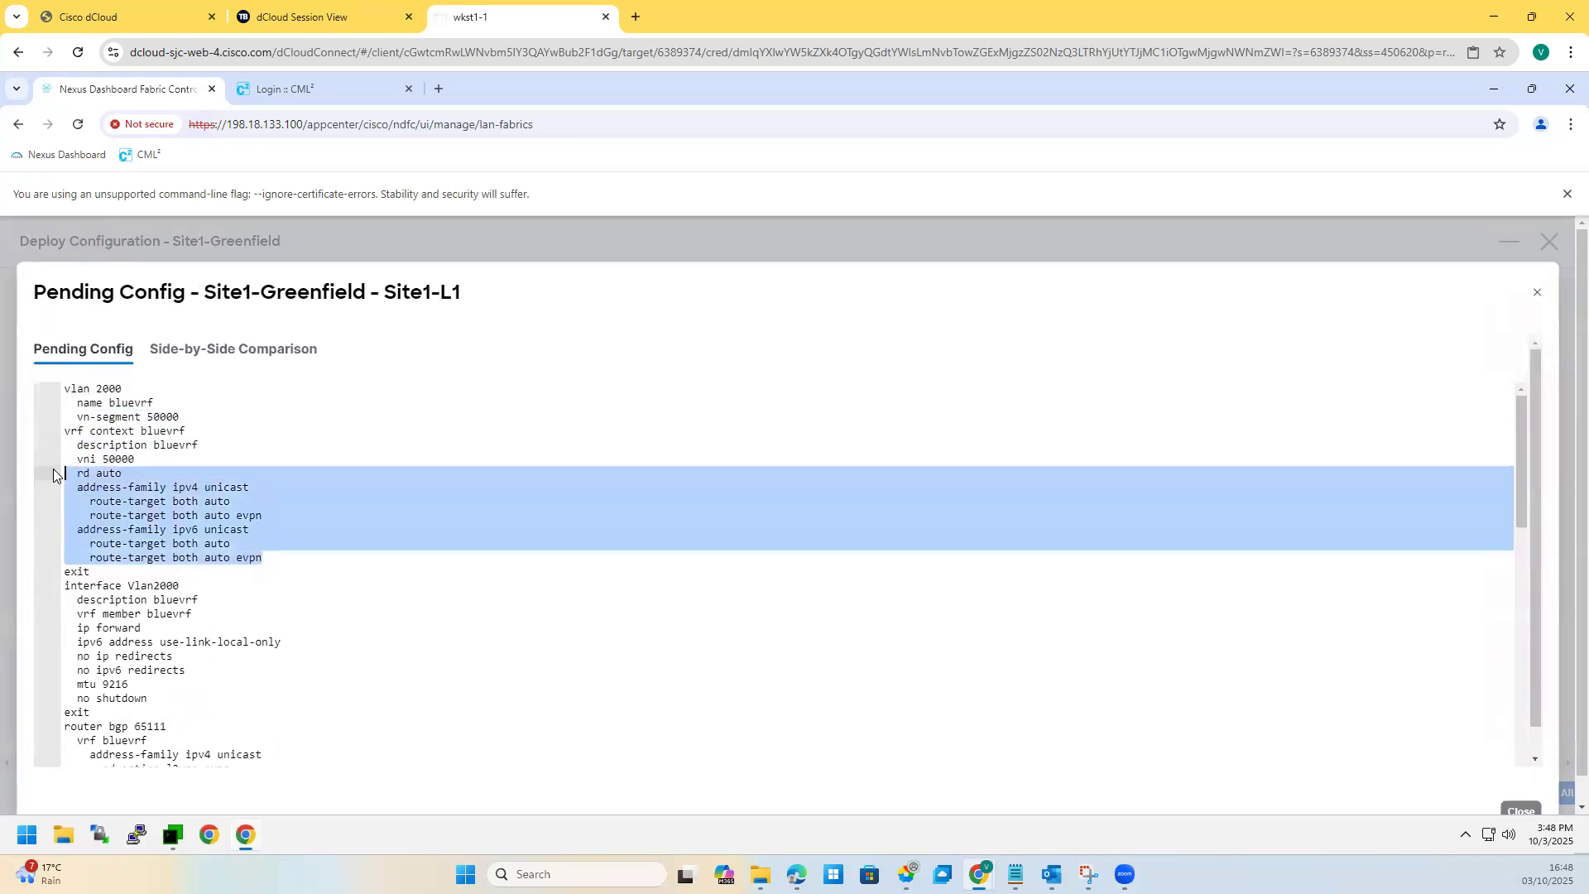
{"action": "scroll", "coordinate": [102, 518], "scroll_direction": "down", "scroll_amount": 1}
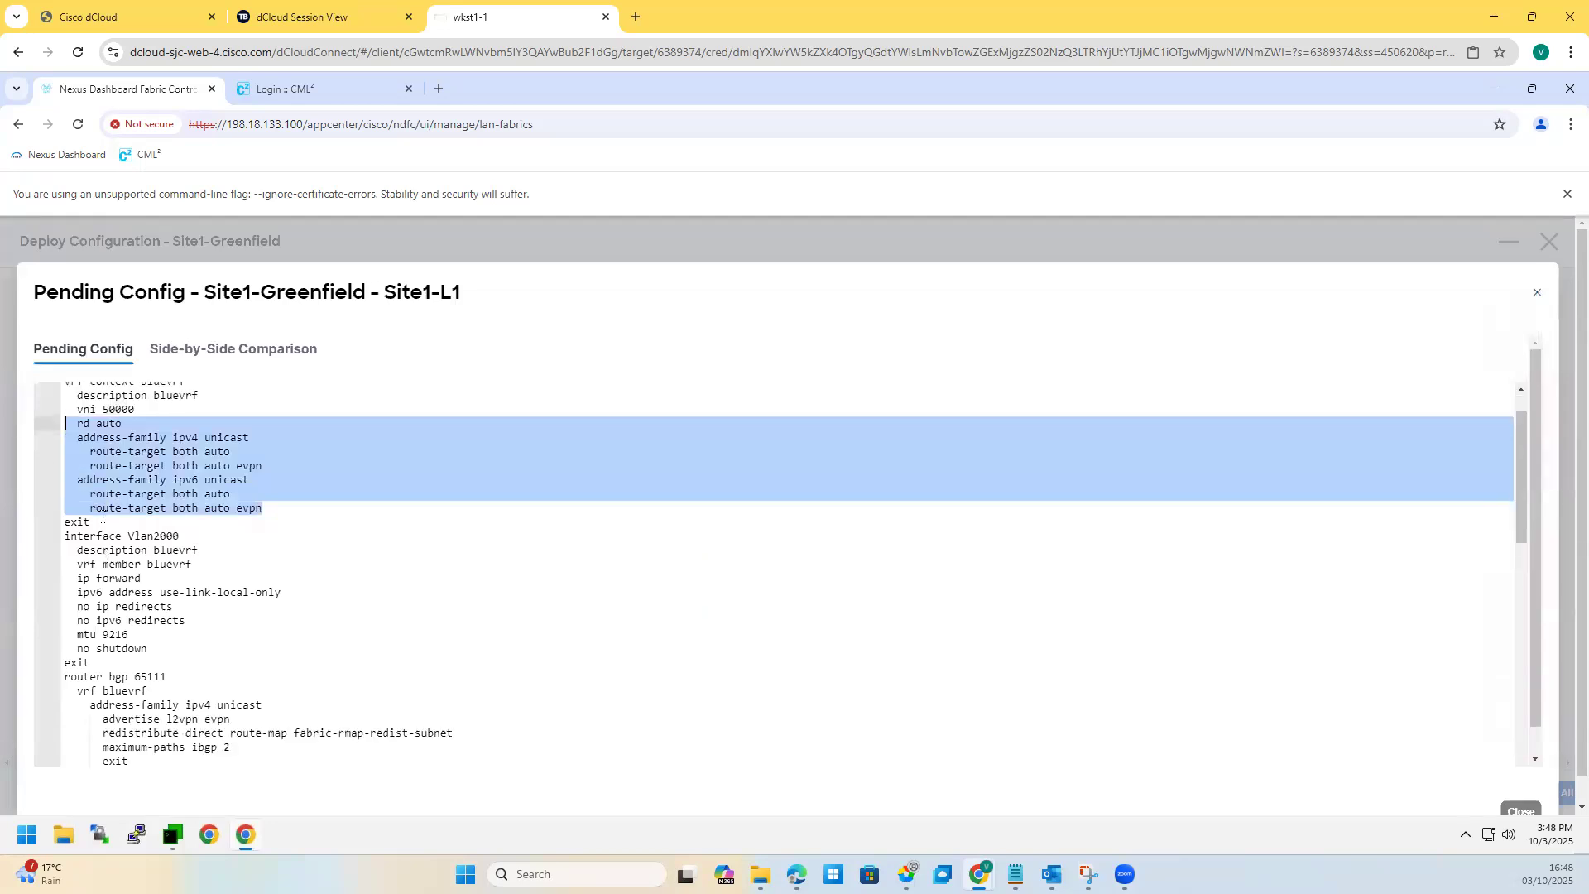
Step: Review the pending interface Vlan2000 block and the BGP vrf bluevrf section with l2vpn evpn advertising
{"action": "left_click_drag", "start_coordinate": [75, 537], "coordinate": [183, 649]}
{"action": "scroll", "coordinate": [183, 649], "scroll_direction": "down", "scroll_amount": 2}
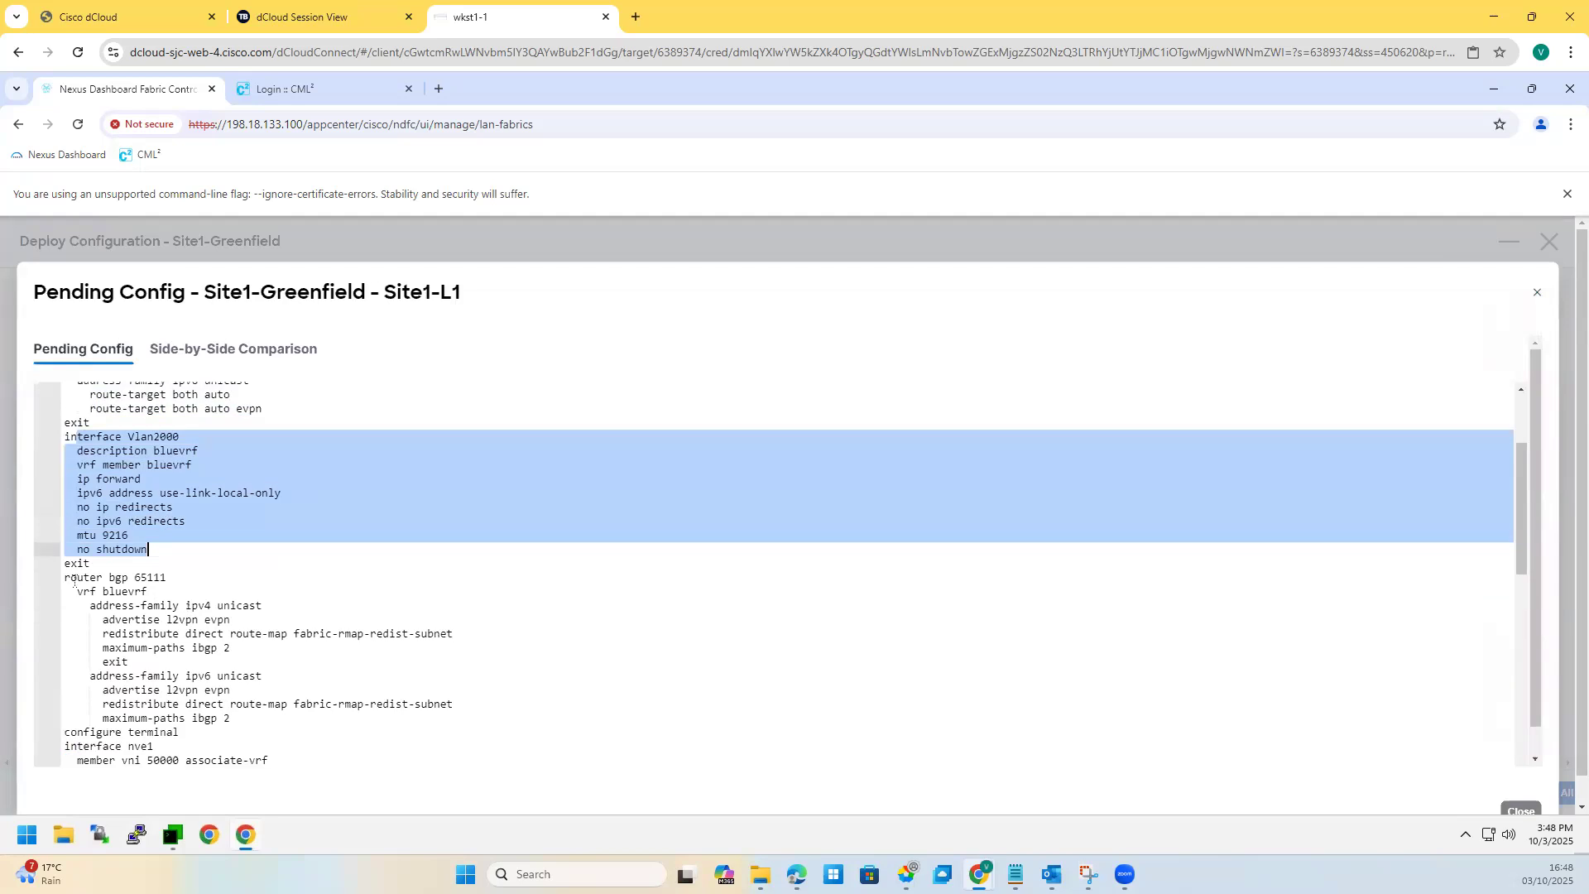
{"action": "left_click", "coordinate": [159, 544]}
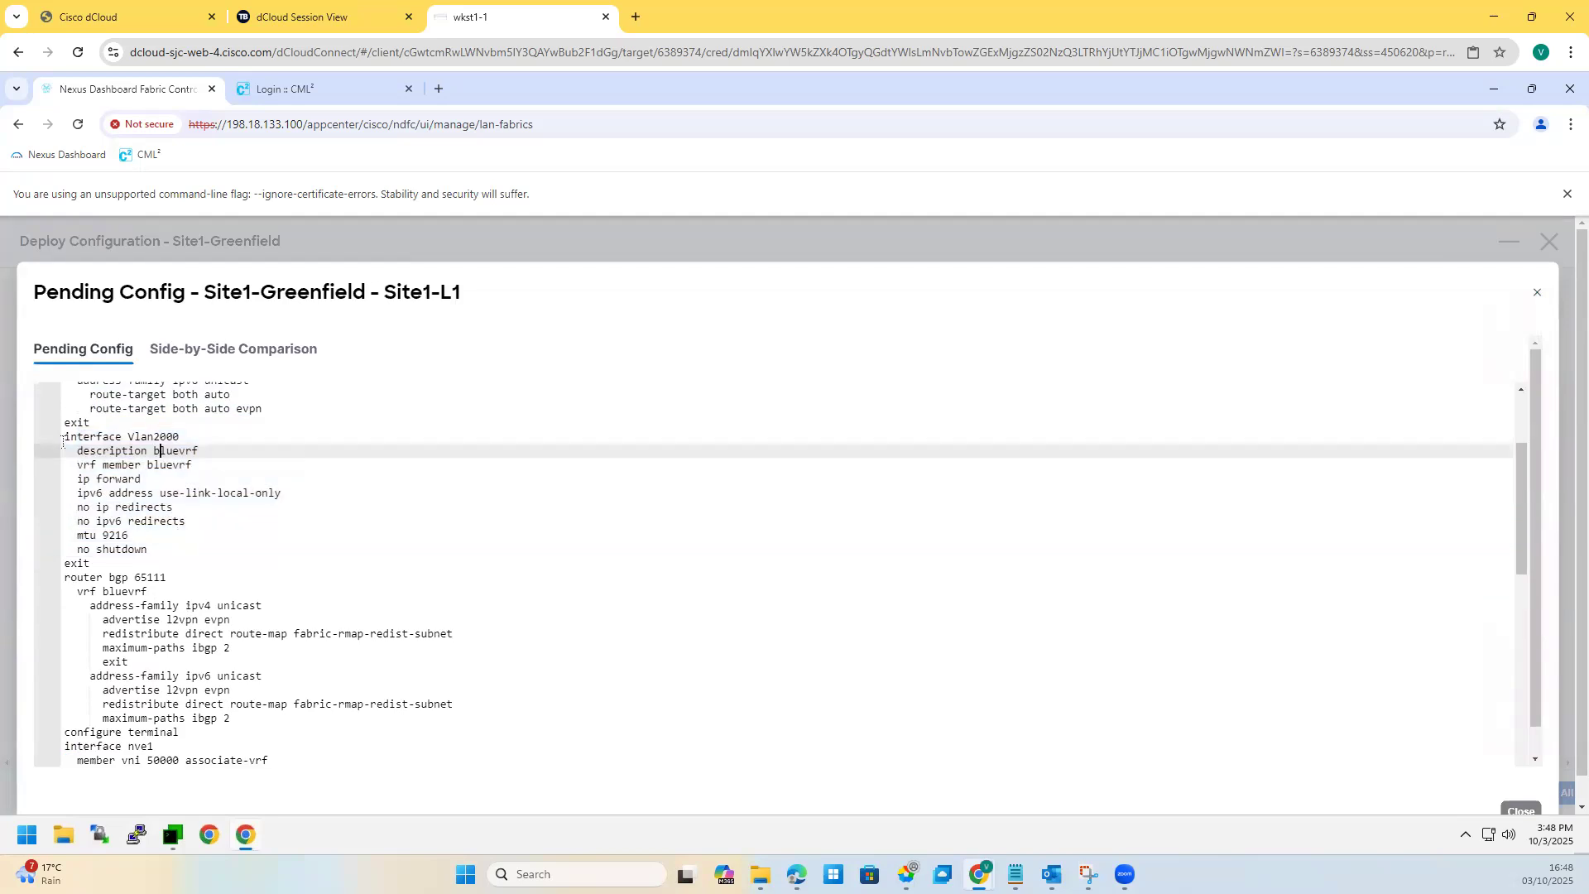
{"action": "left_click_drag", "start_coordinate": [63, 441], "coordinate": [149, 551]}
{"action": "scroll", "coordinate": [118, 654], "scroll_direction": "down", "scroll_amount": 2}
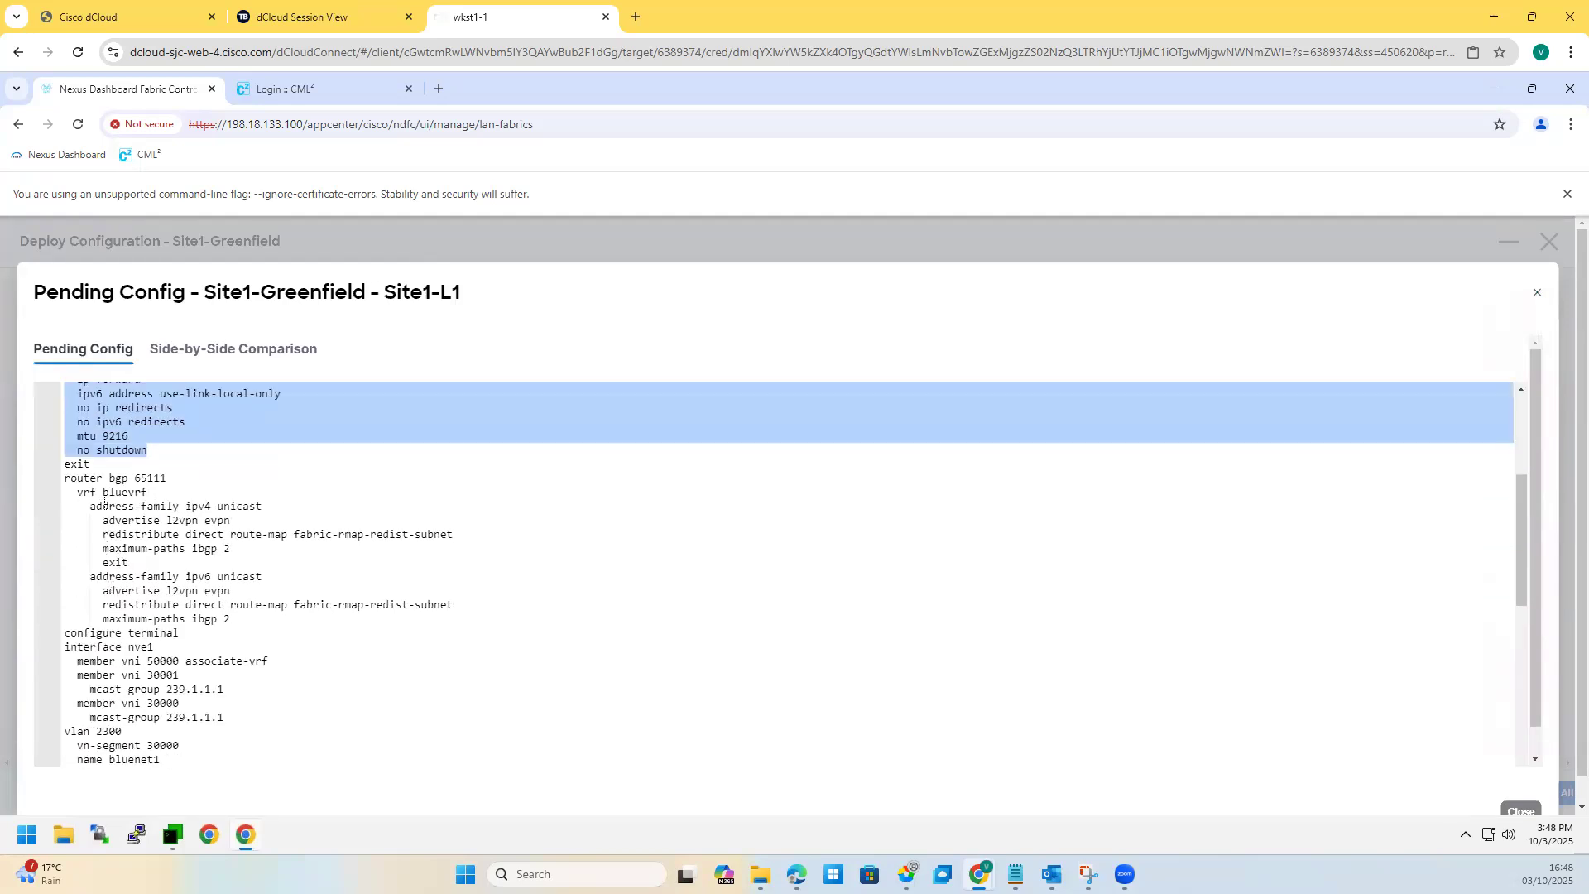
{"action": "left_click_drag", "start_coordinate": [77, 492], "coordinate": [110, 590]}
{"action": "left_click", "coordinate": [225, 632]}
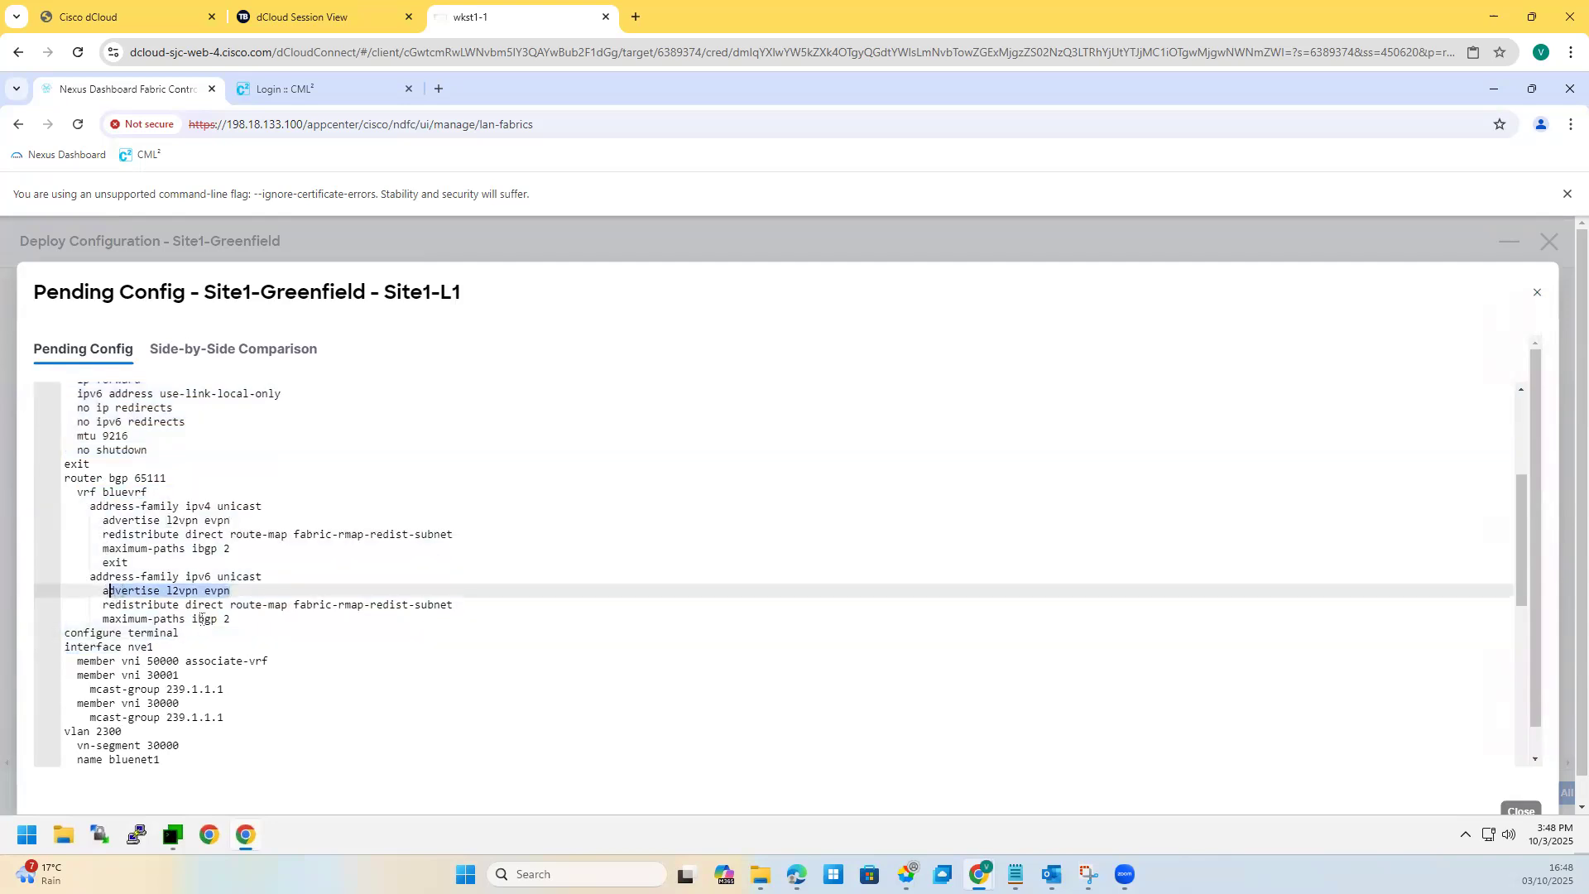
{"action": "left_click_drag", "start_coordinate": [230, 604], "coordinate": [455, 604]}
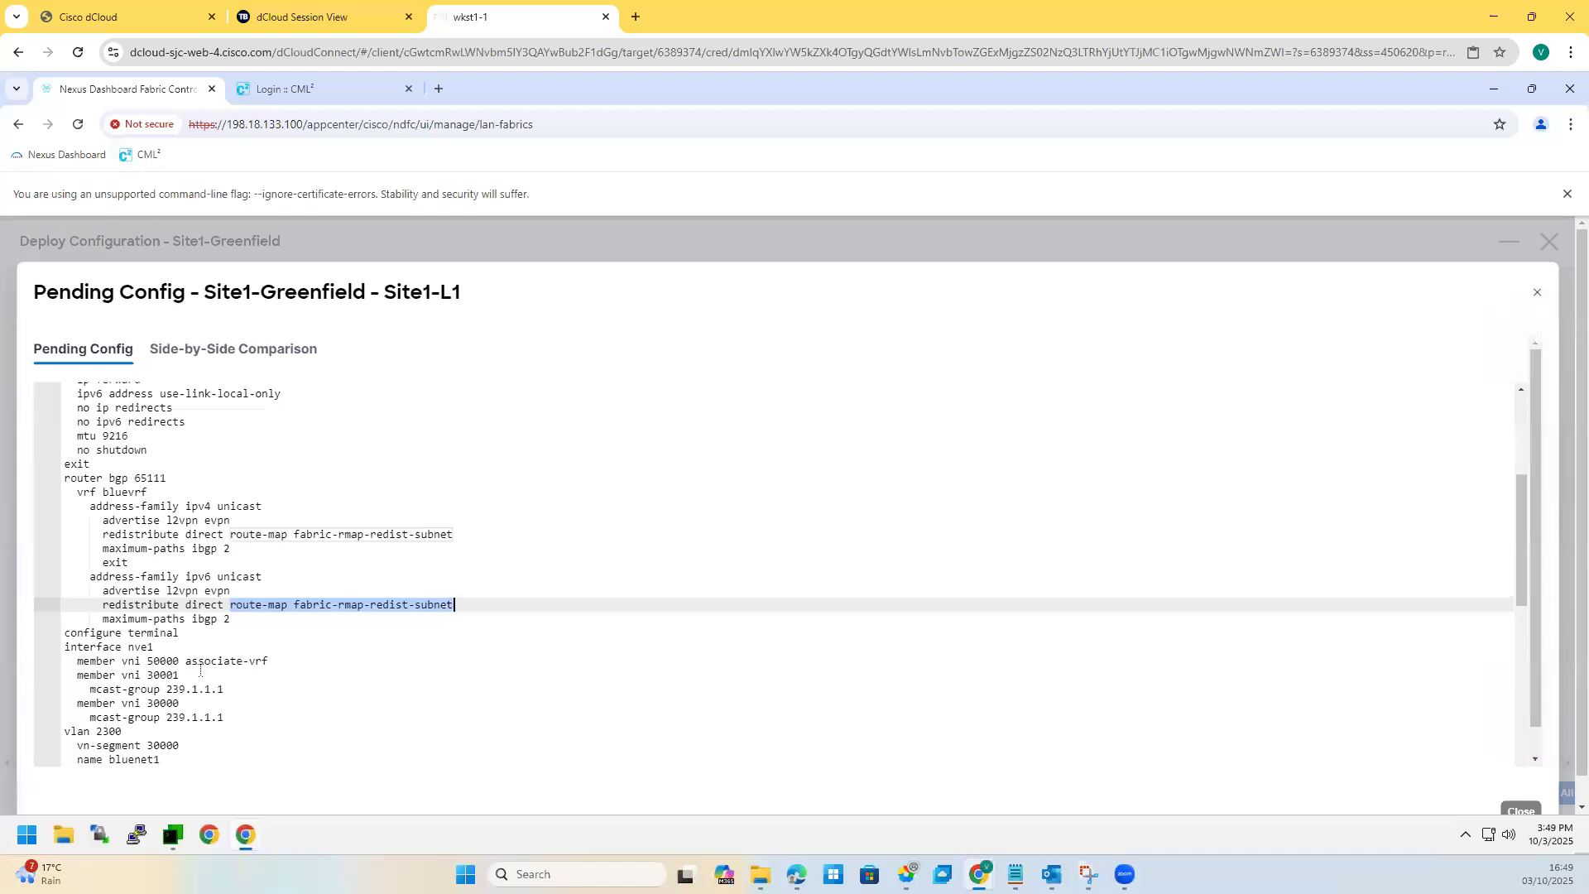
{"action": "scroll", "coordinate": [157, 613], "scroll_direction": "down", "scroll_amount": 2}
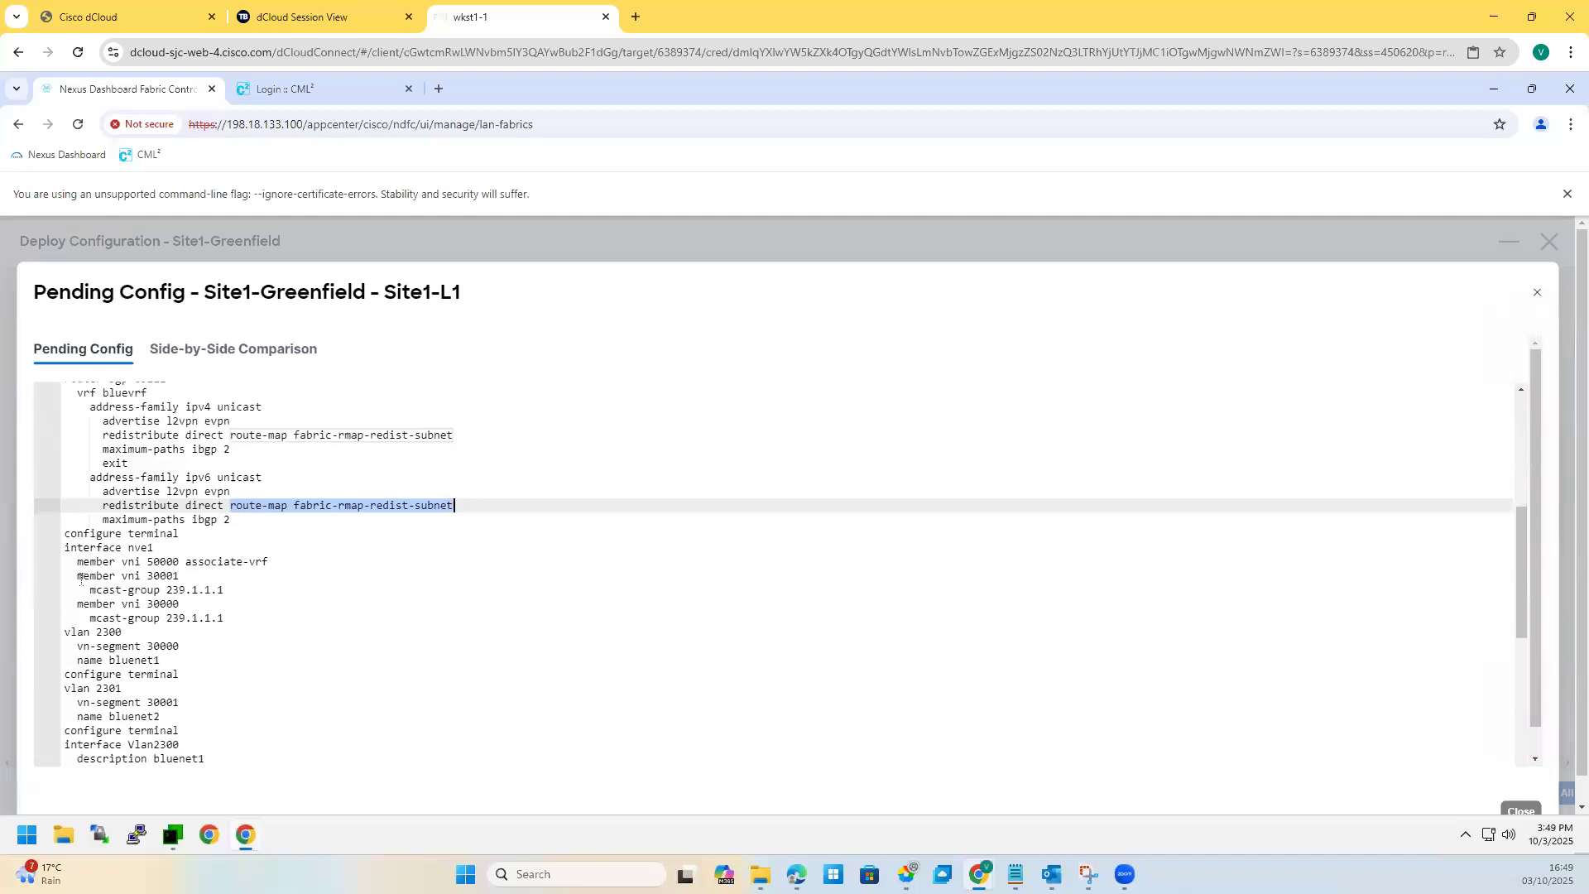
Step: Review the nve1 member vni 30001 entries and the interface Vlan2300 settings
{"action": "left_click_drag", "start_coordinate": [66, 575], "coordinate": [212, 605]}
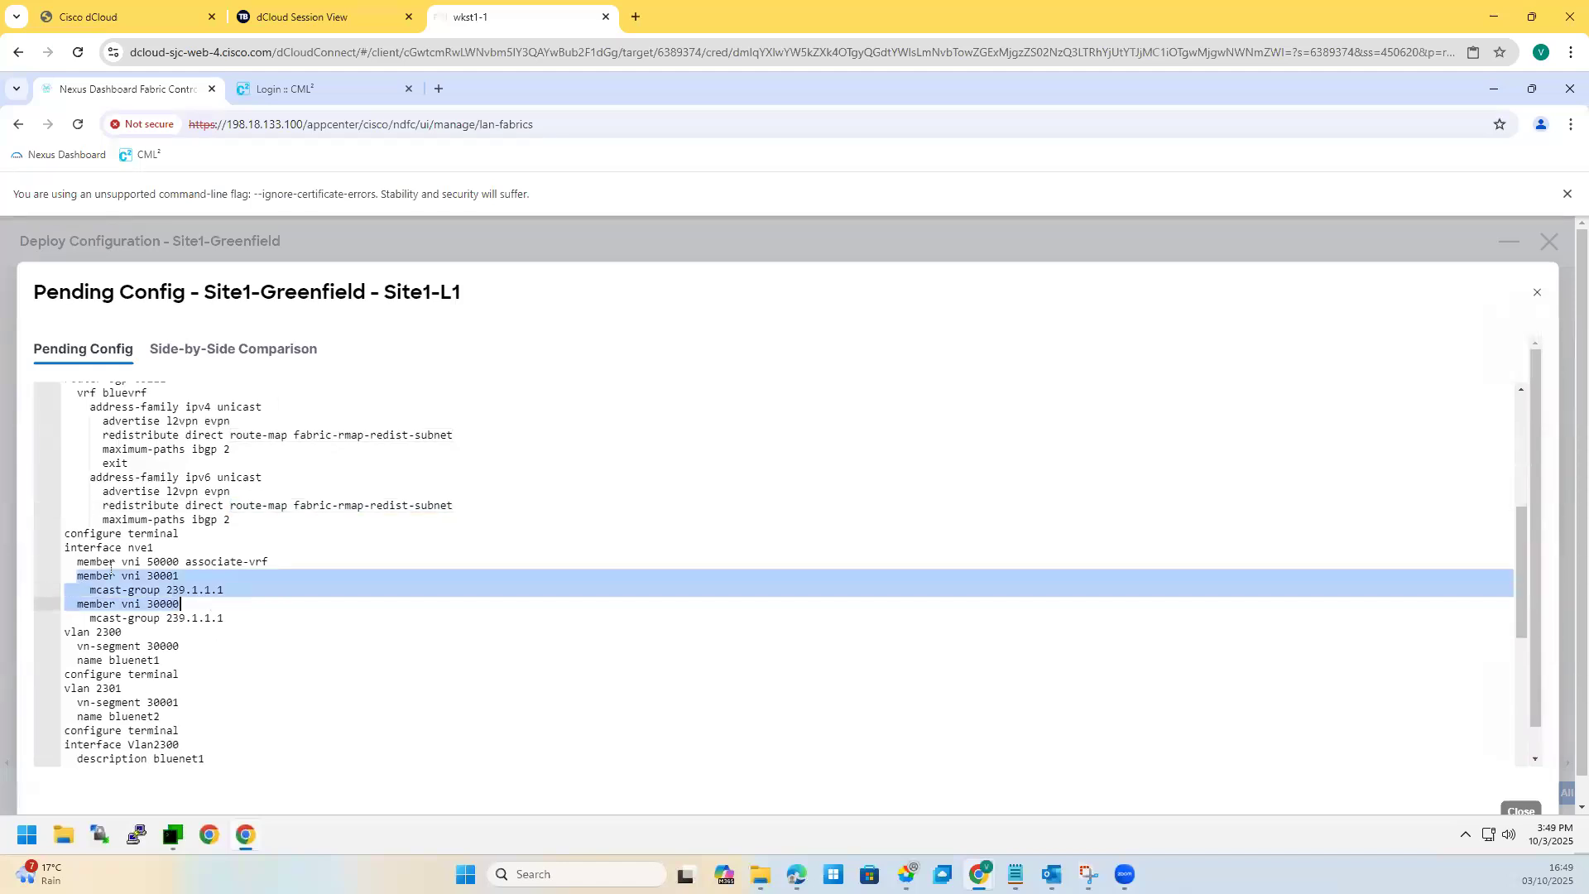
{"action": "left_click_drag", "start_coordinate": [115, 562], "coordinate": [219, 715]}
{"action": "scroll", "coordinate": [78, 547], "scroll_direction": "down", "scroll_amount": 2}
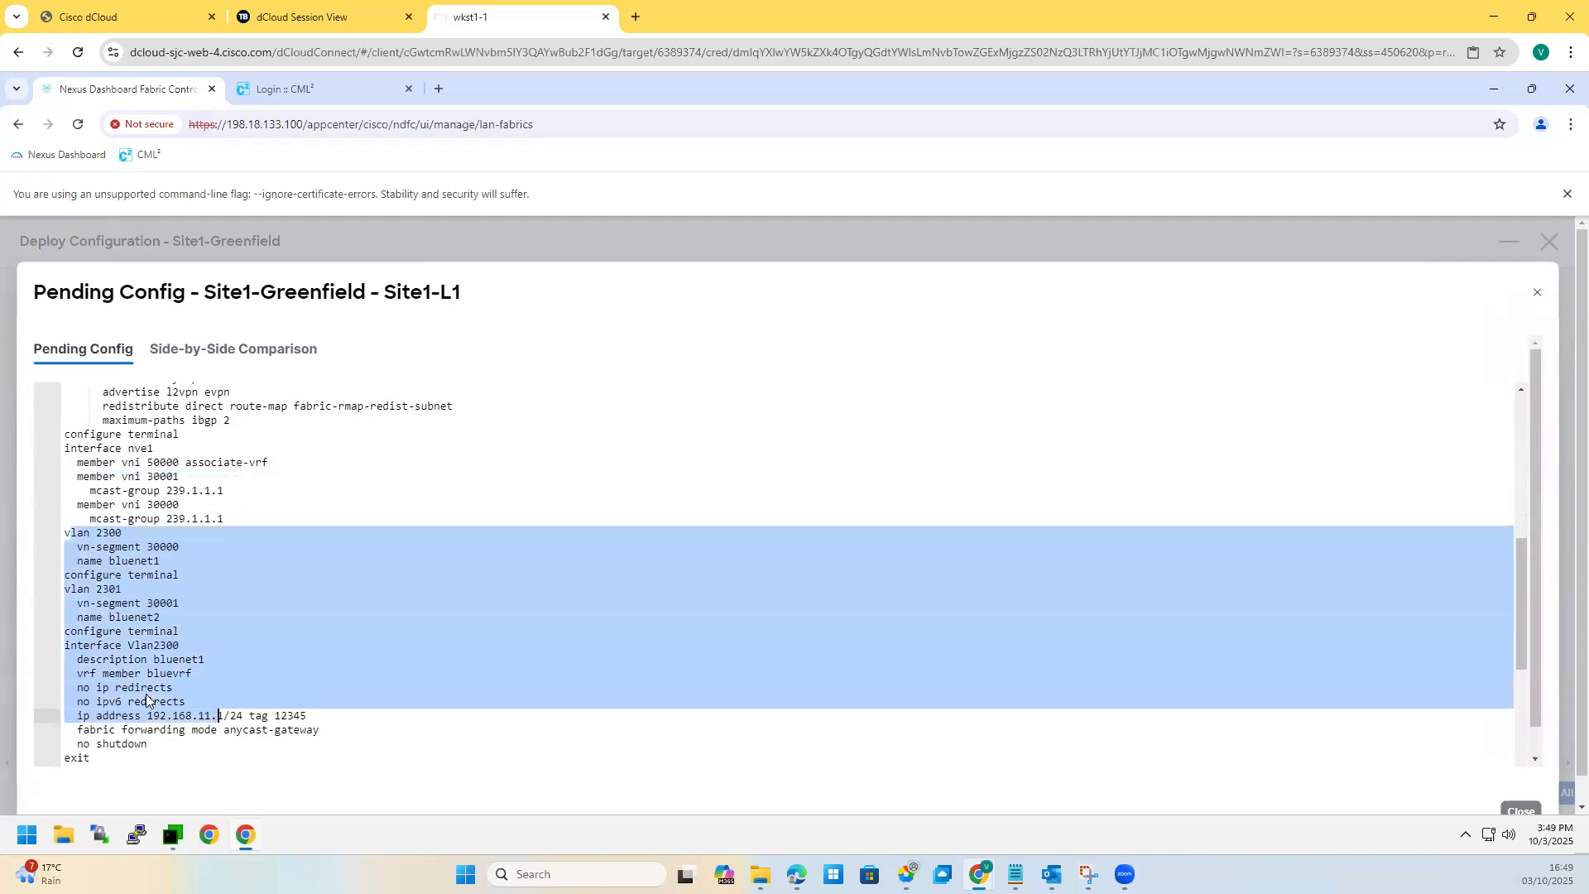
{"action": "scroll", "coordinate": [146, 694], "scroll_direction": "down", "scroll_amount": 2}
{"action": "left_click", "coordinate": [156, 654]}
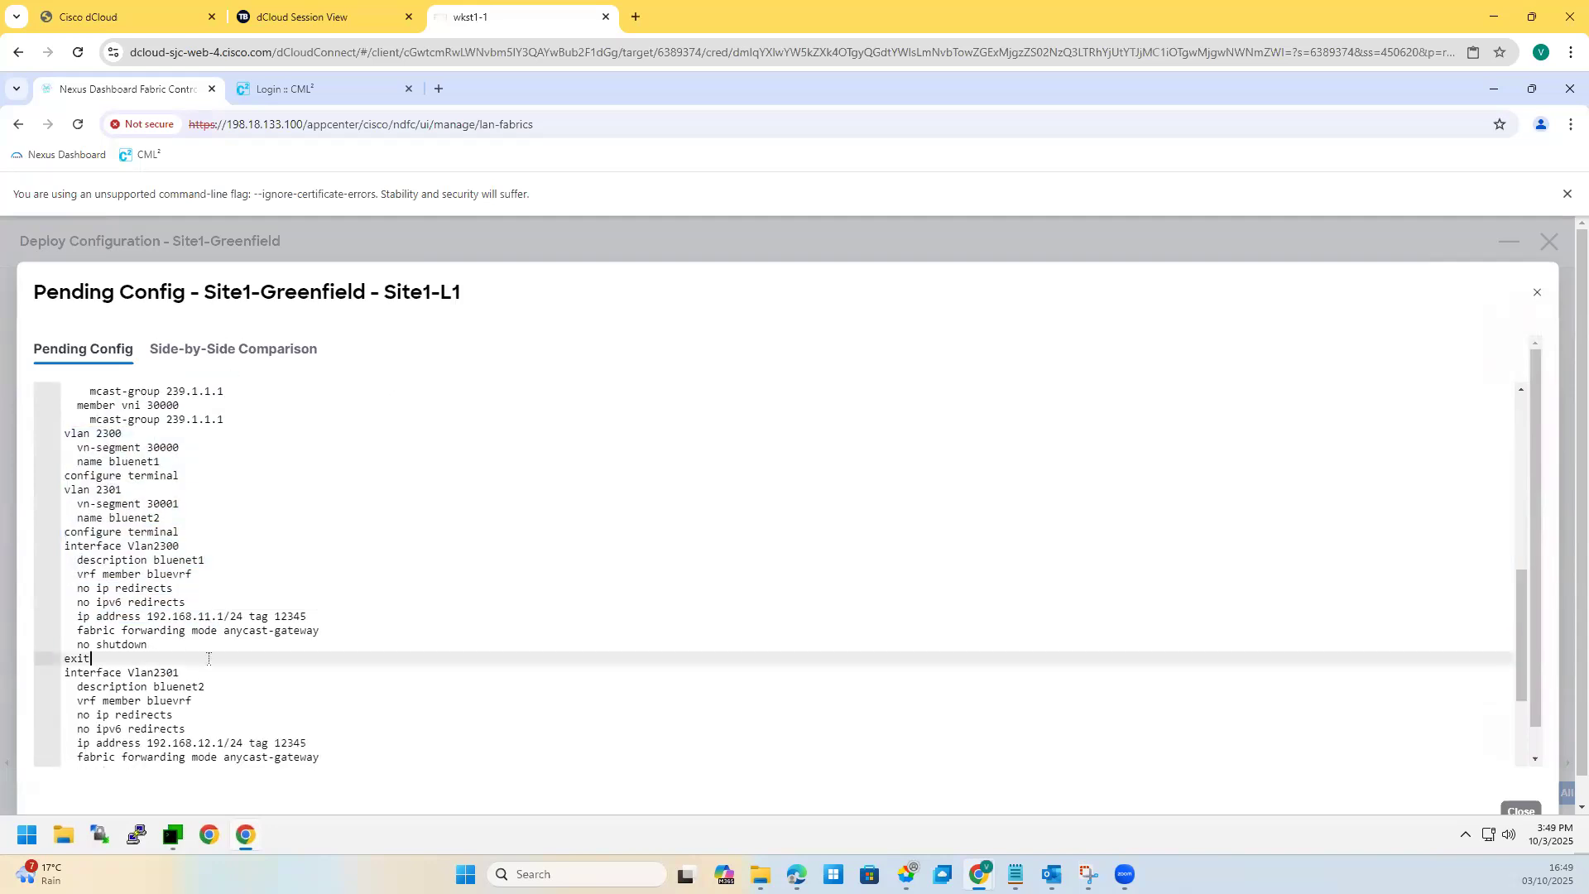
{"action": "left_click_drag", "start_coordinate": [209, 659], "coordinate": [96, 560]}
{"action": "scroll", "coordinate": [185, 708], "scroll_direction": "down", "scroll_amount": 2}
{"action": "left_click_drag", "start_coordinate": [201, 660], "coordinate": [73, 588]}
{"action": "scroll", "coordinate": [142, 672], "scroll_direction": "down", "scroll_amount": 2}
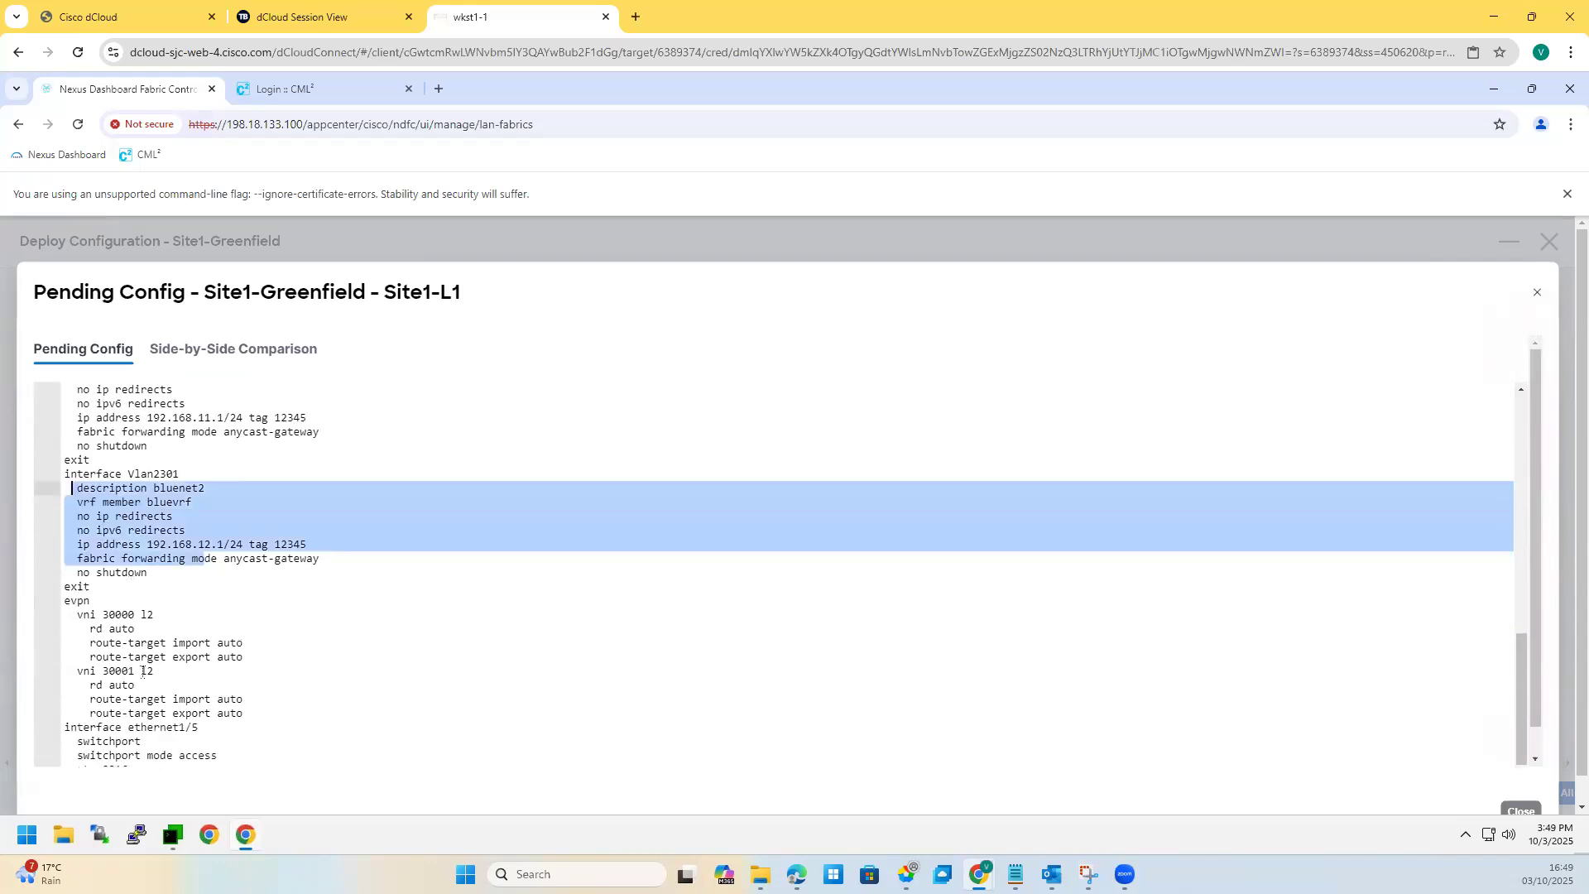
{"action": "scroll", "coordinate": [143, 672], "scroll_direction": "down", "scroll_amount": 2}
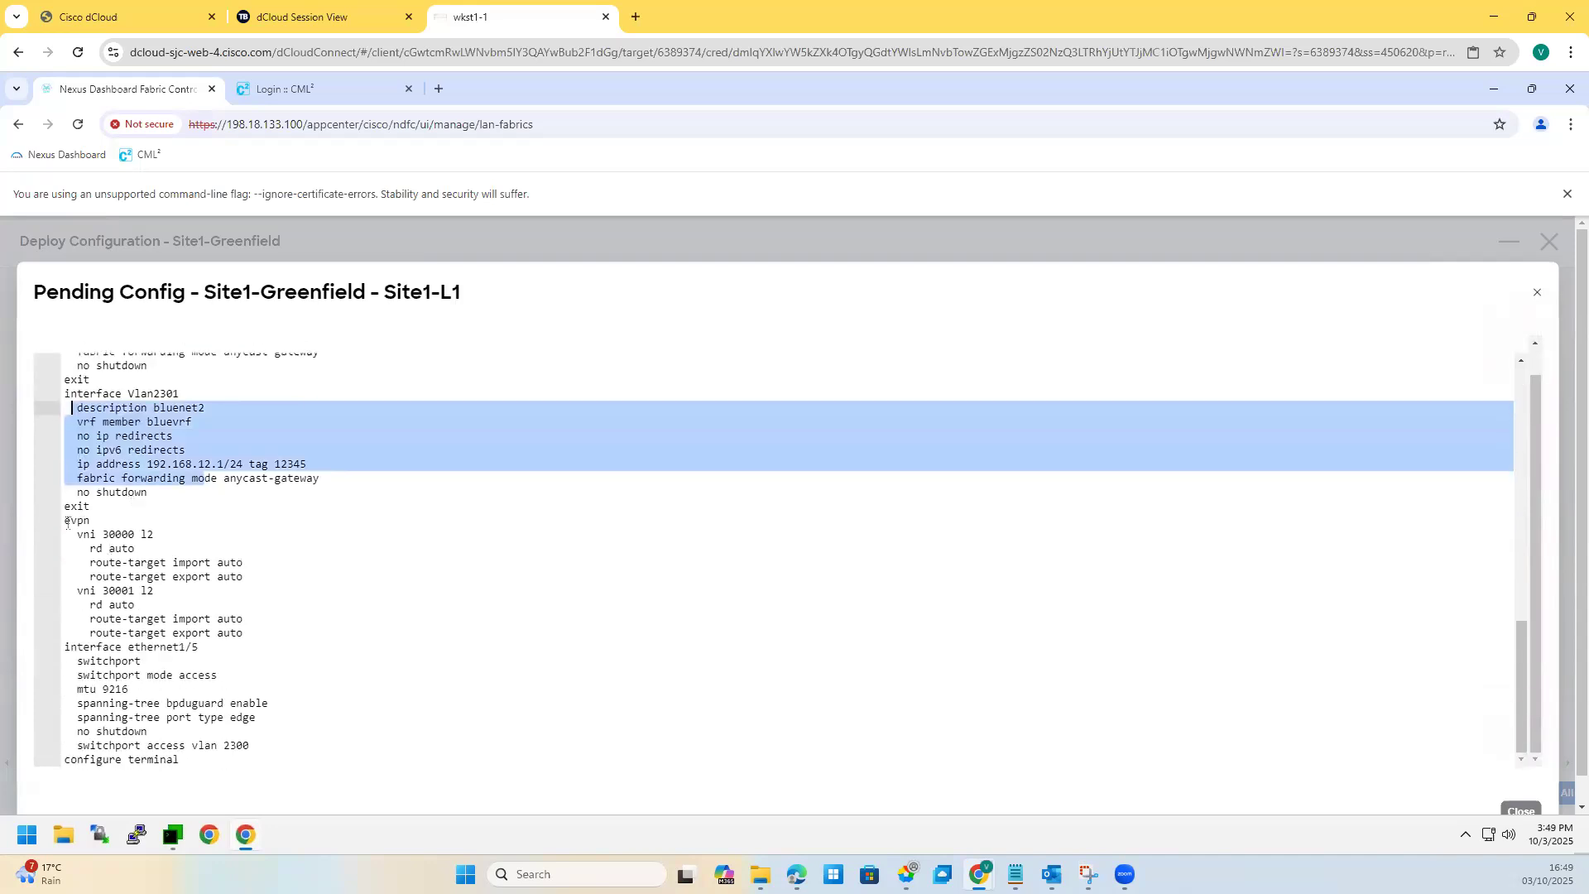
Step: Review the evpn vni route-target and Ethernet1/5 access vlan lines, then close the preview
{"action": "left_click_drag", "start_coordinate": [67, 522], "coordinate": [255, 636]}
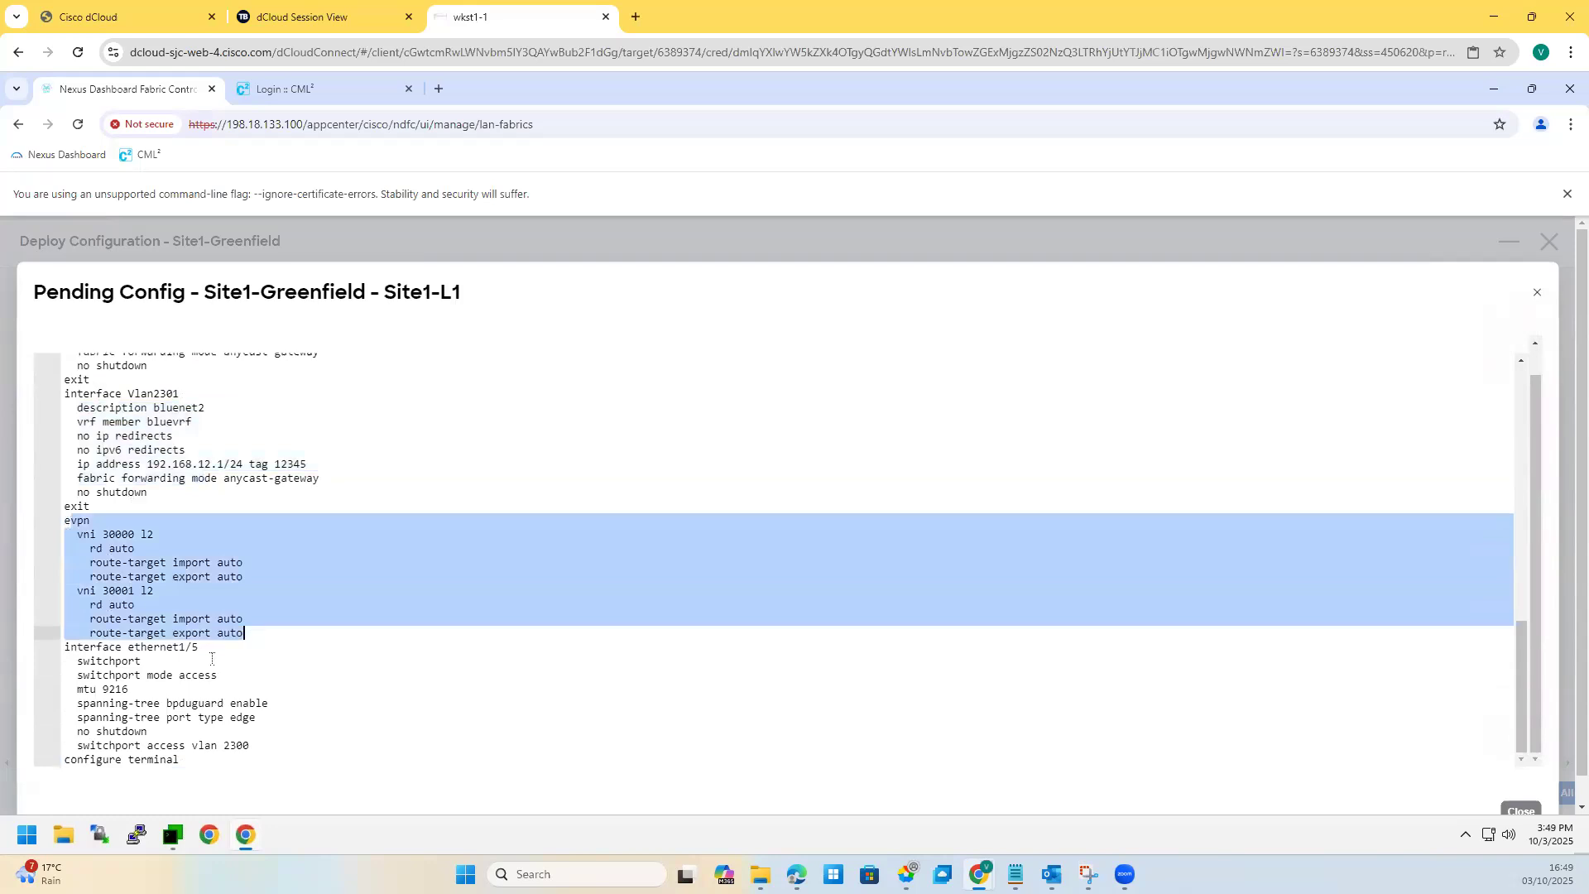
{"action": "left_click", "coordinate": [188, 640]}
{"action": "left_click_drag", "start_coordinate": [249, 745], "coordinate": [78, 731]}
{"action": "scroll", "coordinate": [178, 632], "scroll_direction": "down", "scroll_amount": 1}
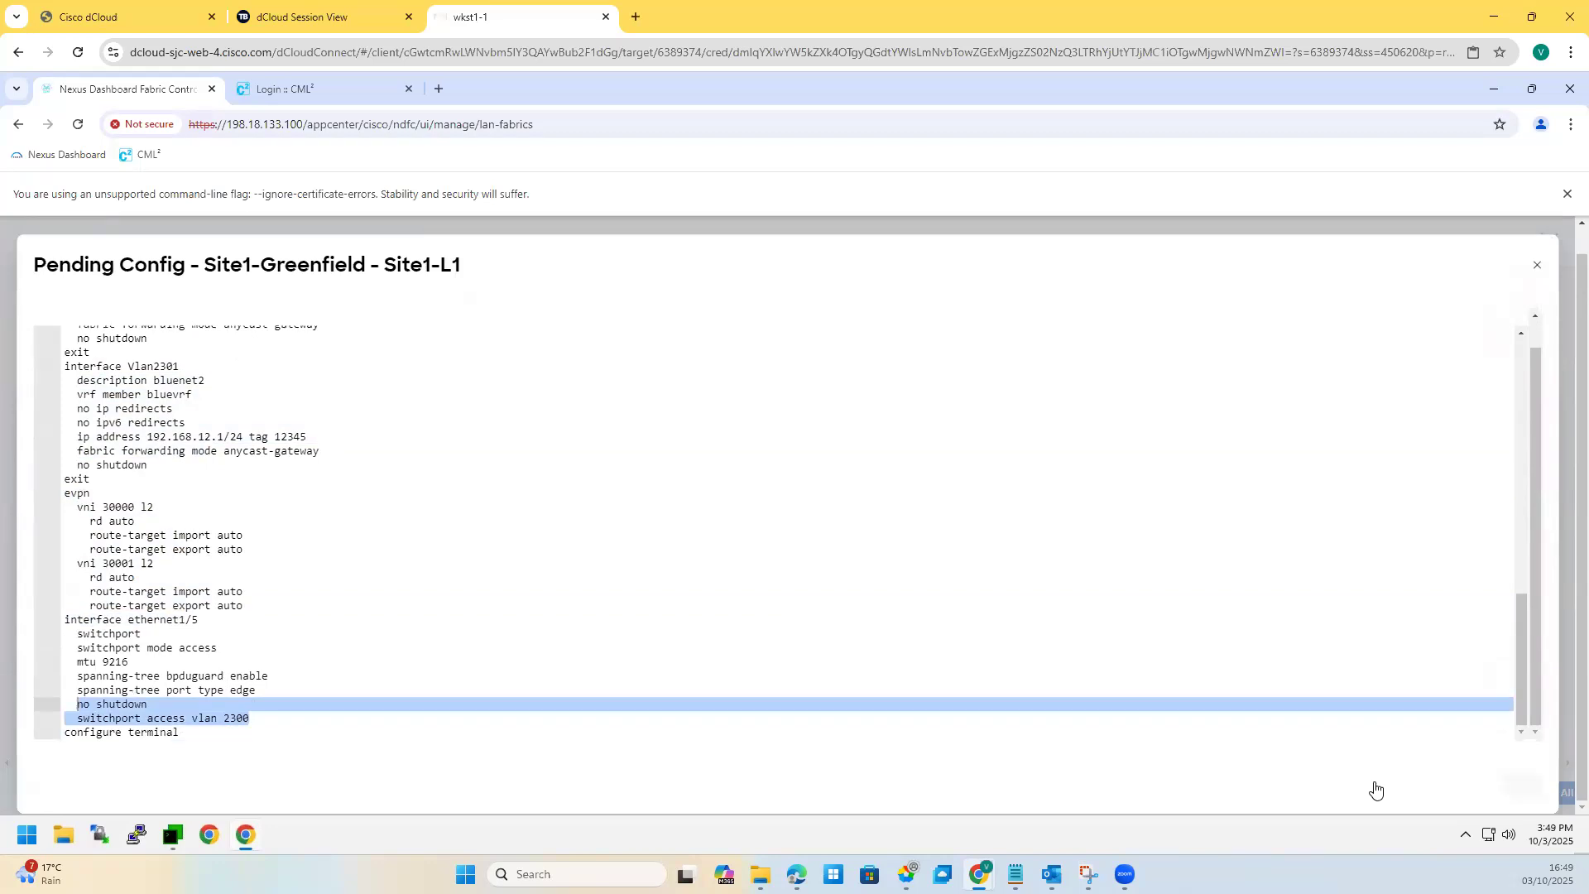
{"action": "key", "text": "Escape"}
Step: Deploy the pending configuration to all Site1-Greenfield switches, then mark beside Site1-S1 on the topology snip
{"action": "left_click", "coordinate": [1550, 794]}
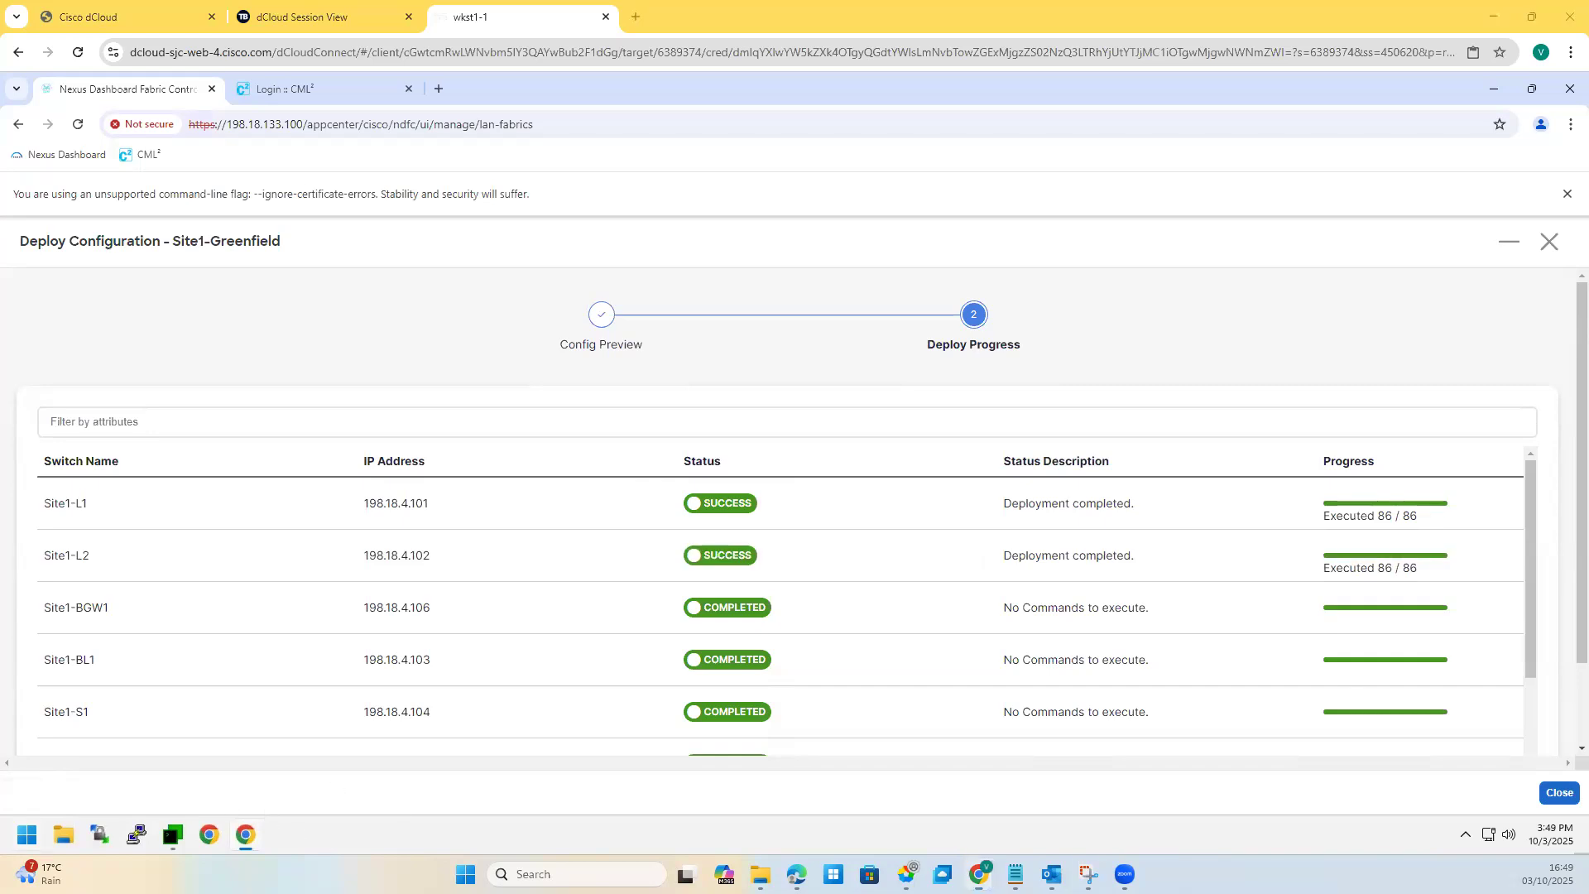
{"action": "left_click_drag", "start_coordinate": [507, 398], "coordinate": [639, 403]}
Step: Sketch red path strokes on the topology, undo all four, and bring up the MTPuTTY terminal
{"action": "left_click_drag", "start_coordinate": [500, 442], "coordinate": [497, 512]}
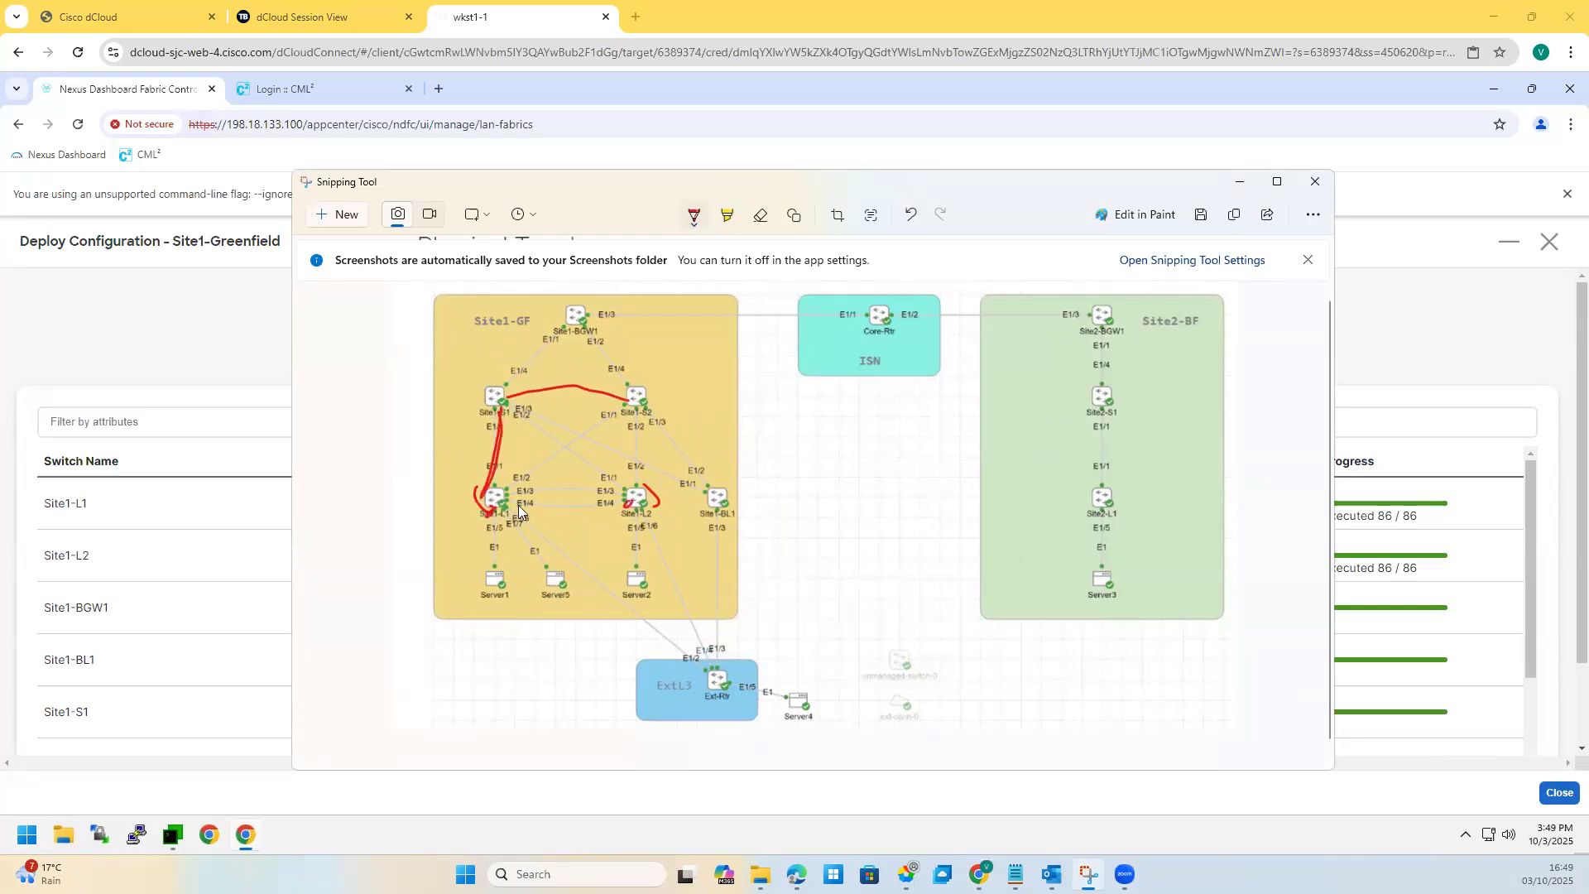
{"action": "left_click_drag", "start_coordinate": [639, 496], "coordinate": [494, 493]}
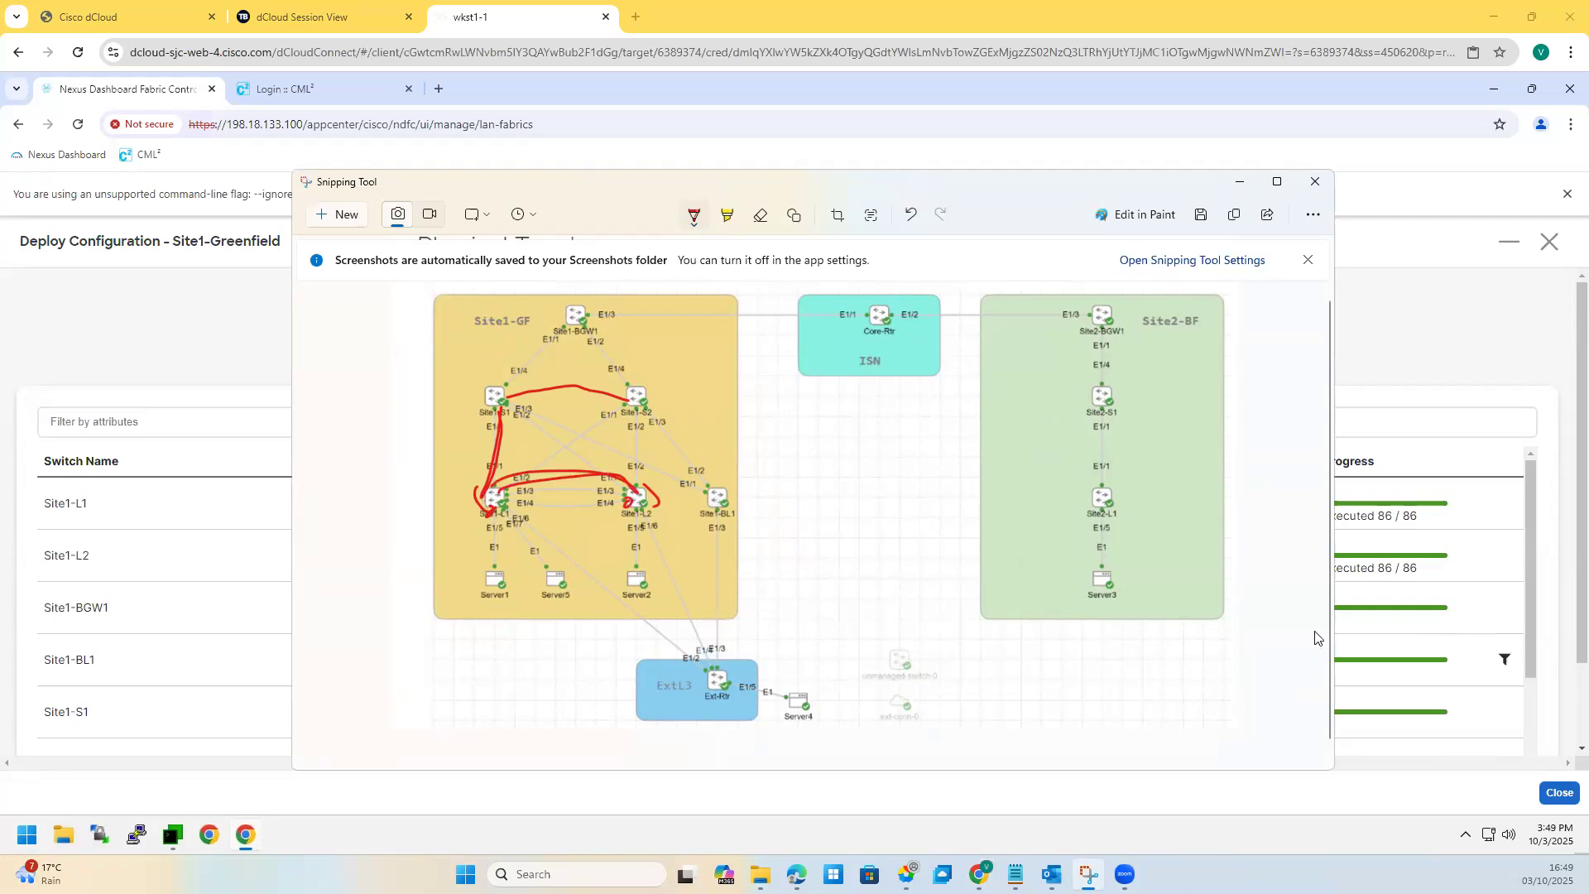
{"action": "left_click", "coordinate": [914, 216]}
{"action": "left_click", "coordinate": [914, 216]}
{"action": "left_click", "coordinate": [914, 216]}
{"action": "left_click", "coordinate": [914, 216]}
{"action": "left_click", "coordinate": [913, 216]}
{"action": "left_click", "coordinate": [914, 216]}
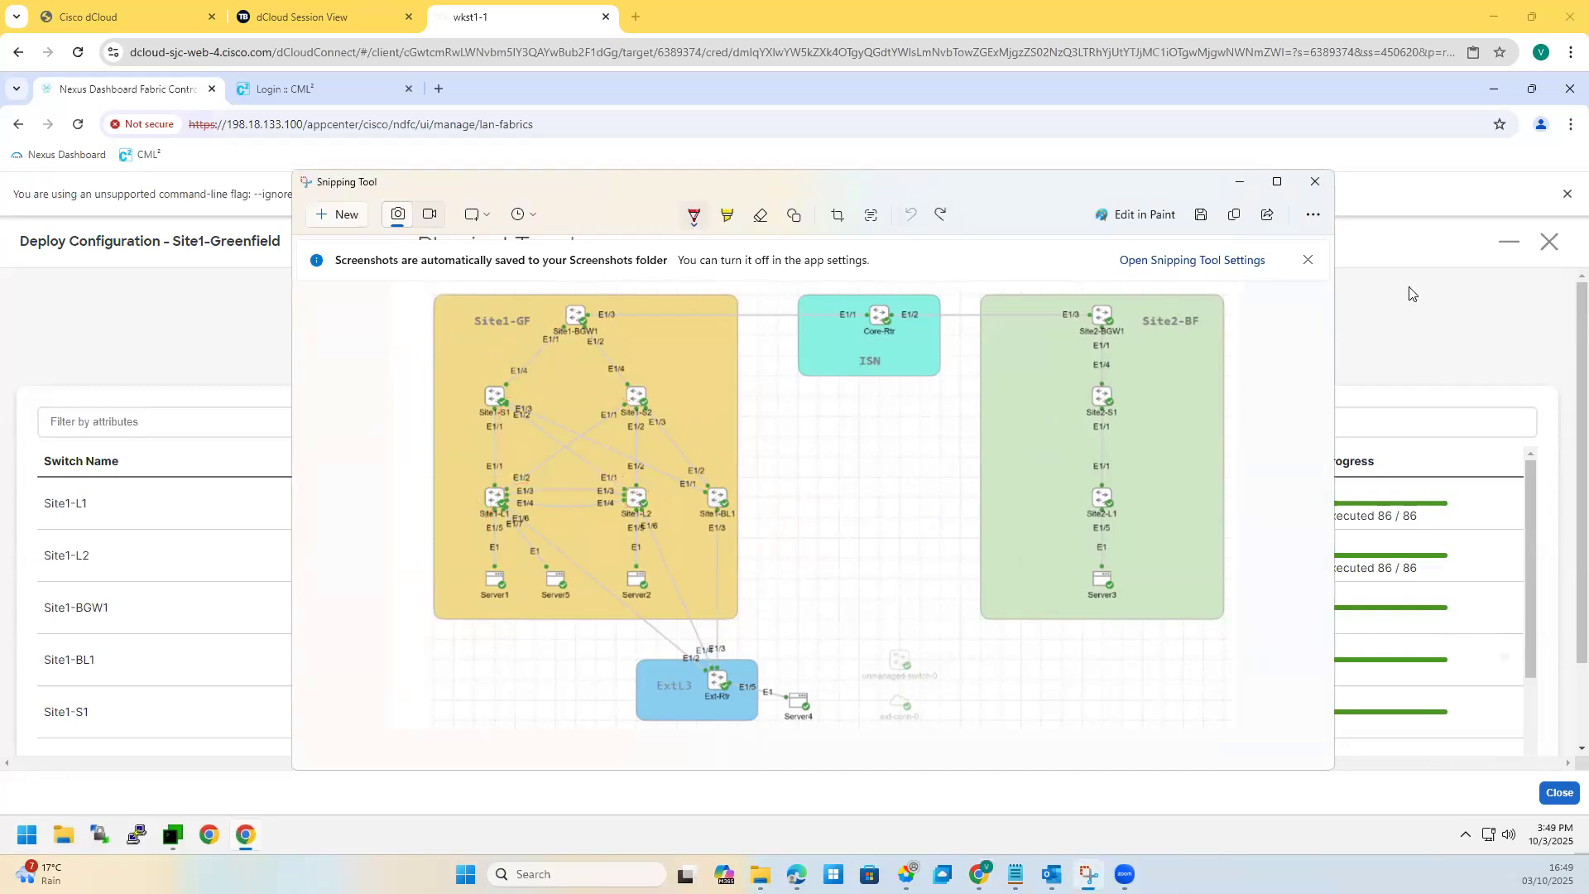
{"action": "left_click", "coordinate": [165, 846]}
{"action": "left_click", "coordinate": [170, 838]}
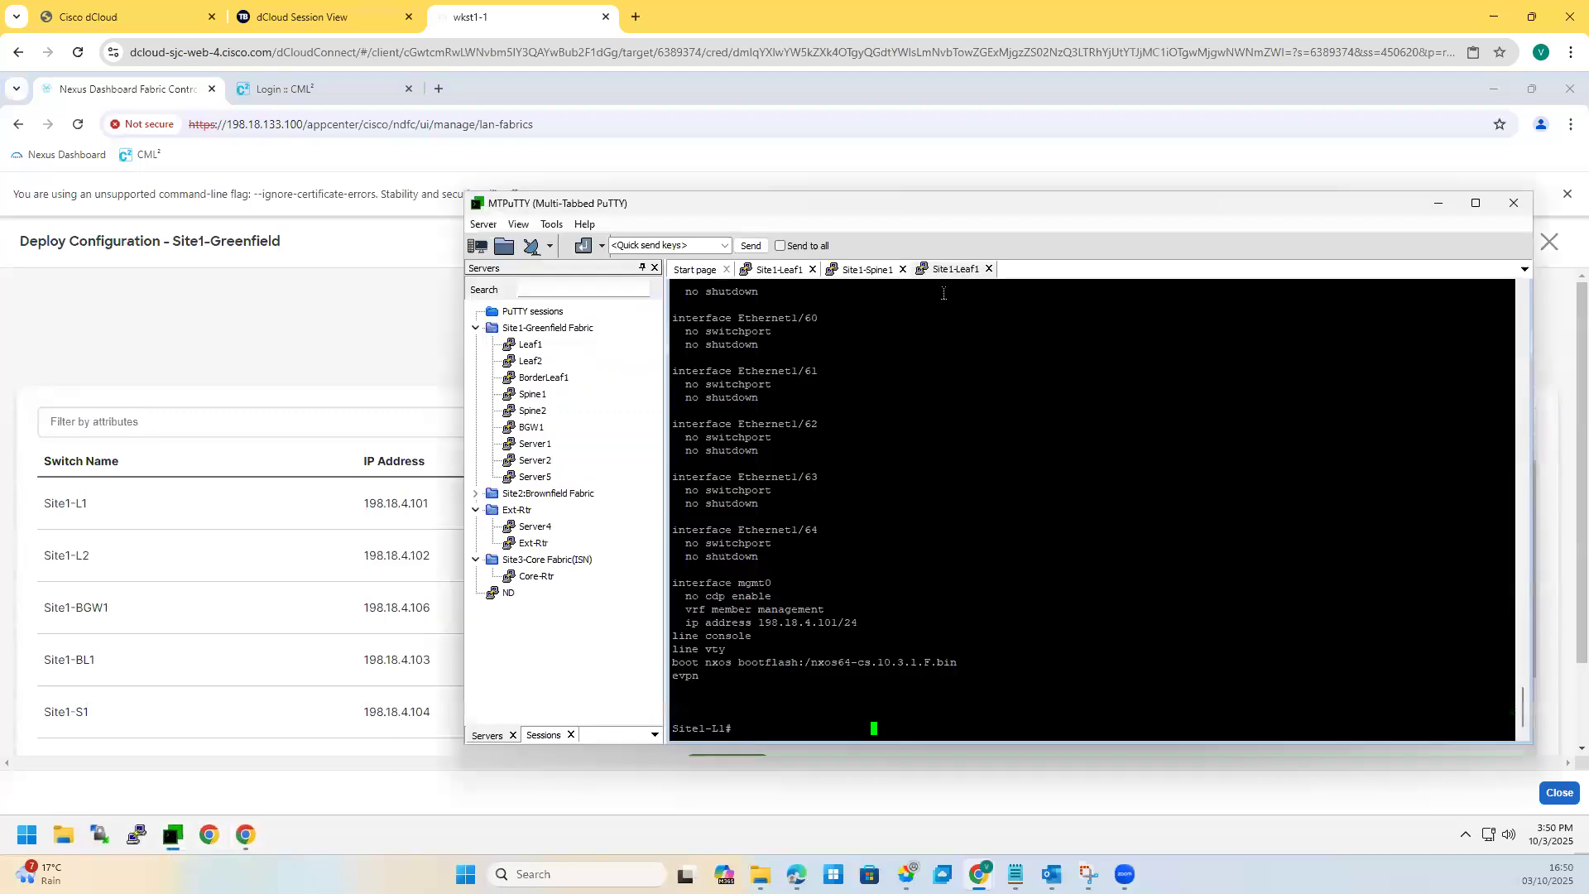
Step: Close the old Site1-Spine1 and Site1-Leaf1 tabs and open a fresh SSH session to Spine1
{"action": "left_click", "coordinate": [903, 270]}
{"action": "left_click", "coordinate": [903, 270]}
{"action": "left_click", "coordinate": [813, 270]}
{"action": "double_click", "coordinate": [527, 396]}
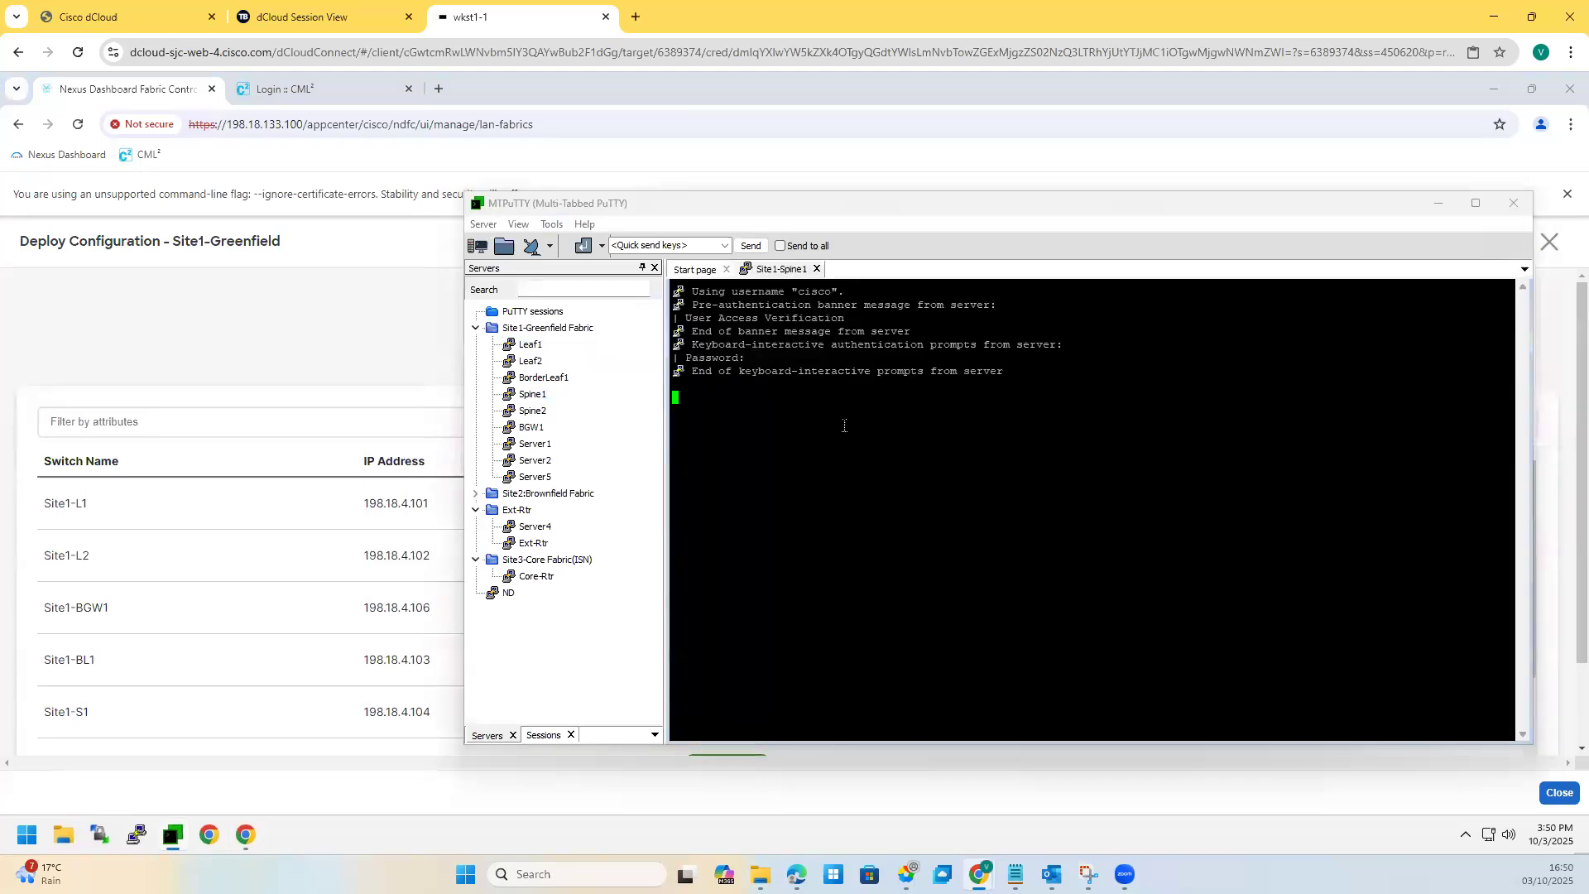
{"action": "key", "text": "Return"}
{"action": "key", "text": "Return"}
{"action": "key", "text": "Return"}
{"action": "key", "text": "Return"}
{"action": "key", "text": "Return"}
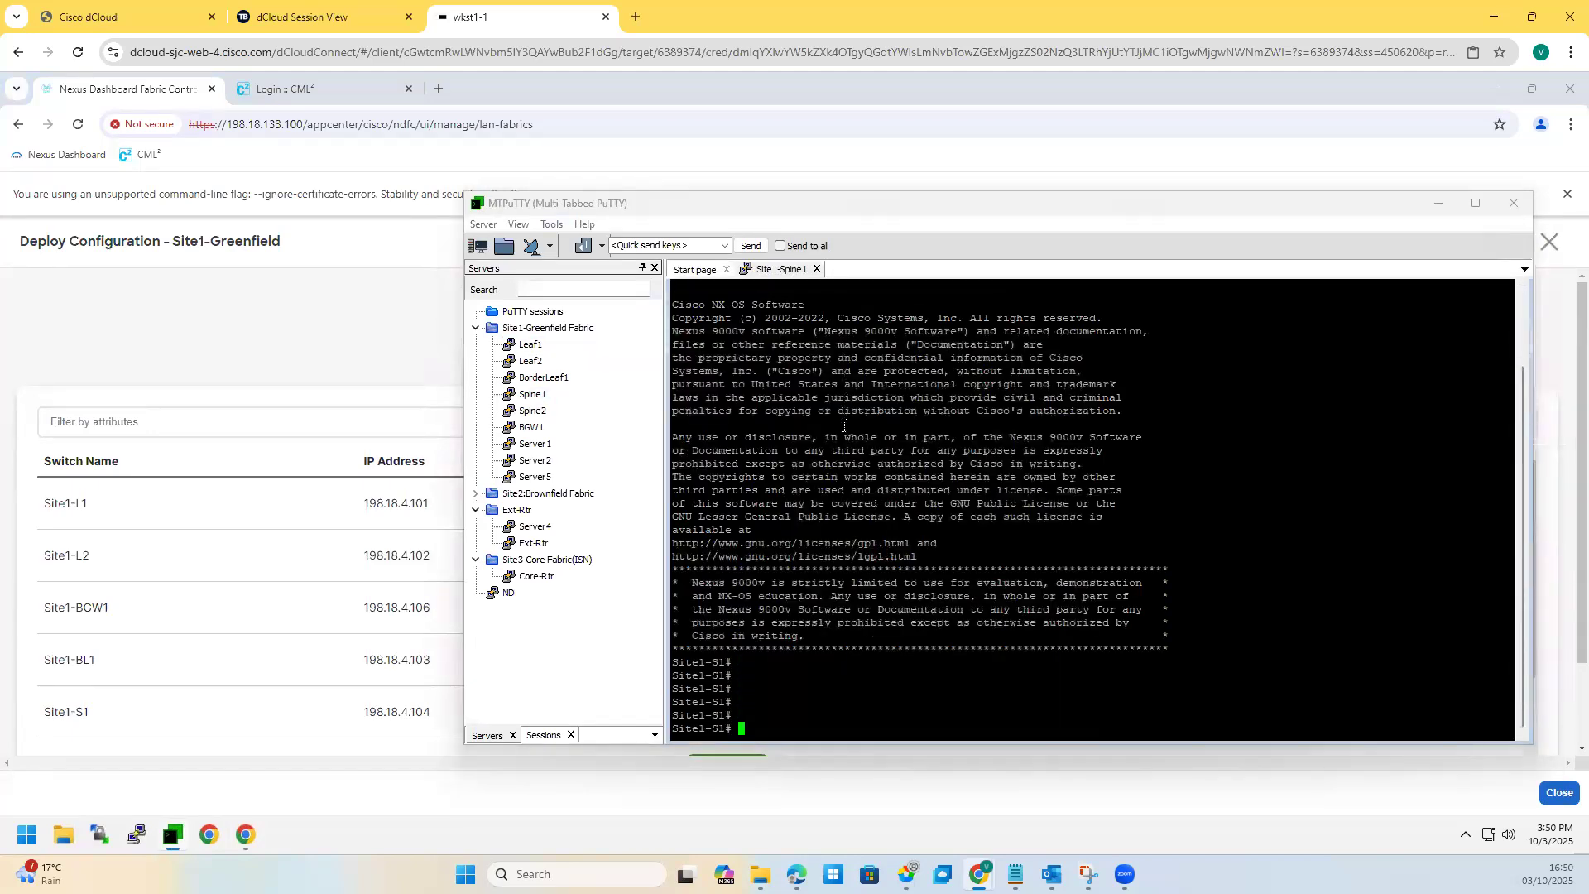
Step: Run 'show ip os nei' to show Site1-S1's four FULL OSPF neighbors, then trace the BGW1–S1 link in red
{"action": "type", "text": "show ip os nei"}
{"action": "key", "text": "Return"}
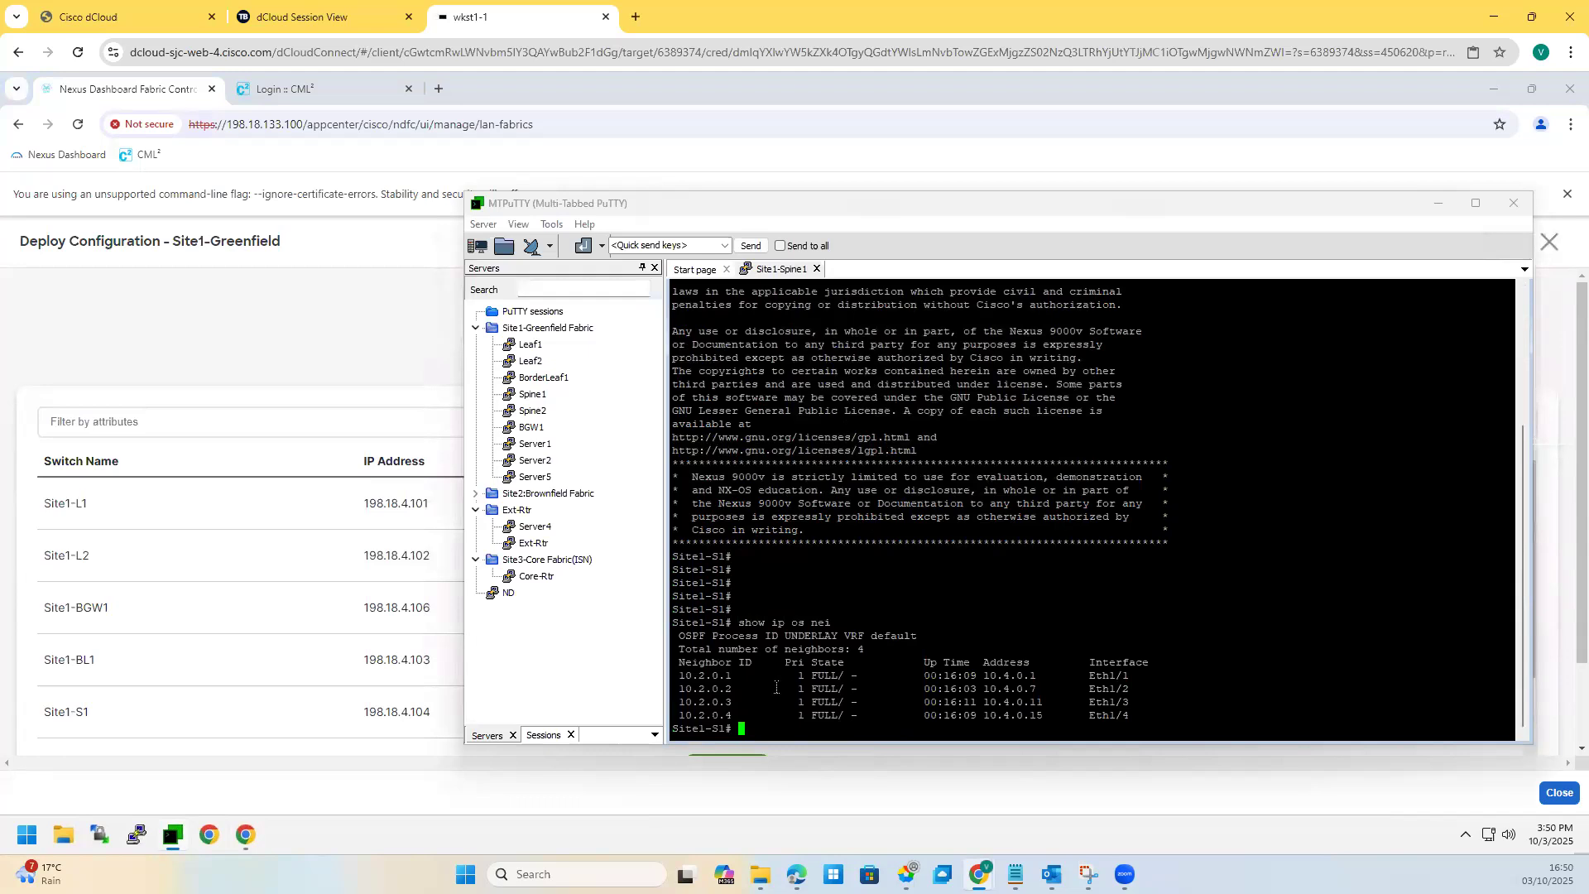
{"action": "left_click_drag", "start_coordinate": [705, 675], "coordinate": [1136, 718]}
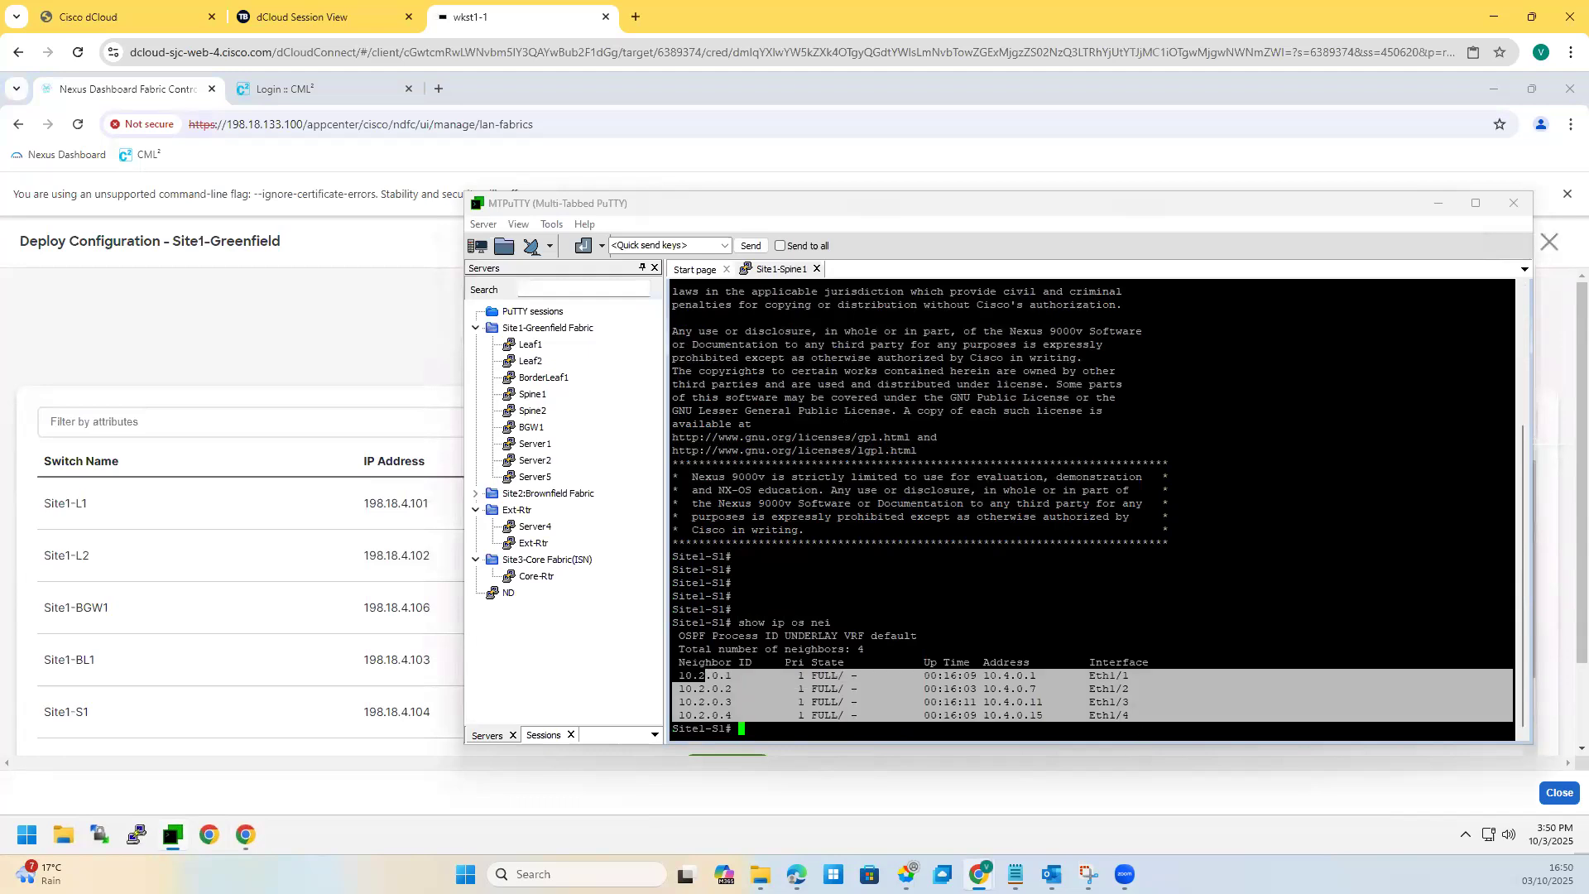
{"action": "key", "text": "alt+Tab"}
{"action": "mouse_move", "coordinate": [563, 341]}
{"action": "left_mouse_down"}
{"action": "mouse_move", "coordinate": [502, 393]}
{"action": "mouse_move", "coordinate": [484, 507]}
{"action": "left_mouse_up"}
Step: Trace S1's links to L1, L2 and BL1 in red, then highlight the neighbor rows in MTPuTTY
{"action": "left_click_drag", "start_coordinate": [513, 428], "coordinate": [611, 500]}
{"action": "left_click_drag", "start_coordinate": [550, 417], "coordinate": [665, 490]}
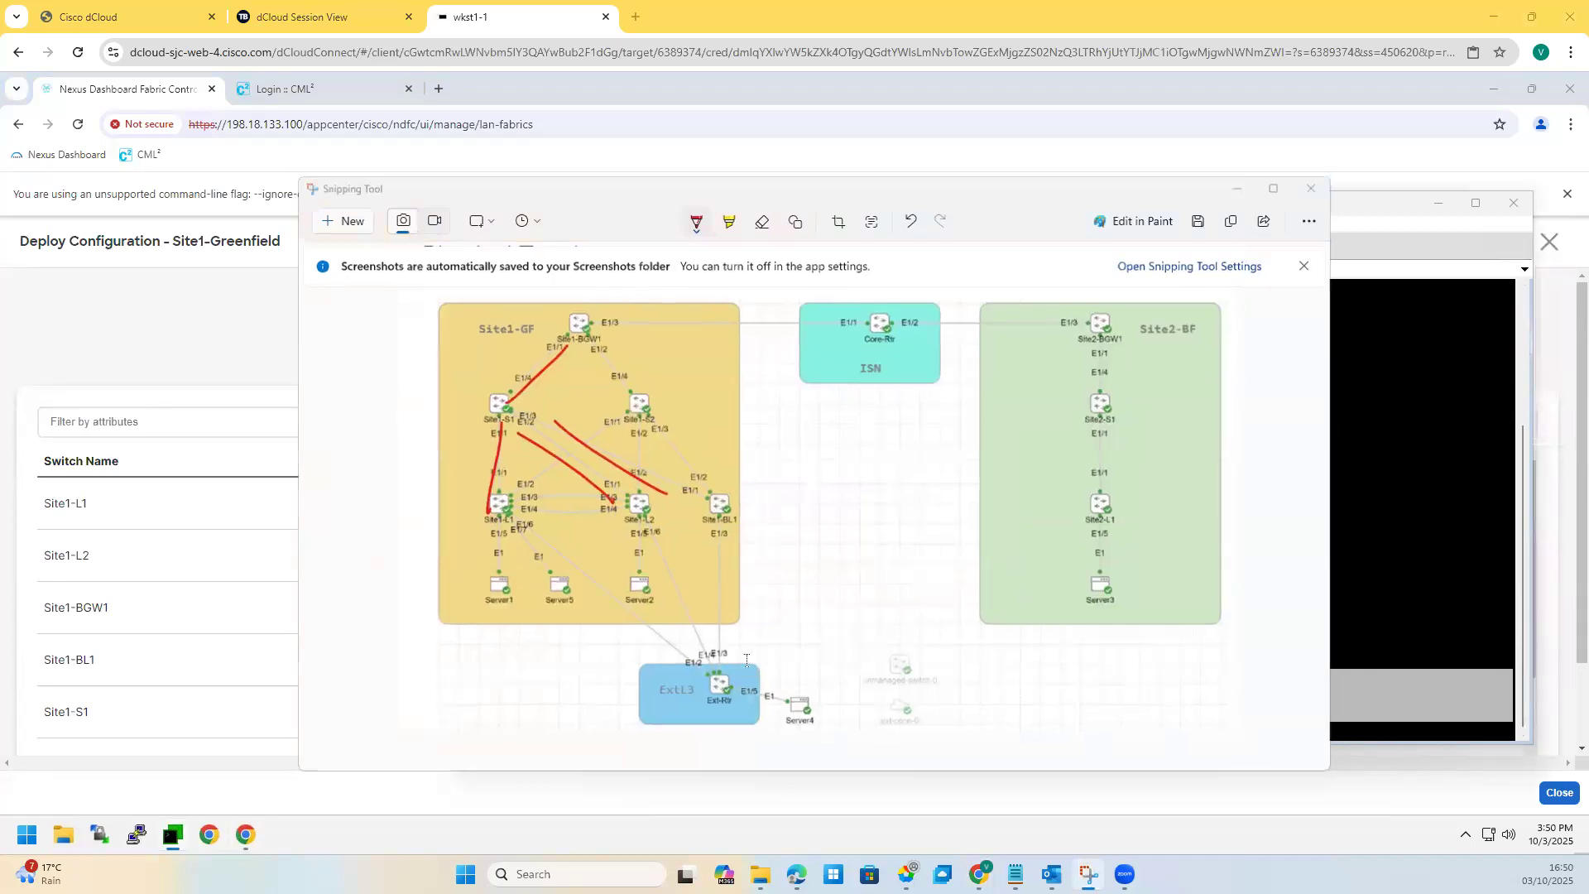
{"action": "key", "text": "alt+Tab"}
{"action": "left_click_drag", "start_coordinate": [679, 675], "coordinate": [931, 720]}
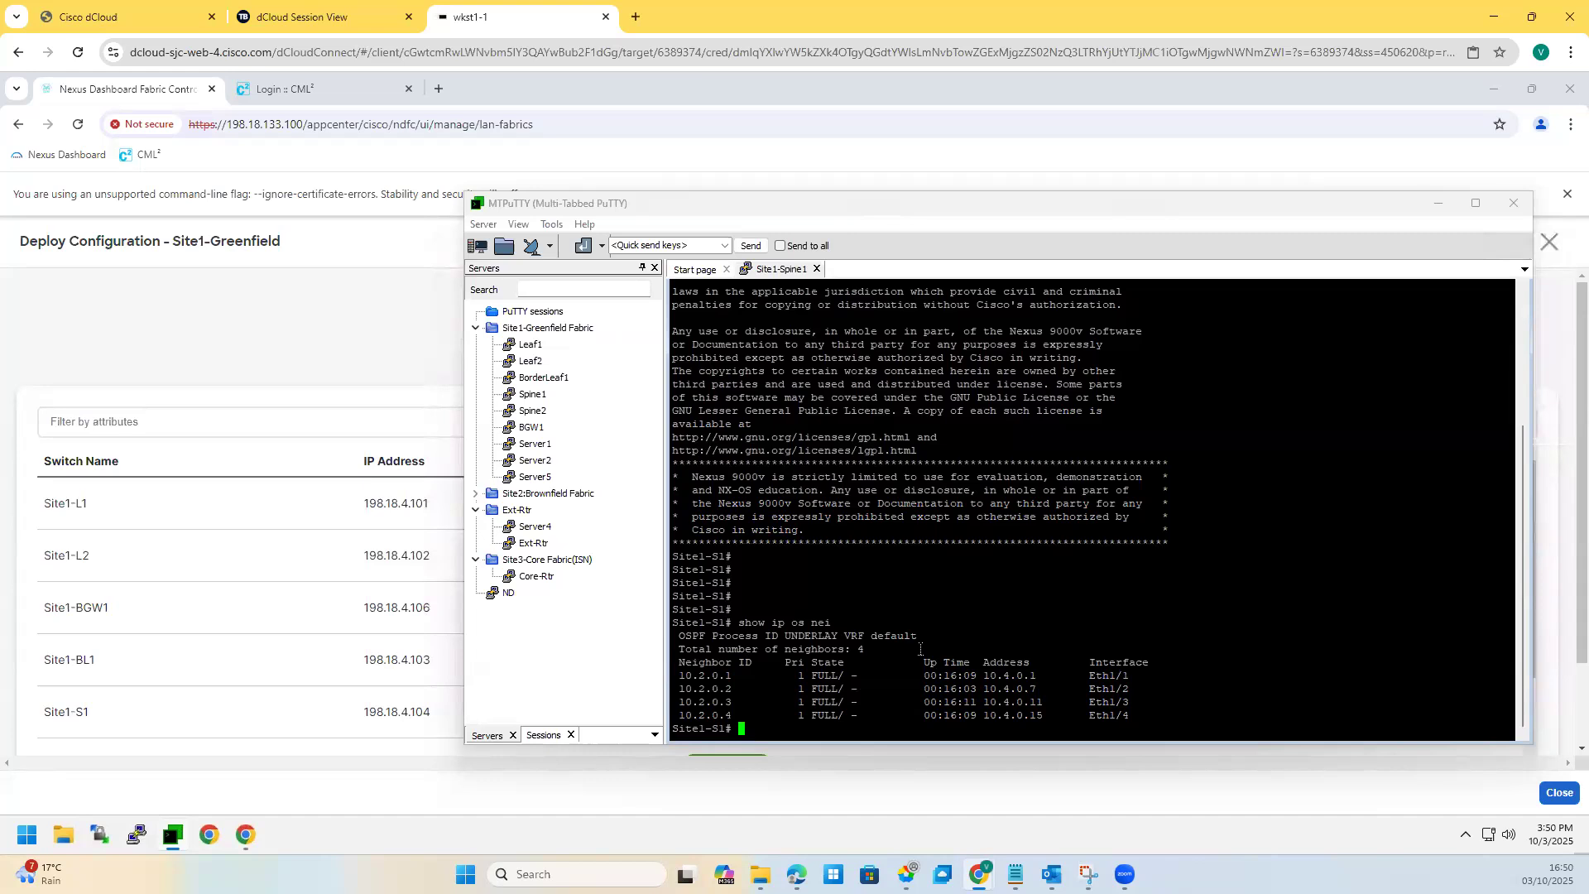
Step: Run 'sh ip bgp su' to show Site1-S1's IPv4 BGP summary
{"action": "key", "text": "Return"}
{"action": "key", "text": "Return"}
{"action": "key", "text": "Return"}
{"action": "type", "text": "sh ip"}
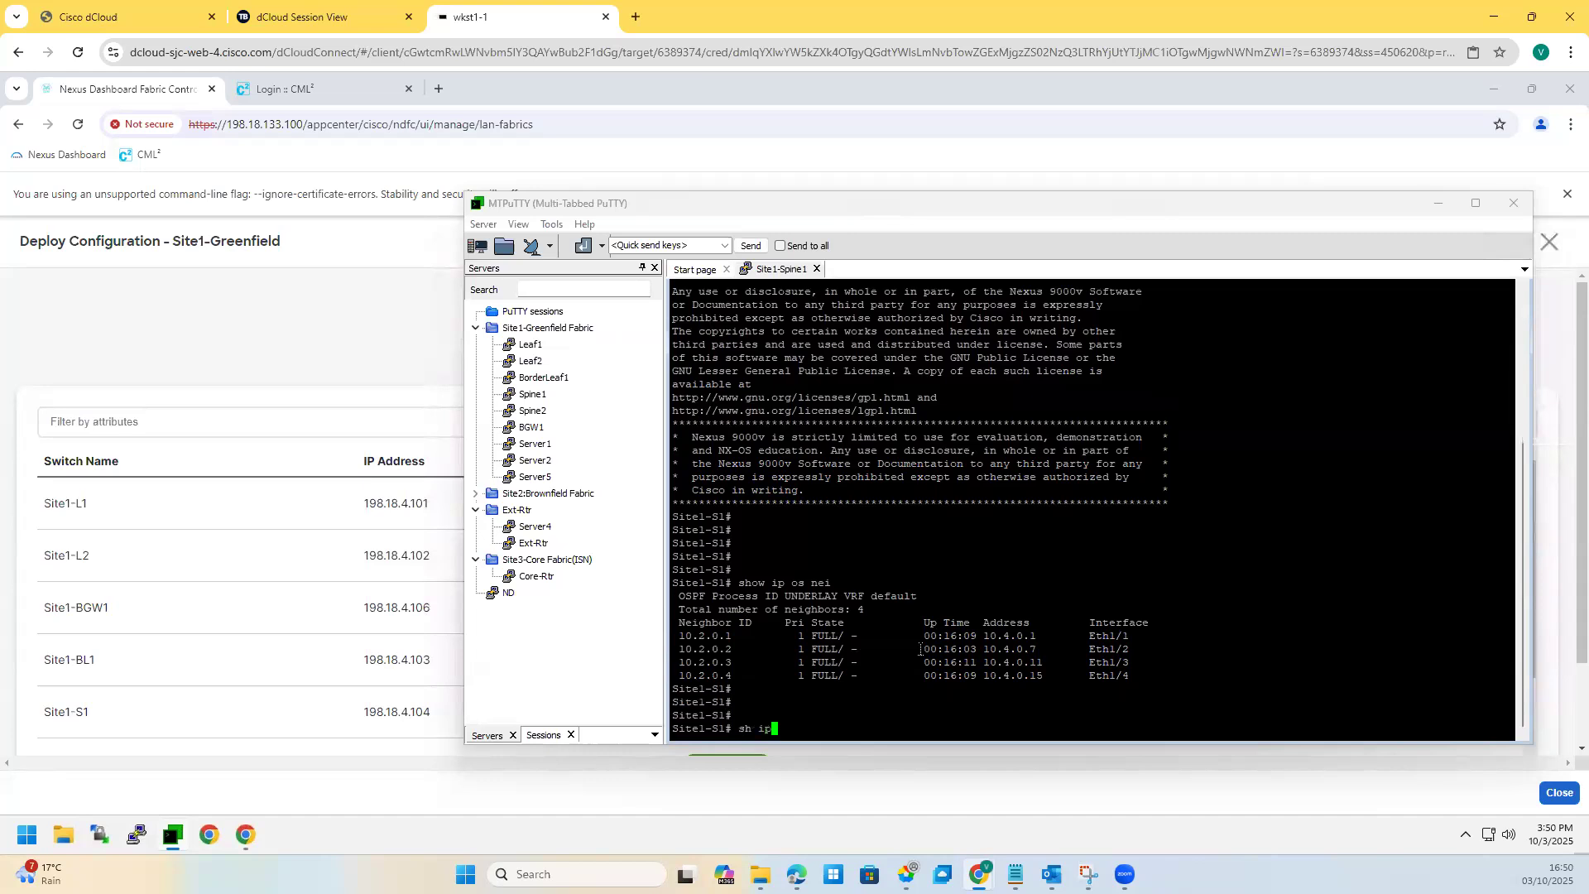
{"action": "type", "text": " bgp su"}
{"action": "key", "text": "Return"}
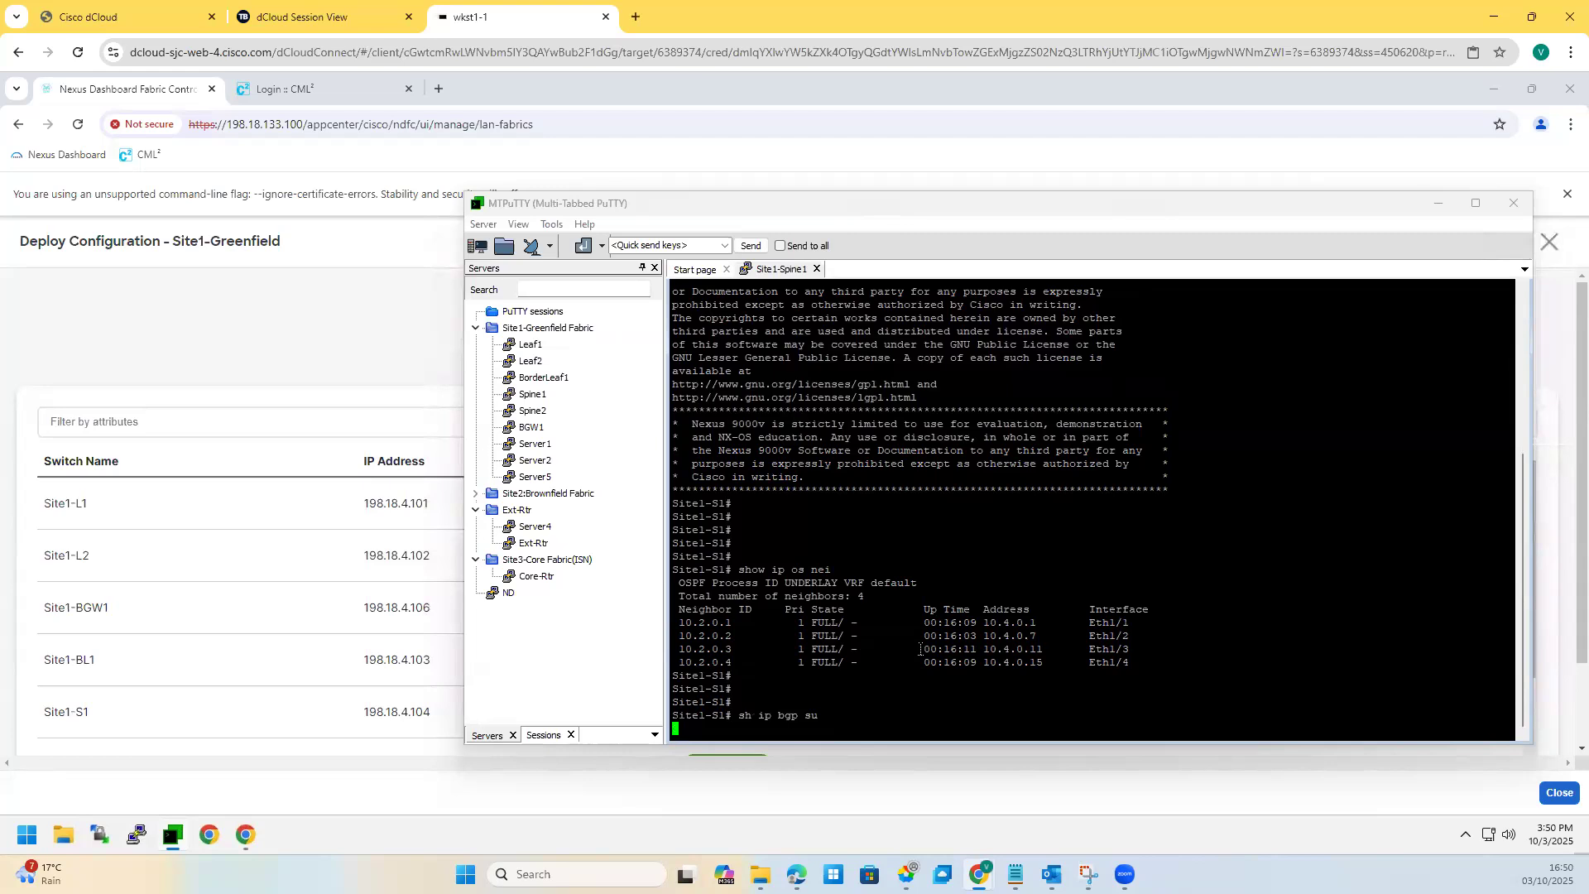
Step: Run 'sh bgp l2vpn evpn summary' and highlight the neighbors' route counts, including 10.2.0.2's type-5 routes
{"action": "key", "text": "Return"}
{"action": "key", "text": "Return"}
{"action": "type", "text": "sh bgp l"}
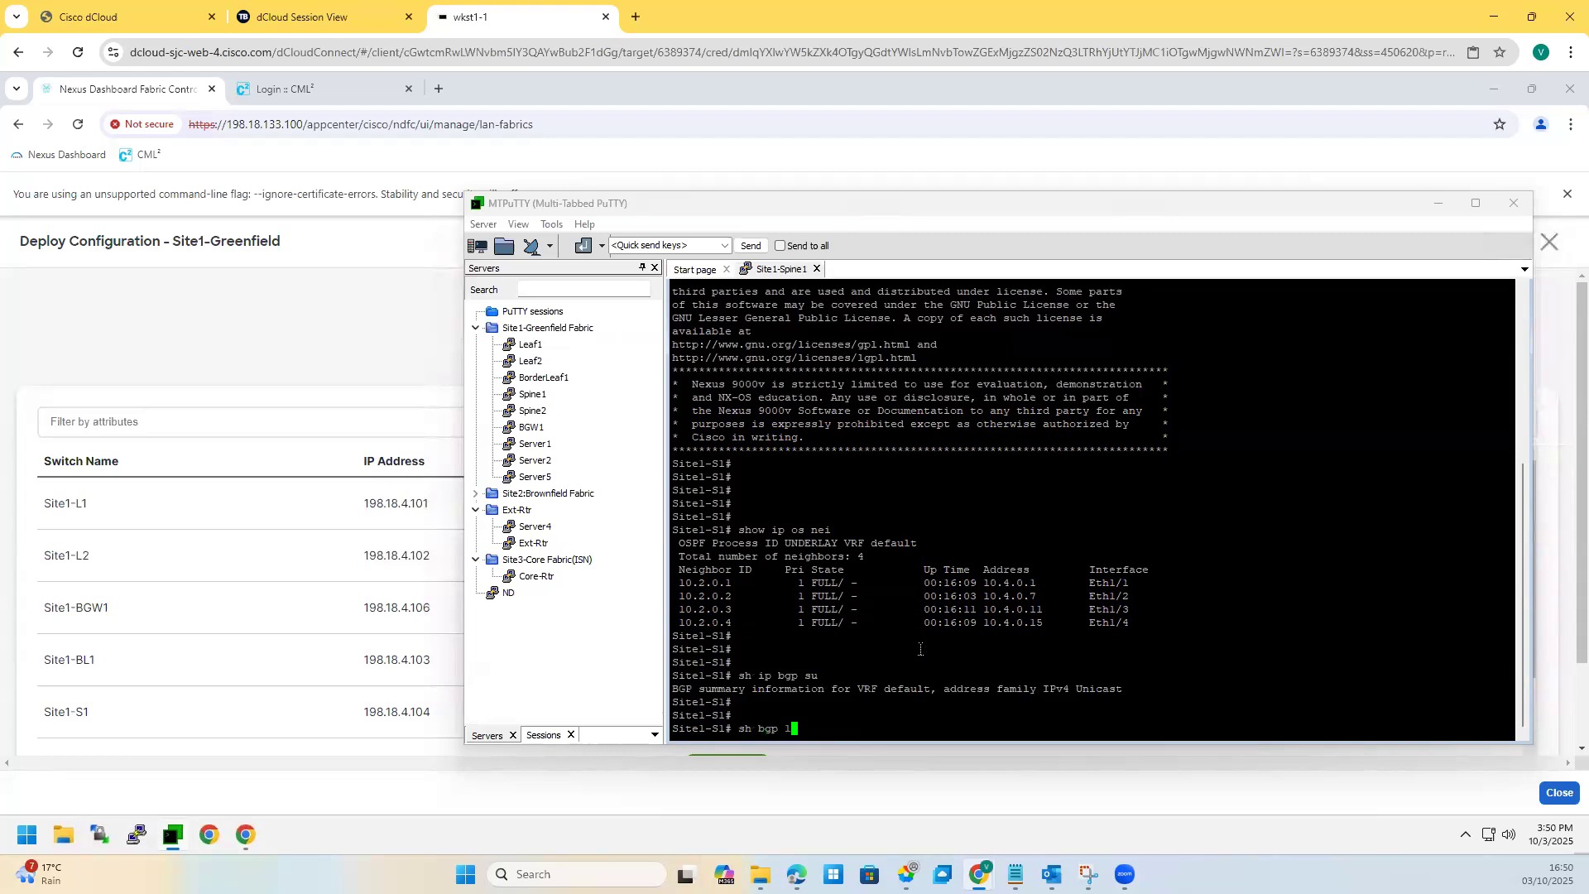
{"action": "key", "text": "Tab"}
{"action": "type", "text": "2"}
{"action": "key", "text": "Tab"}
{"action": "type", "text": "evpn  summary"}
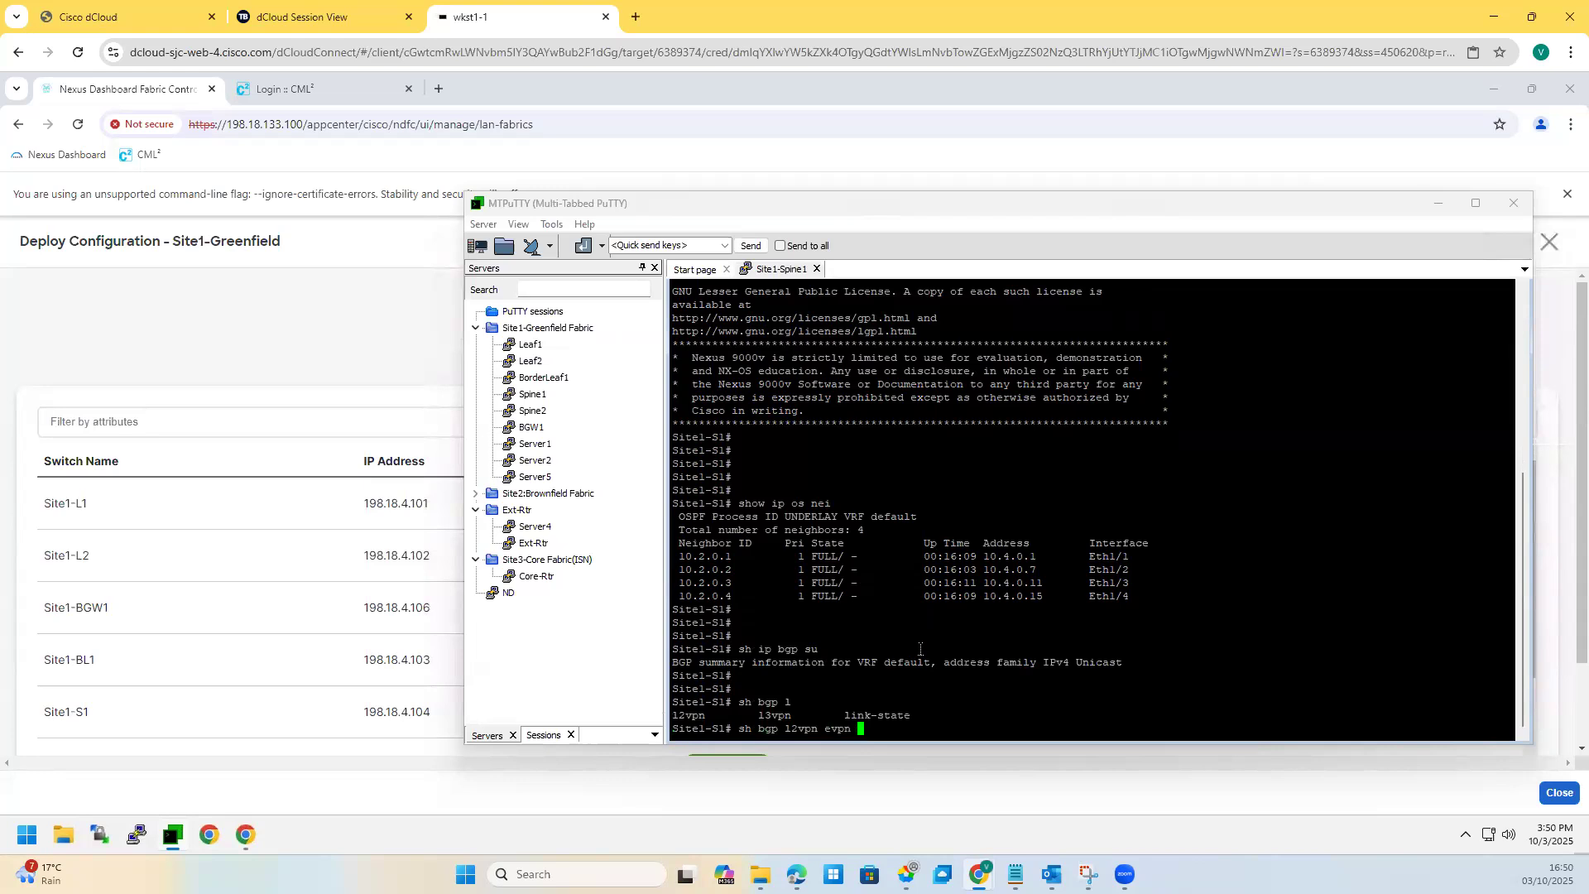
{"action": "key", "text": "Return"}
{"action": "left_click_drag", "start_coordinate": [1176, 636], "coordinate": [636, 589]}
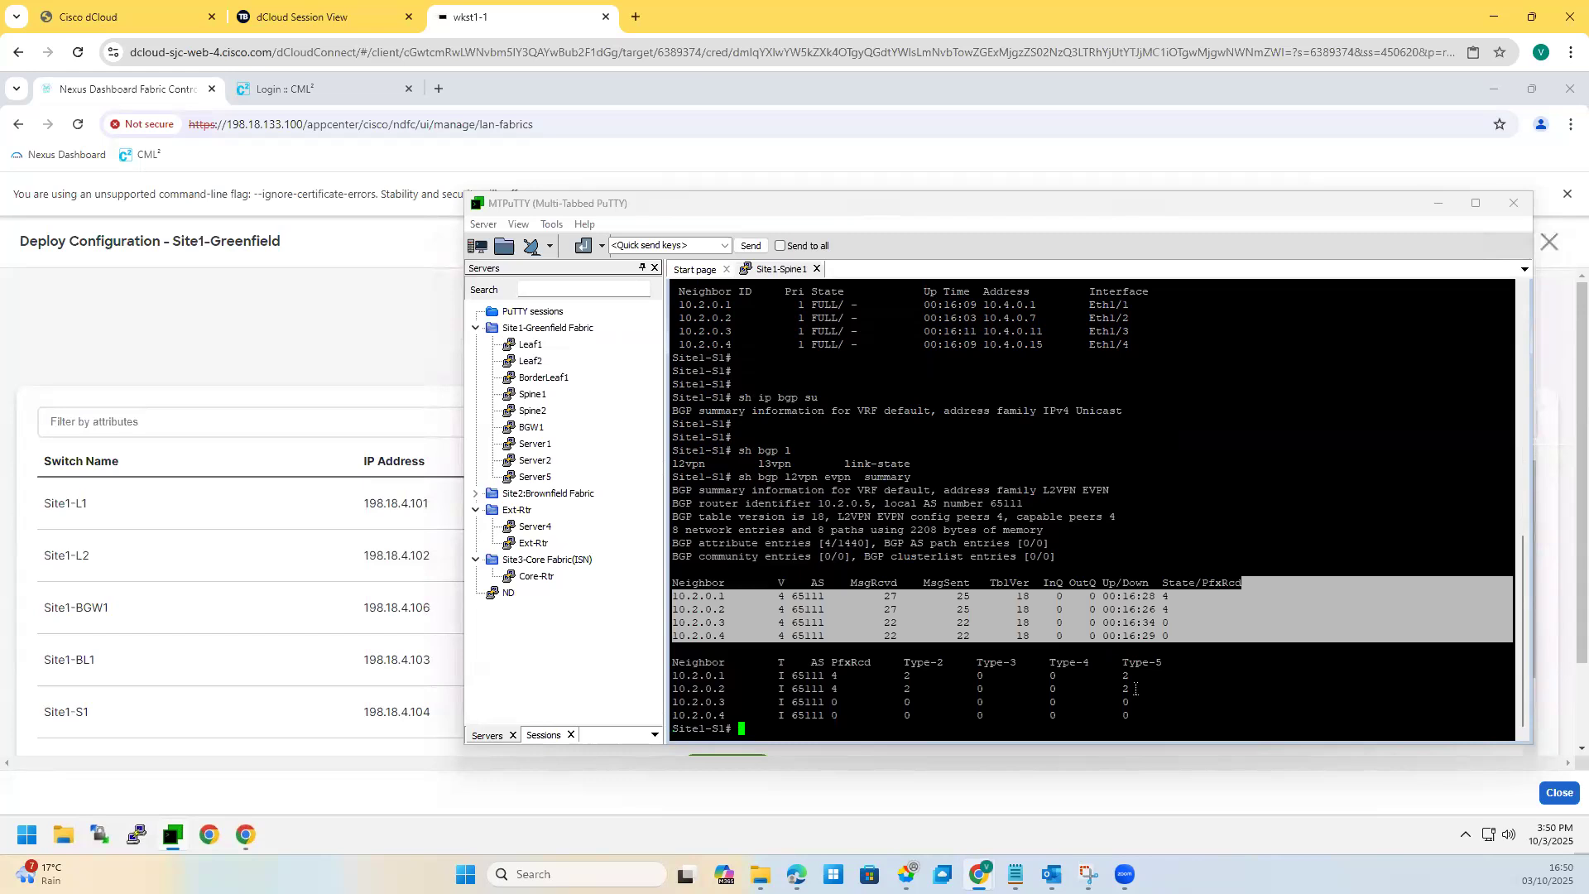
{"action": "left_click_drag", "start_coordinate": [1136, 688], "coordinate": [964, 662]}
{"action": "mouse_move", "coordinate": [1136, 675]}
{"action": "left_mouse_down"}
{"action": "mouse_move", "coordinate": [1059, 681]}
{"action": "mouse_move", "coordinate": [1117, 689]}
{"action": "left_mouse_up"}
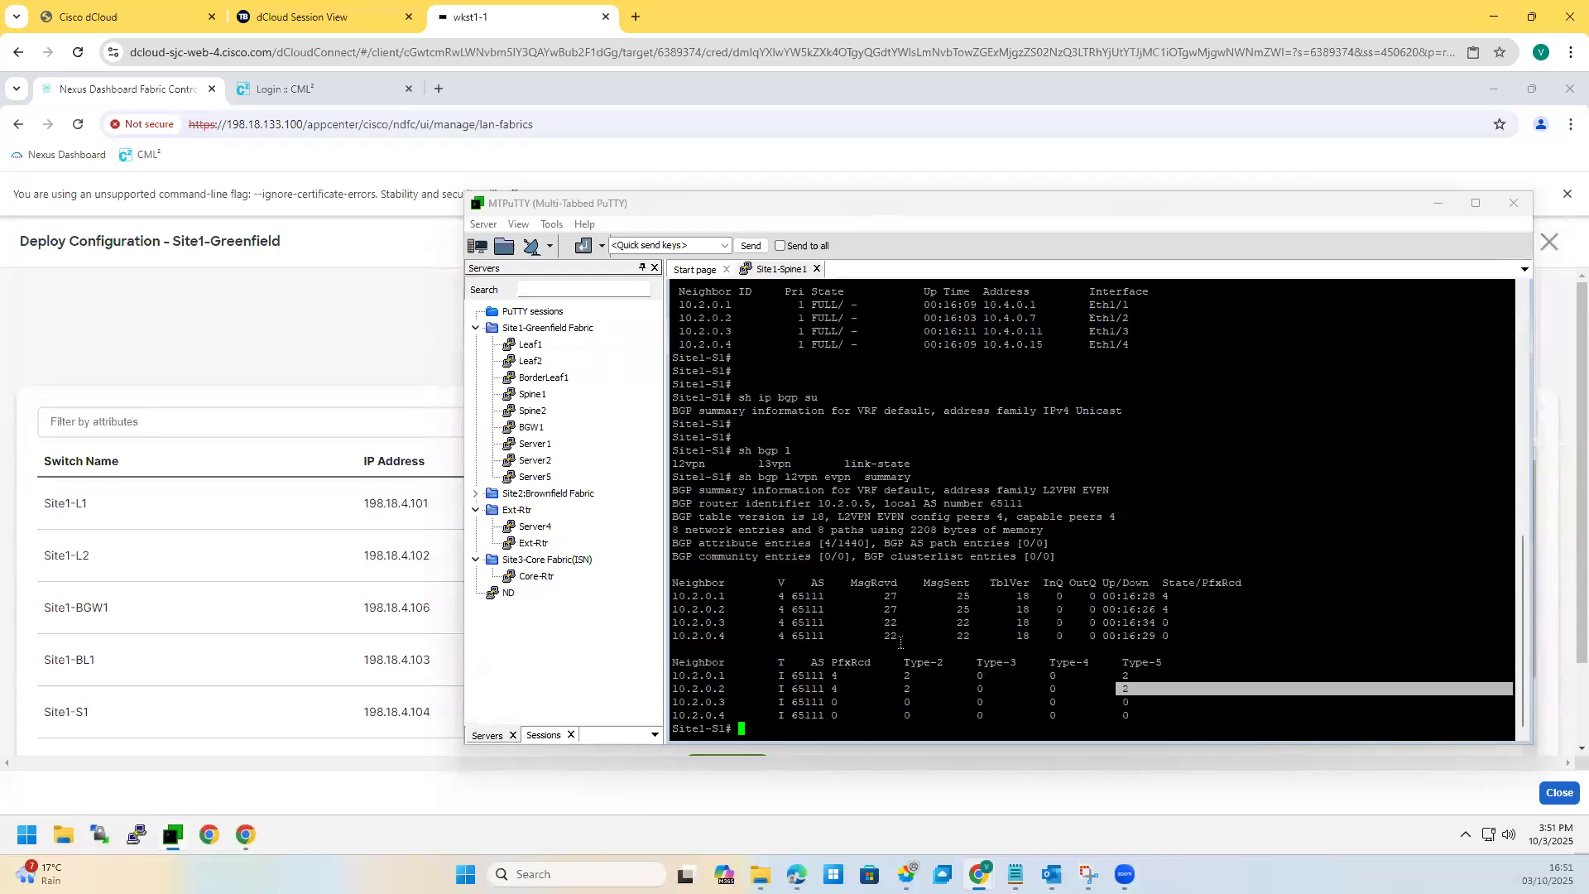
{"action": "left_click", "coordinate": [866, 702]}
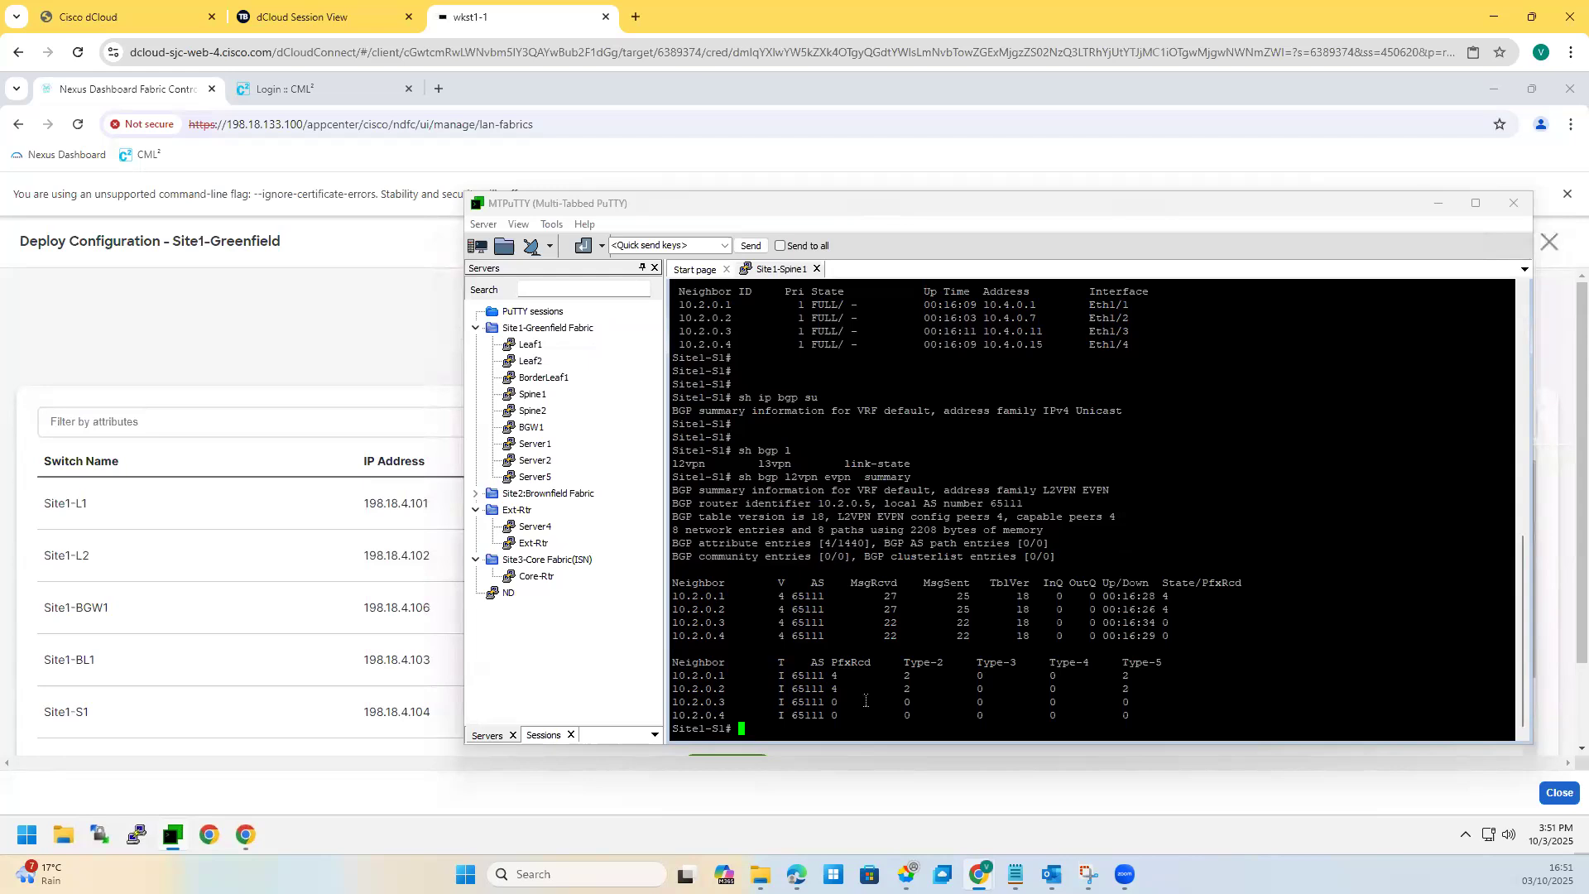
Step: Display the full 'sh bgp l2vpn evpn' table and highlight 10.2.0.2's type-5 route entries
{"action": "key", "text": "Up"}
{"action": "key", "text": "BackSpace"}
{"action": "key", "text": "BackSpace"}
{"action": "key", "text": "BackSpace"}
{"action": "key", "text": "BackSpace"}
{"action": "key", "text": "BackSpace"}
{"action": "key", "text": "BackSpace"}
{"action": "key", "text": "BackSpace"}
{"action": "key", "text": "Return"}
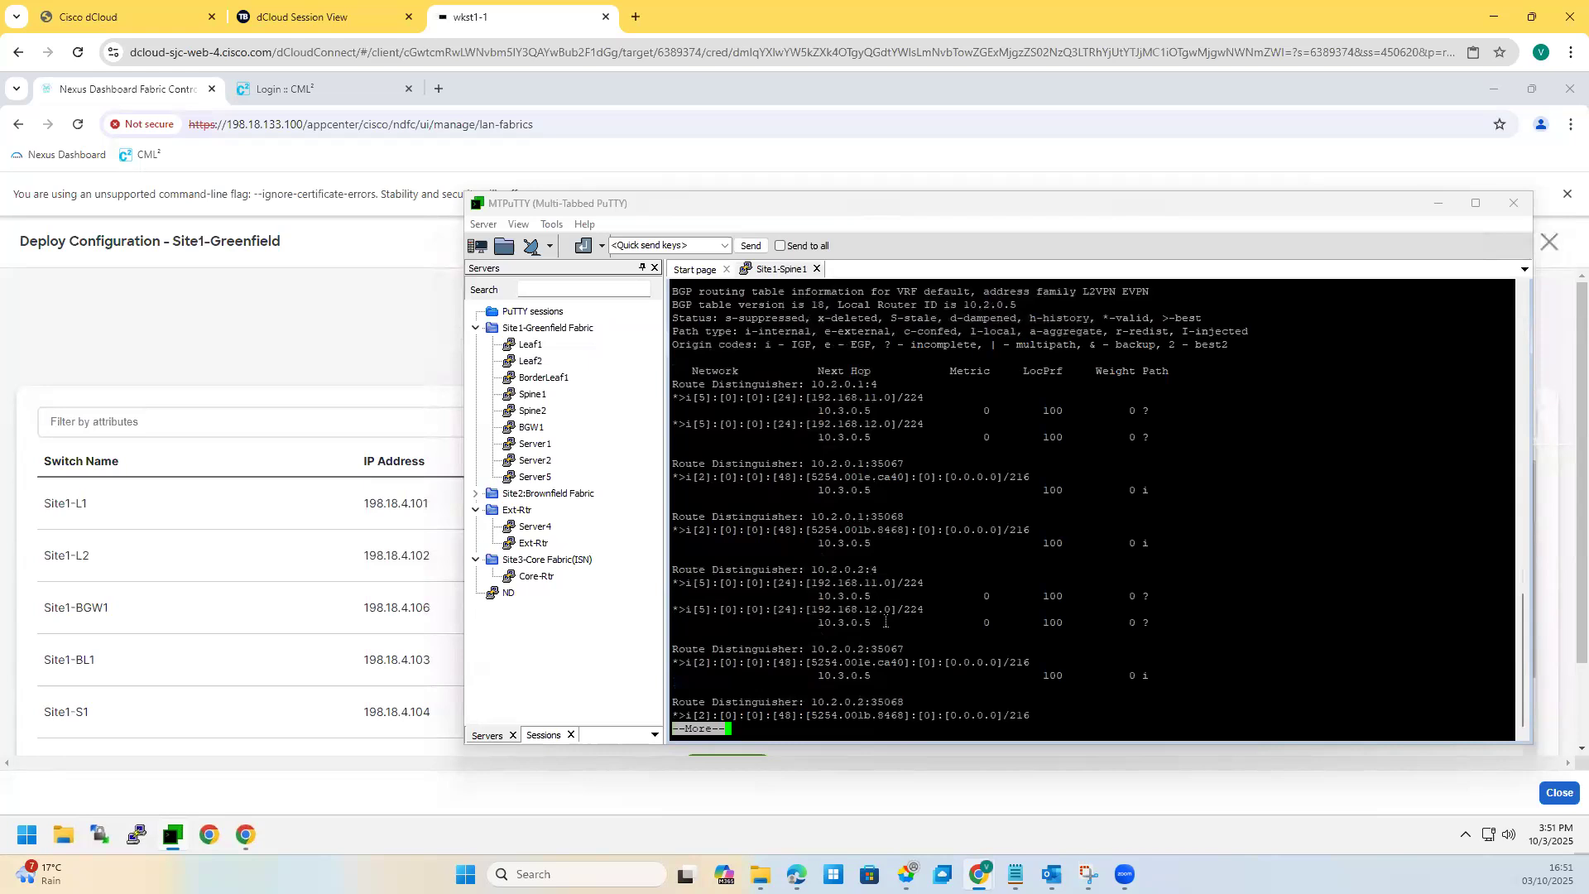
{"action": "key", "text": "space"}
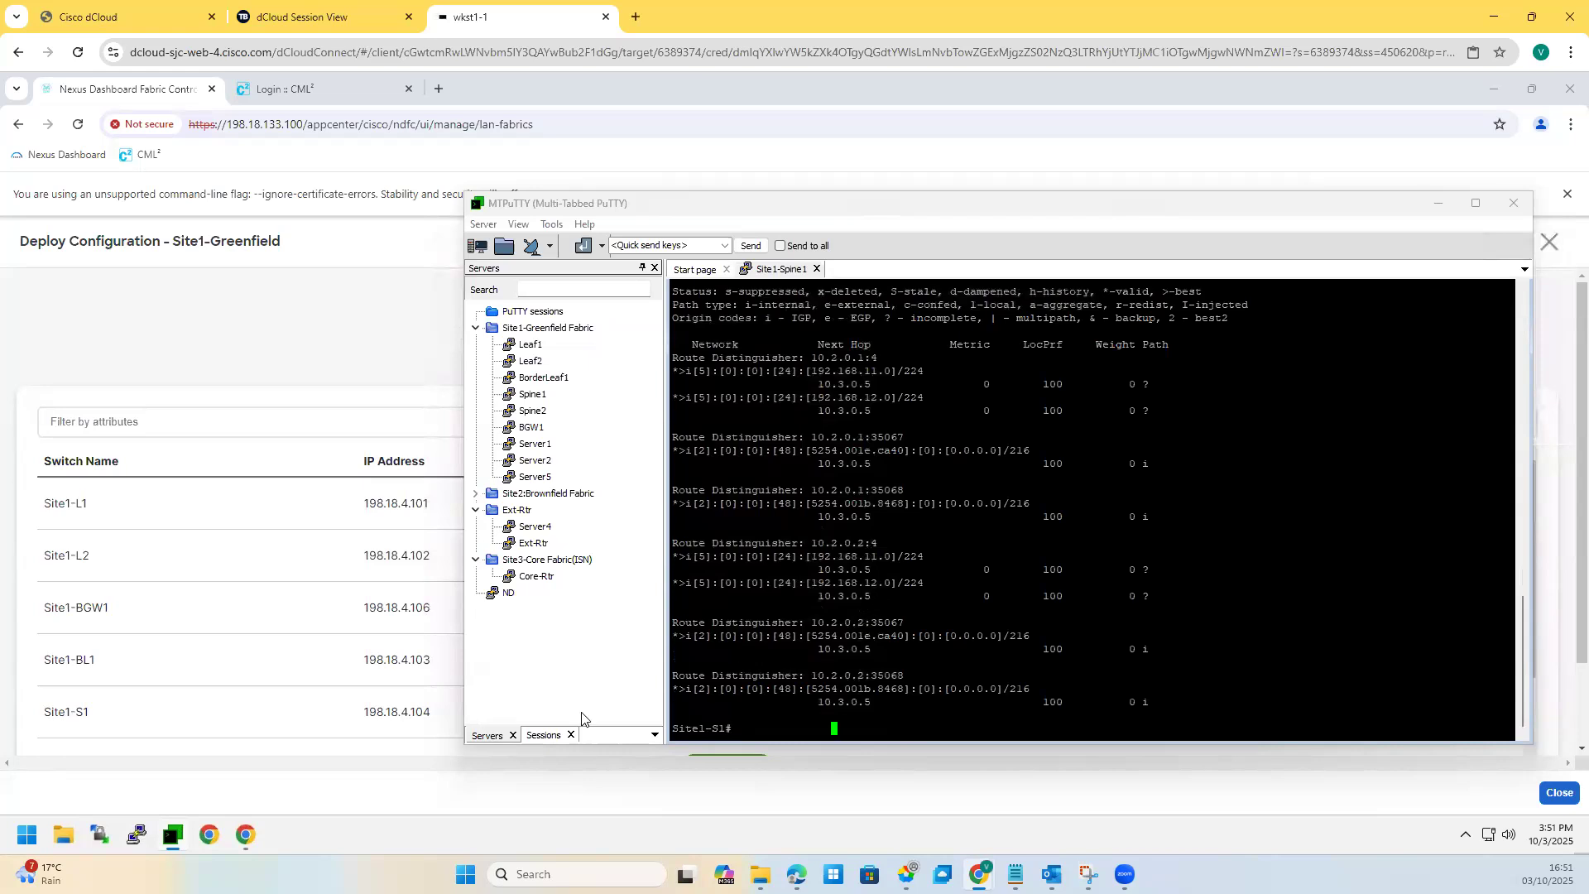
{"action": "left_click_drag", "start_coordinate": [692, 584], "coordinate": [712, 584]}
{"action": "double_click", "coordinate": [701, 559]}
{"action": "left_click_drag", "start_coordinate": [890, 584], "coordinate": [799, 574]}
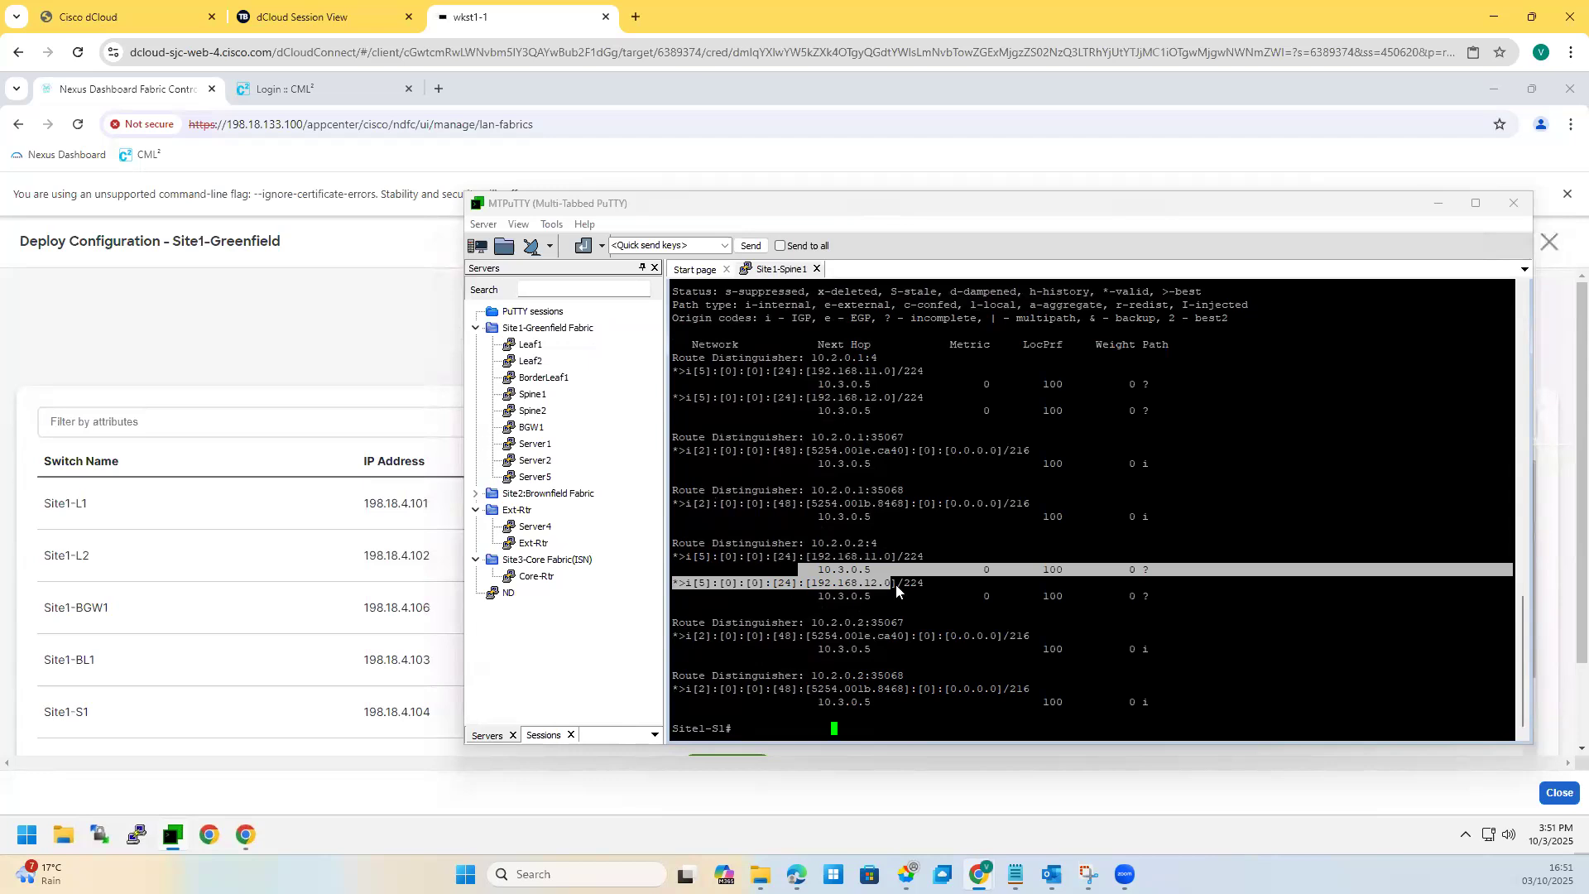
{"action": "left_click", "coordinate": [688, 688]}
{"action": "left_click_drag", "start_coordinate": [689, 689], "coordinate": [762, 671]}
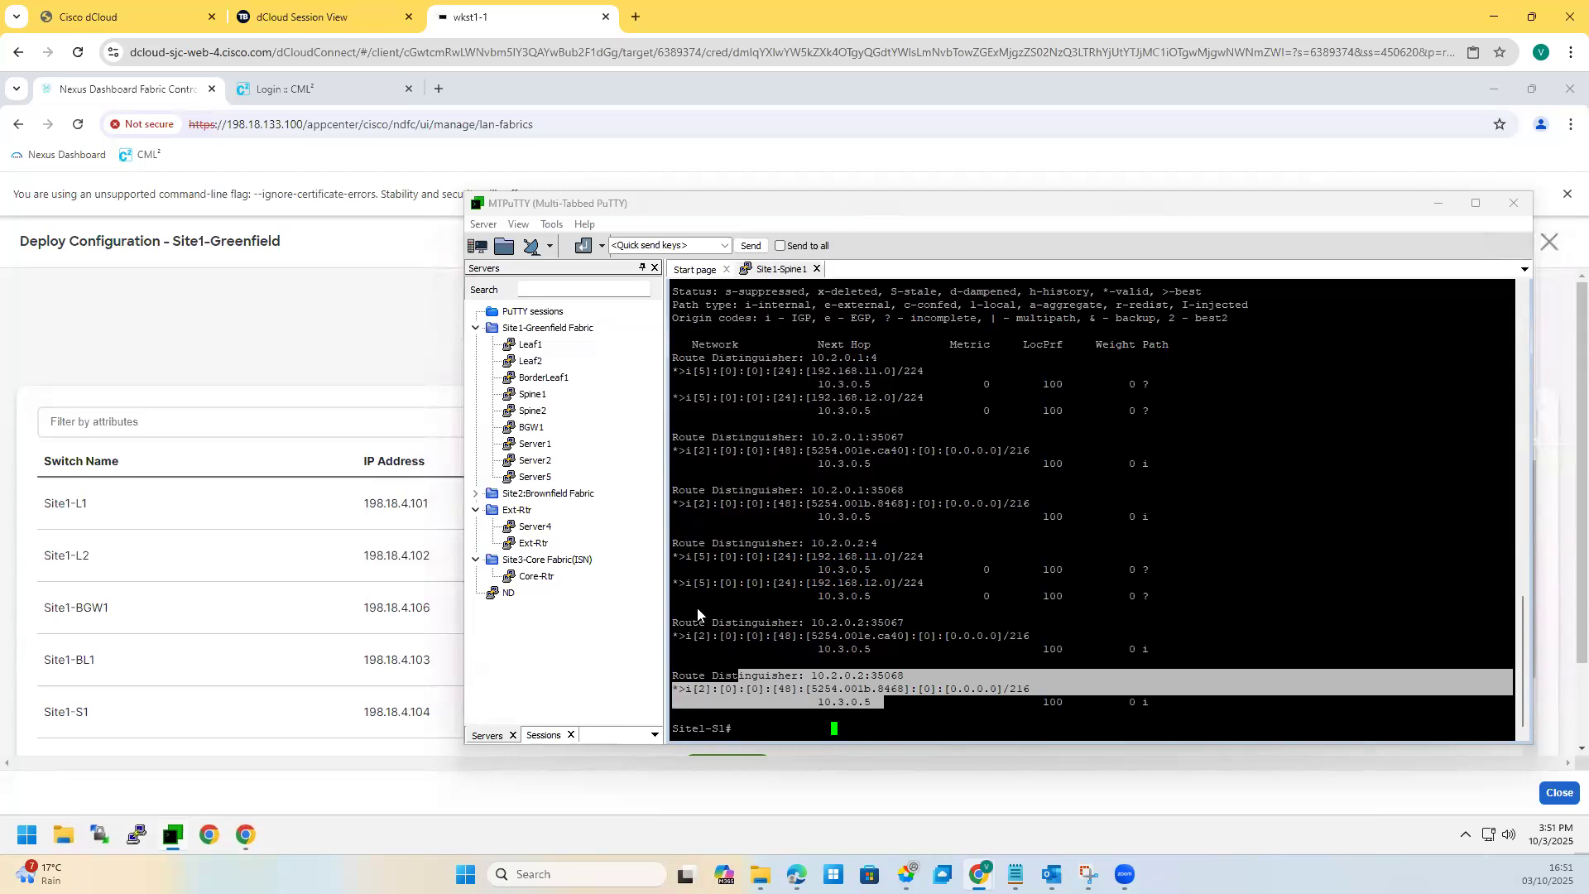
Step: Open a Site1-Leaf1 session and run 'sh vpc' to review its vPC peer-link status
{"action": "double_click", "coordinate": [534, 345]}
{"action": "left_click", "coordinate": [828, 387]}
{"action": "key", "text": "Return"}
{"action": "key", "text": "Return"}
{"action": "type", "text": "sh i"}
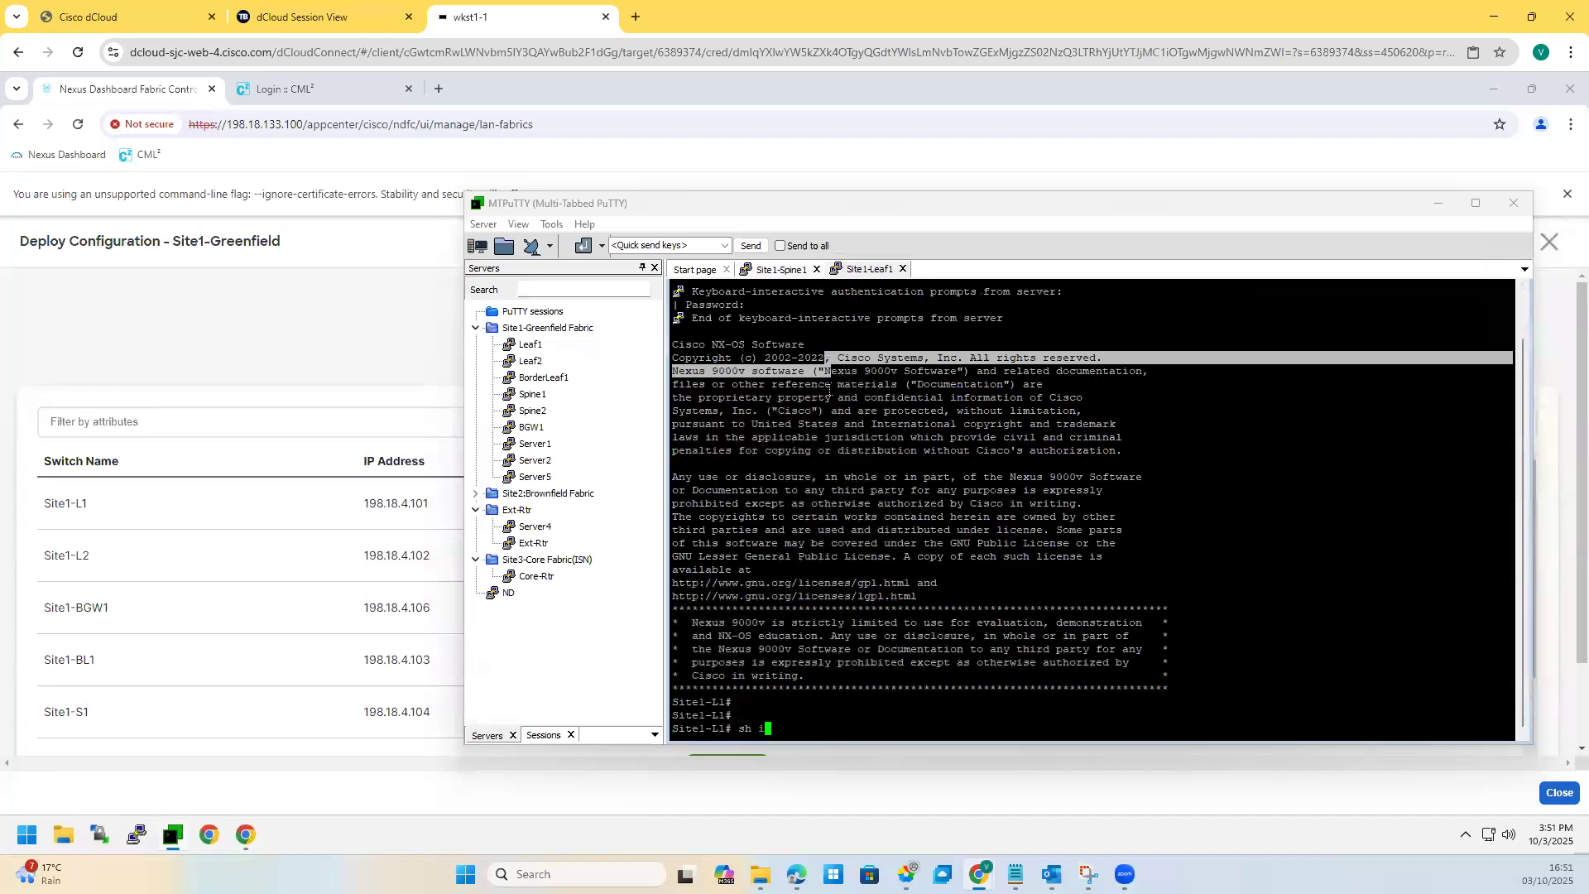
{"action": "key", "text": "BackSpace"}
{"action": "type", "text": "vc"}
{"action": "key", "text": "BackSpace"}
{"action": "type", "text": "pc"}
{"action": "key", "text": "Return"}
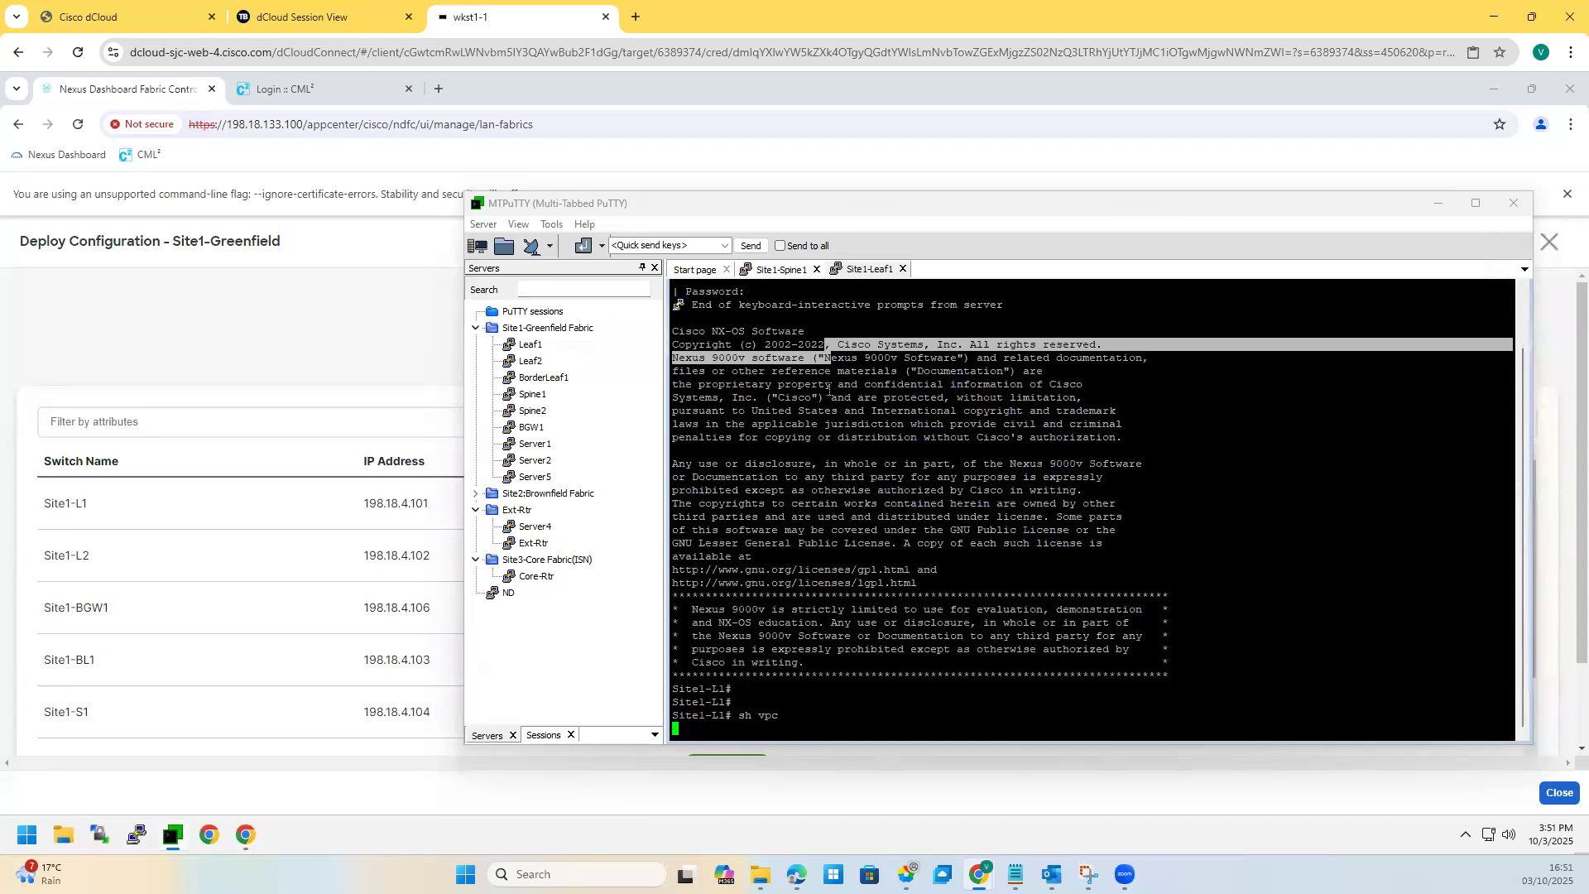
{"action": "left_click_drag", "start_coordinate": [950, 716], "coordinate": [731, 700]}
{"action": "left_click_drag", "start_coordinate": [986, 625], "coordinate": [837, 398]}
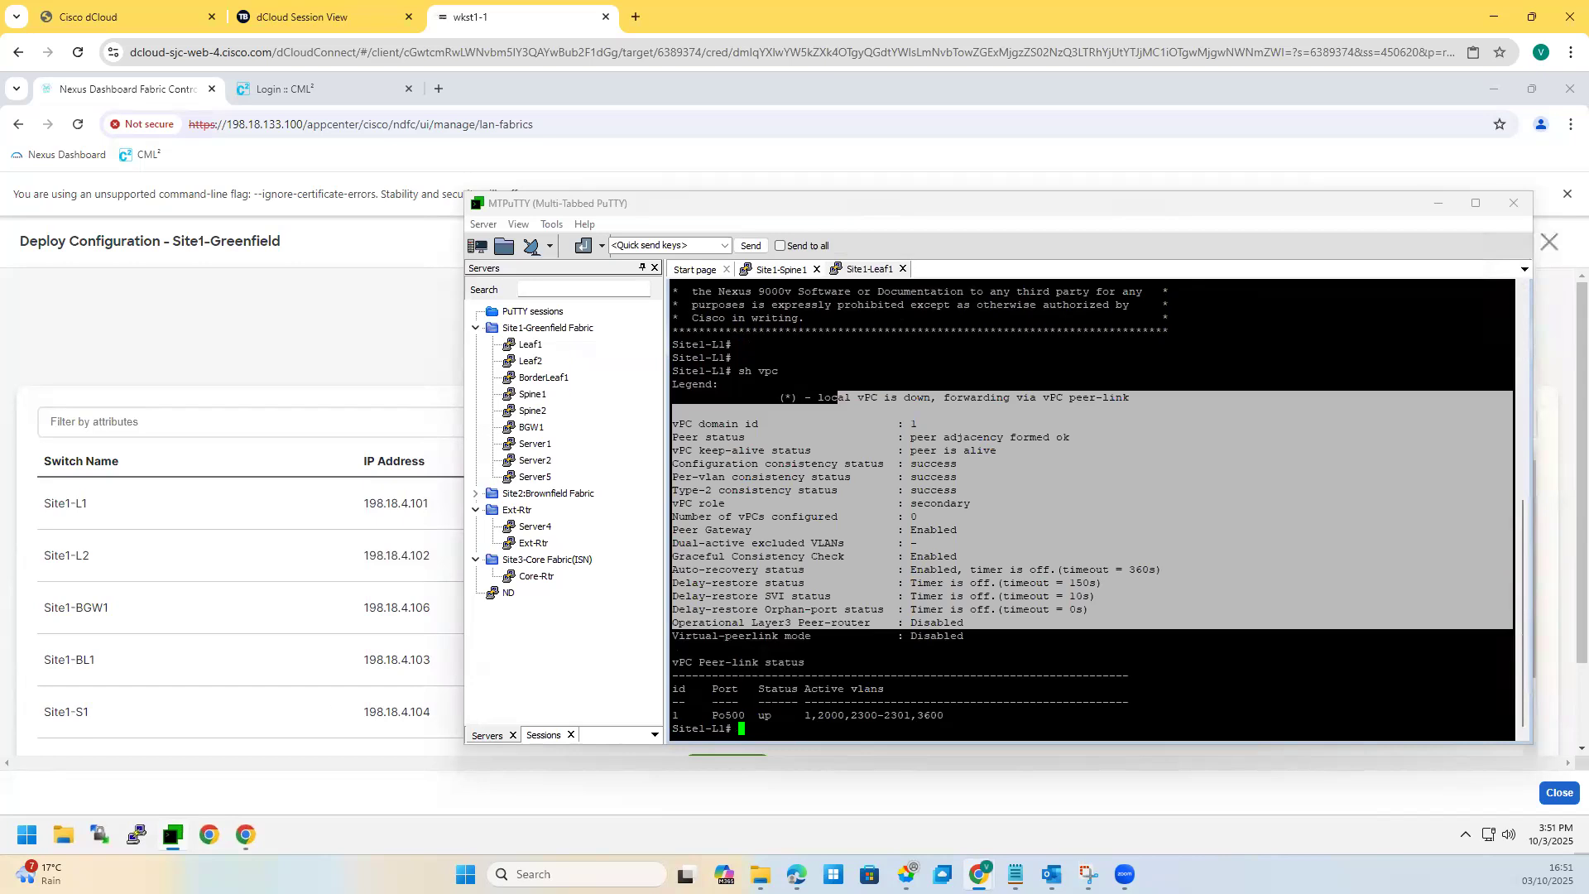
{"action": "left_click", "coordinate": [896, 712]}
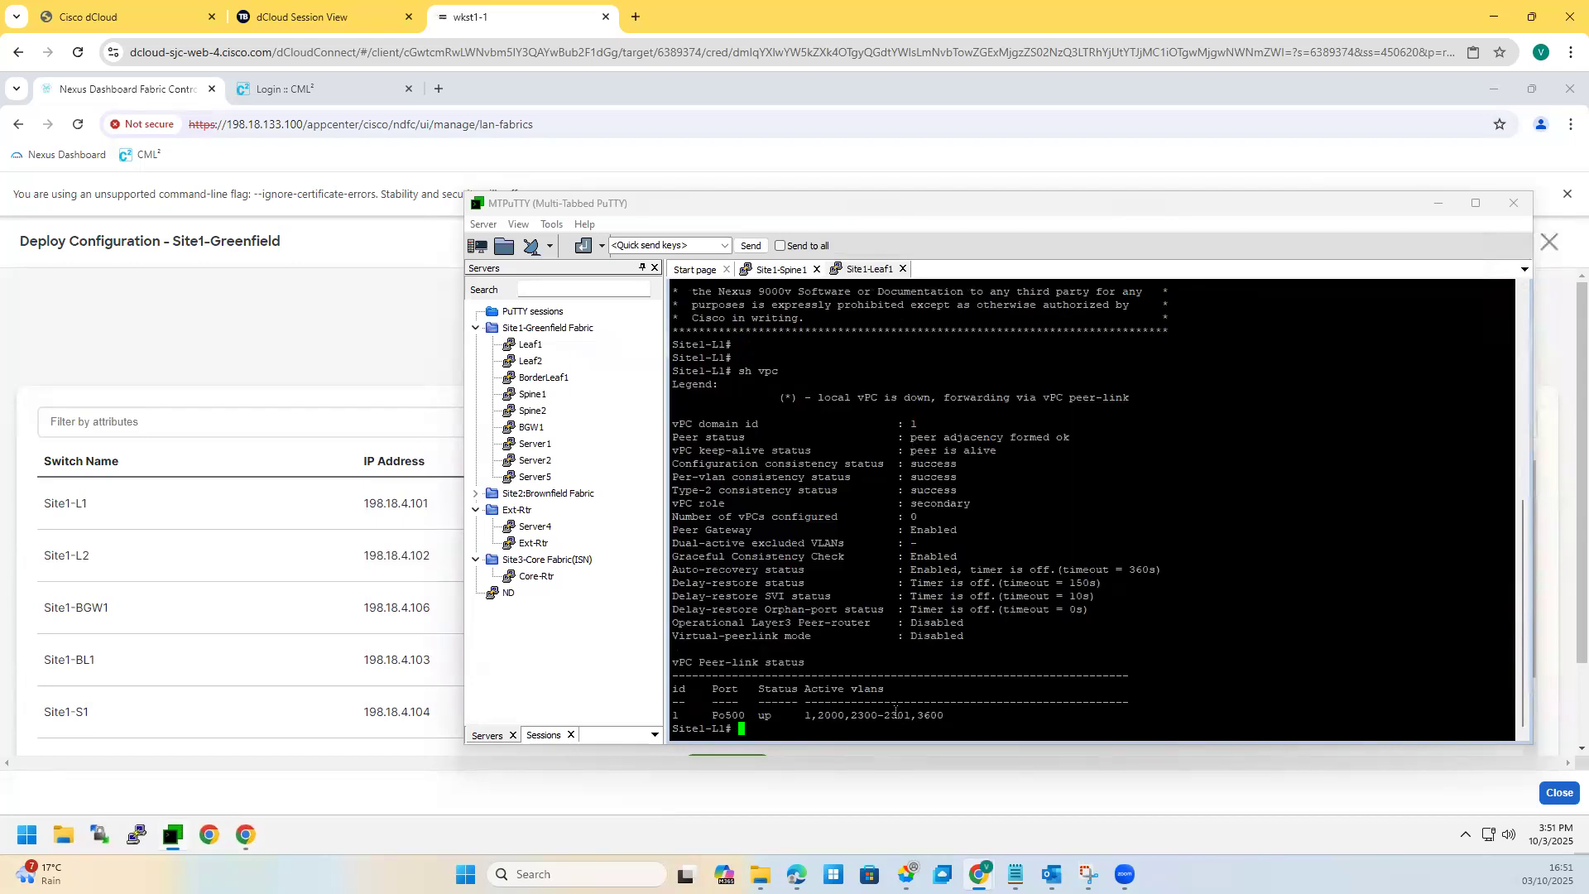
Step: Run 'sh nve vni' to list VNIs 30000, 30001 and 50000, all Up
{"action": "key", "text": "Return"}
{"action": "key", "text": "Return"}
{"action": "key", "text": "Return"}
{"action": "type", "text": "sh nev"}
{"action": "key", "text": "BackSpace"}
{"action": "key", "text": "BackSpace"}
{"action": "type", "text": "ve 1"}
{"action": "key", "text": "Return"}
{"action": "key", "text": "Up"}
{"action": "key", "text": "BackSpace"}
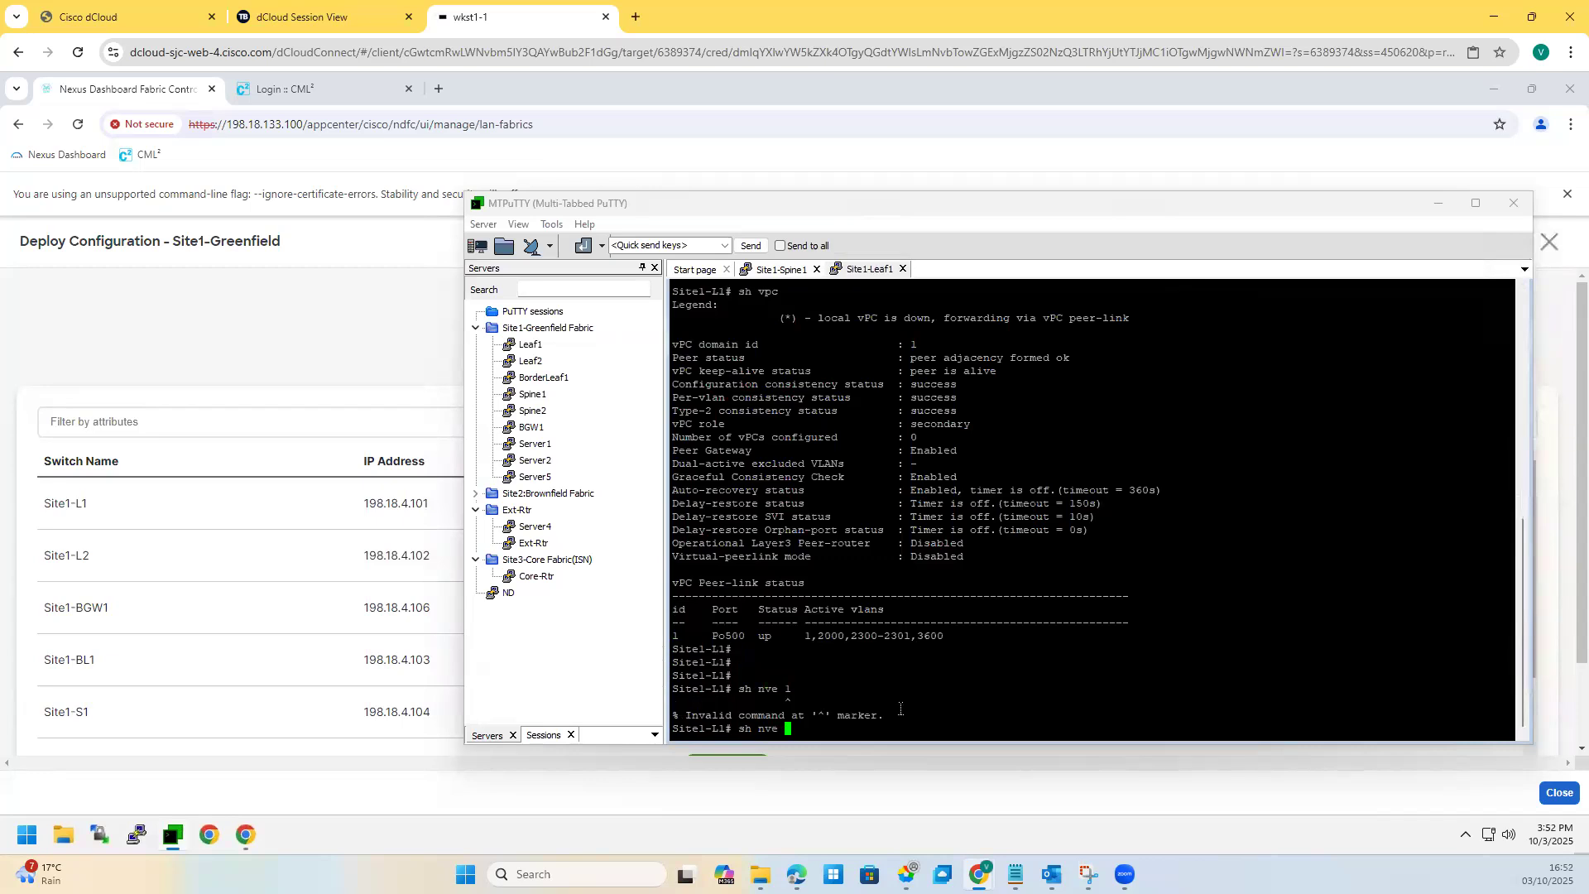
{"action": "type", "text": "vni"}
{"action": "key", "text": "Return"}
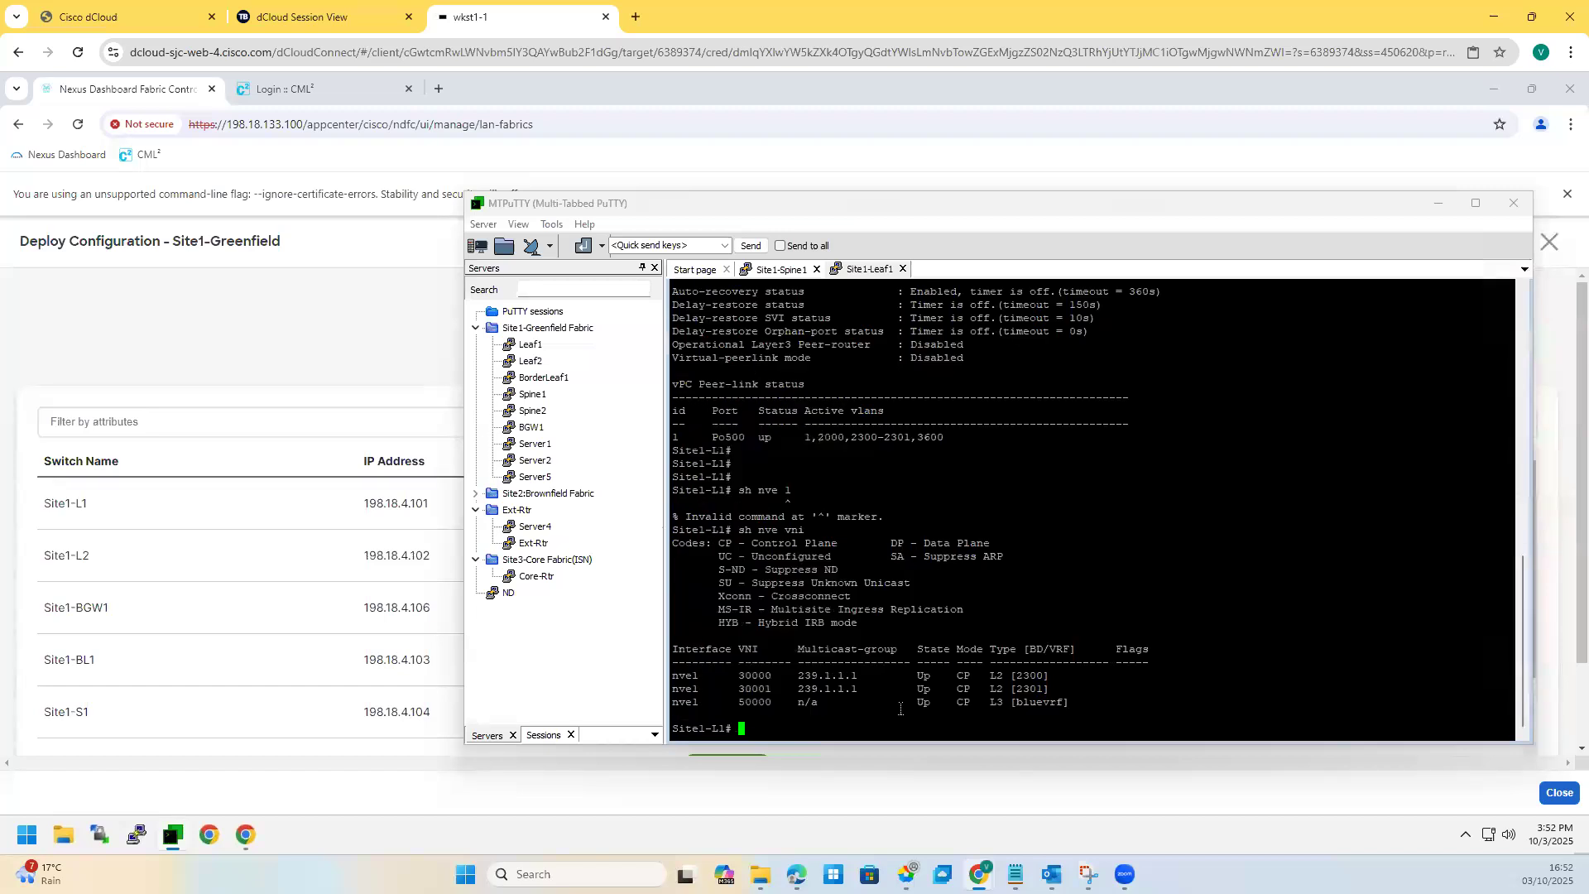
{"action": "left_click_drag", "start_coordinate": [732, 702], "coordinate": [785, 690]}
{"action": "left_click_drag", "start_coordinate": [1066, 702], "coordinate": [1152, 650]}
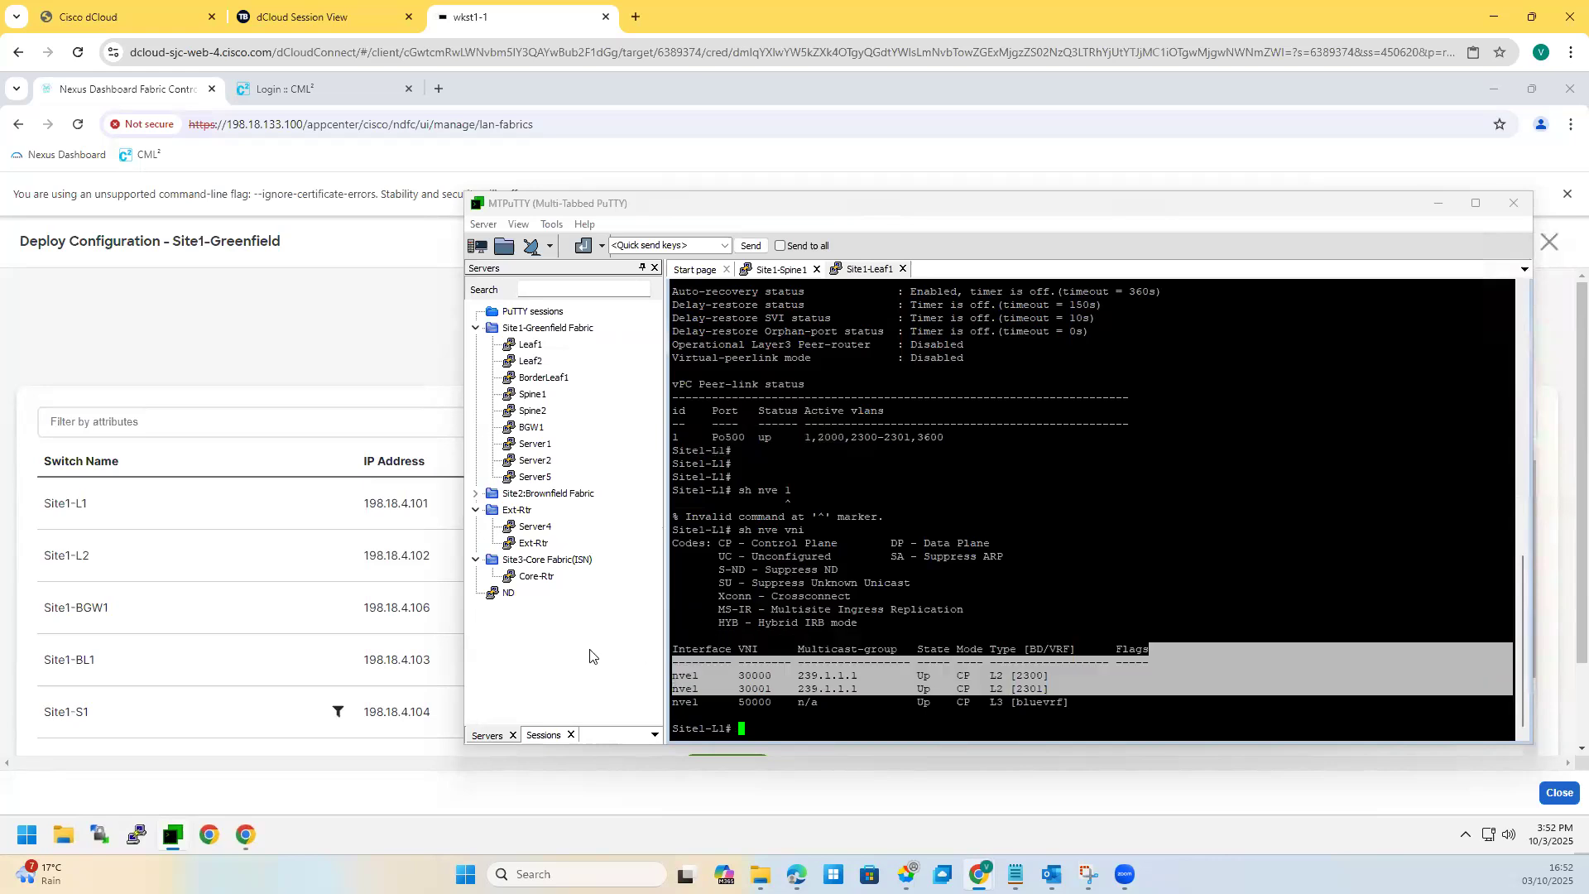
Step: Open a Server1 session and check ifconfig: eth0 198.18.4.51, eth1 192.168.11.11
{"action": "double_click", "coordinate": [534, 445]}
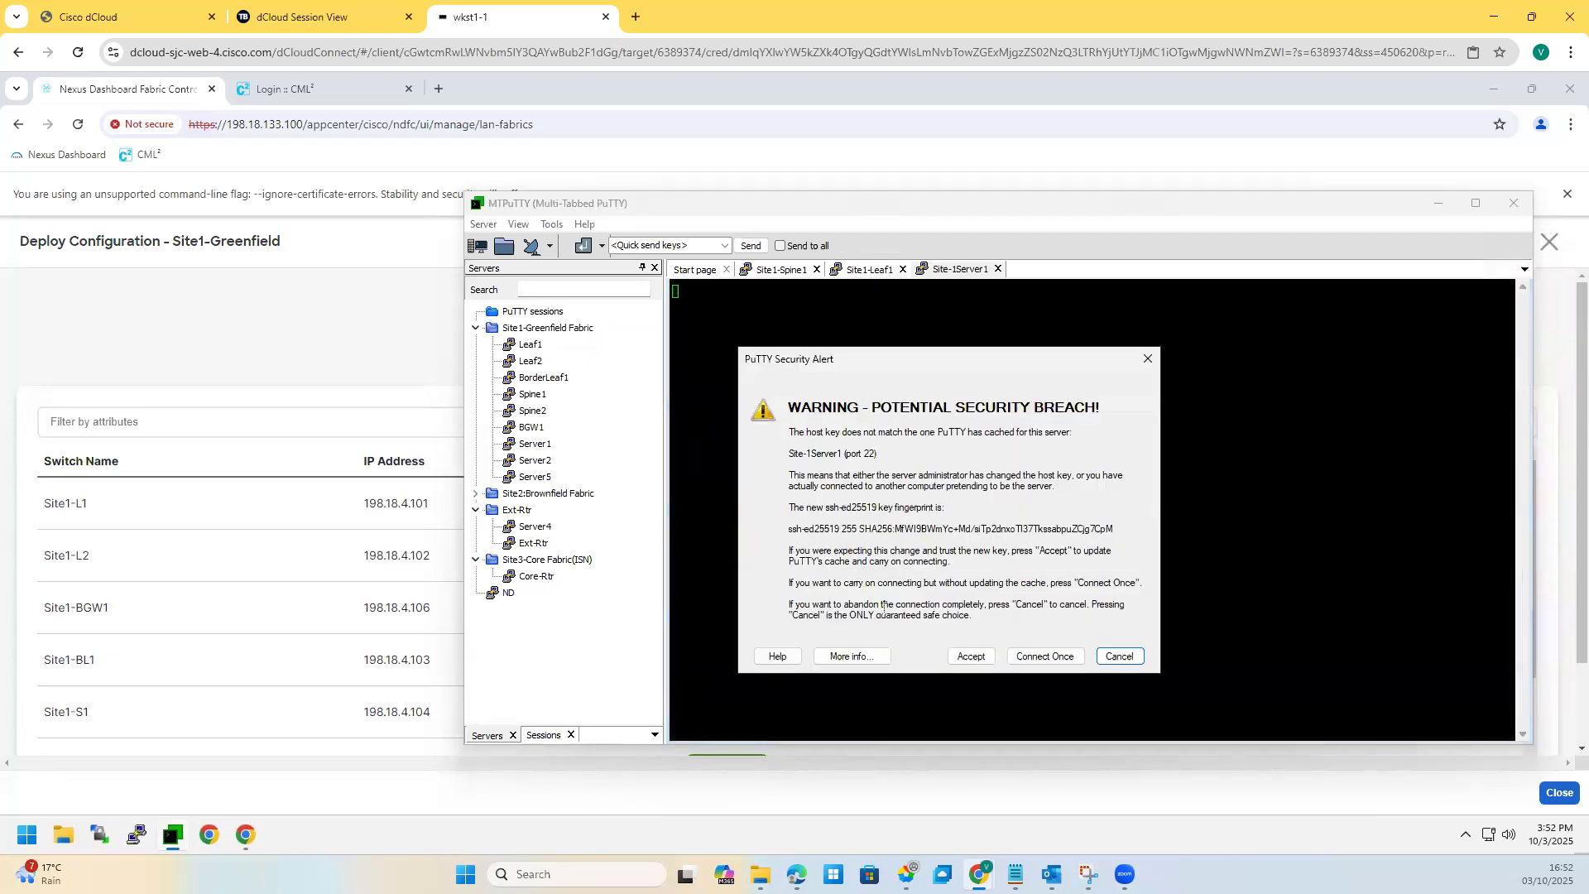
{"action": "left_click", "coordinate": [976, 657]}
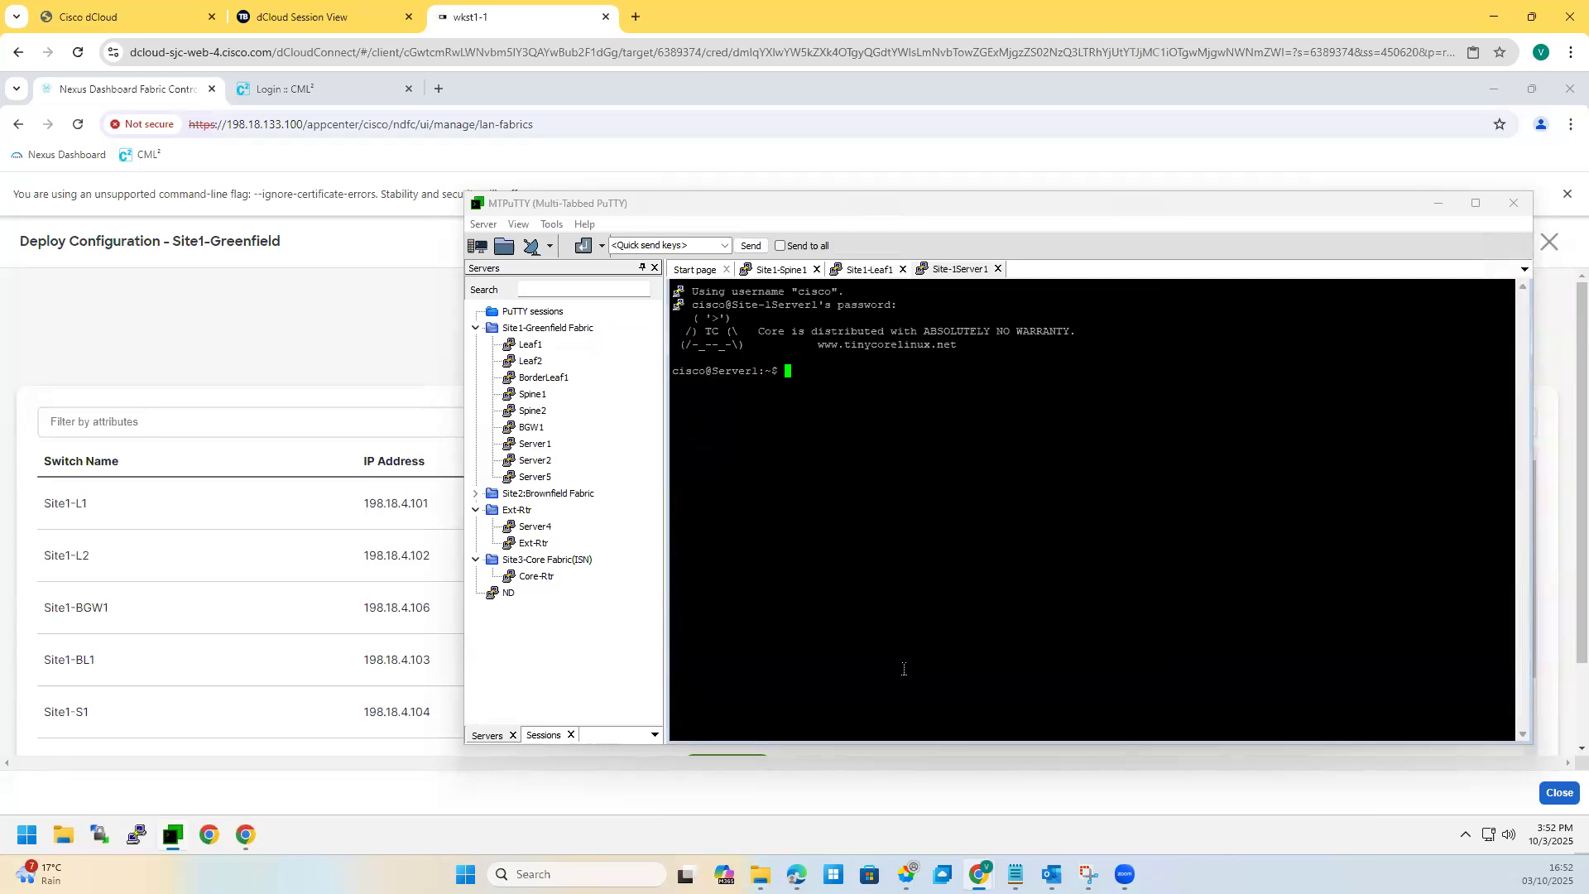
{"action": "type", "text": "ifconfig"}
{"action": "key", "text": "Return"}
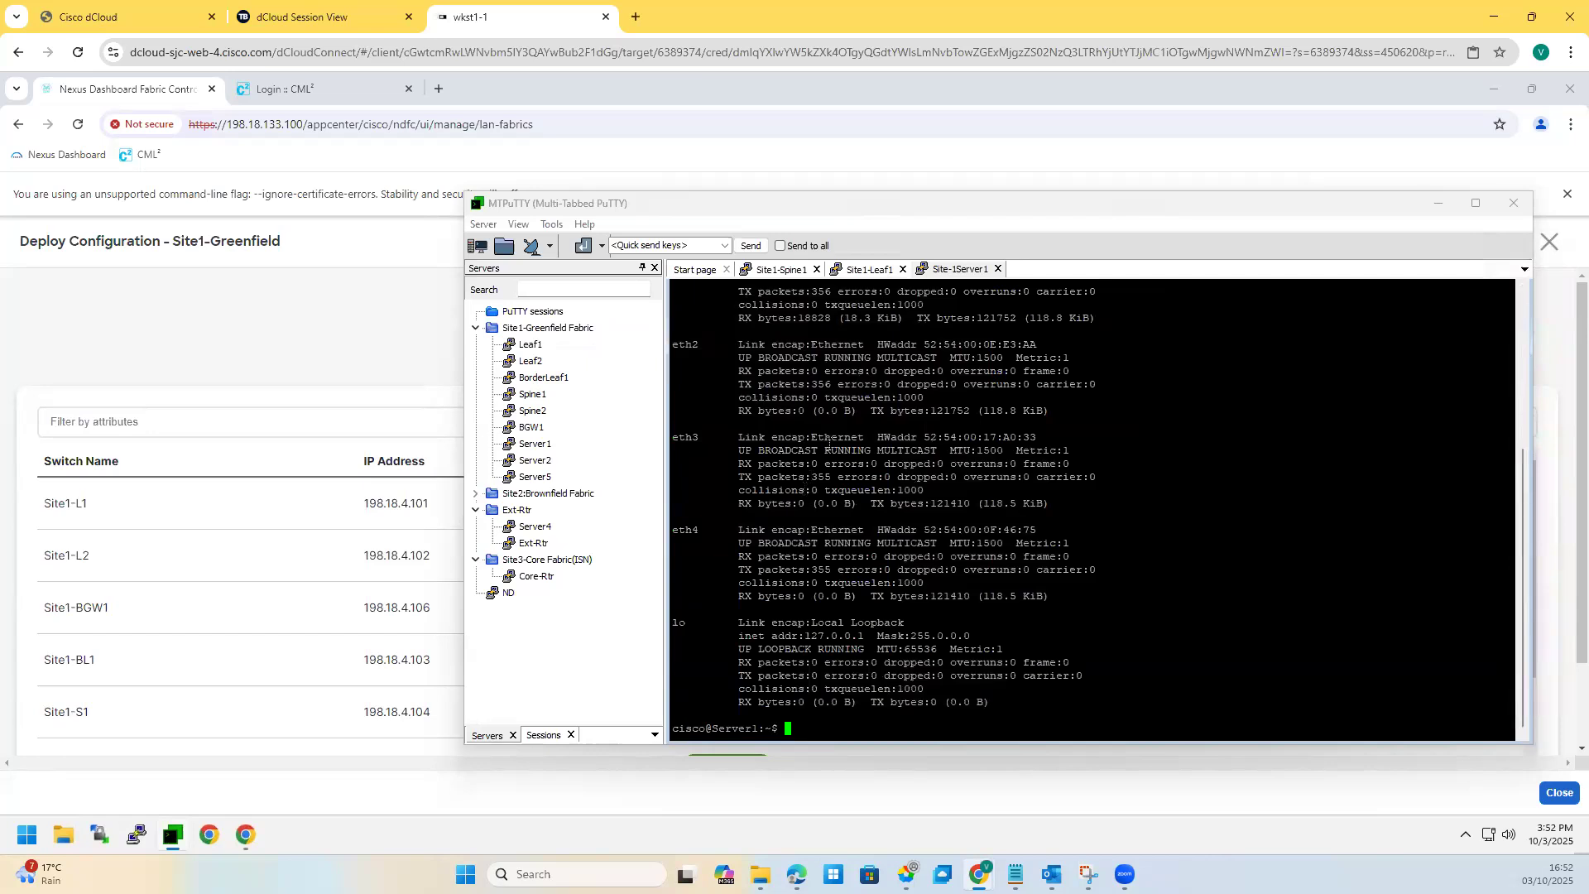
{"action": "scroll", "coordinate": [844, 447], "scroll_direction": "up", "scroll_amount": 6}
{"action": "left_click_drag", "start_coordinate": [882, 397], "coordinate": [787, 398]}
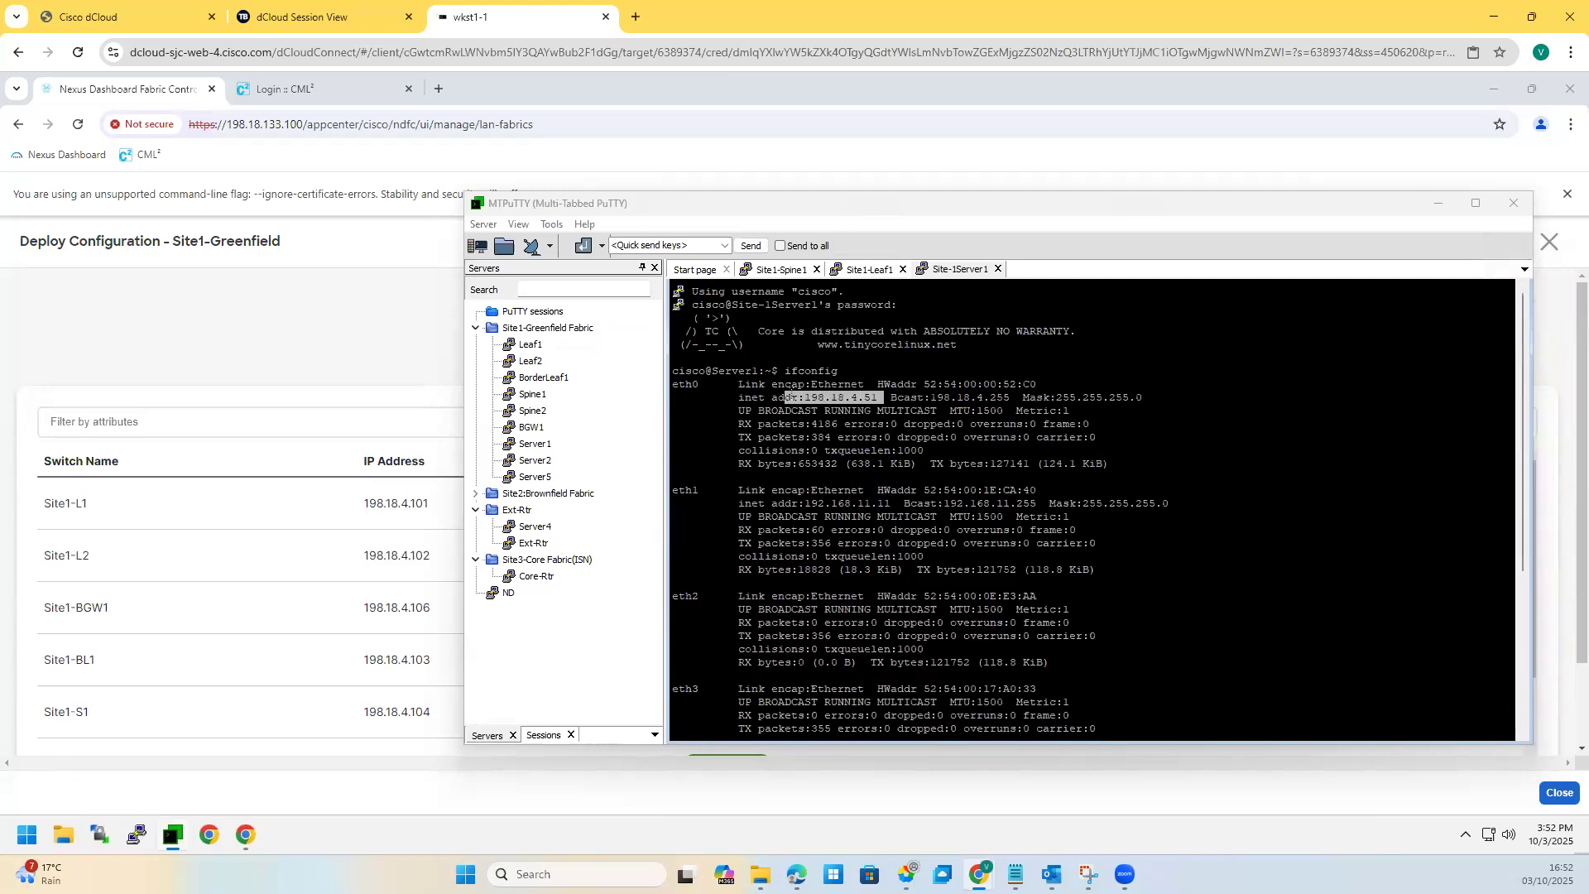
{"action": "left_click_drag", "start_coordinate": [897, 504], "coordinate": [854, 505]}
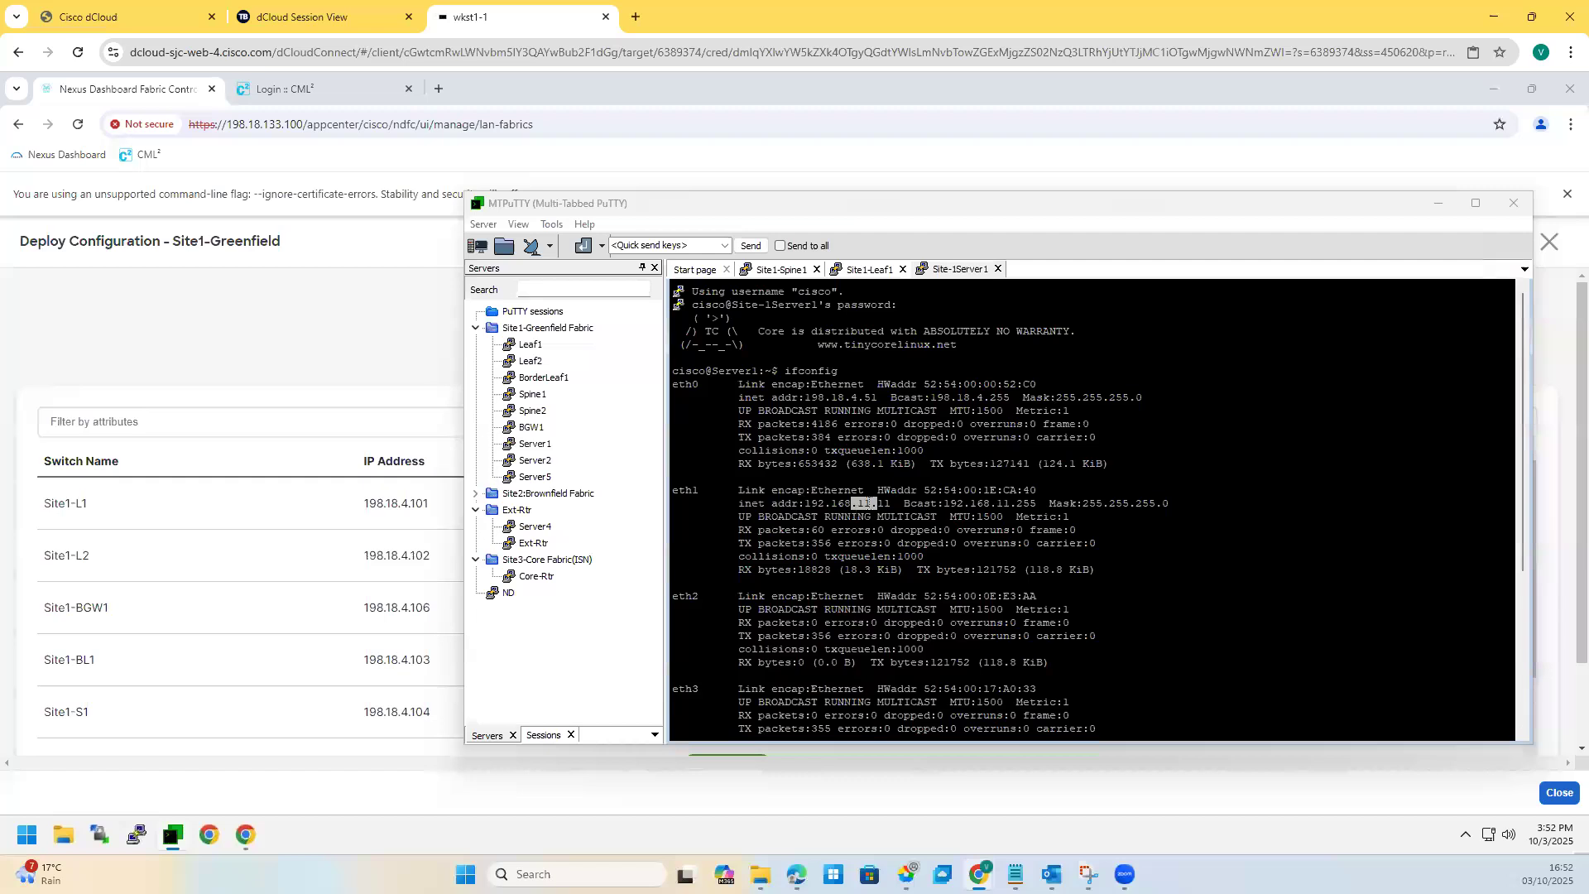
{"action": "left_click_drag", "start_coordinate": [852, 504], "coordinate": [871, 503]}
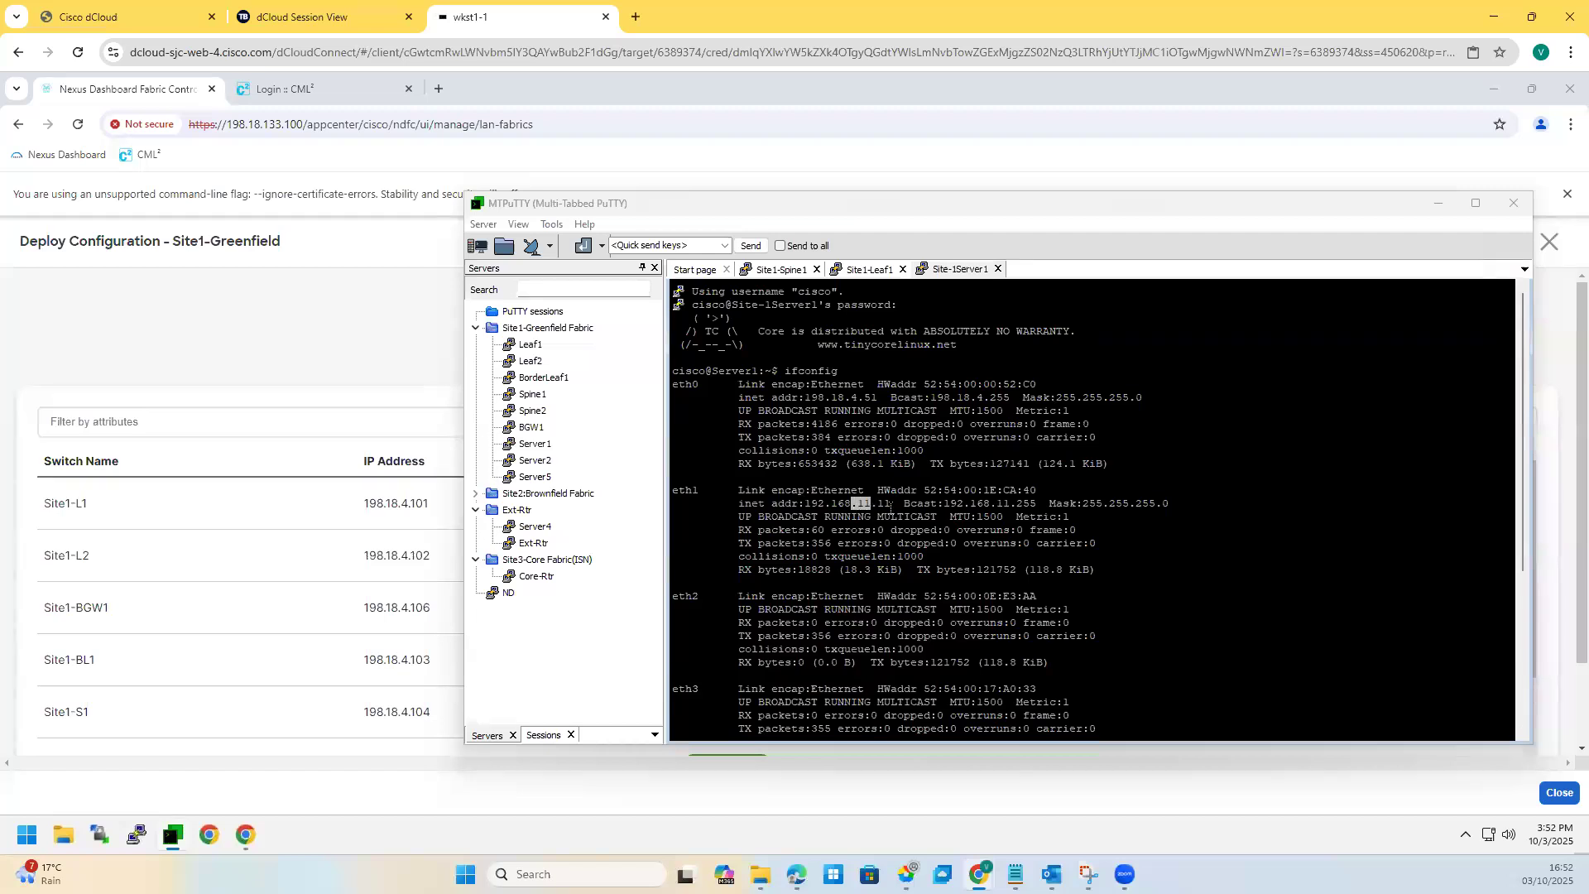
{"action": "left_click", "coordinate": [893, 612]}
Step: Start a continuous ping from Server1 to gateway 192.168.11.1
{"action": "type", "text": "ping 192.168.11."}
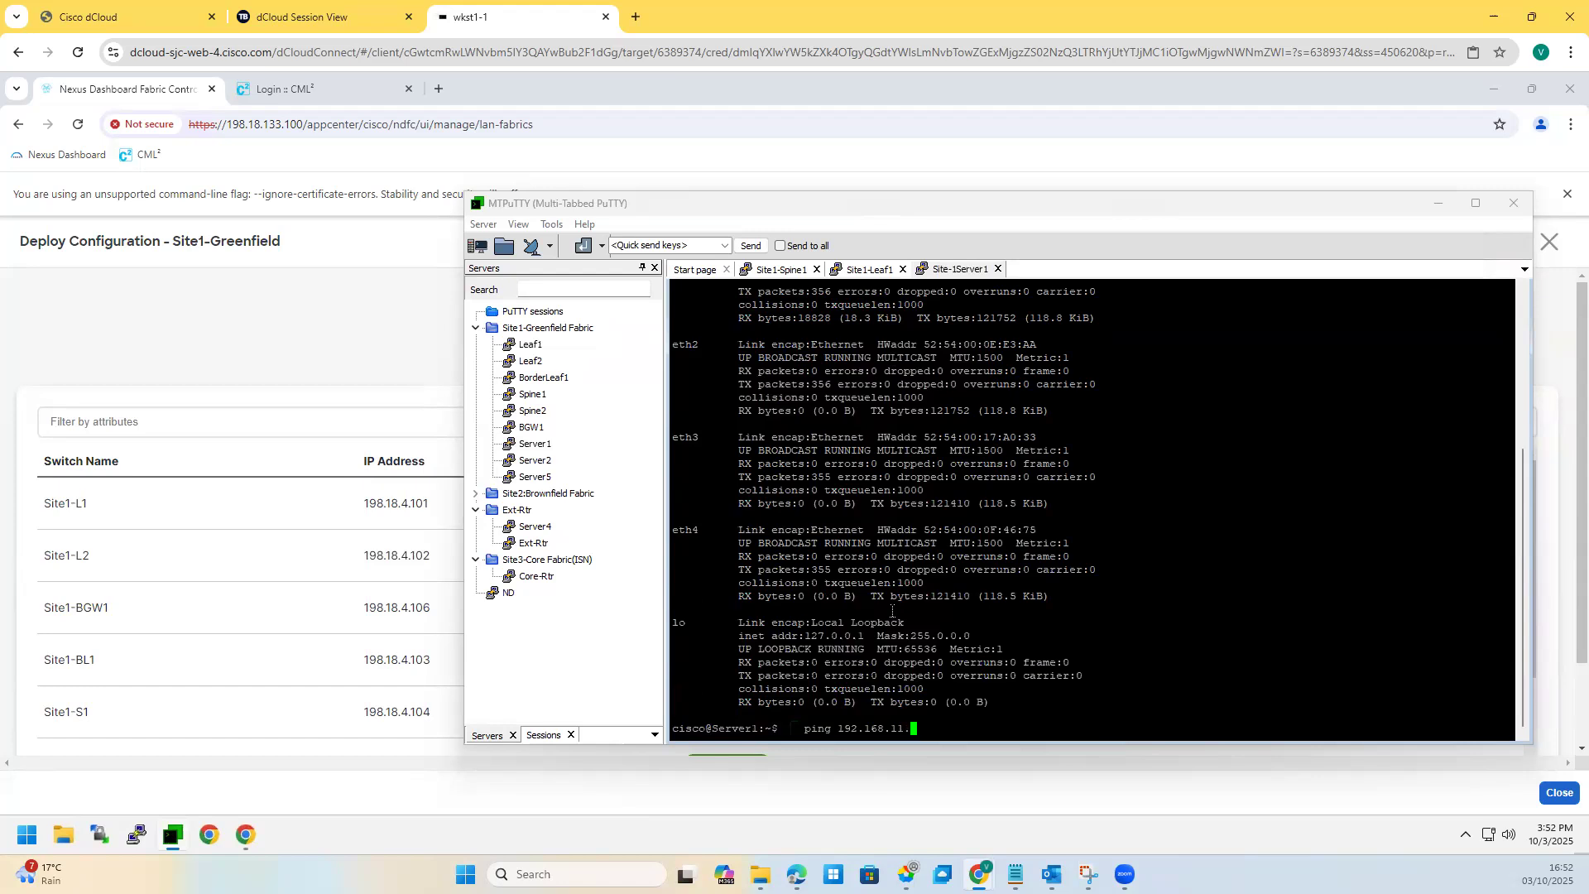
{"action": "type", "text": "1"}
{"action": "key", "text": "Return"}
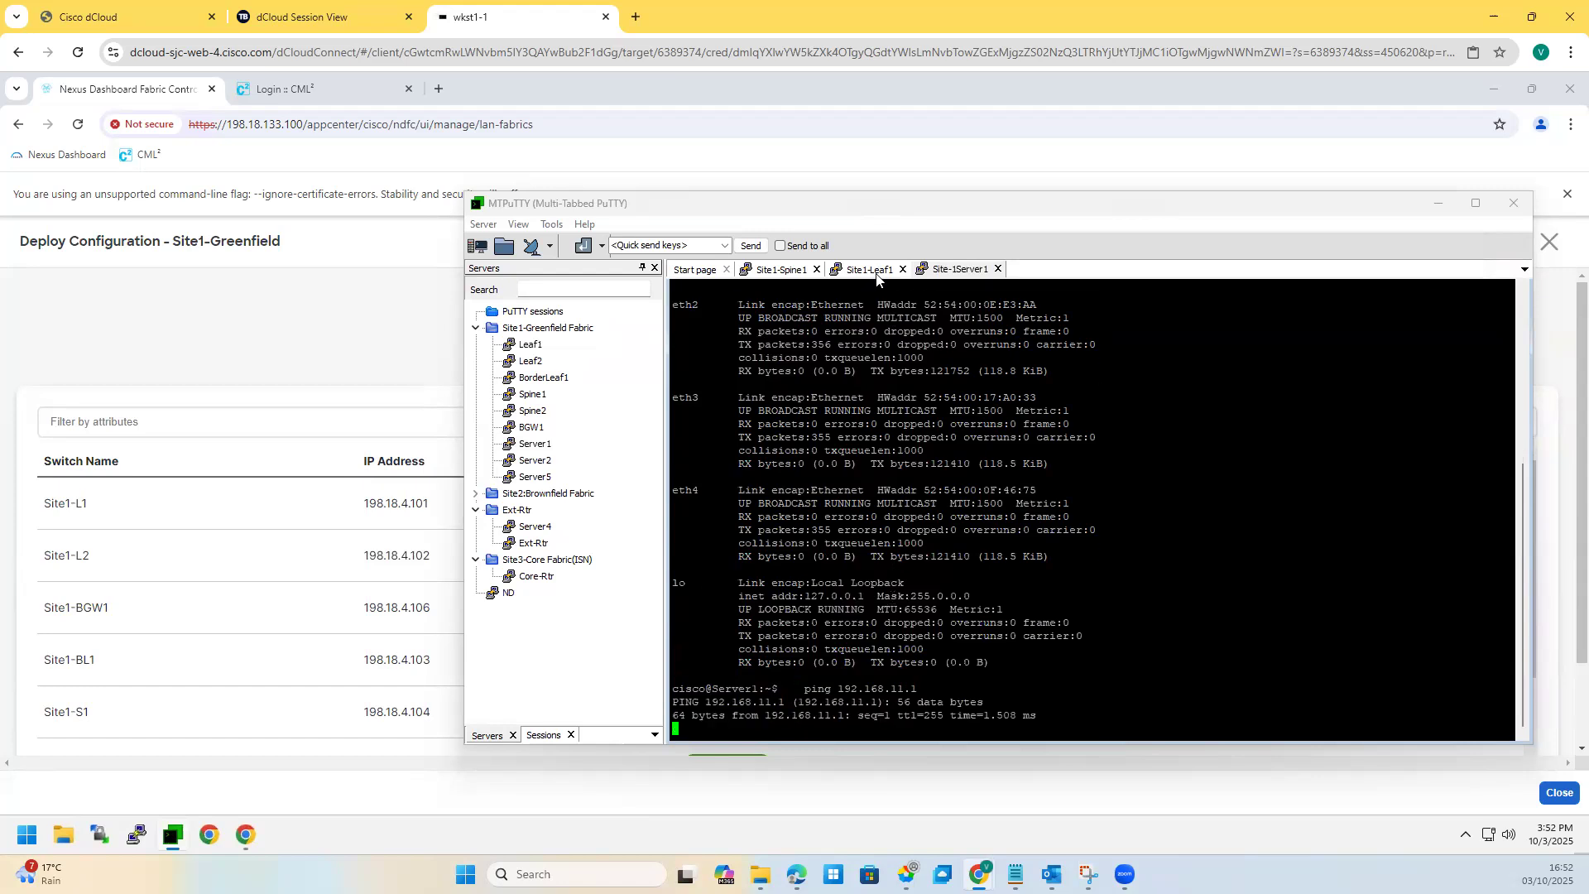
{"action": "left_click_drag", "start_coordinate": [1051, 718], "coordinate": [820, 676]}
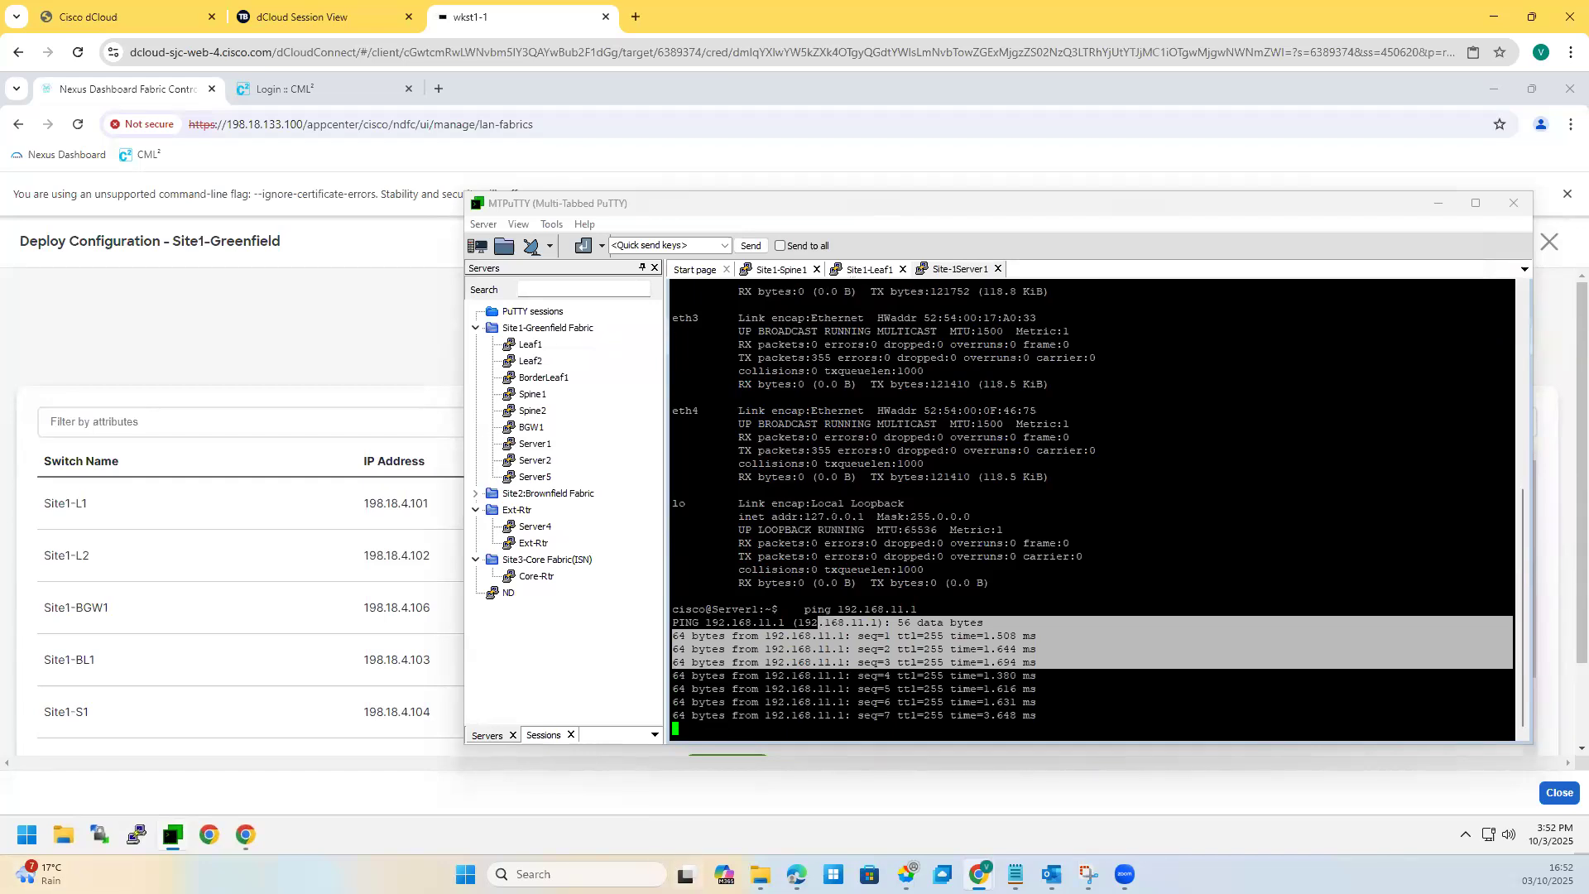
{"action": "key", "text": "alt+Tab"}
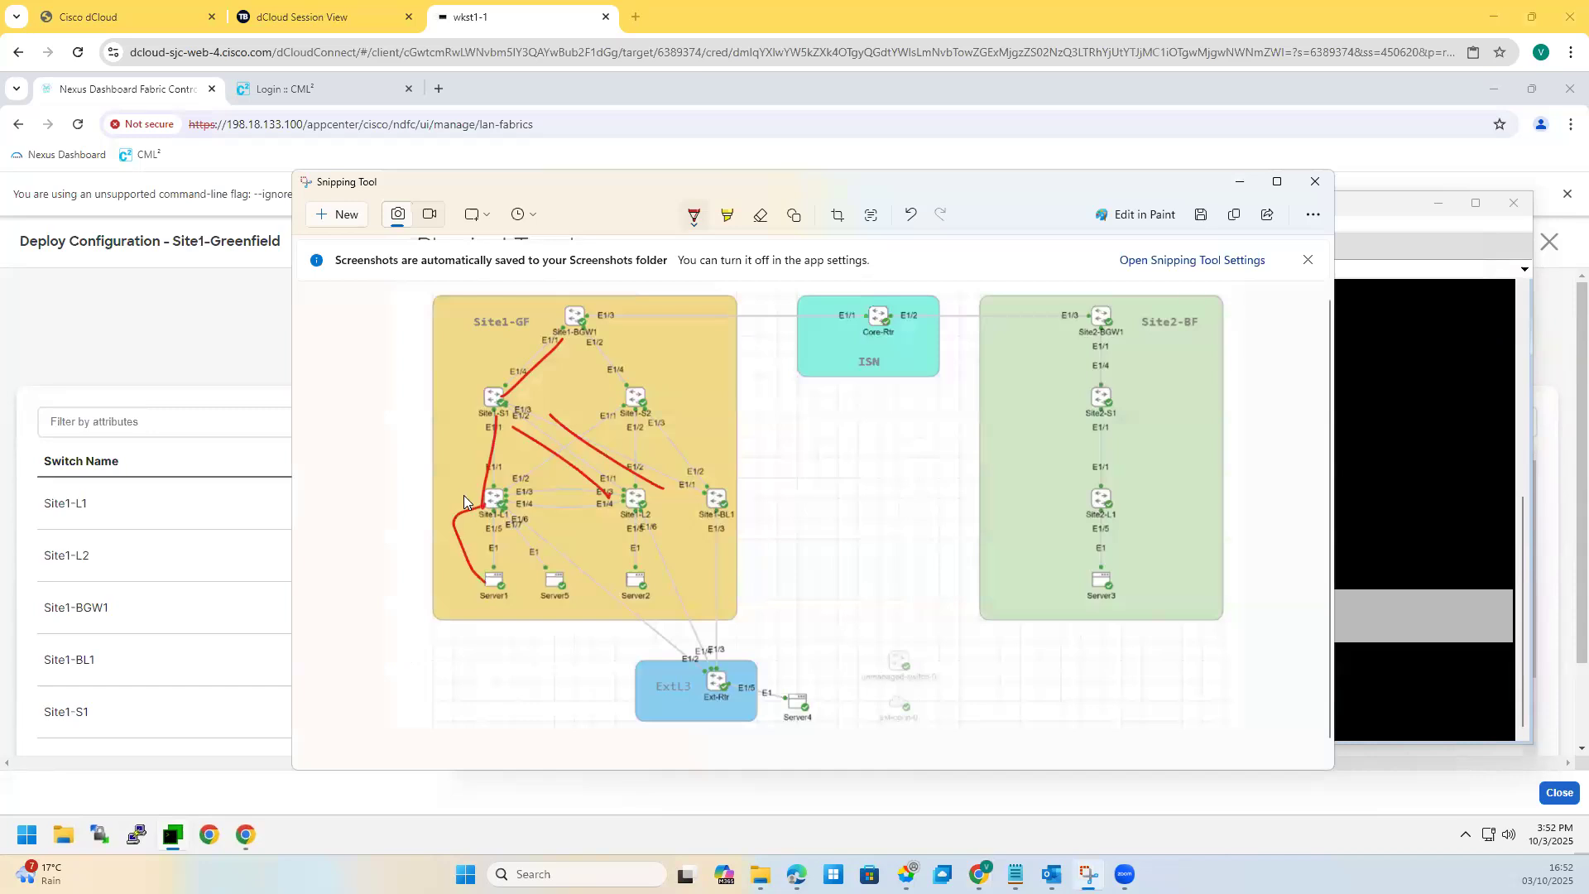
Step: Trace Server1 → Site1-L1 → Site1-L2 → Server2 in red, then stop the ping with Ctrl+C
{"action": "left_click_drag", "start_coordinate": [458, 494], "coordinate": [486, 505]}
{"action": "mouse_move", "coordinate": [490, 566]}
{"action": "left_mouse_down"}
{"action": "mouse_move", "coordinate": [499, 497]}
{"action": "mouse_move", "coordinate": [616, 523]}
{"action": "left_mouse_up"}
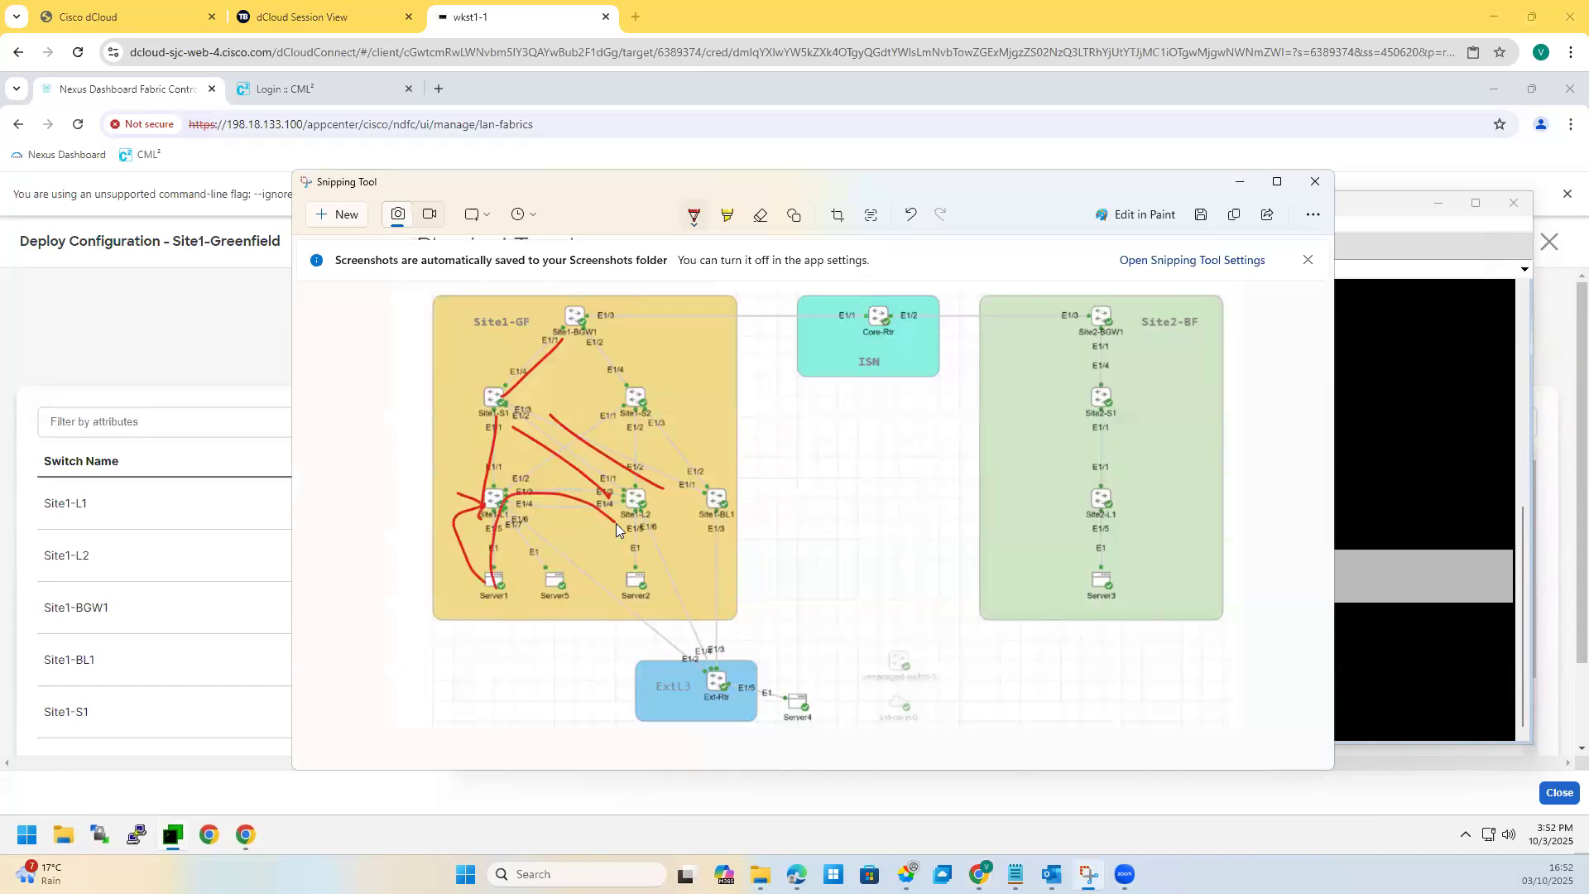
{"action": "left_click_drag", "start_coordinate": [639, 578], "coordinate": [660, 578]}
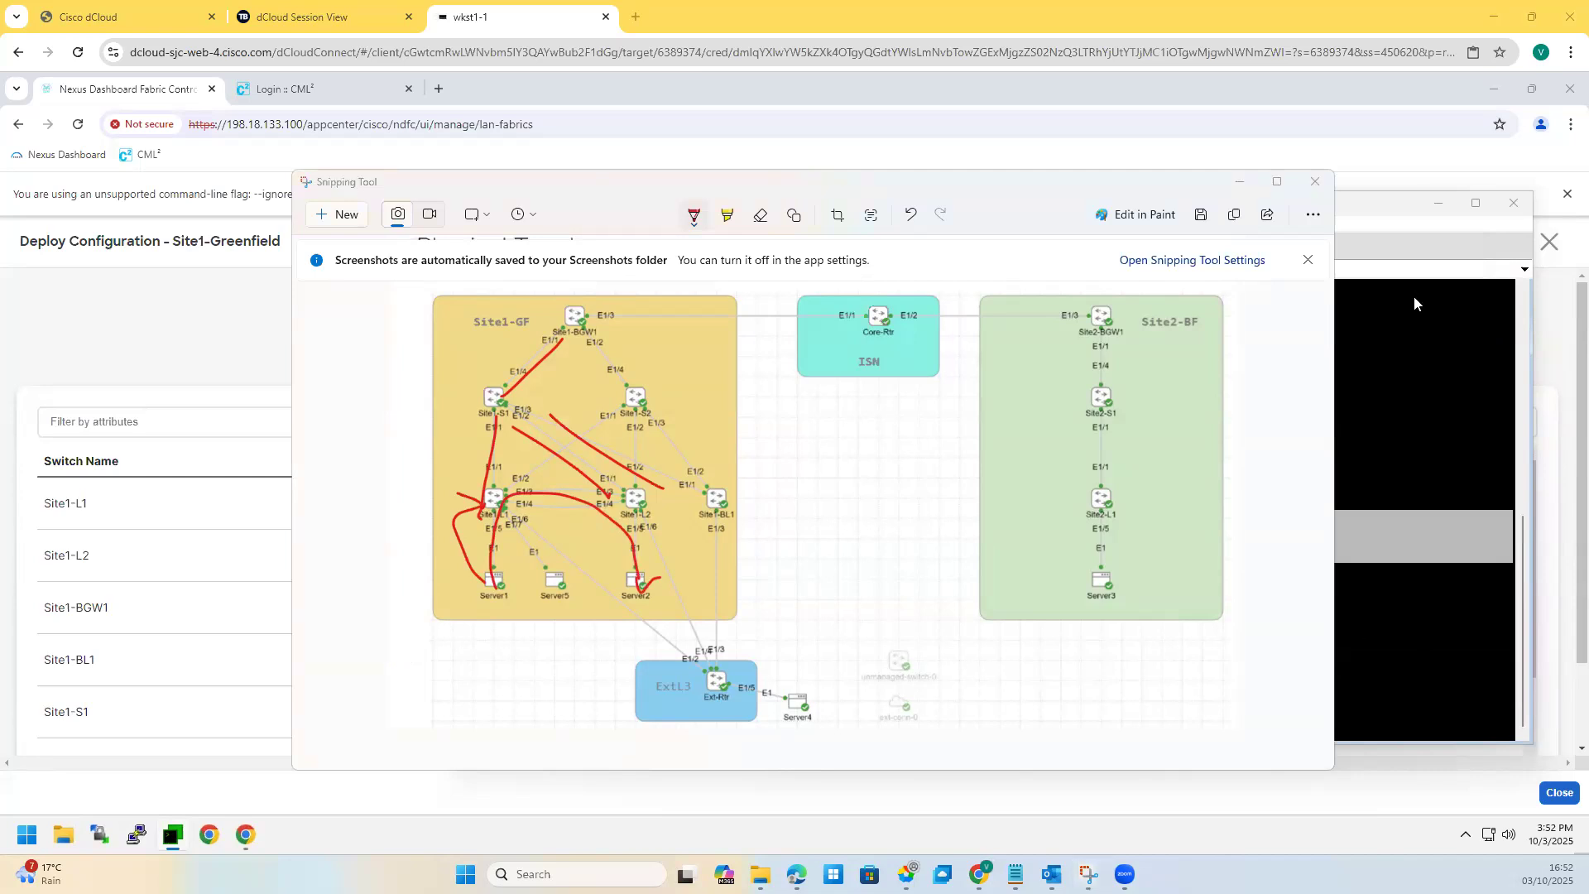
{"action": "key", "text": "alt+Tab"}
{"action": "key", "text": "ctrl+c"}
Step: Ping 192.168.12.22 from Server1, then stop the ping
{"action": "type", "text": ";1"}
{"action": "key", "text": "BackSpace"}
{"action": "key", "text": "BackSpace"}
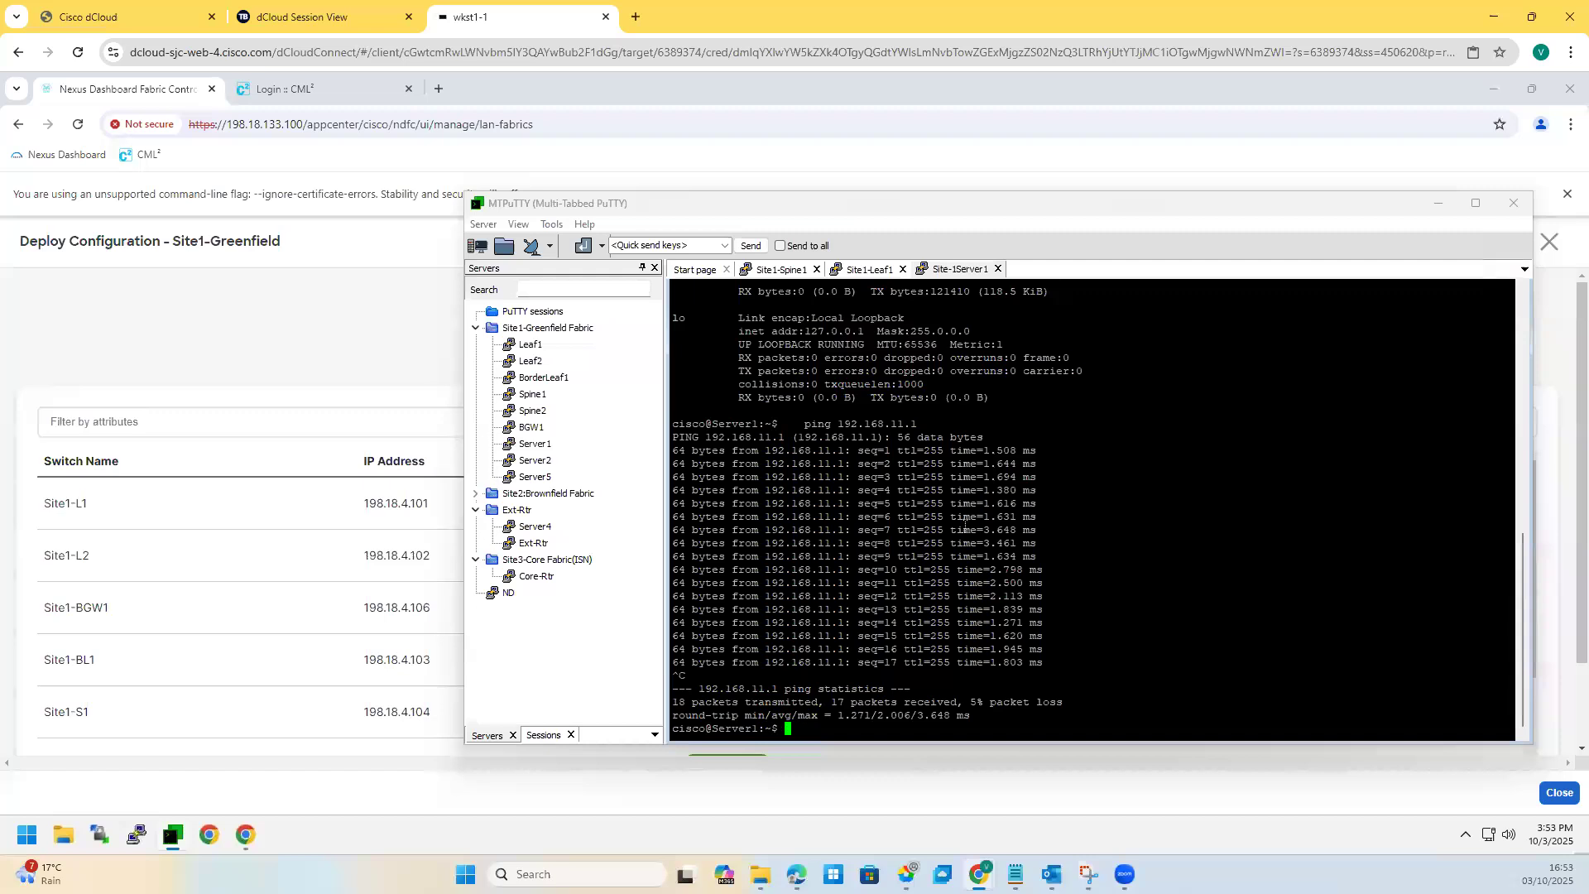
{"action": "key", "text": "Up"}
{"action": "key", "text": "BackSpace"}
{"action": "key", "text": "BackSpace"}
{"action": "key", "text": "BackSpace"}
{"action": "type", "text": "2.168.12"}
{"action": "key", "text": "Return"}
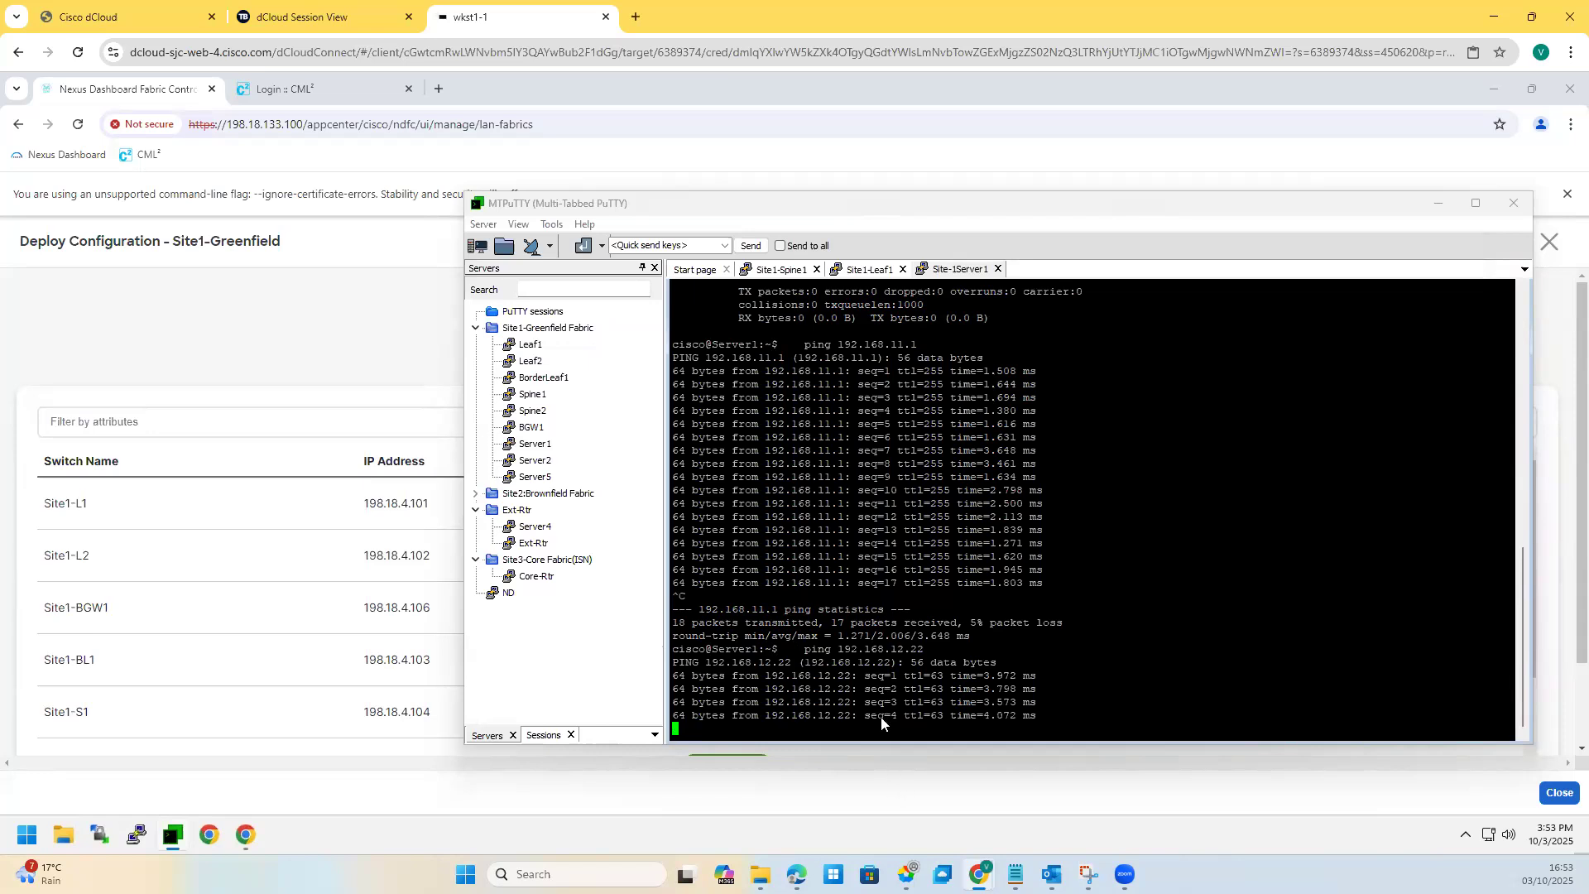
{"action": "key", "text": "ctrl+c"}
Step: Try the sh ip and sh arp commands in Server1's shell
{"action": "type", "text": "ip"}
{"action": "key", "text": "BackSpace"}
{"action": "key", "text": "BackSpace"}
{"action": "key", "text": "BackSpace"}
{"action": "type", "text": "sh ip"}
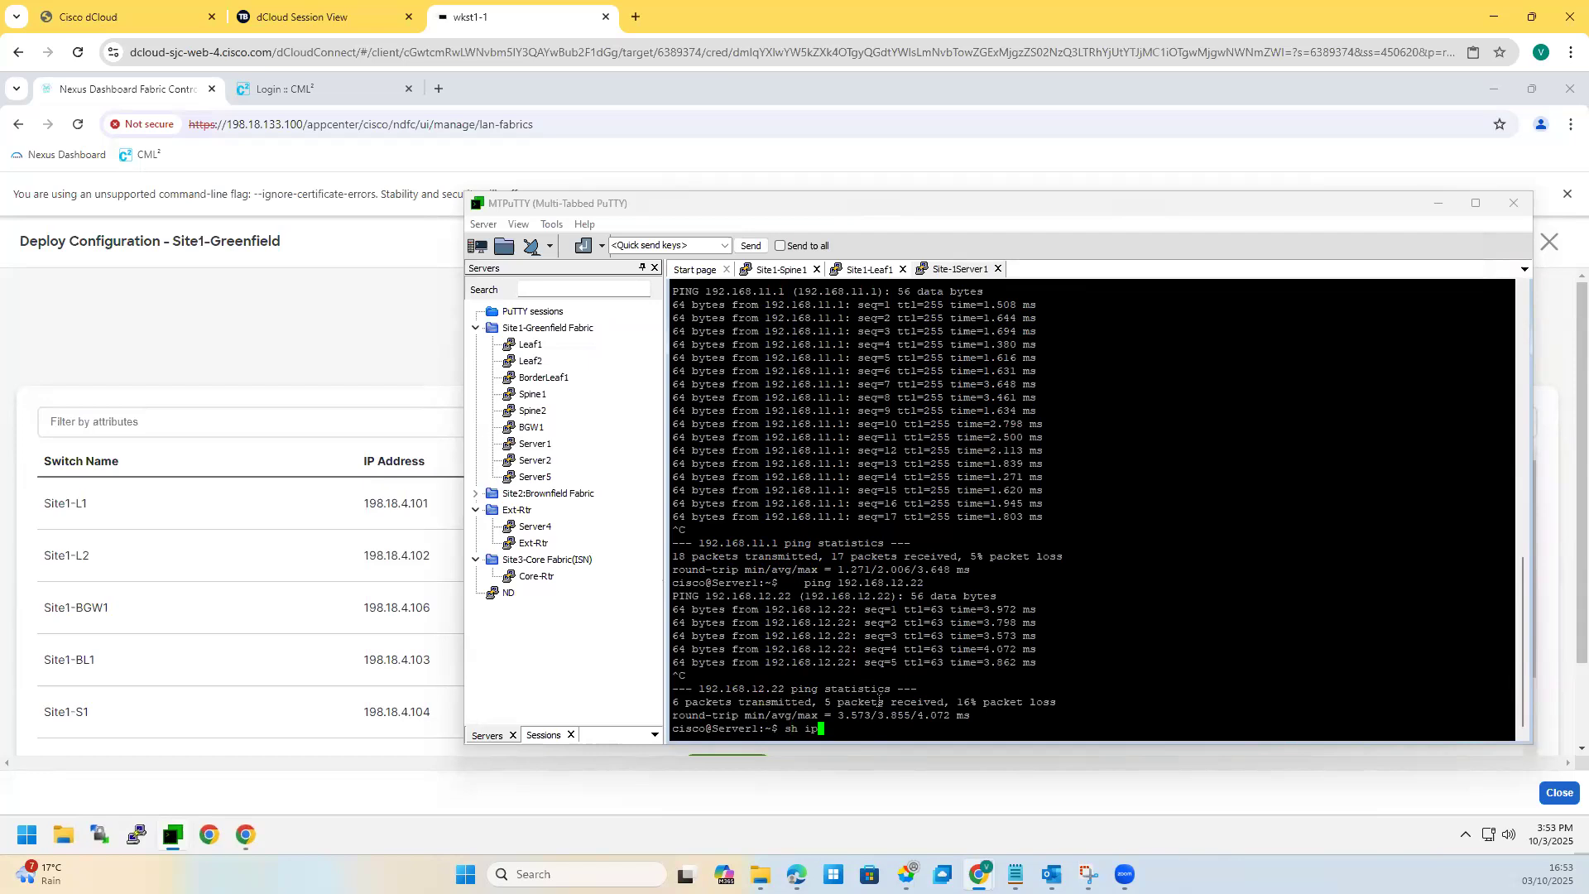
{"action": "key", "text": "Return"}
{"action": "type", "text": "sh arp"}
{"action": "key", "text": "Return"}
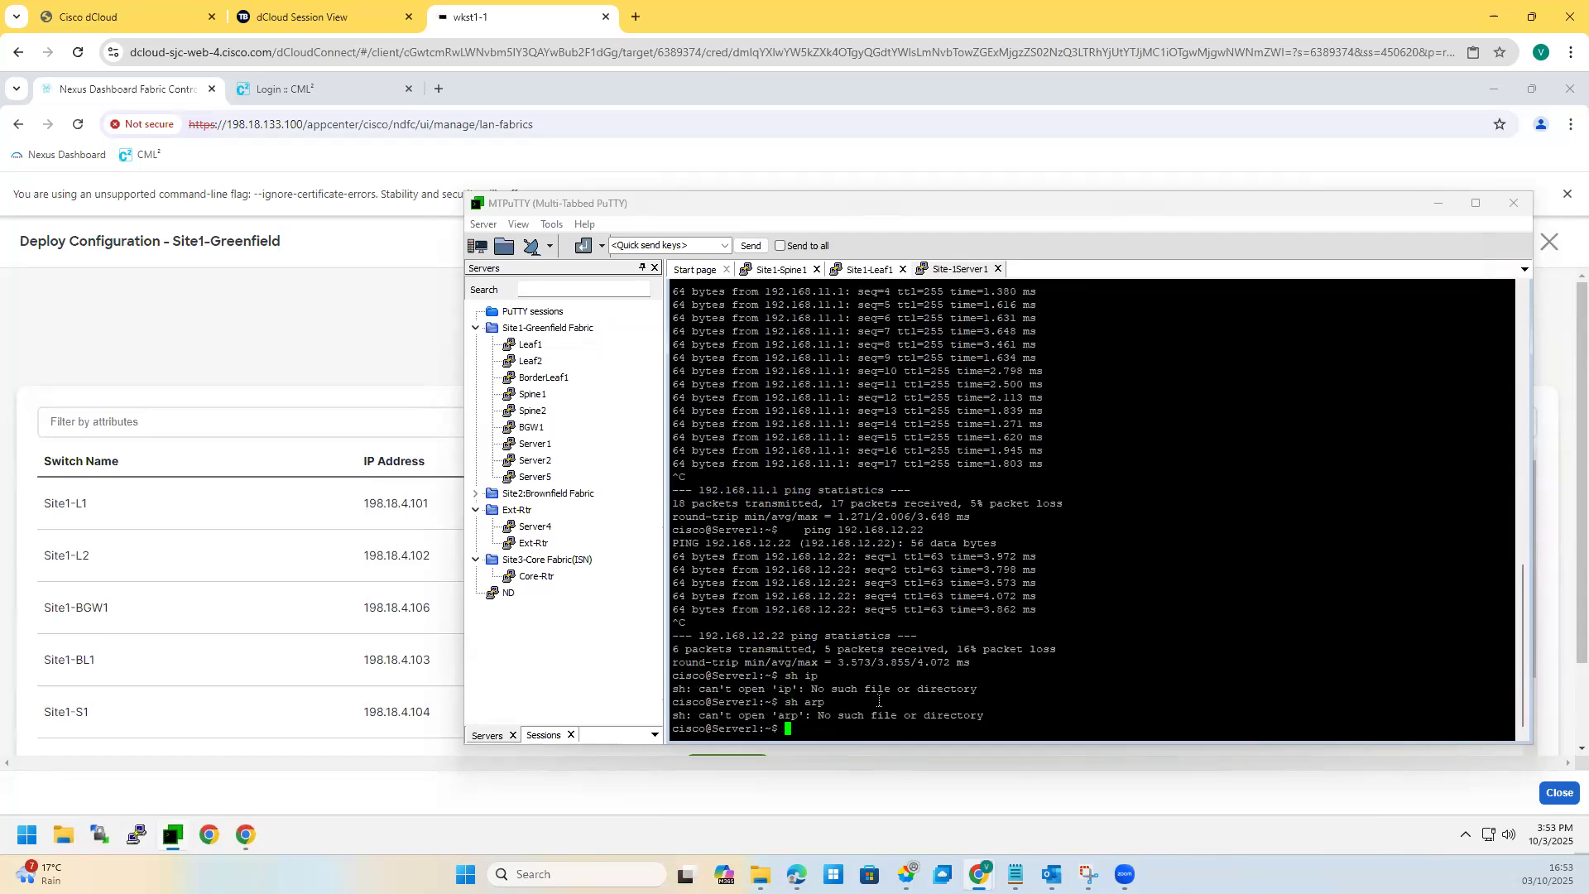
Step: Ask Server1's shell for help, list its available commands, and retry the ARP display
{"action": "type", "text": "?"}
{"action": "key", "text": "Return"}
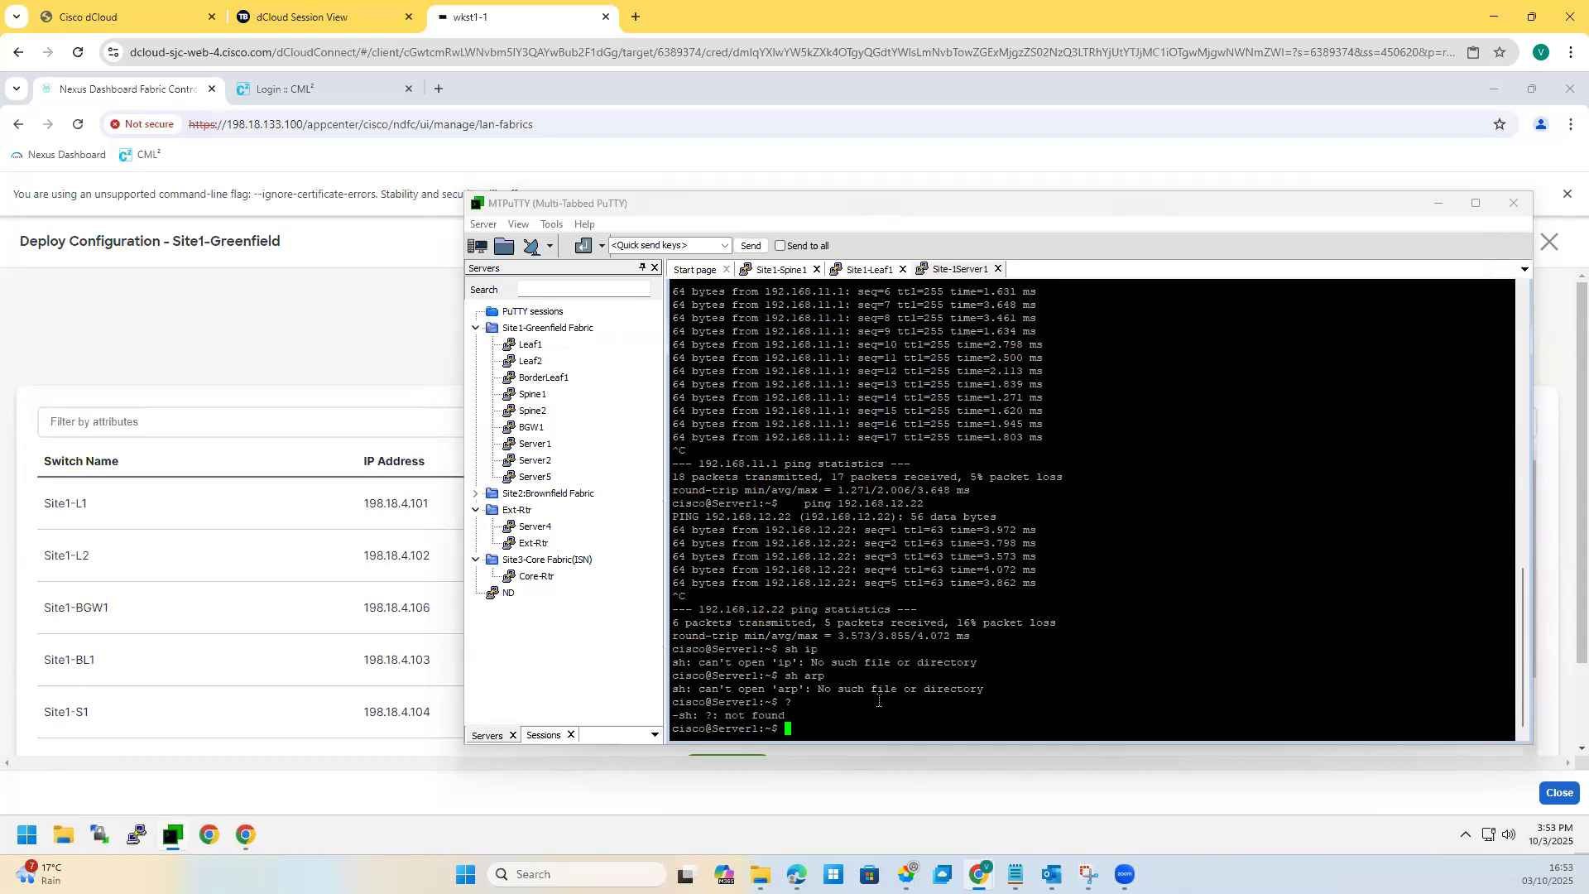
{"action": "key", "text": "Tab"}
{"action": "key", "text": "Tab"}
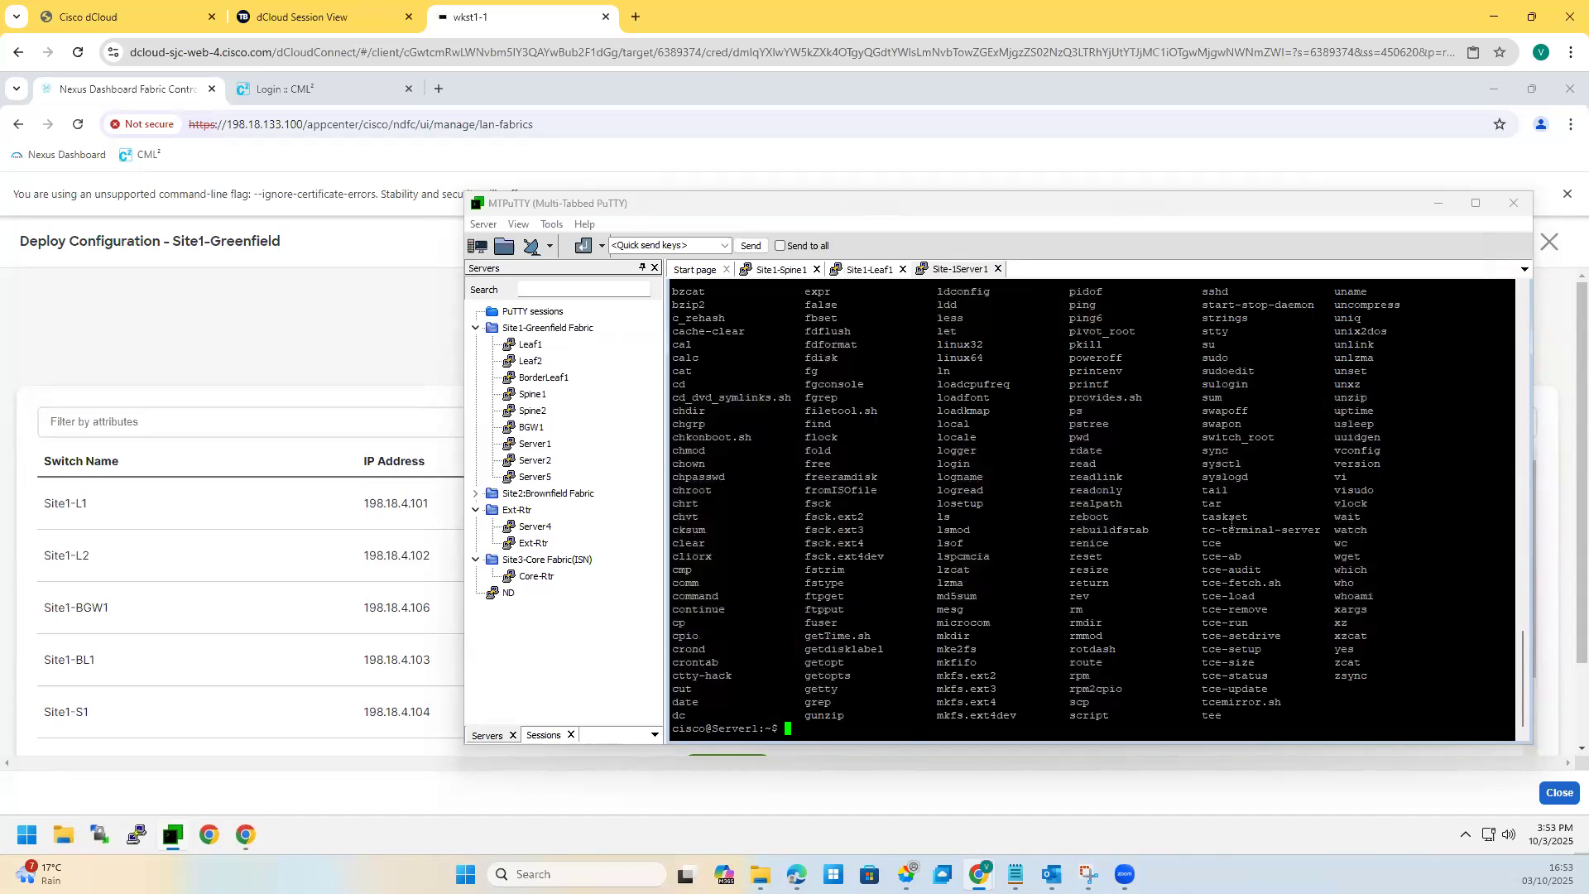
{"action": "type", "text": "show arp"}
{"action": "key", "text": "Return"}
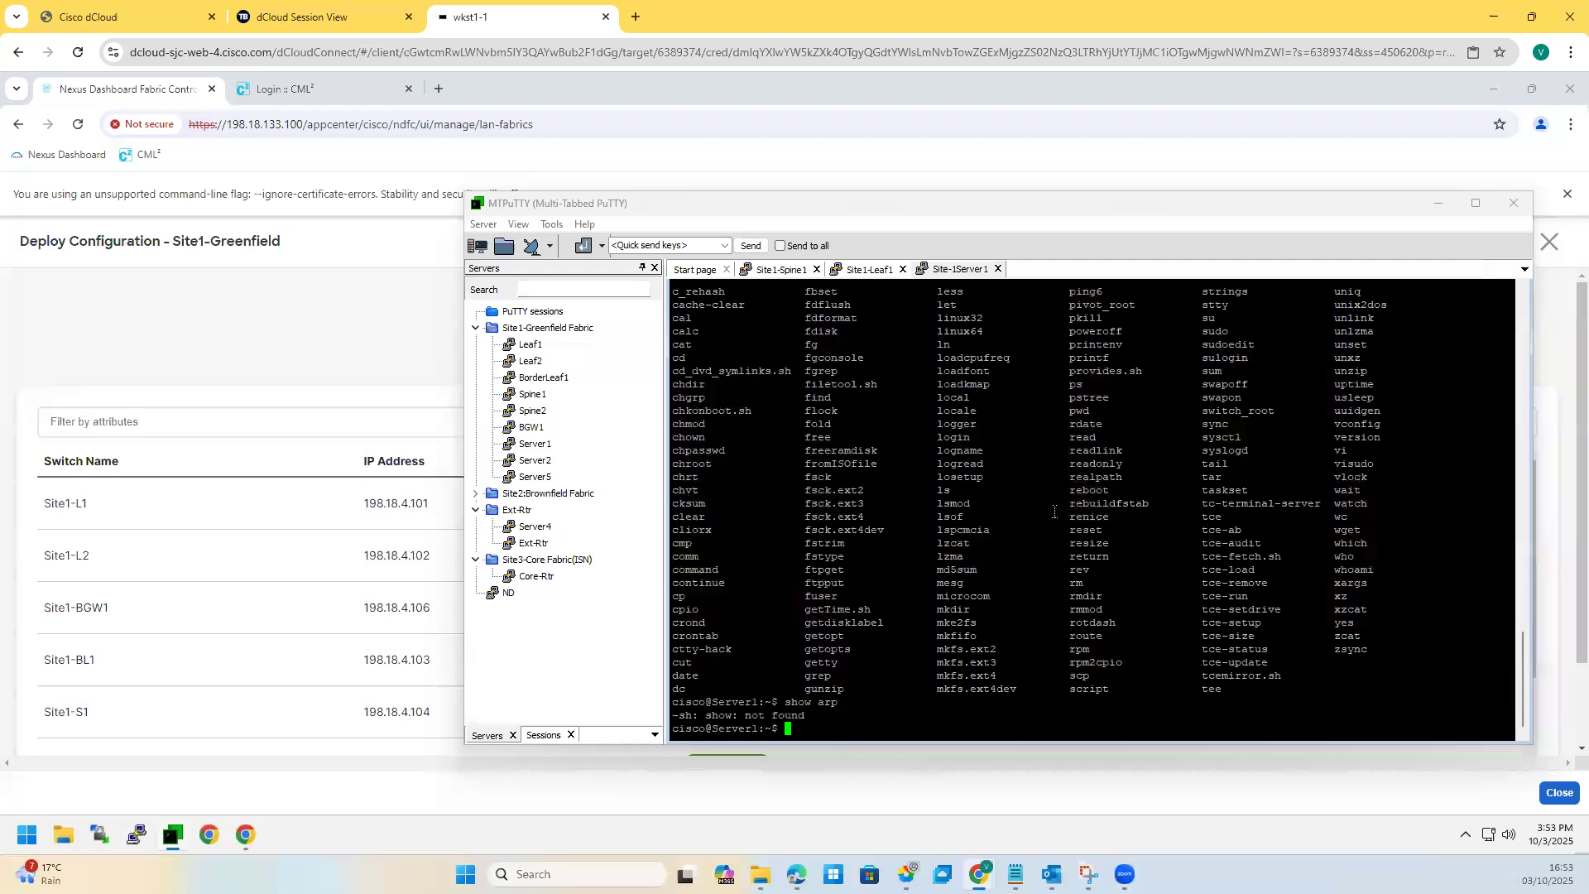
{"action": "type", "text": "show  - arp"}
{"action": "key", "text": "Return"}
Step: Show Server1's kernel IP routing table with the route command
{"action": "type", "text": "rotue"}
{"action": "key", "text": "Return"}
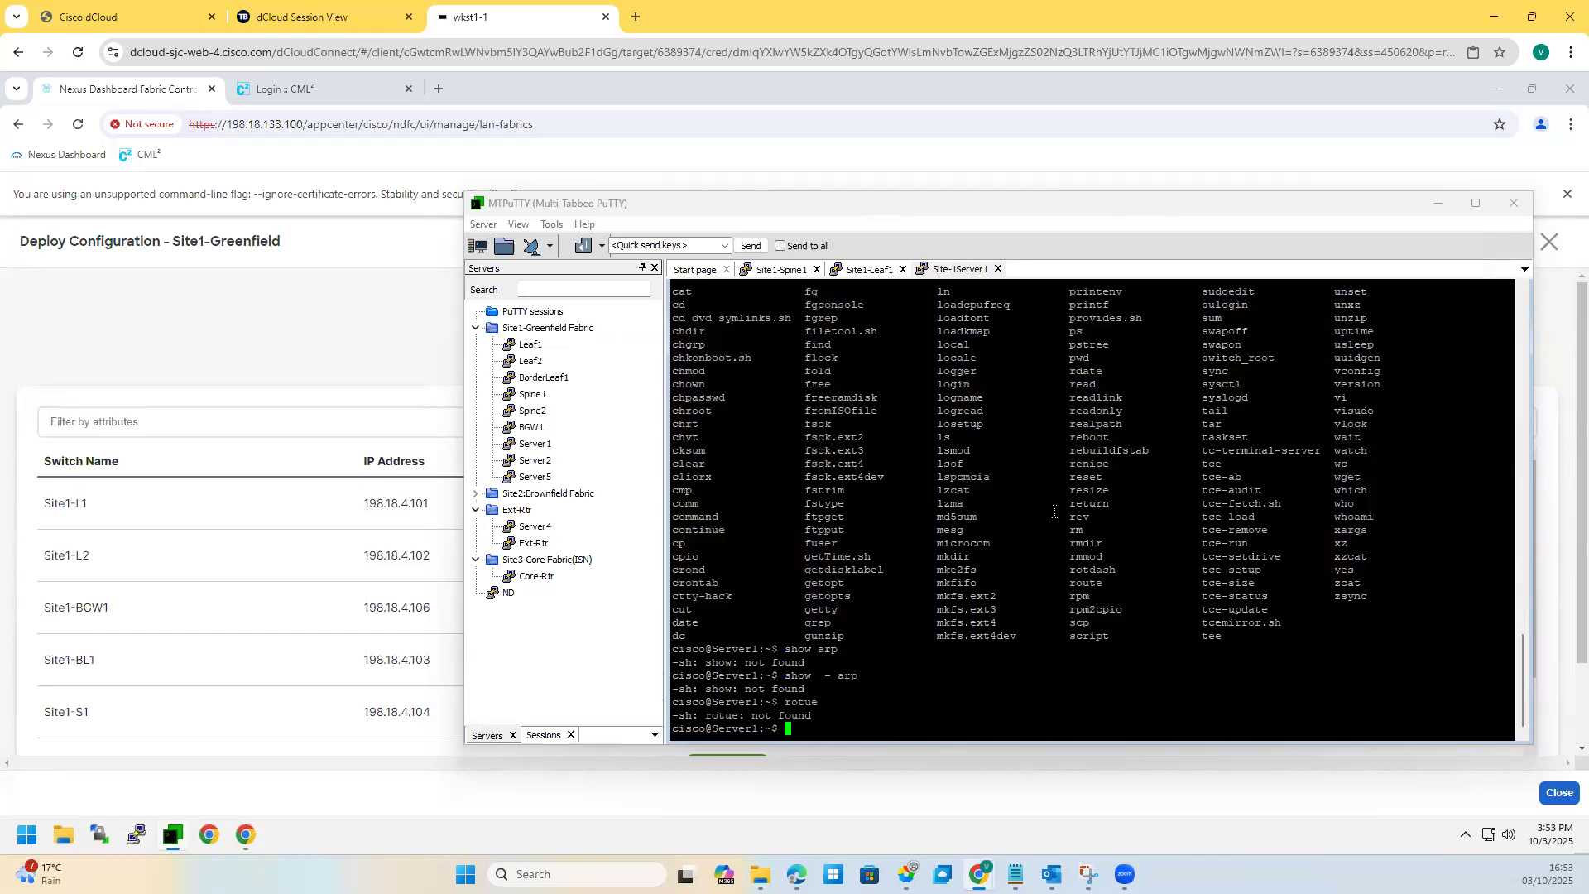
{"action": "type", "text": "route"}
{"action": "key", "text": "Return"}
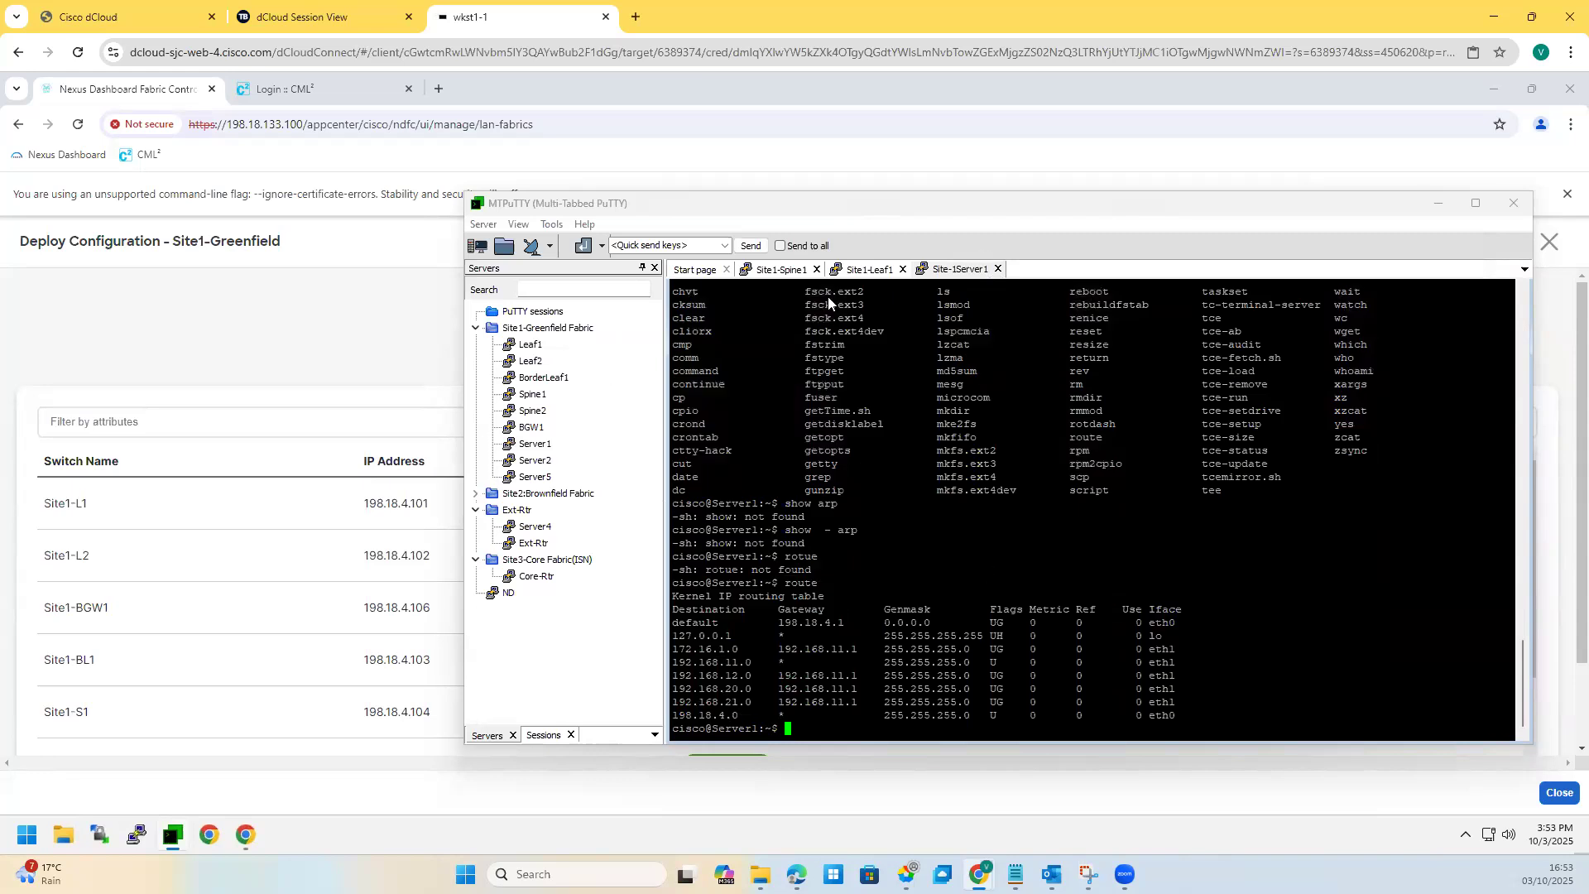
Step: On Site1-Leaf1, list the MAC address table and highlight the Eth1/5 entry
{"action": "left_click", "coordinate": [861, 266]}
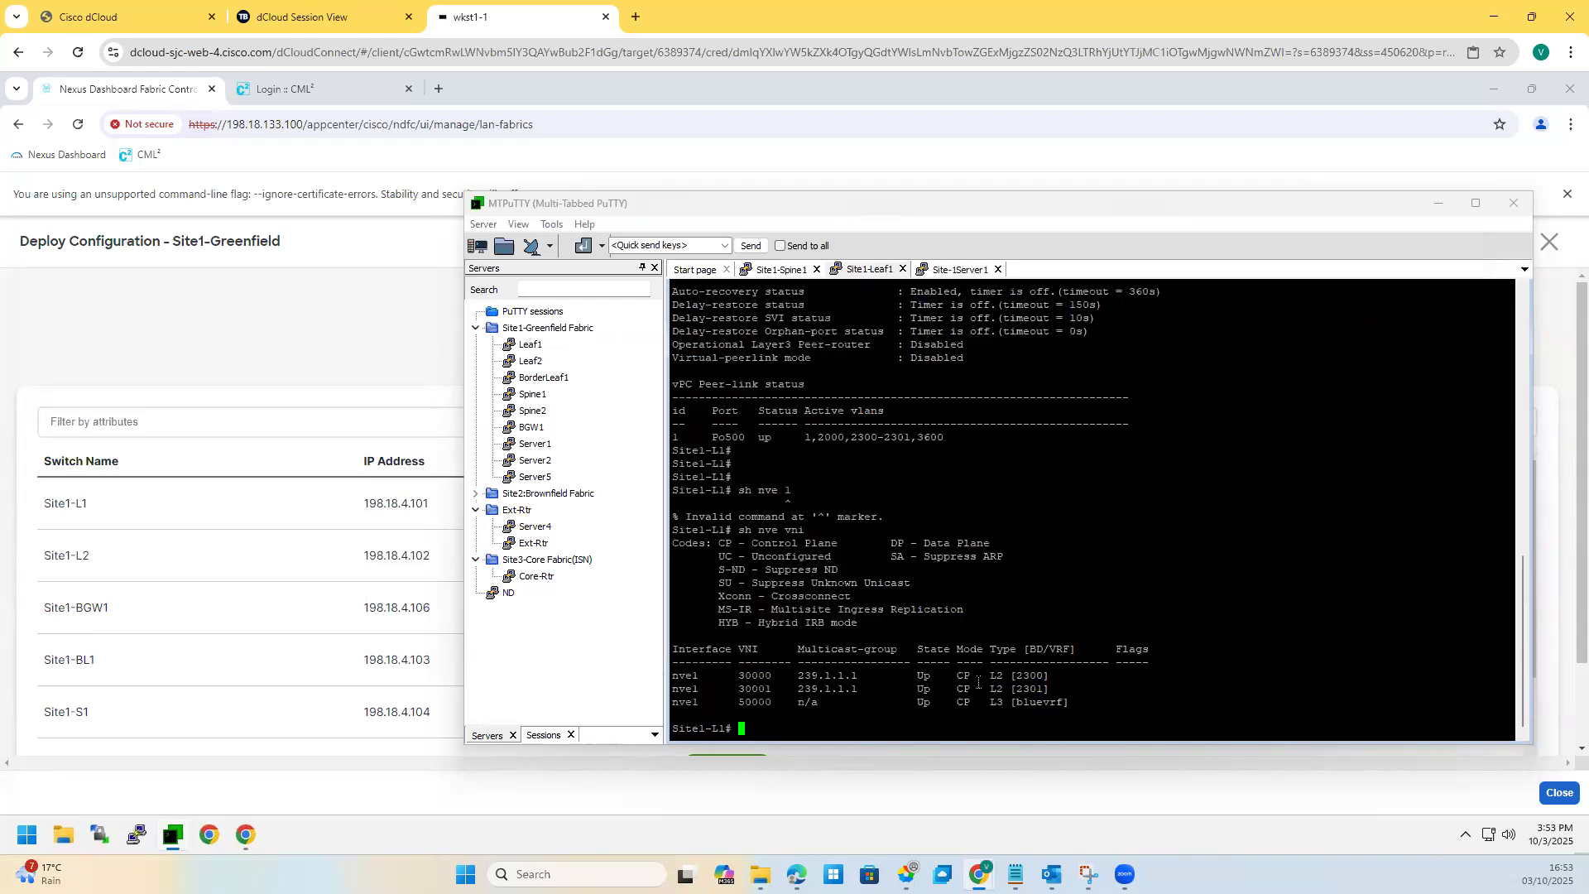
{"action": "key", "text": "Return"}
{"action": "key", "text": "Return"}
{"action": "type", "text": "sh mac address-table"}
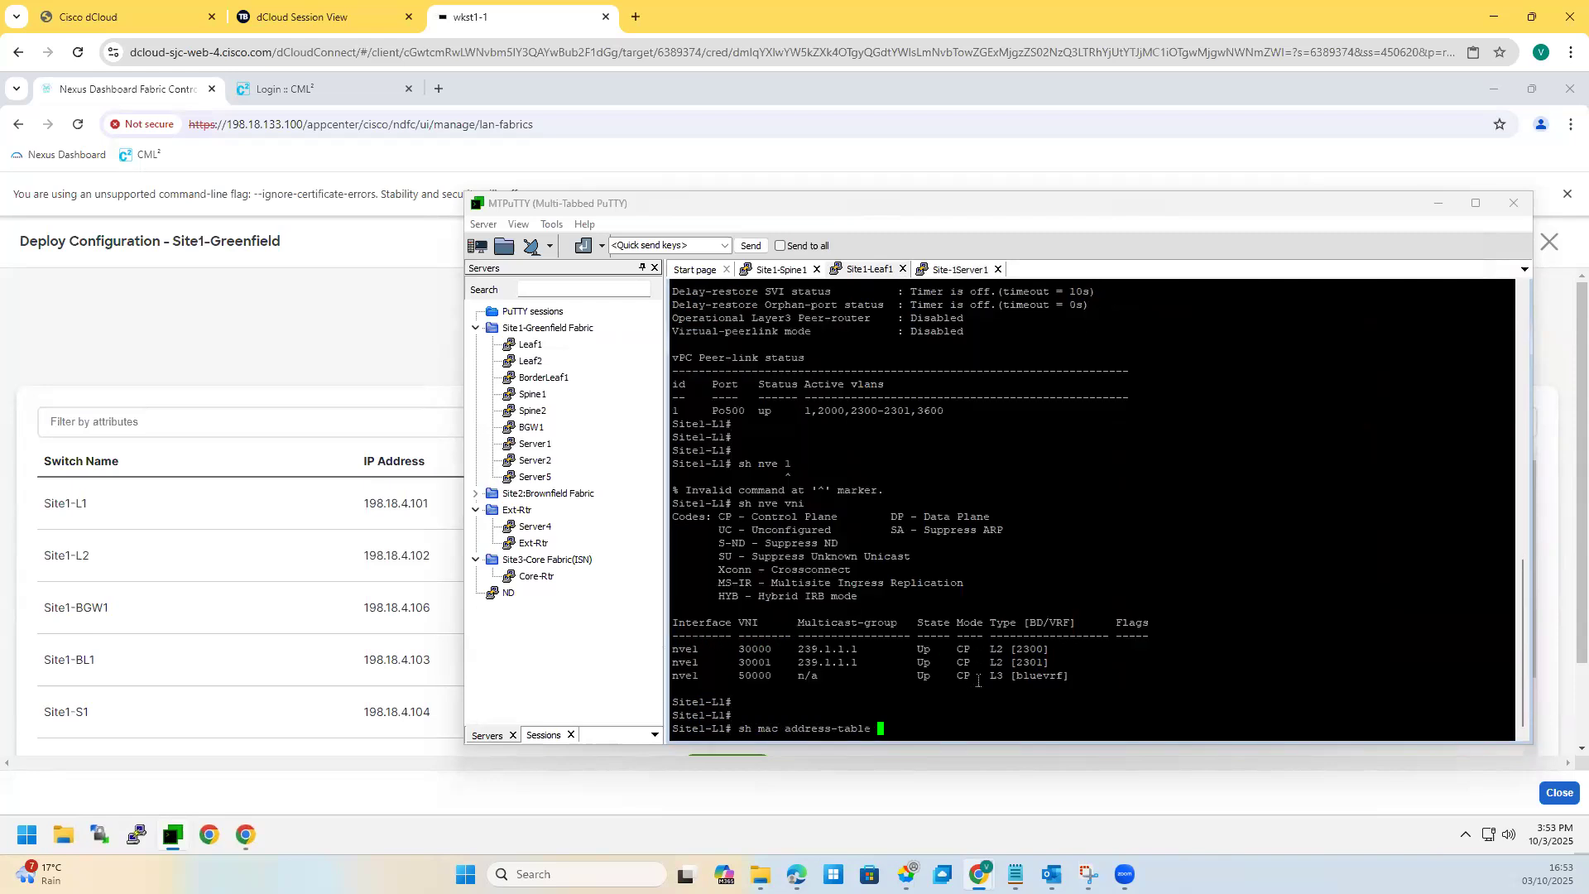
{"action": "key", "text": "Return"}
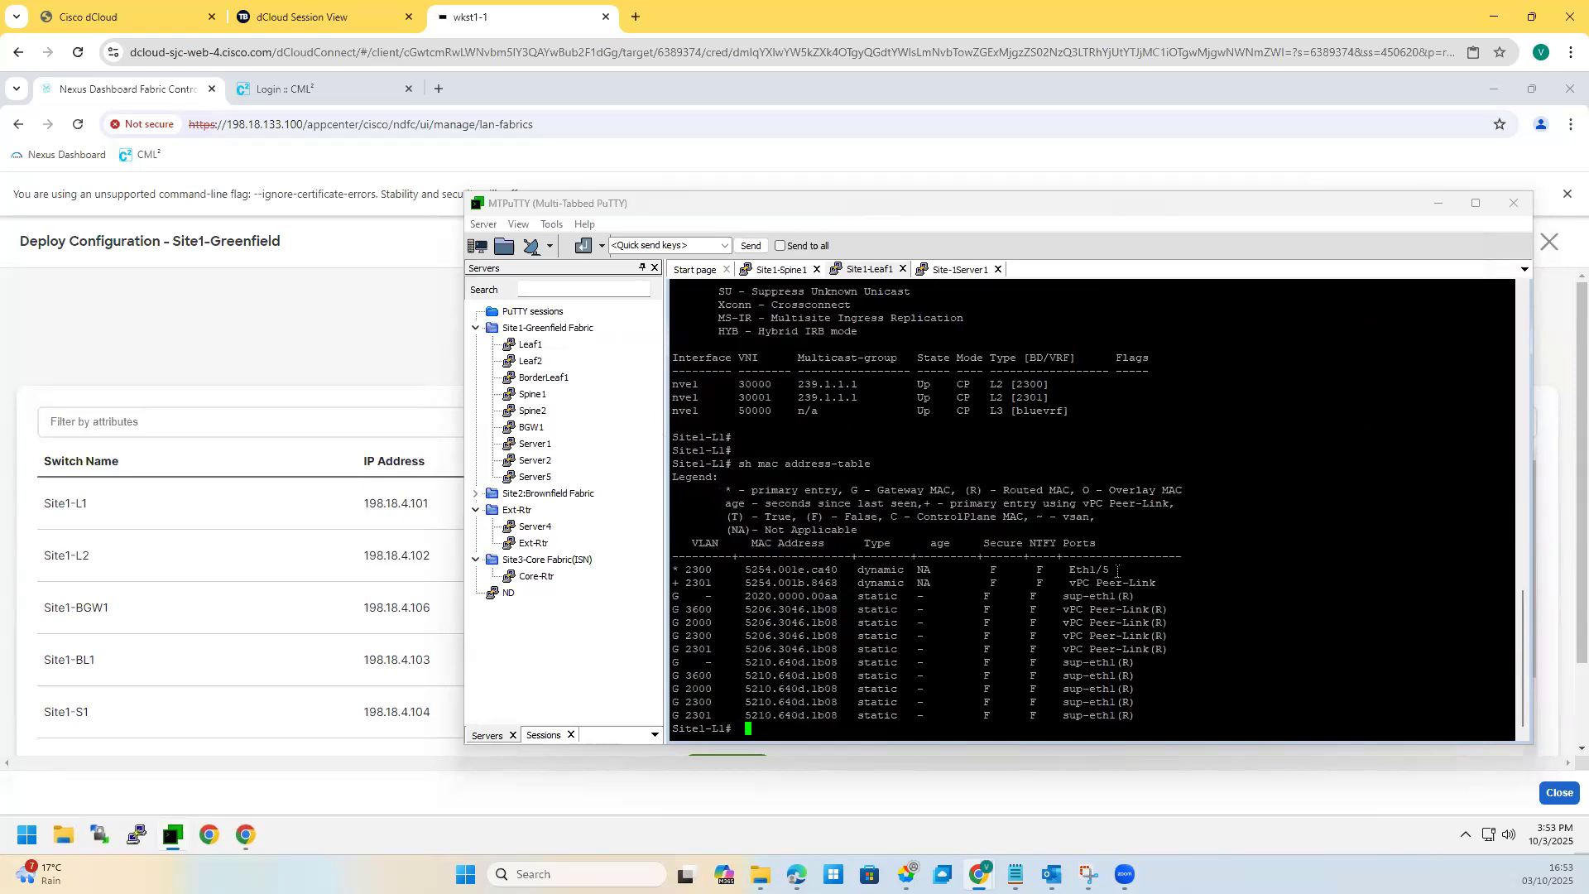
{"action": "left_click_drag", "start_coordinate": [1029, 572], "coordinate": [1068, 584]}
{"action": "left_click", "coordinate": [719, 623]}
Step: Run the show l2route evpn mac-ip query on Site1-Leaf1
{"action": "key", "text": "Return"}
{"action": "key", "text": "Return"}
{"action": "key", "text": "Return"}
{"action": "type", "text": "show l"}
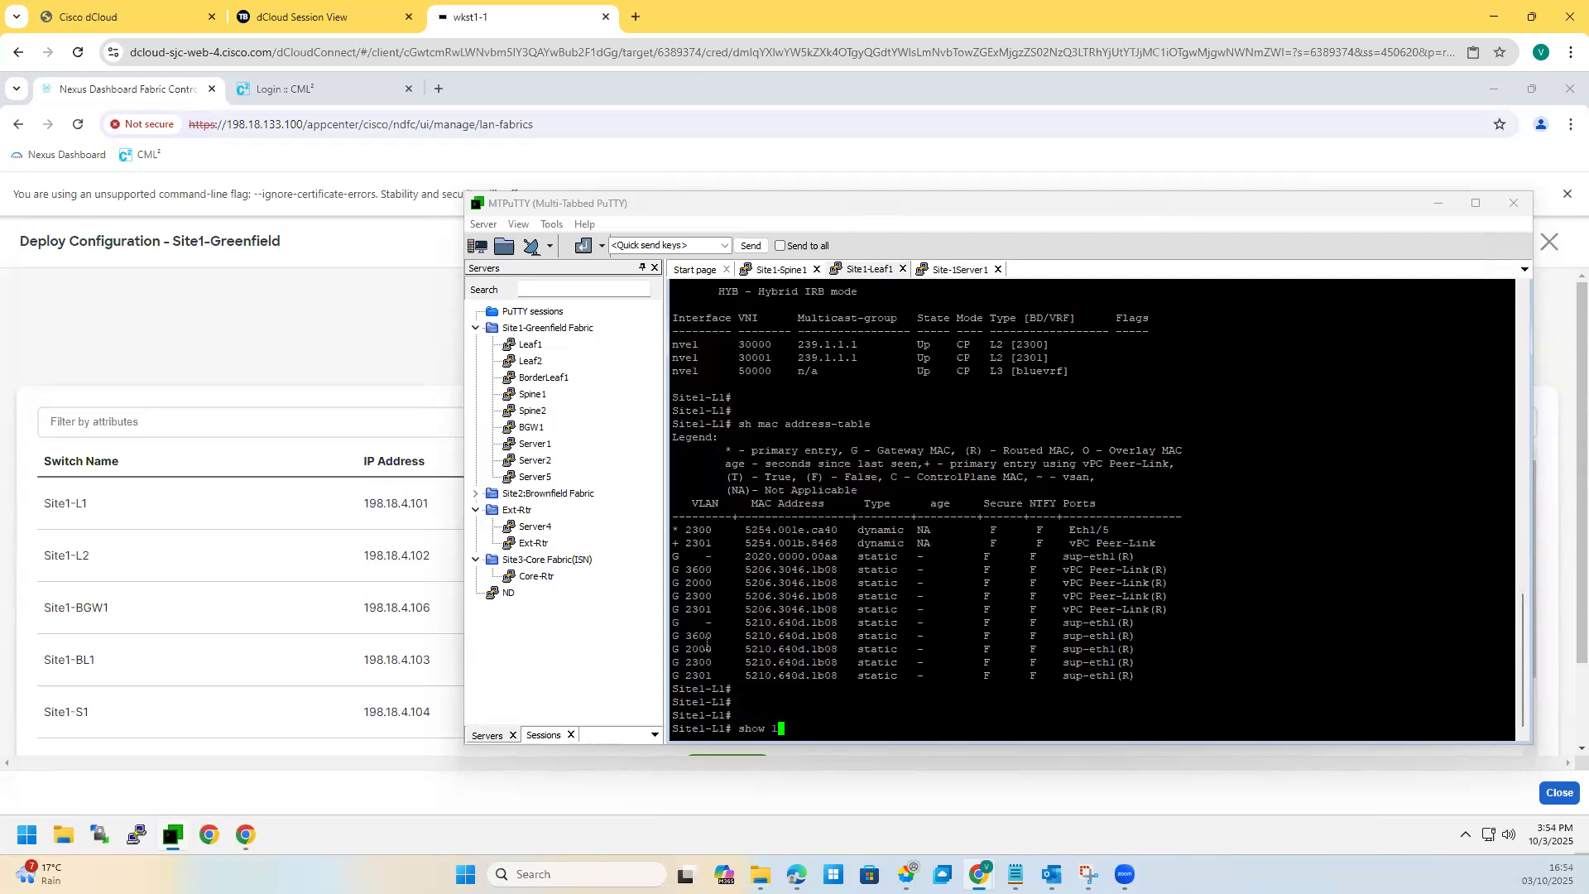
{"action": "key", "text": "Tab"}
{"action": "type", "text": "2r"}
{"action": "key", "text": "Tab"}
{"action": "type", "text": "o"}
{"action": "key", "text": "Tab"}
{"action": "type", "text": "?"}
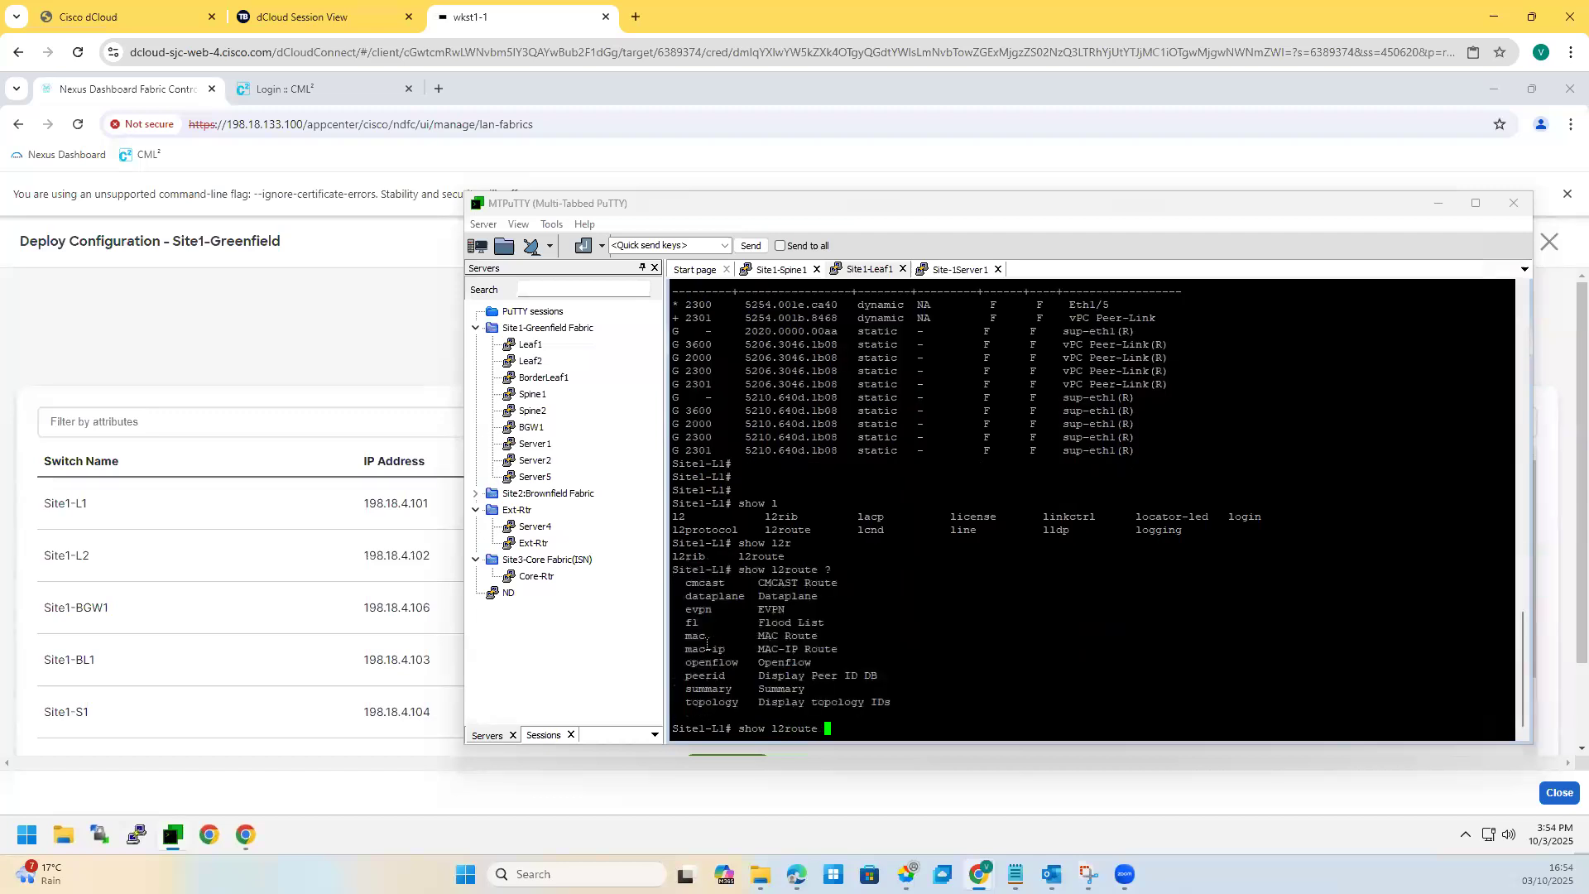
{"action": "type", "text": "evpn "}
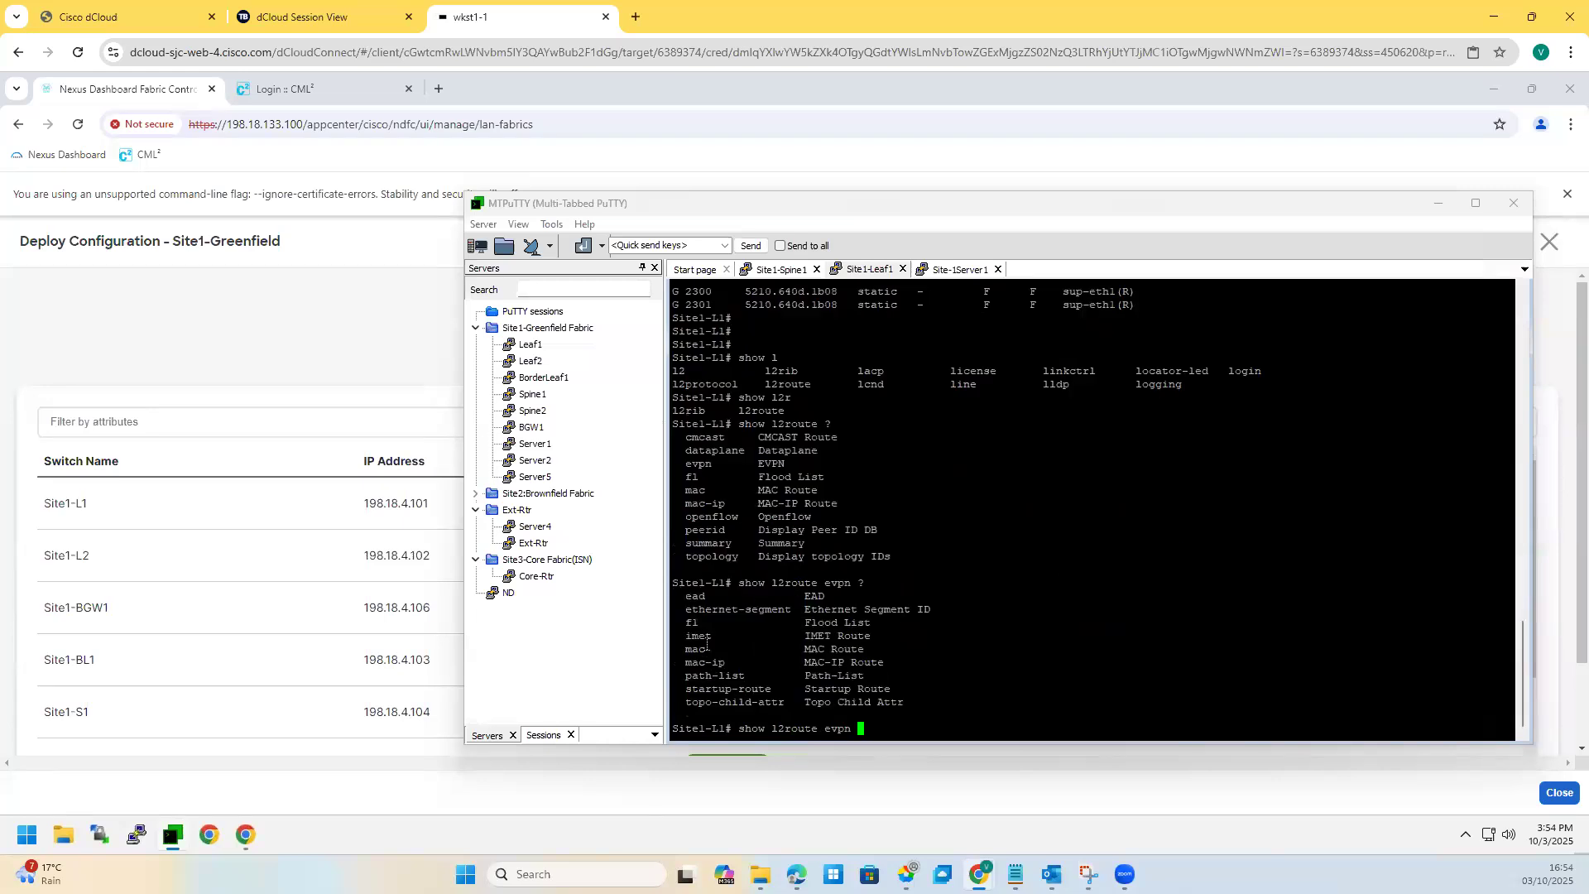
{"action": "type", "text": "?mac"}
{"action": "key", "text": "Tab"}
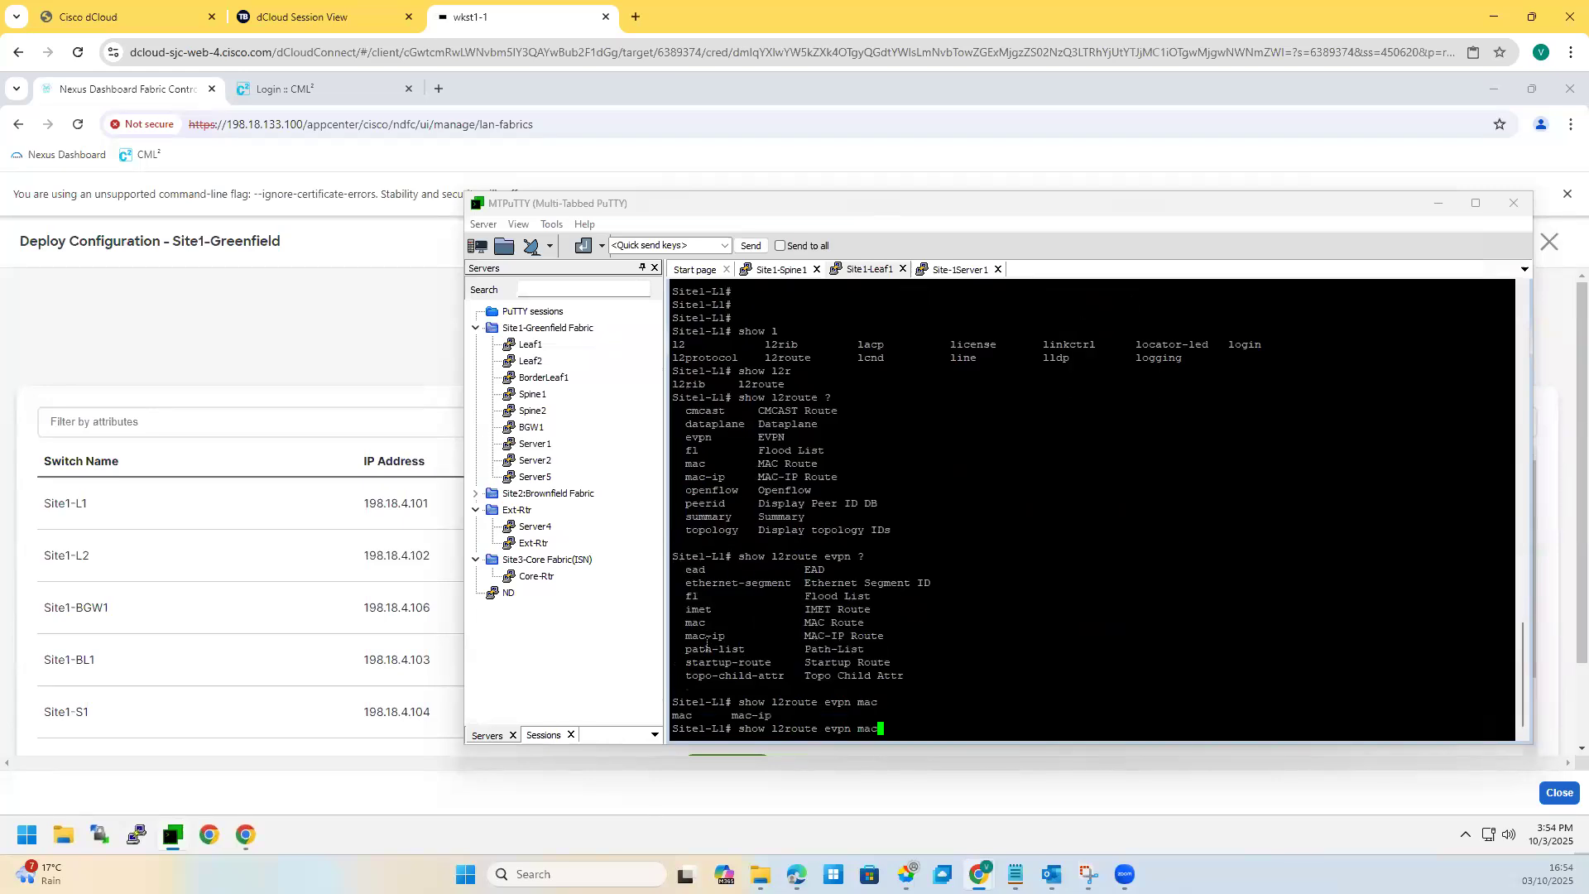
{"action": "type", "text": "-ip"}
{"action": "key", "text": "Return"}
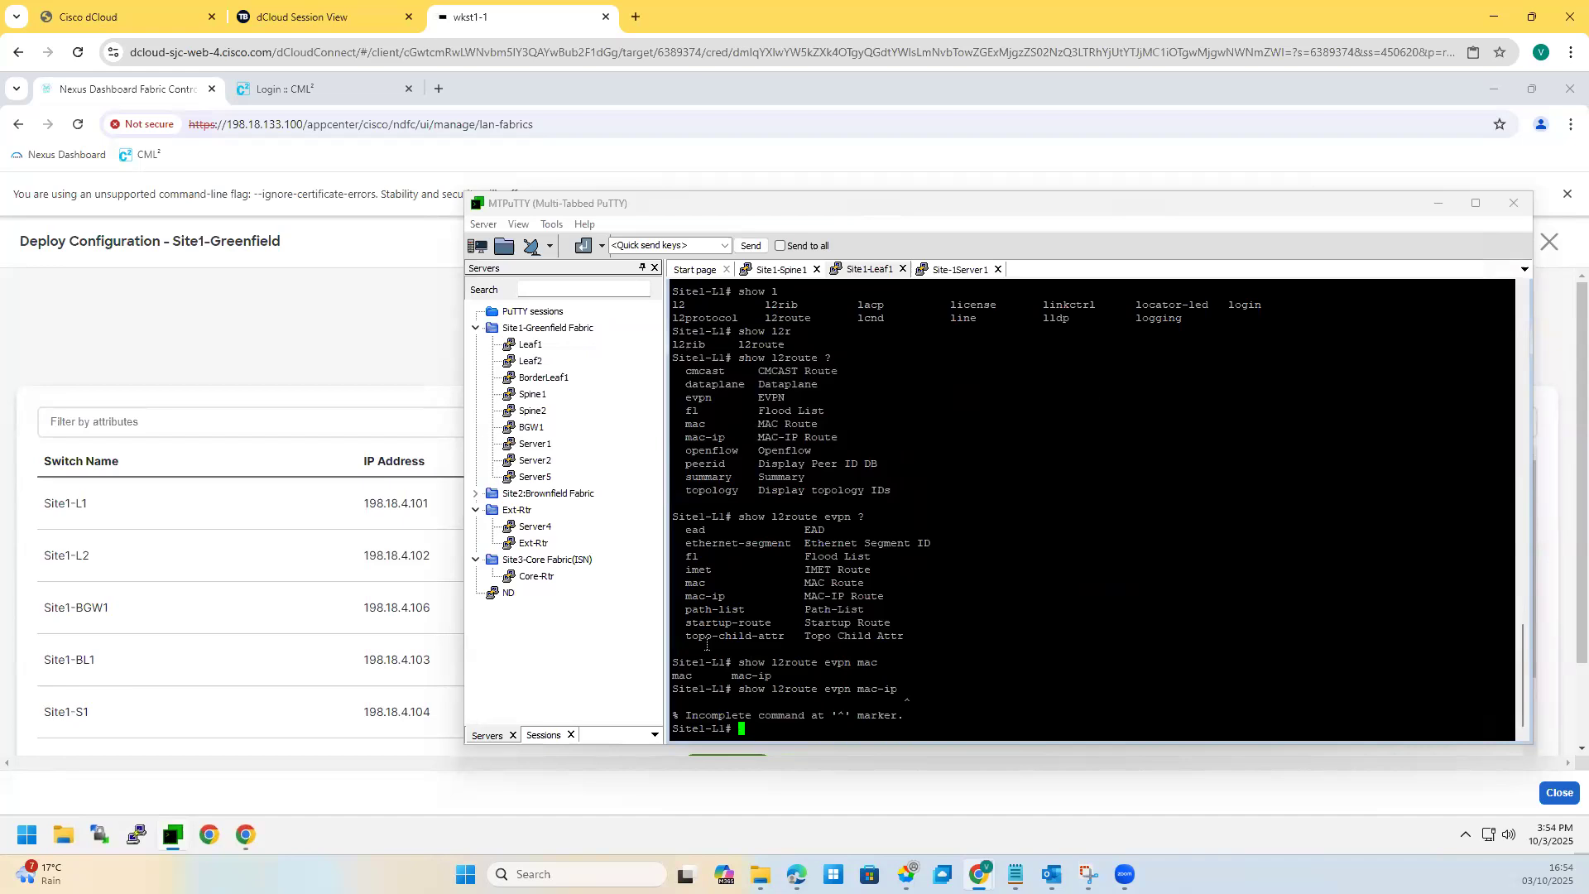
Step: List all EVPN MAC-IP routes and highlight the 192.168.11.11 and 192.168.12.22 entries
{"action": "key", "text": "Up"}
{"action": "key", "text": "Down"}
{"action": "key", "text": "Up"}
{"action": "type", "text": ">"}
{"action": "key", "text": "BackSpace"}
{"action": "type", "text": "?all"}
{"action": "key", "text": "Return"}
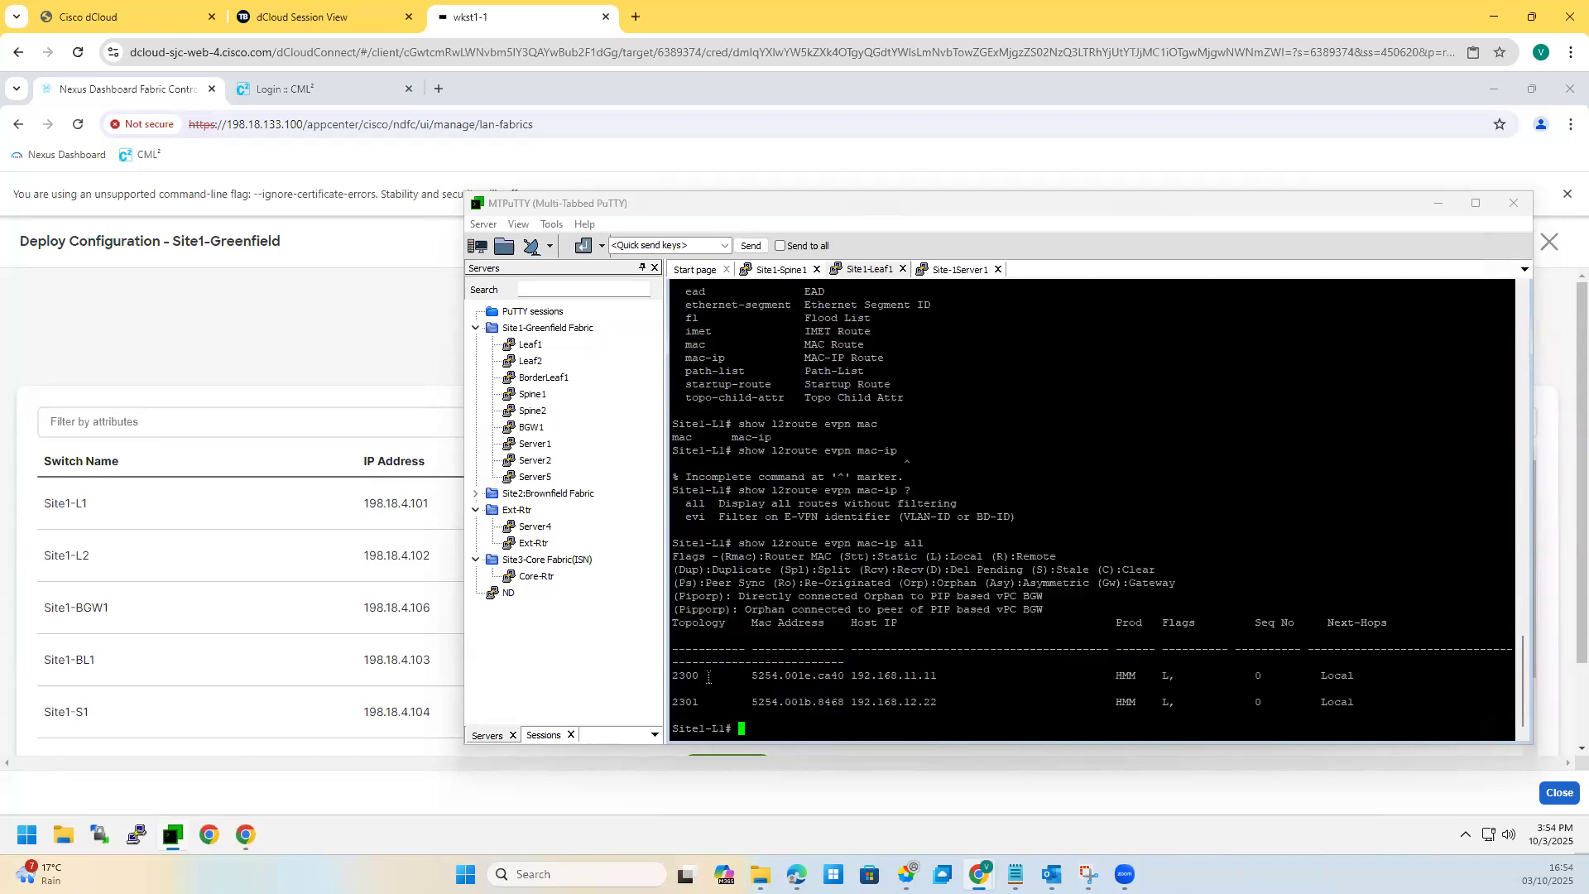
{"action": "left_click_drag", "start_coordinate": [708, 678], "coordinate": [936, 677]}
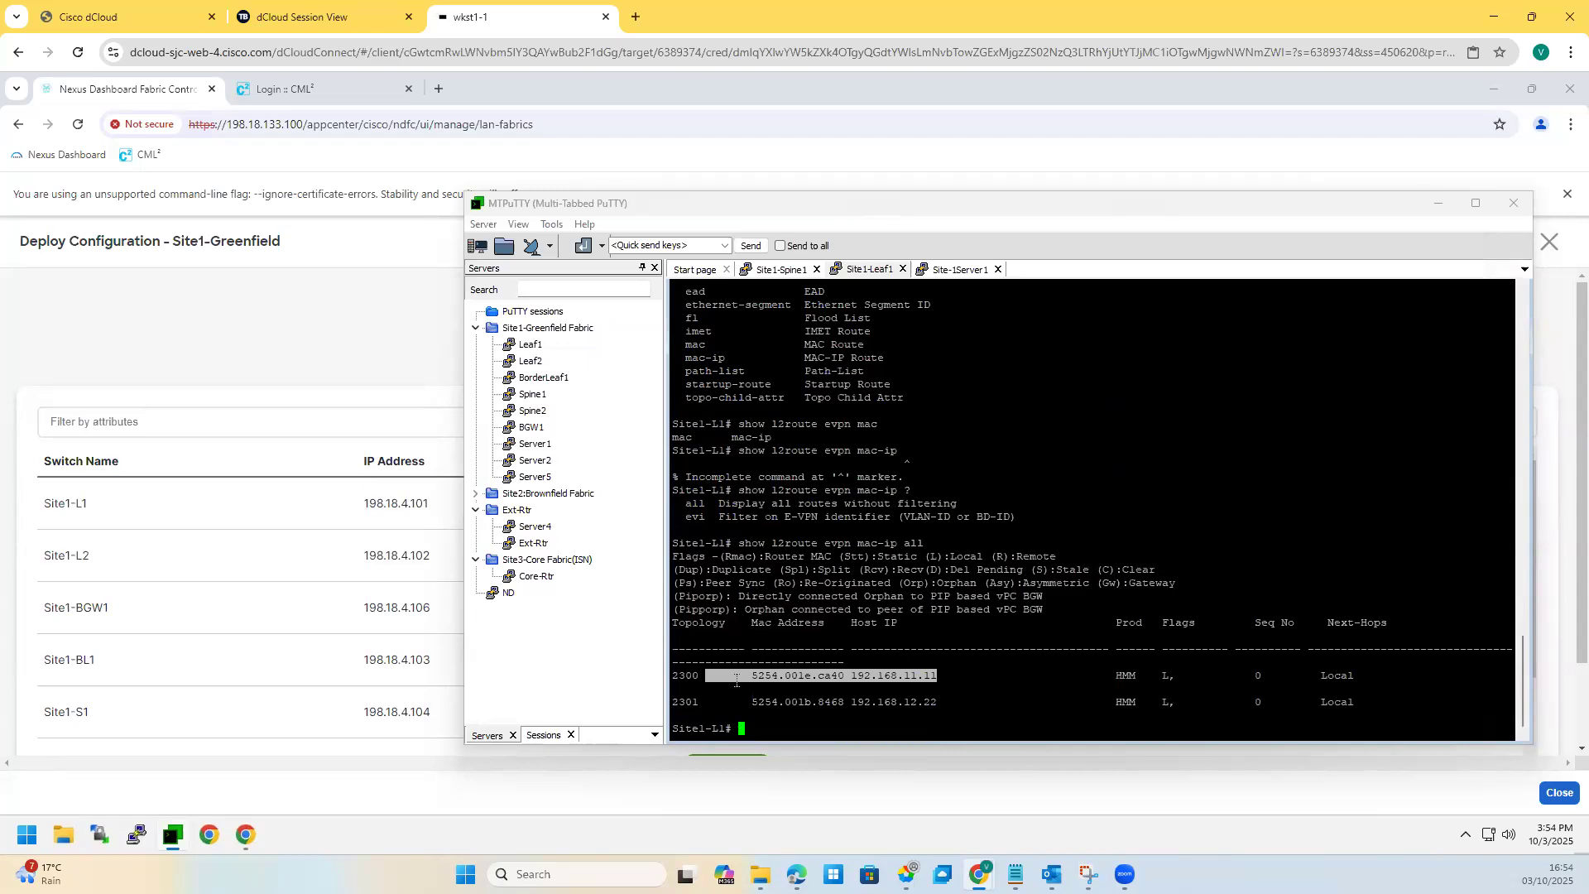
{"action": "left_click_drag", "start_coordinate": [736, 680], "coordinate": [686, 692]}
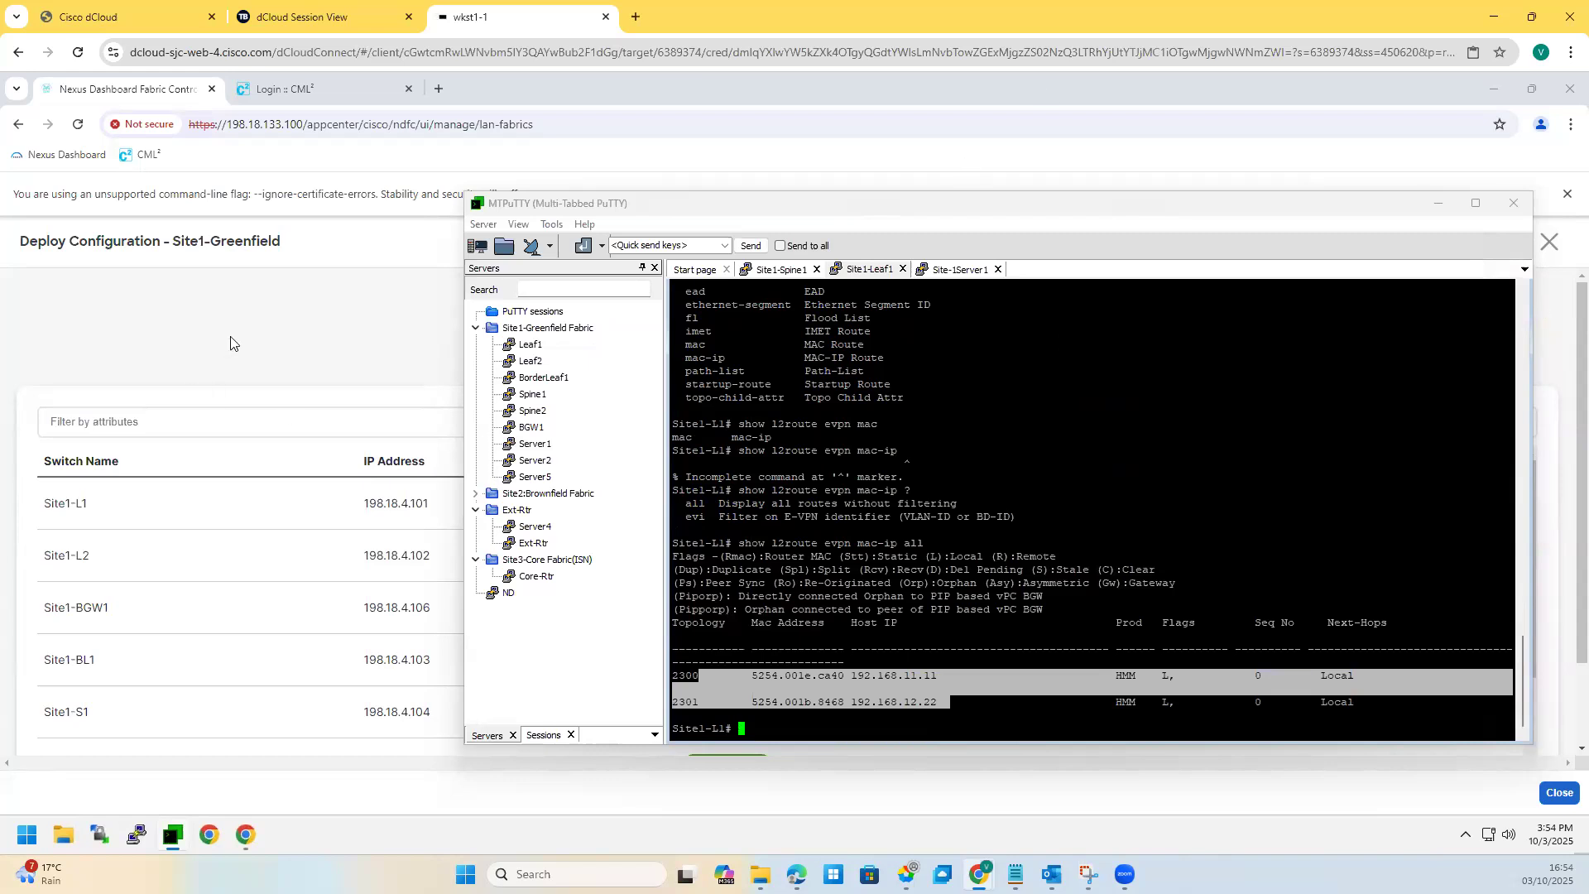
Step: Close Site1-Greenfield's deploy and overview views, then return to the Site1-Spine1 terminal session
{"action": "left_click", "coordinate": [1563, 211]}
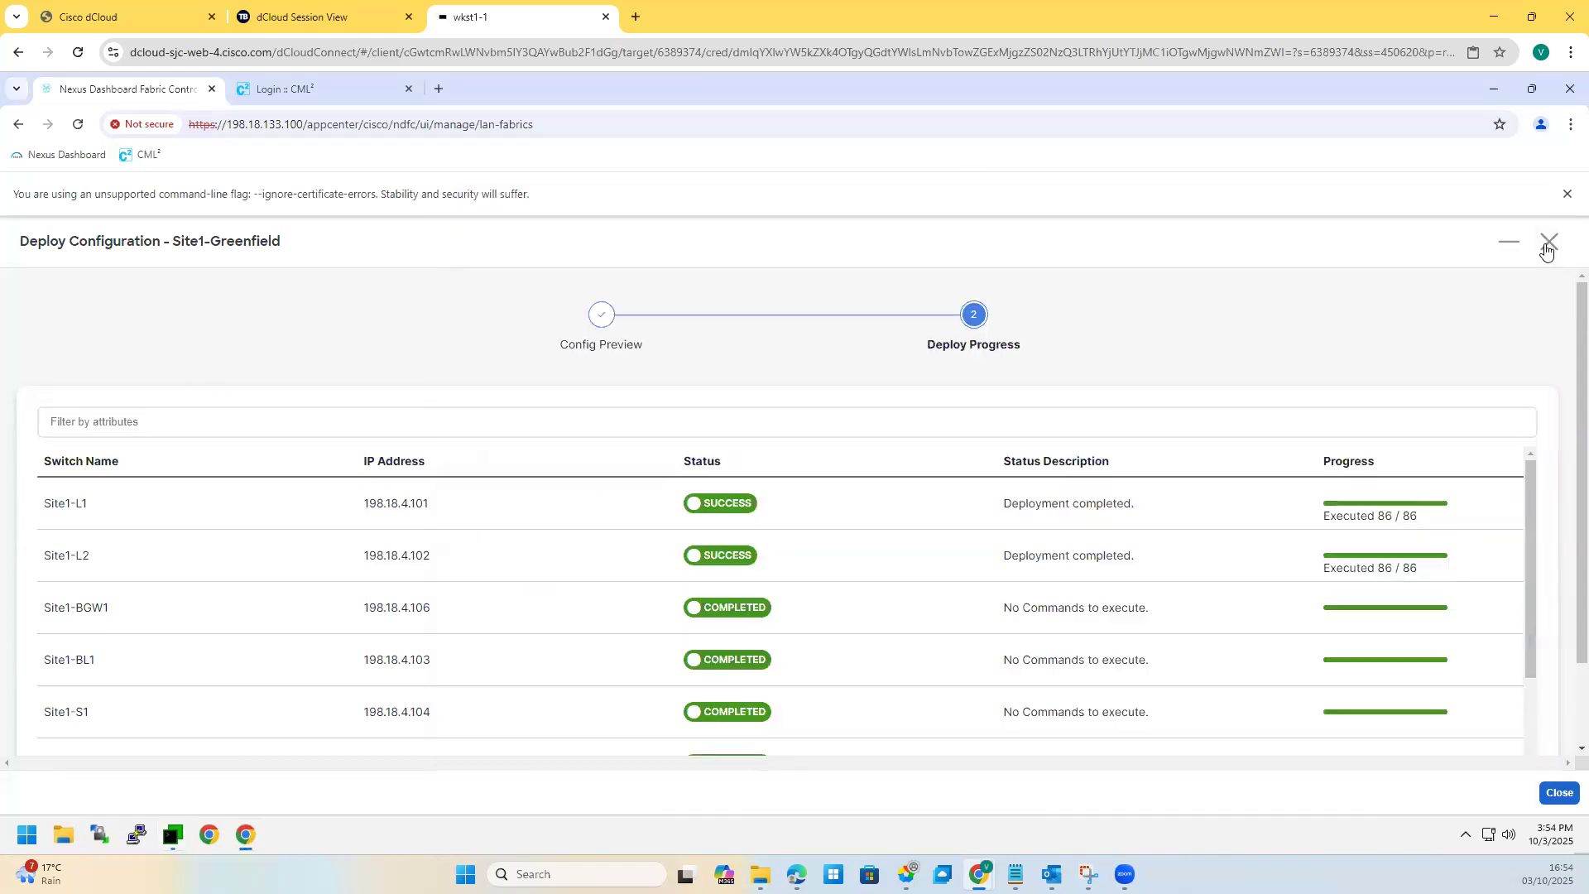
{"action": "left_click", "coordinate": [1548, 245]}
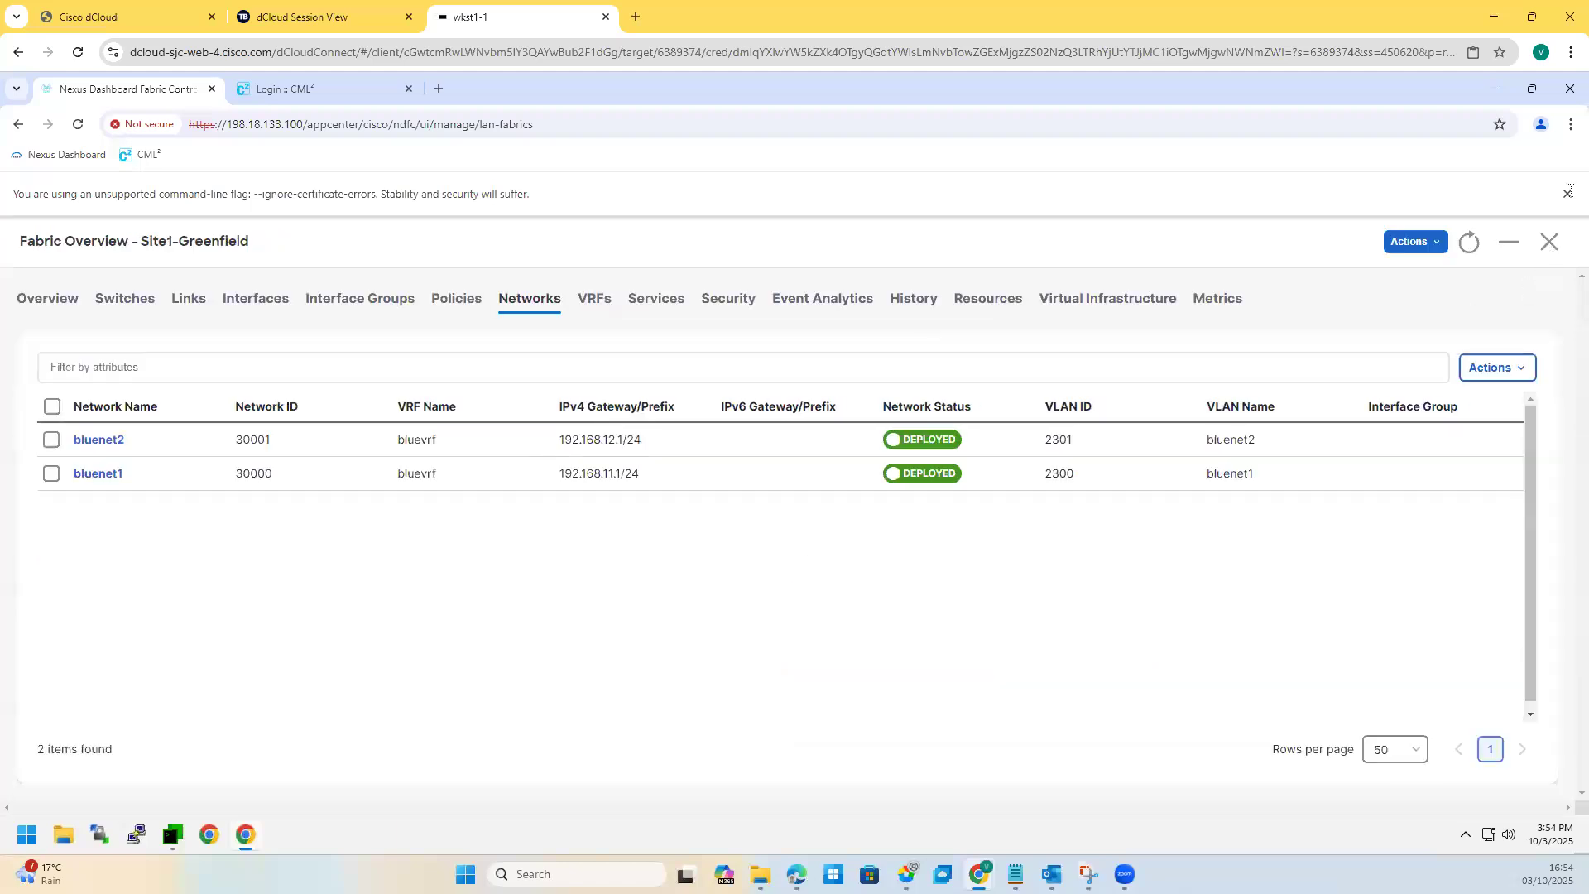
{"action": "left_click", "coordinate": [1550, 248]}
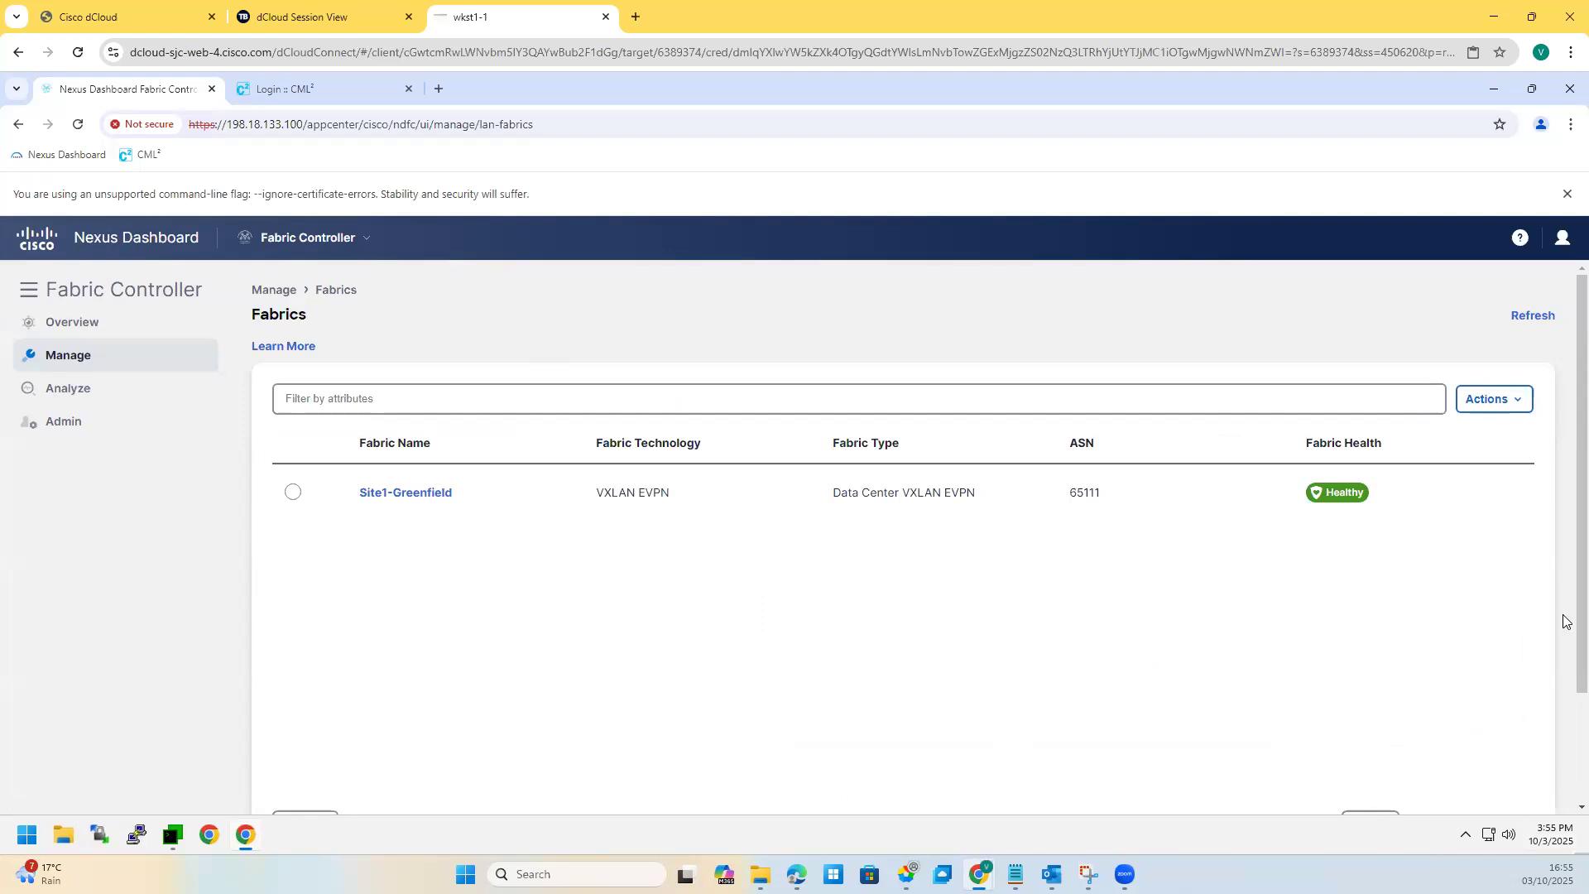
{"action": "left_click", "coordinate": [172, 833]}
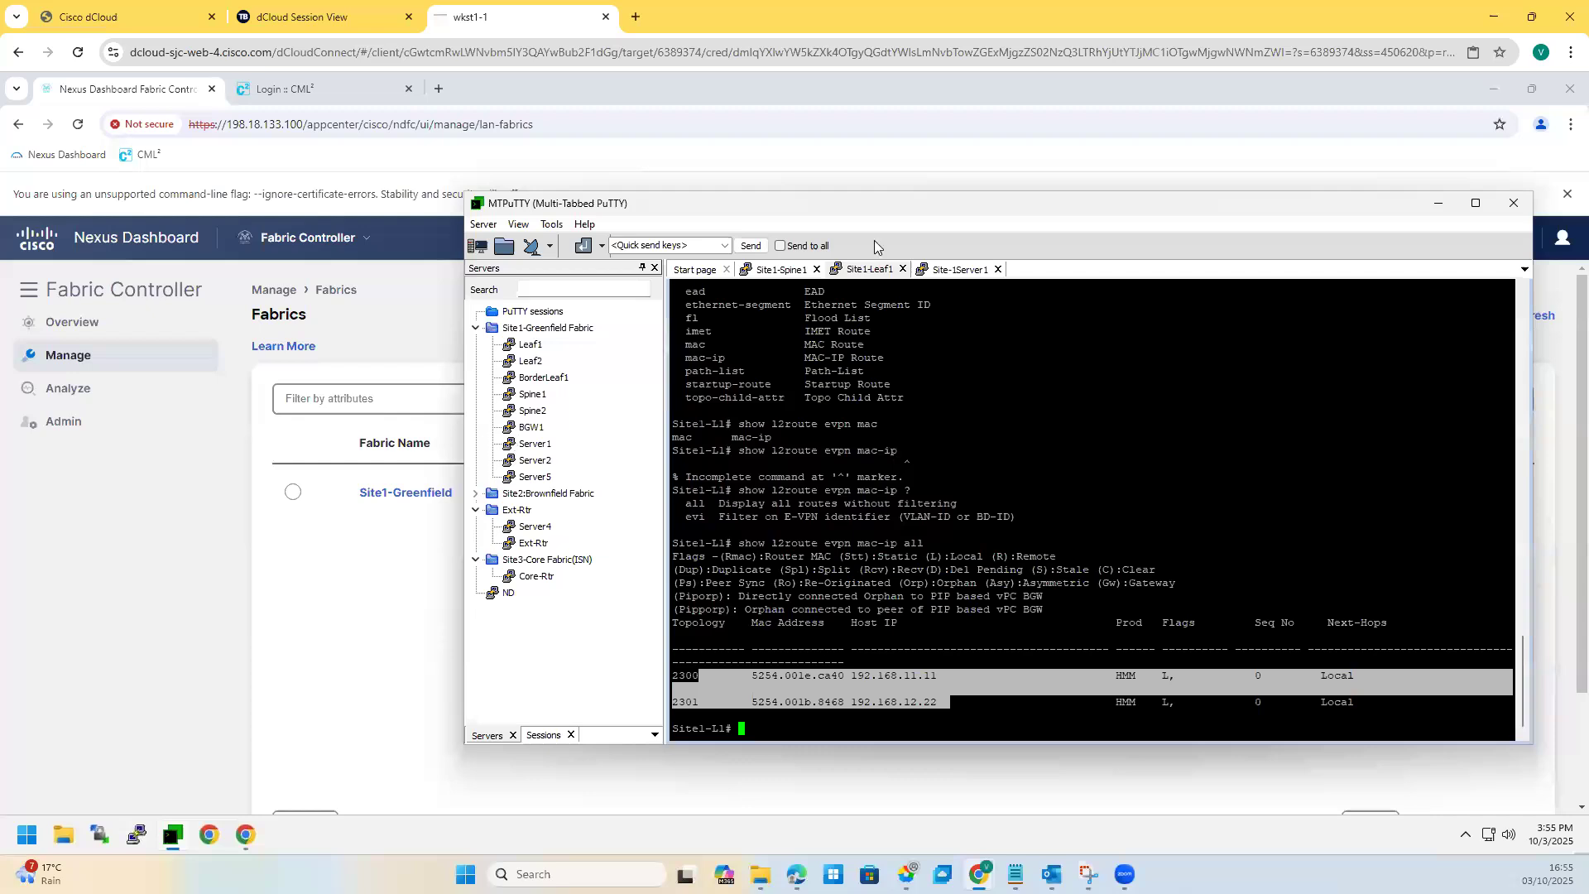
{"action": "left_click", "coordinate": [772, 268]}
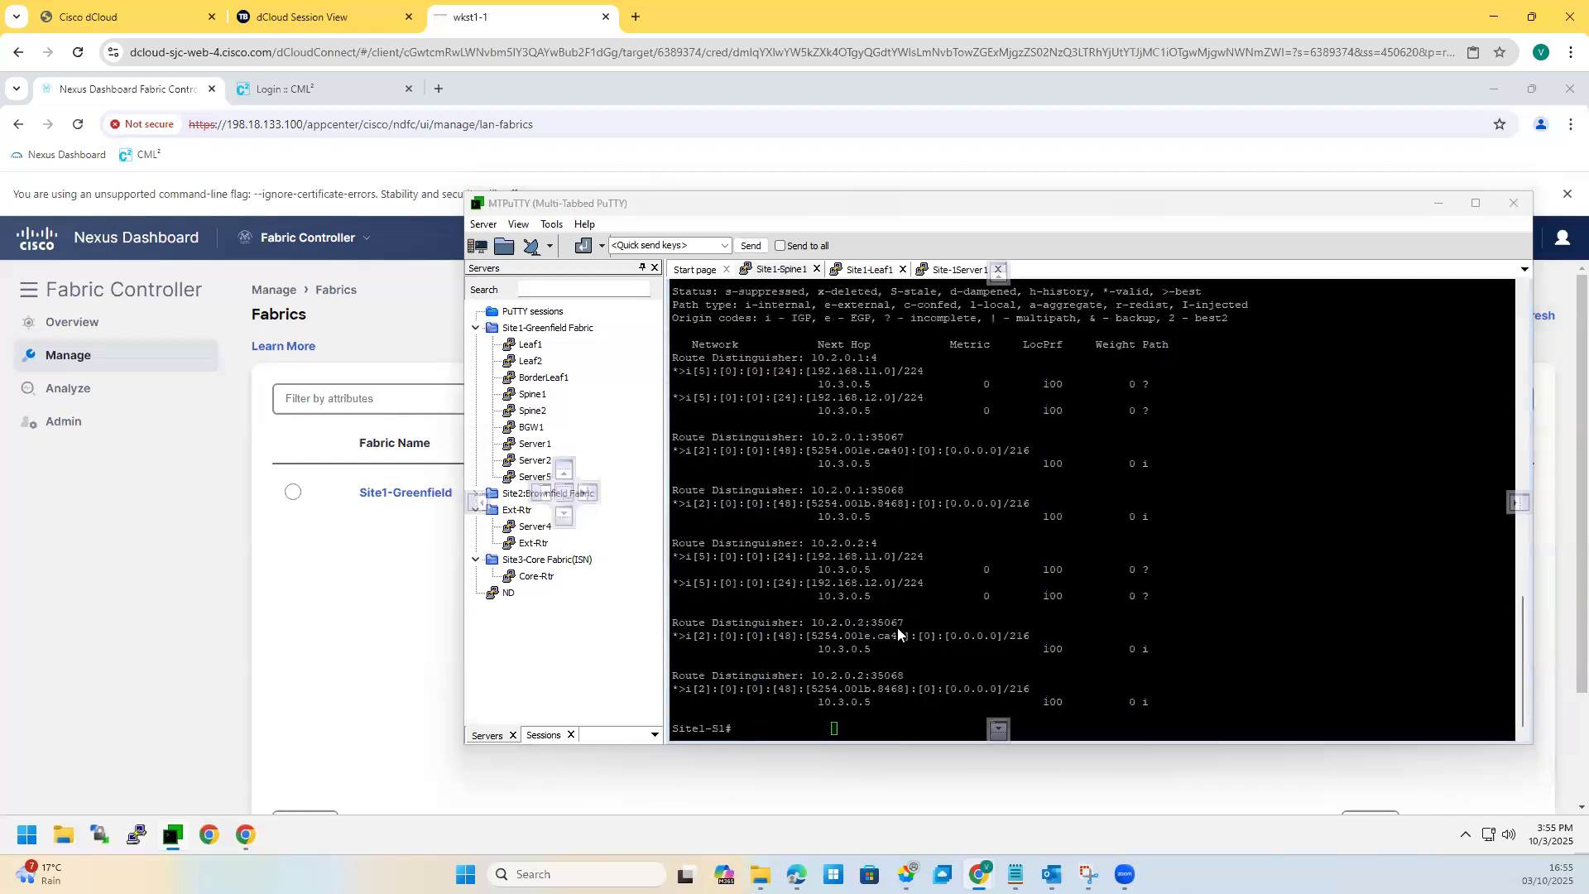
Step: Highlight the 10.2.0.2:35067 route, then show Site1-S1's PIM running config
{"action": "left_click_drag", "start_coordinate": [905, 638], "coordinate": [911, 613]}
{"action": "key", "text": "Return"}
{"action": "key", "text": "Return"}
{"action": "type", "text": "sh runpim"}
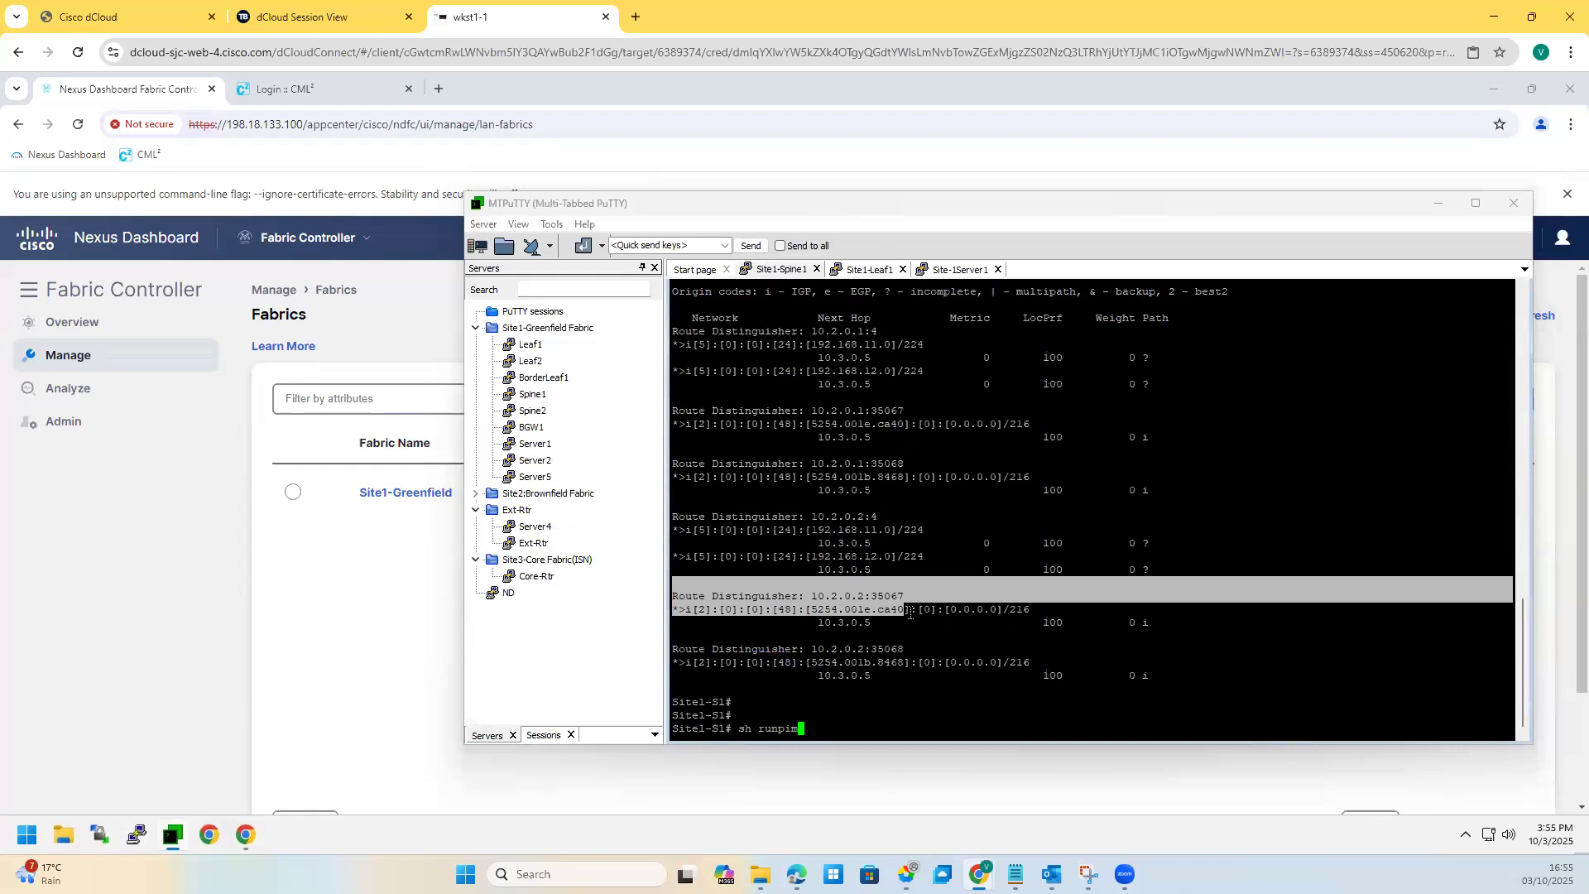
{"action": "key", "text": "Return"}
{"action": "type", "text": "sh run p"}
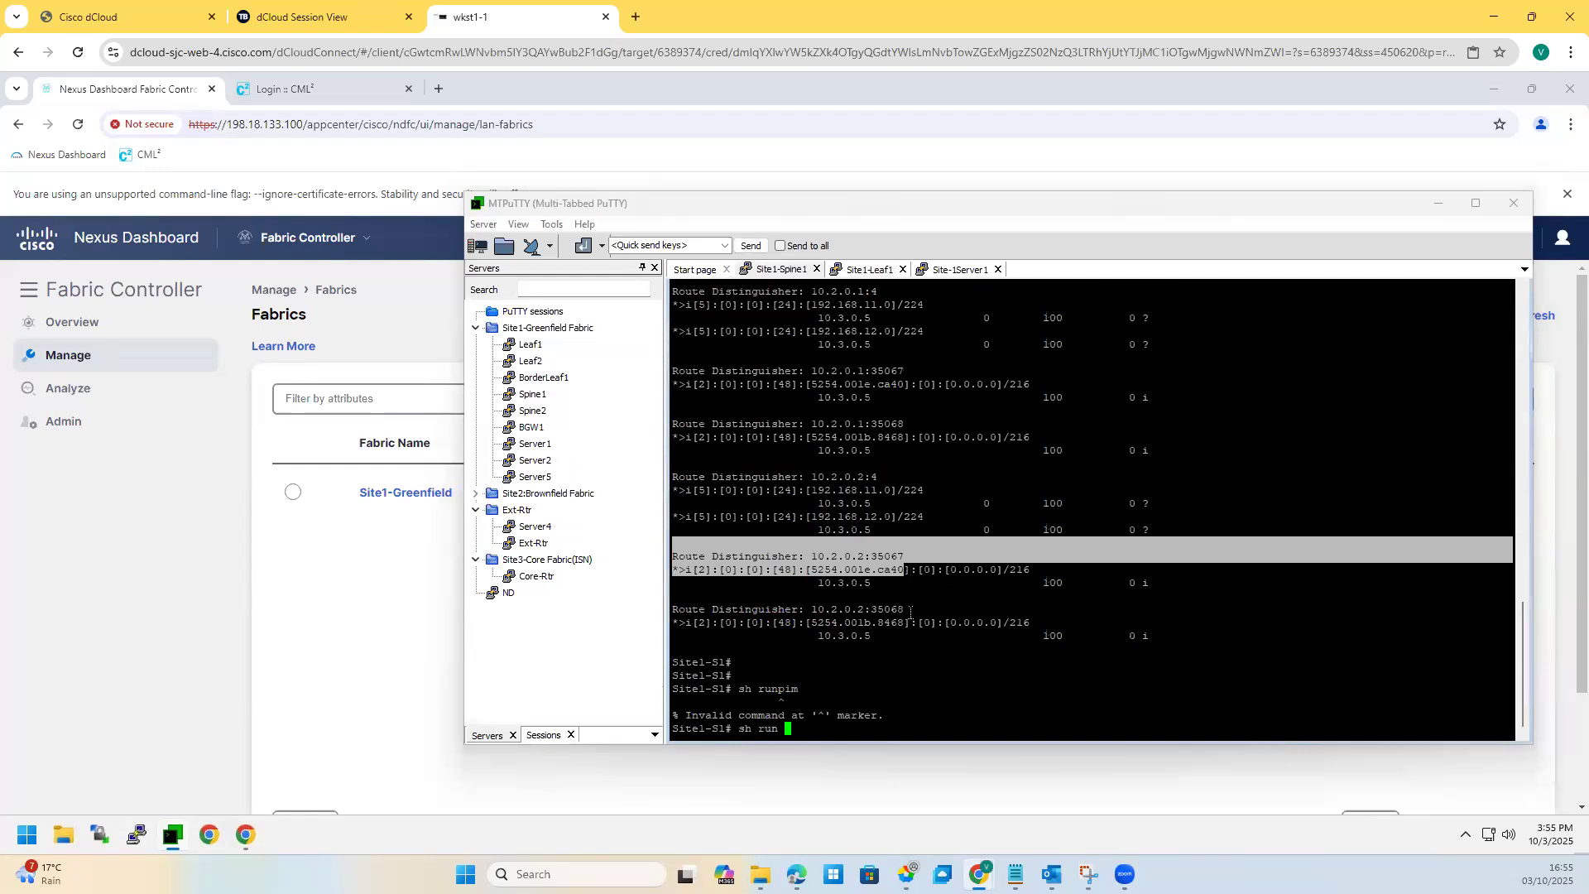
{"action": "type", "text": "im"}
{"action": "key", "text": "Return"}
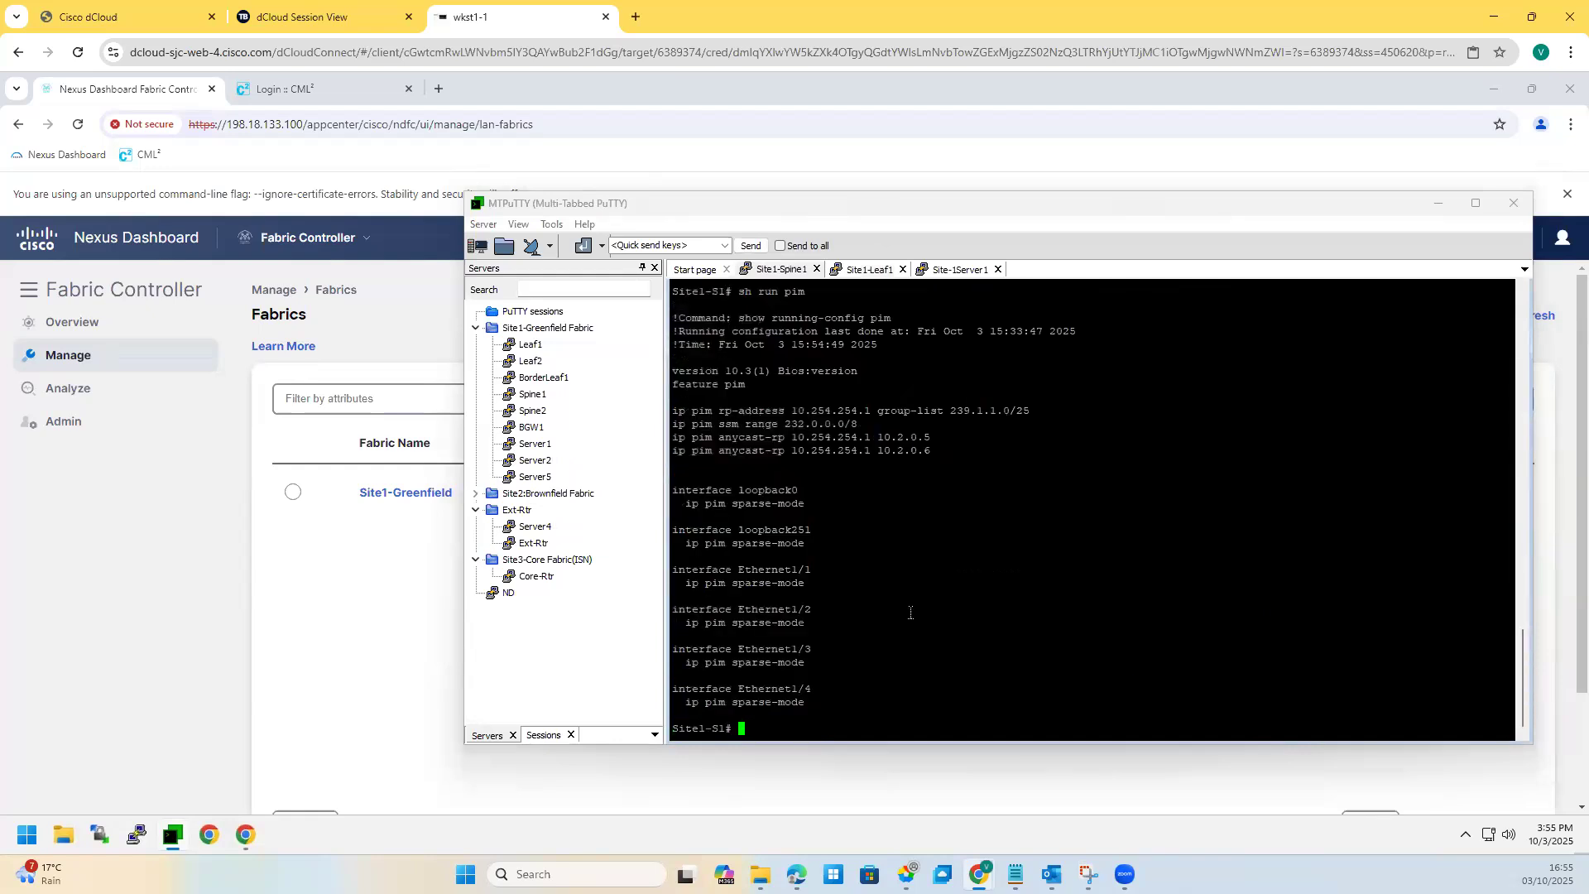
Step: Display and highlight Site1-S1's multicast routing table, then switch to the Site1-Leaf1 session
{"action": "key", "text": "Return"}
{"action": "key", "text": "Return"}
{"action": "key", "text": "Return"}
{"action": "type", "text": "sh ip mroute"}
{"action": "key", "text": "Return"}
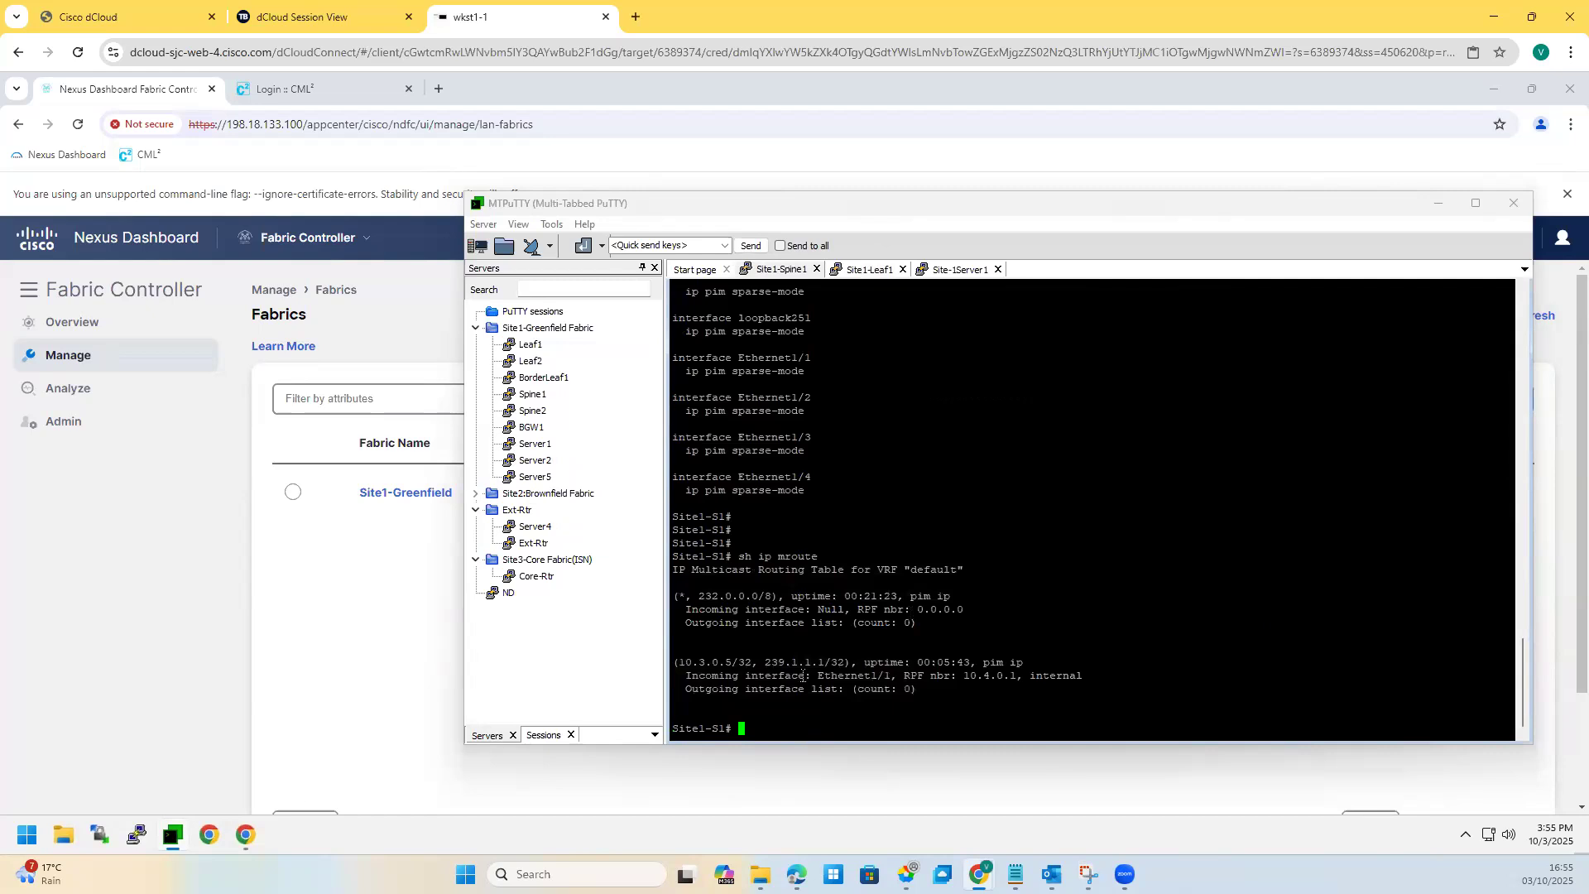
{"action": "left_click_drag", "start_coordinate": [825, 663], "coordinate": [654, 476]}
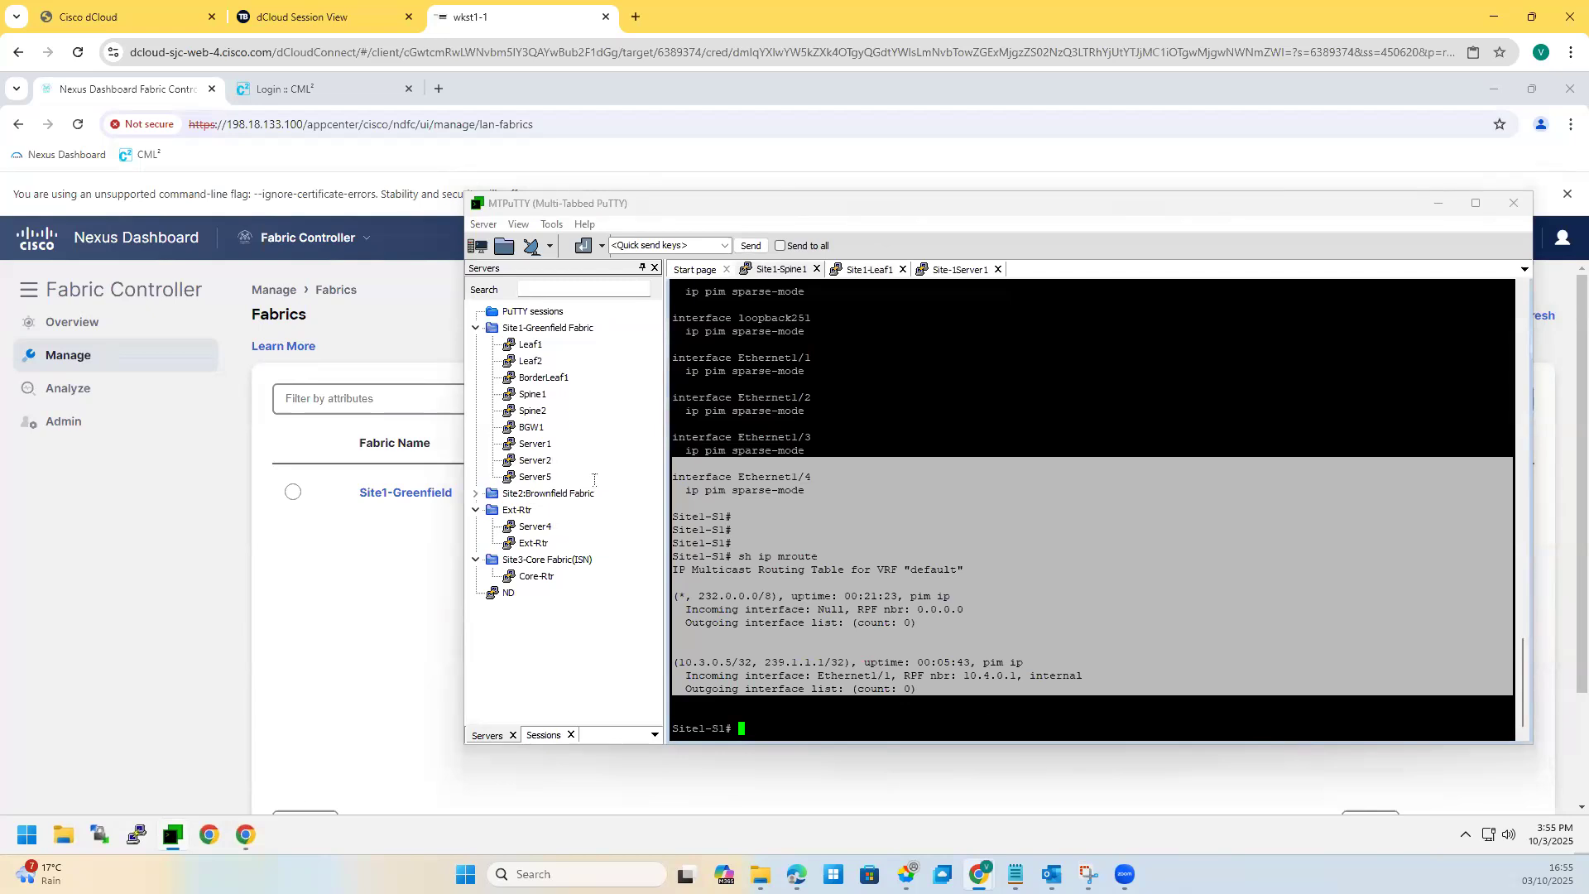
{"action": "left_click_drag", "start_coordinate": [941, 629], "coordinate": [818, 557]}
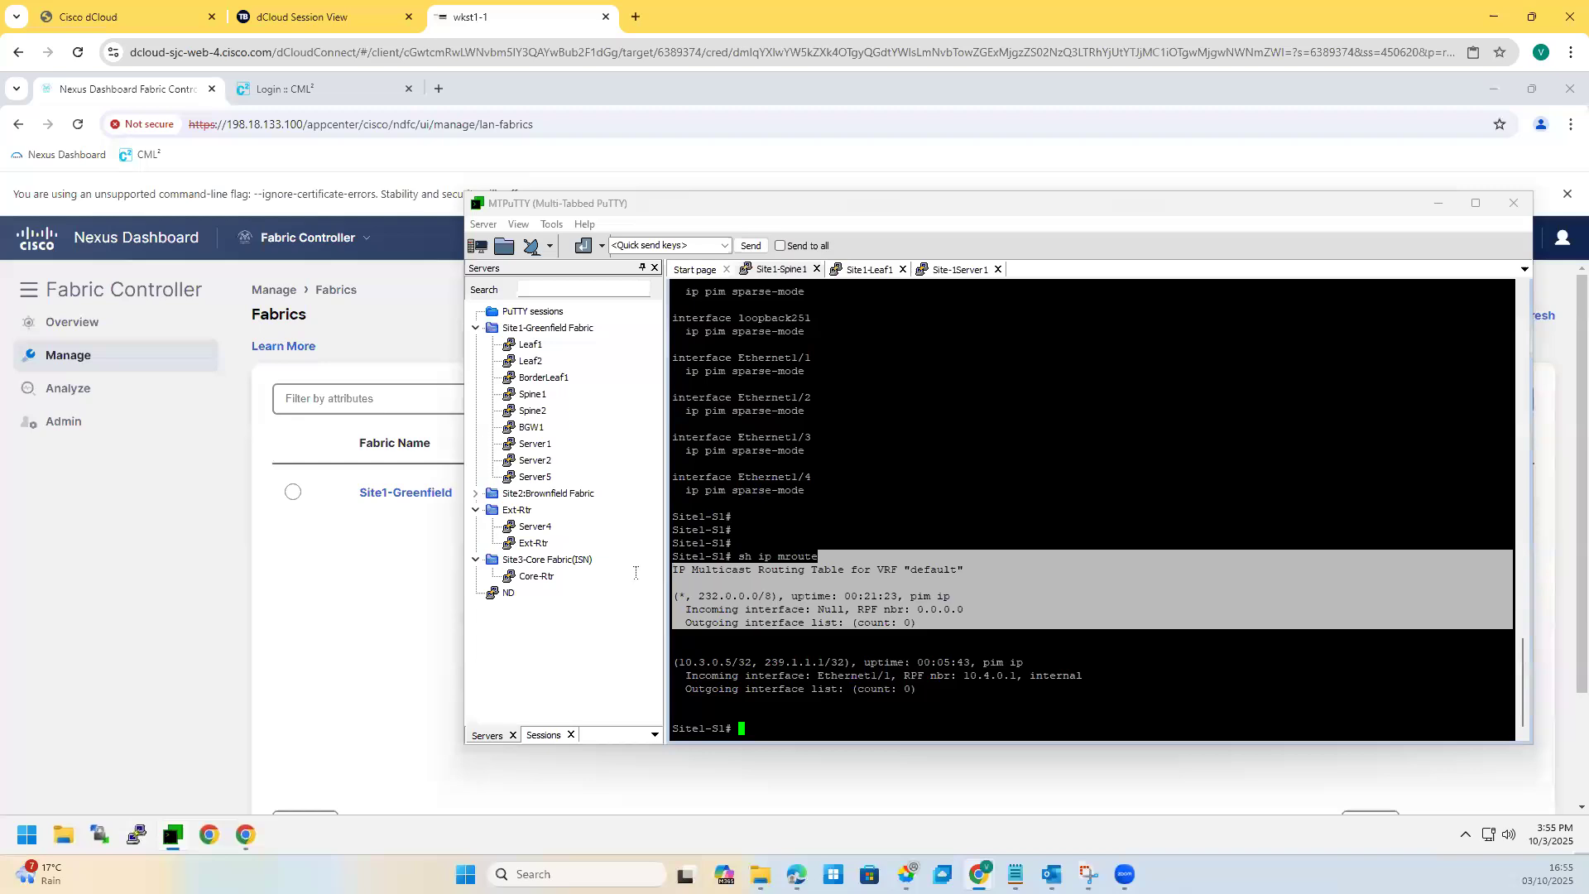
{"action": "left_click", "coordinate": [865, 270]}
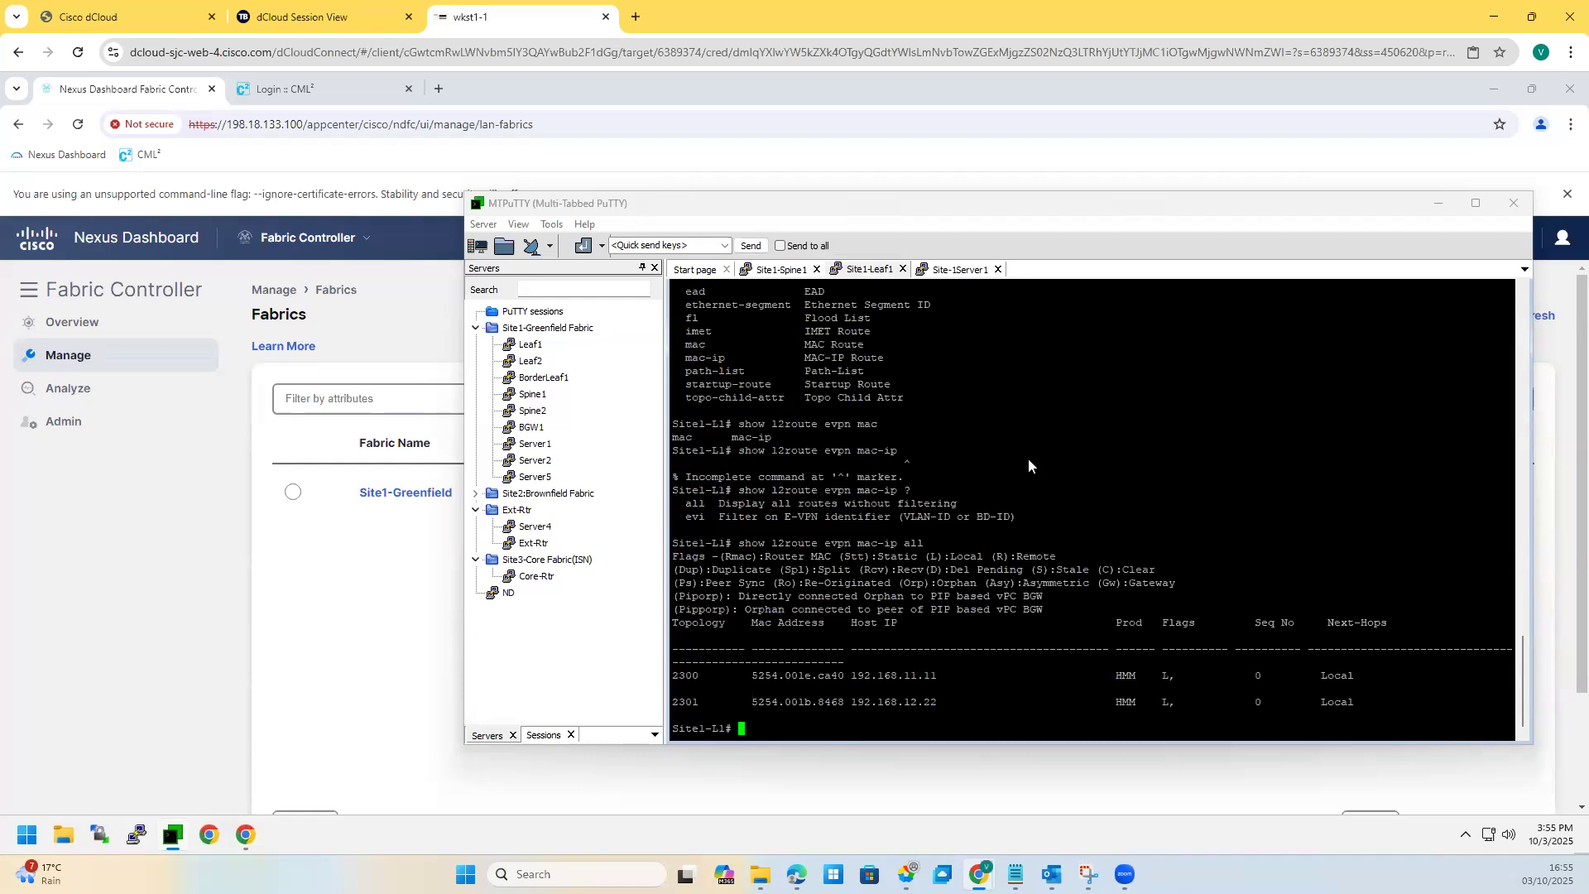
{"action": "left_click", "coordinate": [71, 357]}
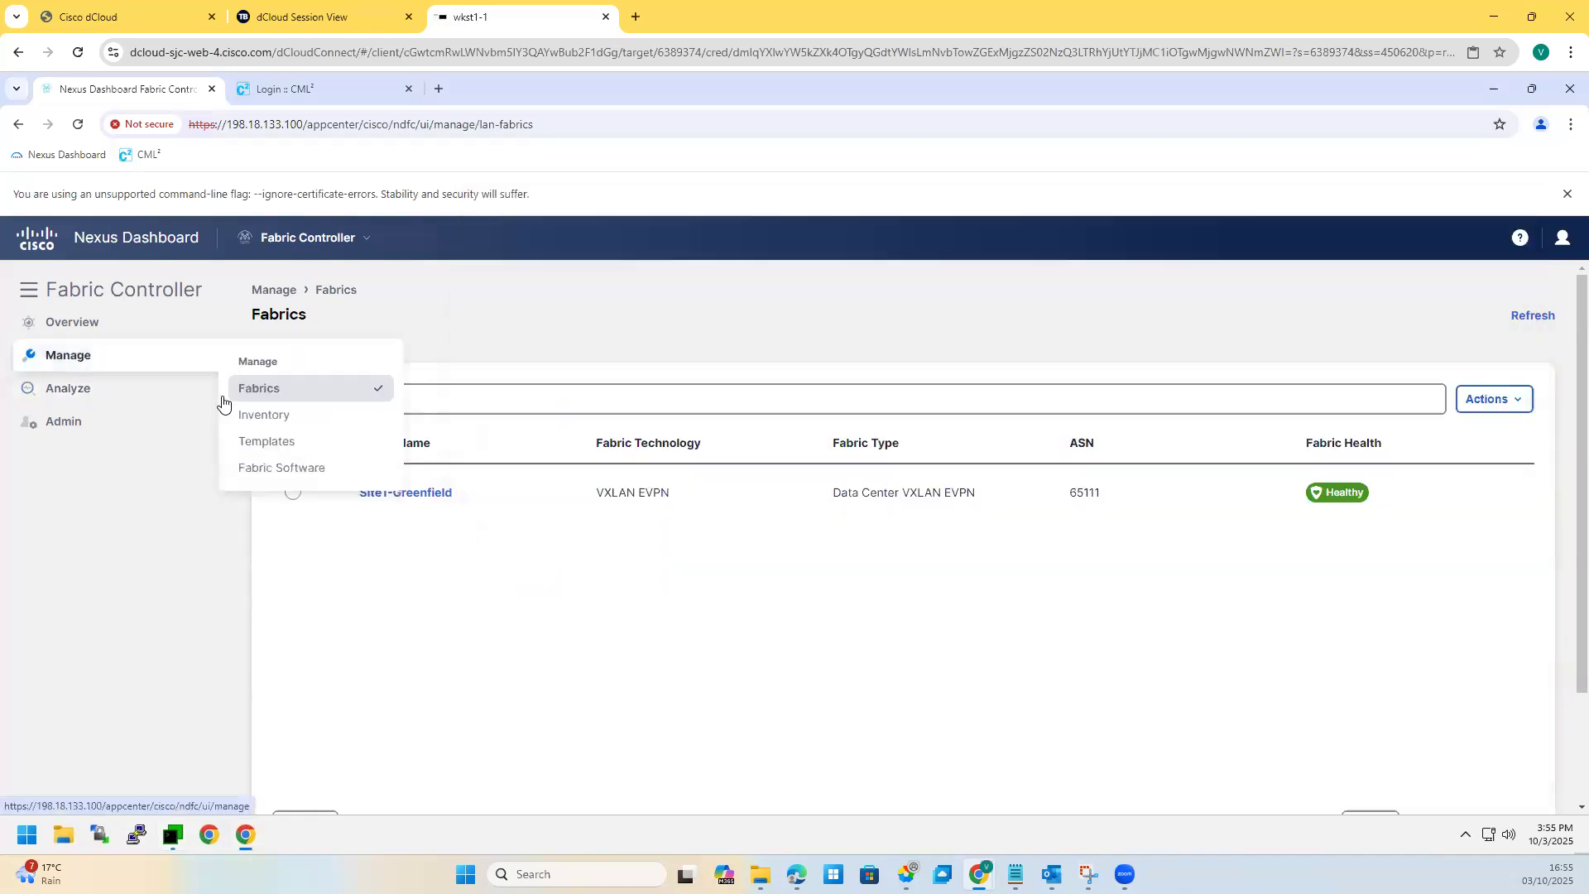
Step: Open the fabric topology and drill into the Site1-Greenfield fabric
{"action": "left_click", "coordinate": [92, 332]}
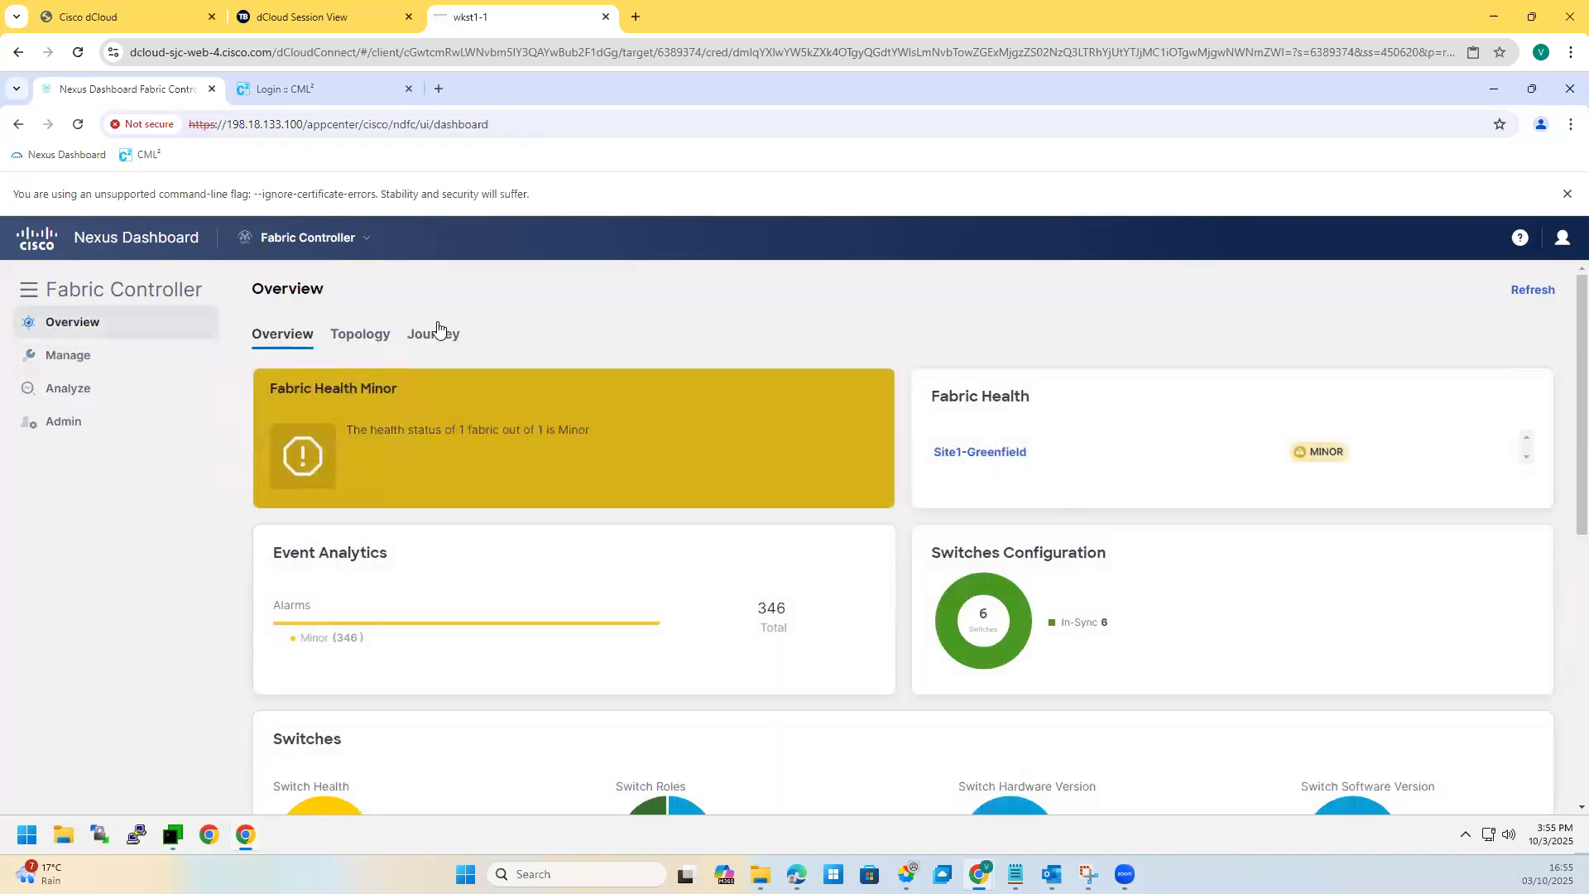
{"action": "left_click", "coordinate": [349, 336]}
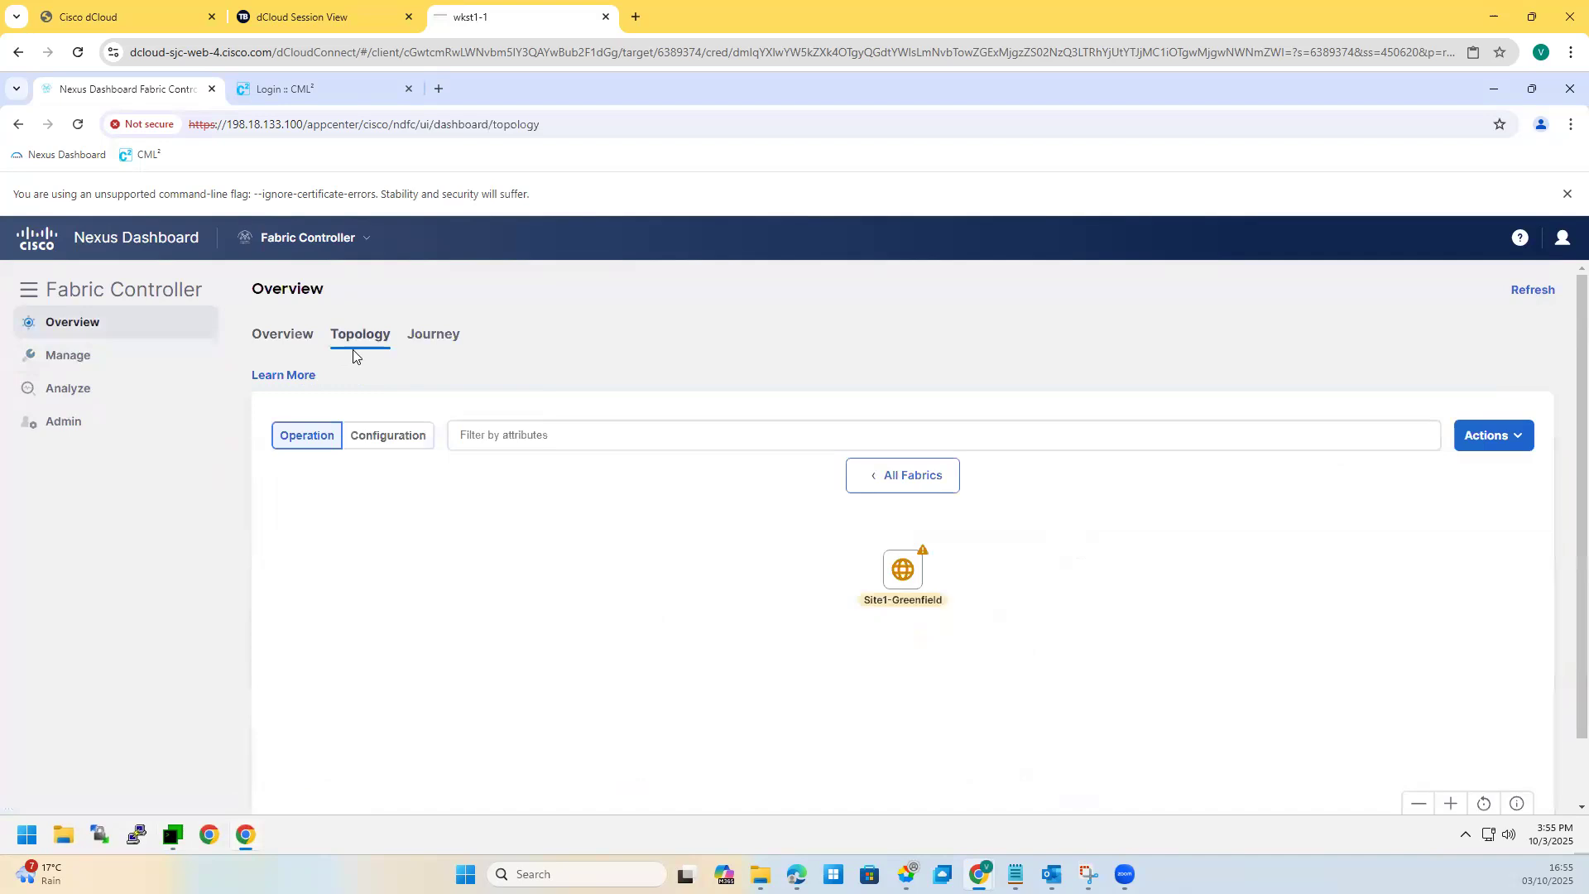
{"action": "double_click", "coordinate": [904, 578]}
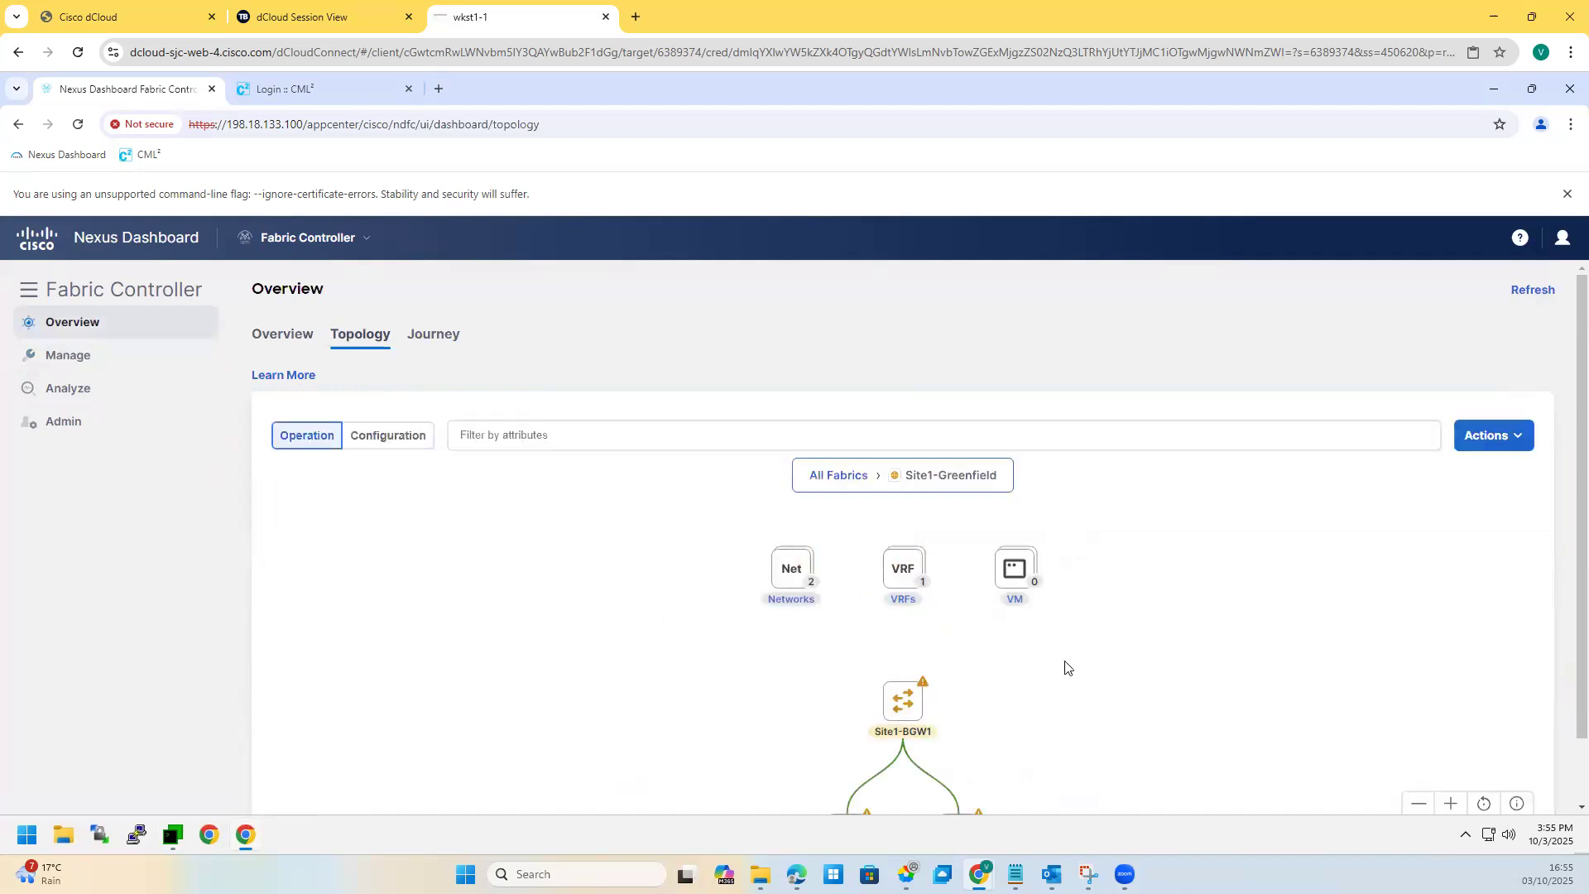
{"action": "scroll", "coordinate": [1062, 665], "scroll_direction": "down", "scroll_amount": 1}
{"action": "scroll", "coordinate": [1564, 705], "scroll_direction": "down", "scroll_amount": 1}
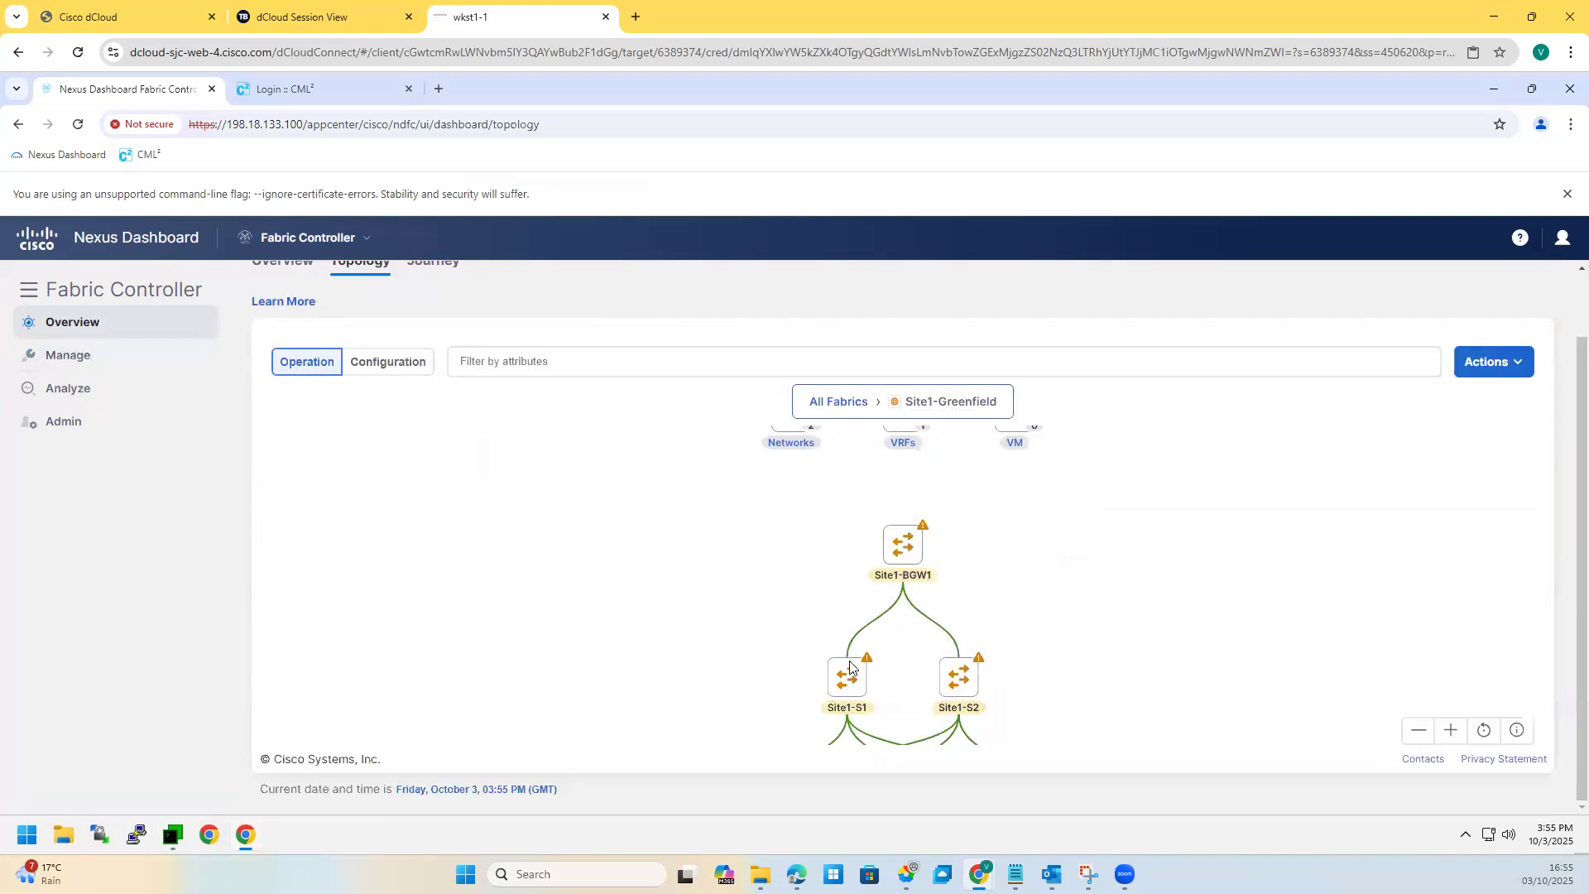
{"action": "left_click", "coordinate": [887, 586]}
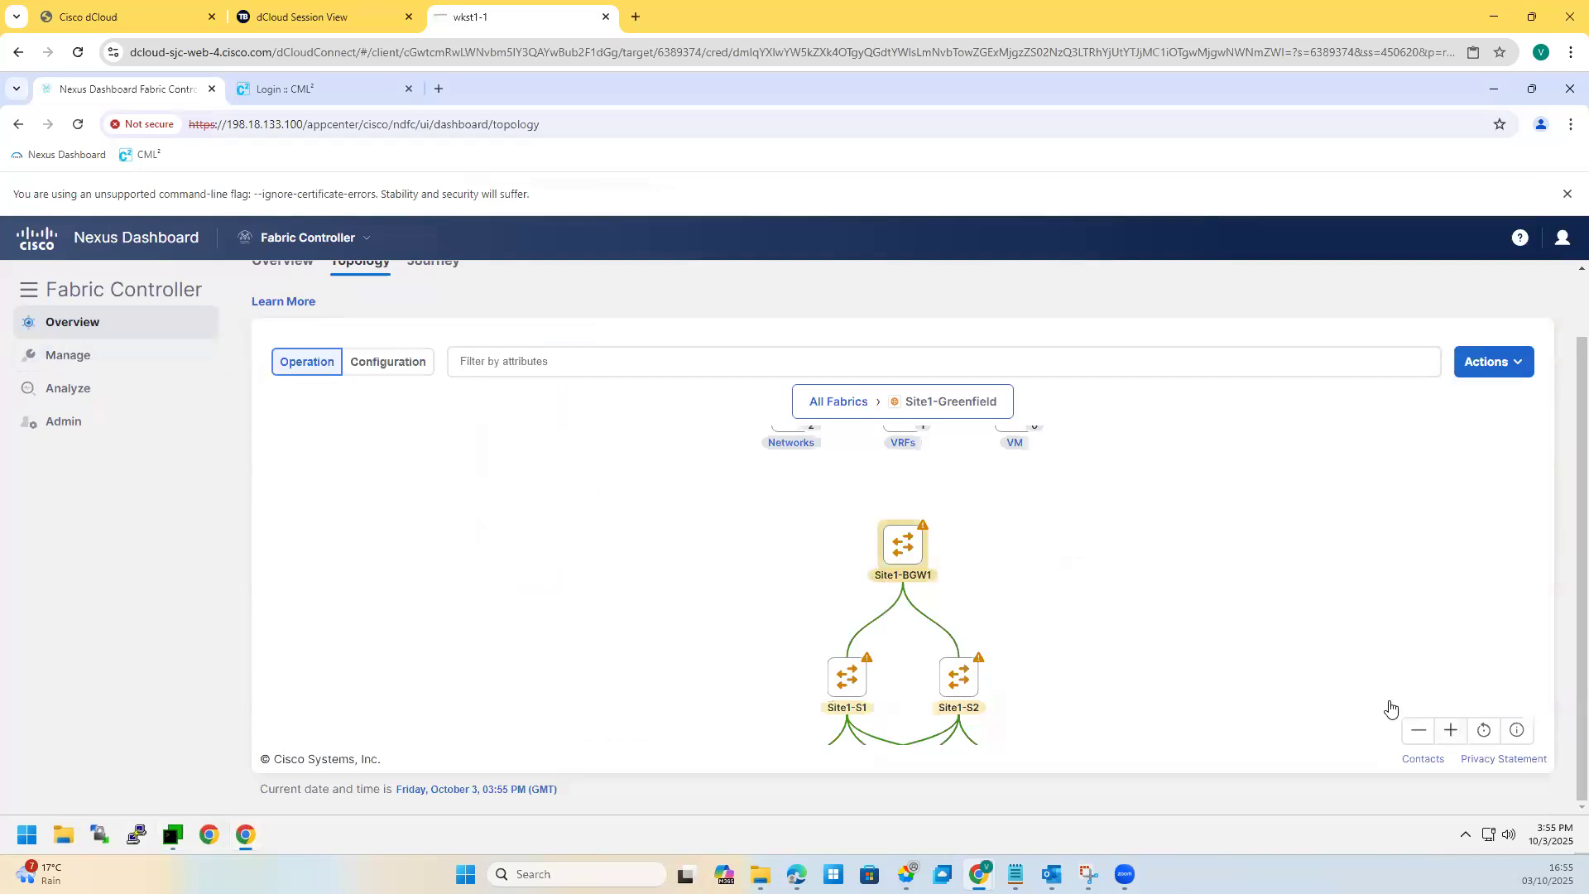
Step: Switch the topology to Configuration view and select Site1-L1, Site1-L2 and Site1-BL1 together
{"action": "left_click", "coordinate": [414, 371]}
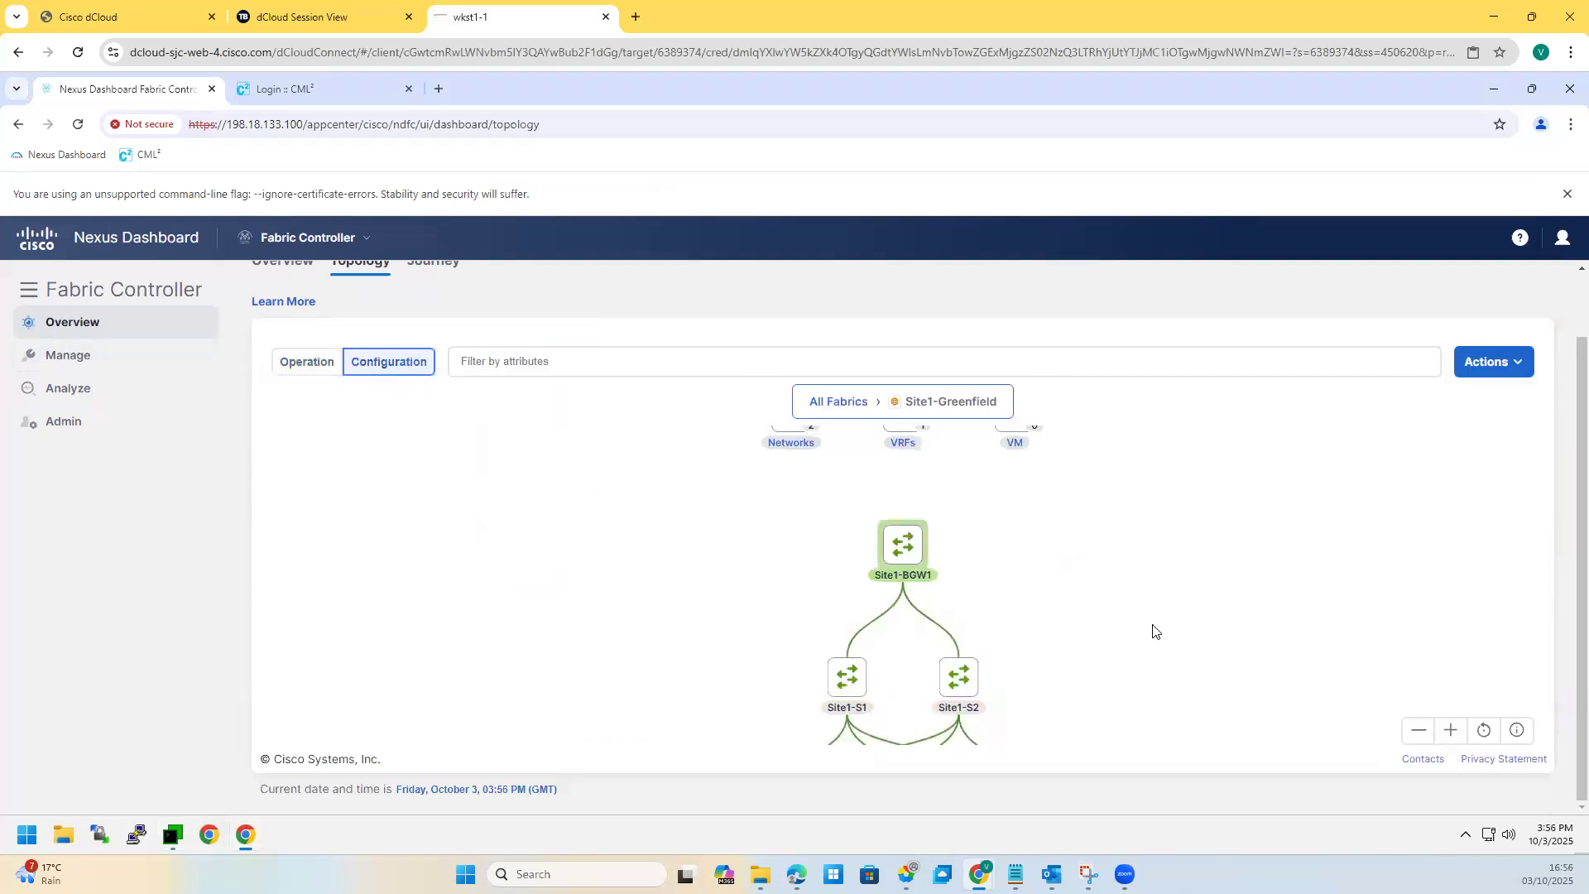
{"action": "scroll", "coordinate": [999, 594], "scroll_direction": "down", "scroll_amount": 2}
{"action": "left_click_drag", "start_coordinate": [1075, 692], "coordinate": [764, 582]}
{"action": "mouse_move", "coordinate": [845, 629]}
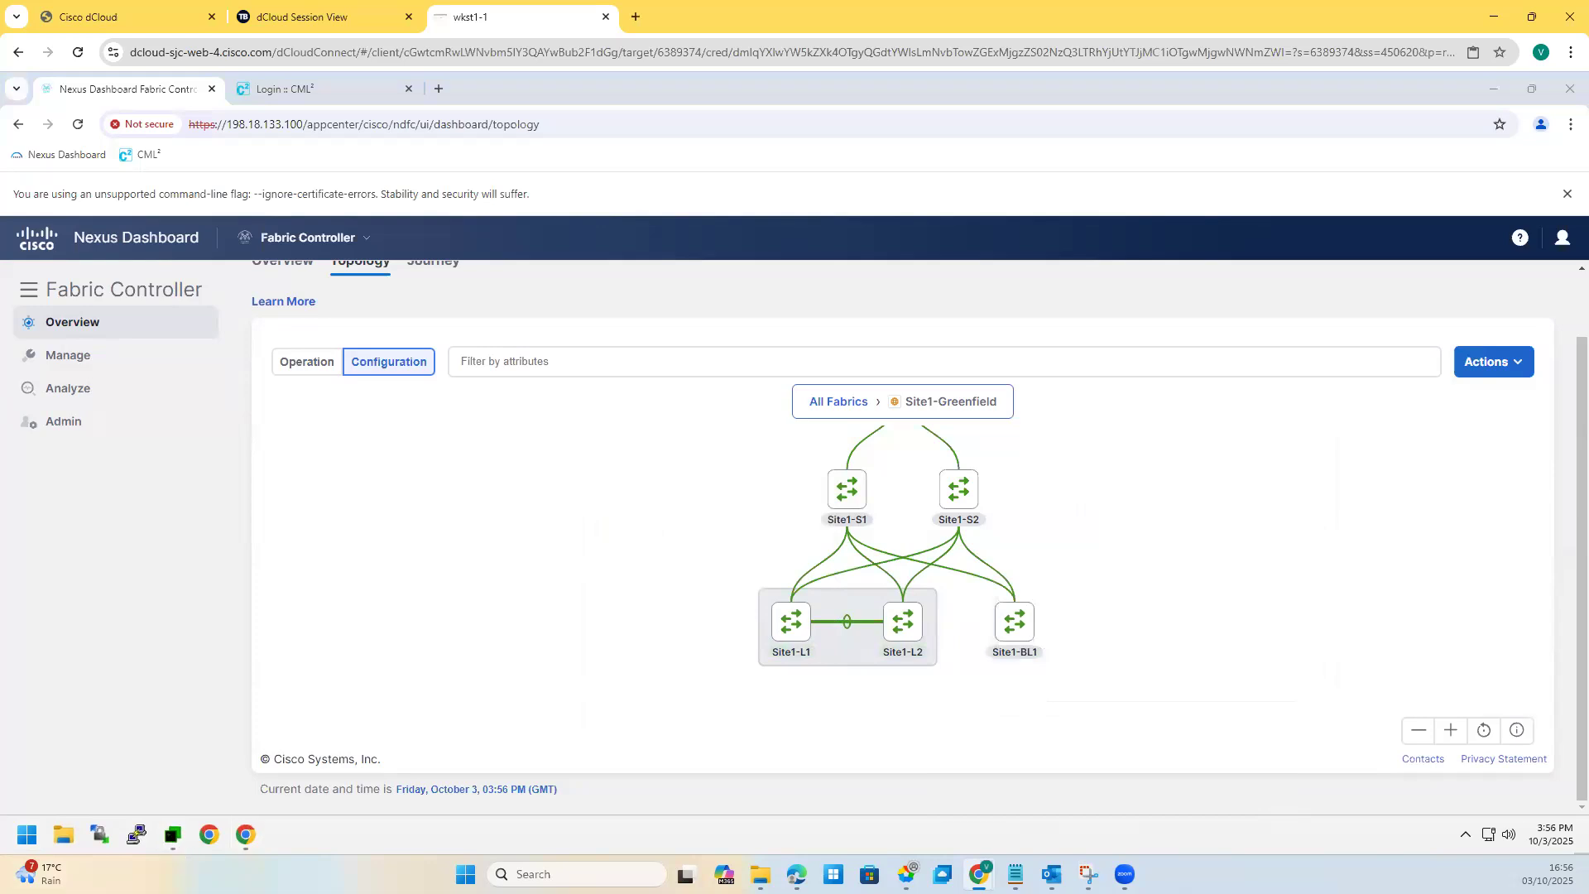
{"action": "left_click", "coordinate": [172, 834]}
Step: Draw red strokes on both sides of the Site2-BF column, then minimize the screenshot
{"action": "key", "text": "alt+Tab"}
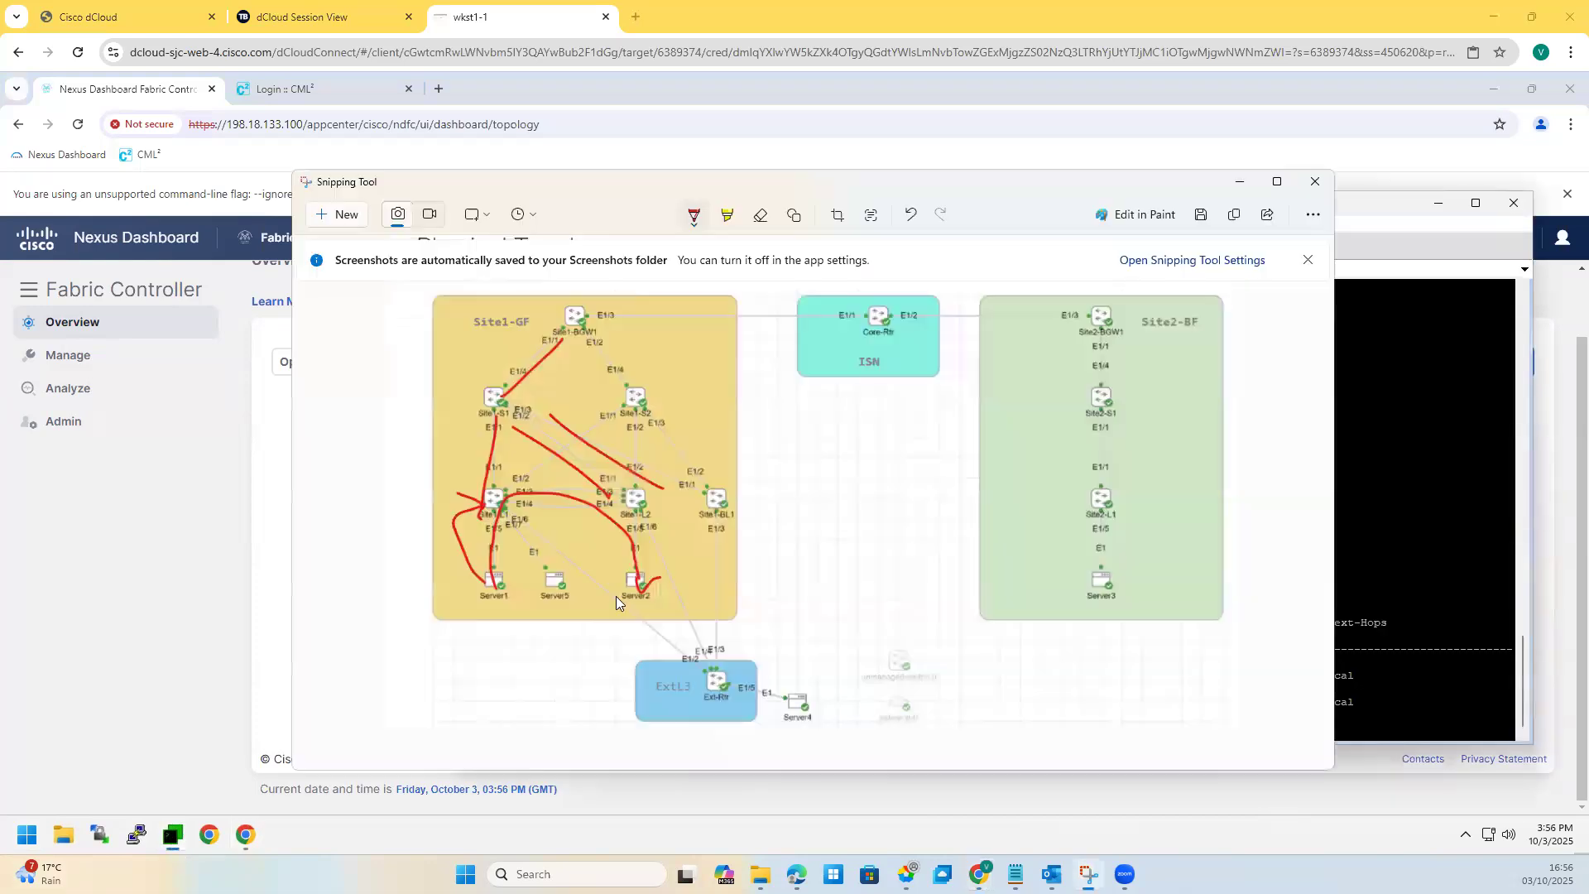
{"action": "mouse_move", "coordinate": [1128, 362]}
{"action": "left_mouse_down"}
{"action": "mouse_move", "coordinate": [1182, 515]}
{"action": "mouse_move", "coordinate": [1110, 691]}
{"action": "left_mouse_up"}
{"action": "mouse_move", "coordinate": [1053, 382]}
{"action": "left_mouse_down"}
{"action": "mouse_move", "coordinate": [1031, 629]}
{"action": "mouse_move", "coordinate": [1137, 722]}
{"action": "left_mouse_up"}
{"action": "left_click", "coordinate": [1239, 181]}
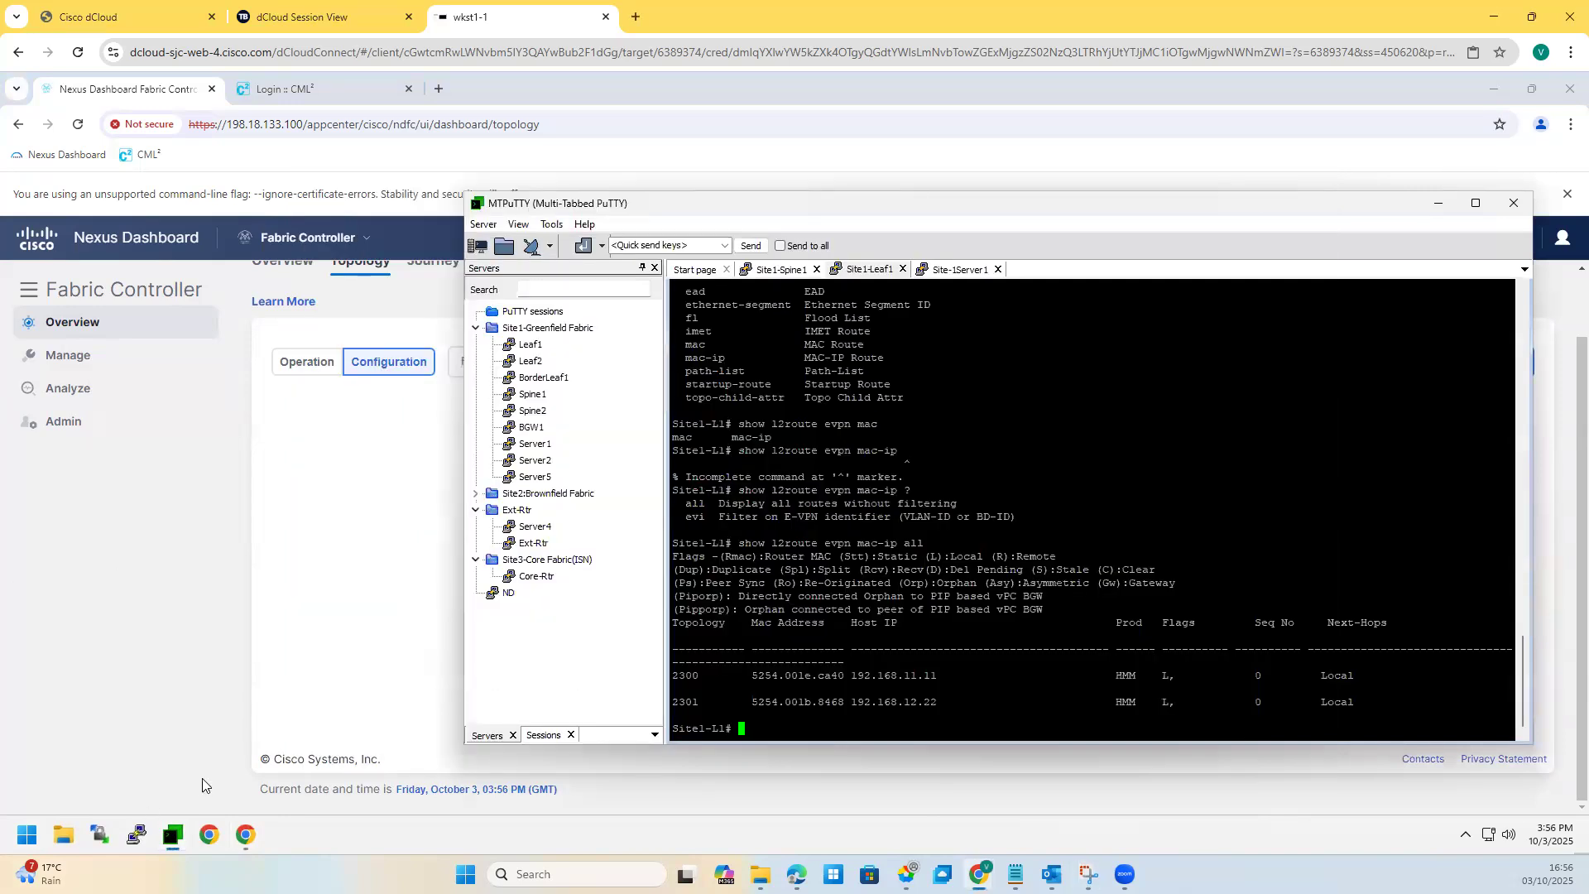
Step: Open a session to Site2 Spine1 and show its BGP running config
{"action": "left_click", "coordinate": [476, 493]}
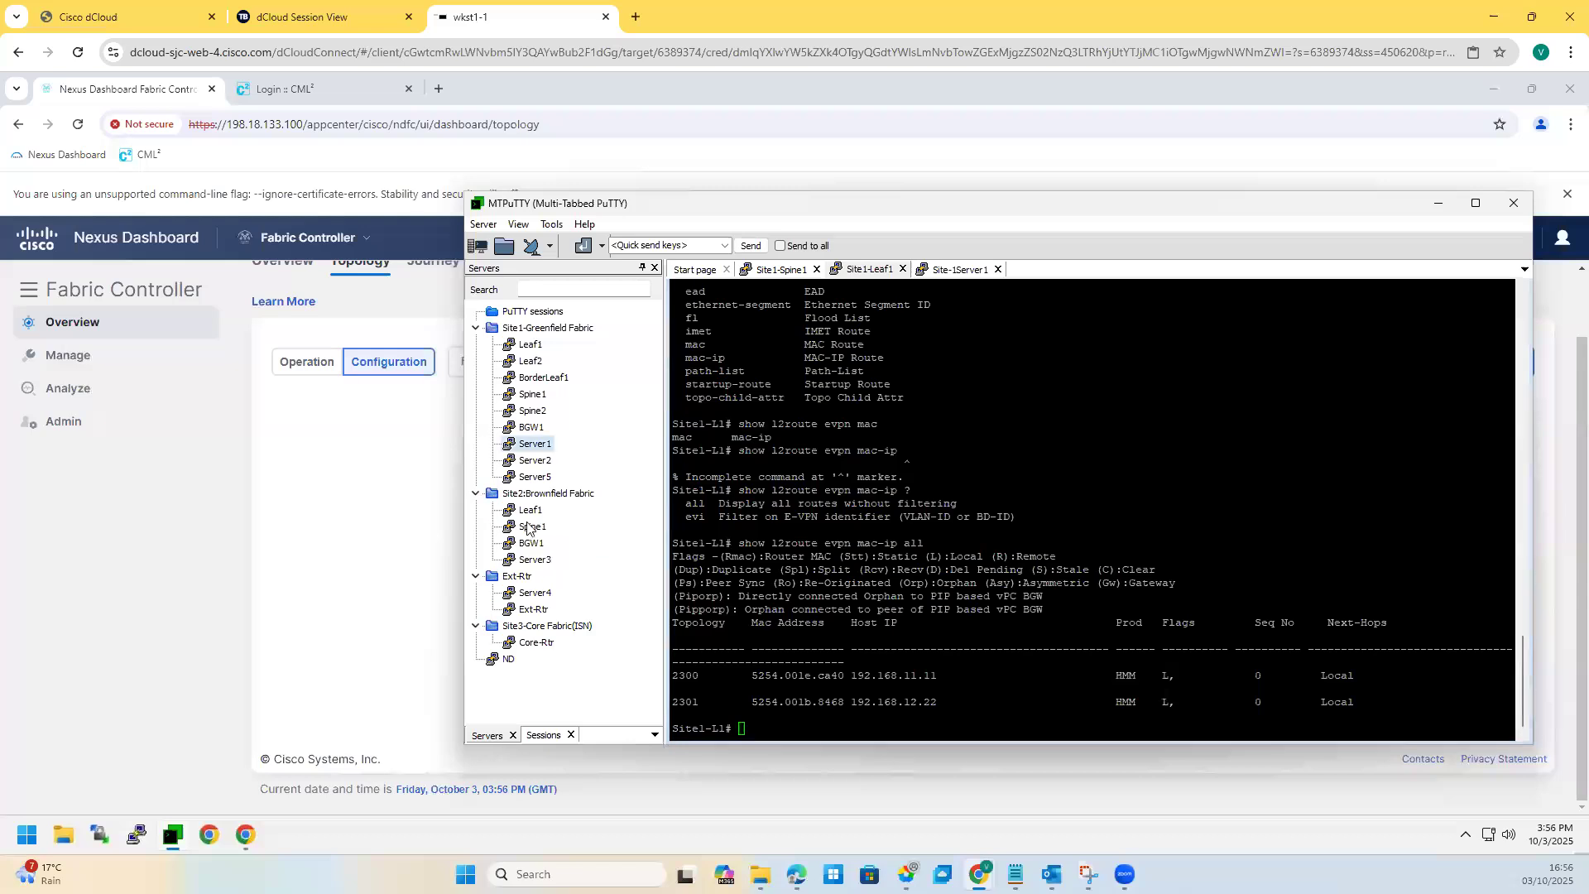
{"action": "double_click", "coordinate": [532, 526]}
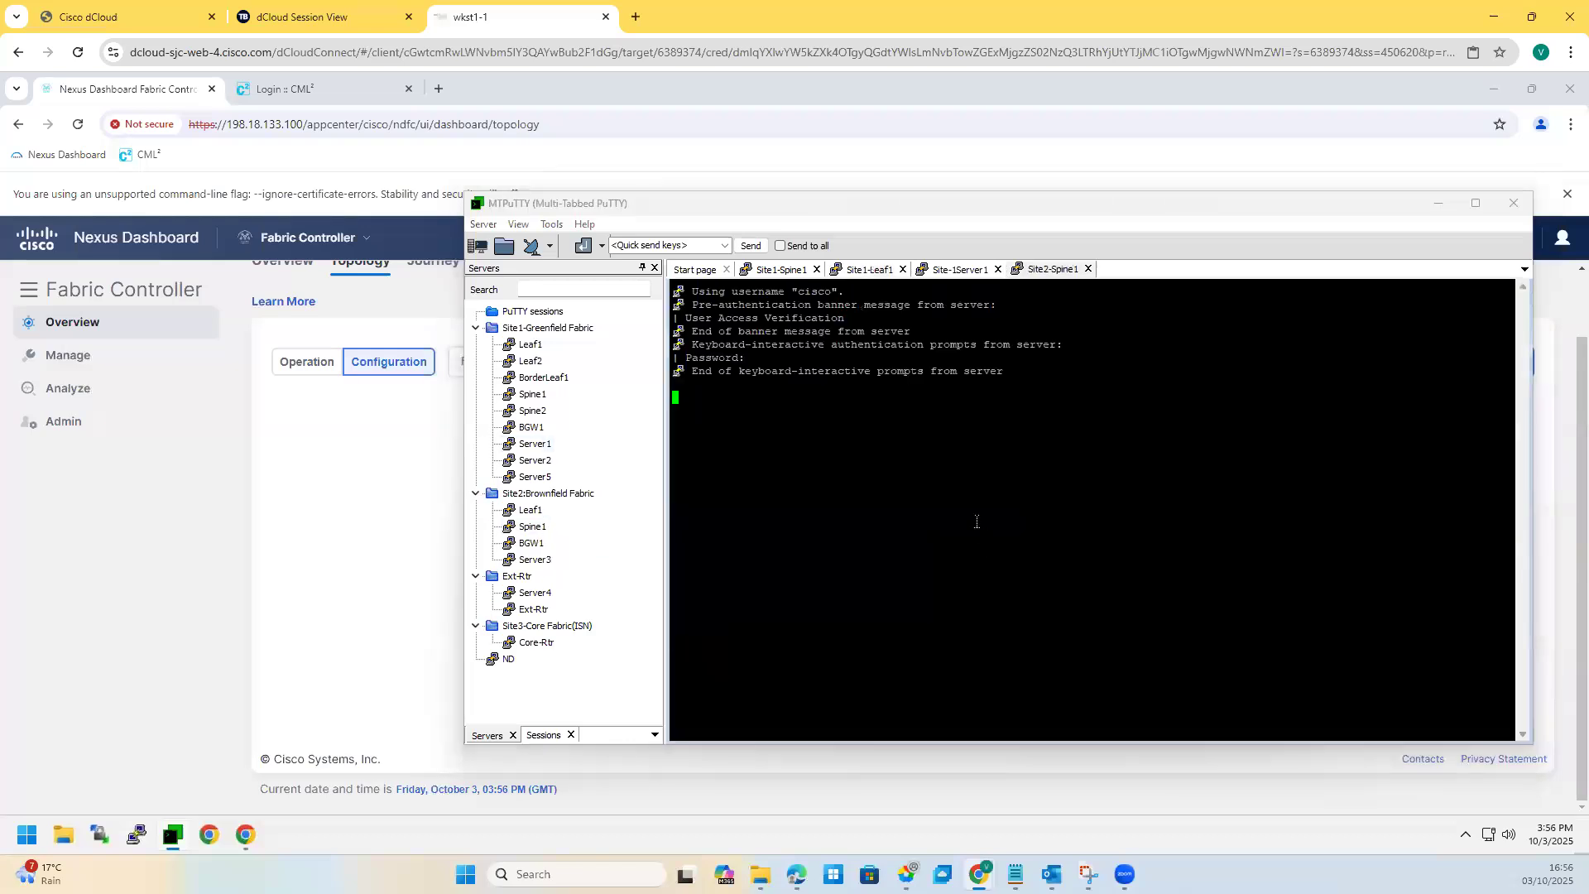
{"action": "key", "text": "Return"}
{"action": "key", "text": "Return"}
{"action": "type", "text": "sh ru"}
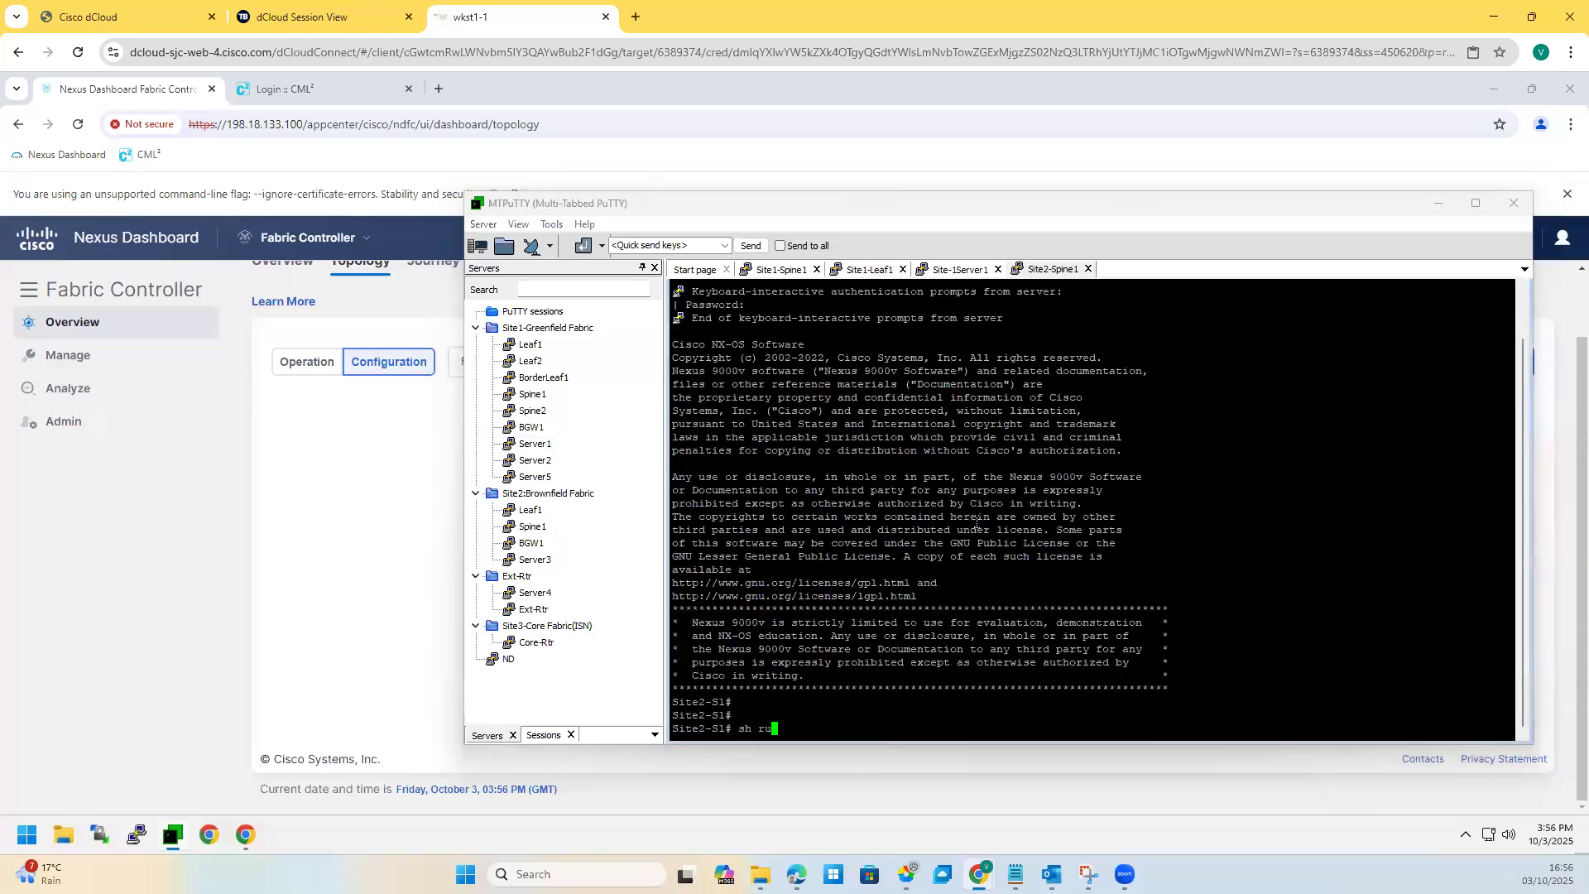
{"action": "type", "text": "n bgp"}
{"action": "key", "text": "Return"}
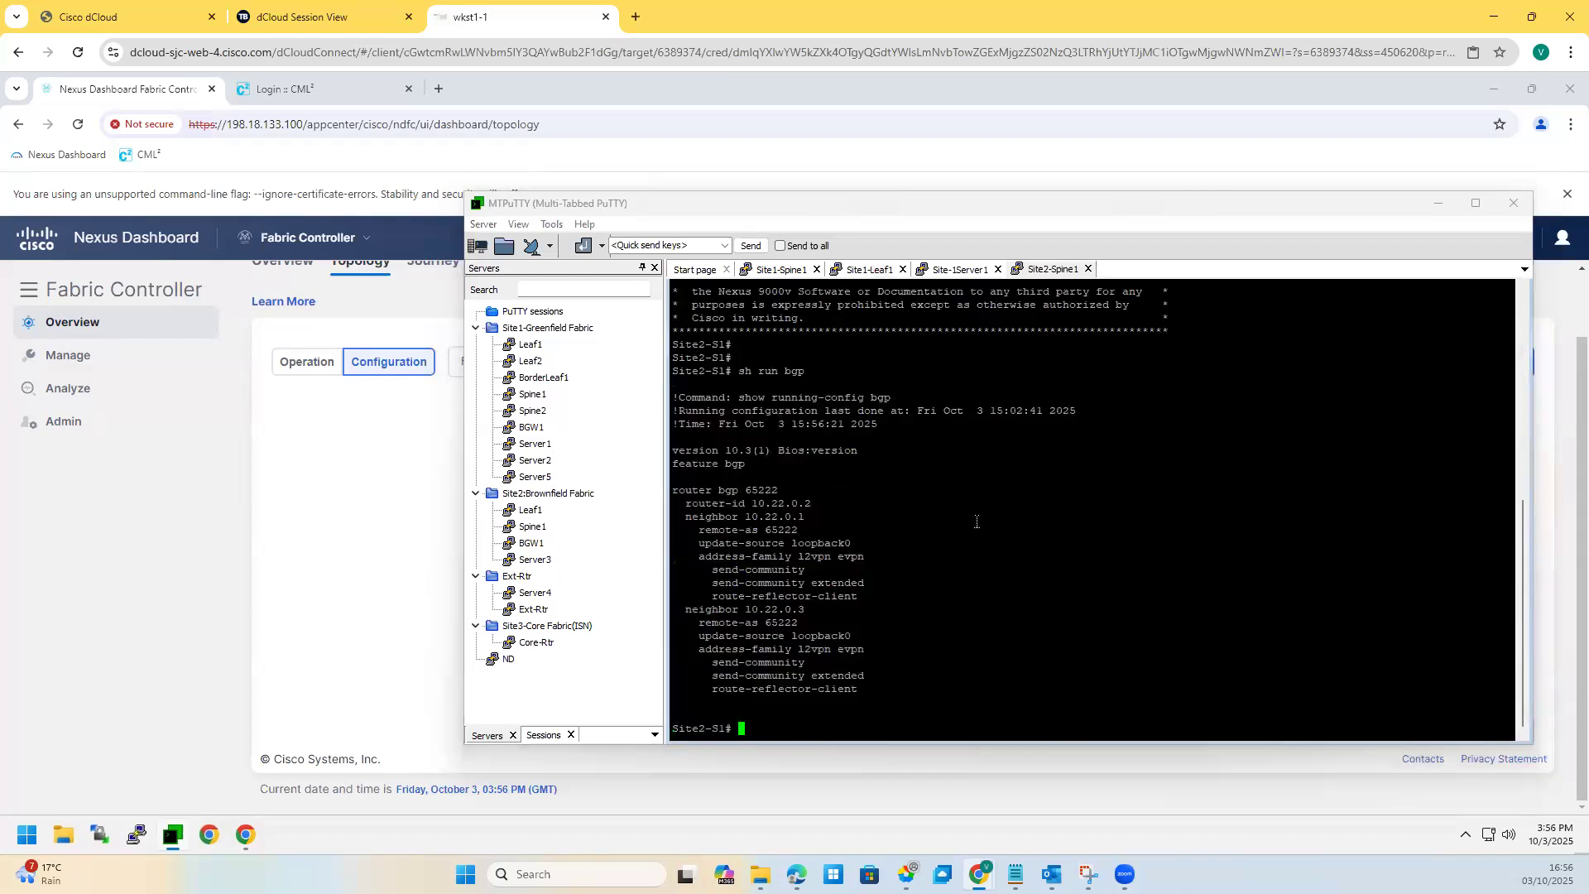
Step: Show Site2-S1's BGP L2VPN EVPN summary
{"action": "key", "text": "Return"}
{"action": "key", "text": "Return"}
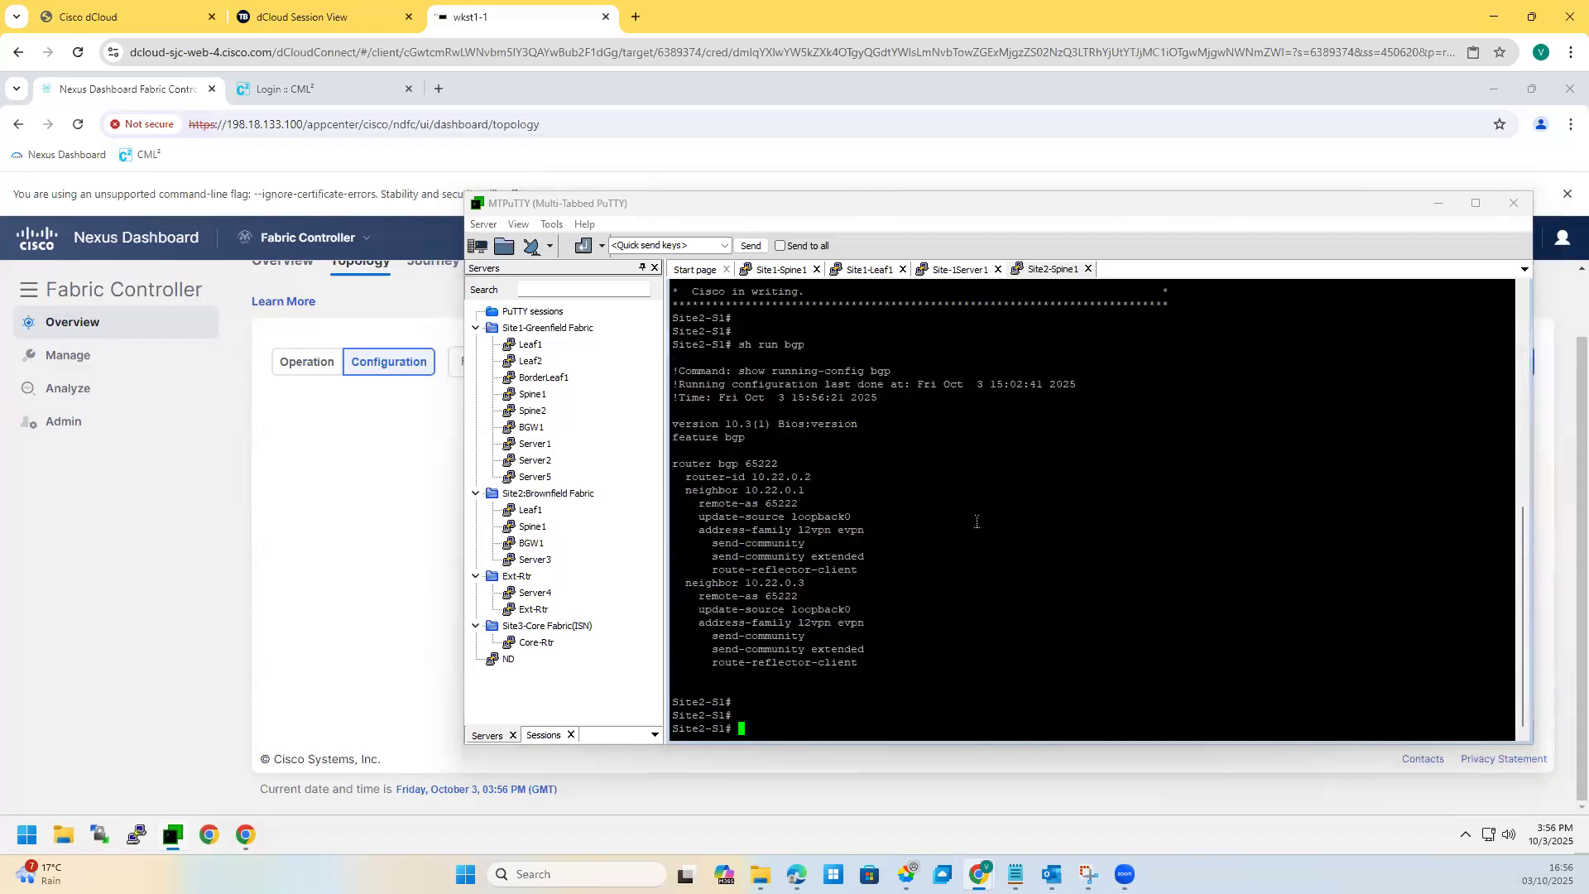
{"action": "key", "text": "Return"}
{"action": "key", "text": "Return"}
{"action": "key", "text": "Return"}
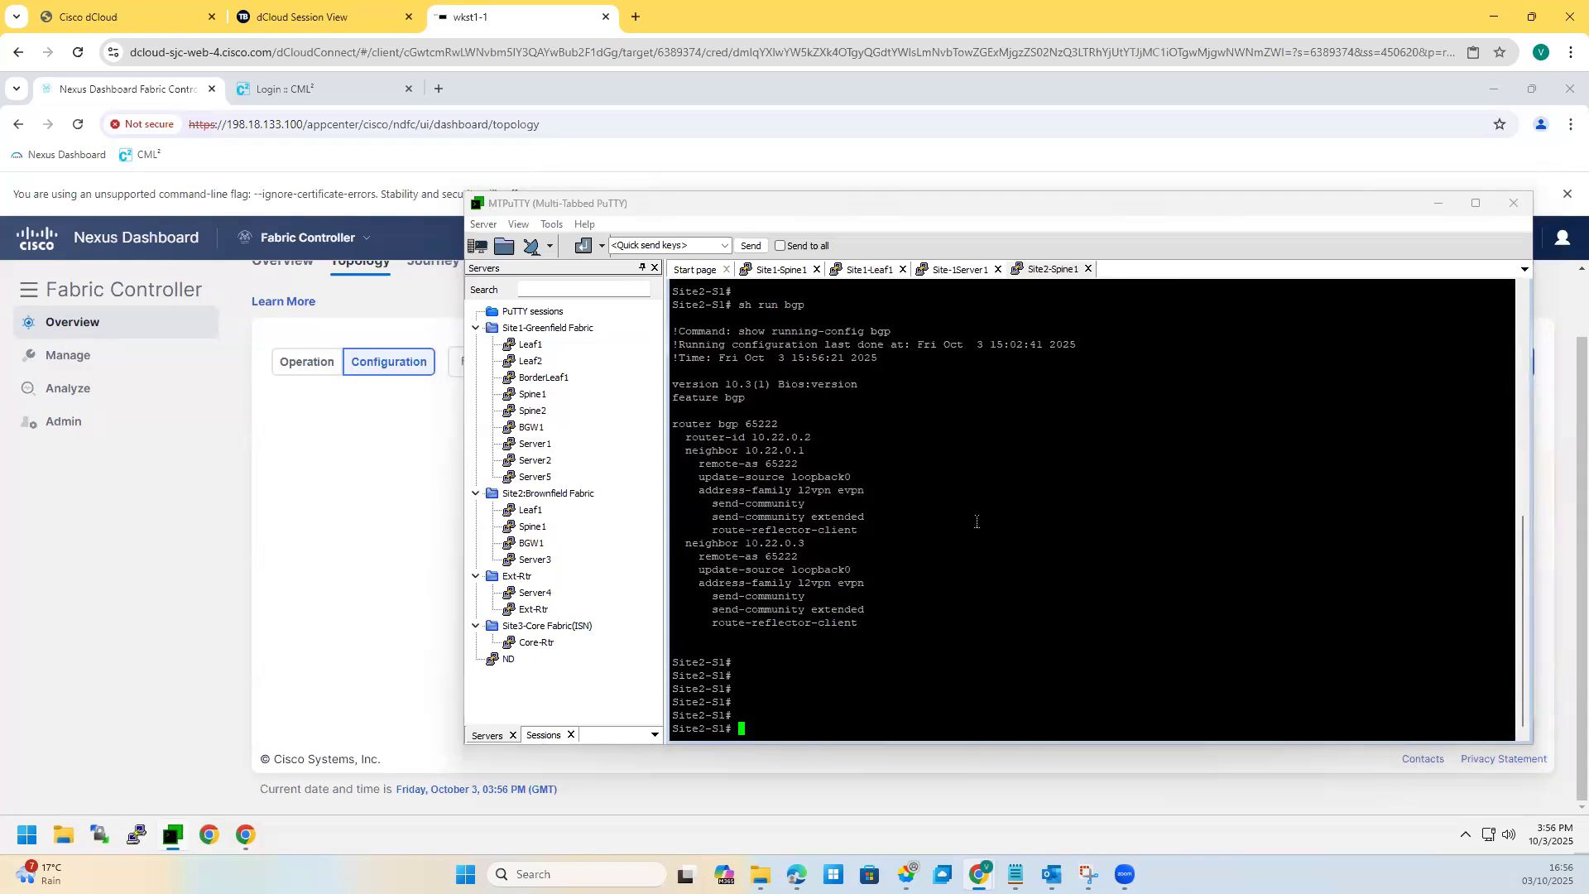
{"action": "type", "text": "sh l2"}
{"action": "key", "text": "Tab"}
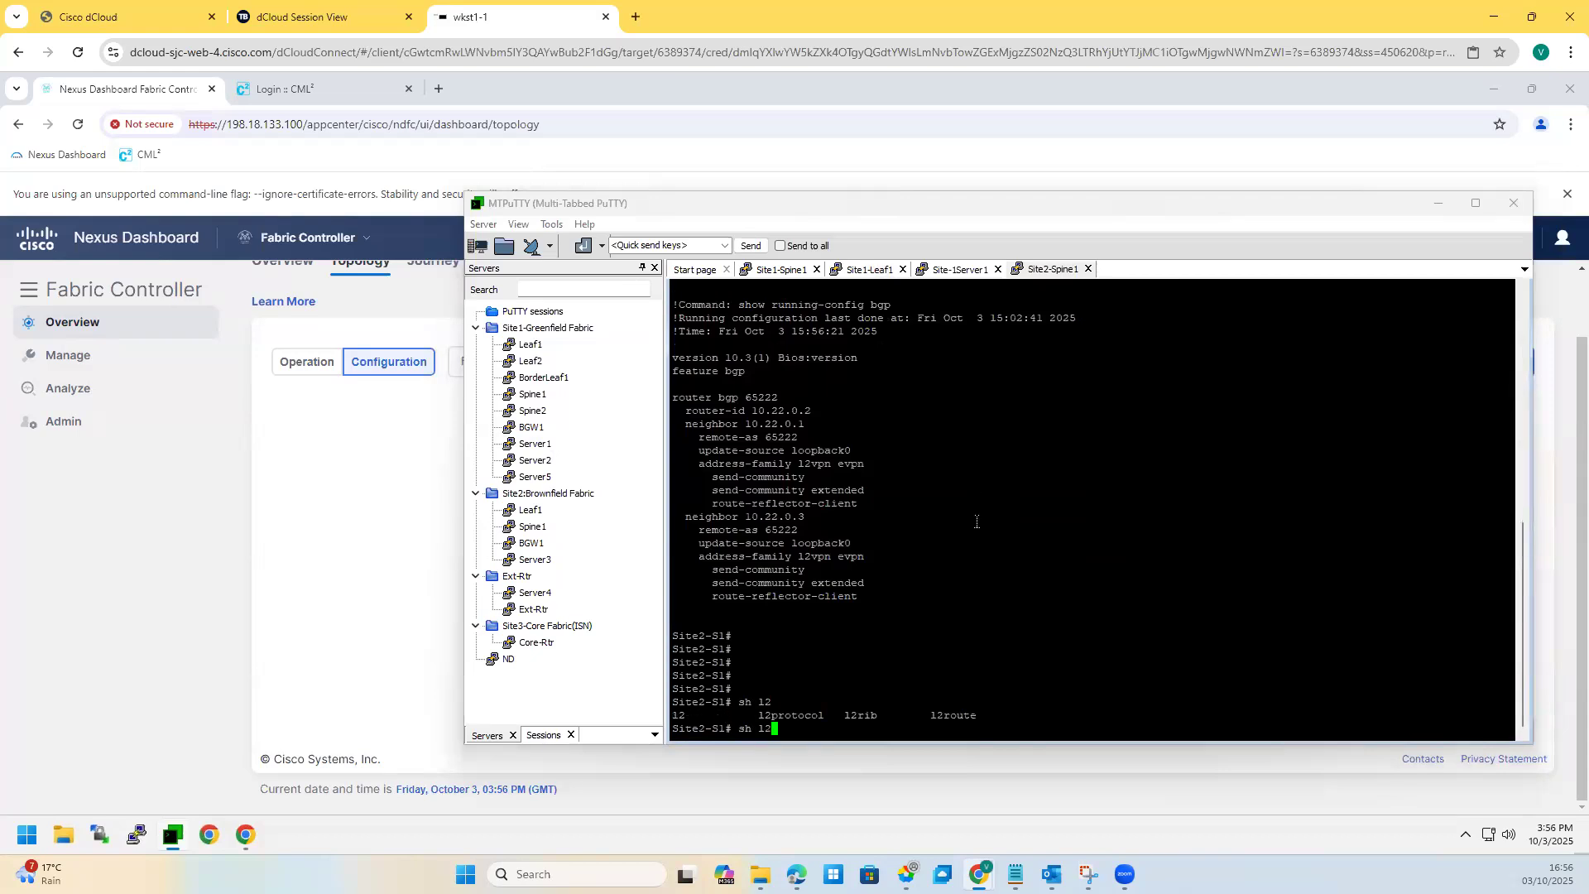
{"action": "key", "text": "BackSpace"}
{"action": "key", "text": "BackSpace"}
{"action": "type", "text": "bp"}
{"action": "key", "text": "BackSpace"}
{"action": "type", "text": "gp l2vpn evpn summary"}
{"action": "key", "text": "Return"}
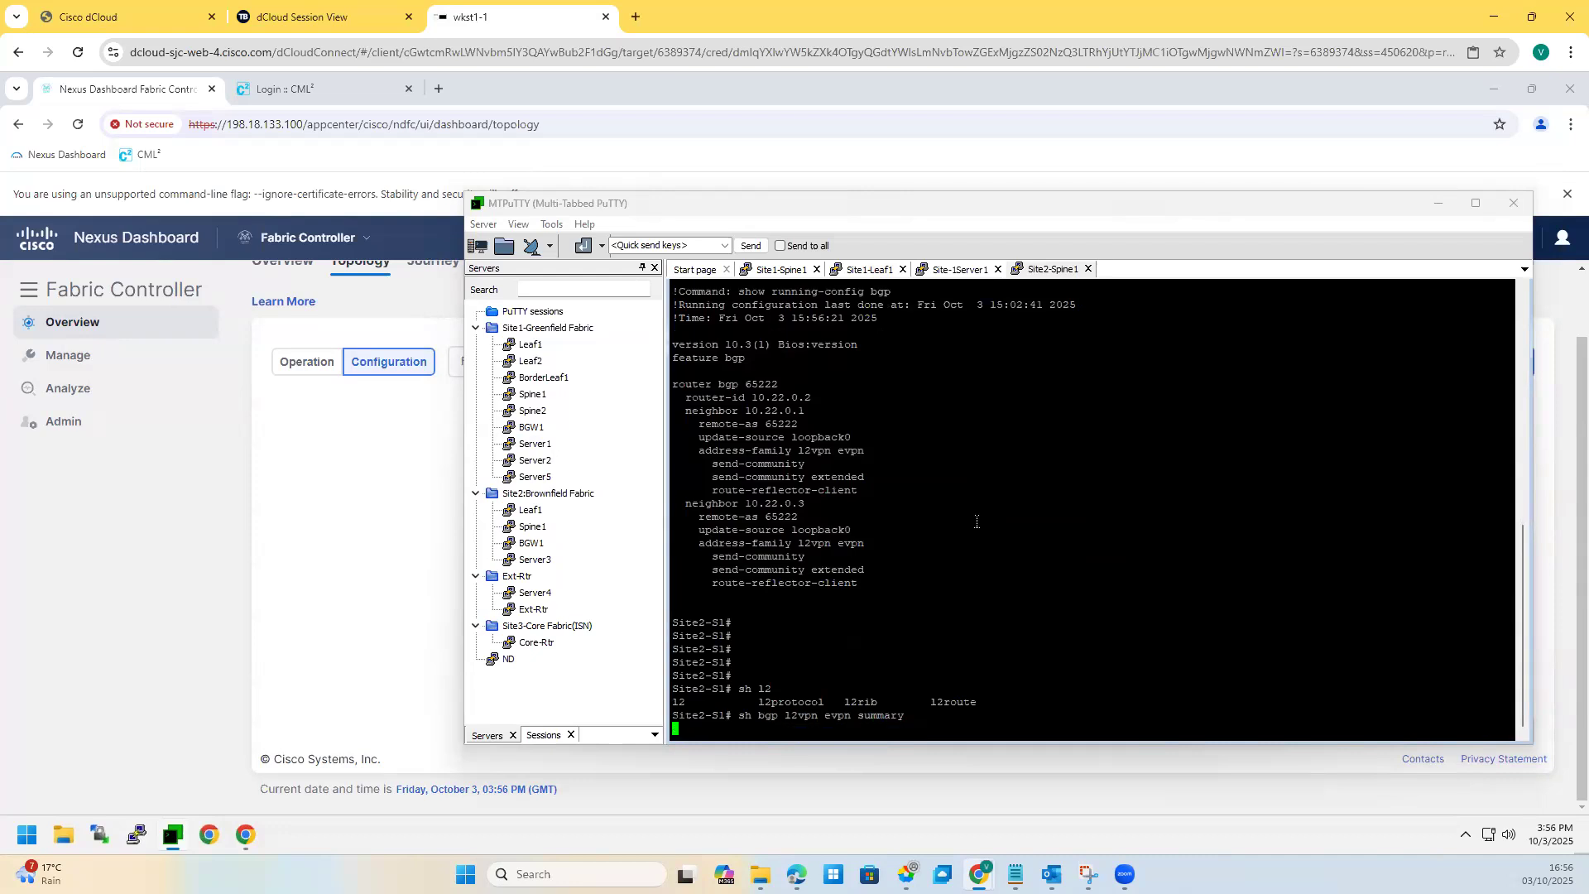
Step: List Site2-S1's VRFs with sh vrf
{"action": "key", "text": "Return"}
{"action": "key", "text": "Return"}
{"action": "key", "text": "Return"}
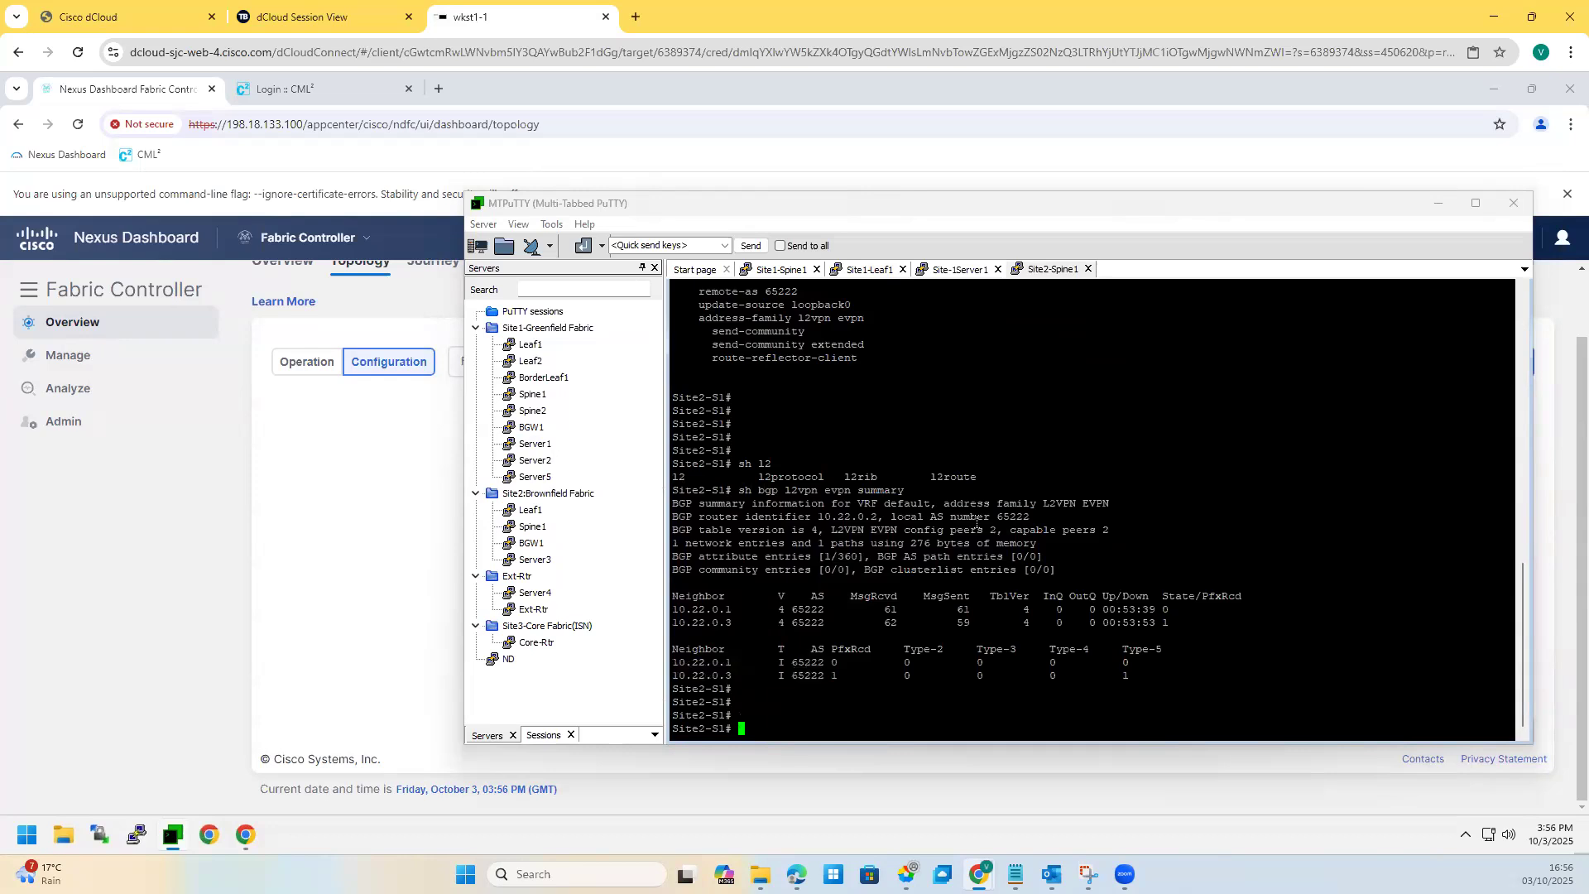
{"action": "type", "text": "sh ip"}
{"action": "key", "text": "BackSpace"}
{"action": "key", "text": "BackSpace"}
{"action": "key", "text": "BackSpace"}
{"action": "type", "text": "vrf"}
{"action": "key", "text": "Return"}
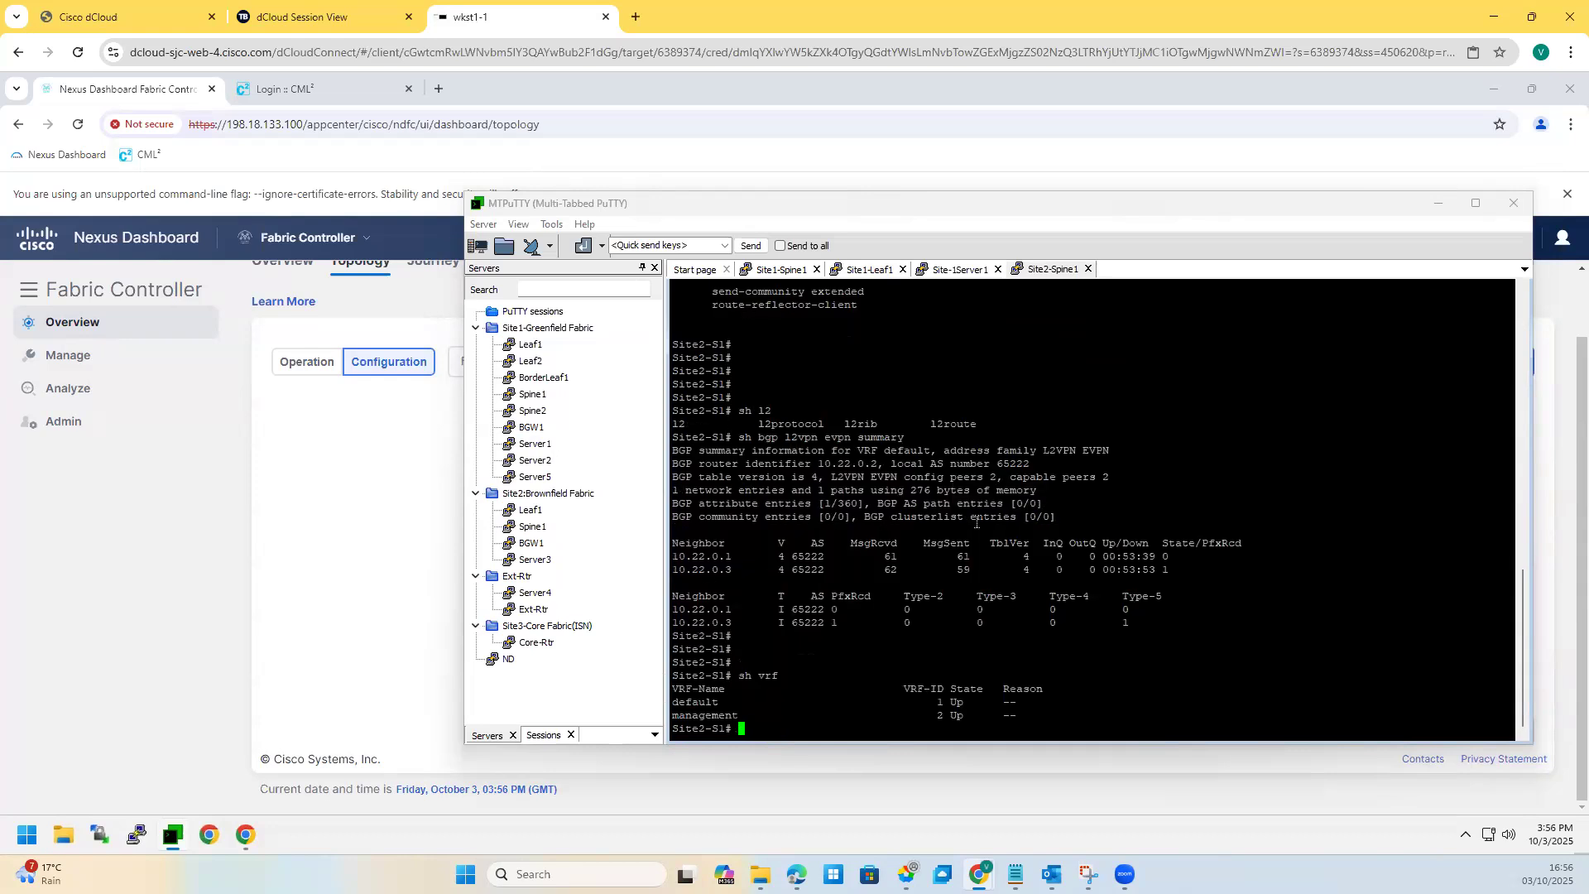
Step: Page through Site2-S1's full running config, then open a session to Site2 Leaf1
{"action": "key", "text": "Return"}
{"action": "key", "text": "Return"}
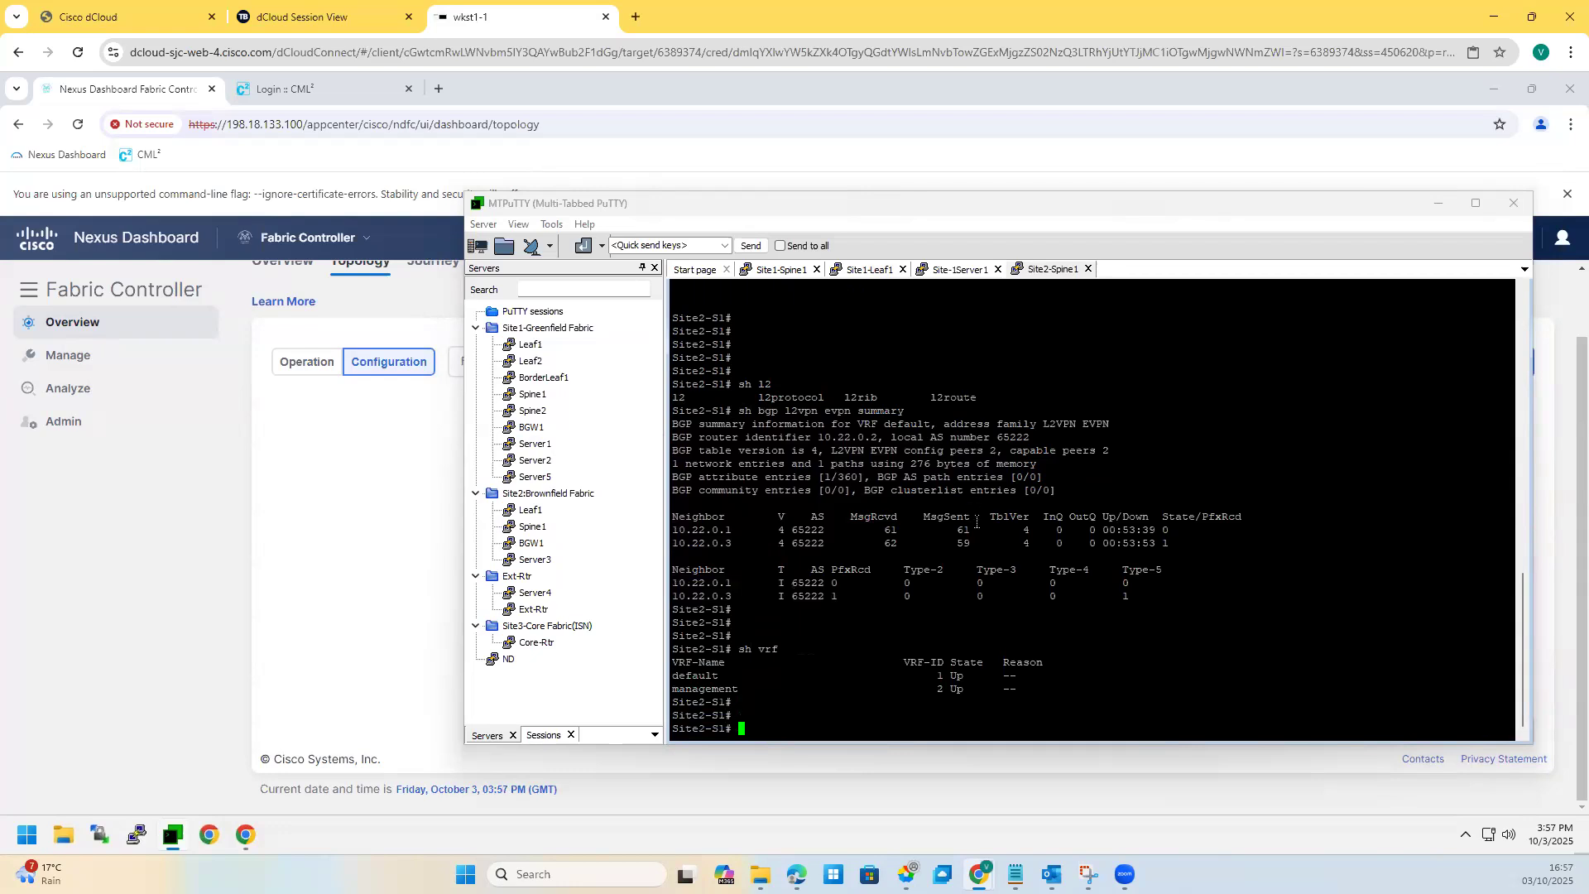
{"action": "key", "text": "Return"}
{"action": "key", "text": "Return"}
{"action": "key", "text": "Return"}
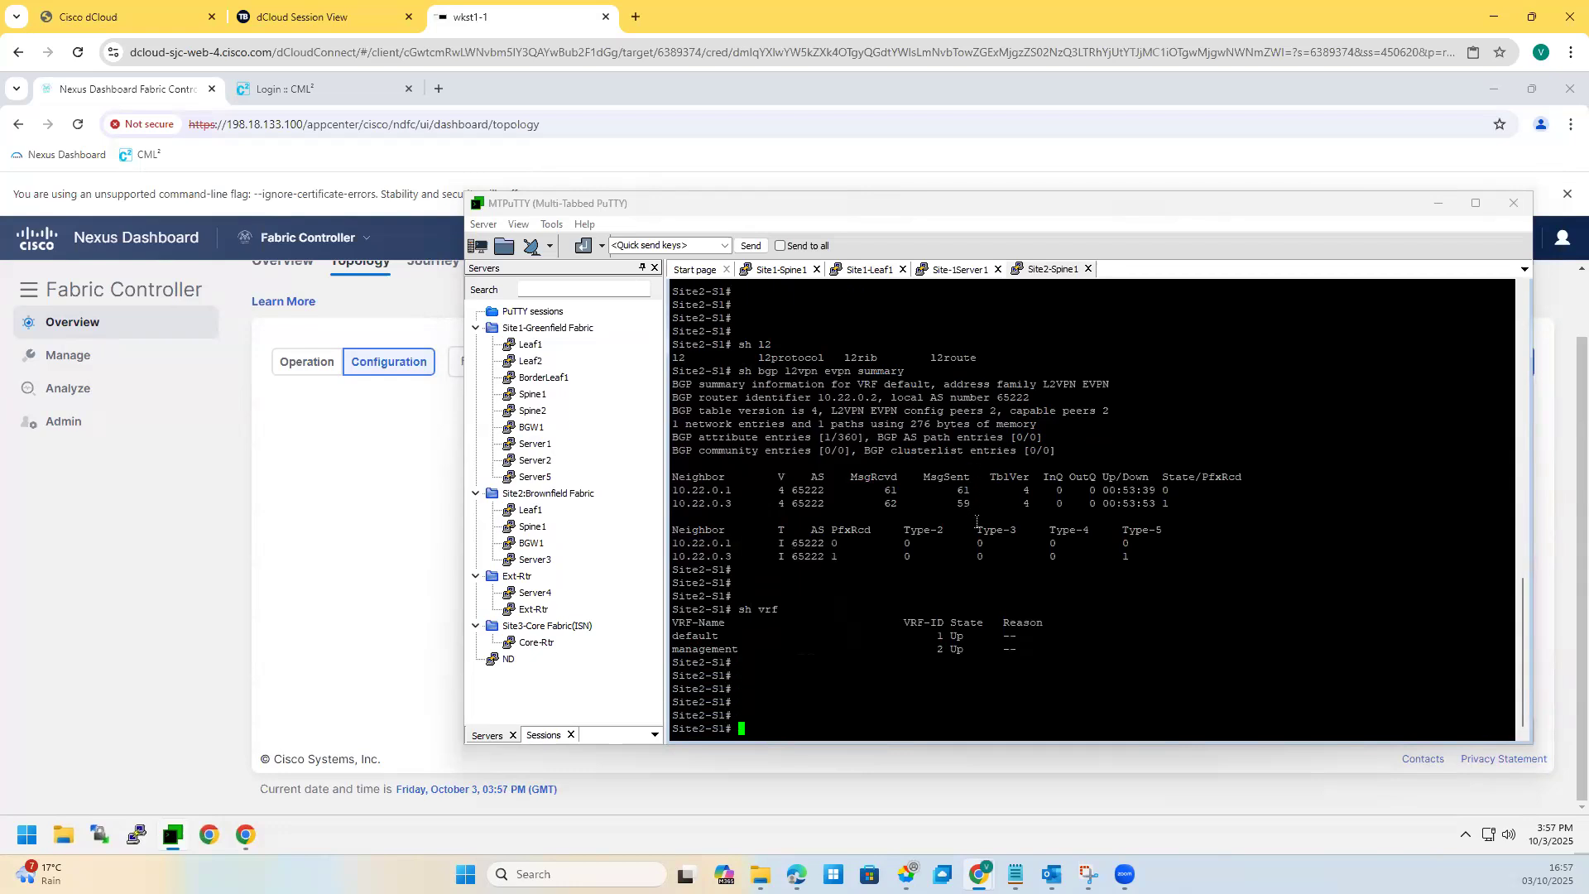
{"action": "key", "text": "Return"}
{"action": "key", "text": "Return"}
{"action": "type", "text": "sh run"}
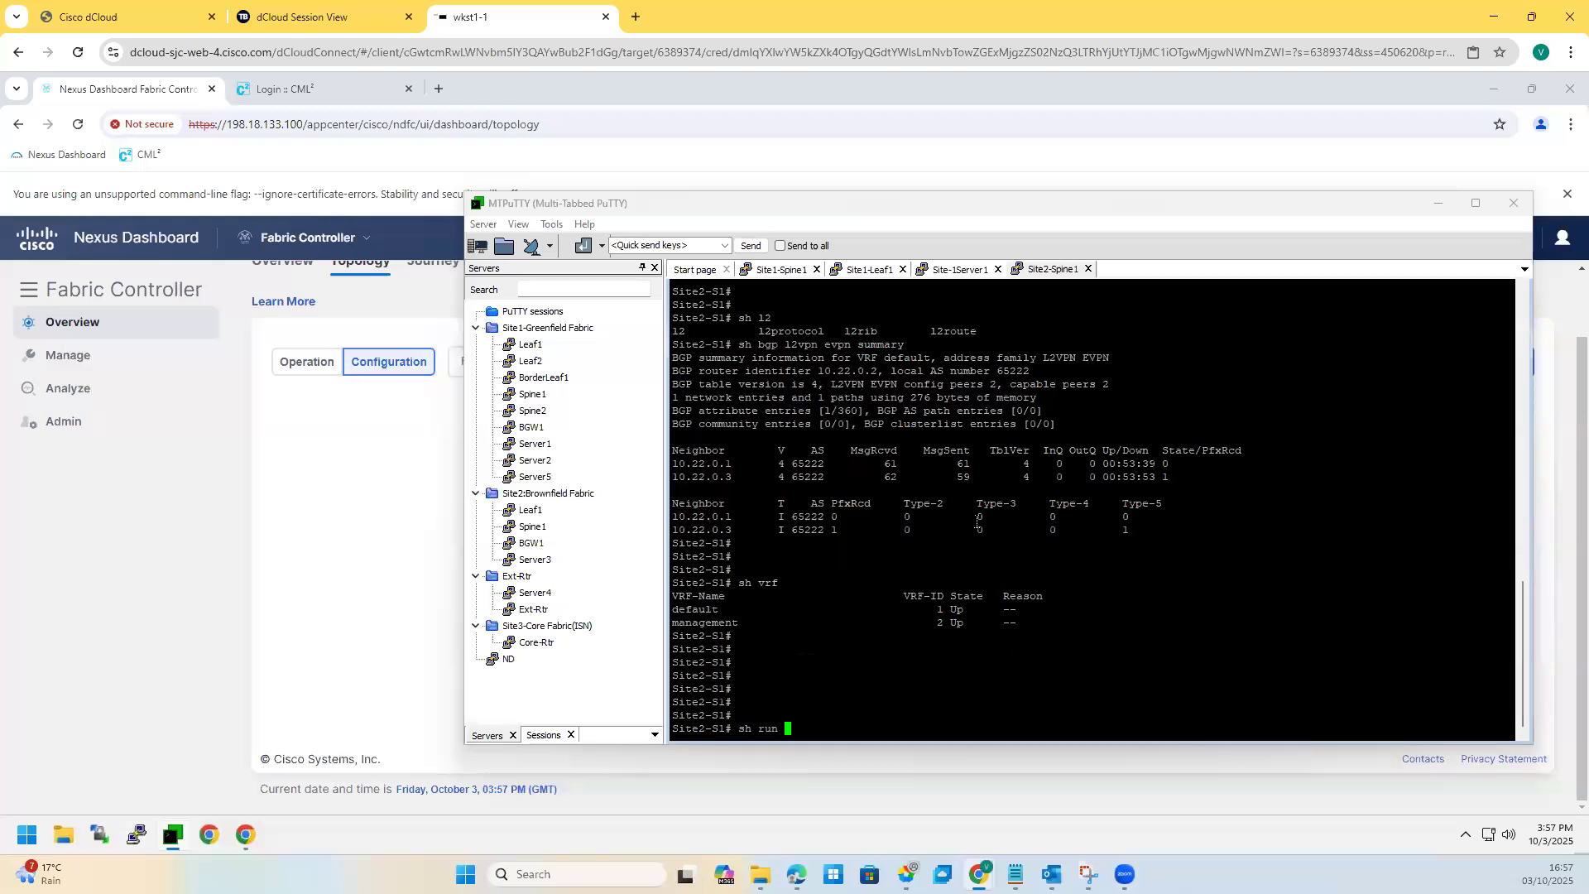
{"action": "key", "text": "Return"}
{"action": "key", "text": "space"}
{"action": "key", "text": "space"}
{"action": "key", "text": "space"}
{"action": "key", "text": "space"}
{"action": "key", "text": "space"}
{"action": "key", "text": "space"}
{"action": "key", "text": "space"}
{"action": "key", "text": "space"}
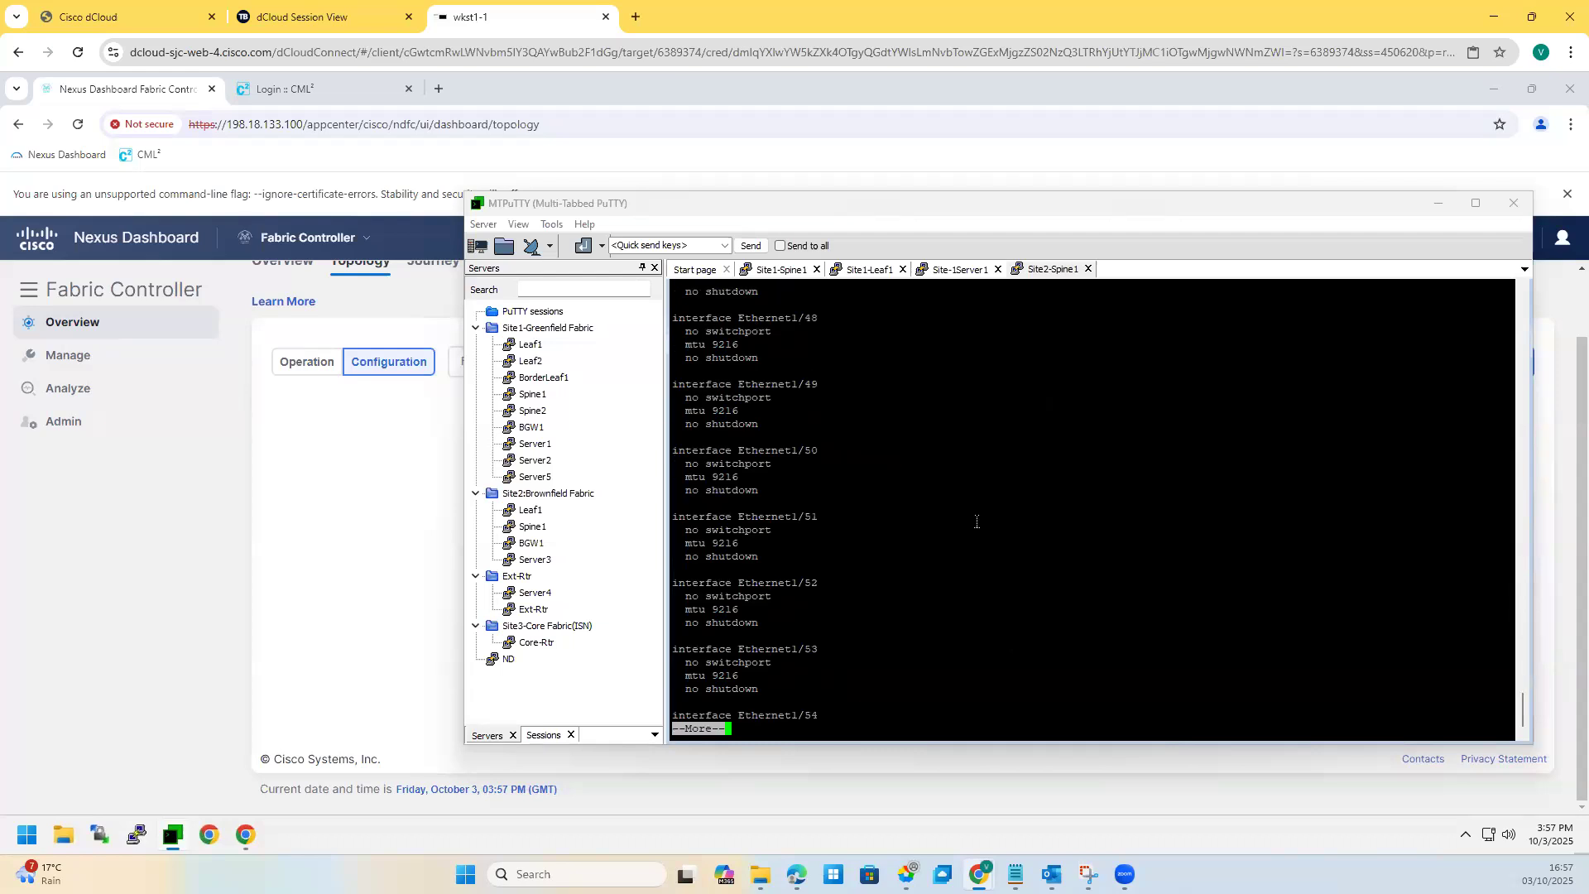
{"action": "key", "text": "space"}
{"action": "key", "text": "space"}
{"action": "key", "text": "space"}
{"action": "key", "text": "space"}
{"action": "key", "text": "space"}
{"action": "key", "text": "space"}
{"action": "key", "text": "space"}
{"action": "key", "text": "space"}
{"action": "key", "text": "space"}
{"action": "key", "text": "space"}
{"action": "key", "text": "space"}
{"action": "key", "text": "space"}
{"action": "key", "text": "space"}
{"action": "key", "text": "space"}
{"action": "key", "text": "space"}
{"action": "key", "text": "space"}
{"action": "key", "text": "space"}
{"action": "key", "text": "space"}
{"action": "key", "text": "space"}
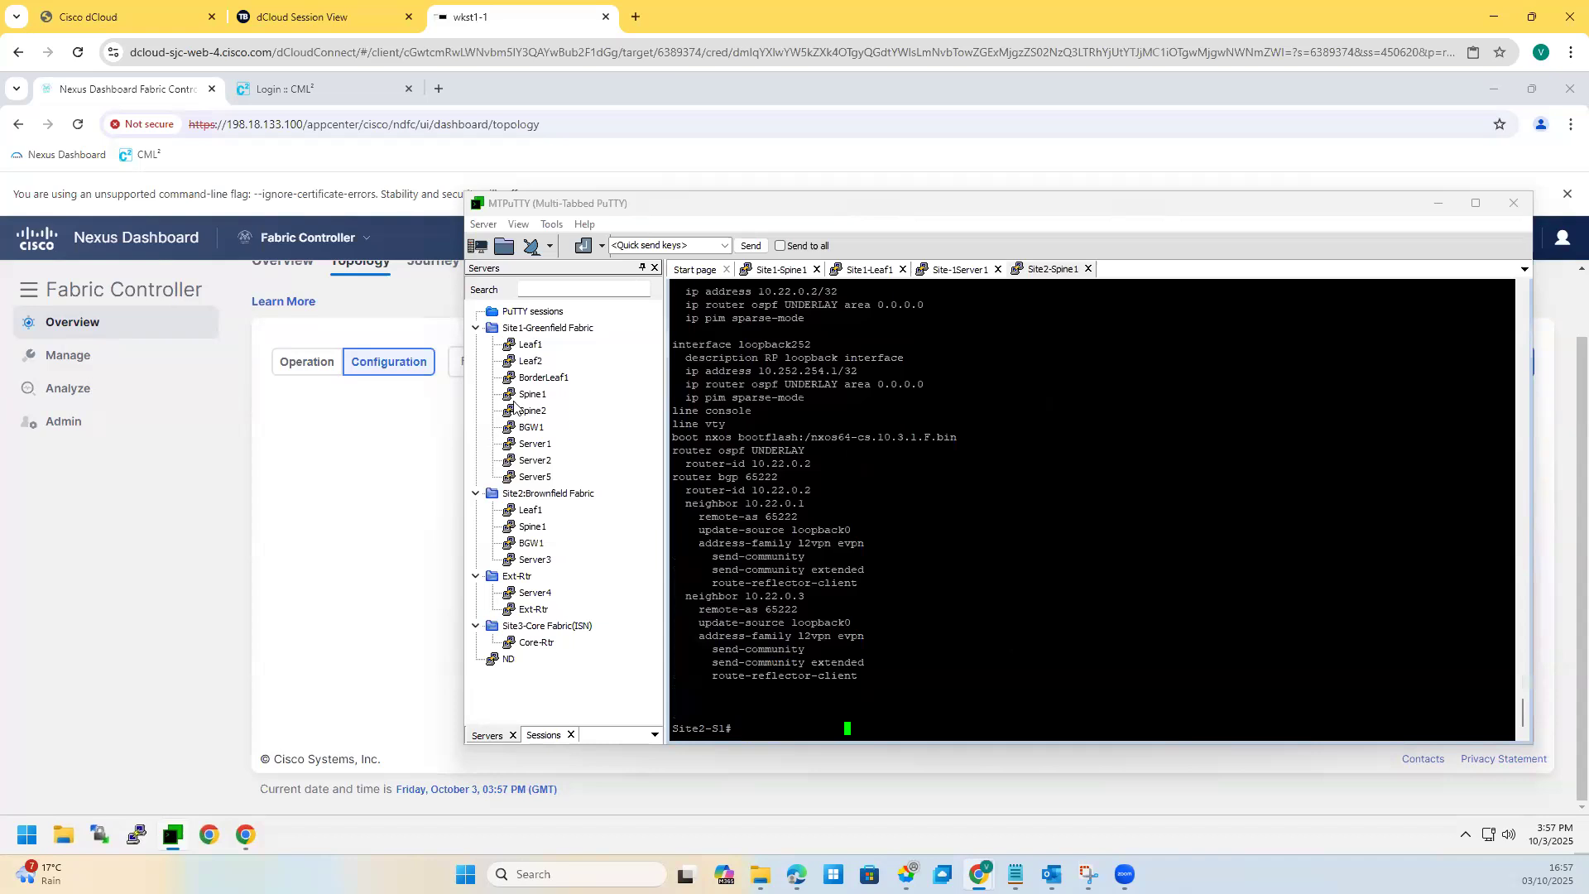
{"action": "double_click", "coordinate": [531, 510]}
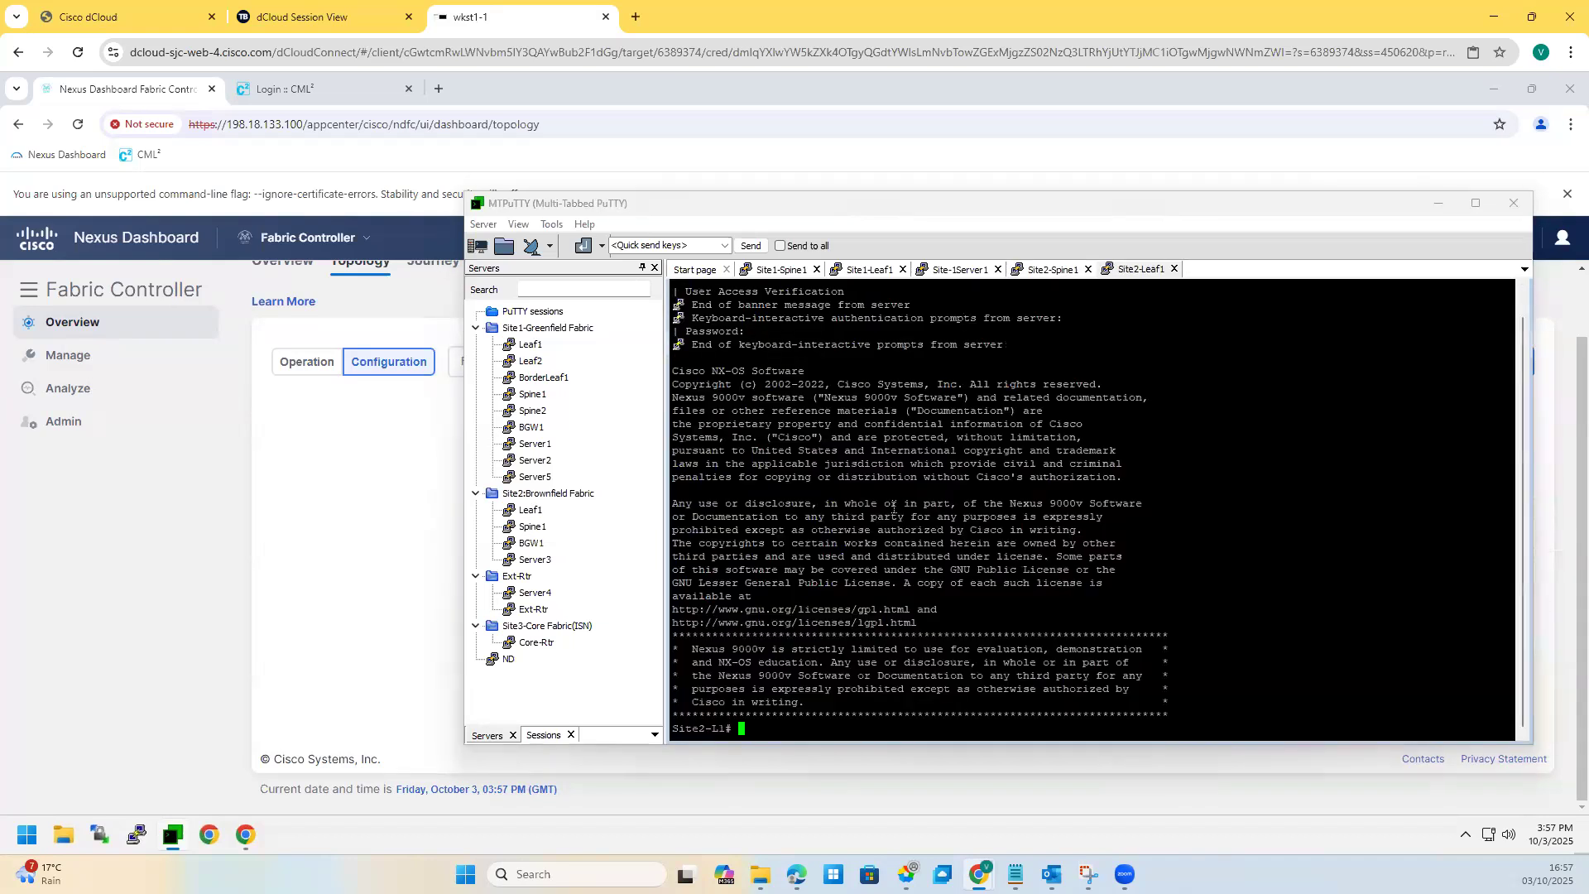
Step: On Site2-L1, list the VRFs and check the OSPF neighbors
{"action": "key", "text": "Return"}
{"action": "key", "text": "Return"}
{"action": "type", "text": "sh vrf"}
{"action": "key", "text": "Return"}
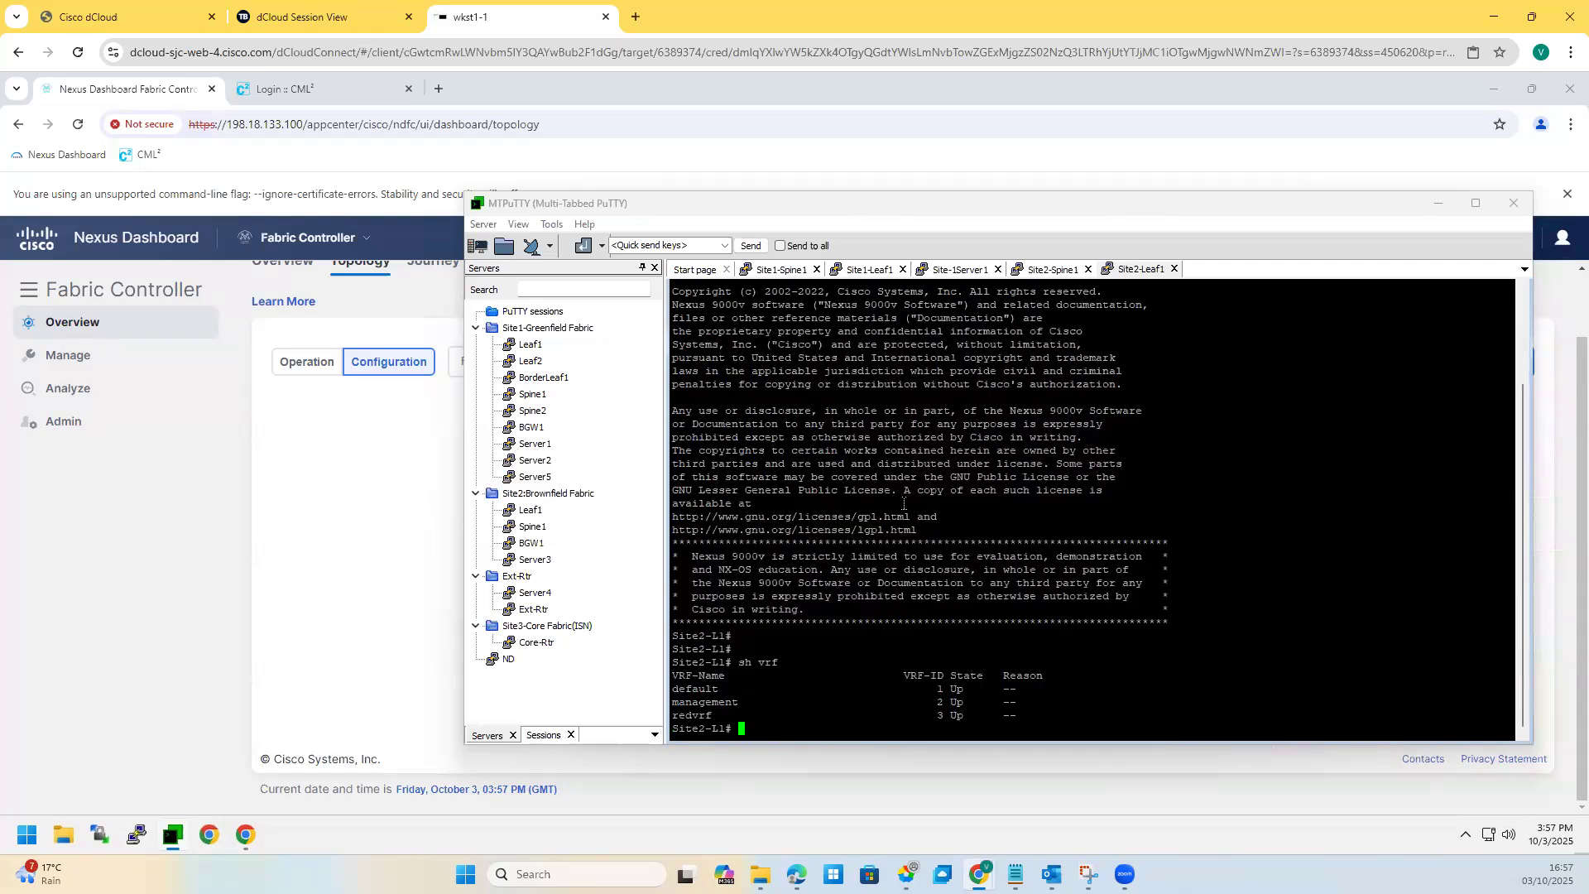
{"action": "key", "text": "Return"}
{"action": "key", "text": "Return"}
{"action": "key", "text": "Return"}
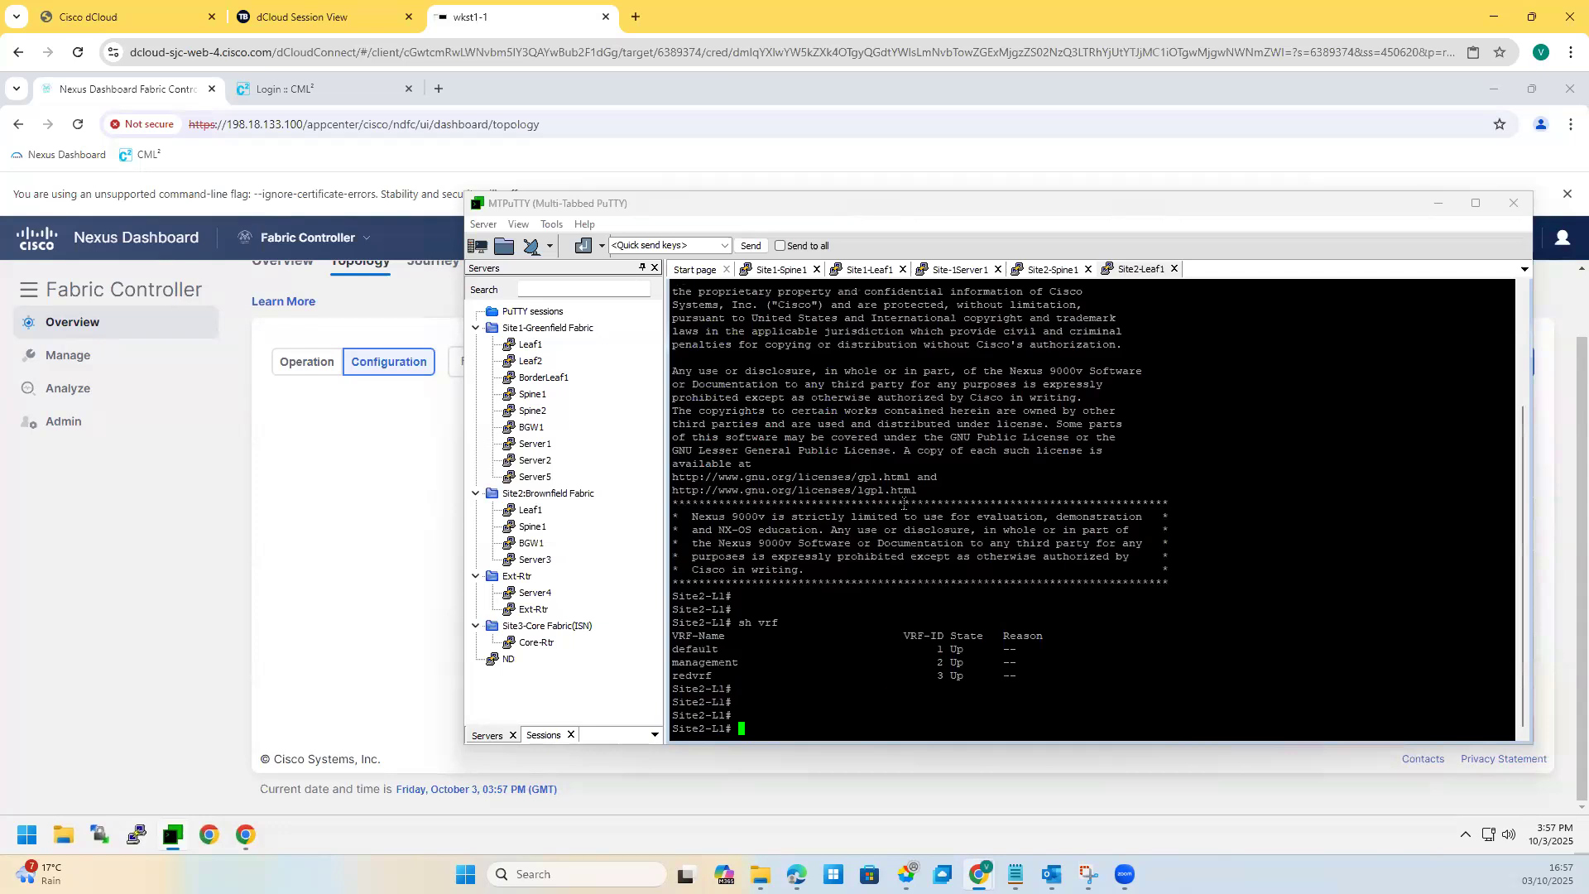
{"action": "key", "text": "Return"}
{"action": "key", "text": "Return"}
{"action": "type", "text": "show ip os nei"}
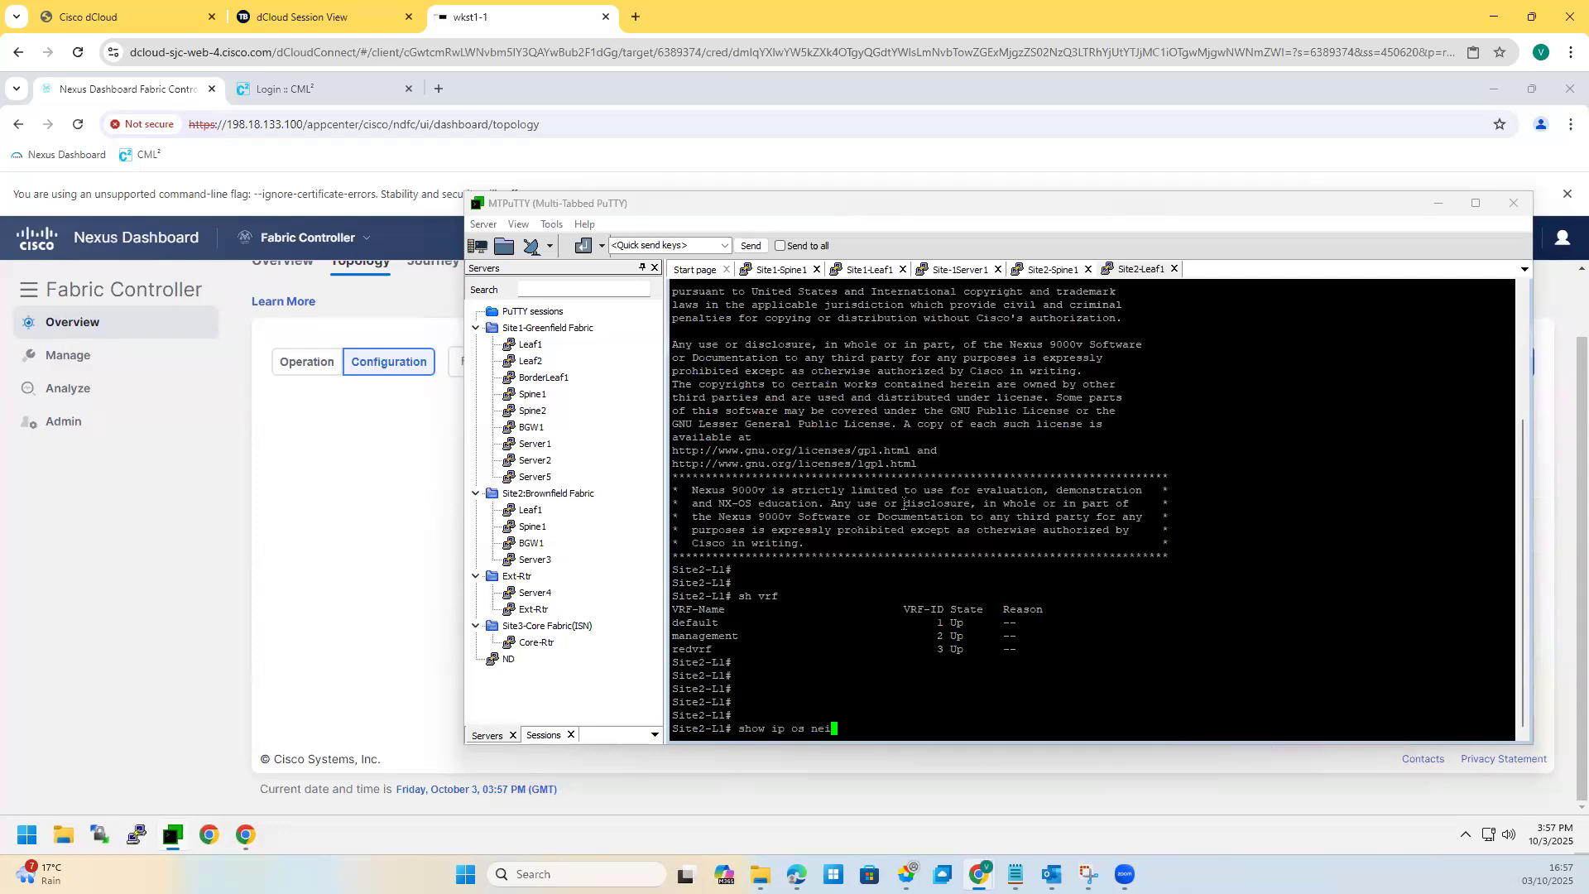
{"action": "key", "text": "Return"}
Step: Check Site2-L1's BGP L2VPN EVPN summary and MAC address table
{"action": "key", "text": "Return"}
{"action": "key", "text": "Return"}
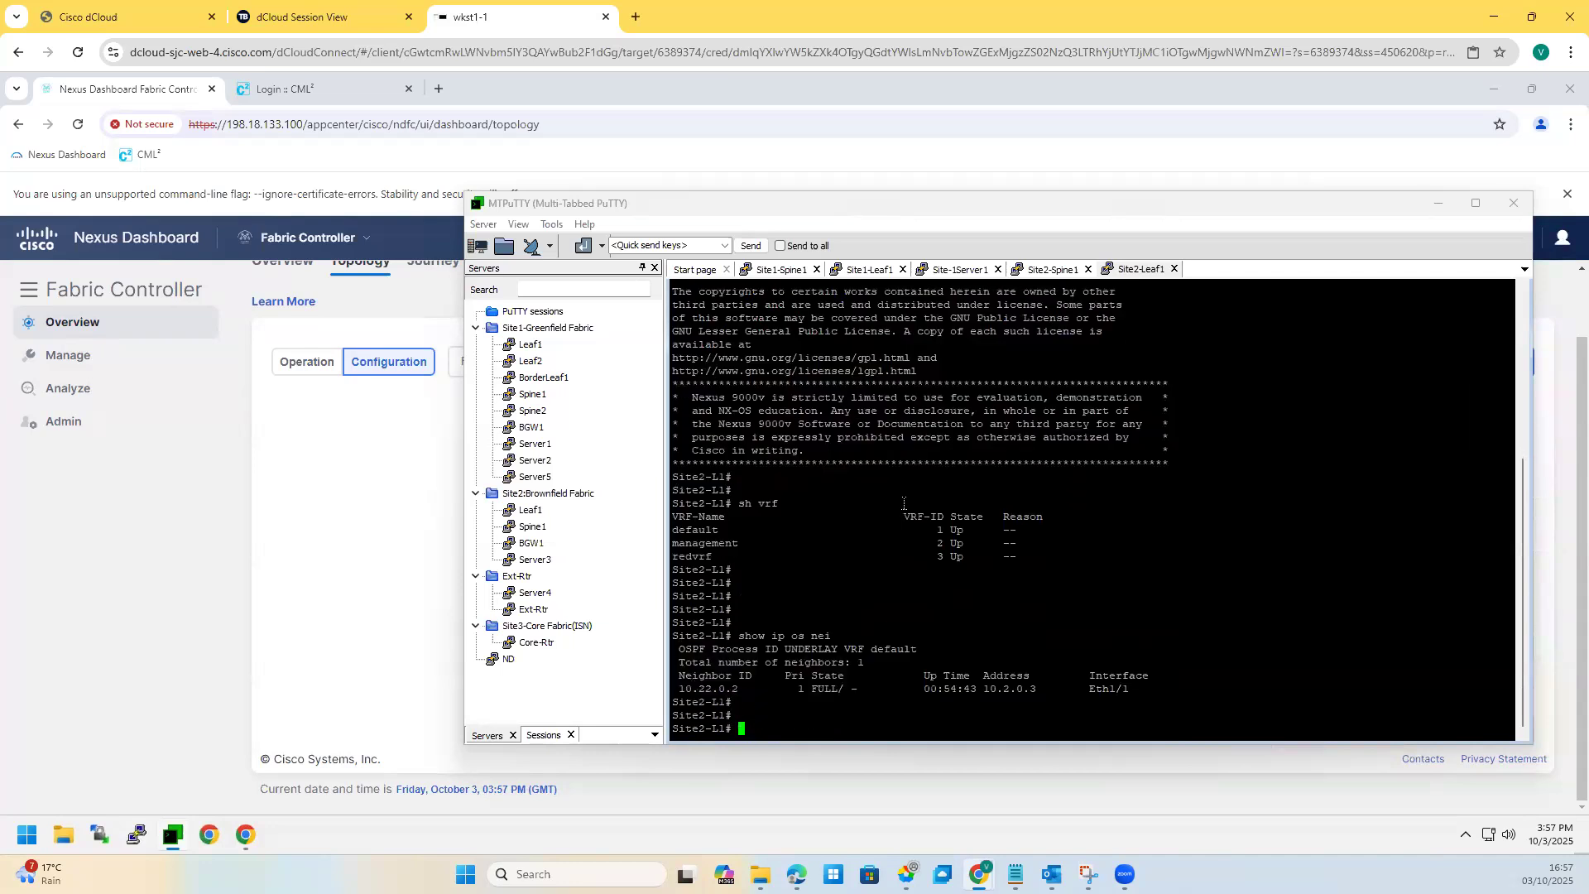
{"action": "type", "text": "sh bgp"}
{"action": "type", "text": "l2vpn evpn  summary"}
{"action": "key", "text": "Return"}
{"action": "key", "text": "Return"}
{"action": "key", "text": "Return"}
{"action": "key", "text": "Return"}
{"action": "key", "text": "Return"}
{"action": "type", "text": "sh"}
{"action": "key", "text": "BackSpace"}
{"action": "key", "text": "BackSpace"}
{"action": "key", "text": "BackSpace"}
{"action": "type", "text": "sh mac address-table"}
{"action": "key", "text": "Return"}
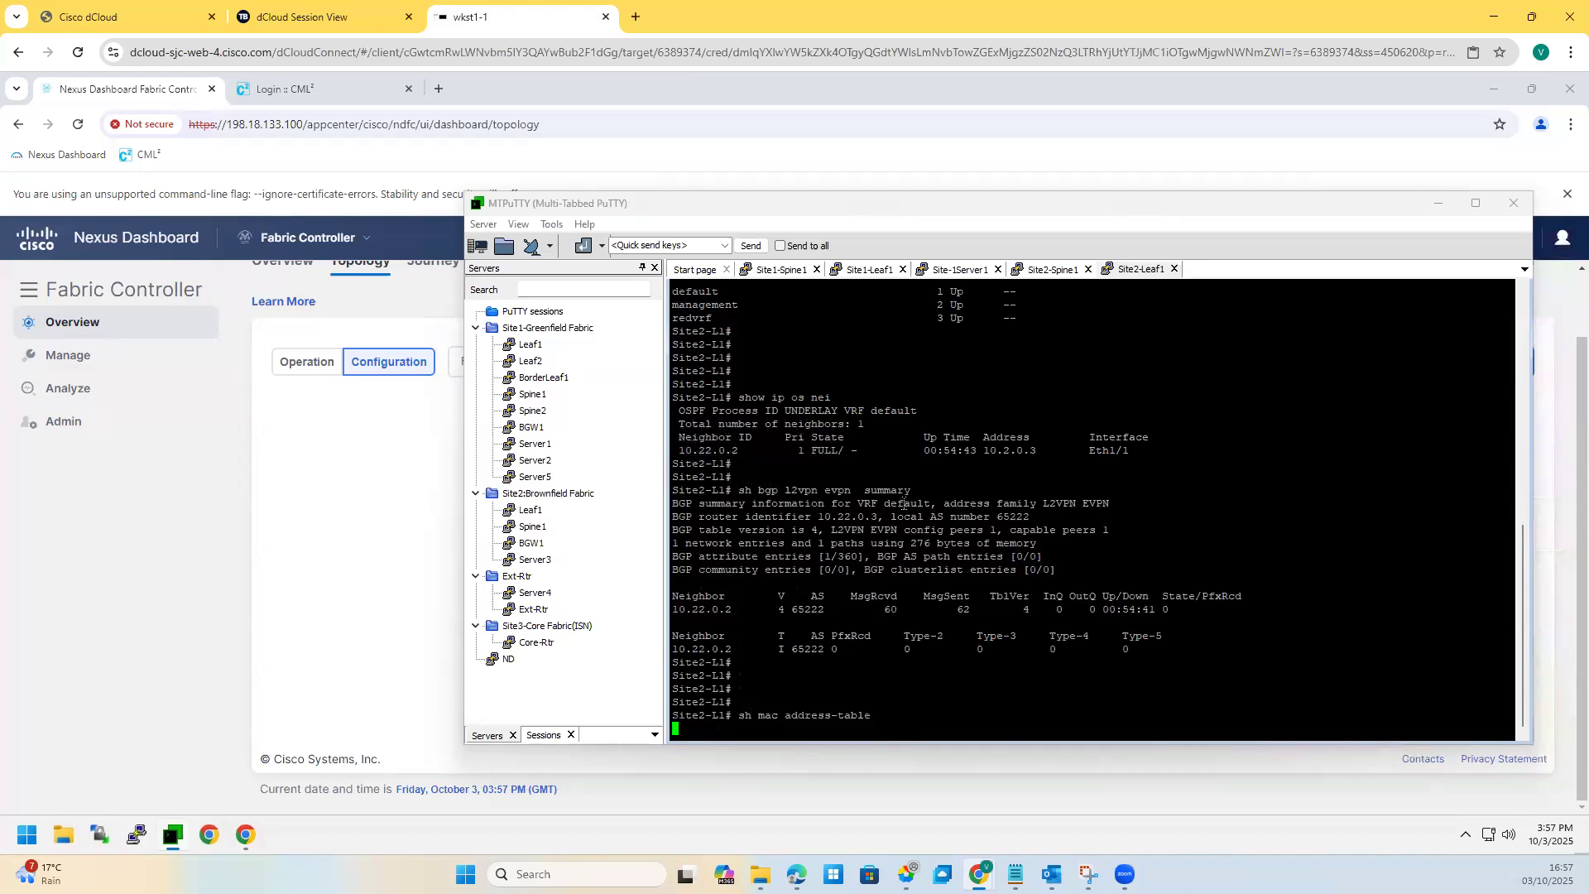
{"action": "key", "text": "Return"}
{"action": "key", "text": "Return"}
Step: Show and highlight the Ethernet1/5 running config, then bring back the topology screenshot
{"action": "type", "text": "sh run int eth"}
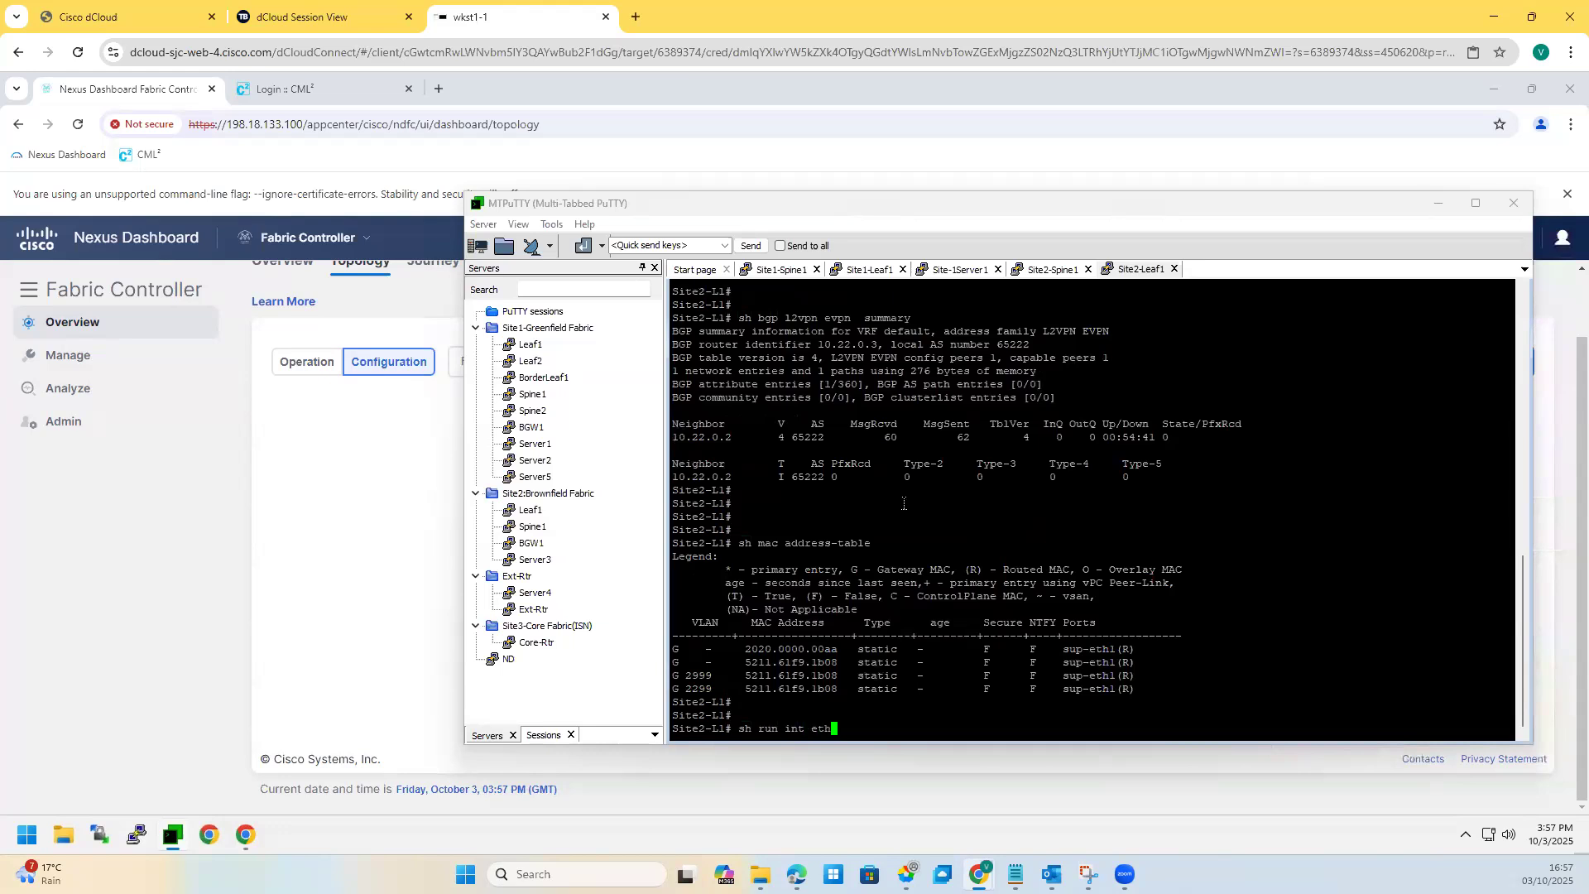
{"action": "type", "text": "1/5"}
{"action": "key", "text": "Return"}
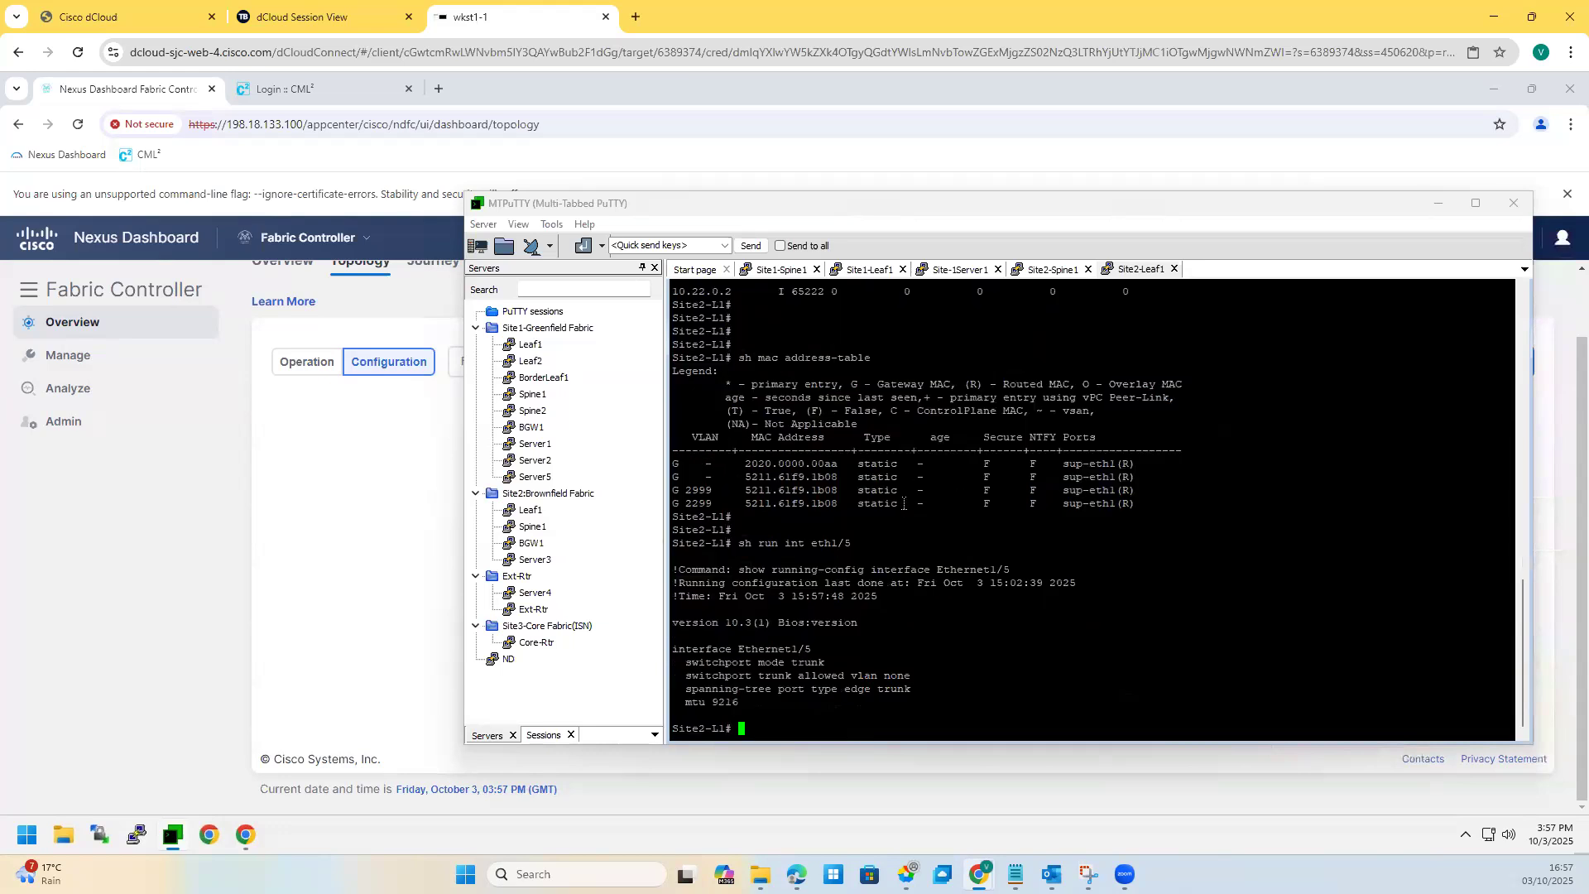
{"action": "left_click_drag", "start_coordinate": [702, 649], "coordinate": [698, 667]}
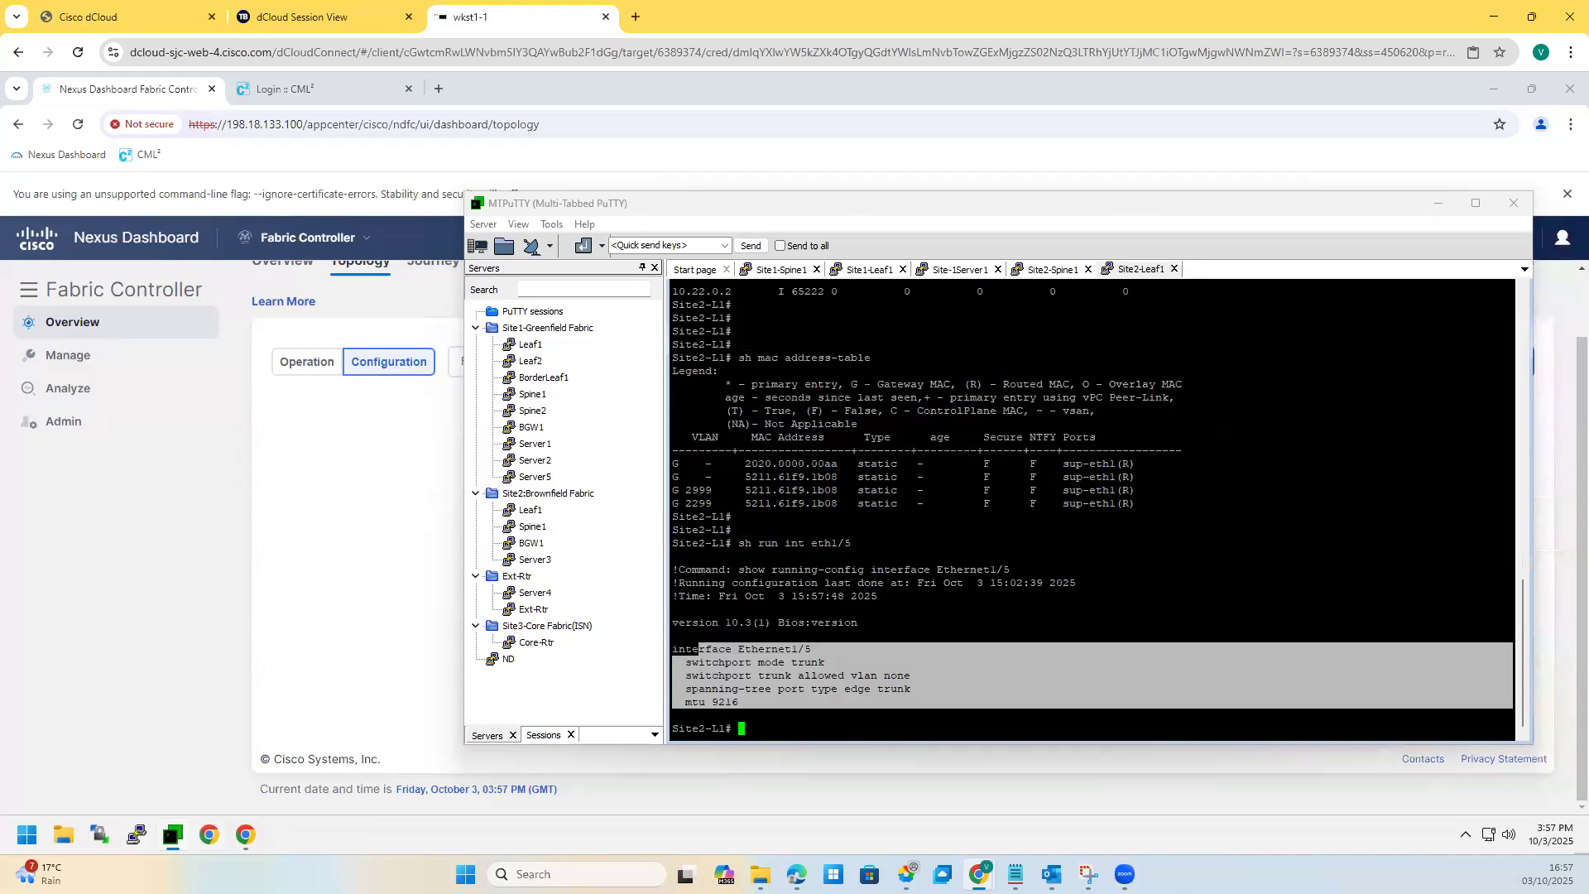
{"action": "left_click", "coordinate": [1088, 874]}
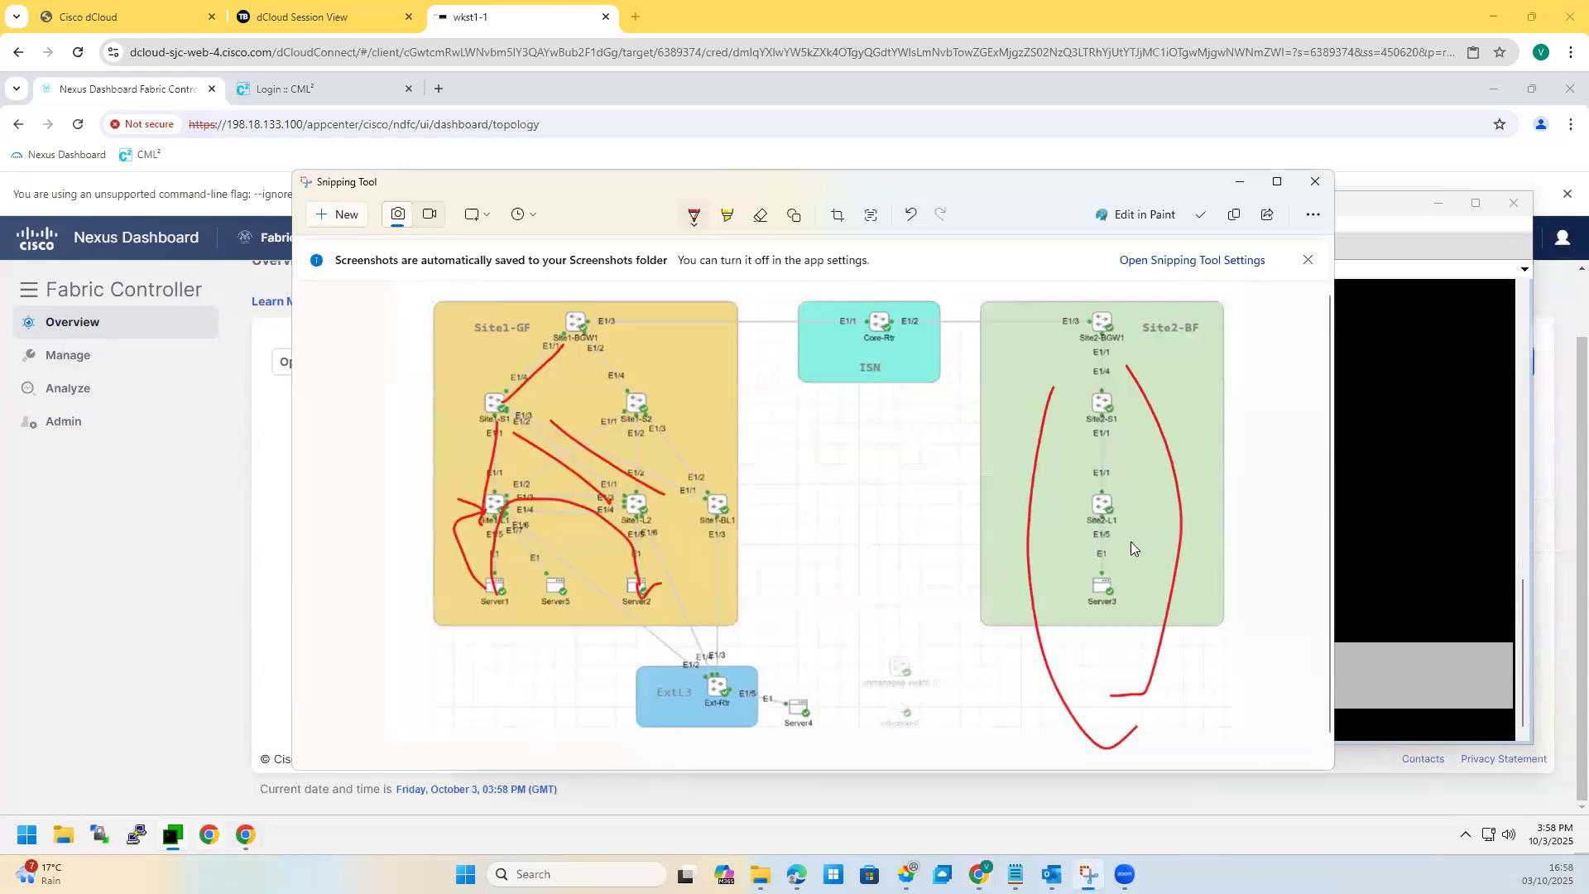
Step: Circle Site2-L1's link to Server2 in red, then minimize the screenshot
{"action": "mouse_move", "coordinate": [1115, 522]}
{"action": "left_mouse_down"}
{"action": "mouse_move", "coordinate": [1122, 632]}
{"action": "mouse_move", "coordinate": [1069, 588]}
{"action": "mouse_move", "coordinate": [1085, 603]}
{"action": "left_mouse_up"}
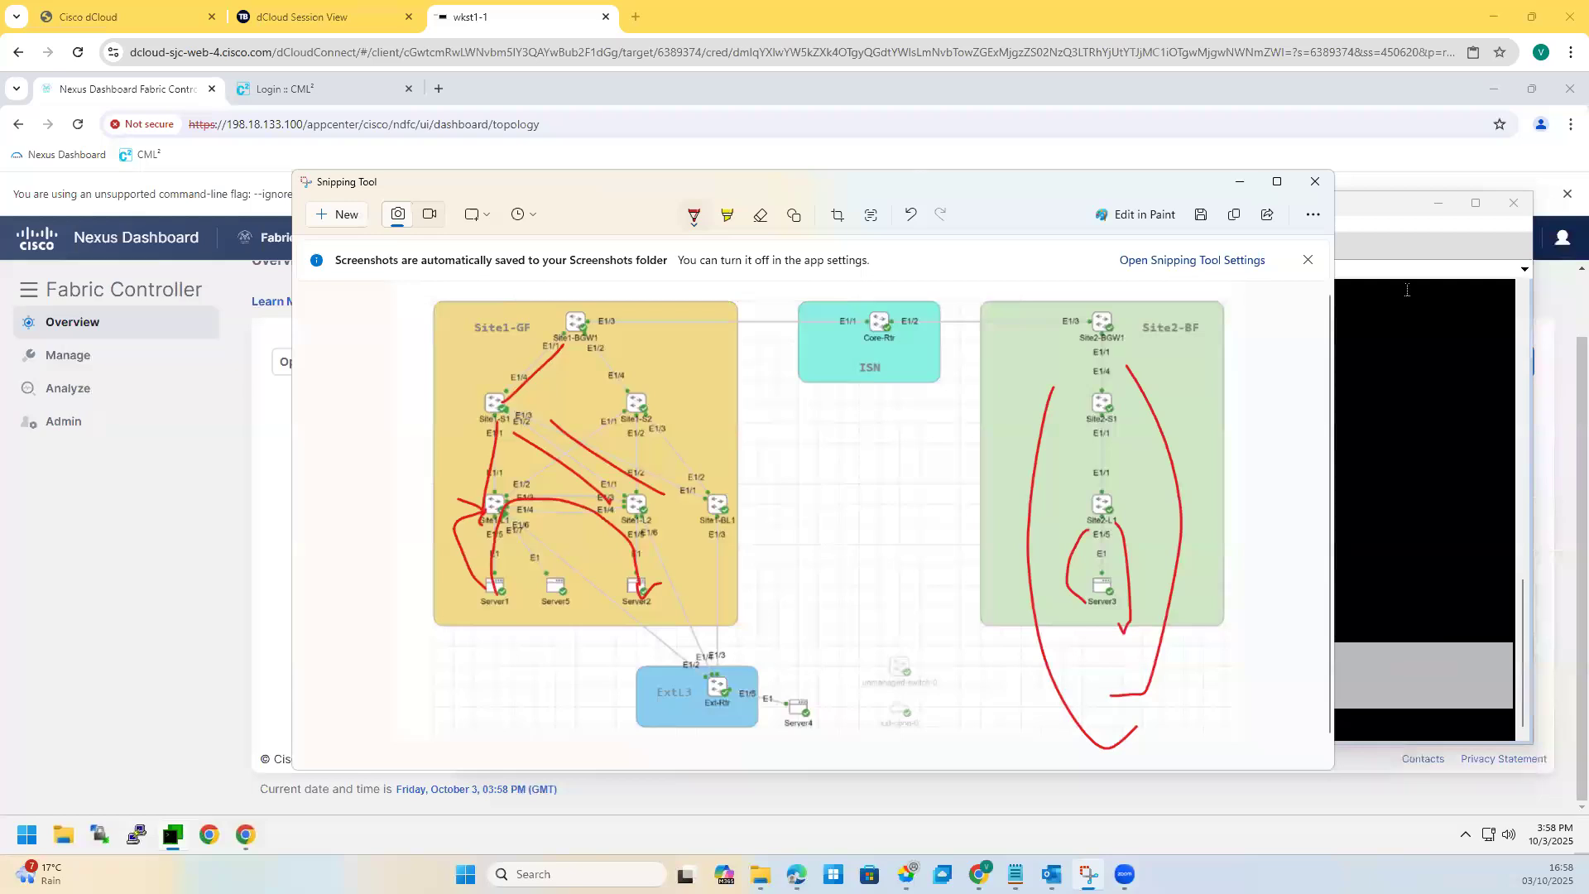
{"action": "left_click", "coordinate": [1239, 182]}
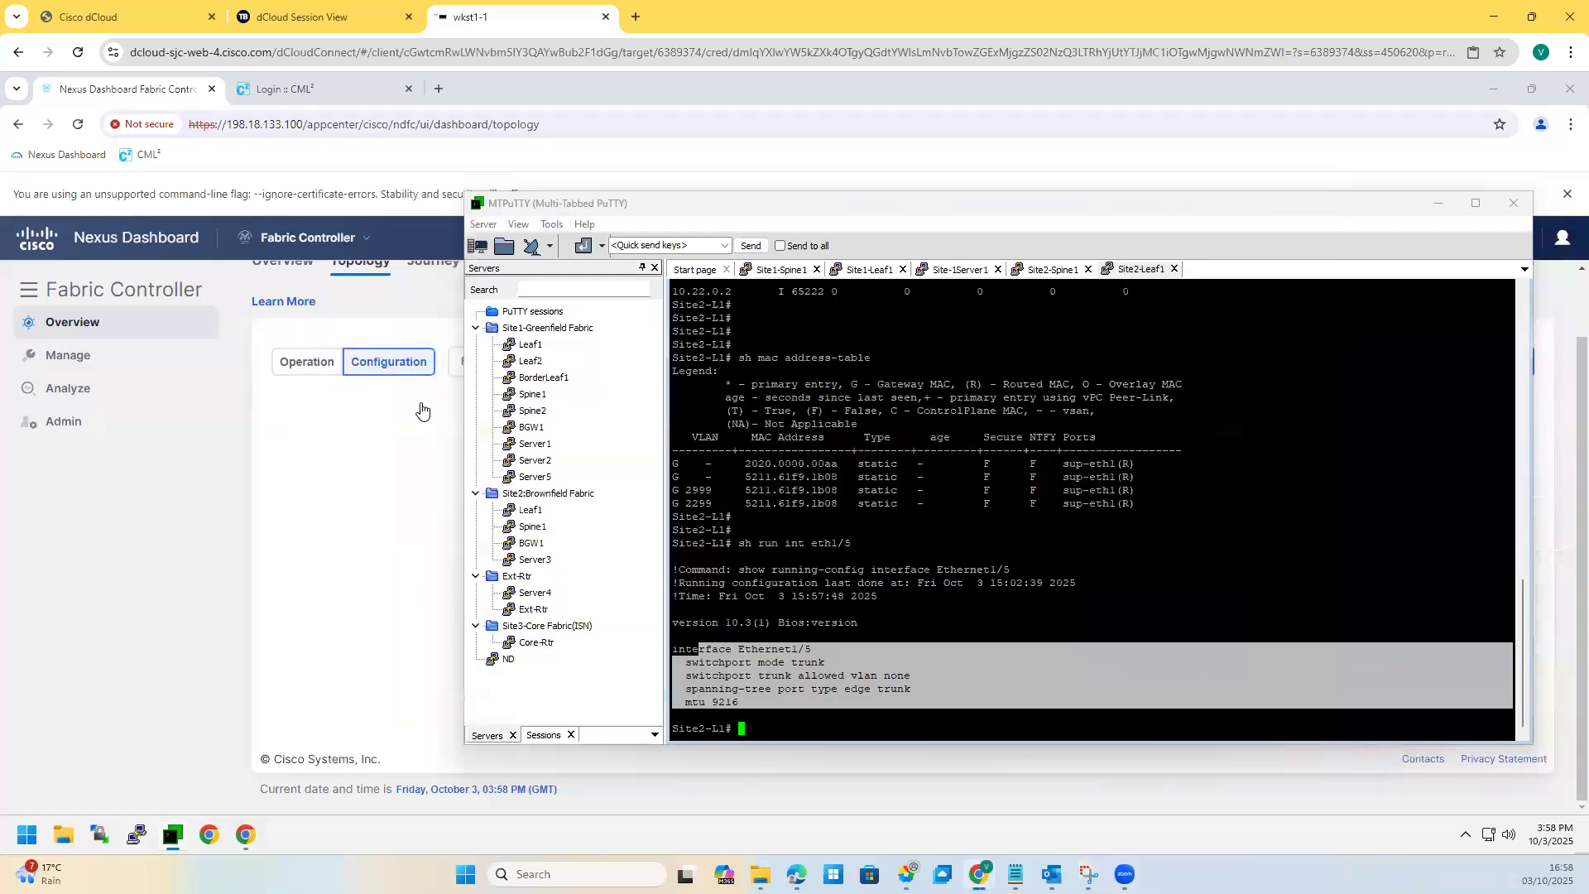
Step: Go to the Fabrics list and start creating a new fabric
{"action": "left_click", "coordinate": [289, 398]}
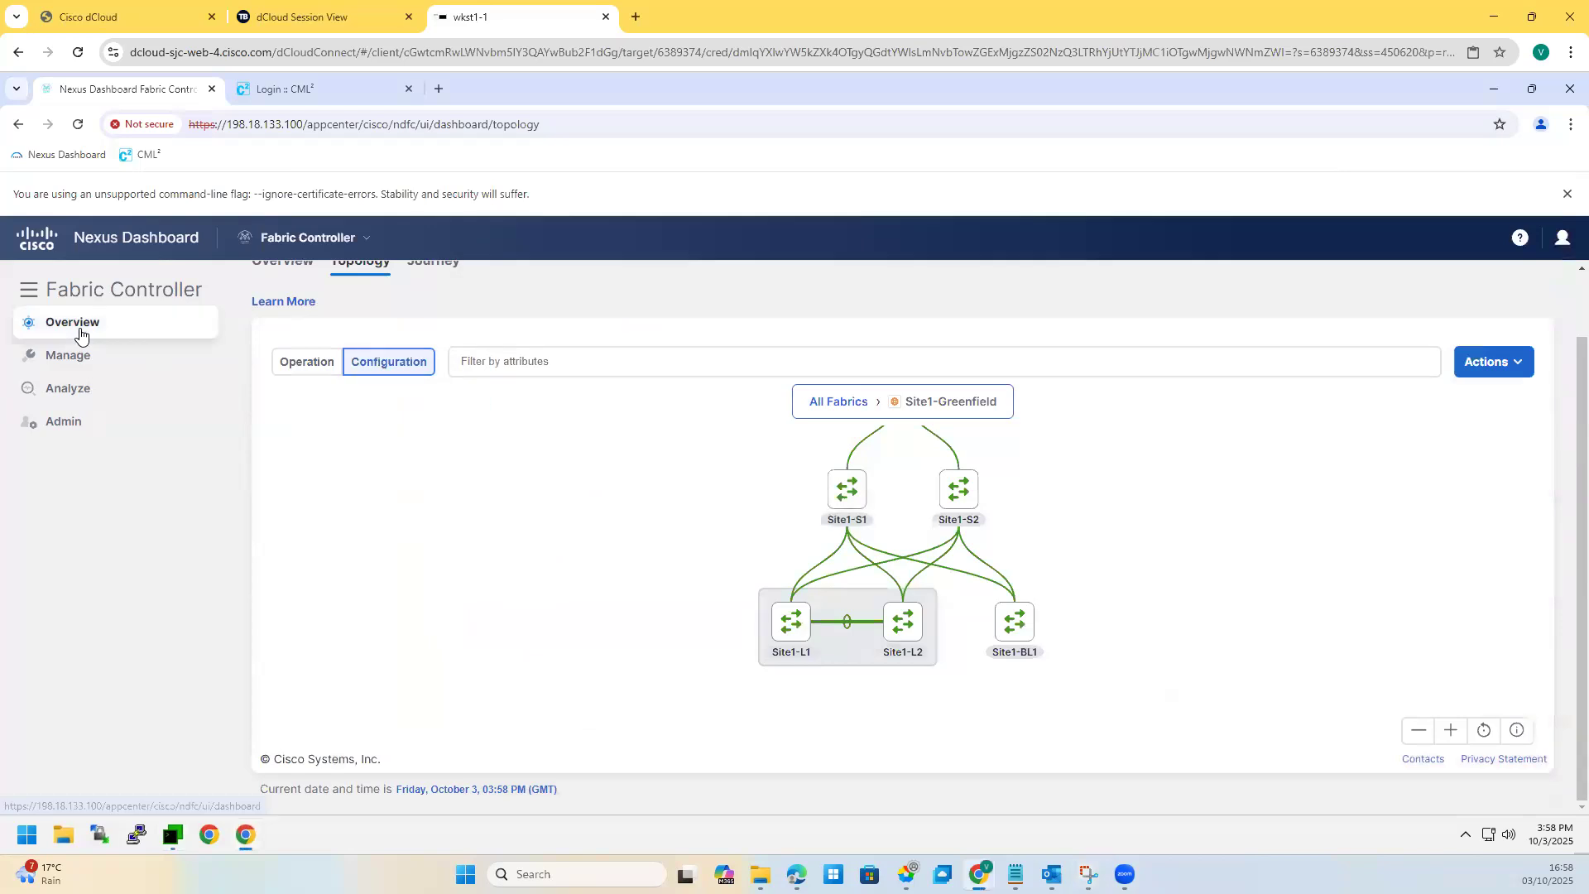
{"action": "mouse_move", "coordinate": [96, 359]}
{"action": "left_click", "coordinate": [352, 390]}
{"action": "left_click", "coordinate": [1490, 400]}
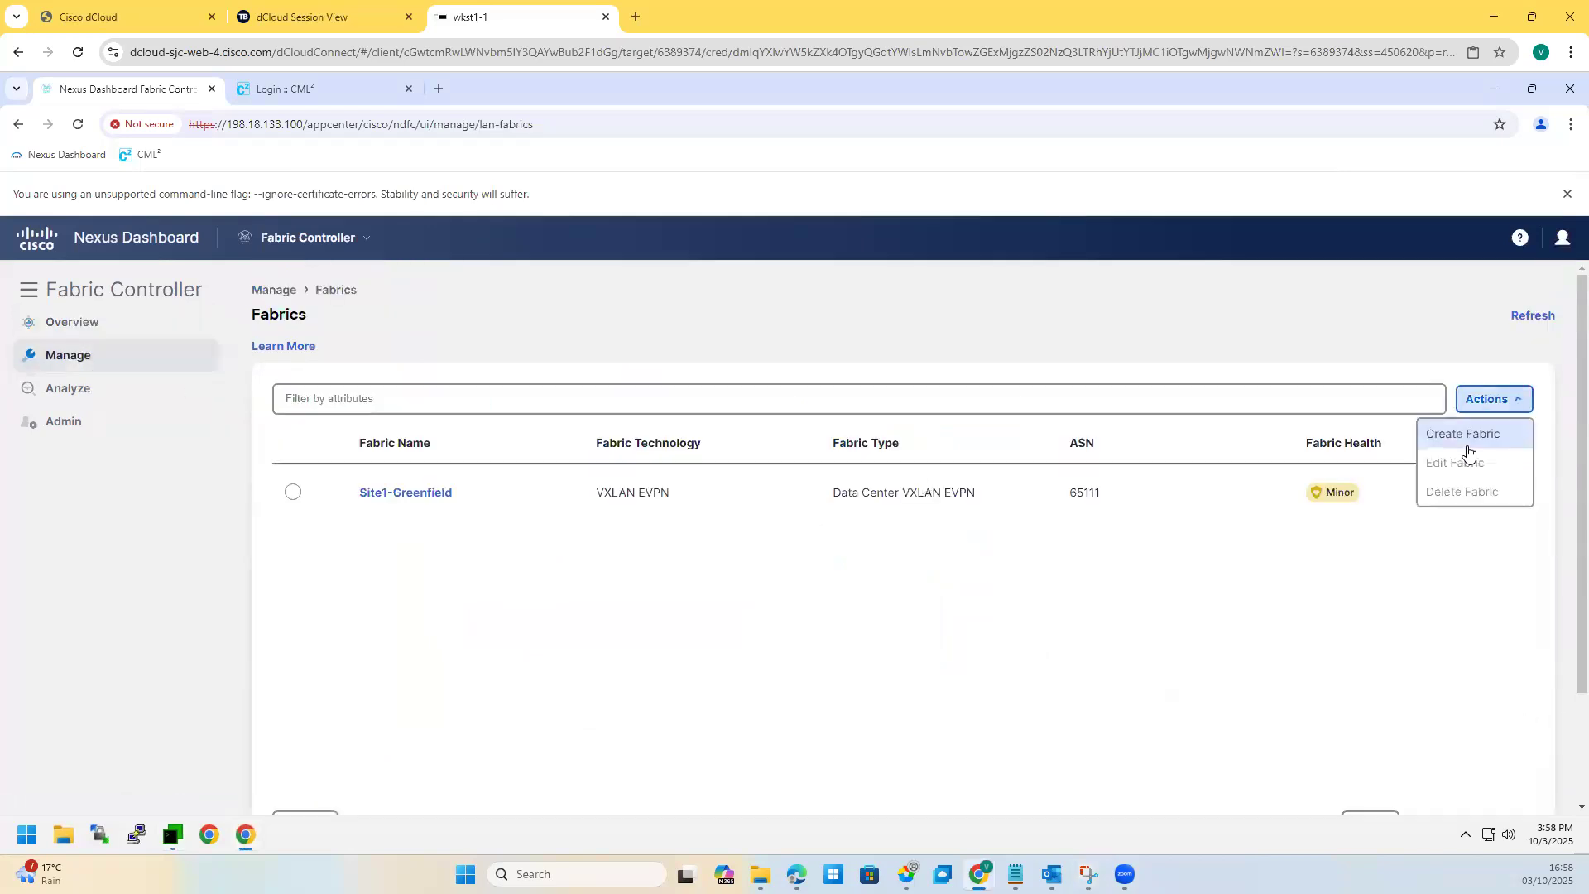
{"action": "left_click", "coordinate": [1461, 436]}
Step: Name the new fabric Site2-Brownfield, editing the suggested Site1-Greenfield
{"action": "left_click", "coordinate": [675, 414]}
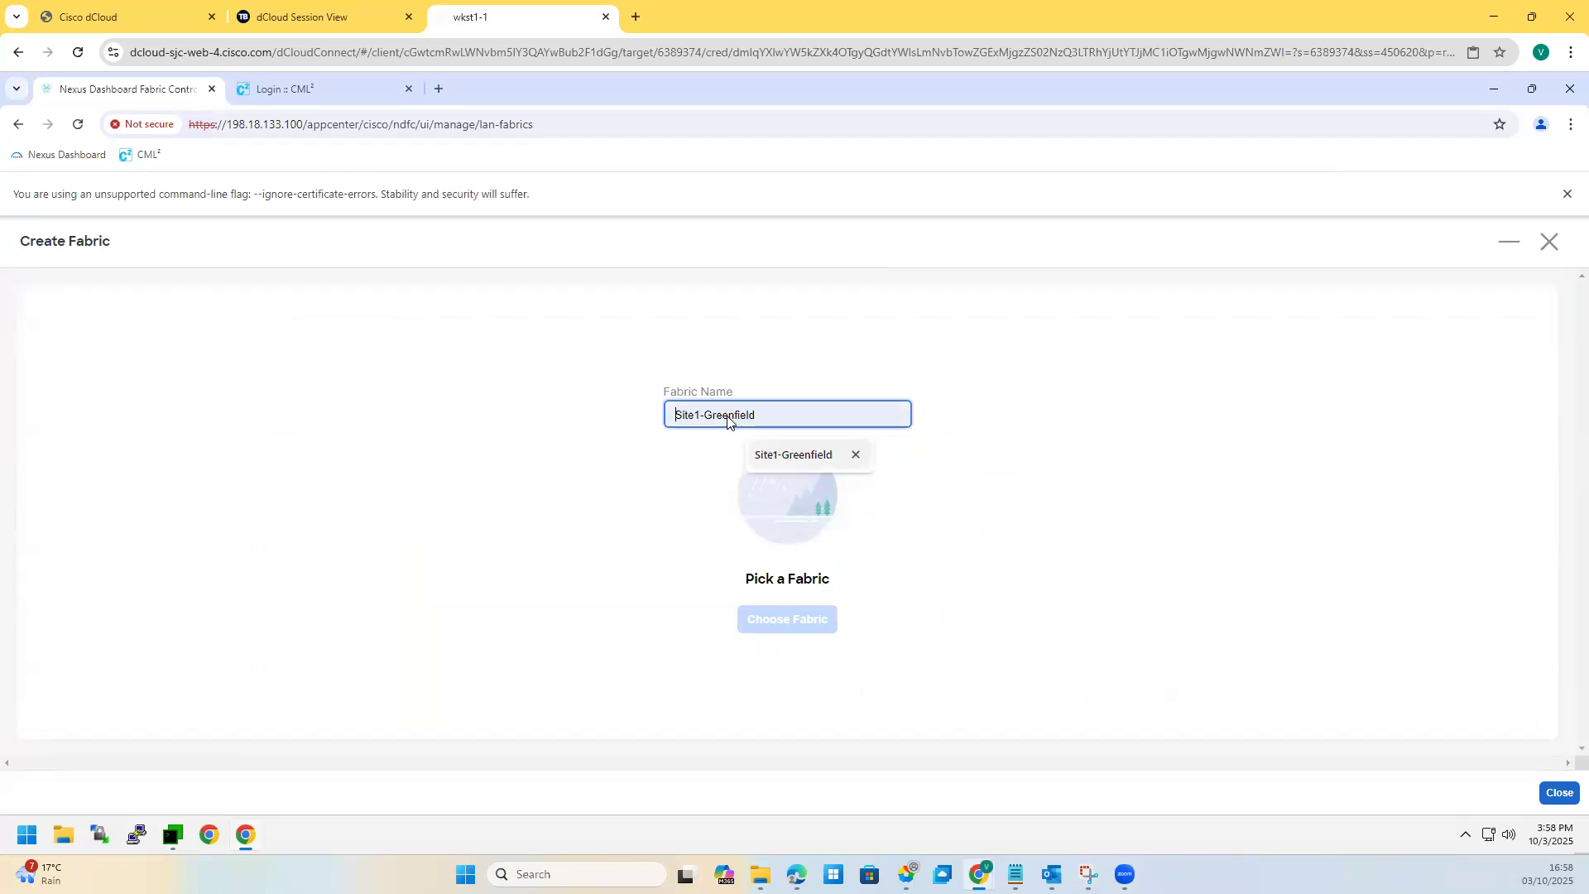
{"action": "left_click", "coordinate": [758, 454]}
{"action": "left_click_drag", "start_coordinate": [740, 416], "coordinate": [710, 415]}
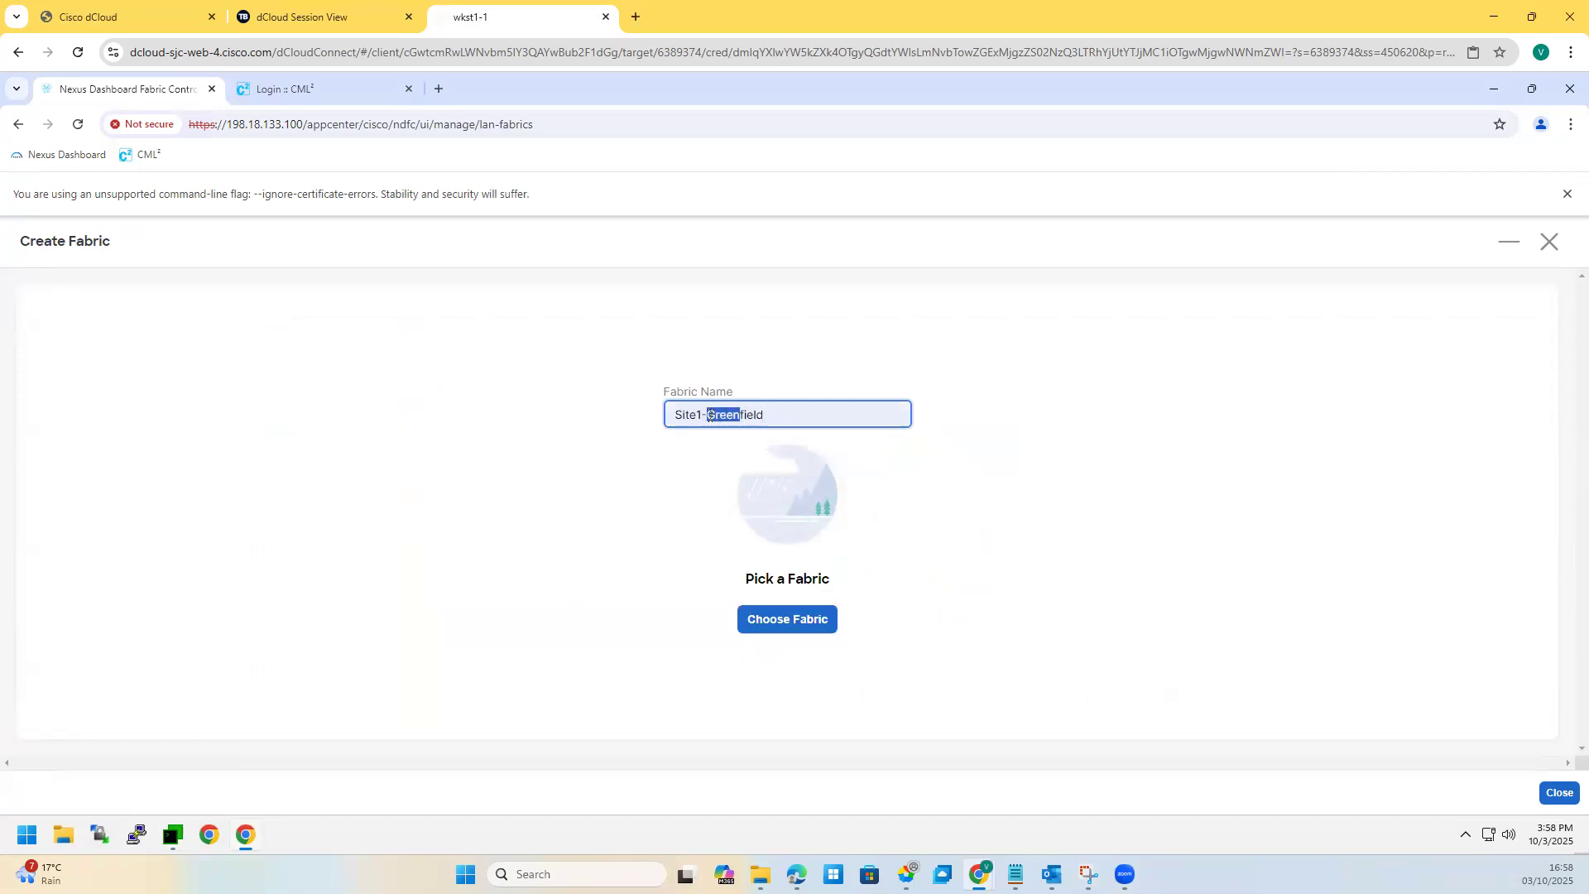
{"action": "left_click", "coordinate": [702, 414]}
{"action": "key", "text": "BackSpace"}
{"action": "type", "text": "2"}
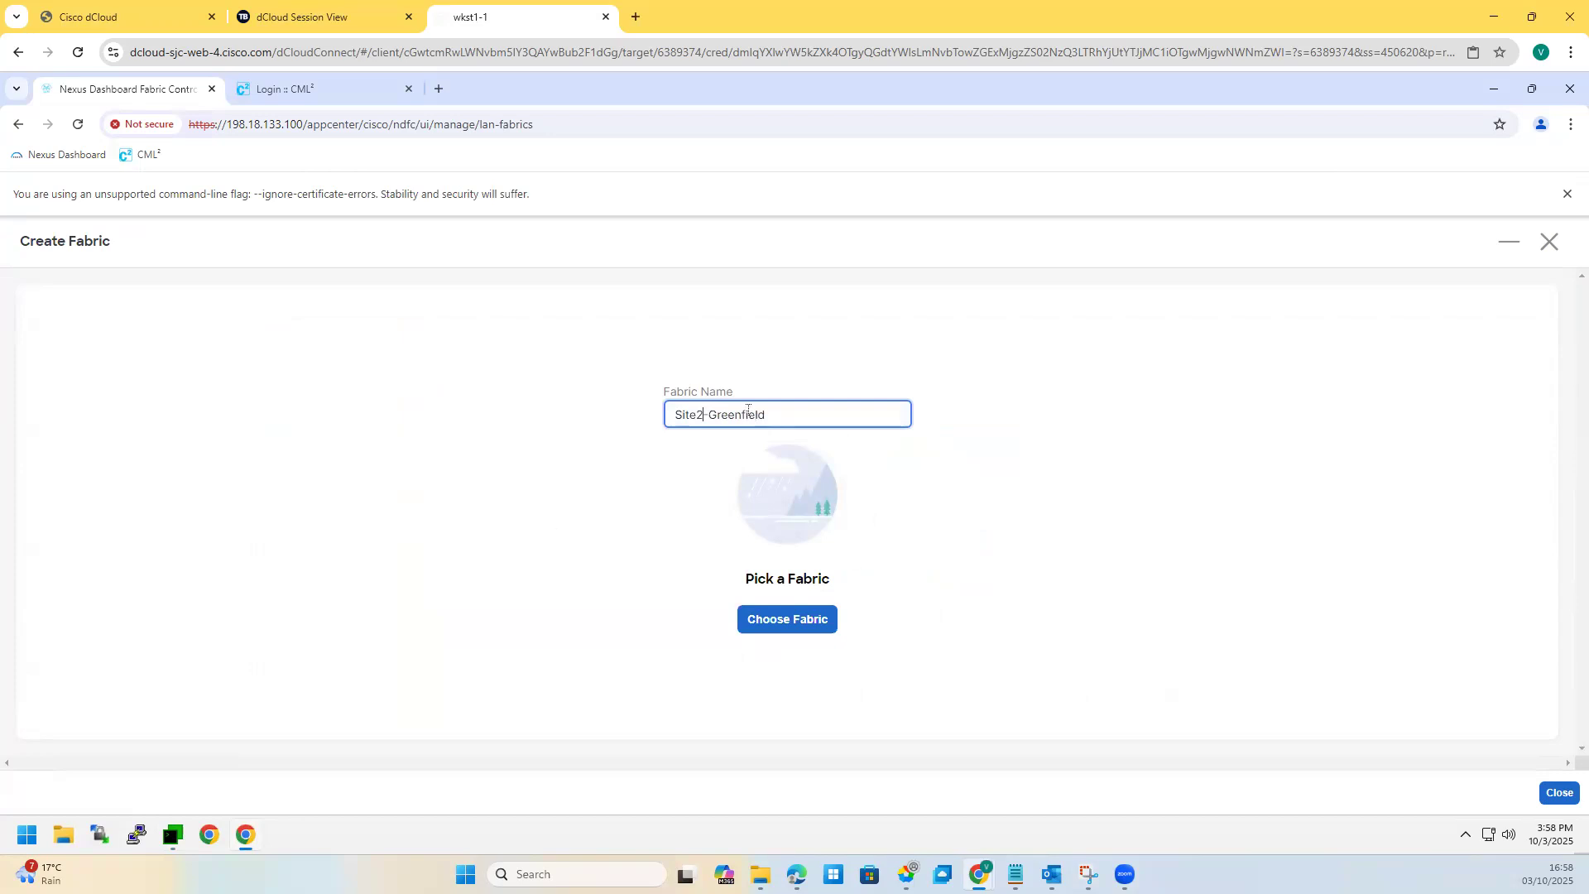
{"action": "left_click_drag", "start_coordinate": [742, 414], "coordinate": [708, 414]}
{"action": "type", "text": "Brown"}
Step: Choose Data Center VXLAN EVPN as the fabric type
{"action": "left_click", "coordinate": [760, 625]}
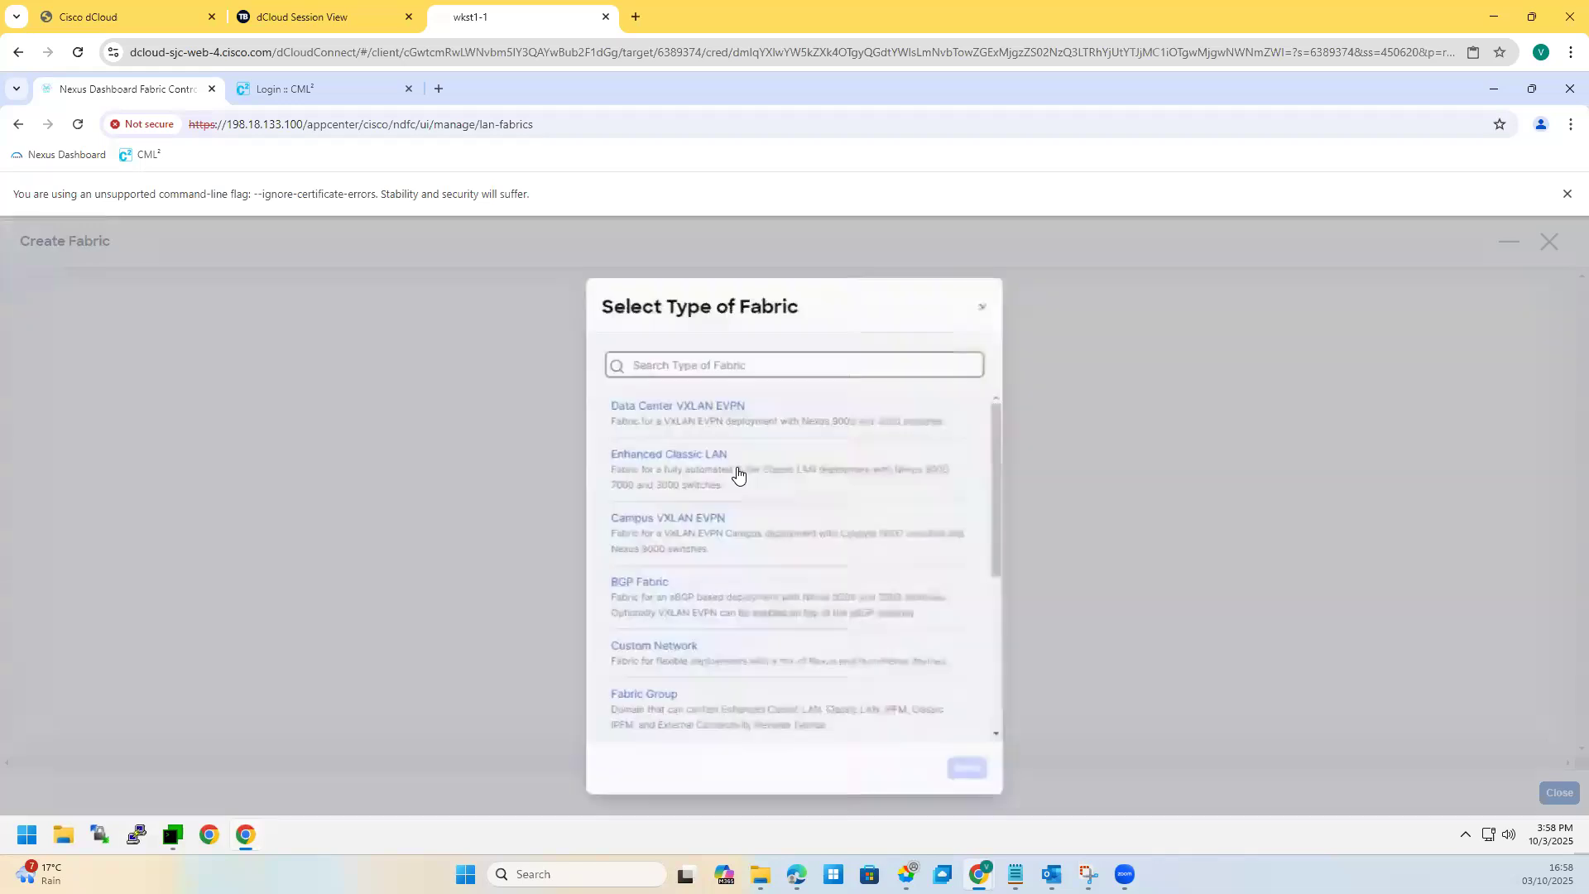
{"action": "left_click", "coordinate": [674, 406]}
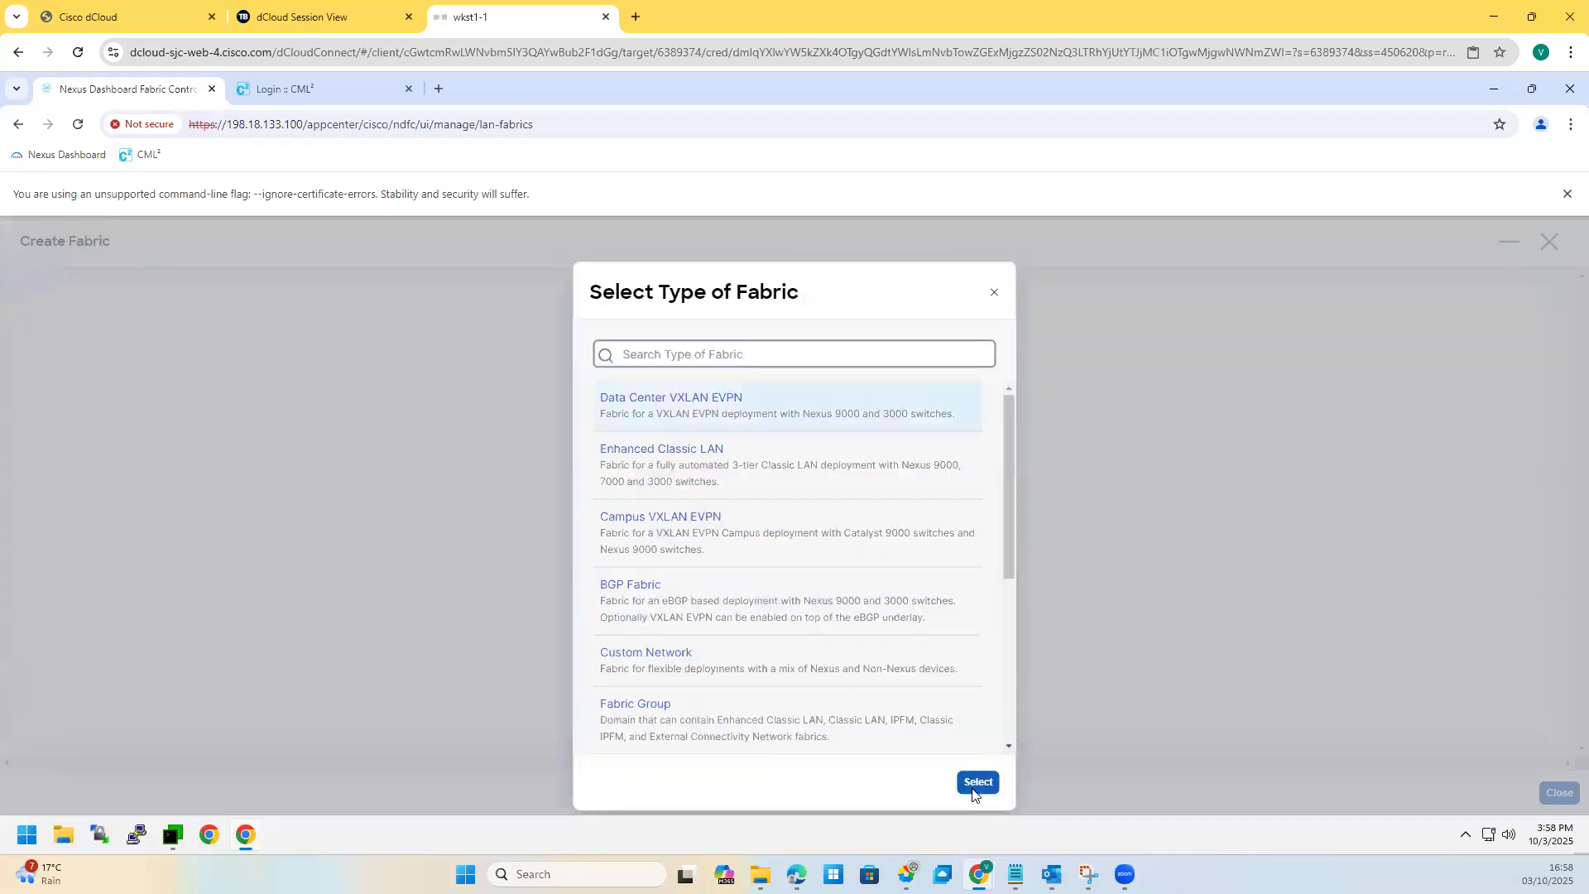
{"action": "left_click", "coordinate": [977, 783]}
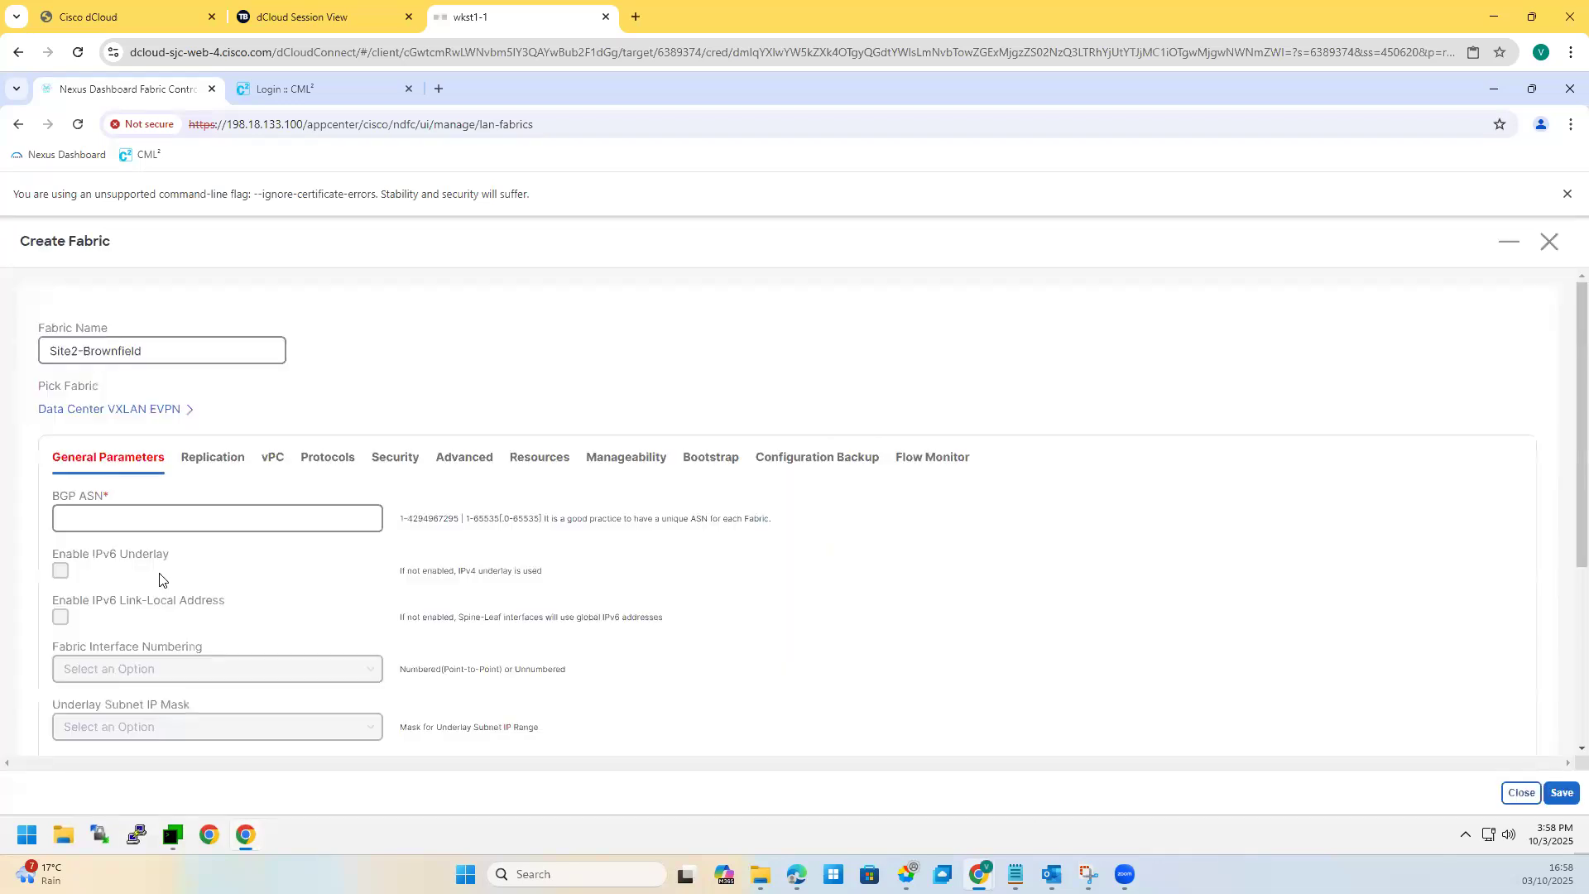
Step: Set BGP ASN to 65222 and the underlay subnet IP mask to 31
{"action": "left_click", "coordinate": [127, 522]}
{"action": "type", "text": "65222"}
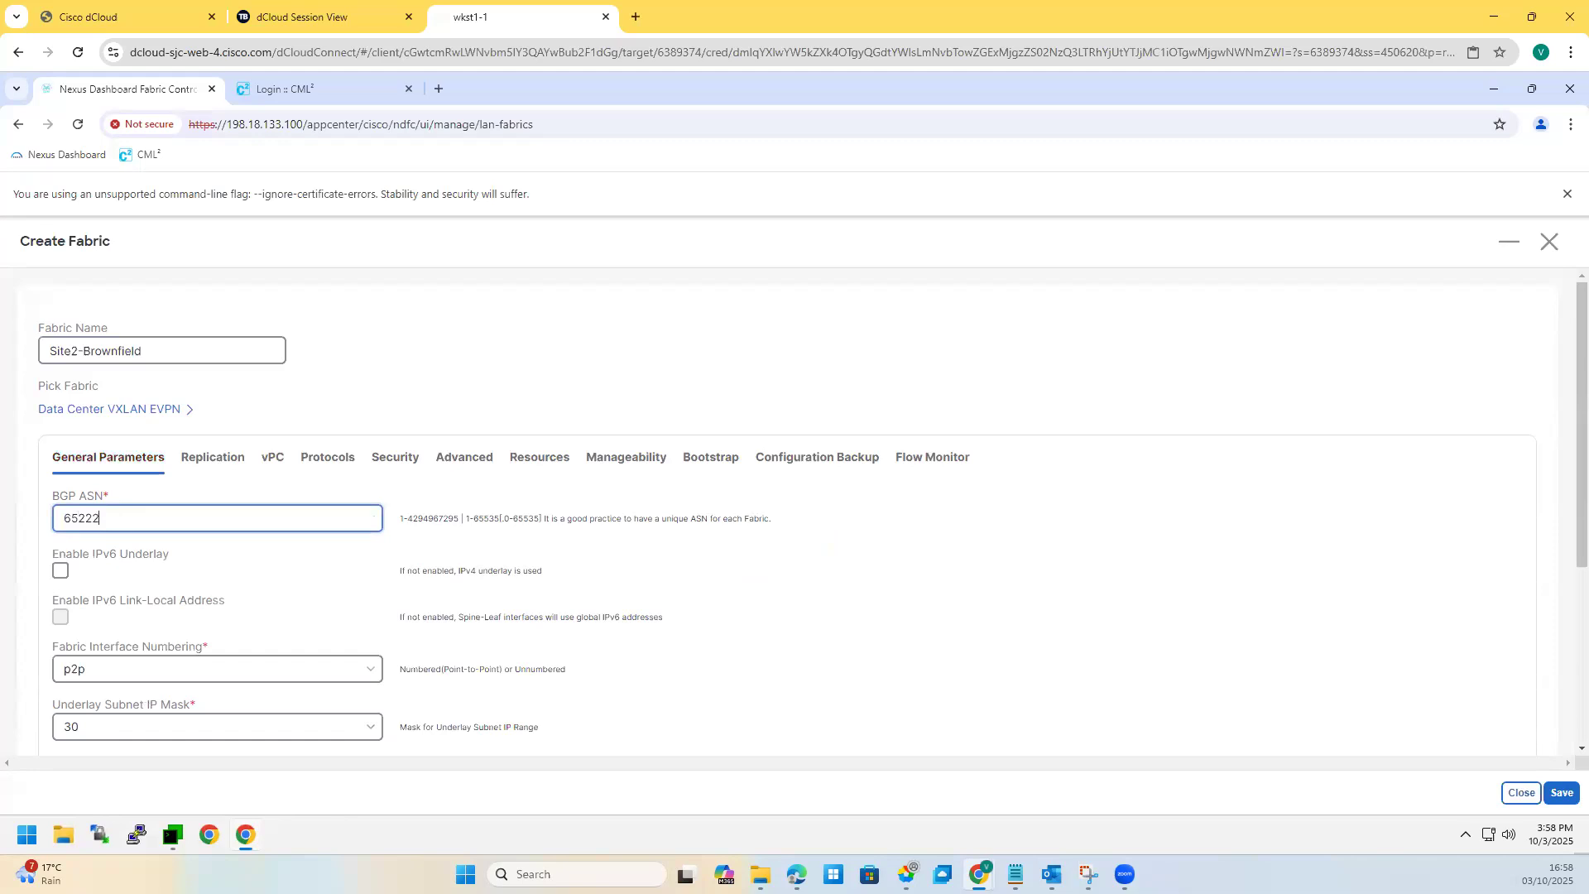
{"action": "left_click", "coordinate": [79, 735]}
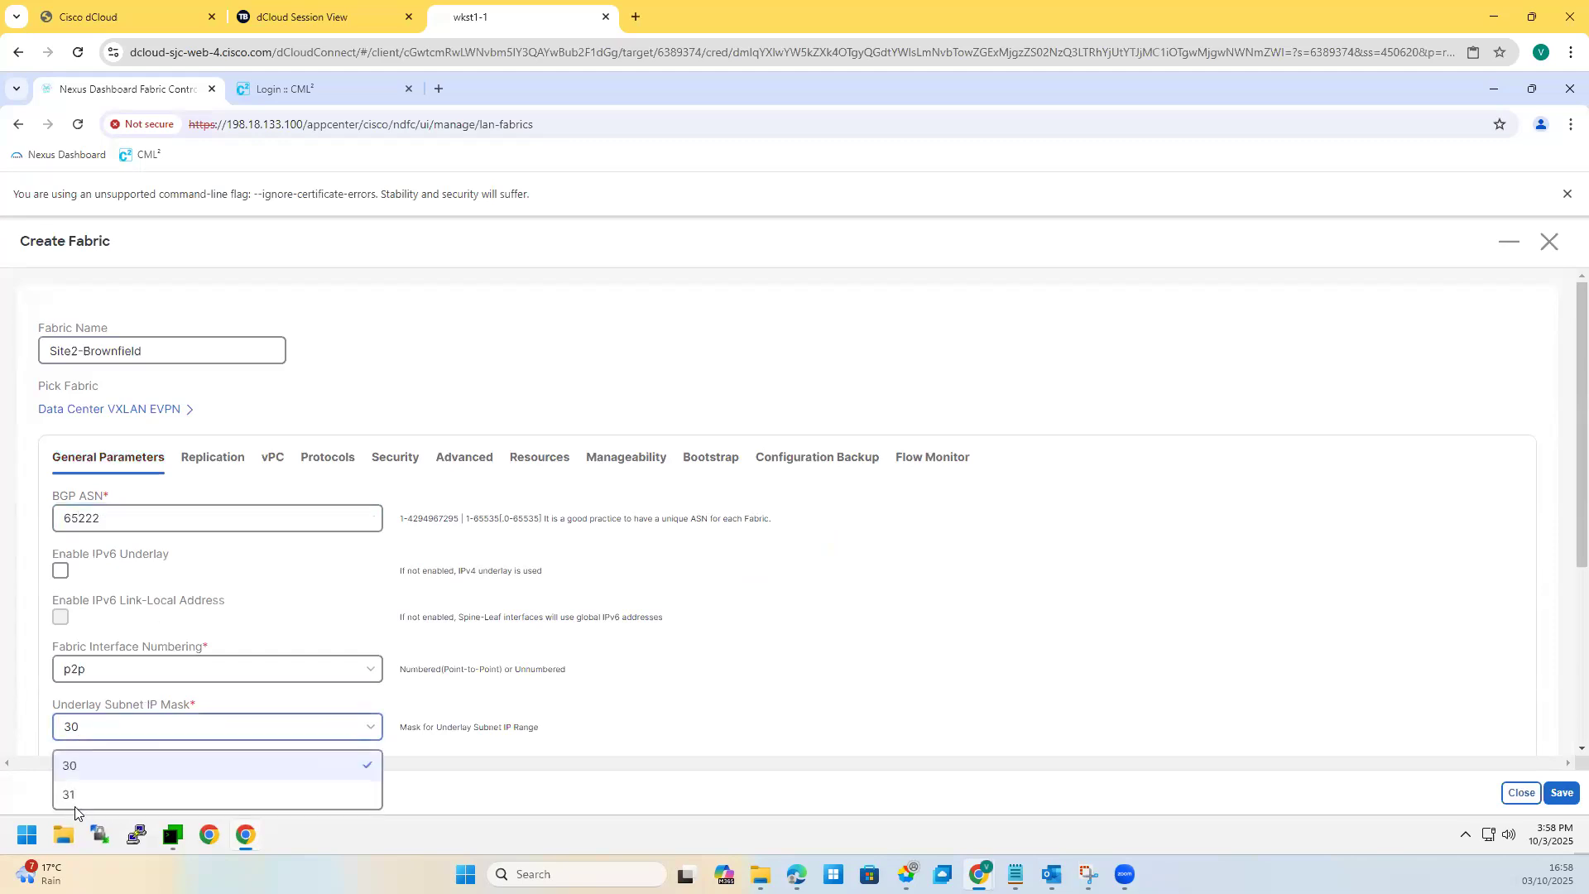
{"action": "key", "text": "Return"}
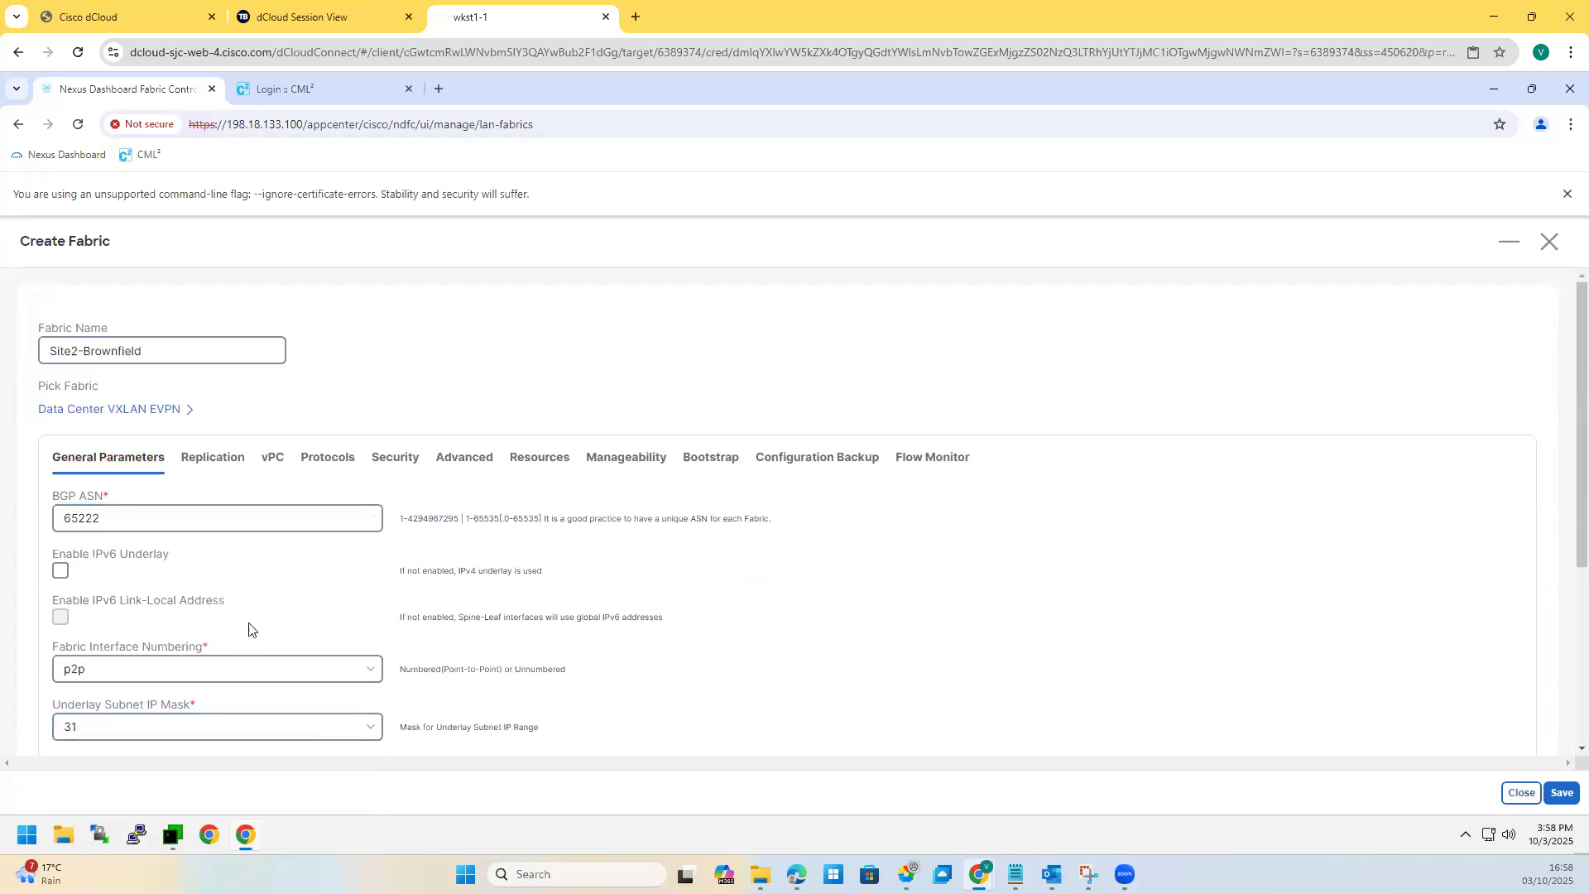
{"action": "scroll", "coordinate": [211, 620], "scroll_direction": "down", "scroll_amount": 3}
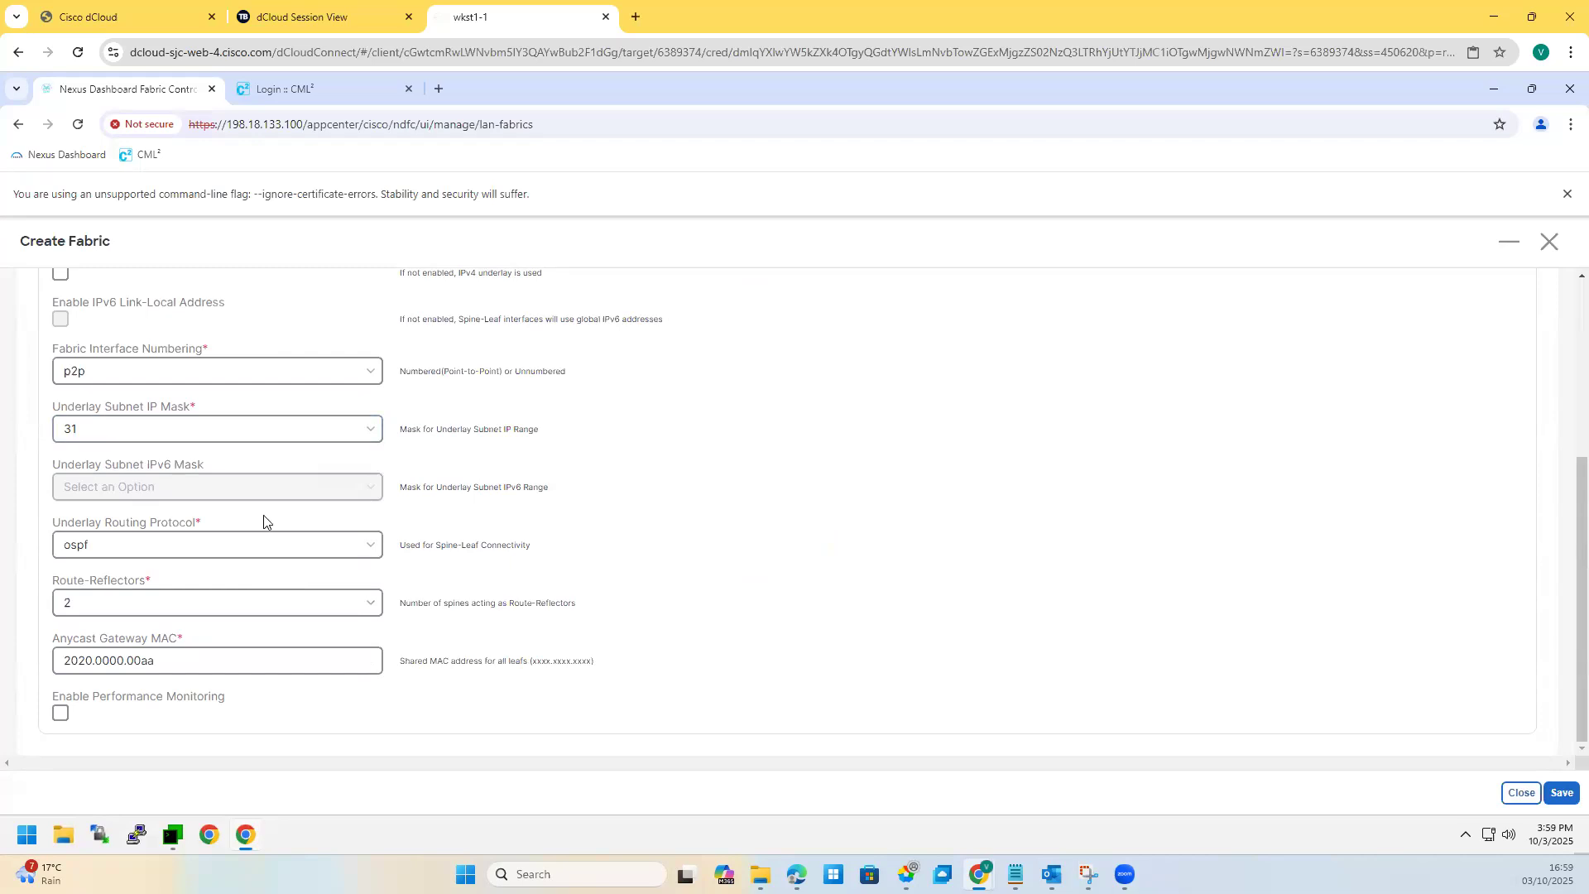
{"action": "scroll", "coordinate": [232, 438], "scroll_direction": "up", "scroll_amount": 3}
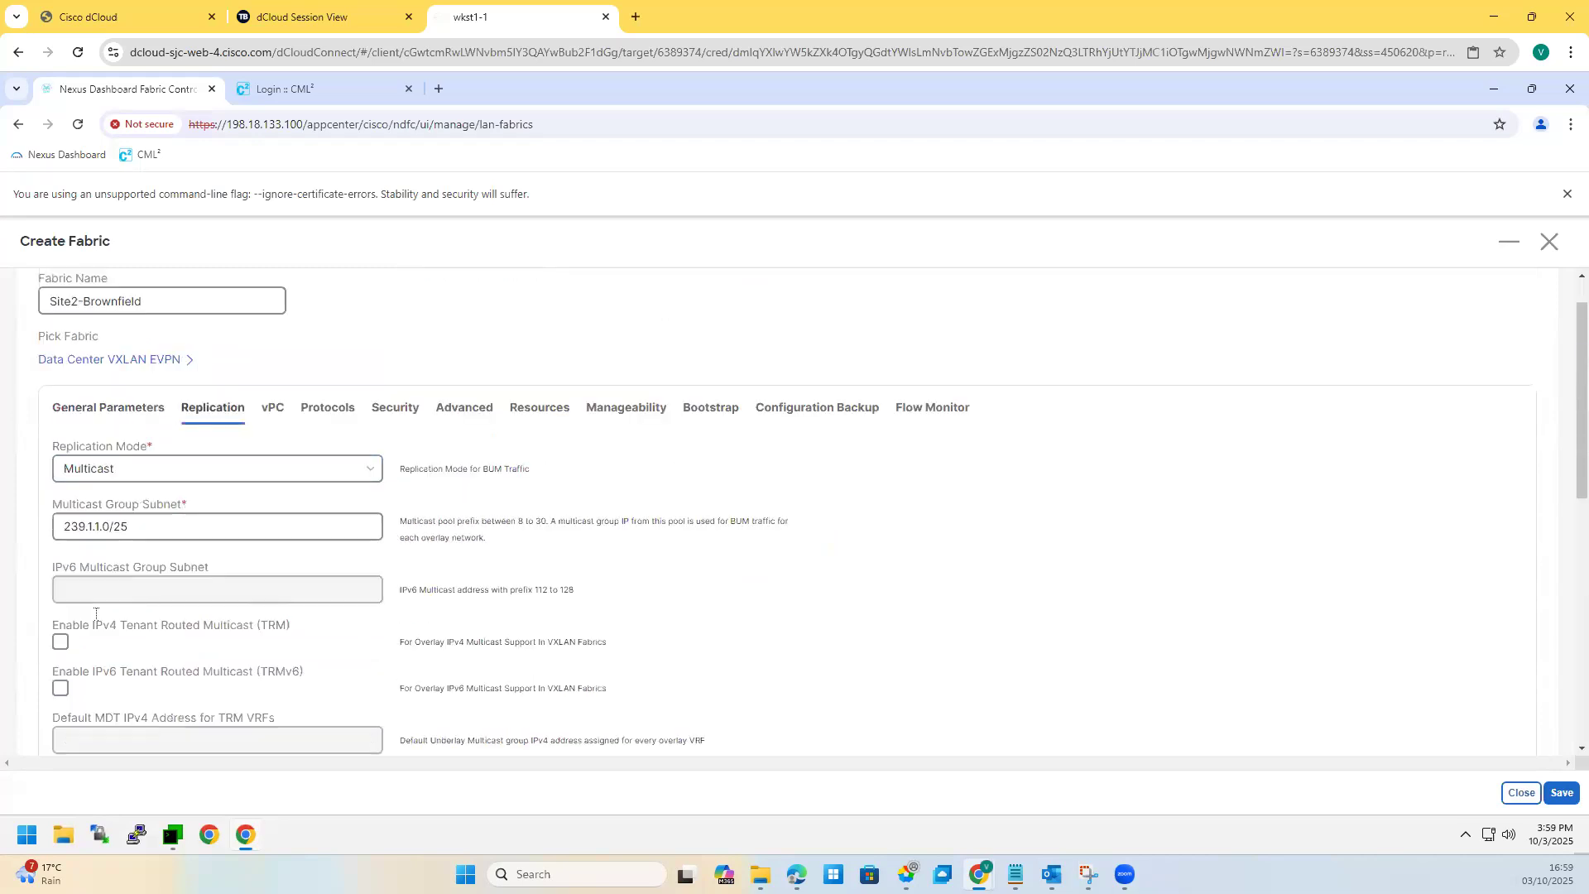
Step: Change the Underlay RP Loopback Id to 252, keeping RP mode asm
{"action": "scroll", "coordinate": [96, 605], "scroll_direction": "down", "scroll_amount": 3}
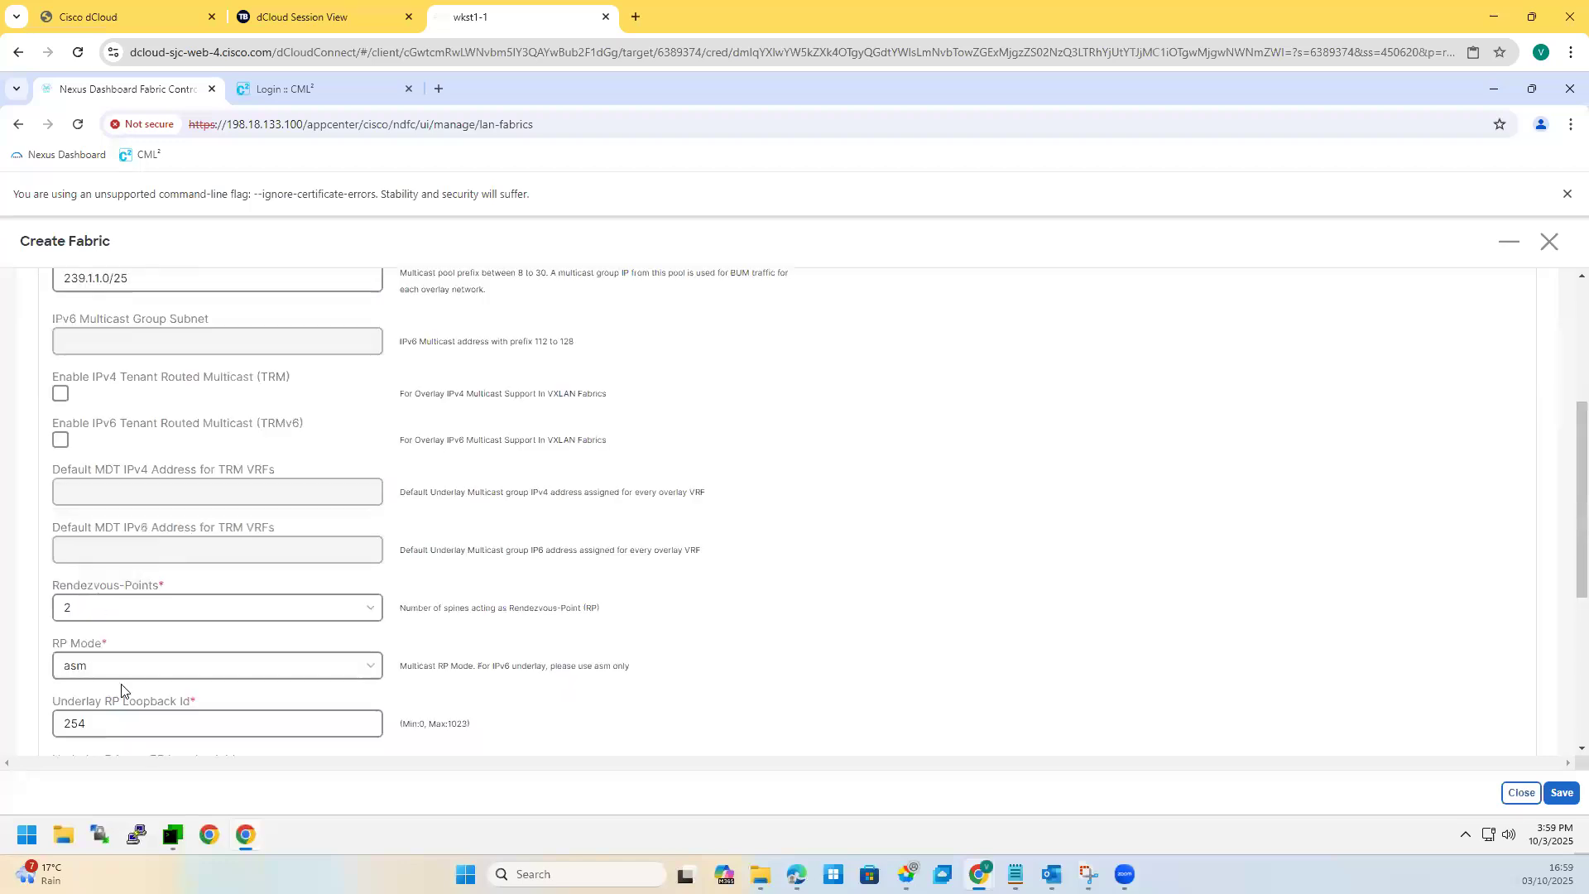
{"action": "scroll", "coordinate": [115, 687], "scroll_direction": "down", "scroll_amount": 1}
{"action": "left_click", "coordinate": [107, 638]}
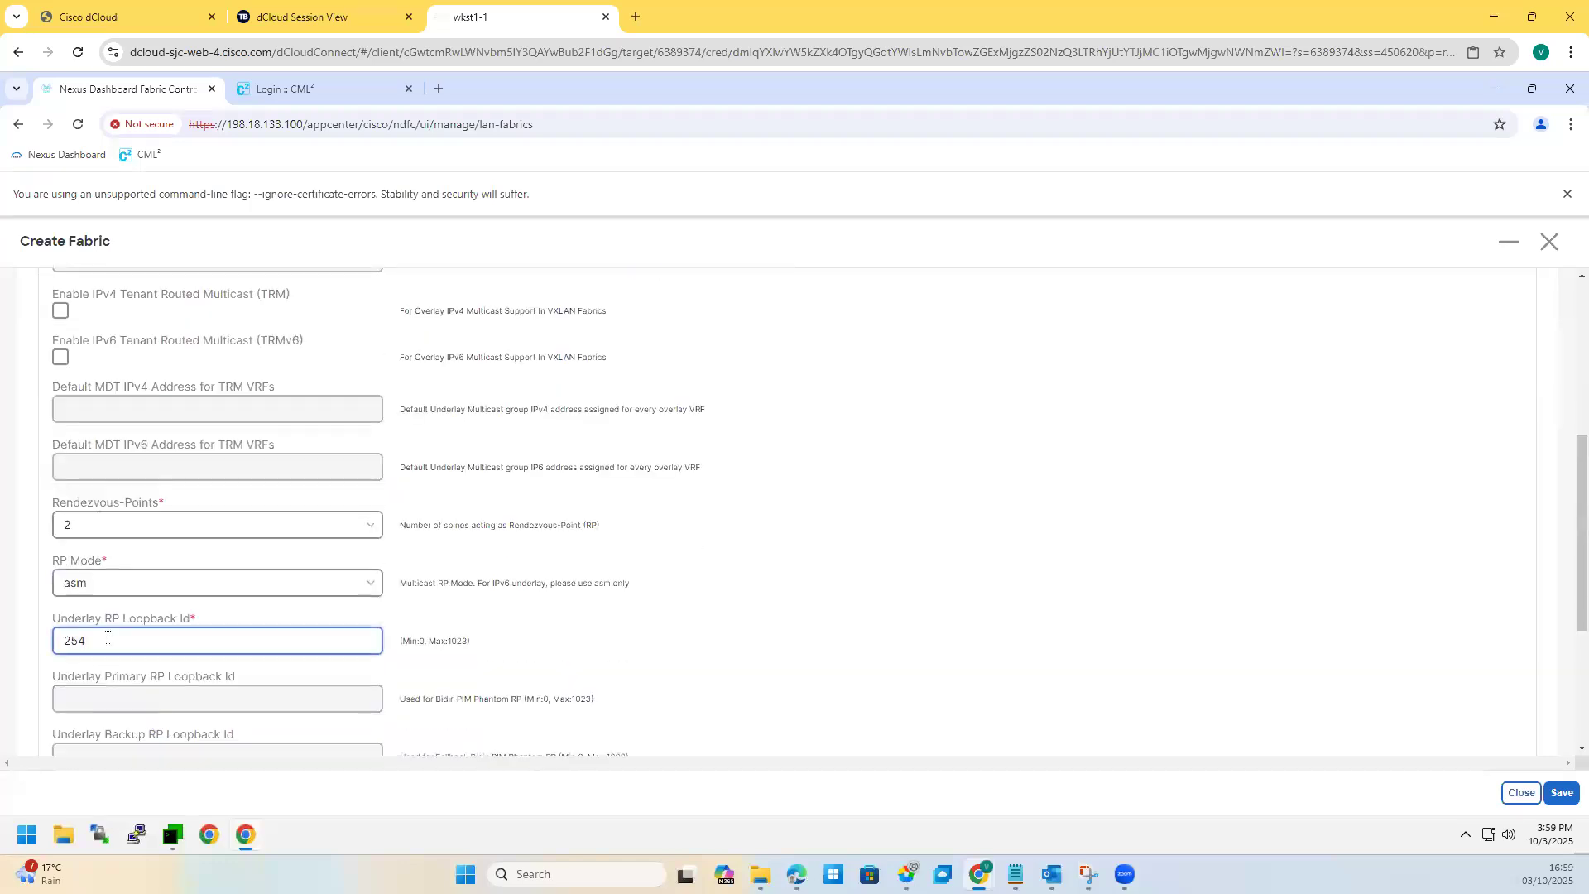
{"action": "type", "text": "2"}
{"action": "left_click", "coordinate": [141, 582]}
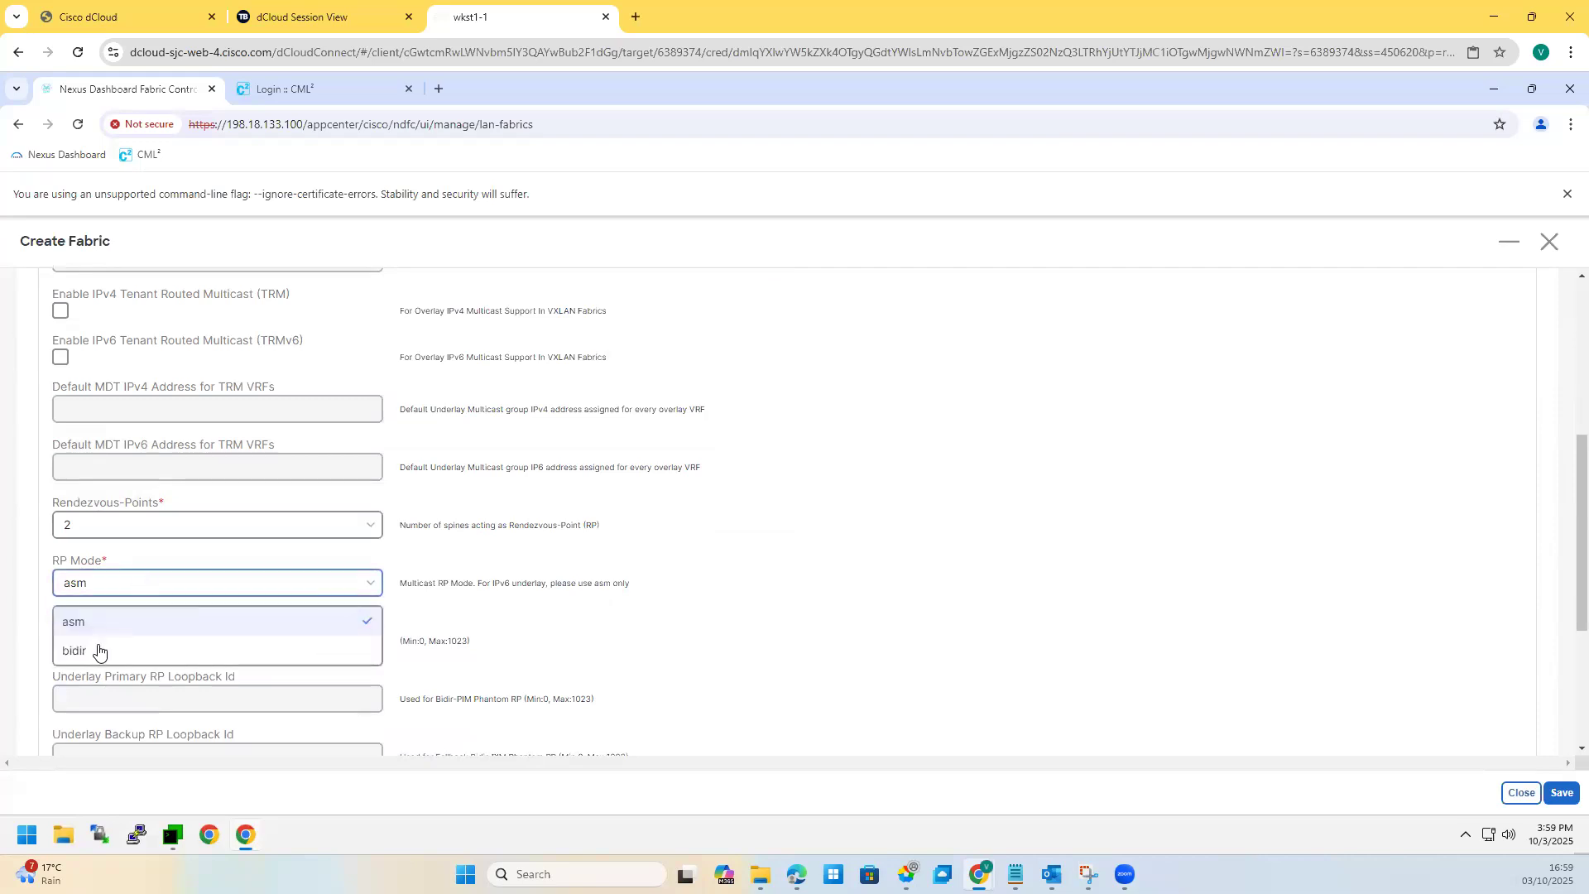
{"action": "left_click", "coordinate": [20, 627]}
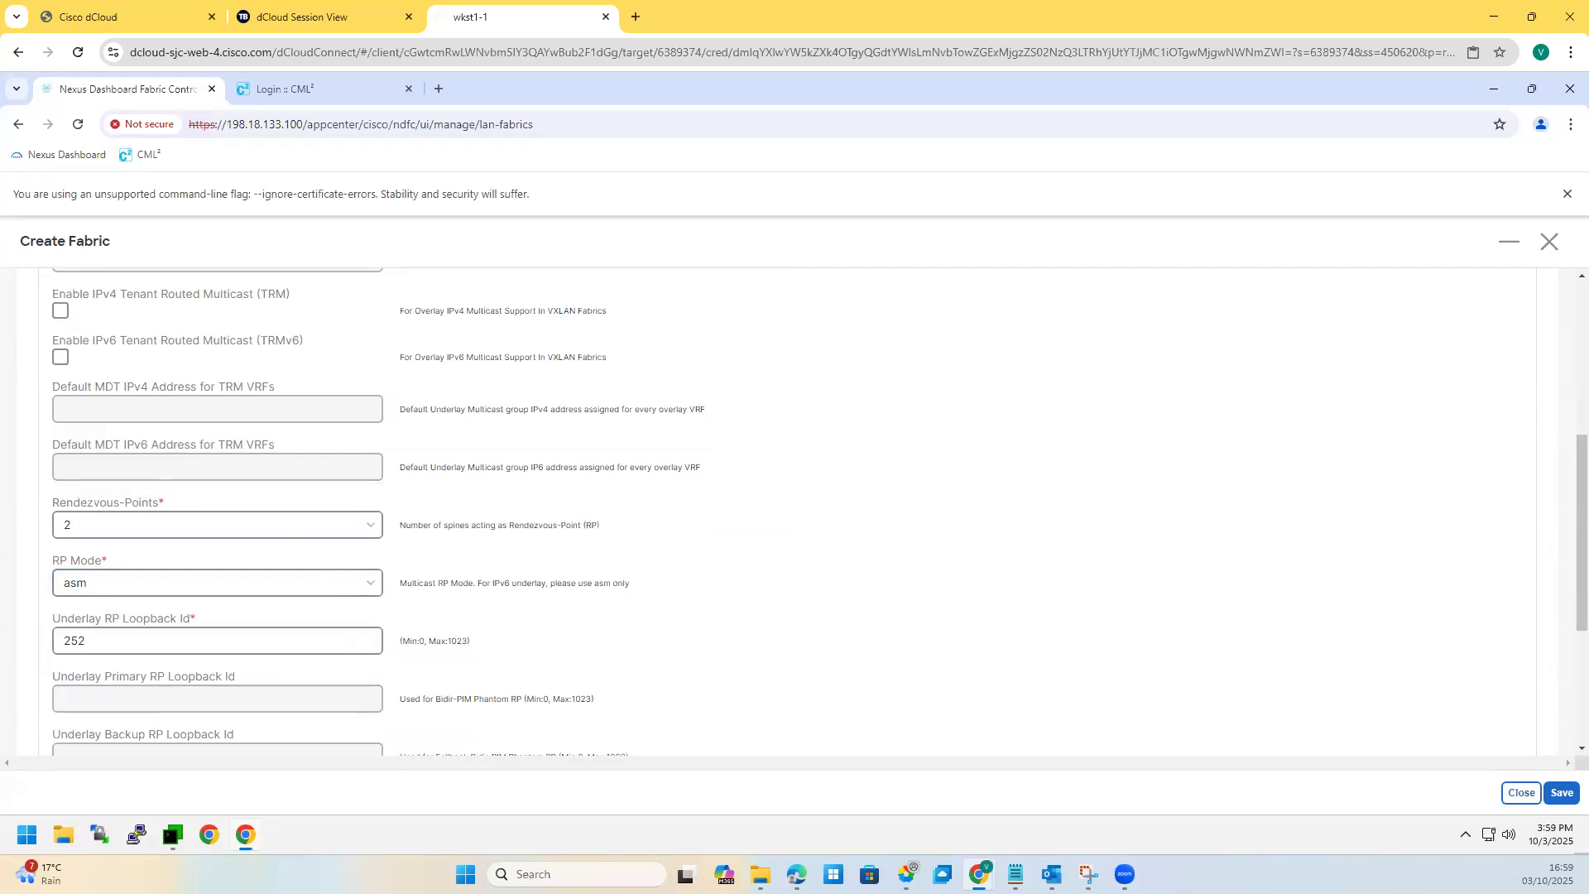
{"action": "scroll", "coordinate": [481, 605], "scroll_direction": "up", "scroll_amount": 4}
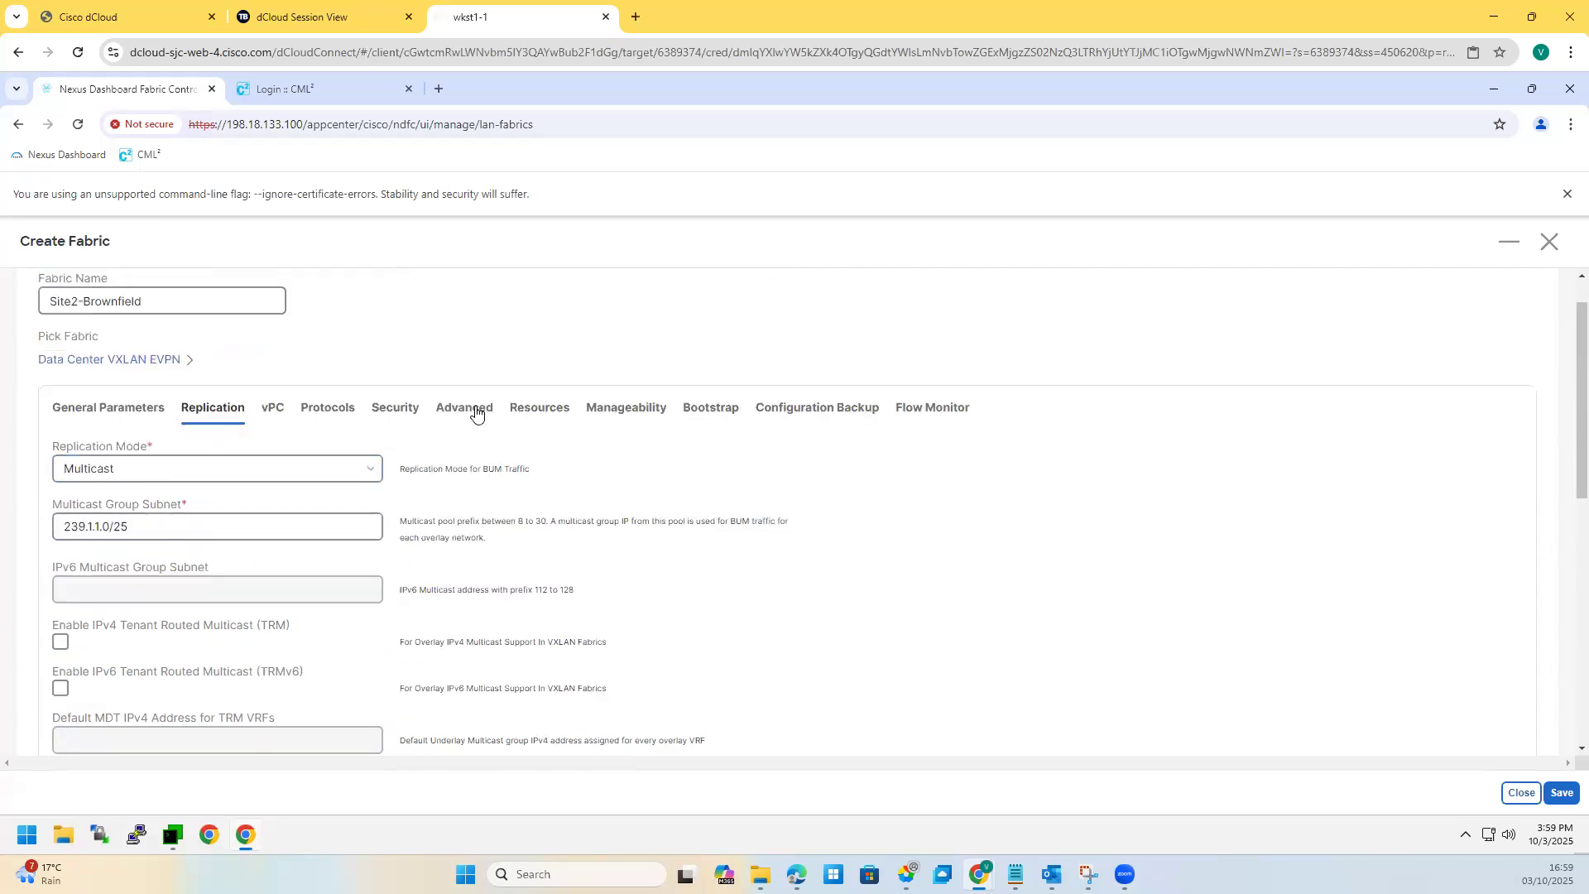
Step: Set the routing loopback range to 10.22.0.0/22 and VTEP loopback range to 10.222.0.0/22
{"action": "left_click", "coordinate": [522, 412]}
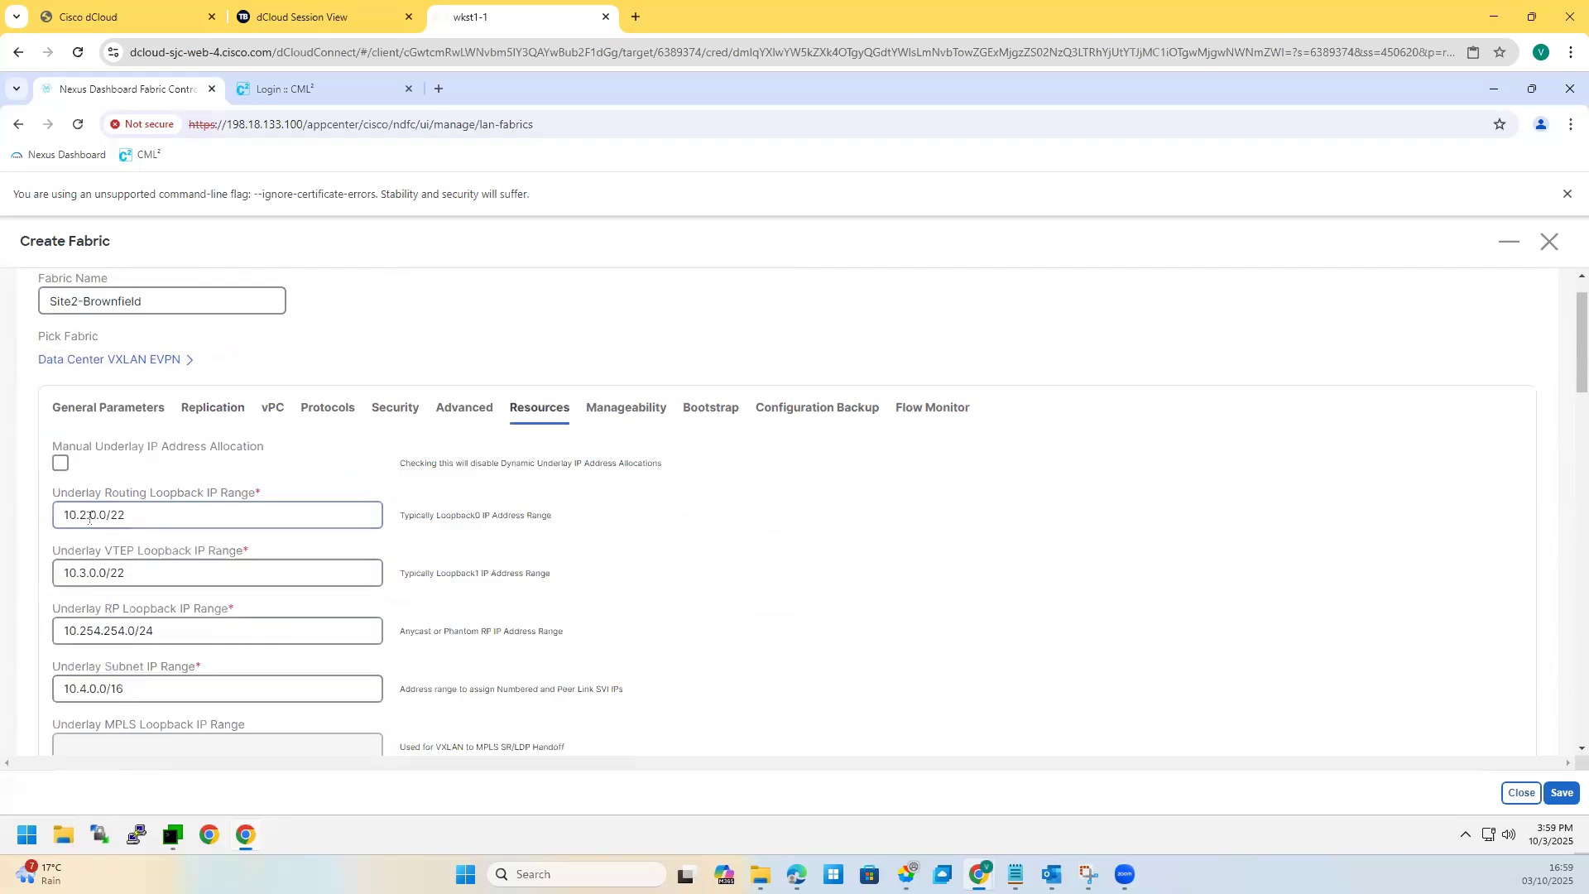
{"action": "left_click", "coordinate": [95, 519]}
{"action": "type", "text": "2"}
{"action": "left_click", "coordinate": [84, 575]}
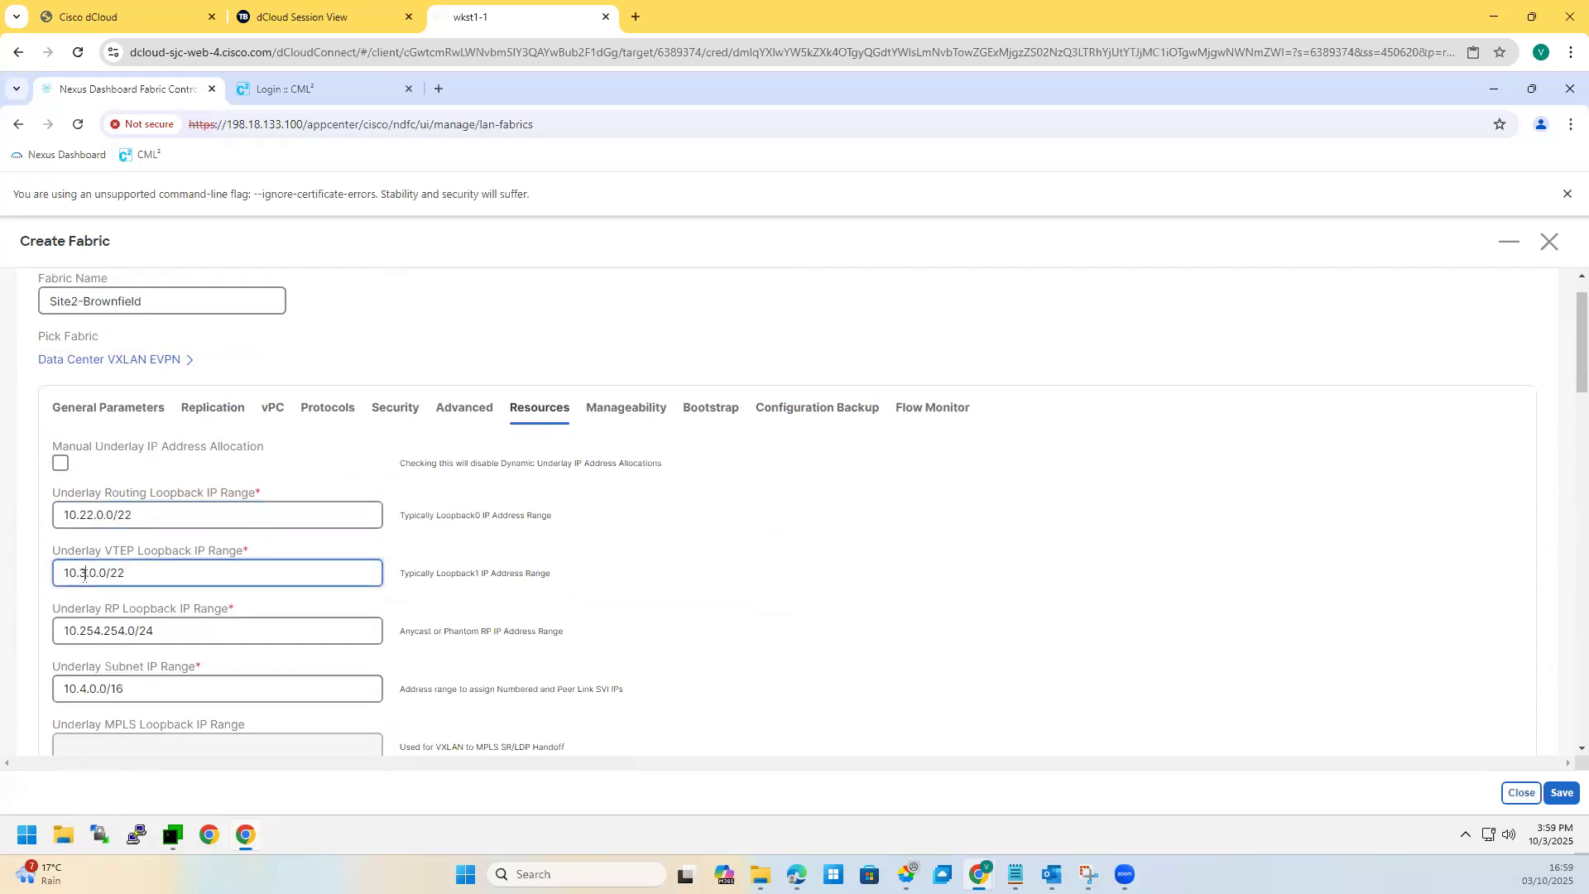
{"action": "key", "text": "BackSpace"}
{"action": "type", "text": "222"}
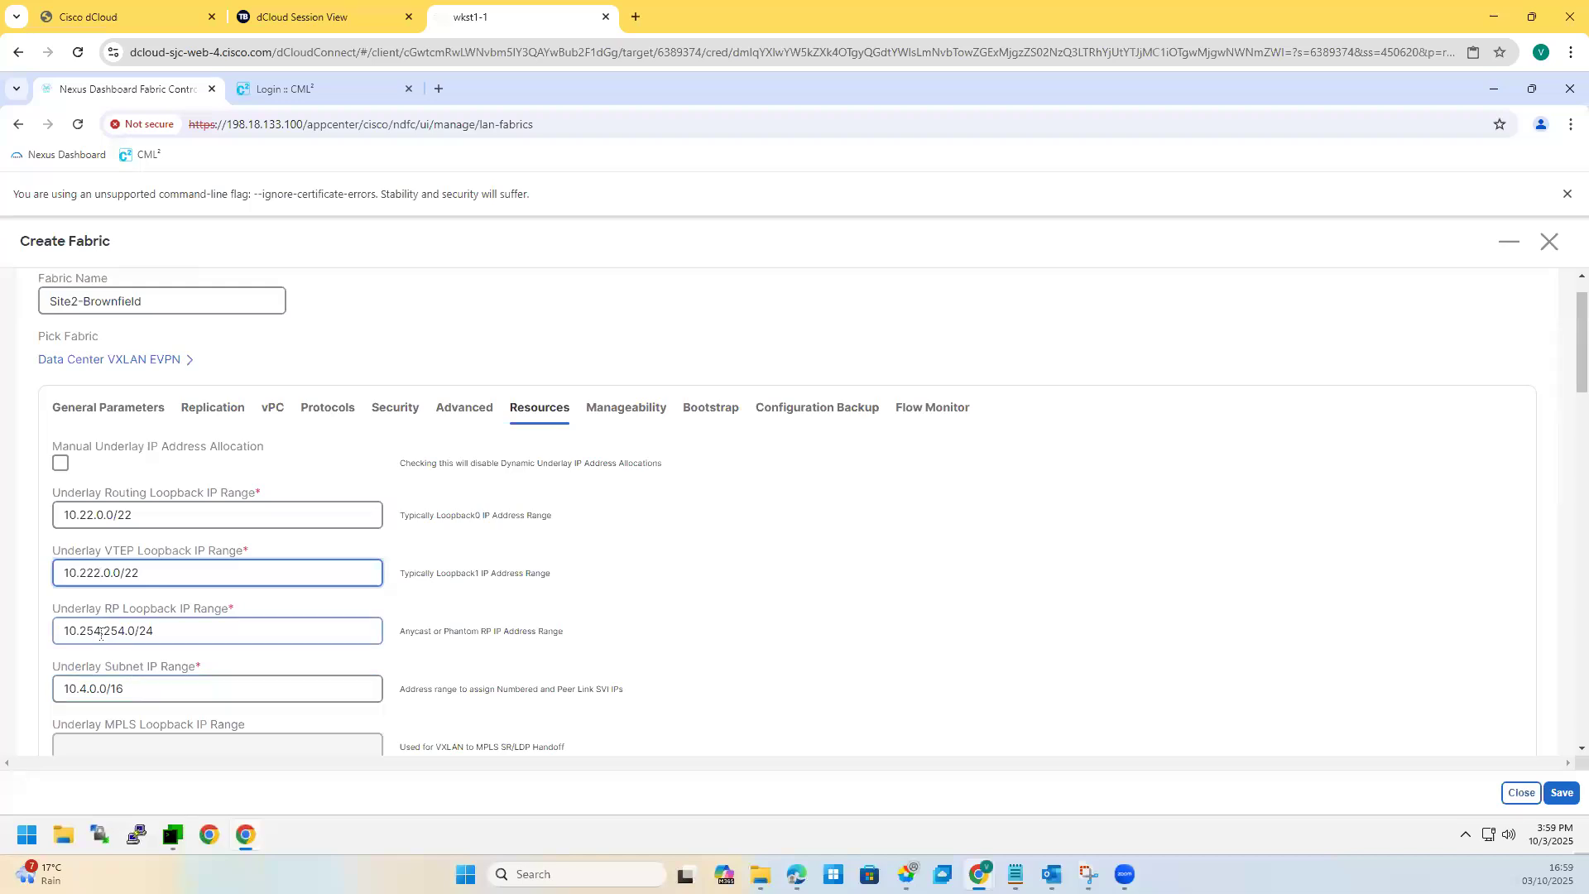
Step: Set the RP loopback range to 10.252.252.0/24 and underlay subnet range to 10.2.0.0/16
{"action": "left_click", "coordinate": [99, 632]}
{"action": "key", "text": "BackSpace"}
{"action": "type", "text": "2"}
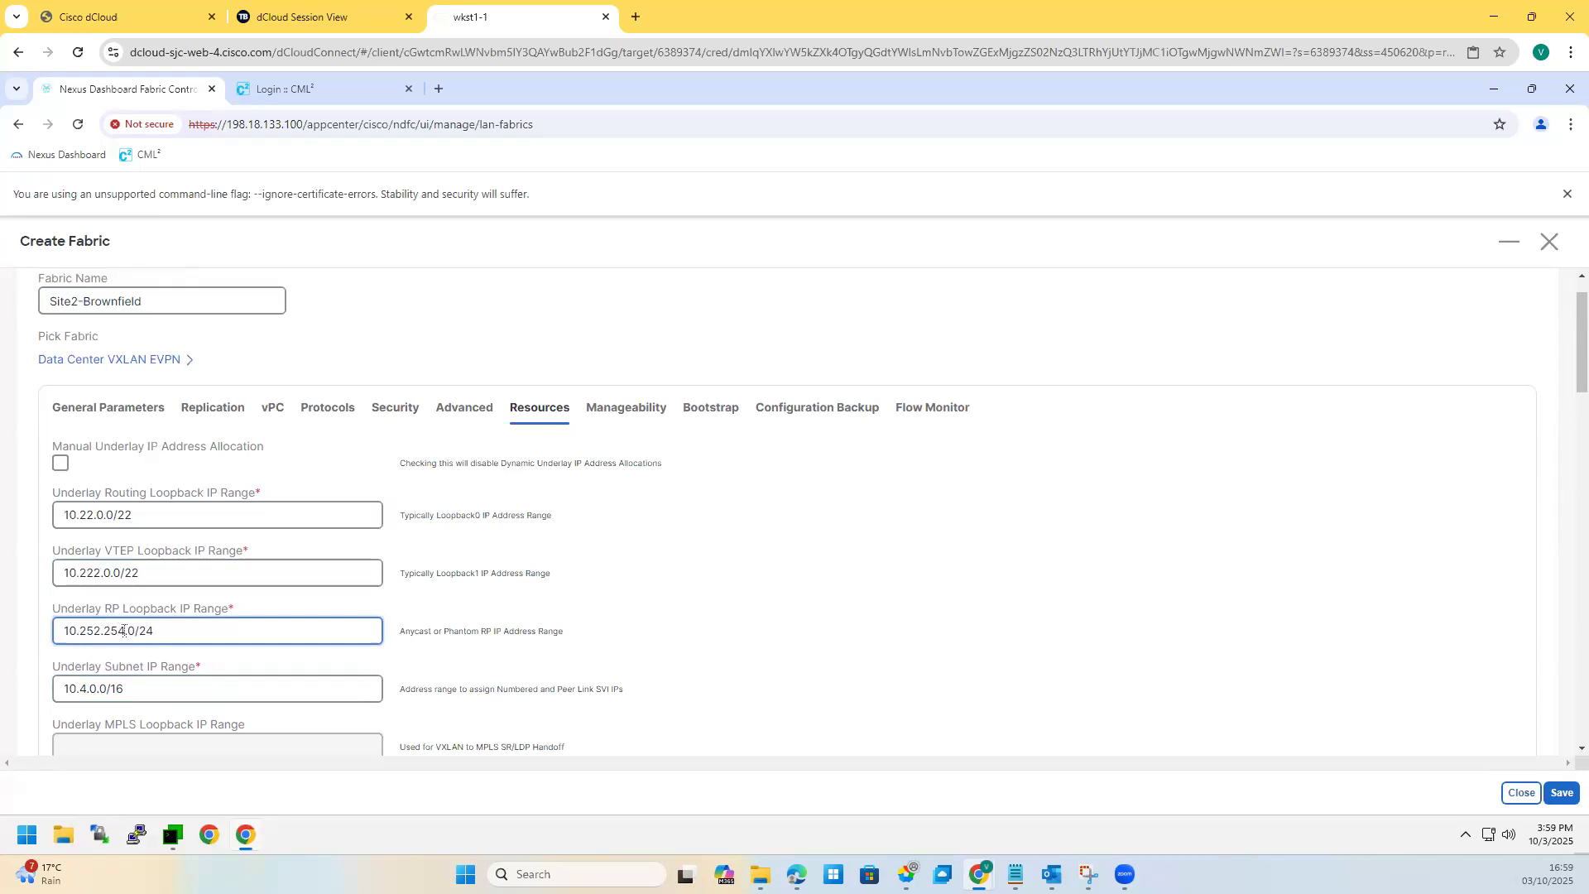
{"action": "key", "text": "BackSpace"}
{"action": "type", "text": "2"}
{"action": "left_click", "coordinate": [88, 690]}
{"action": "key", "text": "BackSpace"}
{"action": "type", "text": "2"}
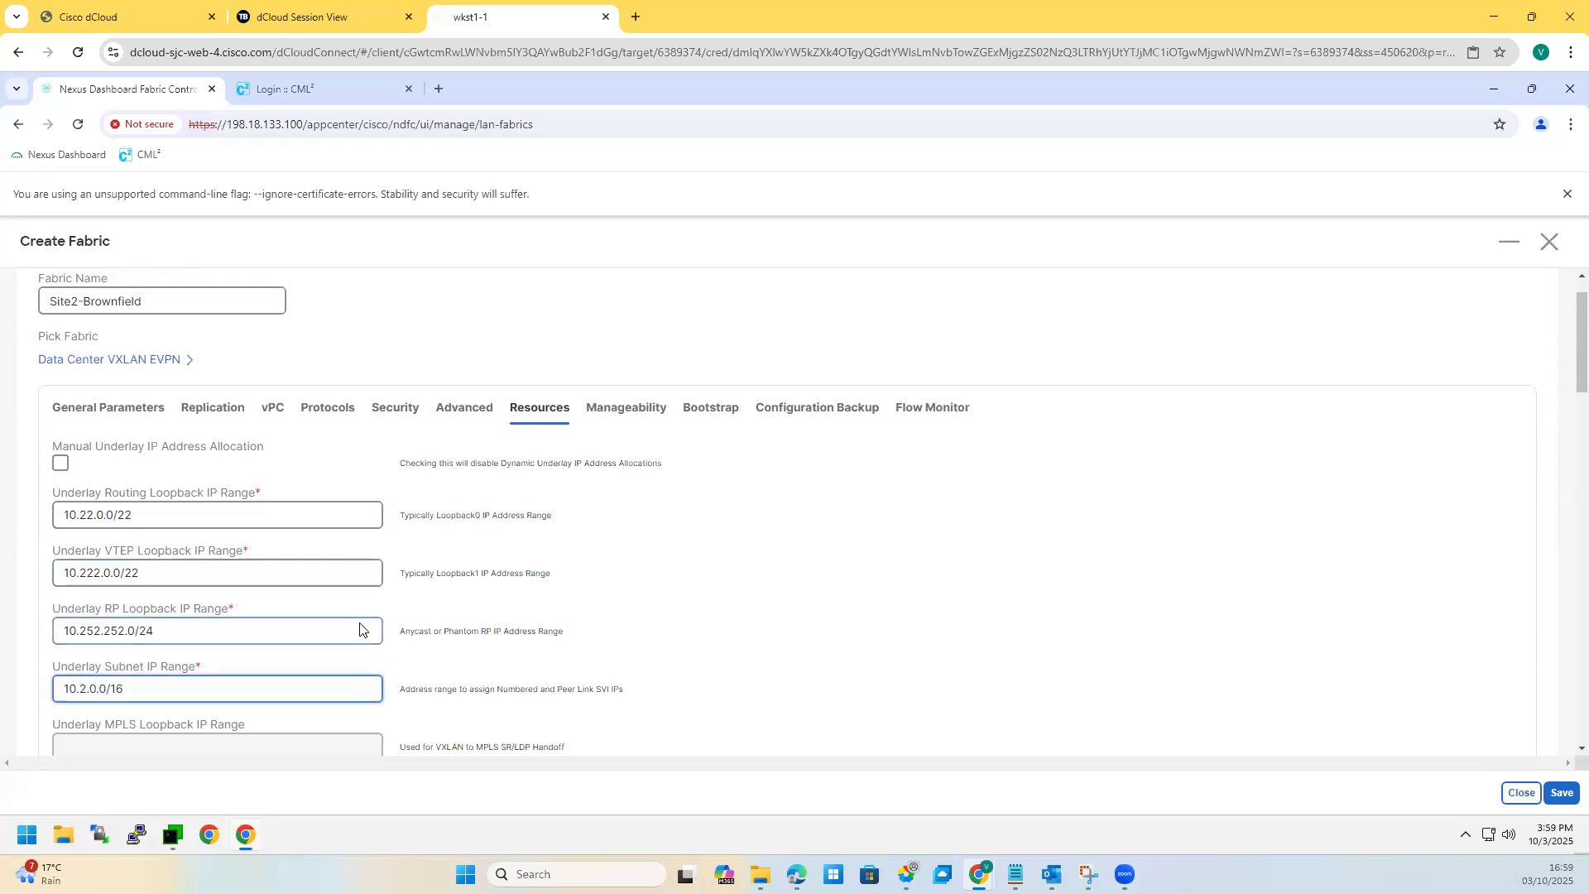
{"action": "scroll", "coordinate": [270, 675], "scroll_direction": "down", "scroll_amount": 1}
{"action": "scroll", "coordinate": [270, 675], "scroll_direction": "down", "scroll_amount": 1}
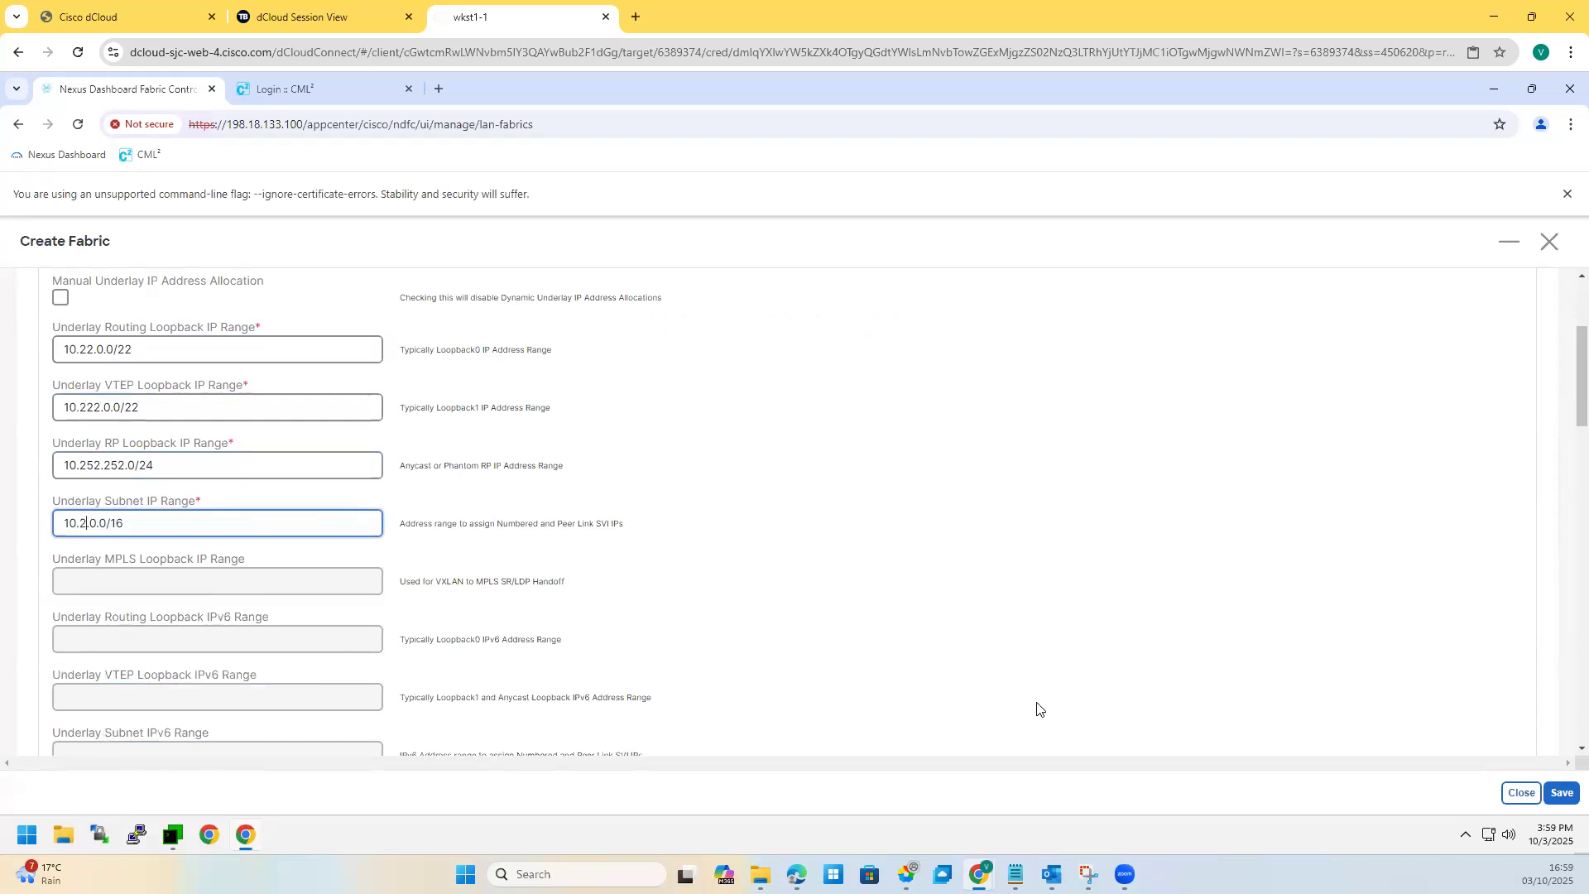
Step: Keep VRF Lite deployment on Manual and review the VNI and VLAN ranges
{"action": "scroll", "coordinate": [186, 611], "scroll_direction": "down", "scroll_amount": 3}
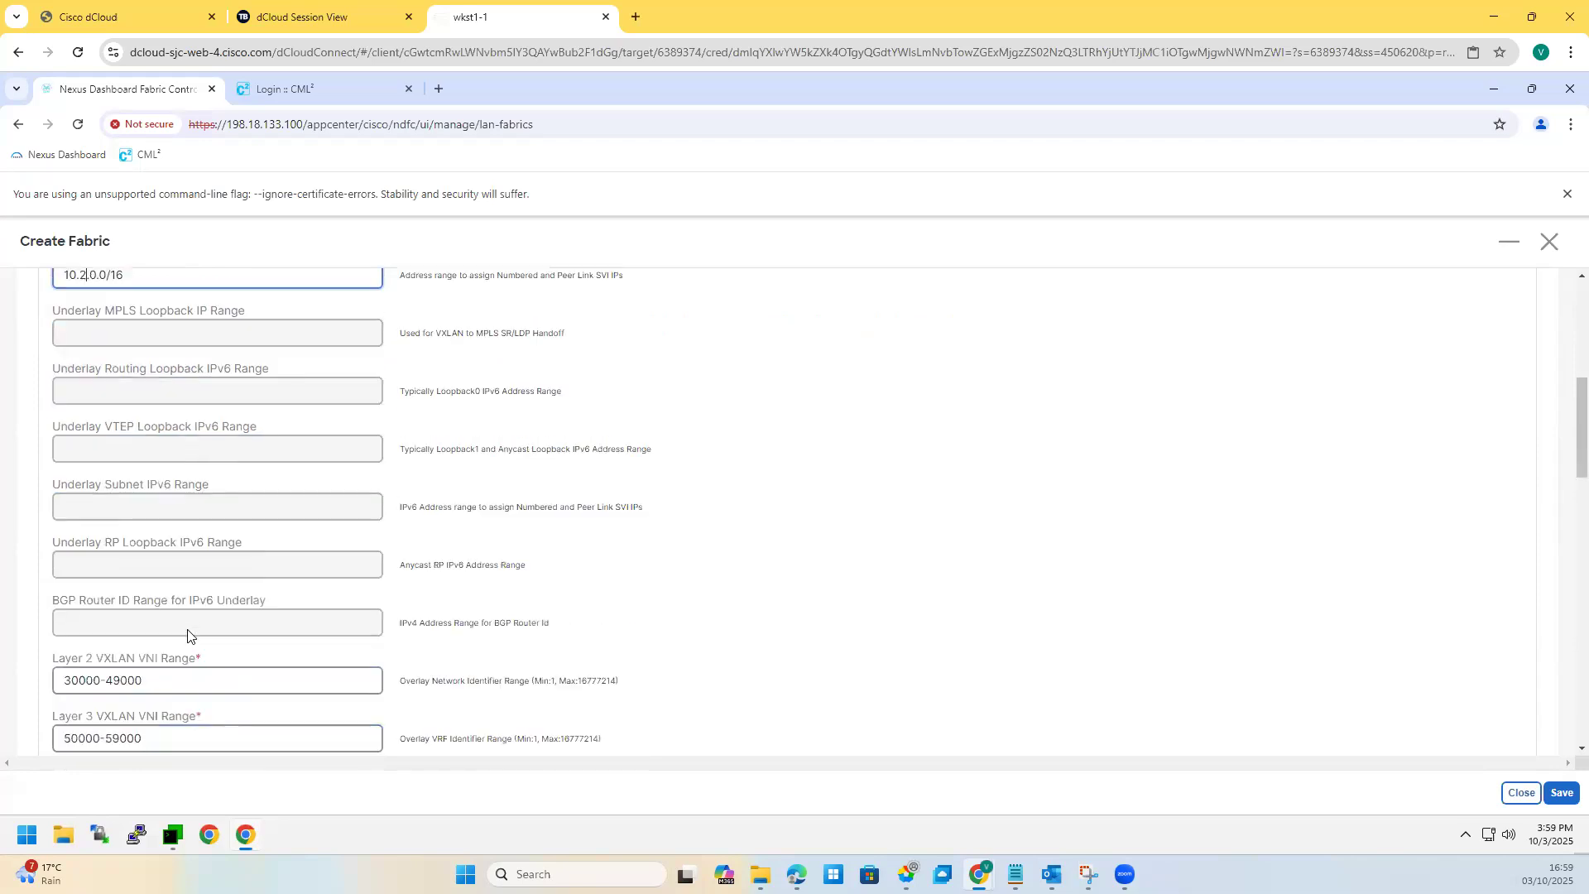
{"action": "scroll", "coordinate": [182, 619], "scroll_direction": "down", "scroll_amount": 6}
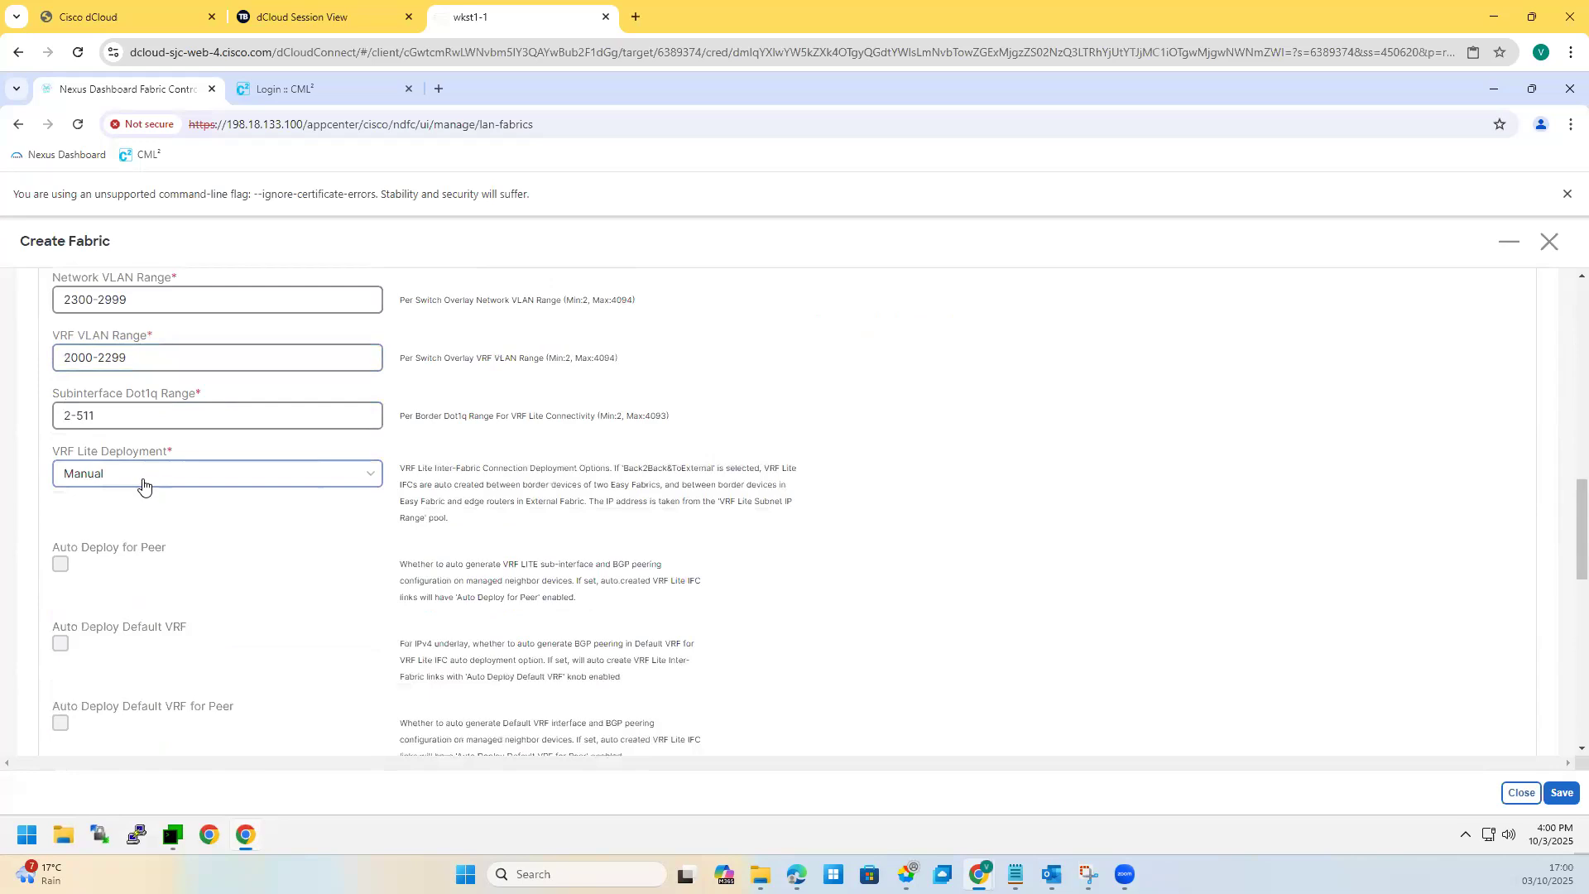
{"action": "left_click", "coordinate": [143, 482]}
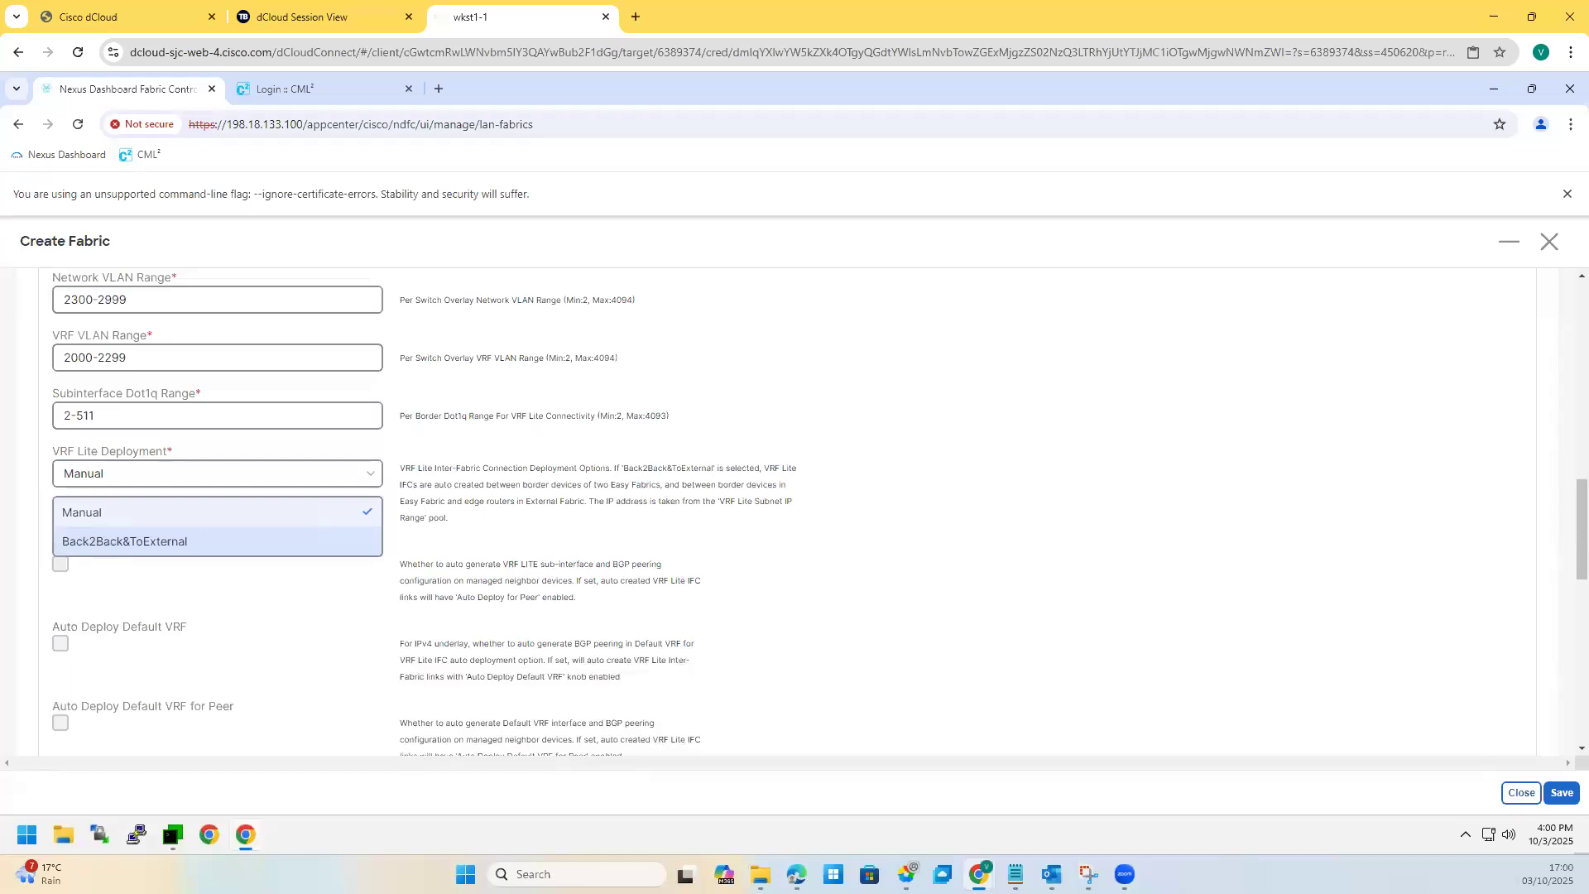
{"action": "left_click", "coordinate": [184, 559]}
{"action": "scroll", "coordinate": [185, 561], "scroll_direction": "up", "scroll_amount": 1}
{"action": "scroll", "coordinate": [184, 560], "scroll_direction": "up", "scroll_amount": 2}
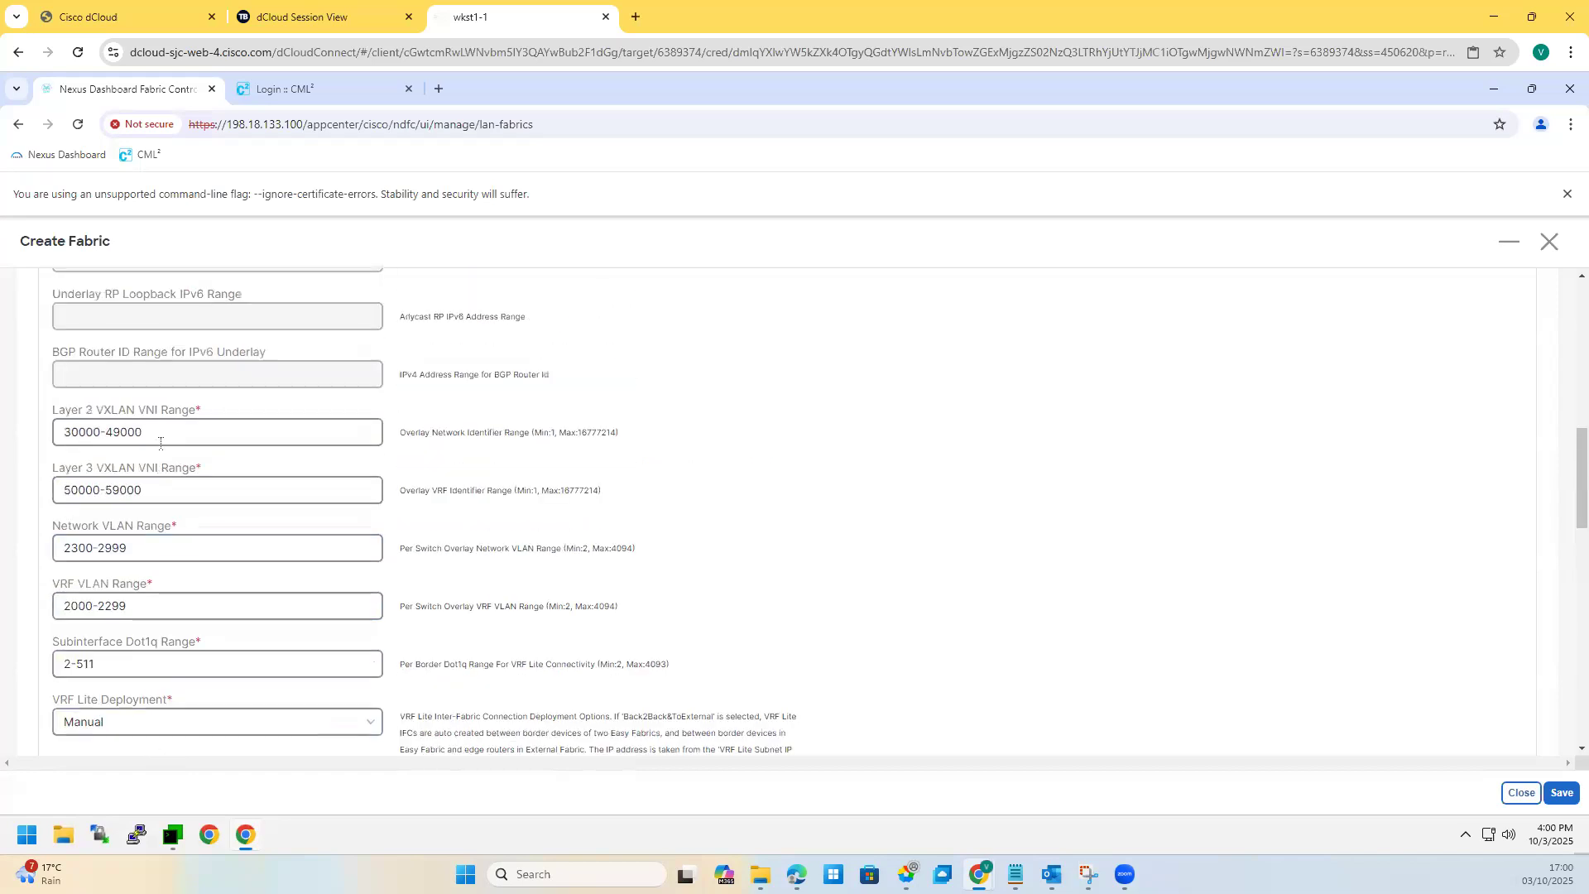
{"action": "triple_click", "coordinate": [60, 440]}
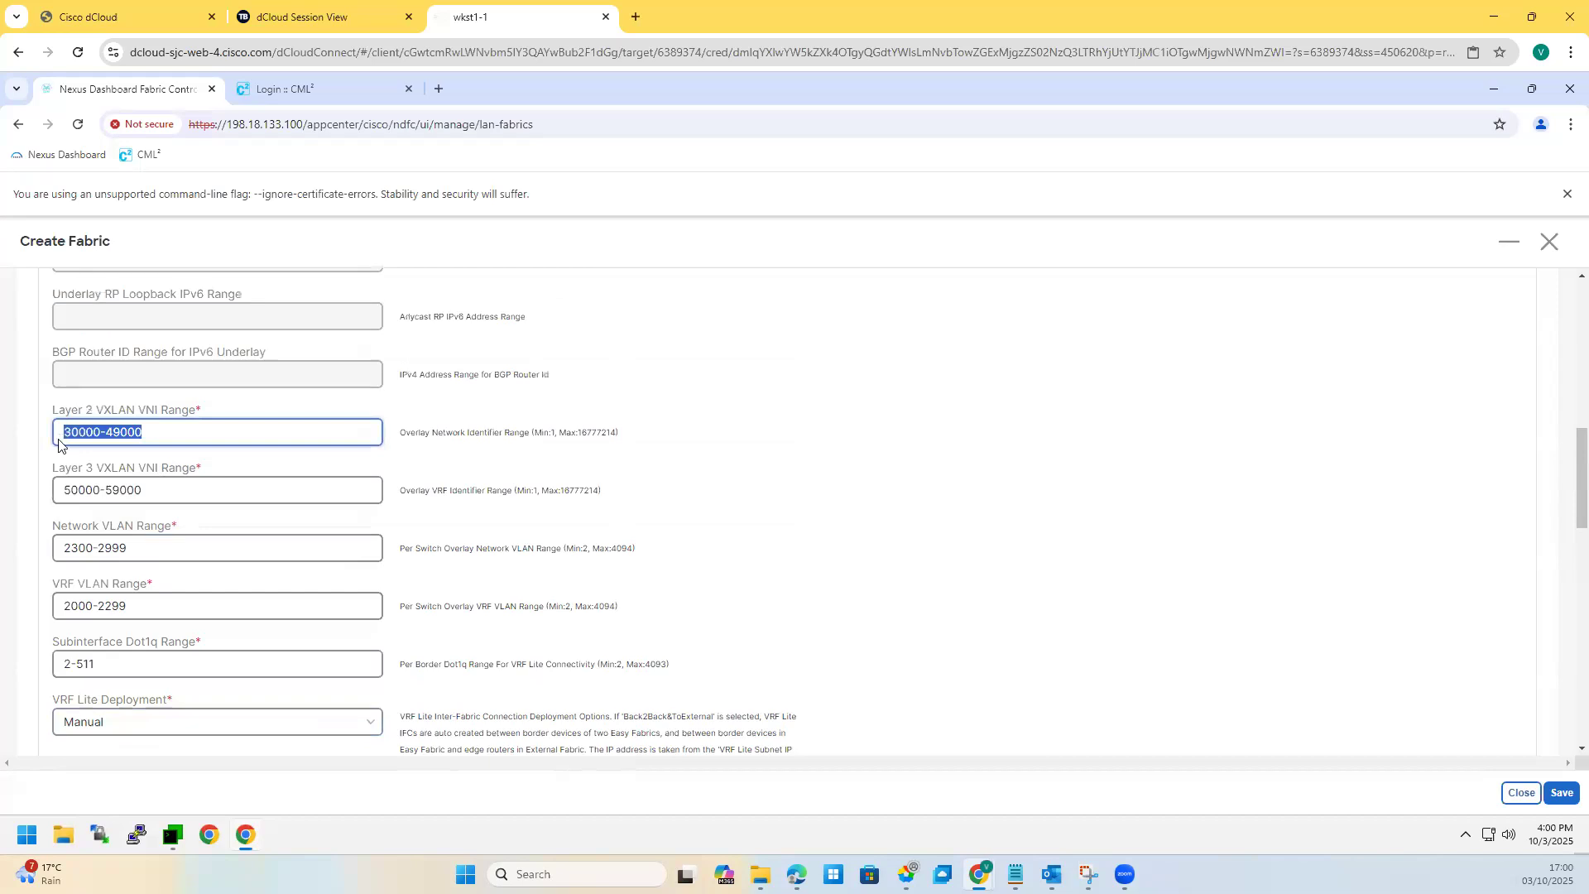
{"action": "key", "text": "Tab"}
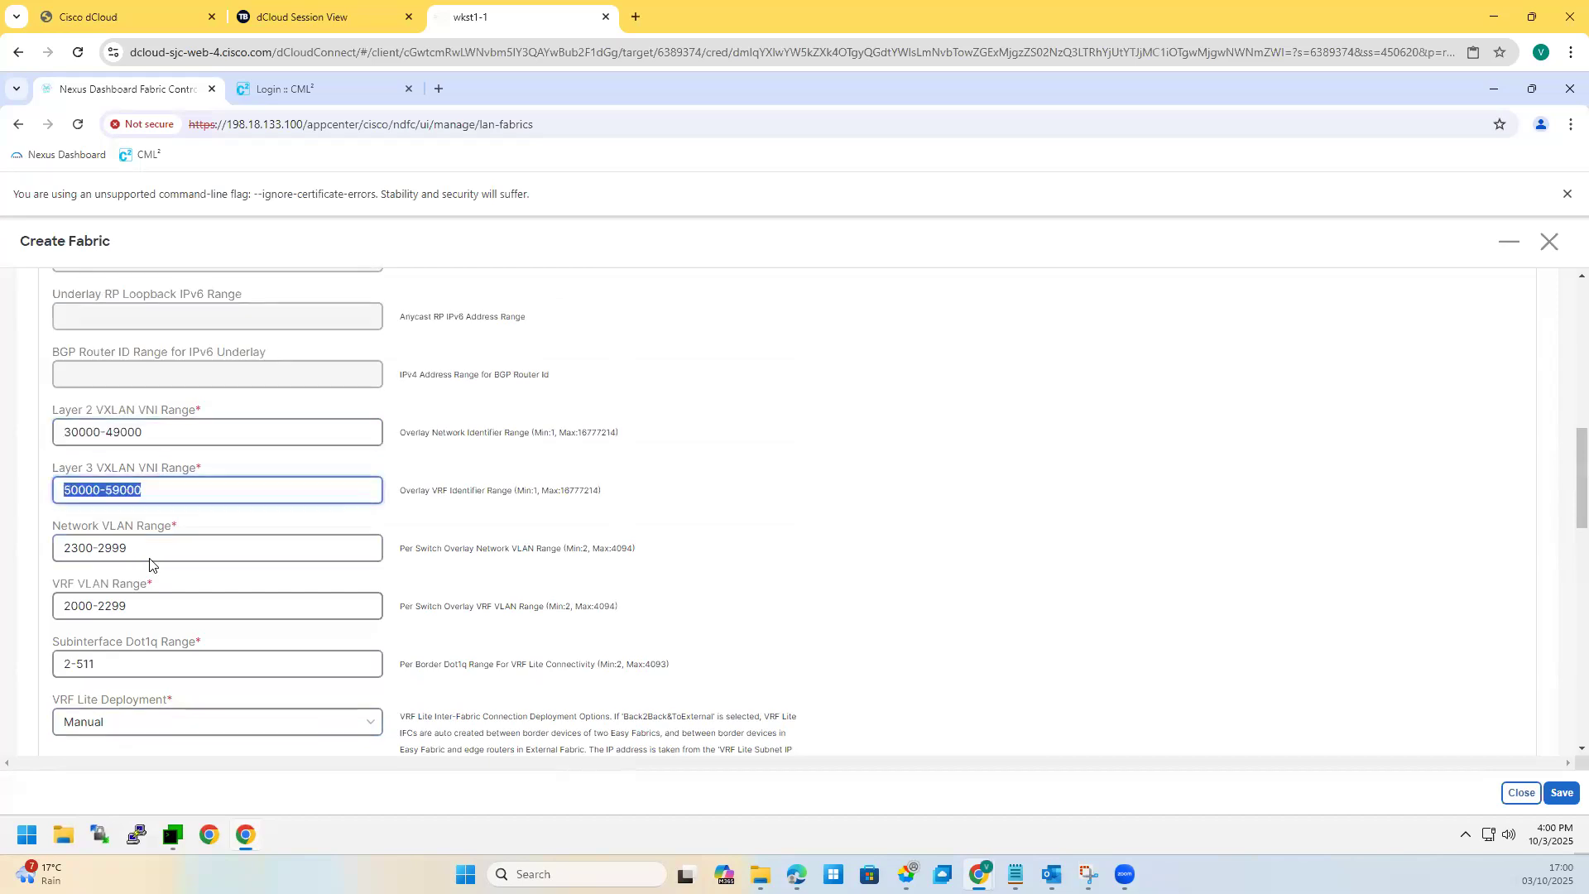
{"action": "key", "text": "Tab"}
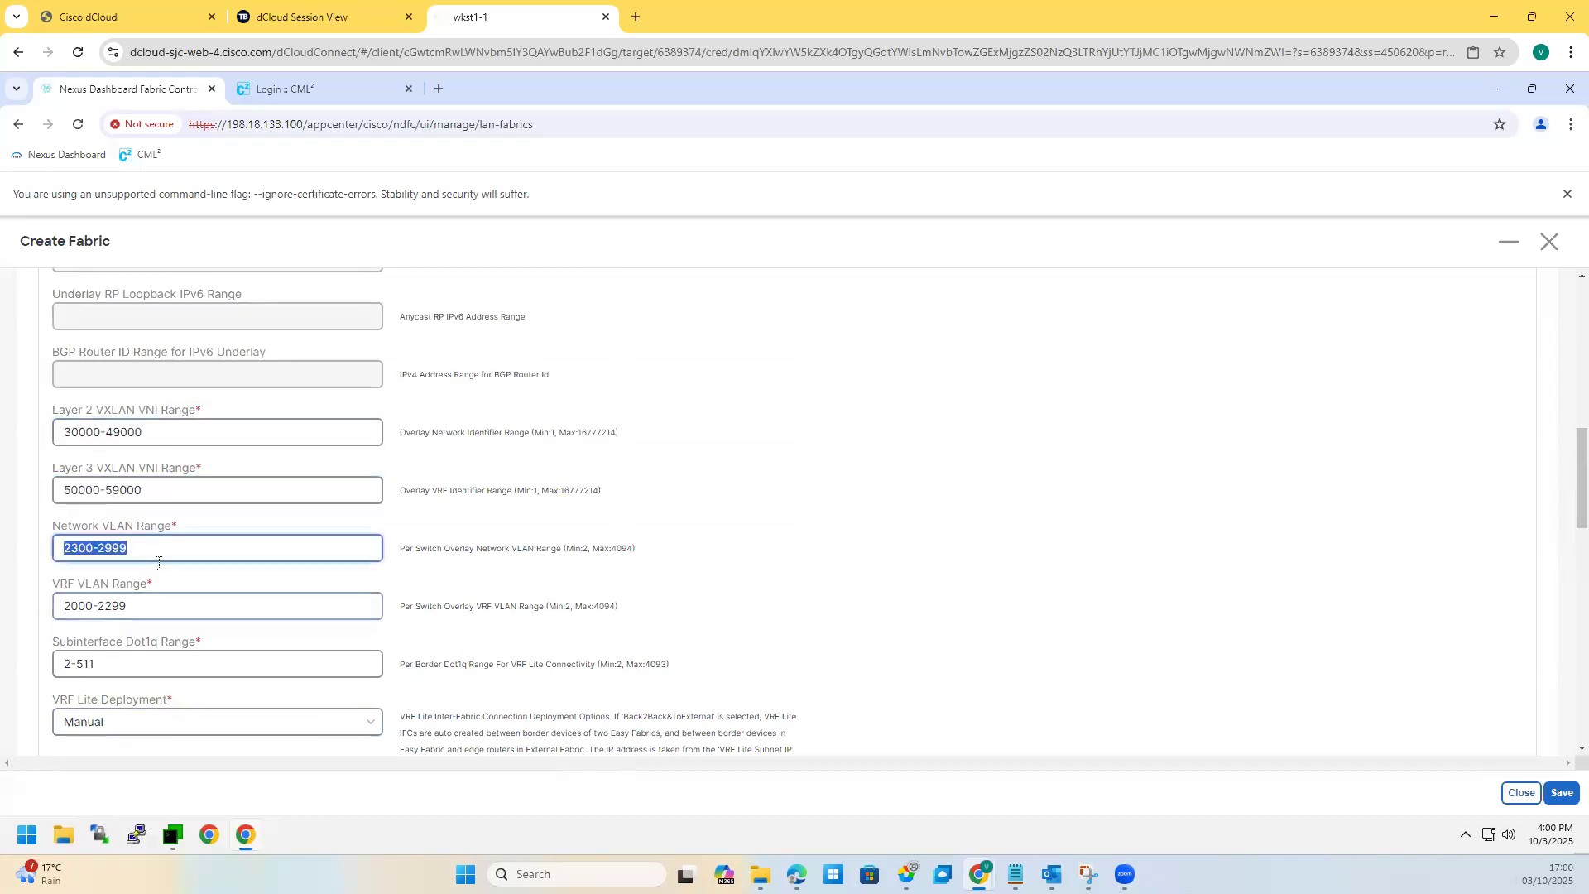
{"action": "key", "text": "Tab"}
Step: Change the VRF Lite subnet IP range to 10.33.0.0/16
{"action": "scroll", "coordinate": [58, 689], "scroll_direction": "down", "scroll_amount": 2}
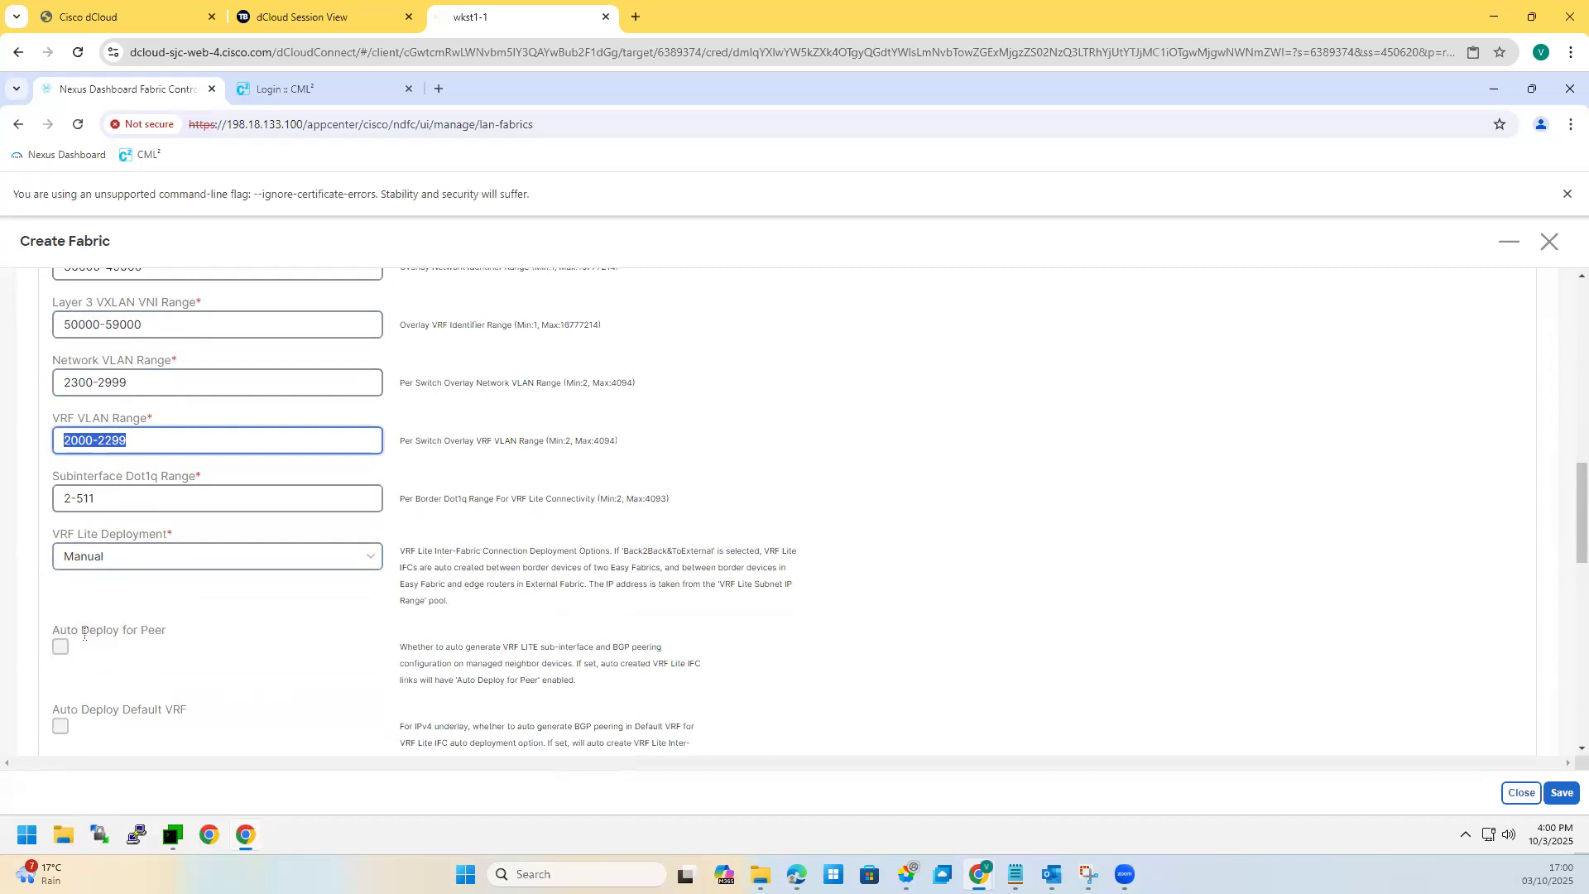
{"action": "scroll", "coordinate": [84, 634], "scroll_direction": "down", "scroll_amount": 2}
{"action": "scroll", "coordinate": [89, 647], "scroll_direction": "down", "scroll_amount": 2}
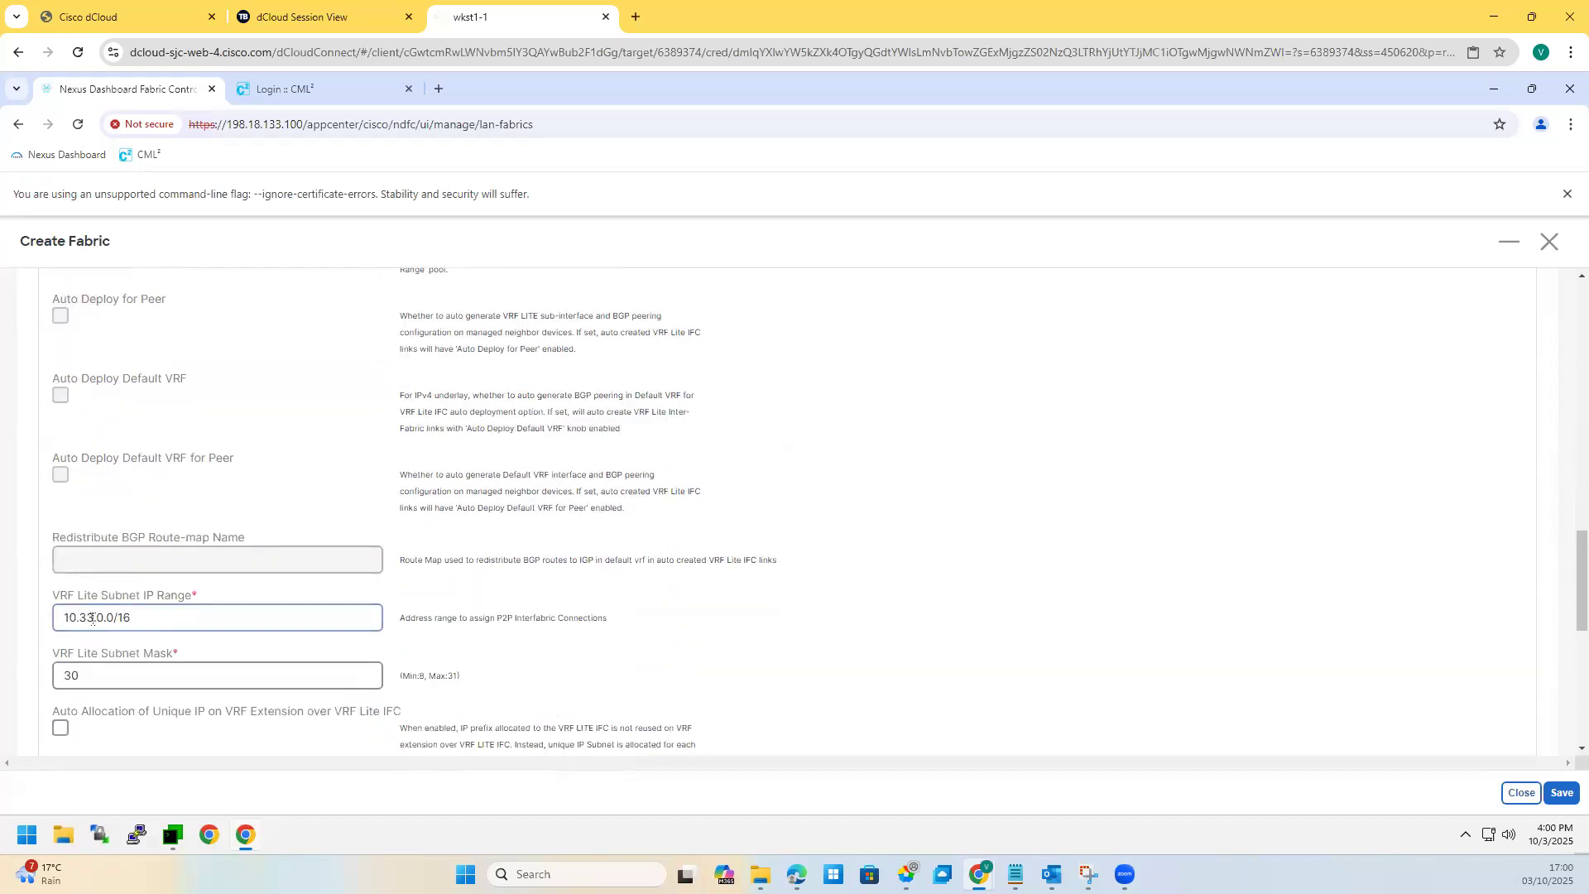
{"action": "left_click", "coordinate": [104, 620]}
{"action": "key", "text": "BackSpace"}
{"action": "key", "text": "BackSpace"}
{"action": "key", "text": "BackSpace"}
{"action": "key", "text": "BackSpace"}
{"action": "key", "text": "BackSpace"}
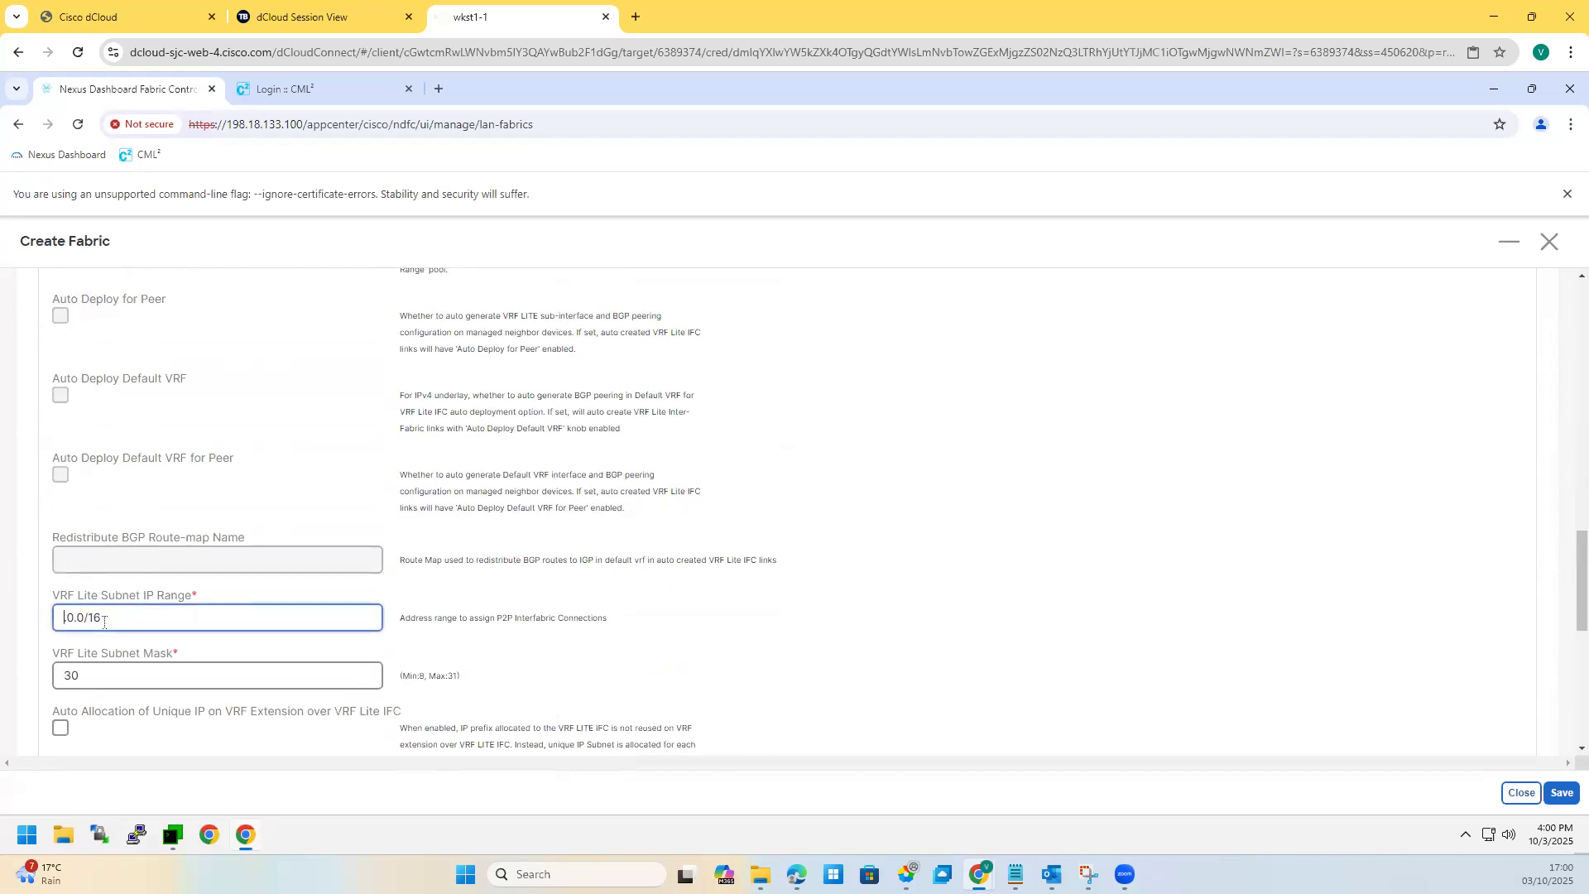
{"action": "type", "text": "10"}
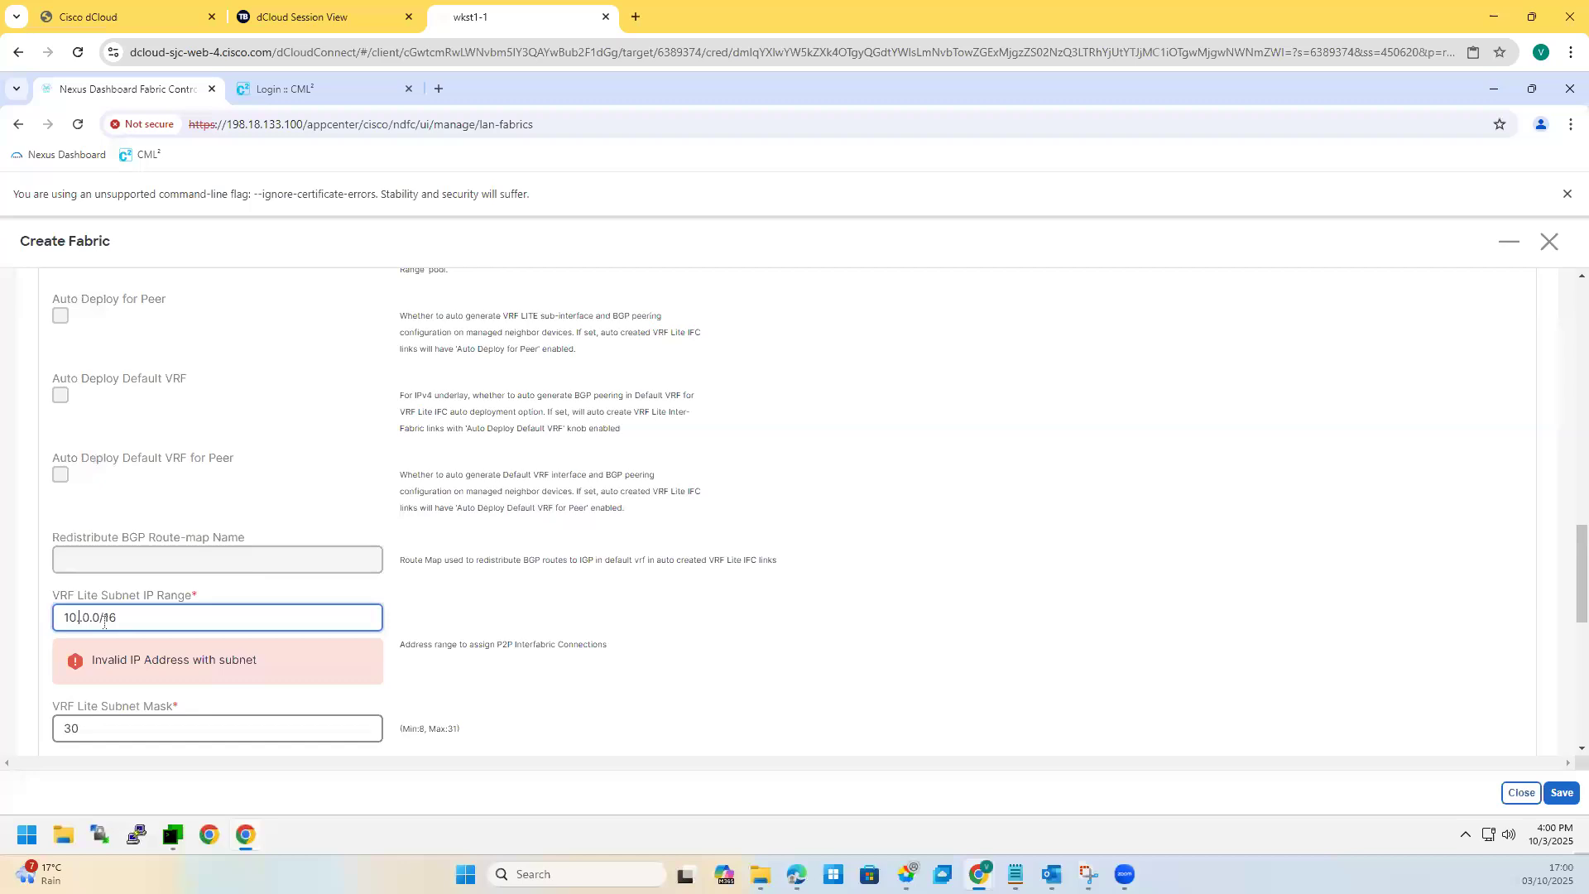
{"action": "type", "text": ".33."}
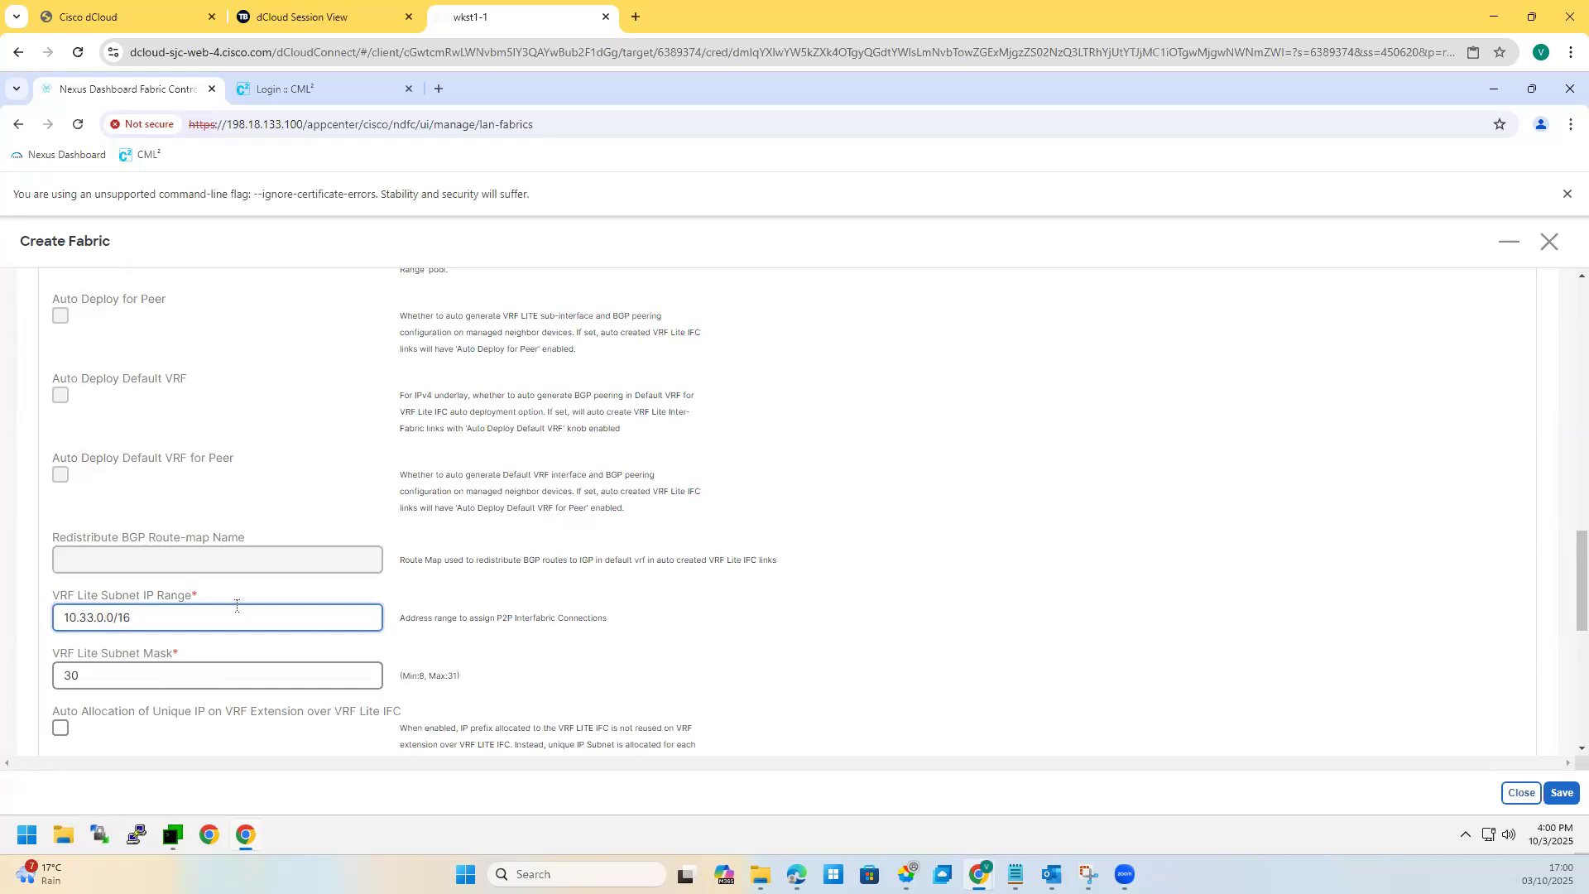
{"action": "scroll", "coordinate": [203, 600], "scroll_direction": "down", "scroll_amount": 6}
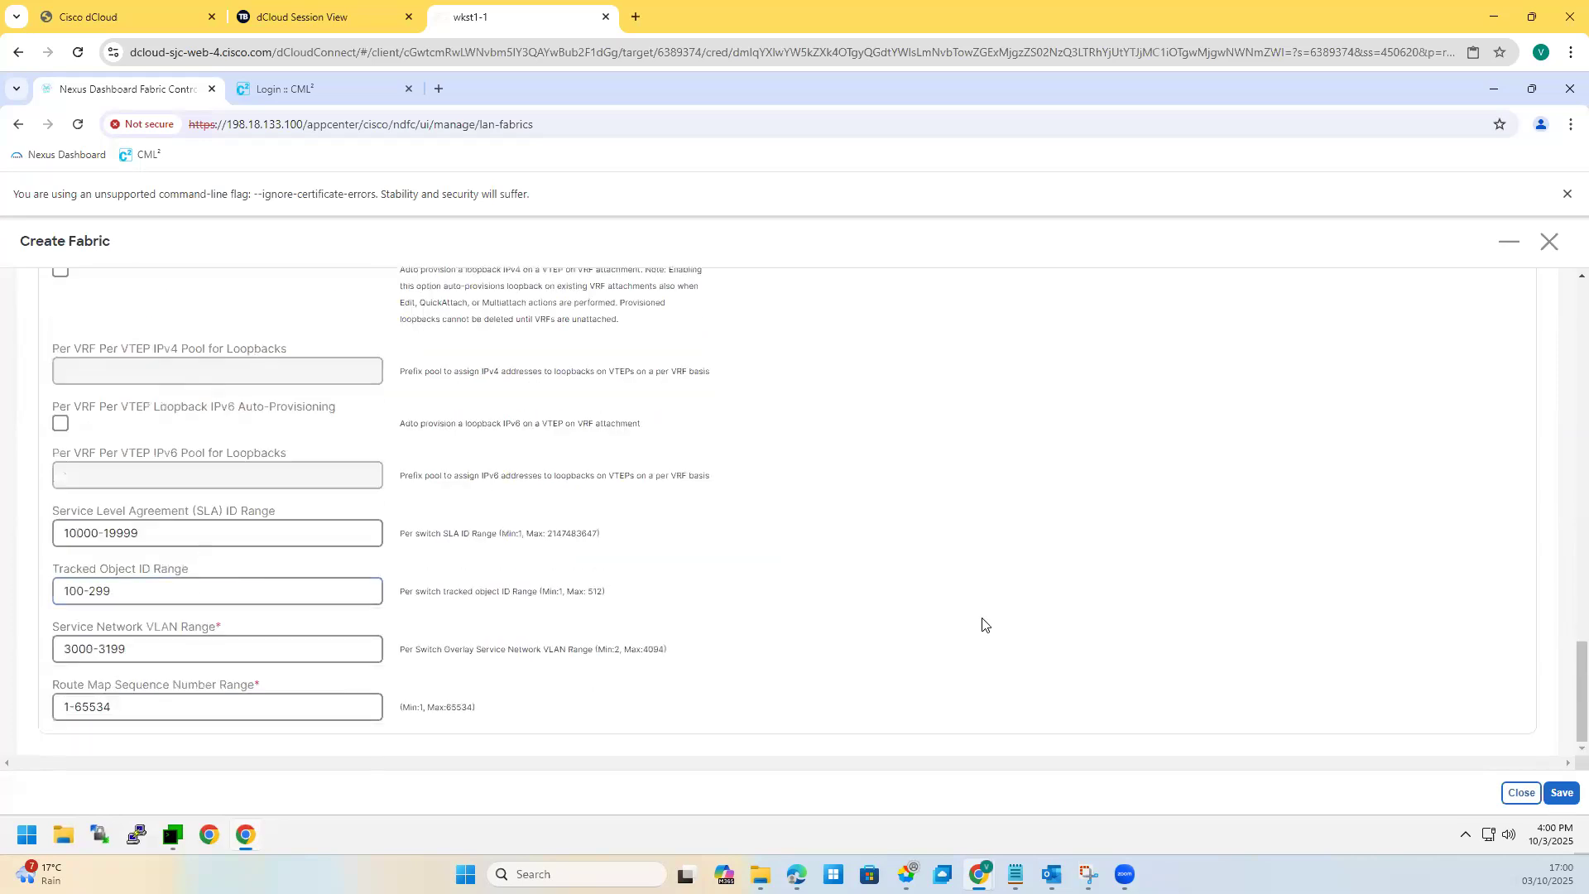
{"action": "scroll", "coordinate": [952, 617], "scroll_direction": "up", "scroll_amount": 2}
{"action": "scroll", "coordinate": [952, 617], "scroll_direction": "up", "scroll_amount": 15}
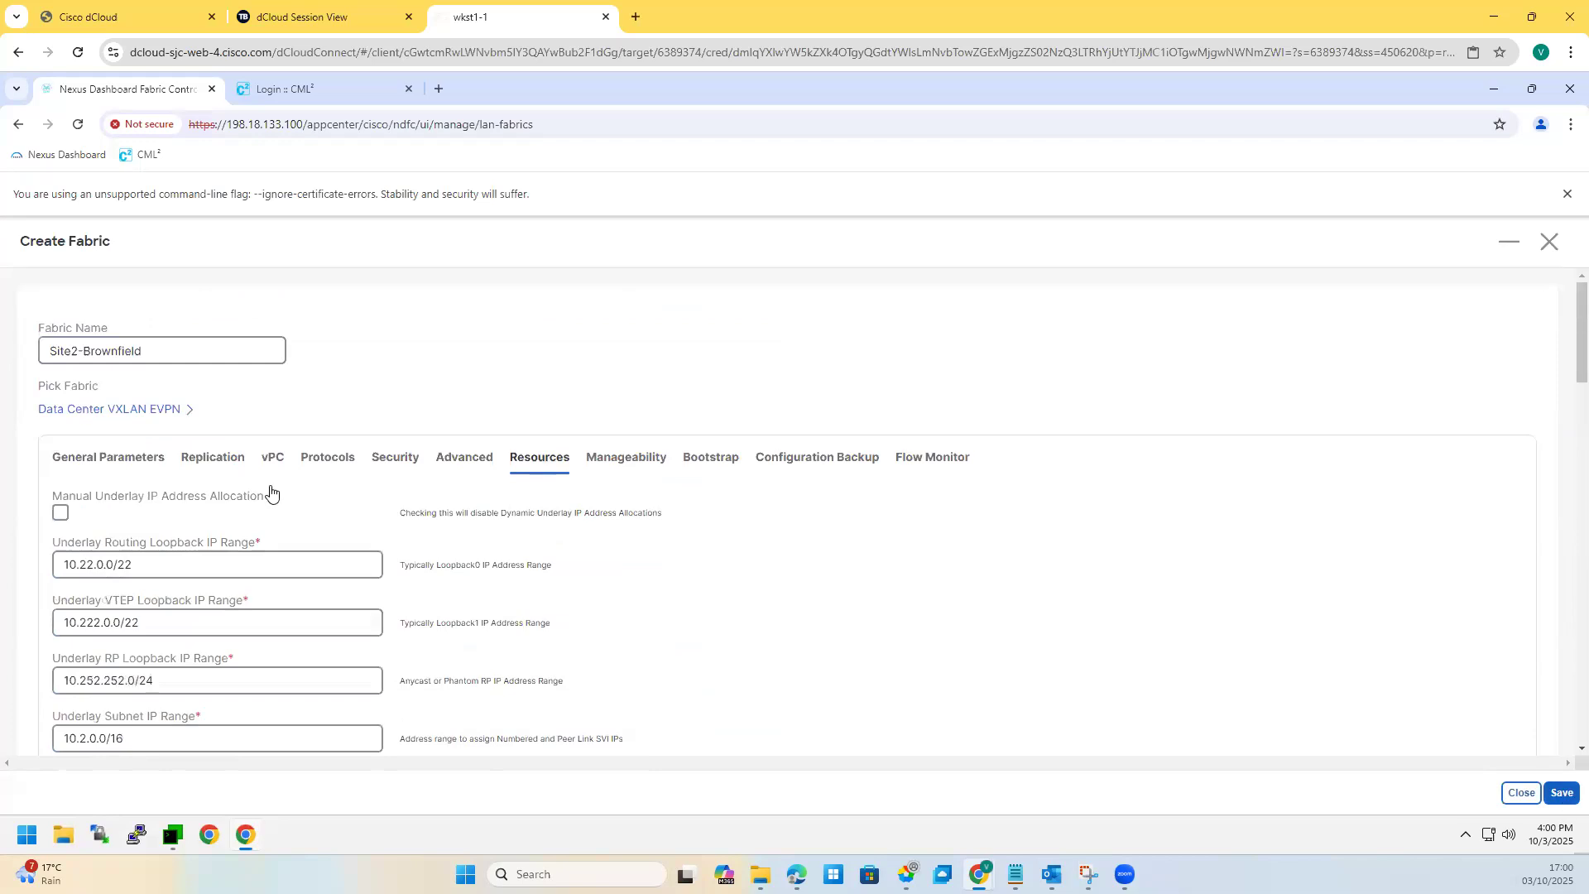
Step: Save the Site2-Brownfield fabric and start adding switches to it
{"action": "left_click", "coordinate": [1560, 793]}
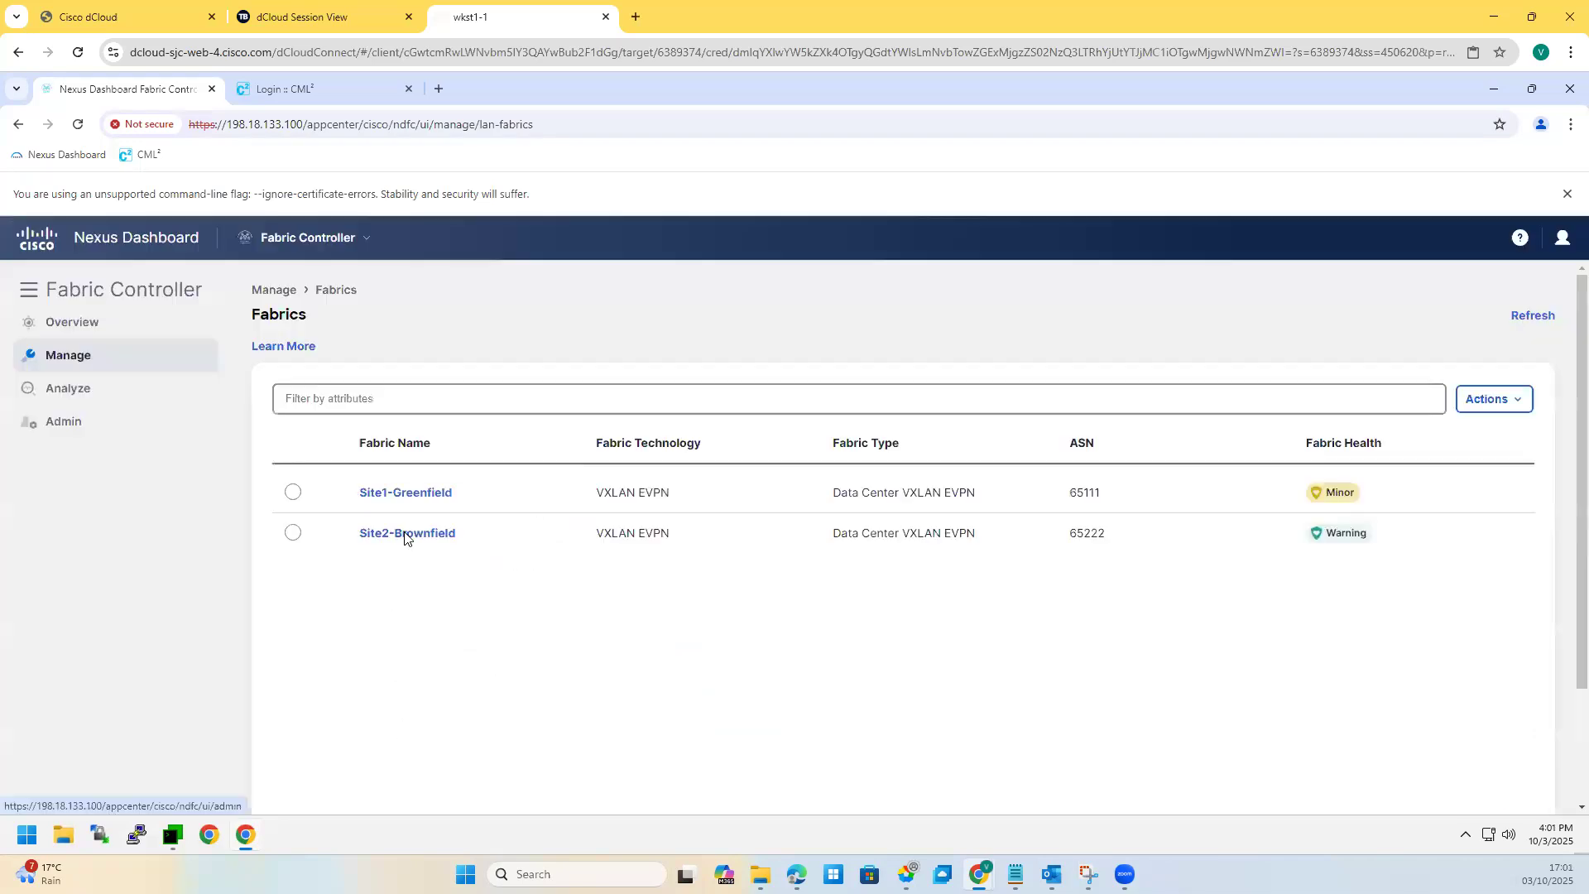
{"action": "left_click", "coordinate": [402, 553]}
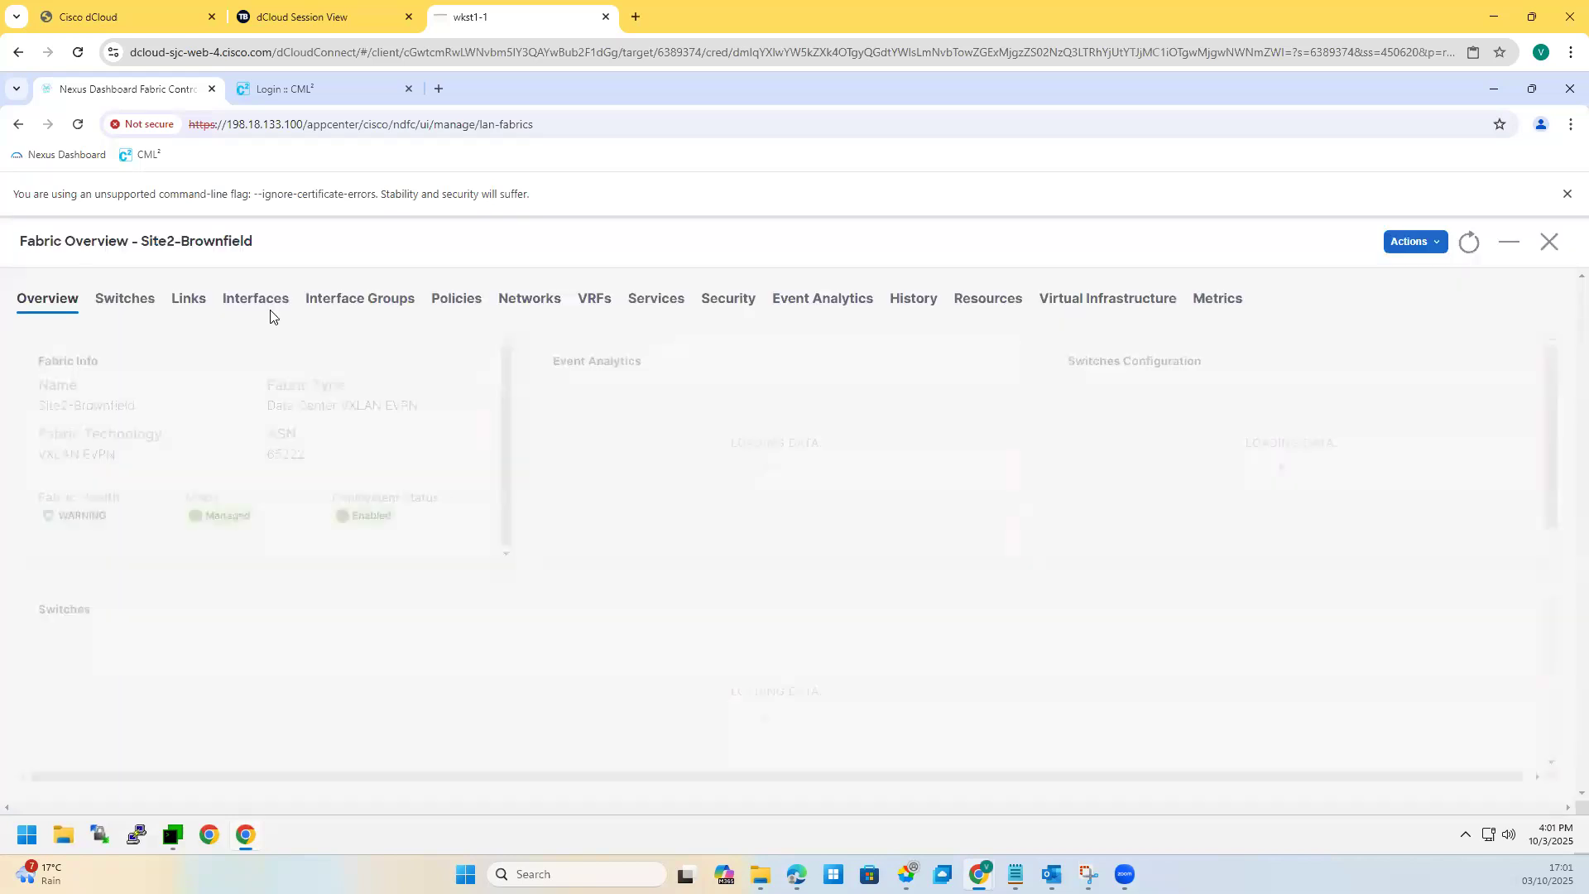
{"action": "left_click", "coordinate": [126, 300]}
{"action": "left_click", "coordinate": [1502, 371]}
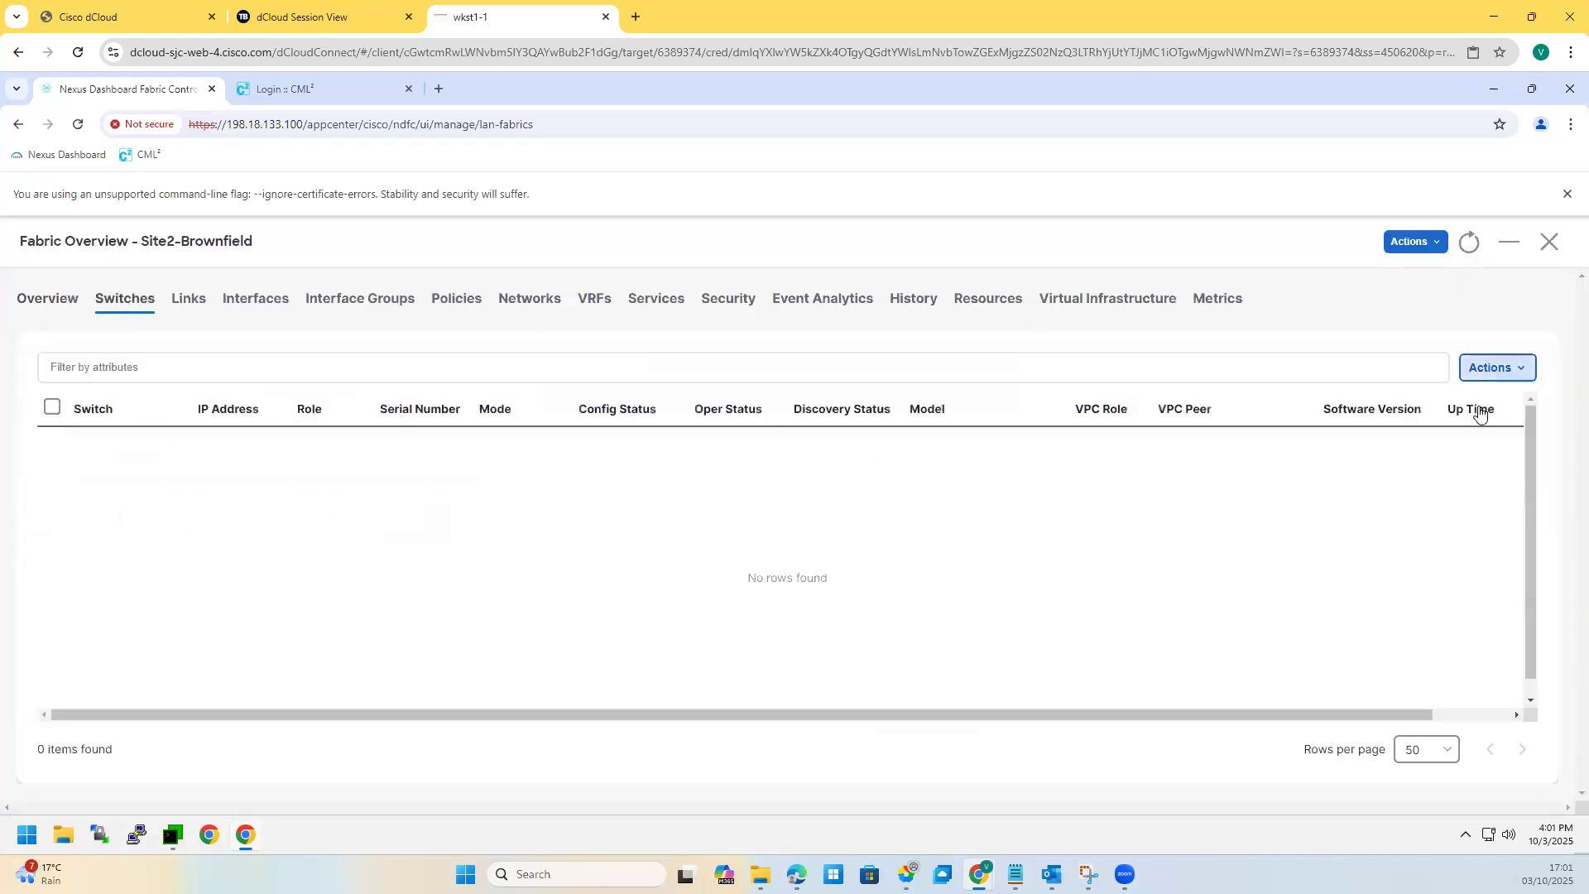
{"action": "left_click", "coordinate": [1452, 492]}
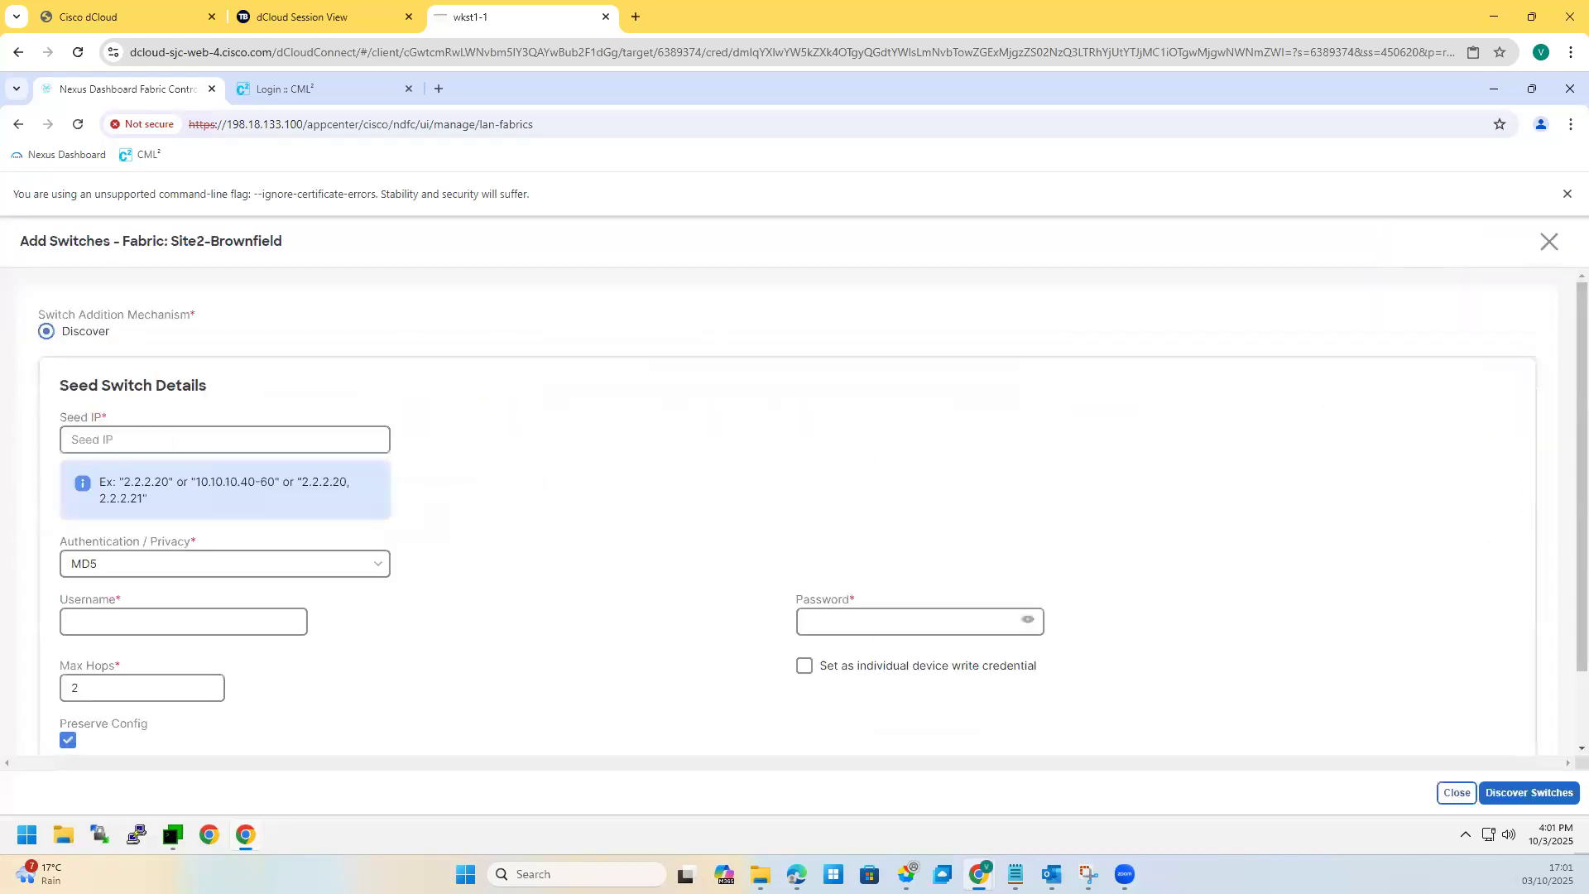
Step: Enter 198.18.4.201 as the seed switch IP
{"action": "left_click", "coordinate": [168, 439]}
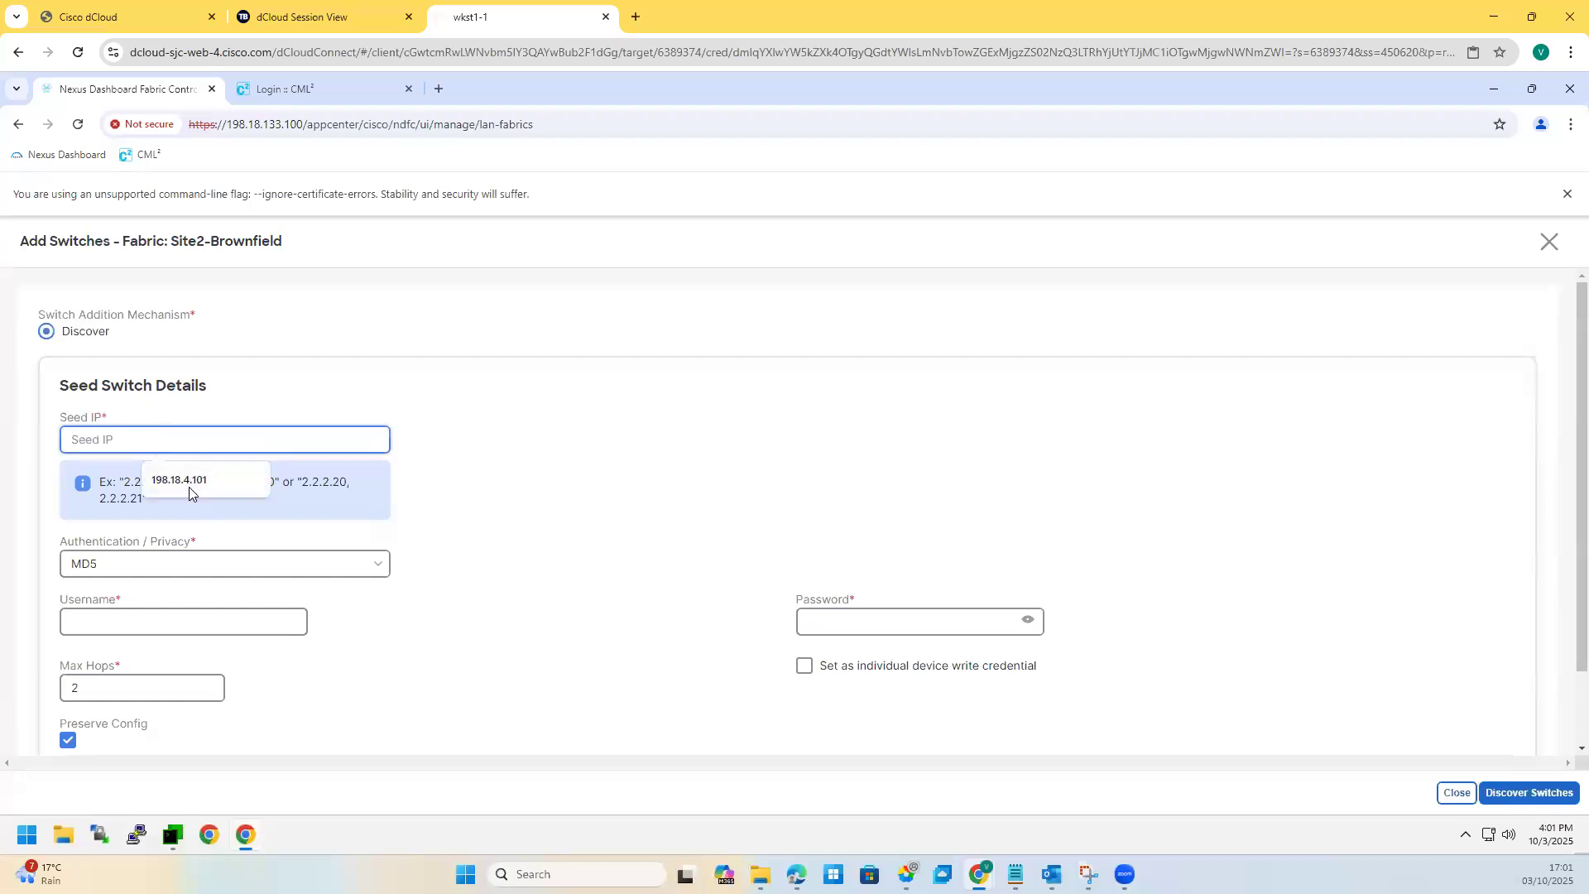
{"action": "left_click", "coordinate": [188, 487]}
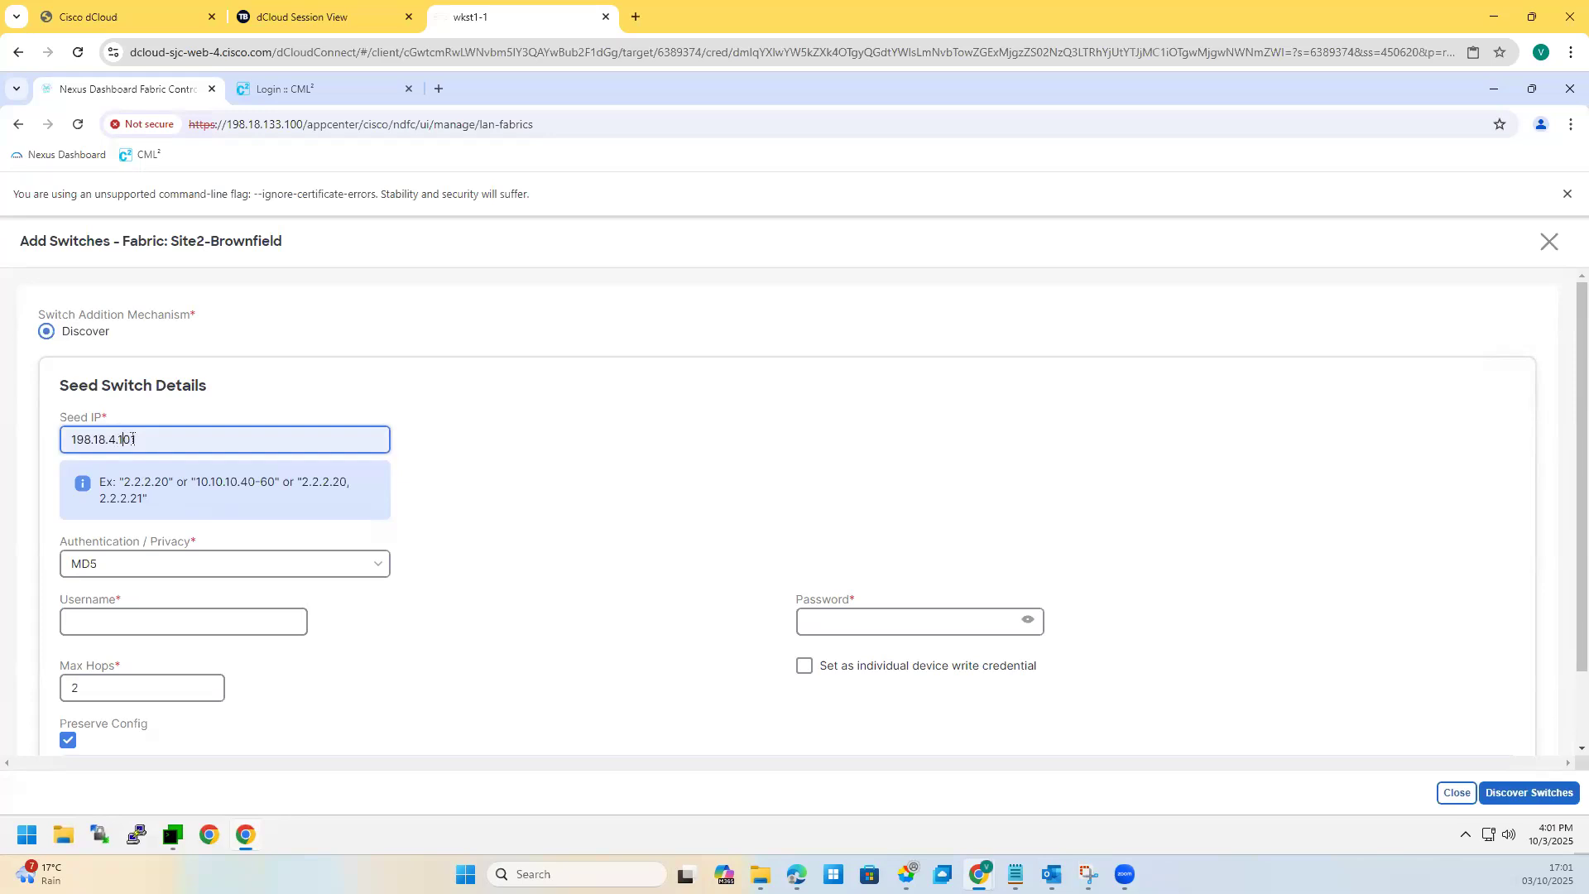
{"action": "left_click", "coordinate": [130, 439]}
{"action": "key", "text": "BackSpace"}
{"action": "type", "text": "2"}
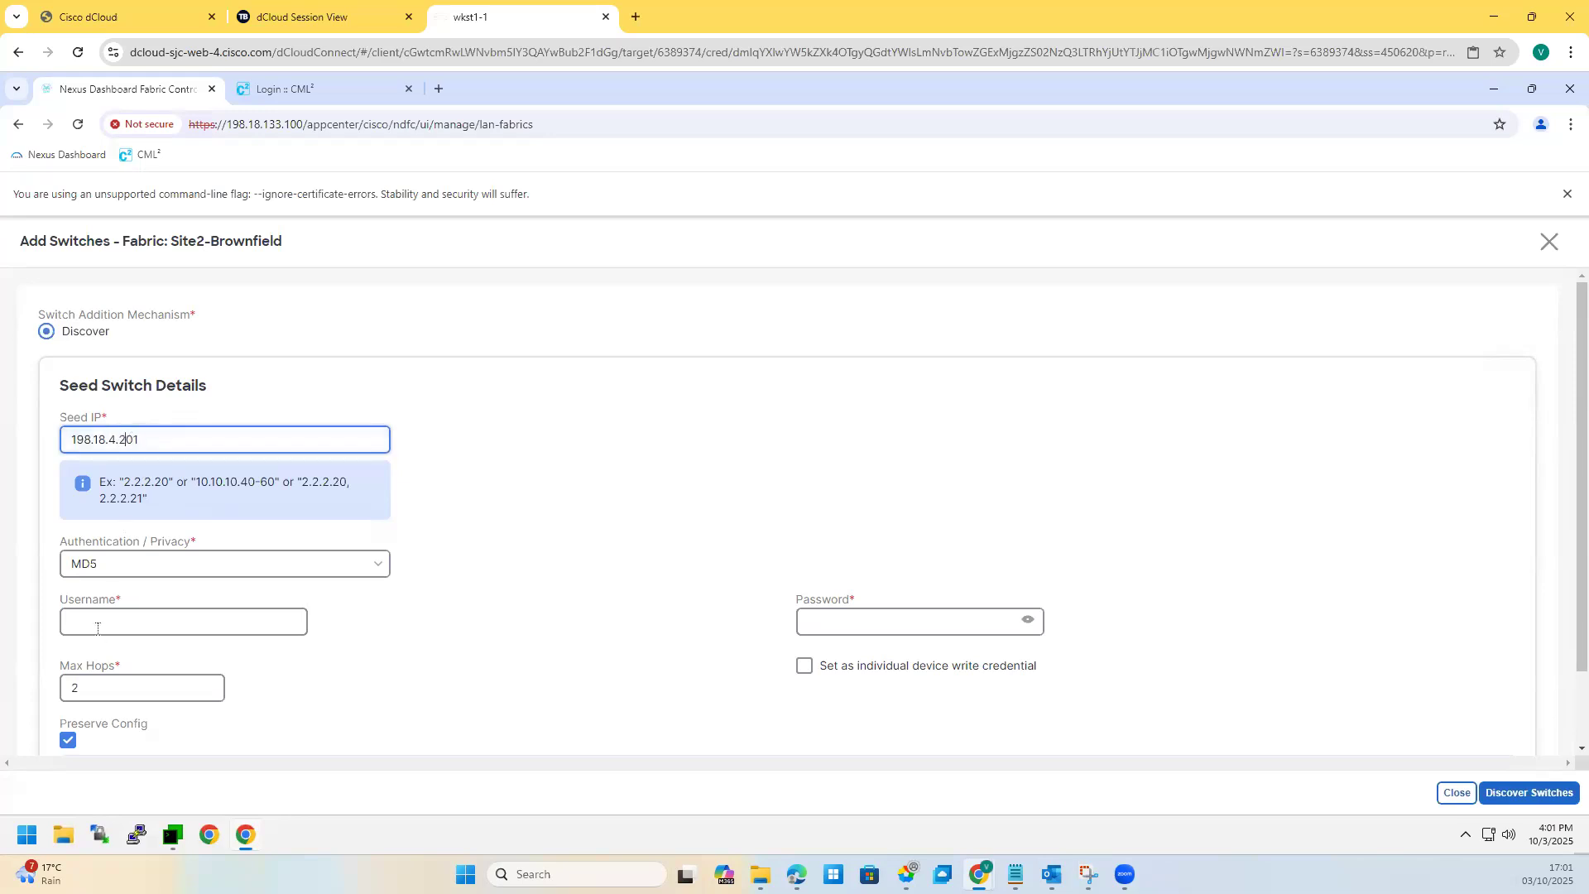
Step: Fill in the switch username and password, then discover switches
{"action": "left_click", "coordinate": [97, 628]}
{"action": "left_click", "coordinate": [177, 672]}
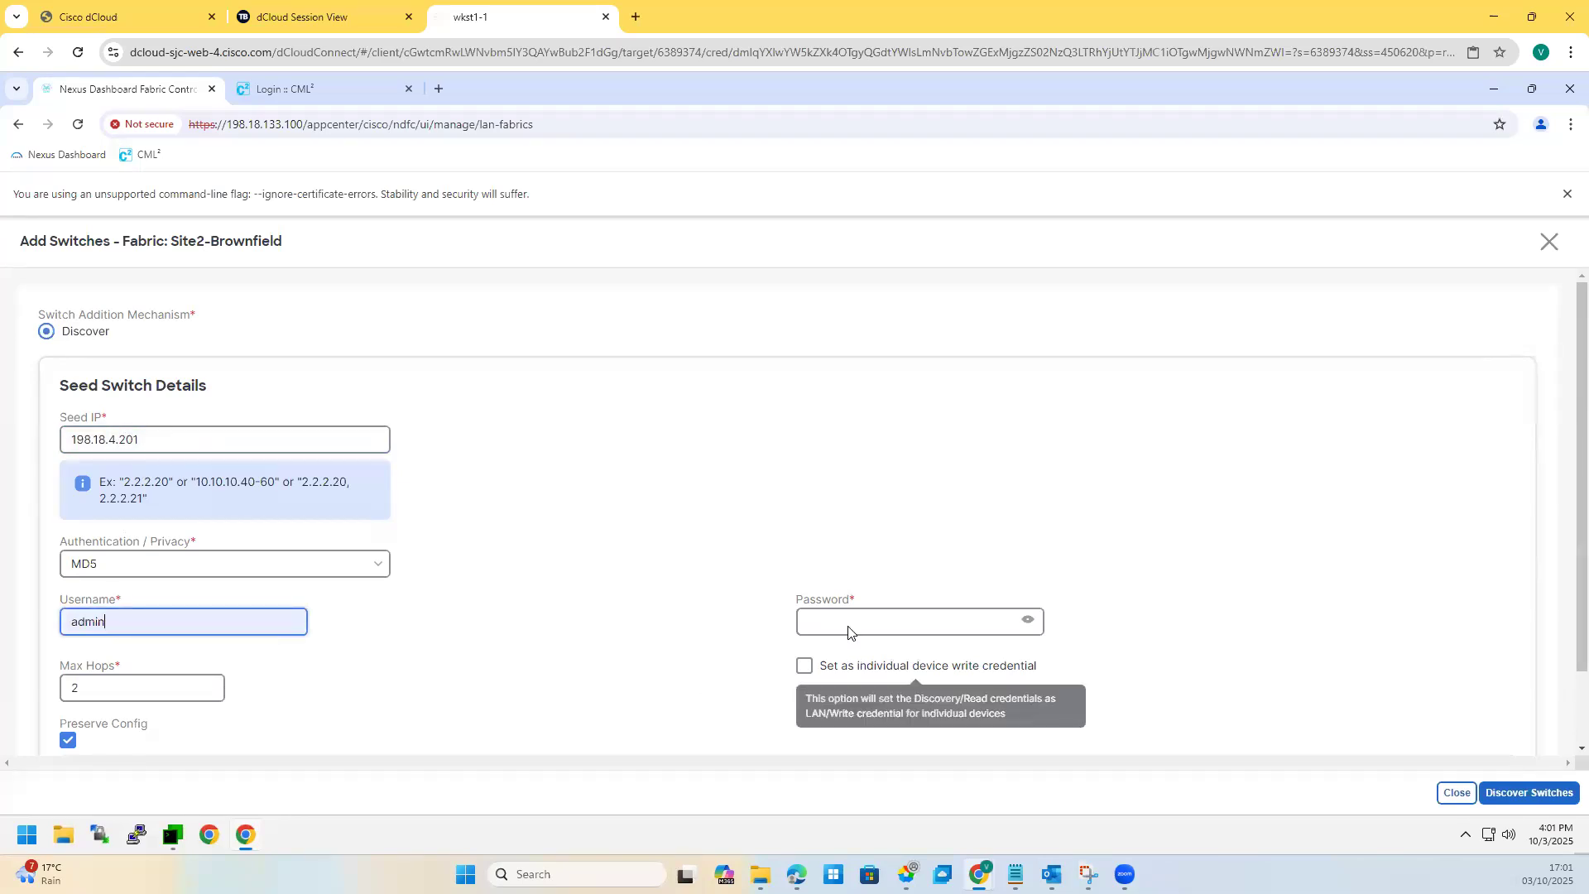
{"action": "left_click", "coordinate": [849, 626]}
{"action": "type", "text": "•••••••••••"}
{"action": "left_click", "coordinate": [1028, 620]}
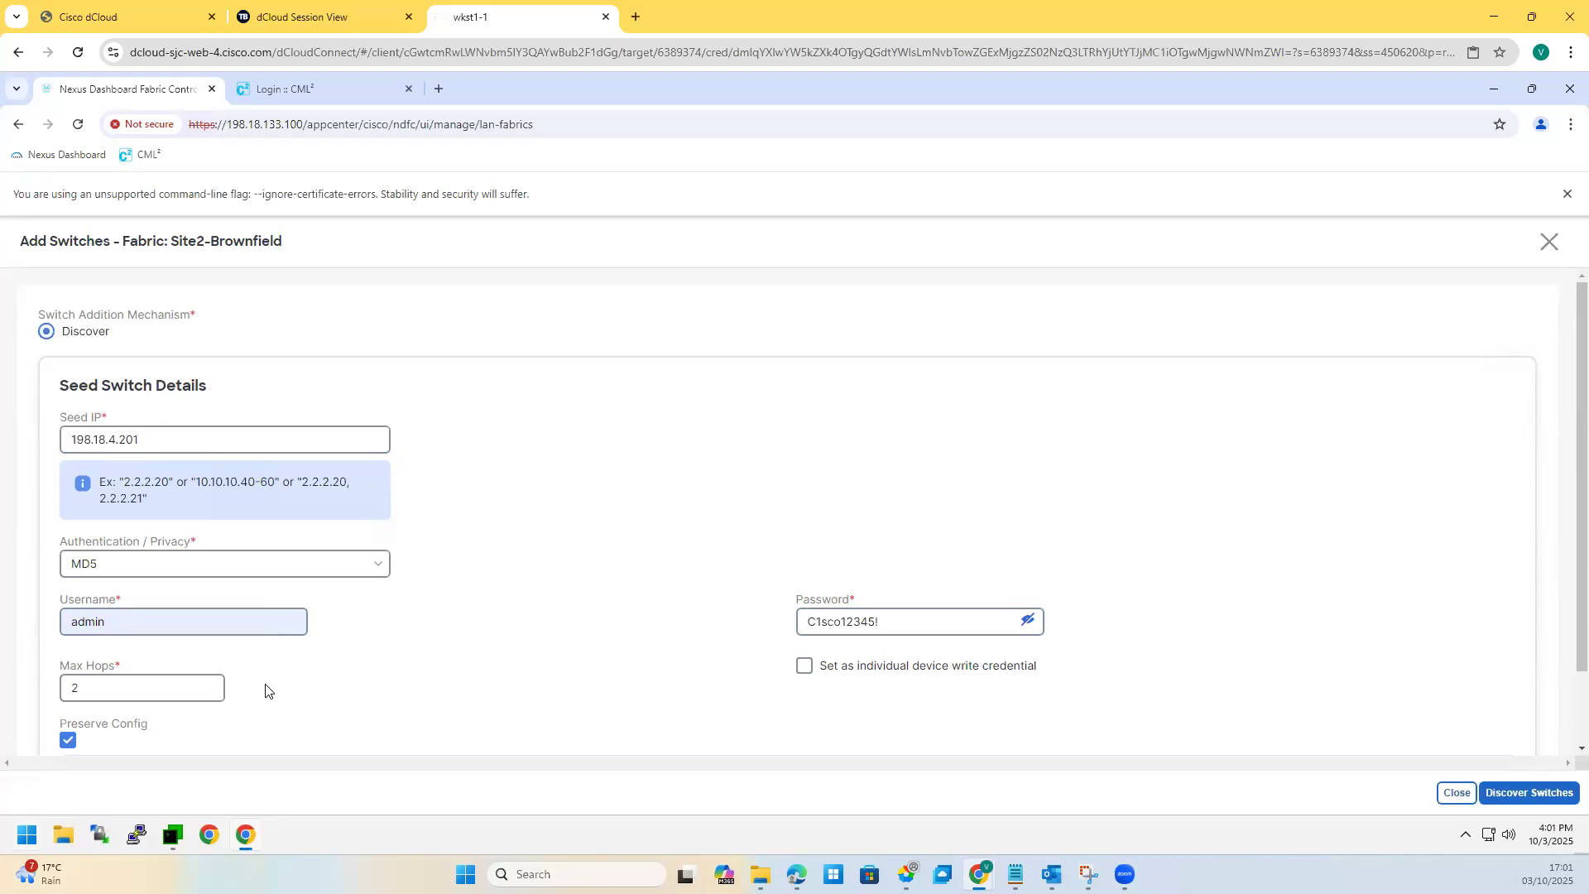
{"action": "scroll", "coordinate": [265, 692], "scroll_direction": "down", "scroll_amount": 2}
{"action": "left_click", "coordinate": [1530, 793]}
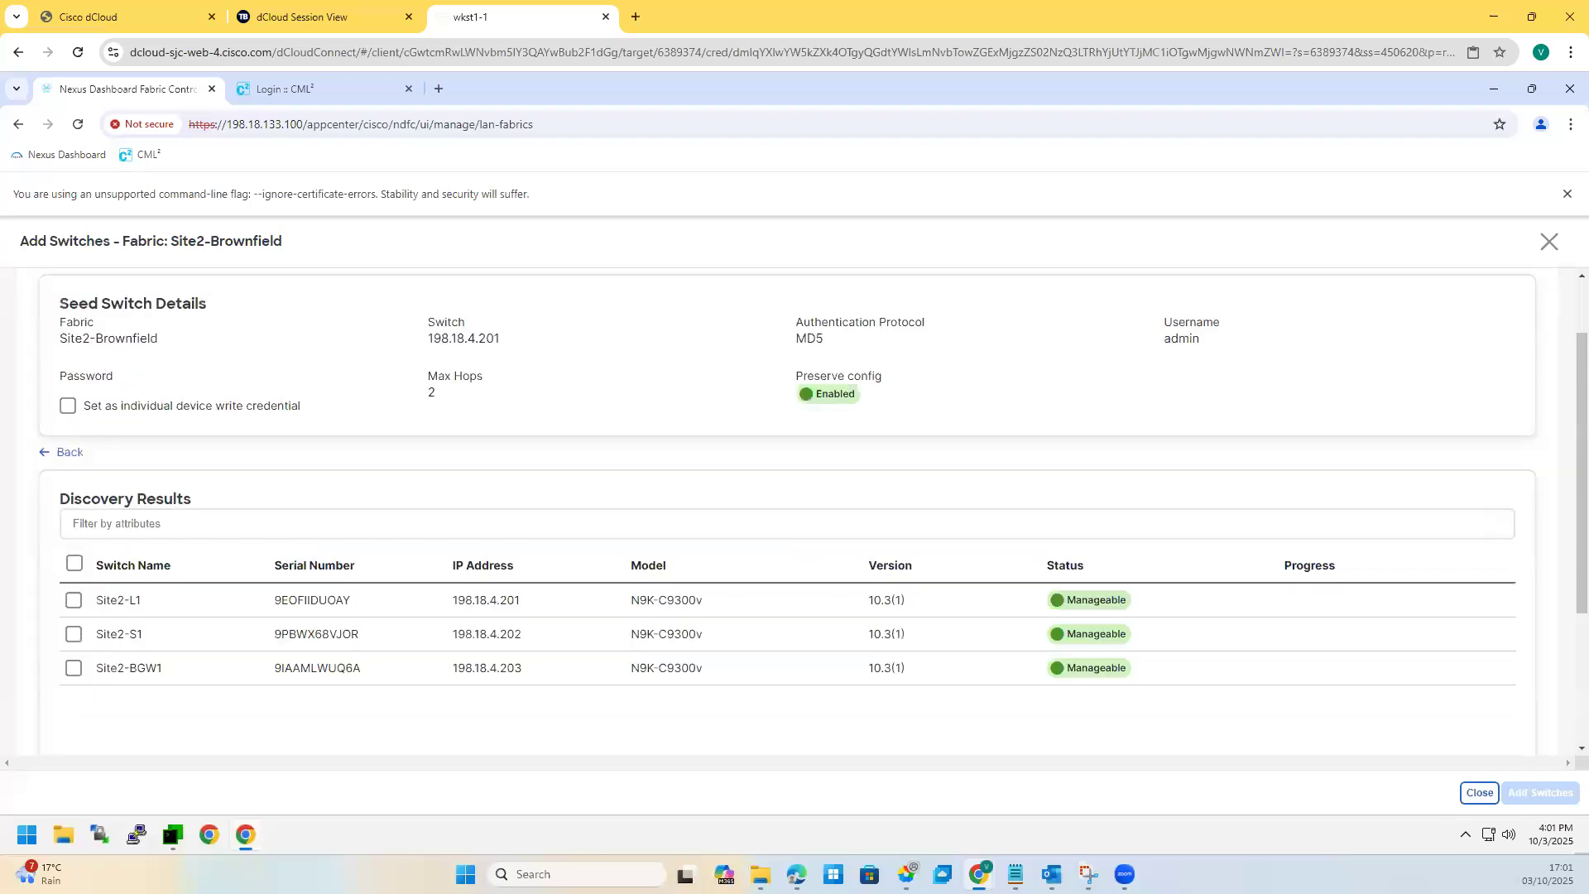
Step: Add all three discovered switches to Site2-Brownfield and mark Site2-BGW1 on the topology screenshot
{"action": "left_click", "coordinate": [74, 564]}
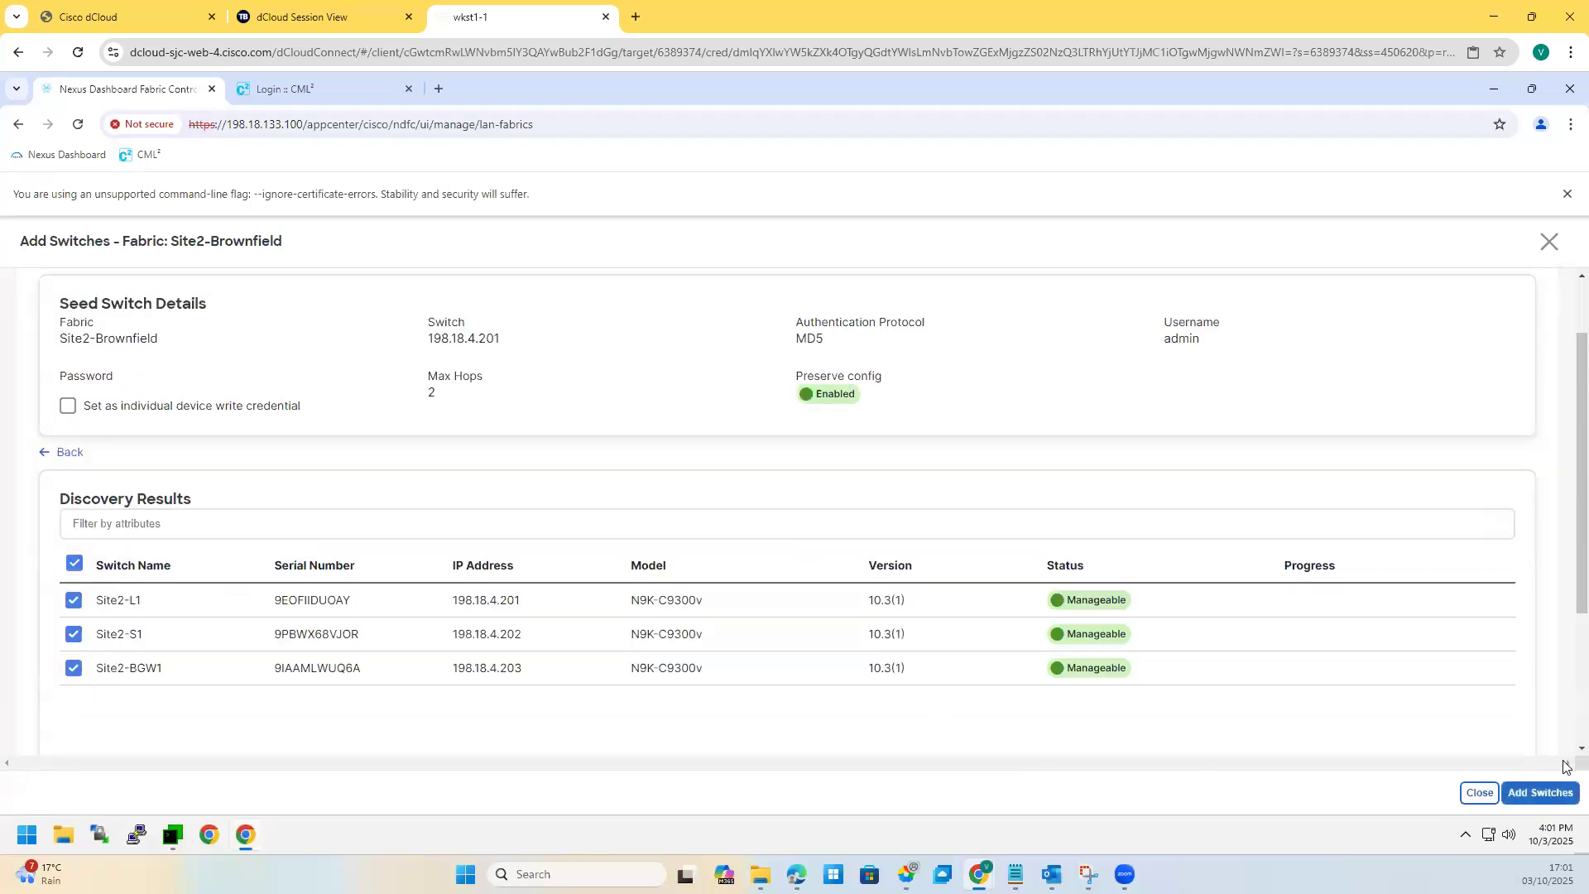
{"action": "left_click", "coordinate": [1540, 793]}
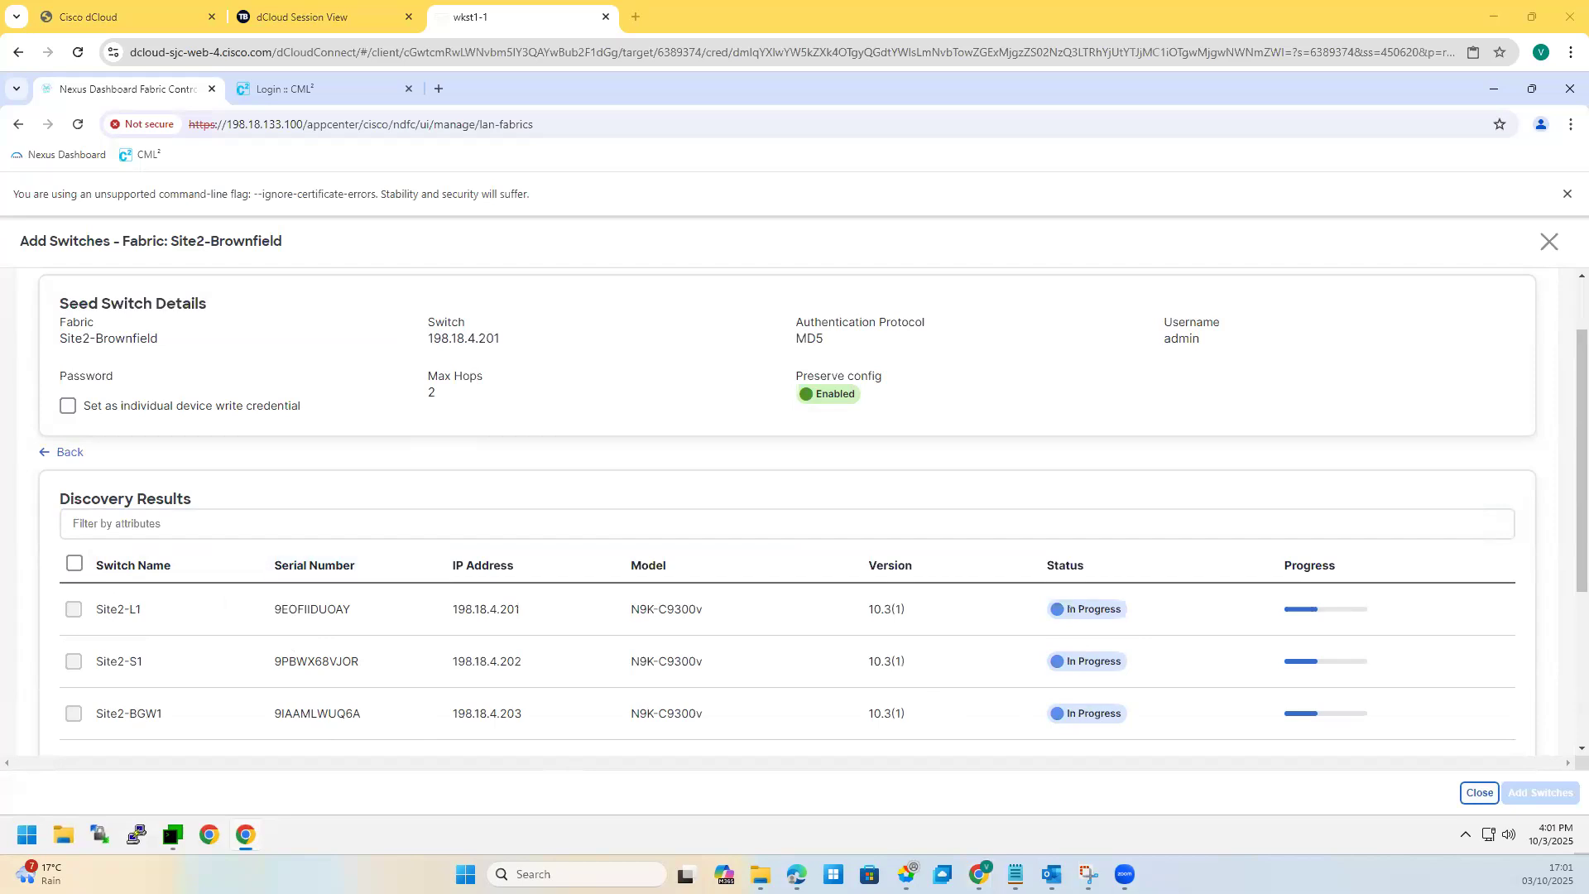
{"action": "key", "text": "alt+Tab"}
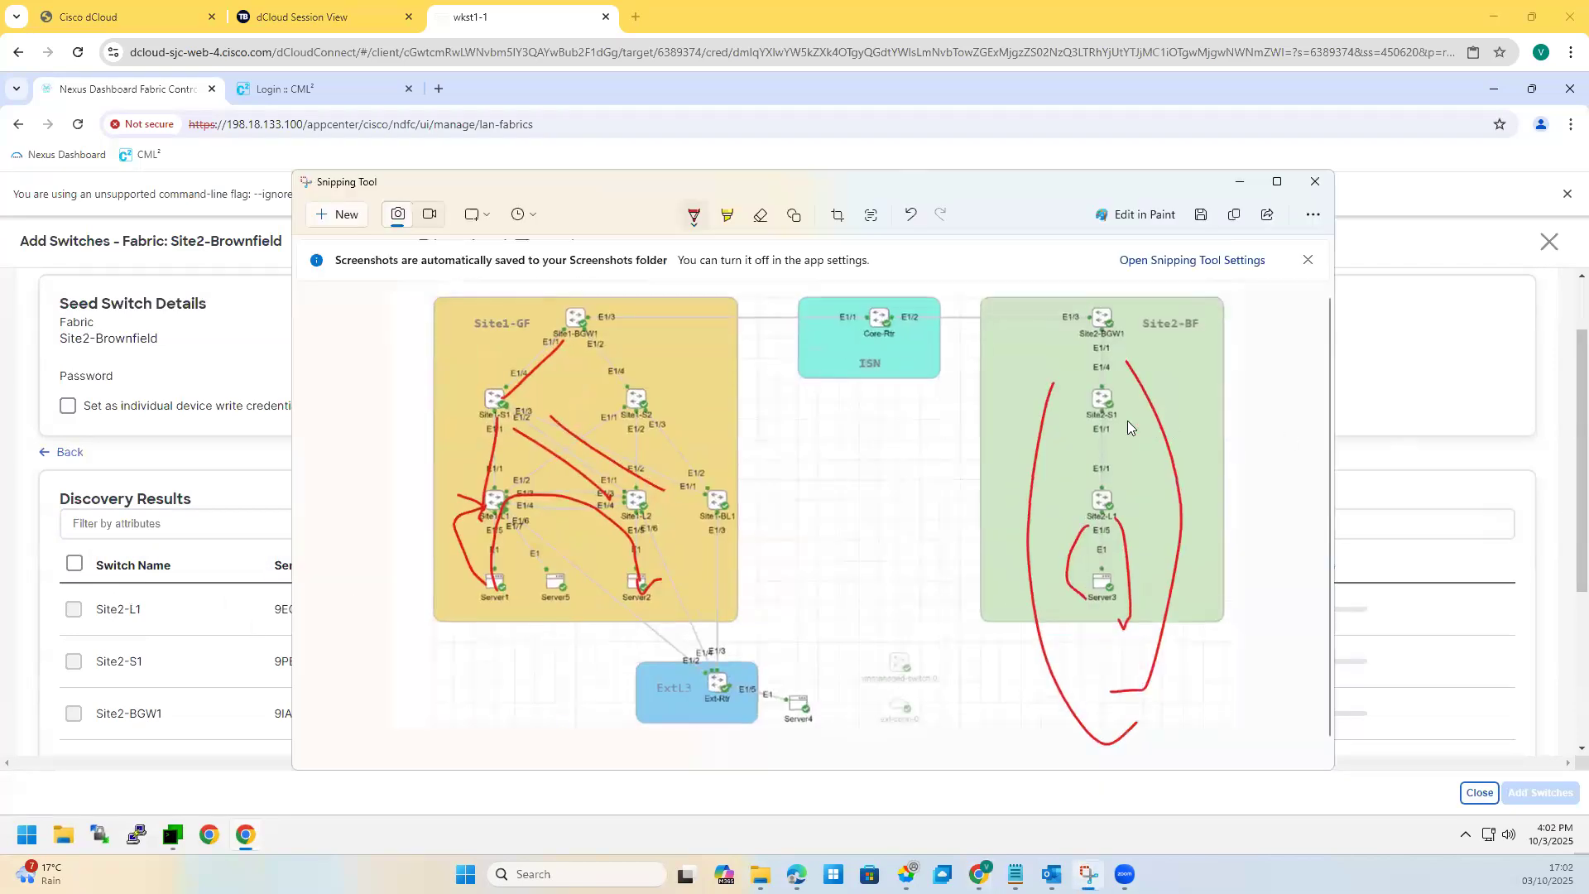
{"action": "left_click_drag", "start_coordinate": [1149, 313], "coordinate": [1120, 333]}
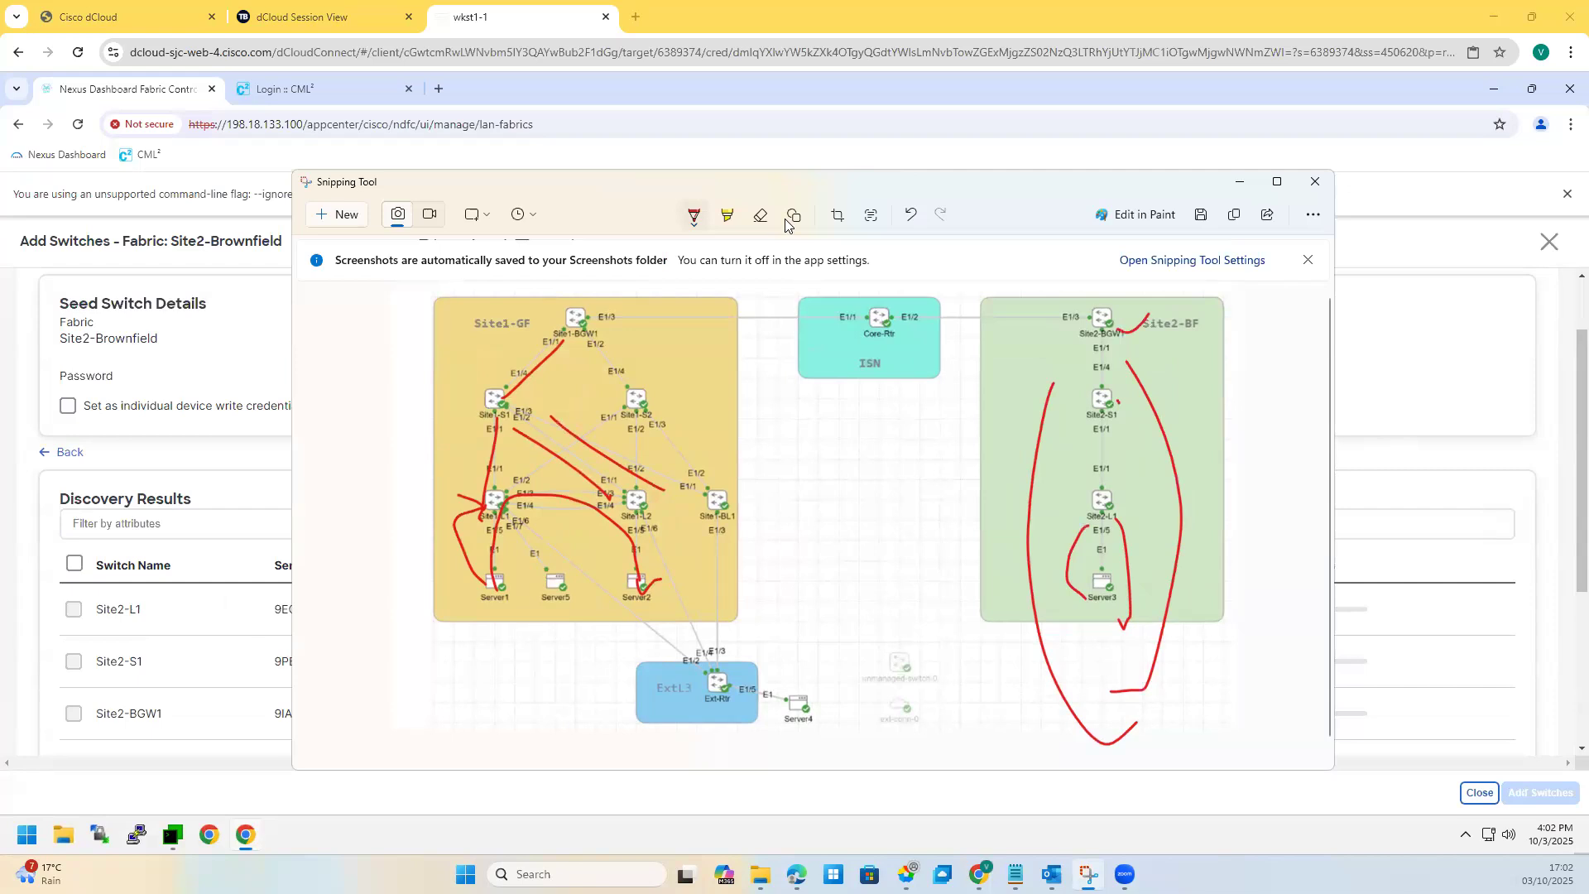
Step: Clear the red annotation strokes, close the discovery results and select Site2-BGW1
{"action": "left_click", "coordinate": [911, 217]}
{"action": "left_click", "coordinate": [911, 217]}
{"action": "left_click", "coordinate": [911, 217]}
{"action": "left_click", "coordinate": [910, 217]}
{"action": "left_click", "coordinate": [911, 216]}
{"action": "left_click", "coordinate": [911, 217]}
{"action": "left_click", "coordinate": [1239, 181]}
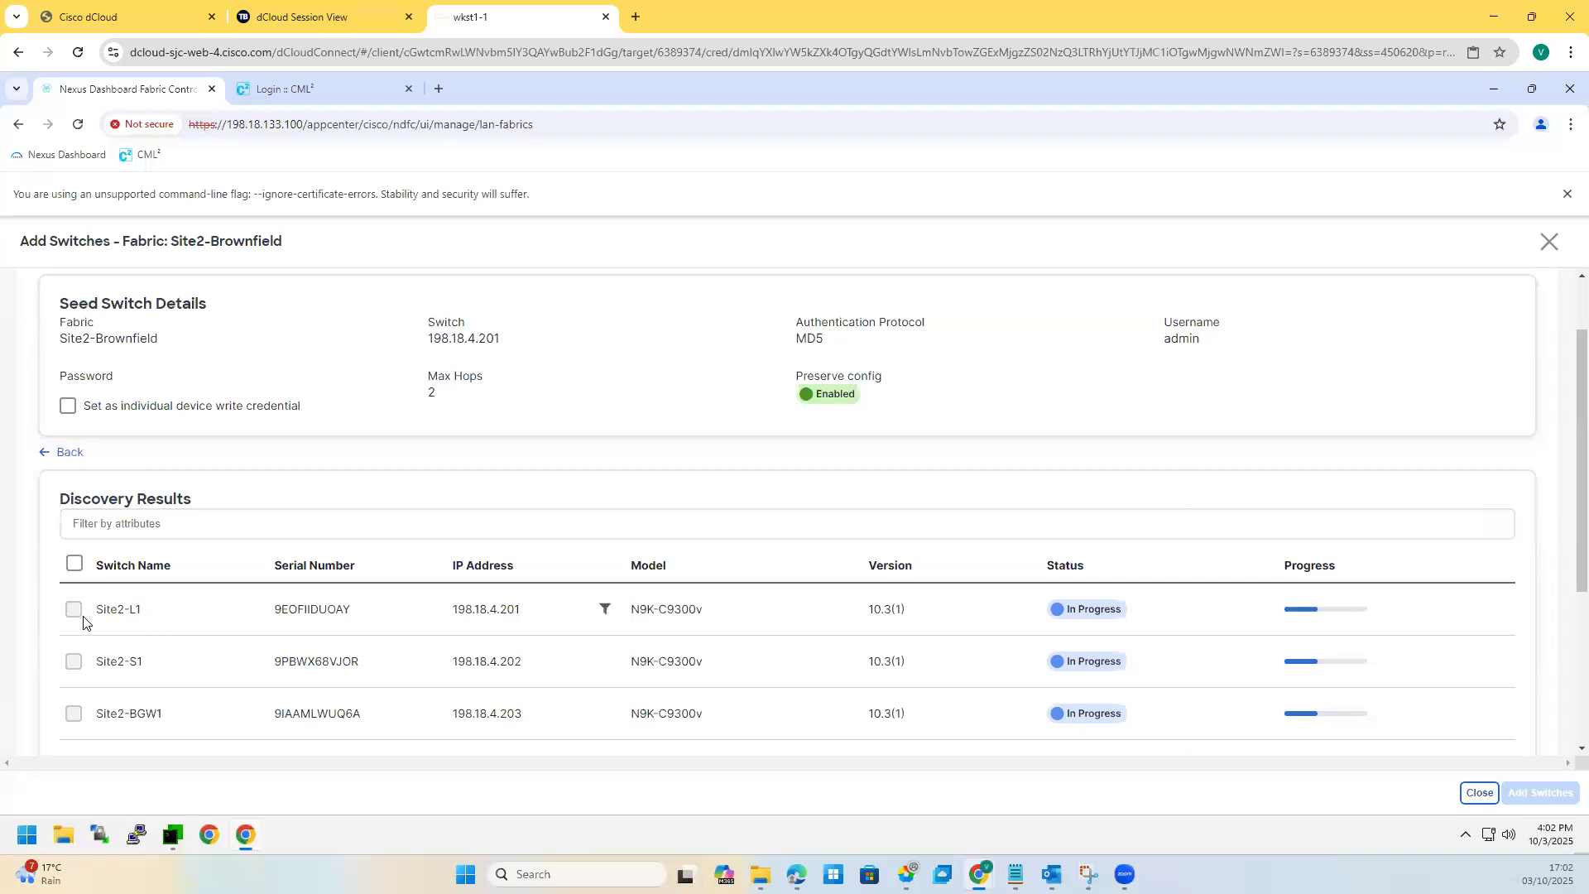
{"action": "left_click", "coordinate": [1549, 245]}
{"action": "left_click", "coordinate": [48, 446]}
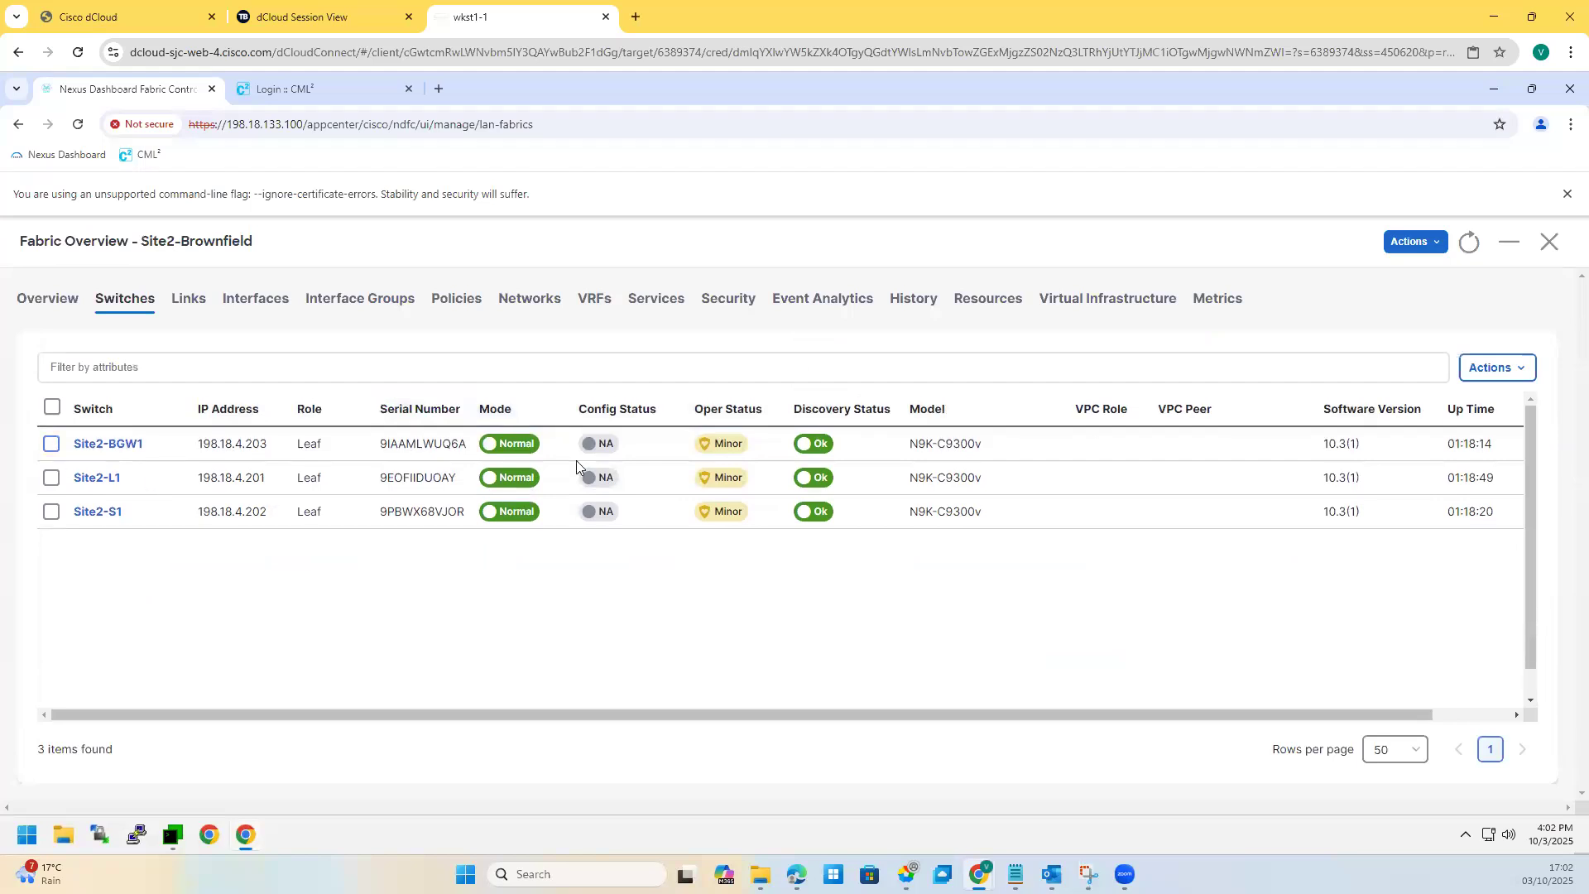
{"action": "left_click", "coordinate": [1510, 365]}
{"action": "mouse_move", "coordinate": [1455, 489]}
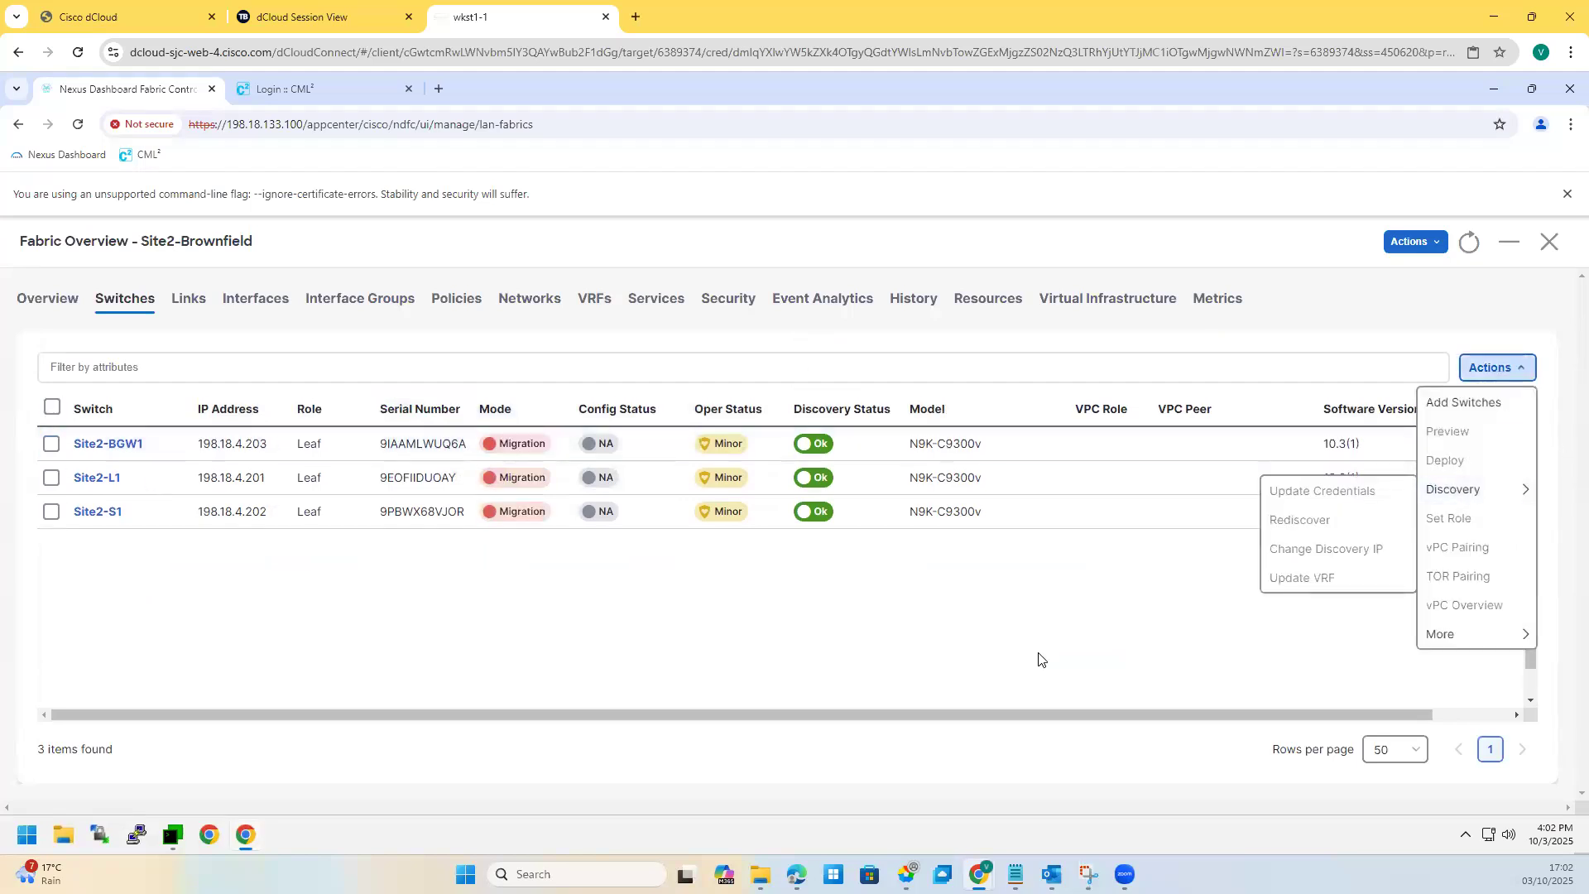
{"action": "left_click", "coordinate": [1039, 659]}
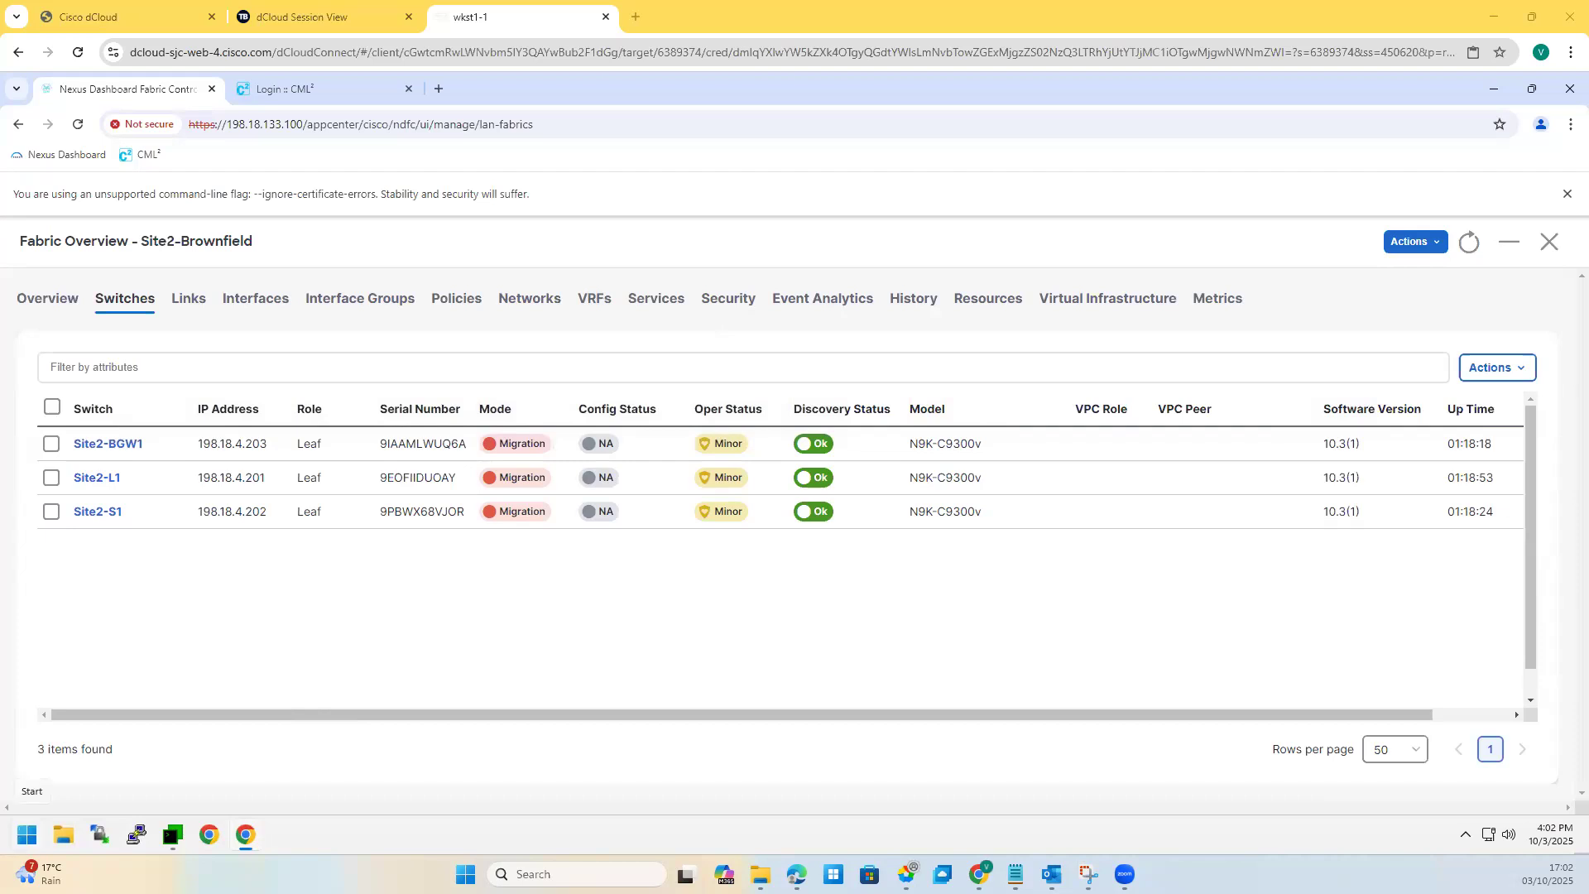
{"action": "mouse_move", "coordinate": [735, 580]}
{"action": "left_mouse_down"}
{"action": "mouse_move", "coordinate": [712, 660]}
{"action": "mouse_move", "coordinate": [703, 627]}
{"action": "left_mouse_up"}
{"action": "left_click_drag", "start_coordinate": [725, 497], "coordinate": [701, 573]}
{"action": "mouse_move", "coordinate": [707, 640]}
{"action": "left_mouse_down"}
{"action": "mouse_move", "coordinate": [734, 672]}
{"action": "mouse_move", "coordinate": [766, 575]}
{"action": "mouse_move", "coordinate": [713, 526]}
{"action": "left_mouse_up"}
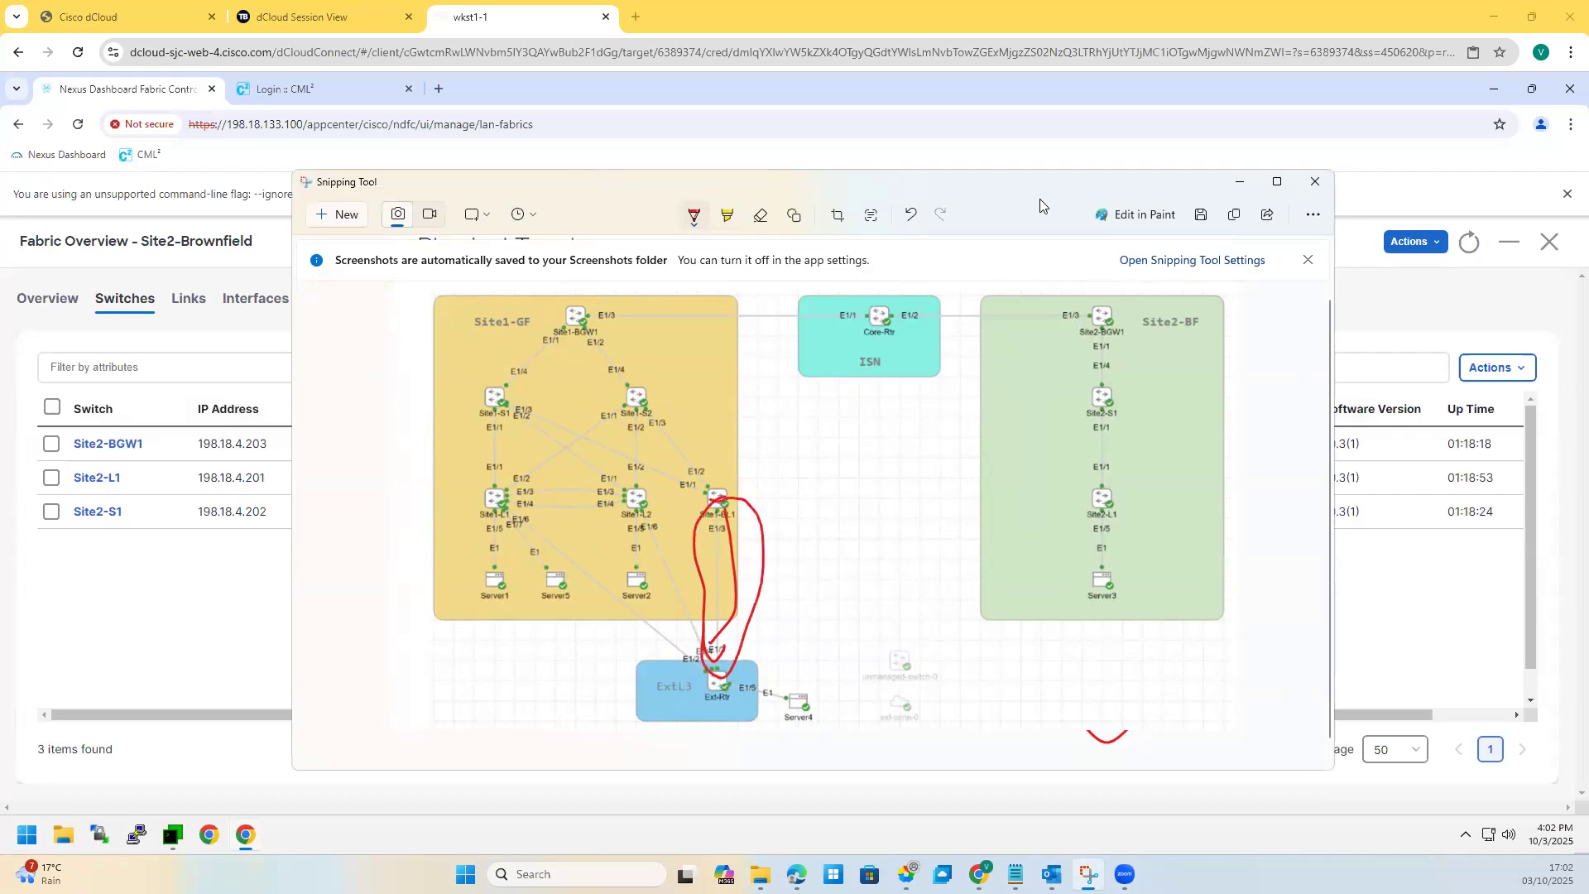
{"action": "left_click", "coordinate": [912, 217]}
{"action": "left_click", "coordinate": [912, 219]}
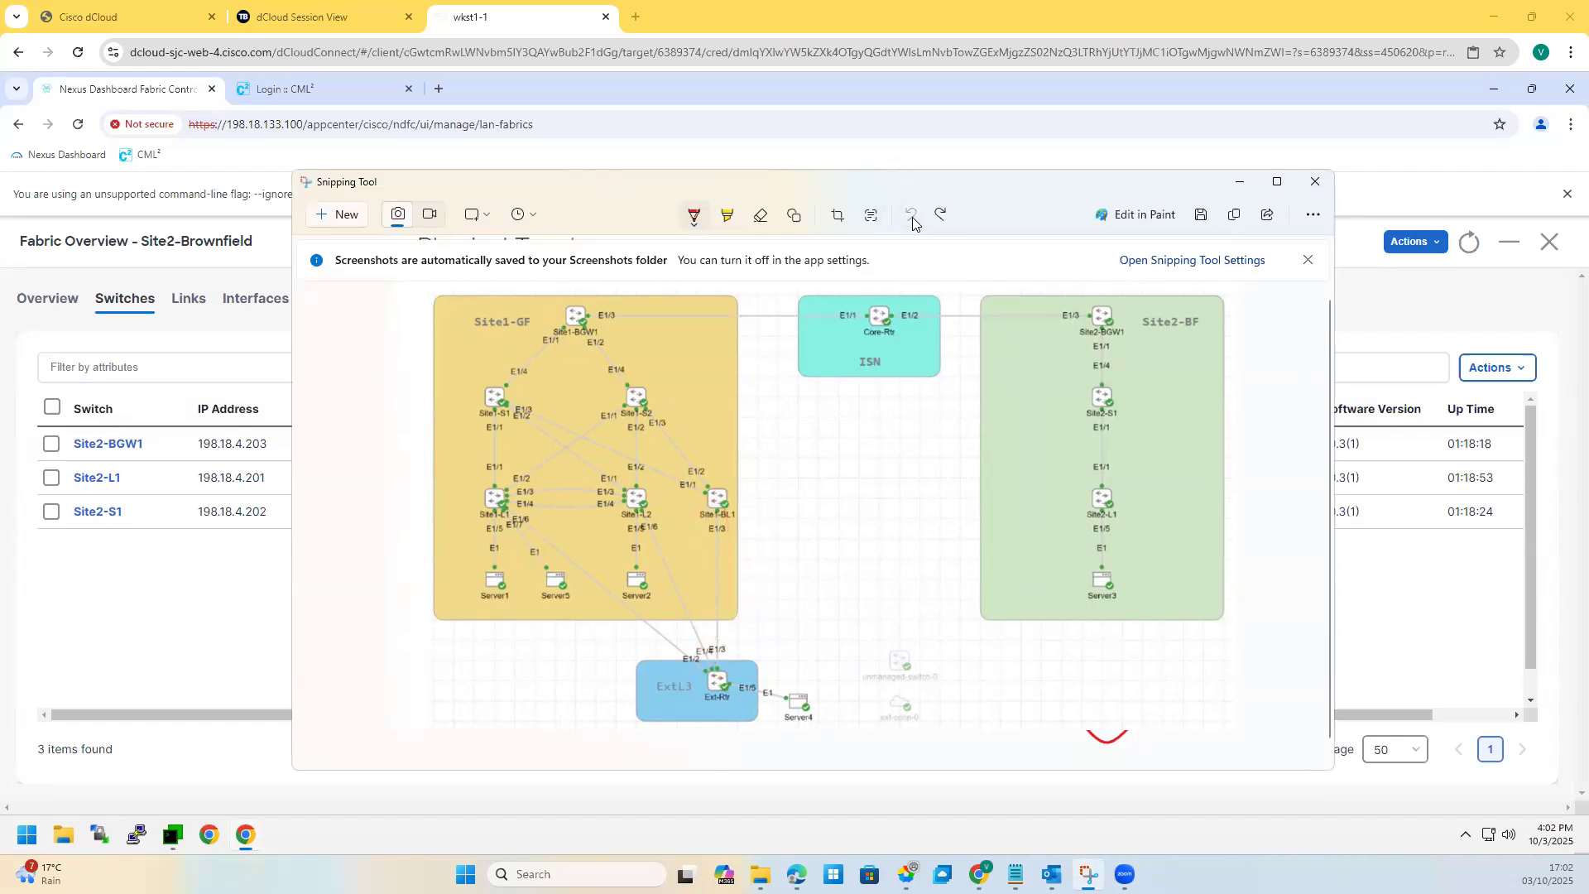
{"action": "left_click", "coordinate": [1250, 183]}
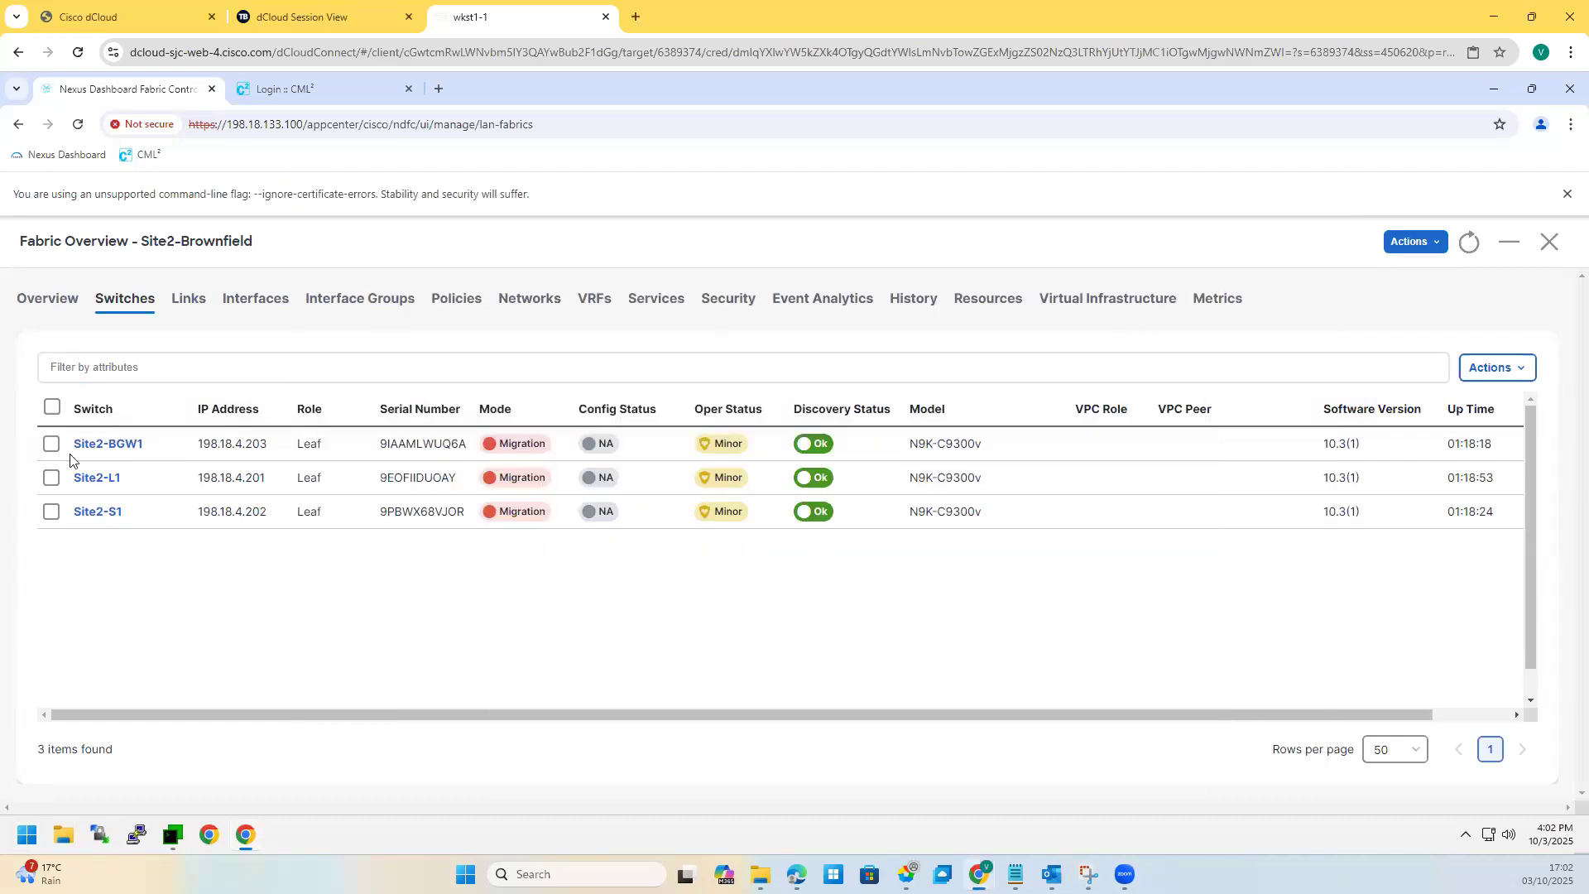
Step: Set Site2-BGW1's role to Border Gateway and acknowledge the deploy warning
{"action": "left_click", "coordinate": [1482, 368]}
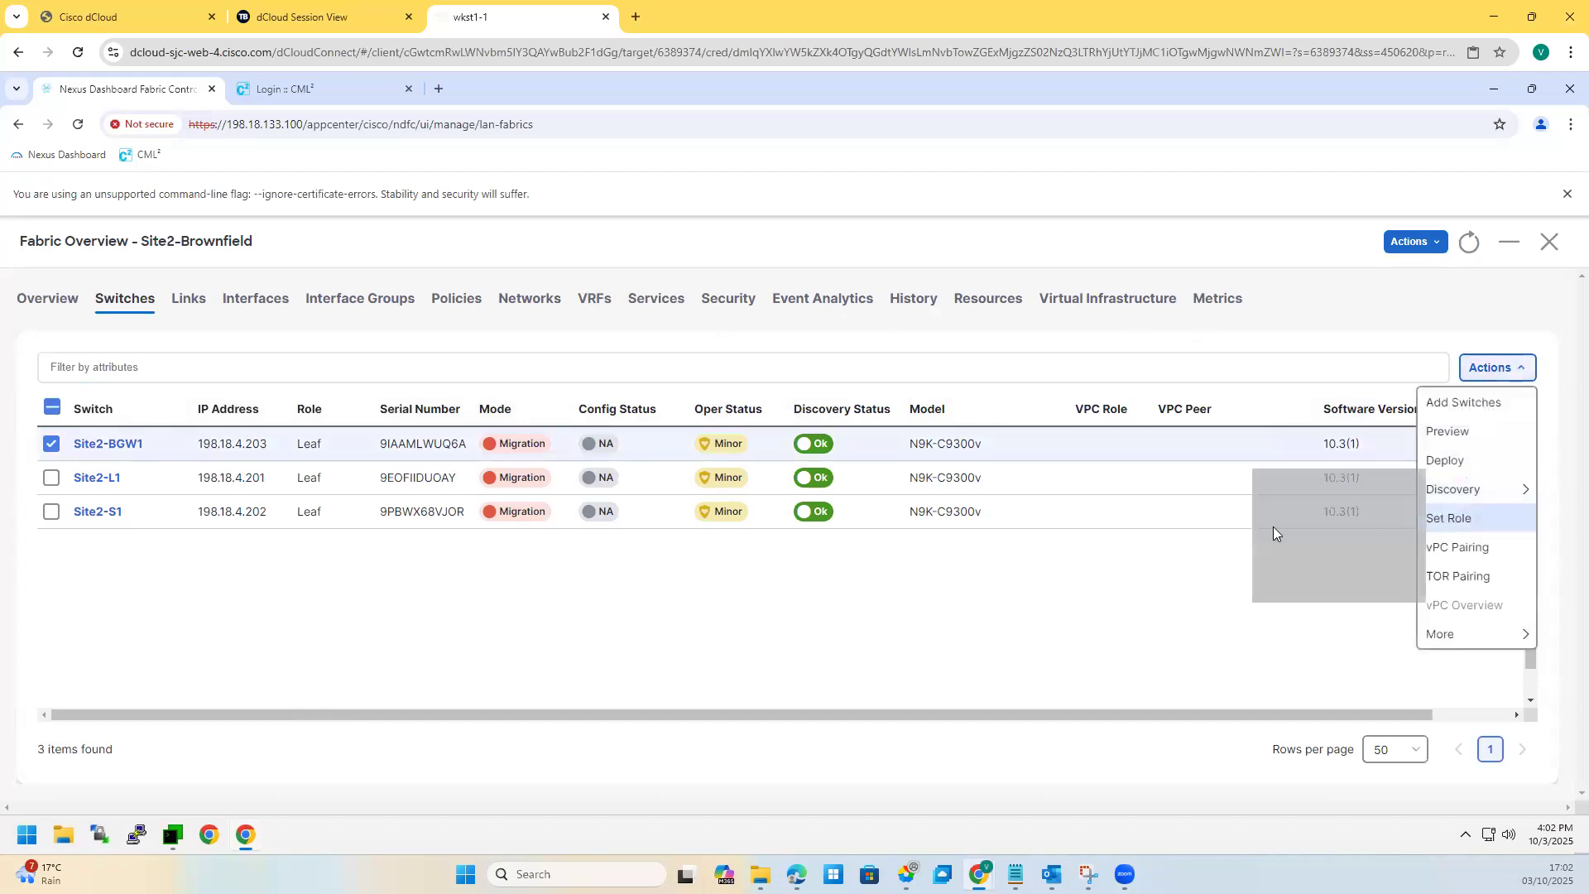
{"action": "left_click", "coordinate": [1454, 528]}
{"action": "left_click", "coordinate": [630, 545]}
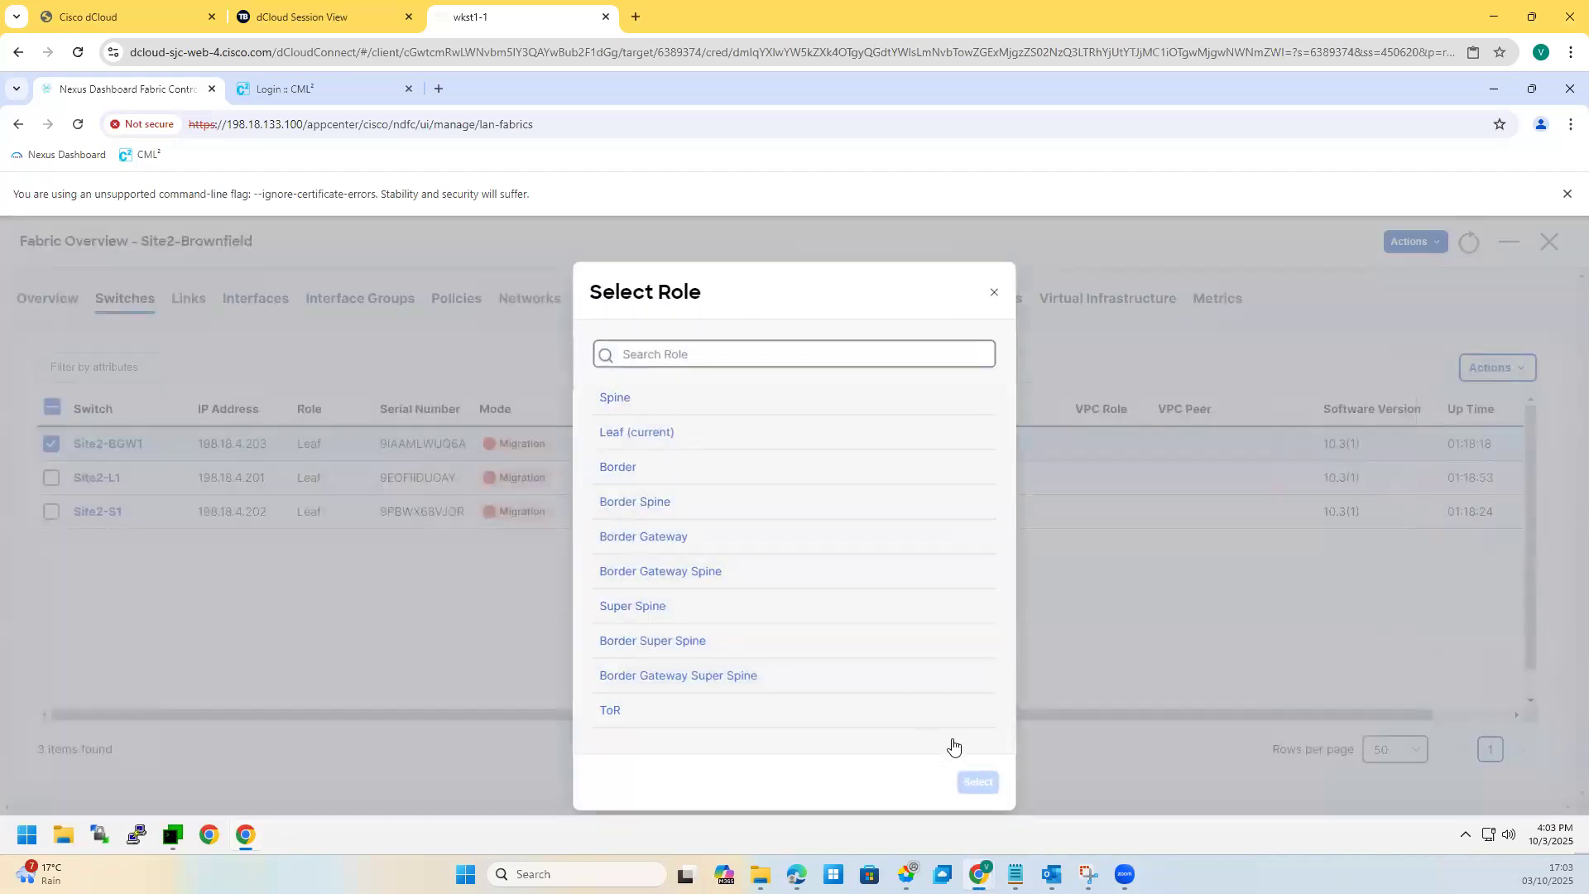
{"action": "left_click", "coordinate": [975, 783]}
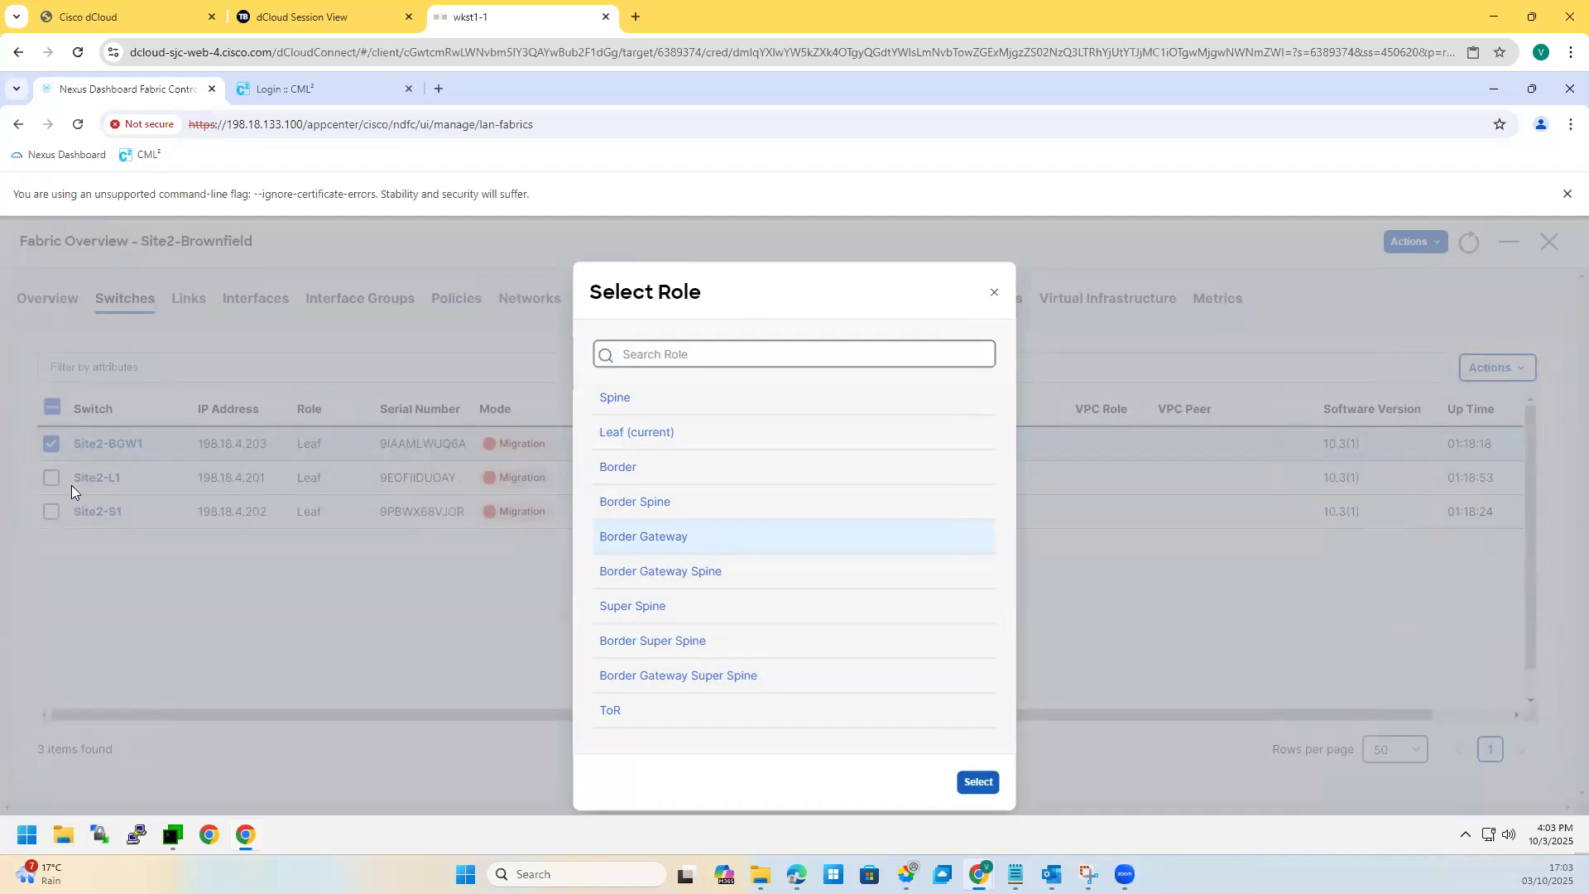
{"action": "left_click", "coordinate": [794, 576]}
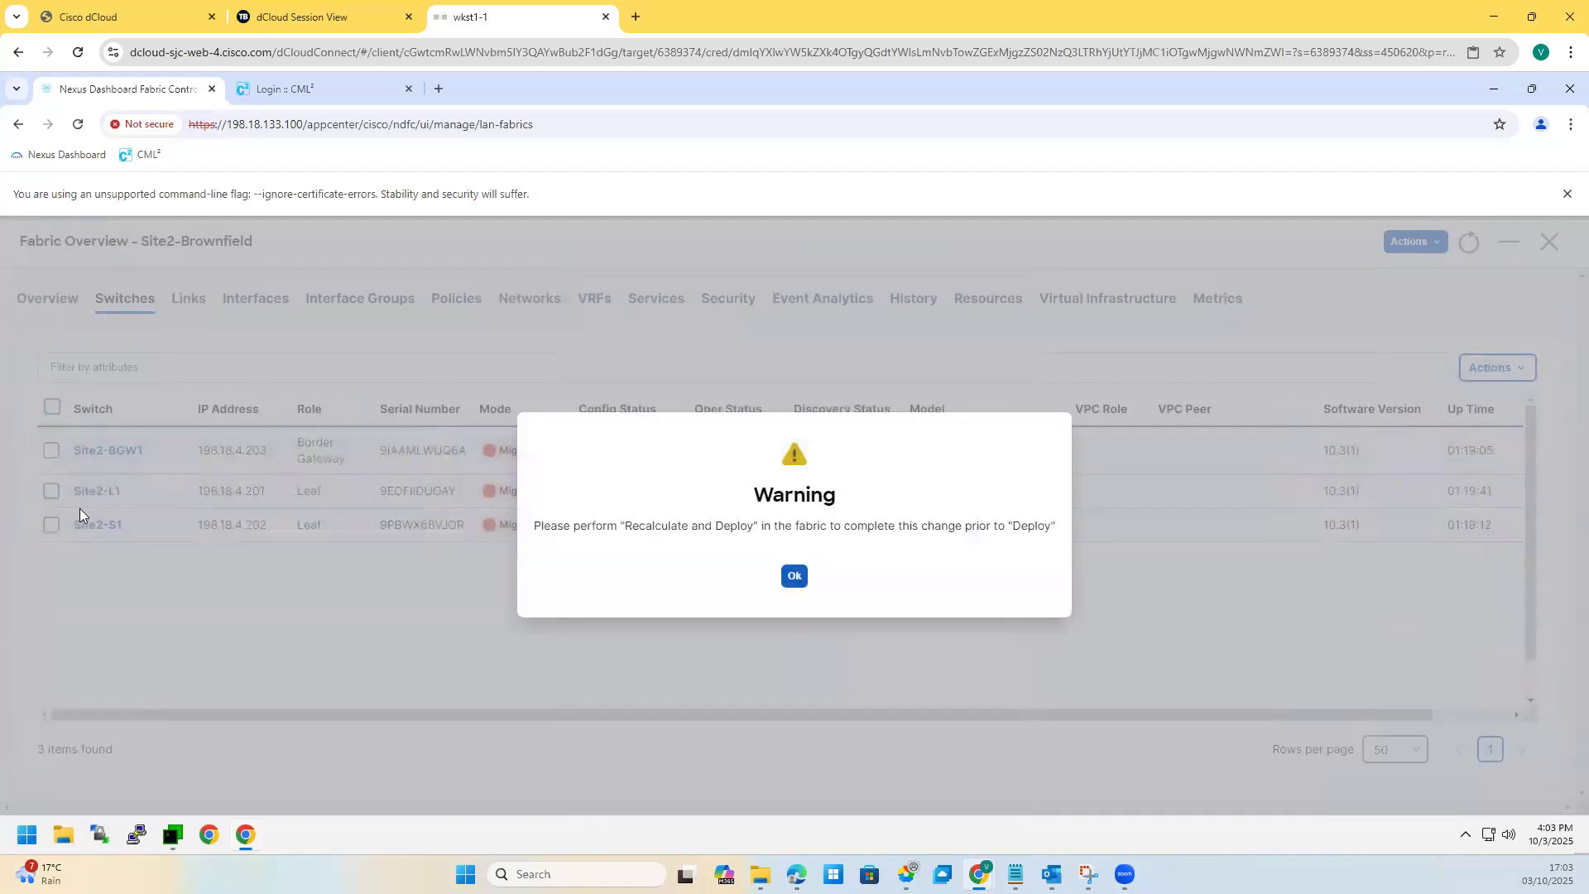
Step: Set Site2-S1's role to Spine
{"action": "left_click", "coordinate": [51, 525]}
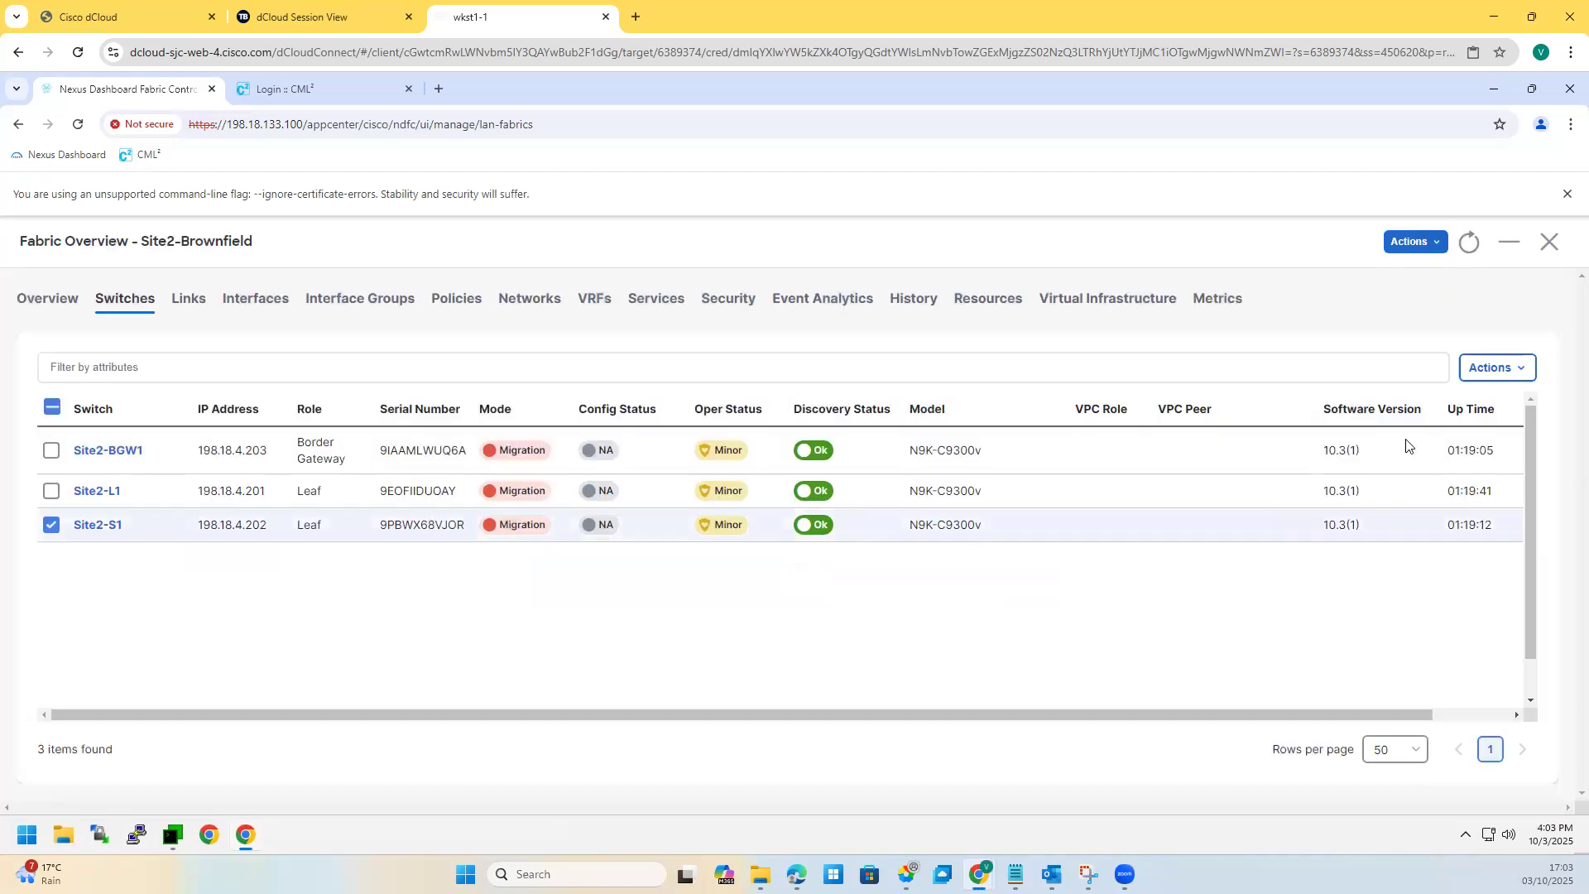
{"action": "left_click", "coordinate": [1515, 367]}
{"action": "left_click", "coordinate": [1455, 530]}
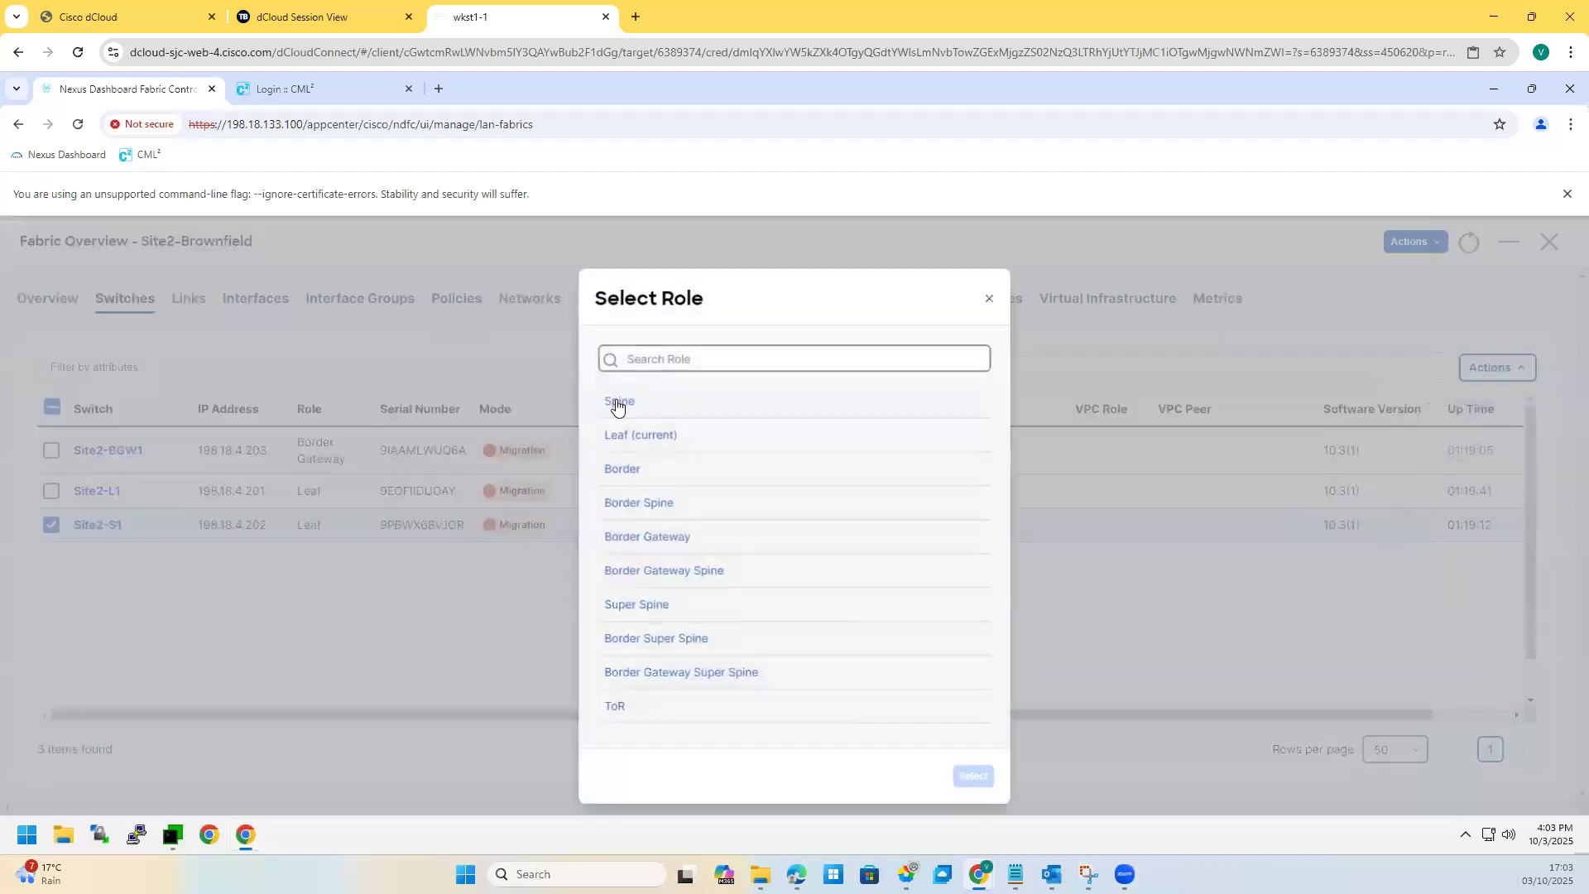
{"action": "left_click", "coordinate": [617, 399]}
{"action": "left_click", "coordinate": [978, 790]}
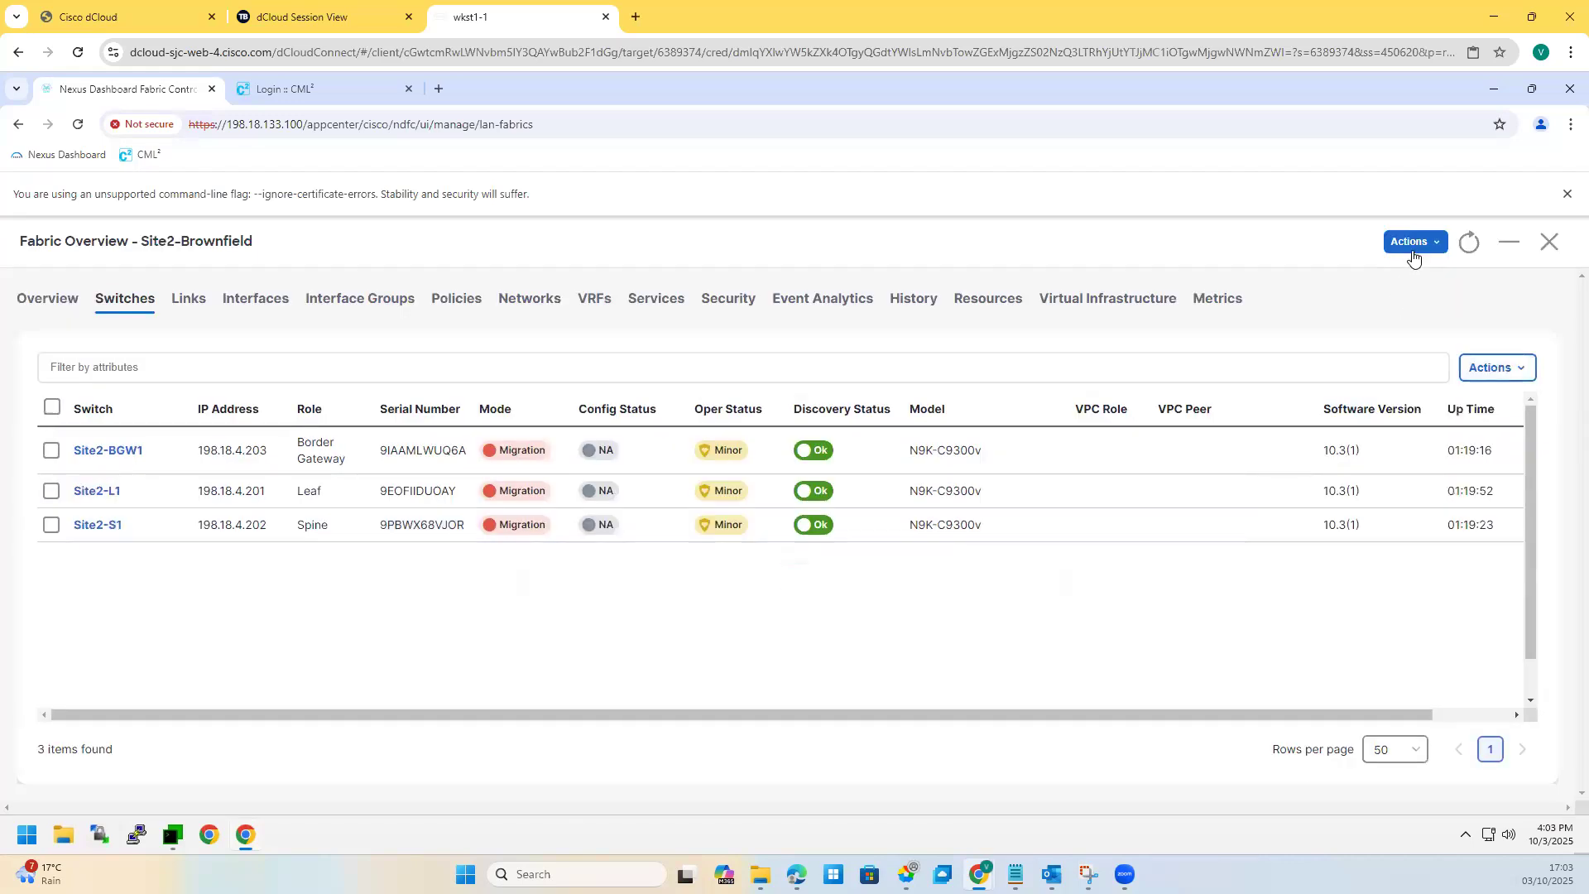
{"action": "left_click", "coordinate": [1415, 241]}
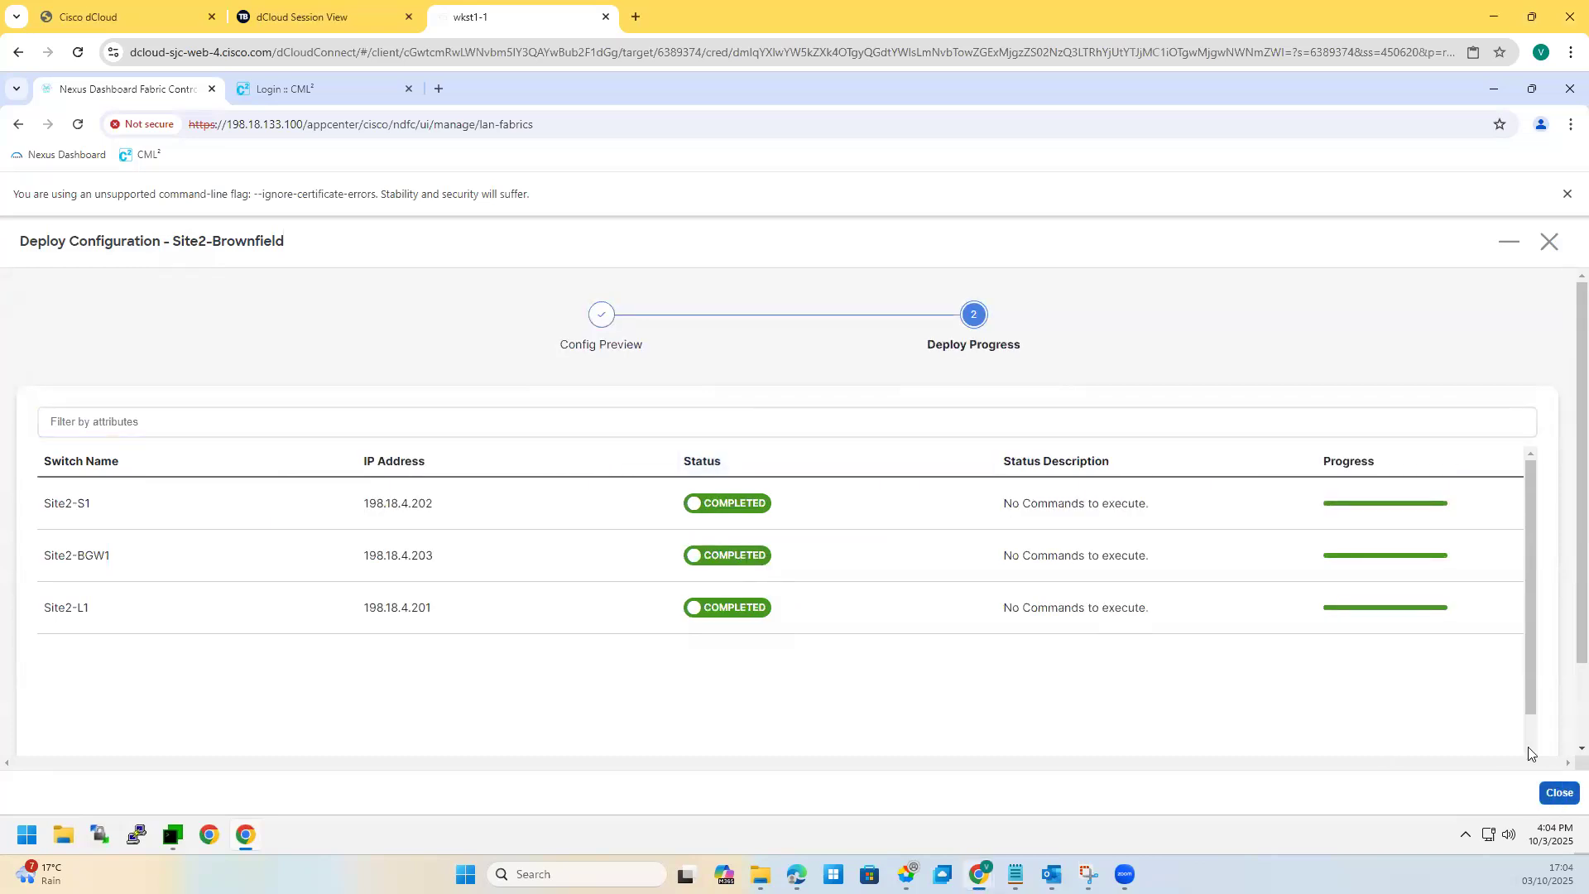
Step: Close the completed Recalculate and Deploy progress with all switches In-Sync
{"action": "left_click", "coordinate": [1560, 792]}
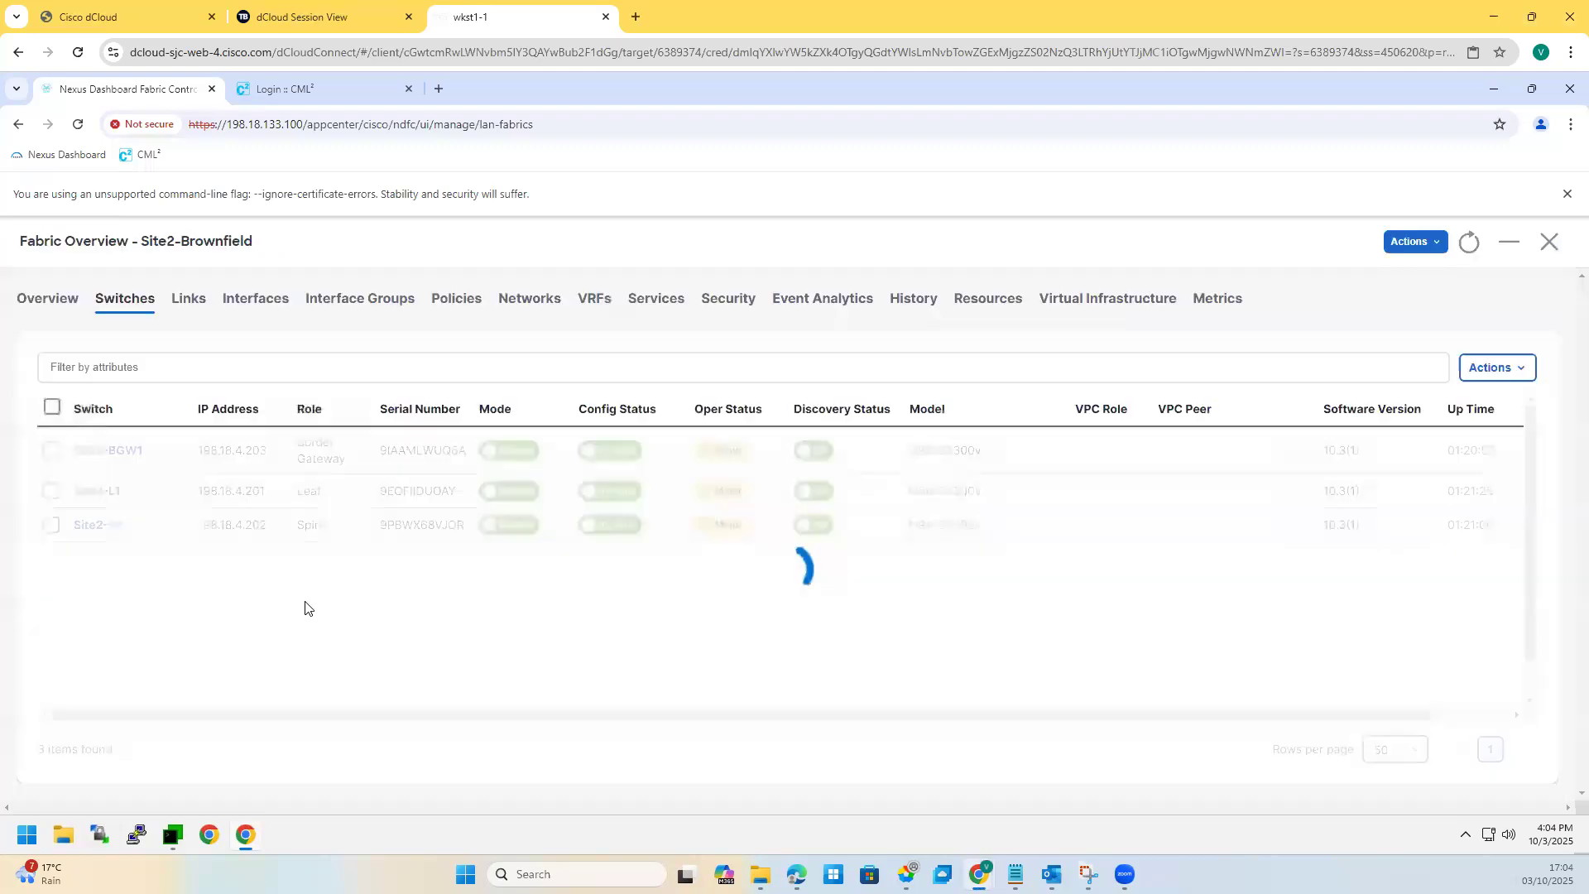
Step: Open redvrf and review its switch attachments, VRF ID 59000 and VLAN 2299
{"action": "left_click", "coordinate": [599, 304]}
{"action": "double_click", "coordinate": [94, 444]}
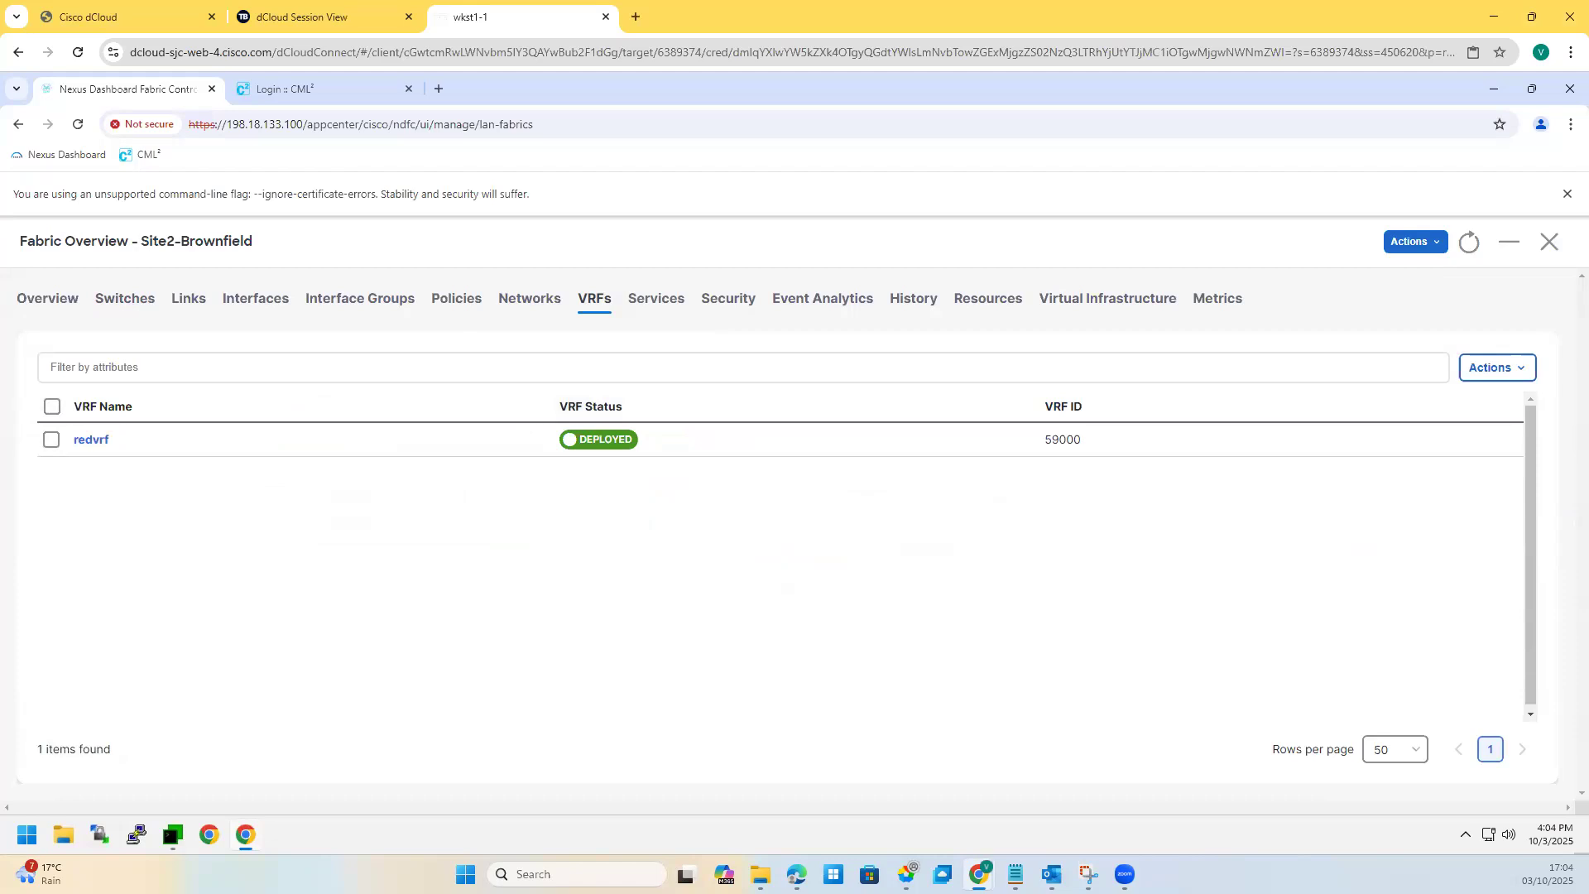
{"action": "left_click", "coordinate": [91, 439]}
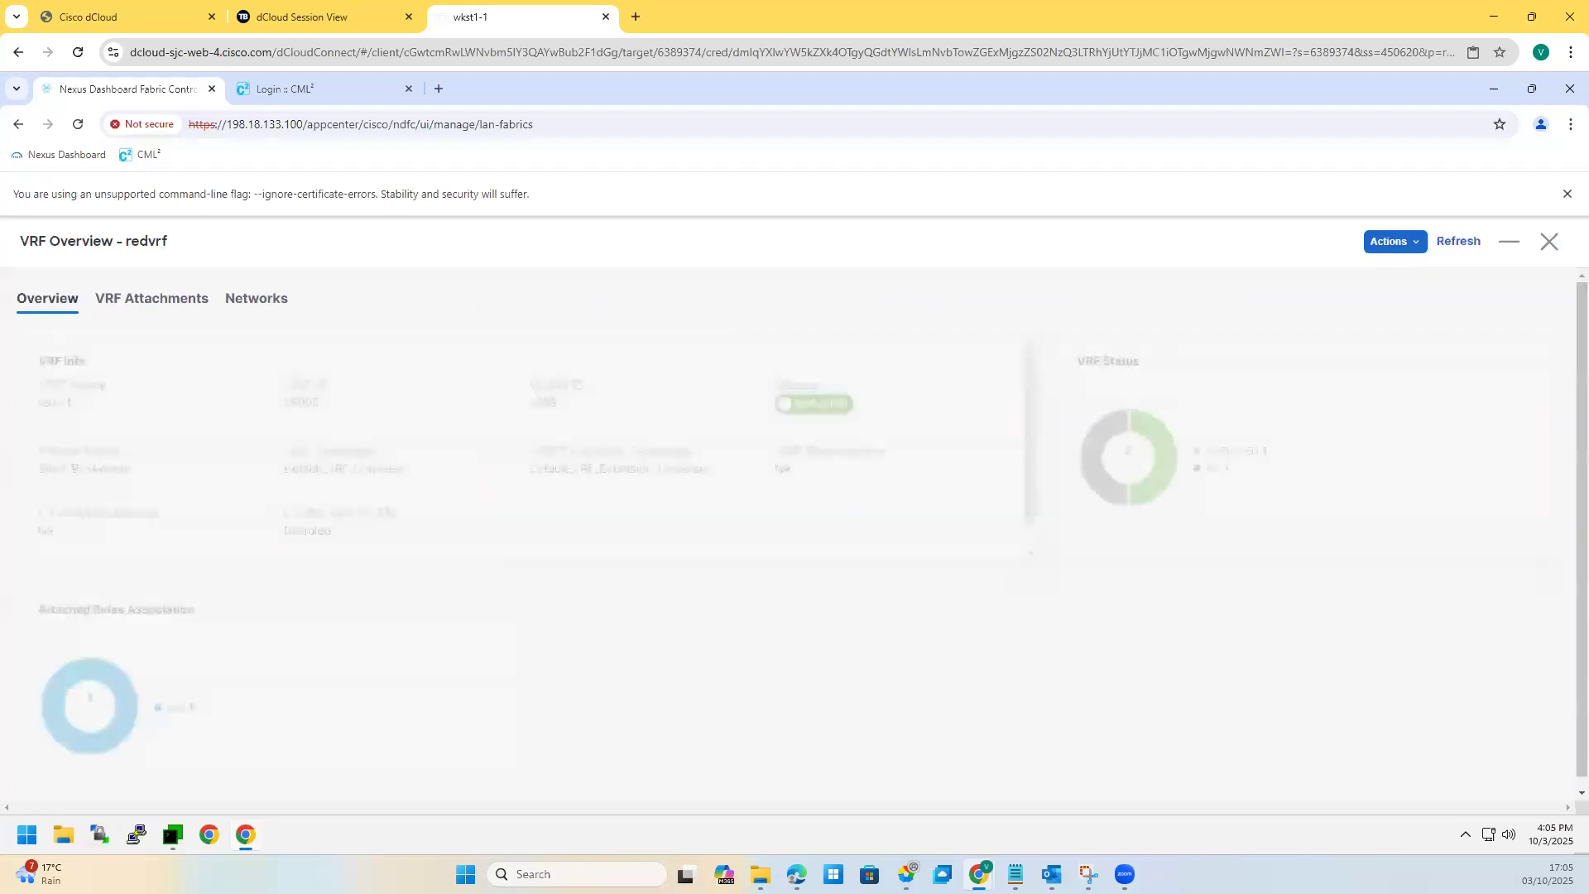
{"action": "left_click", "coordinate": [157, 303]}
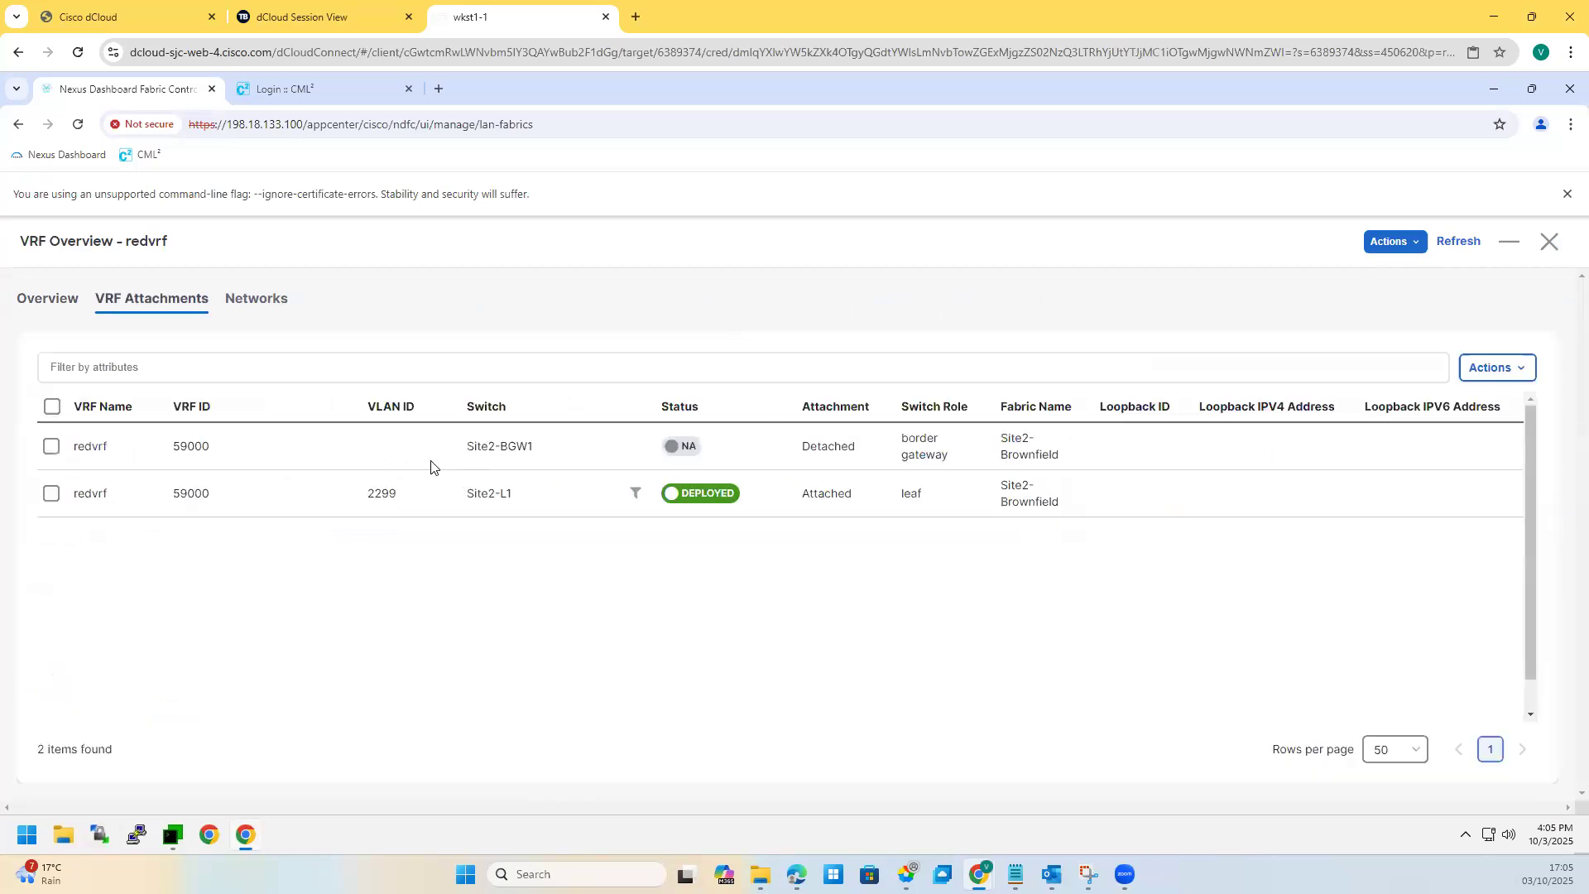
{"action": "left_click_drag", "start_coordinate": [173, 448], "coordinate": [210, 451]}
{"action": "left_click", "coordinate": [504, 510]}
{"action": "double_click", "coordinate": [357, 497]}
{"action": "left_click", "coordinate": [365, 500]}
{"action": "left_click_drag", "start_coordinate": [366, 500], "coordinate": [423, 487]}
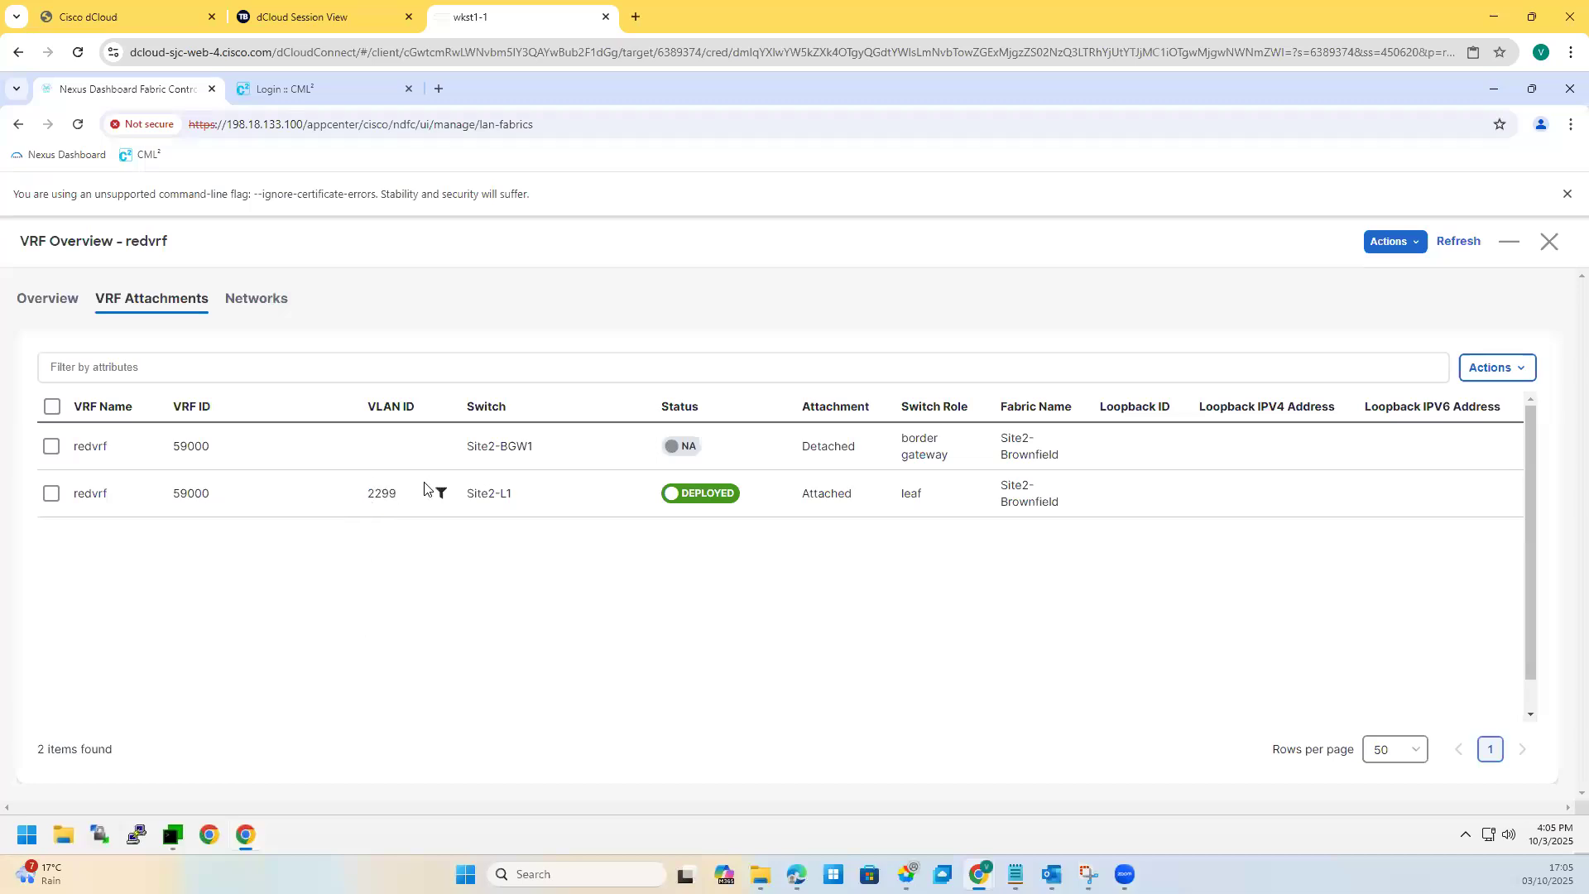
{"action": "double_click", "coordinate": [191, 493]}
Step: Review redvrf's network 49000 with gateway 192.168.12.1/24, then bring MTPuTTY forward
{"action": "left_click", "coordinate": [273, 303]}
{"action": "double_click", "coordinate": [199, 448]}
{"action": "left_click", "coordinate": [215, 429]}
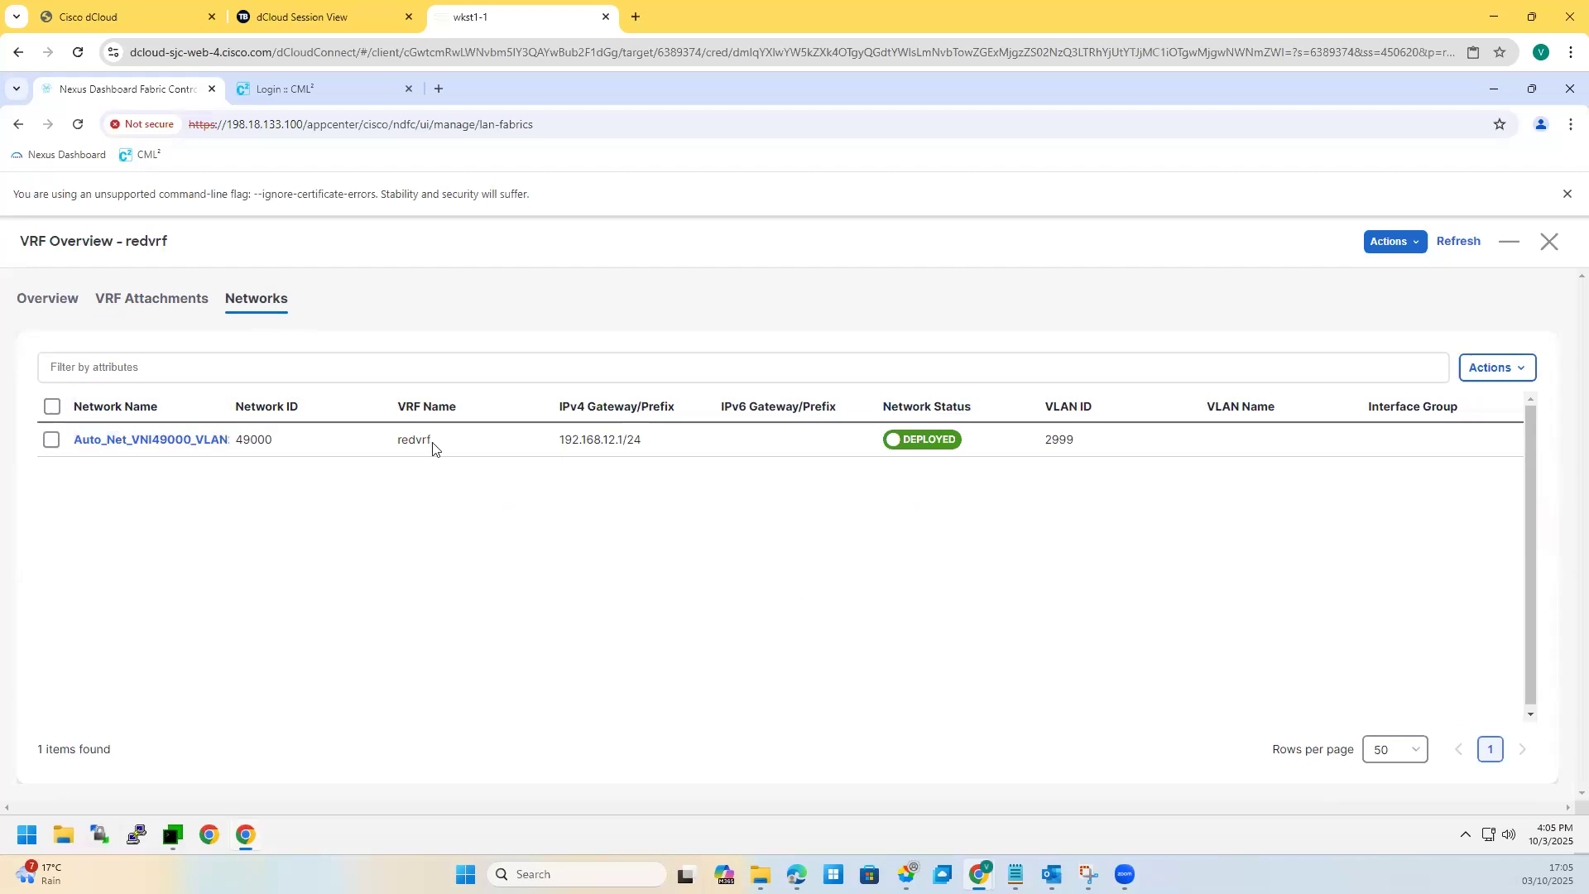
{"action": "triple_click", "coordinate": [661, 433]}
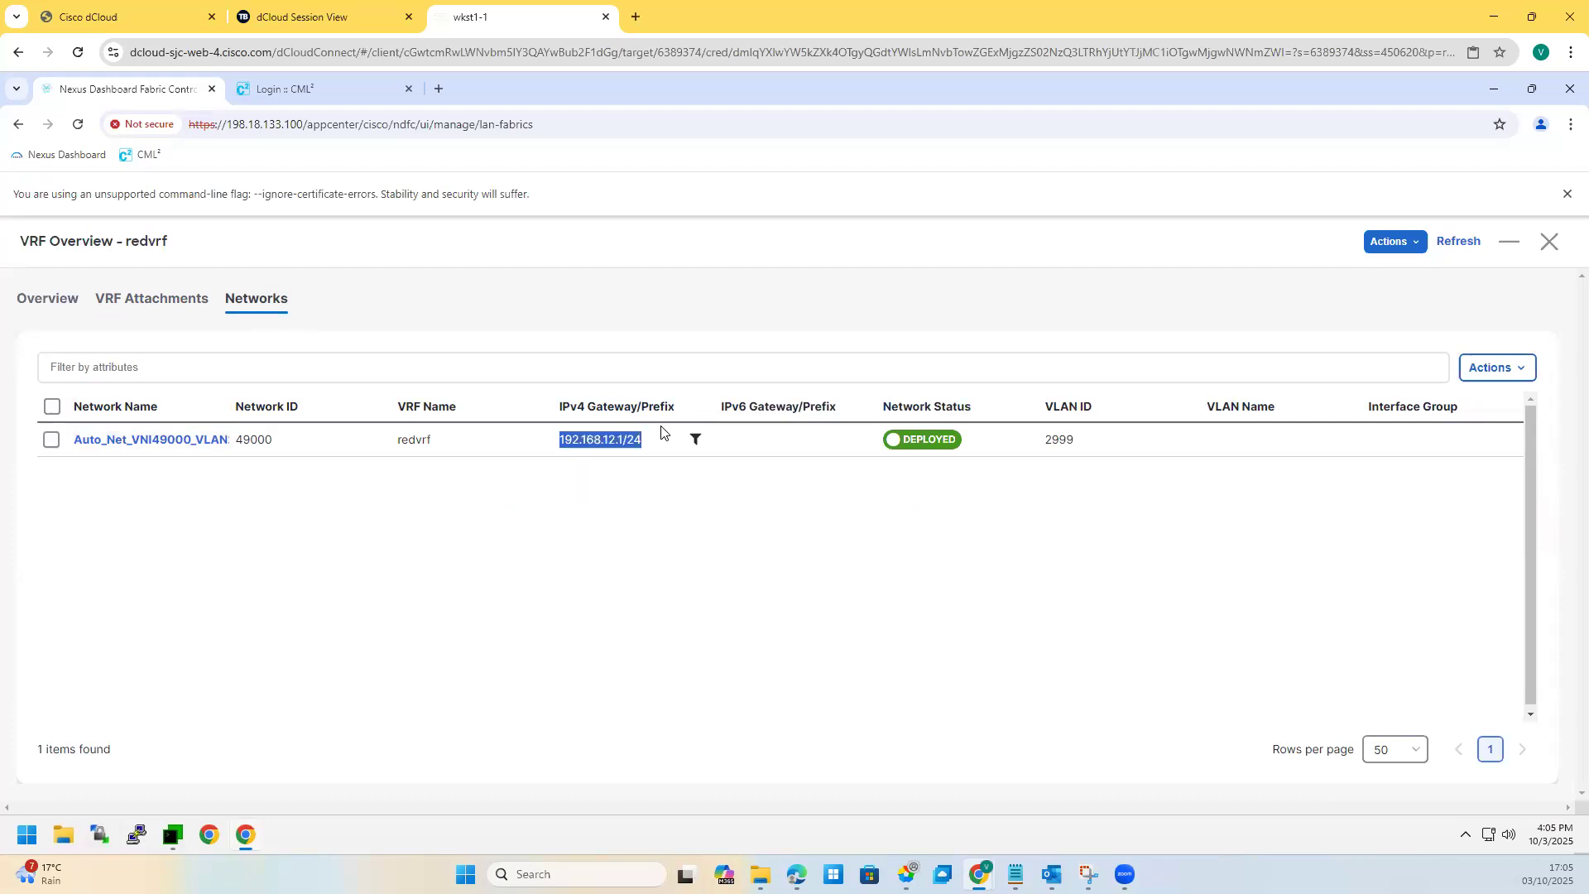
{"action": "left_click", "coordinate": [443, 575]}
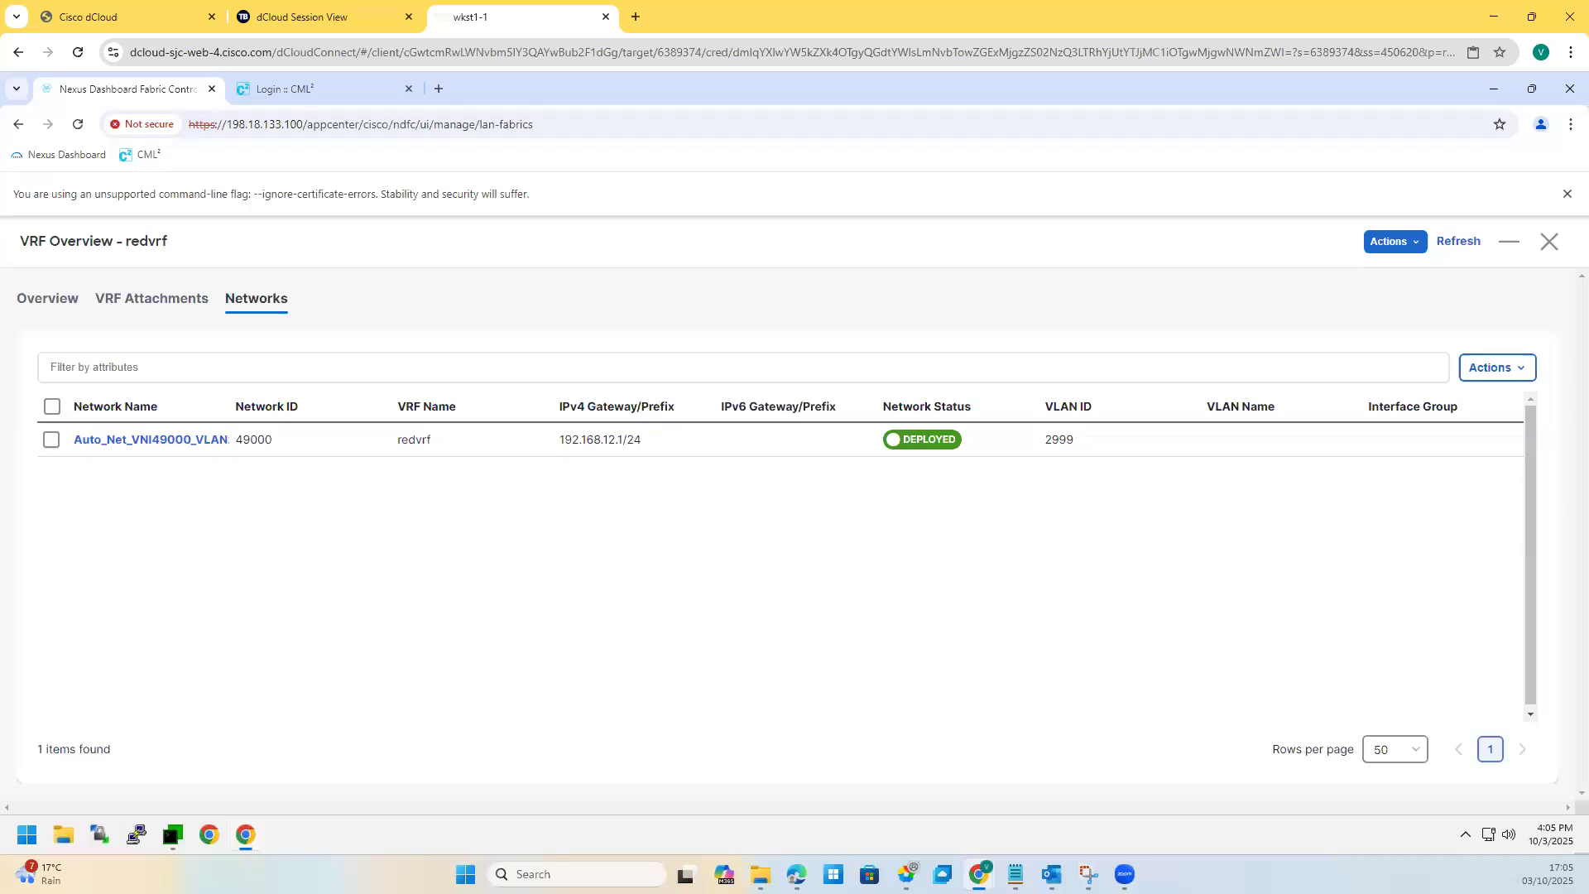
{"action": "left_click", "coordinate": [172, 834]}
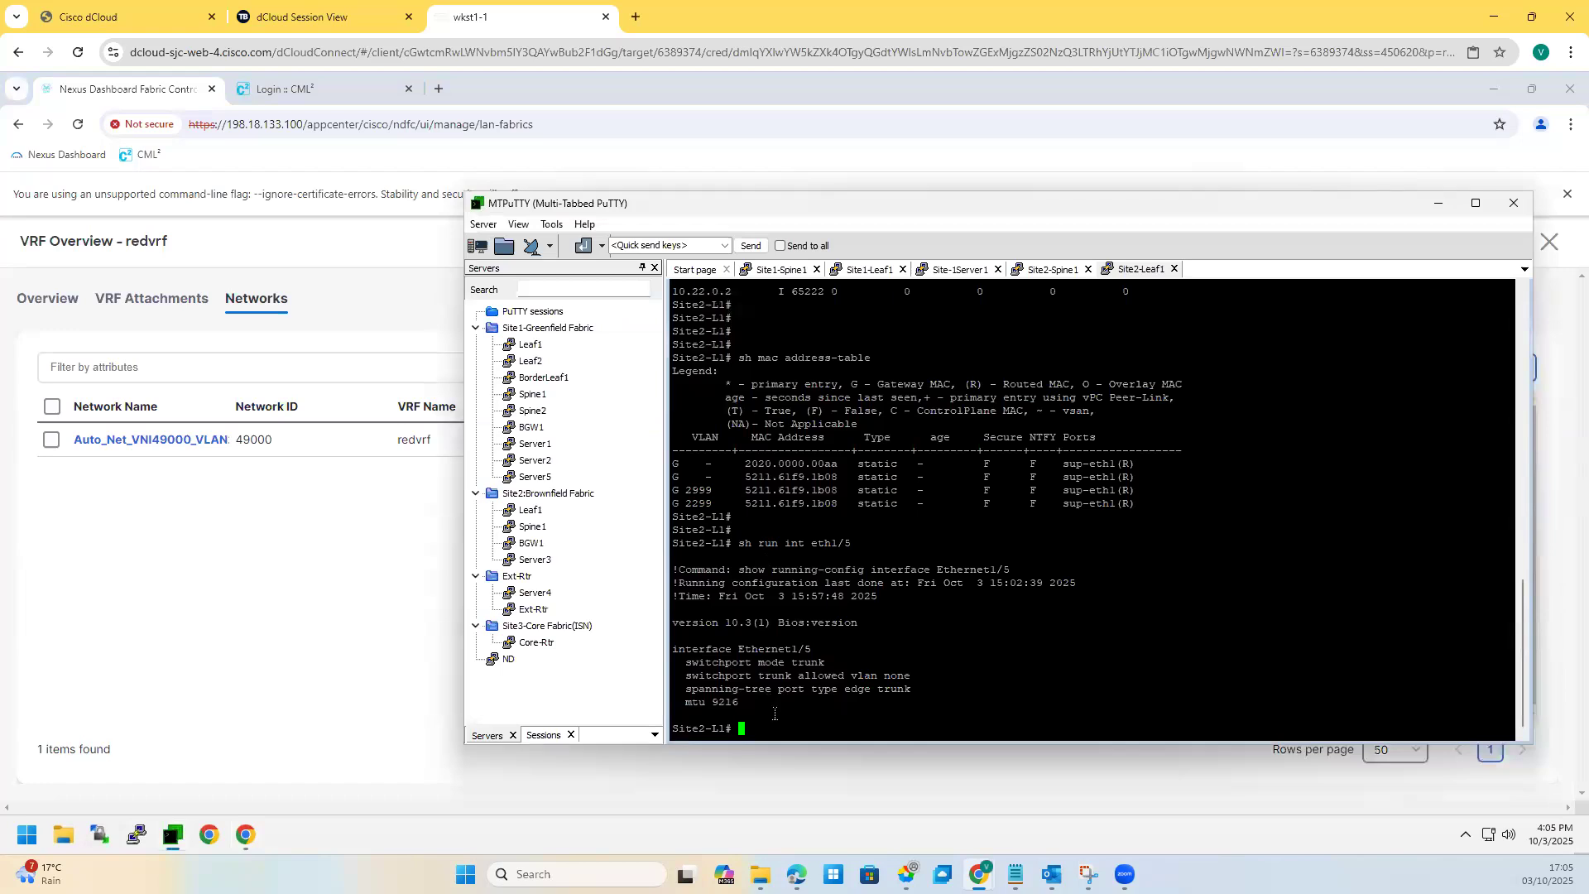
Step: On Site2-Spine1, review the neighbor update-source lines and run 'sh bgp l2vpn evpn summary'
{"action": "left_click", "coordinate": [1033, 273]}
{"action": "left_click_drag", "start_coordinate": [799, 597], "coordinate": [914, 617]}
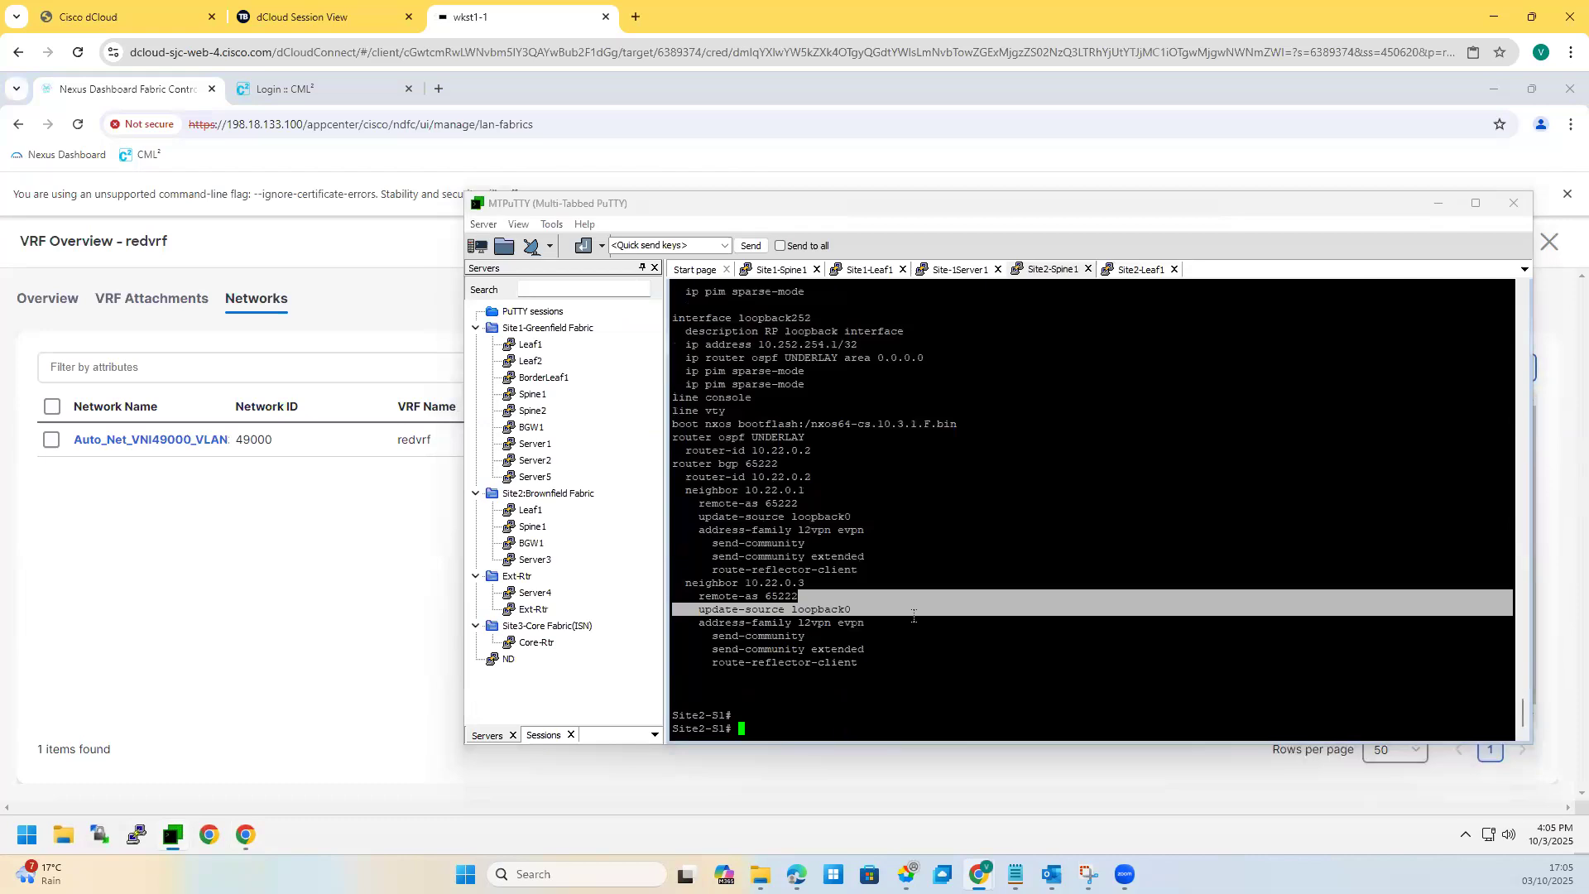
{"action": "key", "text": "Return"}
{"action": "key", "text": "Return"}
{"action": "type", "text": "sh l"}
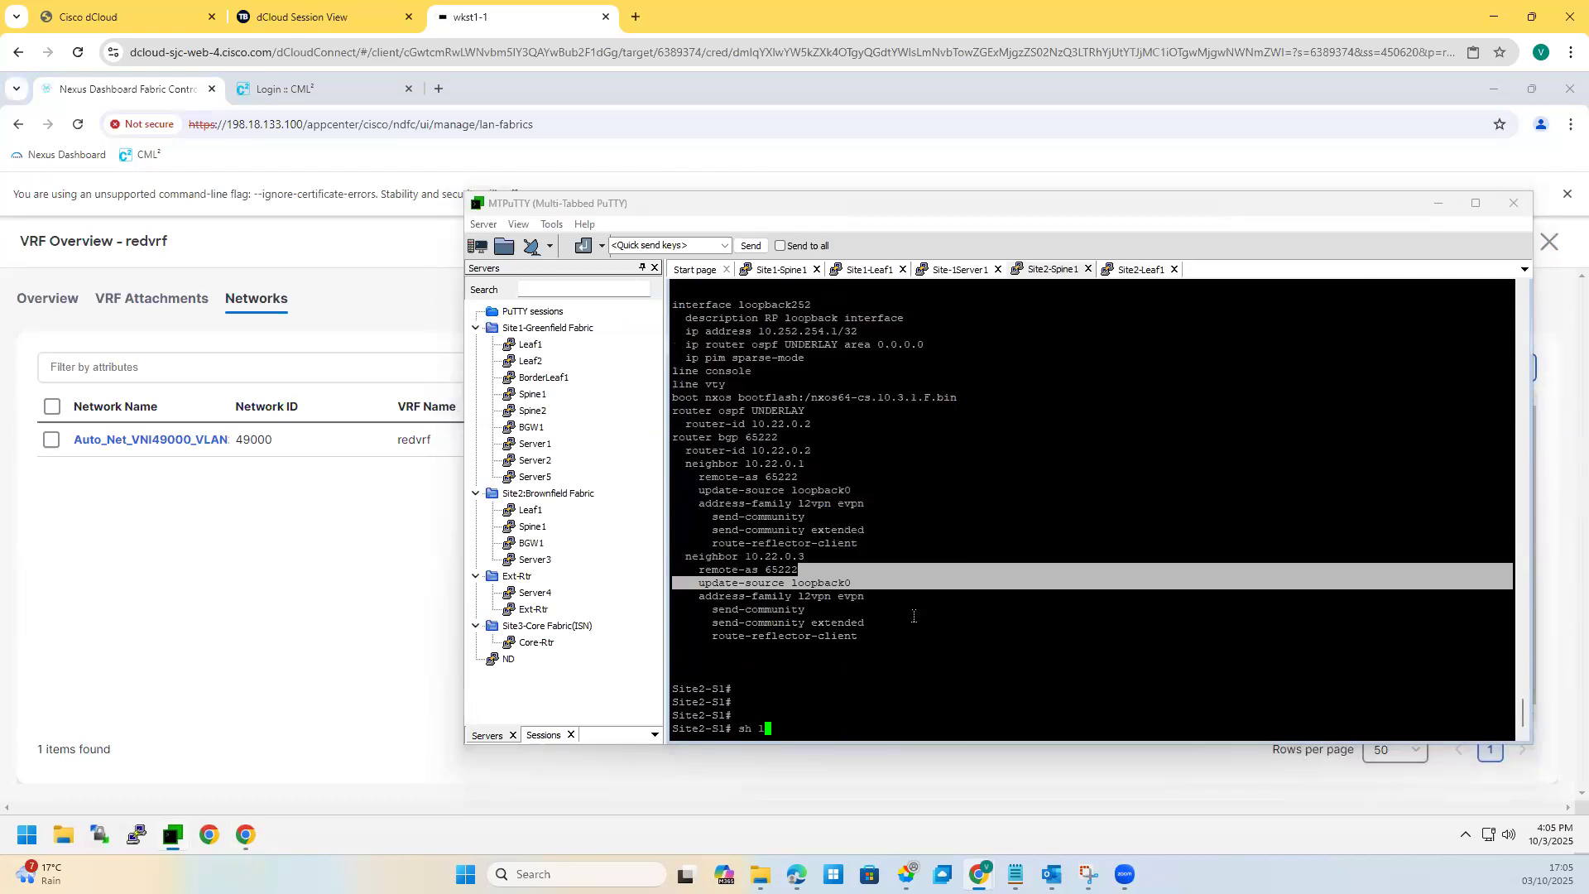
{"action": "key", "text": "BackSpace"}
{"action": "type", "text": "bgp l2vpn evpn  summary"}
{"action": "key", "text": "Return"}
{"action": "key", "text": "Return"}
{"action": "key", "text": "Return"}
{"action": "key", "text": "Return"}
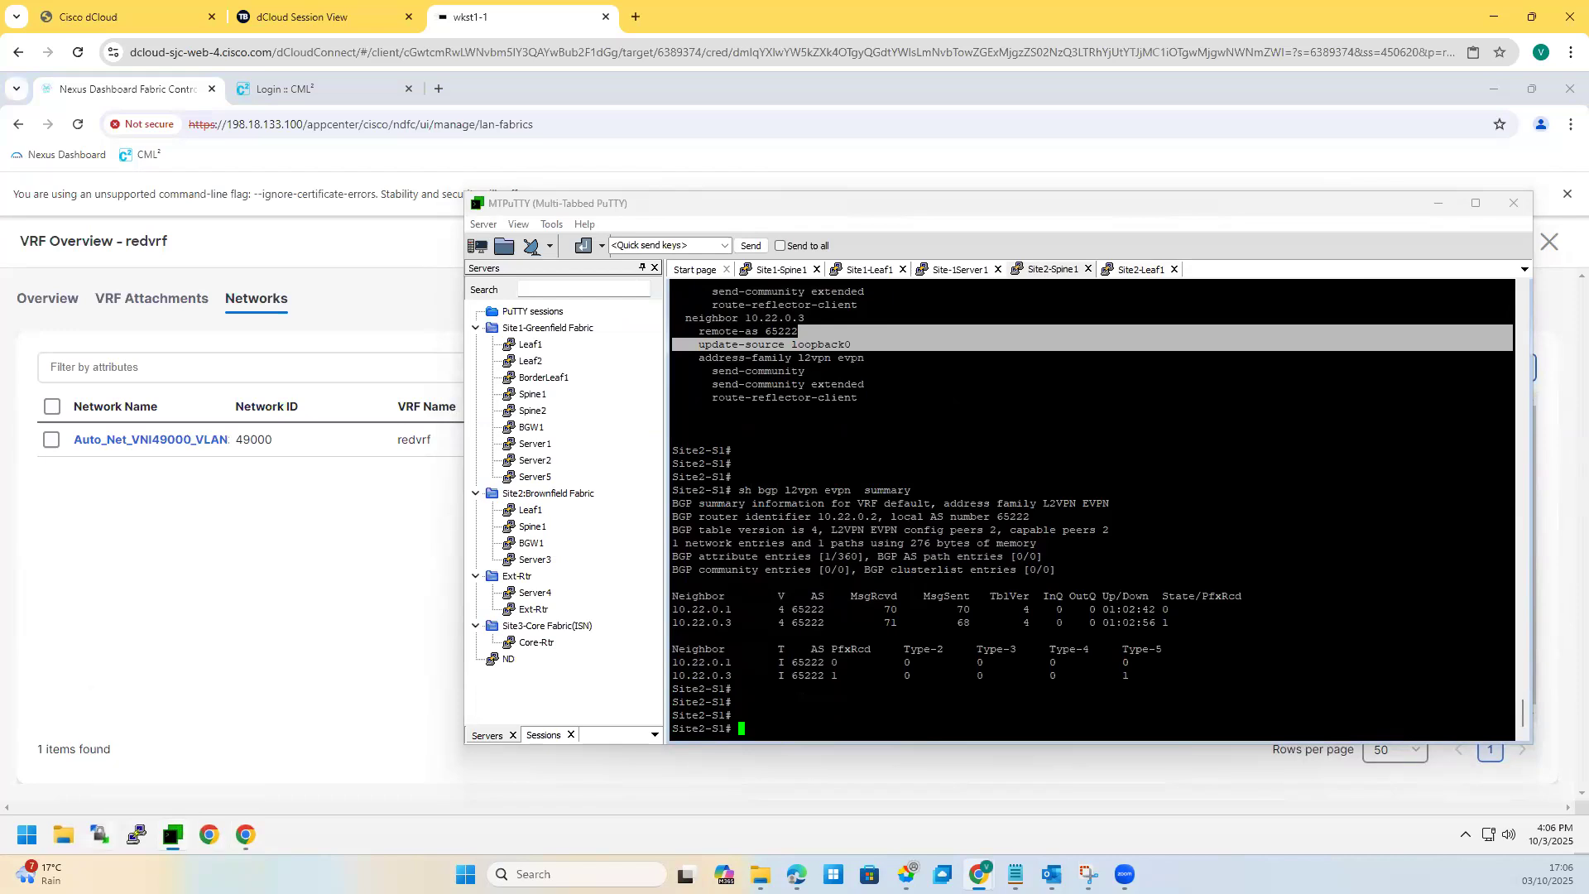
Step: Circle Server3 on the topology screenshot and open a Site2 Server3 terminal session
{"action": "left_click", "coordinate": [1089, 874]}
{"action": "mouse_move", "coordinate": [1111, 563]}
{"action": "left_mouse_down"}
{"action": "mouse_move", "coordinate": [1085, 600]}
{"action": "mouse_move", "coordinate": [1099, 611]}
{"action": "left_mouse_up"}
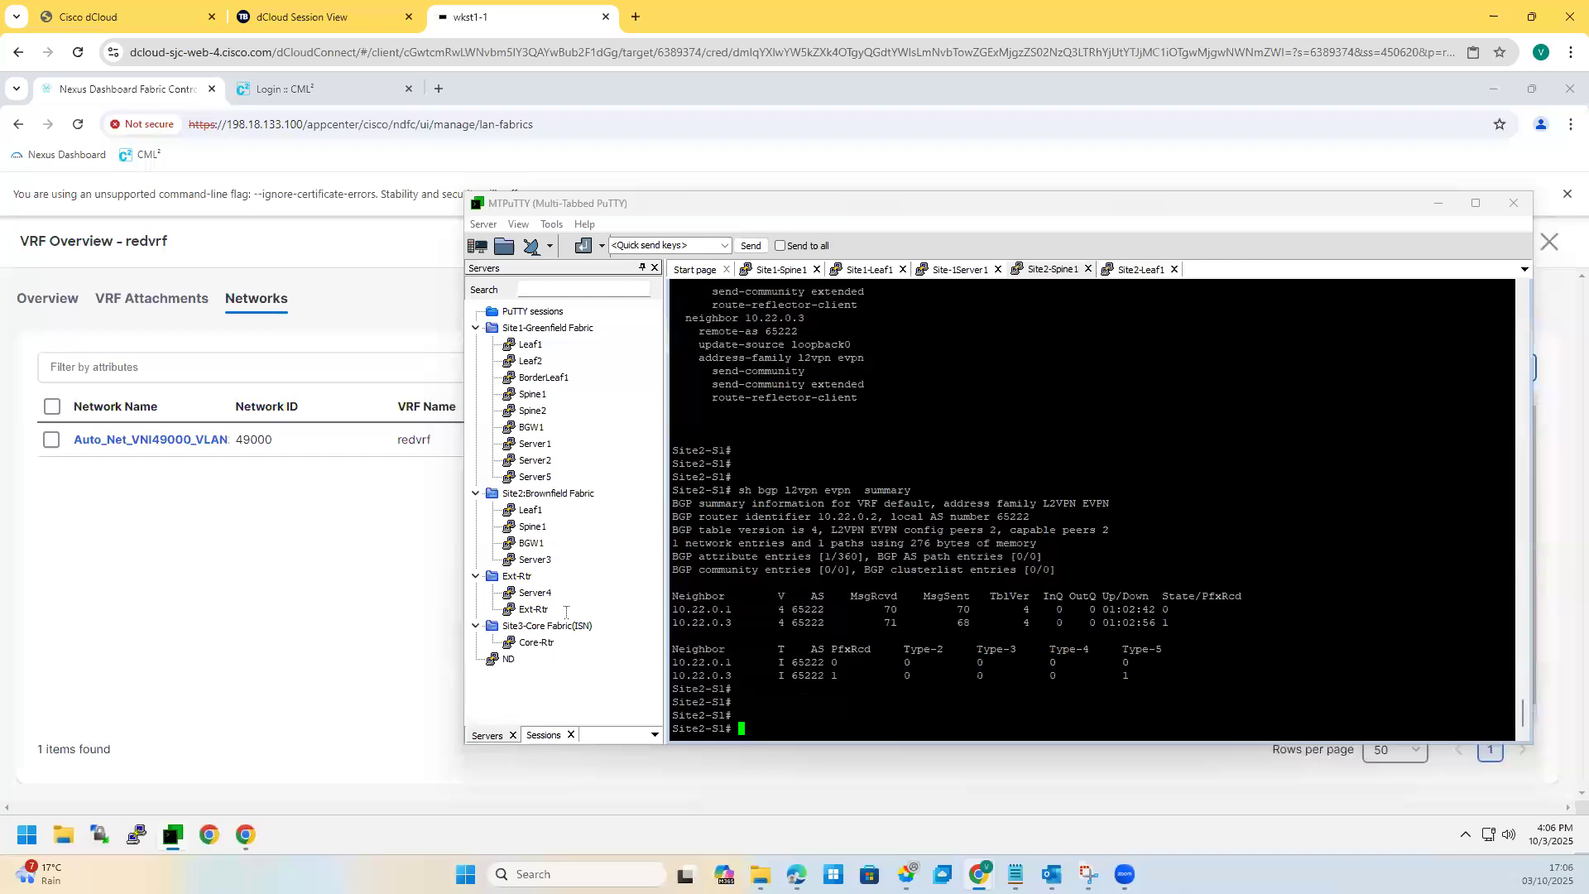
{"action": "double_click", "coordinate": [534, 559]}
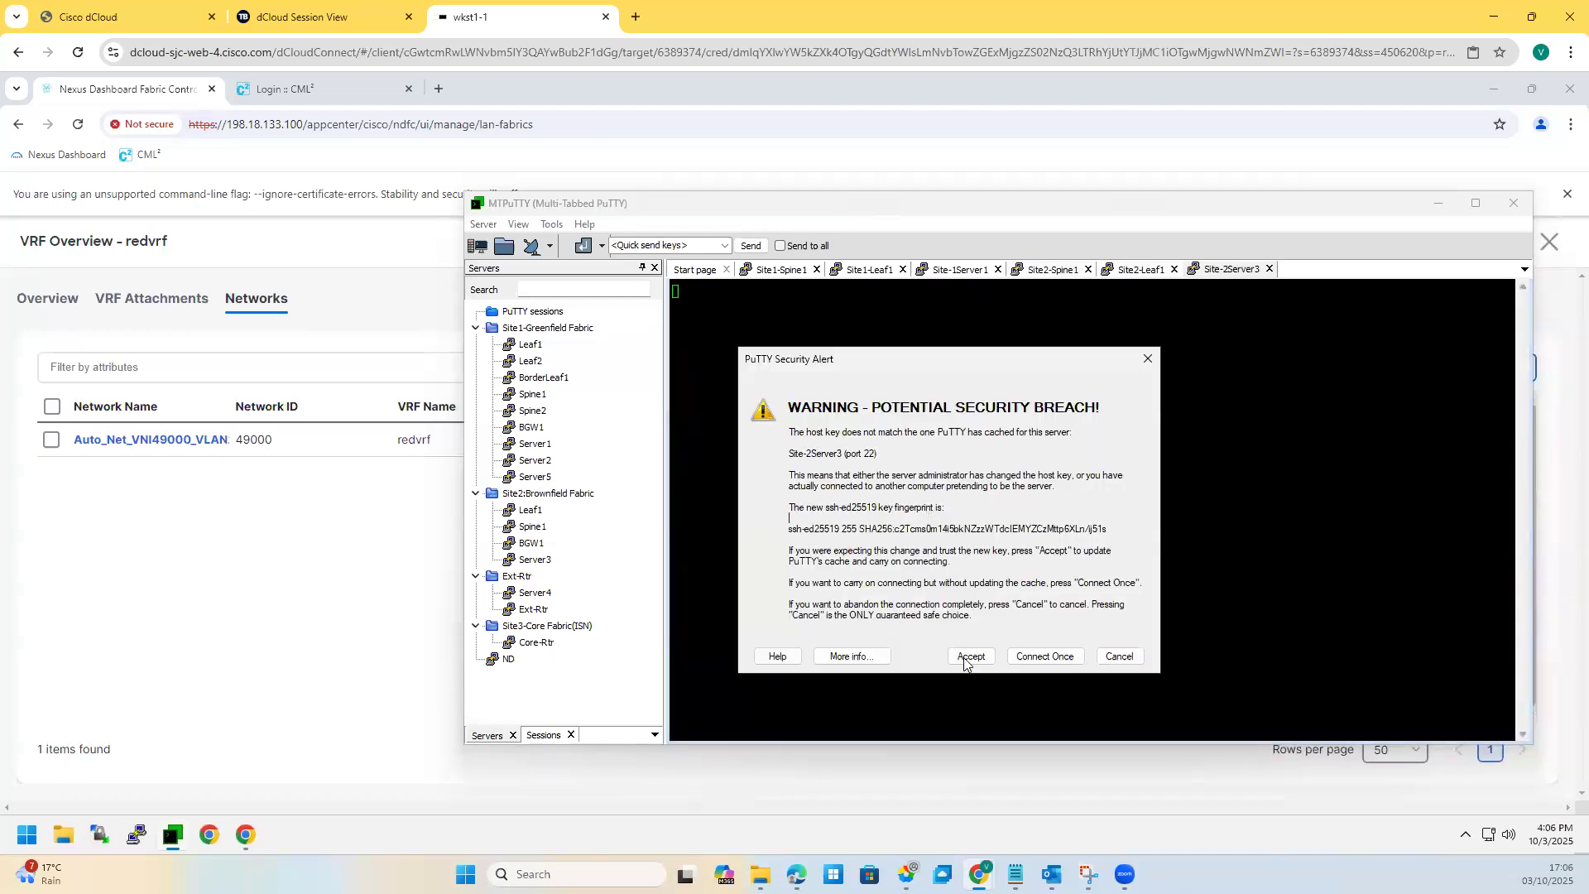
Step: Accept Server3's host key, run ifconfig, and select its eth1 address 192.168.11.21
{"action": "left_click", "coordinate": [969, 660]}
{"action": "key", "text": "Return"}
{"action": "key", "text": "Return"}
{"action": "type", "text": "ifconfig"}
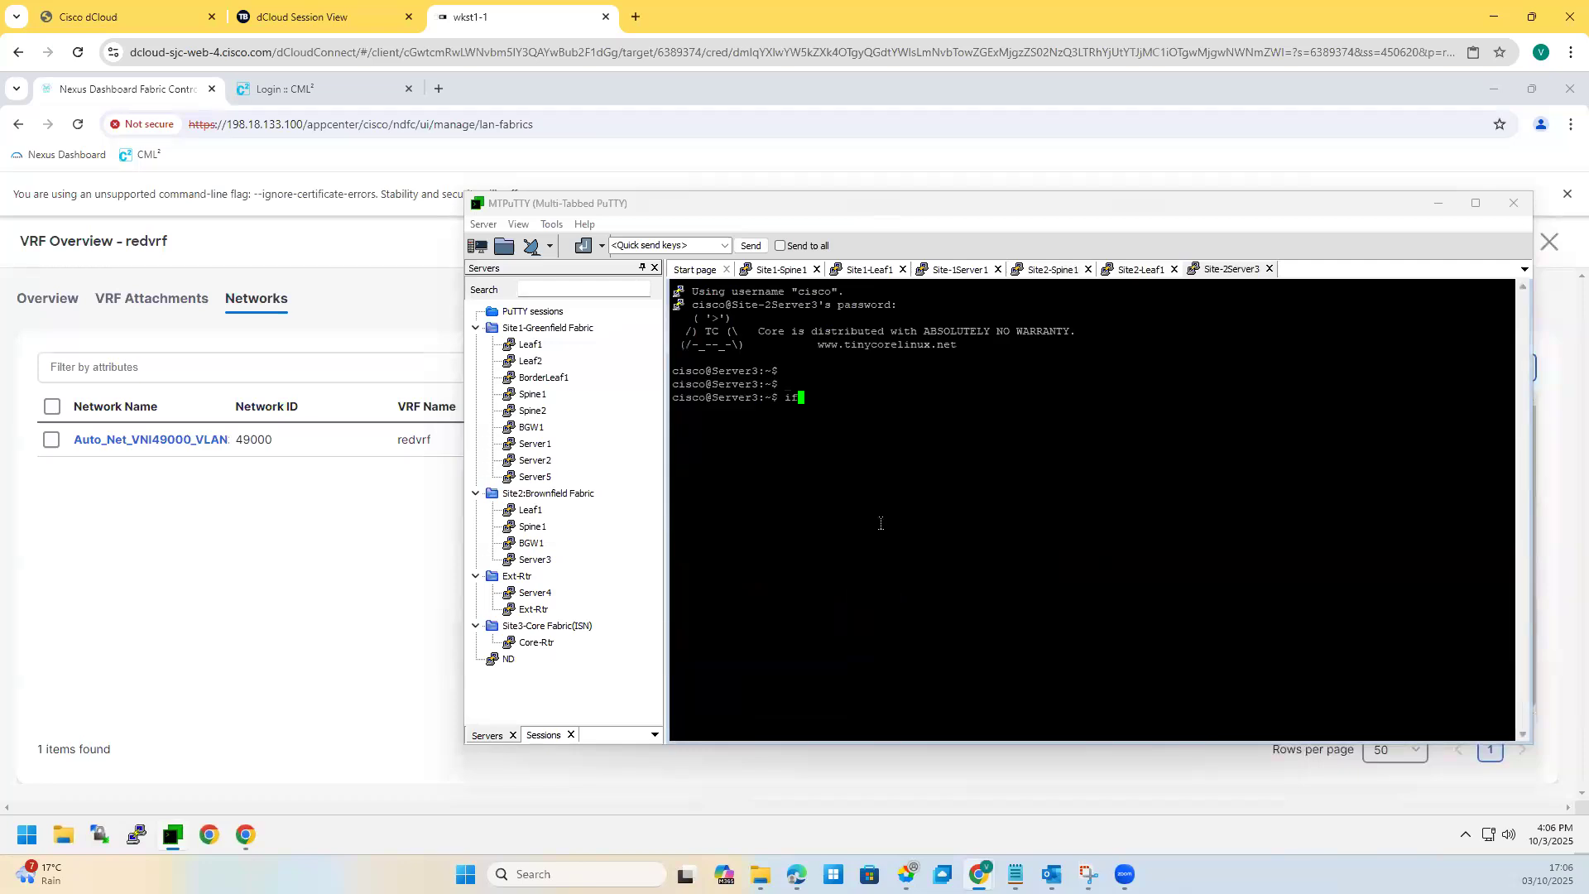
{"action": "key", "text": "Return"}
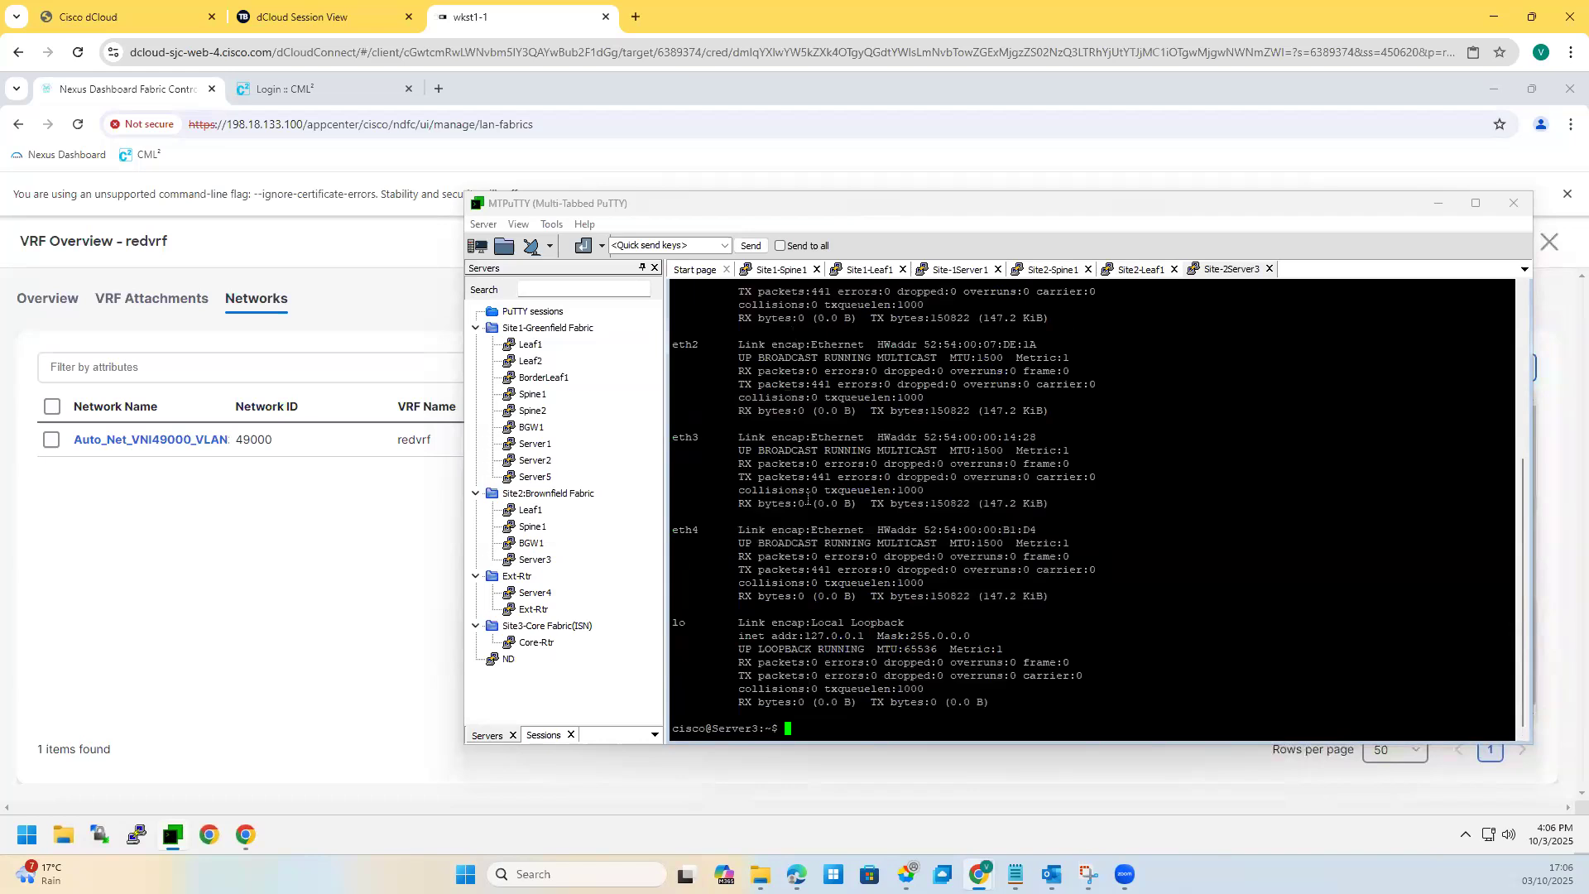
{"action": "scroll", "coordinate": [807, 374], "scroll_direction": "up", "scroll_amount": 6}
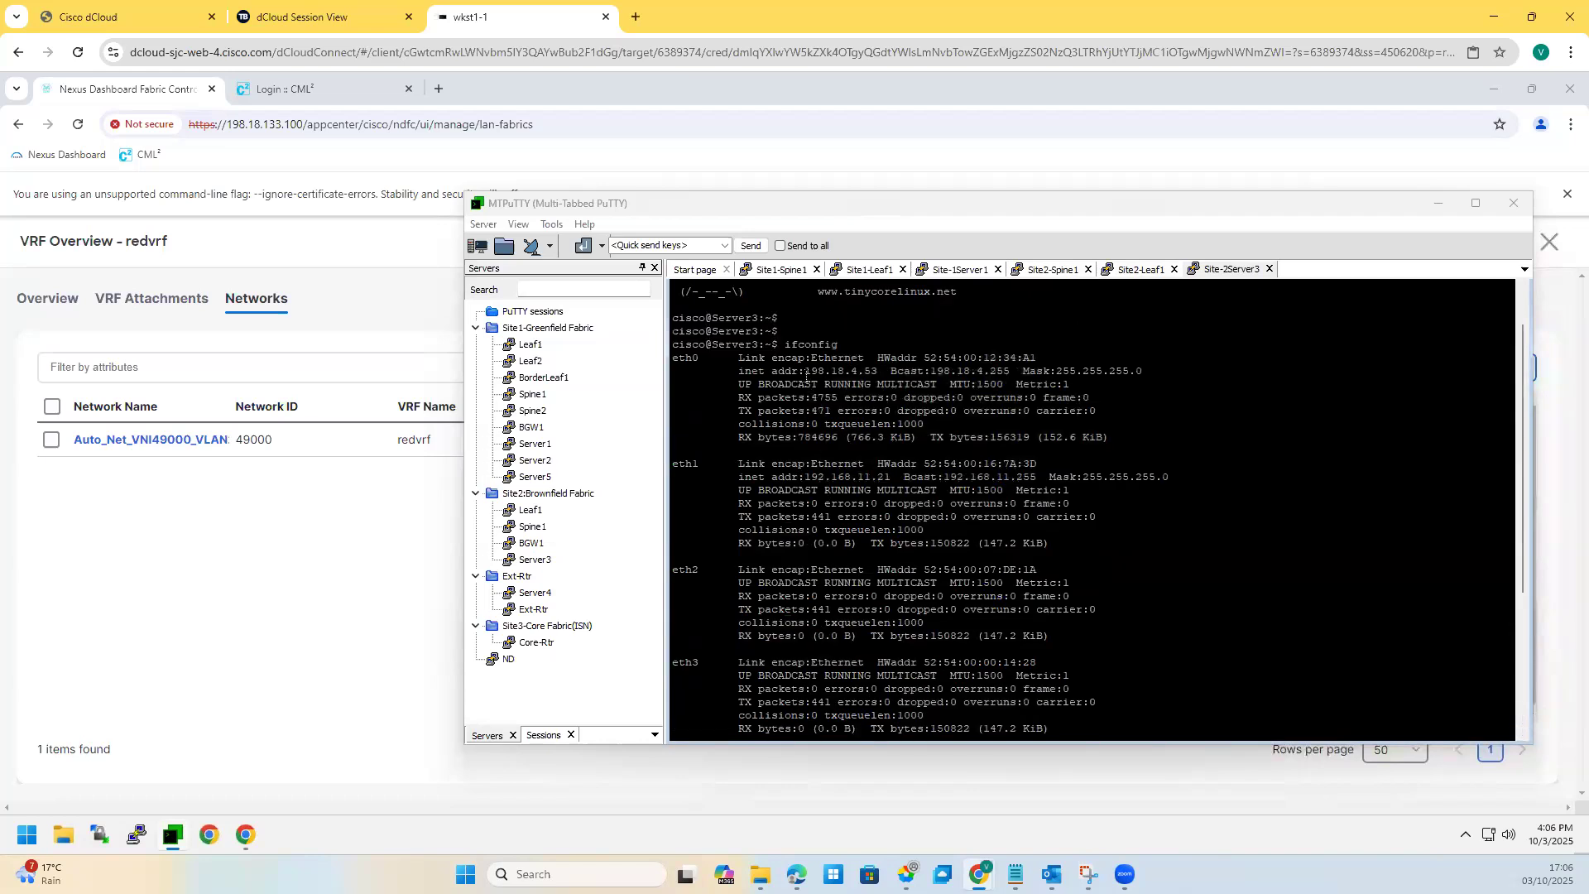
{"action": "triple_click", "coordinate": [886, 478]}
{"action": "double_click", "coordinate": [886, 479]}
Step: On Site2-Leaf1, run 'sh ip int brief vrf all' and mark the redvrf VLAN addresses
{"action": "left_click", "coordinate": [1134, 270]}
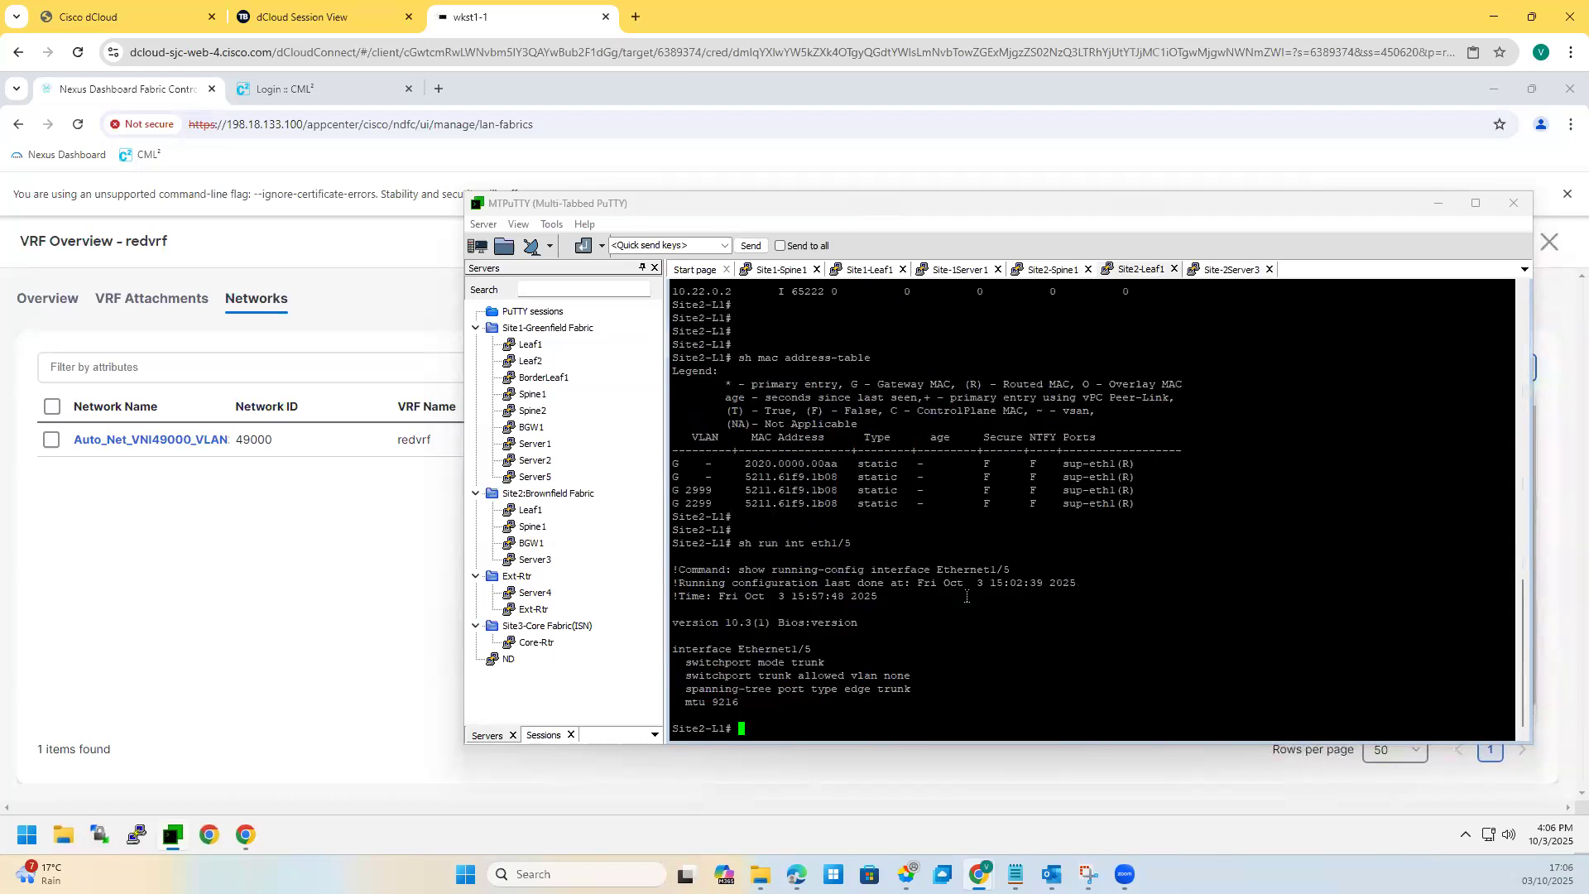
{"action": "key", "text": "Return"}
{"action": "key", "text": "Return"}
{"action": "type", "text": "sh ip int brf v"}
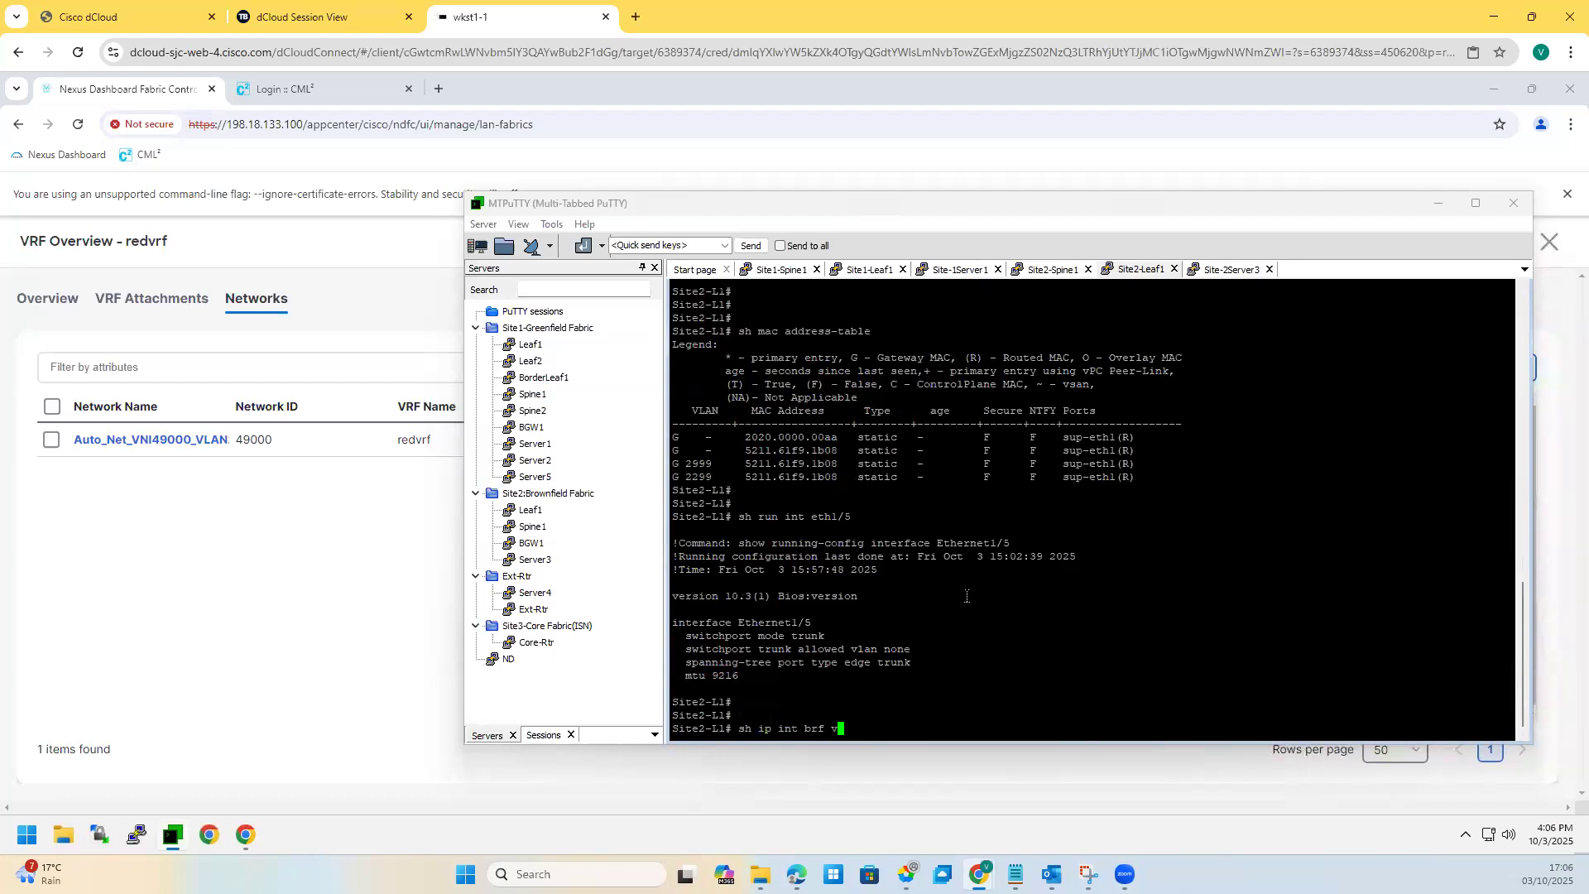
{"action": "key", "text": "BackSpace"}
{"action": "type", "text": "i"}
{"action": "type", "text": "ef vrf all"}
{"action": "key", "text": "Return"}
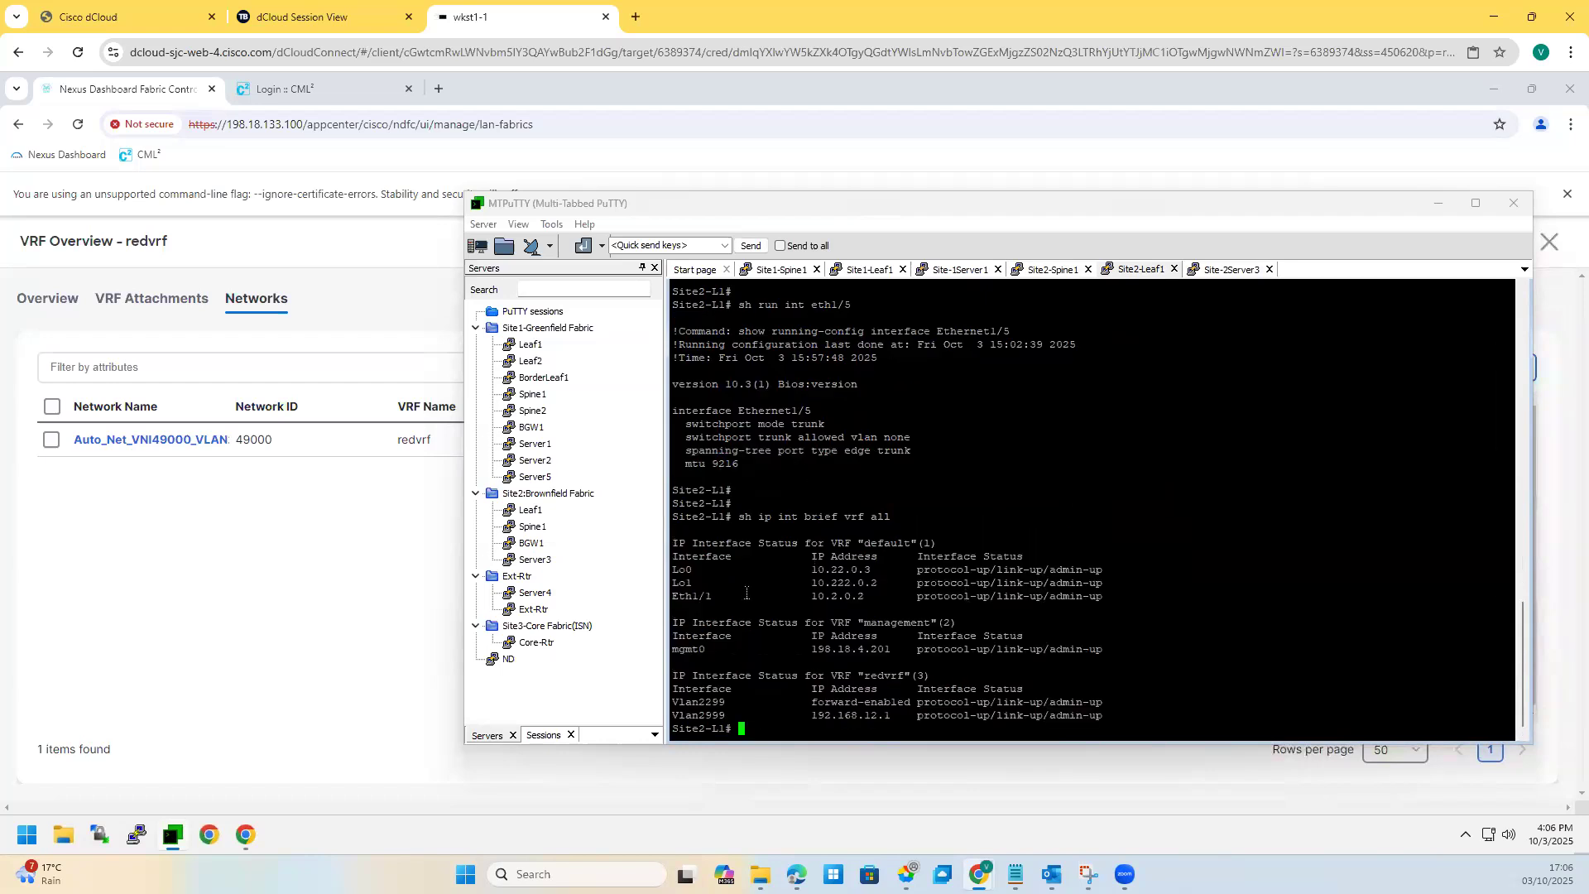
{"action": "left_click_drag", "start_coordinate": [788, 705], "coordinate": [892, 720]}
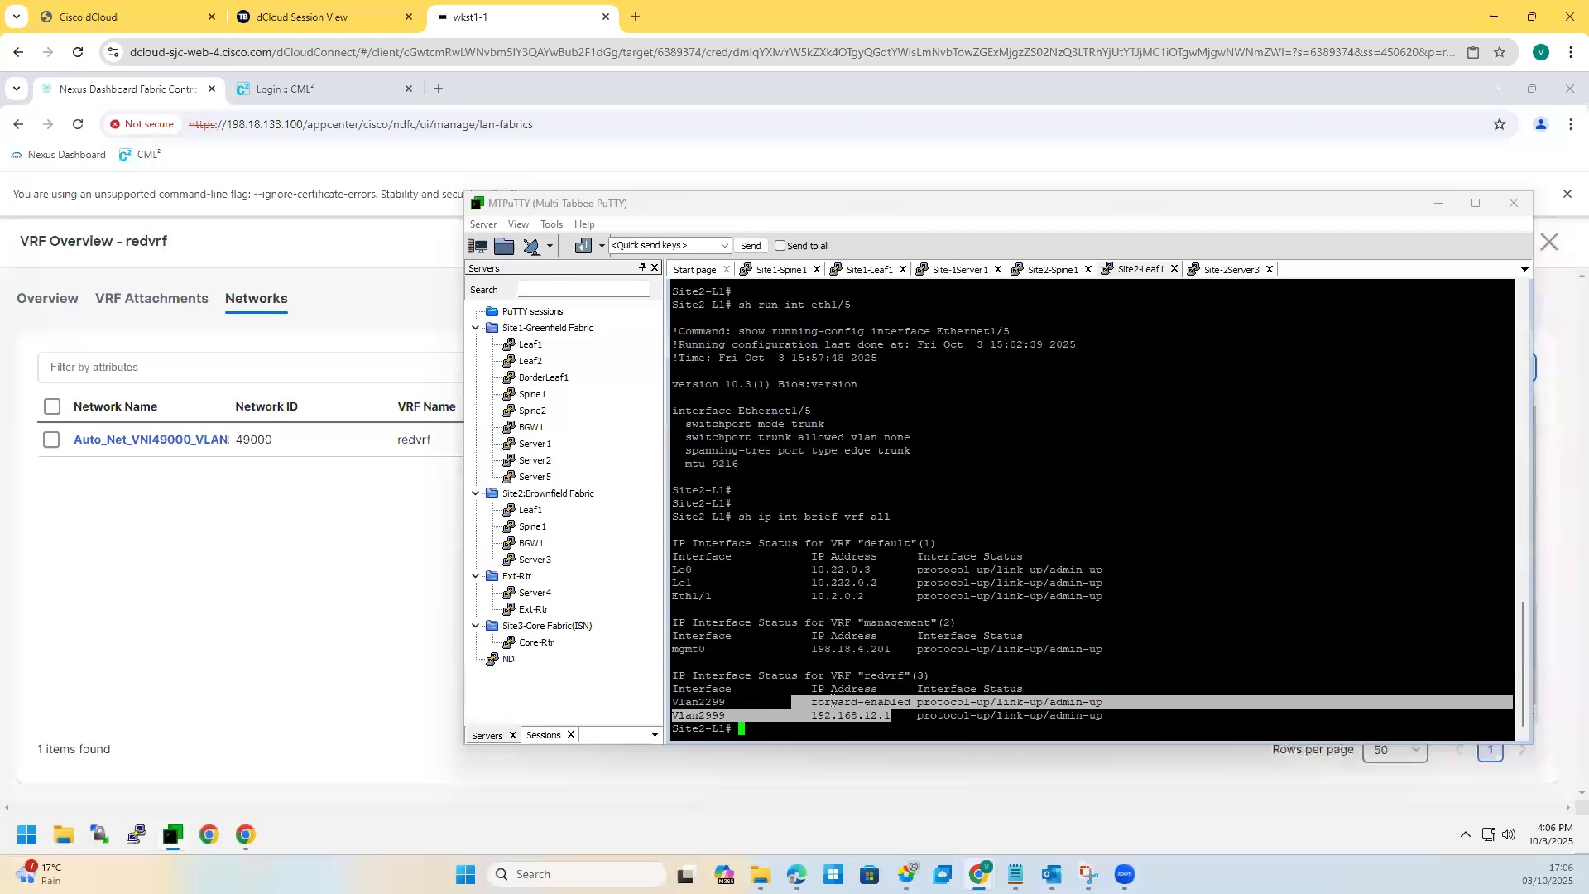
Step: Mark Server3's eth1 address against the leaf's addresses, then bring the topology screenshot forward
{"action": "left_click", "coordinate": [1232, 269]}
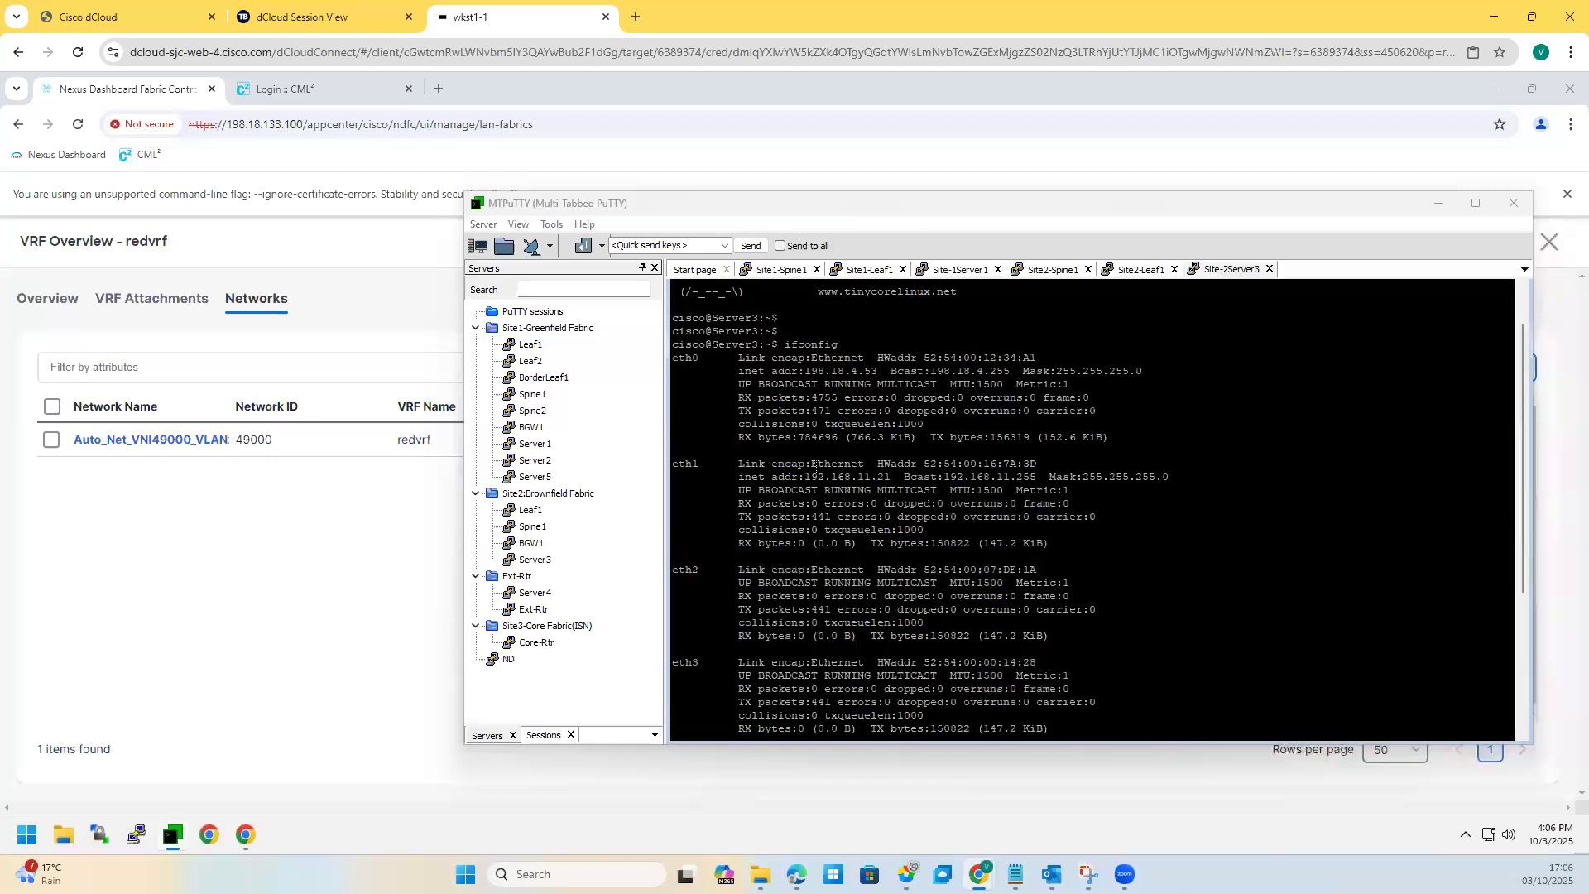
{"action": "left_click_drag", "start_coordinate": [818, 477], "coordinate": [877, 478]}
{"action": "left_click", "coordinate": [1138, 269]}
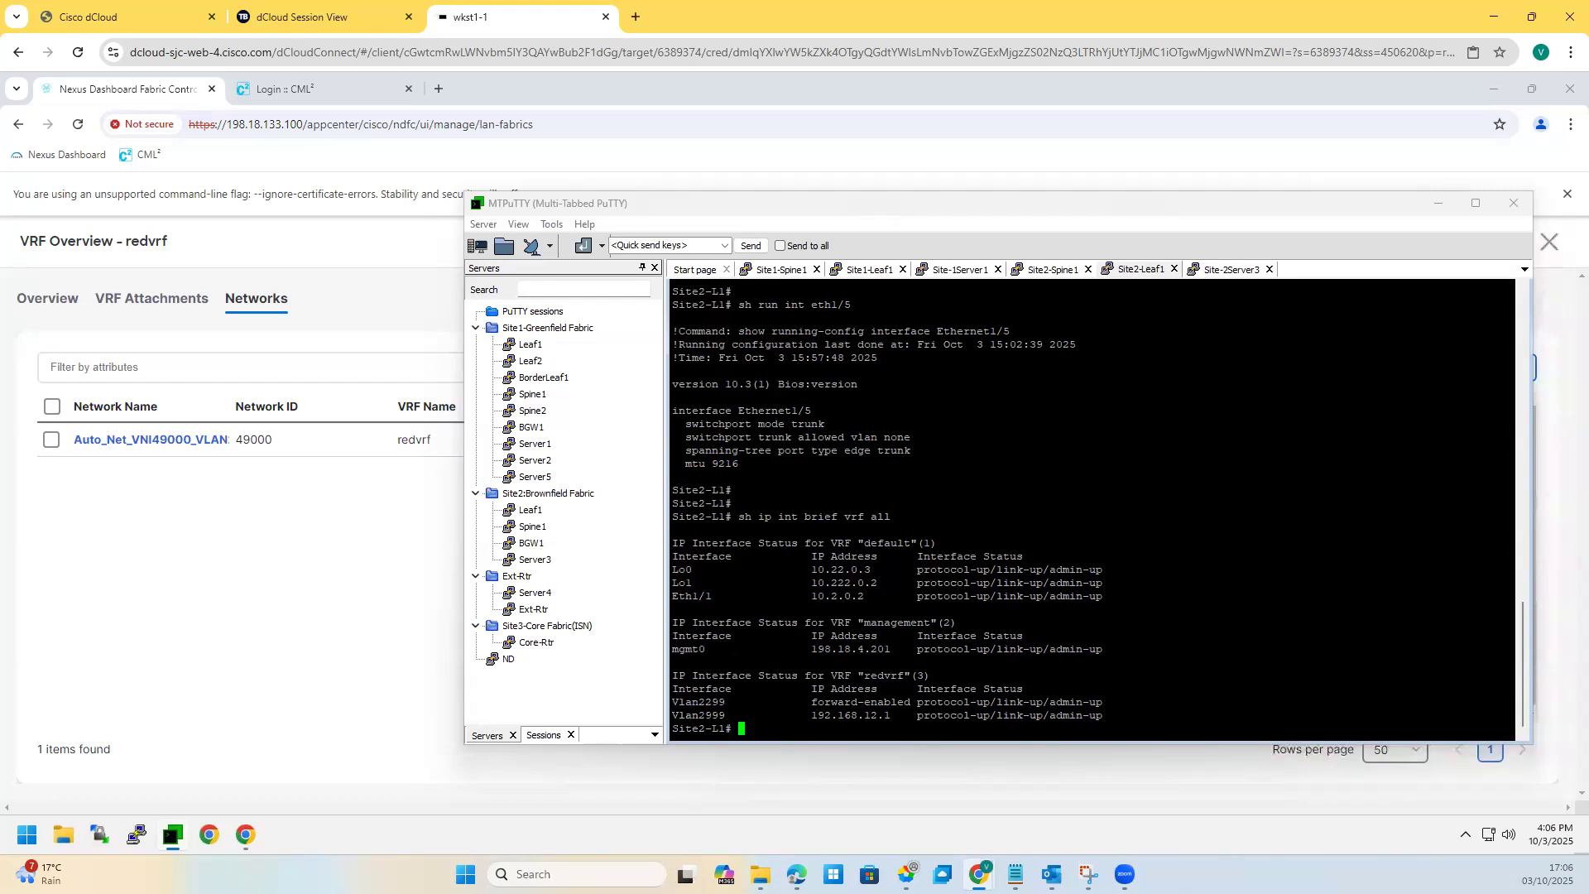
{"action": "key", "text": "alt+Tab"}
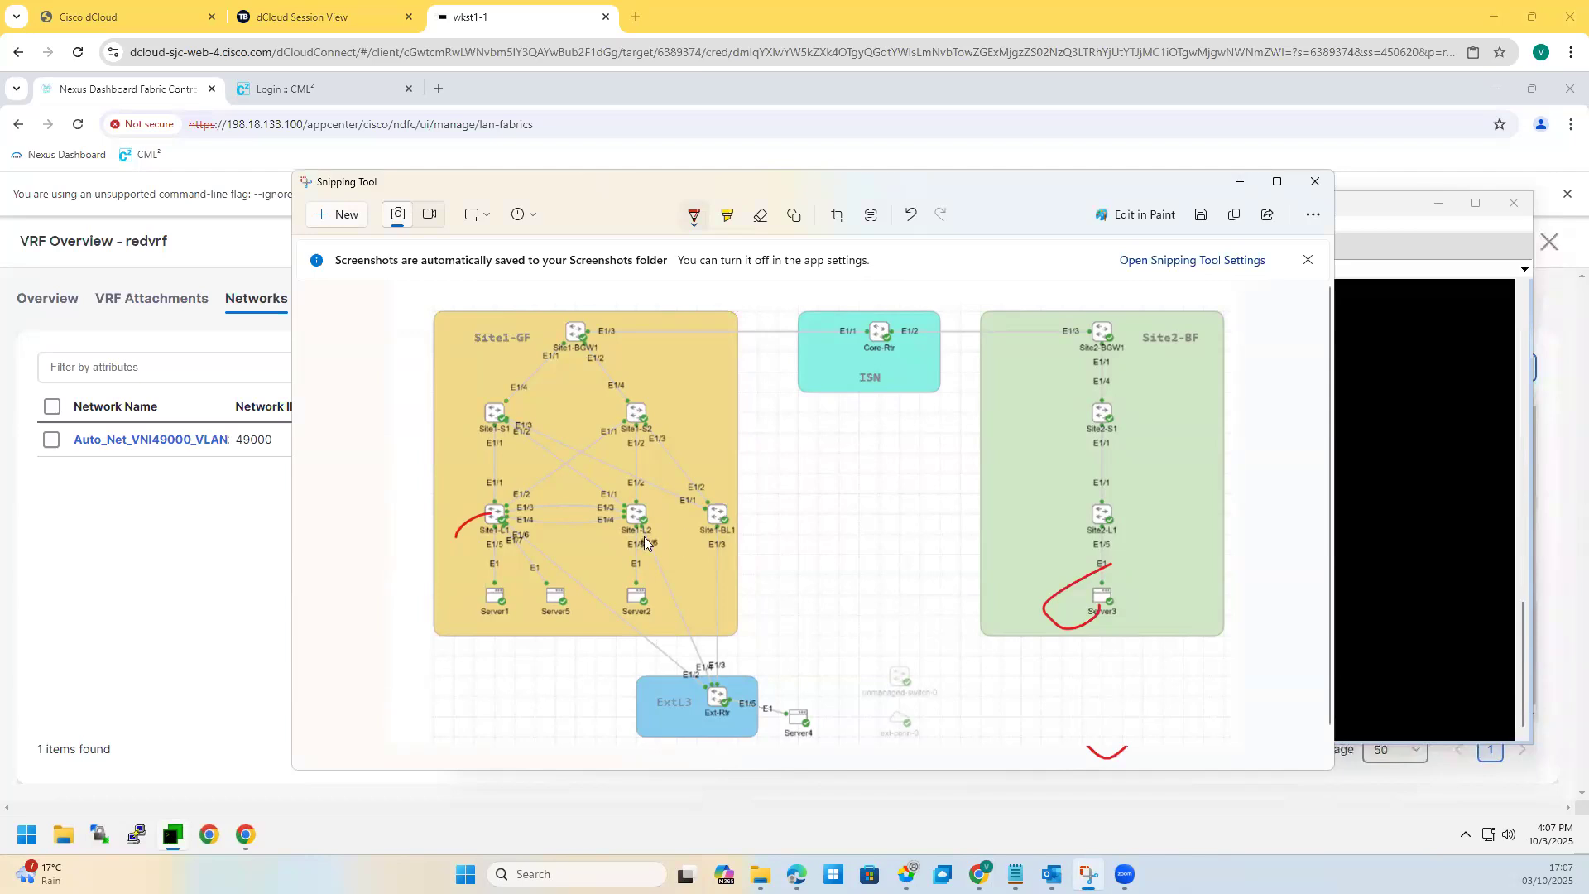
Step: Draw a red pen arrow on the screenshot linking Site1-BL1 down to Ext-Rtr
{"action": "left_click_drag", "start_coordinate": [717, 527], "coordinate": [728, 697]}
Step: Put away the screenshot and close the redvrf VRF and Site2-Brownfield fabric overviews
{"action": "left_click", "coordinate": [1239, 181]}
{"action": "left_click", "coordinate": [153, 370]}
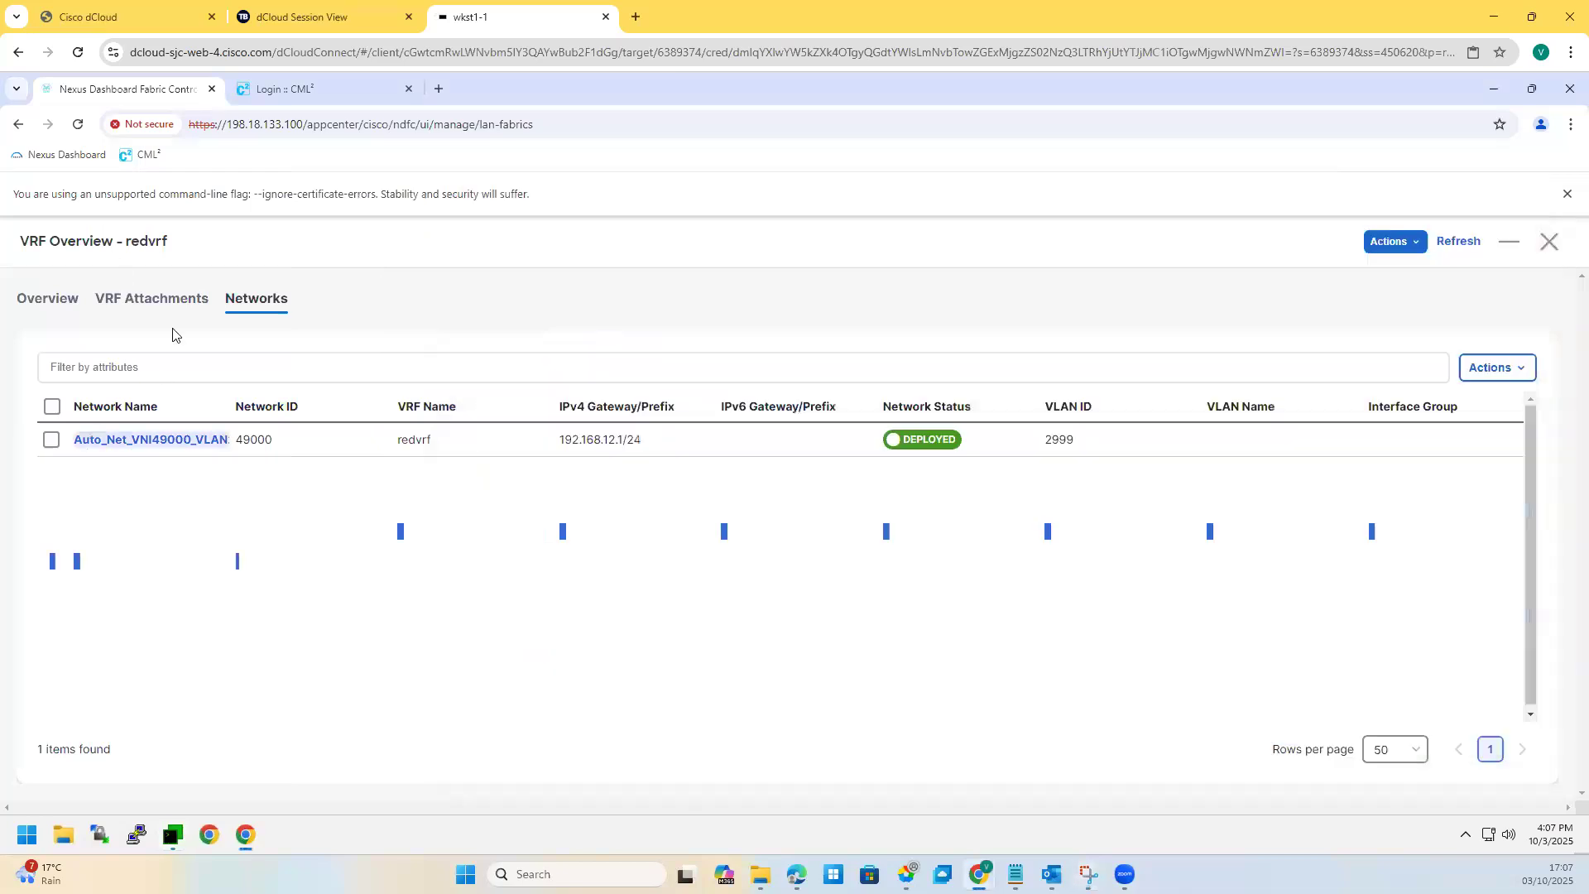
{"action": "key", "text": "Escape"}
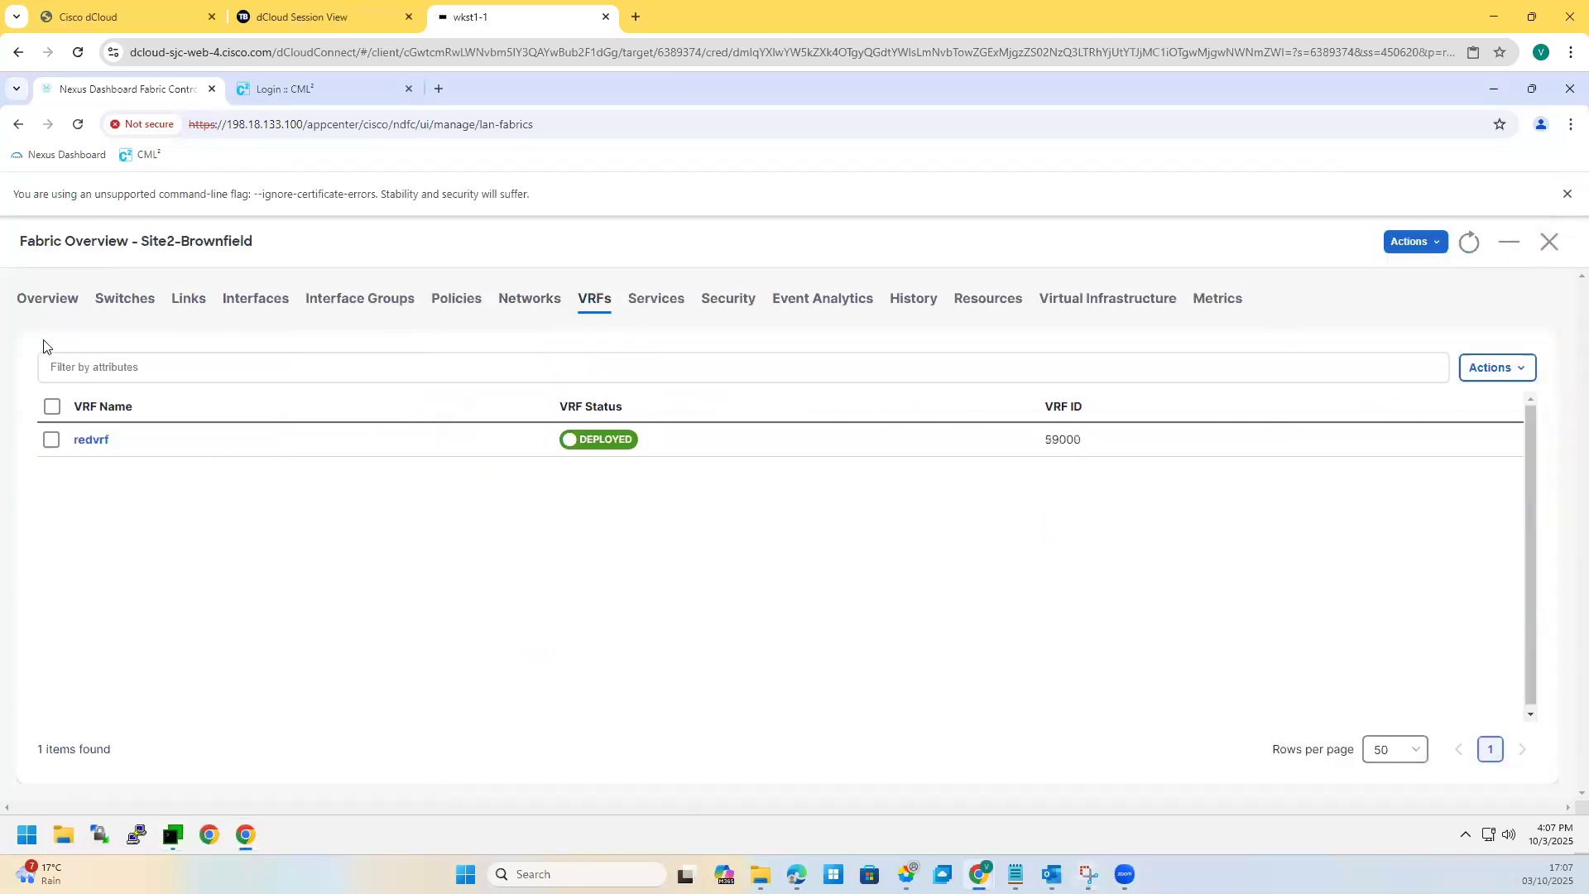
{"action": "left_click", "coordinate": [1550, 242]}
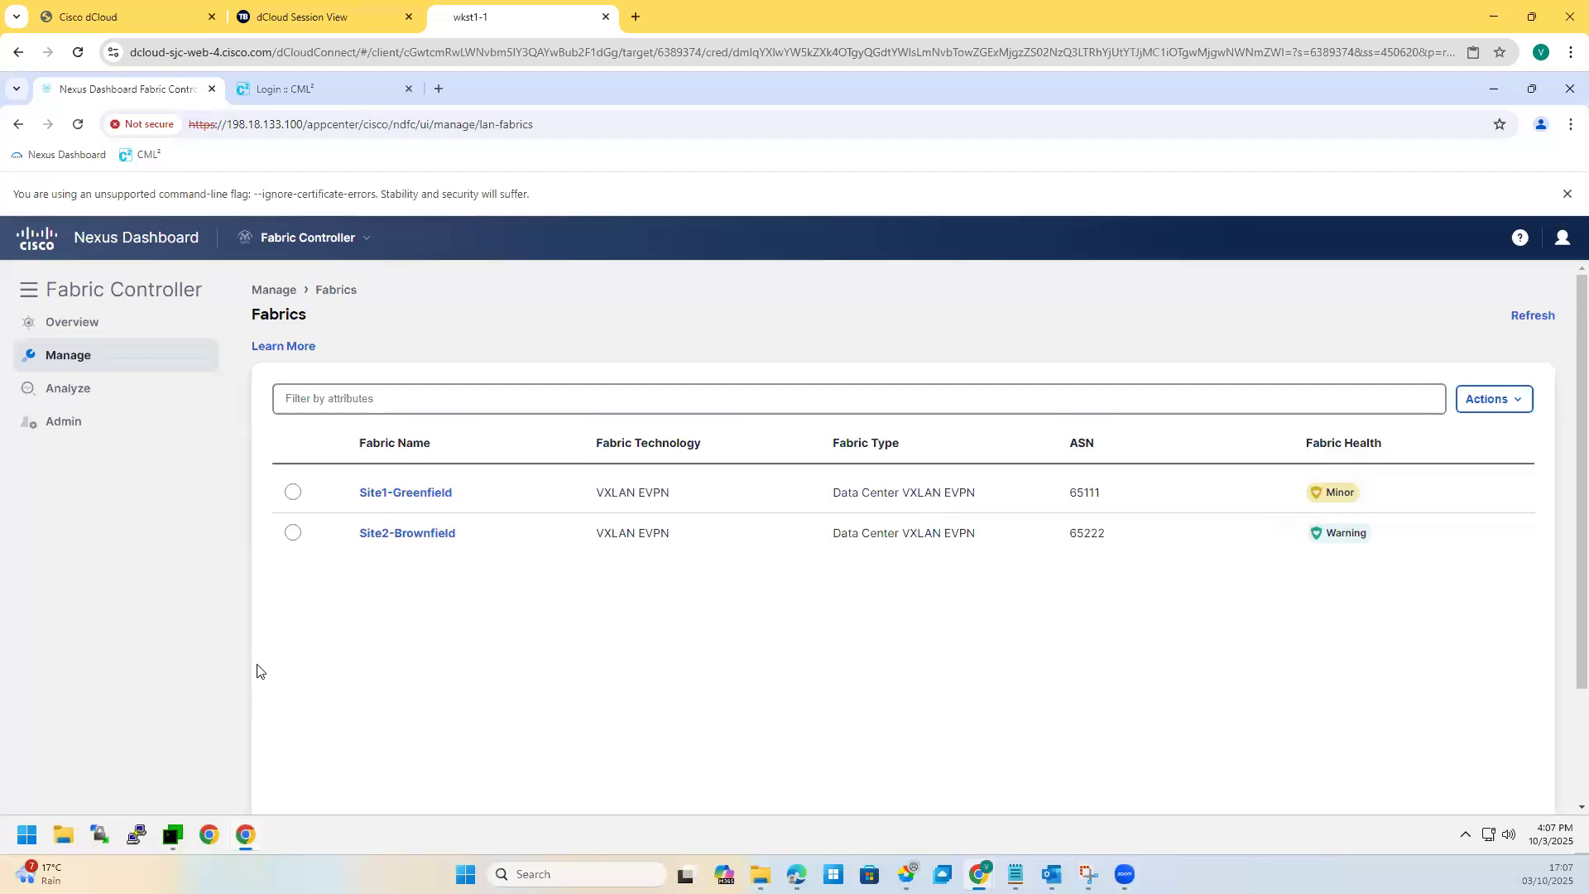
{"action": "scroll", "coordinate": [244, 654], "scroll_direction": "down", "scroll_amount": 2}
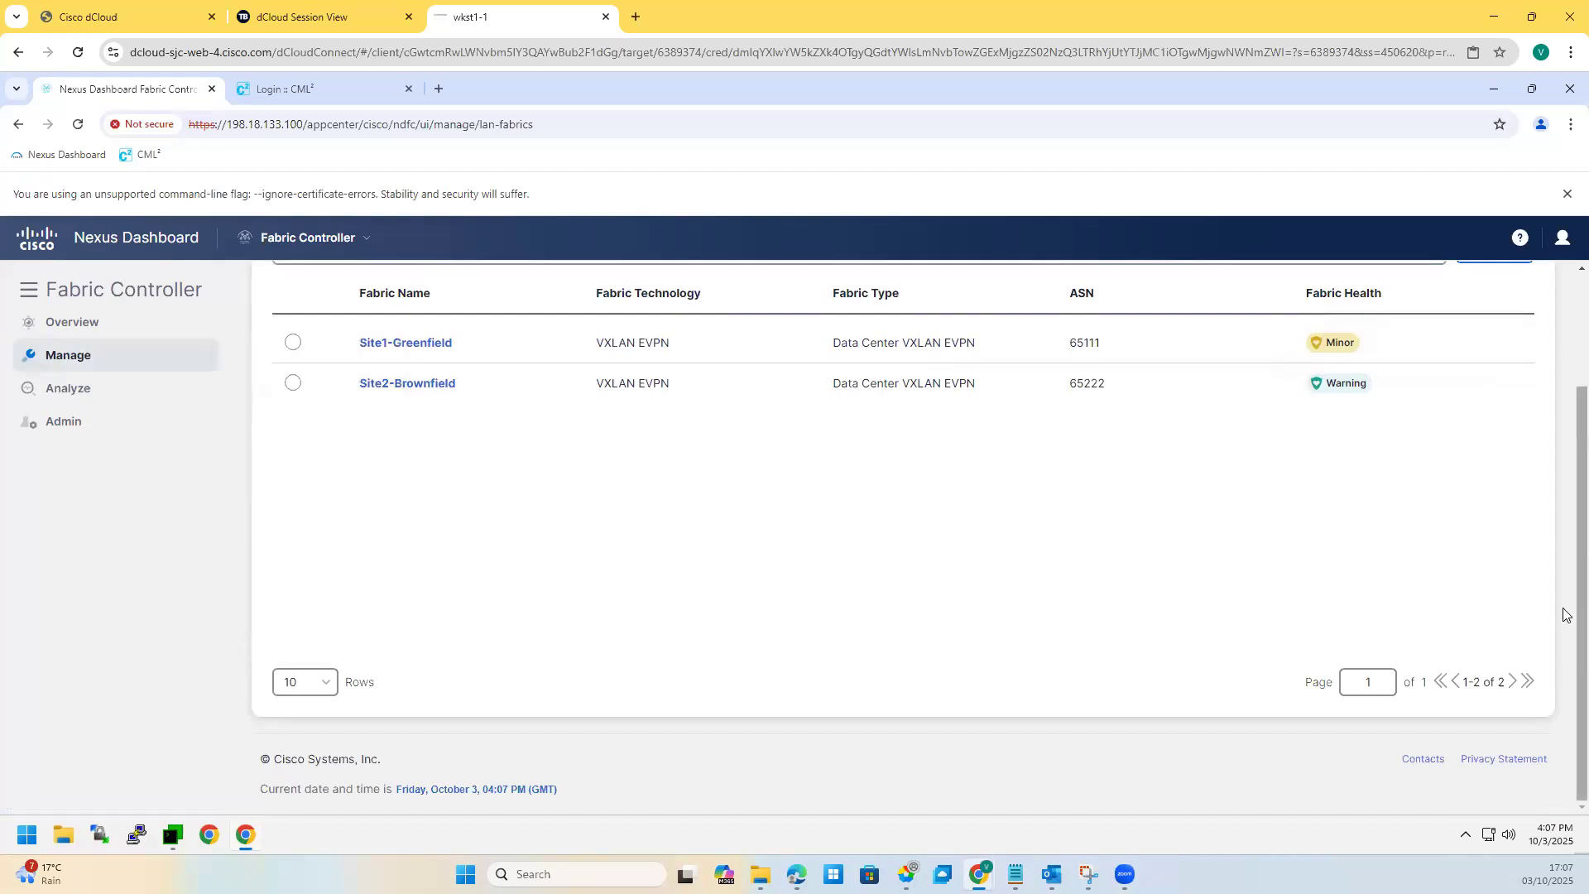
{"action": "scroll", "coordinate": [1532, 538], "scroll_direction": "up", "scroll_amount": 1}
Step: Start a new fabric from the Actions menu and name it ExtL3
{"action": "left_click", "coordinate": [1490, 313]}
{"action": "left_click", "coordinate": [1482, 348]}
{"action": "left_click", "coordinate": [697, 411]}
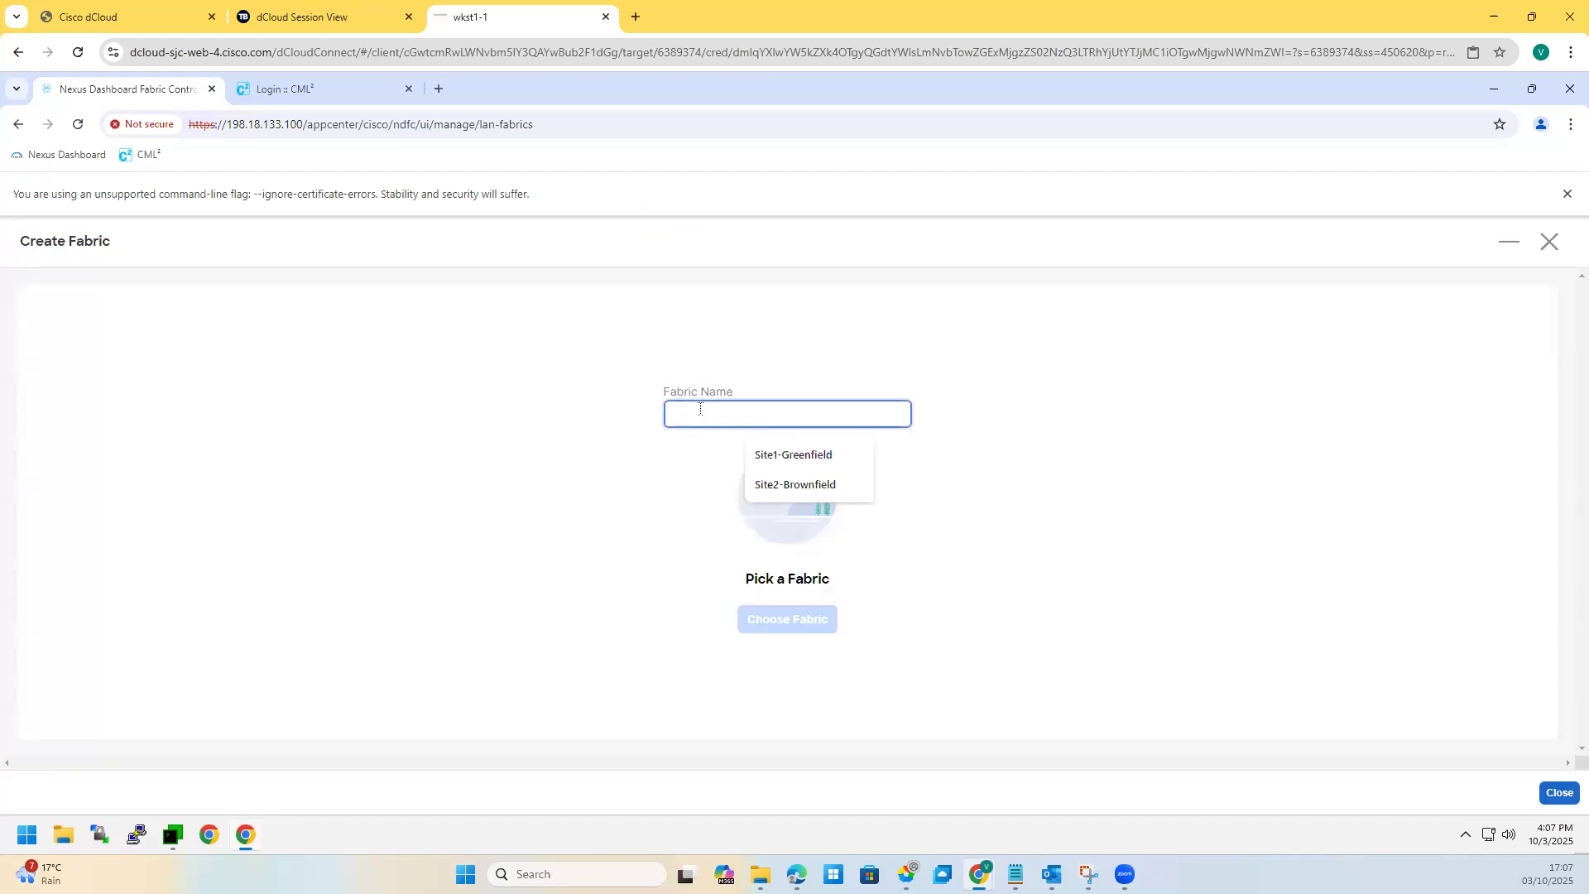
{"action": "type", "text": "EXTL3"}
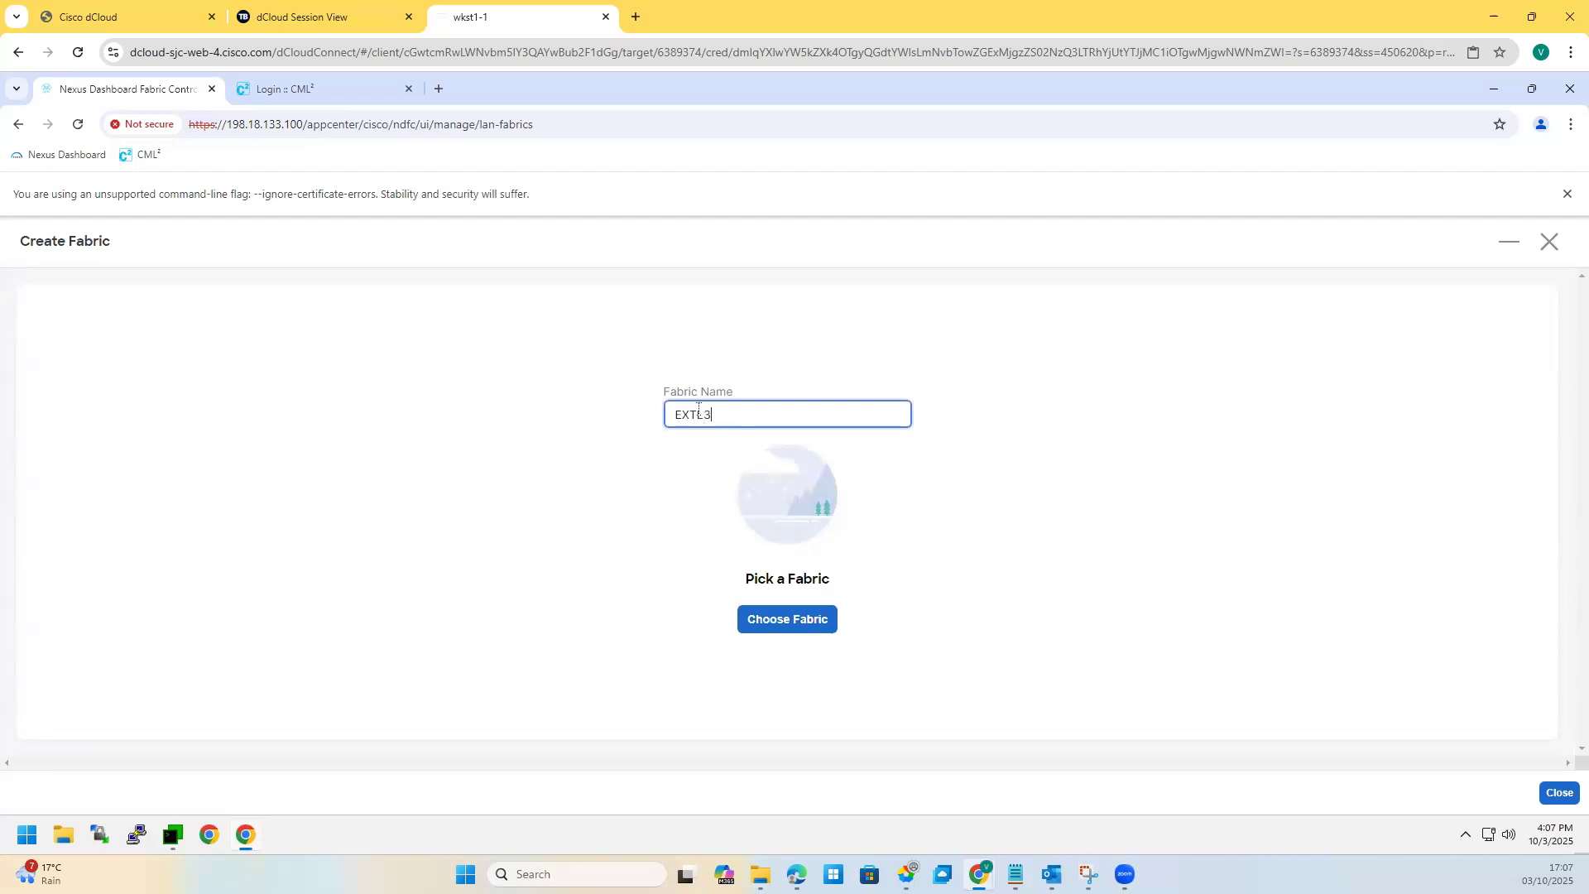
{"action": "left_click", "coordinate": [694, 414]}
{"action": "key", "text": "BackSpace"}
{"action": "key", "text": "BackSpace"}
{"action": "key", "text": "BackSpace"}
{"action": "type", "text": "Ext"}
Step: Choose External Connectivity Network as the fabric type
{"action": "left_click", "coordinate": [795, 625]}
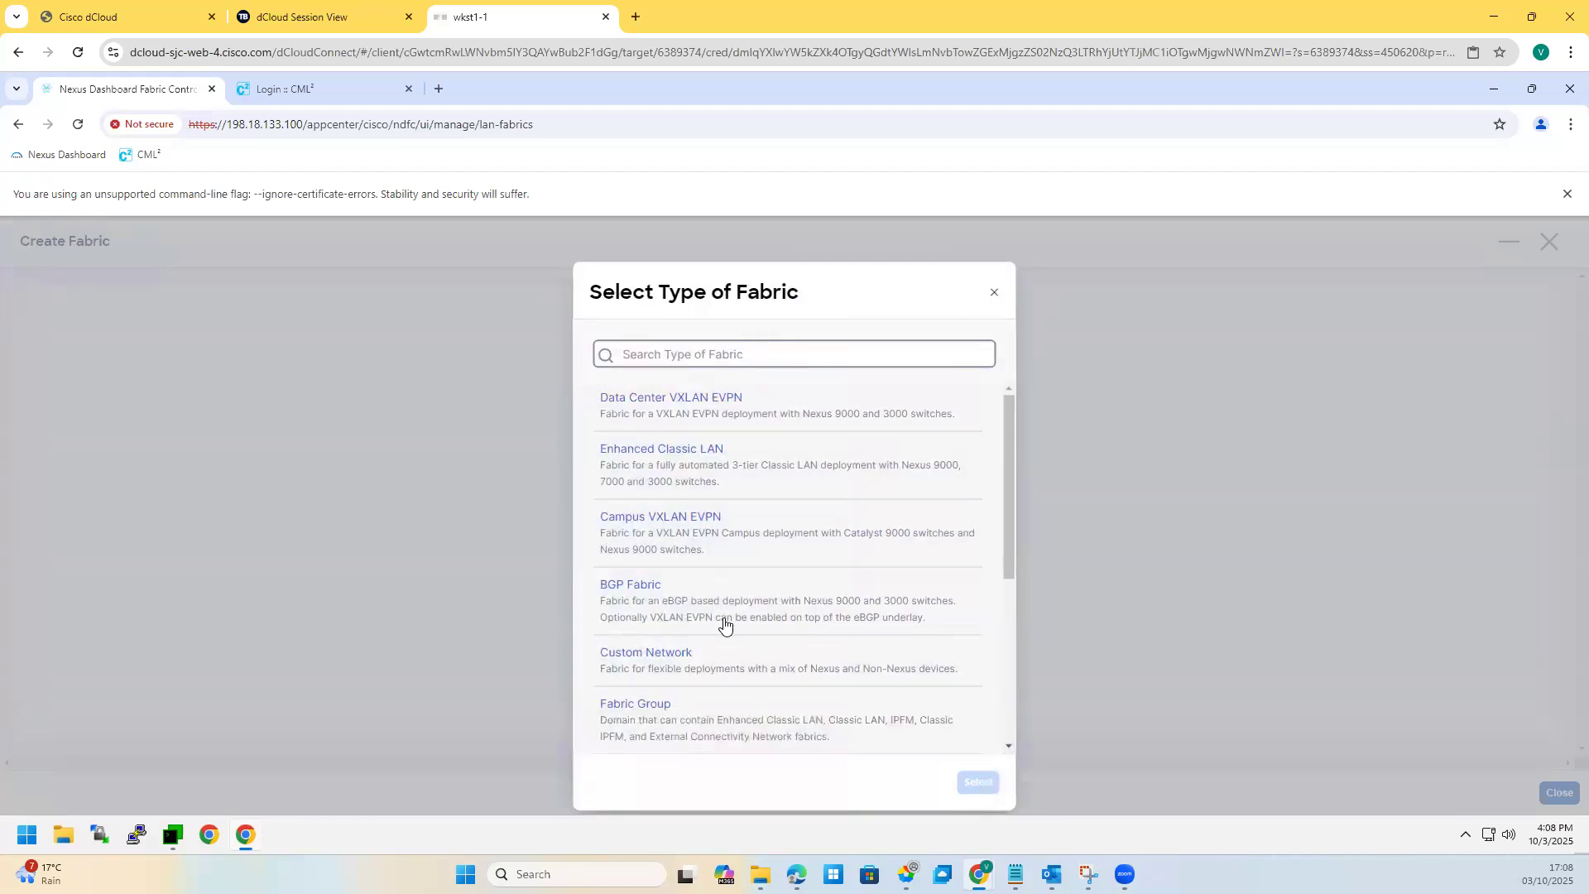
{"action": "scroll", "coordinate": [719, 596], "scroll_direction": "down", "scroll_amount": 3}
{"action": "scroll", "coordinate": [719, 611], "scroll_direction": "down", "scroll_amount": 1}
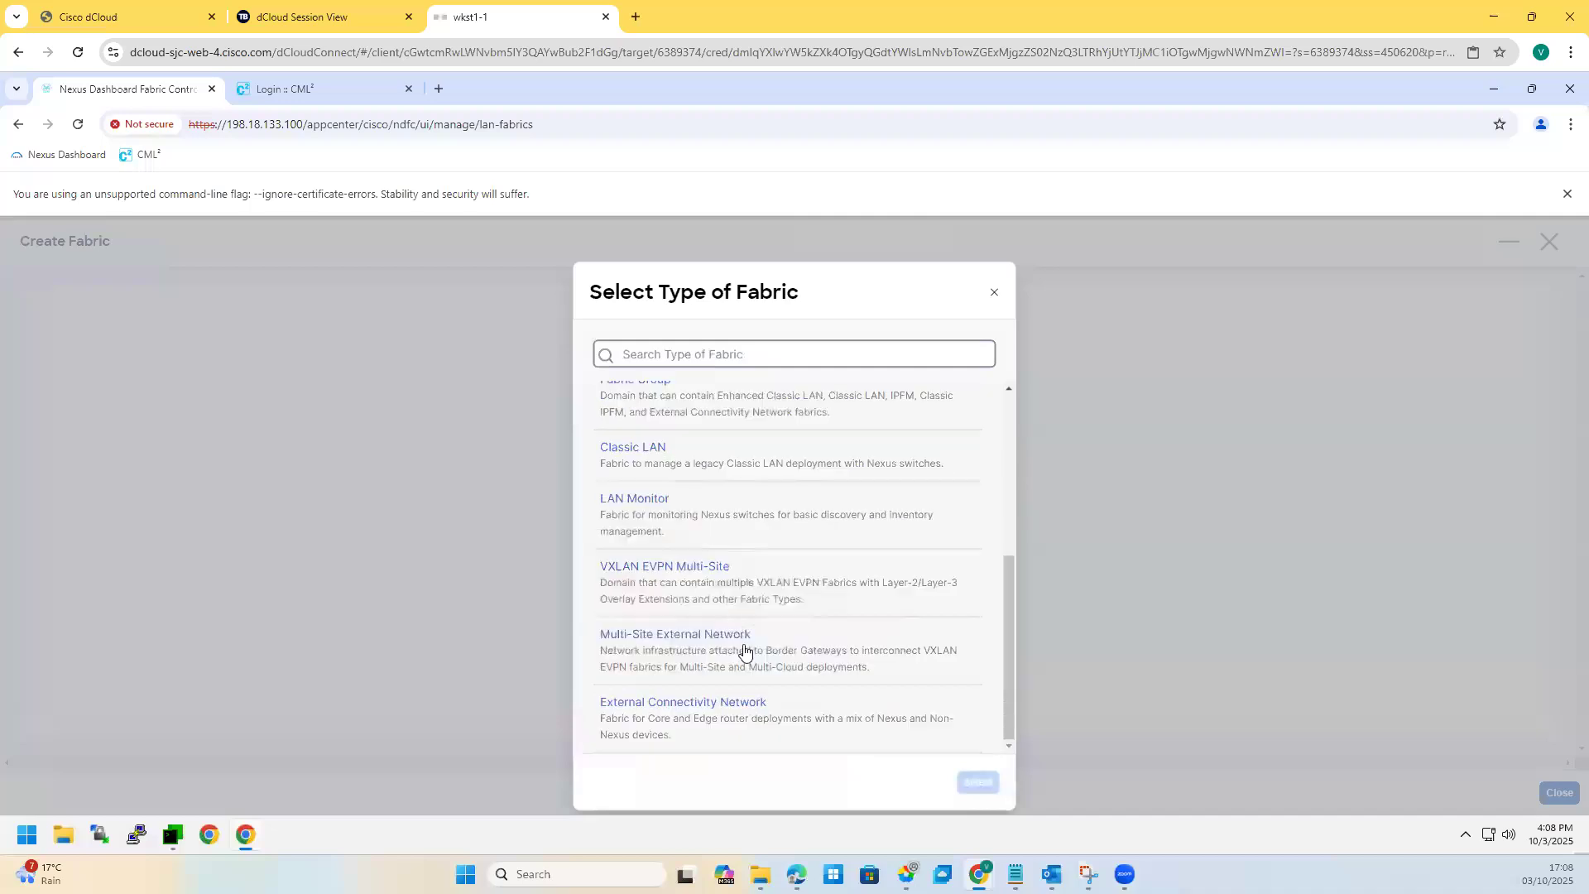
{"action": "left_click", "coordinate": [911, 745]}
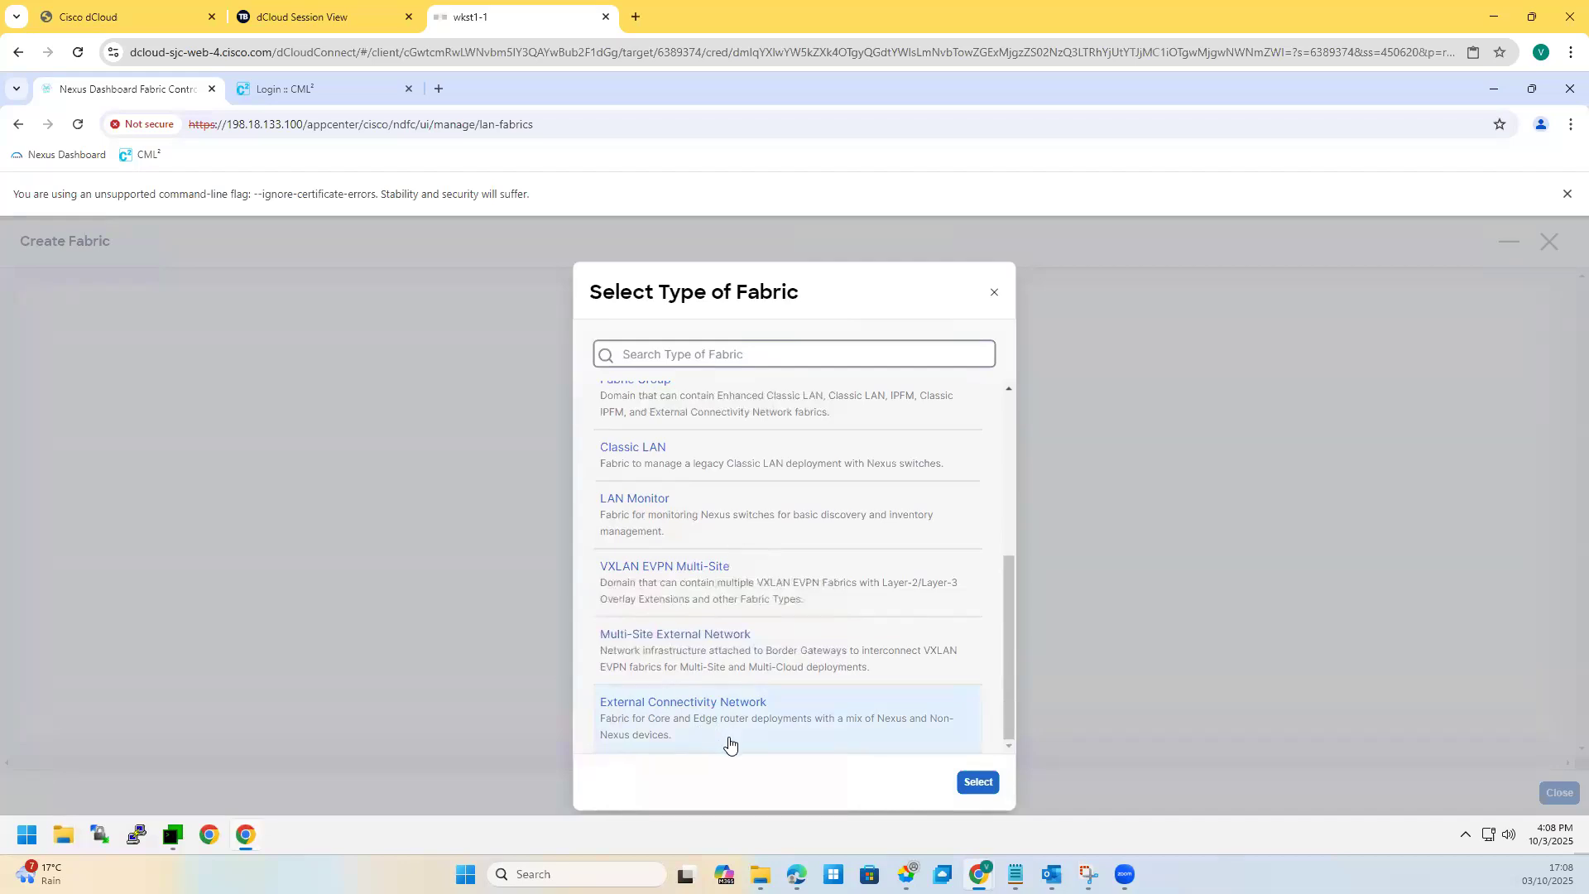
{"action": "left_click", "coordinate": [977, 782]}
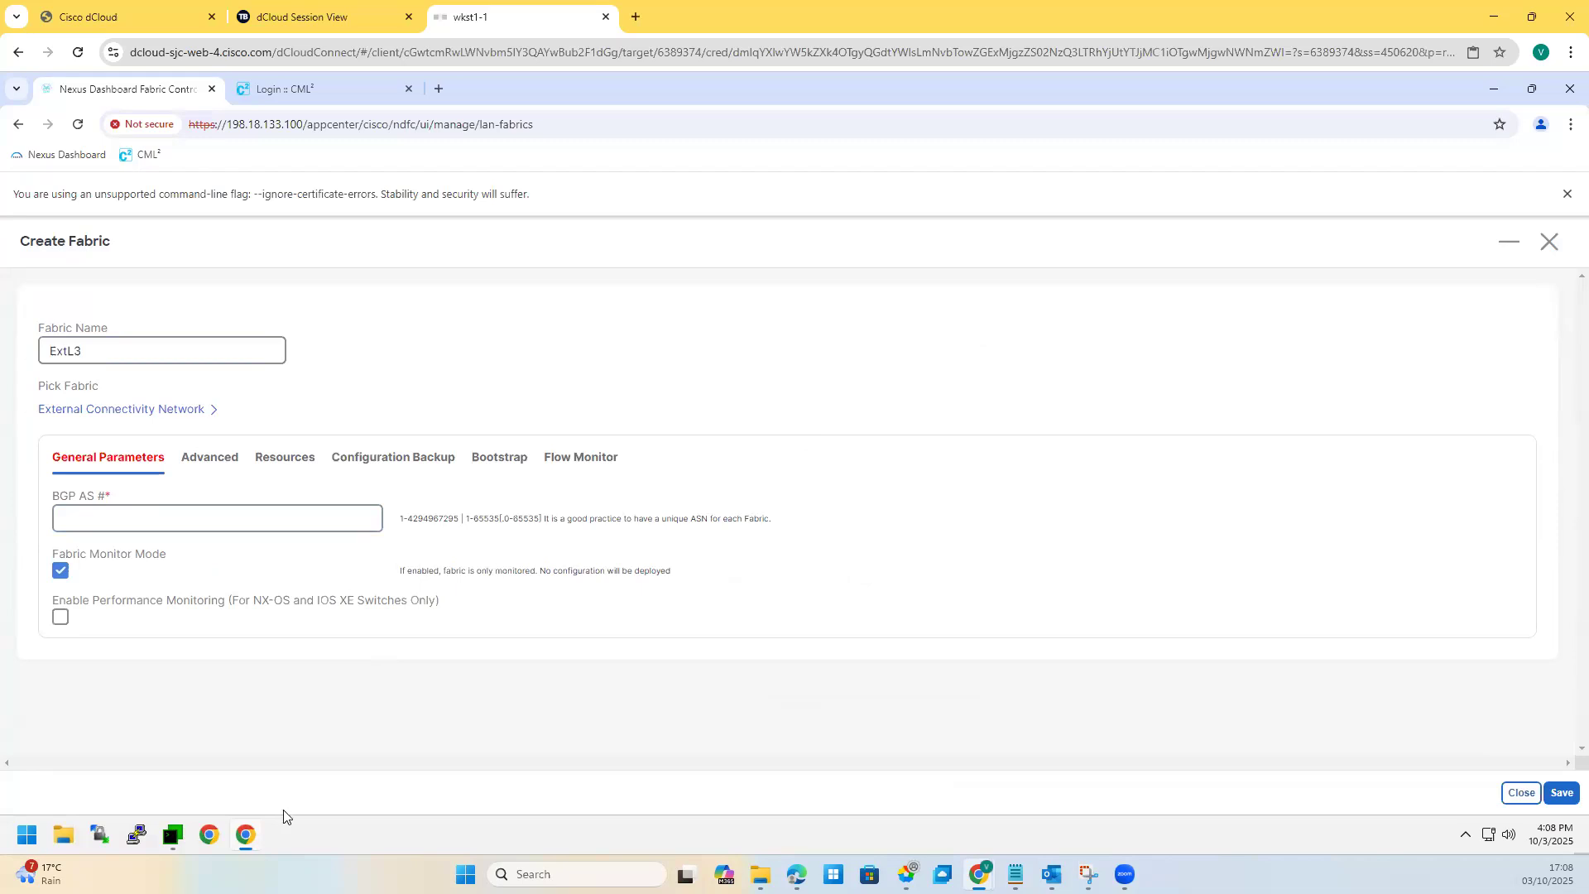
Step: Open Core-Rtr and Ext-Rtr terminal sessions and run 'sh run' on Ext-Rtr
{"action": "left_click", "coordinate": [189, 822]}
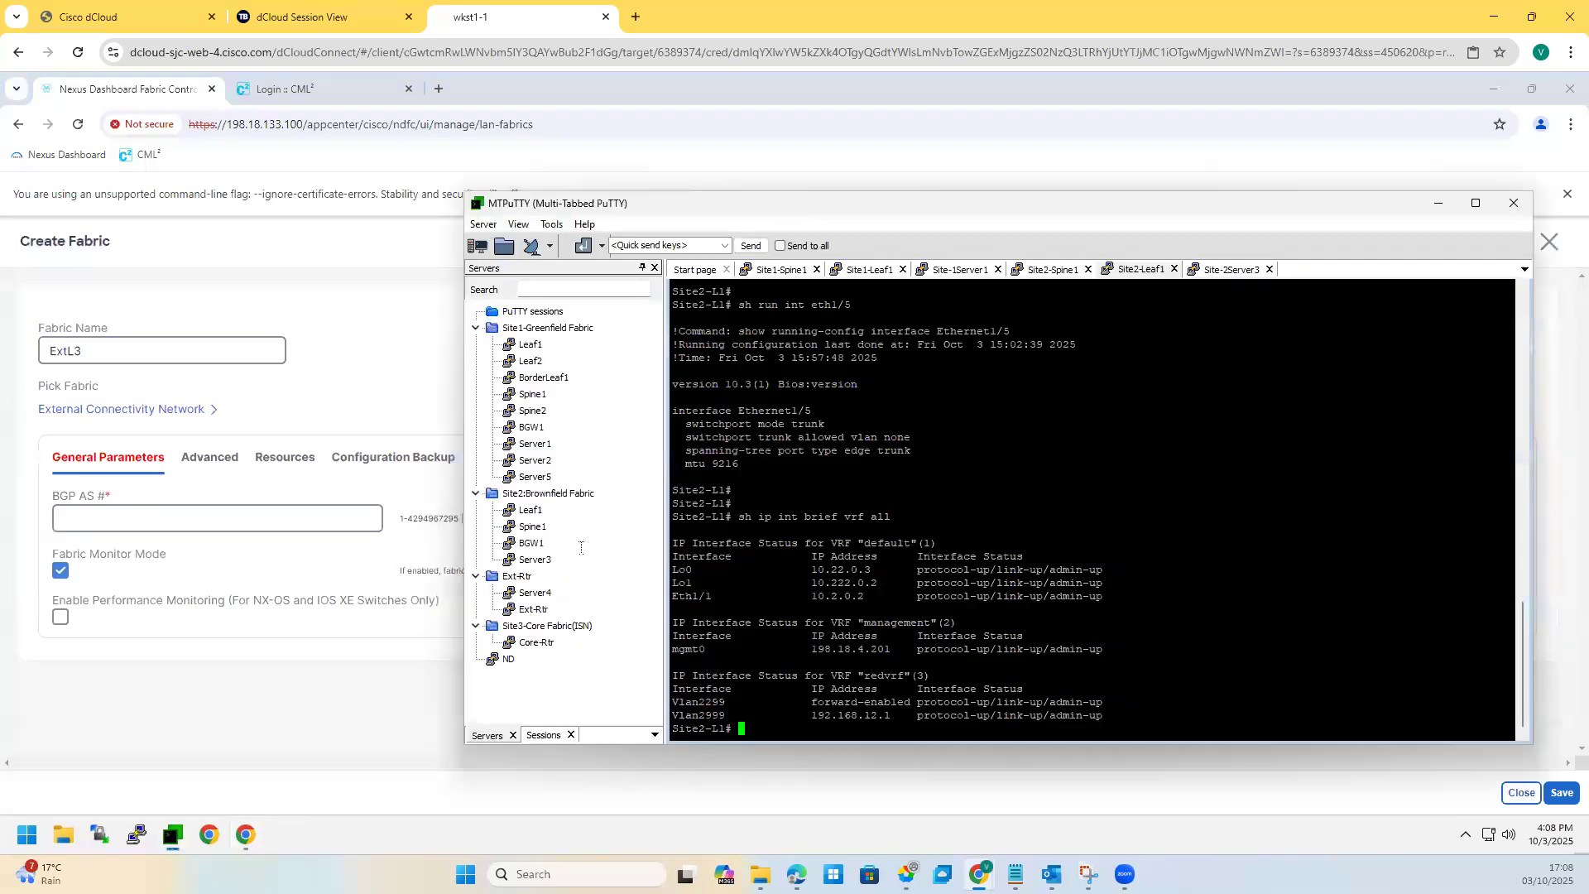
{"action": "double_click", "coordinate": [534, 643]}
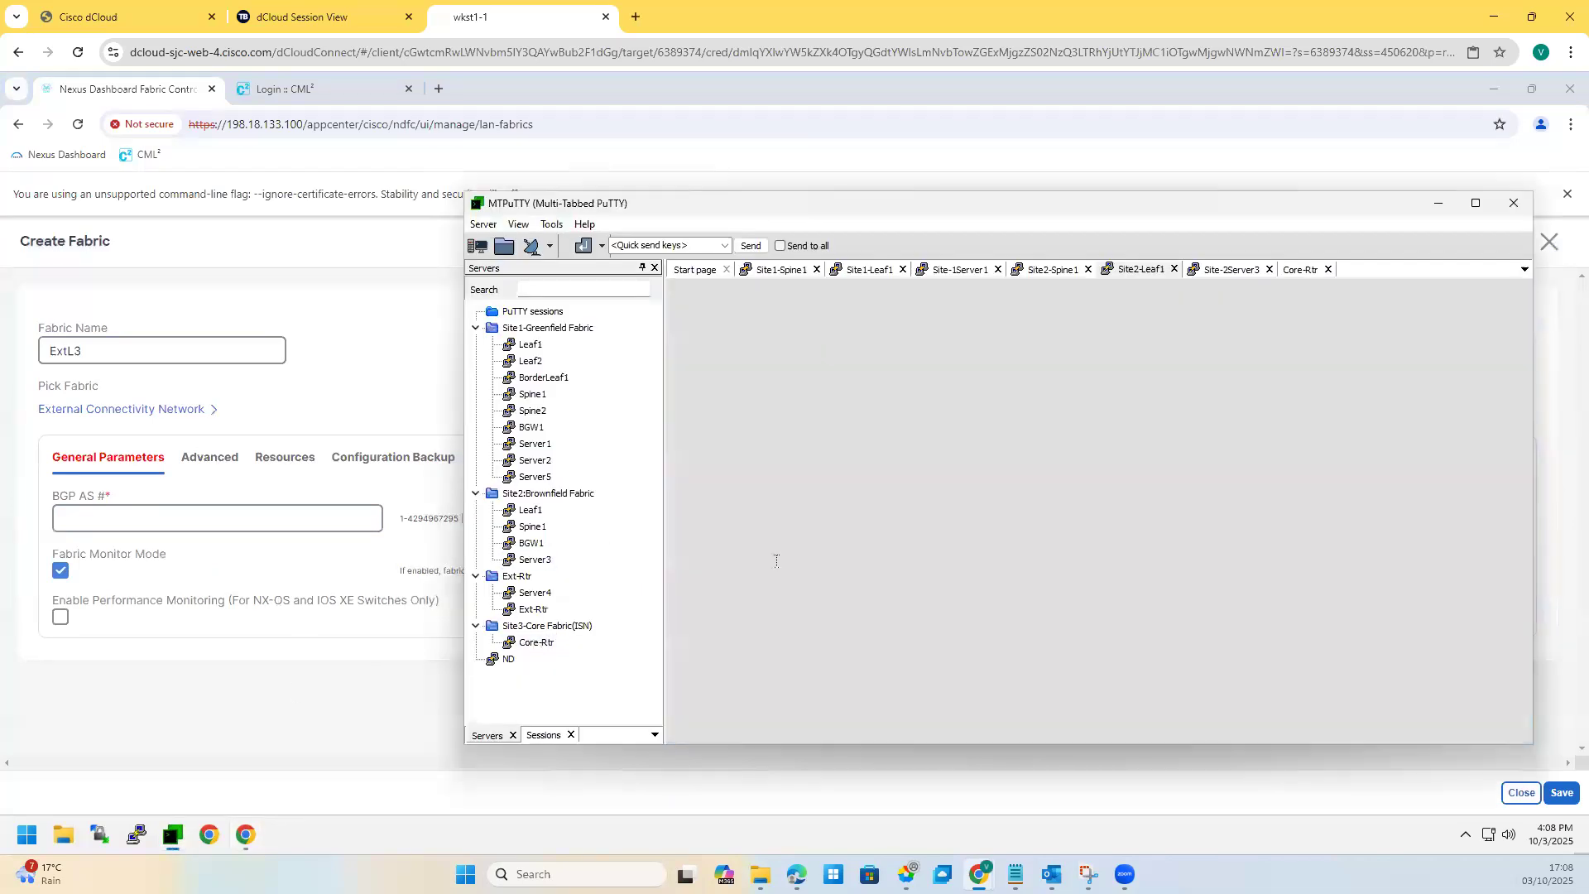
{"action": "double_click", "coordinate": [544, 612]}
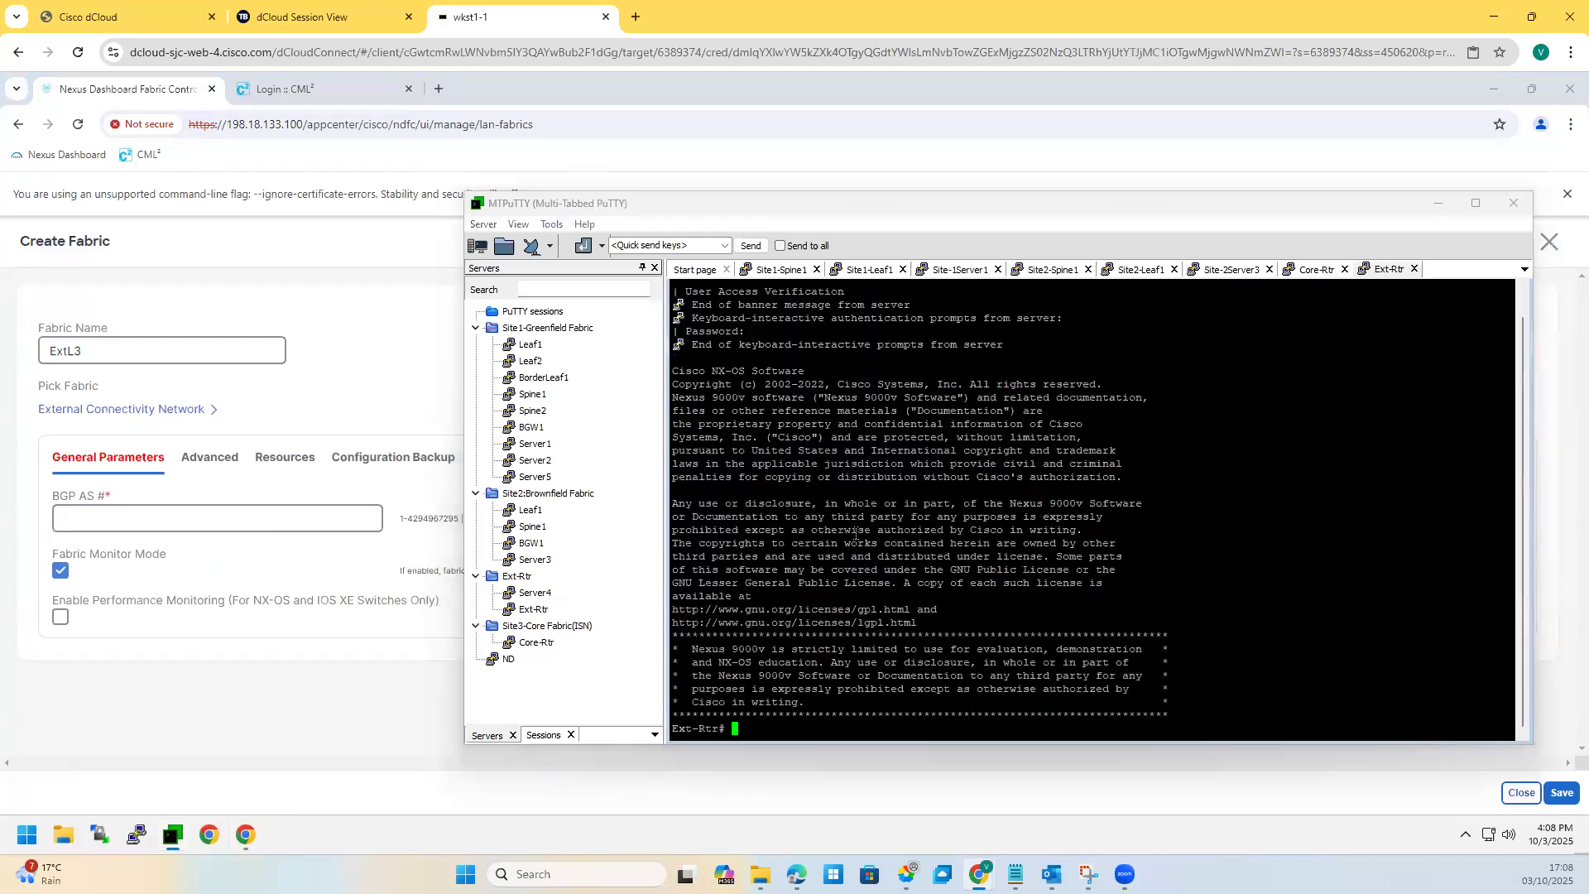
{"action": "key", "text": "Return"}
{"action": "key", "text": "Return"}
{"action": "type", "text": "sh run"}
{"action": "key", "text": "Return"}
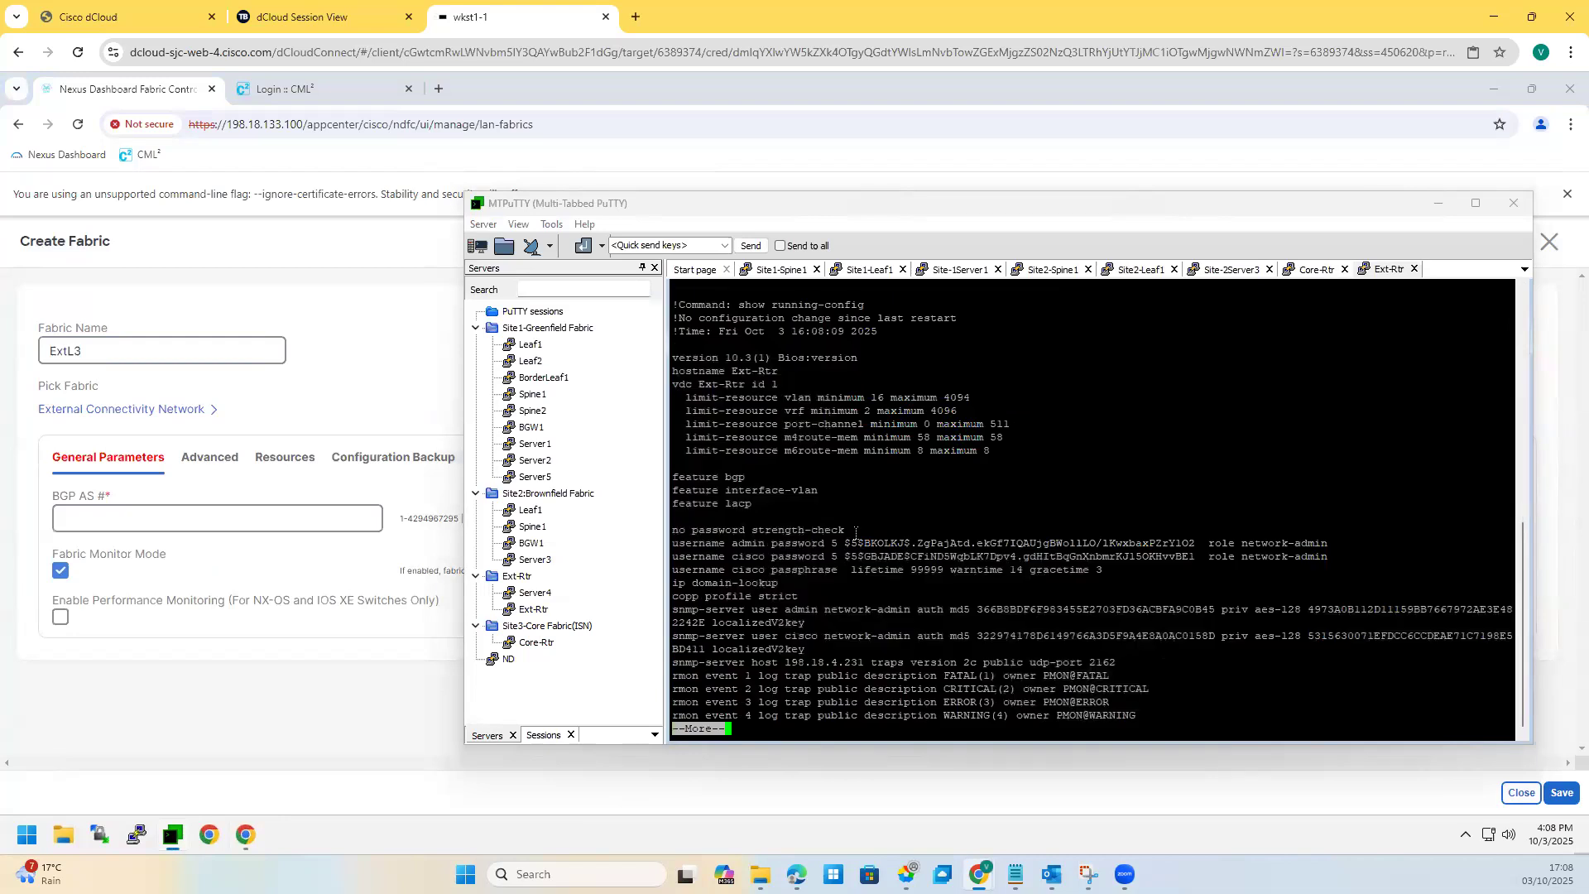
Step: Page through Ext-Rtr's running config to the end, confirming router bgp 65333
{"action": "key", "text": "space"}
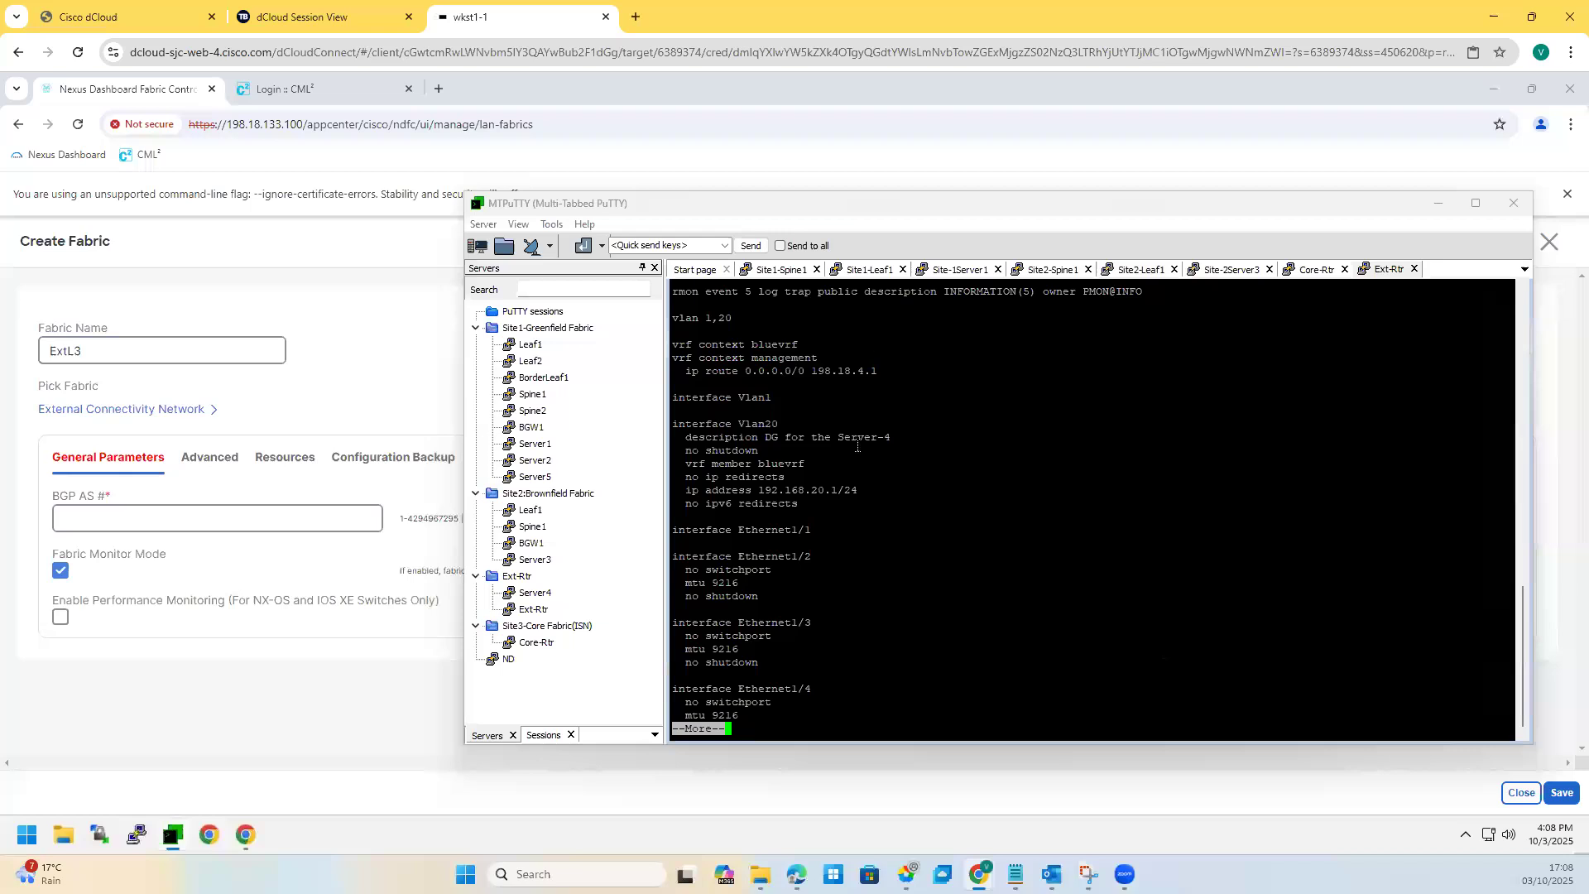
{"action": "left_click_drag", "start_coordinate": [875, 494], "coordinate": [782, 486]}
{"action": "left_click", "coordinate": [803, 469]}
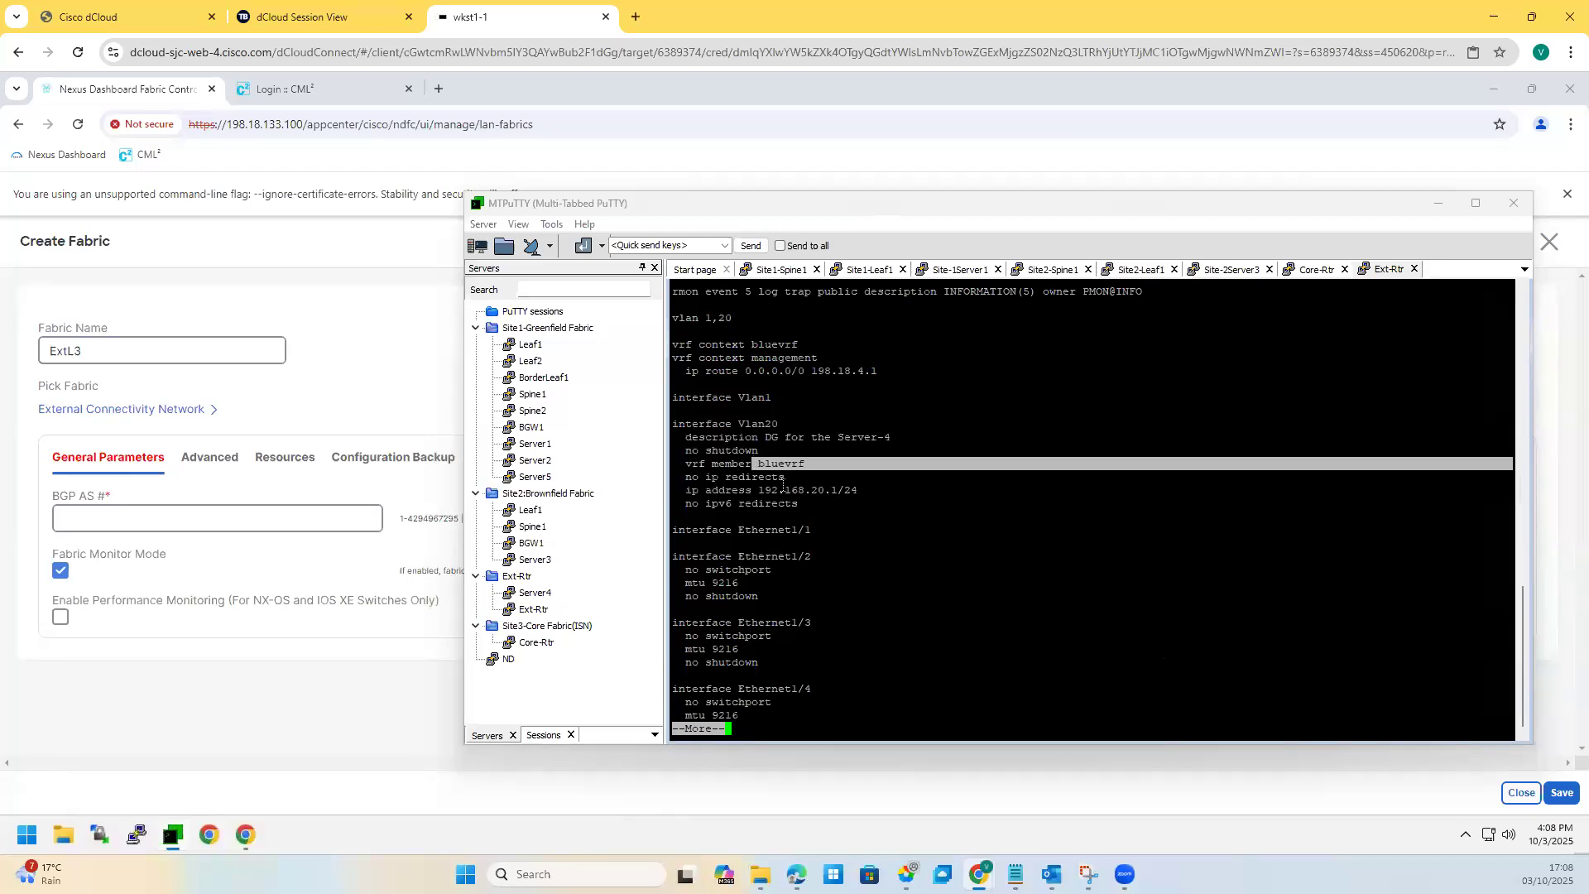
{"action": "key", "text": "space"}
{"action": "key", "text": "space"}
{"action": "key", "text": "space"}
{"action": "key", "text": "space"}
{"action": "key", "text": "space"}
{"action": "key", "text": "space"}
{"action": "key", "text": "space"}
{"action": "key", "text": "space"}
{"action": "key", "text": "space"}
{"action": "key", "text": "space"}
{"action": "key", "text": "space"}
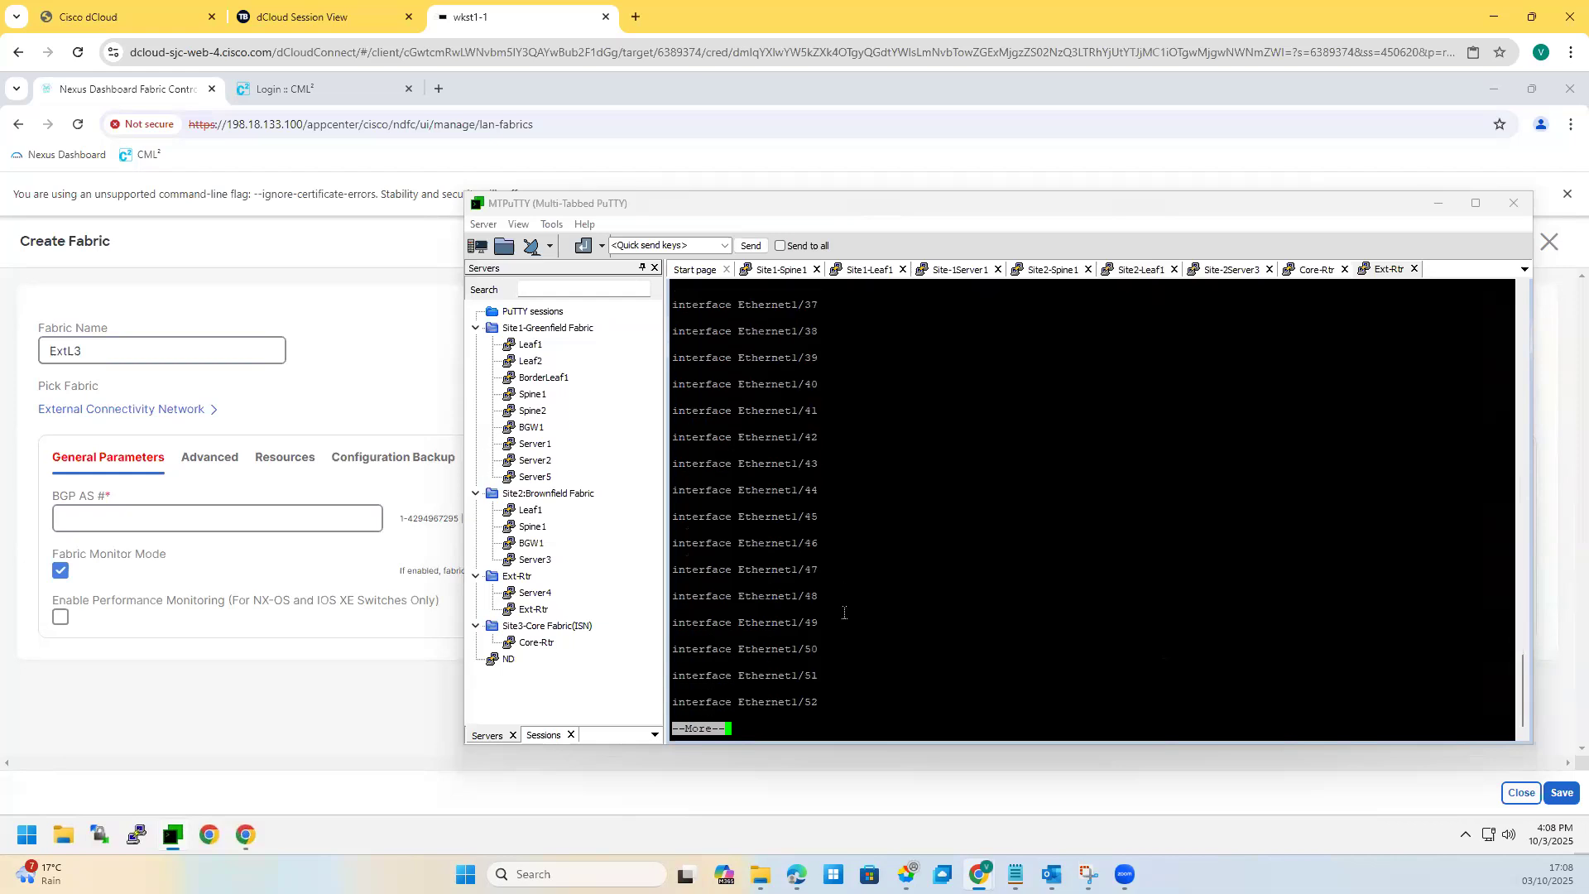
{"action": "key", "text": "space"}
{"action": "key", "text": "space"}
{"action": "key", "text": "space"}
{"action": "key", "text": "space"}
{"action": "key", "text": "space"}
{"action": "key", "text": "space"}
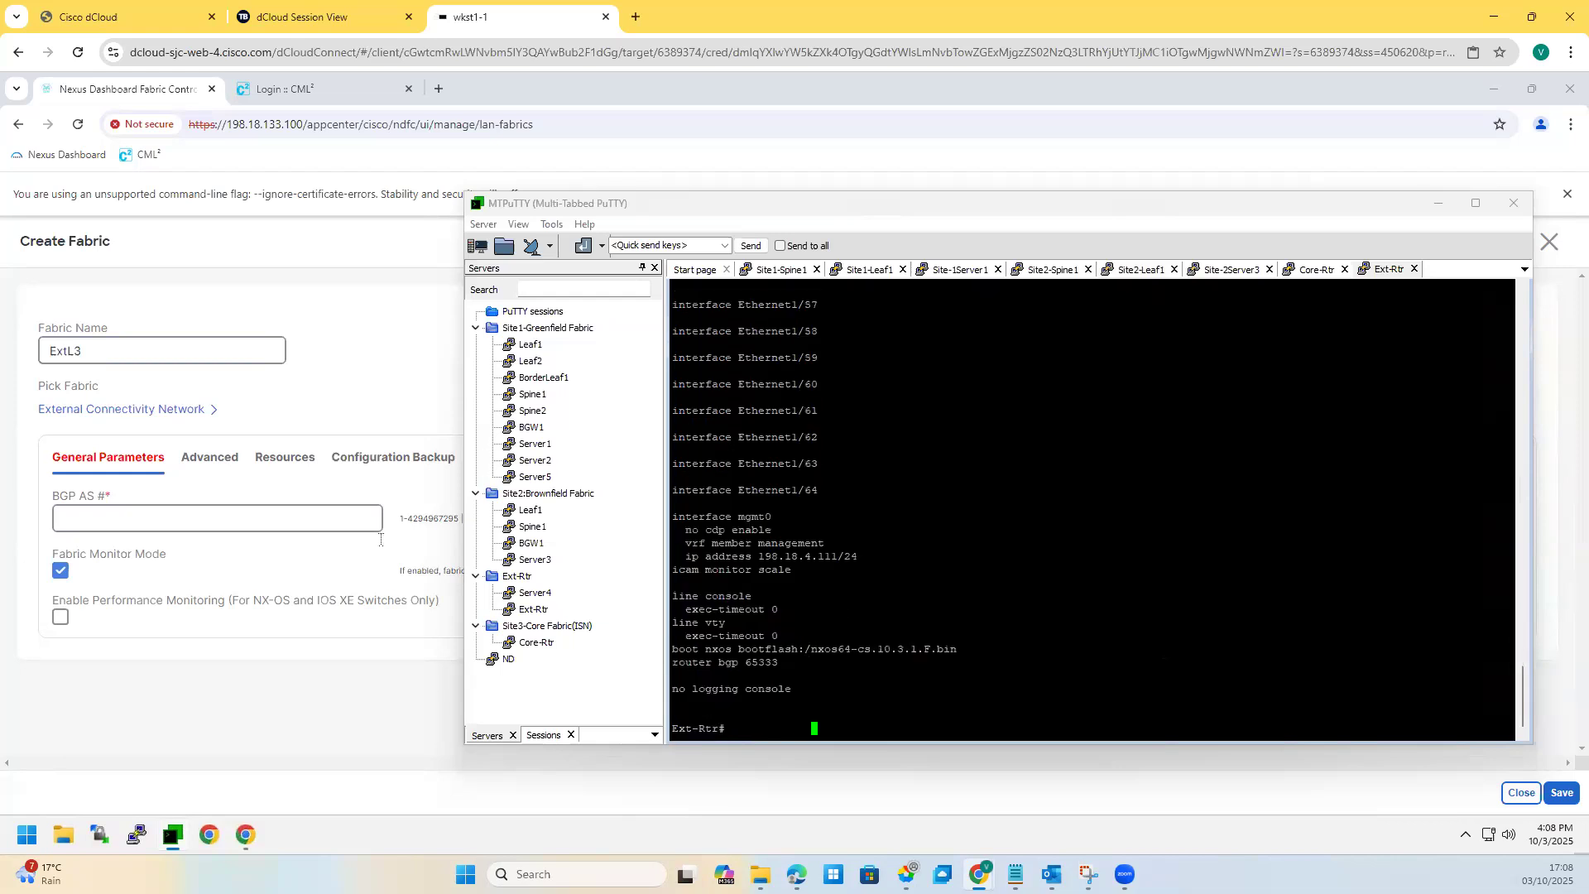
{"action": "left_click", "coordinate": [161, 507]}
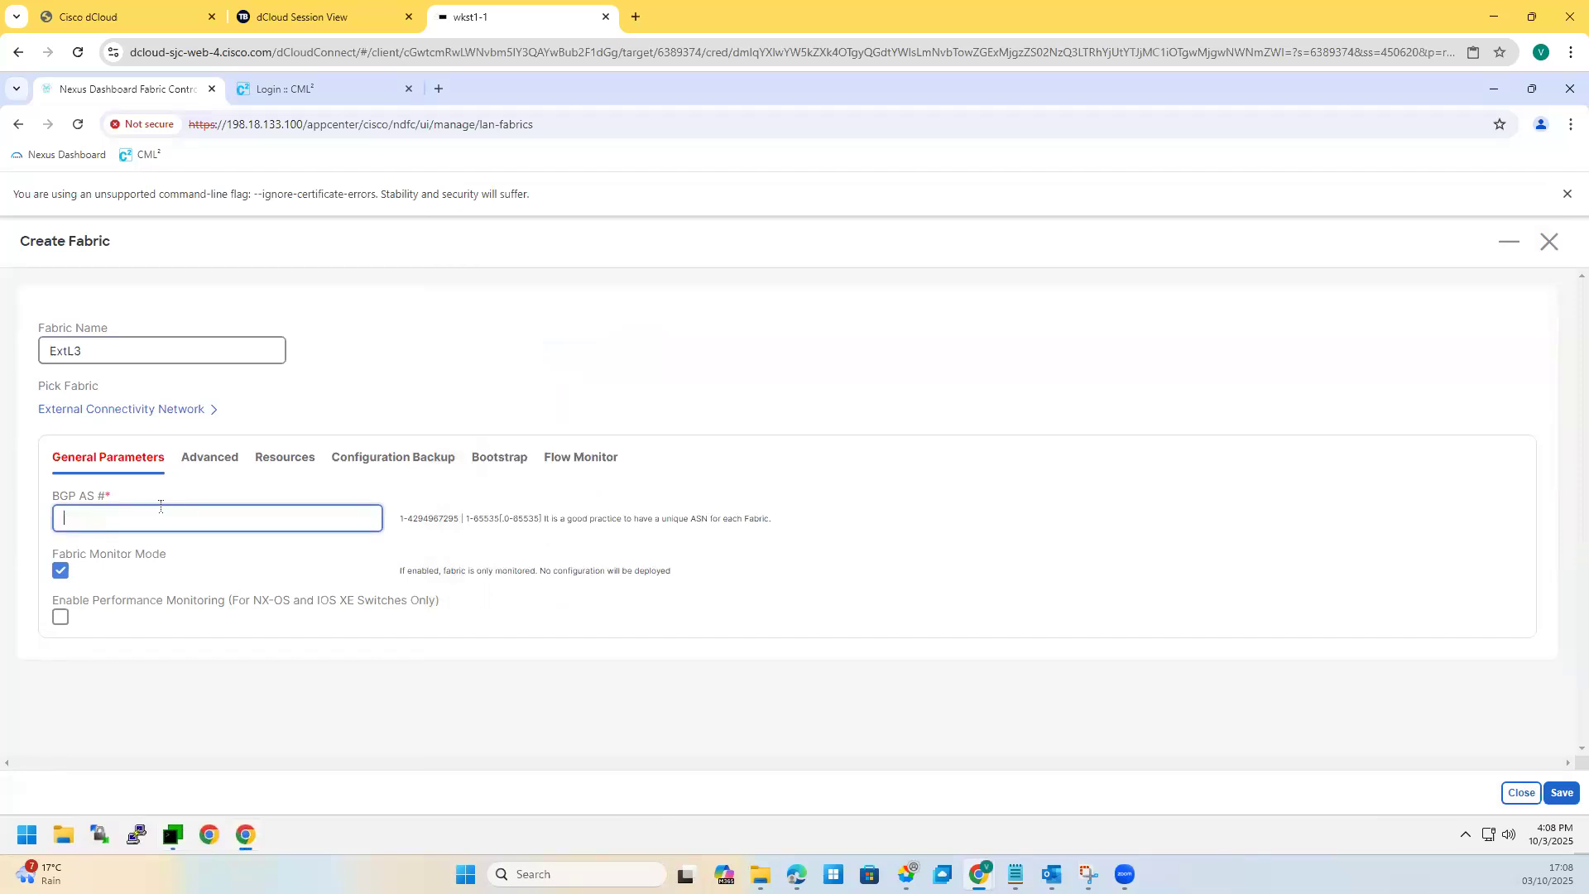
Step: Enter BGP AS 65333 and review the Advanced, Resources, Configuration Backup, Bootstrap and Flow Monitor tabs
{"action": "type", "text": "65333"}
{"action": "left_click", "coordinate": [211, 457]}
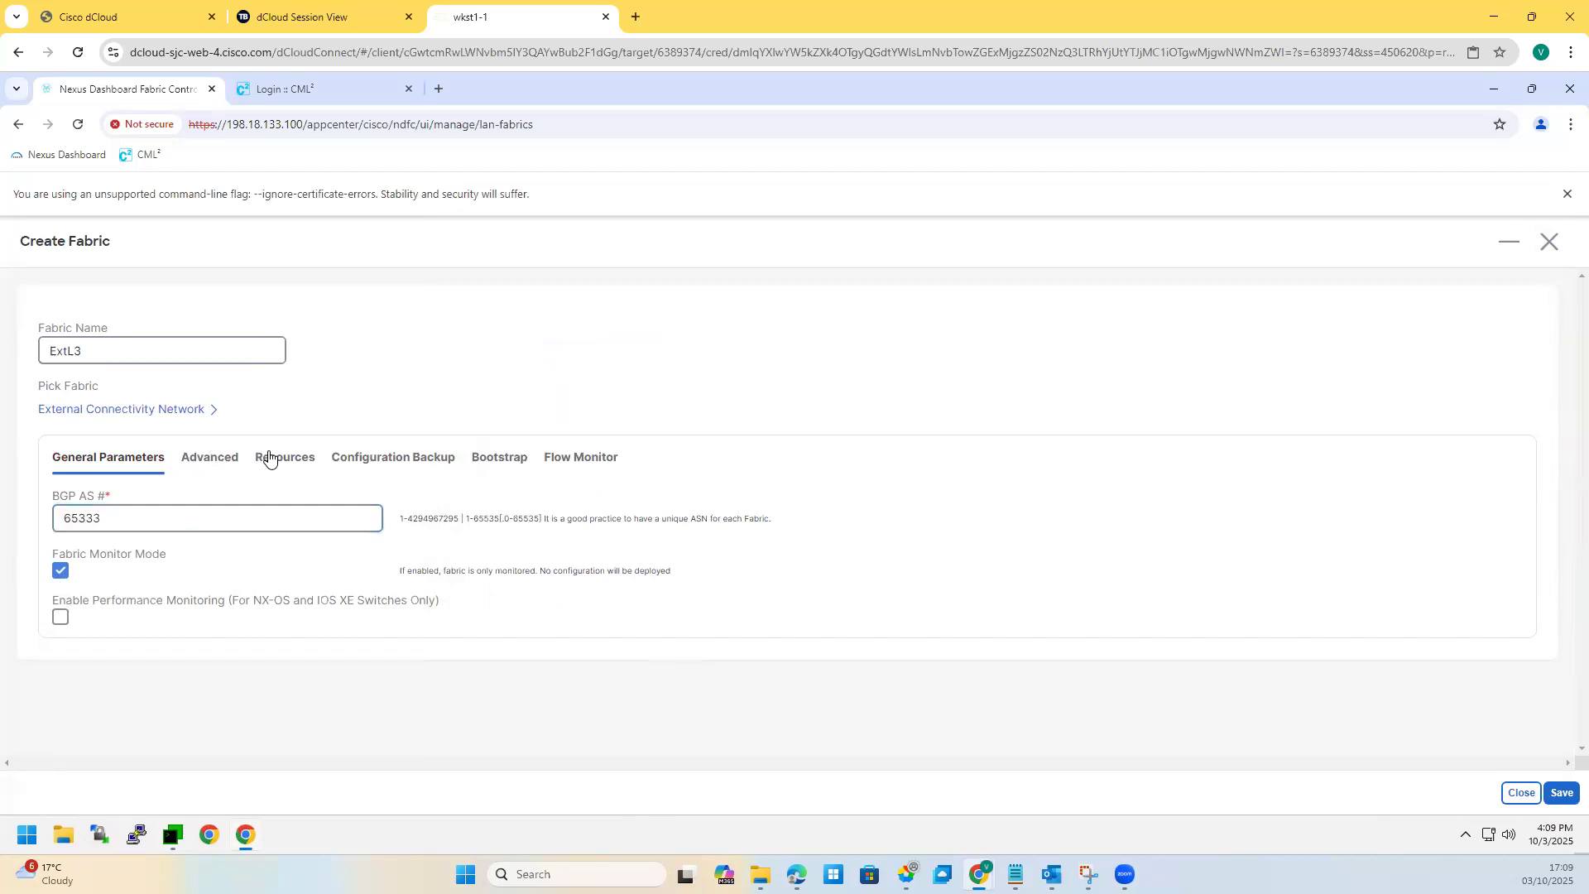
{"action": "scroll", "coordinate": [249, 464], "scroll_direction": "down", "scroll_amount": 4}
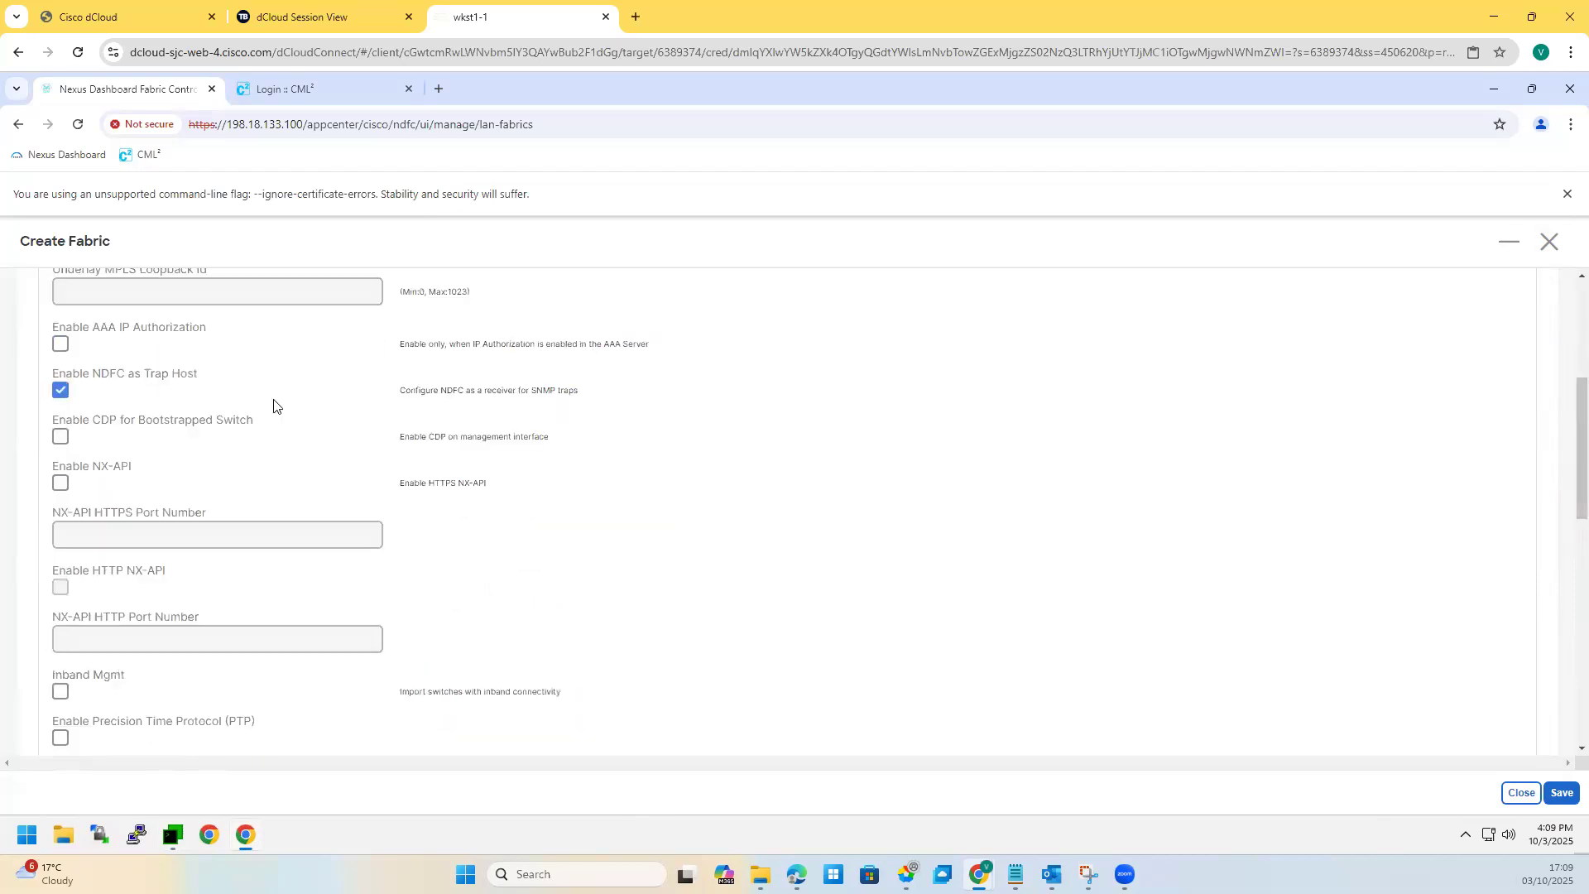
{"action": "scroll", "coordinate": [294, 414], "scroll_direction": "up", "scroll_amount": 4}
{"action": "left_click", "coordinate": [294, 461]}
{"action": "left_click", "coordinate": [354, 458]}
{"action": "left_click", "coordinate": [488, 460]}
{"action": "left_click", "coordinate": [568, 460]}
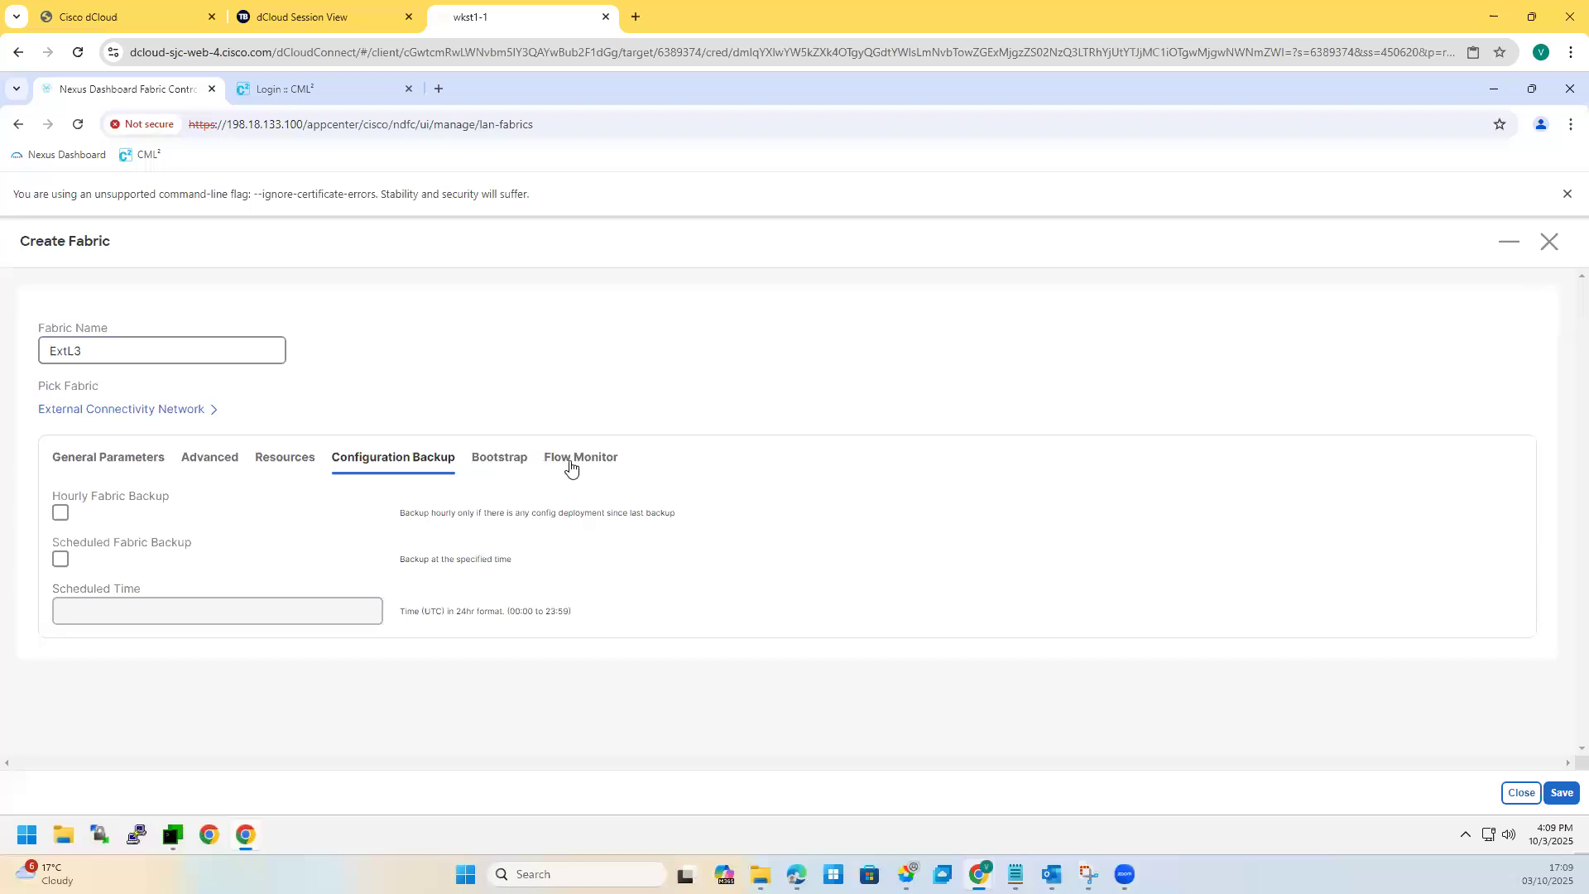
Step: Save the ExtL3 fabric and view its switch list
{"action": "left_click", "coordinate": [1562, 794]}
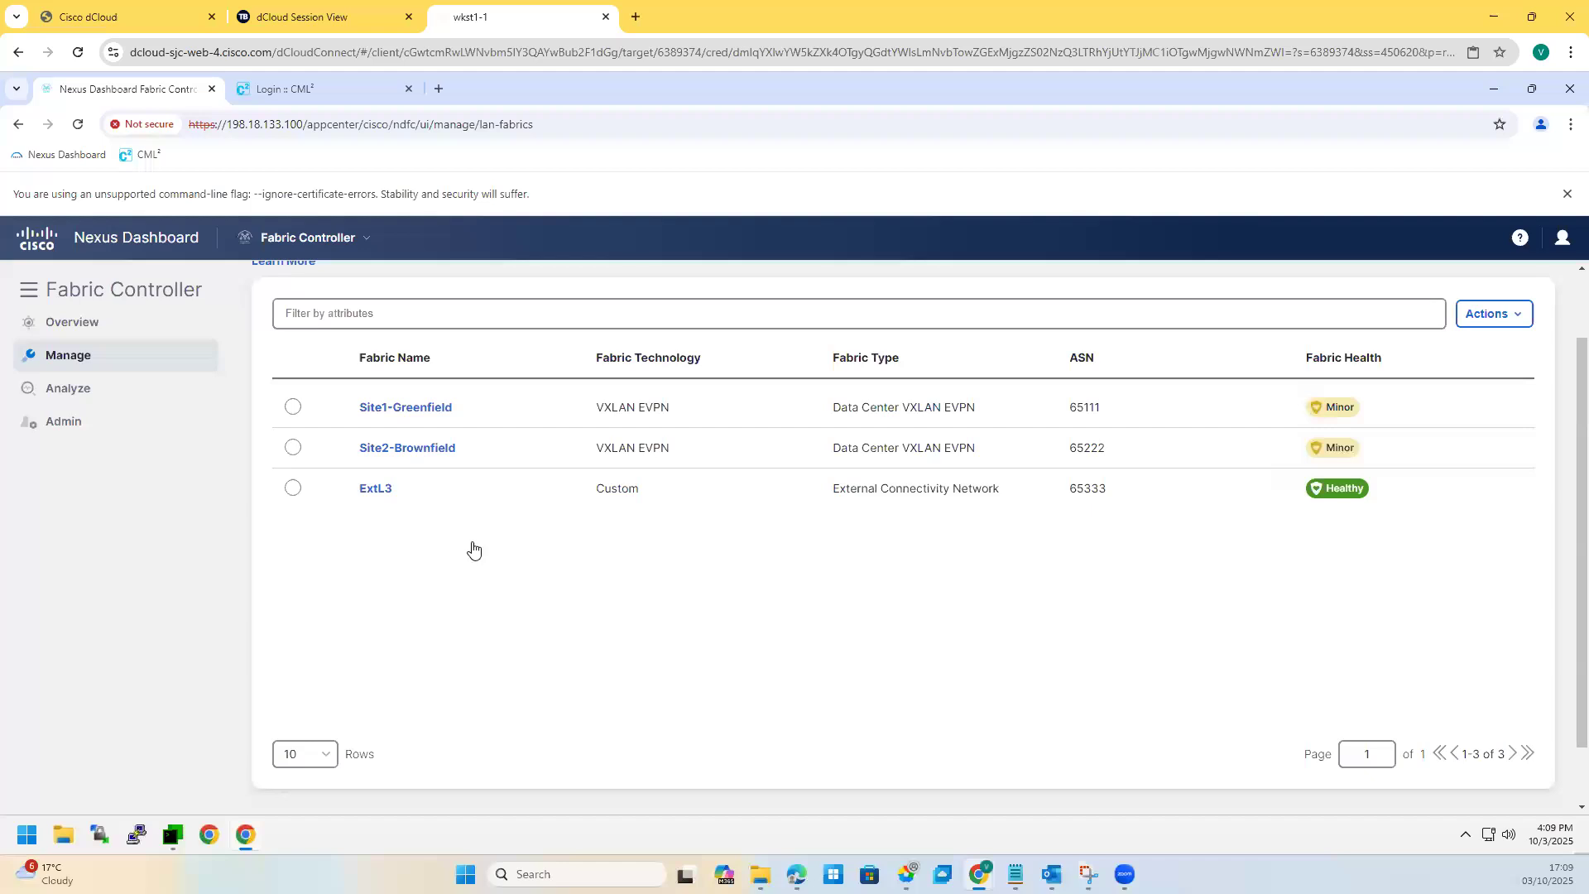
{"action": "left_click", "coordinate": [374, 490]}
{"action": "left_click", "coordinate": [1546, 387]}
Step: Begin Add Switches with seed IP 198.18.4.111 and the discovery username and password
{"action": "left_click", "coordinate": [1500, 367]}
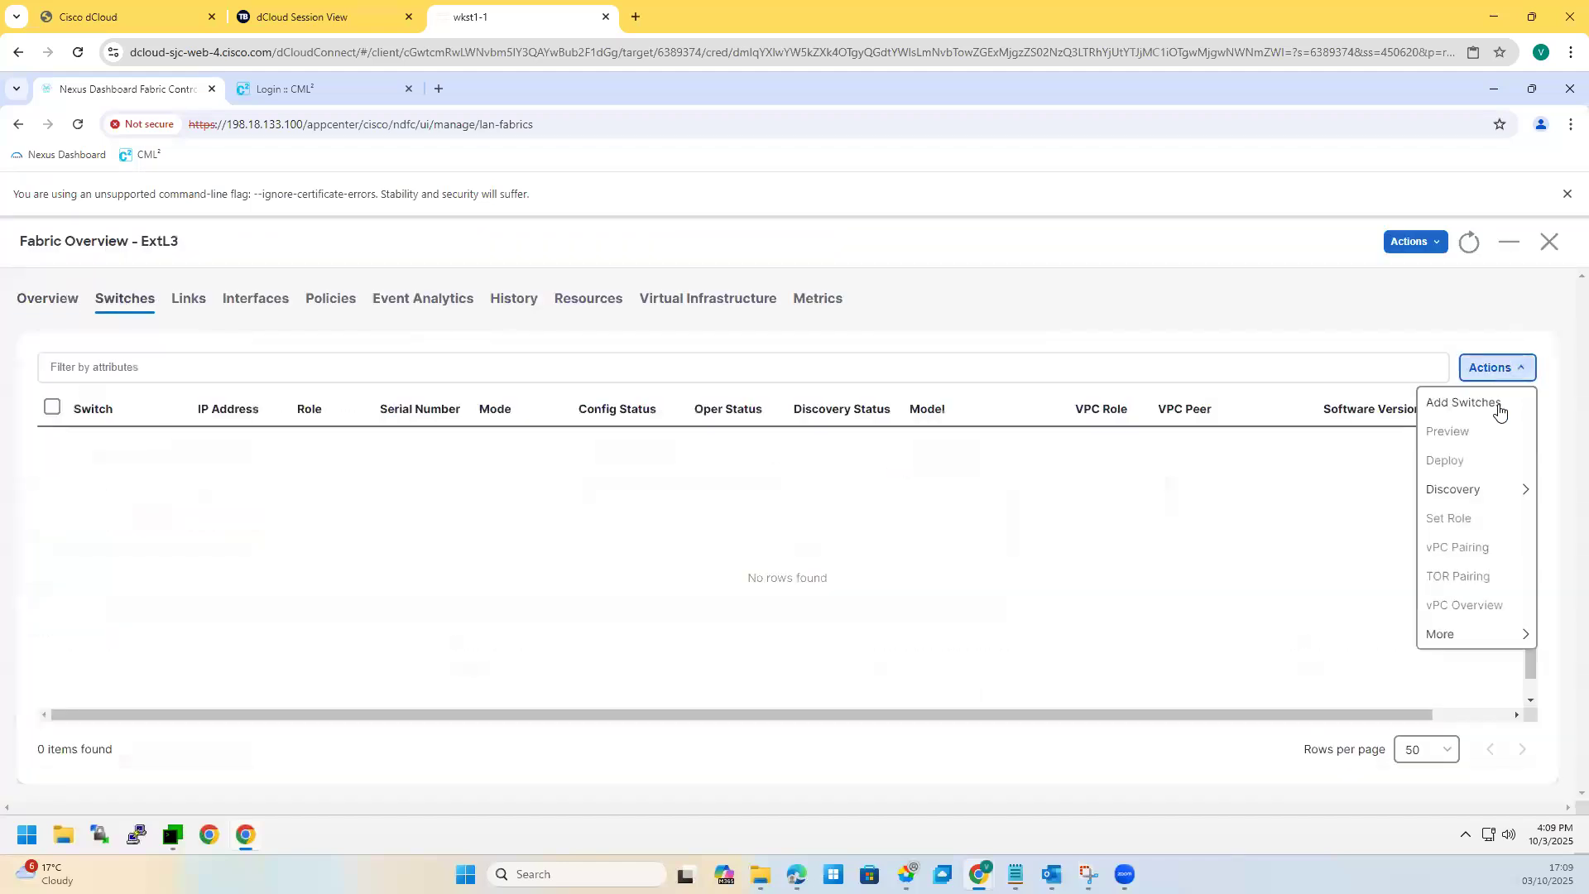
{"action": "left_click", "coordinate": [1499, 406]}
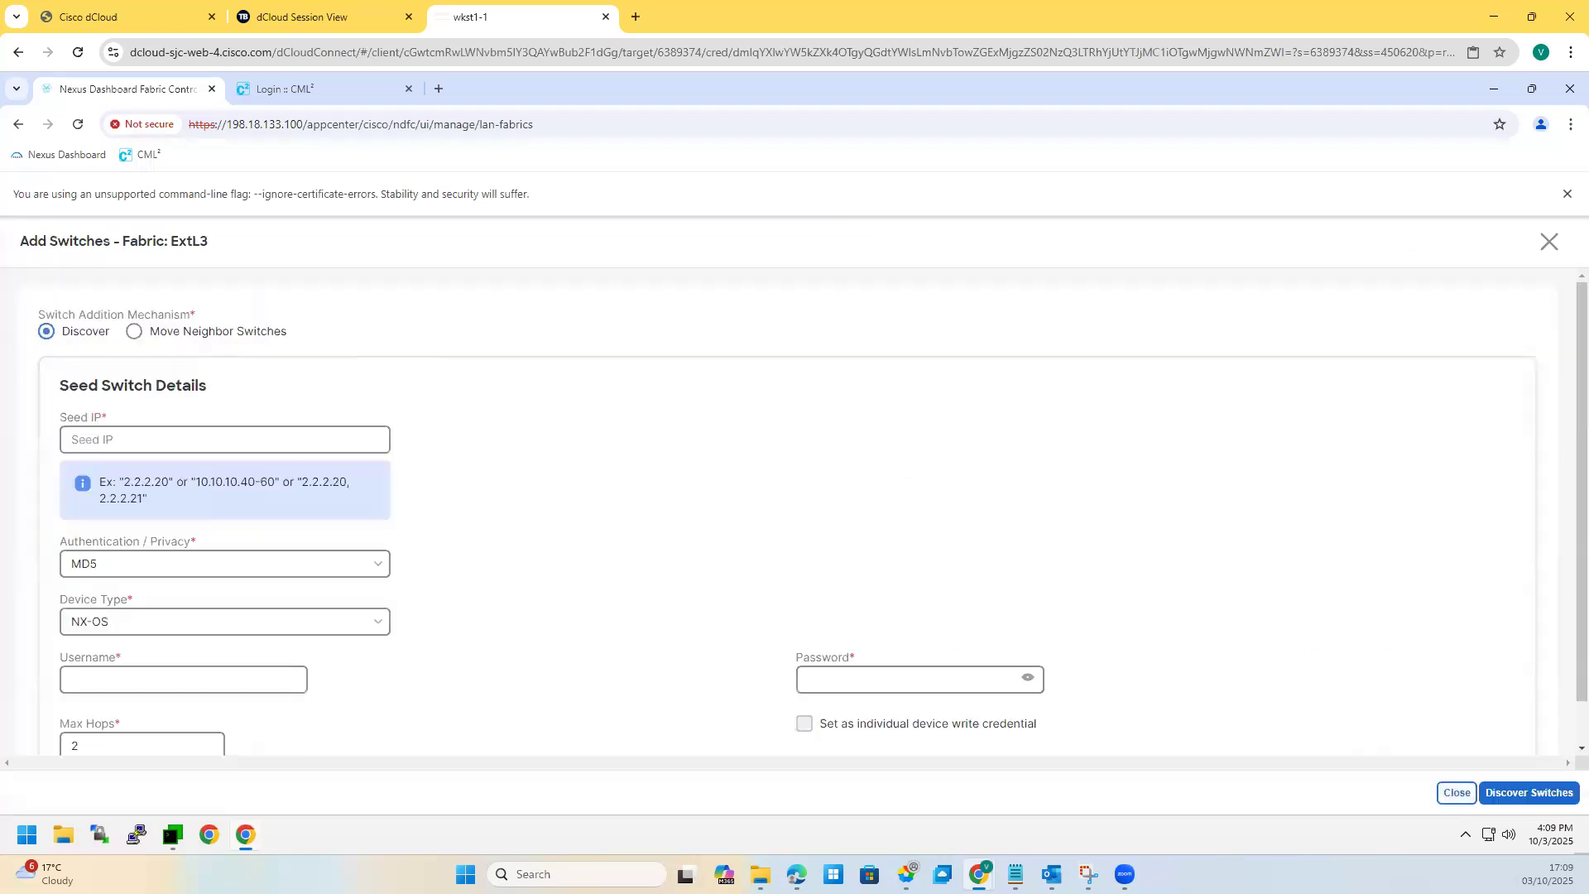
{"action": "left_click", "coordinate": [103, 627]}
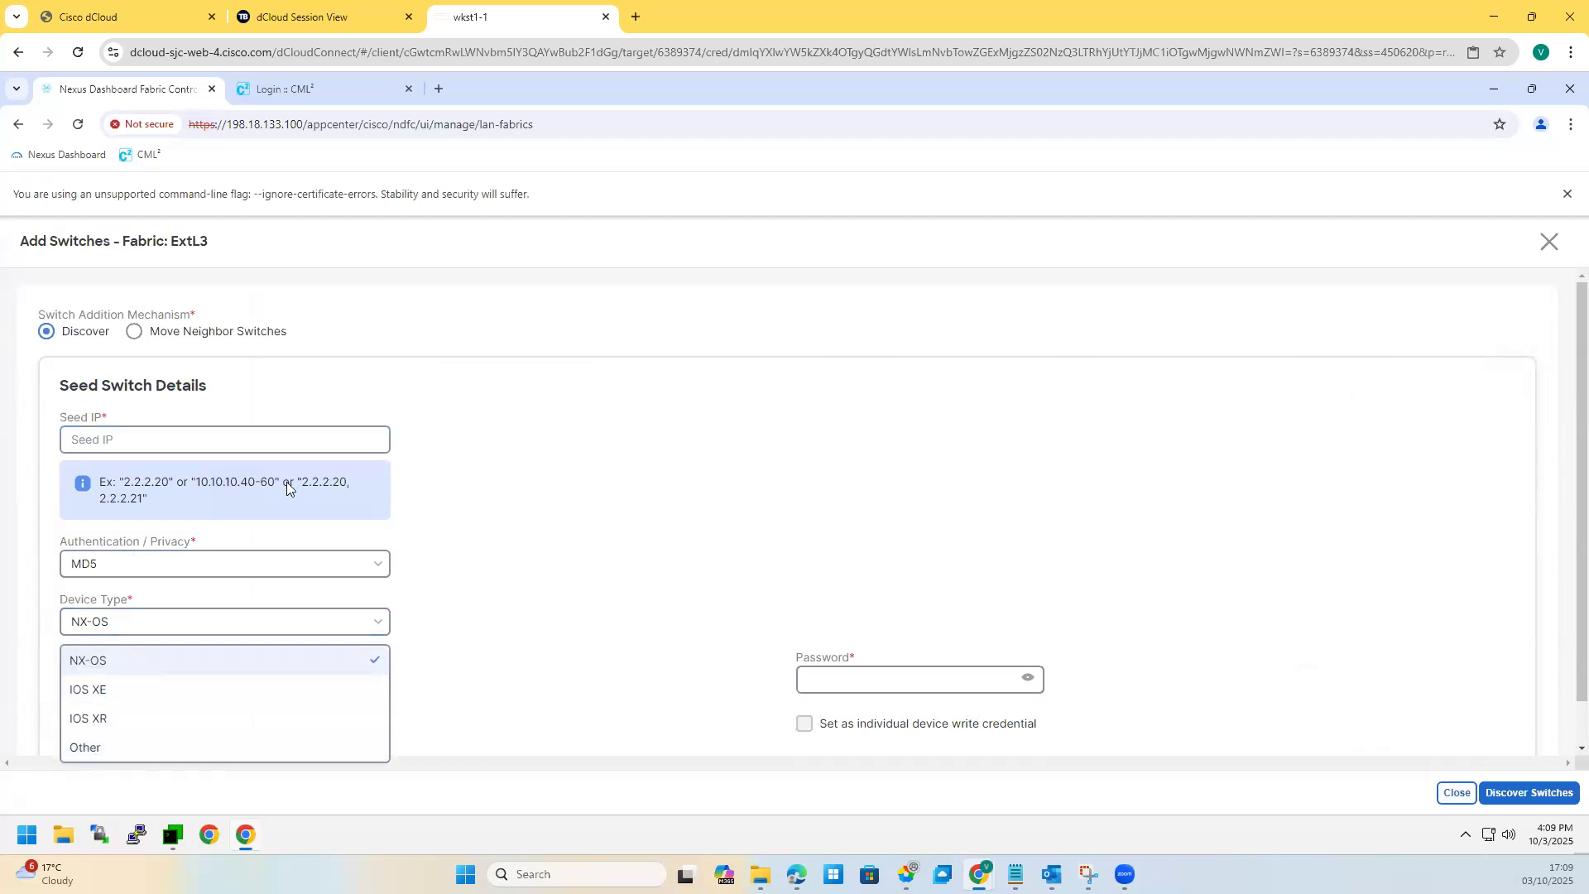
{"action": "left_click", "coordinate": [199, 438]}
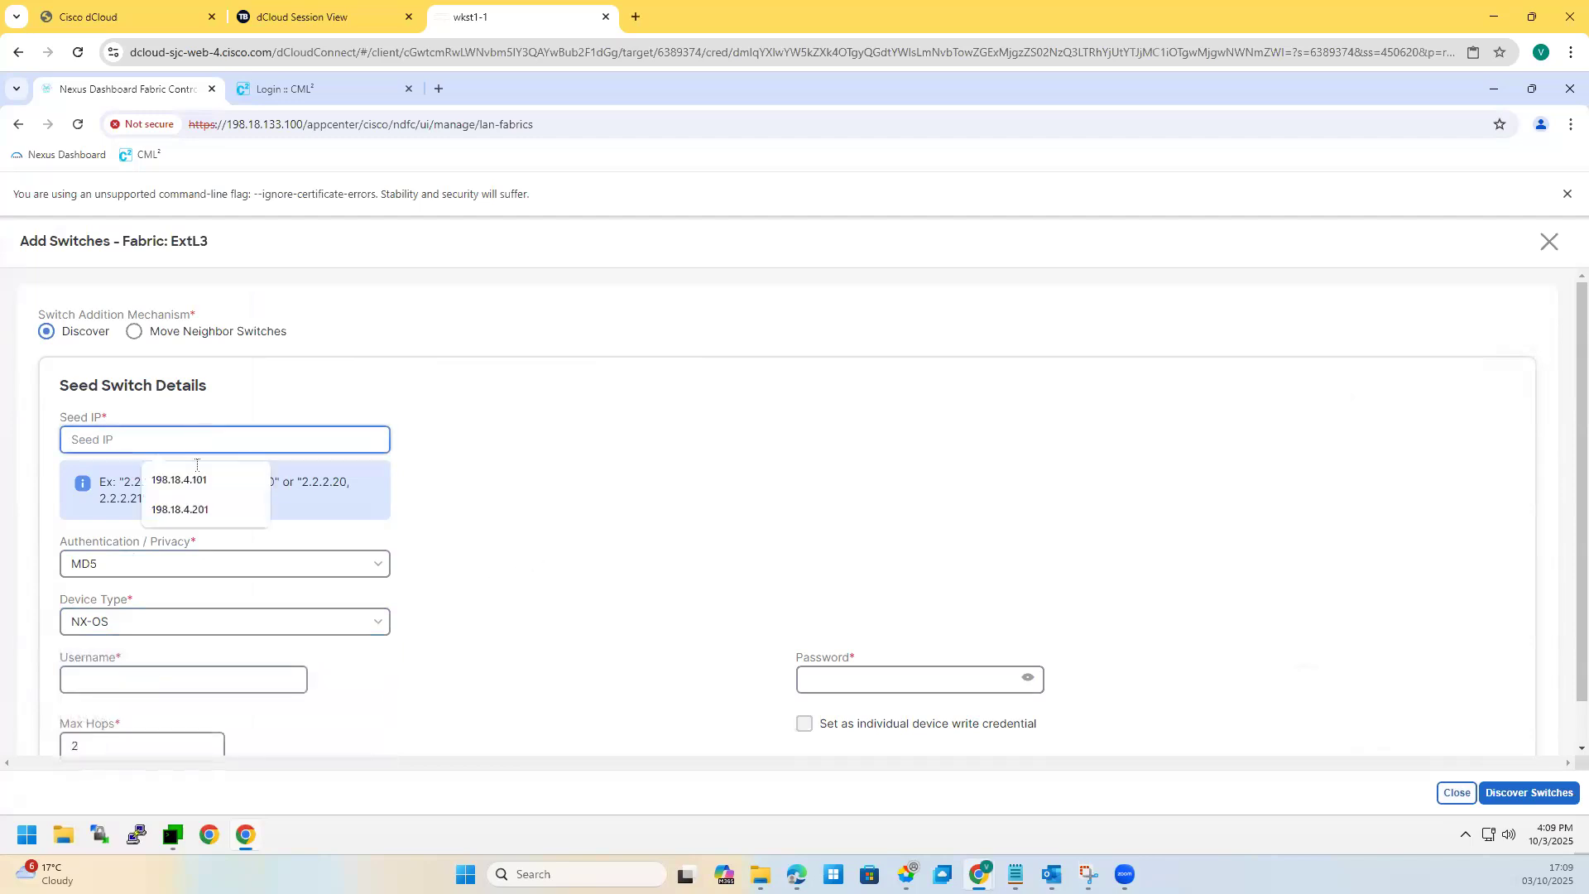
{"action": "left_click", "coordinate": [191, 478]}
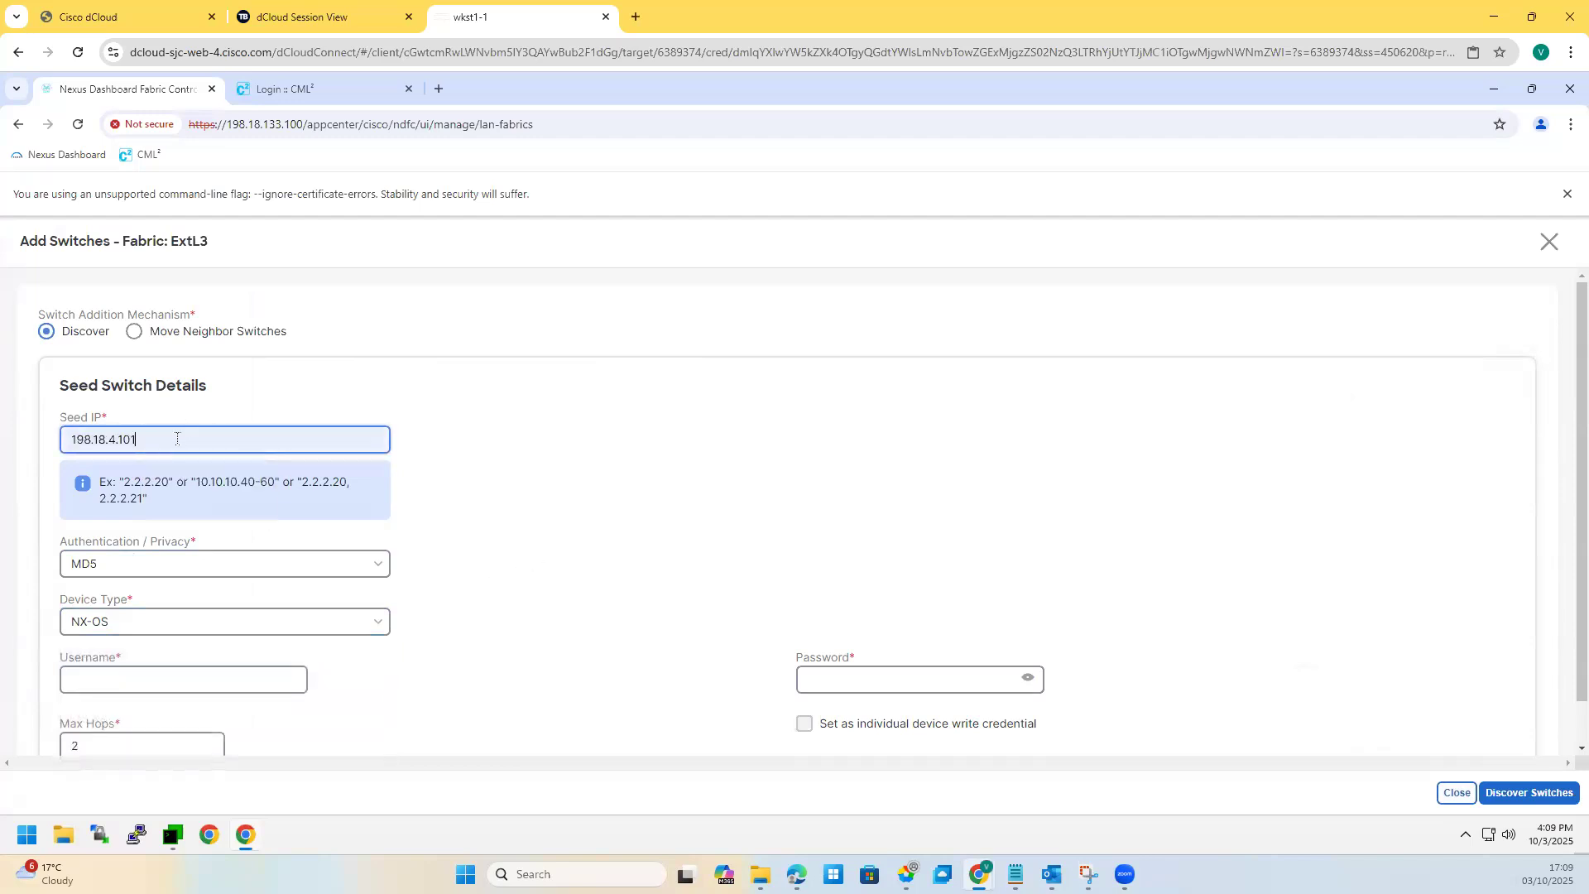
{"action": "key", "text": "BackSpace"}
{"action": "key", "text": "BackSpace"}
{"action": "type", "text": "1"}
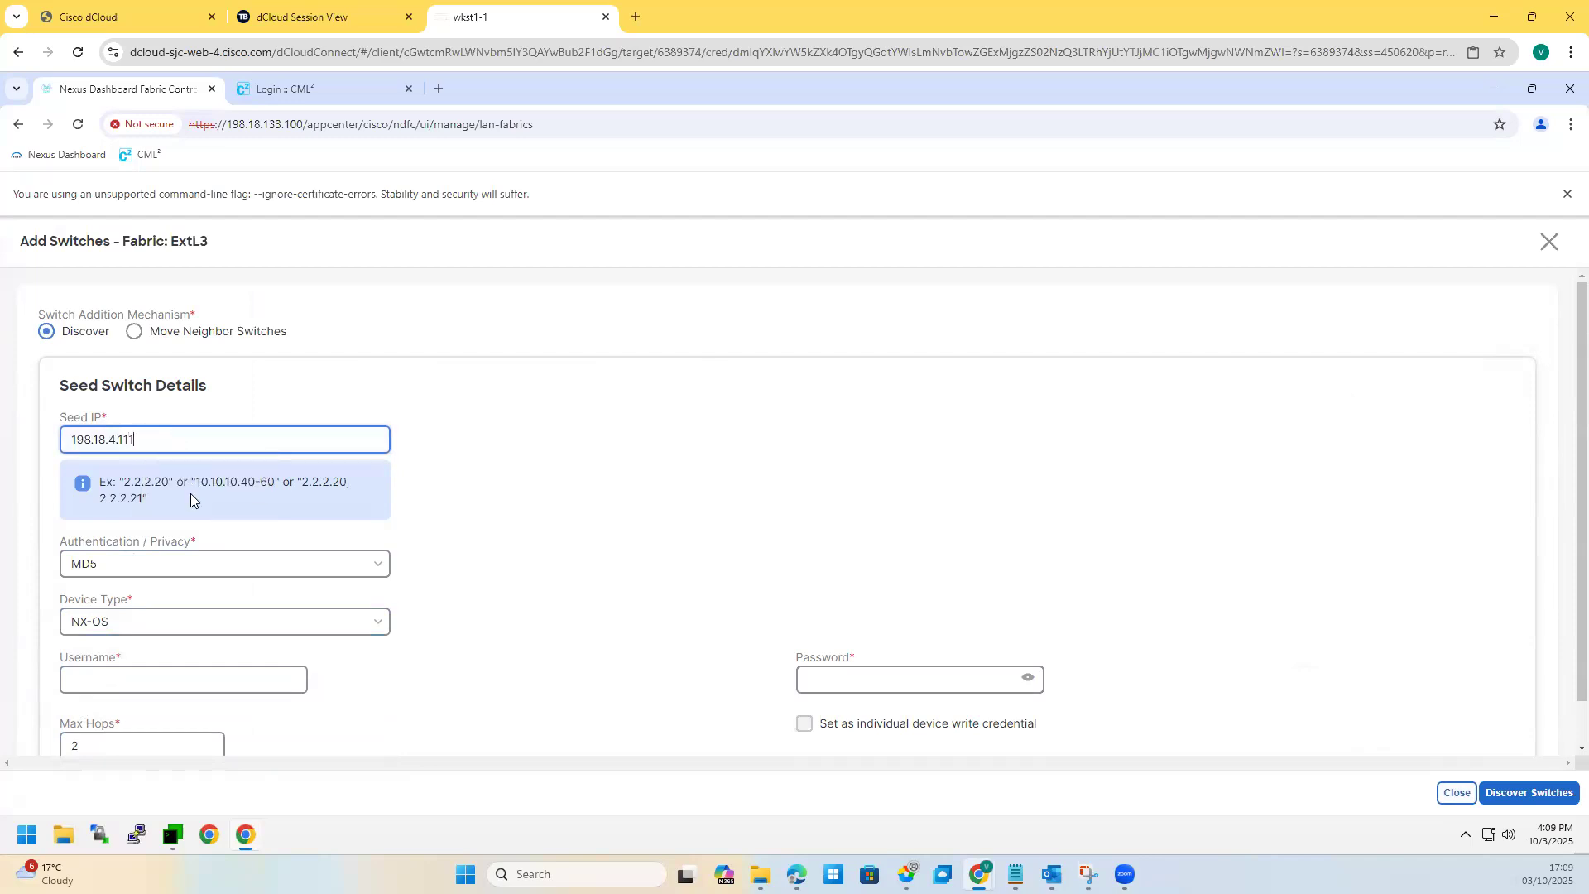
{"action": "left_click", "coordinate": [138, 678]}
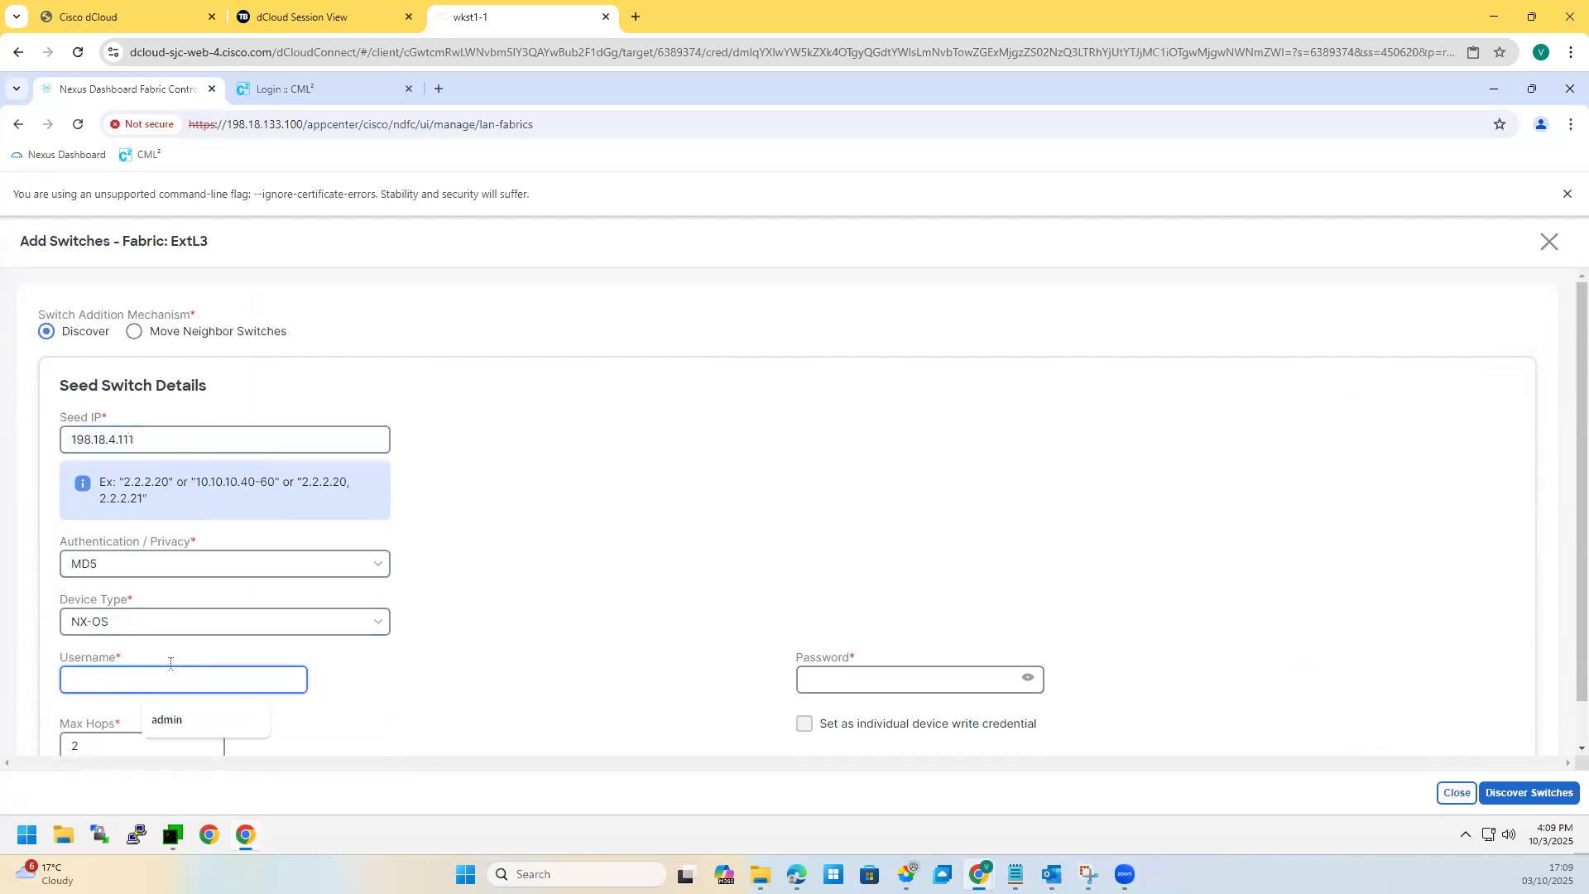
{"action": "left_click", "coordinate": [195, 720]}
{"action": "left_click", "coordinate": [849, 681]}
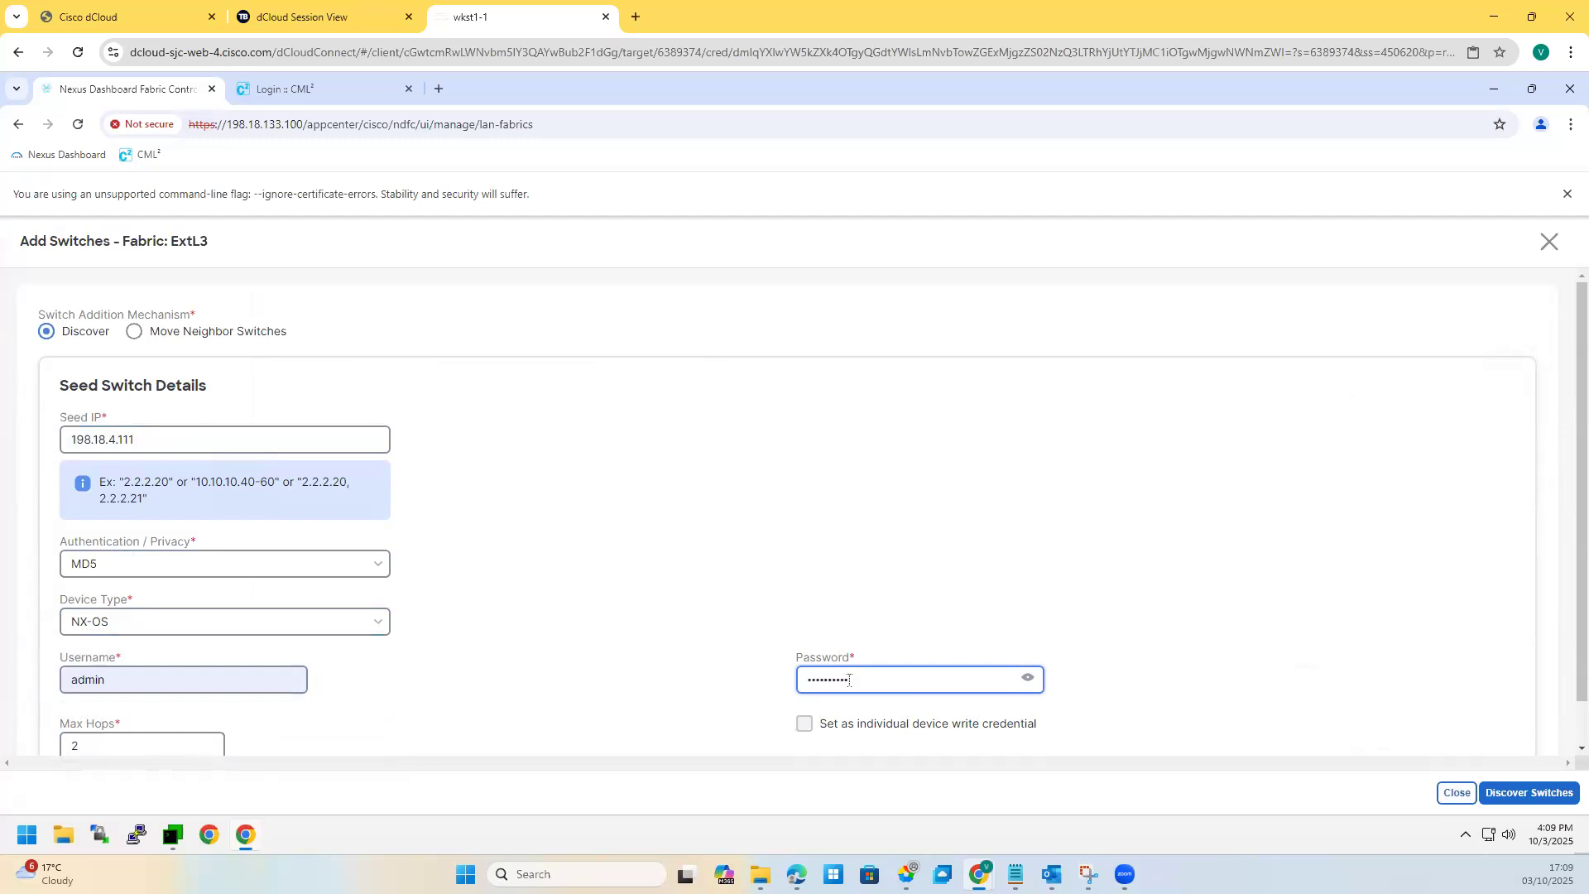
{"action": "scroll", "coordinate": [321, 634], "scroll_direction": "down", "scroll_amount": 1}
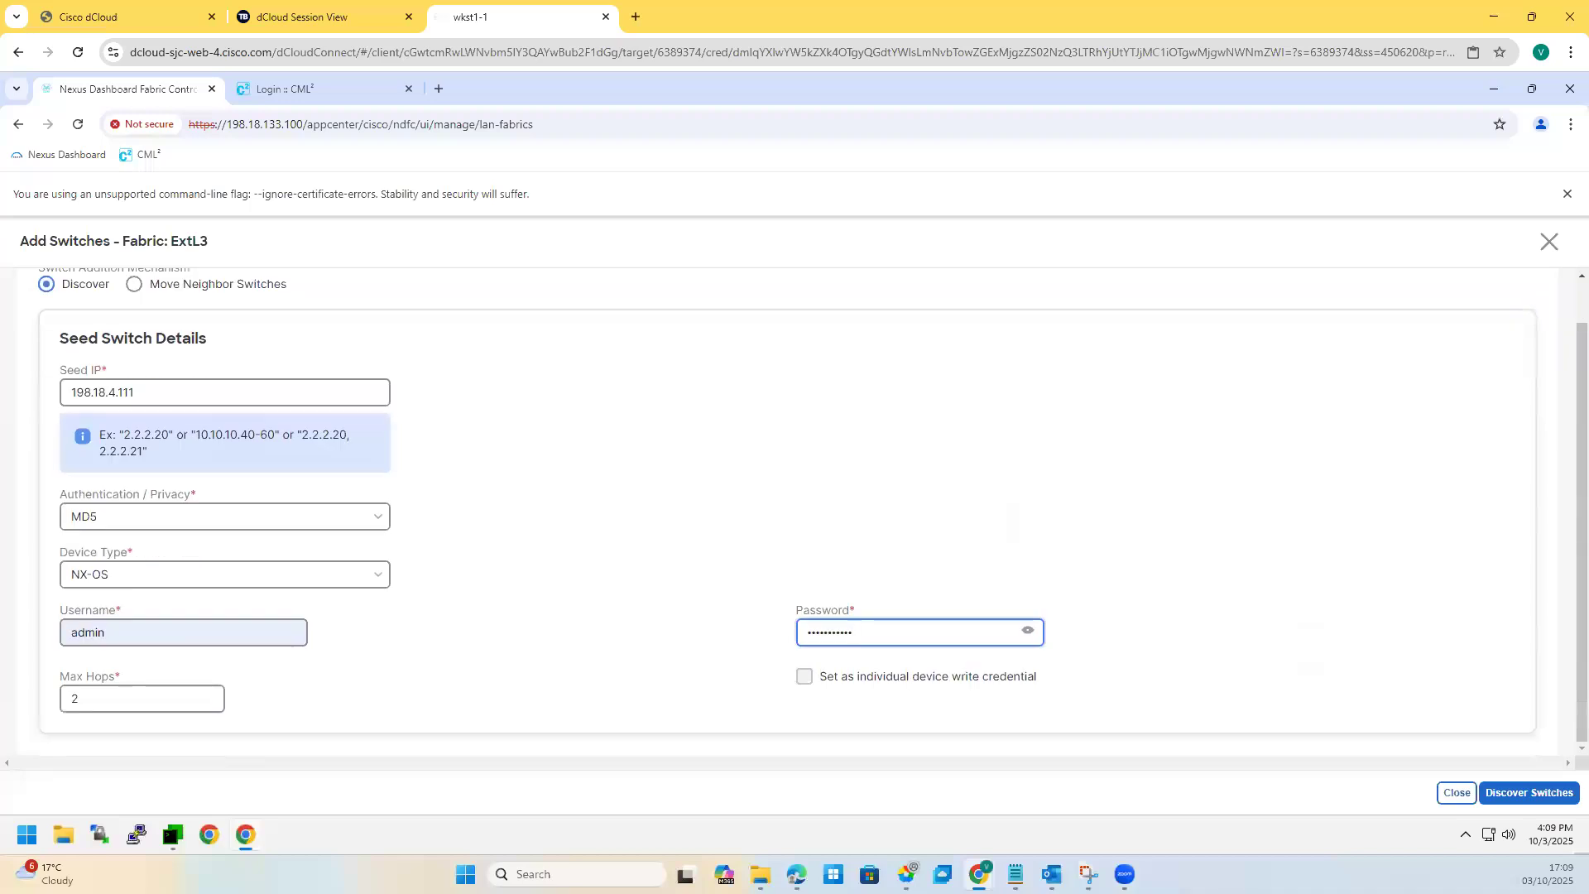
Step: Discover switches from 198.18.4.111 and add Ext-Rtr to the ExtL3 fabric
{"action": "left_click", "coordinate": [1529, 793]}
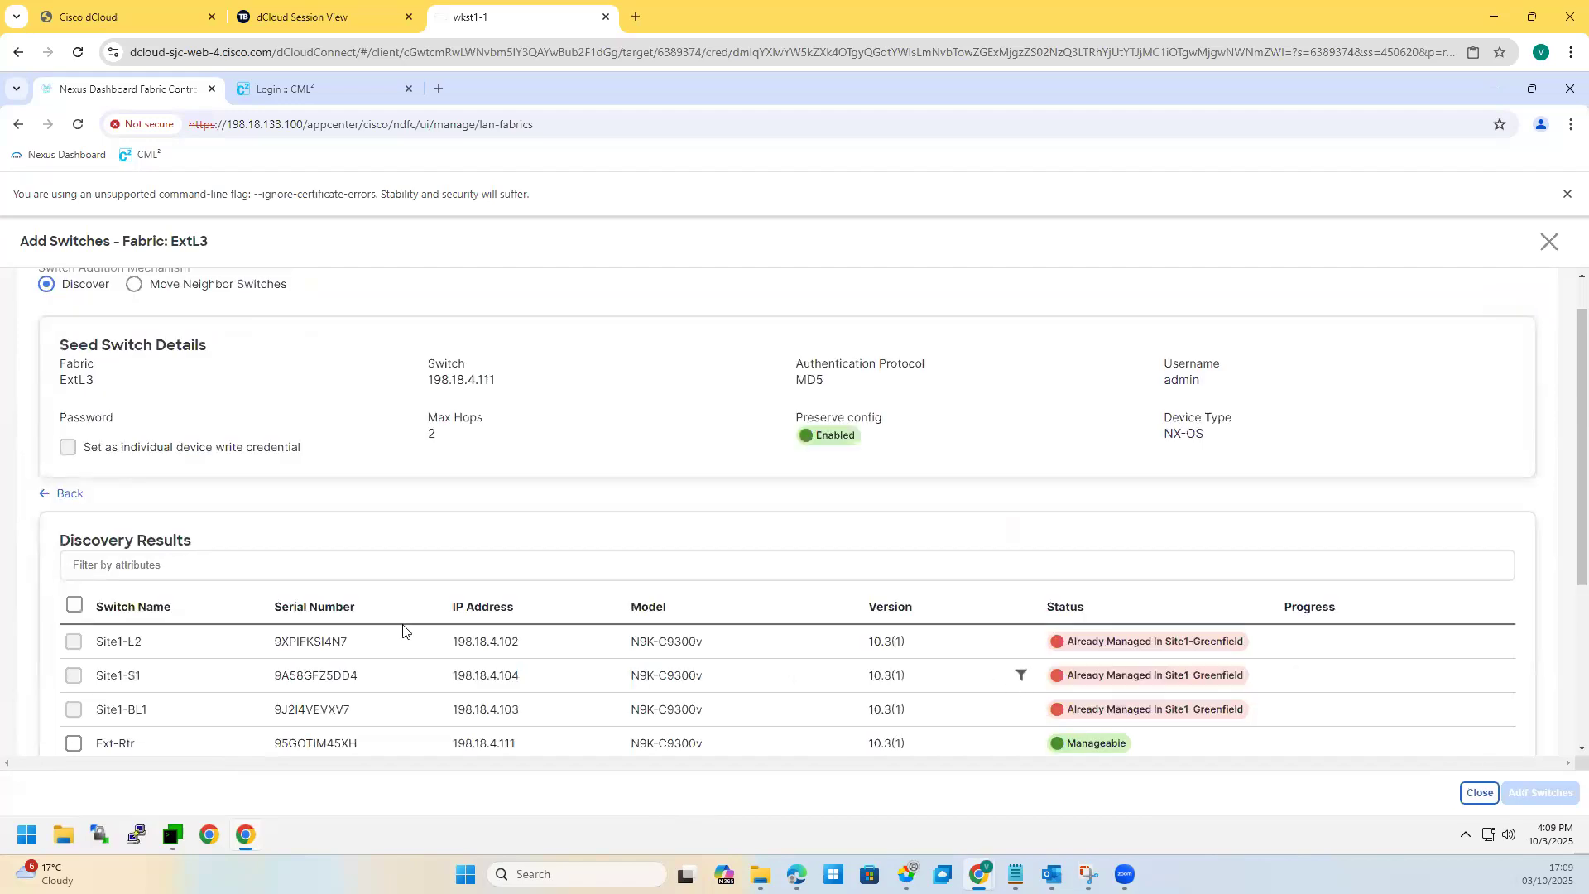
{"action": "left_click", "coordinate": [75, 744]}
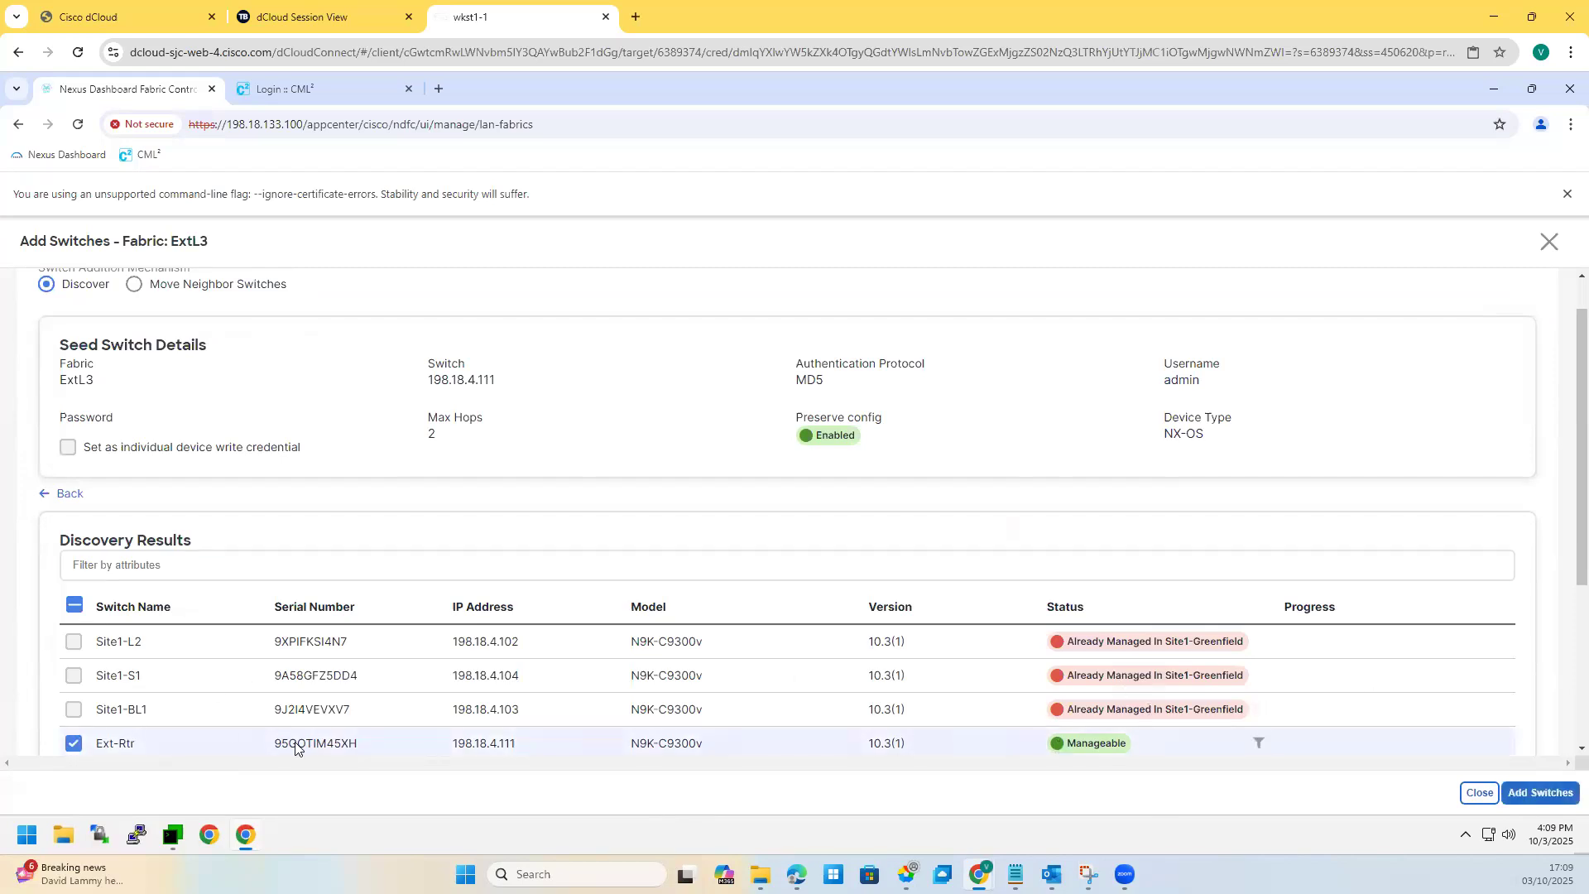
{"action": "scroll", "coordinate": [248, 718], "scroll_direction": "down", "scroll_amount": 3}
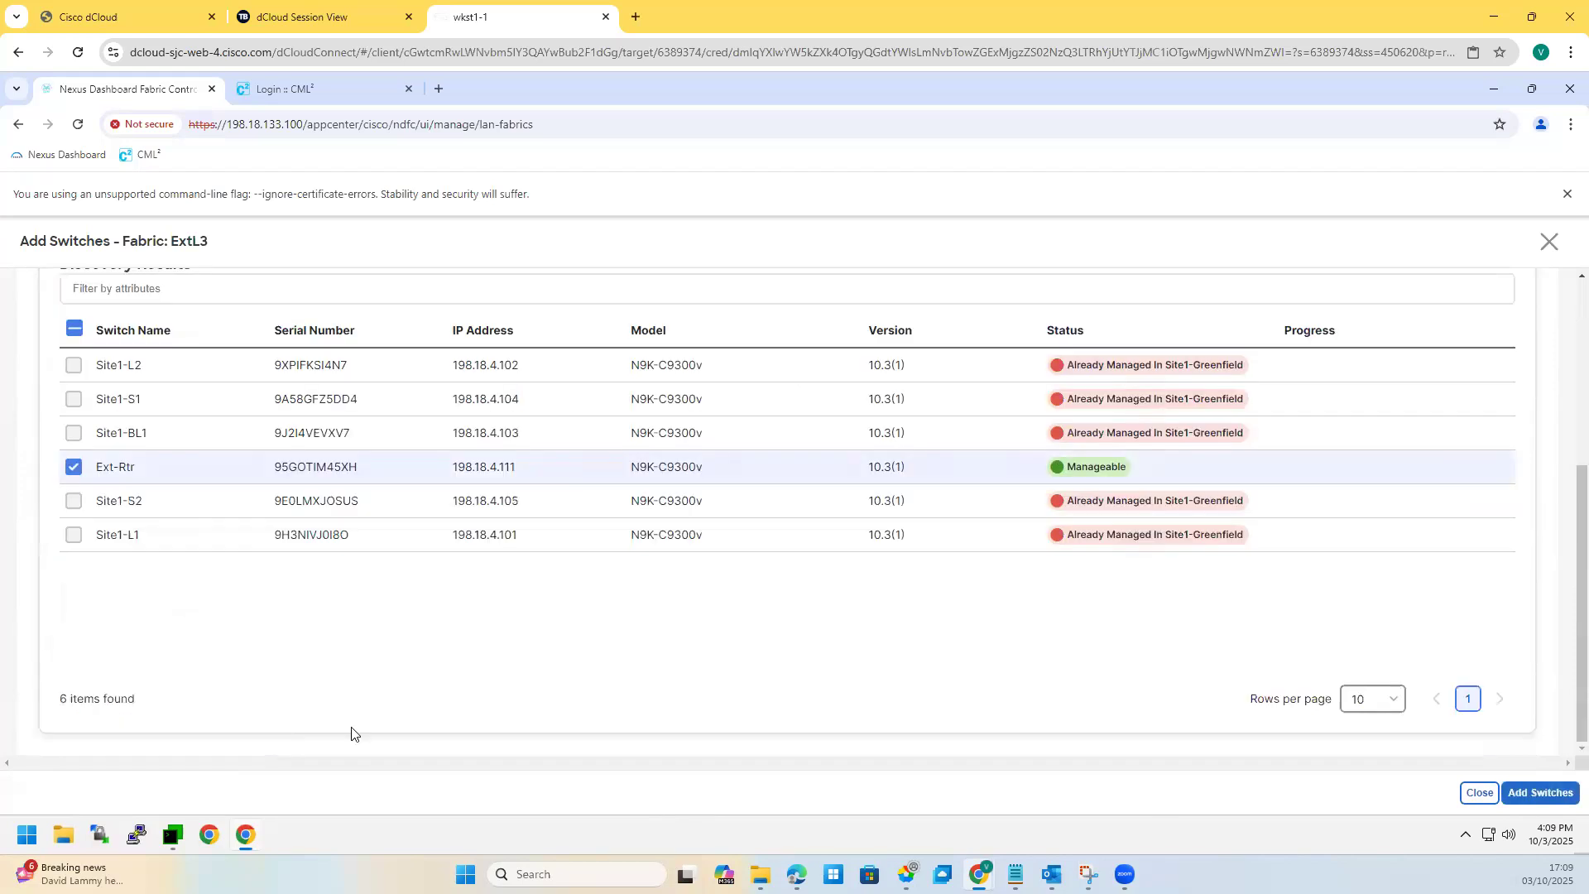
{"action": "left_click", "coordinate": [1554, 795]}
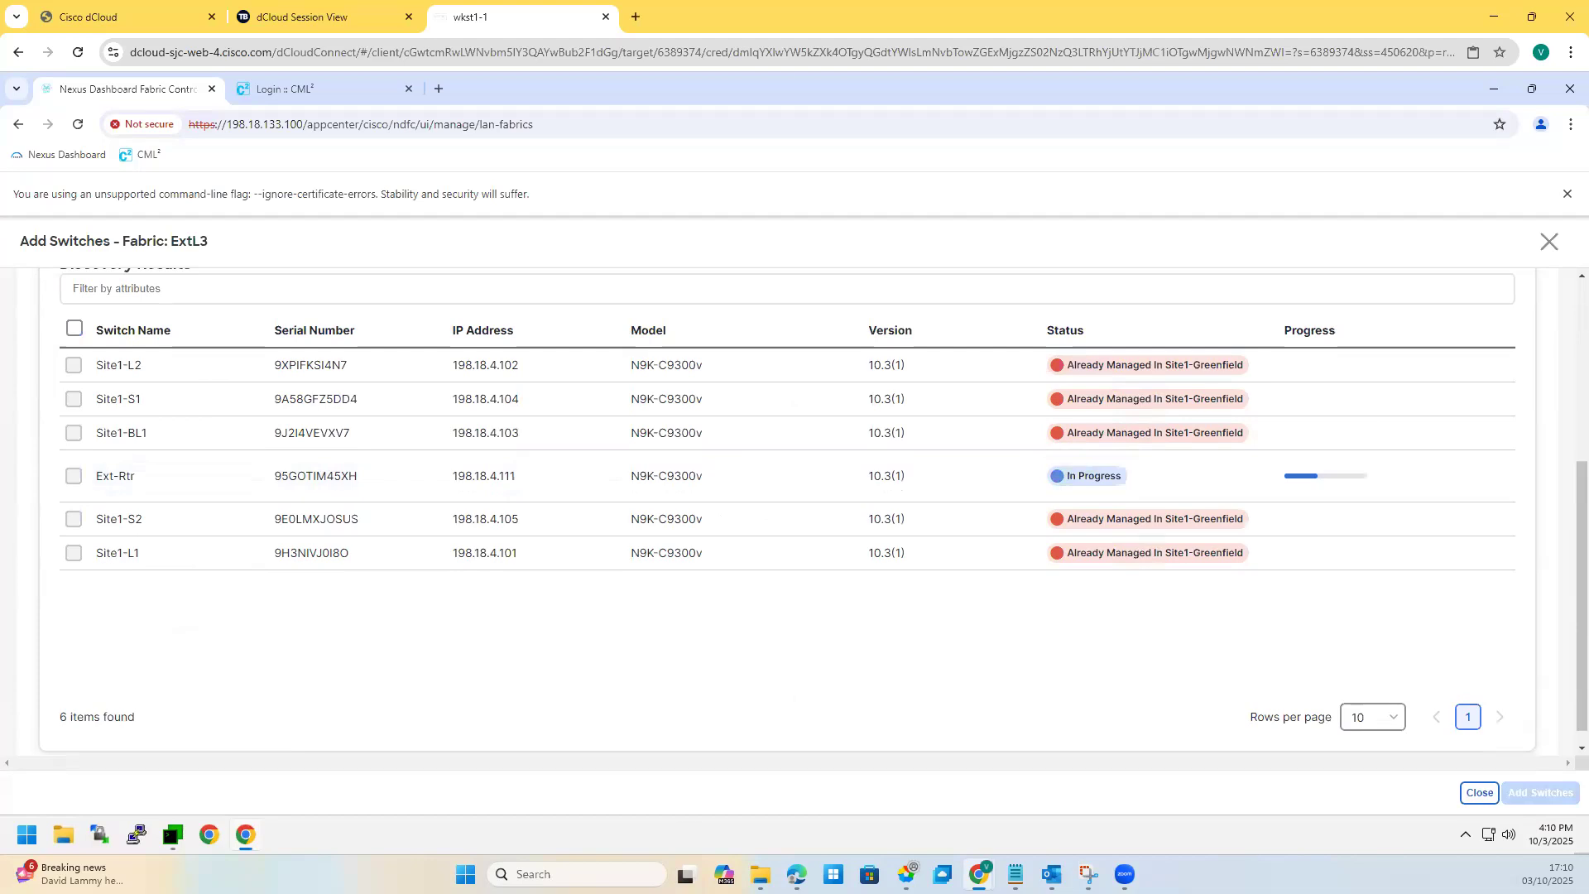
{"action": "left_click", "coordinate": [1550, 241]}
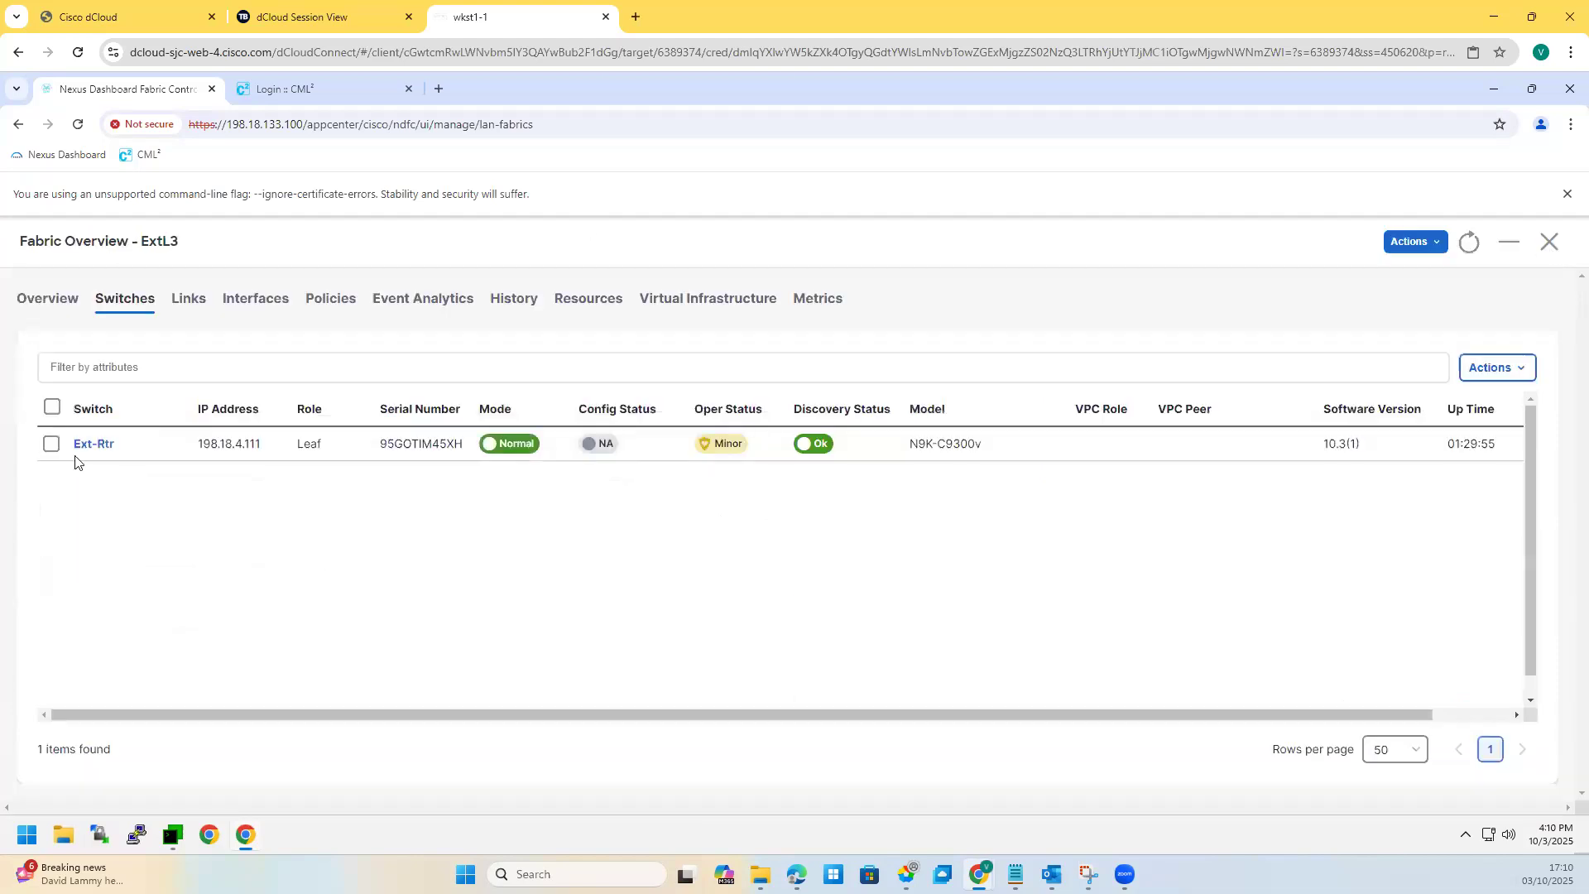
Step: Select Ext-Rtr in the switch list and choose Set Role from Actions
{"action": "left_click", "coordinate": [50, 447]}
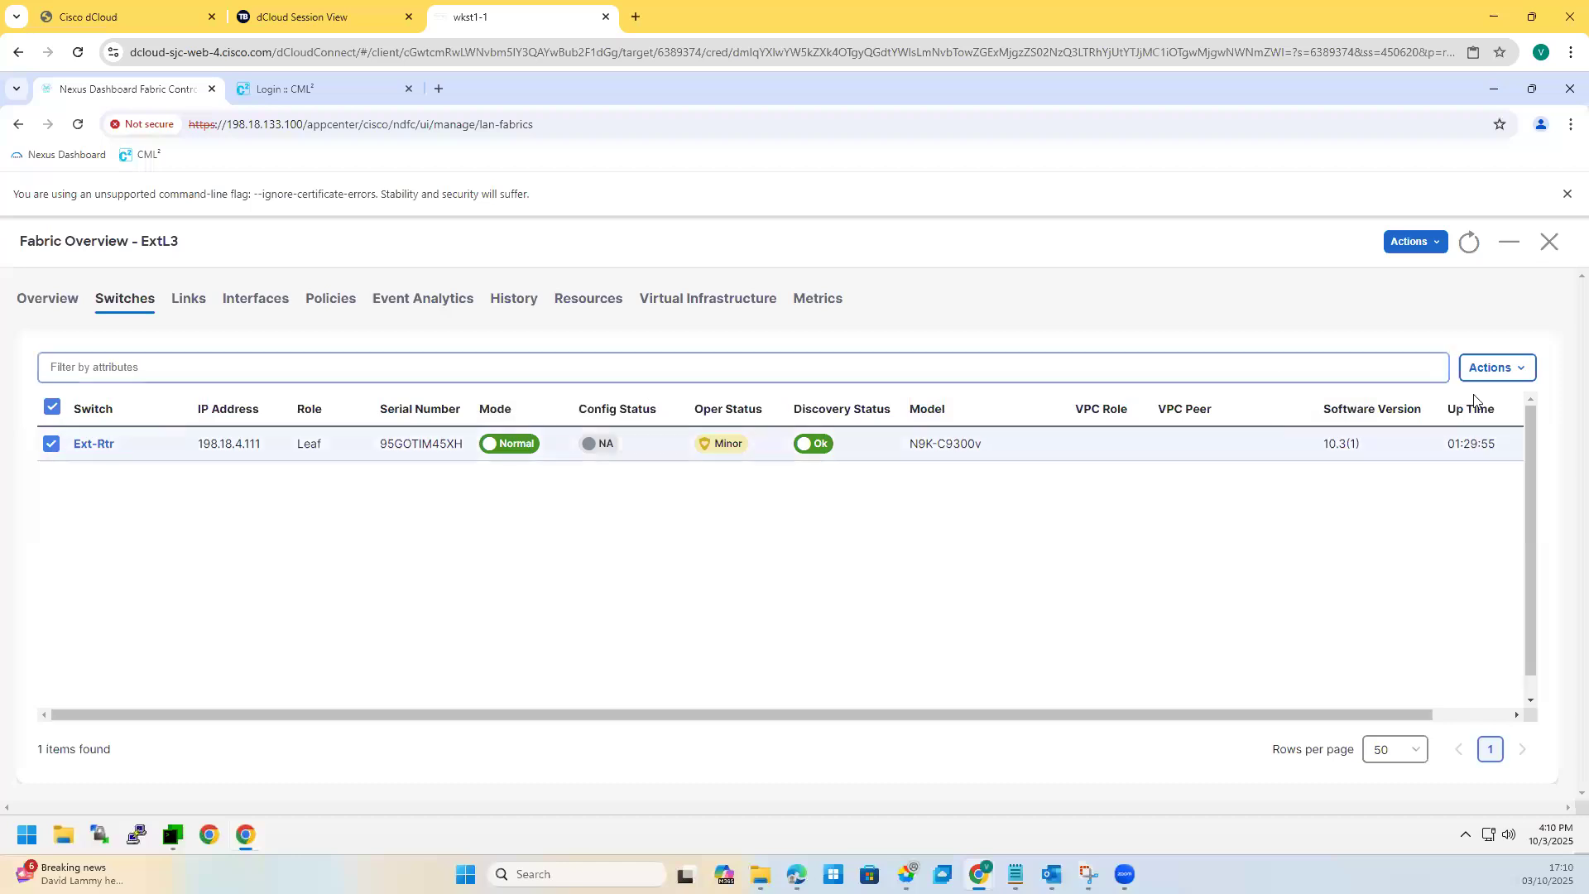
{"action": "left_click", "coordinate": [1501, 375]}
{"action": "left_click", "coordinate": [1500, 372]}
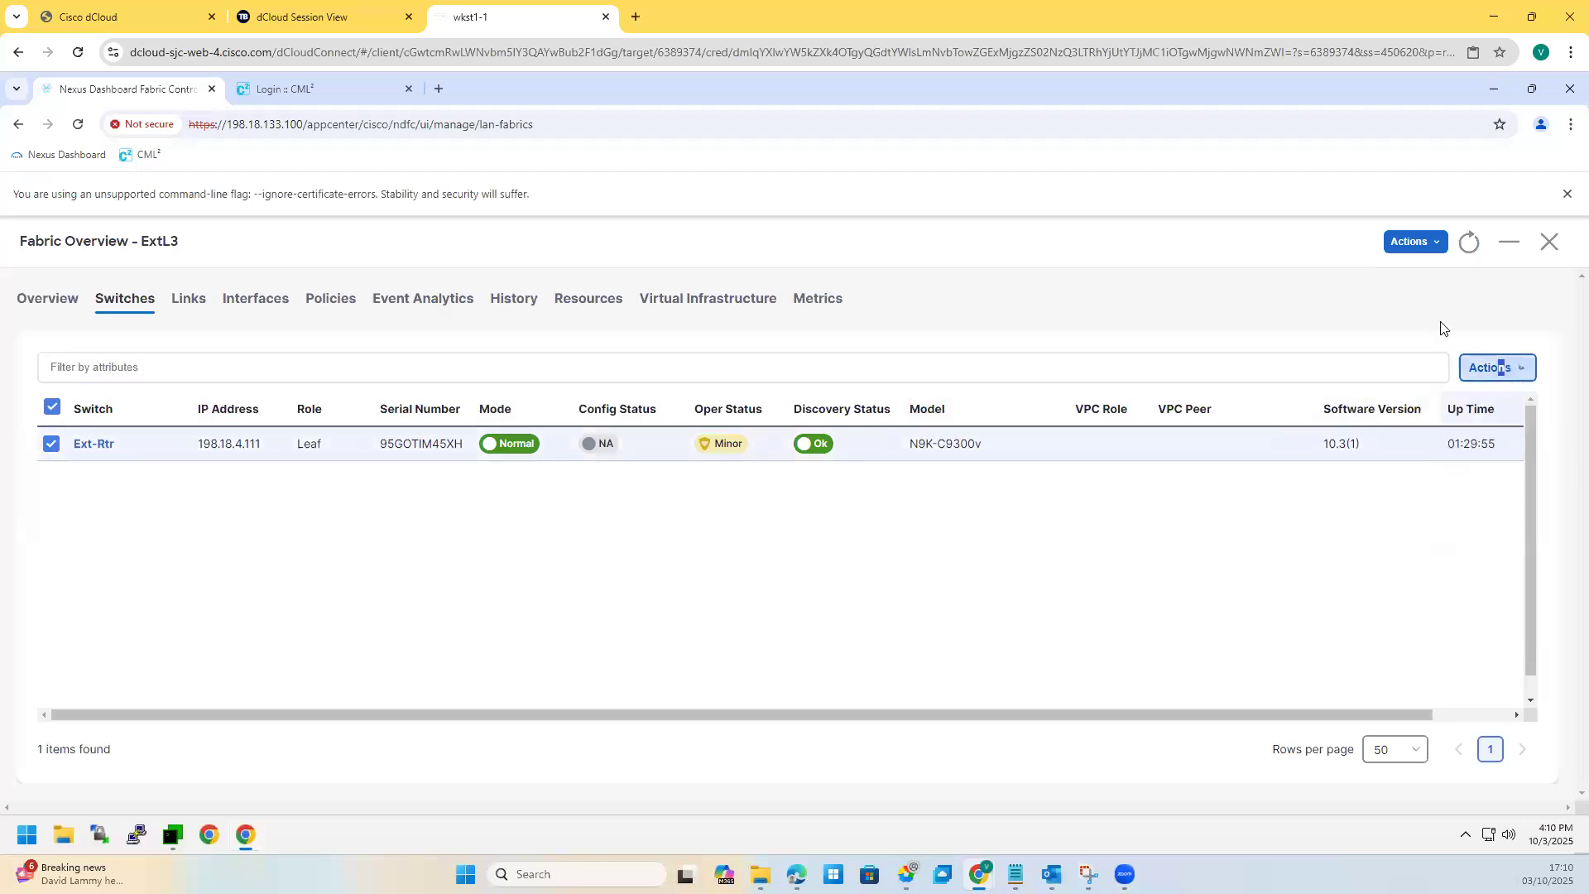
{"action": "left_click", "coordinate": [1473, 368]}
{"action": "left_click", "coordinate": [1440, 520]}
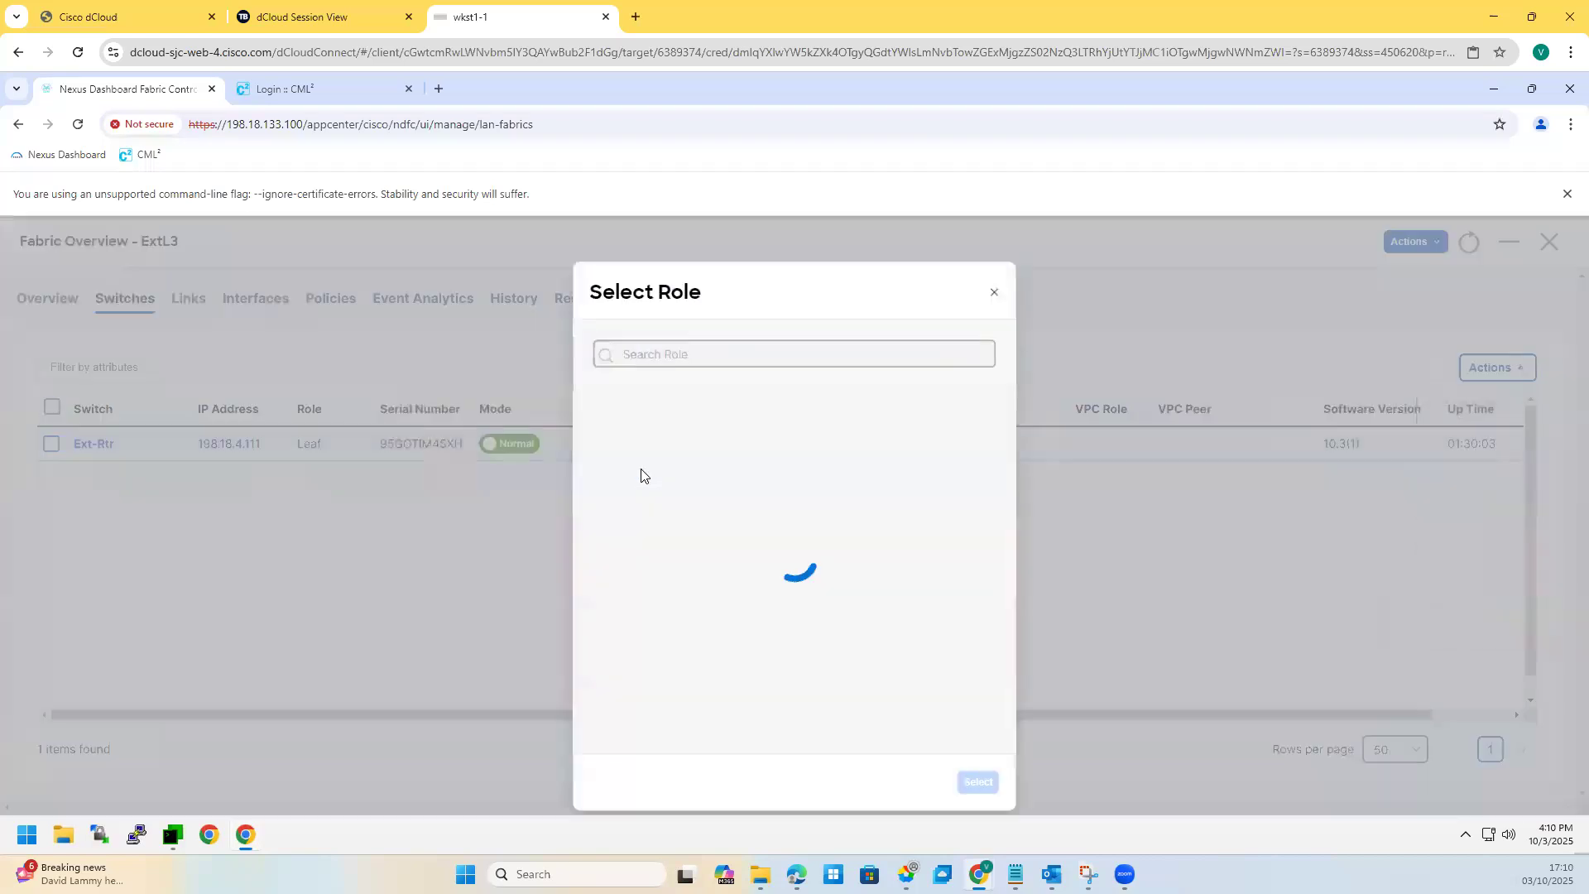
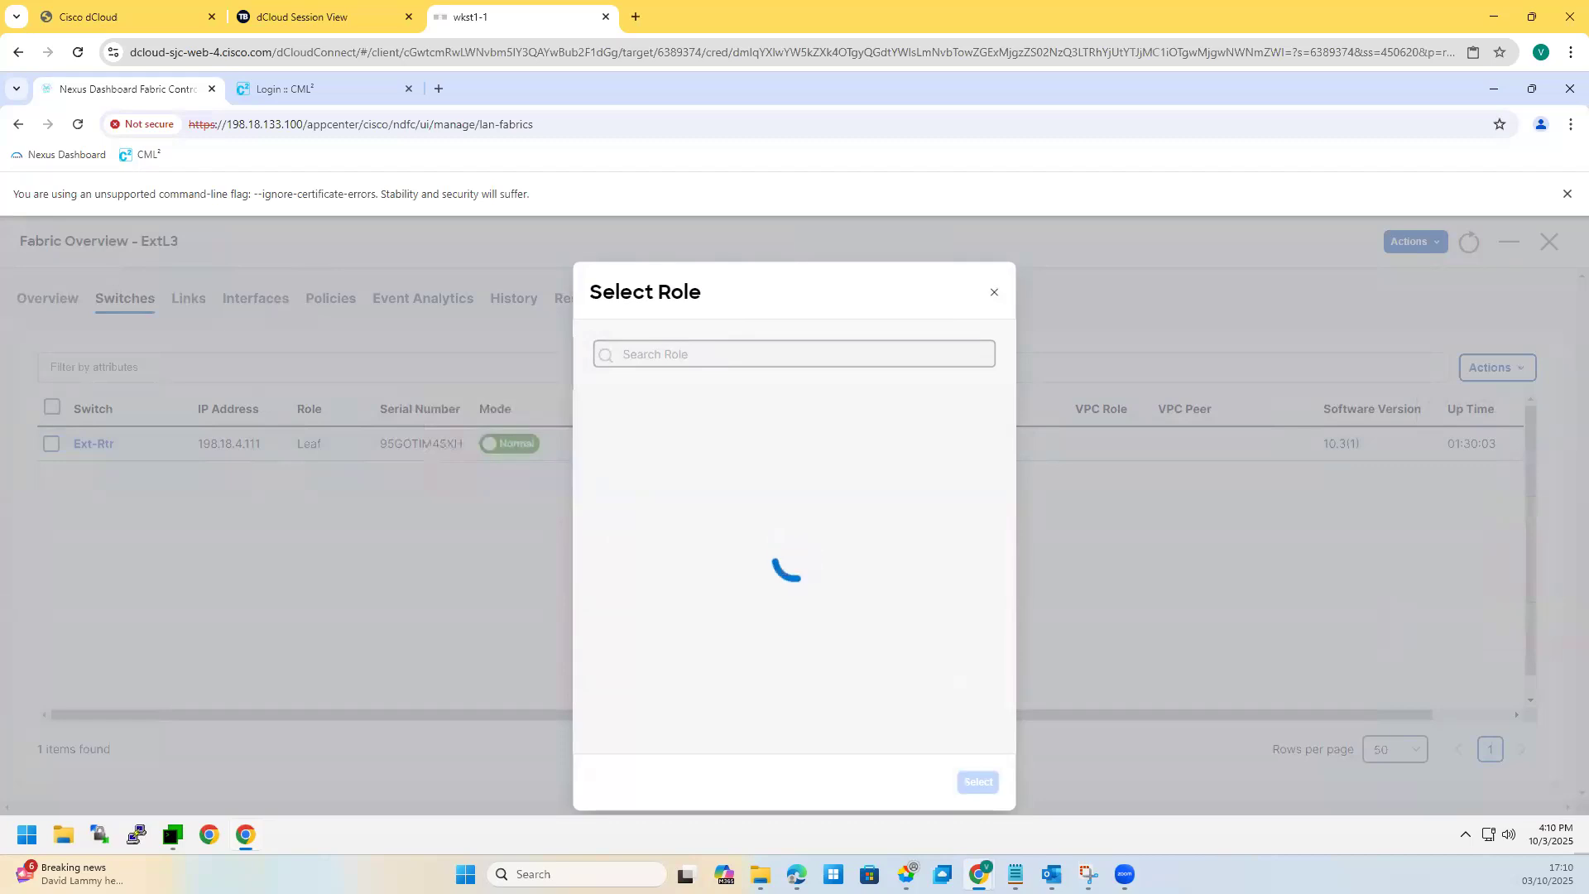
Step: Reselect Ext-Rtr and change its role from Leaf to Edge Router
{"action": "left_click", "coordinate": [994, 295]}
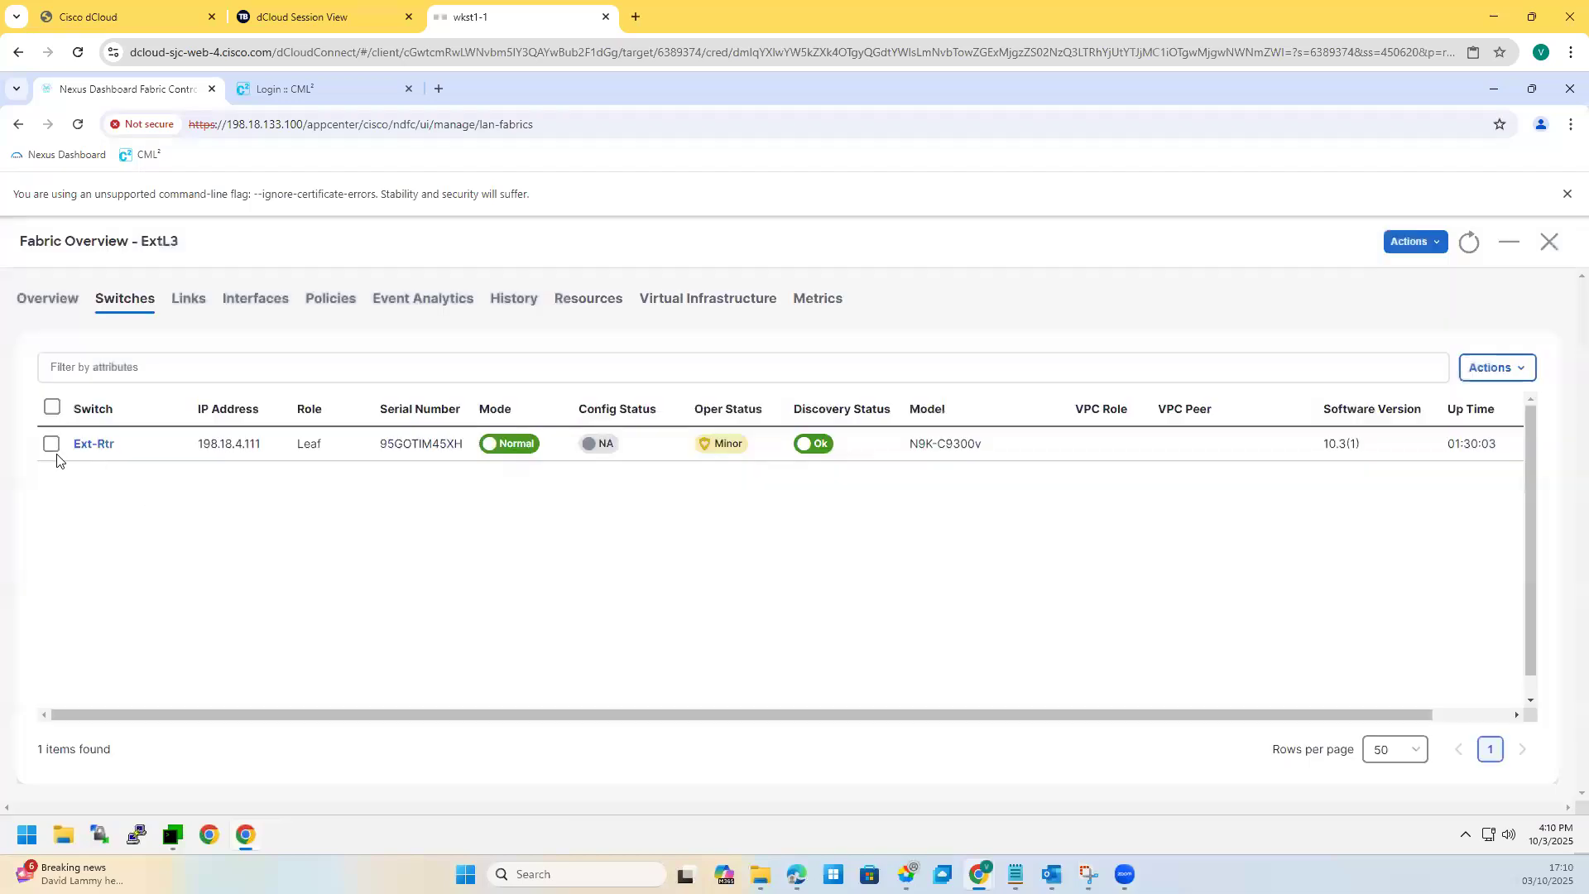
{"action": "left_click_drag", "start_coordinate": [120, 444], "coordinate": [59, 448]}
{"action": "left_click", "coordinate": [54, 446]}
{"action": "left_click", "coordinate": [1500, 368]}
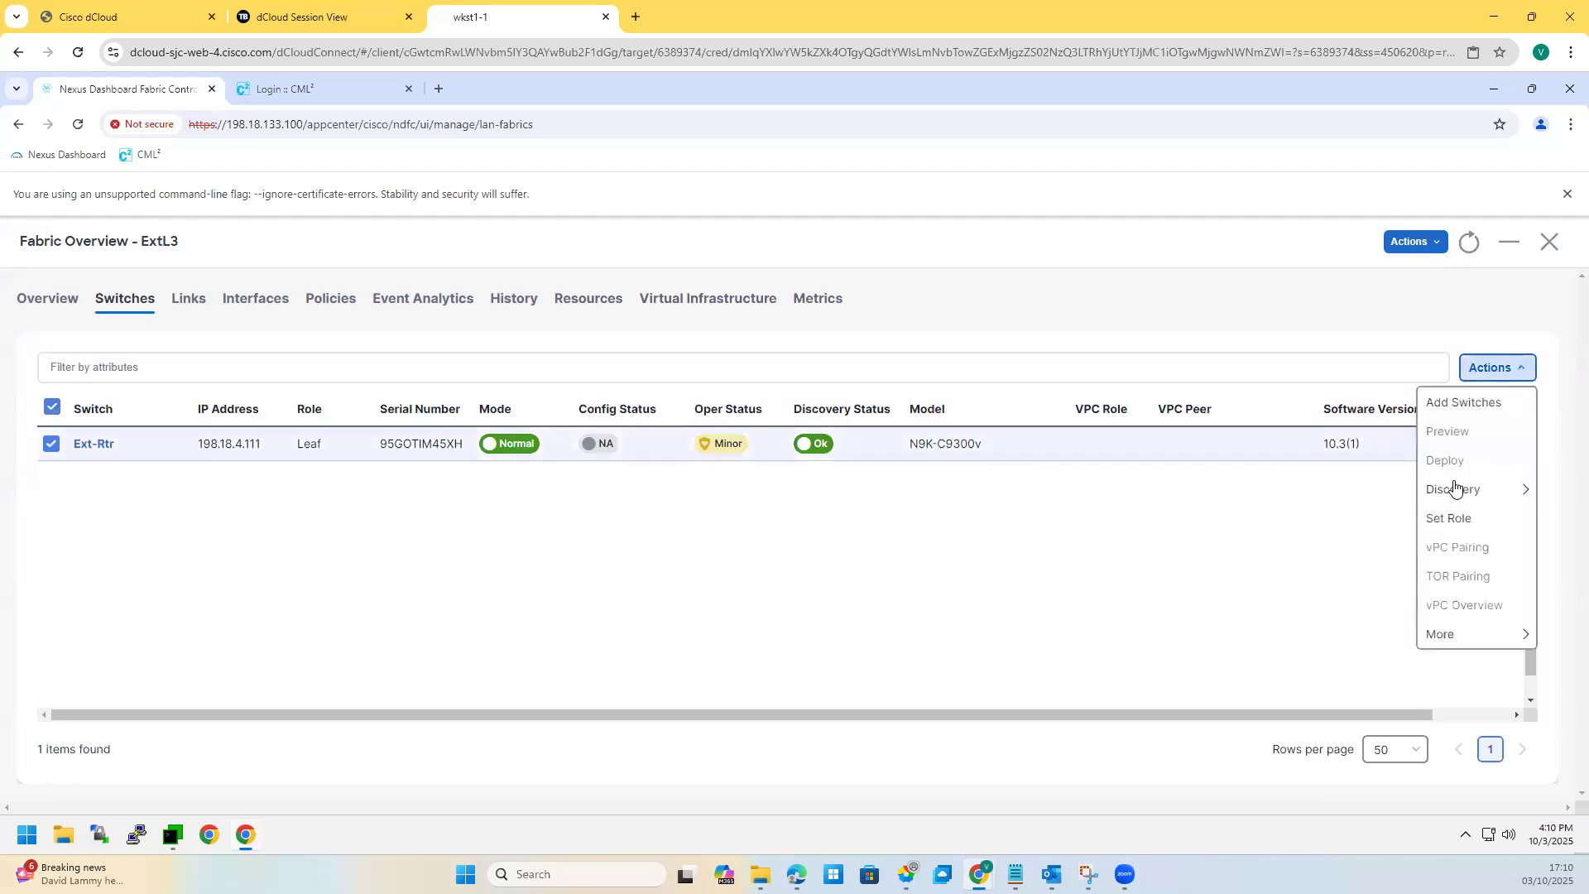
{"action": "left_click", "coordinate": [1449, 519]}
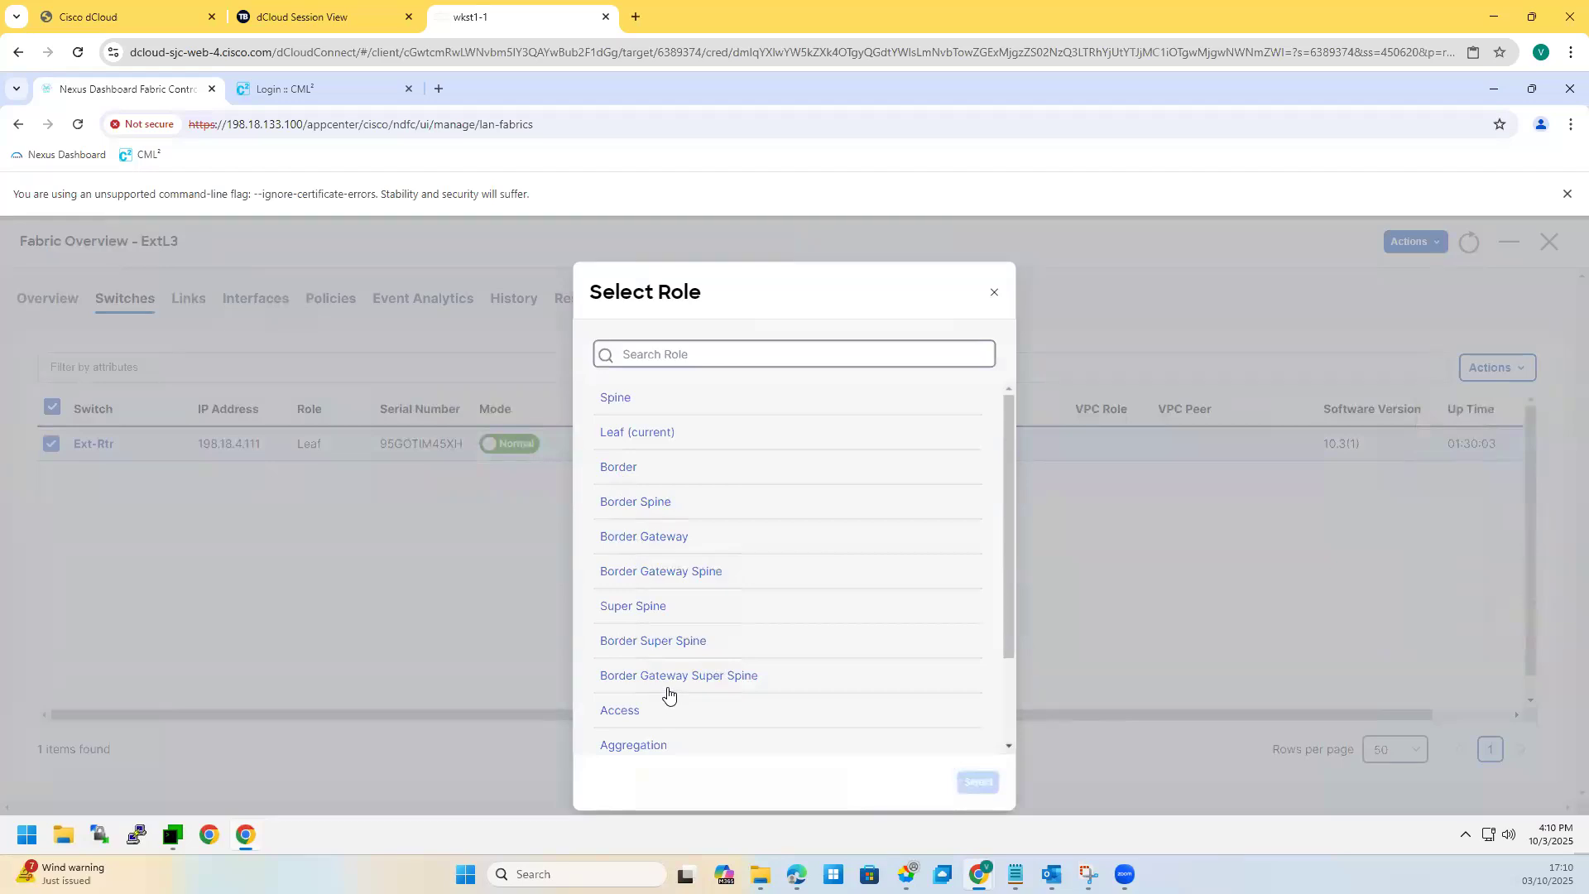
{"action": "scroll", "coordinate": [669, 694], "scroll_direction": "down", "scroll_amount": 2}
{"action": "left_click", "coordinate": [629, 674]}
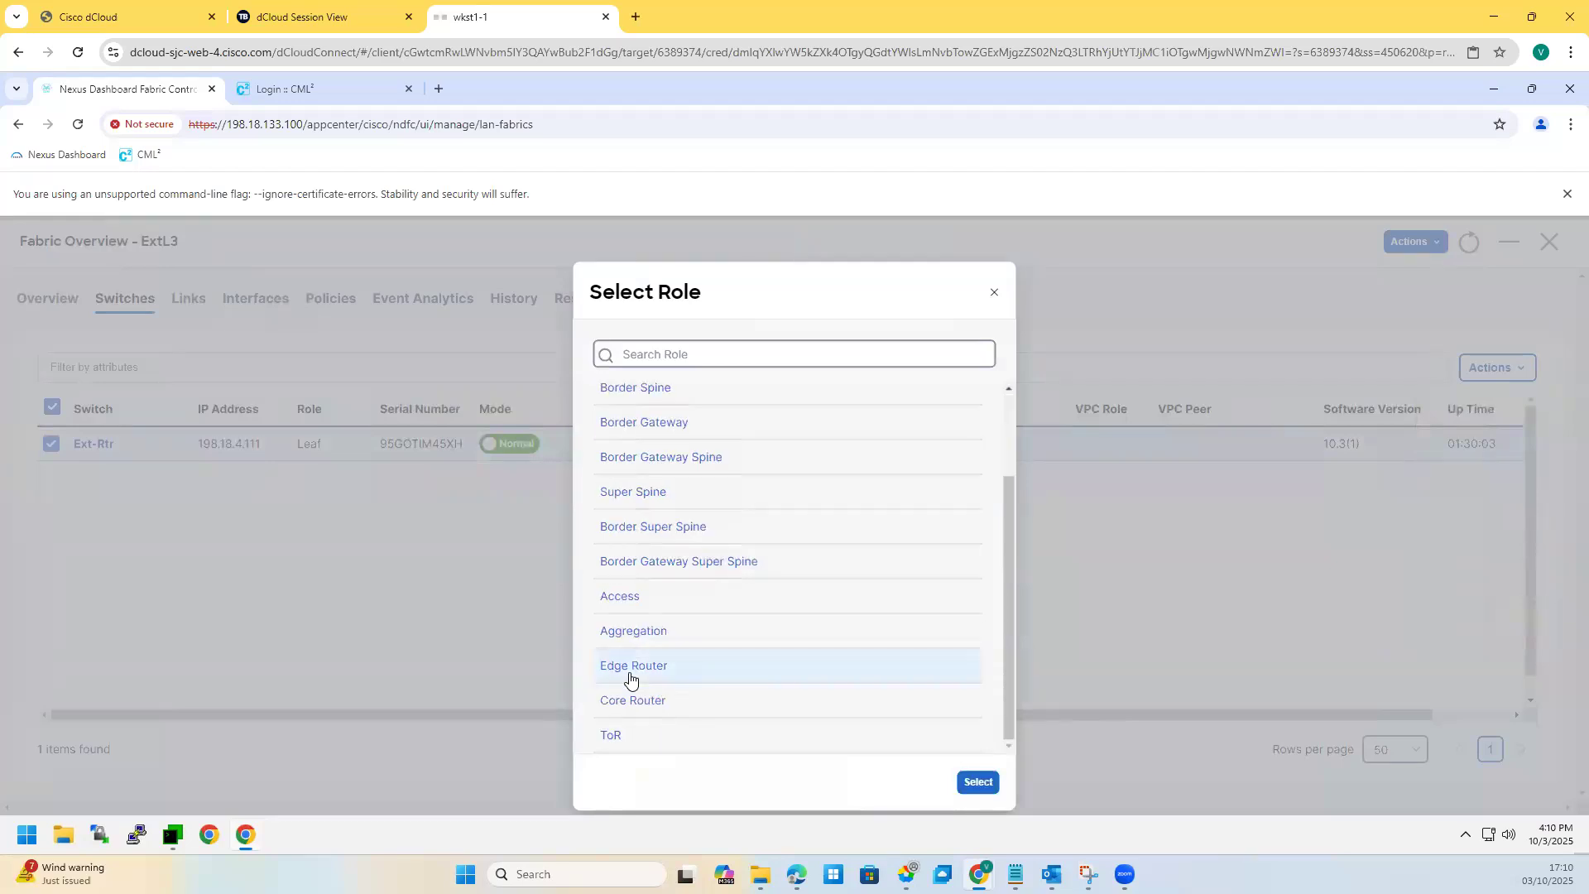
{"action": "left_click", "coordinate": [973, 784]}
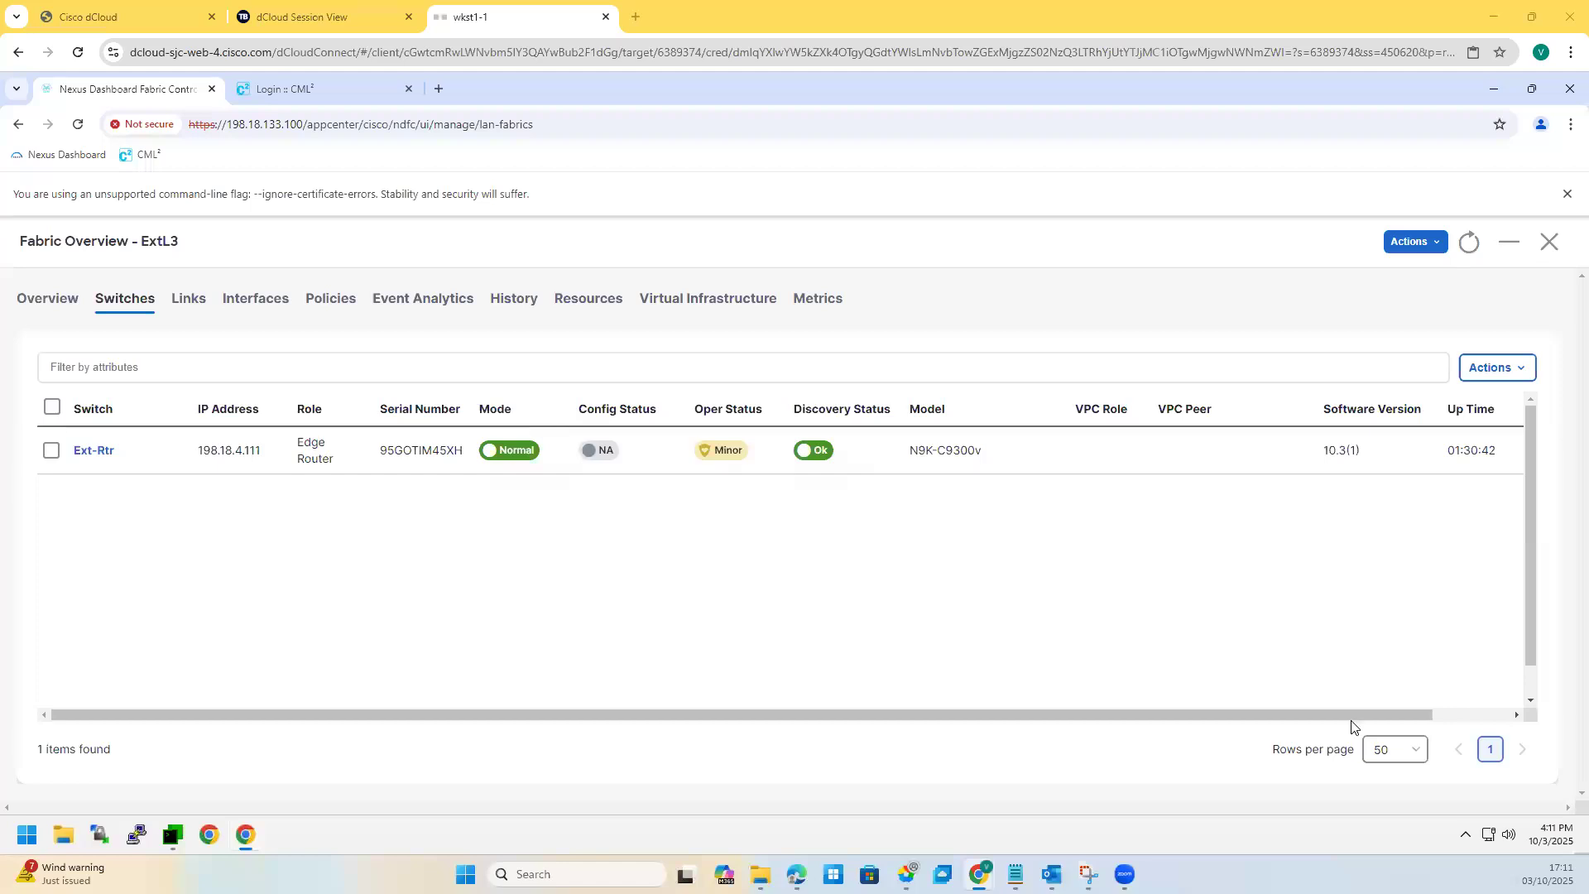
Step: Check the ExtL3 fabric's switch list once more, then close the ExtL3 fabric
{"action": "left_click", "coordinate": [1411, 241]}
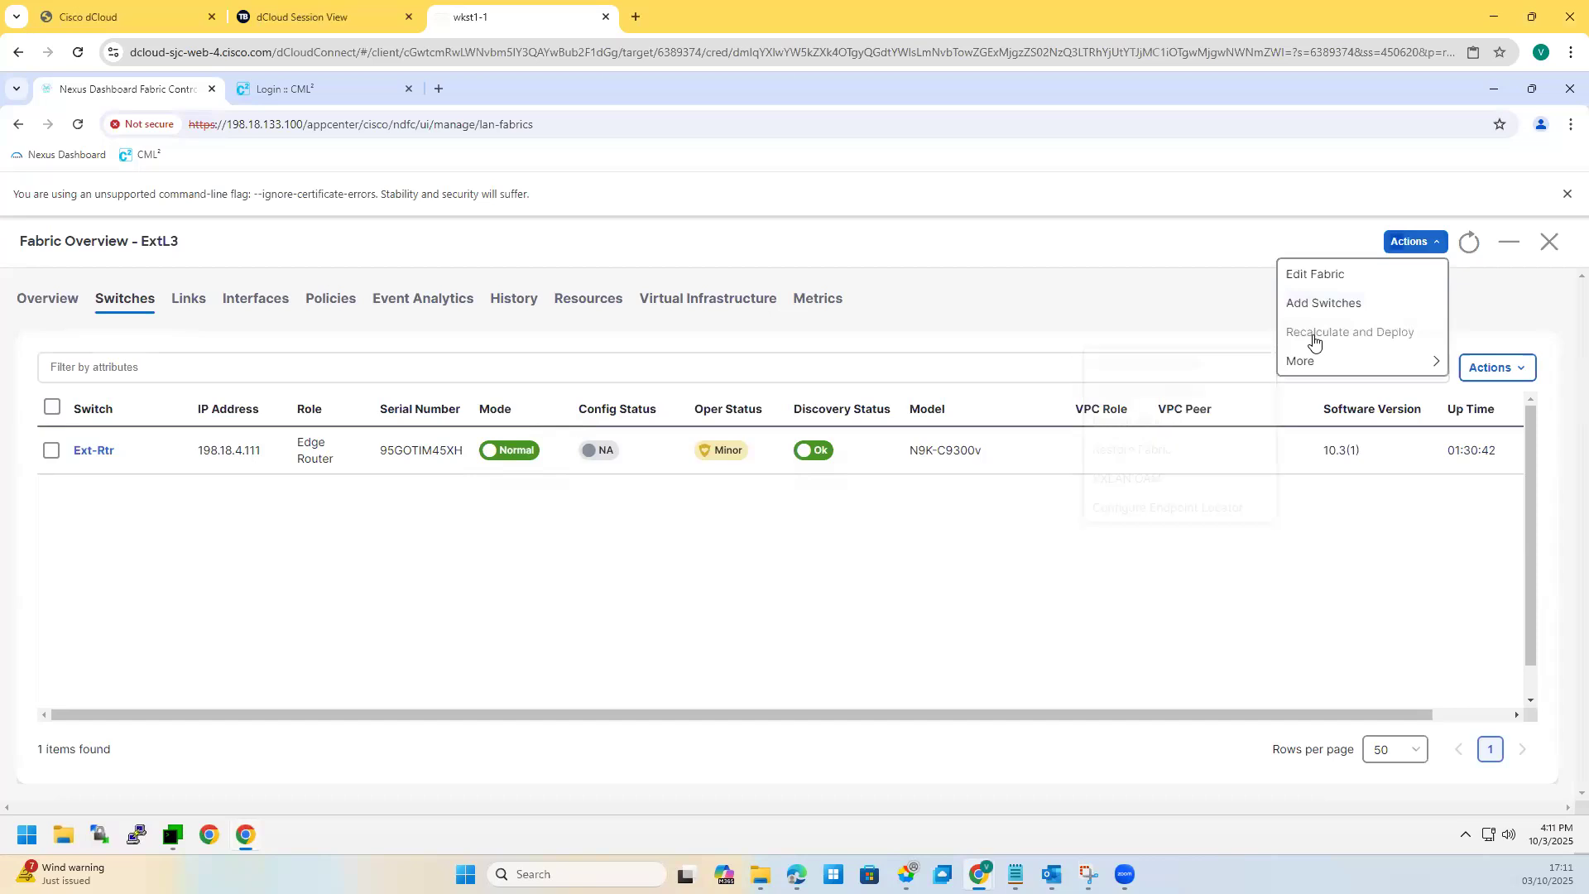
{"action": "left_click", "coordinate": [931, 600]}
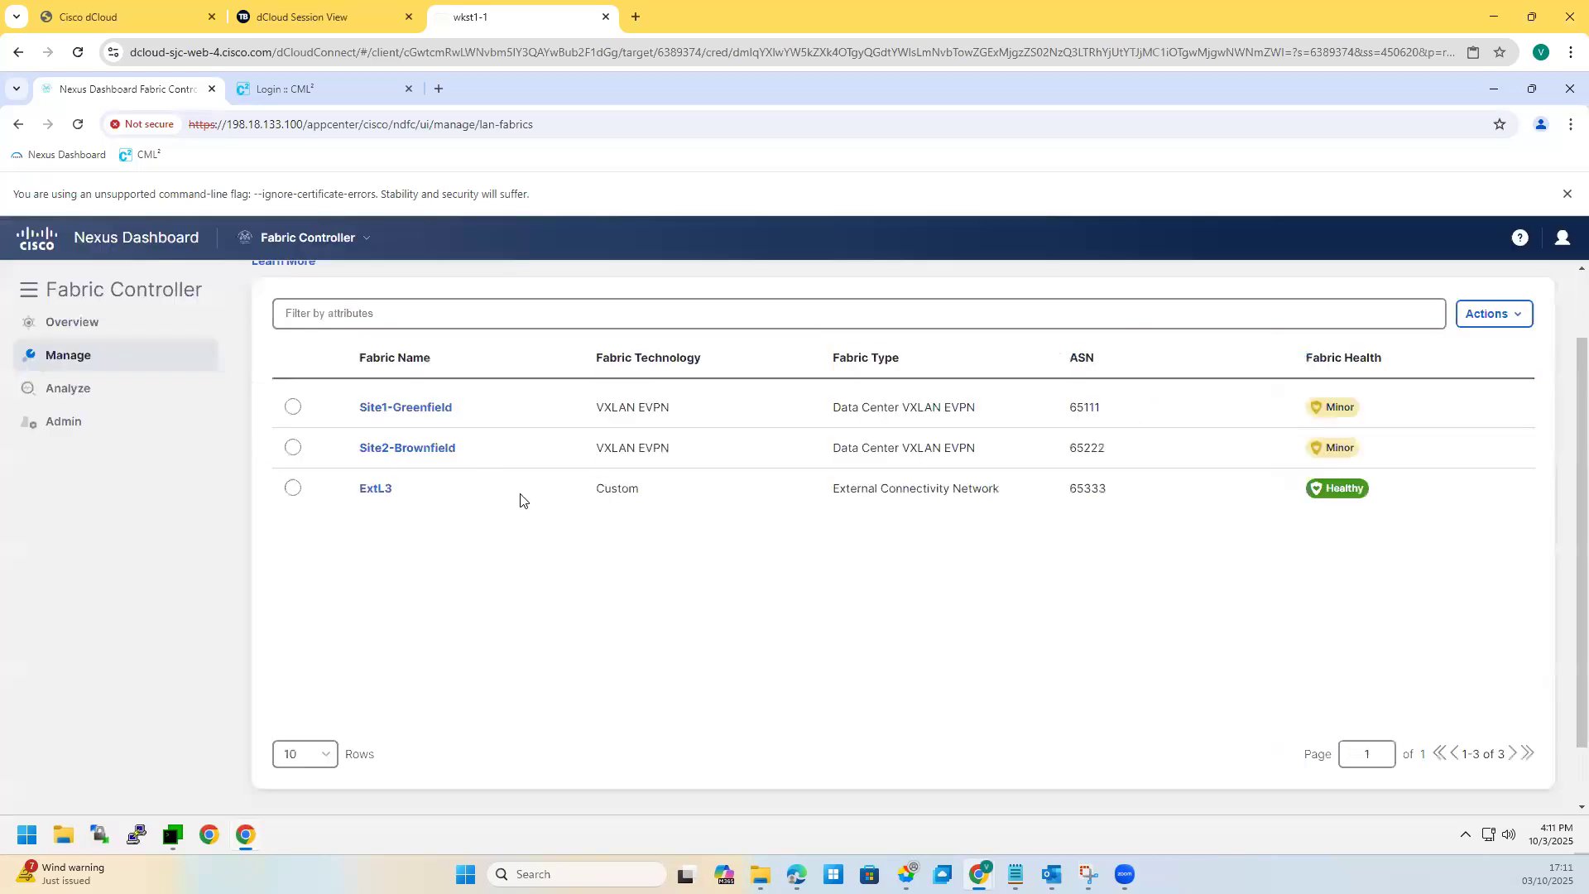
{"action": "left_click", "coordinate": [376, 491]}
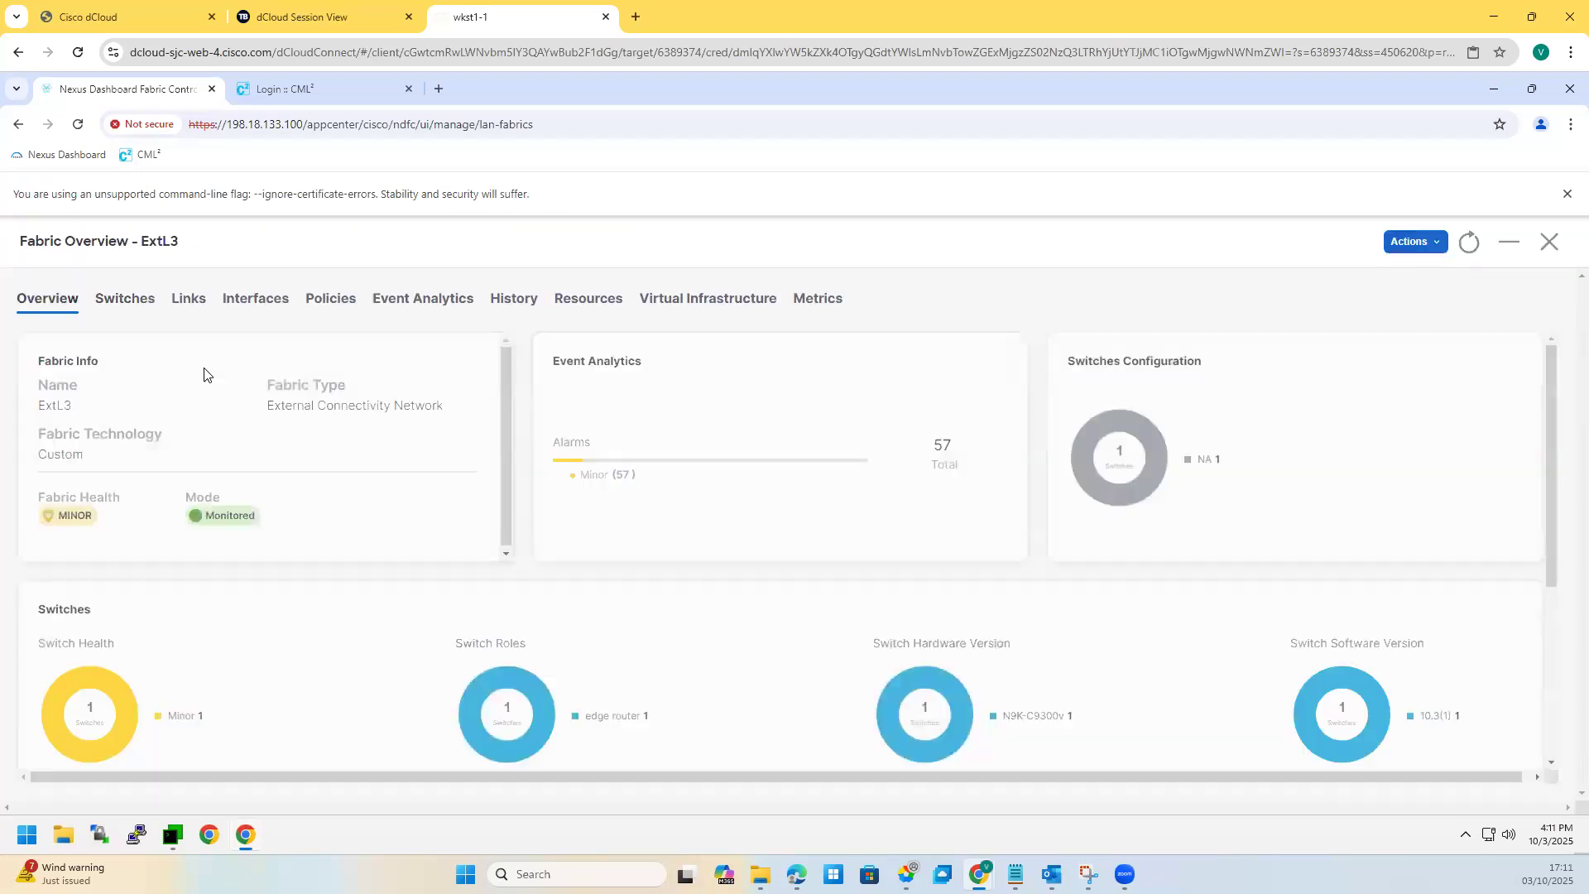
{"action": "left_click", "coordinate": [145, 307]}
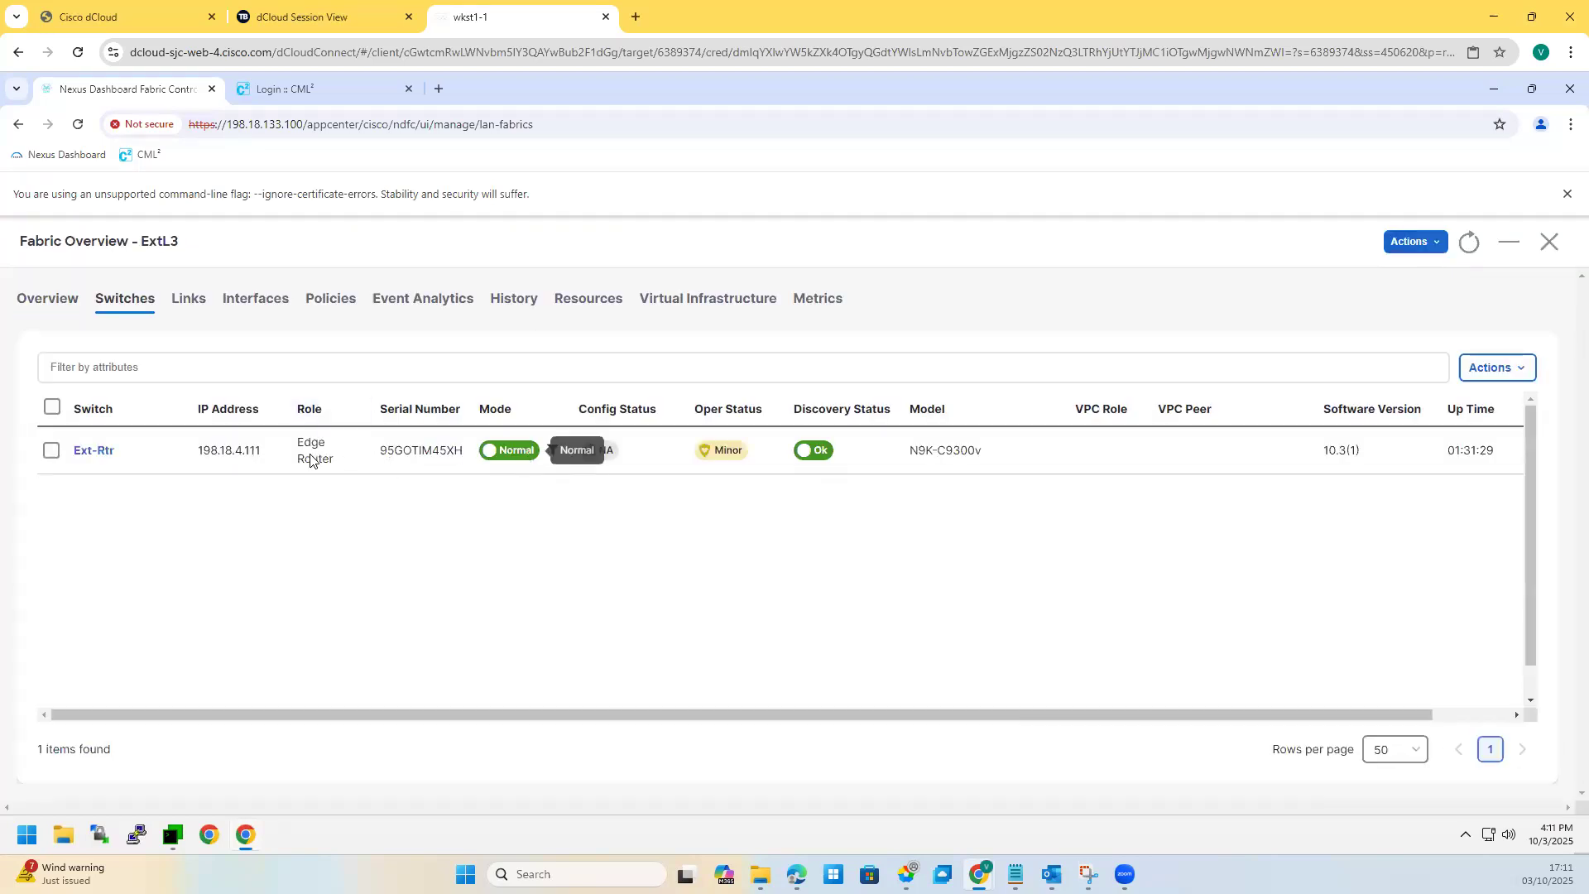
{"action": "left_click", "coordinate": [1417, 241]}
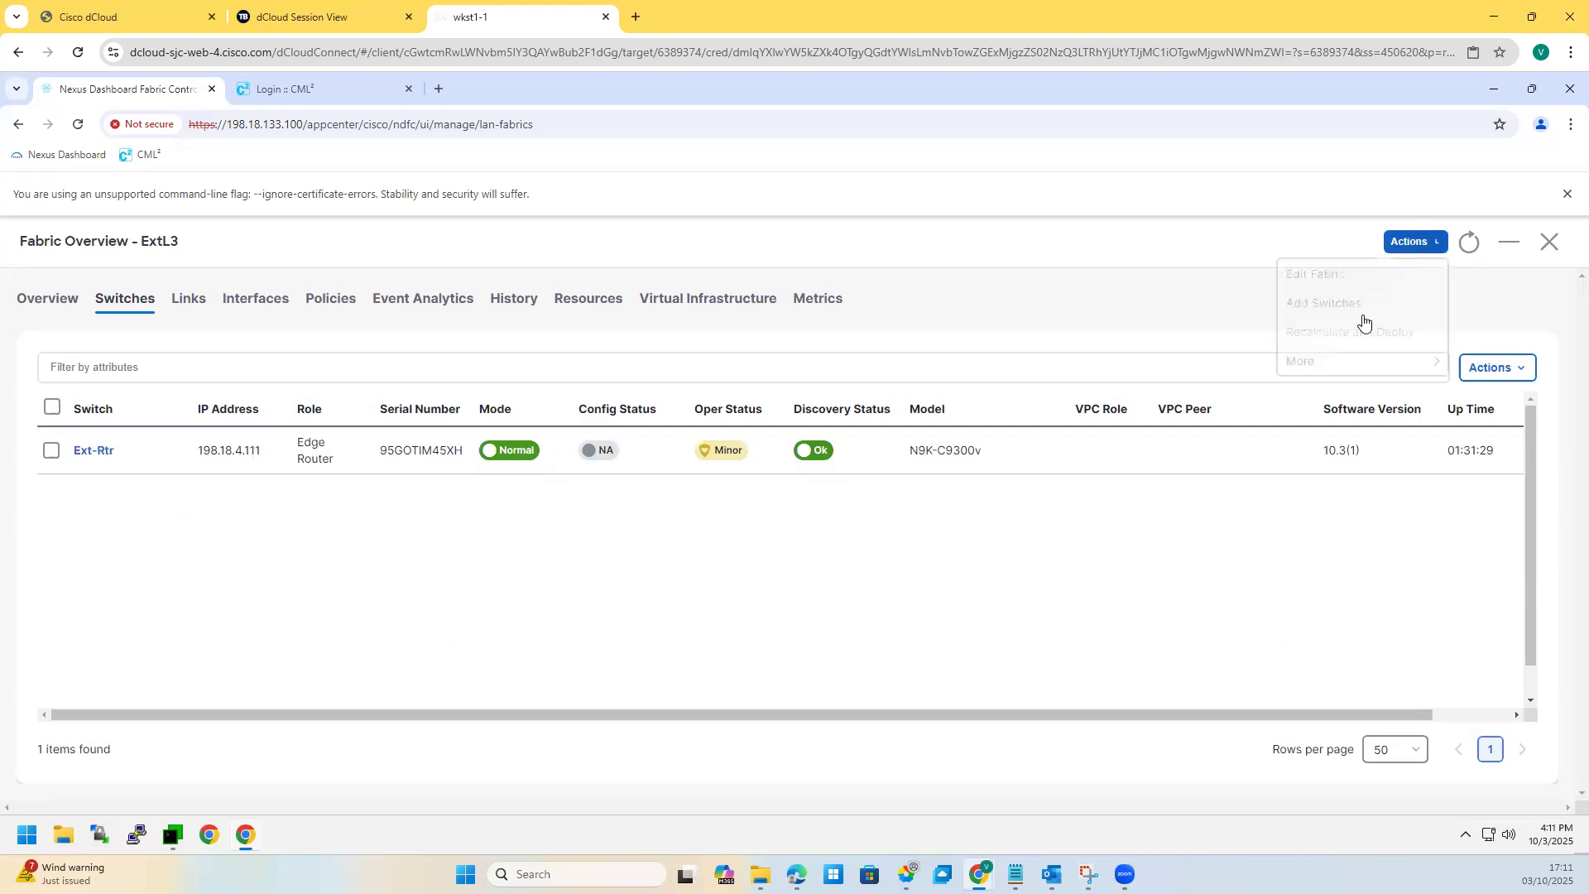
{"action": "left_click", "coordinate": [1549, 241]}
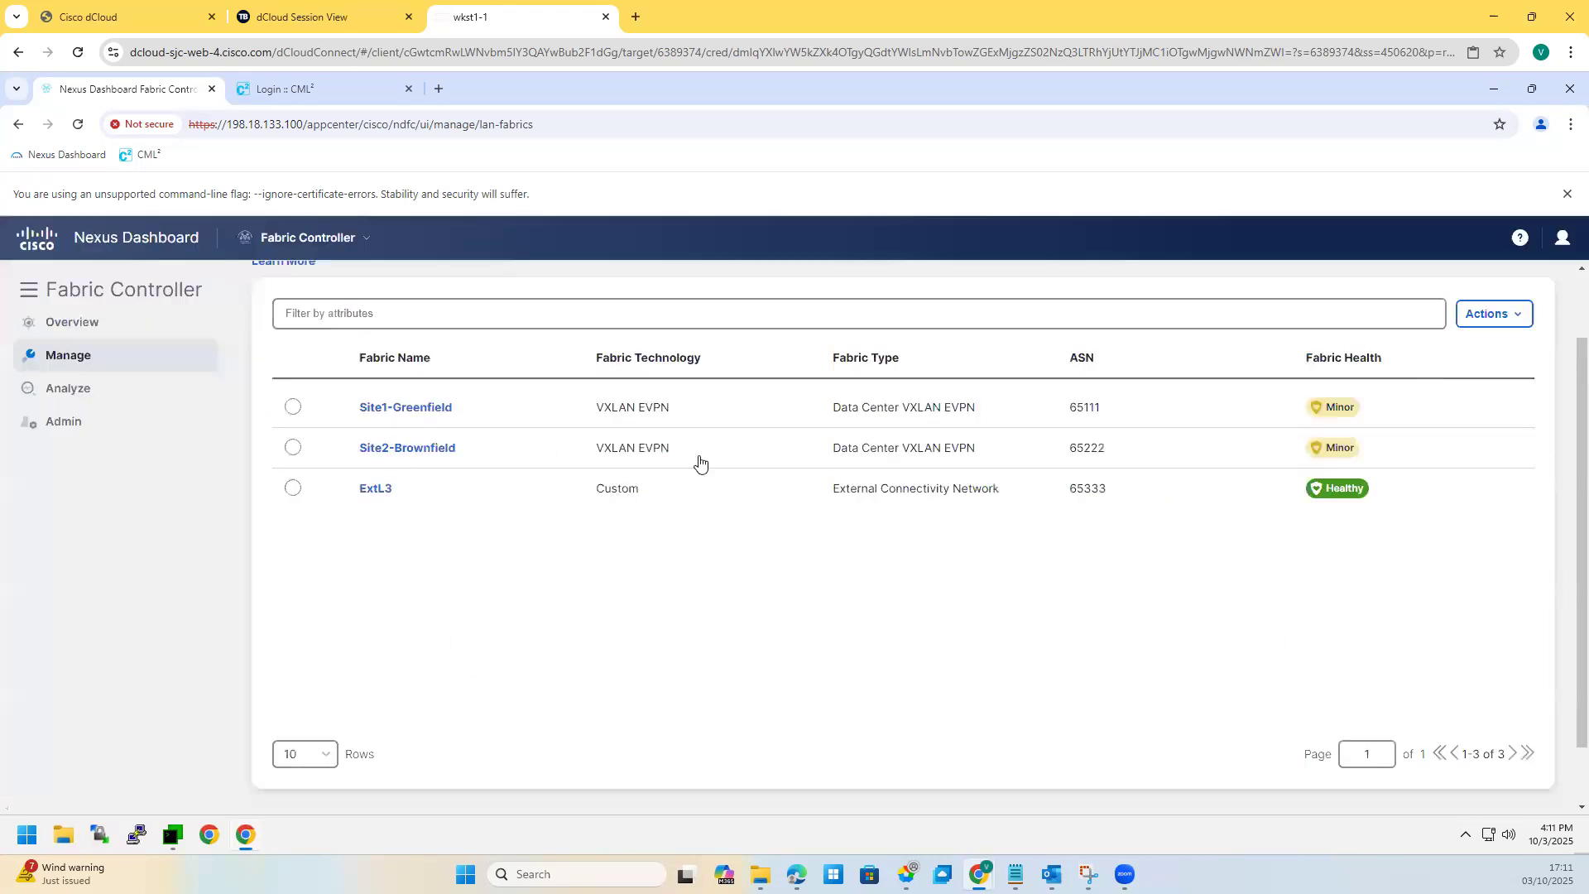
Step: Pick Site1-Greenfield from the fabric list and open its full overview
{"action": "left_click", "coordinate": [293, 406]}
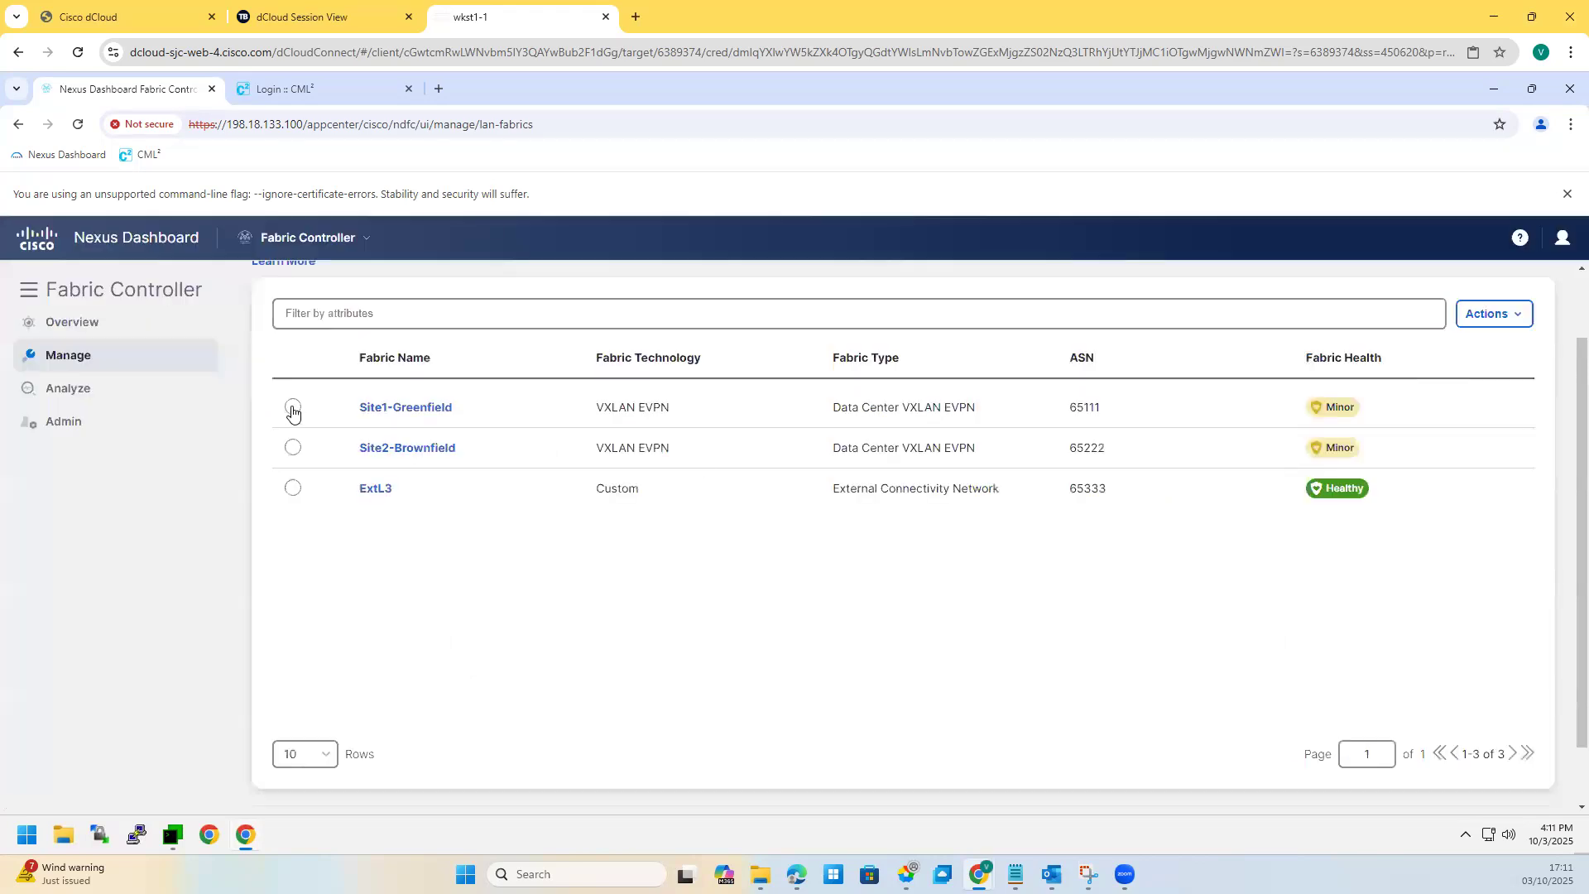
{"action": "left_click", "coordinate": [293, 489]}
{"action": "left_click", "coordinate": [293, 448]}
{"action": "left_click", "coordinate": [405, 409]}
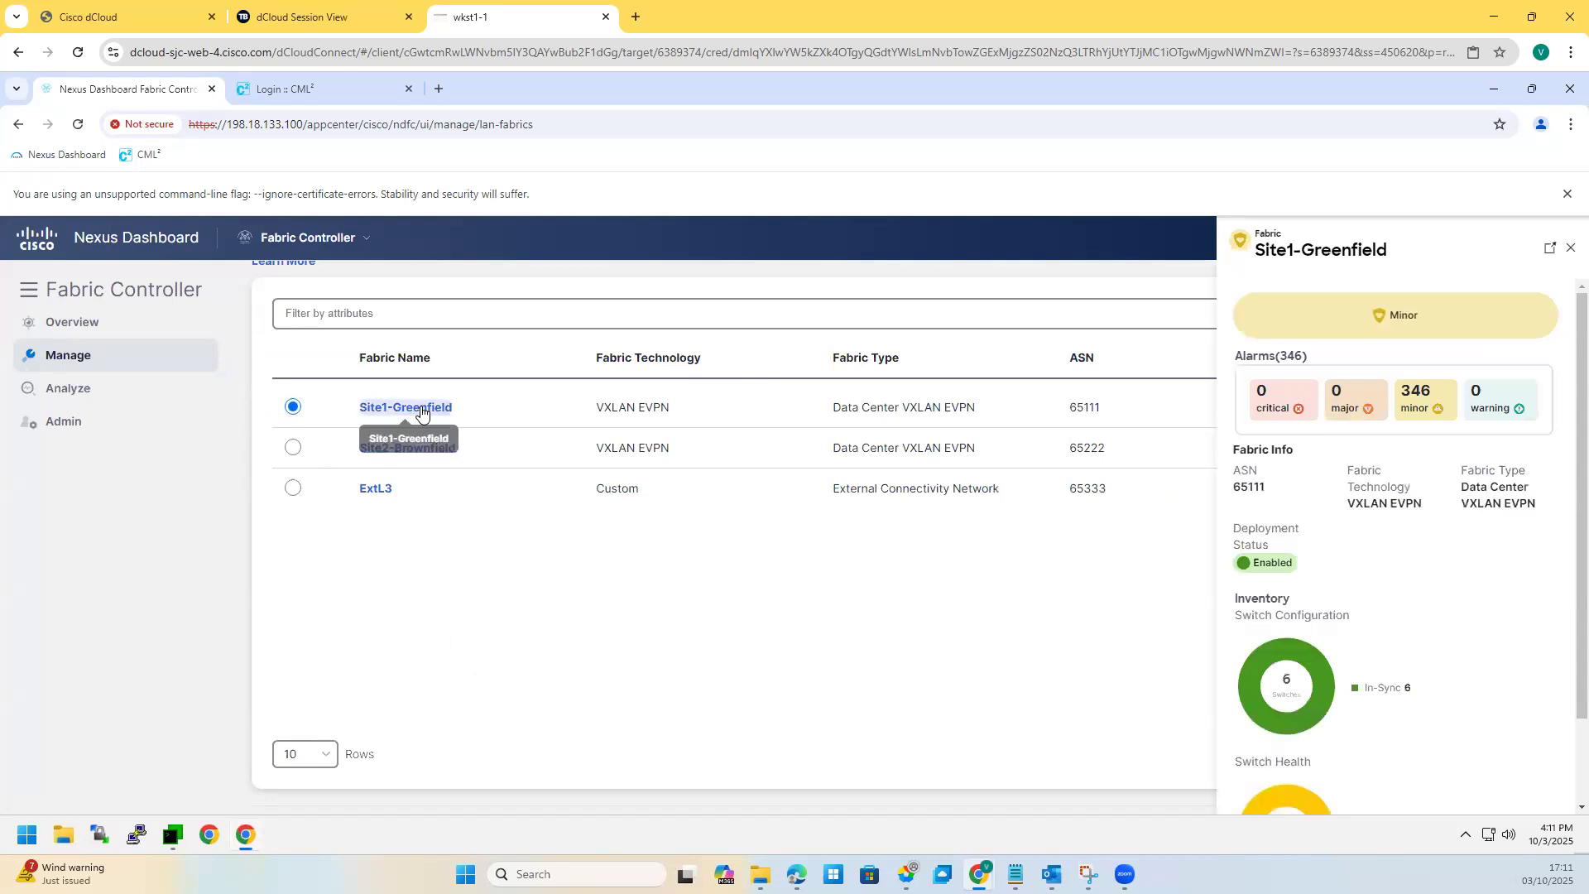
{"action": "double_click", "coordinate": [414, 410]}
{"action": "left_click", "coordinate": [1412, 245]}
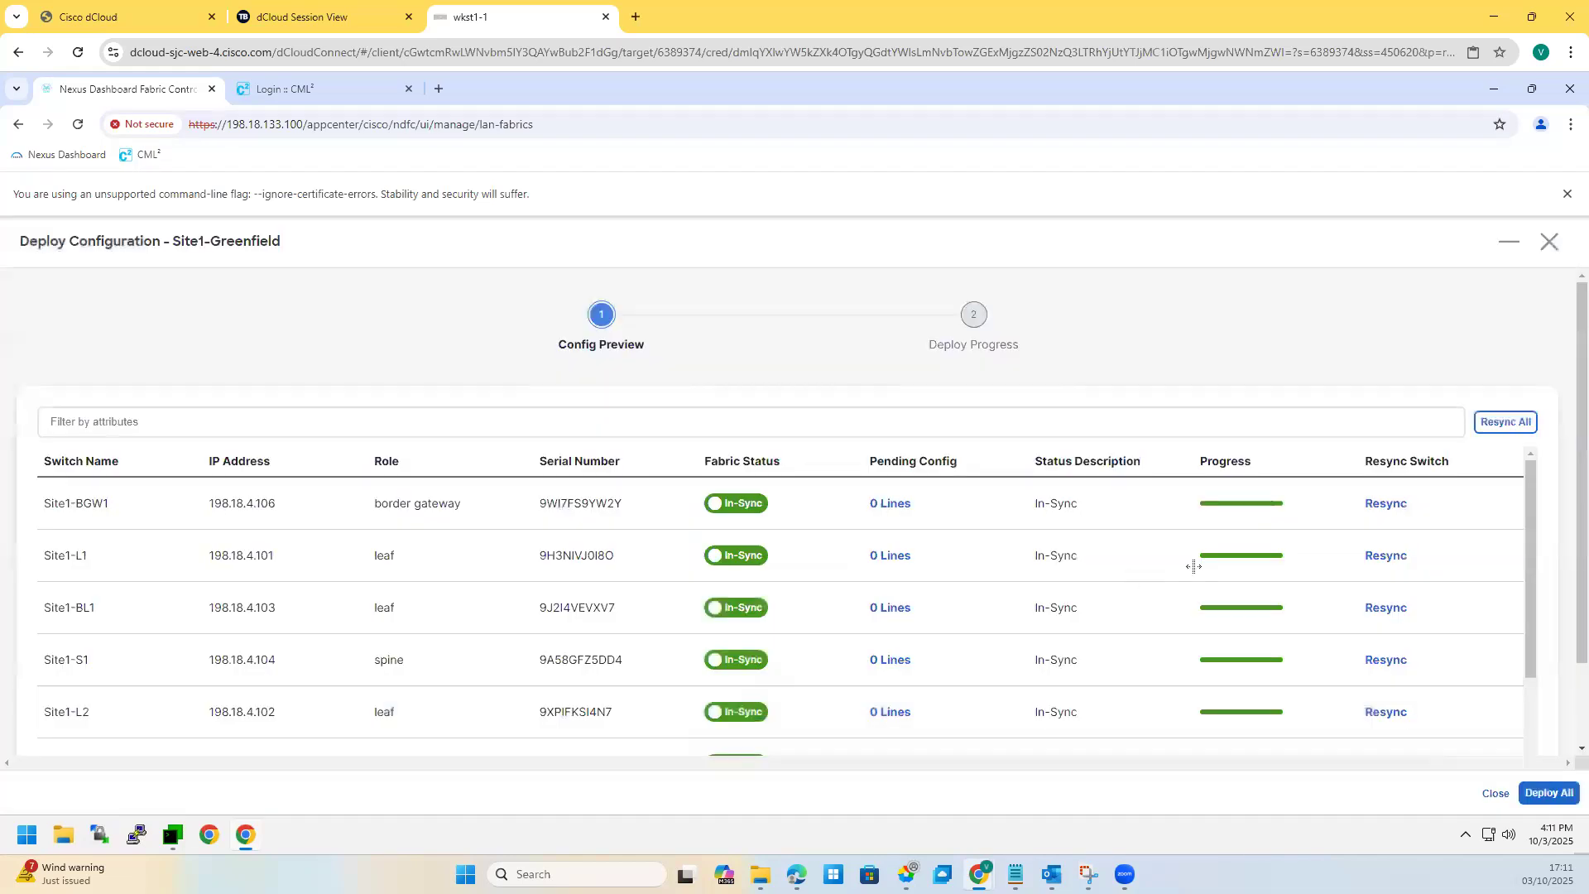
Step: Deploy all pending configuration to Site1-Greenfield, then Site2-Brownfield, and close Site2-Brownfield
{"action": "left_click", "coordinate": [1544, 794]}
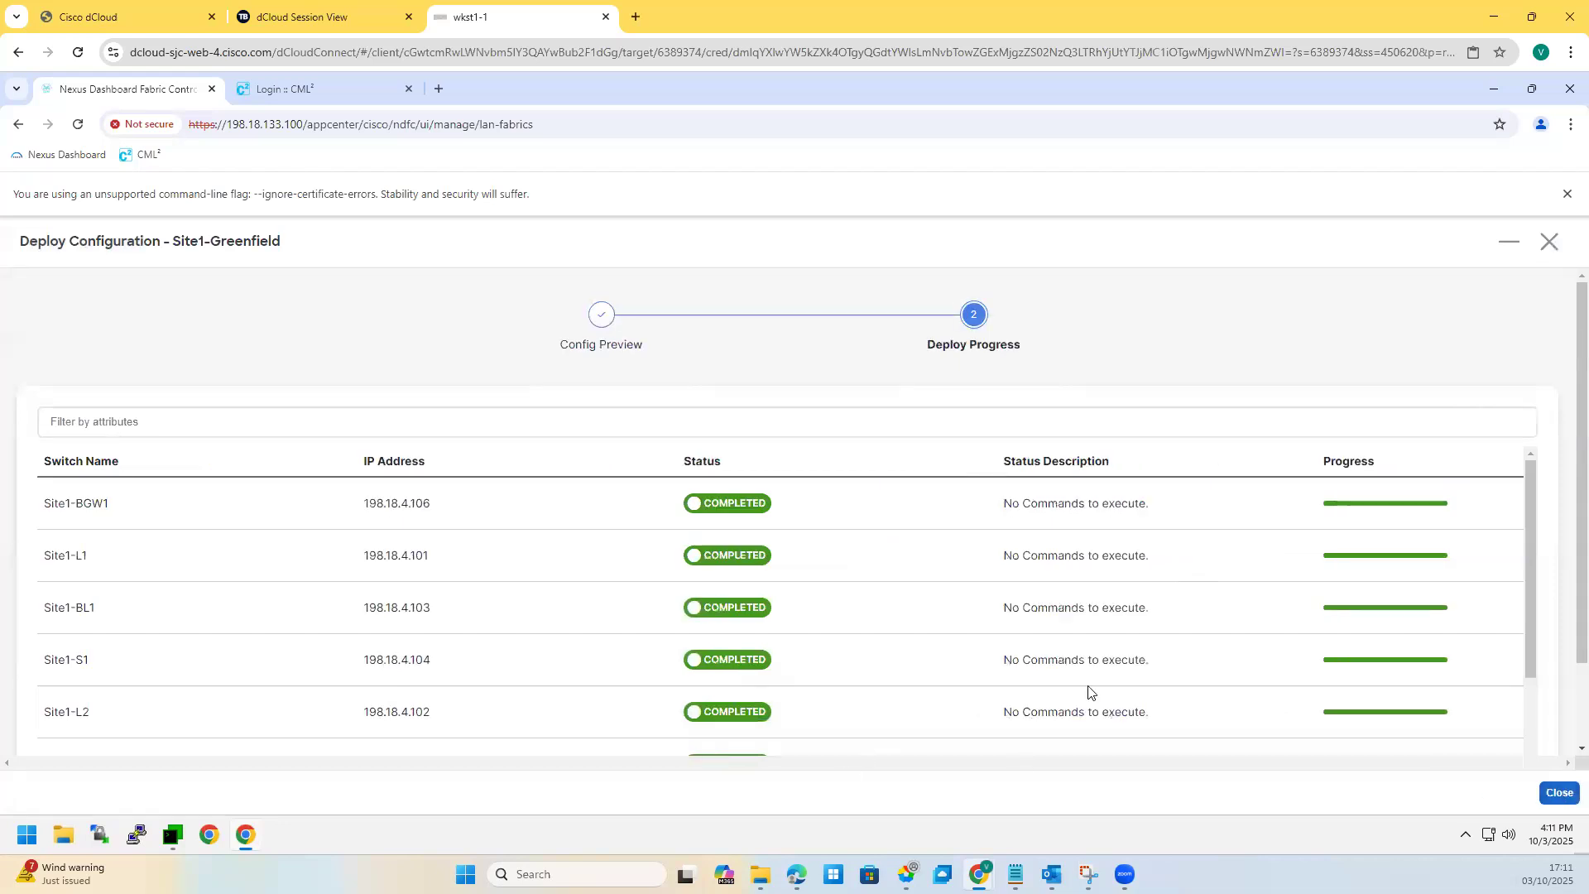
{"action": "left_click", "coordinate": [1553, 794]}
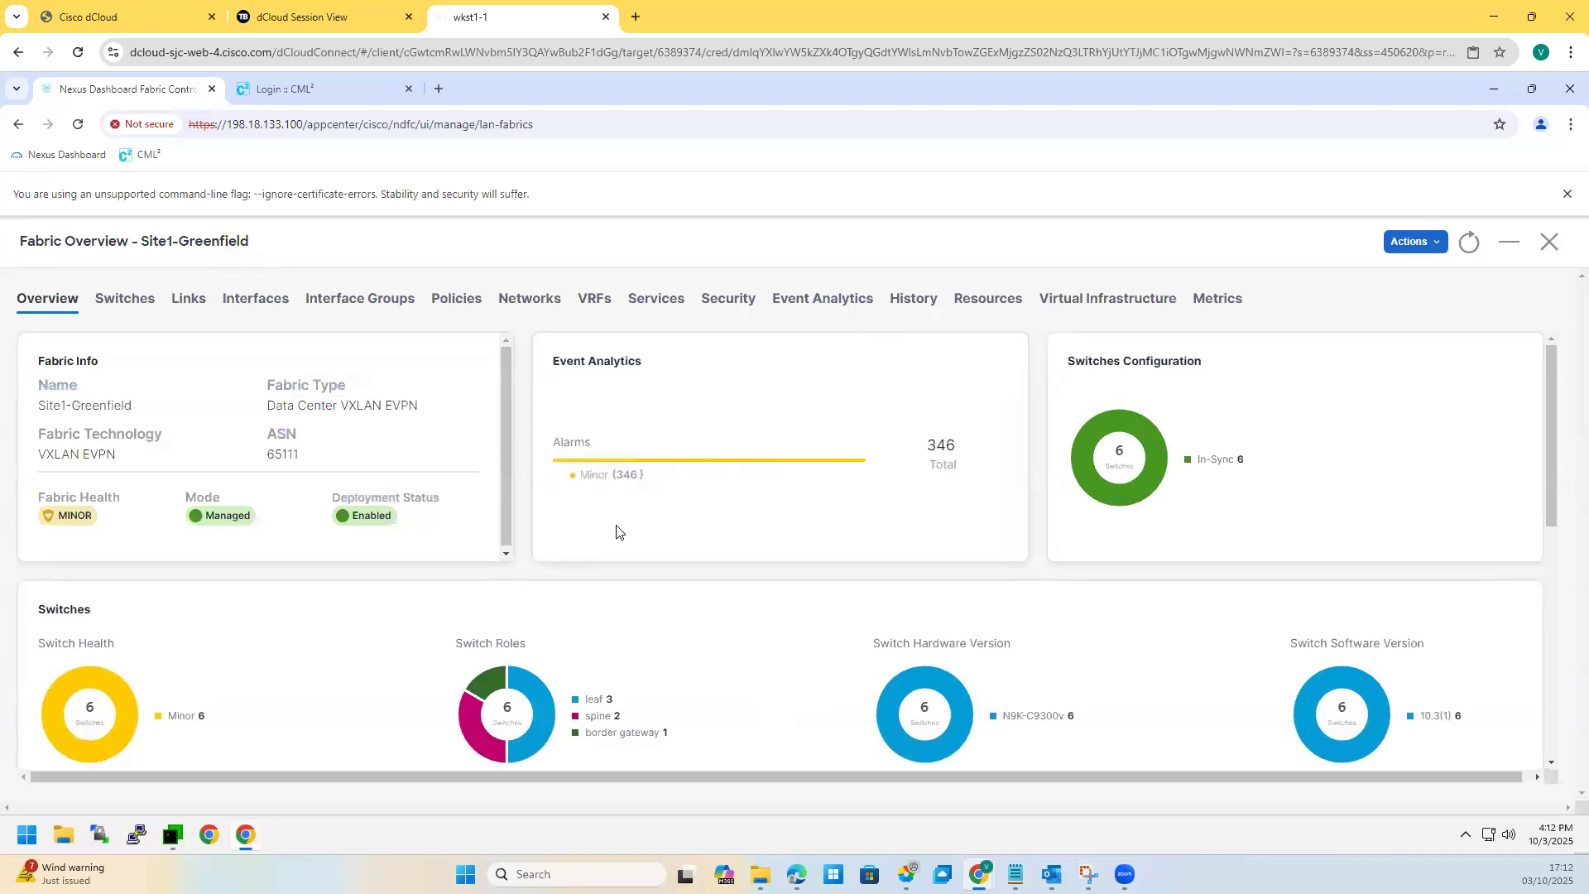
{"action": "left_click", "coordinate": [411, 454]}
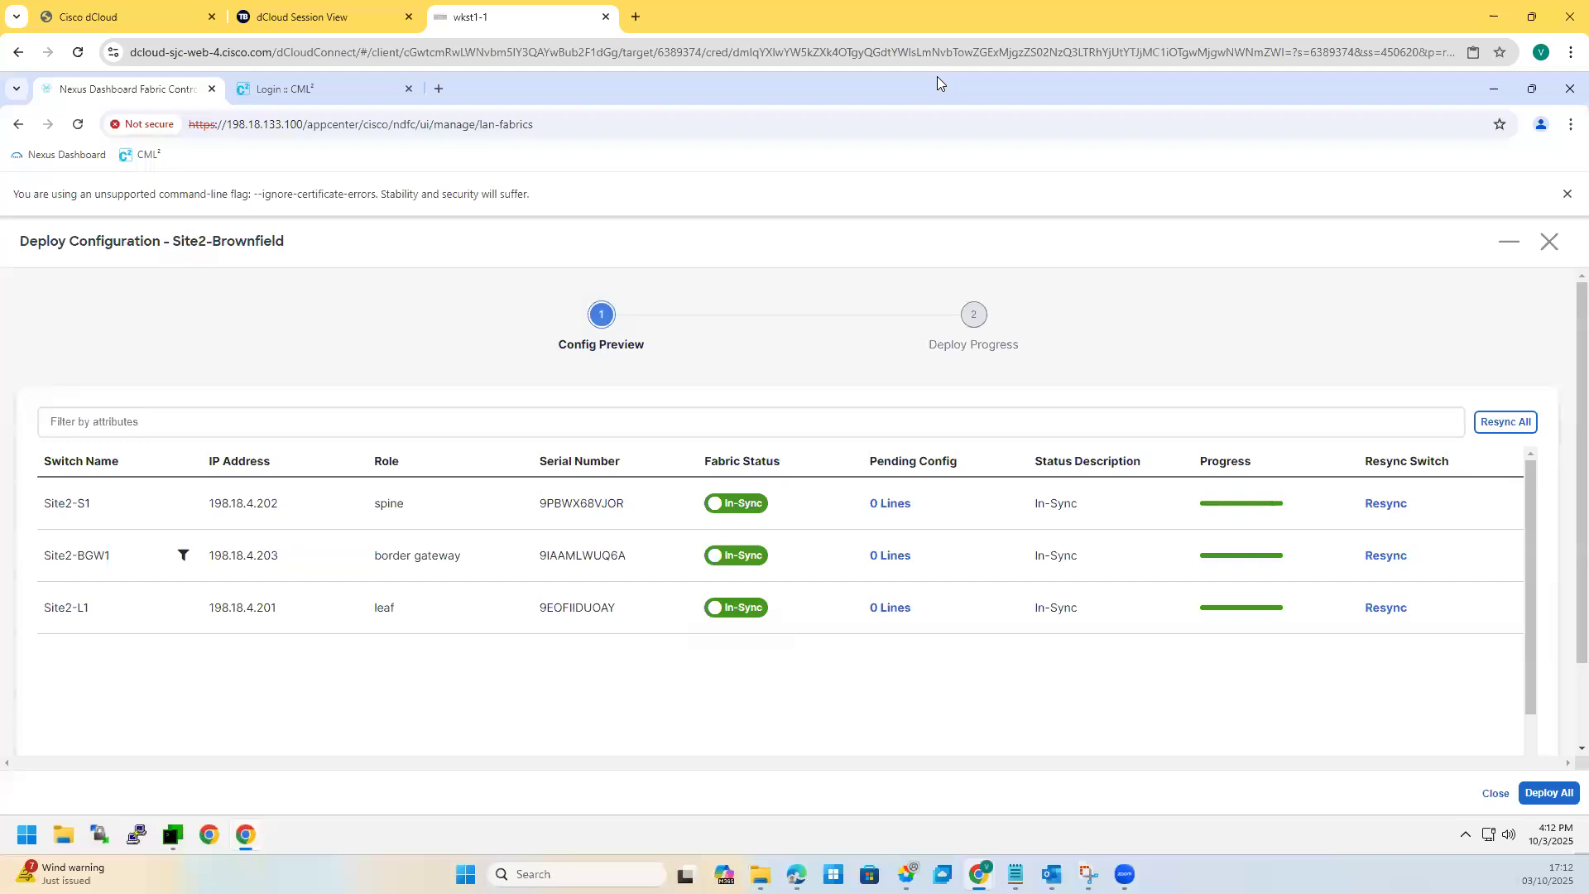
{"action": "left_click", "coordinate": [1538, 794]}
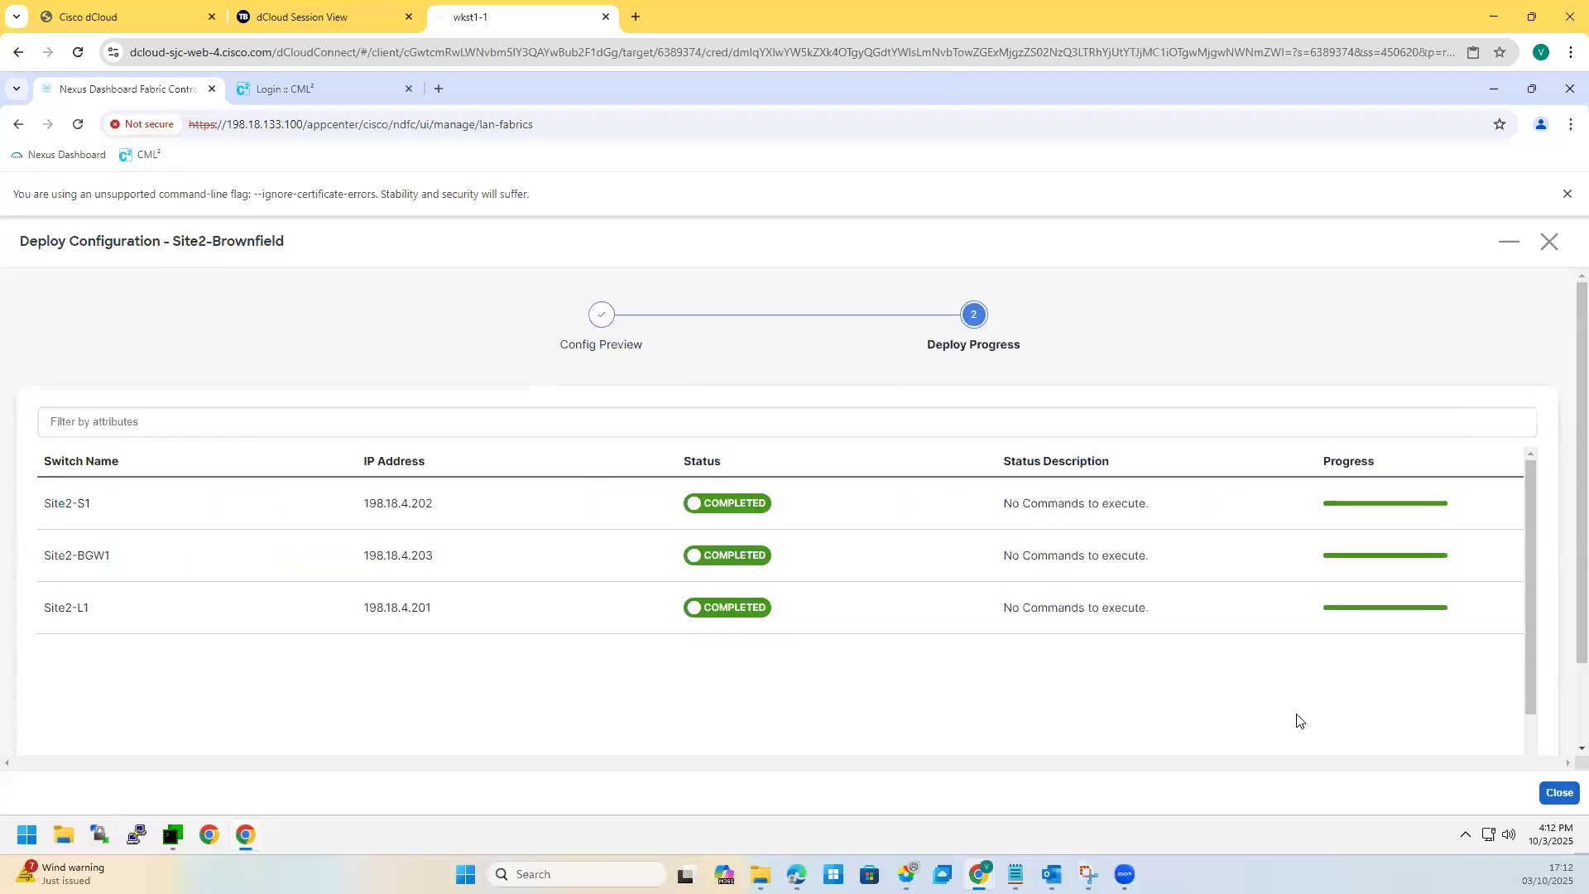
{"action": "left_click", "coordinate": [1548, 241]}
{"action": "left_click", "coordinate": [1552, 247]}
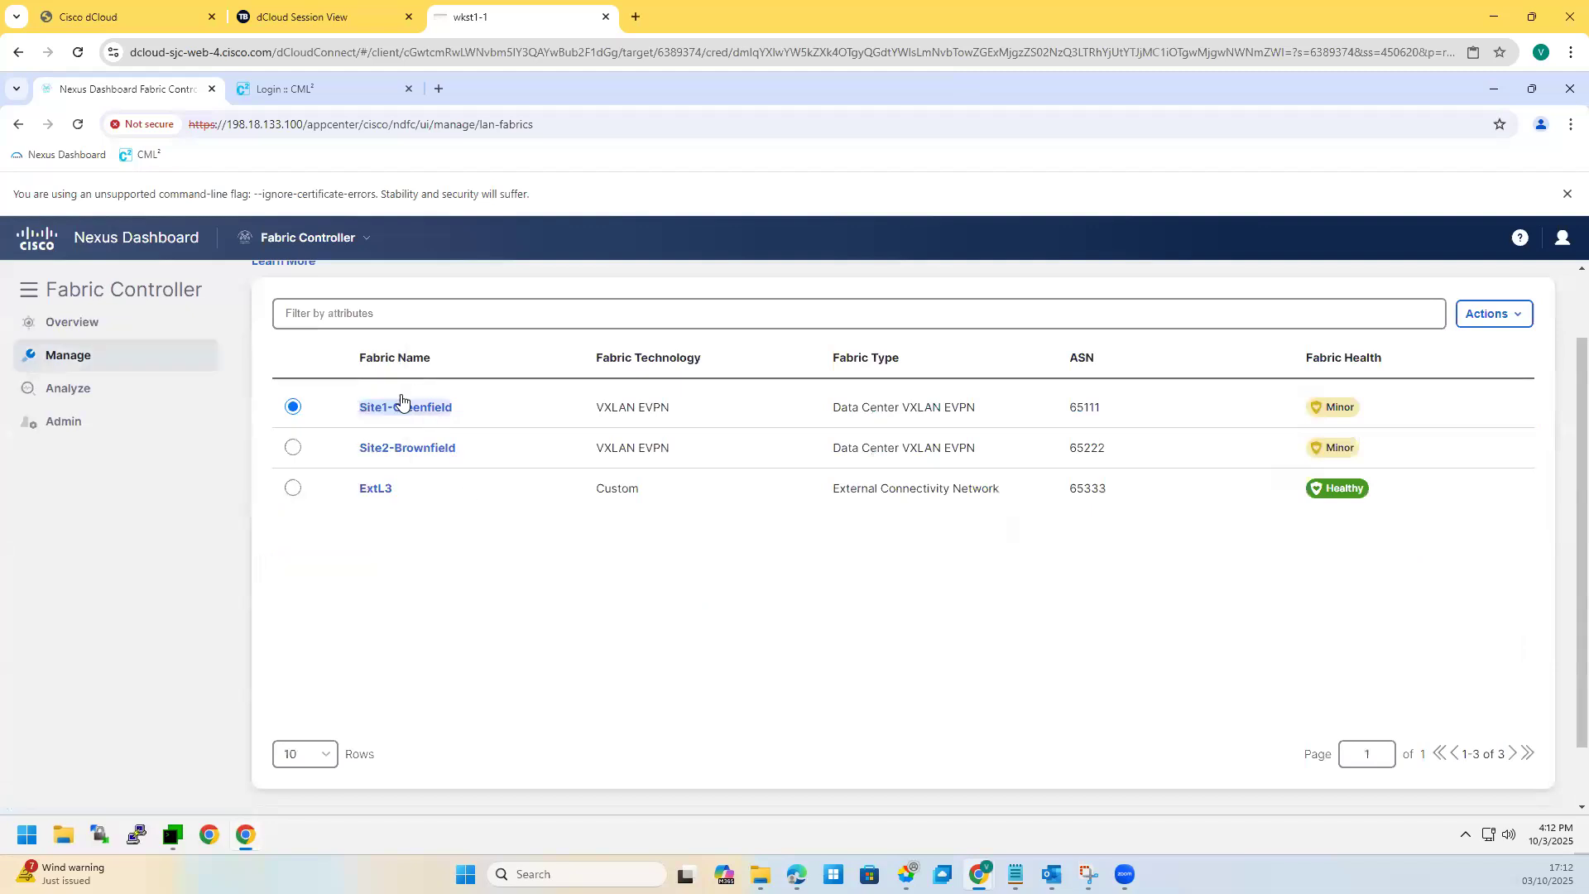
Step: Open Site1-Greenfield and check the topology diagram screenshot
{"action": "left_click", "coordinate": [403, 407]}
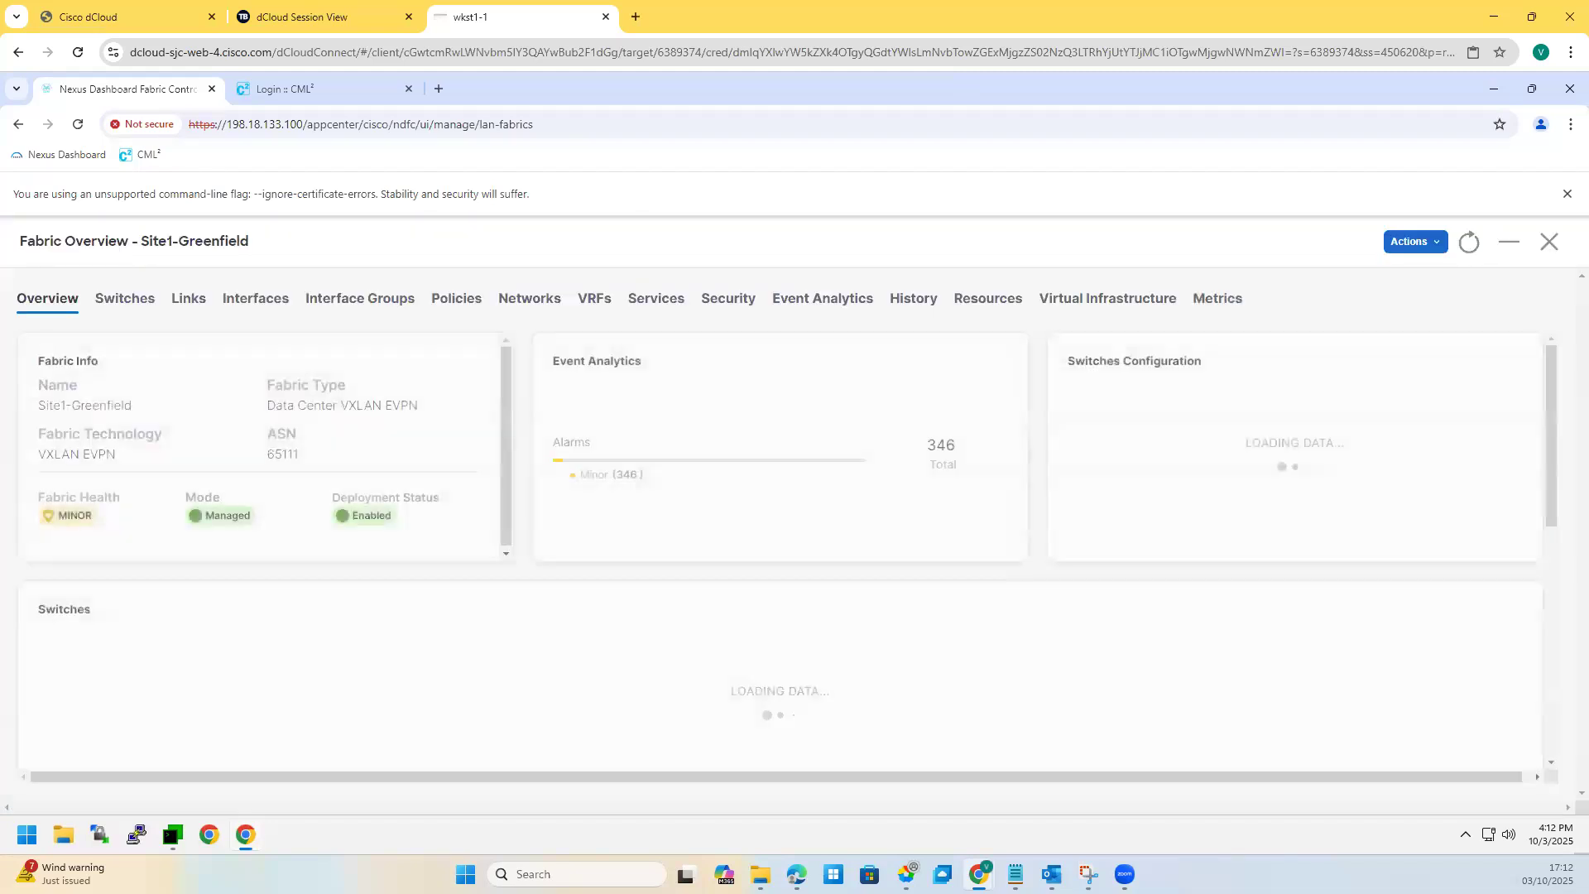
{"action": "key", "text": "alt+Tab"}
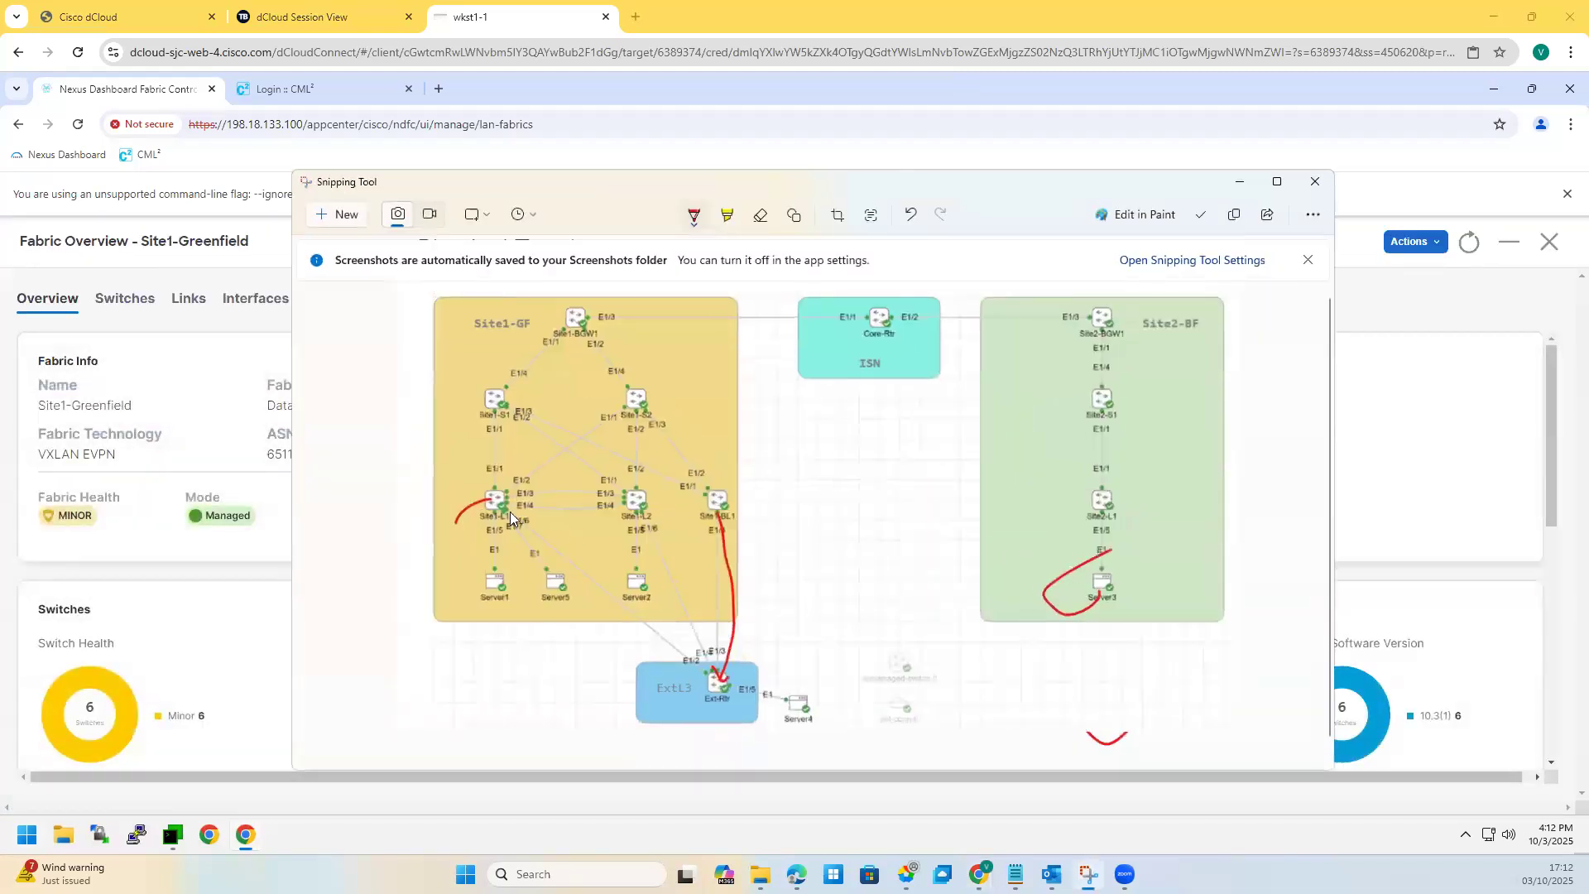
{"action": "left_click", "coordinate": [736, 555]}
{"action": "left_click", "coordinate": [1239, 184]}
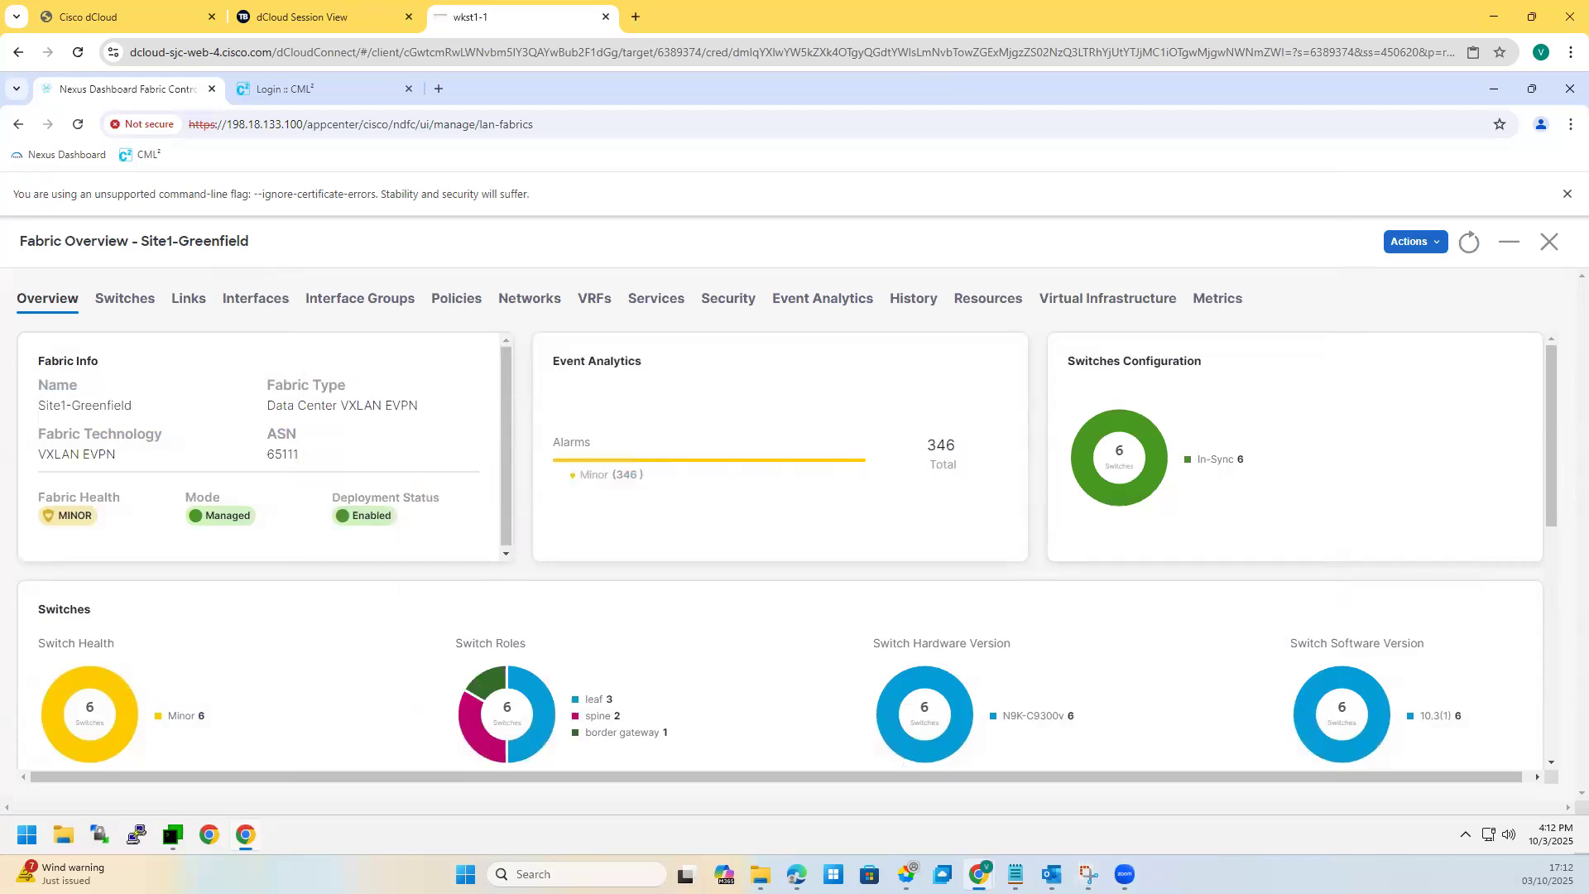
Step: Go to bluevrf's VRF Attachments and select the detached Site1-BGW1 row
{"action": "left_click", "coordinate": [591, 299]}
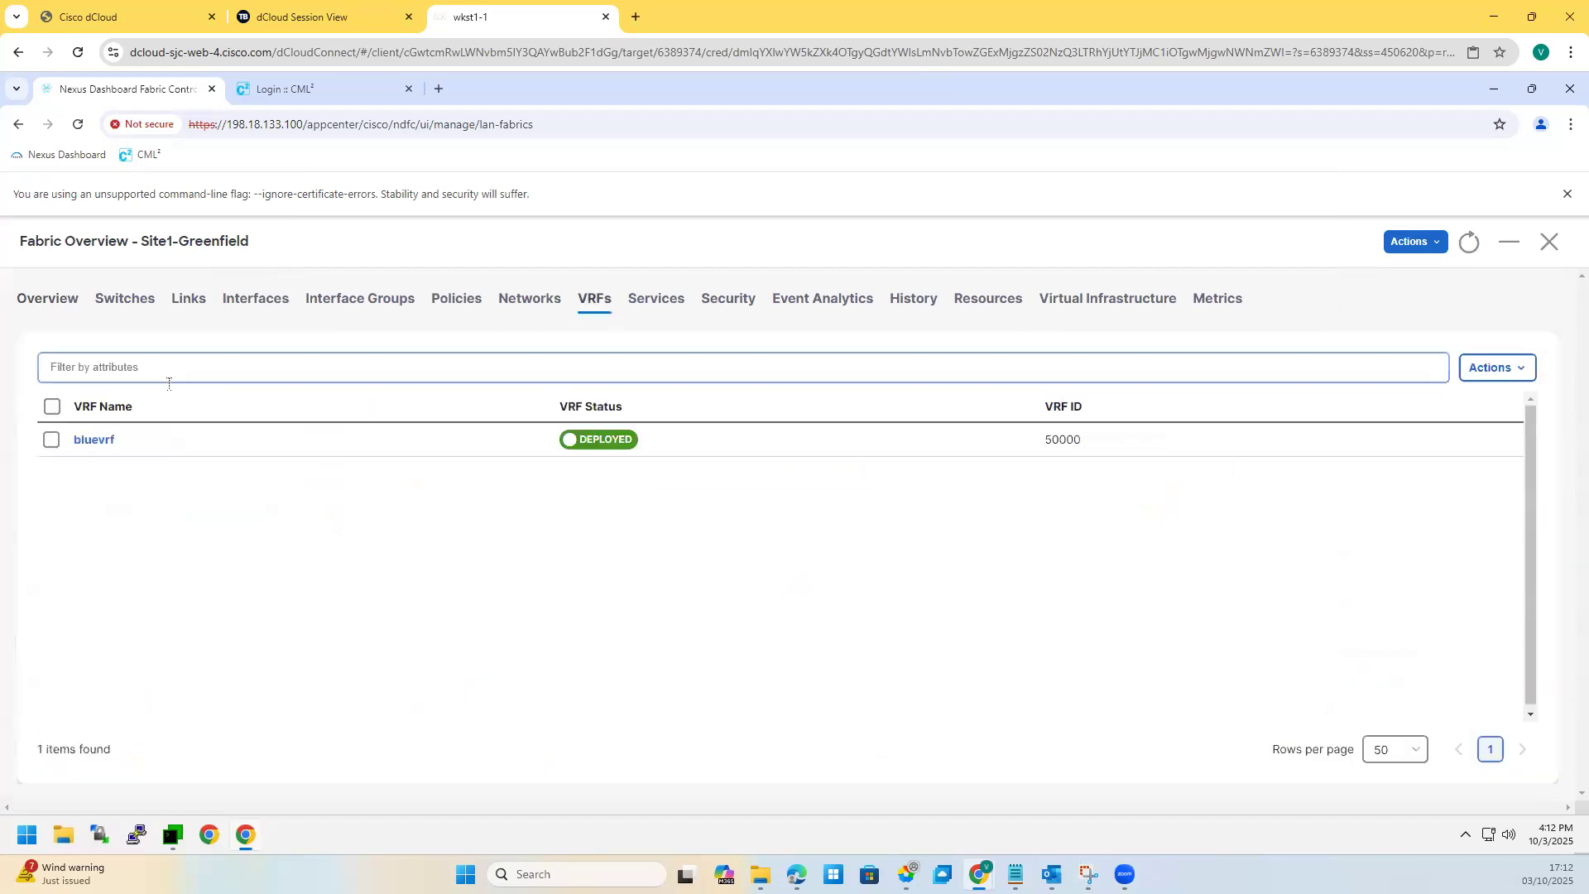
{"action": "left_click", "coordinate": [97, 440]}
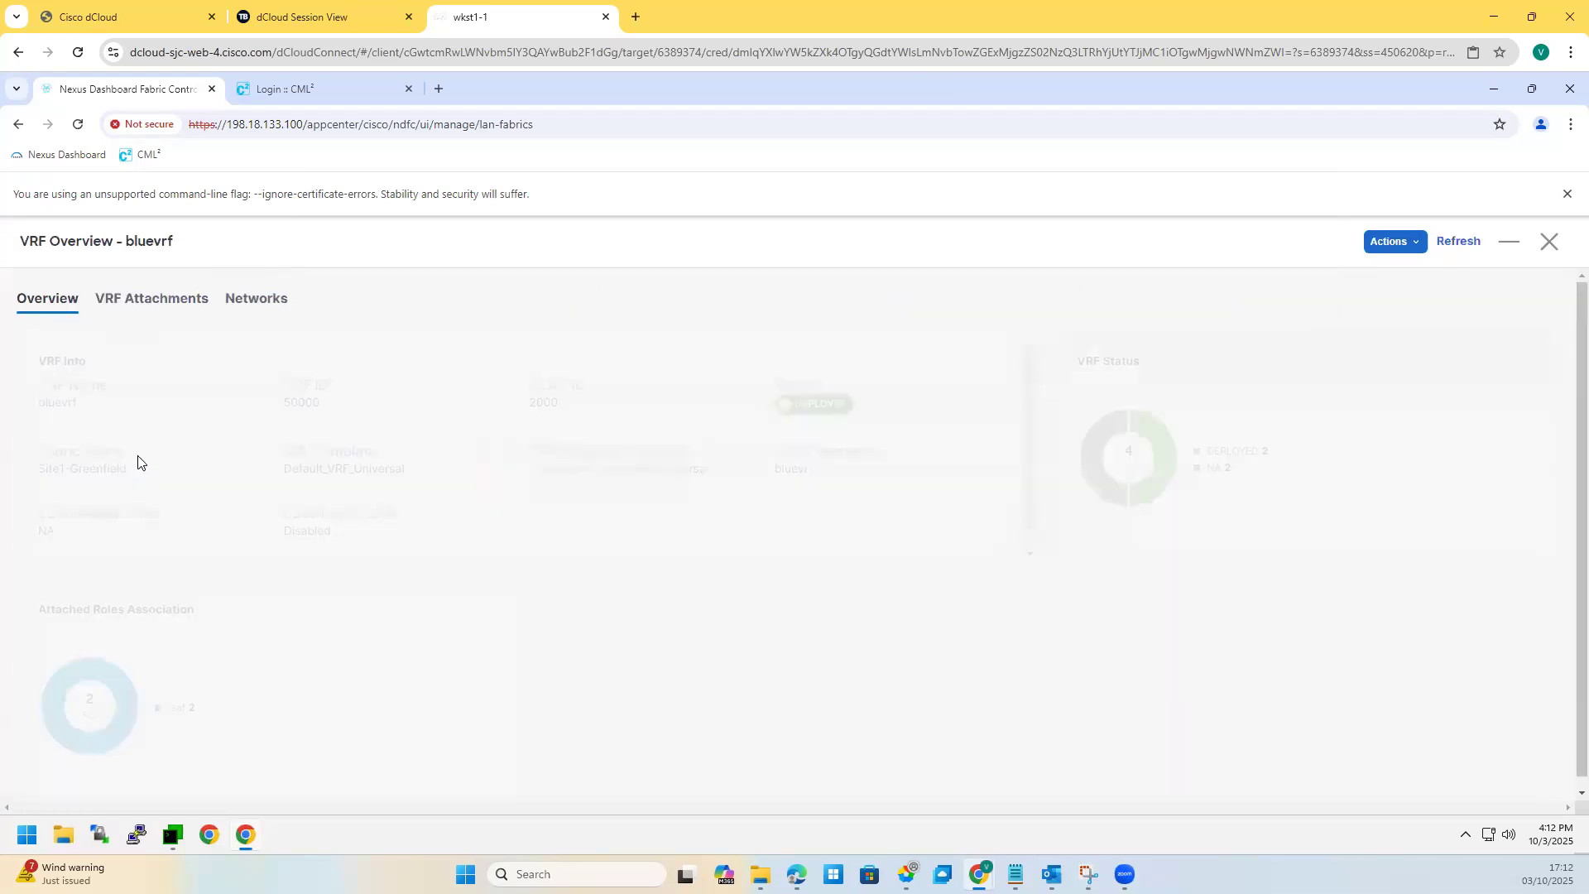
{"action": "left_click", "coordinate": [153, 308]}
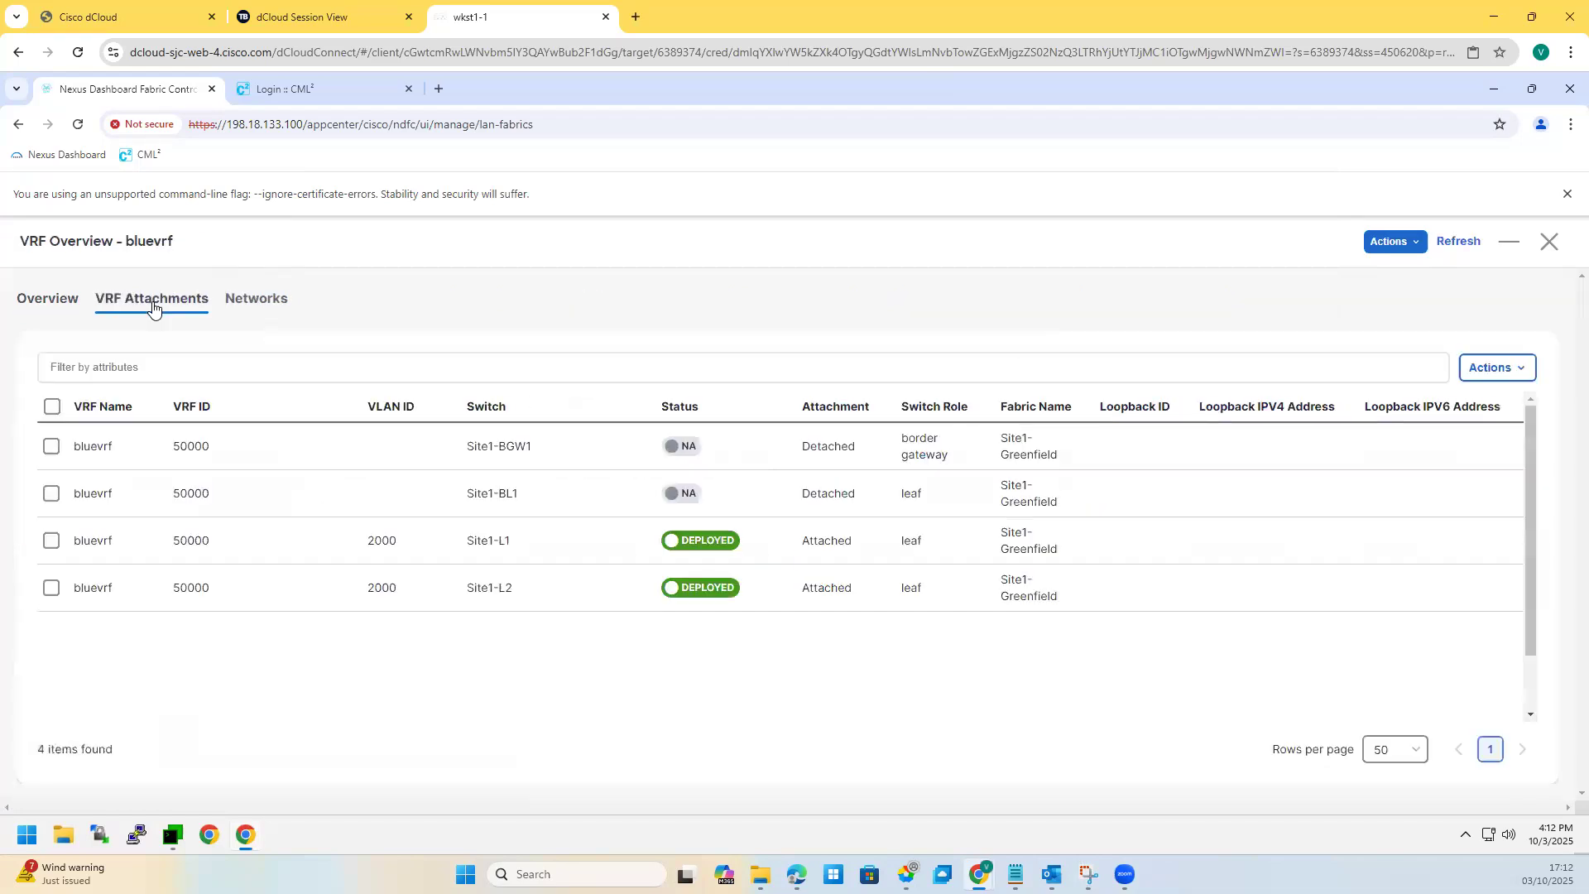
{"action": "left_click", "coordinate": [50, 447]}
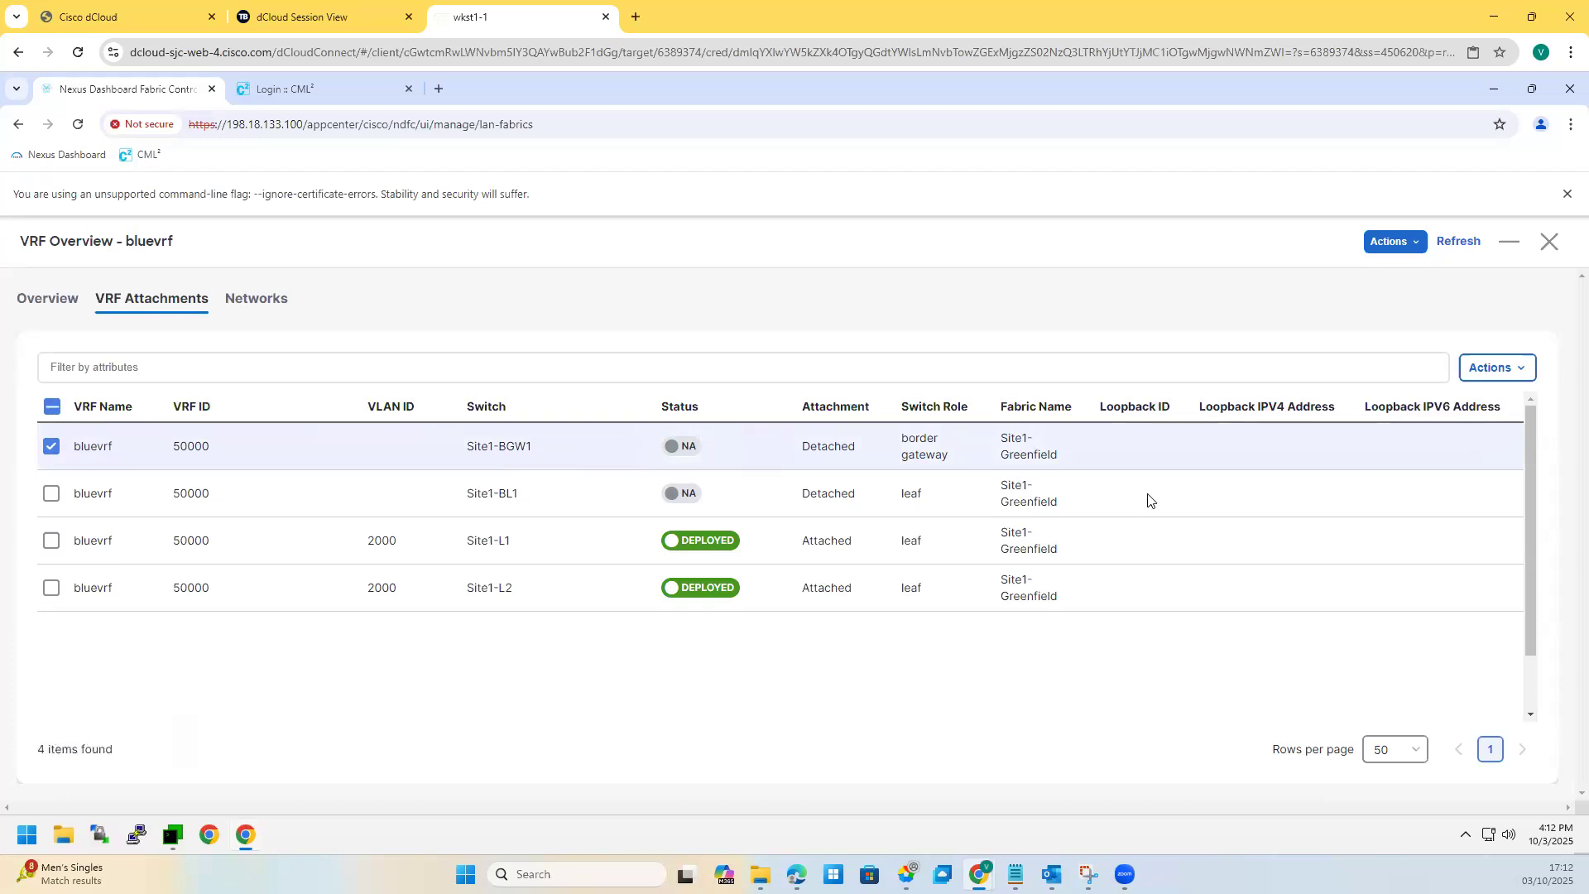
{"action": "left_click", "coordinate": [1516, 372]}
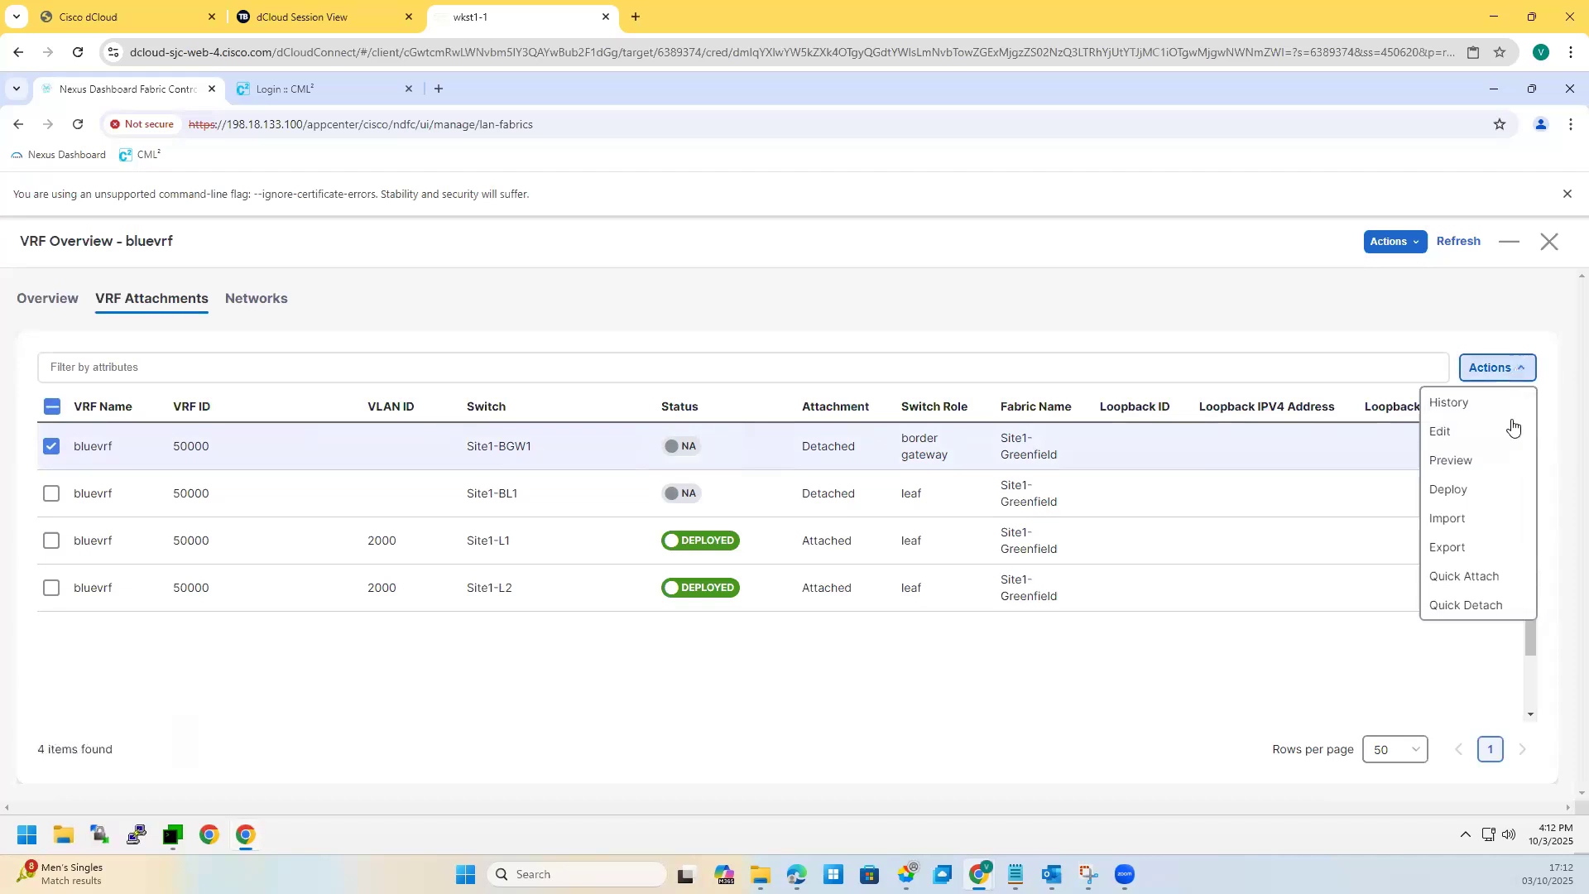
Step: Attach bluevrf to Site1-BGW1 with the default VLAN, then Quick Detach it again
{"action": "left_click", "coordinate": [1464, 583]}
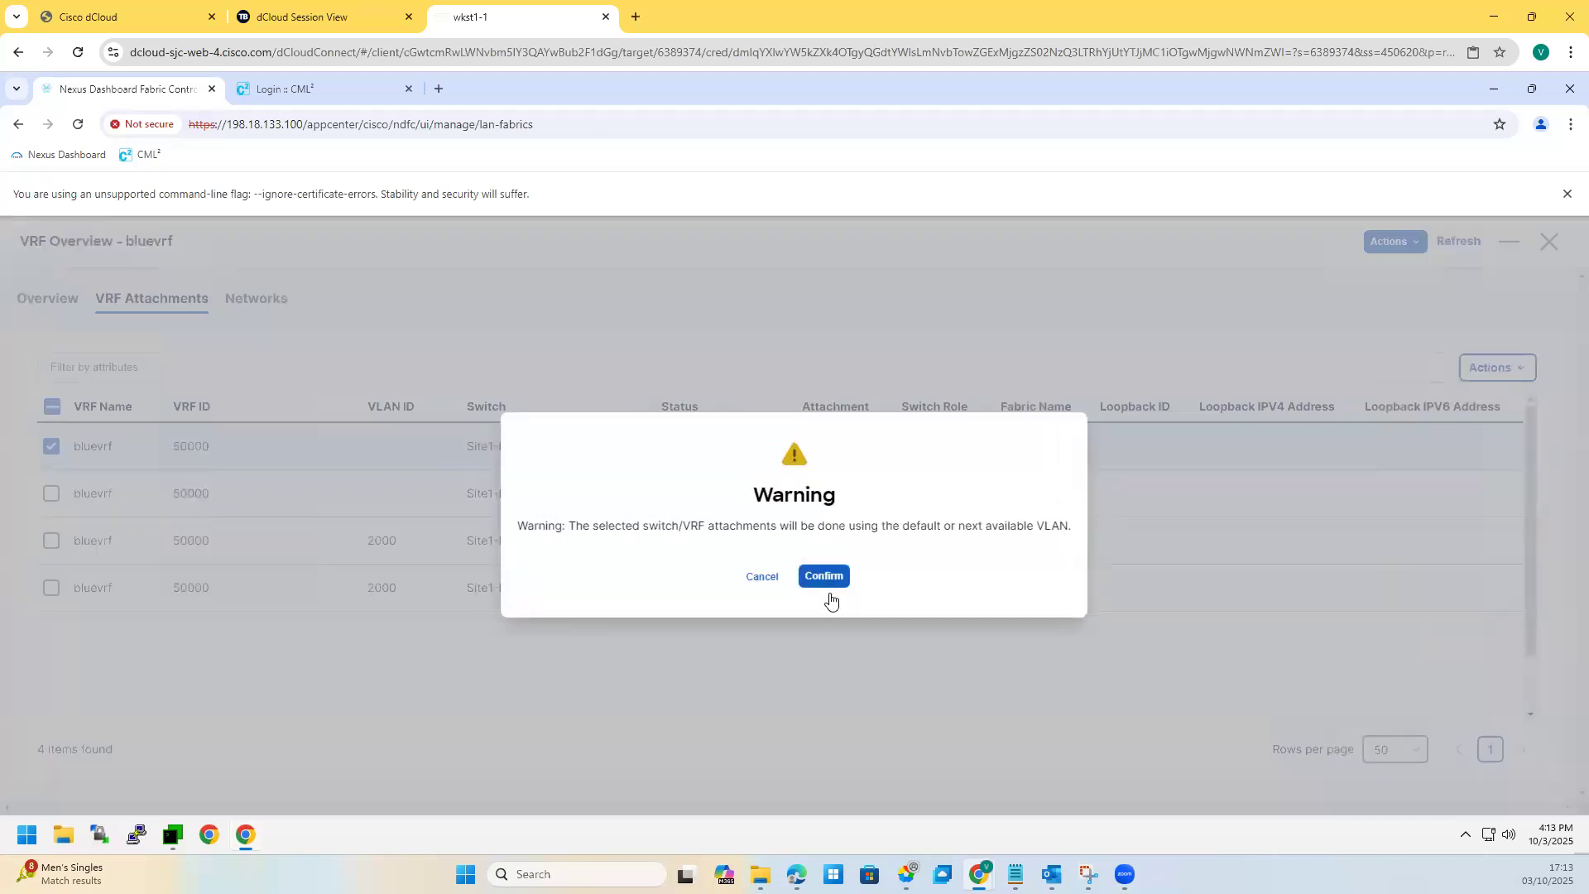
{"action": "left_click", "coordinate": [808, 576]}
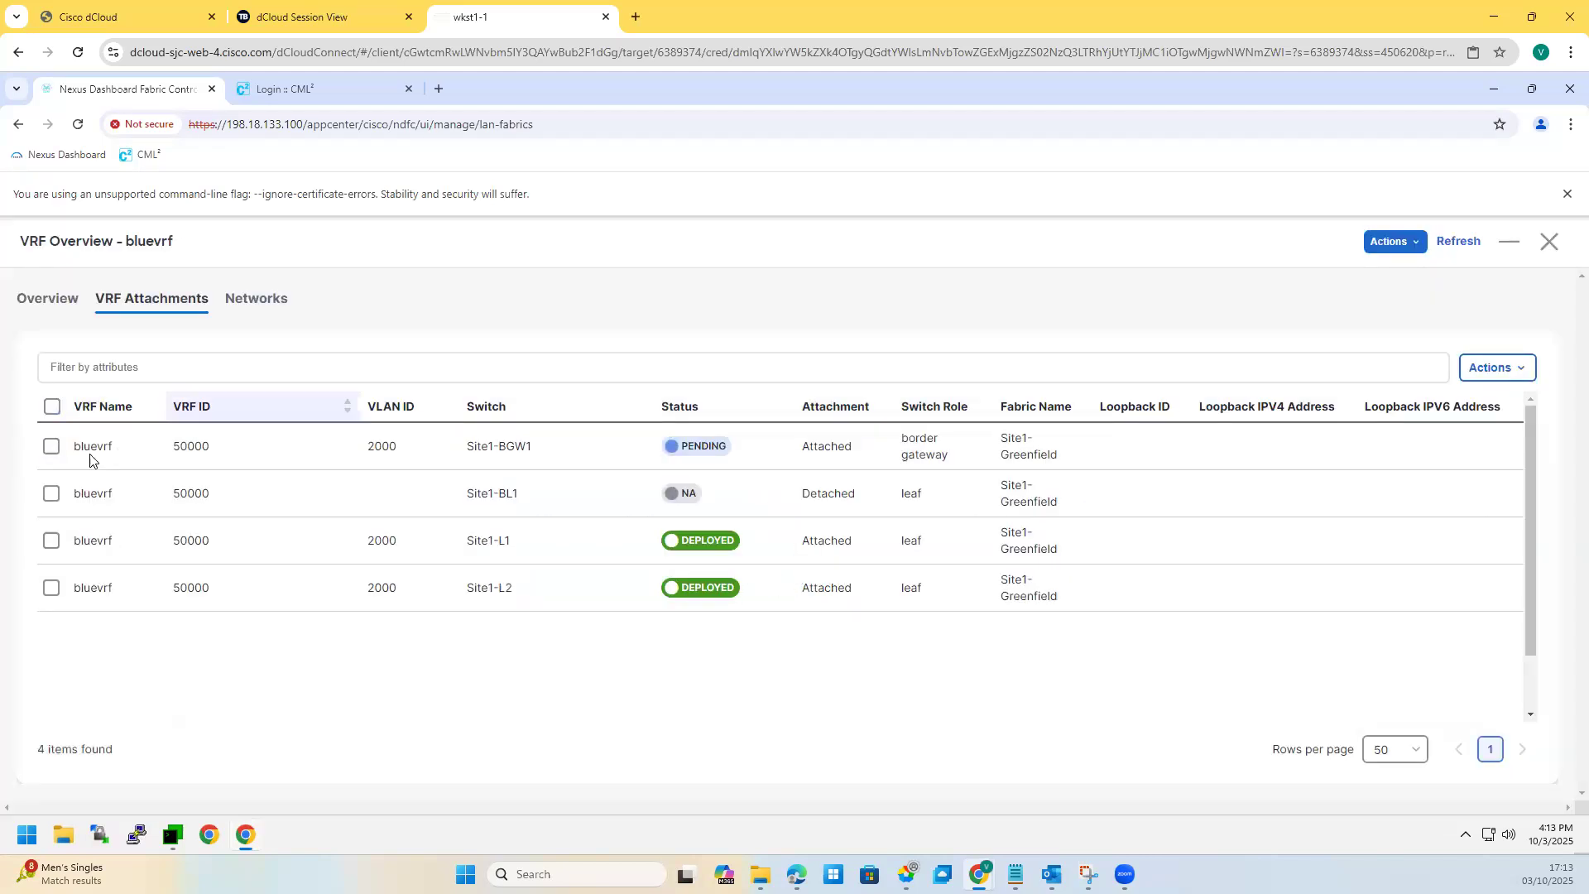
{"action": "left_click", "coordinate": [52, 447]}
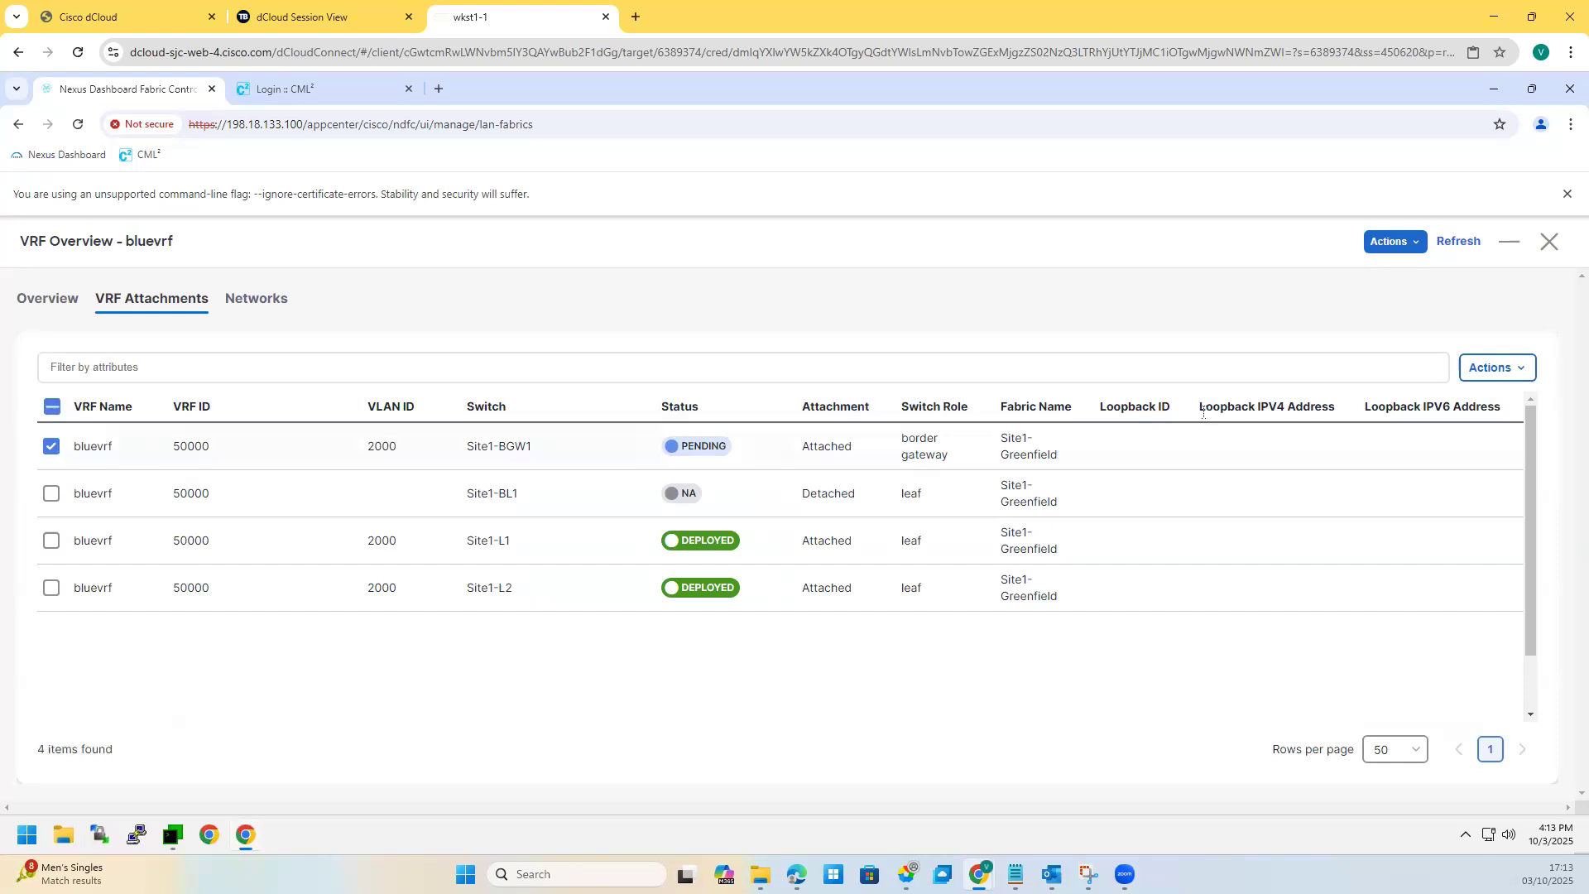
{"action": "left_click", "coordinate": [1498, 370]}
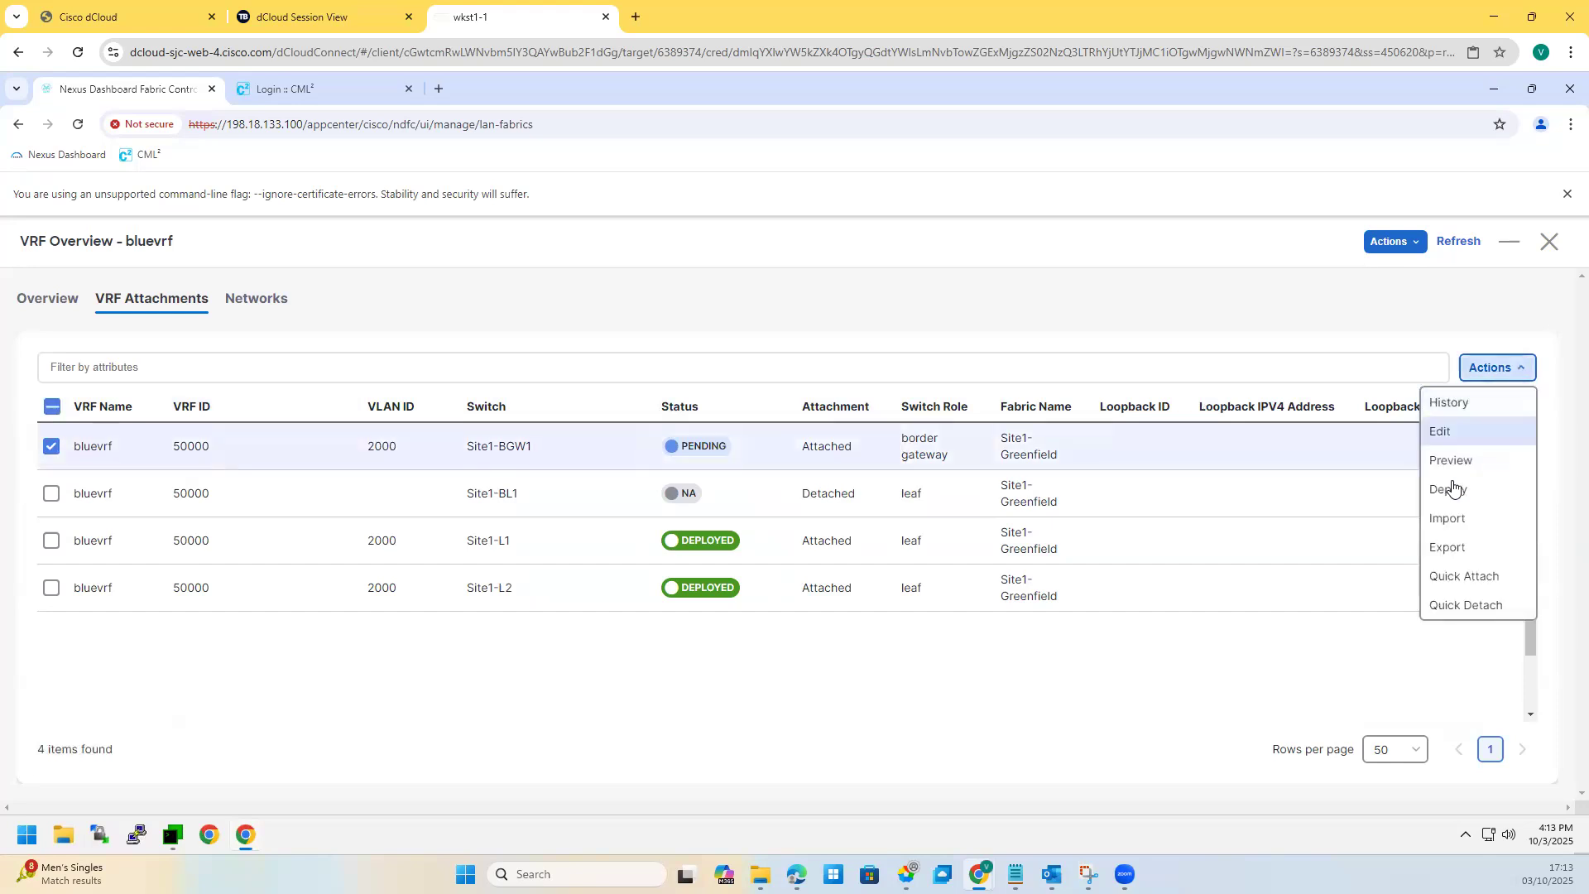
{"action": "left_click", "coordinate": [1471, 611]}
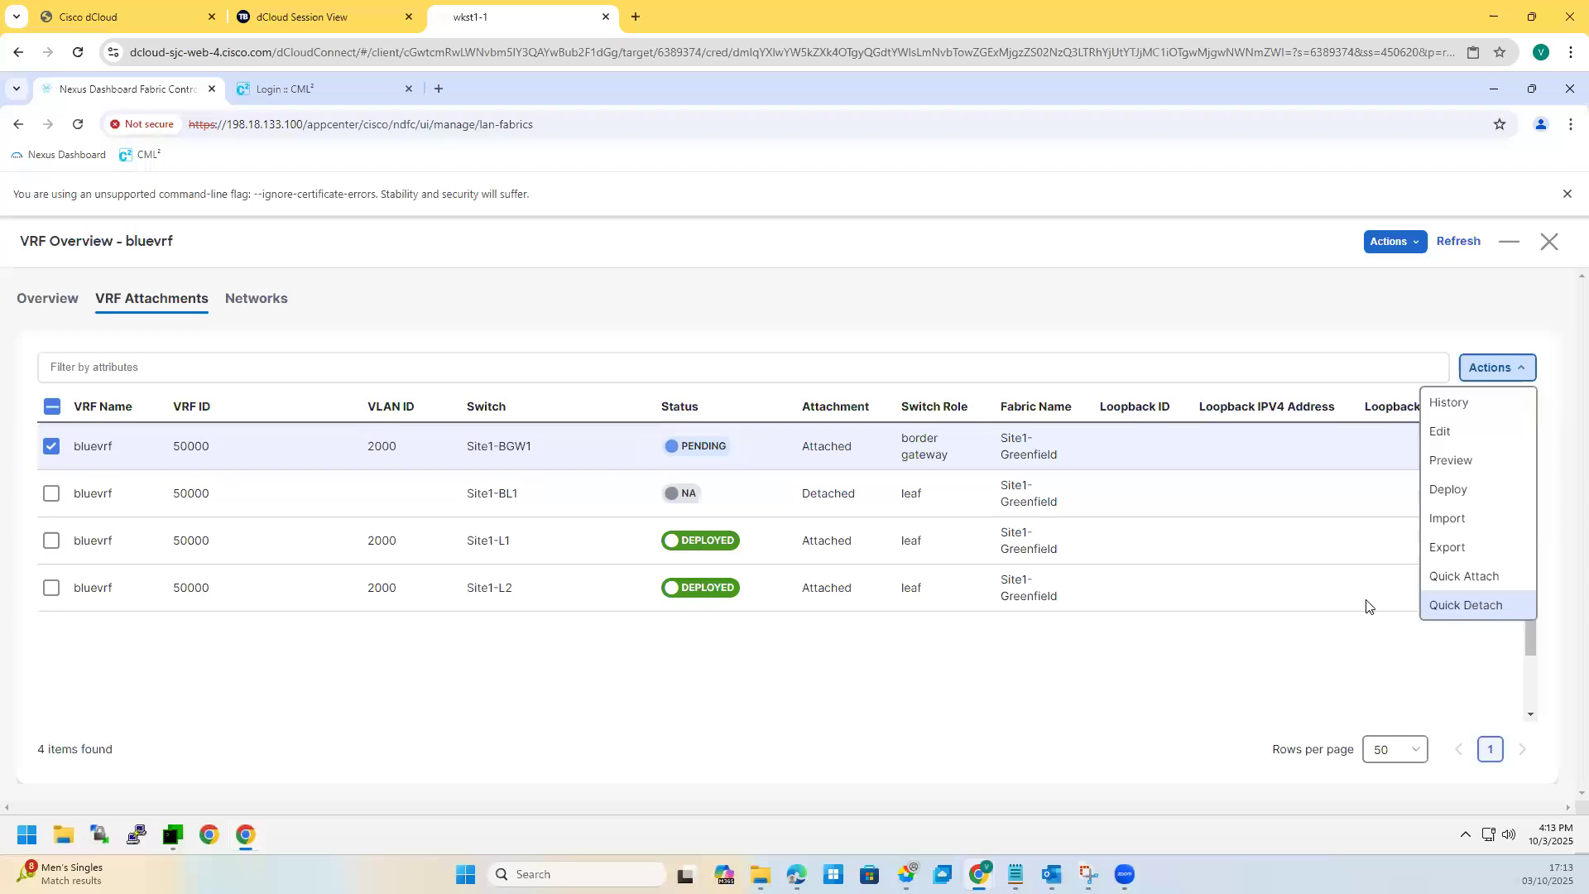
{"action": "left_click", "coordinate": [826, 577]}
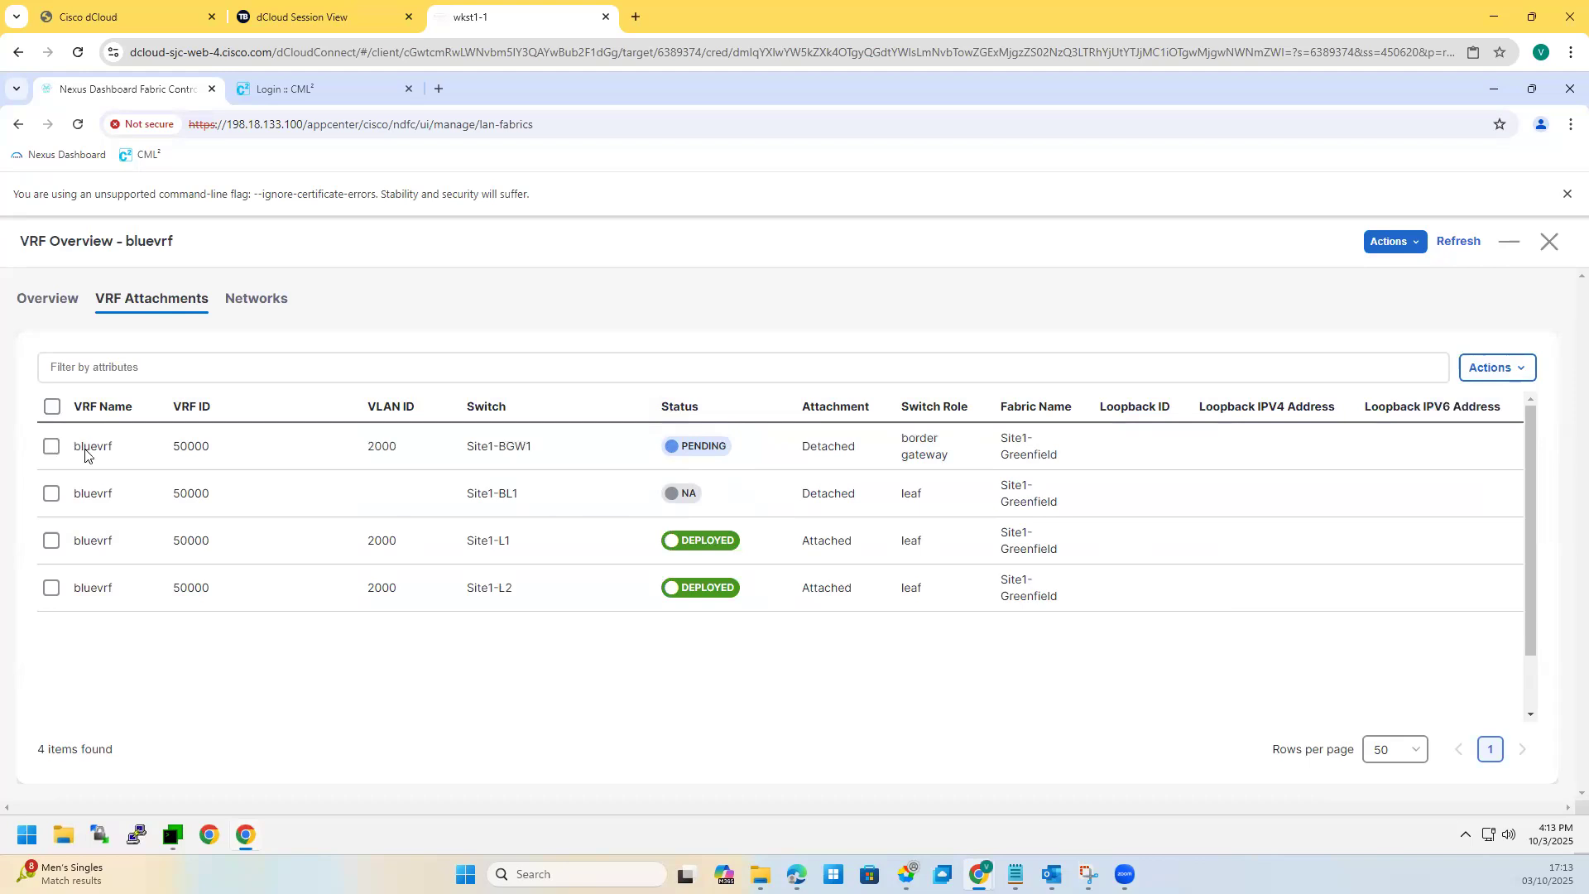
Step: Review bluevrf's overview, networks and Site1-BGW1 attachment actions, then close the bluevrf overview
{"action": "left_click", "coordinate": [58, 303]}
{"action": "left_click", "coordinate": [146, 302]}
{"action": "left_click", "coordinate": [52, 447]}
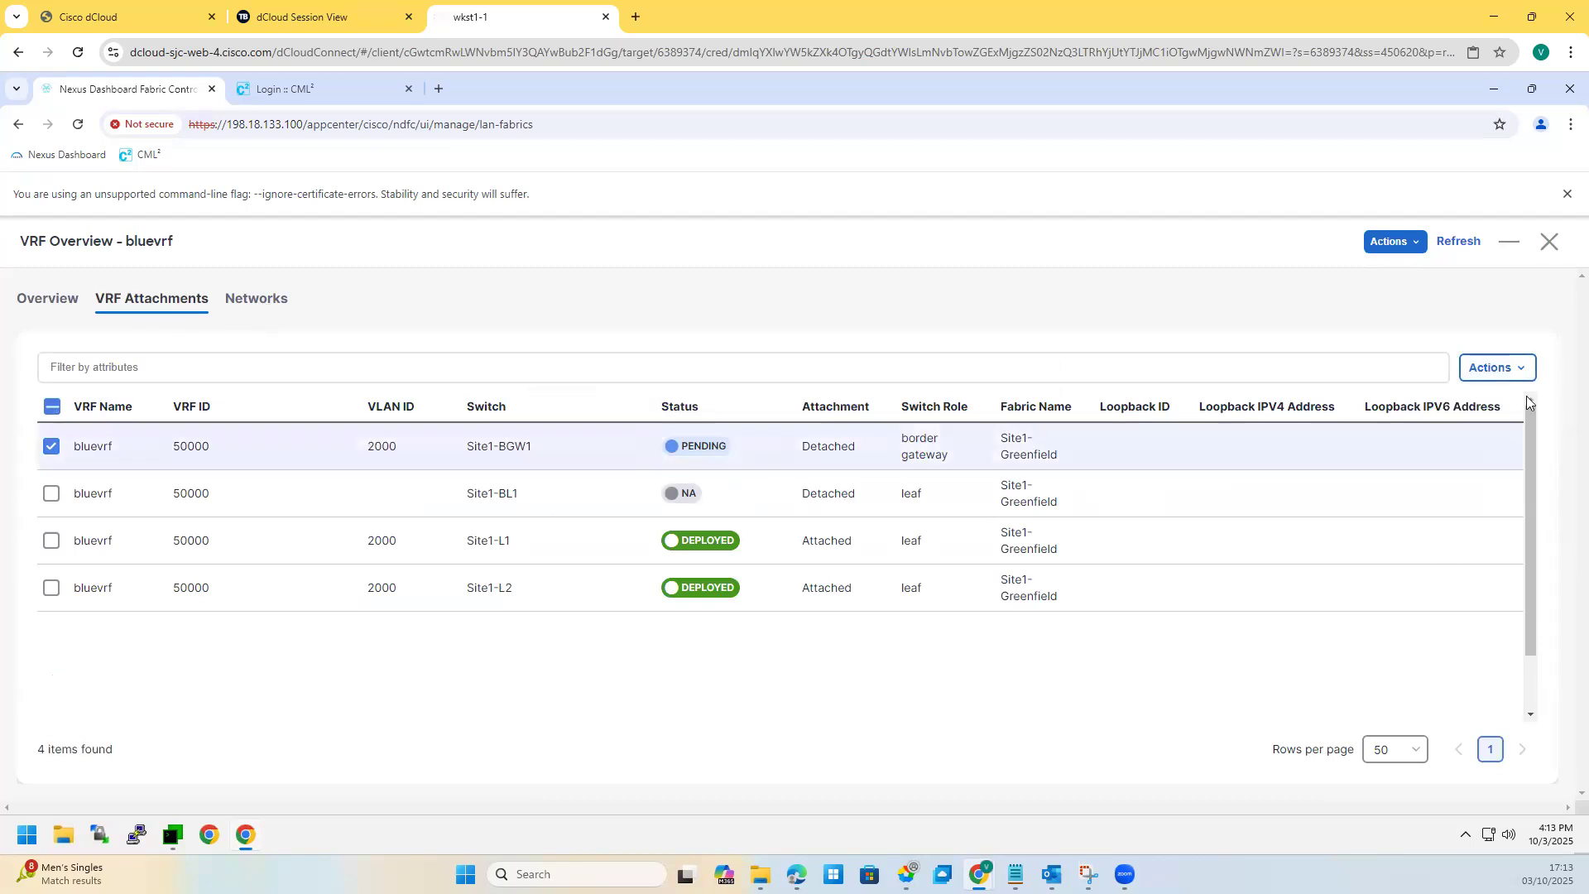
{"action": "left_click", "coordinate": [1512, 370]}
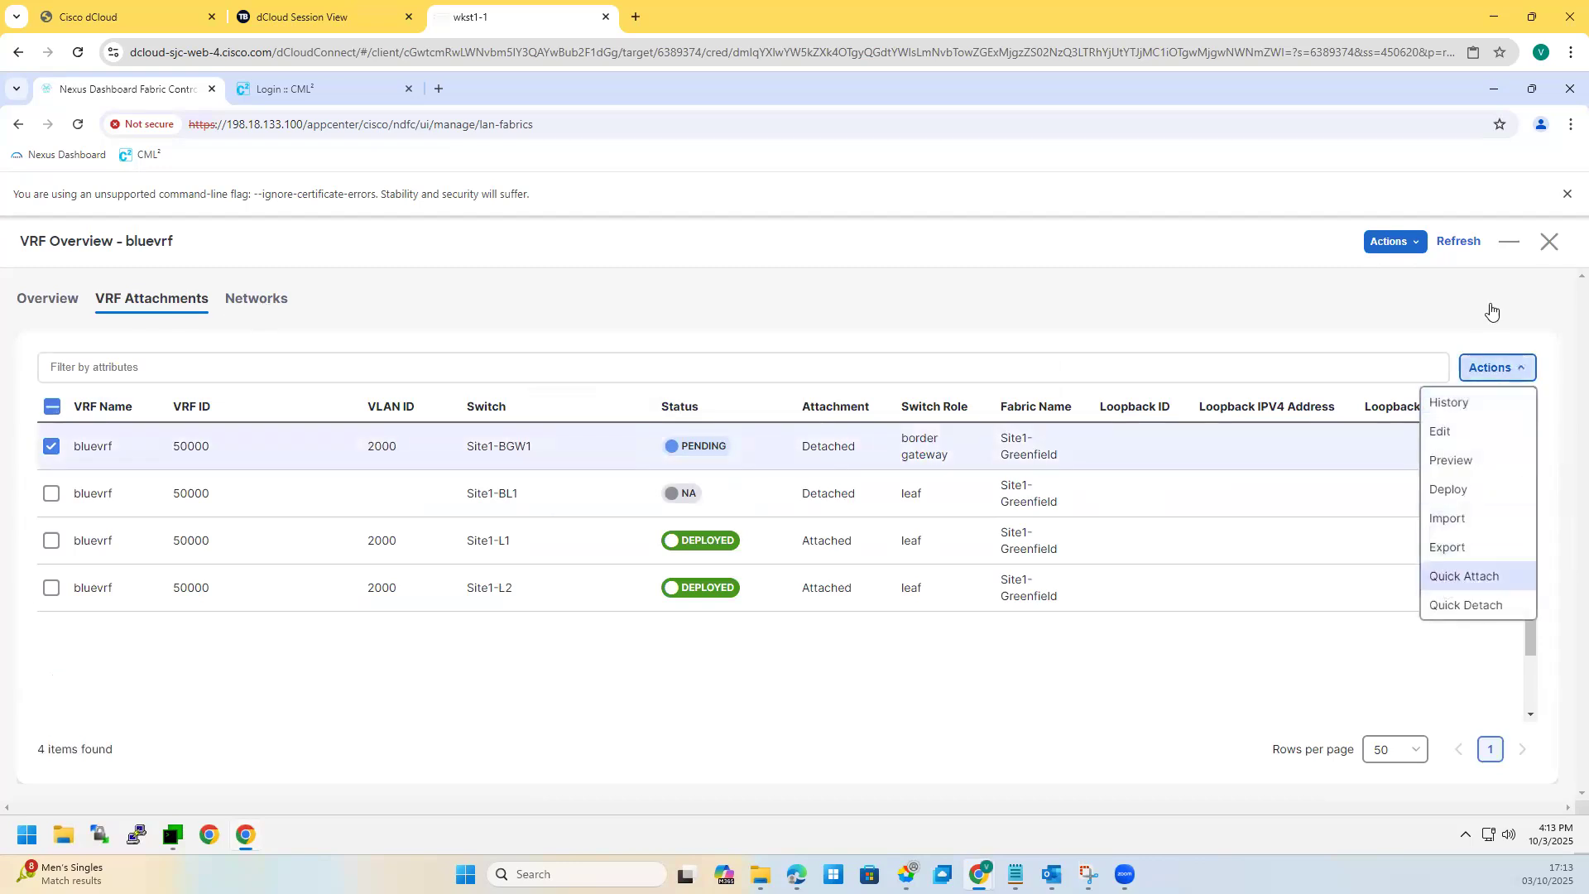
{"action": "left_click", "coordinate": [249, 303]}
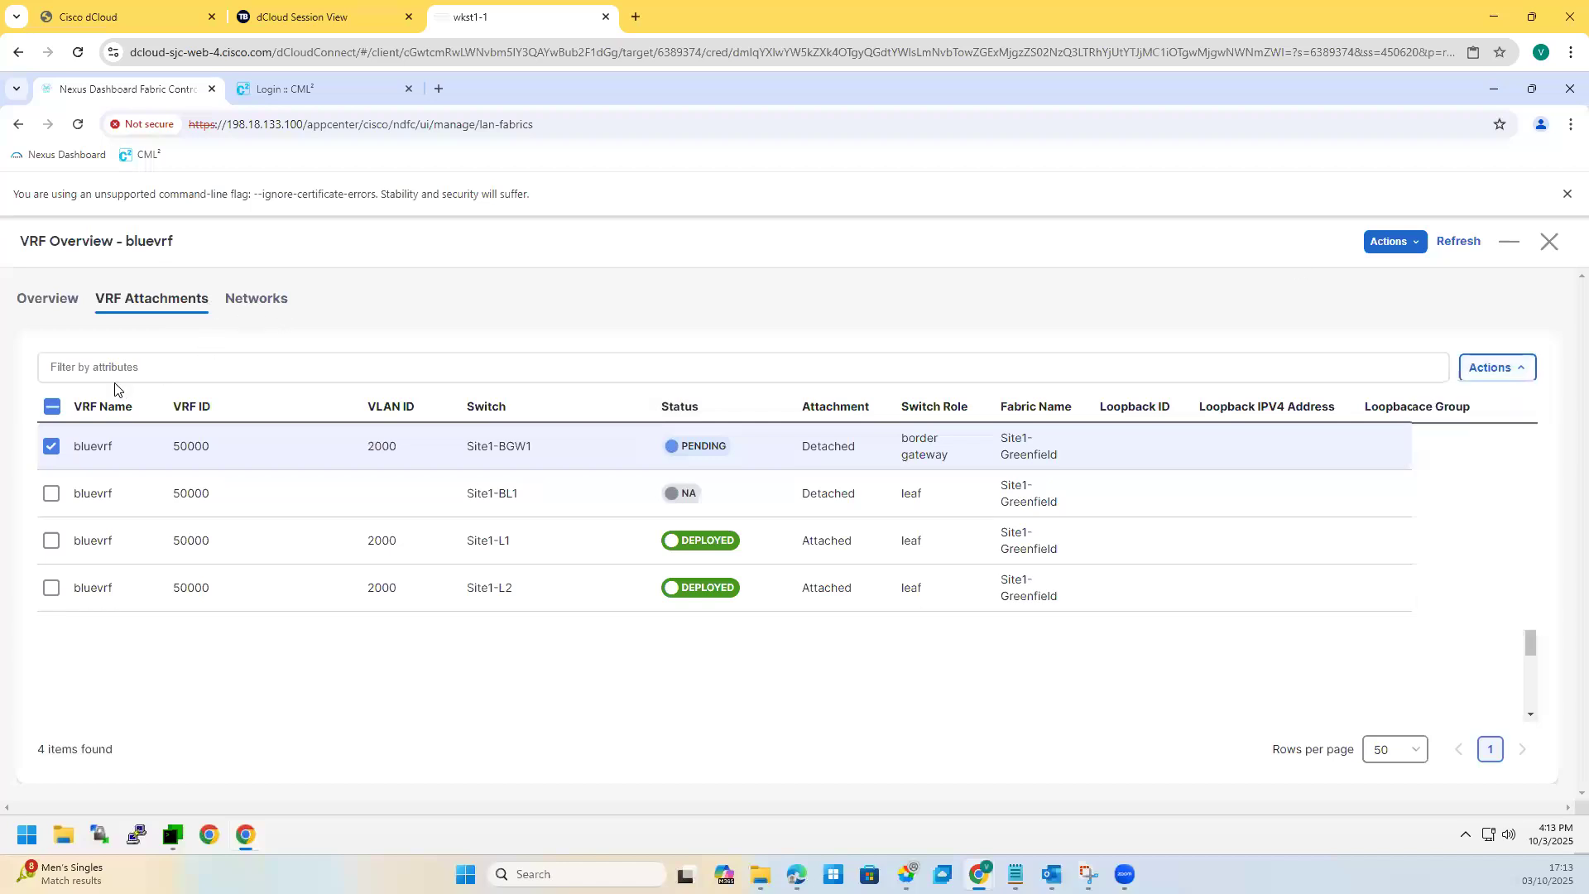
{"action": "left_click", "coordinate": [151, 301]}
{"action": "left_click", "coordinate": [50, 446]}
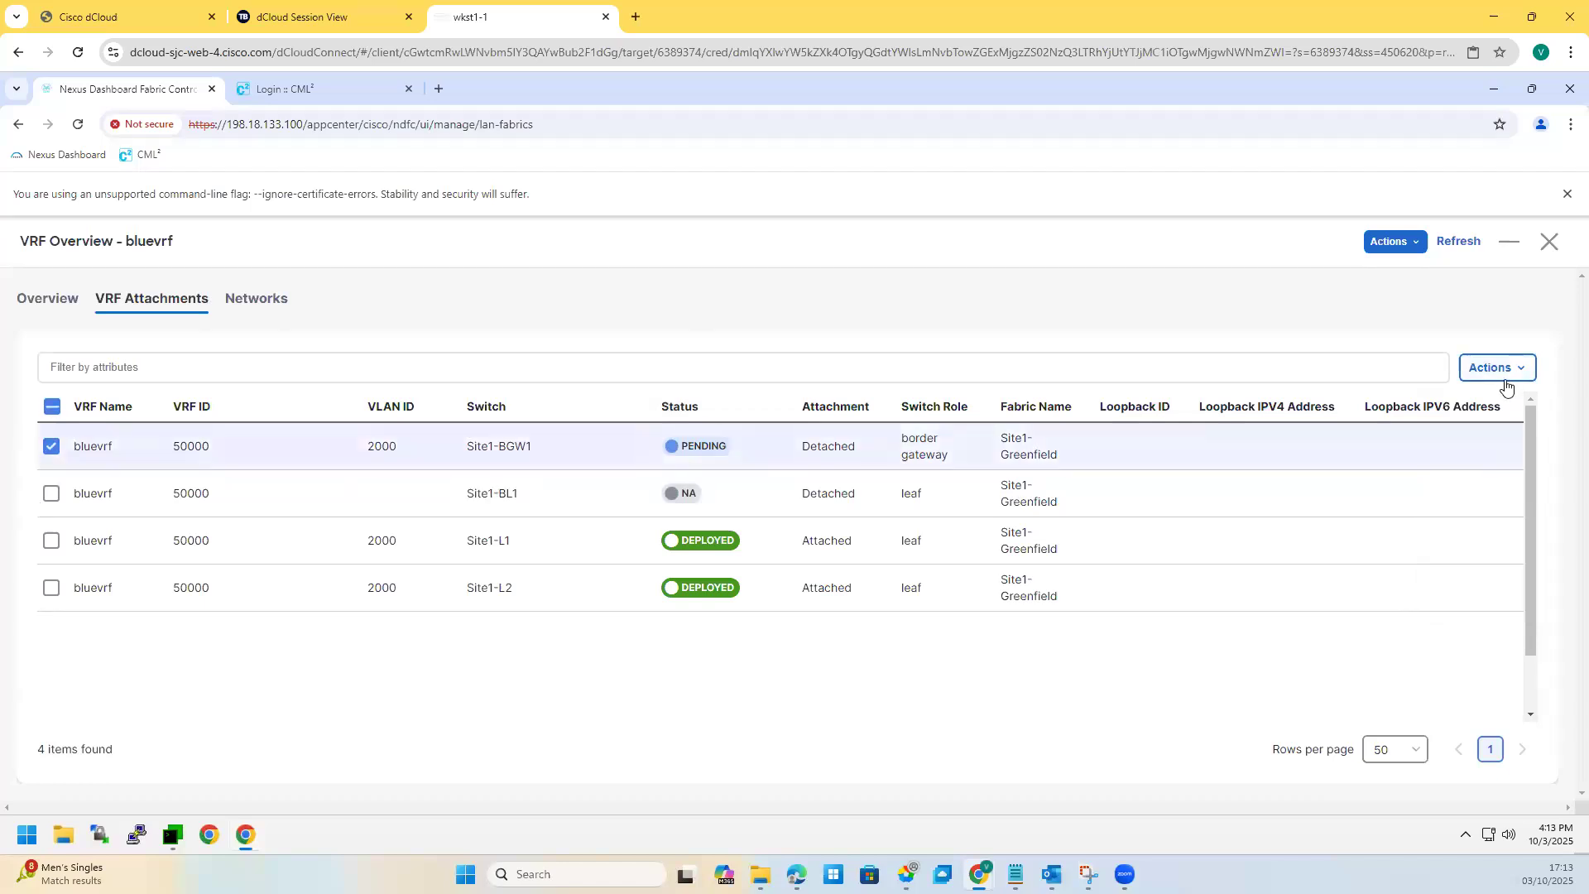
{"action": "left_click", "coordinate": [1508, 387]}
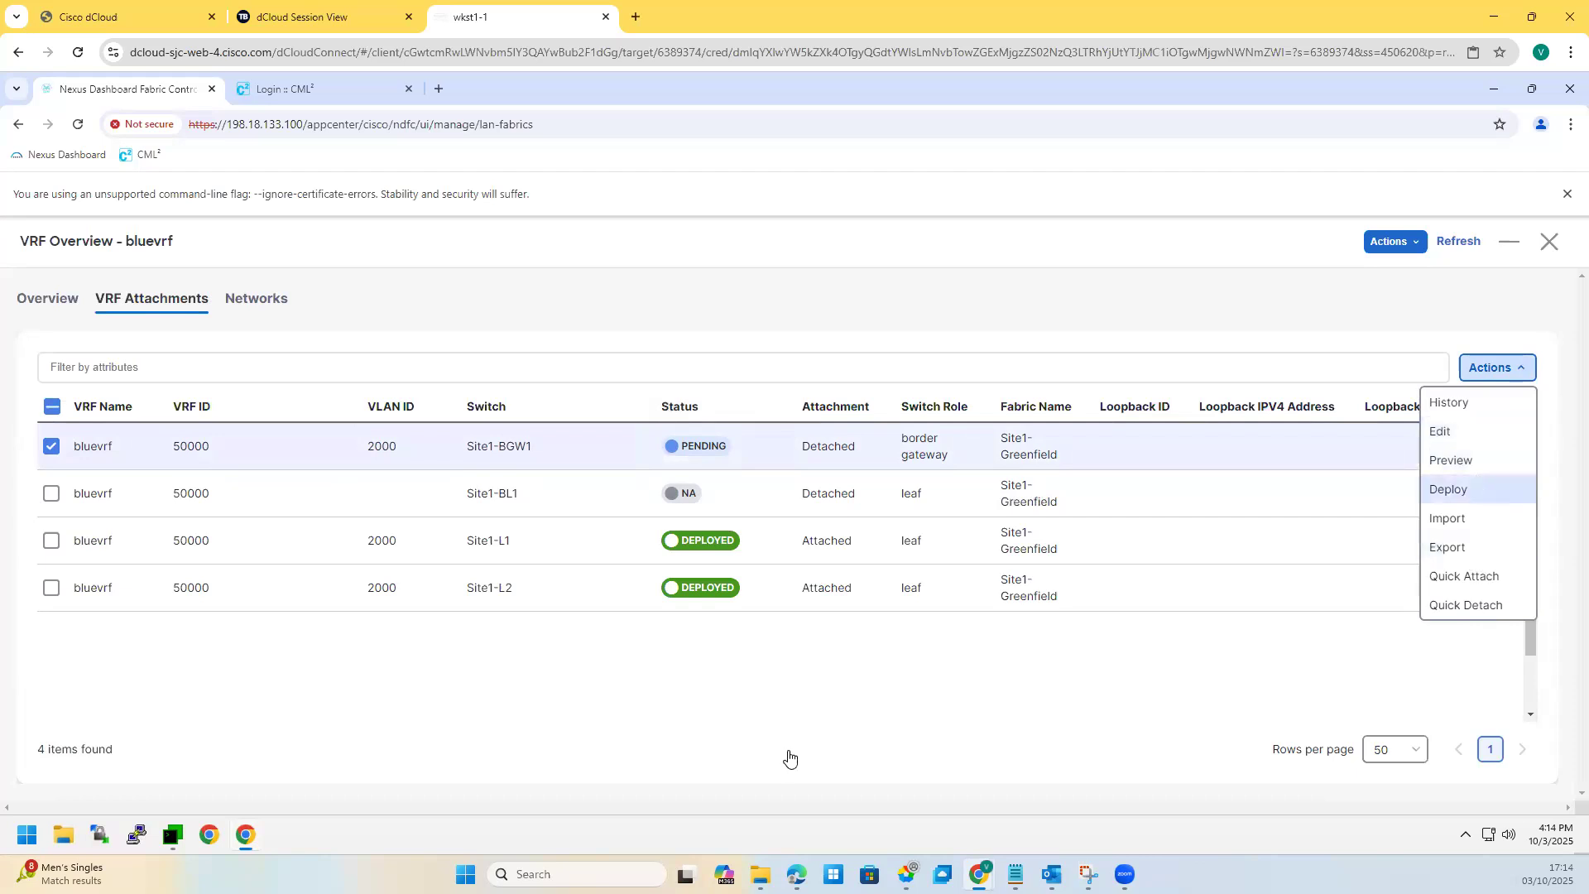
{"action": "left_click", "coordinate": [786, 702]}
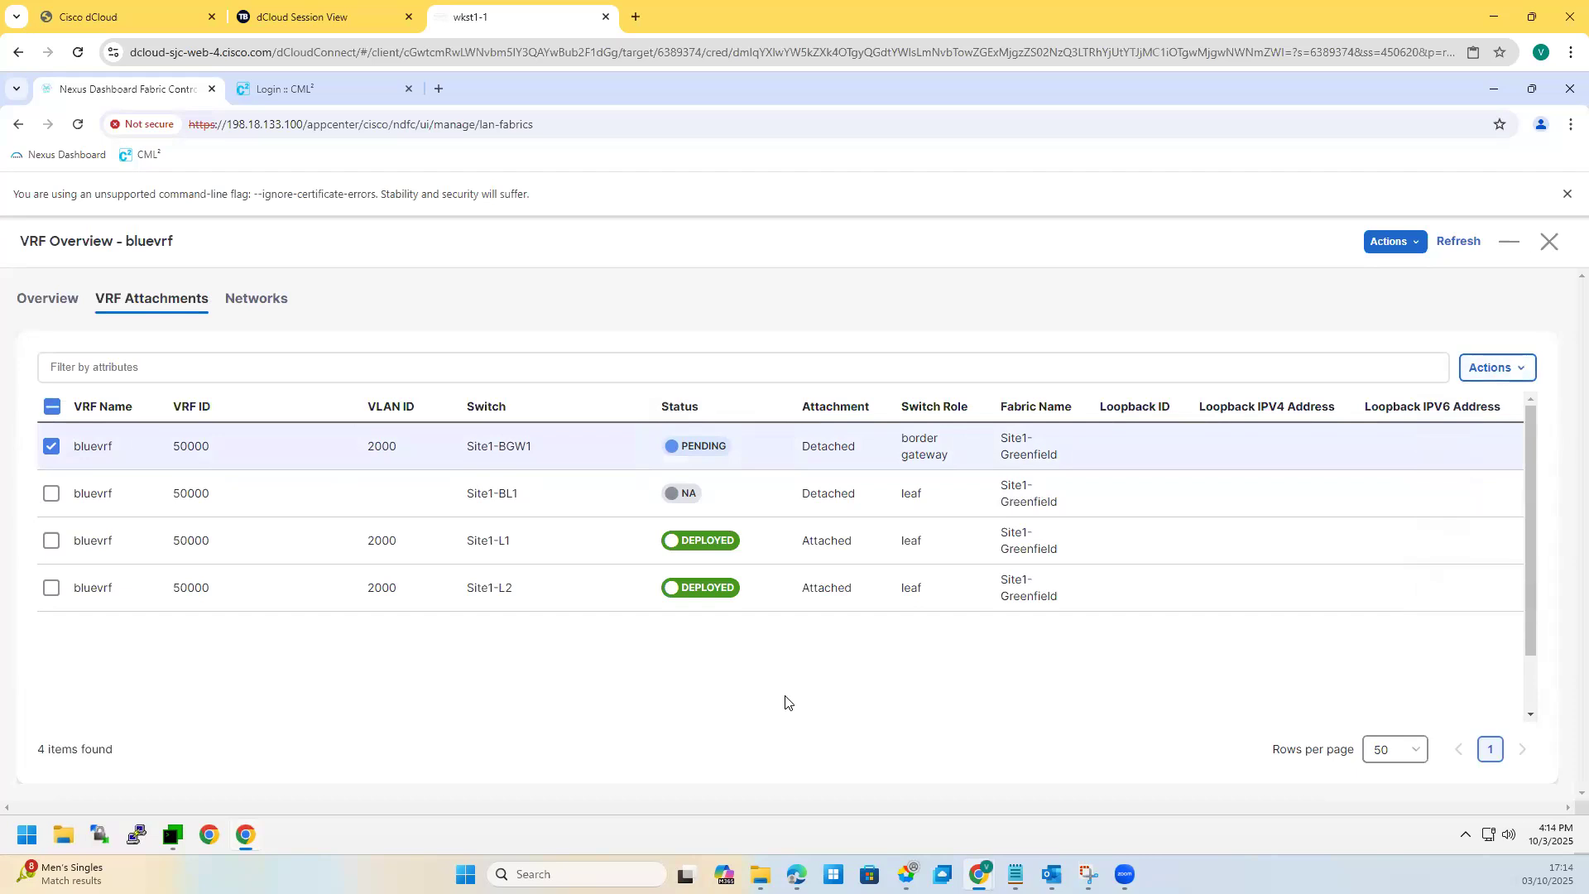
{"action": "left_click", "coordinate": [1551, 244]}
{"action": "left_click", "coordinate": [1414, 248]}
Step: Recalculate and deploy Site1-Greenfield to all switches, then highlight bluevrf in the VRF list
{"action": "mouse_move", "coordinate": [1329, 360]}
{"action": "left_click", "coordinate": [1350, 332]}
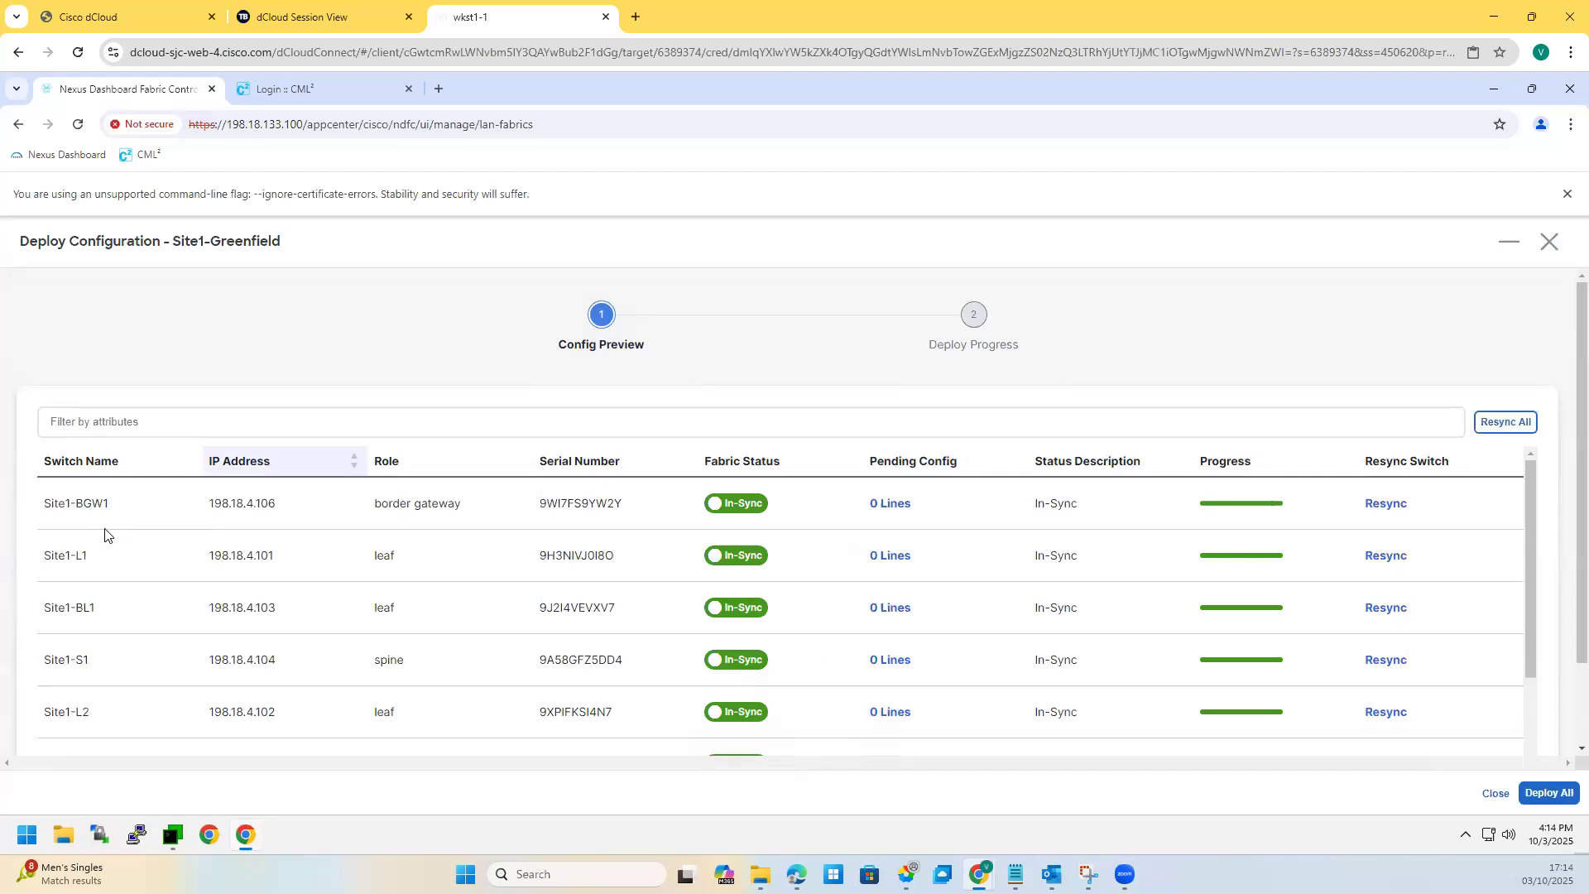
{"action": "left_click", "coordinate": [1548, 793]}
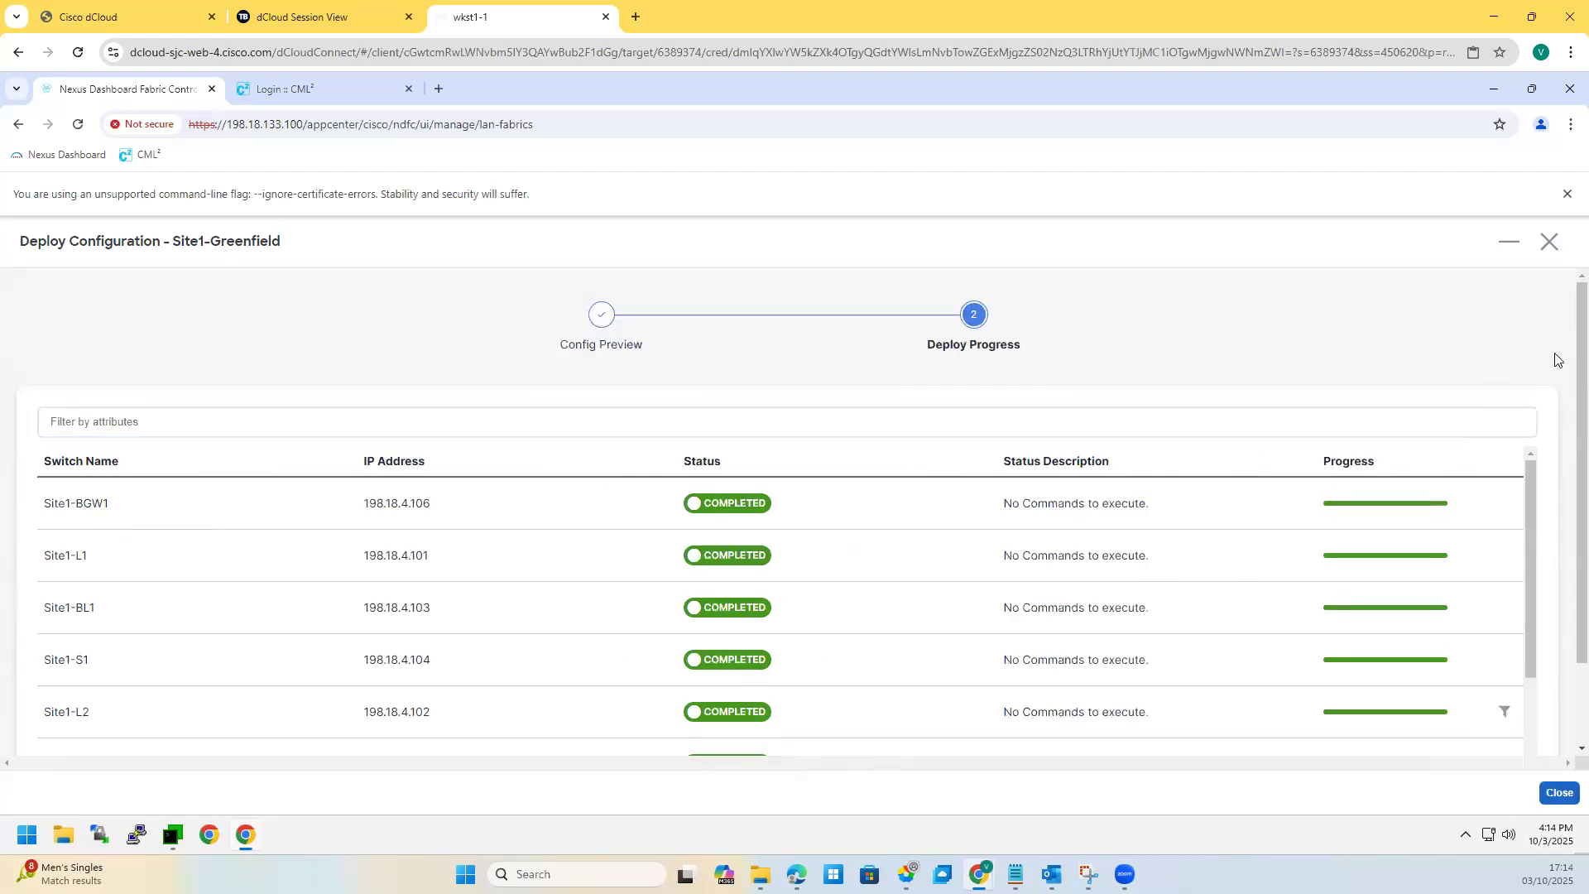
{"action": "left_click", "coordinate": [1544, 250]}
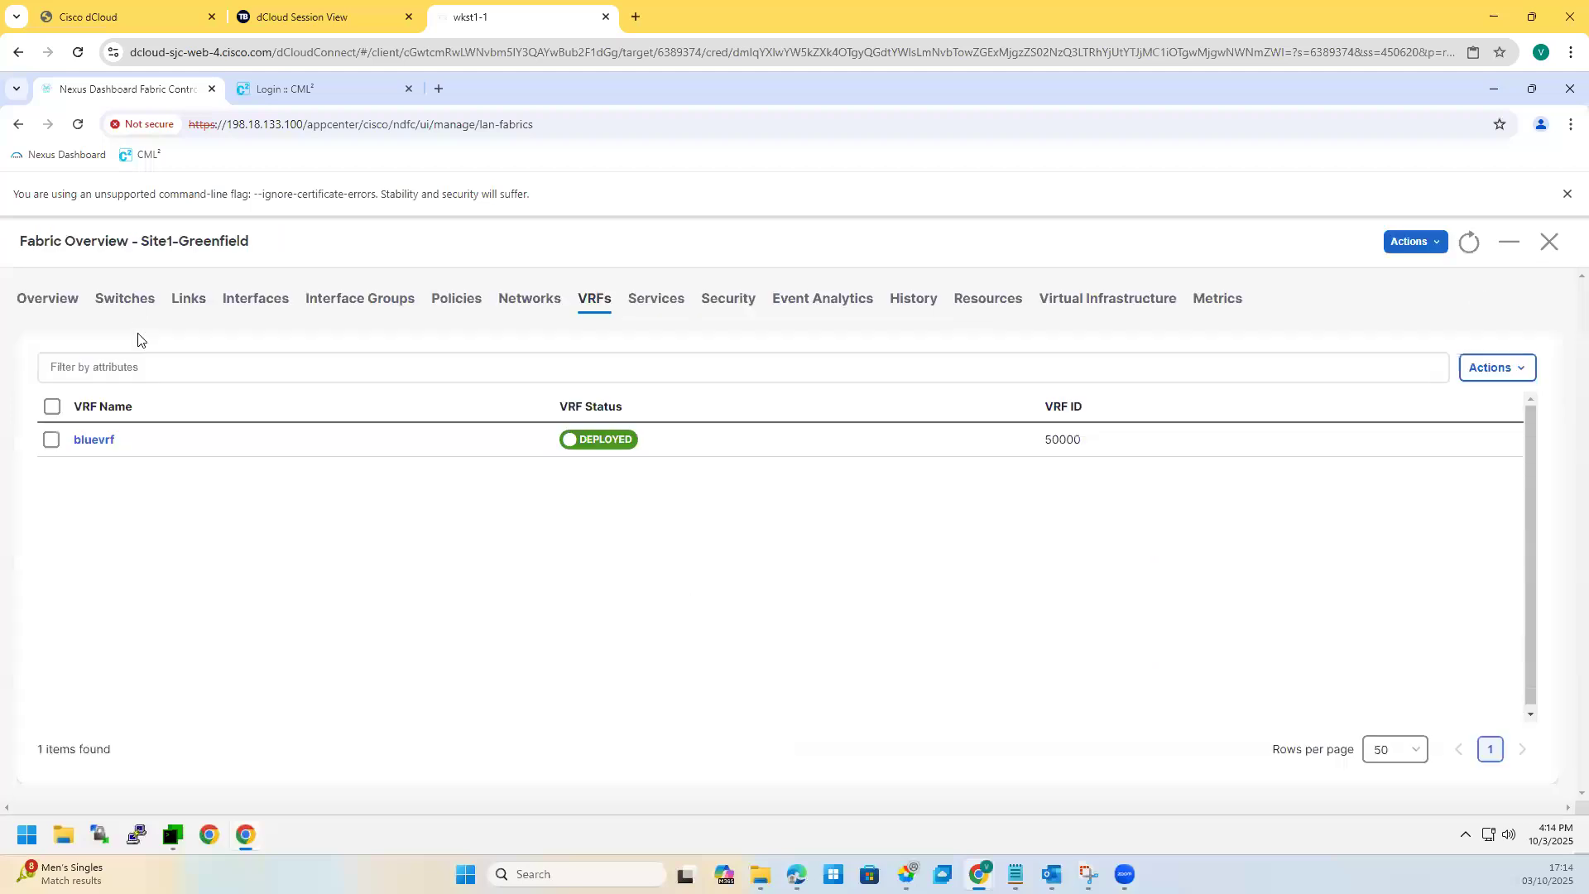
{"action": "double_click", "coordinate": [95, 445]}
Step: Look through bluevrf's Edit form without saving, then open its overview
{"action": "left_click", "coordinate": [52, 439]}
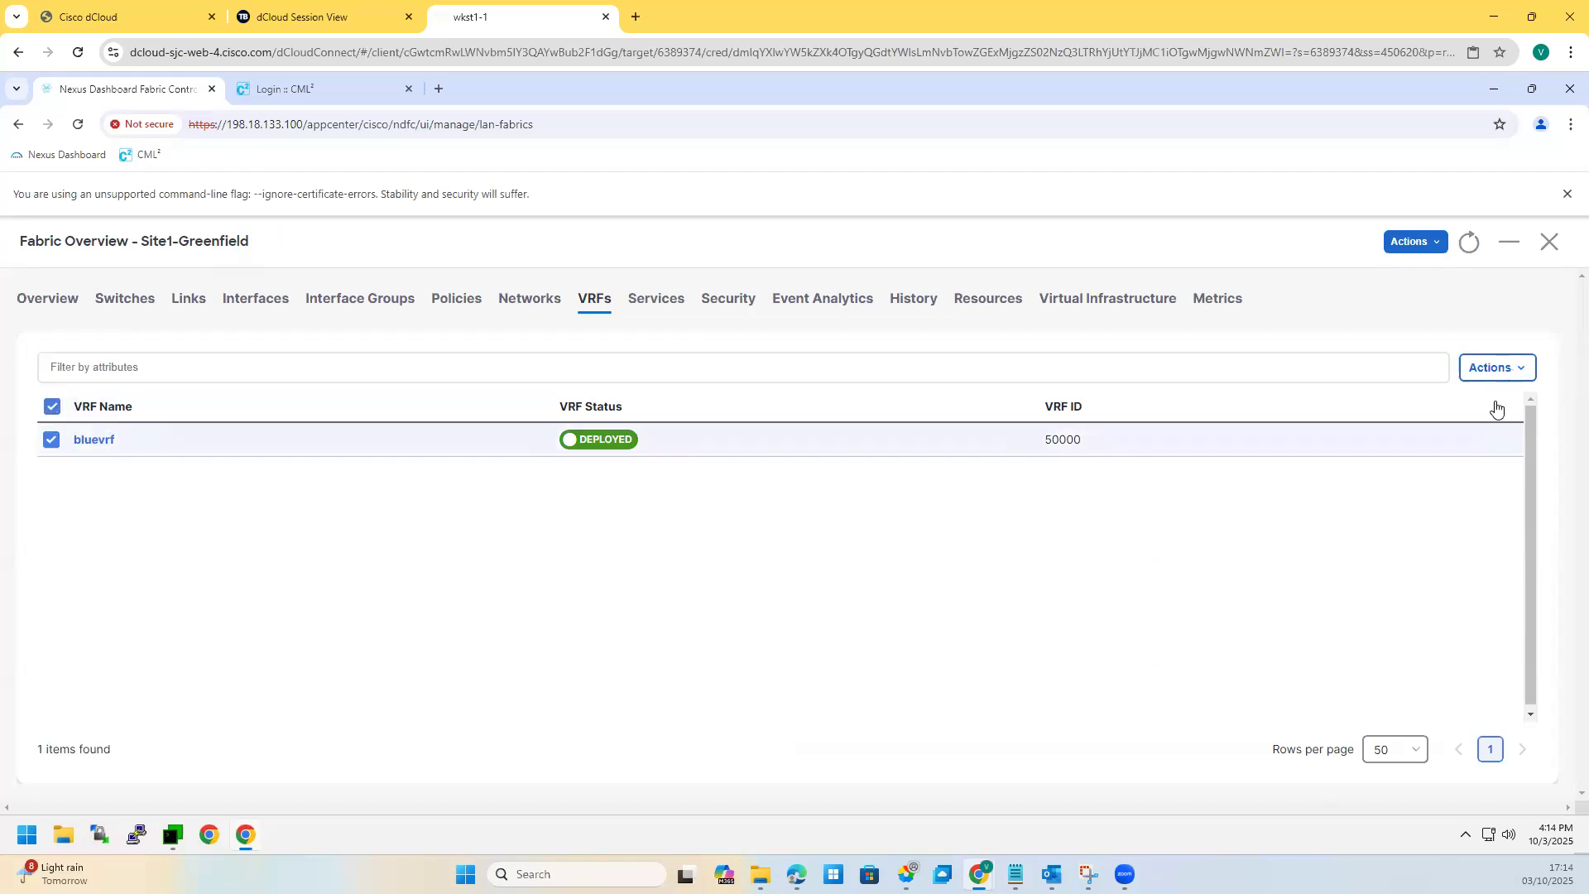
{"action": "left_click", "coordinate": [1496, 367]}
{"action": "left_click", "coordinate": [1445, 433]}
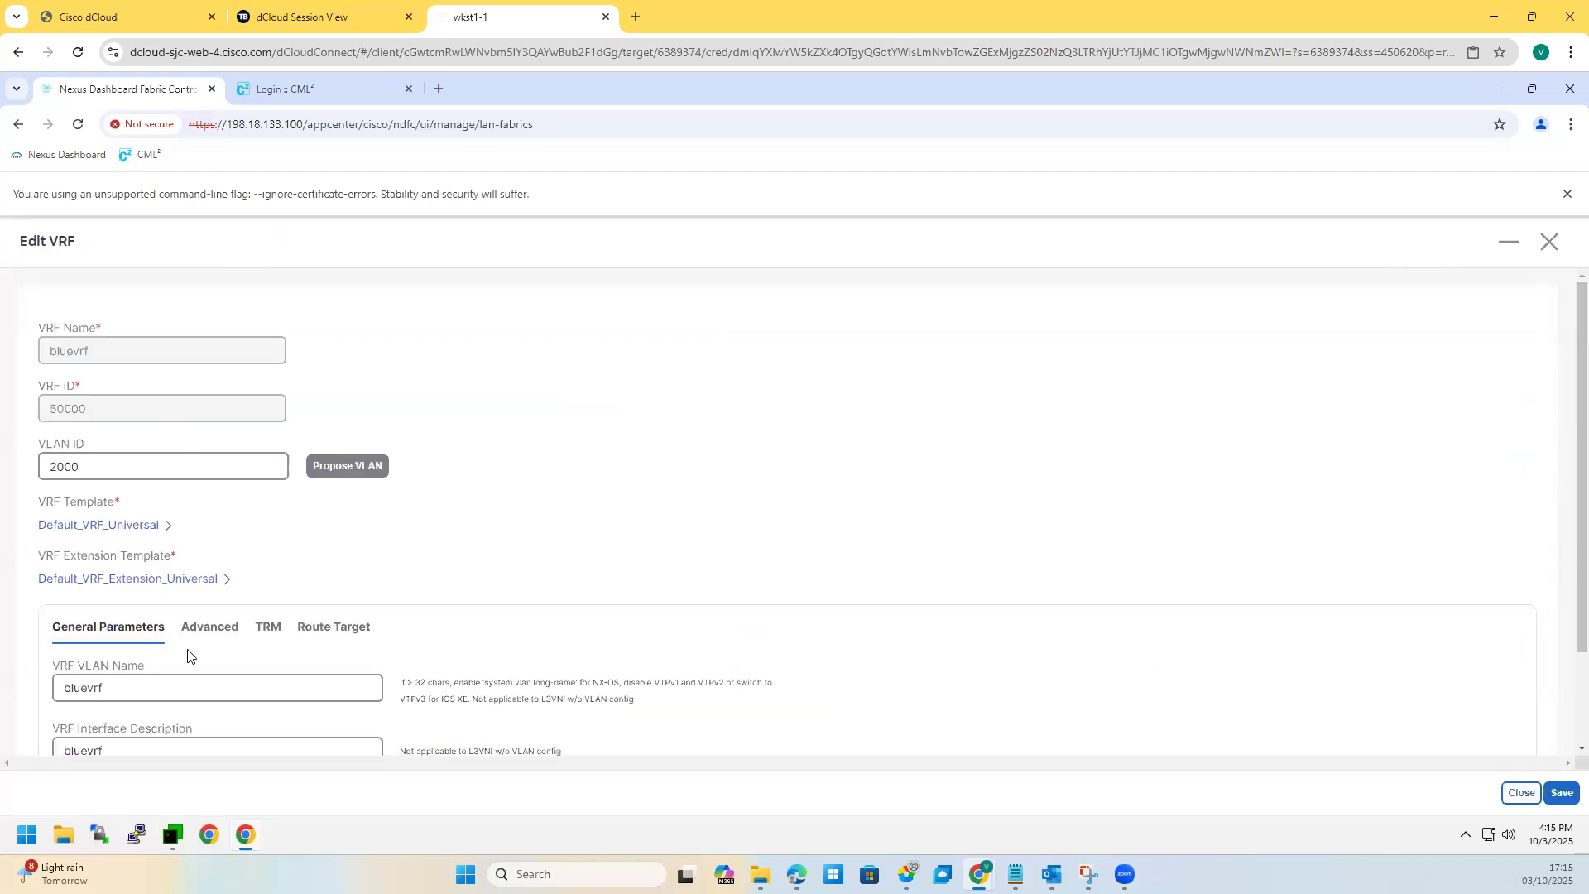
{"action": "scroll", "coordinate": [187, 656], "scroll_direction": "down", "scroll_amount": 2}
{"action": "scroll", "coordinate": [323, 555], "scroll_direction": "up", "scroll_amount": 2}
{"action": "scroll", "coordinate": [298, 557], "scroll_direction": "down", "scroll_amount": 2}
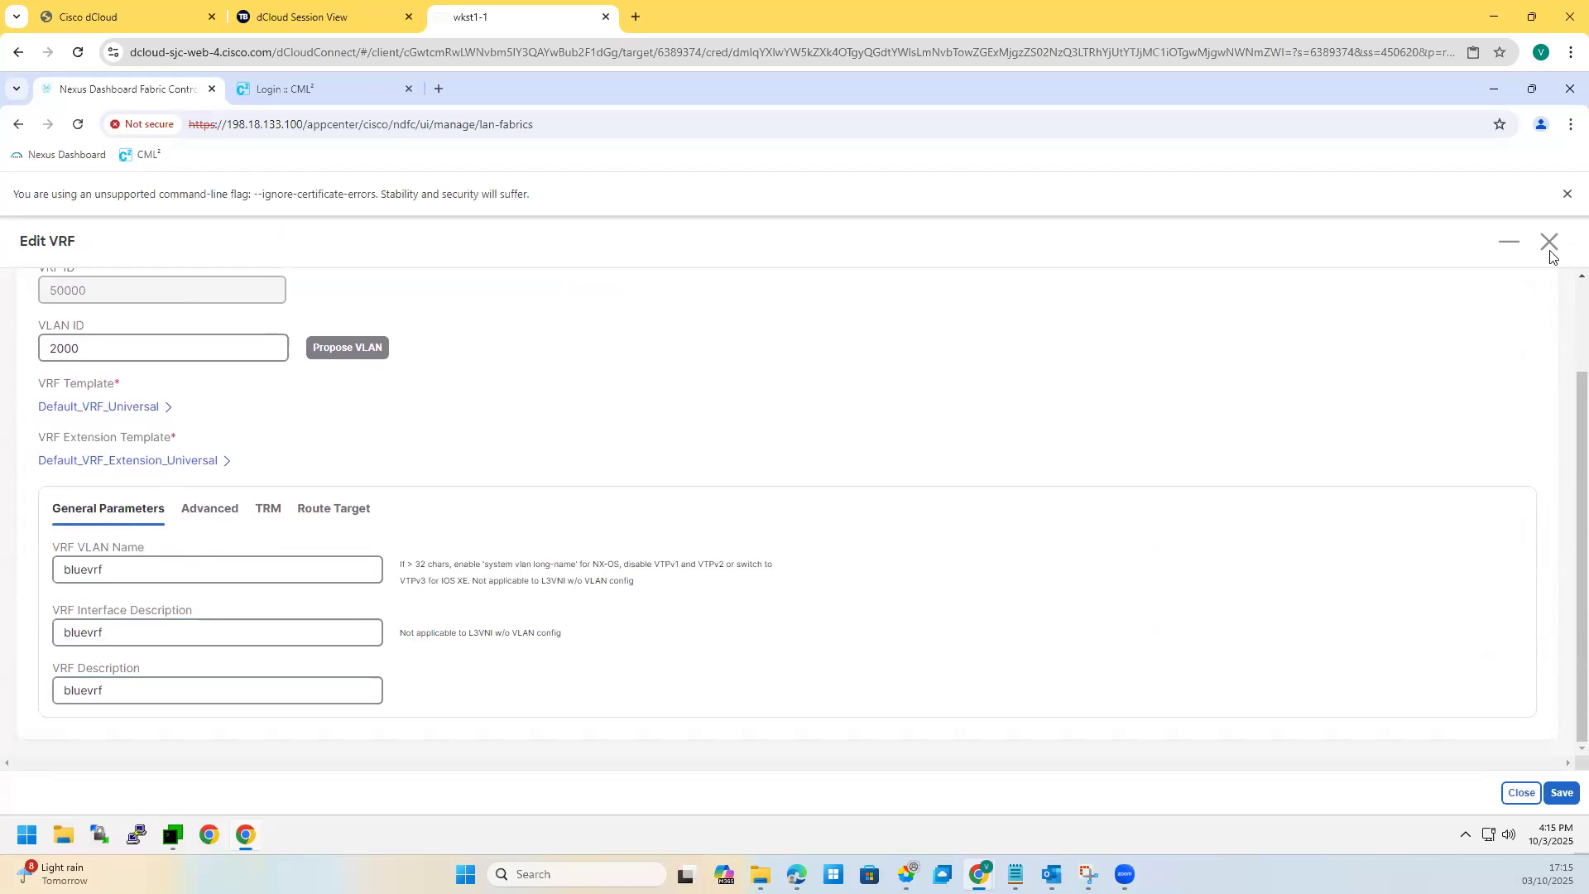
{"action": "key", "text": "Escape"}
{"action": "left_click", "coordinate": [85, 447]}
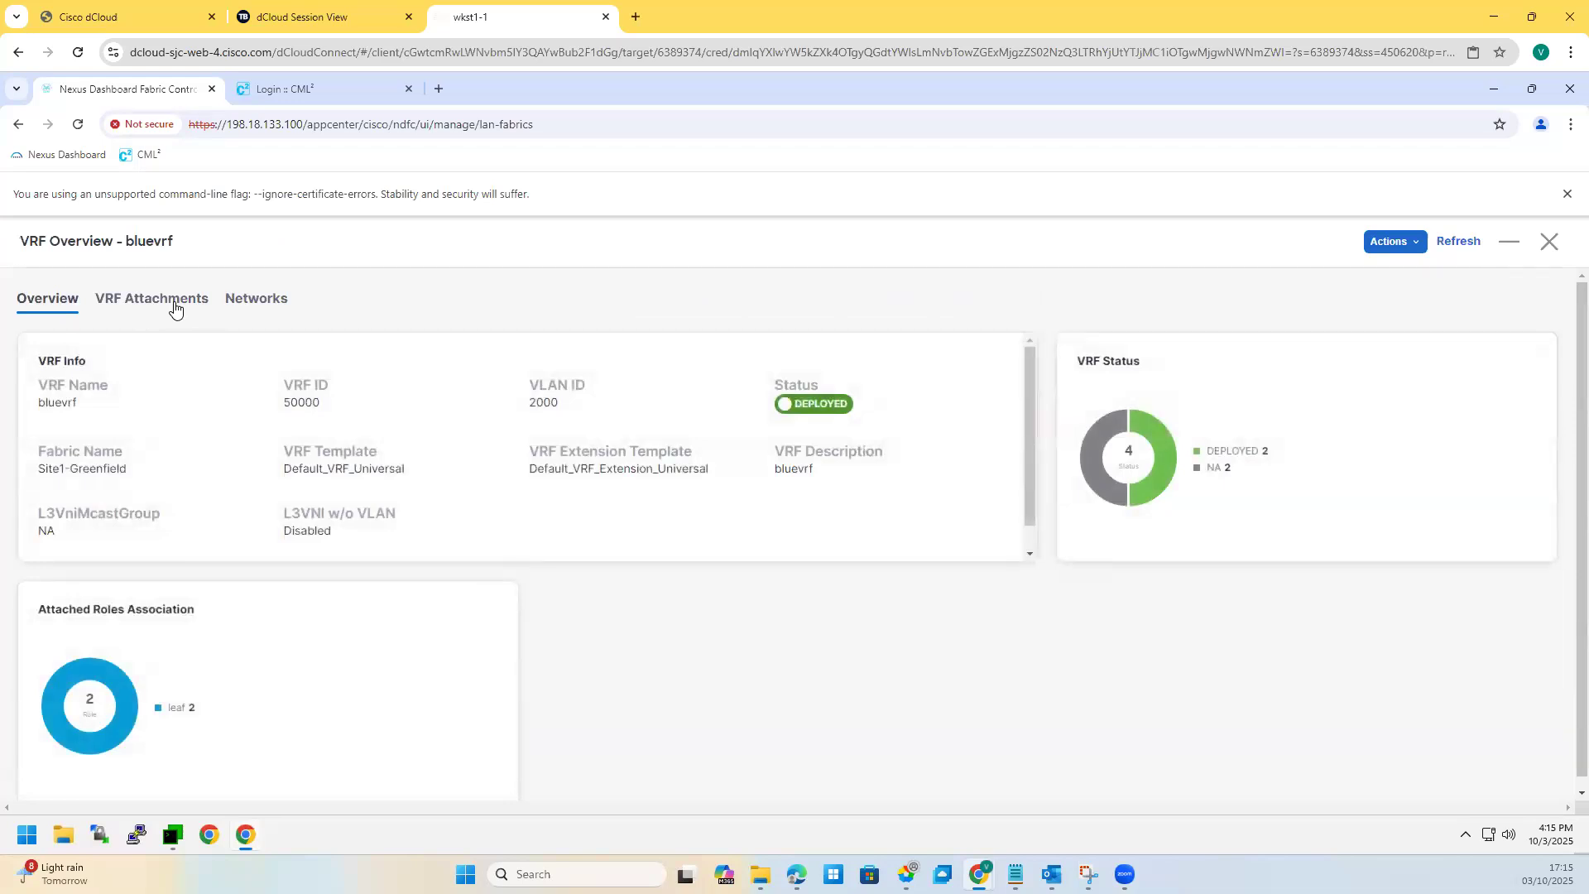
Step: In bluevrf's VRF Attachments, select only Site1-BL1 and open its attachment Edit form
{"action": "left_click", "coordinate": [147, 304]}
{"action": "left_click", "coordinate": [52, 405]}
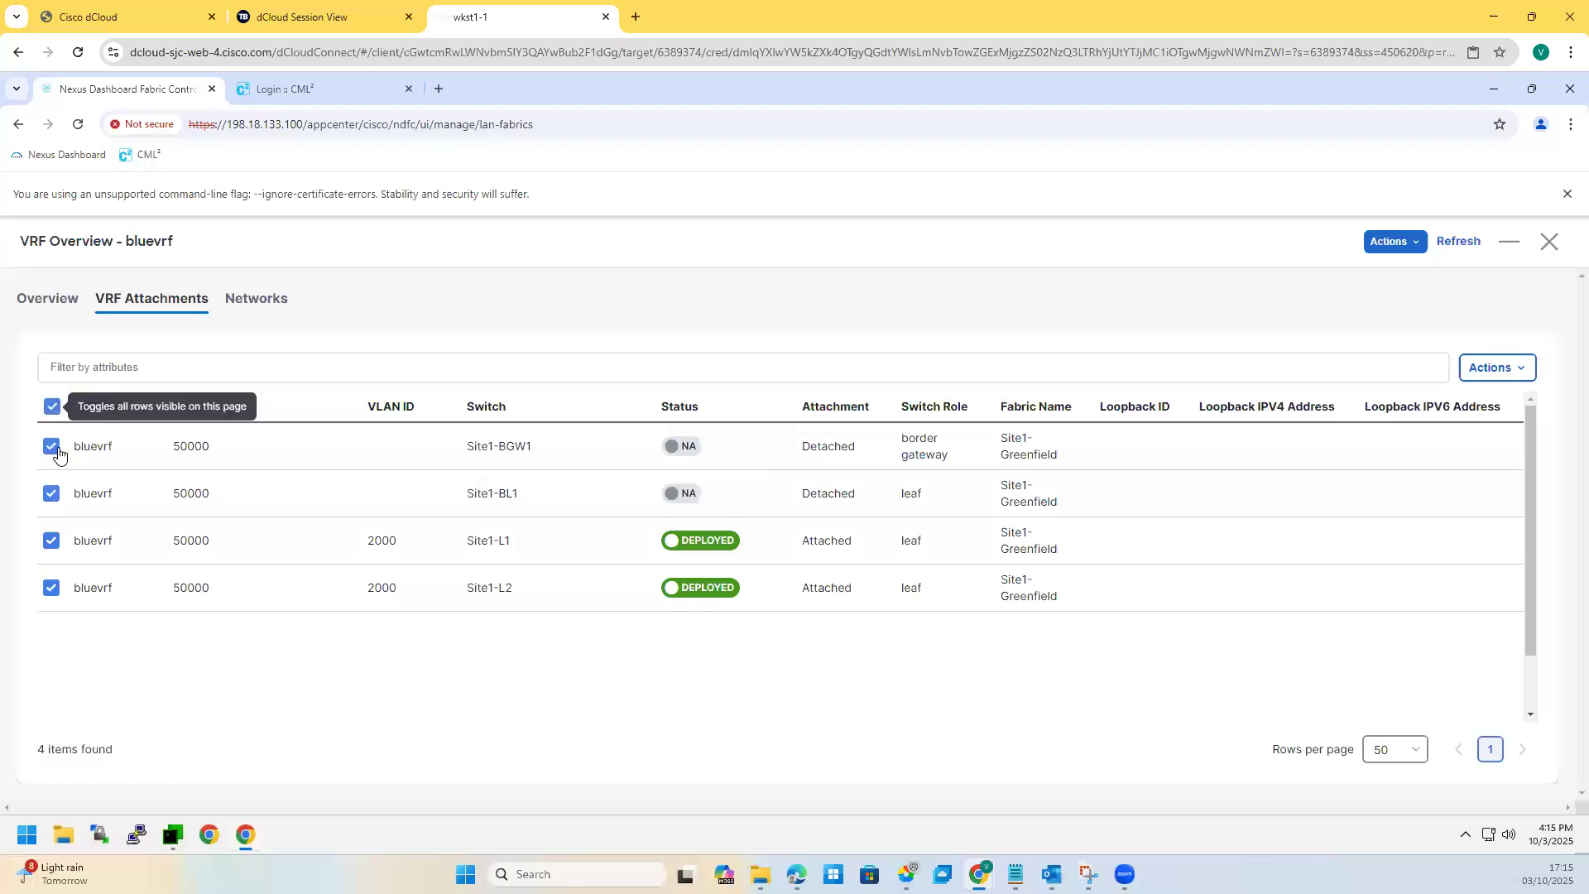
{"action": "left_click", "coordinate": [50, 446]}
{"action": "left_click", "coordinate": [51, 446]}
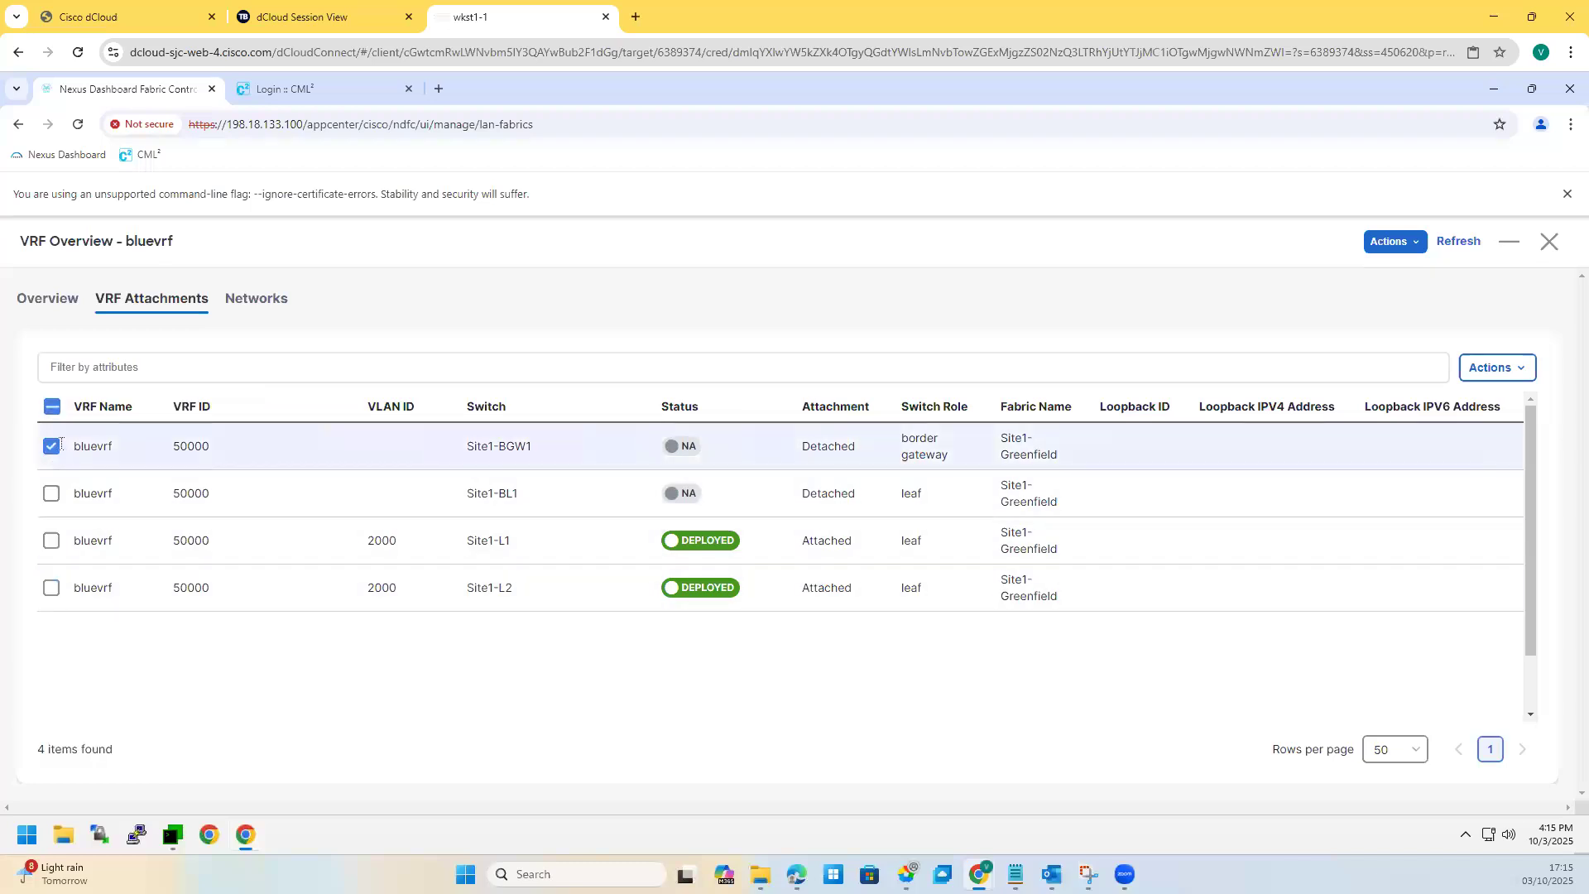
{"action": "left_click", "coordinate": [50, 446]}
{"action": "left_click", "coordinate": [50, 493]}
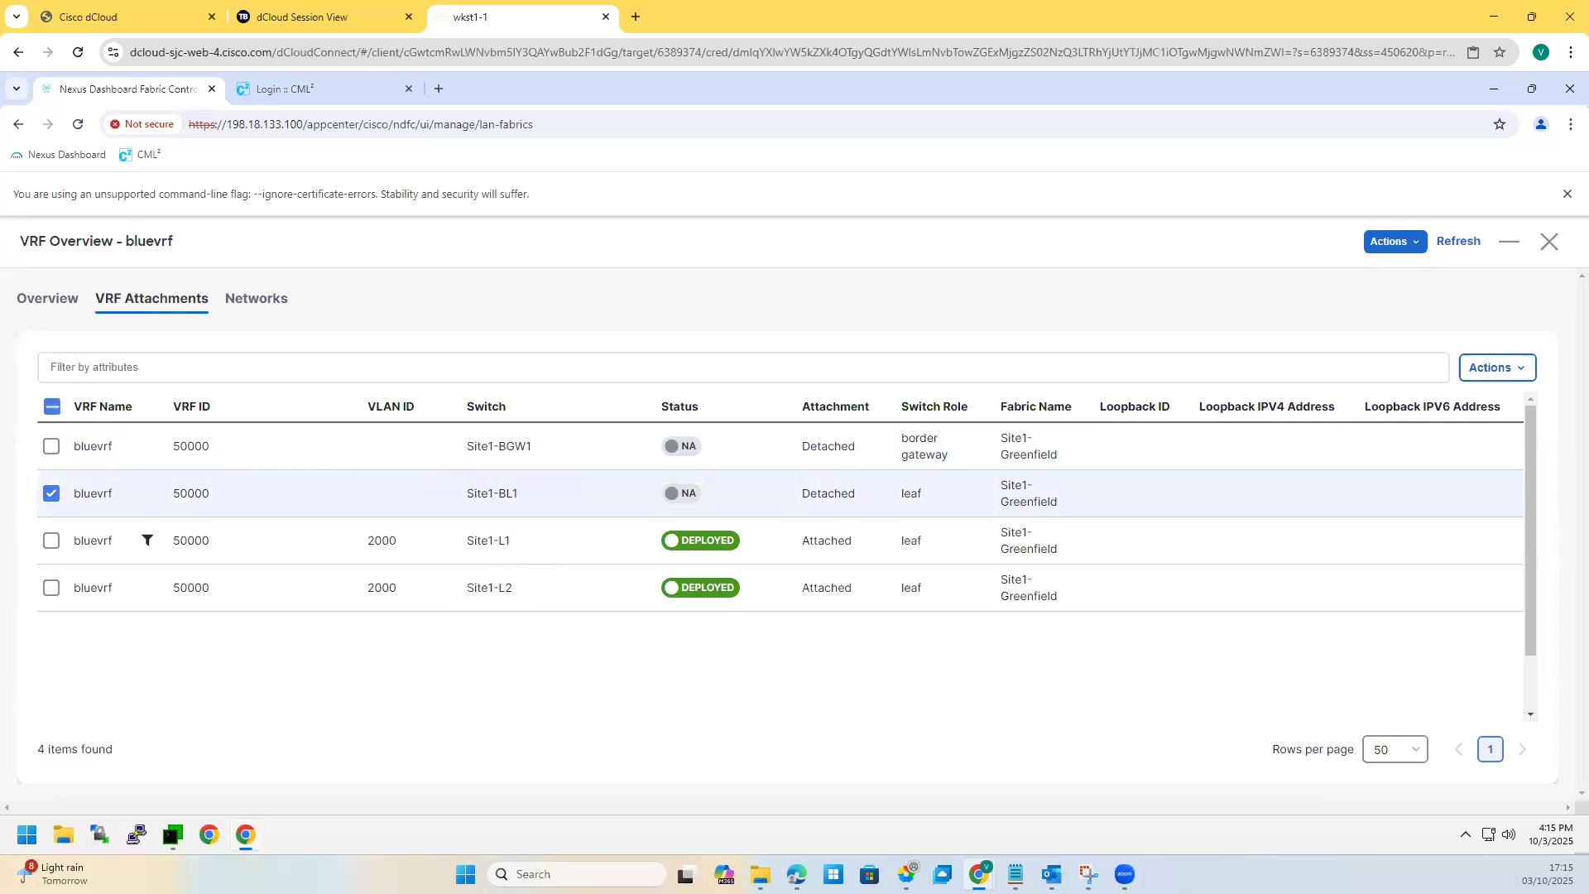
{"action": "left_click", "coordinate": [1490, 367]}
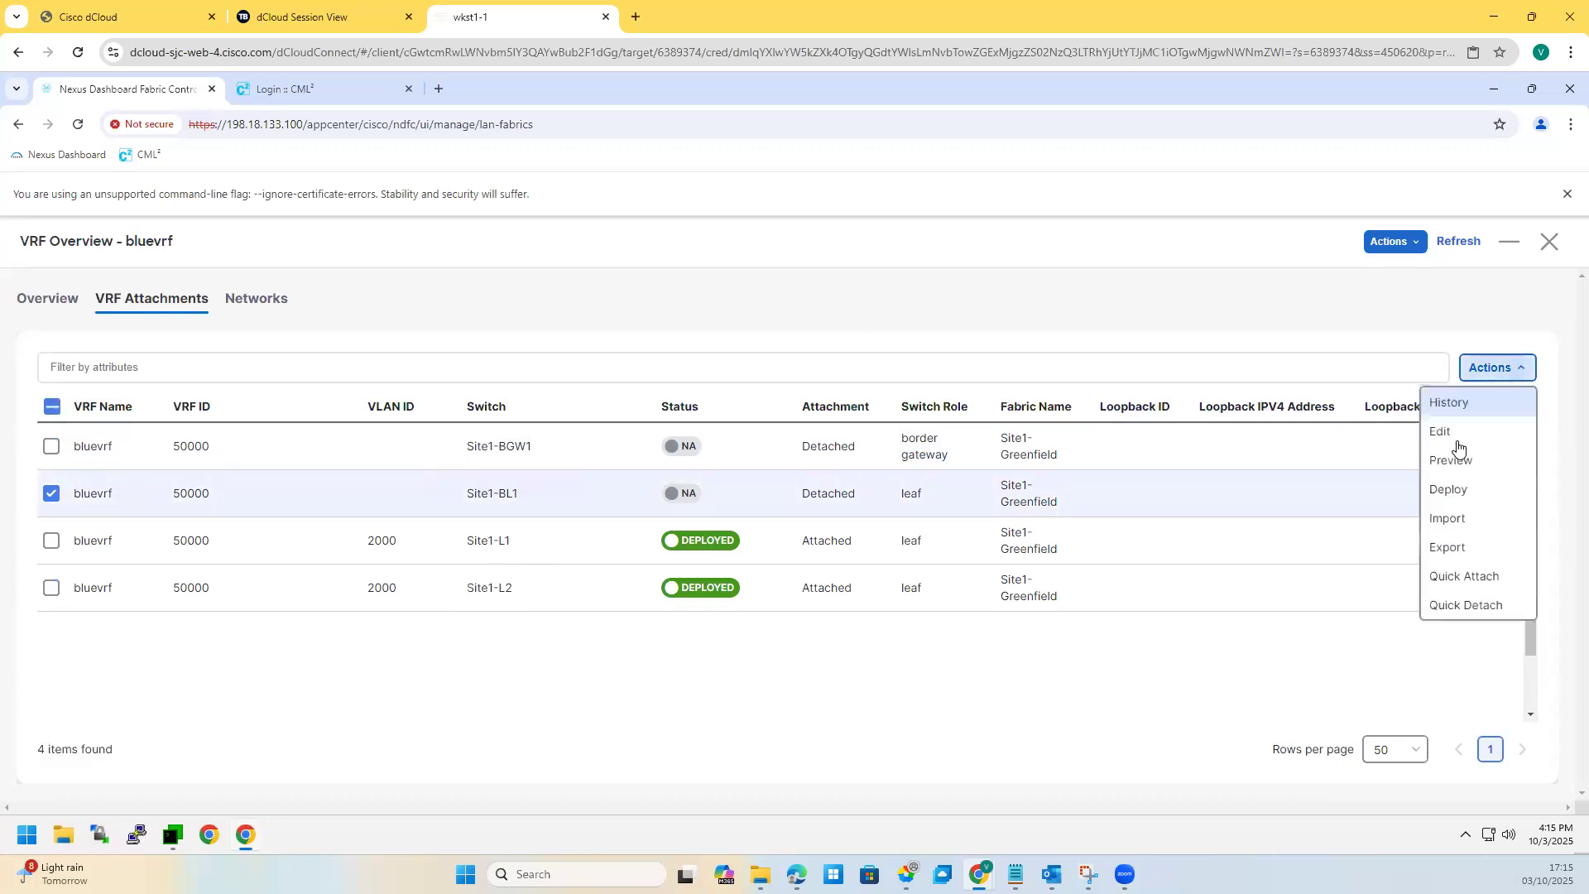
{"action": "key", "text": "Return"}
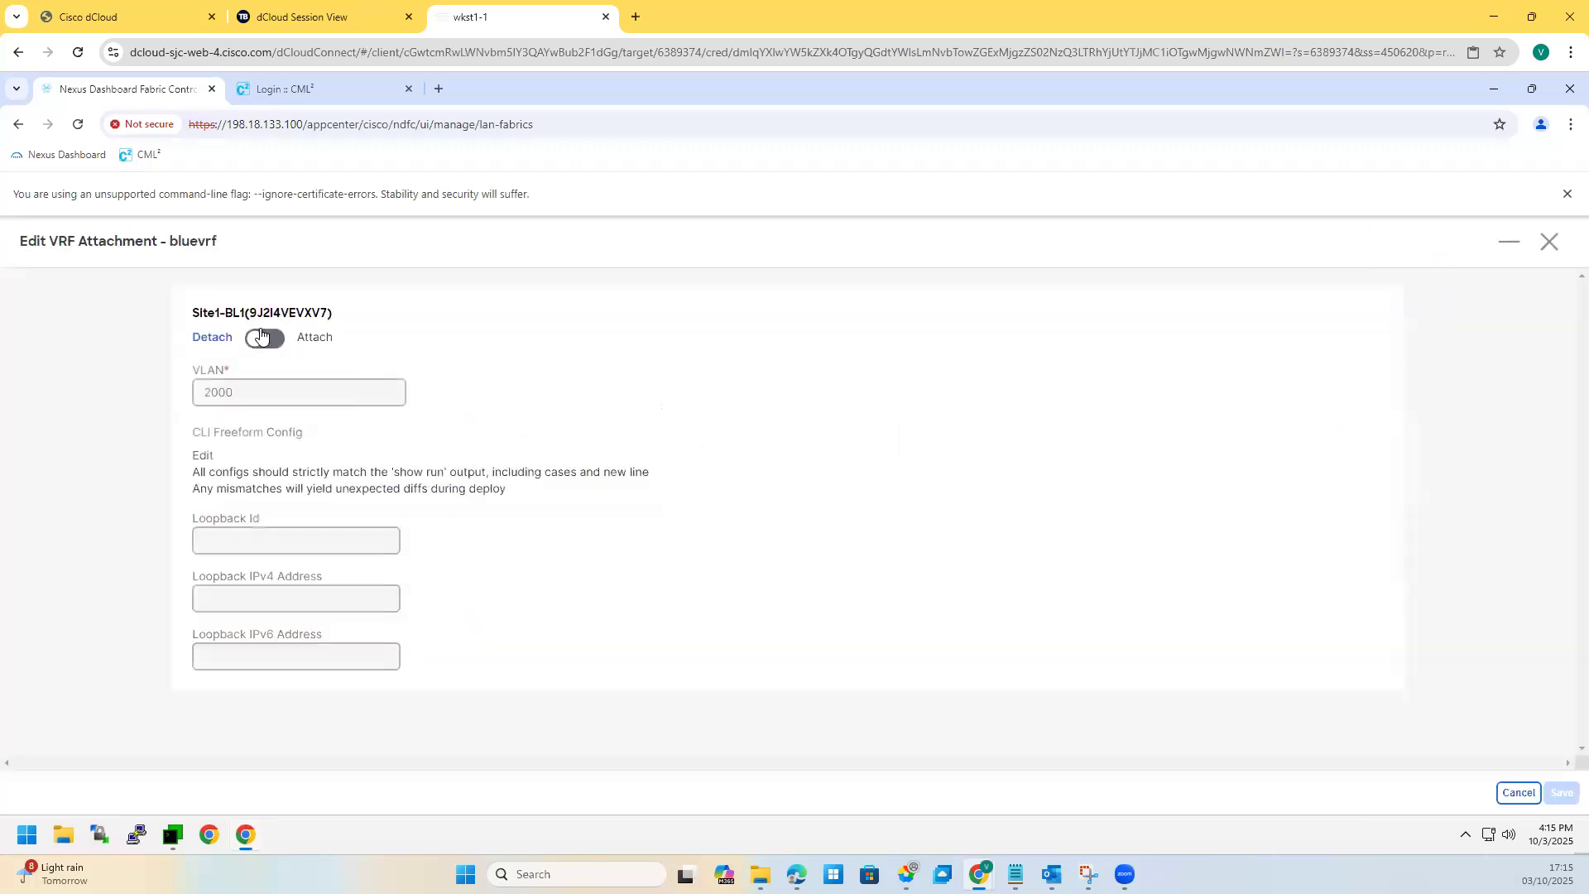
Step: Set Site1-BL1's bluevrf attachment to Attach on VLAN 2000, freeform config unchanged, and save
{"action": "left_click", "coordinate": [267, 340]}
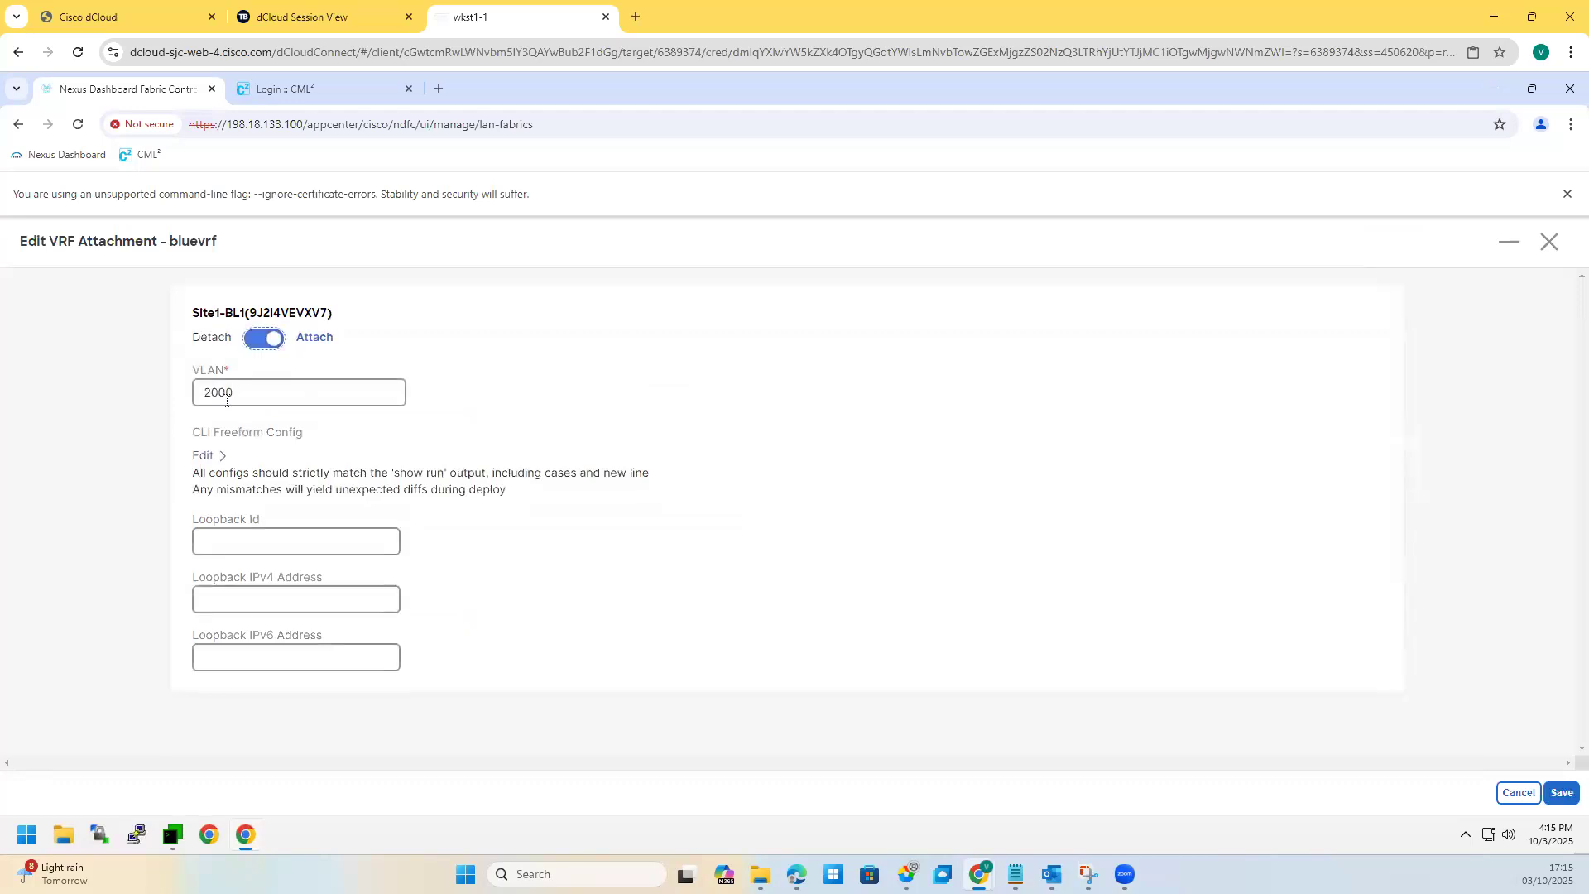
{"action": "left_click", "coordinate": [220, 461]}
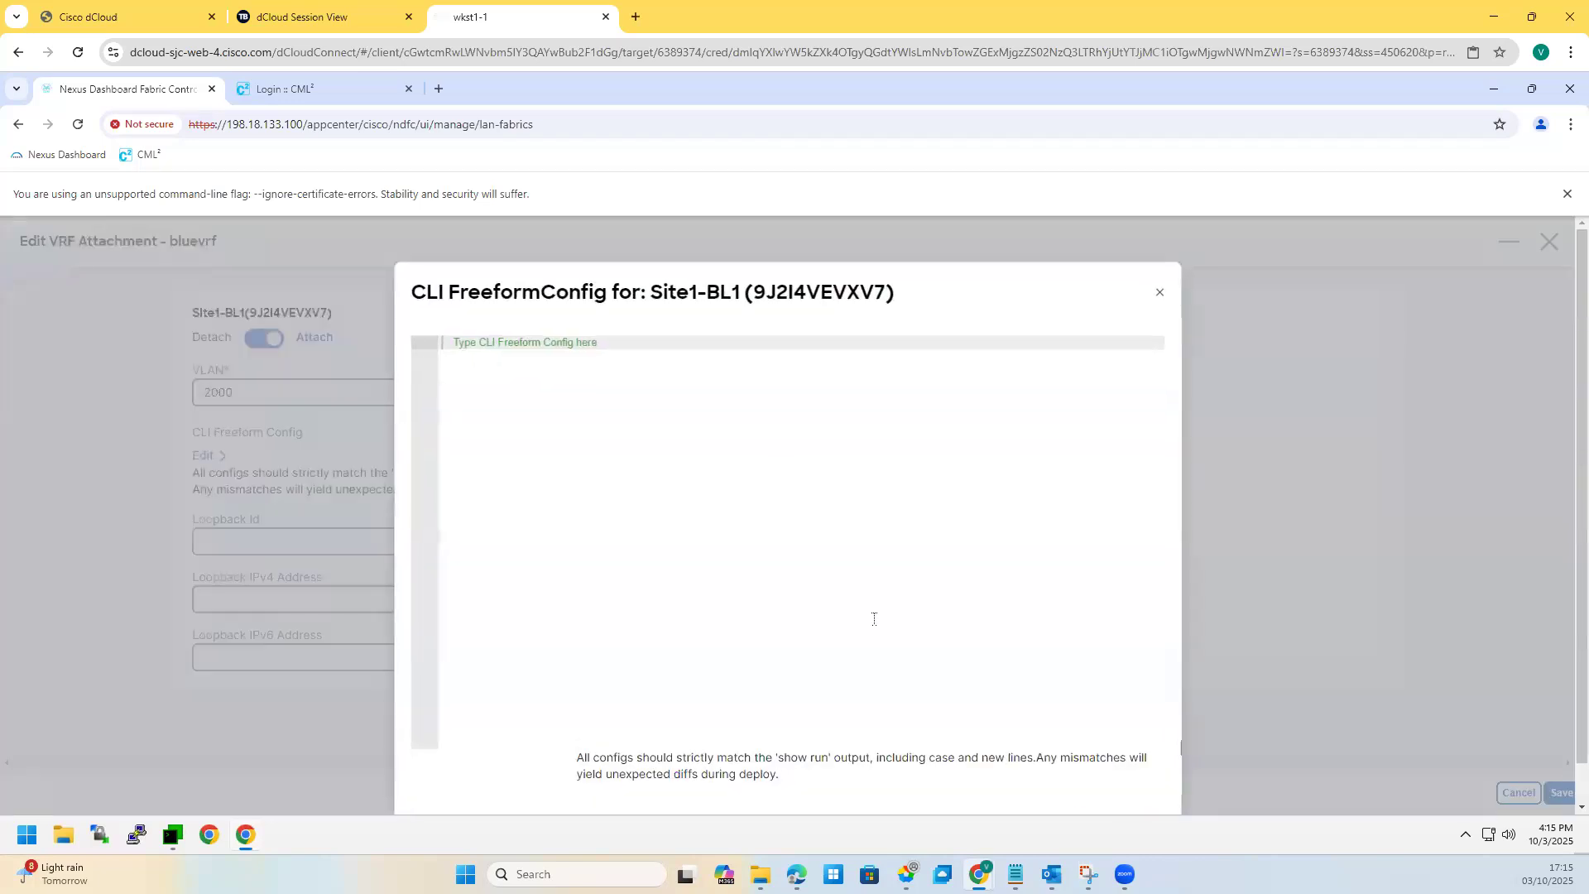
{"action": "left_click", "coordinate": [1159, 294]}
{"action": "left_click", "coordinate": [229, 547]}
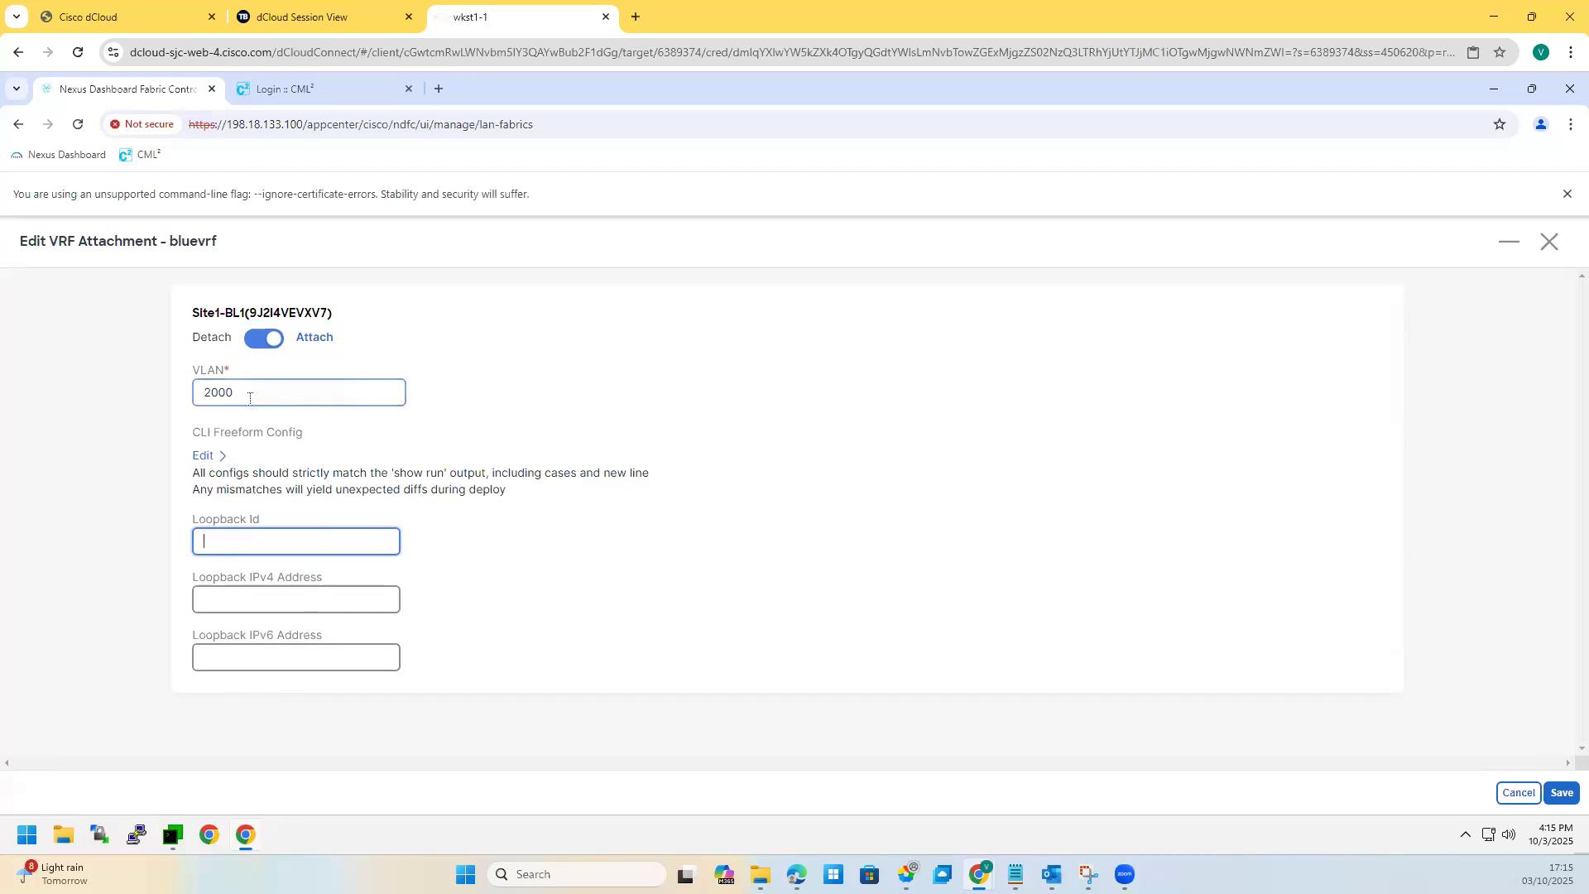
{"action": "left_click", "coordinate": [267, 345]}
{"action": "left_click", "coordinate": [276, 347]}
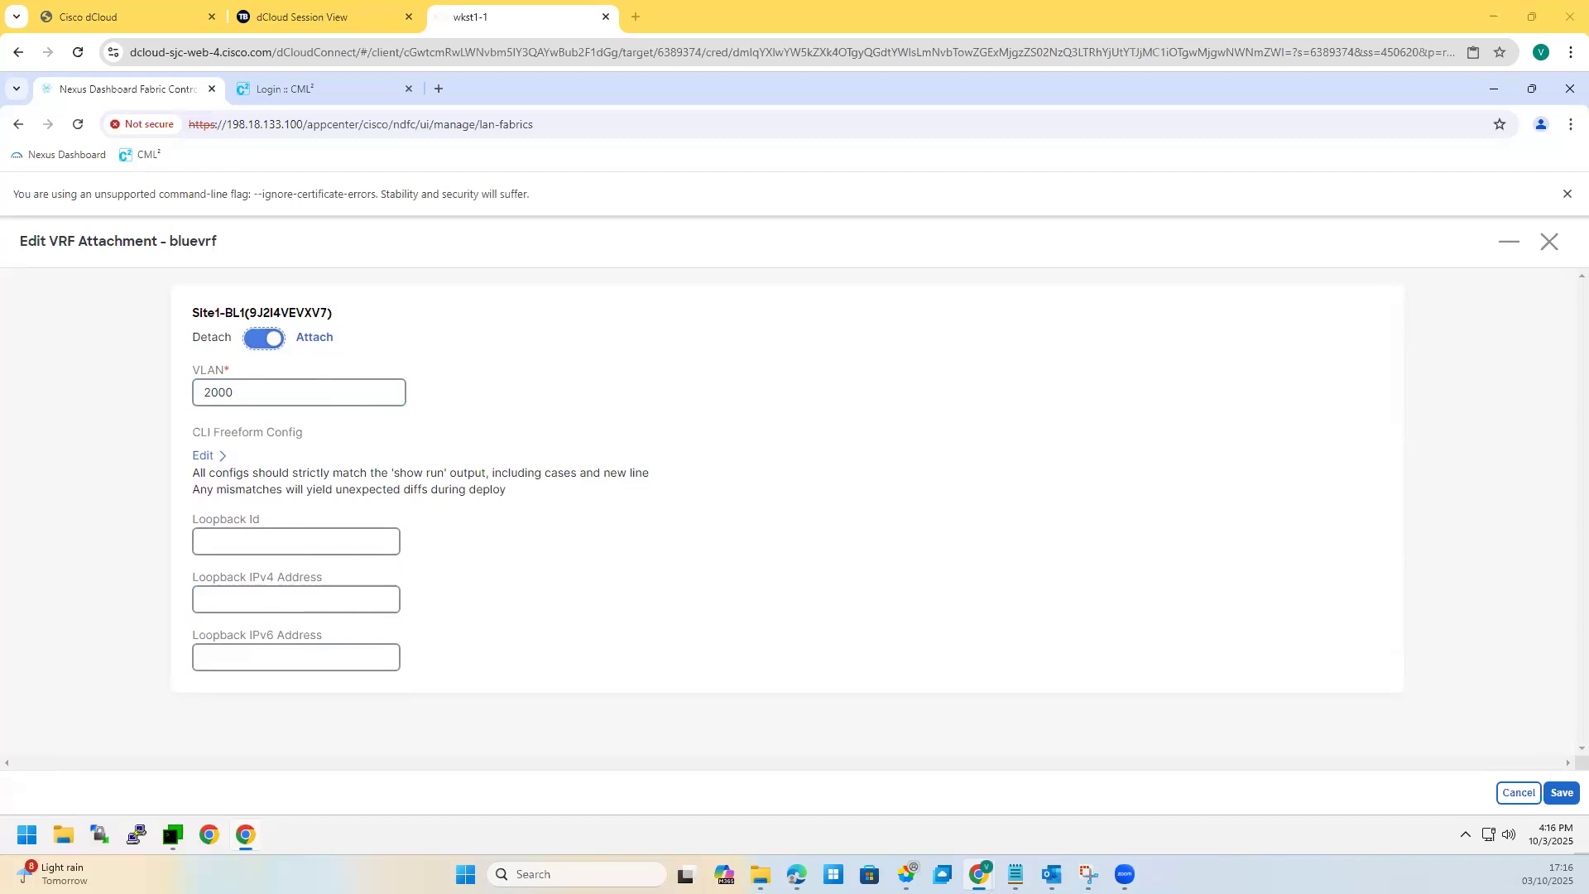
{"action": "left_click", "coordinate": [248, 542]}
{"action": "left_click", "coordinate": [1563, 795]}
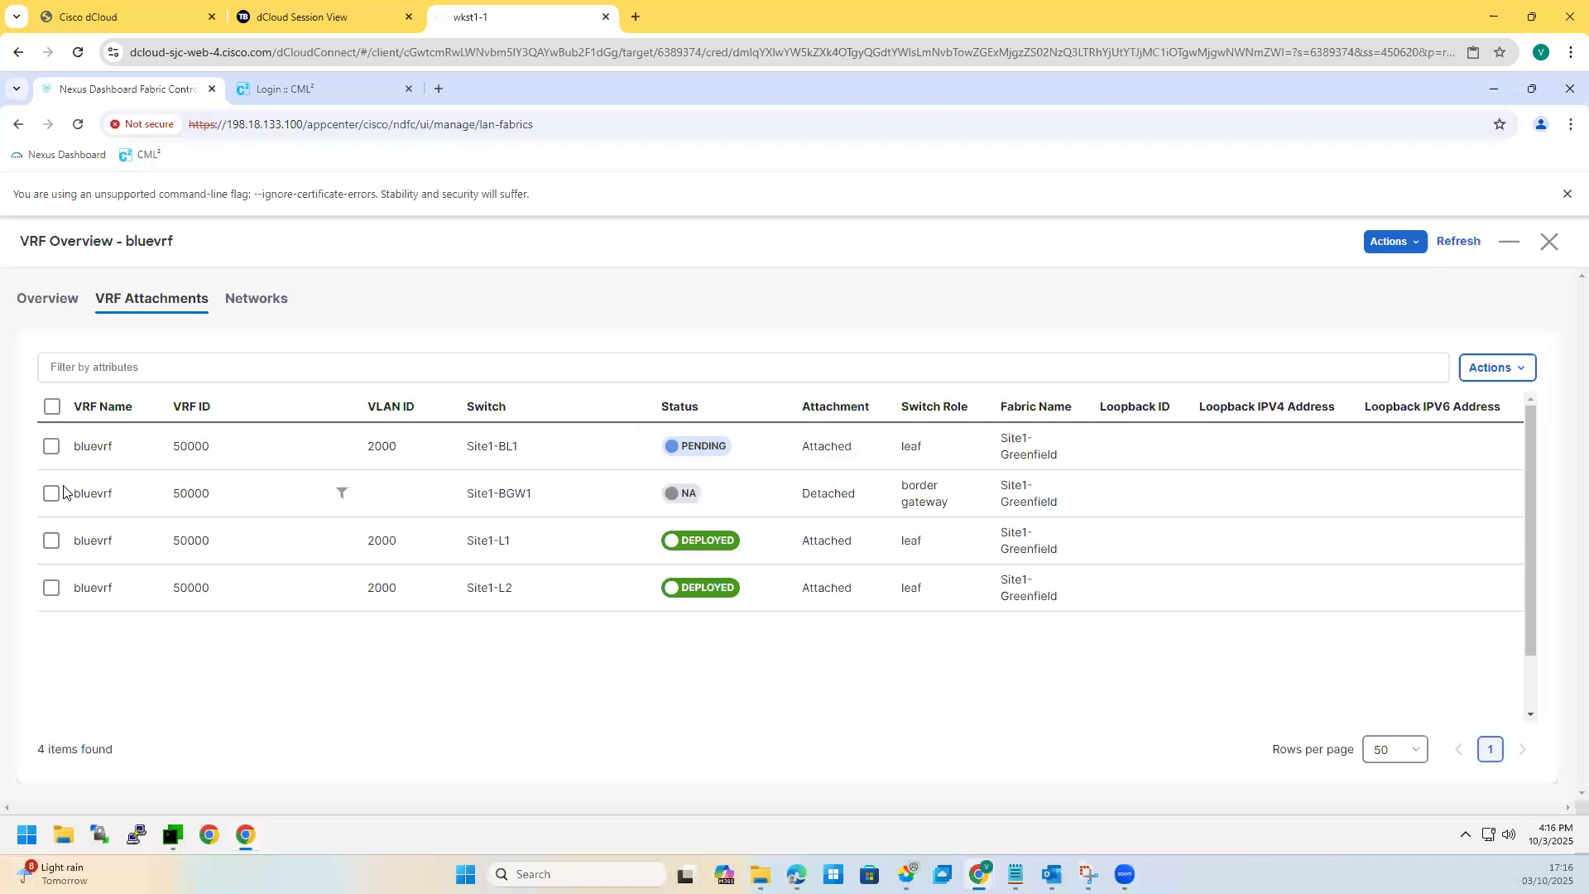
Step: Confirm Site1-BL1's attachment uses VLAN 2000, then view Site1-BL1's summary in the Switches list
{"action": "left_click", "coordinate": [52, 449]}
{"action": "left_click", "coordinate": [1508, 371]}
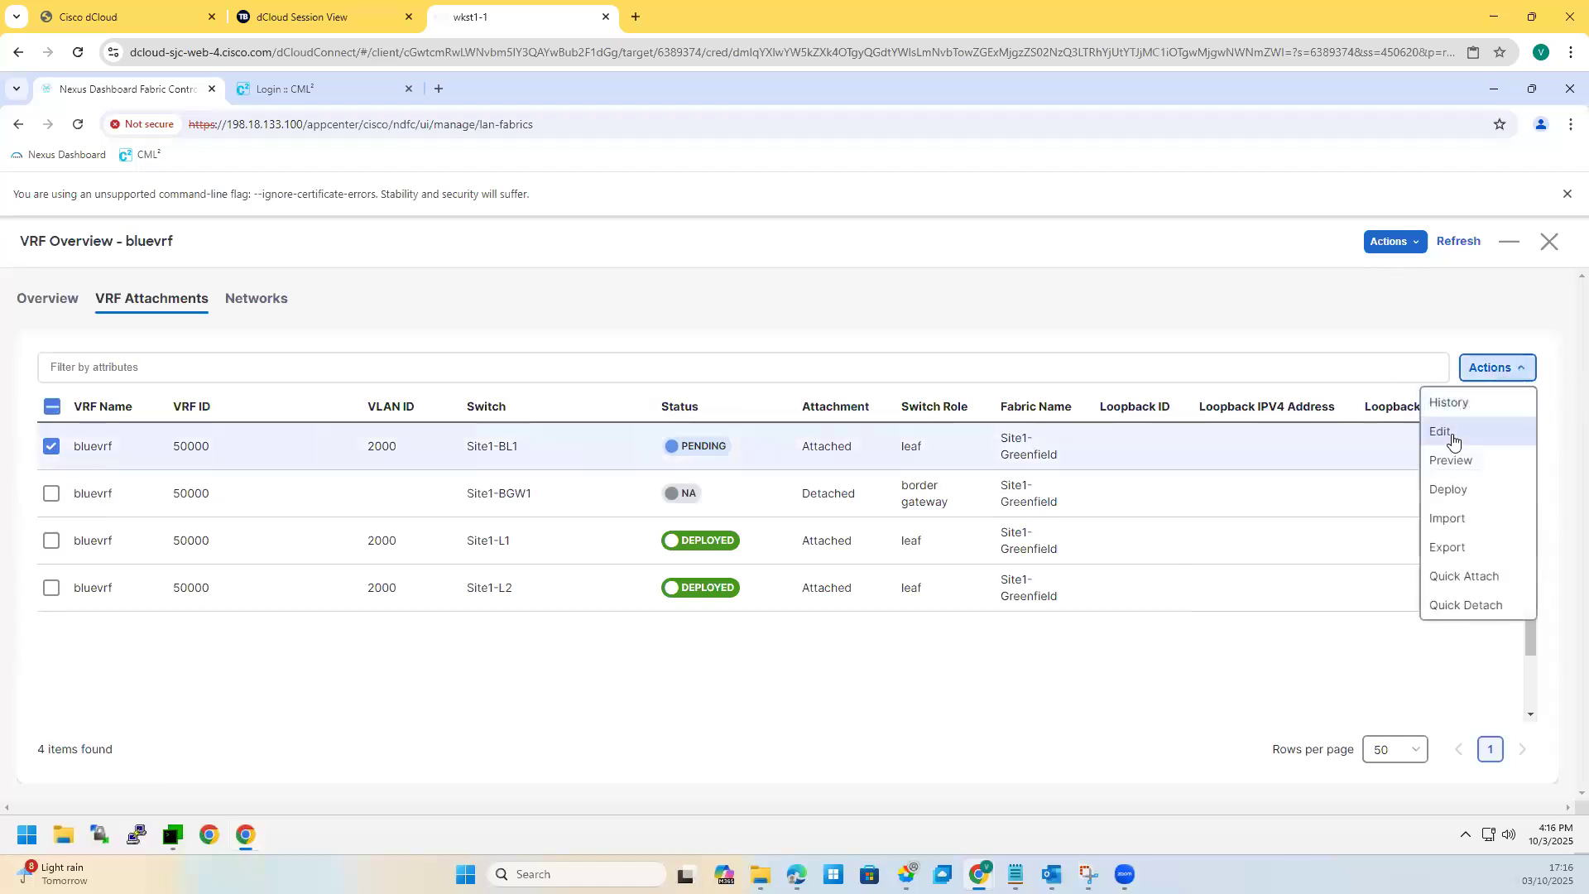
{"action": "left_click", "coordinate": [1445, 434]}
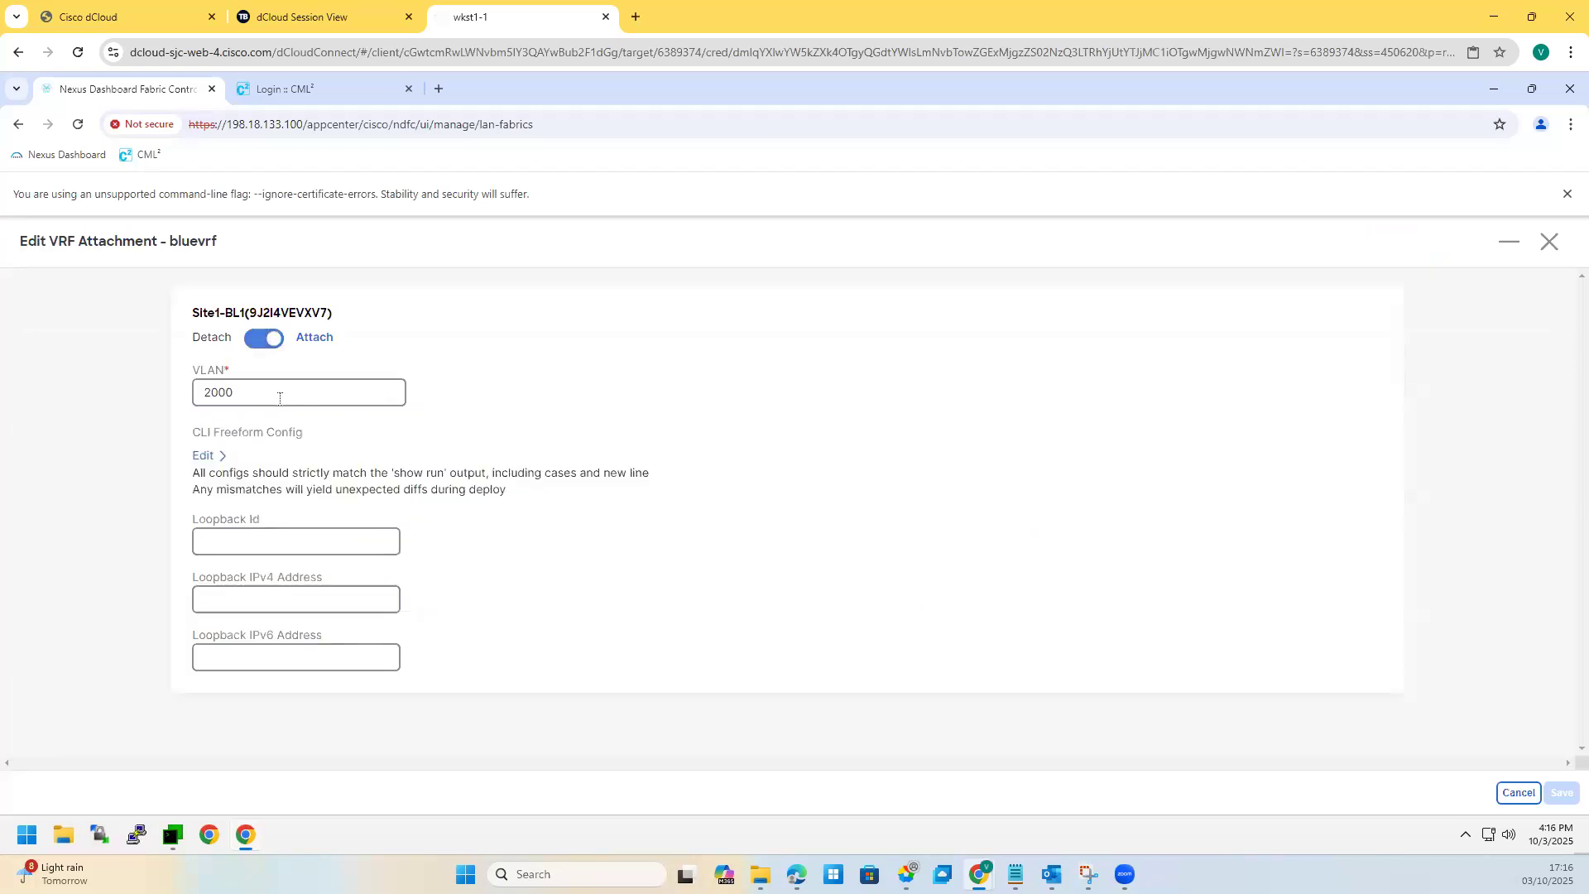
{"action": "left_click", "coordinate": [290, 397]}
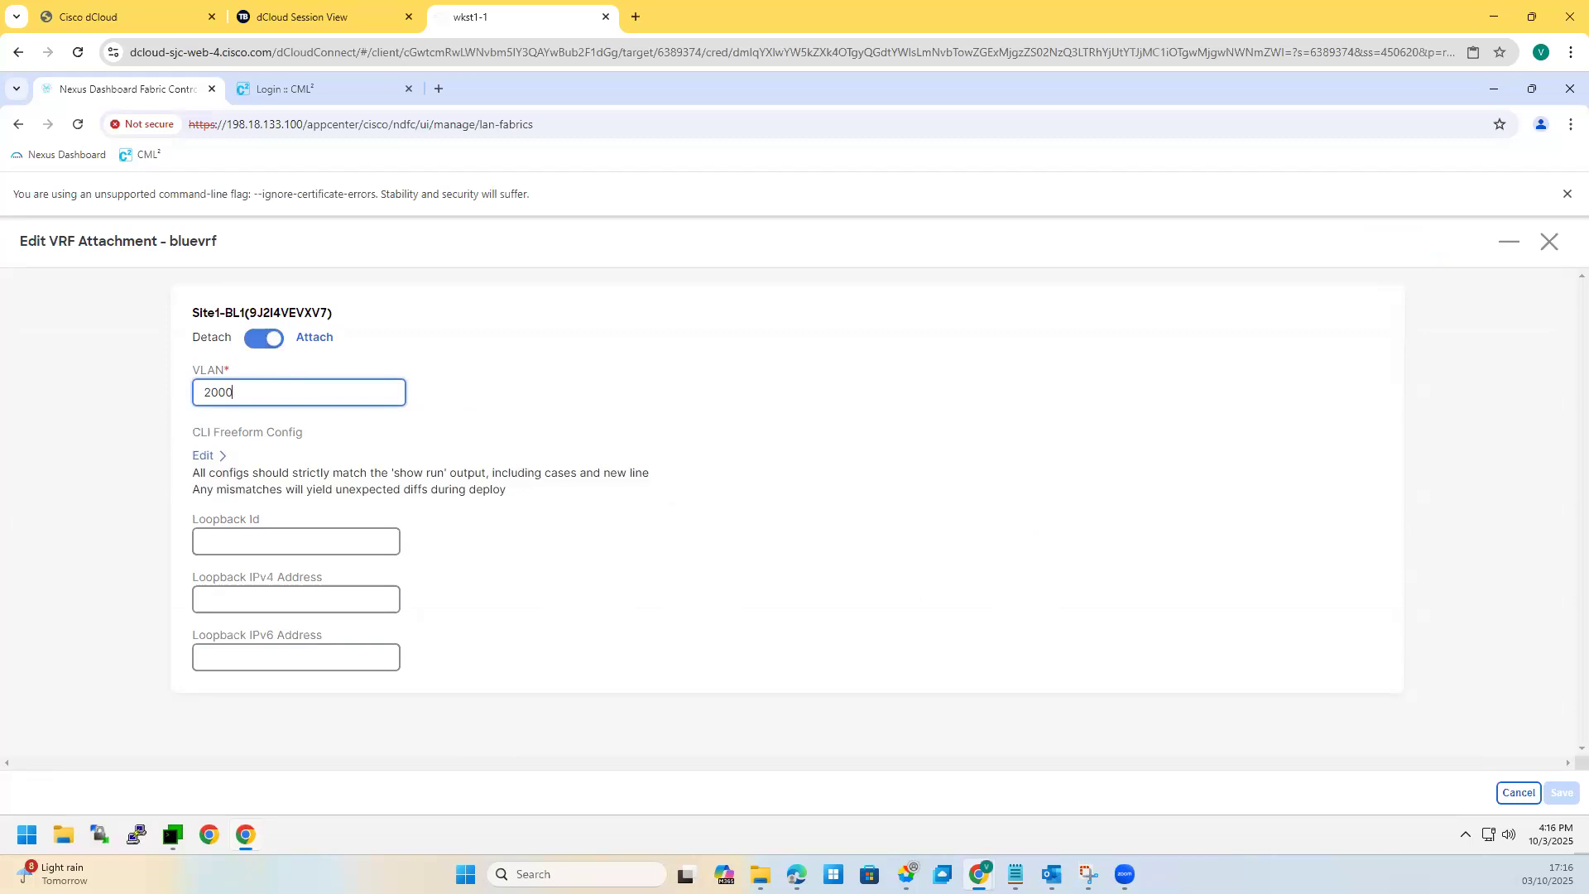
{"action": "left_click", "coordinate": [1550, 242]}
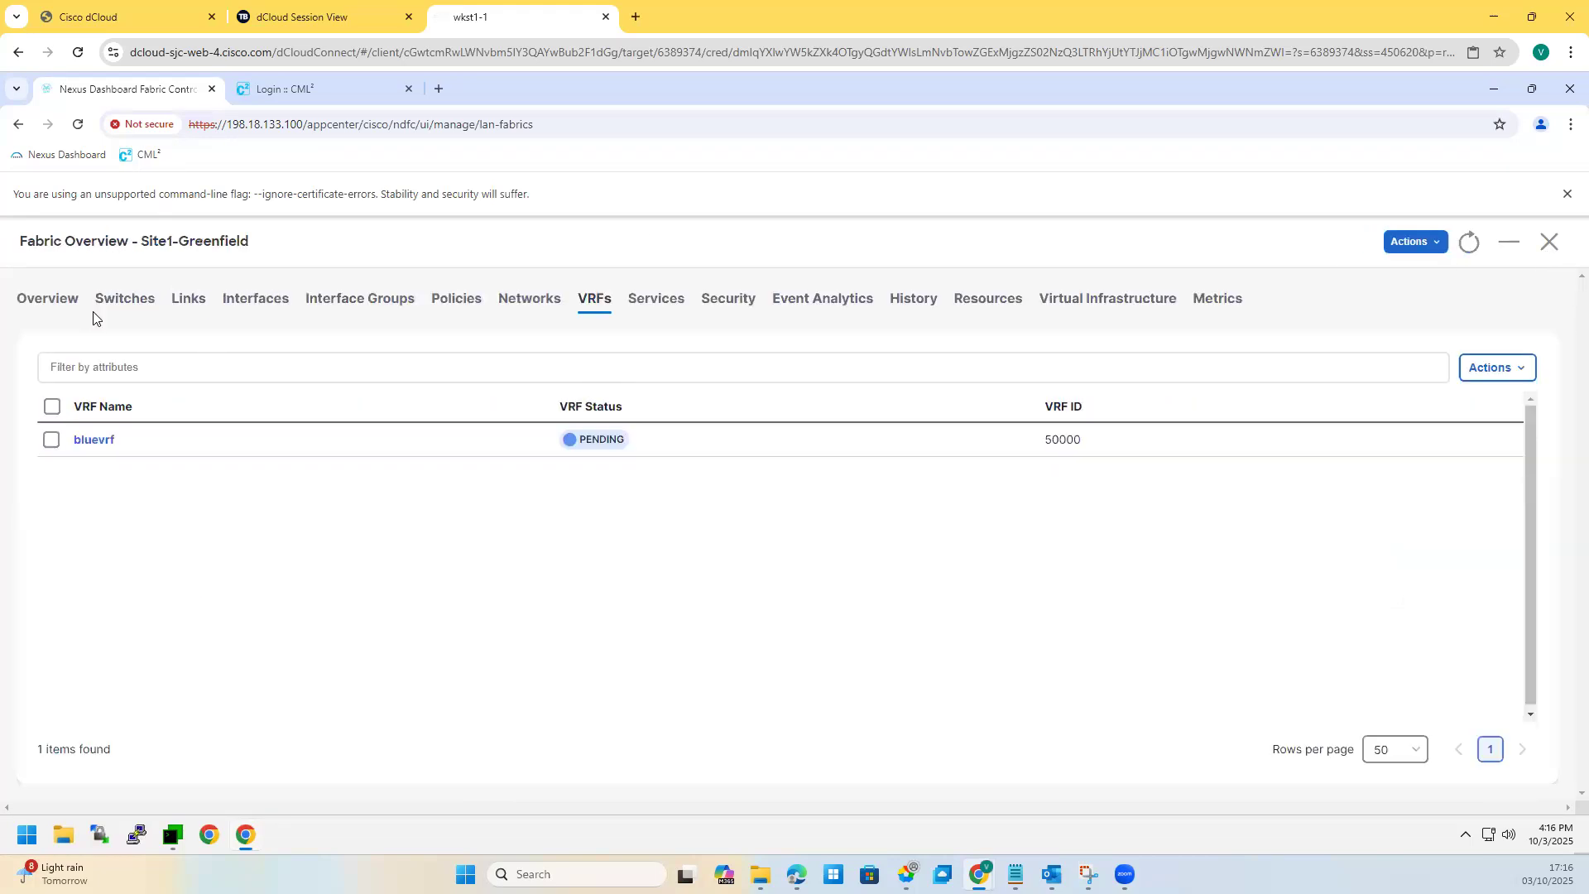
{"action": "left_click", "coordinate": [125, 298]}
{"action": "triple_click", "coordinate": [105, 492]}
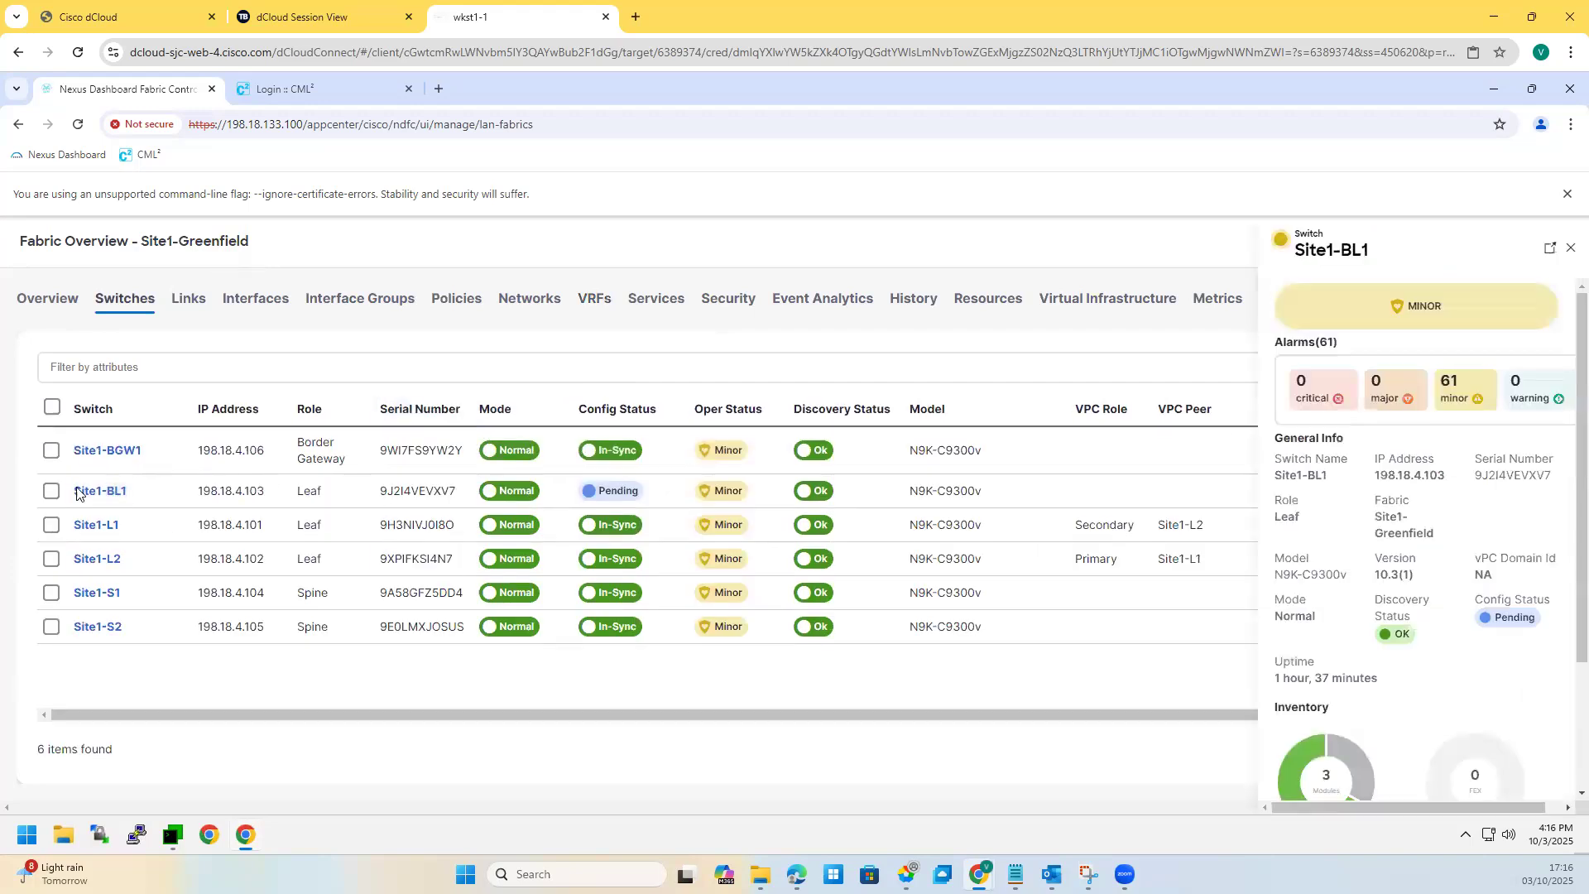
Step: Open Site1-BL1's switch overview and select its bluevrf VRF attachment
{"action": "left_click", "coordinate": [81, 491]}
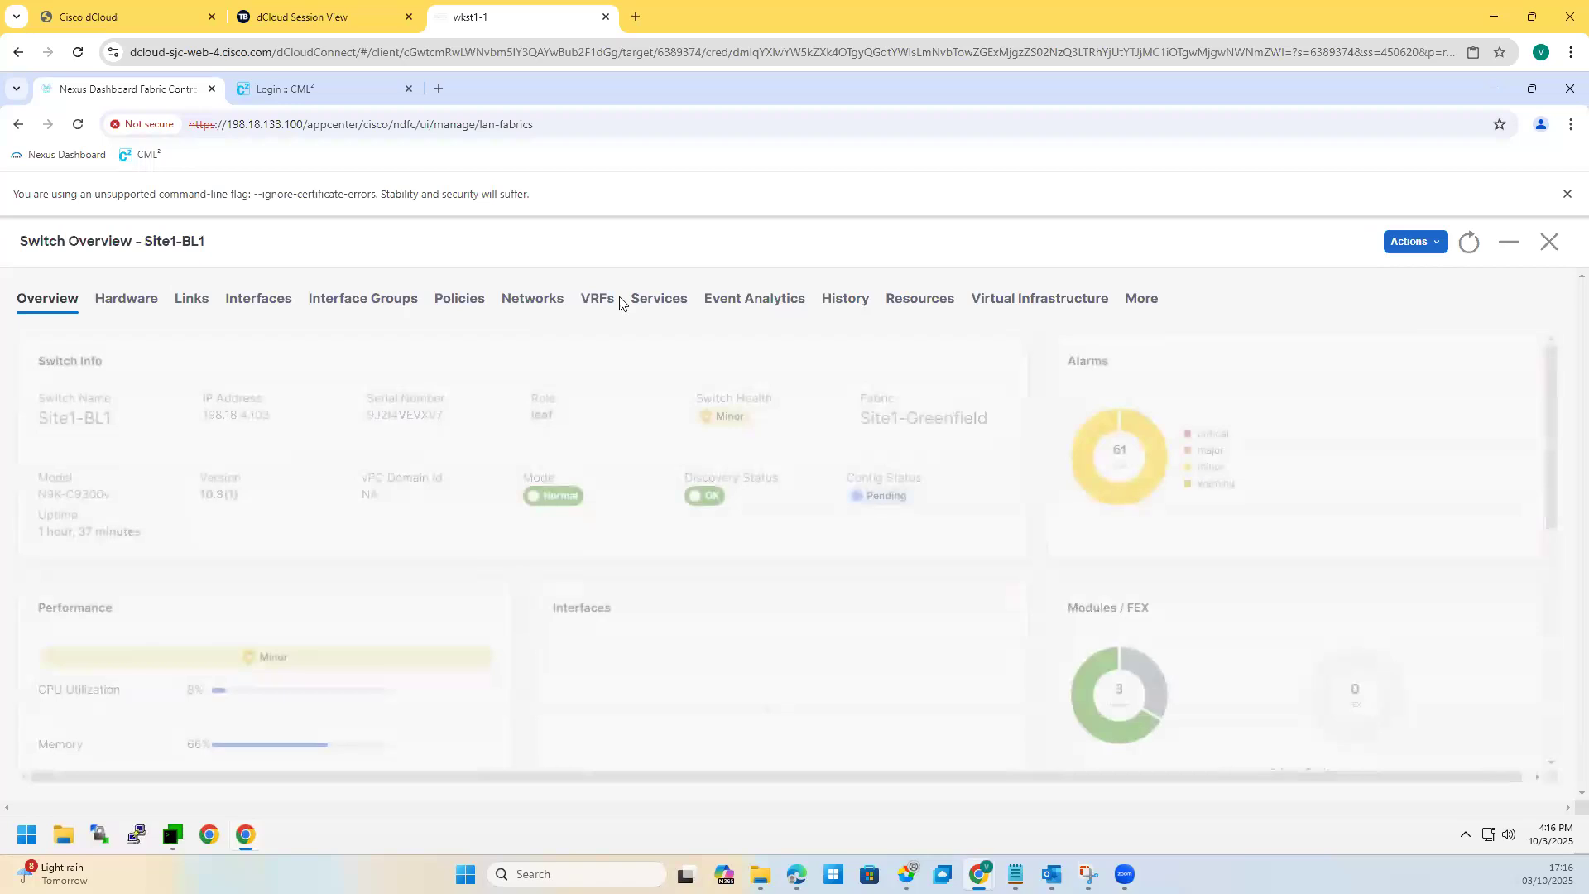
{"action": "left_click", "coordinate": [600, 303]}
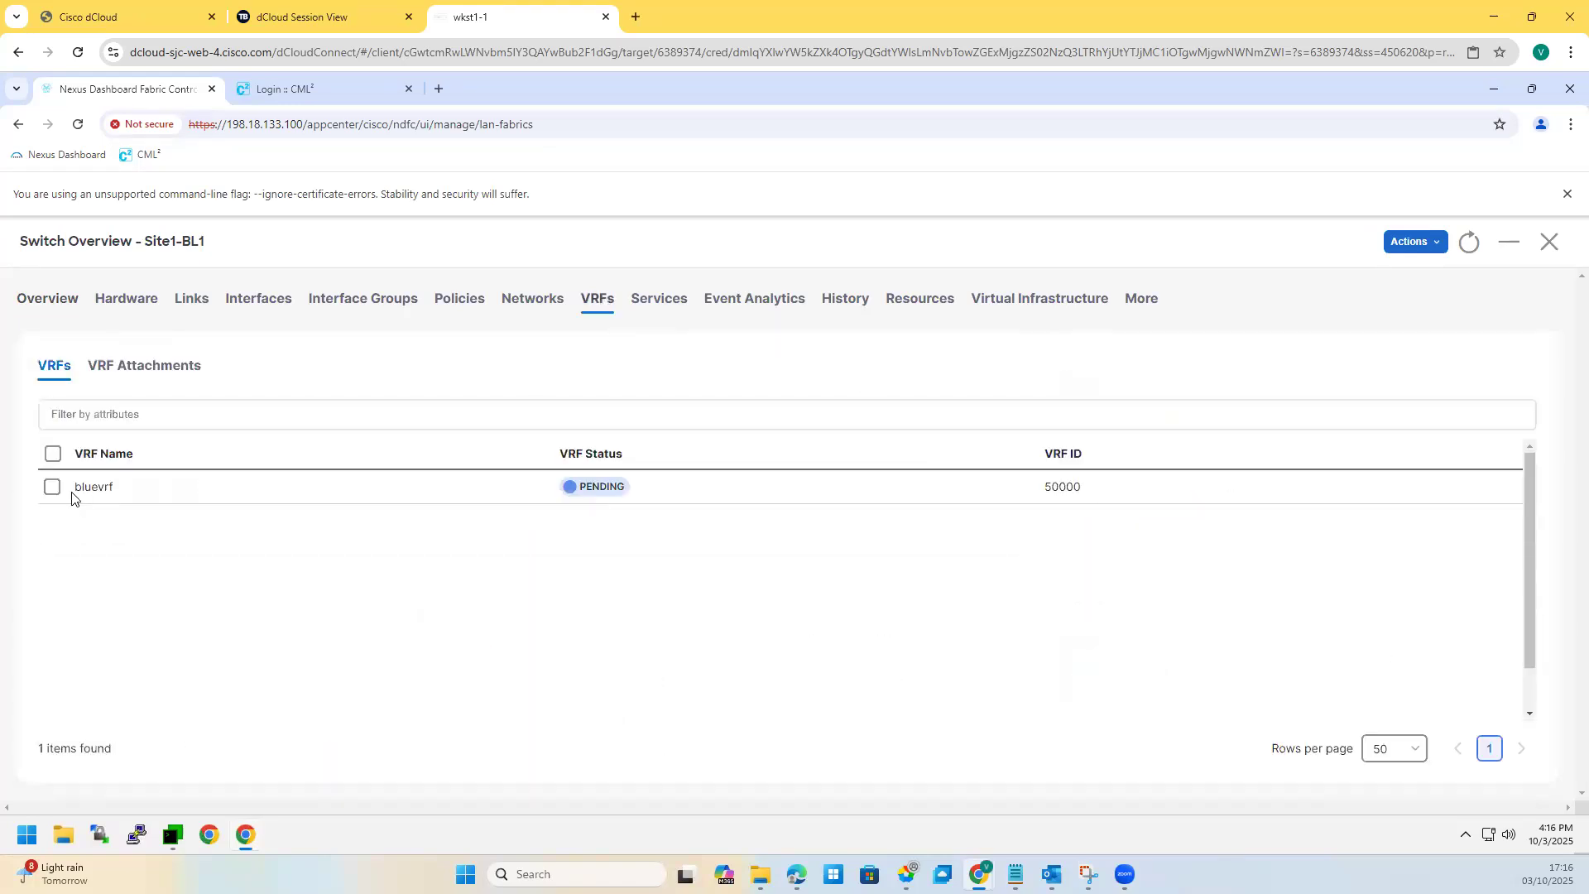
{"action": "left_click", "coordinate": [50, 489]}
{"action": "left_click", "coordinate": [148, 365]}
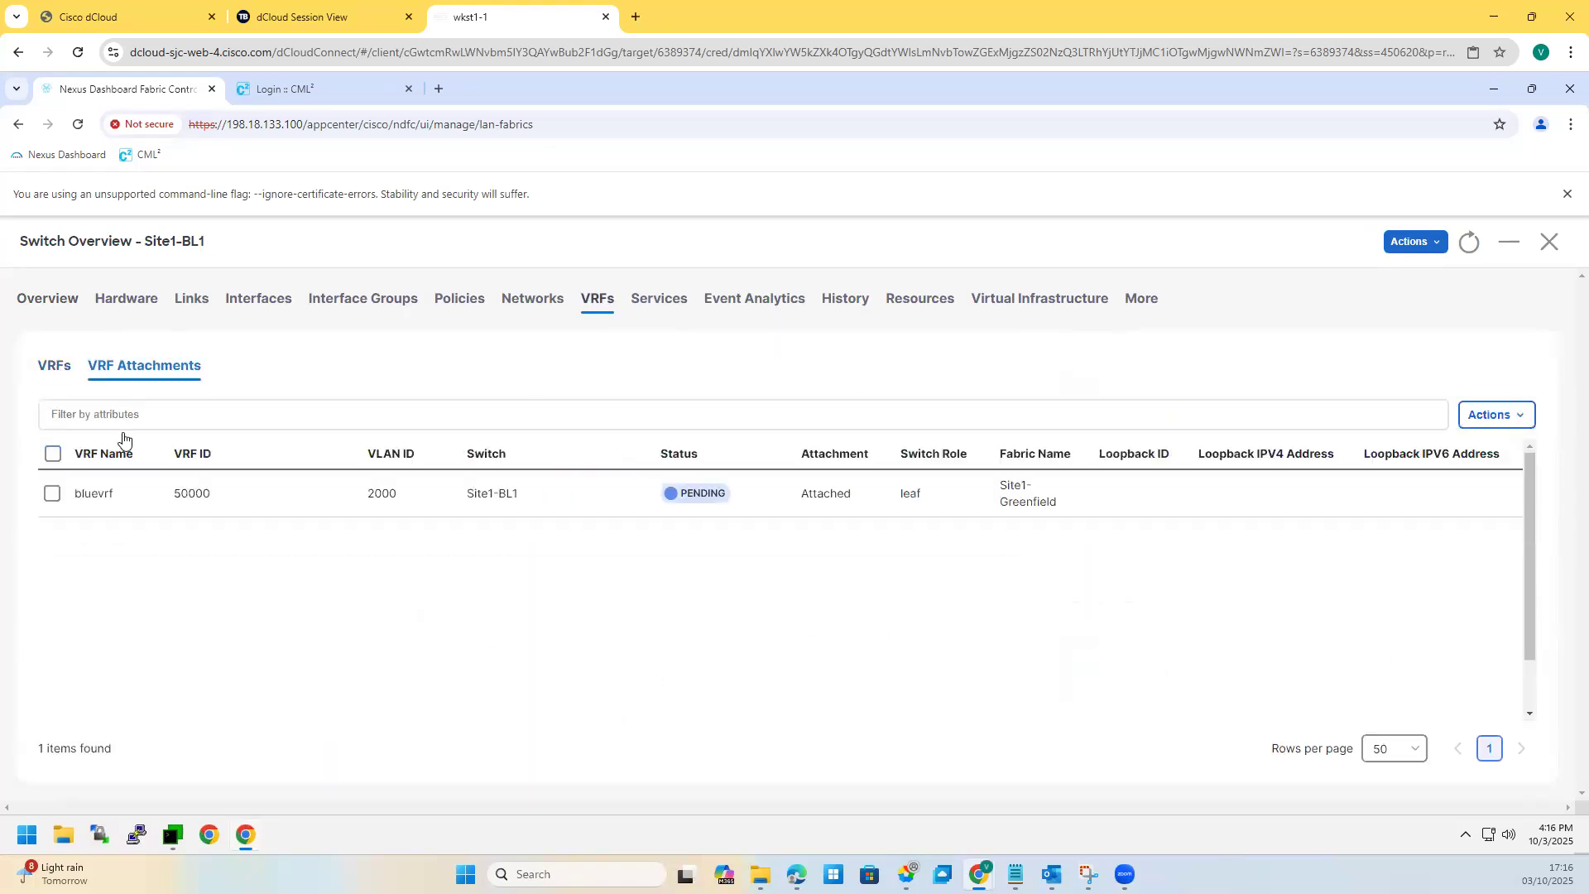
{"action": "left_click", "coordinate": [51, 493]}
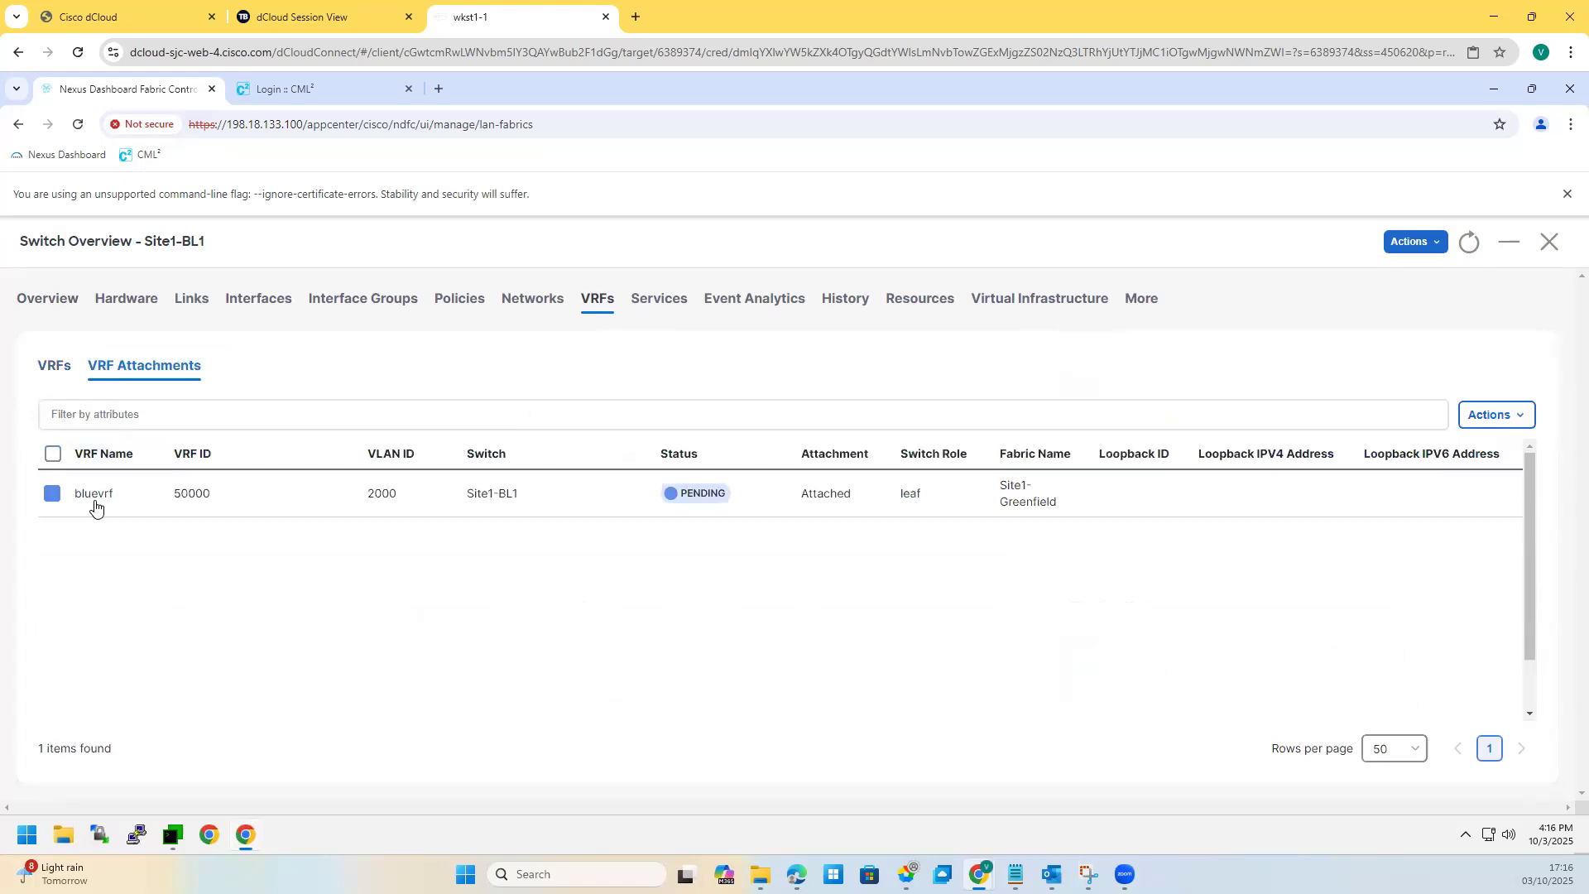
Step: Edit the bluevrf attachment, review the show-run mismatch warning, and close without saving
{"action": "left_click", "coordinate": [1488, 415]}
{"action": "left_click", "coordinate": [1457, 478]}
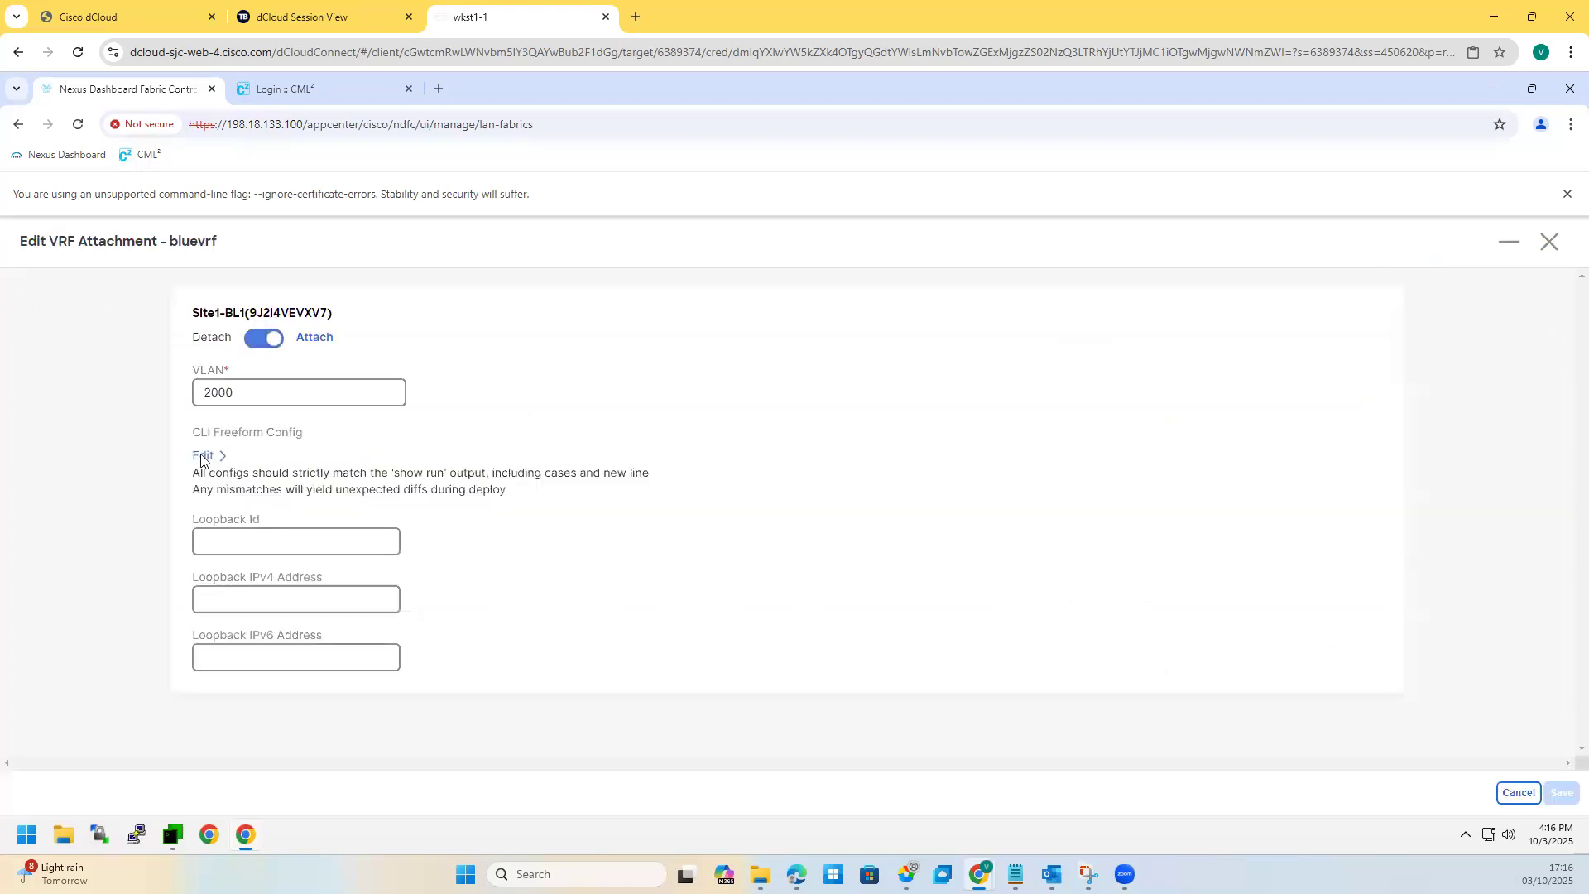
{"action": "left_click_drag", "start_coordinate": [228, 473], "coordinate": [217, 457]}
{"action": "left_click_drag", "start_coordinate": [298, 506], "coordinate": [245, 490]}
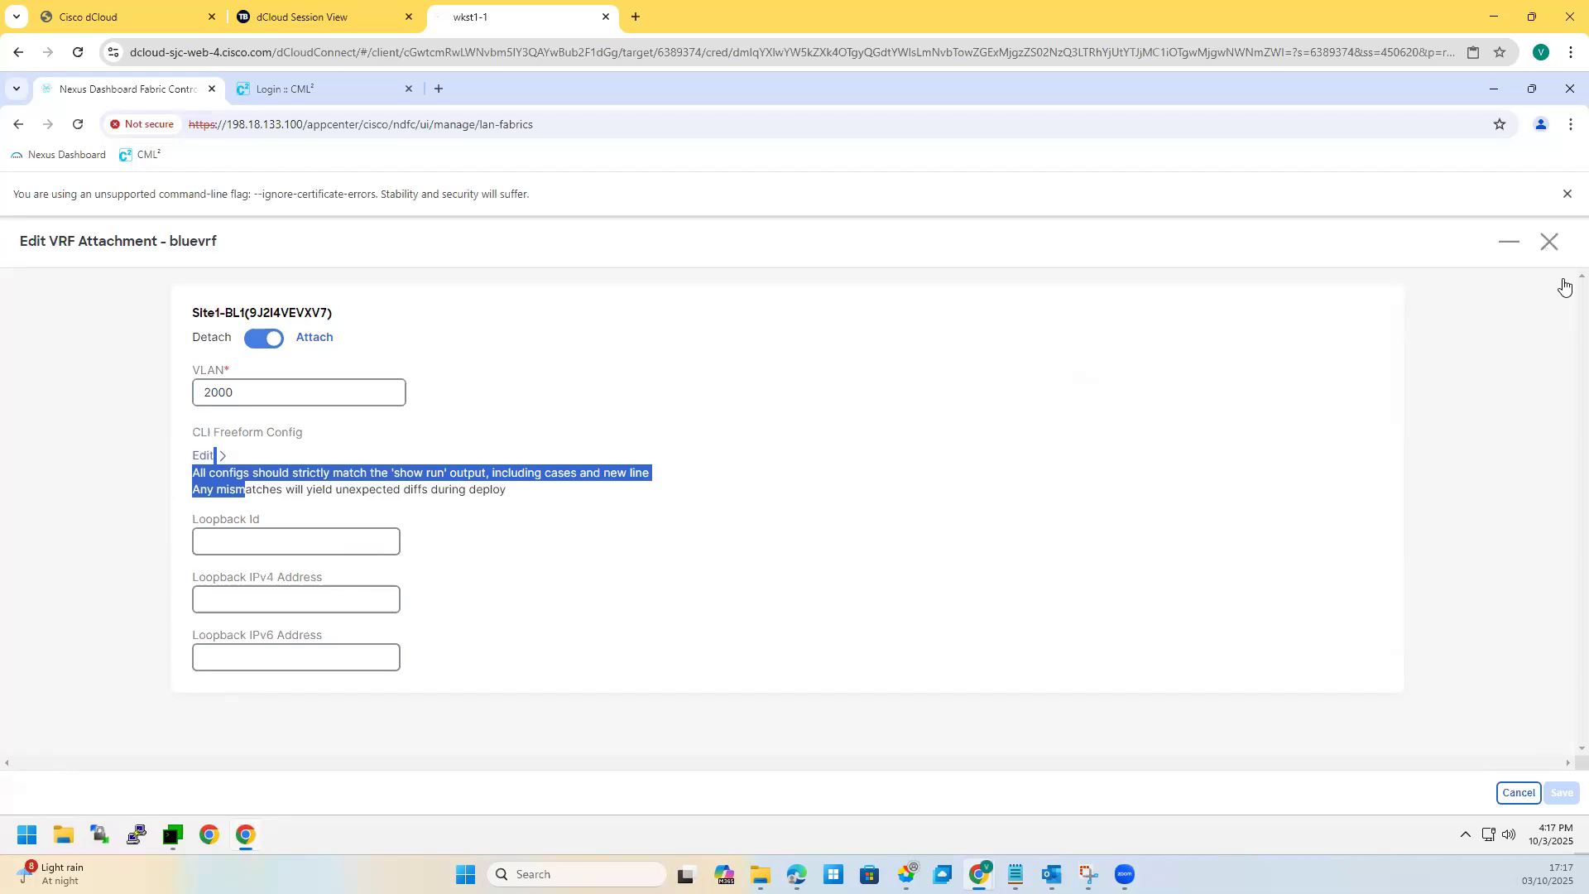
{"action": "left_click", "coordinate": [1549, 242]}
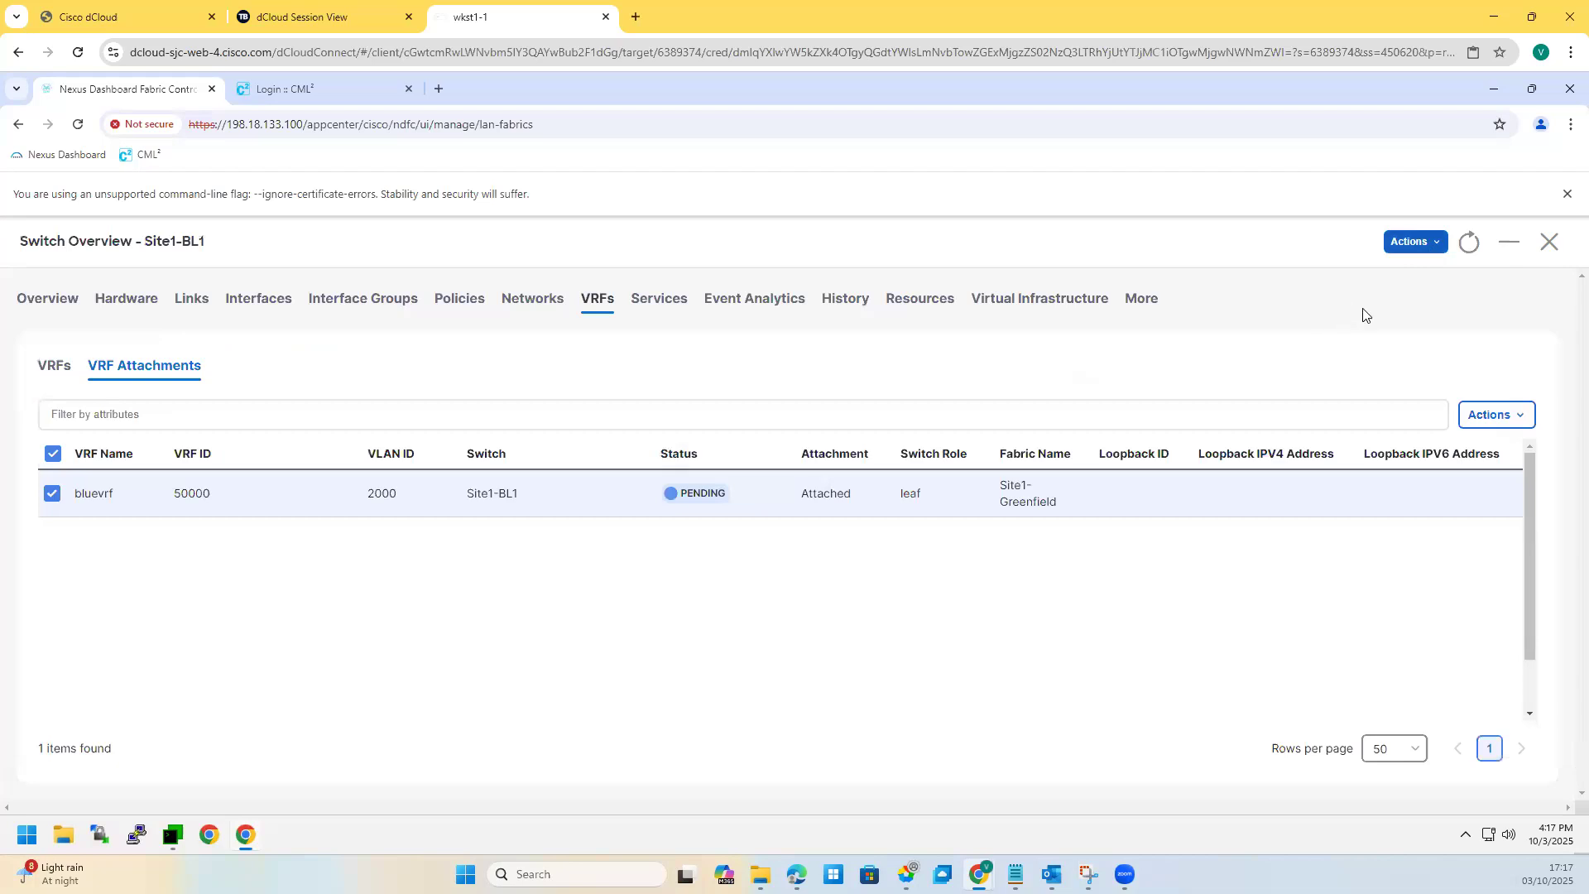
Step: Open the Site1-BL1 deployment preview from the switch-level Actions > Deploy
{"action": "left_click", "coordinate": [1415, 242]}
{"action": "mouse_move", "coordinate": [1393, 335]}
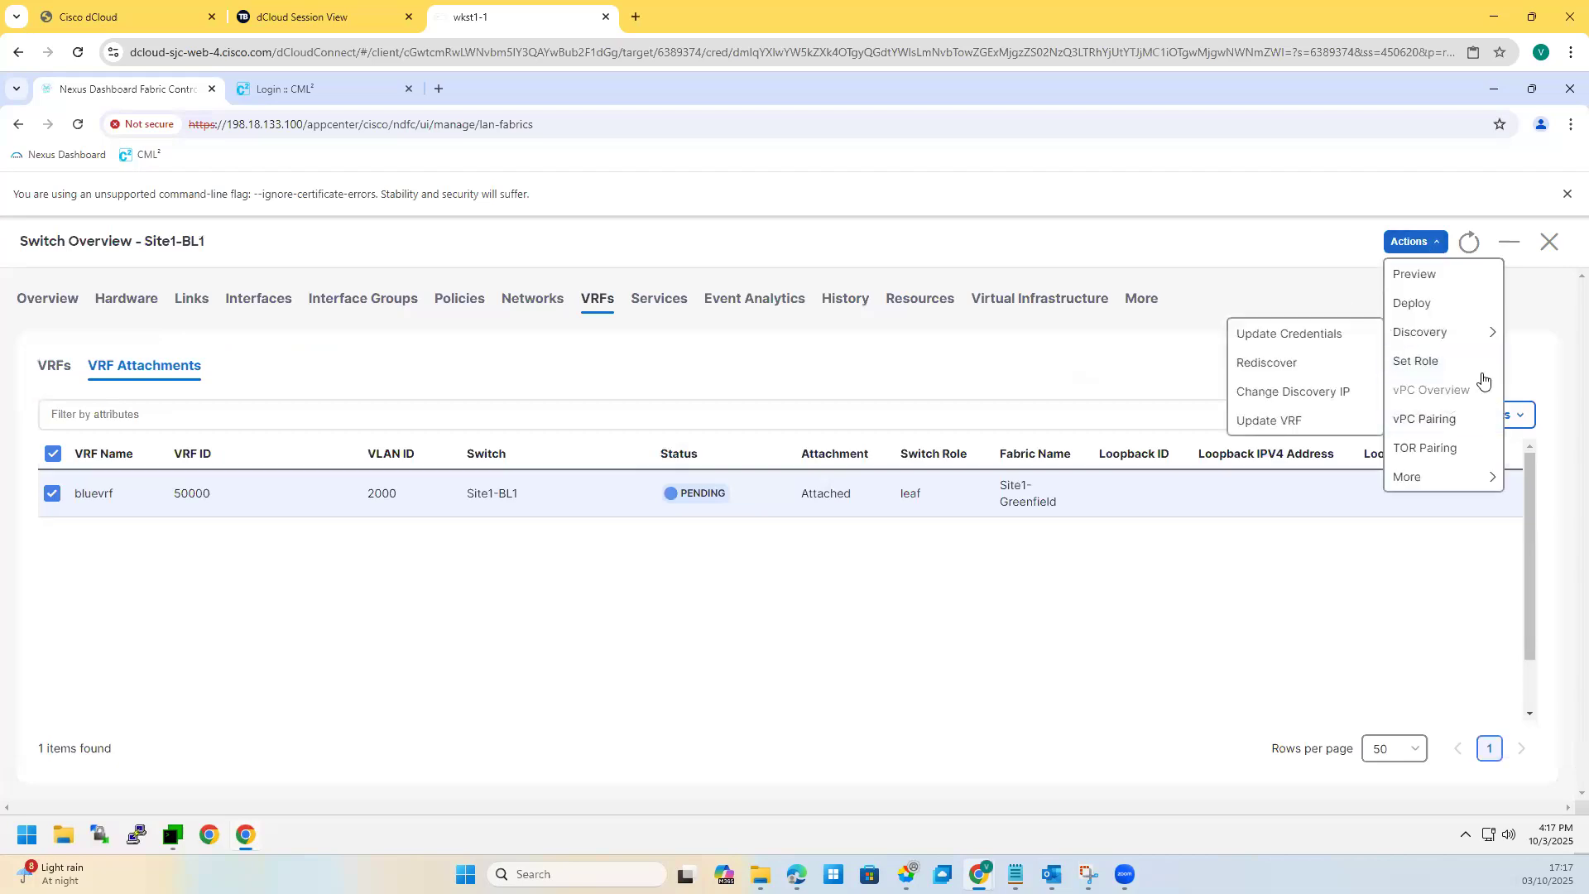
{"action": "left_click", "coordinate": [1412, 303]}
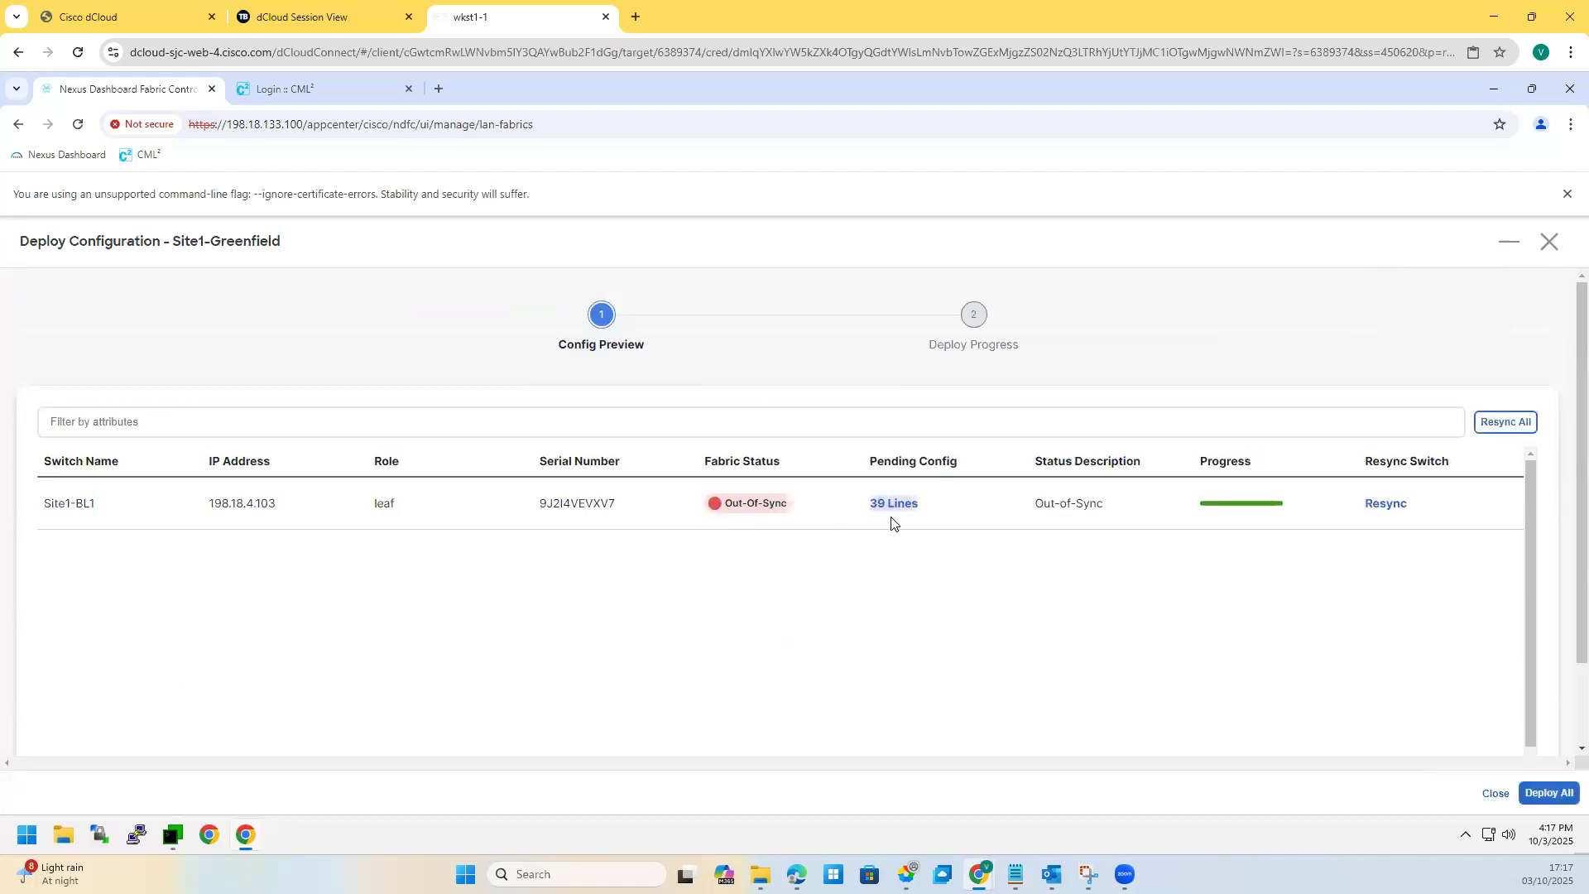
Step: Review Site1-BL1's 39 pending config lines, including the vlan 2000 and VRF address-family settings
{"action": "left_click", "coordinate": [891, 506]}
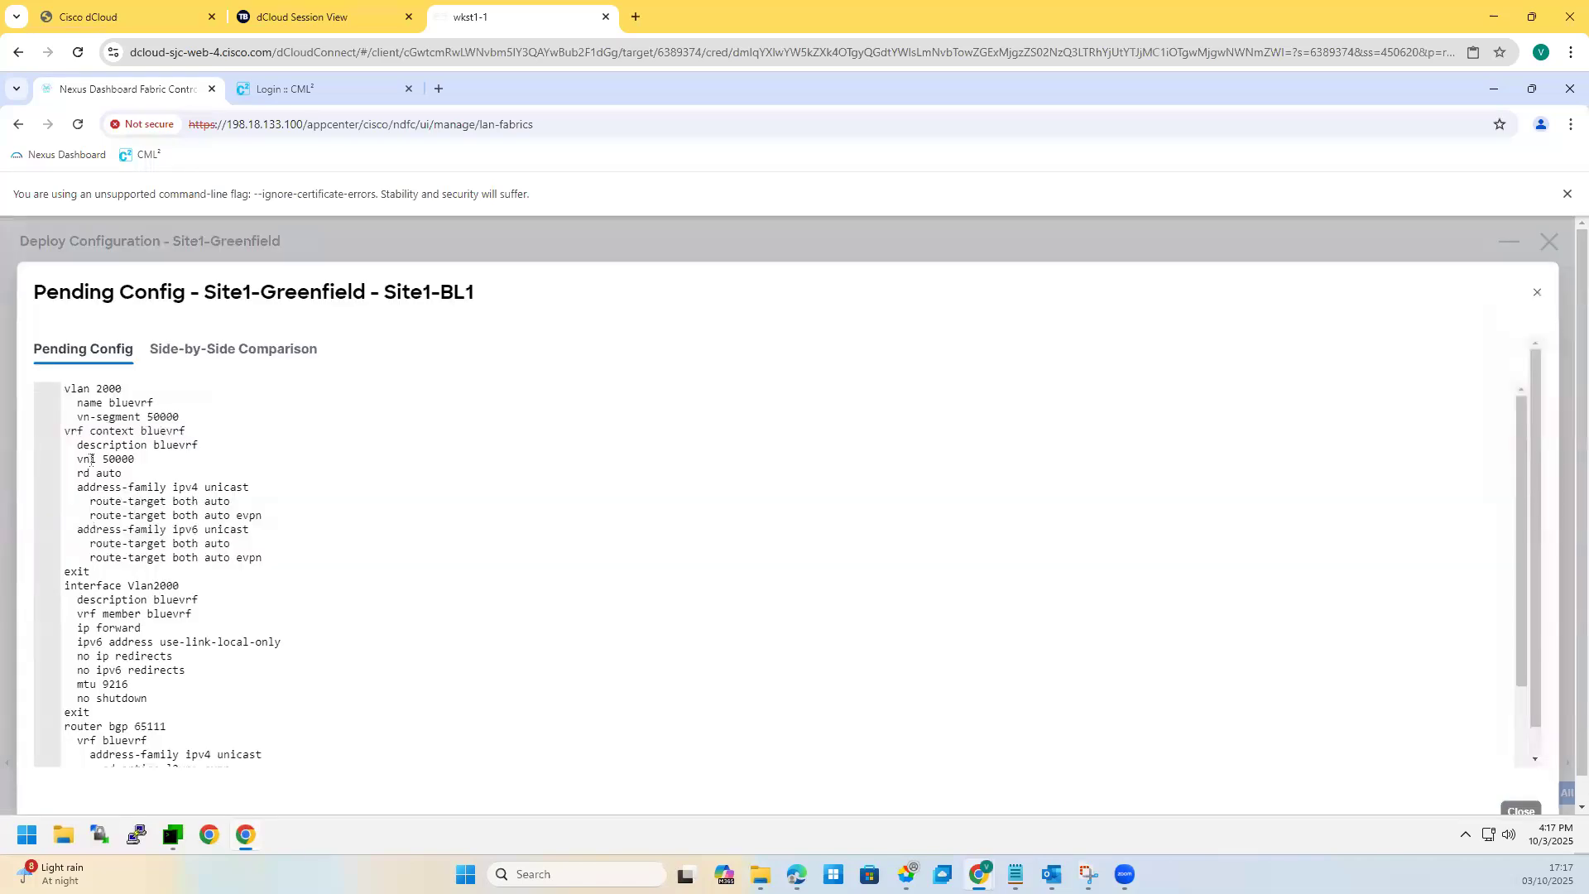
{"action": "left_click_drag", "start_coordinate": [191, 423], "coordinate": [73, 388]}
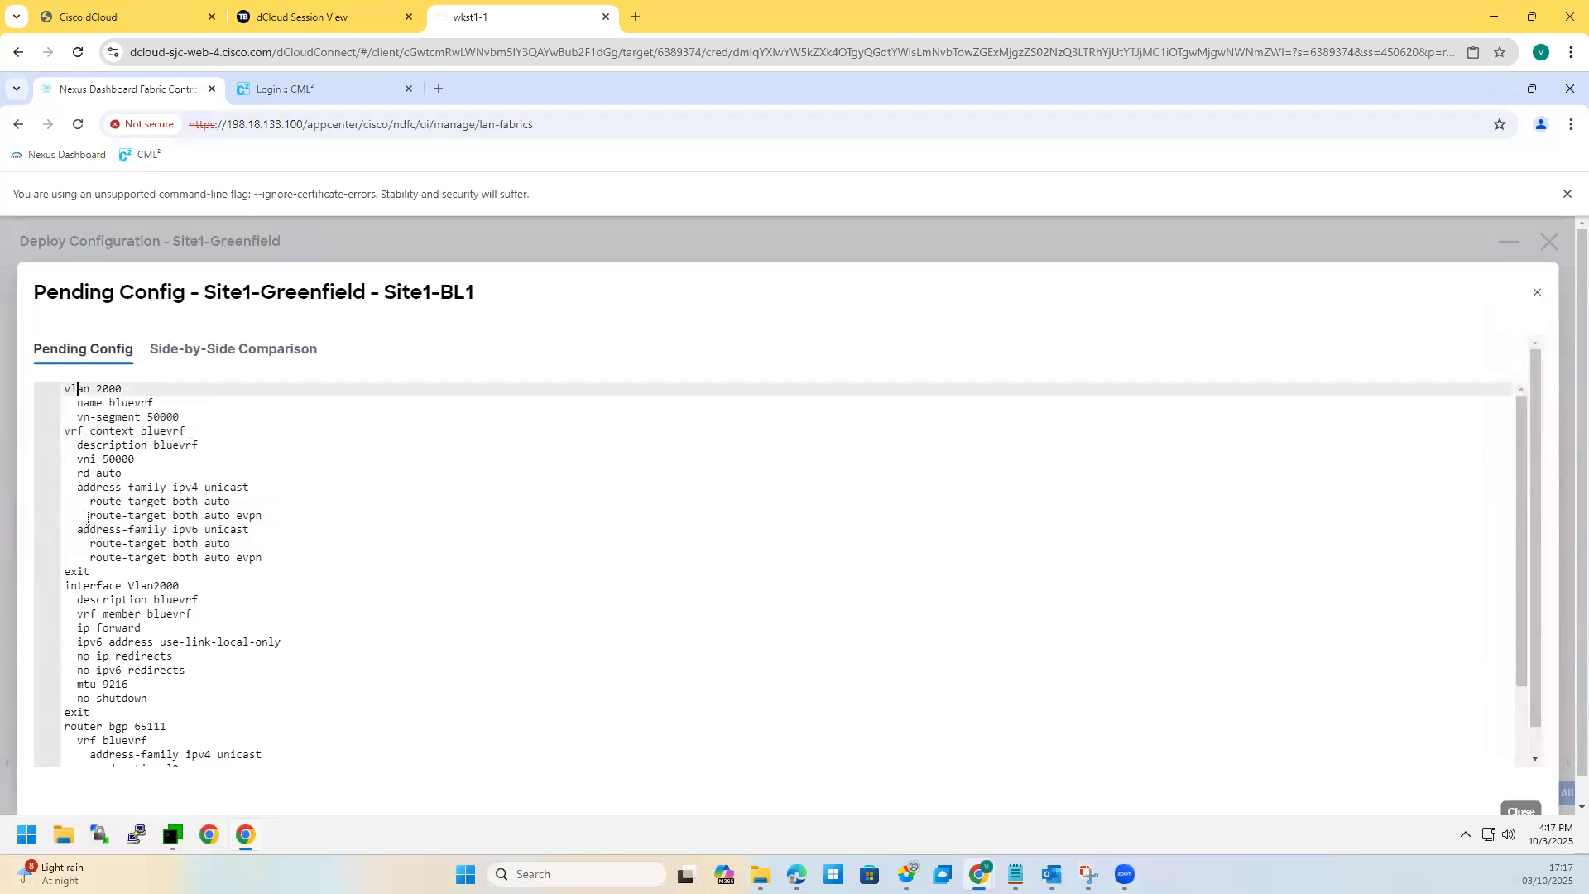
{"action": "left_click_drag", "start_coordinate": [71, 486], "coordinate": [222, 573]}
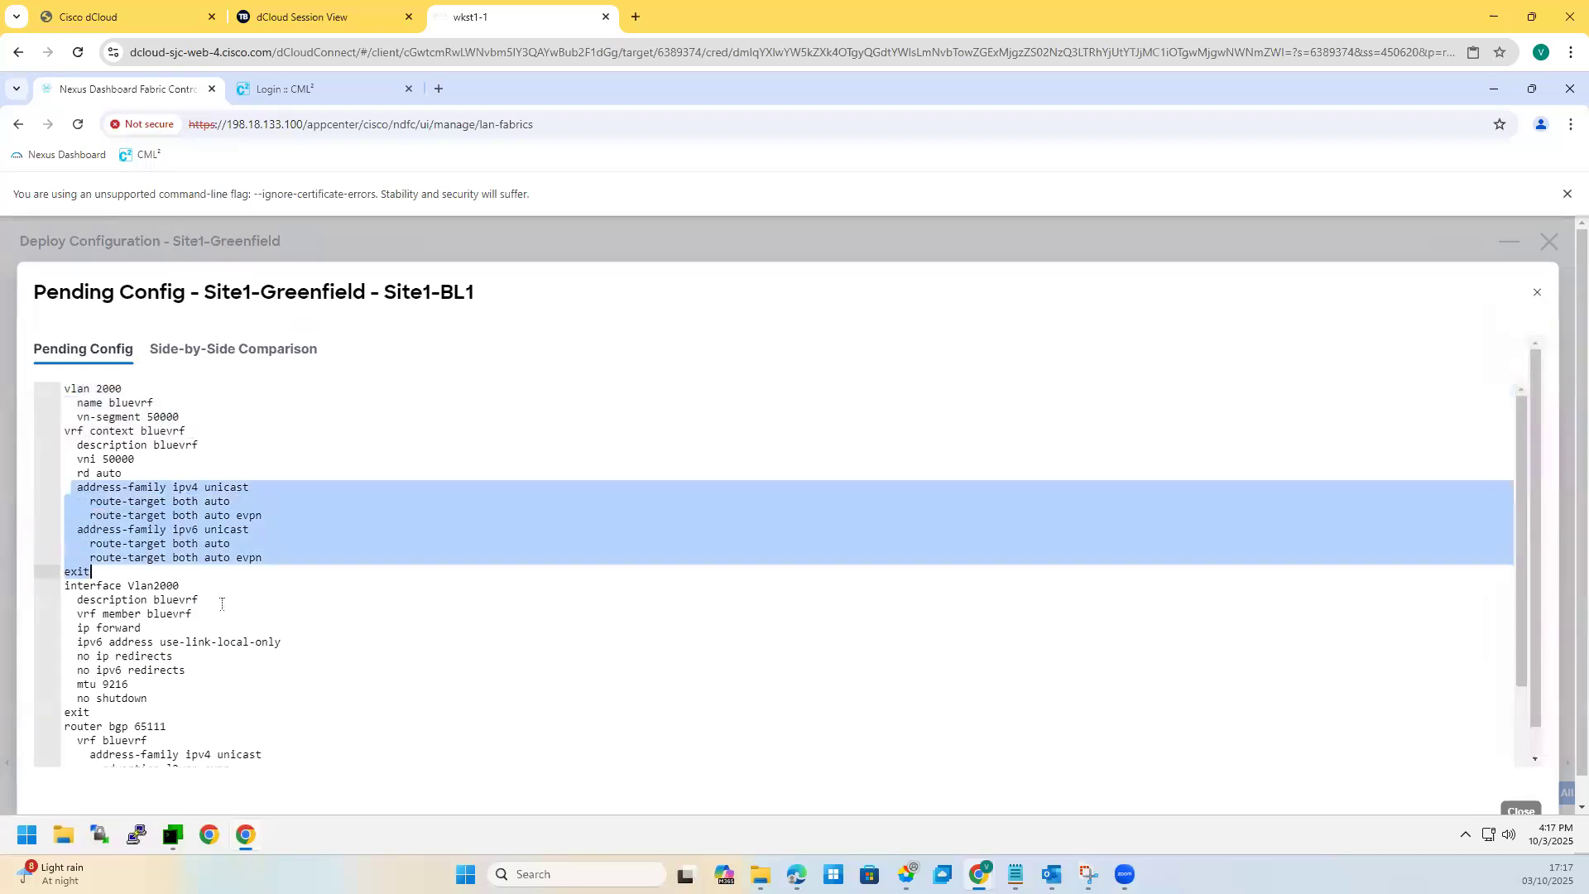
{"action": "scroll", "coordinate": [222, 603], "scroll_direction": "down", "scroll_amount": 1}
{"action": "scroll", "coordinate": [193, 587], "scroll_direction": "down", "scroll_amount": 1}
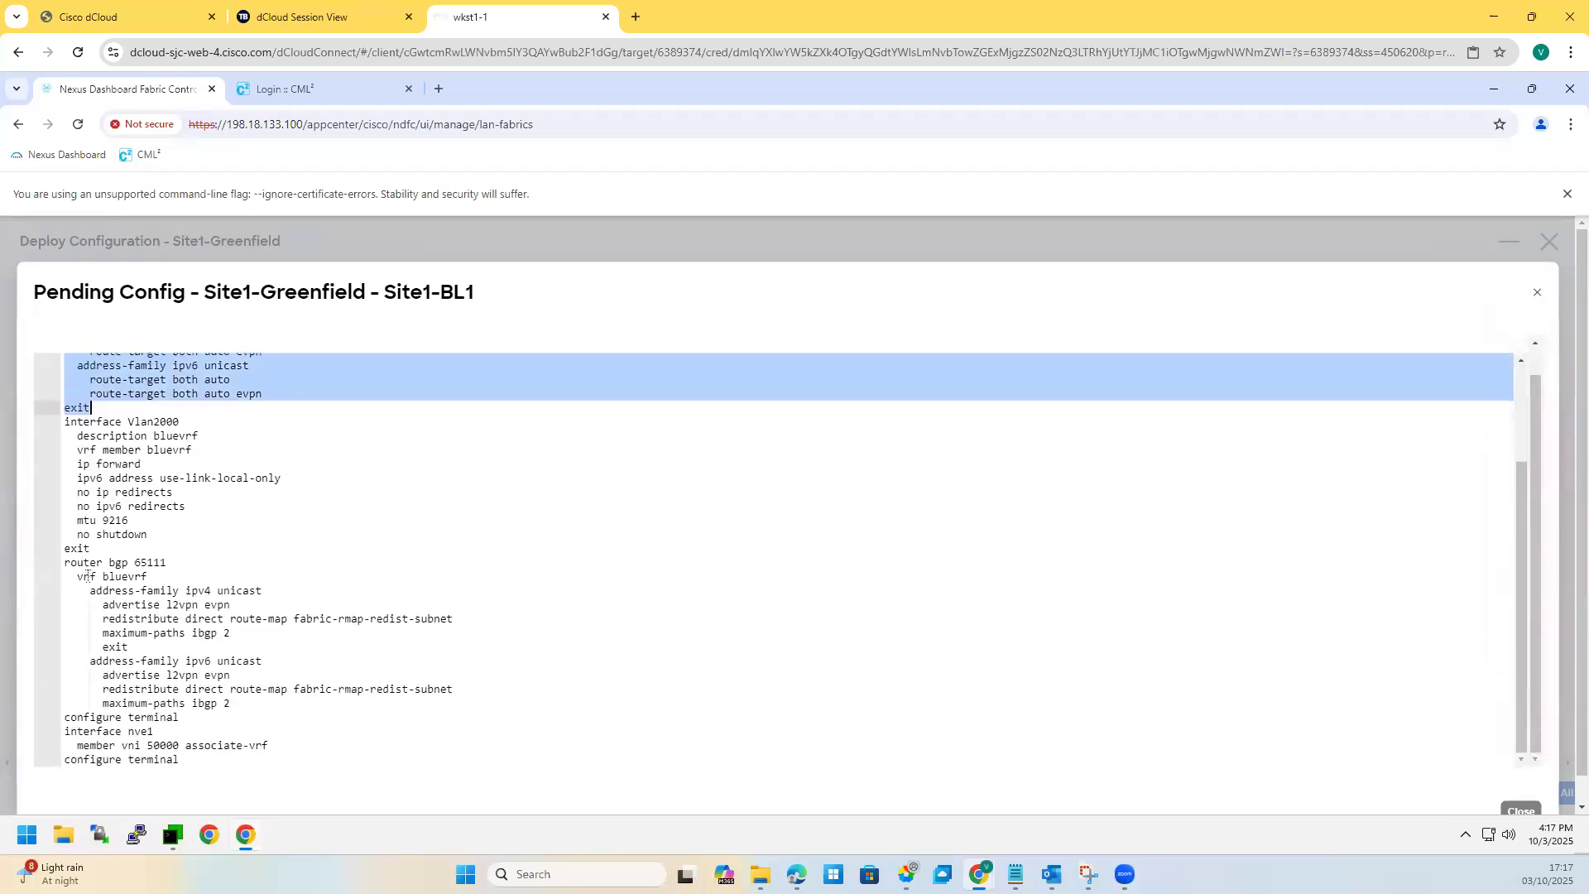
{"action": "left_click_drag", "start_coordinate": [89, 576], "coordinate": [225, 704]}
{"action": "scroll", "coordinate": [330, 706], "scroll_direction": "down", "scroll_amount": 1}
{"action": "left_click", "coordinate": [1513, 779]}
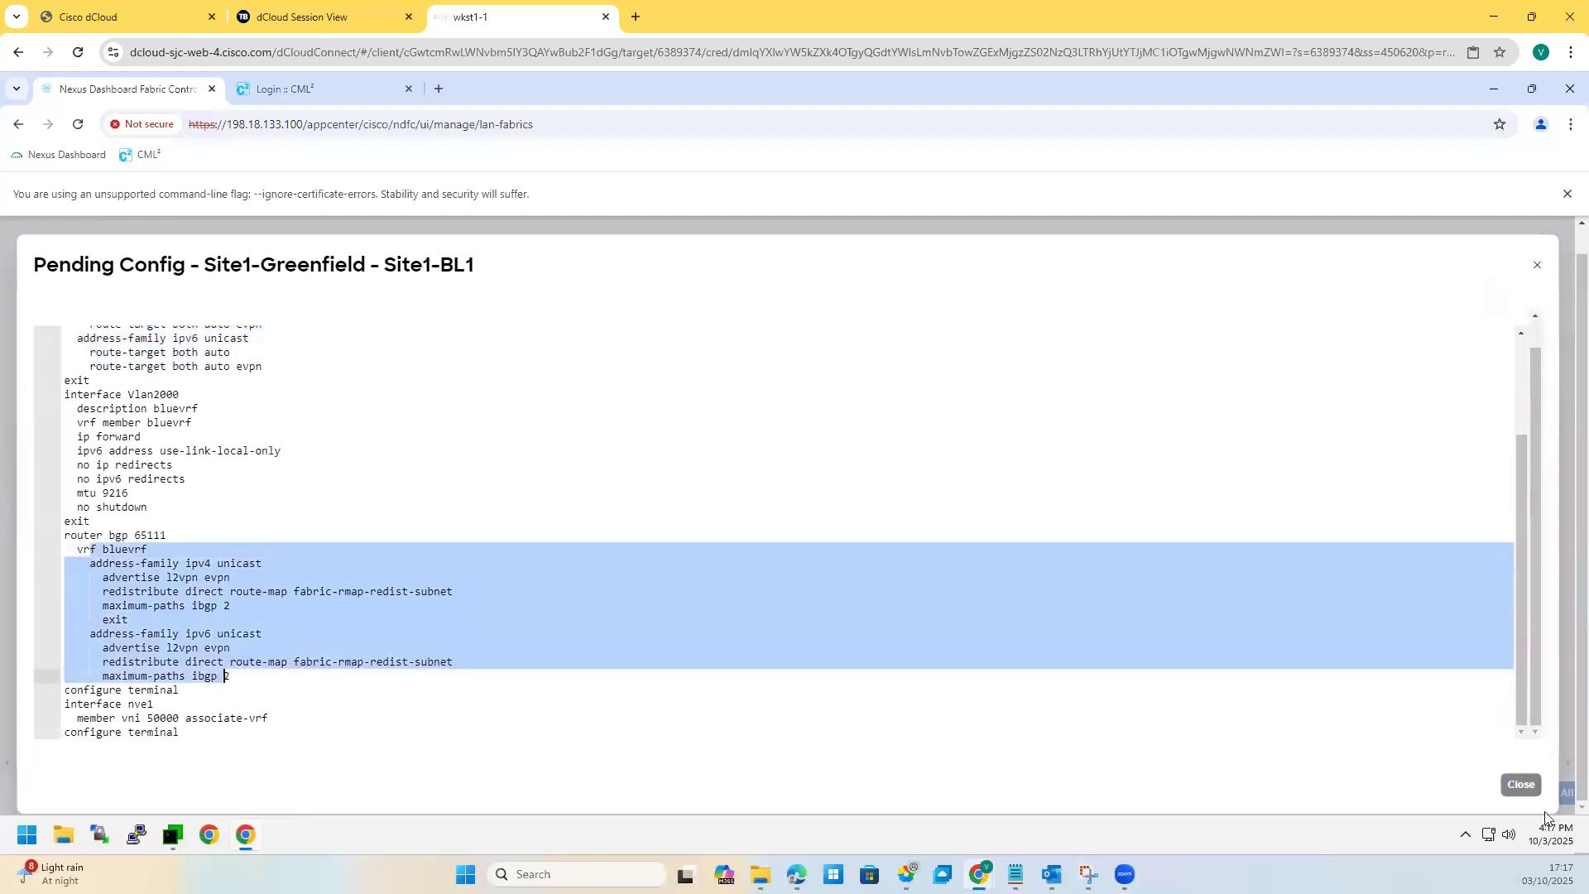
Step: Deploy all pending config to Site1-BL1 and close the progress view
{"action": "left_click", "coordinate": [1515, 791]}
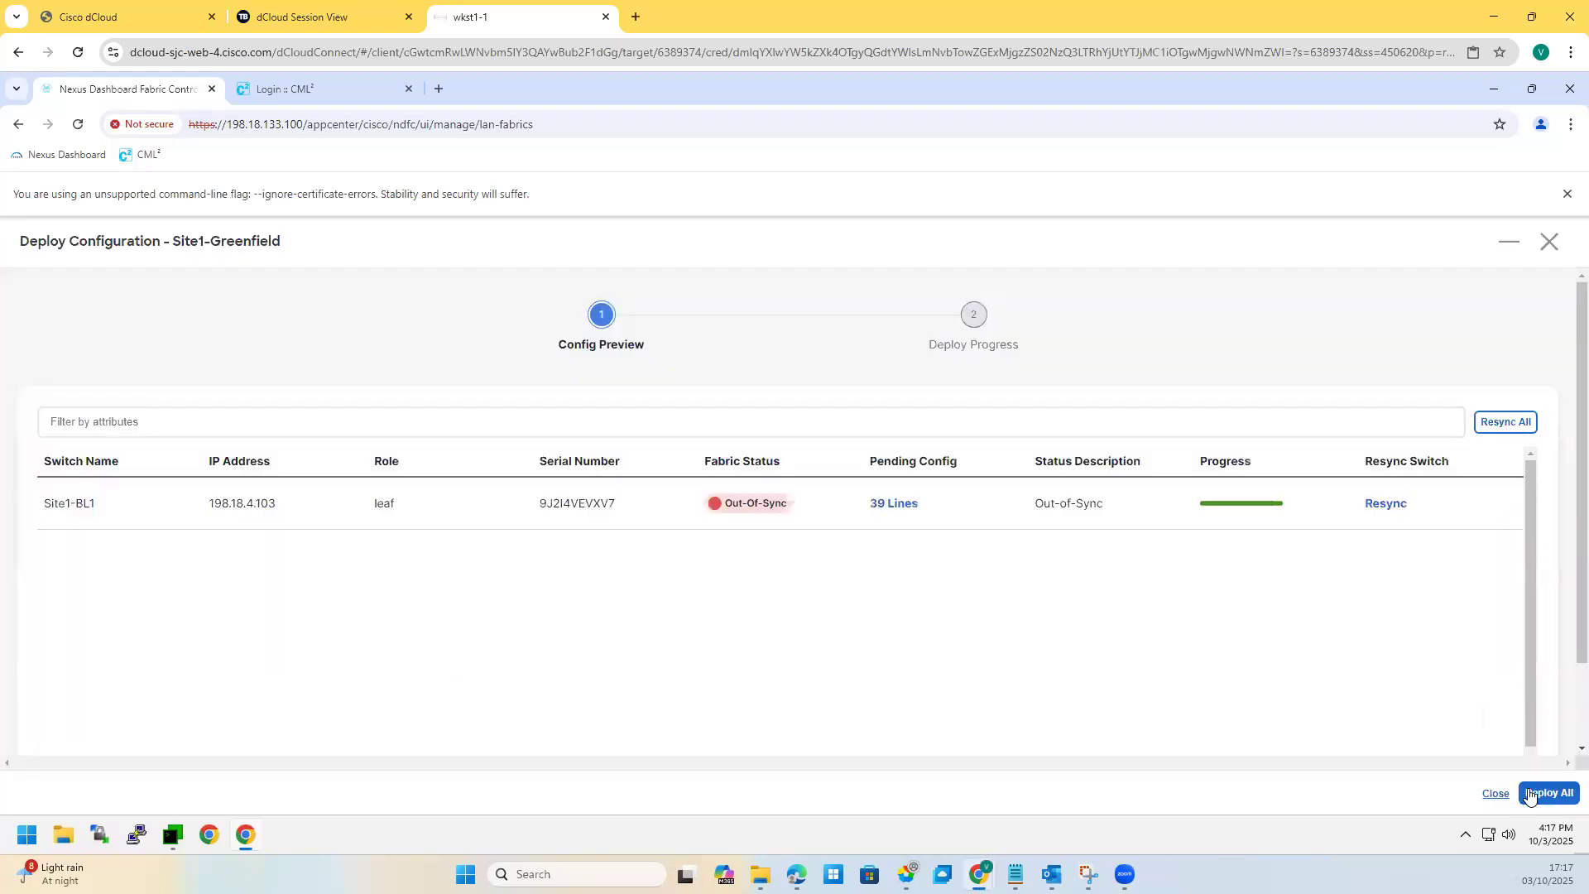
{"action": "left_click", "coordinate": [1552, 792]}
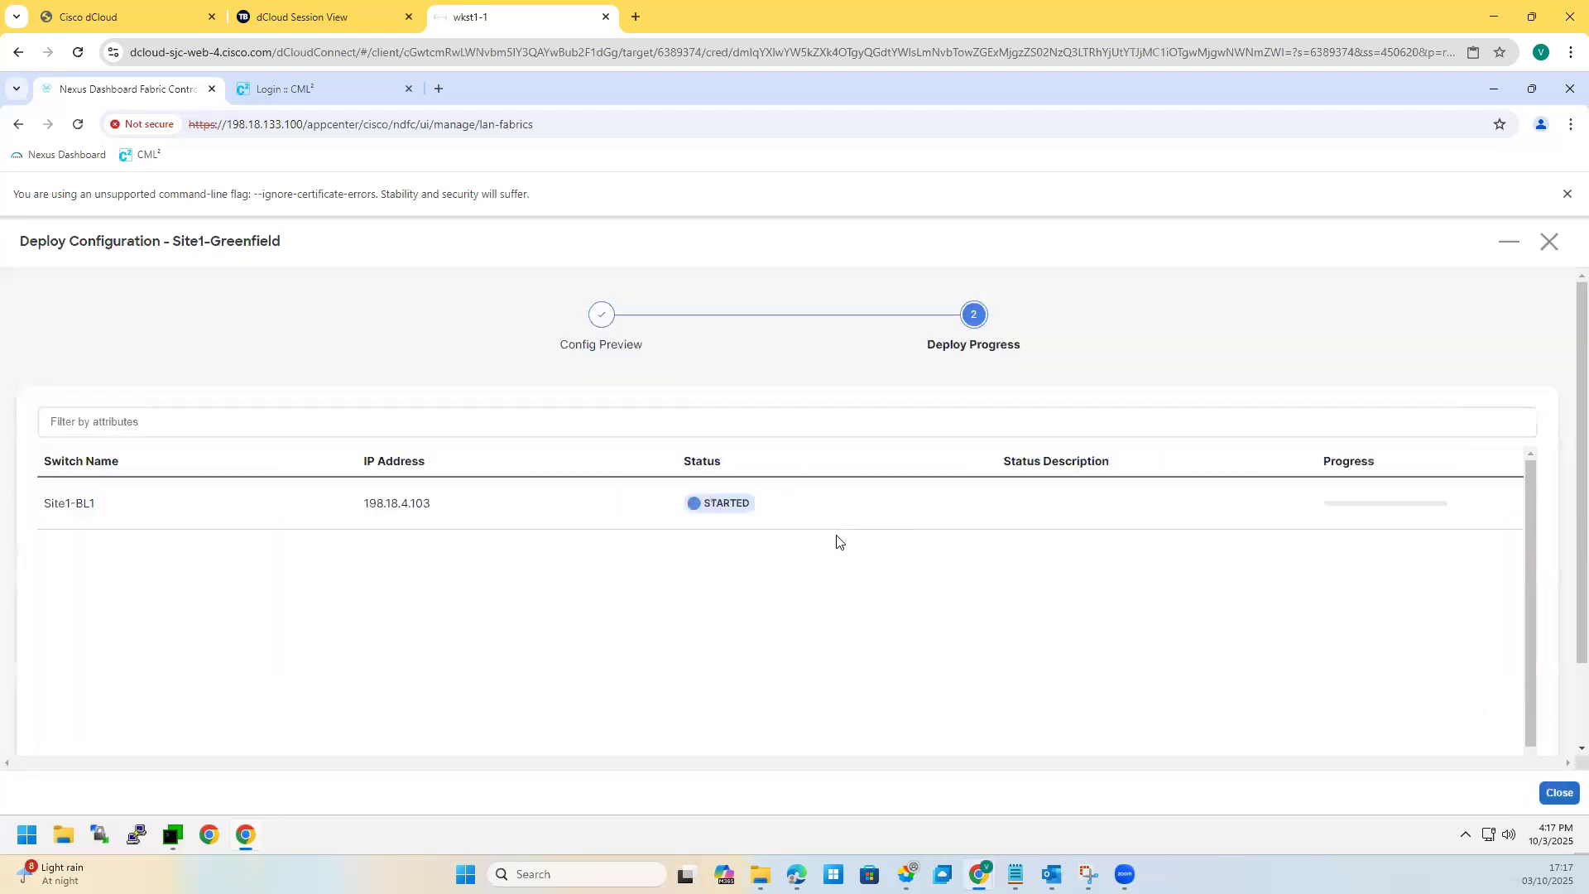
{"action": "left_click", "coordinate": [1557, 793]}
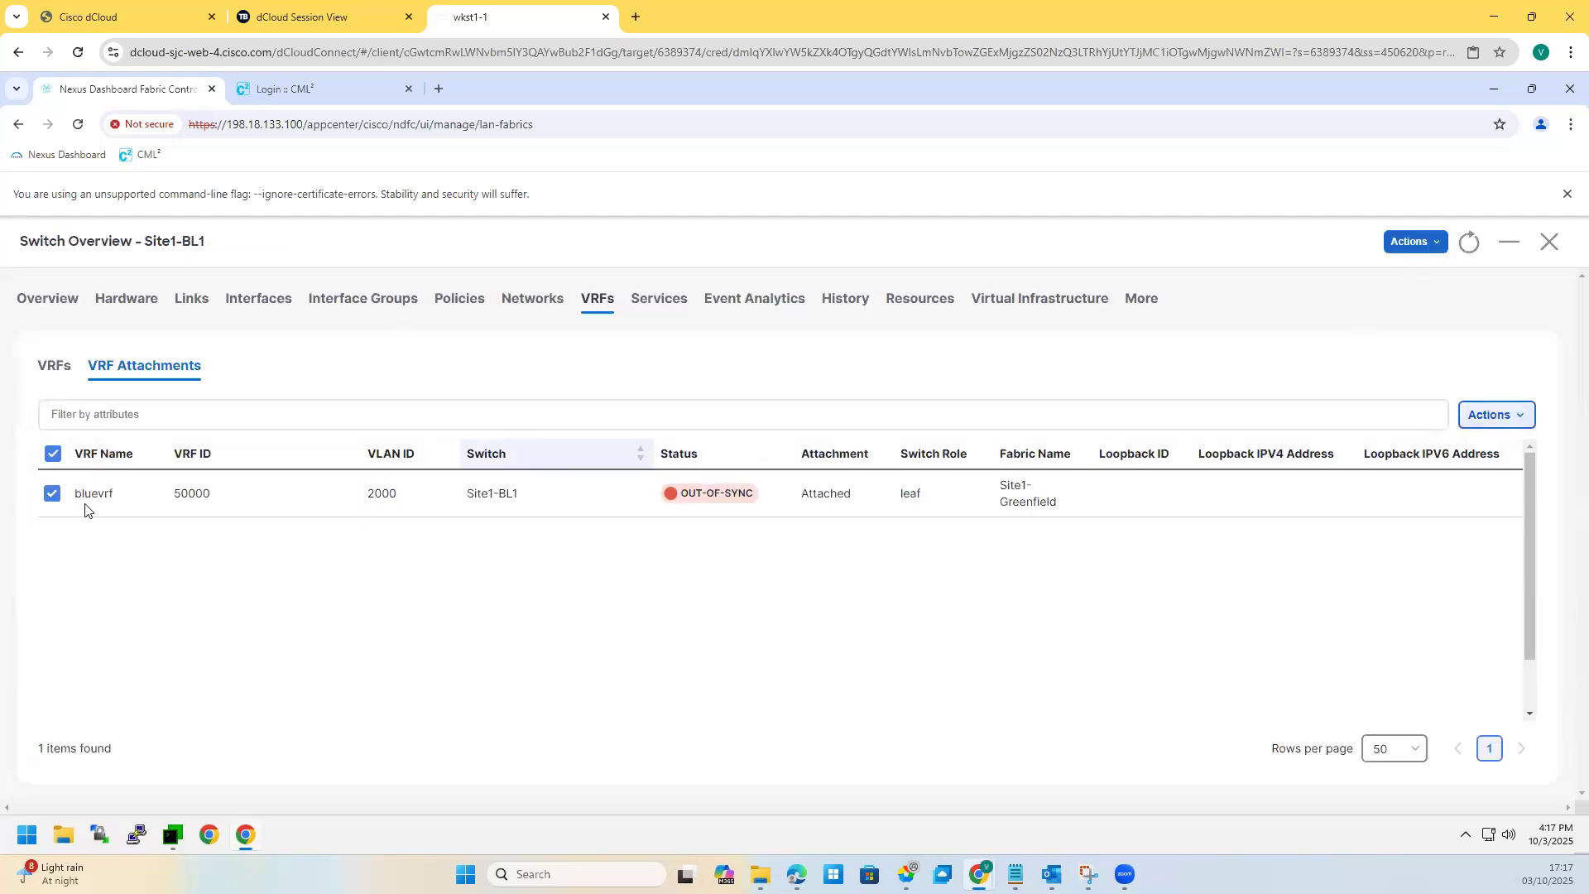
Step: Switch to Site1-BL1's VRF list, check its actions, and close the switch overview
{"action": "left_click", "coordinate": [53, 454]}
{"action": "left_click", "coordinate": [58, 366]}
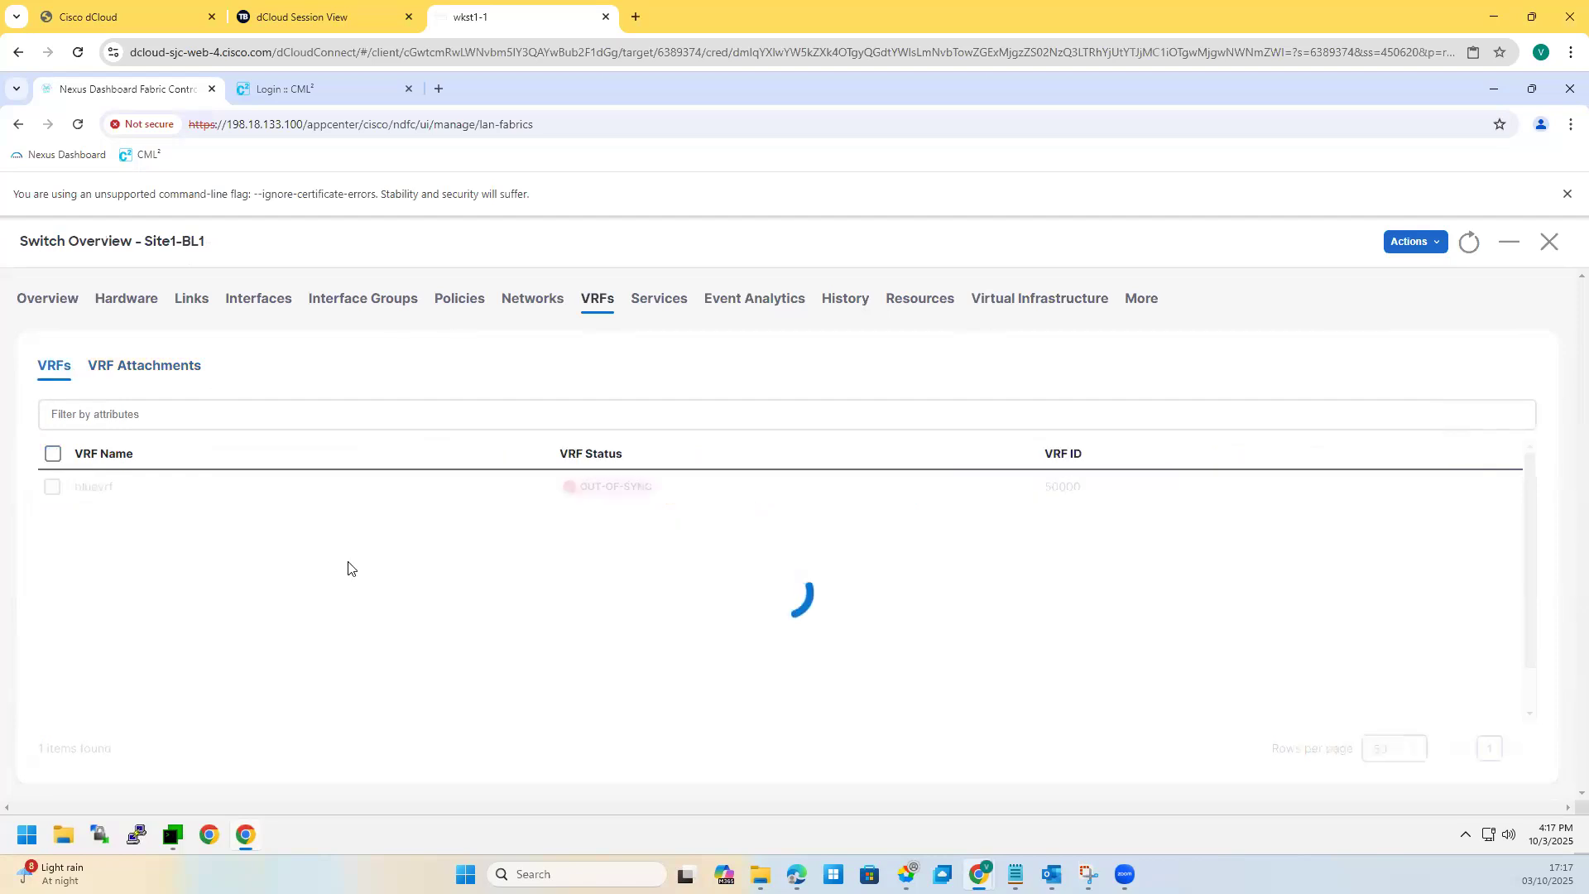
{"action": "left_click", "coordinate": [1417, 242]}
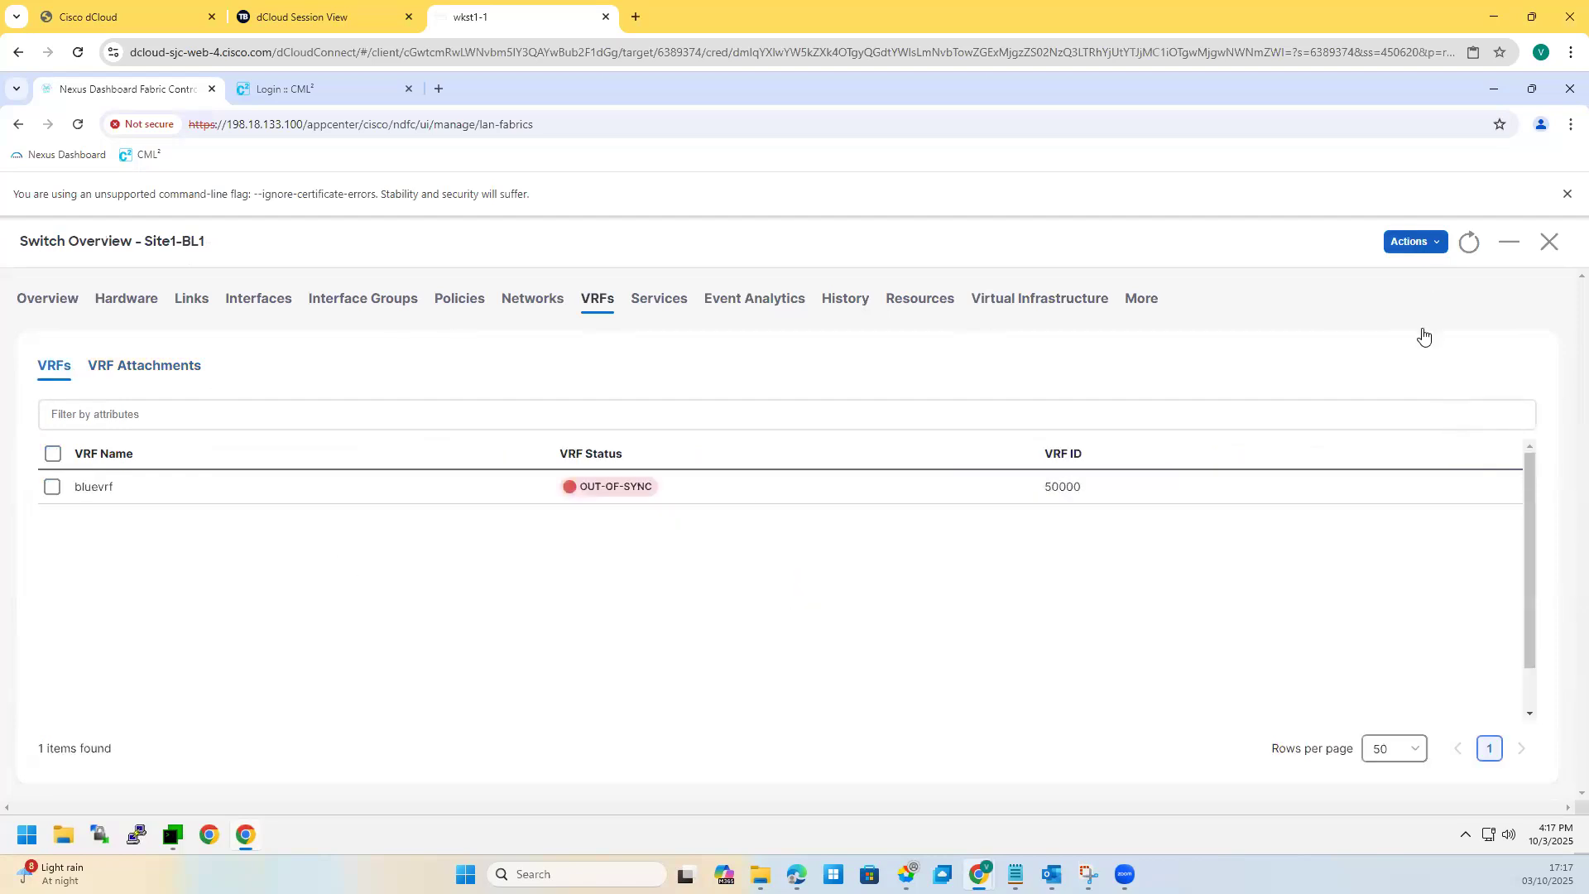
{"action": "mouse_move", "coordinate": [1420, 336]}
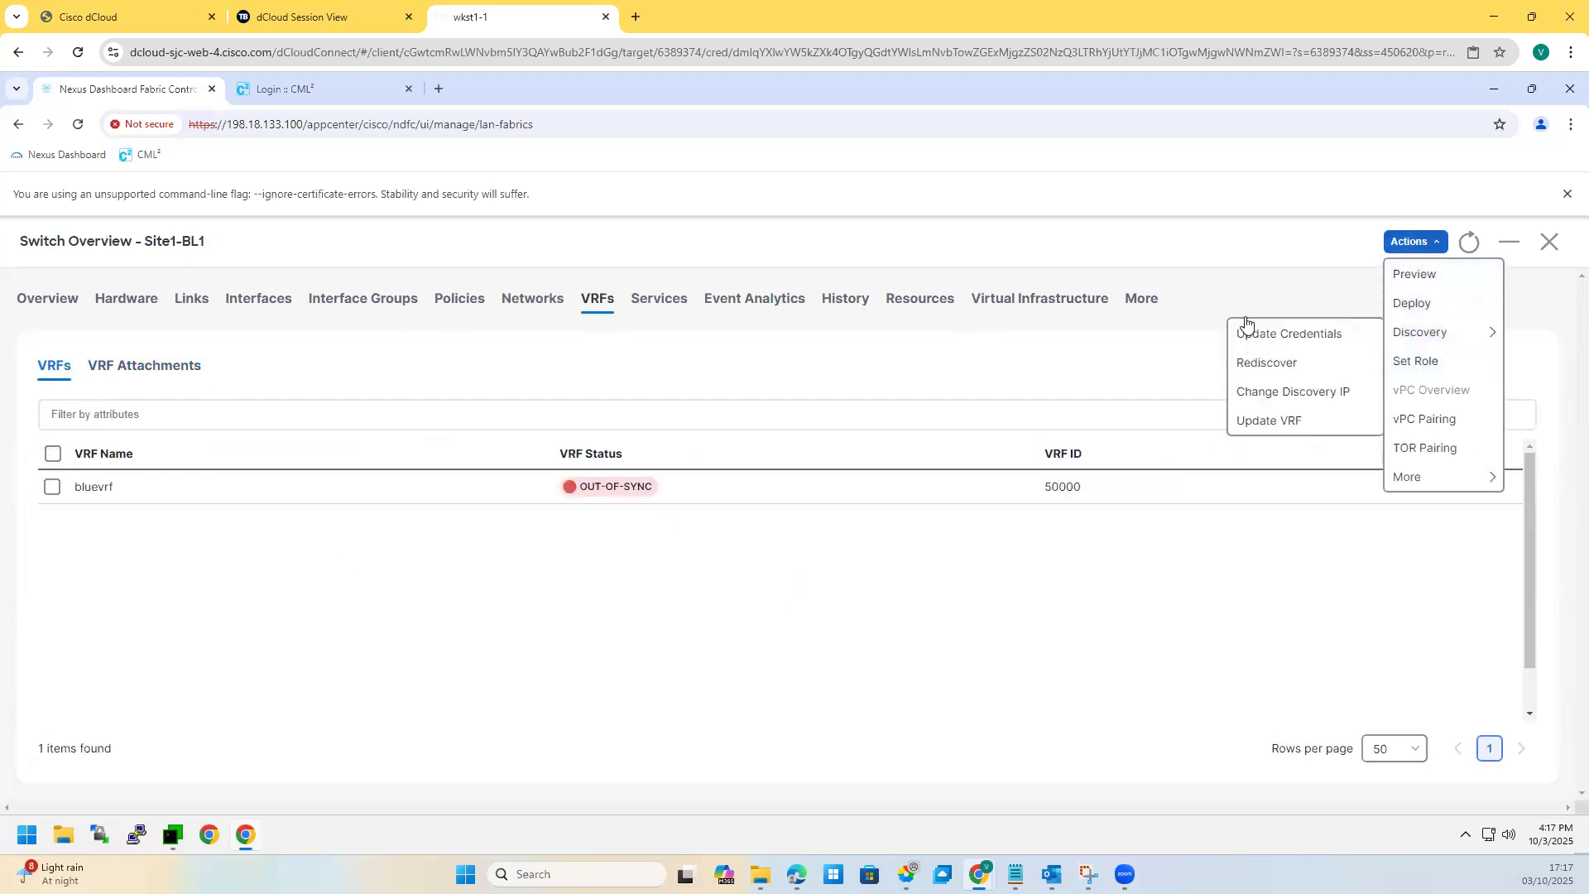
{"action": "left_click", "coordinate": [1550, 242]}
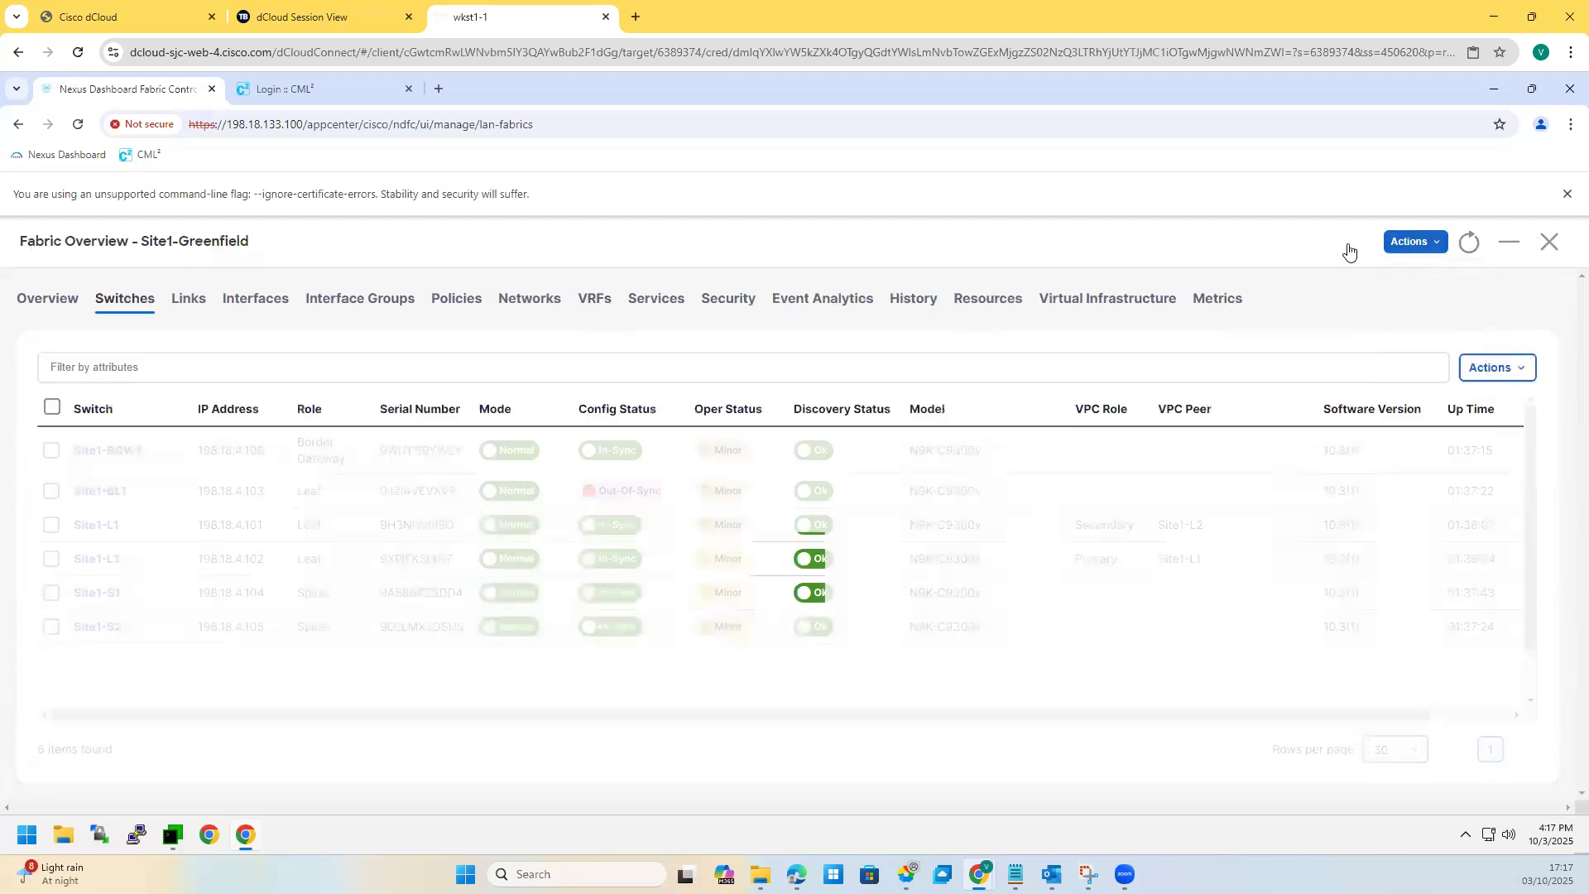
Step: Attempt a fabric-level deploy, dismiss the in-progress error, and open bluevrf from the VRF list
{"action": "left_click", "coordinate": [1418, 242]}
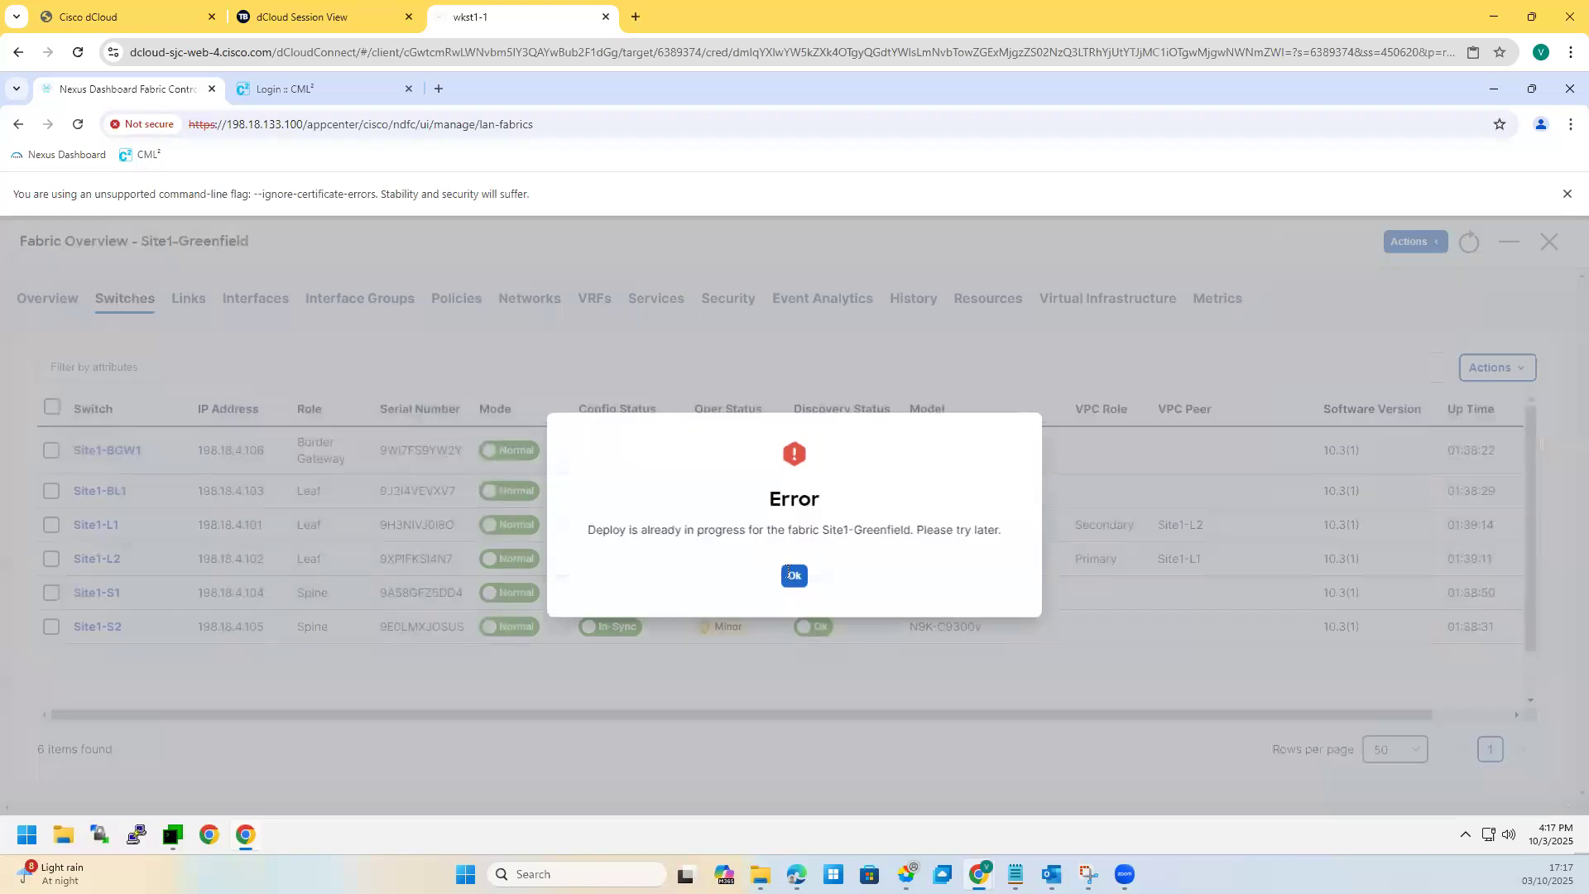
{"action": "left_click", "coordinate": [800, 579]}
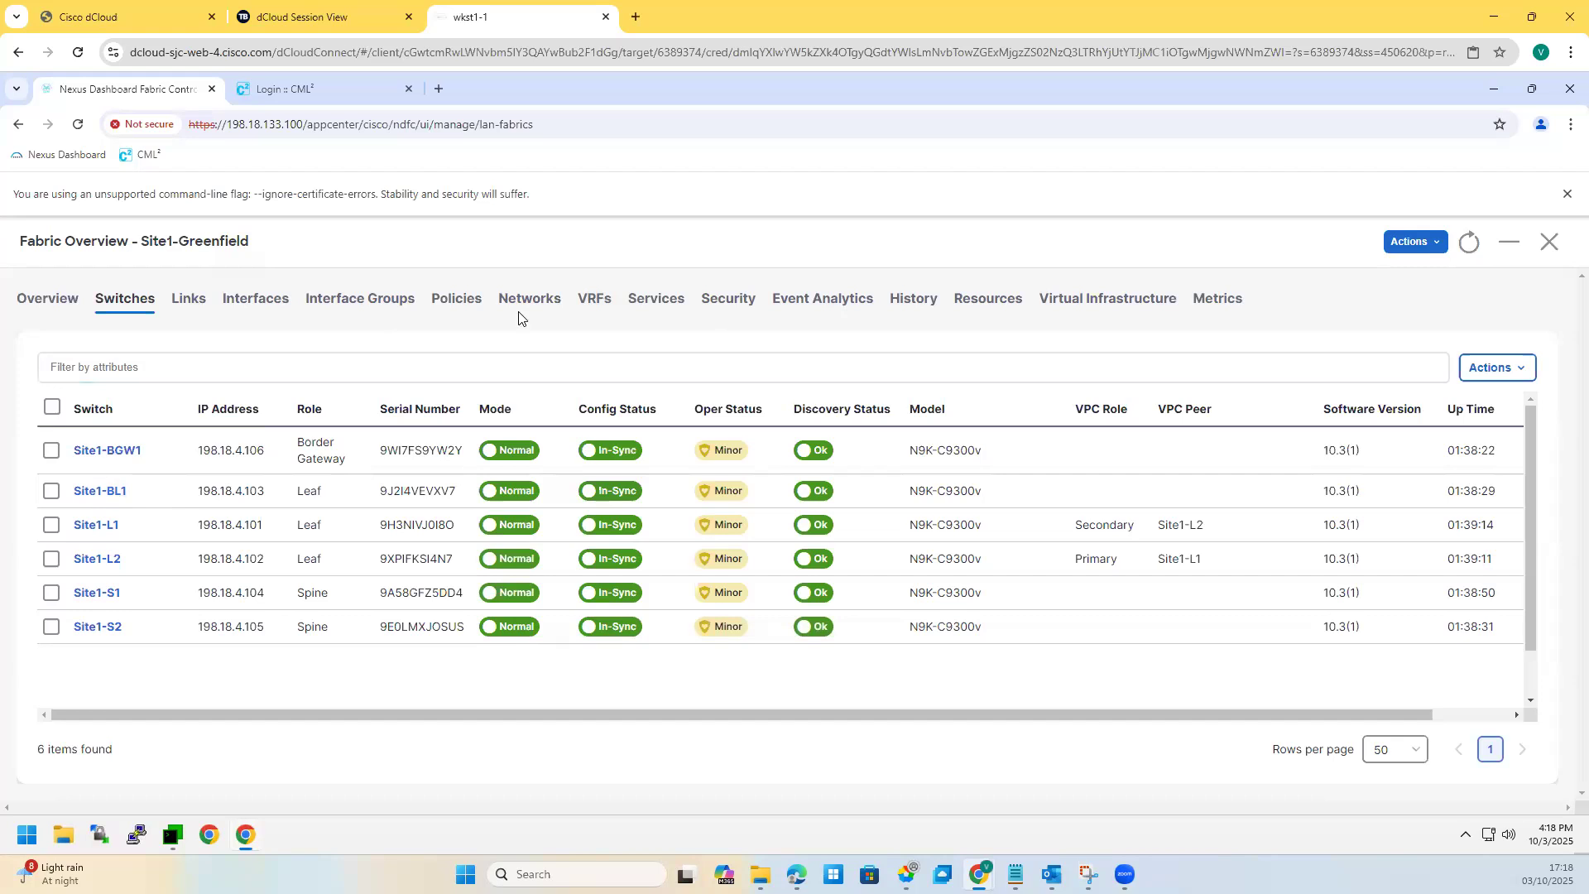
{"action": "left_click", "coordinate": [589, 305]}
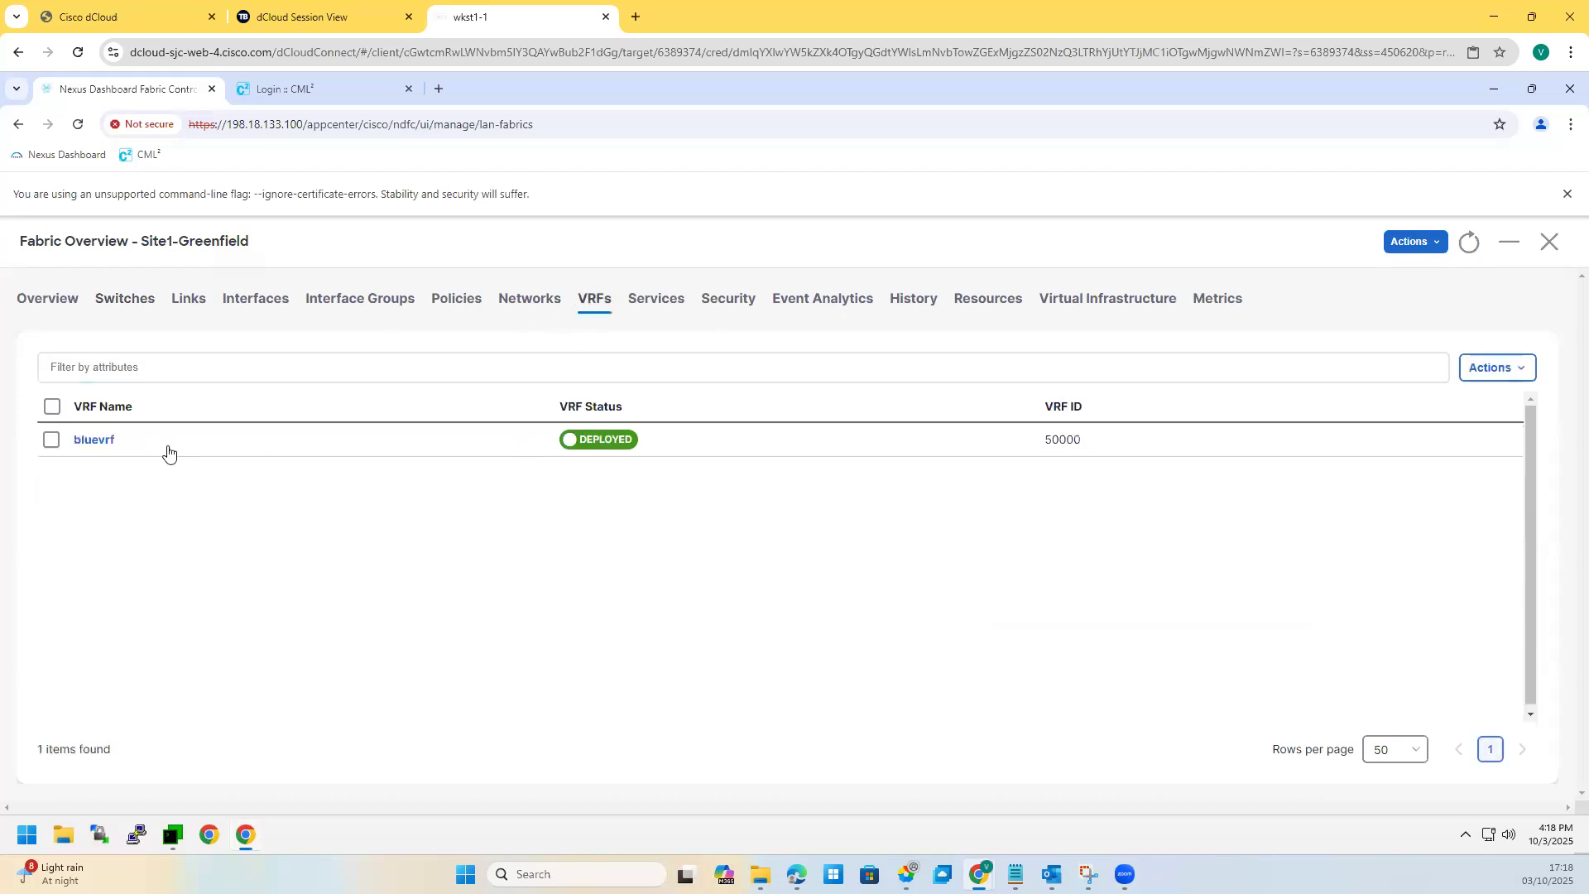
{"action": "left_click", "coordinate": [93, 441]}
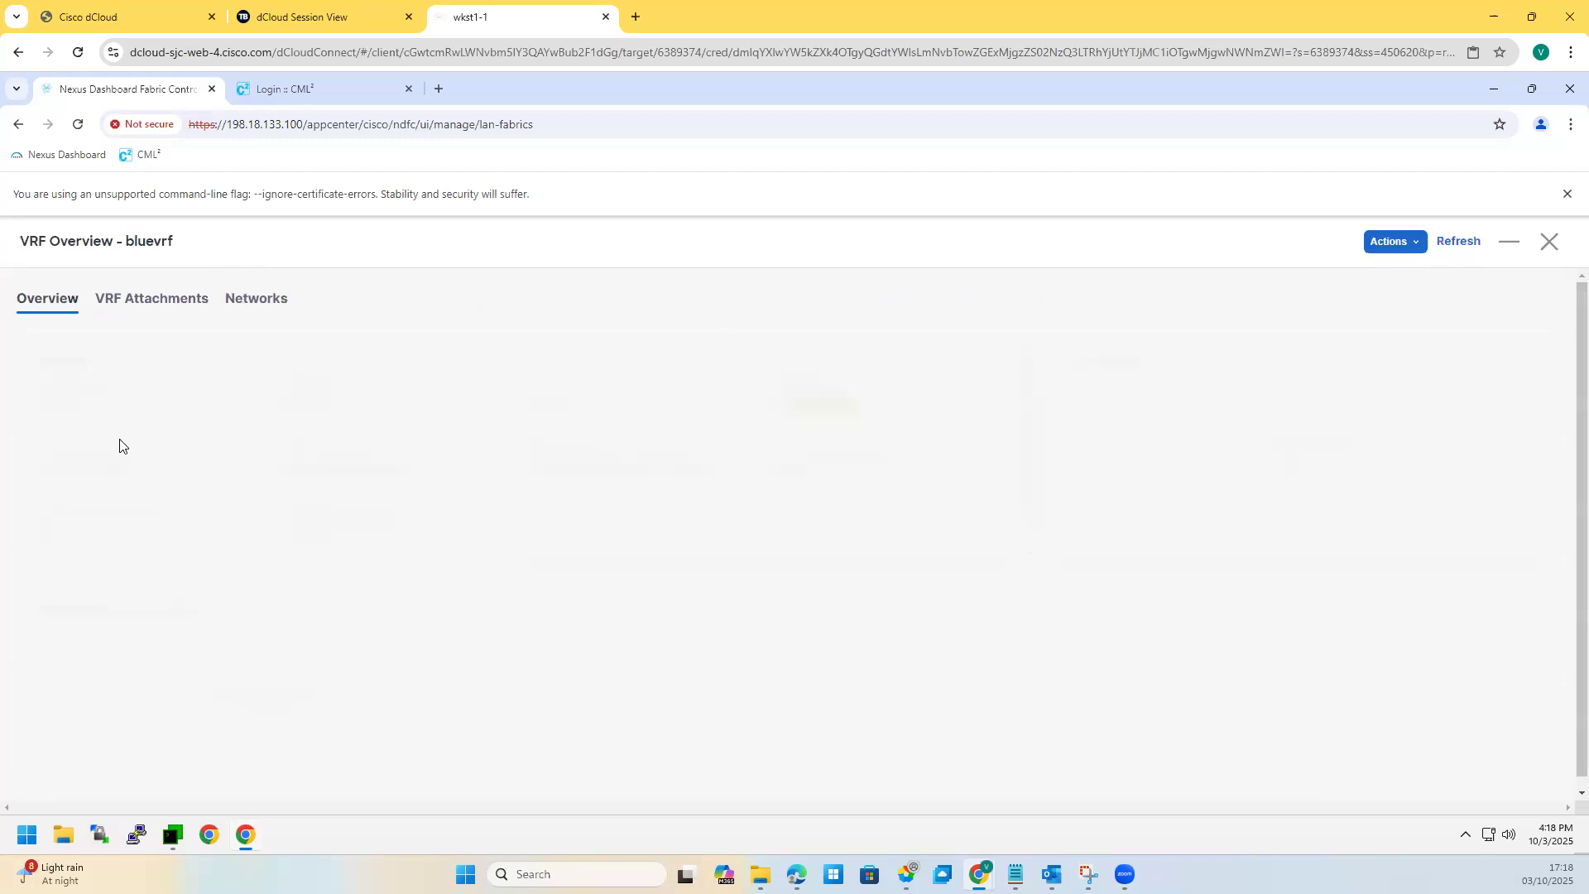
Step: Toggle Attach off and on for bluevrf's Site1-BL1 attachment, check the empty freeform config, and save
{"action": "left_click", "coordinate": [157, 312]}
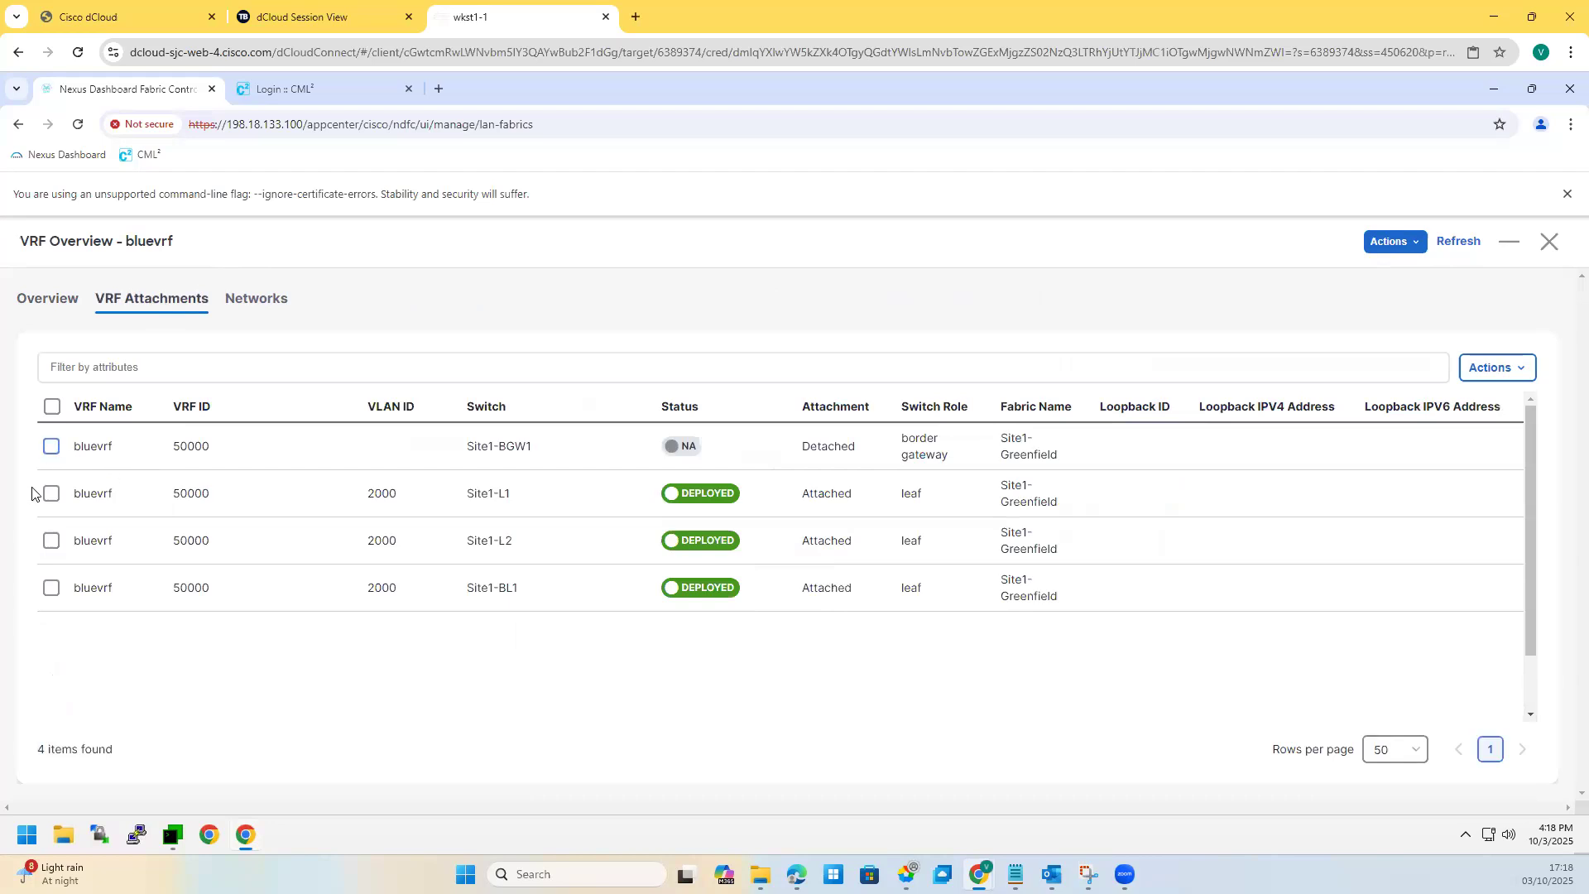
{"action": "left_click", "coordinate": [52, 588]}
{"action": "left_click", "coordinate": [1515, 374]}
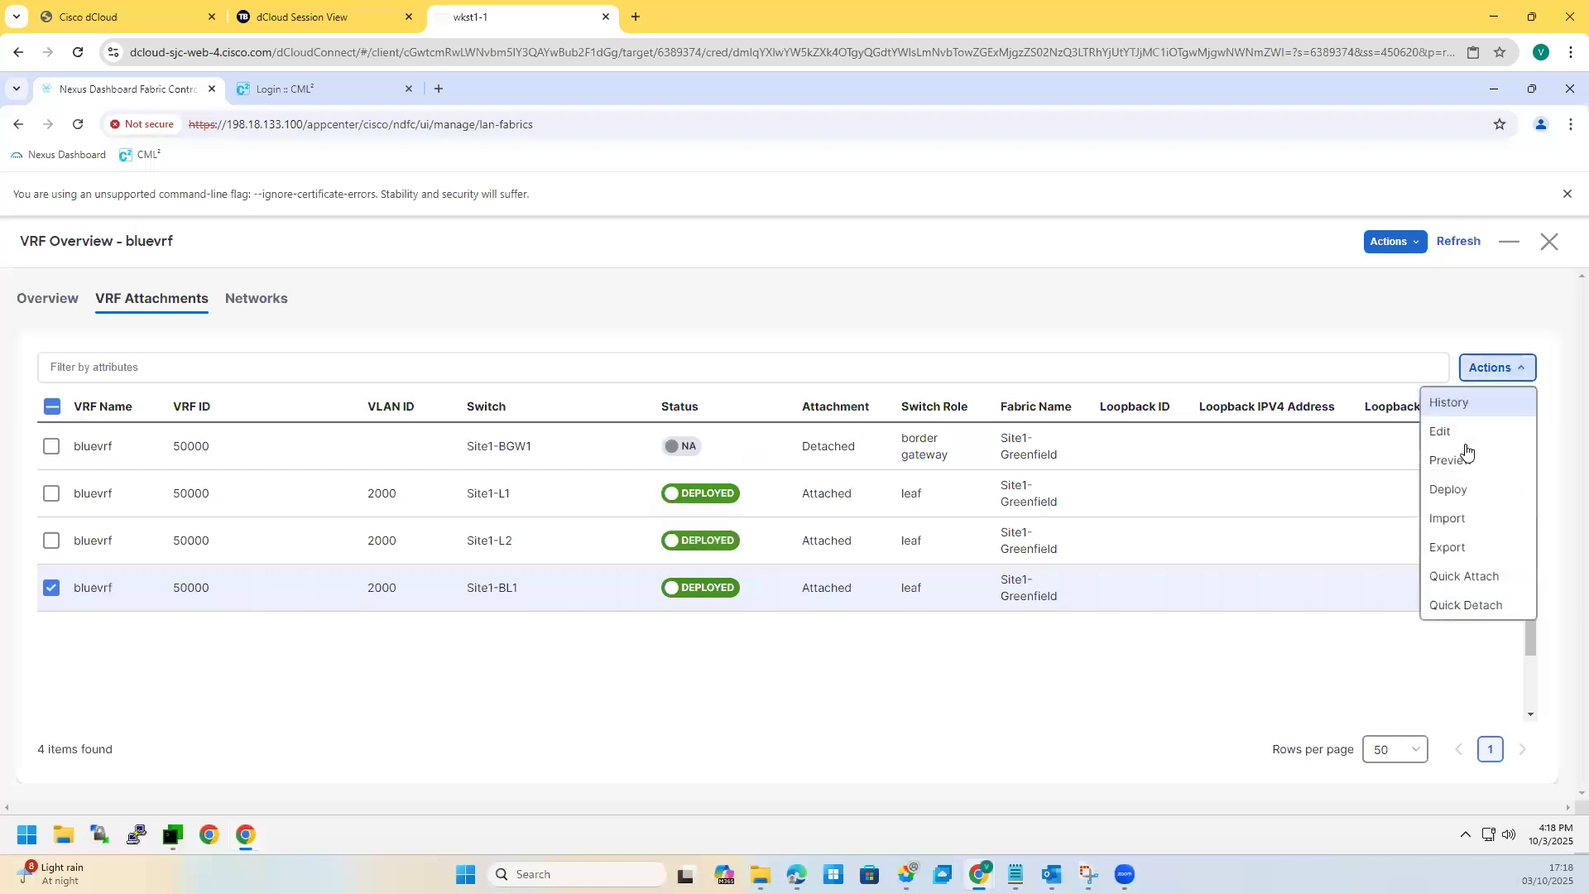
{"action": "left_click", "coordinate": [1459, 441]}
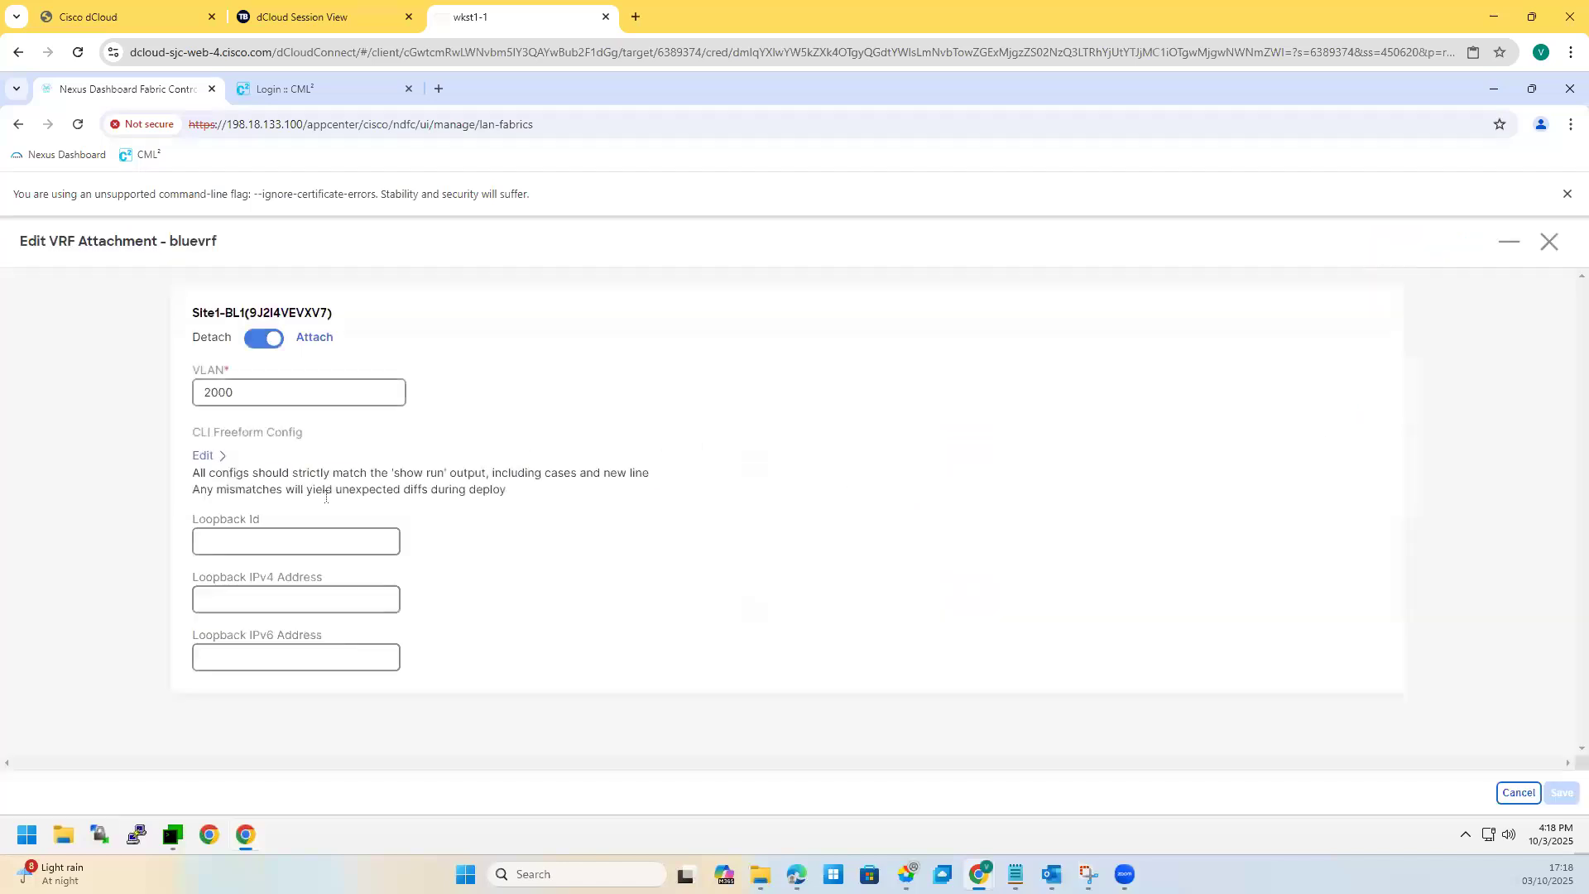
{"action": "left_click", "coordinate": [261, 341]}
{"action": "left_click", "coordinate": [262, 341]}
{"action": "left_click", "coordinate": [220, 540]}
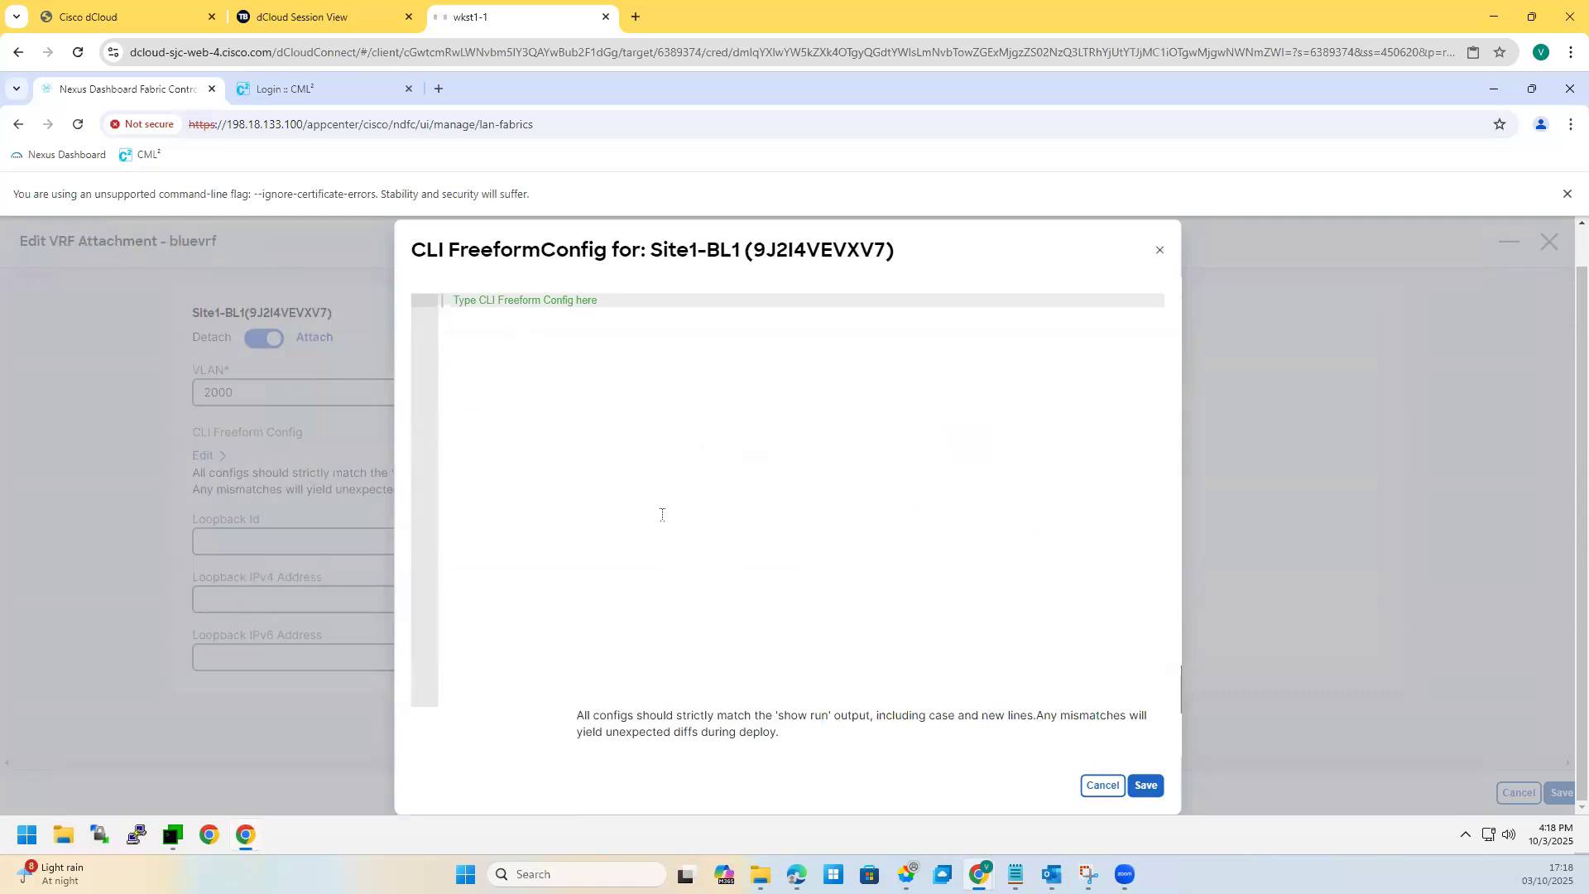
{"action": "left_click", "coordinate": [1160, 252]}
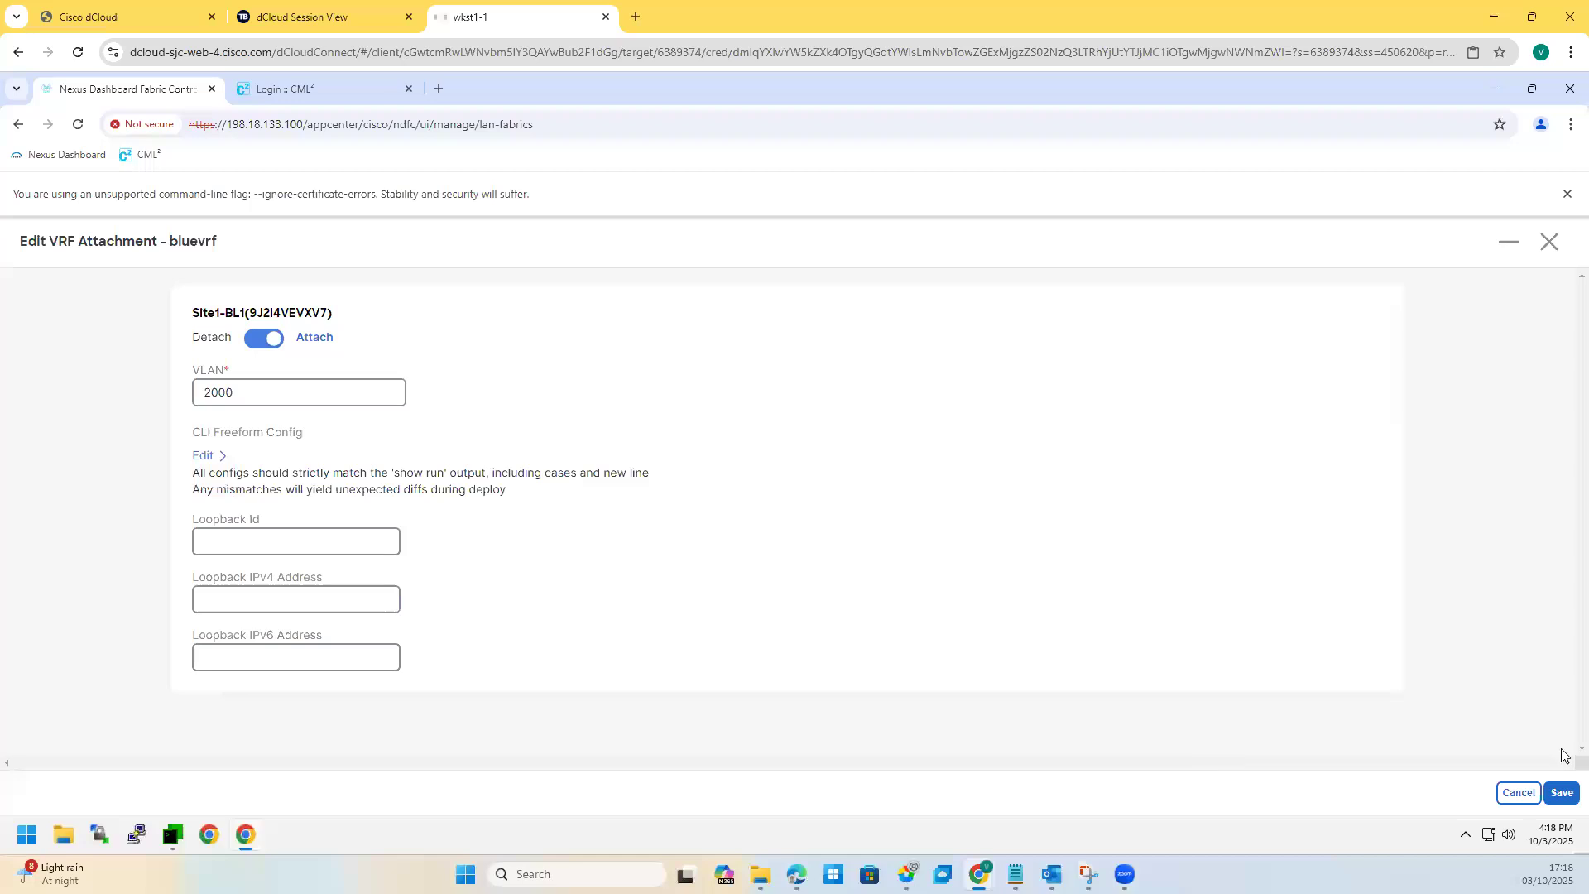
{"action": "left_click", "coordinate": [1562, 793]}
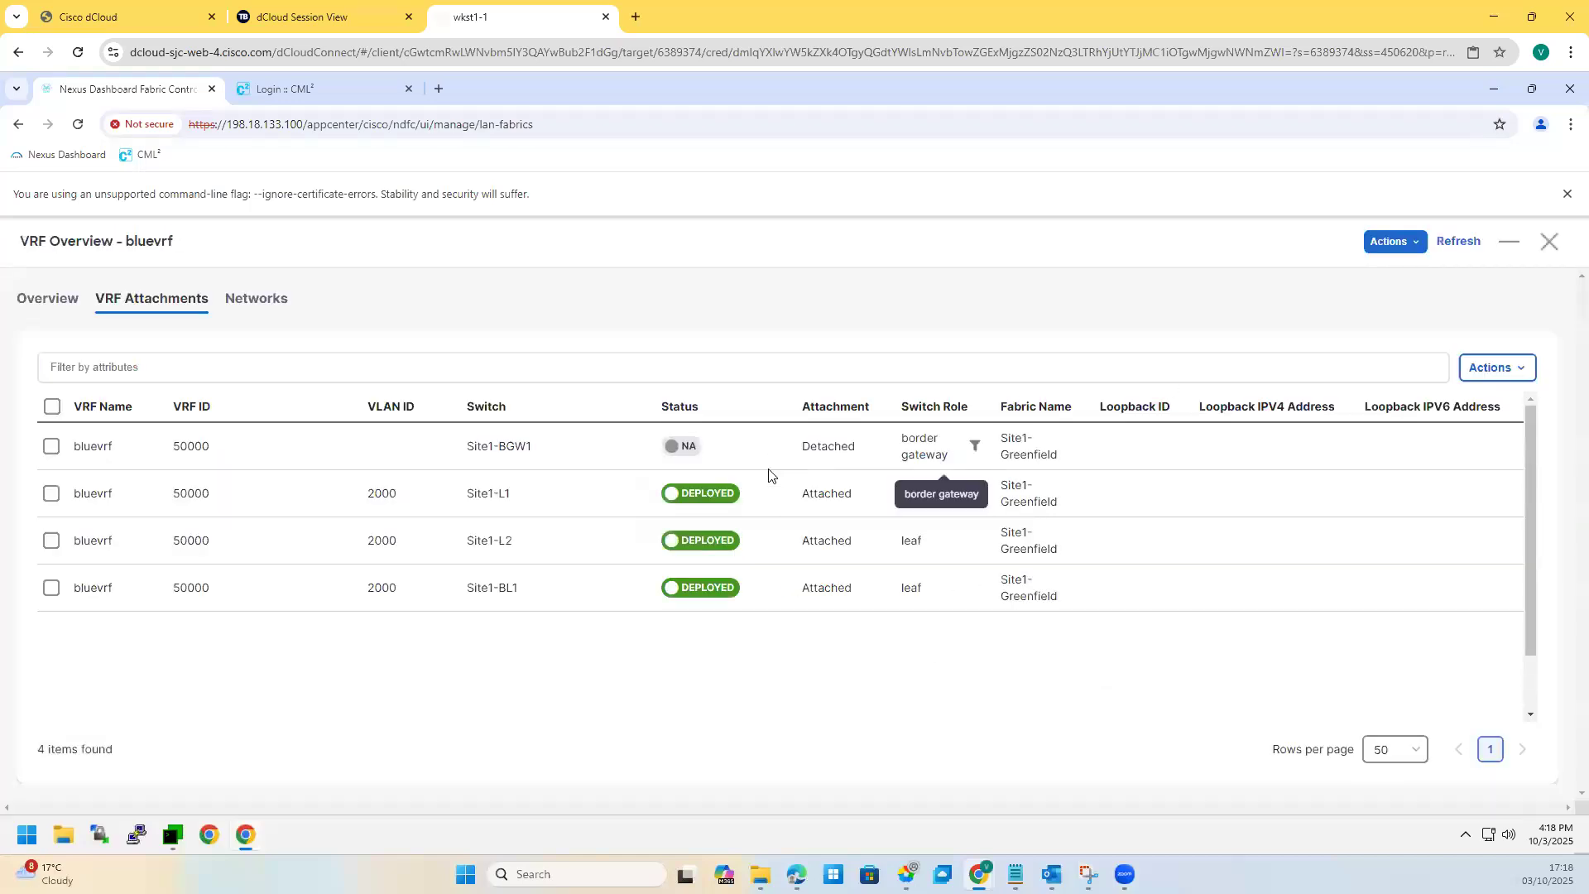
Step: Deploy bluevrf to Site1-L1, Site1-L2 and Site1-BL1, then close the results and VRF overview
{"action": "double_click", "coordinate": [804, 590]}
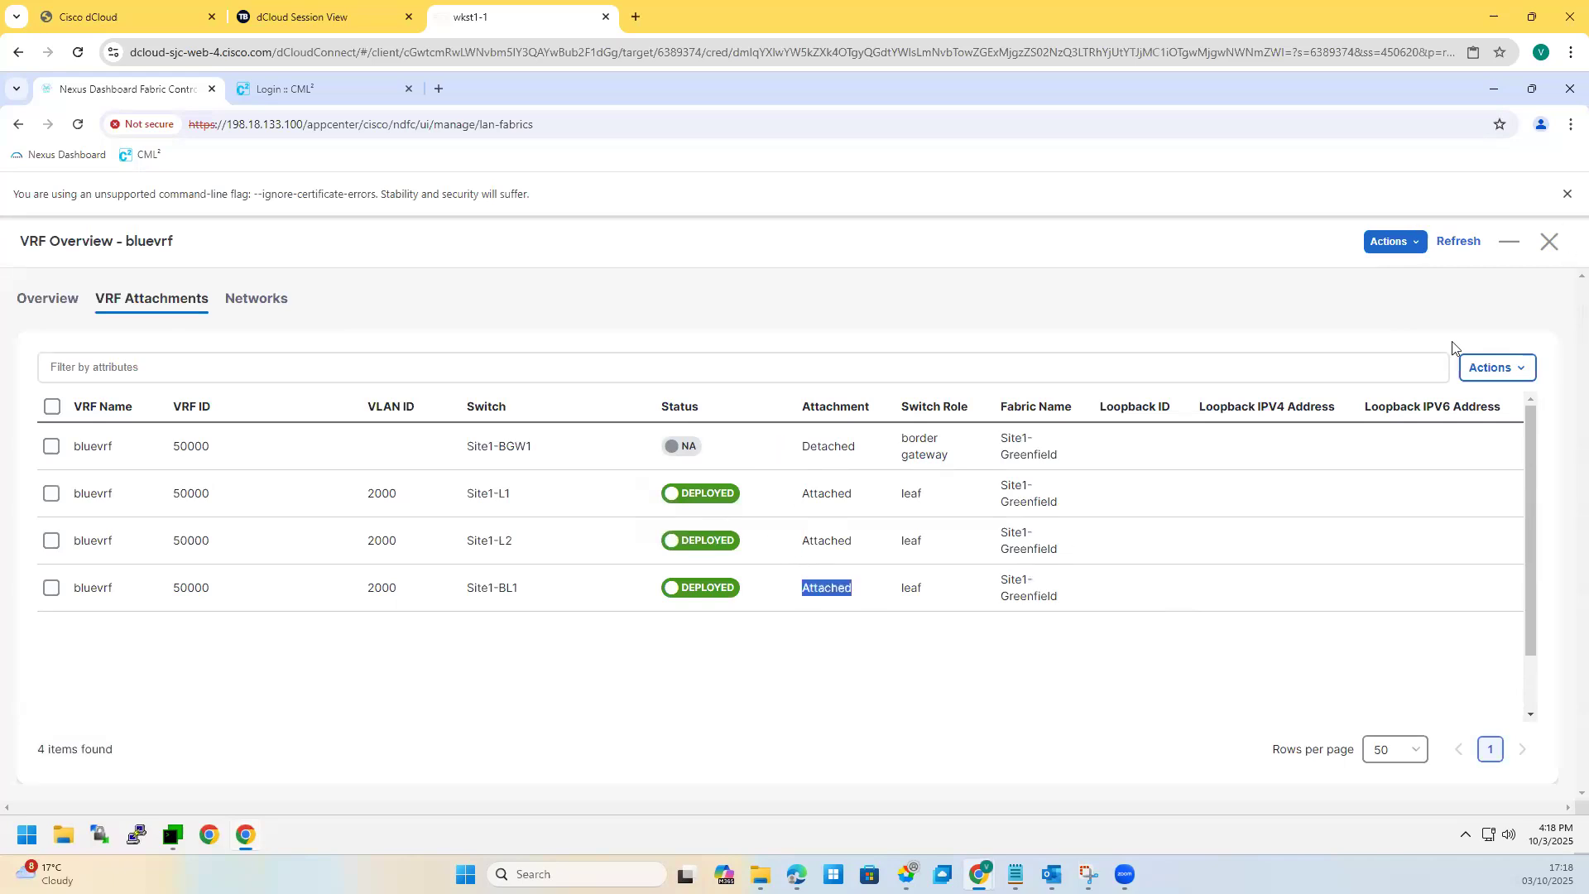
{"action": "left_click", "coordinate": [1490, 374]}
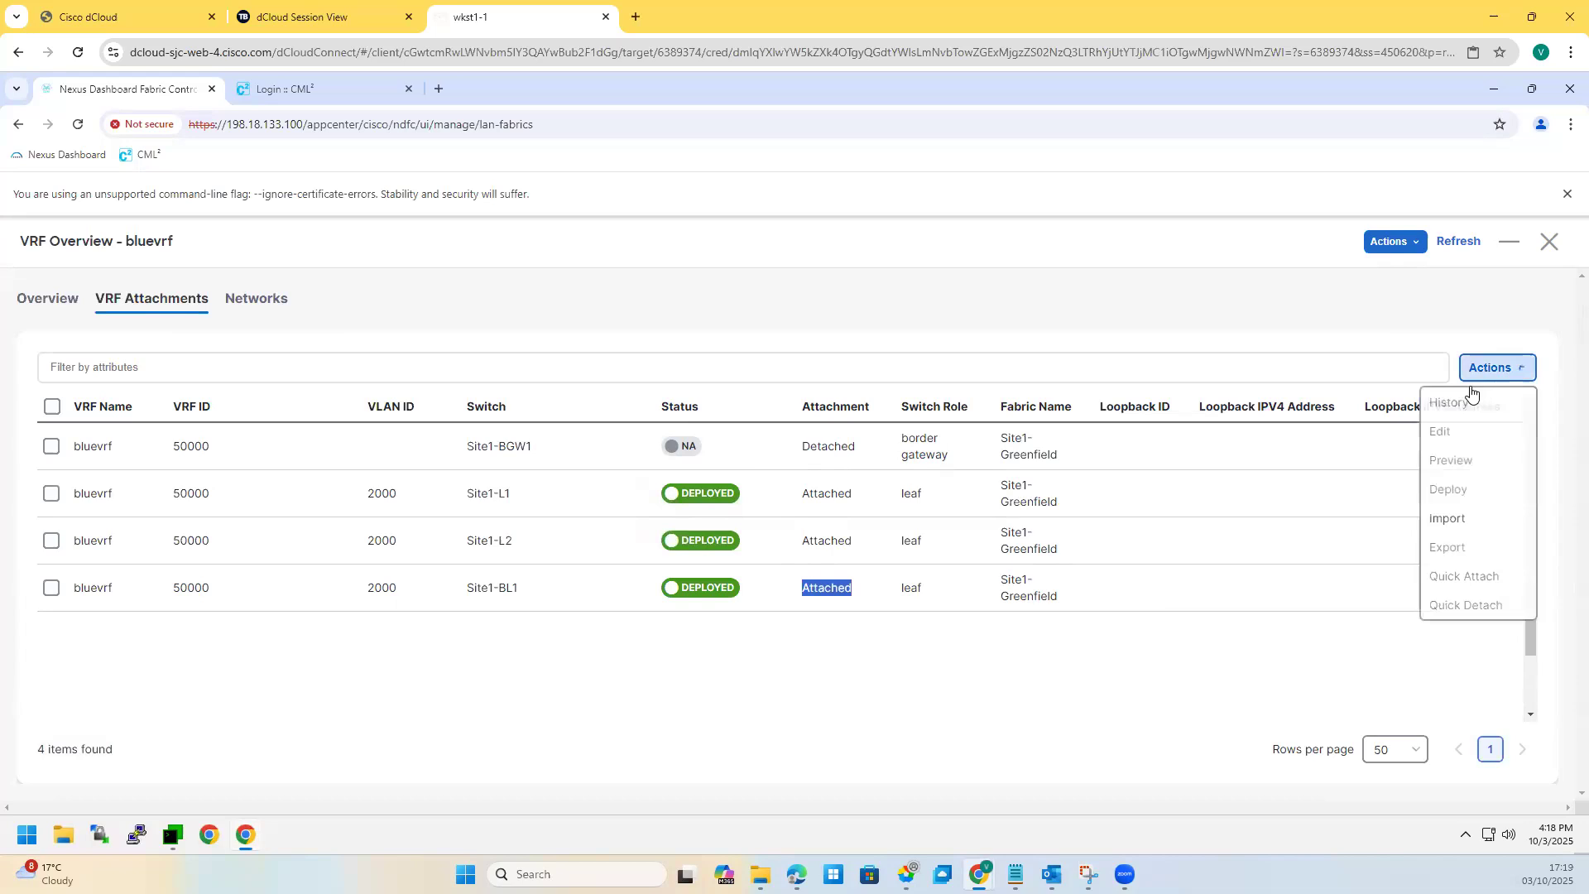
{"action": "left_click", "coordinate": [1397, 247]}
{"action": "left_click", "coordinate": [1405, 305]}
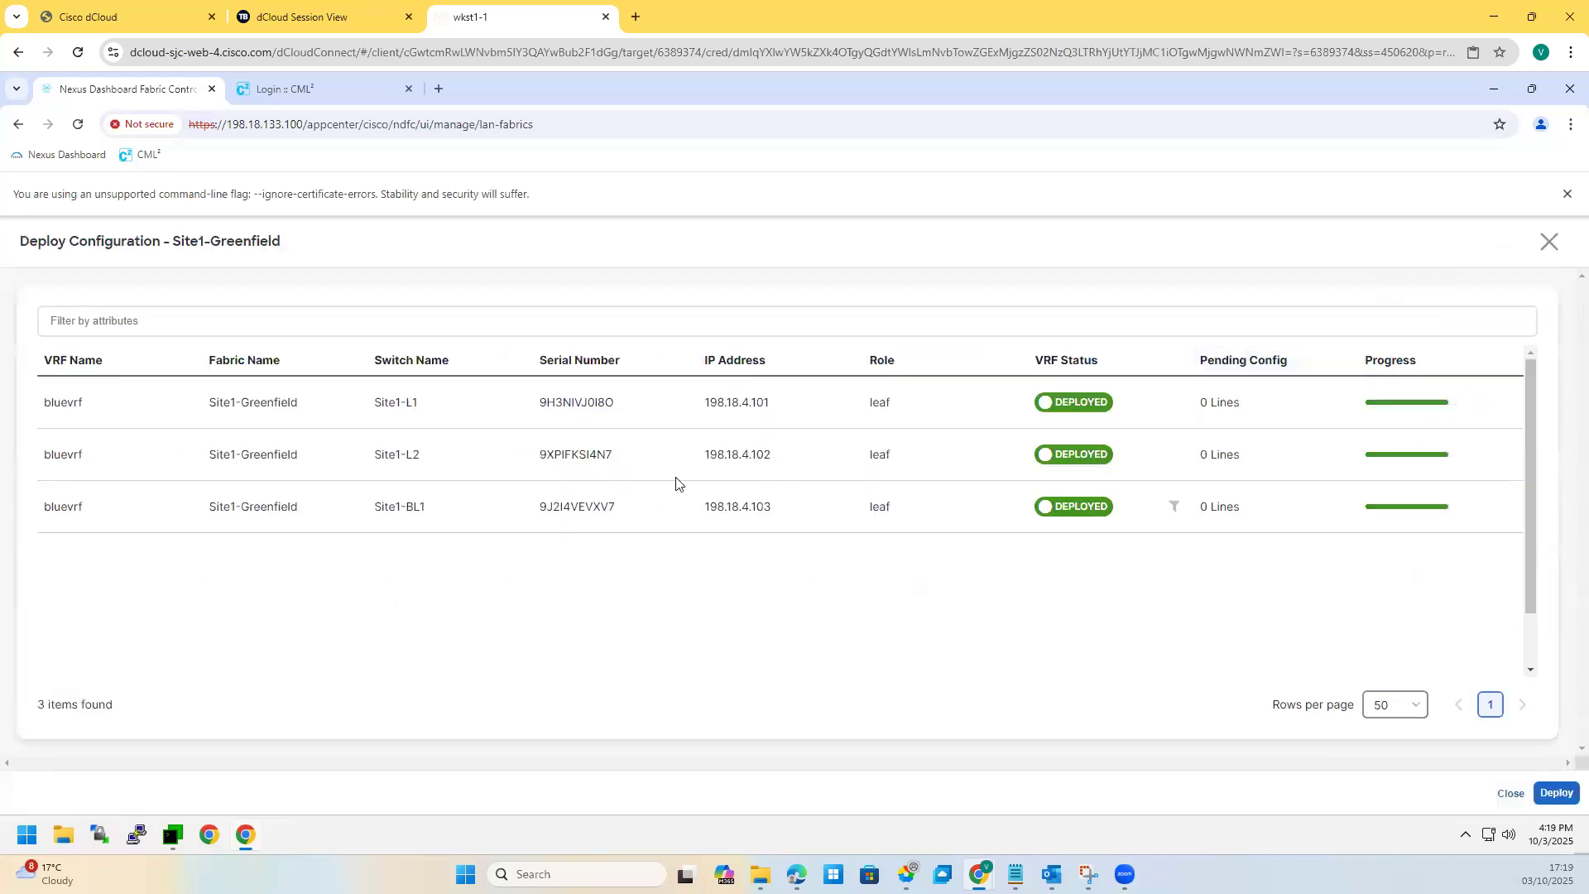
{"action": "left_click", "coordinate": [1561, 795]}
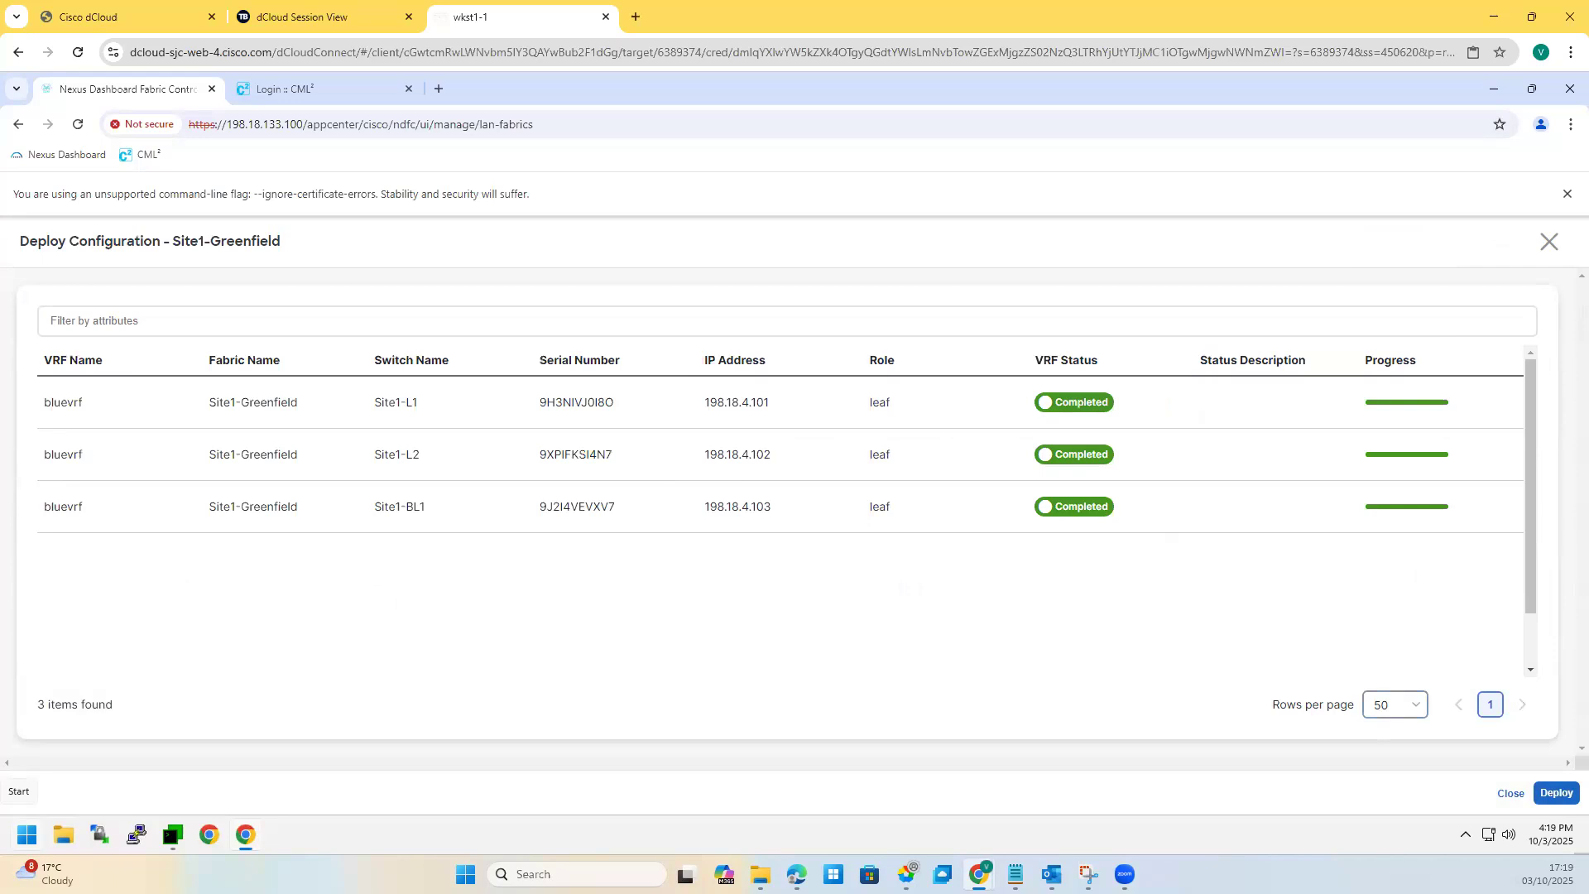
{"action": "left_click", "coordinate": [1550, 248]}
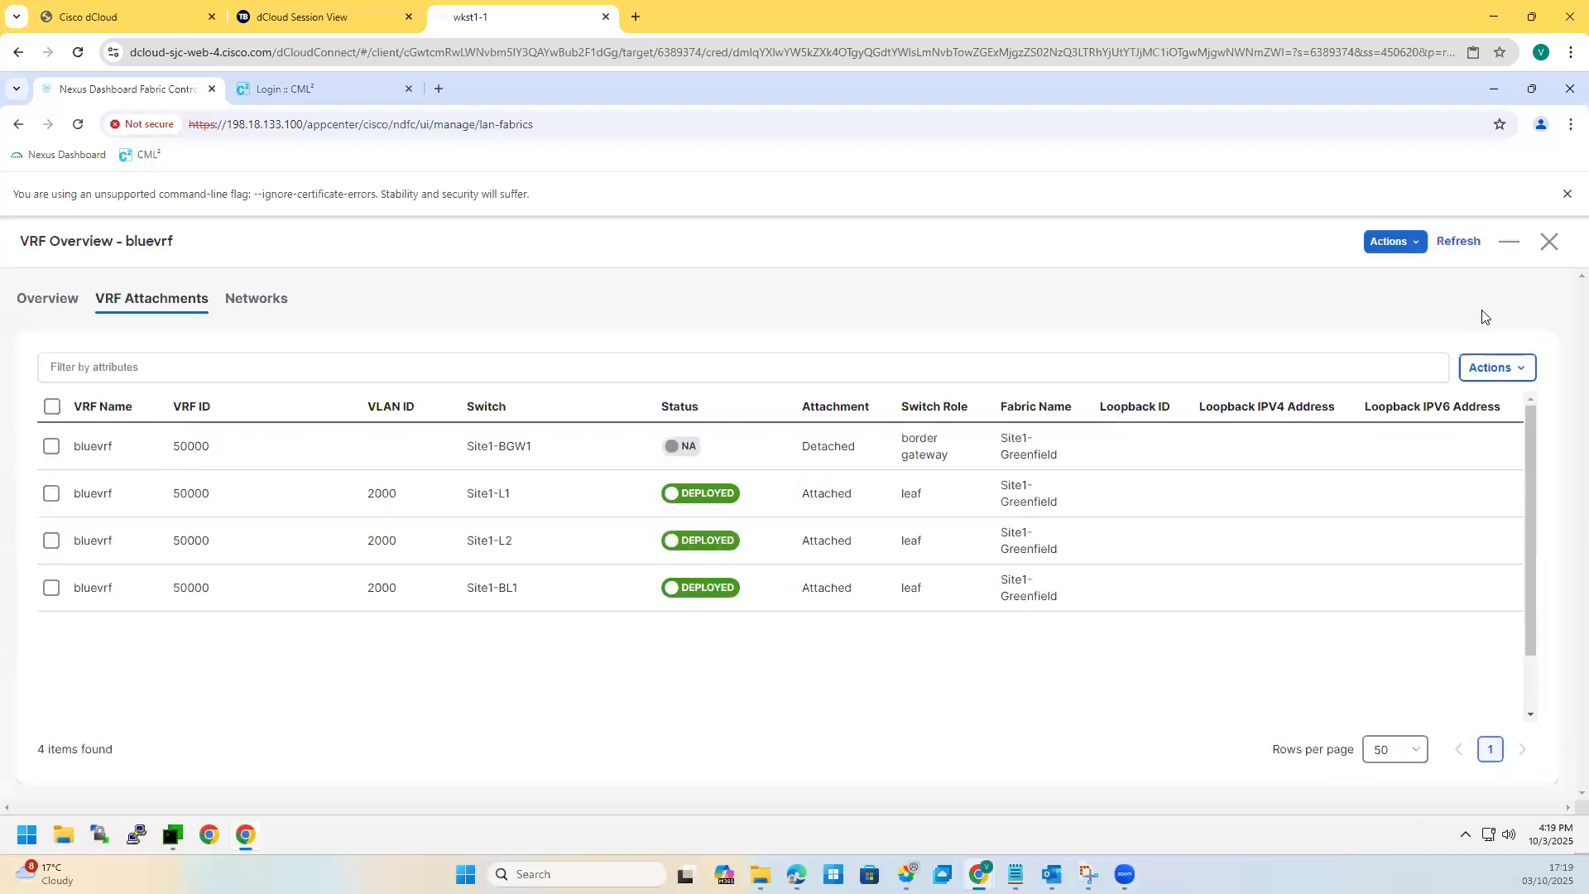
{"action": "left_click", "coordinate": [1547, 242]}
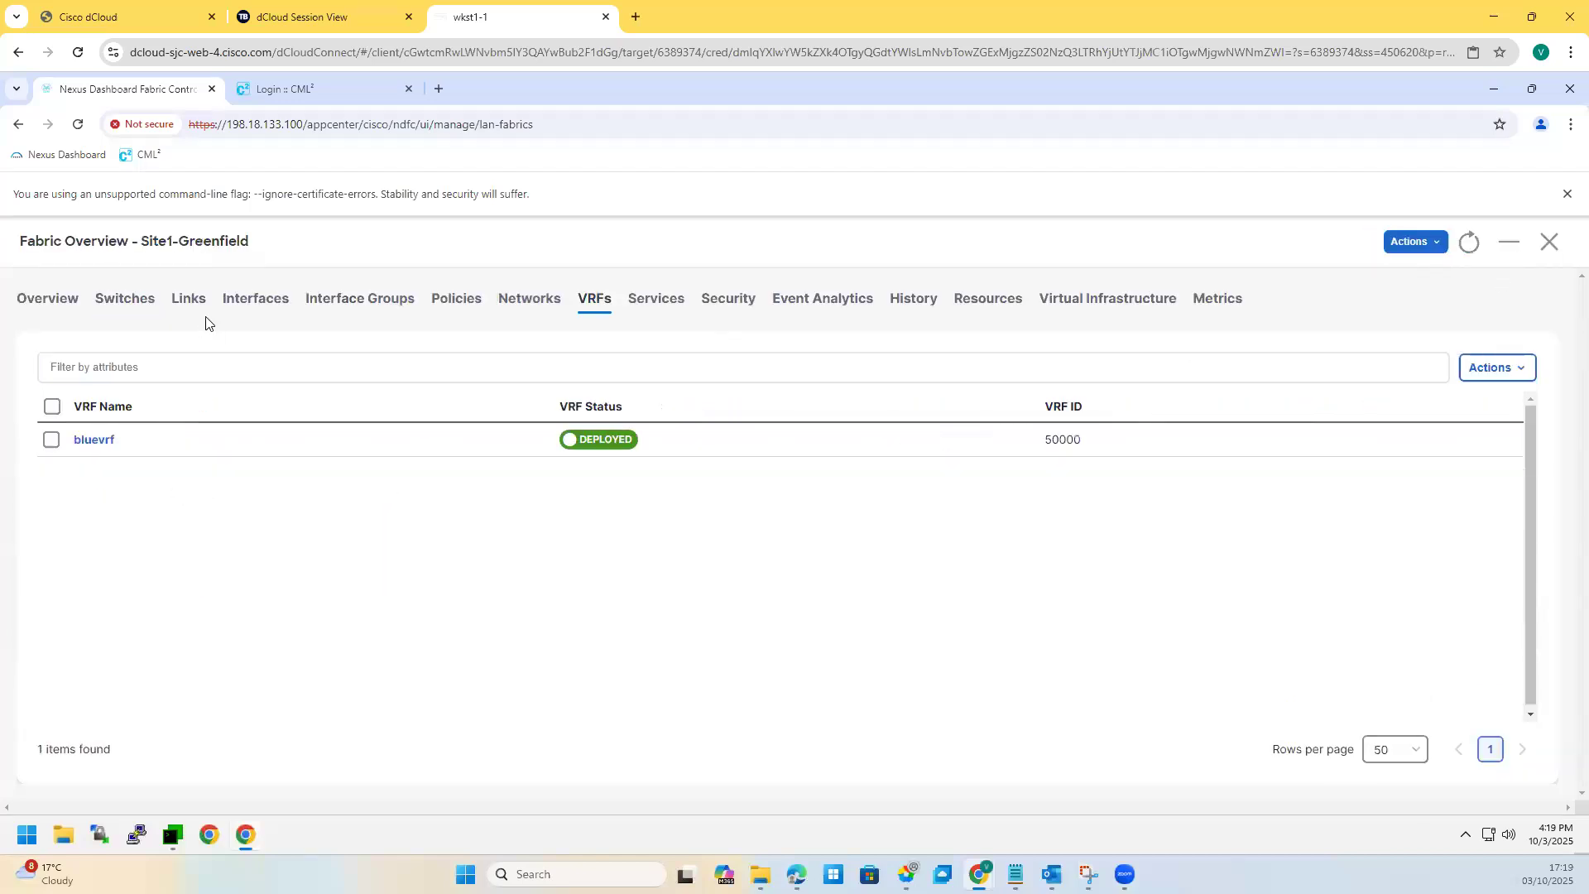
Step: Open Site1-BL1's Interfaces tab and select the Ethernet1/3 port
{"action": "left_click", "coordinate": [252, 308]}
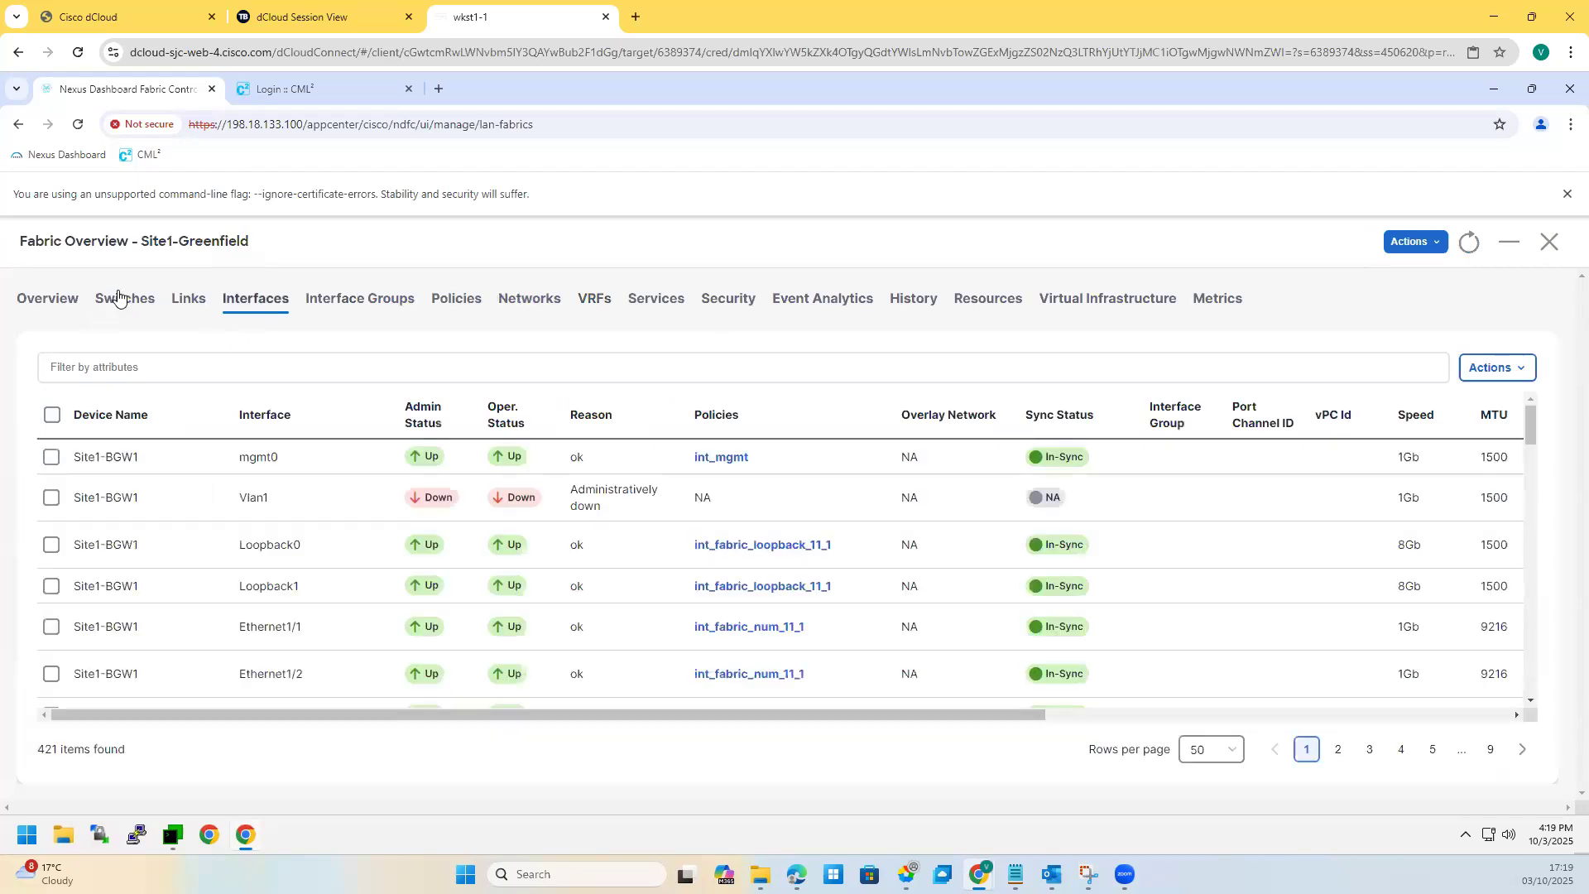
{"action": "left_click", "coordinate": [149, 303]}
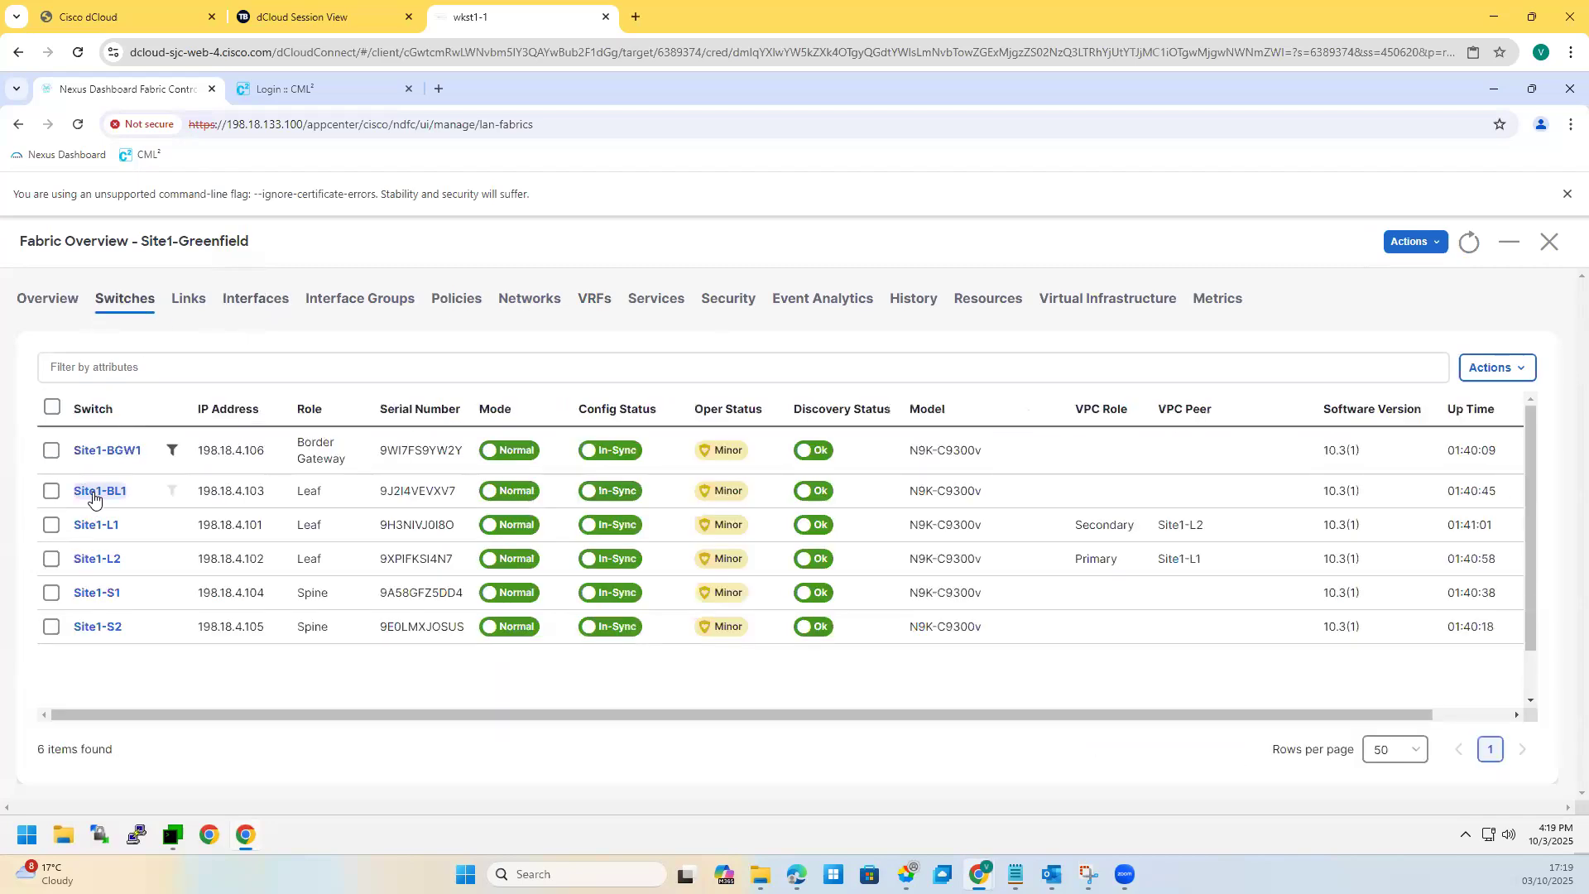
{"action": "left_click", "coordinate": [92, 492]}
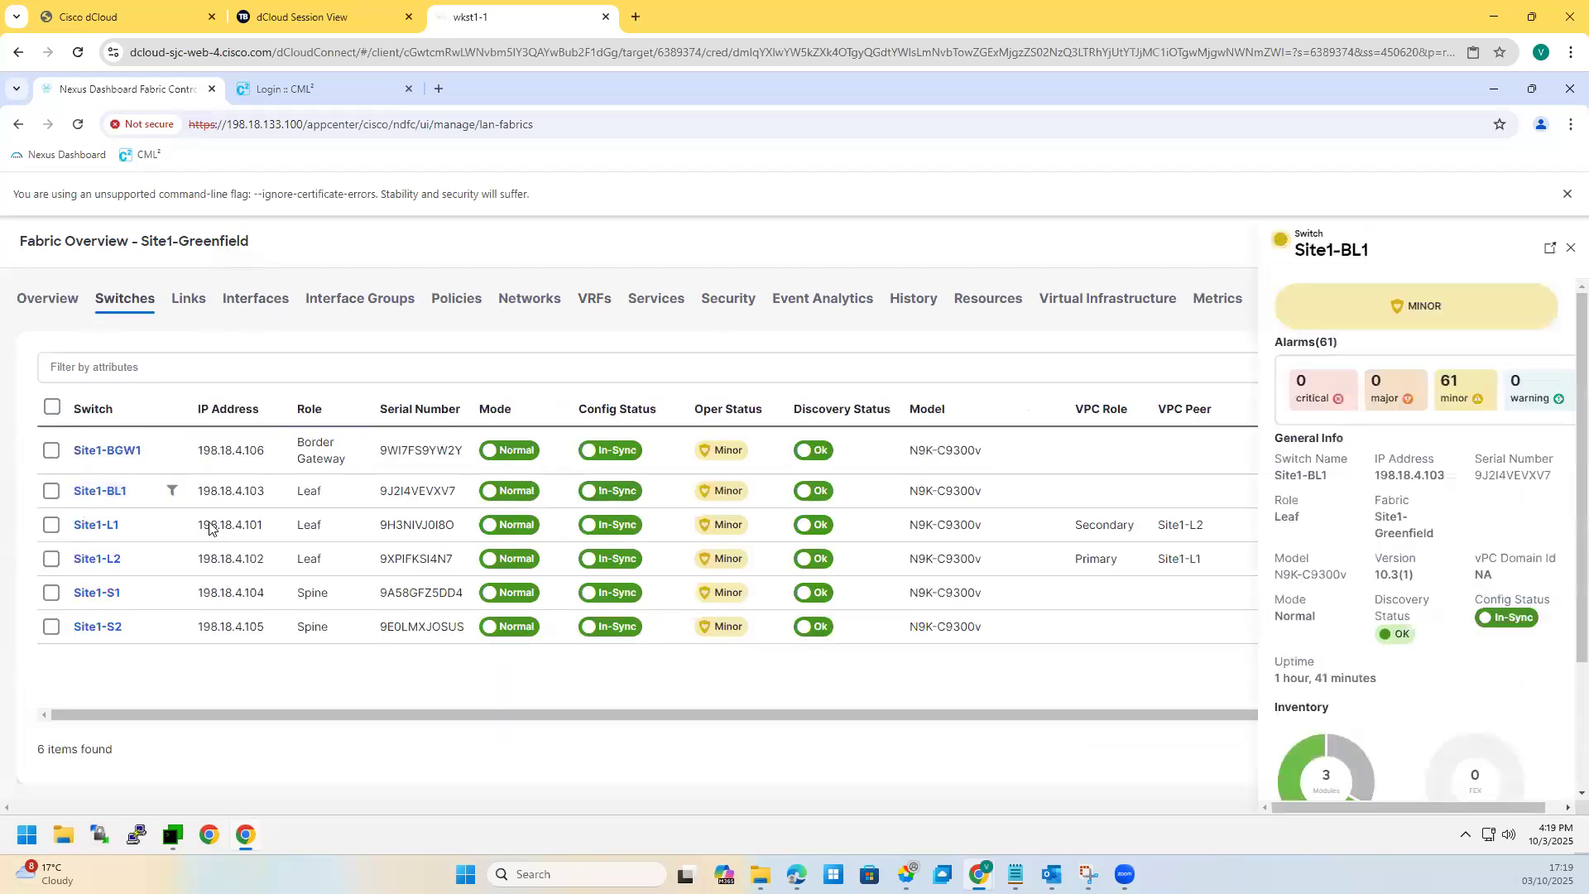
{"action": "left_click", "coordinate": [100, 494]}
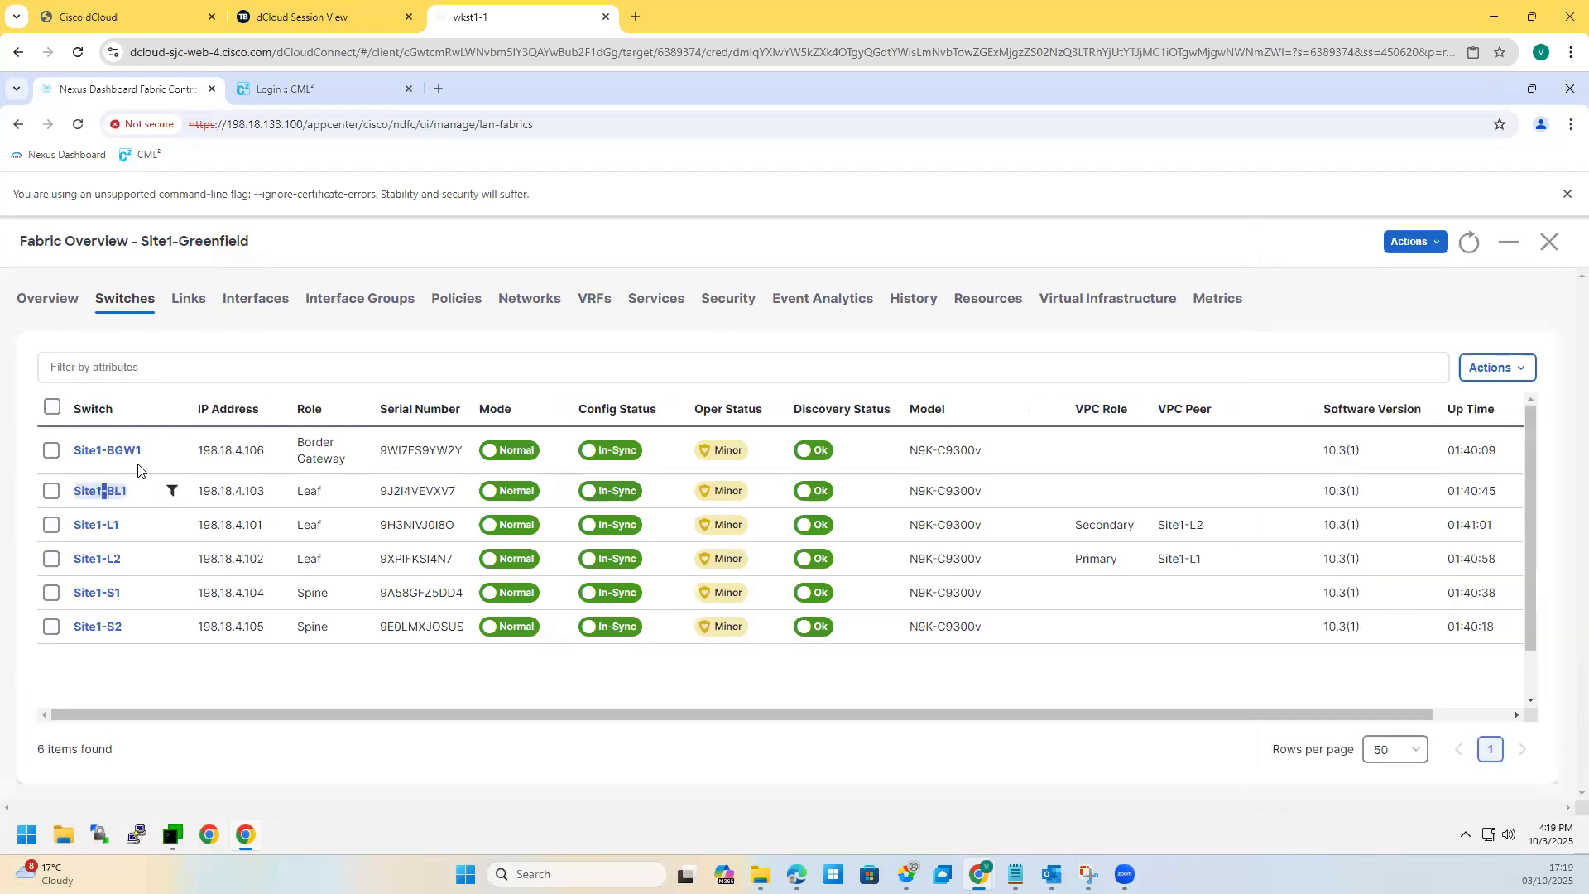
{"action": "left_click", "coordinate": [269, 302]}
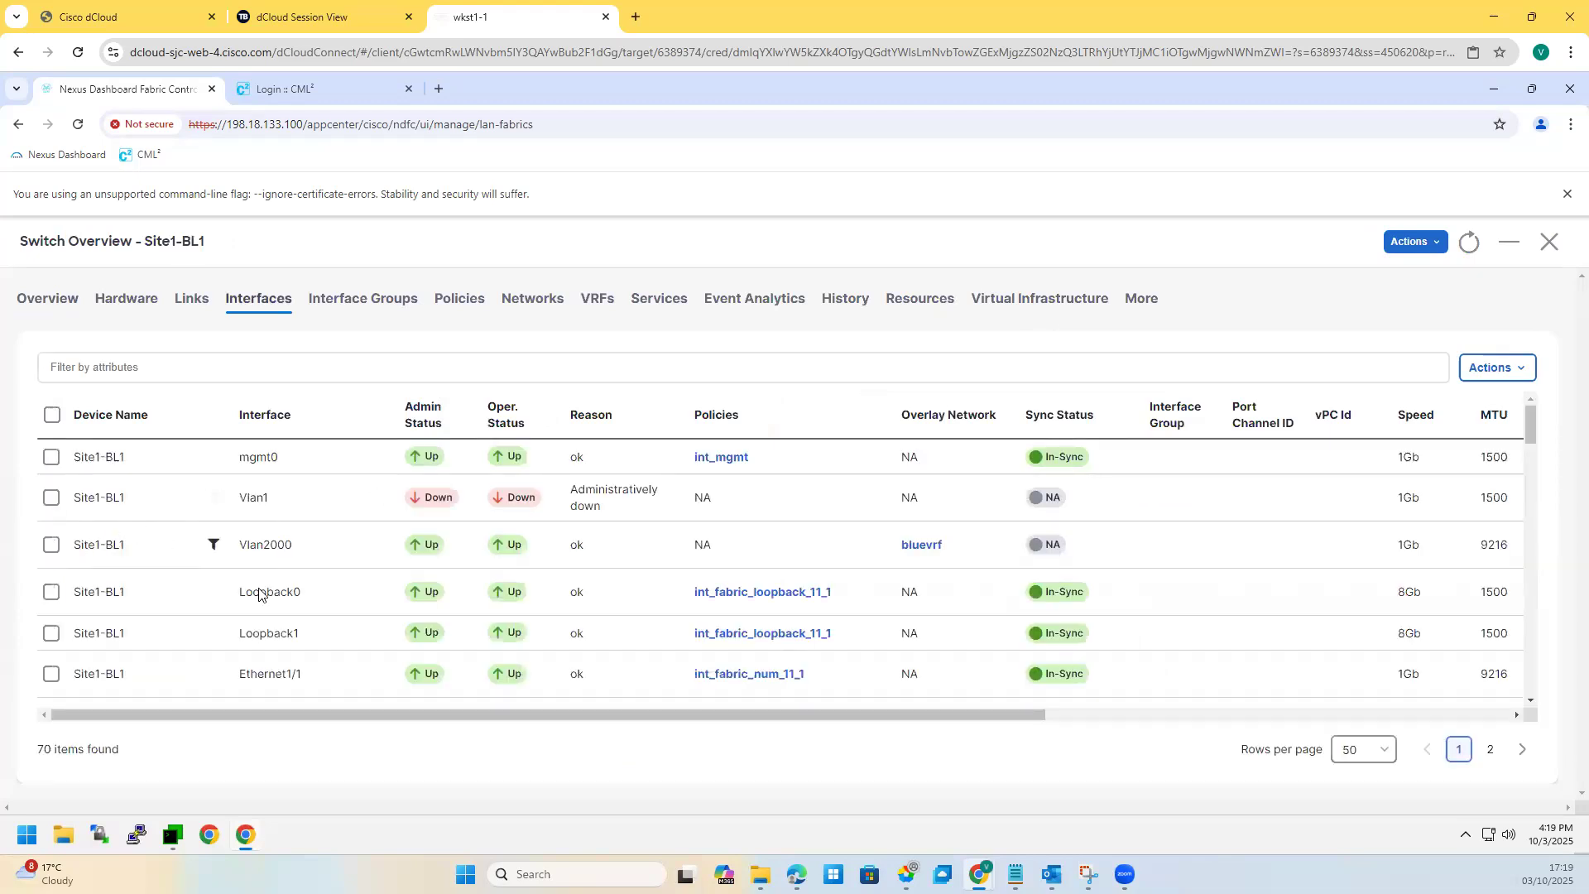
{"action": "scroll", "coordinate": [259, 593], "scroll_direction": "down", "scroll_amount": 2}
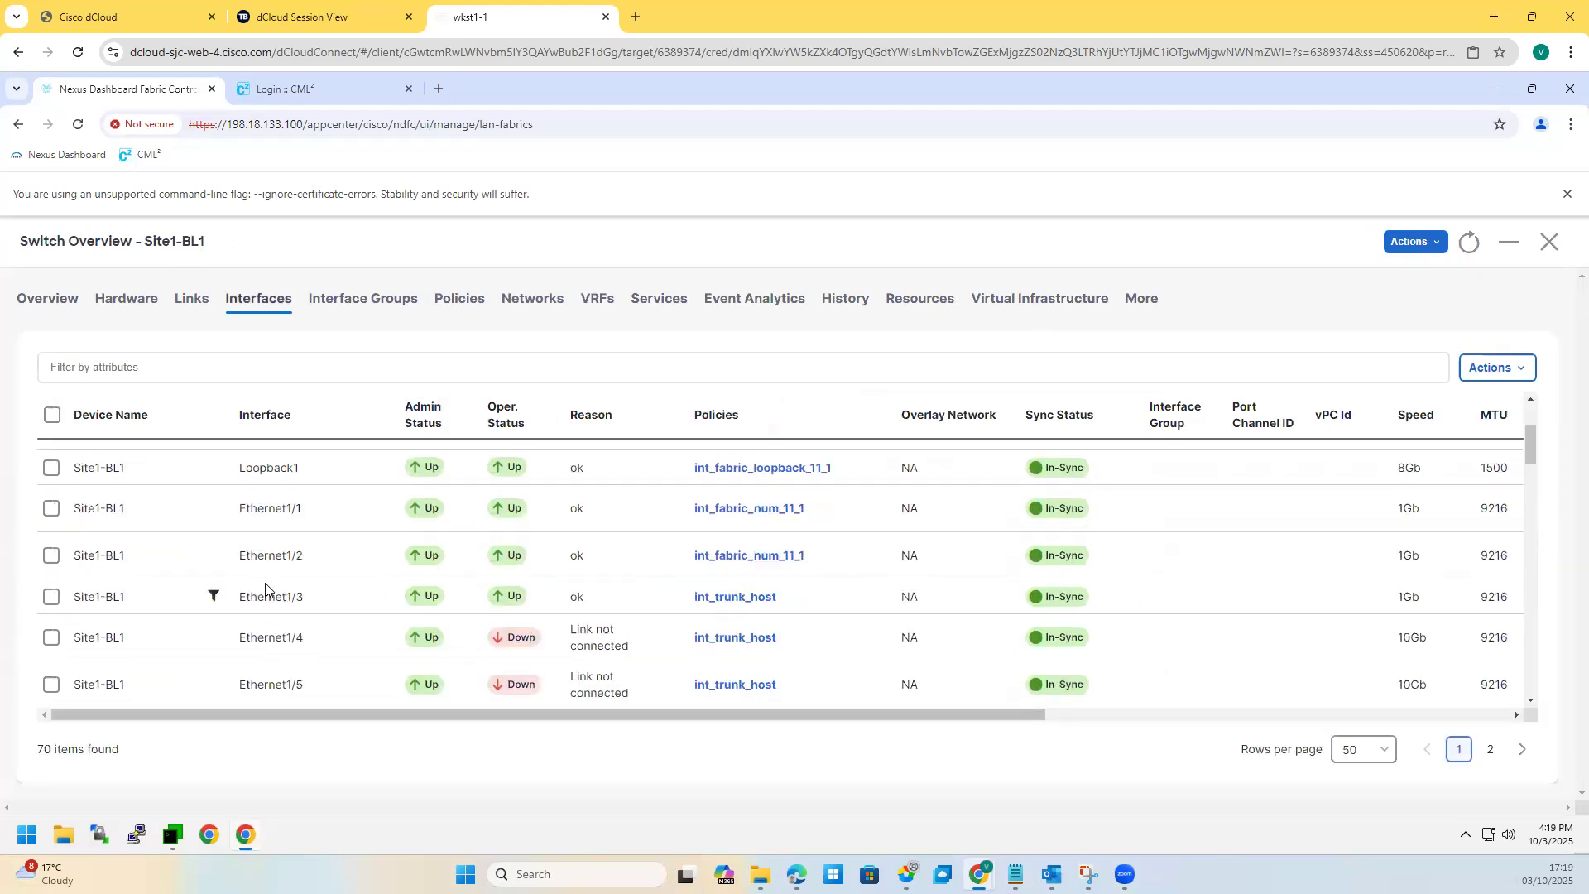
{"action": "left_click", "coordinate": [51, 596]}
Step: Edit Ethernet1/3, view its network attachments without selecting any, and return to the form top
{"action": "left_click", "coordinate": [1490, 368]}
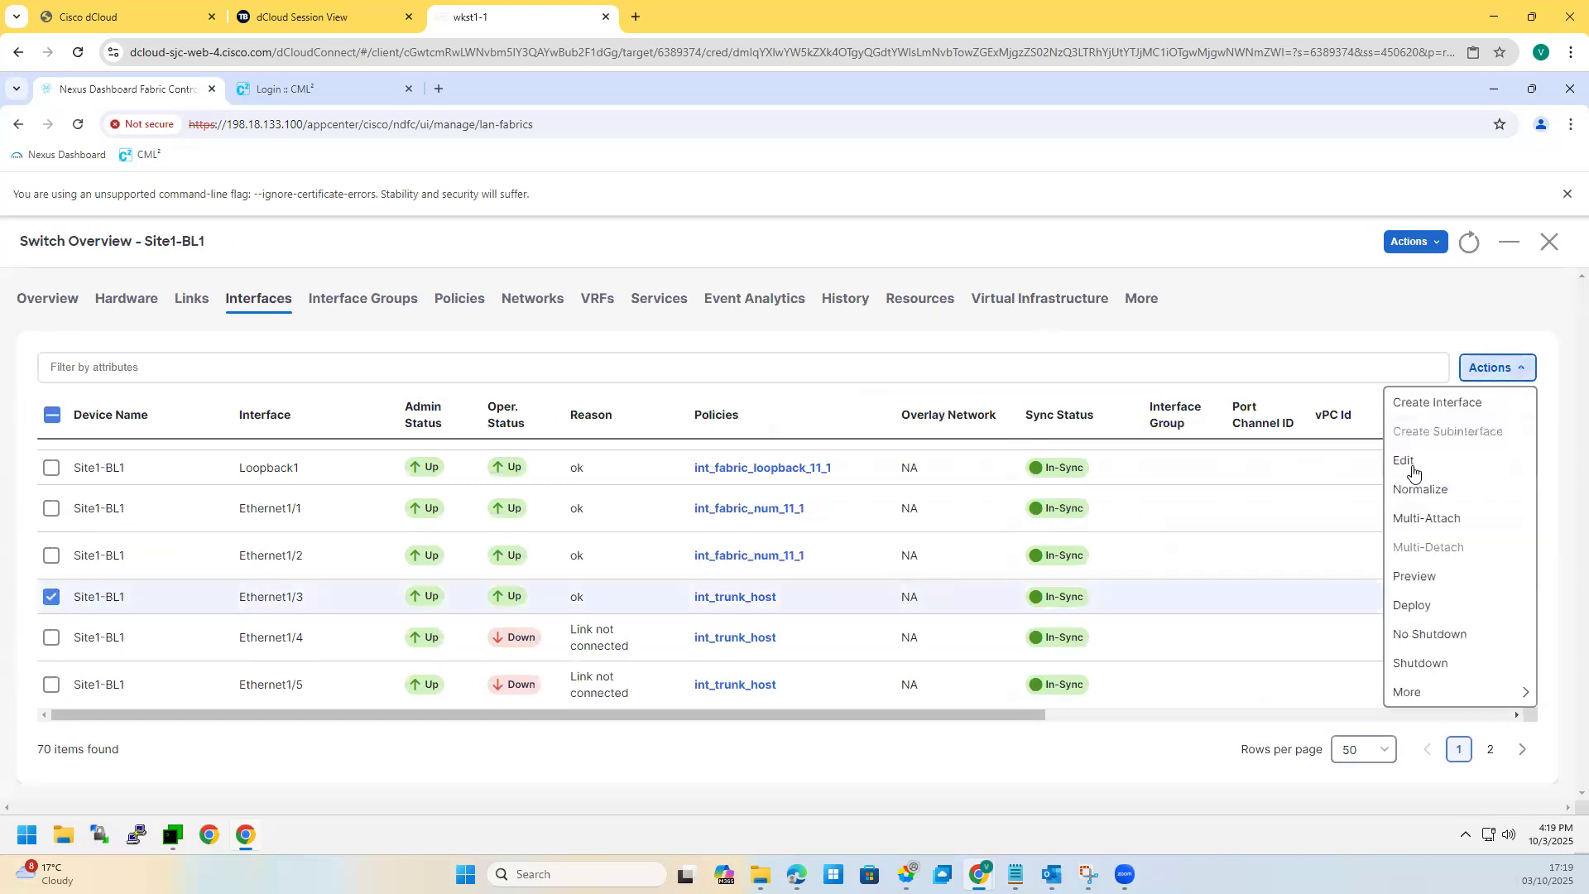
{"action": "key", "text": "Return"}
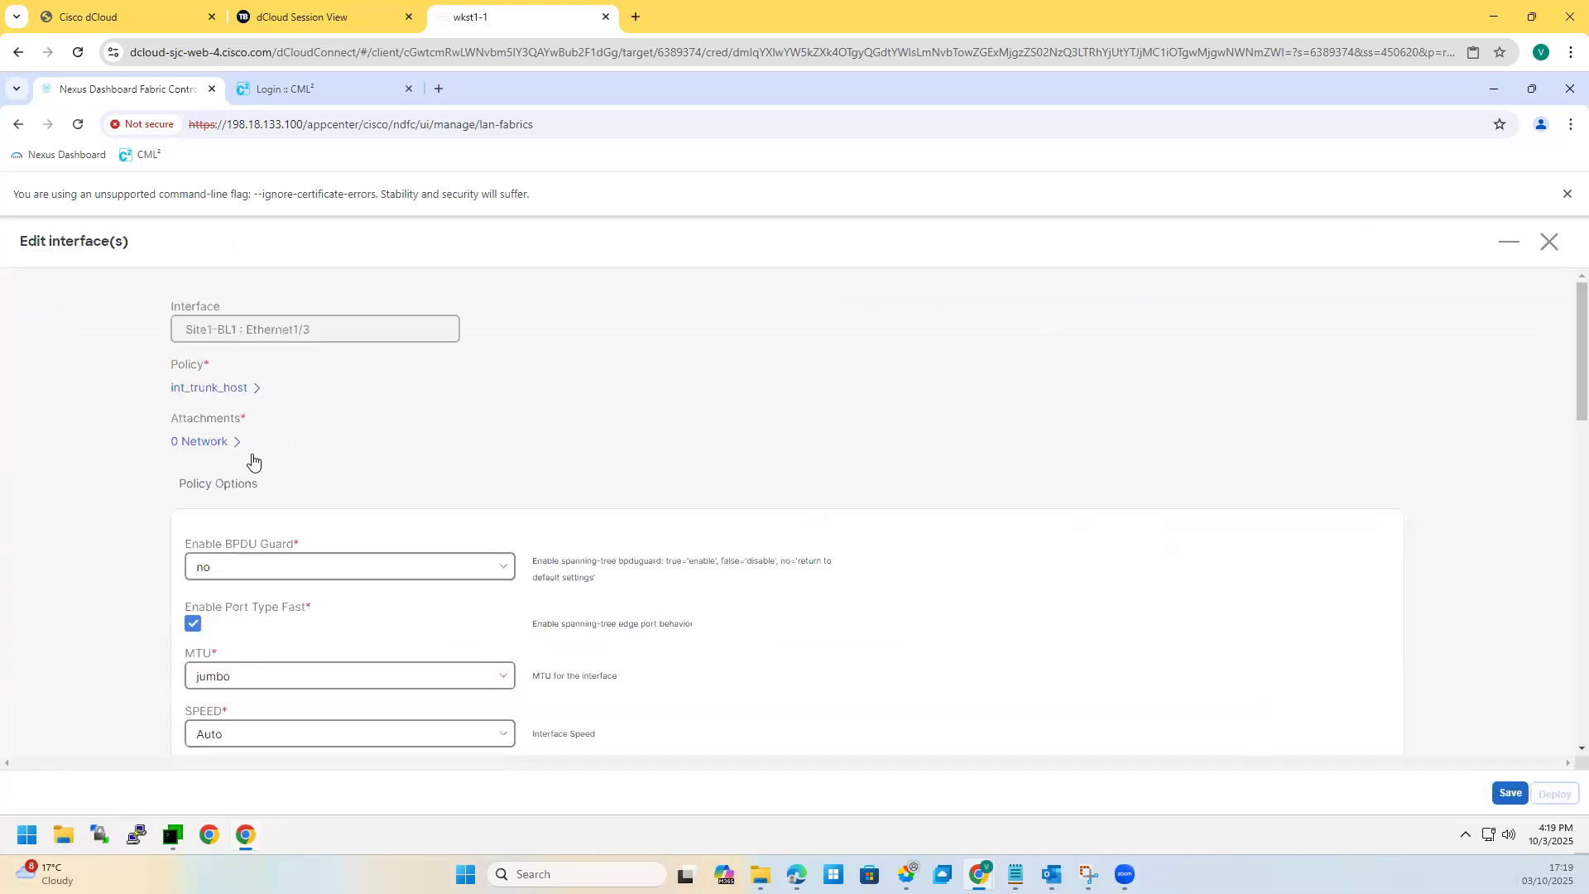
{"action": "left_click", "coordinate": [228, 445]}
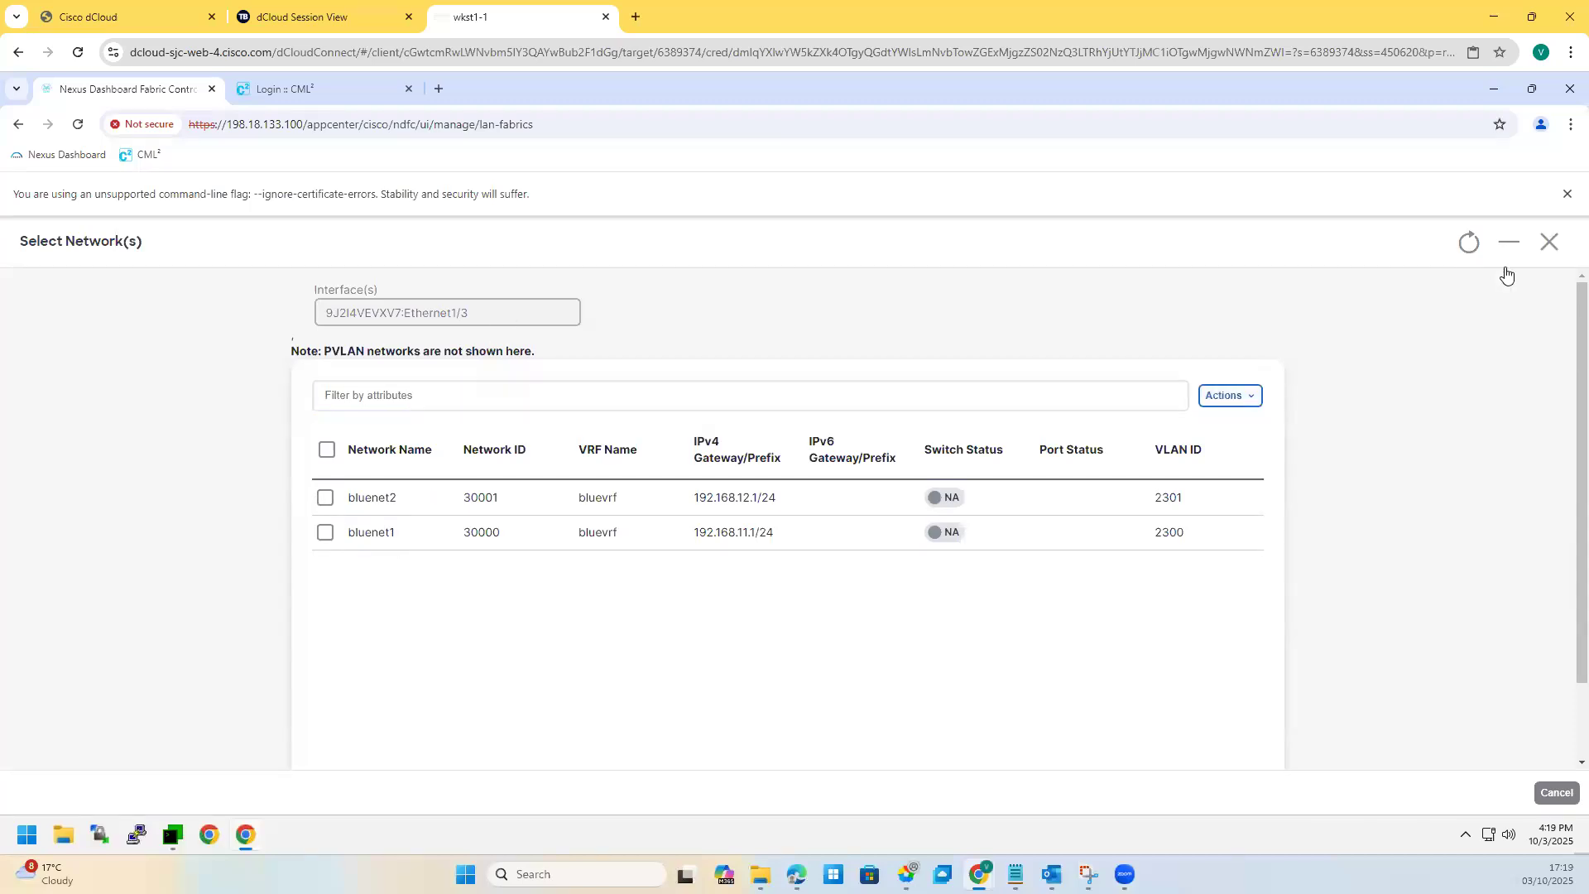
{"action": "key", "text": "Escape"}
{"action": "left_click_drag", "start_coordinate": [256, 387], "coordinate": [295, 653]}
{"action": "scroll", "coordinate": [289, 645], "scroll_direction": "down", "scroll_amount": 2}
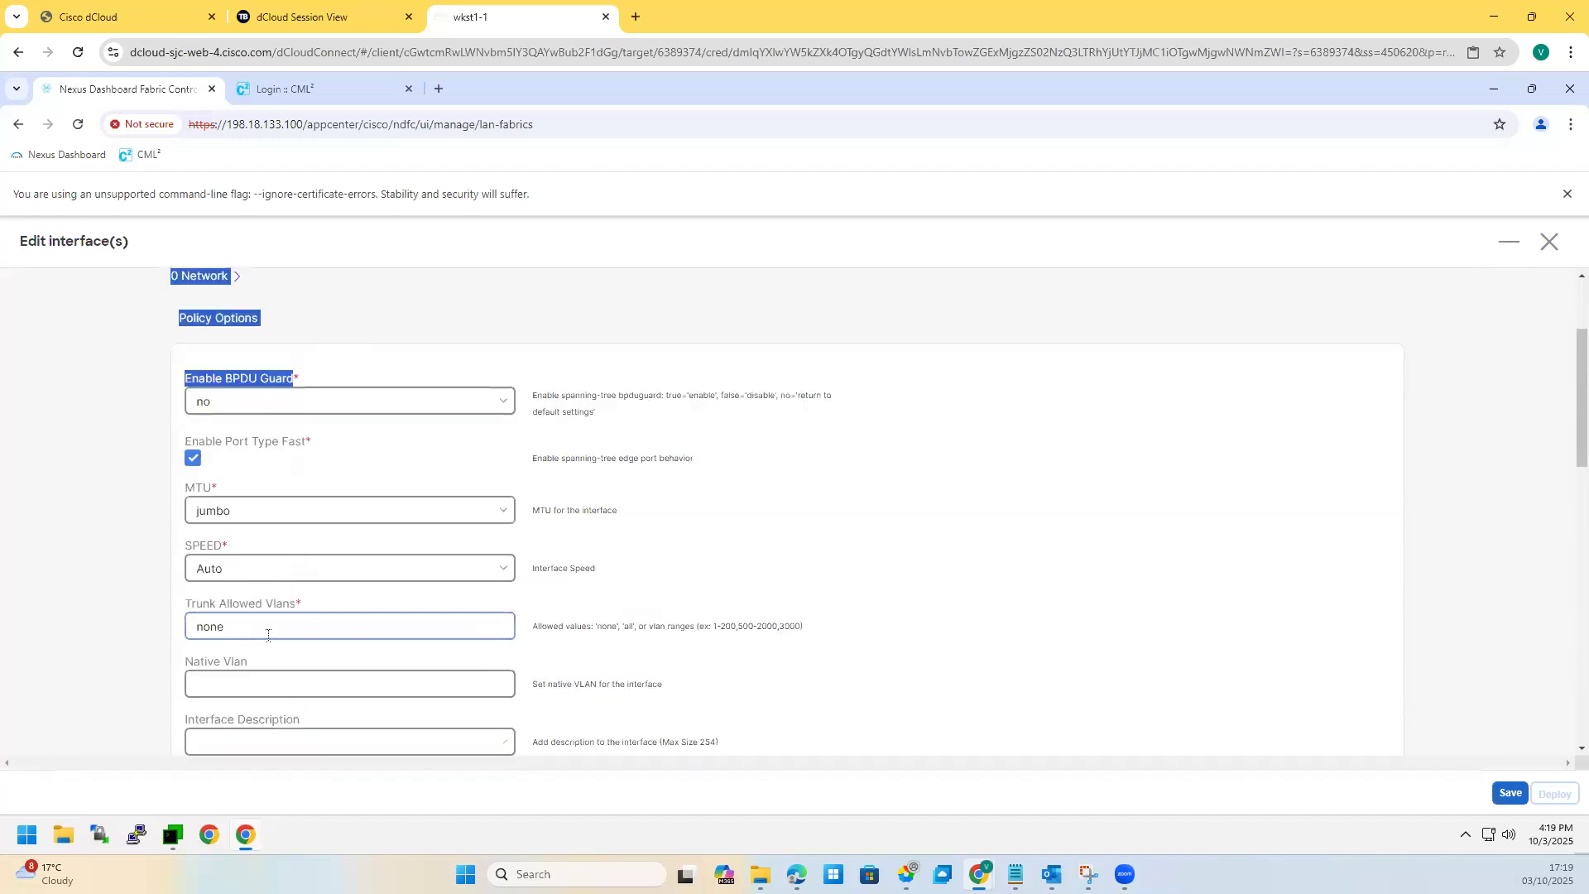
{"action": "scroll", "coordinate": [282, 638], "scroll_direction": "down", "scroll_amount": 2}
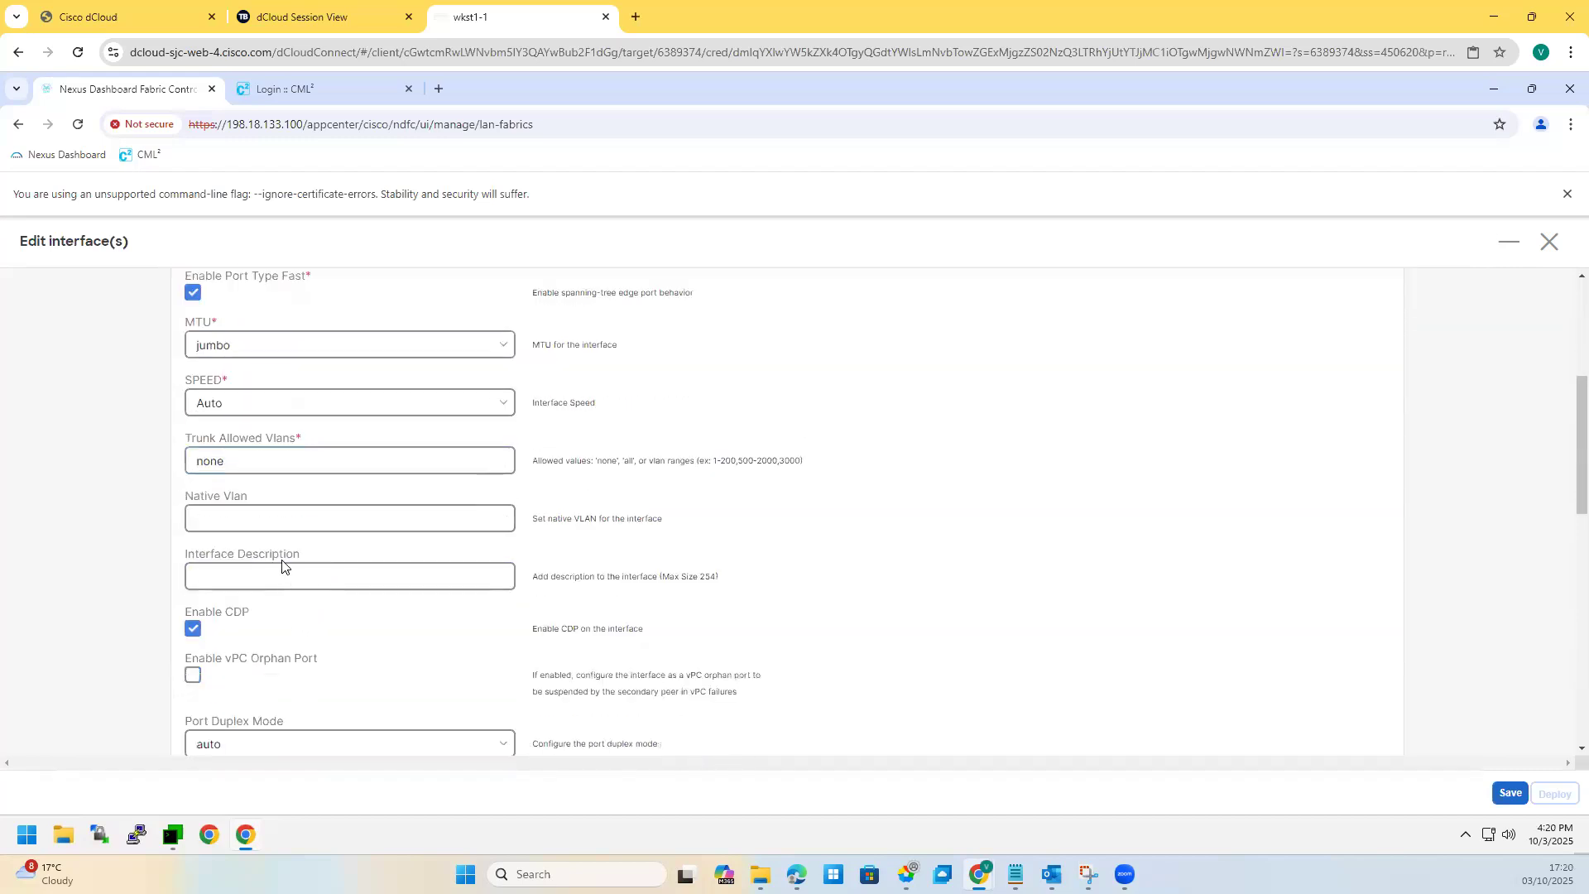
{"action": "scroll", "coordinate": [284, 539], "scroll_direction": "up", "scroll_amount": 4}
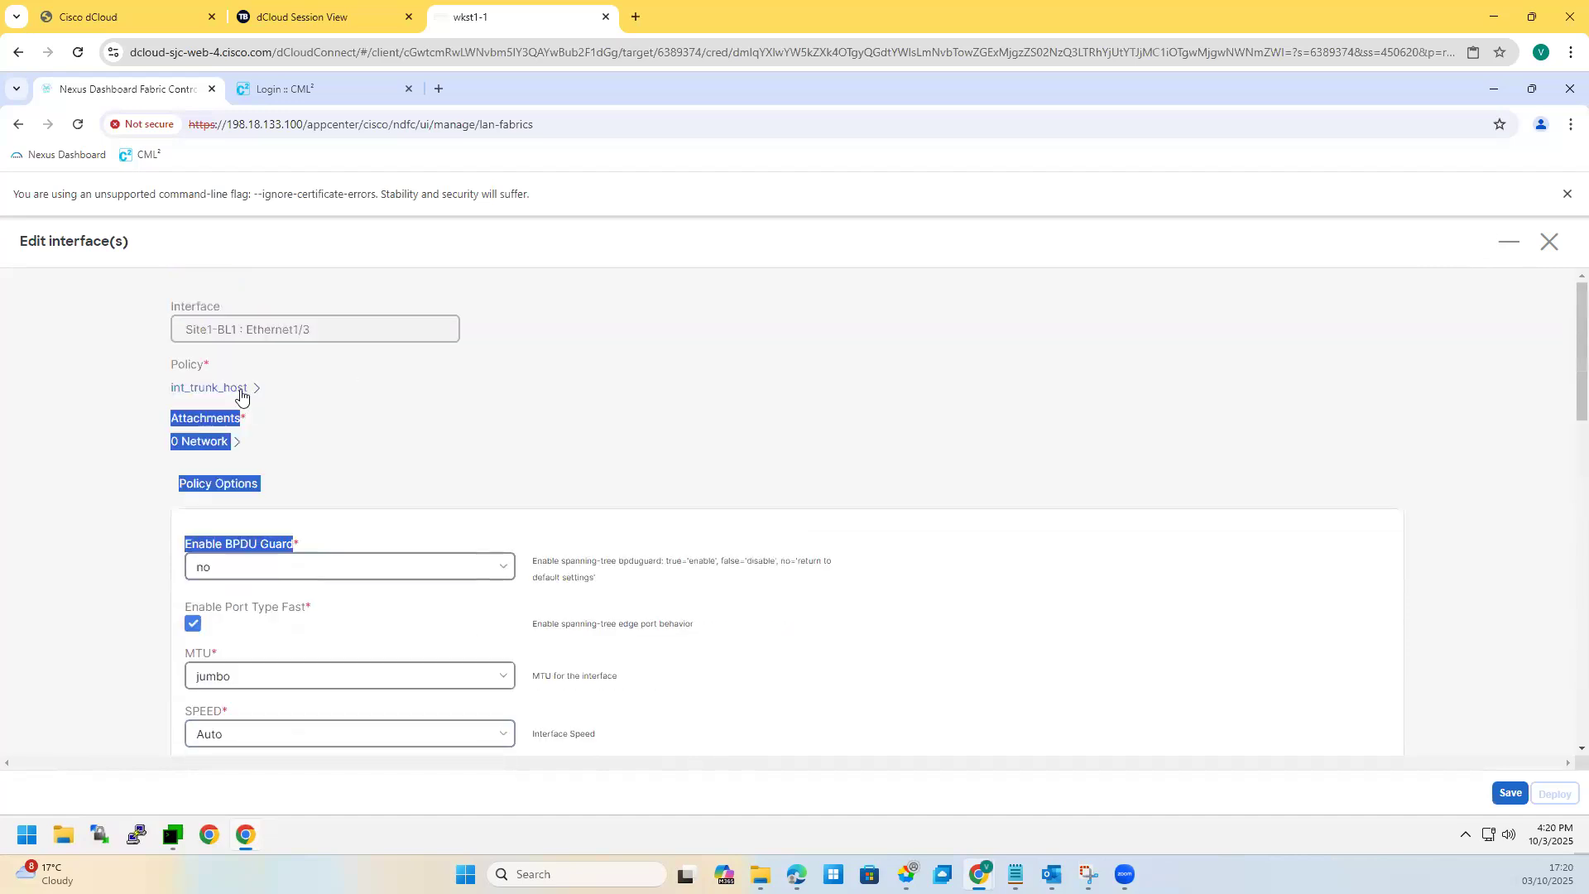
{"action": "left_click", "coordinate": [241, 396]}
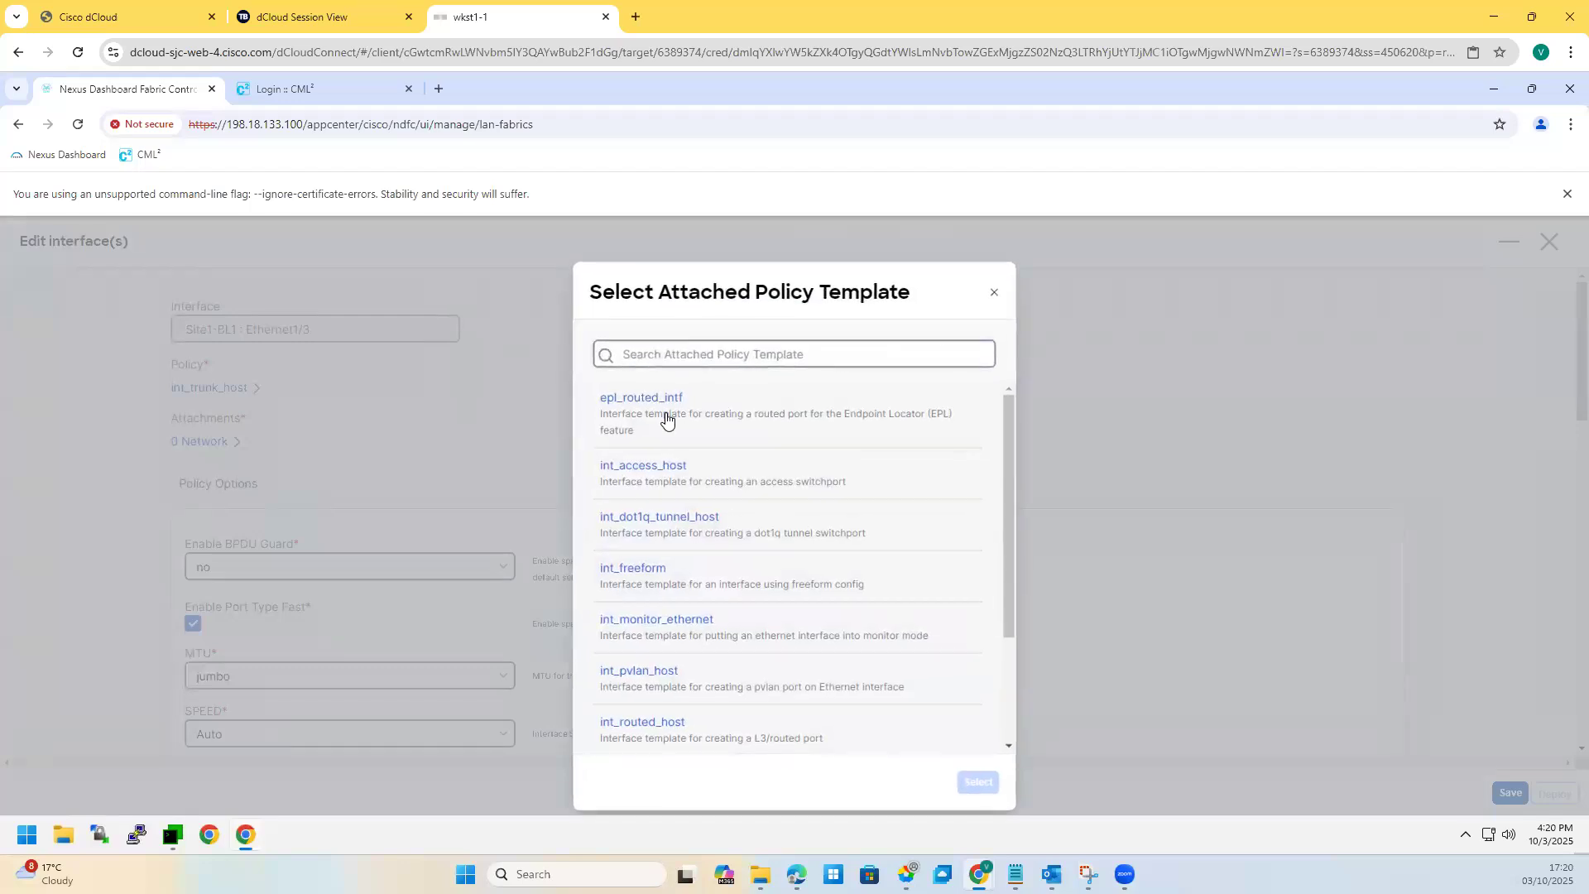
Step: Apply int_routed_host as Ethernet1/3's policy template
{"action": "scroll", "coordinate": [677, 551], "scroll_direction": "down", "scroll_amount": 2}
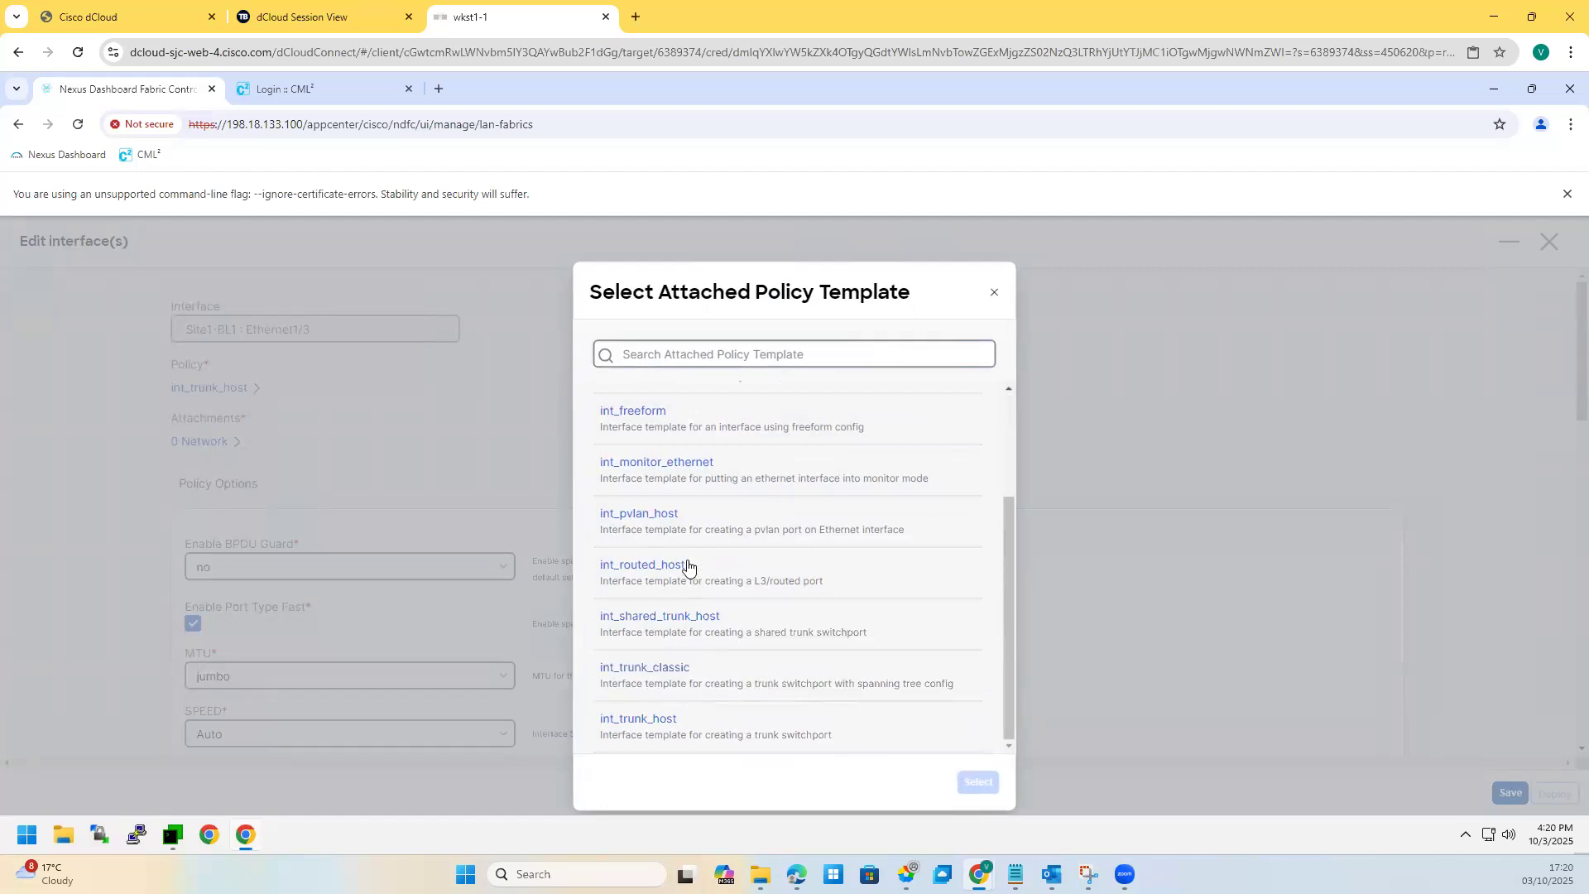
{"action": "scroll", "coordinate": [678, 546], "scroll_direction": "up", "scroll_amount": 2}
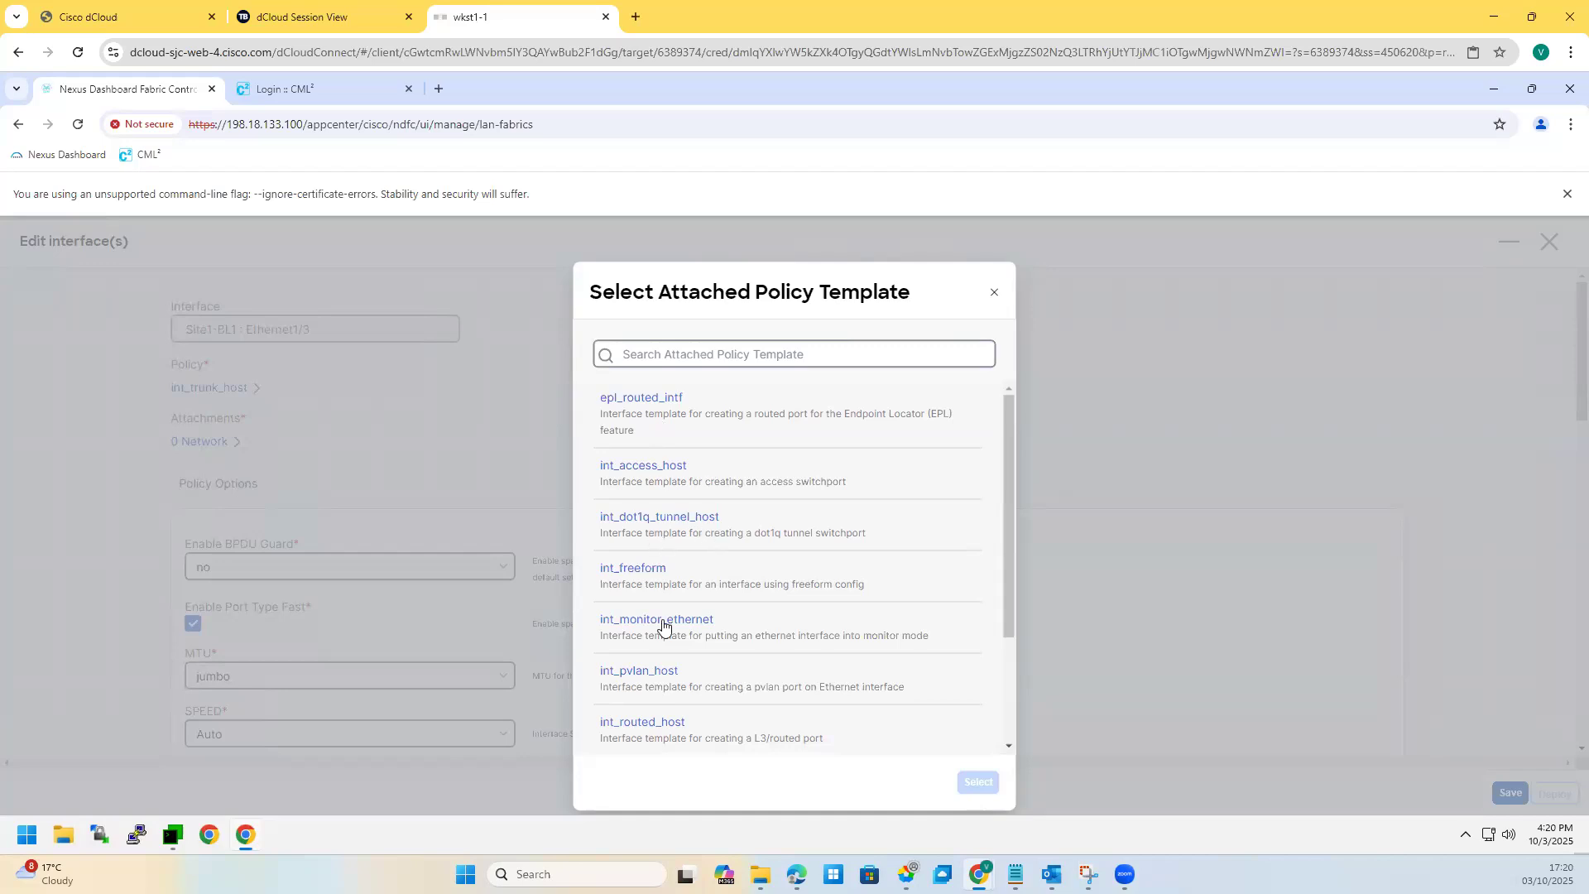
{"action": "scroll", "coordinate": [679, 665], "scroll_direction": "down", "scroll_amount": 2}
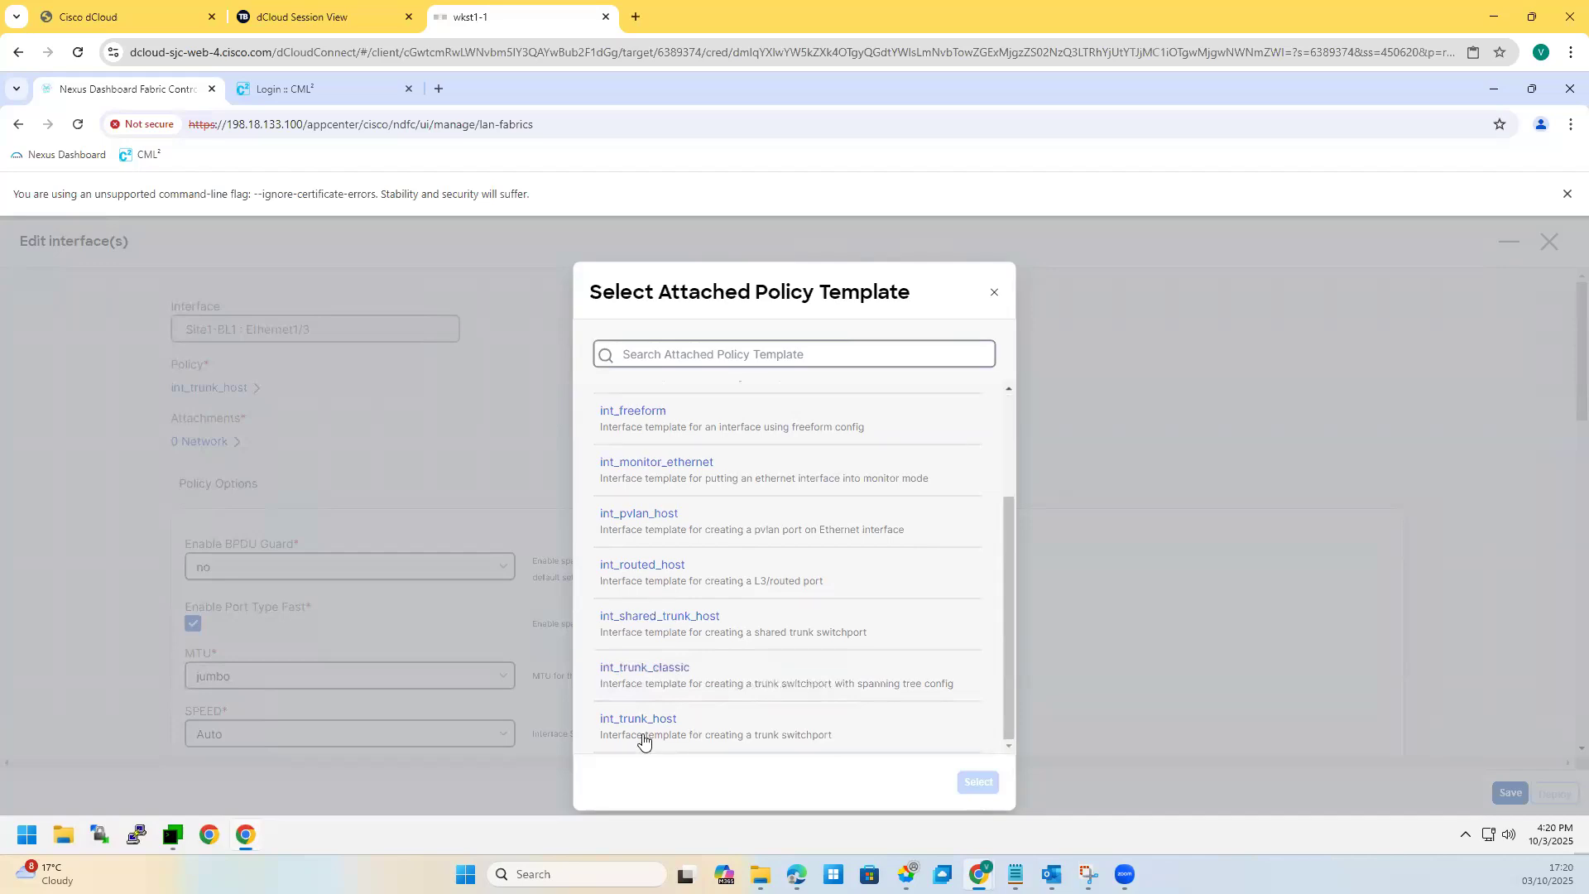
{"action": "left_click", "coordinate": [644, 569]}
{"action": "left_click", "coordinate": [979, 783]}
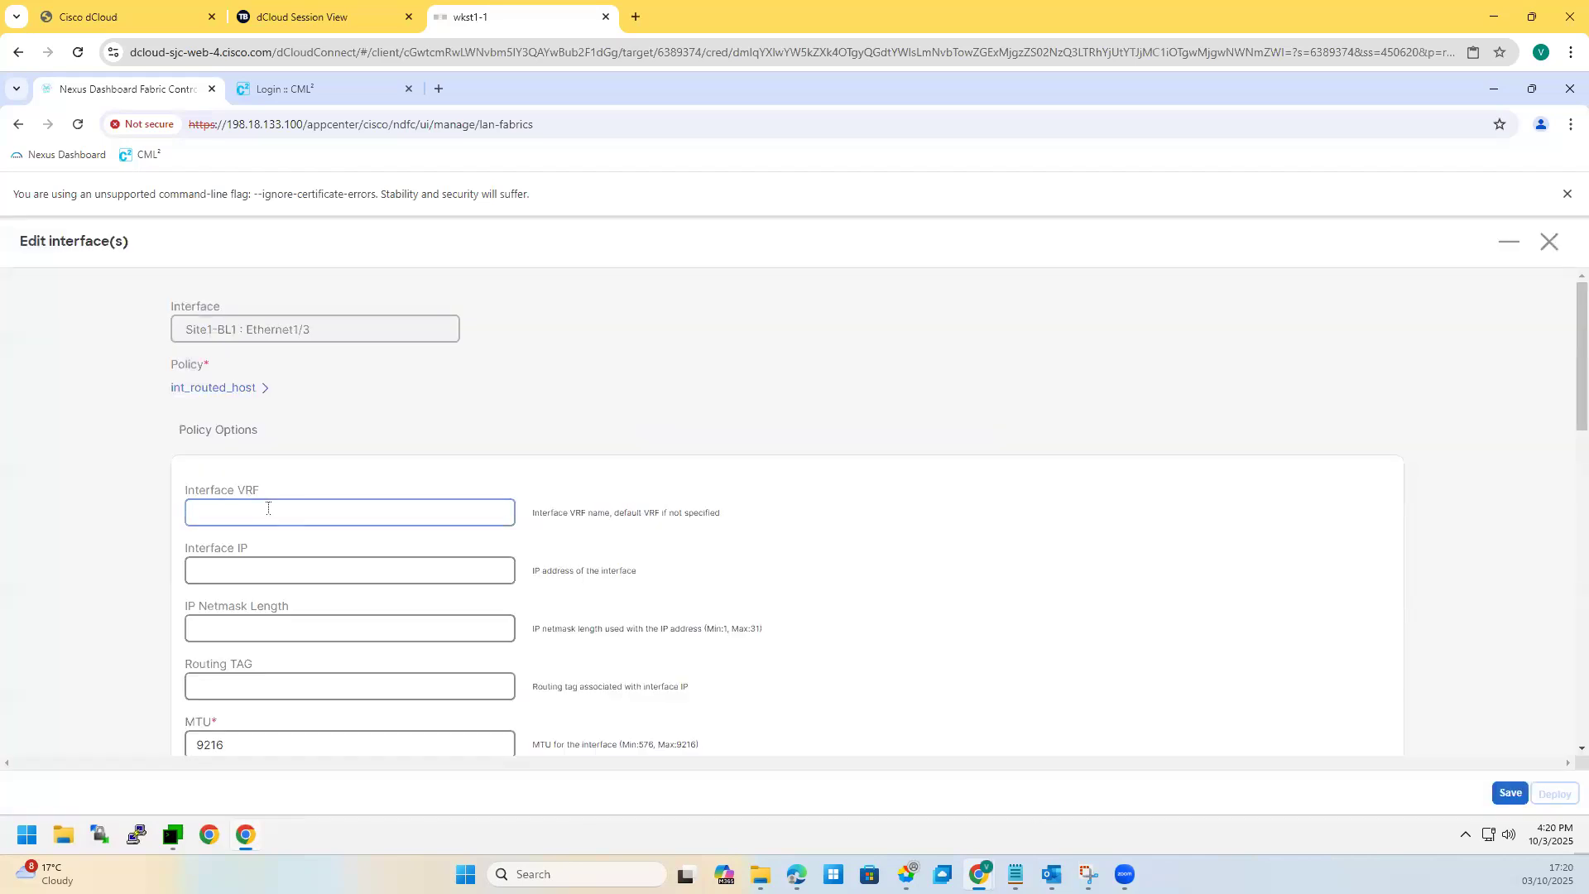
Step: Switch Ethernet1/3's policy template to int_dot1q_tunnel_host
{"action": "left_click", "coordinate": [245, 387]}
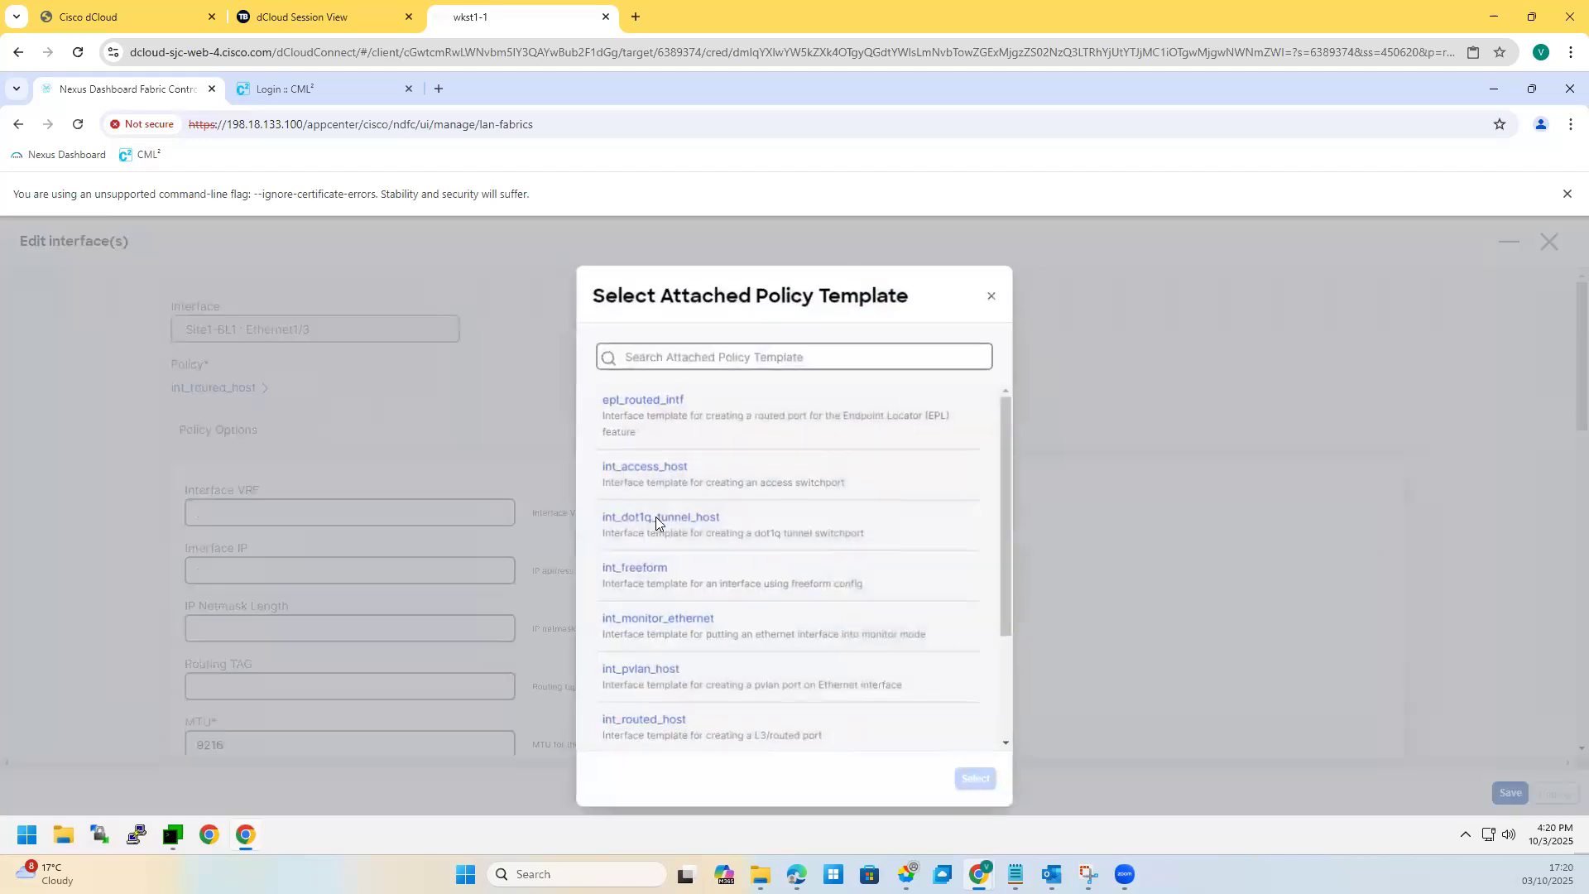
{"action": "left_click", "coordinate": [655, 519]}
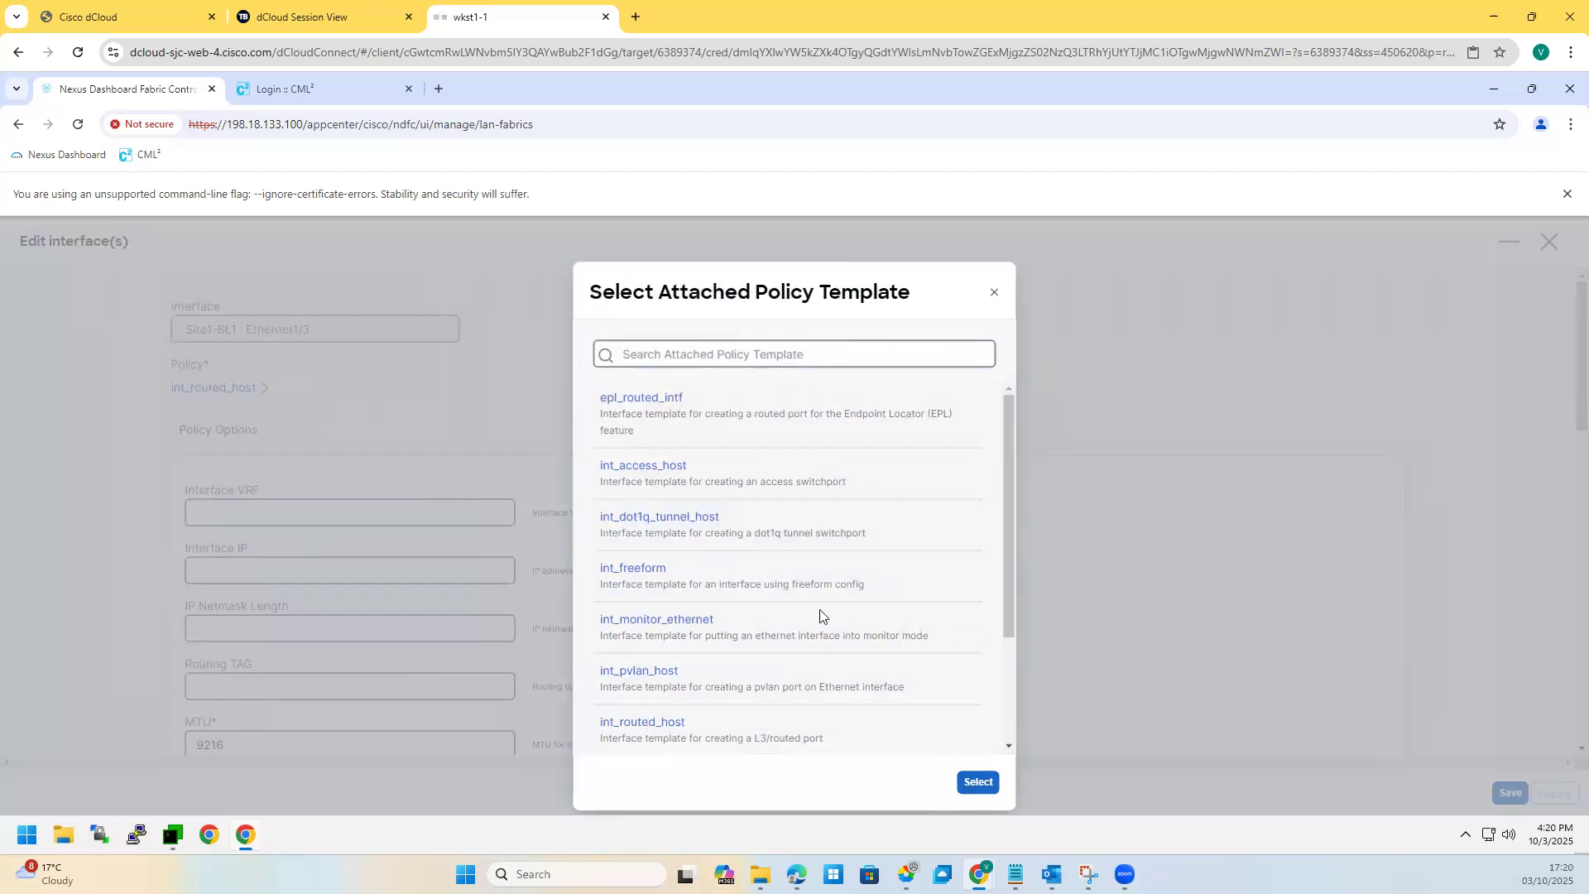
{"action": "left_click", "coordinate": [686, 526]}
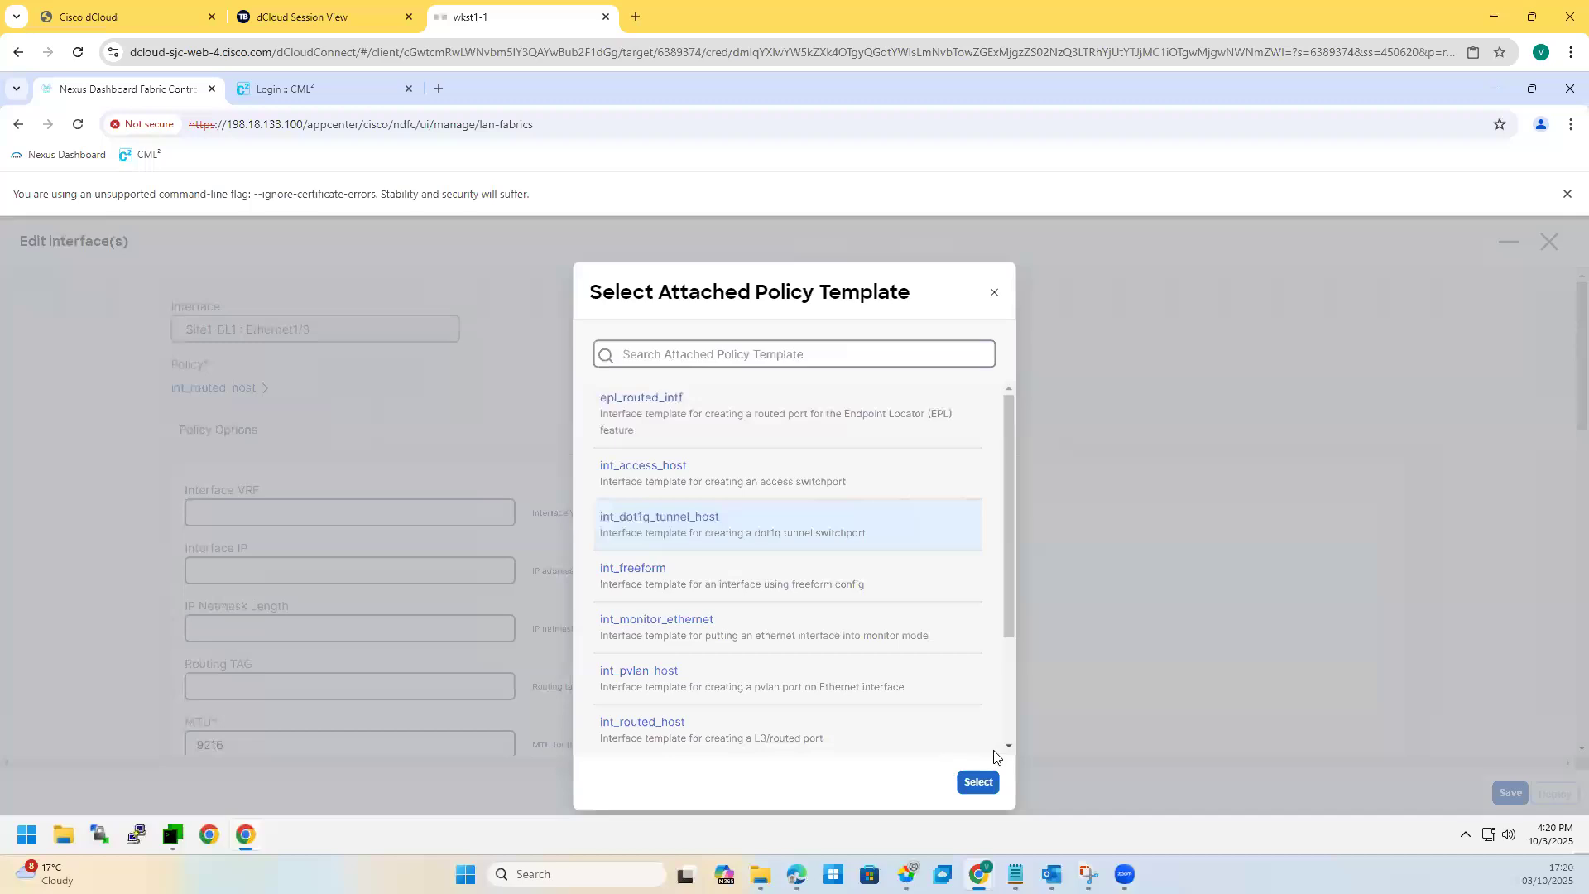
{"action": "left_click", "coordinate": [976, 783]}
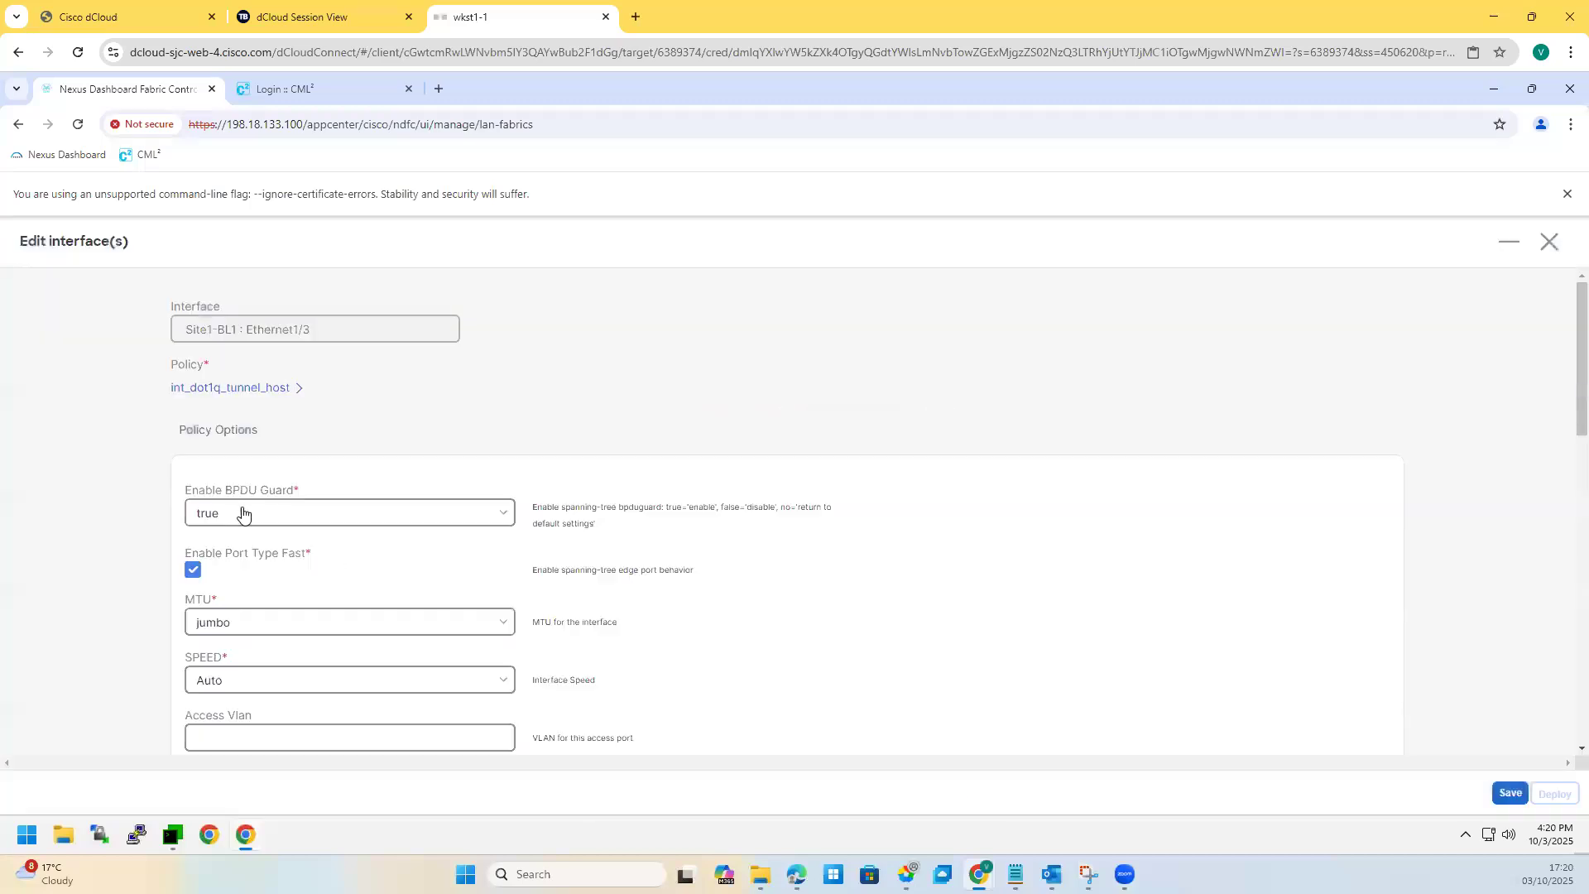
Step: Try the epl_routed_intf policy template on Ethernet1/3
{"action": "left_click", "coordinate": [254, 389]}
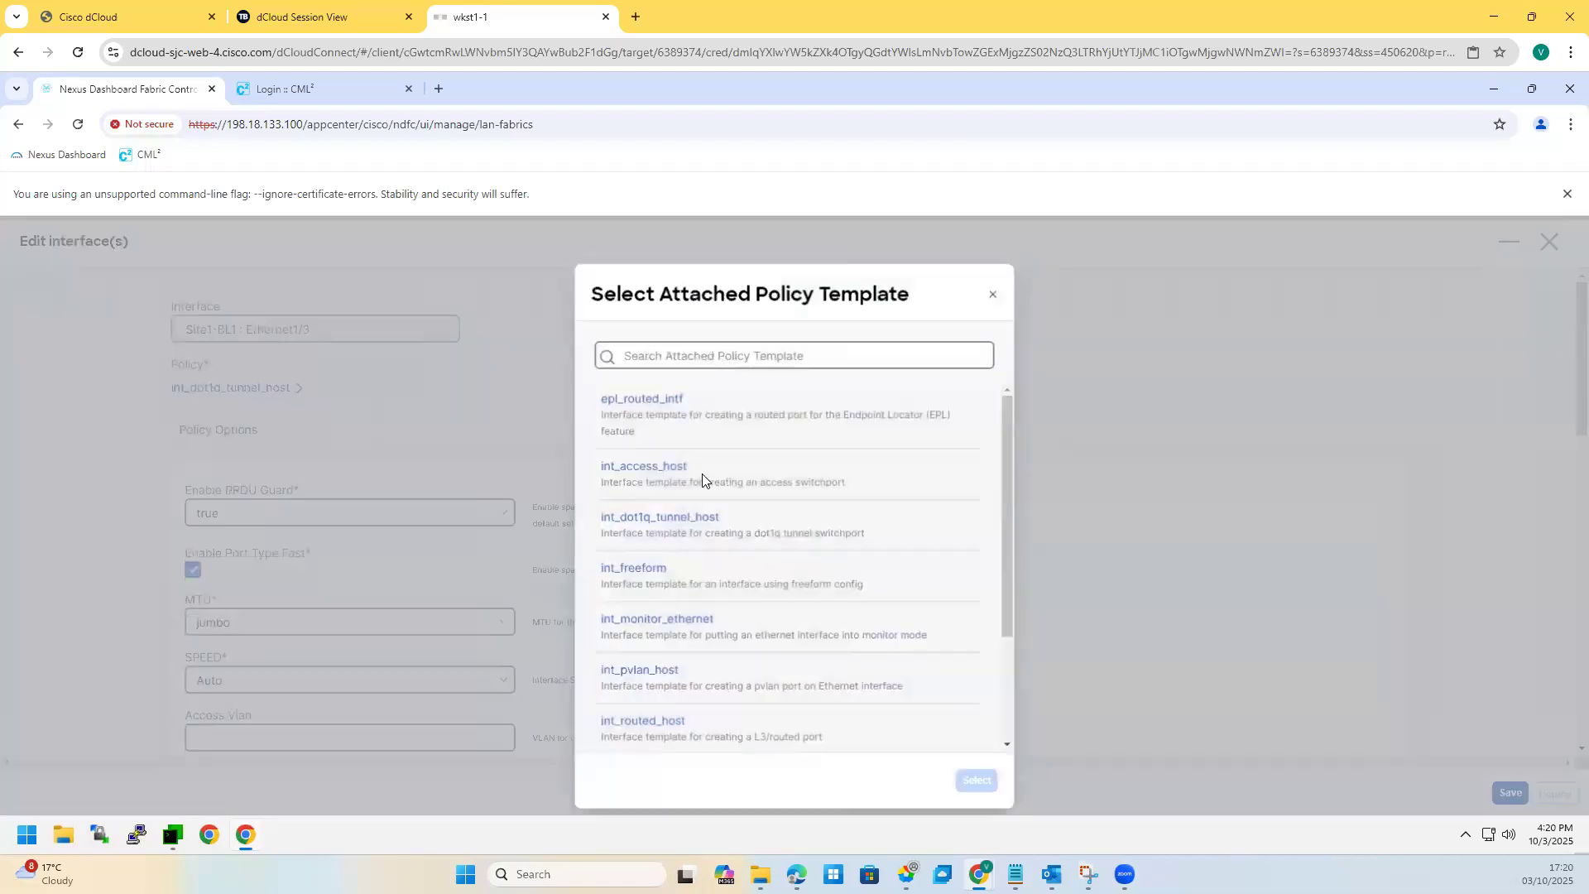
{"action": "left_click", "coordinate": [658, 415]}
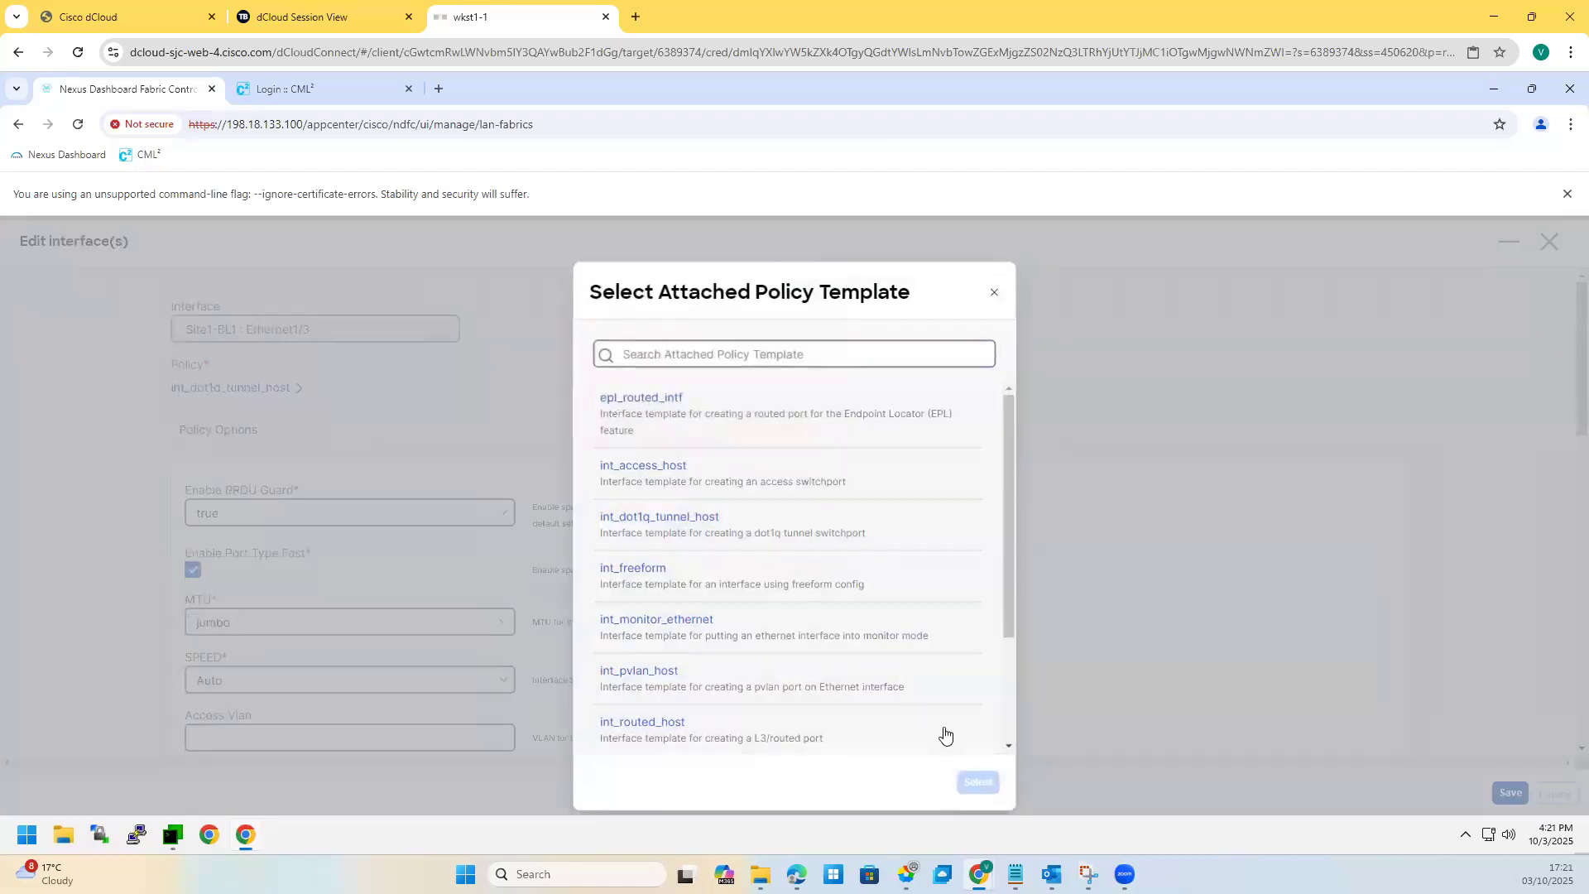
{"action": "left_click", "coordinate": [979, 783]}
{"action": "left_click", "coordinate": [232, 505]}
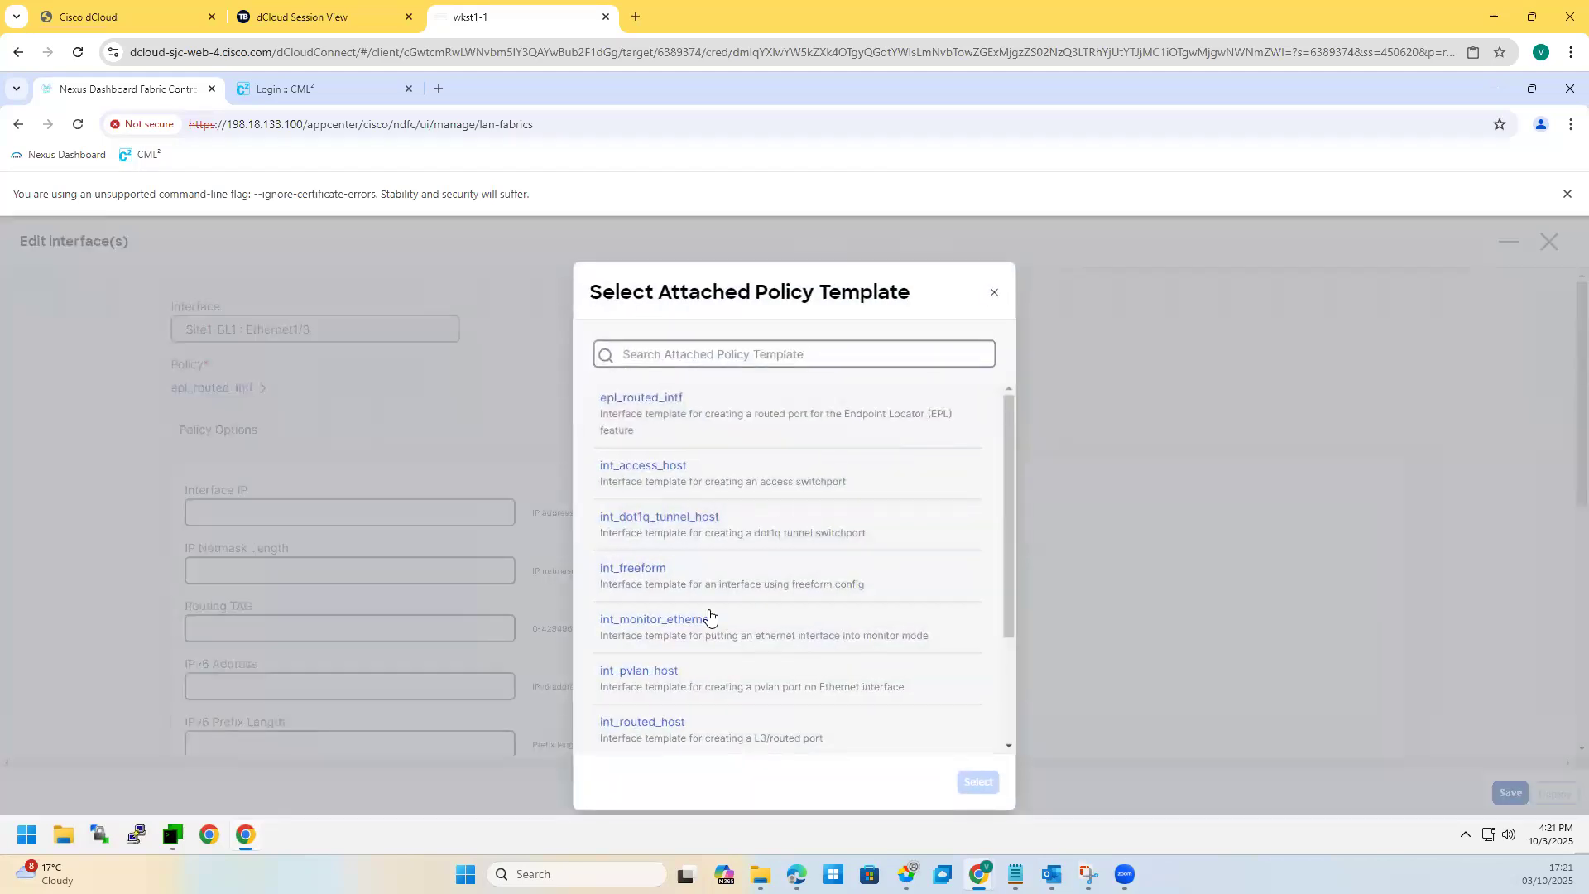
Step: Apply int_routed_host, then reopen the template picker and dismiss it without choosing
{"action": "scroll", "coordinate": [709, 616], "scroll_direction": "down", "scroll_amount": 2}
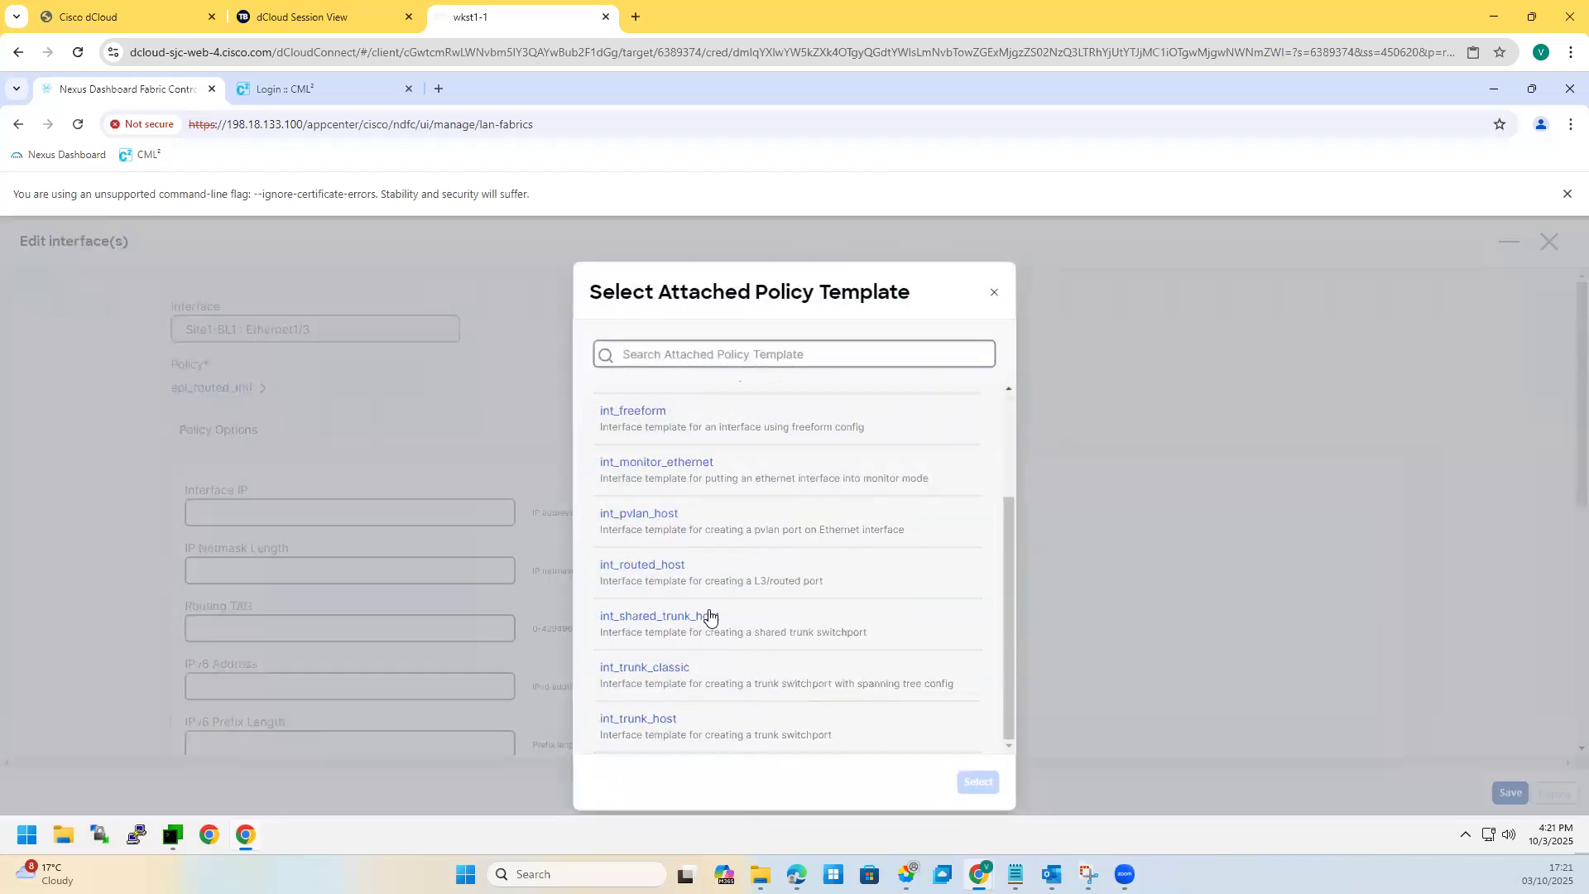
{"action": "left_click", "coordinate": [647, 569]}
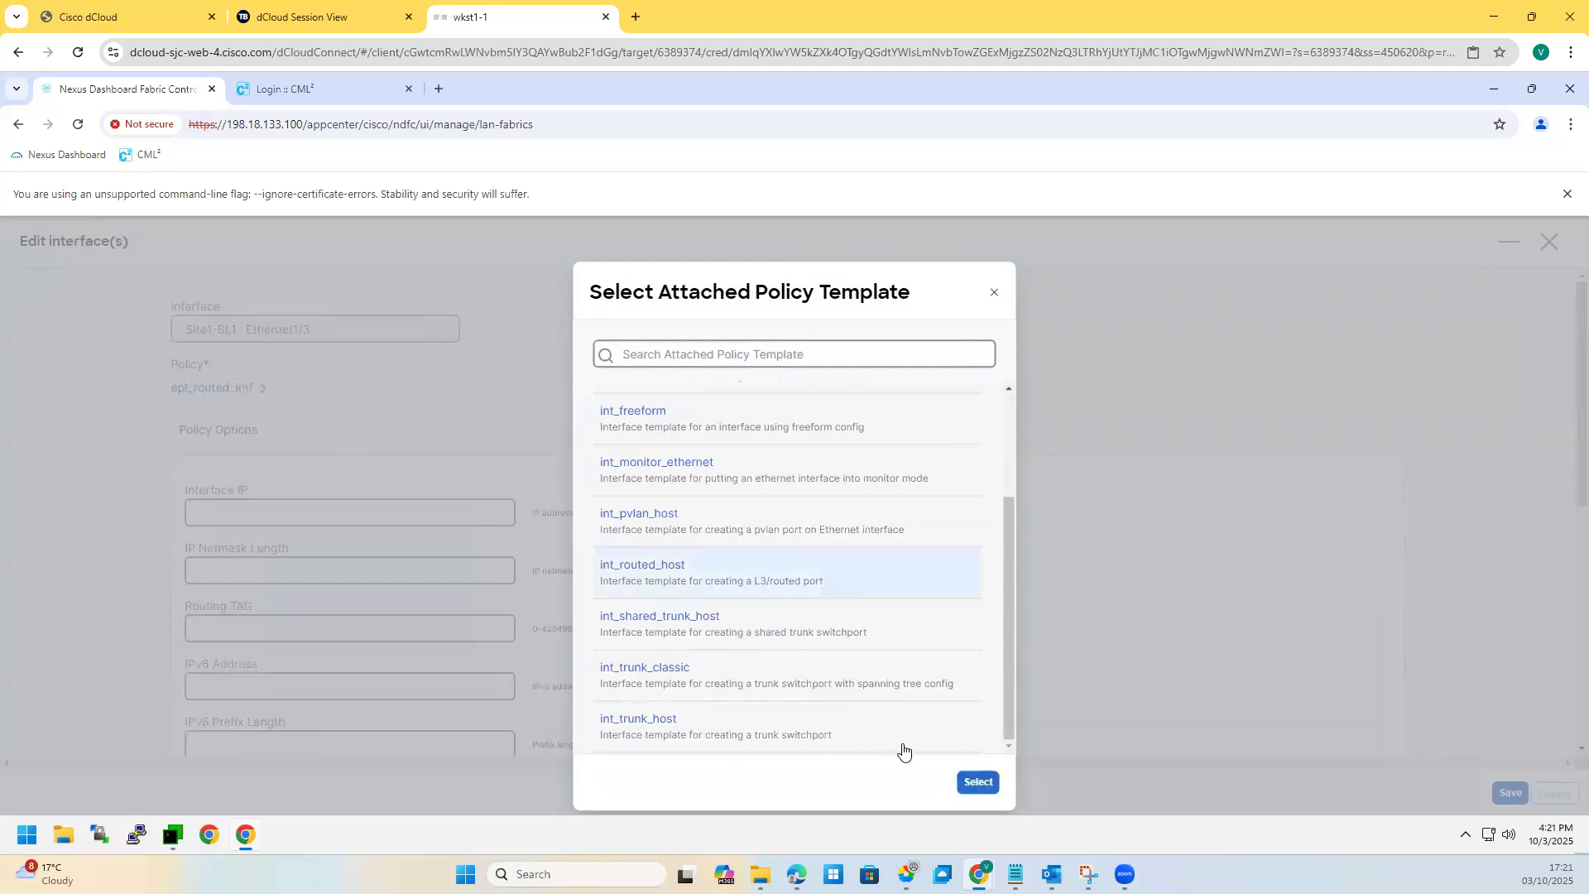
{"action": "left_click", "coordinate": [981, 786]}
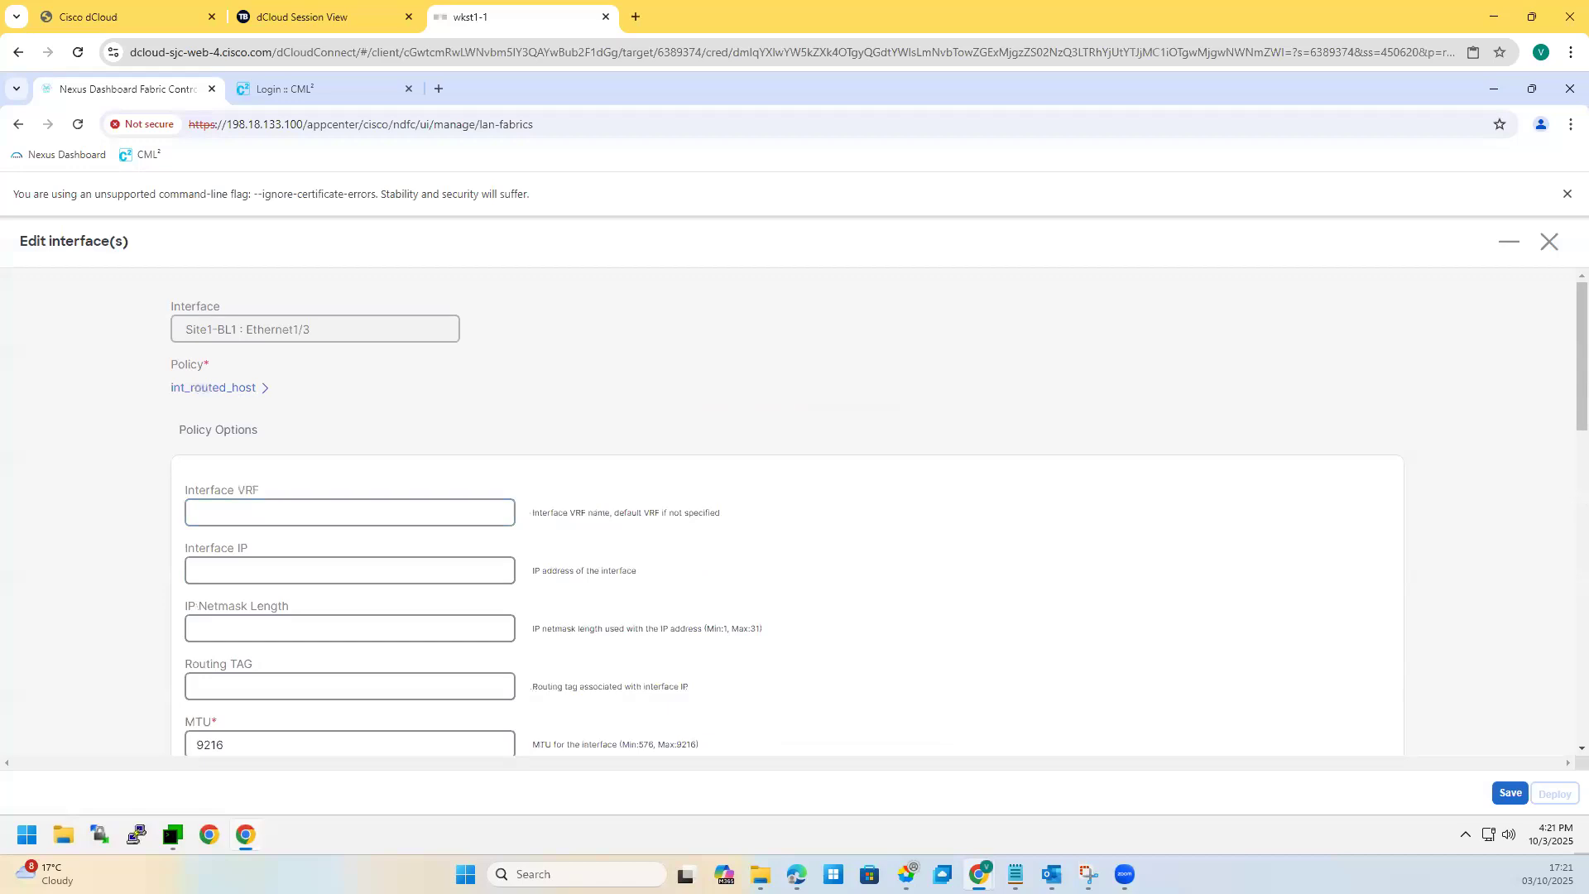
{"action": "left_click", "coordinate": [214, 388]}
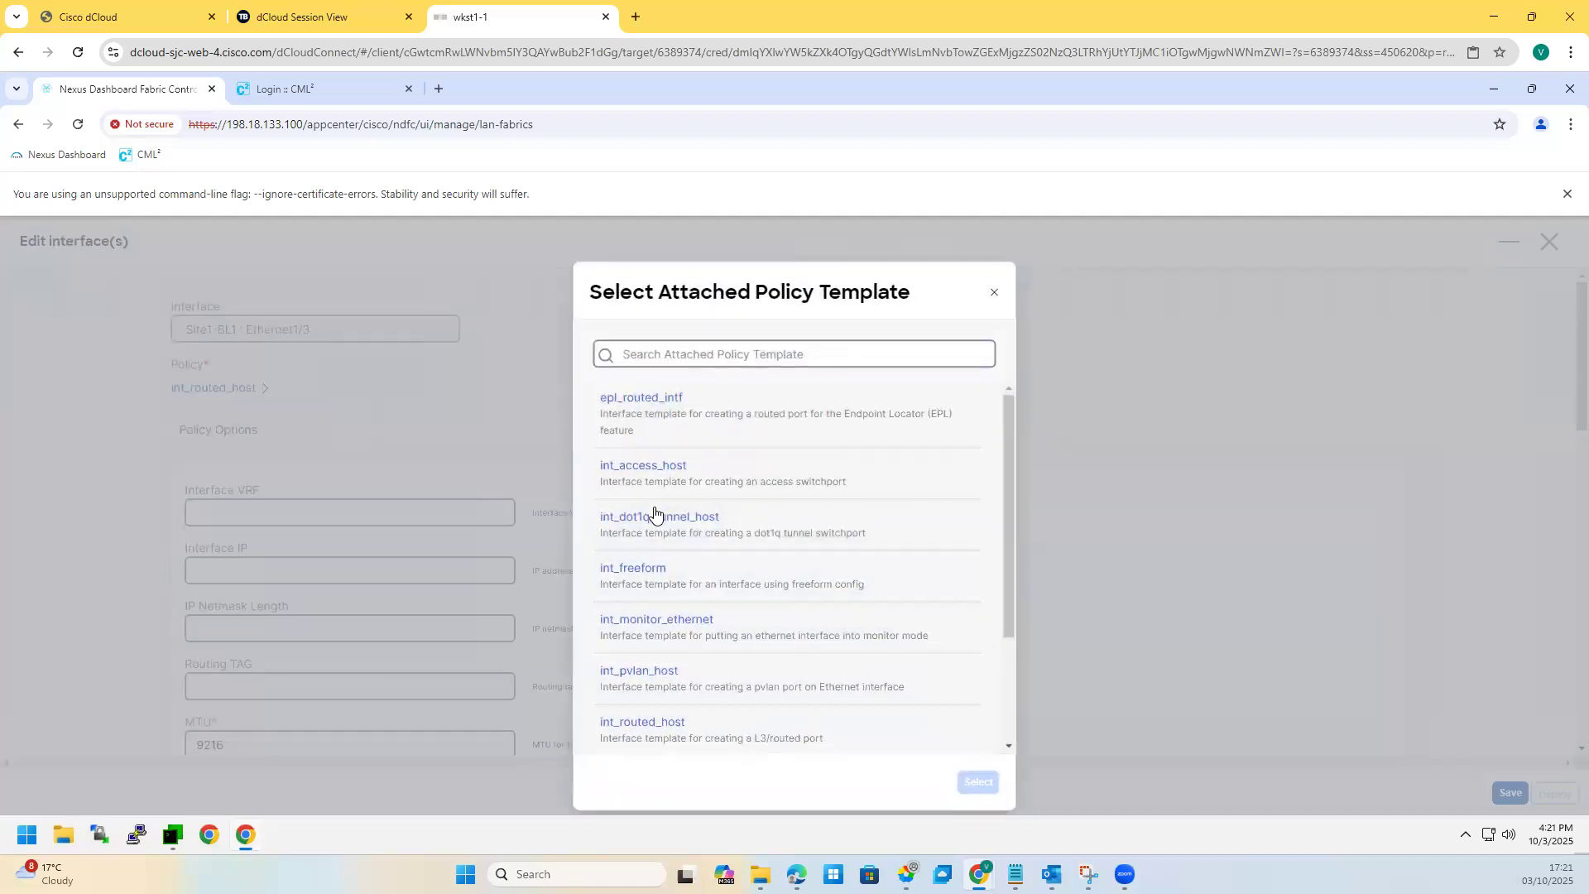
{"action": "scroll", "coordinate": [728, 654], "scroll_direction": "down", "scroll_amount": 2}
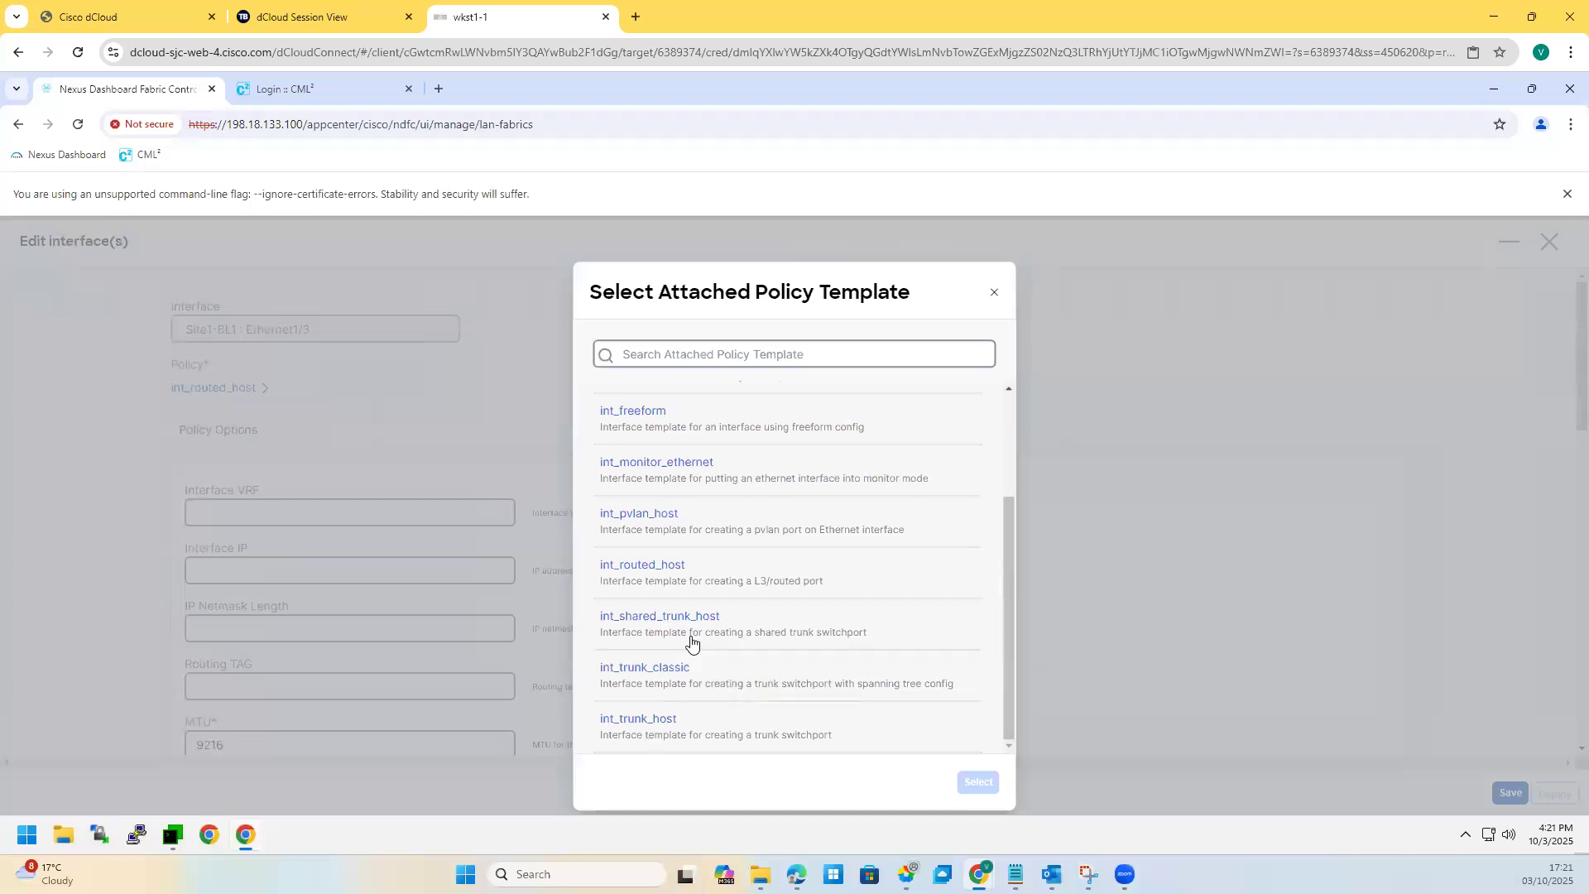
{"action": "scroll", "coordinate": [692, 638], "scroll_direction": "up", "scroll_amount": 2}
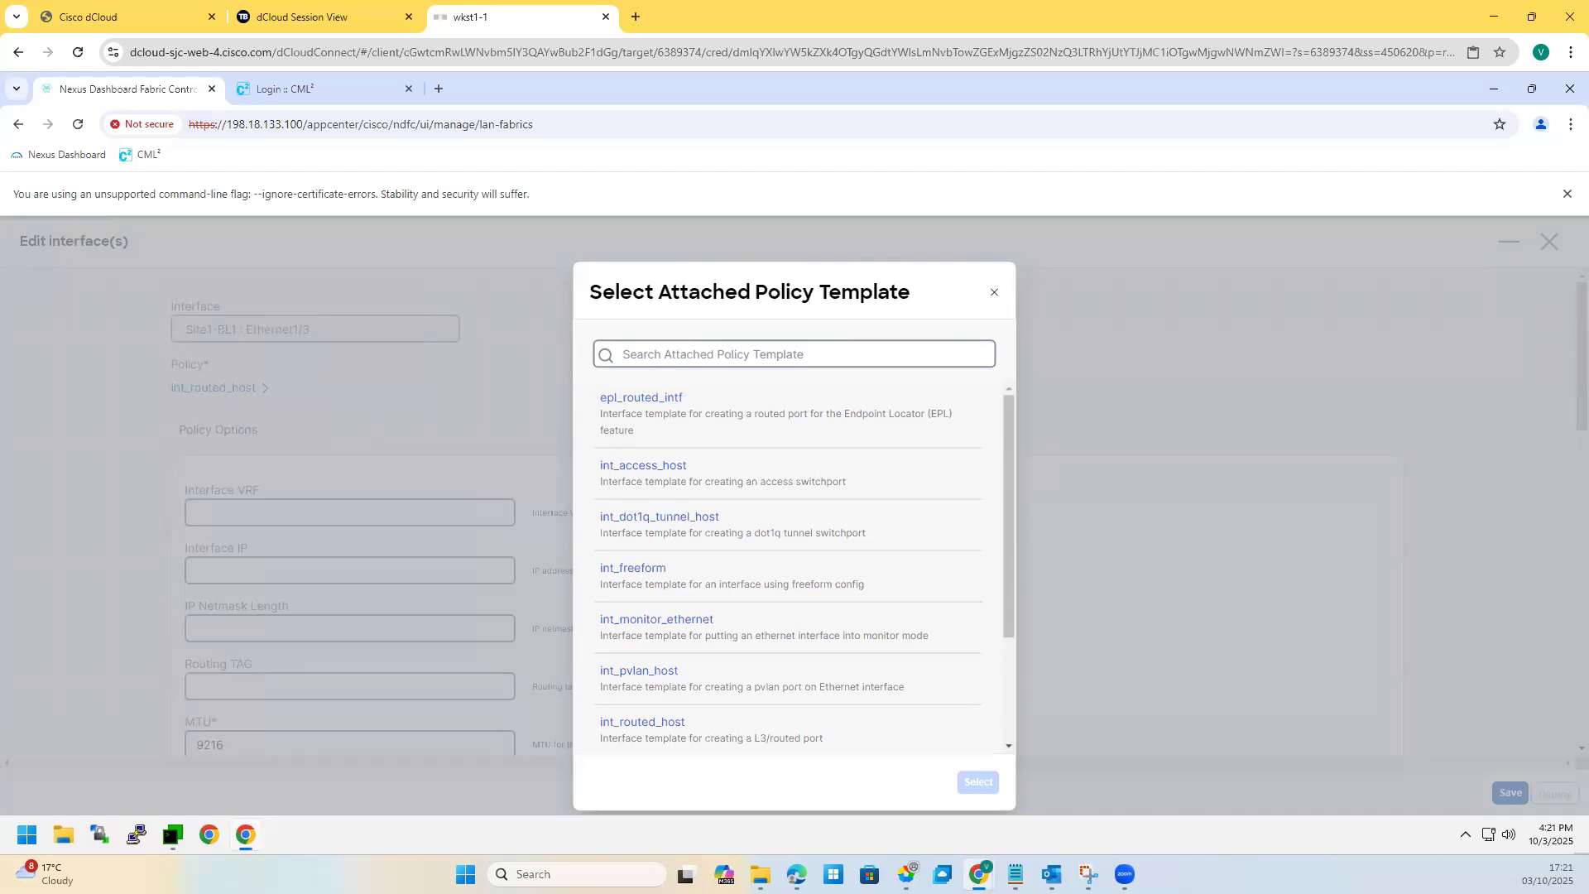
{"action": "left_click", "coordinate": [993, 295]}
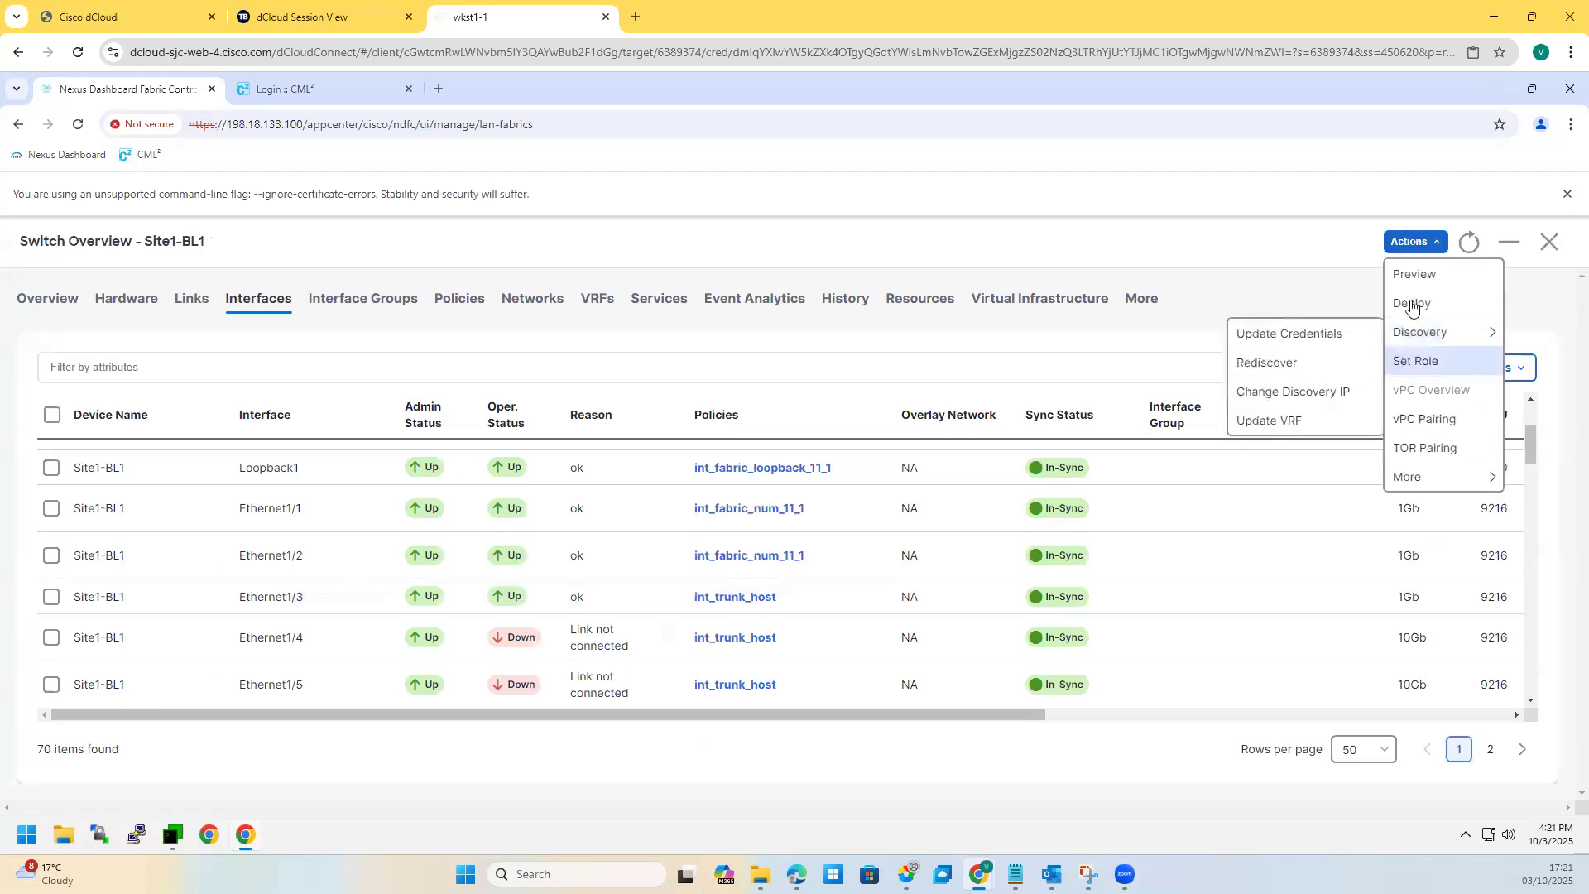
Step: Close the Site1-BL1 overview and circle the E1/3 link, spines and BGW path on the topology screenshot
{"action": "left_click", "coordinate": [1552, 240]}
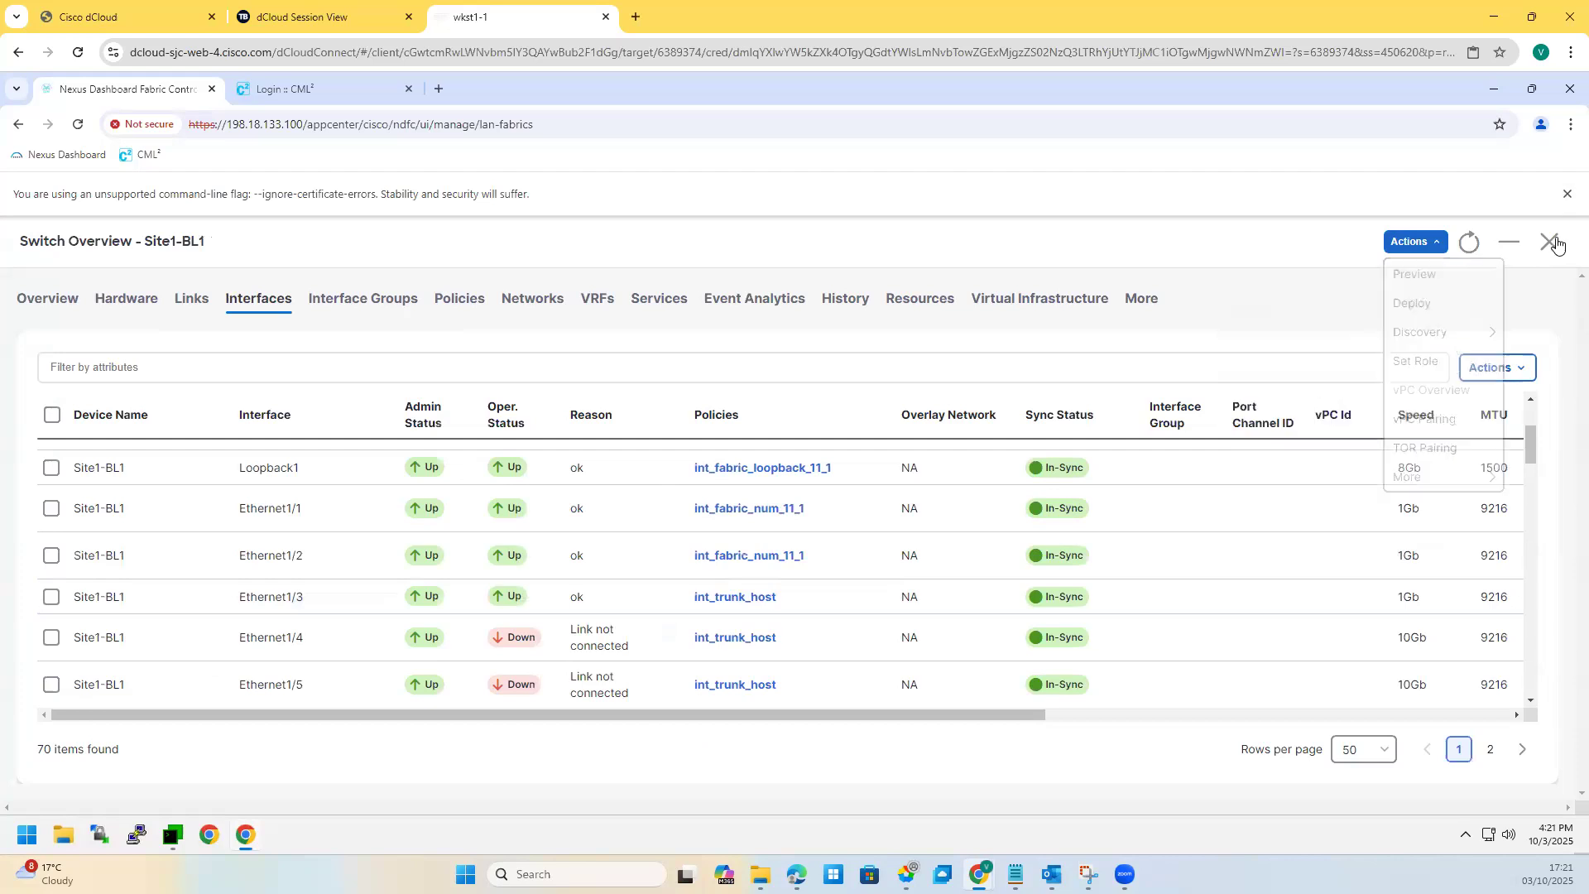
{"action": "left_click", "coordinate": [1088, 874]}
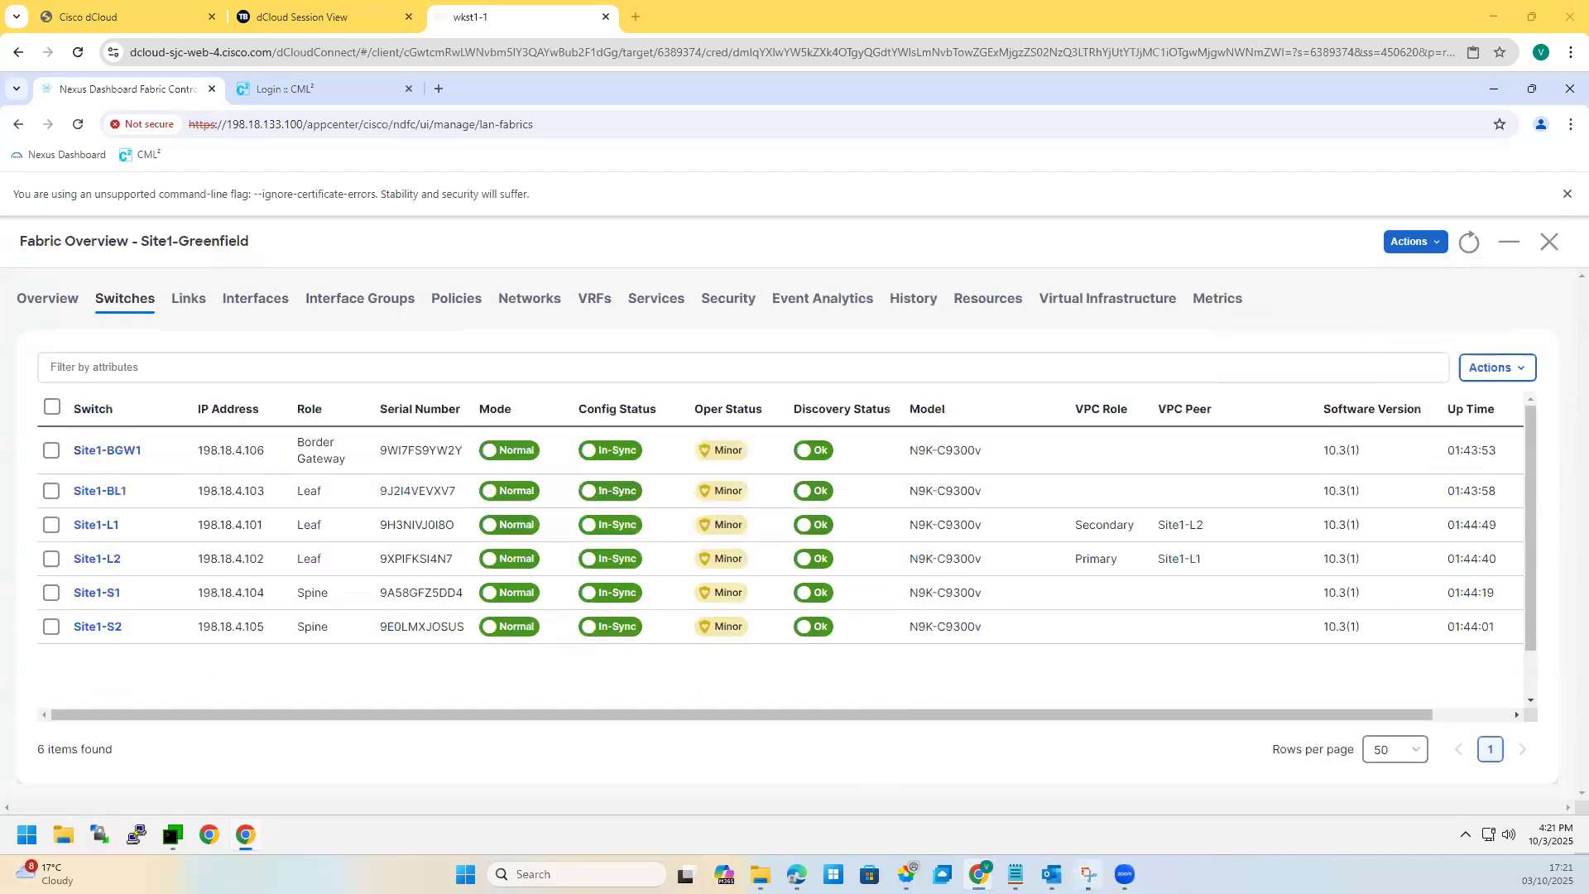
{"action": "mouse_move", "coordinate": [720, 644]}
{"action": "left_mouse_down"}
{"action": "mouse_move", "coordinate": [703, 662]}
{"action": "mouse_move", "coordinate": [729, 650]}
{"action": "left_mouse_up"}
{"action": "mouse_move", "coordinate": [658, 412]}
{"action": "left_mouse_down"}
{"action": "mouse_move", "coordinate": [446, 387]}
{"action": "mouse_move", "coordinate": [631, 488]}
{"action": "left_mouse_up"}
{"action": "left_click_drag", "start_coordinate": [1057, 434], "coordinate": [1074, 429]}
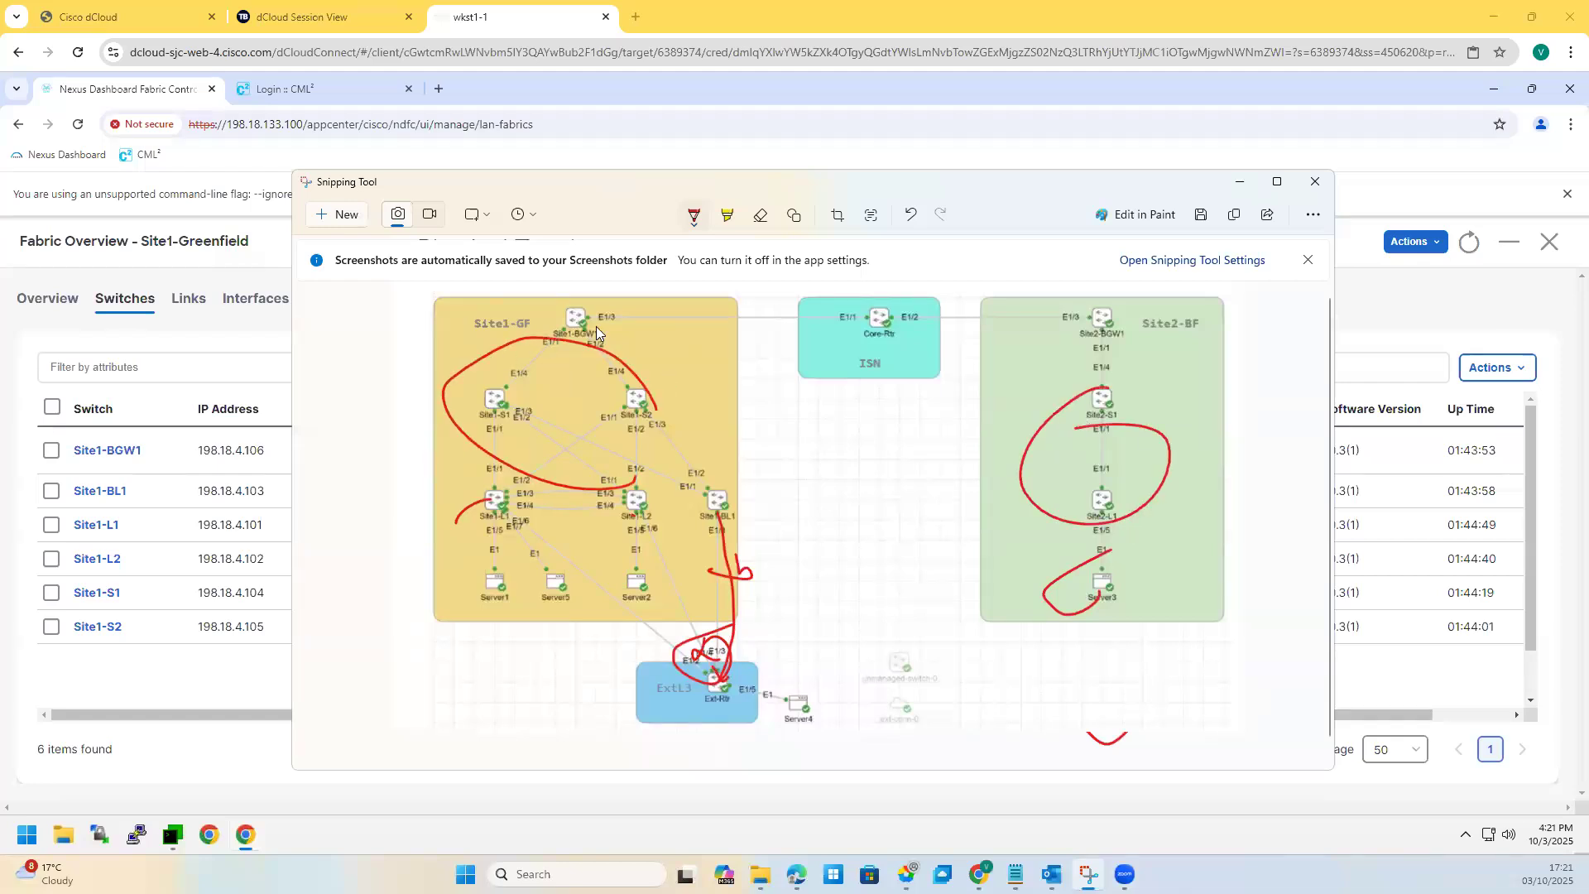
{"action": "mouse_move", "coordinate": [890, 288]}
{"action": "left_mouse_down"}
{"action": "mouse_move", "coordinate": [1076, 304]}
{"action": "mouse_move", "coordinate": [660, 333]}
{"action": "mouse_move", "coordinate": [588, 318]}
{"action": "mouse_move", "coordinate": [874, 286]}
{"action": "mouse_move", "coordinate": [812, 461]}
{"action": "mouse_move", "coordinate": [864, 442]}
{"action": "left_mouse_up"}
Step: Undo the pen annotations and minimize the screenshot to reveal the fabric's switch list
{"action": "left_click", "coordinate": [912, 217]}
{"action": "left_click", "coordinate": [913, 218]}
{"action": "left_click", "coordinate": [914, 218]}
{"action": "left_click", "coordinate": [912, 217]}
{"action": "left_click", "coordinate": [912, 217]}
{"action": "left_click", "coordinate": [912, 216]}
{"action": "left_click", "coordinate": [912, 216]}
{"action": "left_click", "coordinate": [913, 217]}
{"action": "left_click", "coordinate": [913, 217]}
{"action": "left_click", "coordinate": [912, 217]}
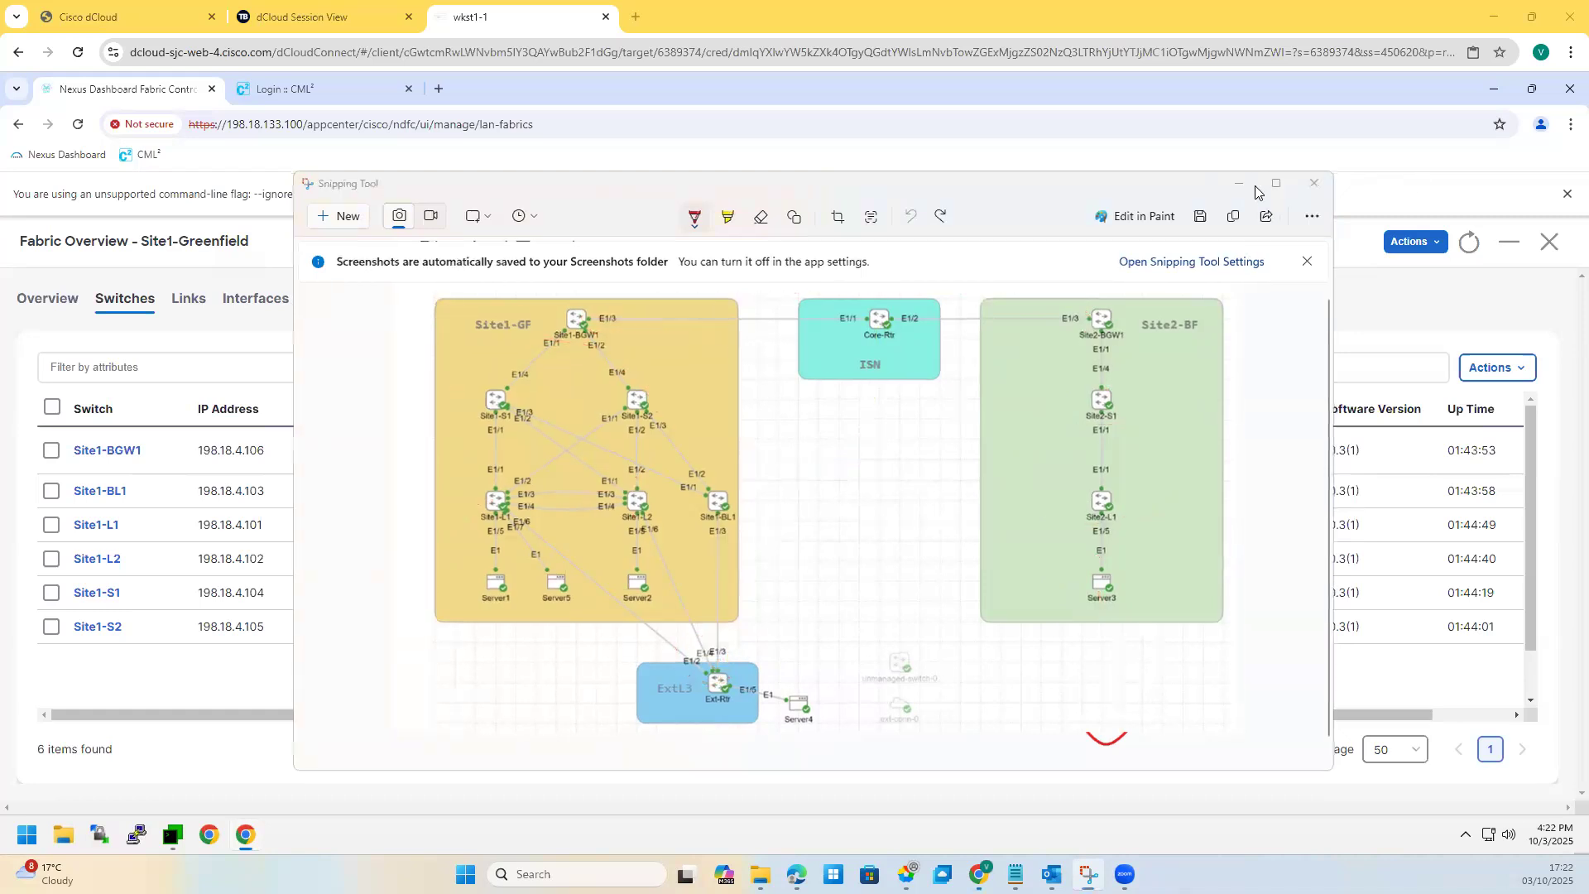
{"action": "left_click", "coordinate": [1240, 182]}
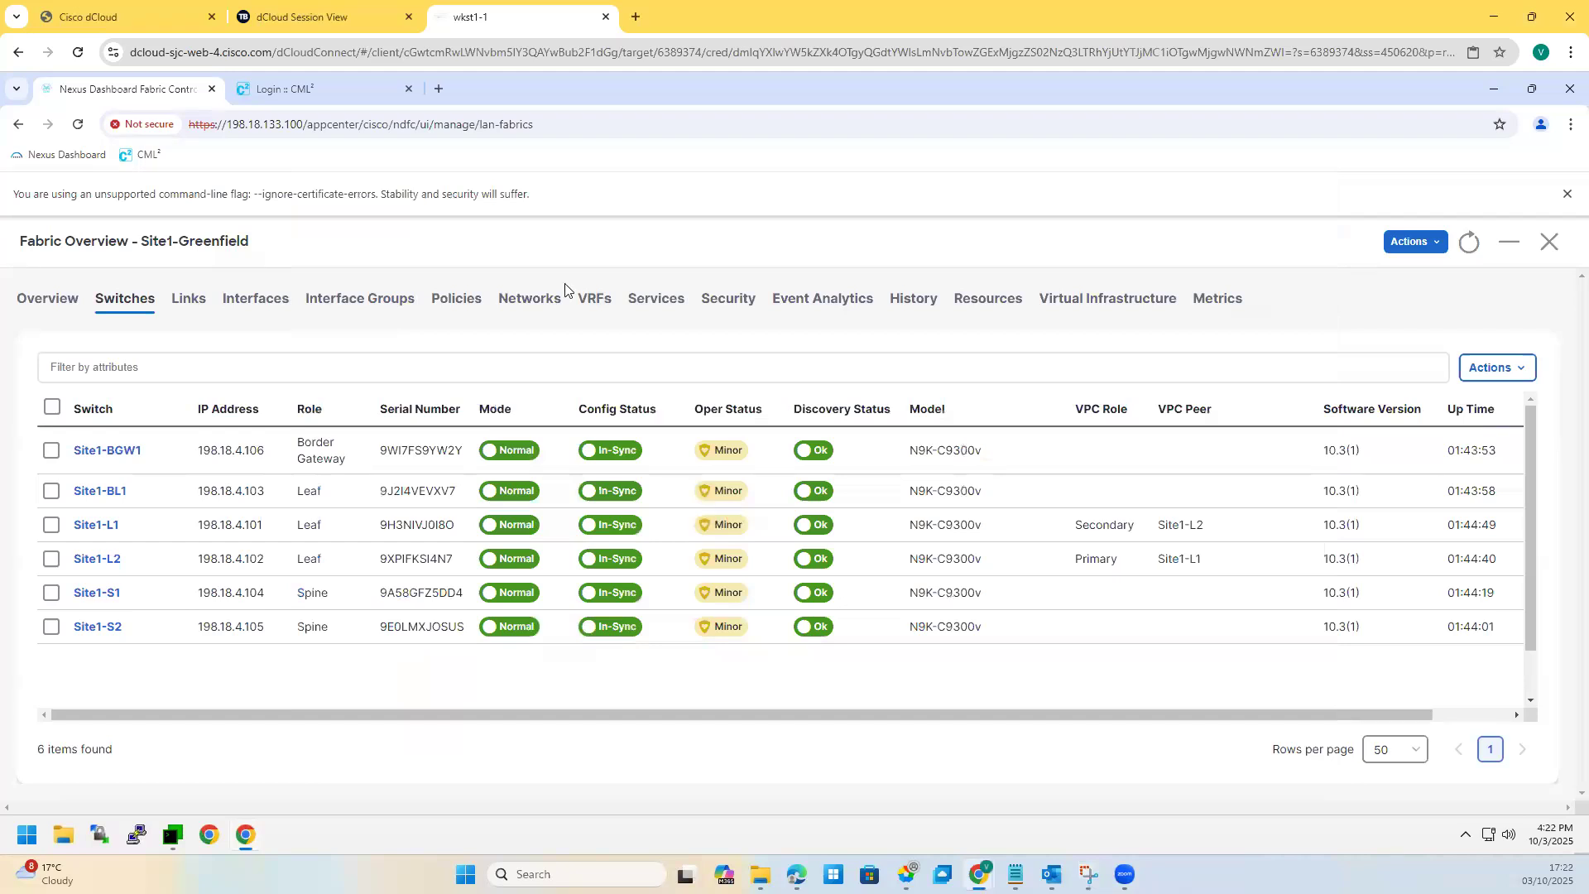
Step: Start a new fabric named ISN with the Multi-Site External Network type
{"action": "left_click", "coordinate": [1550, 242]}
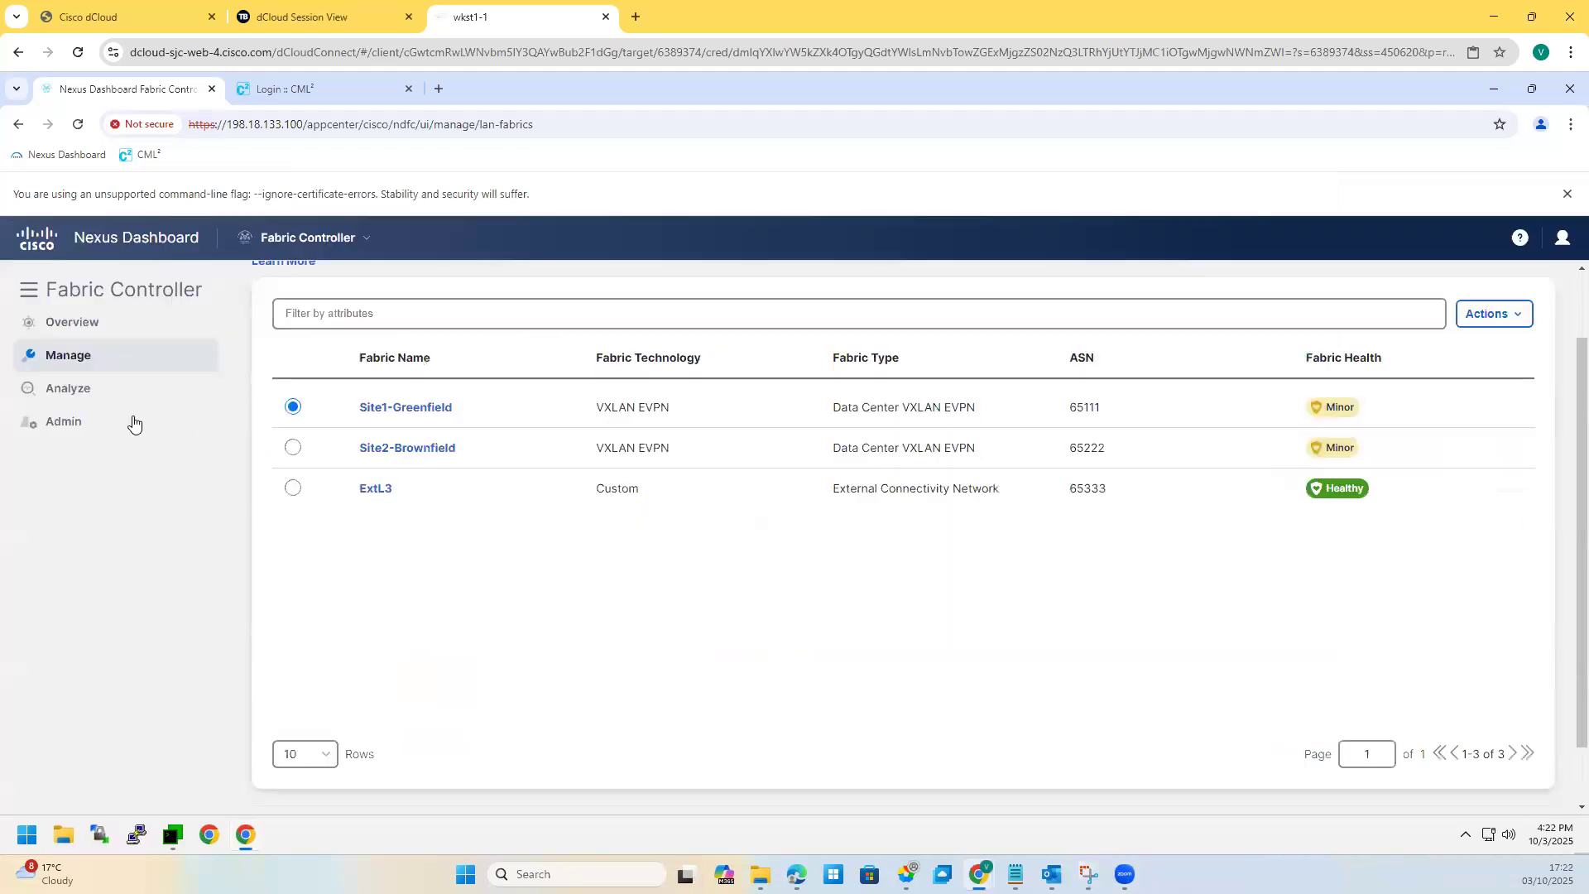
{"action": "left_click", "coordinate": [1515, 320]}
{"action": "left_click", "coordinate": [1459, 349]}
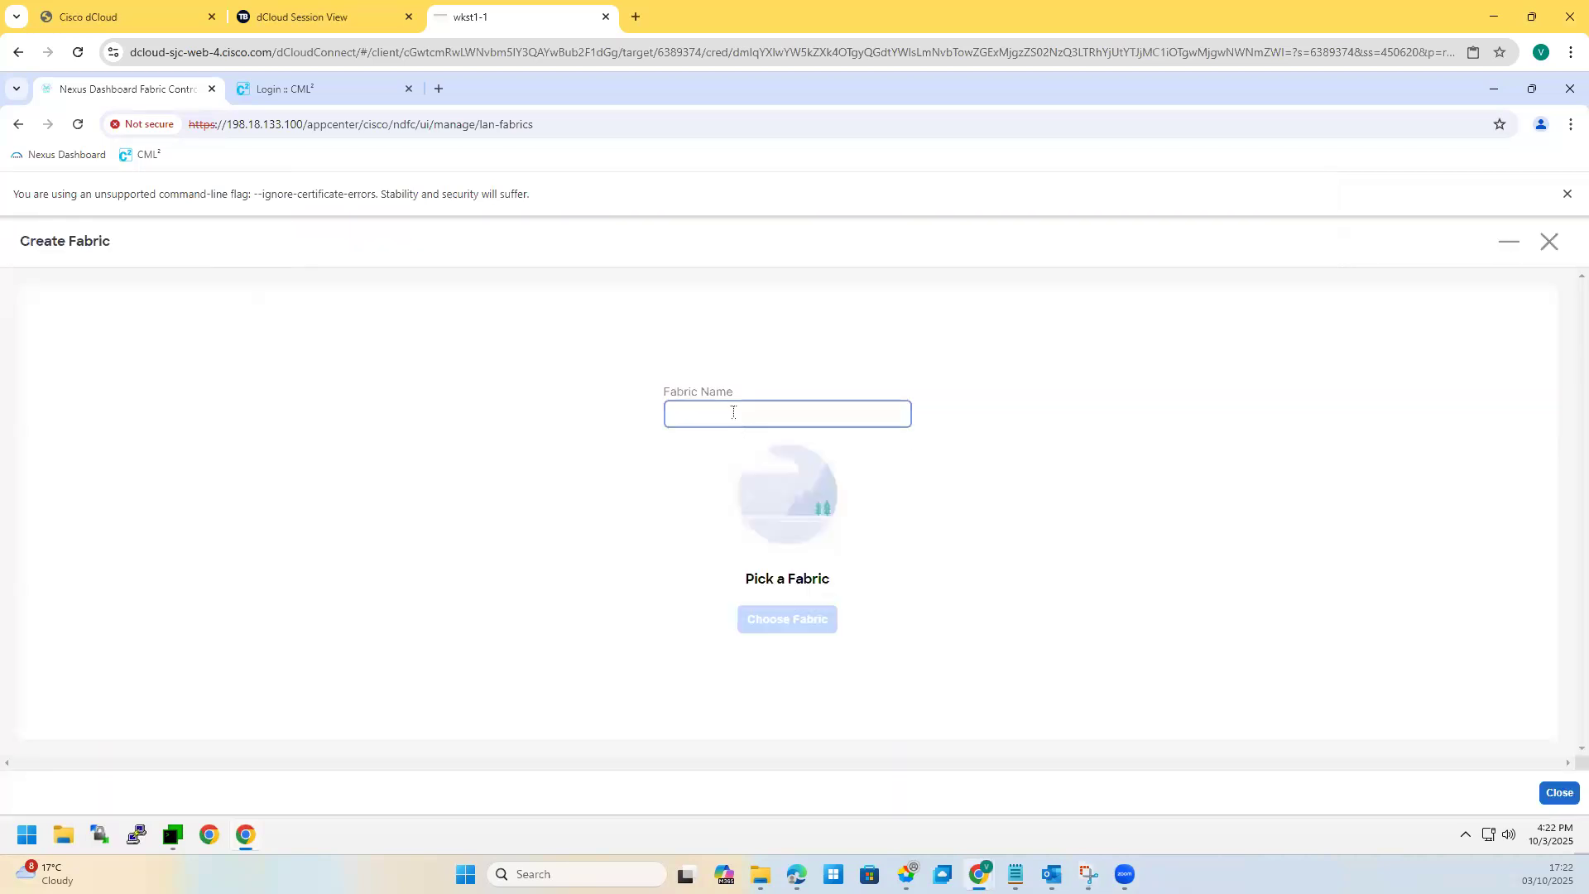
{"action": "left_click", "coordinate": [732, 412]}
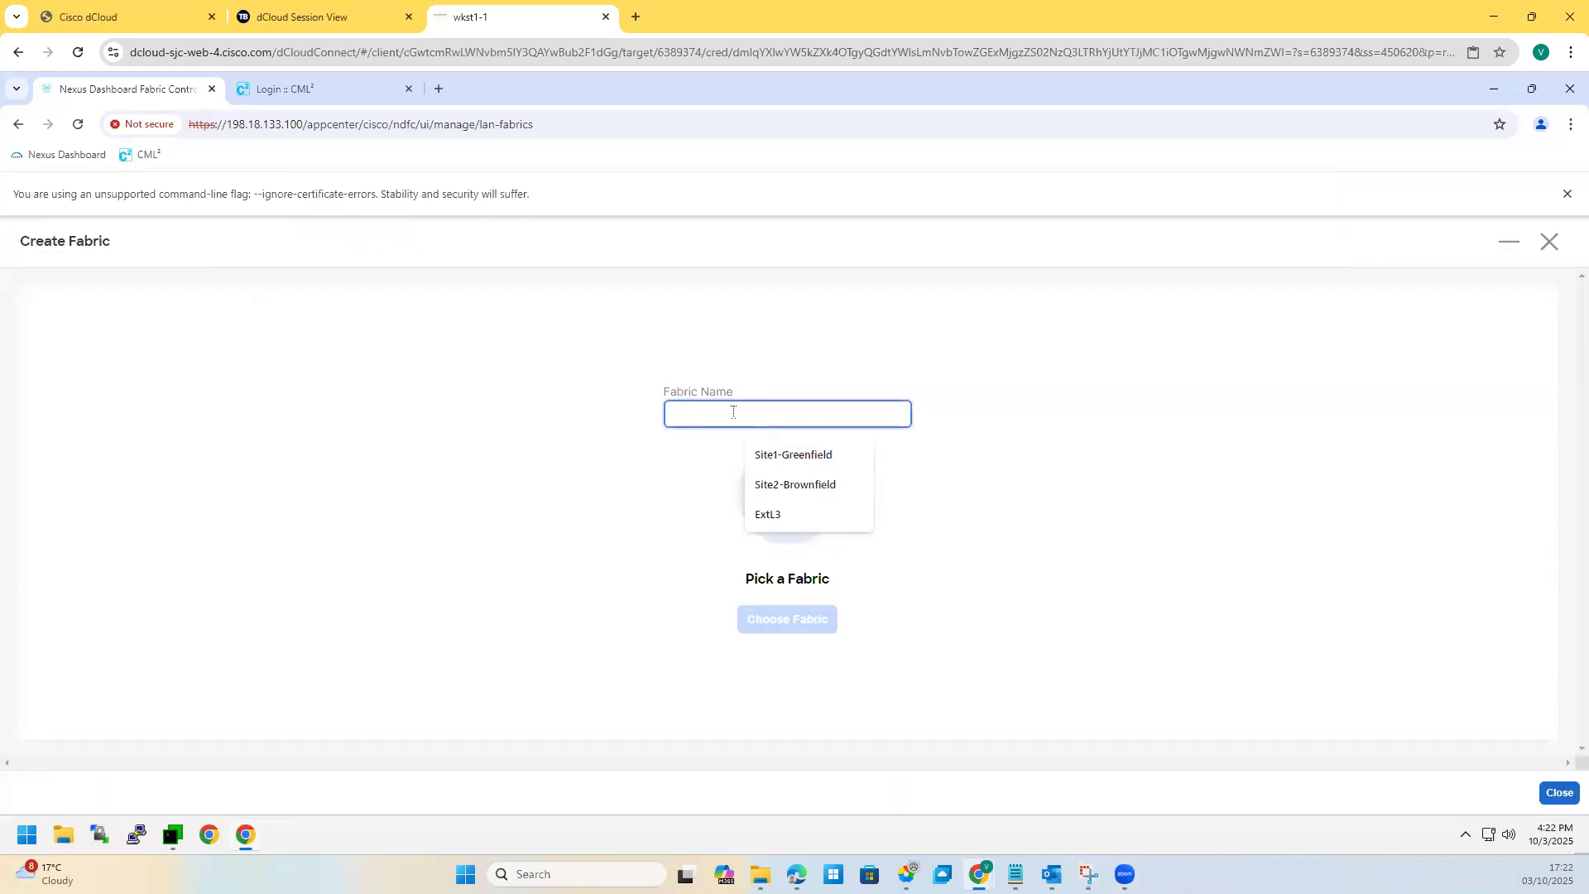
{"action": "type", "text": "ISN"}
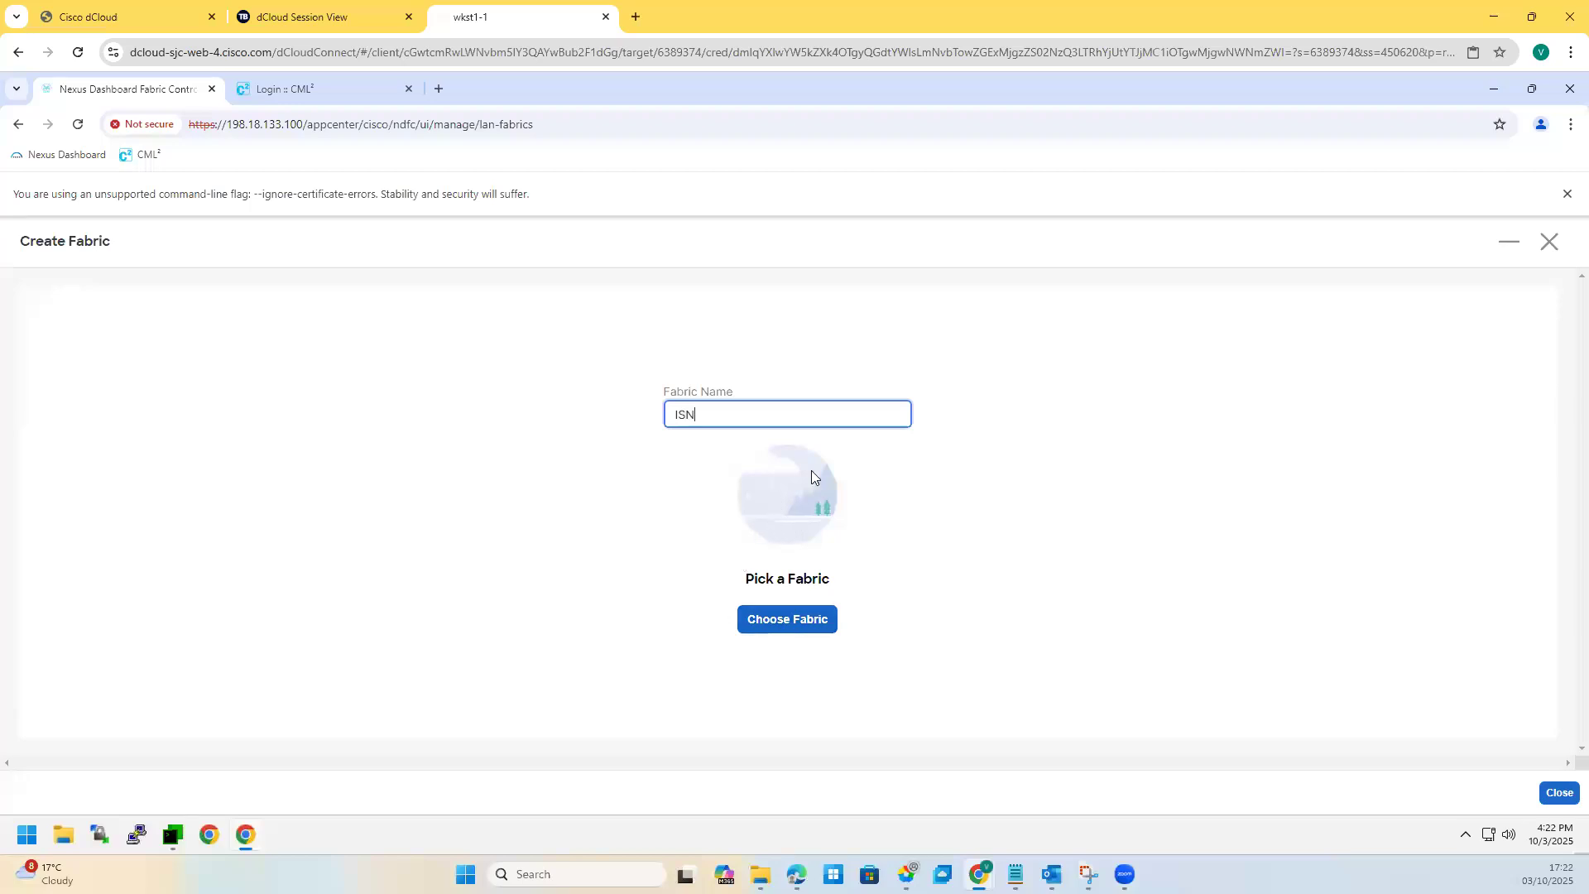
{"action": "left_click", "coordinate": [776, 626]}
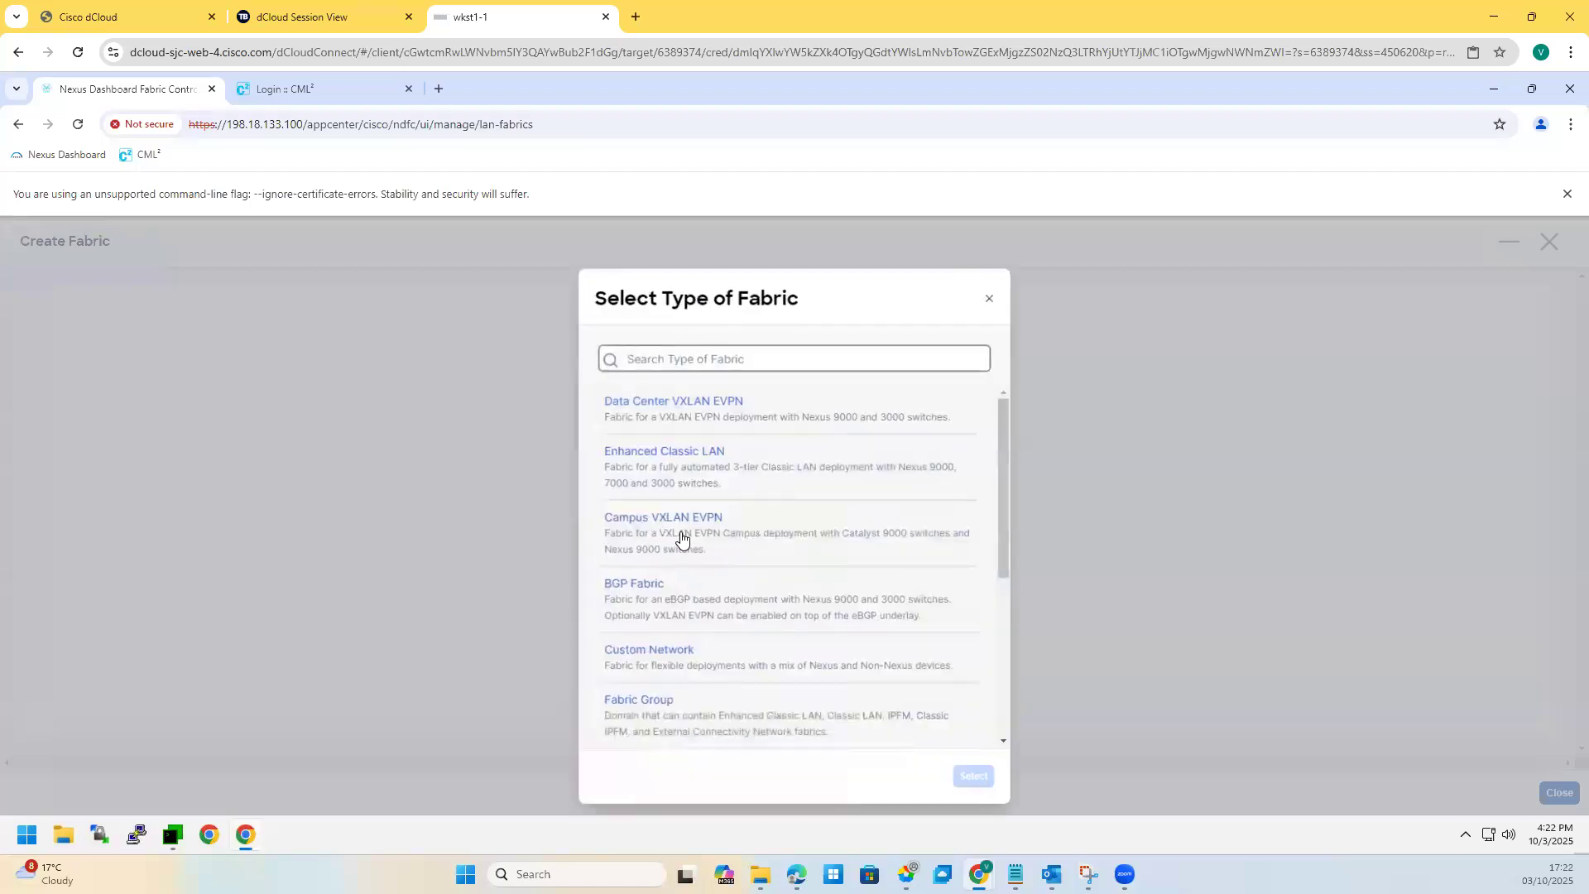
{"action": "scroll", "coordinate": [681, 563], "scroll_direction": "down", "scroll_amount": 4}
{"action": "left_click", "coordinate": [679, 635]}
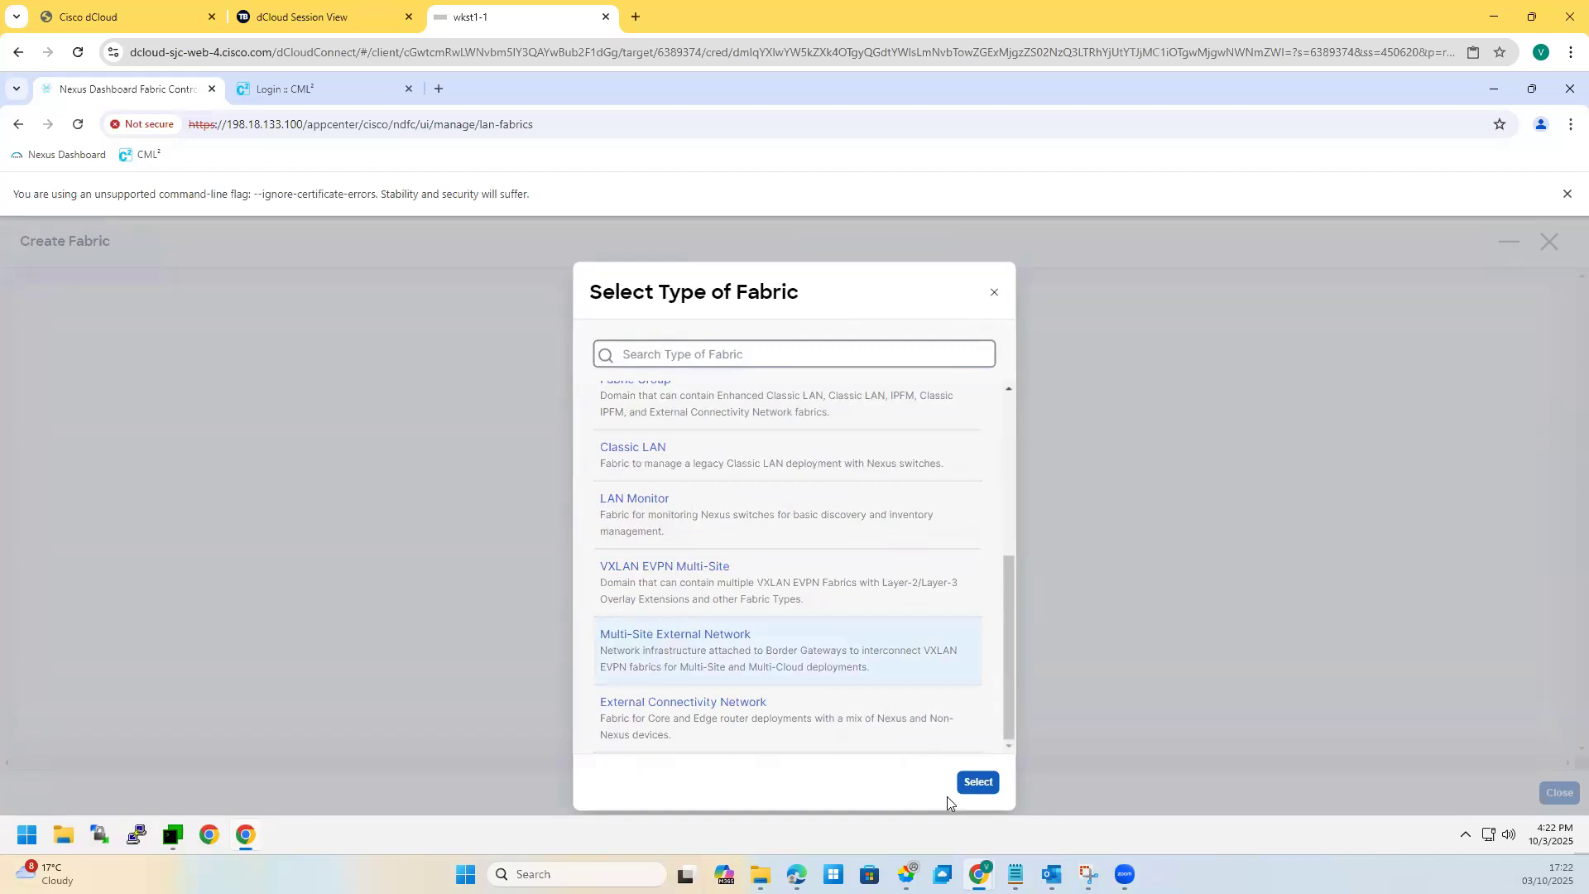
{"action": "left_click", "coordinate": [974, 783]}
Step: Set the ISN fabric's BGP AS to 65444, save it, and open its overview
{"action": "left_click", "coordinate": [106, 511]}
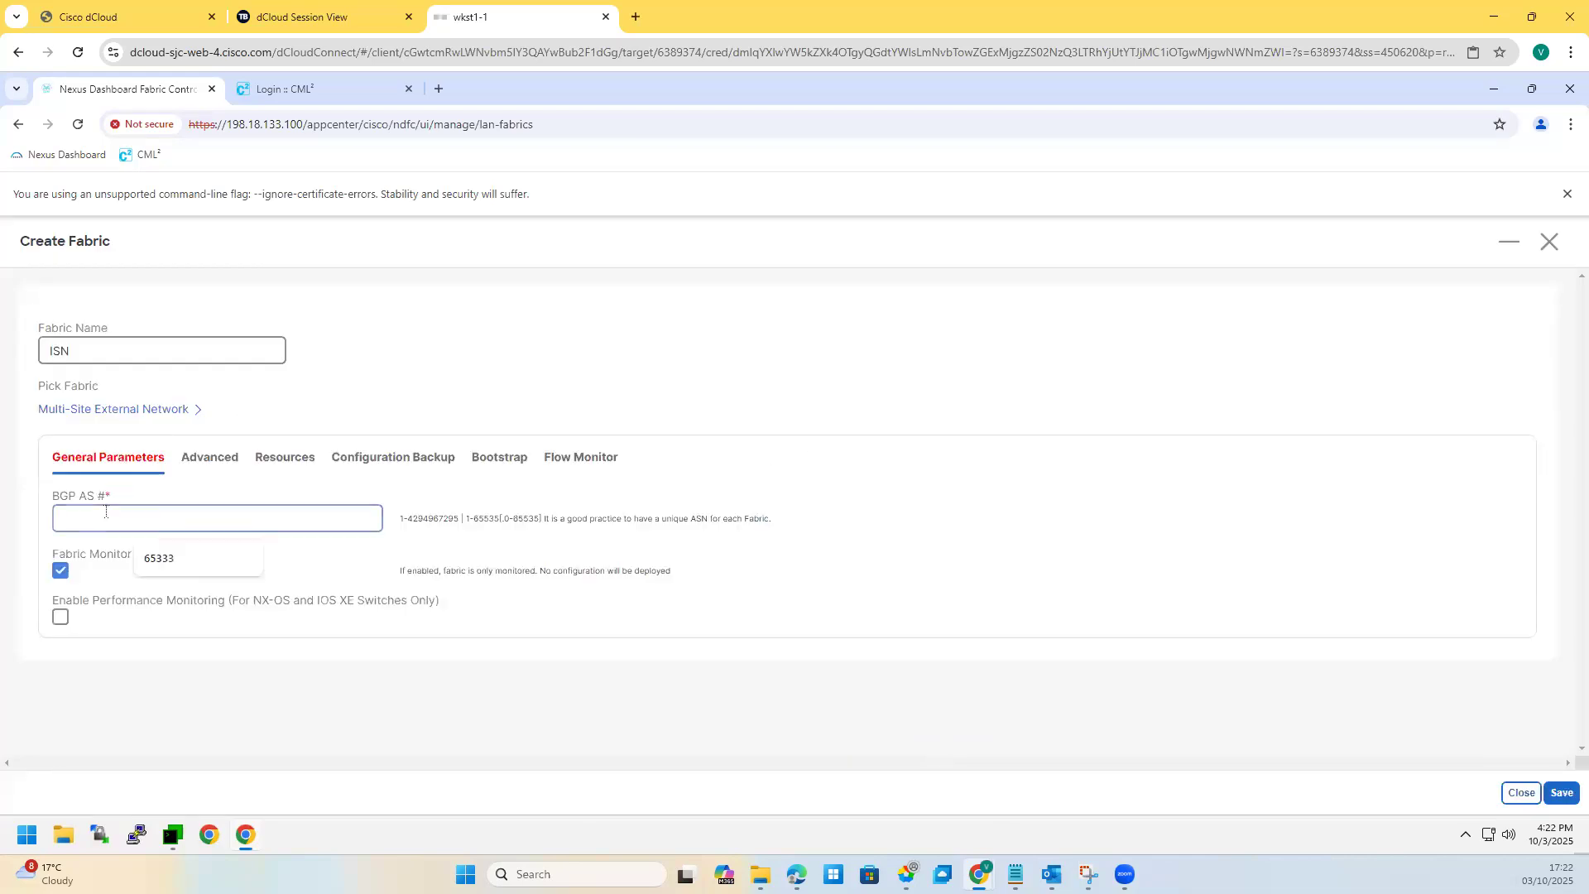
{"action": "type", "text": "65444"}
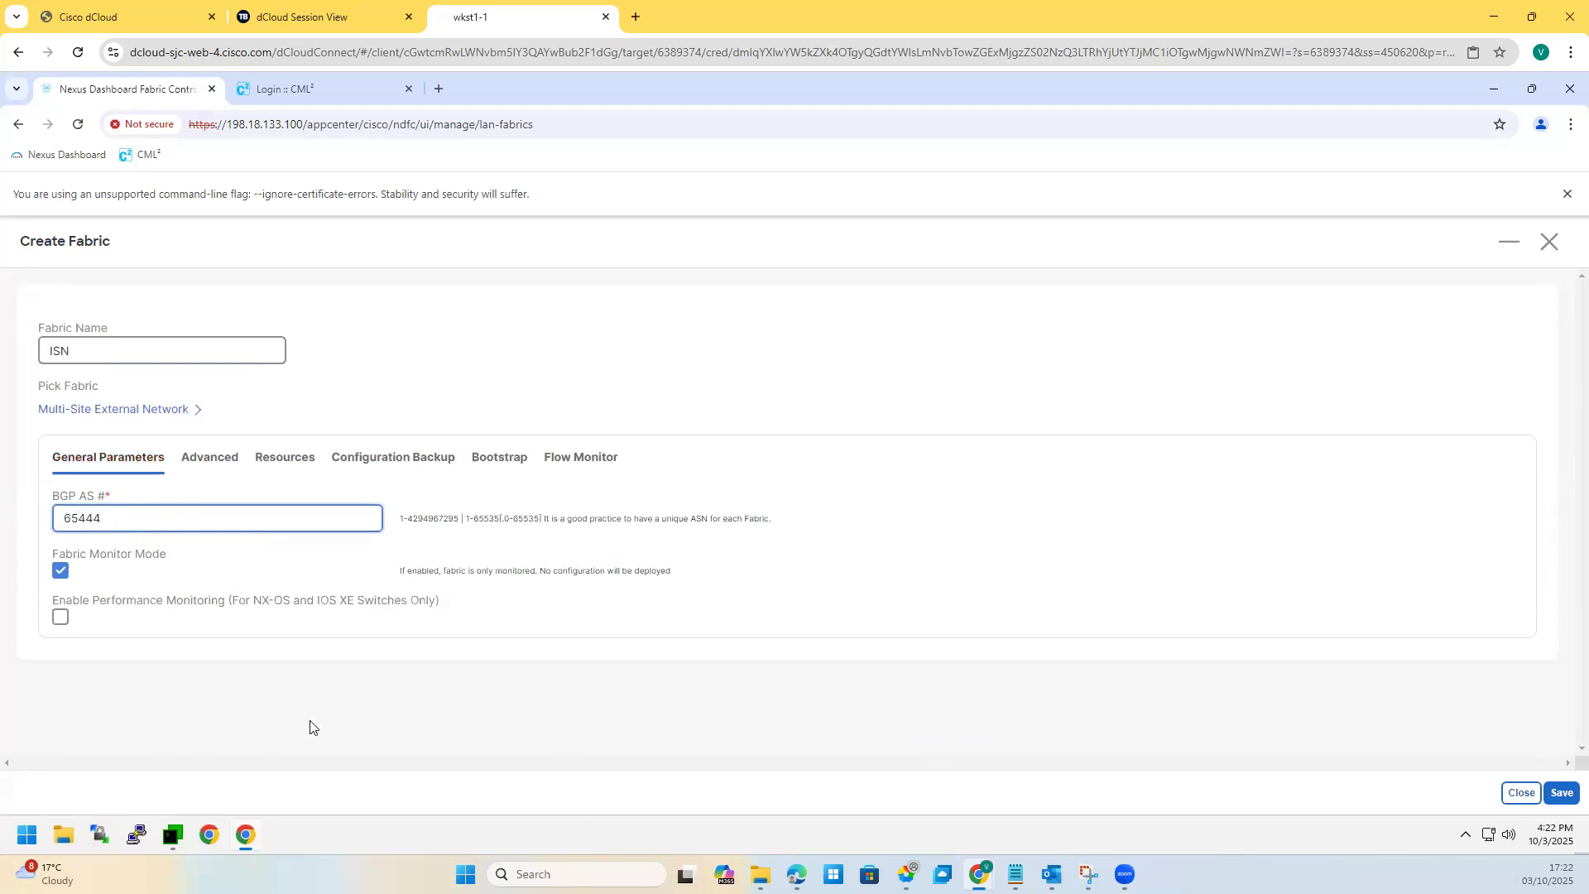
{"action": "left_click", "coordinate": [1565, 793]}
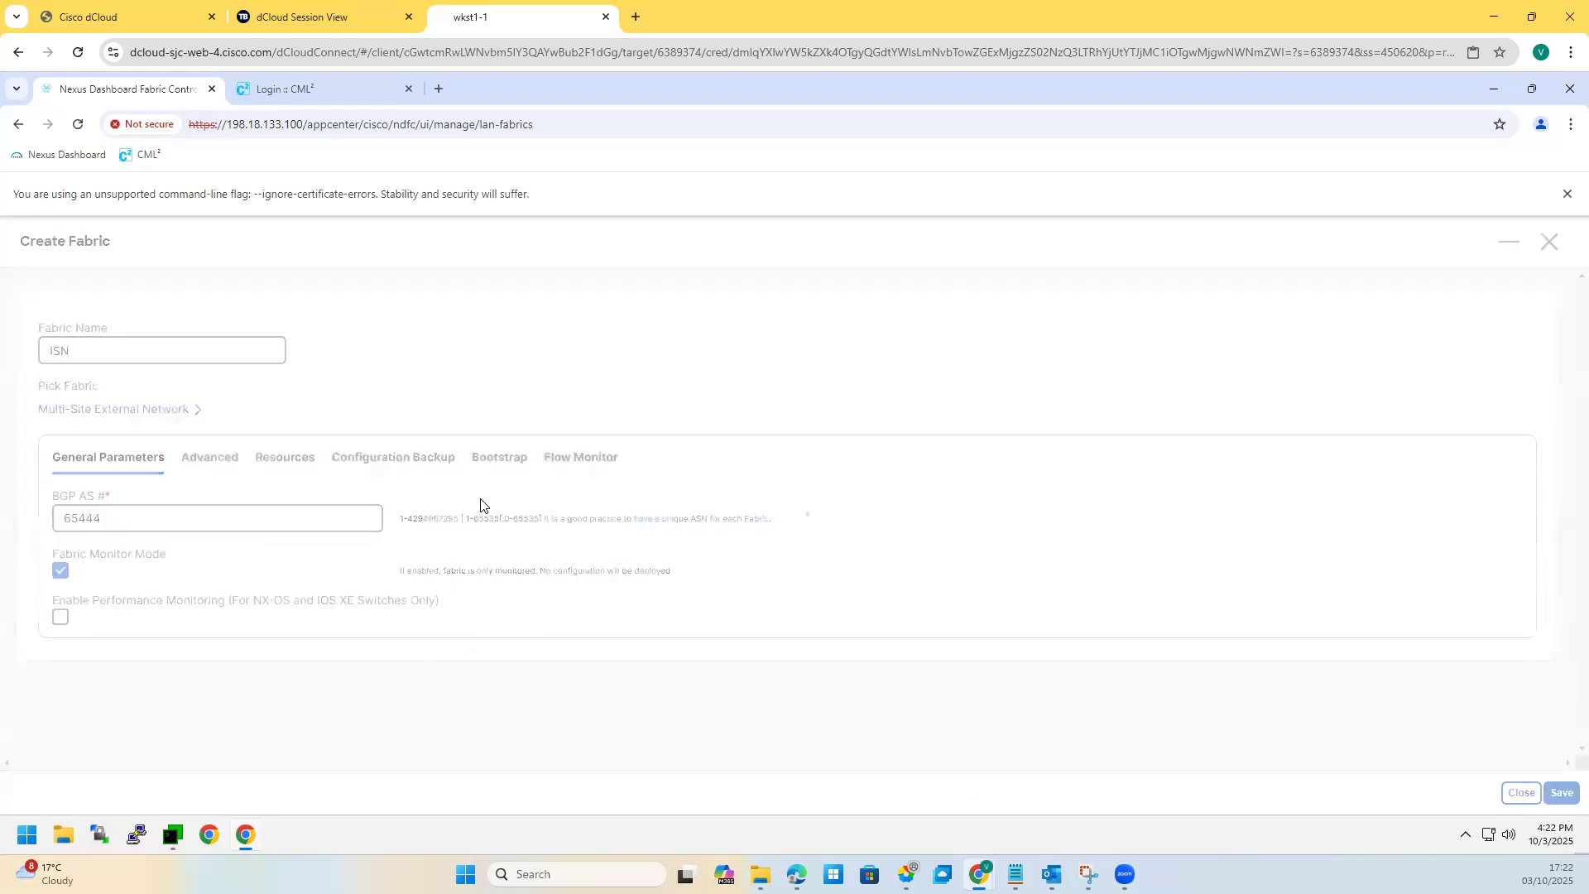
{"action": "double_click", "coordinate": [369, 530]}
Step: Open Add Switches from the ISN fabric's Switches tab, then bring MTPuTTY forward
{"action": "left_click", "coordinate": [120, 306]}
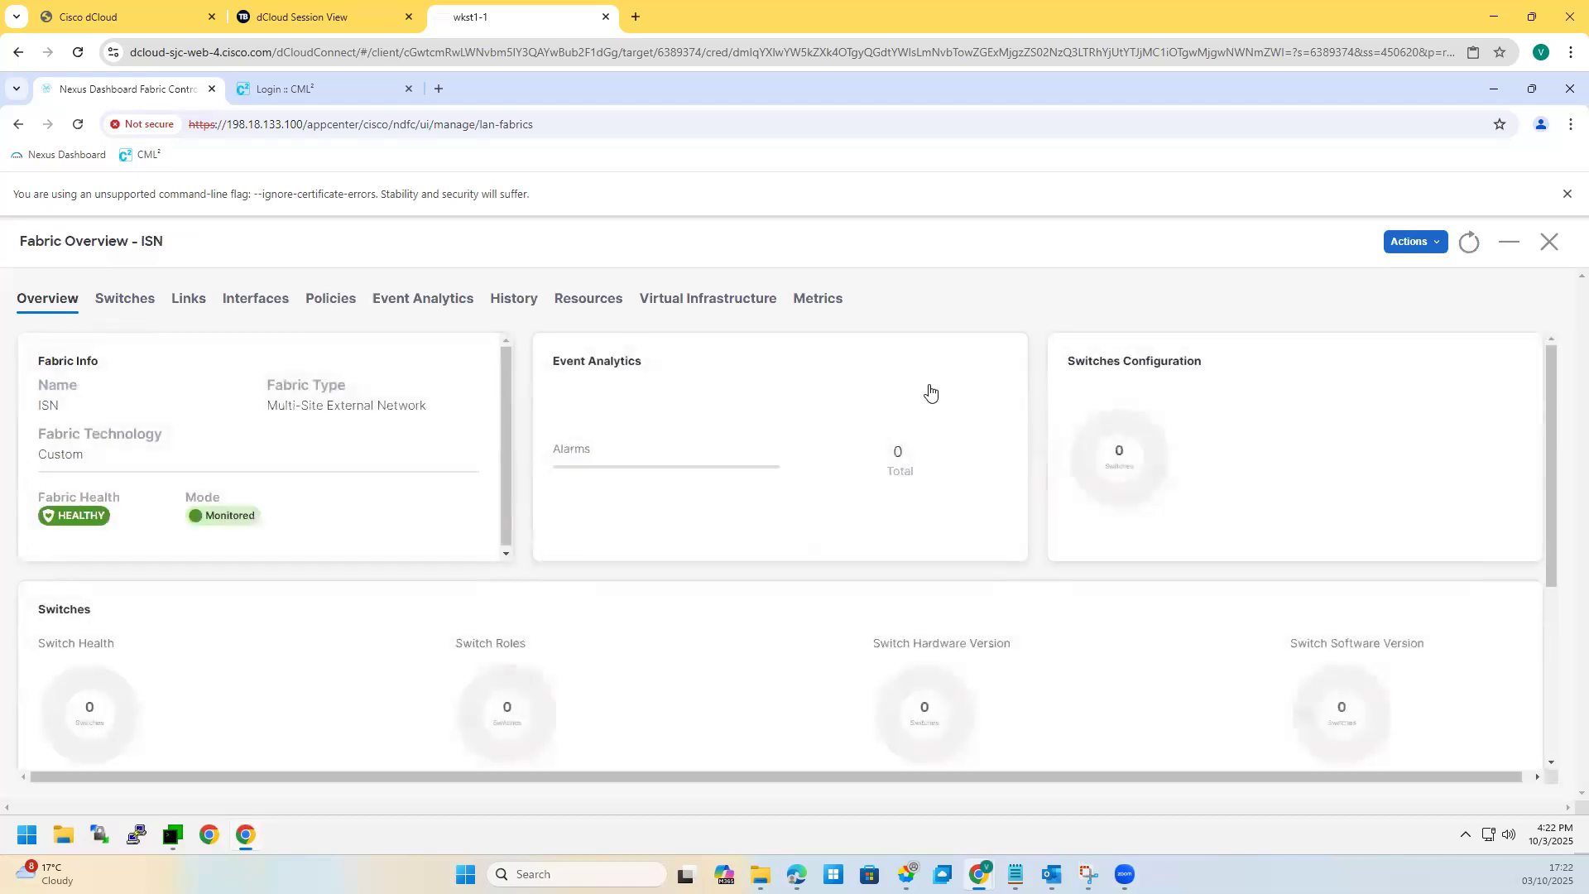
{"action": "left_click", "coordinate": [1495, 369]}
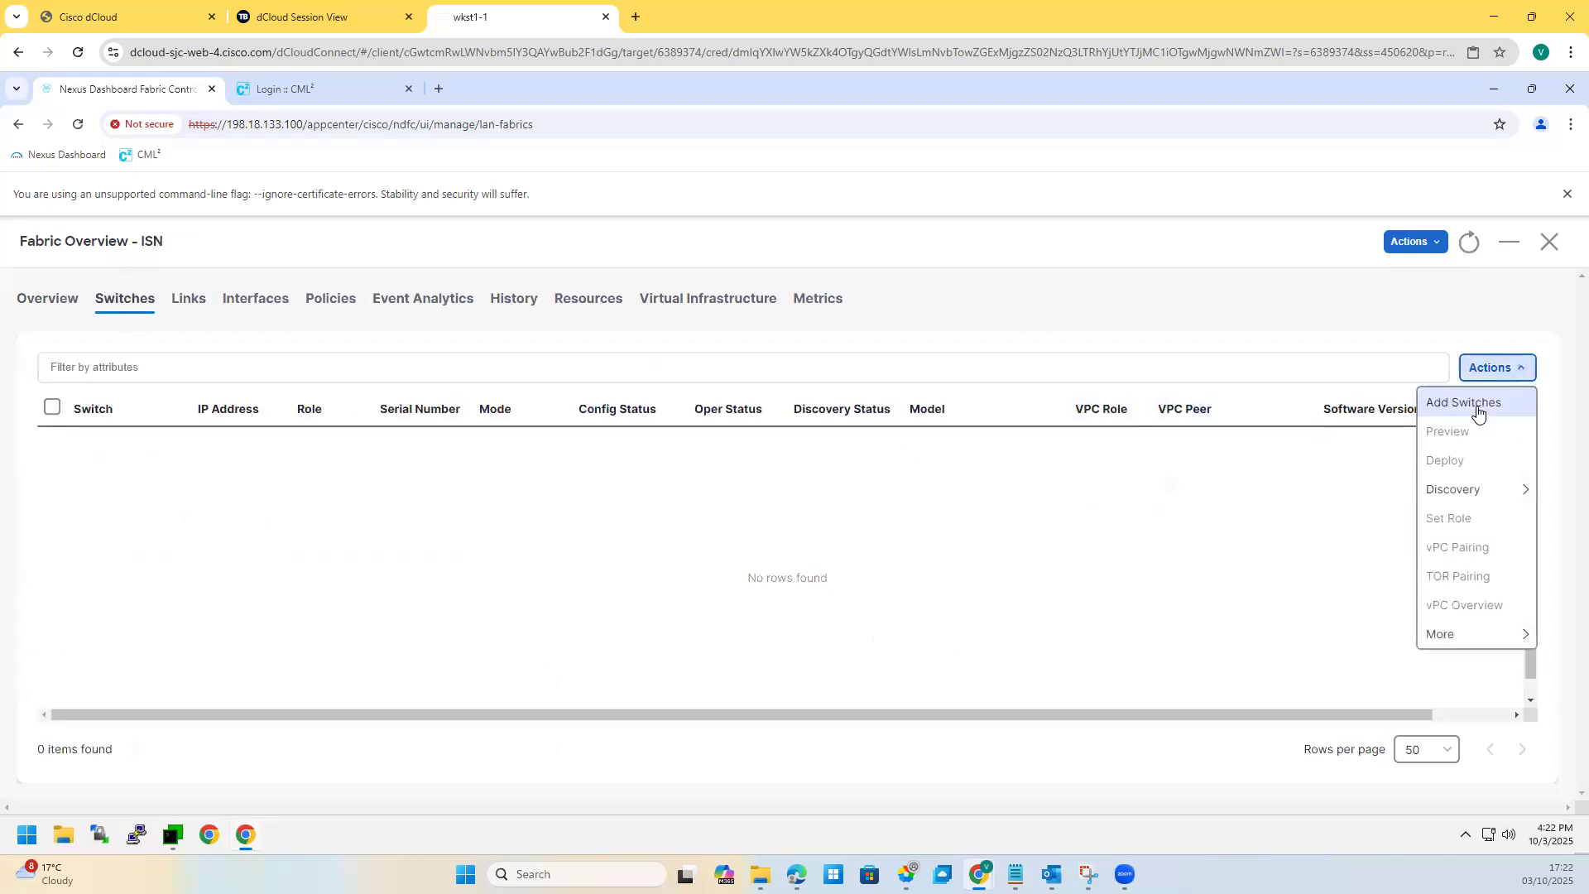
{"action": "left_click", "coordinate": [1483, 407]}
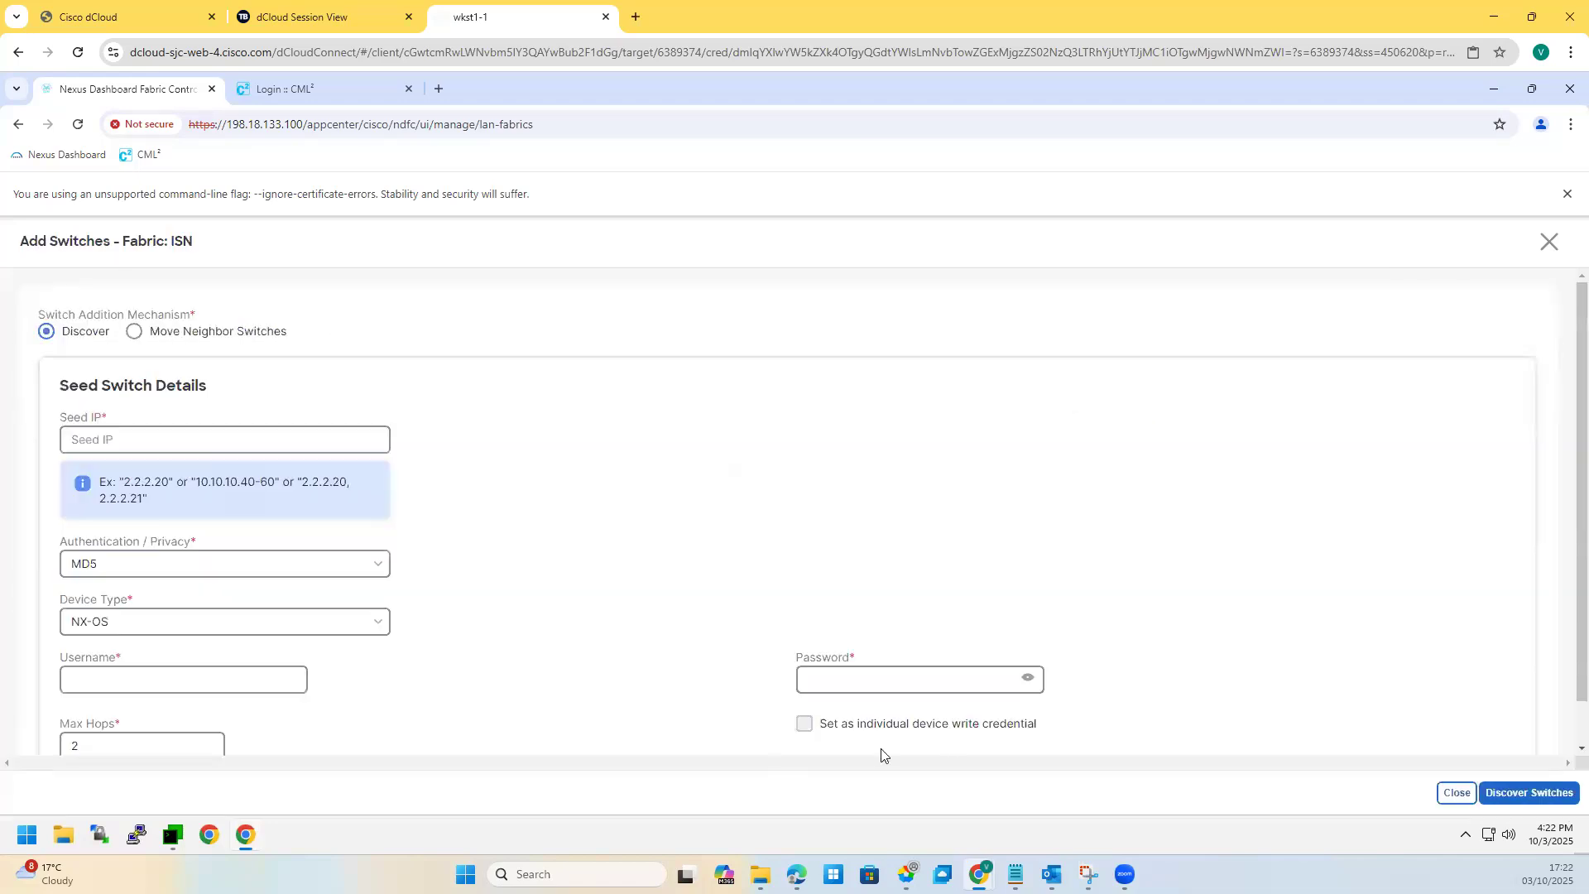
{"action": "left_click", "coordinate": [171, 836]}
Step: Open an SSH session to Core-Rtr and list its interfaces, CDP neighbours and IP routes
{"action": "double_click", "coordinate": [538, 643]}
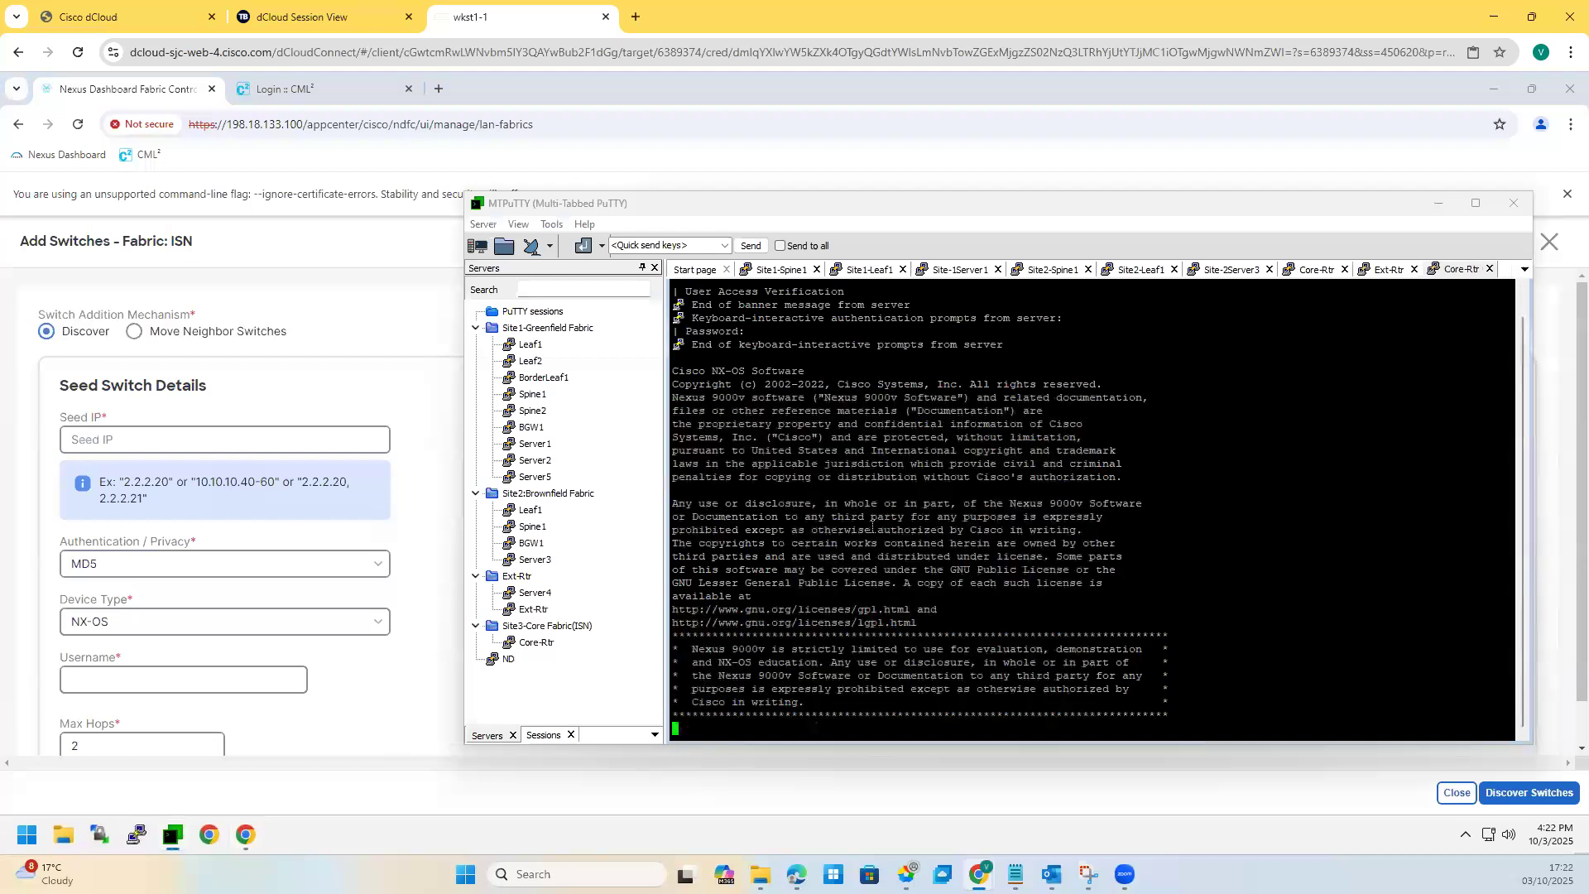
{"action": "key", "text": "Return"}
{"action": "type", "text": "SH IP INT BRI"}
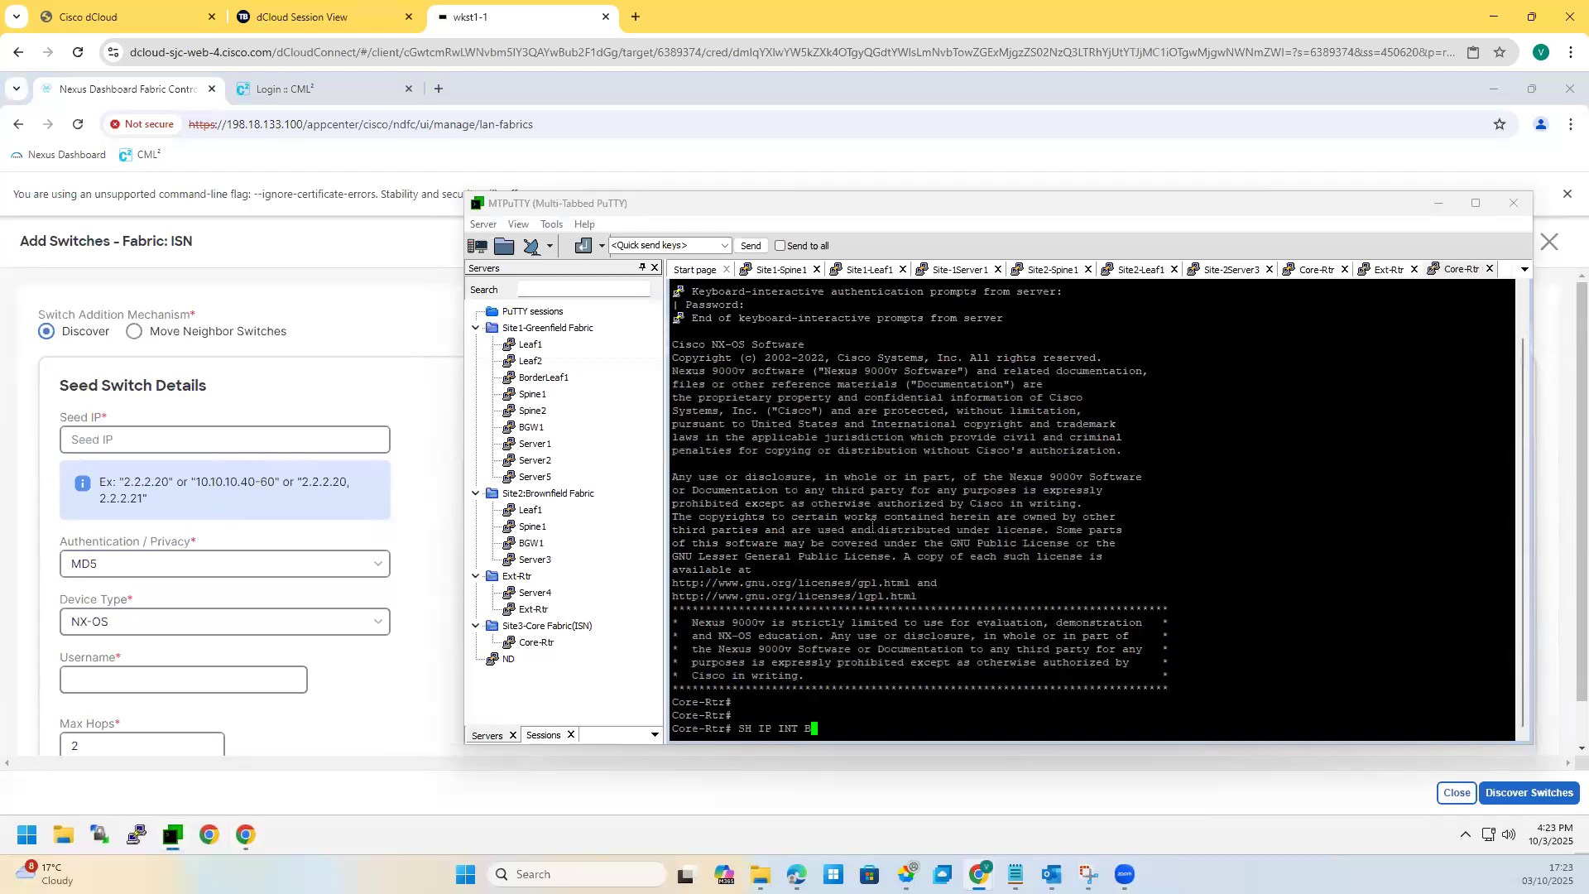
{"action": "key", "text": "Return"}
{"action": "key", "text": "Return"}
{"action": "key", "text": "Return"}
{"action": "type", "text": "sh cdp nei"}
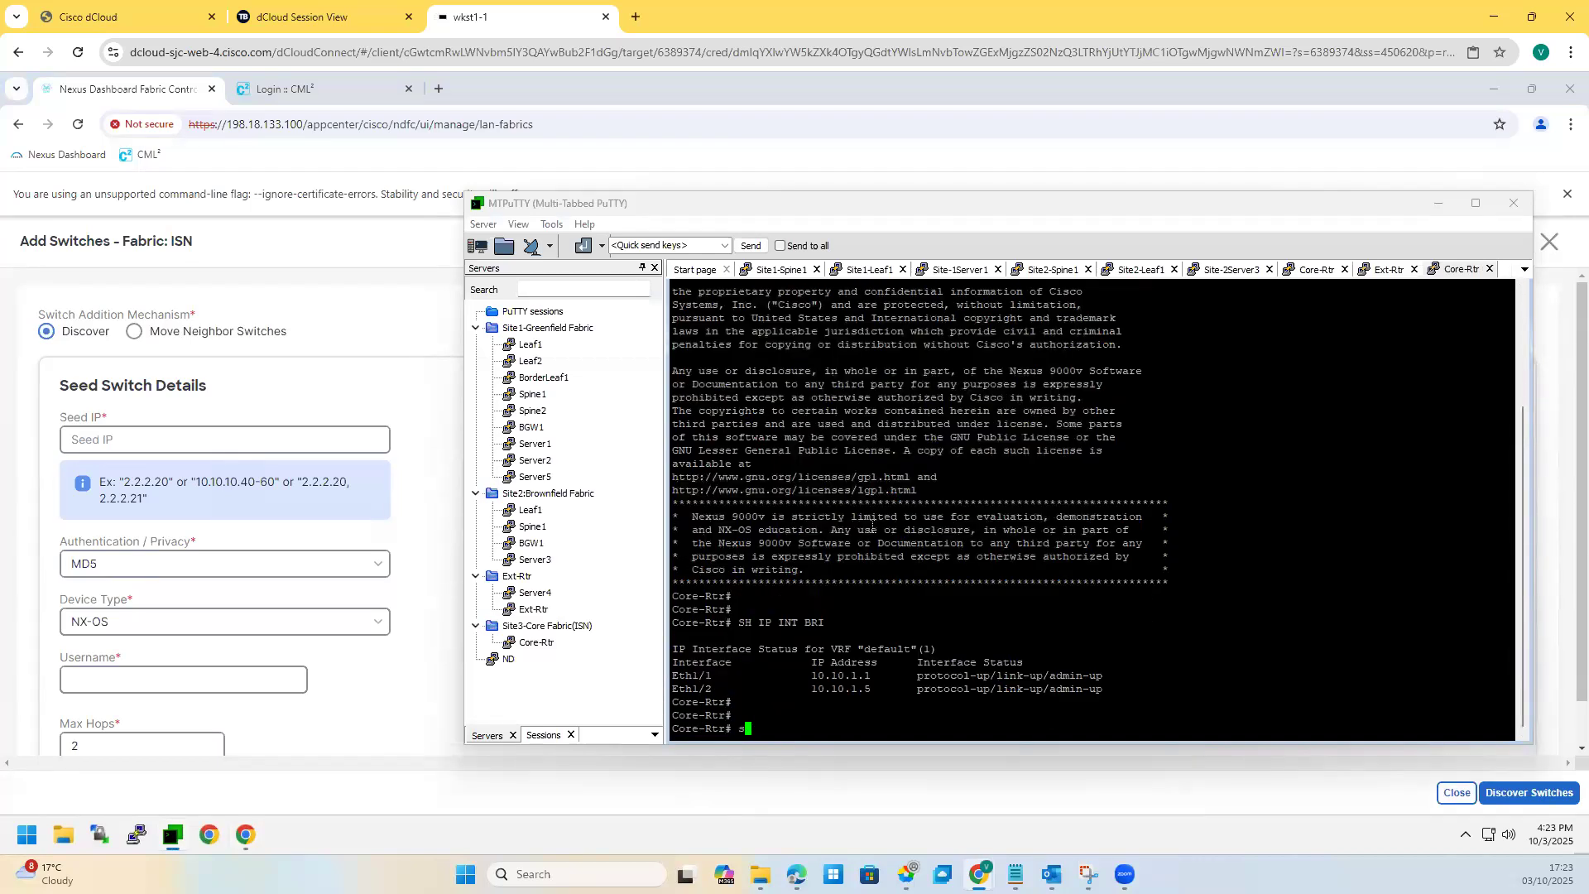
{"action": "key", "text": "Return"}
{"action": "key", "text": "Return"}
{"action": "key", "text": "Return"}
{"action": "key", "text": "Return"}
{"action": "type", "text": "show "}
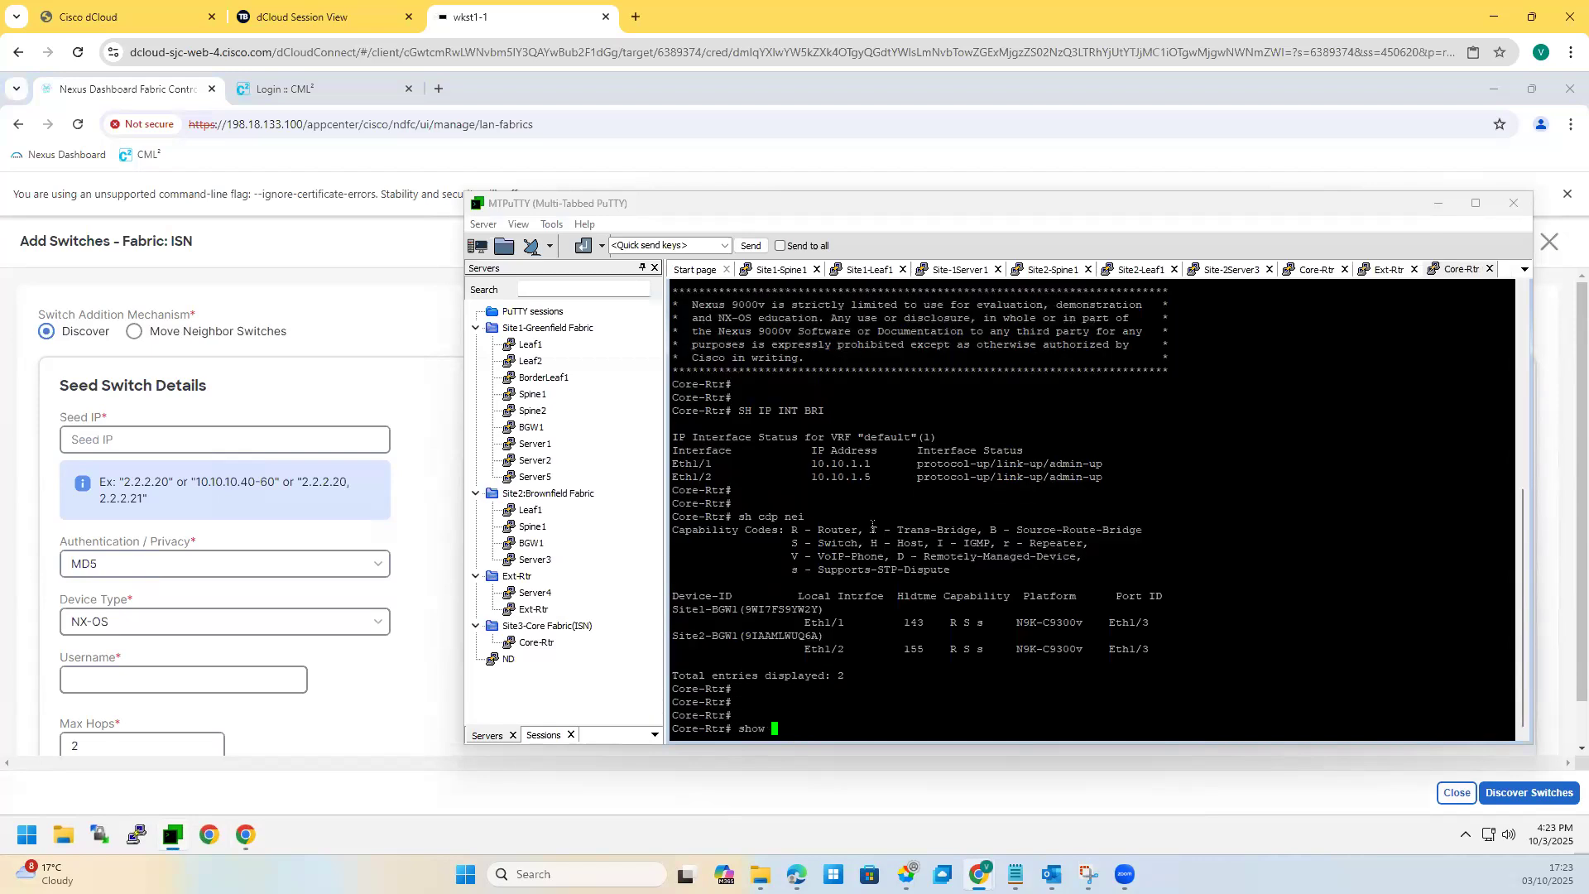
{"action": "type", "text": "ip route"}
{"action": "key", "text": "Return"}
Step: Show all-VRF routes and the BGP config, highlighting router bgp 65444 and neighbors 10.10.1.6, 10.10.1.2
{"action": "key", "text": "Up"}
{"action": "type", "text": "vrf all"}
{"action": "key", "text": "Return"}
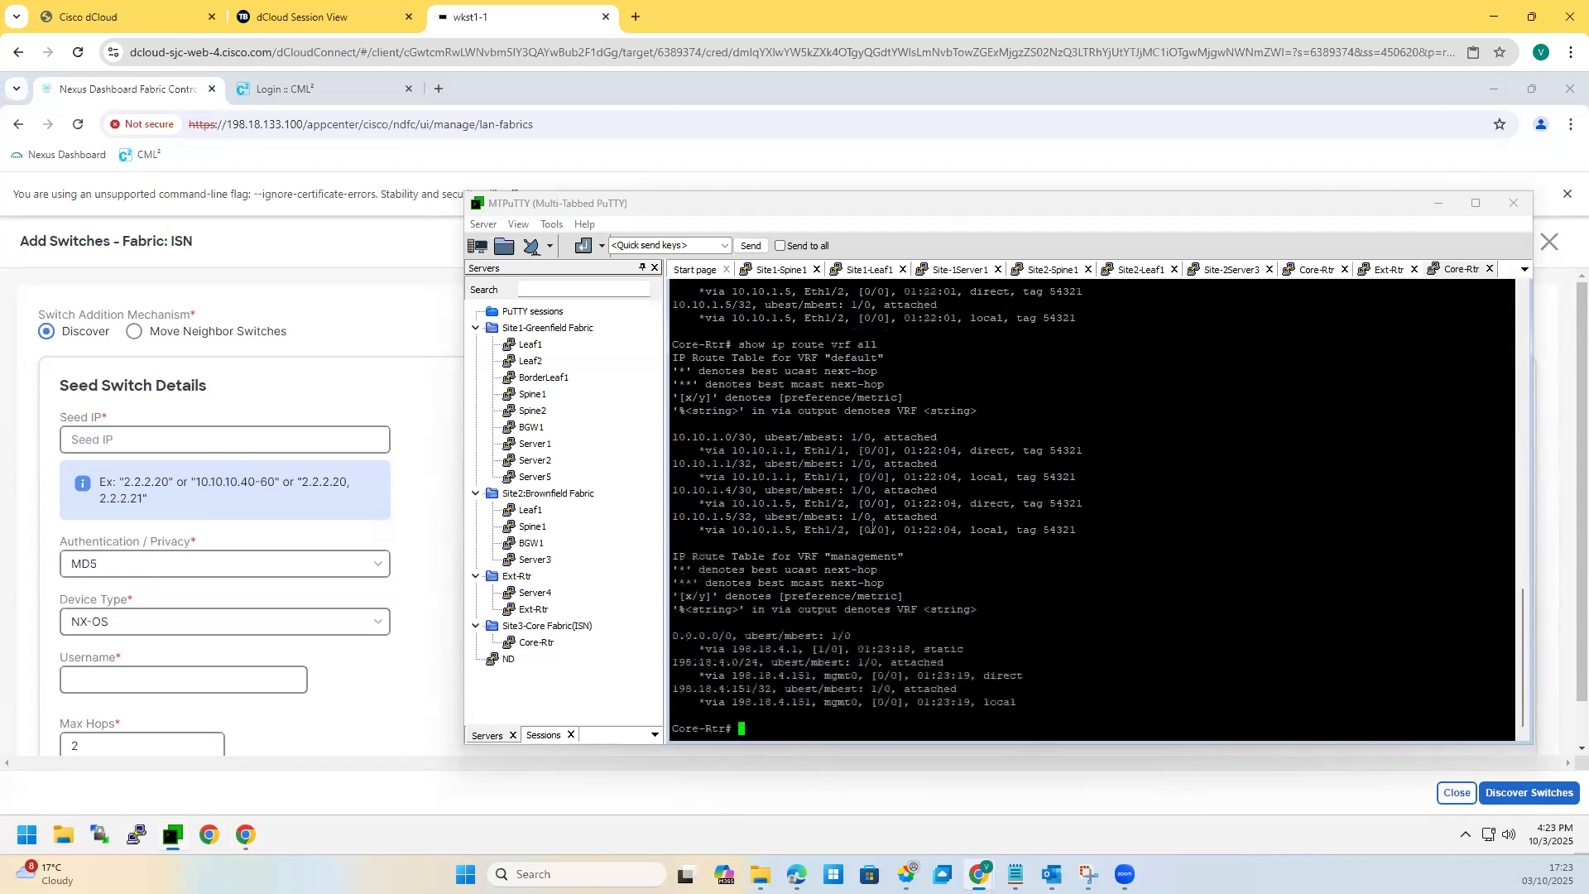
{"action": "key", "text": "Return"}
{"action": "key", "text": "Return"}
{"action": "type", "text": "sh run bgp"}
{"action": "key", "text": "Return"}
{"action": "key", "text": "Return"}
{"action": "key", "text": "Return"}
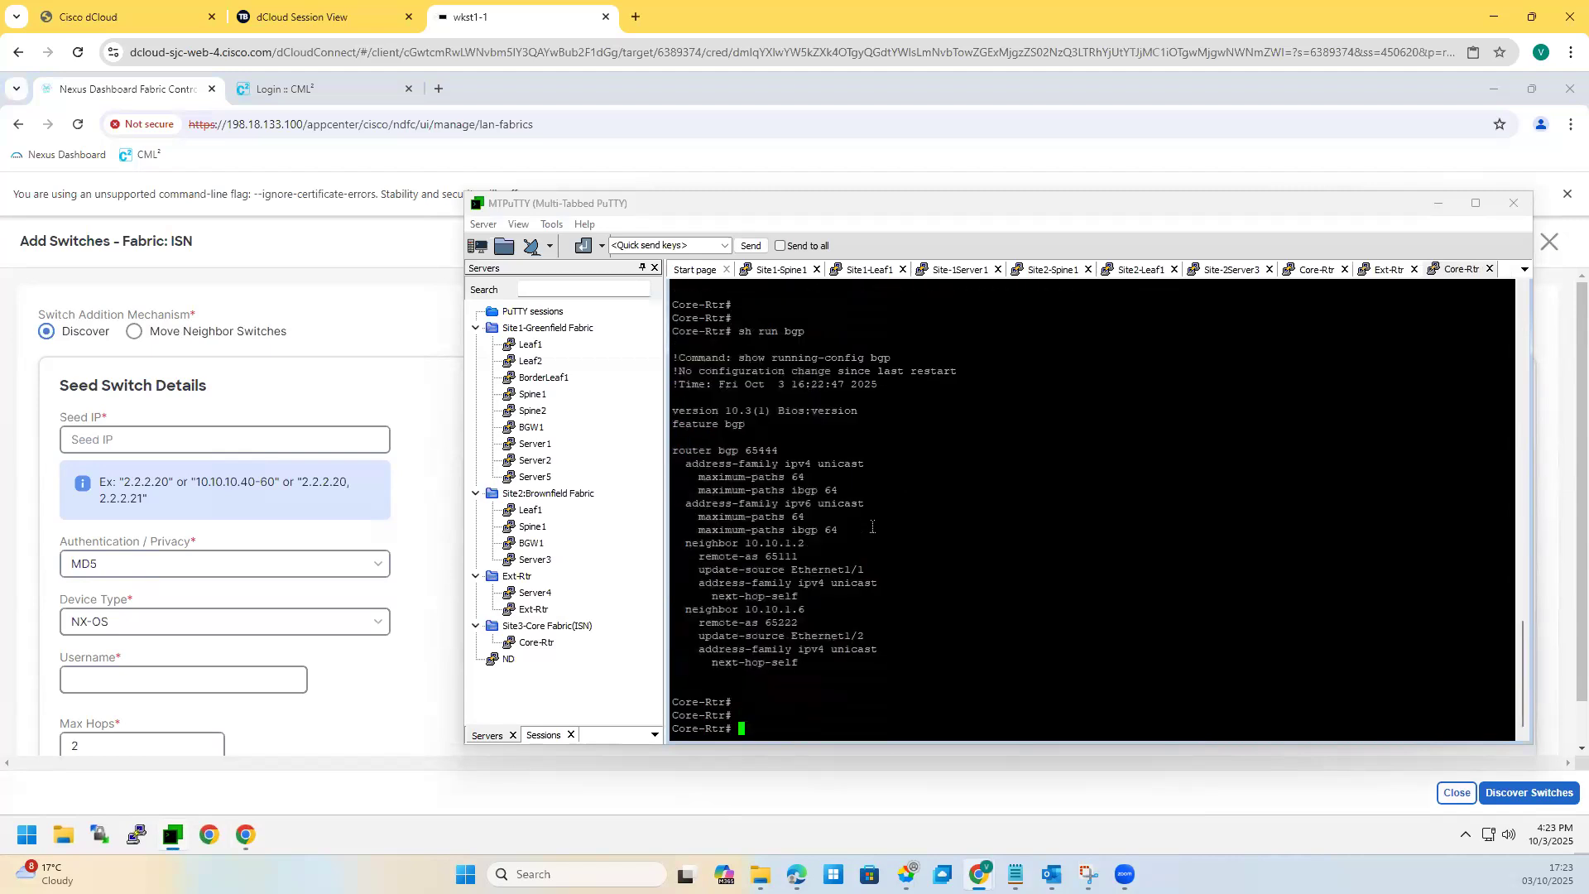
{"action": "key", "text": "BackSpace"}
{"action": "key", "text": "BackSpace"}
{"action": "left_click_drag", "start_coordinate": [787, 669], "coordinate": [742, 621]}
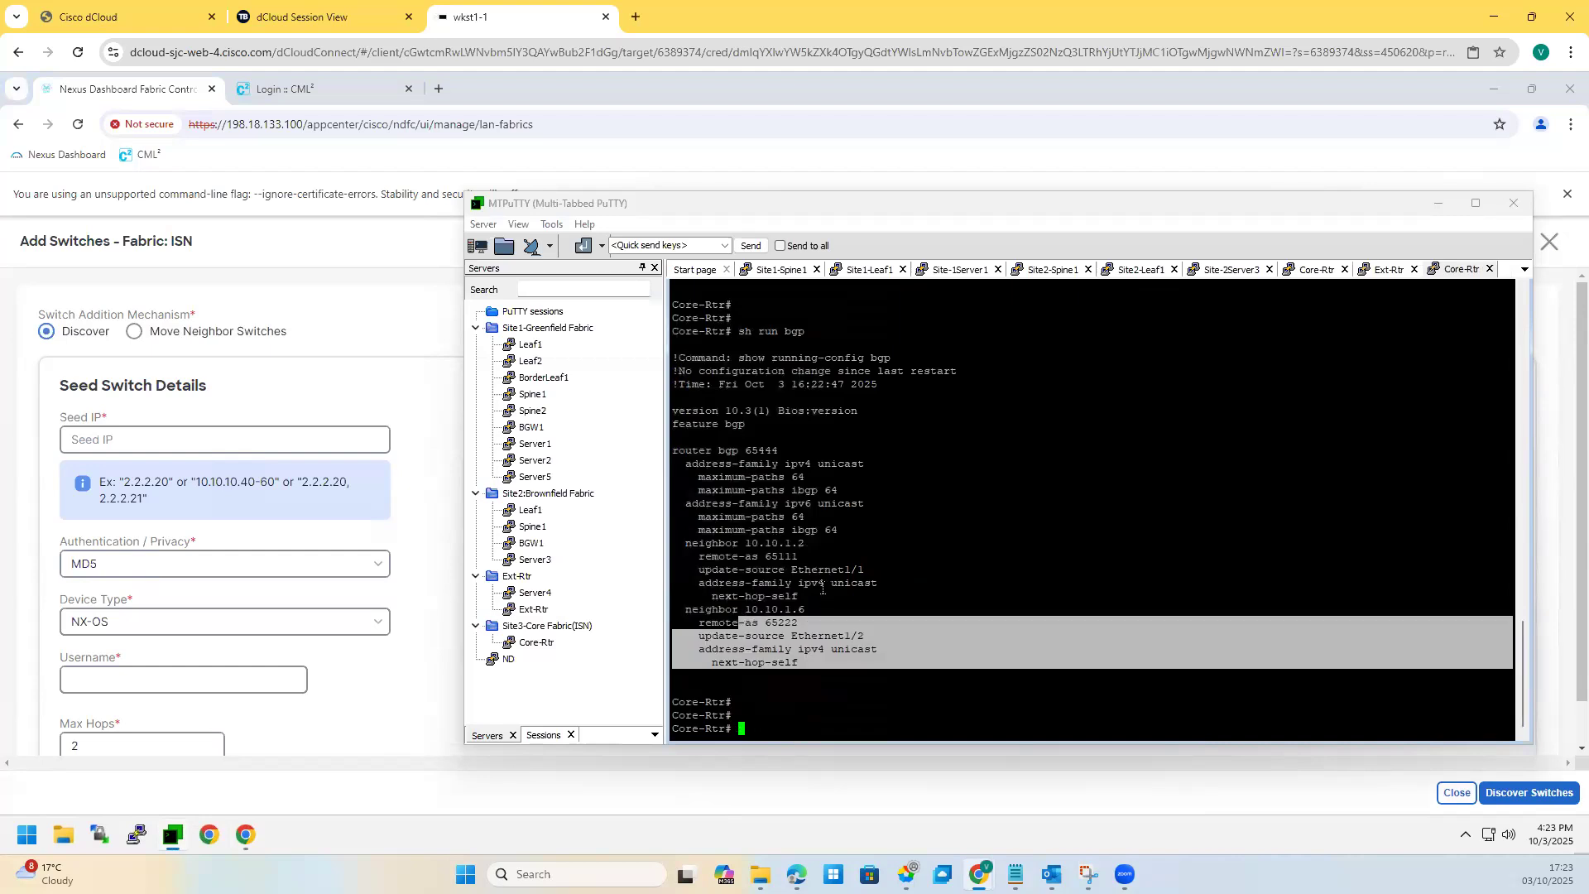
{"action": "left_click_drag", "start_coordinate": [826, 585], "coordinate": [728, 546]}
{"action": "left_click_drag", "start_coordinate": [742, 458], "coordinate": [742, 465]}
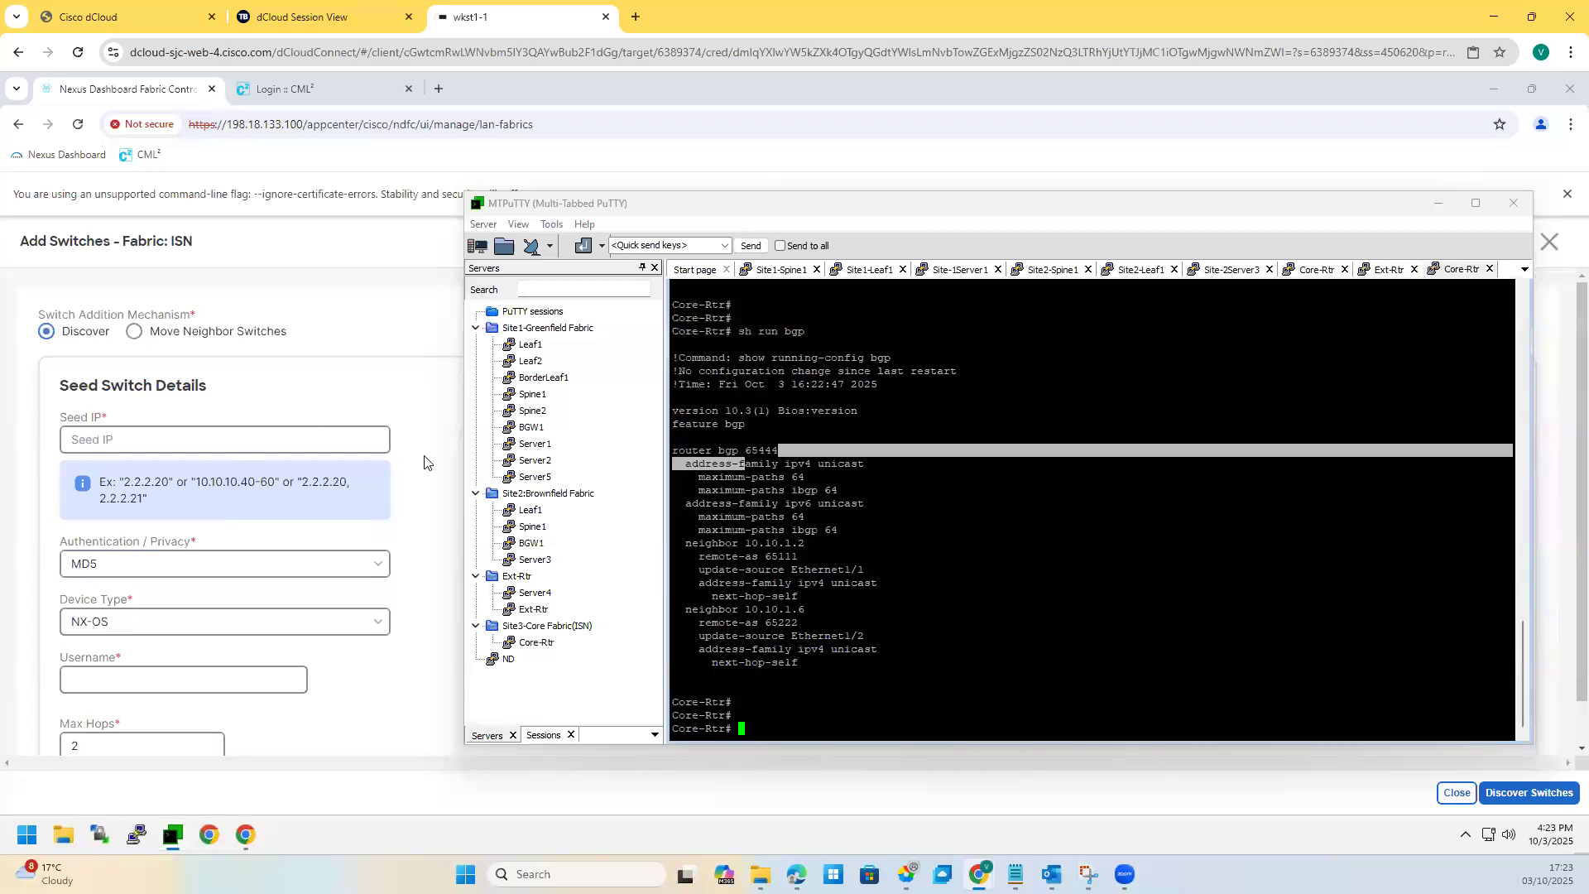
Step: Check Core-Rtr's OSPF configuration, then return to the Add Switches form
{"action": "left_click", "coordinate": [1436, 203]}
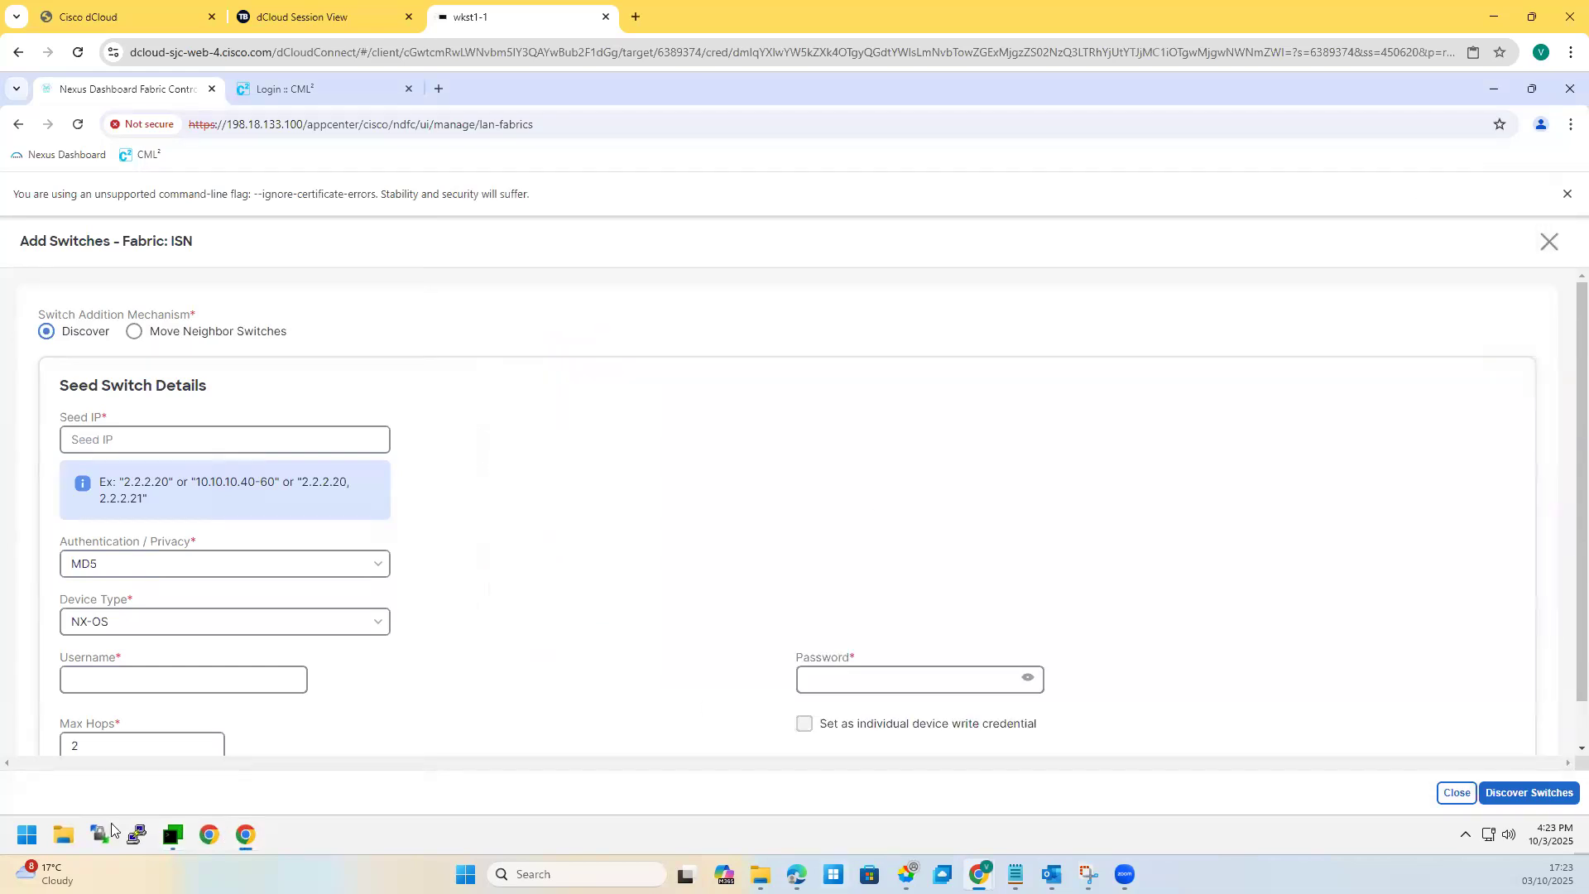
{"action": "left_click", "coordinate": [172, 834]}
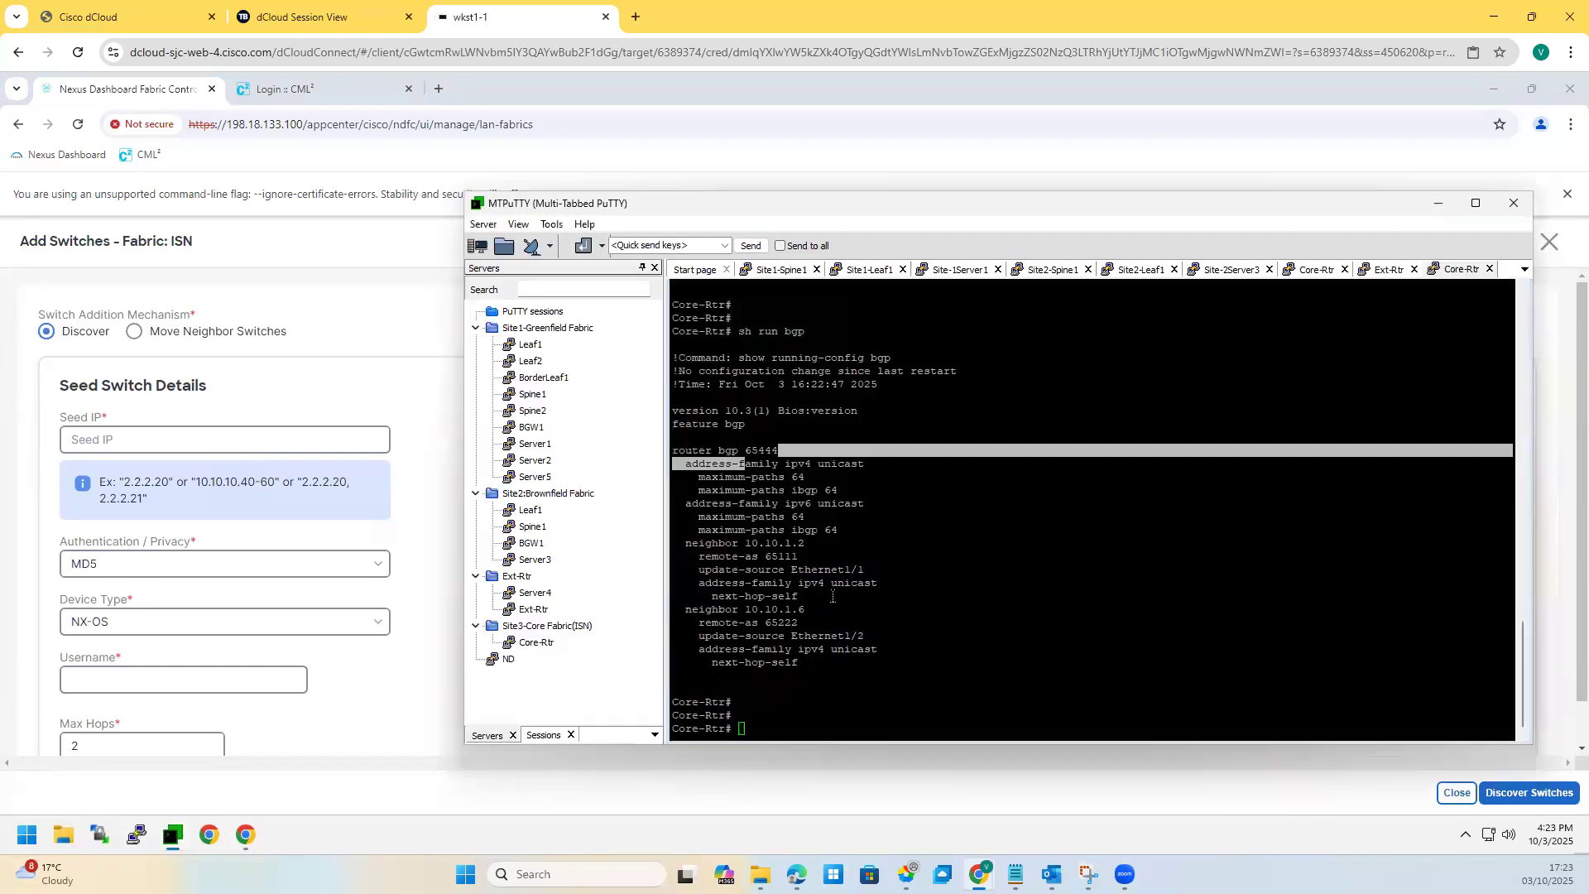
{"action": "type", "text": "sh i"}
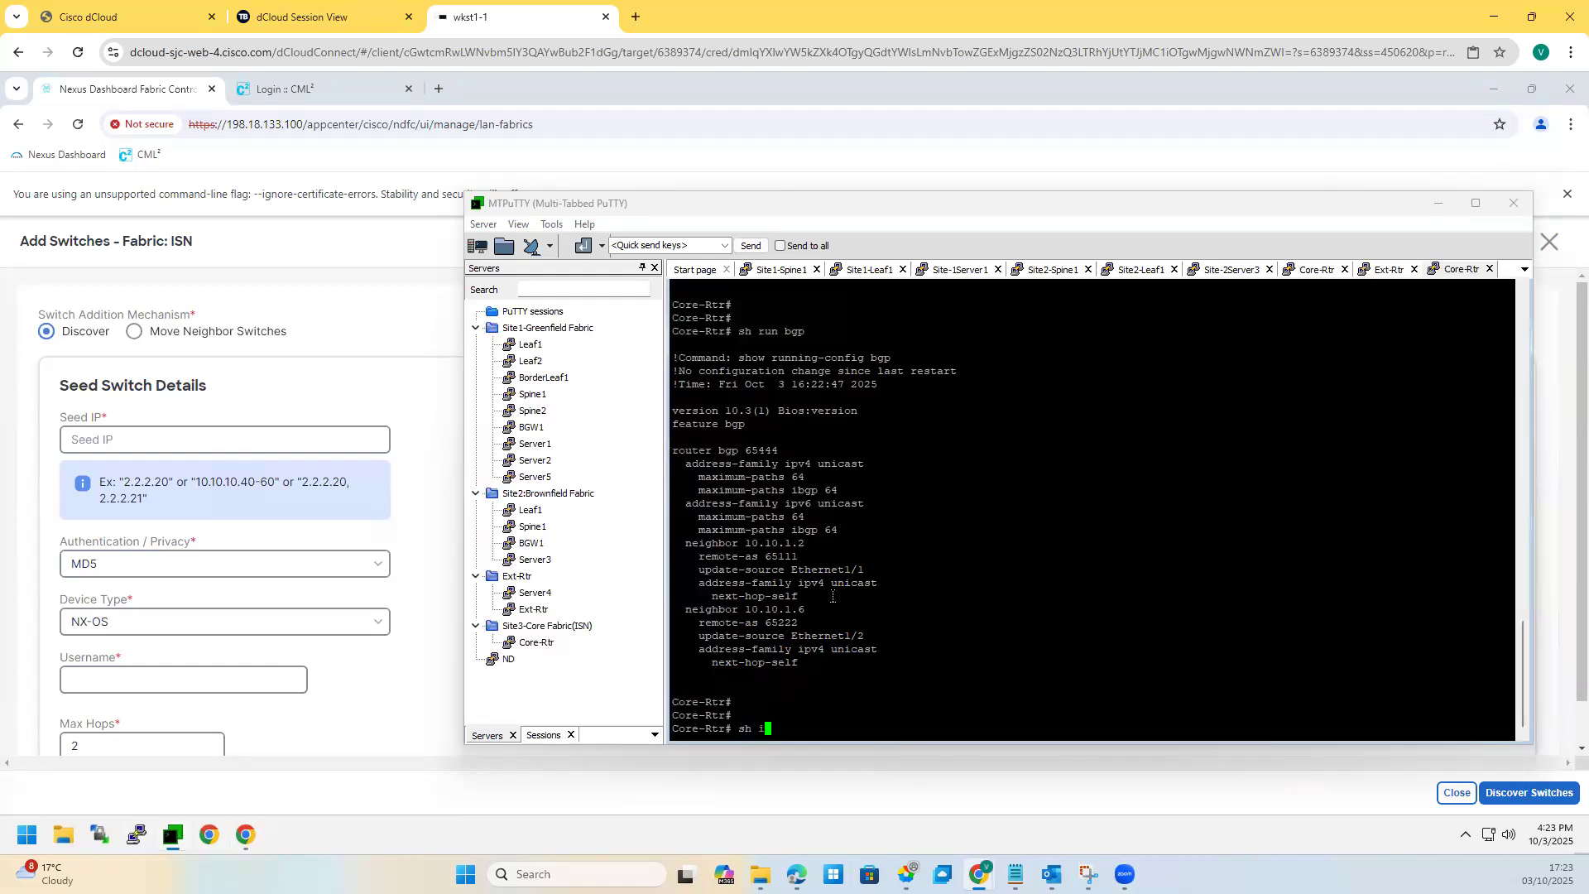
{"action": "type", "text": "p"}
{"action": "key", "text": "BackSpace"}
{"action": "key", "text": "BackSpace"}
{"action": "type", "text": "run bg"}
{"action": "type", "text": "ospf"}
{"action": "key", "text": "Return"}
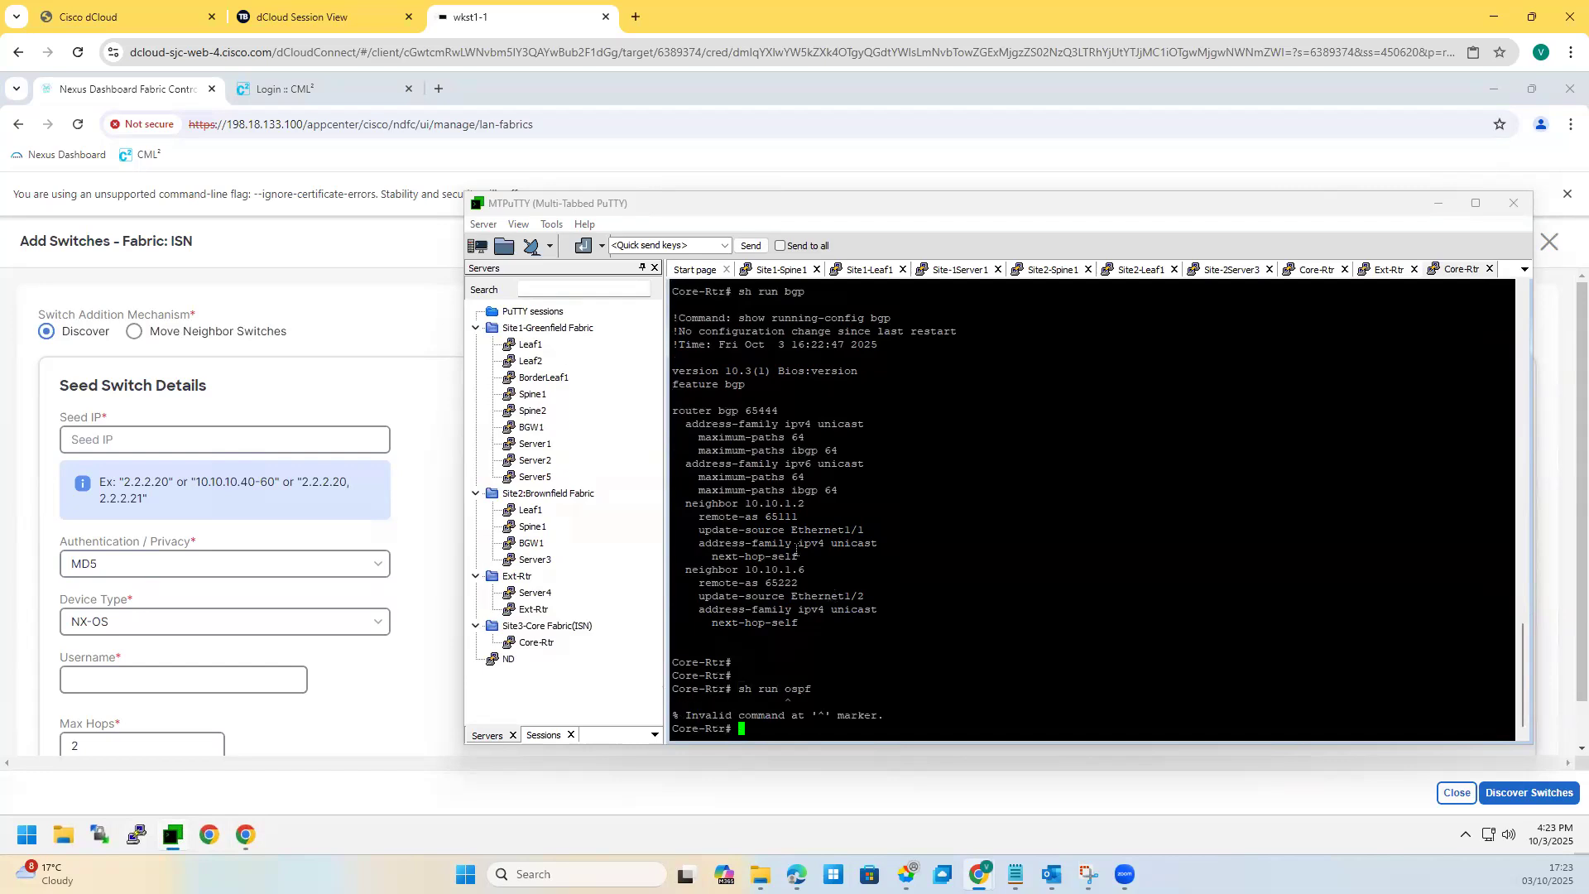
{"action": "left_click", "coordinate": [248, 644]}
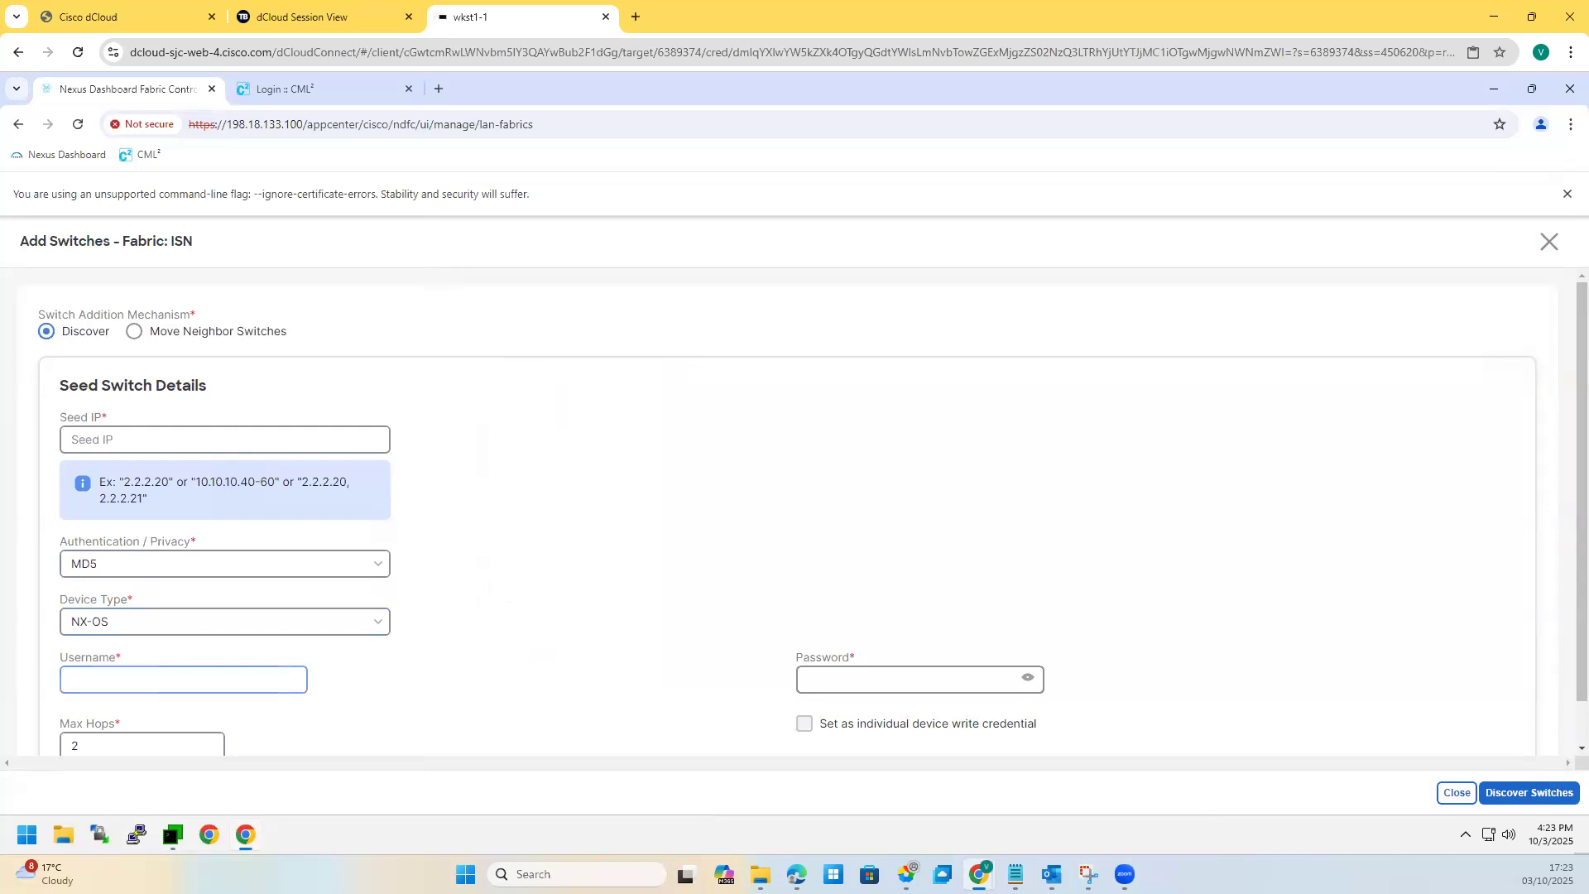
Step: Fill in the switch username from the saved suggestion and the password
{"action": "left_click", "coordinate": [132, 687]}
{"action": "key", "text": "Down"}
{"action": "key", "text": "Return"}
{"action": "left_click", "coordinate": [836, 681]}
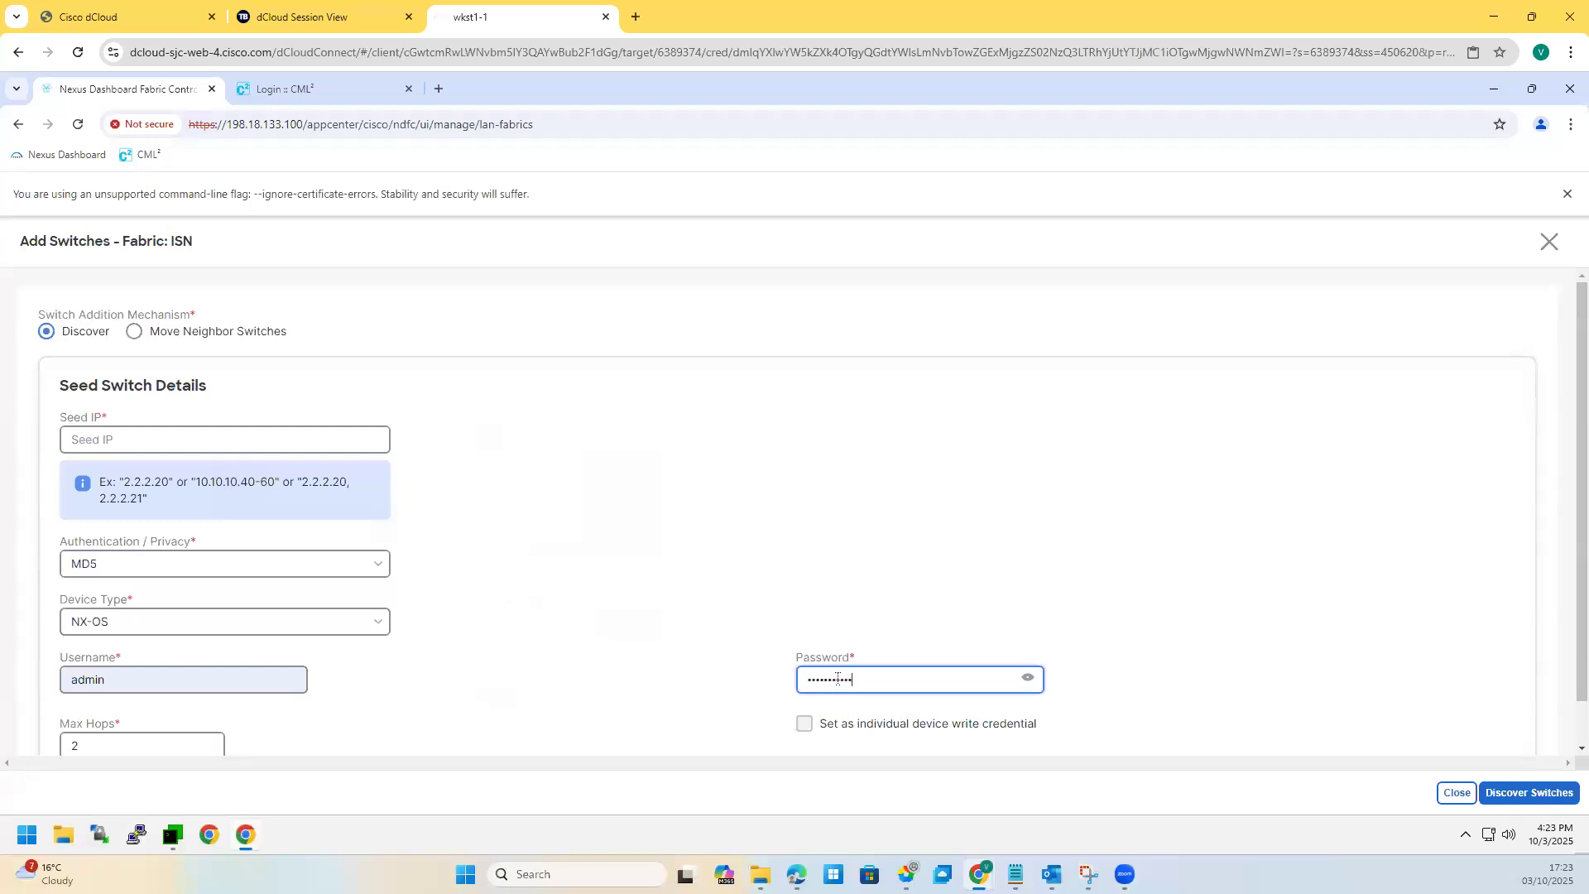
Step: Set the seed IP to 198.18.4.151 and discover switches from it
{"action": "left_click", "coordinate": [1516, 793]}
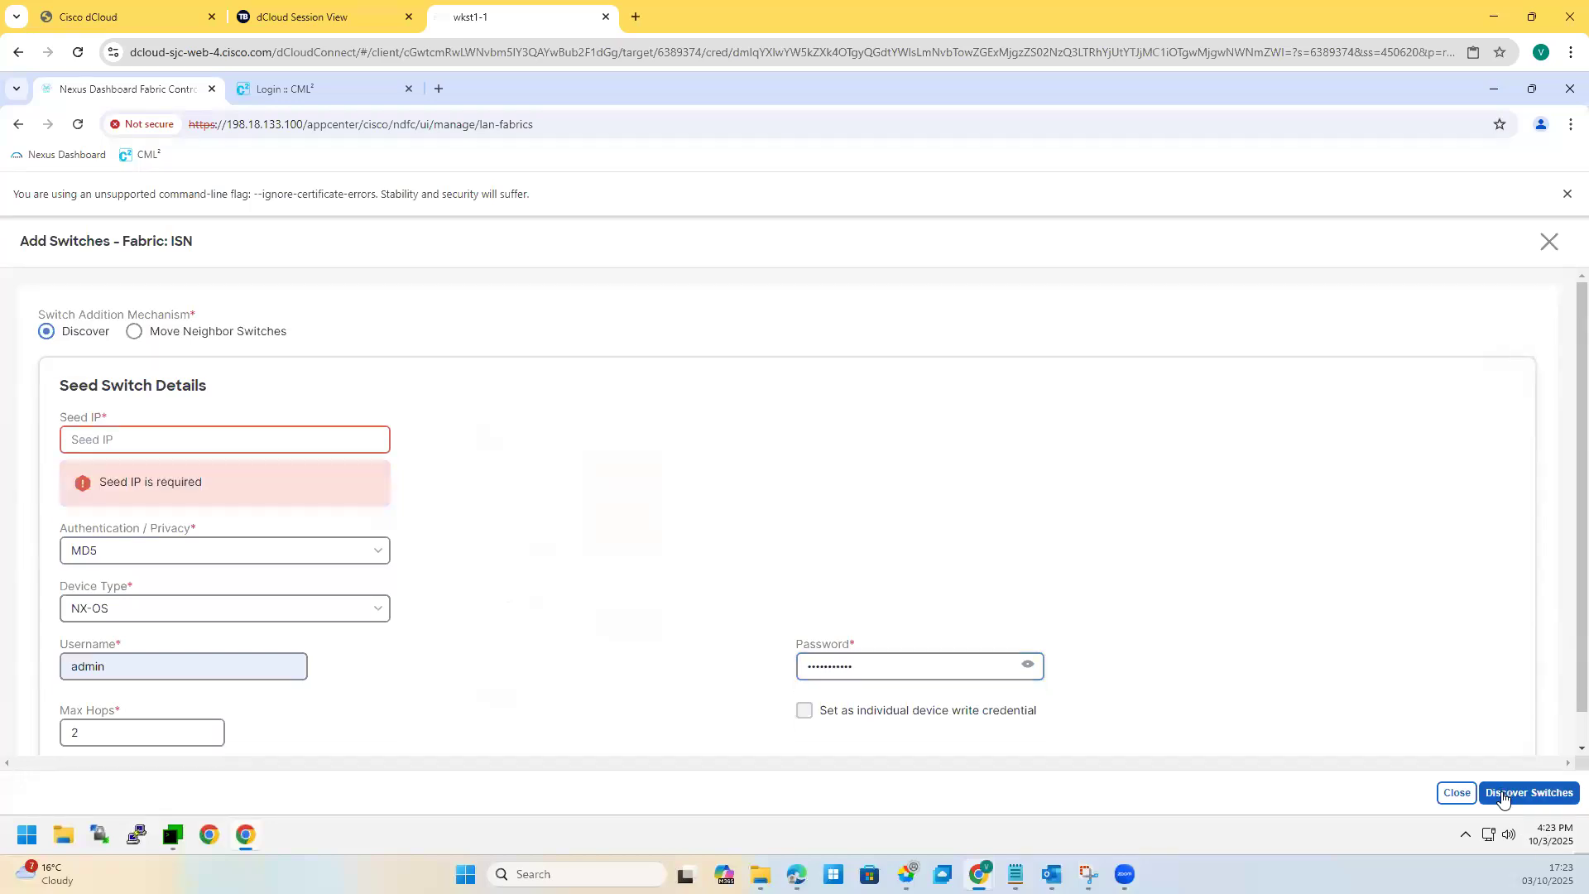
{"action": "left_click", "coordinate": [181, 434]}
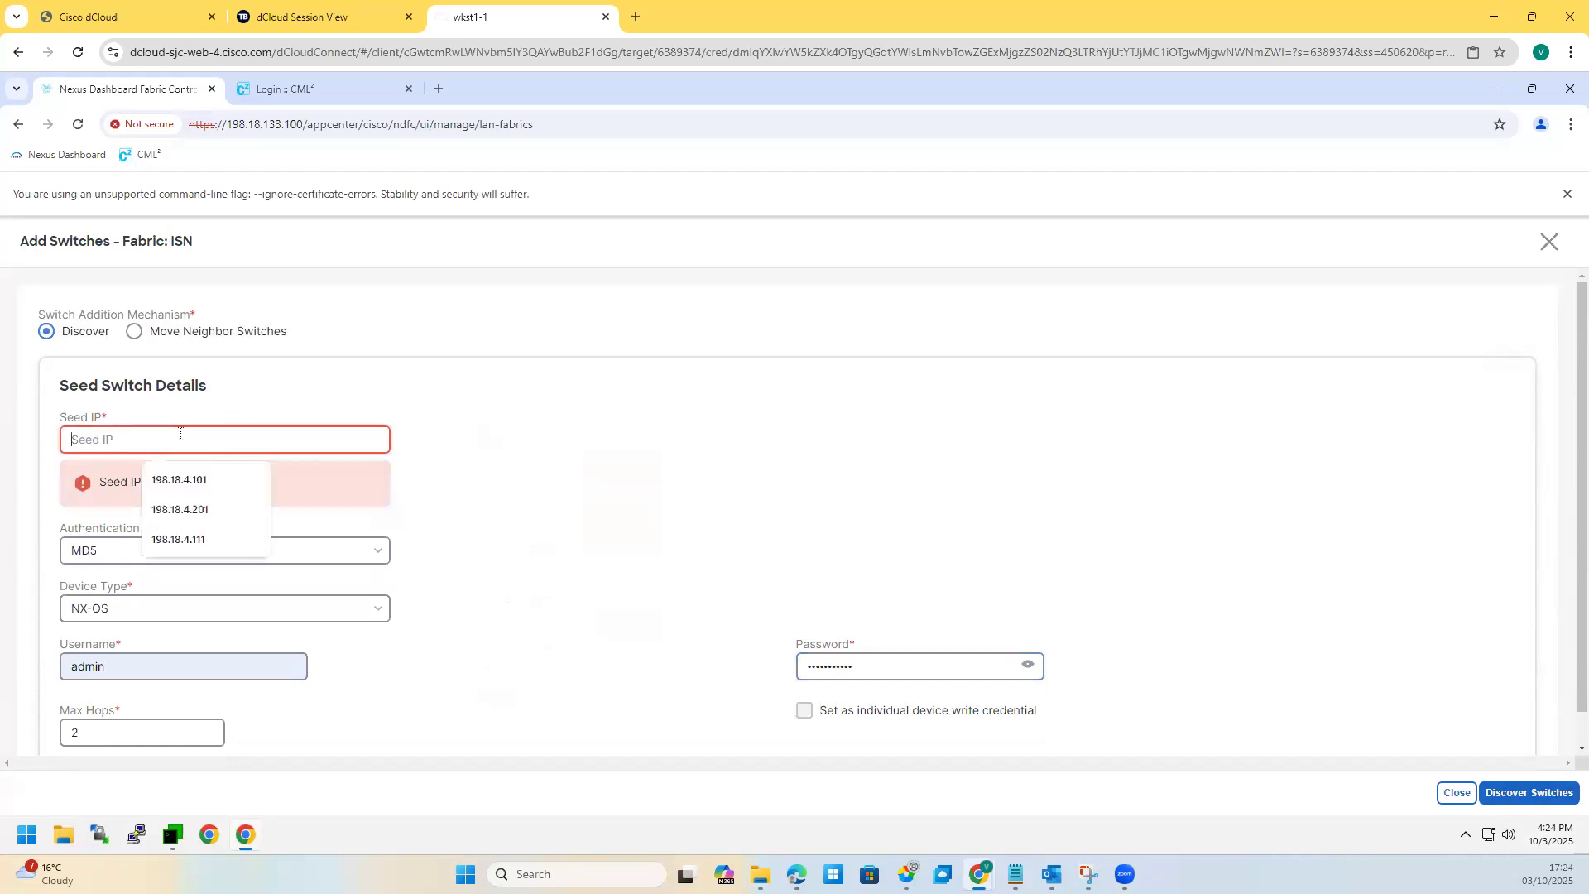
{"action": "left_click", "coordinate": [179, 480]}
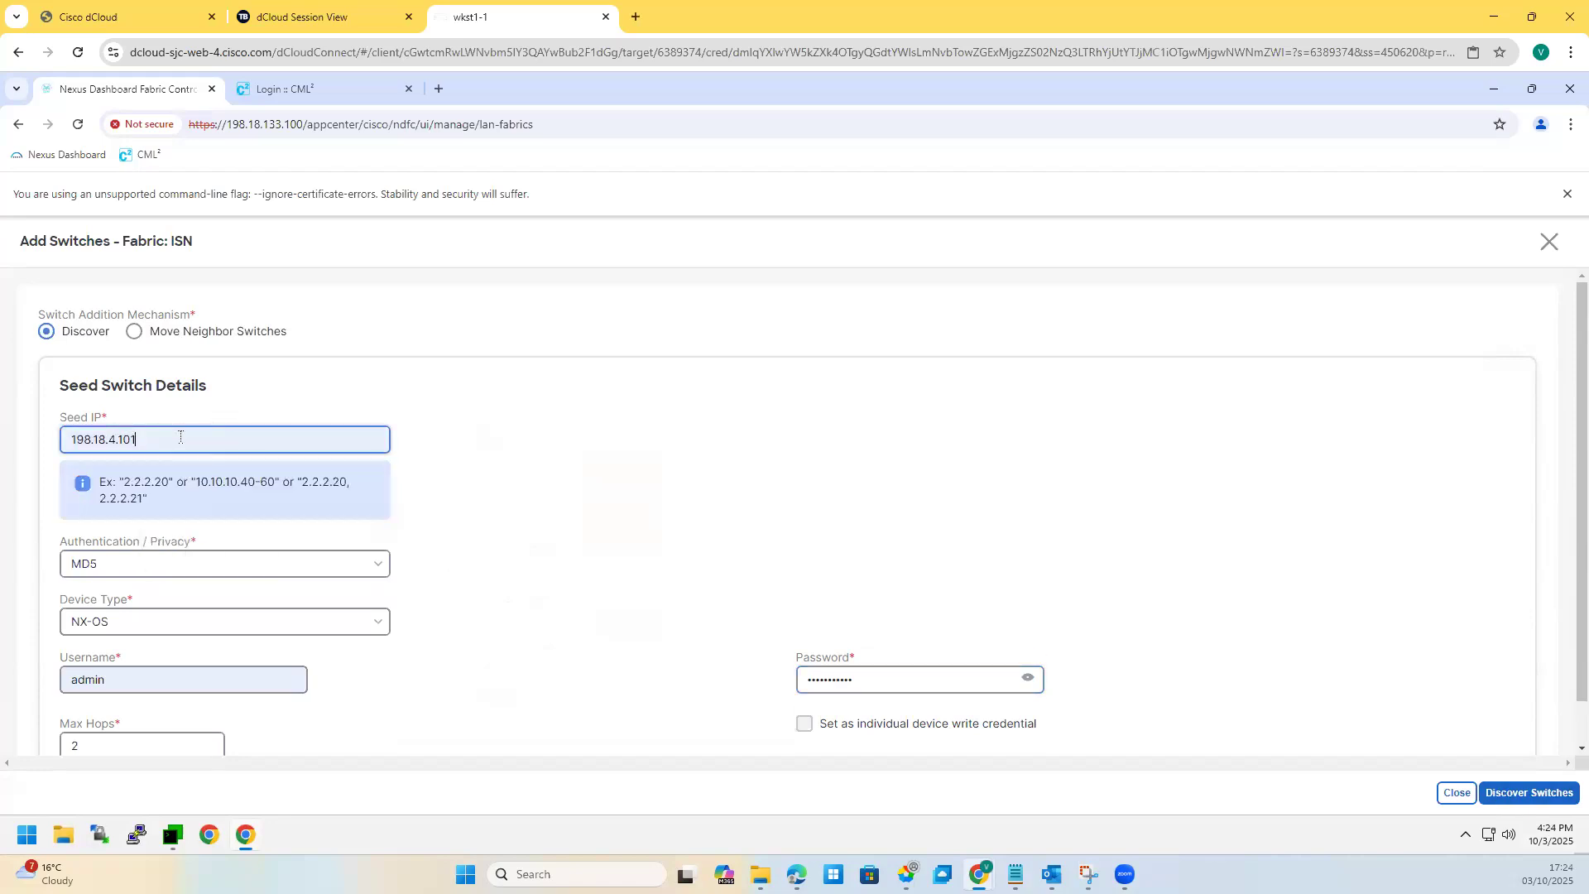
{"action": "key", "text": "BackSpace"}
{"action": "key", "text": "BackSpace"}
{"action": "type", "text": "5"}
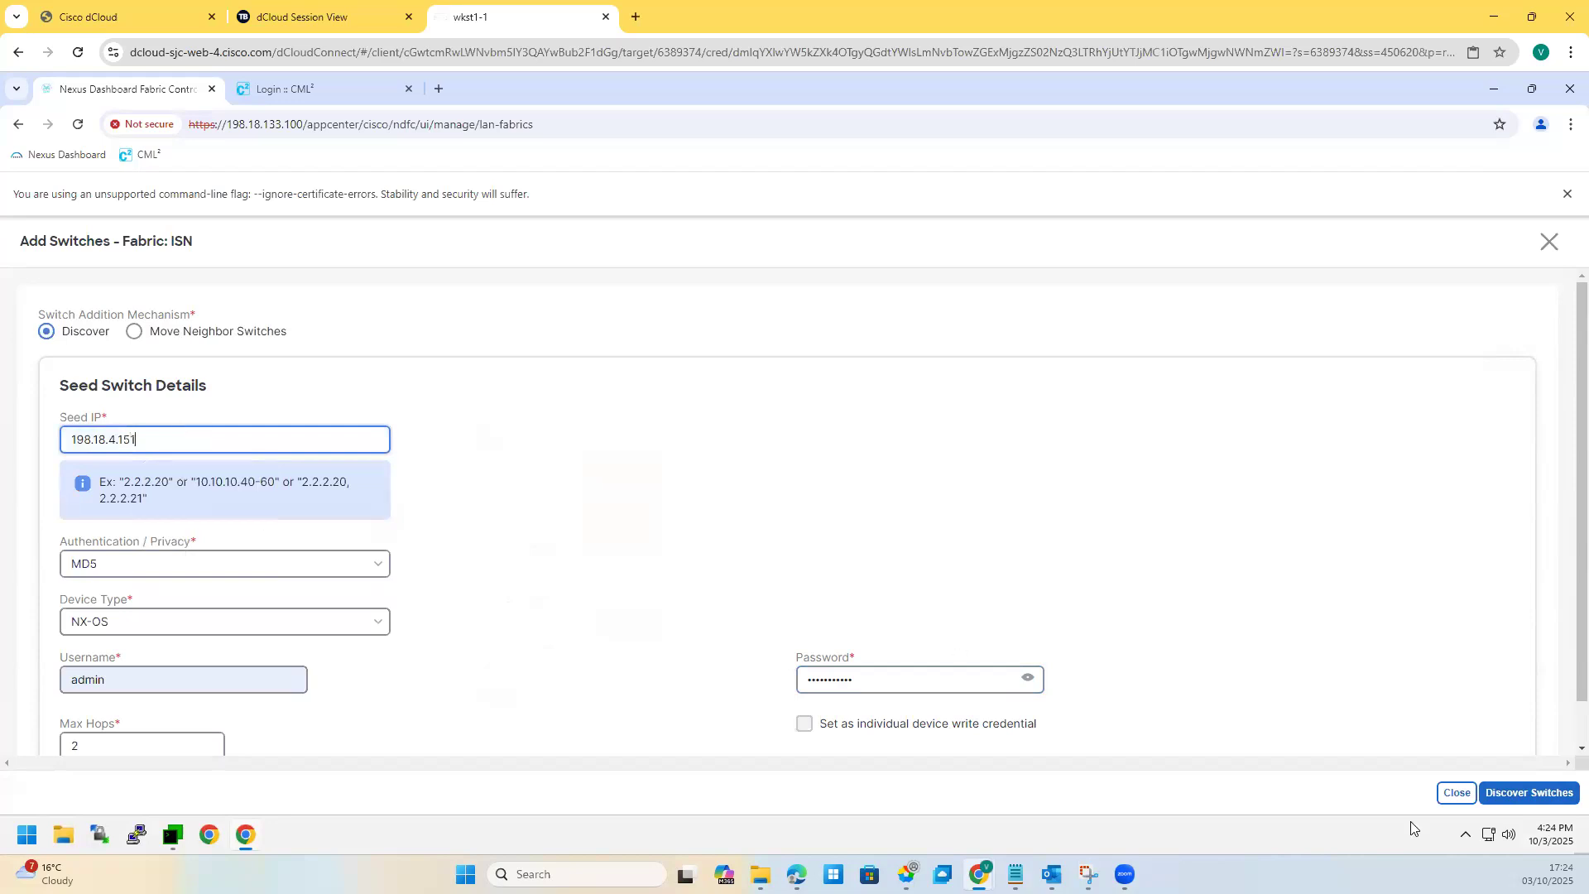
{"action": "left_click", "coordinate": [1545, 797]}
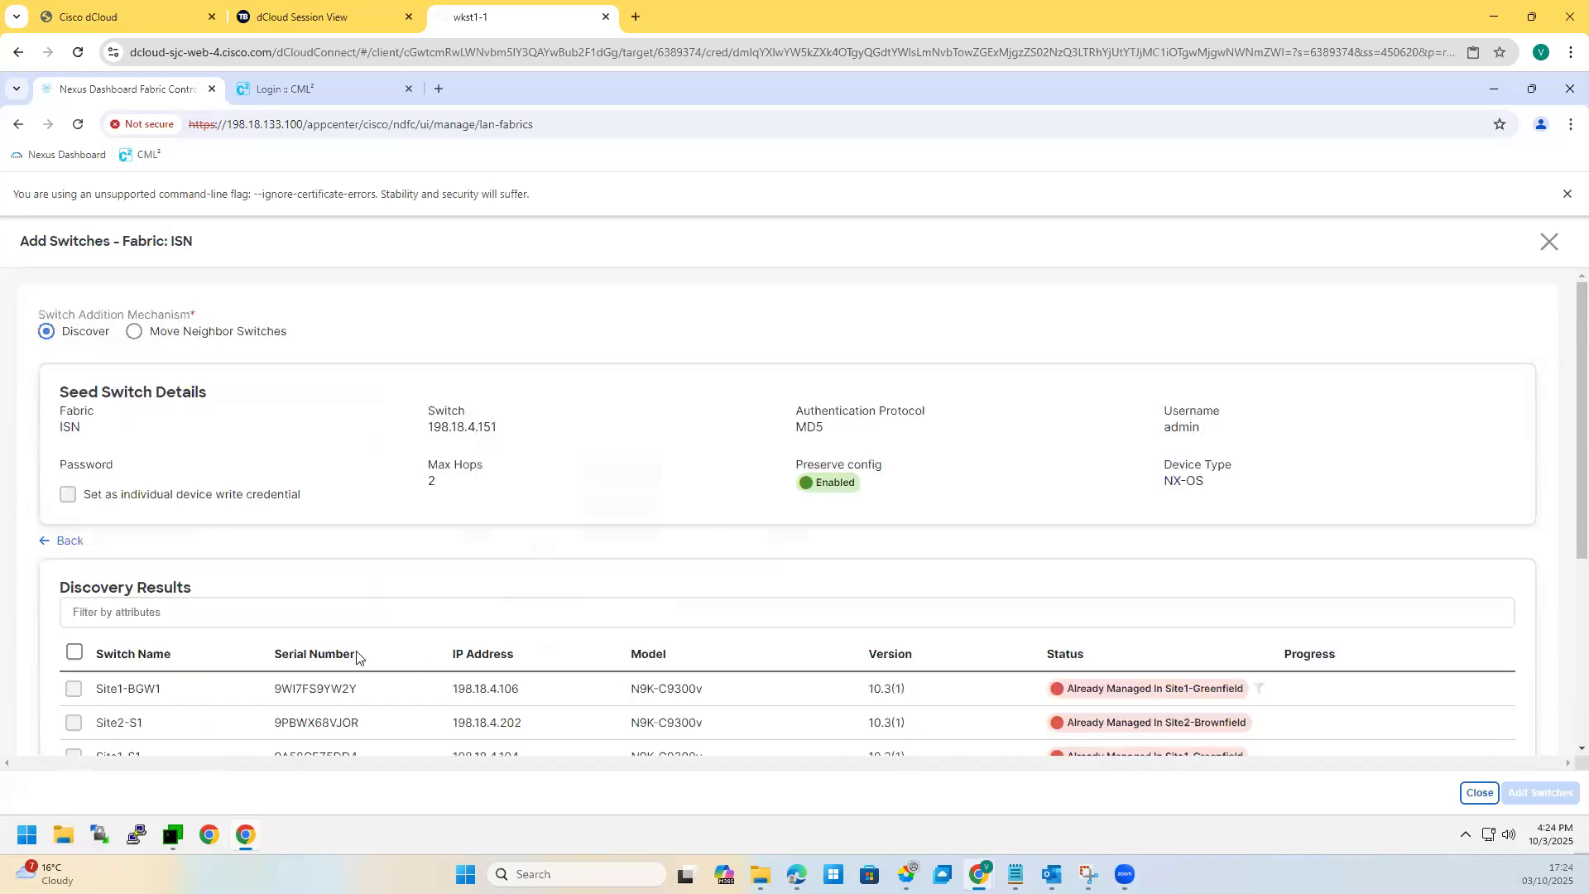
Step: Tick Core-Rtr, add it to the ISN fabric, and select its row
{"action": "scroll", "coordinate": [92, 680], "scroll_direction": "down", "scroll_amount": 4}
{"action": "left_click", "coordinate": [74, 501]}
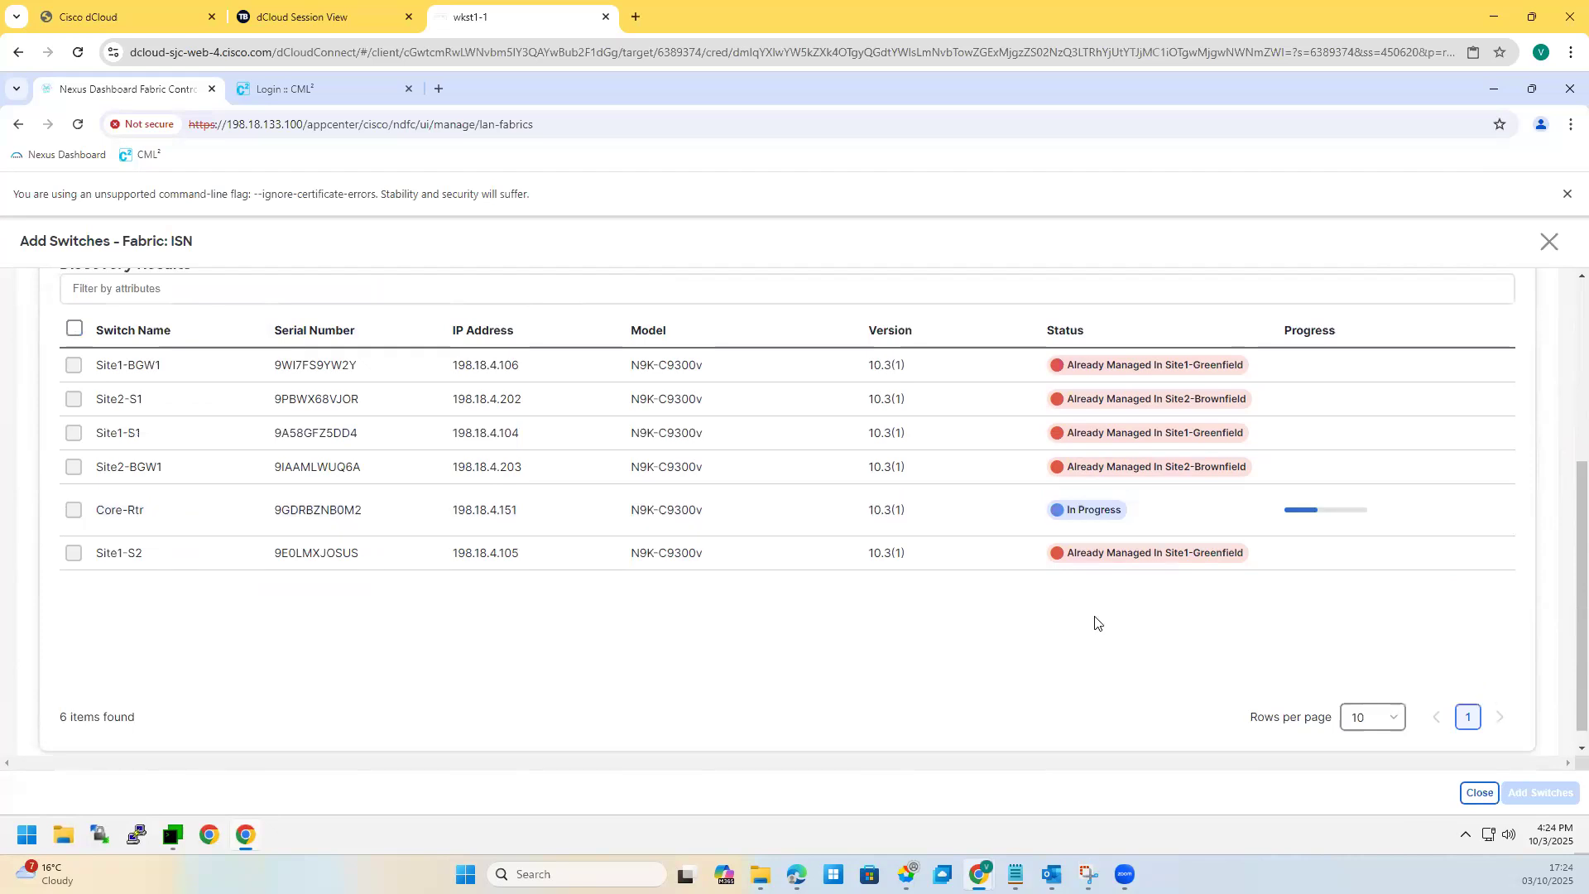
{"action": "left_click", "coordinate": [1552, 246]}
{"action": "left_click_drag", "start_coordinate": [120, 457], "coordinate": [56, 444]}
{"action": "left_click", "coordinate": [51, 445]}
Step: Attempt to set Core-Rtr's role, dismissing the stalled role dialog
{"action": "left_click", "coordinate": [1494, 368]}
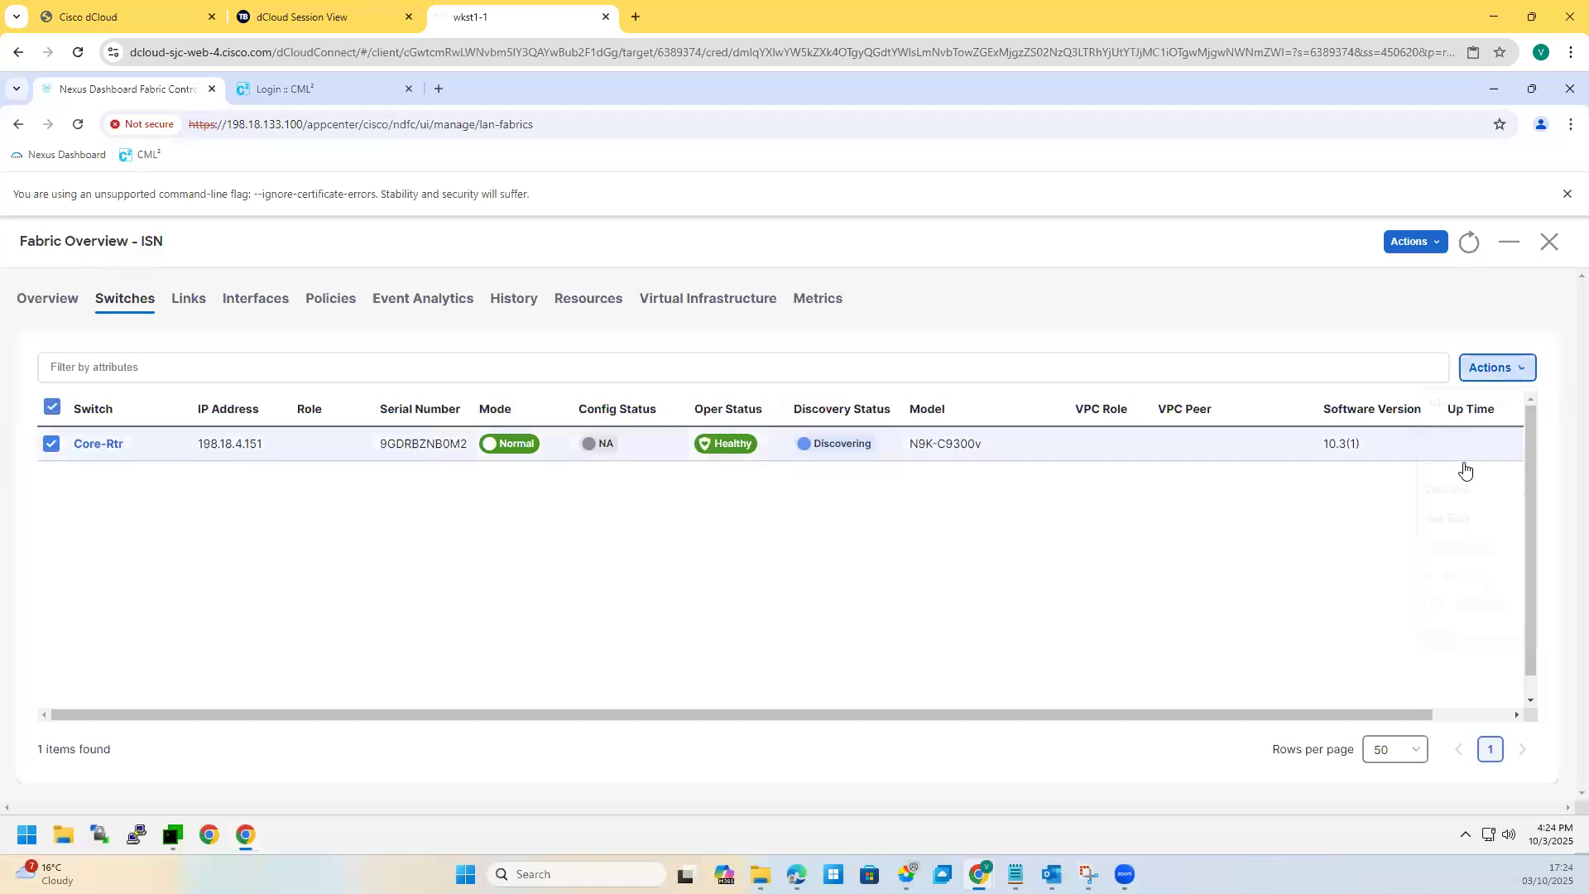
{"action": "left_click", "coordinate": [1451, 518]}
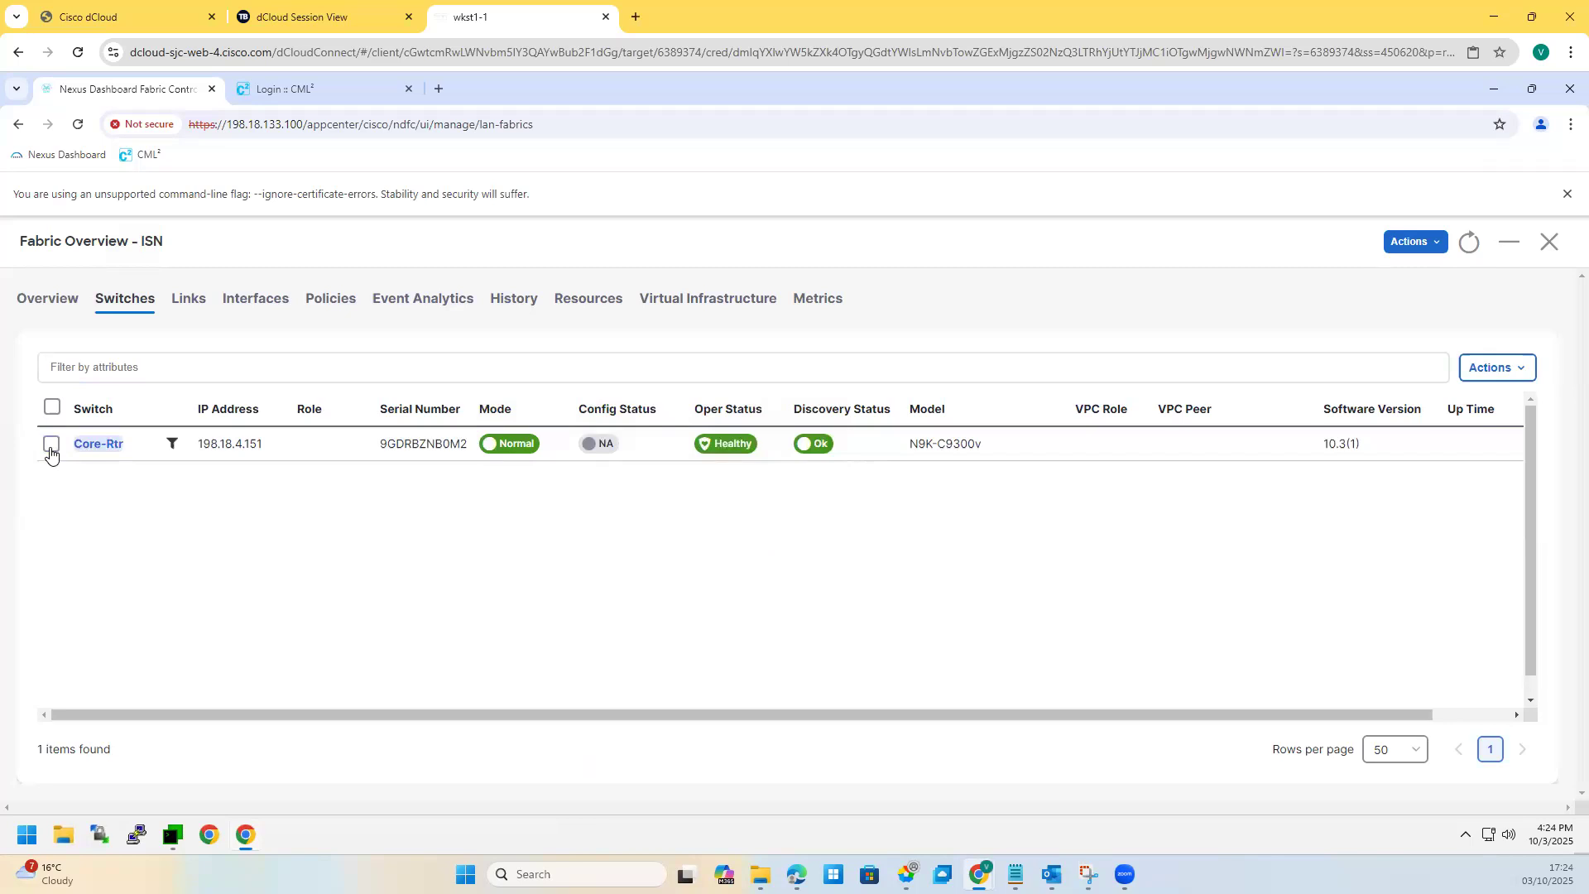
{"action": "left_click", "coordinate": [51, 446]}
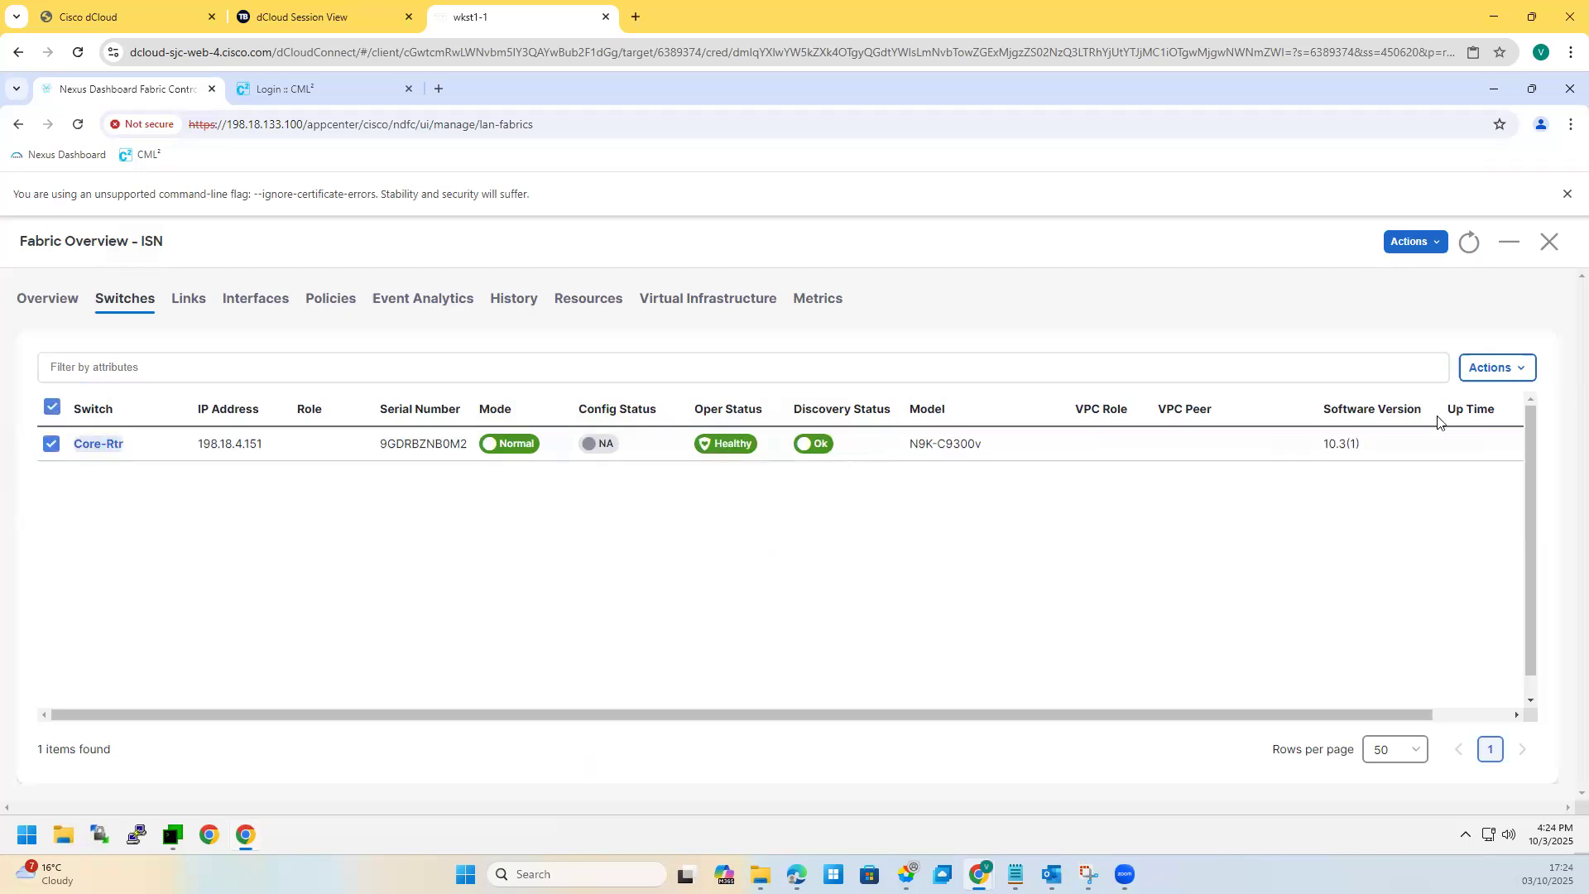
{"action": "left_click", "coordinate": [1495, 374]}
{"action": "left_click", "coordinate": [1457, 519]}
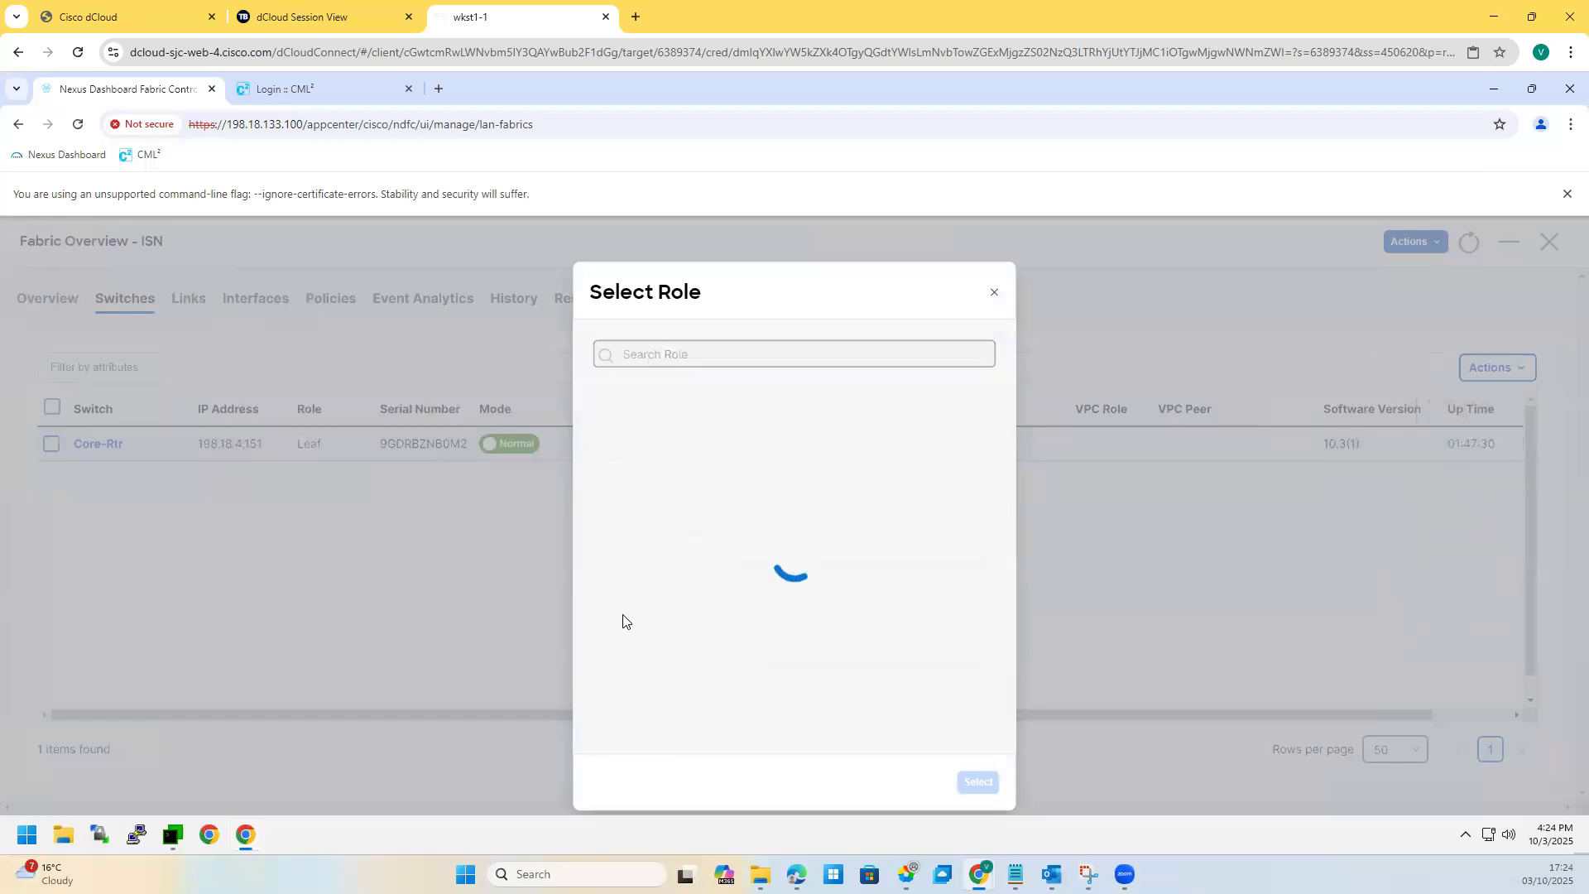
{"action": "left_click", "coordinate": [994, 294]}
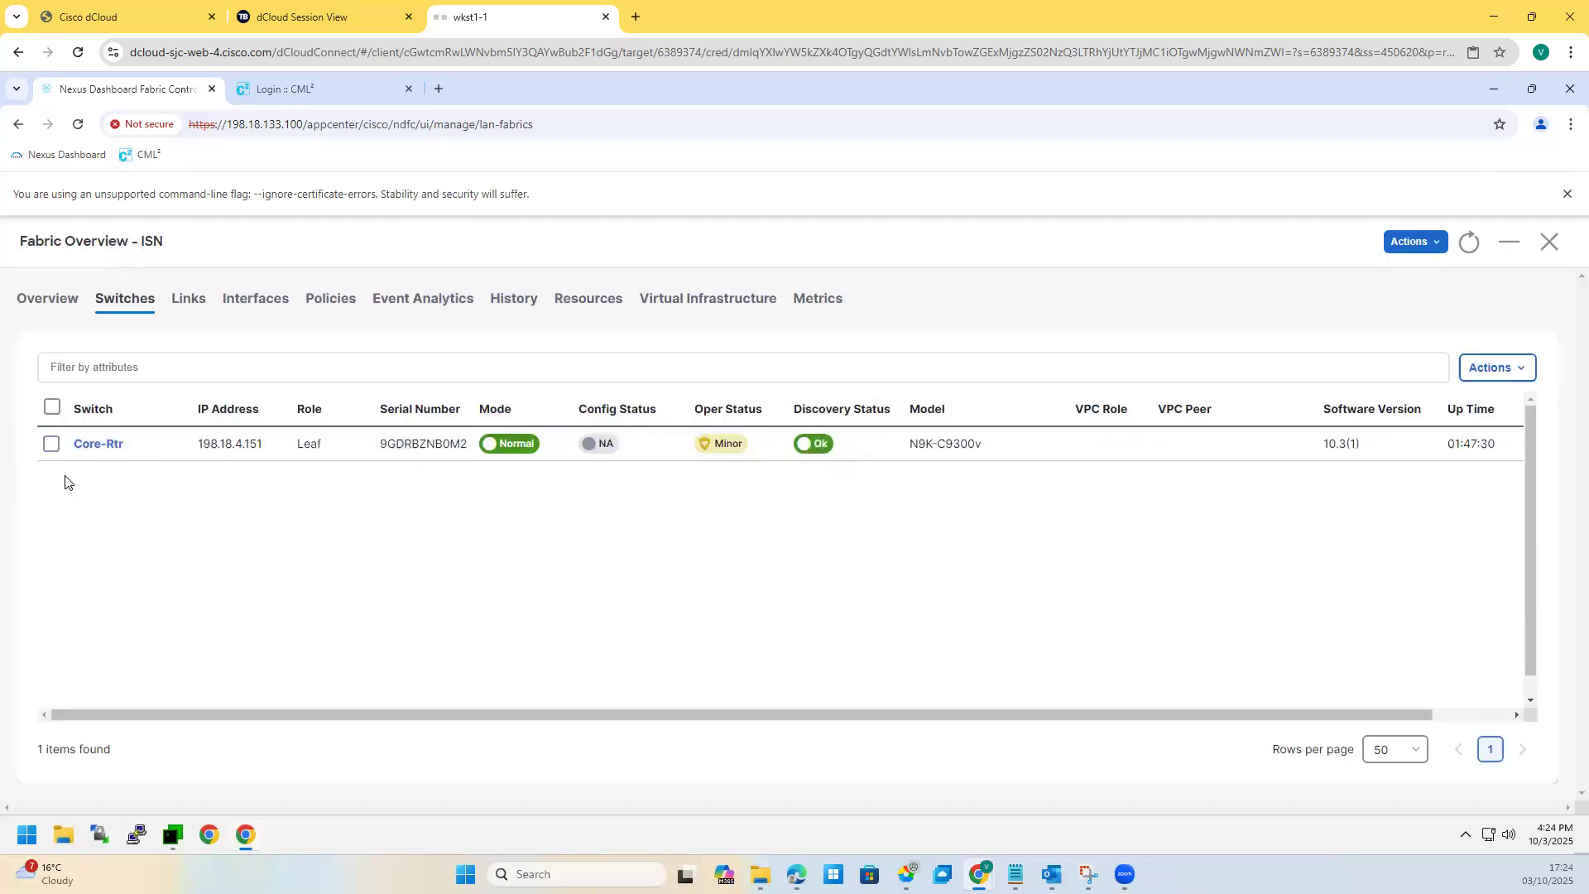
Step: Assign Core Router as Core-Rtr's role and leave the fabric overview
{"action": "left_click", "coordinate": [52, 444]}
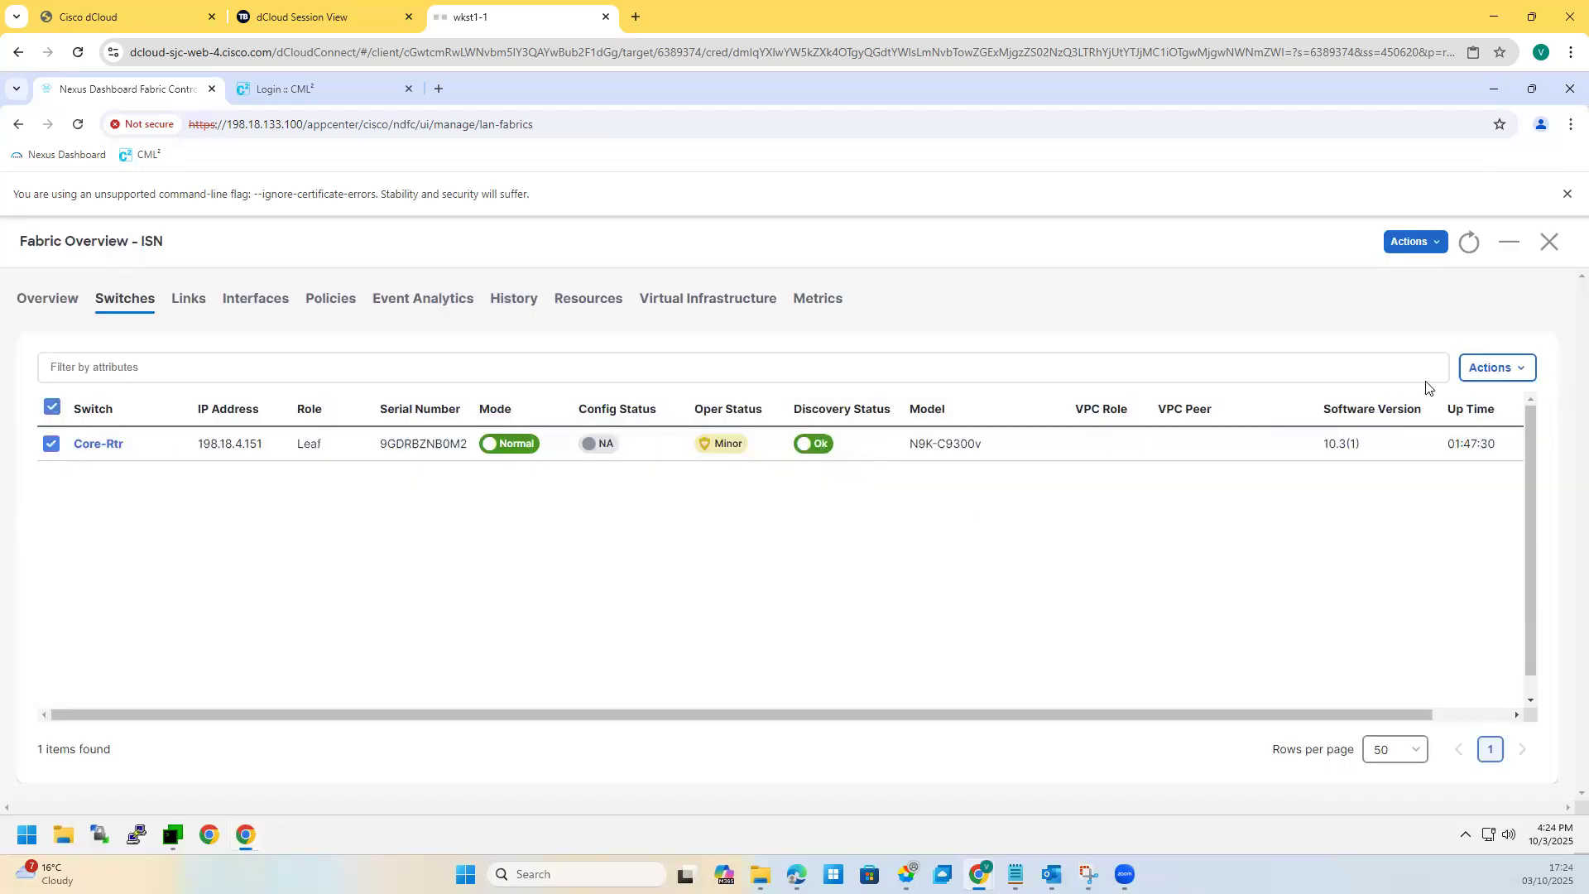
{"action": "left_click", "coordinate": [1486, 366]}
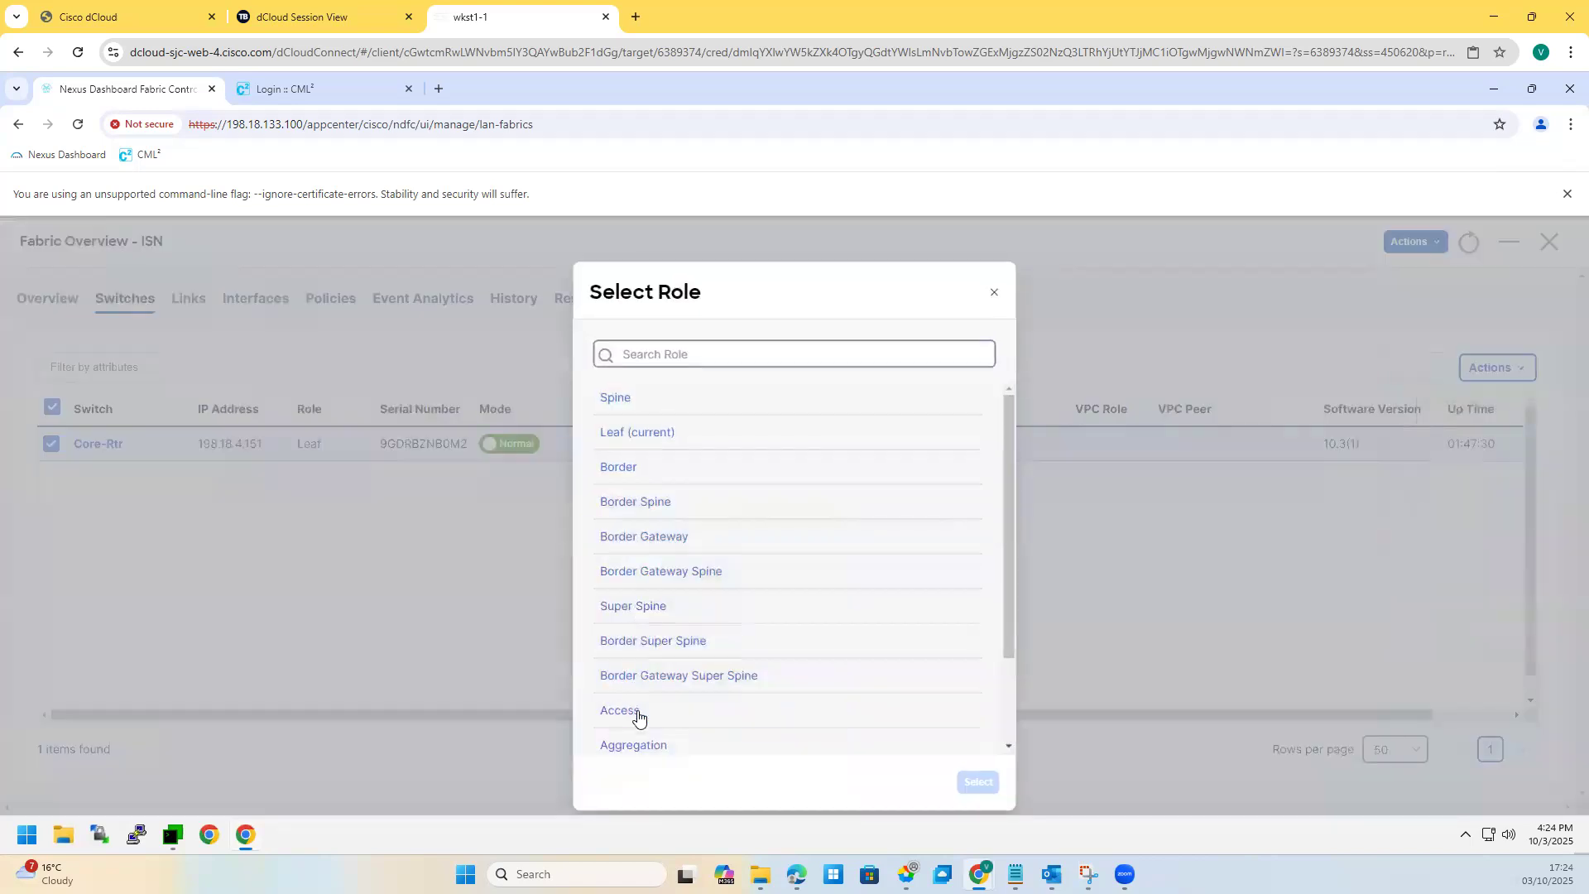
{"action": "scroll", "coordinate": [639, 717], "scroll_direction": "down", "scroll_amount": 2}
{"action": "left_click", "coordinate": [638, 699]}
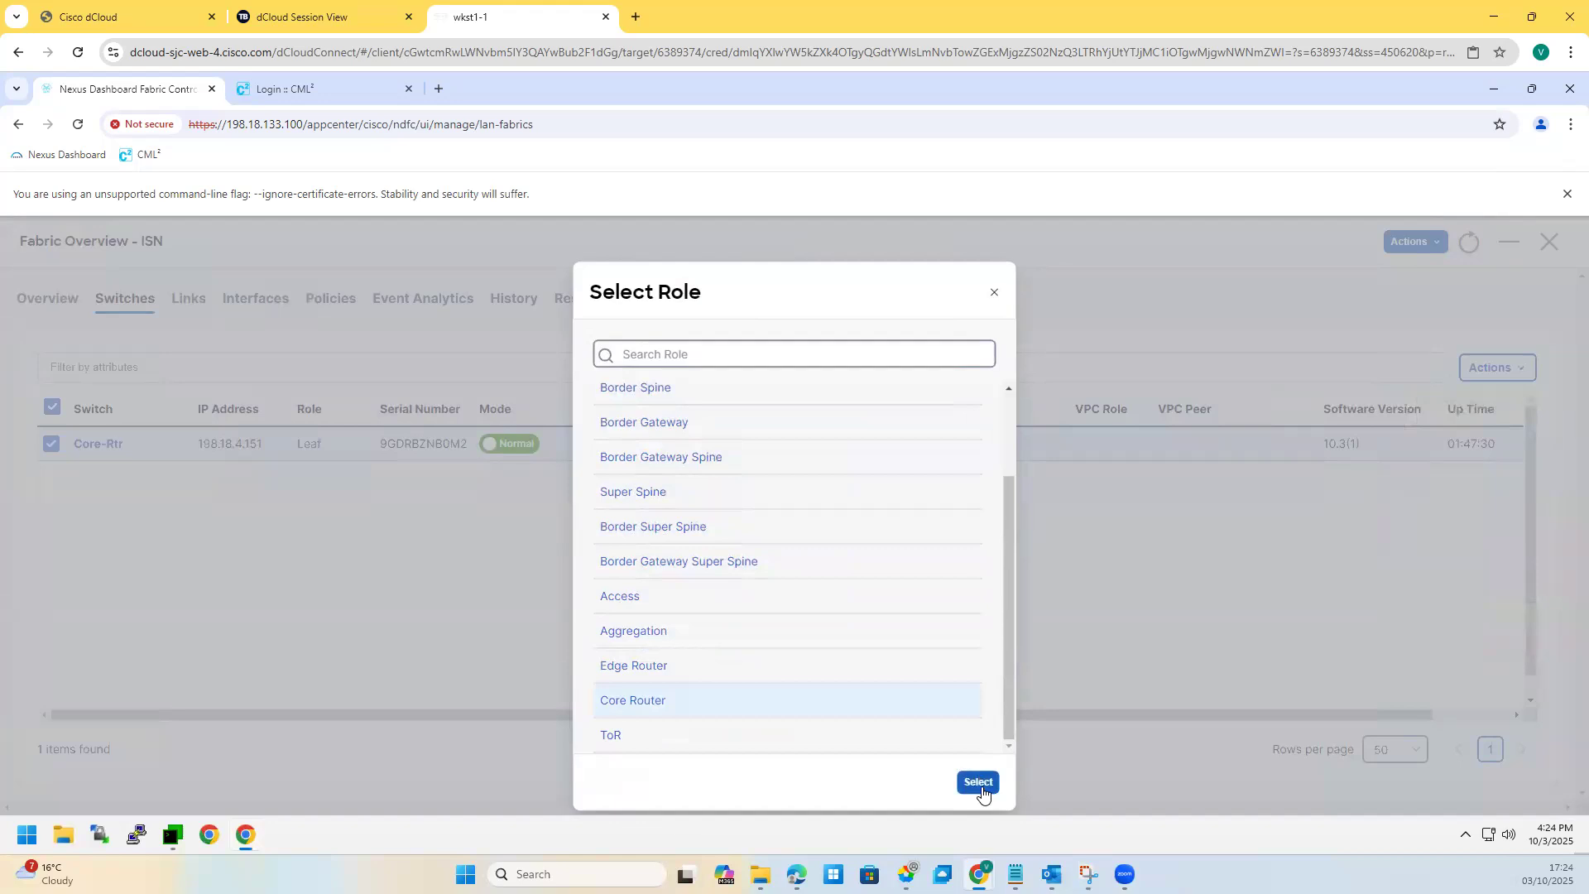
{"action": "key", "text": "Return"}
{"action": "left_click", "coordinate": [1414, 241]}
{"action": "left_click", "coordinate": [1554, 256]}
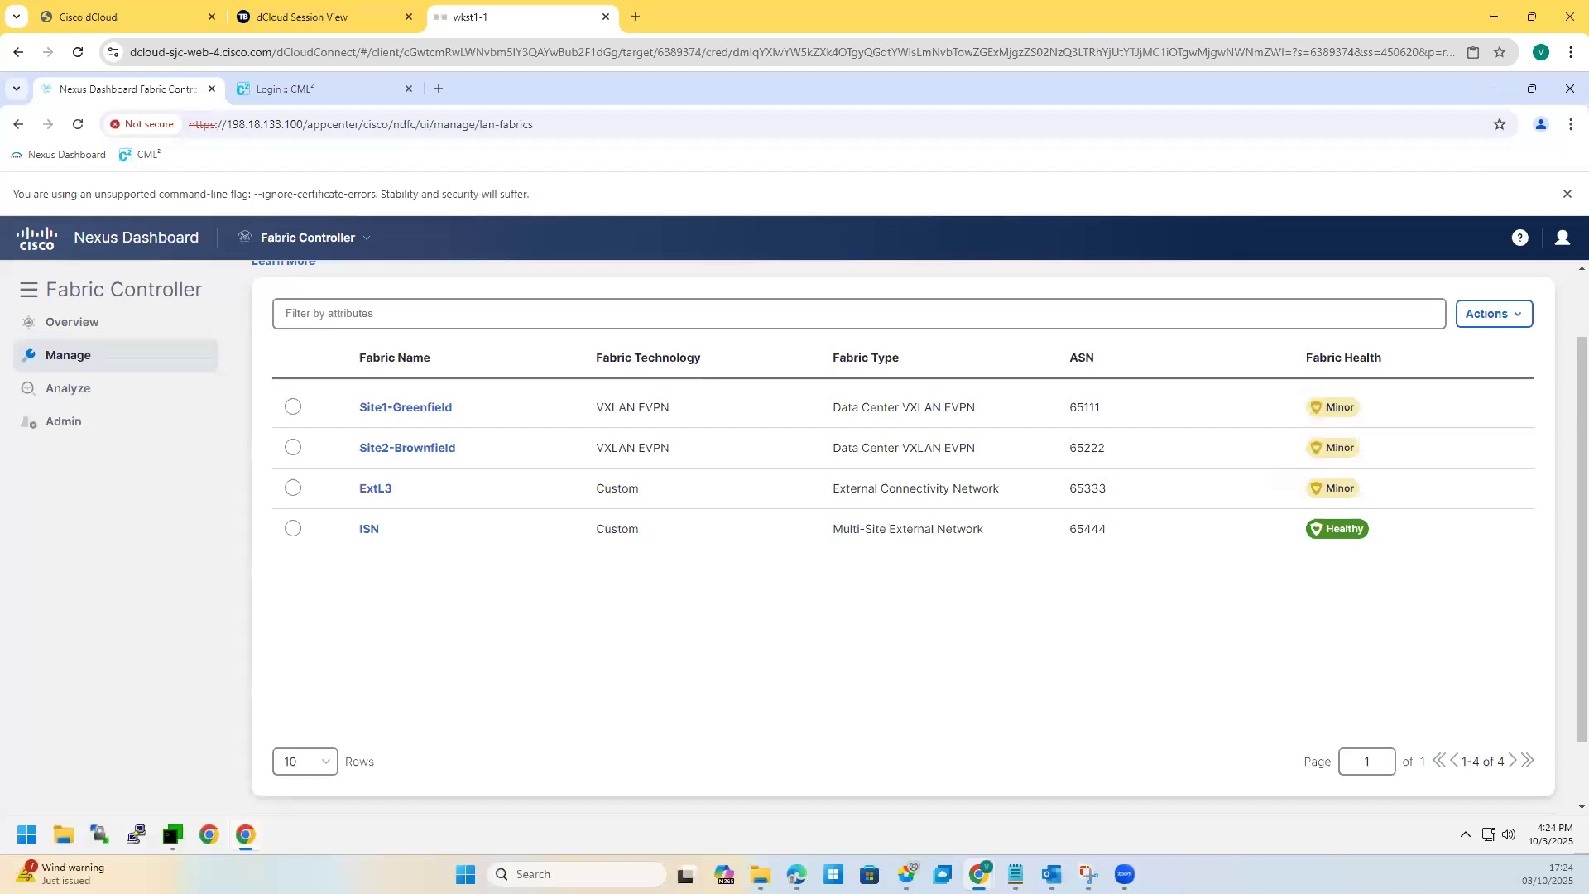
Step: Reopen the ISN fabric overview from the fabrics list, then close it
{"action": "left_click", "coordinate": [1507, 314]}
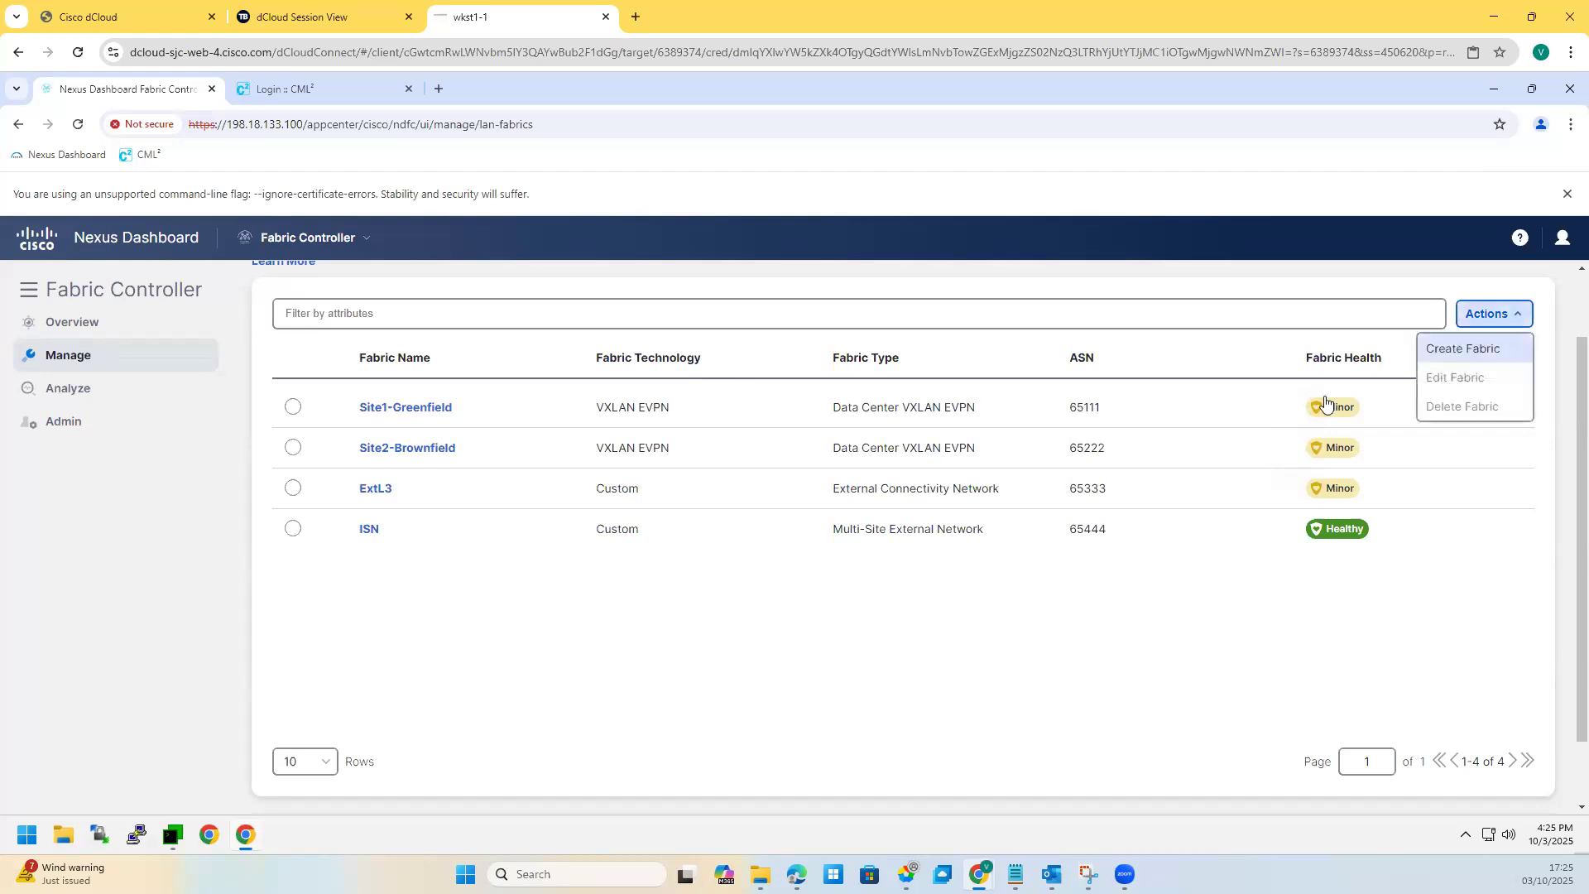
{"action": "left_click", "coordinate": [294, 529]}
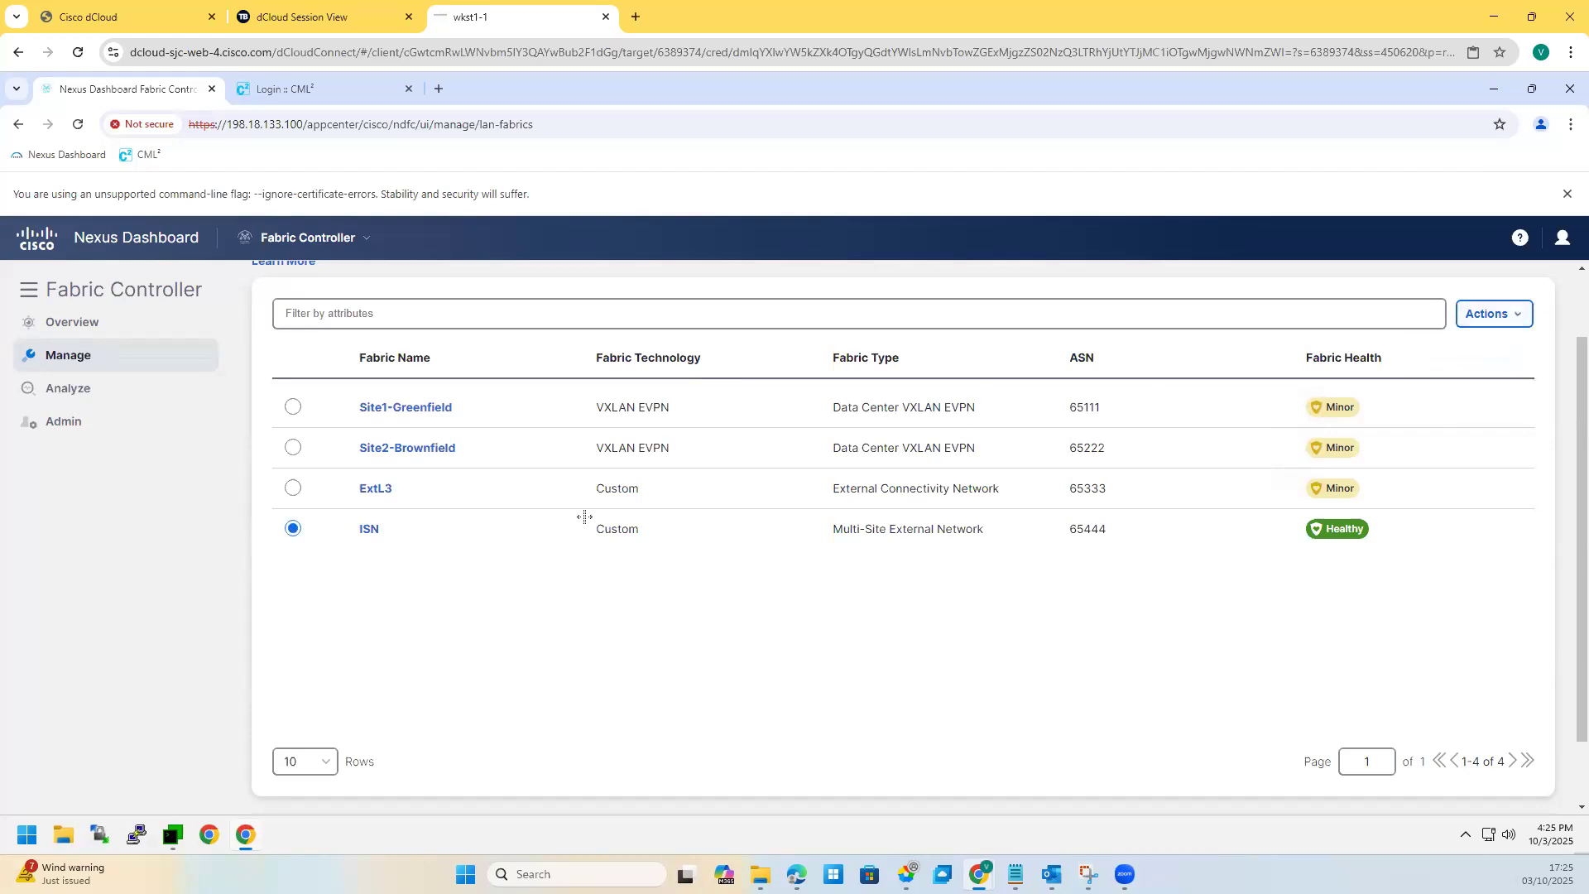
{"action": "left_click", "coordinate": [367, 539]}
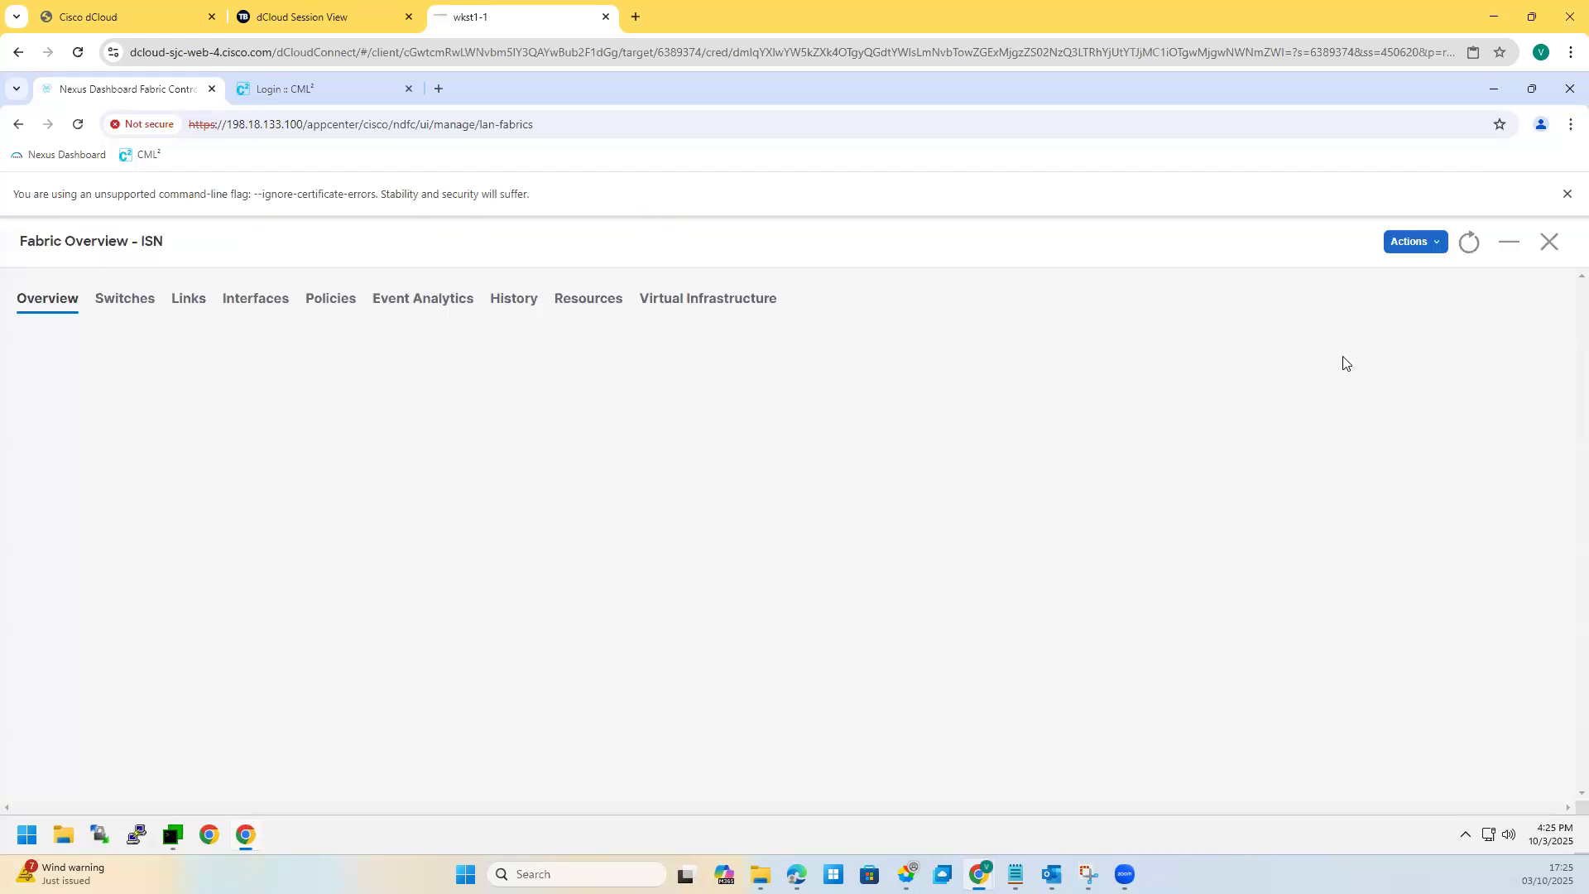
{"action": "left_click", "coordinate": [1425, 245]}
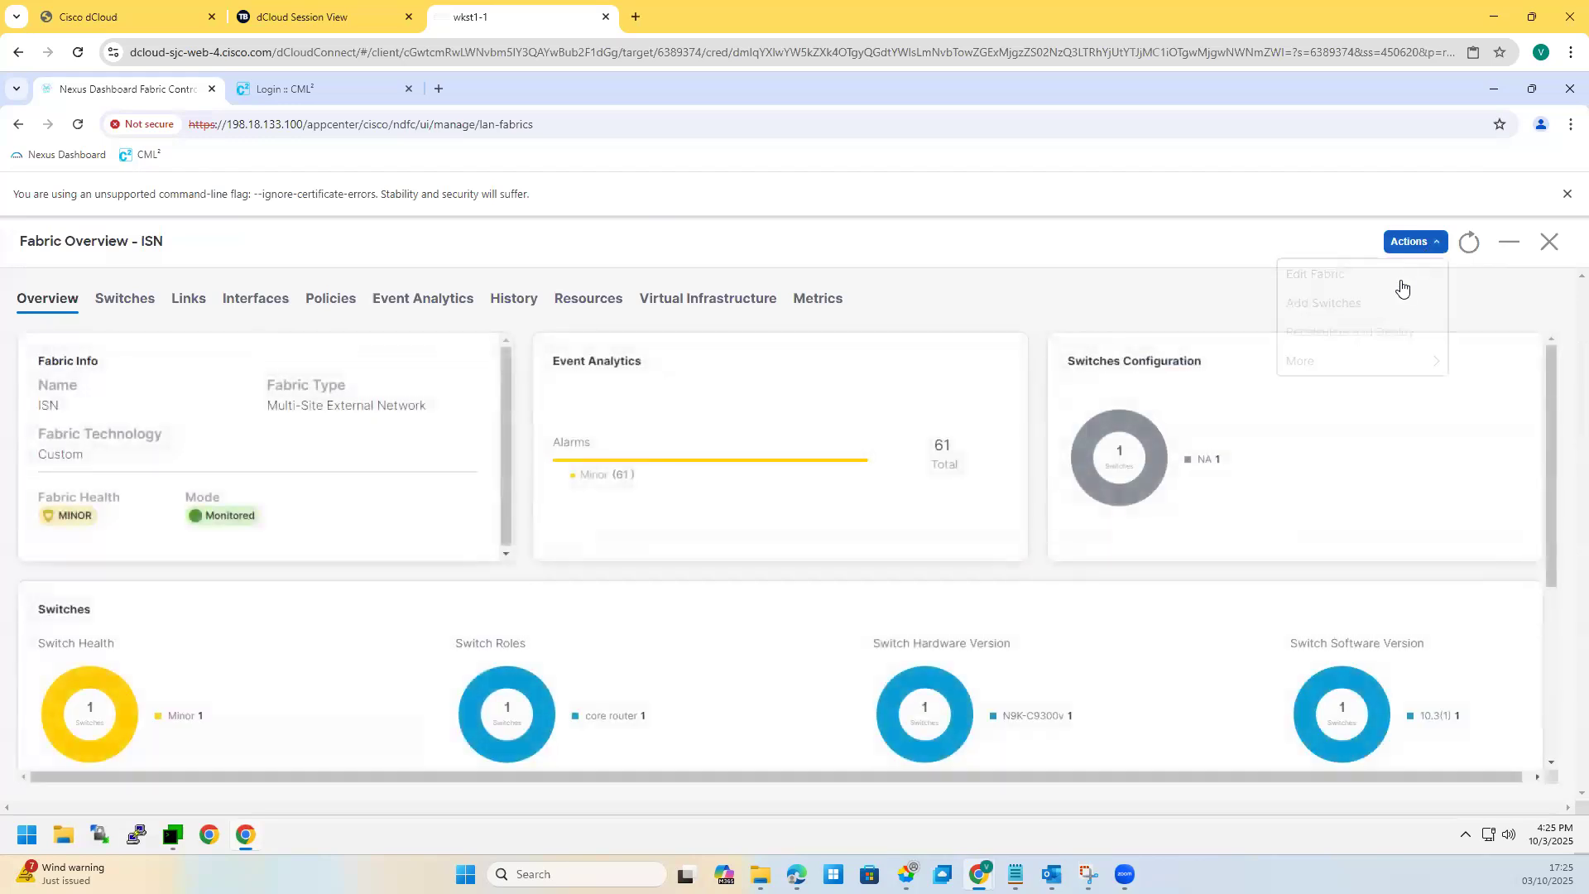
{"action": "left_click", "coordinate": [1546, 244]}
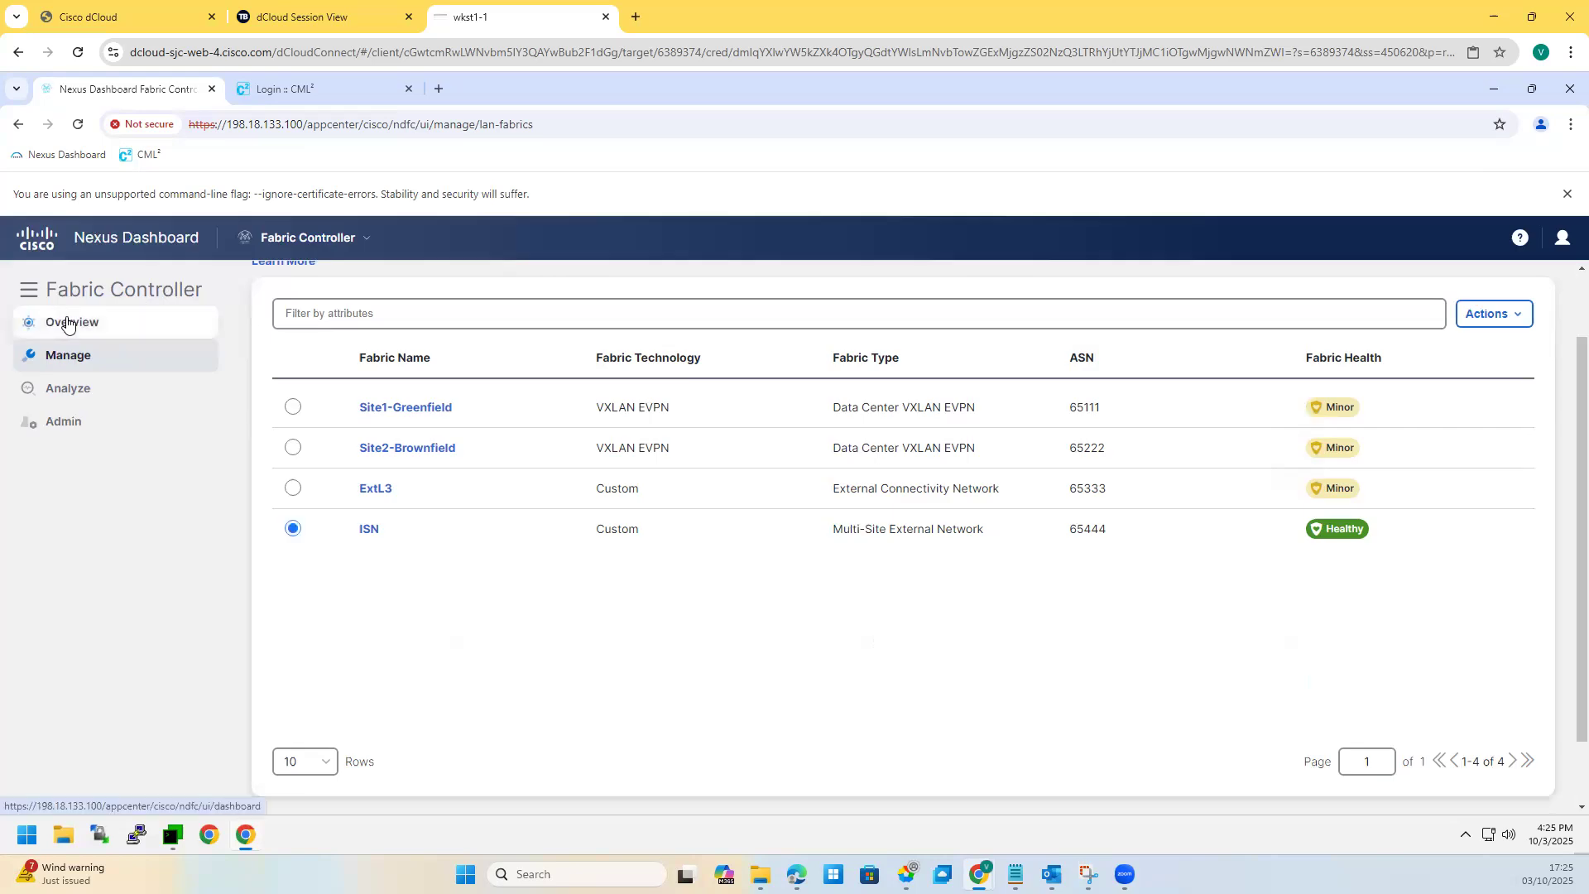
Step: View the topology by configuration status, drill into ISN and Core-Rtr, and sketch a path to Site2
{"action": "left_click", "coordinate": [75, 324]}
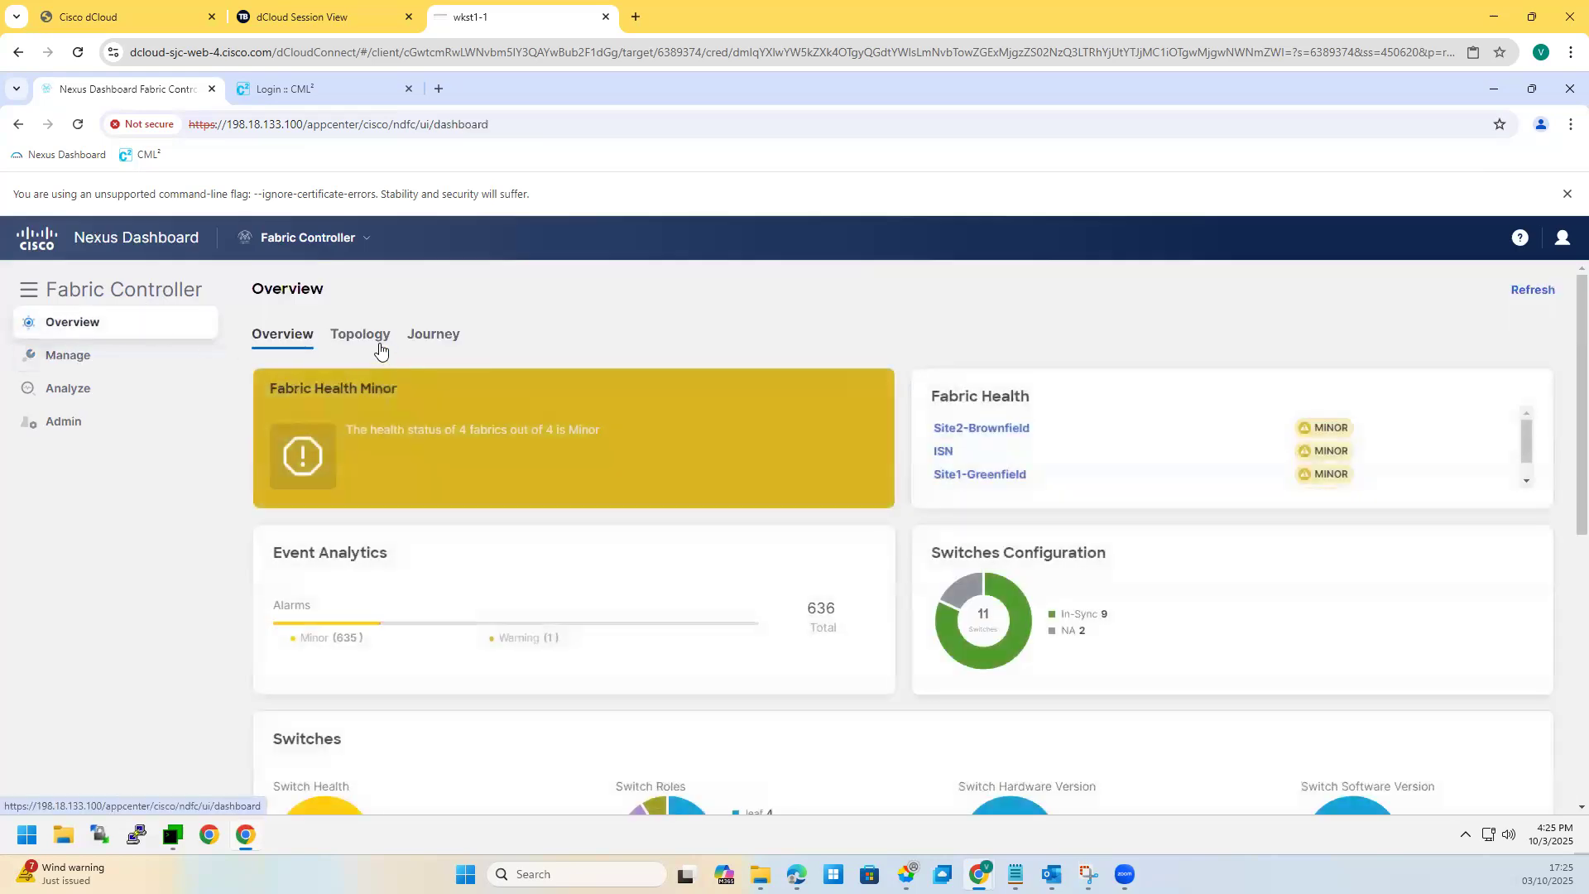
{"action": "left_click", "coordinate": [379, 340]}
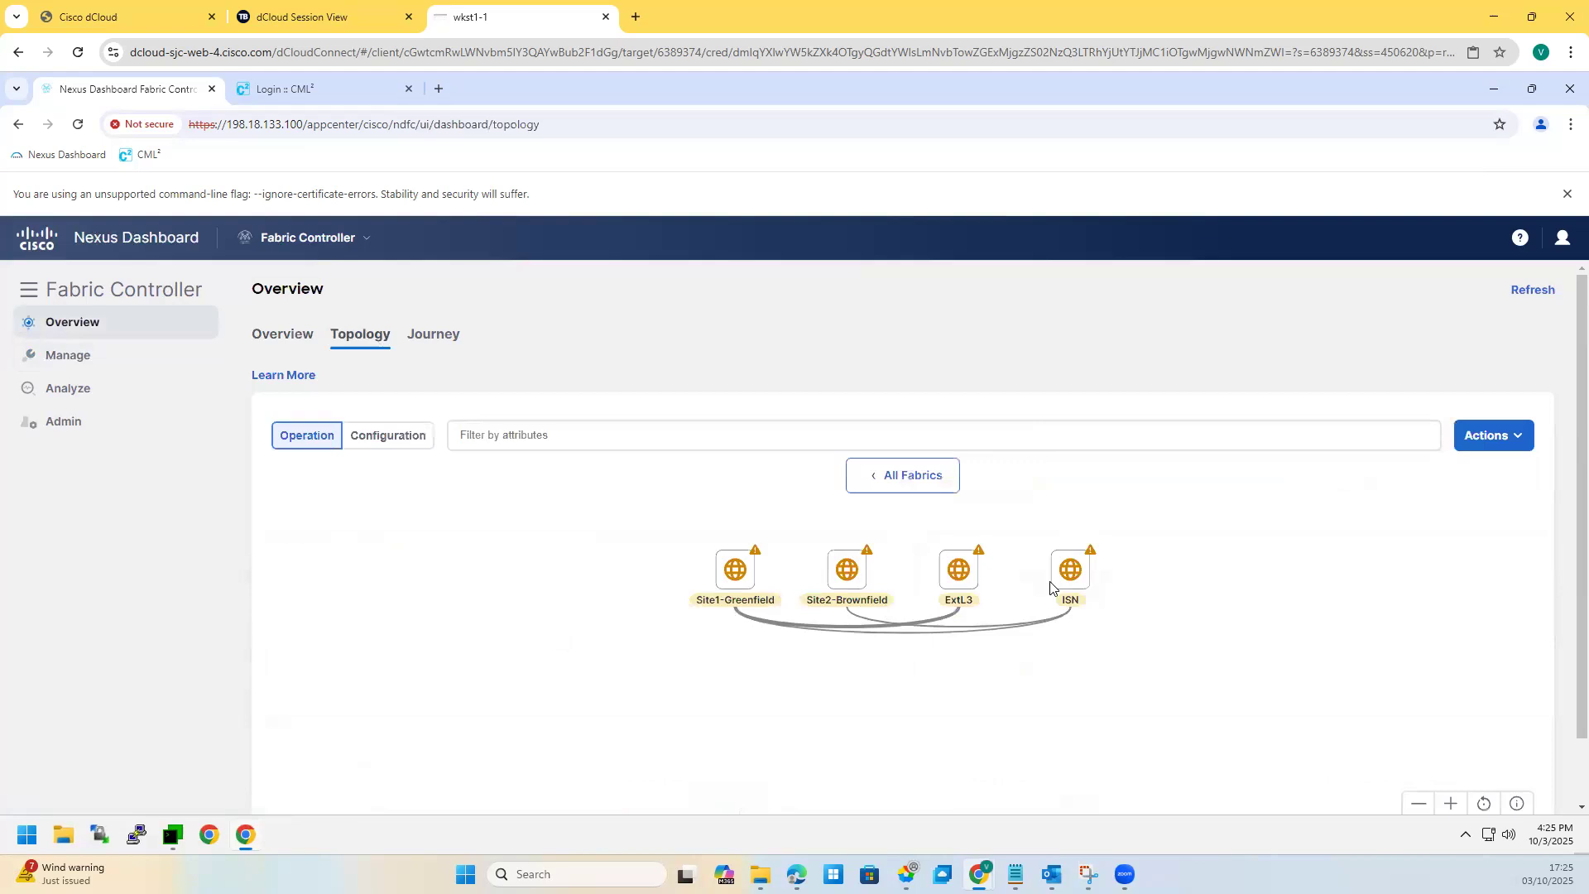
{"action": "left_click", "coordinate": [407, 435]}
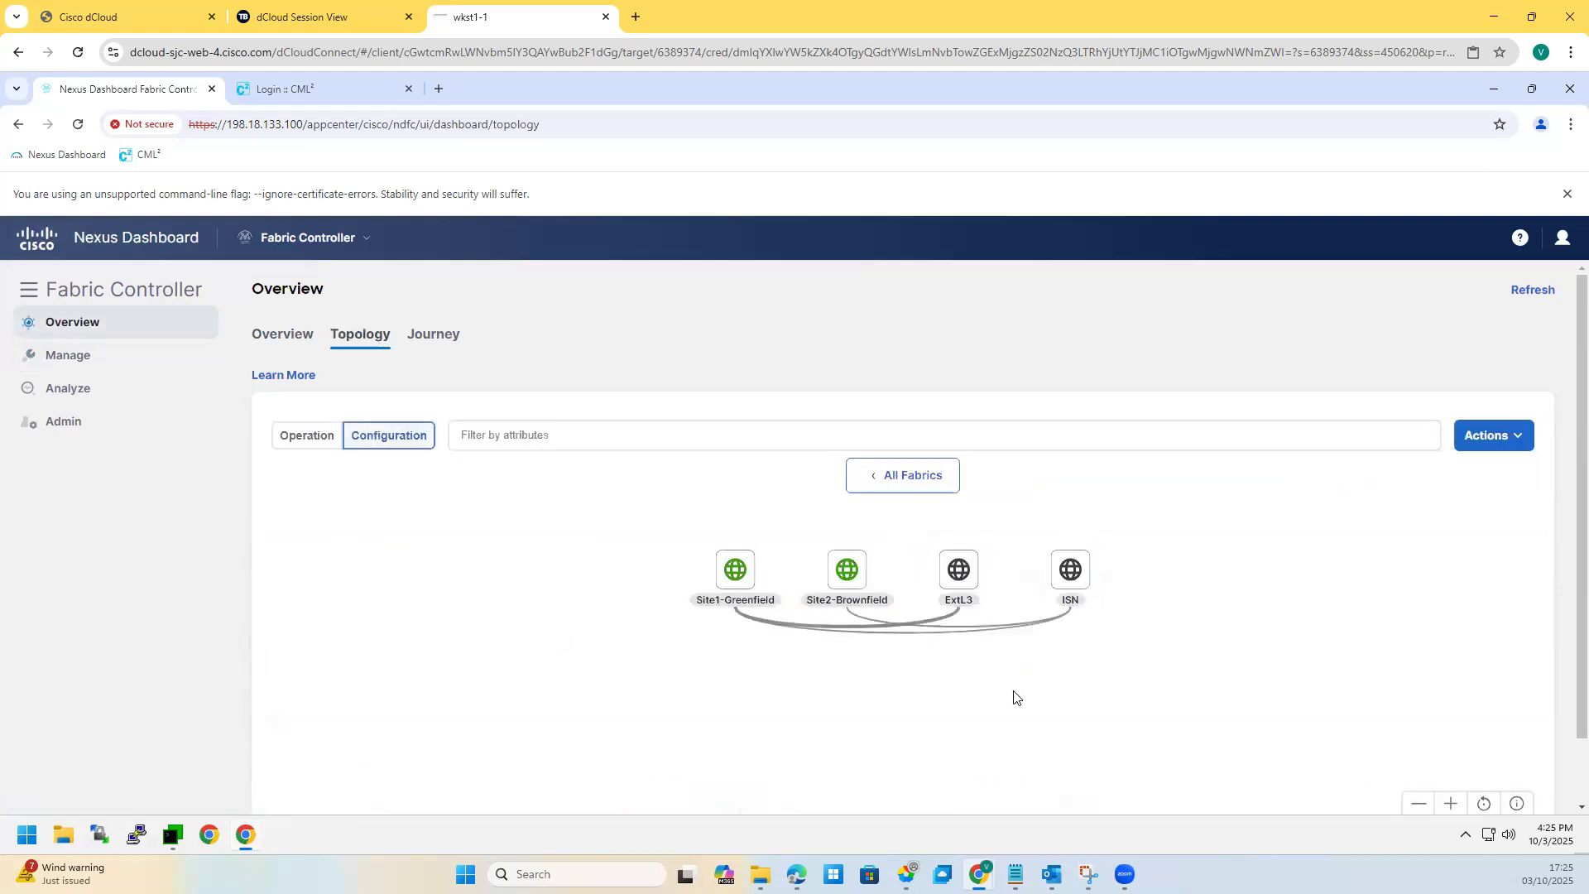
{"action": "double_click", "coordinate": [905, 478]}
{"action": "double_click", "coordinate": [1070, 573]}
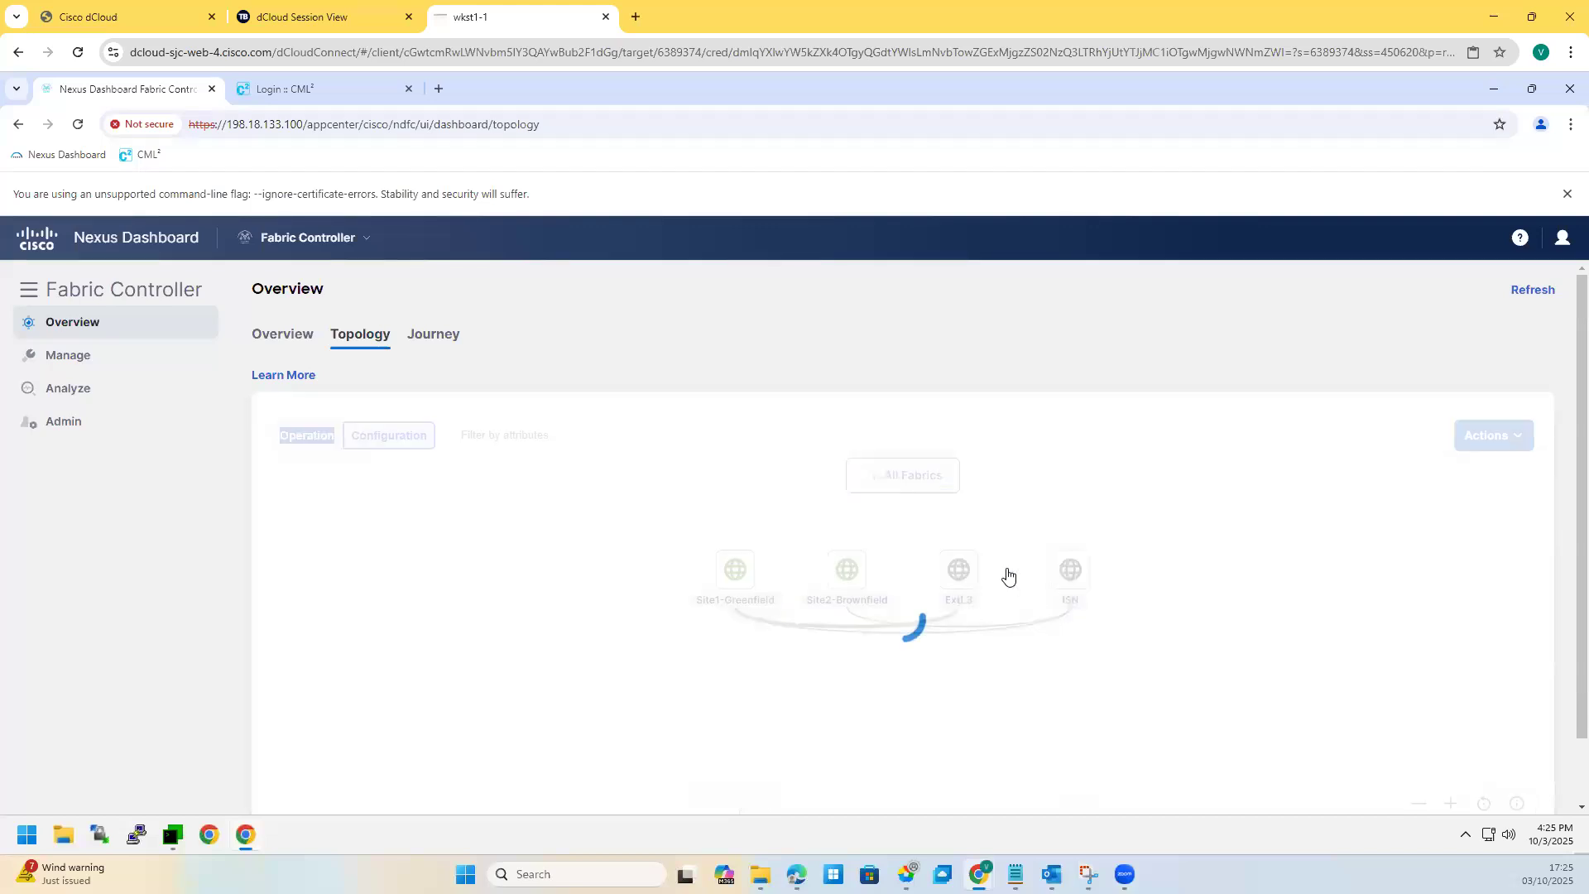
{"action": "double_click", "coordinate": [797, 577]}
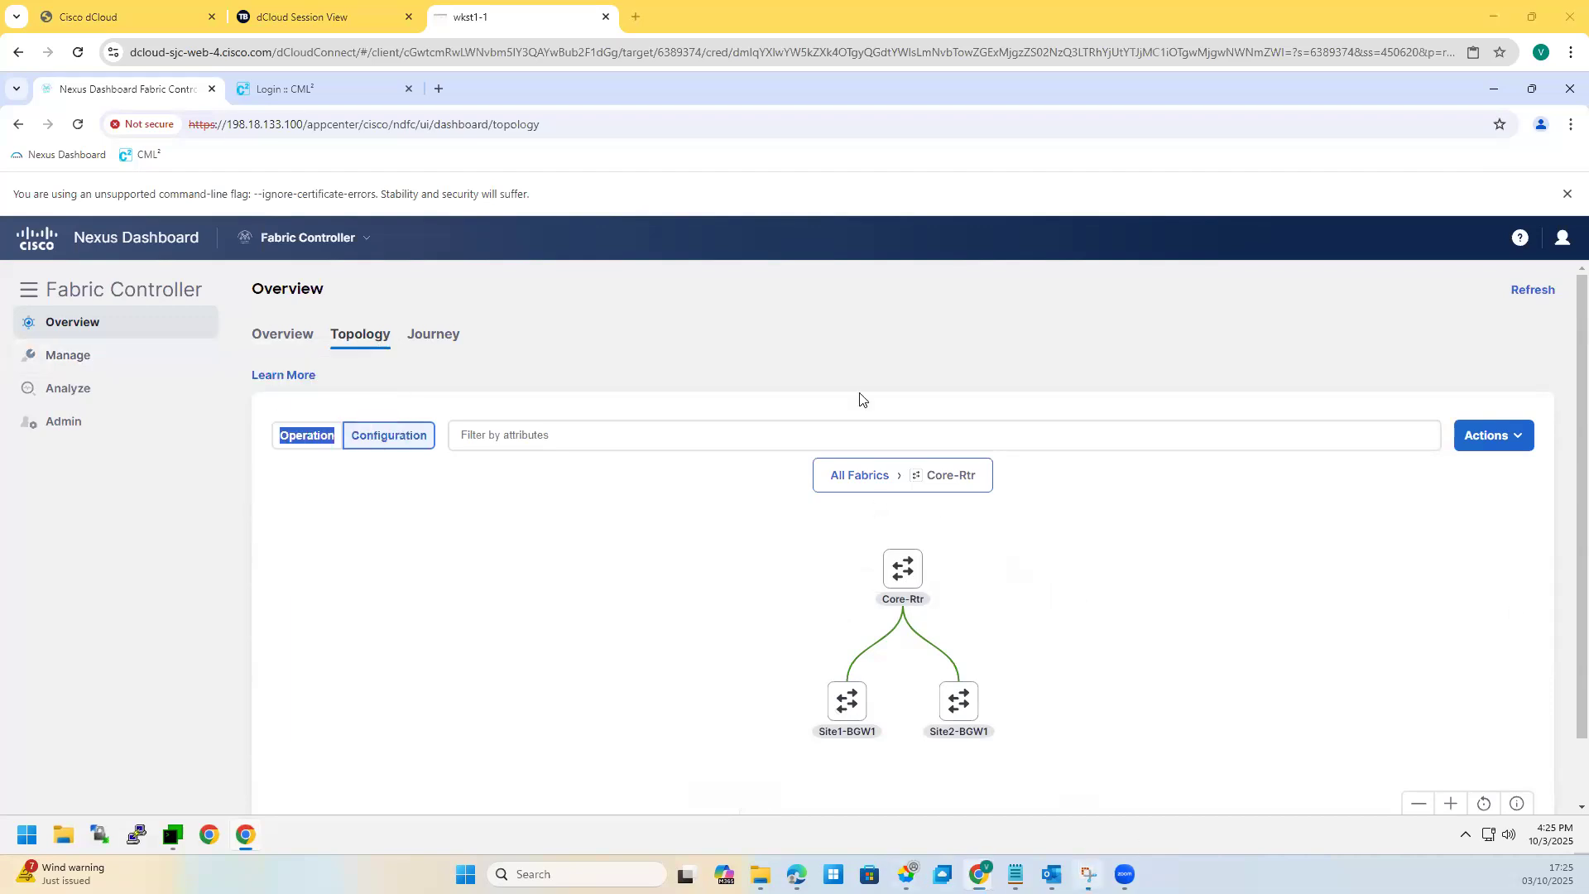
{"action": "mouse_move", "coordinate": [844, 359]}
{"action": "left_mouse_down"}
{"action": "mouse_move", "coordinate": [1140, 306]}
{"action": "mouse_move", "coordinate": [557, 283]}
{"action": "mouse_move", "coordinate": [910, 333]}
{"action": "left_mouse_up"}
Step: Extend the red path to Site2-S1, undo the pen strokes, and close Snipping Tool
{"action": "mouse_move", "coordinate": [786, 353]}
{"action": "left_mouse_down"}
{"action": "mouse_move", "coordinate": [1043, 370]}
{"action": "mouse_move", "coordinate": [1105, 418]}
{"action": "mouse_move", "coordinate": [1064, 411]}
{"action": "left_mouse_up"}
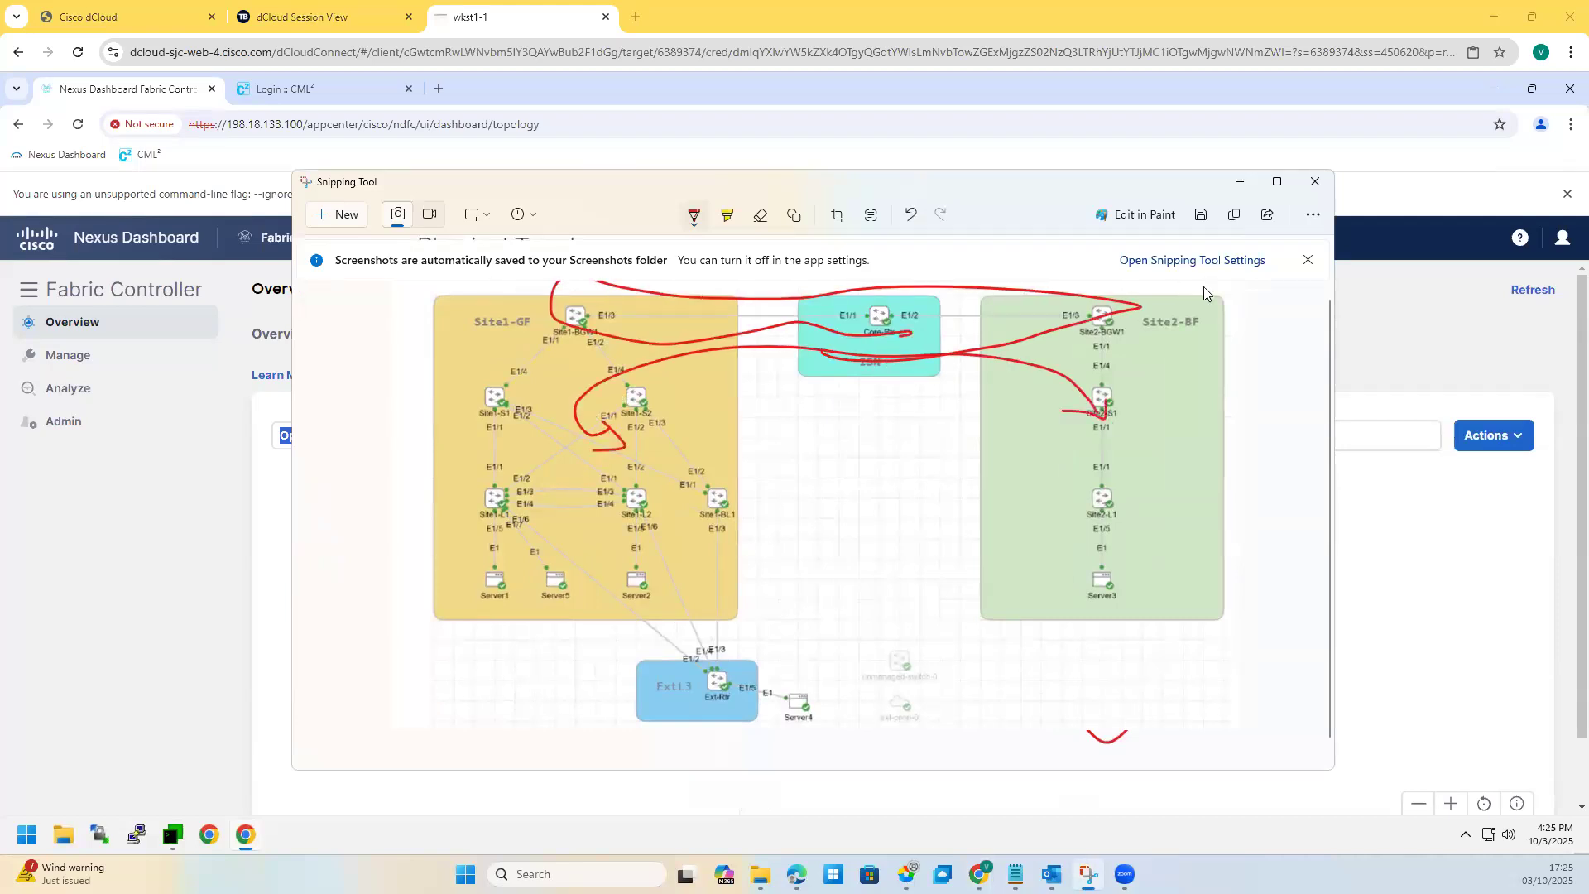
{"action": "left_click", "coordinate": [908, 215]}
{"action": "left_click", "coordinate": [908, 215]}
{"action": "left_click", "coordinate": [904, 217]}
{"action": "left_click", "coordinate": [904, 217]}
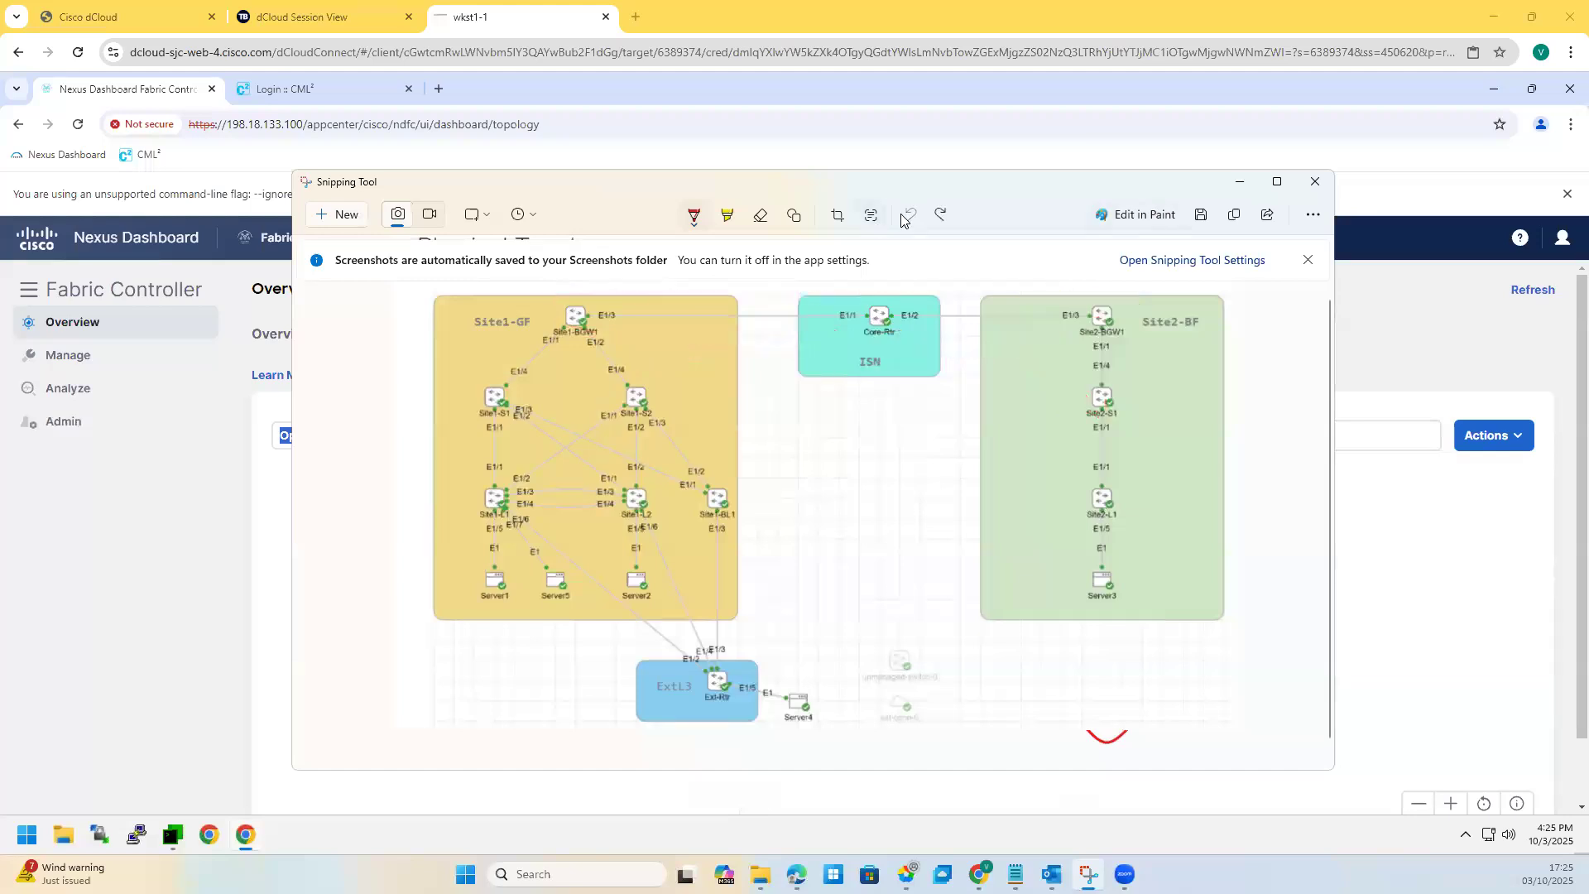
{"action": "left_click", "coordinate": [1239, 181]}
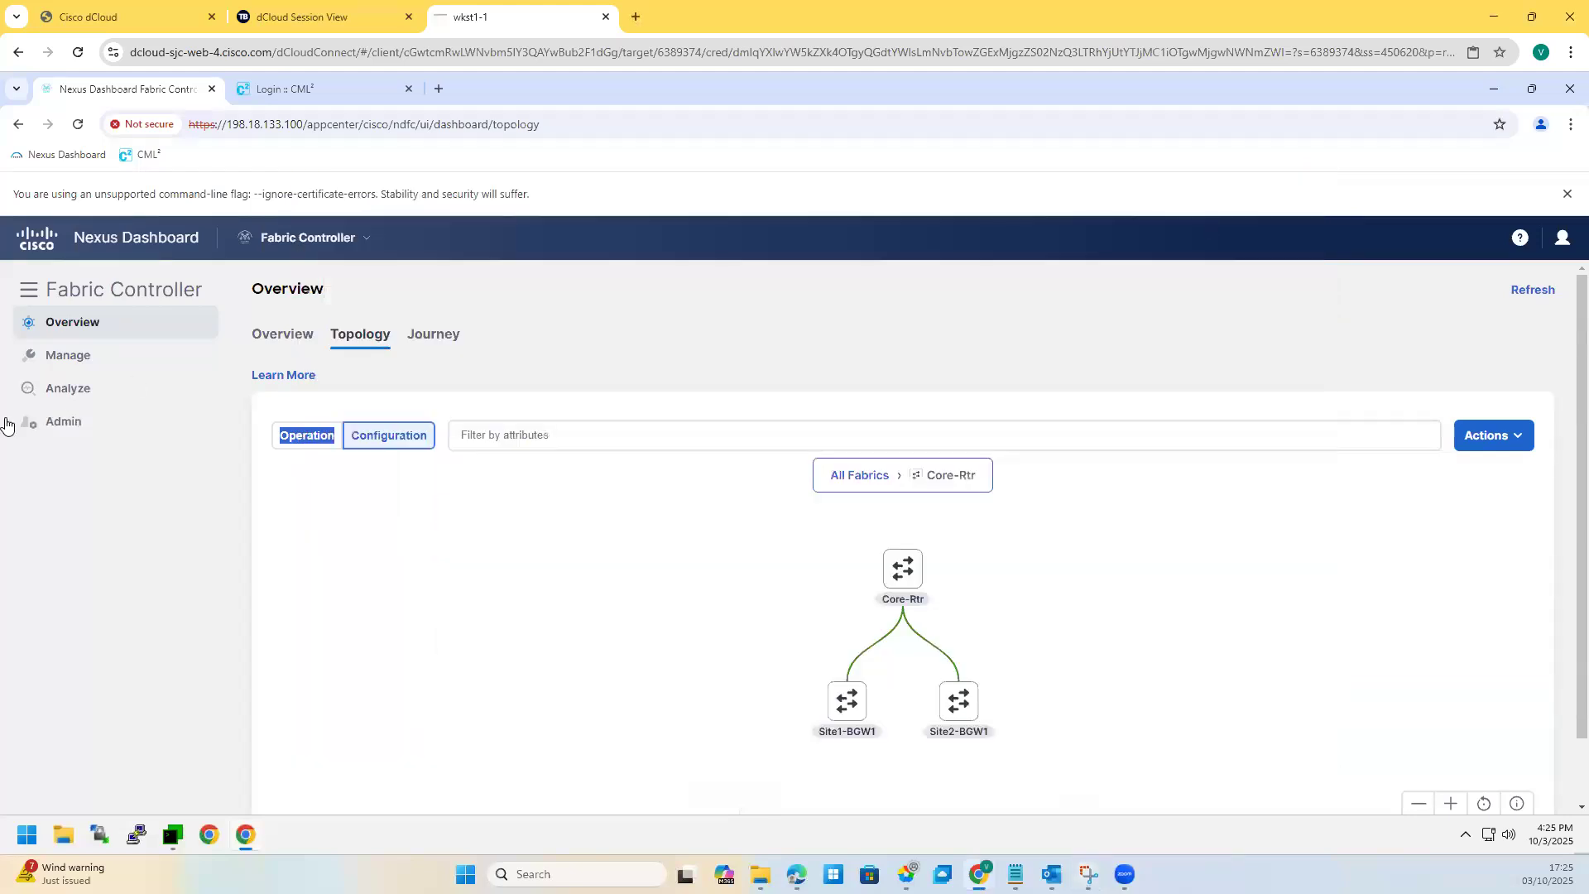
Step: Start creating a new fabric named MSD-1 from the fabrics list
{"action": "mouse_move", "coordinate": [68, 356]}
{"action": "left_click", "coordinate": [278, 392]}
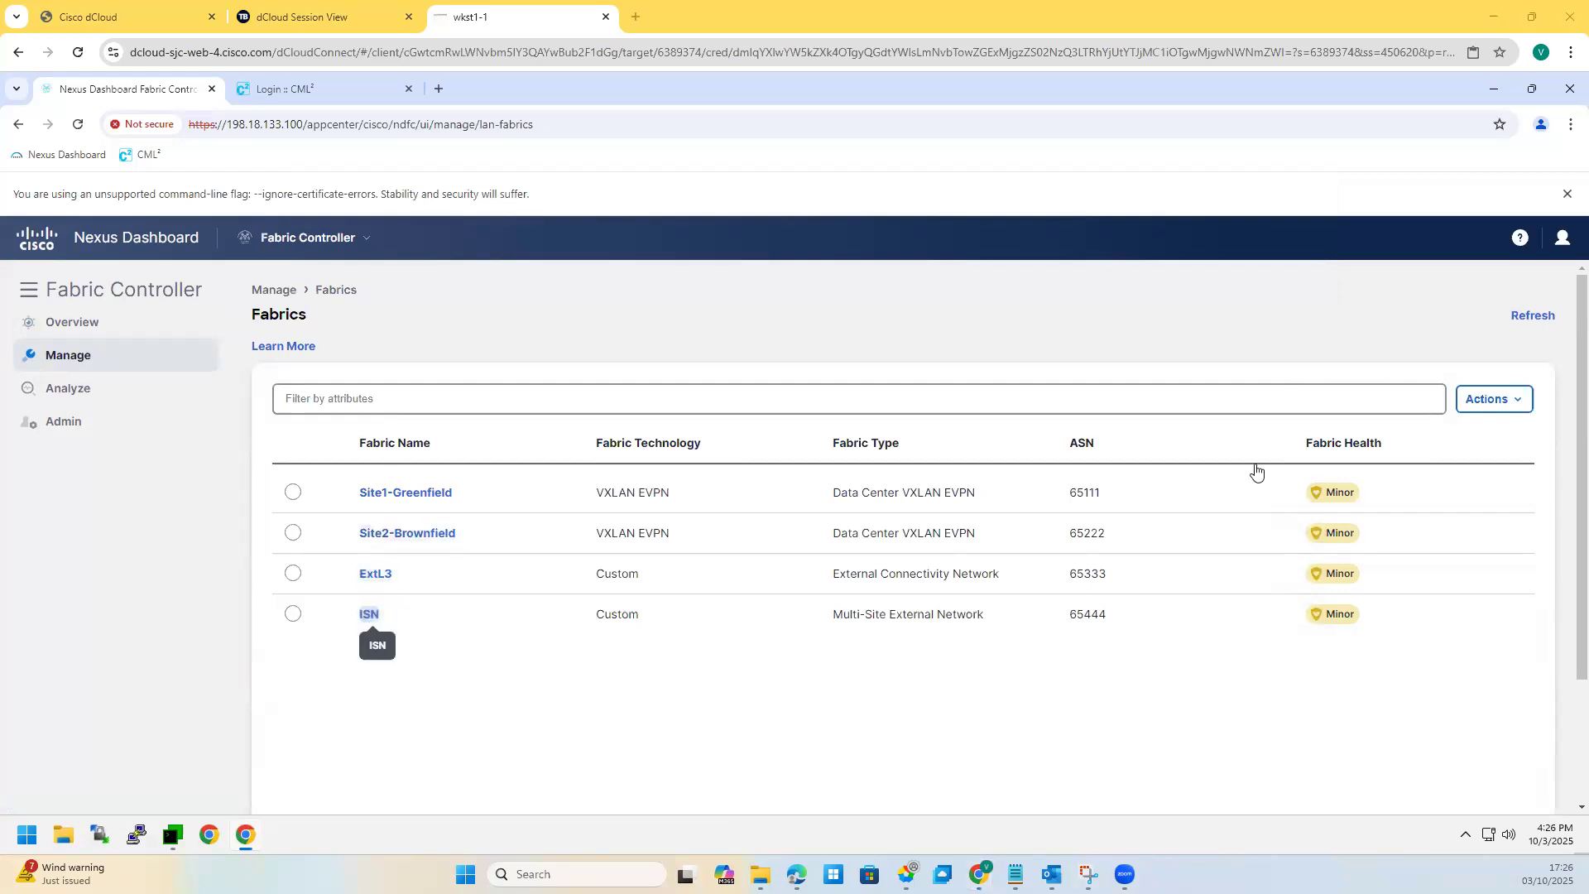
{"action": "left_click", "coordinate": [1484, 403]}
{"action": "left_click", "coordinate": [1460, 435]}
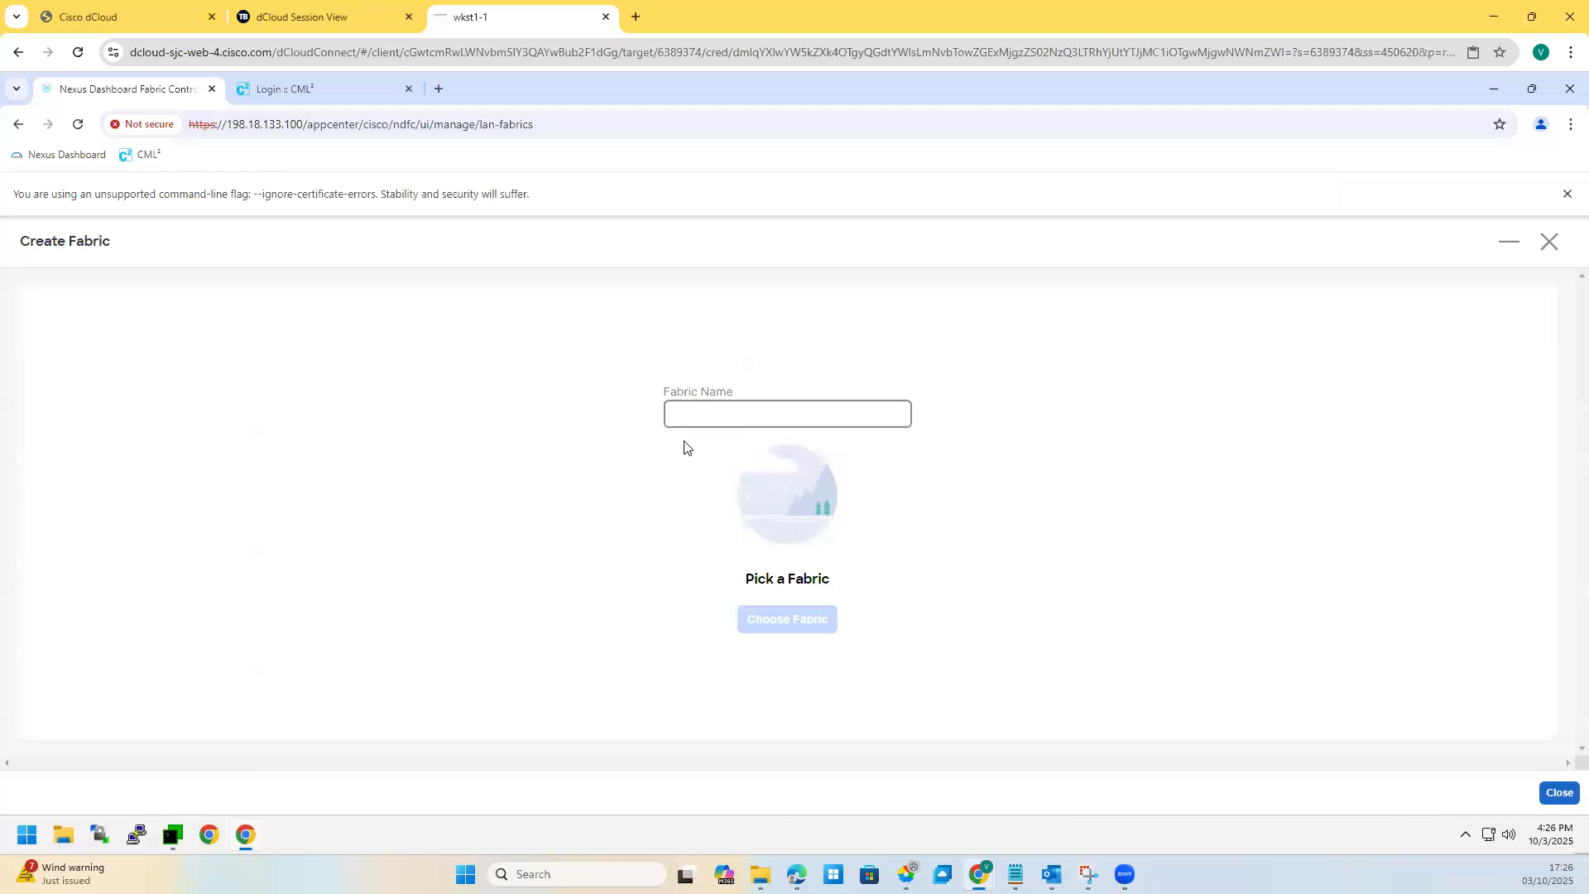
{"action": "left_click", "coordinate": [741, 415]}
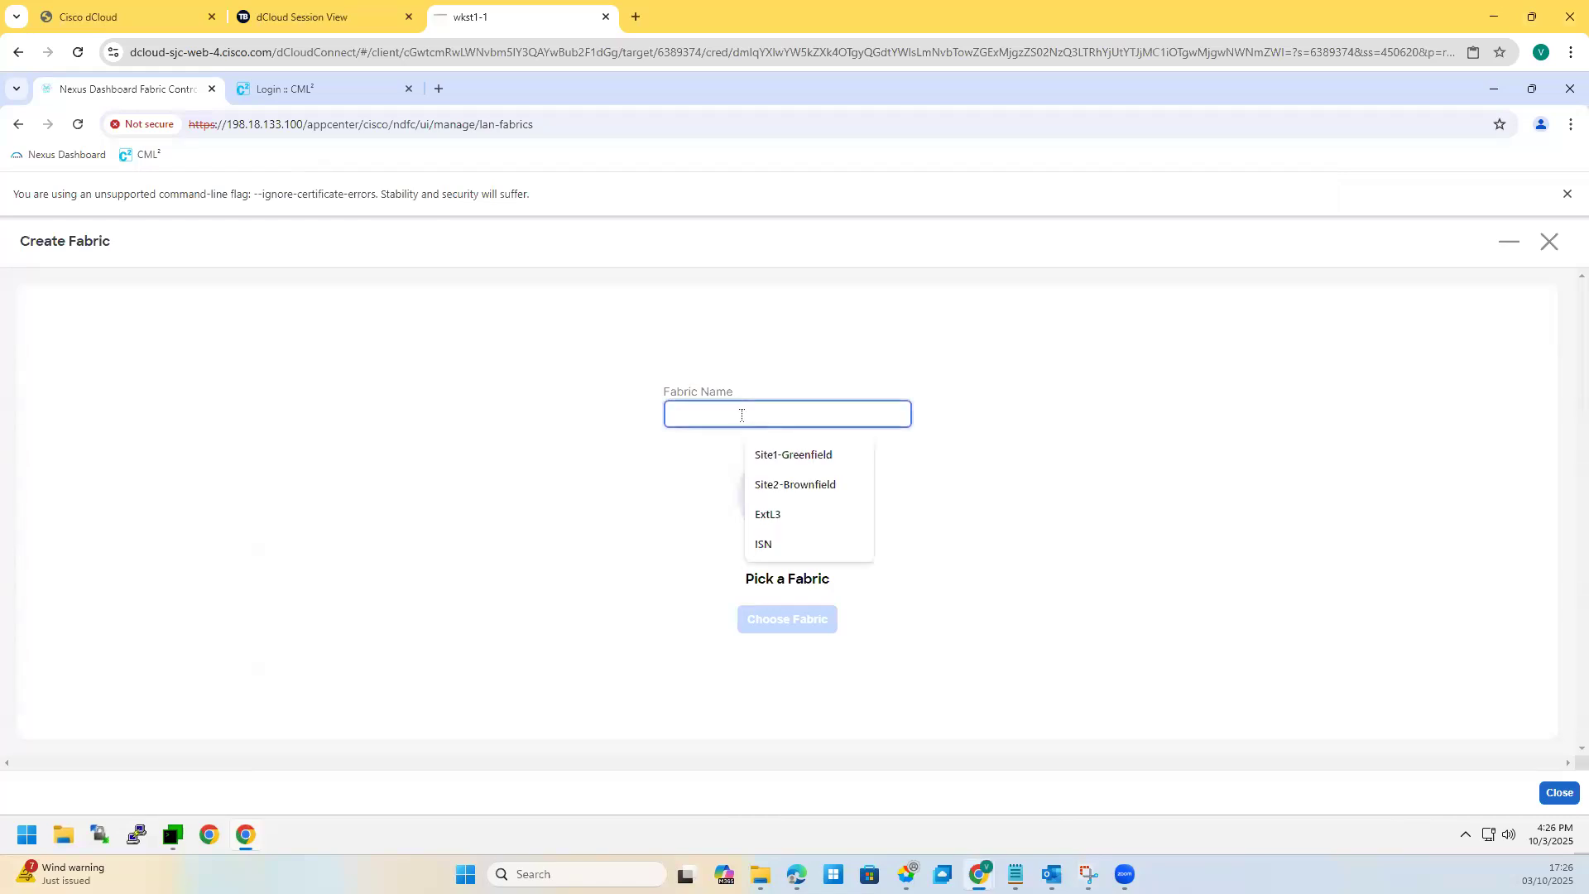
{"action": "type", "text": "MSD-1"}
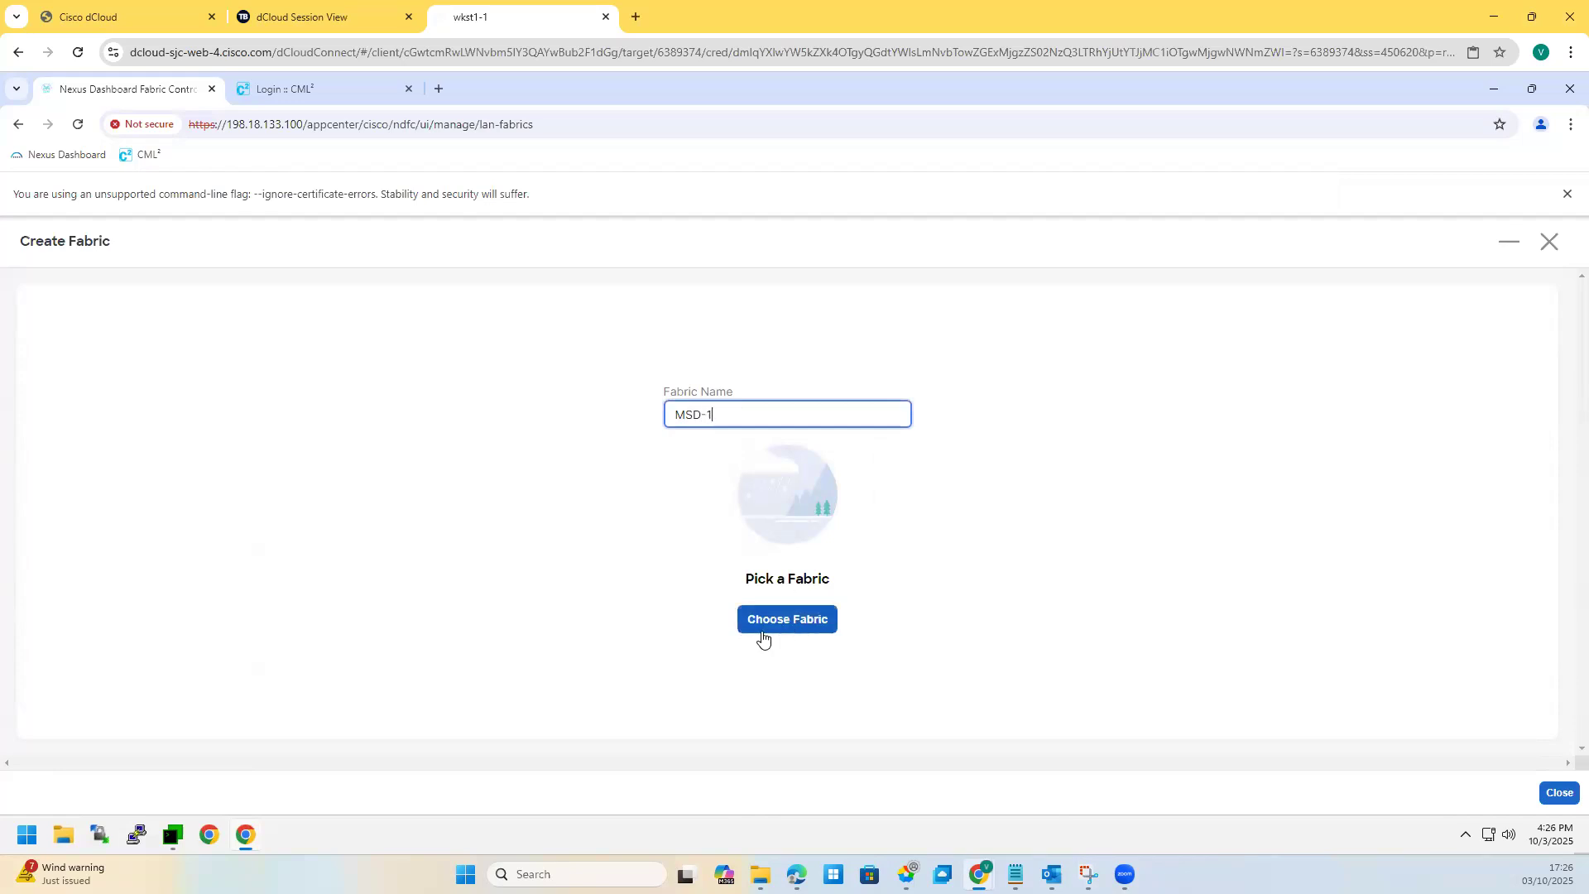
Step: Choose VXLAN EVPN Multi-Site as the MSD-1 fabric type
{"action": "left_click", "coordinate": [755, 629]}
{"action": "scroll", "coordinate": [725, 642], "scroll_direction": "down", "scroll_amount": 1}
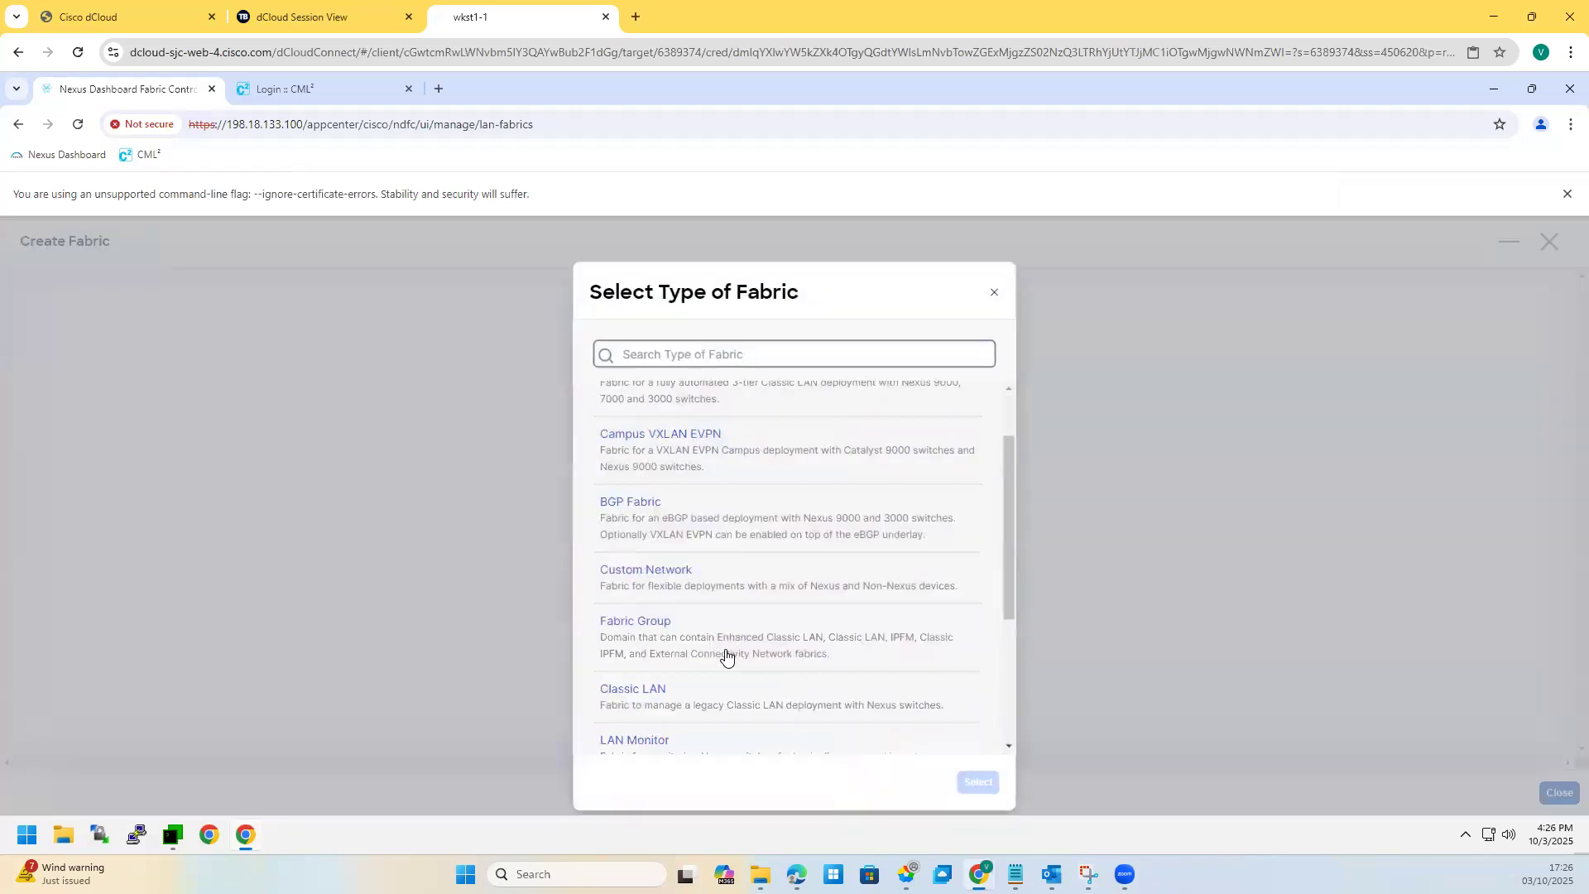
{"action": "scroll", "coordinate": [663, 662], "scroll_direction": "down", "scroll_amount": 3}
{"action": "scroll", "coordinate": [675, 556], "scroll_direction": "up", "scroll_amount": 1}
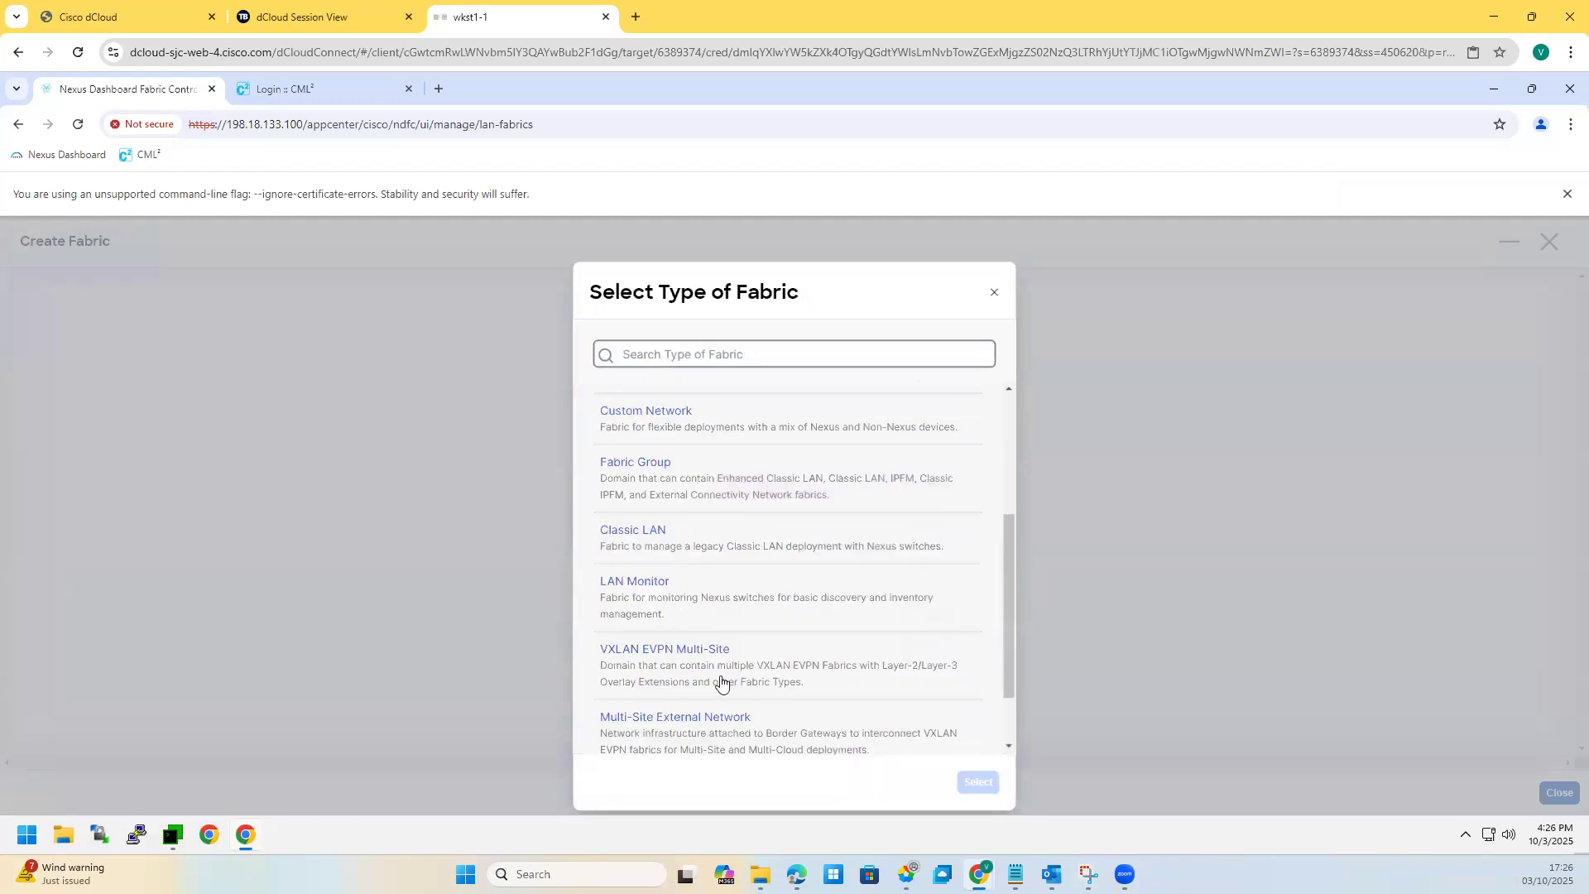
{"action": "left_click", "coordinate": [697, 667]}
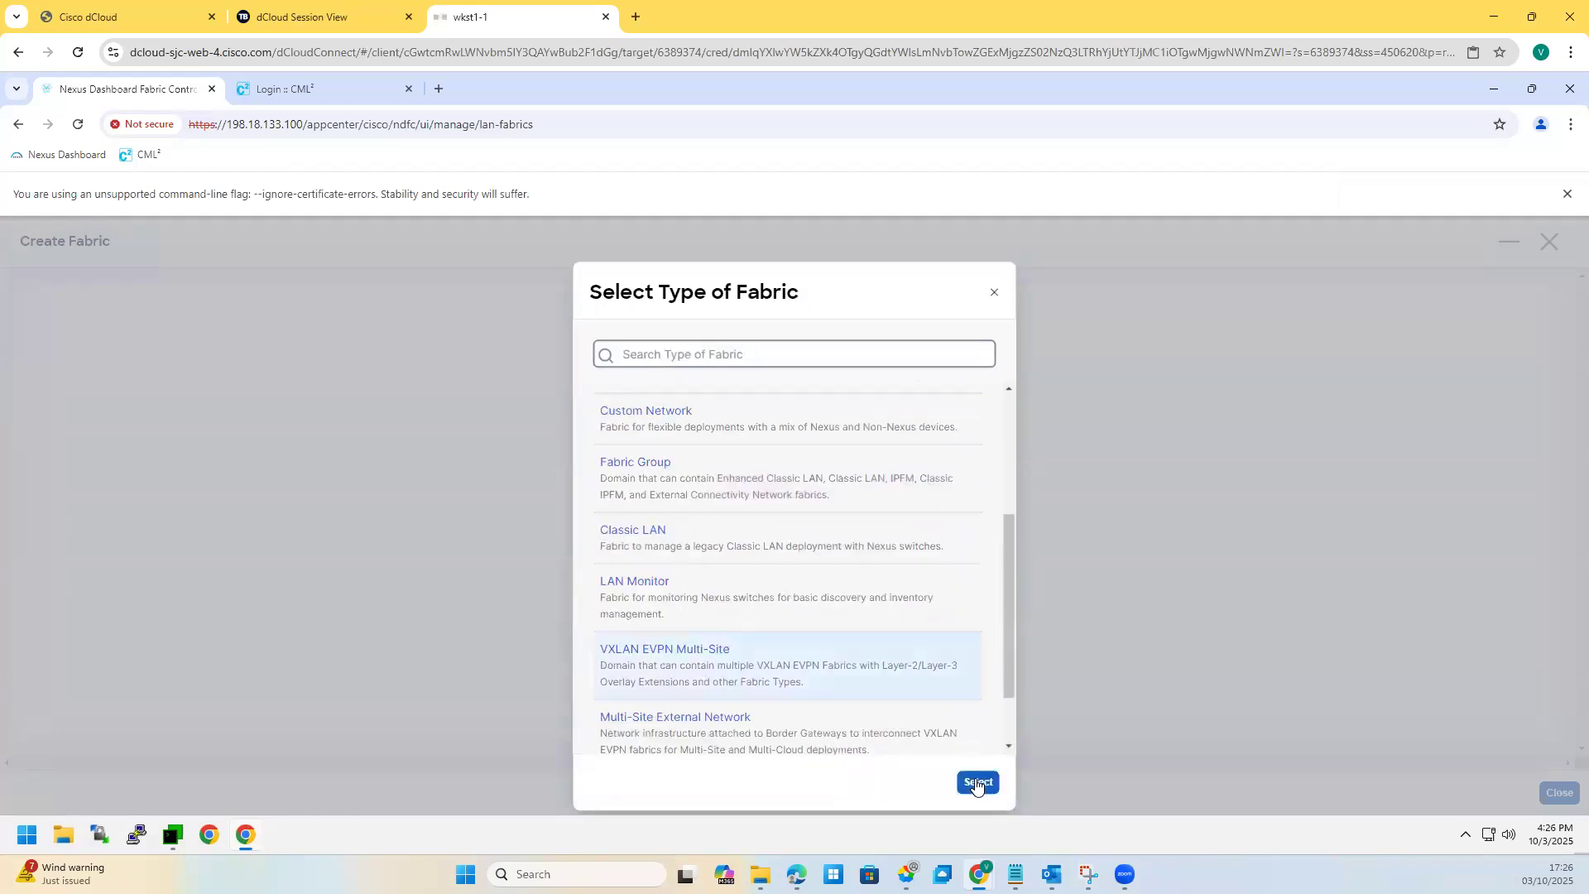
{"action": "left_click", "coordinate": [977, 783]}
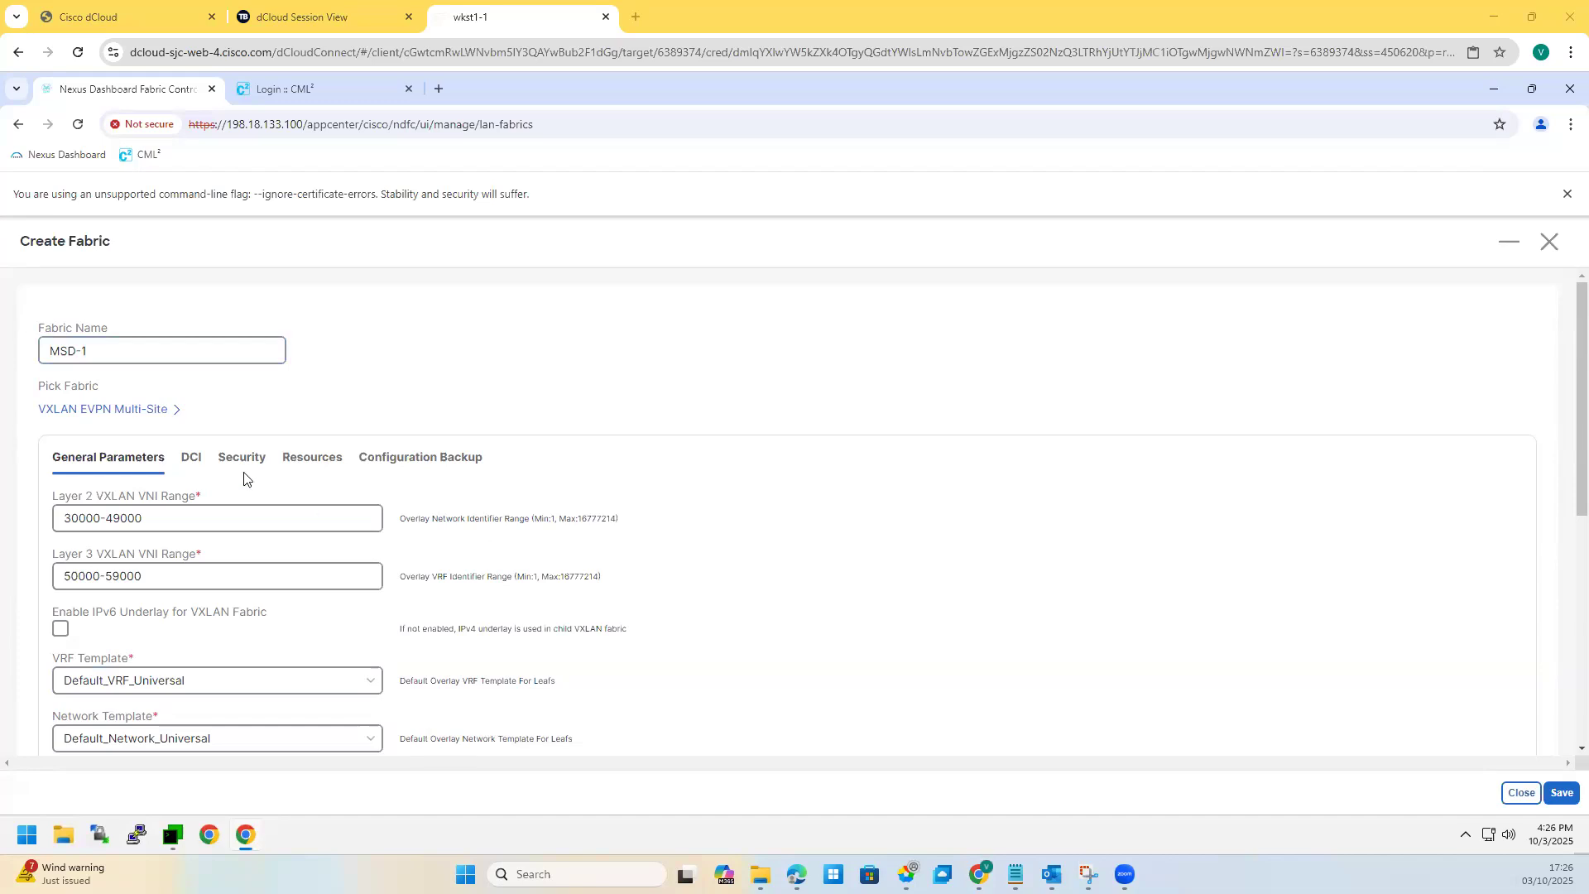
Step: Set the DCI Multi-Site Overlay IFC Deployment Method to Direct_To_BGWS
{"action": "left_click", "coordinate": [190, 463]}
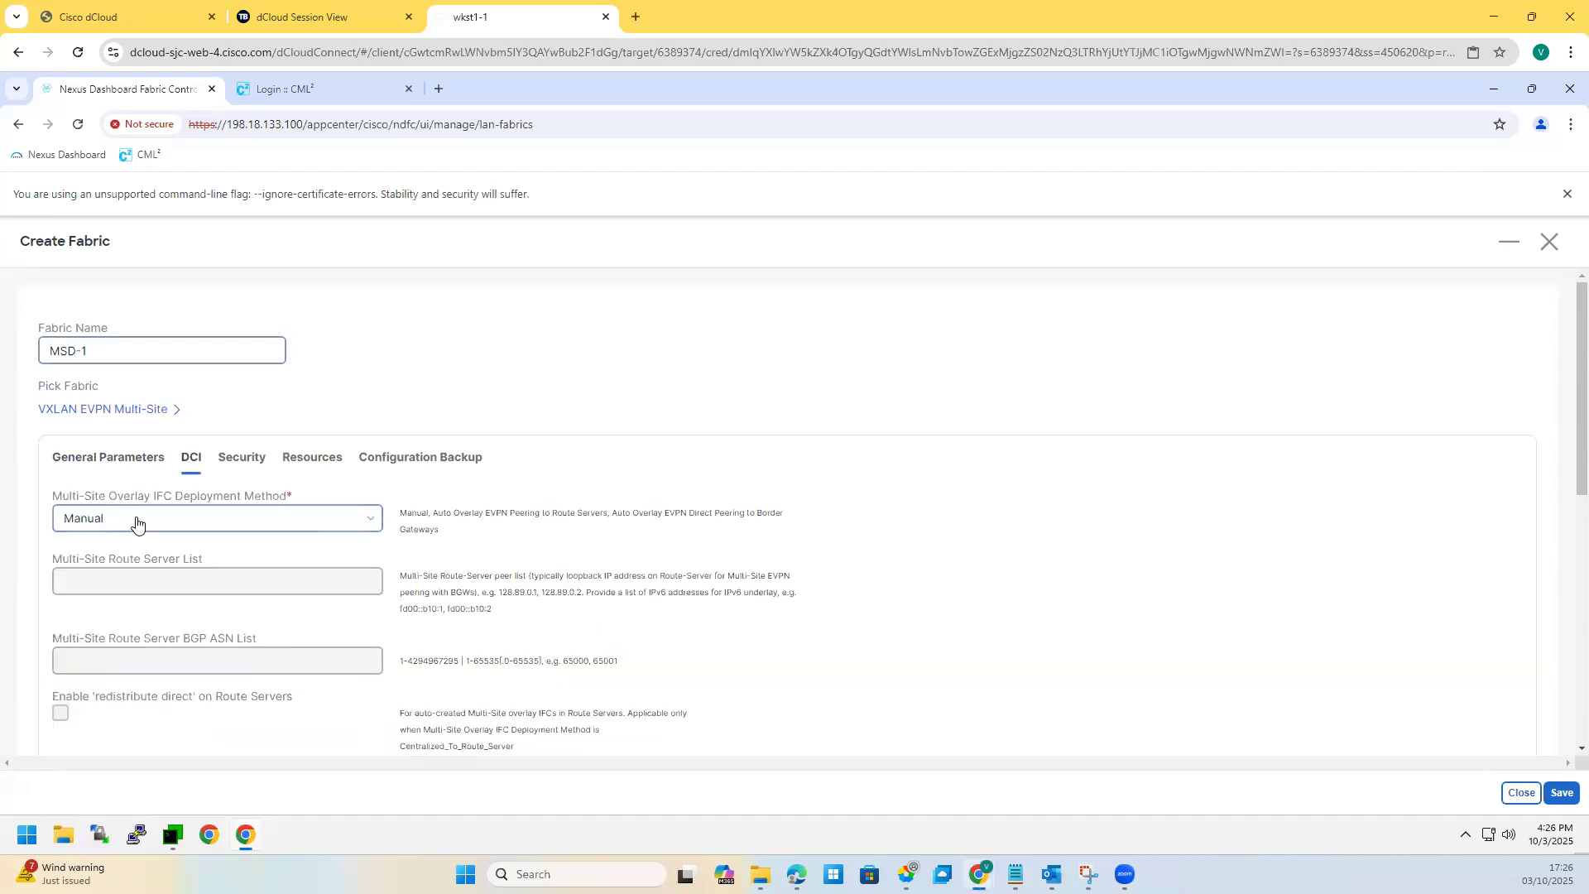
{"action": "left_click", "coordinate": [124, 531]}
{"action": "left_click", "coordinate": [108, 617]}
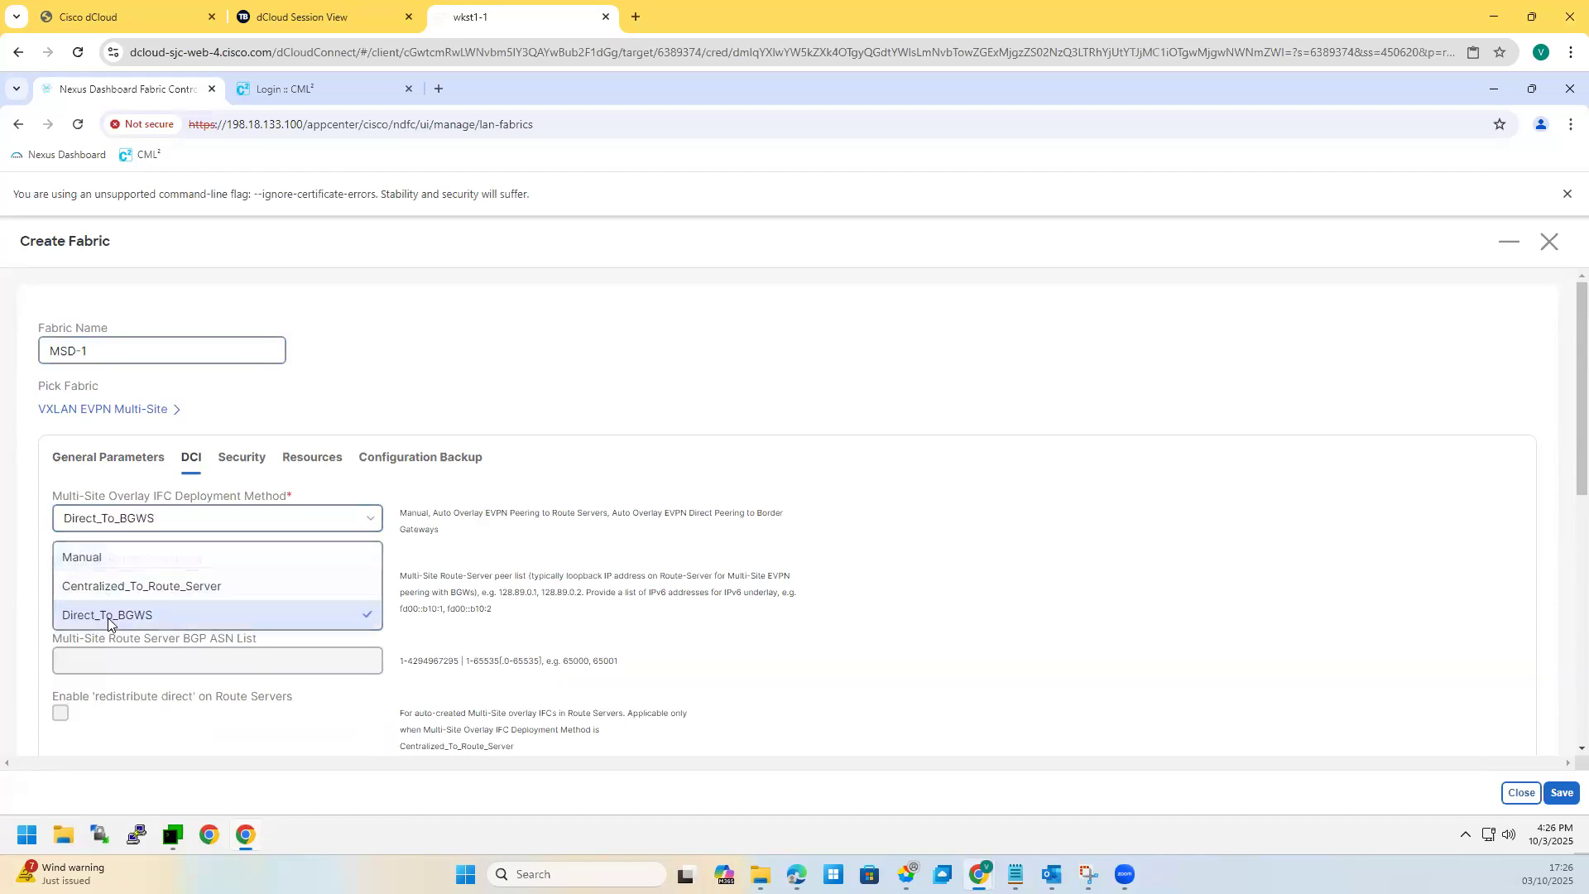
{"action": "left_click", "coordinate": [160, 529]}
{"action": "left_click", "coordinate": [66, 701]}
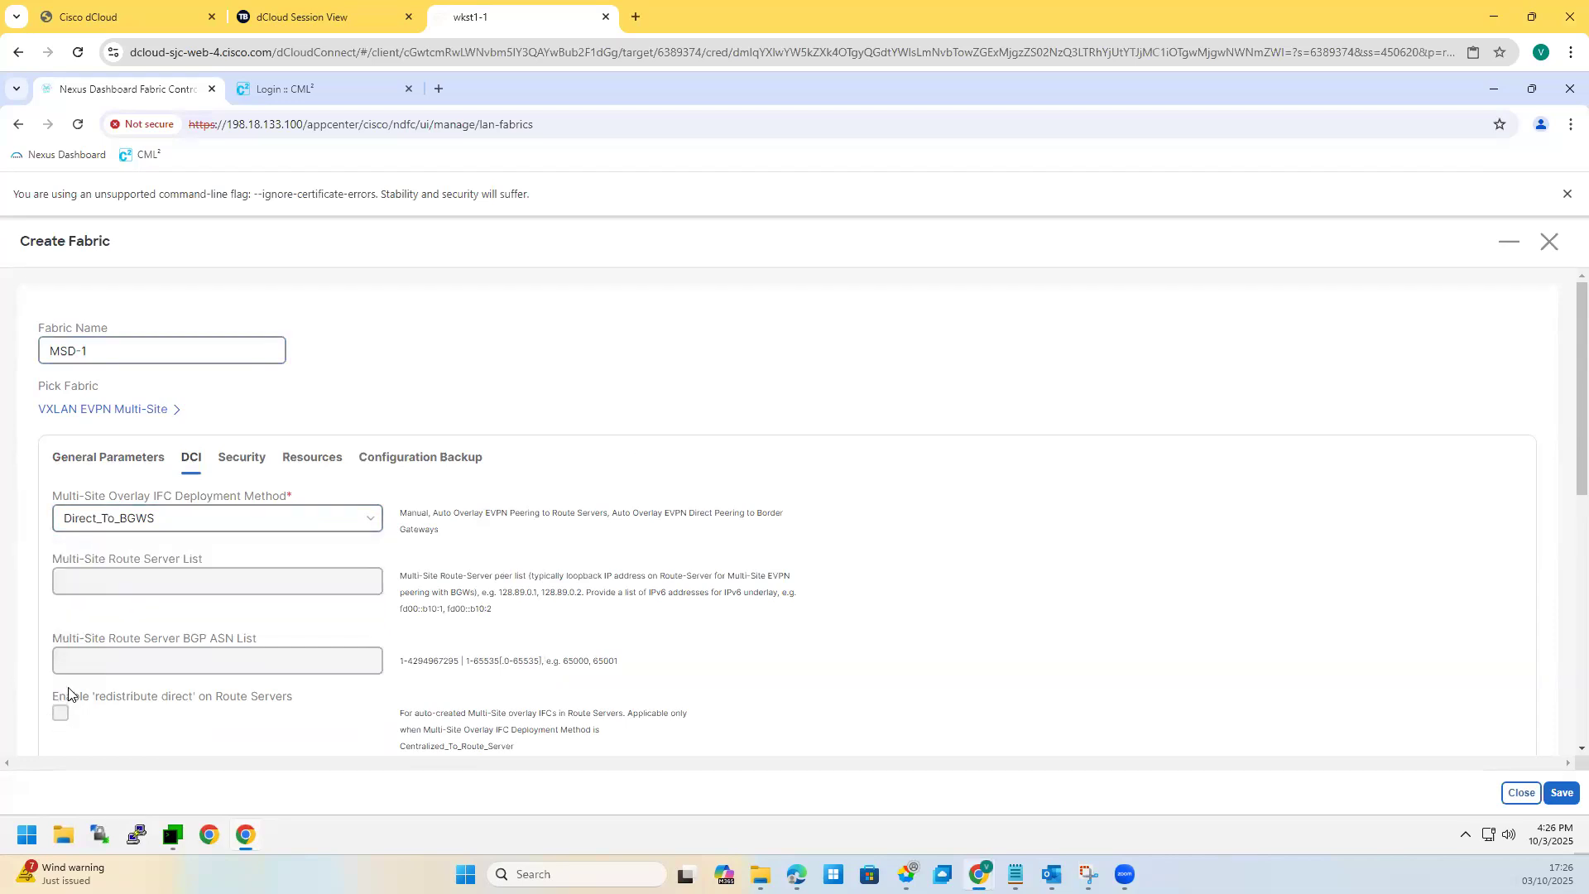
Step: Enable the Multi-Site Underlay IFC Auto Deployment Flag and save MSD-1
{"action": "scroll", "coordinate": [98, 480], "scroll_direction": "down", "scroll_amount": 3}
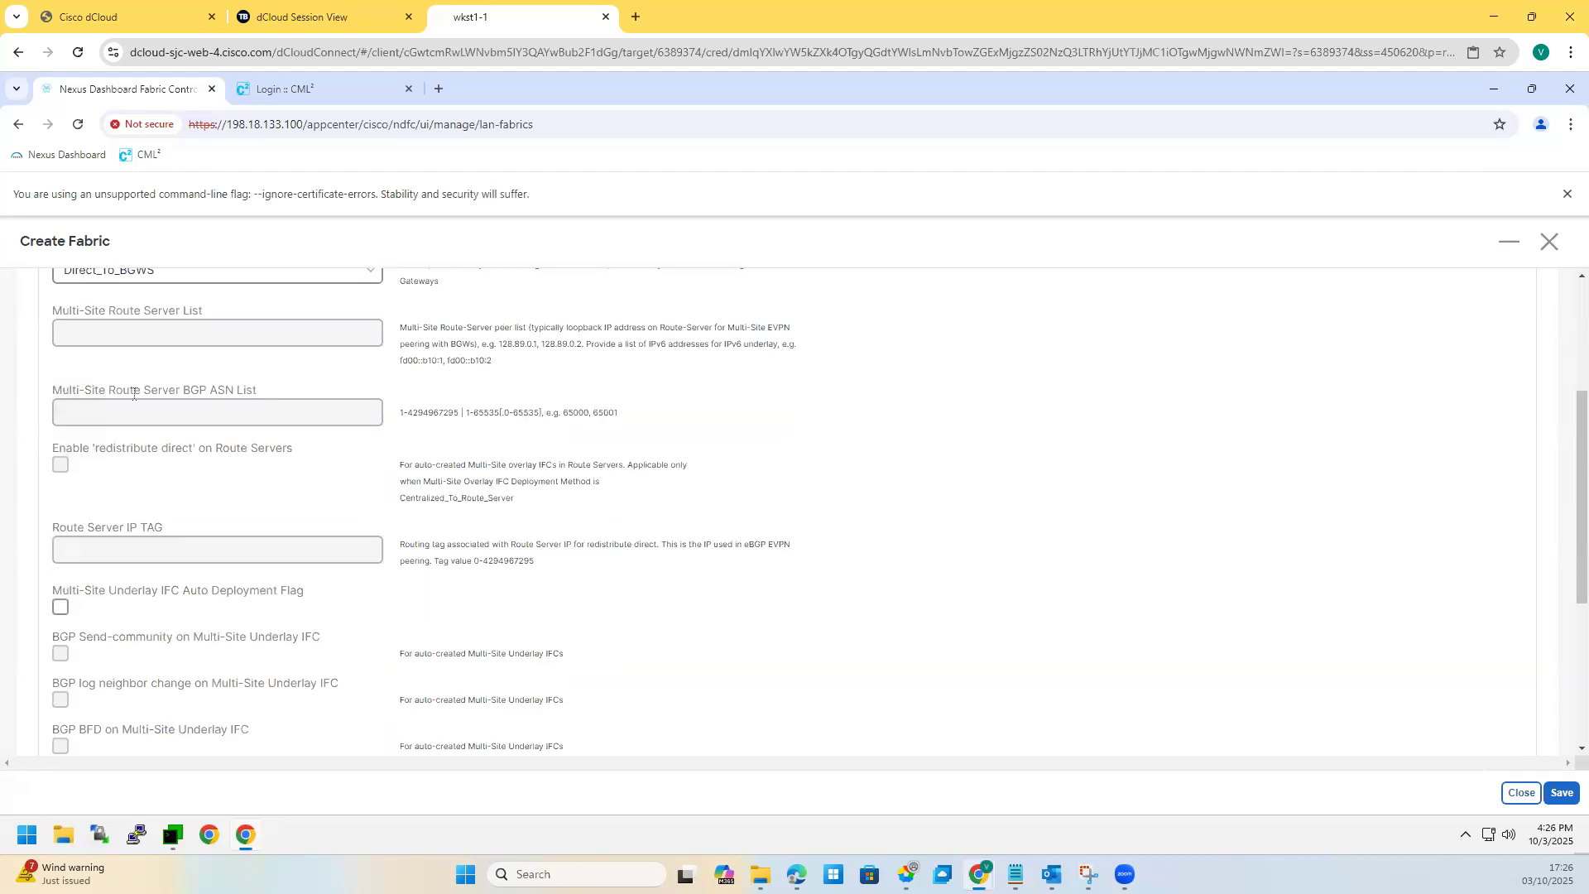
{"action": "left_click", "coordinate": [61, 610]}
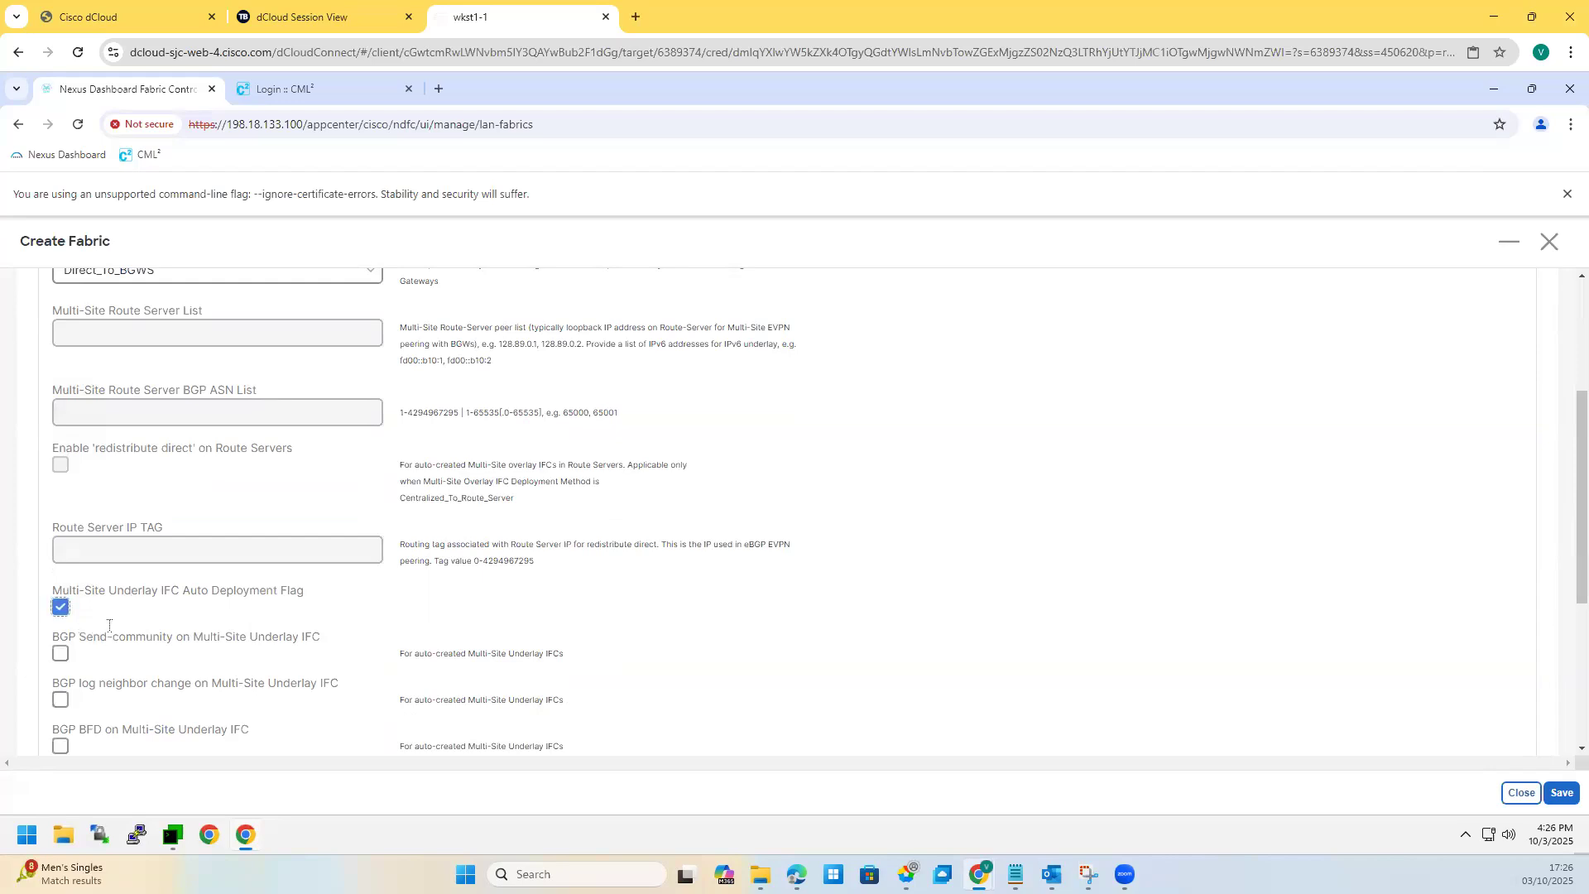
{"action": "scroll", "coordinate": [187, 629], "scroll_direction": "down", "scroll_amount": 3}
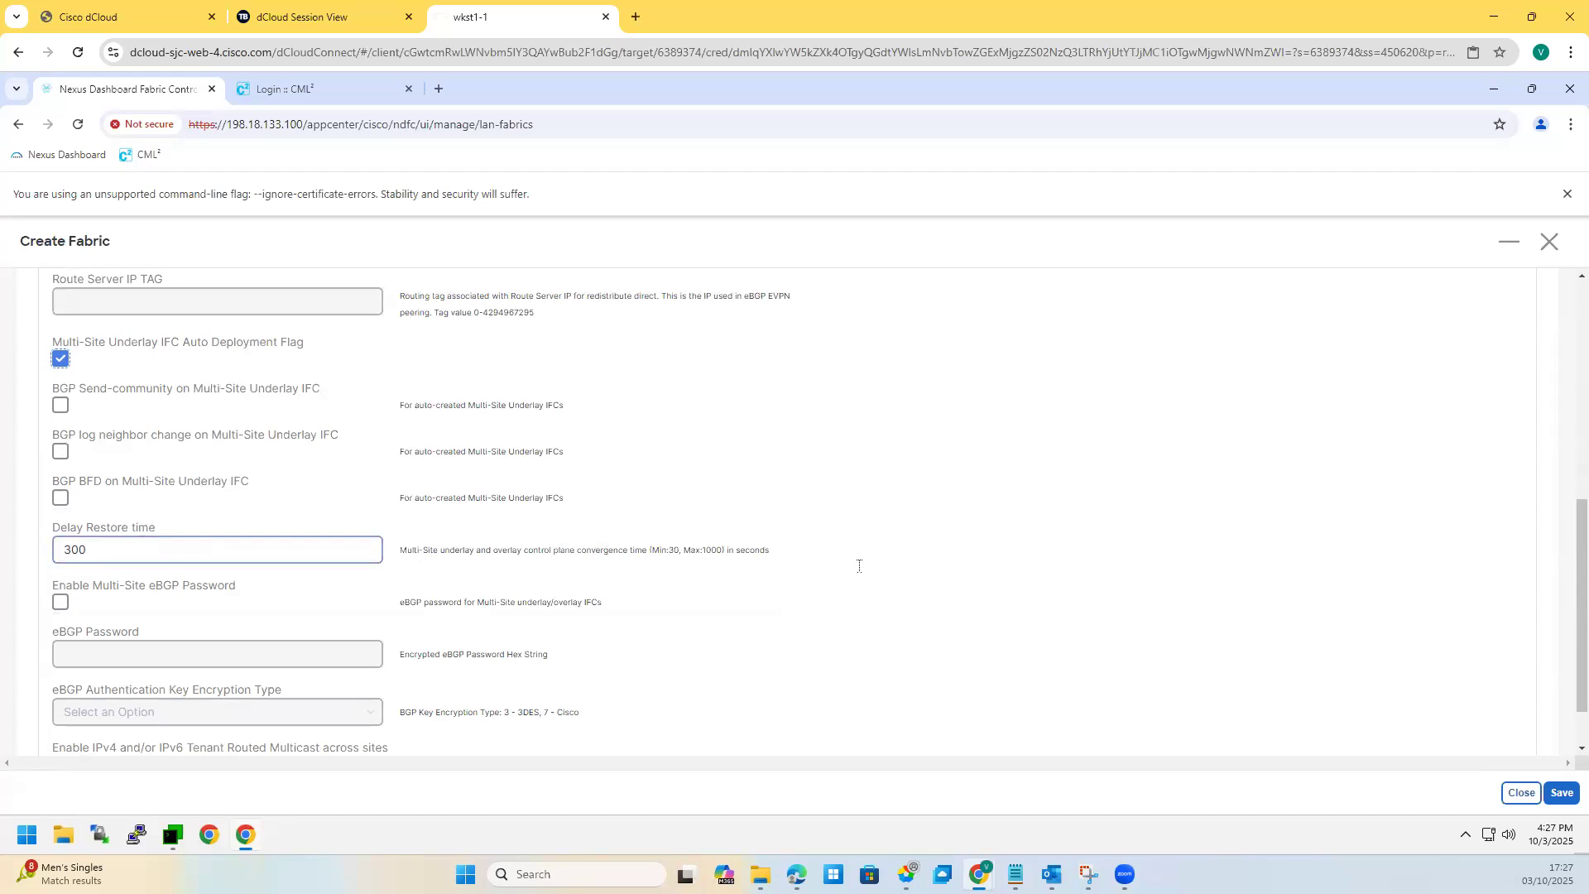
{"action": "scroll", "coordinate": [861, 571], "scroll_direction": "down", "scroll_amount": 1}
{"action": "scroll", "coordinate": [958, 593], "scroll_direction": "up", "scroll_amount": 2}
{"action": "scroll", "coordinate": [958, 593], "scroll_direction": "up", "scroll_amount": 5}
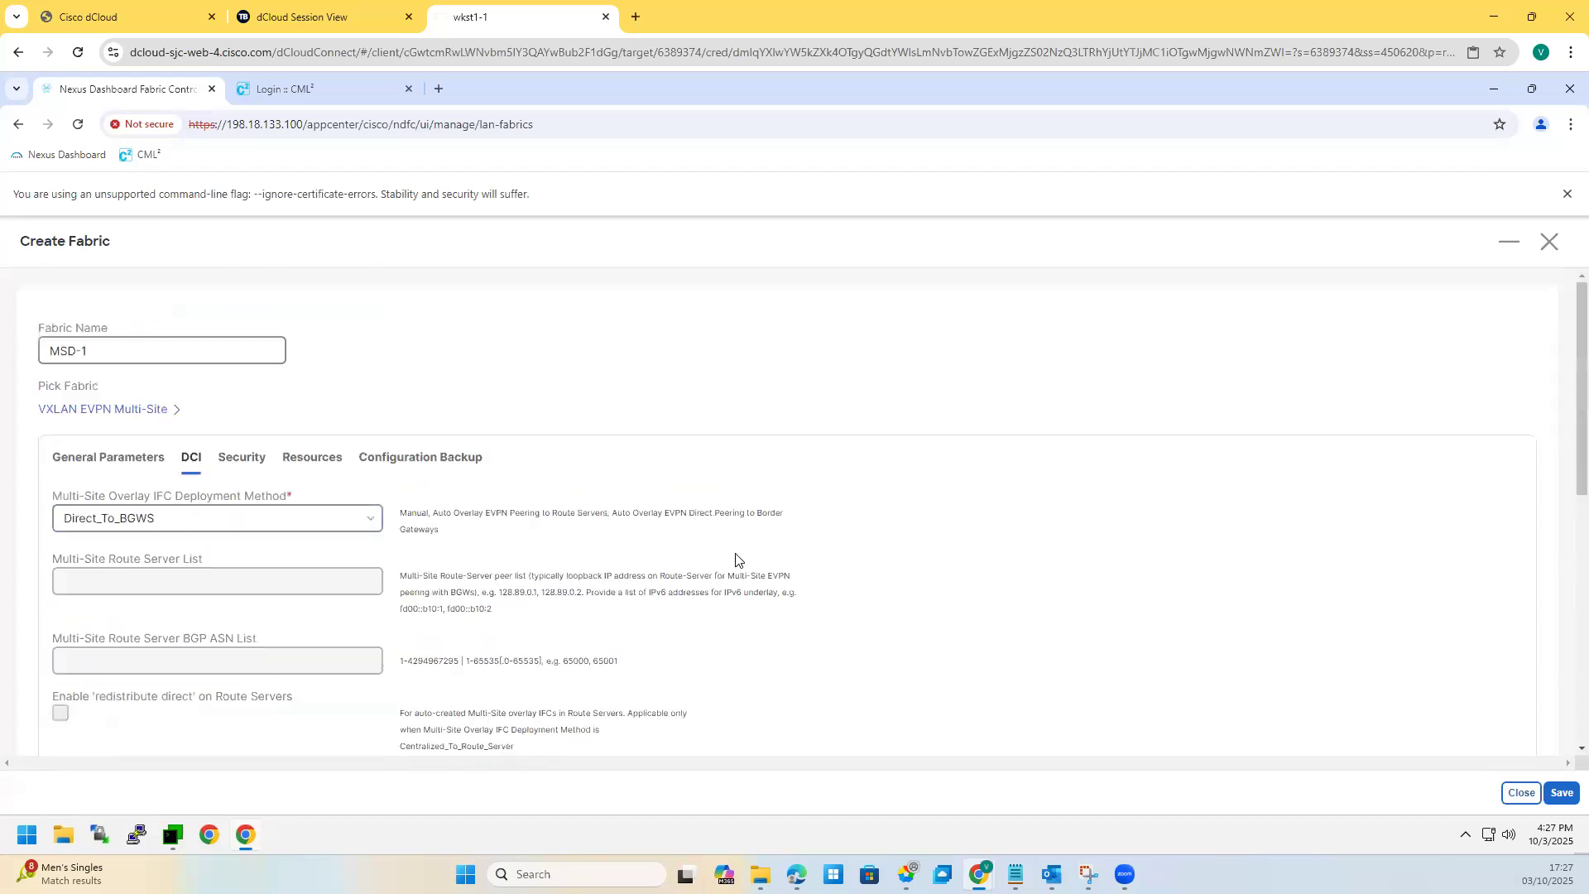
{"action": "left_click", "coordinate": [1561, 792]}
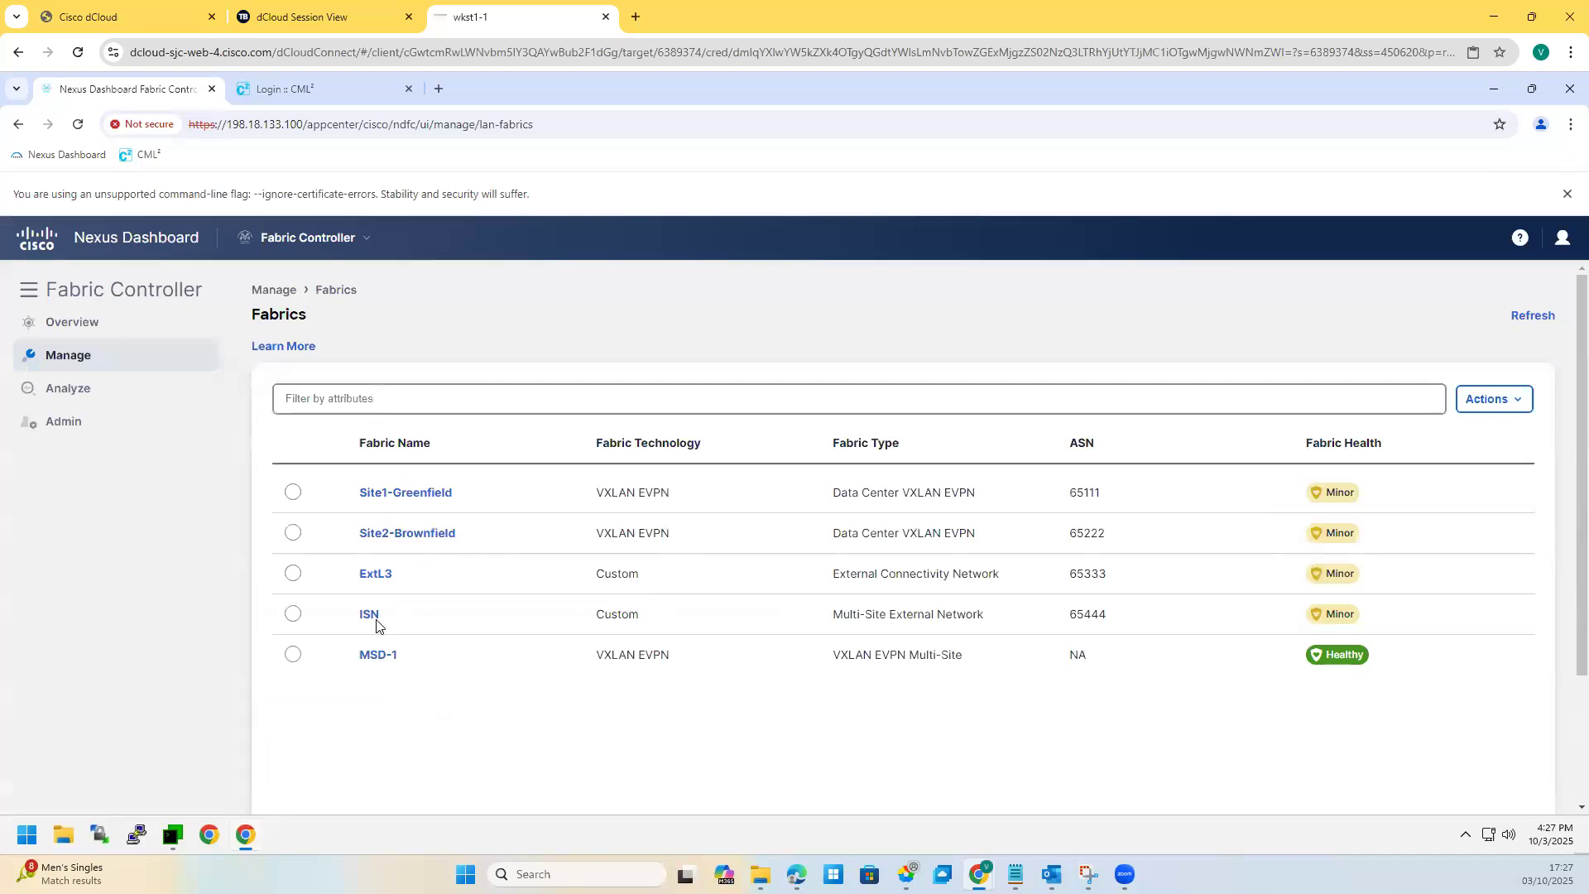
Step: Move Site1-Greenfield into MSD-1 as a child fabric
{"action": "left_click", "coordinate": [374, 659]}
{"action": "left_click", "coordinate": [136, 302]}
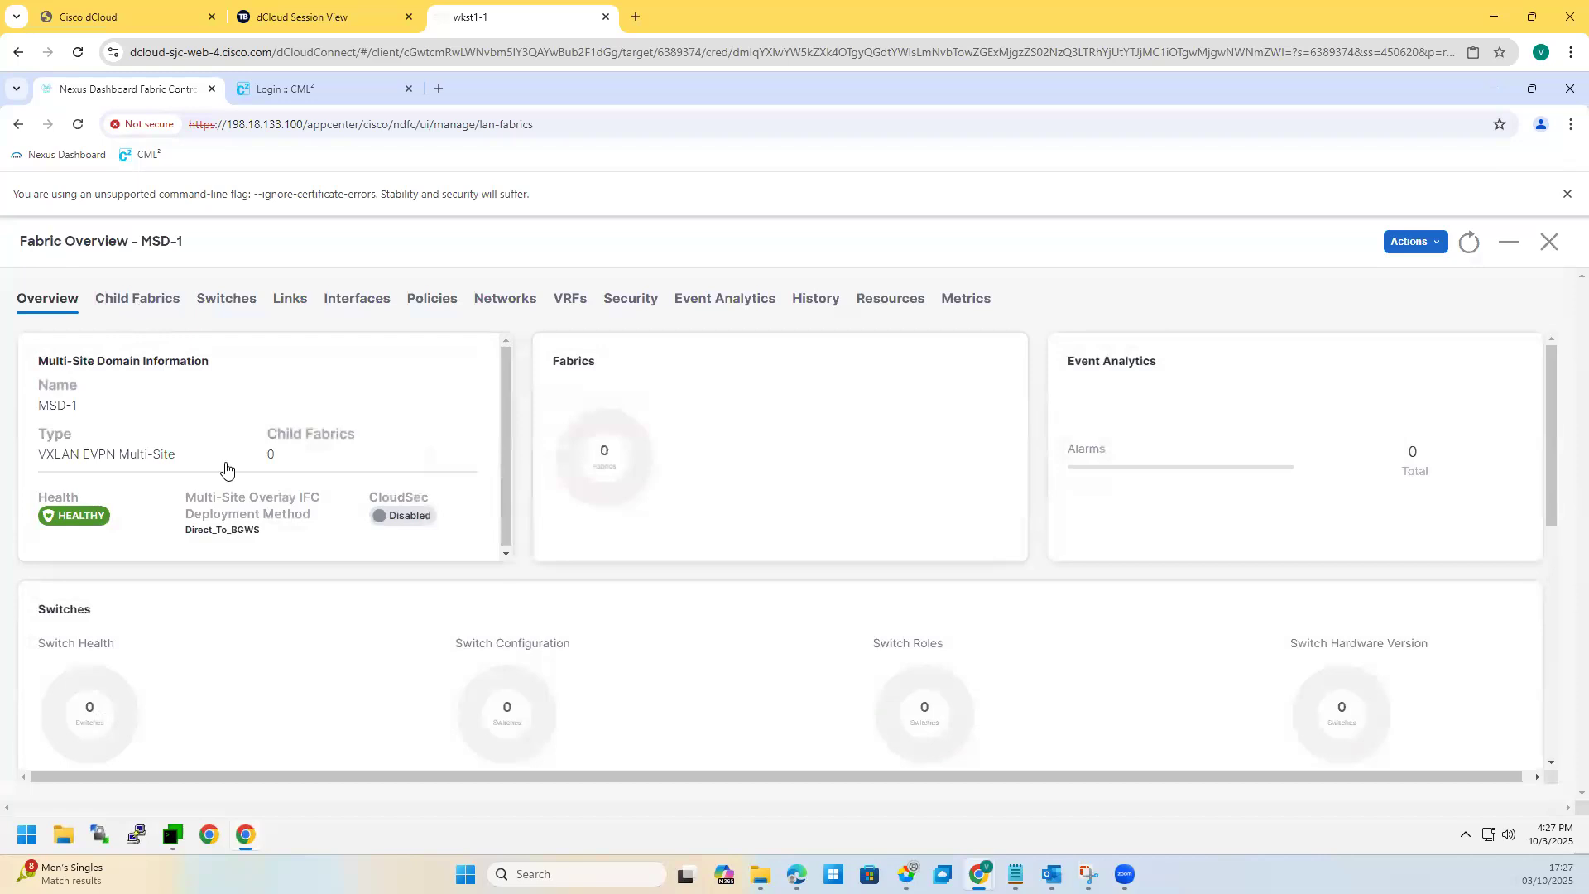
{"action": "left_click", "coordinate": [1505, 367]}
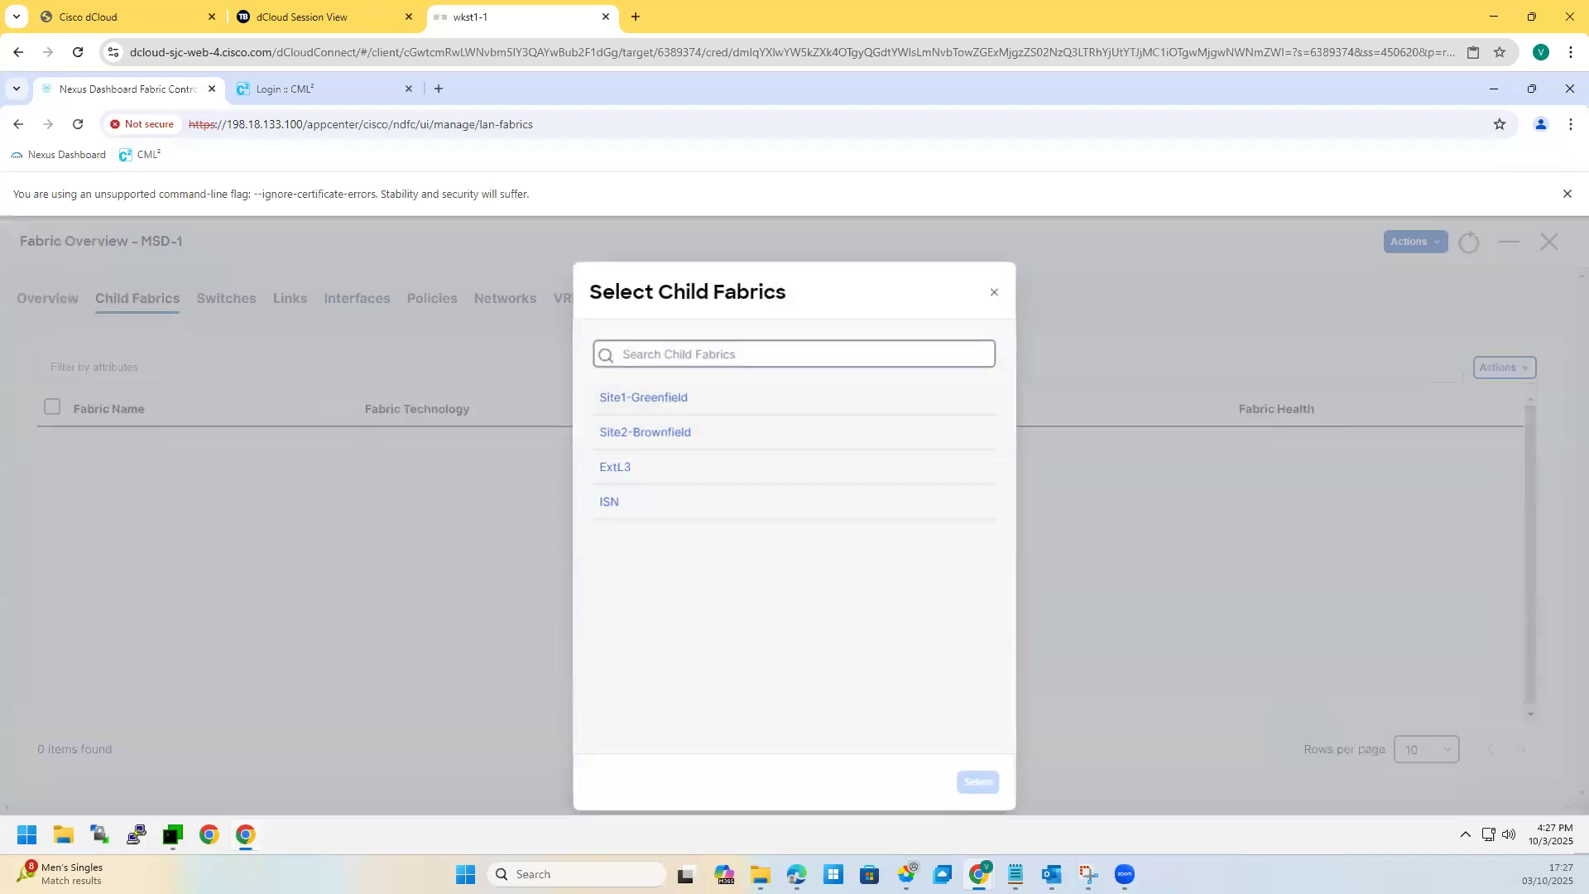
{"action": "left_click", "coordinate": [685, 390]}
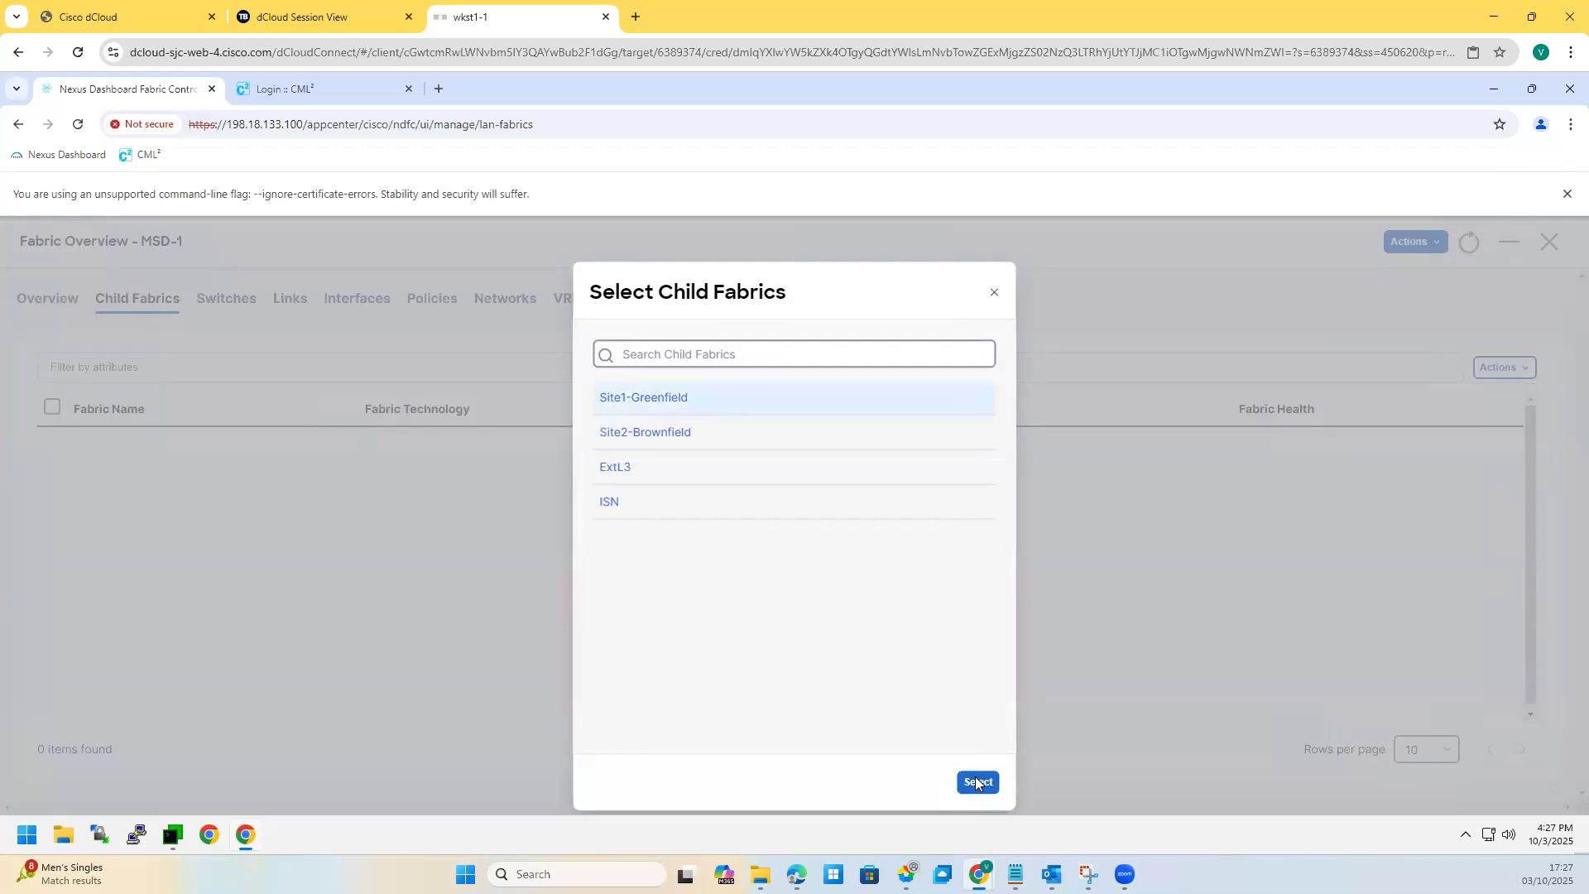
{"action": "left_click", "coordinate": [976, 780]}
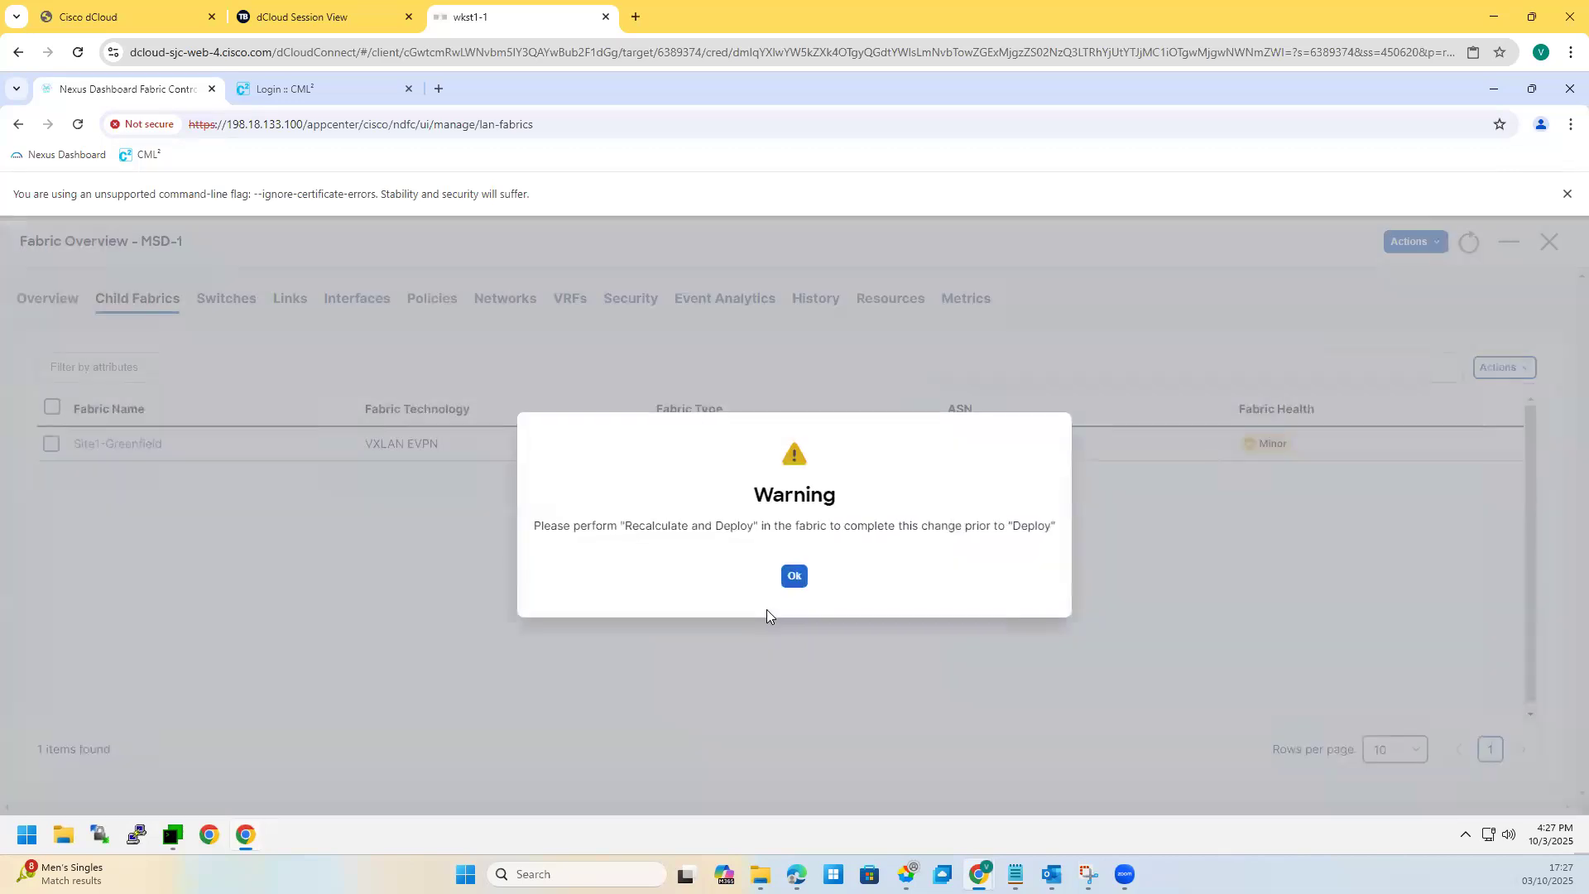
{"action": "left_click", "coordinate": [794, 576]}
Step: Move Site2-Brownfield into MSD-1, then run Recalculate and Deploy
{"action": "left_click", "coordinate": [1505, 367]}
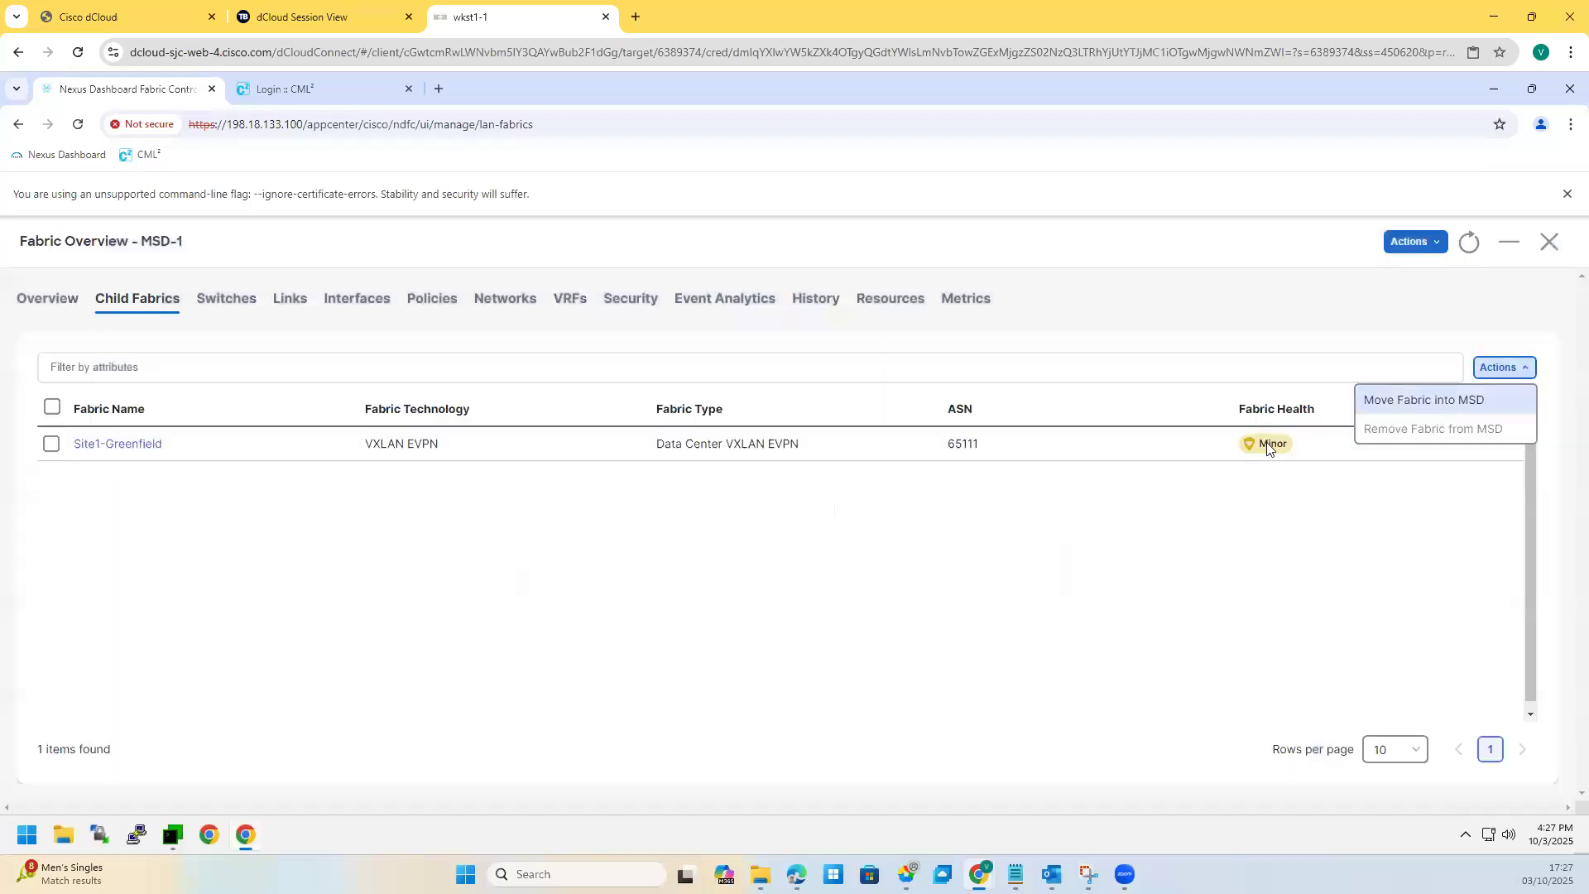
{"action": "left_click", "coordinate": [1444, 397]}
{"action": "left_click", "coordinate": [620, 405]}
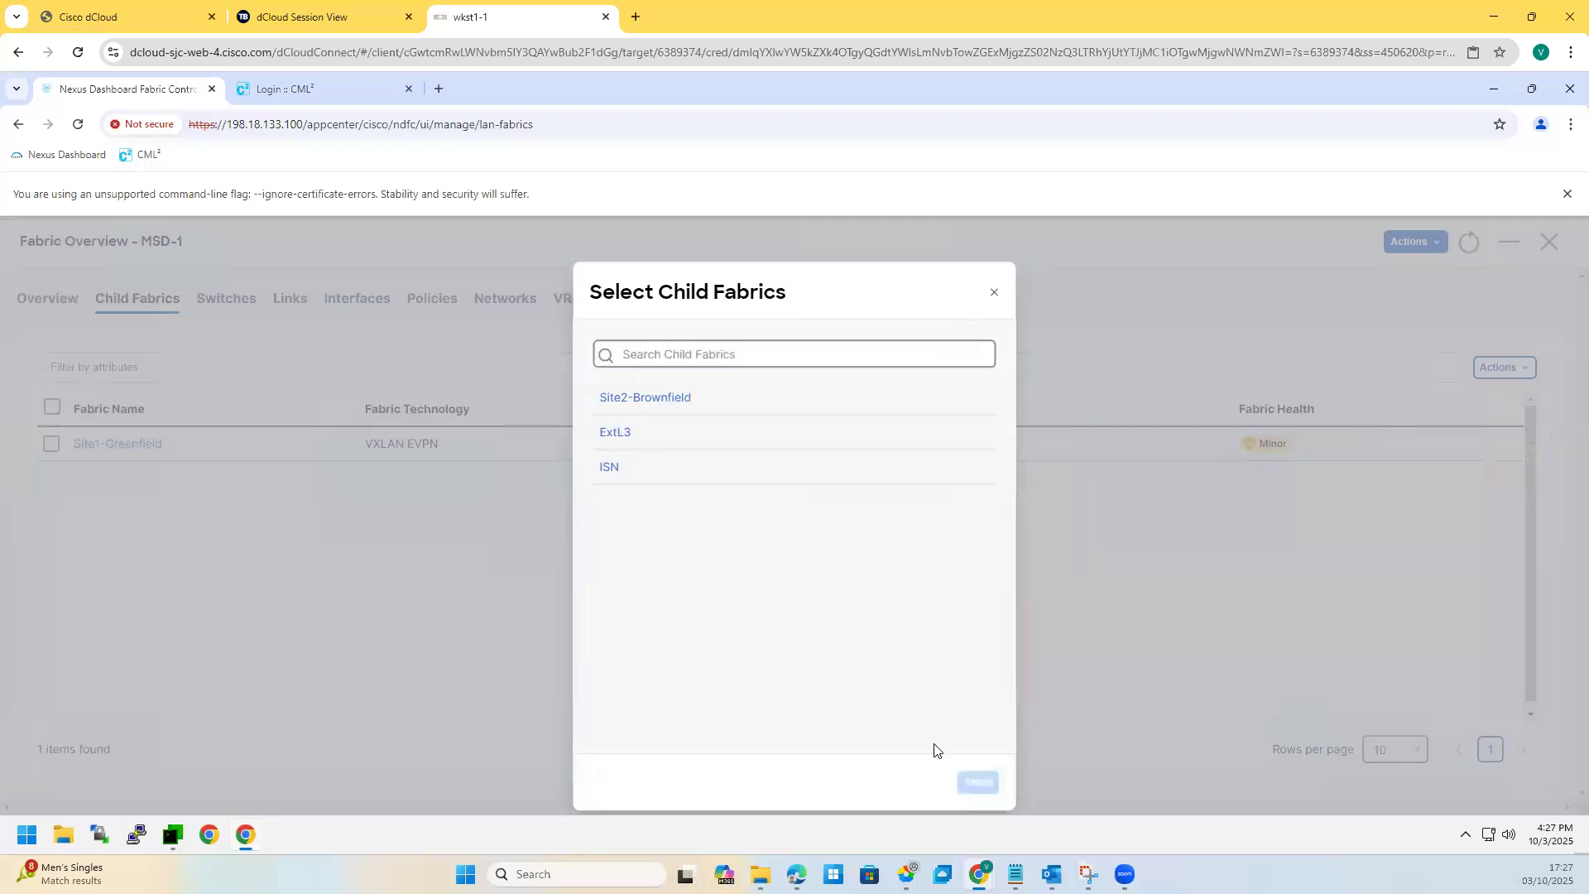
{"action": "left_click", "coordinate": [975, 783]}
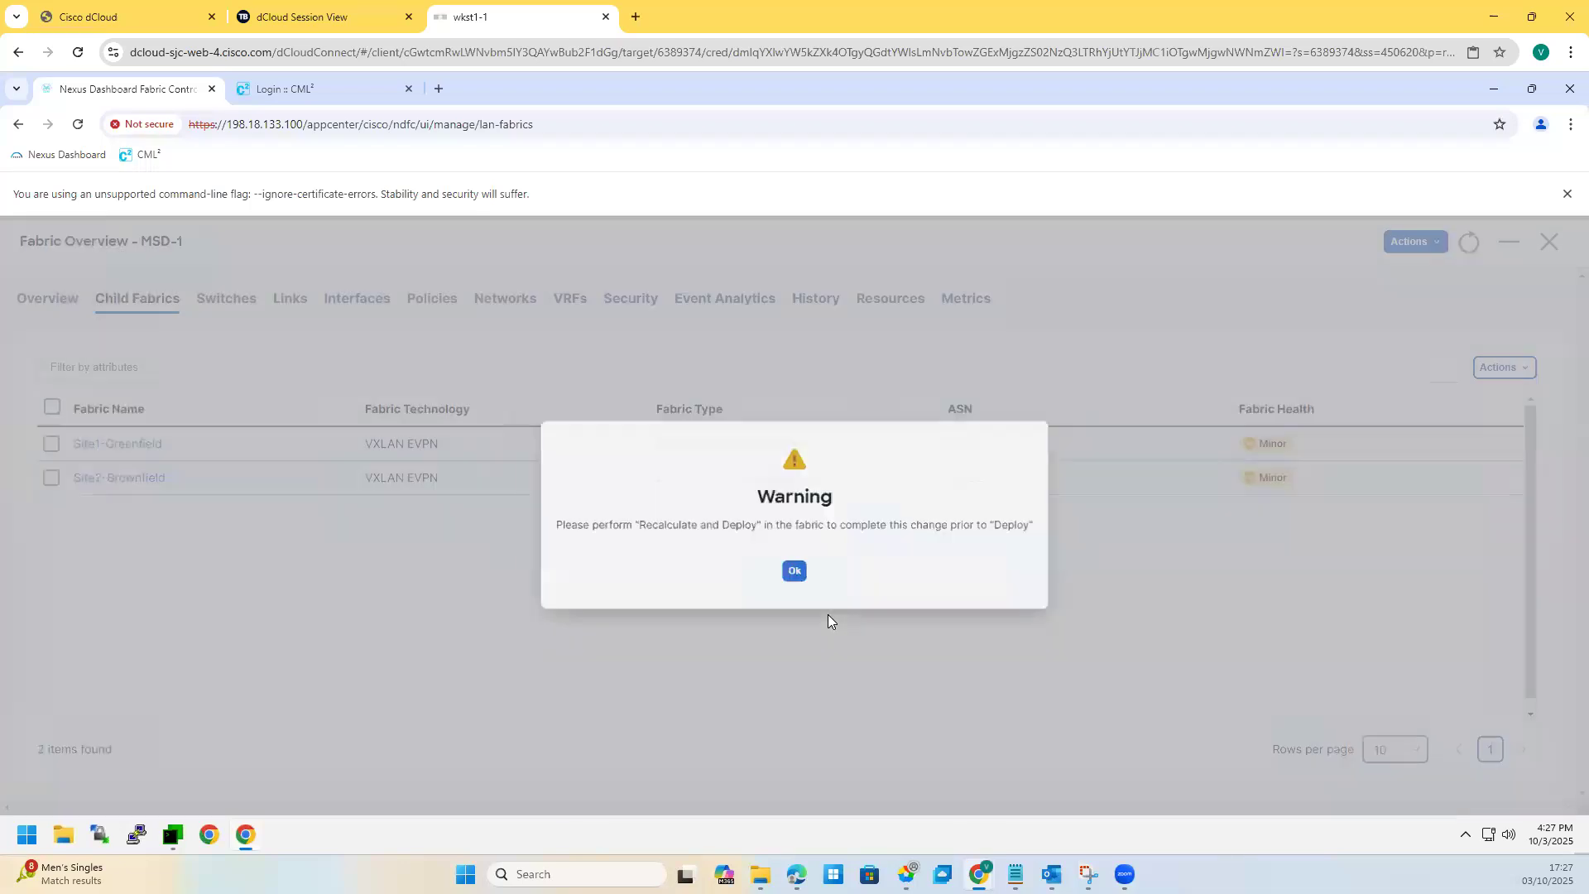
{"action": "left_click", "coordinate": [795, 578]}
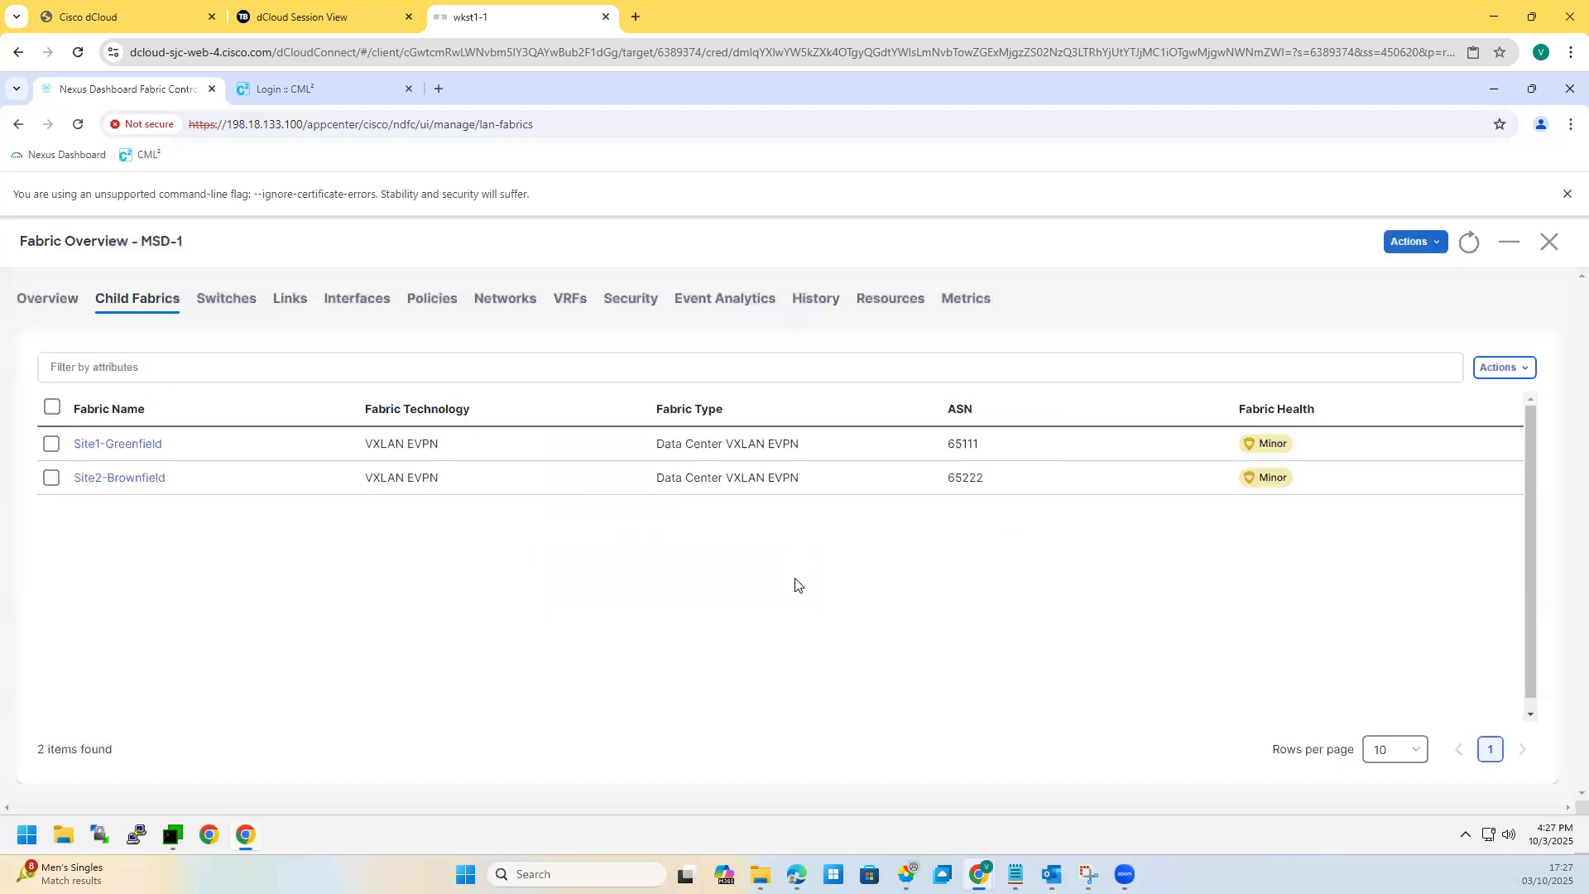
{"action": "left_click", "coordinate": [1408, 245]}
{"action": "left_click", "coordinate": [1352, 333]}
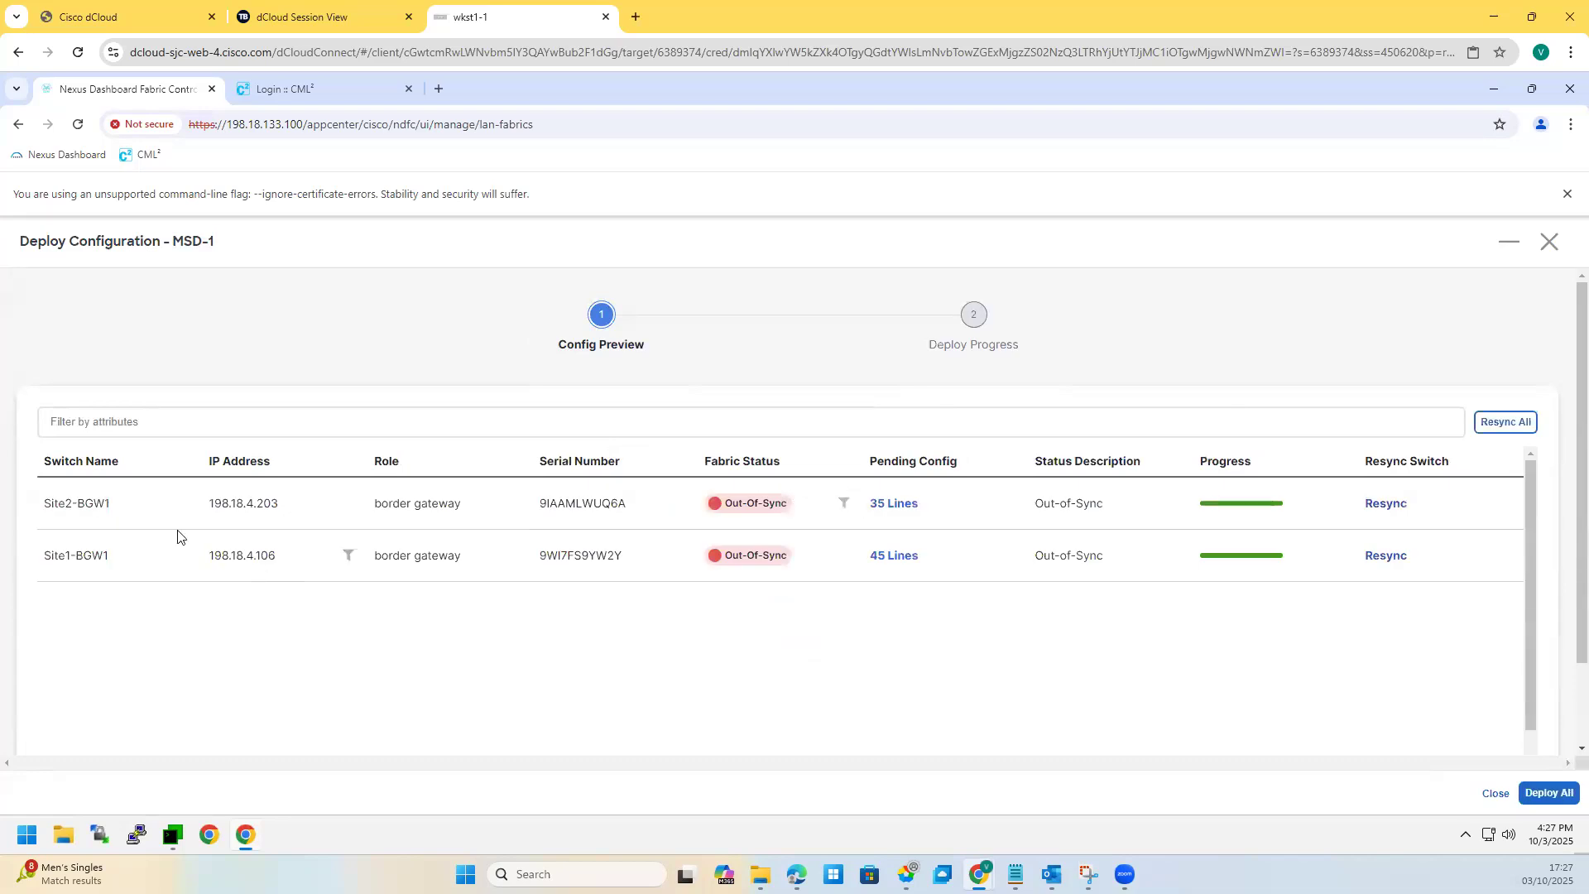
{"action": "left_click", "coordinate": [890, 505]}
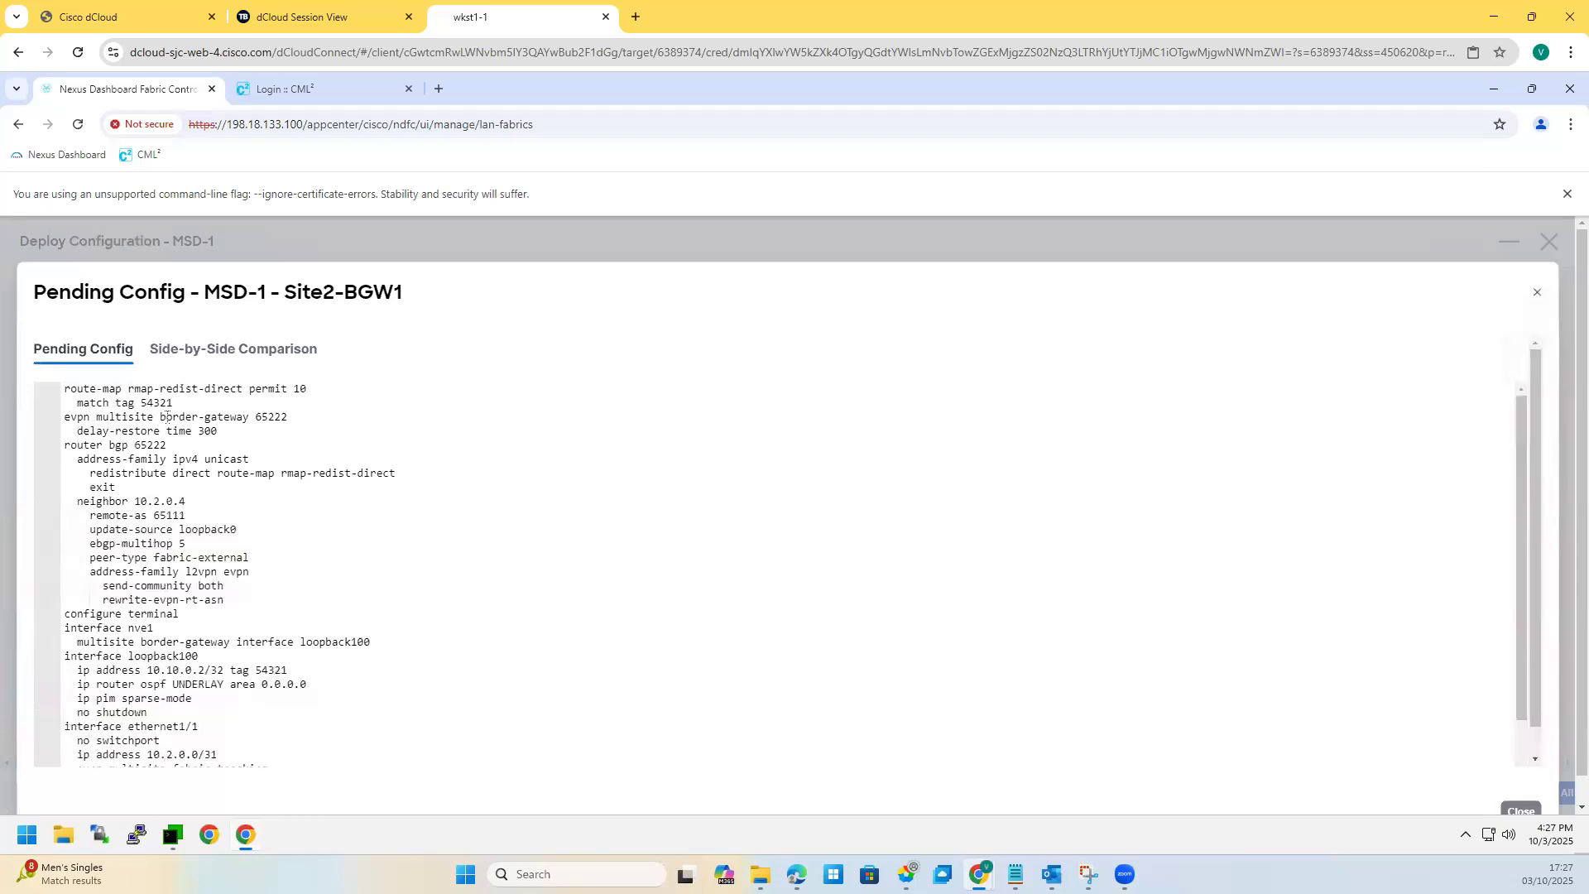
{"action": "left_click_drag", "start_coordinate": [67, 389], "coordinate": [263, 472]}
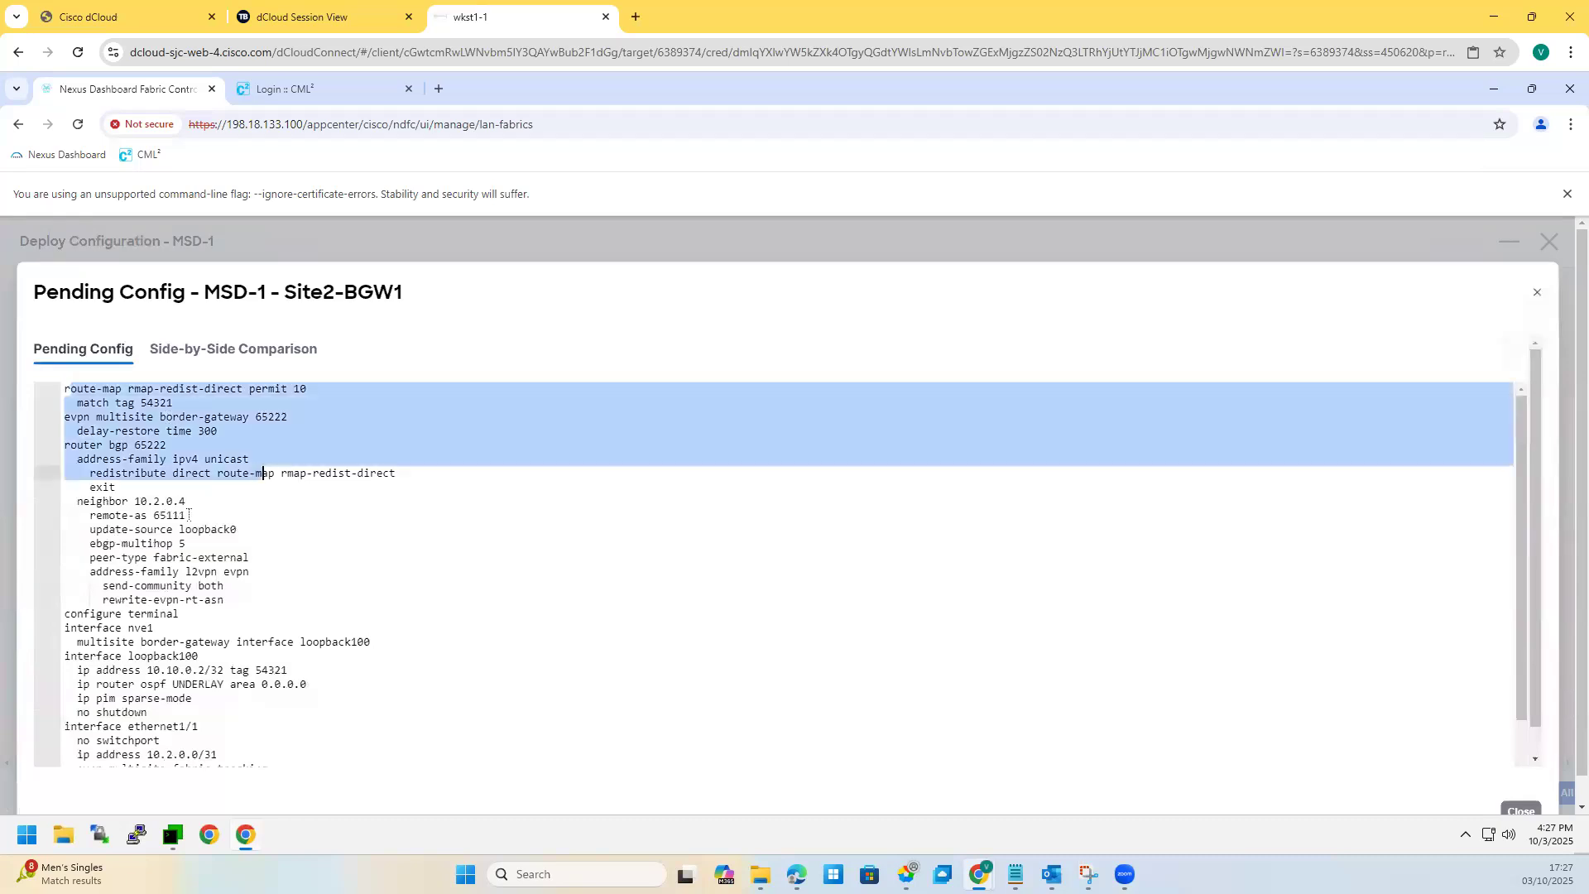
{"action": "left_click", "coordinate": [111, 517]}
{"action": "left_click_drag", "start_coordinate": [83, 501], "coordinate": [245, 614]}
{"action": "scroll", "coordinate": [141, 607], "scroll_direction": "down", "scroll_amount": 1}
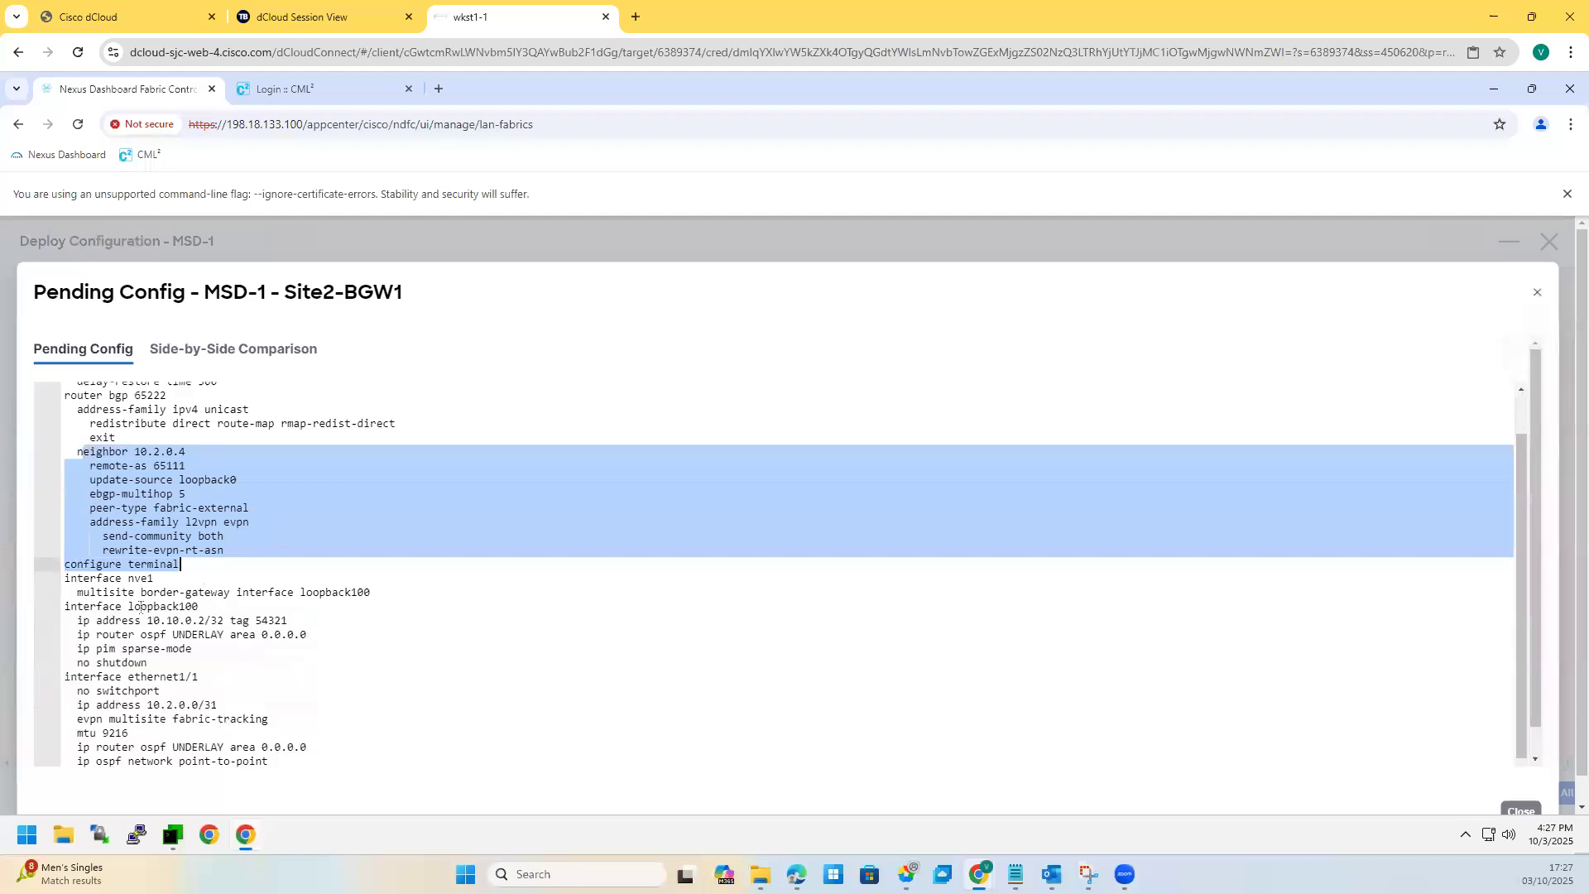
{"action": "mouse_move", "coordinate": [80, 593]}
{"action": "left_mouse_down"}
{"action": "mouse_move", "coordinate": [335, 613]}
{"action": "mouse_move", "coordinate": [61, 585]}
{"action": "left_mouse_up"}
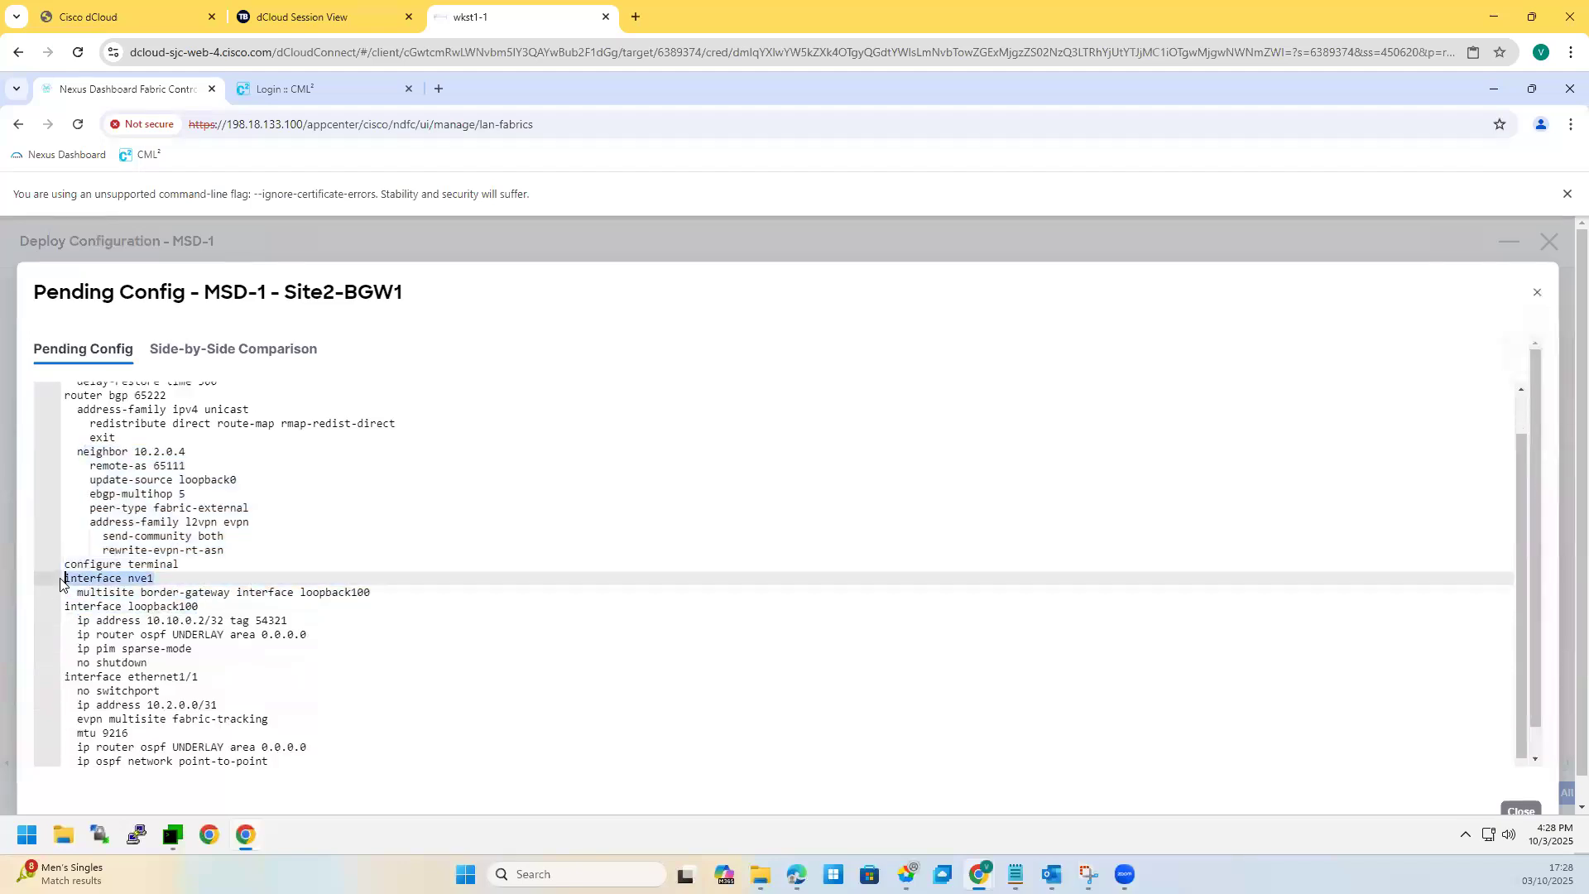
{"action": "left_click_drag", "start_coordinate": [370, 593], "coordinate": [62, 584]}
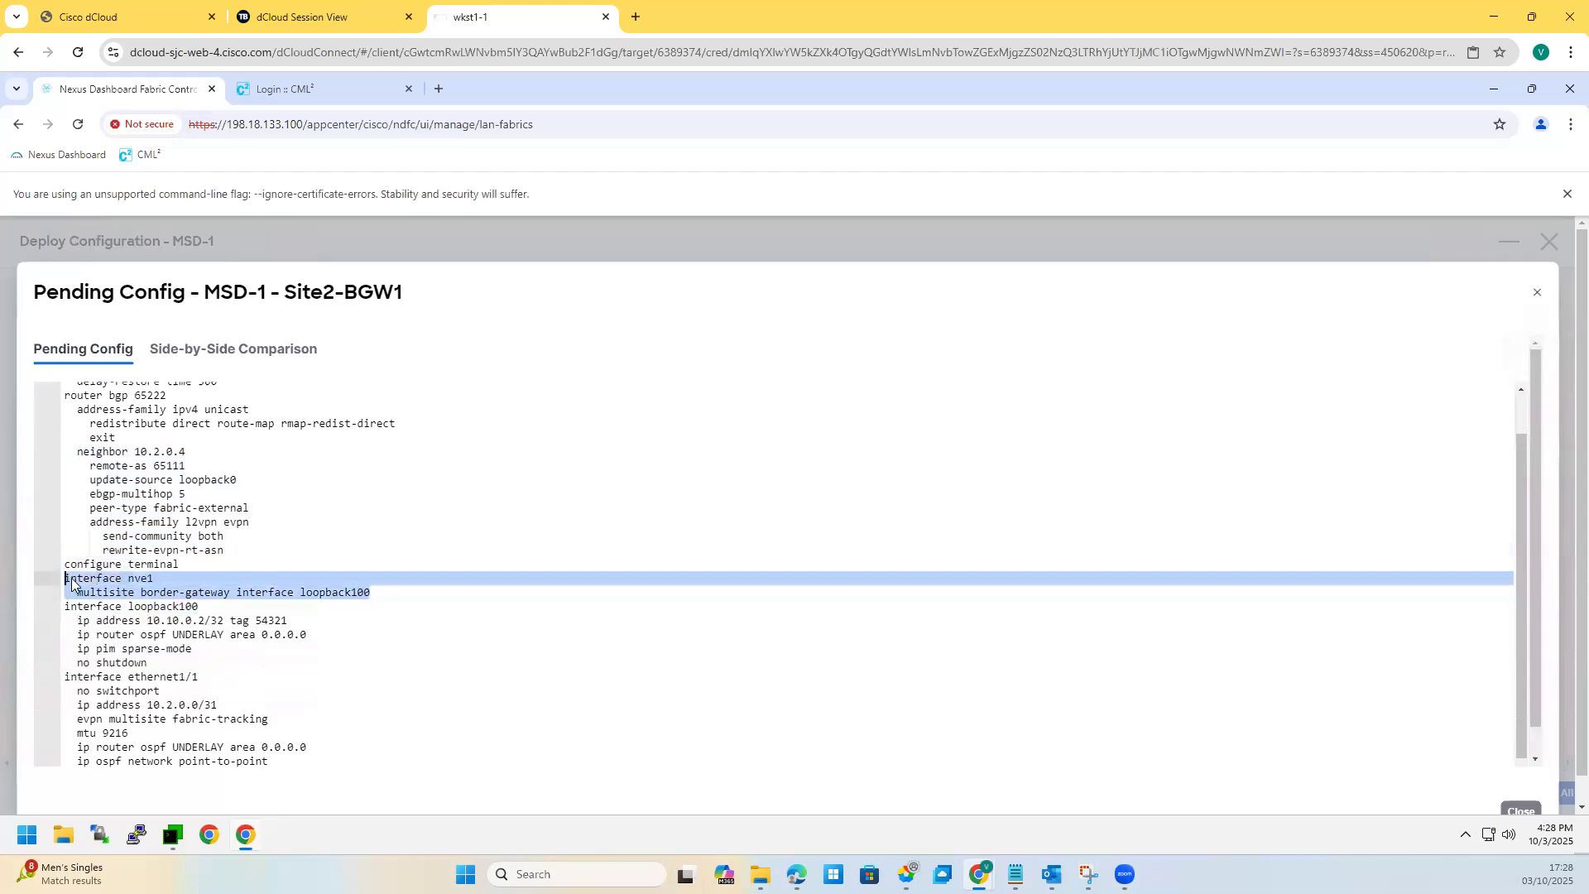
{"action": "left_click", "coordinate": [141, 607]}
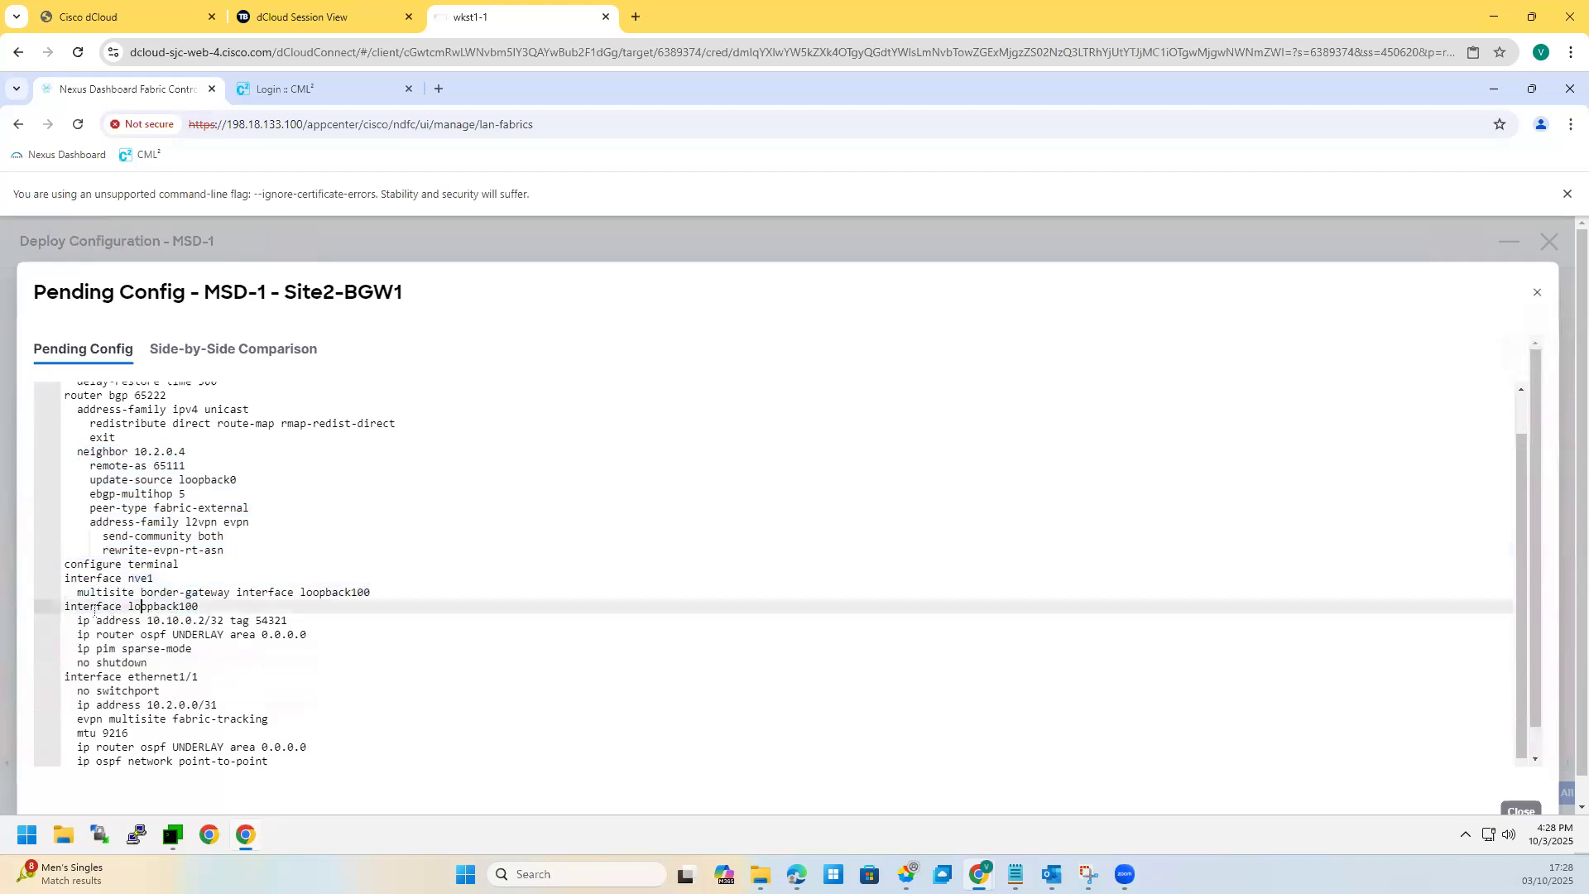
{"action": "left_click", "coordinate": [181, 662], "text": "shift"}
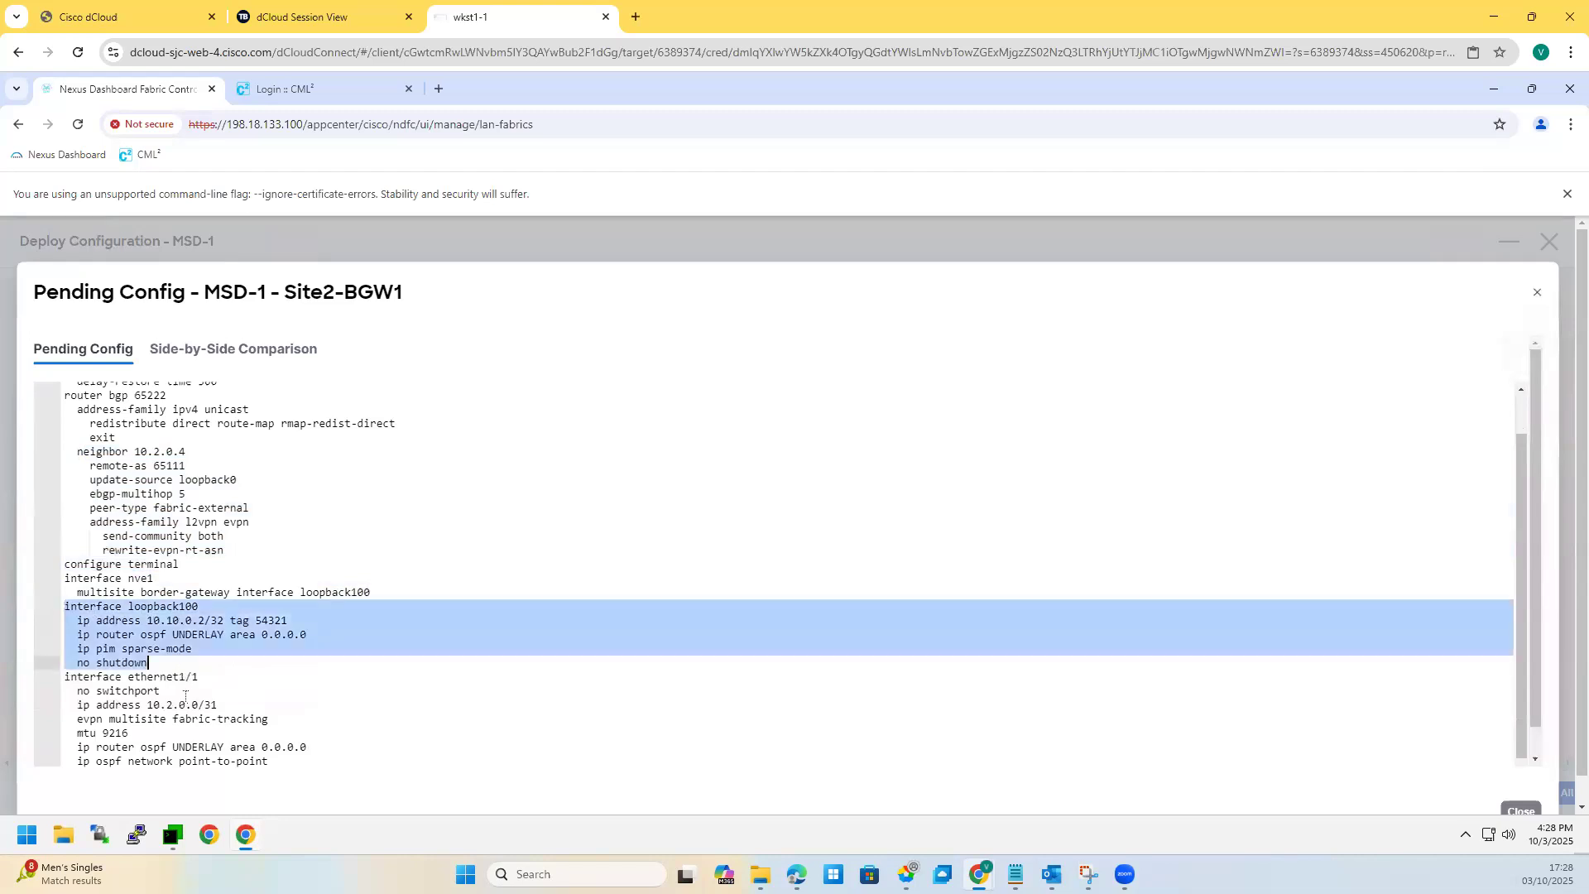
{"action": "scroll", "coordinate": [185, 695], "scroll_direction": "down", "scroll_amount": 1}
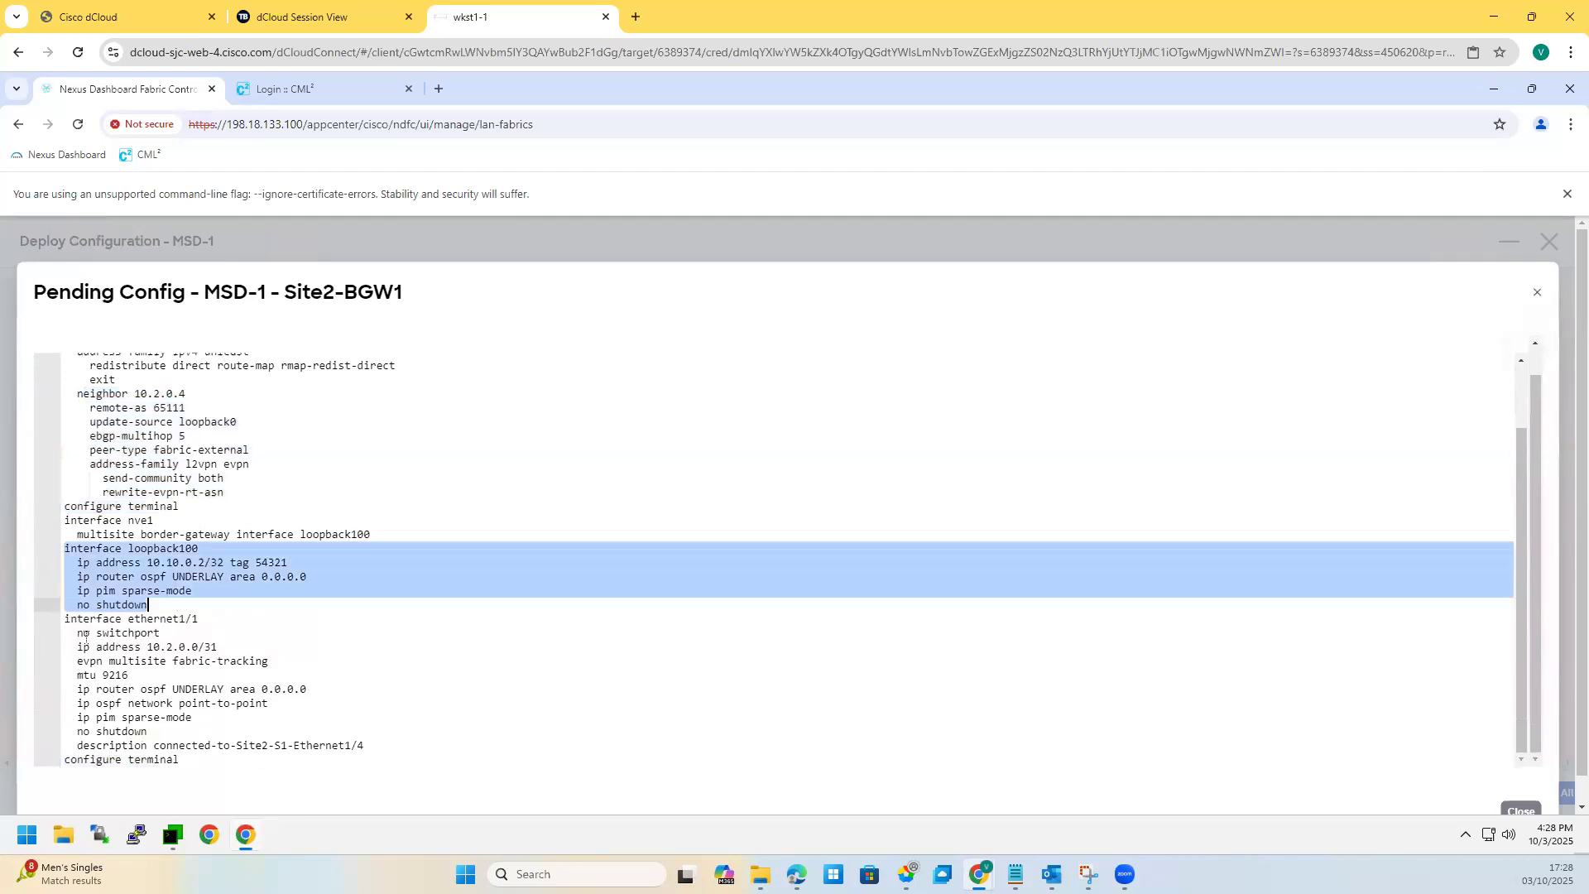
{"action": "left_click_drag", "start_coordinate": [66, 619], "coordinate": [168, 703]}
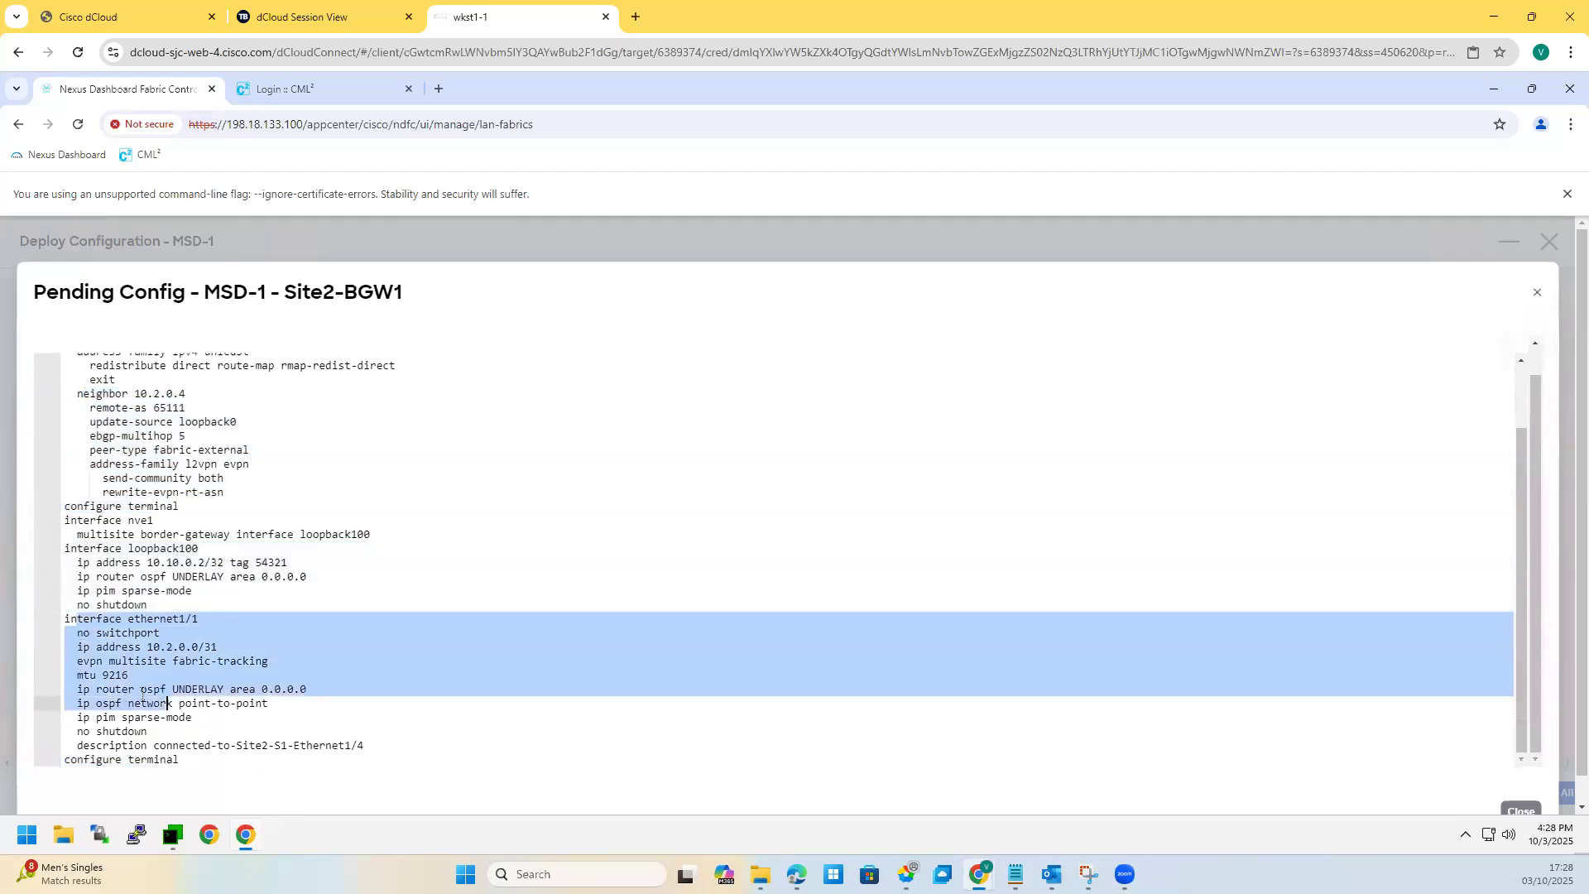
{"action": "key", "text": "Down"}
{"action": "key", "text": "Down"}
{"action": "left_click_drag", "start_coordinate": [66, 633], "coordinate": [215, 719]}
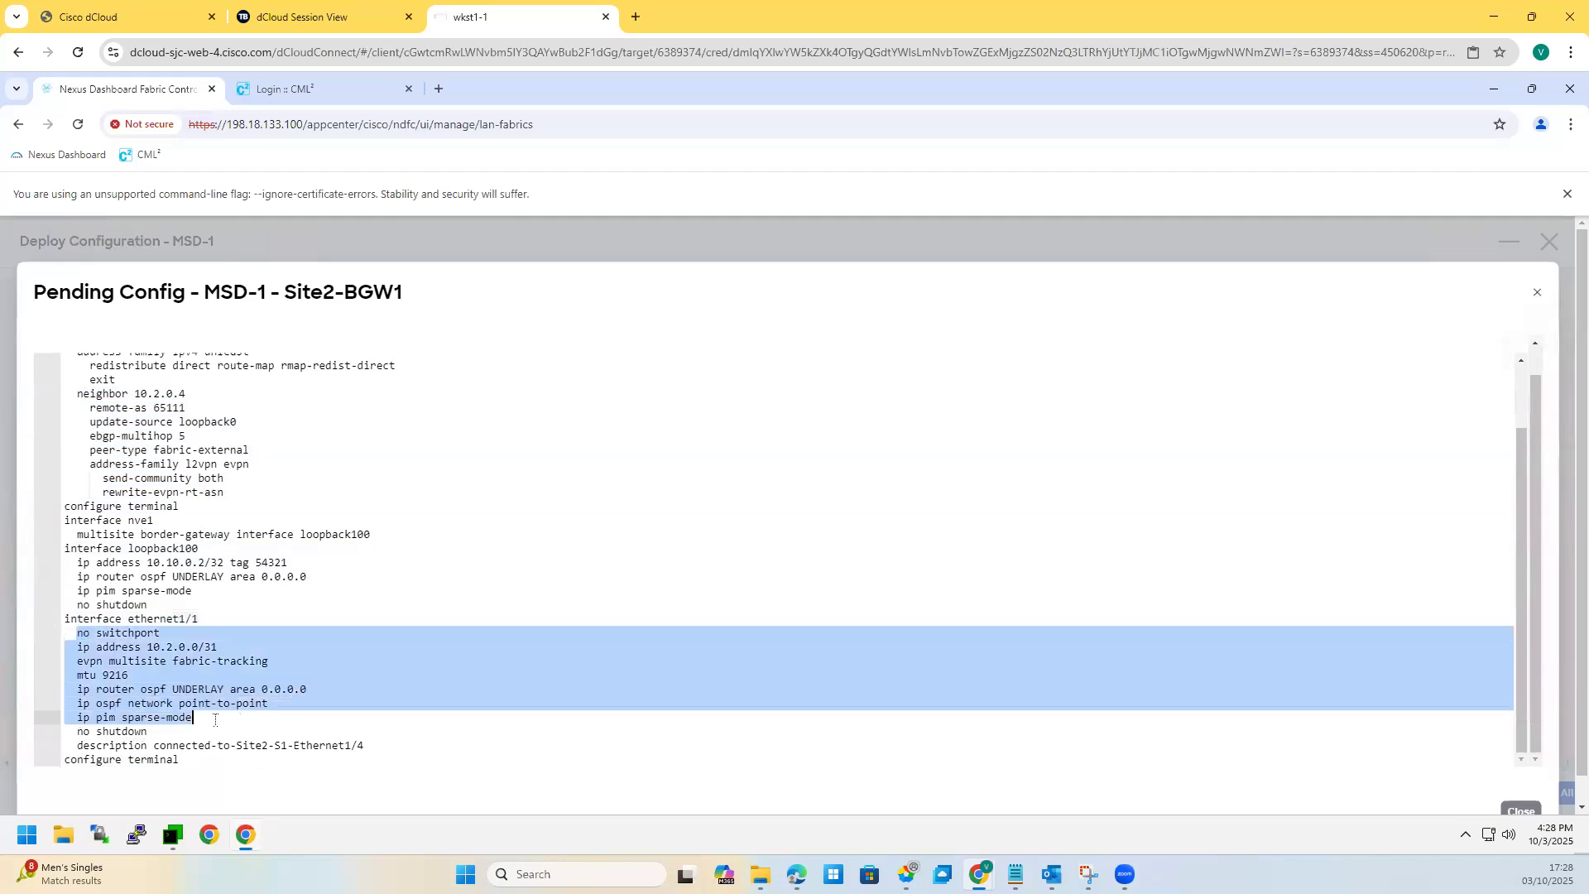
{"action": "left_click", "coordinate": [235, 675]}
{"action": "left_click_drag", "start_coordinate": [269, 660], "coordinate": [71, 661]}
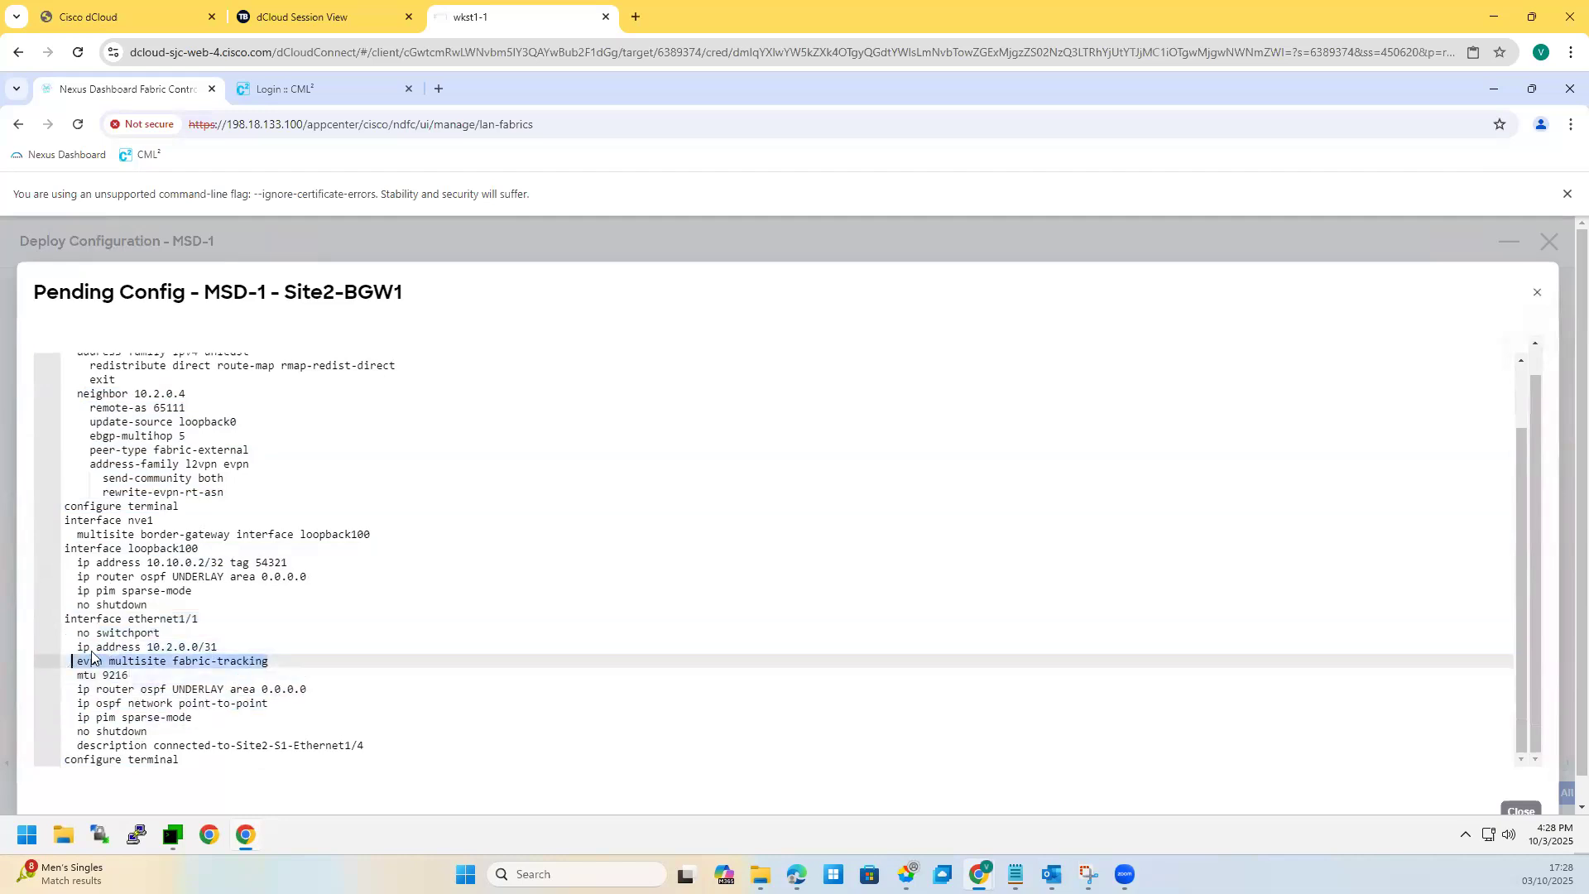
{"action": "scroll", "coordinate": [157, 673], "scroll_direction": "down", "scroll_amount": 1}
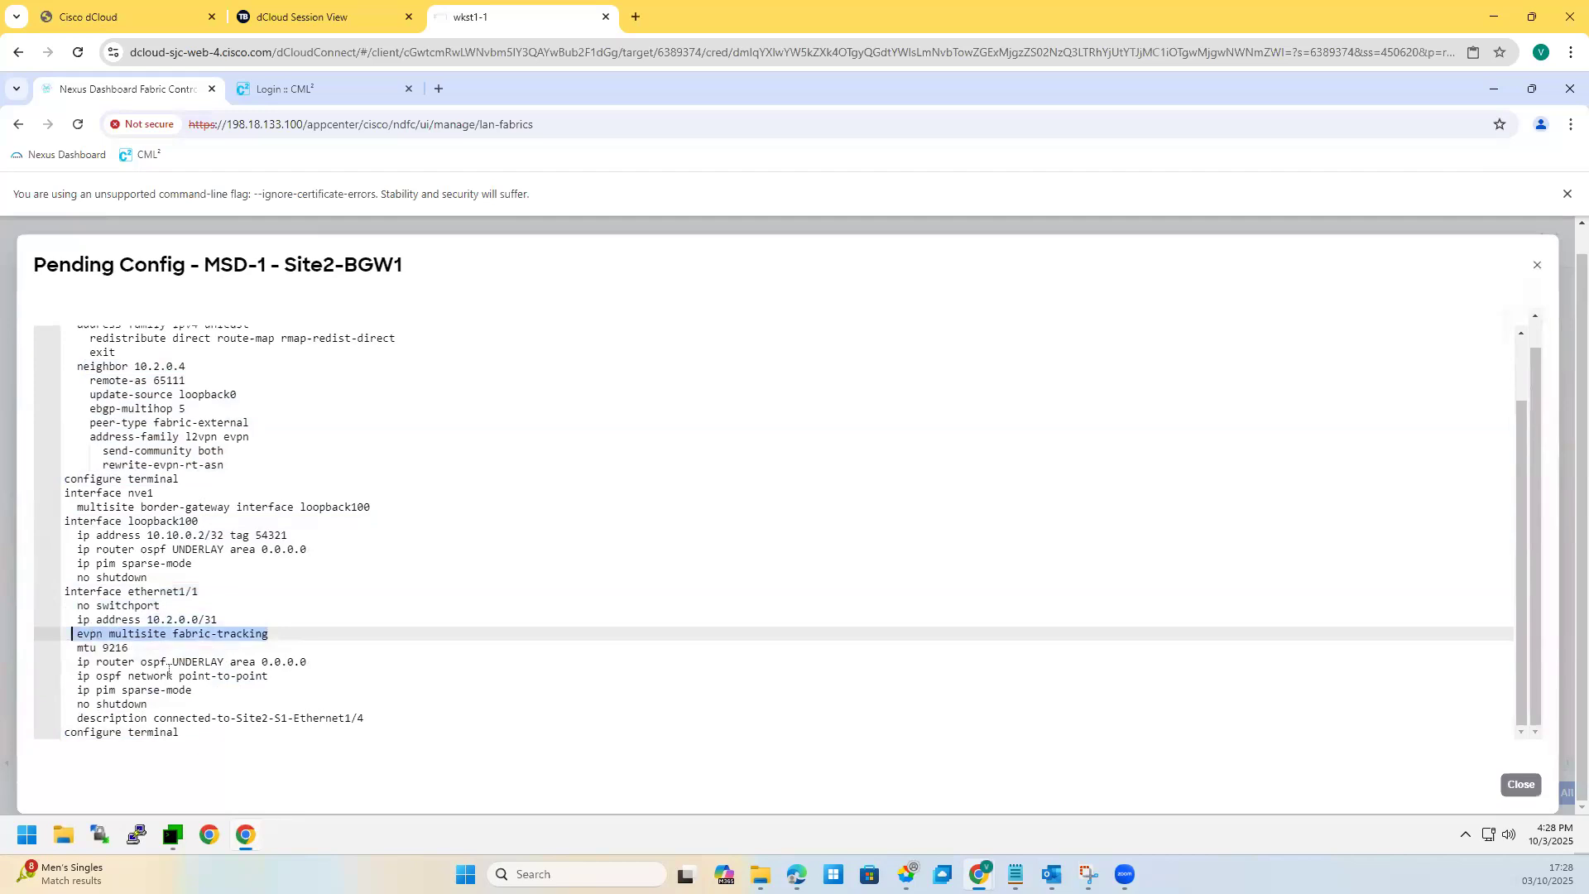
{"action": "left_click_drag", "start_coordinate": [66, 662], "coordinate": [157, 705]}
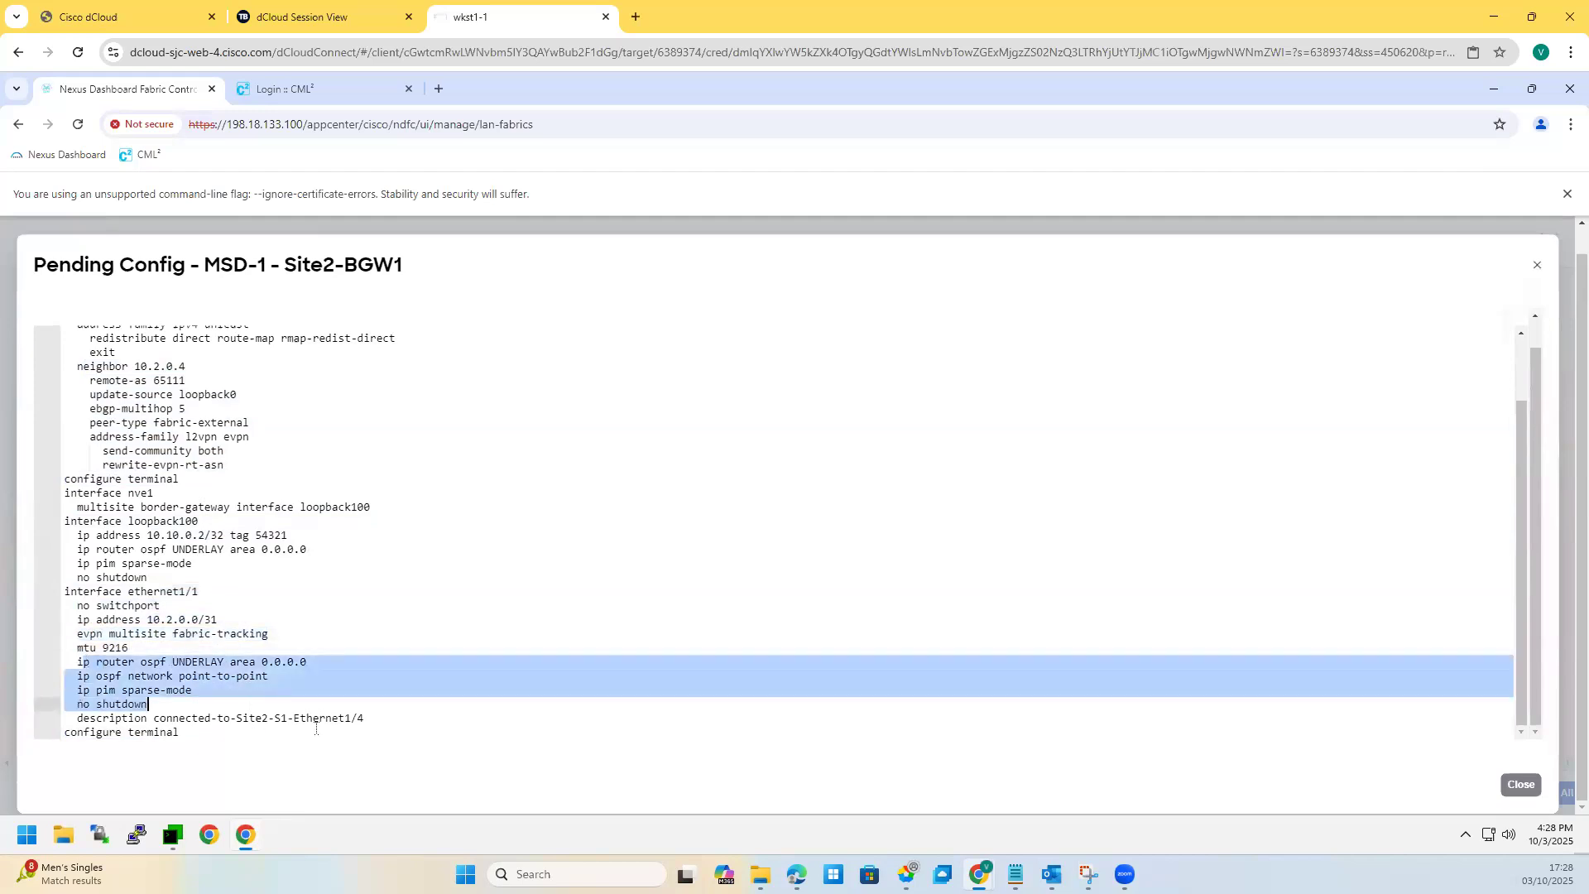
{"action": "scroll", "coordinate": [315, 711], "scroll_direction": "up", "scroll_amount": 3}
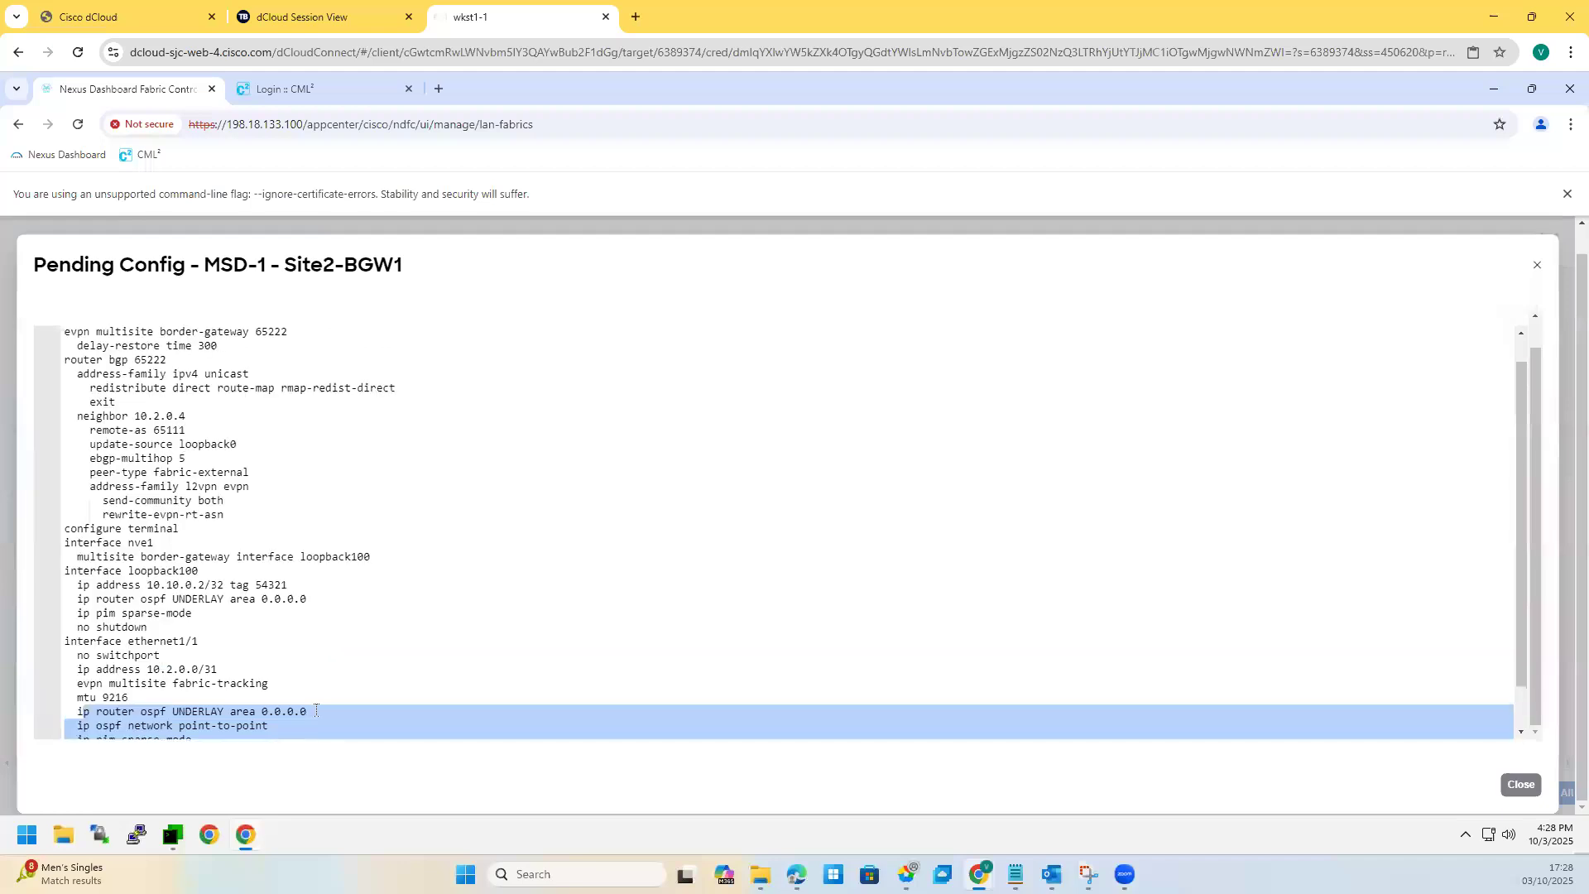
{"action": "scroll", "coordinate": [187, 351], "scroll_direction": "up", "scroll_amount": 1}
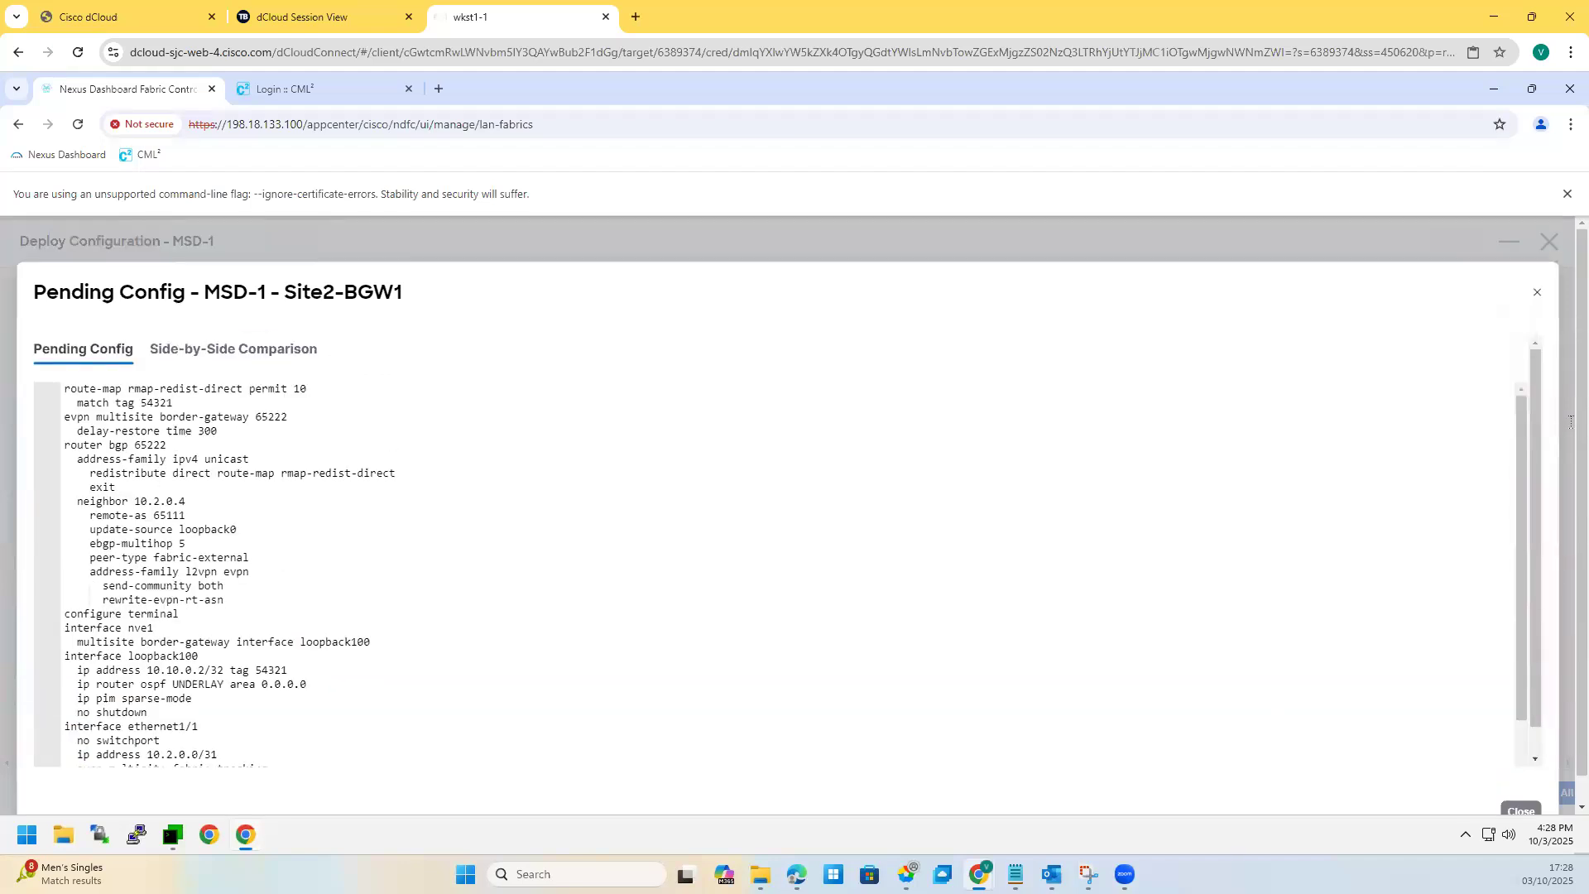
Step: Deploy the pending border-gateway config to both MSD-1 switches and leave the MSD-1 overview
{"action": "left_click", "coordinate": [1538, 292]}
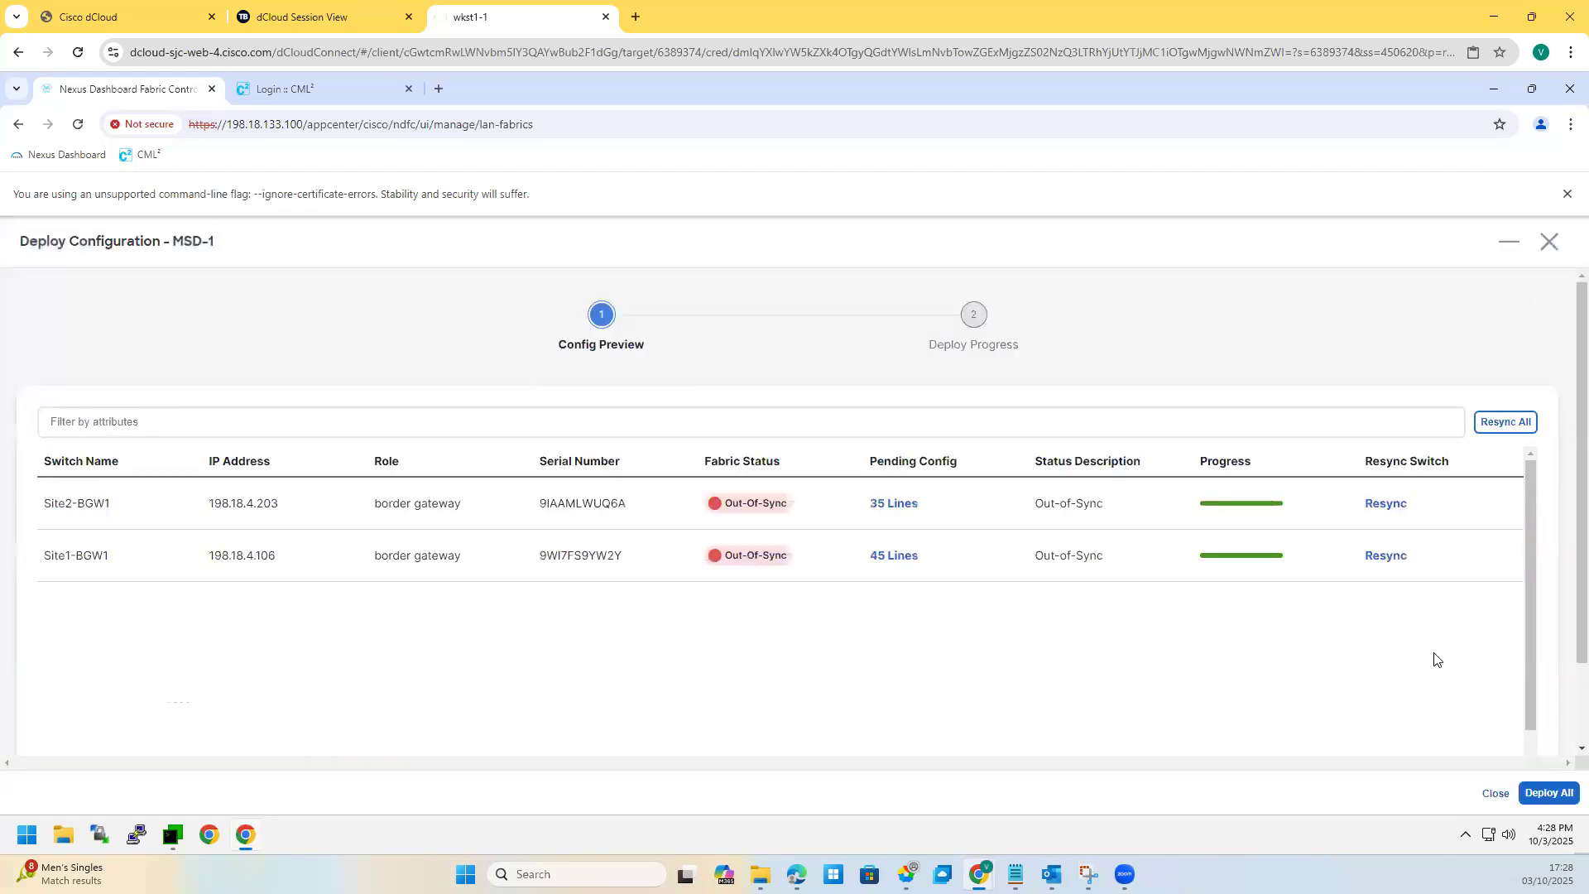
{"action": "left_click", "coordinate": [1539, 799]}
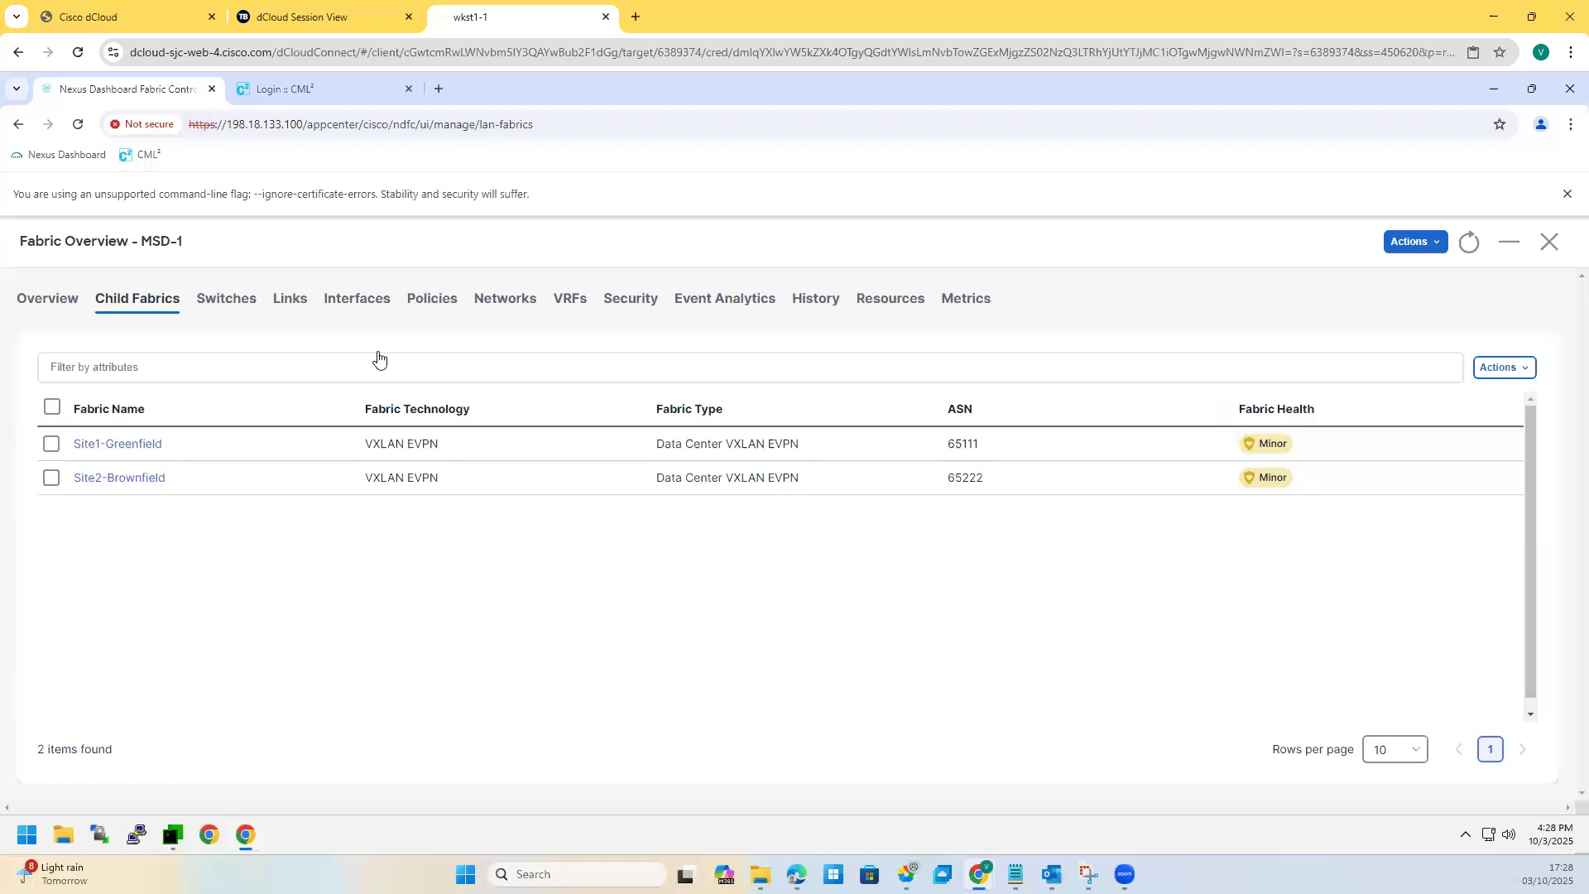
{"action": "key", "text": "Escape"}
{"action": "mouse_move", "coordinate": [70, 356]}
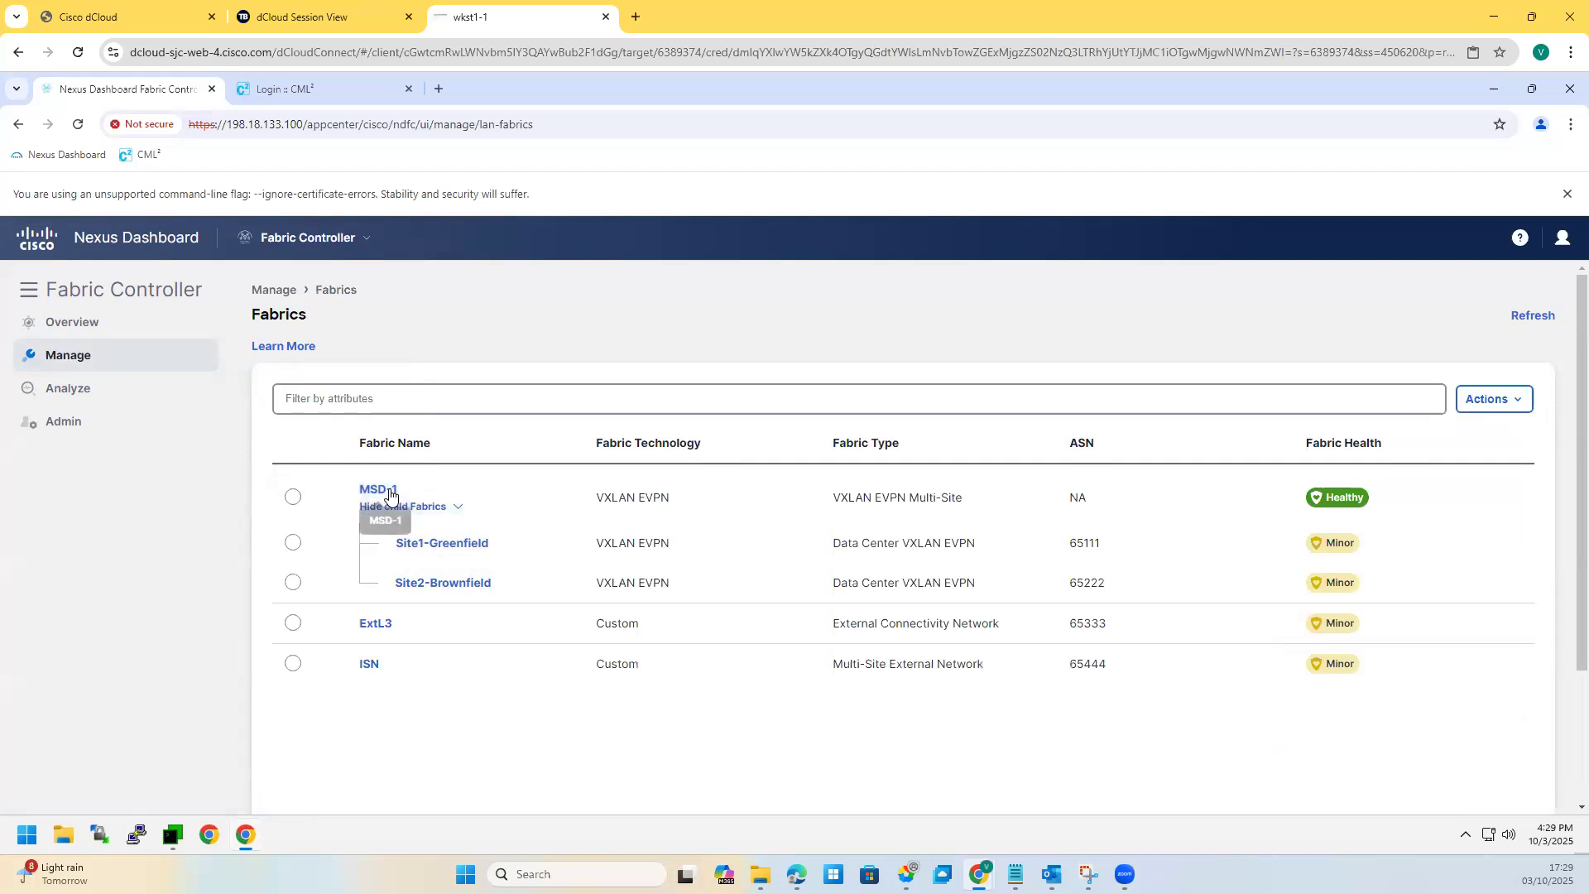
Step: Open the Site2-Brownfield fabric under MSD-1 and show its interfaces
{"action": "left_click", "coordinate": [440, 507]}
{"action": "left_click", "coordinate": [441, 507]}
{"action": "left_click", "coordinate": [472, 585]}
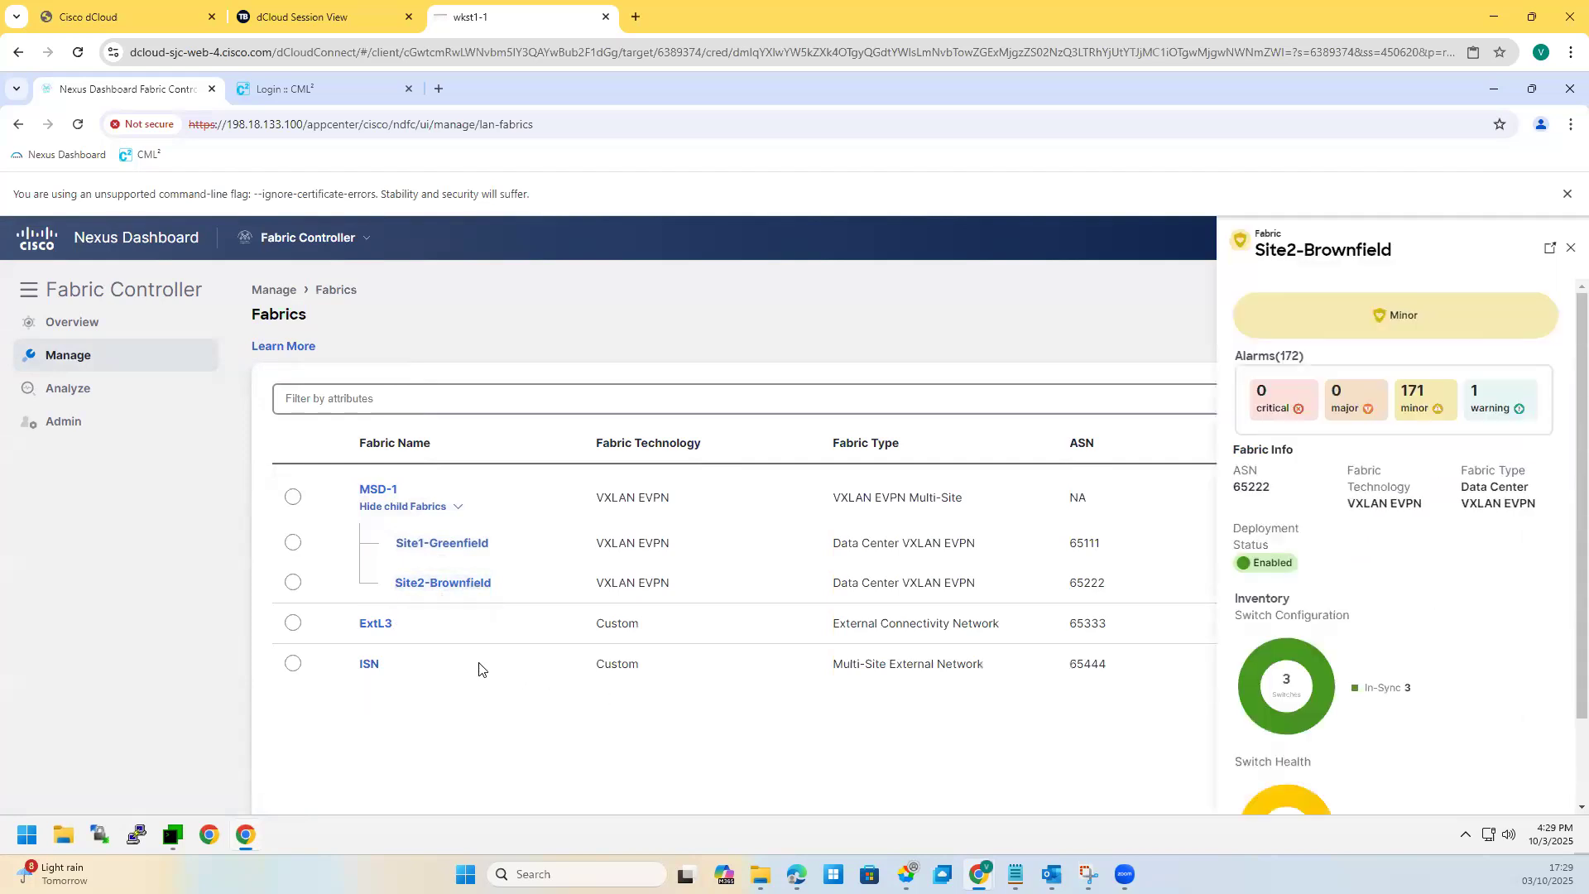
{"action": "double_click", "coordinate": [451, 584]}
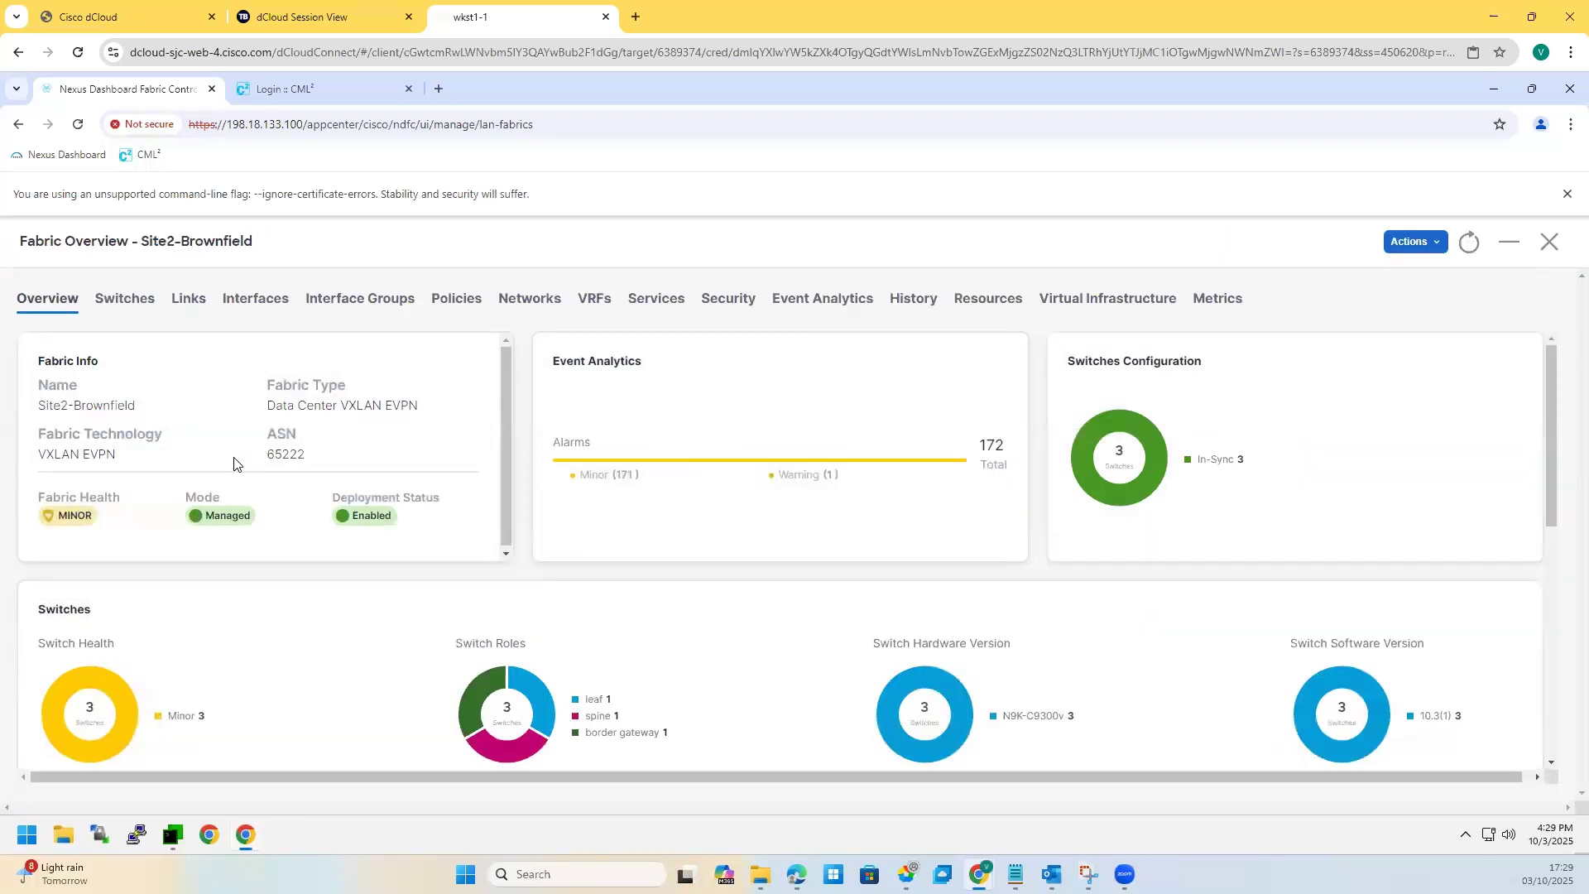
{"action": "left_click", "coordinate": [265, 301]}
Step: Filter the interface table to Interface == ethernet1/5
{"action": "left_click", "coordinate": [138, 370]}
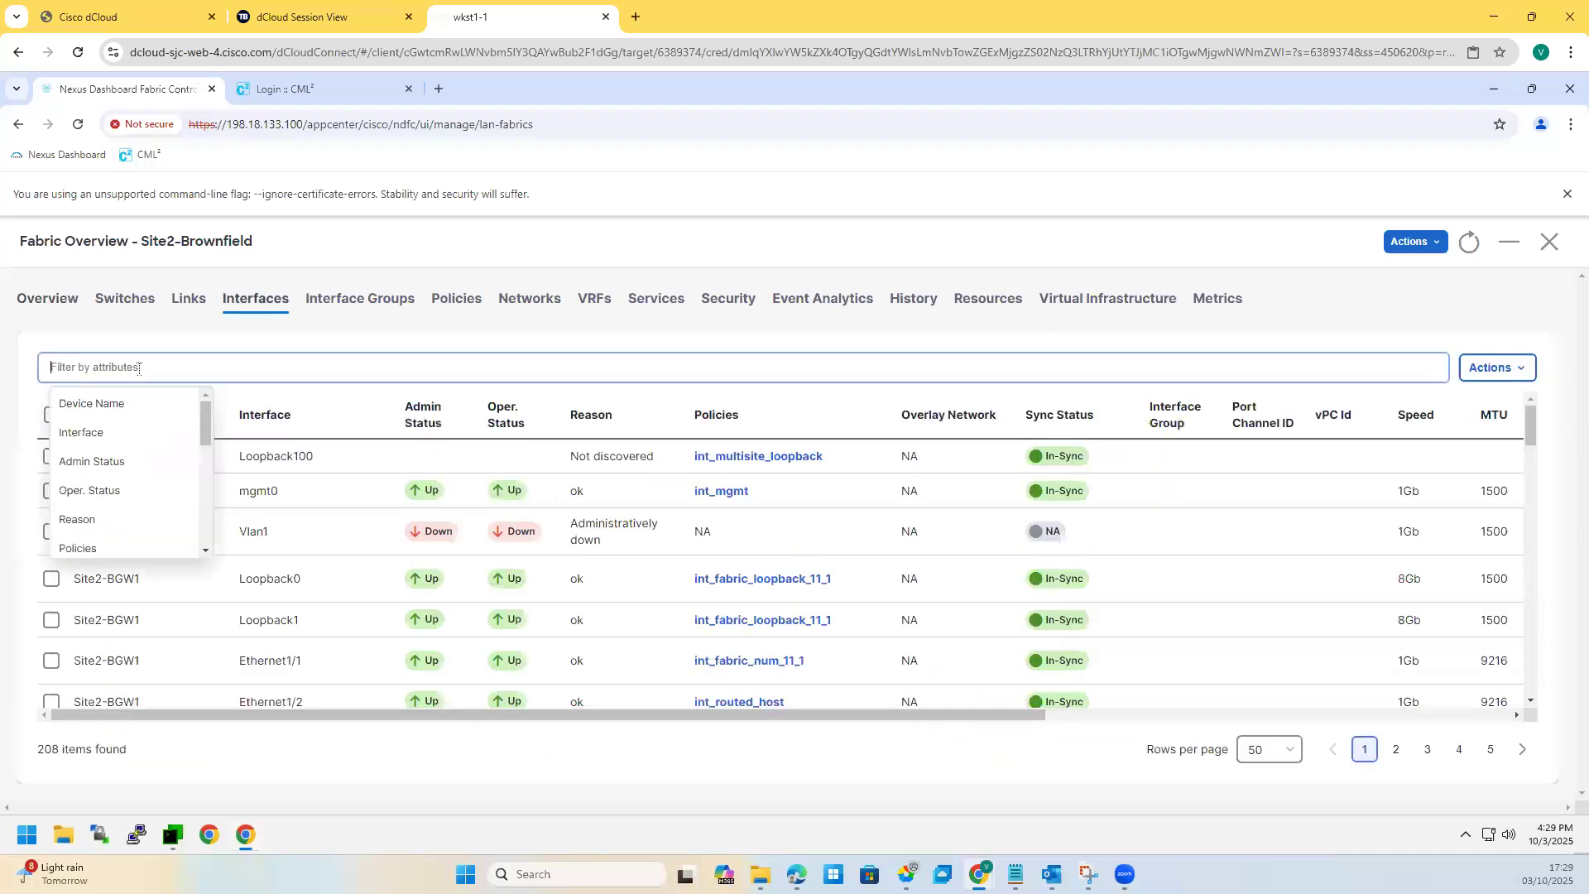
{"action": "left_click", "coordinate": [91, 439]}
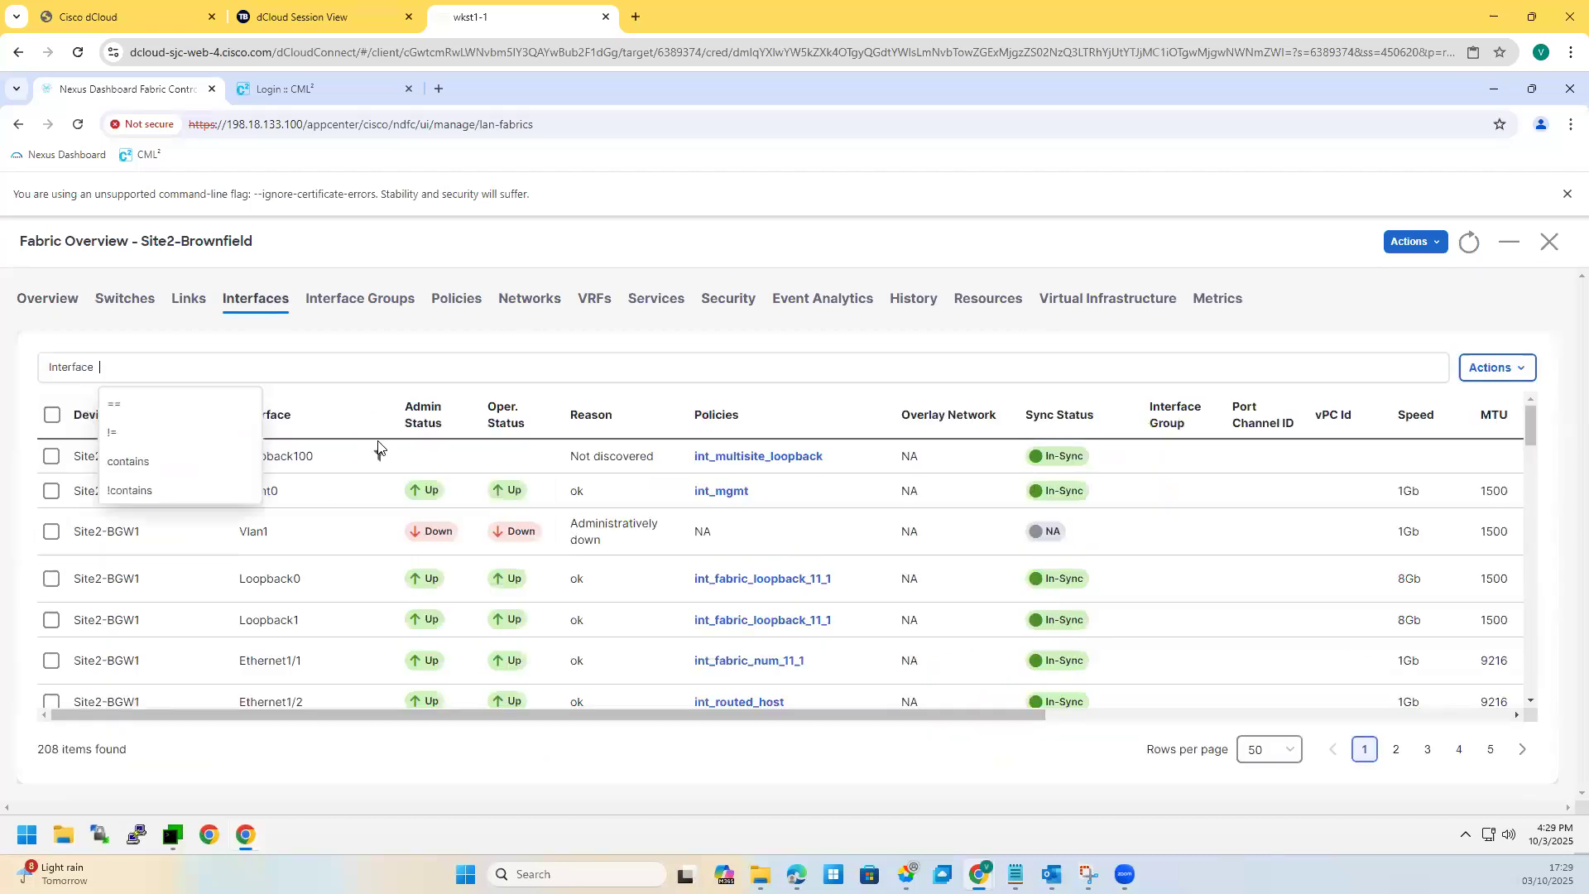
{"action": "left_click", "coordinate": [120, 406]}
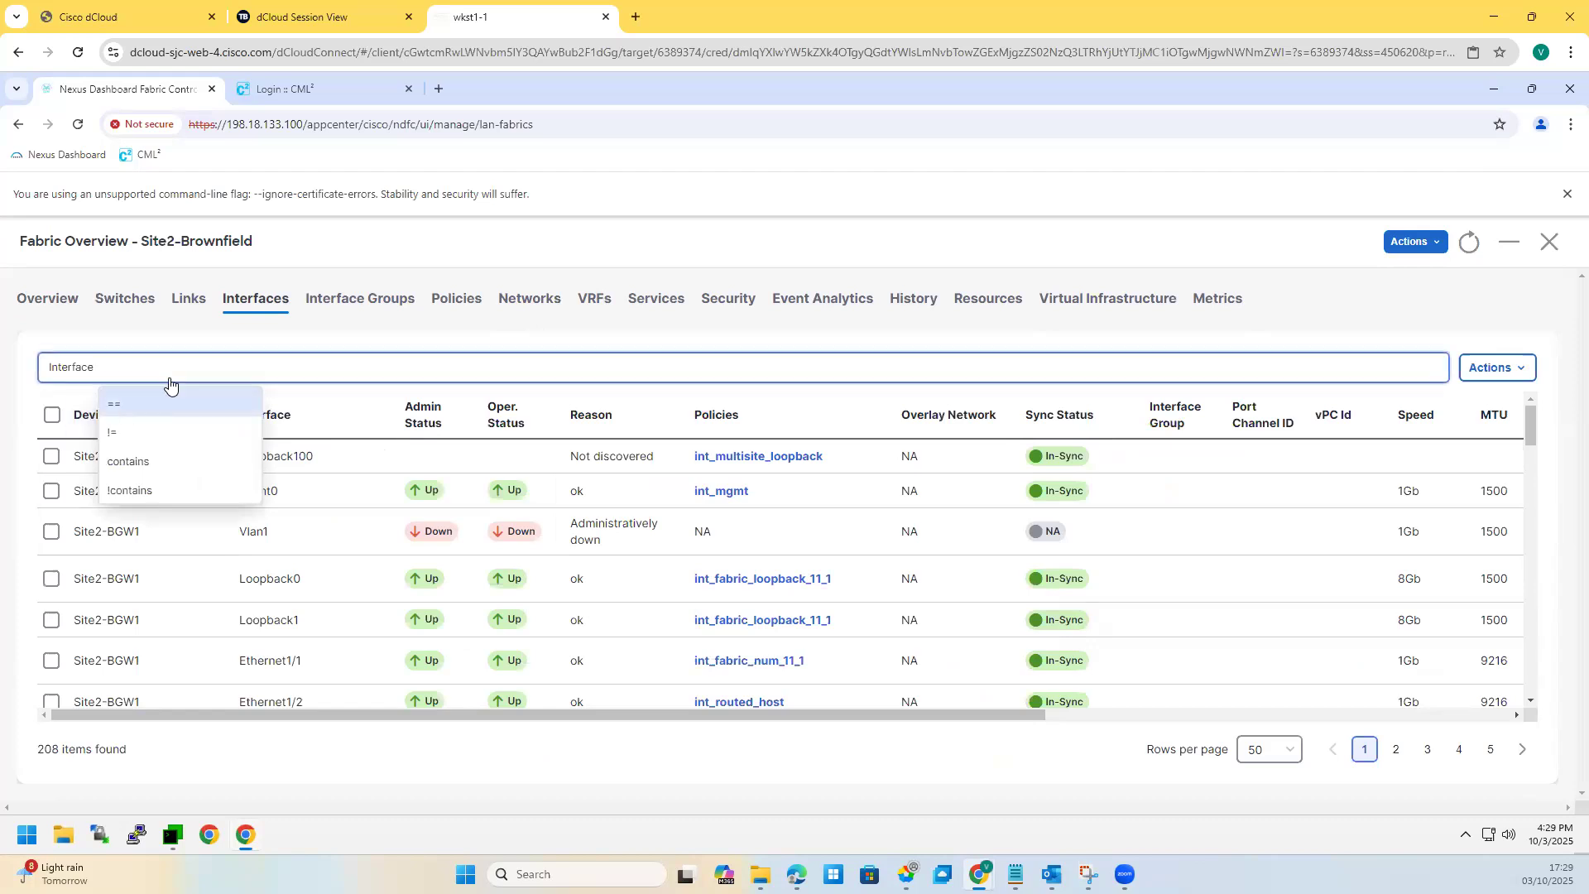
{"action": "type", "text": "INTE"}
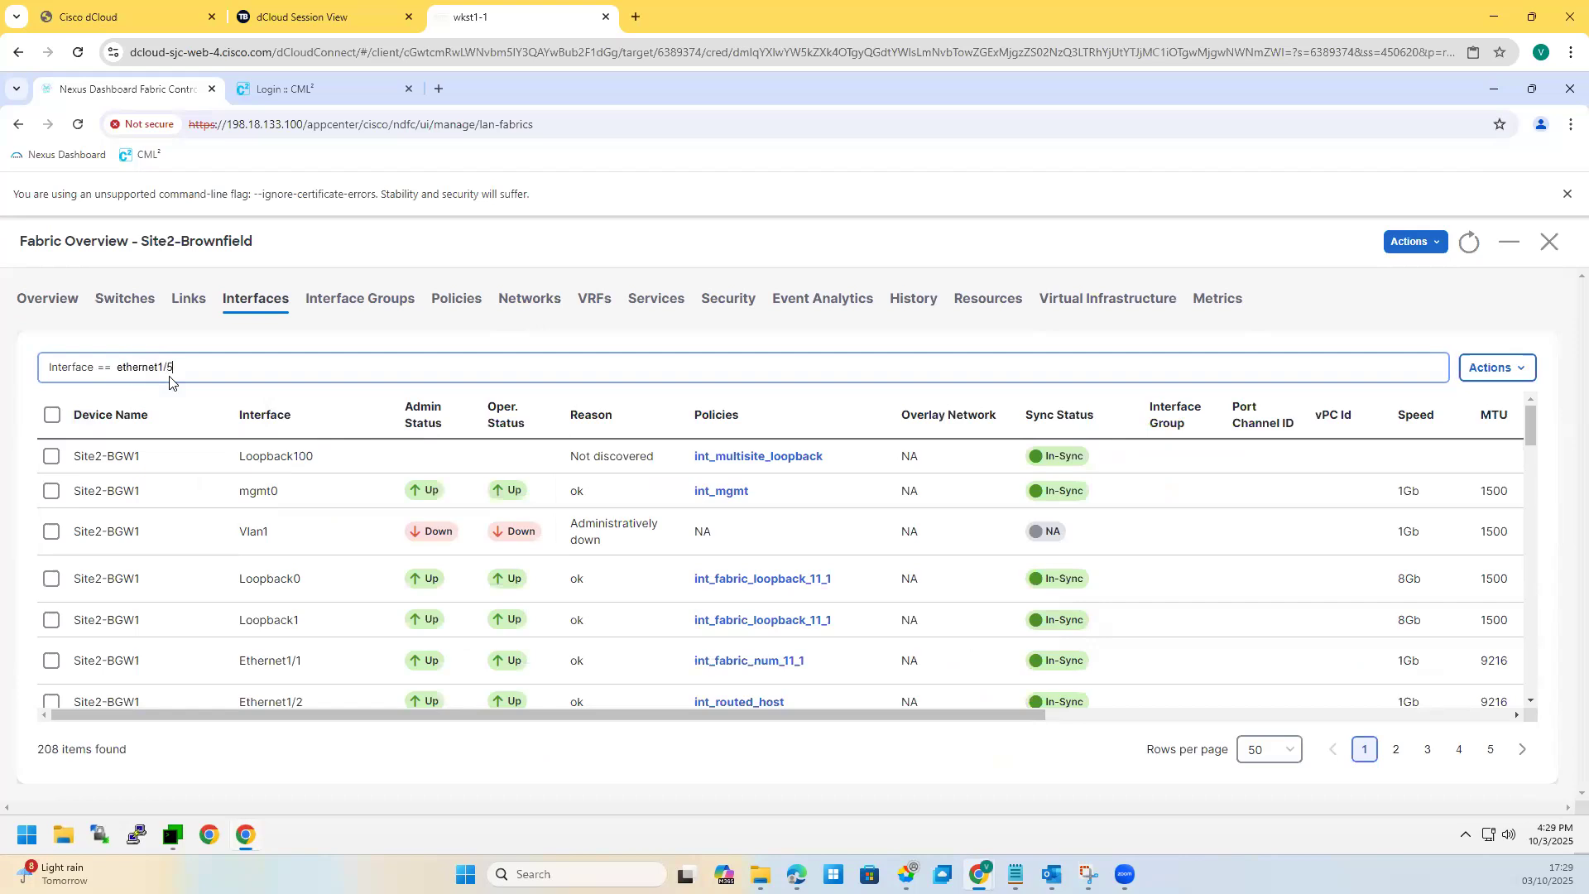
{"action": "key", "text": "Return"}
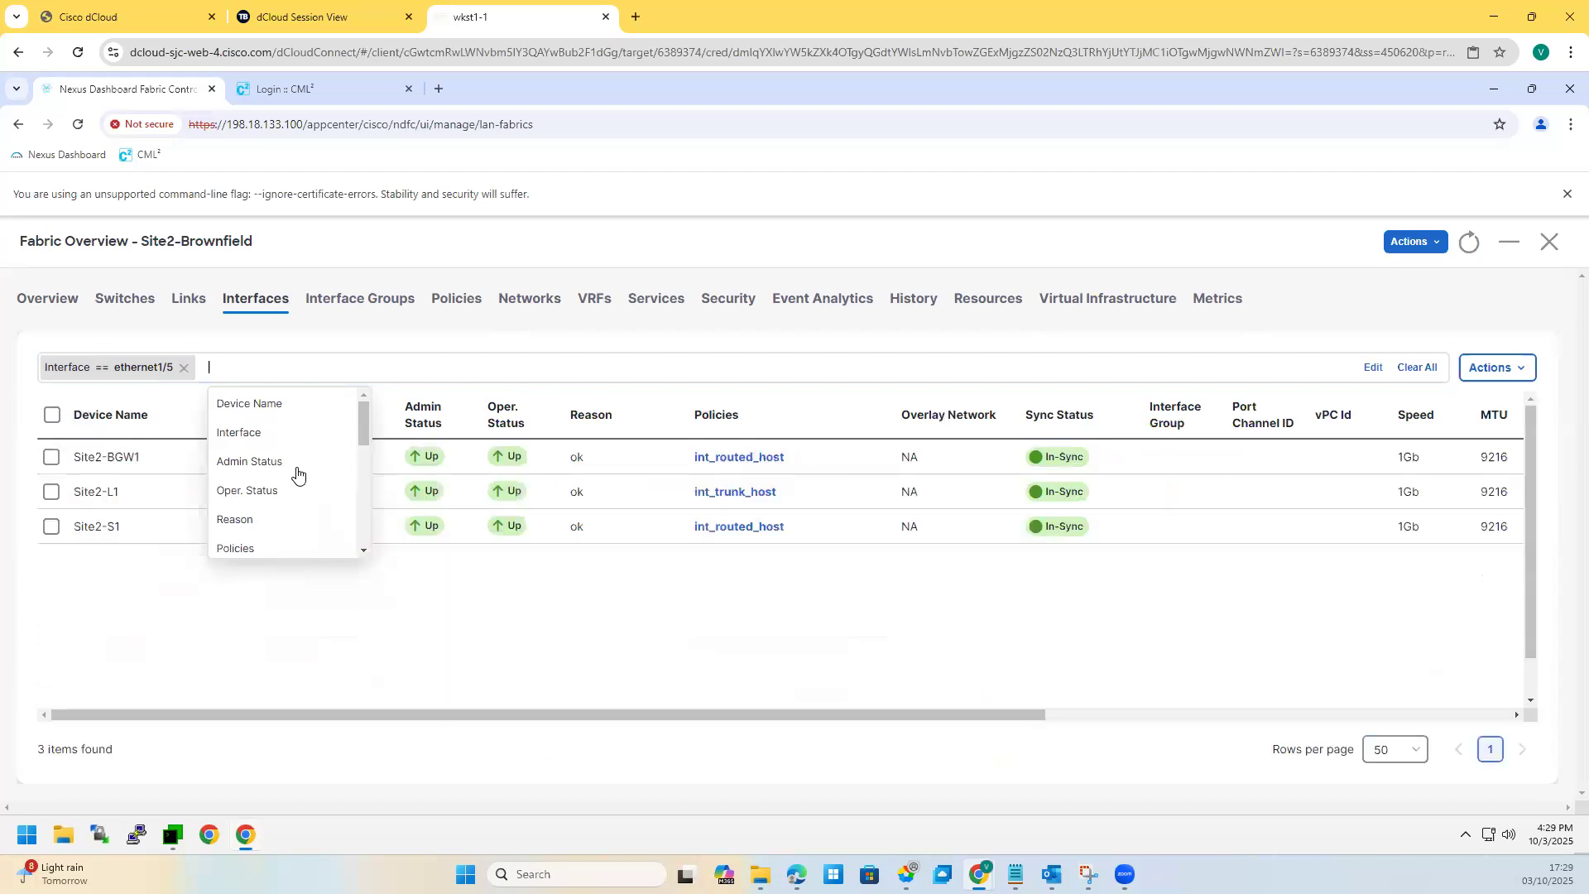
{"action": "left_click", "coordinate": [404, 548]}
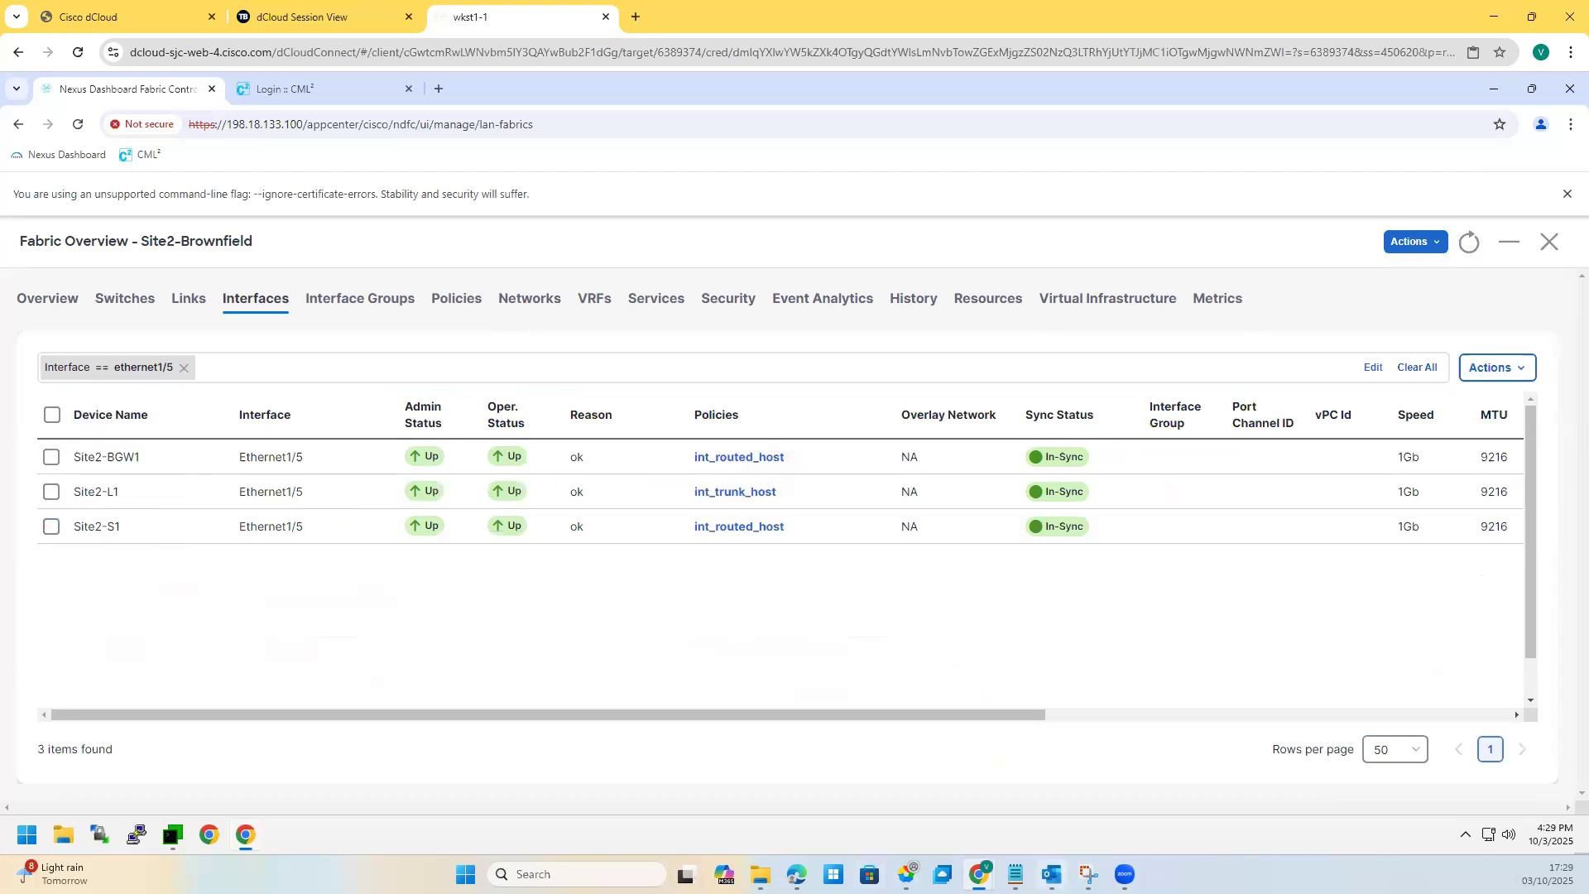
Step: Circle Server3's link to Site2-L1 on the topology, then review Site2-L1's int_trunk_host expected config
{"action": "left_click", "coordinate": [1088, 875]}
{"action": "left_click_drag", "start_coordinate": [1075, 588], "coordinate": [1107, 519]}
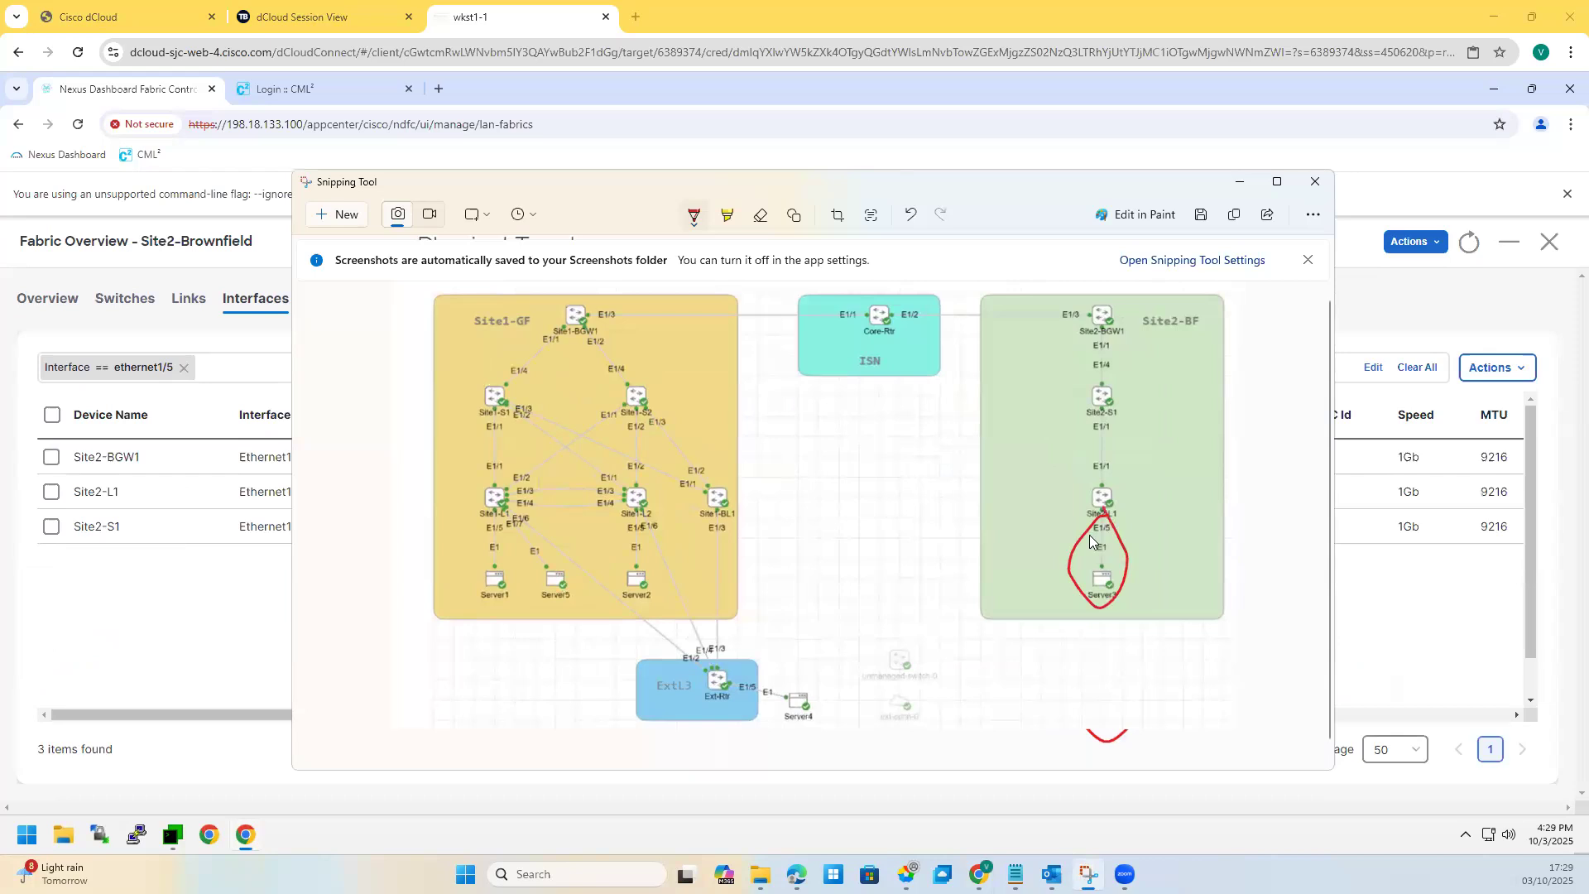
{"action": "left_click", "coordinate": [1240, 181]}
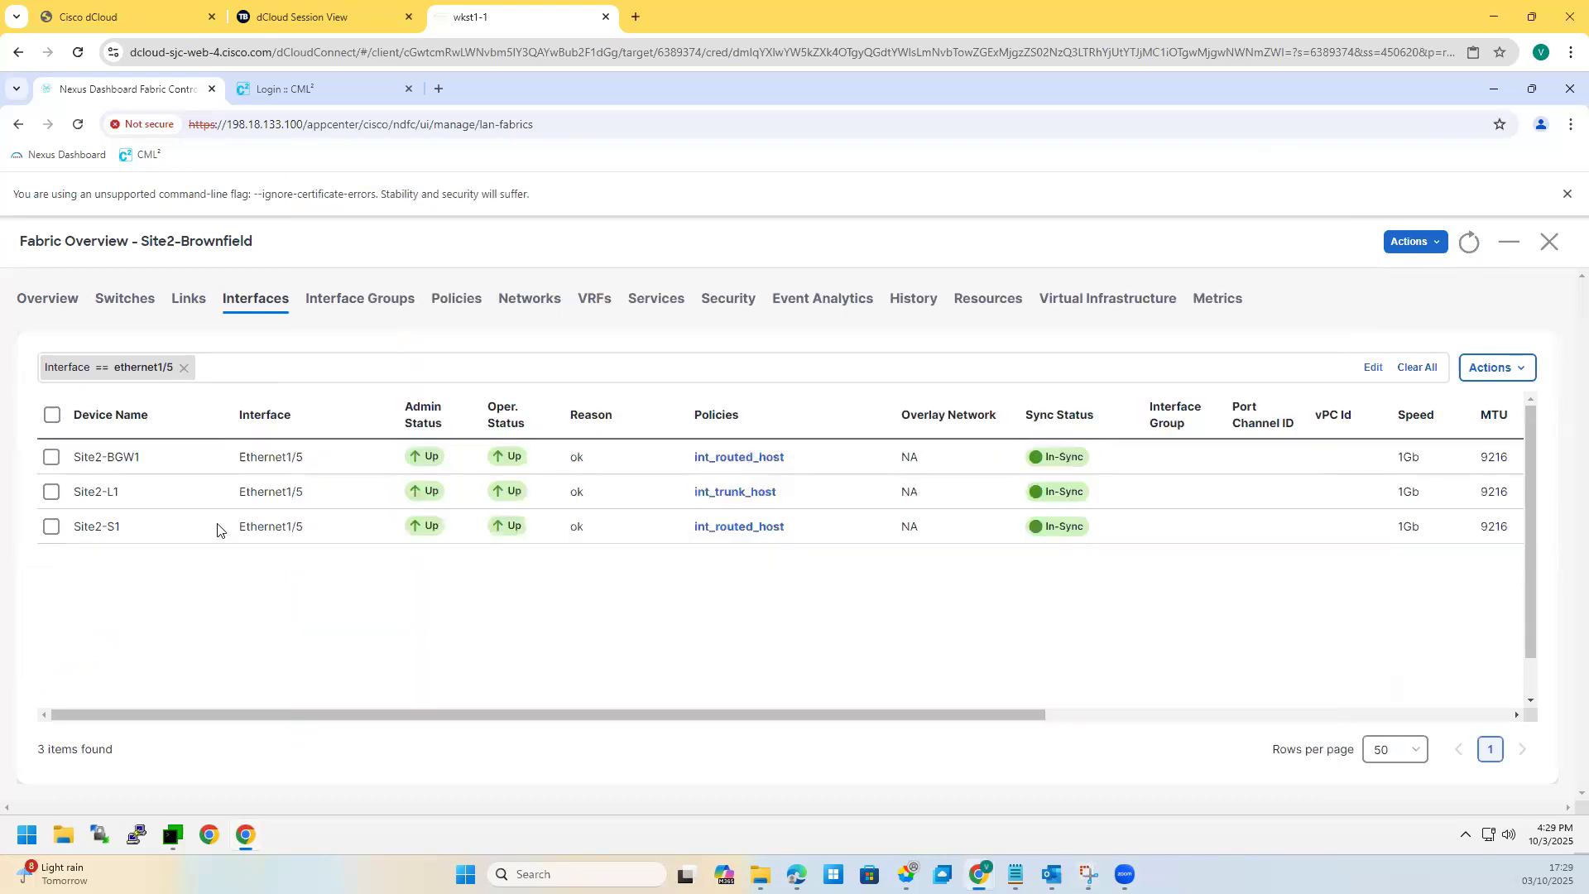
{"action": "left_click", "coordinate": [52, 500]}
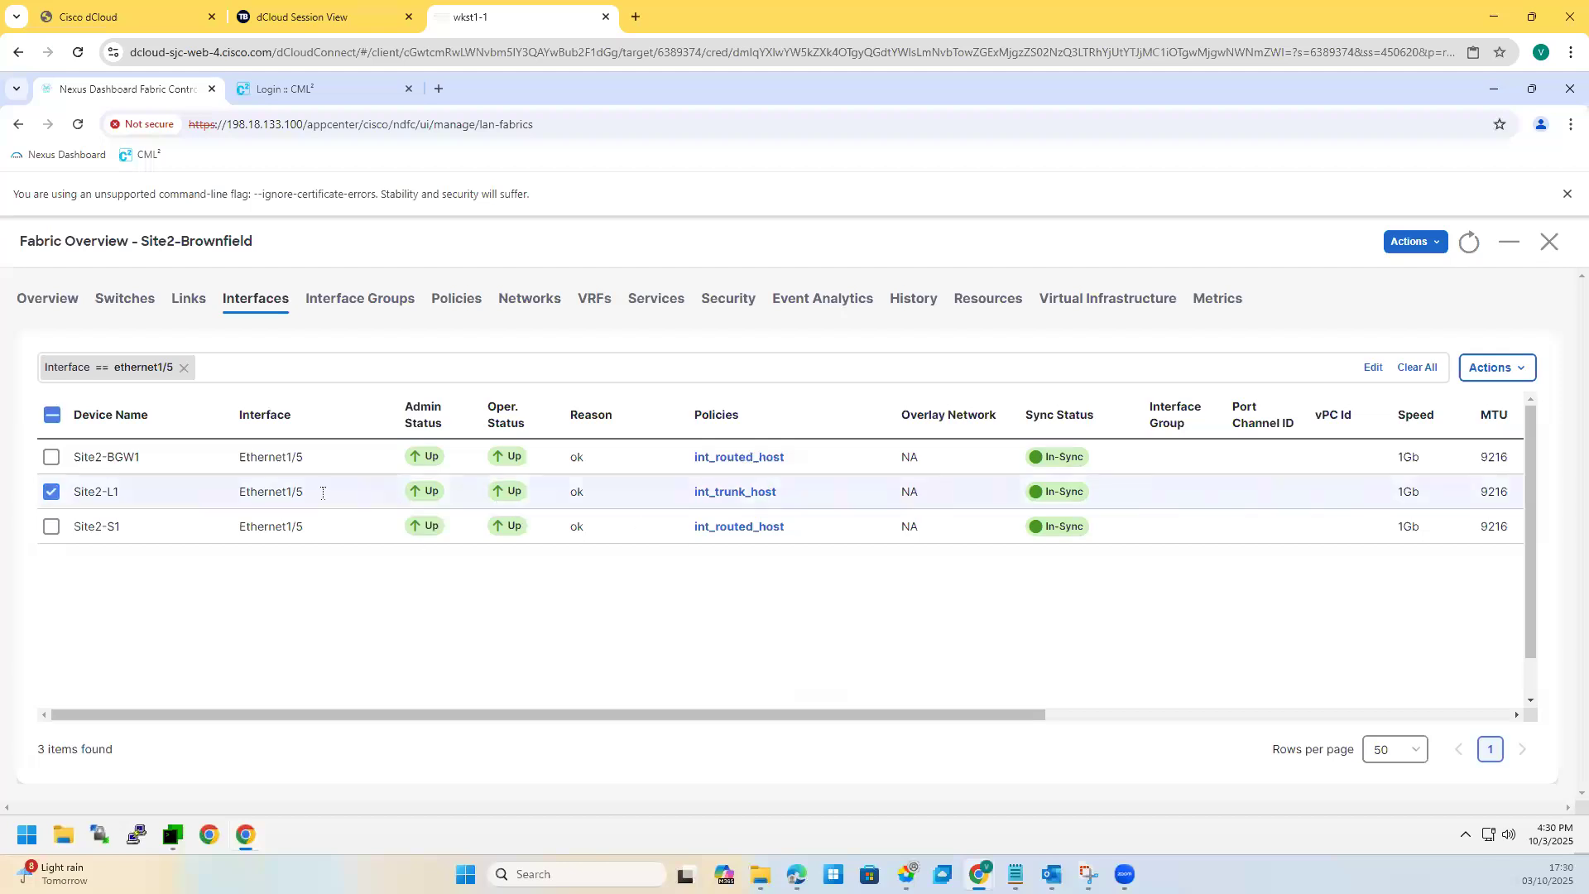
{"action": "left_click", "coordinate": [745, 494]}
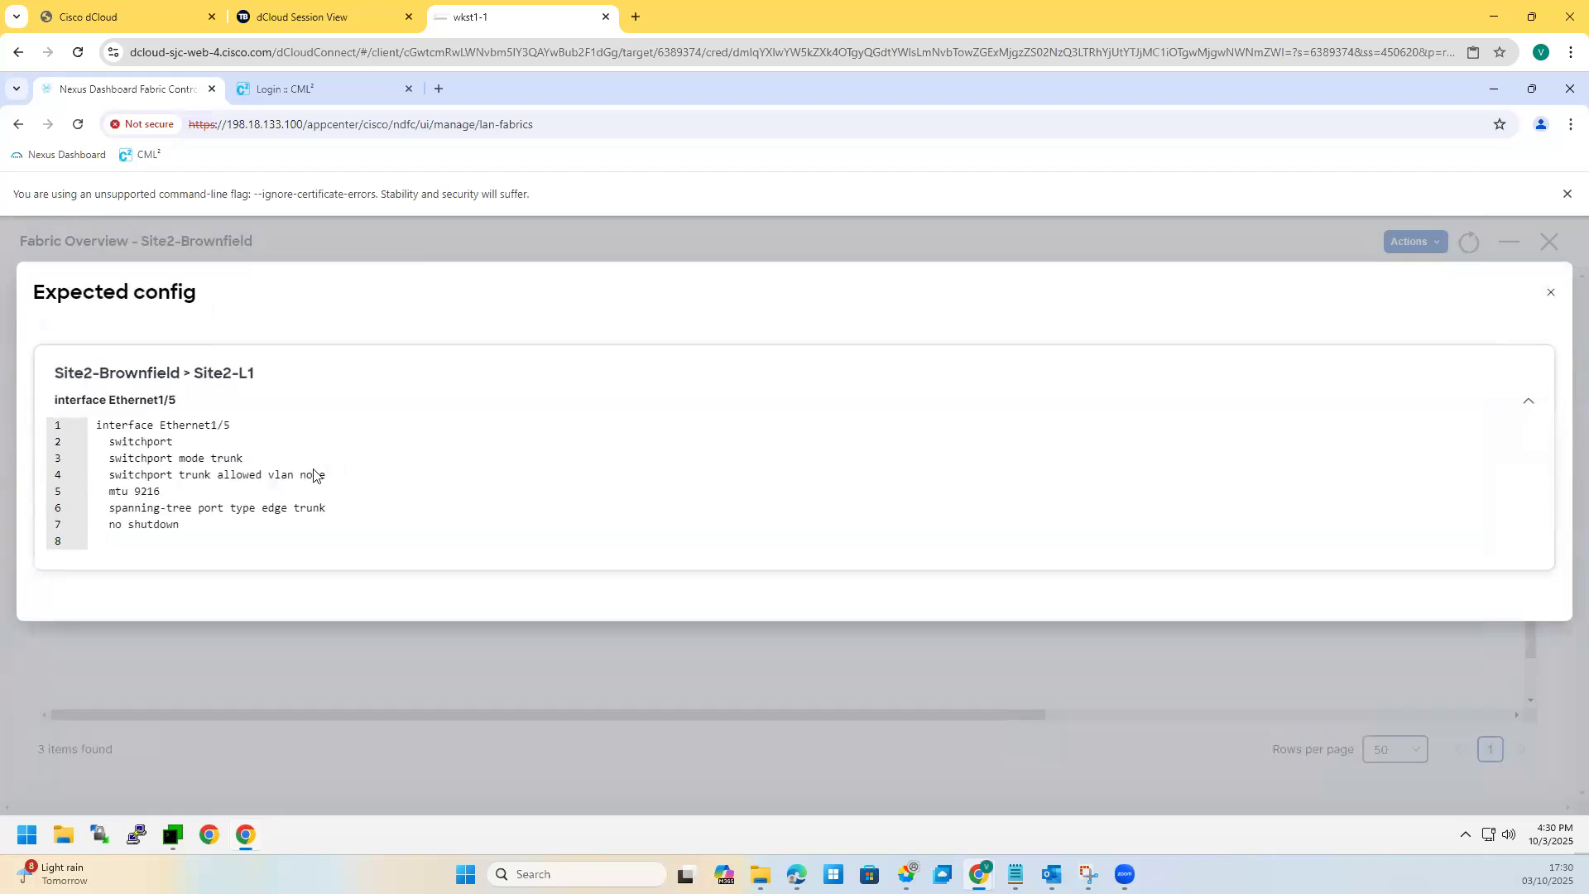
{"action": "key", "text": "Escape"}
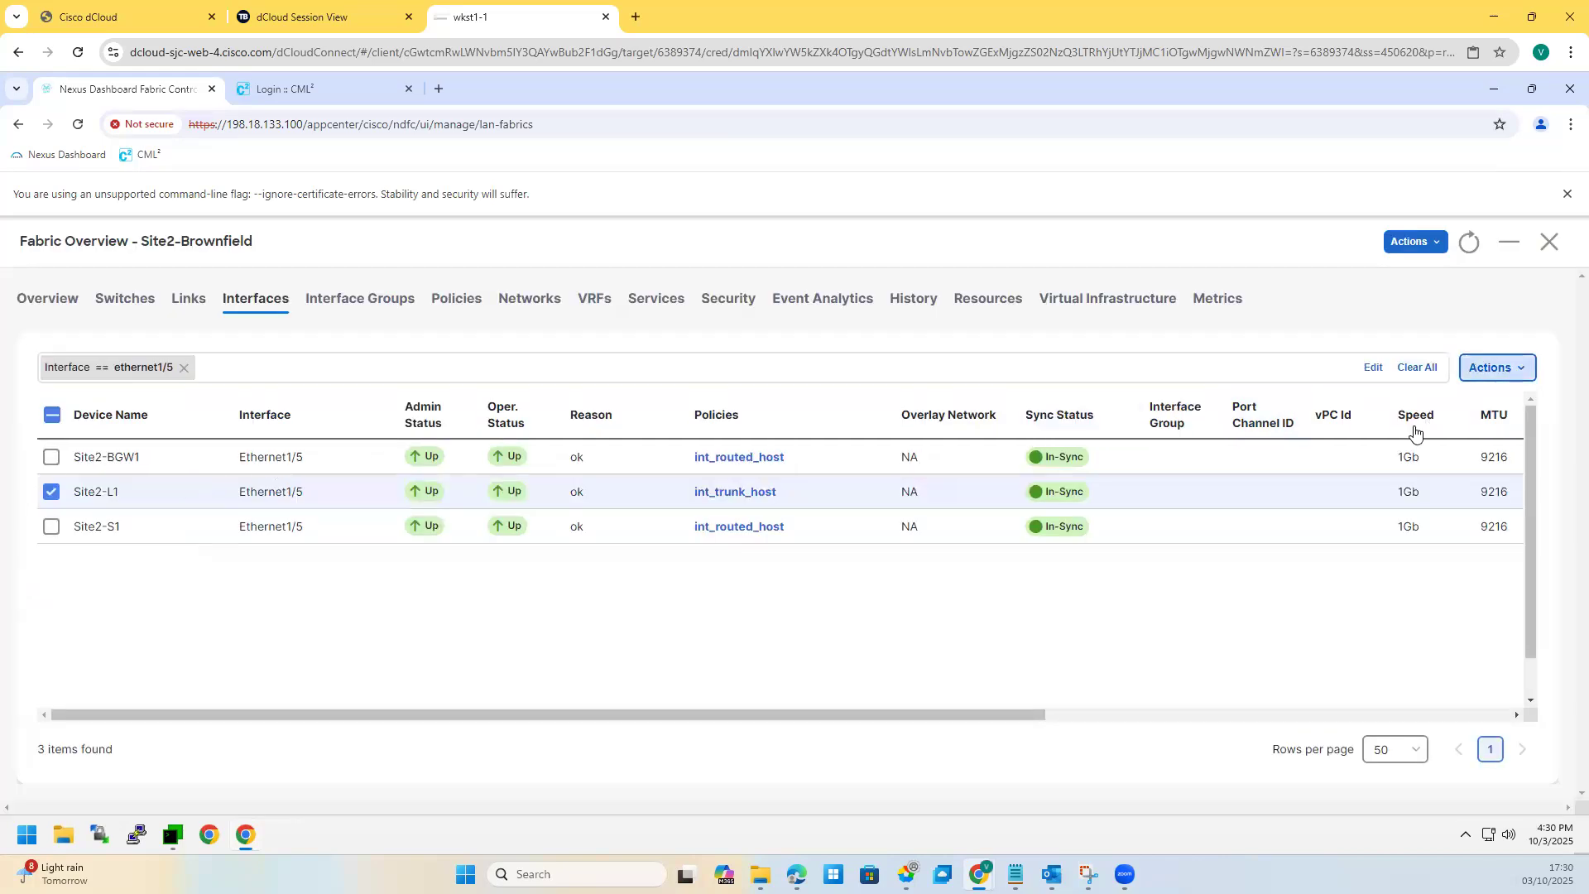
{"action": "left_click", "coordinate": [1496, 367]}
Step: Change Site2-L1 Ethernet1/5's policy from int_trunk_host to int_access_host and save
{"action": "left_click", "coordinate": [1405, 456]}
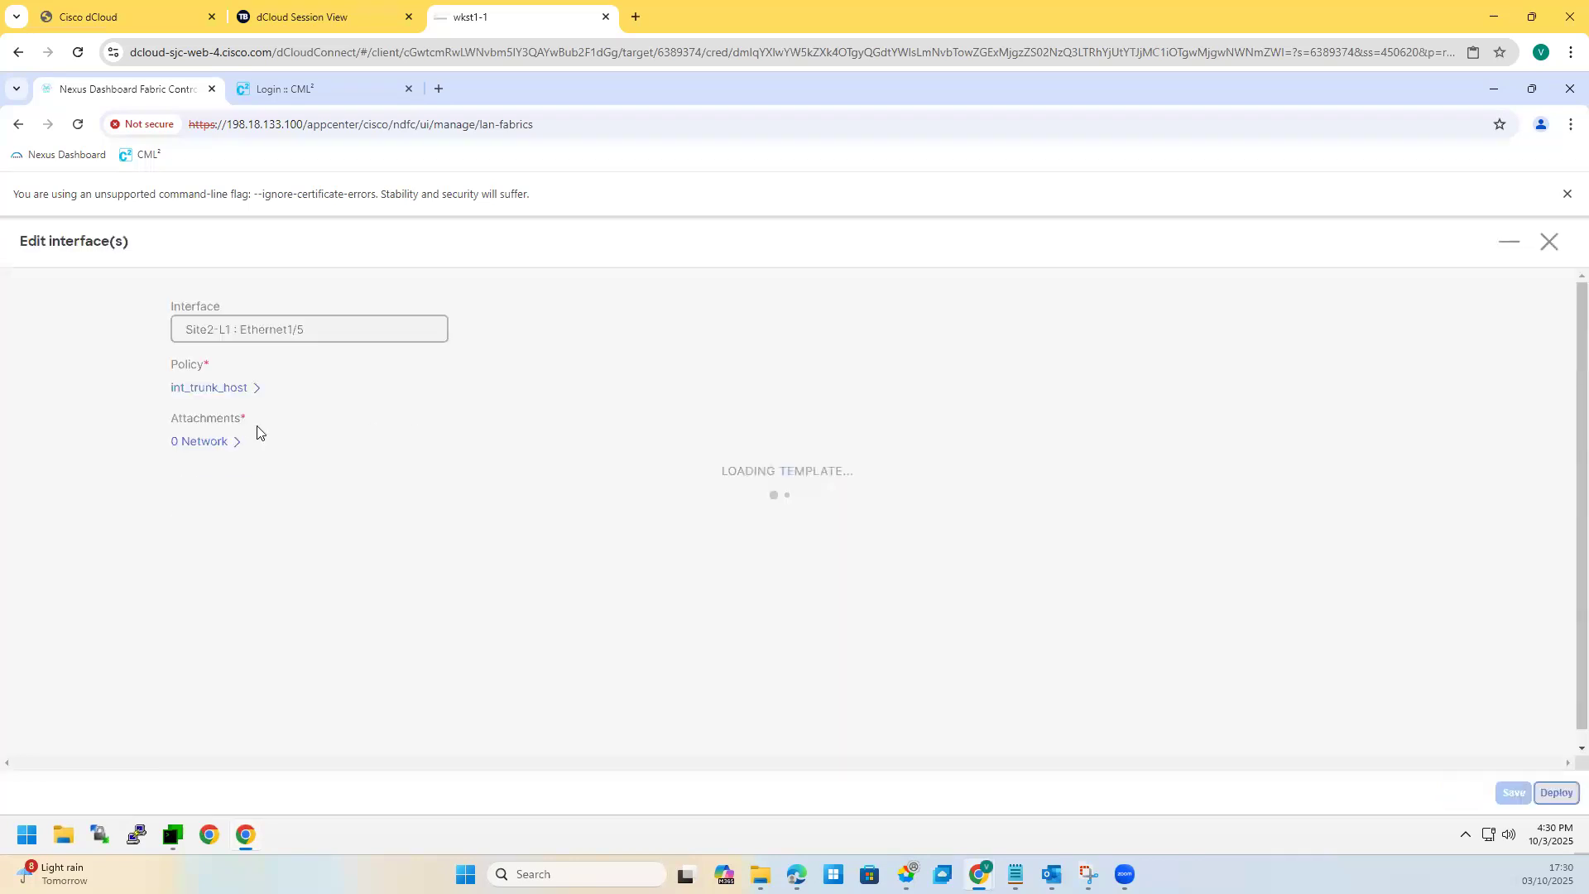
{"action": "left_click", "coordinate": [228, 389]}
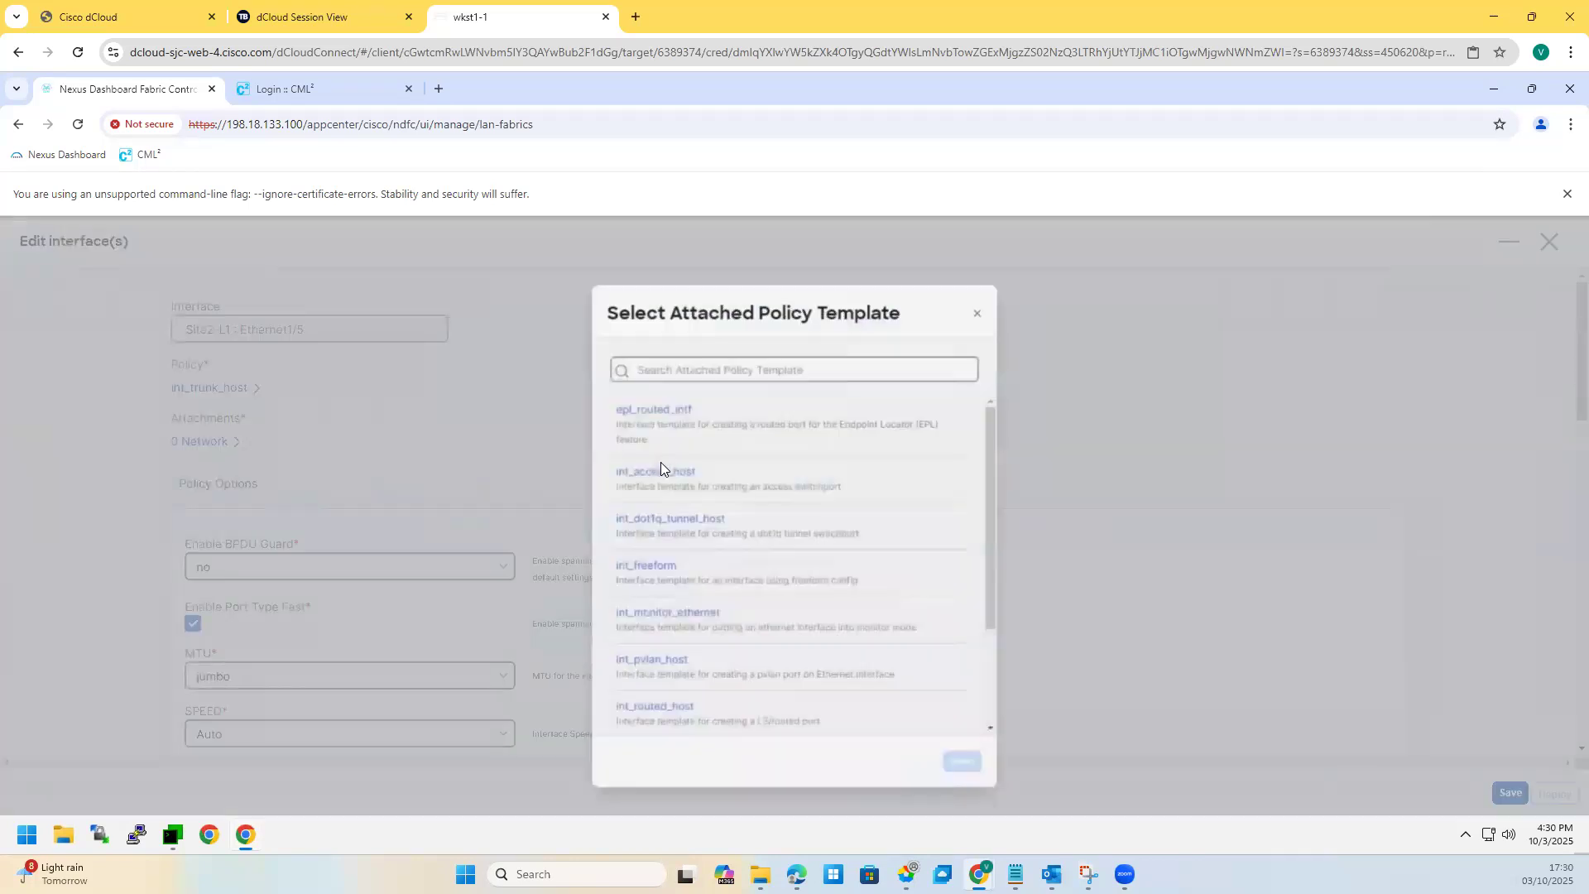
{"action": "left_click", "coordinate": [652, 463]}
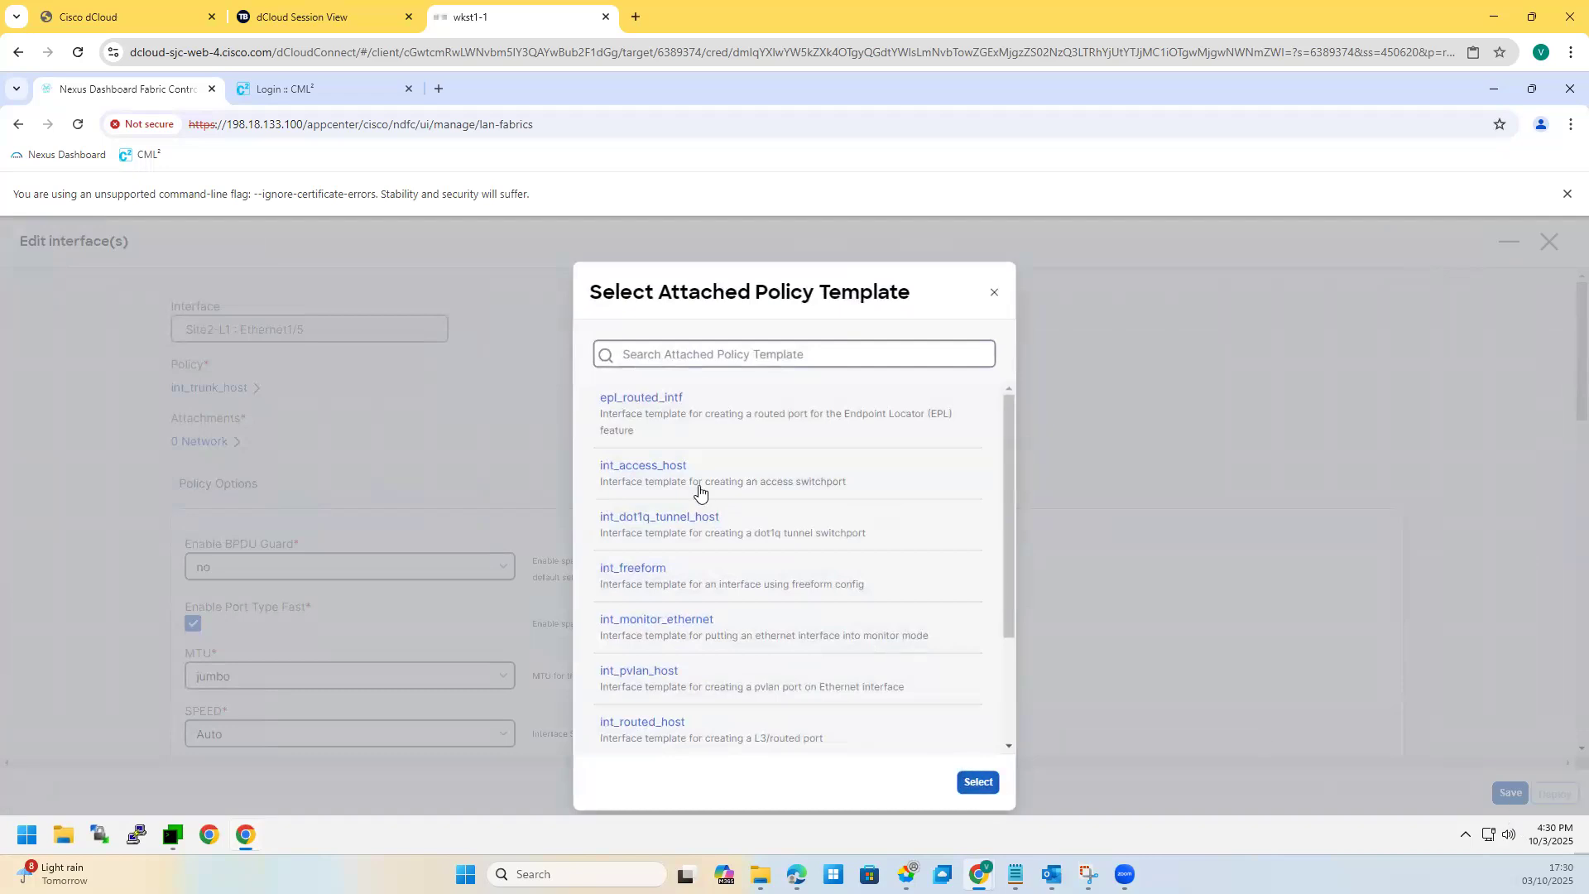
{"action": "left_click", "coordinate": [968, 782]}
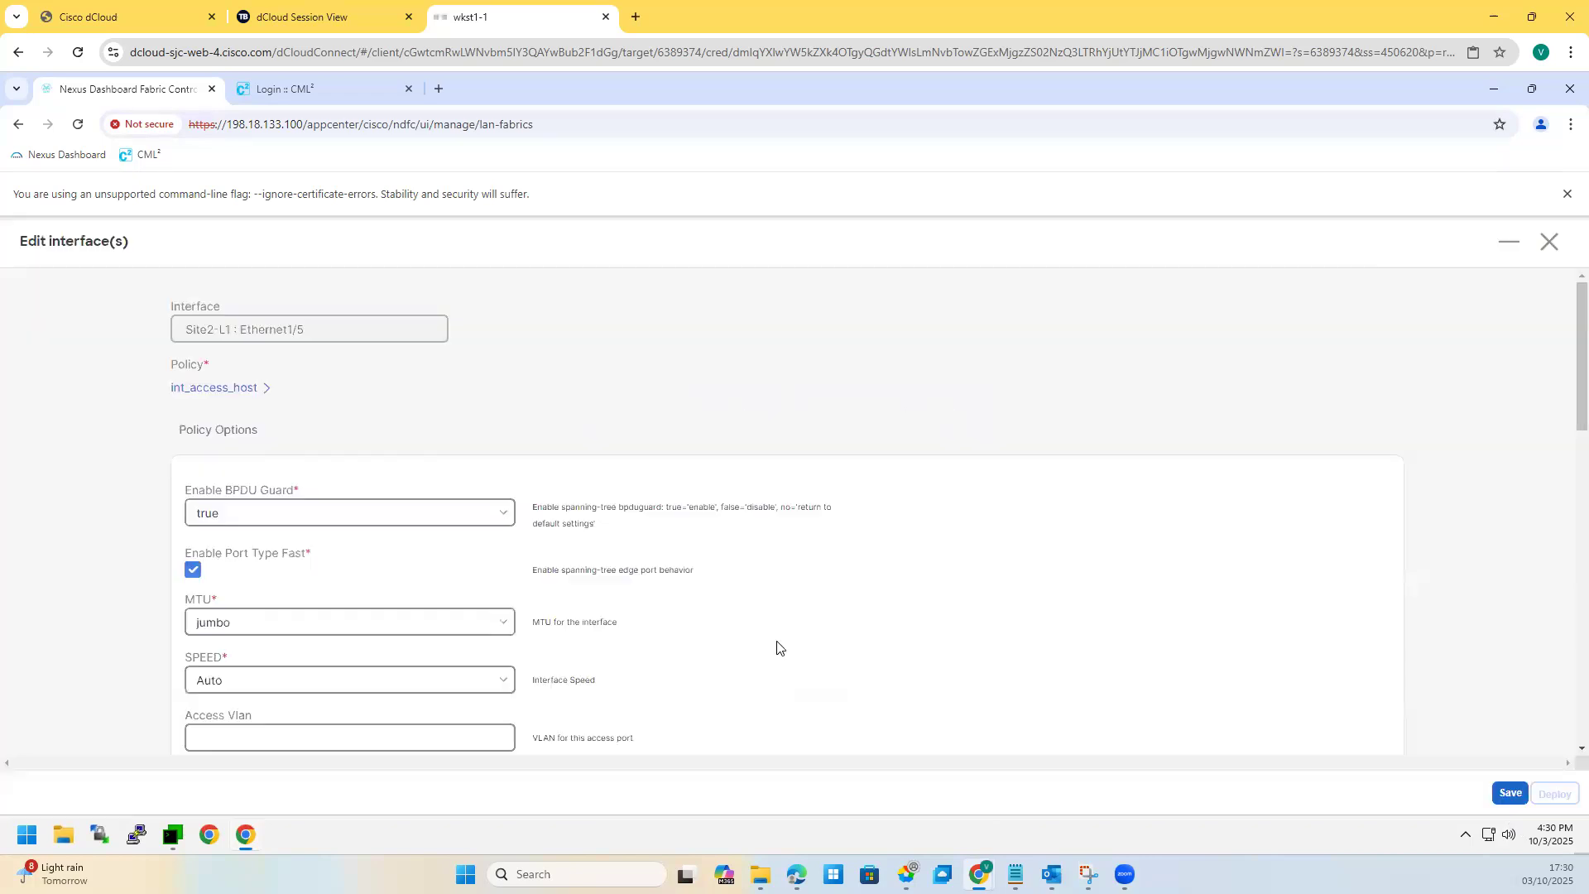
{"action": "left_click", "coordinate": [1508, 791]}
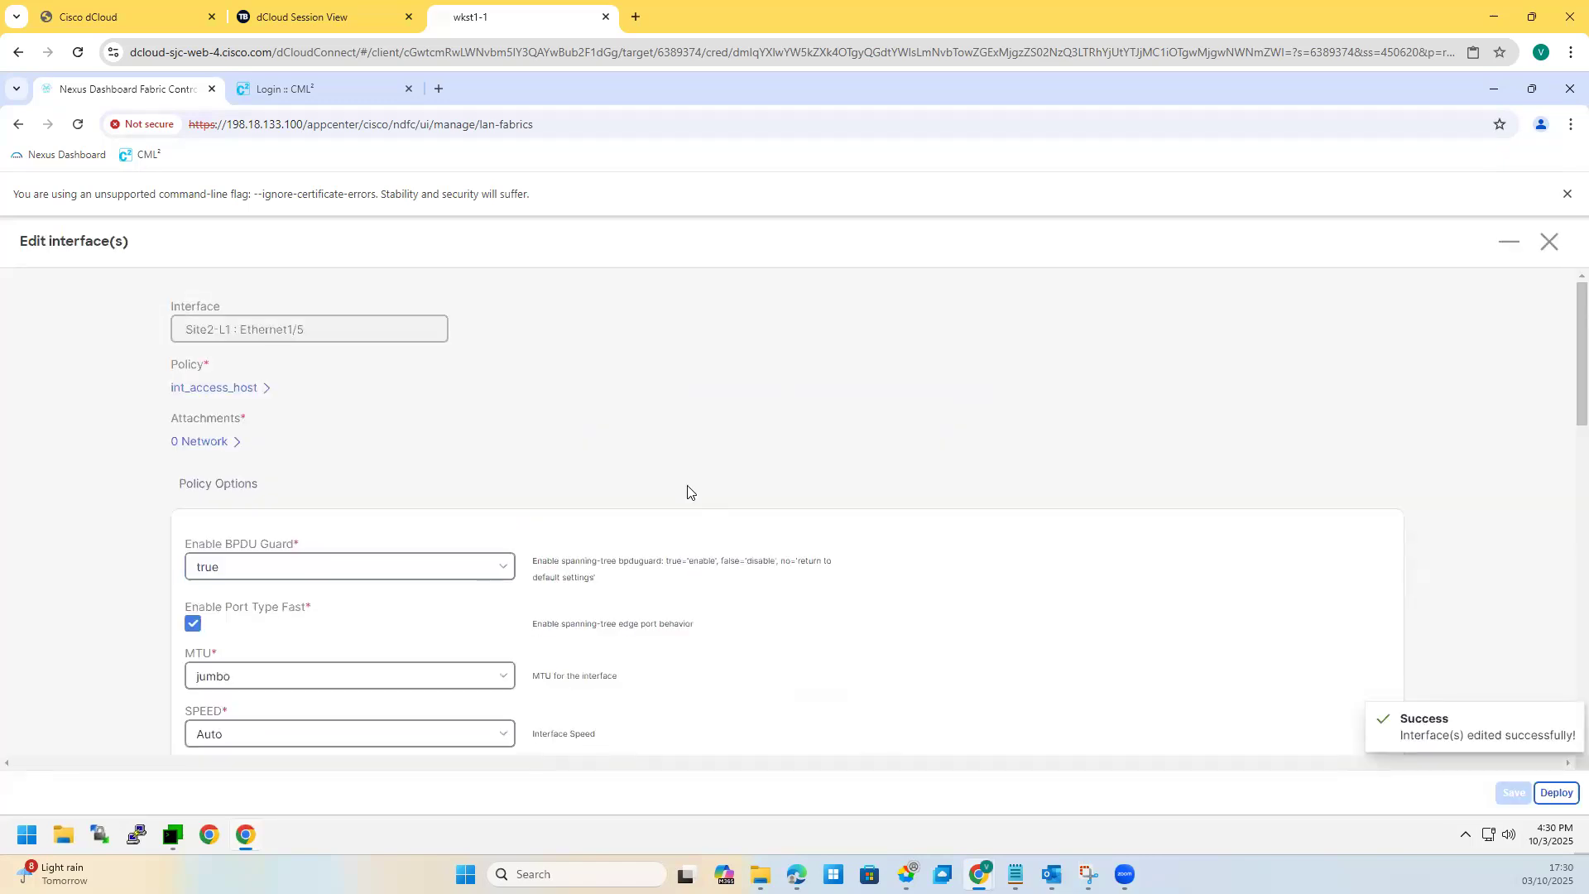
Step: Deploy the new Ethernet1/5 config to Site2-L1 and return to the Fabrics list
{"action": "left_click", "coordinate": [1556, 793]}
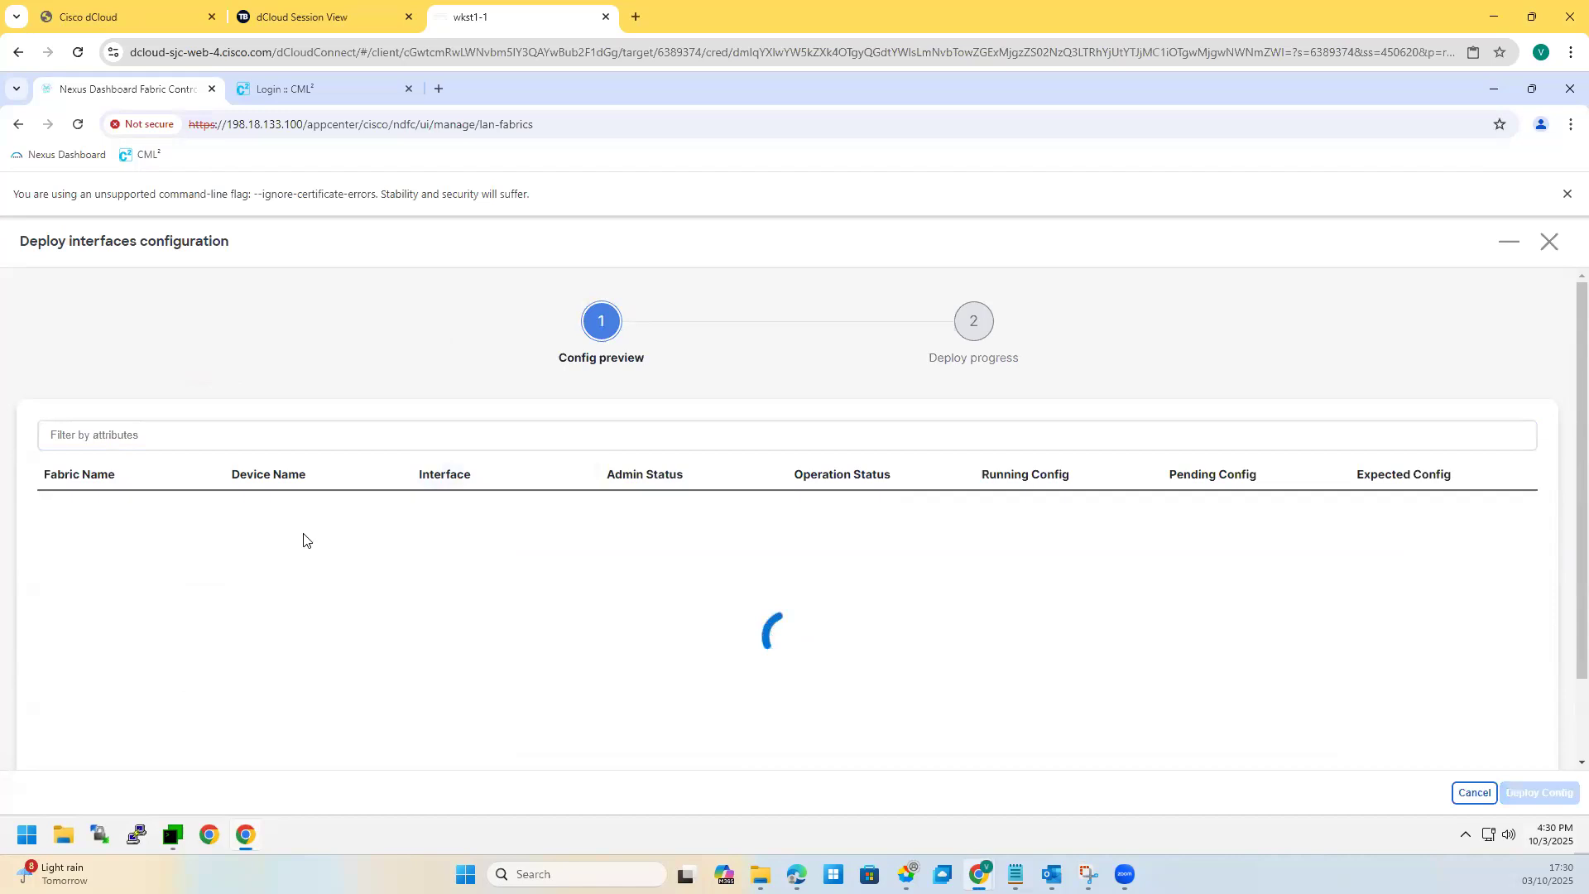
{"action": "left_click", "coordinate": [1511, 793]}
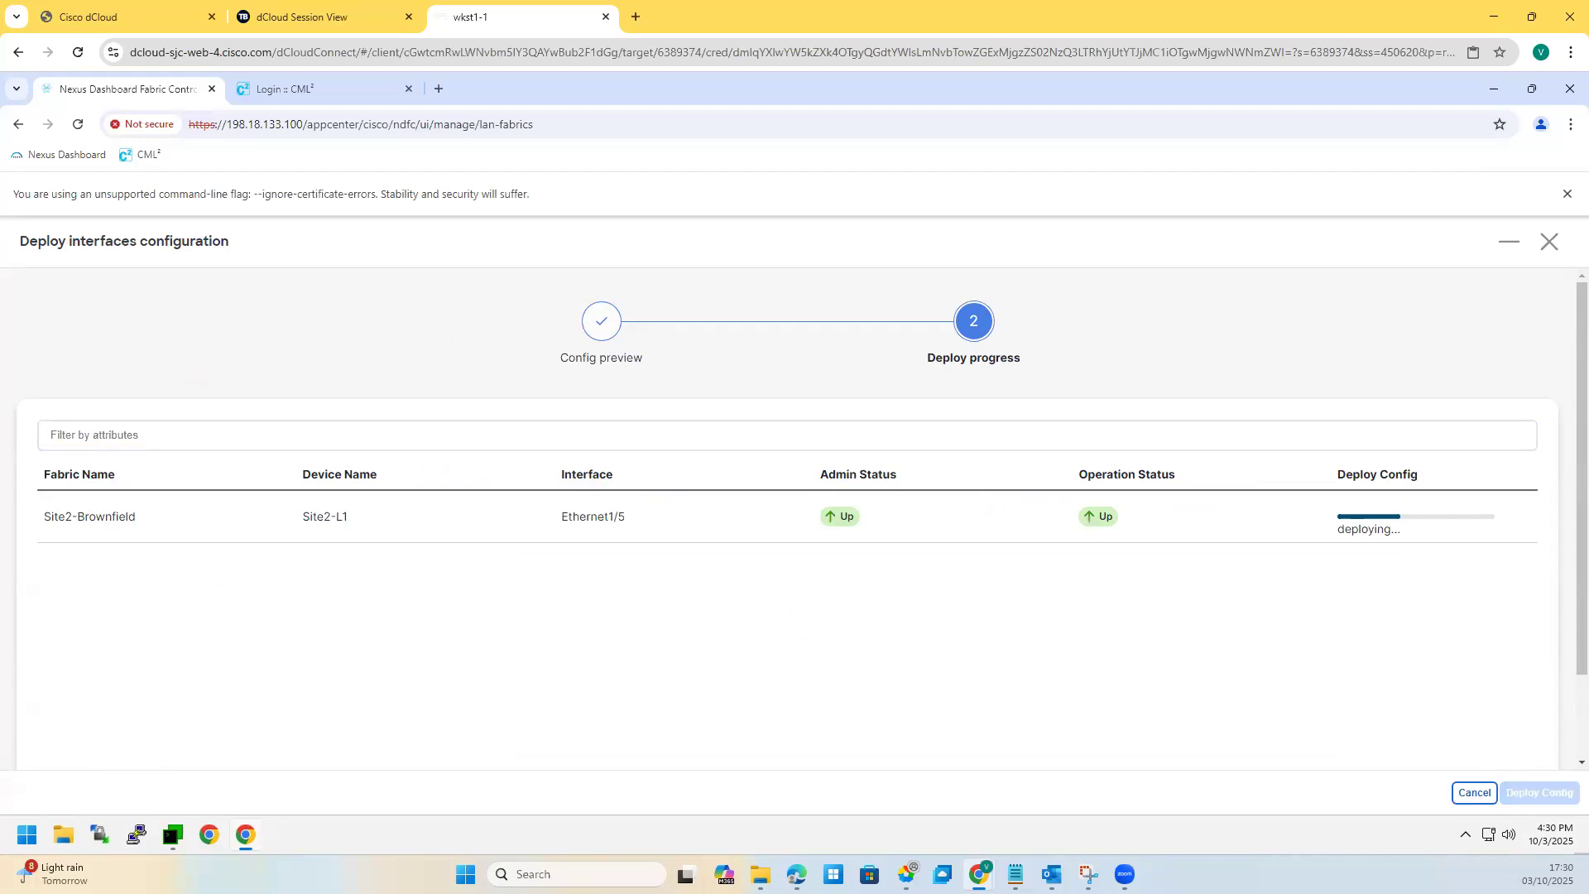
{"action": "left_click", "coordinate": [1548, 241]}
{"action": "left_click", "coordinate": [1548, 242]}
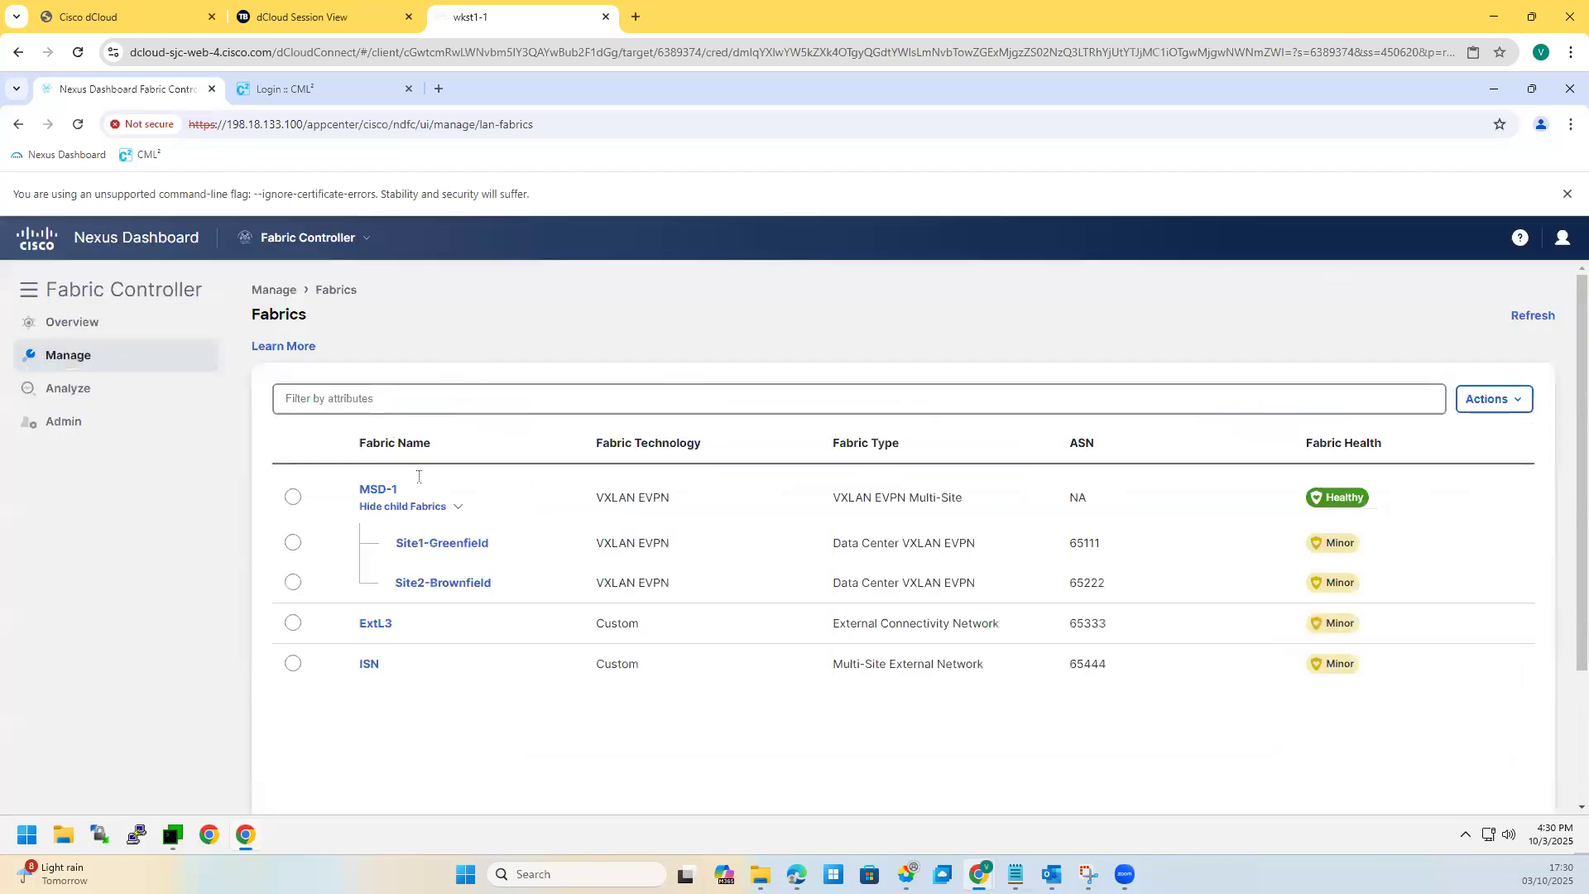
Step: Check MSD-1's deployed networks (bluenet1, bluenet2, Auto_Net_VNI49000_VLAN2999) and its two VRFs
{"action": "left_click", "coordinate": [369, 489]}
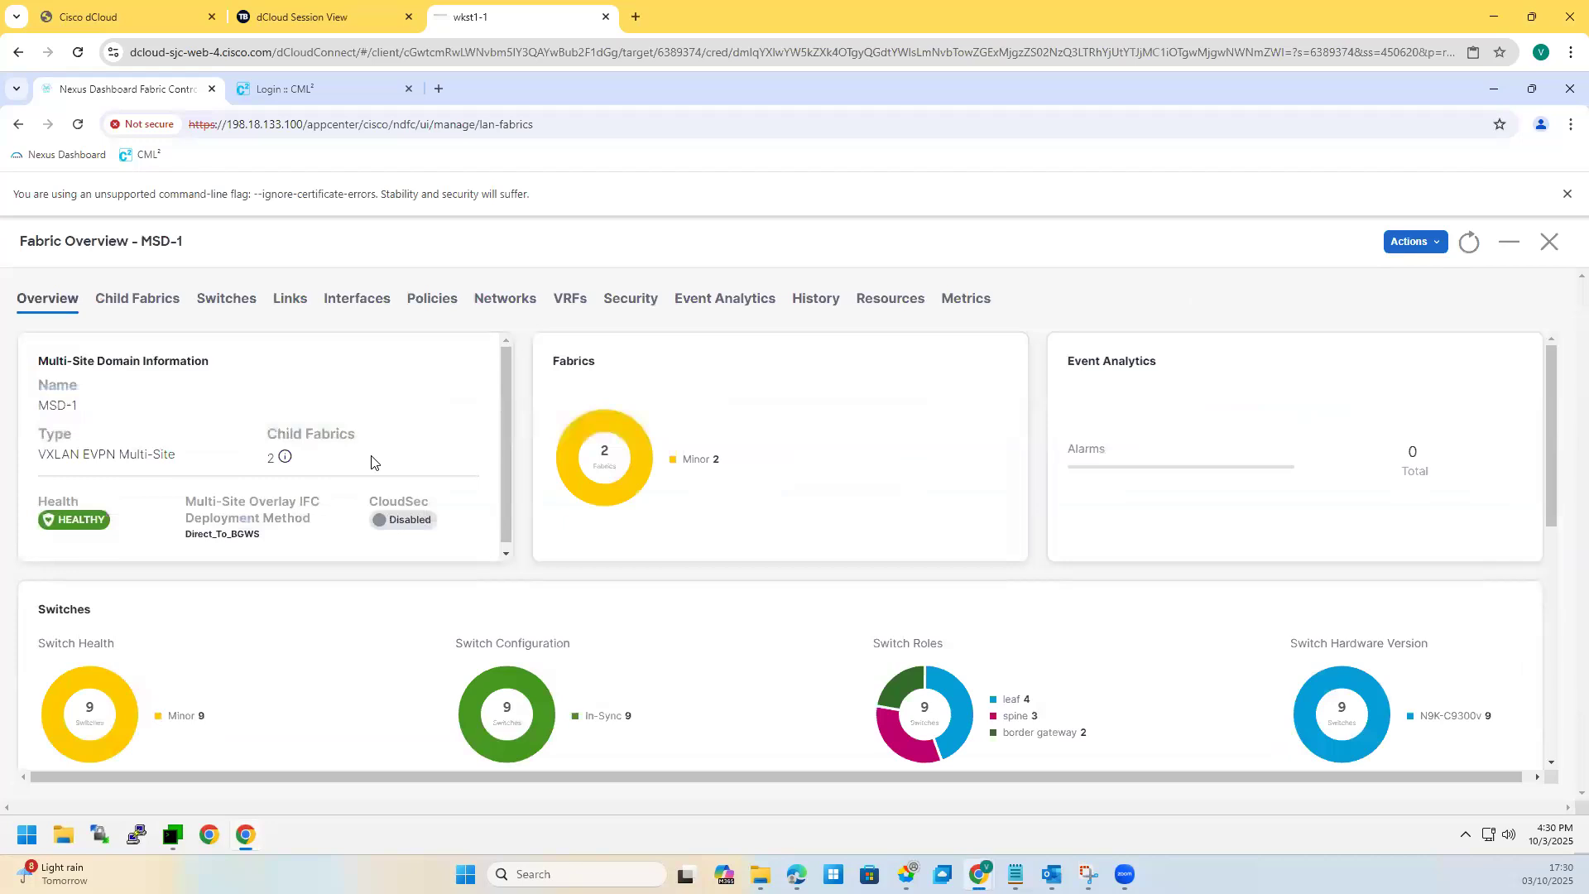
{"action": "left_click", "coordinate": [493, 303]}
{"action": "double_click", "coordinate": [123, 448]}
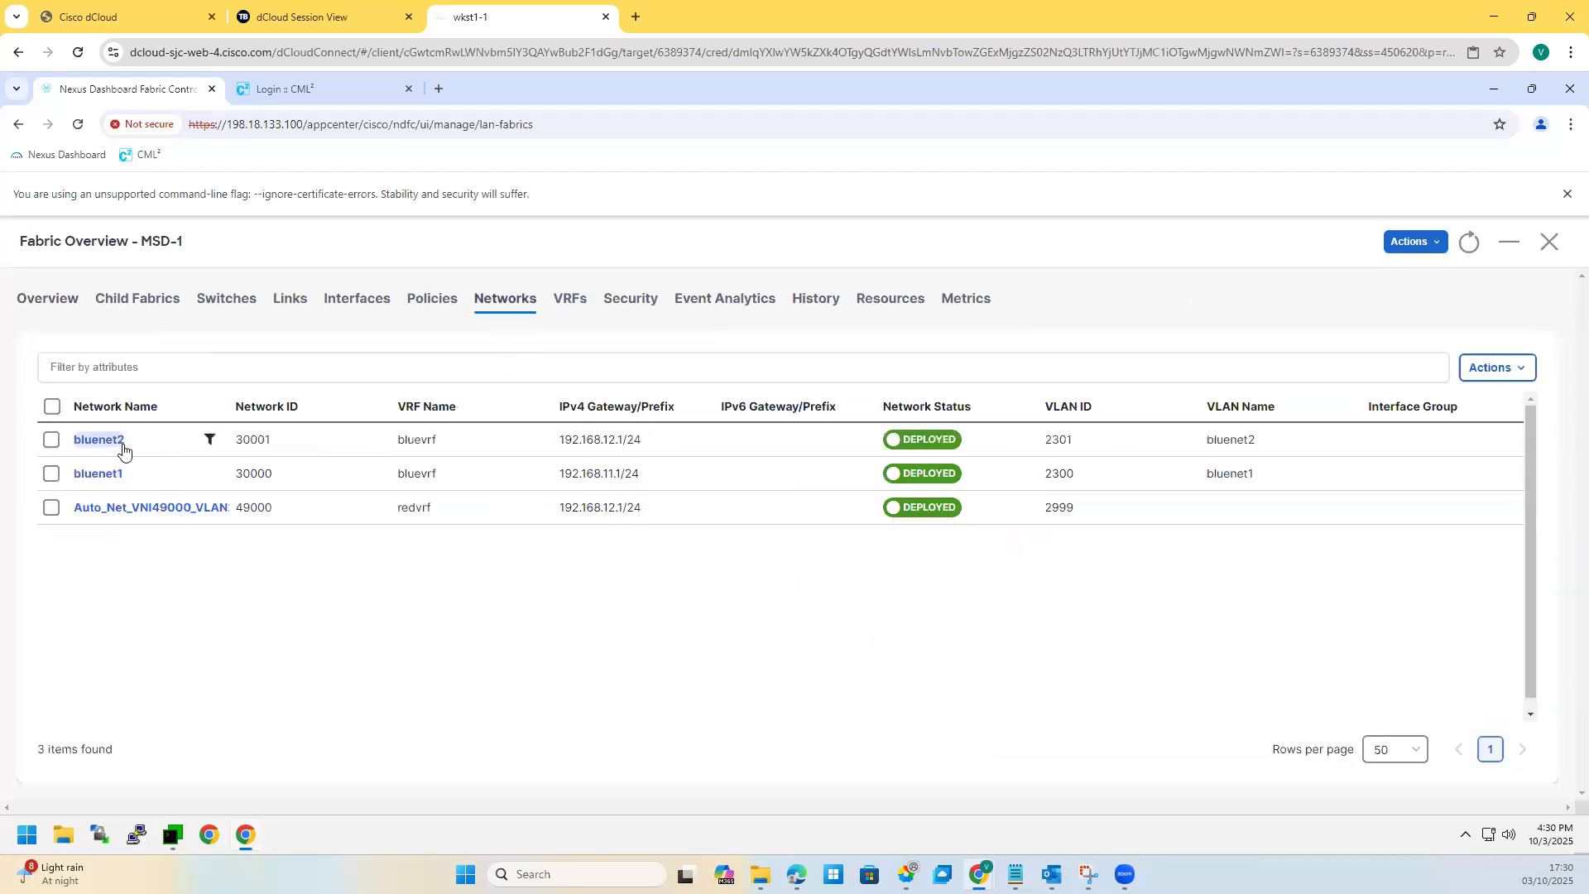
{"action": "left_click", "coordinate": [571, 308]}
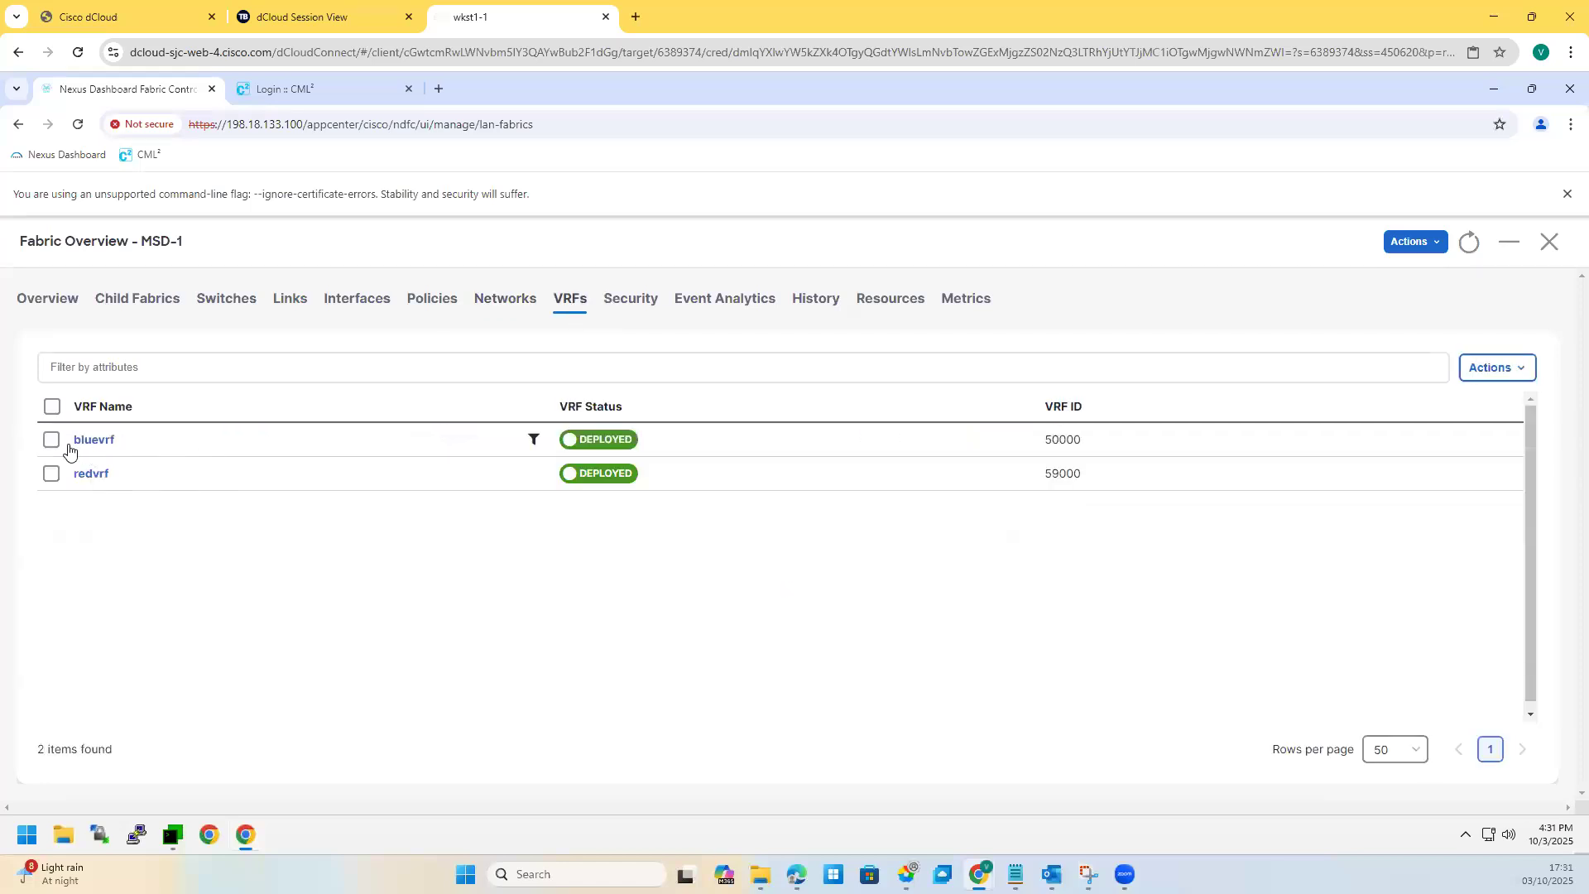
{"action": "double_click", "coordinate": [104, 473]}
{"action": "left_click", "coordinate": [486, 308]}
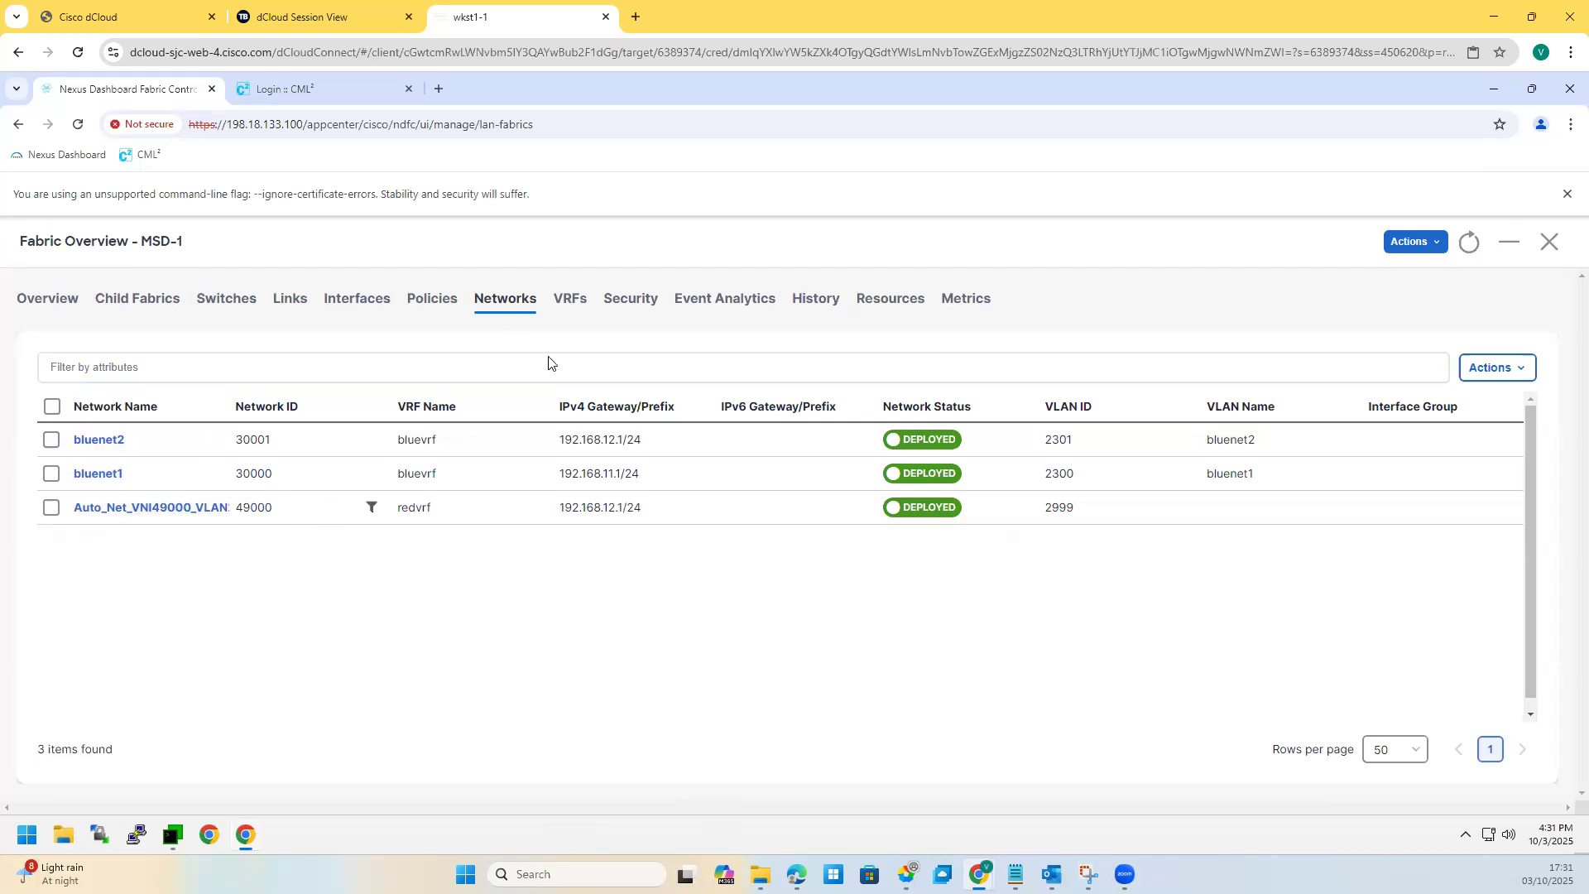
Step: Glance at MSD-1's network actions and VRFs, then open bluenet1's overview (VLAN 2300, bluevrf)
{"action": "left_click", "coordinate": [1513, 369]}
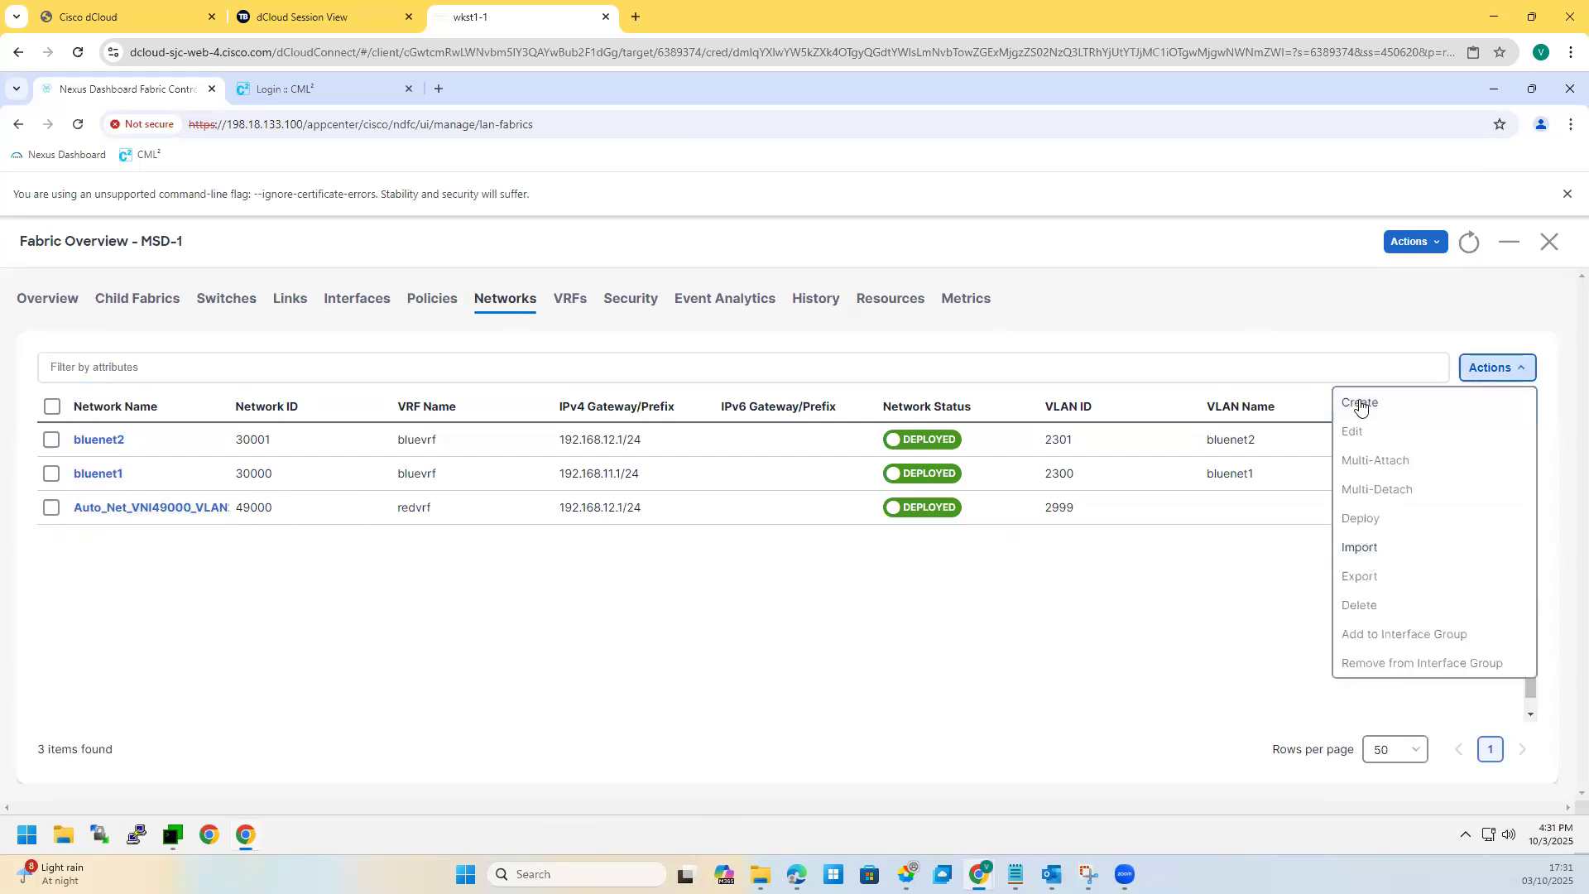
{"action": "left_click", "coordinate": [428, 663]}
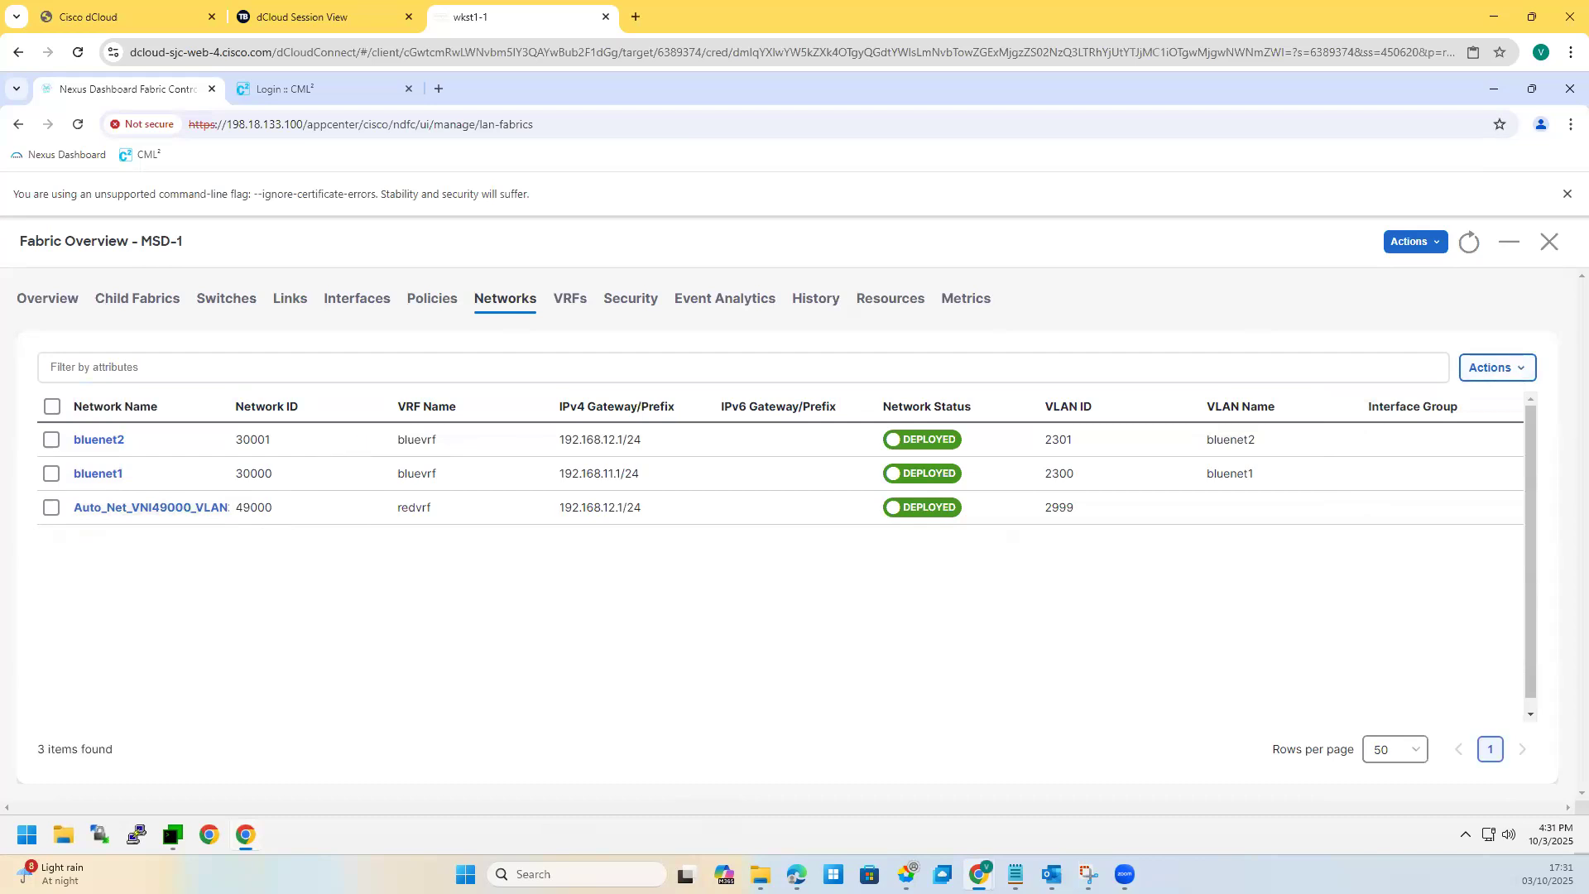
{"action": "left_click", "coordinate": [568, 308]}
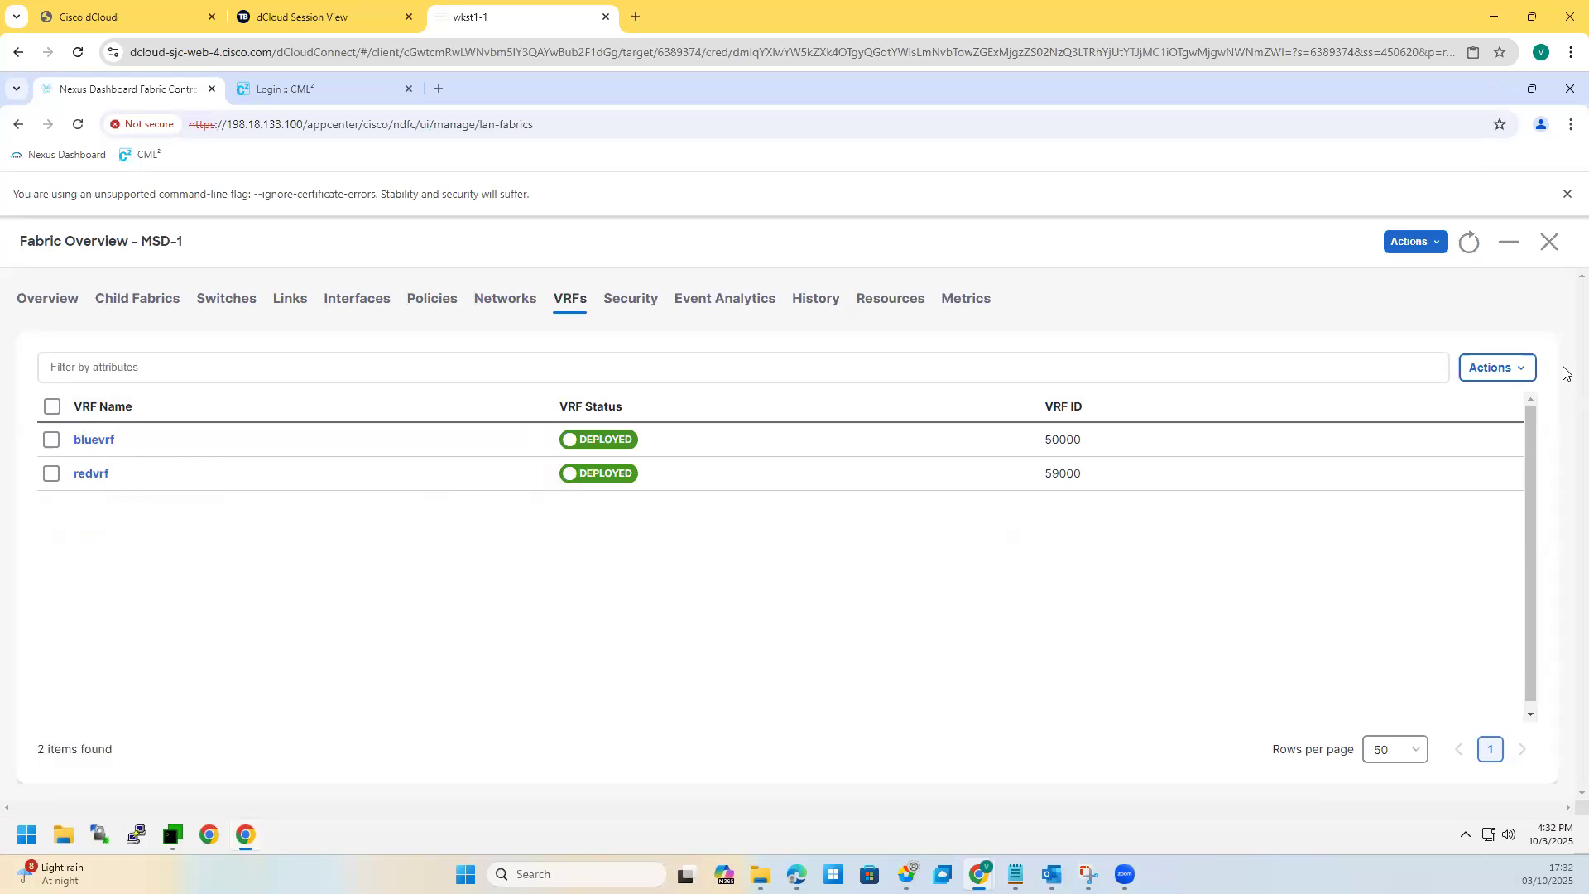
{"action": "left_click", "coordinate": [507, 306]}
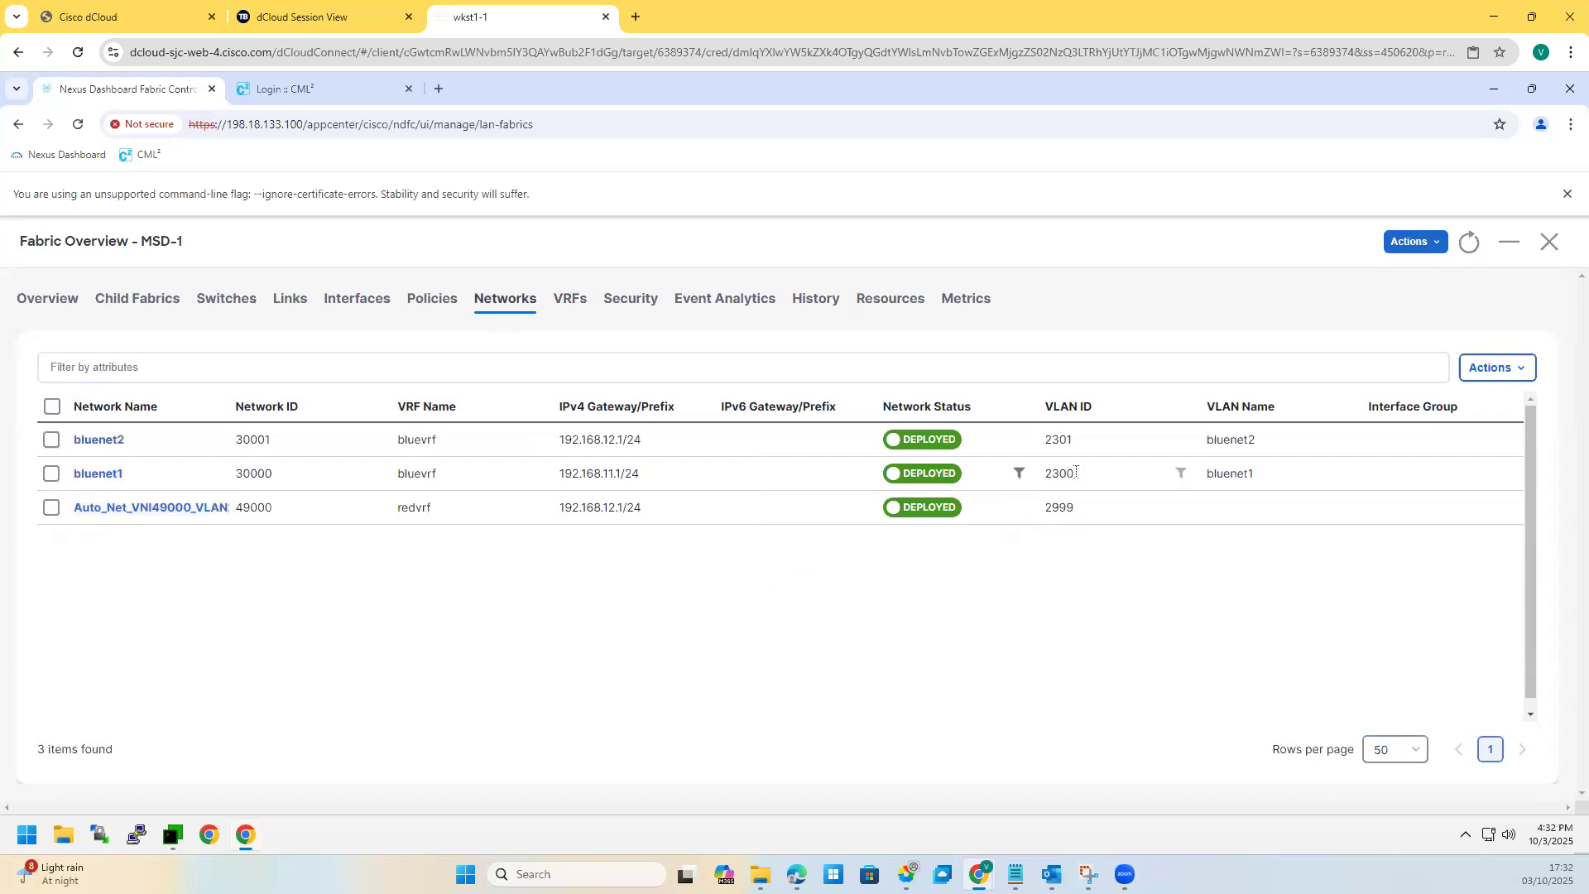
{"action": "left_click", "coordinate": [100, 477]}
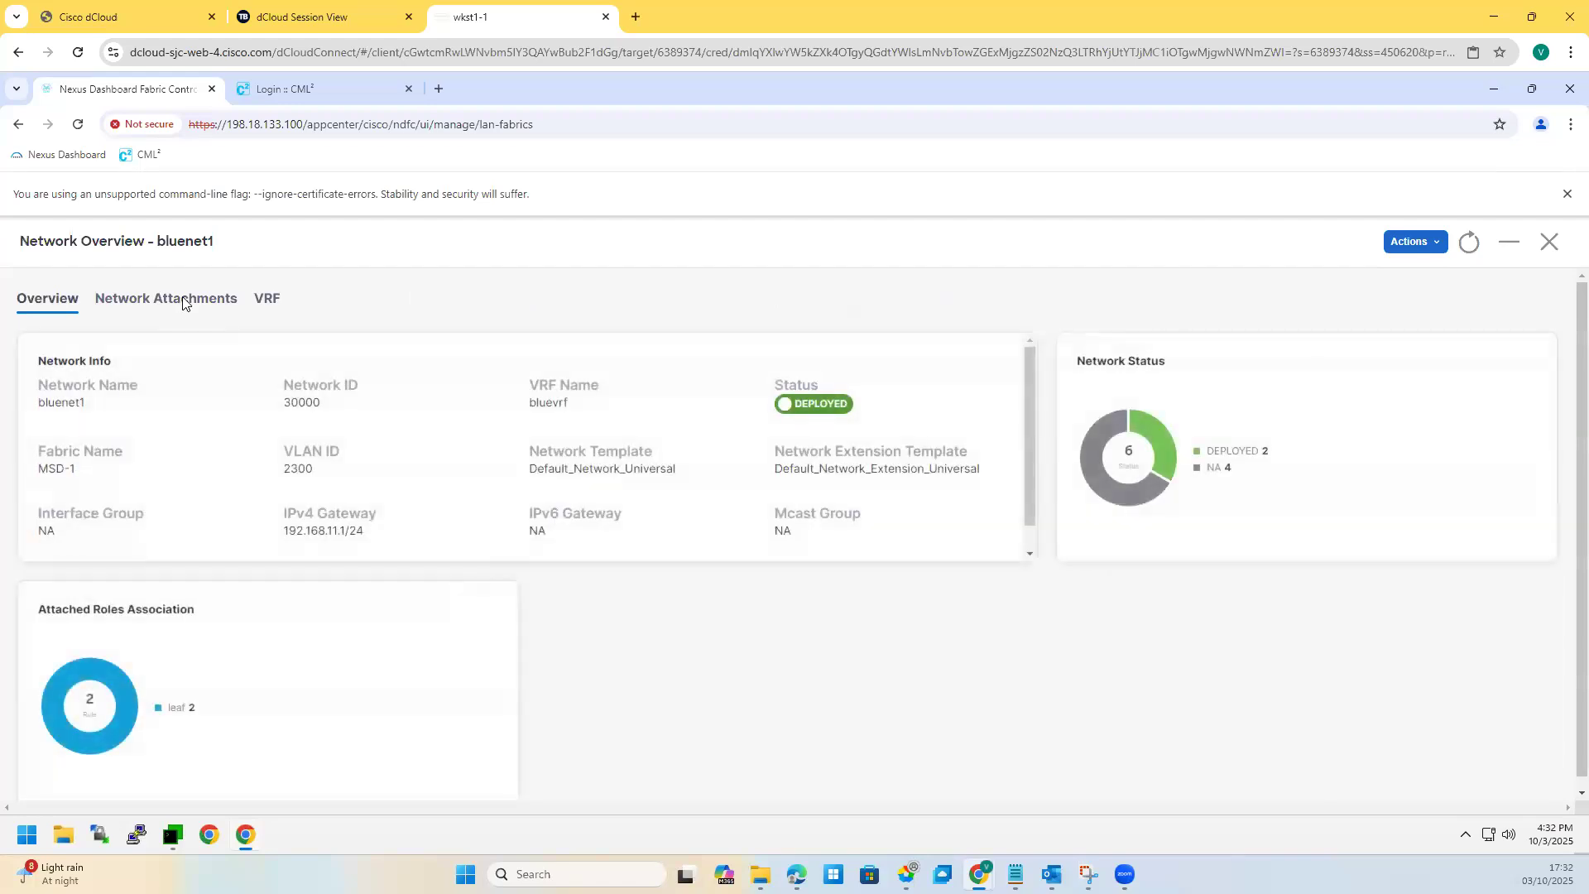
Step: In bluenet1's Network Attachments, select the detached switches Site2-L1, Site2-BGW1 and Site1-BGW1
{"action": "left_click", "coordinate": [183, 302]}
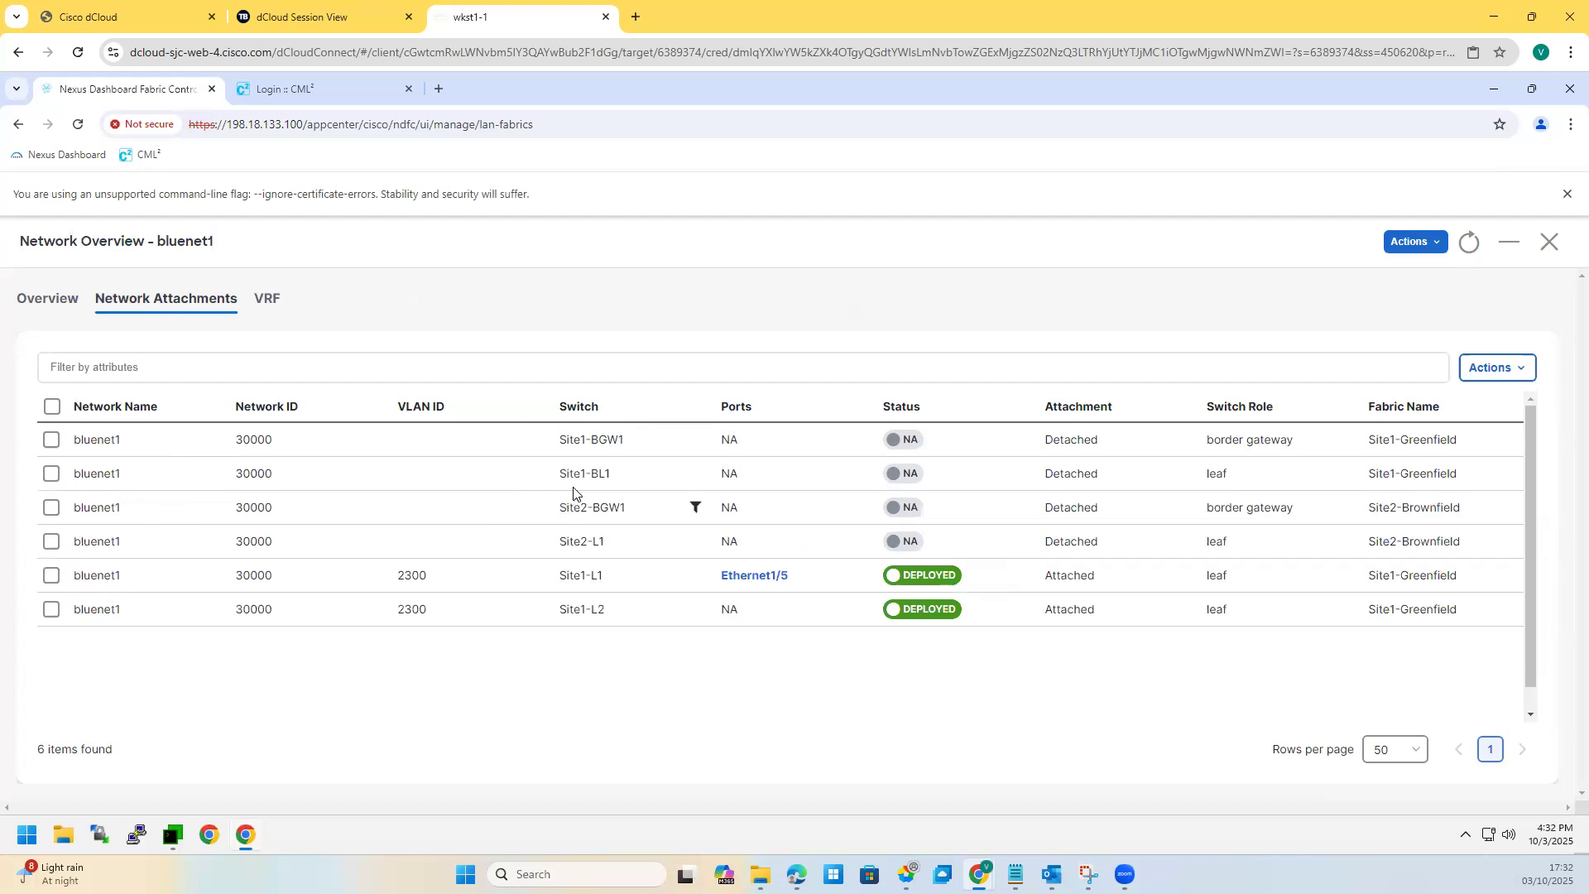
{"action": "left_click", "coordinate": [55, 543]}
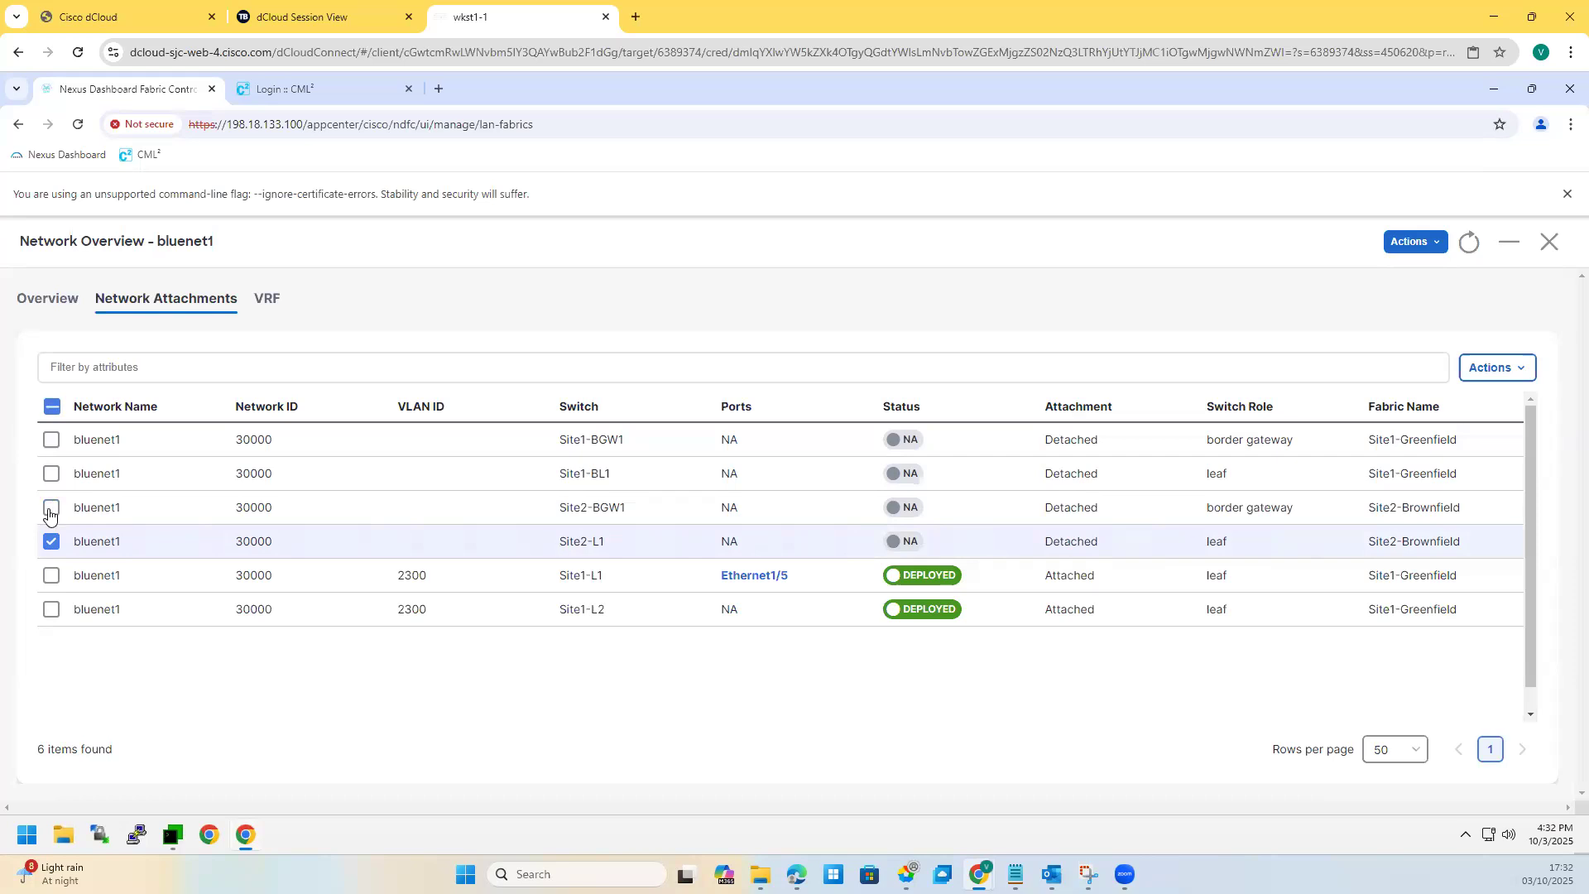
{"action": "left_click", "coordinate": [50, 511]}
{"action": "left_click", "coordinate": [51, 445]}
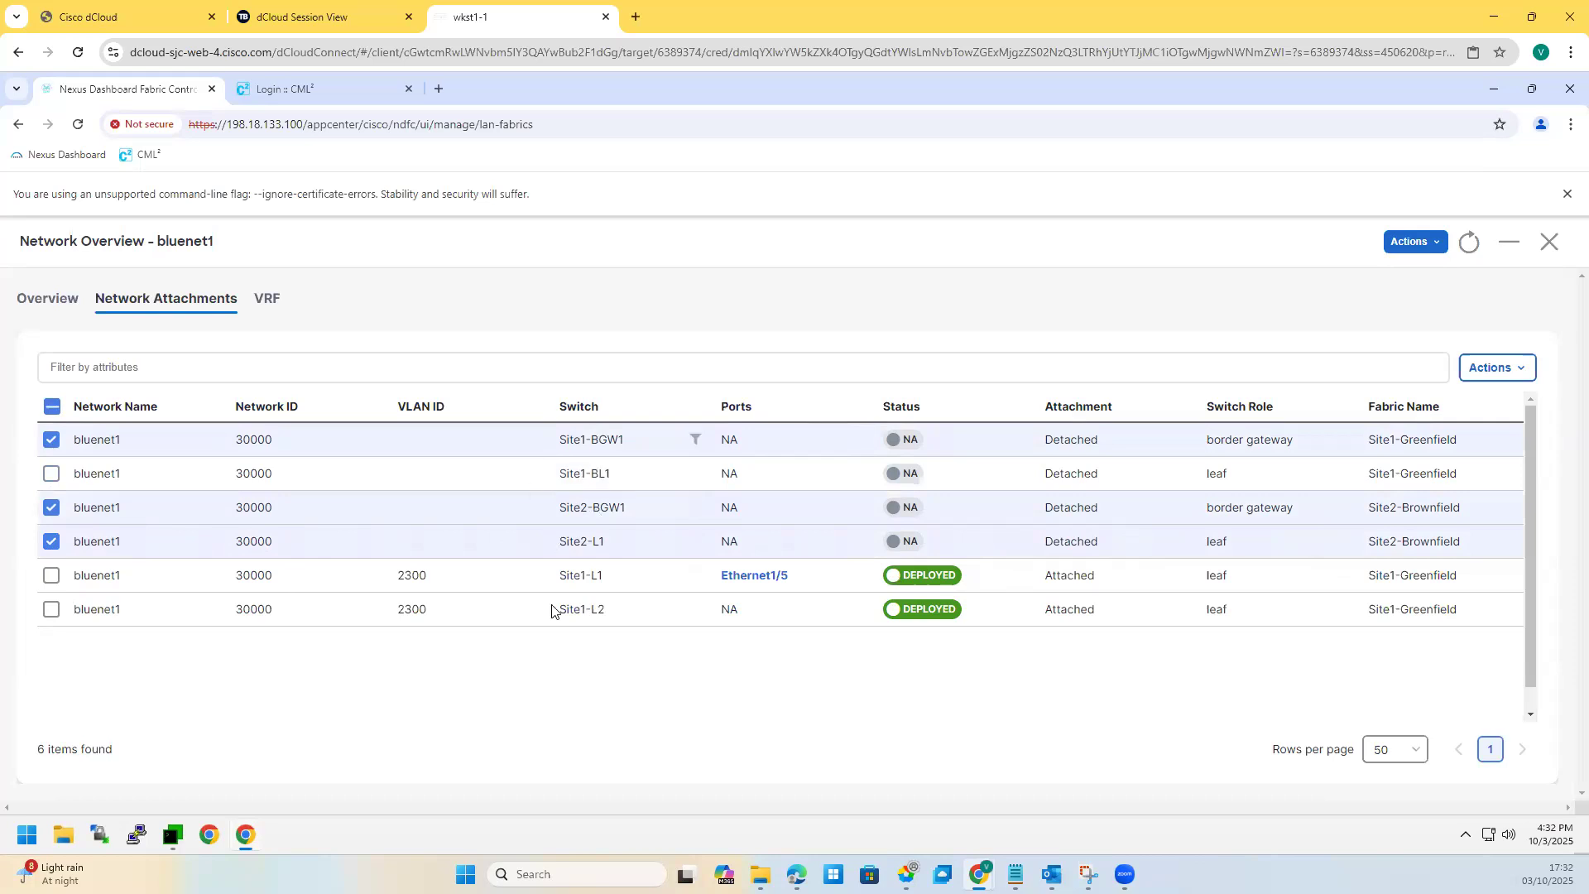
{"action": "left_click", "coordinate": [1086, 869]}
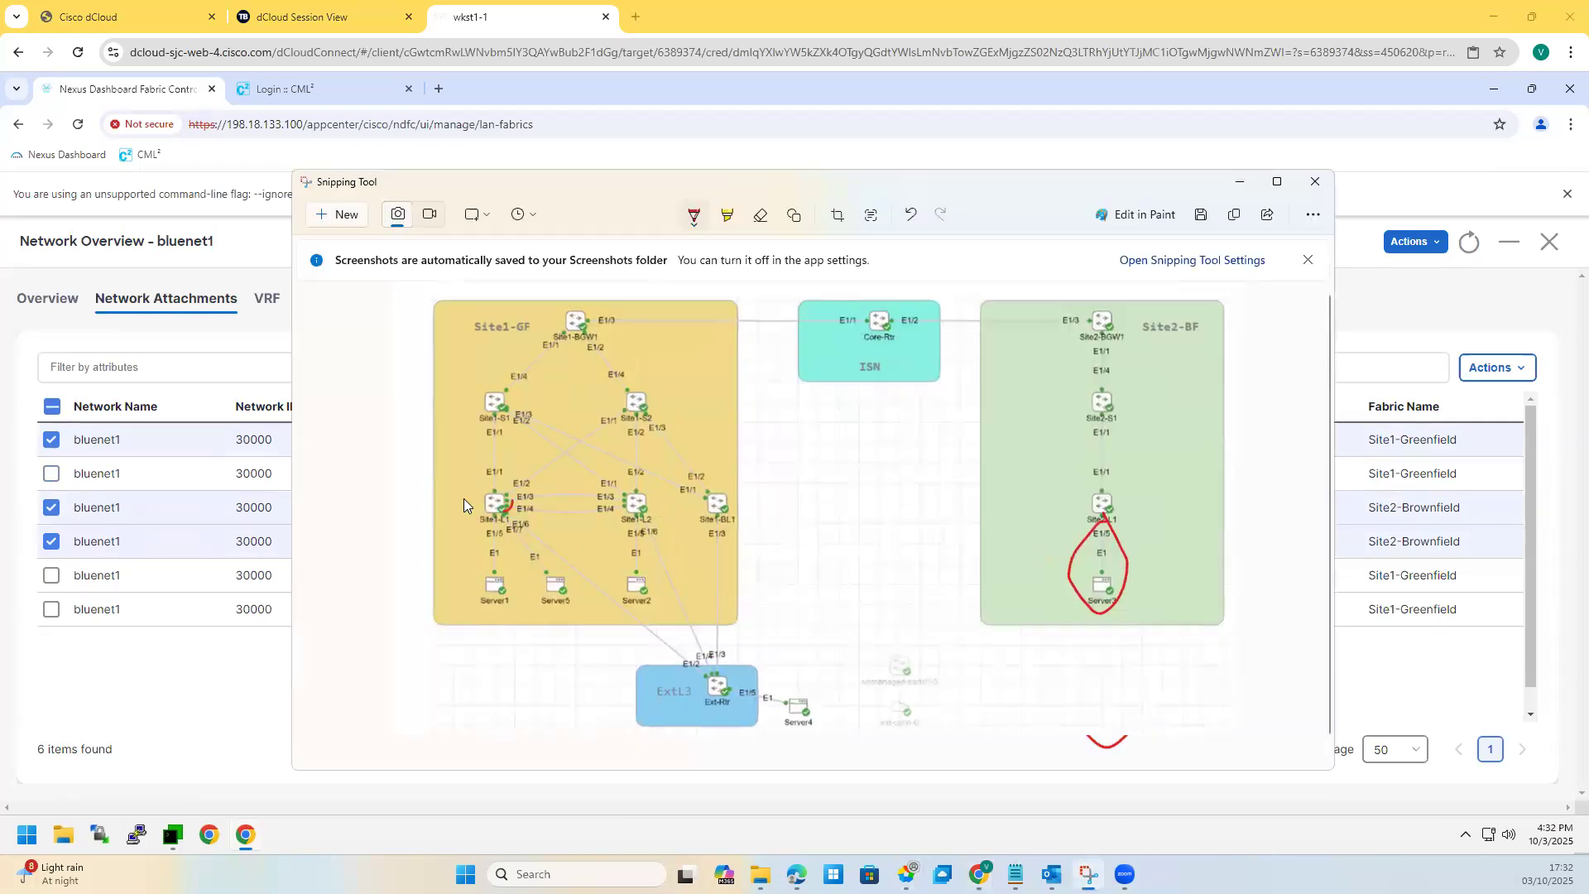
Step: Circle Site1-L1, Site1-L2 and Site2-L1 in red on the topology screenshot, then minimize it
{"action": "left_click_drag", "start_coordinate": [622, 519], "coordinate": [617, 524]}
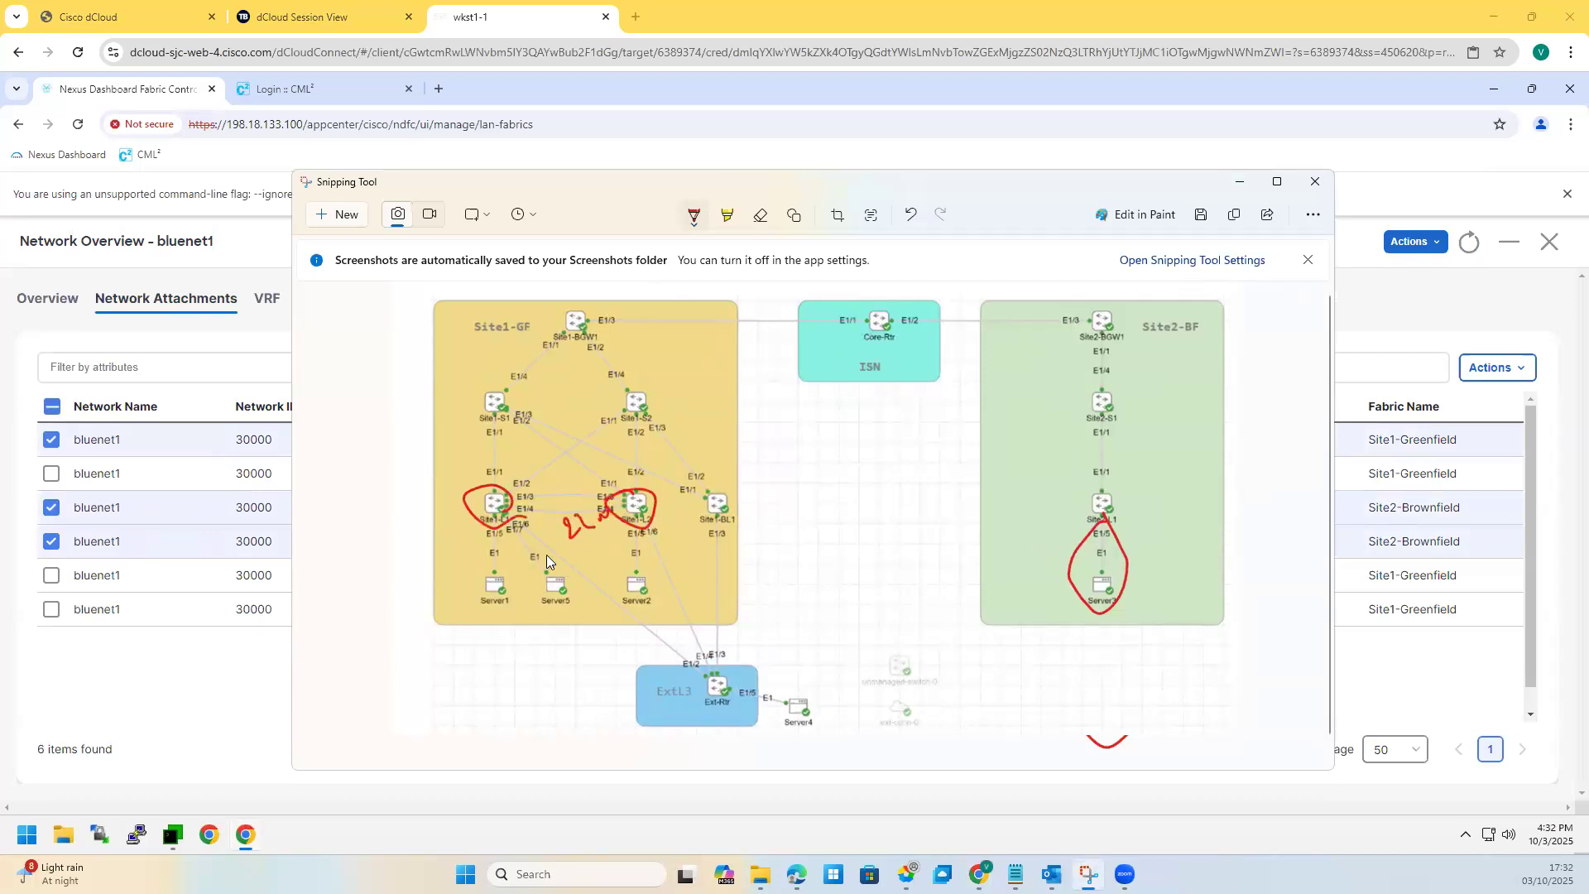
{"action": "left_click_drag", "start_coordinate": [495, 510], "coordinate": [520, 504]}
{"action": "left_click", "coordinate": [1116, 486]}
{"action": "left_click_drag", "start_coordinate": [1116, 487], "coordinate": [1116, 506]}
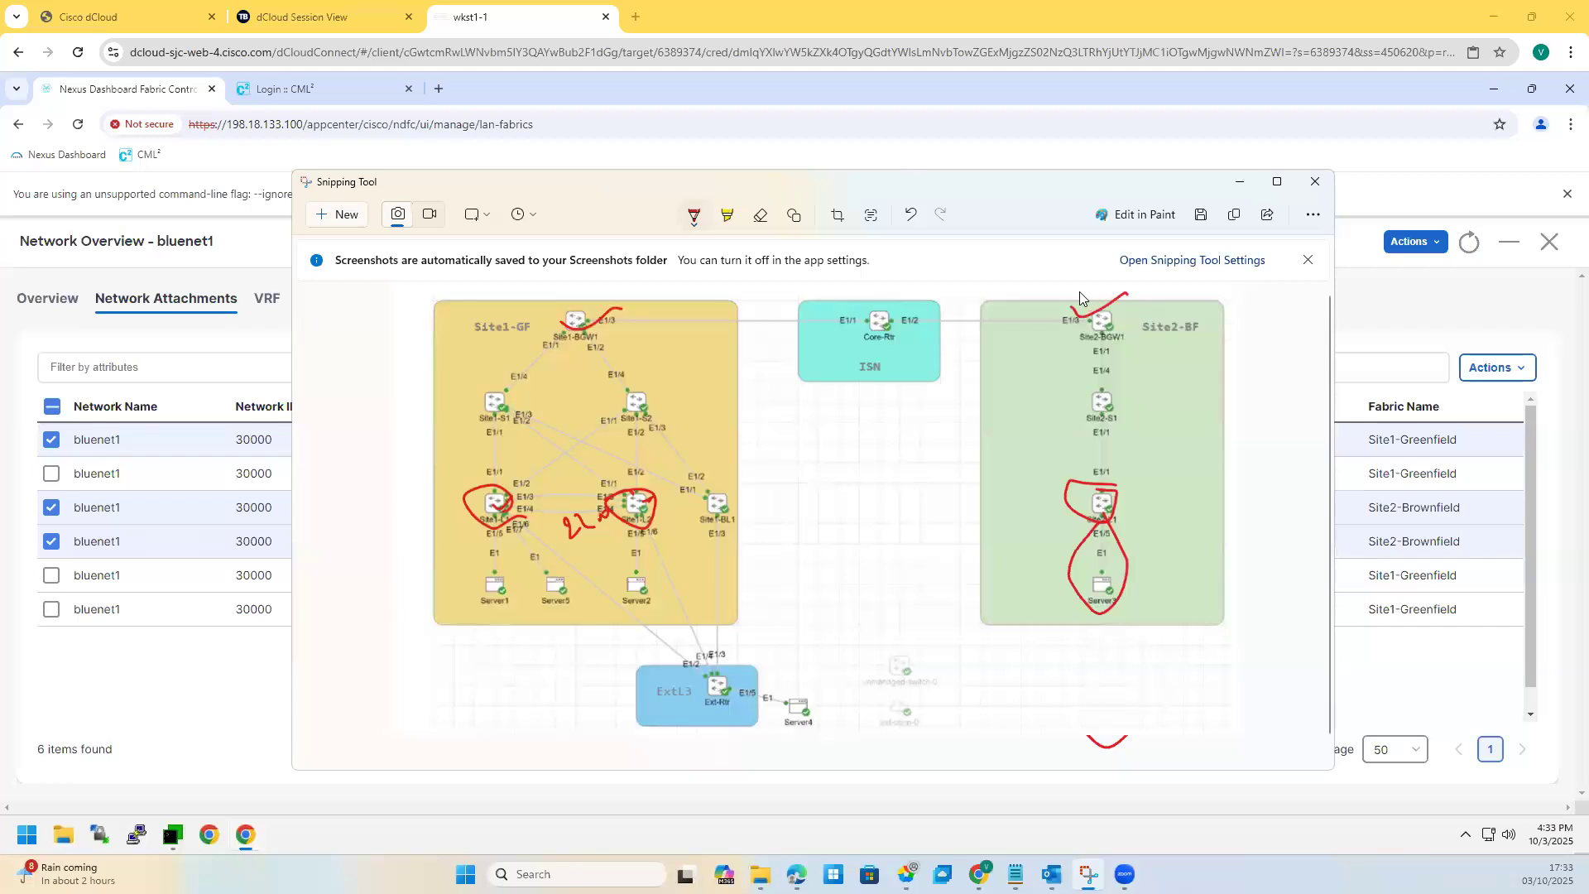
{"action": "left_click", "coordinate": [1240, 181]}
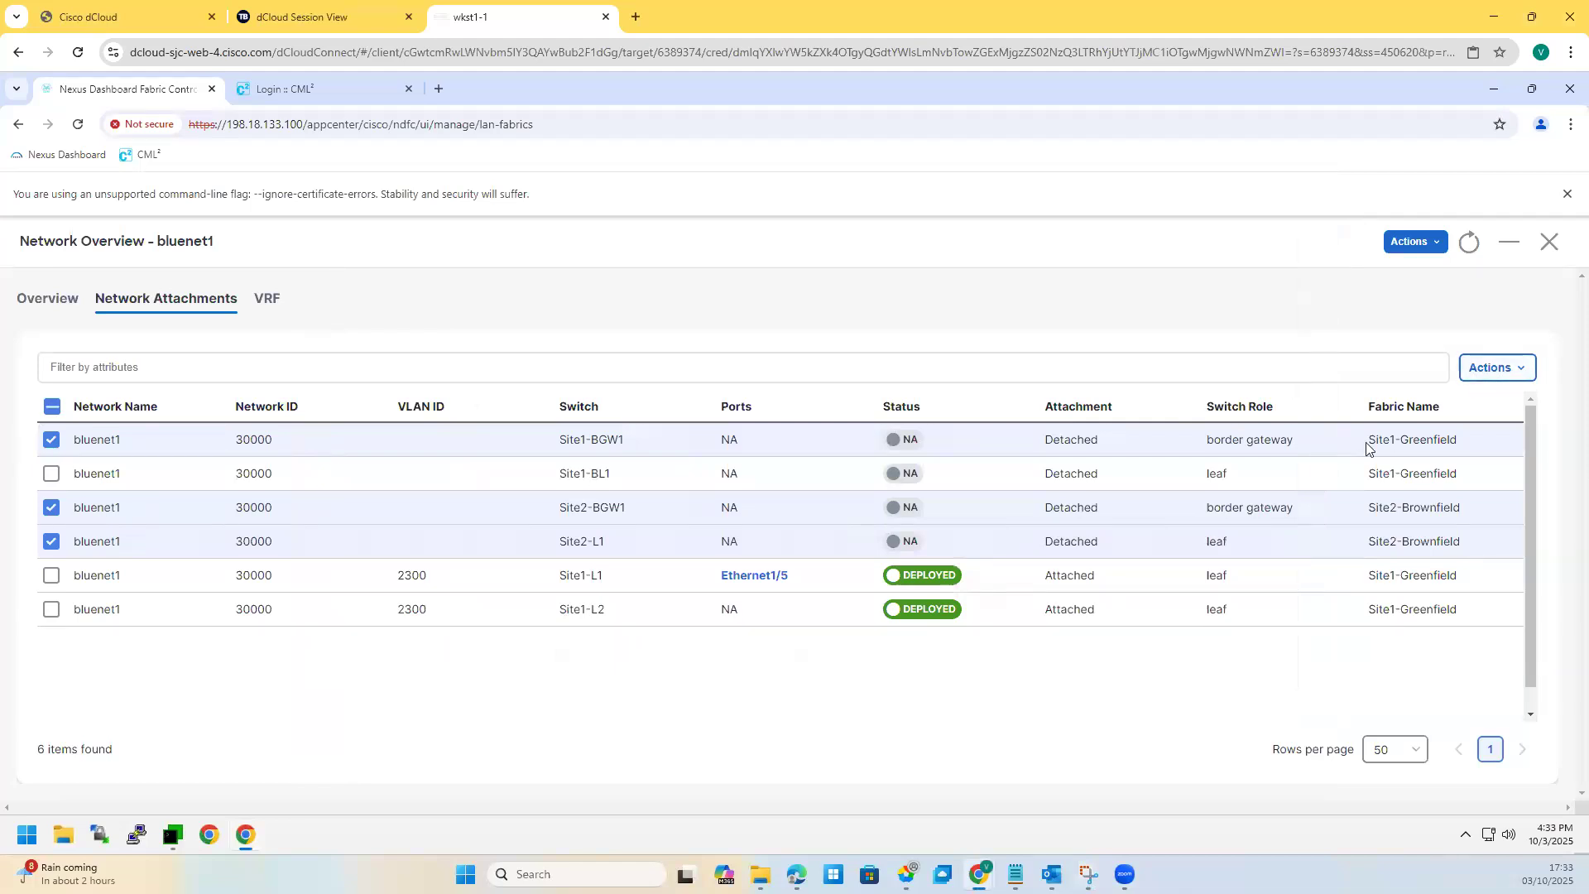
Step: Edit the attachments to attach bluenet1 to Site2-L1 on port Ethernet1/5
{"action": "left_click", "coordinate": [1496, 369]}
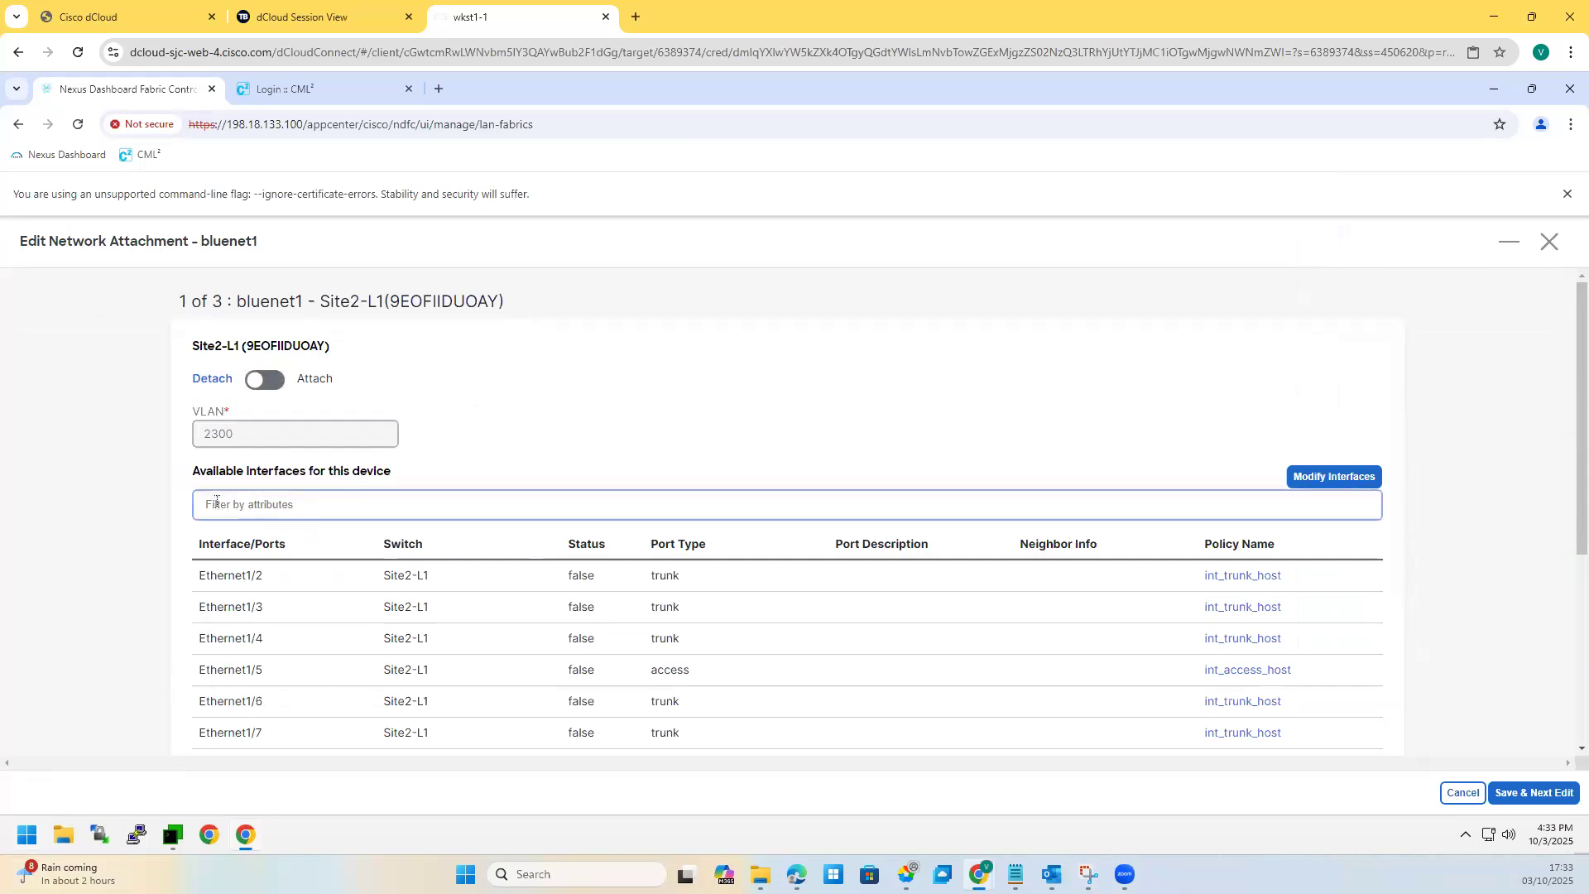
{"action": "left_click", "coordinate": [270, 381]}
{"action": "left_click", "coordinate": [205, 671]}
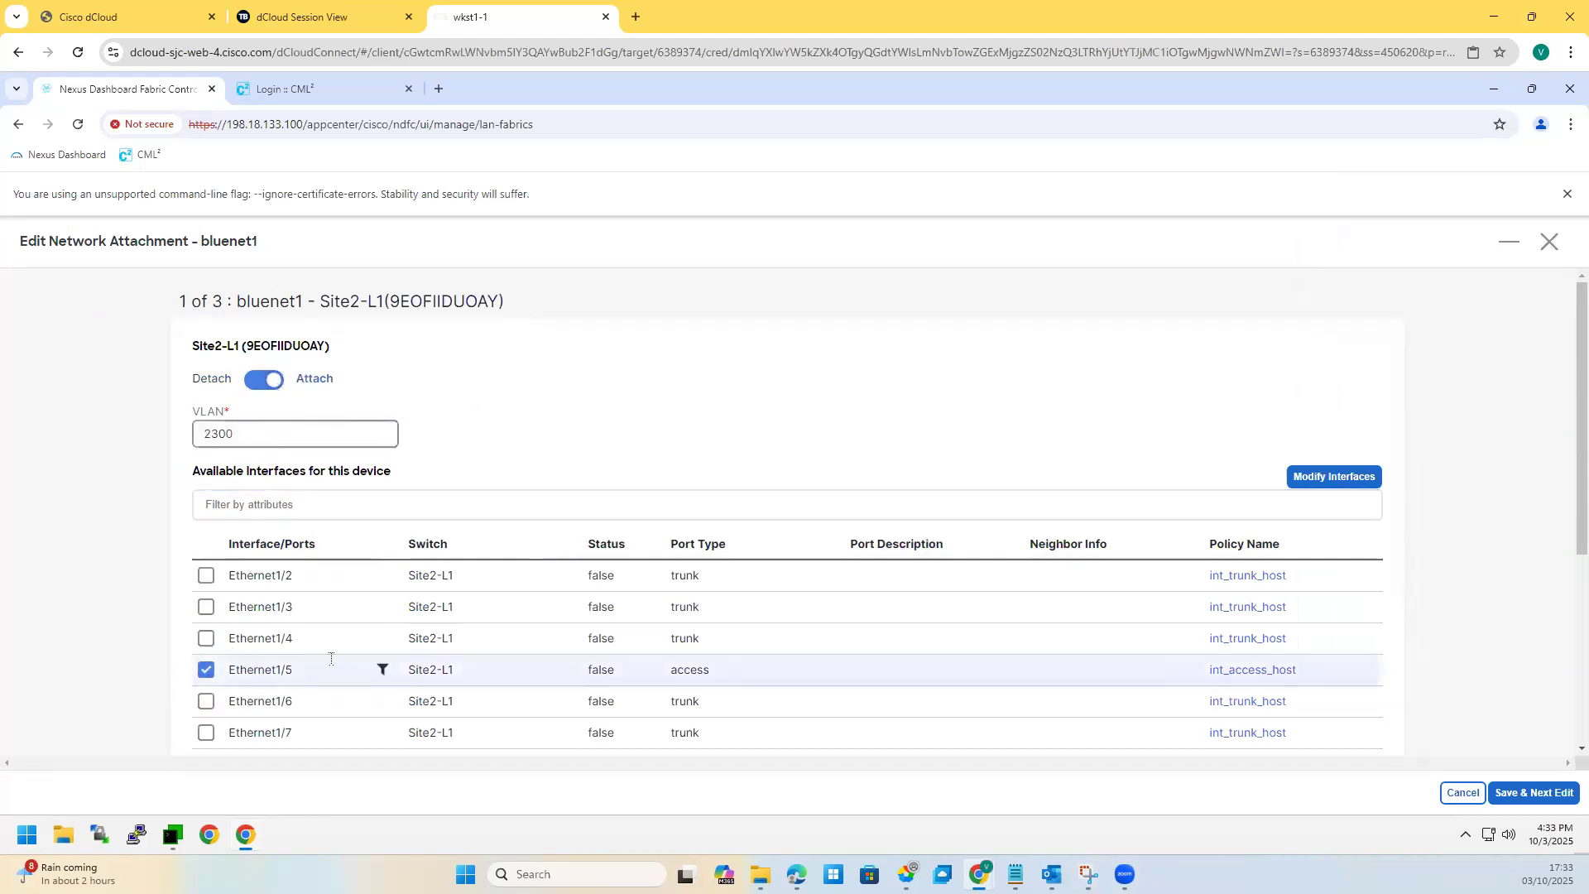
{"action": "scroll", "coordinate": [579, 454], "scroll_direction": "down", "scroll_amount": 1}
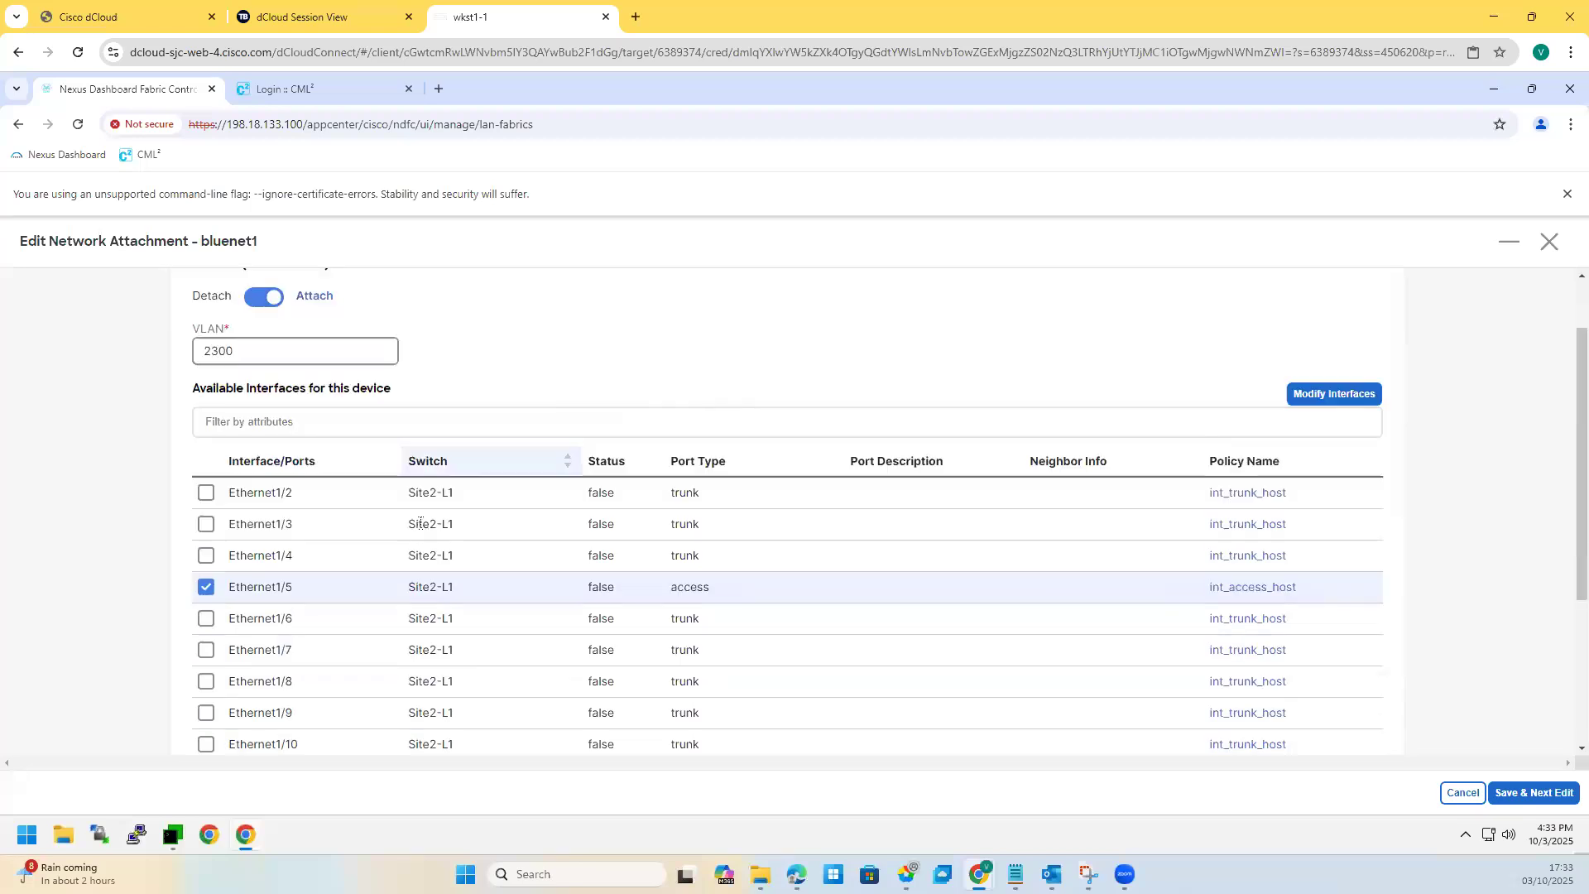
{"action": "scroll", "coordinate": [365, 333], "scroll_direction": "up", "scroll_amount": 1}
{"action": "left_click_drag", "start_coordinate": [317, 308], "coordinate": [521, 306]}
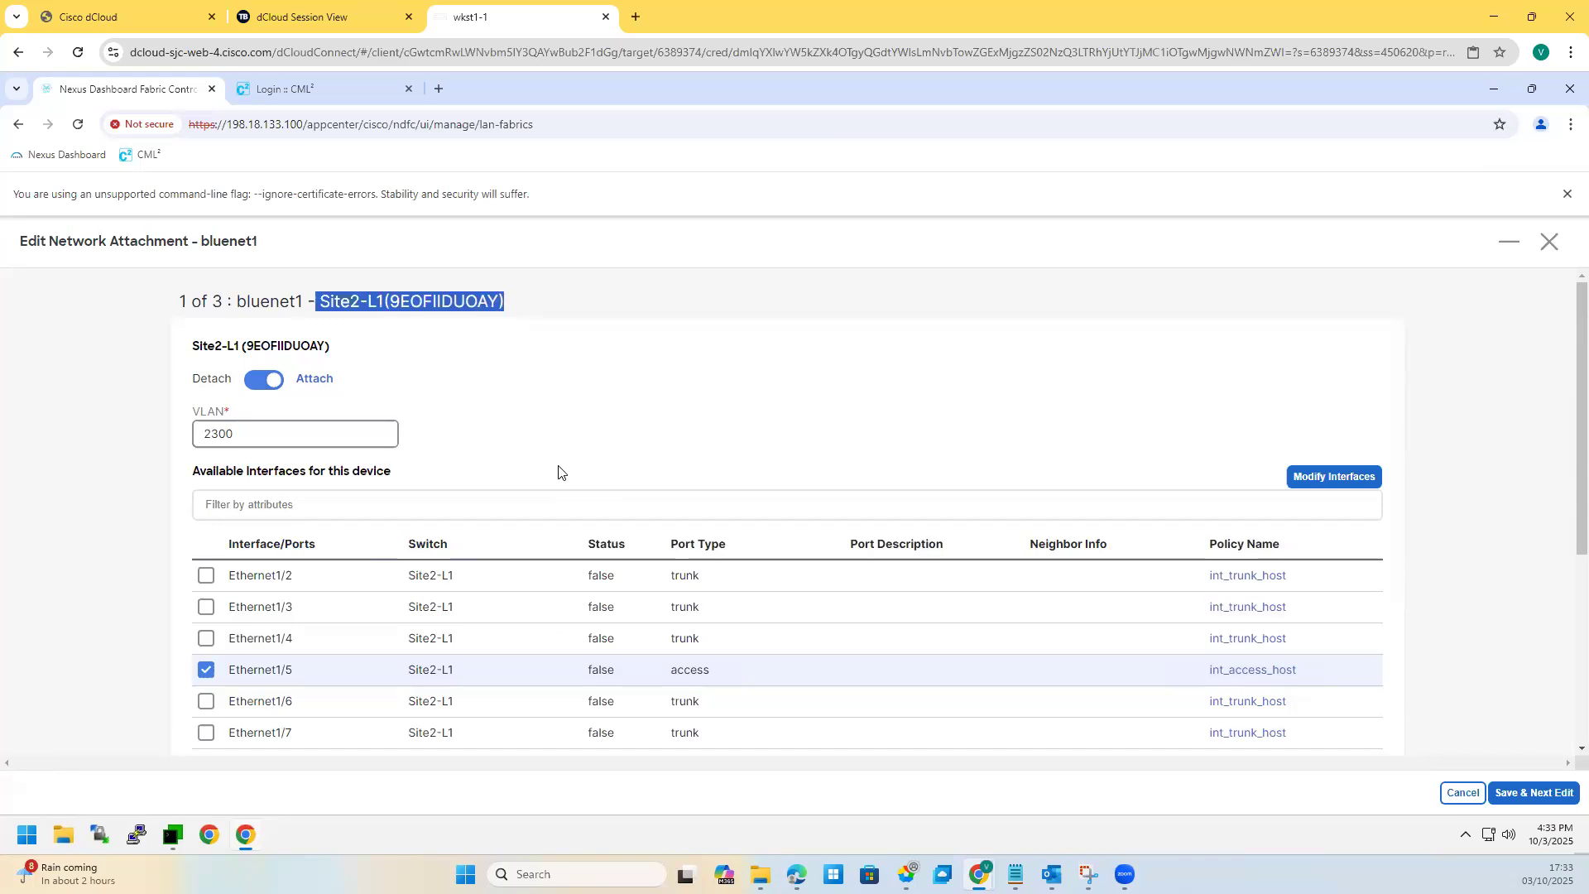
{"action": "scroll", "coordinate": [567, 492], "scroll_direction": "down", "scroll_amount": 4}
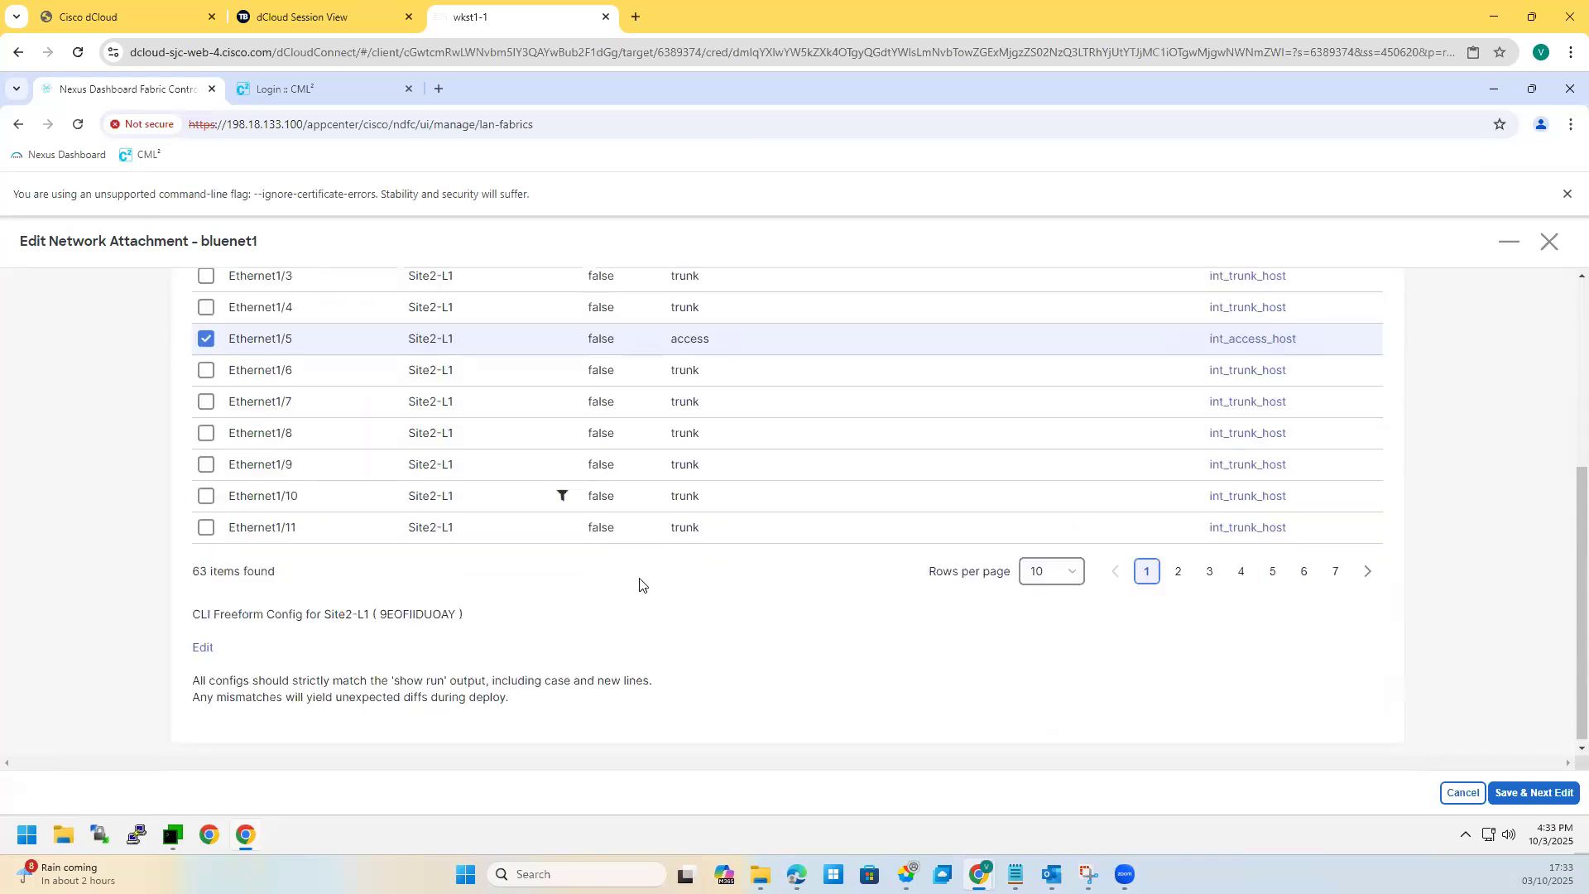
{"action": "left_click", "coordinate": [1520, 794]}
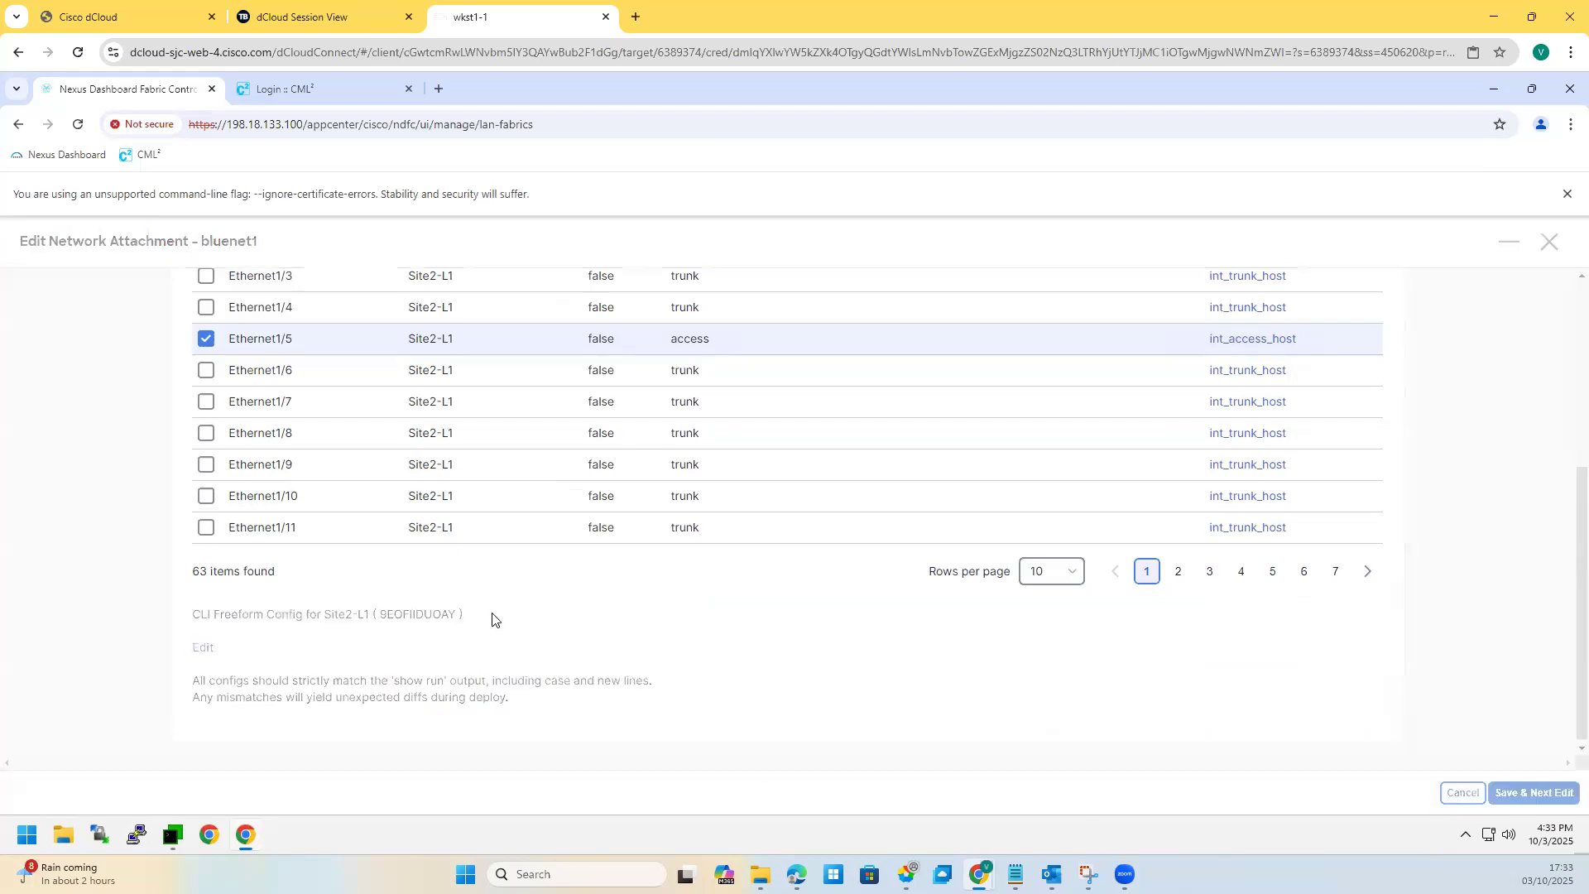
Step: Attach bluenet1 on VLAN 2300 to Site2-BGW1 and Site1-BGW1 and save all changes
{"action": "left_click", "coordinate": [266, 383]}
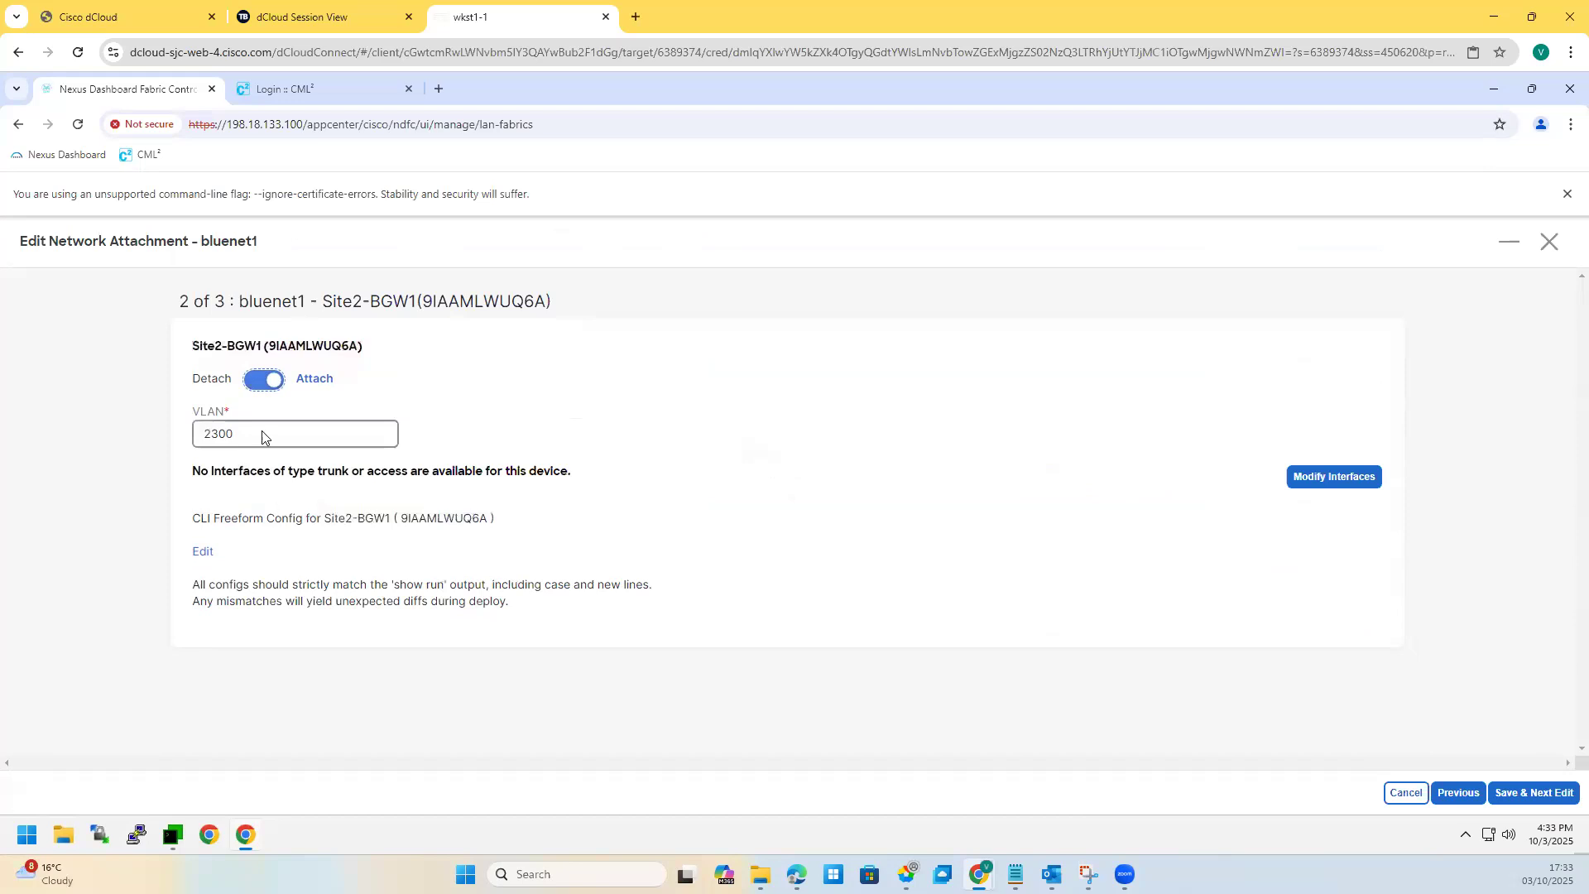
{"action": "left_click", "coordinate": [265, 380]}
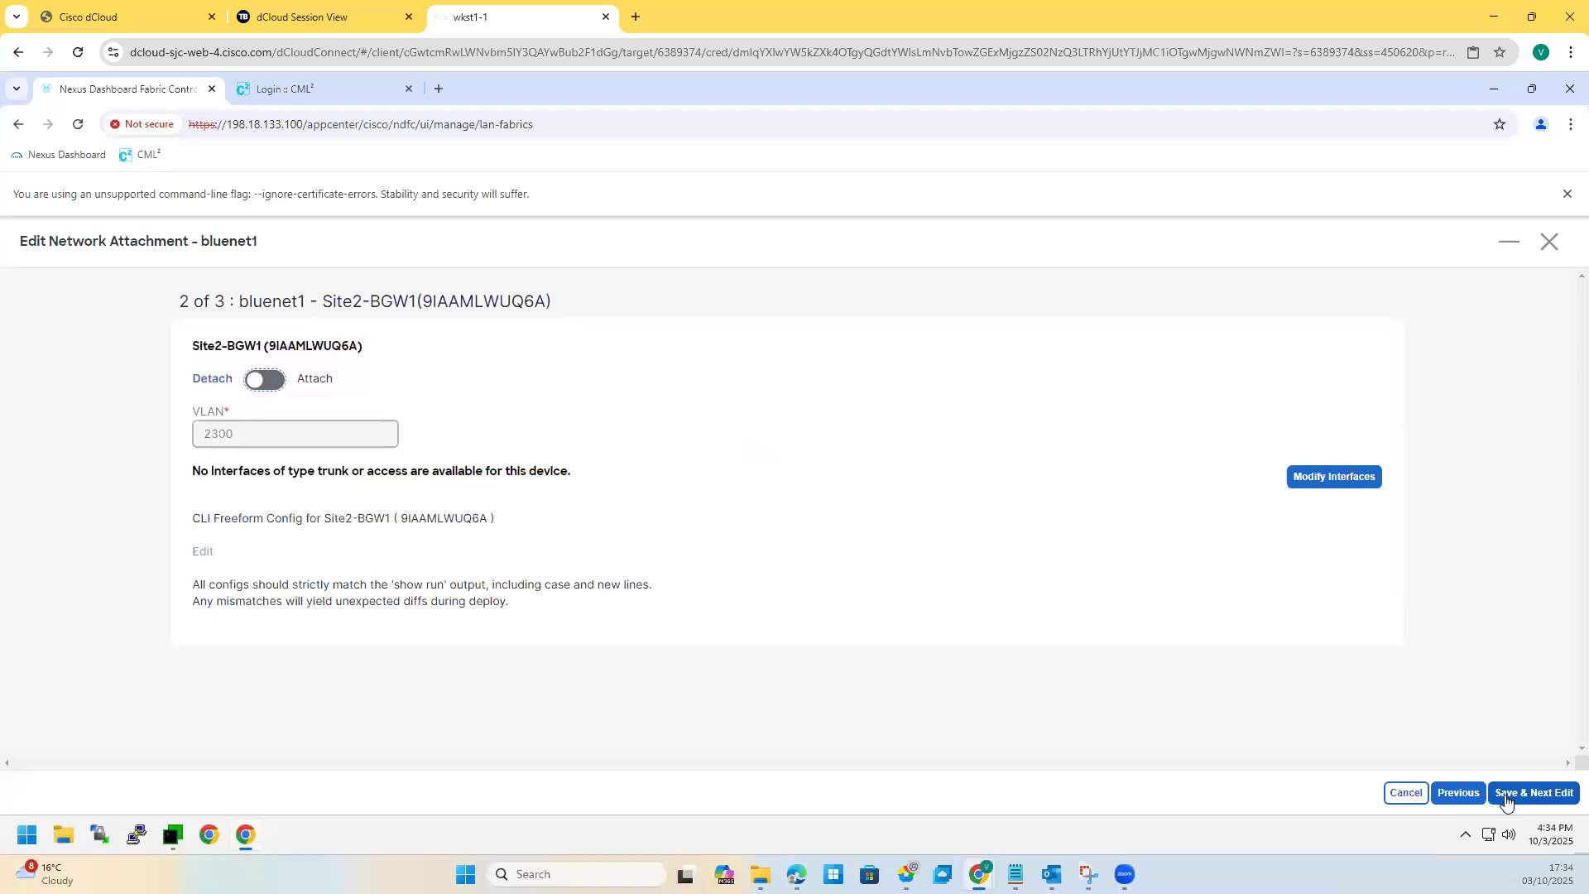
{"action": "left_click", "coordinate": [274, 384]}
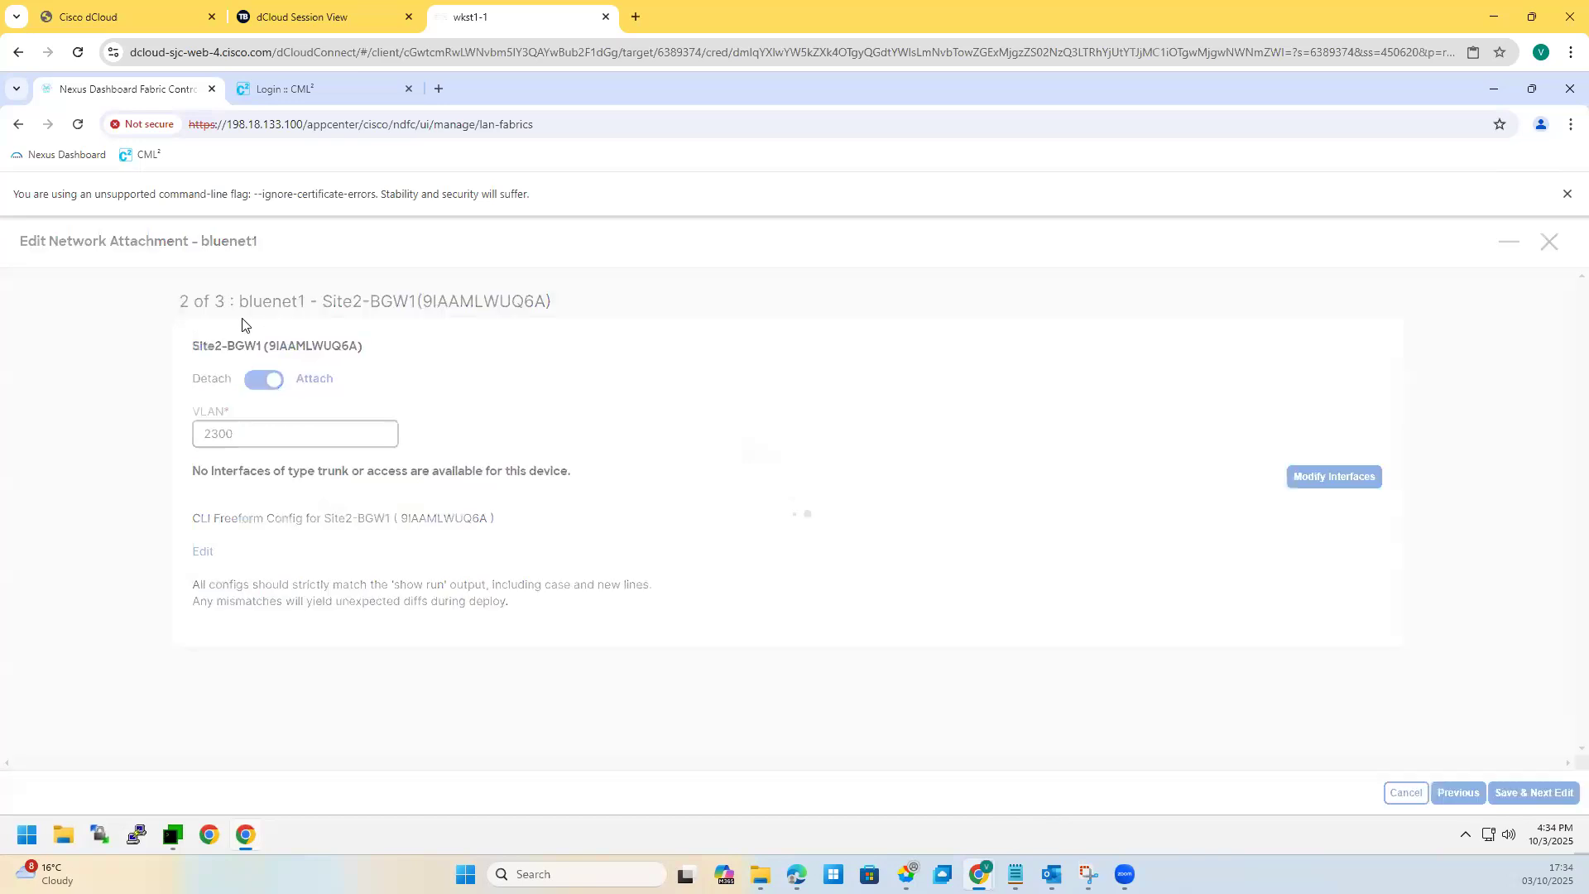
{"action": "left_click", "coordinate": [264, 379]}
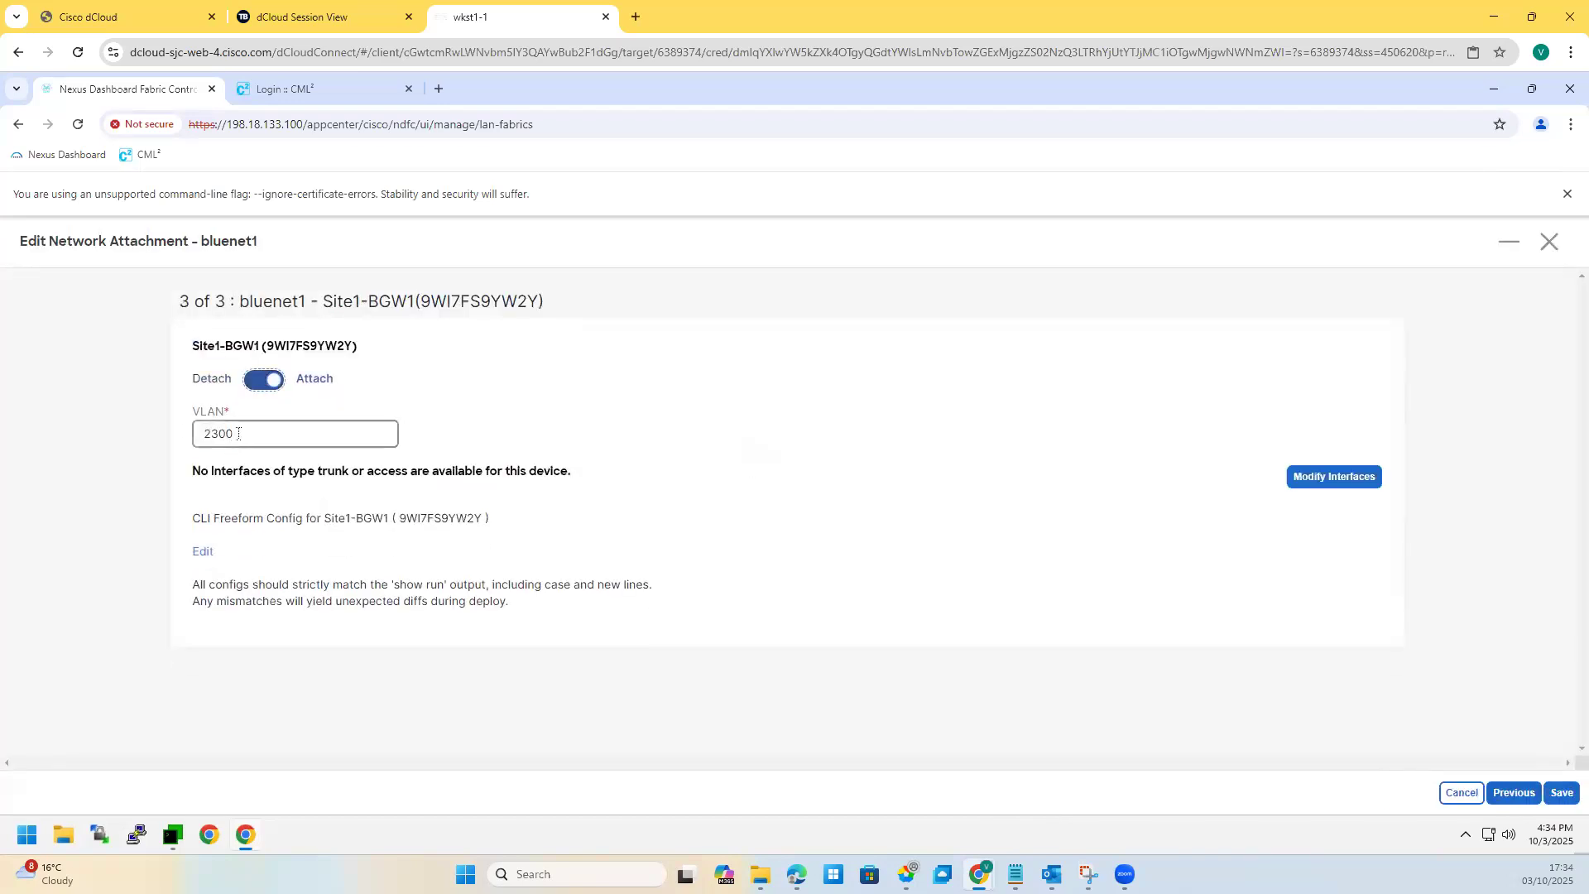
{"action": "key", "text": "Tab"}
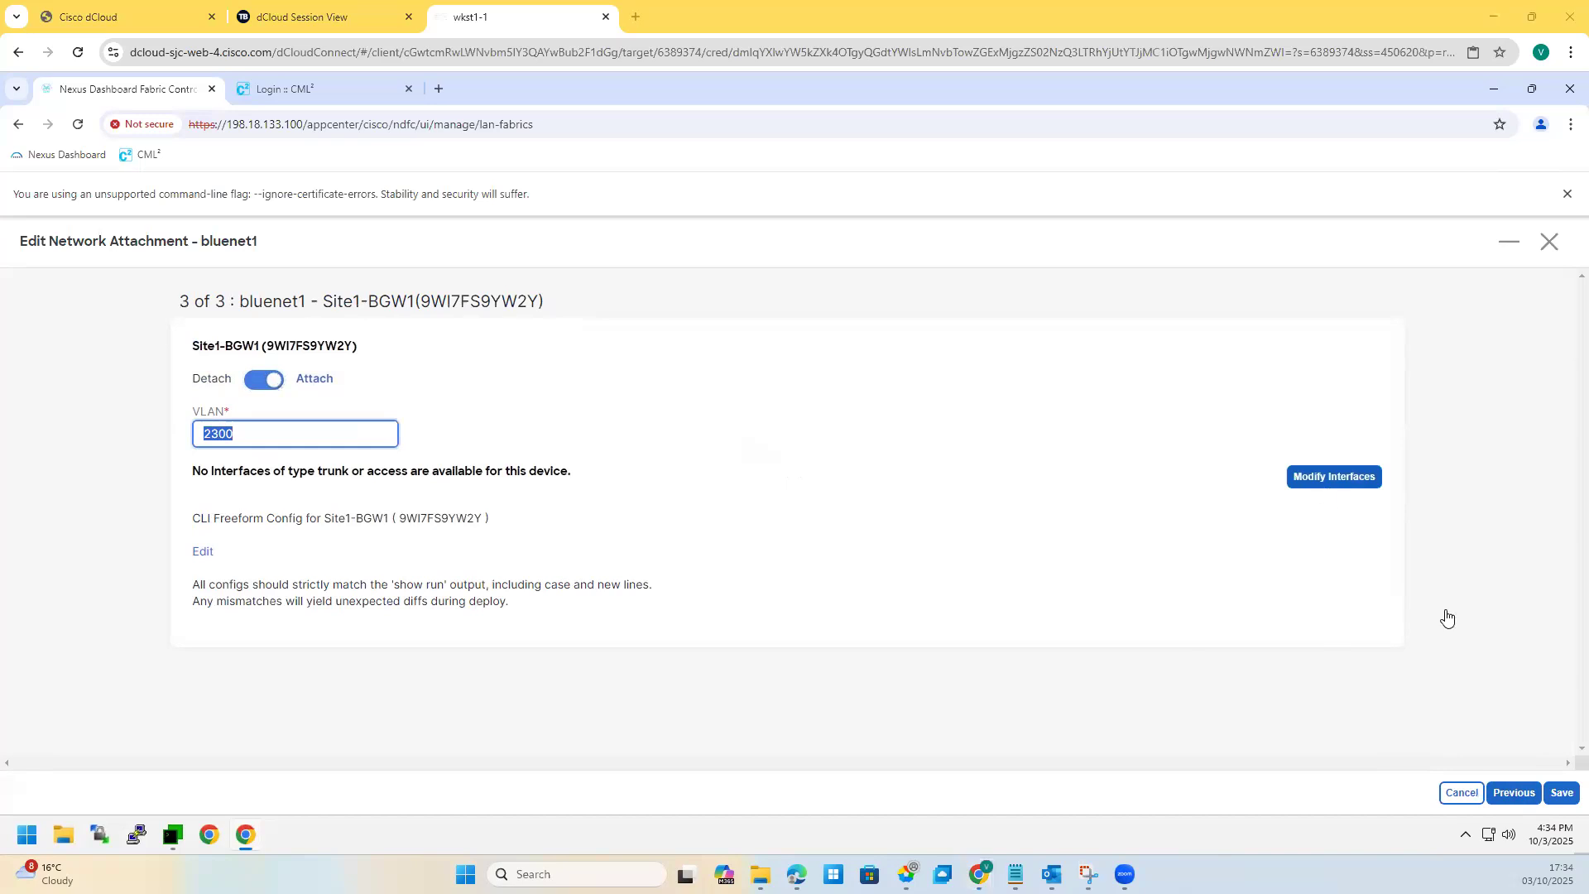
{"action": "left_click", "coordinate": [1563, 794]}
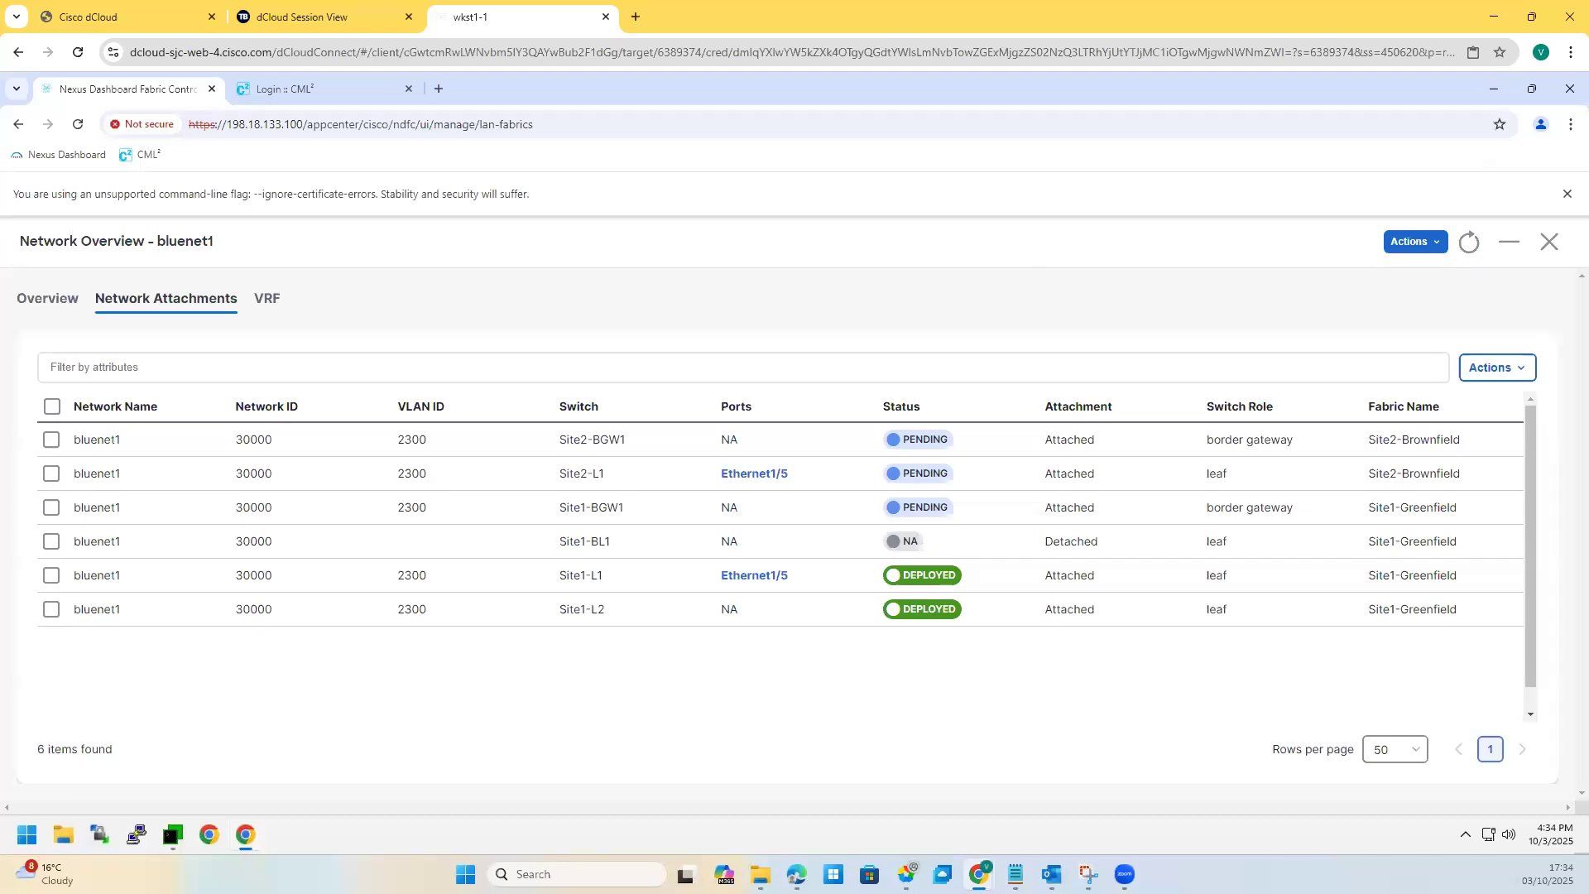
Step: Deploy the pending bluenet1 attachments on Site2-BGW1, Site2-L1 and Site1-BGW1 until all are deployed
{"action": "left_click", "coordinate": [1511, 369]}
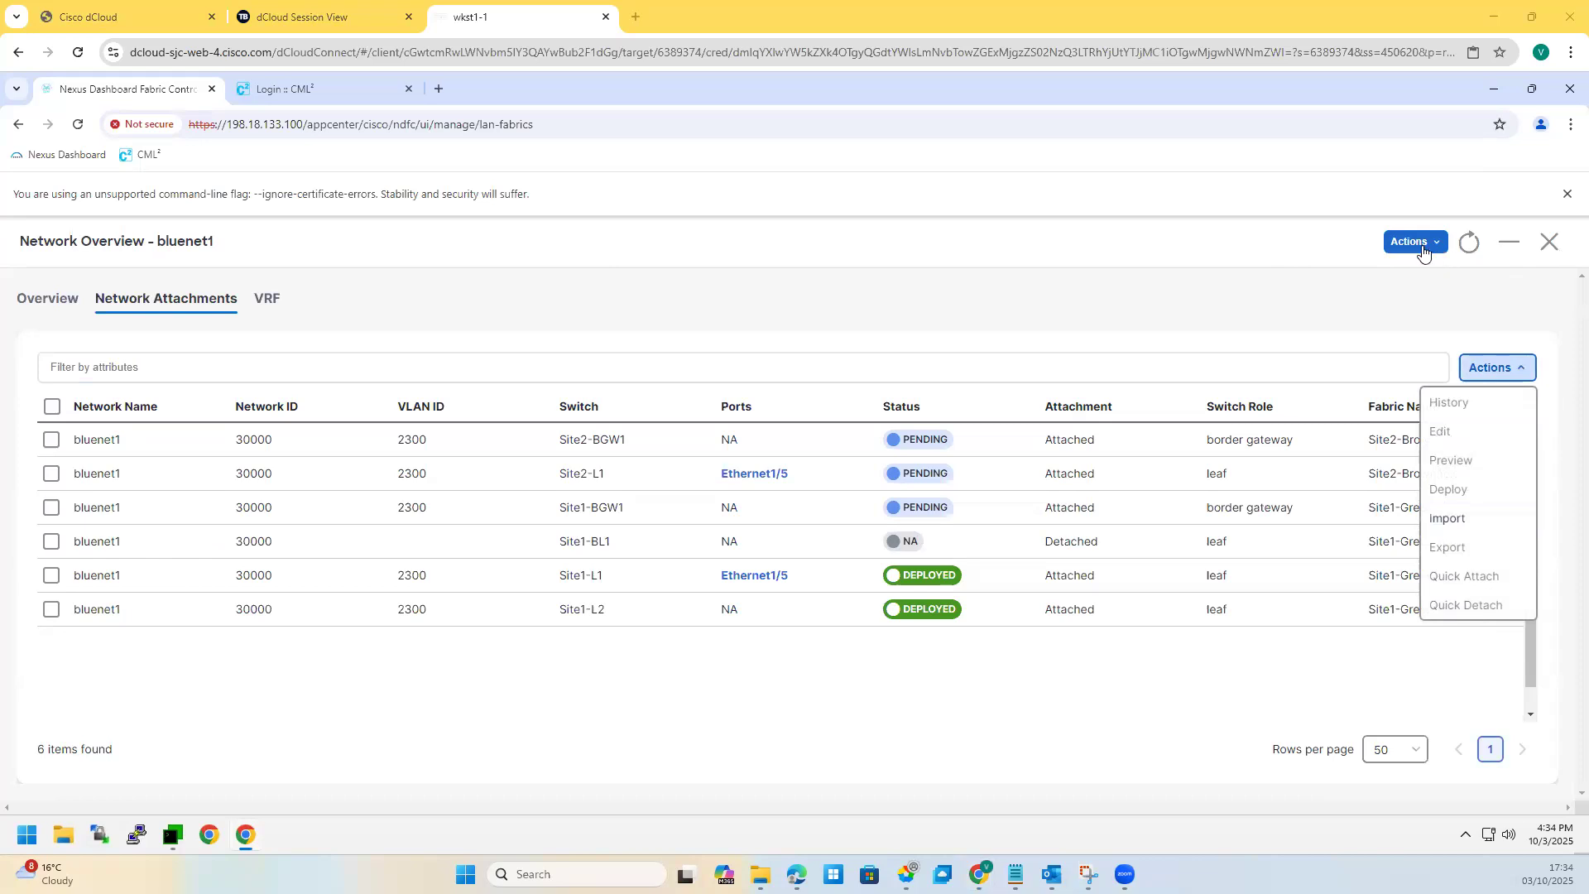
{"action": "left_click", "coordinate": [1375, 349]}
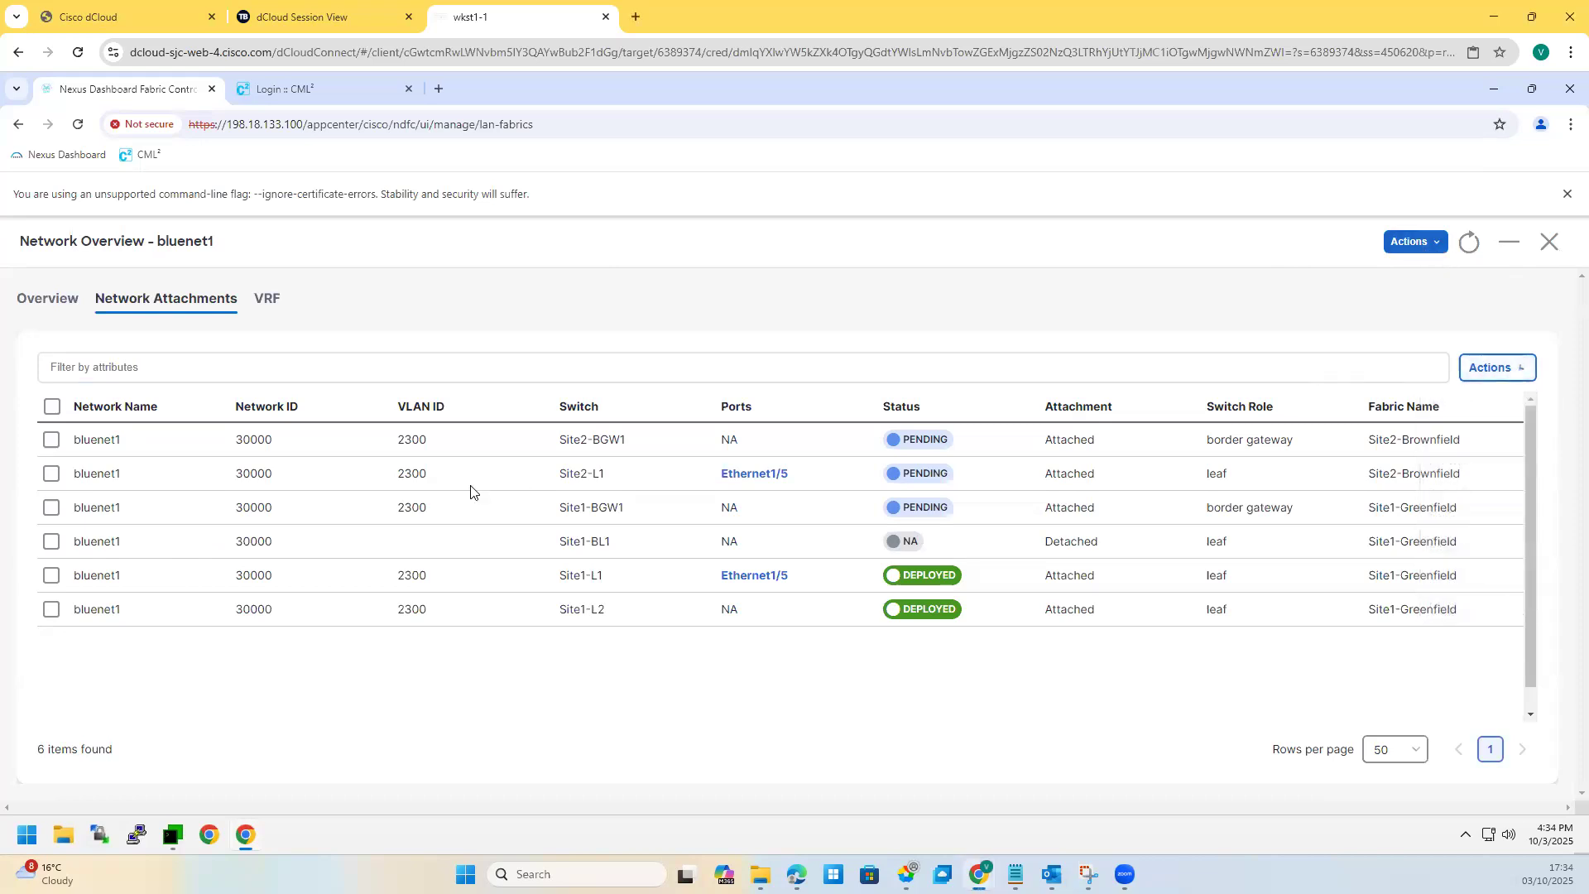
{"action": "left_click", "coordinate": [51, 440]}
{"action": "left_click", "coordinate": [51, 474]}
{"action": "left_click", "coordinate": [52, 509]}
{"action": "left_click", "coordinate": [1485, 368]}
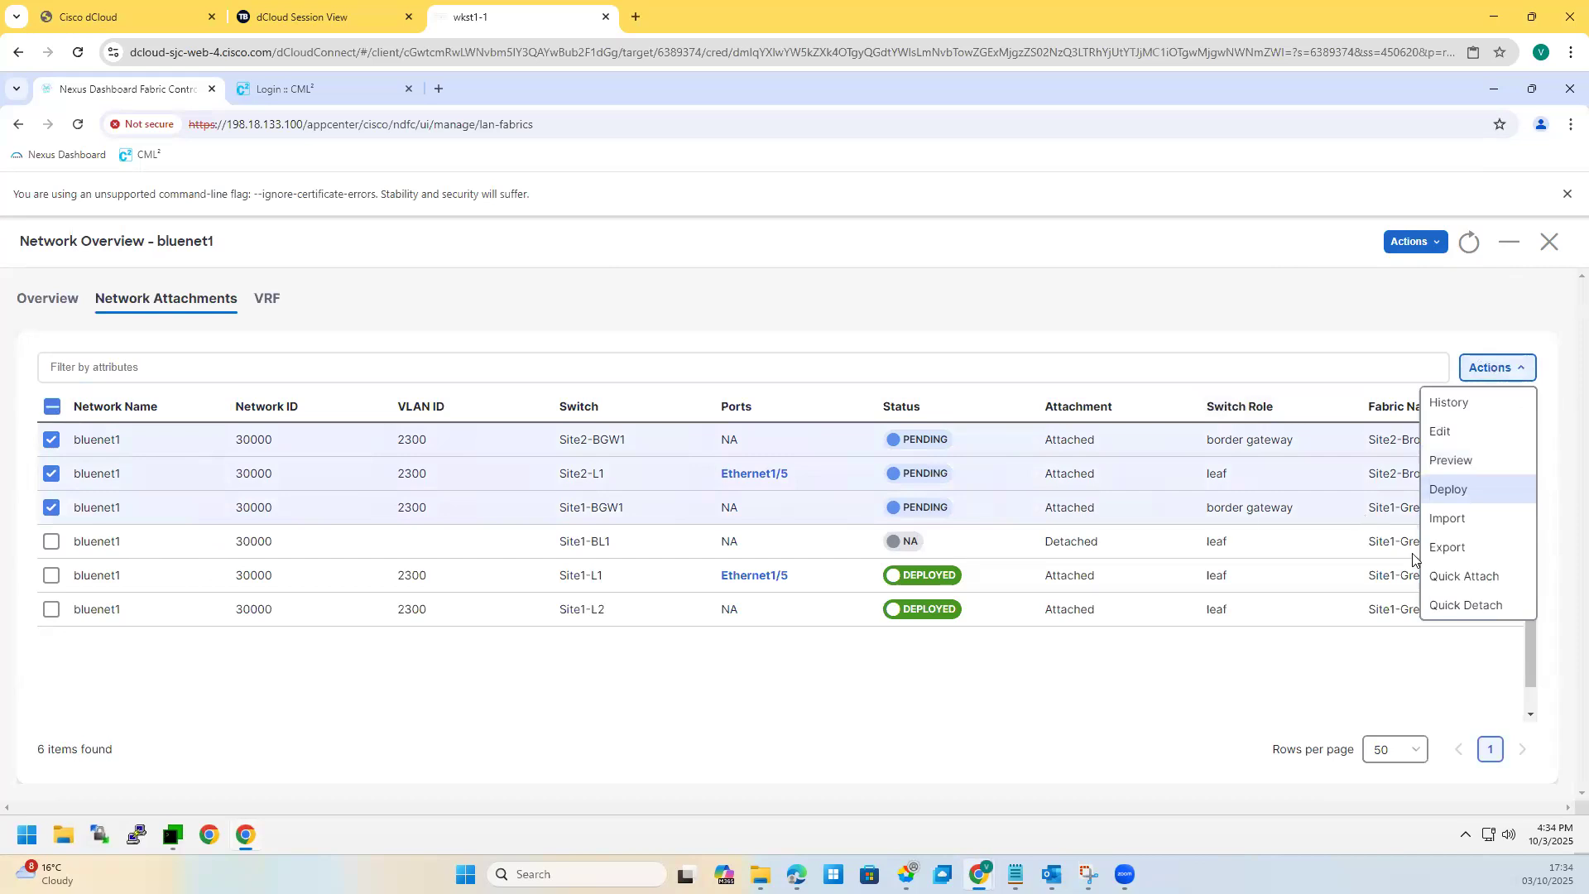
{"action": "left_click", "coordinate": [1555, 793]}
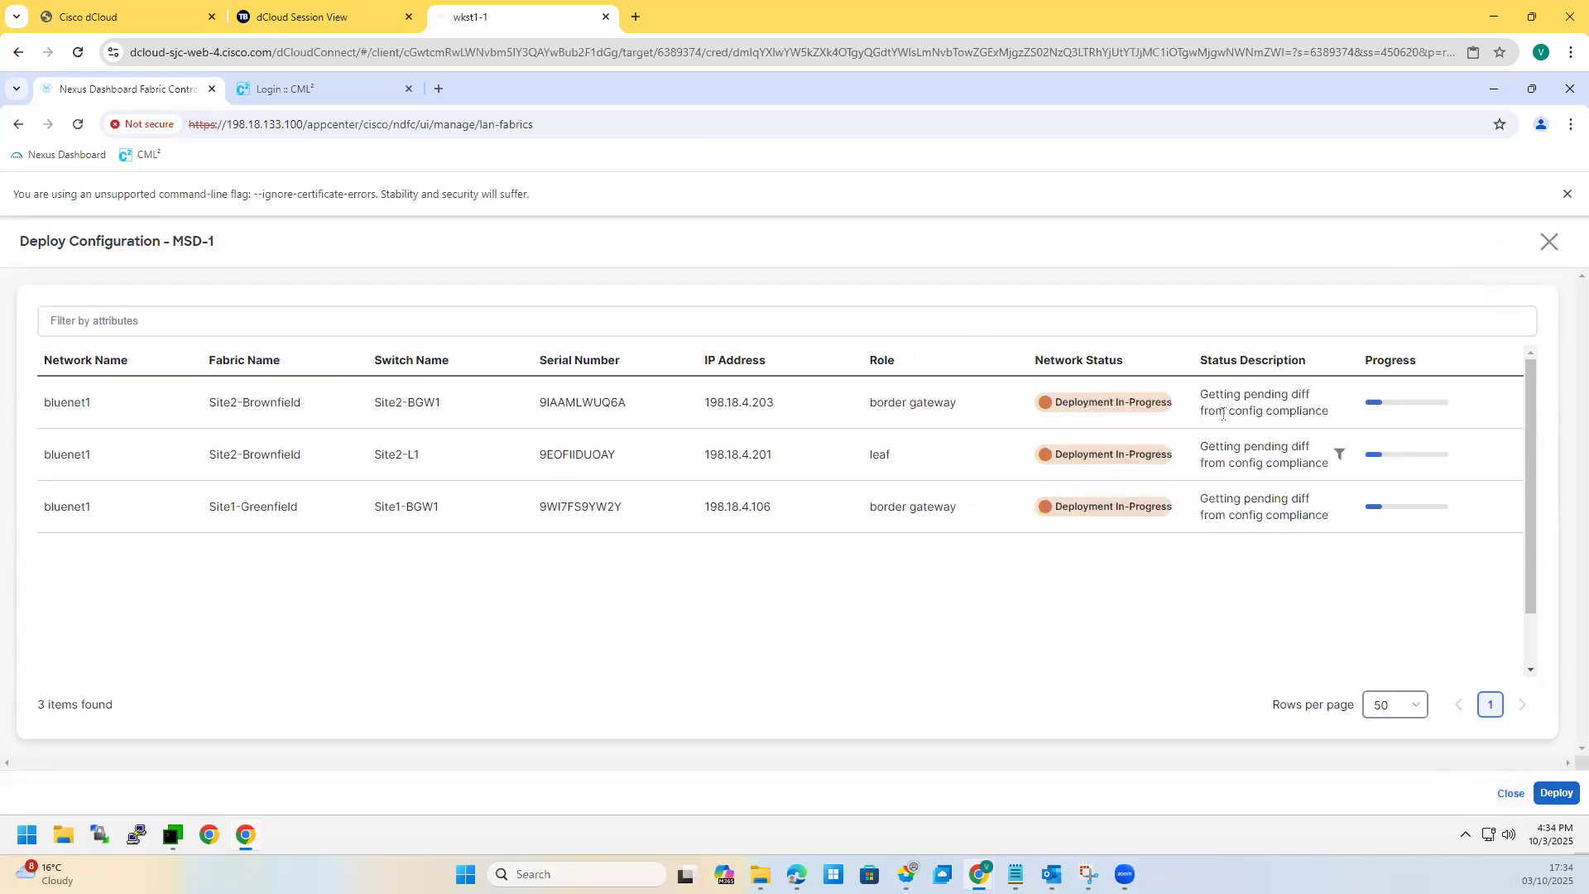
{"action": "left_click_drag", "start_coordinate": [1204, 413], "coordinate": [1323, 414]}
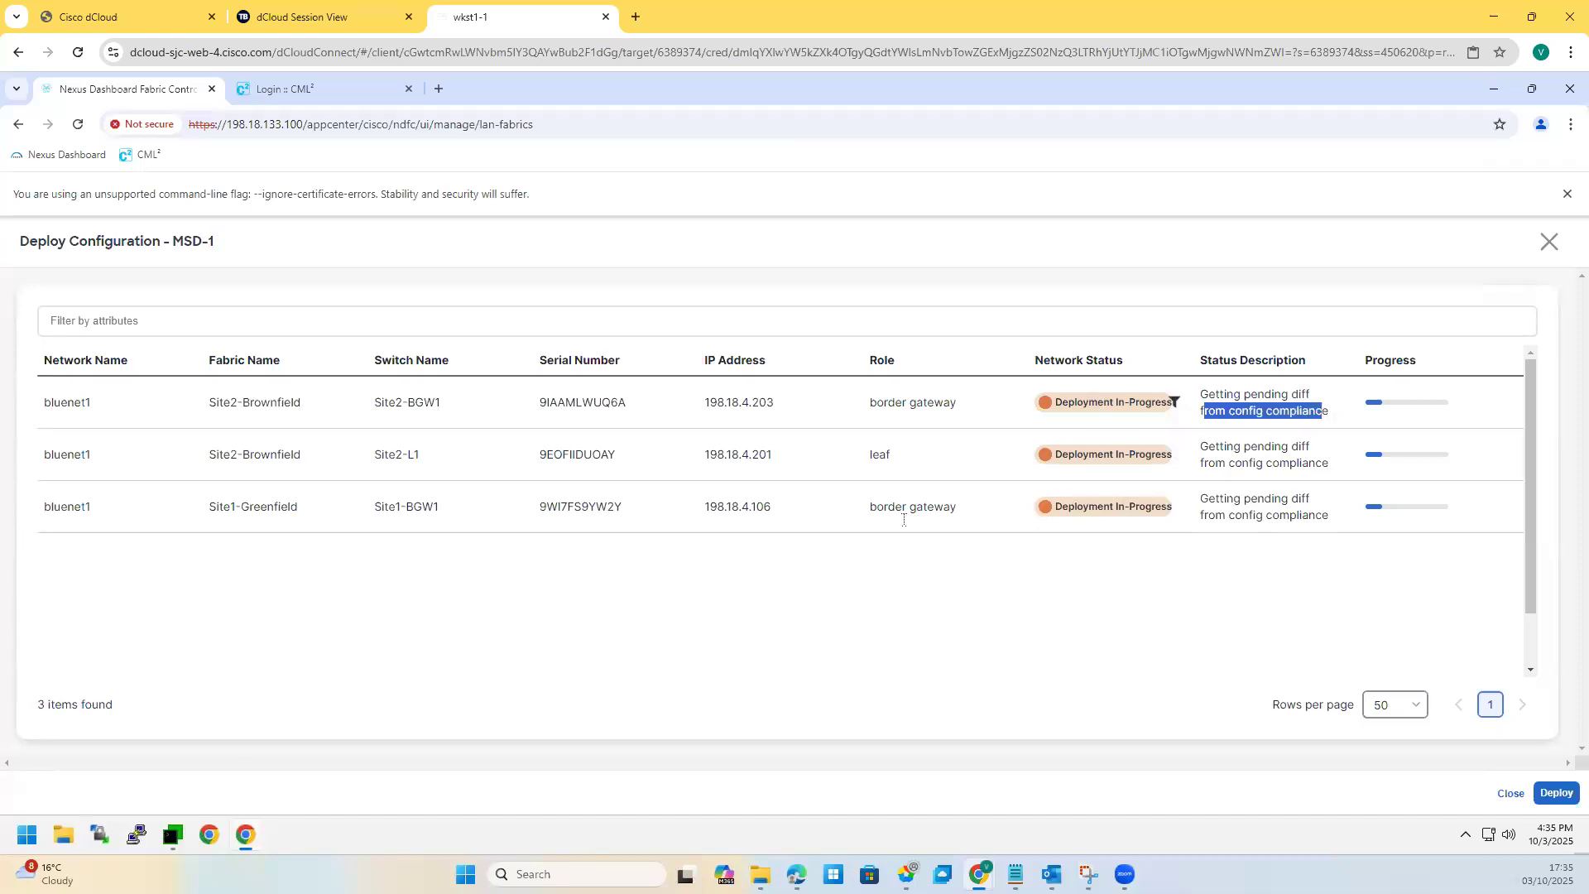
{"action": "left_click", "coordinate": [659, 694]}
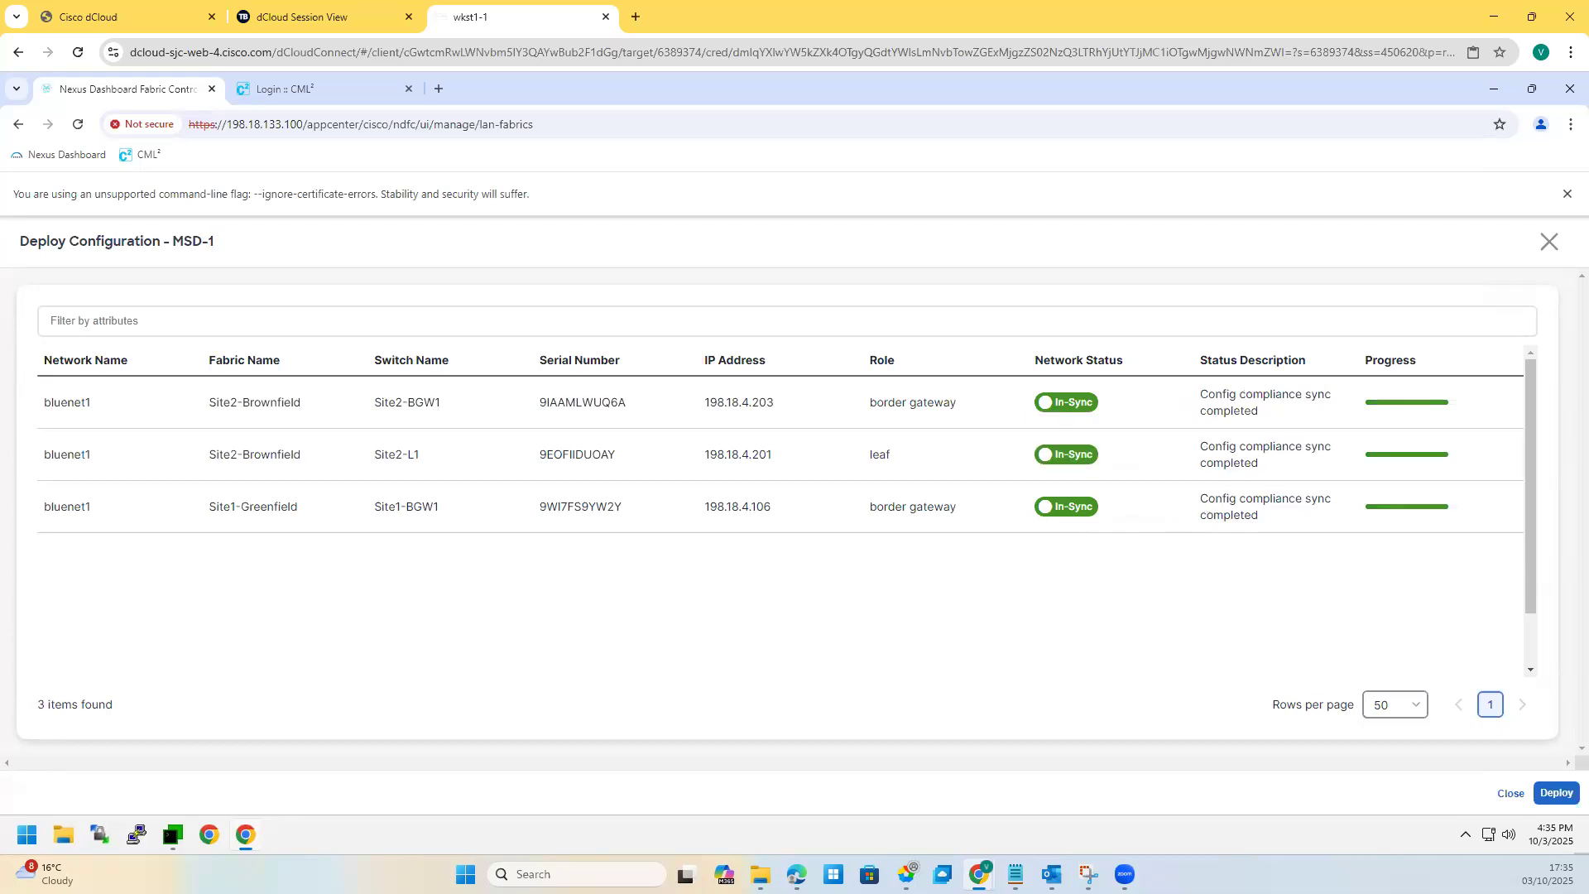
{"action": "left_click", "coordinate": [1556, 795]}
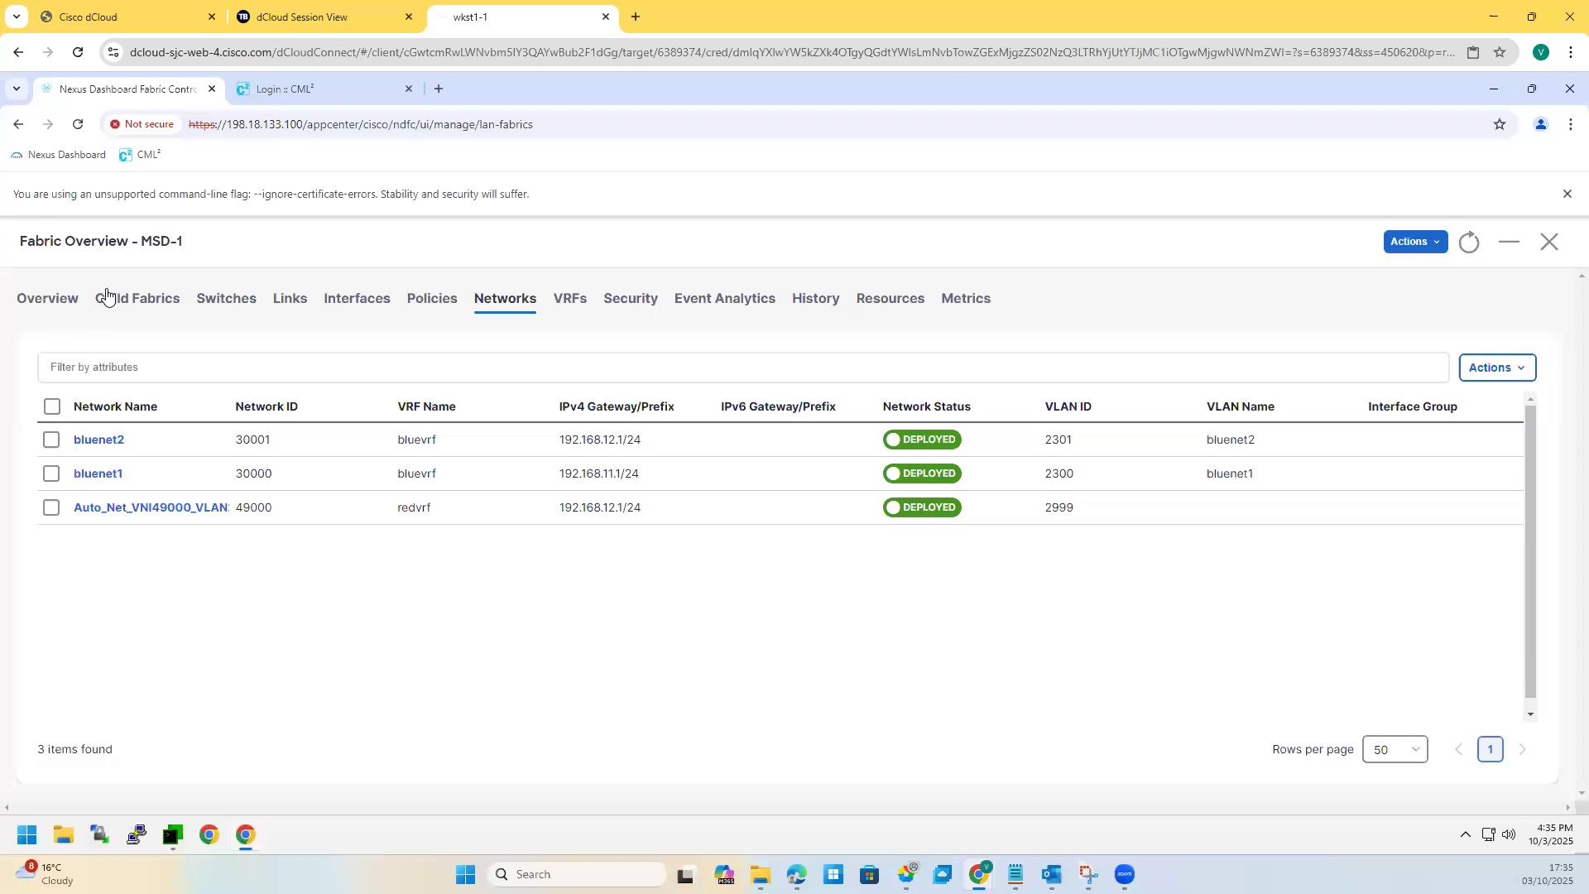
Step: Show the MSD-1 topology in Configuration view, drilling down through Core-Rtr into Site2-BGW1
{"action": "left_click", "coordinate": [1550, 242]}
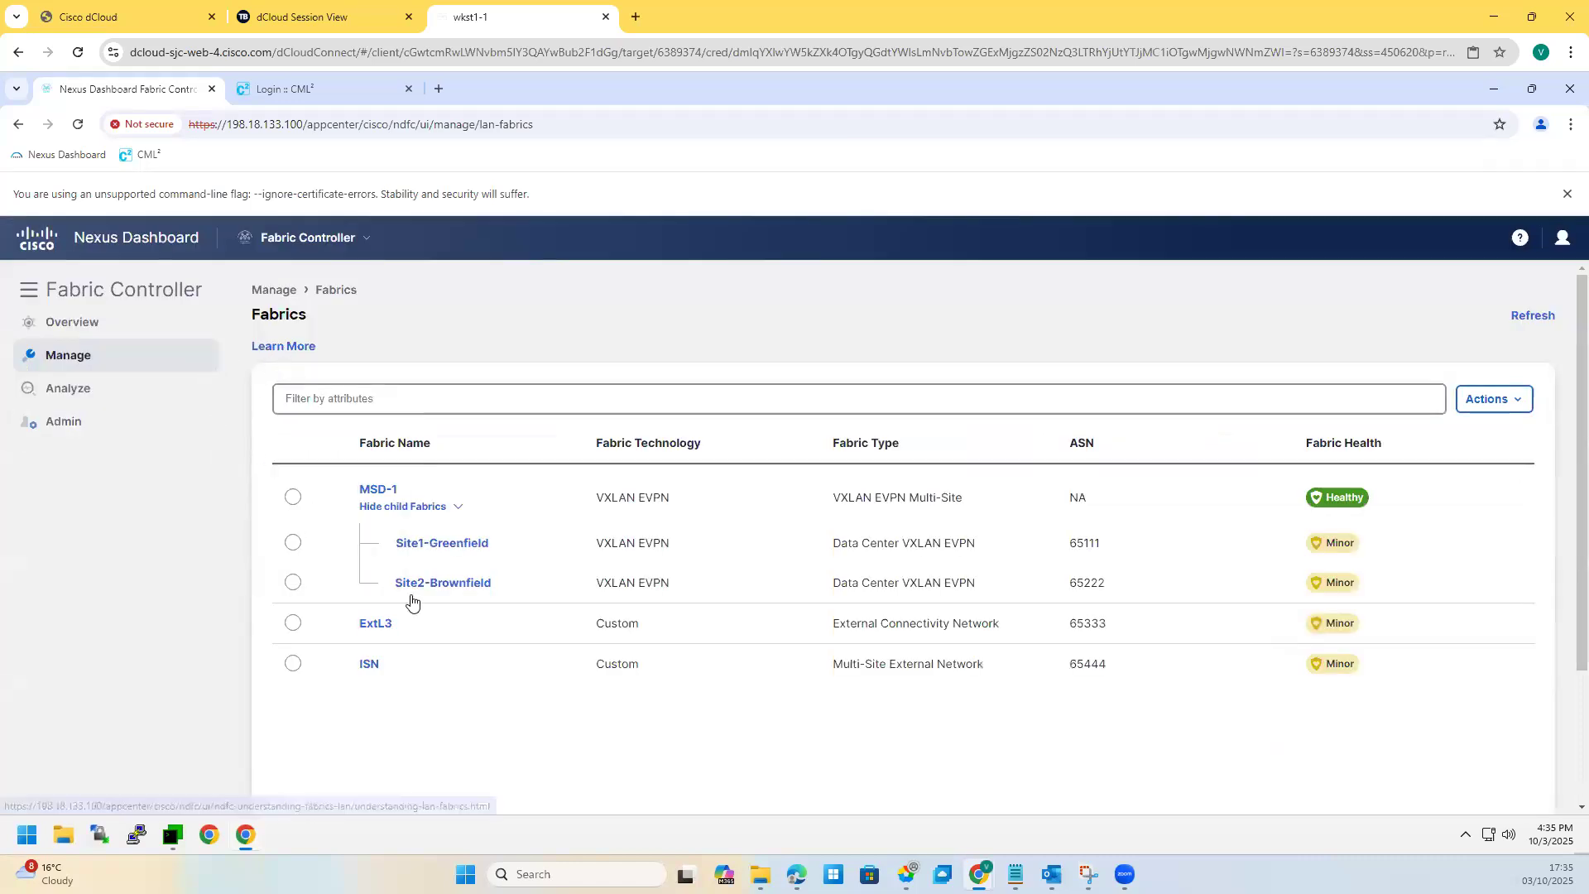
{"action": "left_click", "coordinate": [378, 490]}
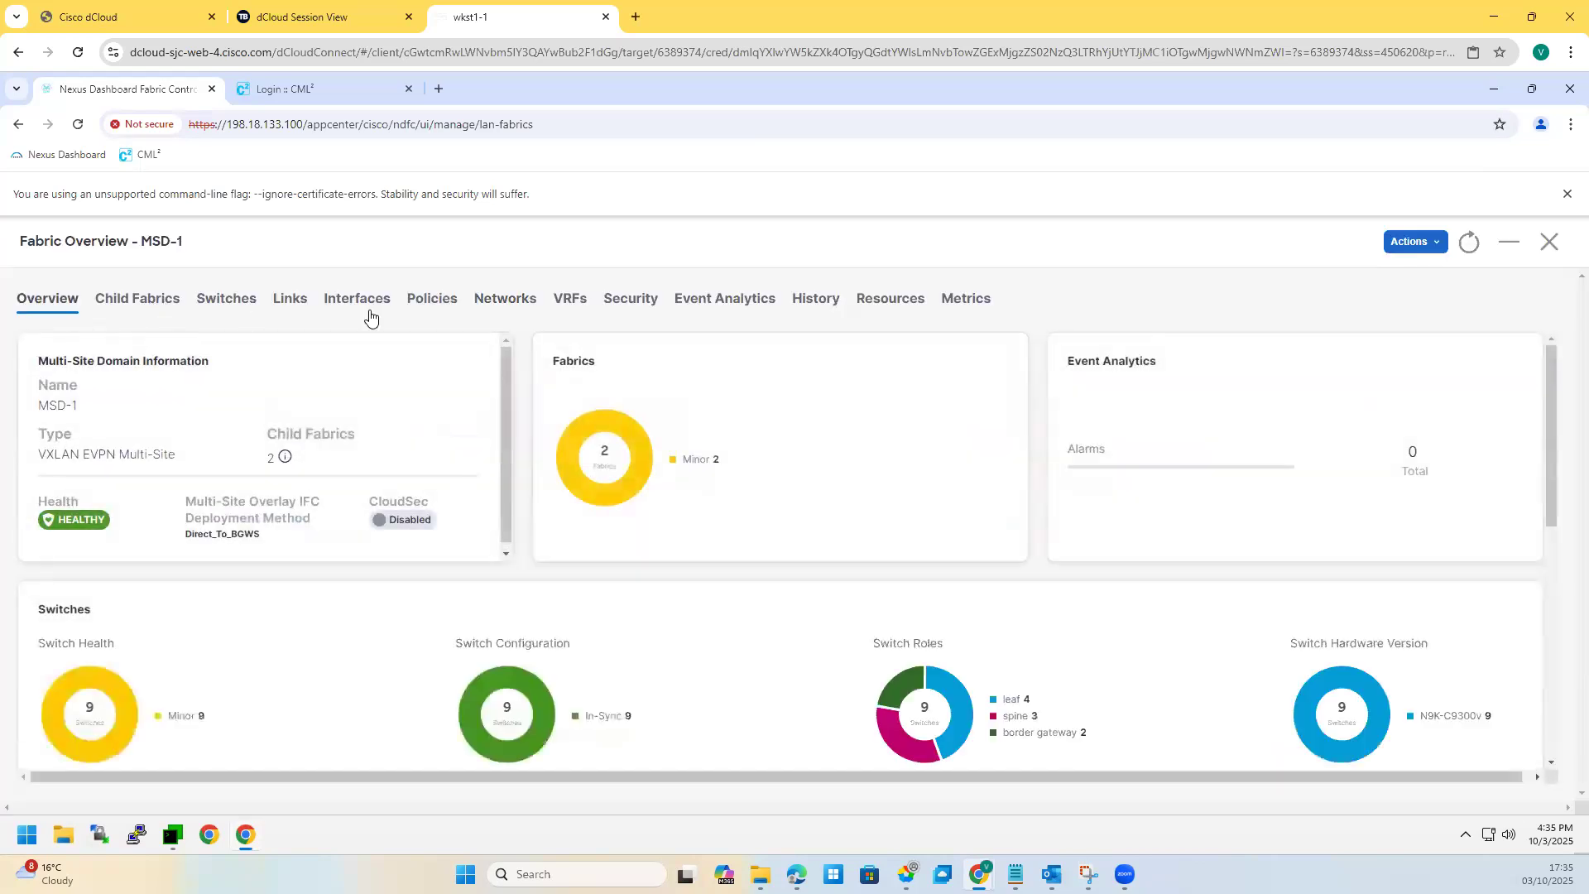
{"action": "left_click", "coordinate": [224, 302]}
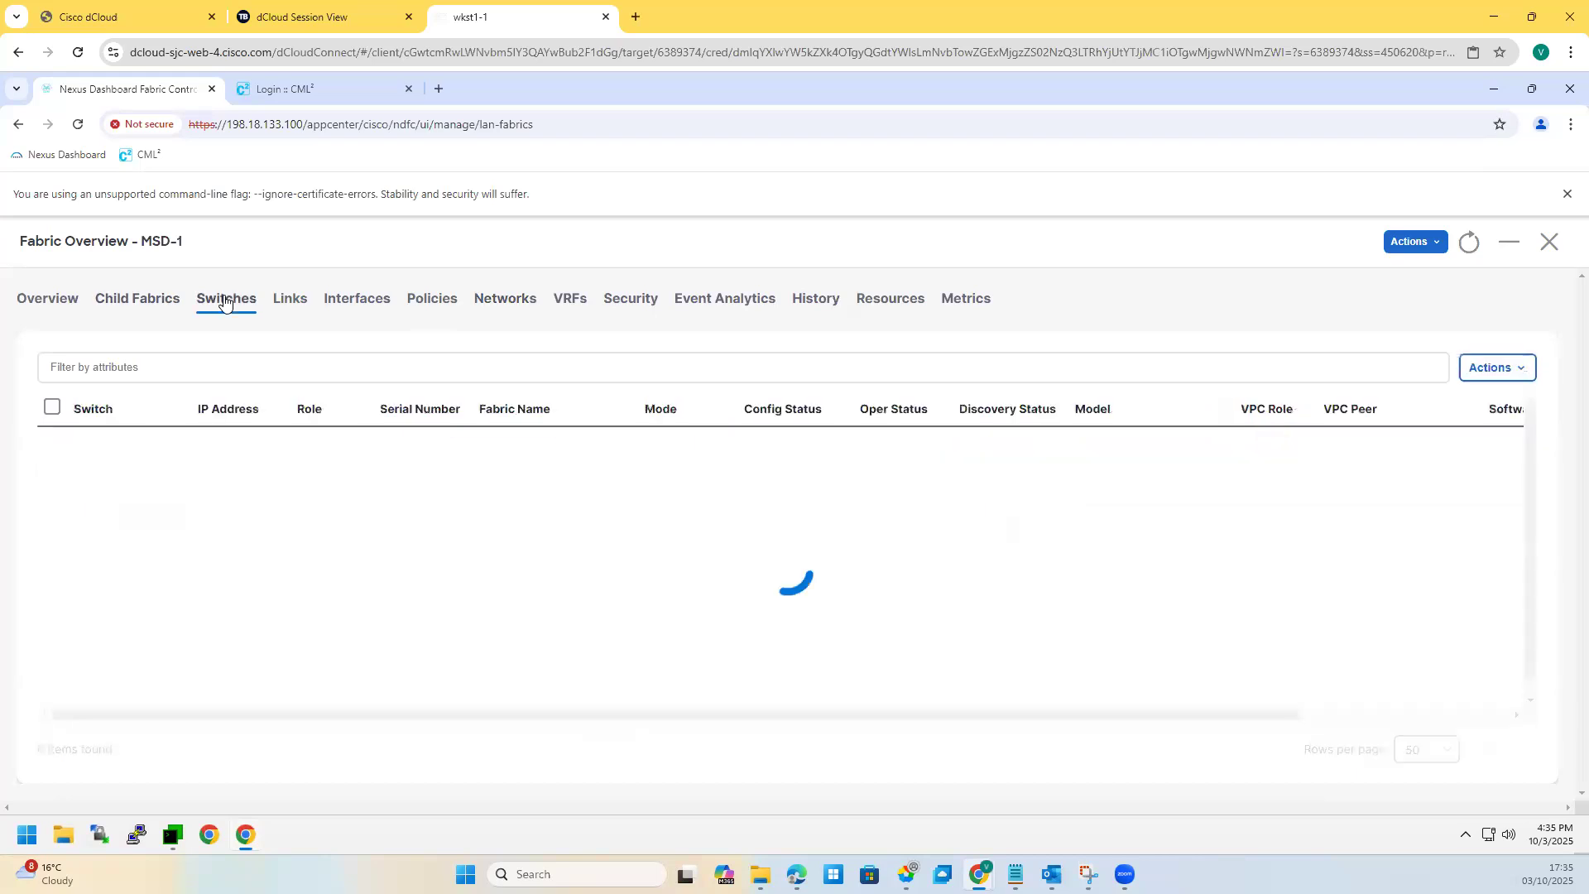
{"action": "left_click", "coordinate": [1546, 244]}
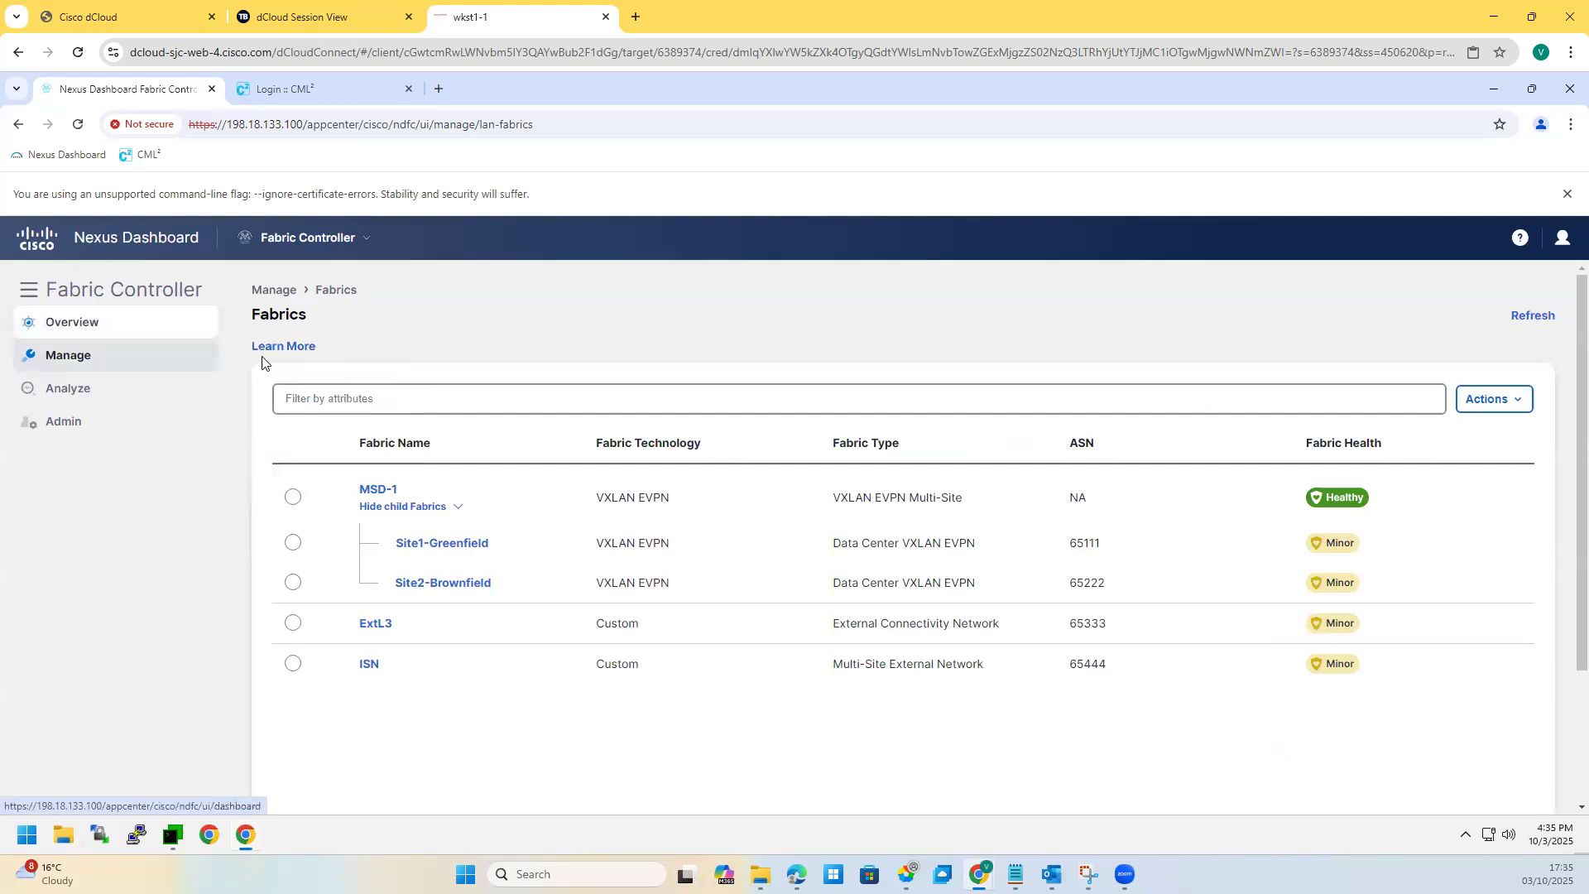
{"action": "left_click", "coordinate": [104, 325]}
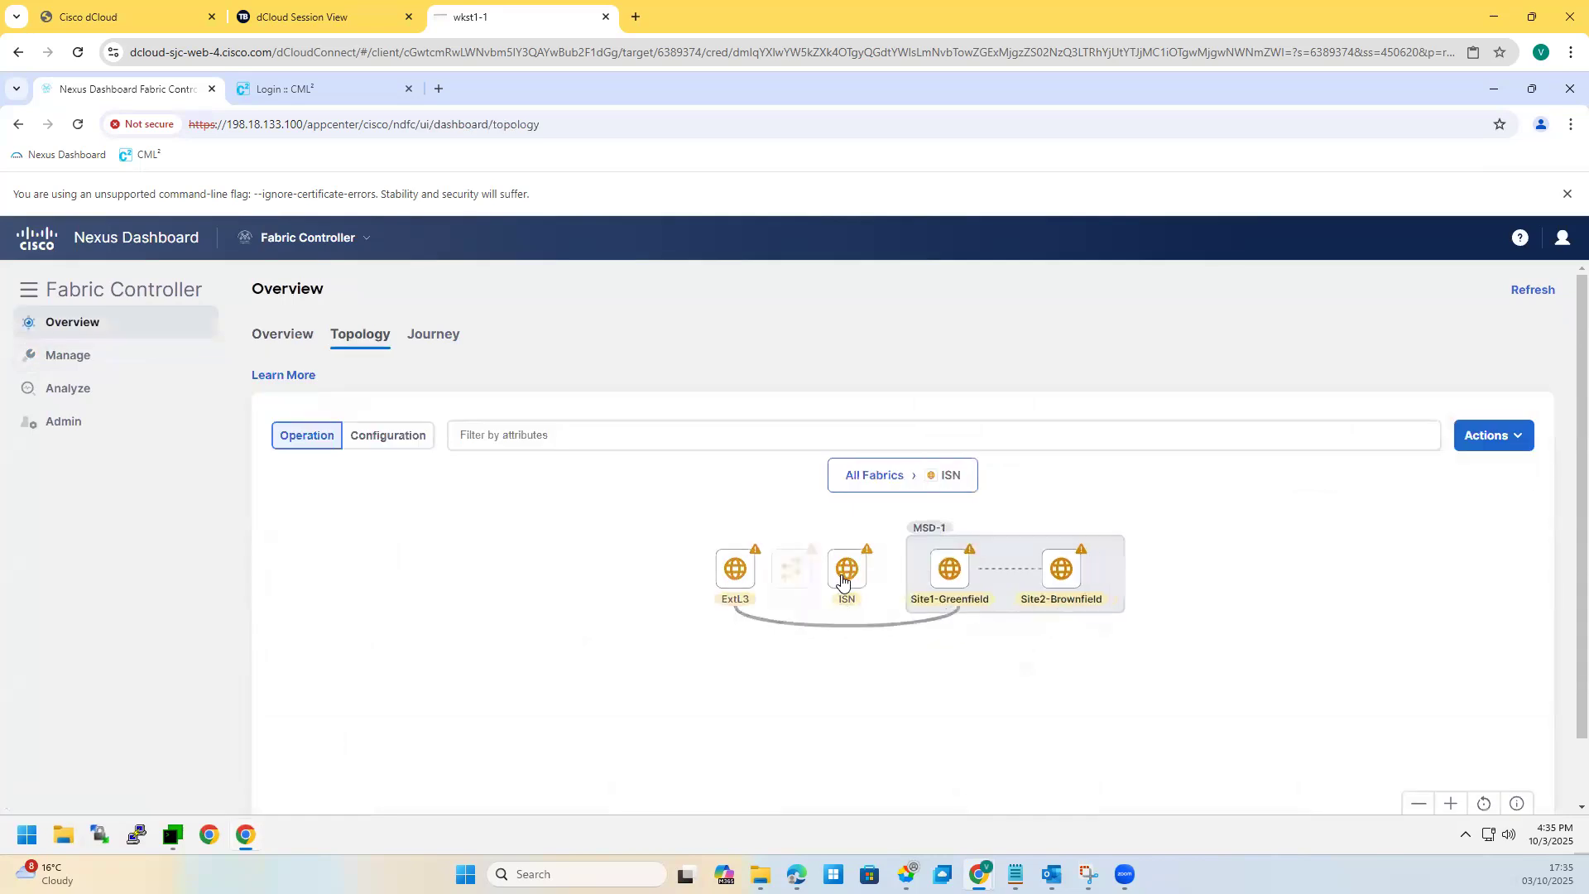
{"action": "double_click", "coordinate": [791, 575]}
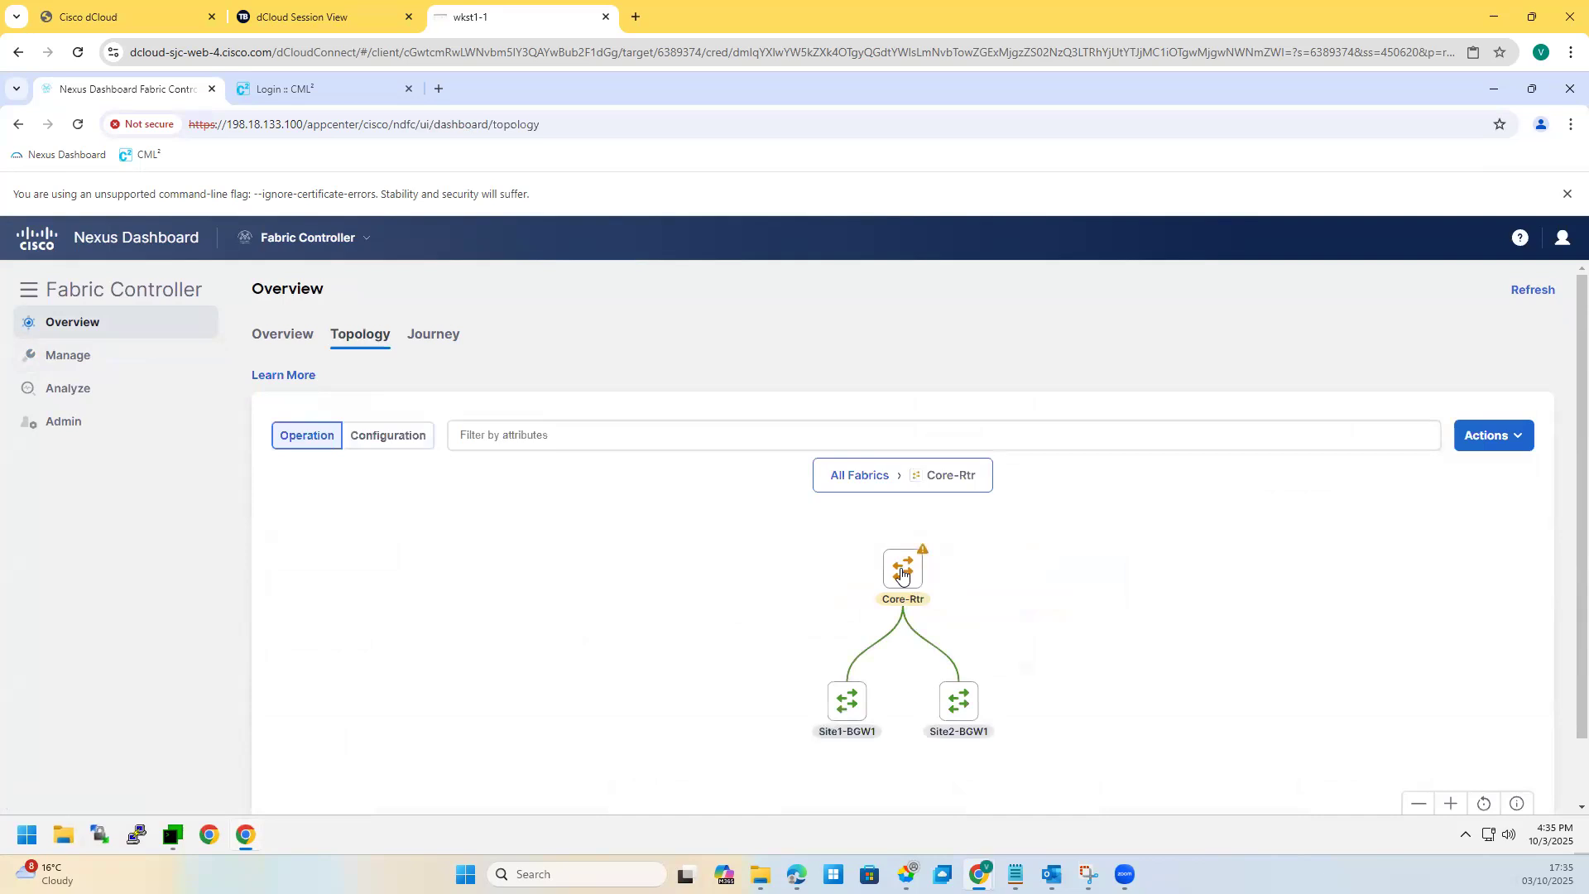
{"action": "double_click", "coordinate": [960, 708]}
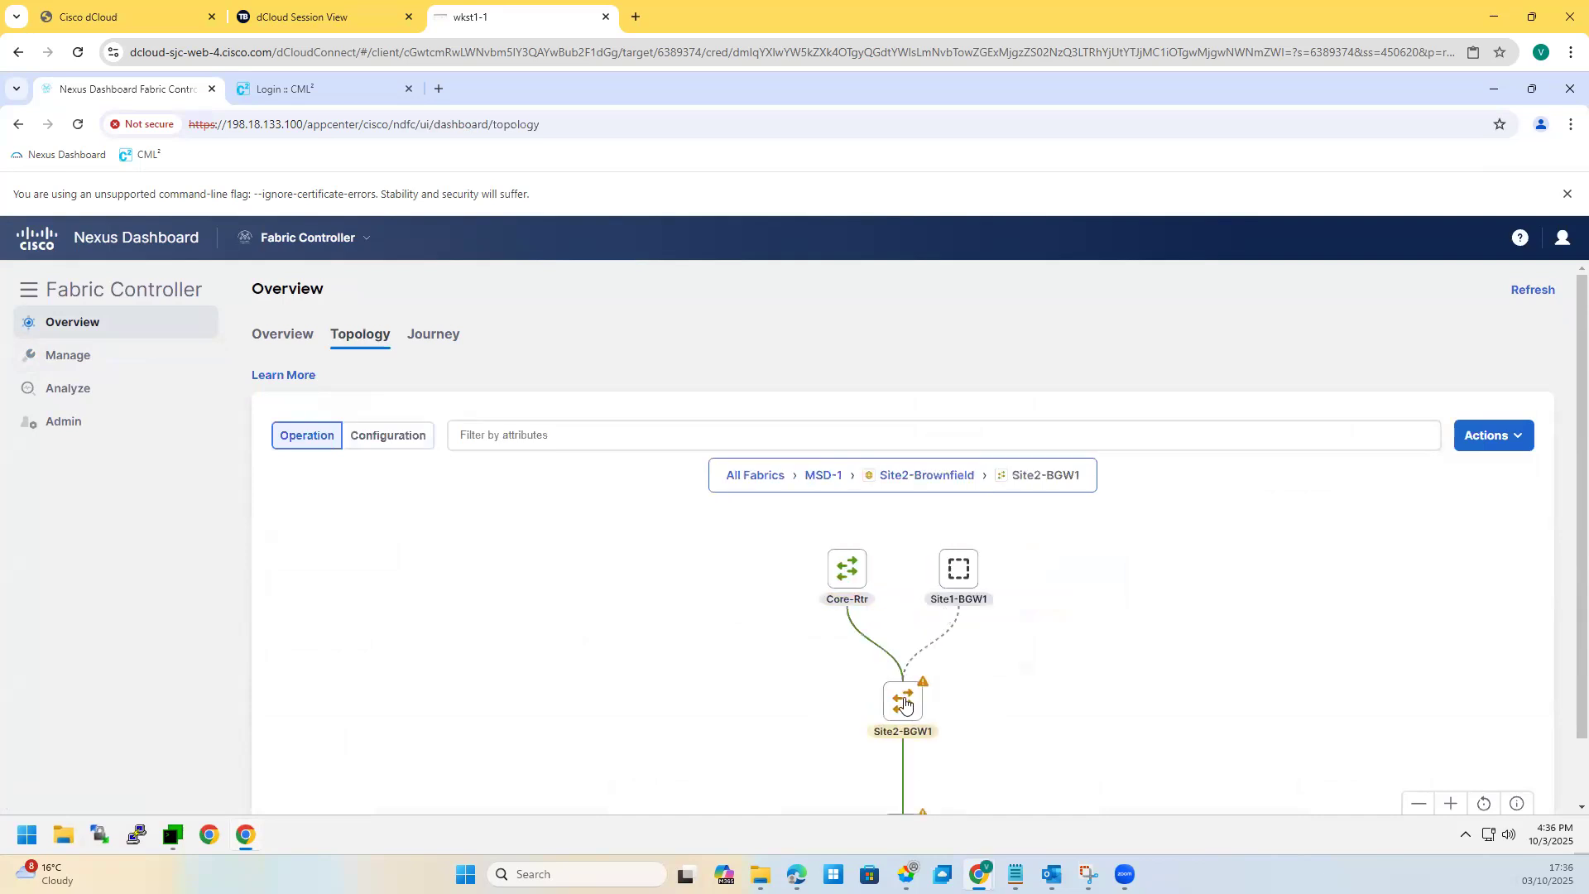
{"action": "left_click", "coordinate": [379, 435]}
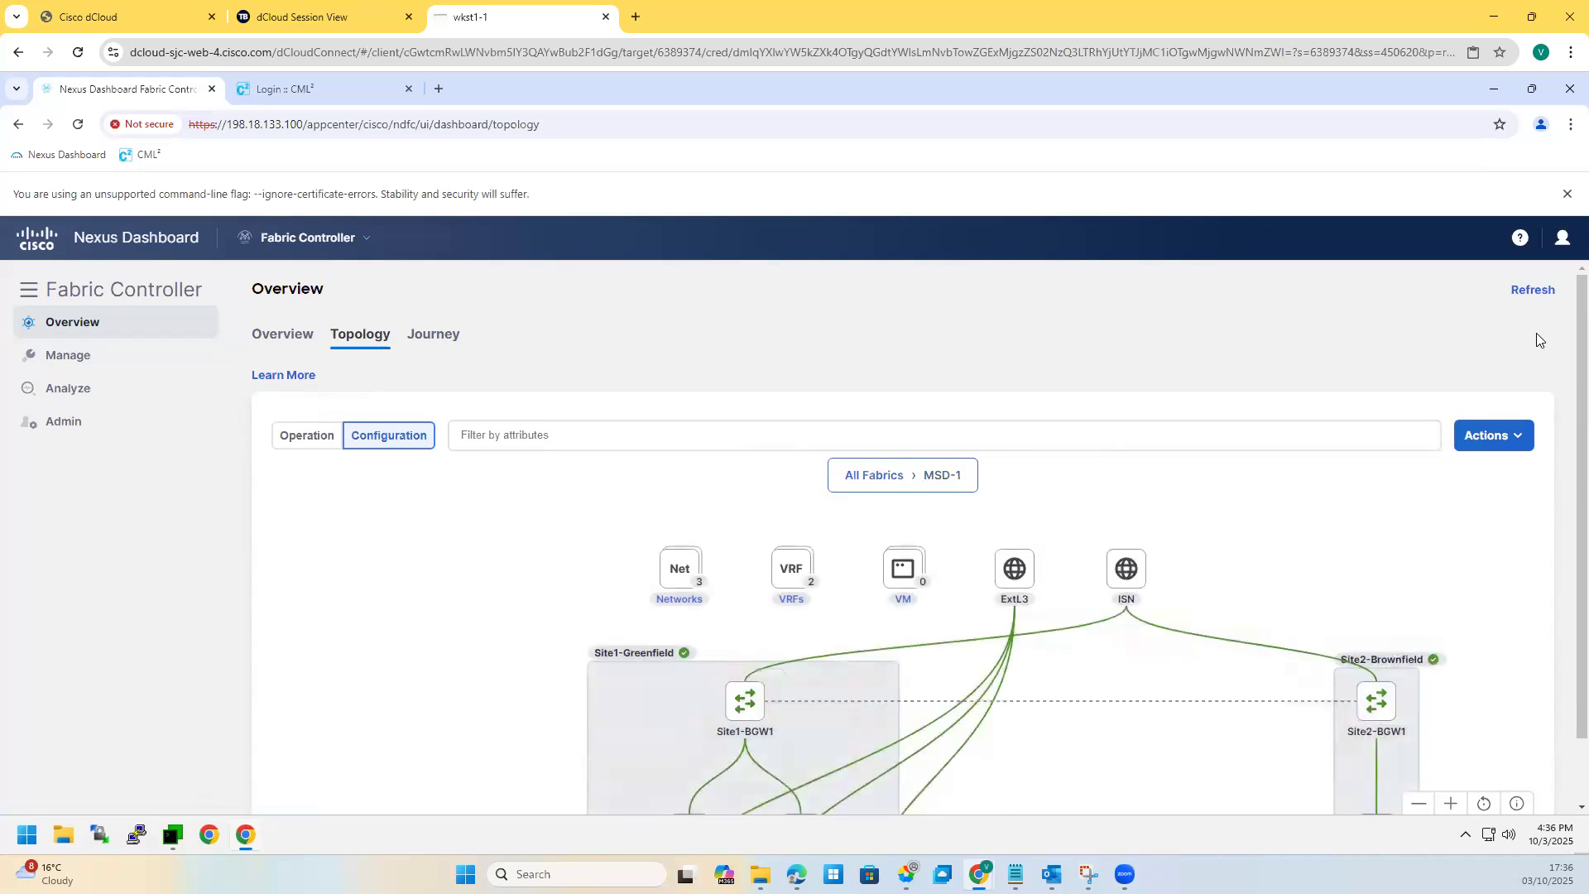
Step: Confirm from their topology details that Site2-BGW1 and Site1-BGW1 are both In-Sync
{"action": "scroll", "coordinate": [1568, 737], "scroll_direction": "down", "scroll_amount": 1}
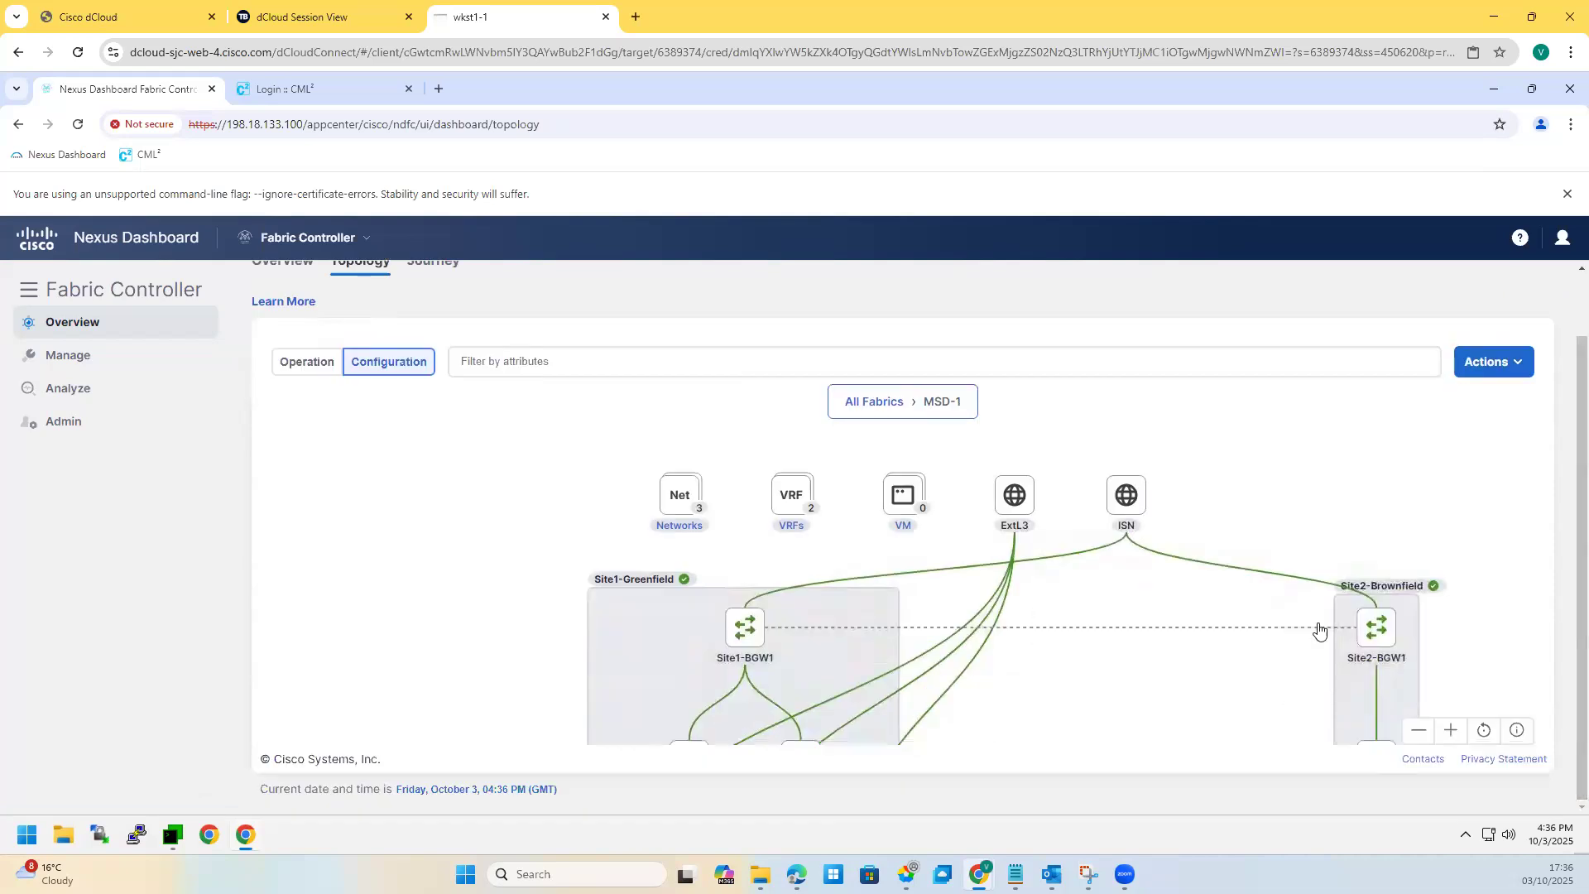
{"action": "left_click", "coordinate": [1374, 635]}
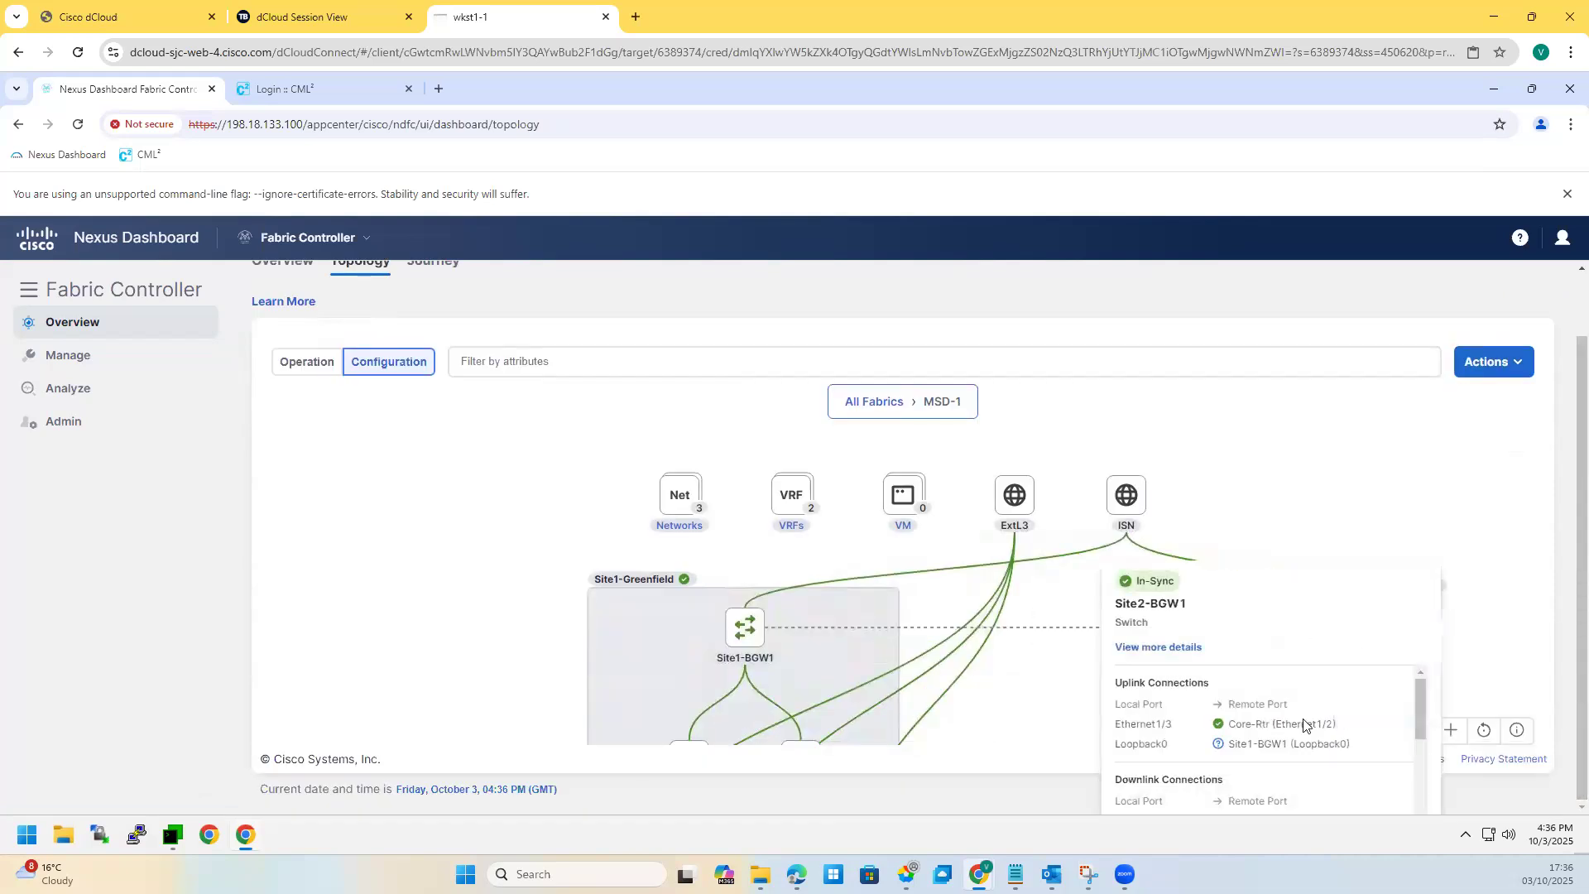
{"action": "scroll", "coordinate": [1267, 766], "scroll_direction": "down", "scroll_amount": 3}
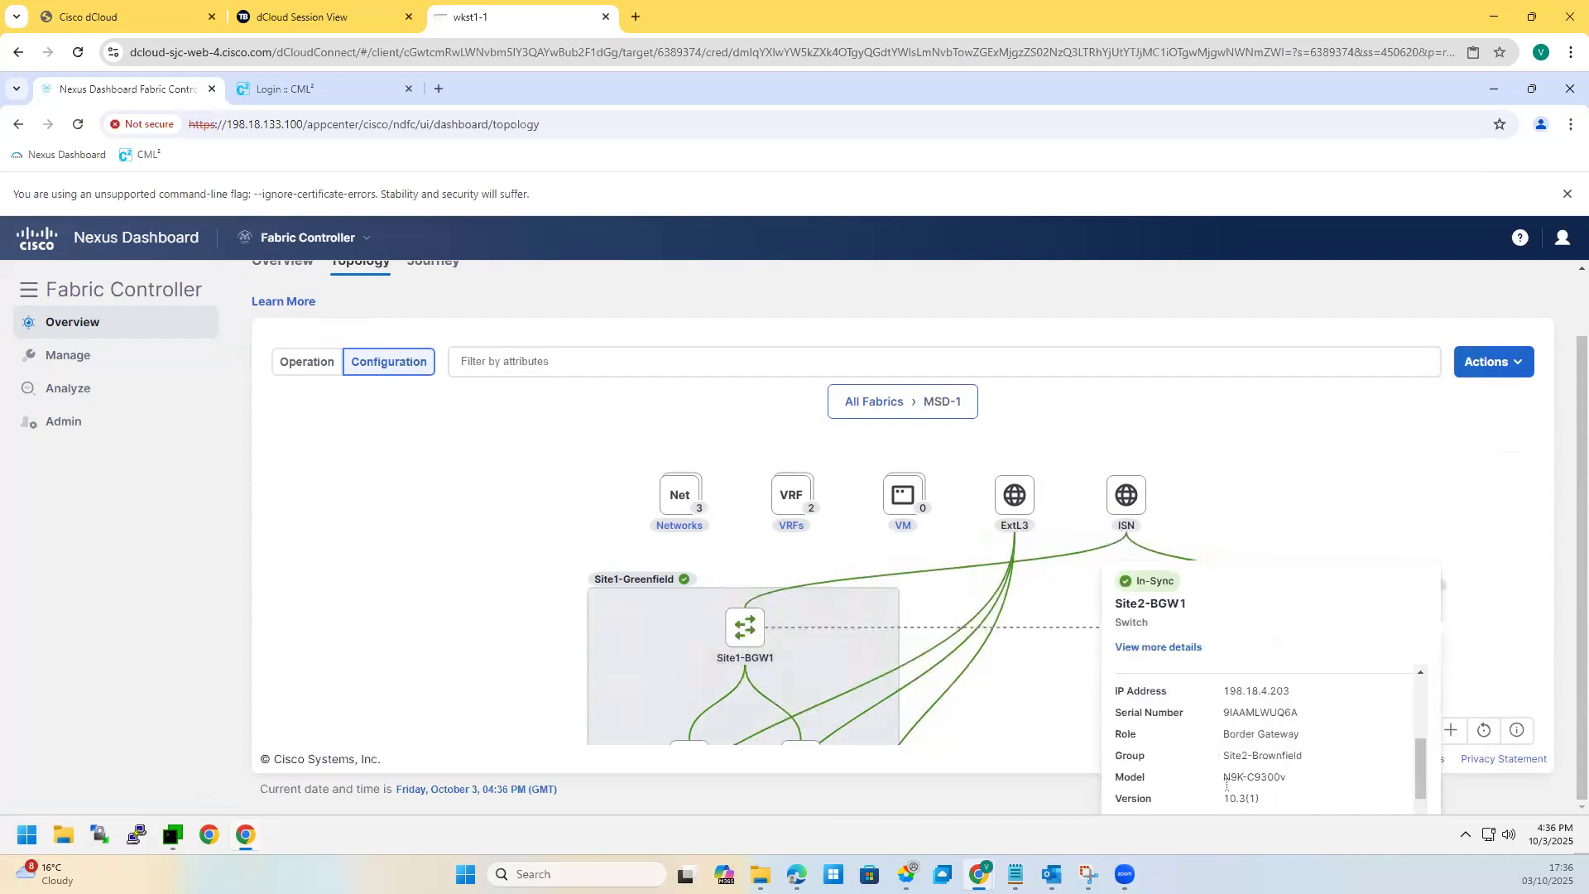
{"action": "scroll", "coordinate": [1226, 783], "scroll_direction": "down", "scroll_amount": 2}
{"action": "left_click", "coordinate": [1055, 701]}
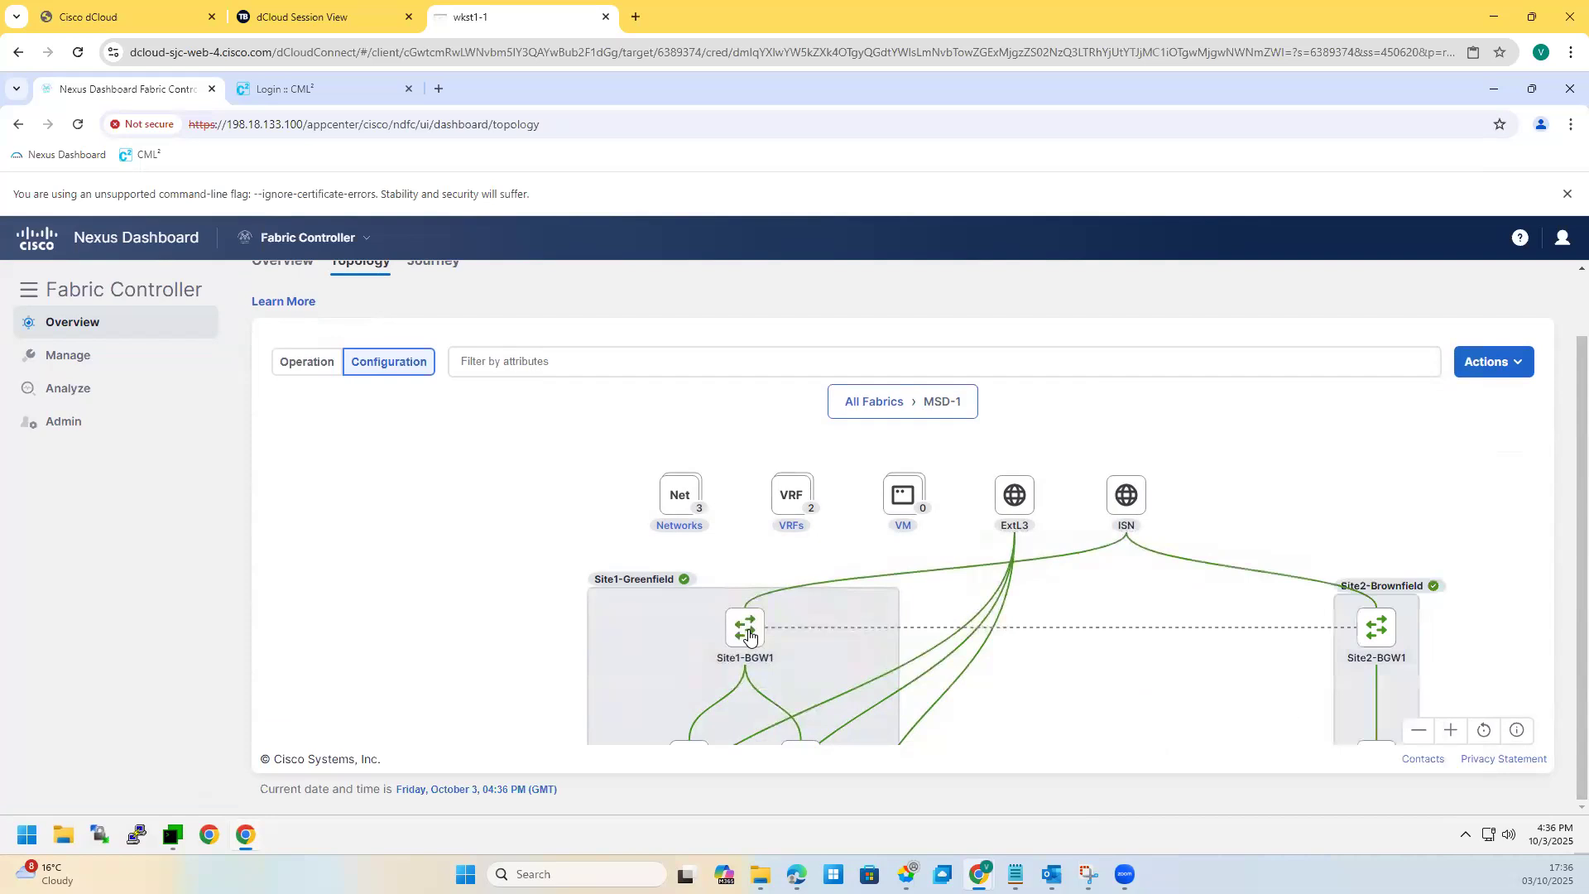
{"action": "left_click", "coordinate": [749, 635]}
{"action": "scroll", "coordinate": [993, 696], "scroll_direction": "down", "scroll_amount": 5}
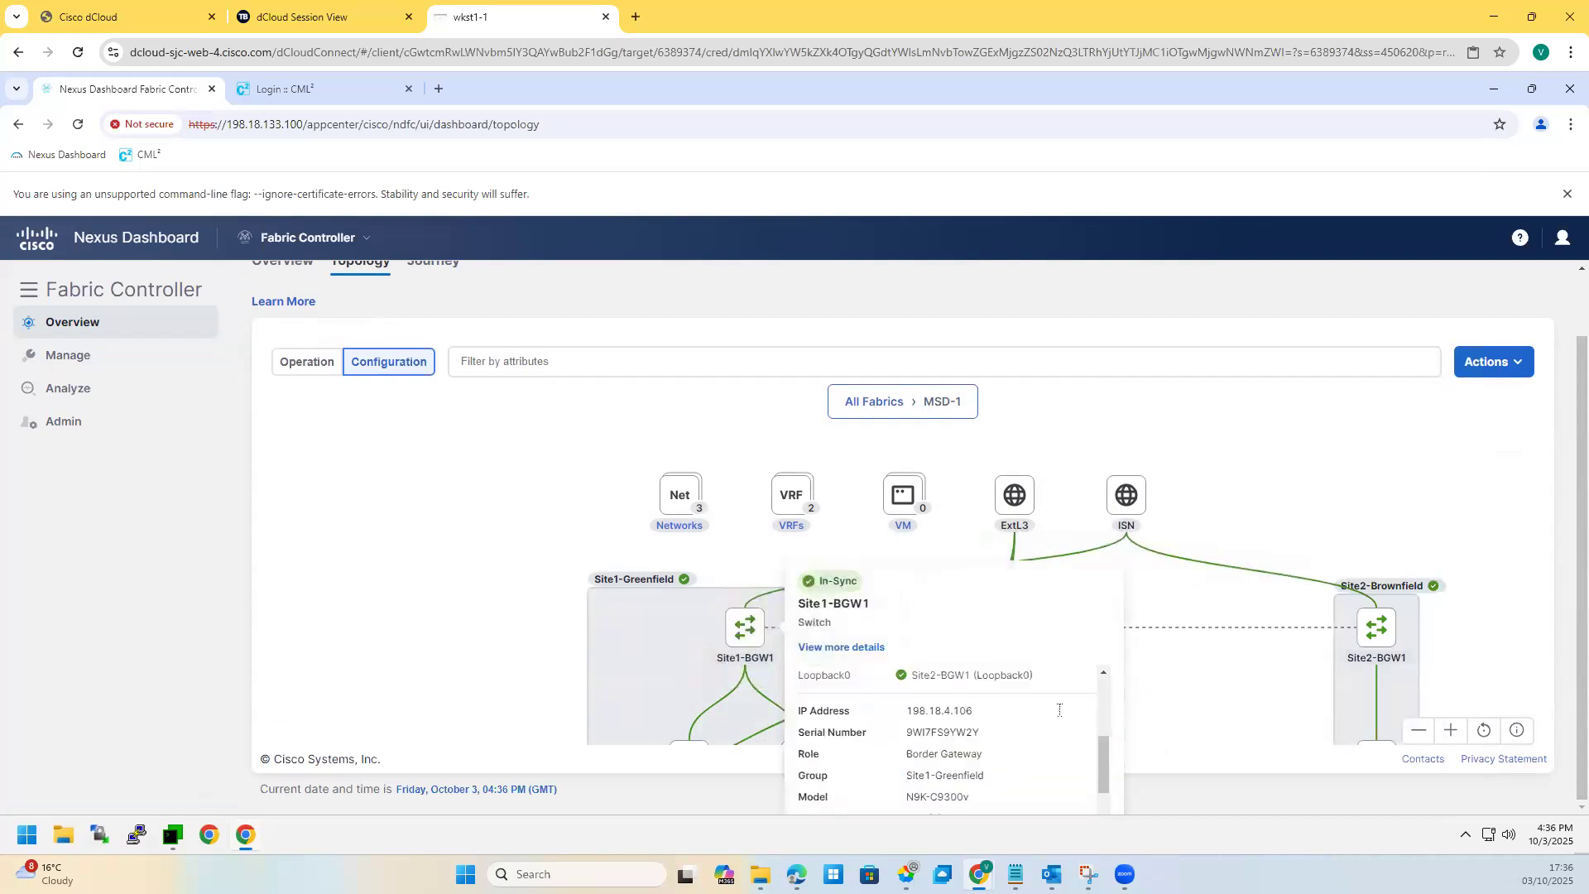
{"action": "left_click", "coordinate": [1182, 699]}
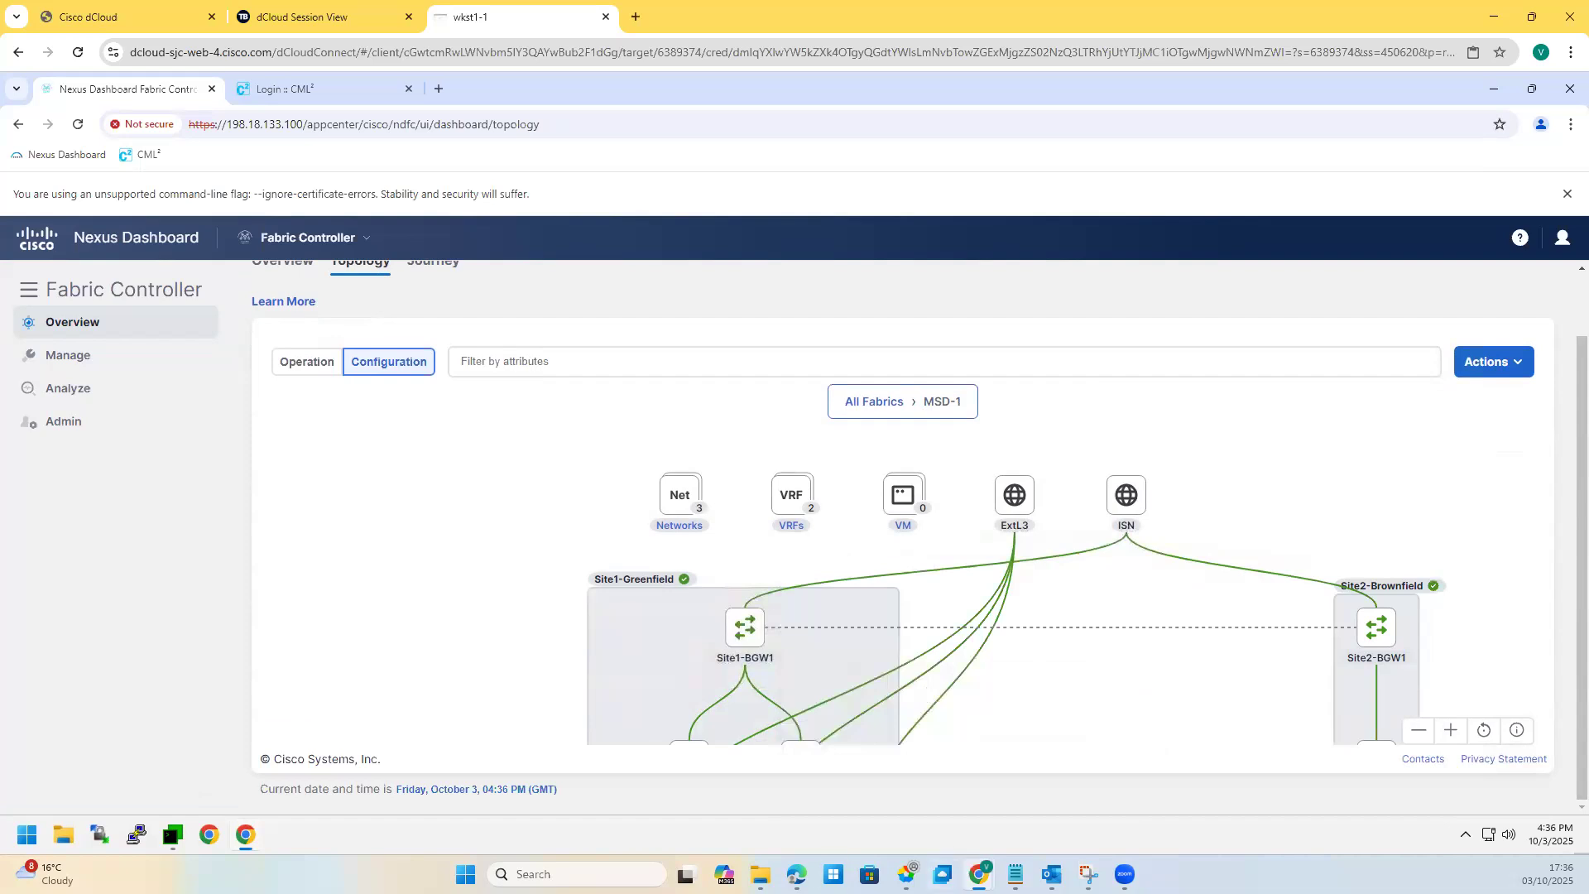
Step: Annotate the topology screenshot in red: circle Server3 and draw an arrow from Site2 to Site1
{"action": "left_click", "coordinate": [1089, 874]}
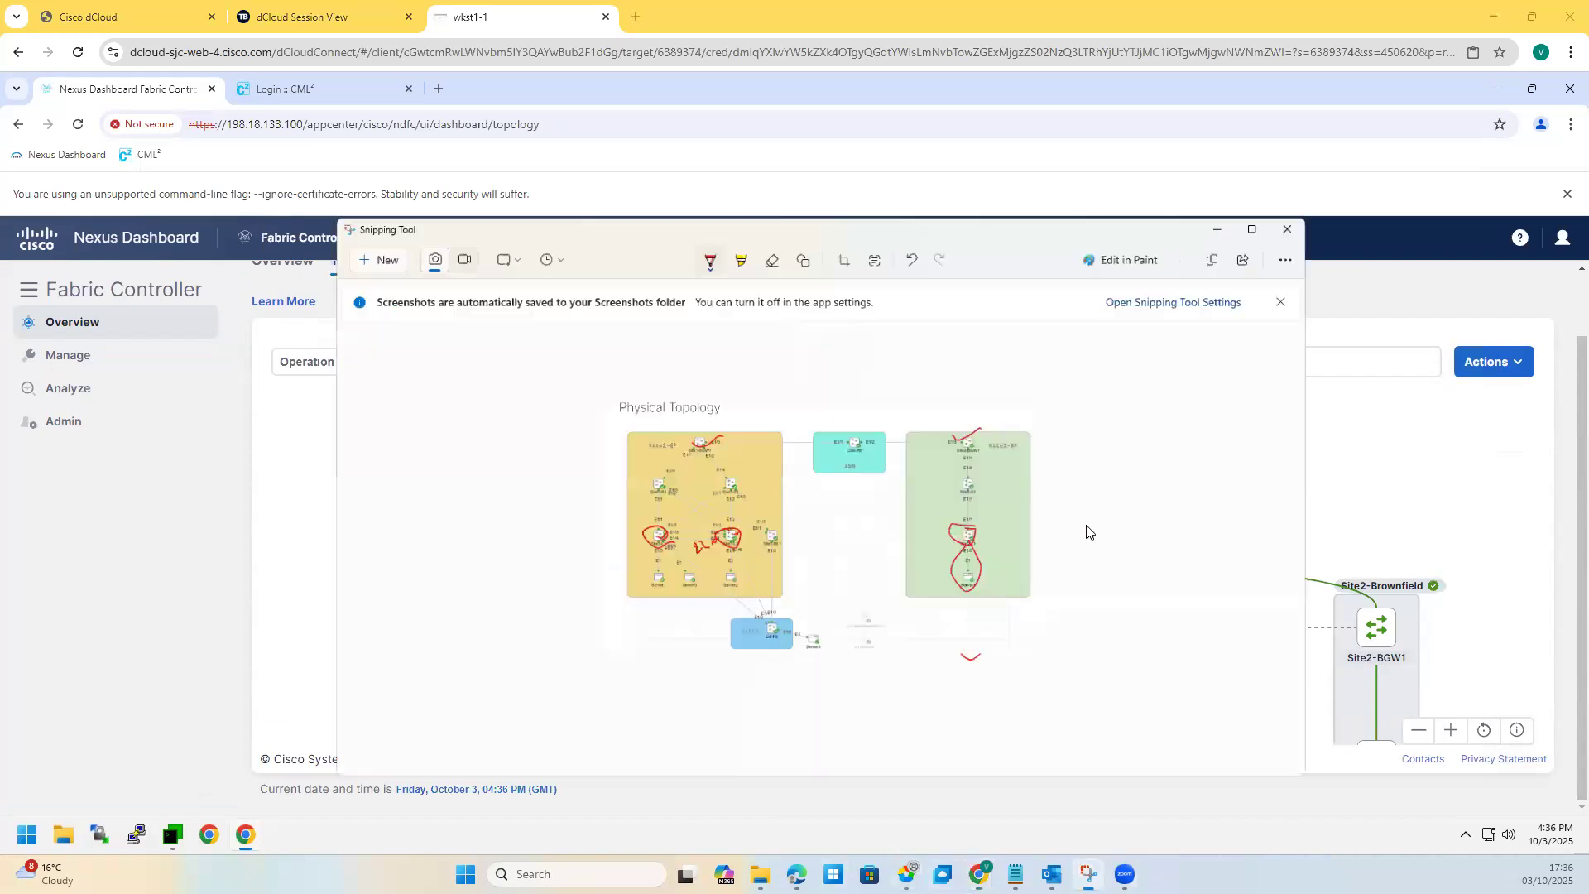
{"action": "left_click_drag", "start_coordinate": [1134, 589], "coordinate": [1139, 542]}
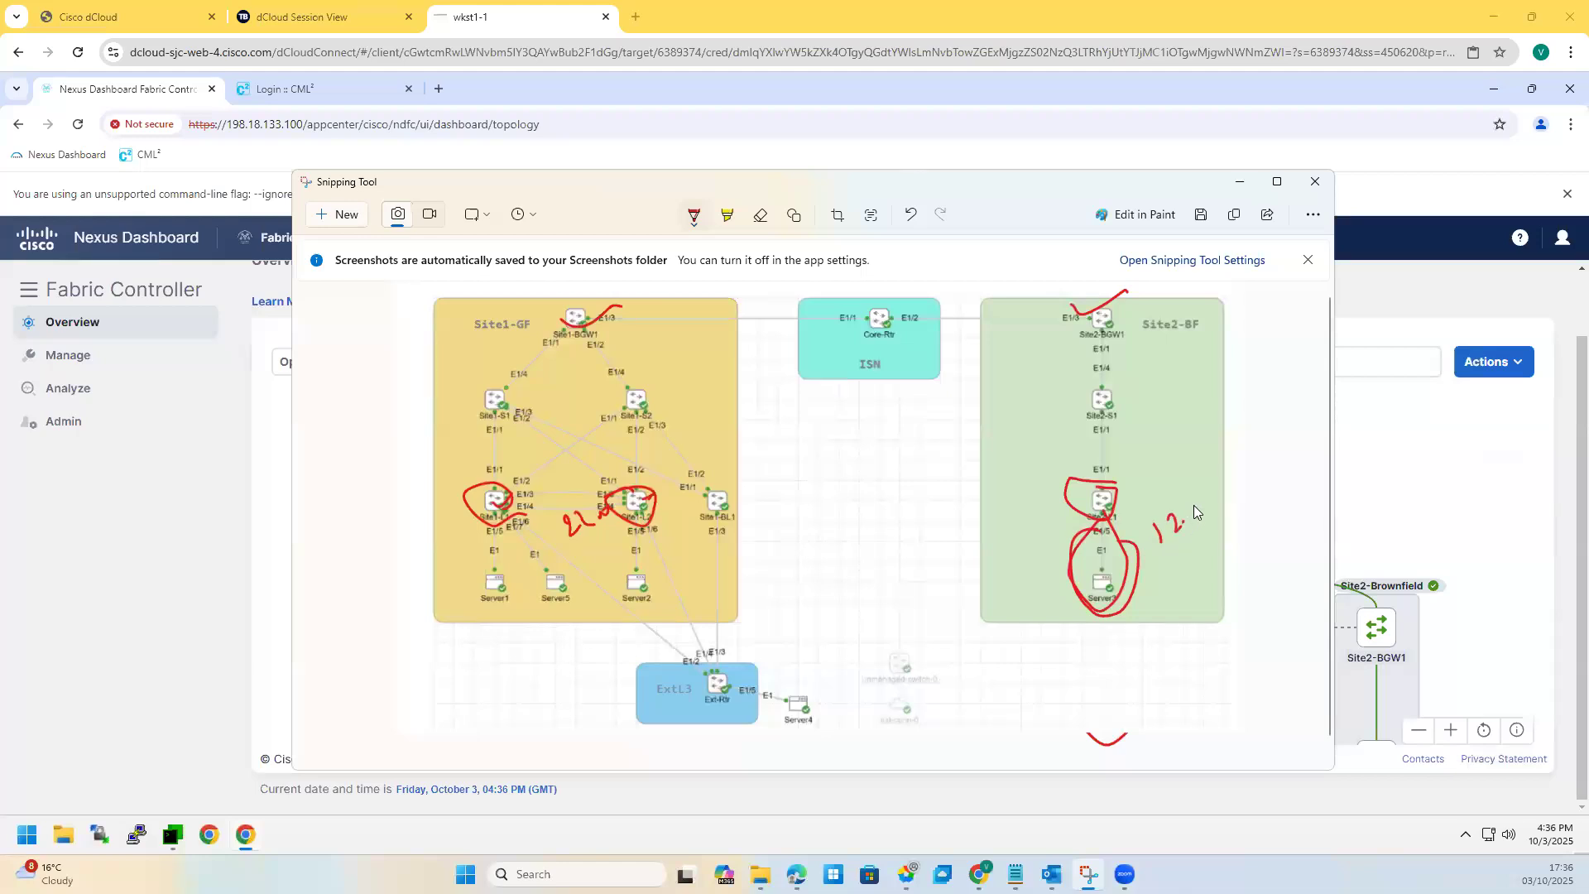
{"action": "left_click_drag", "start_coordinate": [1216, 505], "coordinate": [1157, 550]}
{"action": "left_click_drag", "start_coordinate": [1204, 411], "coordinate": [1234, 408]}
{"action": "left_click_drag", "start_coordinate": [654, 576], "coordinate": [689, 529]}
{"action": "mouse_move", "coordinate": [468, 442]}
{"action": "left_mouse_down"}
{"action": "mouse_move", "coordinate": [1183, 468]}
{"action": "mouse_move", "coordinate": [1133, 478]}
{"action": "left_mouse_up"}
{"action": "left_click_drag", "start_coordinate": [456, 442], "coordinate": [479, 452]}
{"action": "mouse_move", "coordinate": [1110, 642]}
{"action": "left_mouse_down"}
{"action": "mouse_move", "coordinate": [1114, 488]}
{"action": "mouse_move", "coordinate": [640, 480]}
{"action": "mouse_move", "coordinate": [613, 538]}
{"action": "left_mouse_up"}
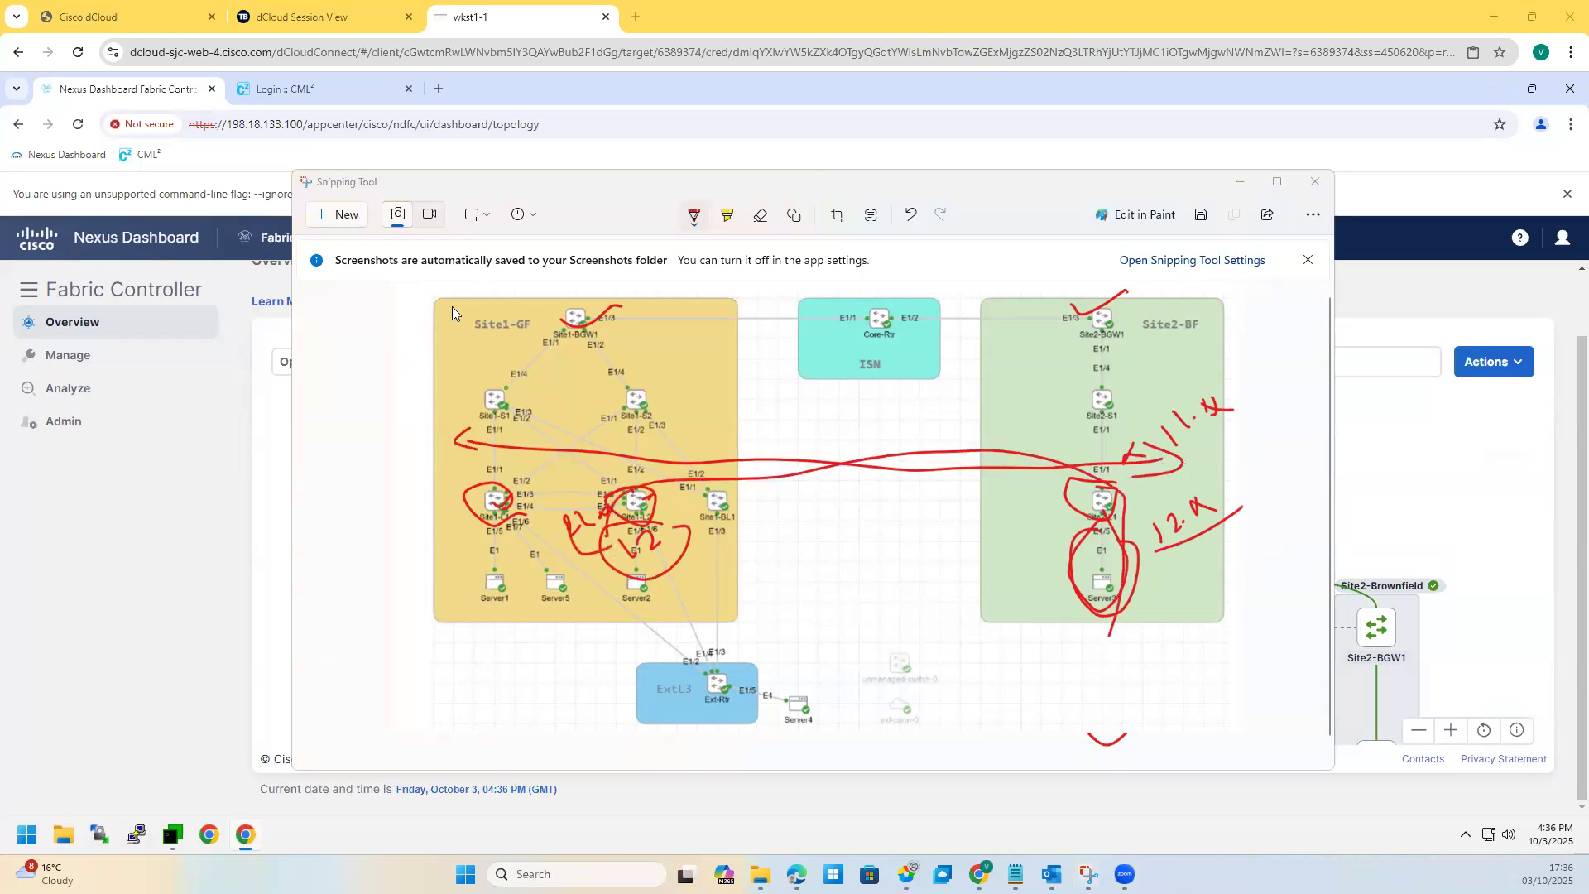
{"action": "left_click", "coordinate": [1239, 182]}
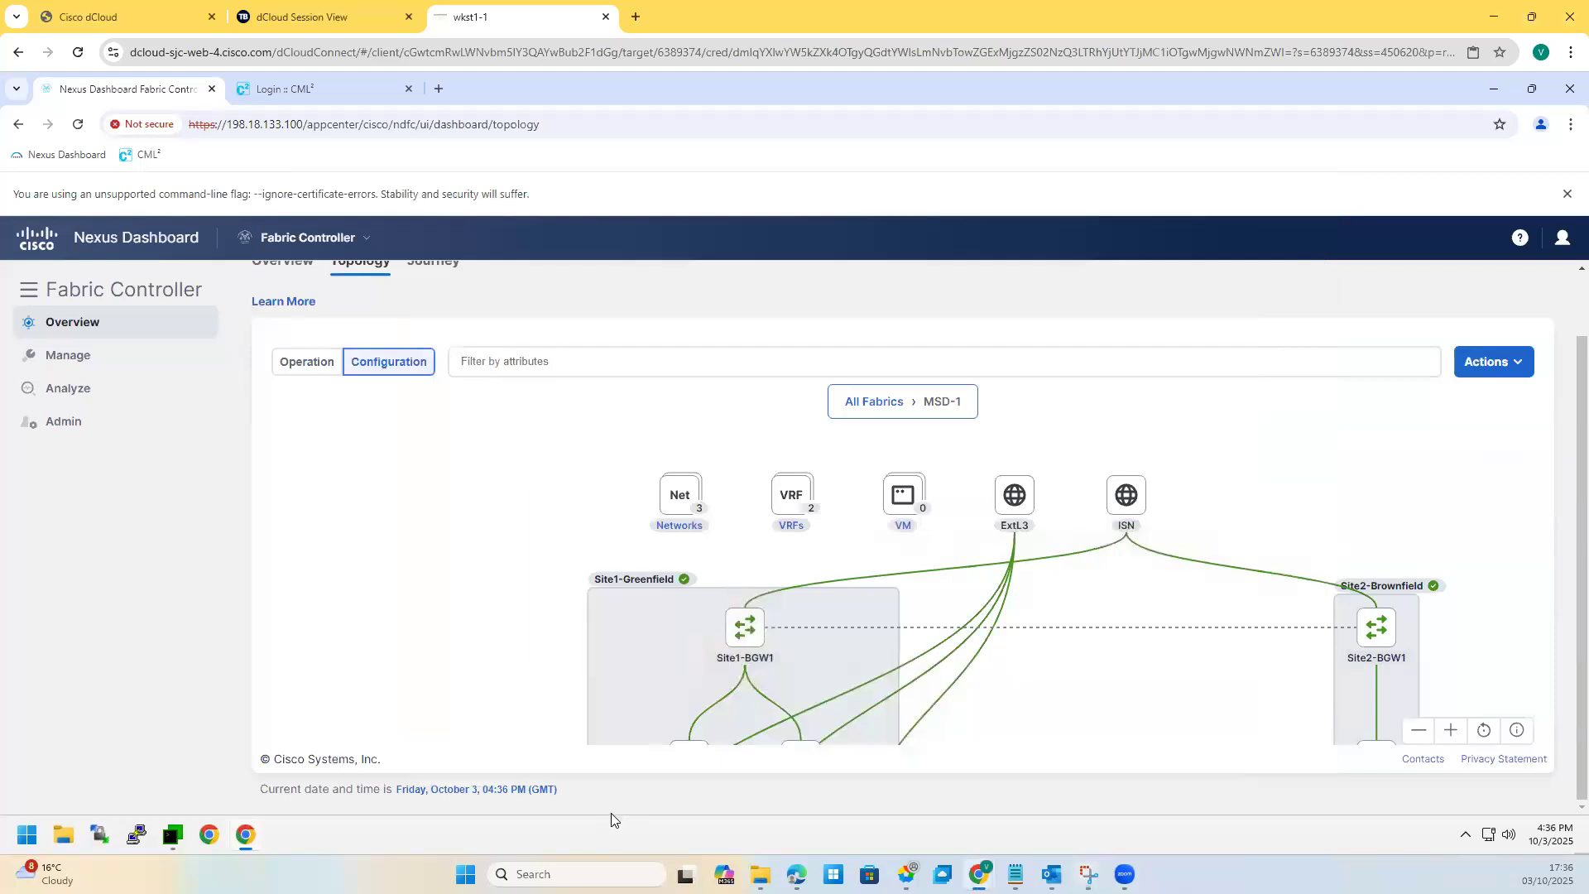
{"action": "left_click", "coordinate": [172, 834]}
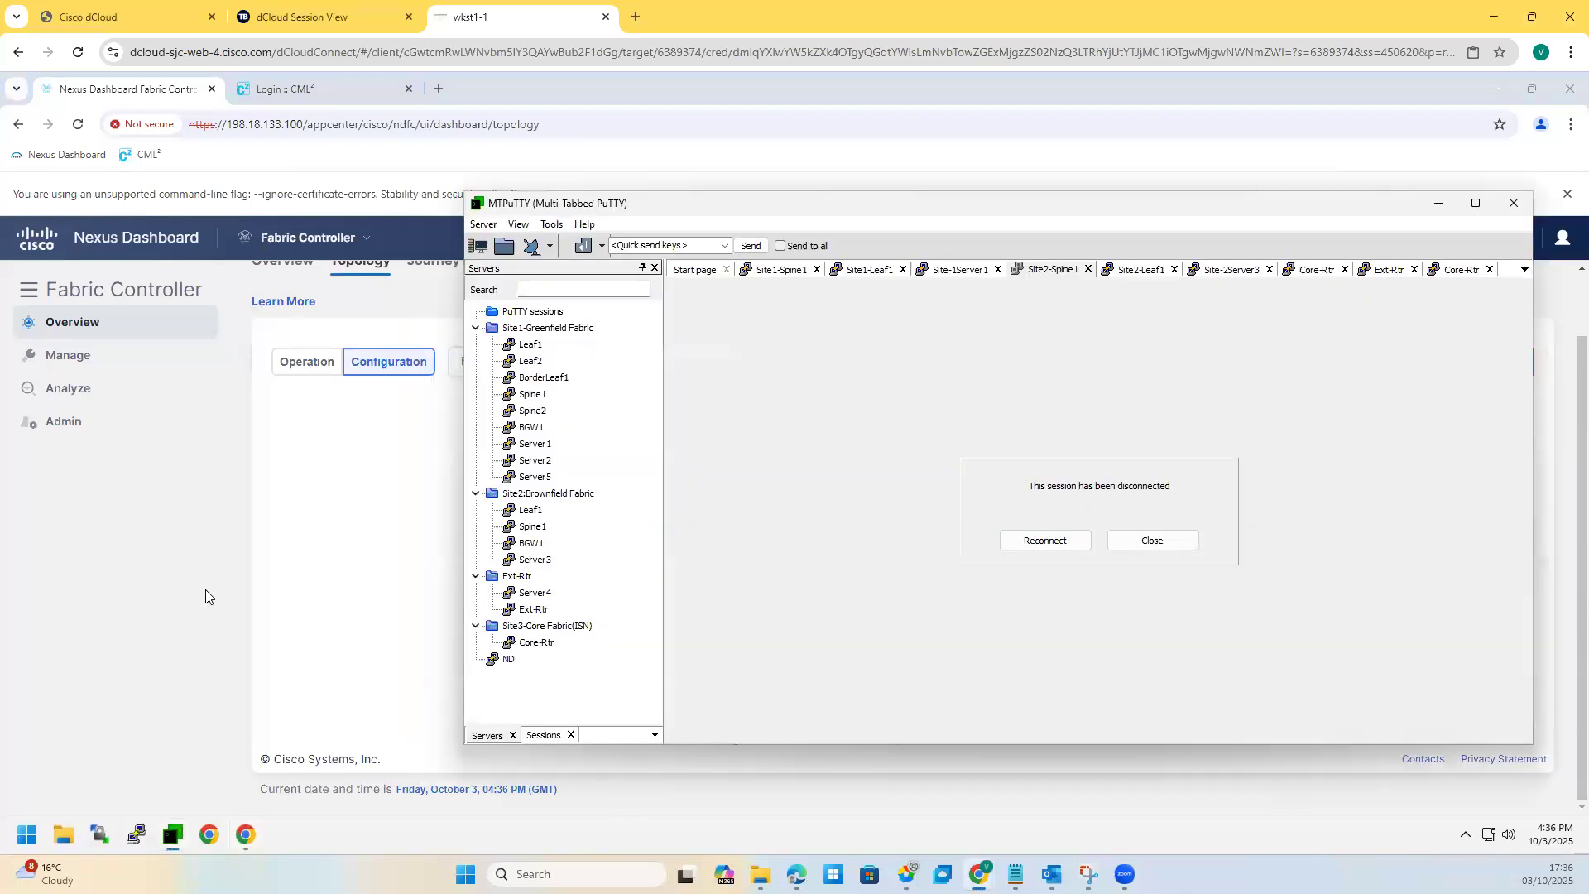
{"action": "left_click", "coordinate": [1153, 541]}
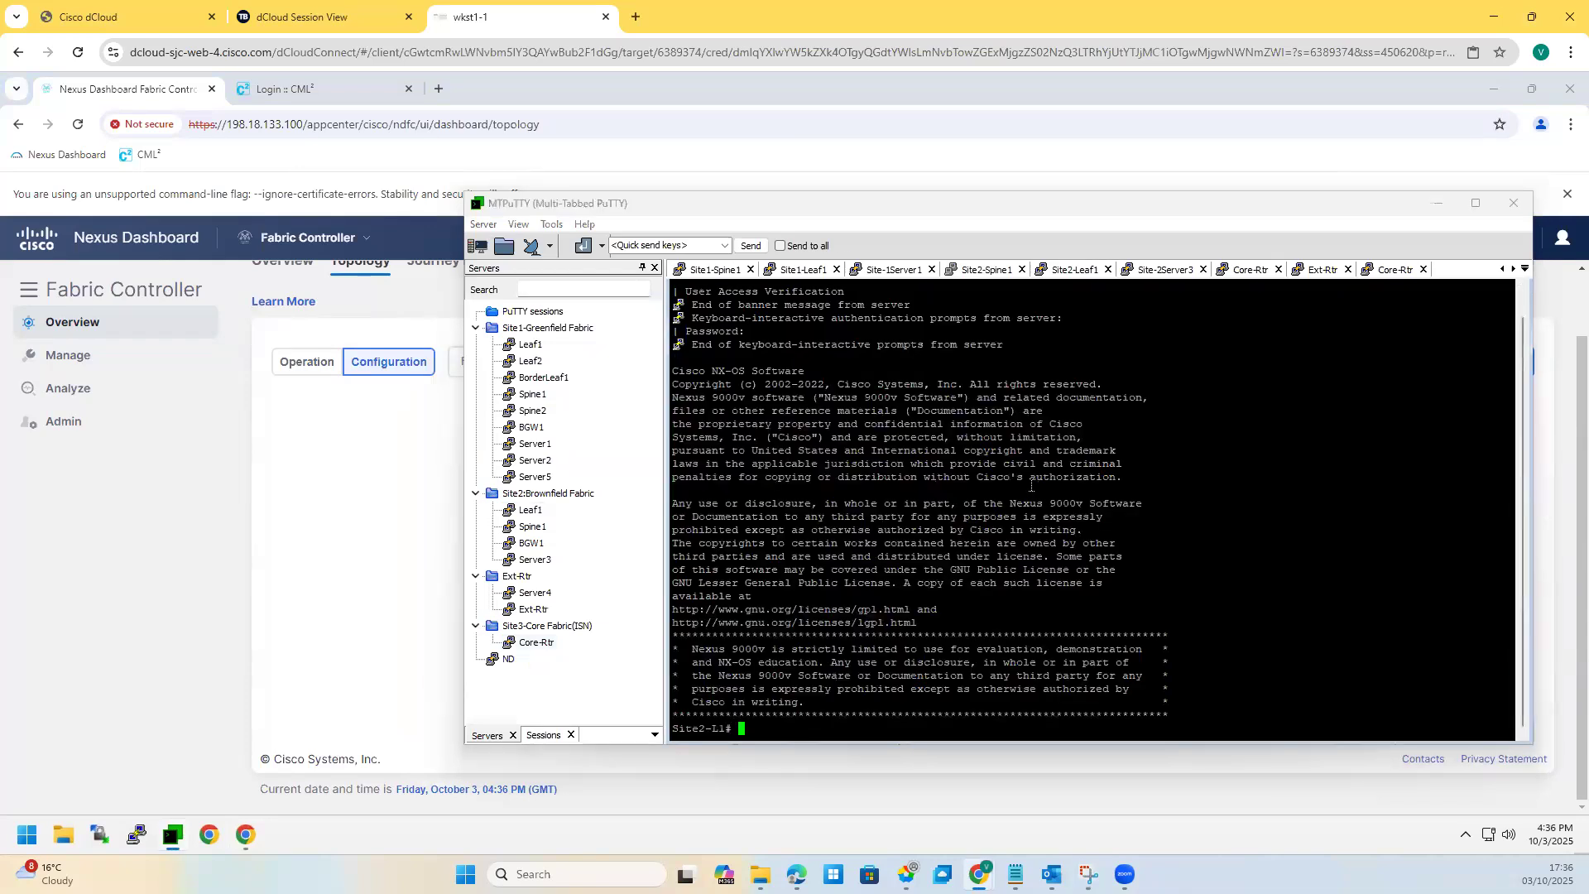
{"action": "key", "text": "Return"}
{"action": "key", "text": "Return"}
{"action": "type", "text": "sh i"}
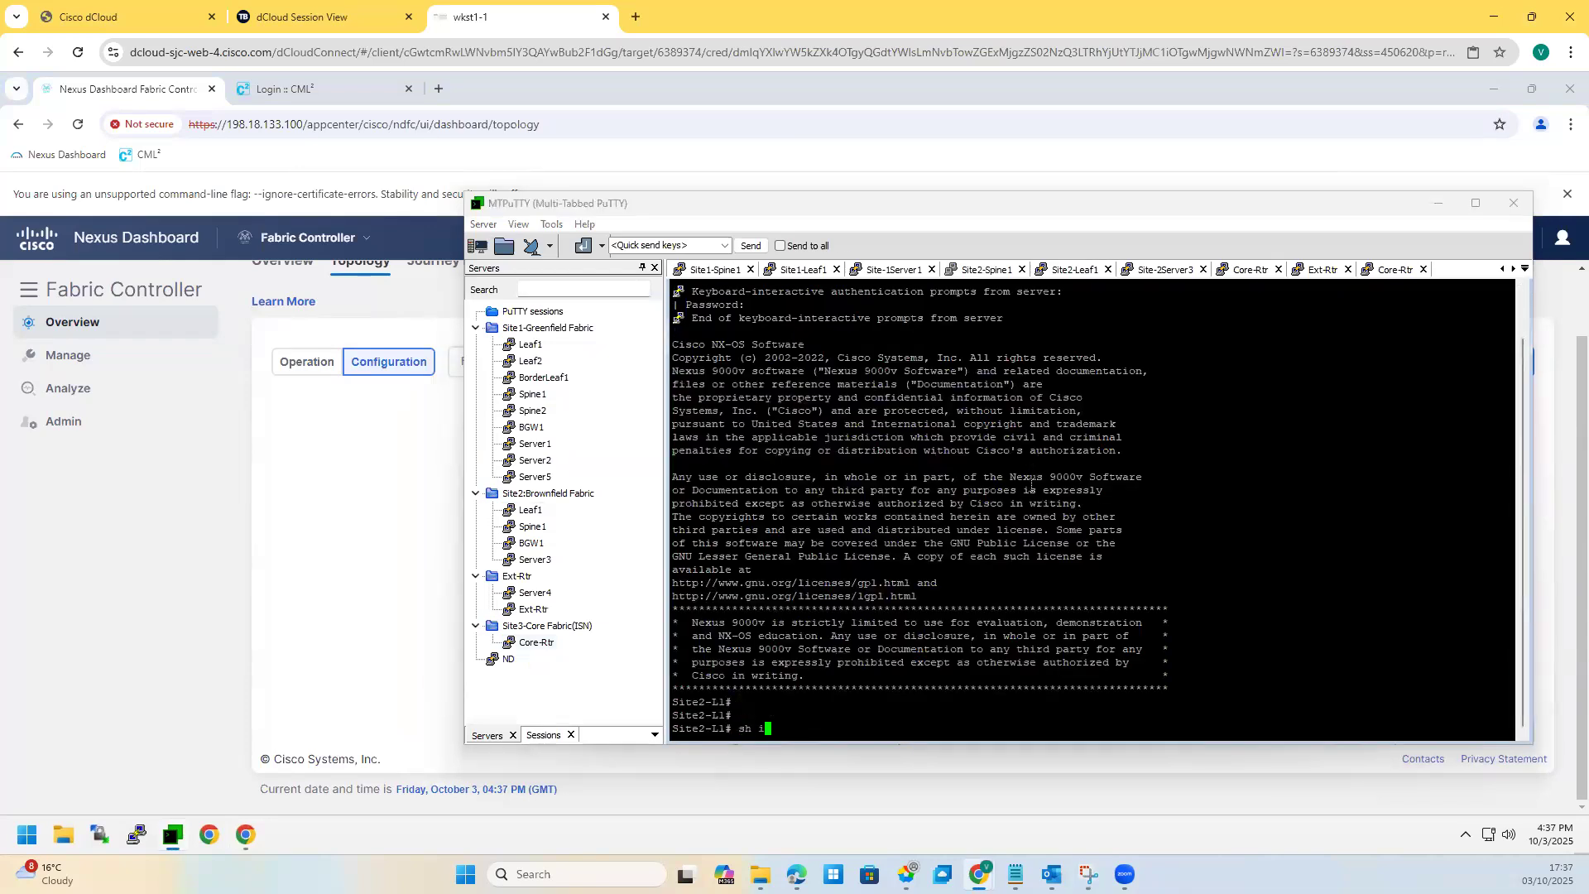
{"action": "type", "text": "p"}
{"action": "key", "text": "BackSpace"}
{"action": "key", "text": "BackSpace"}
{"action": "type", "text": "vrf"}
{"action": "key", "text": "Return"}
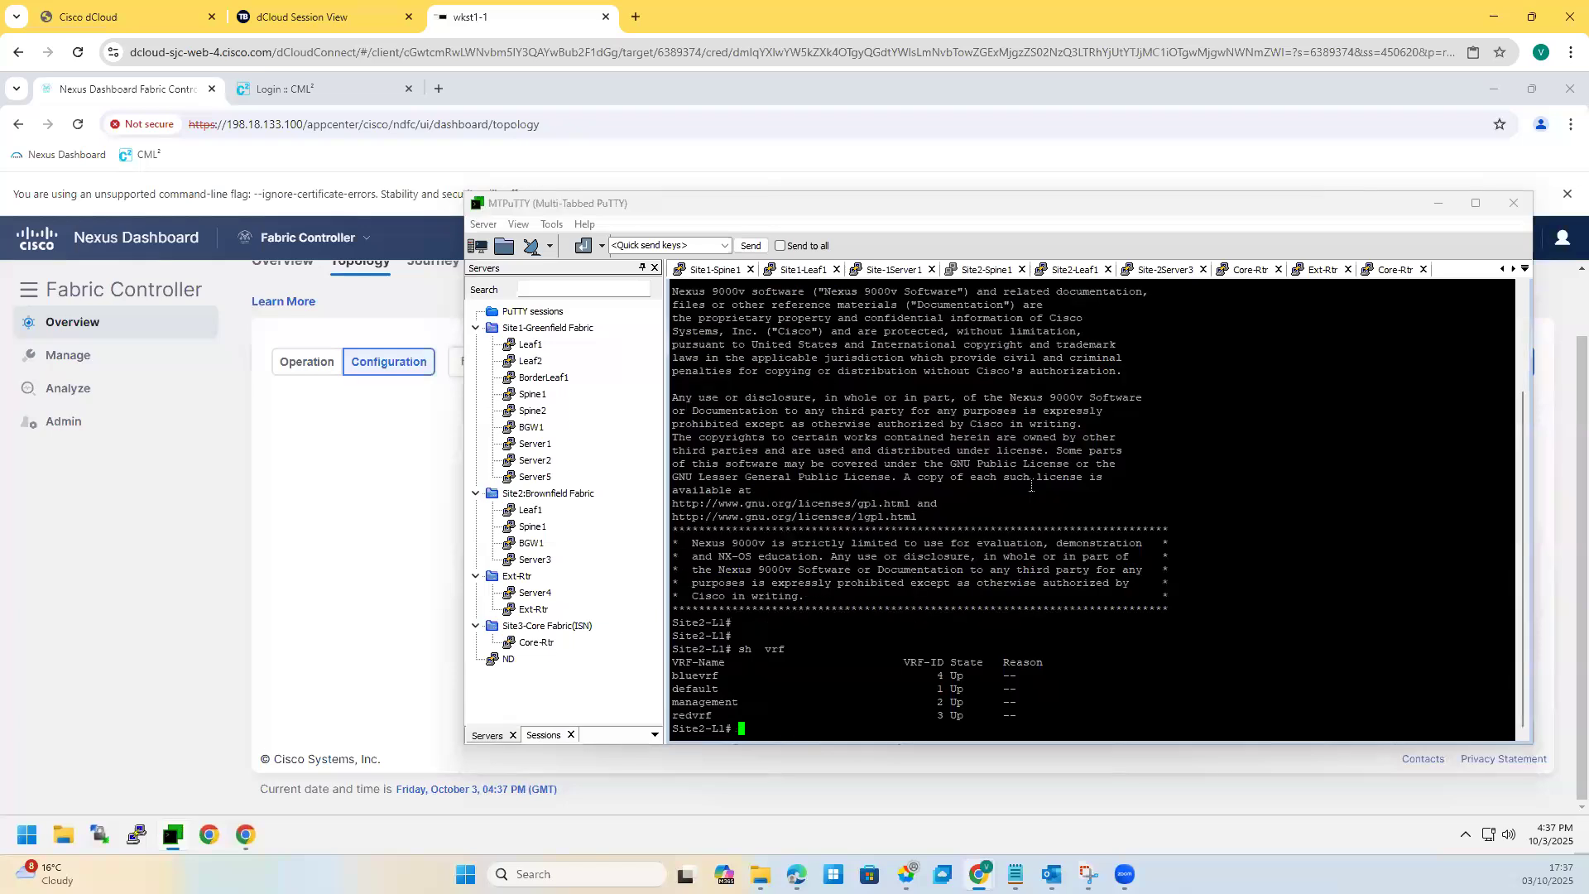
{"action": "left_click_drag", "start_coordinate": [685, 676], "coordinate": [963, 677]}
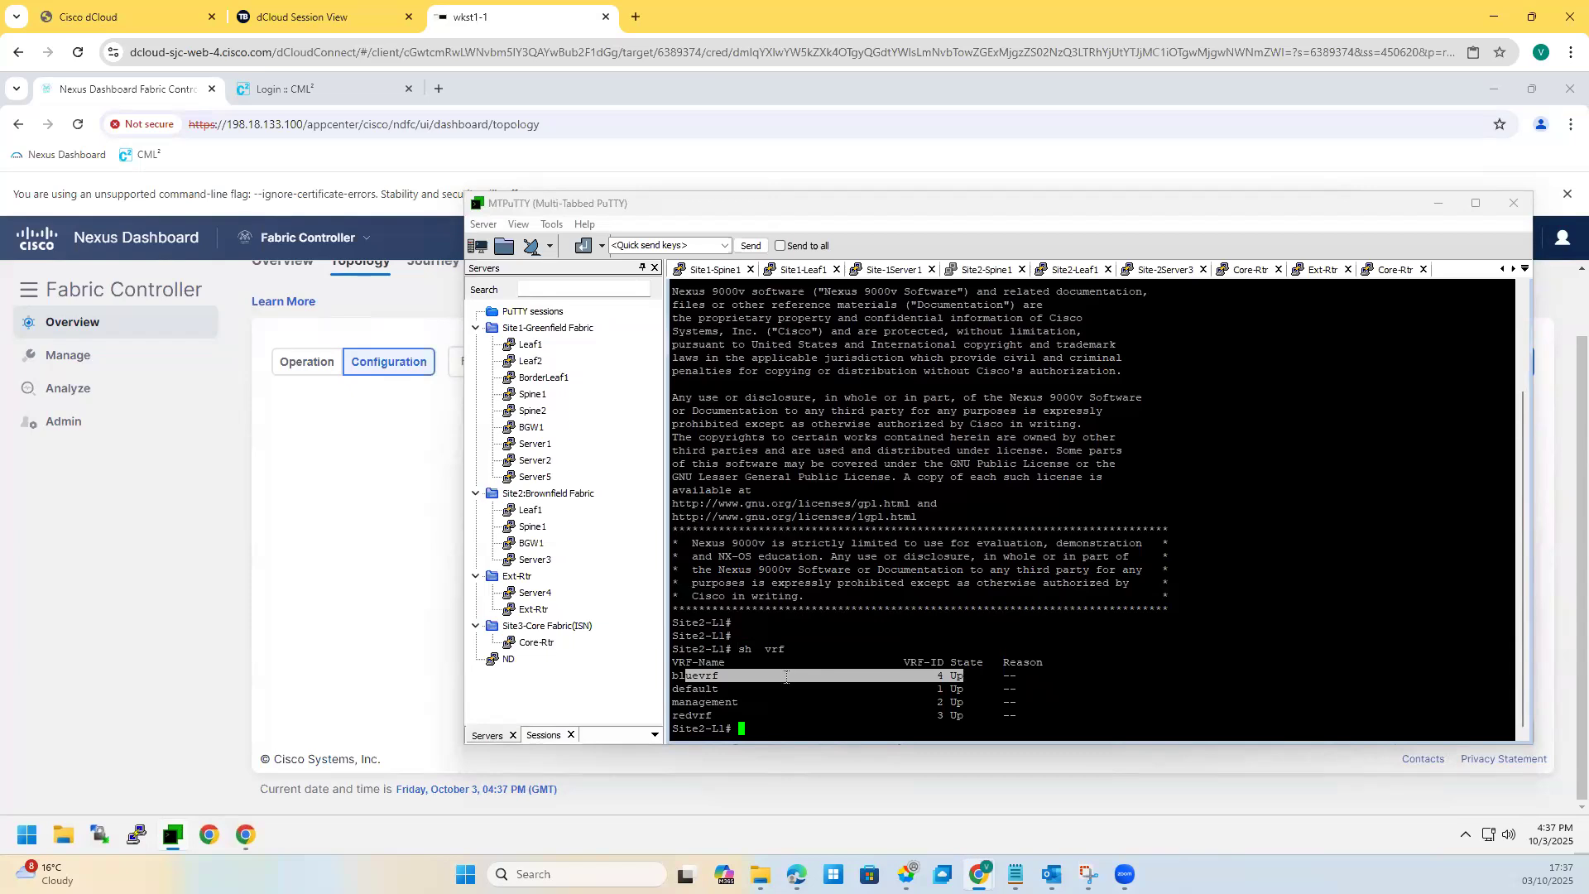
{"action": "scroll", "coordinate": [1159, 328], "scroll_direction": "up", "scroll_amount": 3}
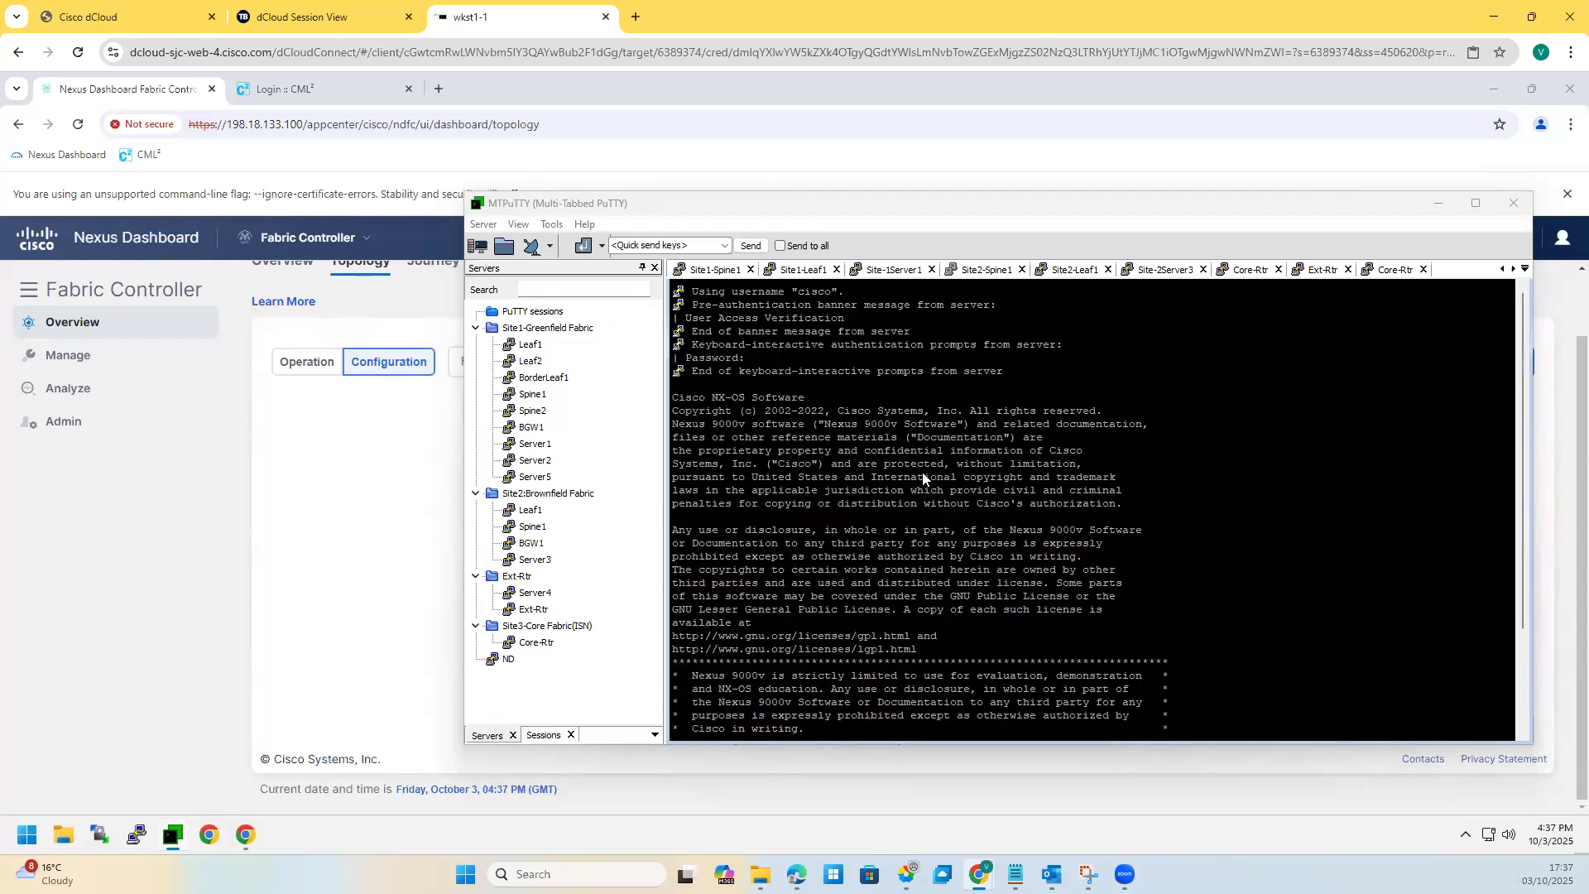
{"action": "left_click", "coordinate": [1069, 270]}
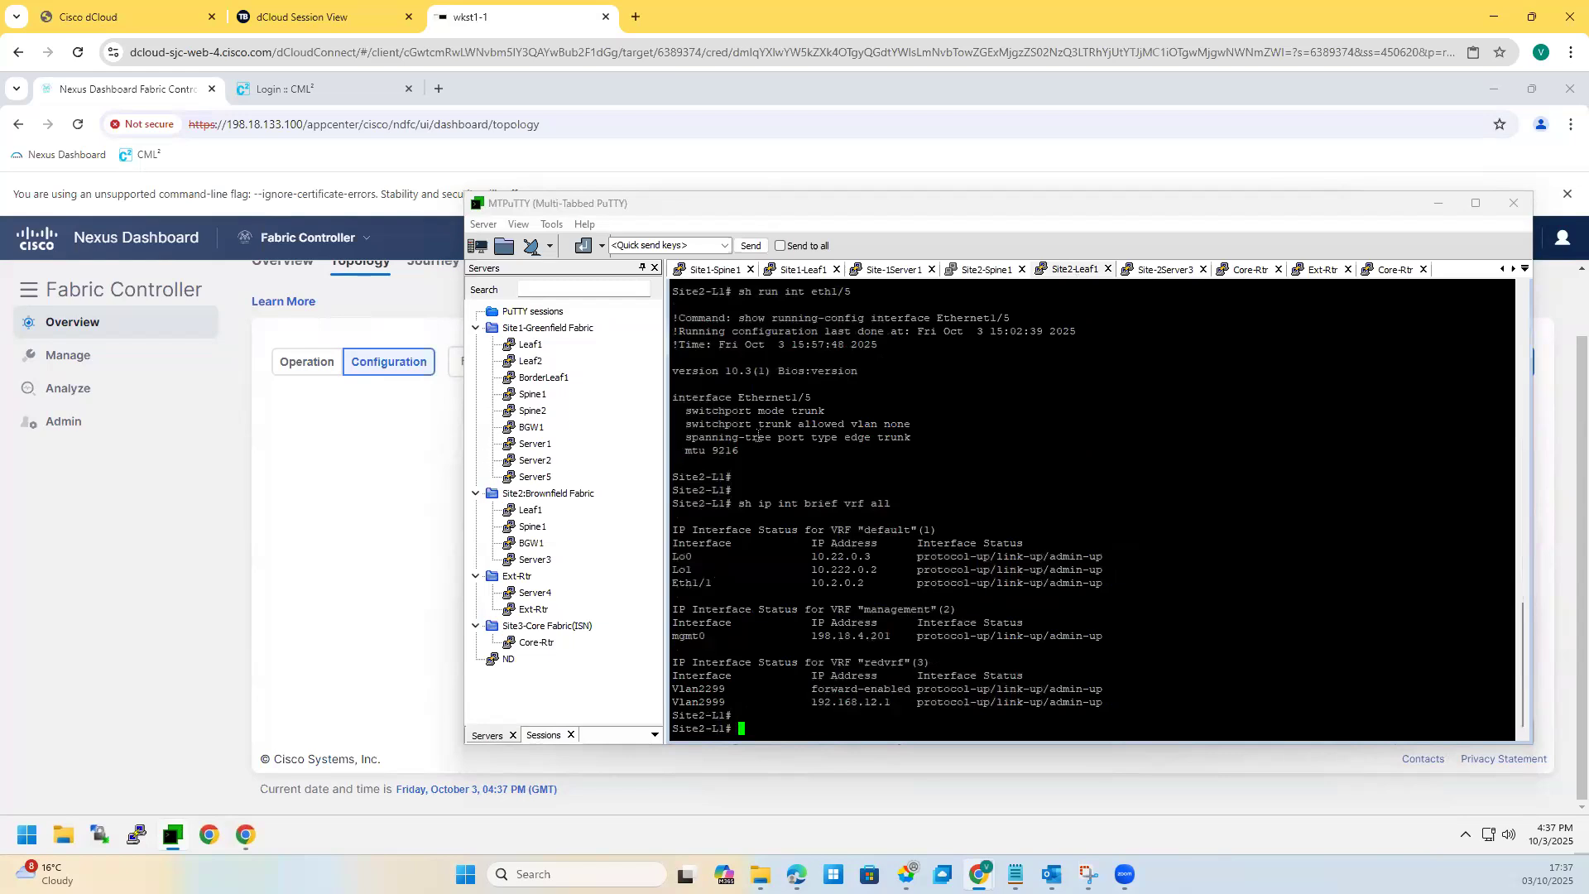
{"action": "scroll", "coordinate": [761, 458], "scroll_direction": "up", "scroll_amount": 15}
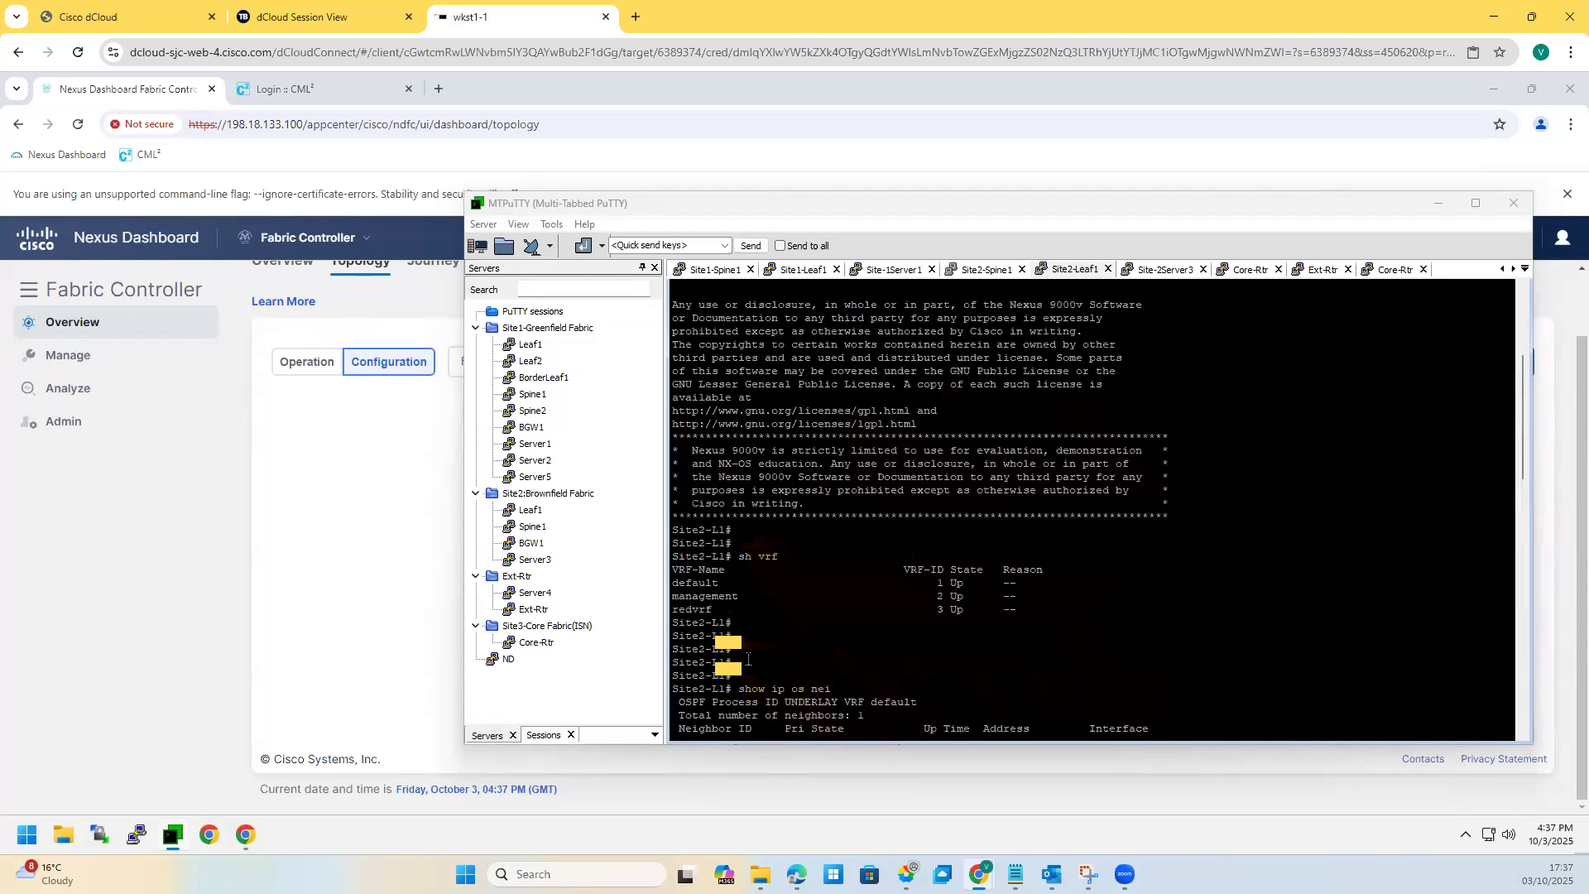
{"action": "scroll", "coordinate": [748, 660], "scroll_direction": "down", "scroll_amount": 12}
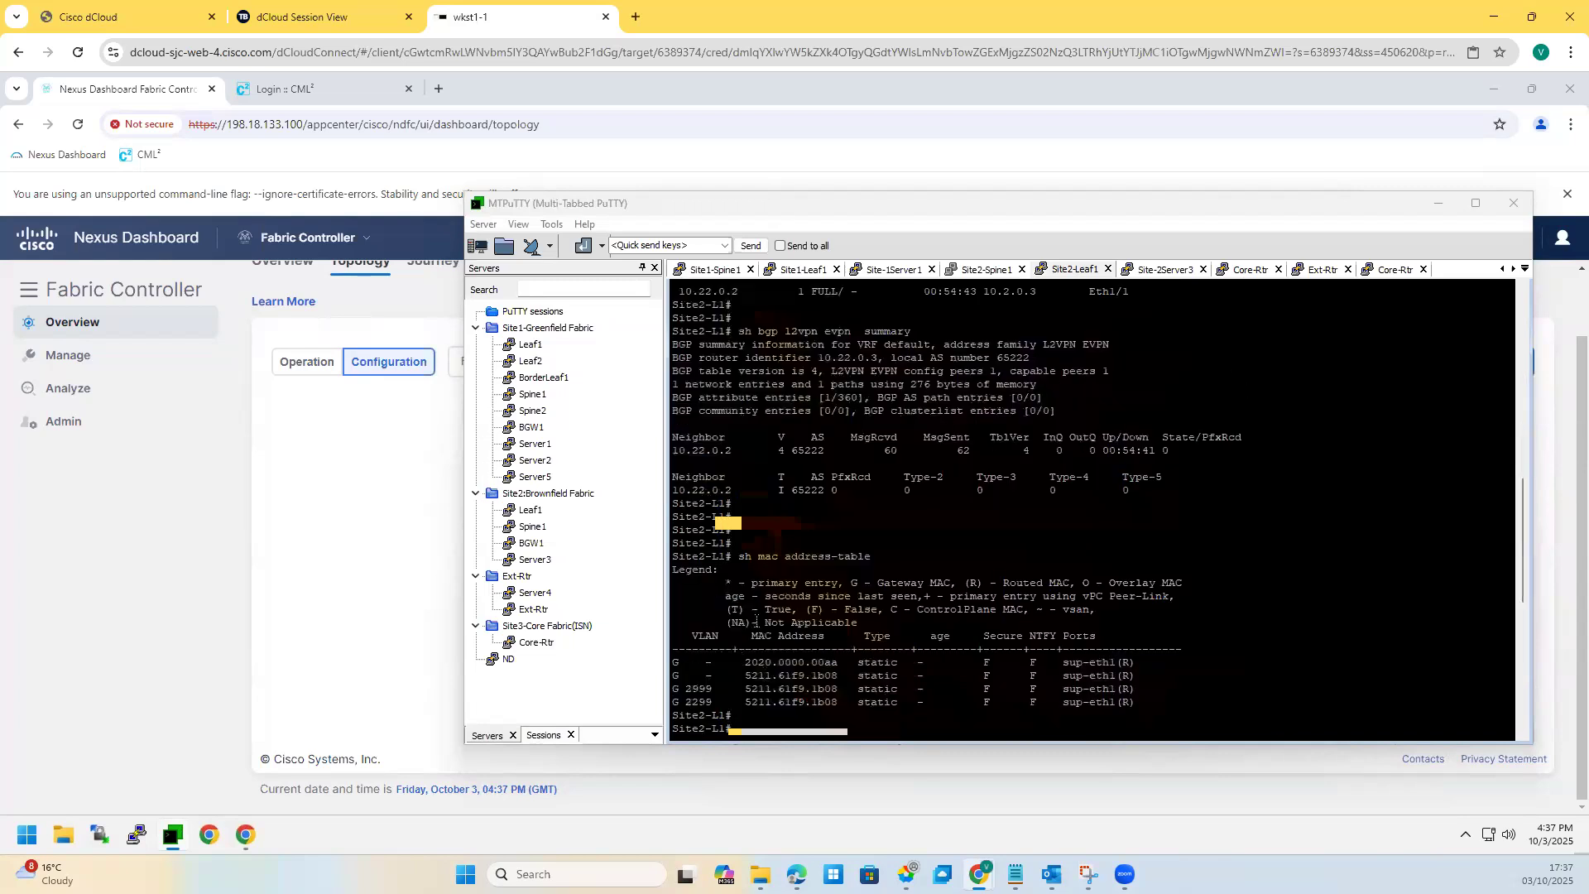
{"action": "scroll", "coordinate": [745, 575], "scroll_direction": "up", "scroll_amount": 10}
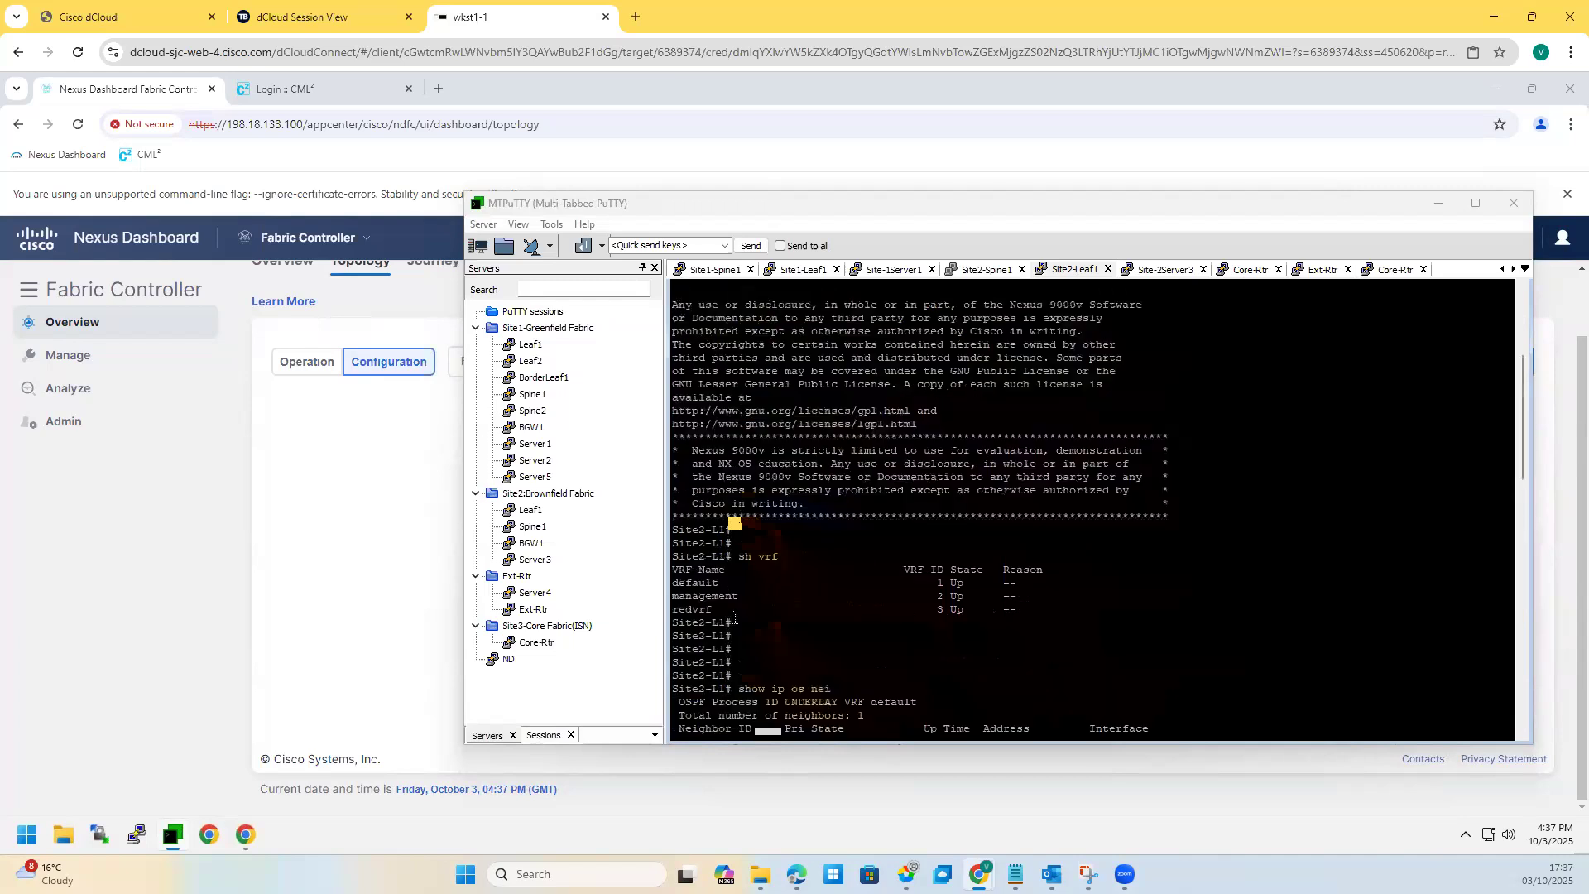
{"action": "scroll", "coordinate": [776, 647], "scroll_direction": "down", "scroll_amount": 6}
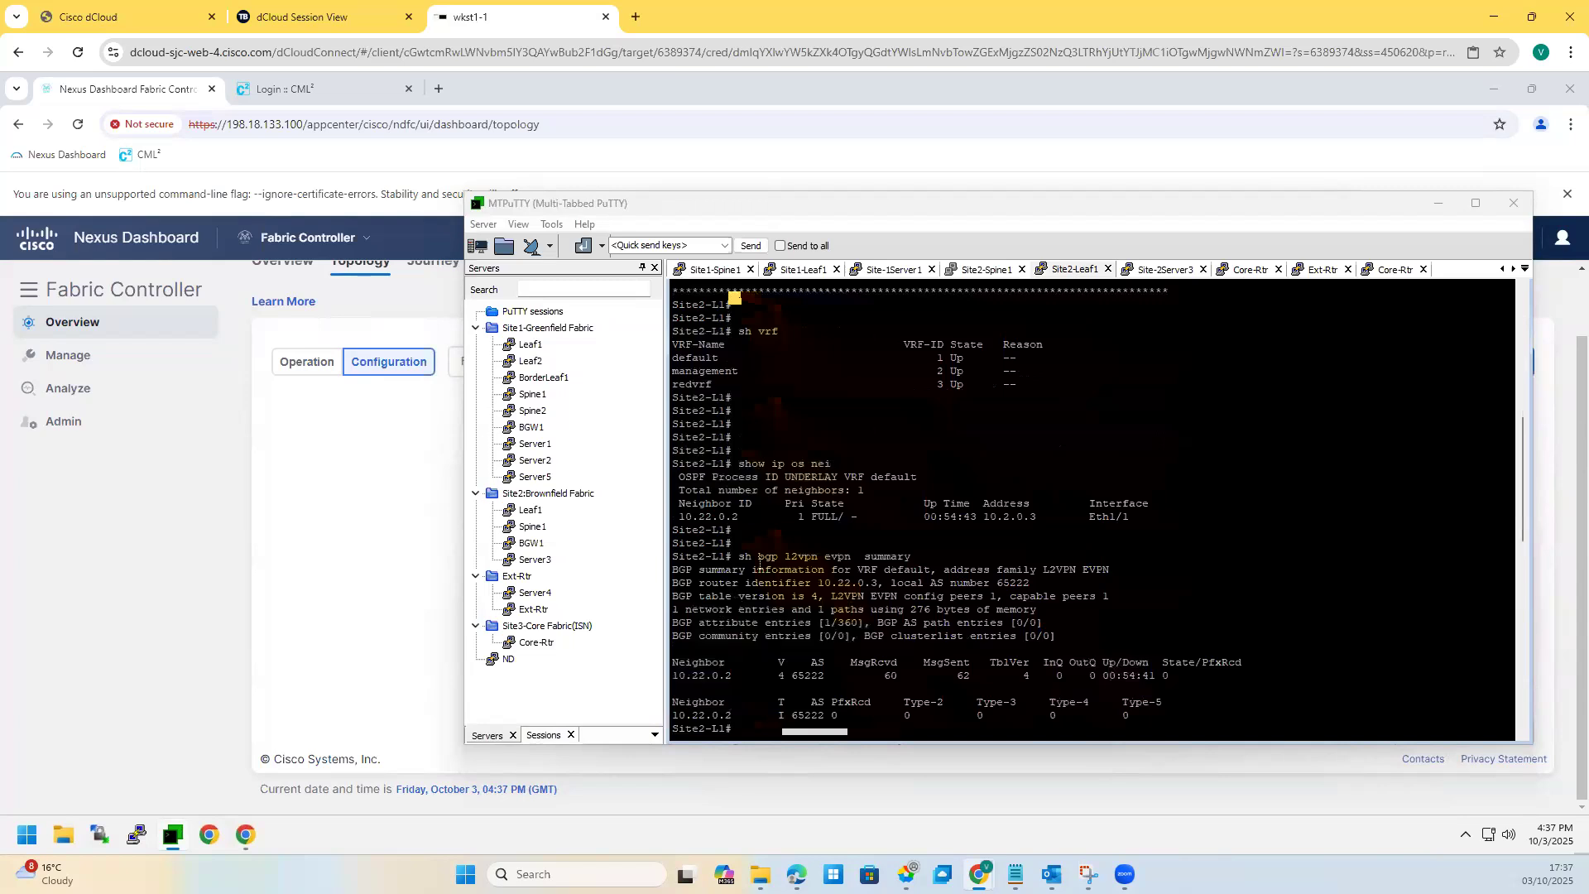
{"action": "scroll", "coordinate": [755, 589], "scroll_direction": "down", "scroll_amount": 6}
{"action": "scroll", "coordinate": [745, 571], "scroll_direction": "down", "scroll_amount": 10}
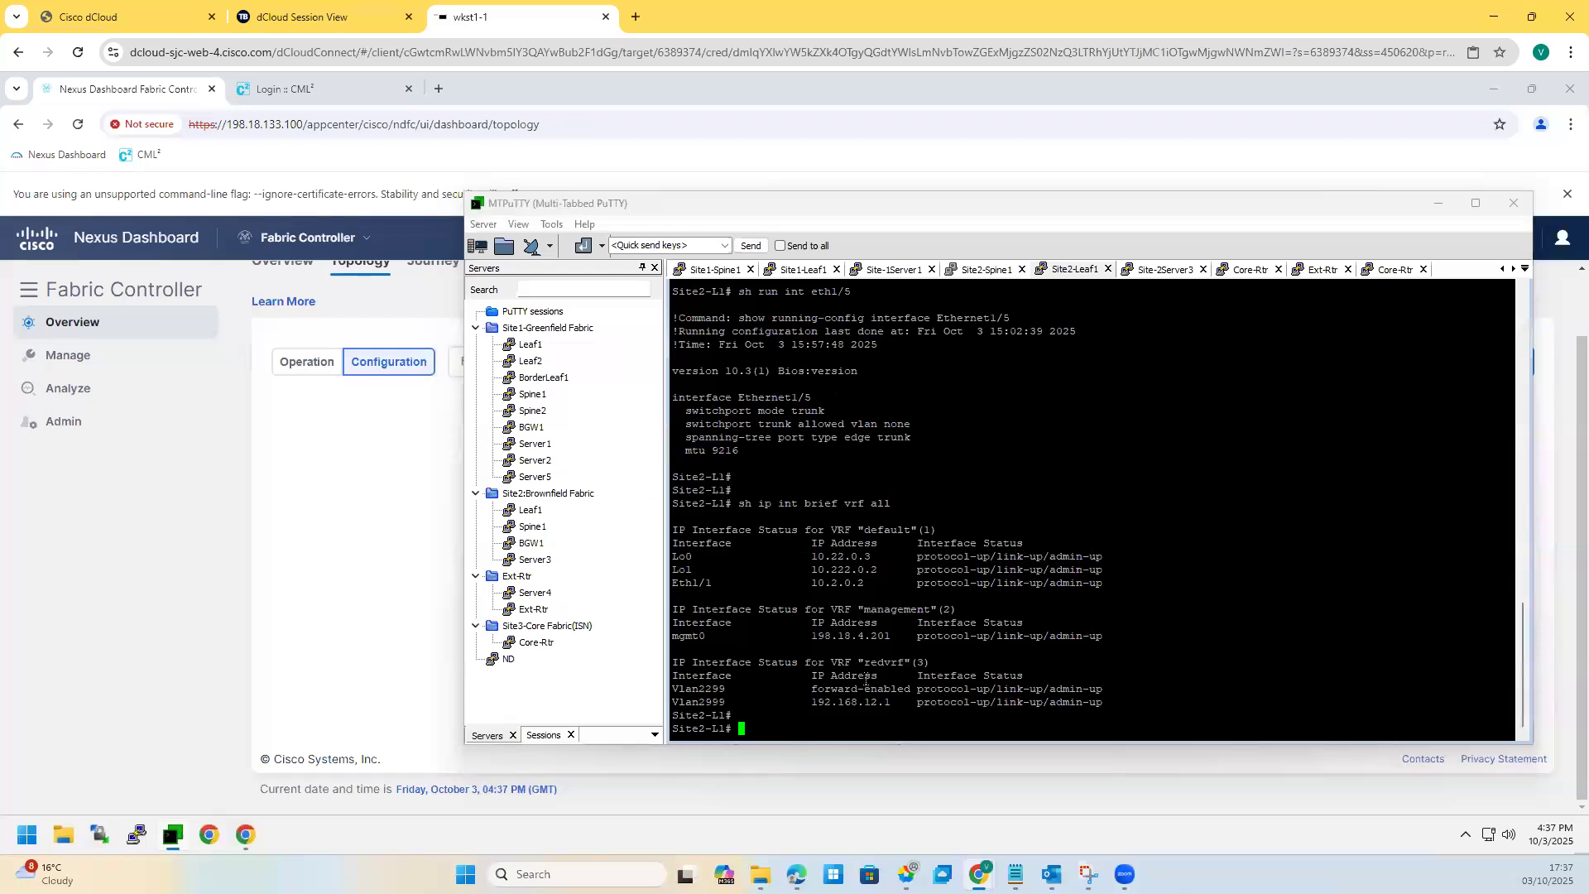
{"action": "scroll", "coordinate": [908, 411], "scroll_direction": "up", "scroll_amount": 10}
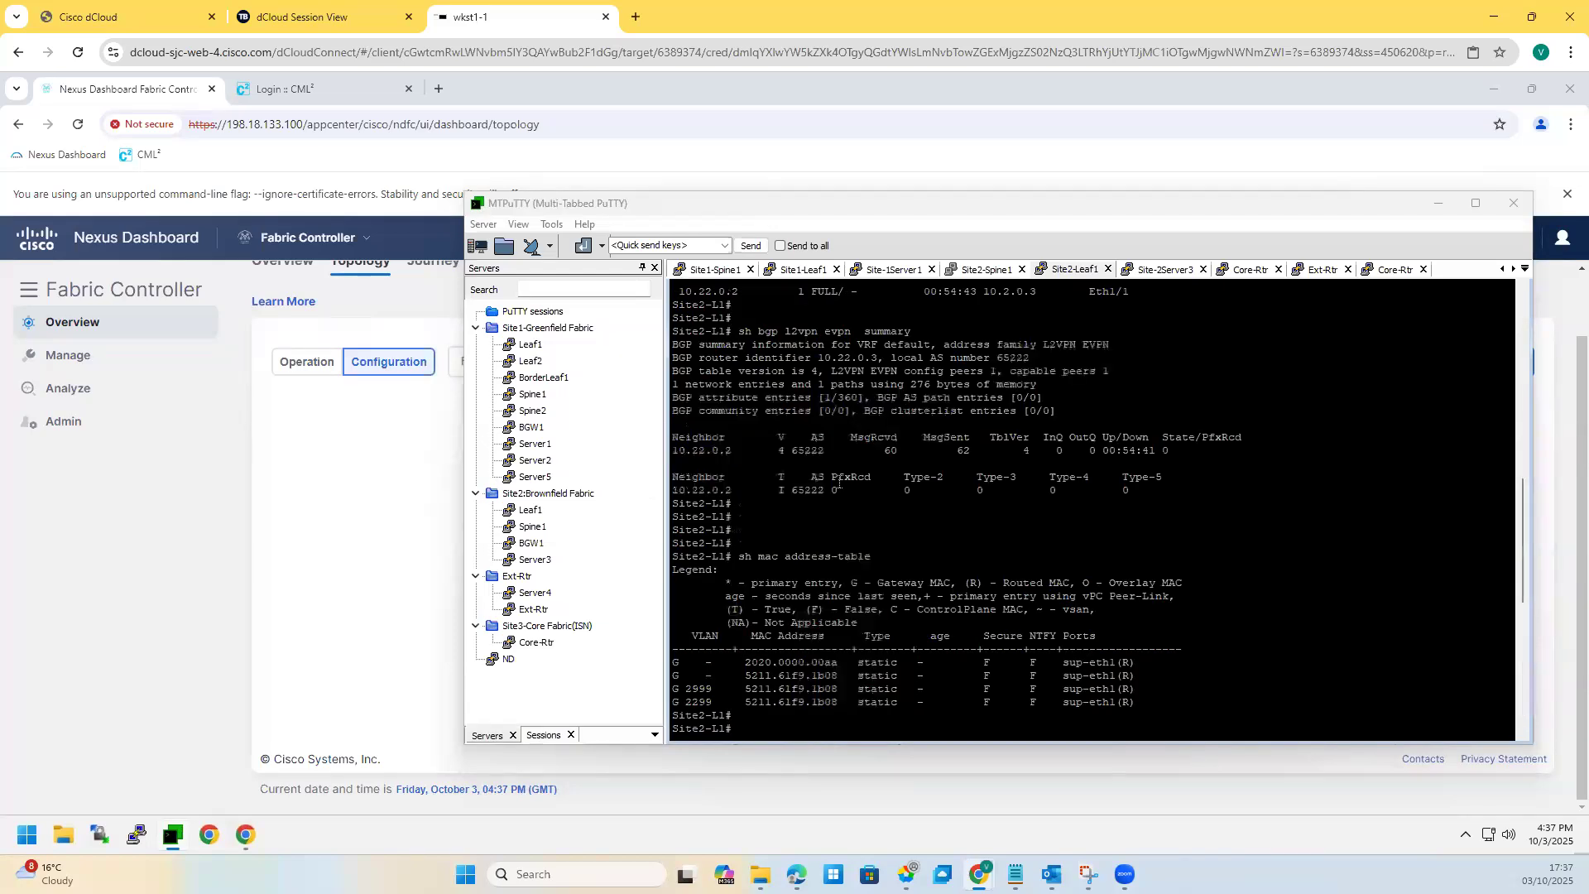
{"action": "scroll", "coordinate": [920, 584], "scroll_direction": "up", "scroll_amount": 15}
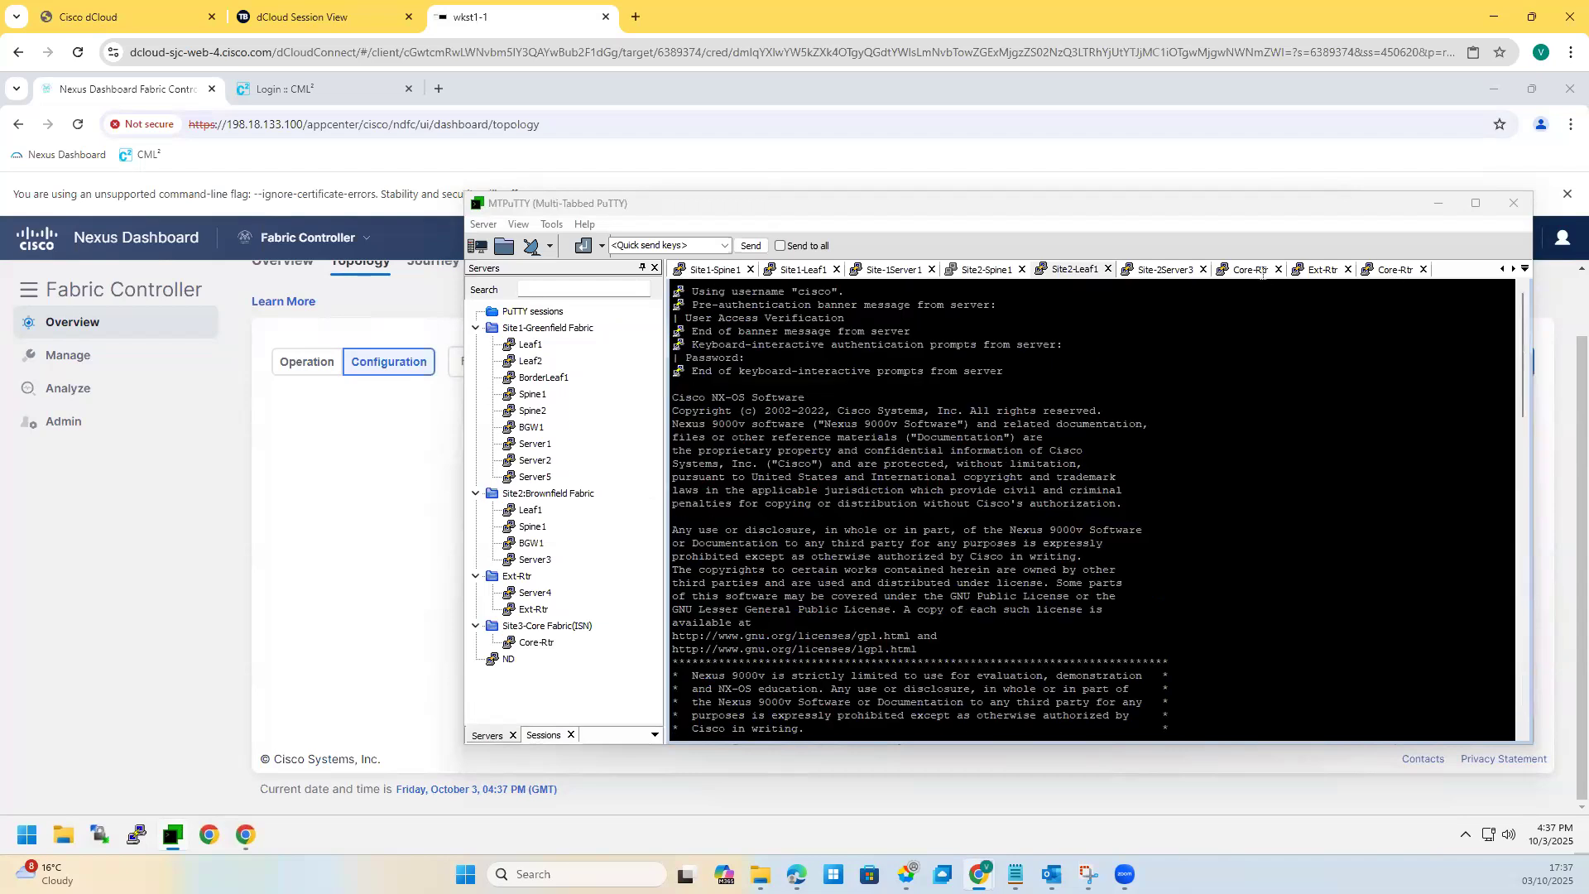
Step: Close the duplicate Core-Rtr session in MTPuTTY
{"action": "left_click", "coordinate": [1423, 270]}
{"action": "left_click", "coordinate": [1425, 269]}
{"action": "left_click", "coordinate": [1424, 270]}
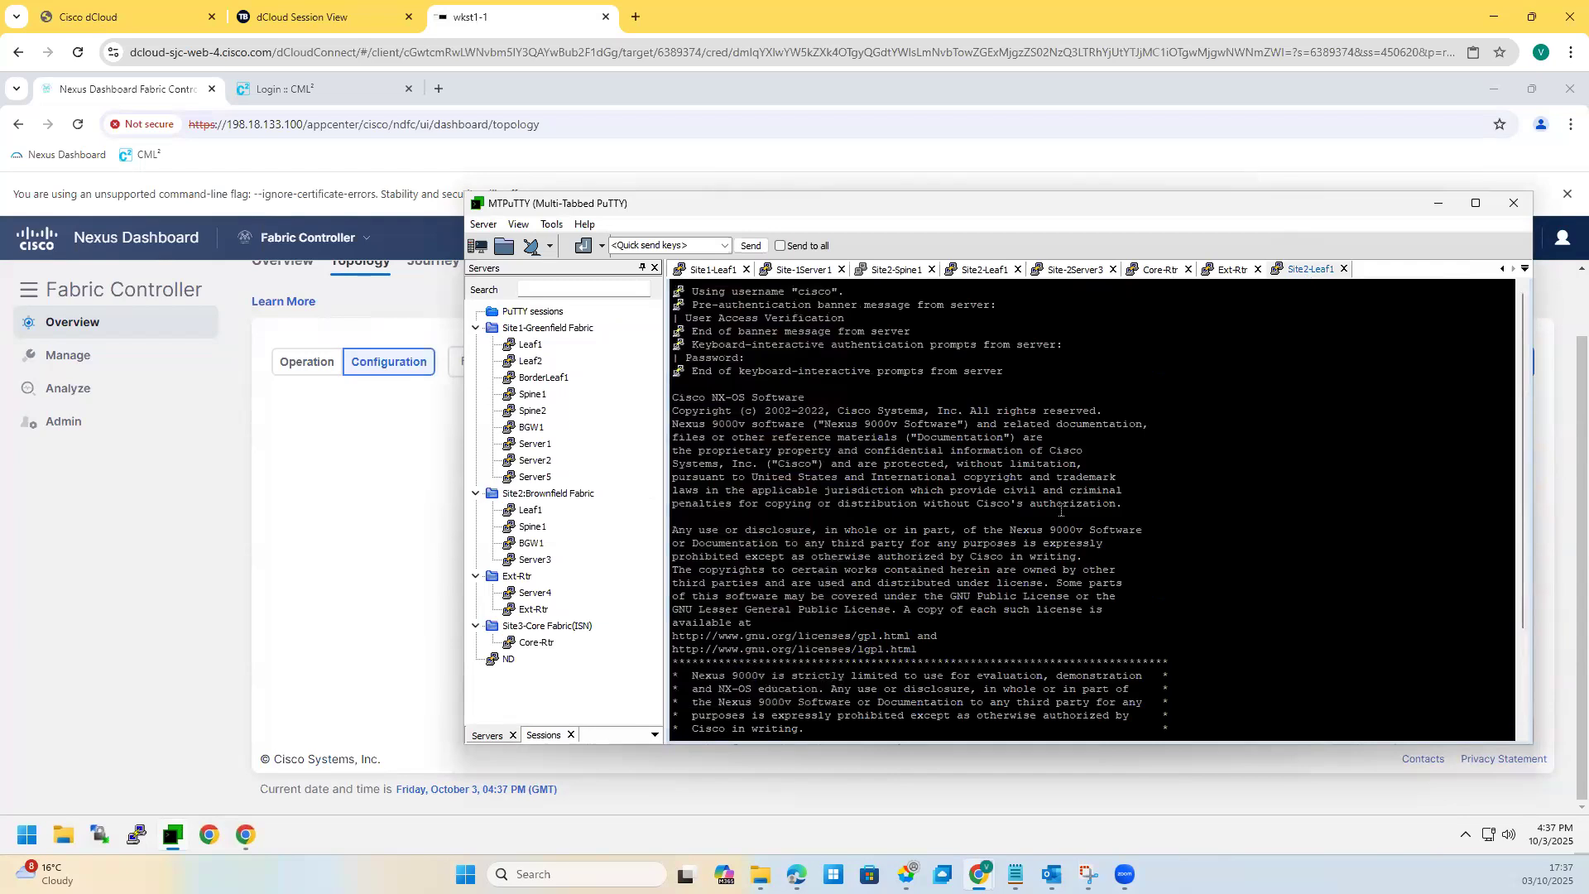
Step: On Site2-Leaf1, run 'sh ip int bri' and 'sh ip int bri vrf all', checking Vlan2300 and Vlan2000
{"action": "left_click", "coordinate": [1033, 512]}
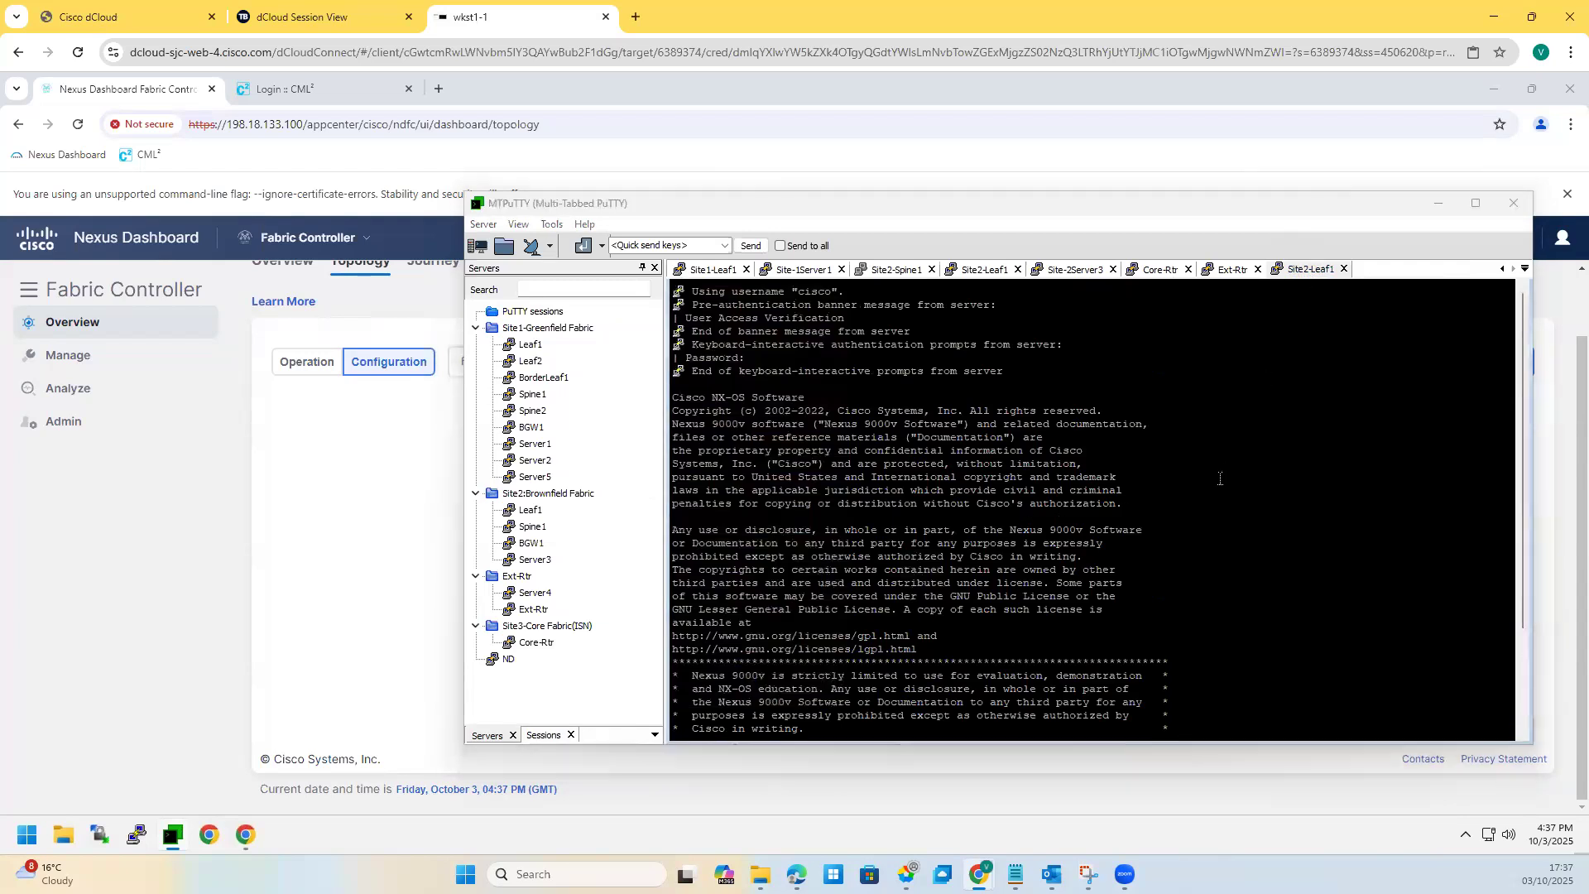
{"action": "scroll", "coordinate": [1220, 479], "scroll_direction": "down", "scroll_amount": 5}
{"action": "type", "text": "sh ip int bri"}
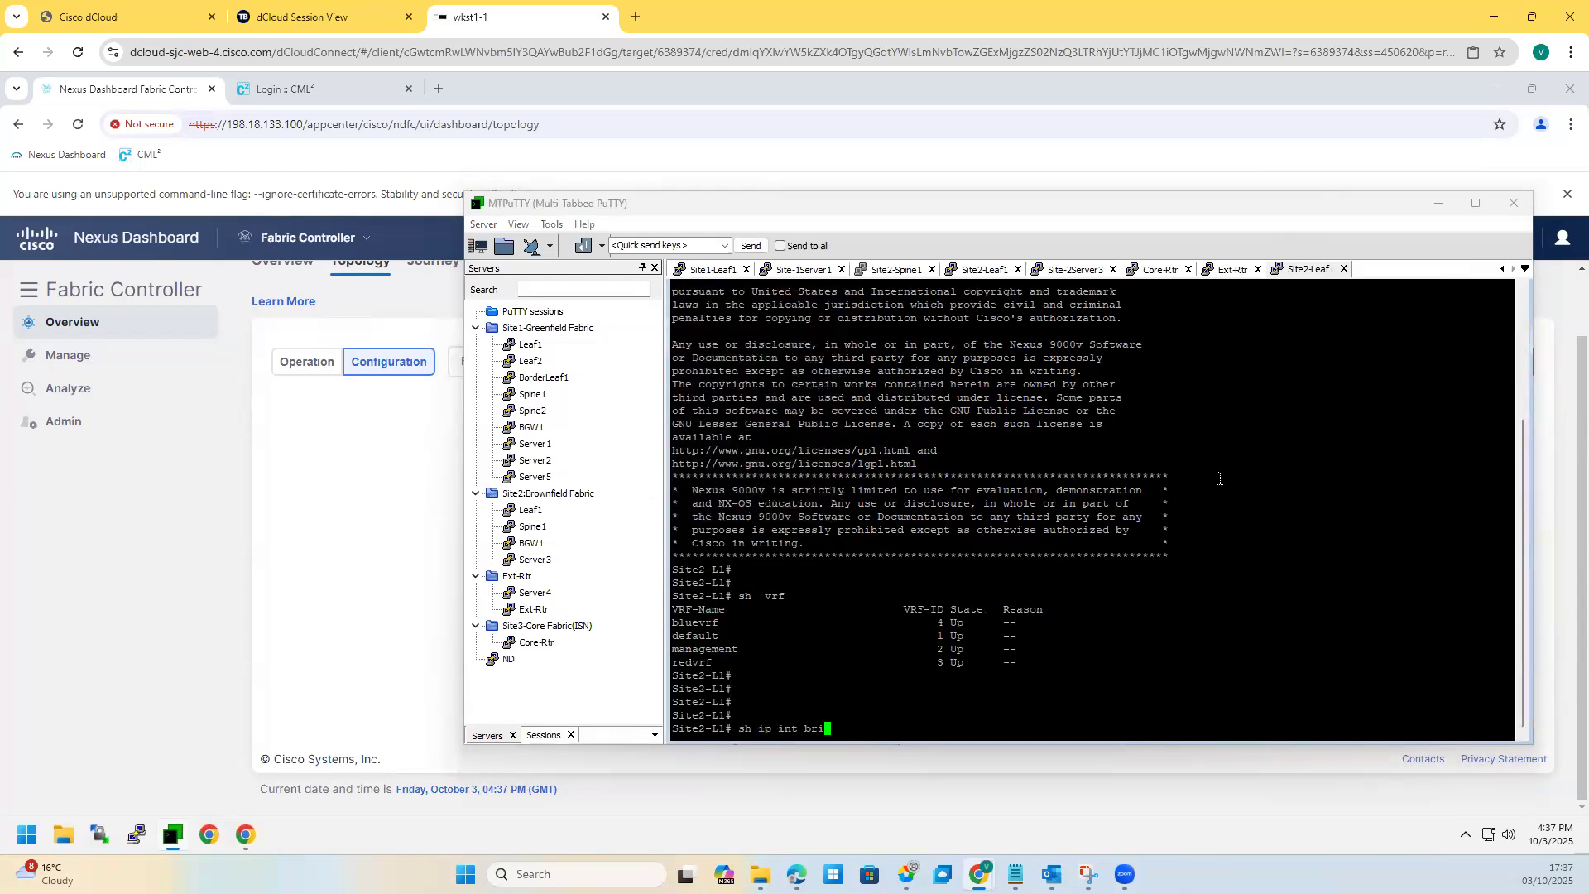
{"action": "key", "text": "Return"}
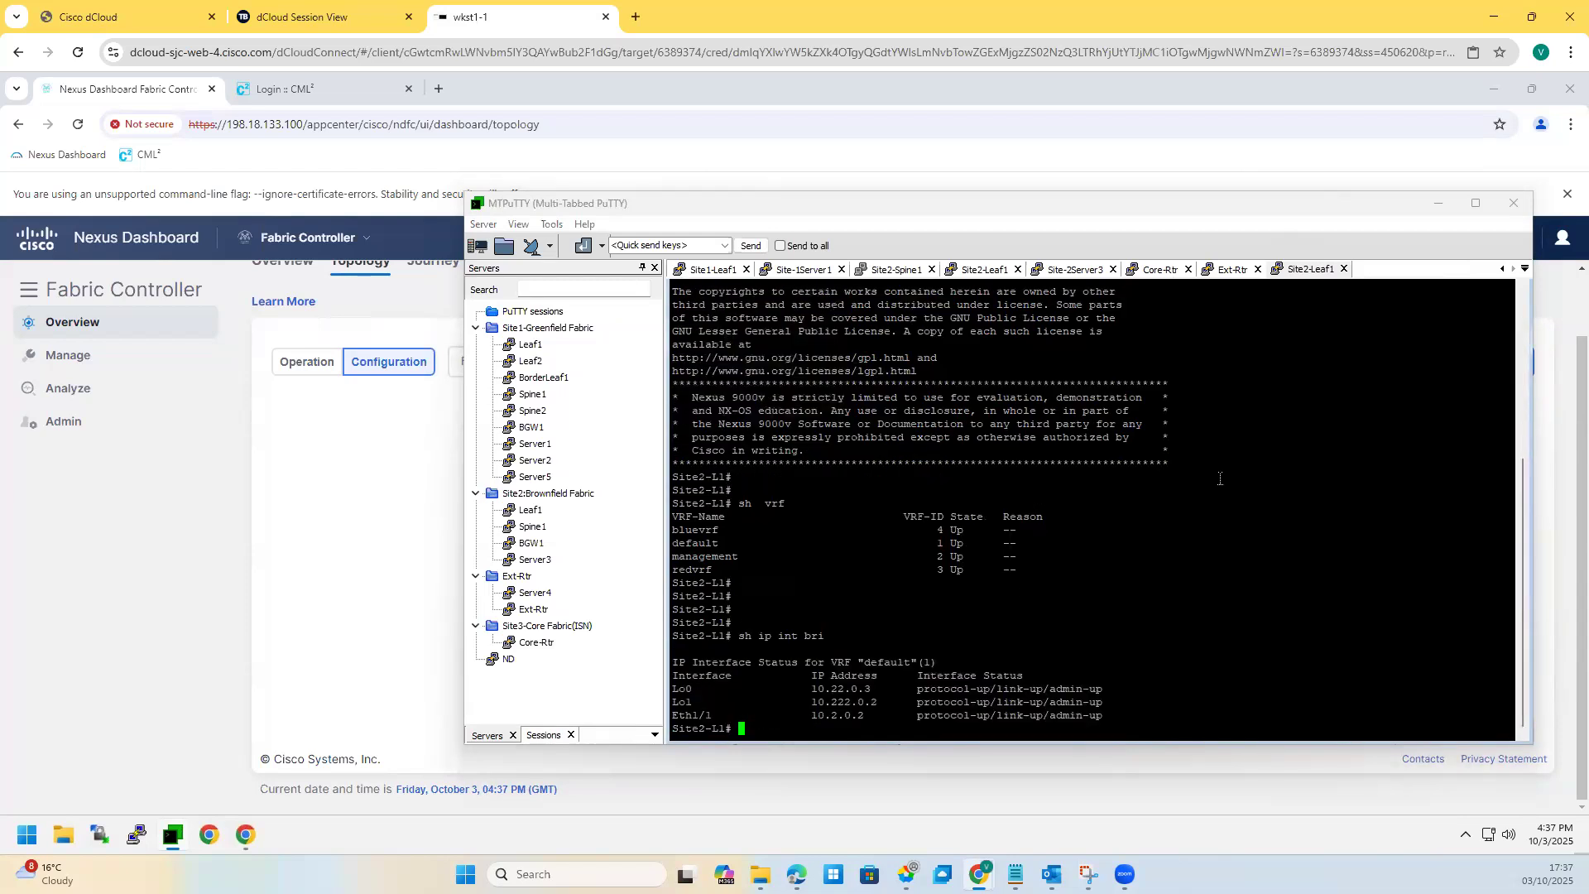
{"action": "key", "text": "Up"}
{"action": "type", "text": "vrf all"}
{"action": "key", "text": "Return"}
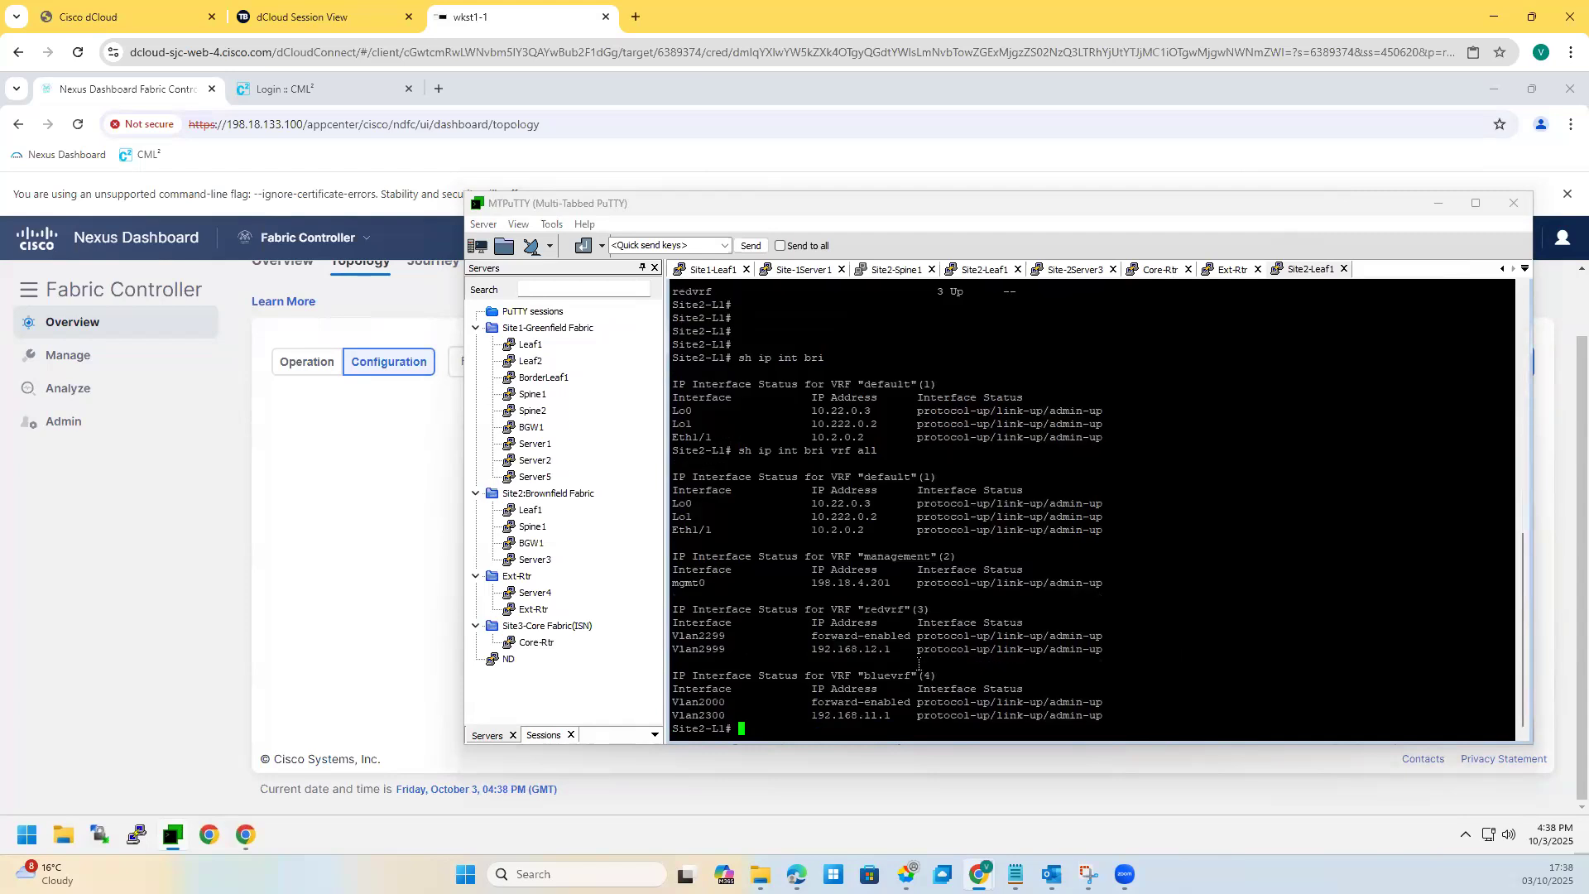
{"action": "left_click_drag", "start_coordinate": [688, 717], "coordinate": [1116, 713]}
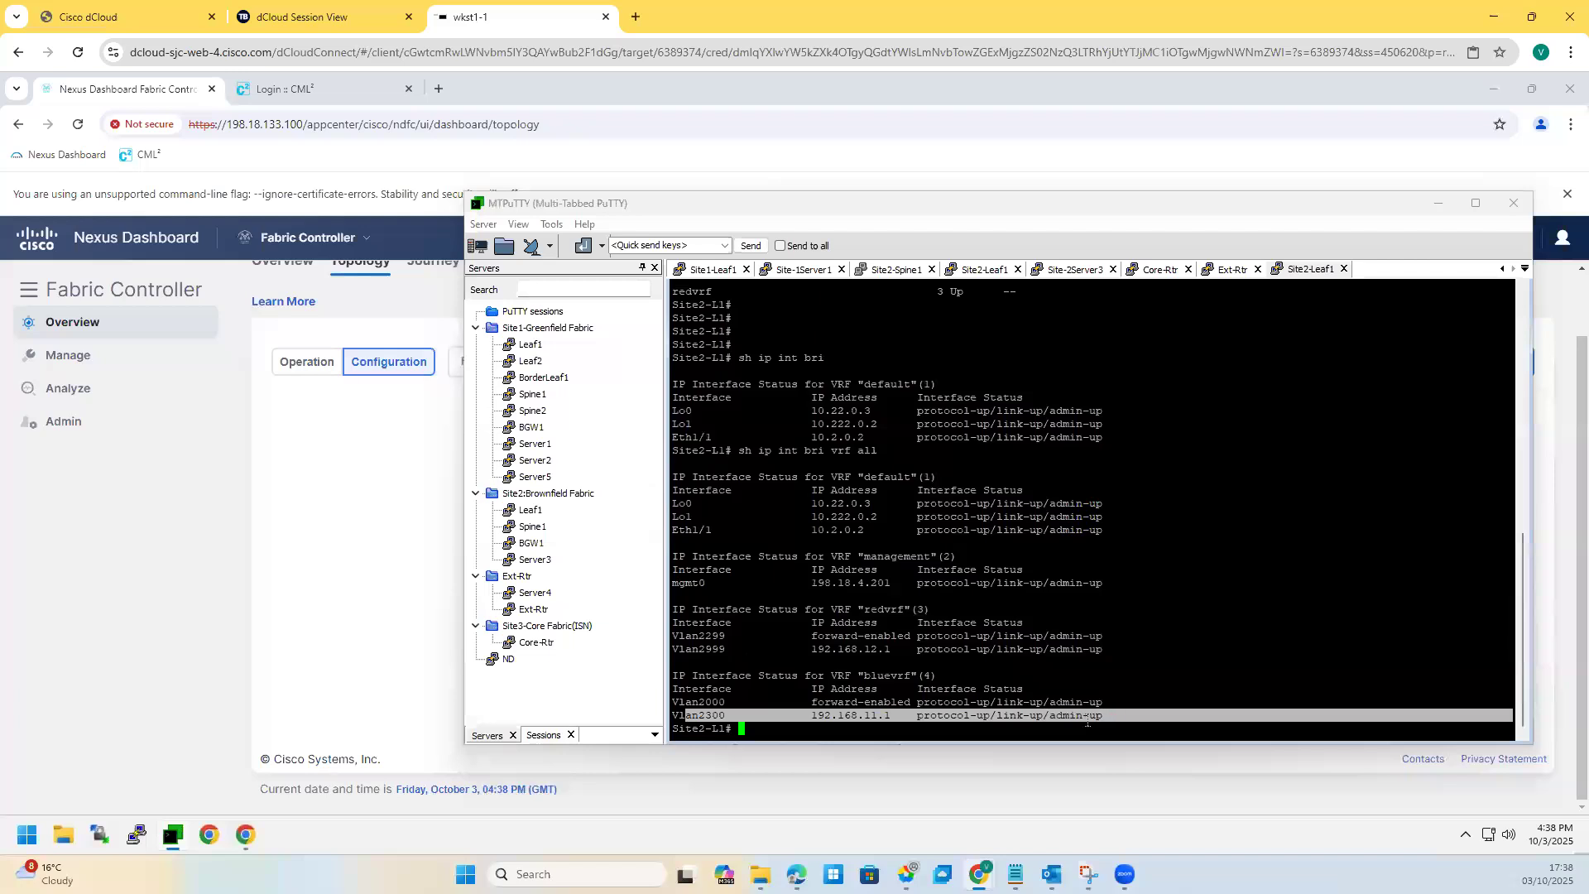
{"action": "double_click", "coordinate": [675, 702]}
{"action": "left_click_drag", "start_coordinate": [821, 702], "coordinate": [916, 701]}
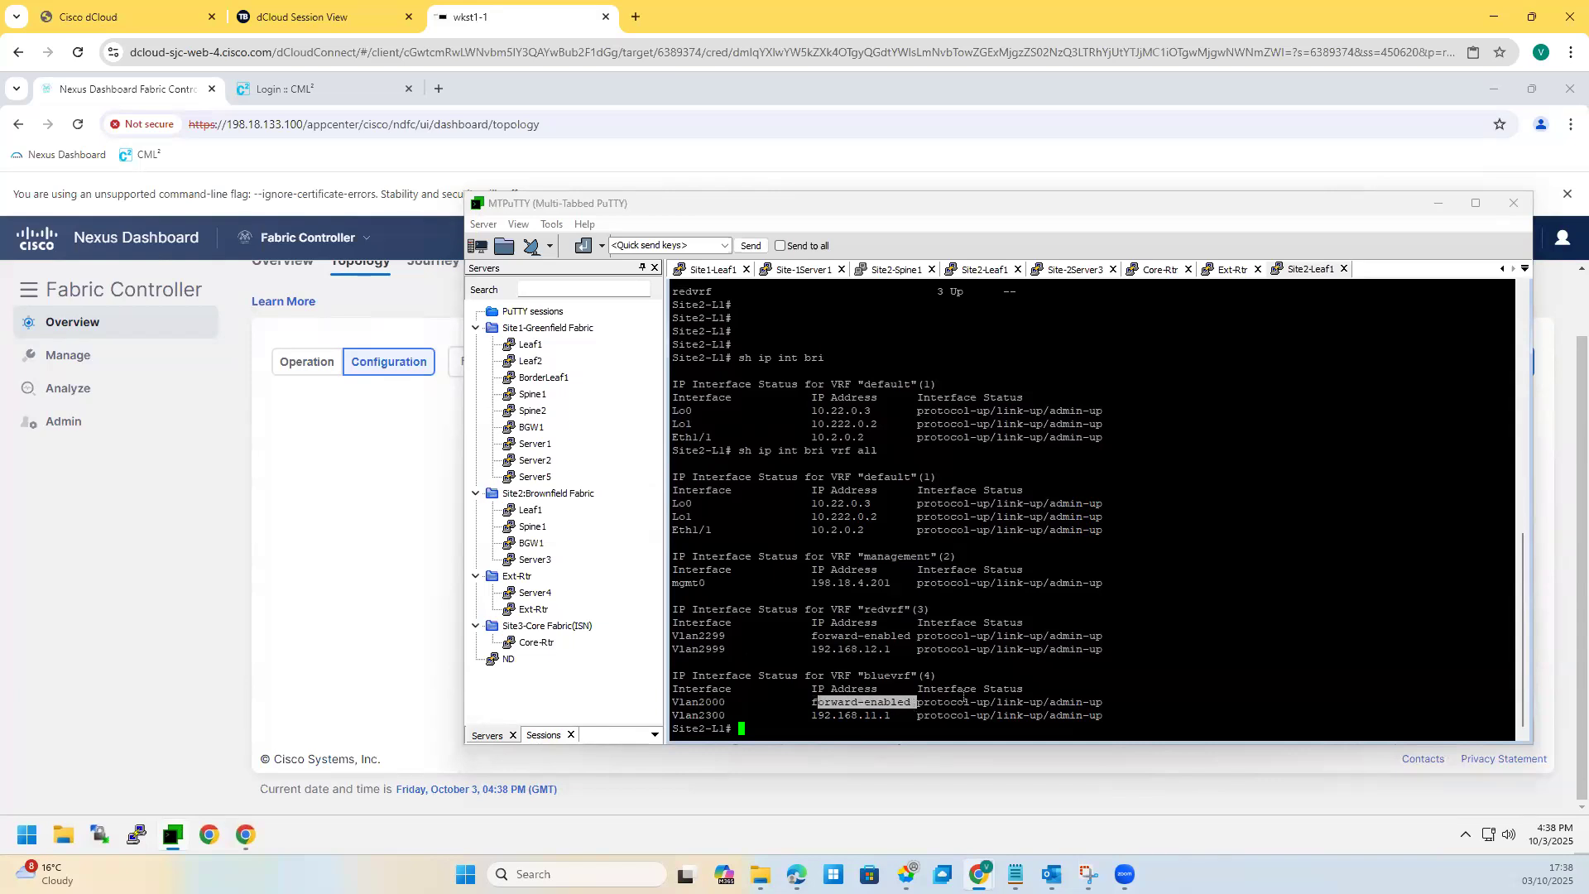
{"action": "left_click", "coordinate": [1137, 676]}
Step: Show interface Vlan2000's running config on Site2-Leaf1 with 'sh run int vlan 2000'
{"action": "type", "text": "sh run itn vlan"}
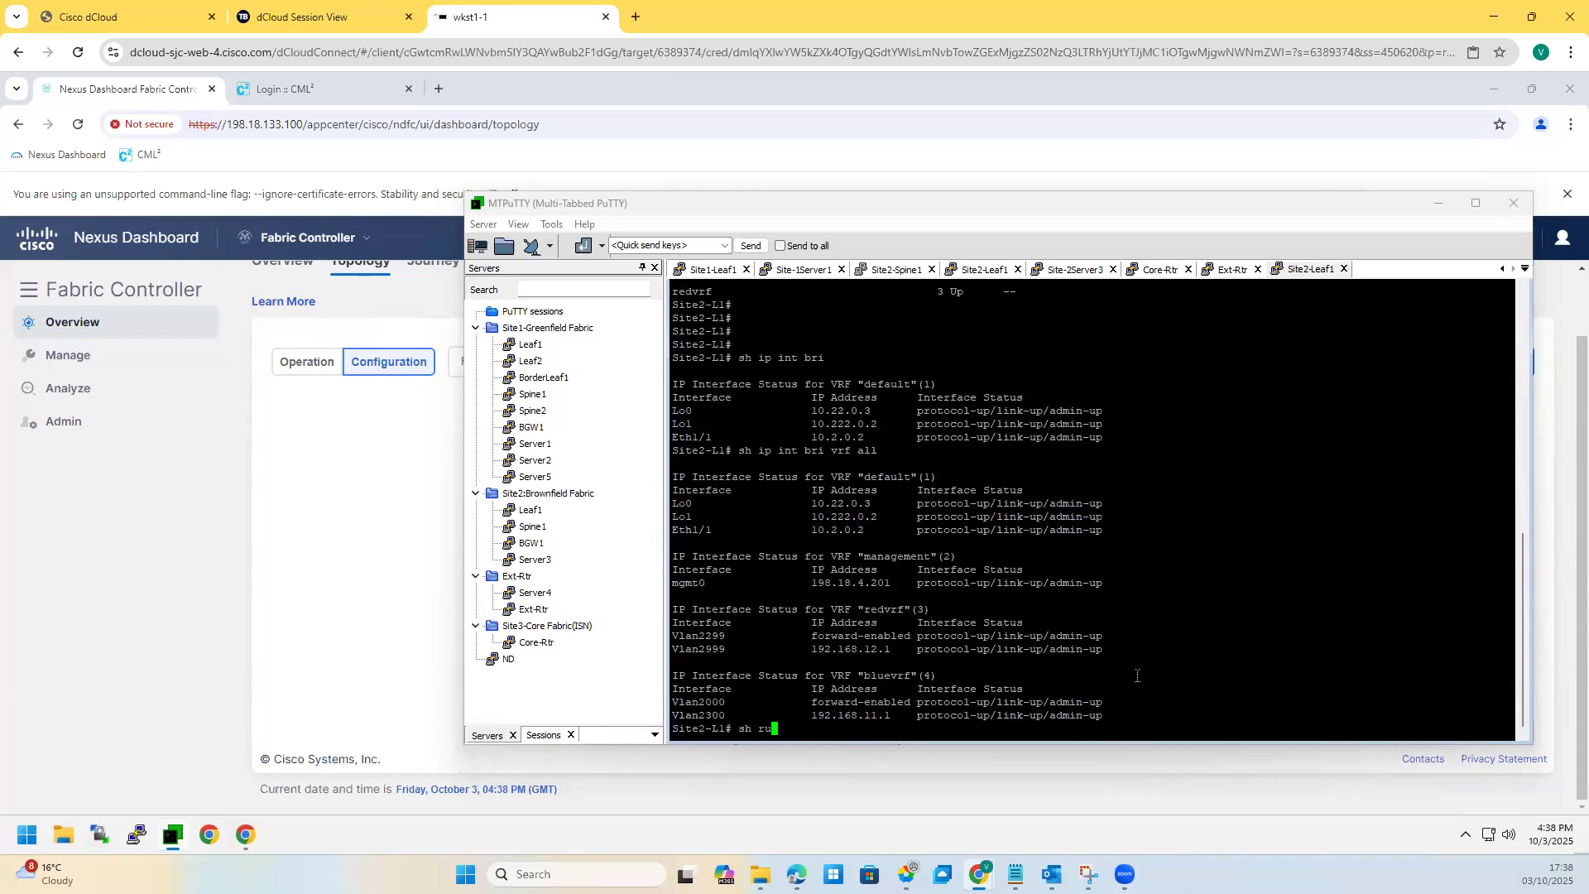
{"action": "key", "text": "BackSpace"}
{"action": "key", "text": "BackSpace"}
{"action": "key", "text": "BackSpace"}
{"action": "key", "text": "BackSpace"}
{"action": "key", "text": "BackSpace"}
{"action": "key", "text": "BackSpace"}
{"action": "key", "text": "BackSpace"}
{"action": "key", "text": "BackSpace"}
{"action": "type", "text": "nt valn 2000"}
{"action": "key", "text": "Return"}
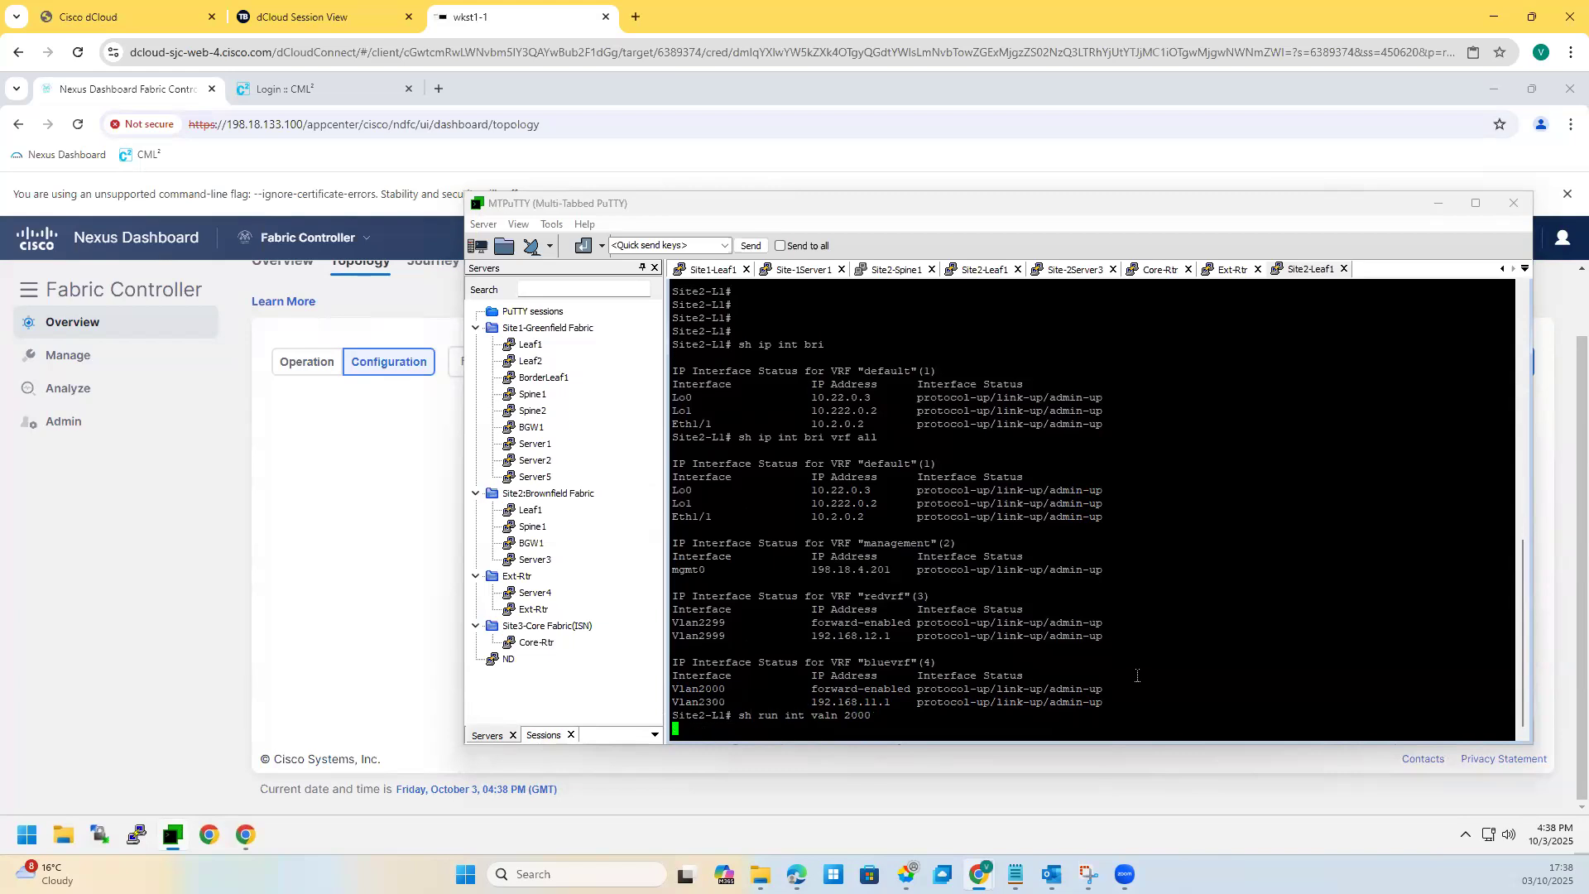
{"action": "type", "text": "sh ru"}
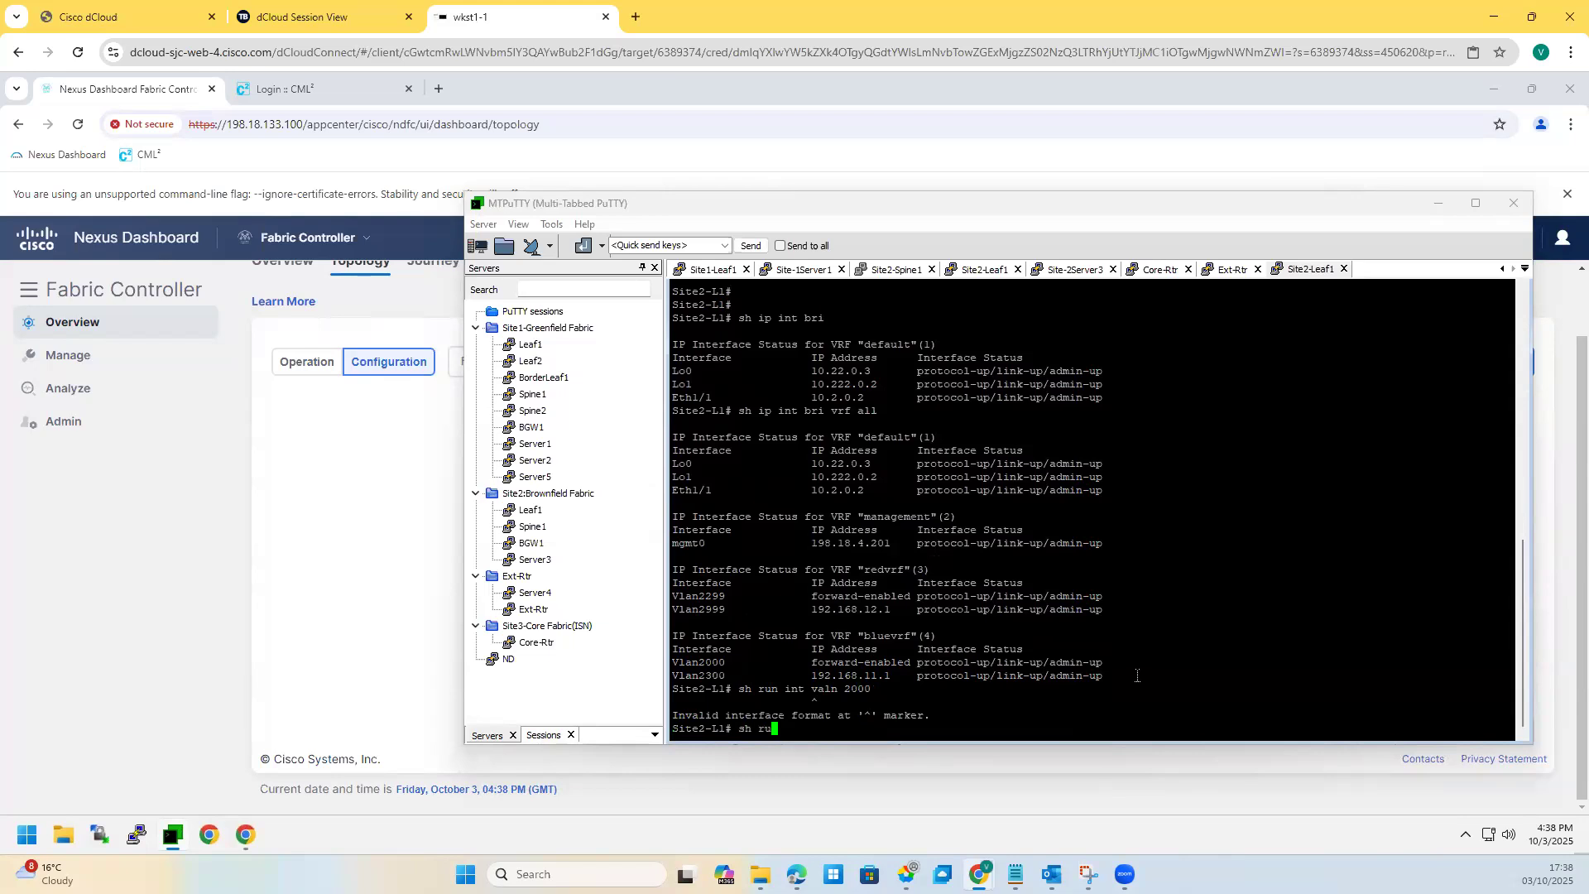
{"action": "type", "text": "n int vlan 2000"}
{"action": "key", "text": "Return"}
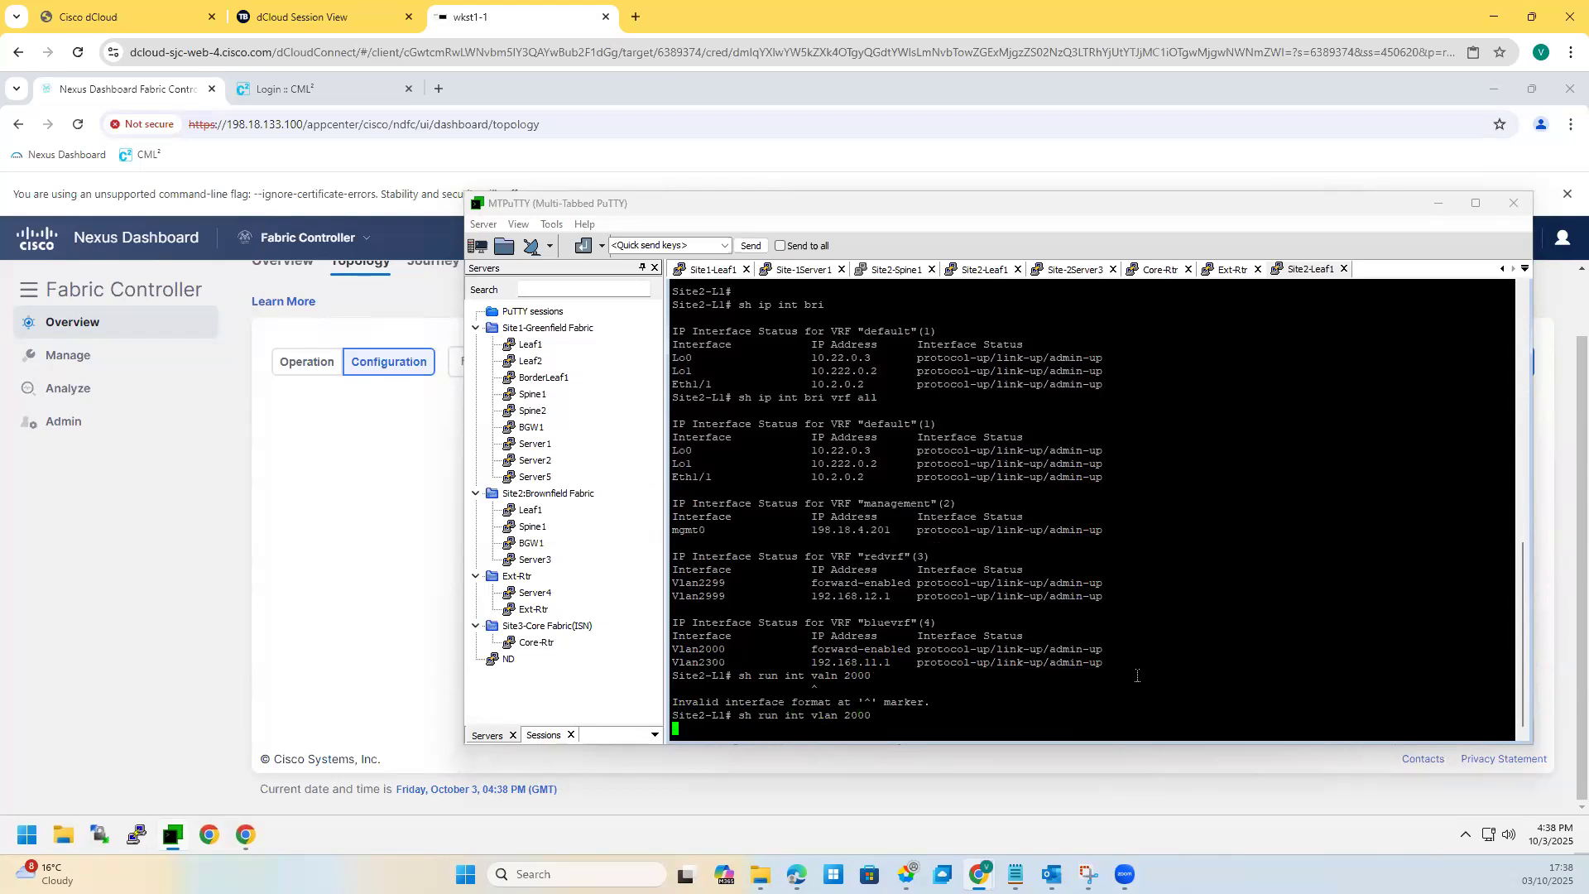
Step: Show Vlan2300's running config (anycast gateway 192.168.11.1/24, bluevrf) and highlight both config blocks
{"action": "key", "text": "Up"}
{"action": "key", "text": "BackSpace"}
{"action": "key", "text": "BackSpace"}
{"action": "key", "text": "BackSpace"}
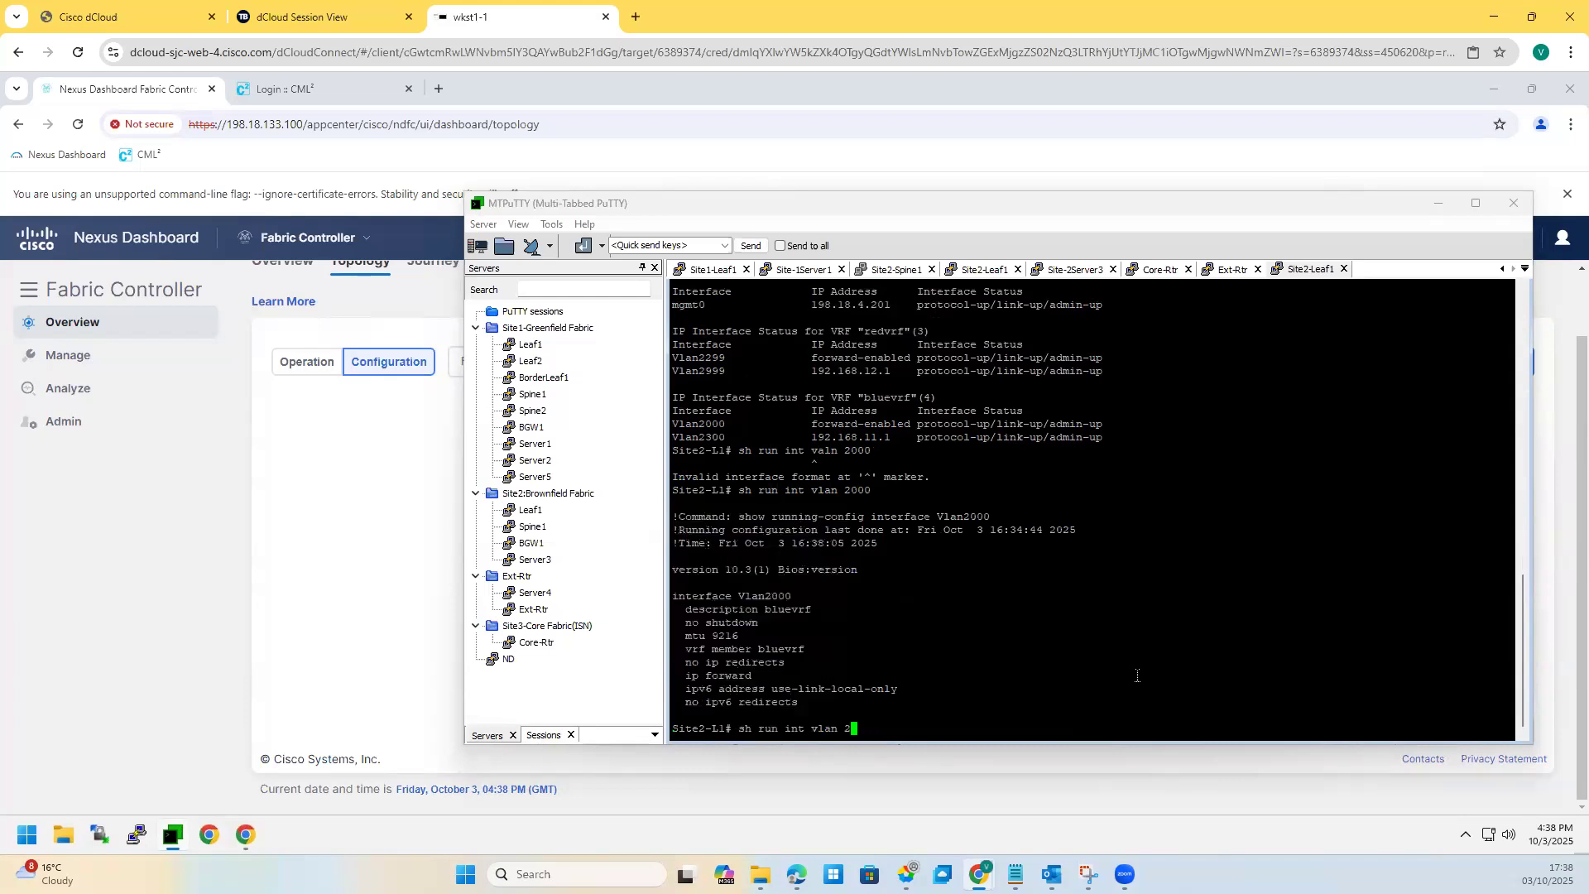
{"action": "type", "text": "300"}
{"action": "key", "text": "Return"}
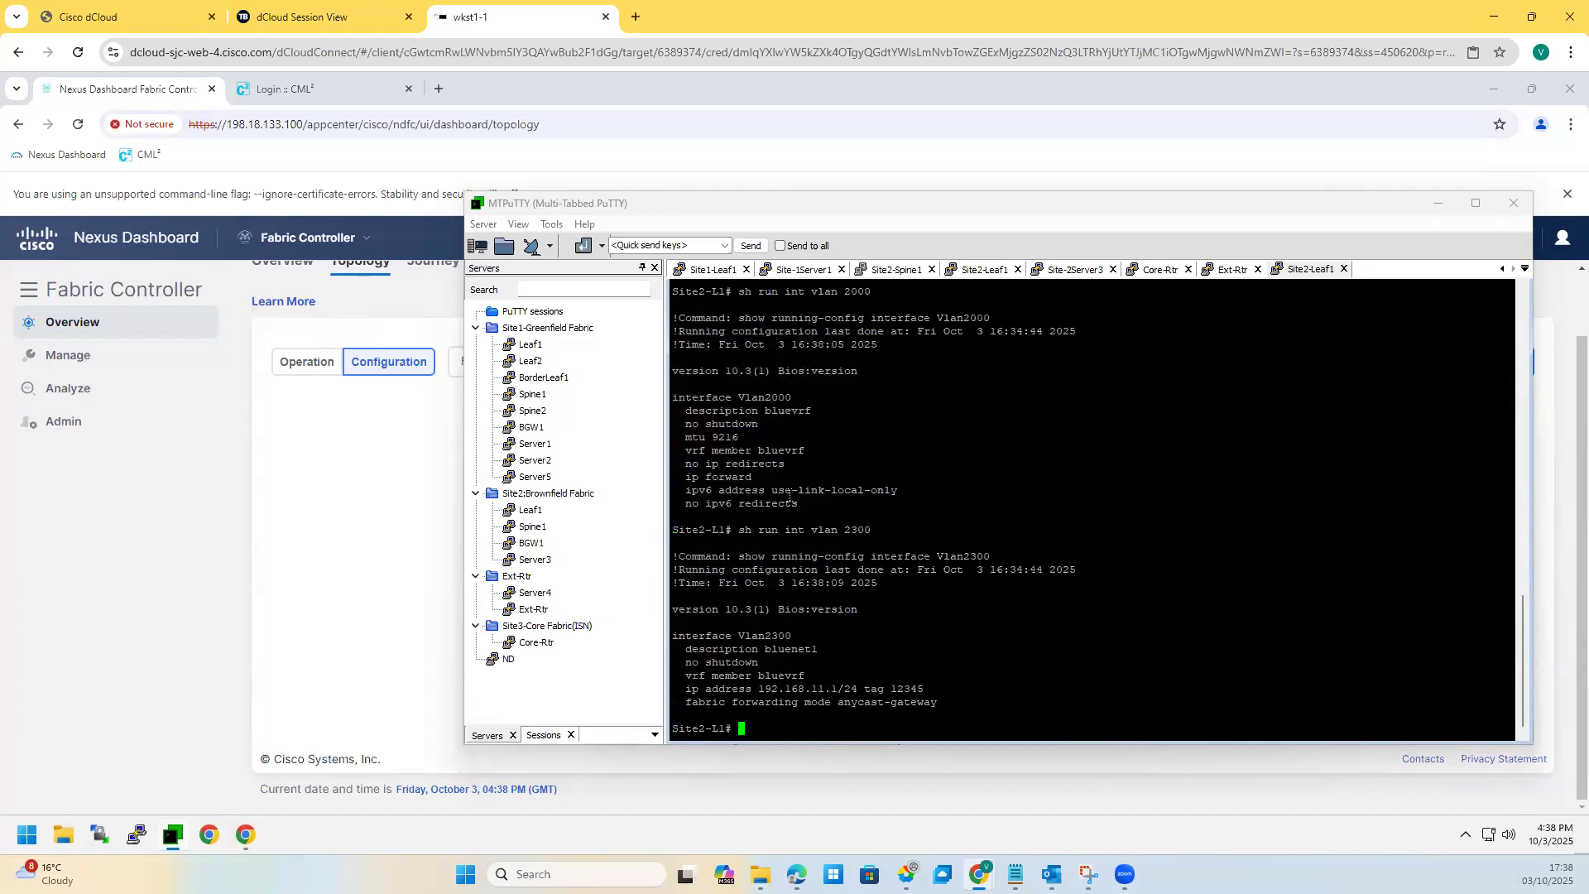
{"action": "left_click_drag", "start_coordinate": [796, 399], "coordinate": [698, 388]}
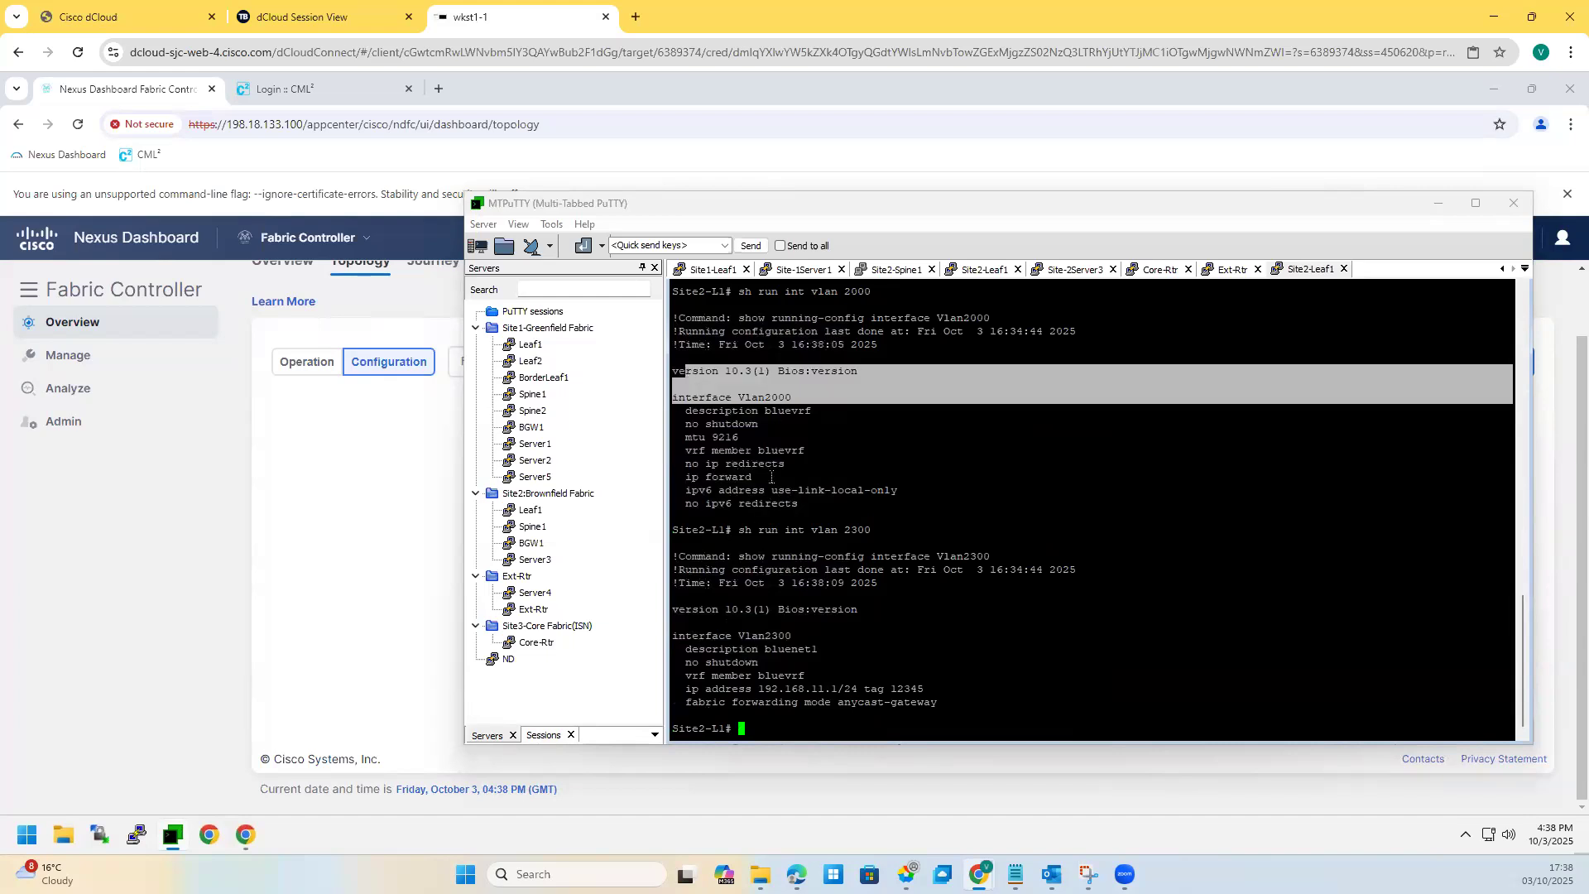
{"action": "left_click_drag", "start_coordinate": [799, 504], "coordinate": [672, 398]}
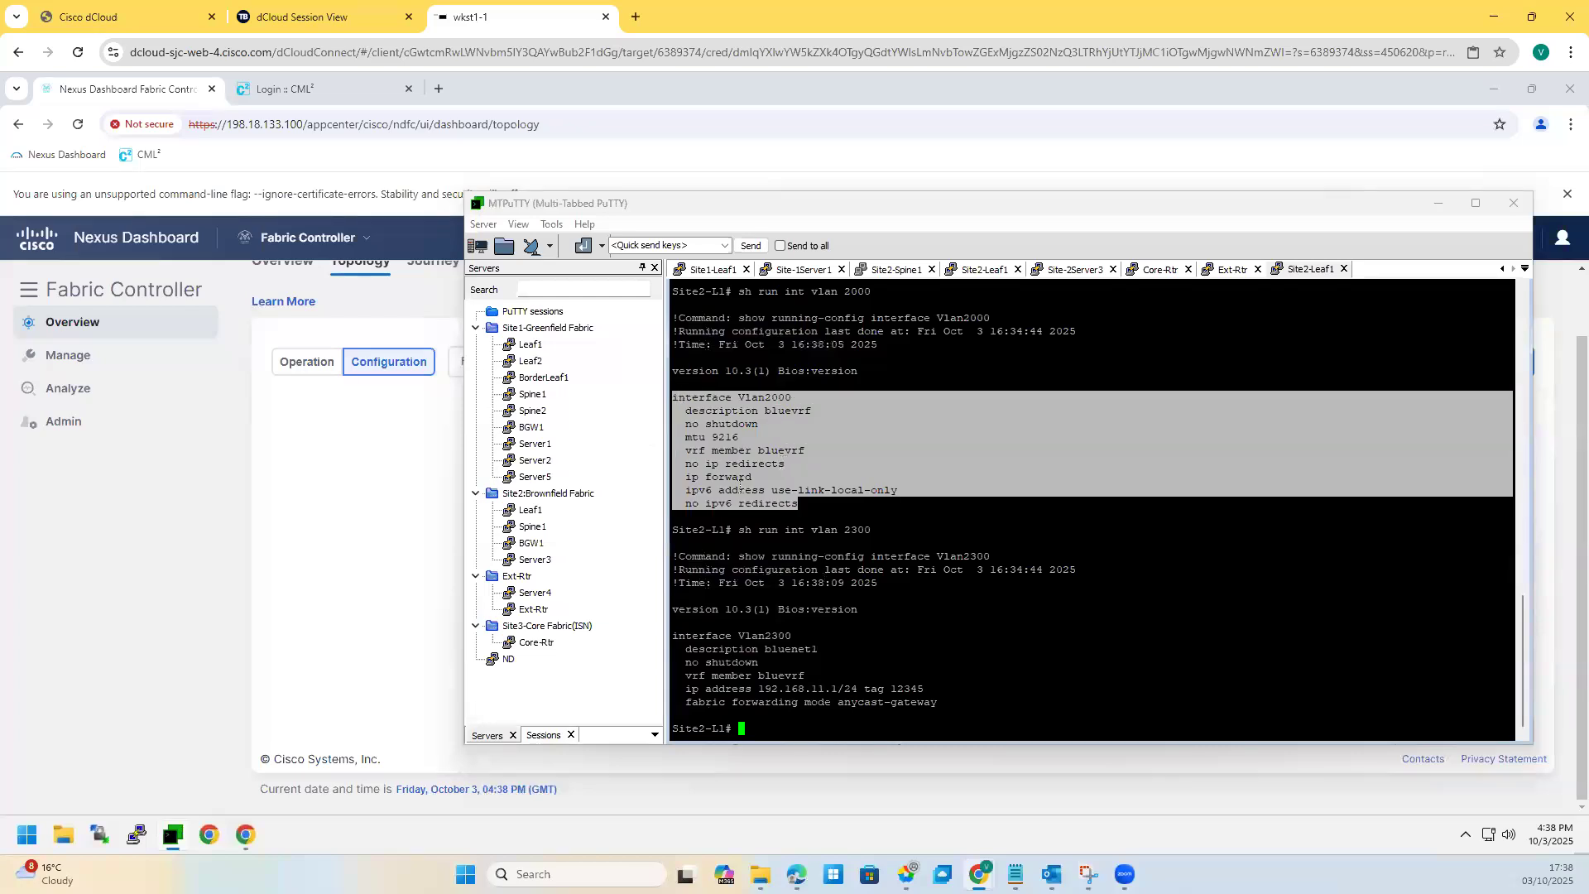
{"action": "left_click_drag", "start_coordinate": [939, 704], "coordinate": [652, 640]}
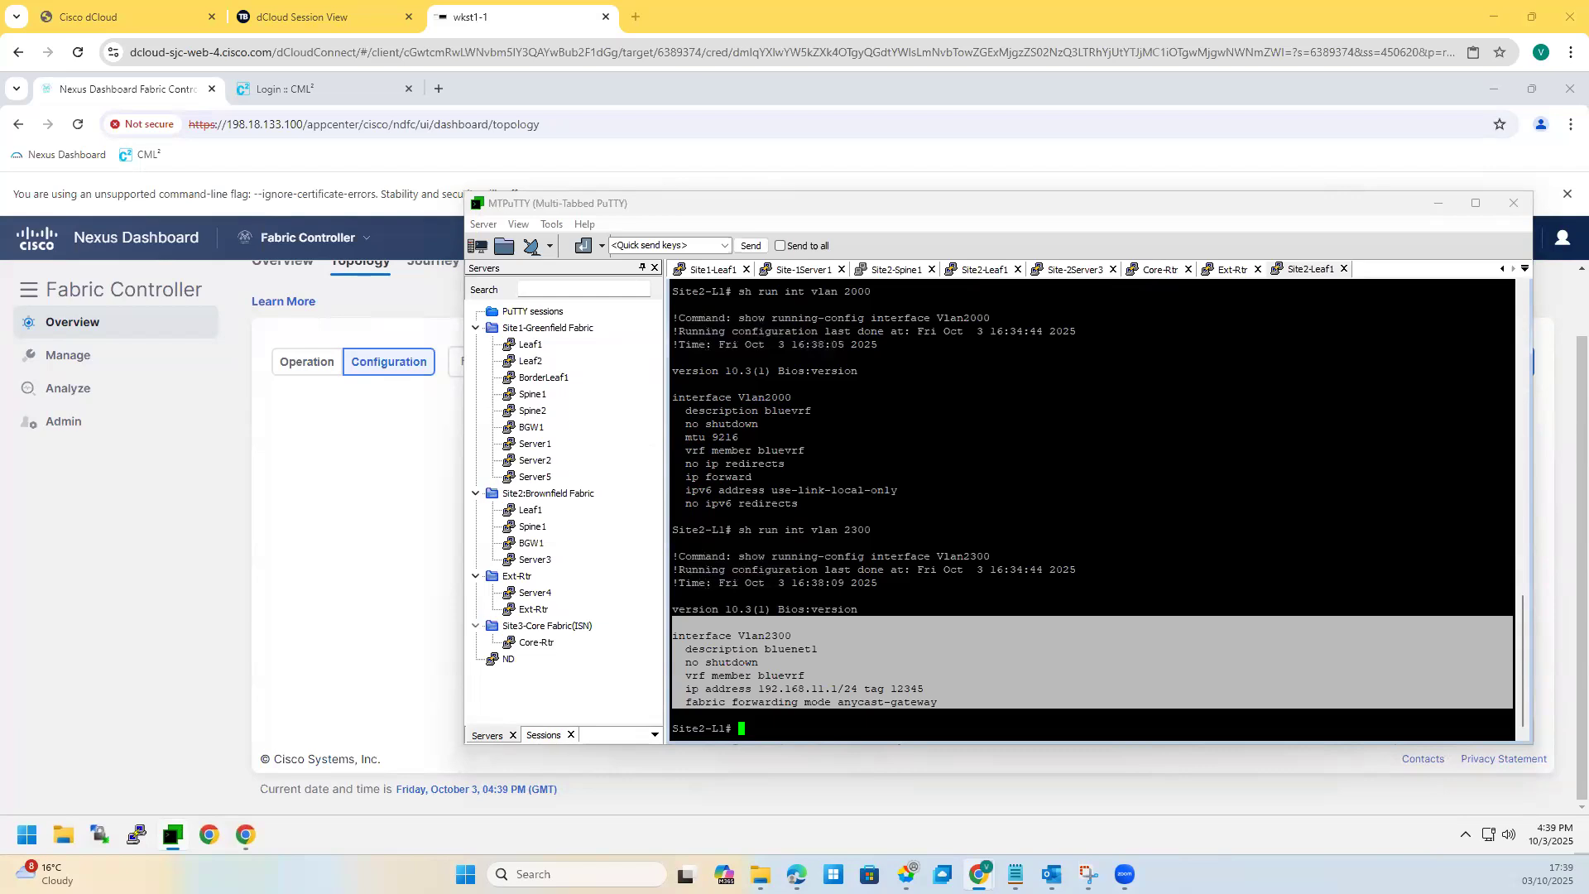
{"action": "left_click", "coordinate": [846, 572]}
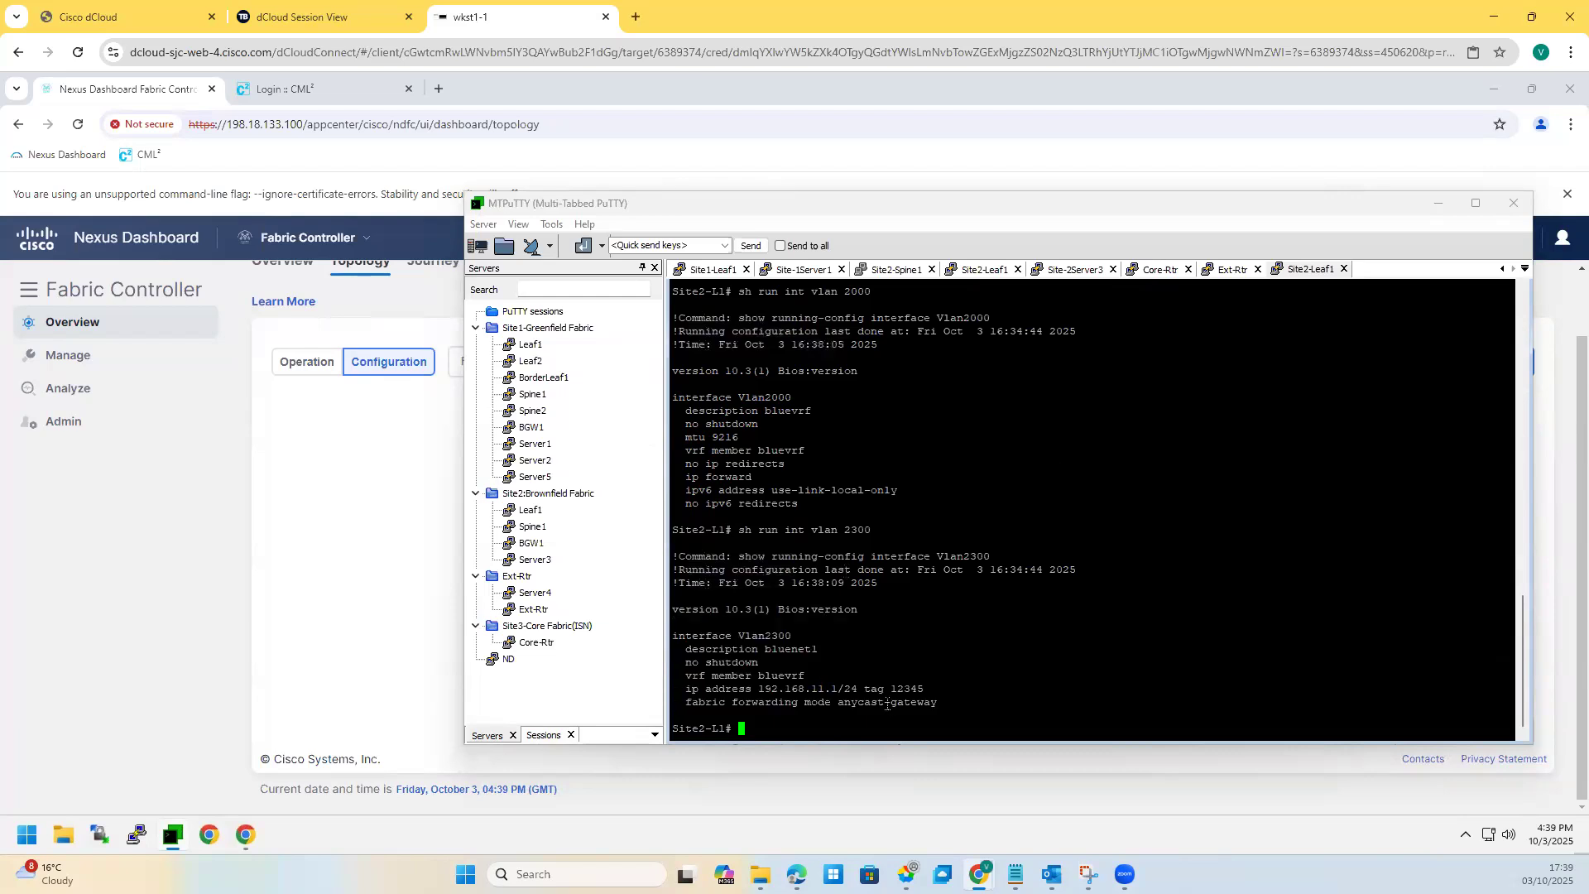
{"action": "left_click_drag", "start_coordinate": [600, 516], "coordinate": [382, 485]}
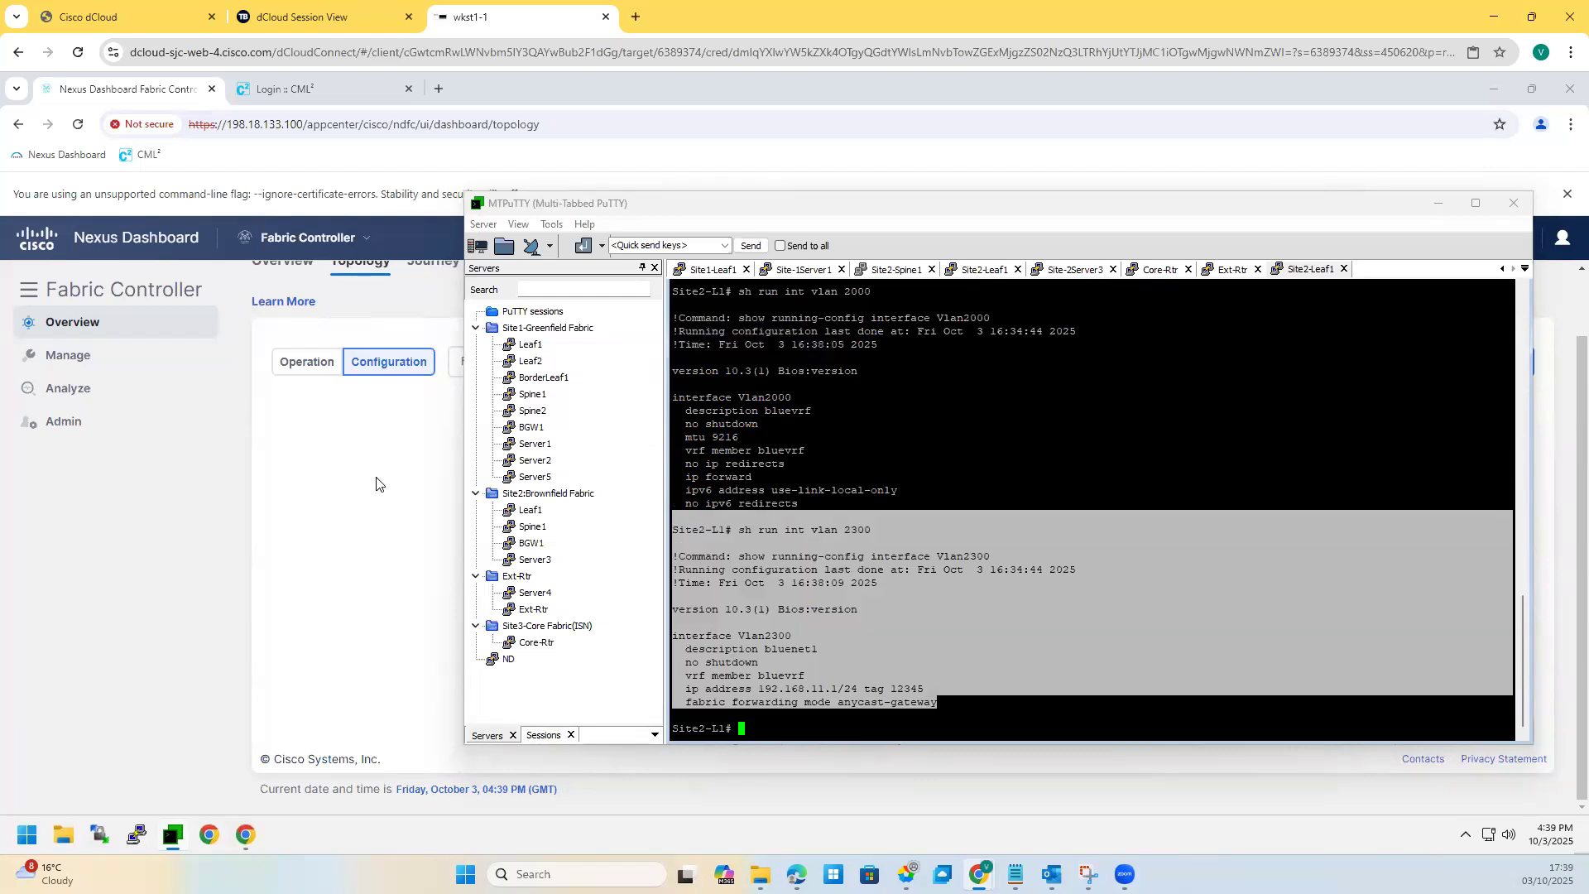
{"action": "left_click", "coordinate": [420, 500]}
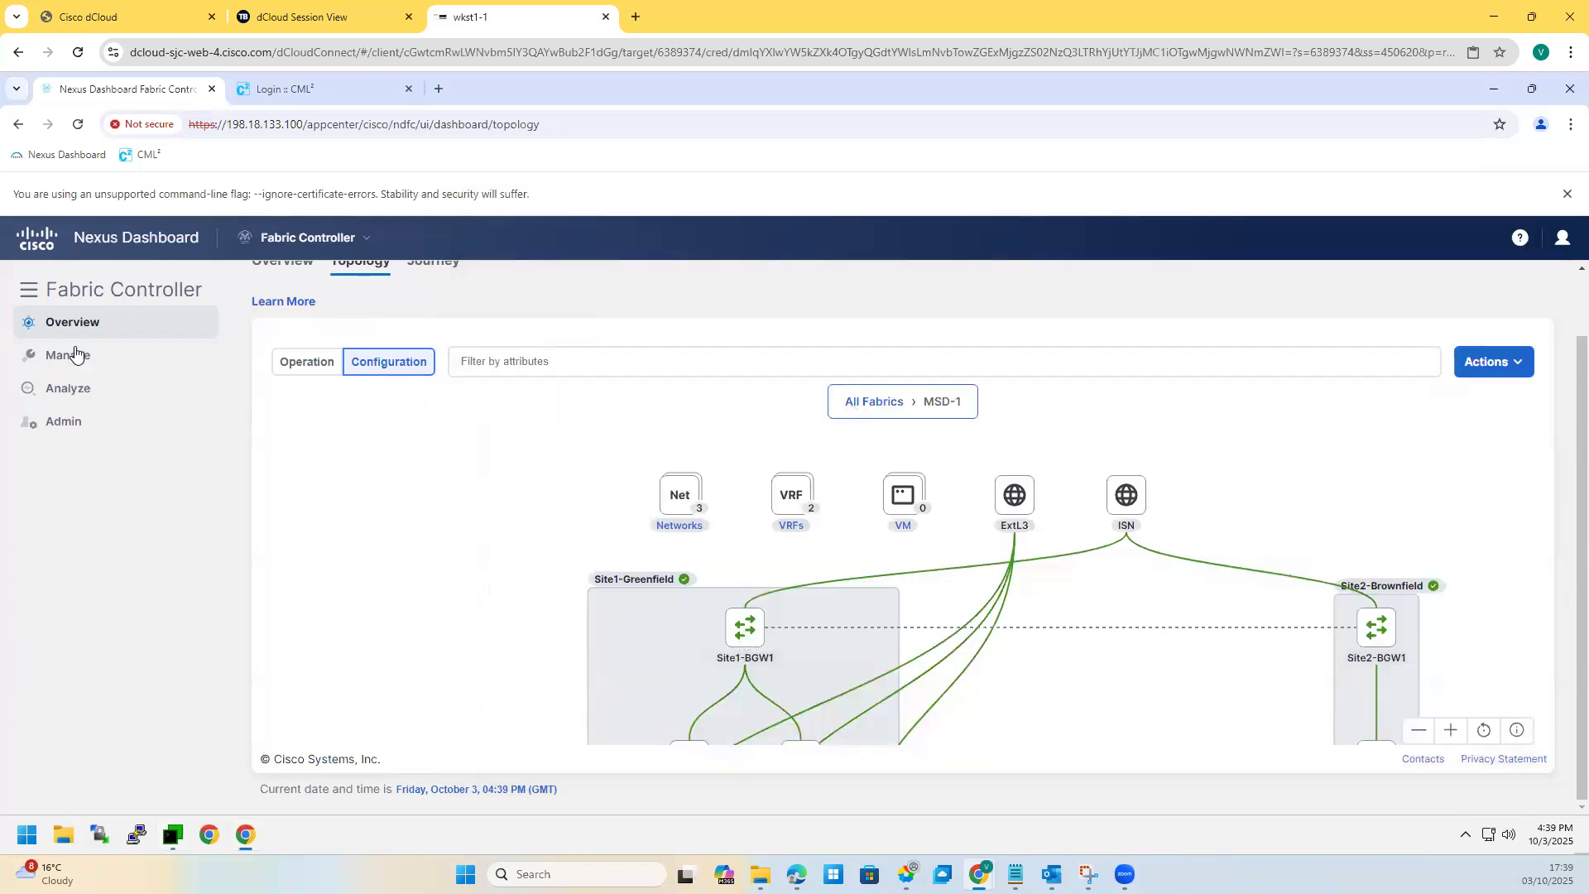
Step: Open the Fabrics list showing MSD-1, Site1-Greenfield, Site2-Brownfield, ExtL3 and ISN
{"action": "mouse_move", "coordinate": [77, 356]}
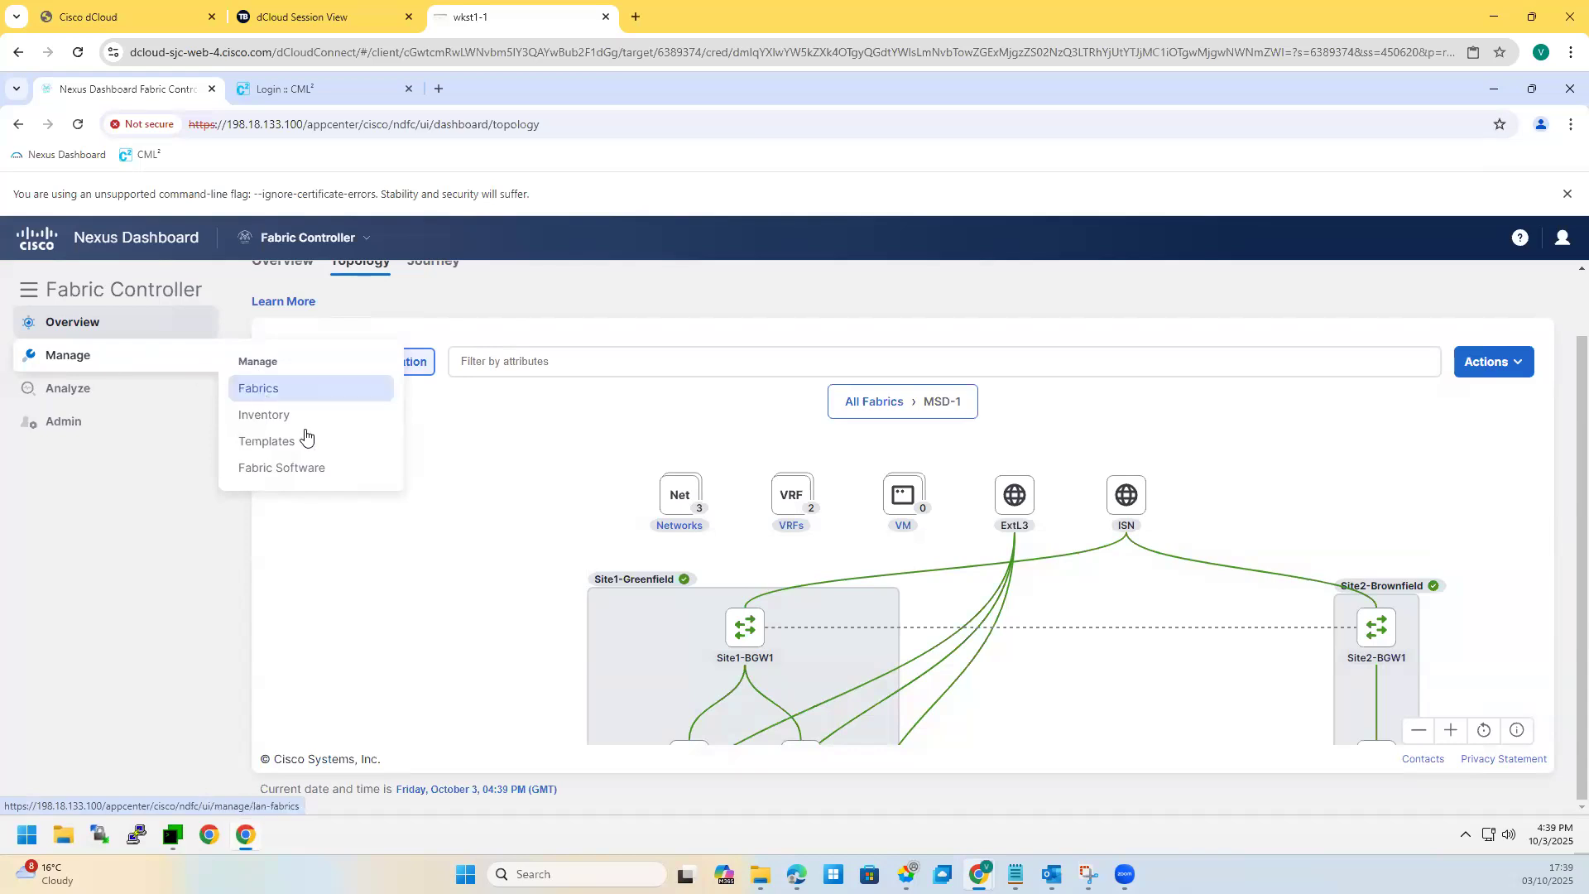
{"action": "left_click", "coordinate": [332, 388]}
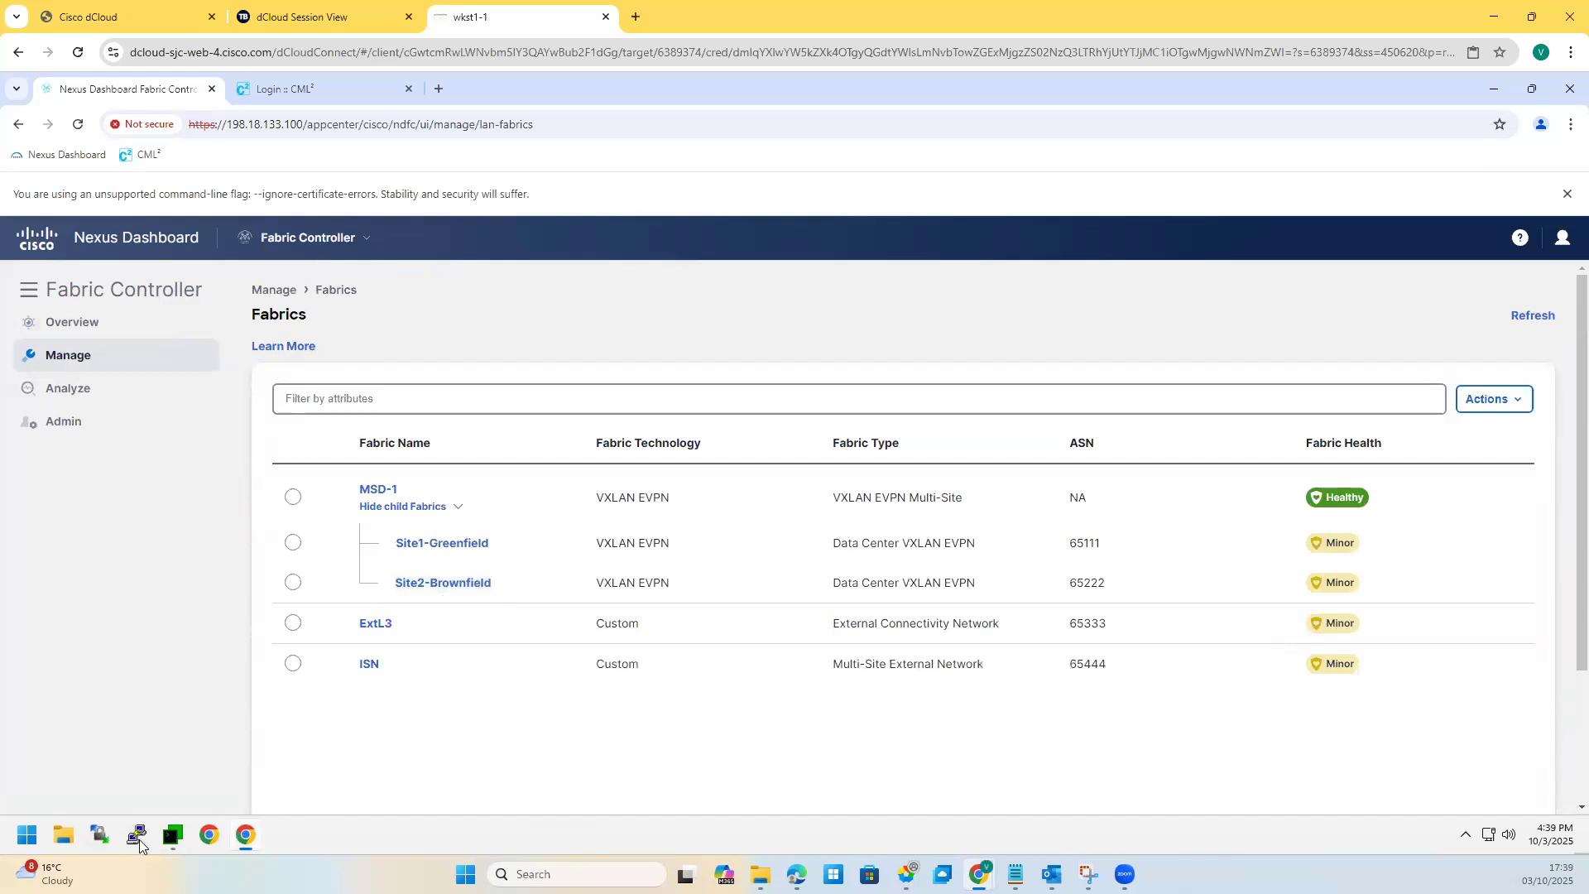
{"action": "left_click", "coordinate": [175, 834]}
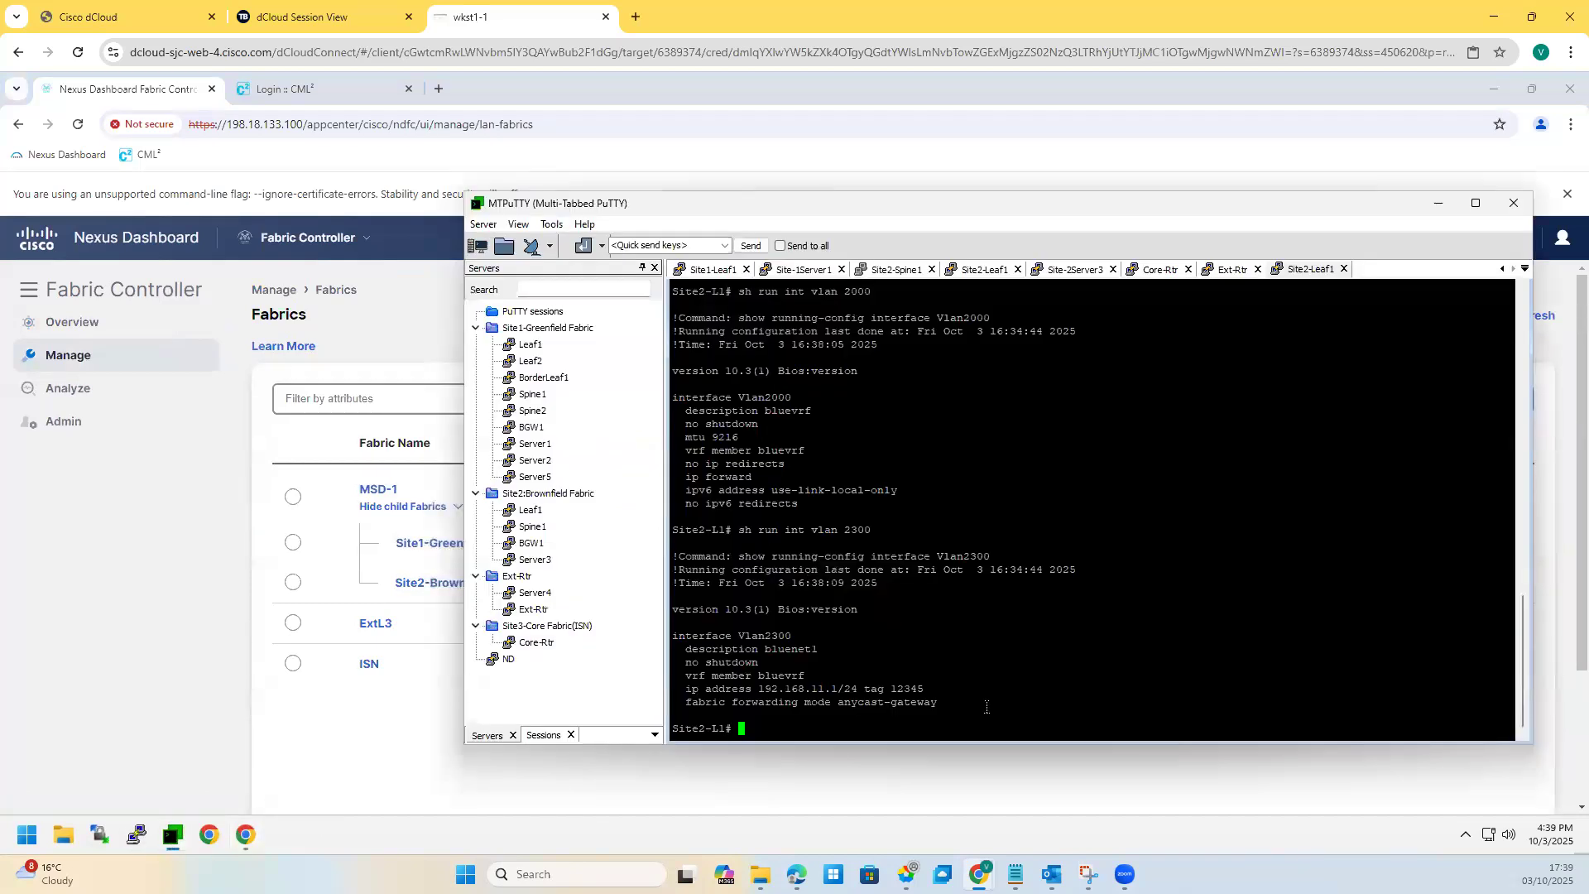
Step: On Site2-Leaf1, run 'sh ip int bri vrf all' and highlight the redvrf Vlan2999 interface
{"action": "key", "text": "Return"}
{"action": "key", "text": "Return"}
{"action": "key", "text": "Return"}
{"action": "type", "text": "sh ip int br"}
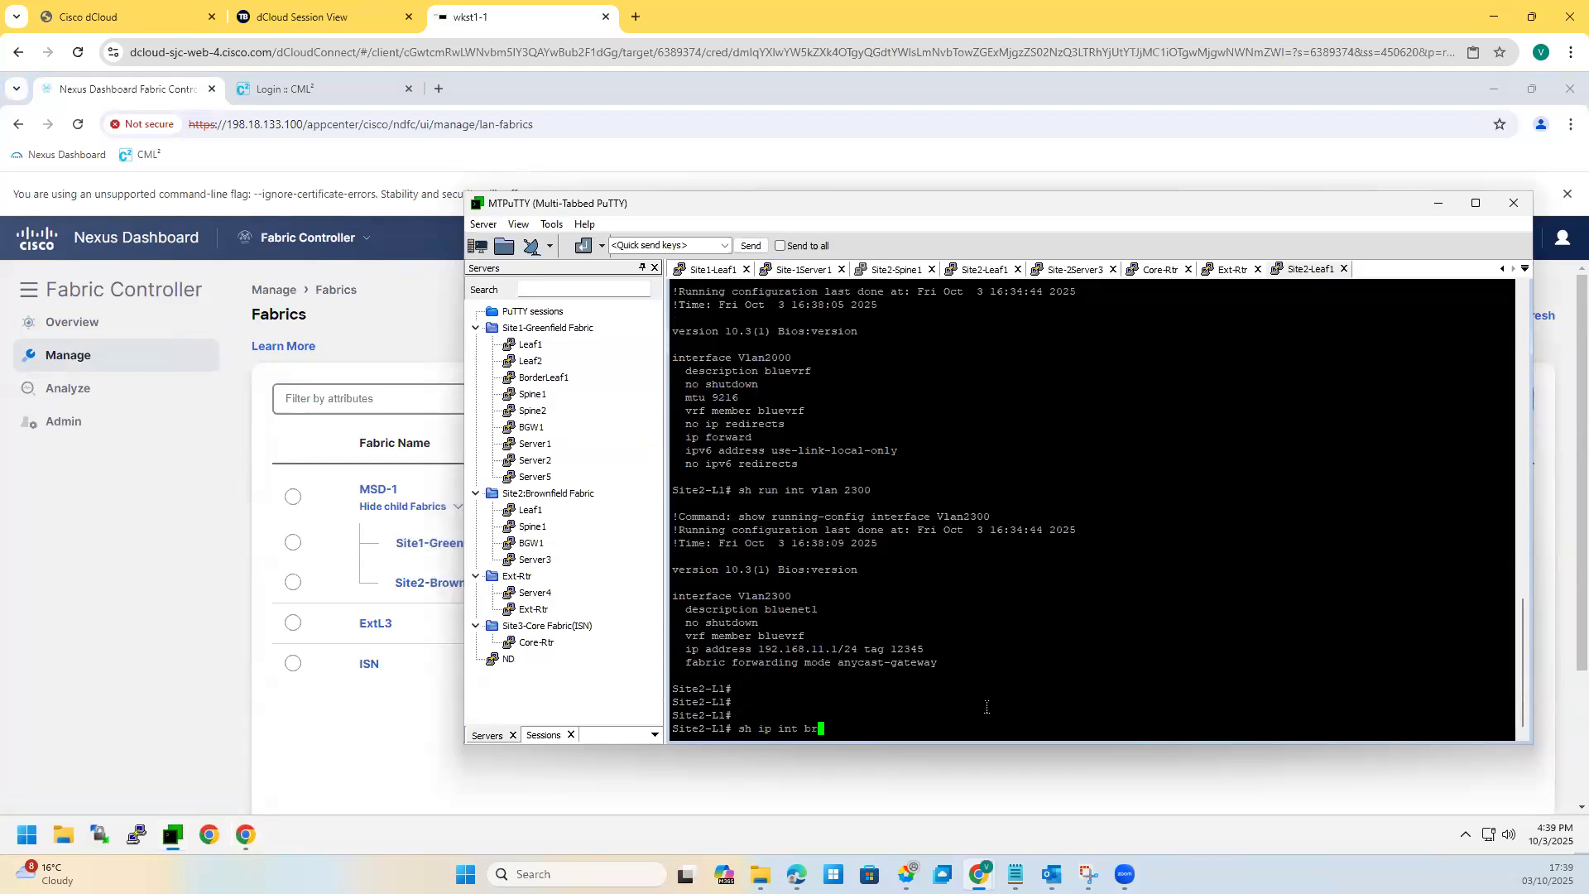
{"action": "type", "text": "i vrf all"}
{"action": "key", "text": "Return"}
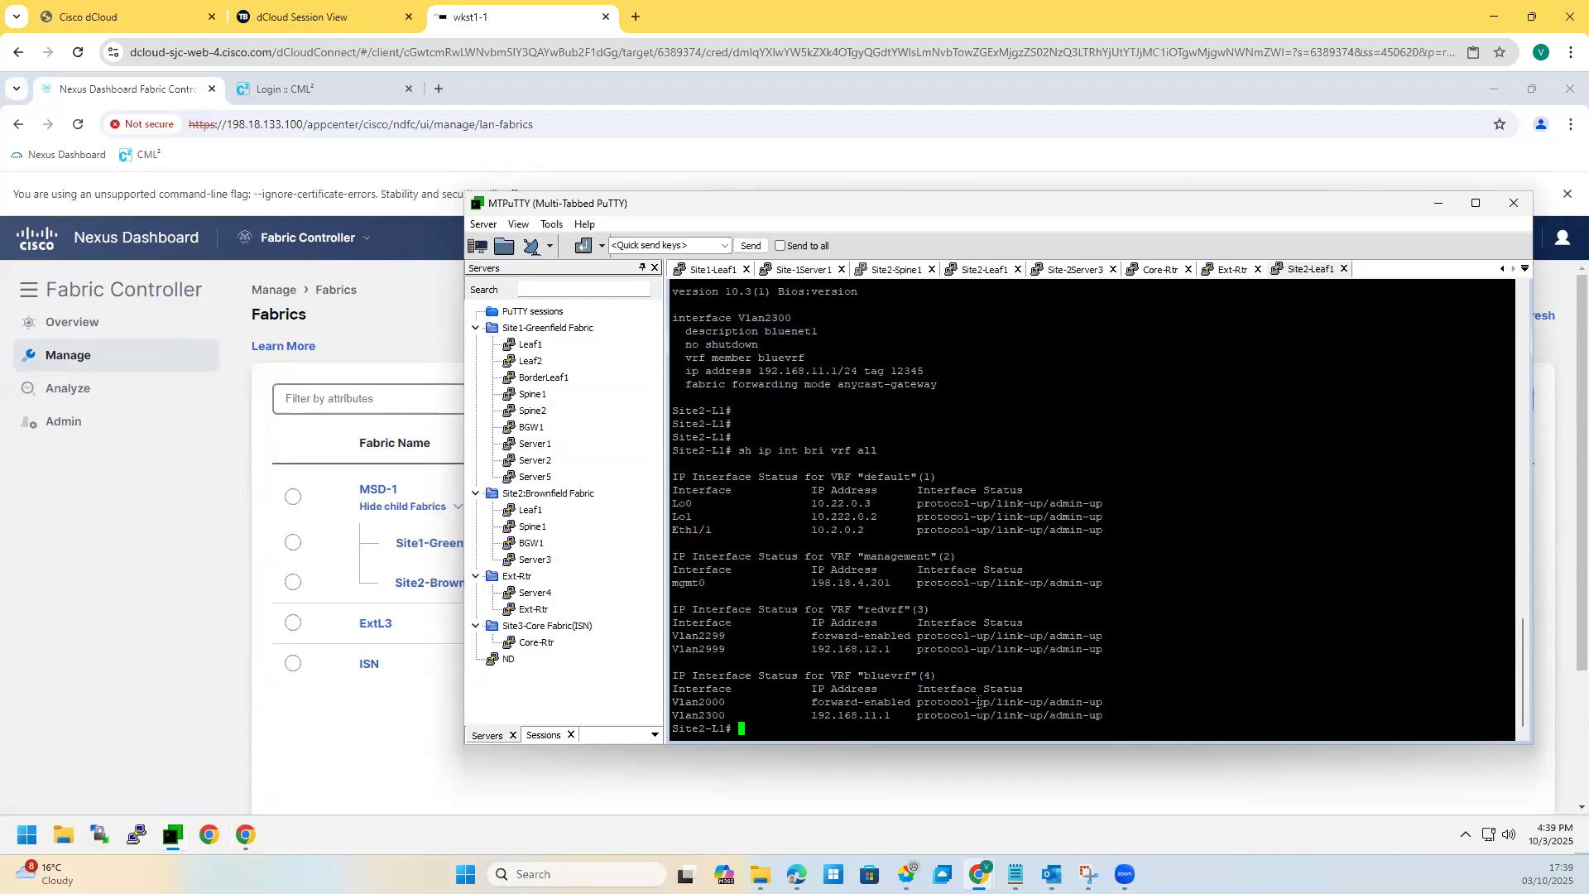
{"action": "left_click_drag", "start_coordinate": [731, 635], "coordinate": [677, 649]}
Step: Open the Site1-Leaf1 session, run 'sh ip int bri vrf all' and highlight the Vlan2300 row
{"action": "left_click", "coordinate": [986, 270]}
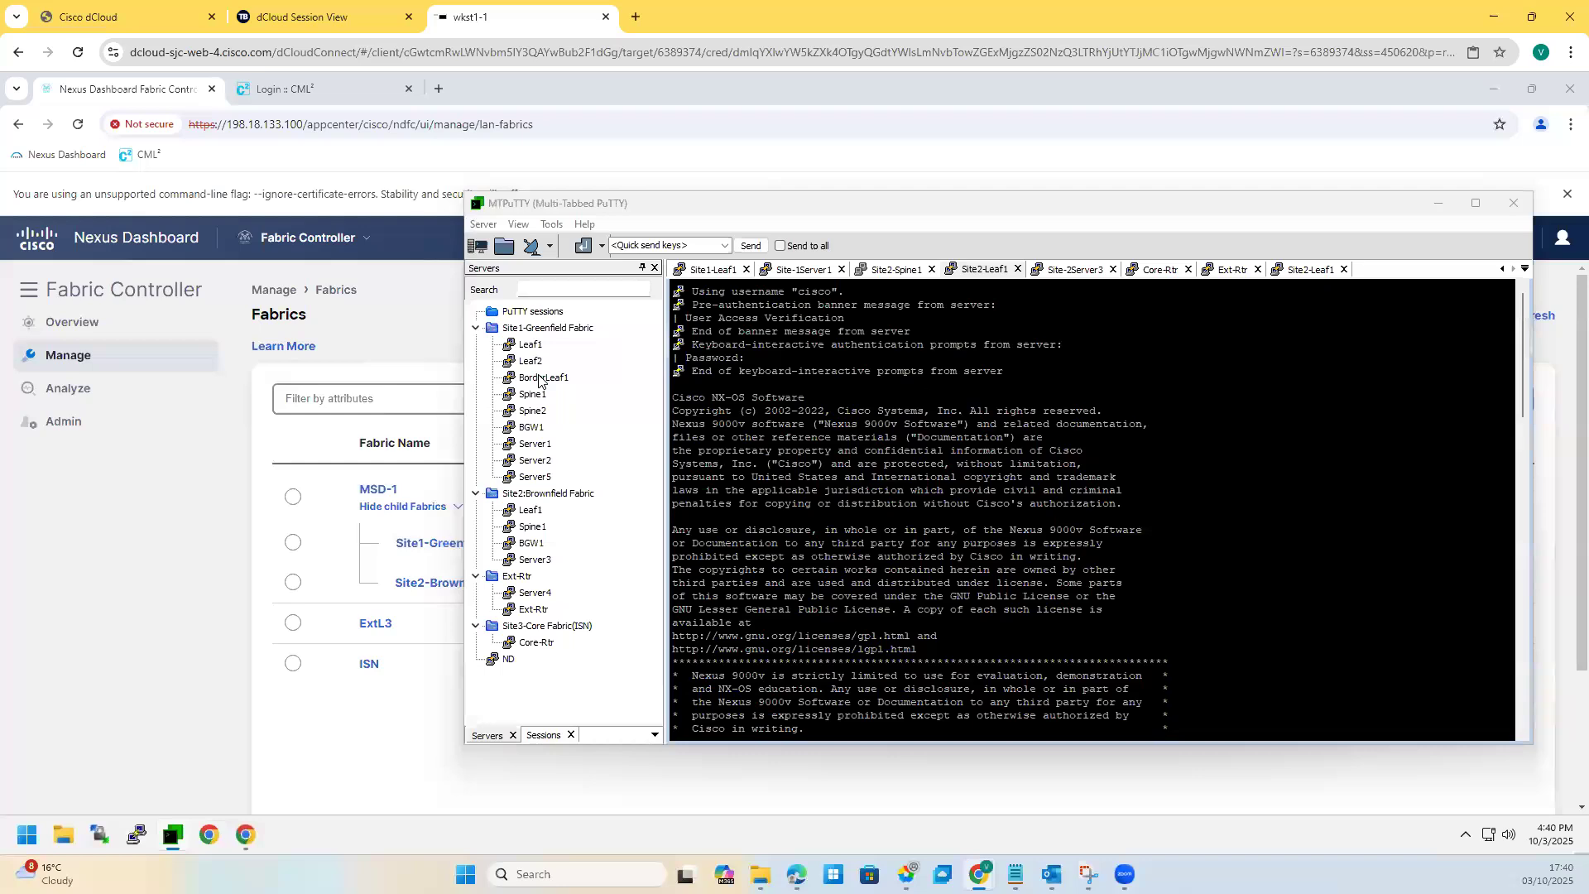
{"action": "double_click", "coordinate": [536, 348]}
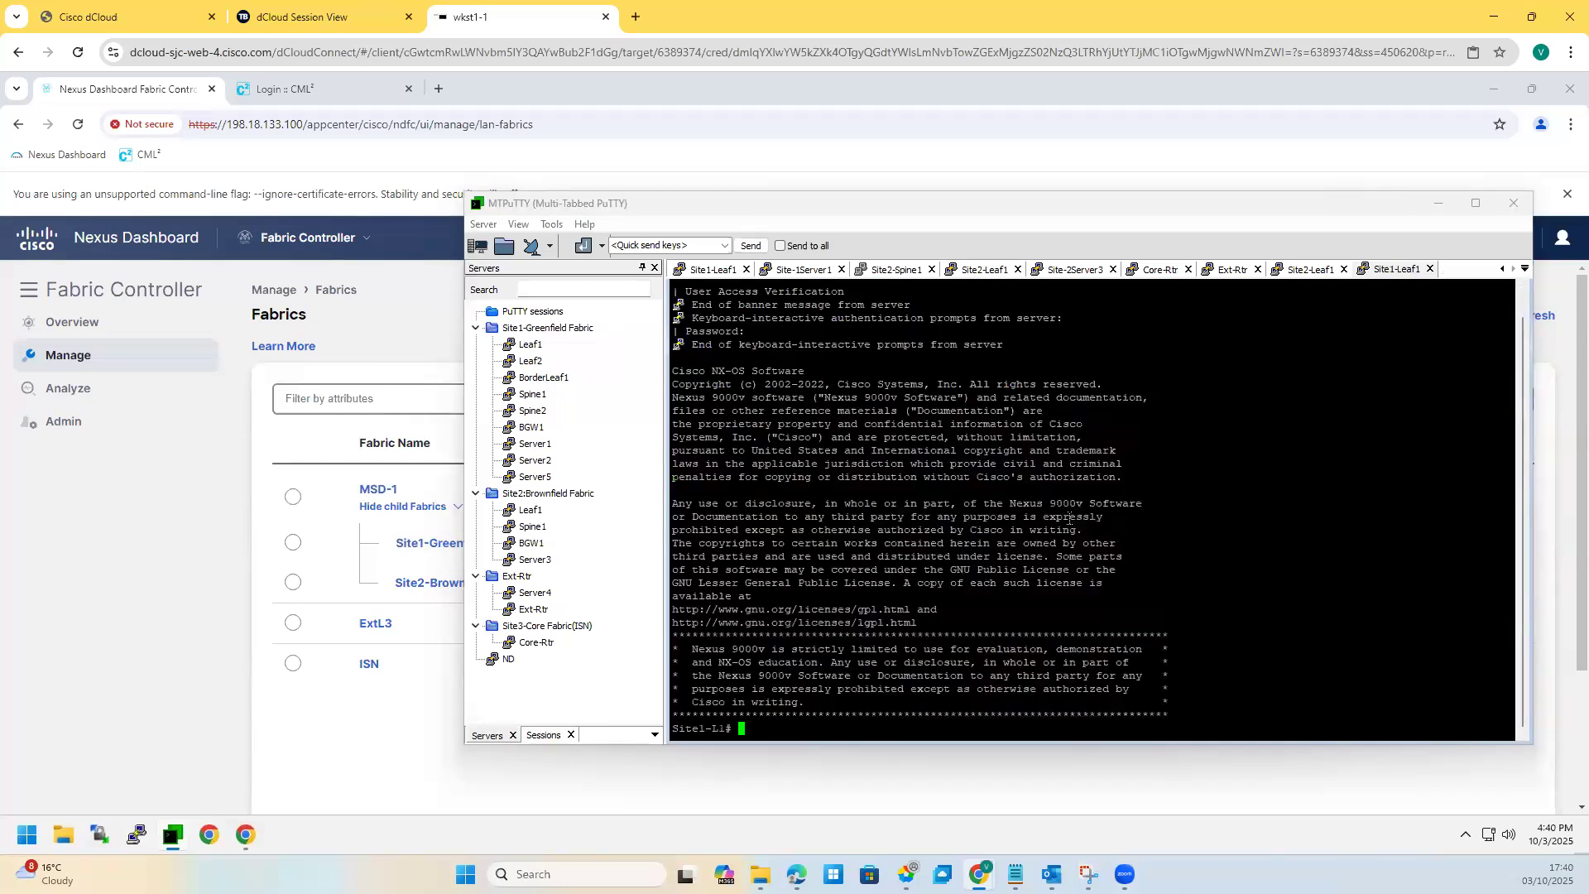
{"action": "type", "text": "sh ip int bri vrf all"}
{"action": "key", "text": "Return"}
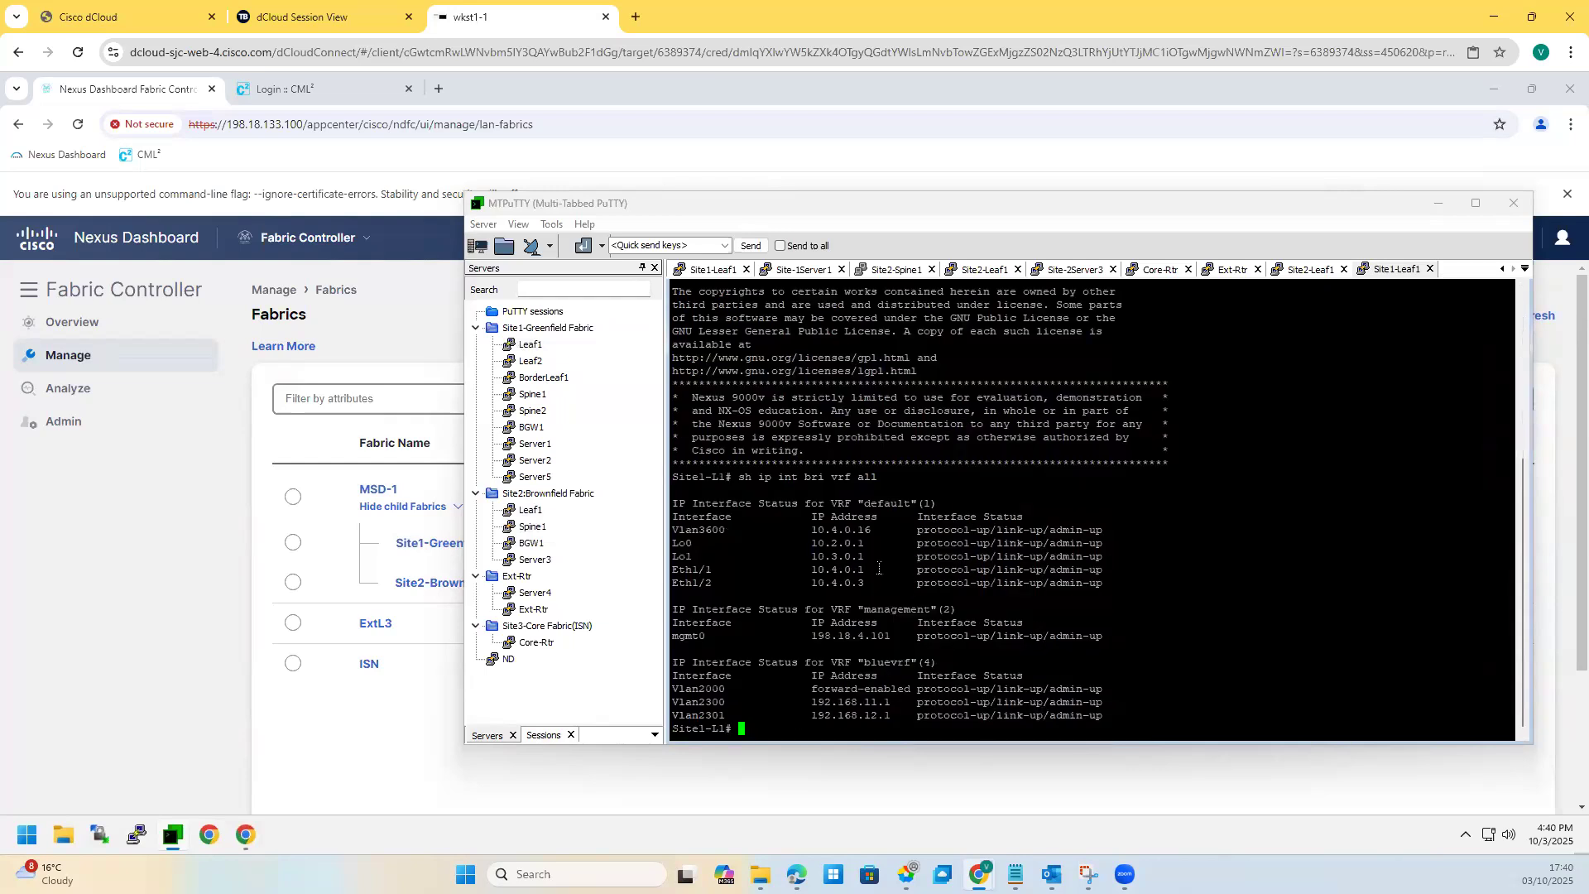
{"action": "left_click_drag", "start_coordinate": [692, 702], "coordinate": [1110, 703]}
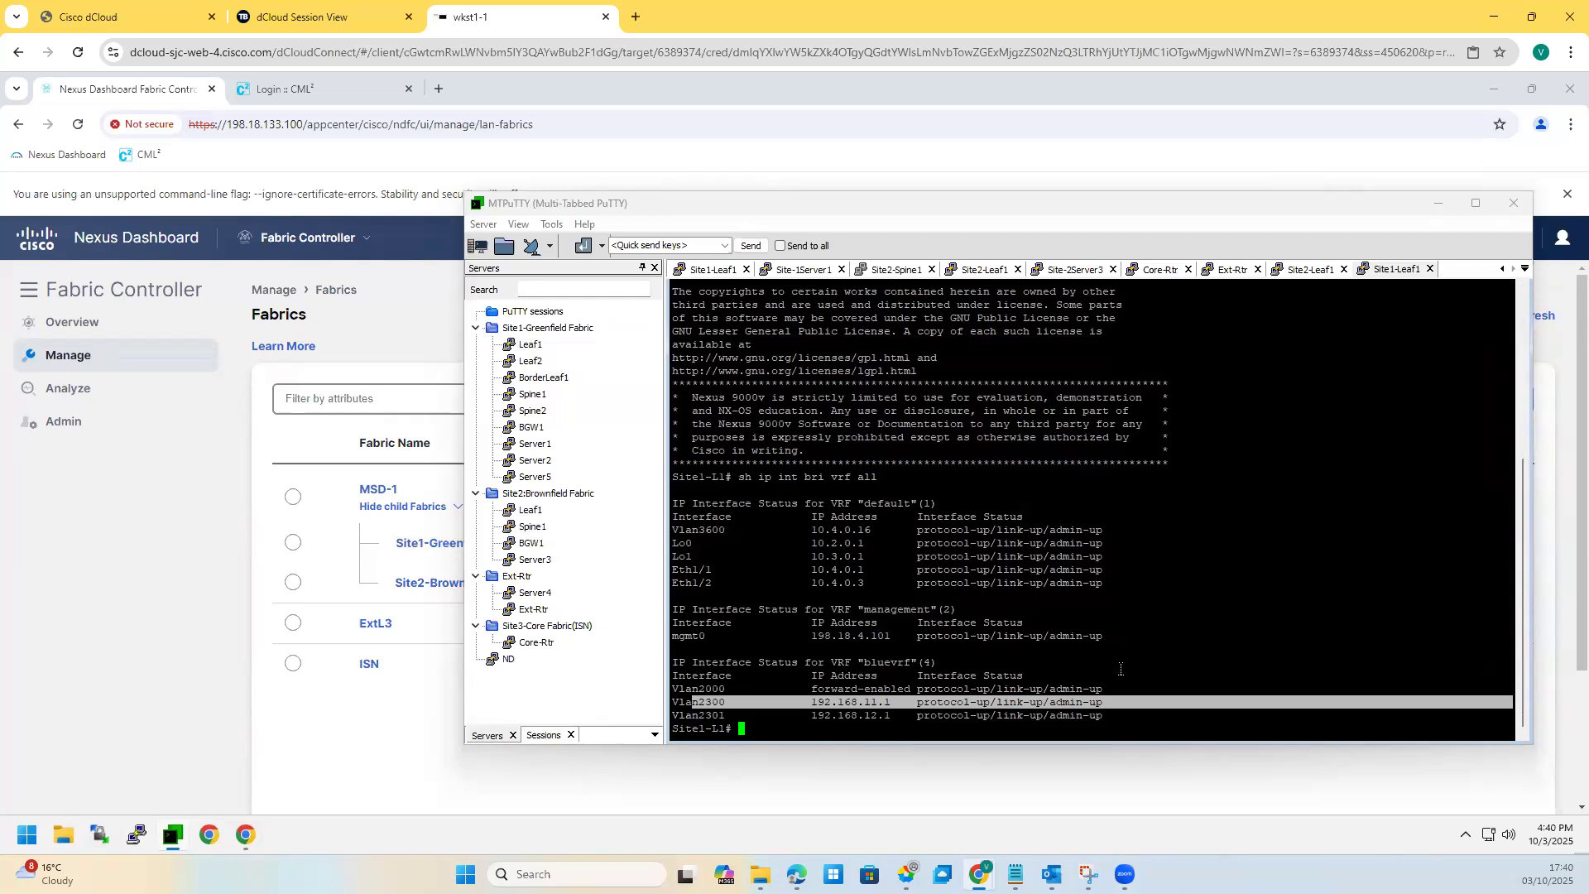
Step: Compare 192.168.12.1 on Site2-Leaf1's Vlan2999 with Site1-Leaf1's Vlan2301, then return to MSD-1 in Nexus Dashboard
{"action": "left_click", "coordinate": [1310, 269]}
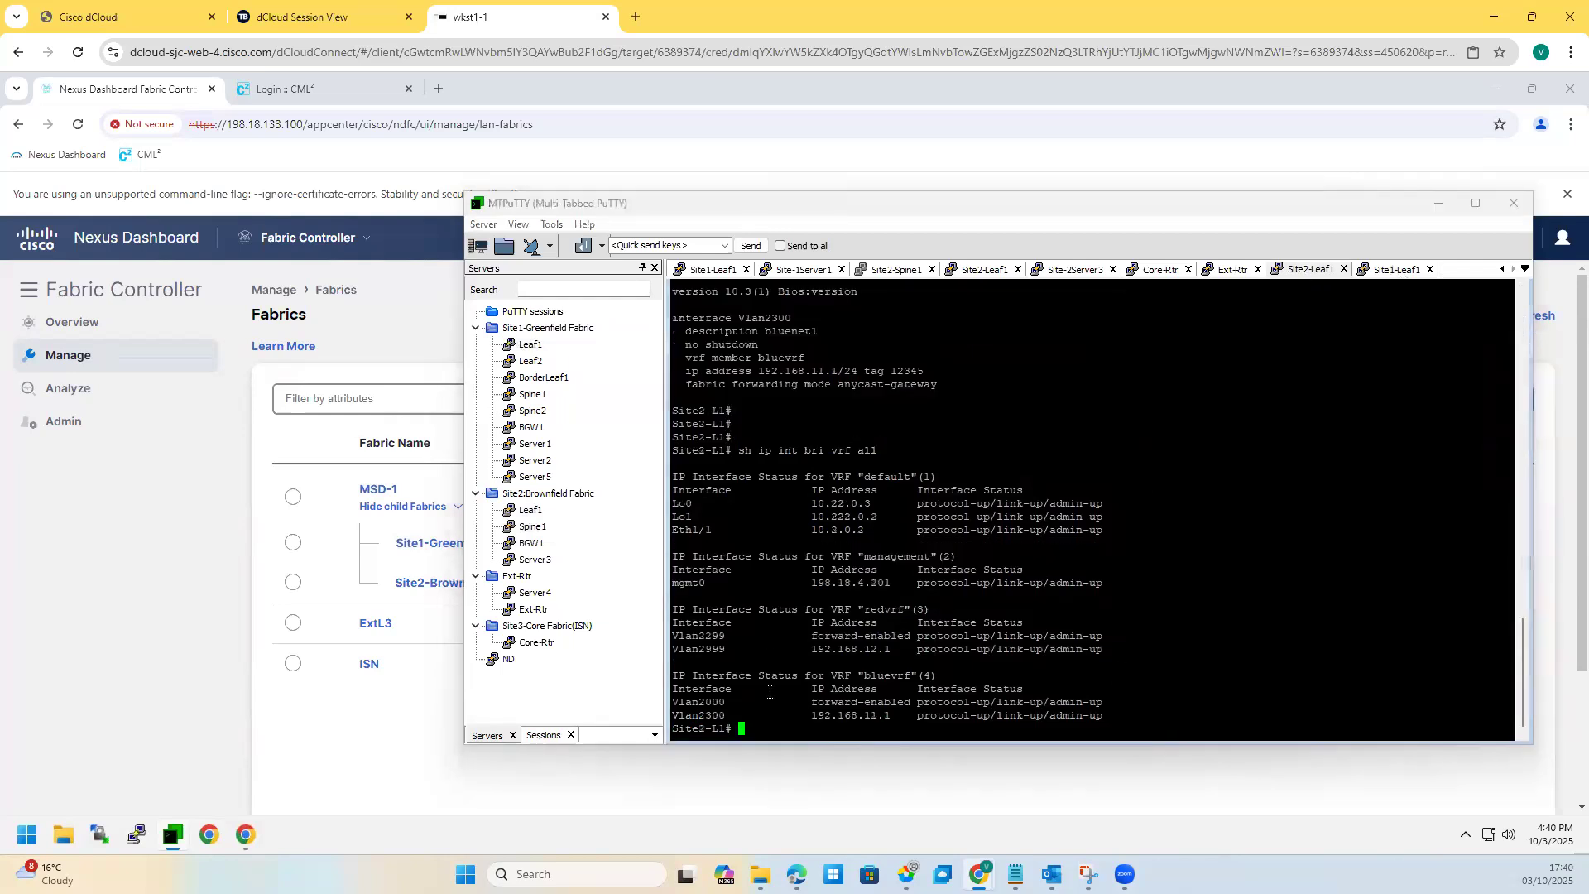
{"action": "left_click_drag", "start_coordinate": [887, 649], "coordinate": [889, 649]}
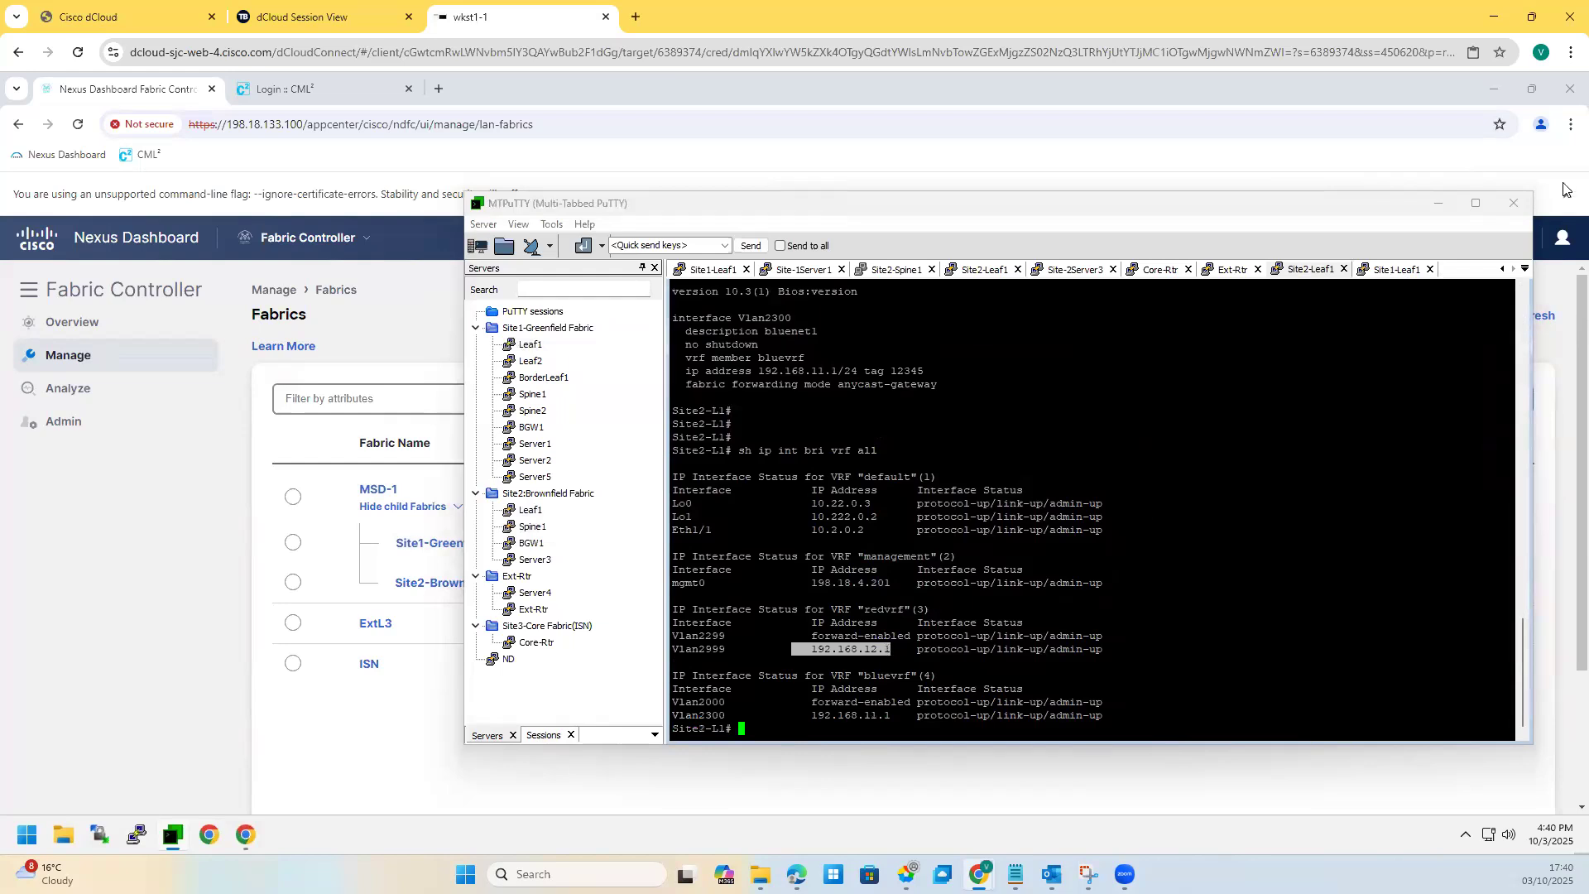
{"action": "left_click", "coordinate": [1387, 272]}
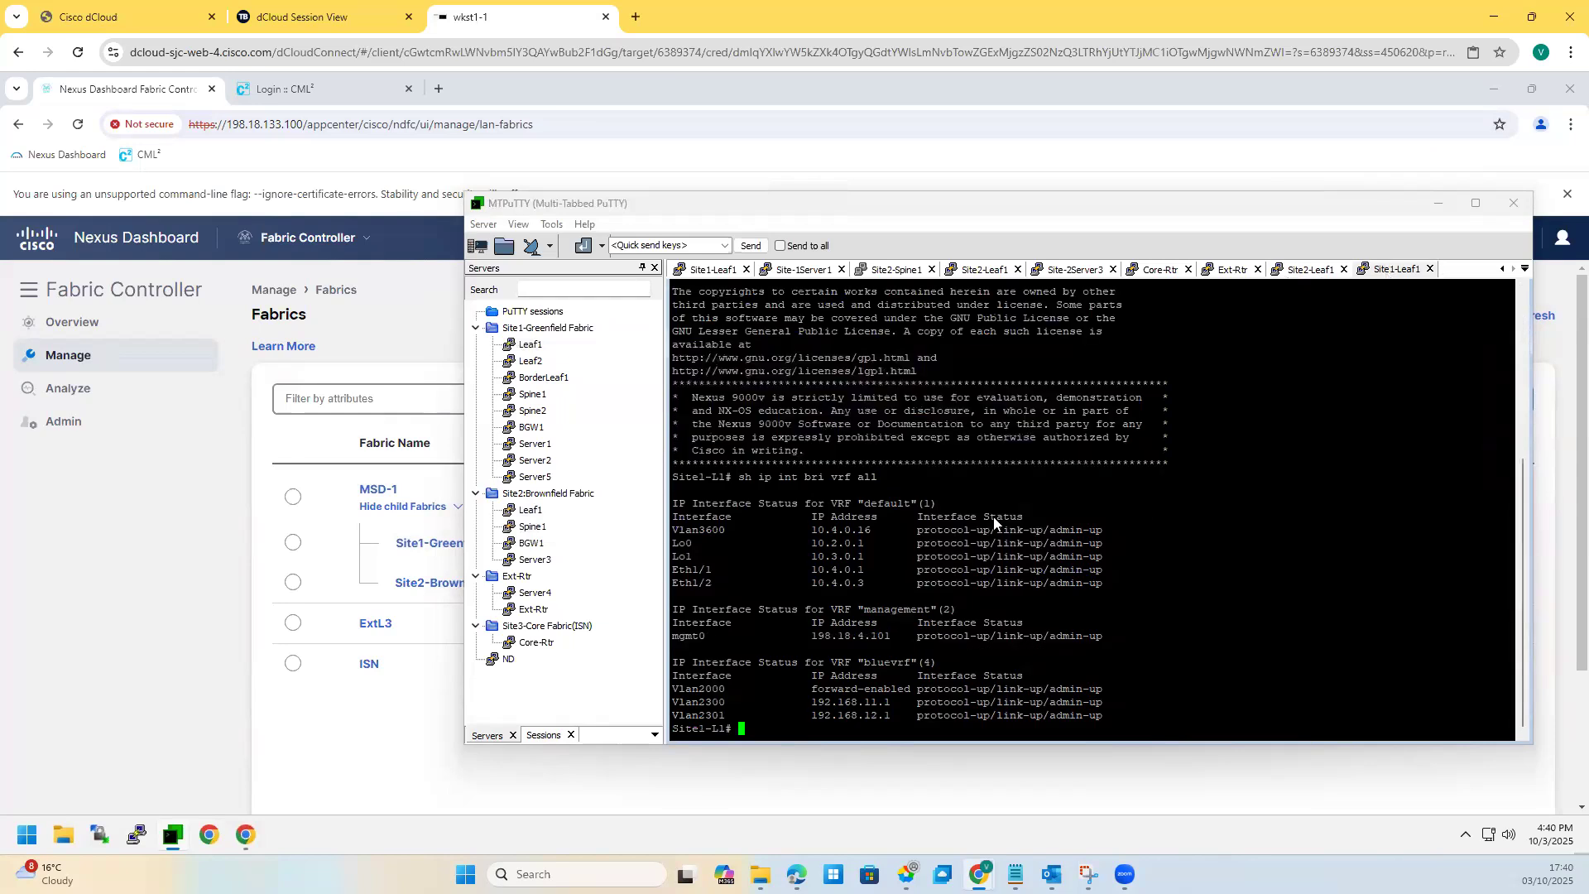
{"action": "left_click", "coordinate": [636, 707]}
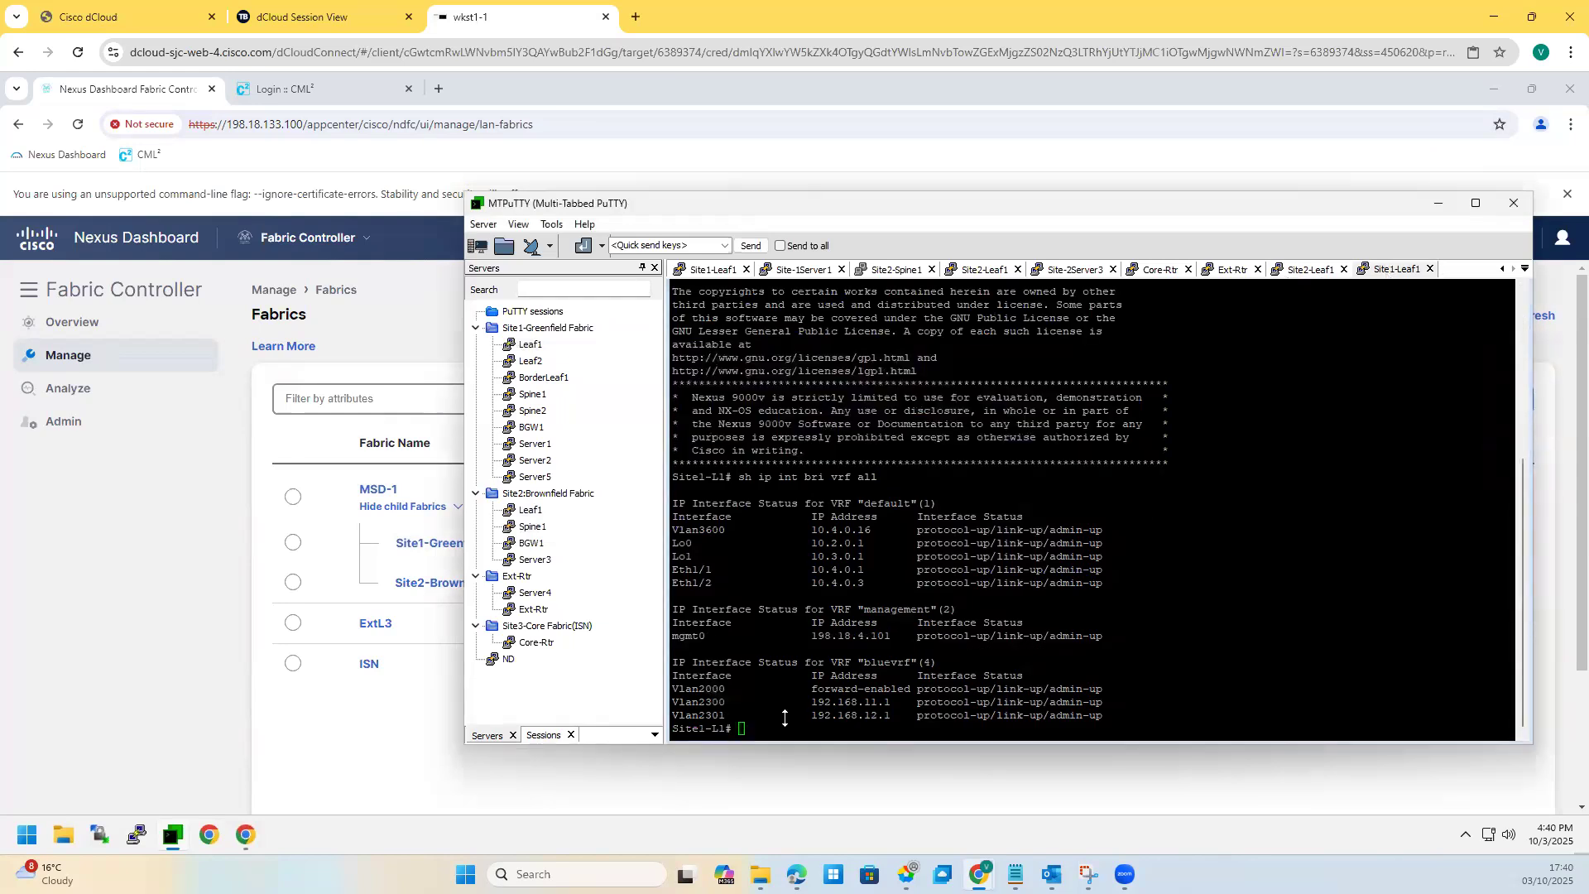
{"action": "double_click", "coordinate": [866, 717]}
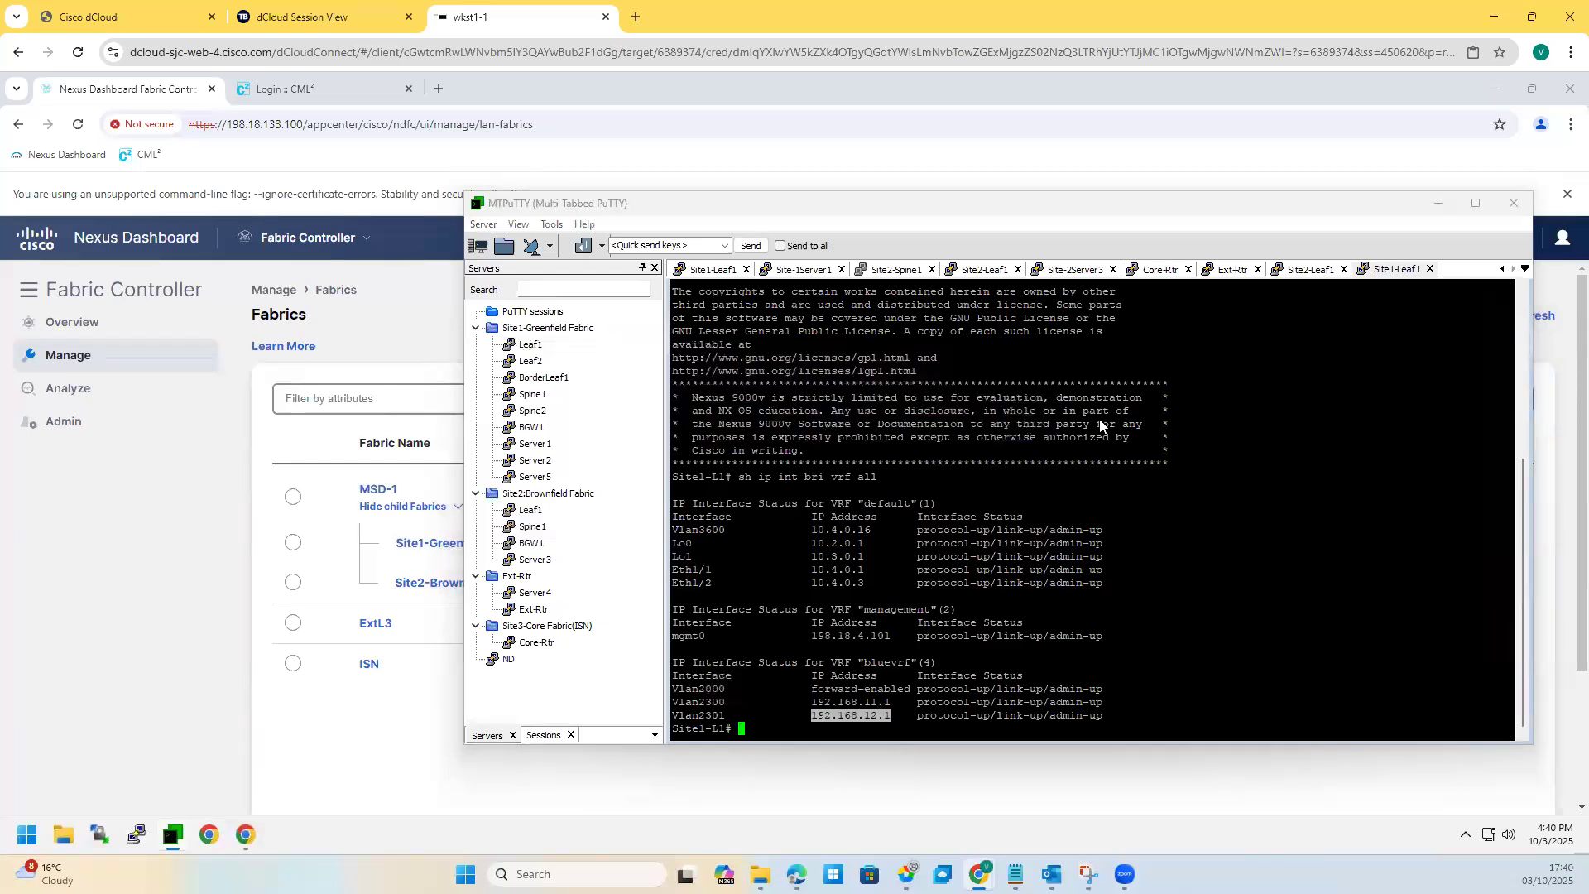
{"action": "key", "text": "ctrl+shift+Tab"}
{"action": "left_click_drag", "start_coordinate": [904, 649], "coordinate": [817, 650]}
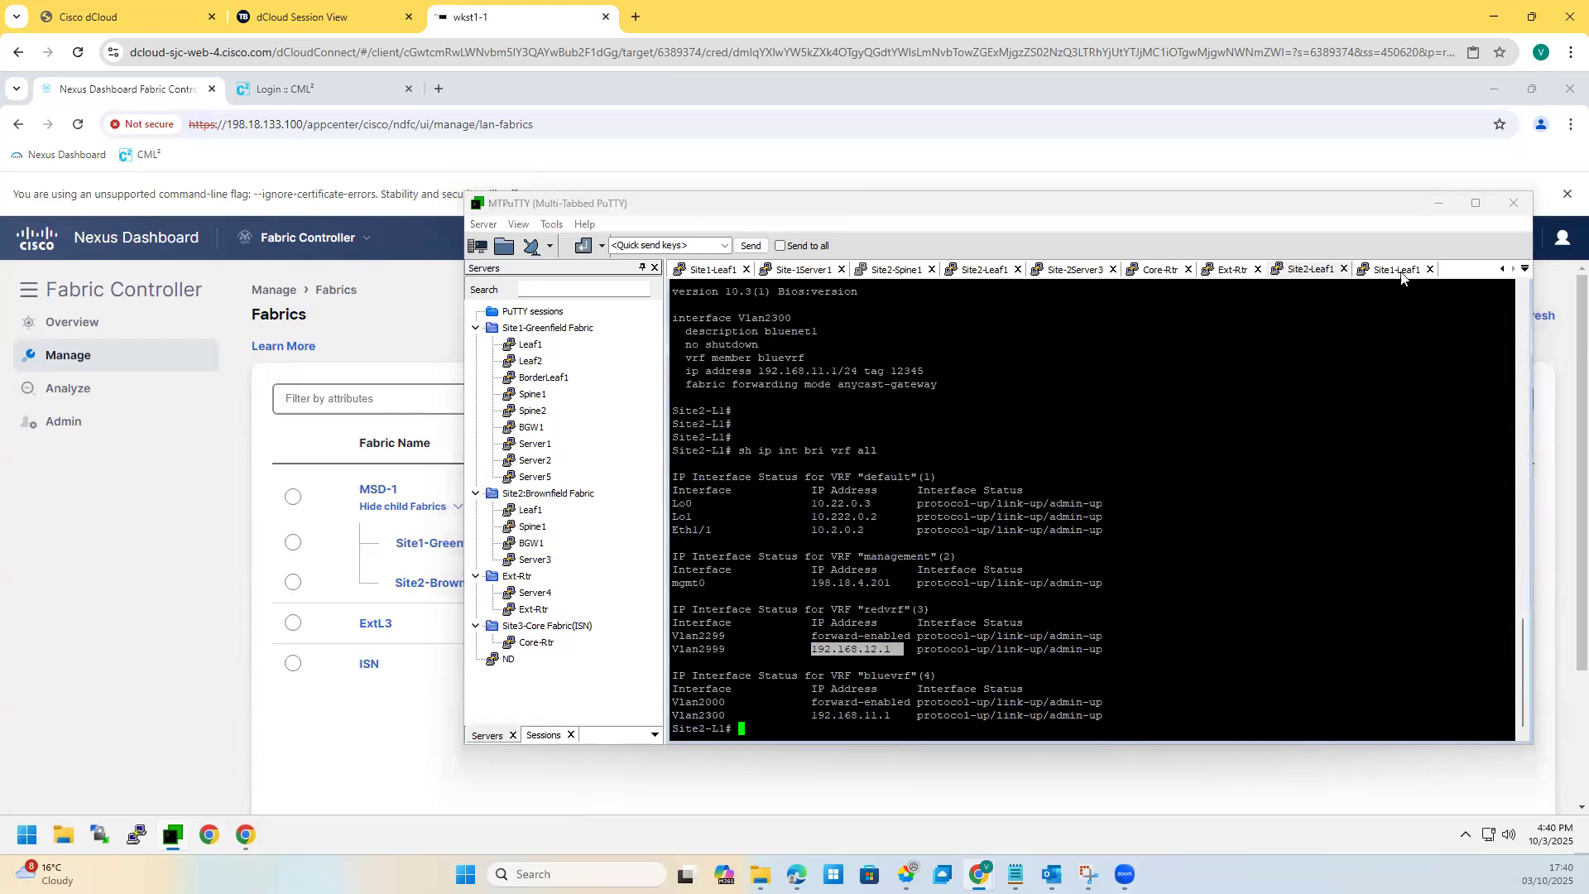
{"action": "key", "text": "ctrl+Tab"}
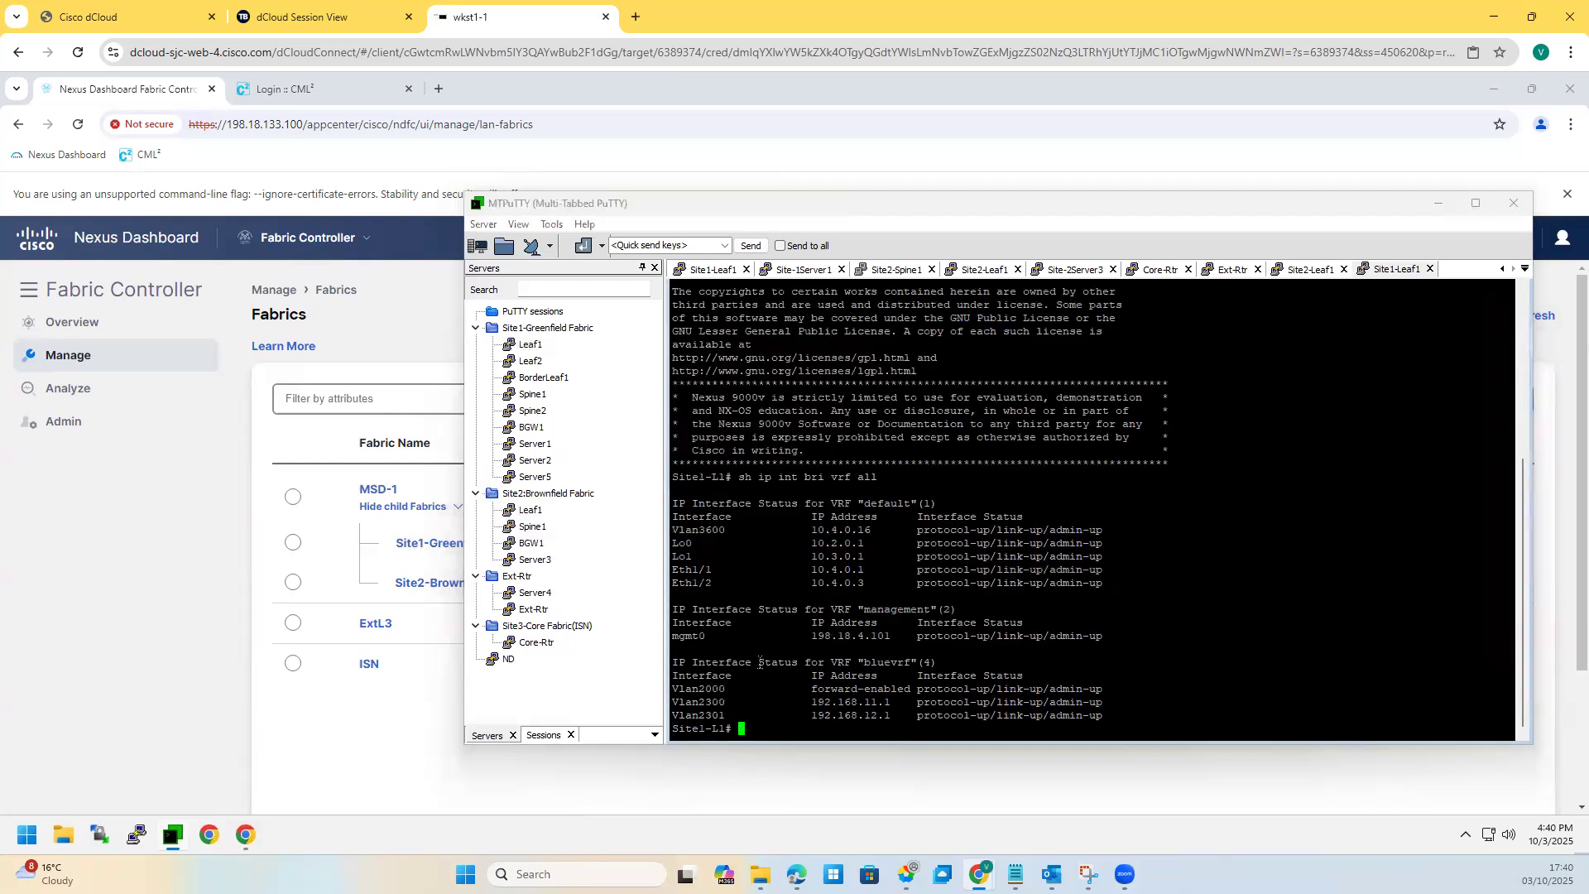
{"action": "left_click", "coordinate": [367, 489]}
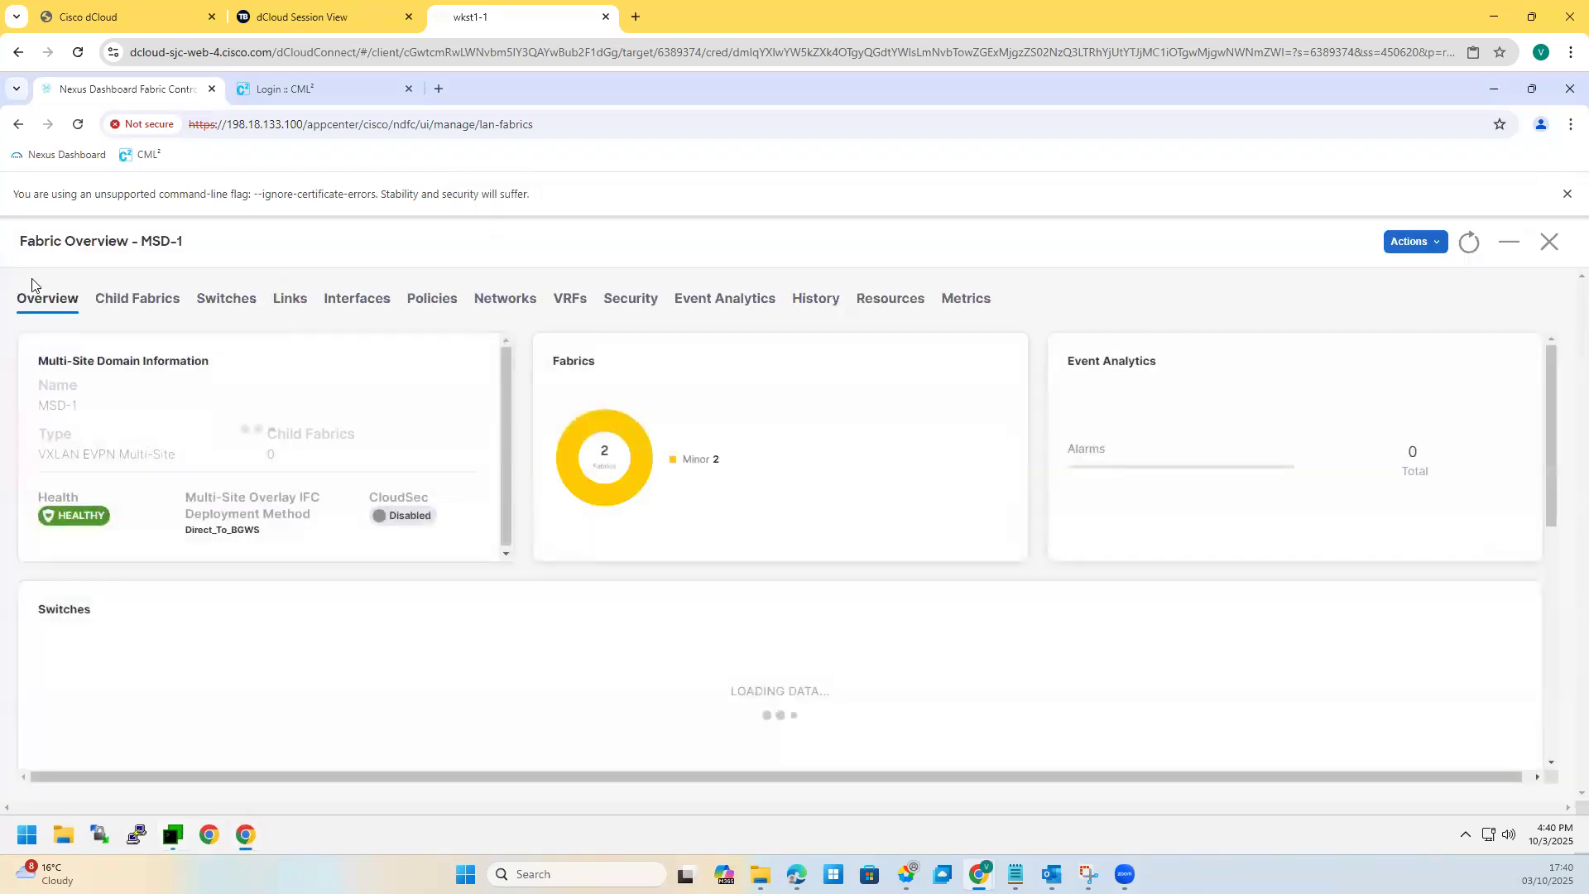
Step: Review MSD-1's three deployed networks, close it, and open the Site1-Greenfield fabric overview
{"action": "left_click", "coordinate": [499, 299]}
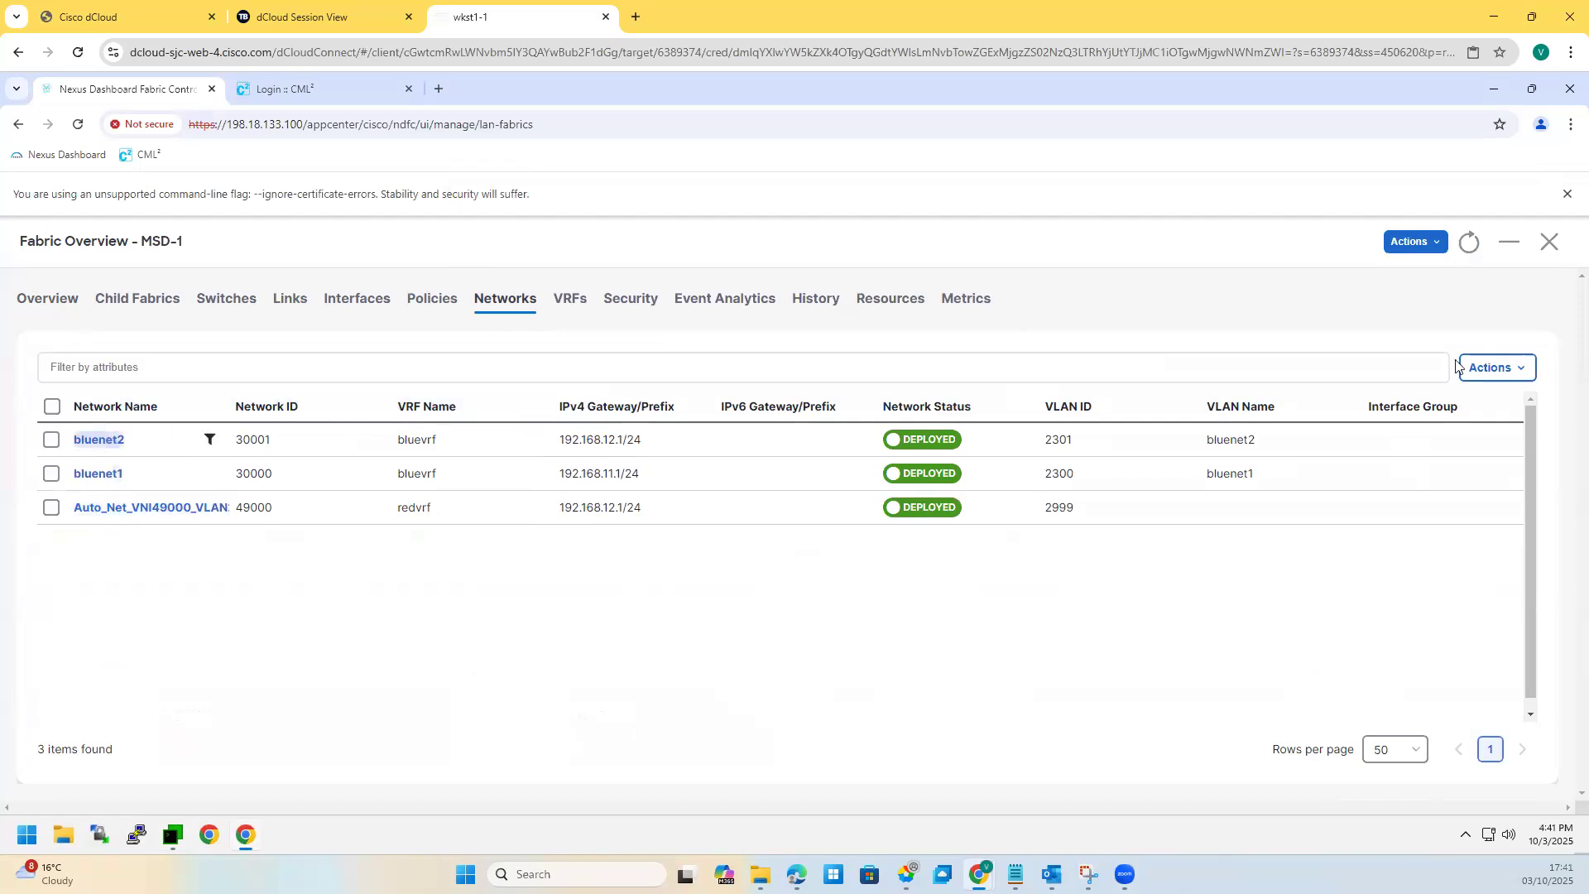
{"action": "left_click", "coordinate": [1551, 247]}
{"action": "left_click", "coordinate": [448, 546]}
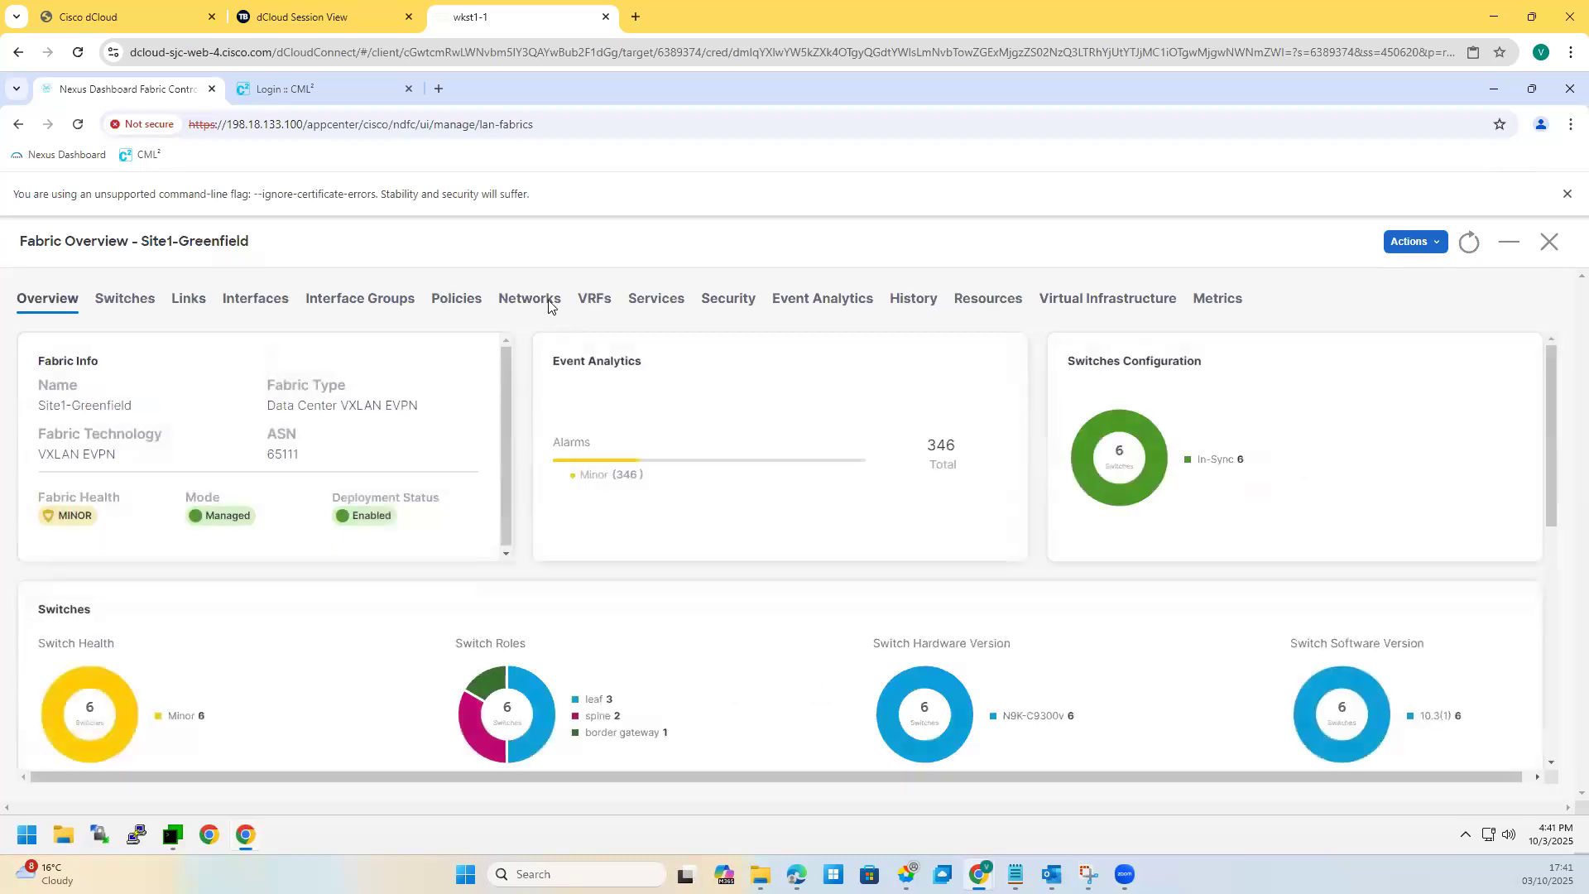
Step: Deploy redvrf to the Site1-L1, Site1-L2 and Site1-BGW1 attachments, dismissing the warning
{"action": "left_click", "coordinate": [595, 306]}
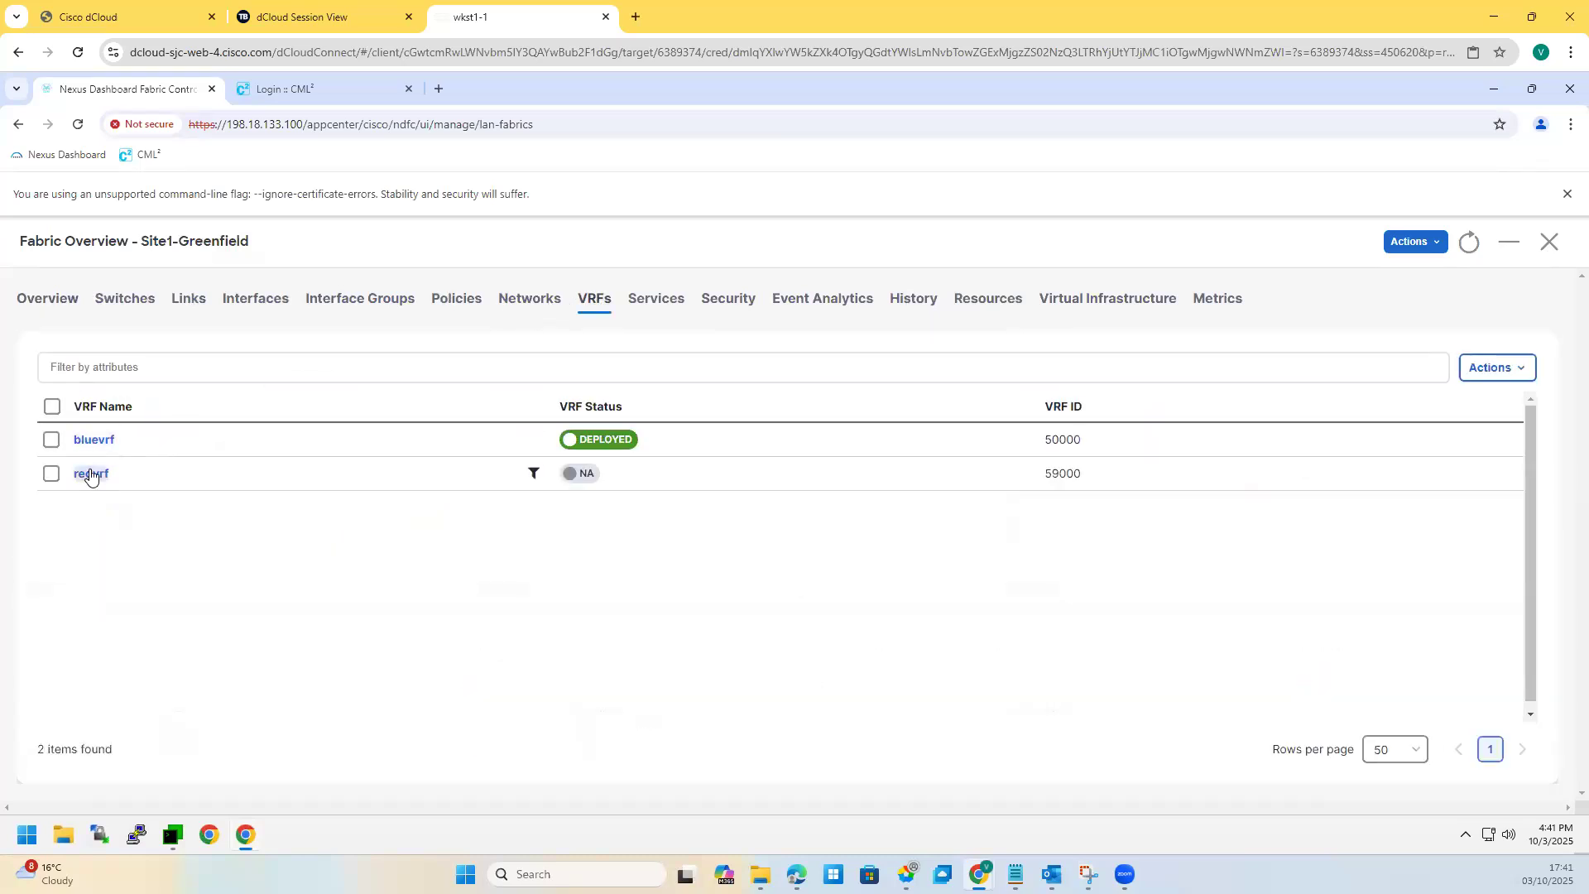
{"action": "left_click", "coordinate": [90, 475]}
{"action": "left_click", "coordinate": [137, 302]}
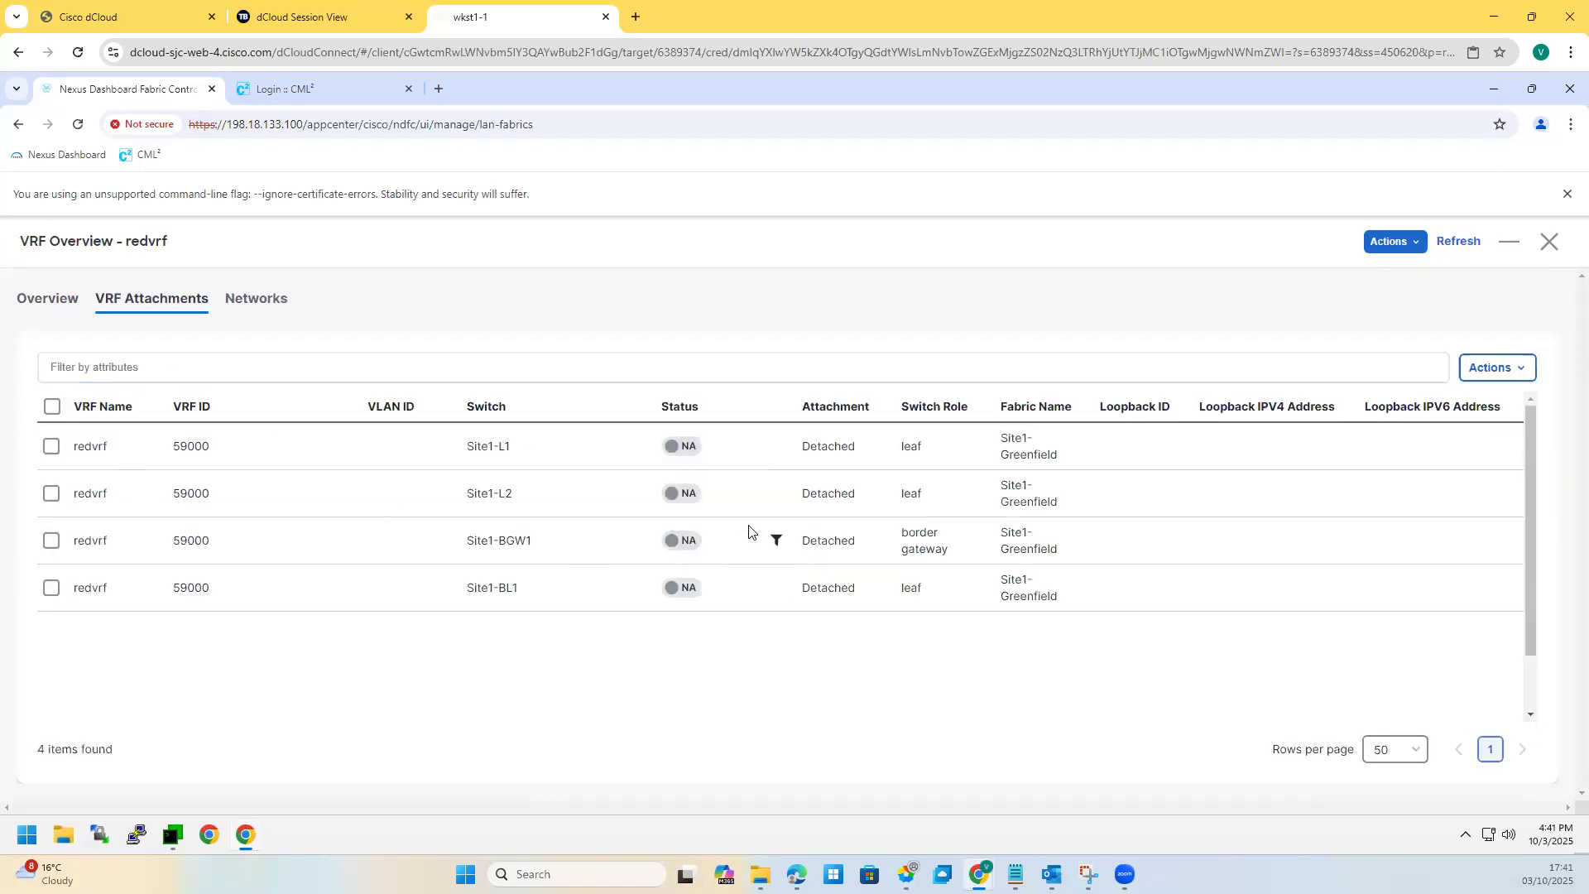
{"action": "left_click", "coordinate": [52, 448]}
{"action": "left_click", "coordinate": [51, 494]}
{"action": "left_click", "coordinate": [49, 544]}
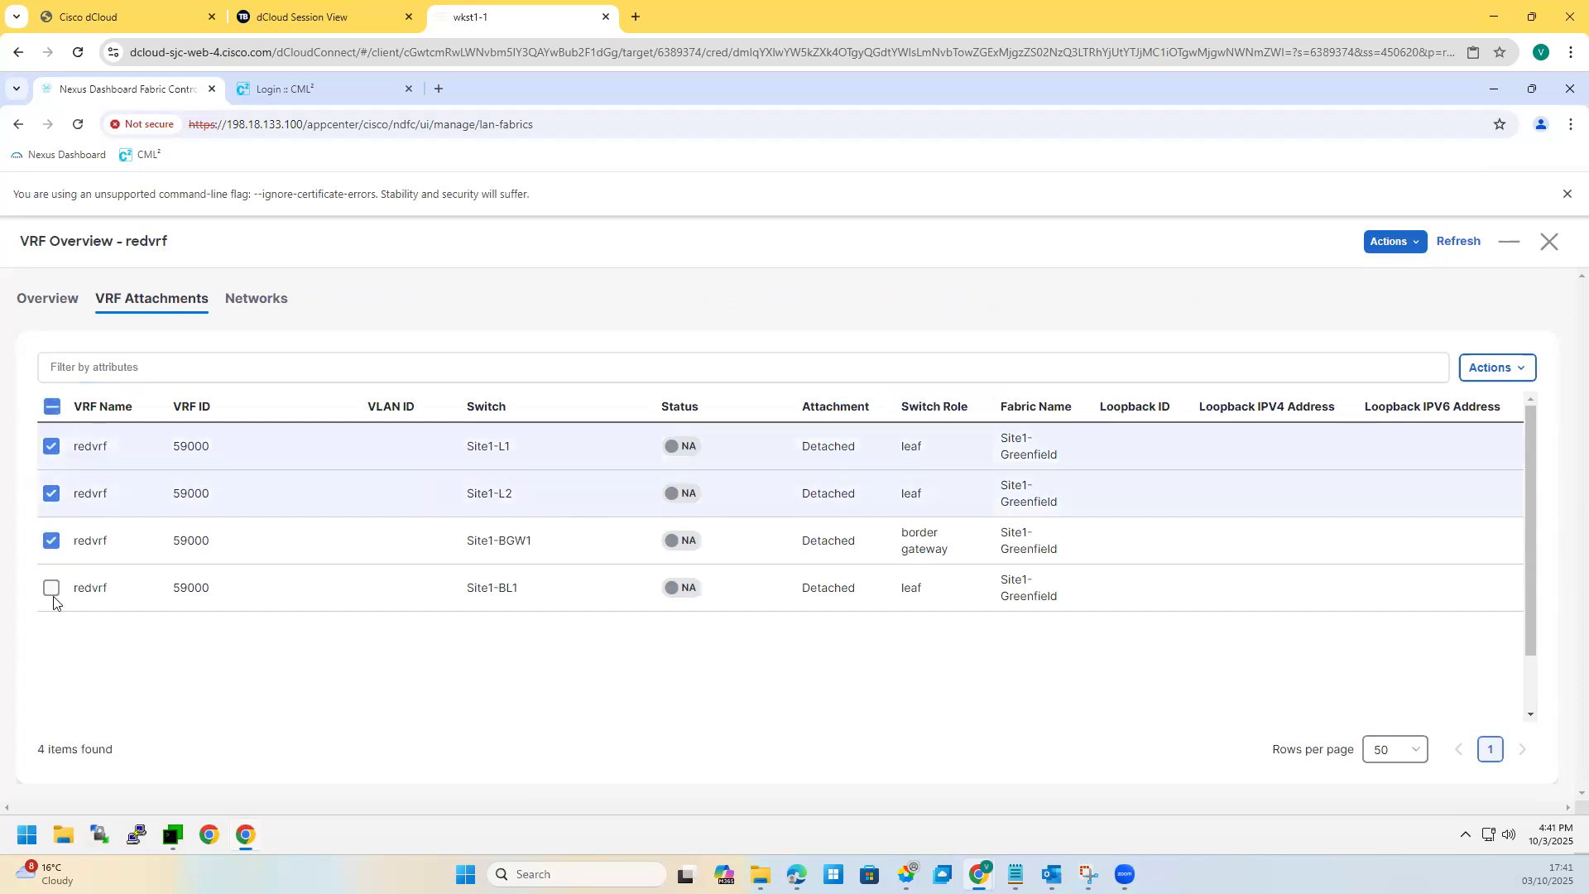
{"action": "left_click", "coordinate": [1496, 368]}
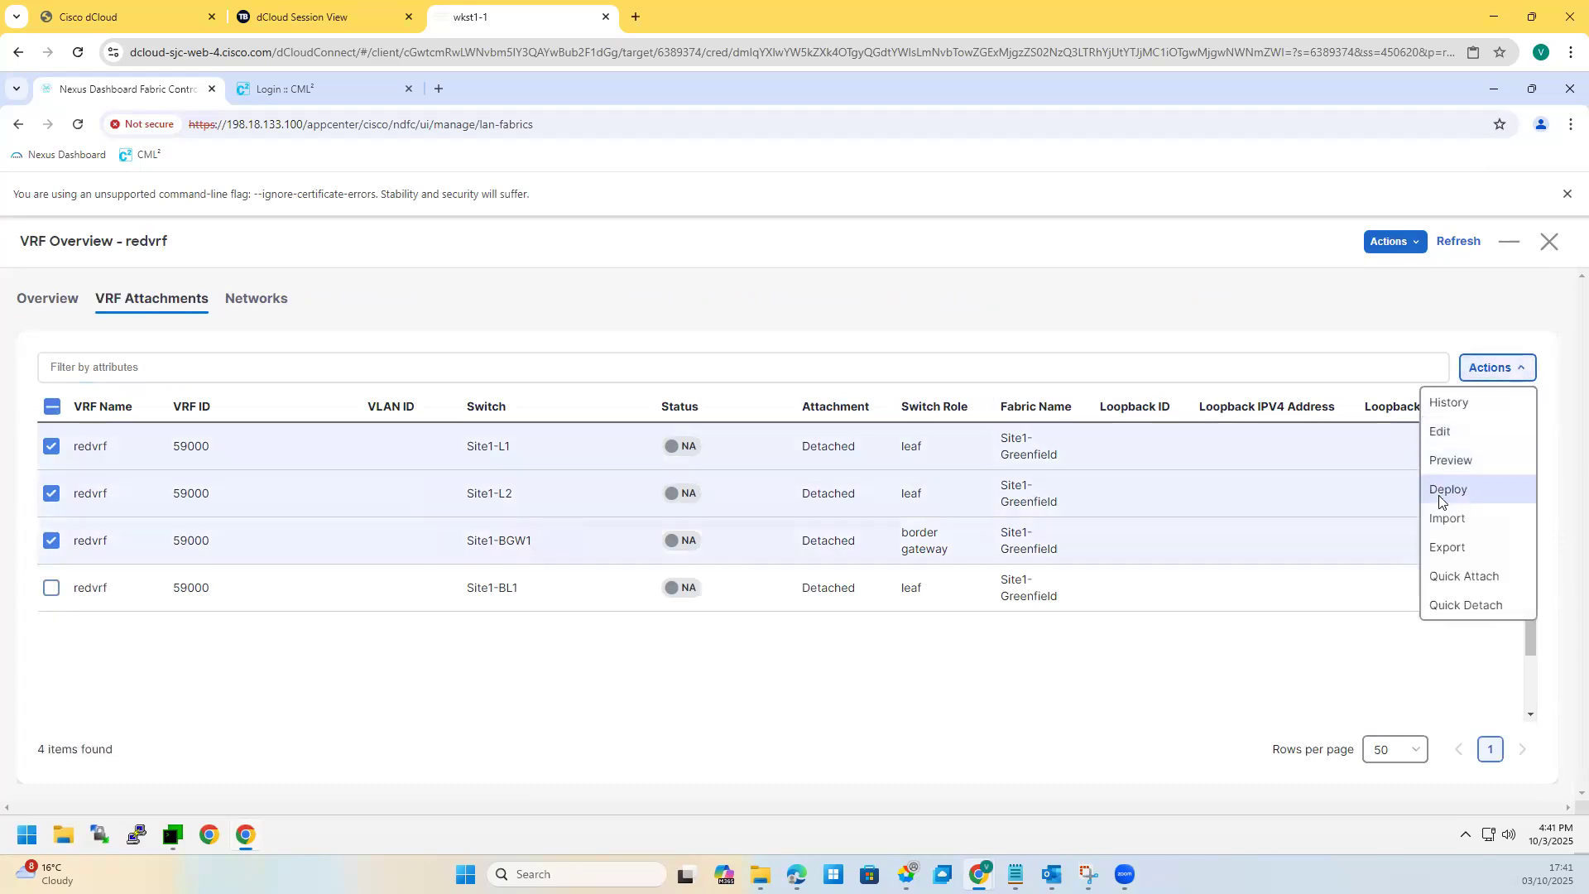
{"action": "left_click", "coordinate": [1442, 498]}
{"action": "left_click", "coordinate": [793, 578]}
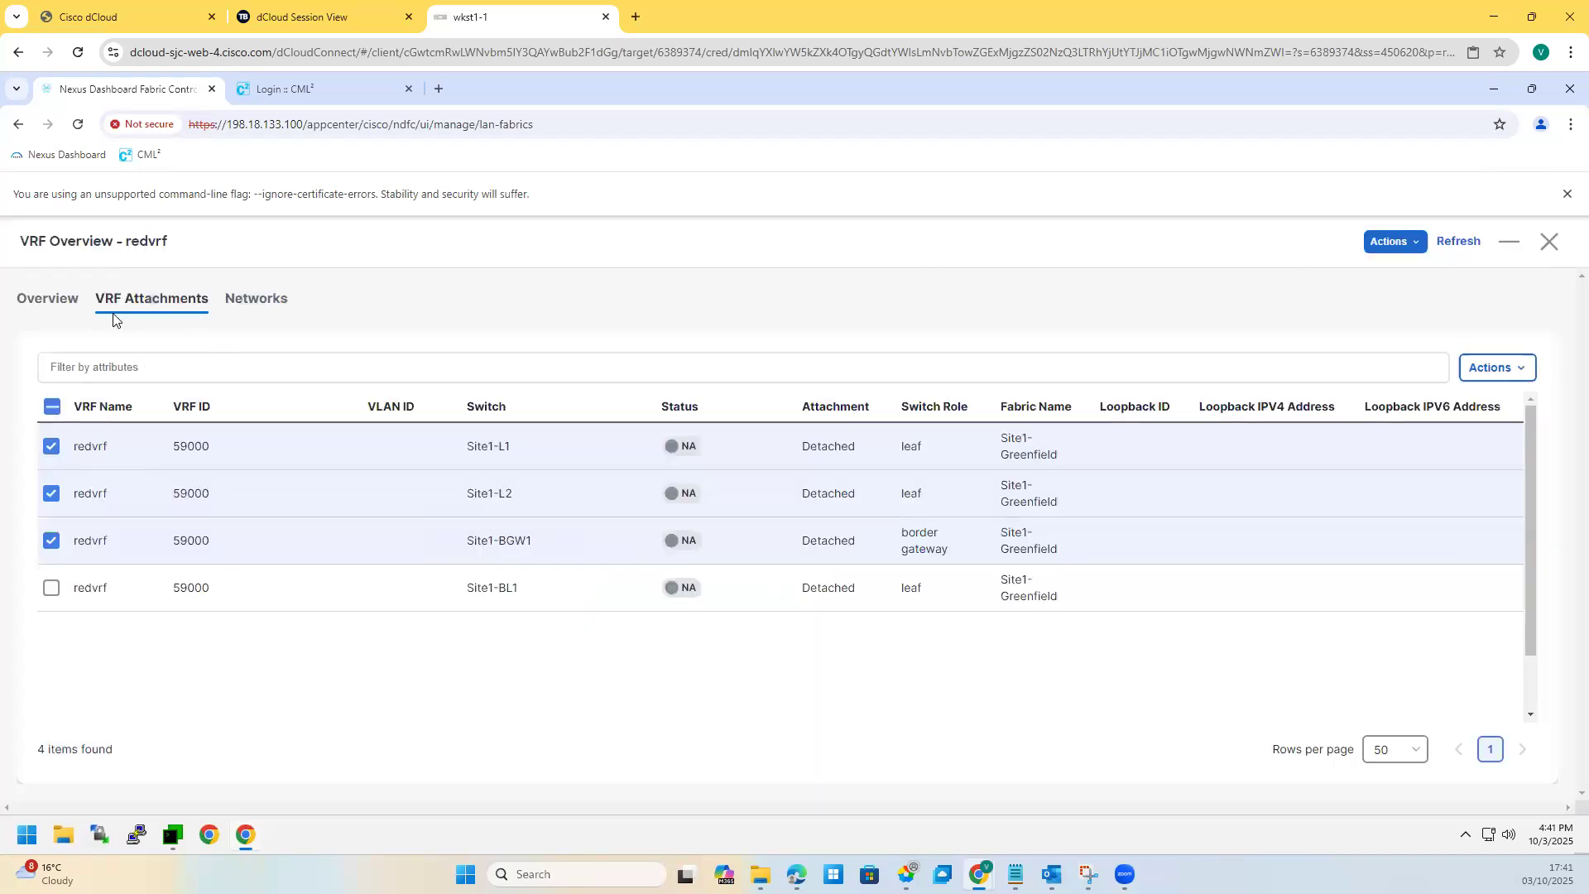
Step: Review redvrf's overview and networks, reselect Site1-L2 and Site1-BGW1 attachments, then close the VRF overview
{"action": "left_click", "coordinate": [62, 306]}
{"action": "left_click", "coordinate": [259, 308]}
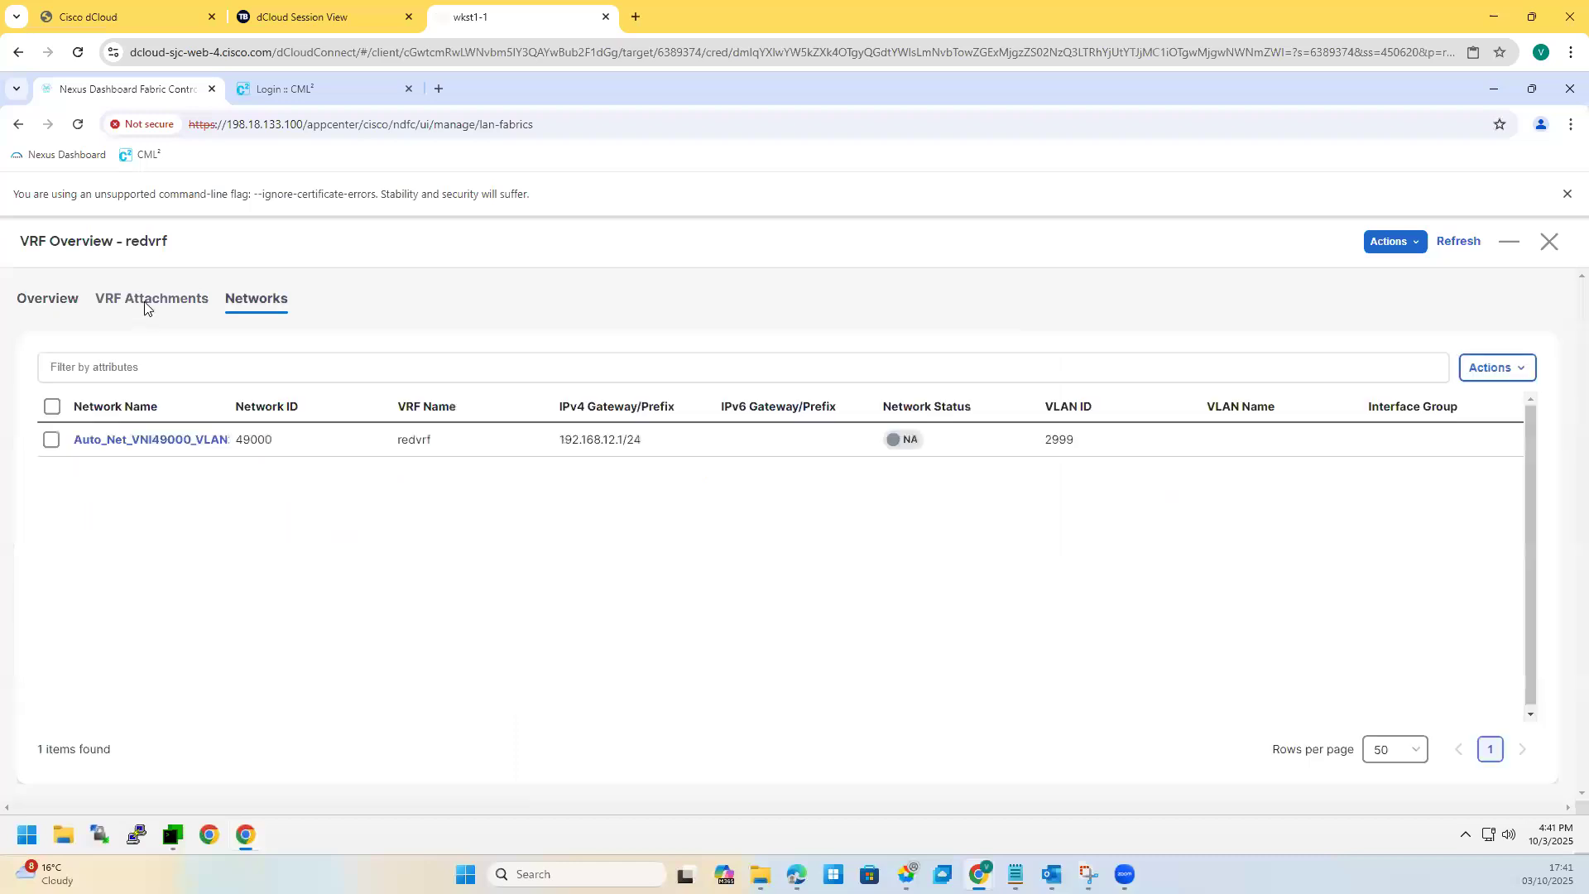
{"action": "left_click", "coordinate": [145, 306]}
{"action": "left_click", "coordinate": [52, 494]}
{"action": "left_click", "coordinate": [51, 541]}
{"action": "left_click", "coordinate": [1490, 378]}
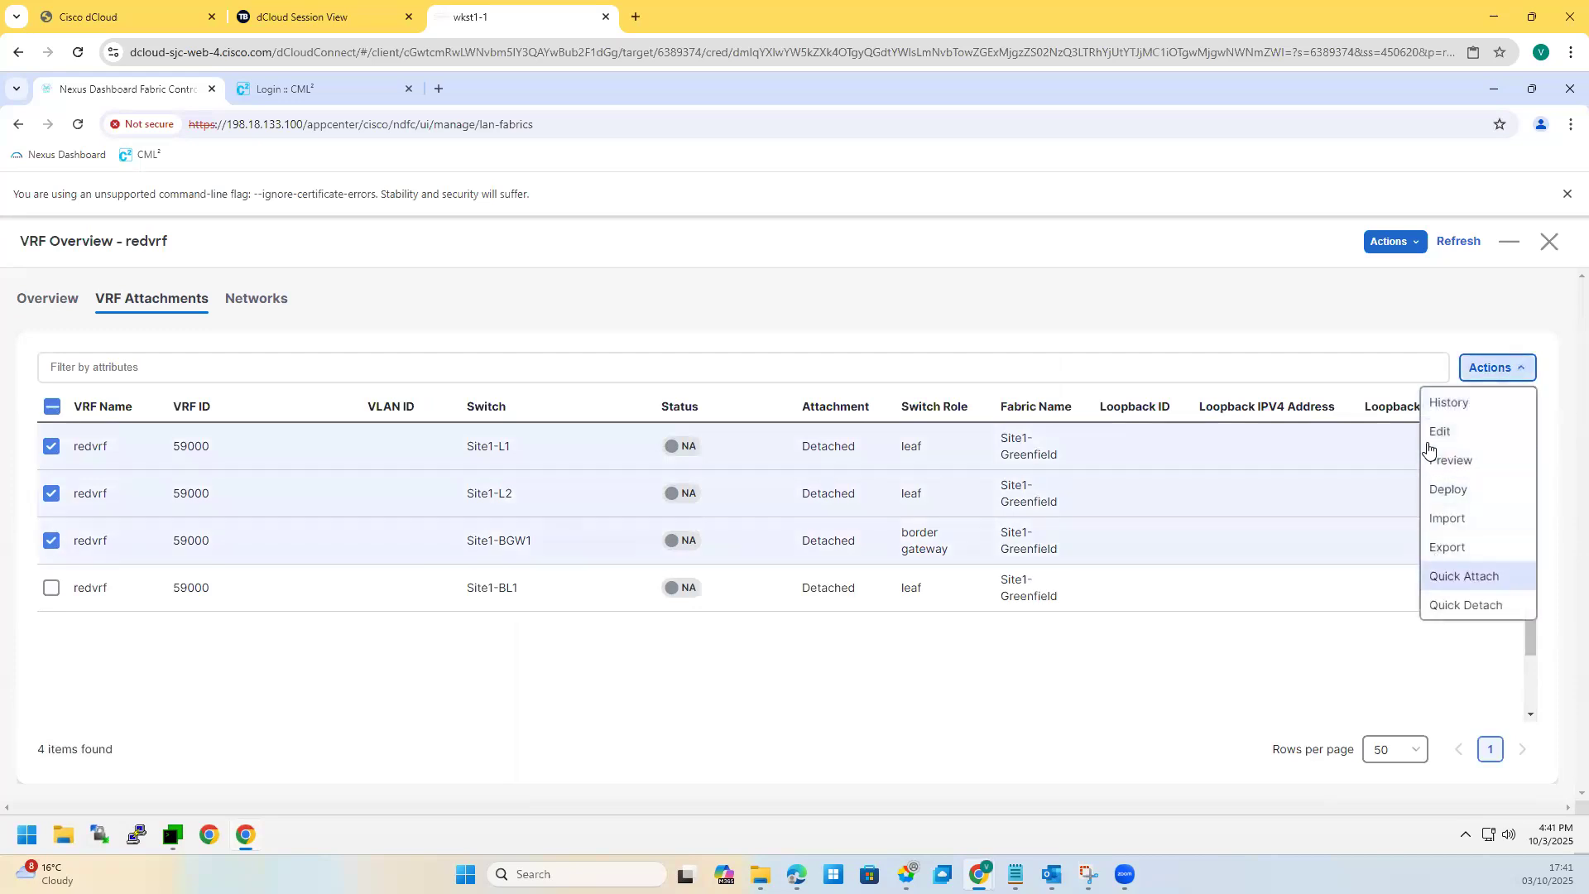
{"action": "left_click", "coordinate": [1549, 241]}
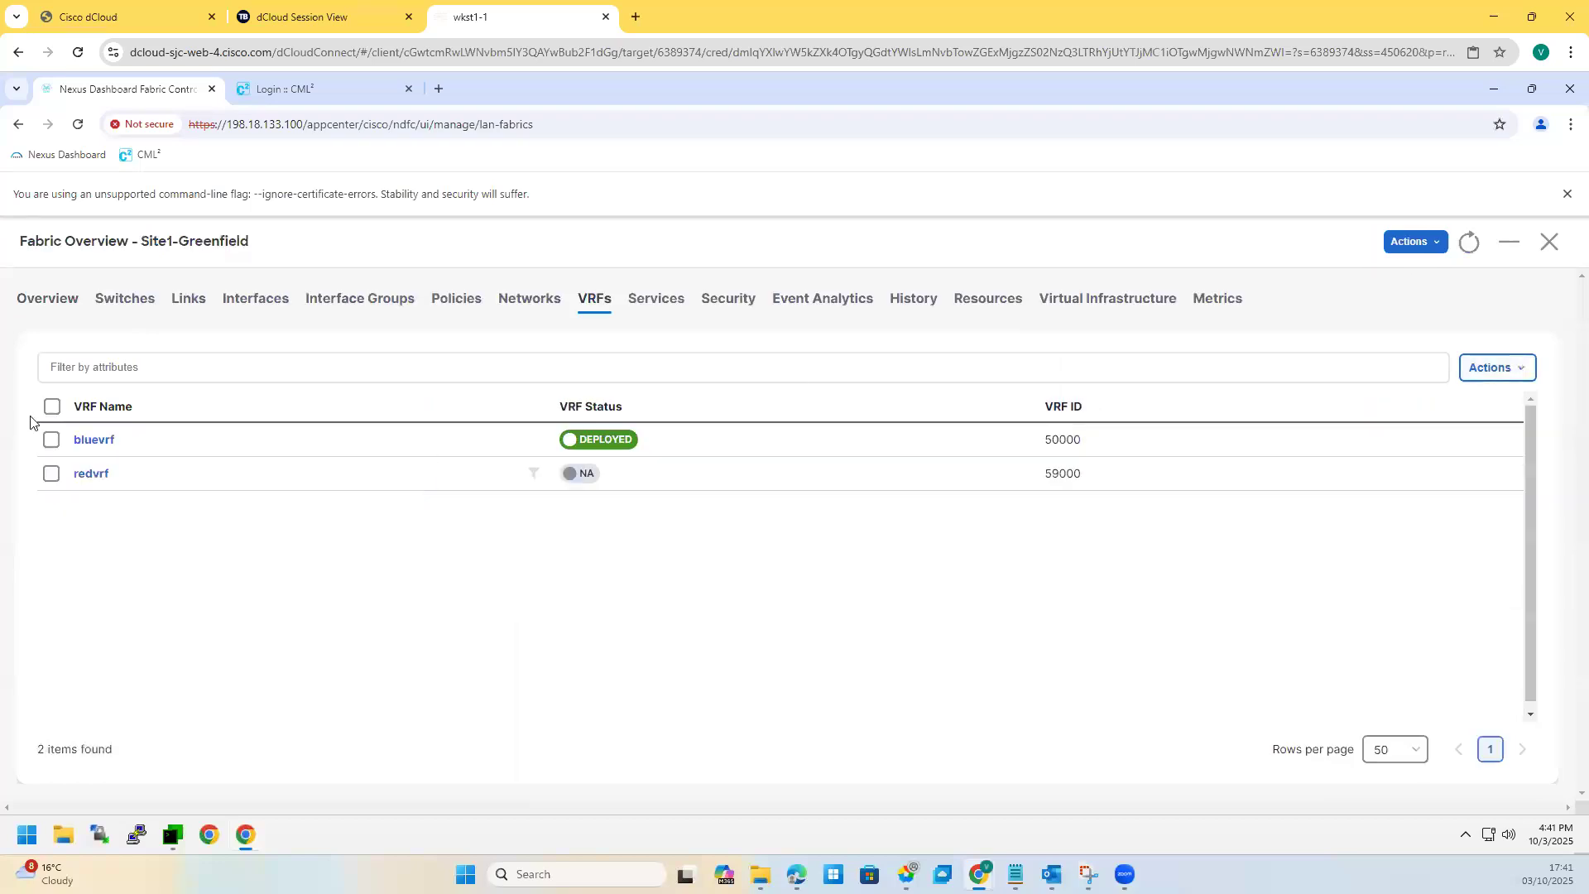
{"action": "double_click", "coordinate": [85, 476]}
{"action": "left_click", "coordinate": [1569, 249]}
{"action": "left_click", "coordinate": [50, 480]}
{"action": "left_click", "coordinate": [1494, 367]}
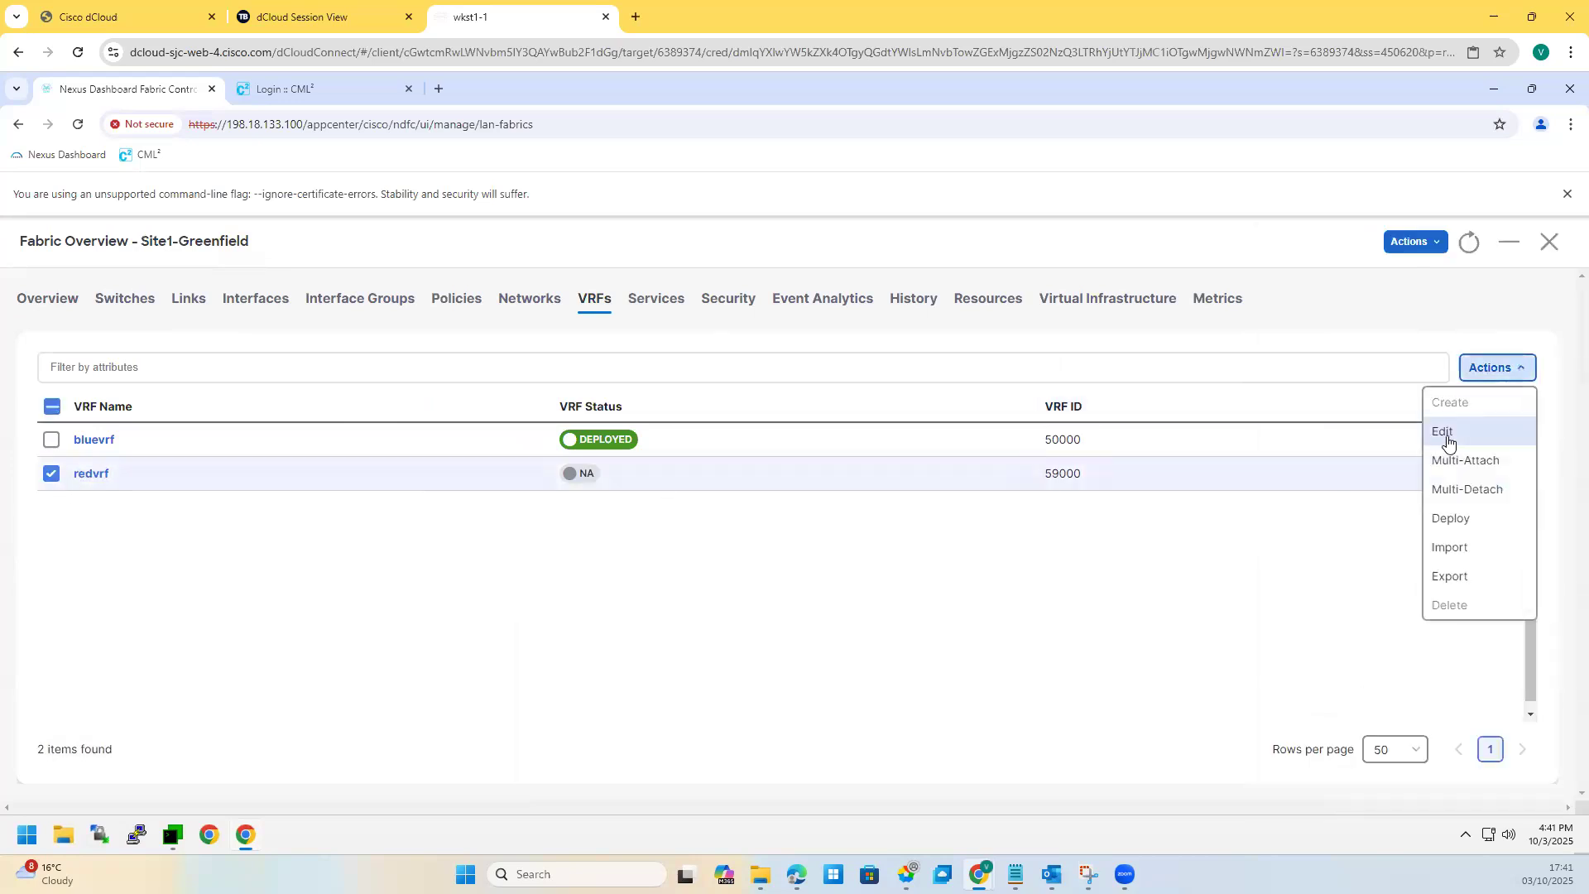
{"action": "left_click", "coordinate": [1448, 440]}
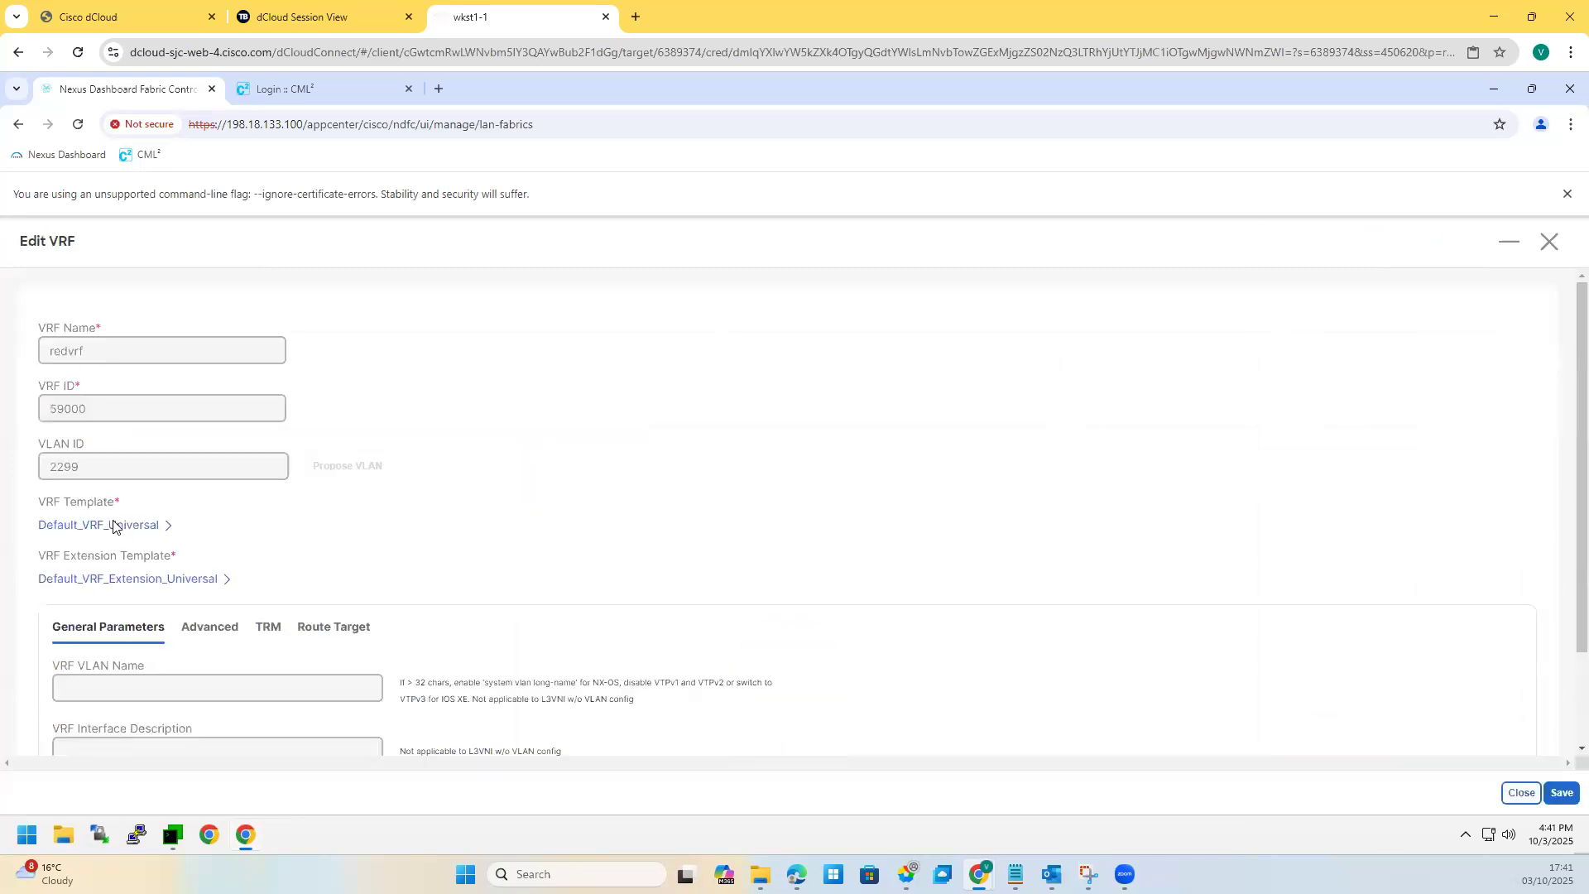
{"action": "scroll", "coordinate": [255, 539], "scroll_direction": "down", "scroll_amount": 2}
{"action": "left_click", "coordinate": [1551, 246]}
{"action": "left_click_drag", "start_coordinate": [77, 475], "coordinate": [203, 502]}
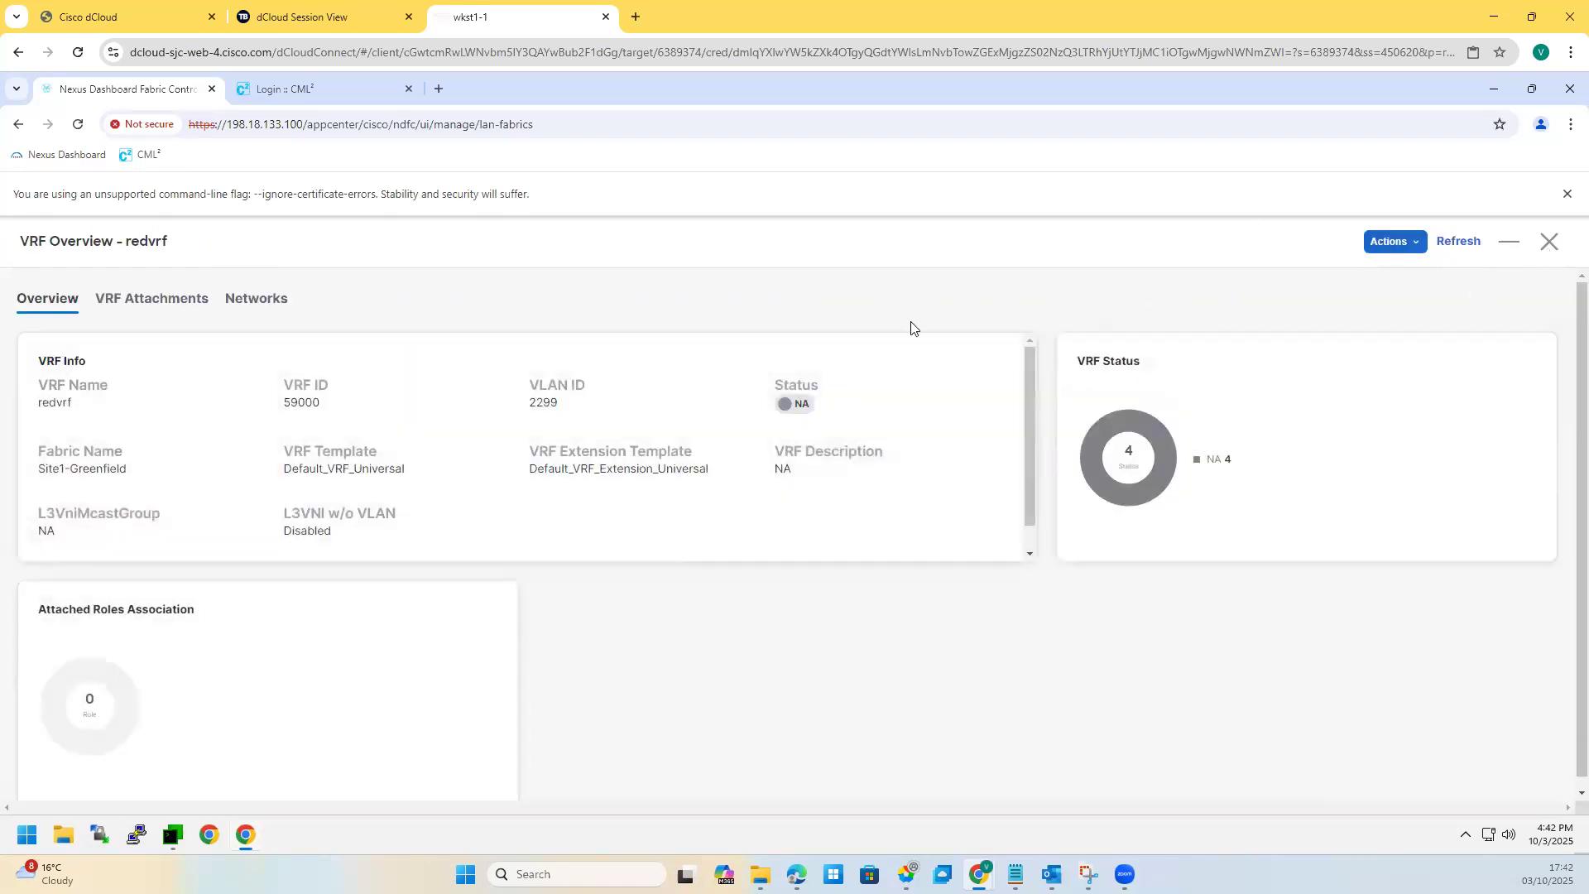
{"action": "left_click_drag", "start_coordinate": [165, 441], "coordinate": [113, 408]}
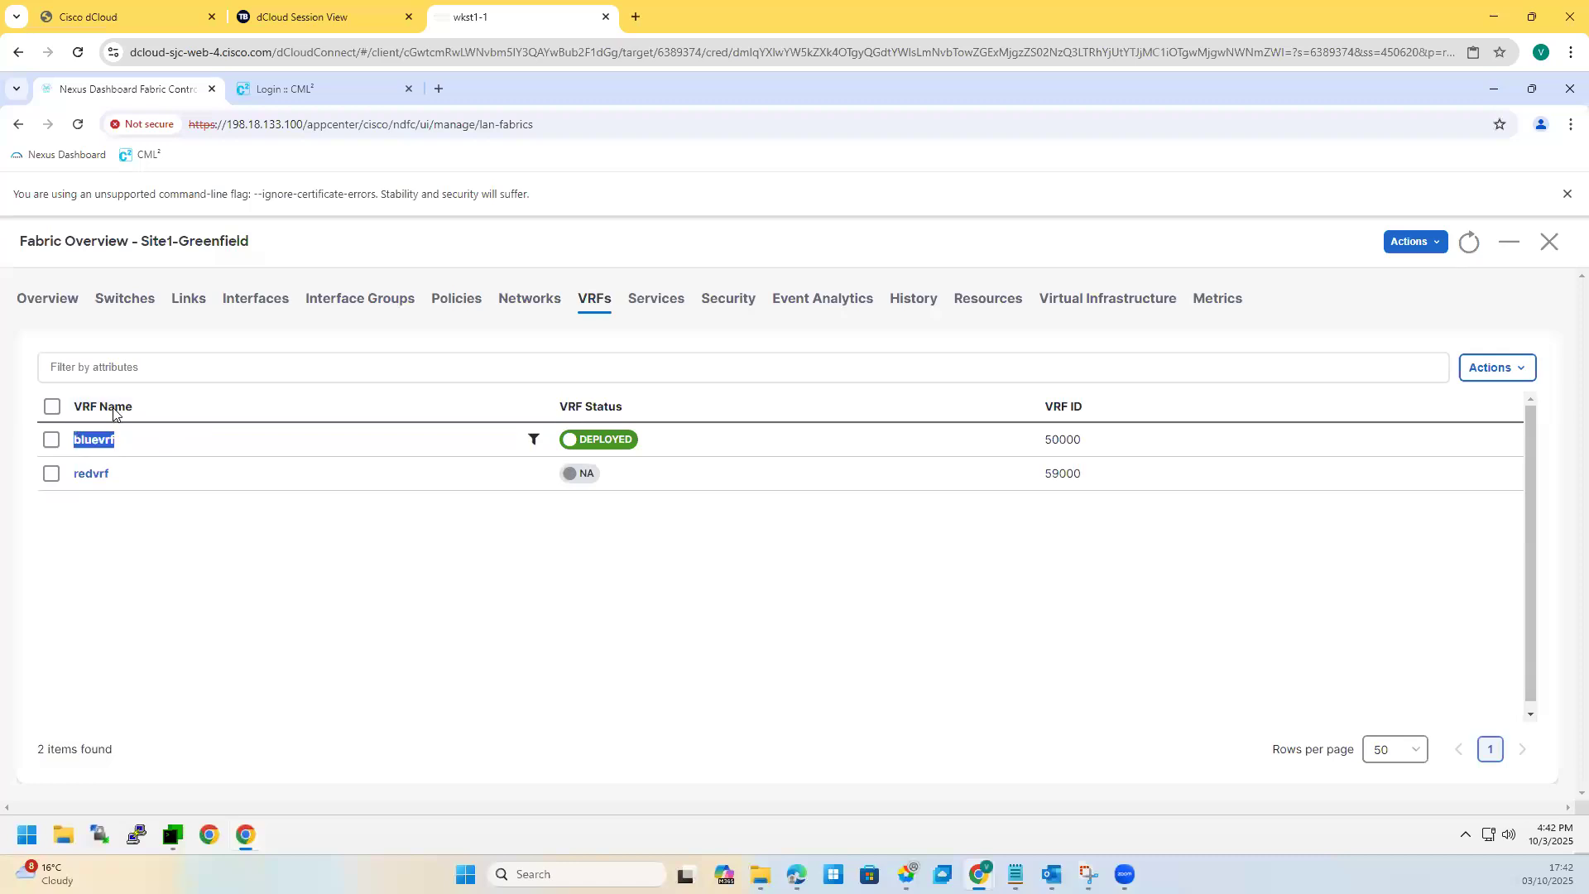
{"action": "left_click", "coordinate": [143, 297]}
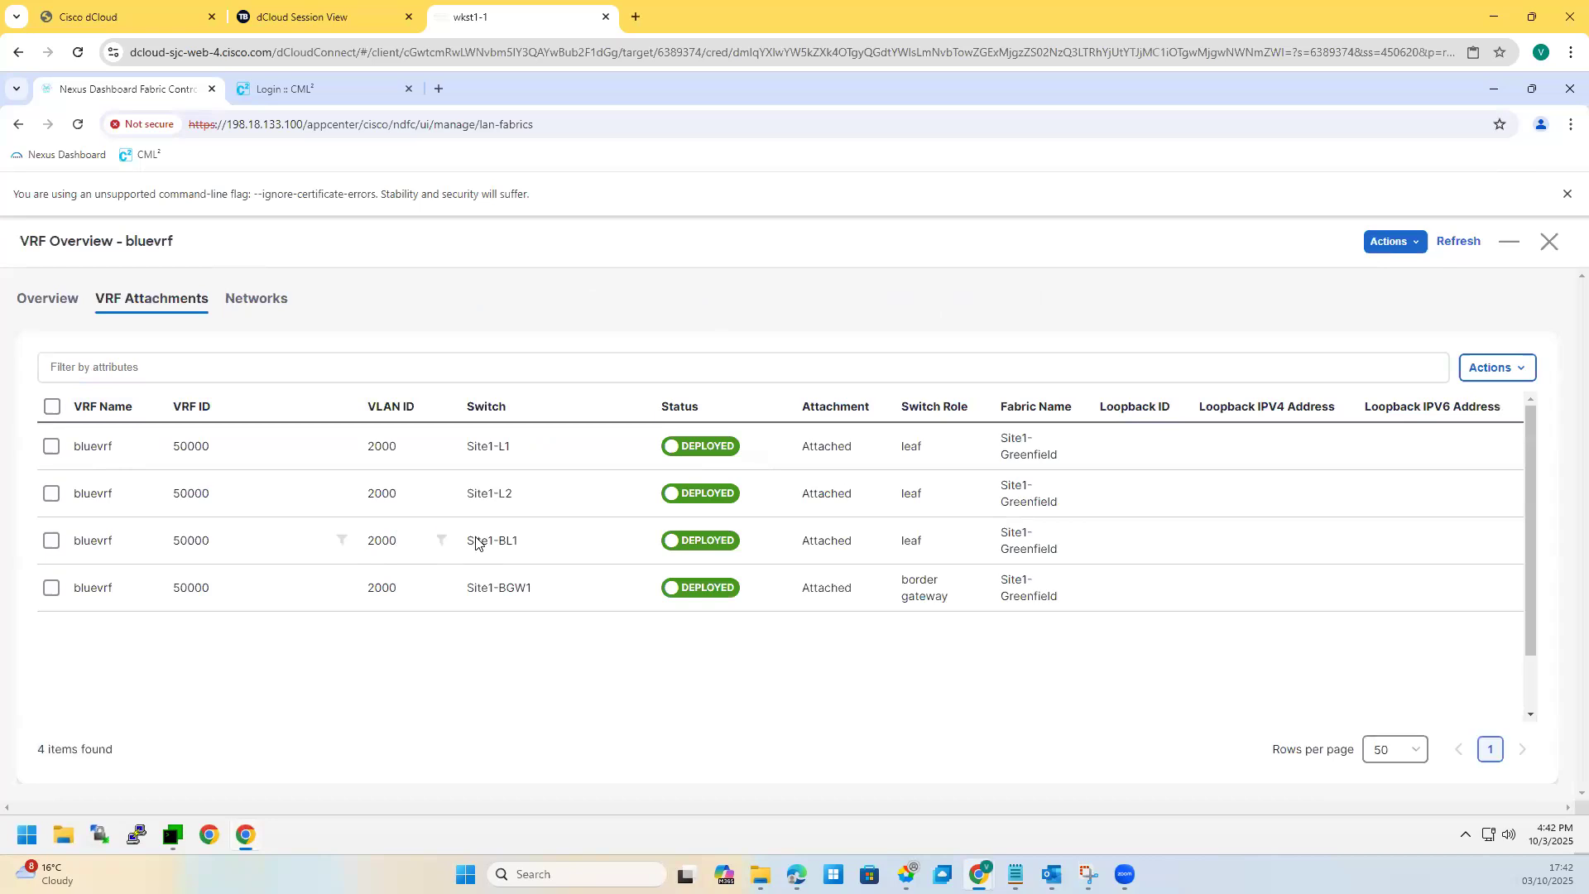
{"action": "left_click_drag", "start_coordinate": [444, 542], "coordinate": [519, 546]}
{"action": "left_click", "coordinate": [470, 649]}
{"action": "left_click_drag", "start_coordinate": [515, 494], "coordinate": [466, 495]}
{"action": "left_click", "coordinate": [270, 300]}
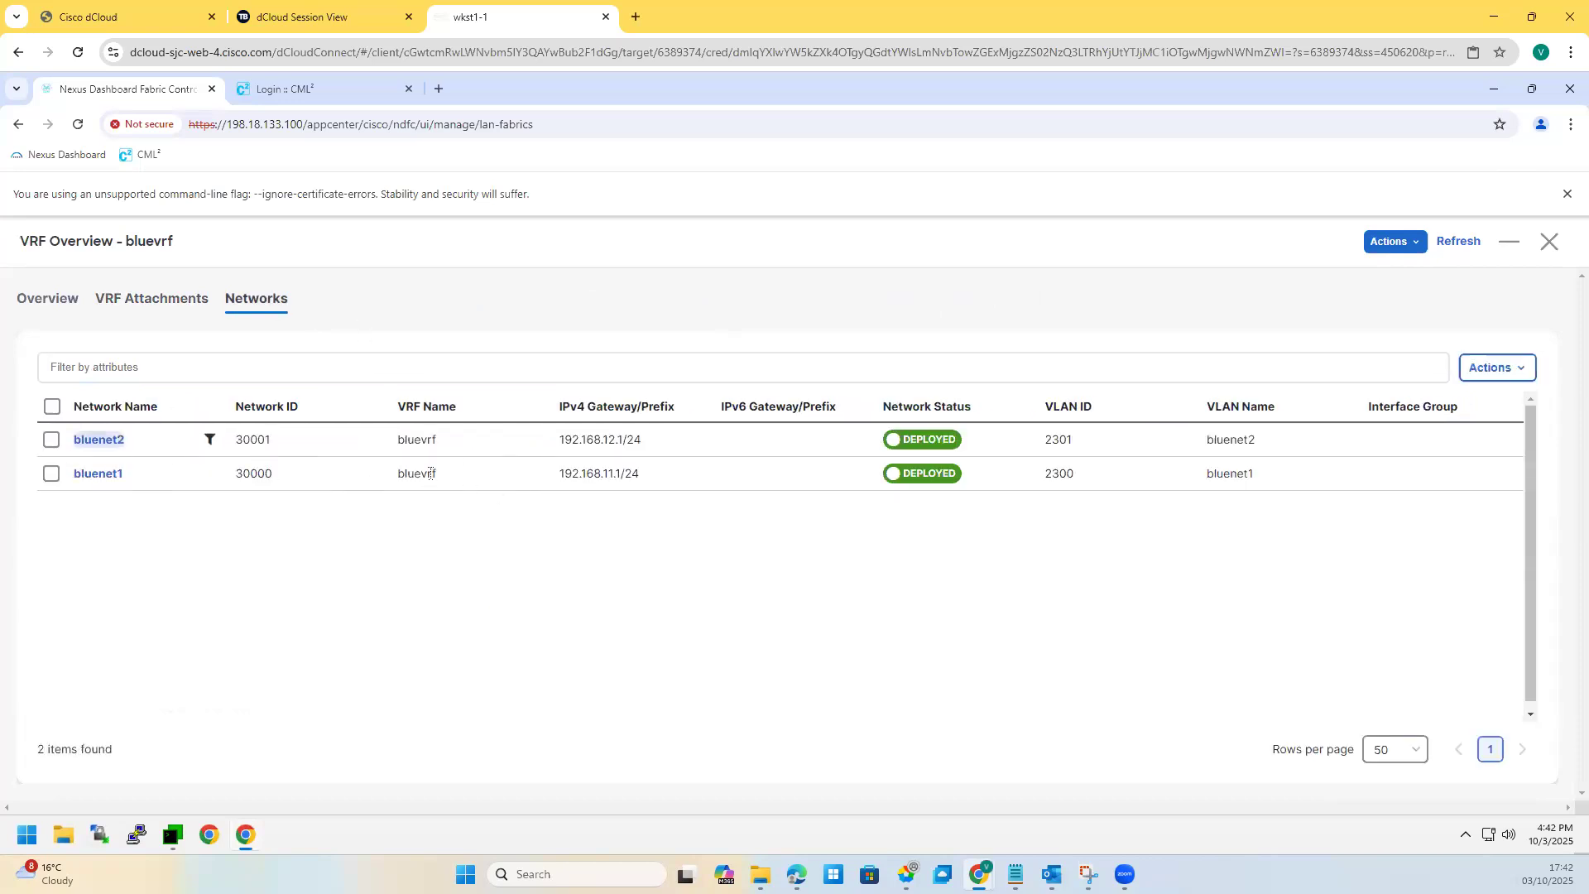
{"action": "key", "text": "Escape"}
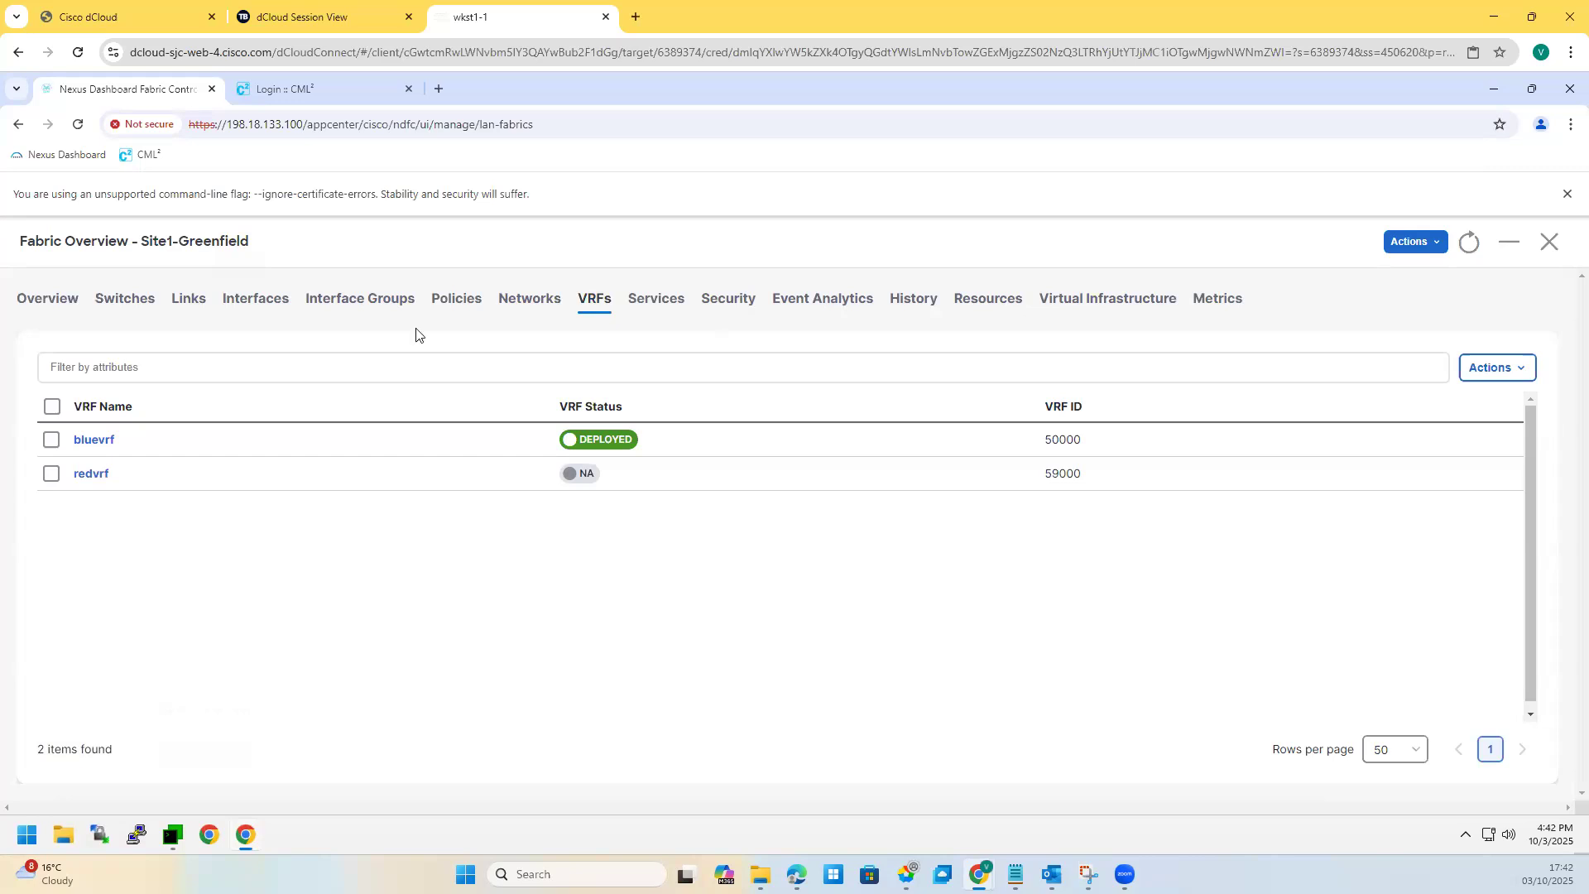
Step: Go from Site1-Greenfield to MSD-1's networks and show bluenet2's switch attachments
{"action": "left_click", "coordinate": [1550, 244]}
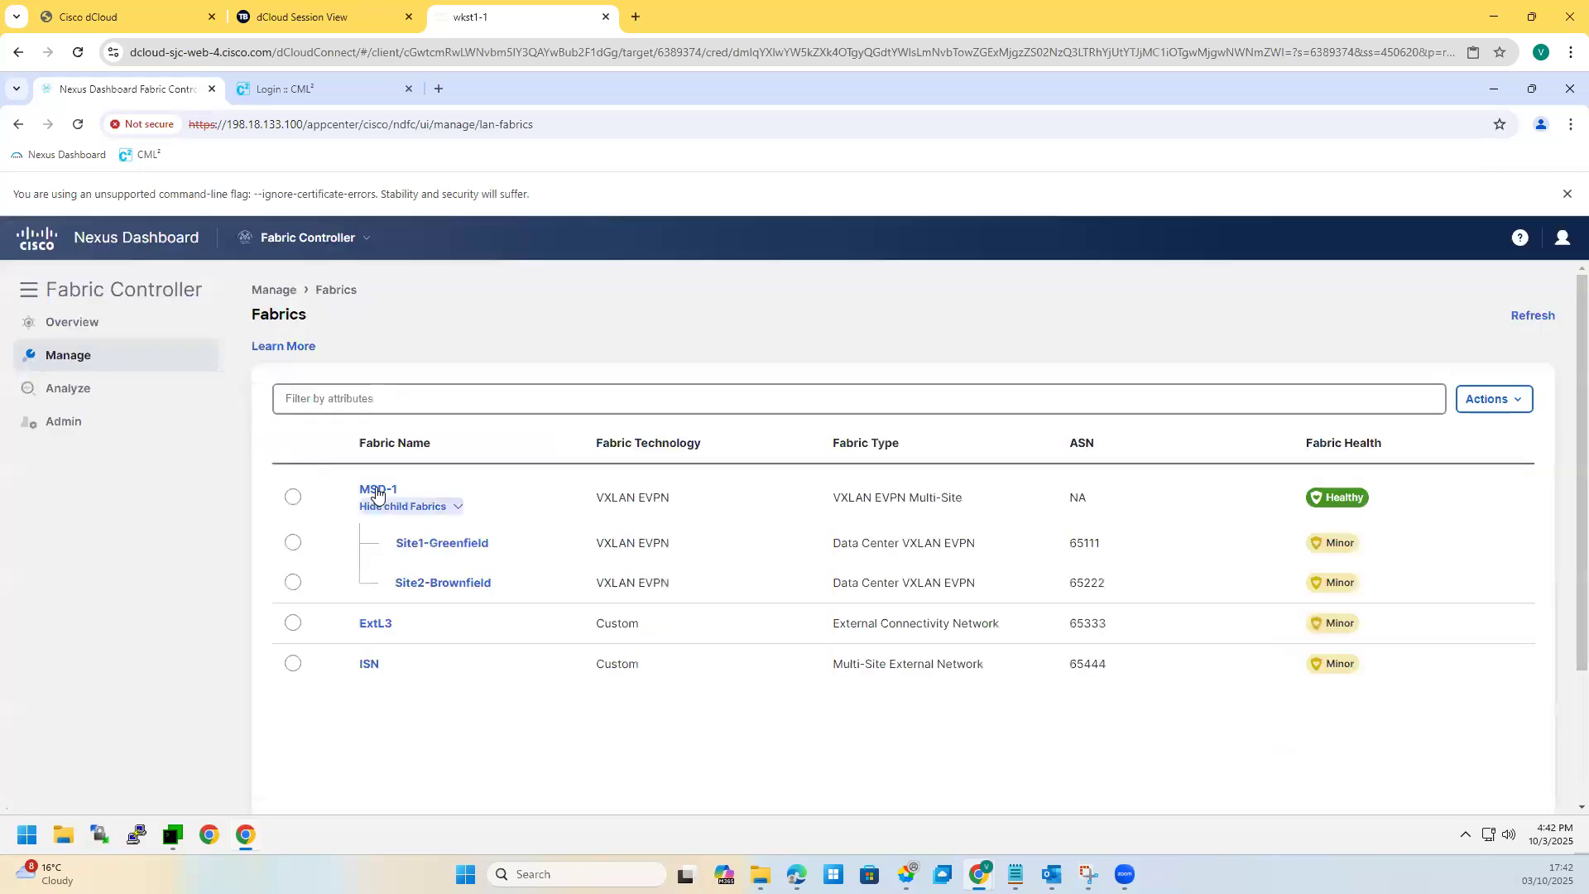
{"action": "left_click", "coordinate": [377, 491]}
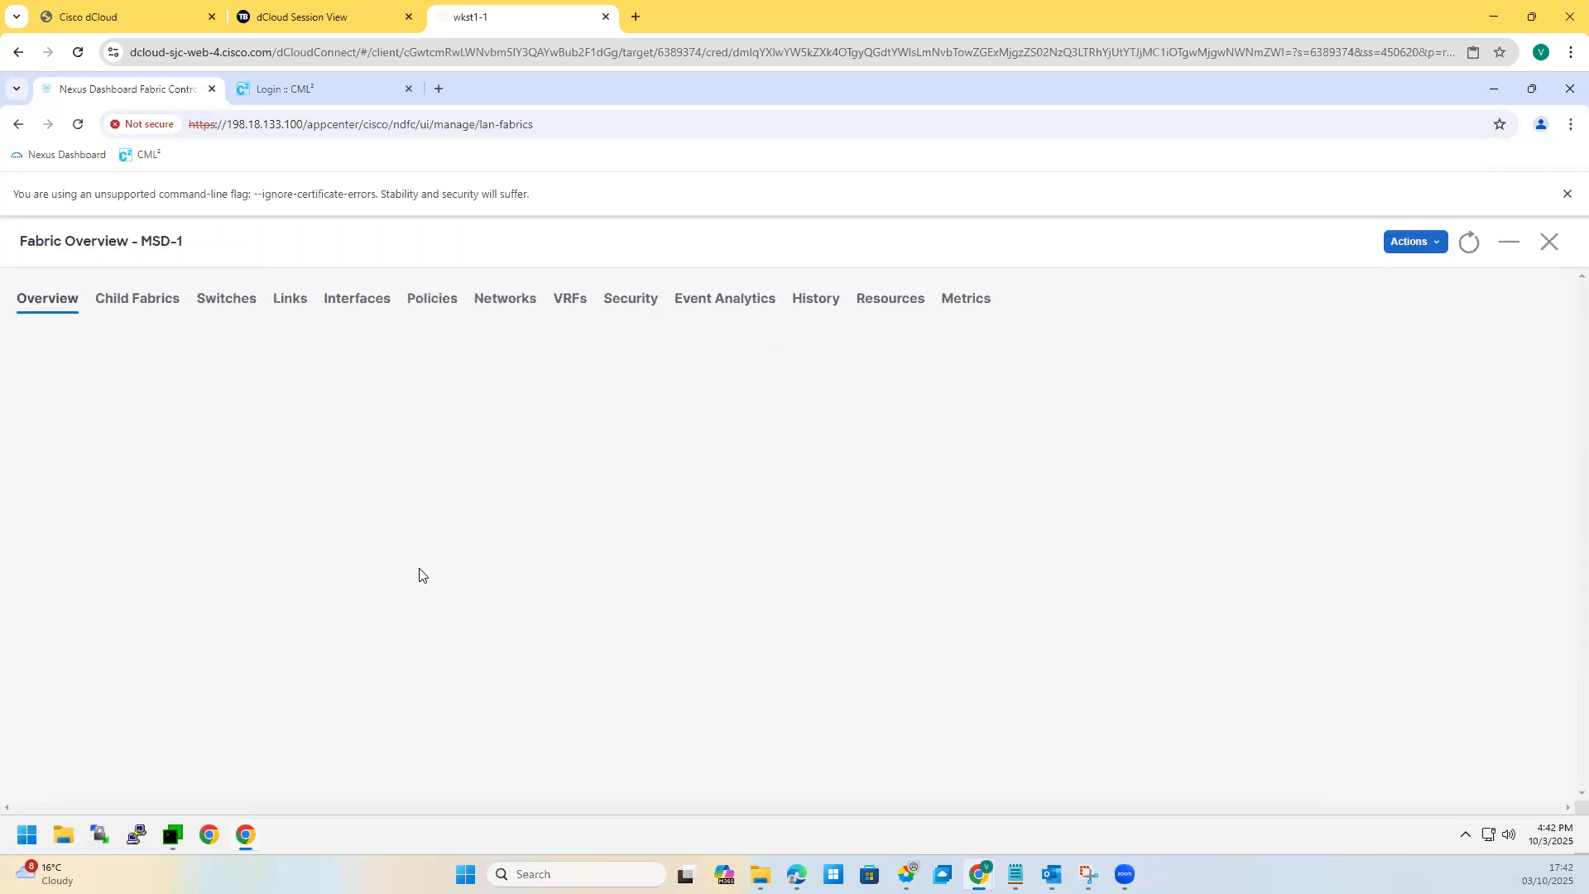
{"action": "left_click", "coordinate": [508, 300]}
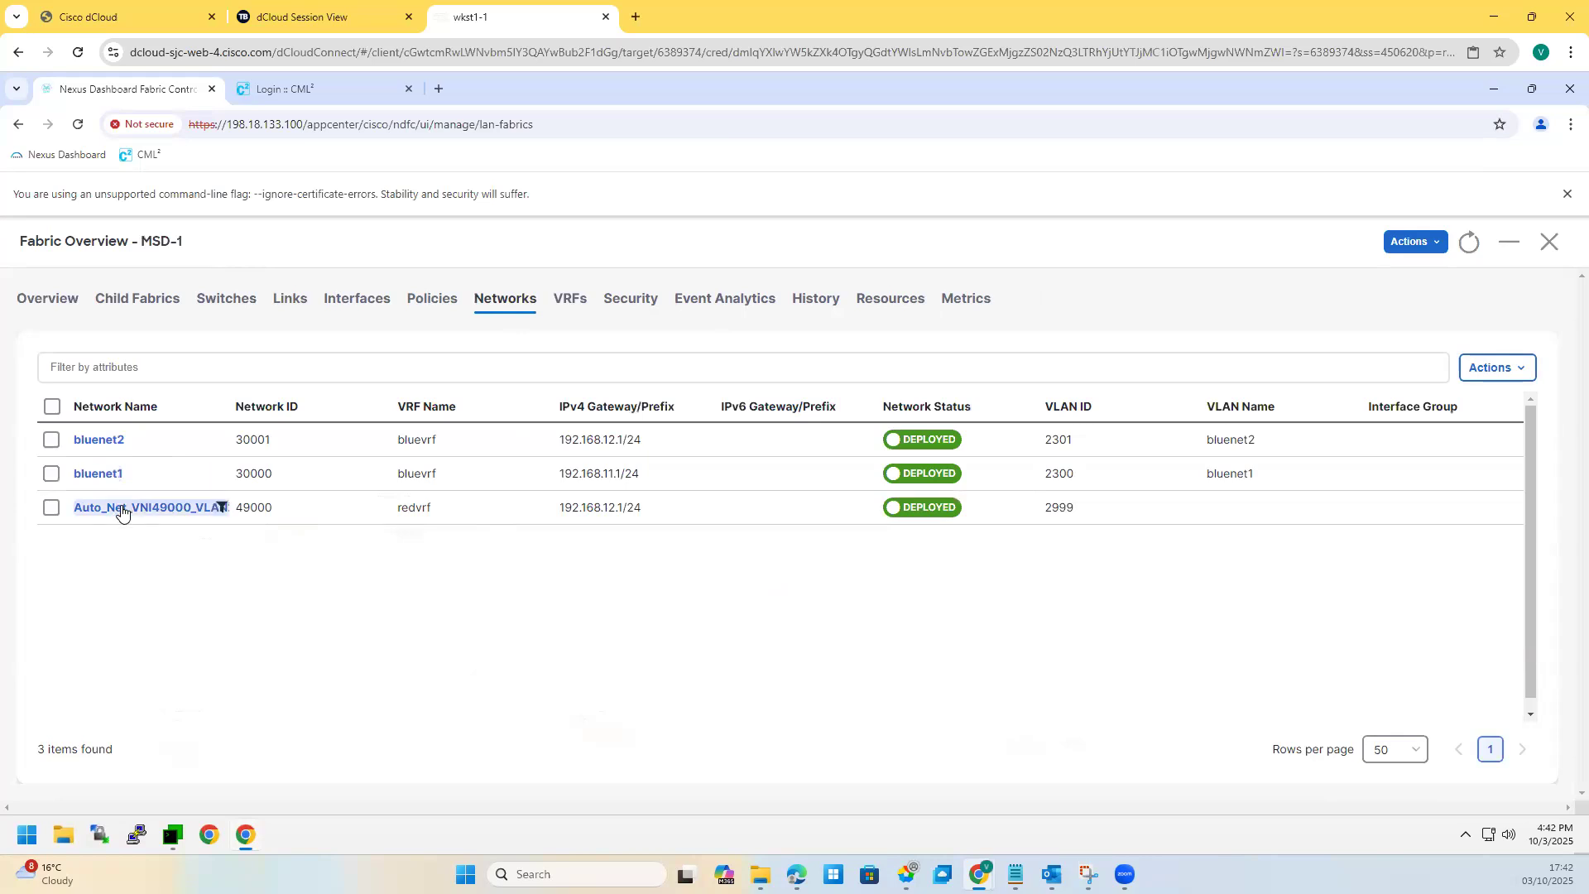
{"action": "left_click", "coordinate": [100, 440]}
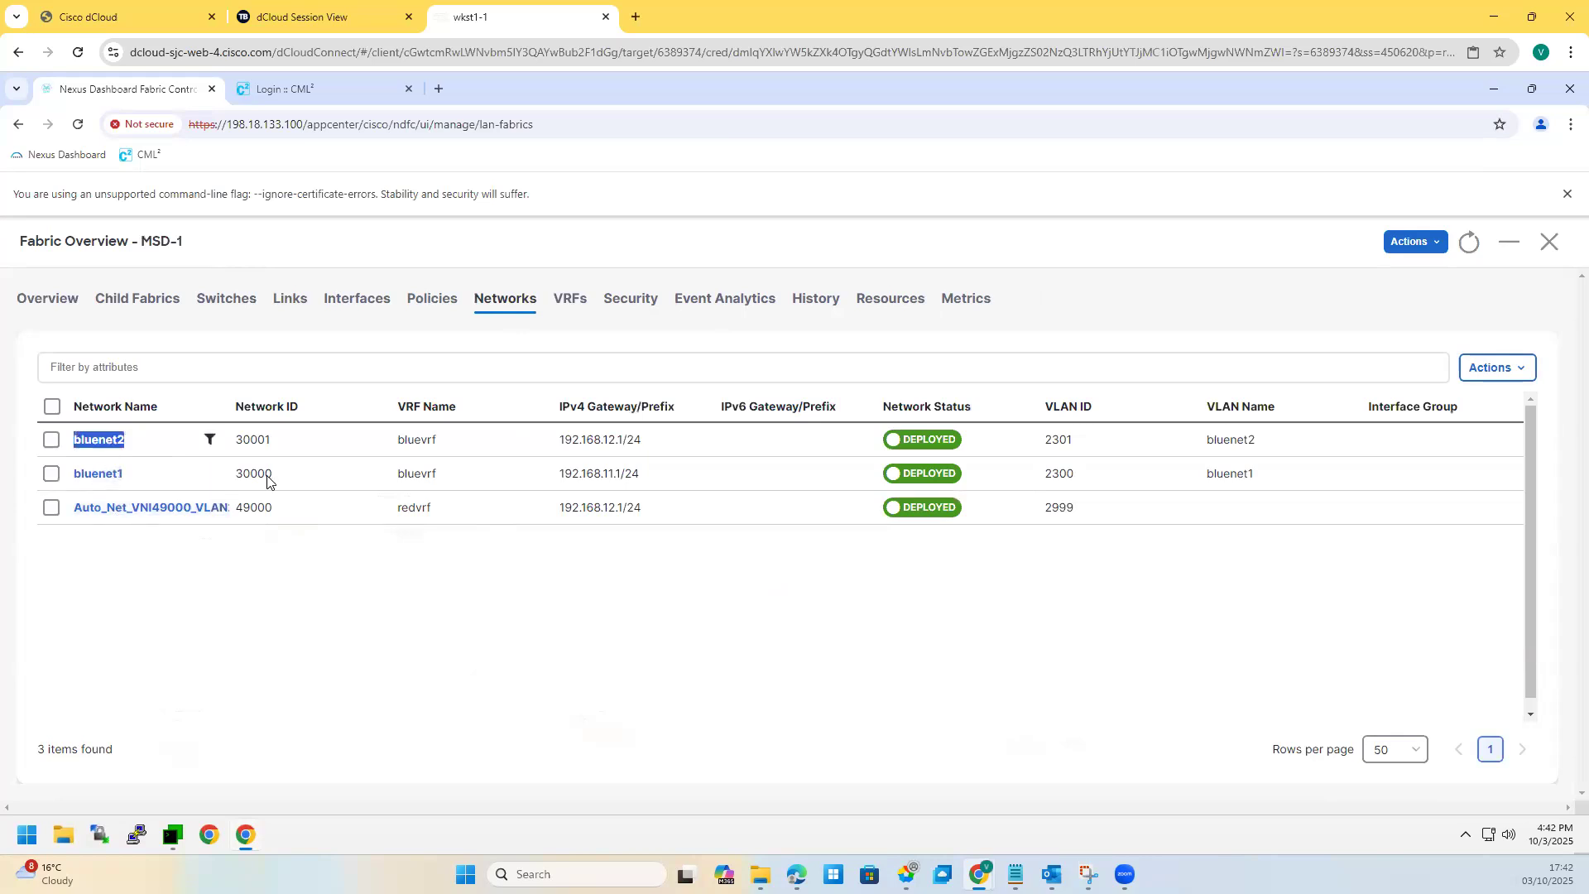
{"action": "left_click", "coordinate": [177, 302]}
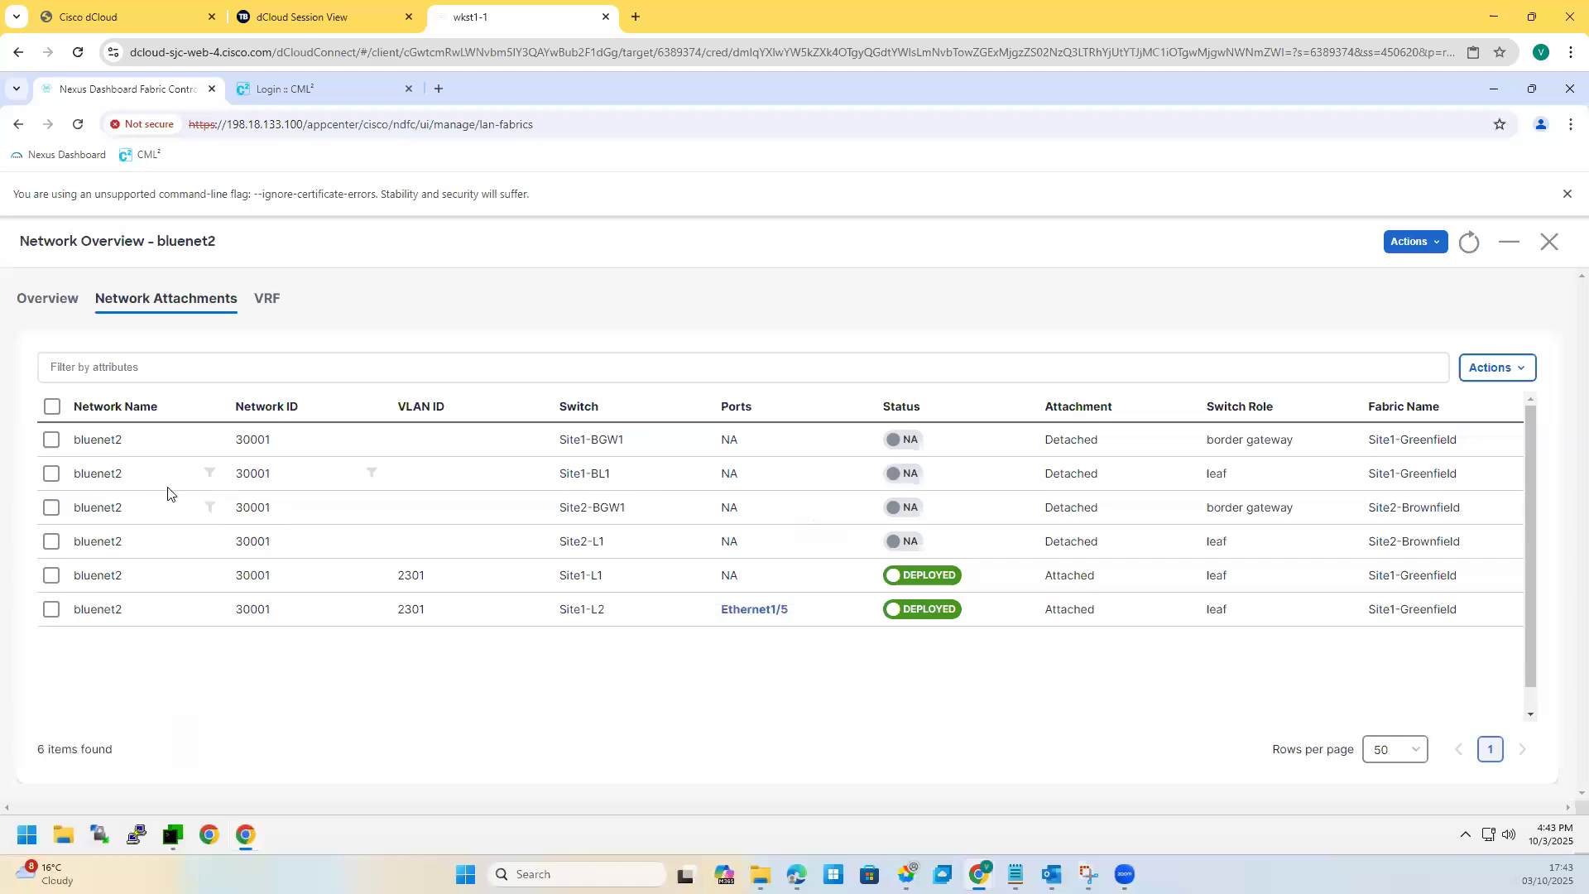
Step: Clear all selected bluenet2 attachment rows and close the bluenet2 network overview
{"action": "left_click", "coordinate": [52, 477]}
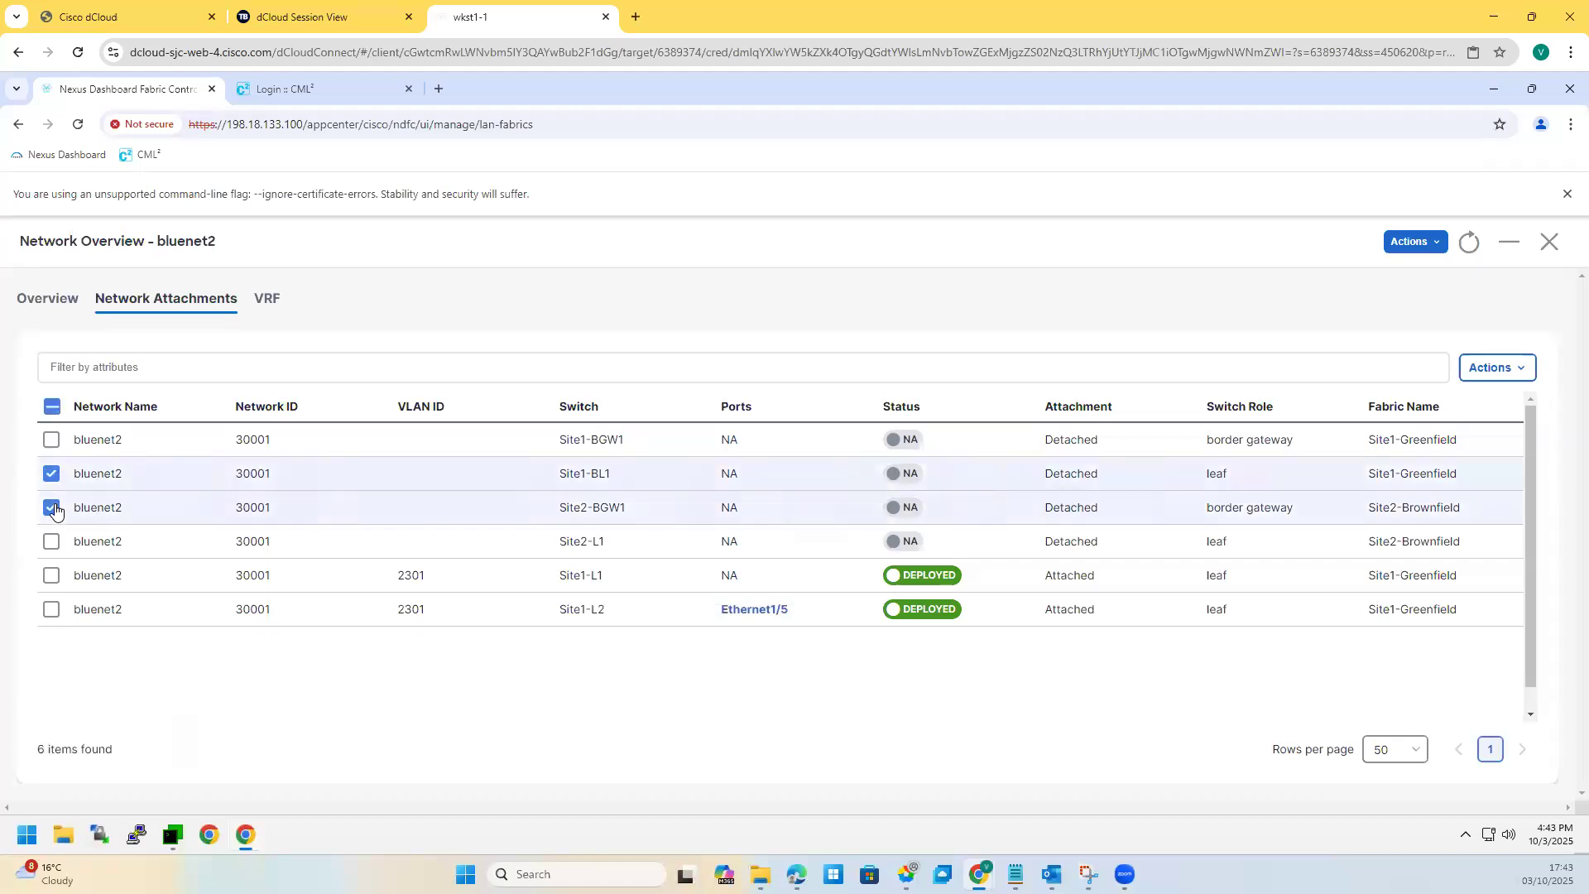
{"action": "left_click", "coordinate": [52, 477]}
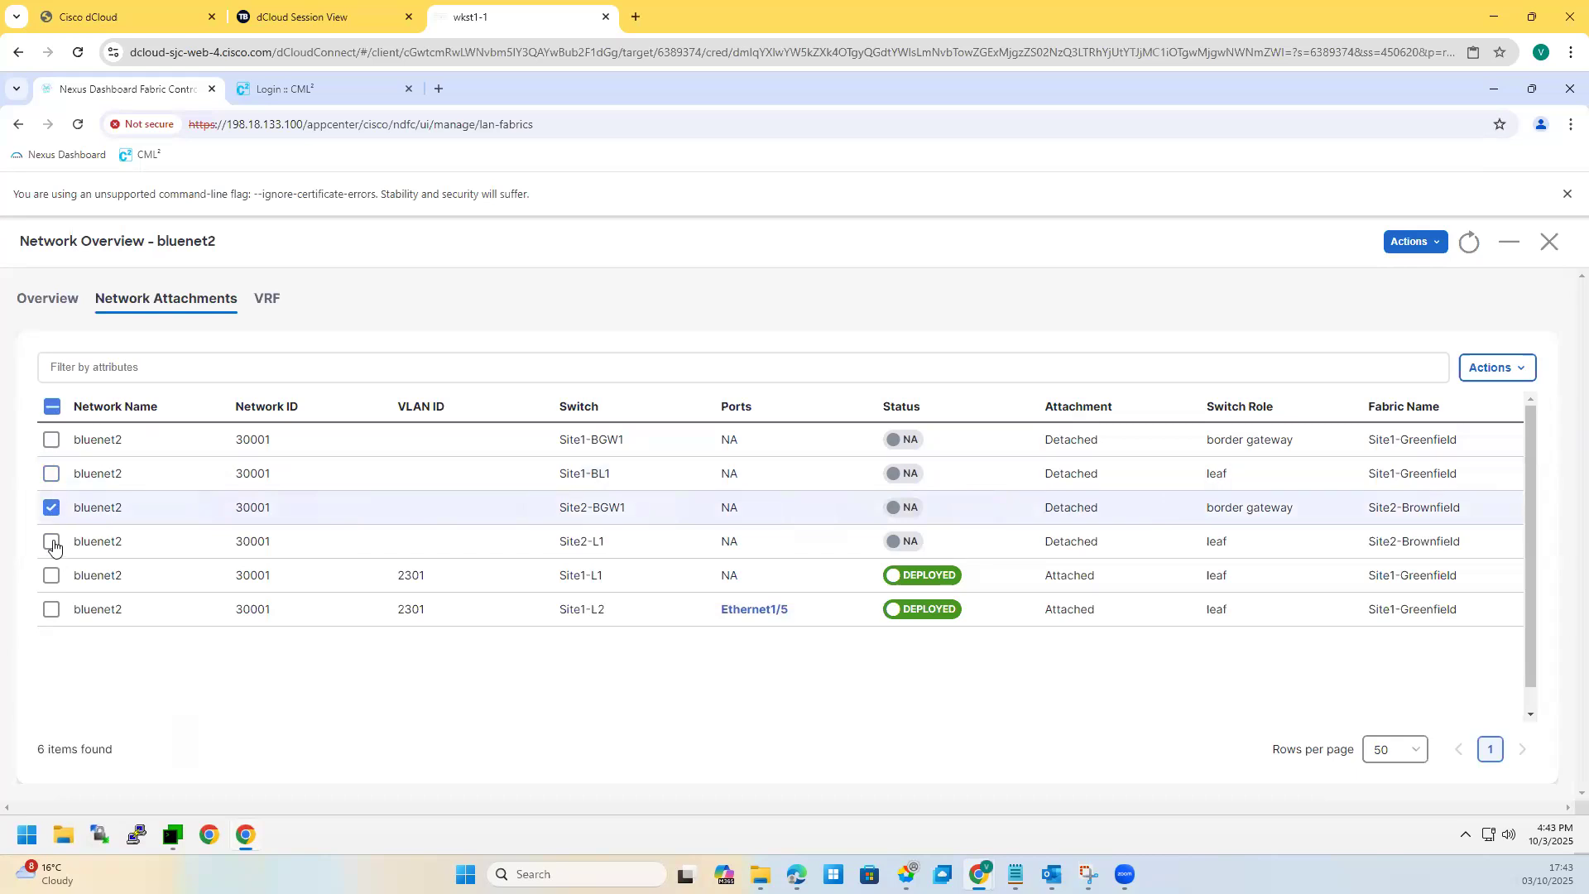
{"action": "left_click", "coordinate": [52, 544]}
{"action": "left_click", "coordinate": [50, 578]}
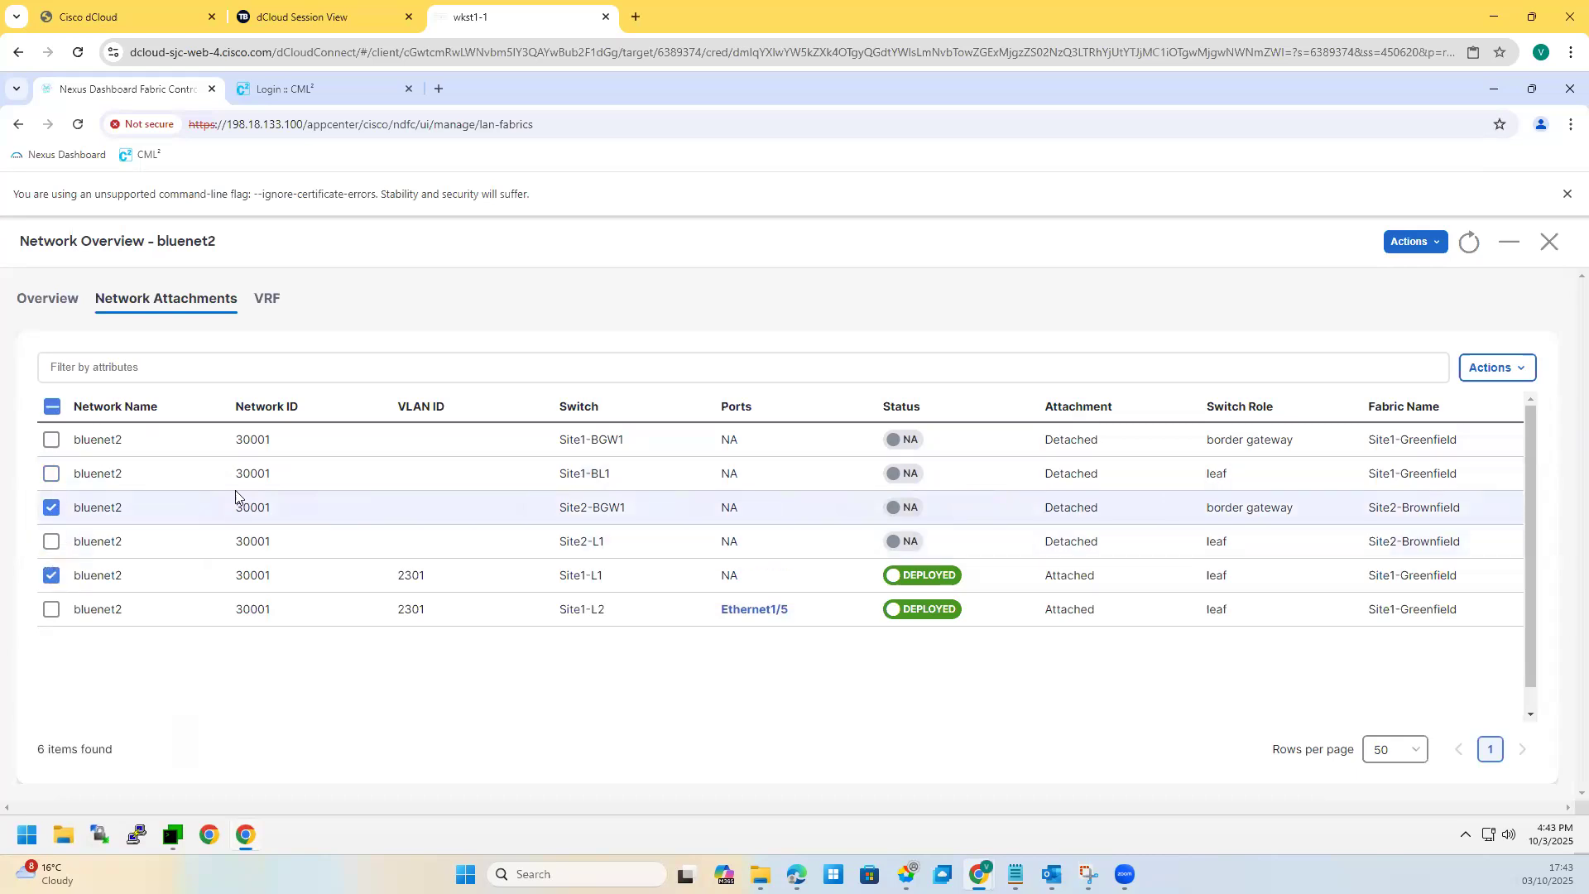
{"action": "left_click", "coordinate": [51, 508]}
{"action": "left_click", "coordinate": [52, 576]}
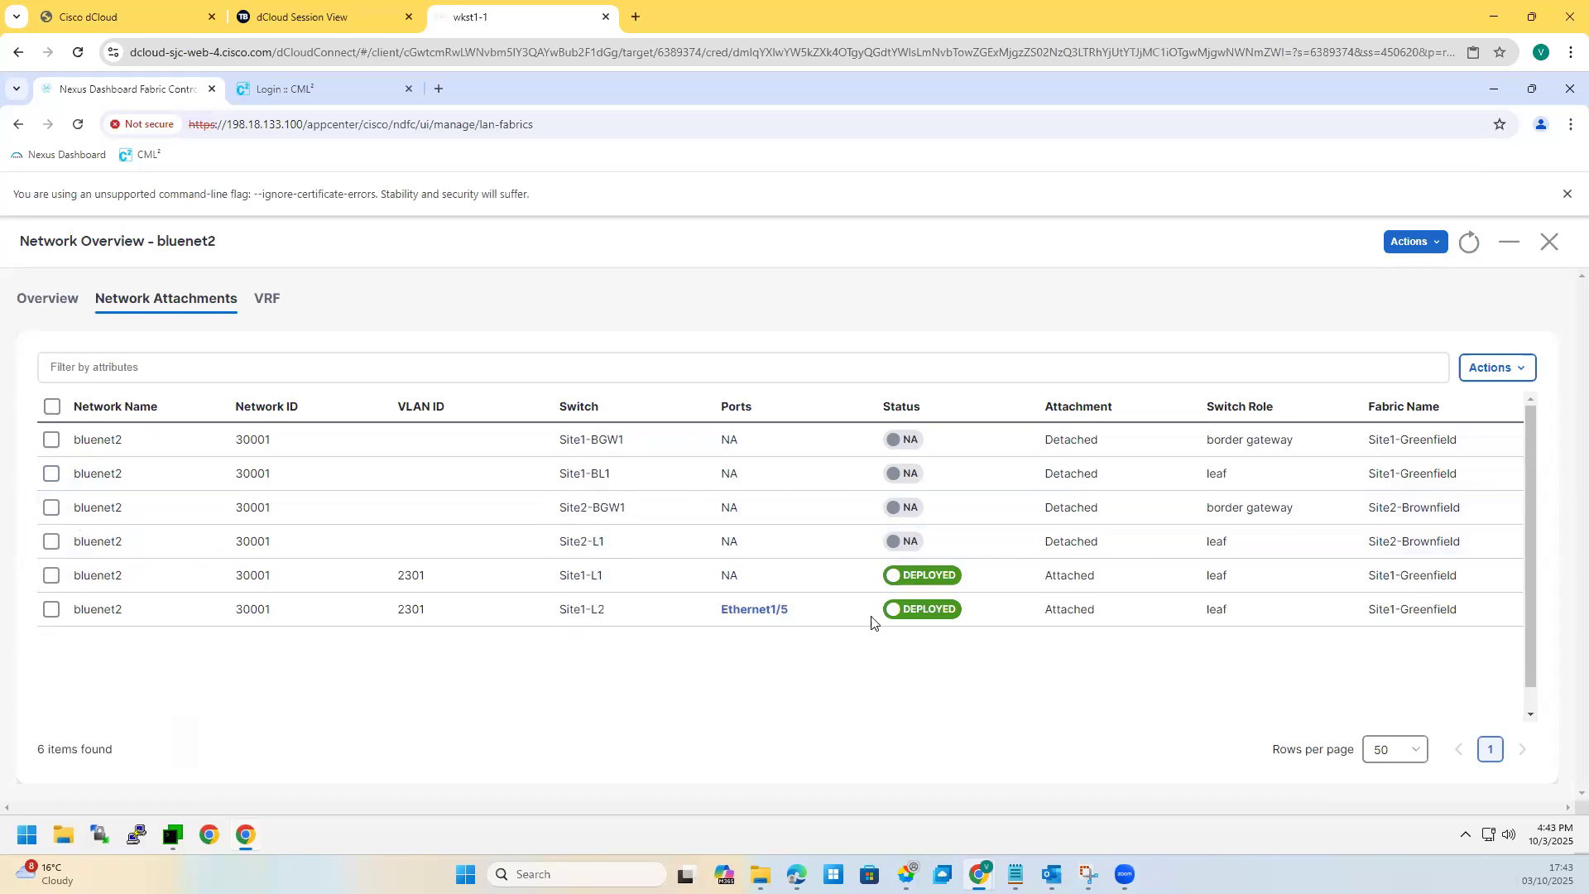
{"action": "left_click", "coordinate": [1546, 248]}
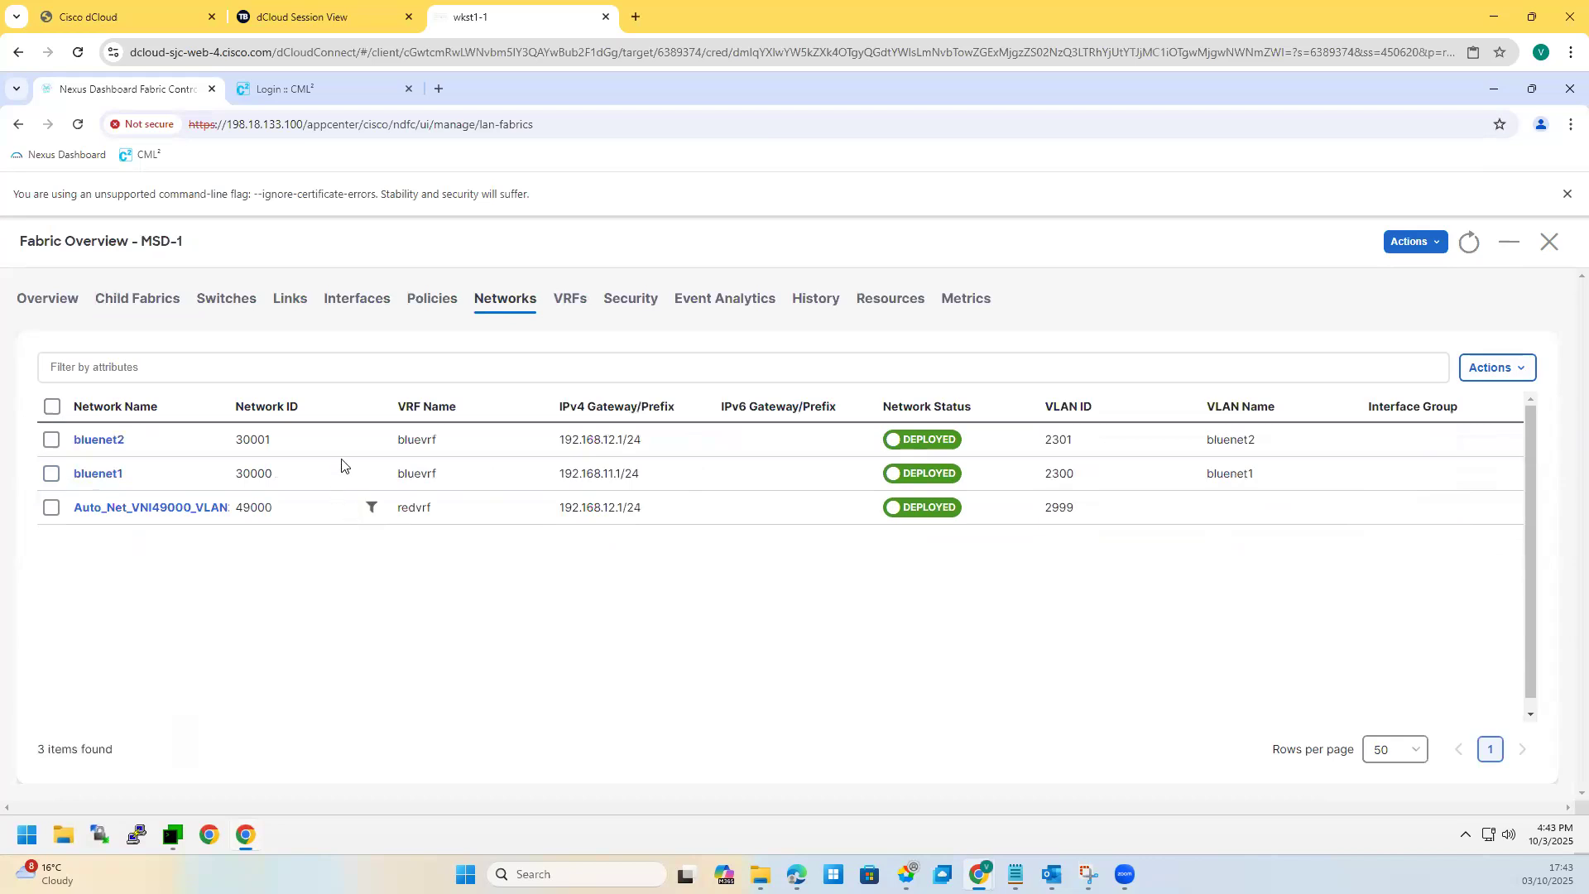
Step: Start a new network testing-vxlan-msite on bluevrf with an automatically proposed VLAN
{"action": "left_click", "coordinate": [1490, 373]}
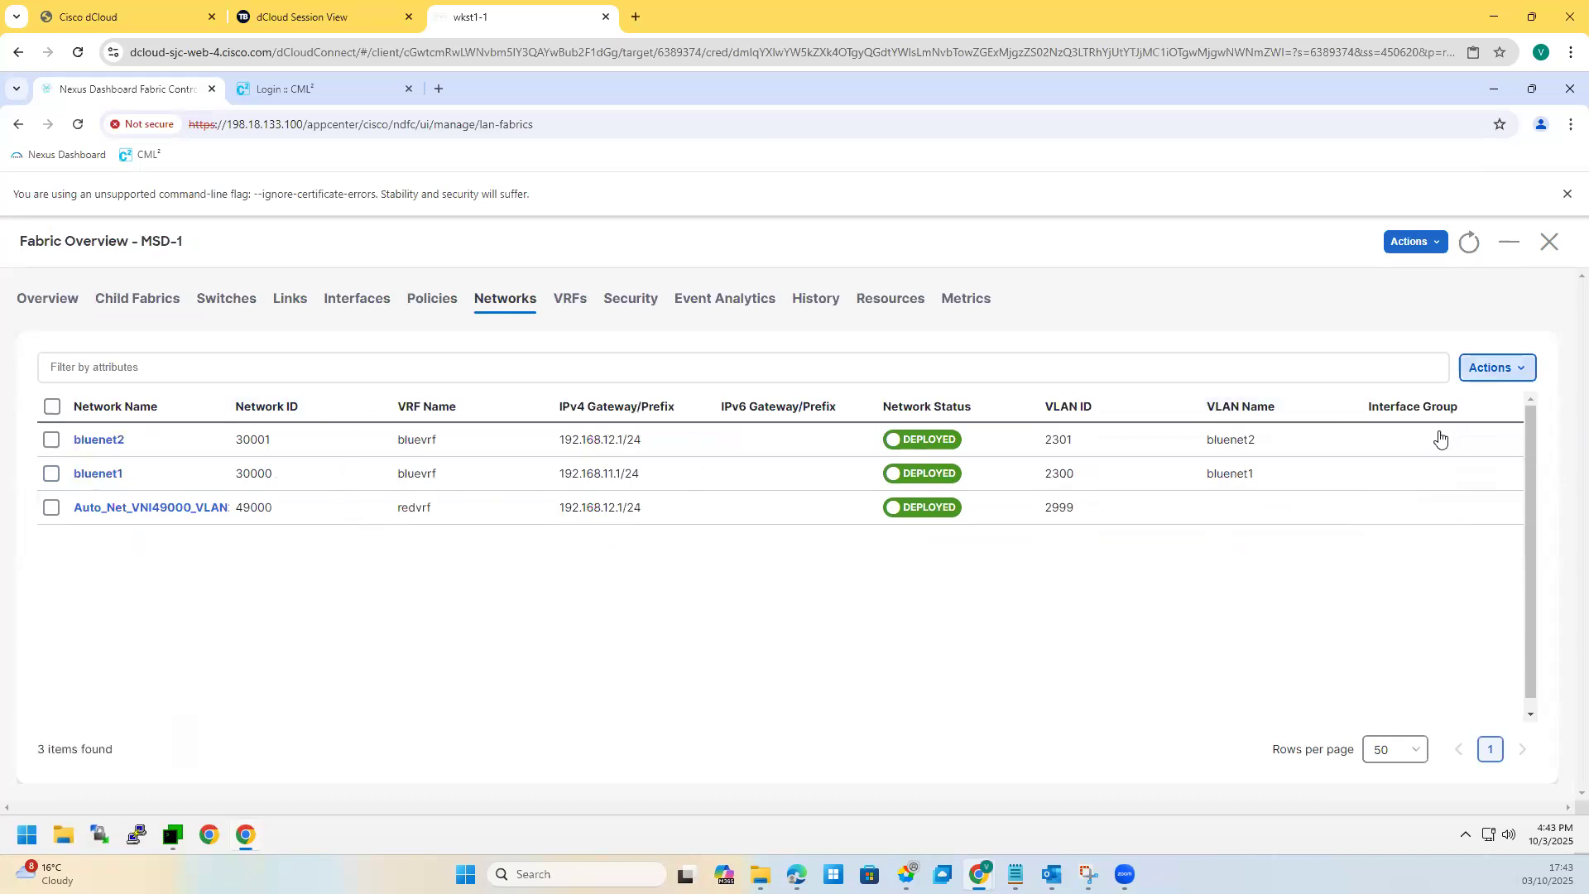
{"action": "left_click", "coordinate": [1359, 405]}
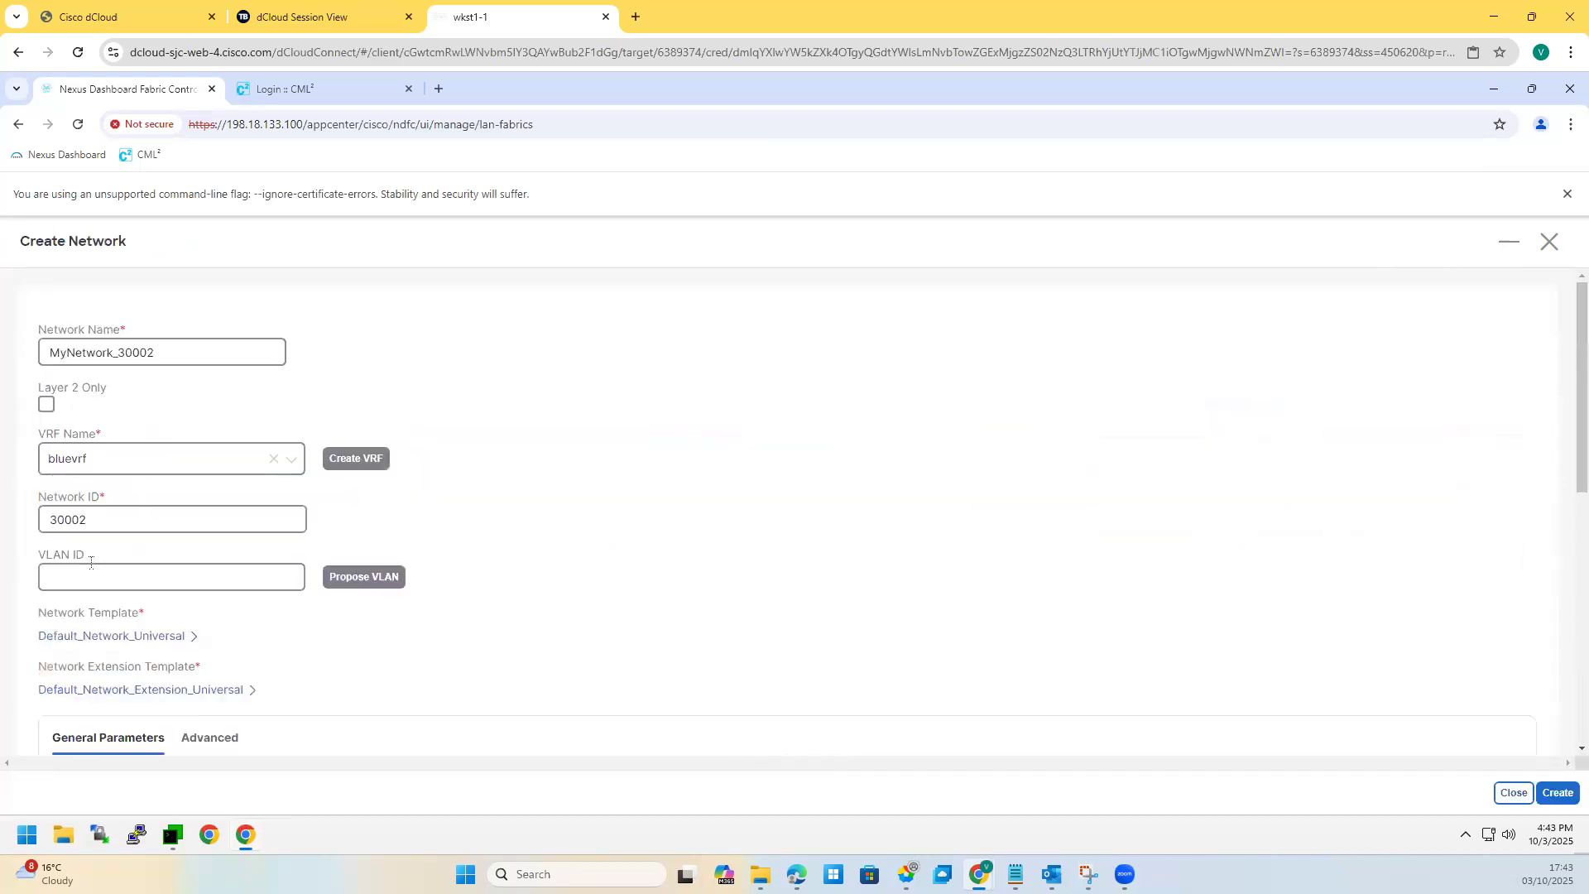
{"action": "double_click", "coordinate": [73, 360]}
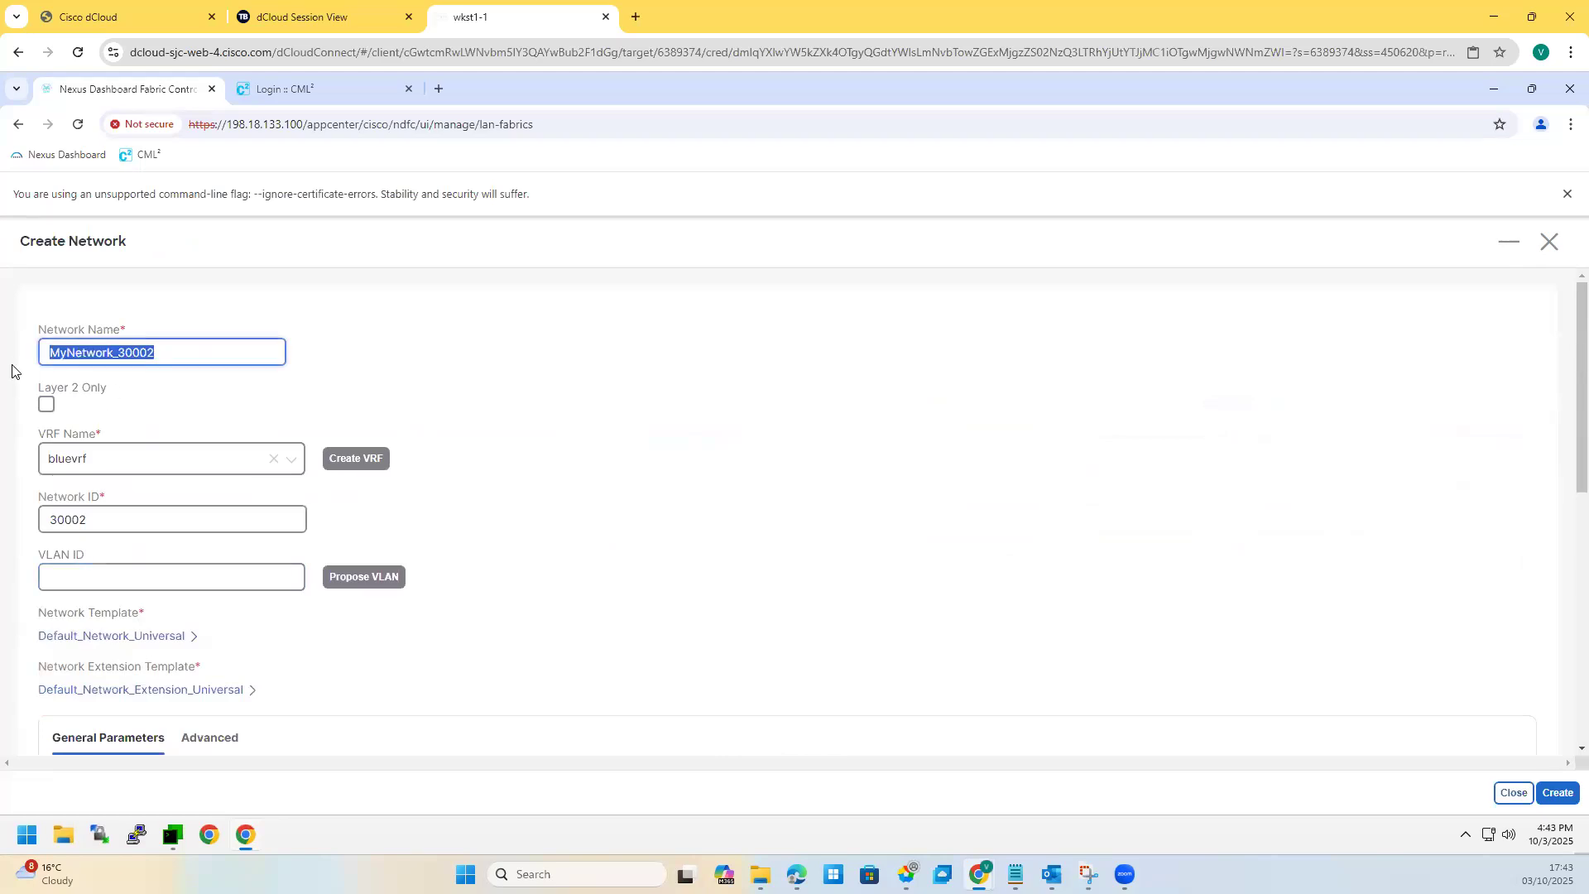
{"action": "type", "text": "testing-vxlan-msite"}
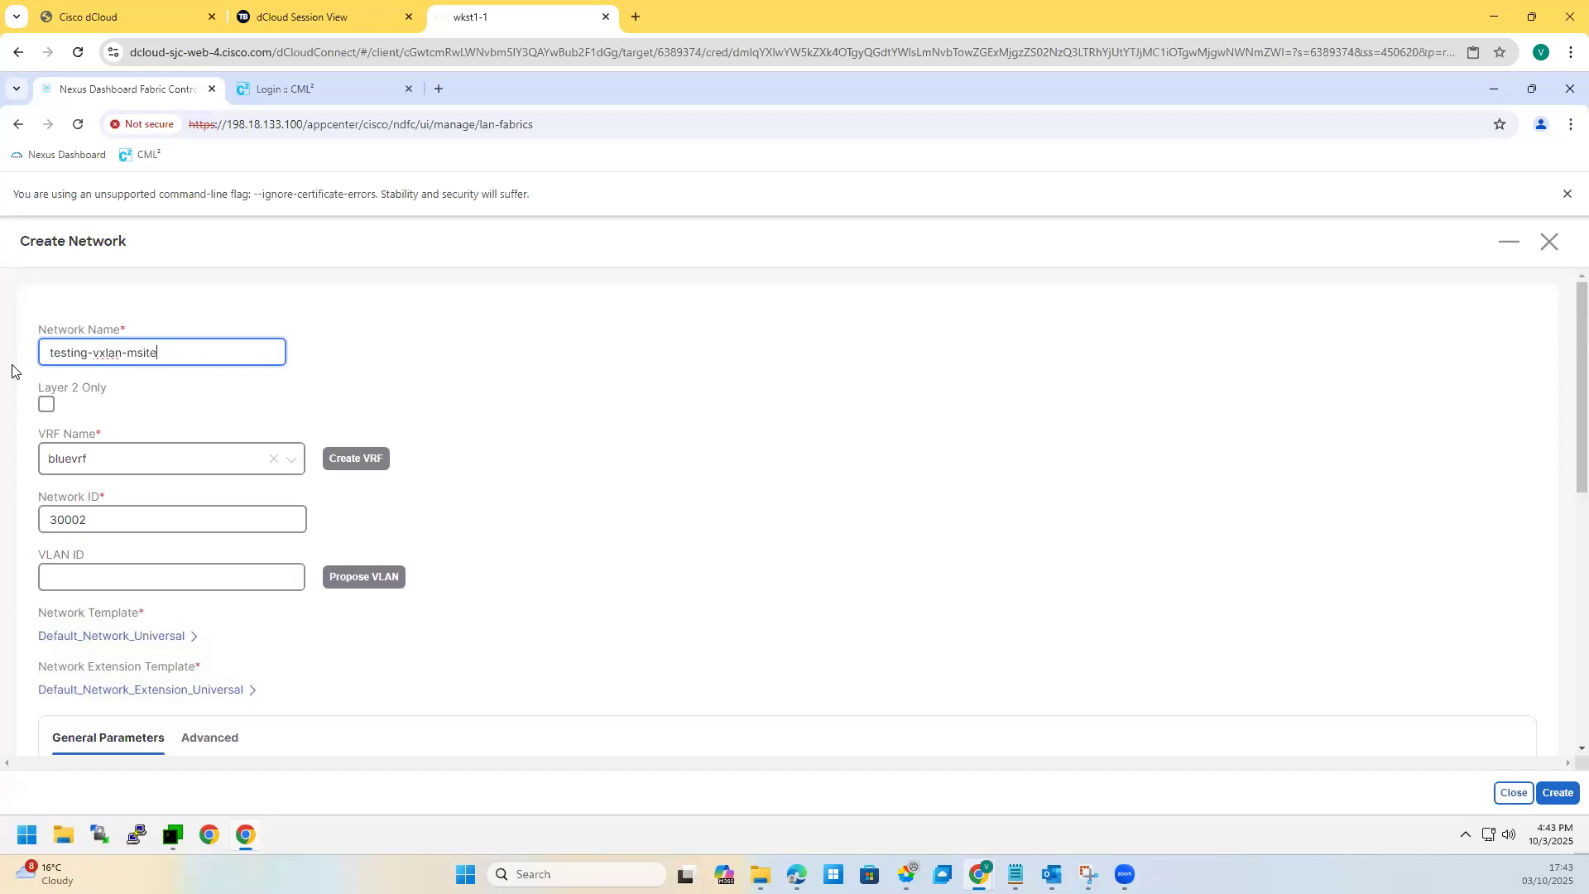
{"action": "left_click", "coordinate": [93, 466]}
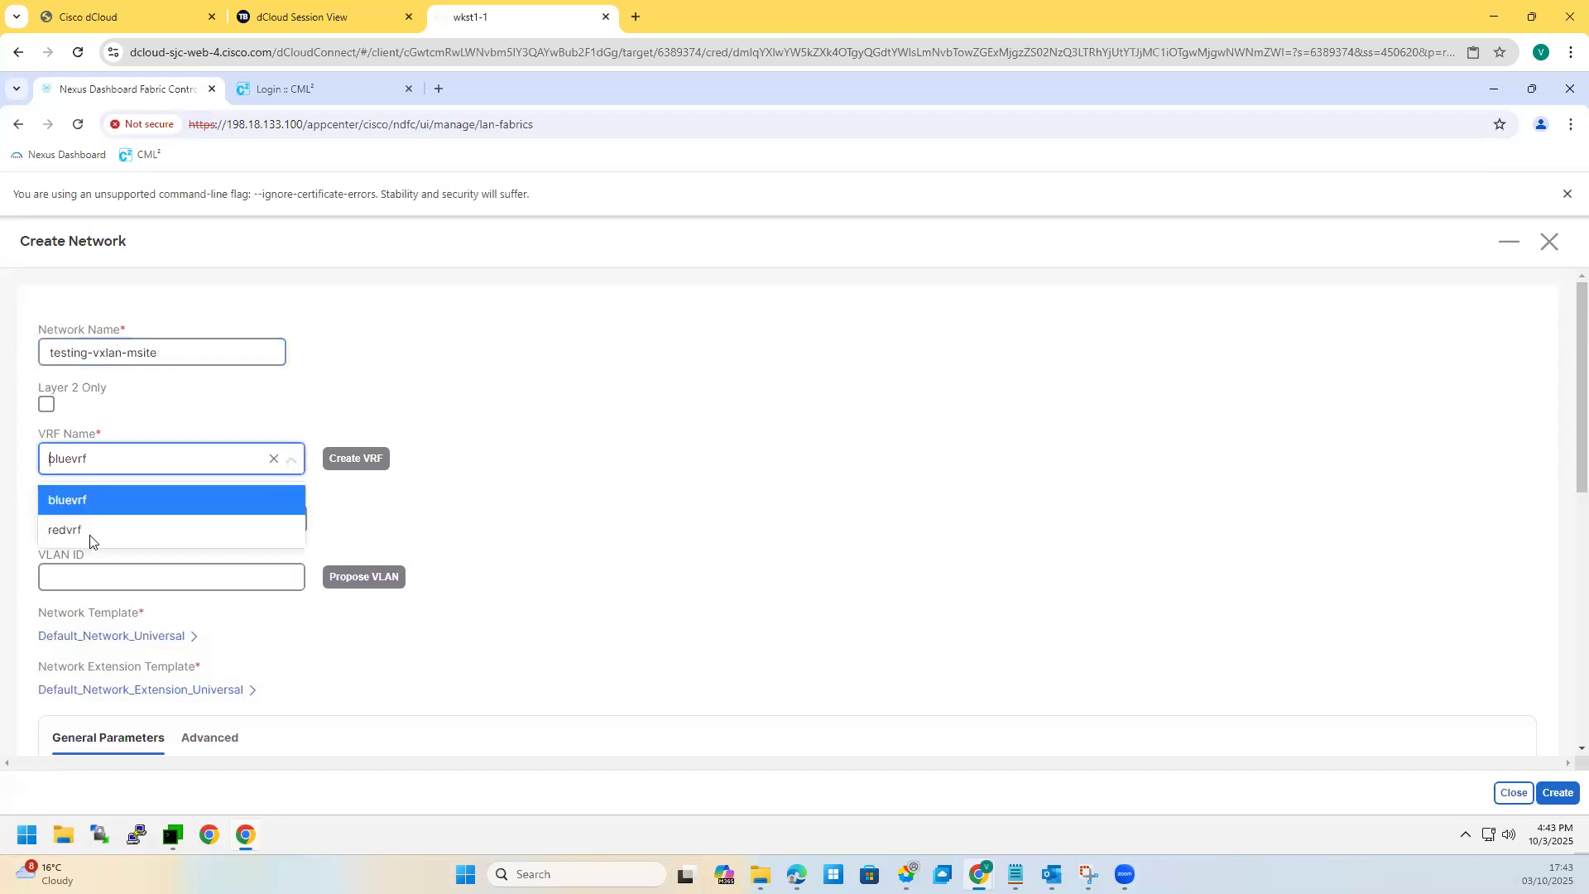
{"action": "left_click", "coordinate": [320, 548]}
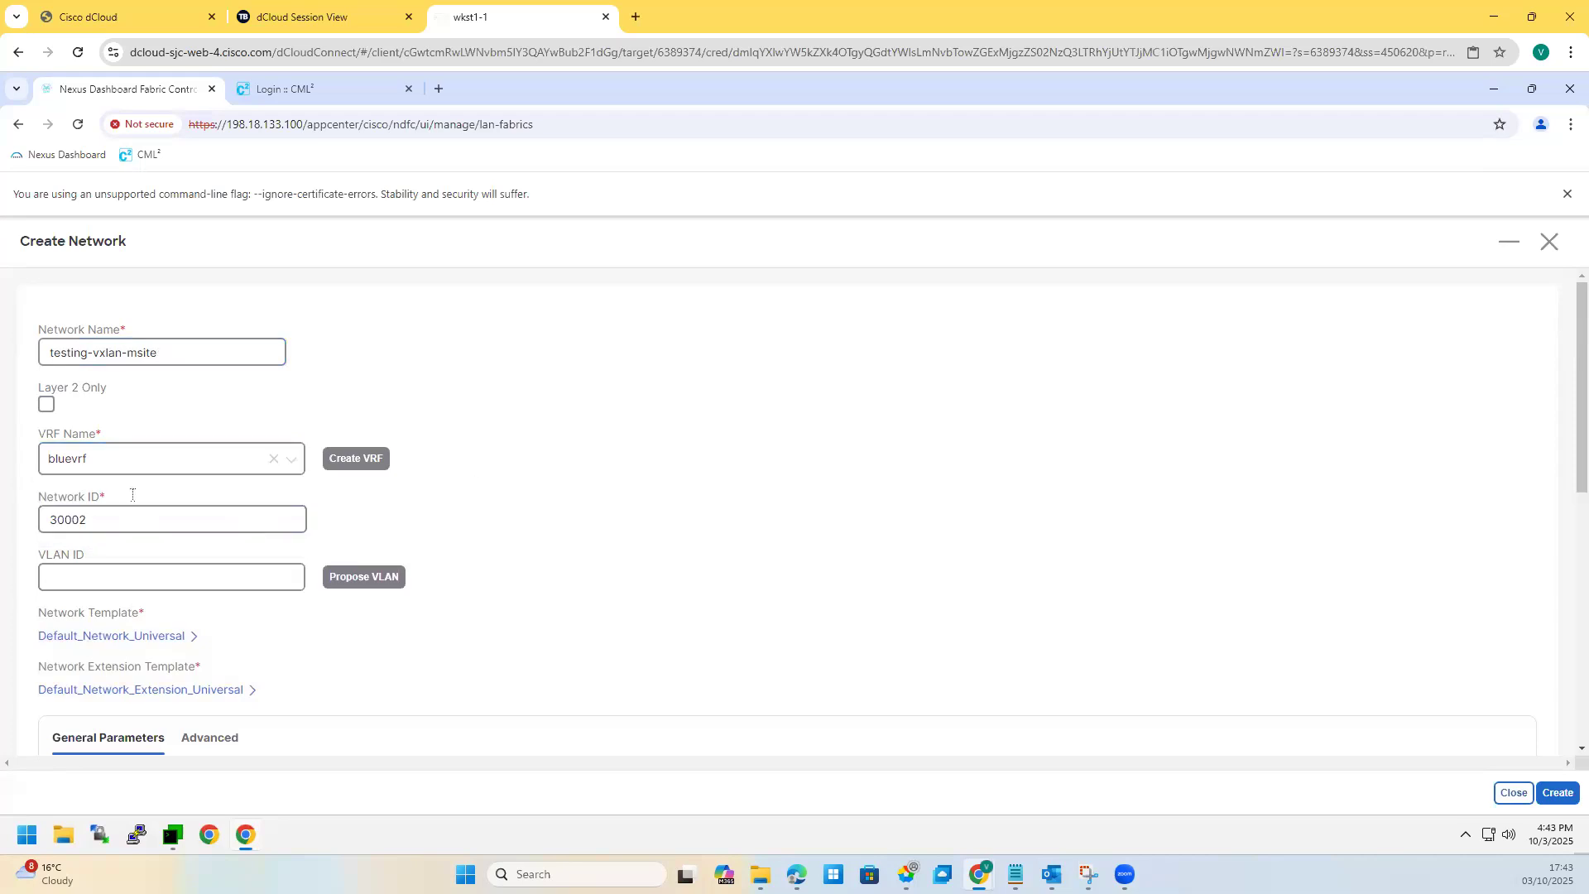
{"action": "left_click", "coordinate": [113, 461]}
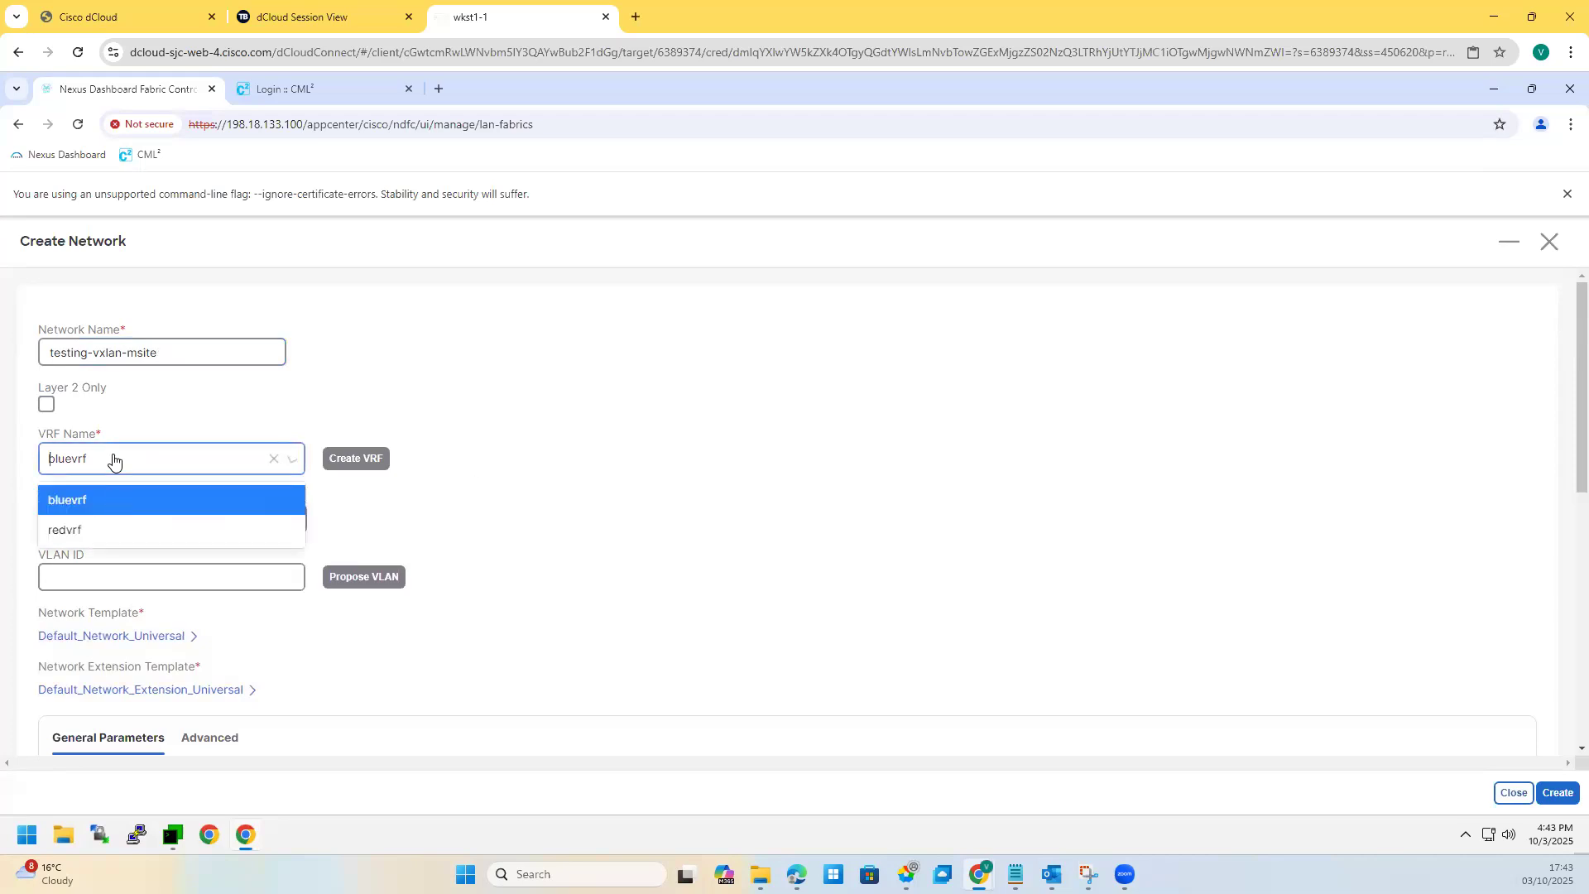
{"action": "left_click", "coordinate": [367, 577]}
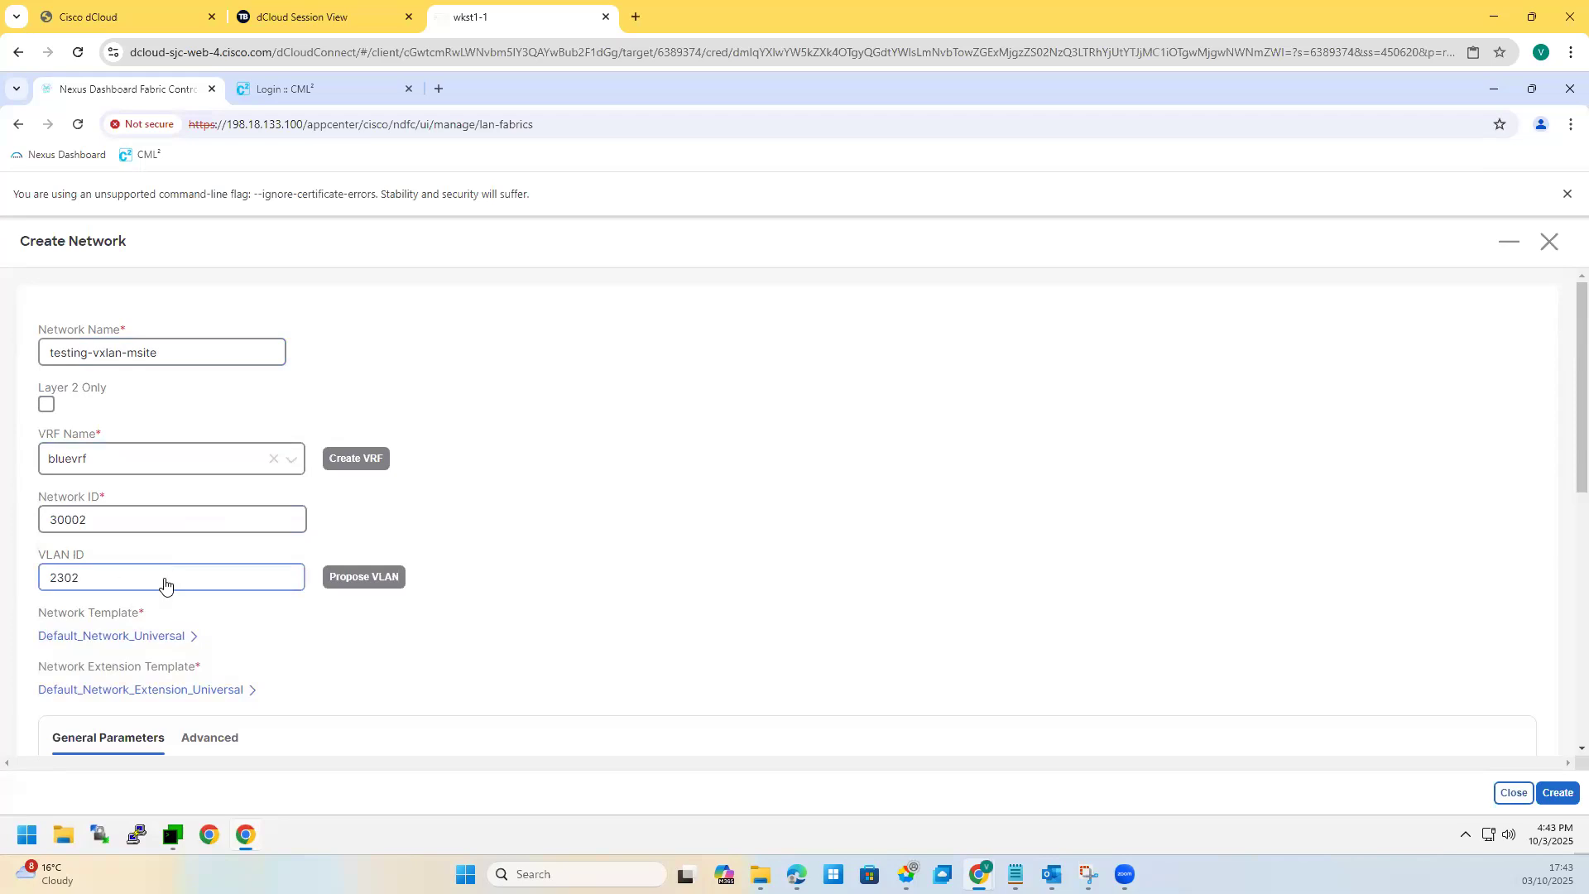
Step: Set the IPv4 gateway to 192.168.30.1/24 and create the network
{"action": "scroll", "coordinate": [165, 585], "scroll_direction": "down", "scroll_amount": 4}
{"action": "left_click", "coordinate": [94, 465]}
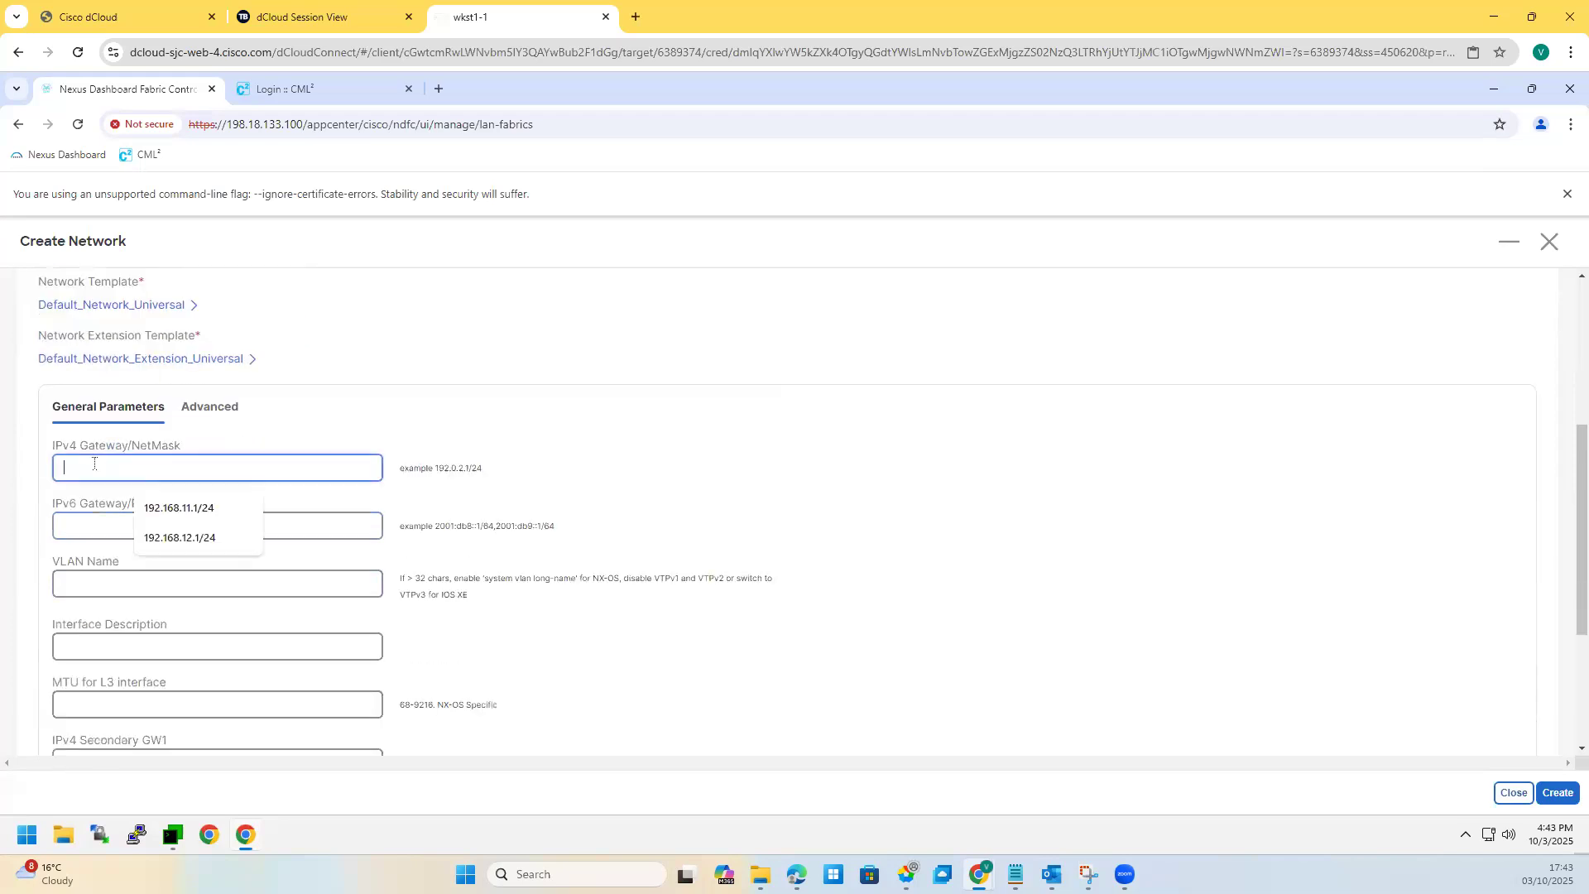
{"action": "key", "text": "Down"}
{"action": "key", "text": "Return"}
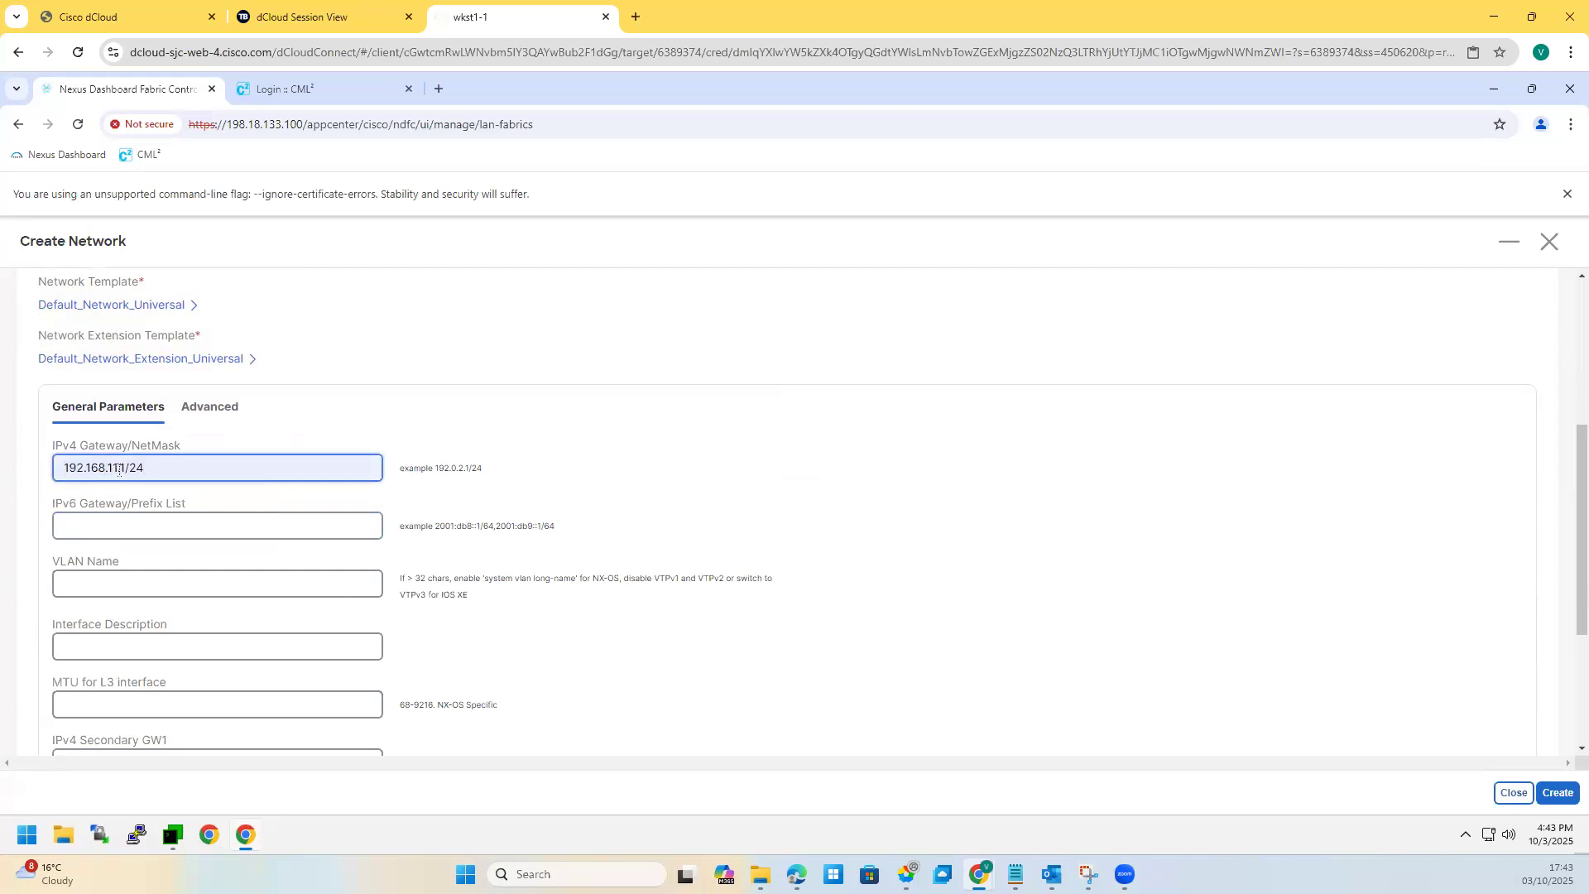
{"action": "left_click", "coordinate": [126, 466]}
{"action": "key", "text": "BackSpace"}
{"action": "key", "text": "BackSpace"}
{"action": "key", "text": "BackSpace"}
{"action": "key", "text": "BackSpace"}
{"action": "type", "text": "30.1"}
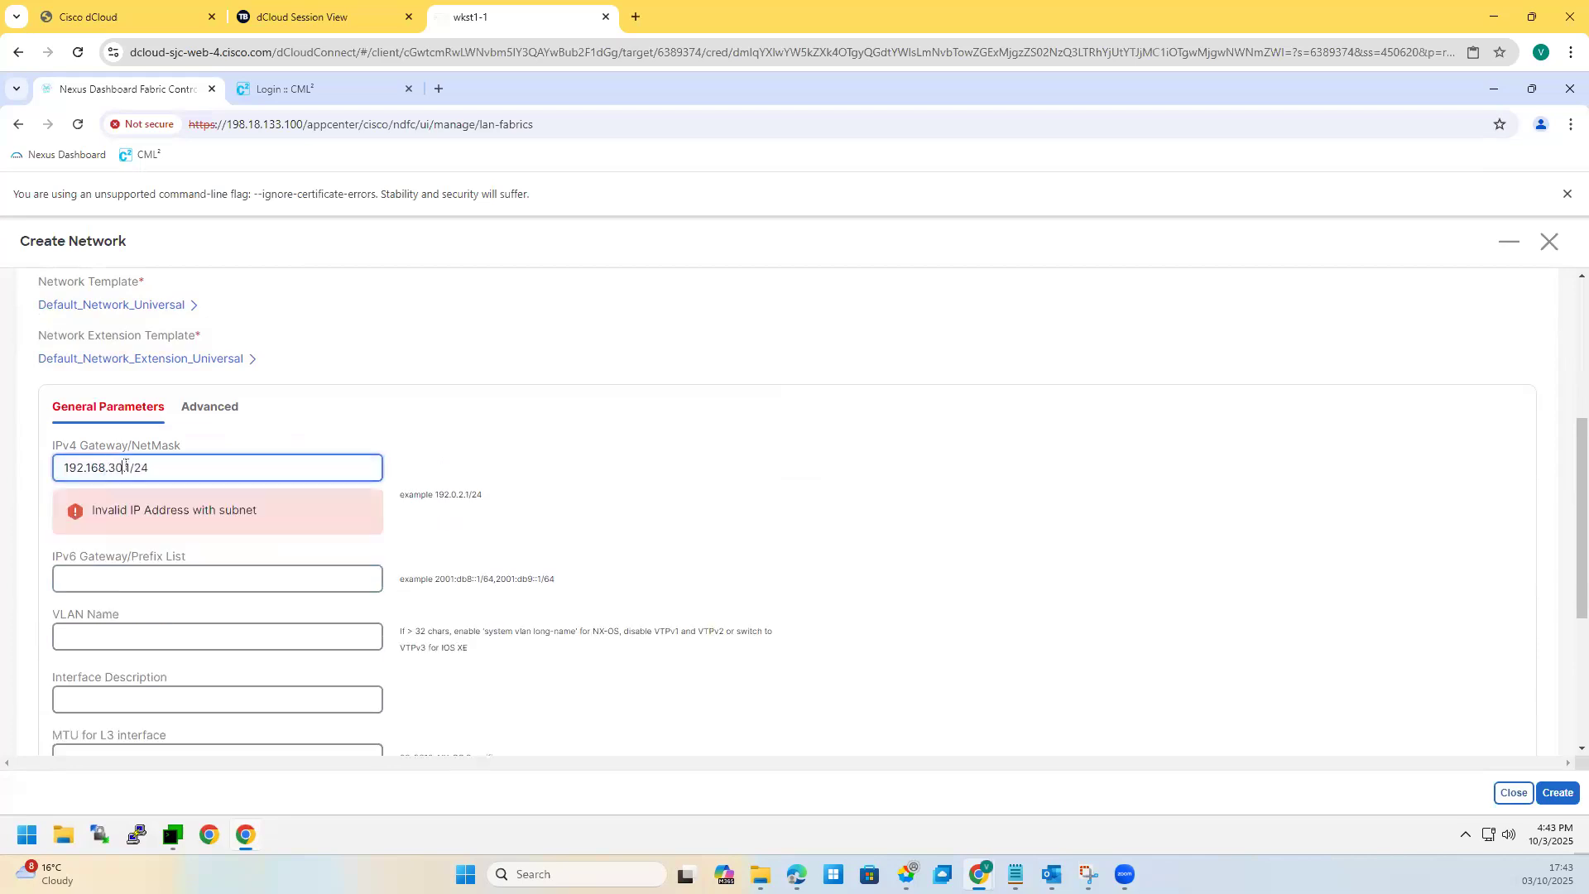
{"action": "scroll", "coordinate": [352, 608], "scroll_direction": "down", "scroll_amount": 2}
{"action": "scroll", "coordinate": [251, 684], "scroll_direction": "up", "scroll_amount": 1}
{"action": "scroll", "coordinate": [312, 632], "scroll_direction": "down", "scroll_amount": 2}
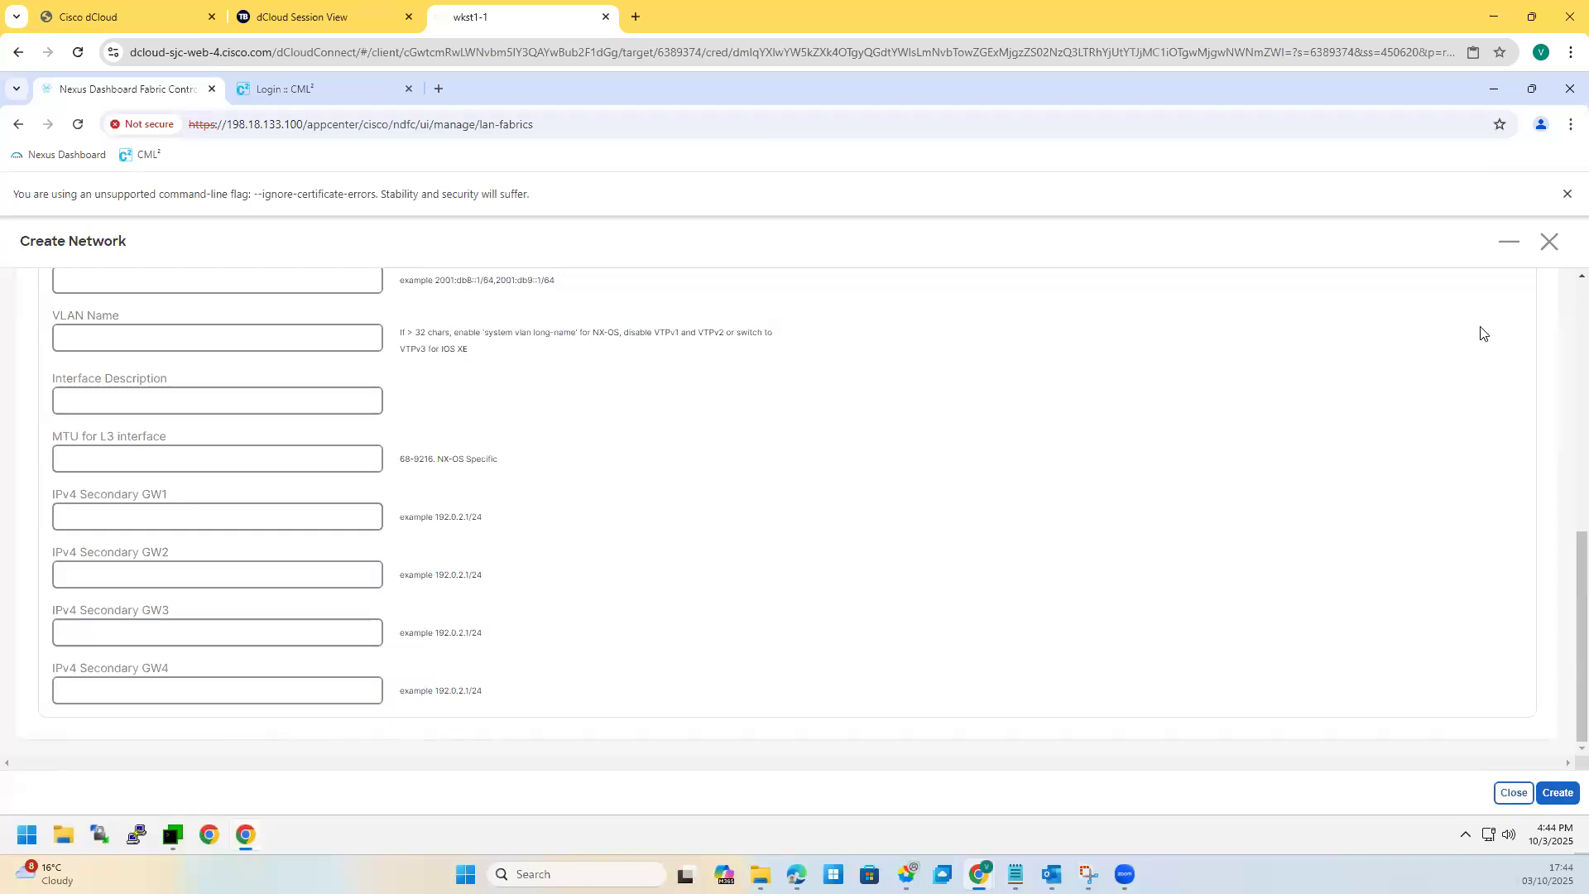
{"action": "left_click", "coordinate": [1557, 793]}
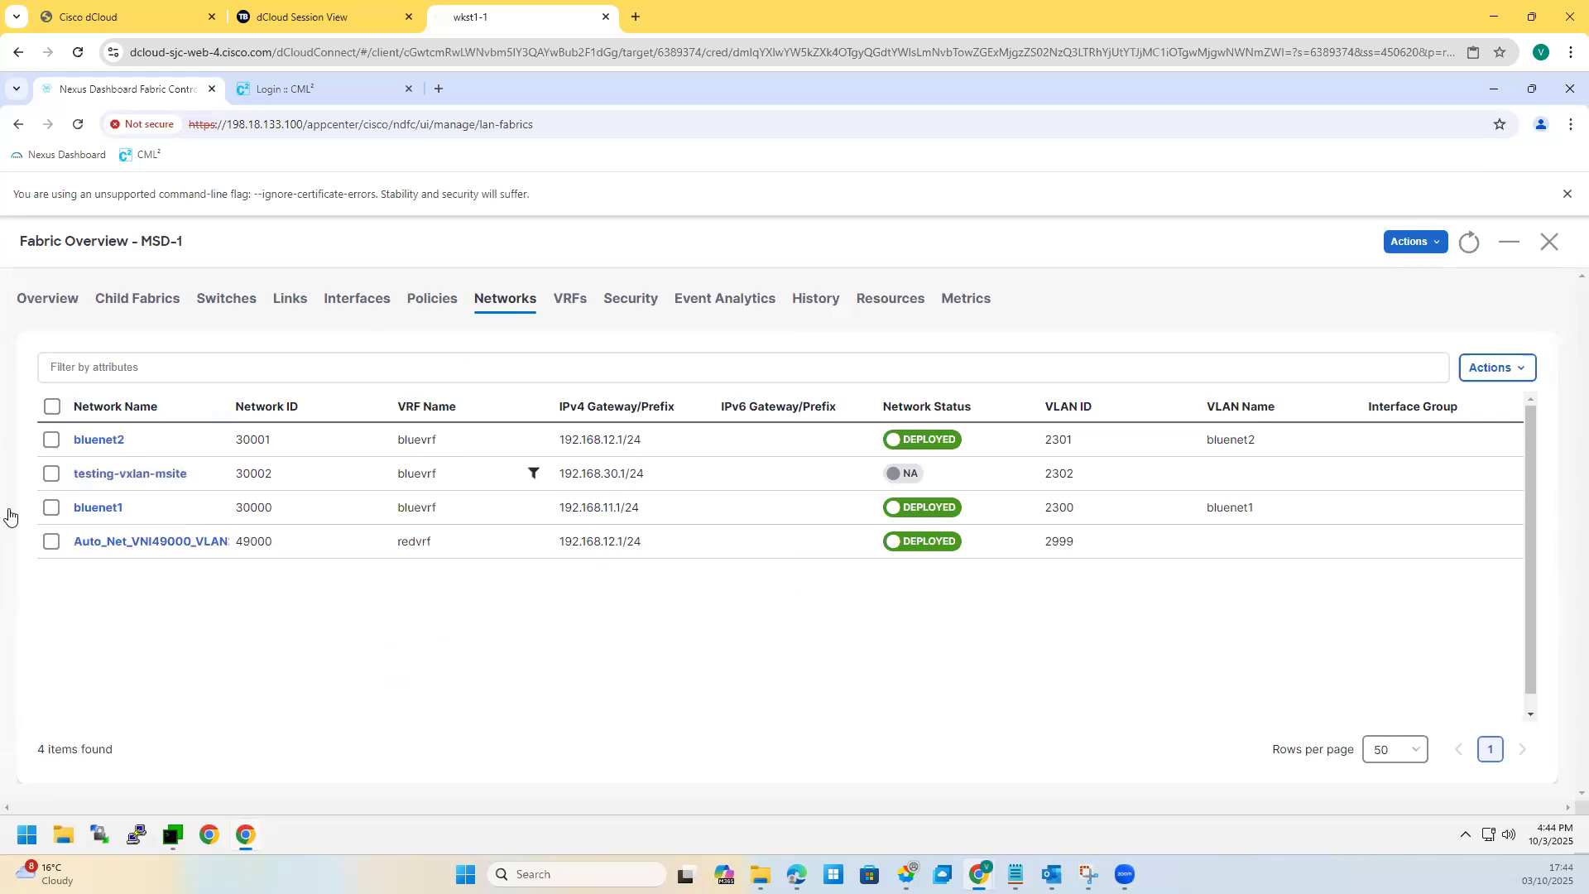
Step: Open testing-vxlan-msite's edit form and close it without changes
{"action": "left_click", "coordinate": [52, 473]}
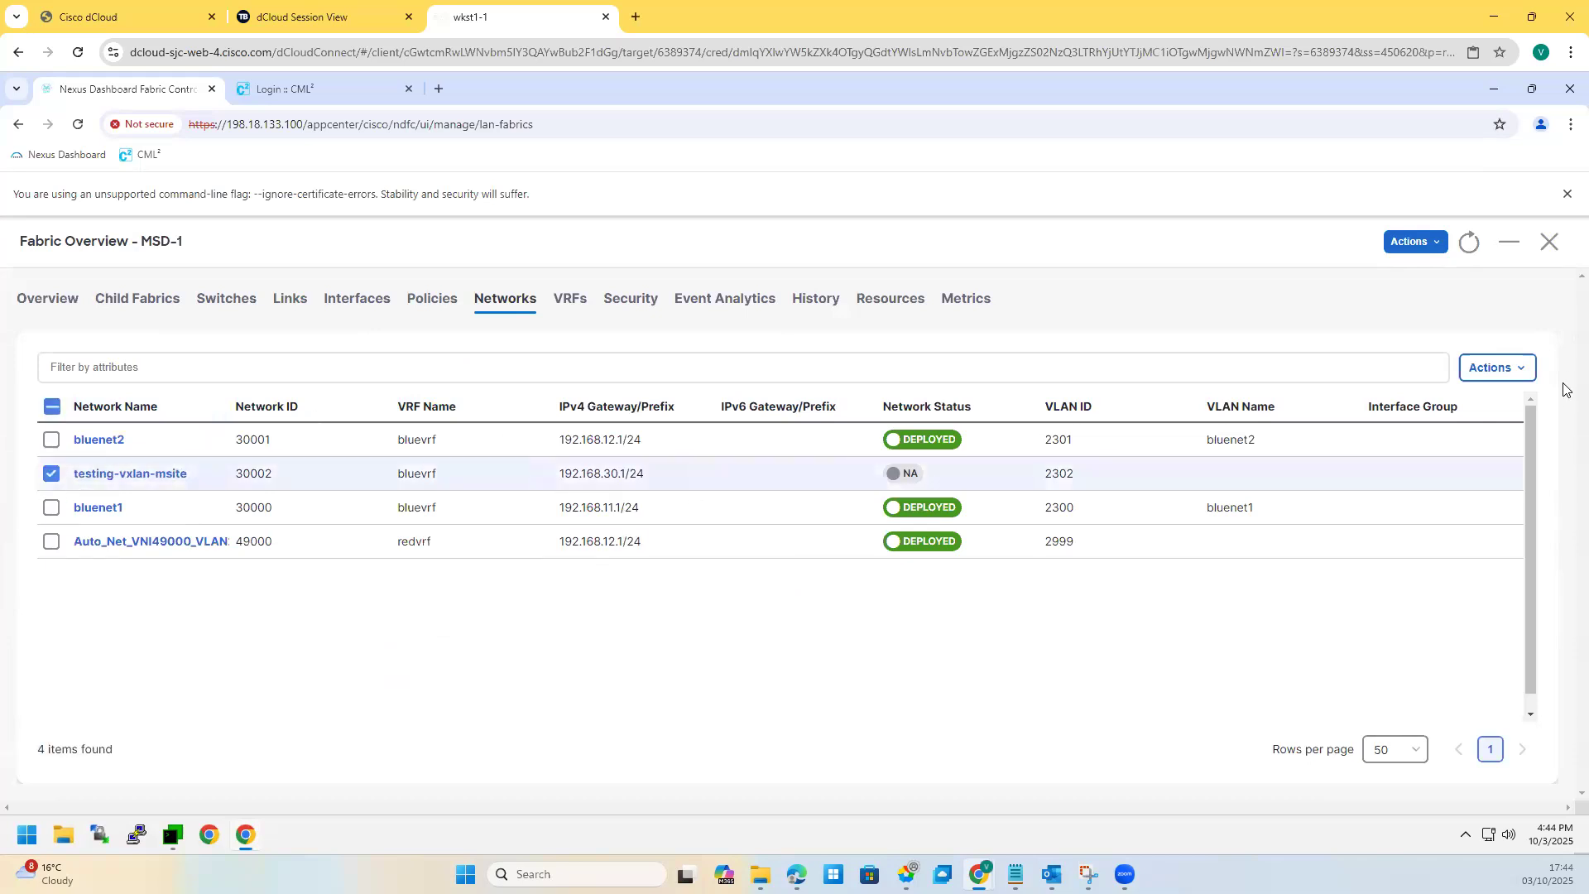
{"action": "left_click", "coordinate": [1507, 369]}
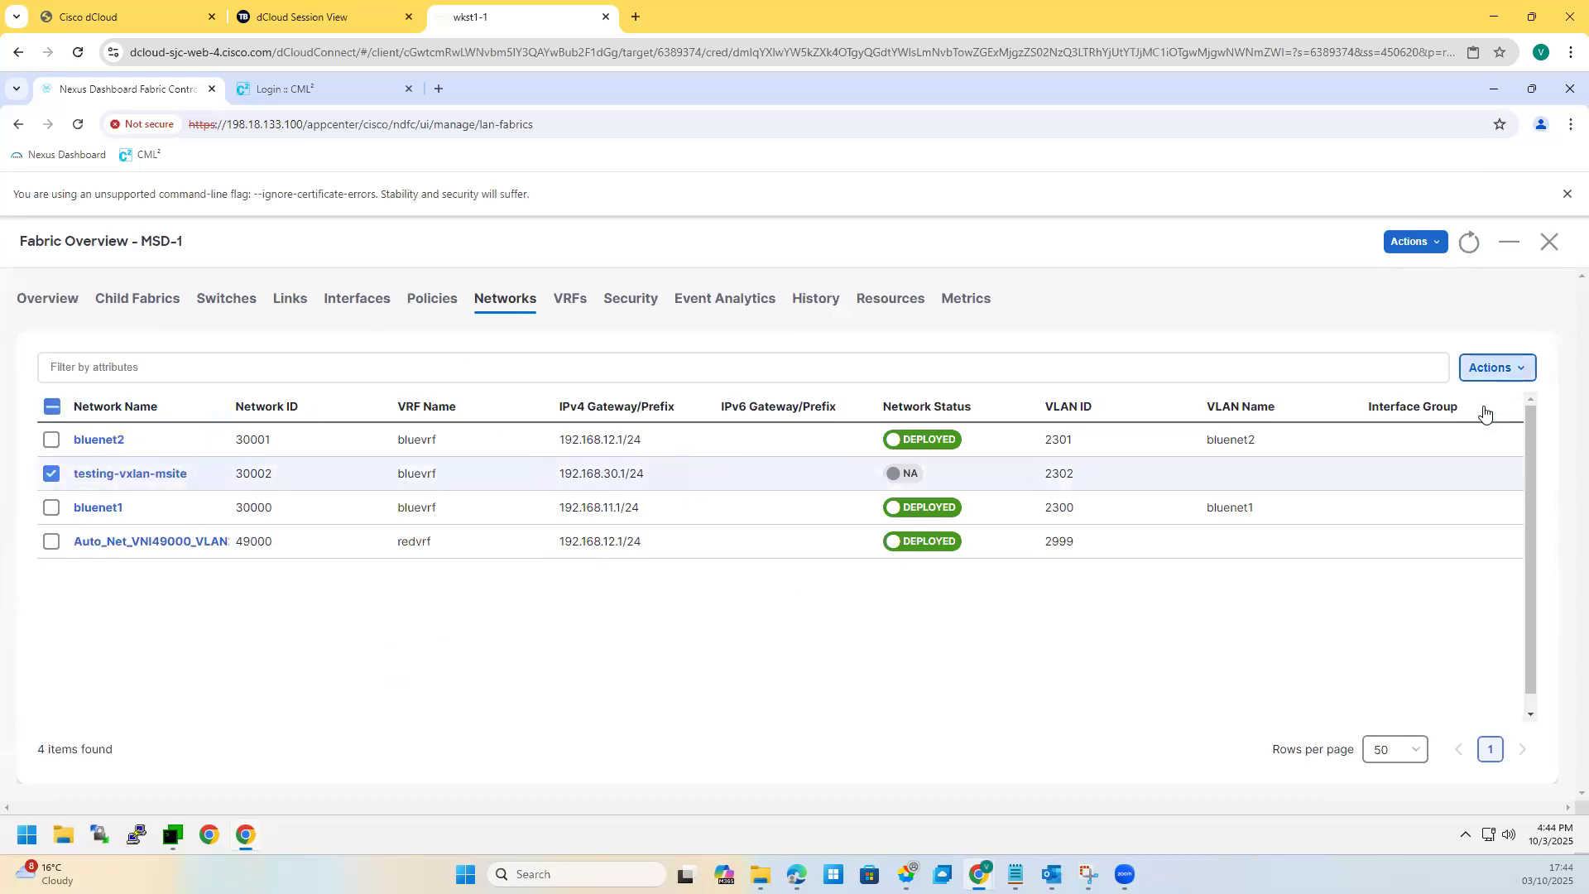
{"action": "left_click", "coordinate": [1353, 431]}
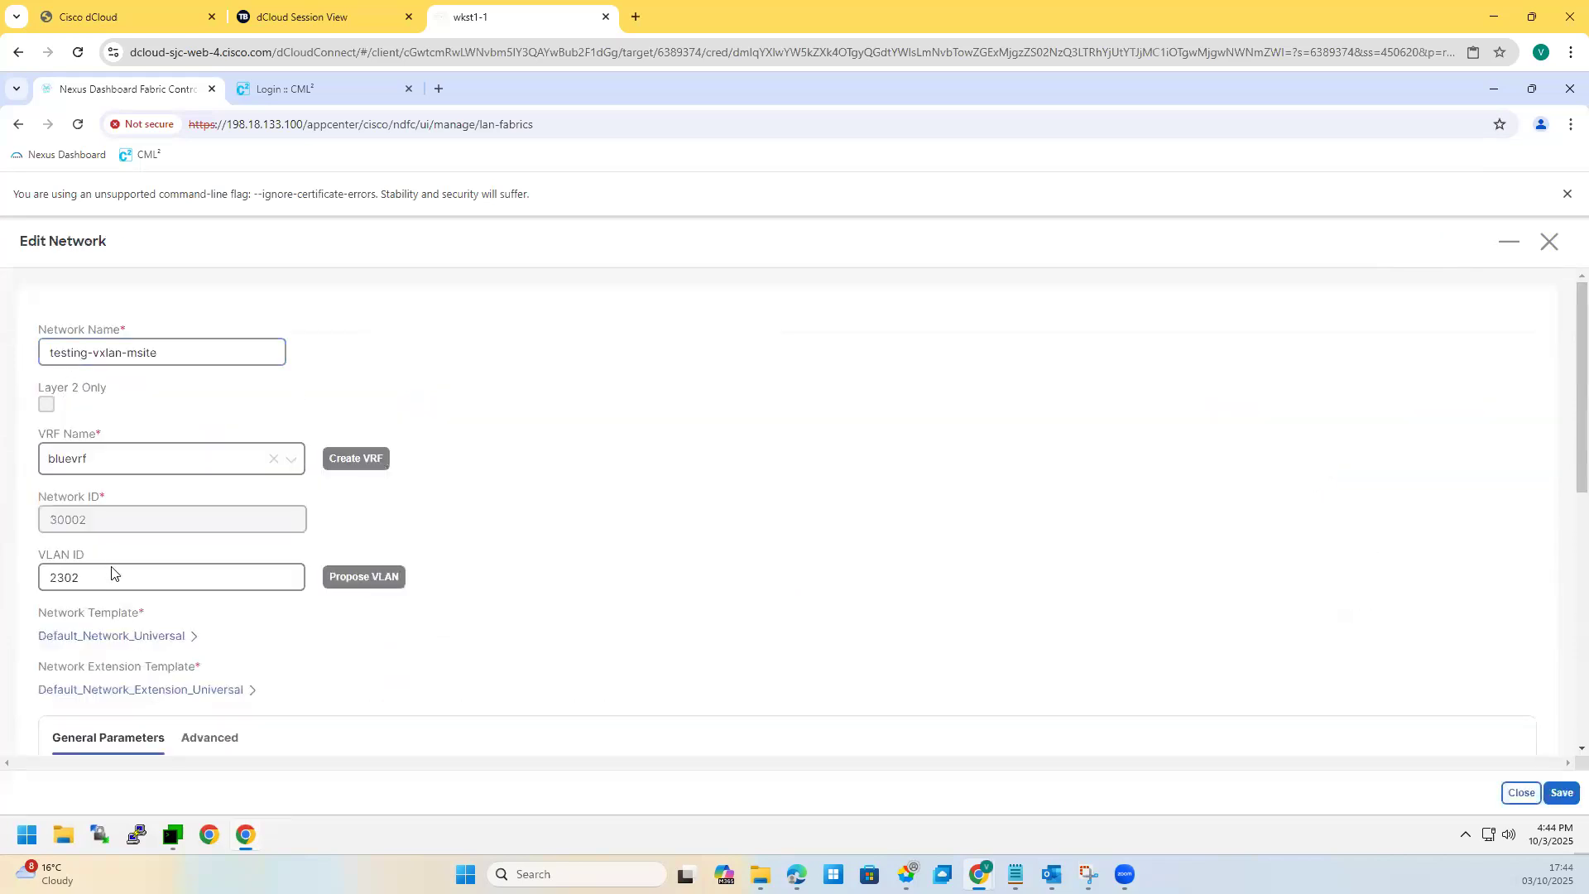
{"action": "scroll", "coordinate": [113, 571], "scroll_direction": "down", "scroll_amount": 10}
{"action": "left_click", "coordinate": [1518, 794]}
Step: Try deploying testing-vxlan-msite, dismiss the warning, and open its network overview
{"action": "left_click", "coordinate": [1494, 368]}
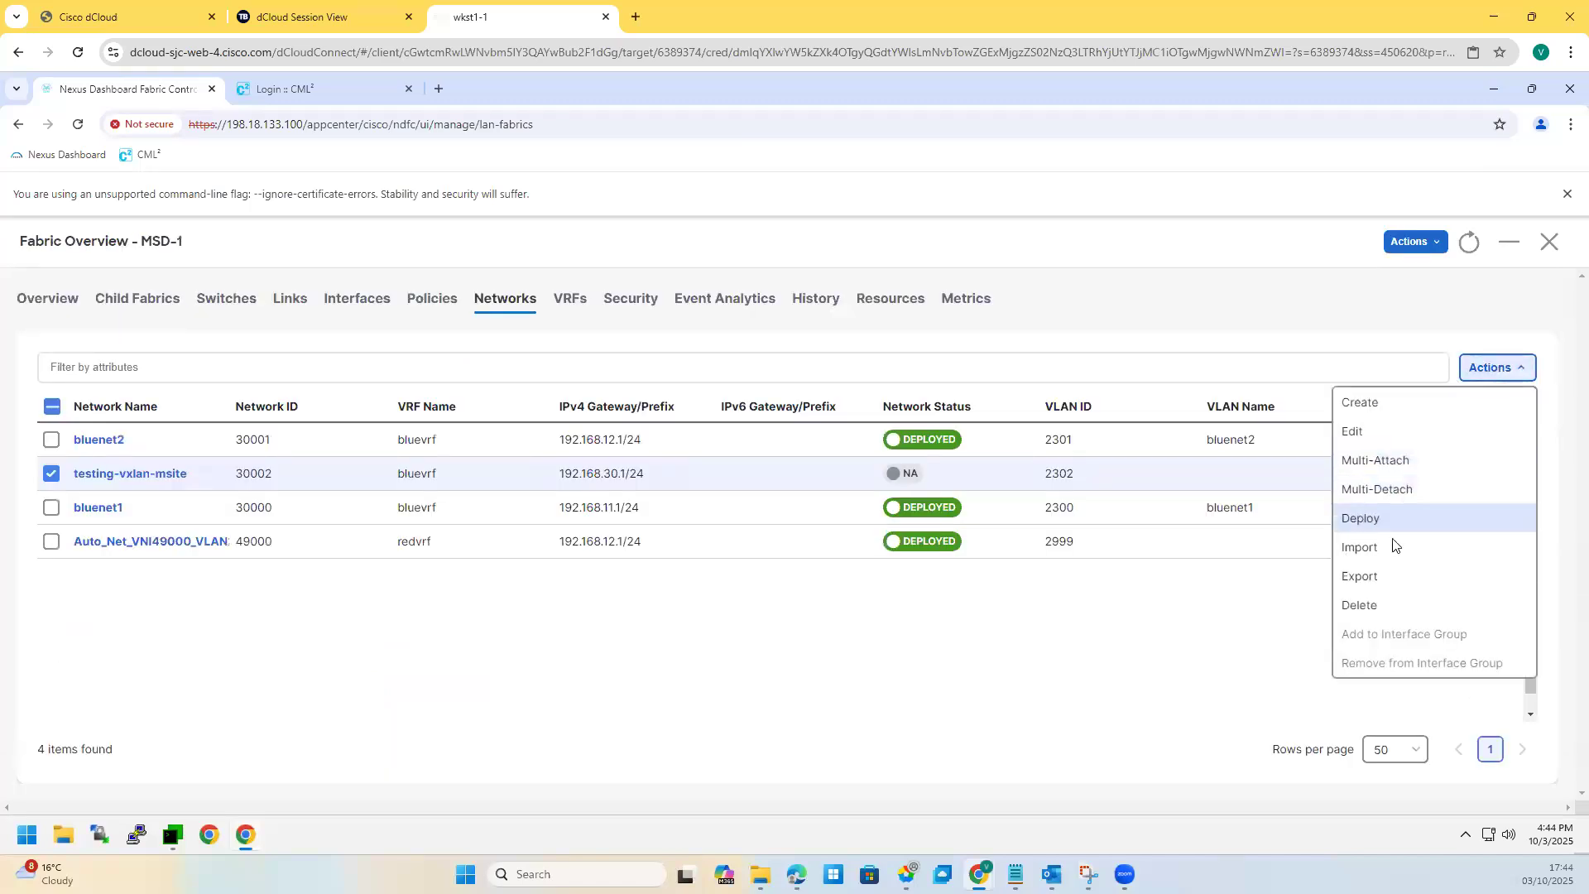
{"action": "left_click", "coordinate": [1362, 520]}
{"action": "left_click", "coordinate": [793, 579]}
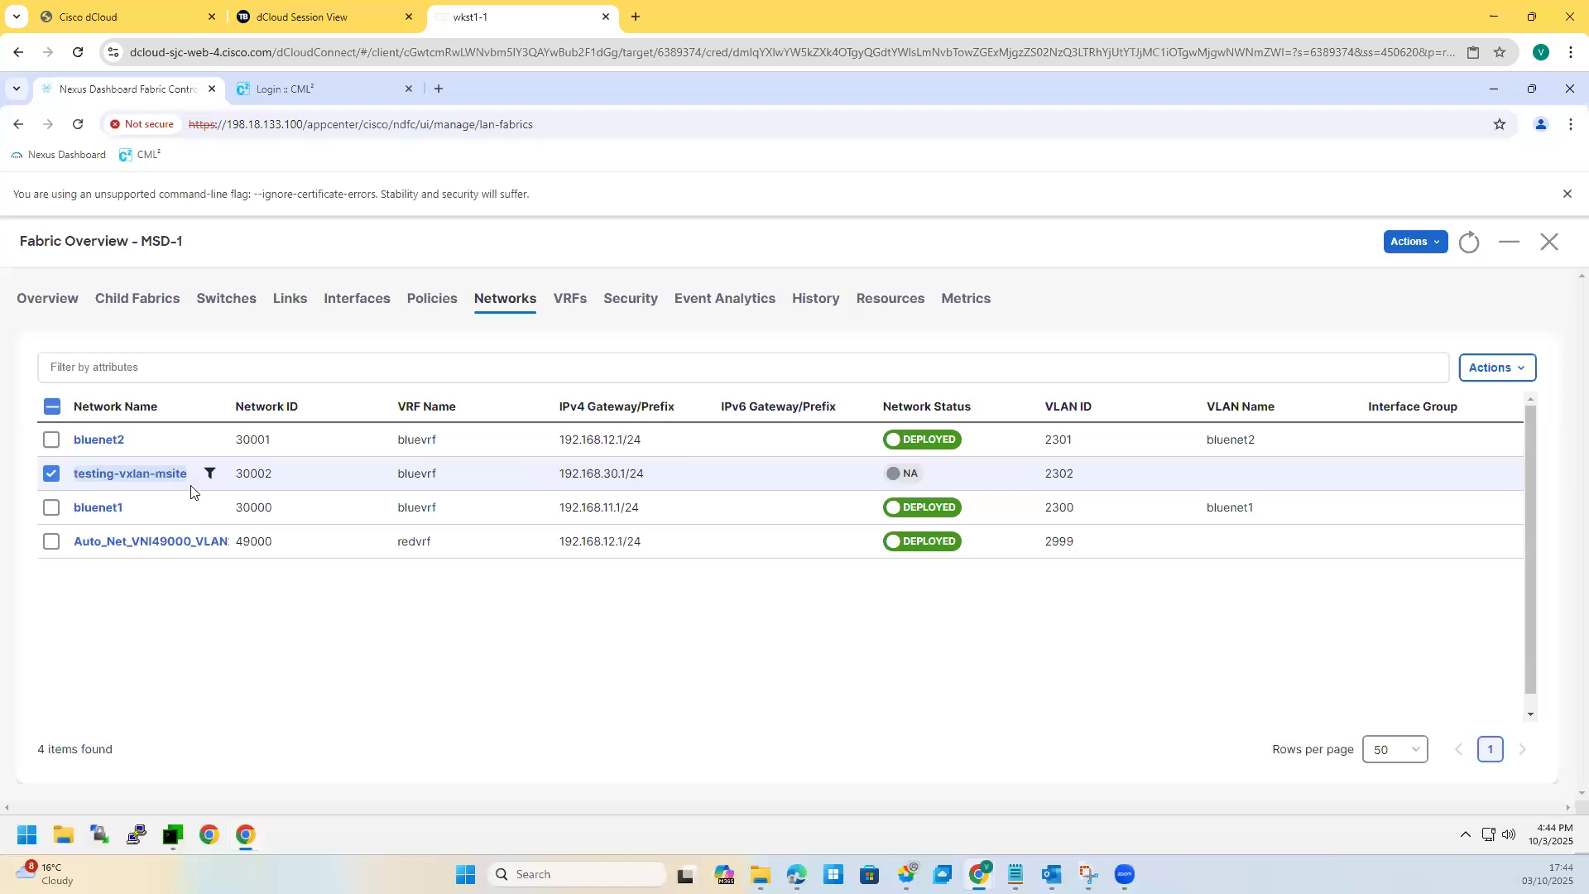
{"action": "left_click", "coordinate": [96, 476]}
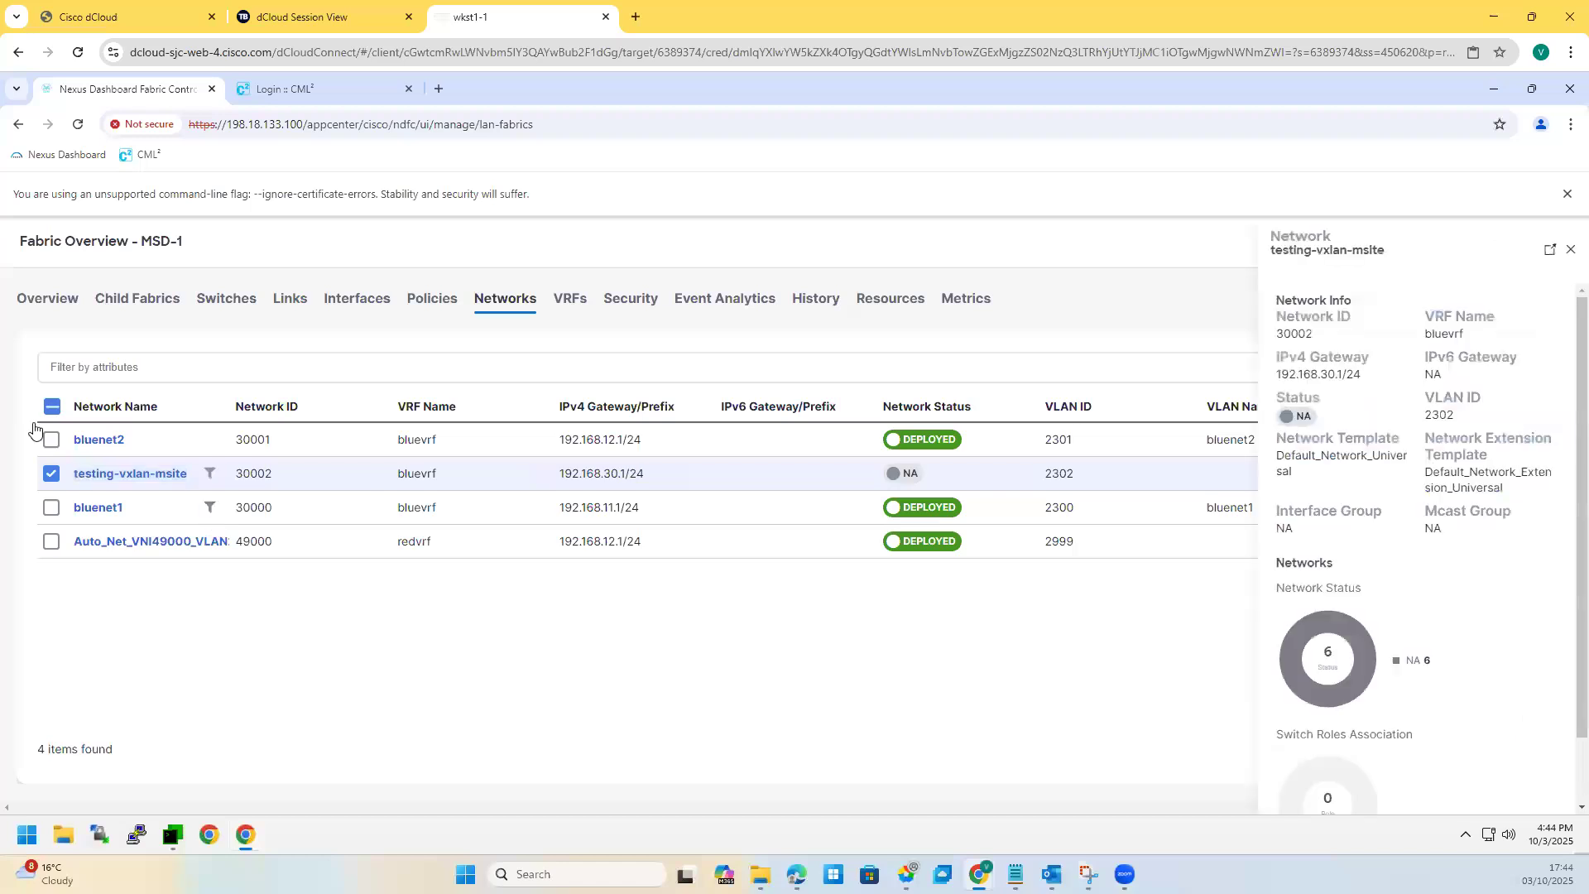
{"action": "left_click", "coordinate": [237, 518]}
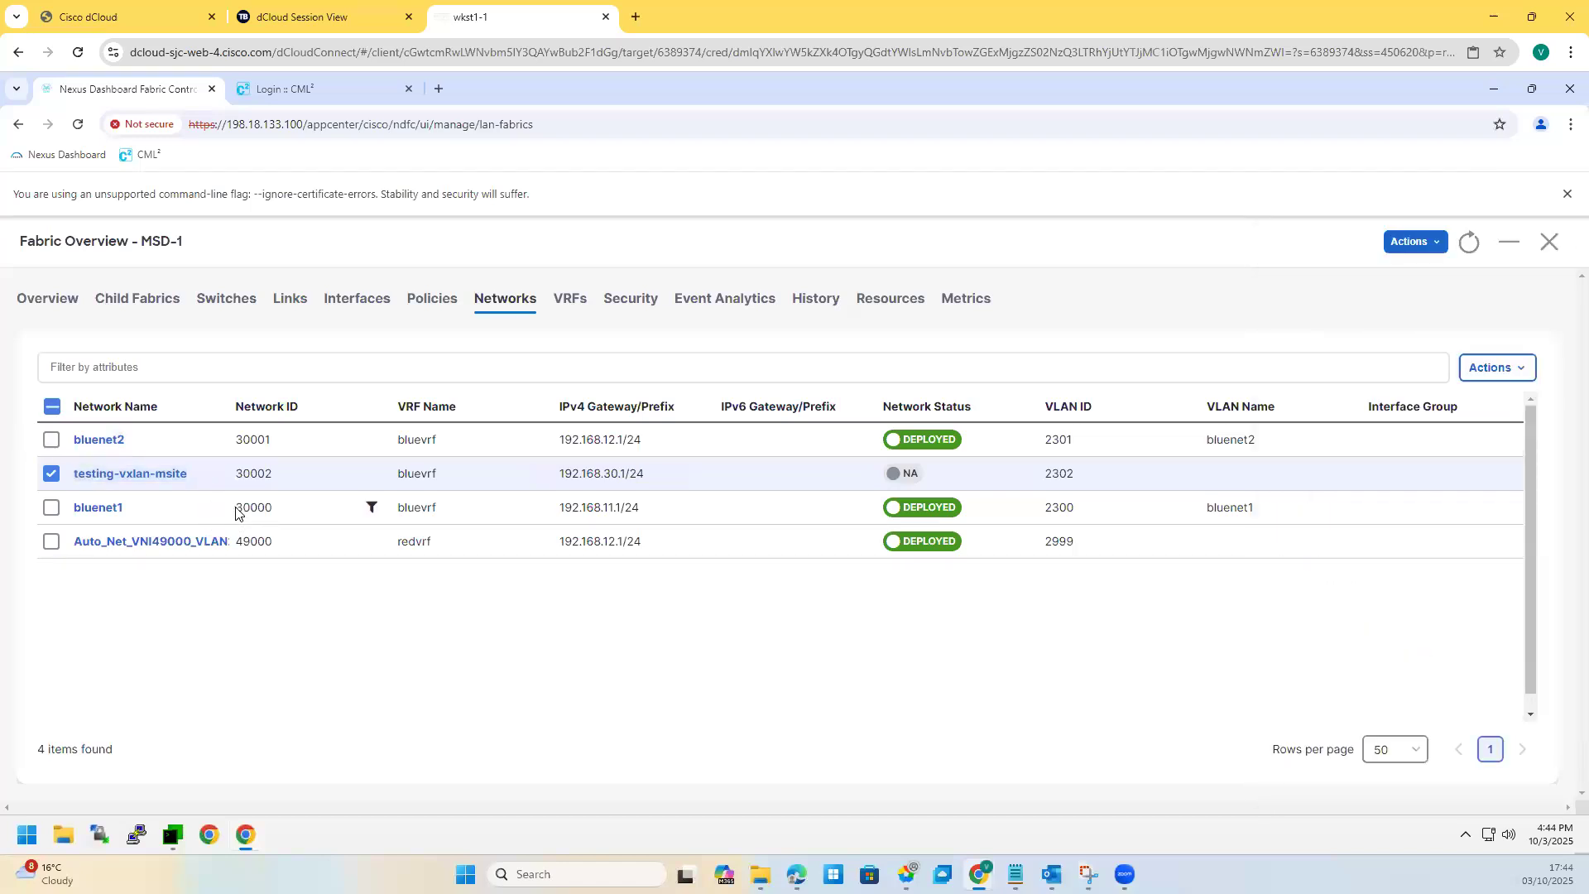
{"action": "left_click", "coordinate": [156, 475]}
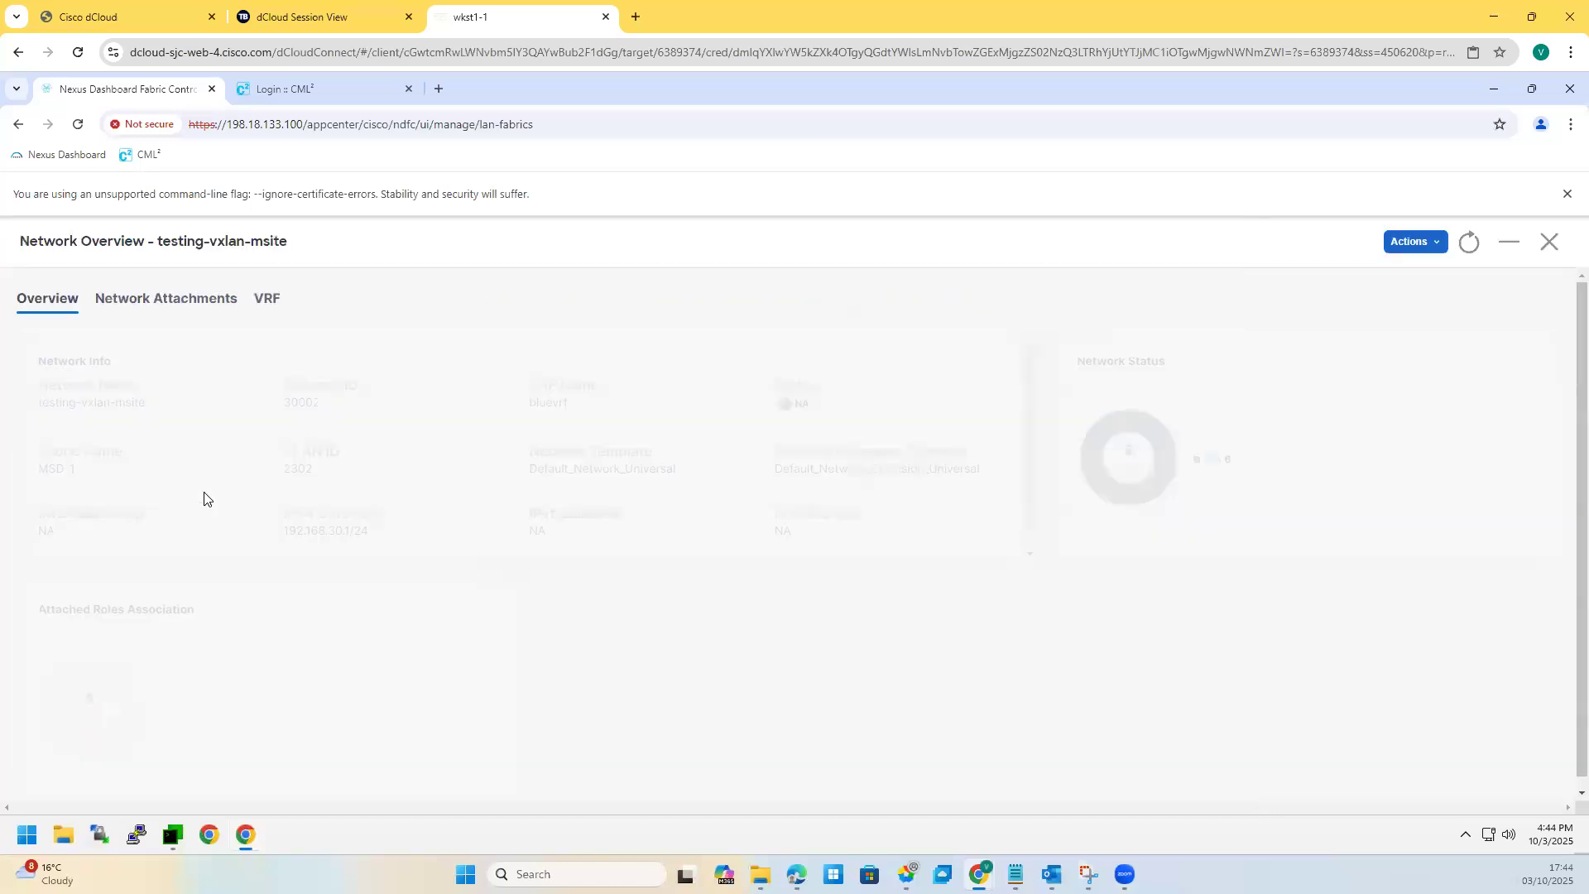
Step: Select testing-vxlan-msite's attachments for Site1-L1, Site1-L2, Site1-BGW1, Site2-BGW1 and Site2-L1, excluding Site1-BL1, for editing
{"action": "left_click", "coordinate": [153, 315]}
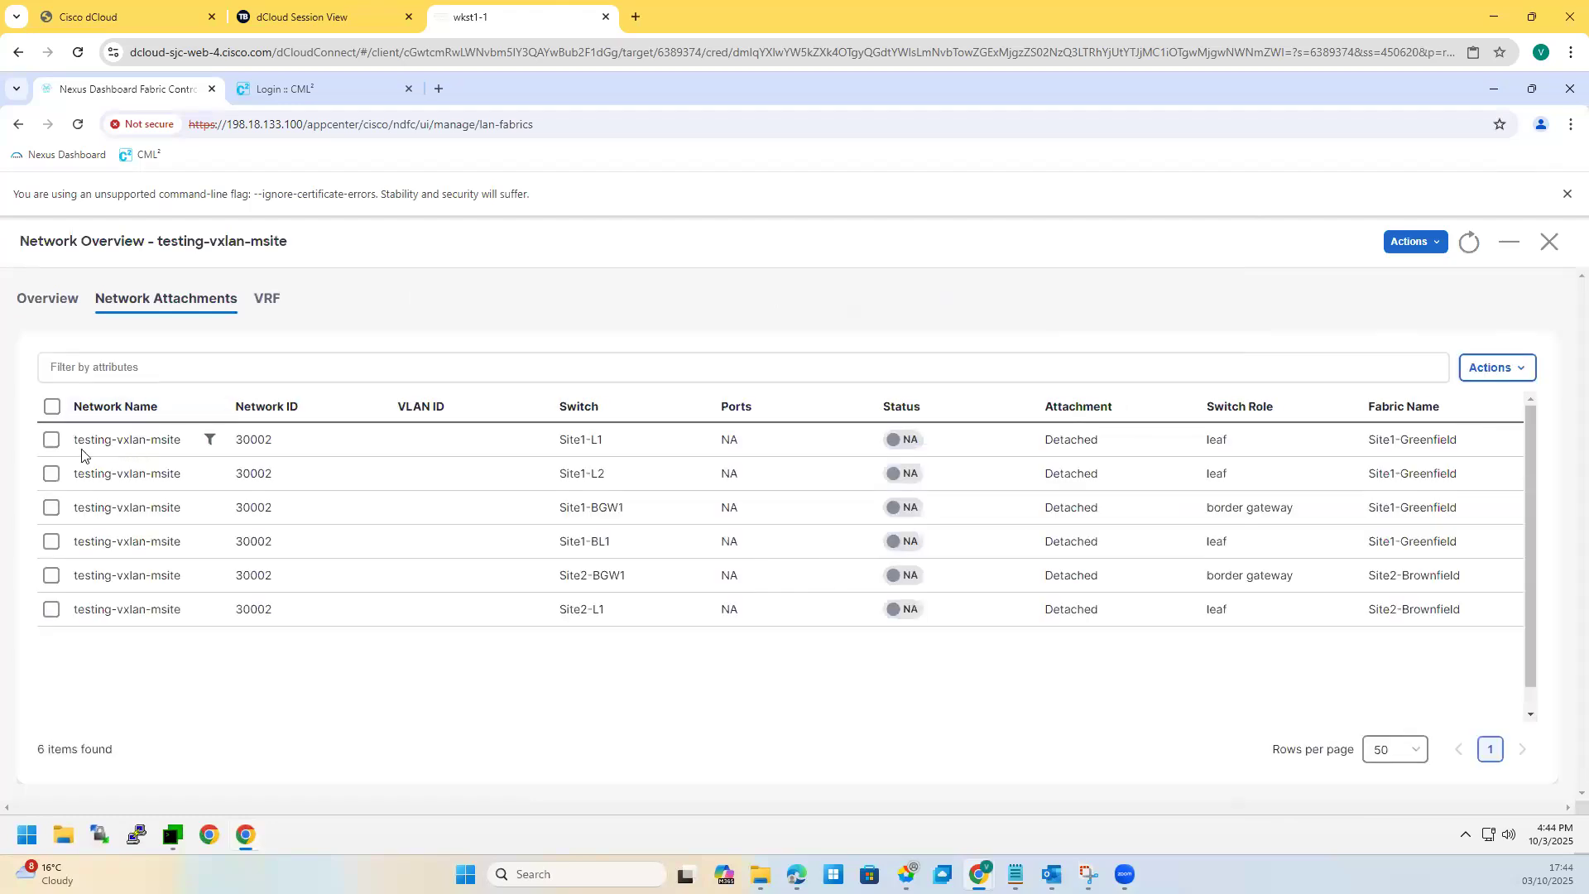
{"action": "left_click", "coordinate": [51, 439]}
{"action": "left_click", "coordinate": [51, 473]}
{"action": "left_click", "coordinate": [52, 542]}
{"action": "left_click", "coordinate": [52, 576]}
{"action": "left_click", "coordinate": [51, 508]}
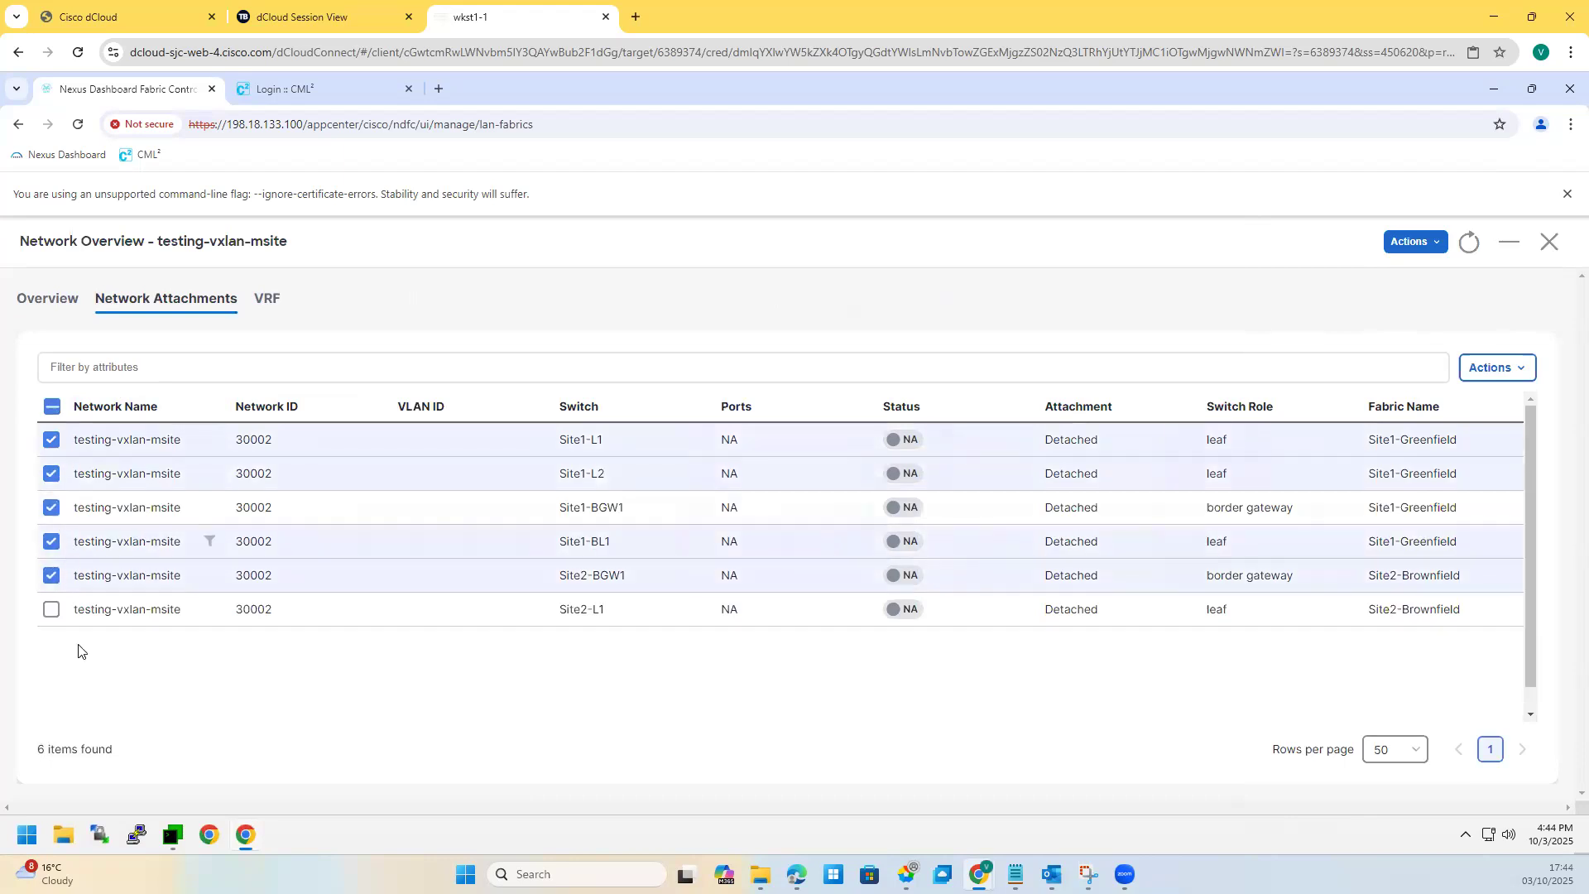
{"action": "left_click", "coordinate": [51, 611]}
{"action": "left_click", "coordinate": [51, 543]}
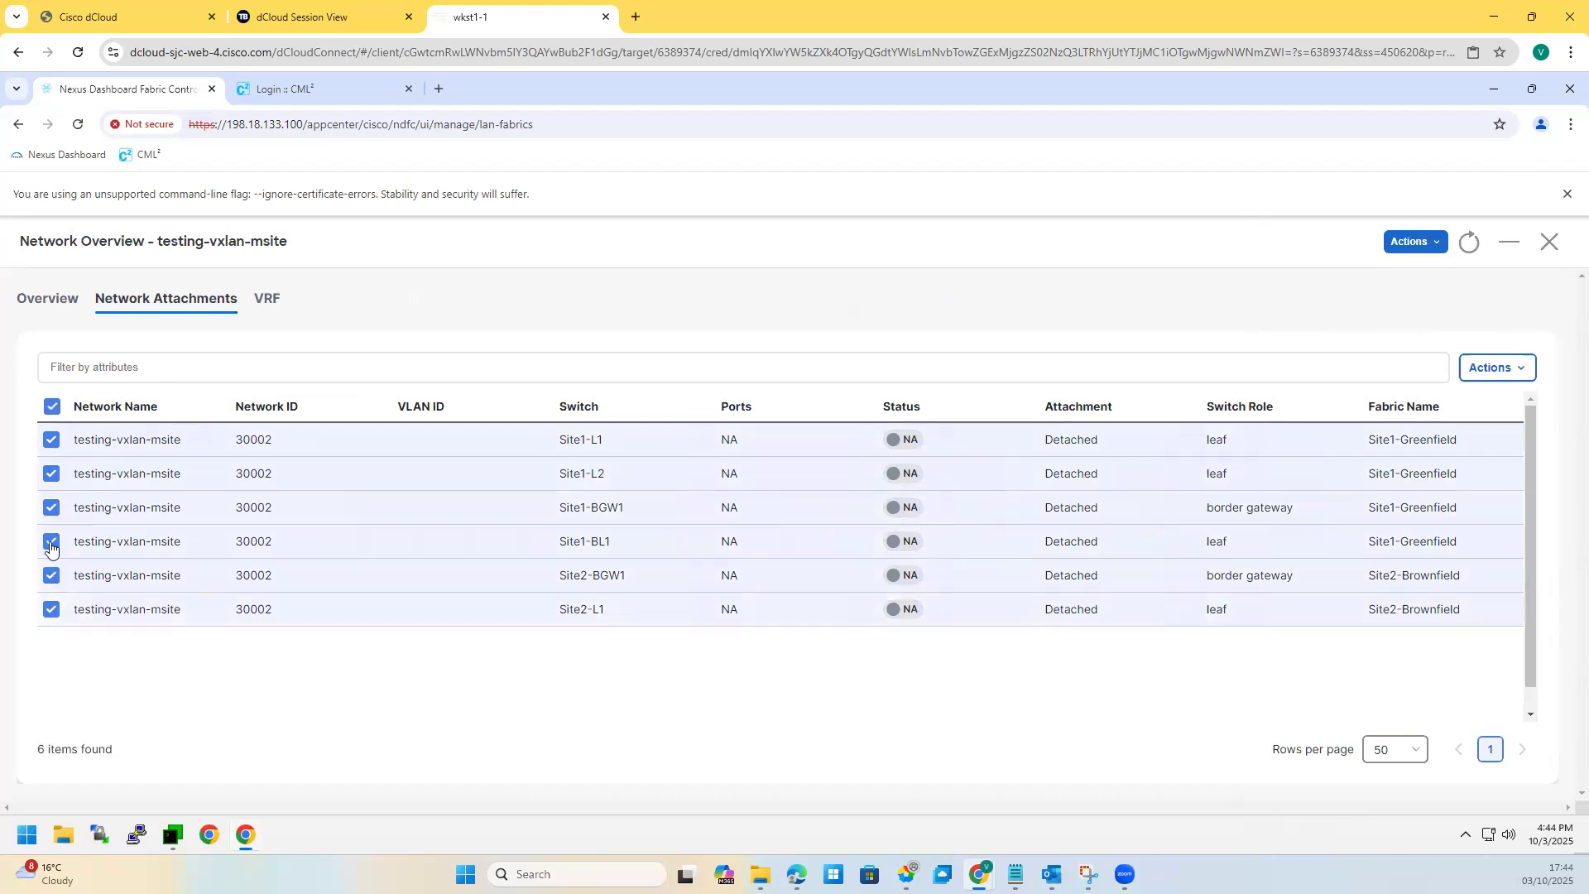
{"action": "left_click", "coordinate": [1494, 368]}
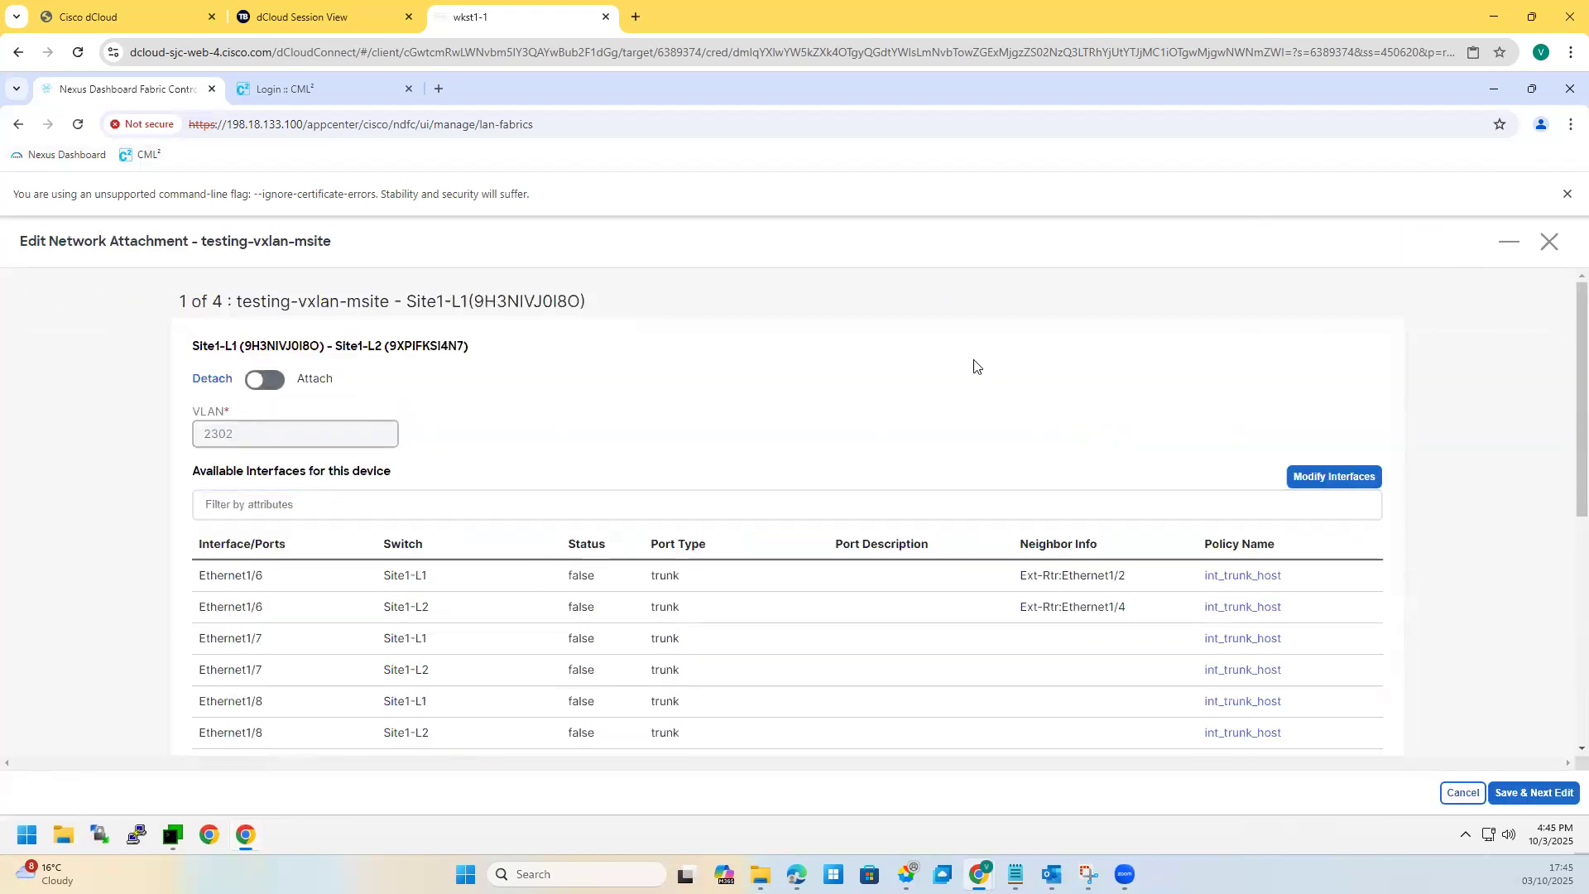
Step: Attach the network to Site1-L1 and Site1-L2, including Ethernet1/6 on Site1-L2
{"action": "left_click", "coordinate": [264, 381]}
{"action": "left_click_drag", "start_coordinate": [420, 302], "coordinate": [466, 339]}
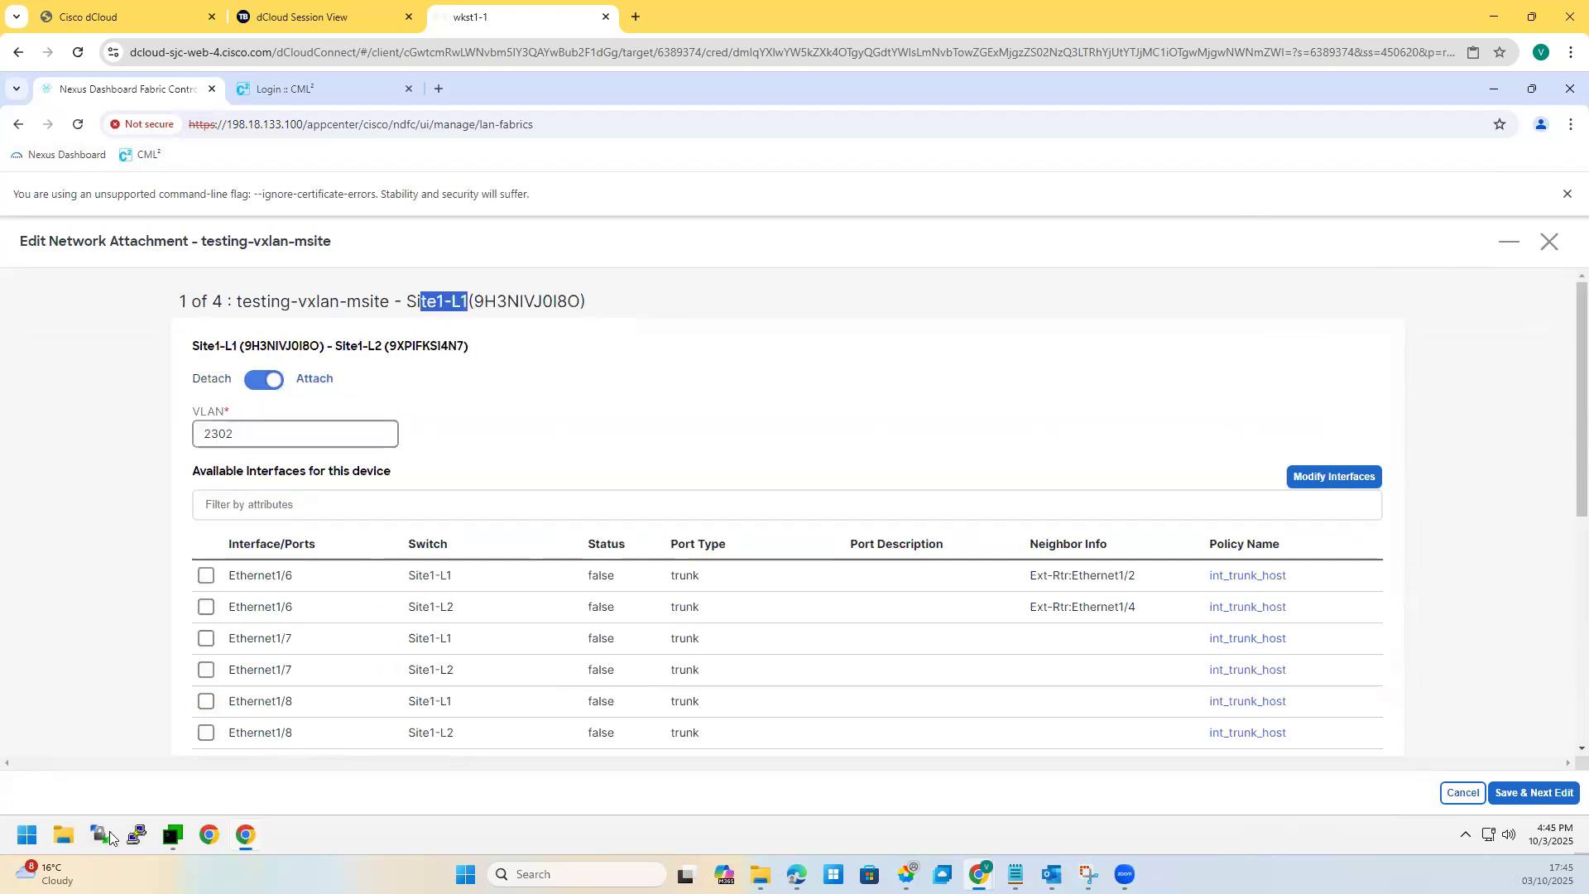
{"action": "left_click", "coordinate": [206, 609]}
{"action": "left_click", "coordinate": [207, 614]}
{"action": "left_click", "coordinate": [222, 614]}
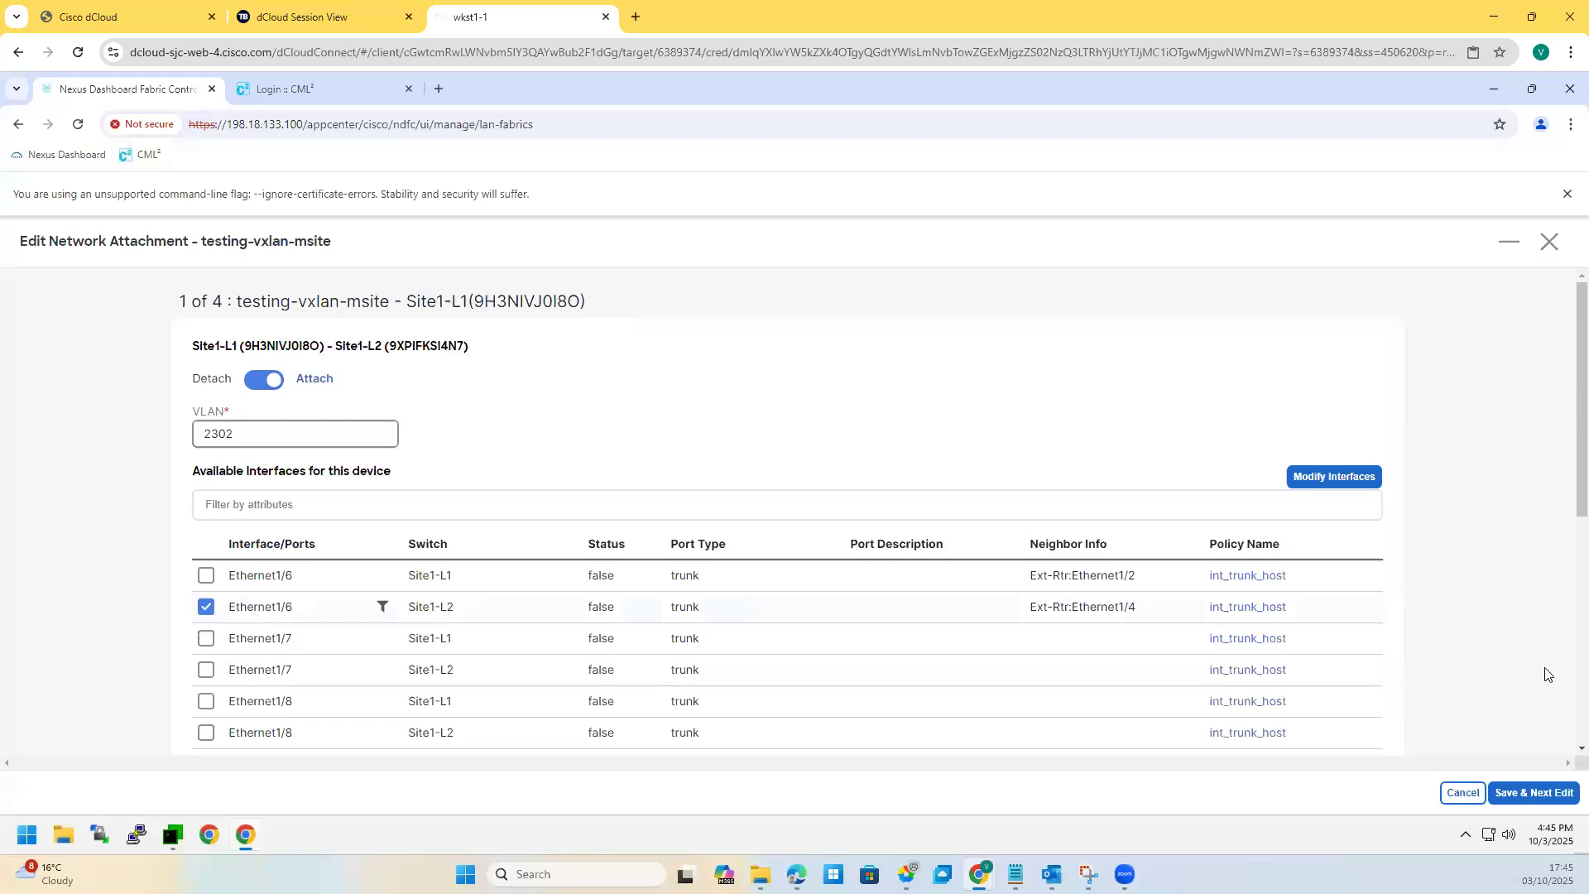
{"action": "left_click", "coordinate": [1511, 793]}
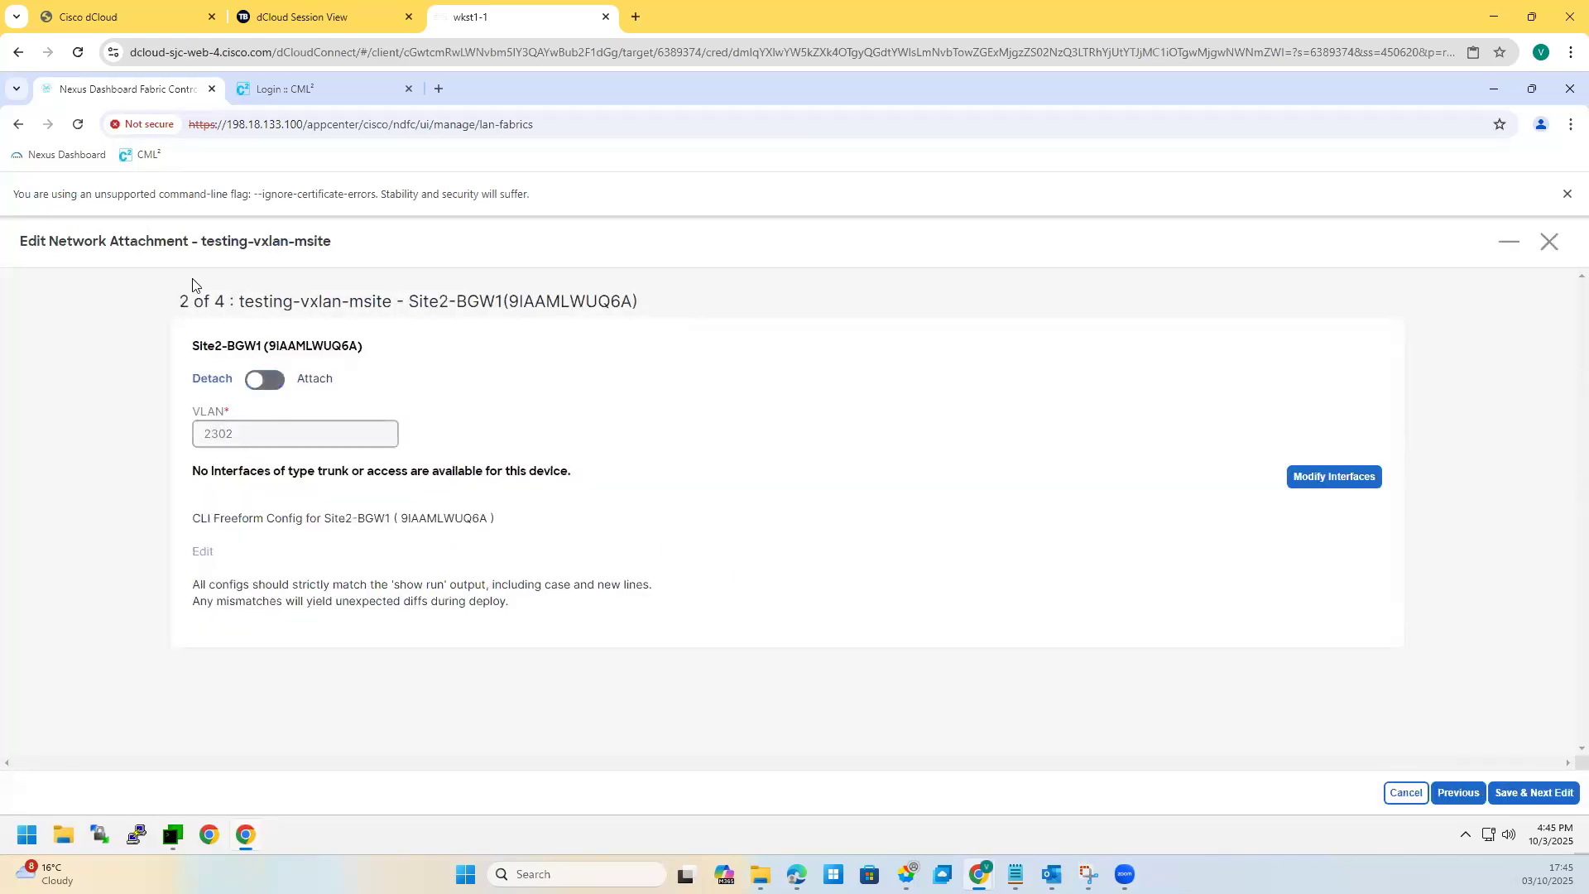
Step: Attach Site2-BGW1, Site1-BGW1 and Site2-L1 with port Ethernet1/6, then save
{"action": "left_click", "coordinate": [267, 380]}
{"action": "left_click", "coordinate": [1531, 796]}
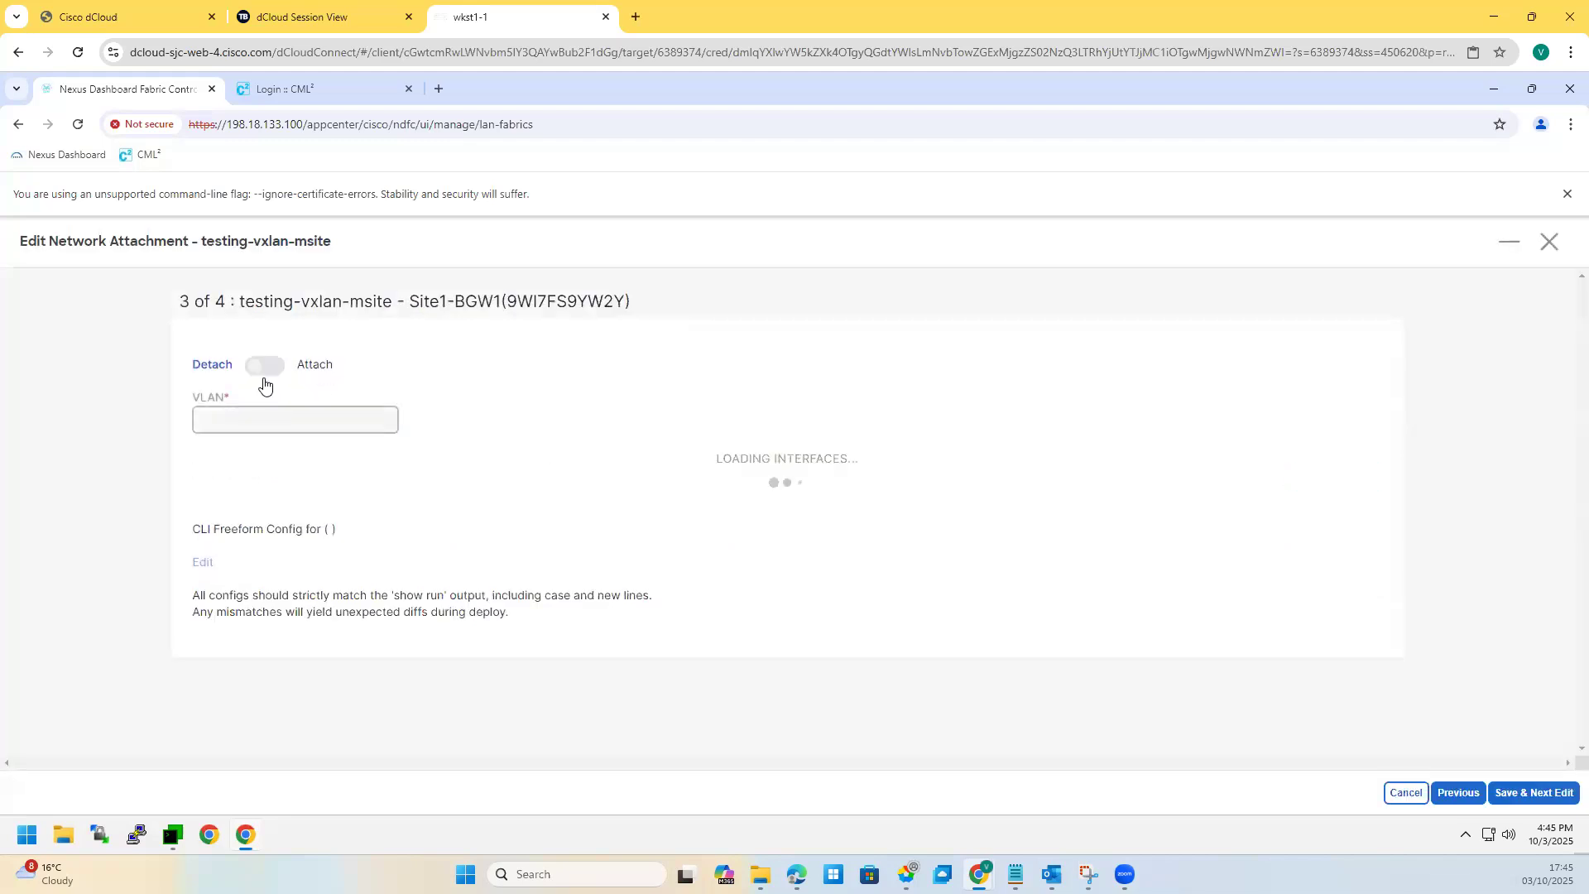
{"action": "left_click", "coordinate": [267, 380]}
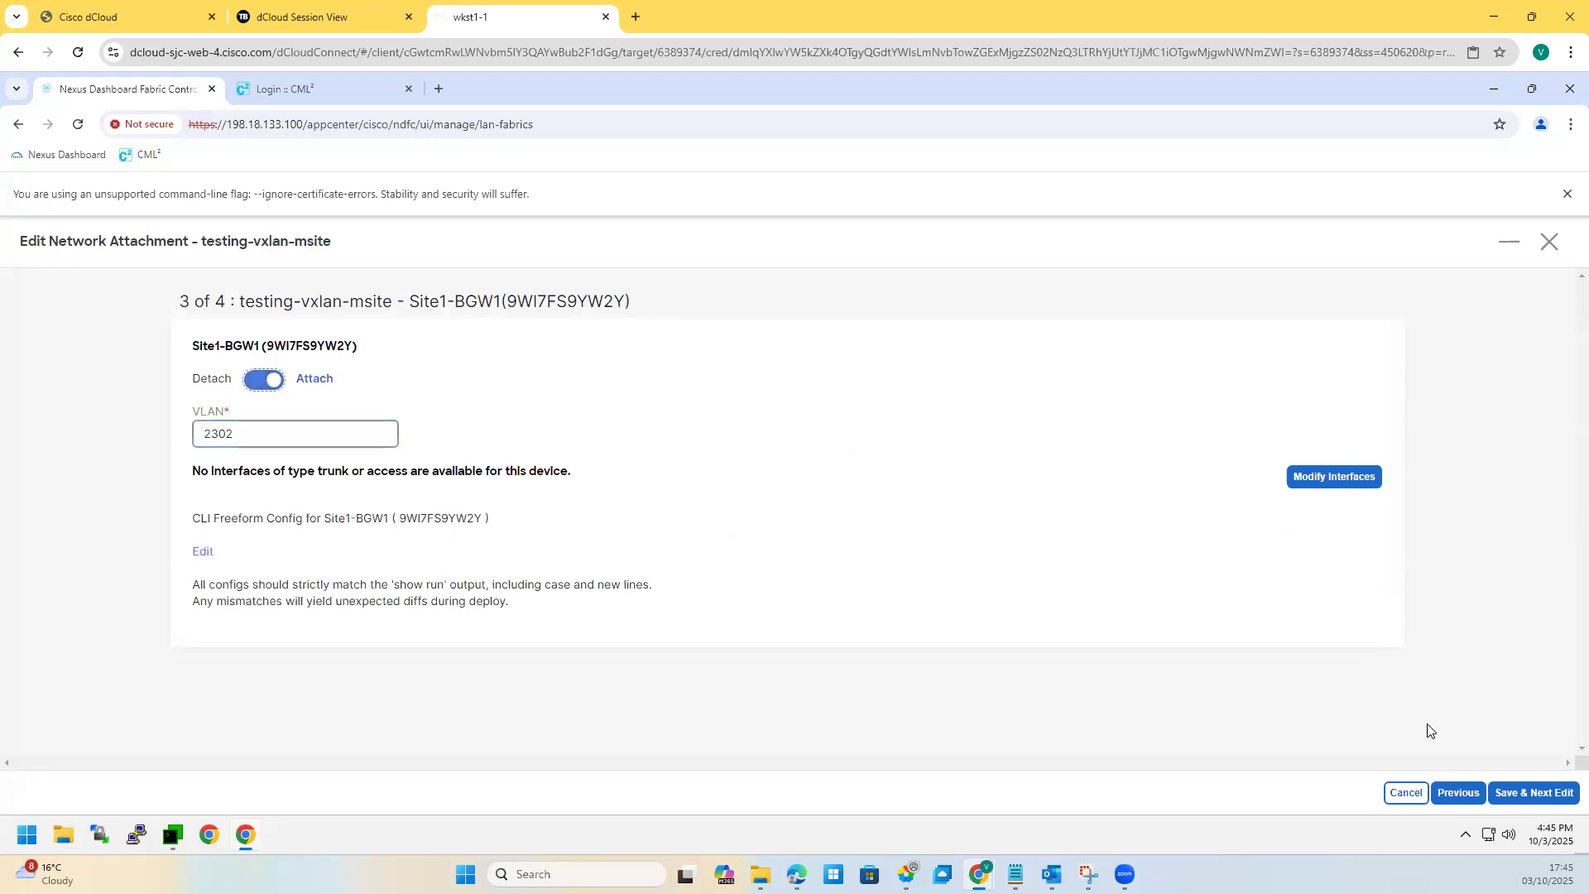
{"action": "left_click", "coordinate": [1517, 792]}
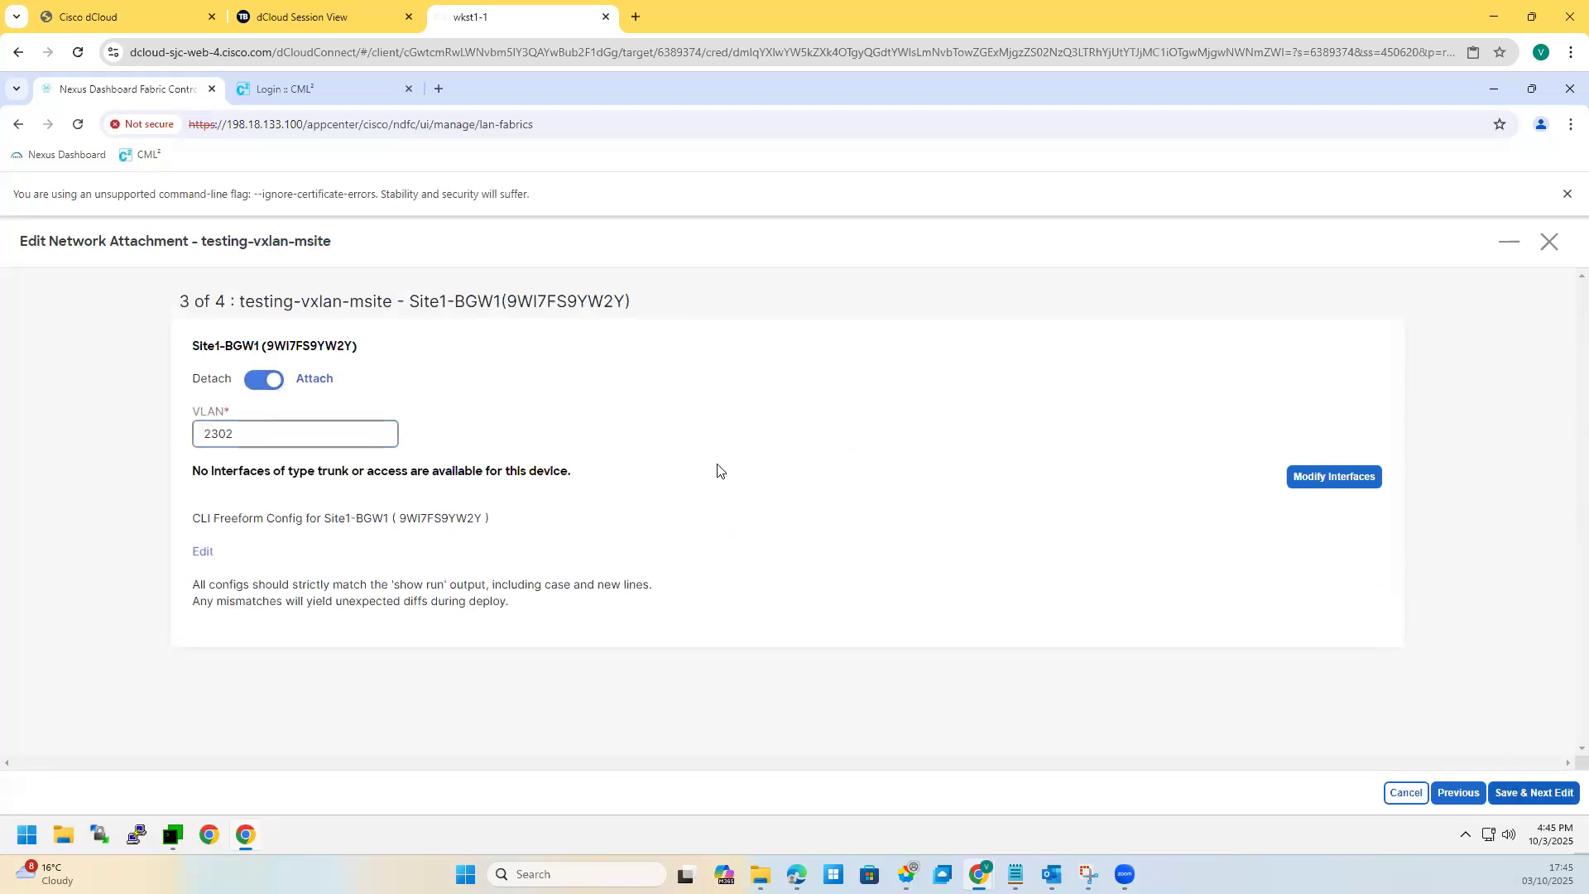
{"action": "left_click", "coordinate": [265, 379]}
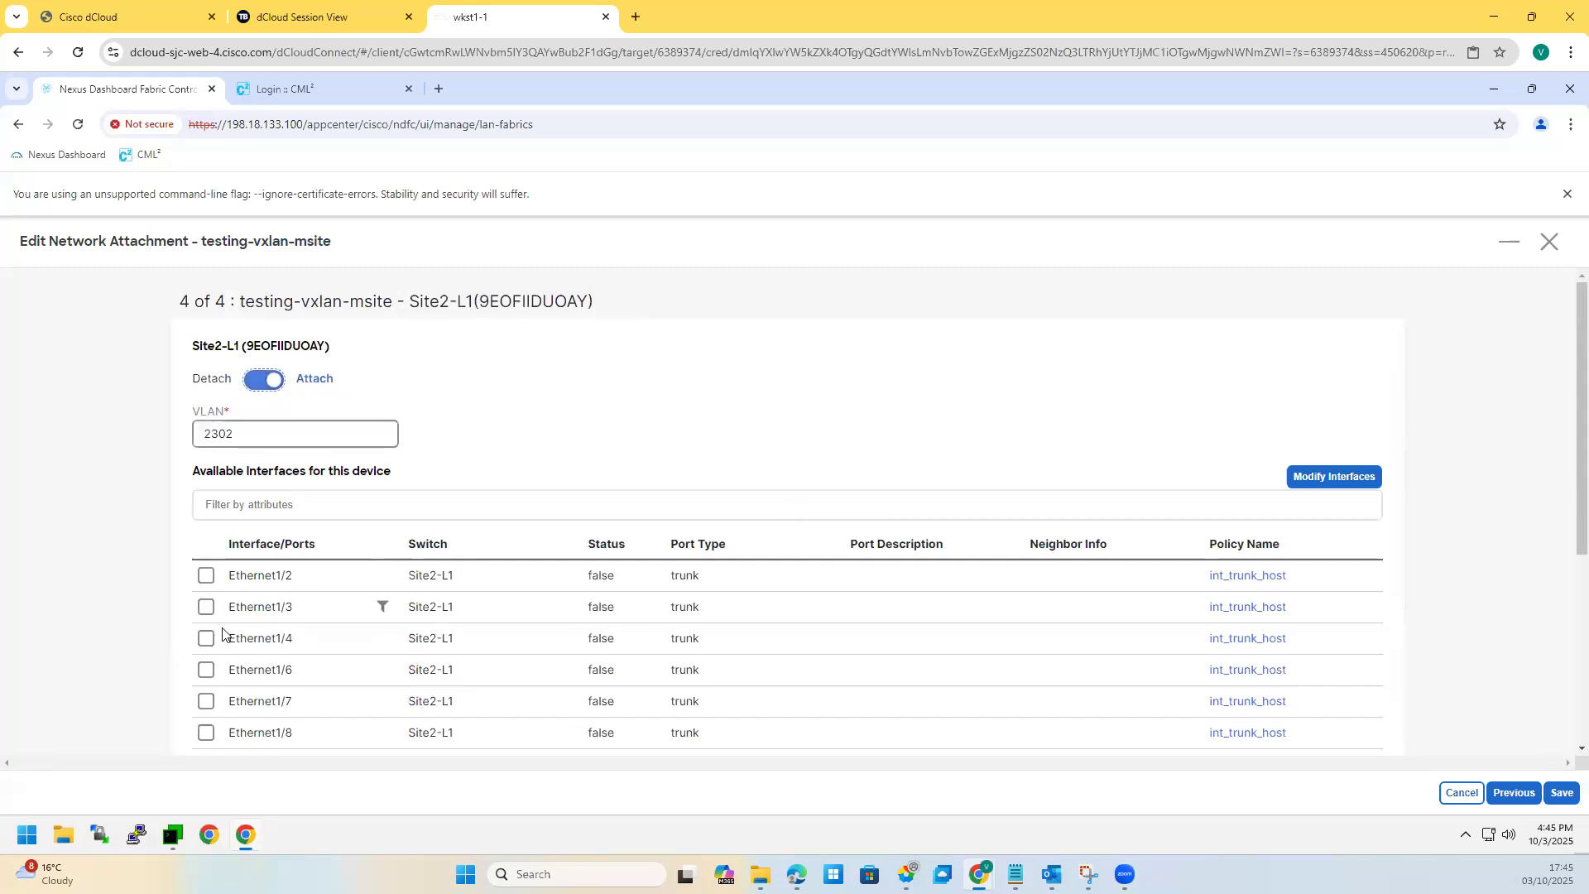
{"action": "left_click", "coordinate": [207, 670]}
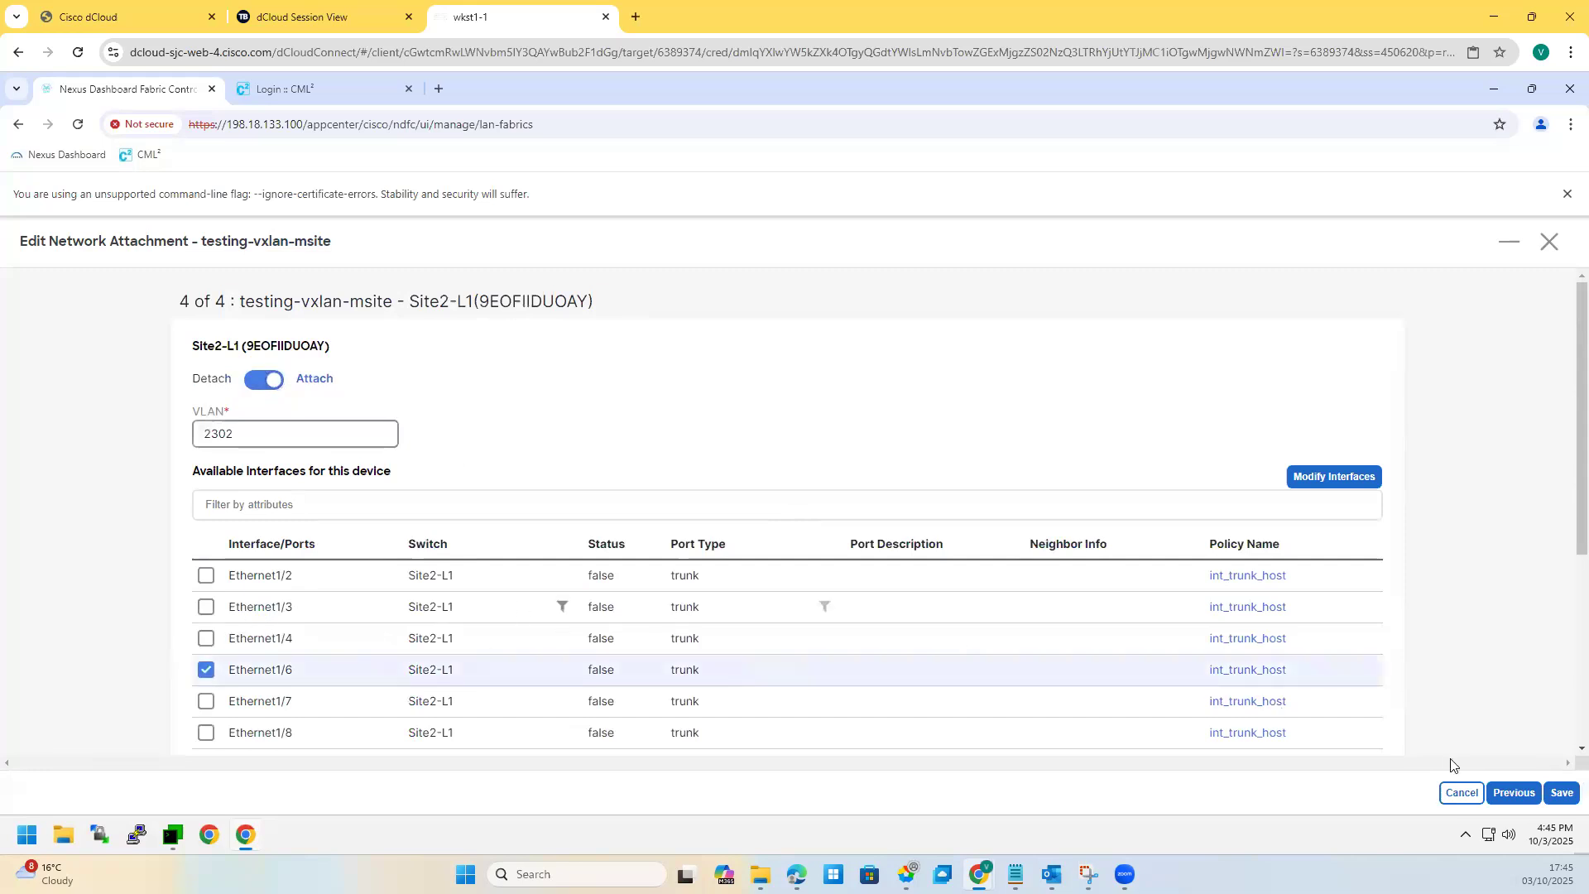
{"action": "left_click", "coordinate": [1560, 794]}
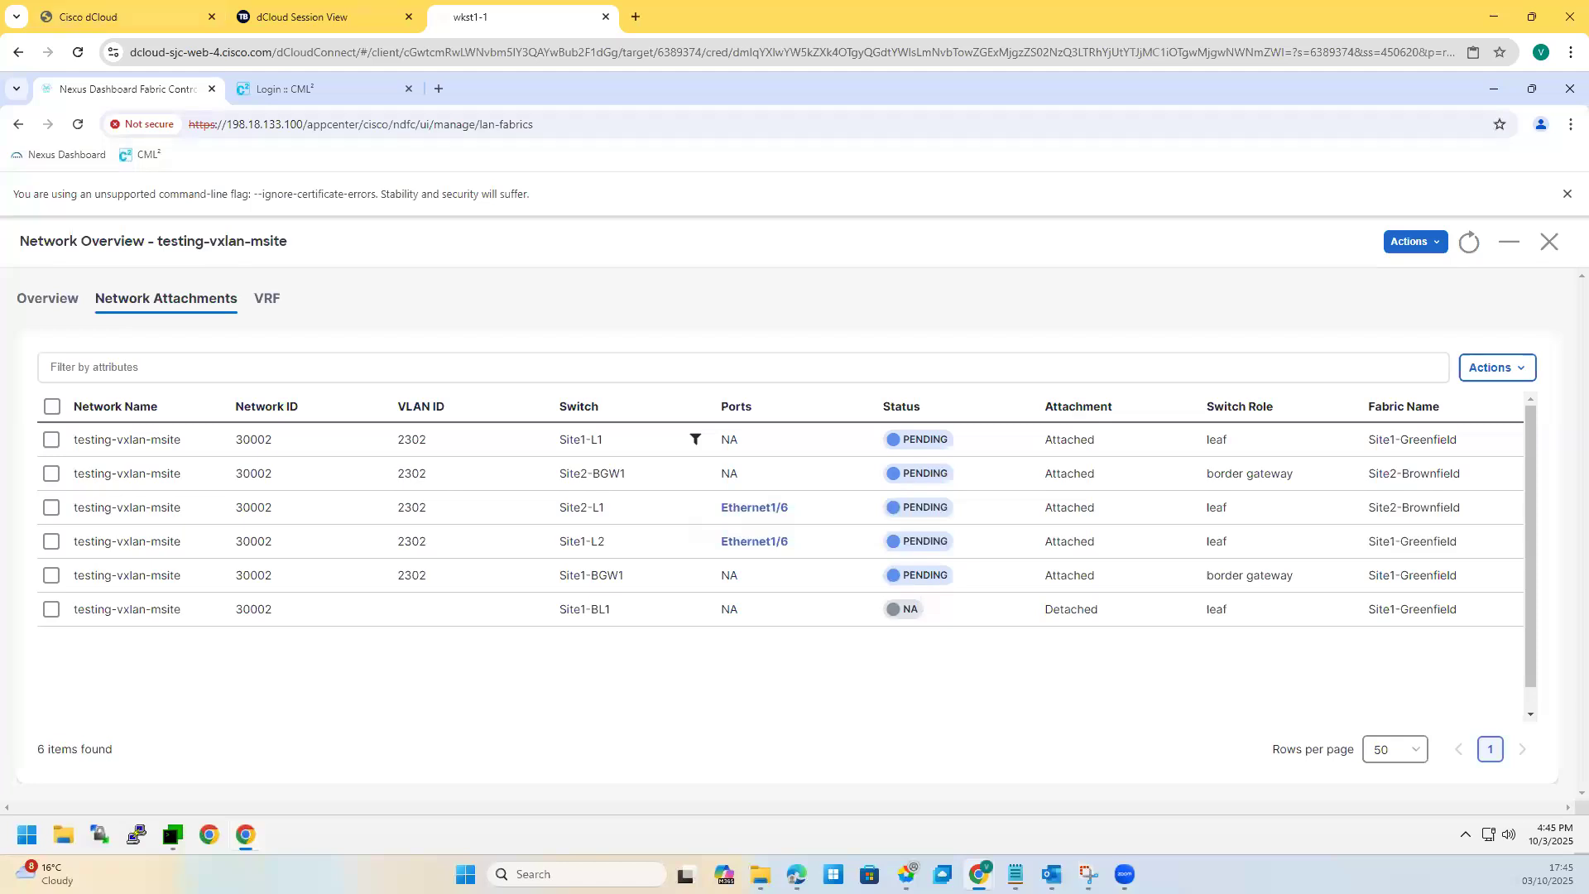
Step: Select the five attached switches and deploy testing-vxlan-msite to them, then bring up MTPuTTY
{"action": "left_click", "coordinate": [52, 441]}
{"action": "left_click", "coordinate": [52, 508]}
{"action": "left_click", "coordinate": [51, 541]}
{"action": "left_click", "coordinate": [51, 575]}
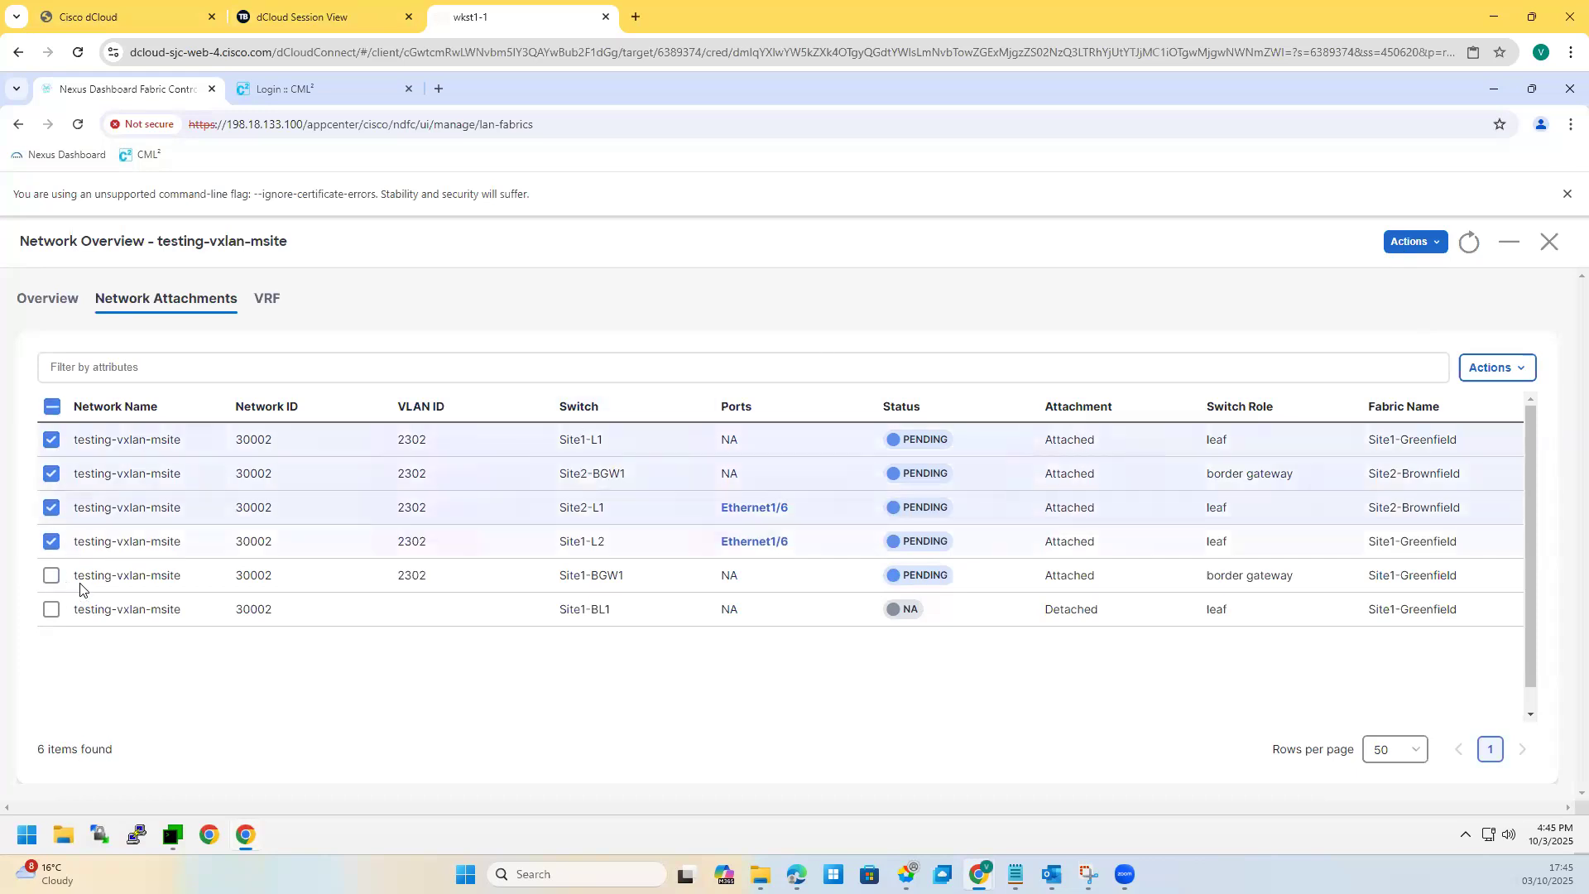
{"action": "left_click", "coordinate": [1494, 368]}
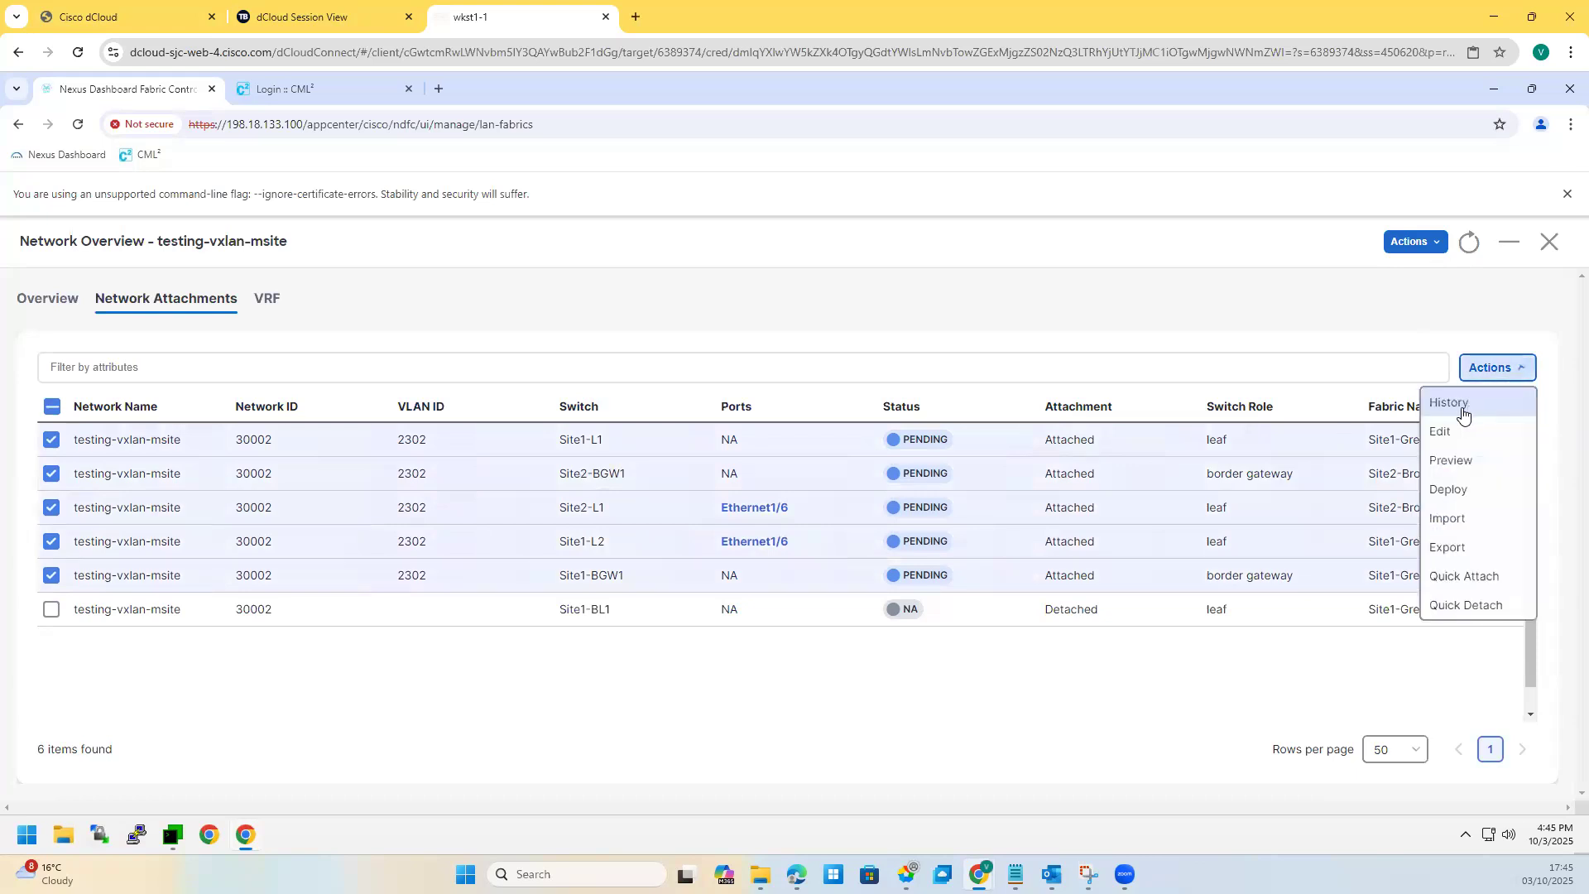
{"action": "left_click", "coordinate": [1447, 495]}
{"action": "left_click", "coordinate": [1548, 794]}
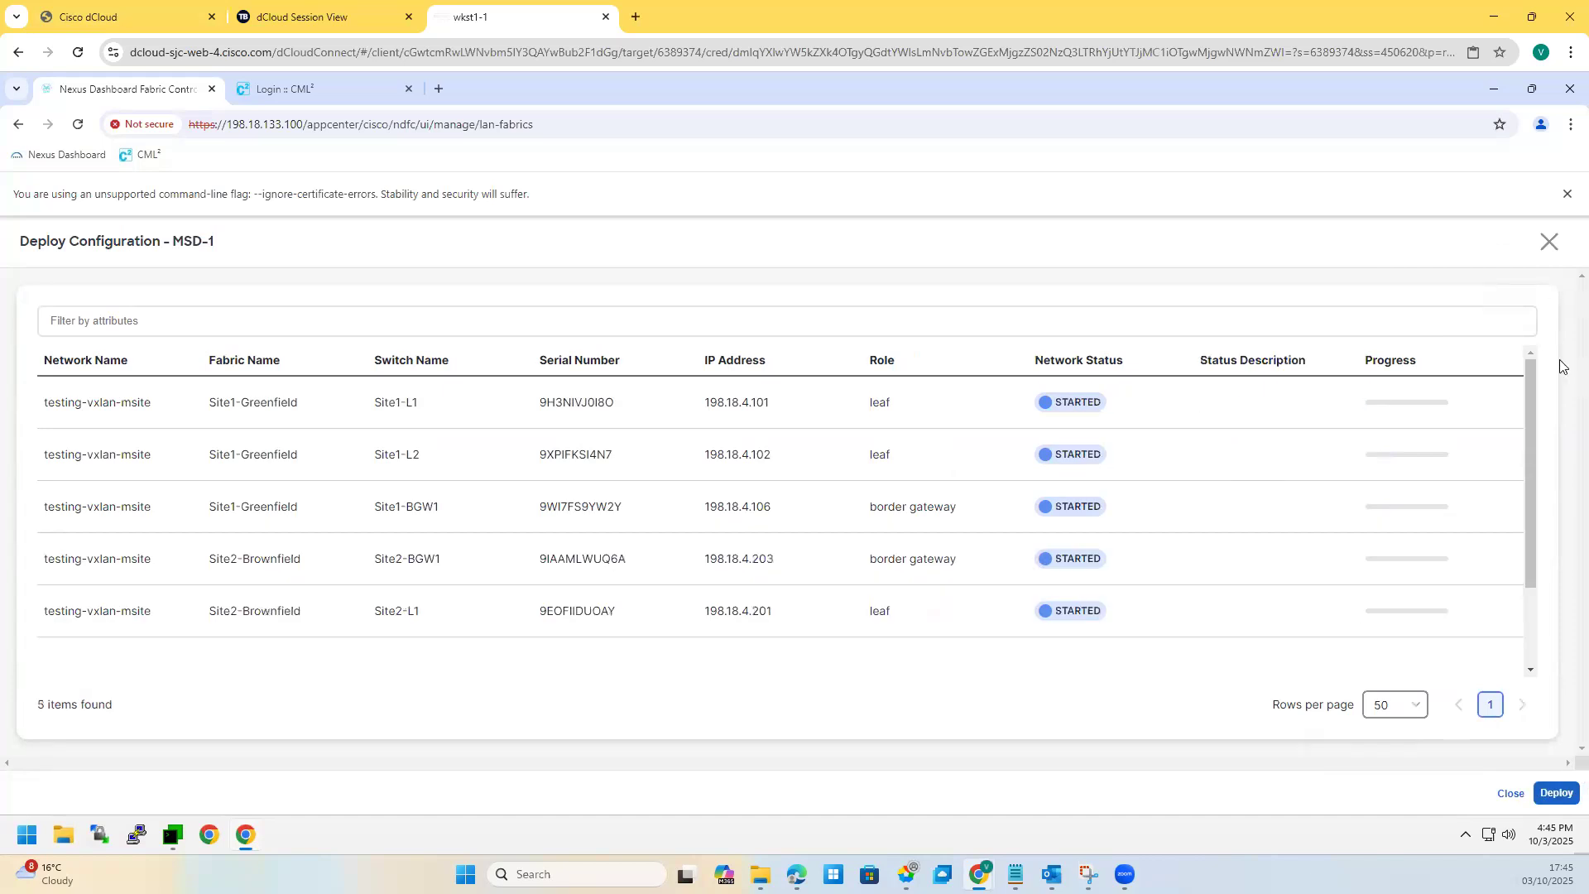
{"action": "left_click", "coordinate": [168, 838]}
Step: Rerun 'sh ip int bri vrf all' on Site1-L1 and mark the new Vlan2302 interface
{"action": "left_click_drag", "start_coordinate": [971, 207], "coordinate": [783, 149]}
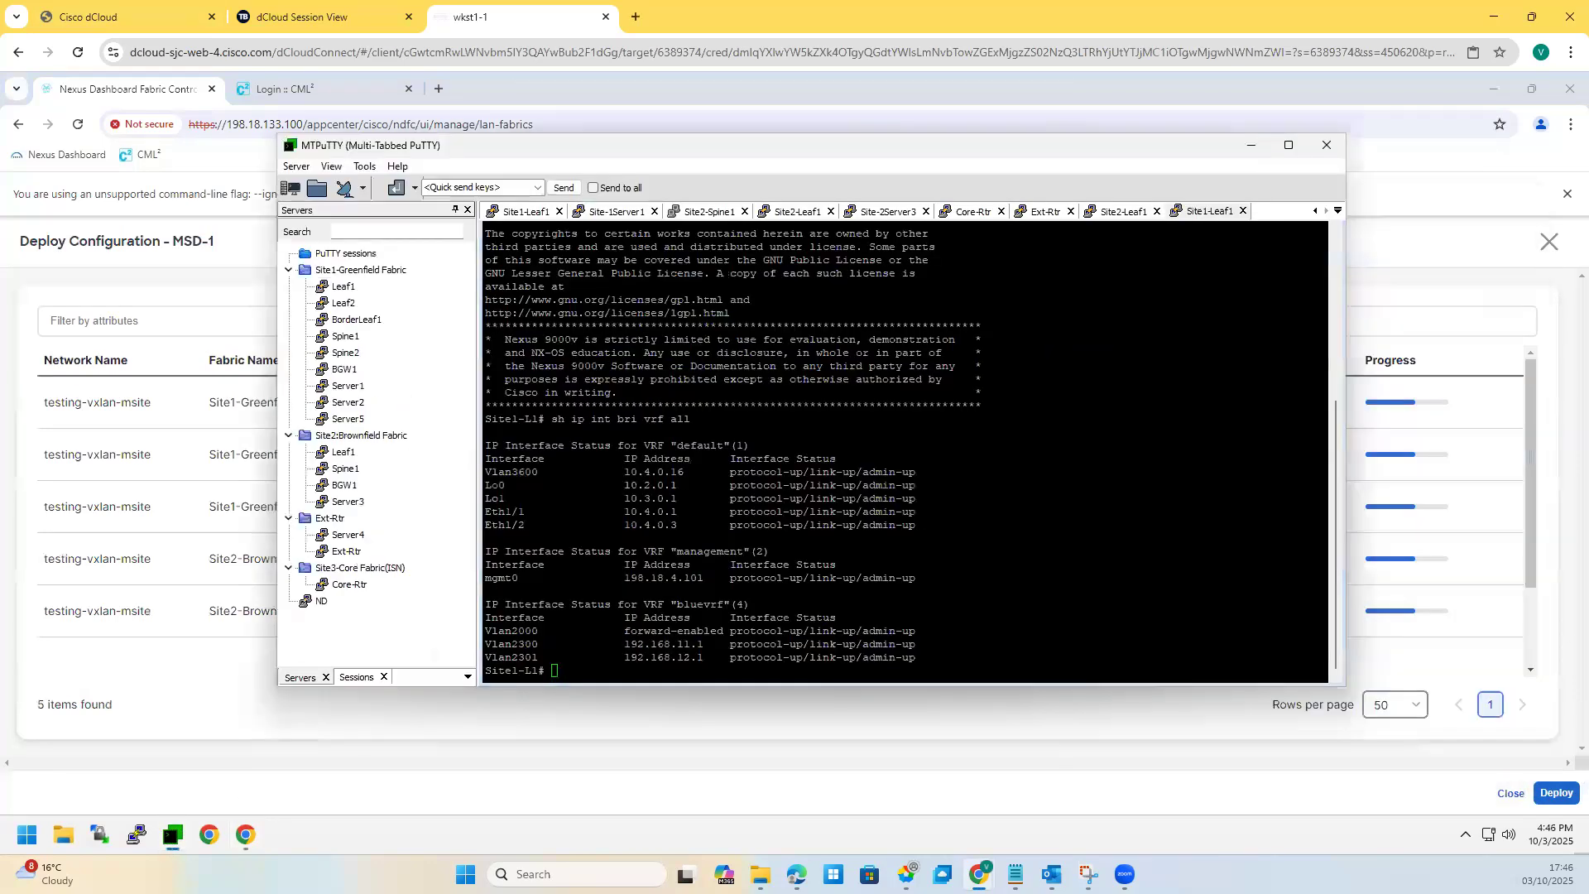
{"action": "key", "text": "Up"}
{"action": "key", "text": "Return"}
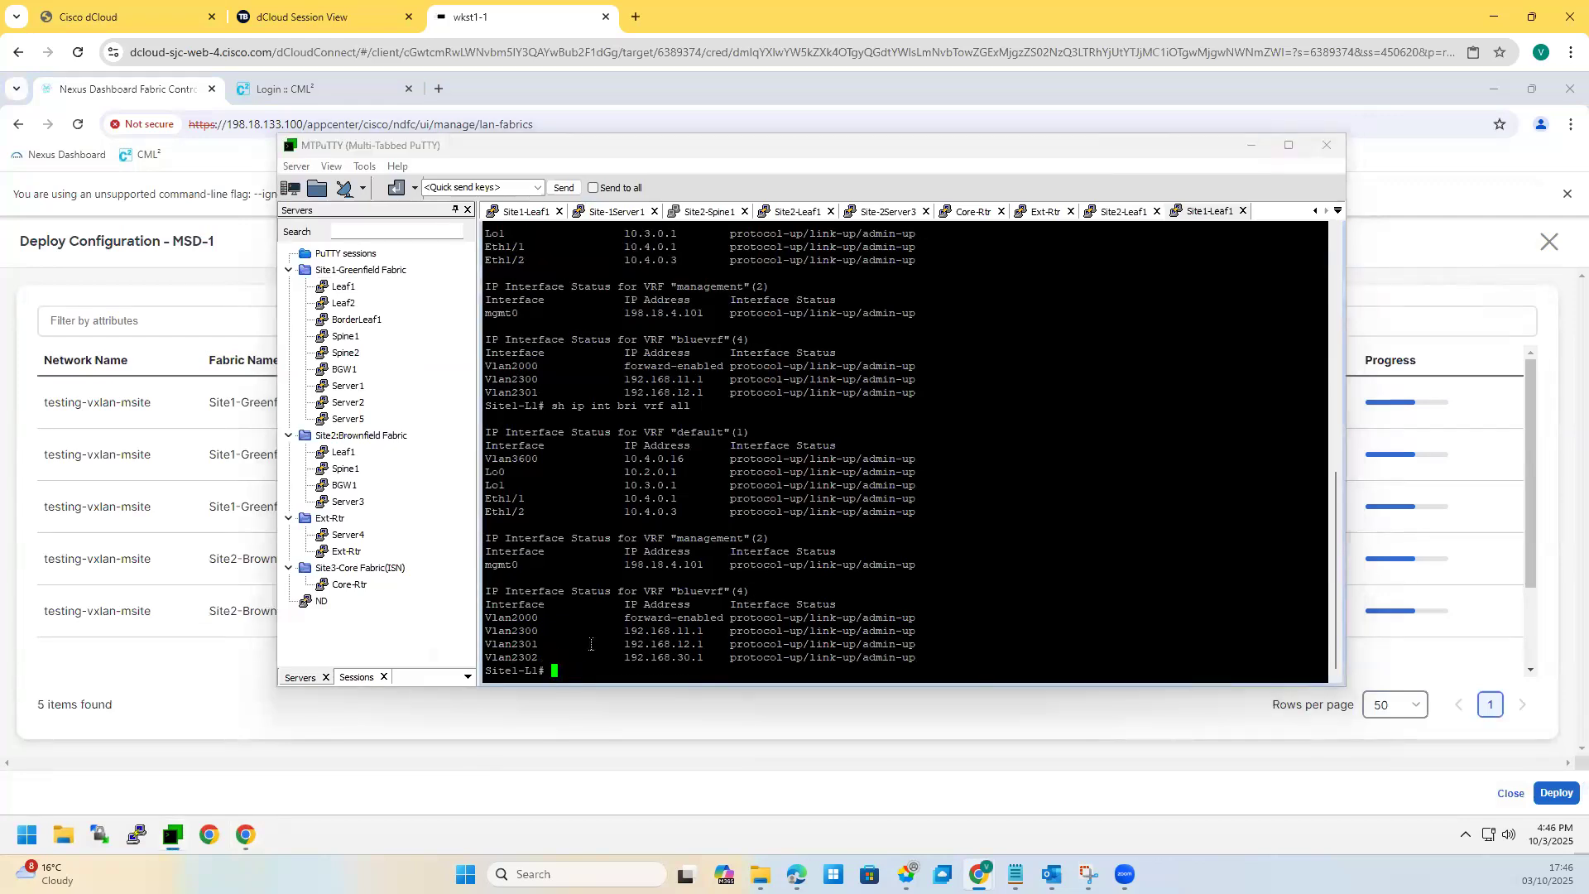
{"action": "left_click_drag", "start_coordinate": [527, 660], "coordinate": [505, 659]}
Step: On Site2-L1, confirm Vlan2302 is up at 192.168.30.1, then run 'sh vxlan'
{"action": "left_click", "coordinate": [1123, 214]}
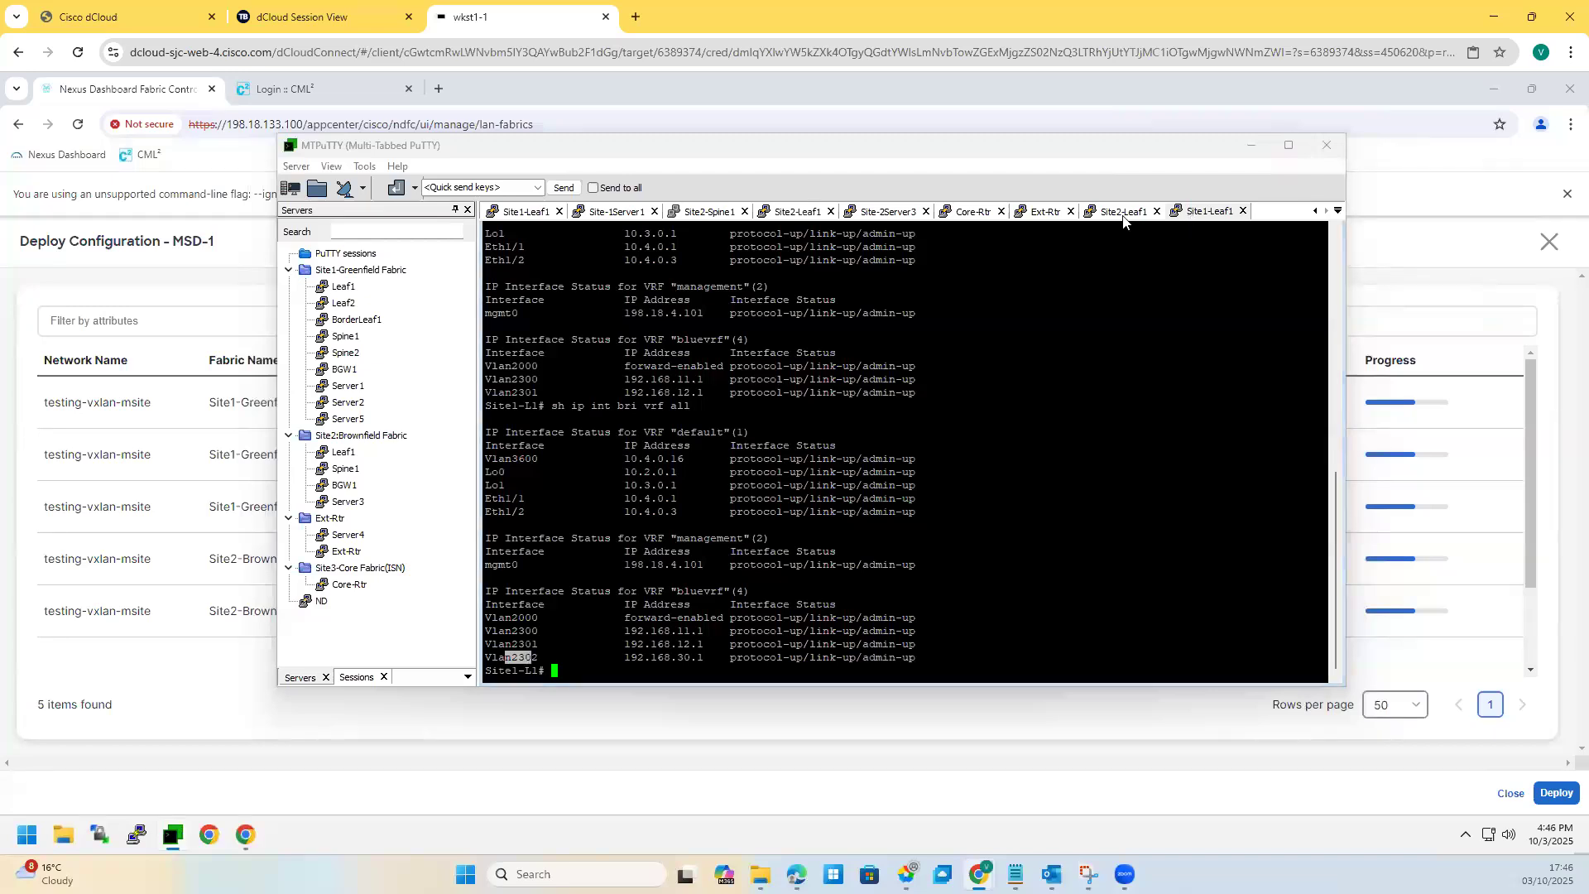
{"action": "key", "text": "Up"}
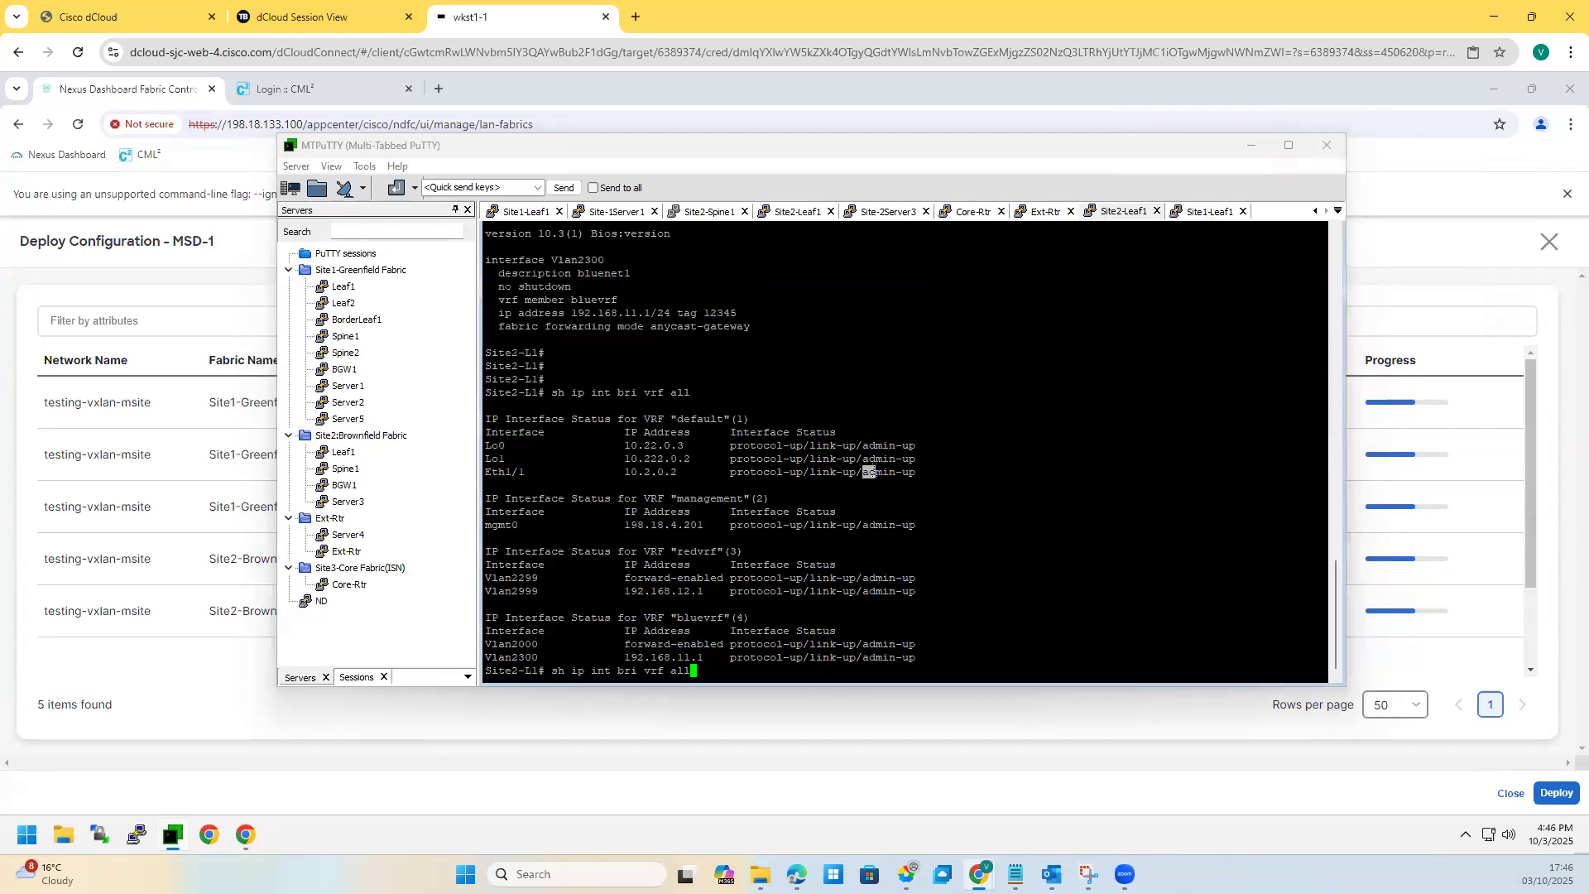
{"action": "key", "text": "Return"}
{"action": "left_click_drag", "start_coordinate": [625, 659], "coordinate": [914, 651]}
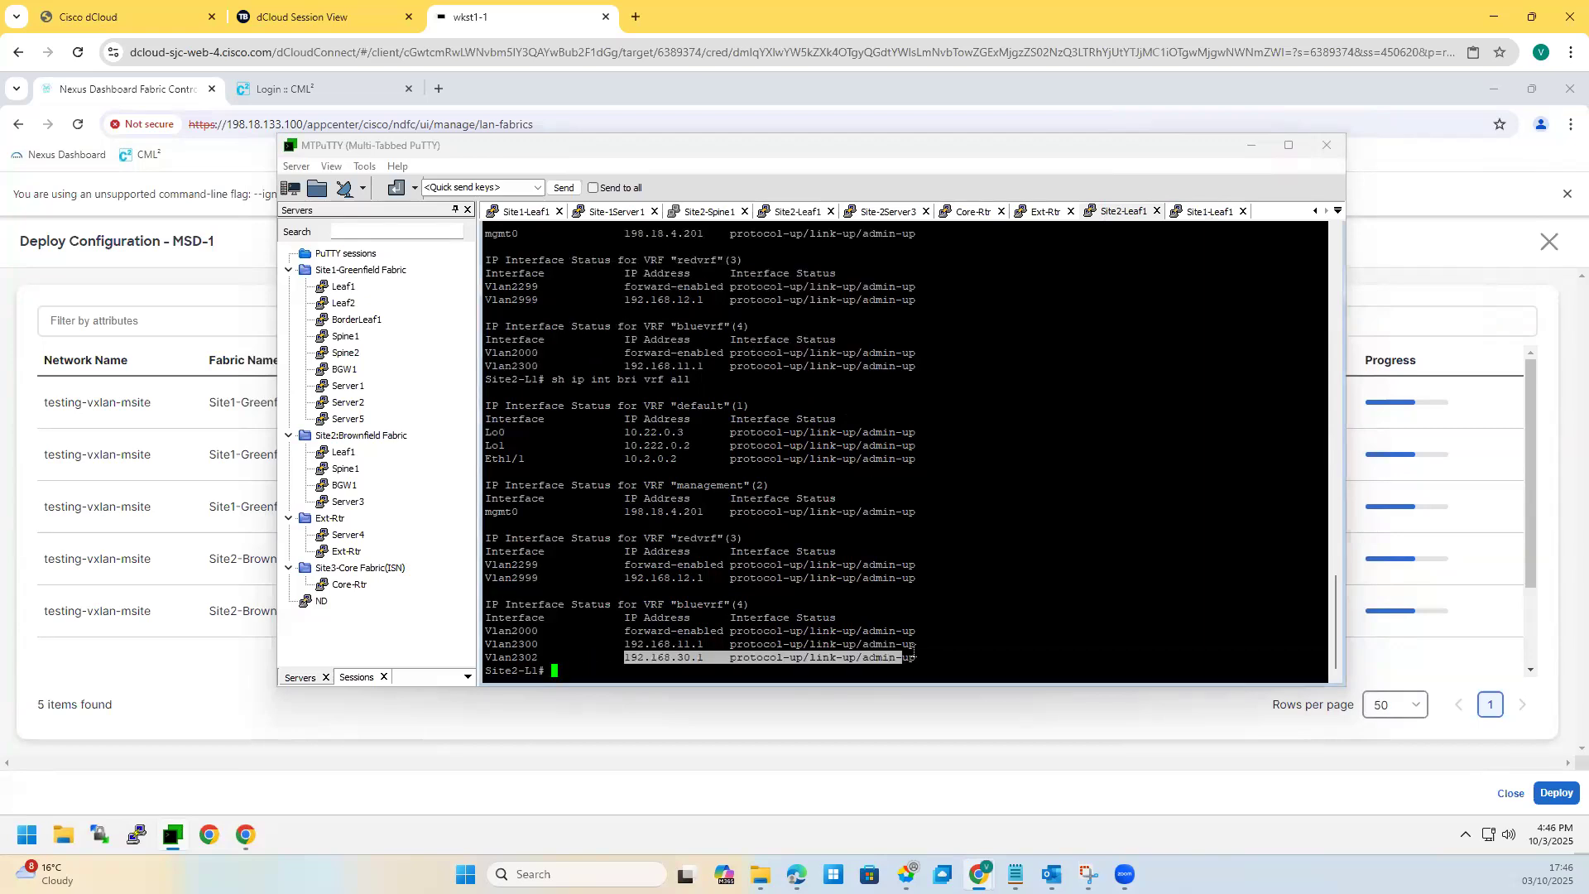
{"action": "double_click", "coordinate": [1038, 579]}
{"action": "key", "text": "Return"}
{"action": "key", "text": "Return"}
{"action": "type", "text": "sh vxlan"}
{"action": "key", "text": "Return"}
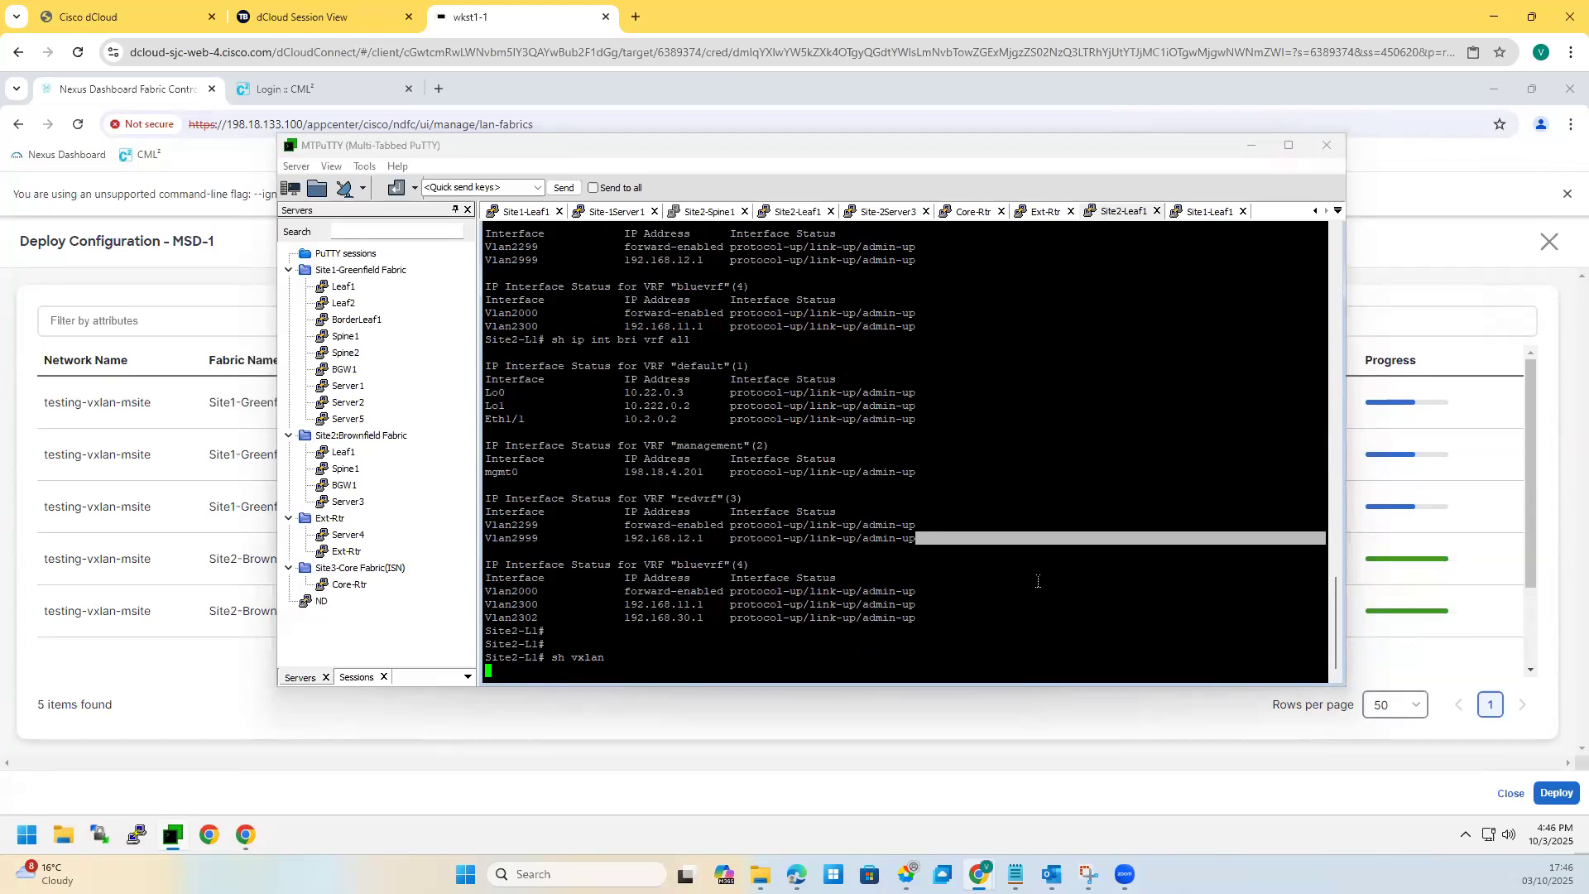
Step: Check the NVE peers and NVE adjacency on Site2-L1
{"action": "type", "text": "show nve"}
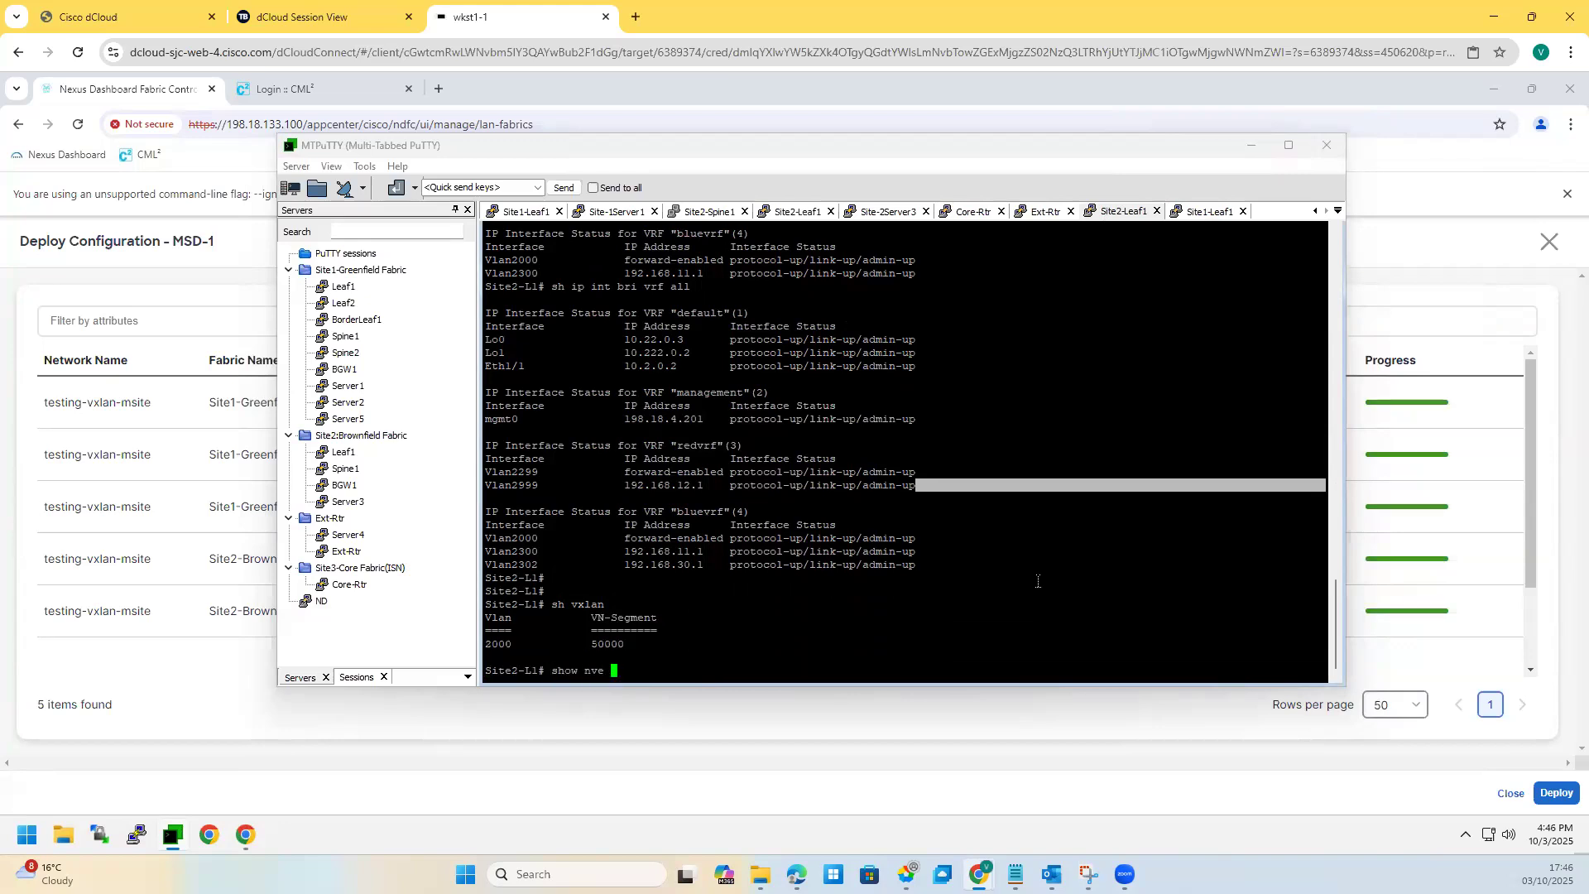
{"action": "type", "text": " pp"}
{"action": "type", "text": "ers"}
{"action": "key", "text": "Return"}
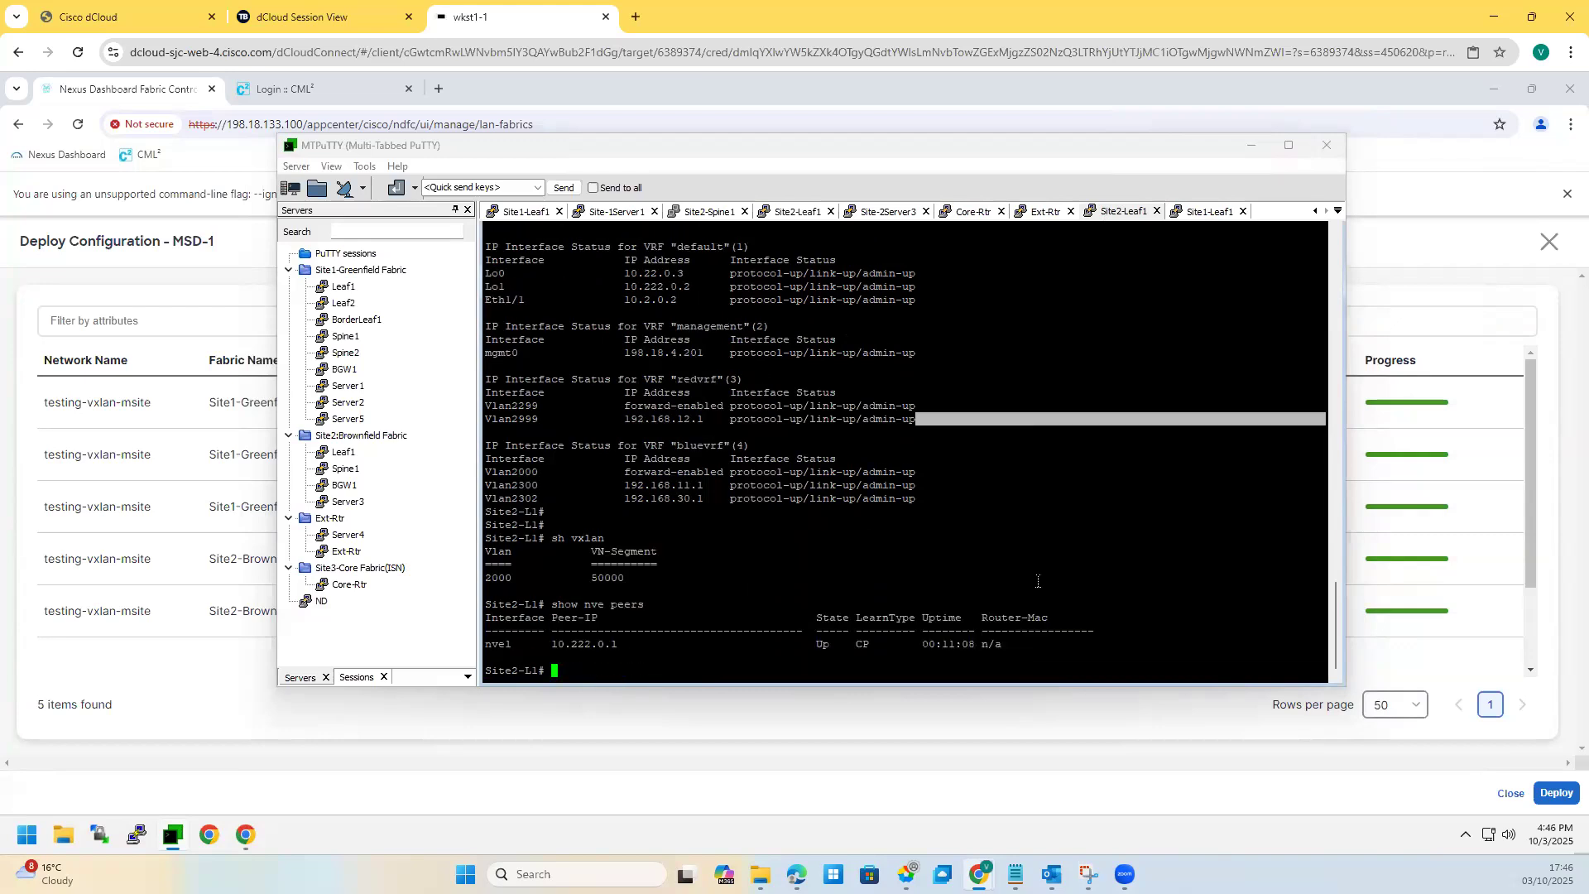
{"action": "key", "text": "Up"}
{"action": "key", "text": "BackSpace"}
{"action": "key", "text": "BackSpace"}
{"action": "key", "text": "BackSpace"}
{"action": "type", "text": "?"}
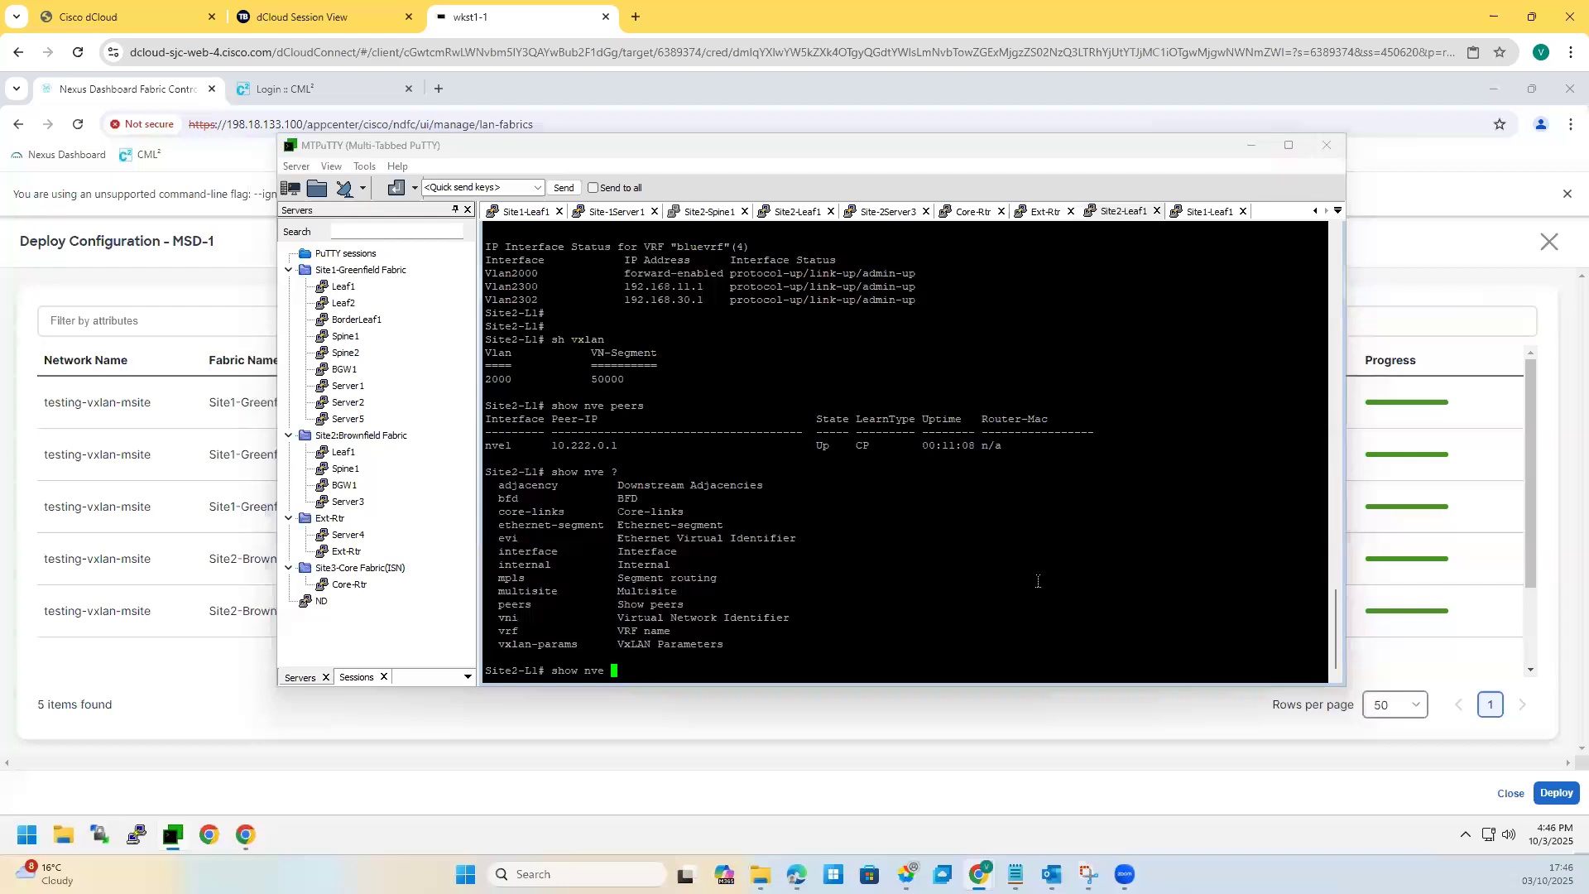
{"action": "type", "text": "a"}
{"action": "key", "text": "Tab"}
{"action": "key", "text": "Return"}
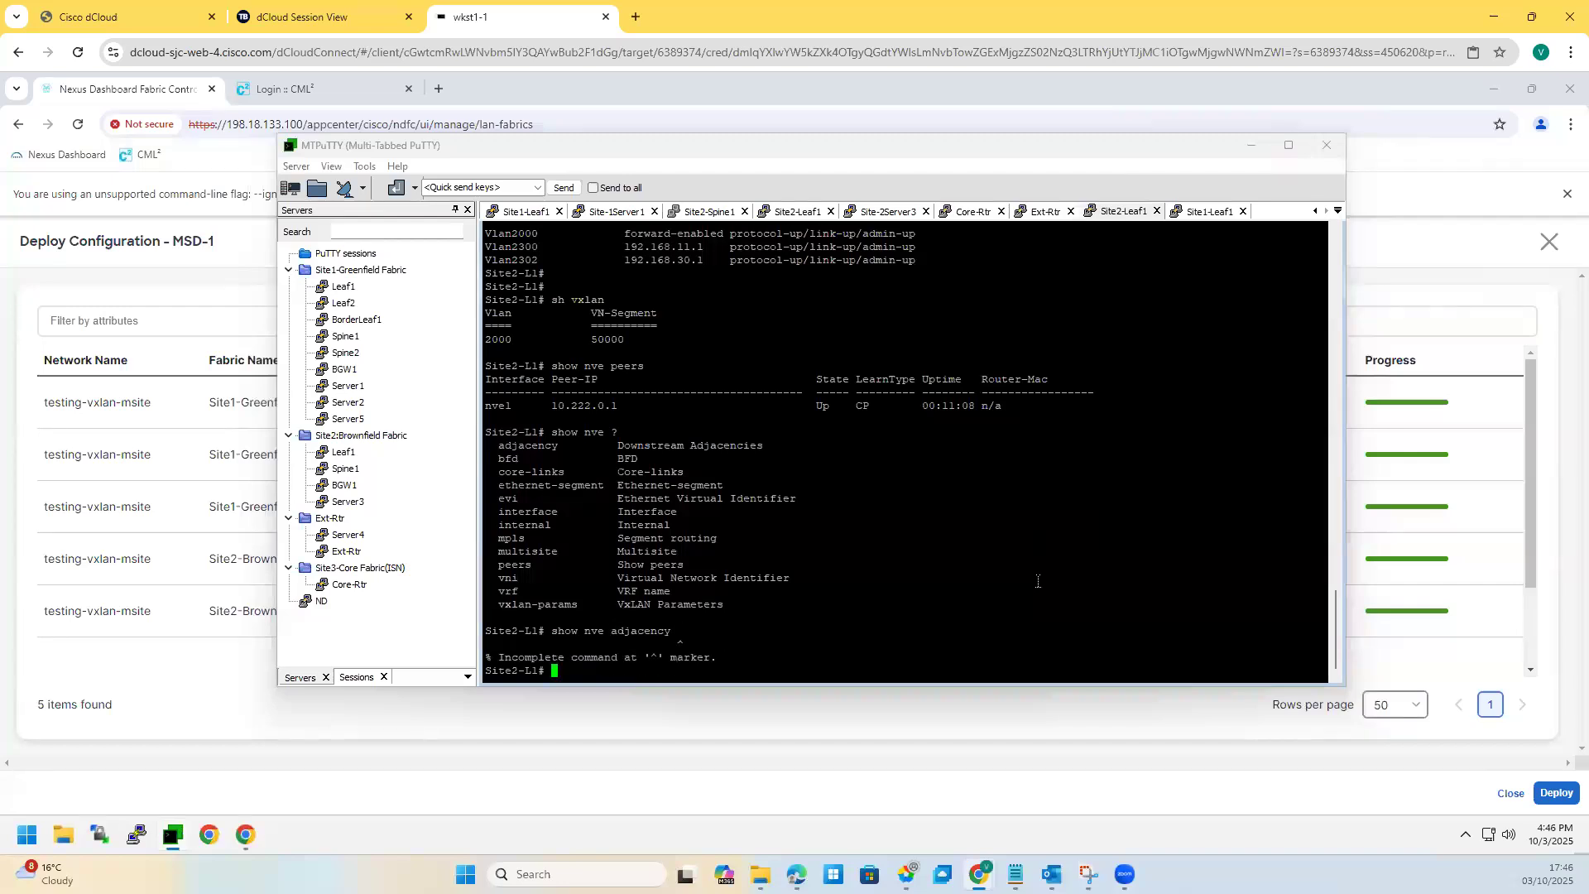
Step: List the NVE VNIs and highlight VNI 30002 and its multicast group
{"action": "key", "text": "Up"}
{"action": "type", "text": "?"}
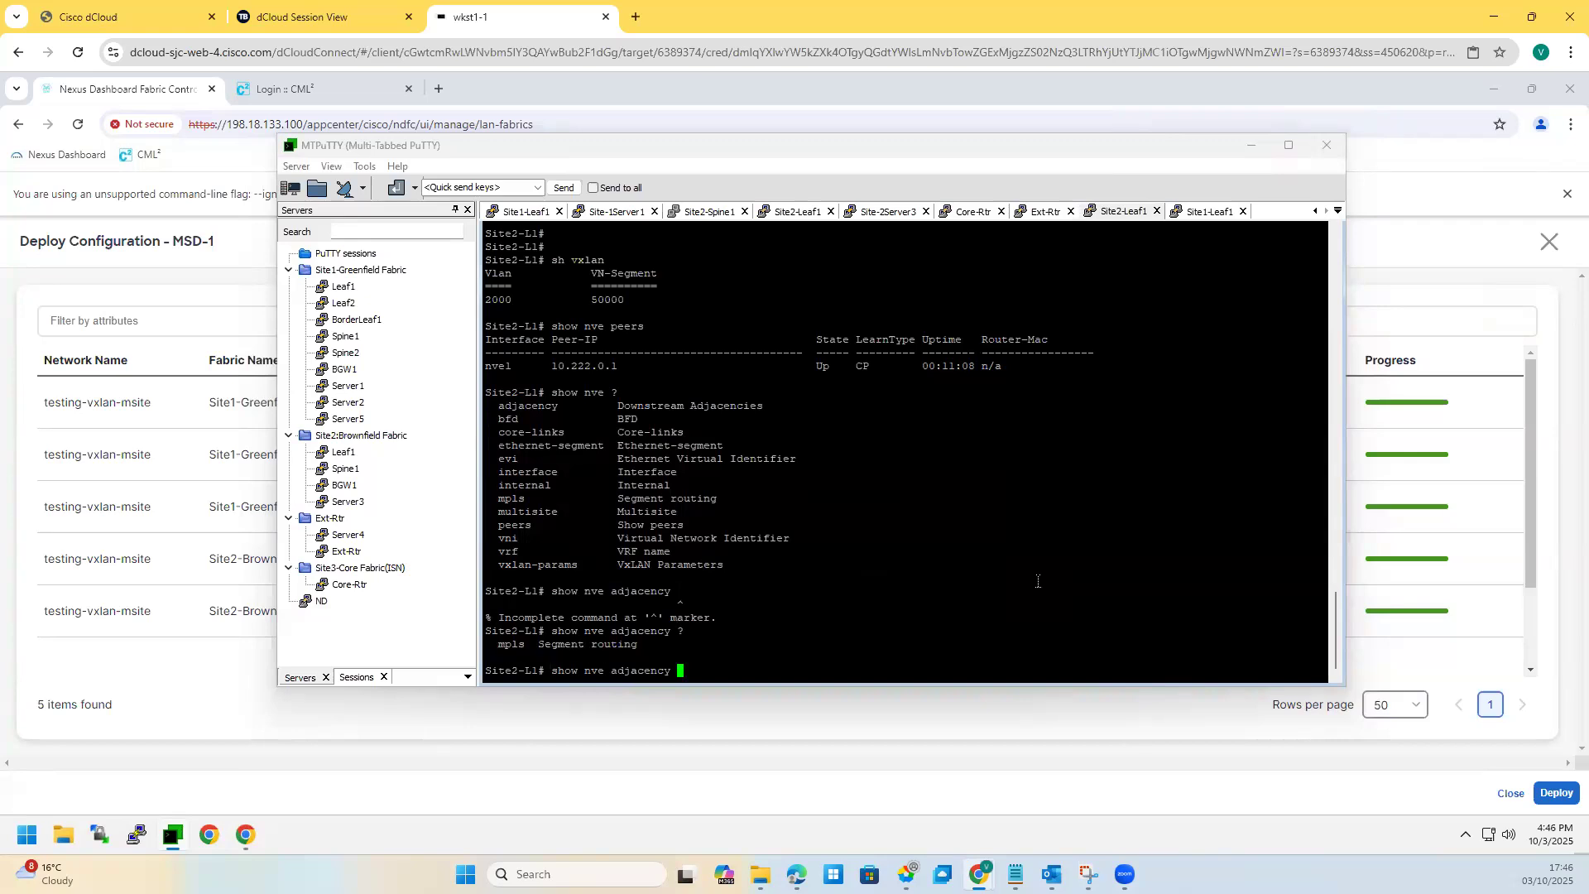
{"action": "key", "text": "BackSpace"}
{"action": "key", "text": "BackSpace"}
{"action": "key", "text": "BackSpace"}
{"action": "key", "text": "BackSpace"}
{"action": "key", "text": "BackSpace"}
{"action": "key", "text": "BackSpace"}
{"action": "key", "text": "BackSpace"}
{"action": "key", "text": "BackSpace"}
{"action": "type", "text": "vni"}
{"action": "key", "text": "Return"}
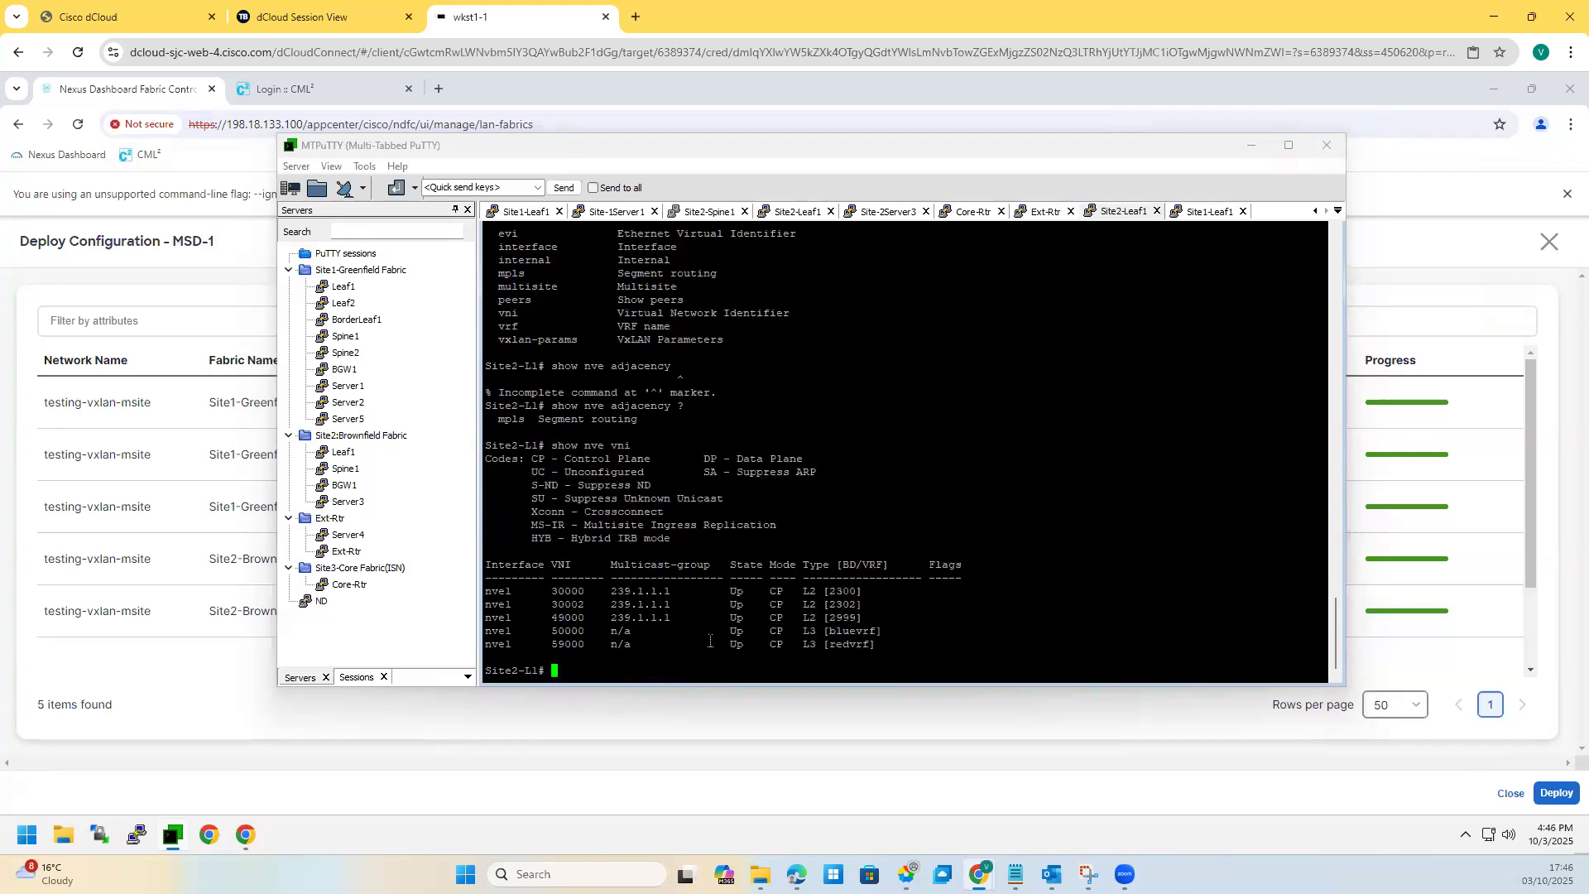
{"action": "left_click_drag", "start_coordinate": [596, 622], "coordinate": [486, 589]}
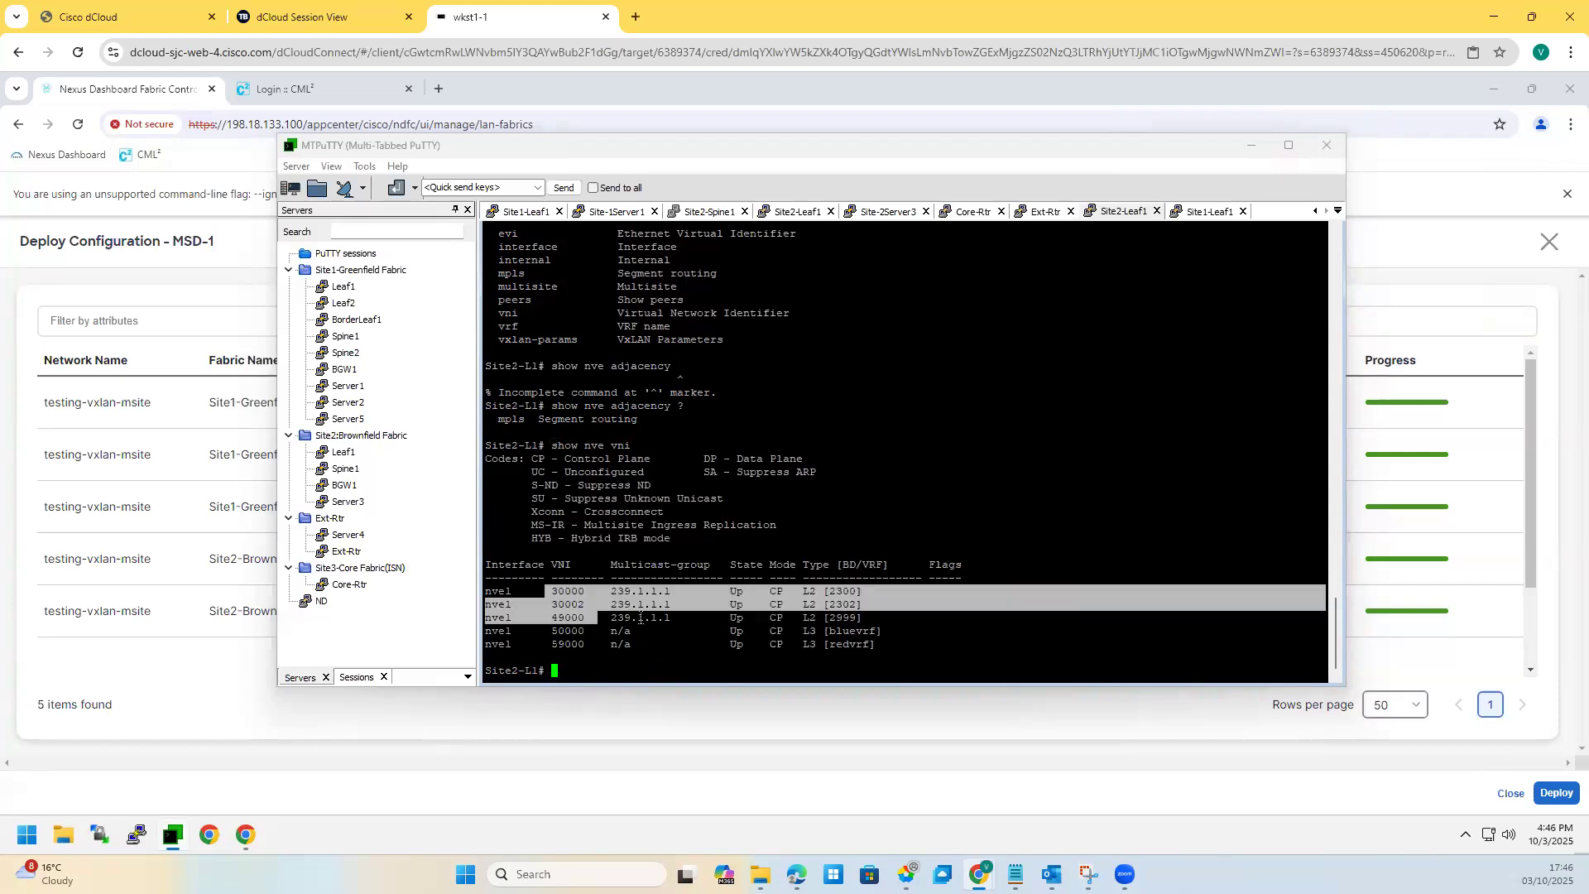
{"action": "left_click_drag", "start_coordinate": [590, 591], "coordinate": [671, 605]}
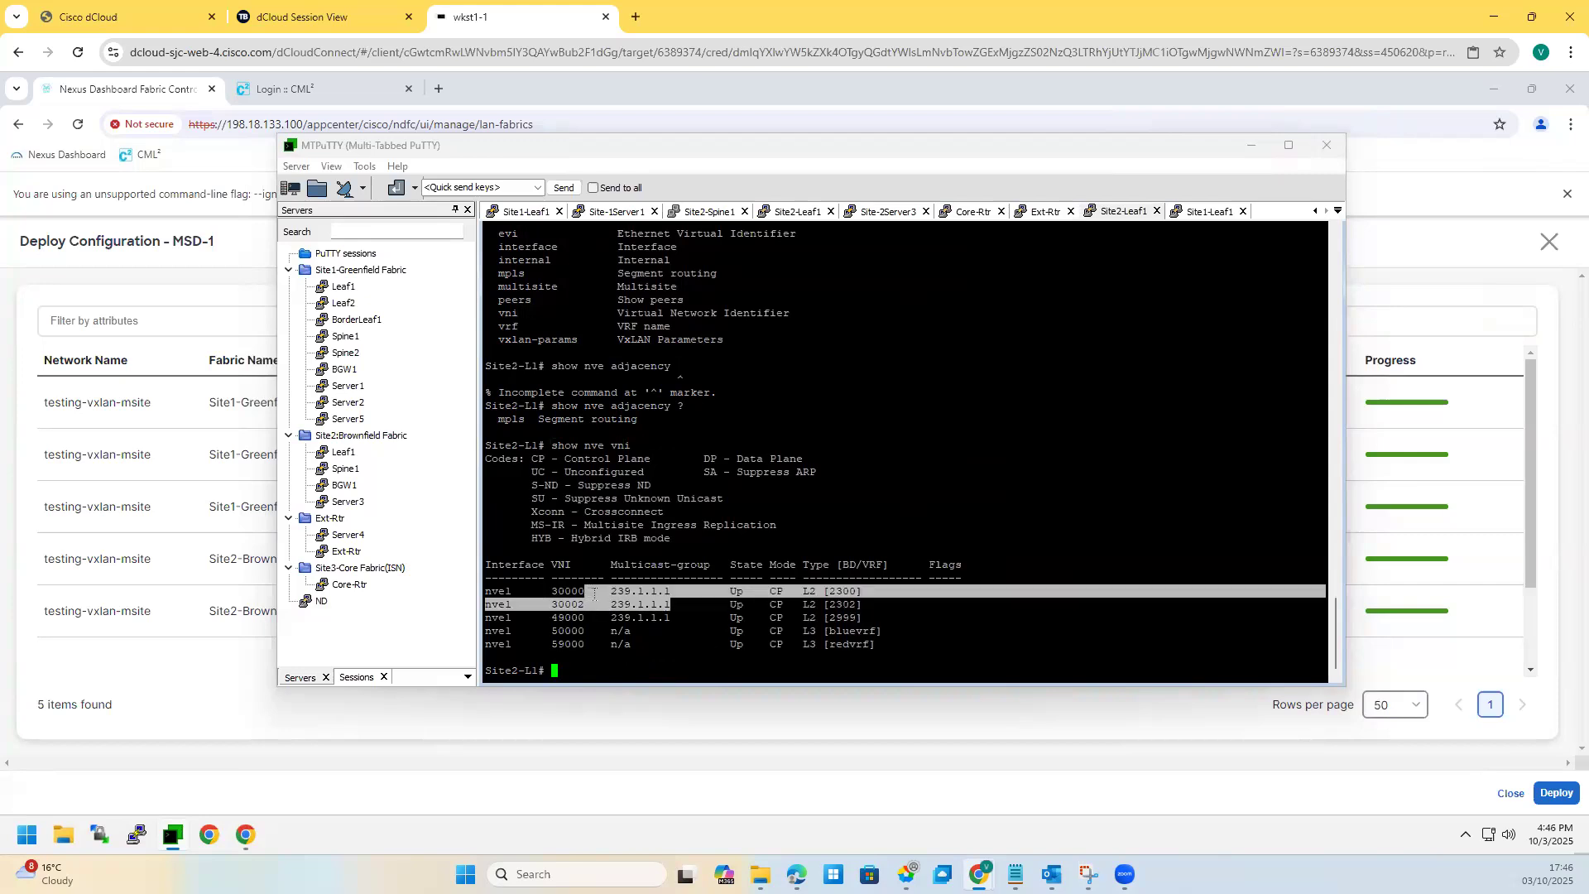
{"action": "left_click", "coordinate": [642, 603]}
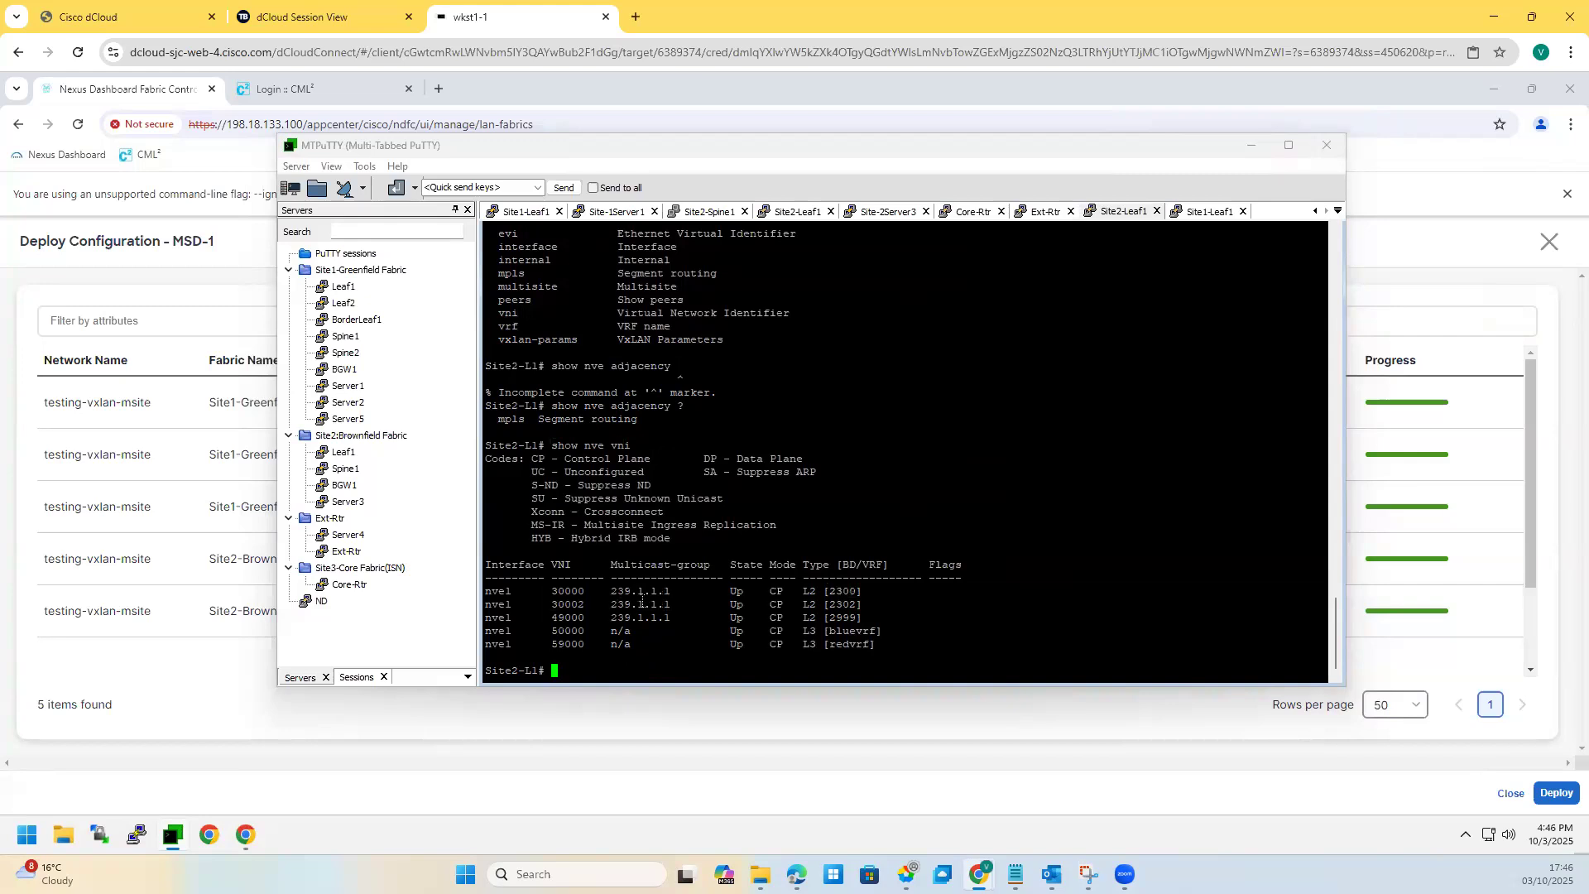
{"action": "left_click_drag", "start_coordinate": [677, 604], "coordinate": [611, 604]}
{"action": "left_click", "coordinate": [653, 655]}
Step: Run 'sh vrf interface' to confirm Vlan2302 belongs to bluevrf
{"action": "key", "text": "Return"}
{"action": "key", "text": "Return"}
{"action": "type", "text": "sh vrf interface"}
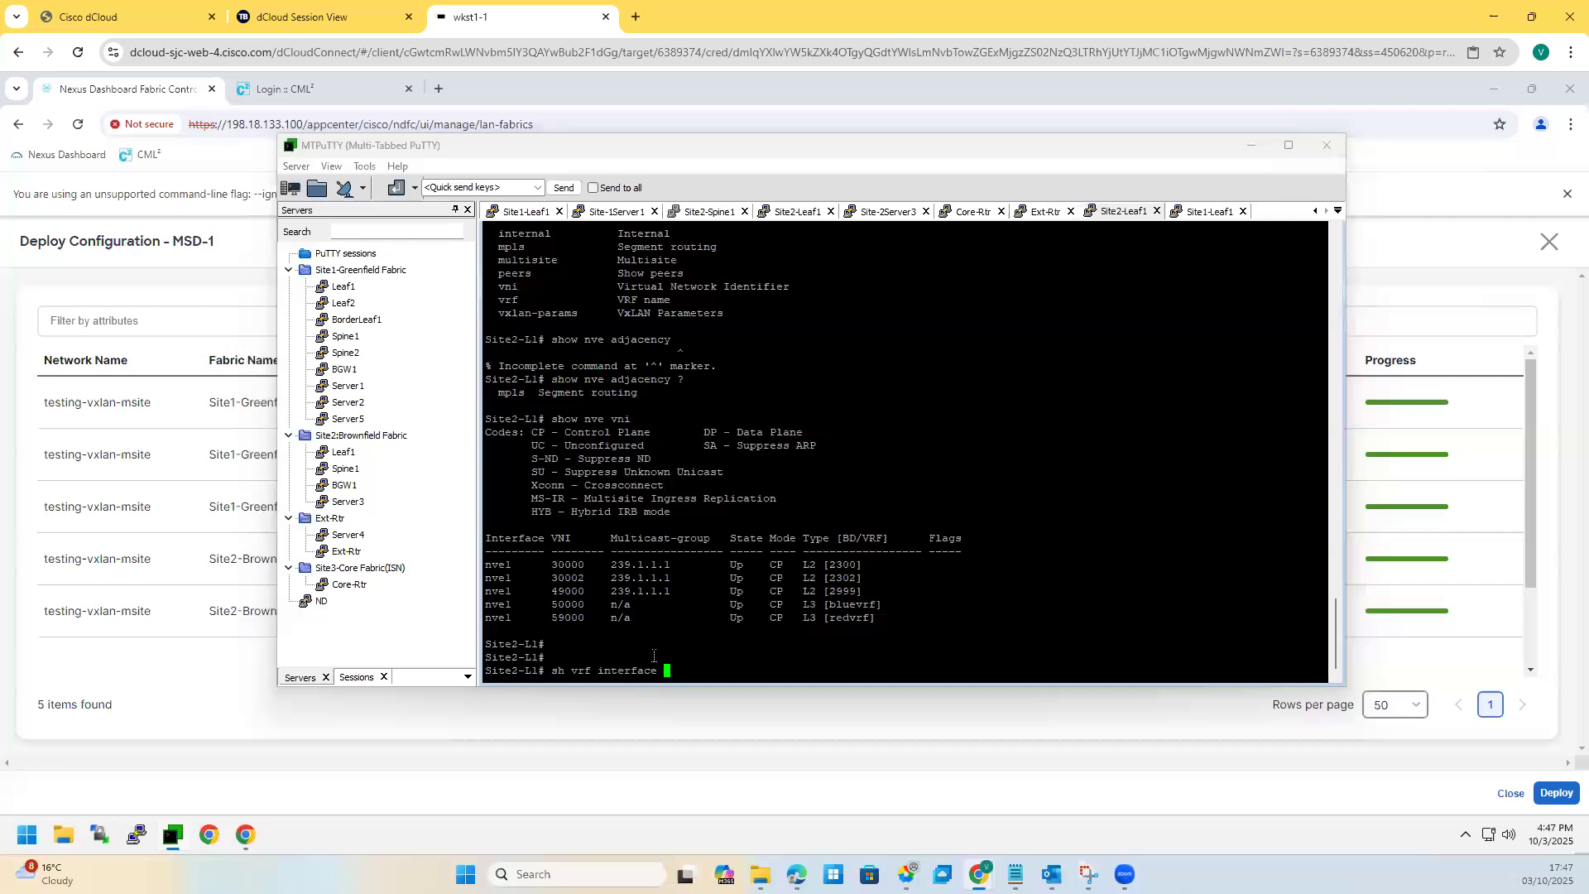
{"action": "key", "text": "Return"}
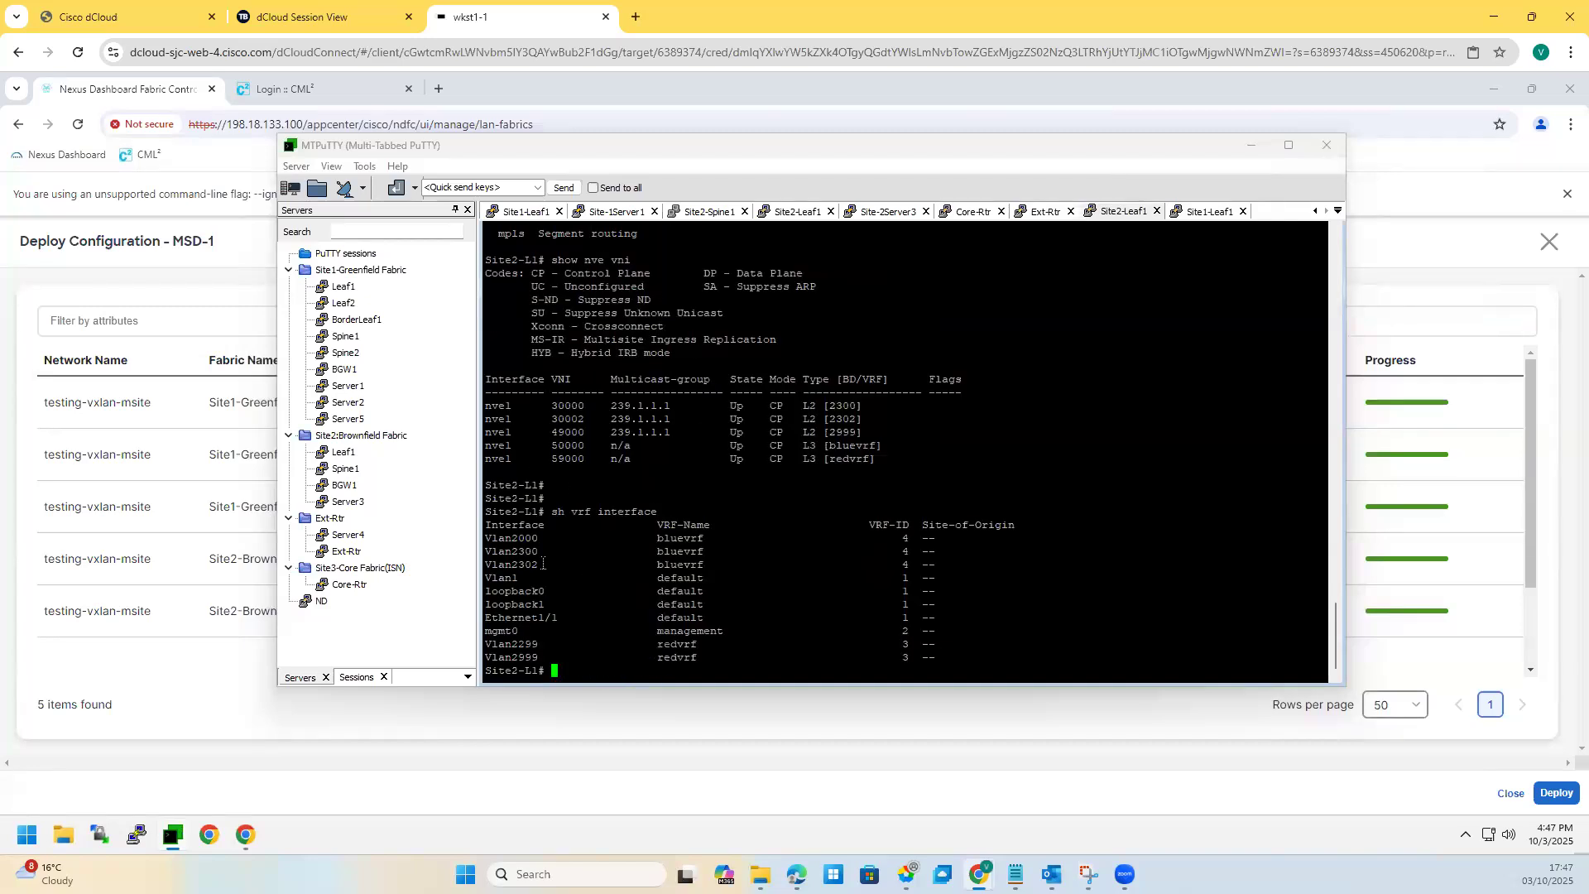
{"action": "left_click_drag", "start_coordinate": [687, 572], "coordinate": [695, 579]}
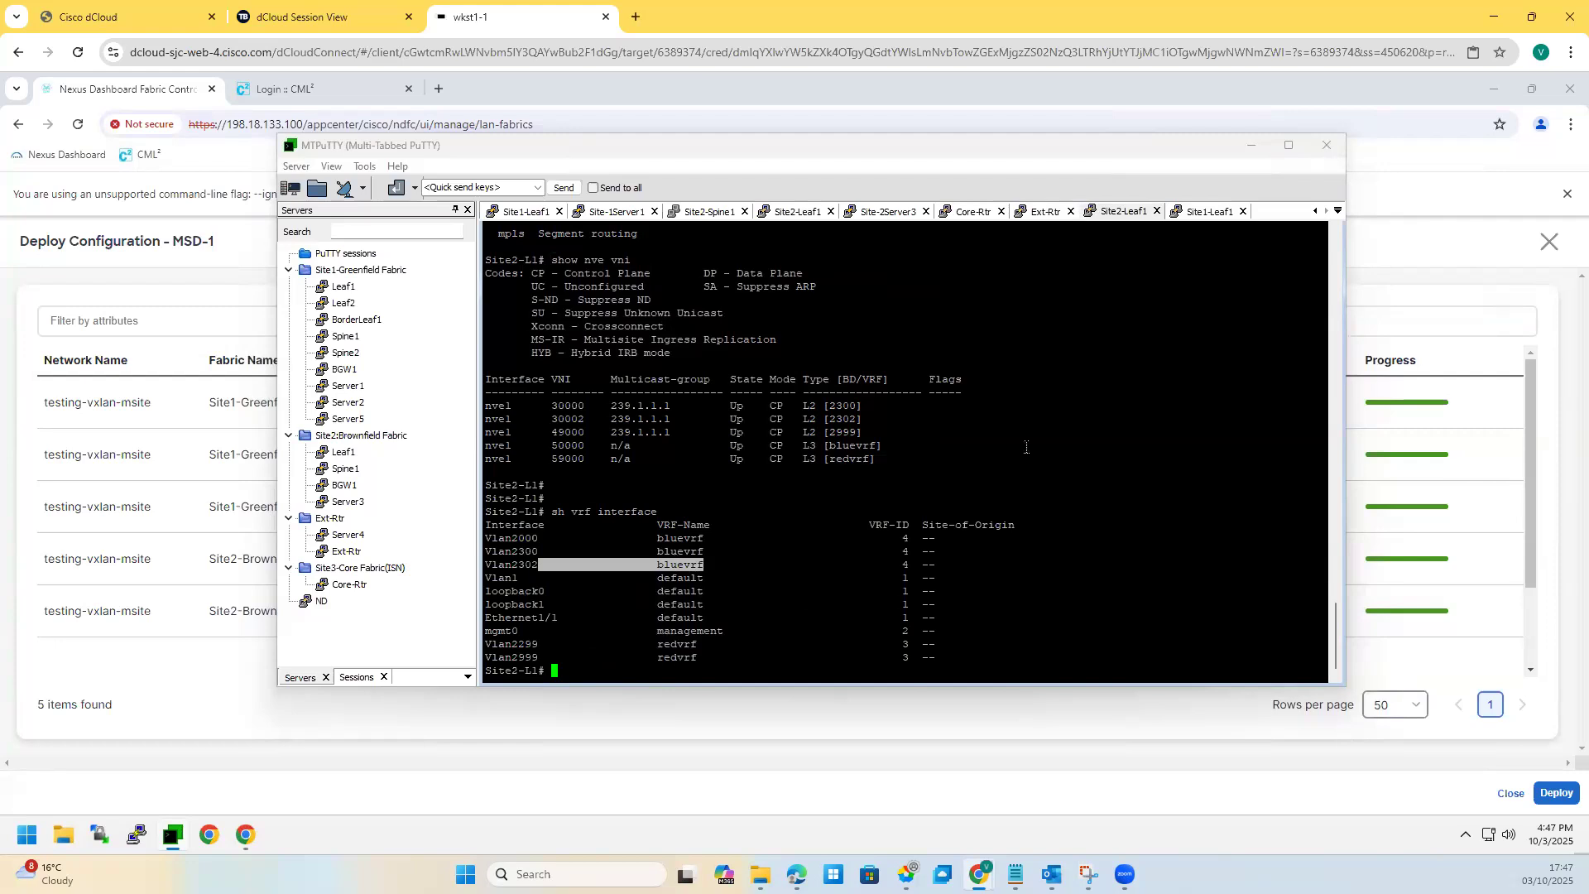
Step: List the VRFs on Site1-L1 with 'sh vrf', then hide the terminal
{"action": "key", "text": "ctrl+Tab"}
{"action": "key", "text": "Return"}
{"action": "type", "text": "sh vrf"}
{"action": "key", "text": "Return"}
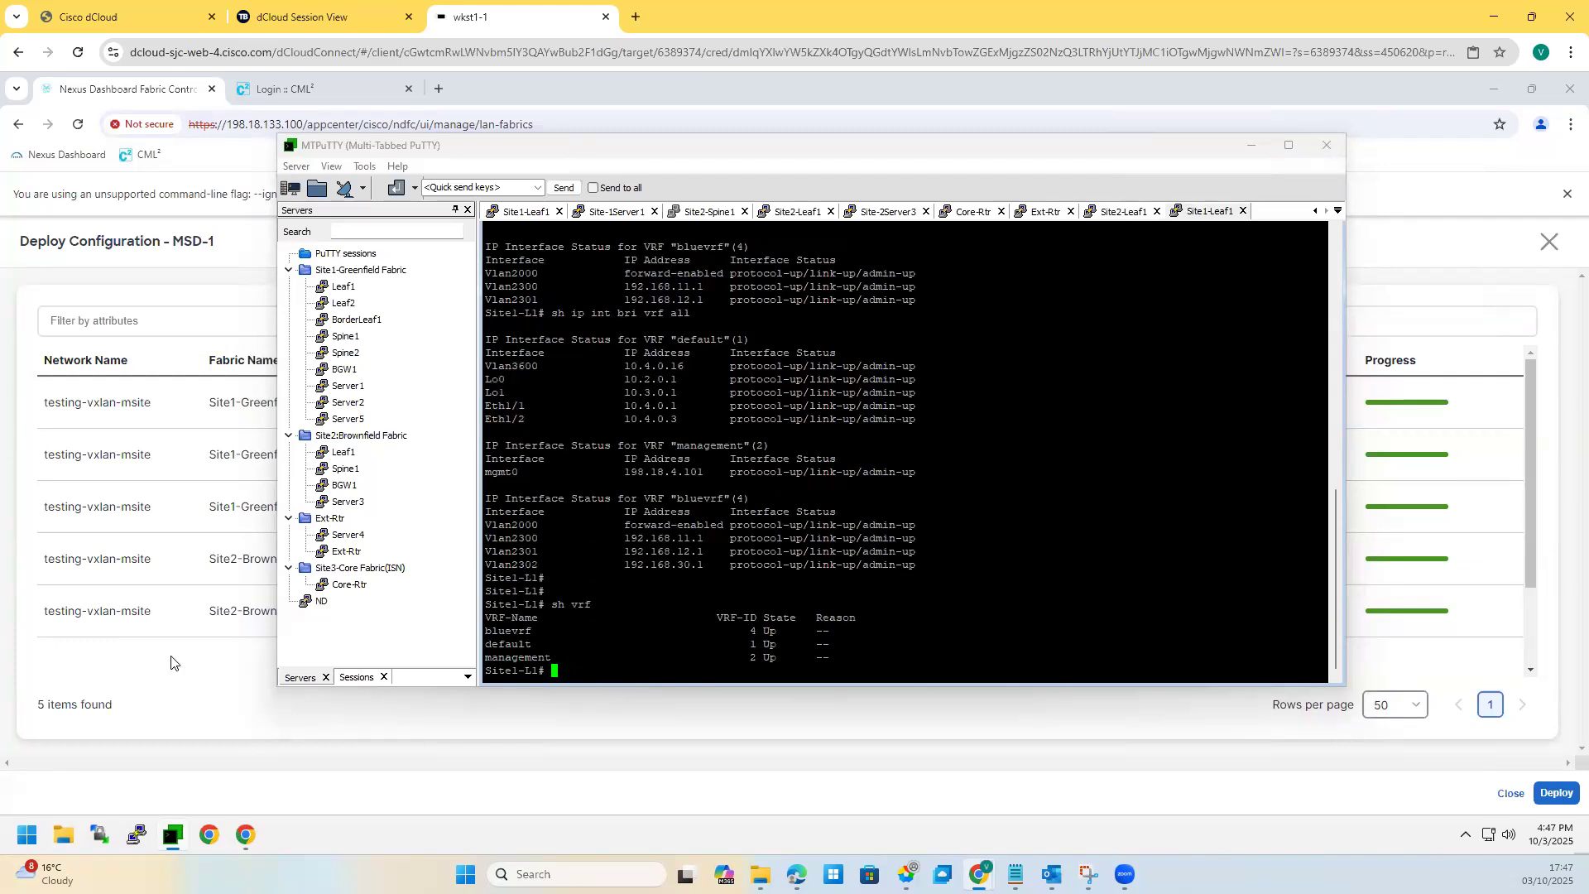
{"action": "left_click", "coordinate": [1250, 145]}
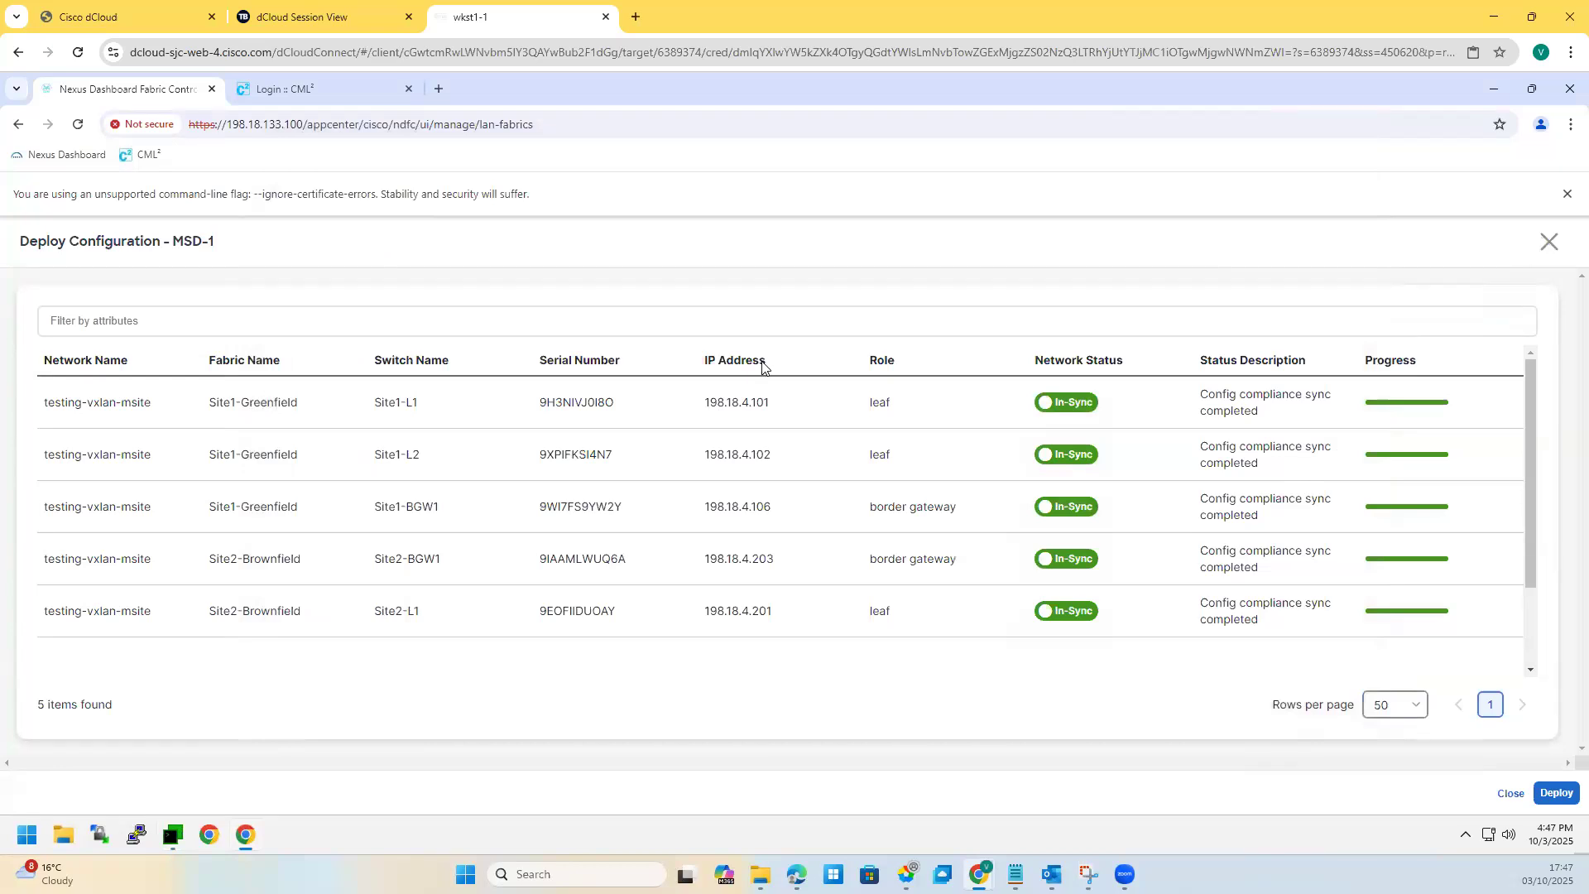
Step: Close the overview panels and review redvrf's switch attachments from the VRFs list
{"action": "key", "text": "Escape"}
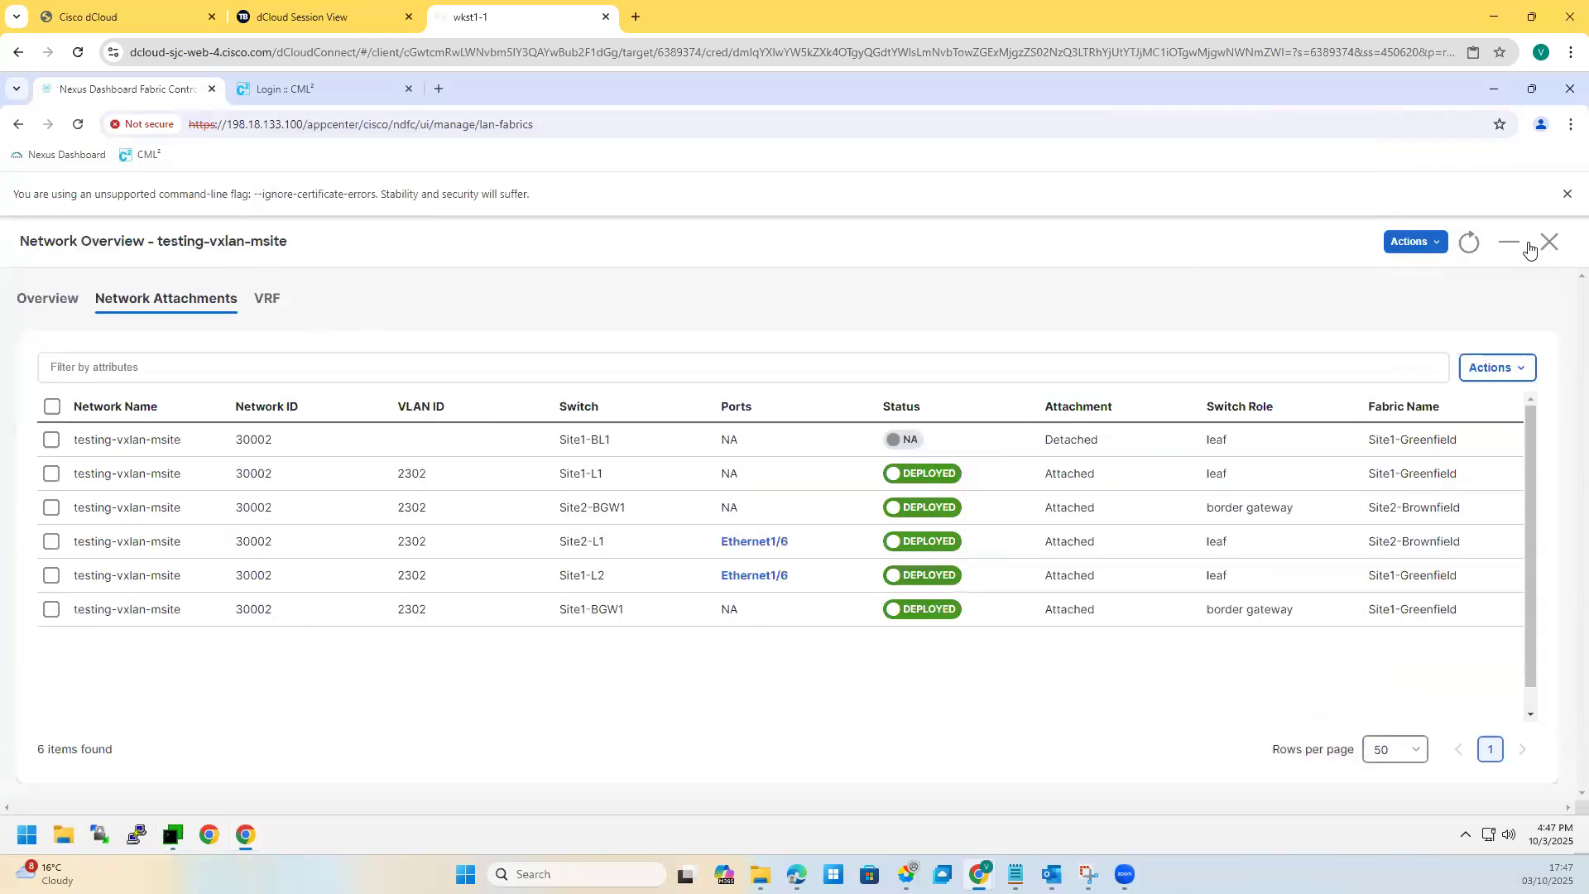
{"action": "left_click", "coordinate": [1546, 243]}
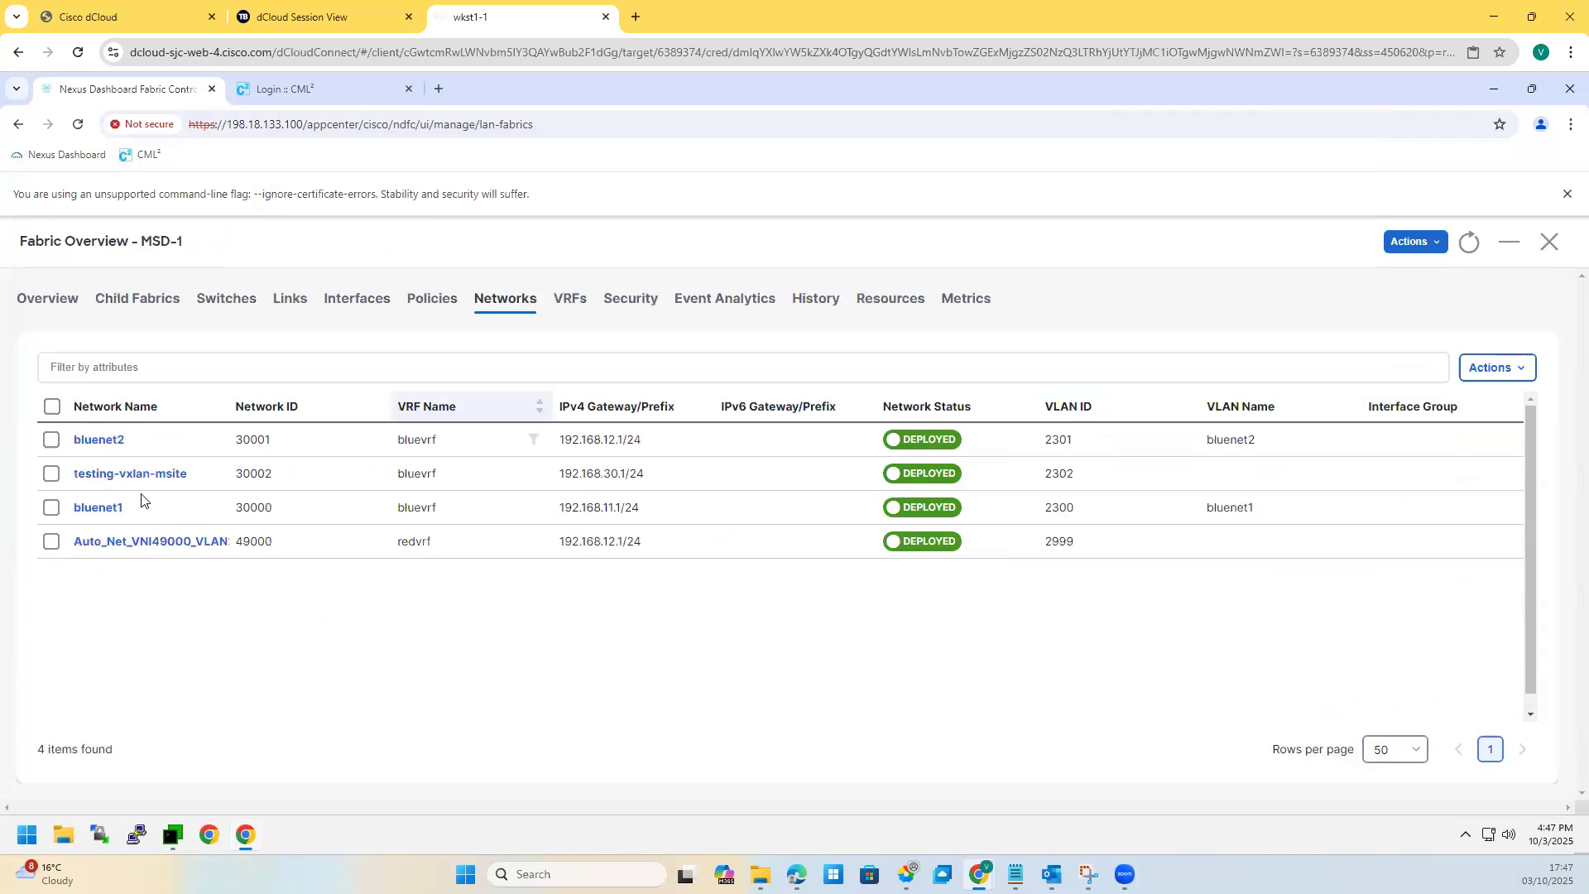
{"action": "left_click", "coordinate": [567, 303]}
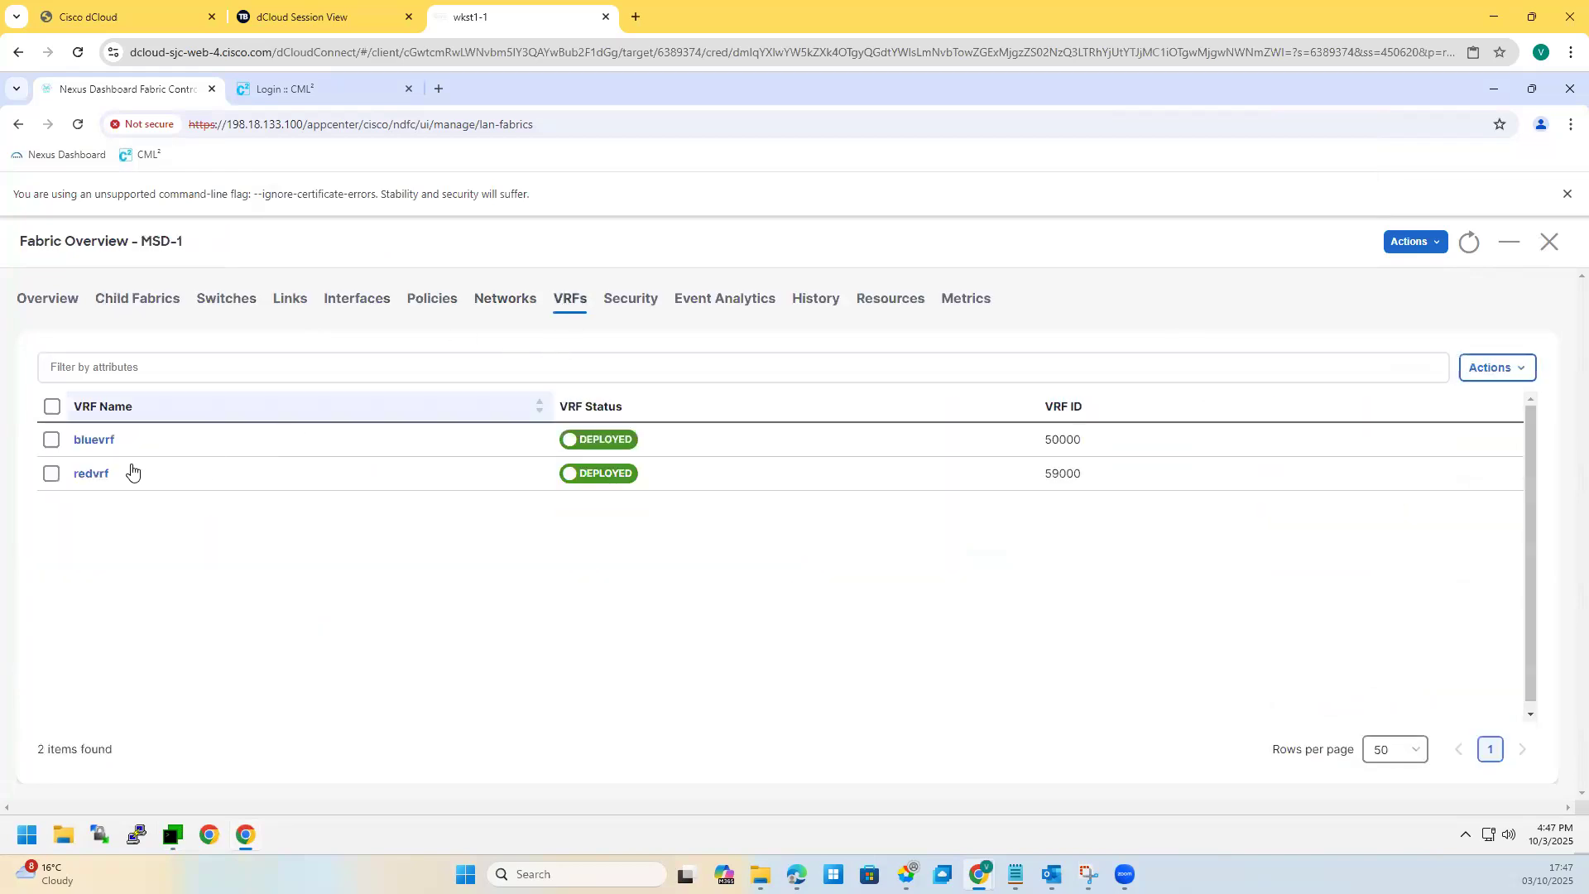
{"action": "left_click", "coordinate": [86, 475]}
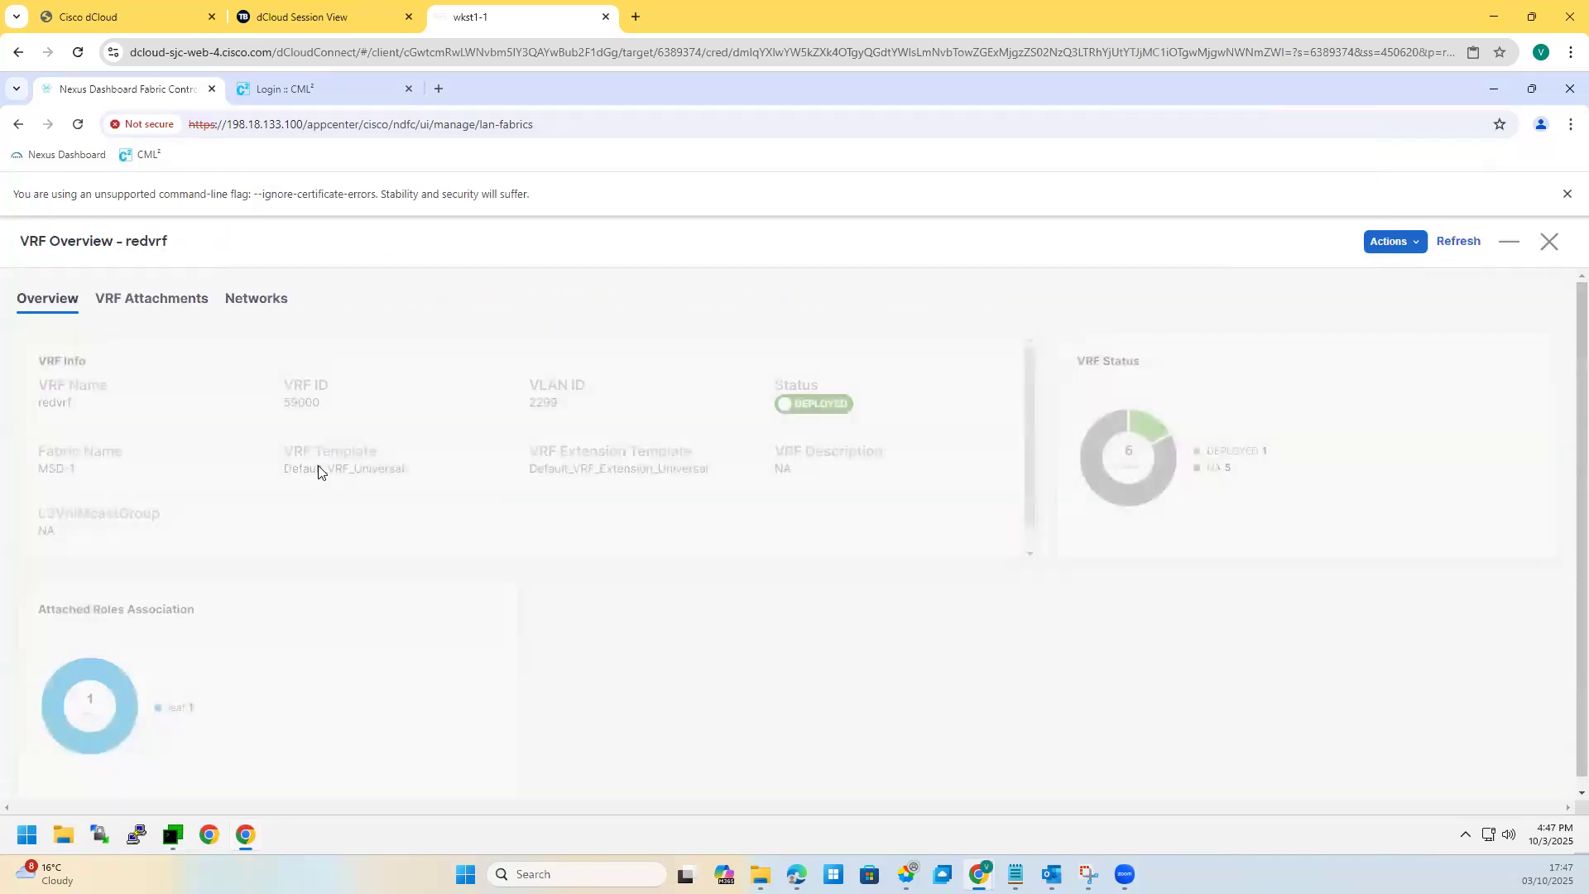
{"action": "left_click", "coordinate": [163, 300]}
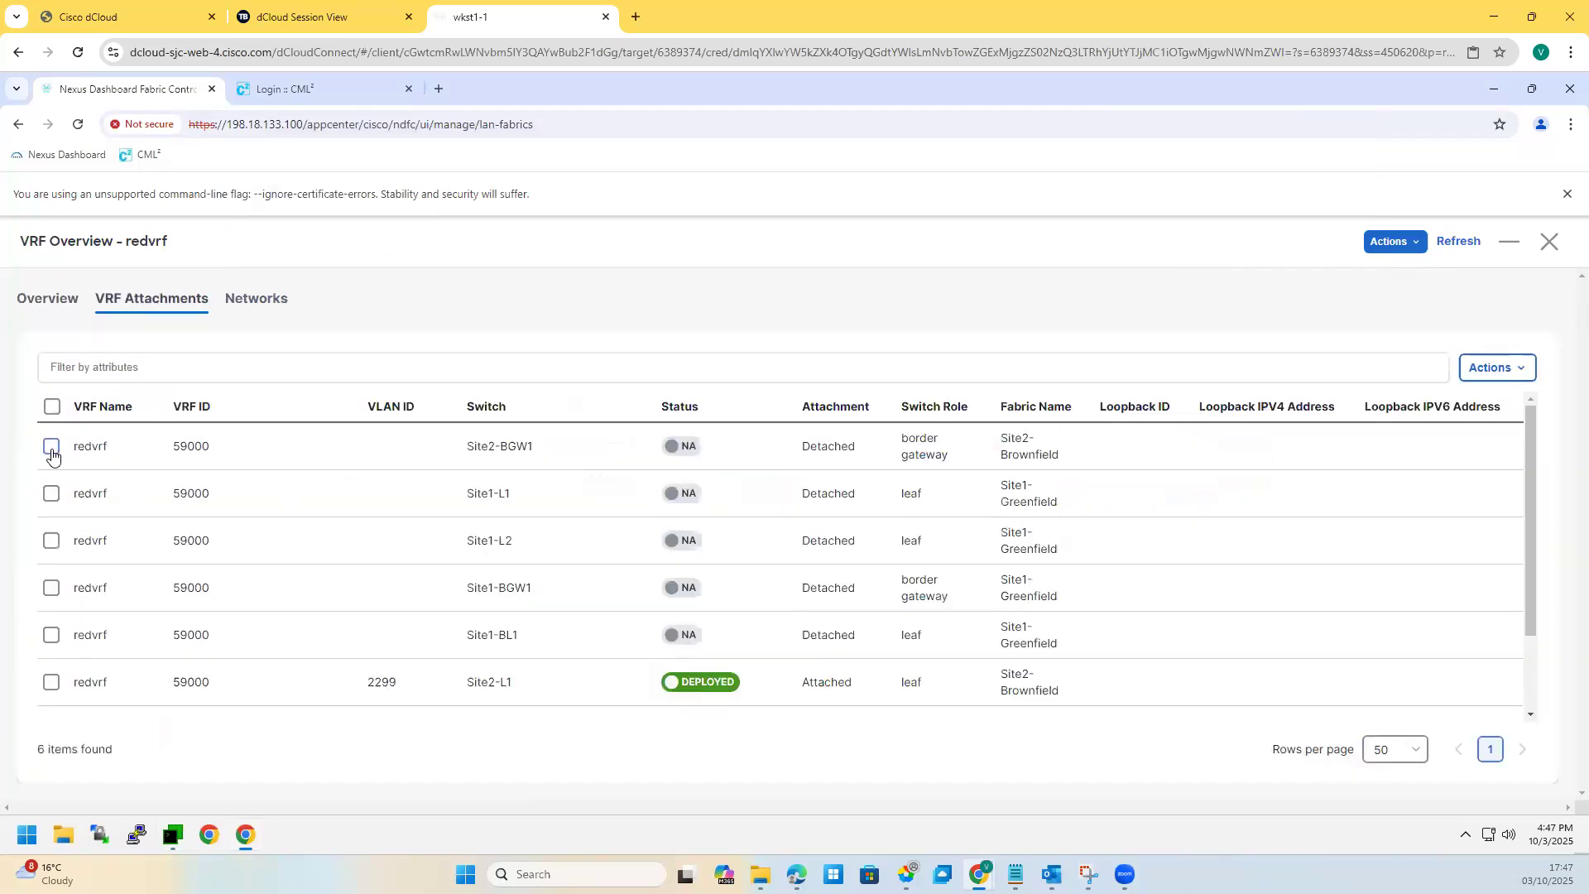
{"action": "left_click", "coordinate": [51, 494]}
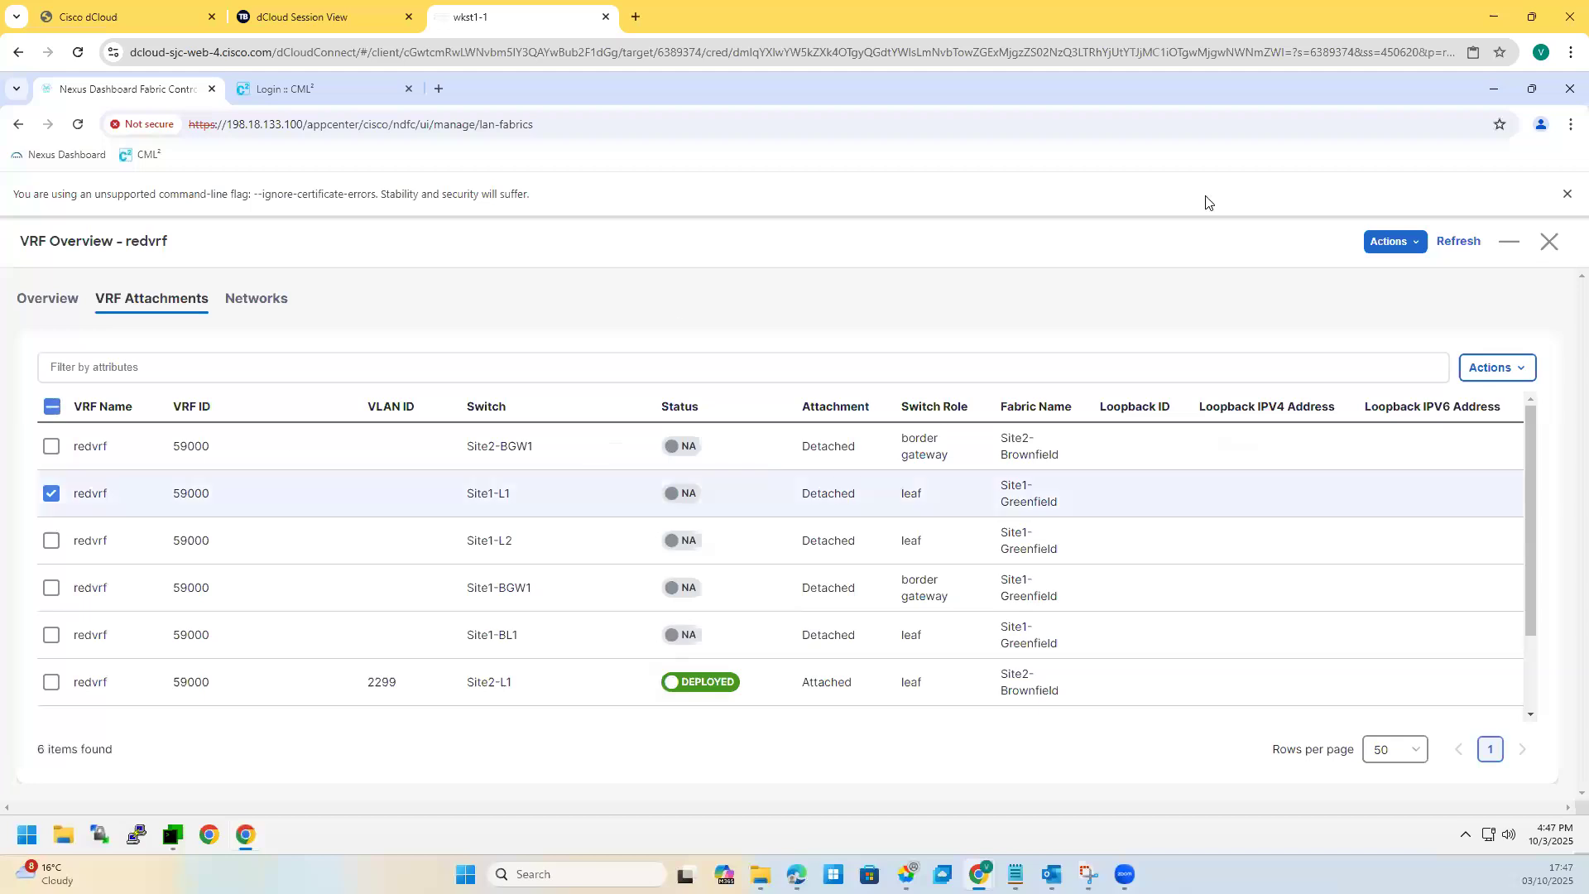
{"action": "left_click", "coordinate": [1543, 241]}
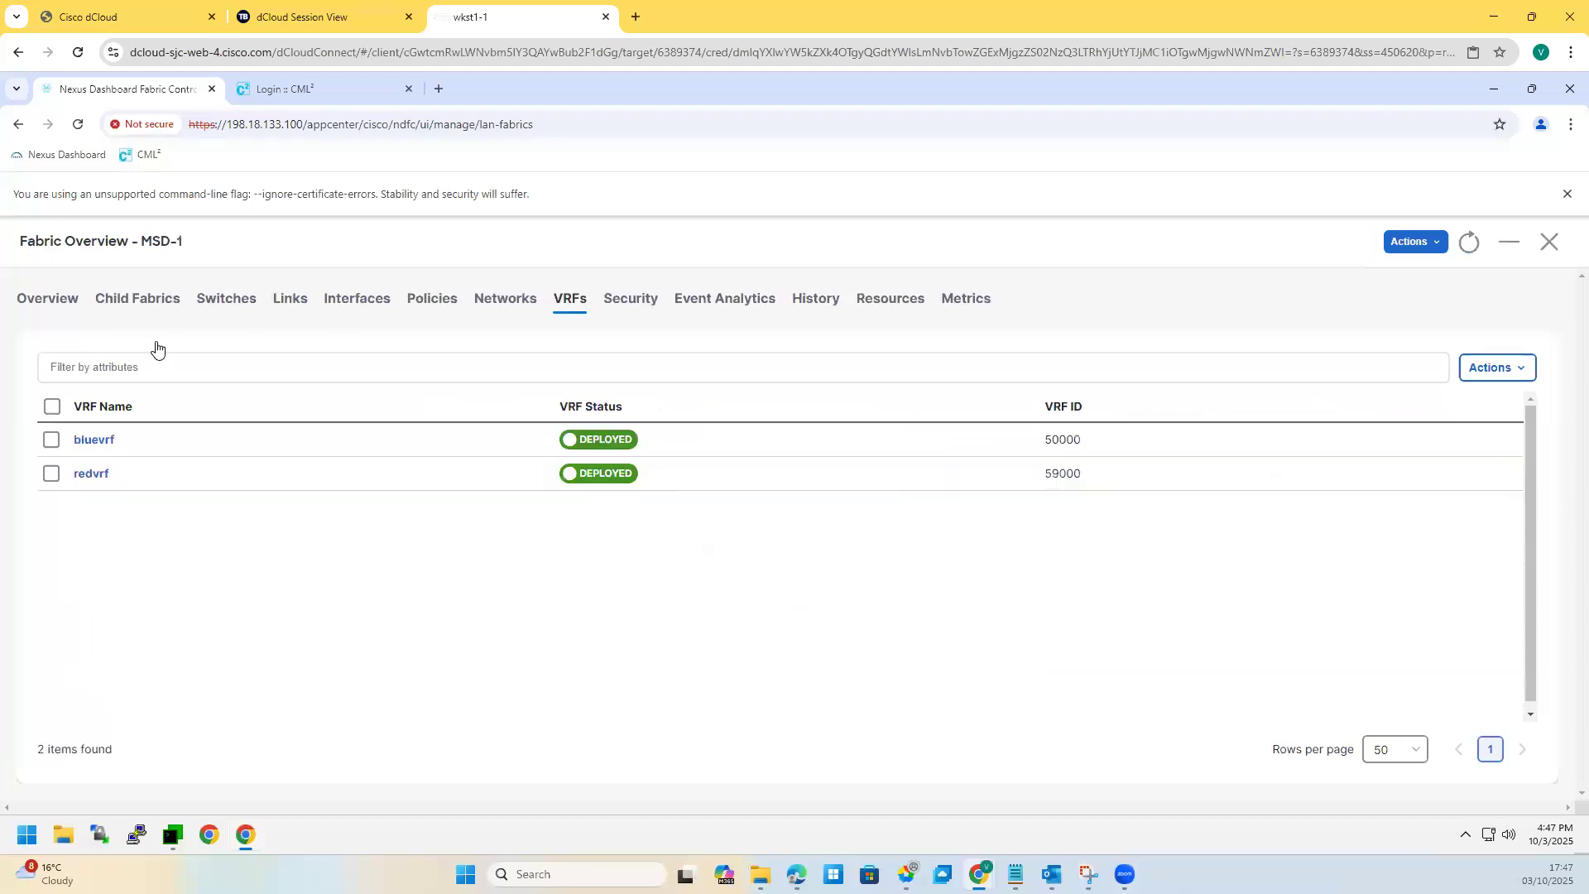
Step: Review bluevrf's switch attachments, including Site1-BGW1, then return to the VRFs list
{"action": "left_click", "coordinate": [93, 440]}
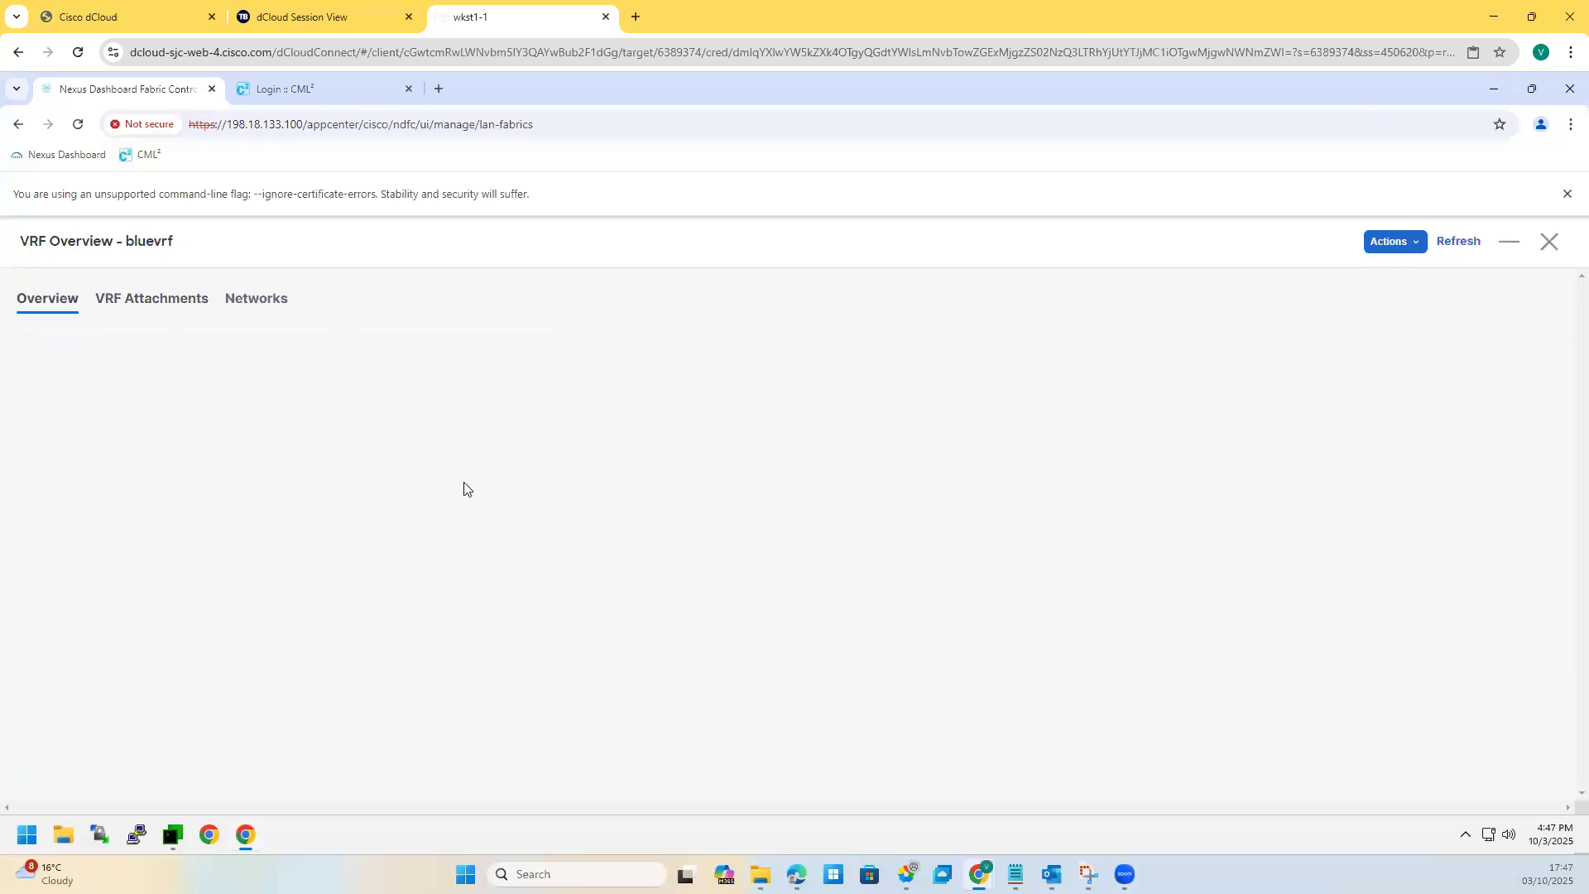
{"action": "left_click", "coordinate": [150, 301]}
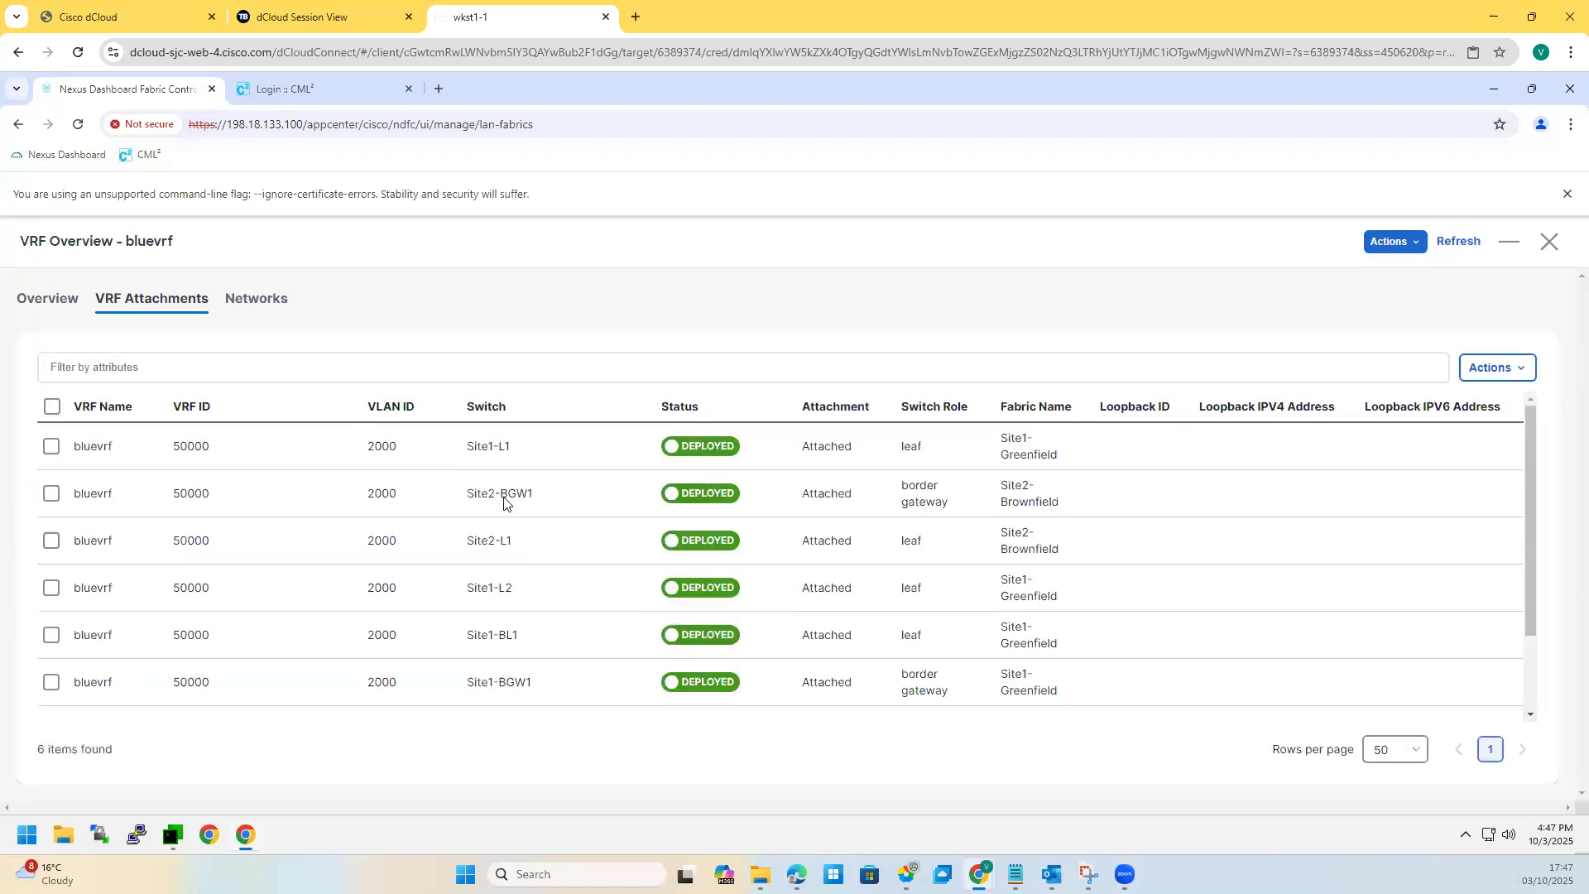
{"action": "left_click_drag", "start_coordinate": [475, 493], "coordinate": [529, 494]}
{"action": "left_click_drag", "start_coordinate": [477, 541], "coordinate": [526, 590]}
{"action": "left_click_drag", "start_coordinate": [477, 682], "coordinate": [517, 682]}
{"action": "left_click", "coordinate": [348, 365]}
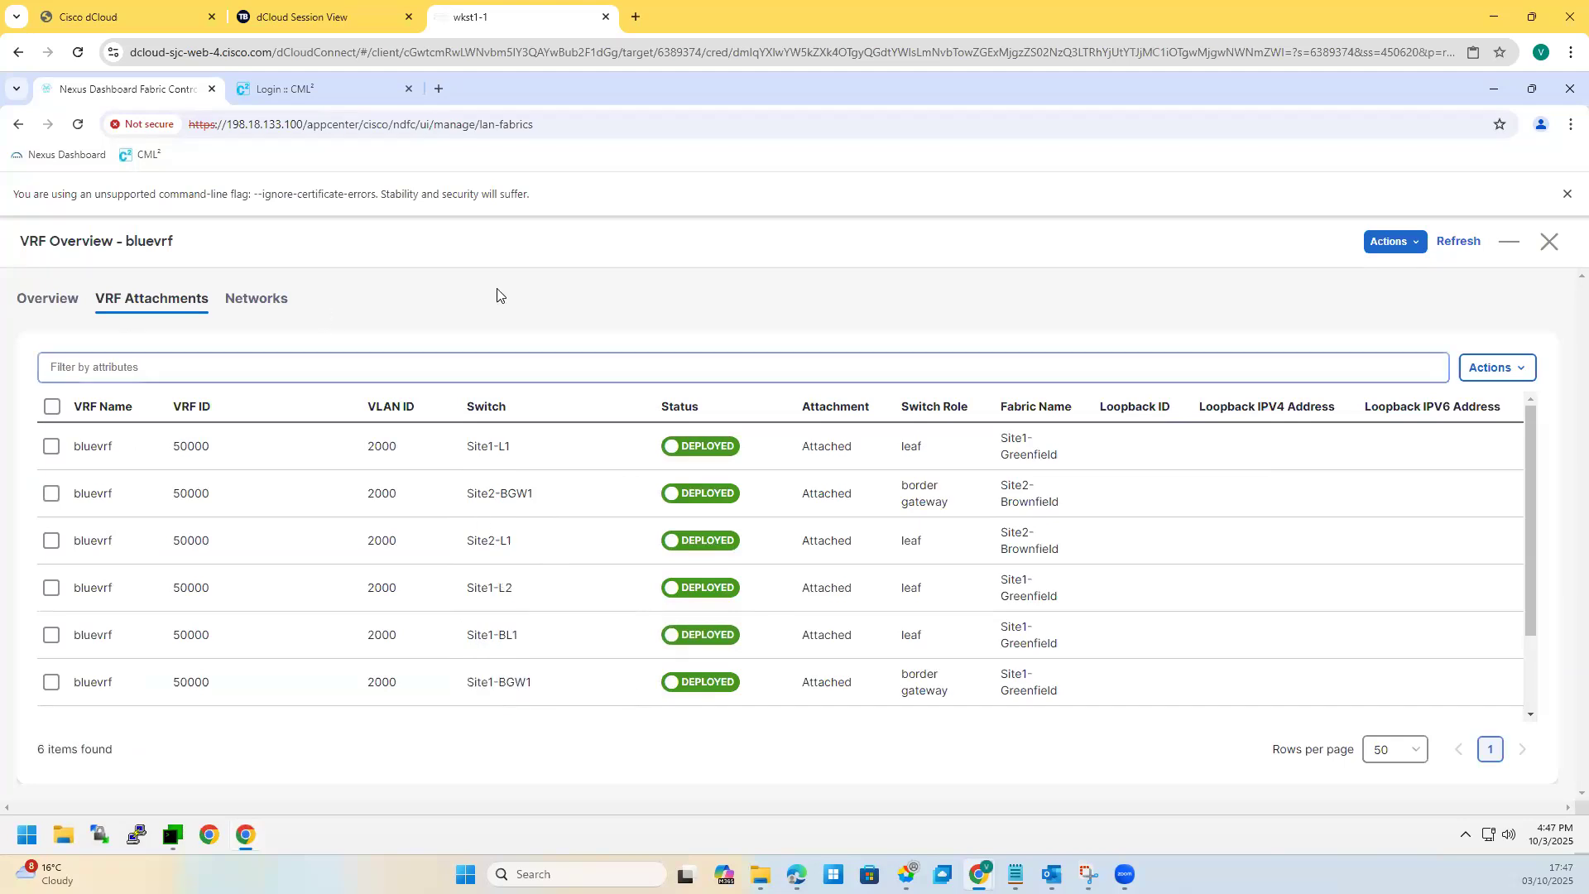
{"action": "left_click", "coordinate": [1545, 242]}
Step: Select redvrf's Site1 attachments and attempt Deploy, dismissing the NA attachment warning
{"action": "double_click", "coordinate": [86, 478]}
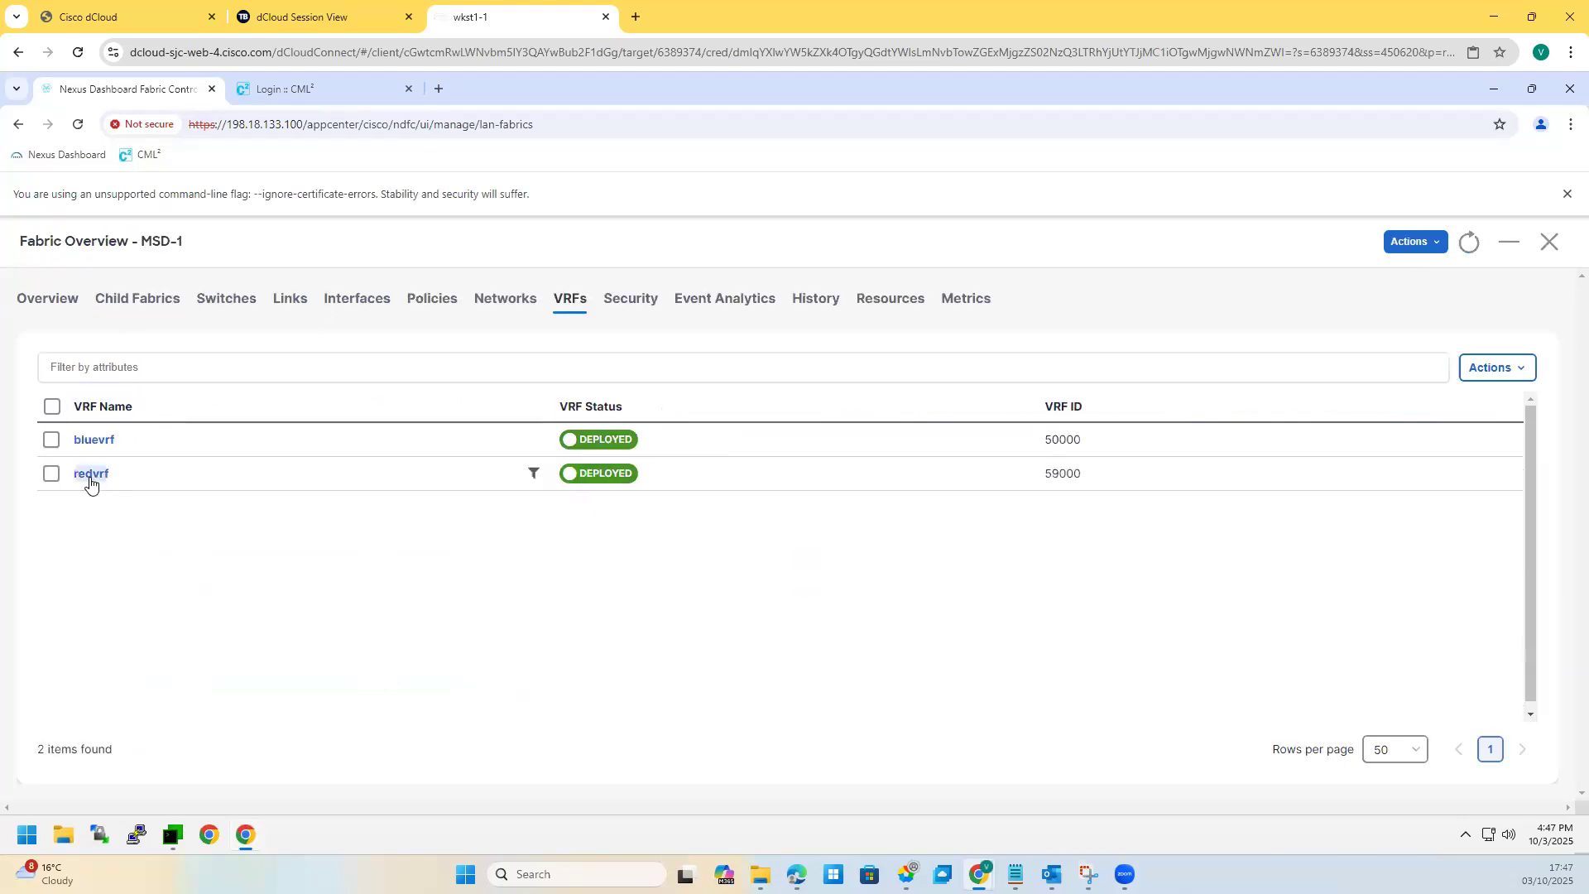
{"action": "left_click", "coordinate": [91, 473]}
{"action": "left_click", "coordinate": [127, 308]}
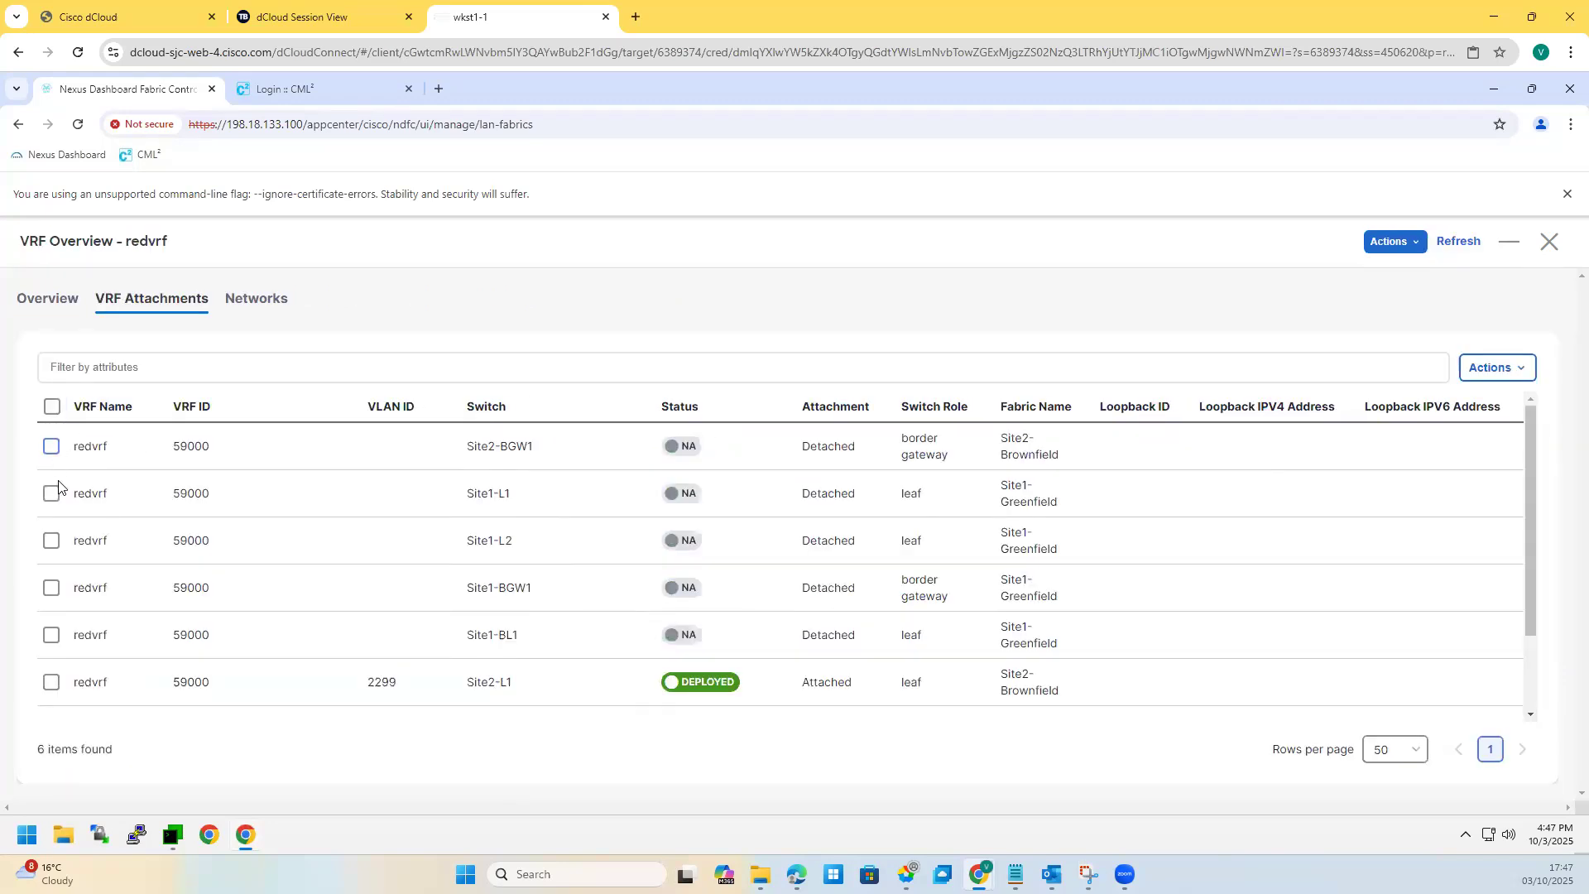
{"action": "left_click", "coordinate": [50, 497]}
{"action": "left_click", "coordinate": [52, 544]}
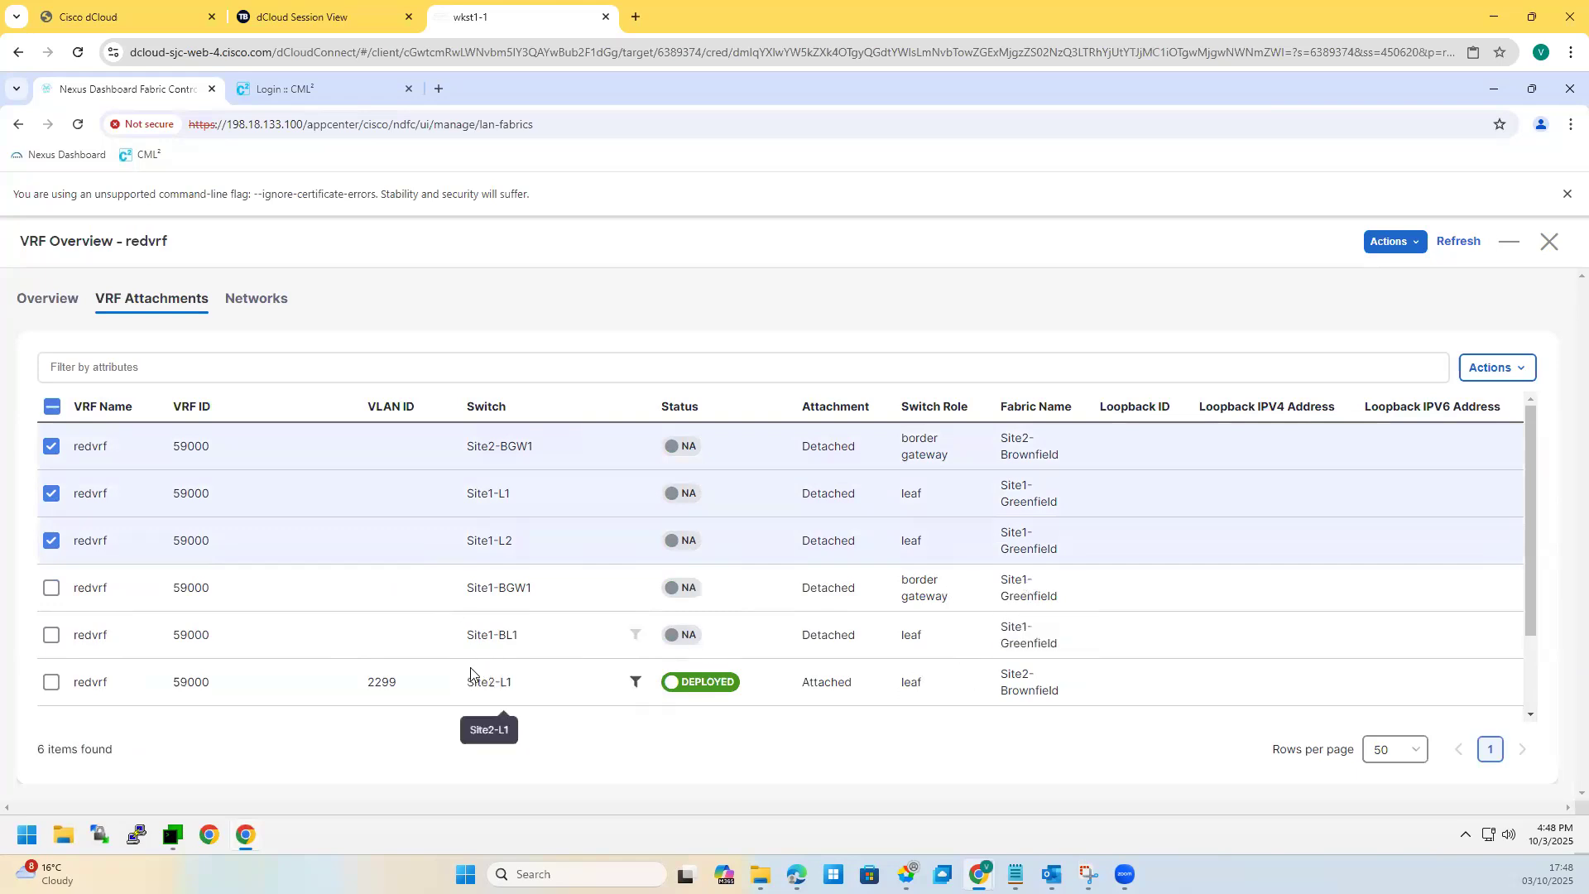
{"action": "left_click", "coordinate": [52, 451]}
{"action": "left_click", "coordinate": [52, 590]}
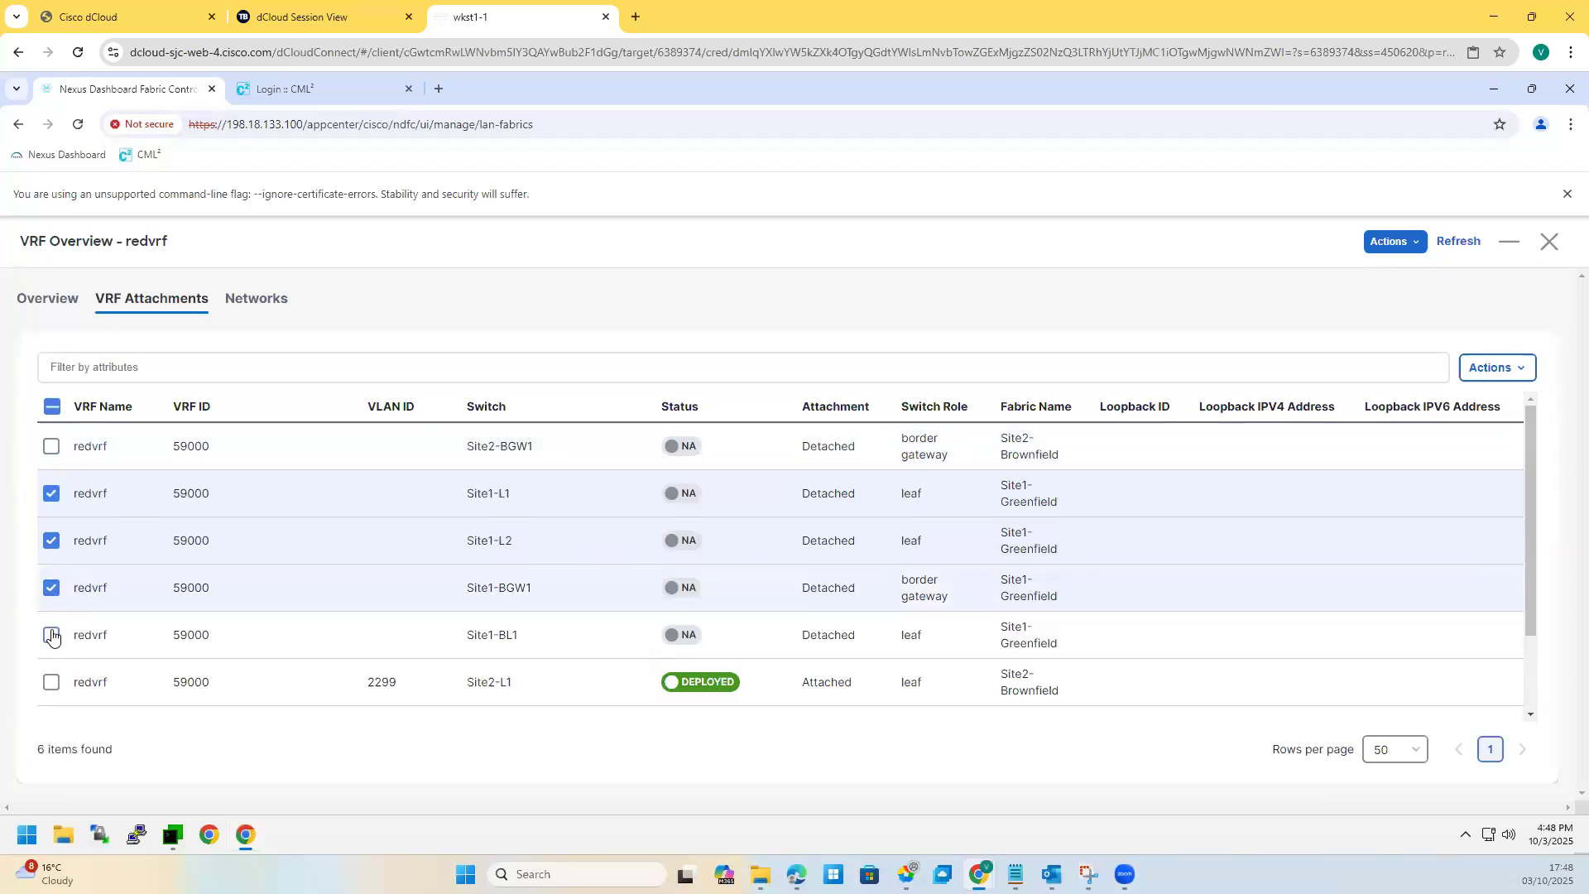
{"action": "left_click", "coordinate": [52, 636]}
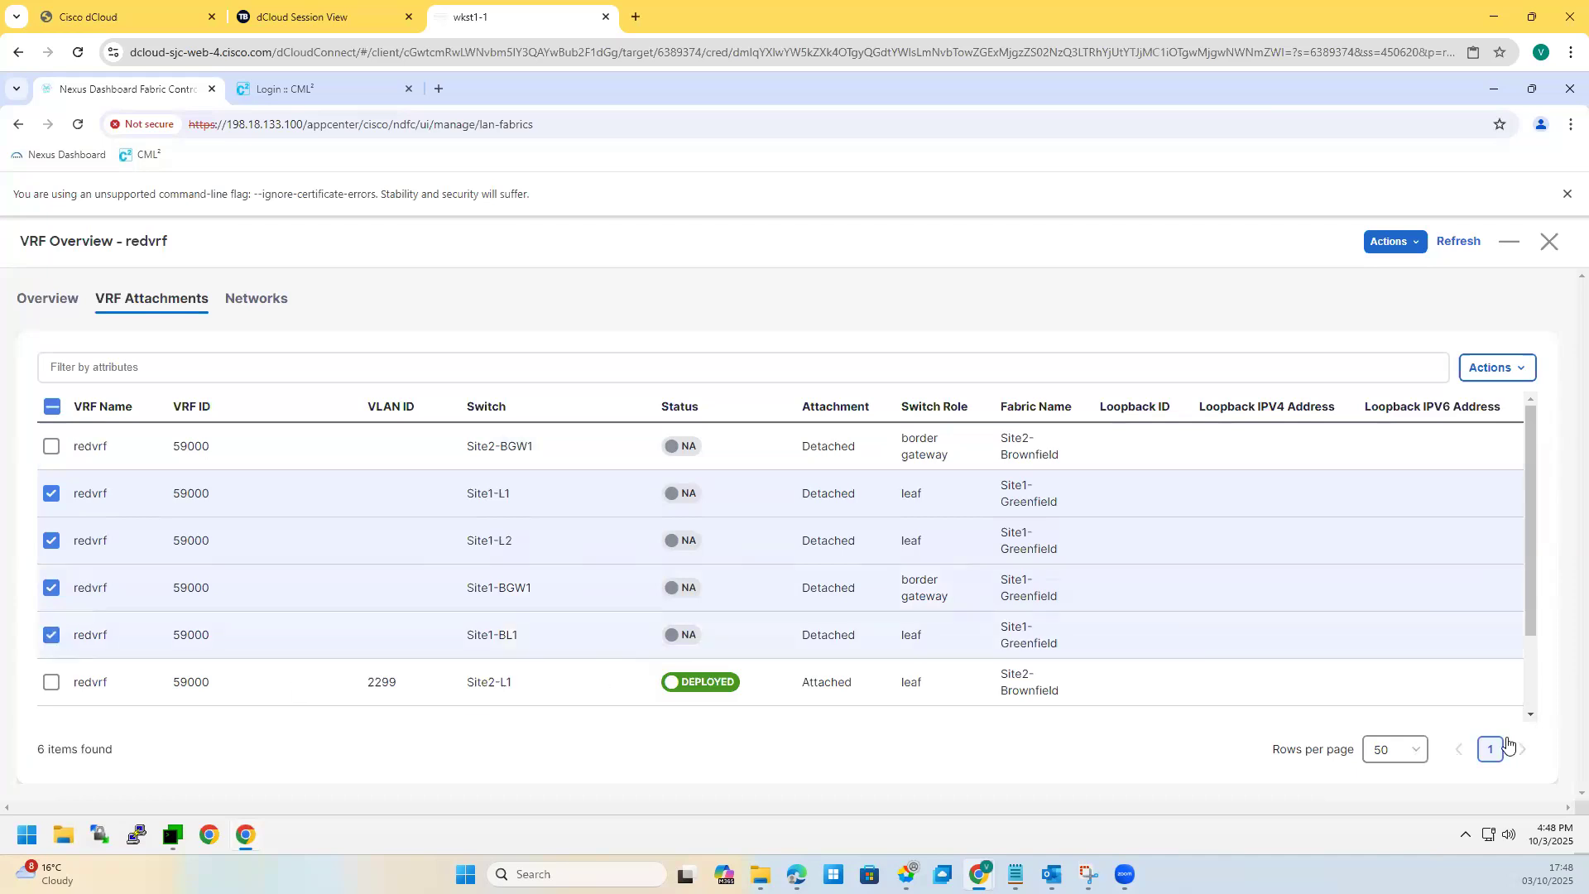
{"action": "left_click", "coordinate": [1495, 368]}
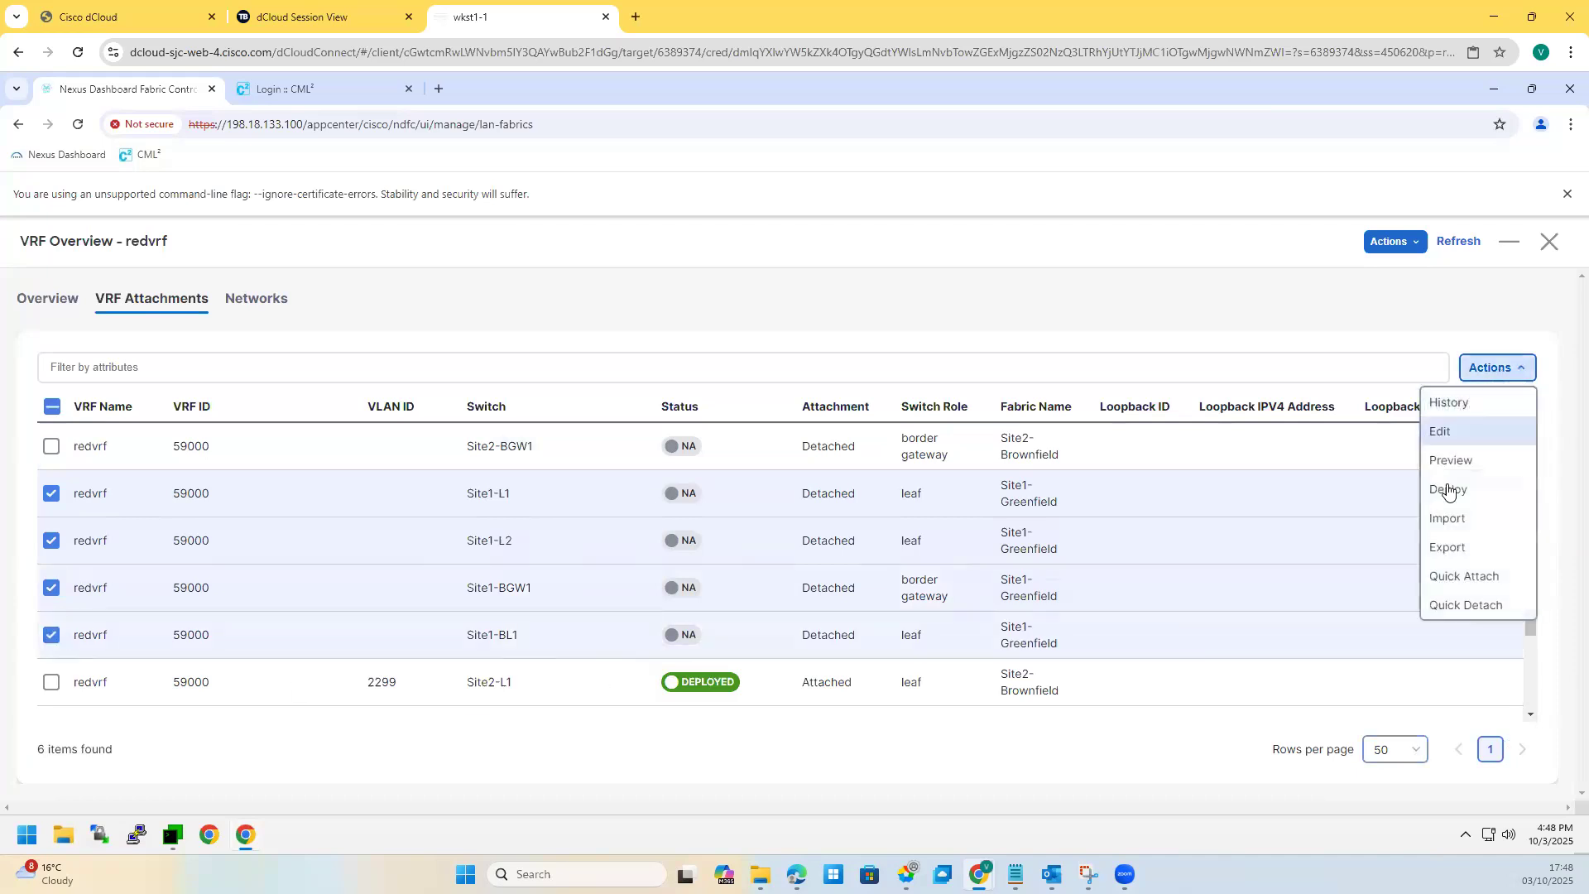
{"action": "left_click", "coordinate": [1449, 489]}
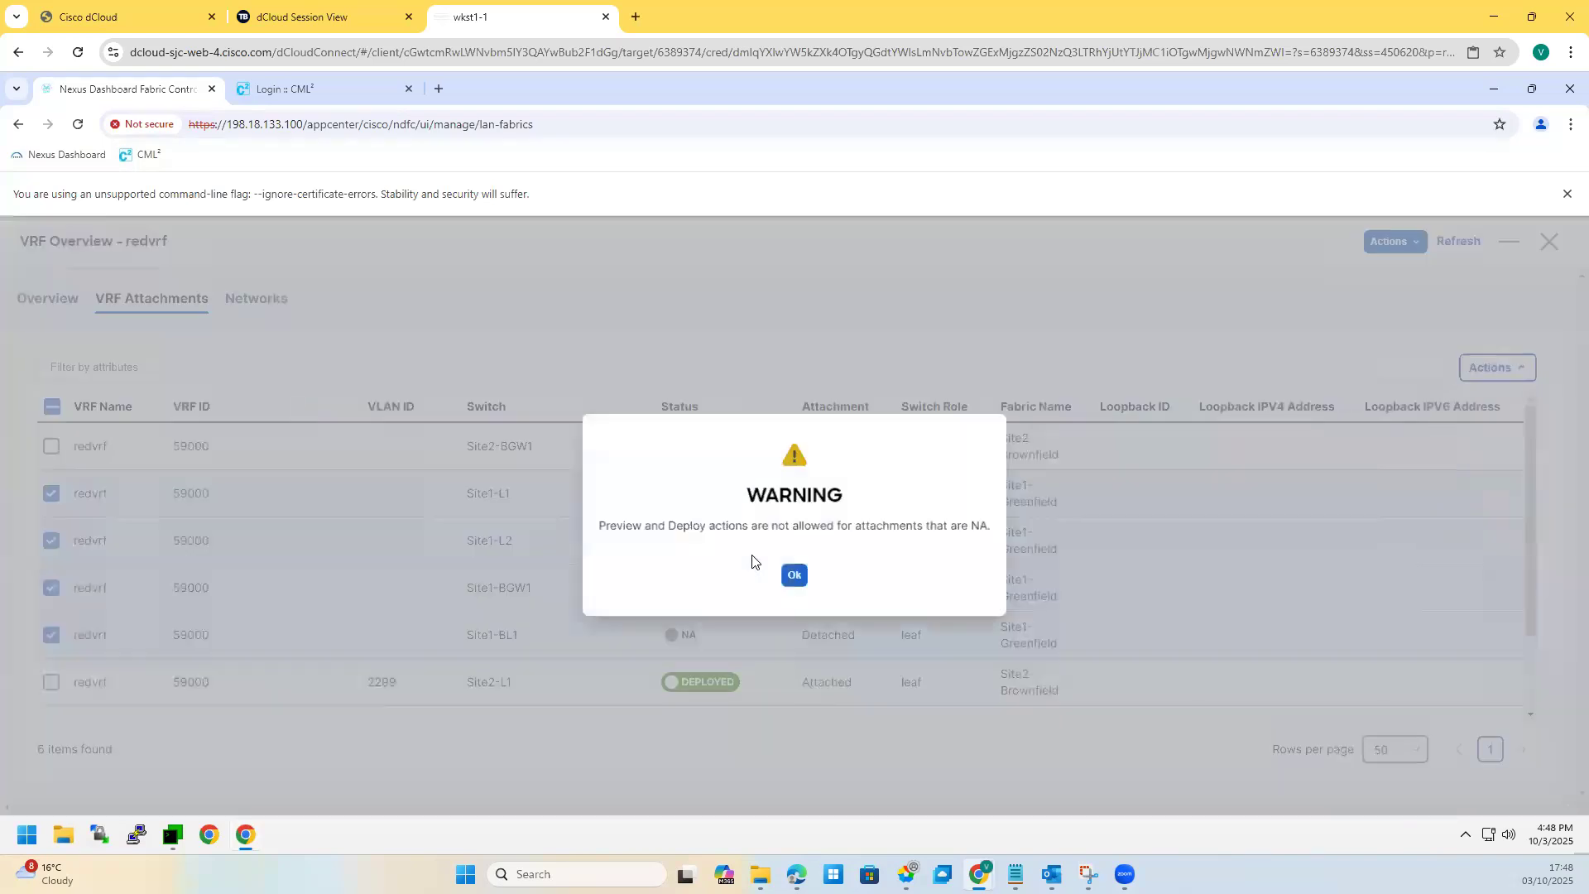
{"action": "left_click", "coordinate": [795, 577]}
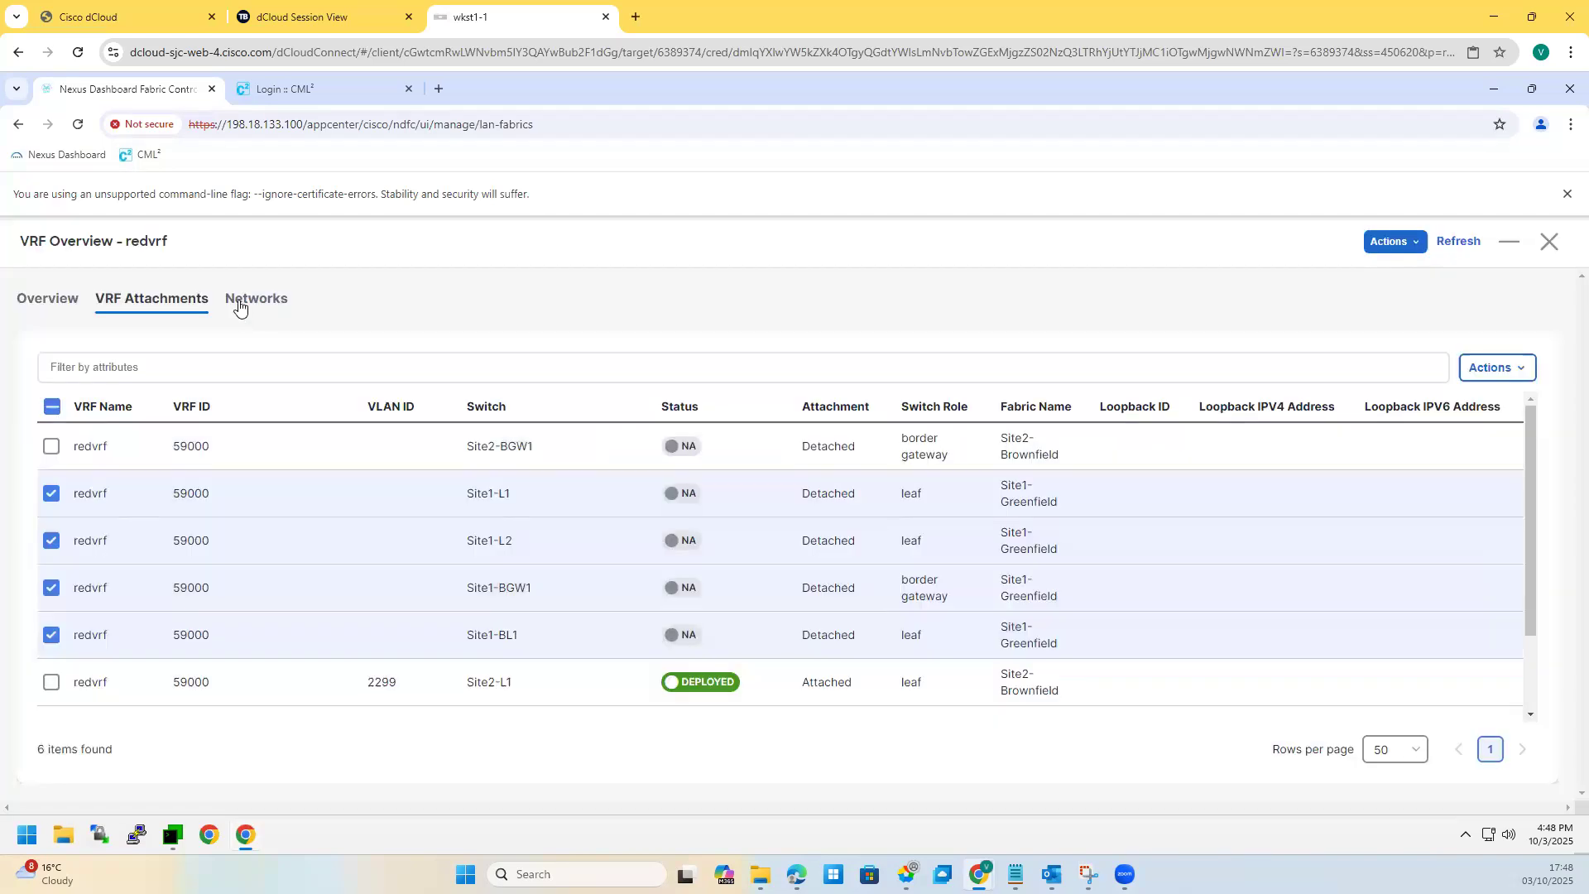
Step: Reselect Site1-L1, Site1-L2, Site1-BGW1 and Site1-BL1 and edit their attachments
{"action": "left_click", "coordinate": [238, 303]}
{"action": "left_click", "coordinate": [158, 301]}
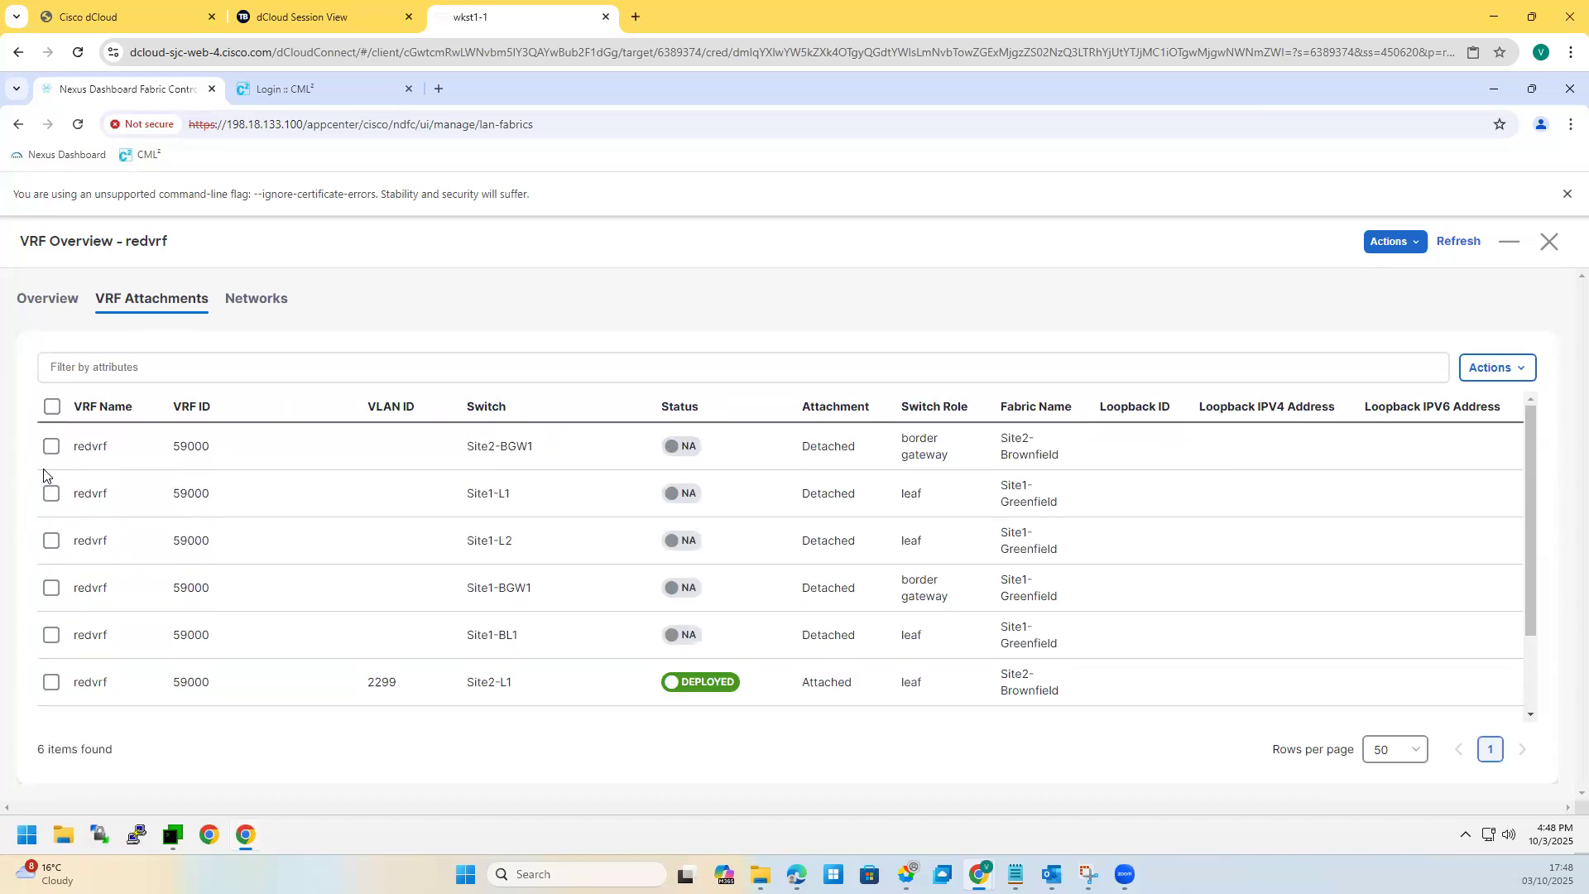
{"action": "left_click", "coordinate": [51, 449]}
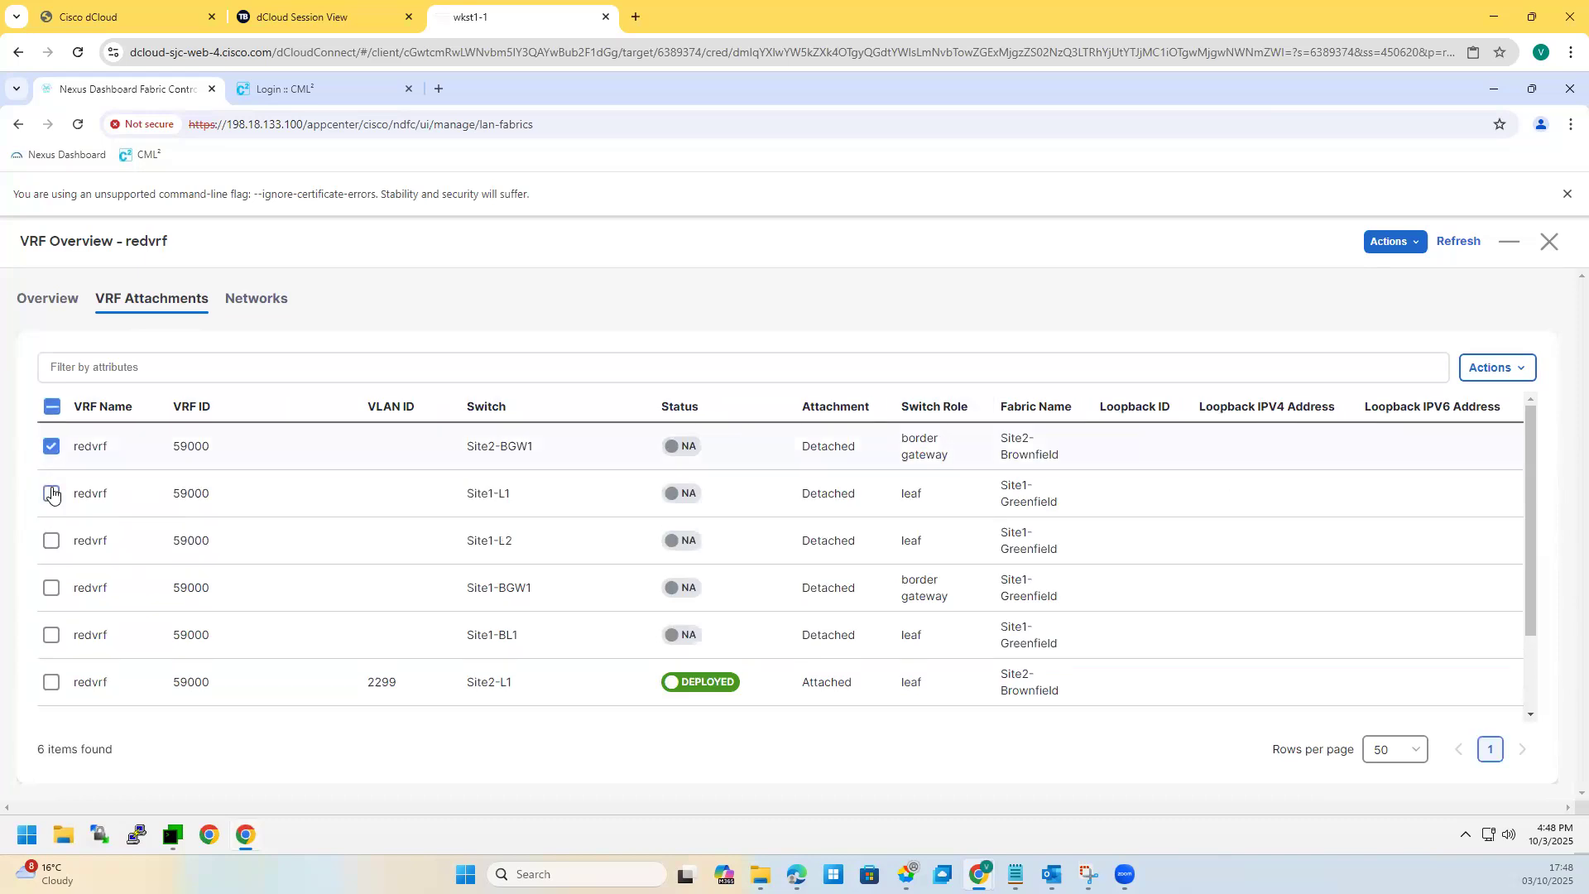
{"action": "left_click", "coordinate": [52, 540]}
{"action": "left_click", "coordinate": [51, 446]}
{"action": "left_click", "coordinate": [51, 589]}
{"action": "left_click", "coordinate": [51, 636]}
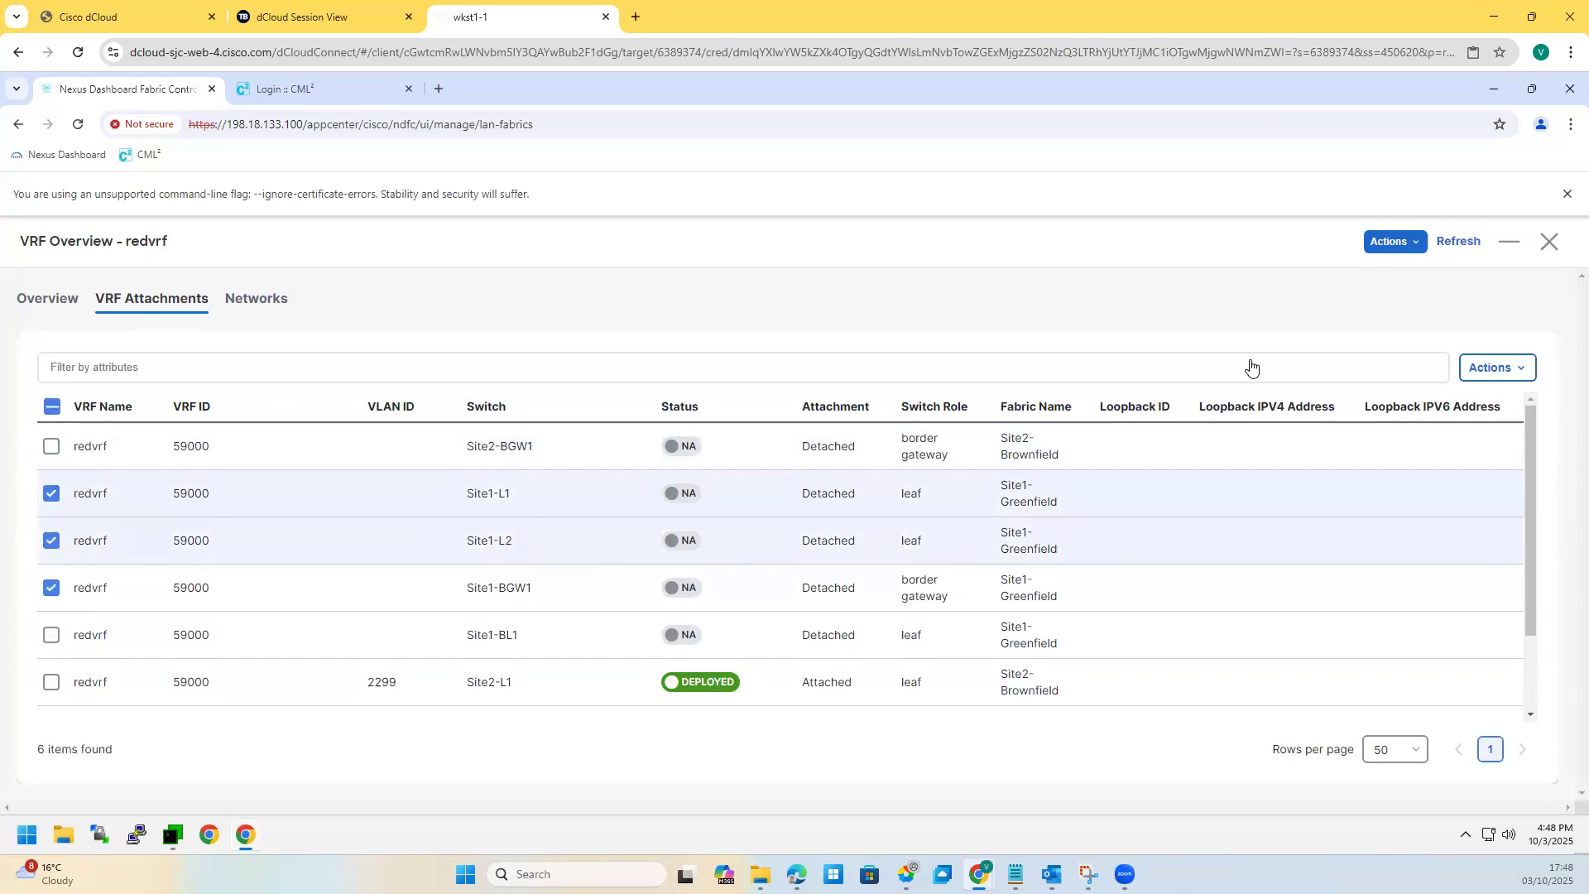
{"action": "left_click", "coordinate": [1495, 377]}
{"action": "left_click", "coordinate": [1453, 437]}
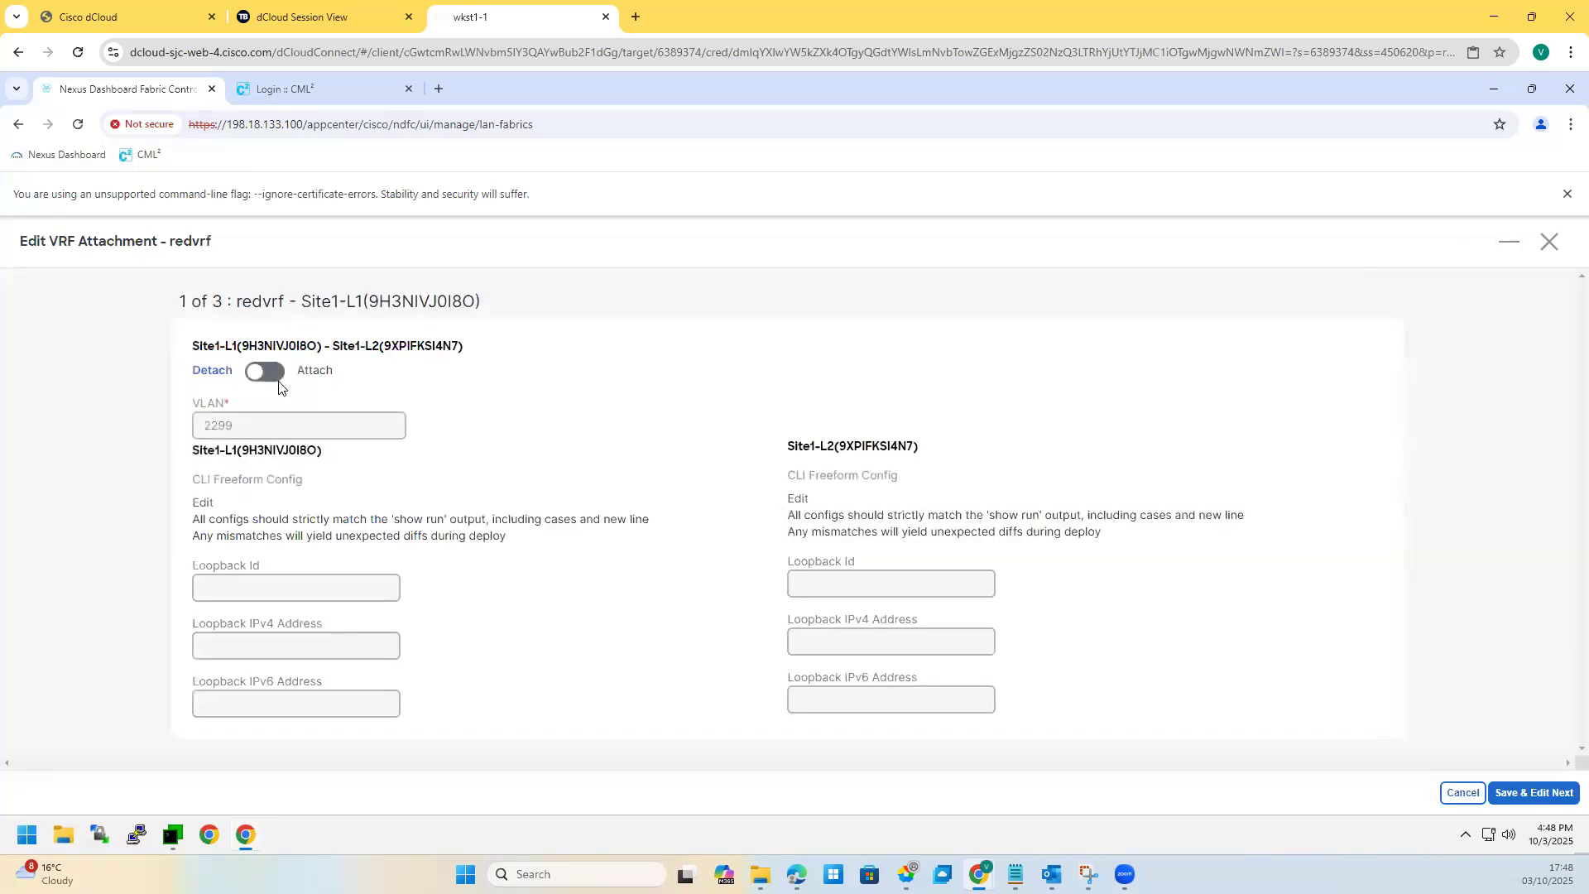
Step: Attach redvrf on VLAN 2299 to Site1-L1/L2, Site1-BGW1 (MULTISITE extend) and Site1-BL1, then save
{"action": "left_click", "coordinate": [270, 373]}
{"action": "left_click", "coordinate": [1521, 795]}
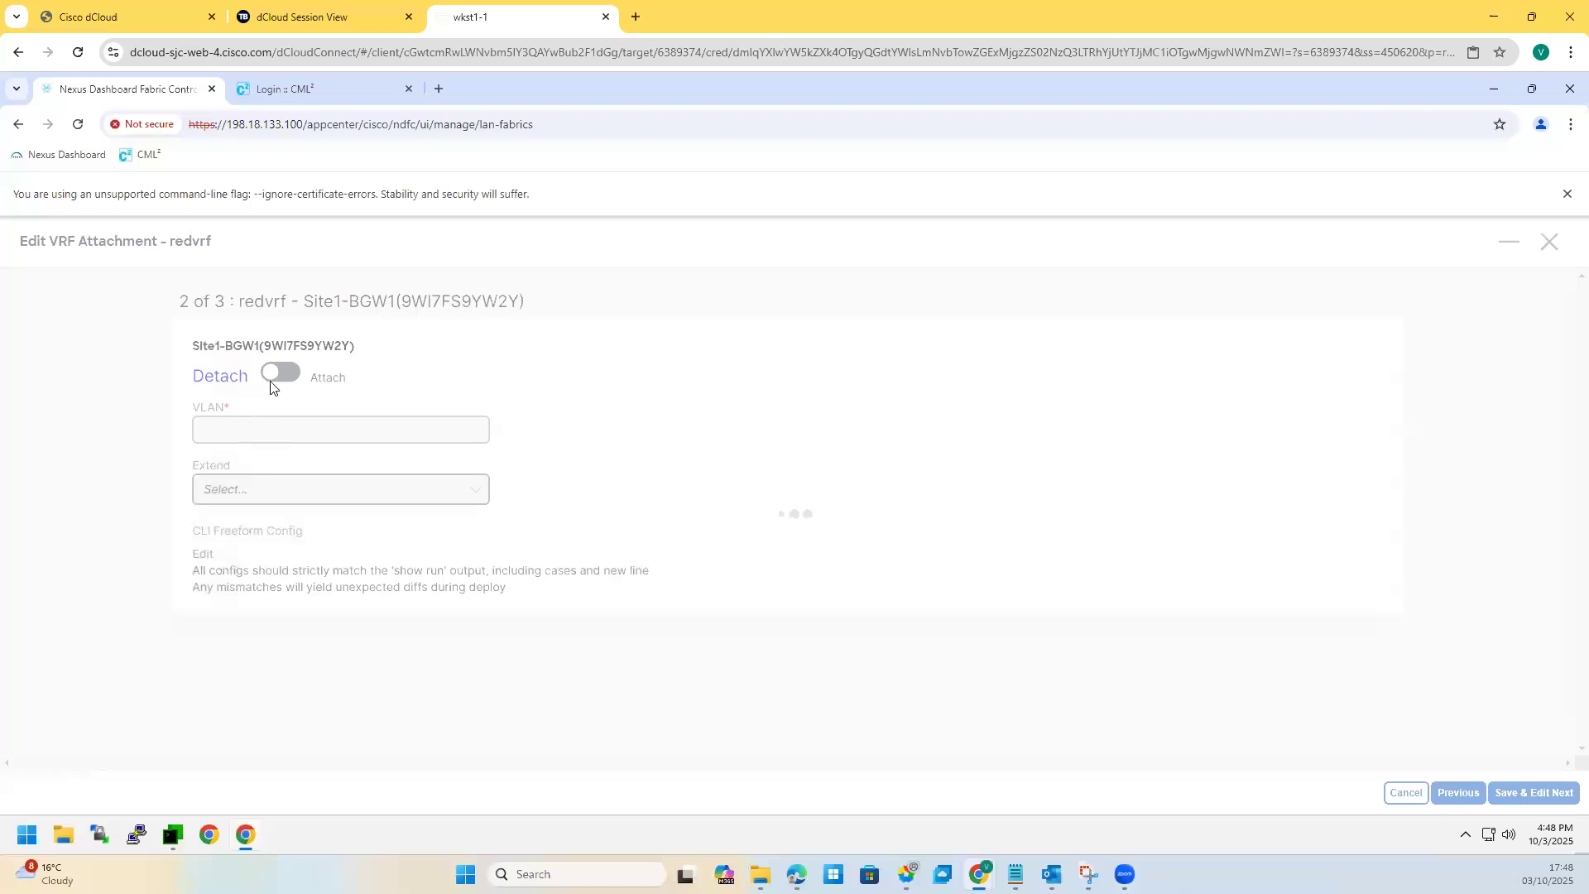
{"action": "left_click", "coordinate": [273, 374]}
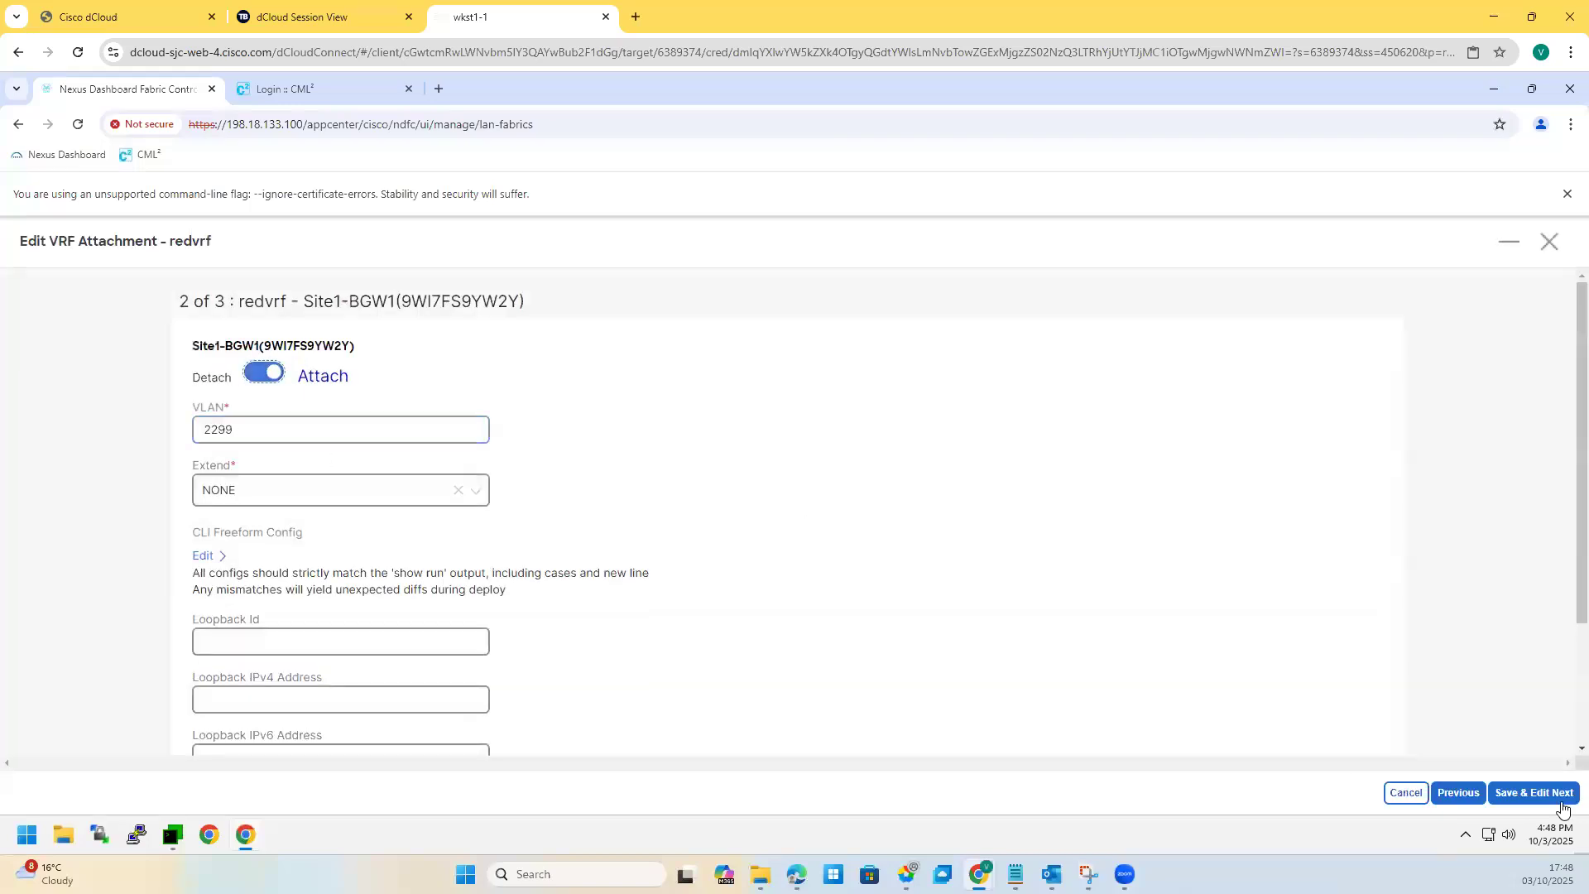
{"action": "left_click", "coordinate": [463, 493]}
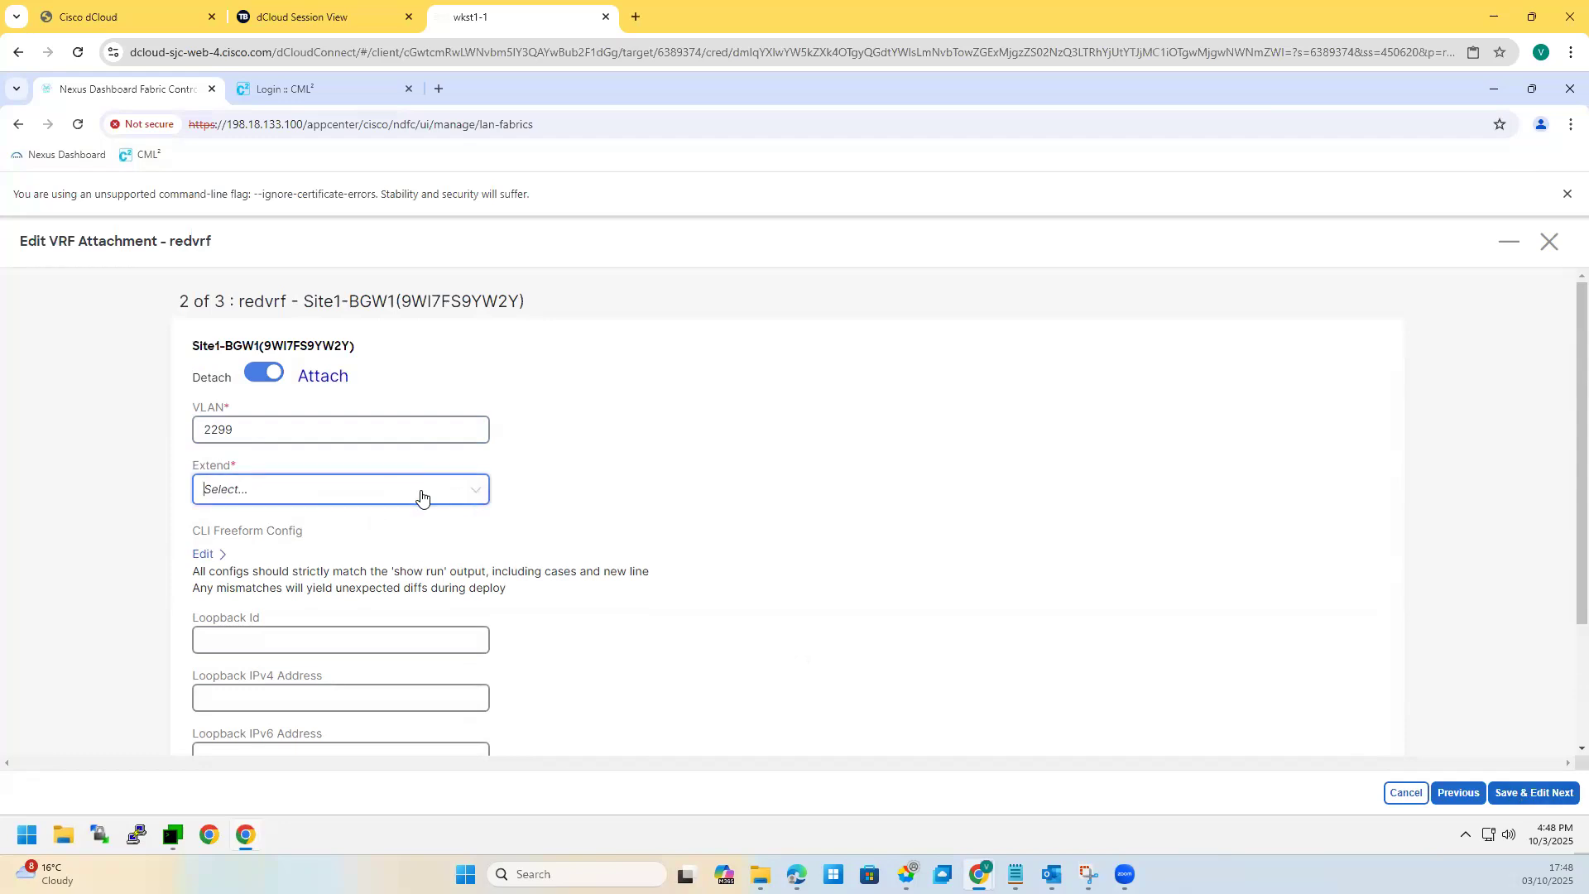
{"action": "left_click", "coordinate": [420, 495]}
{"action": "left_click", "coordinate": [265, 534]}
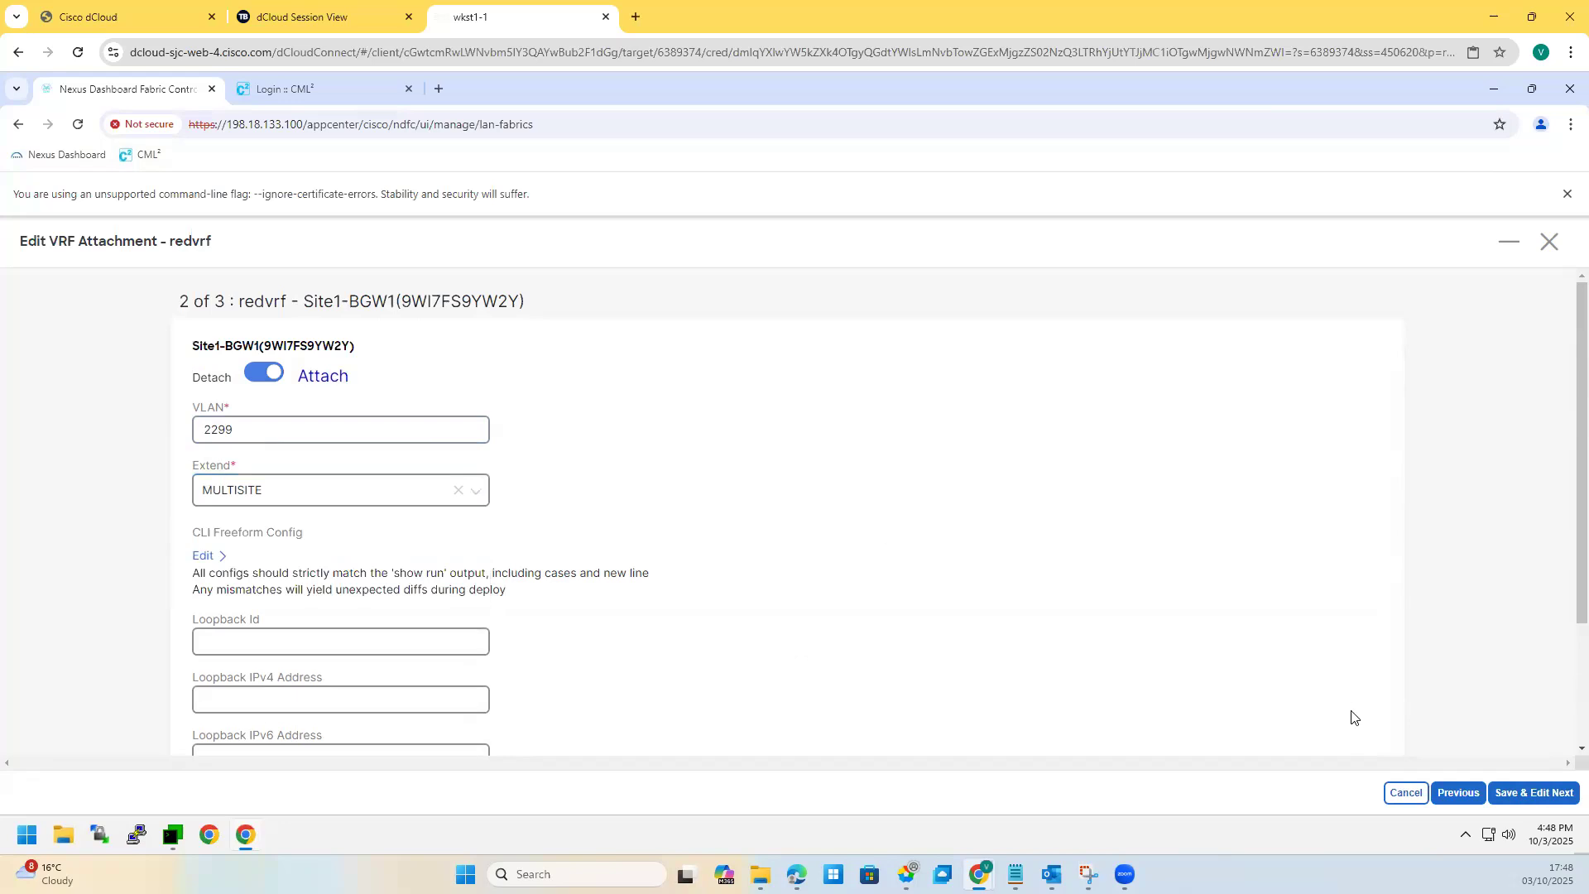
{"action": "left_click", "coordinate": [1517, 794]}
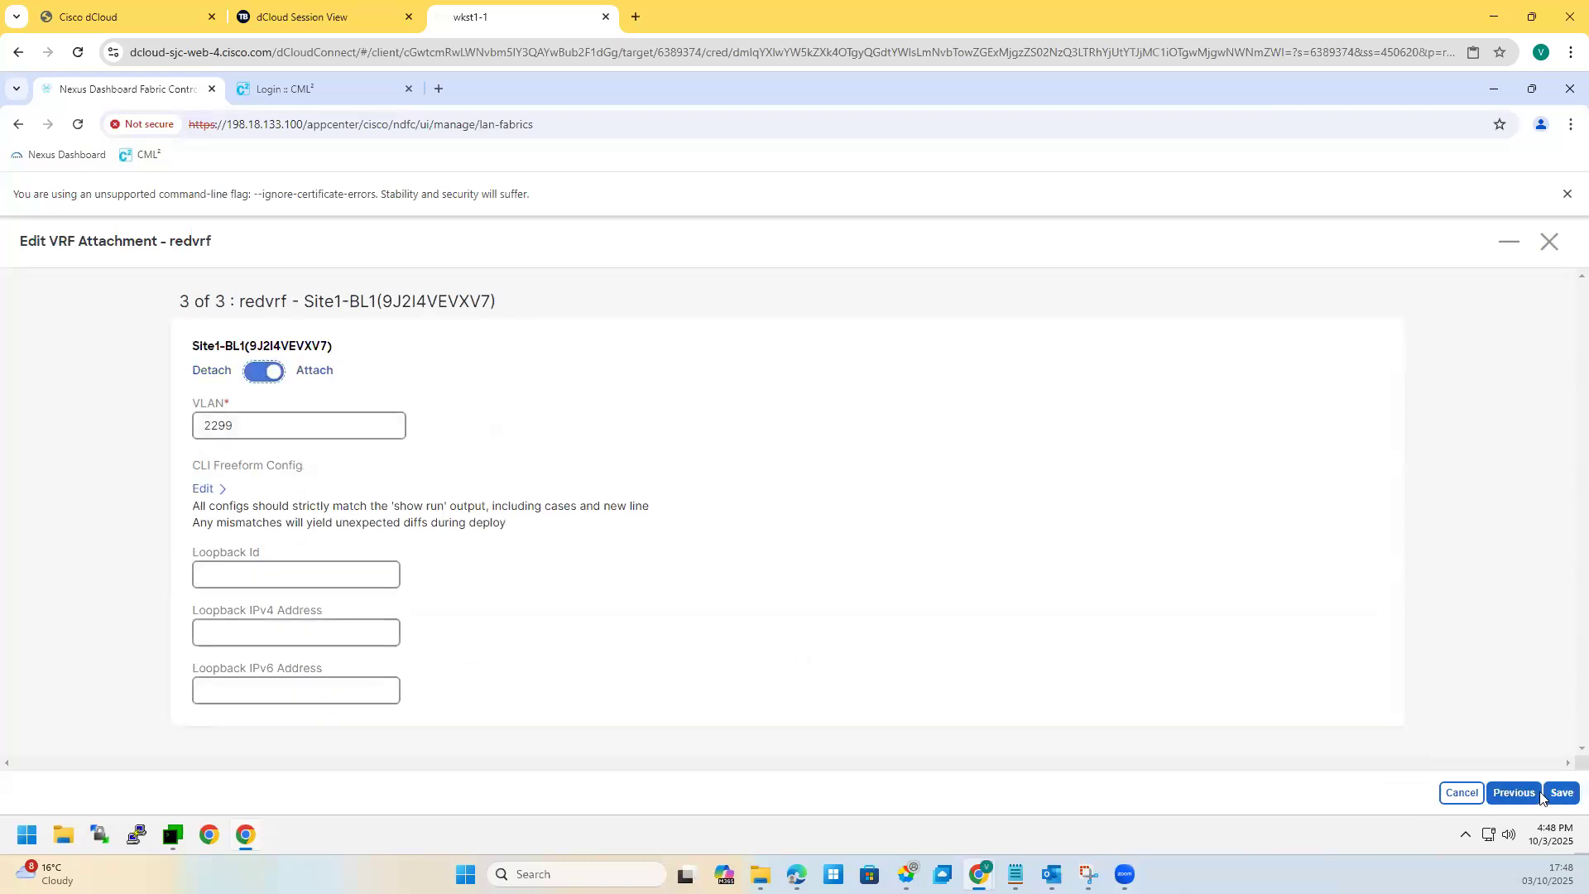
{"action": "left_click", "coordinate": [1555, 796]}
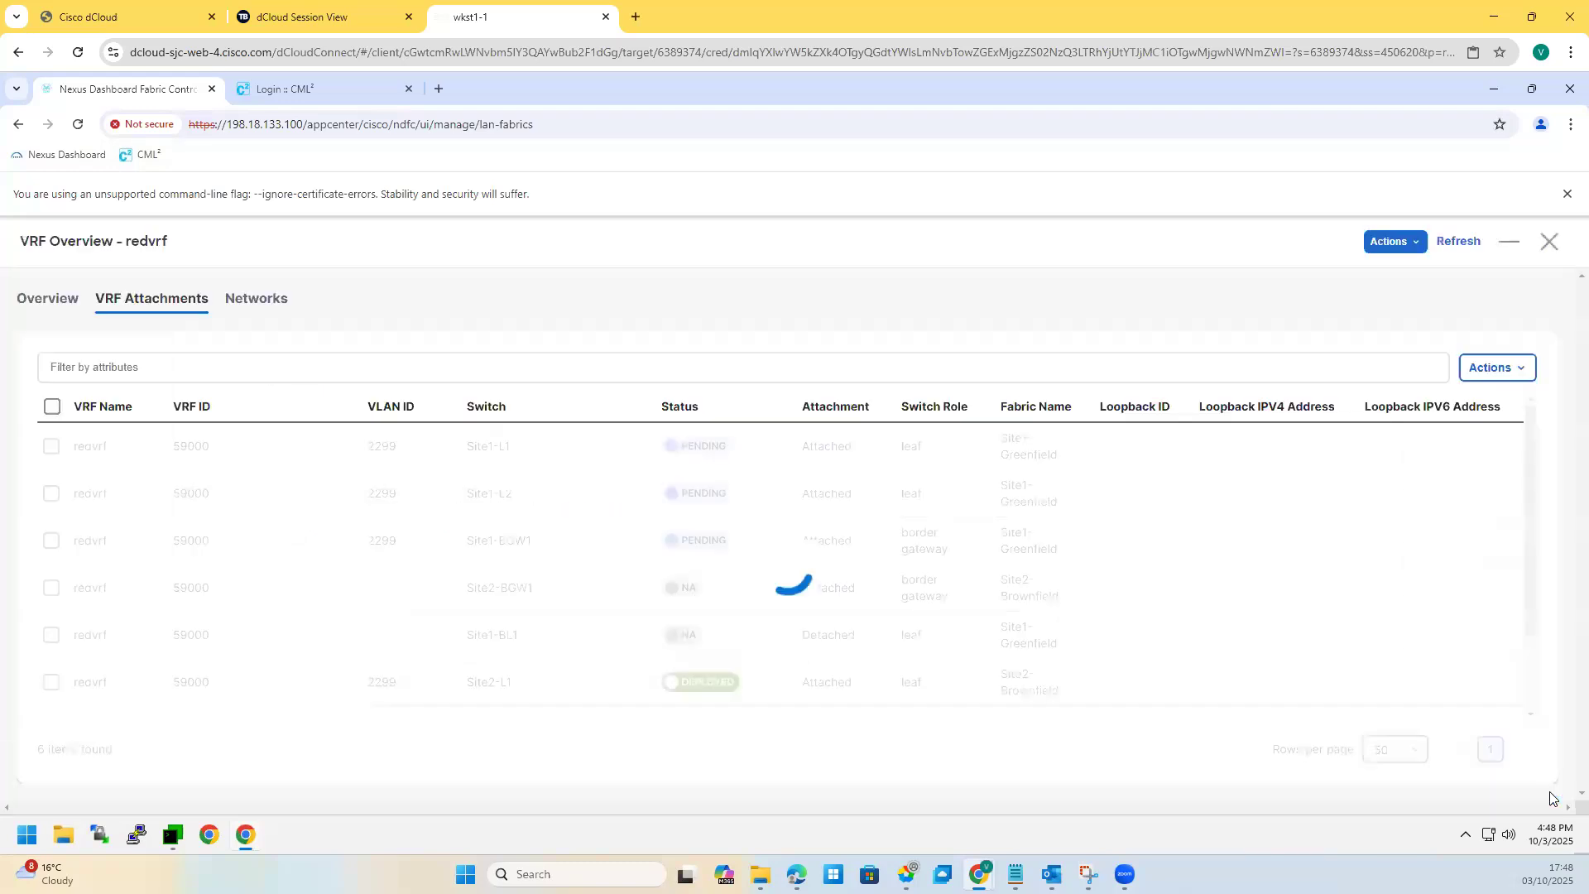
Step: Select redvrf's Site1-L1, Site1-L2, Site1-BL1 and Site1-BGW1 attachments
{"action": "left_click", "coordinate": [1490, 370]}
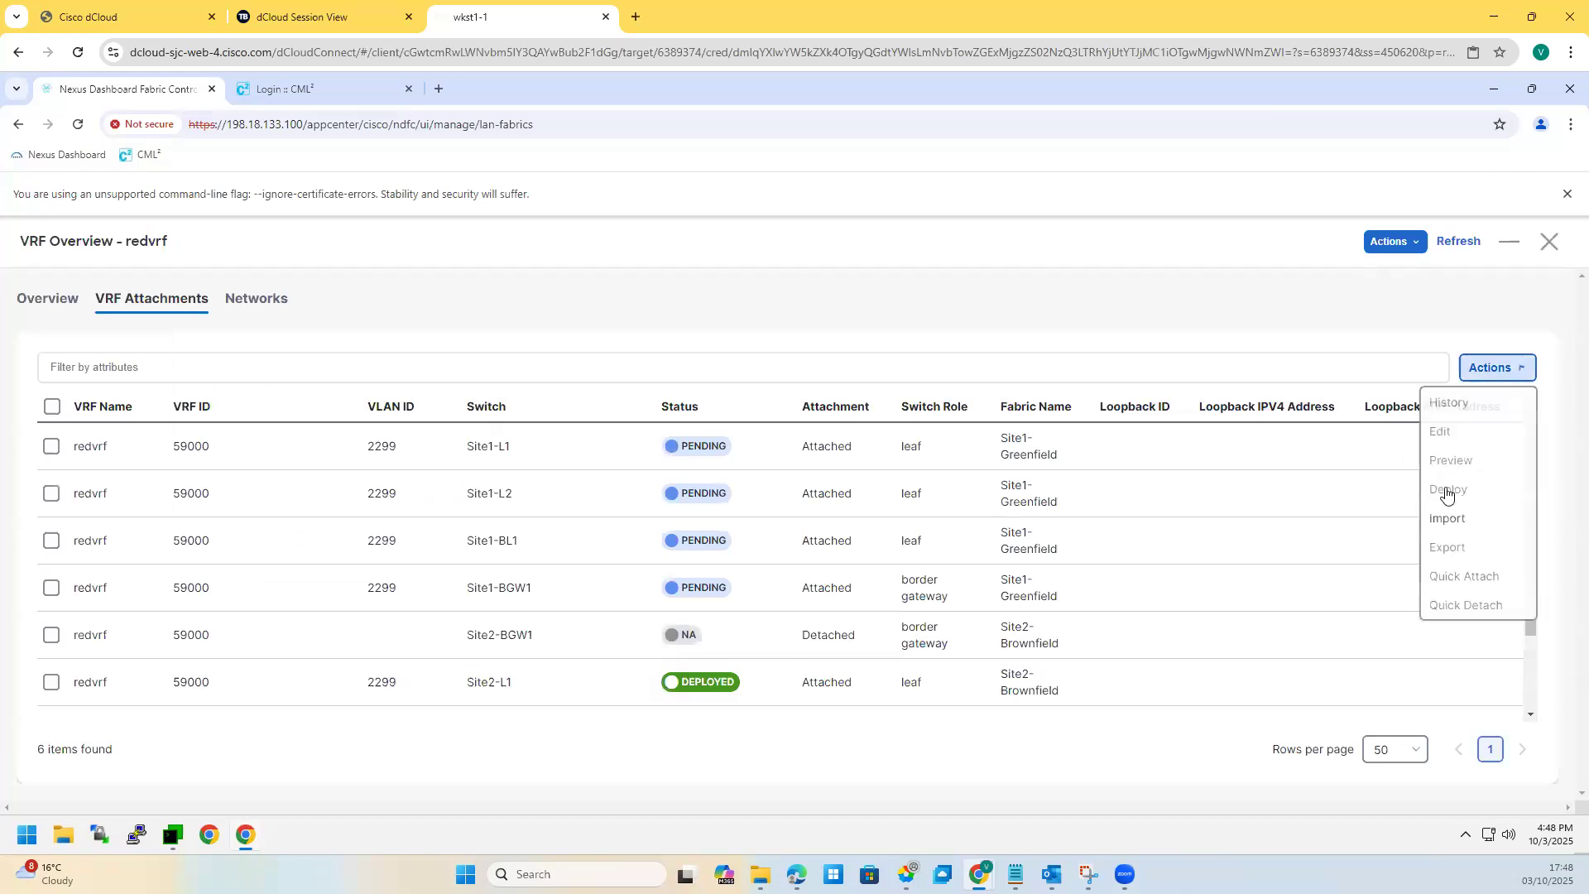
{"action": "left_click_drag", "start_coordinate": [1447, 520], "coordinate": [247, 461]}
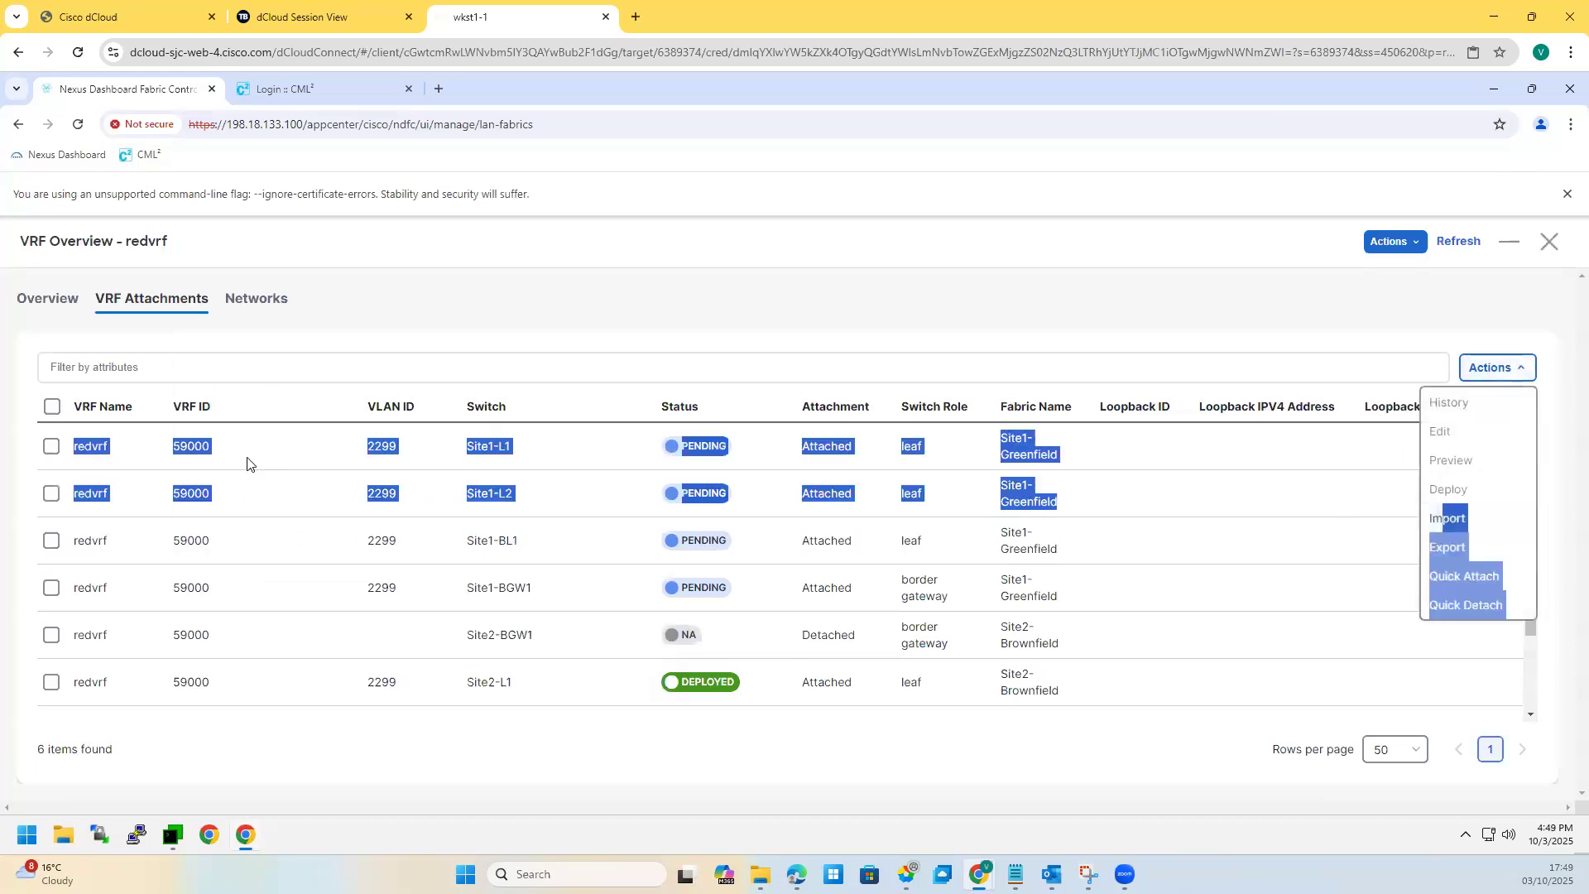
{"action": "left_click", "coordinate": [286, 376]}
{"action": "left_click", "coordinate": [52, 447]}
{"action": "left_click", "coordinate": [51, 494]}
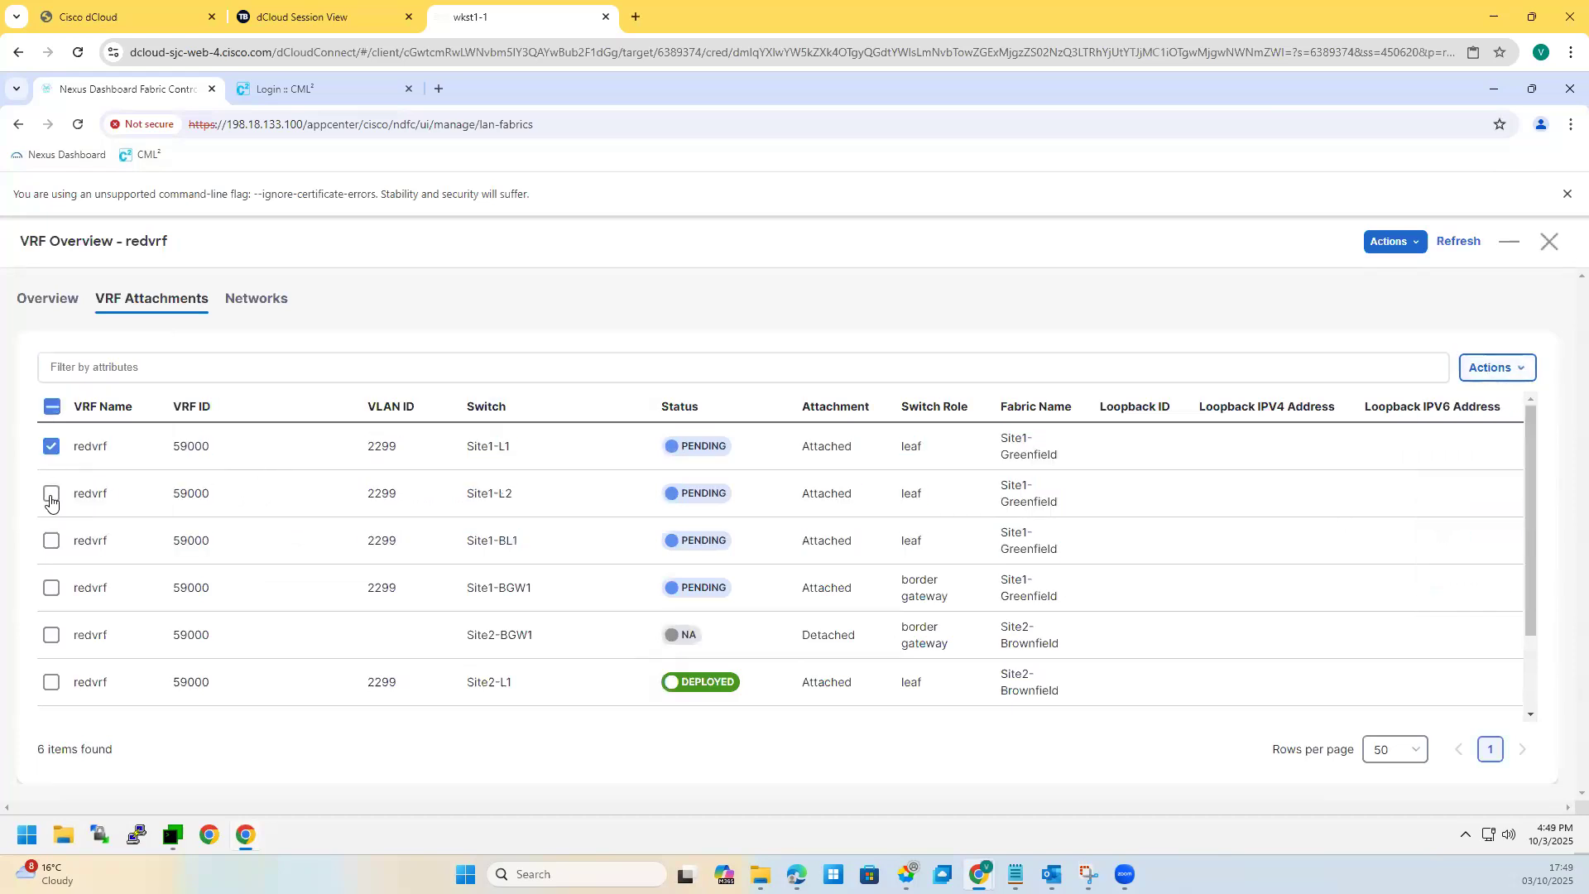
{"action": "left_click", "coordinate": [51, 543]}
{"action": "left_click", "coordinate": [702, 581]}
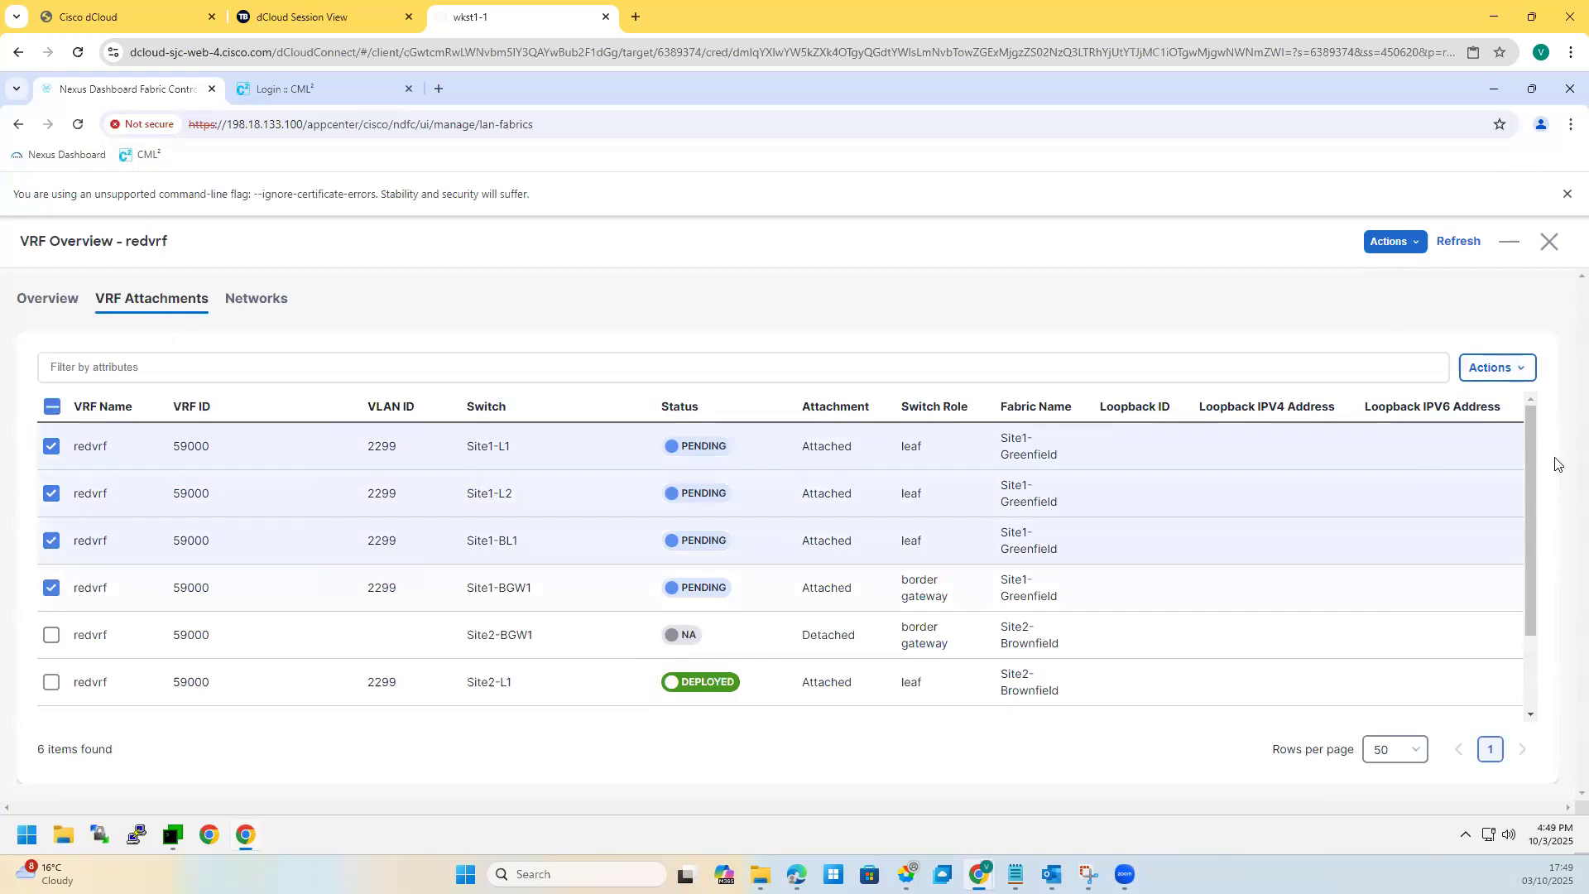
Step: Deploy redvrf to the selected Site1 switches and open a new blank browser window
{"action": "left_click", "coordinate": [1499, 367]}
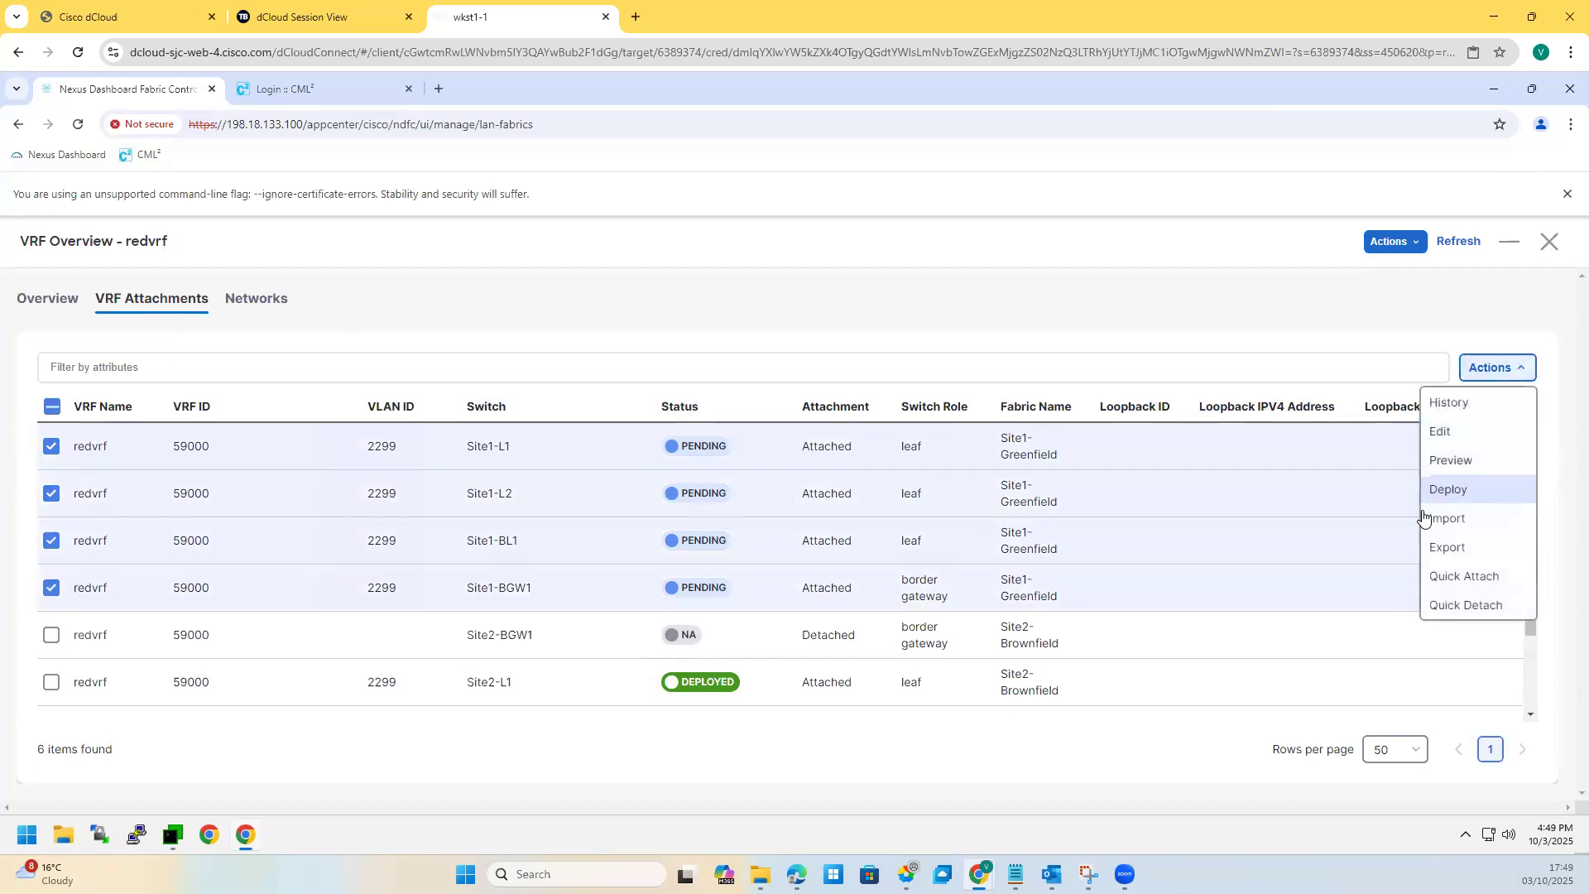
{"action": "left_click", "coordinate": [1449, 489]}
{"action": "left_click", "coordinate": [1556, 793]}
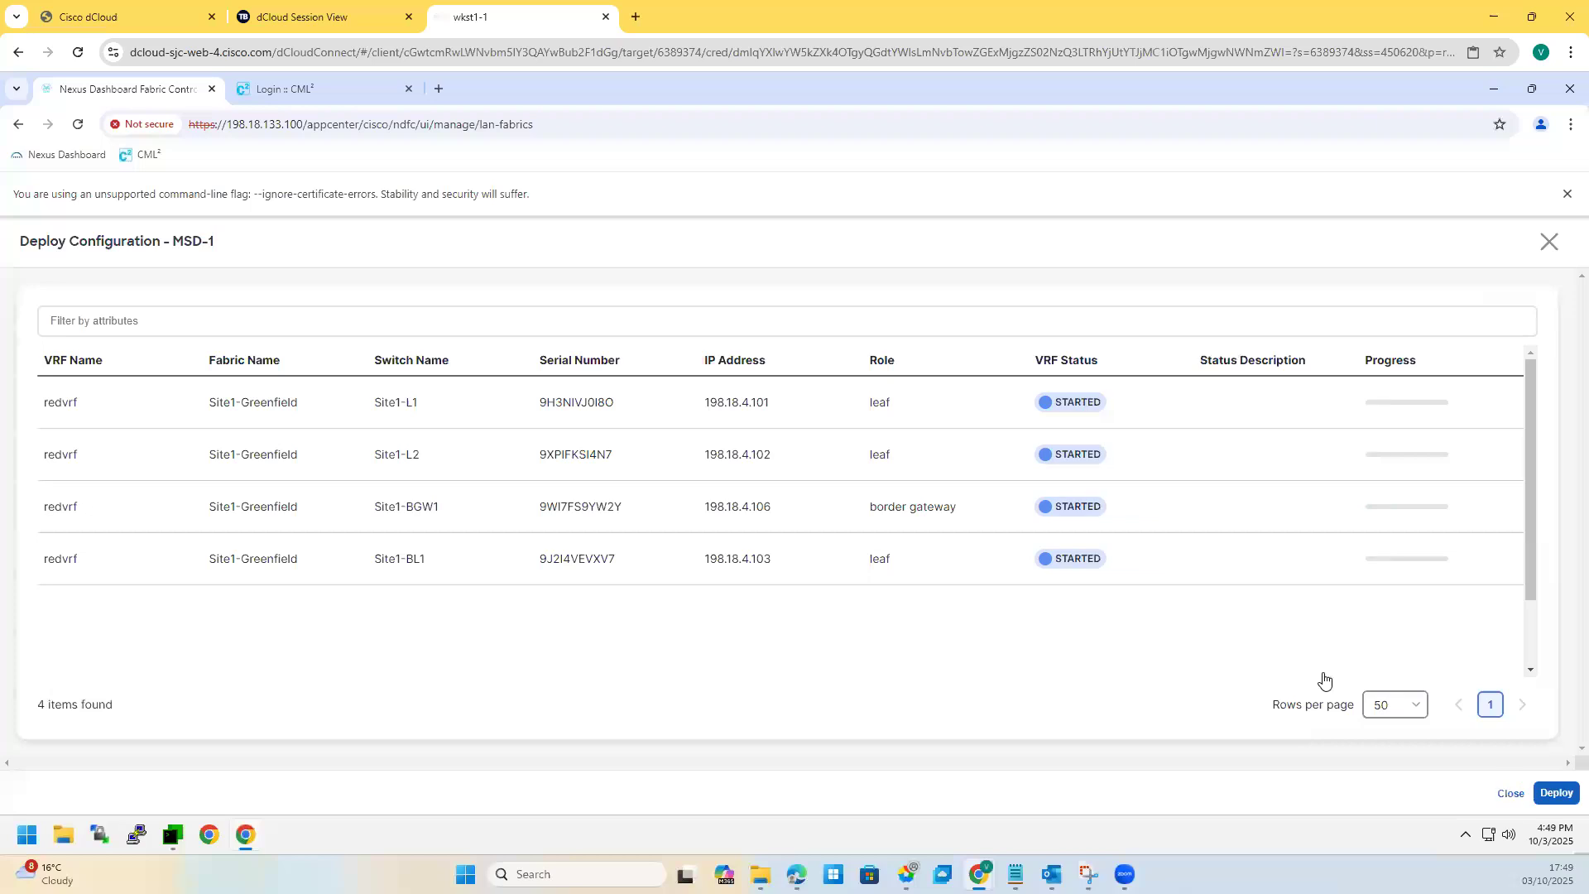
{"action": "left_click_drag", "start_coordinate": [198, 842], "coordinate": [158, 839]}
{"action": "left_click", "coordinate": [172, 836]}
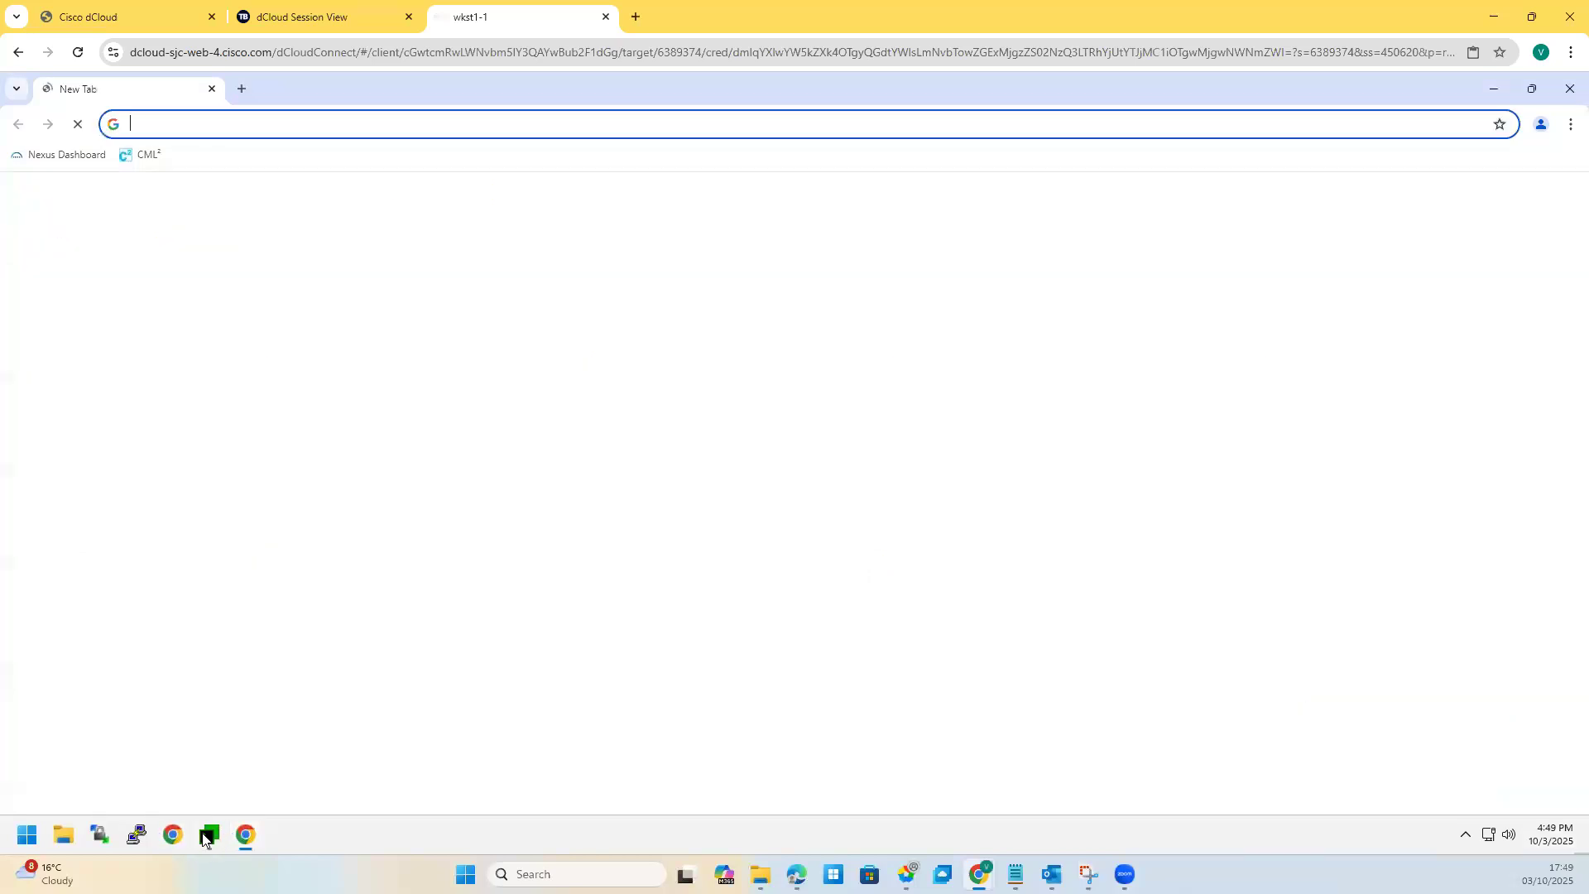
Step: On Site1-L1, list VRFs and VRF interfaces, confirming redvrf on Vlan2299
{"action": "left_click", "coordinate": [214, 840]}
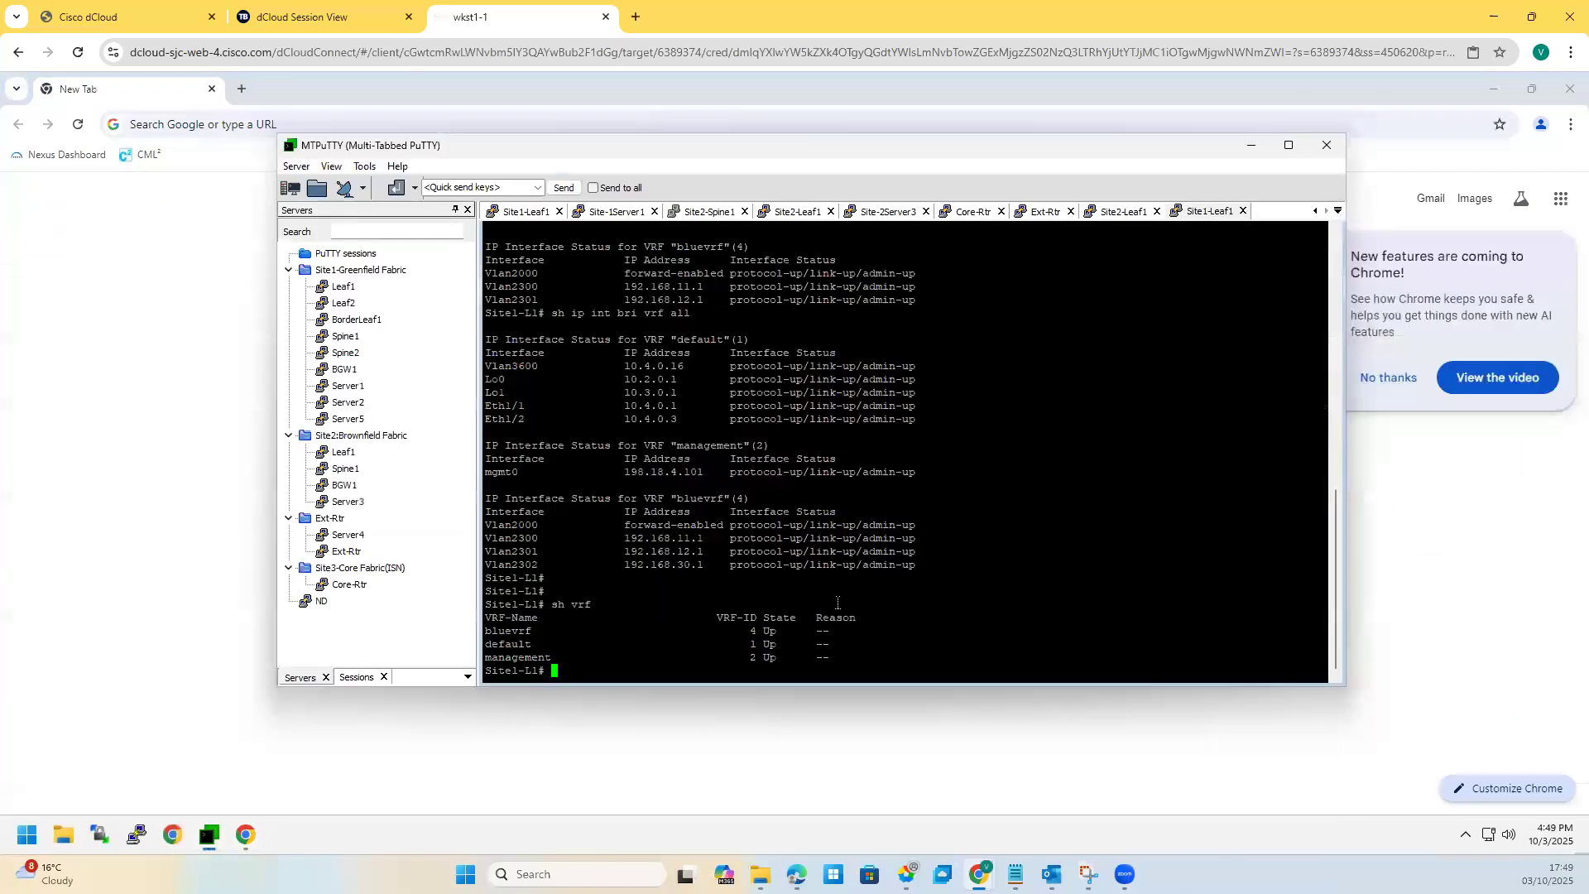
{"action": "type", "text": "sh vrf"}
{"action": "key", "text": "Return"}
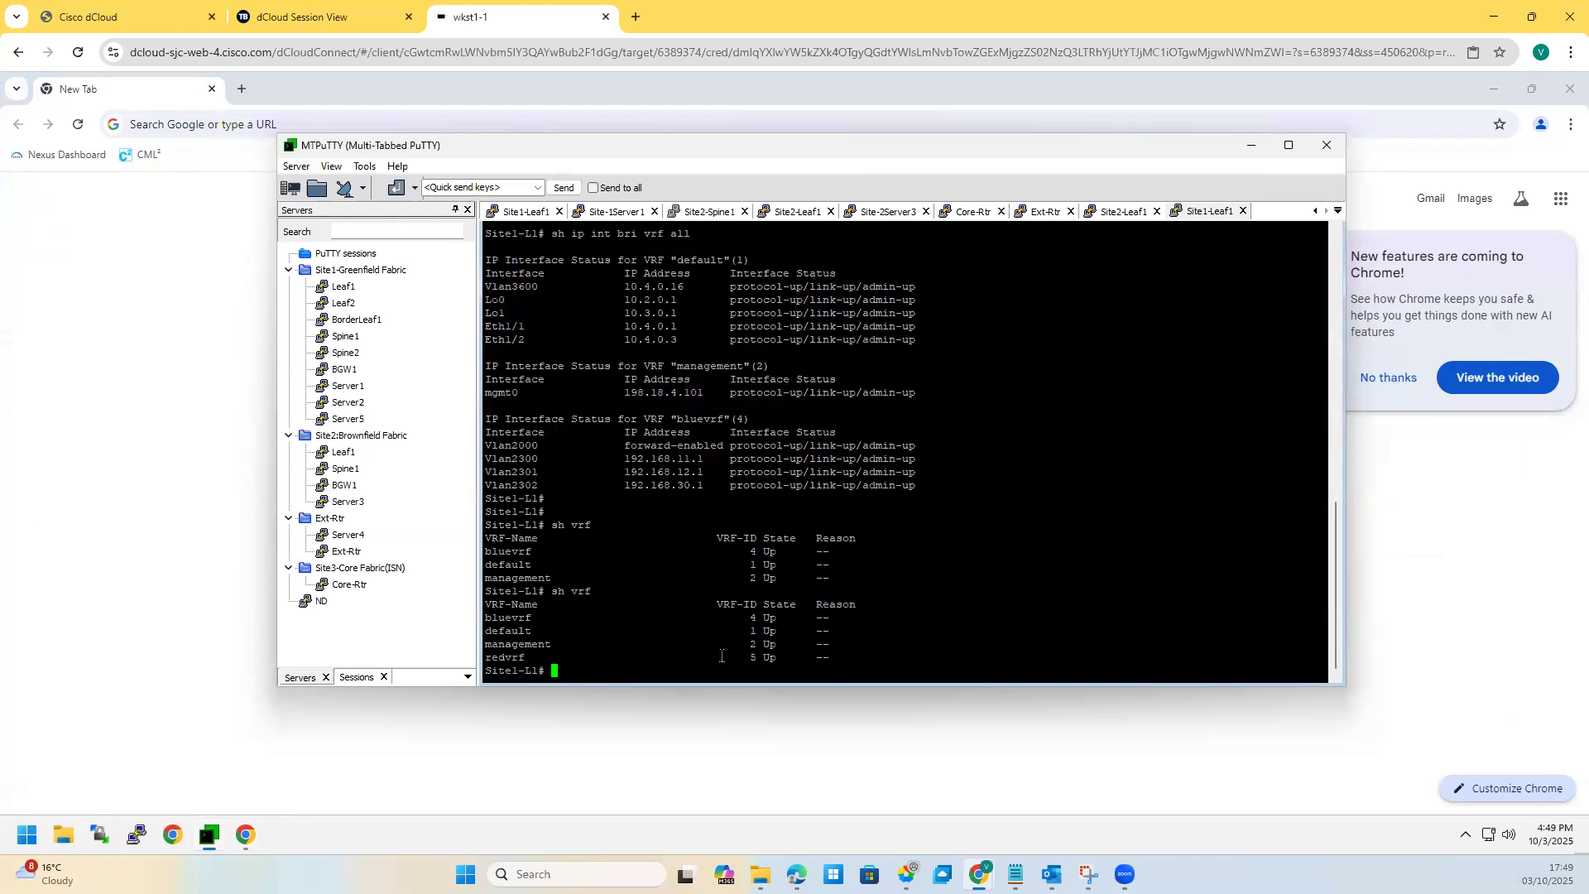
{"action": "type", "text": "sh vrf interface"}
{"action": "key", "text": "Return"}
{"action": "key", "text": "Return"}
{"action": "key", "text": "Return"}
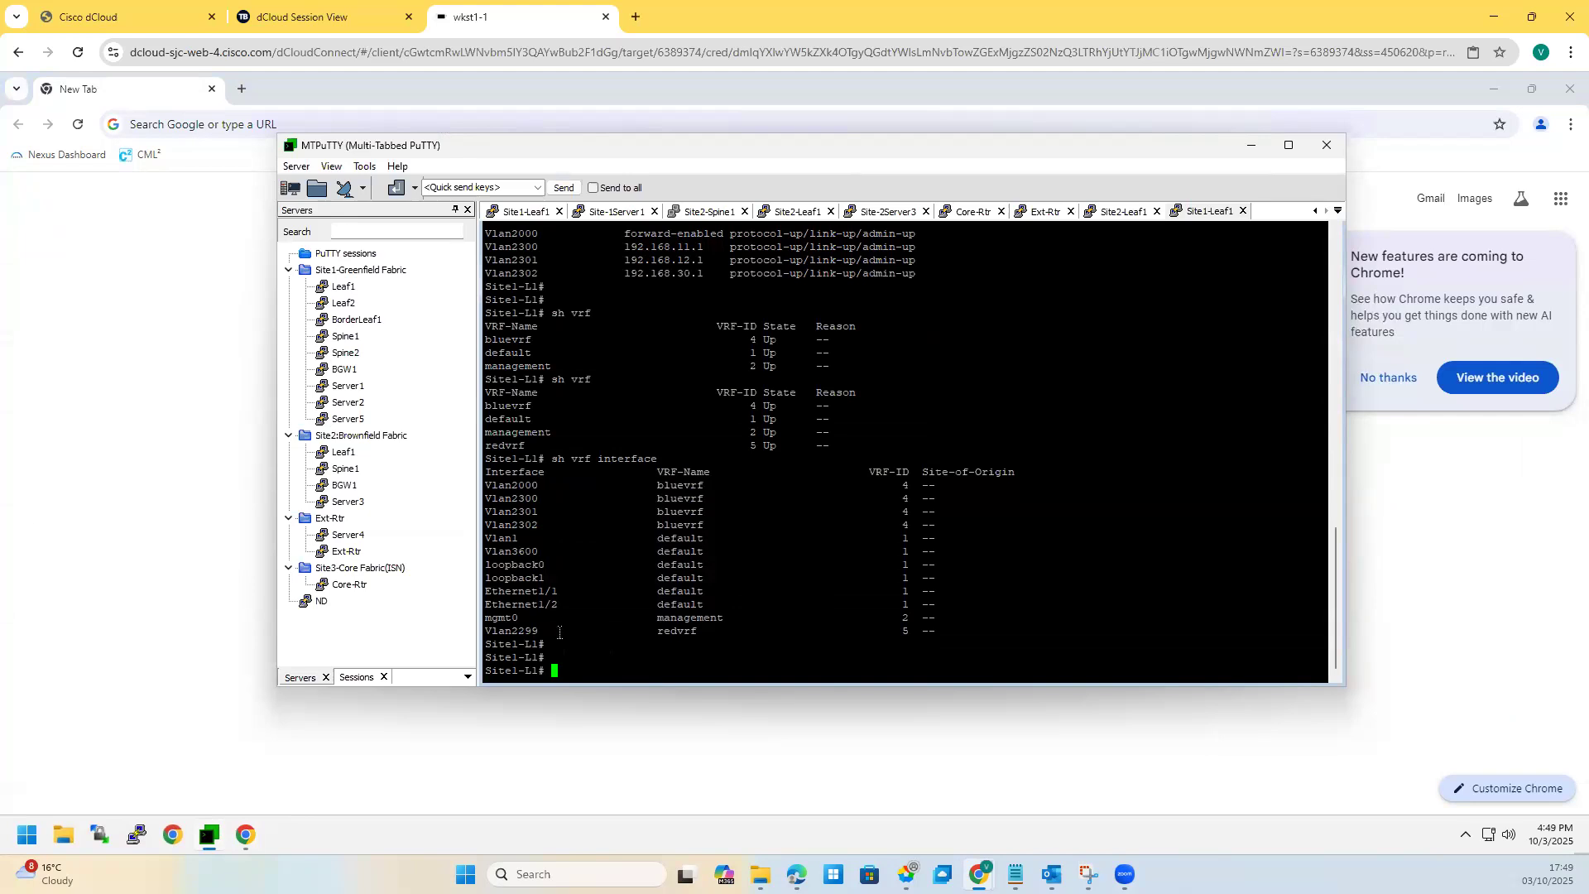
{"action": "left_click_drag", "start_coordinate": [652, 631], "coordinate": [716, 631]}
{"action": "left_click", "coordinate": [722, 649]}
Step: Show the VRF sections of the running configuration with 'sh run | sec vrf'
{"action": "type", "text": "sh run vrf"}
{"action": "key", "text": "Return"}
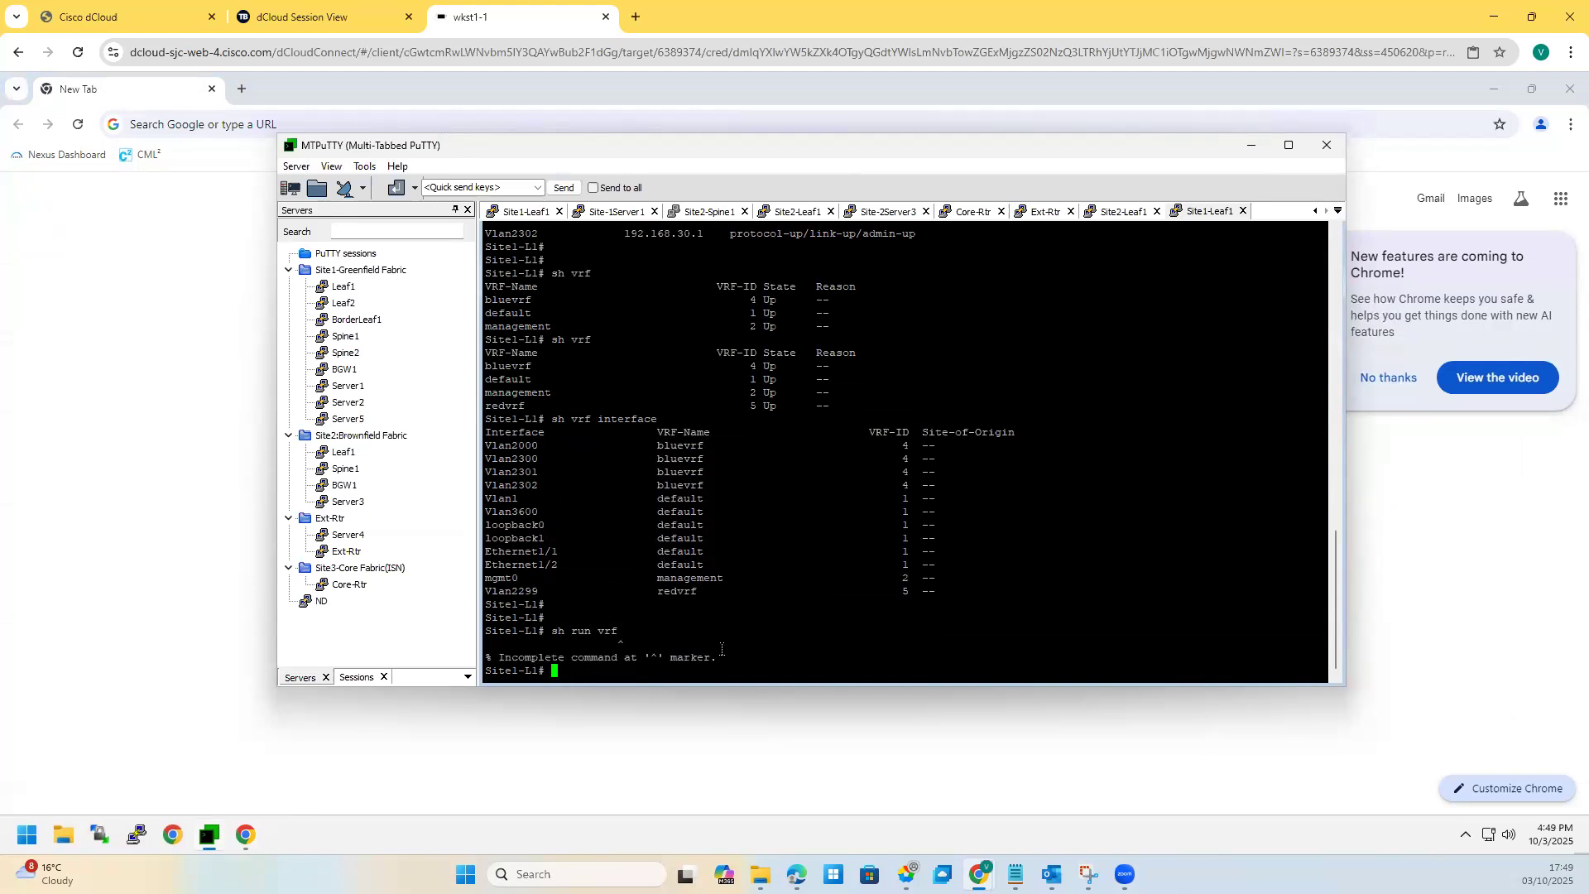
{"action": "type", "text": "sh run | sec vrf"}
{"action": "key", "text": "Return"}
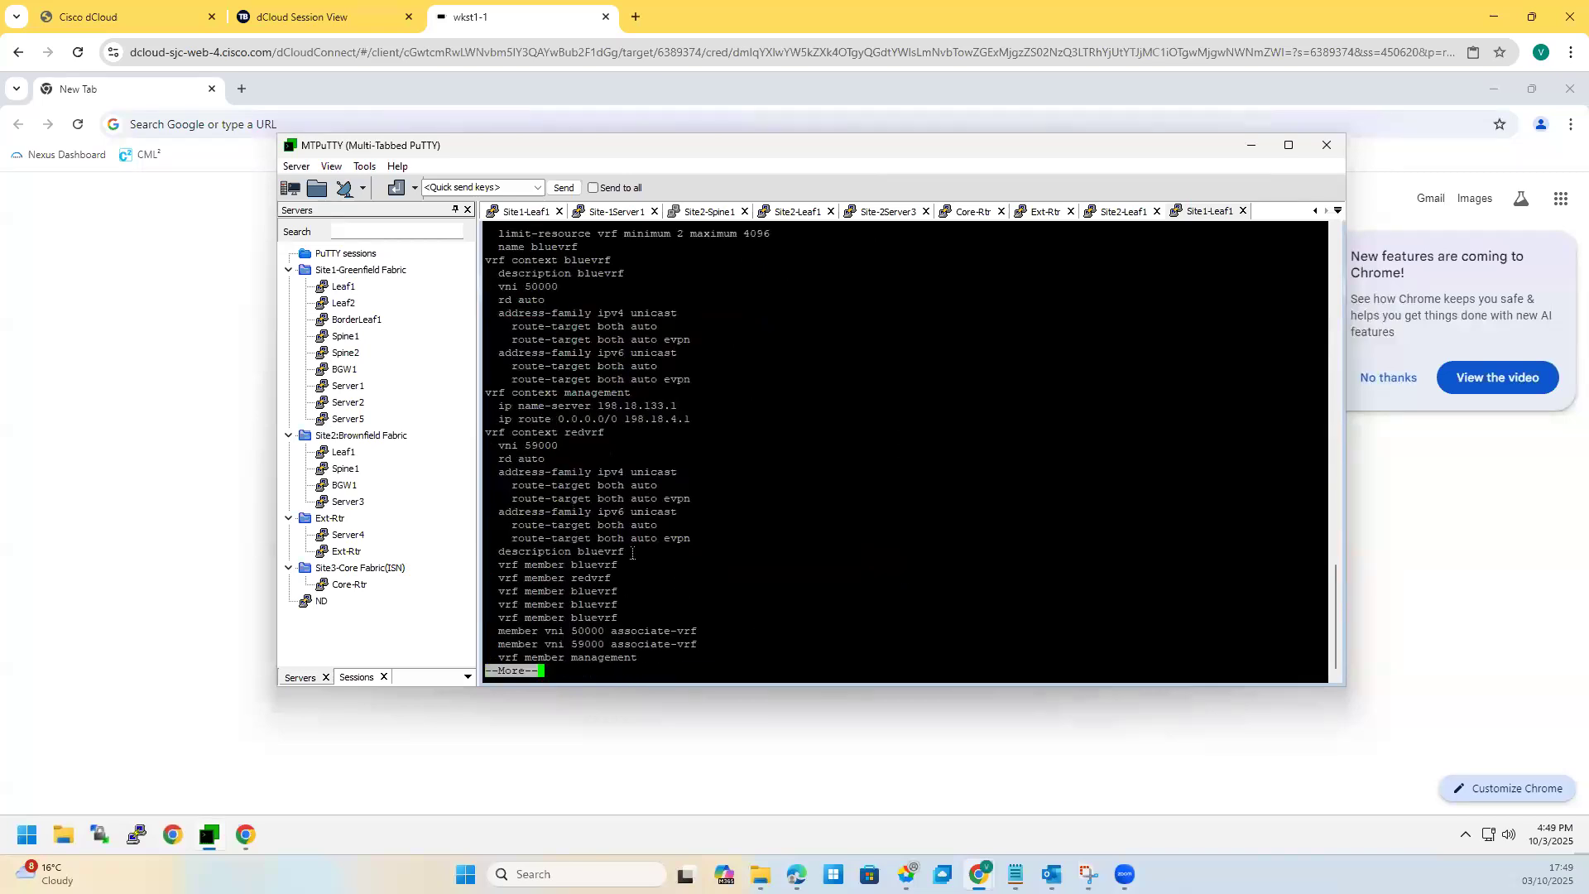
{"action": "left_click_drag", "start_coordinate": [513, 428], "coordinate": [593, 464]}
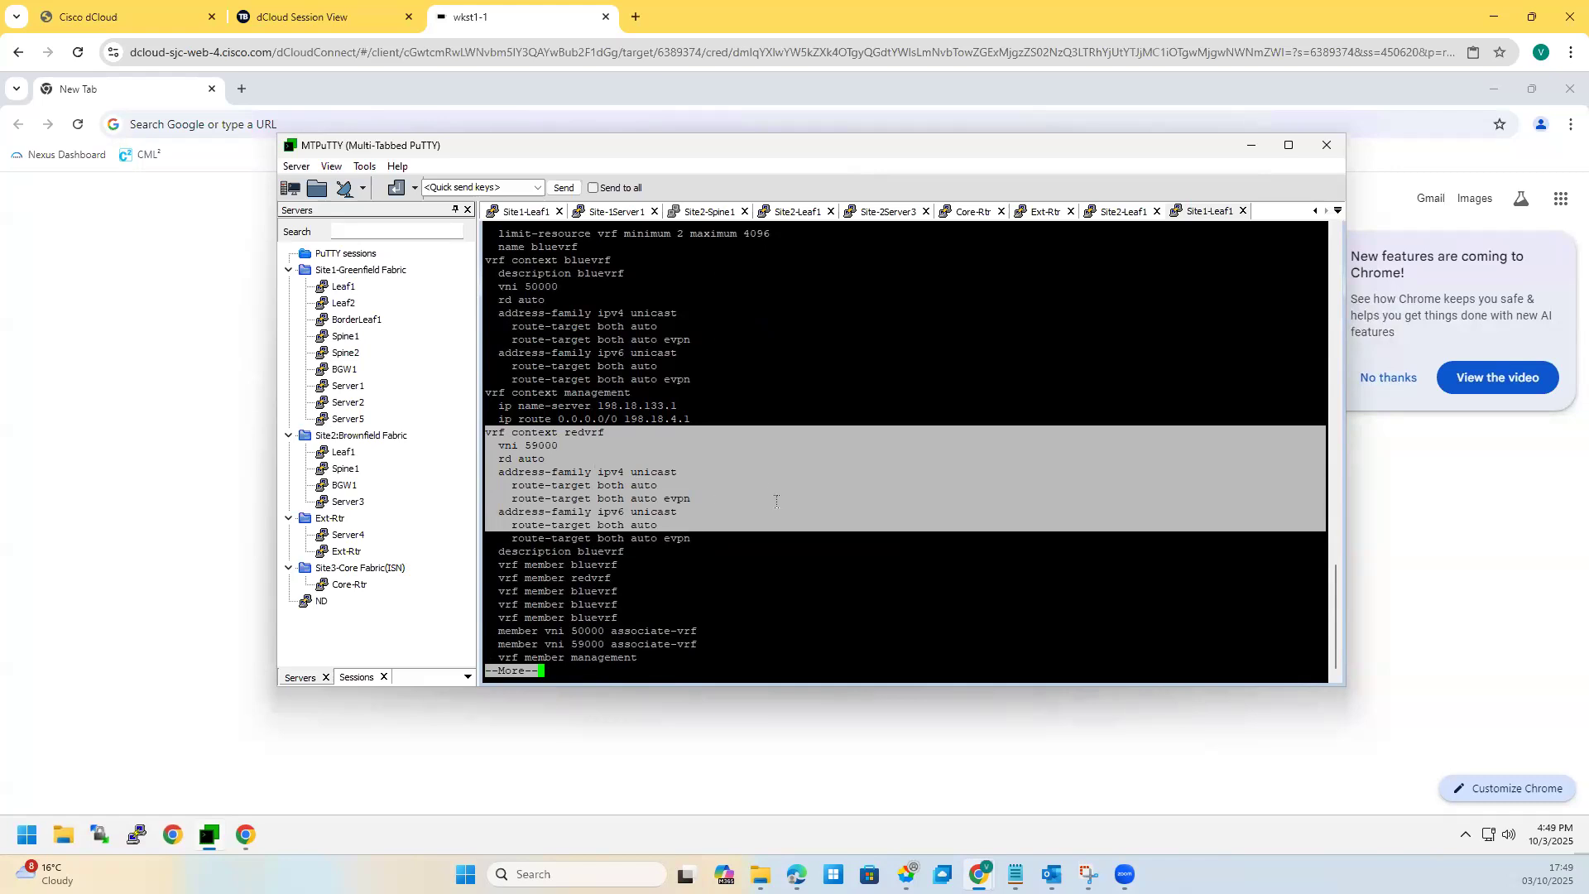
{"action": "key", "text": "space"}
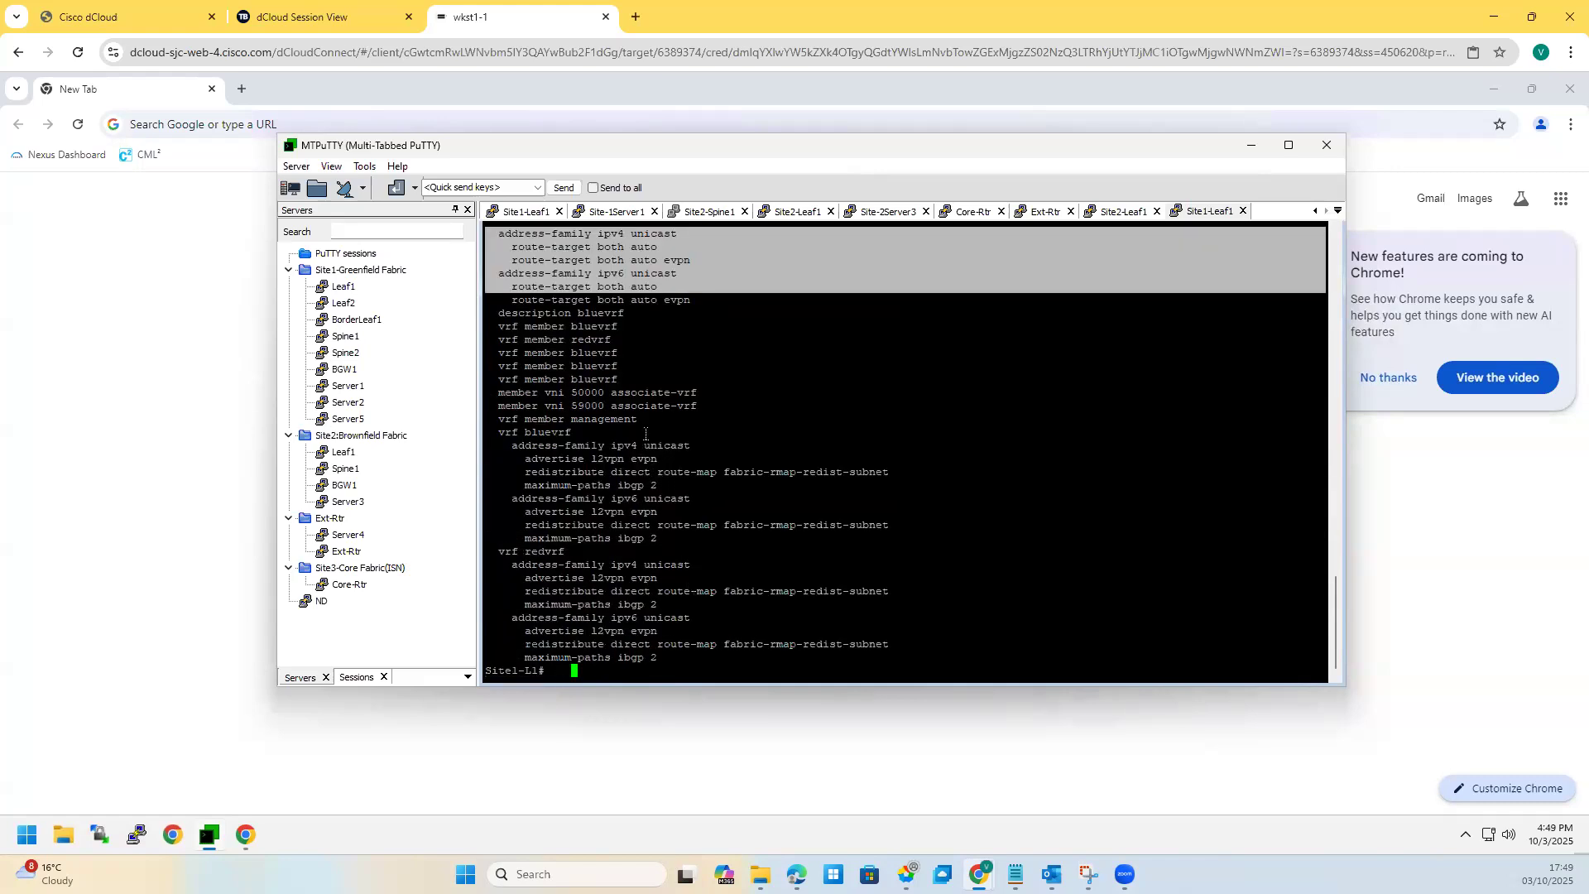
{"action": "left_click_drag", "start_coordinate": [480, 440], "coordinate": [483, 324]}
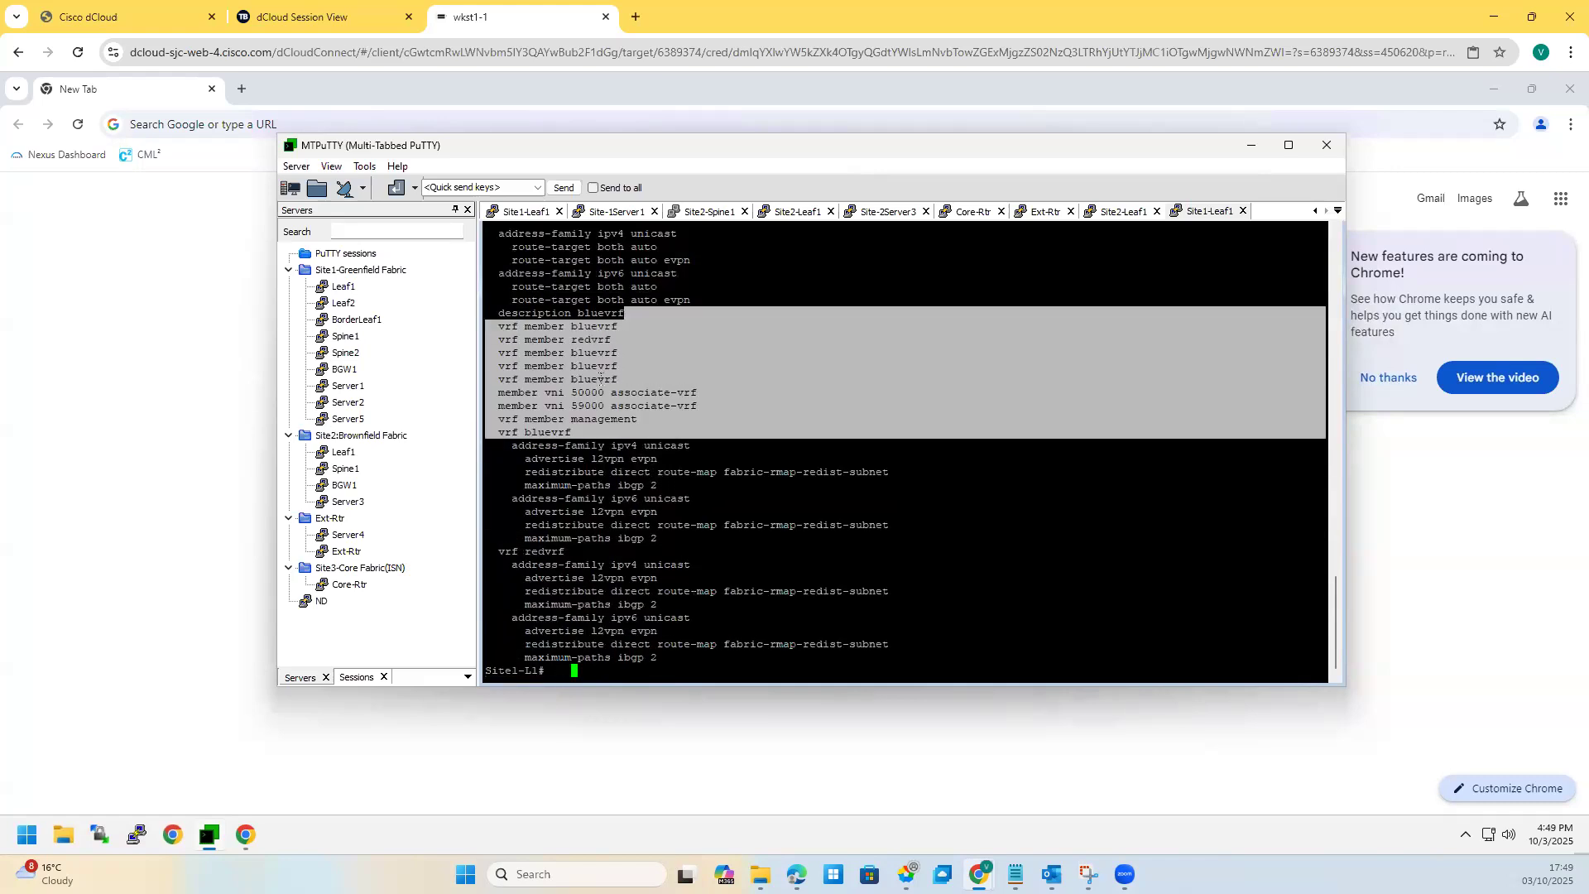
{"action": "left_click", "coordinate": [621, 383]}
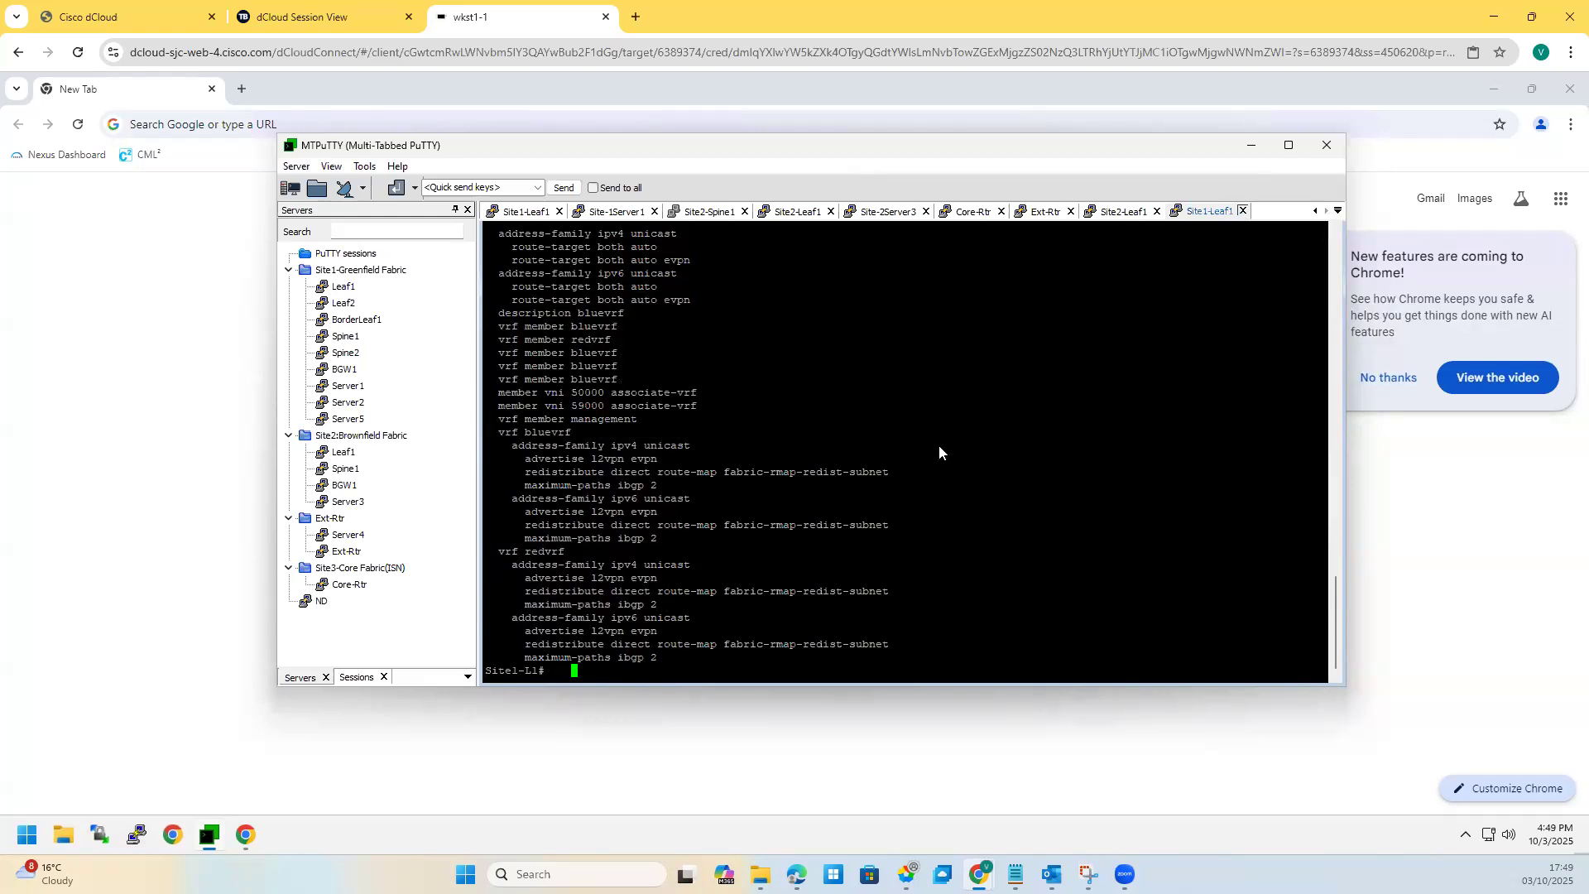
Step: Close the Site1-Leaf1 session and the extra blank browser window
{"action": "left_click", "coordinate": [1242, 210]}
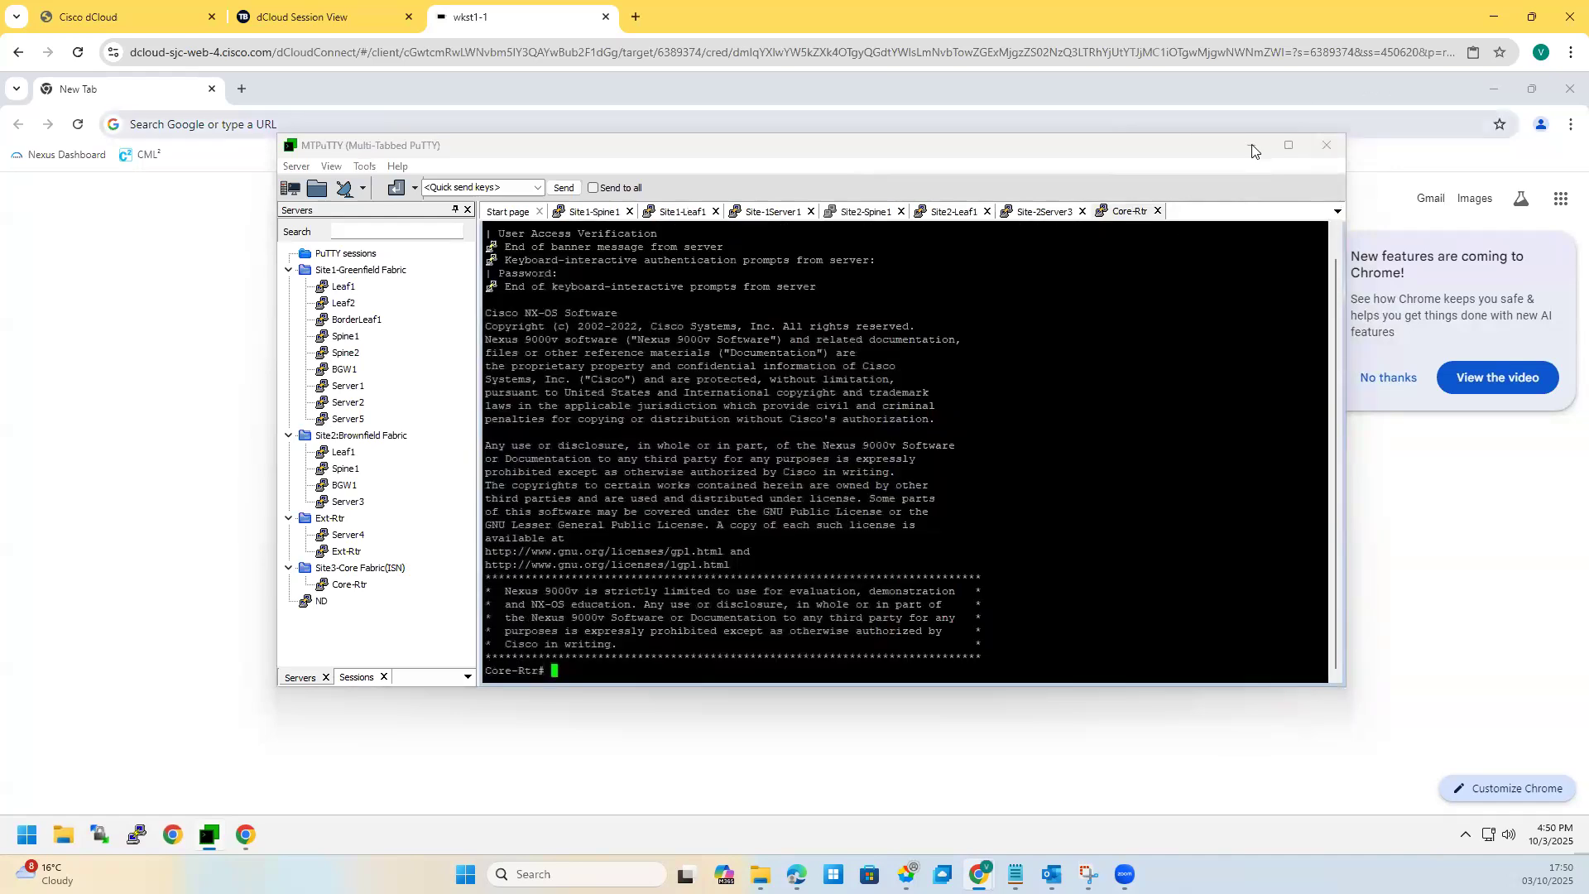
{"action": "left_click", "coordinate": [1363, 361]}
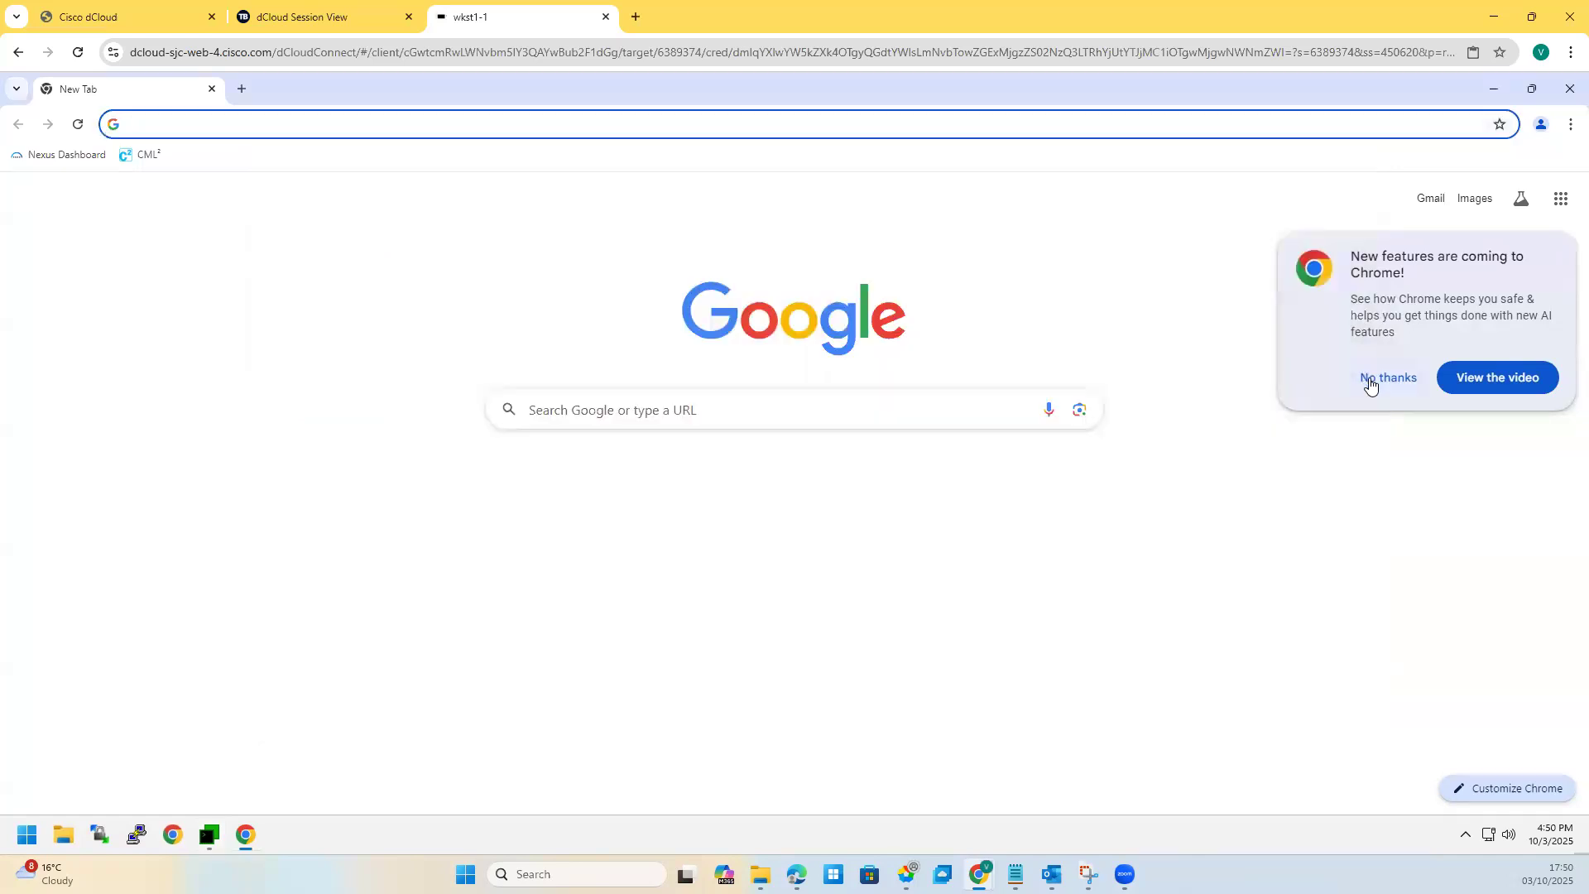
{"action": "left_click", "coordinate": [1571, 89]}
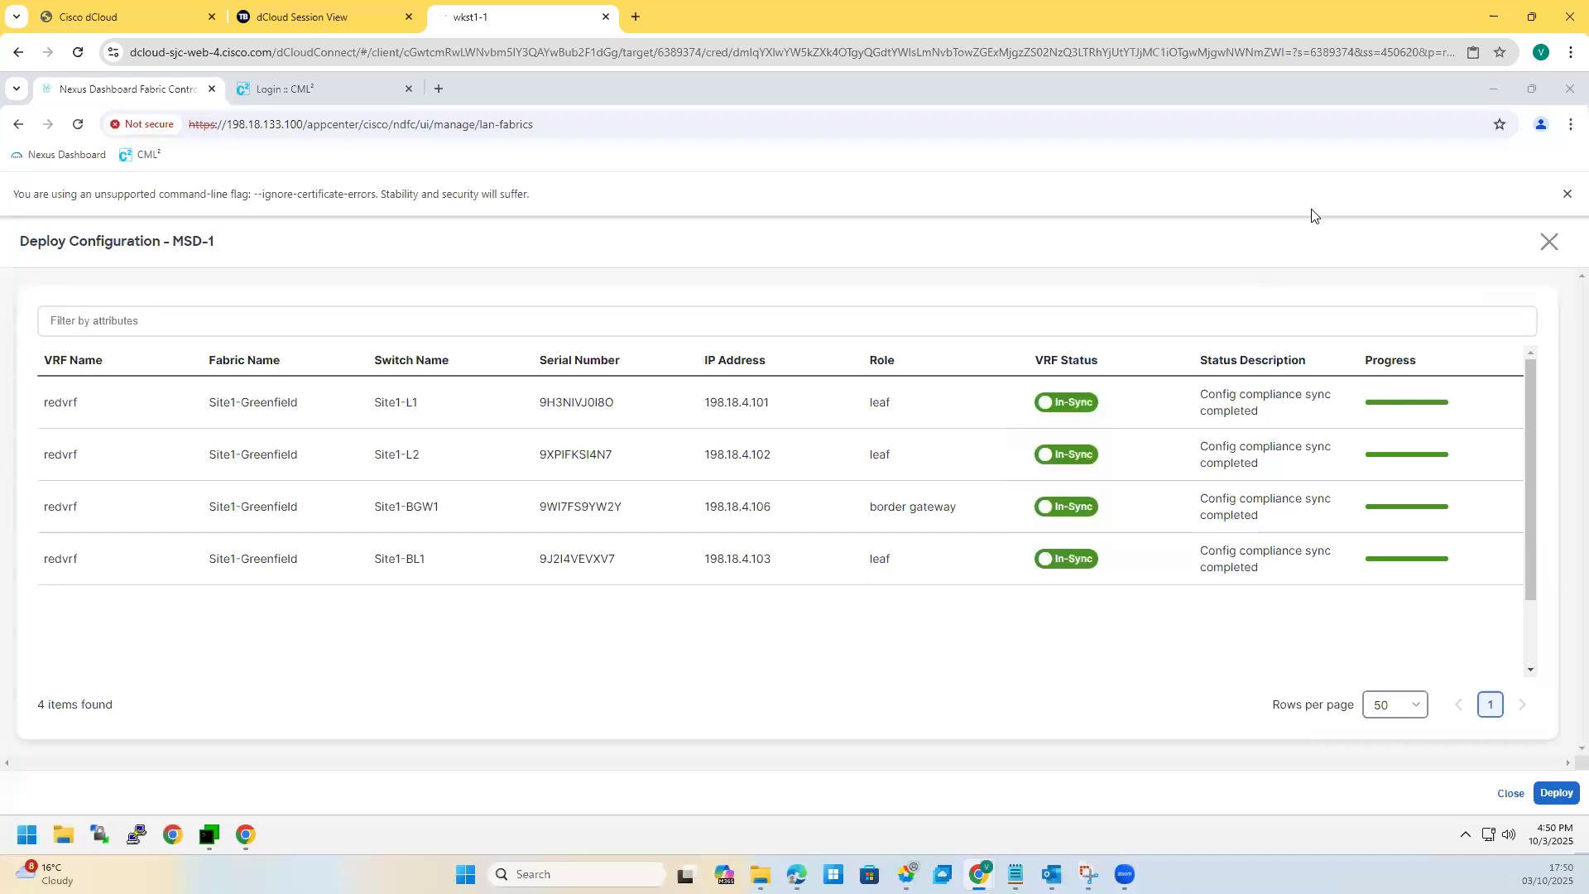
Step: Close the deploy summary and redvrf overview, check MSD-1 Security and Event Analytics
{"action": "key", "text": "Escape"}
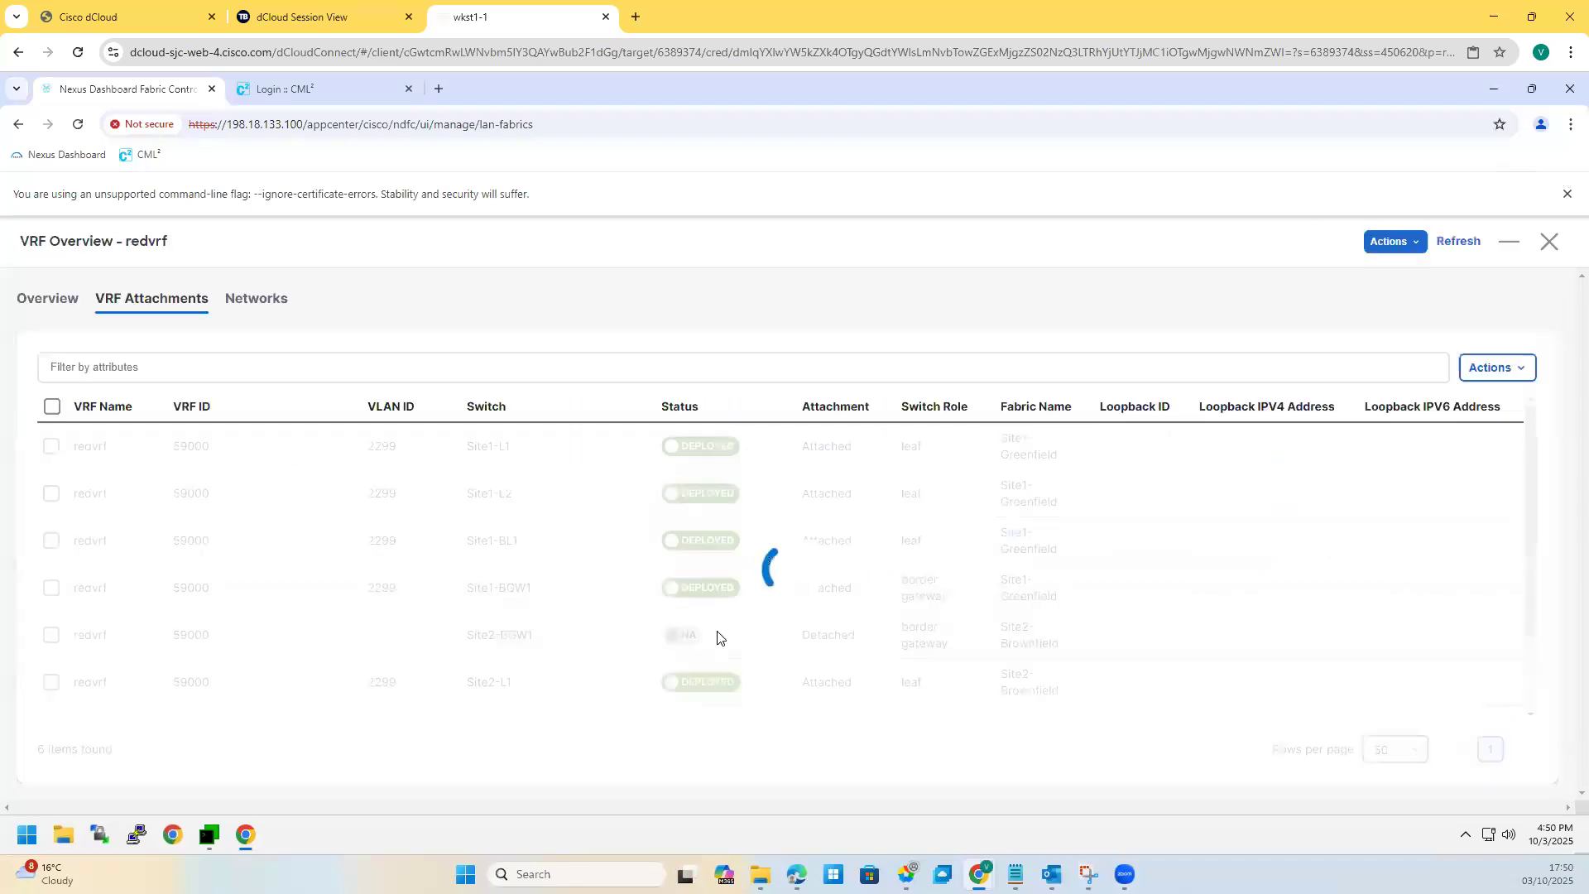
{"action": "left_click", "coordinate": [1549, 241]}
{"action": "left_click", "coordinate": [644, 304]}
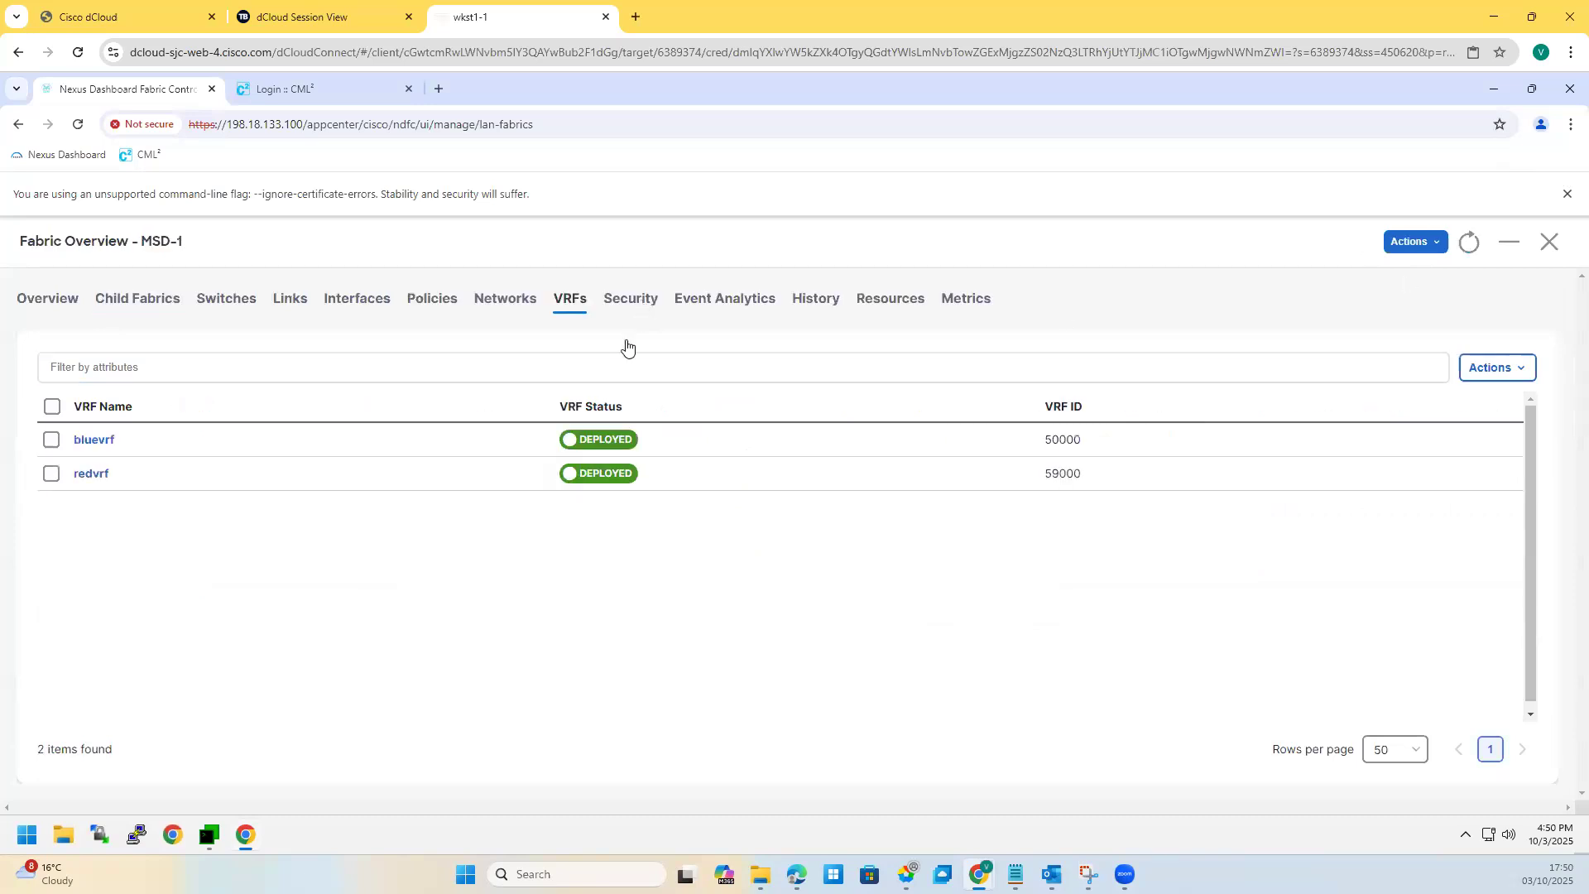
{"action": "left_click", "coordinate": [712, 304]}
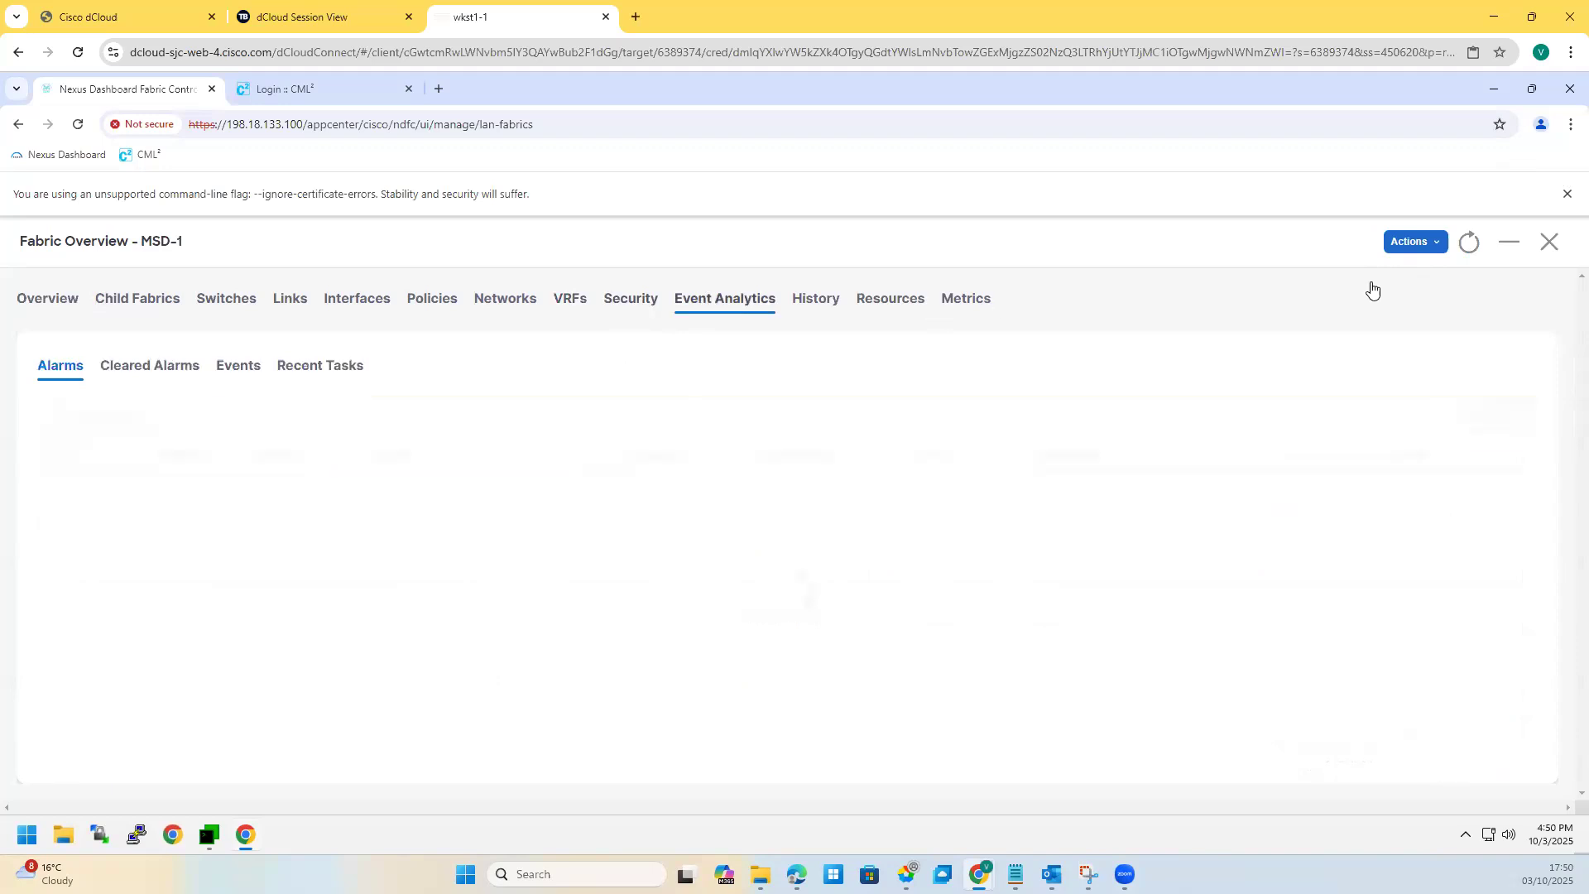
{"action": "left_click", "coordinate": [1551, 242]}
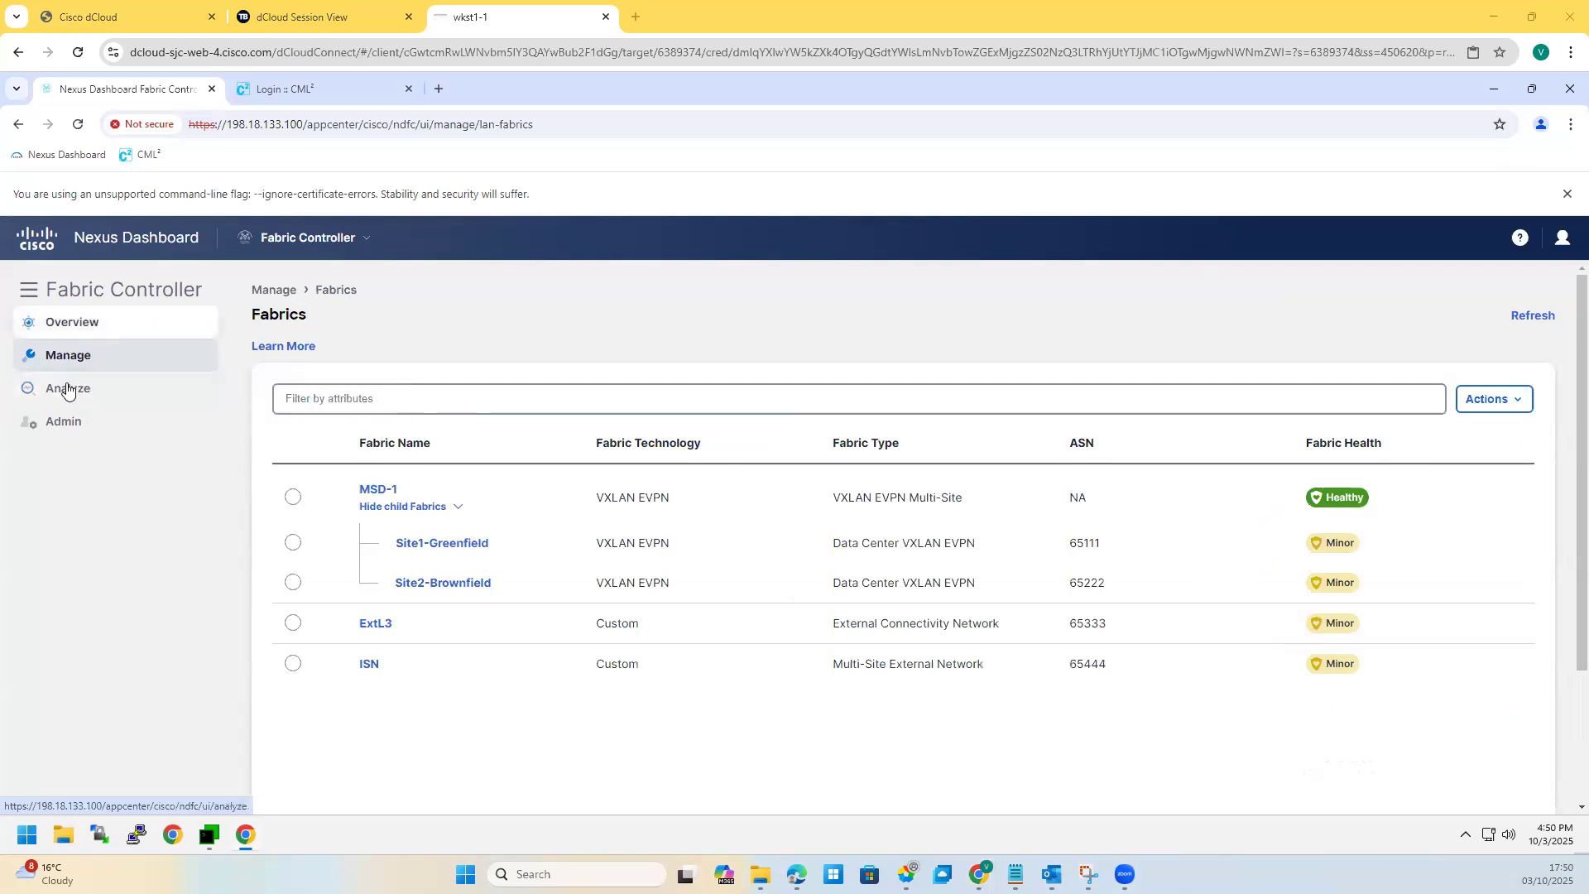
{"action": "mouse_move", "coordinate": [120, 391]}
{"action": "left_click", "coordinate": [278, 424]}
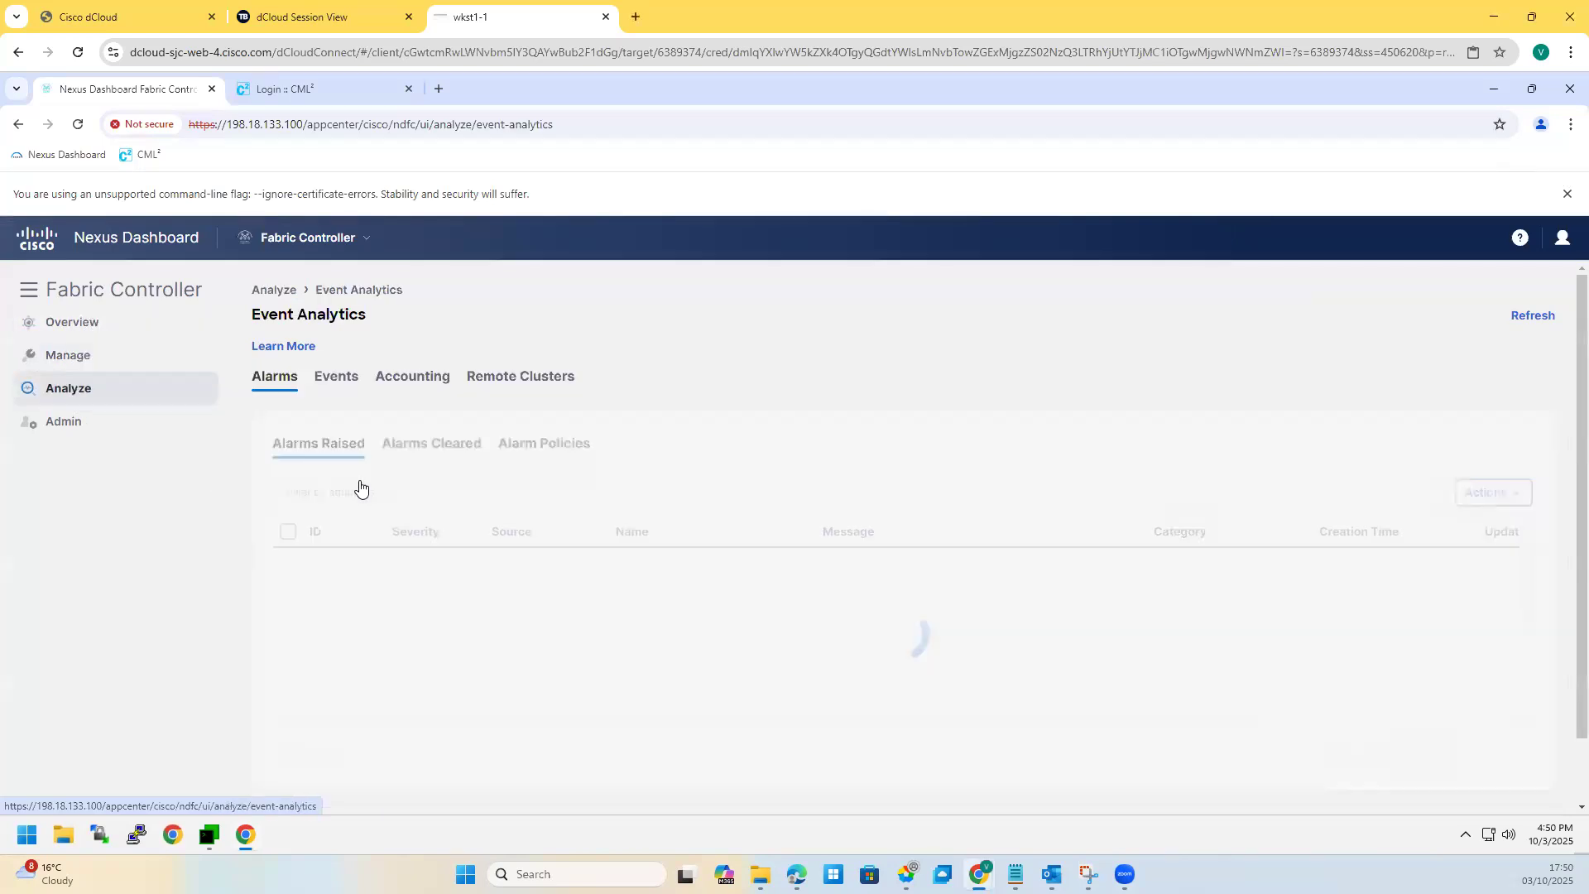
{"action": "mouse_move", "coordinate": [56, 397]}
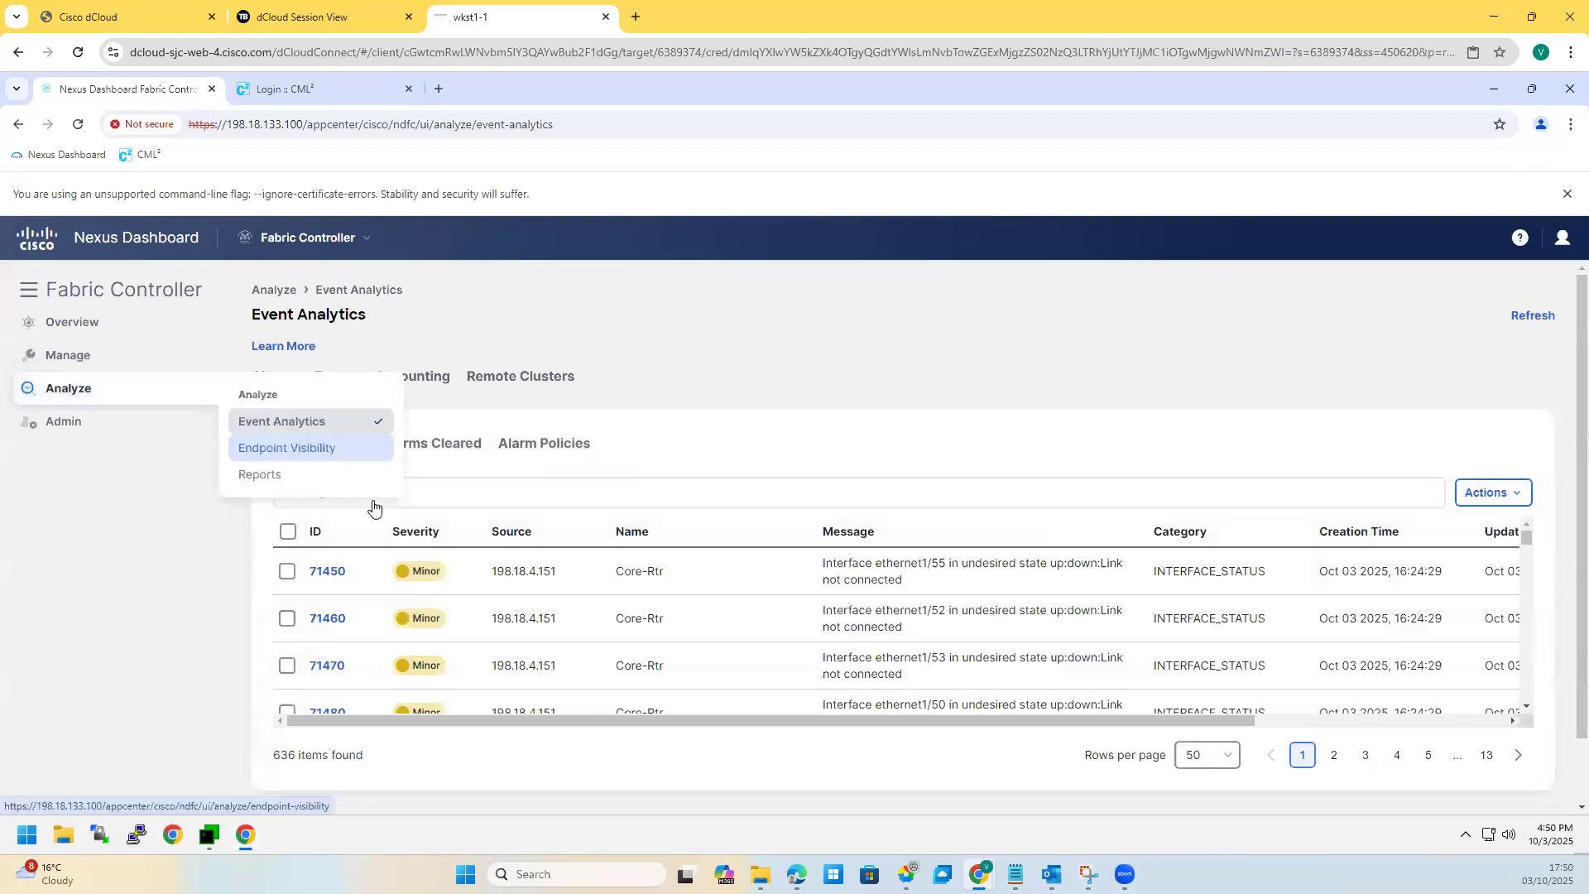
{"action": "left_click", "coordinate": [315, 447]}
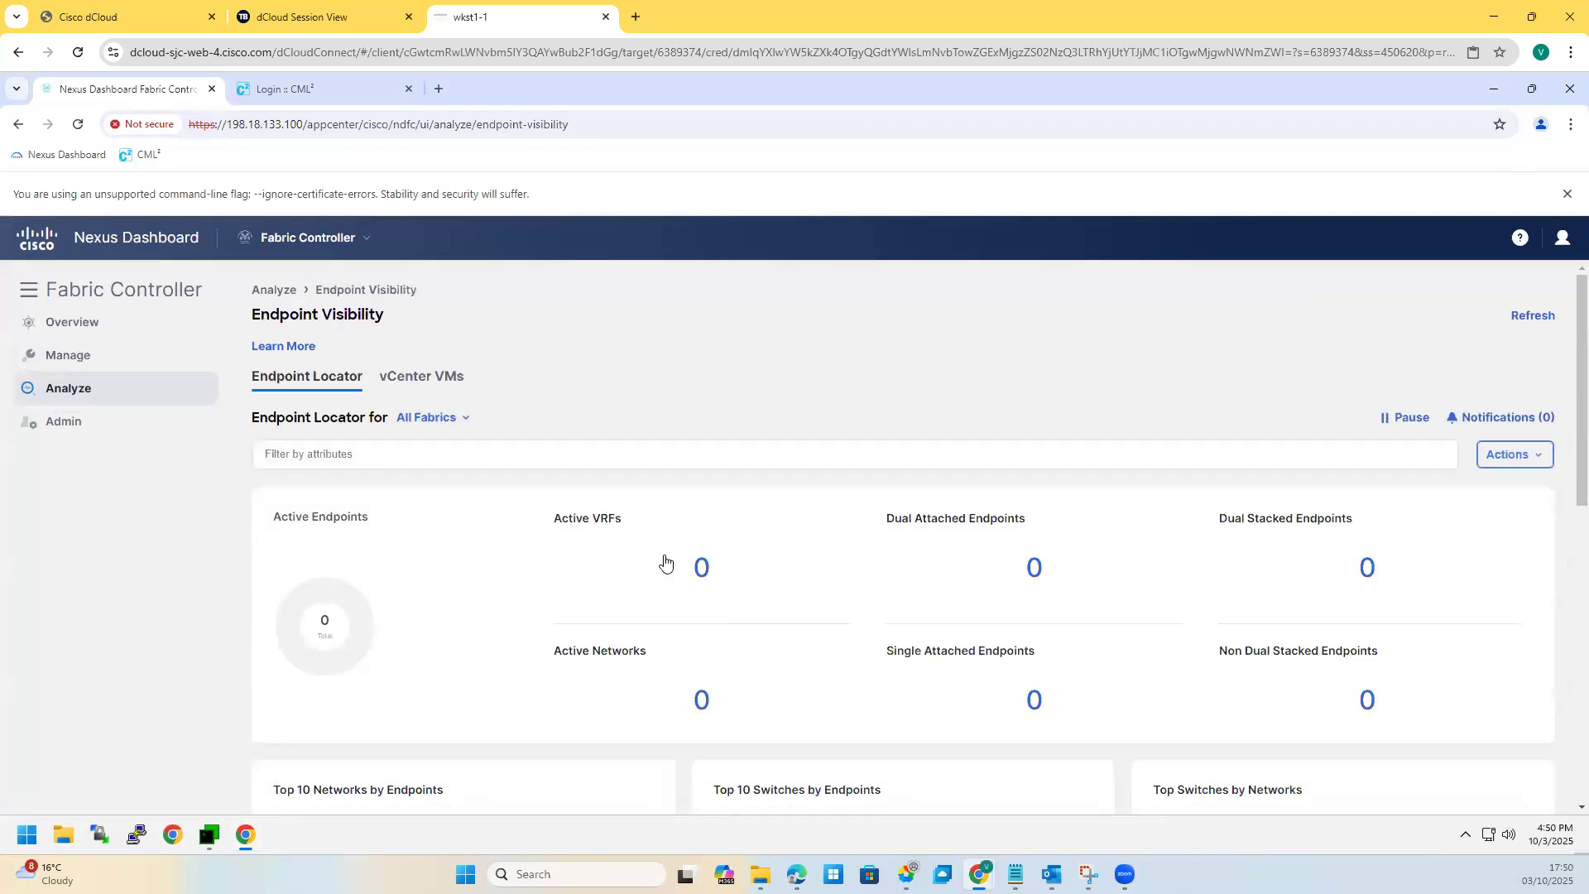
{"action": "scroll", "coordinate": [514, 535], "scroll_direction": "down", "scroll_amount": 7}
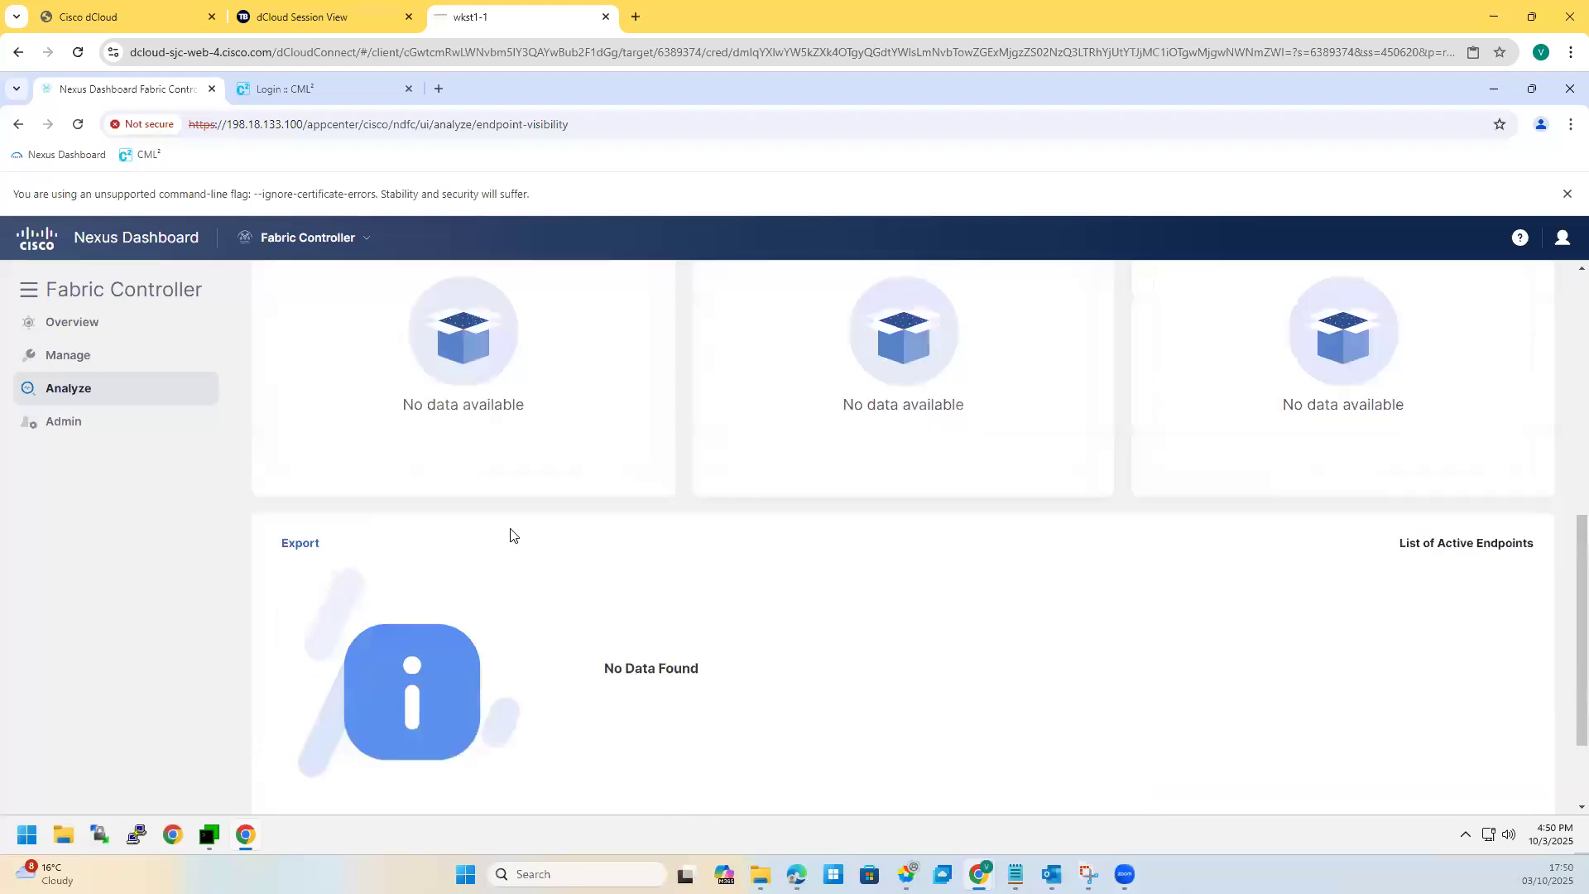
{"action": "scroll", "coordinate": [500, 560], "scroll_direction": "up", "scroll_amount": 6}
{"action": "scroll", "coordinate": [436, 347], "scroll_direction": "up", "scroll_amount": 1}
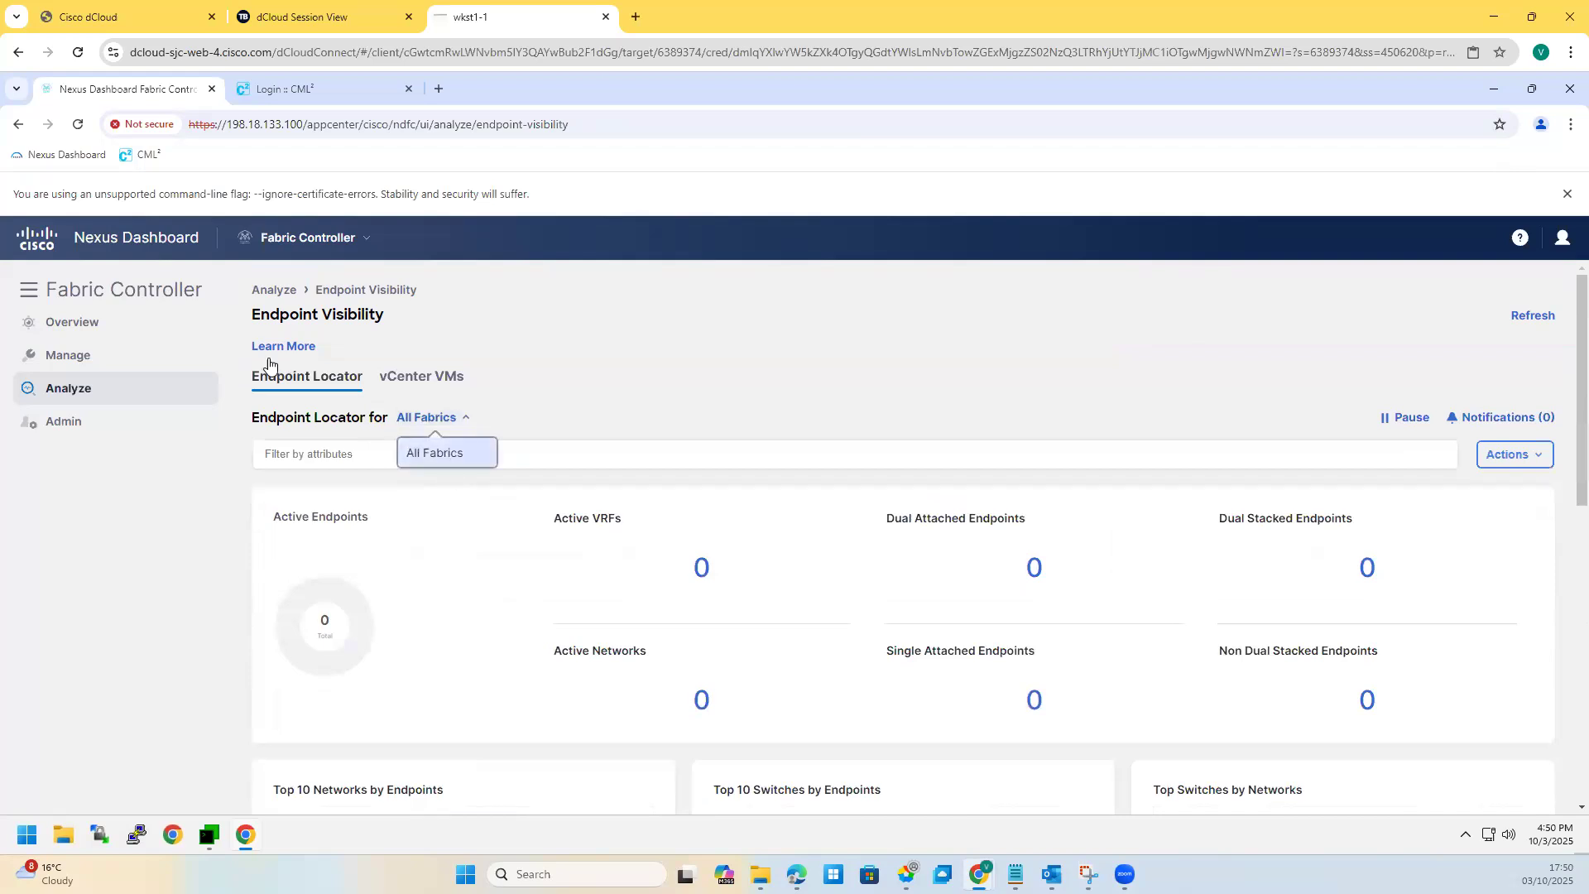
{"action": "left_click", "coordinate": [252, 476]}
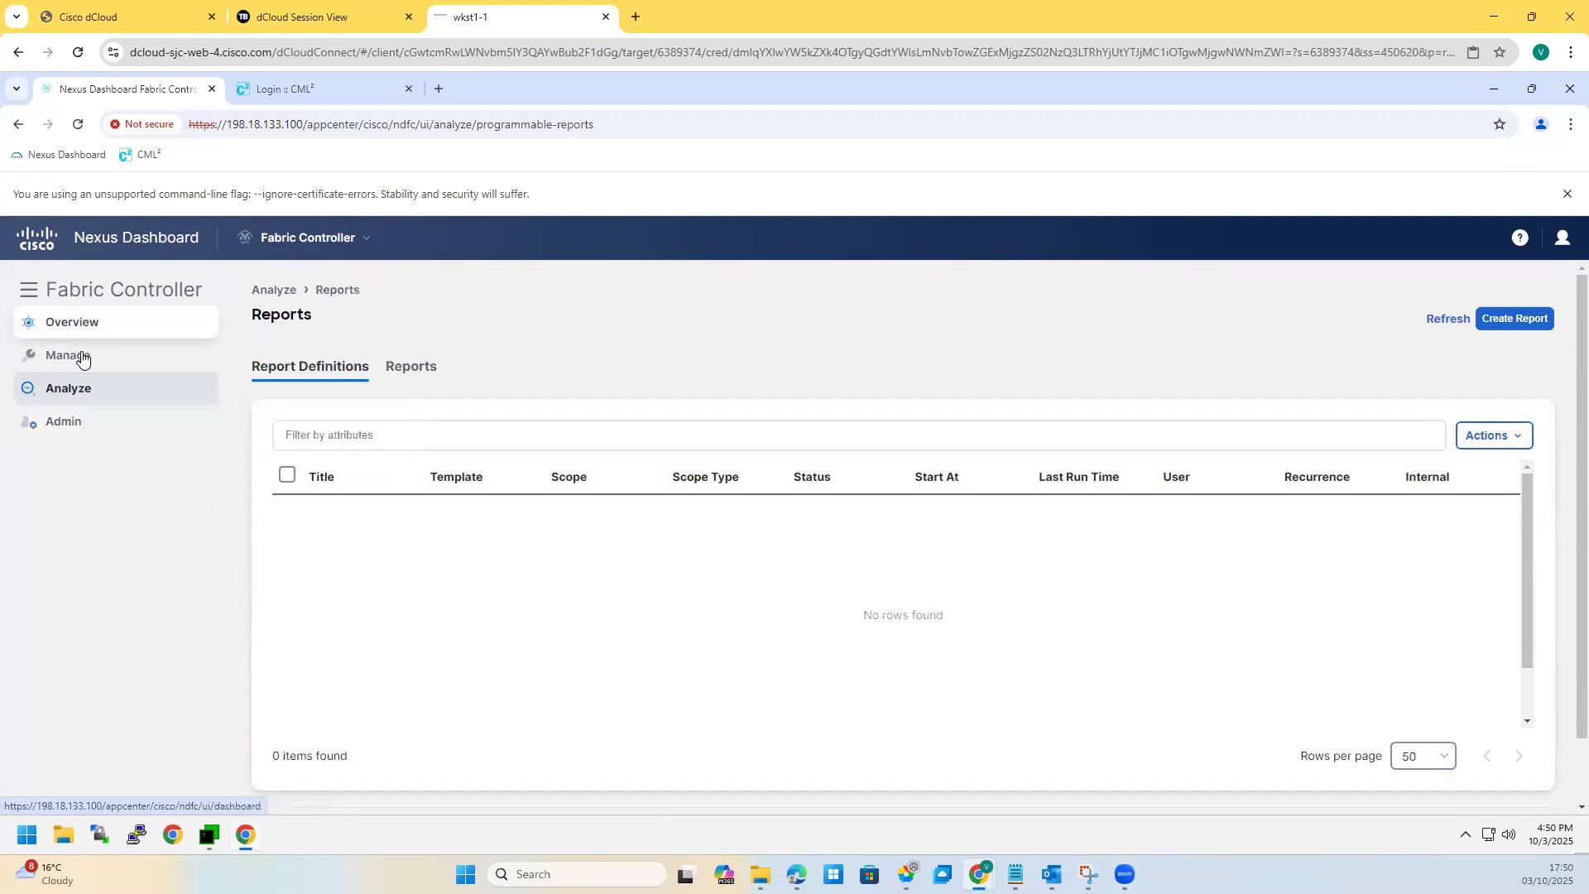
{"action": "mouse_move", "coordinate": [82, 359]}
{"action": "left_click", "coordinate": [303, 389]}
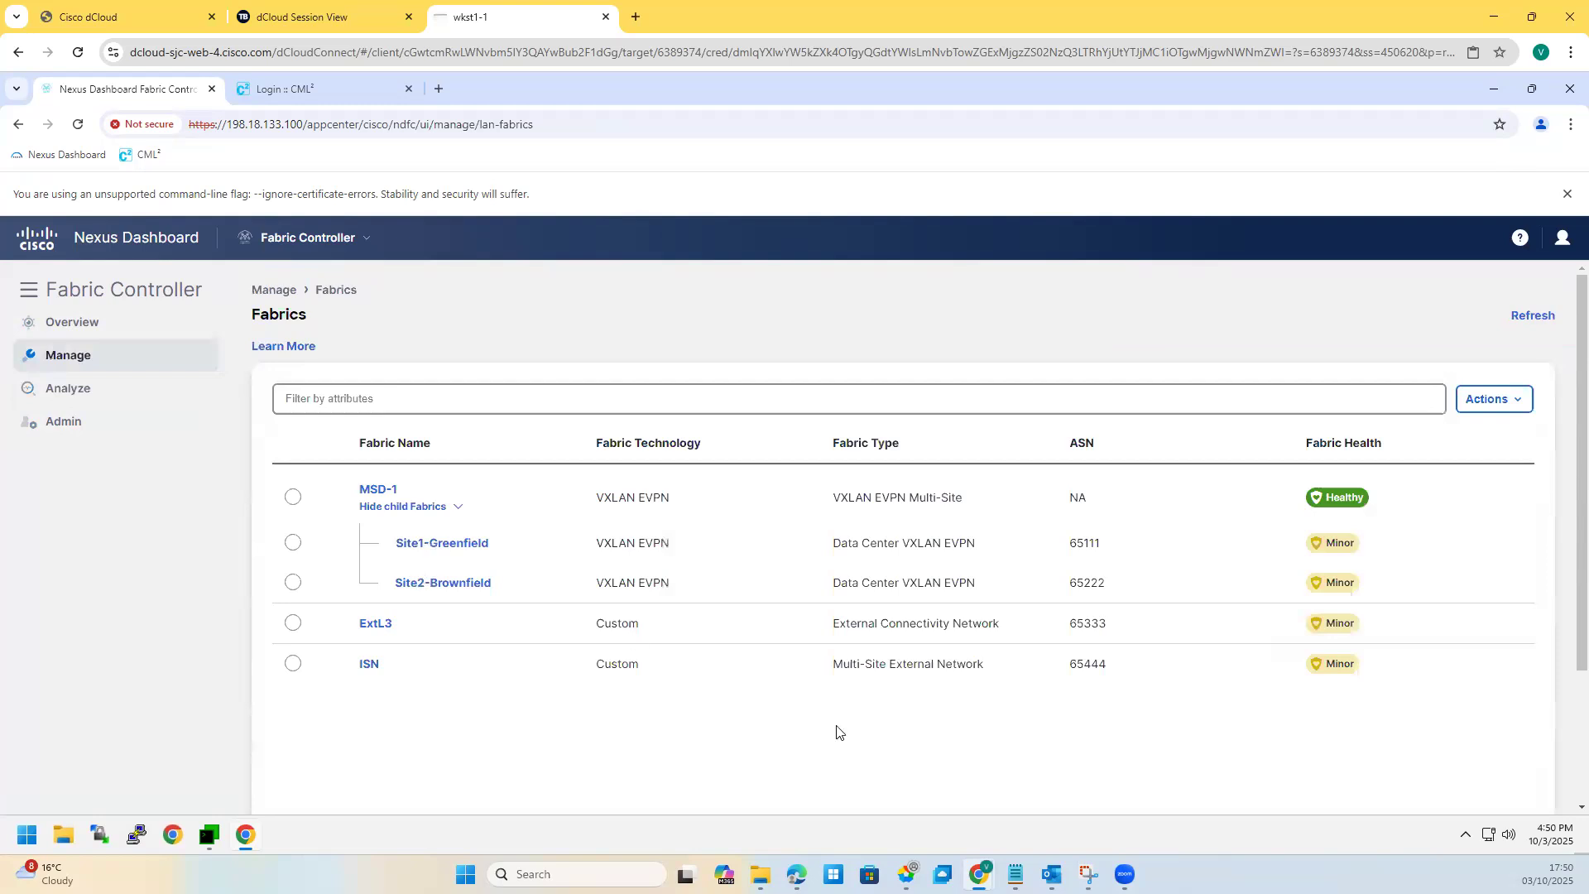
Step: Note ExtL3 as an External Connectivity Network, then show the Overview topology map
{"action": "double_click", "coordinate": [352, 621]}
{"action": "left_click", "coordinate": [543, 789]}
{"action": "triple_click", "coordinate": [1023, 621]}
{"action": "left_click", "coordinate": [638, 623]}
{"action": "left_click", "coordinate": [103, 325]}
{"action": "left_click", "coordinate": [360, 334]}
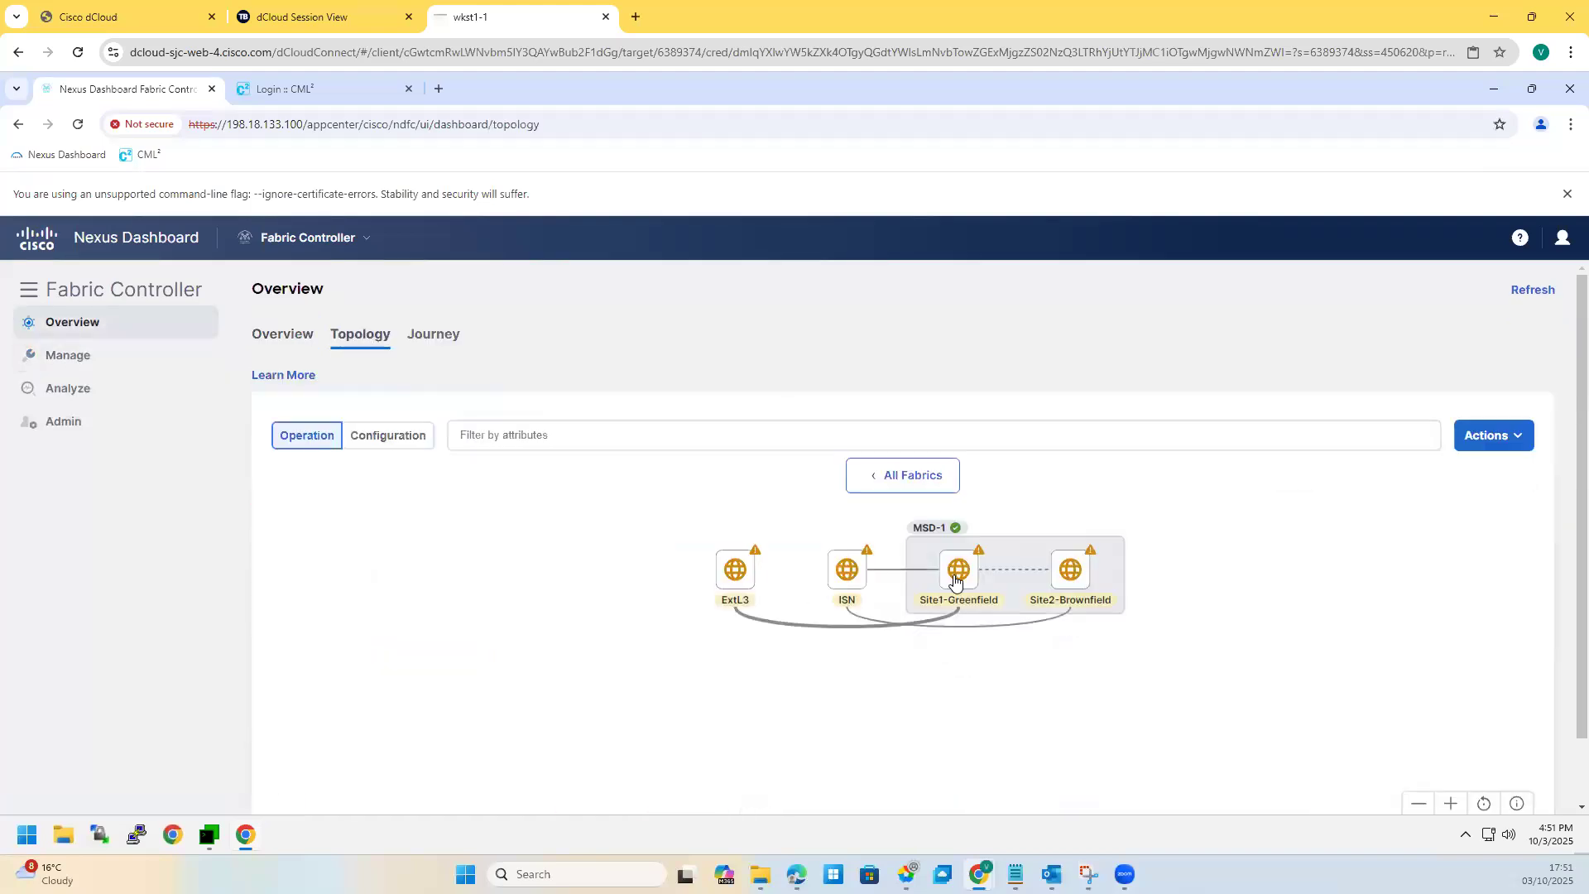